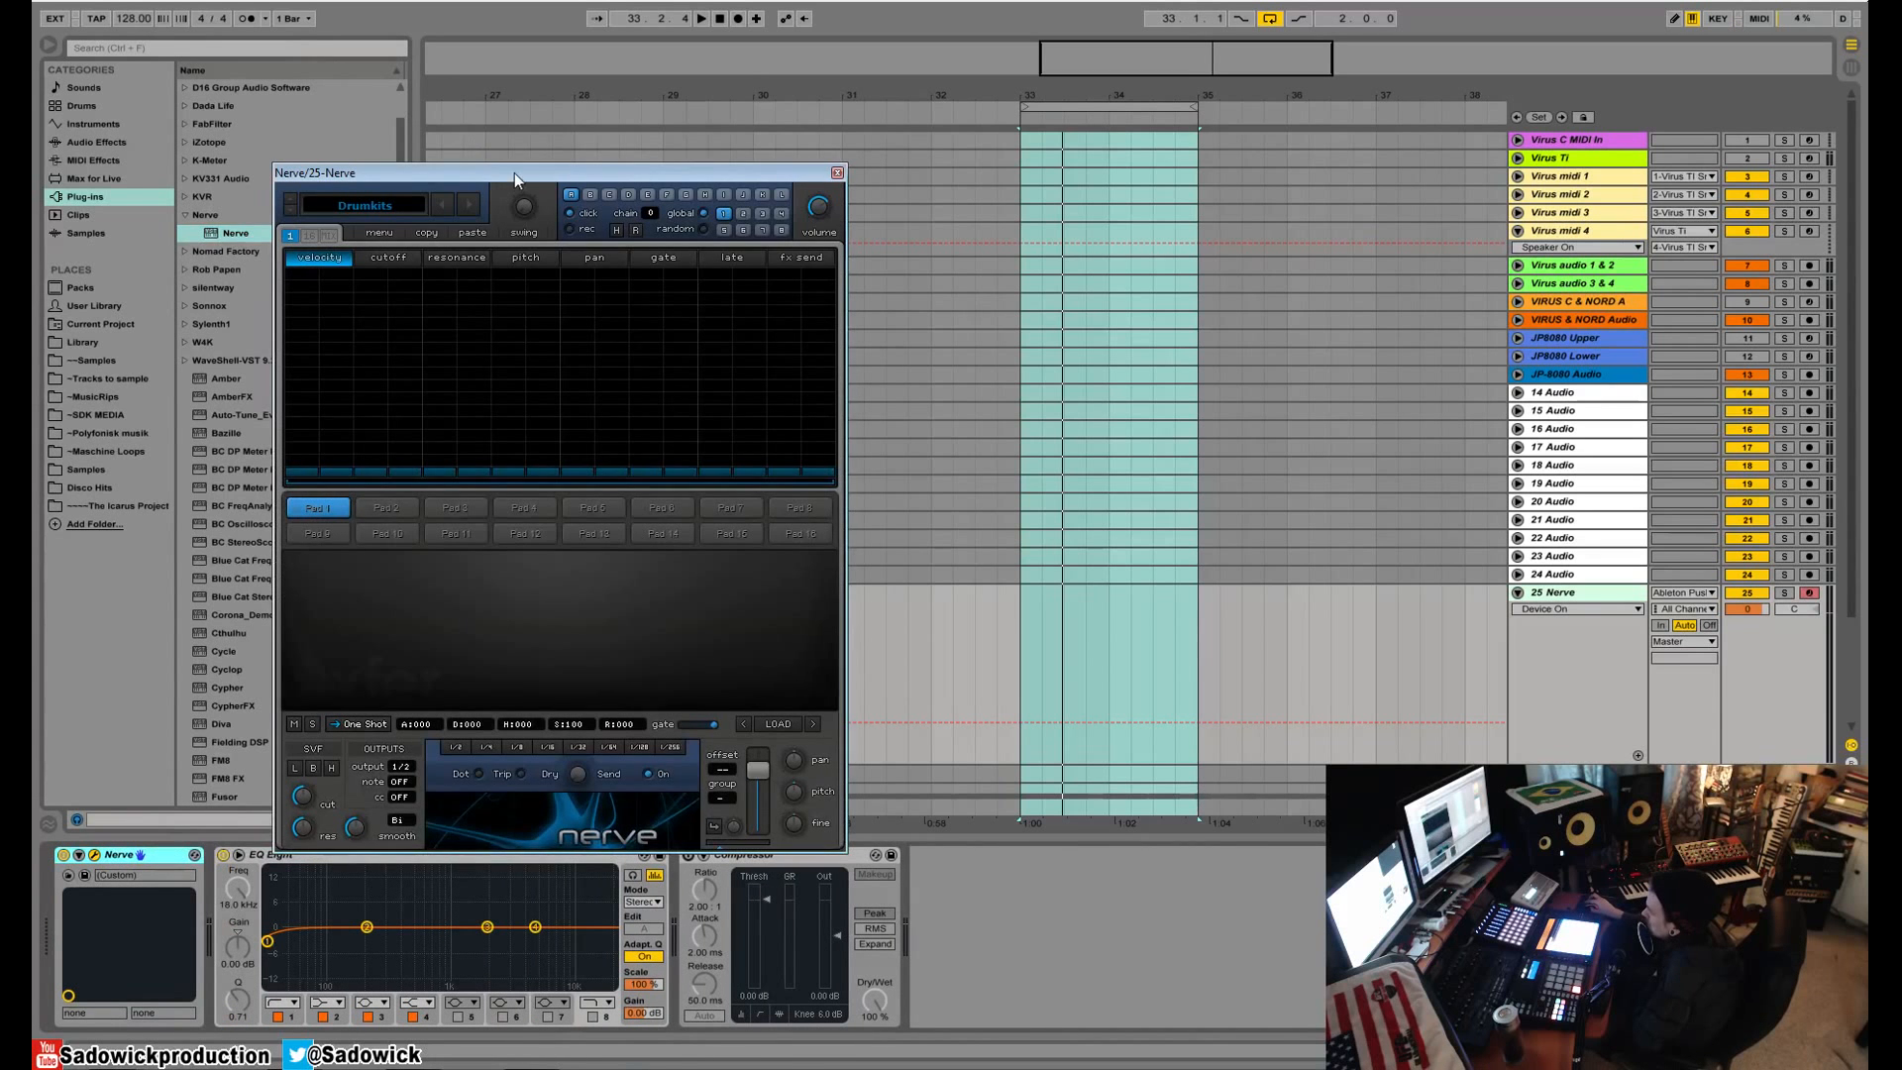
- Switch the preset browser to Kit Patterns and try selecting the second and seventh pattern slots
left_click_drag(514, 173, 508, 164)
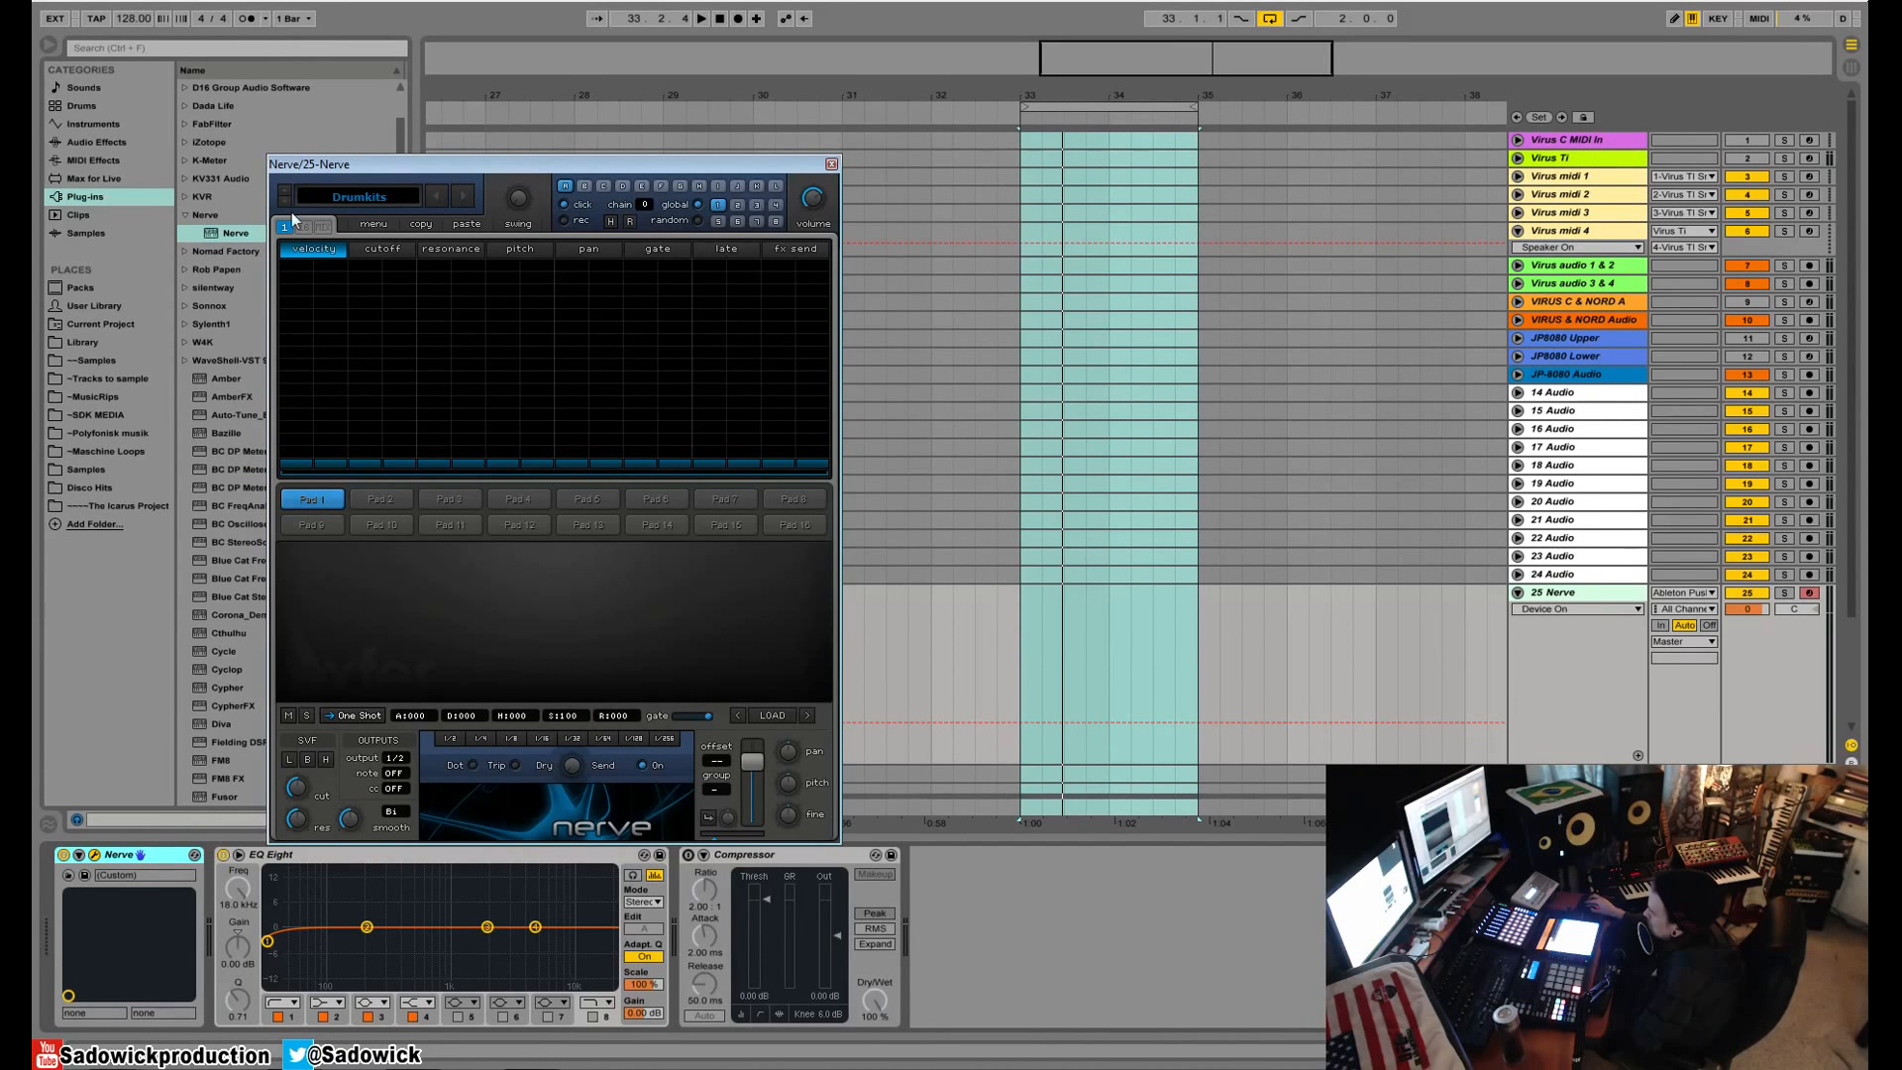
left_click(462, 200)
left_click(525, 199)
left_click(541, 200)
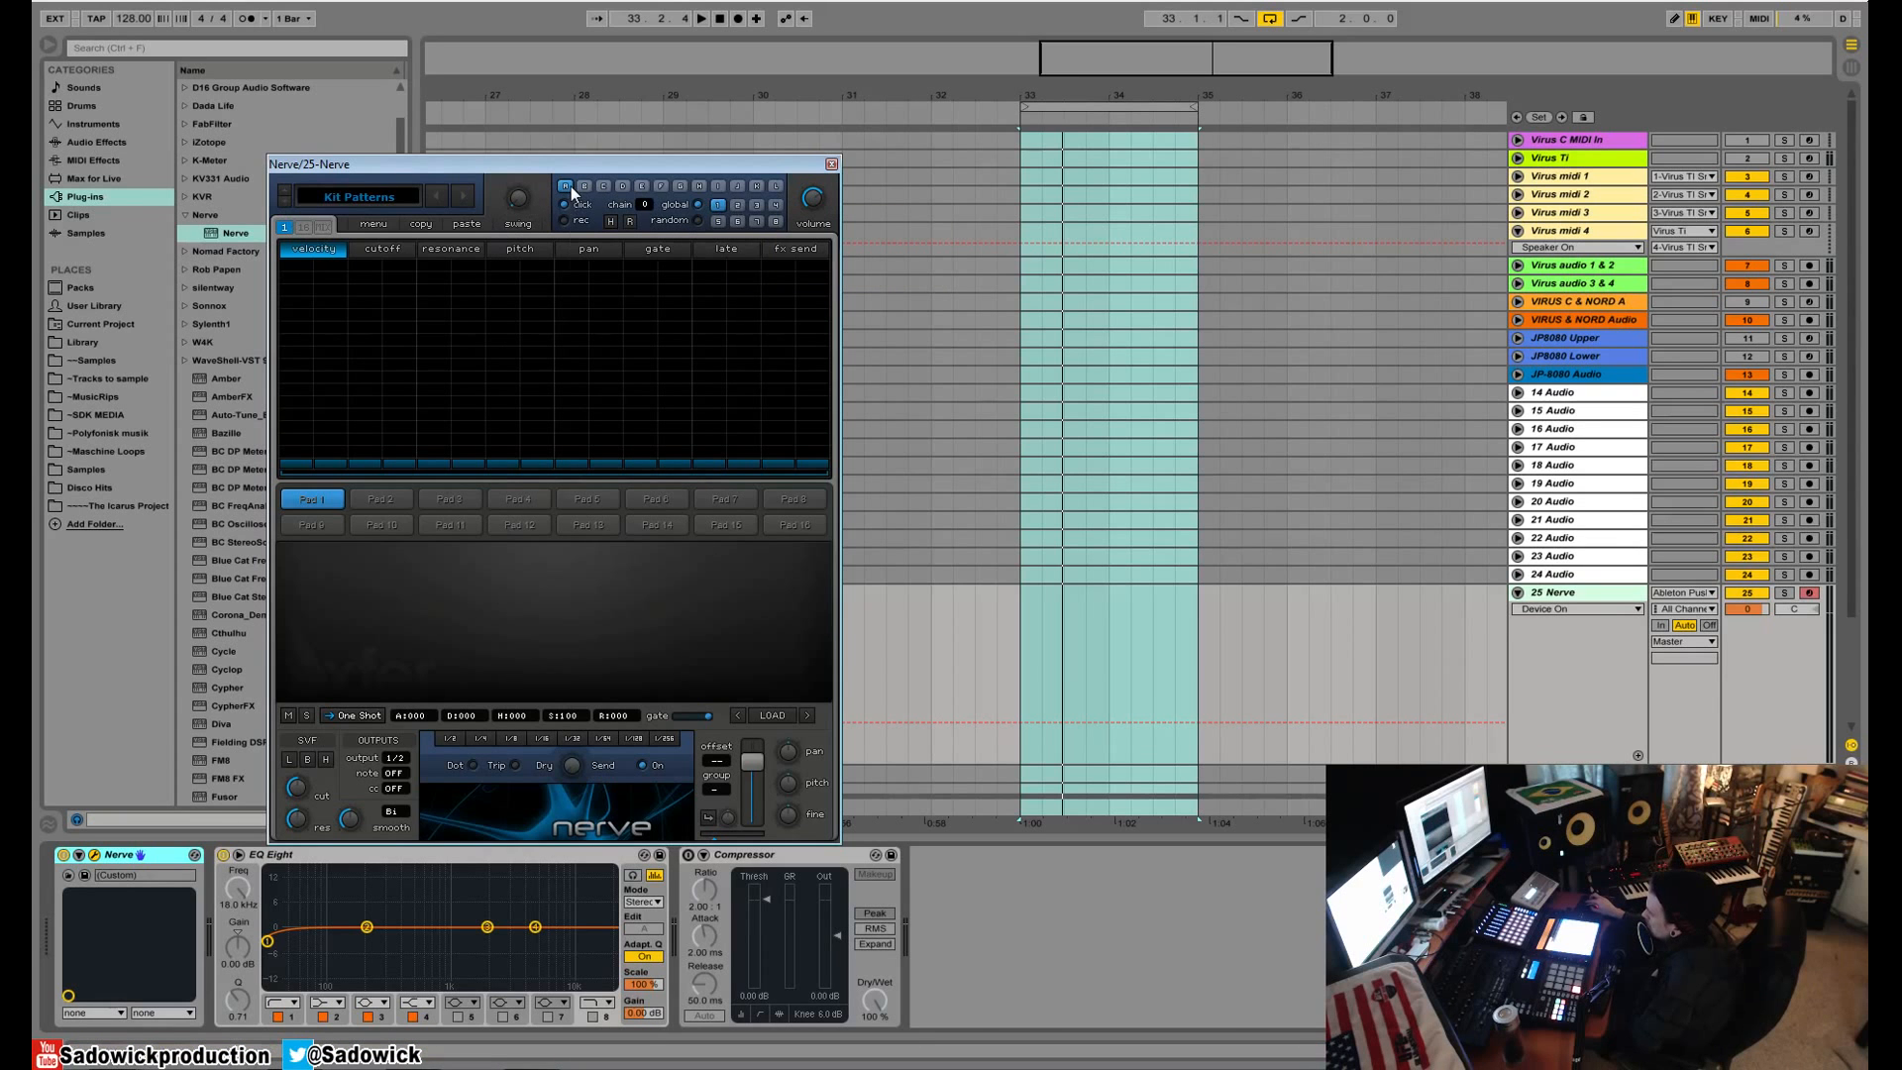
left_click(586, 185)
left_click(680, 186)
- Try velocity steps in Pad 1's pattern and switch its playback mode to Loop and back to One Shot
left_click(301, 379)
left_click(424, 347)
left_click(347, 711)
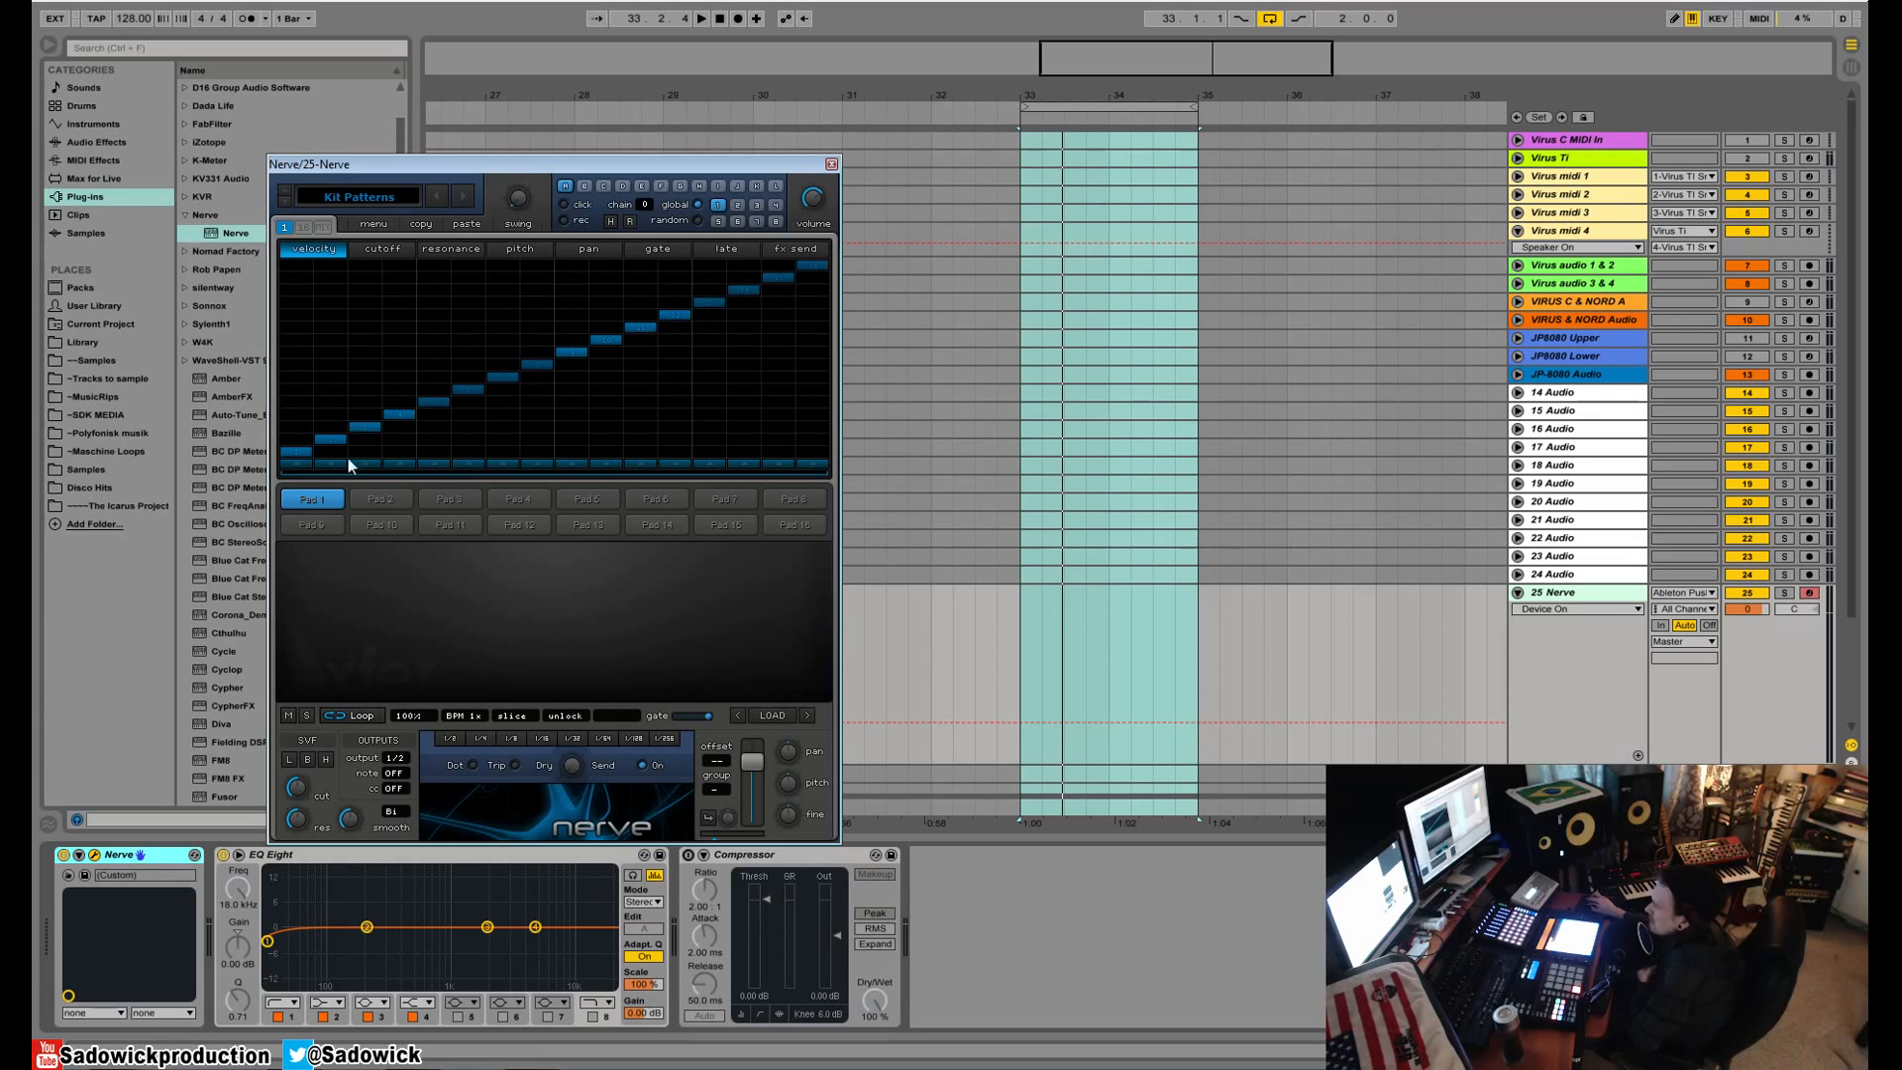
left_click(366, 711)
- Draw a test velocity bar on step 1 of Pad 1's pattern, adjust its height and clear it
mouse_move(298, 413)
left_mouse_down()
mouse_move(295, 283)
mouse_move(293, 327)
left_mouse_up()
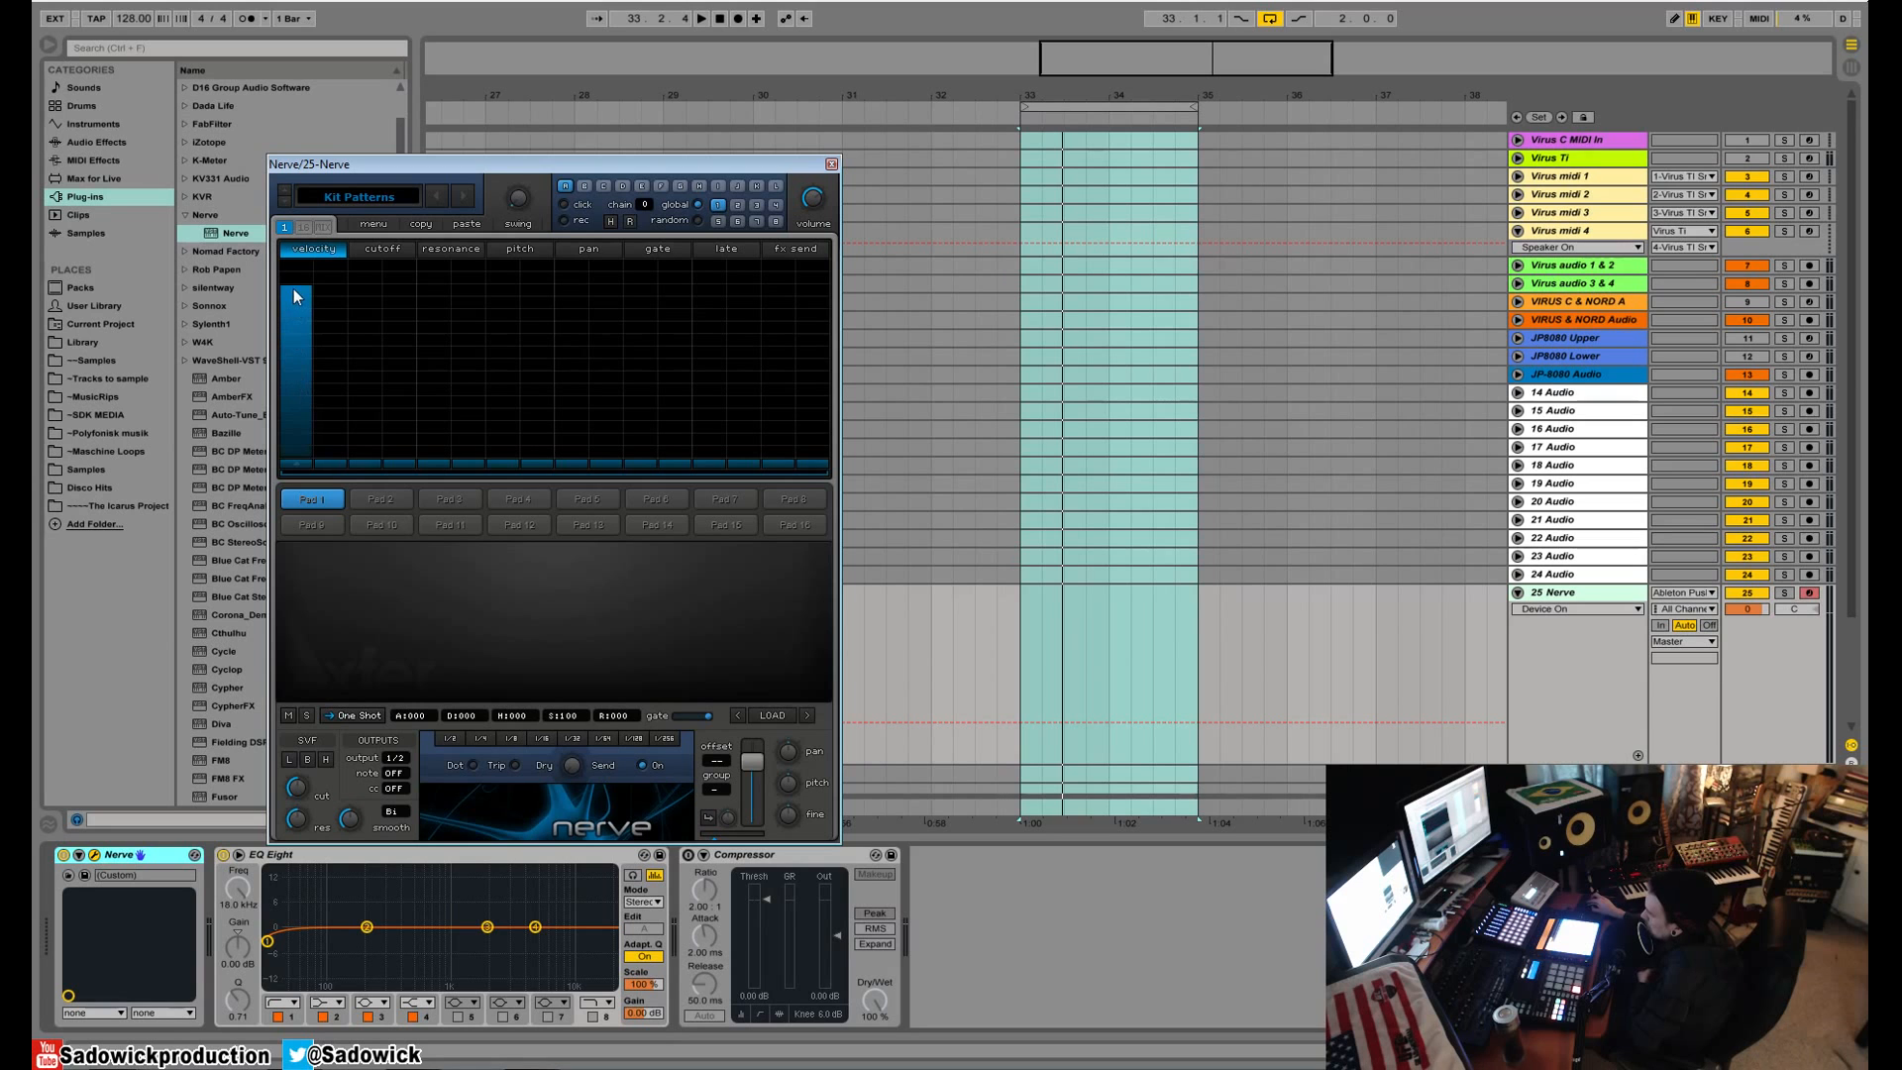
left_click_drag(293, 289, 293, 306)
left_click(301, 331)
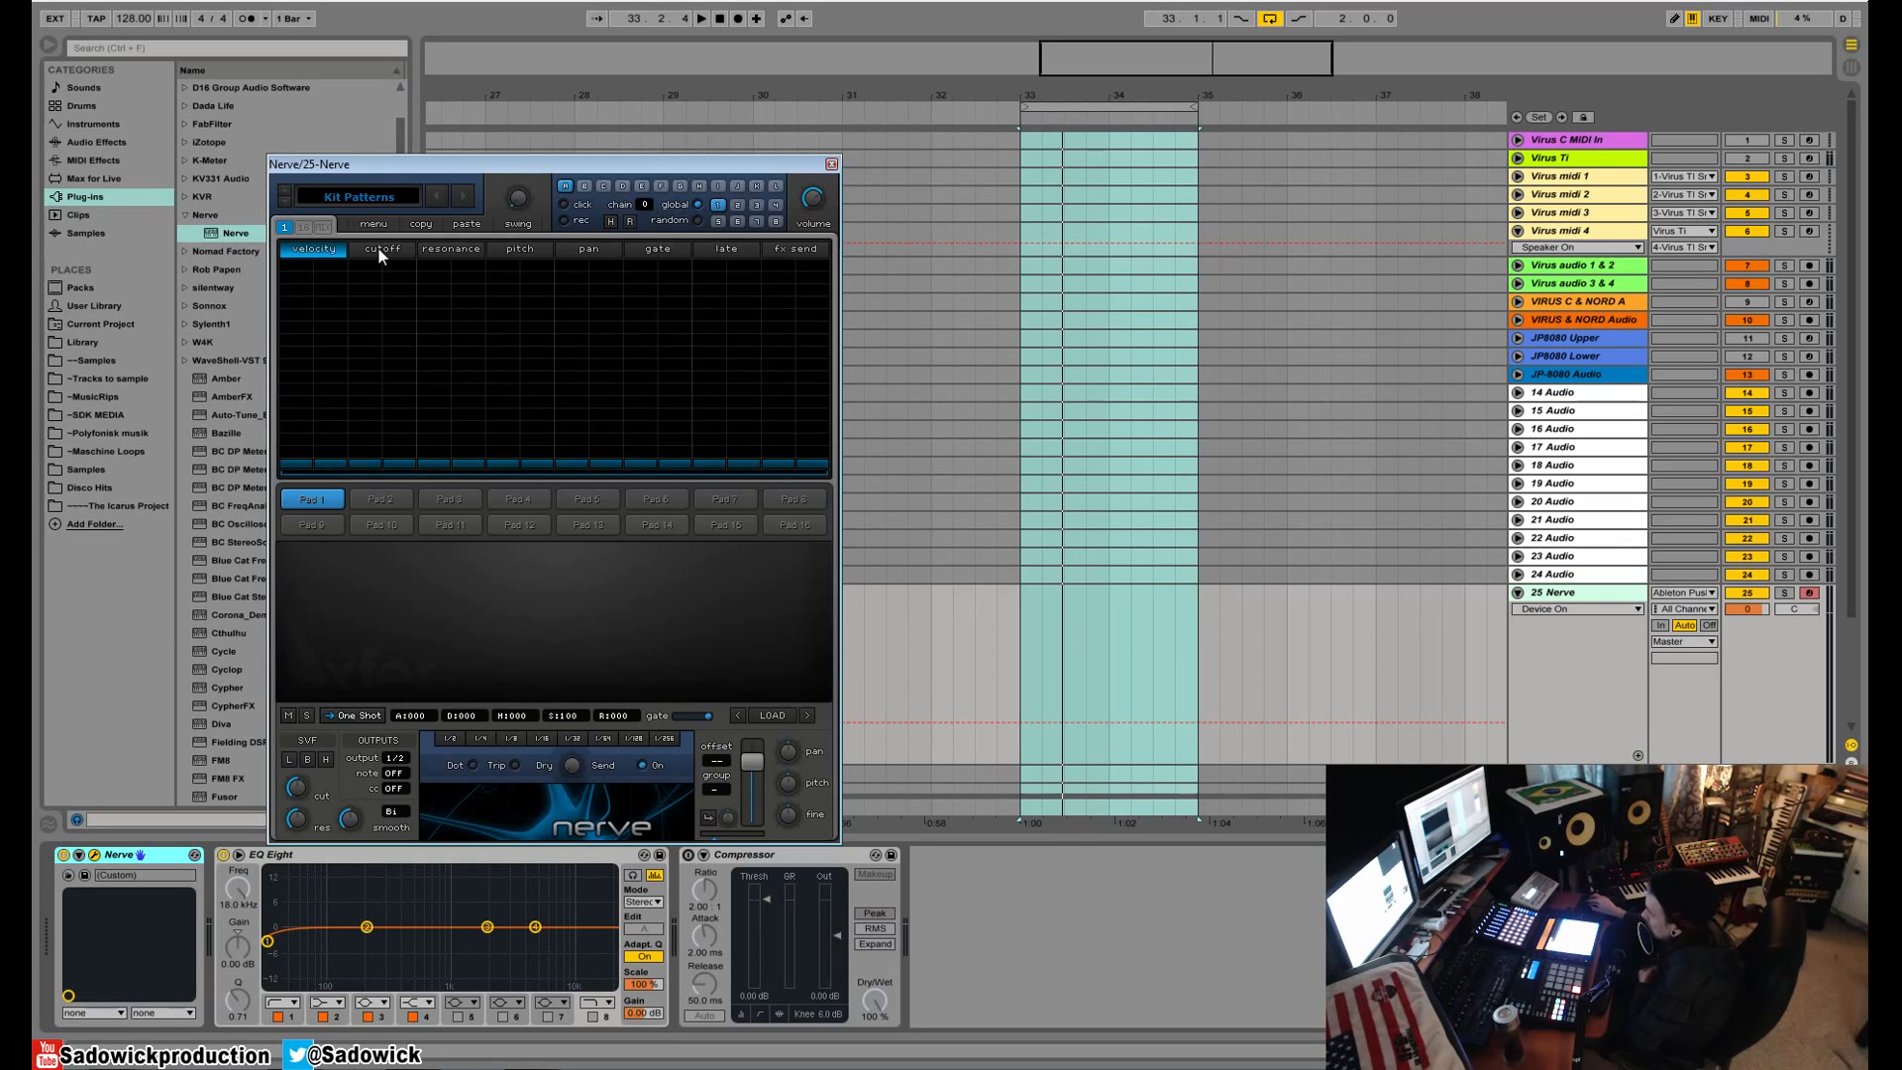
- Look through Pad 1's cutoff, resonance, pitch, gate, late and fx send step pages, and return to velocity
left_click(388, 253)
left_click(442, 250)
left_click(519, 253)
left_click(666, 254)
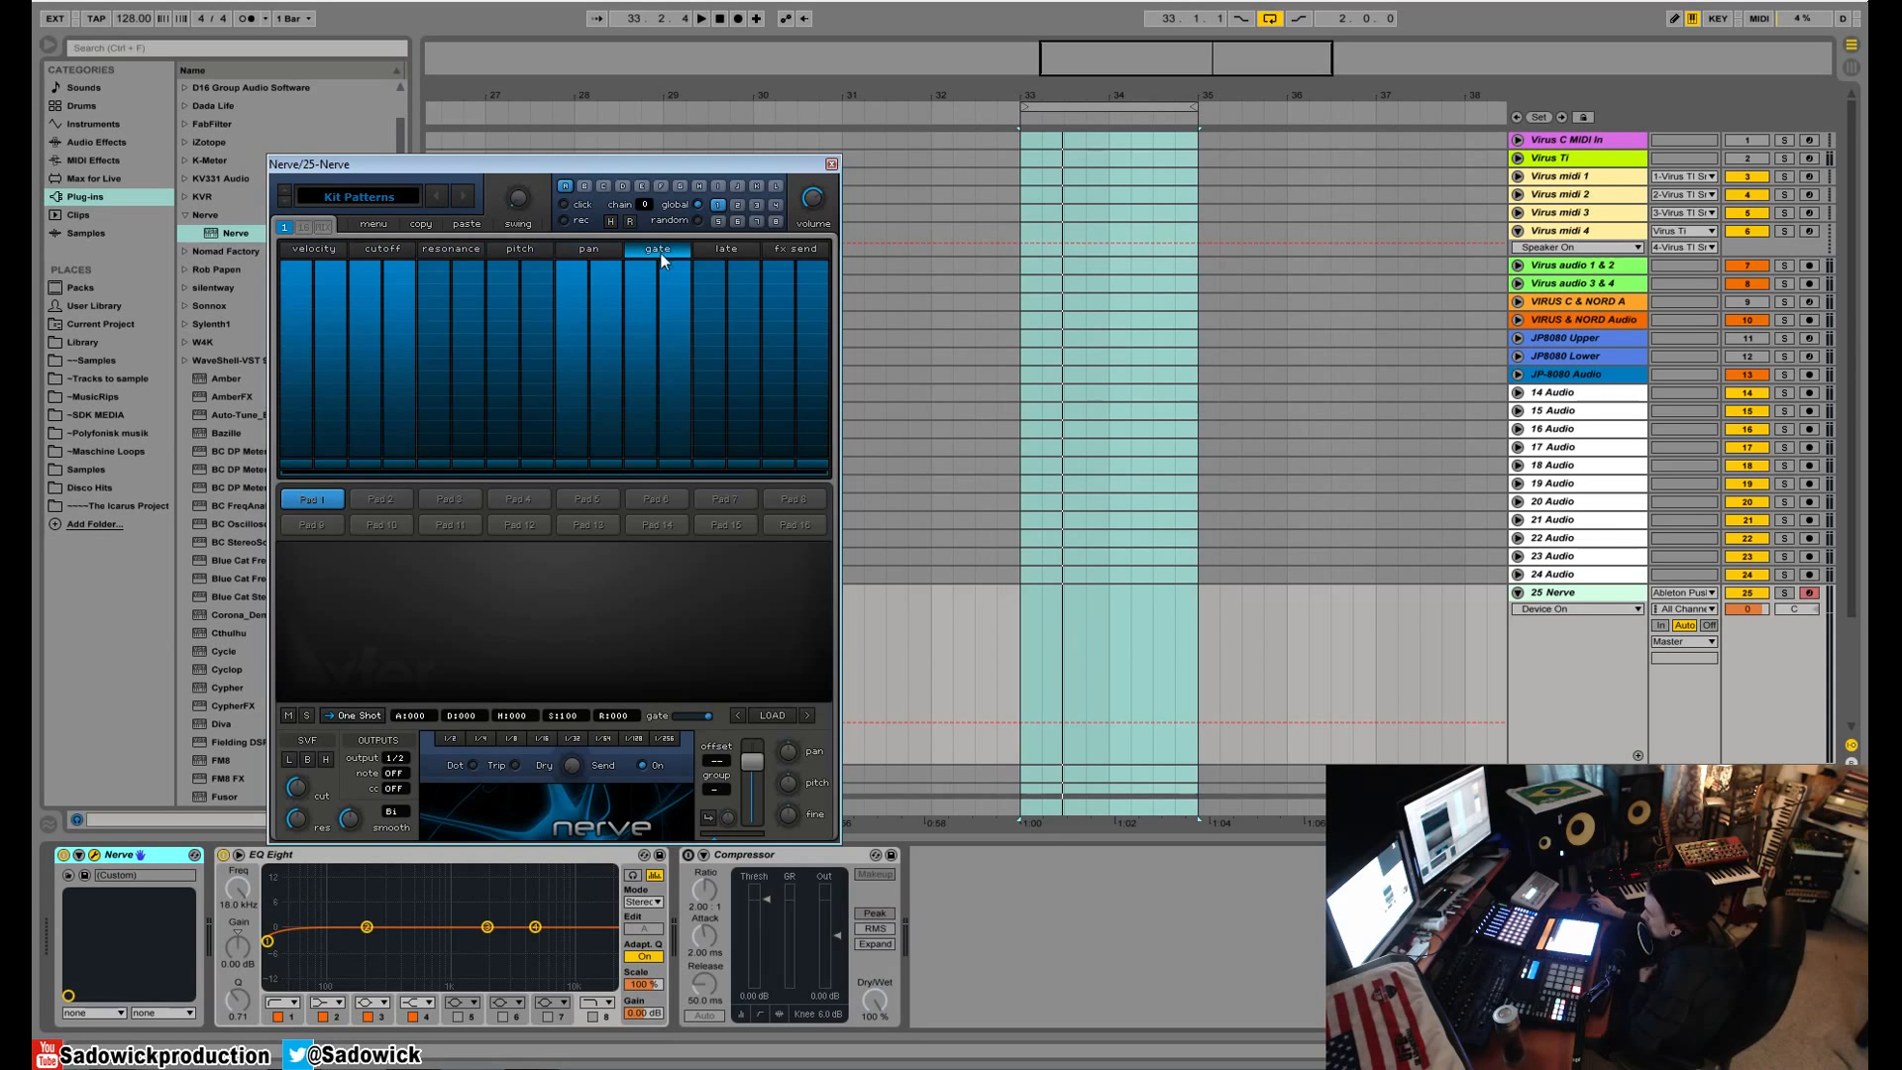
left_click(725, 254)
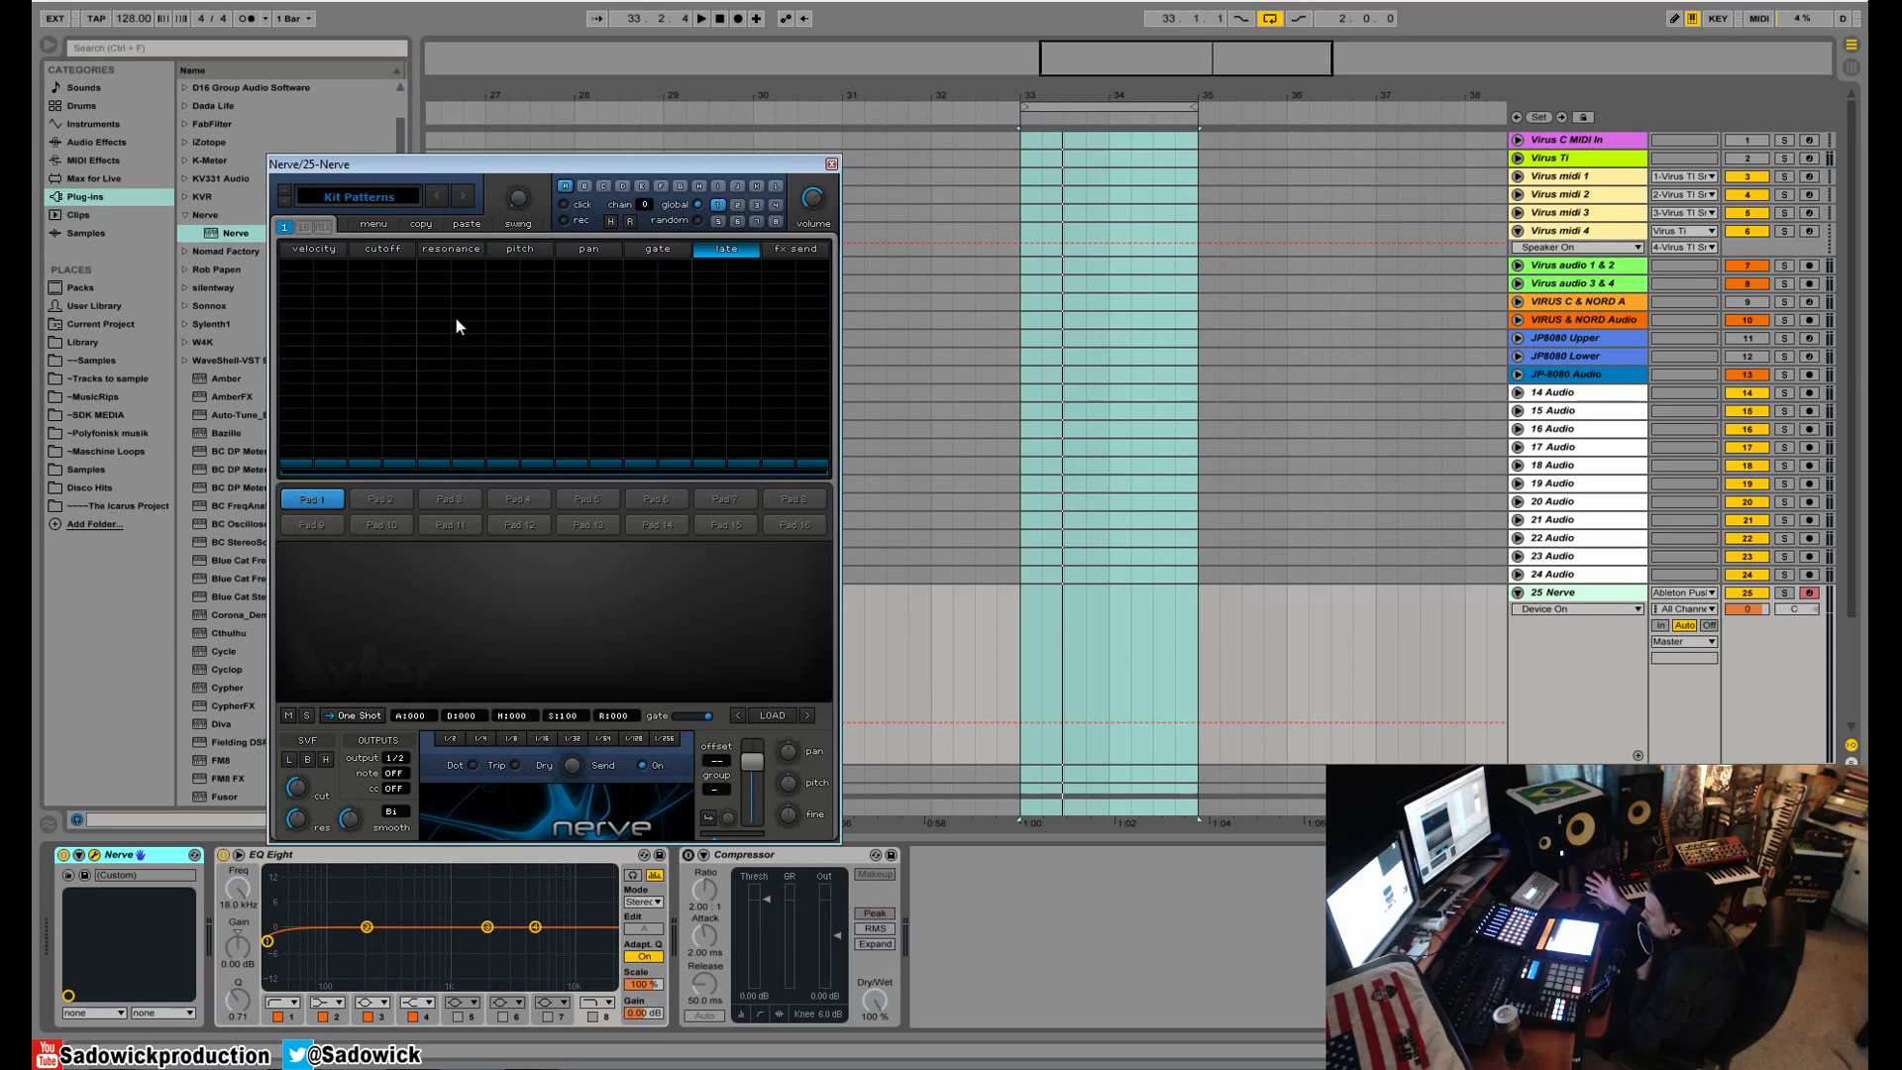
left_click(791, 249)
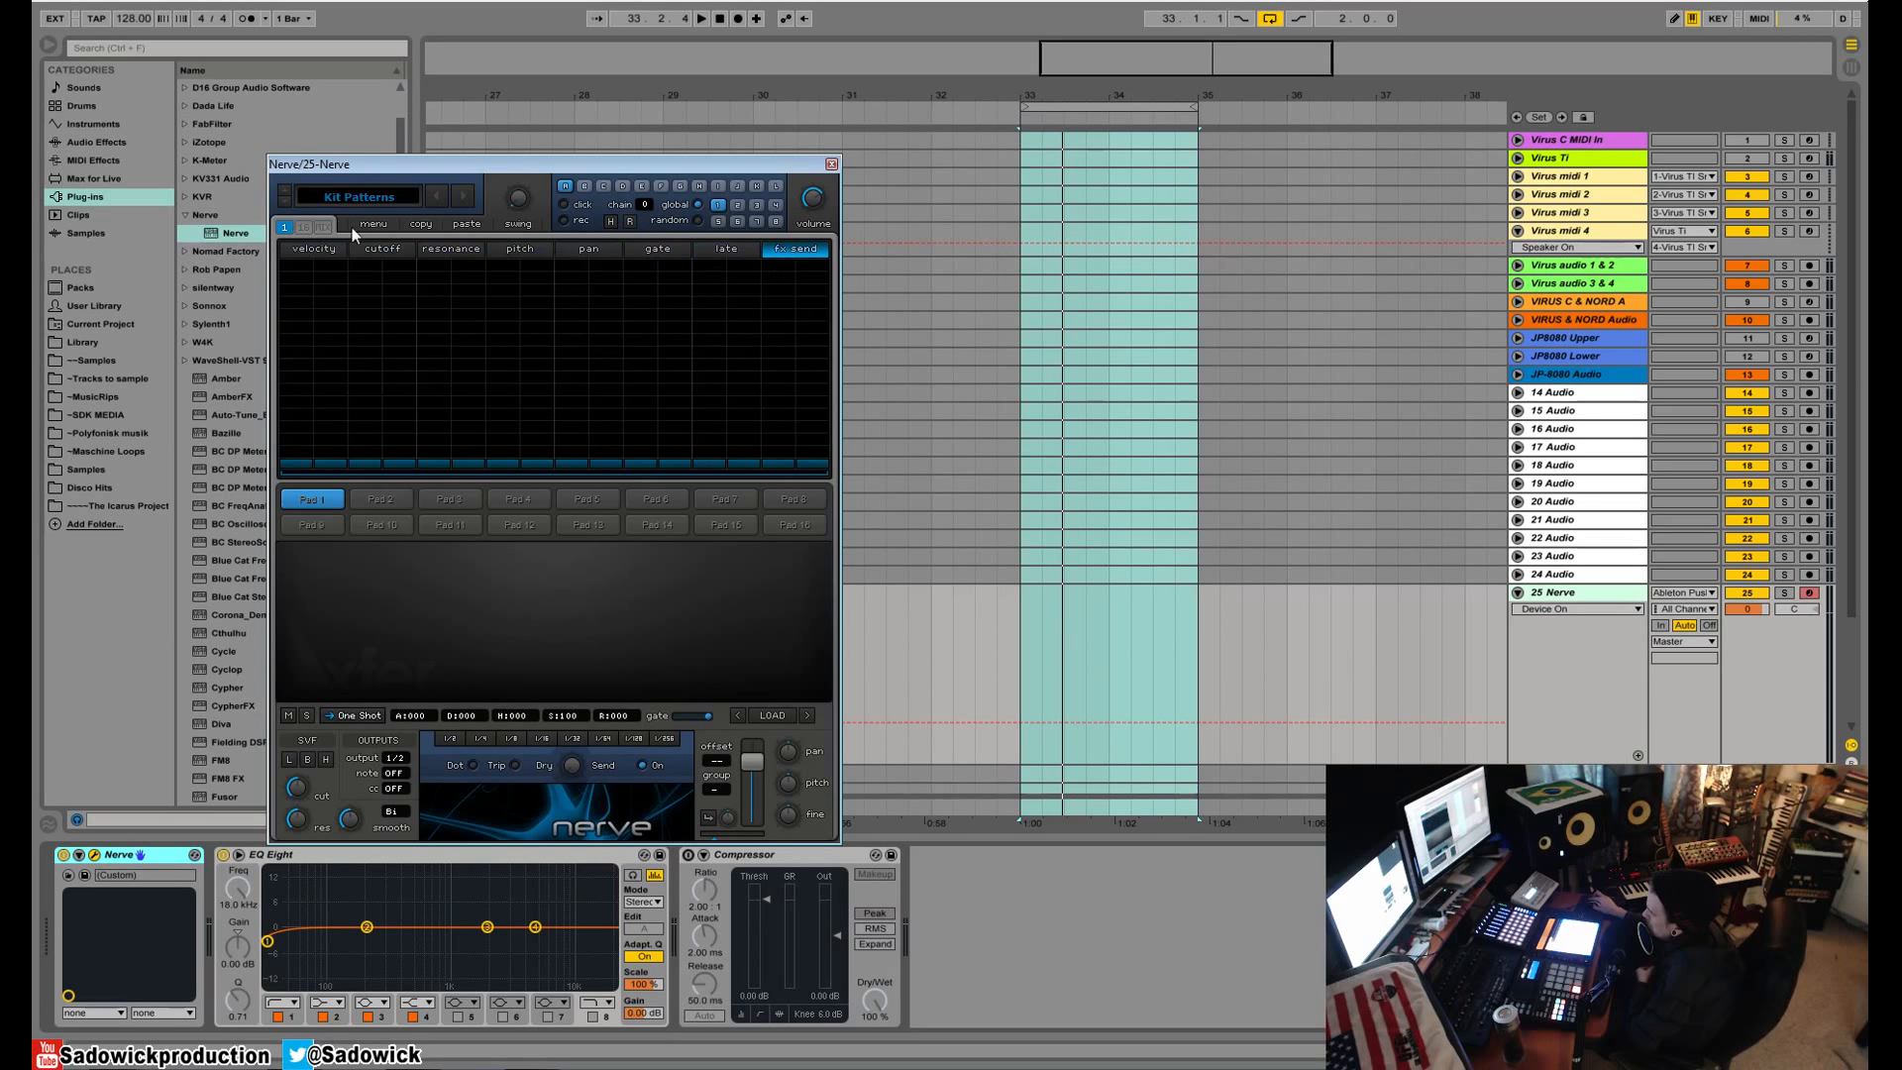
left_click(311, 250)
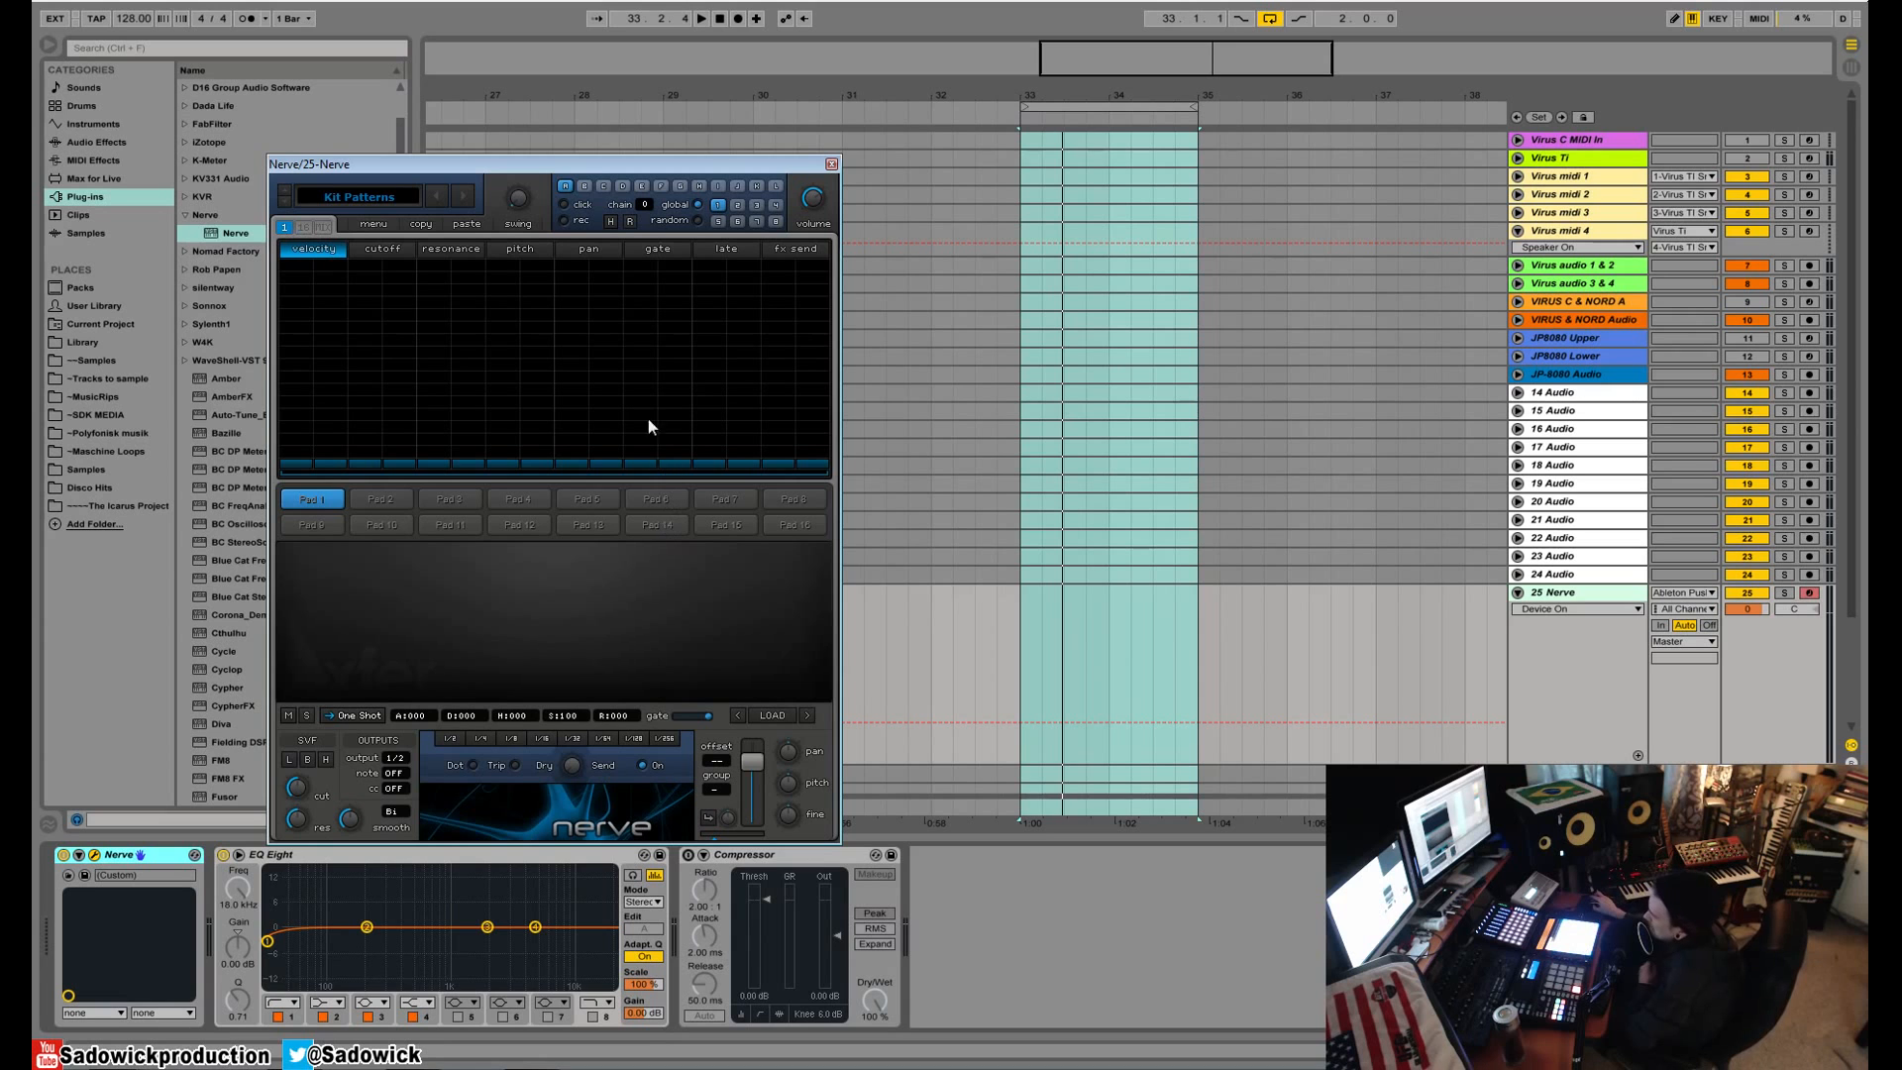
- Step through Pads 2 to 5, return to Pad 1, and view its sample-loading dialog without loading anything
left_click(390, 499)
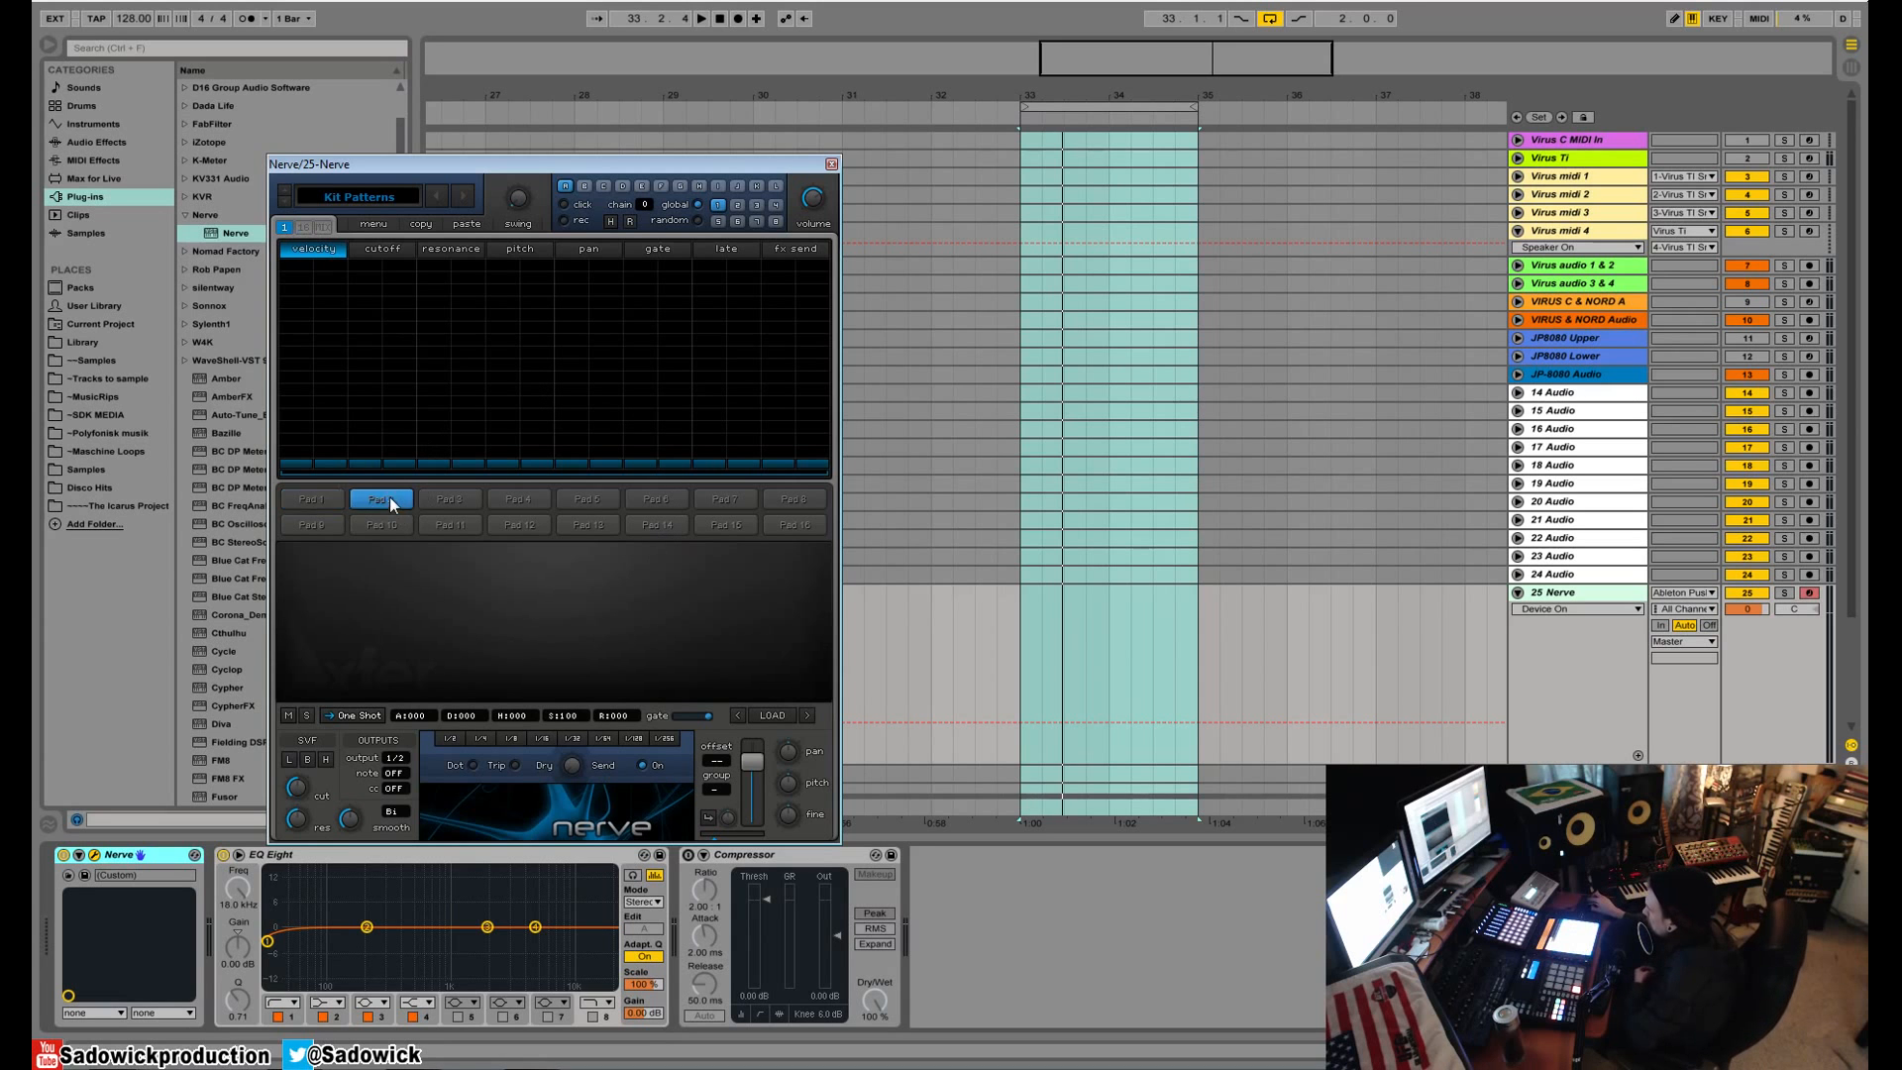
left_click(448, 501)
left_click(535, 501)
left_click(604, 501)
left_click(317, 501)
left_click(774, 716)
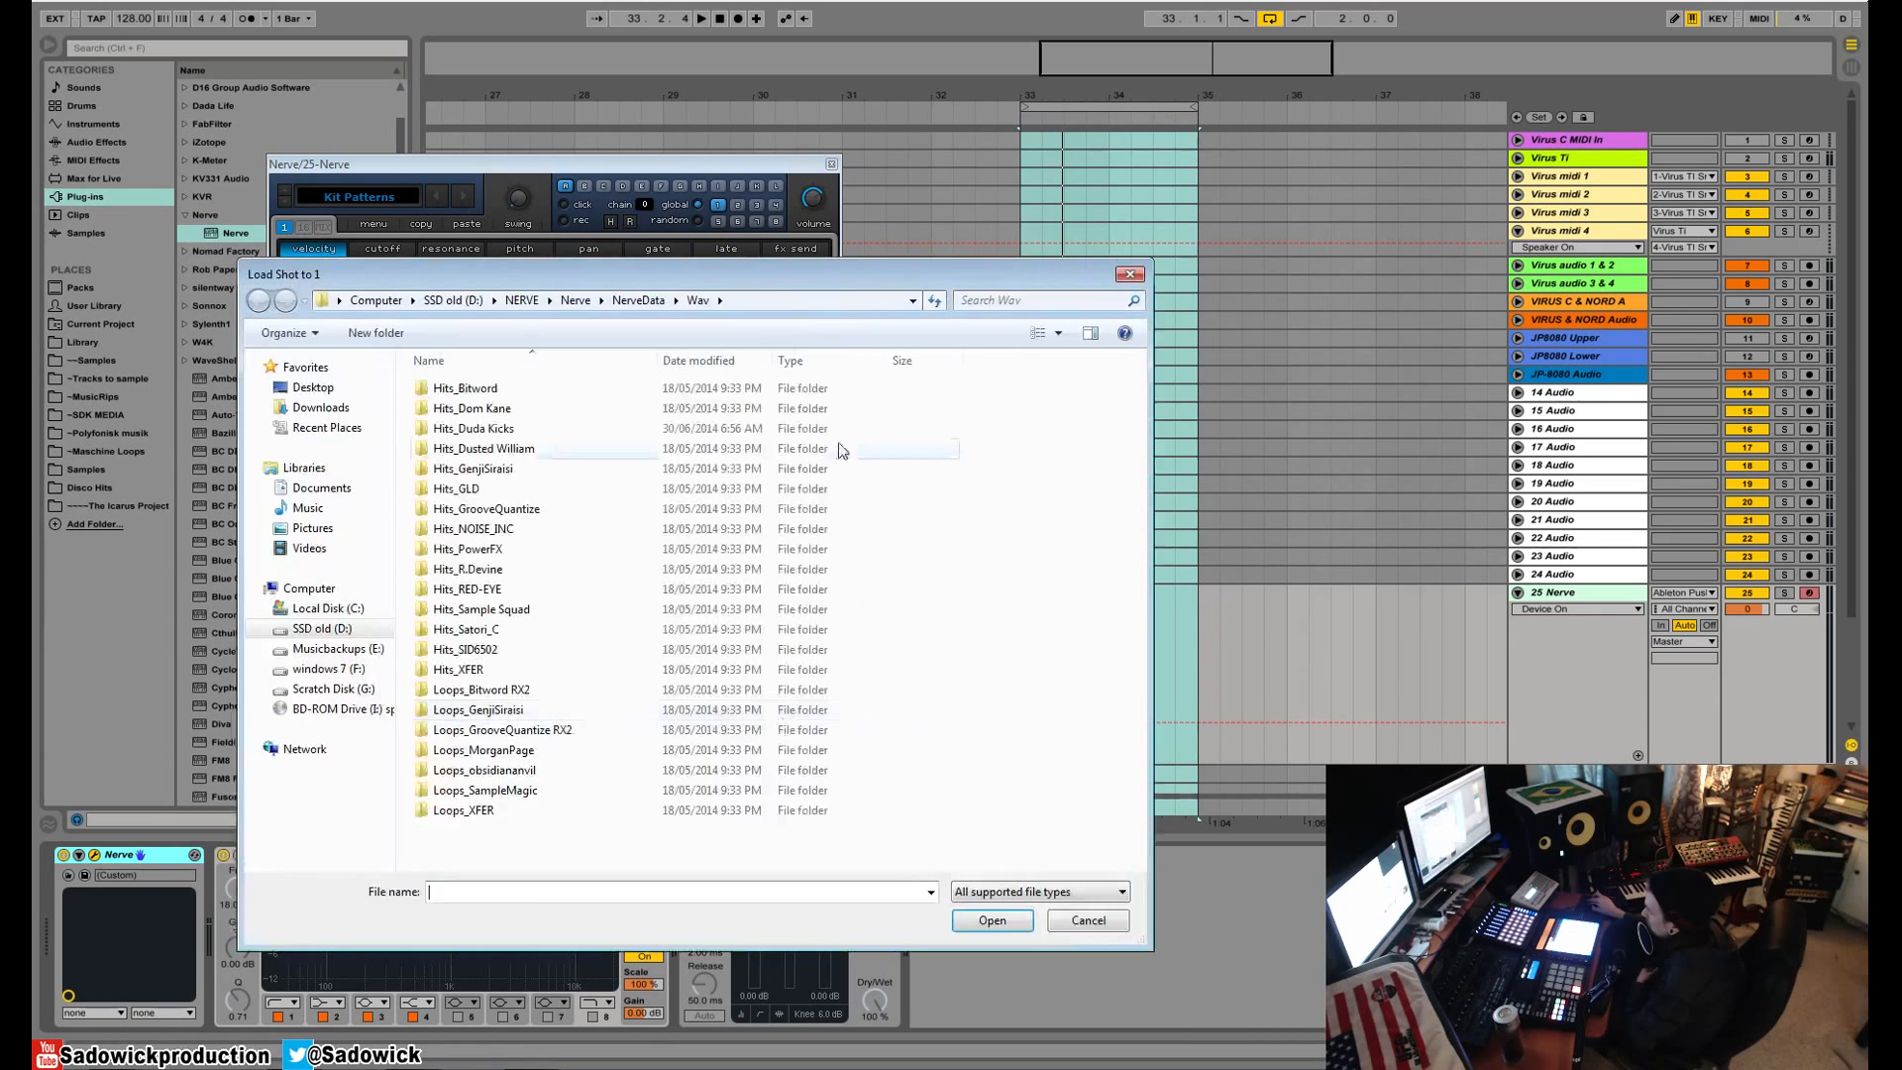
left_click(1129, 274)
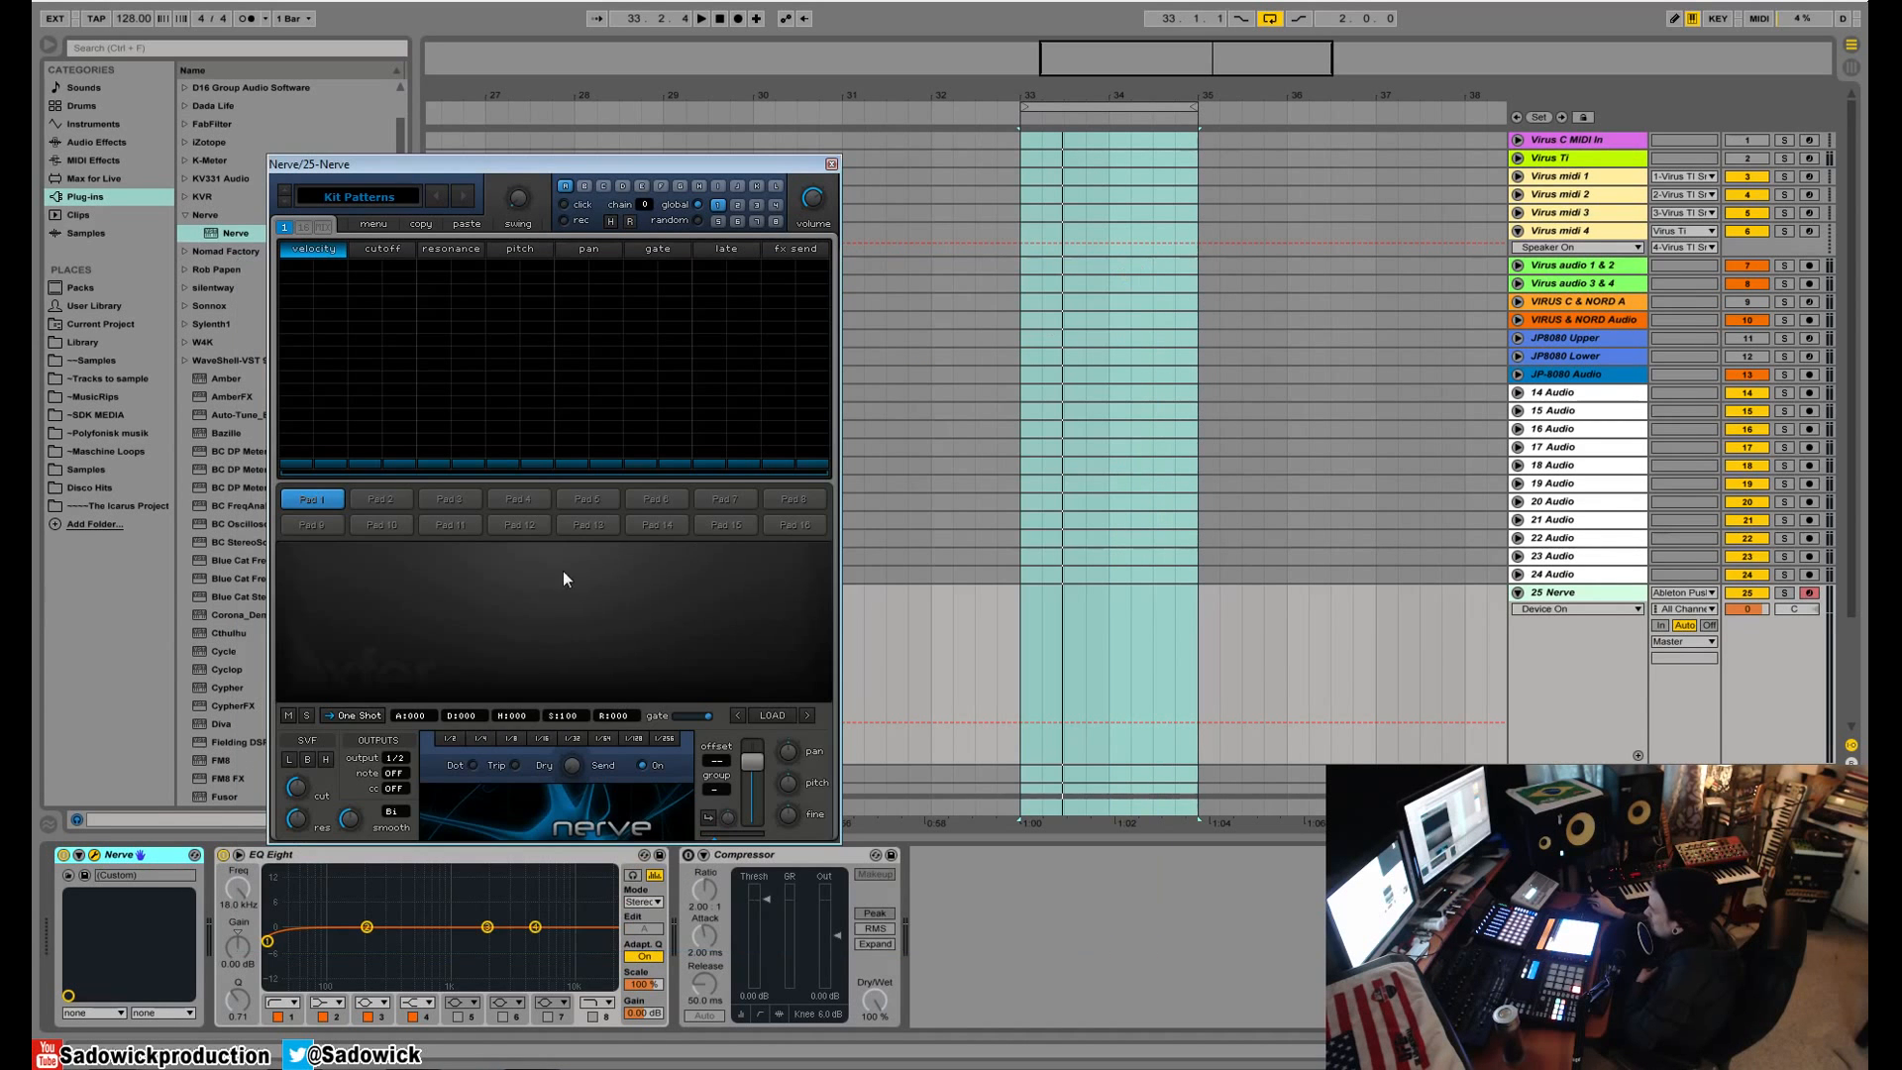
- Toggle Pad 1's playback mode back and forth between One Shot and Loop
left_click(366, 717)
left_click(367, 717)
left_click(367, 717)
left_click(367, 717)
- Try muting and soloing Pad 1, turning each off again
right_click(330, 497)
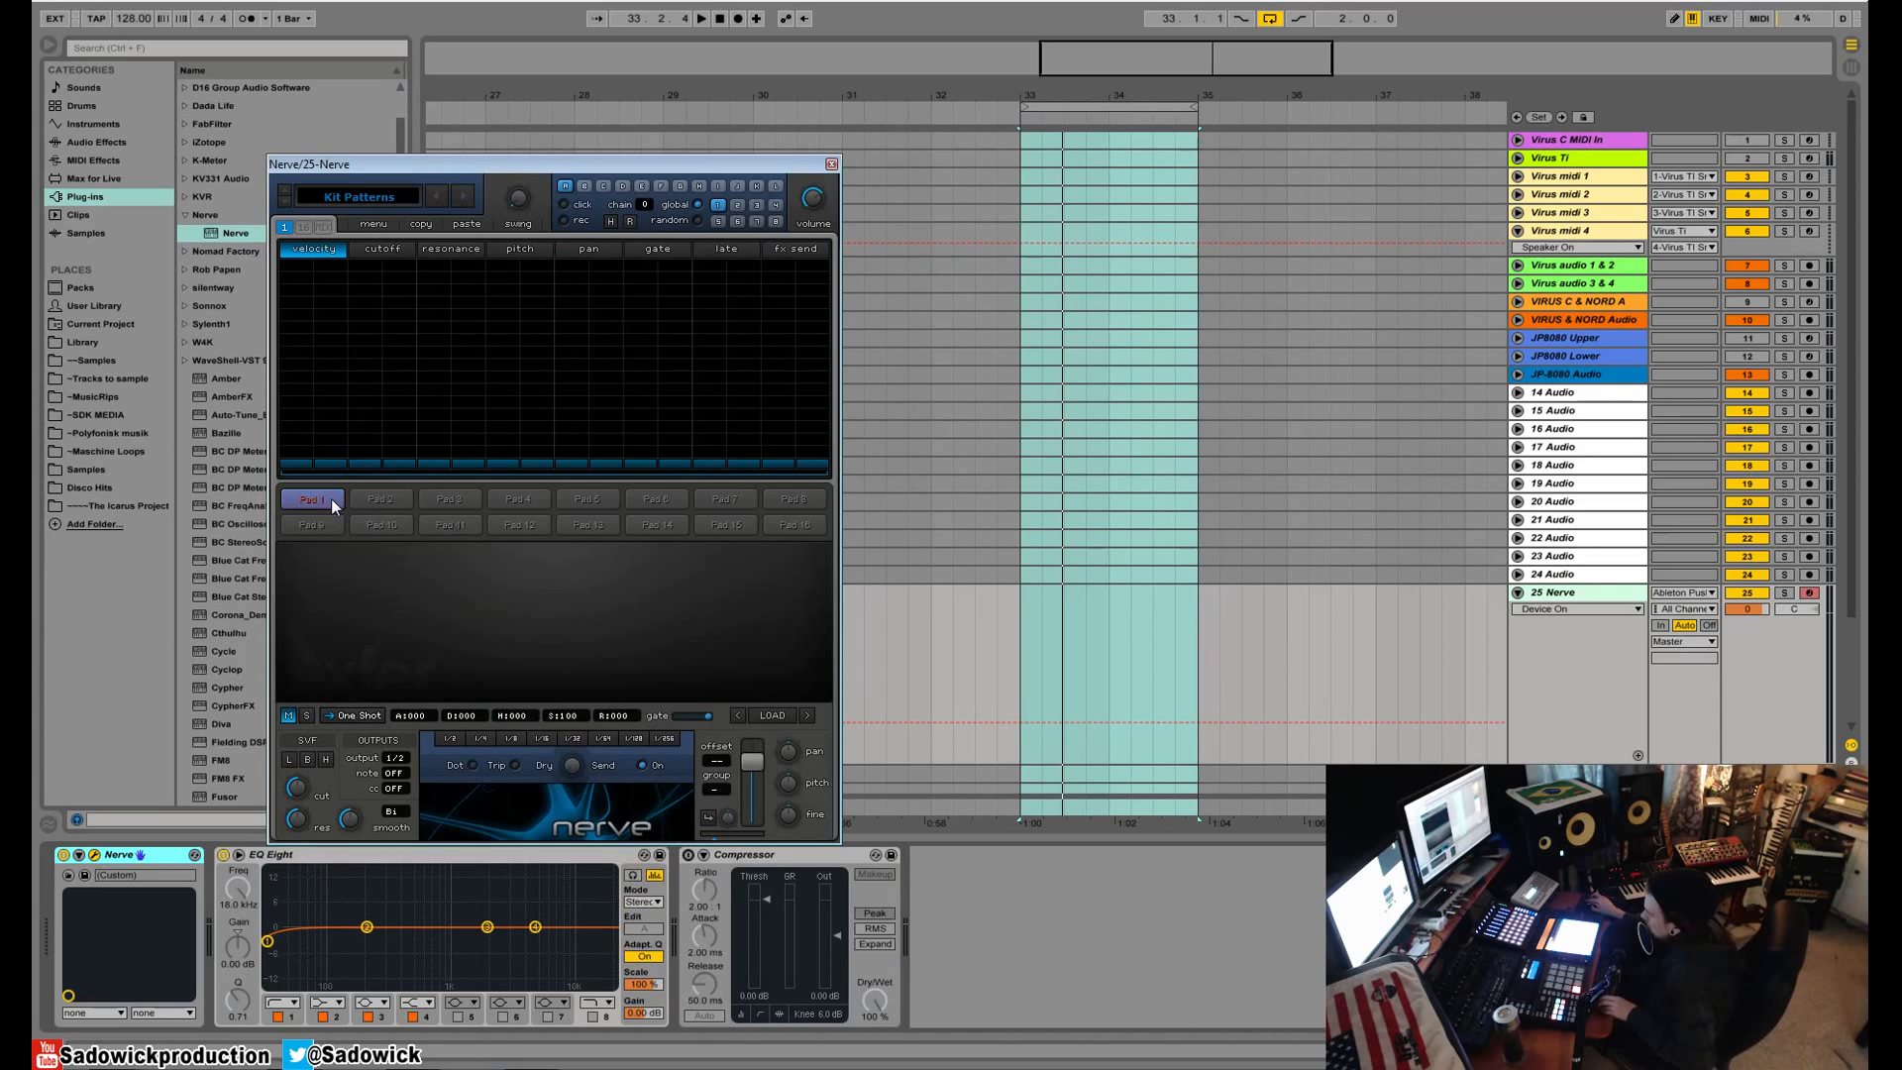
right_click(330, 497)
right_click(330, 497, "shift")
right_click(330, 498, "shift")
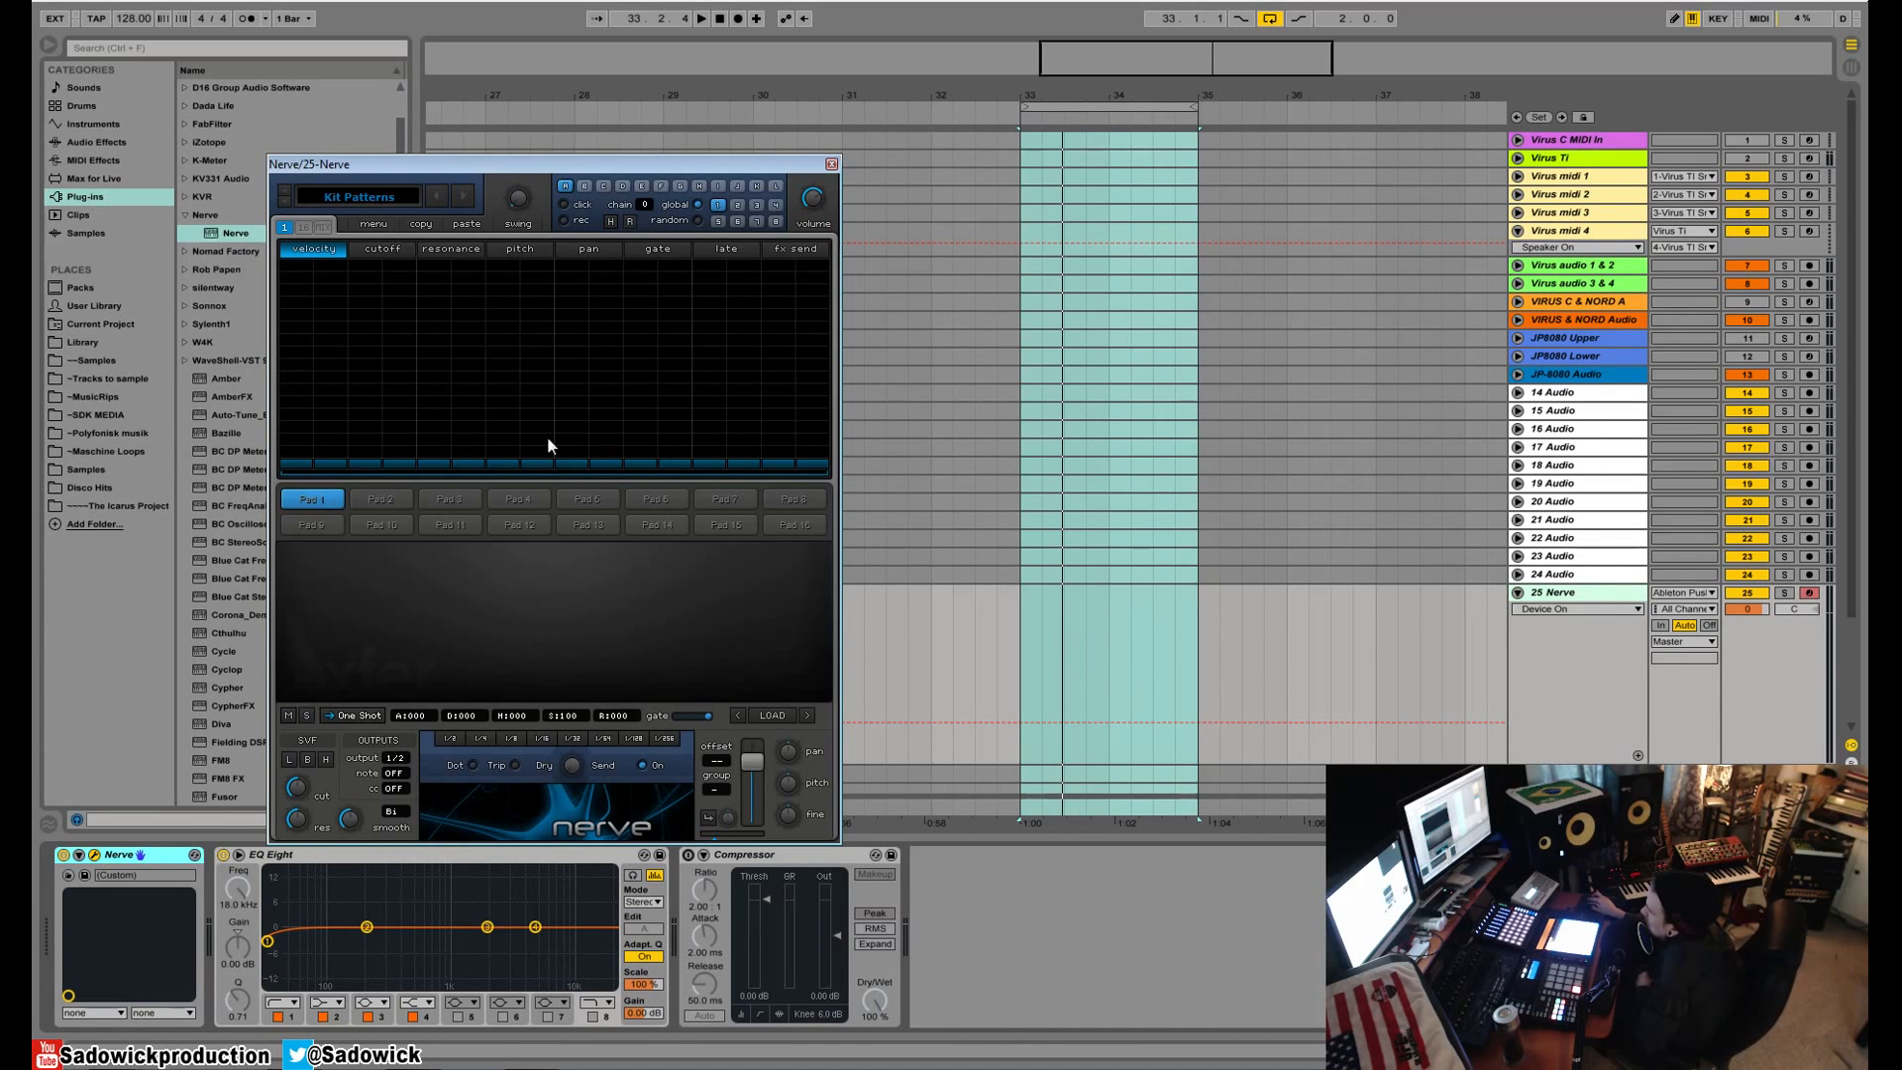
- Lower Pad 9's volume slightly and try its delay division and dry/send mix
left_click(302, 523)
left_click(366, 525)
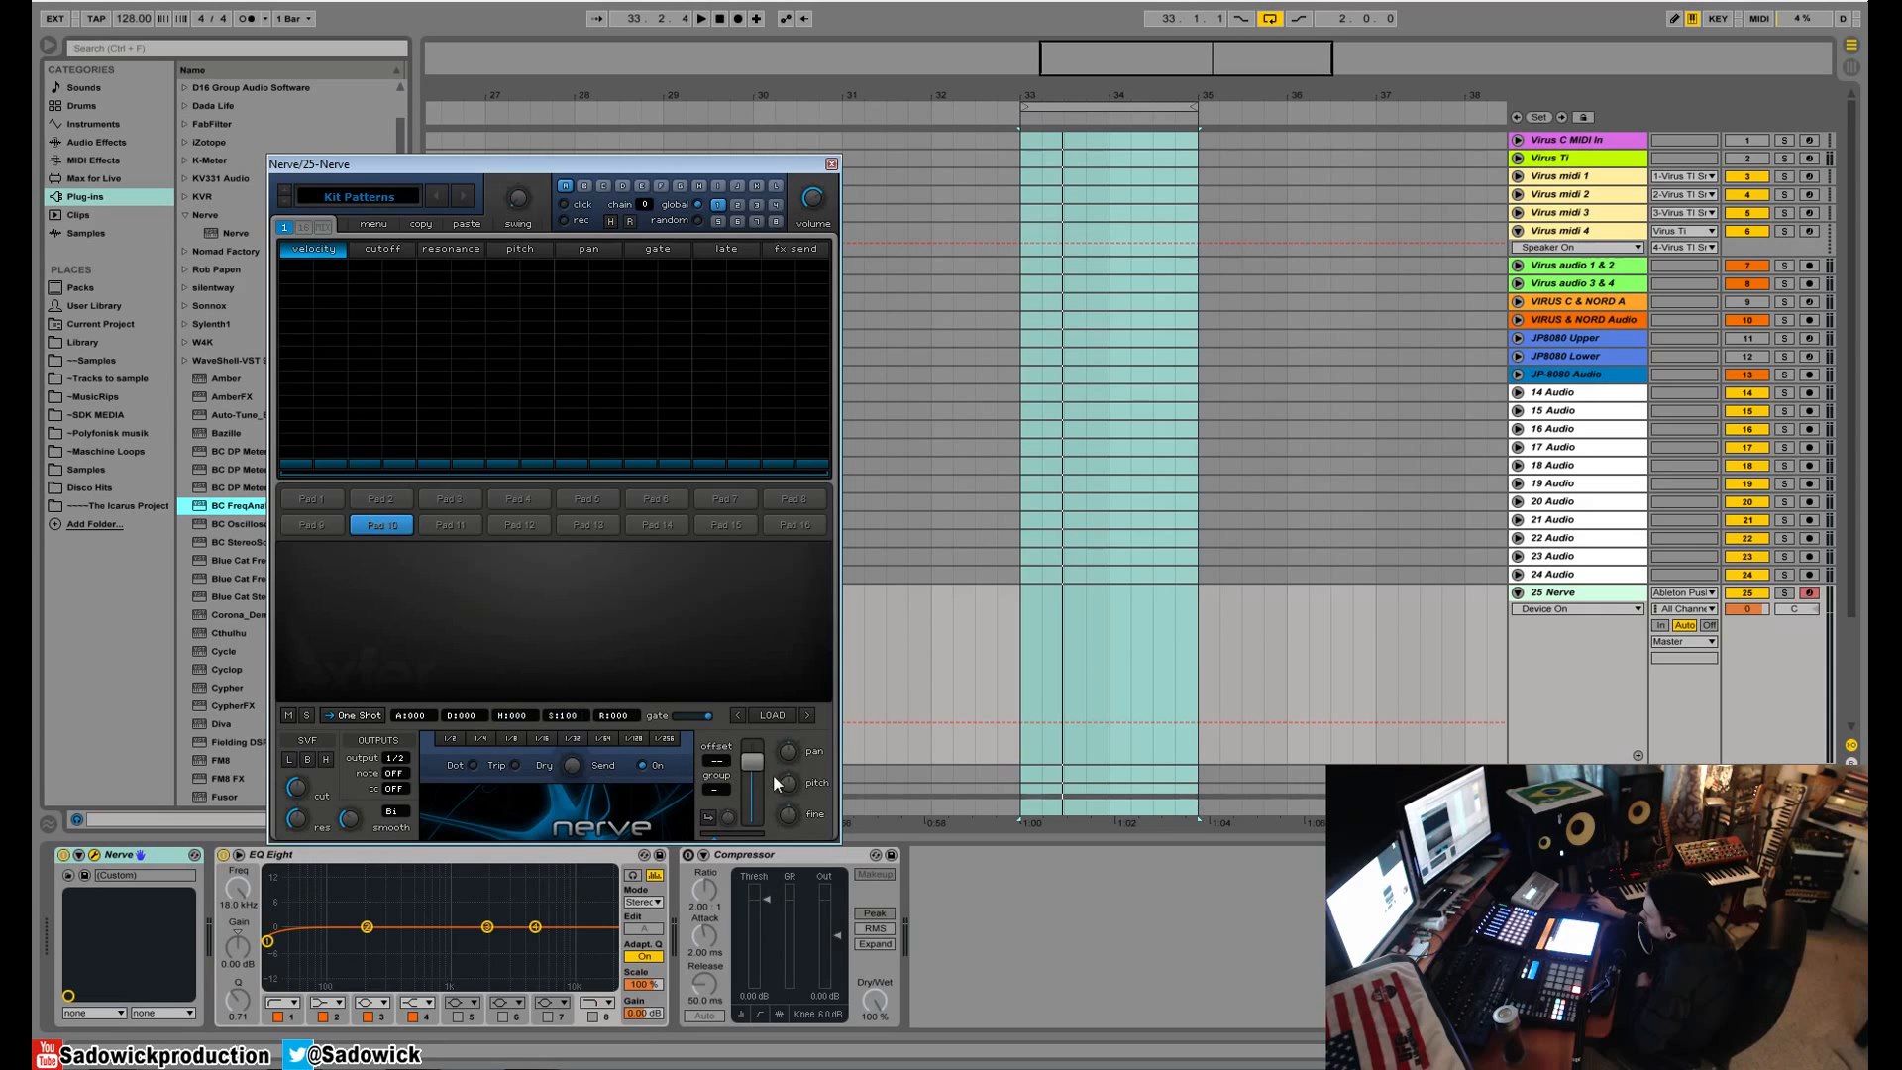
left_click(319, 500)
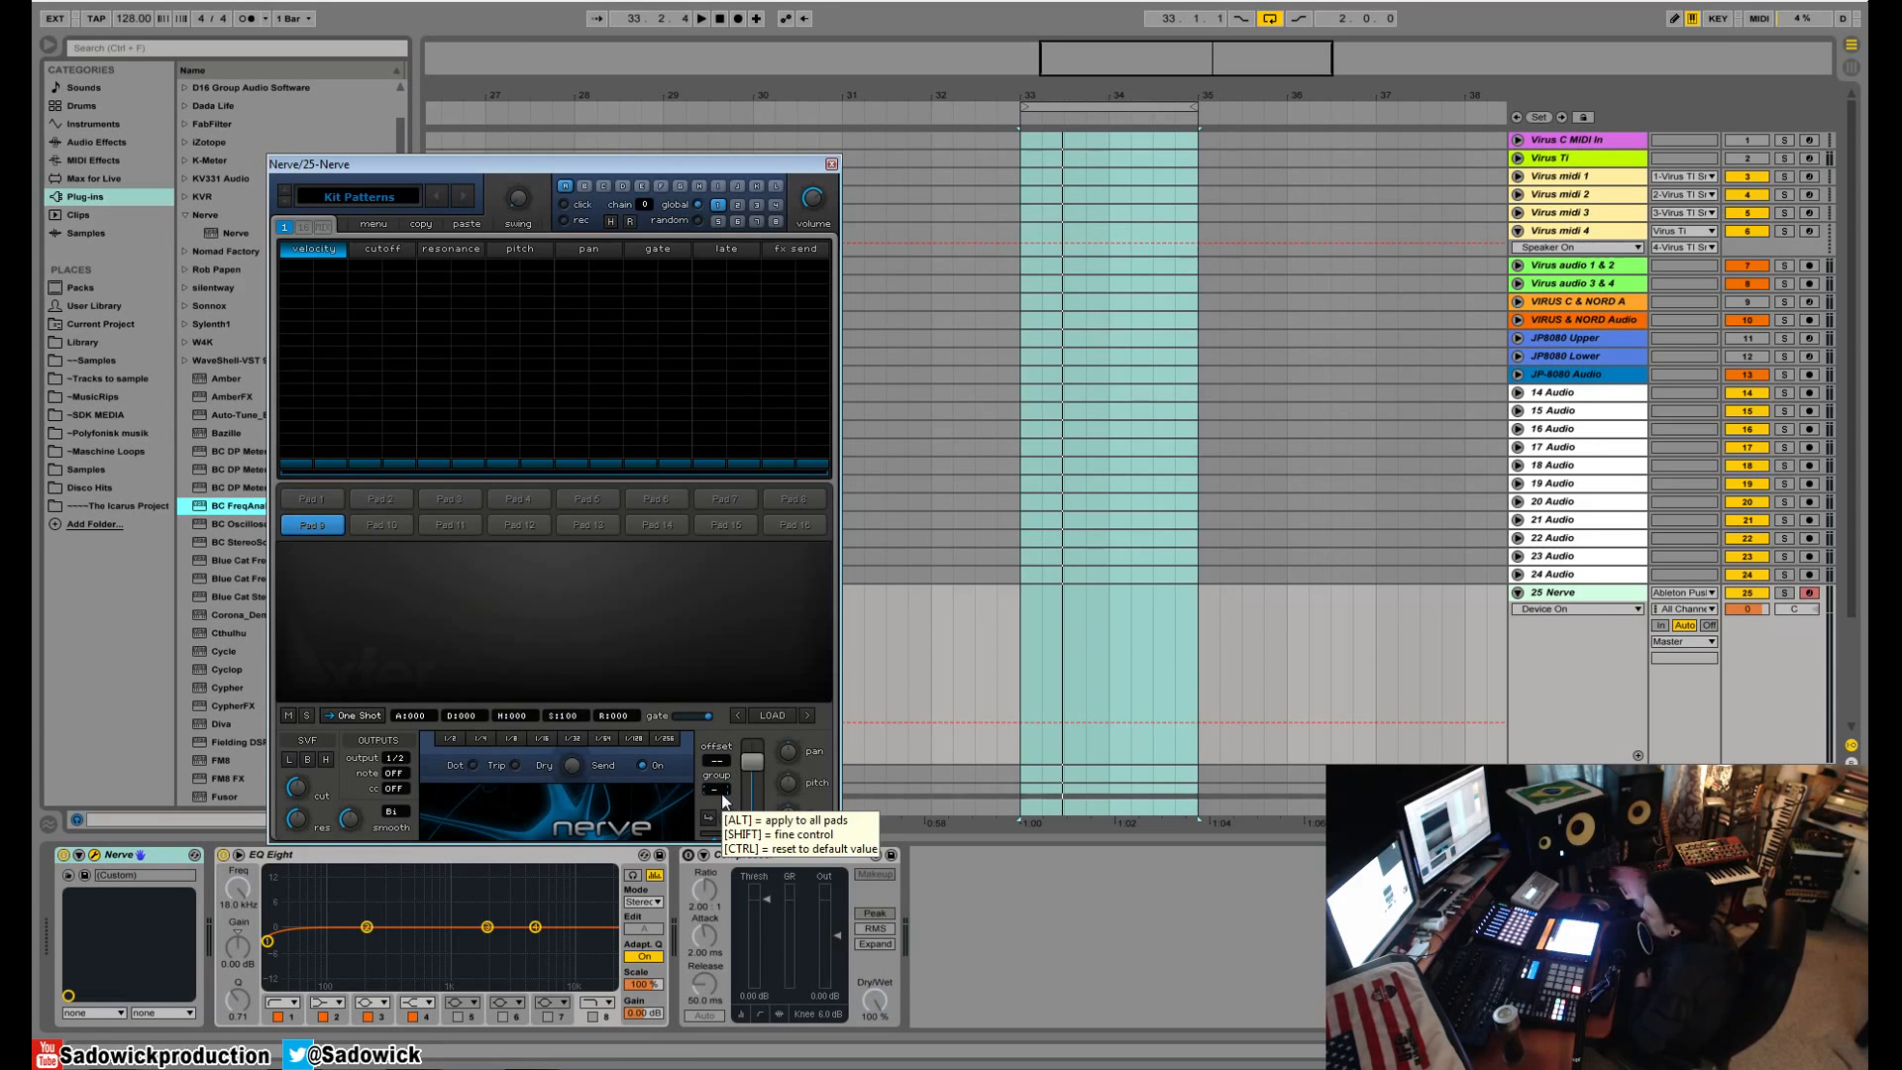
left_click_drag(744, 760, 741, 746)
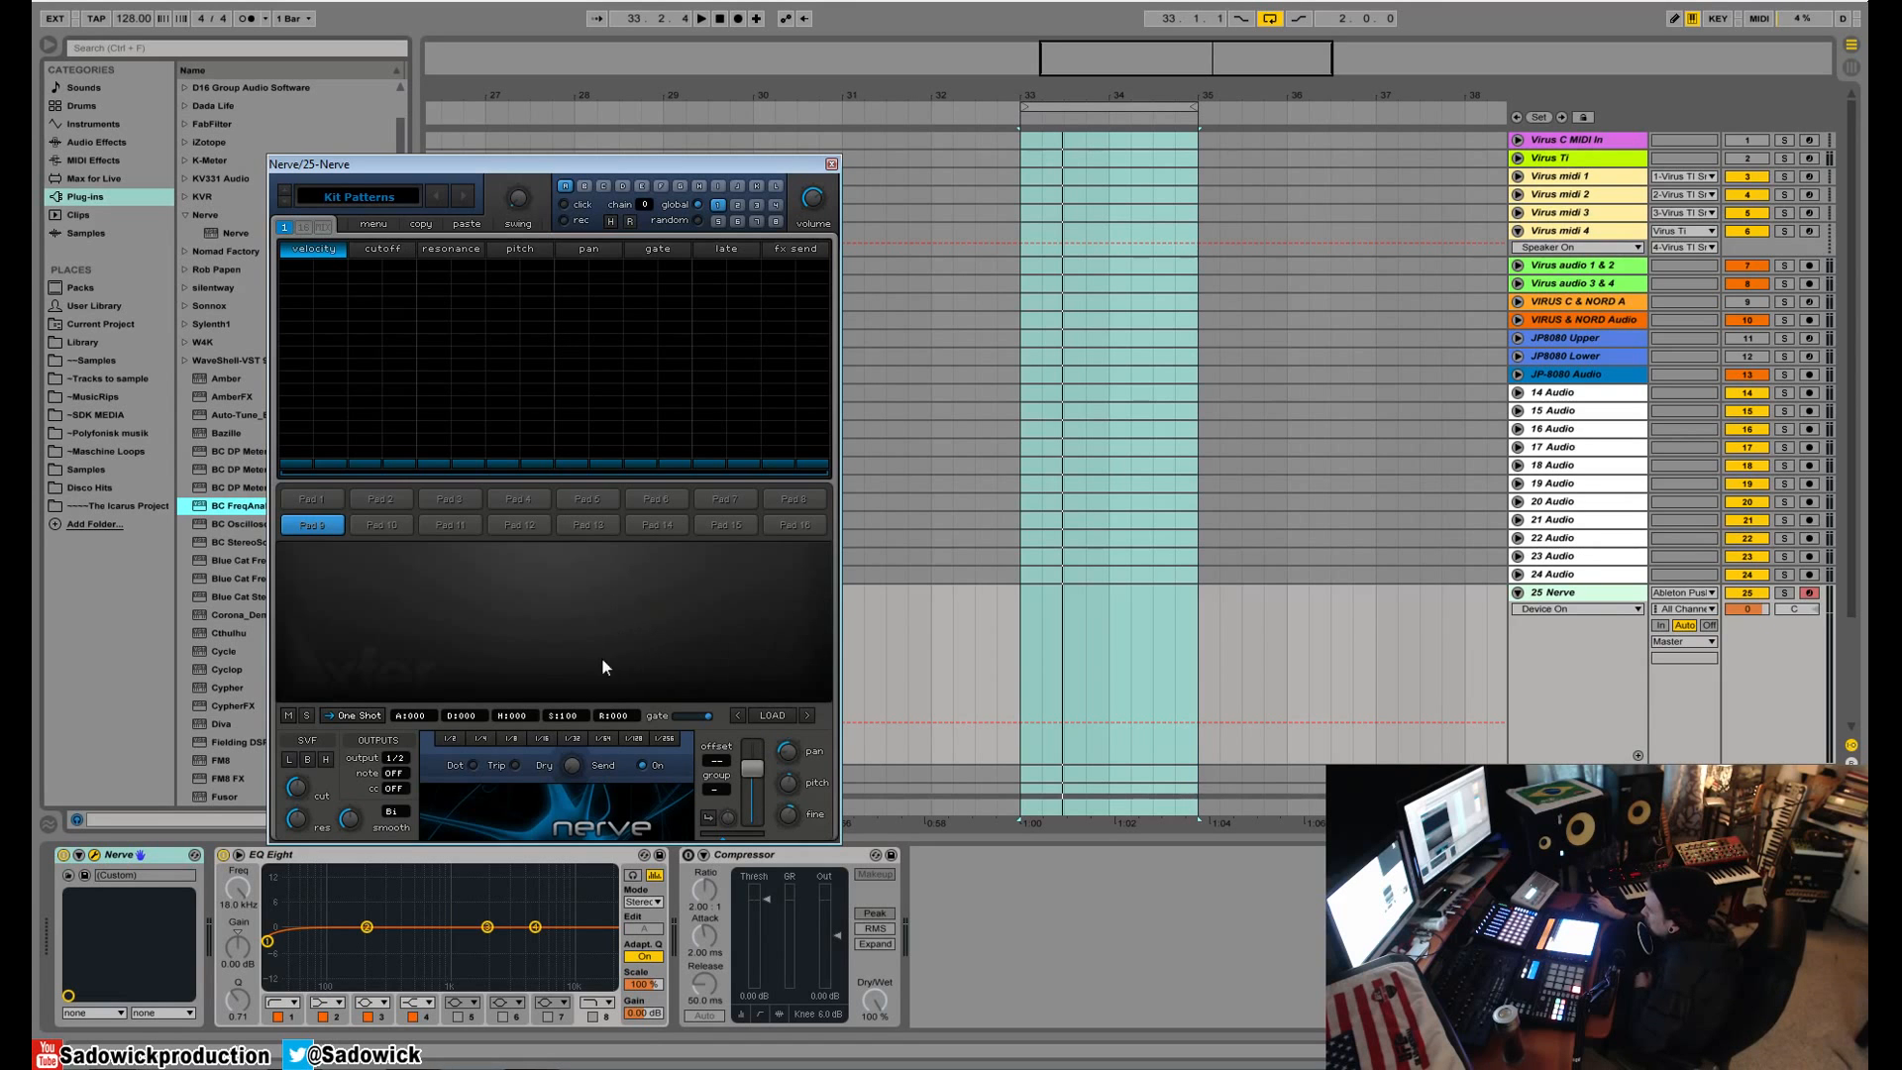
left_click(583, 737)
left_click_drag(581, 775, 569, 461)
- Sketch test hits for several pads in the 16-pad grid view, checking the single-pad view of Pad 2 in between
mouse_move(297, 402)
left_mouse_down()
mouse_move(382, 318)
mouse_move(540, 374)
mouse_move(456, 340)
left_mouse_up()
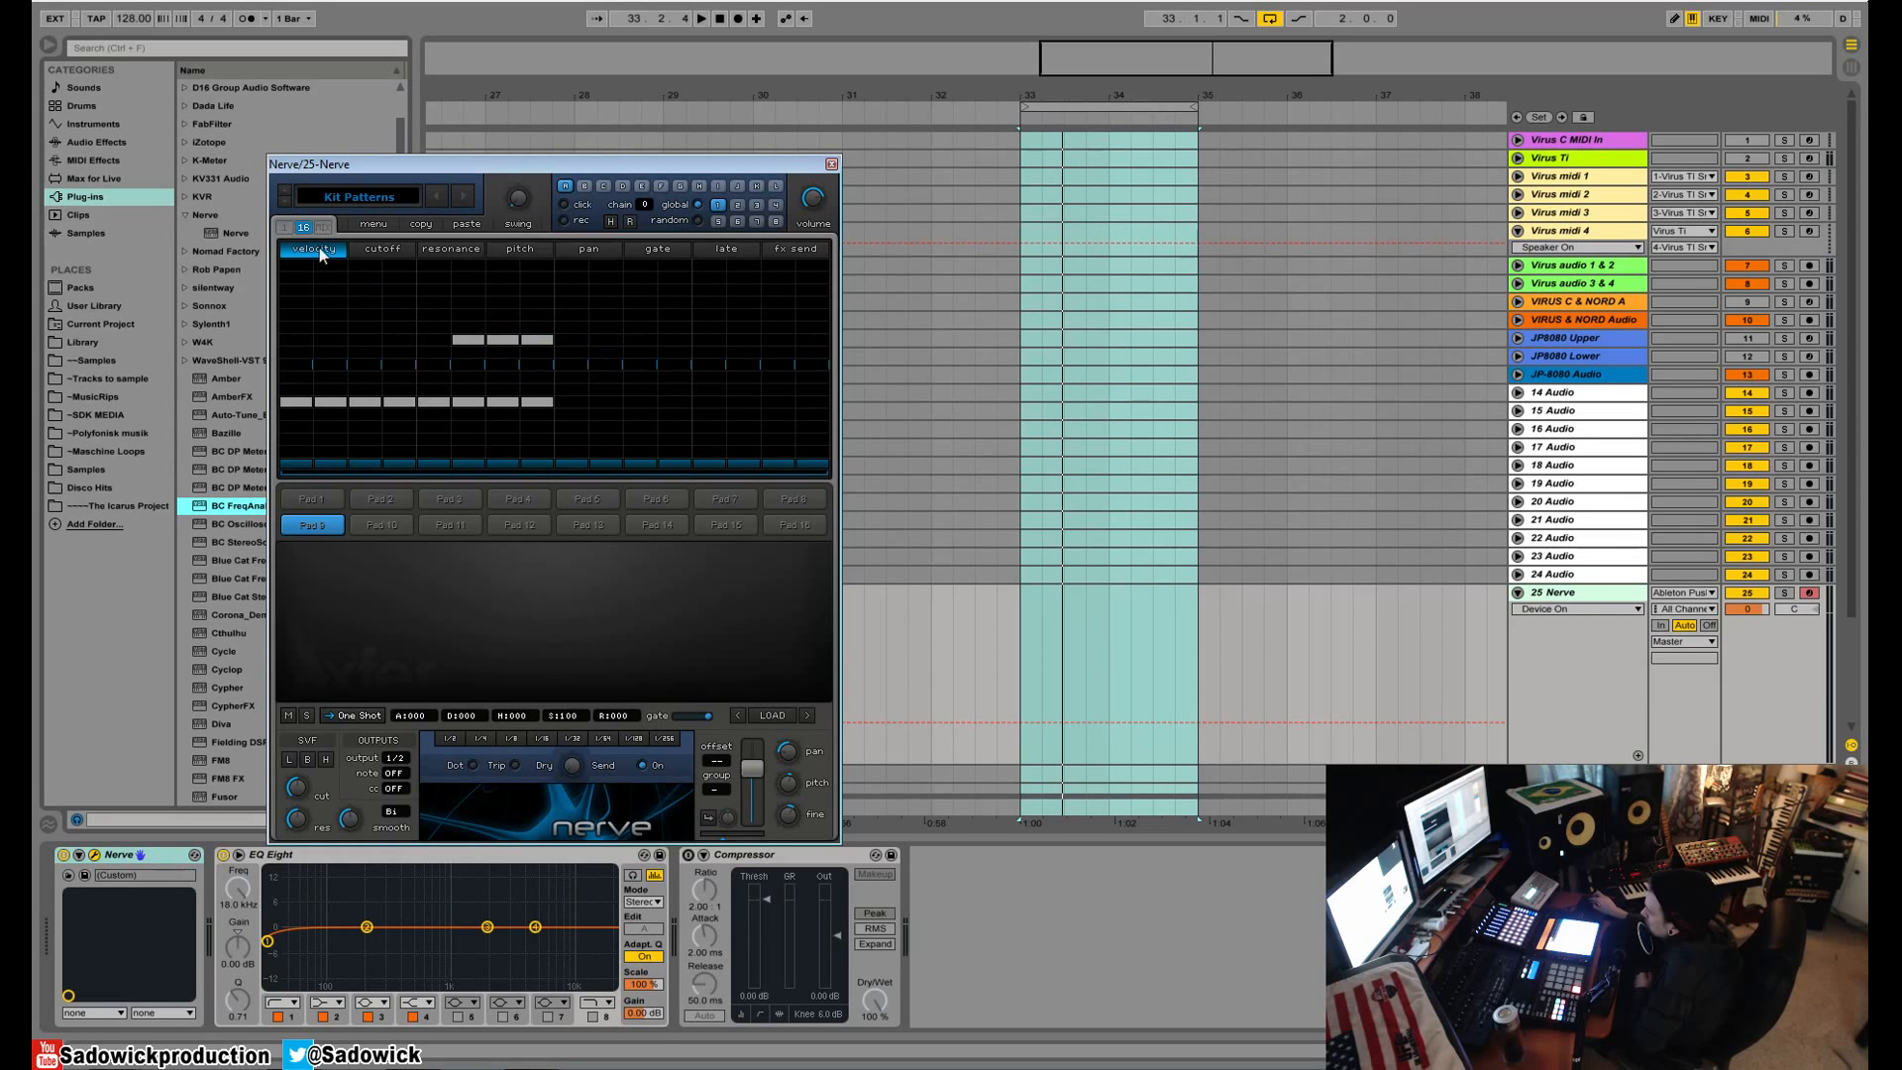
left_click(284, 227)
left_click(381, 499)
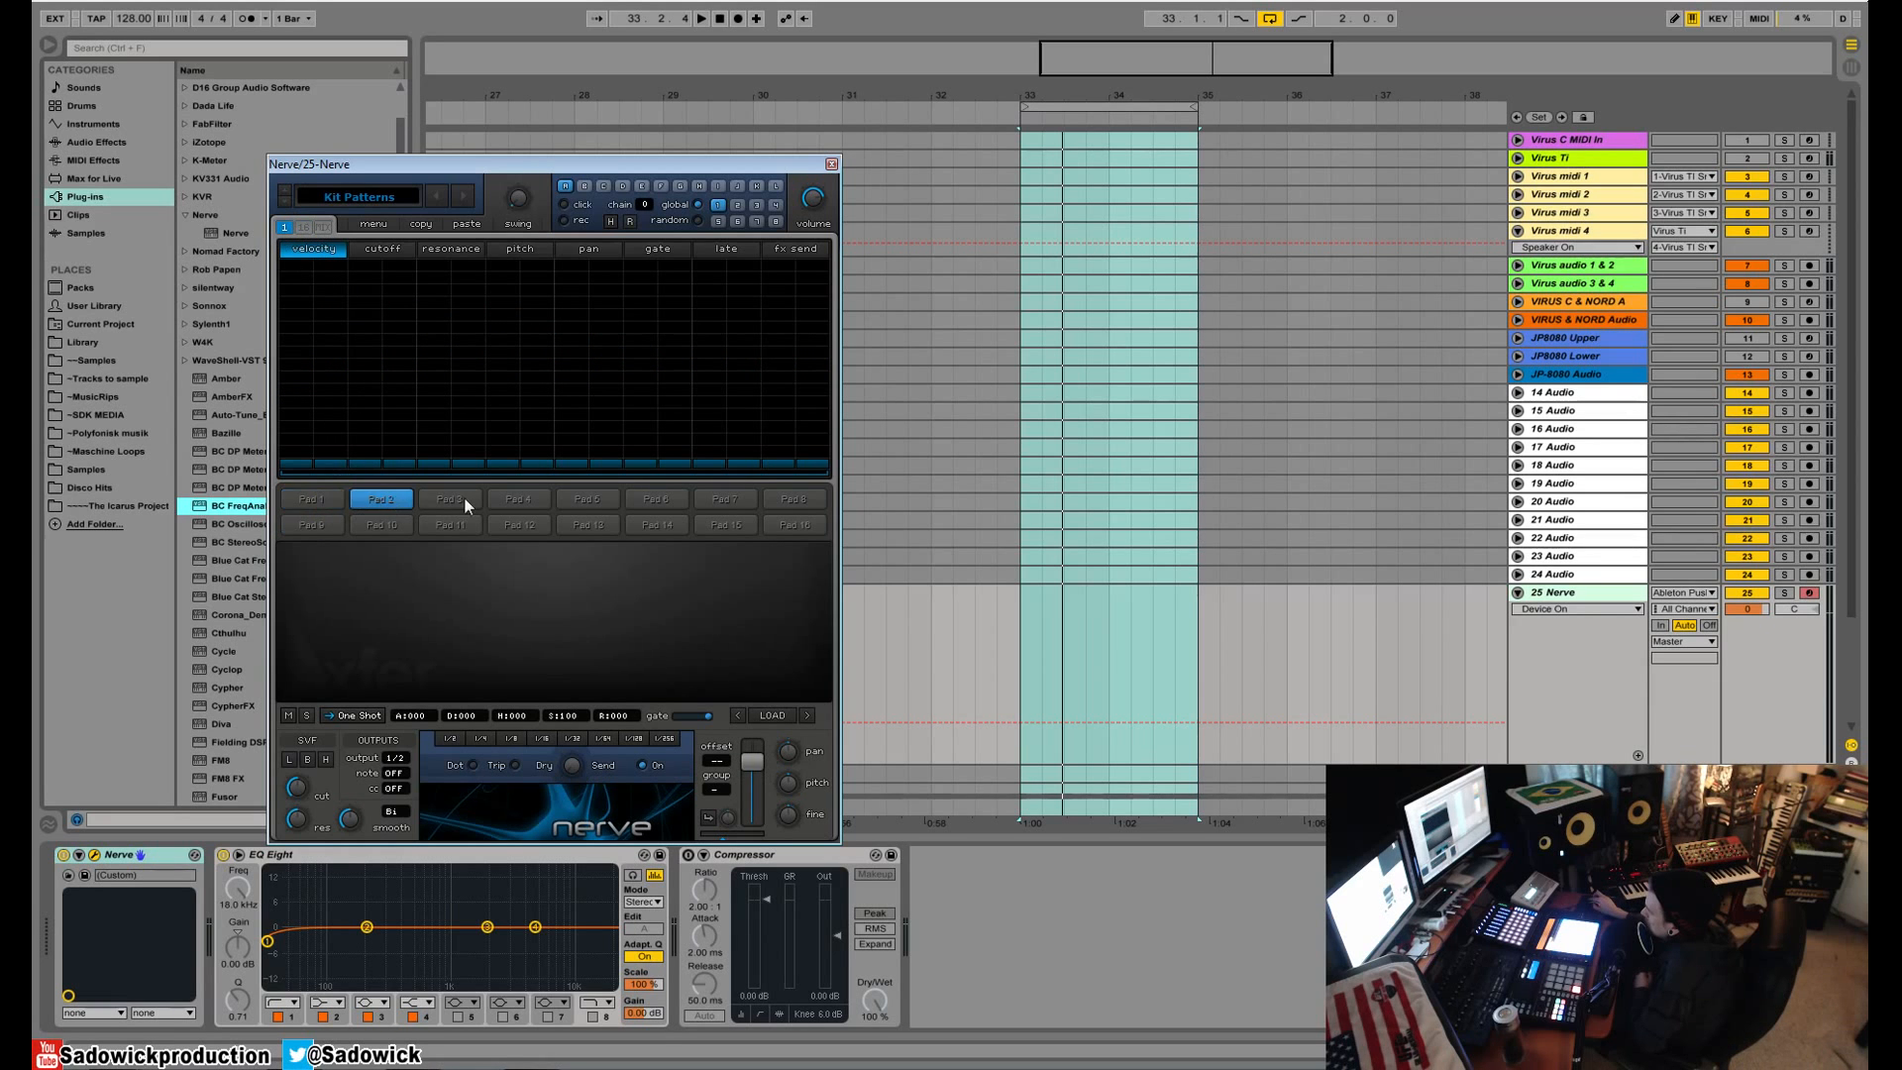
left_click(302, 226)
left_click(399, 439)
left_click(571, 427)
left_click(606, 351)
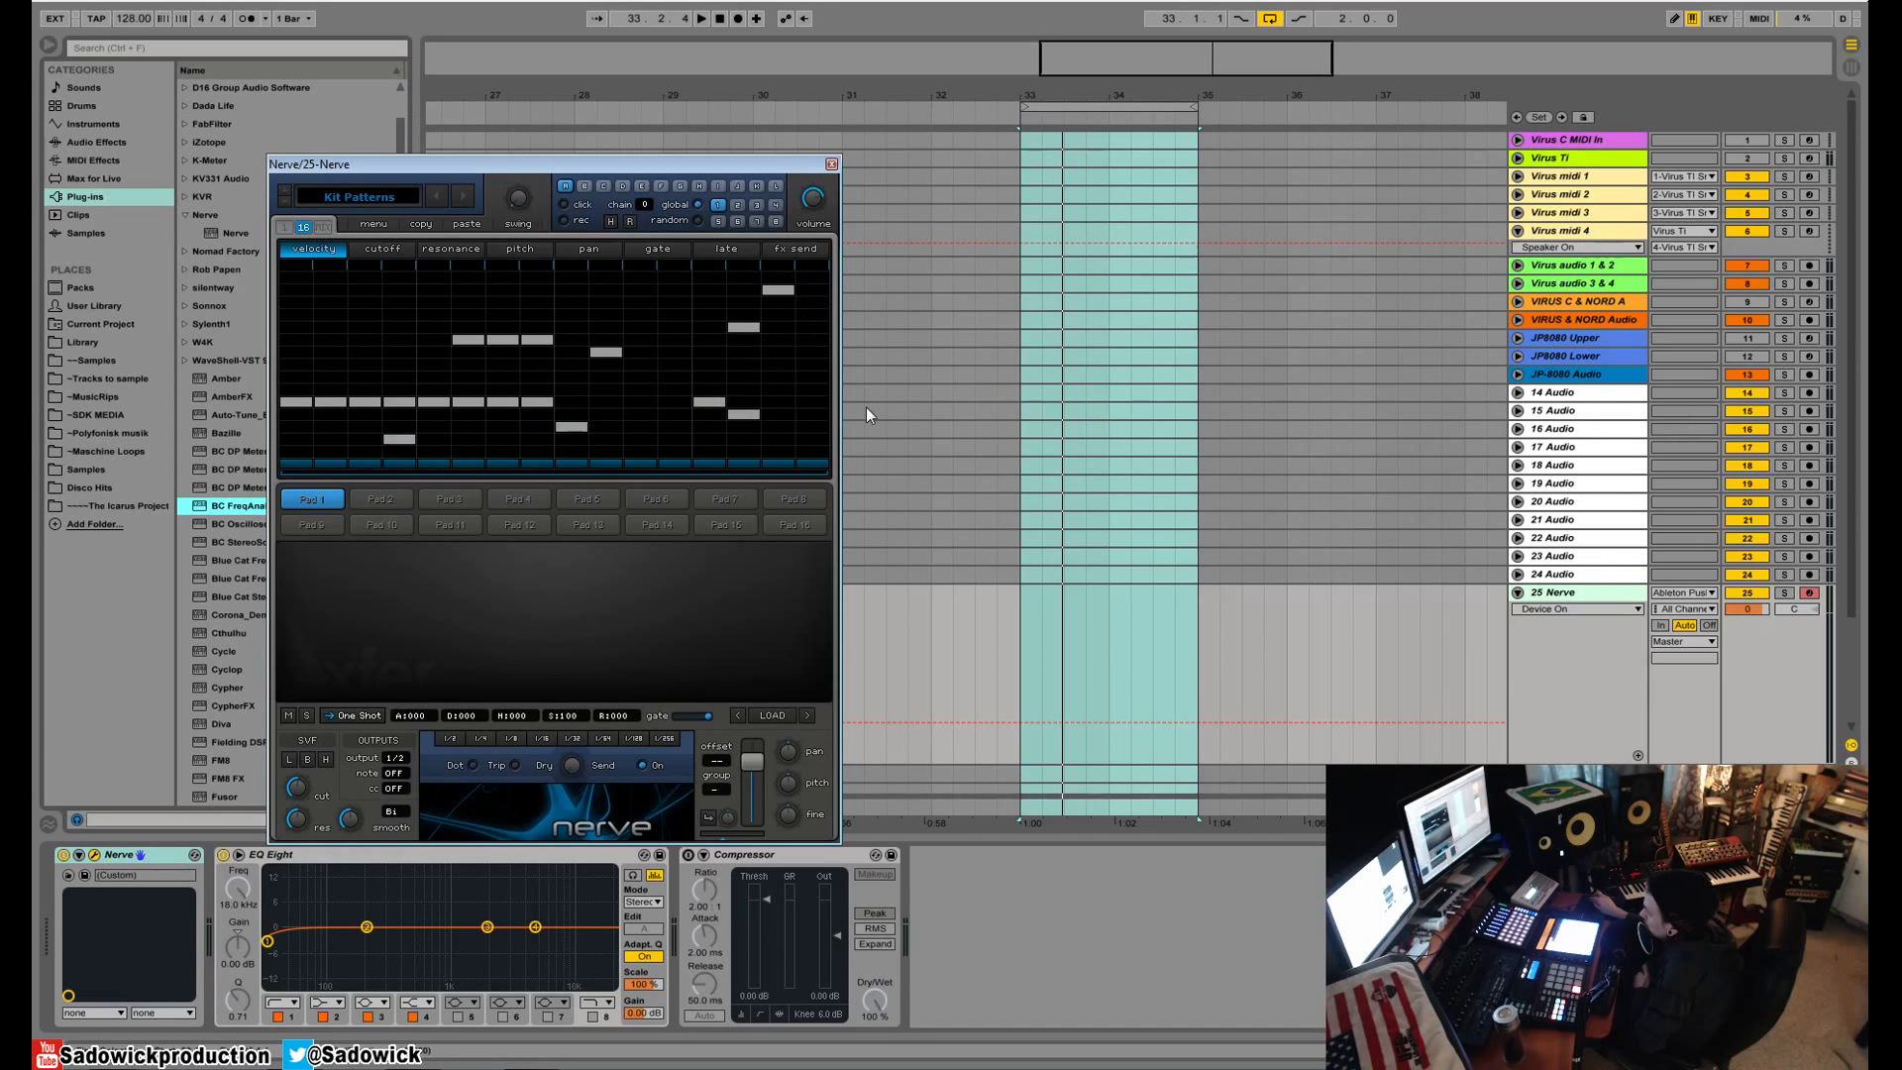
- View the MIX page, move the plug-in window clear of the browser, and reset the plug-in with Init Everything
left_click(324, 227)
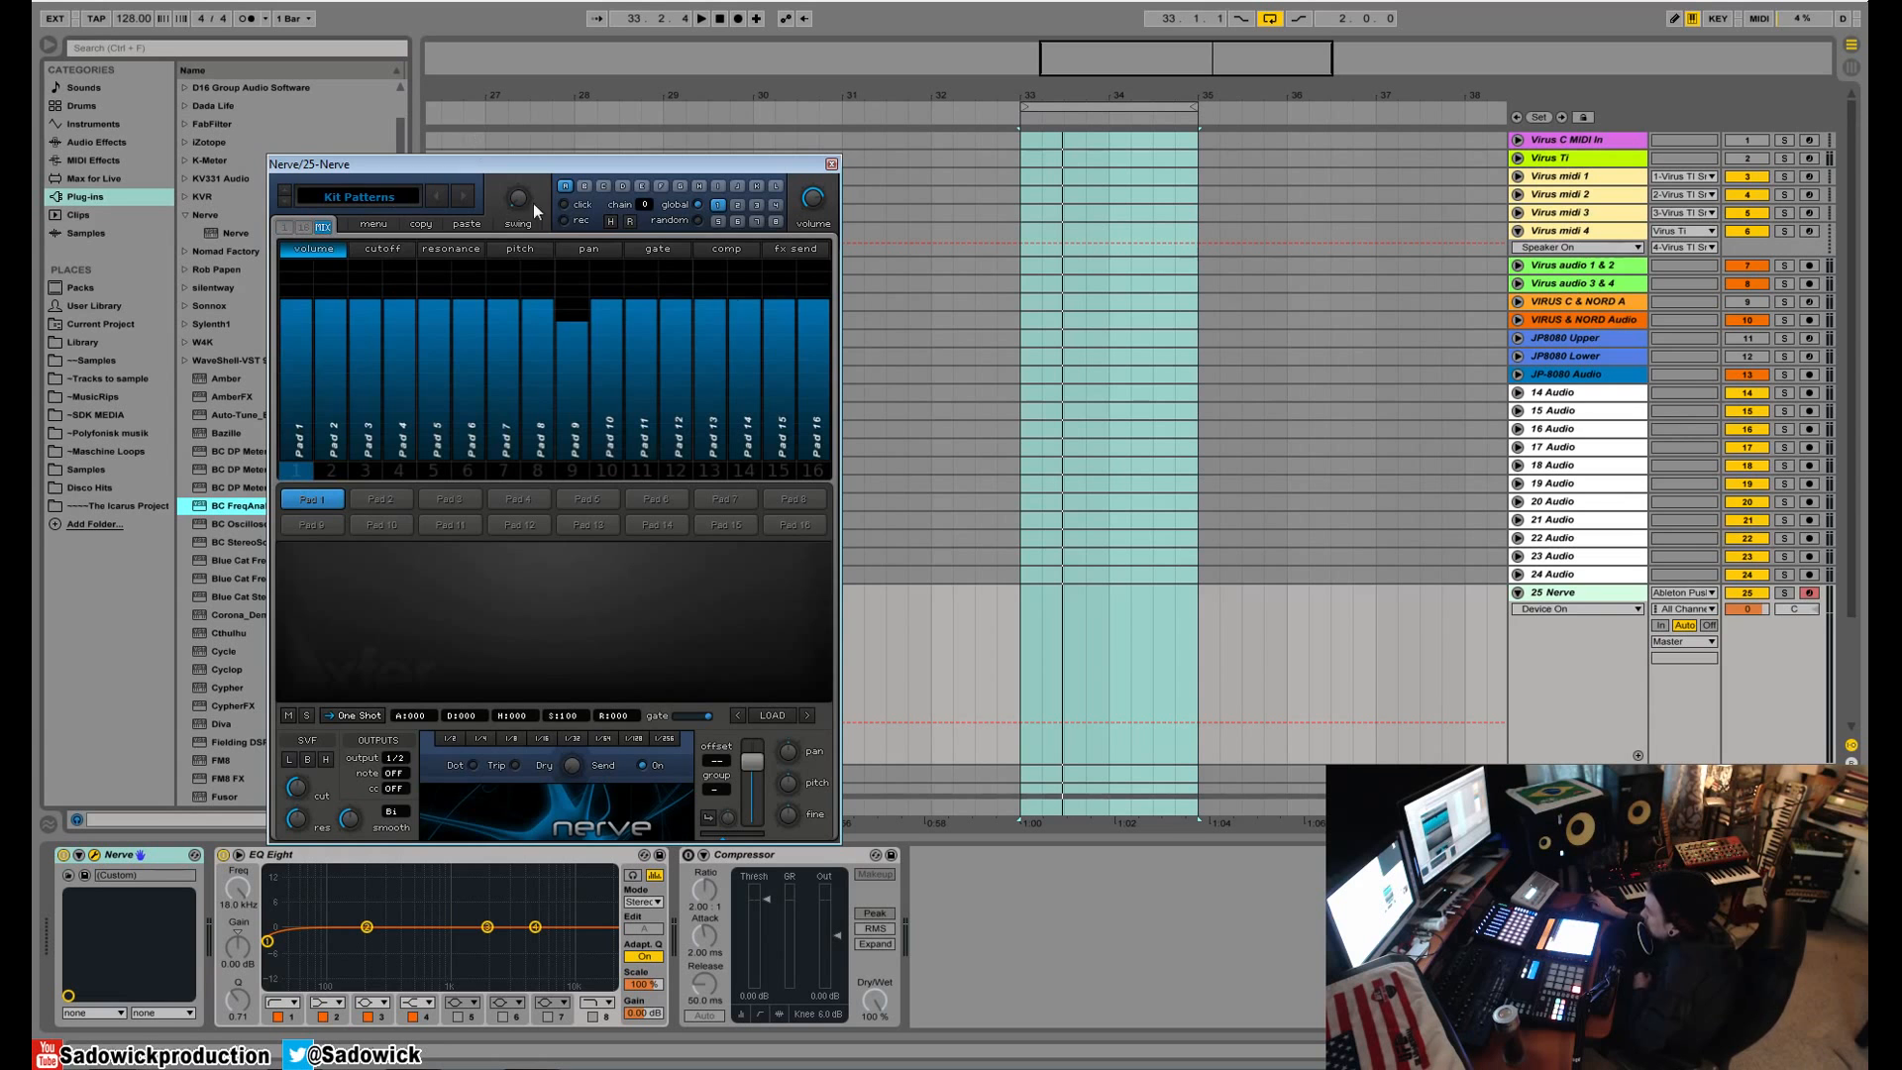
left_click_drag(644, 170, 802, 119)
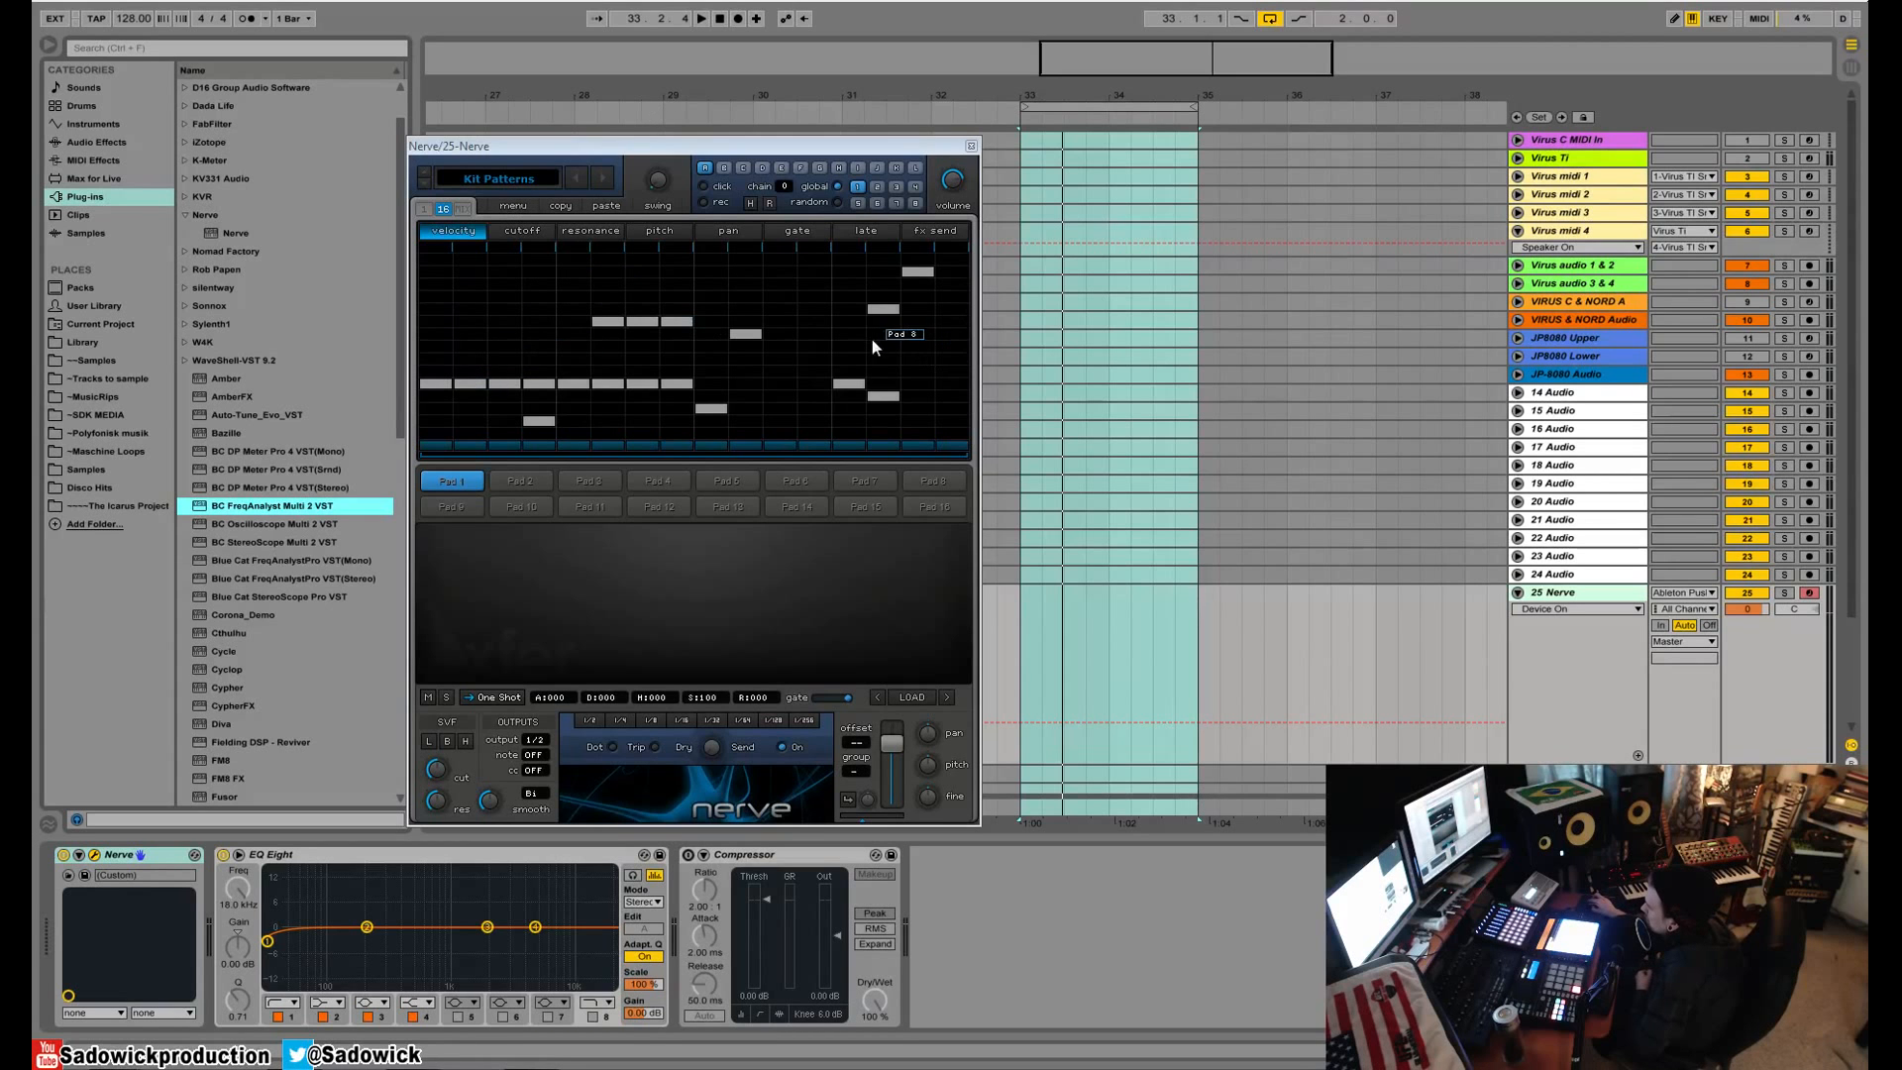
left_click(540, 206)
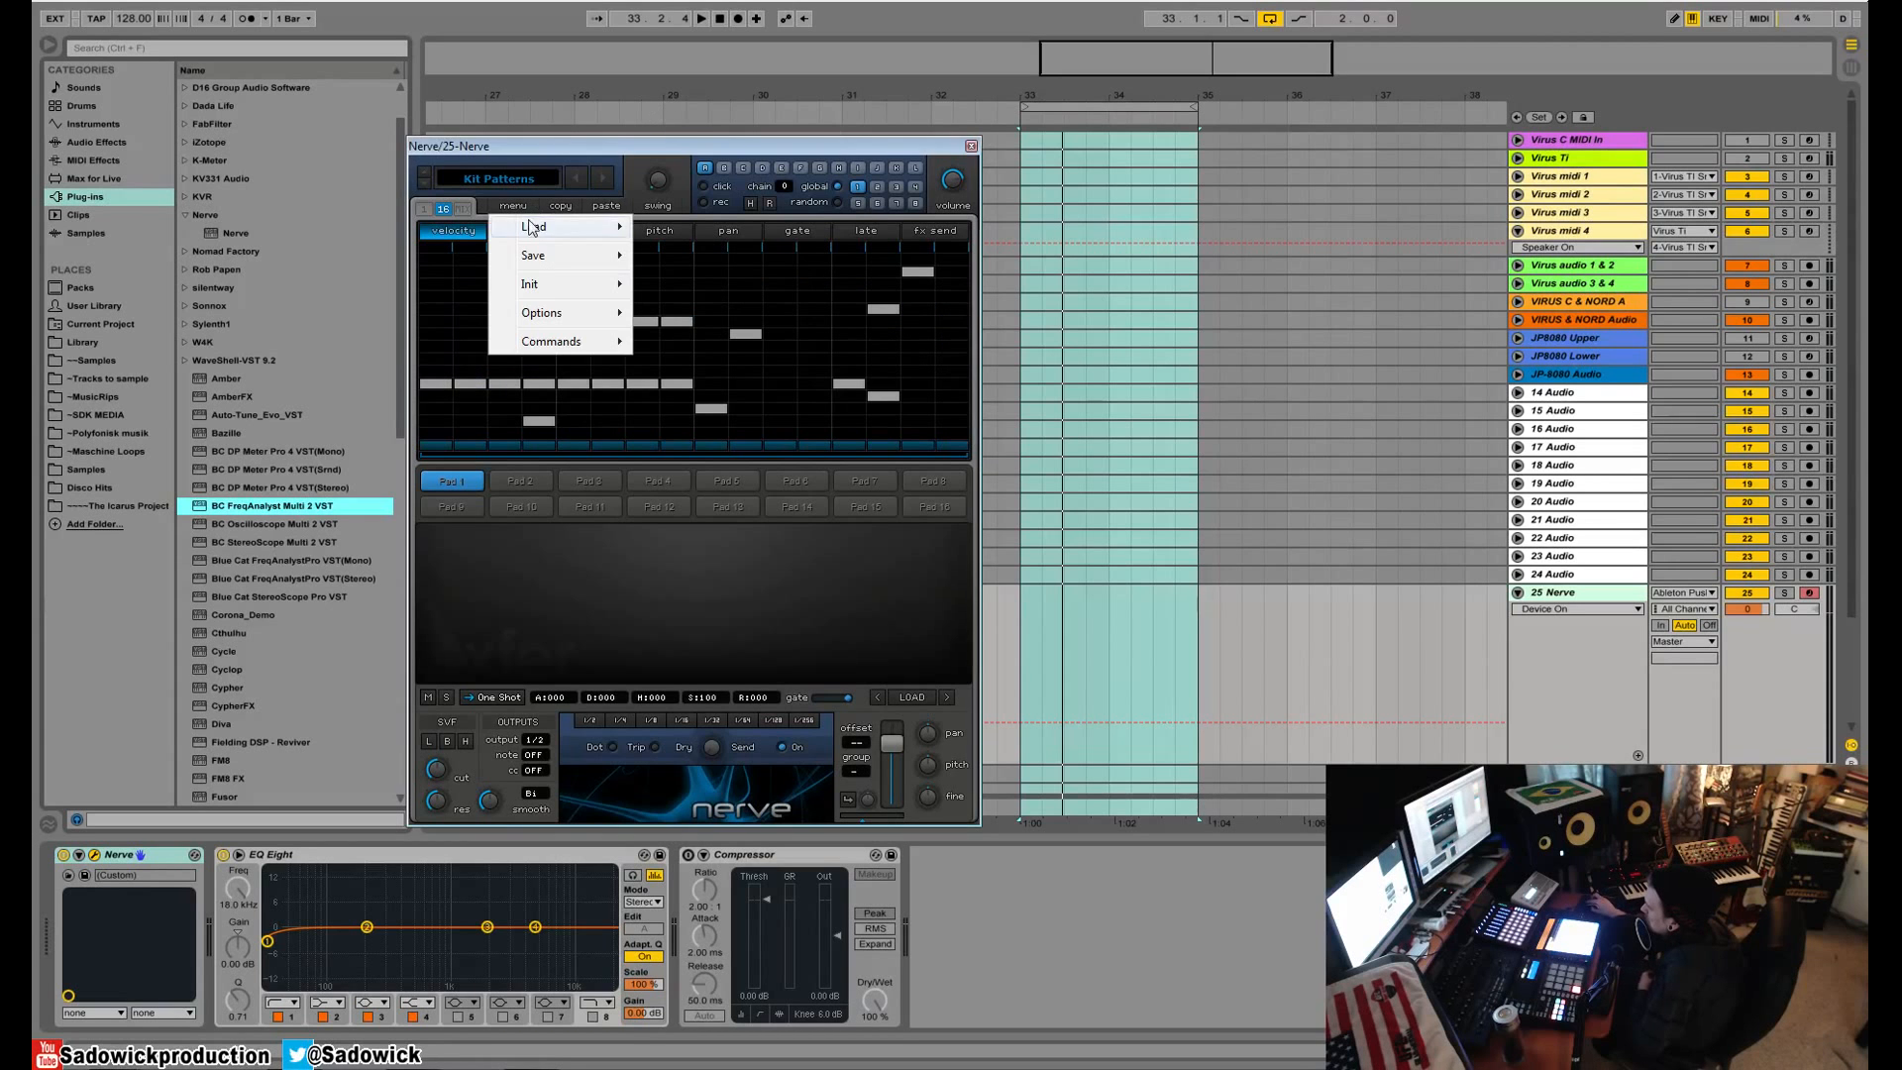
mouse_move(554, 287)
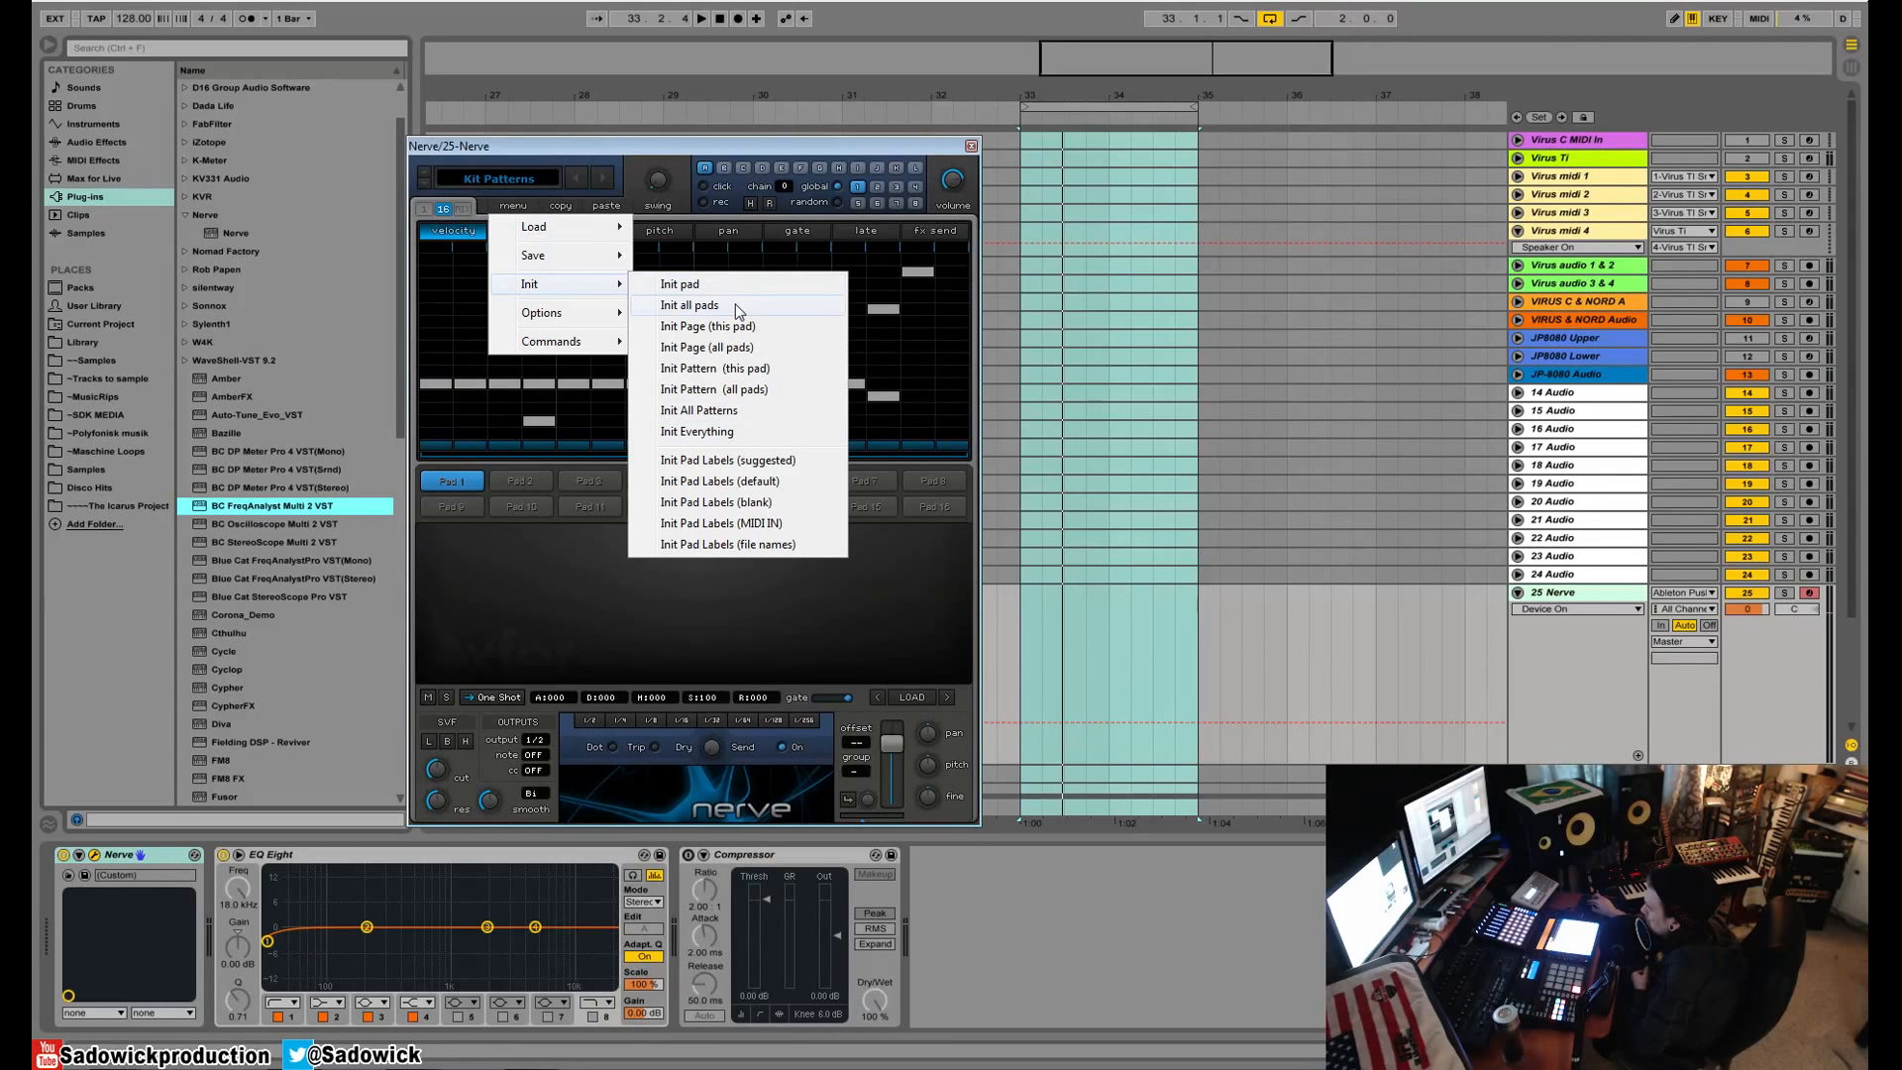
left_click(742, 435)
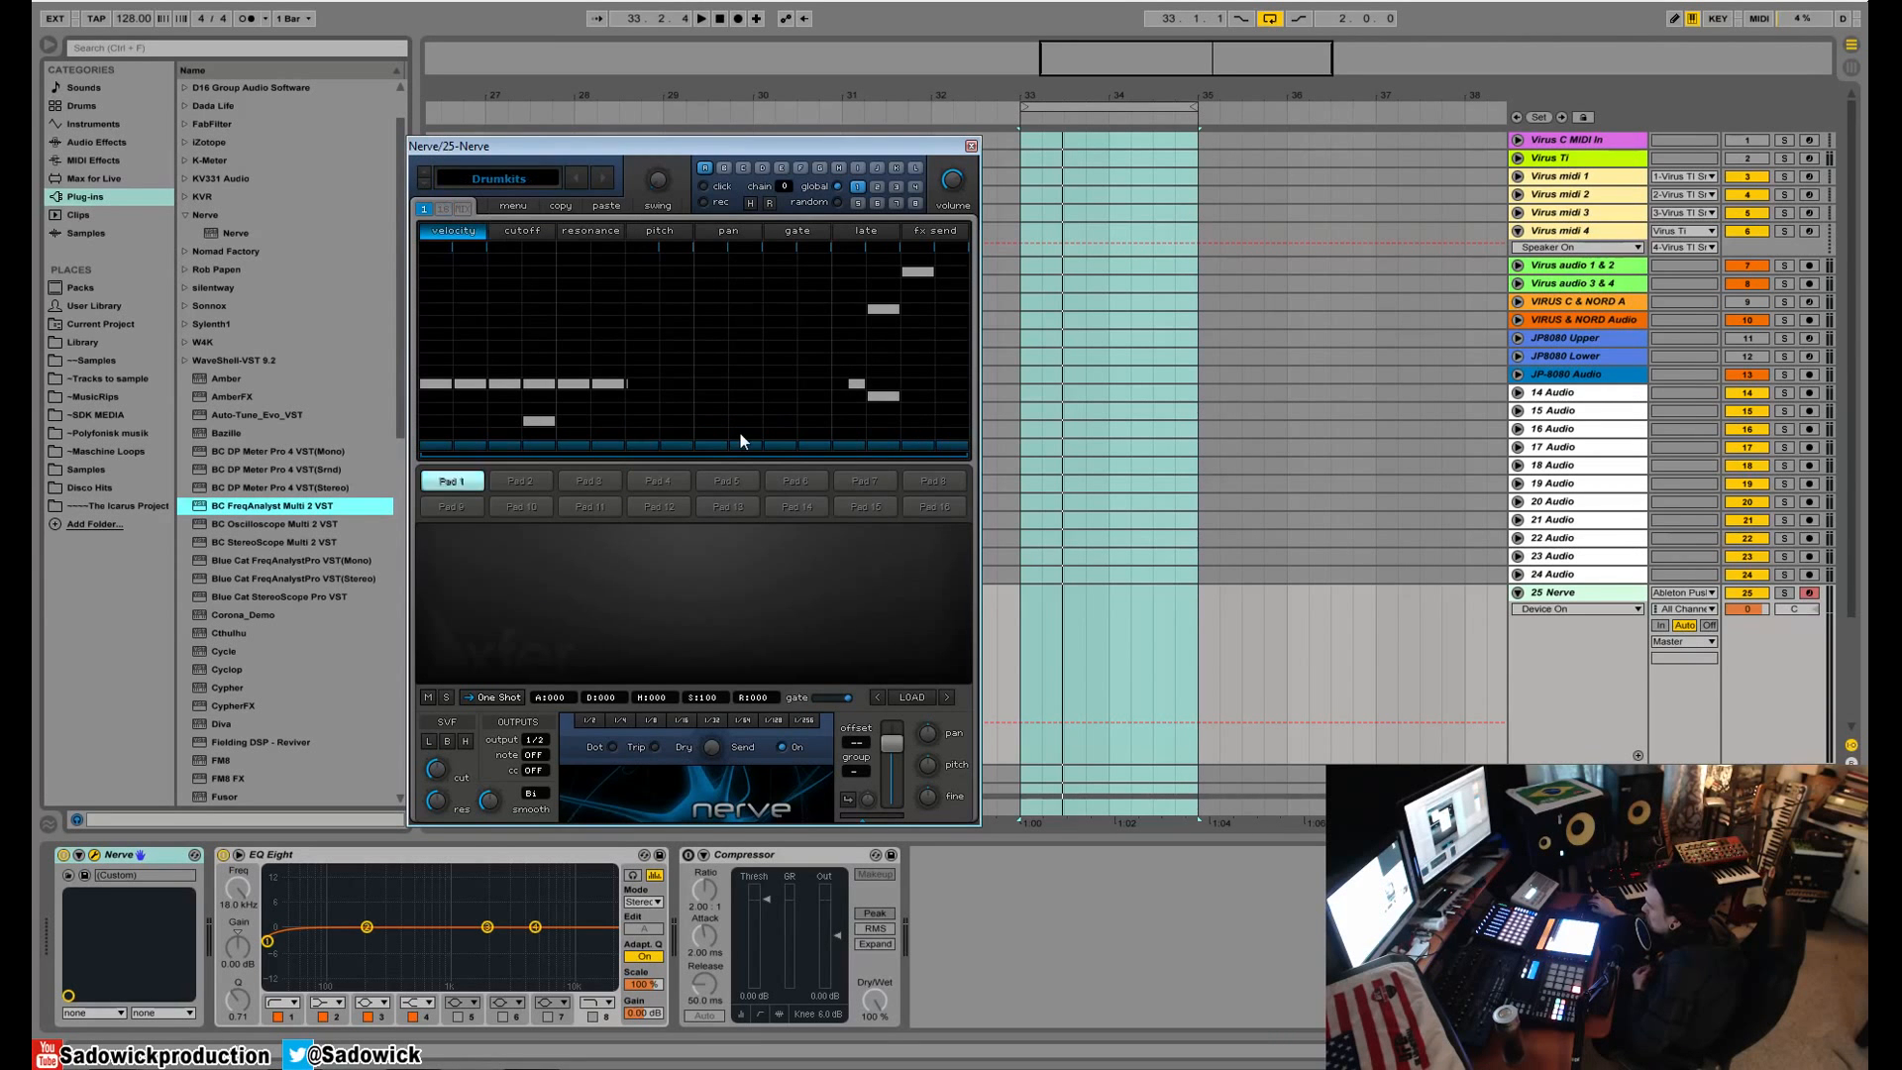
left_click(465, 229)
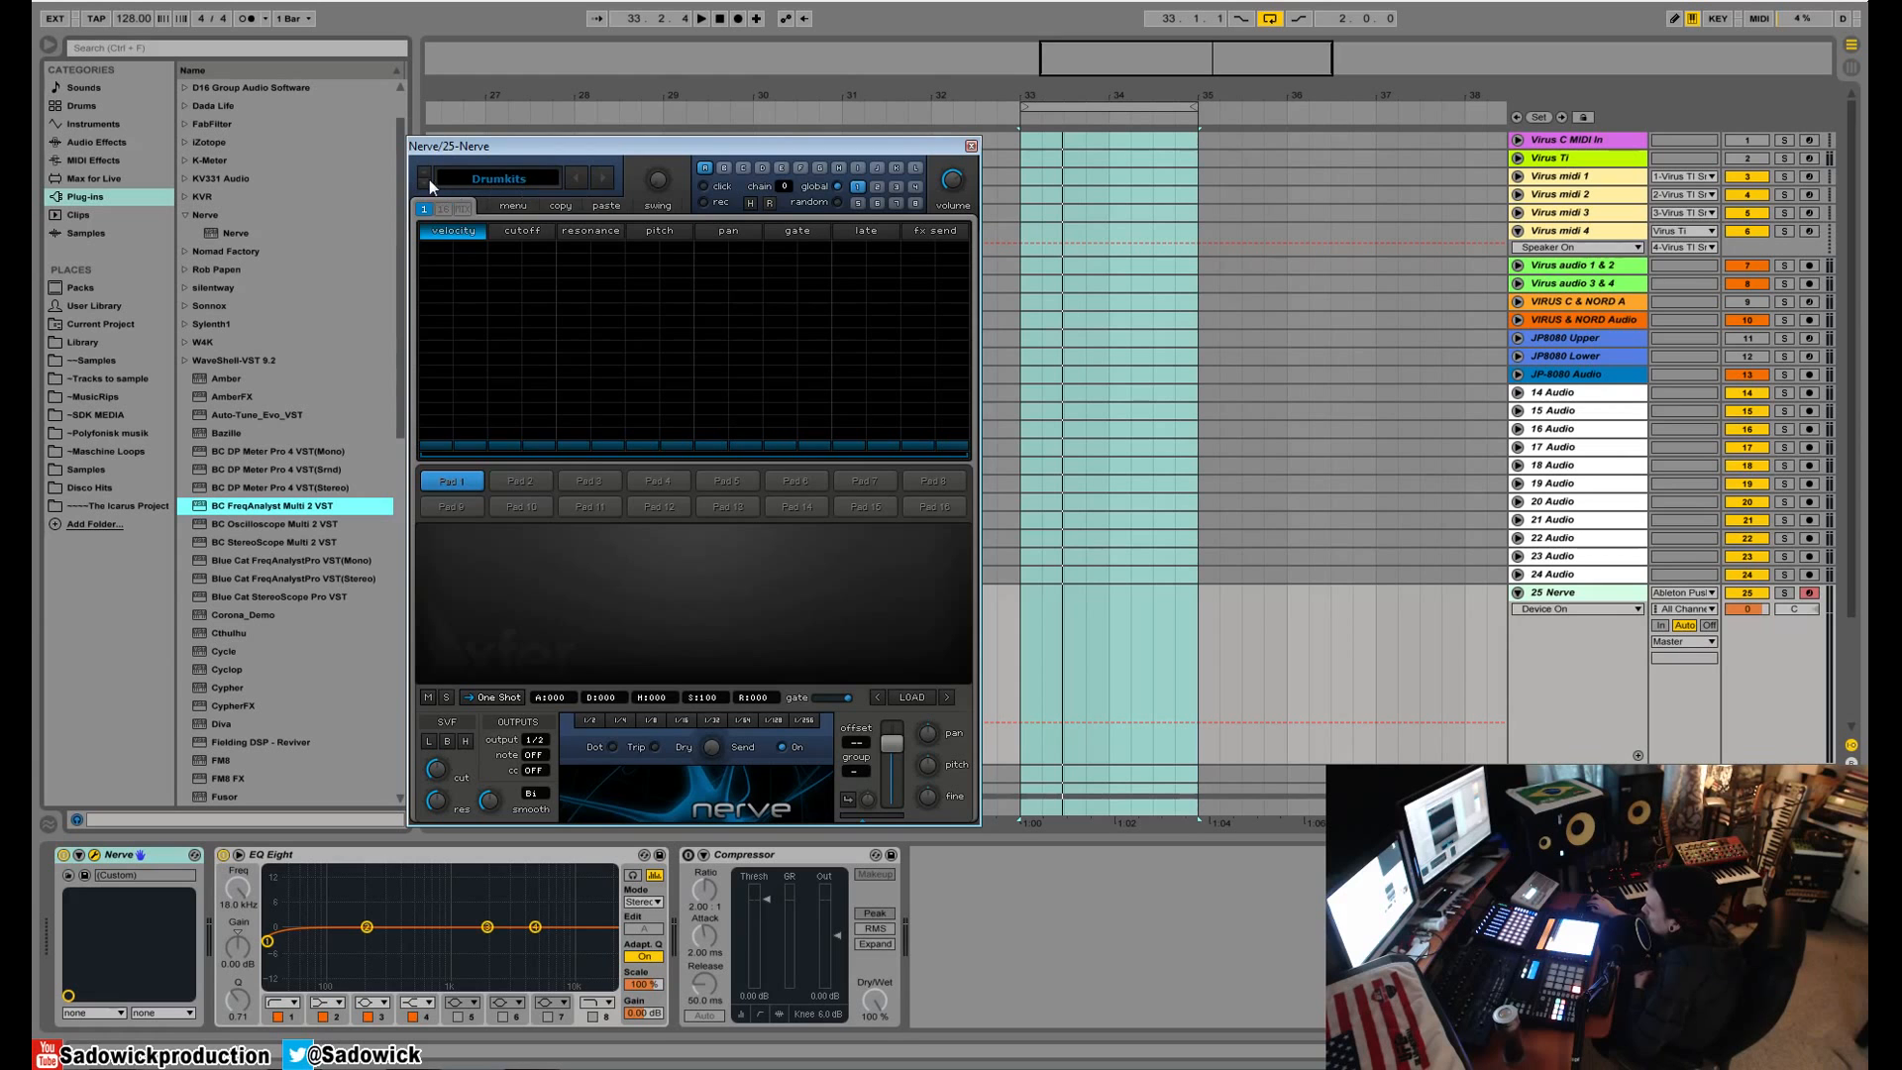
- Load the Dusted William kit DW_noisekit_1 and audition its pads from Kick 1 through Hat Op
left_click(488, 182)
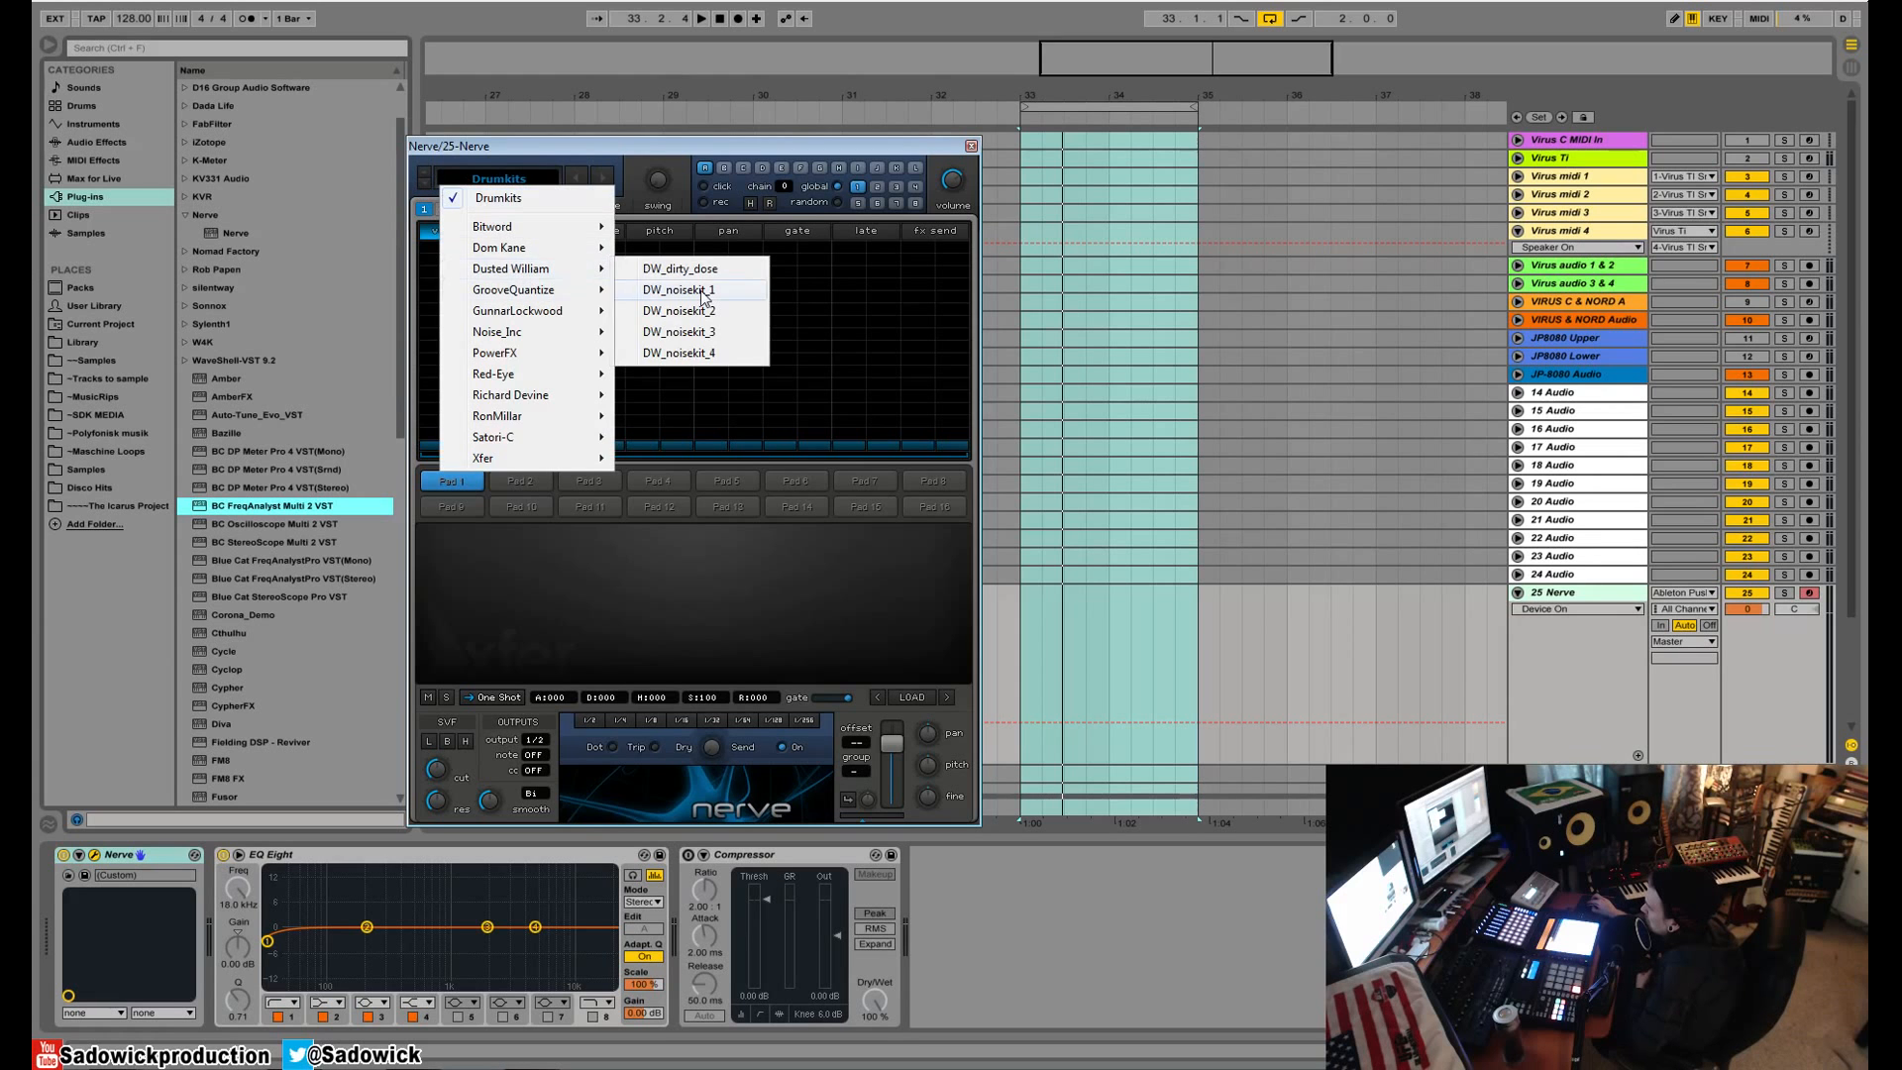
left_click(701, 291)
left_click(448, 483)
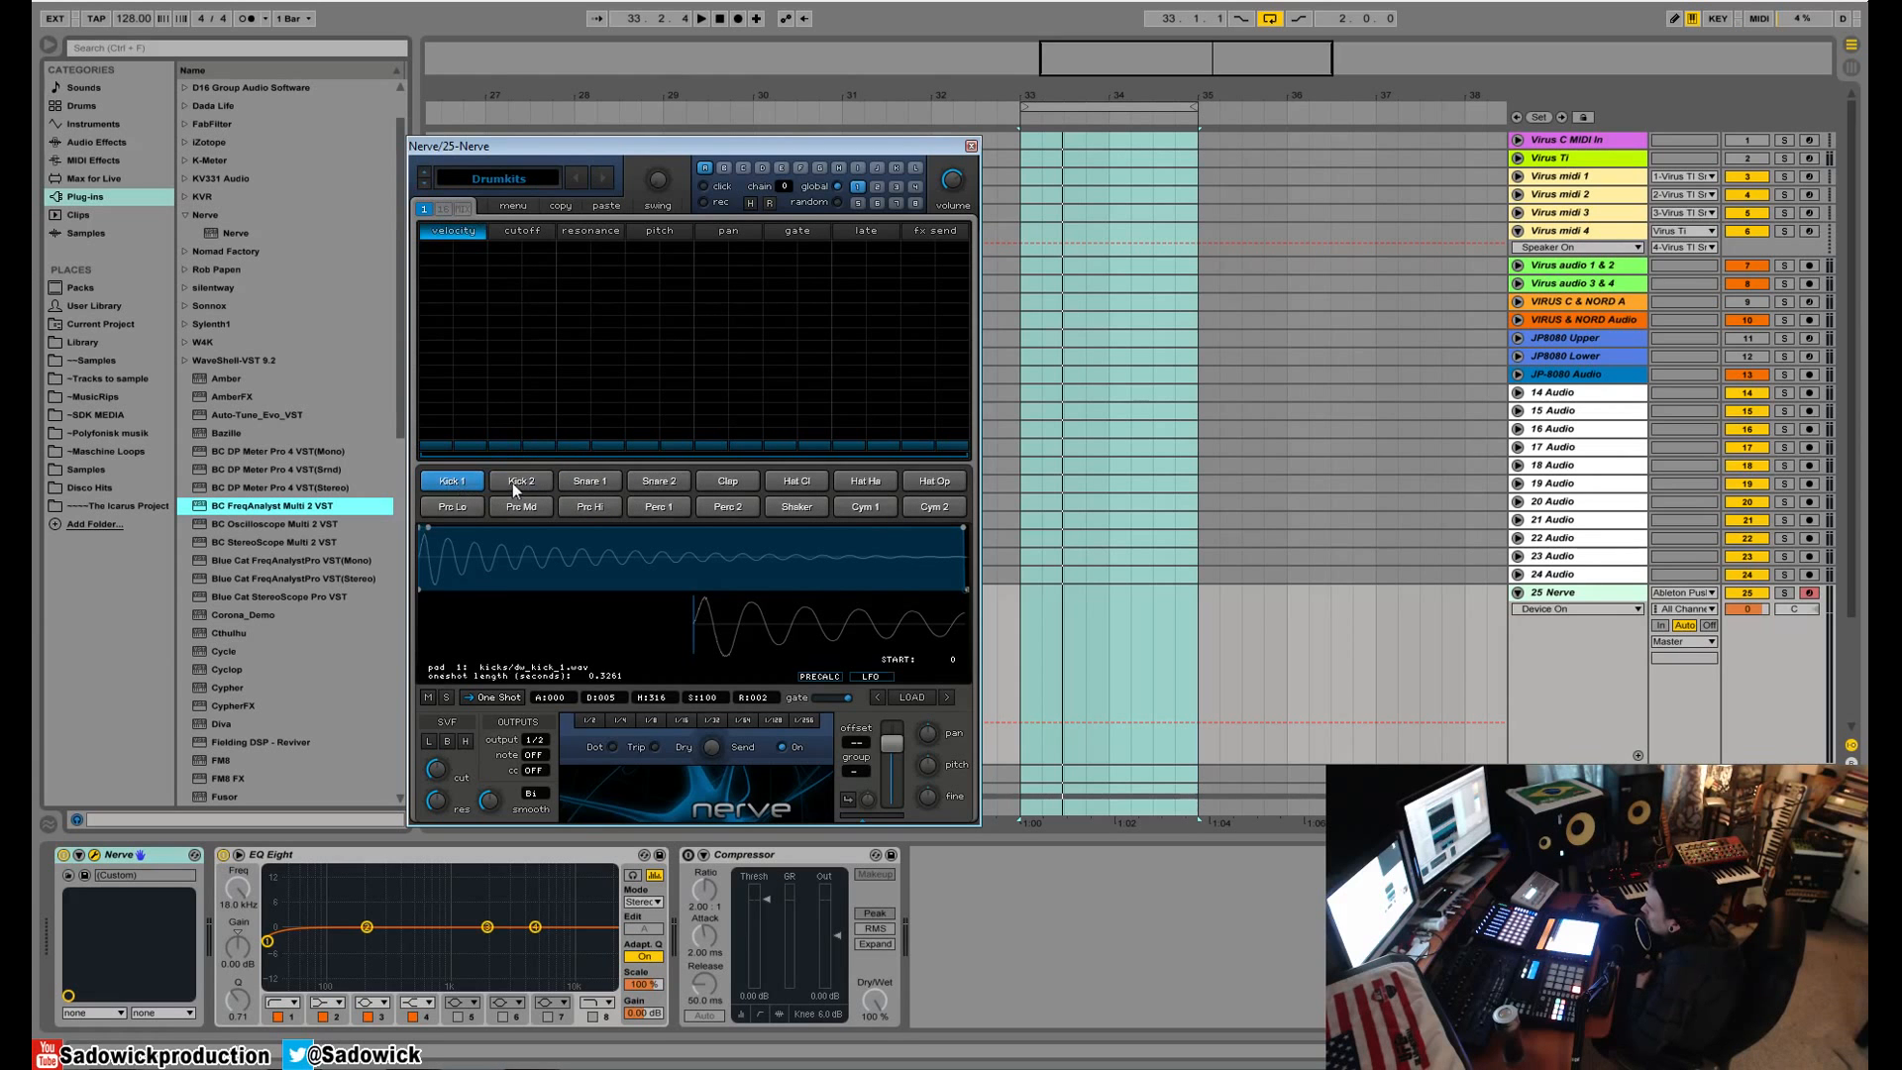
left_click(537, 485)
left_click(591, 481)
left_click(662, 481)
left_click(733, 480)
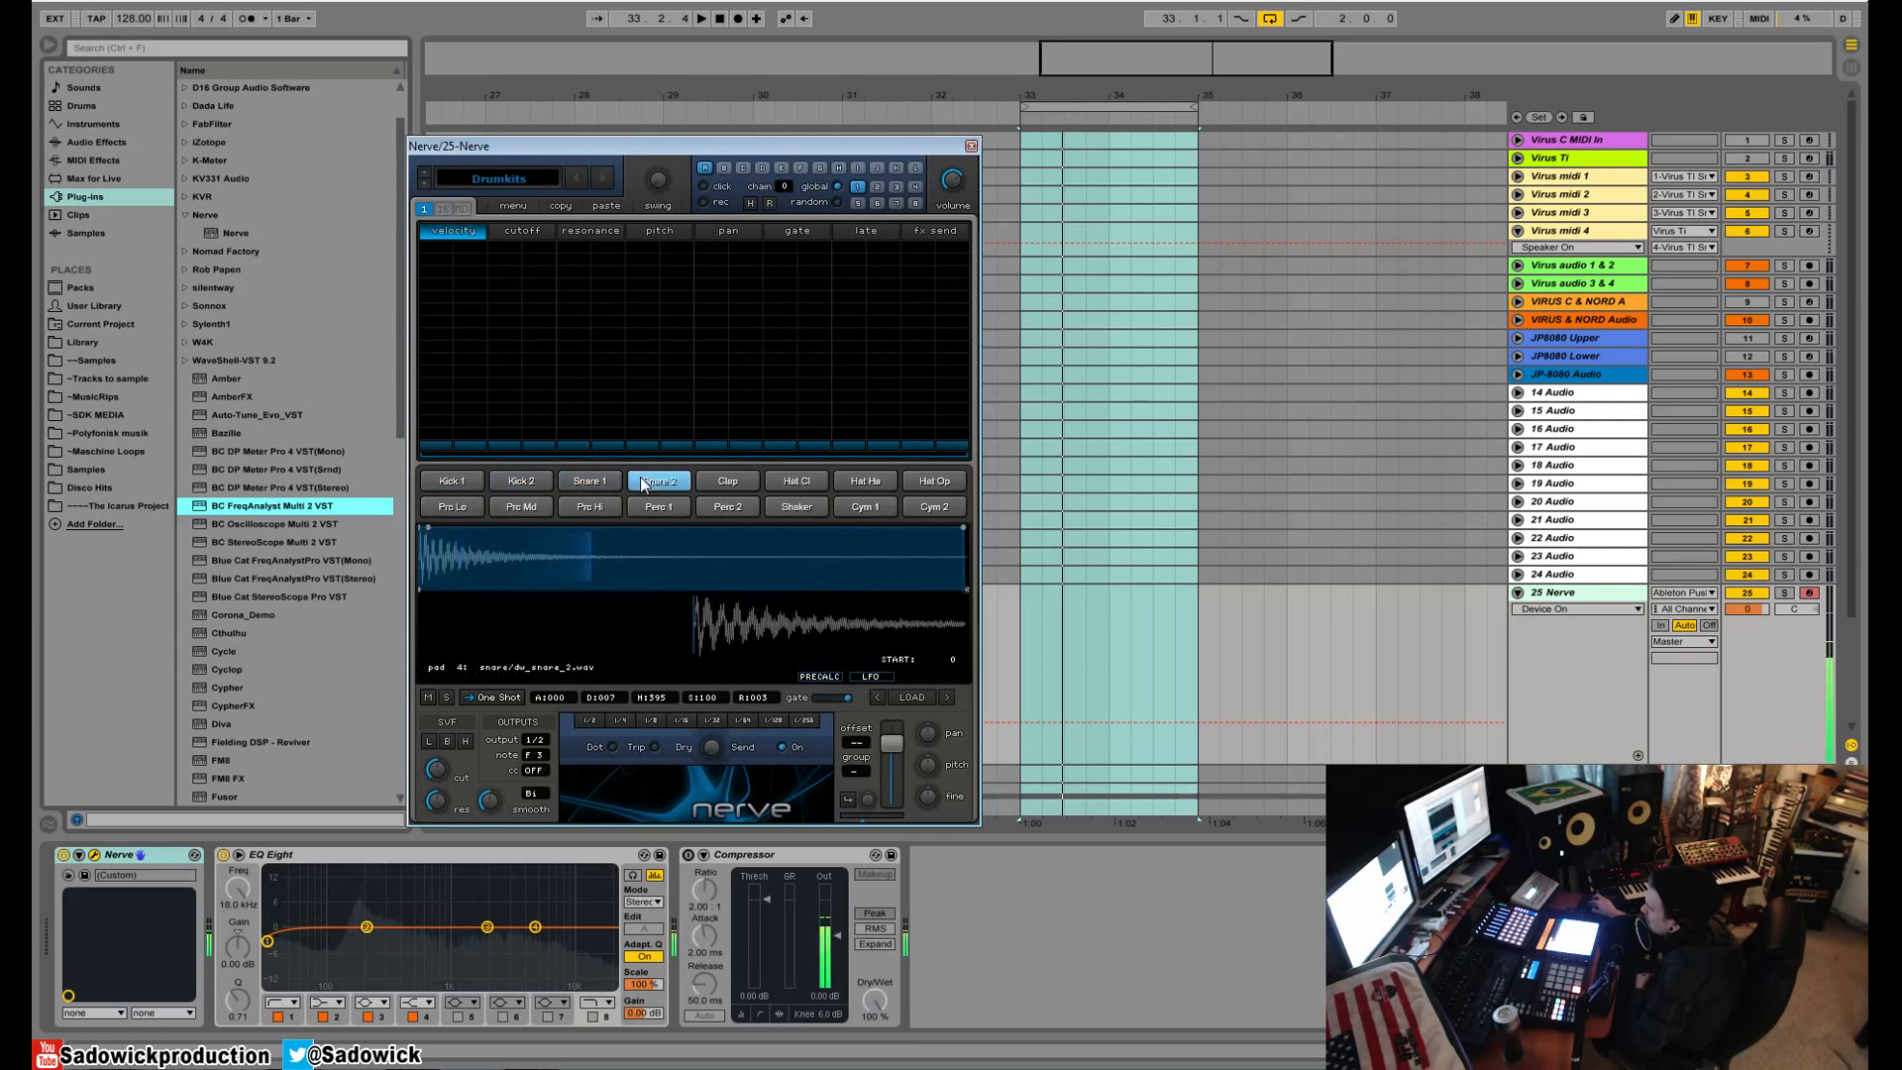
left_click(804, 479)
left_click(878, 481)
left_click(934, 481)
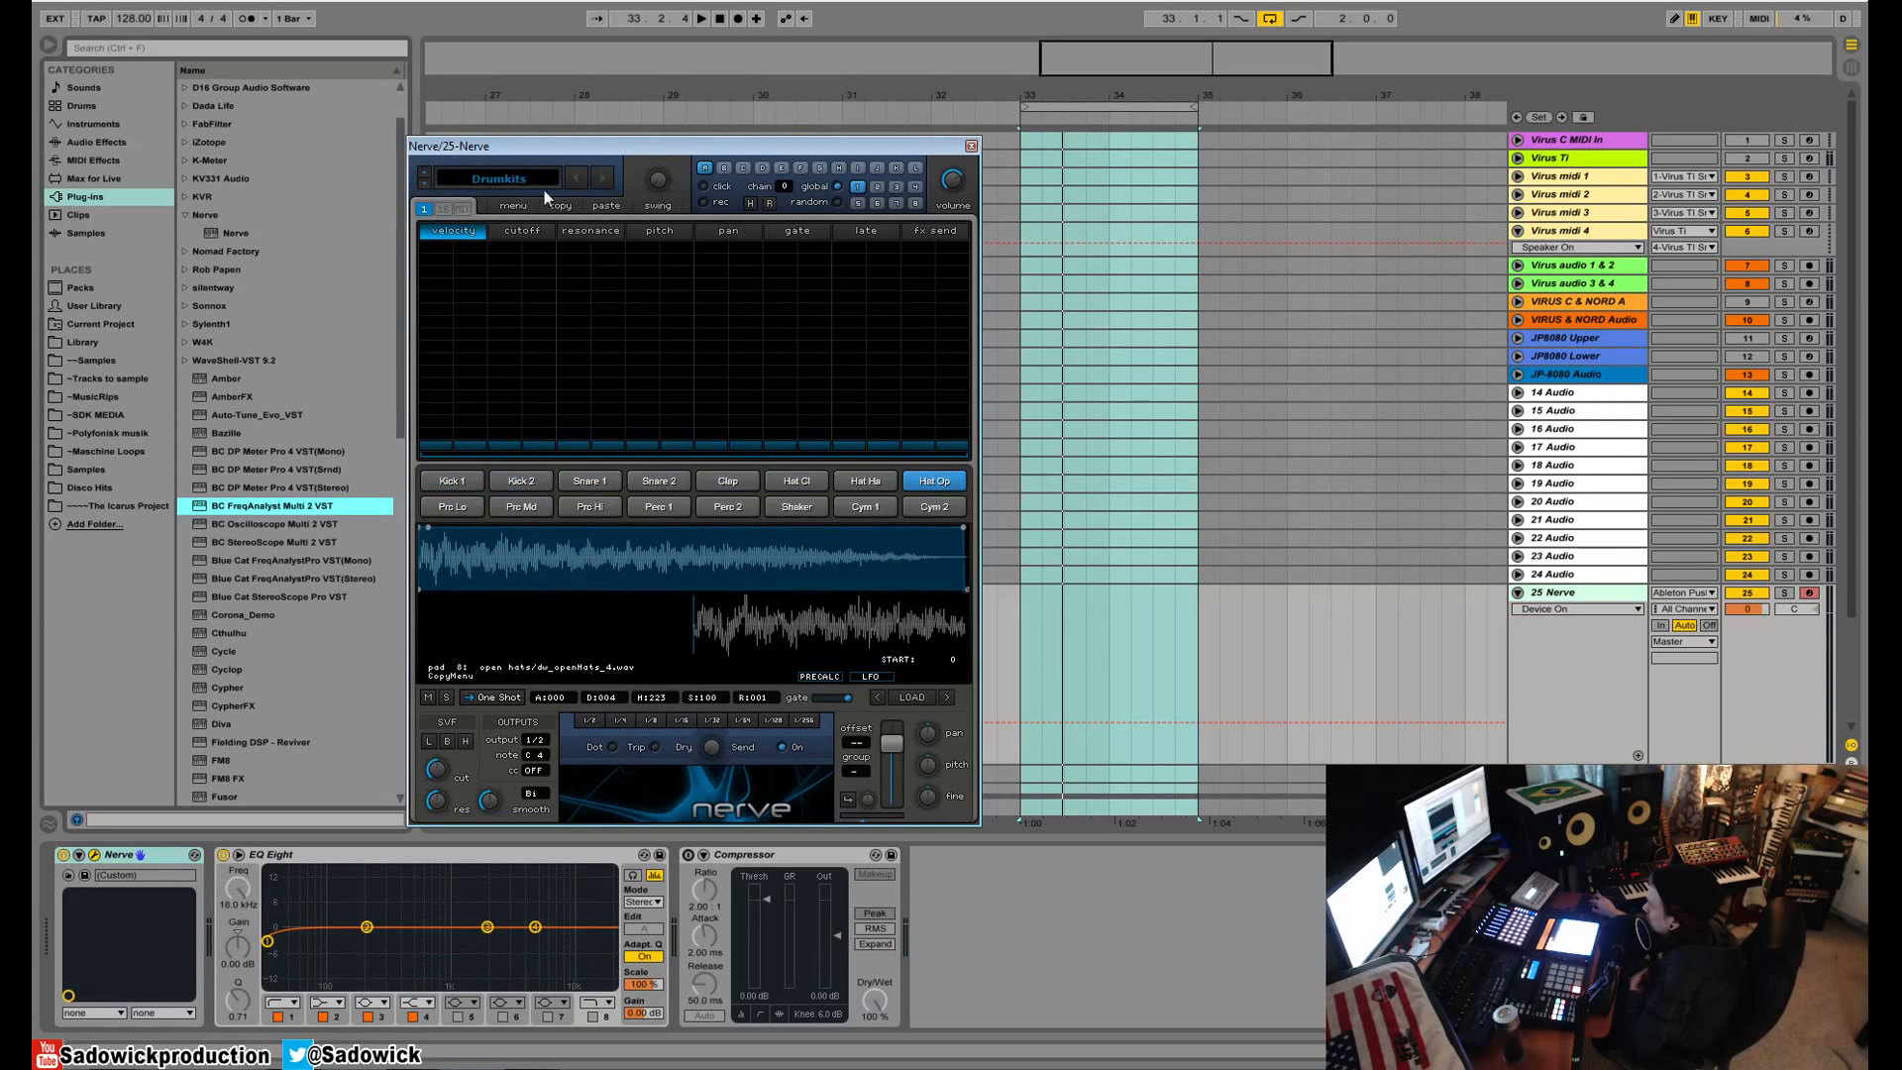
- Switch to a different drum kit preset and audition its Snare 2 and Hat Cl pads
left_click(424, 182)
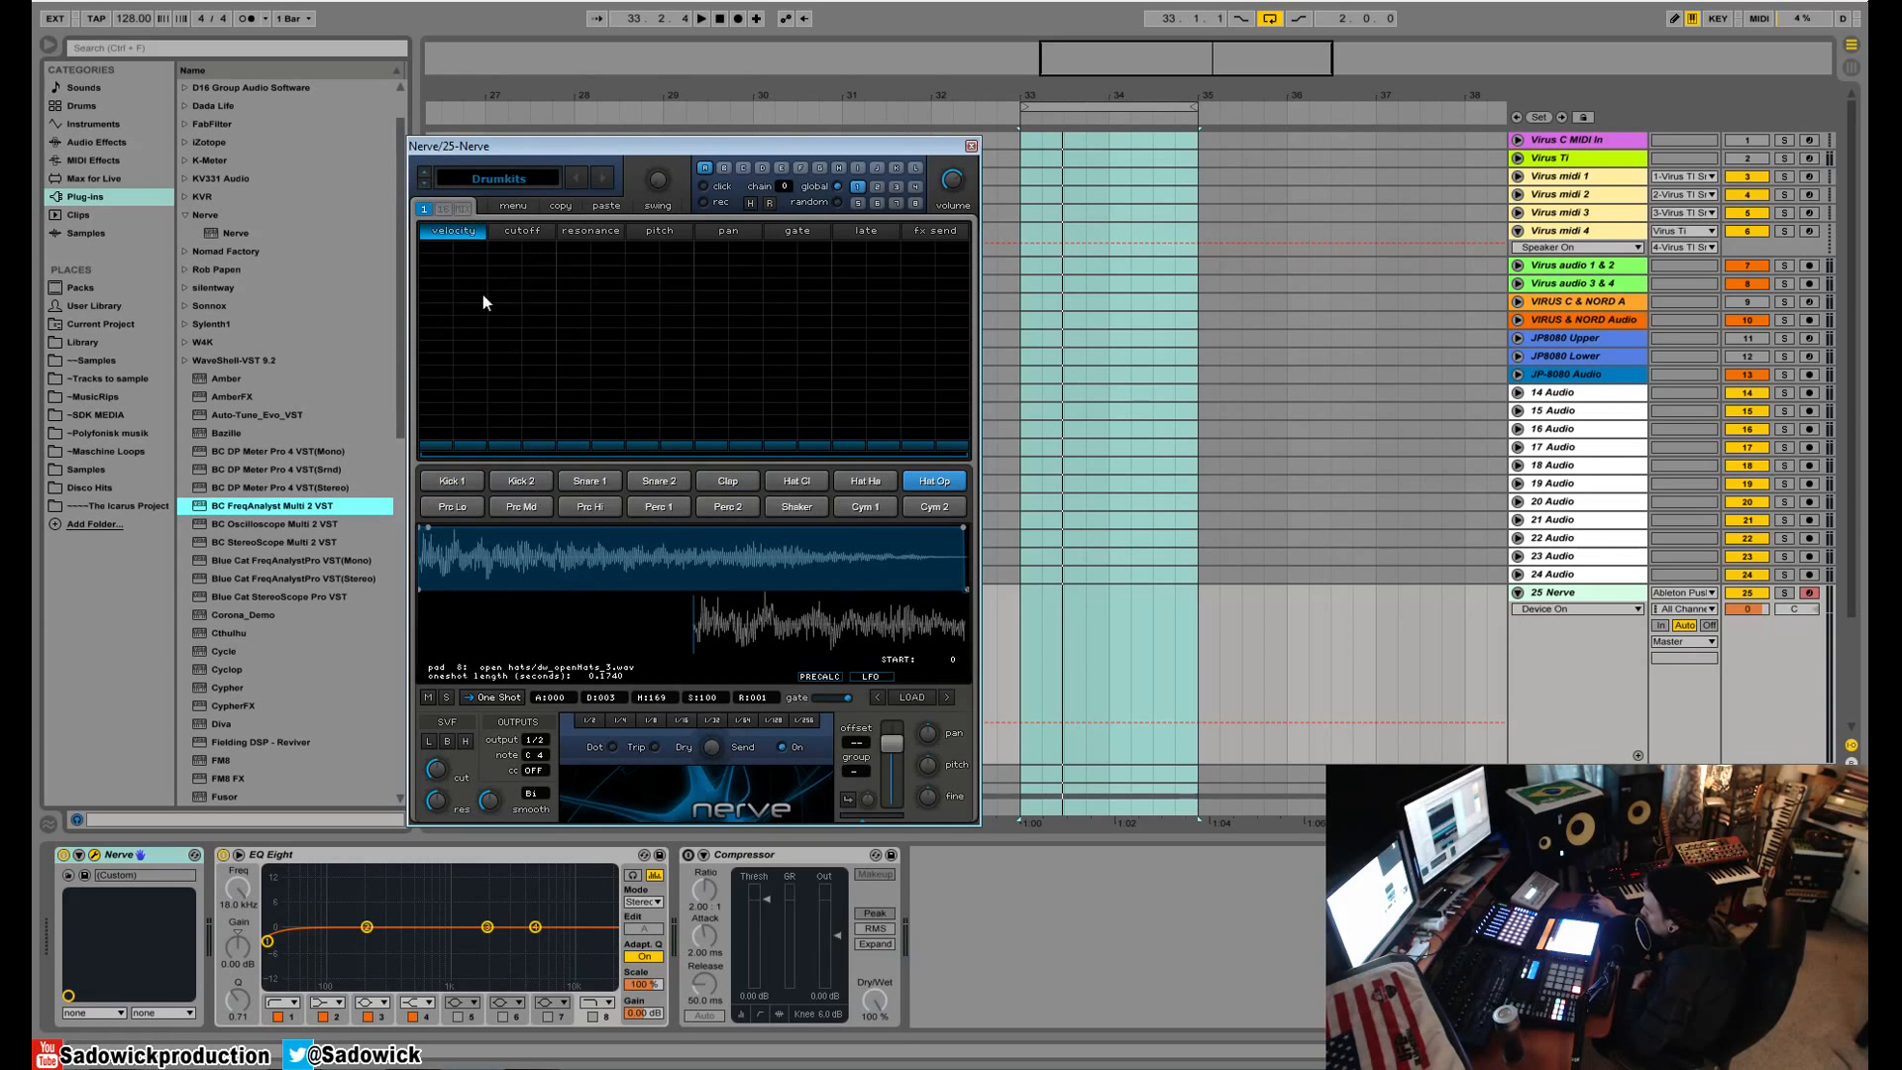
left_click(687, 483)
left_click(794, 482)
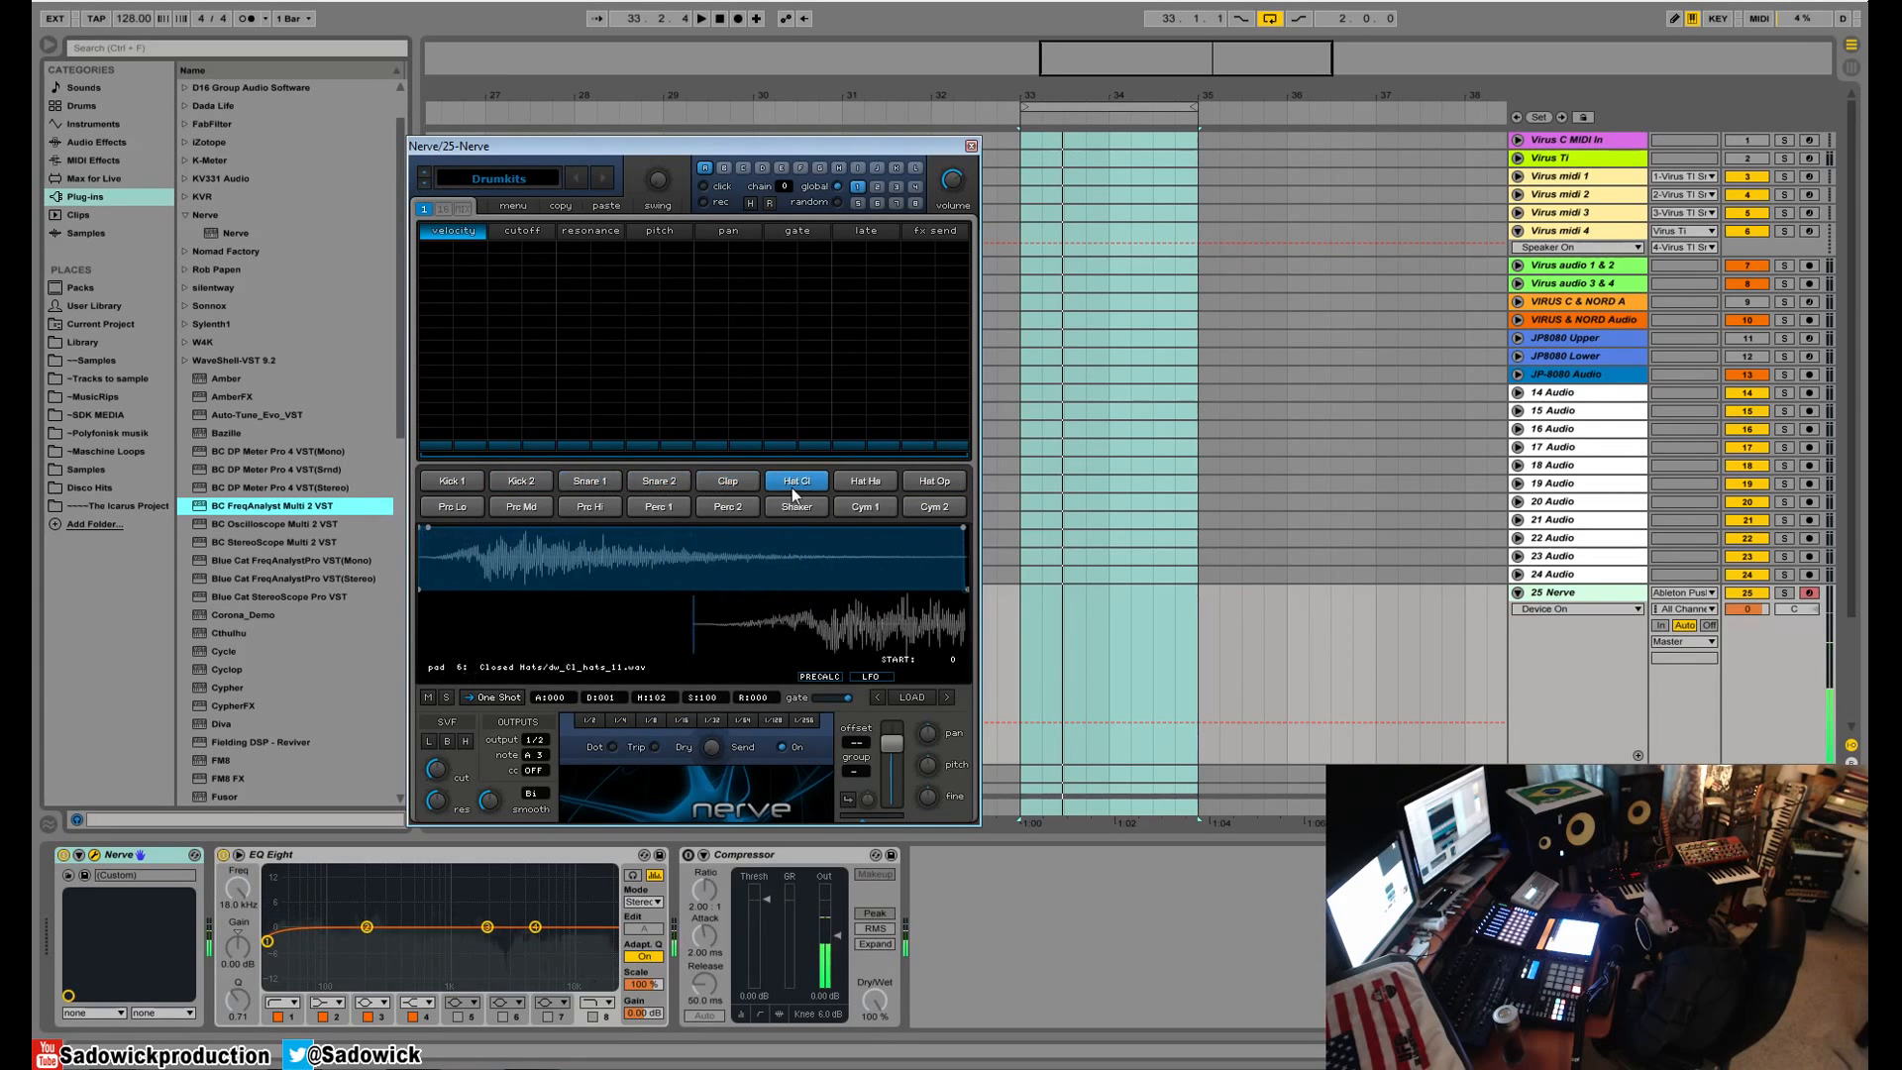
- Switch the preset browser to Pad Patterns, view its list, and audition Kick 1 and Kick 2, leaving Kick 1 selected
left_click(605, 180)
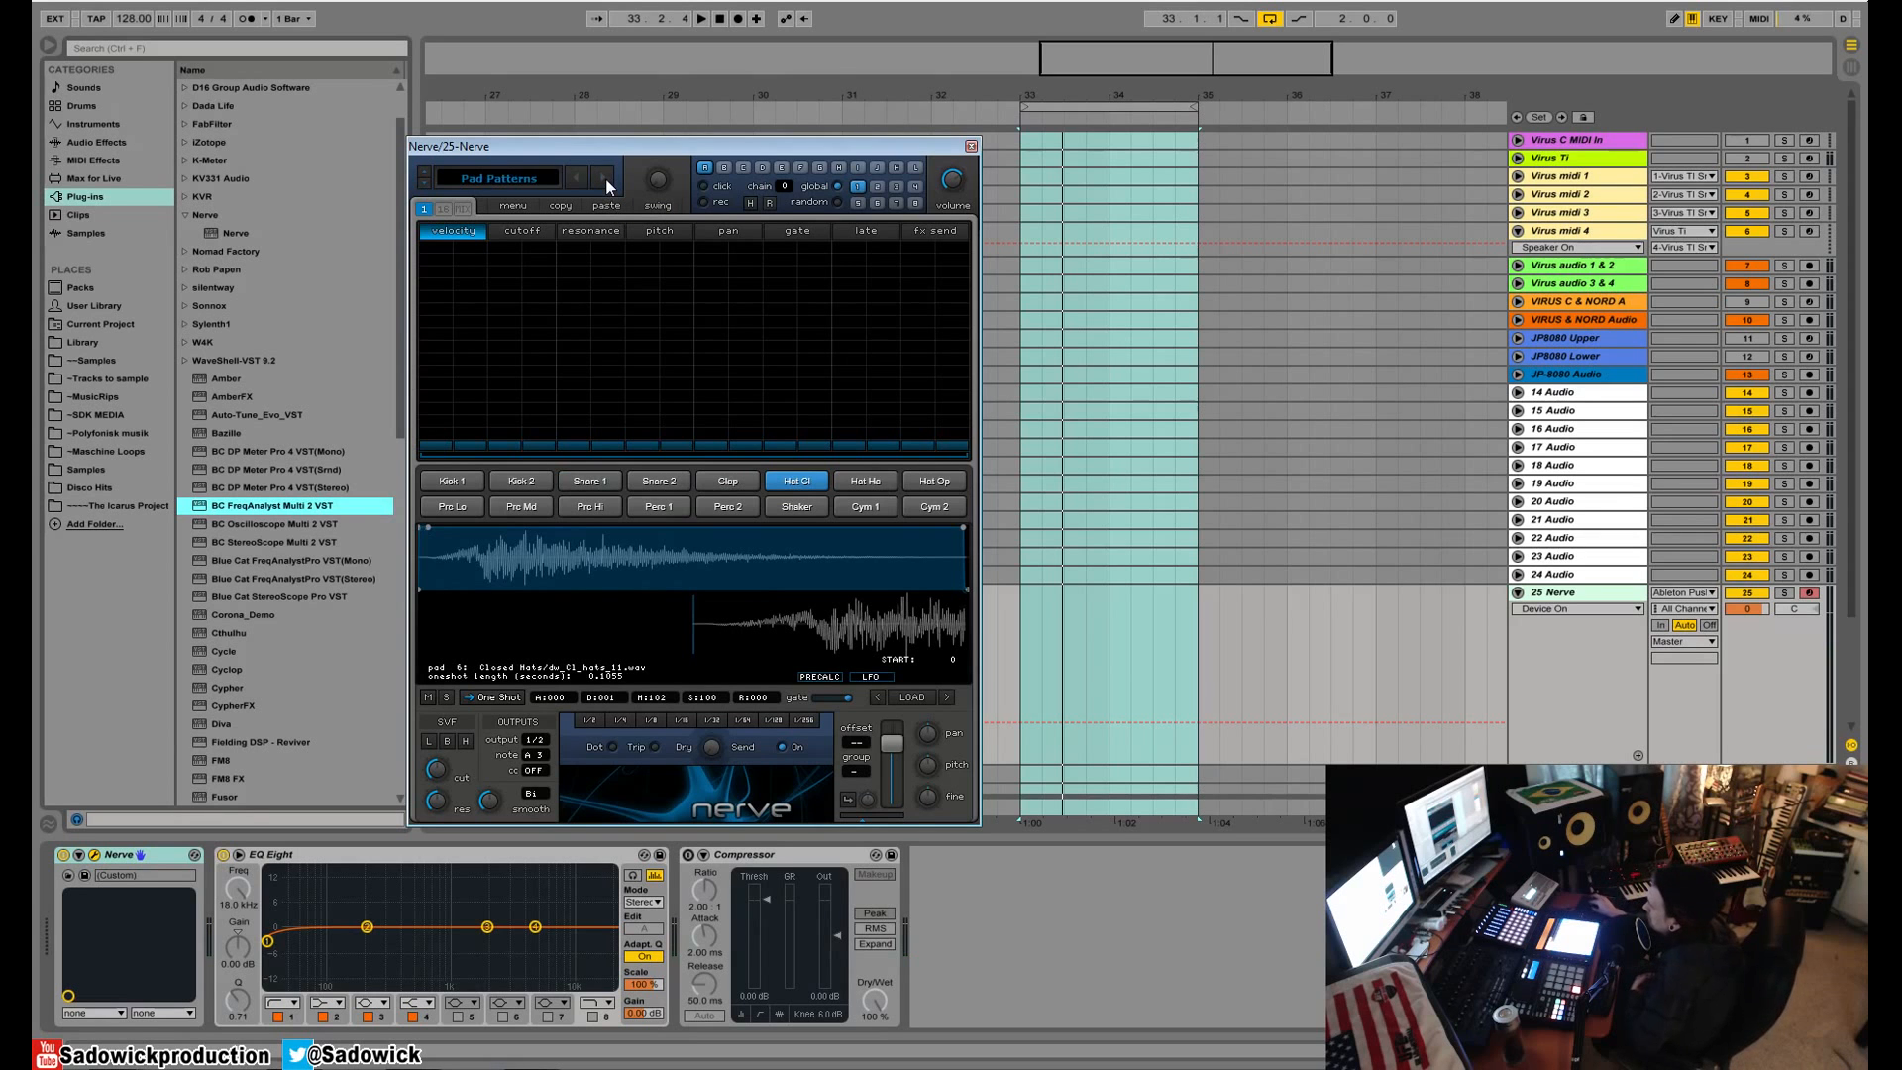
left_click(487, 176)
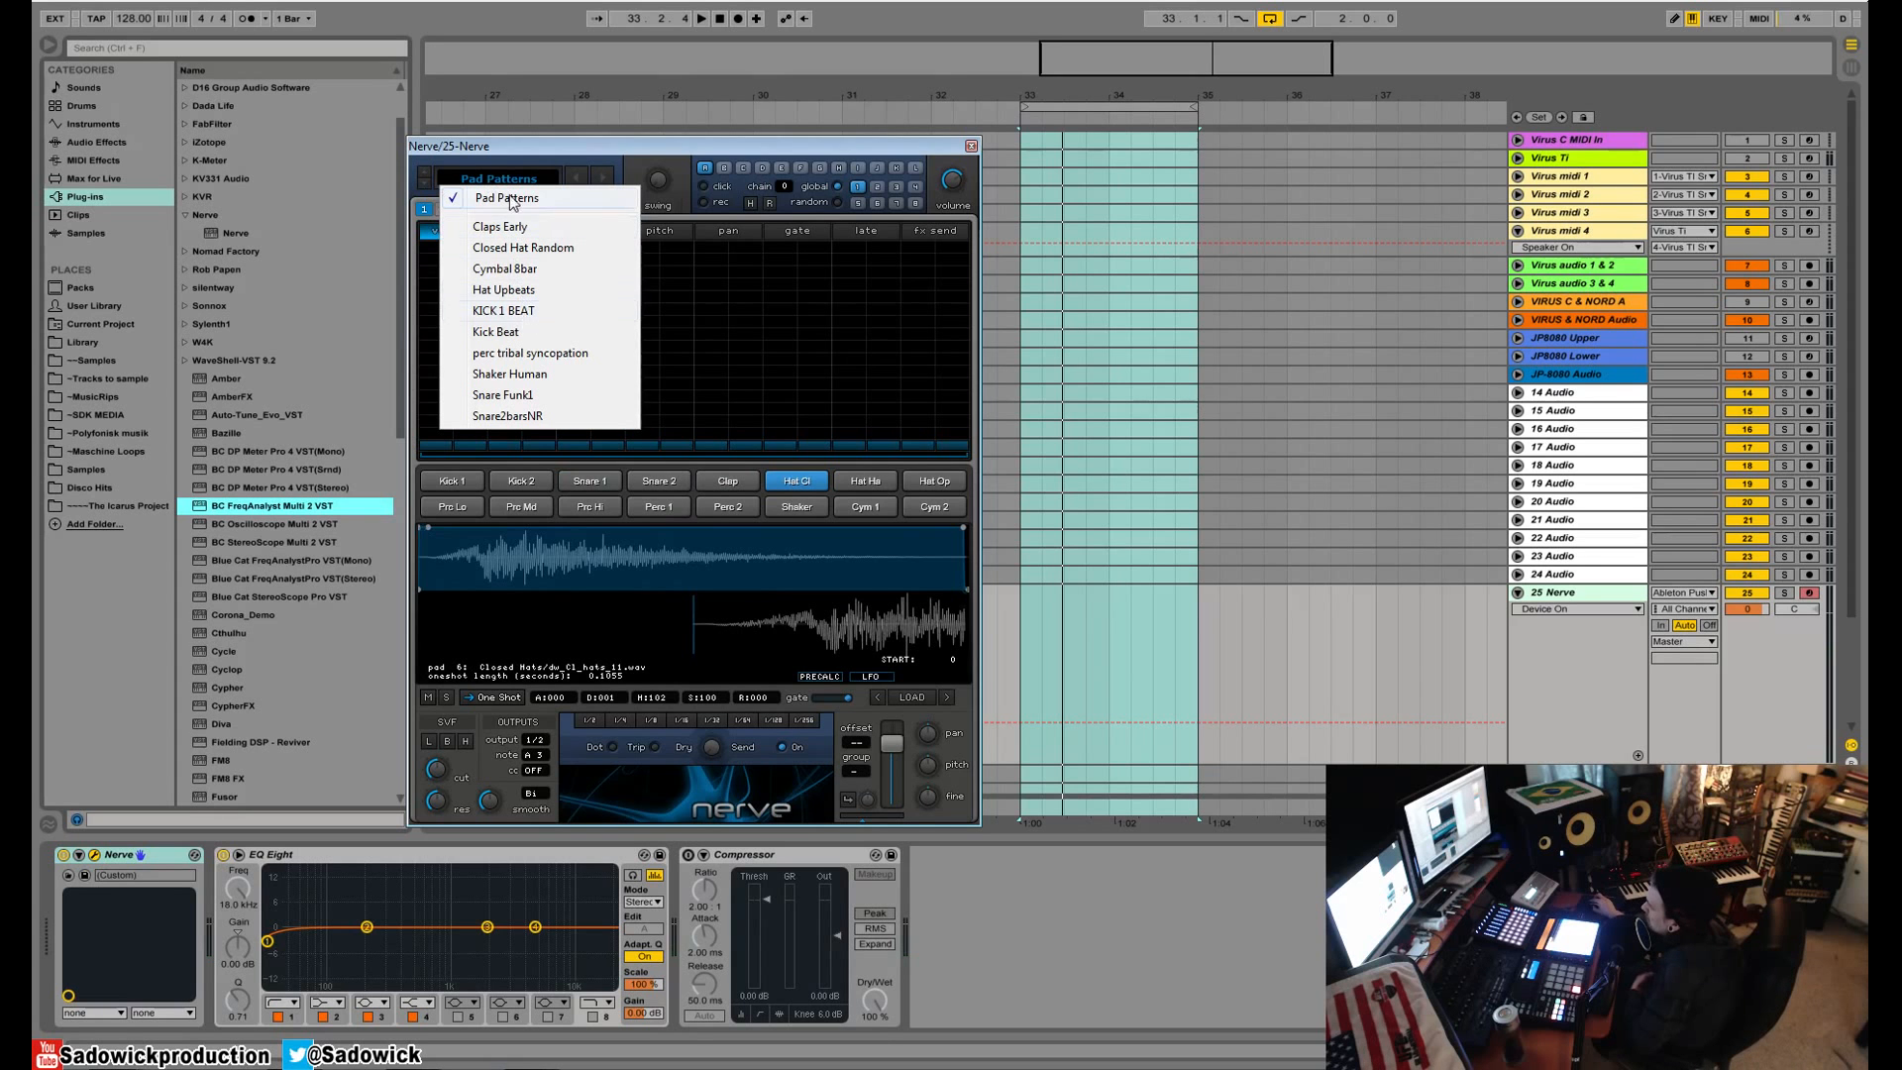
left_click(460, 485)
left_click(459, 484)
left_click(523, 486)
left_click(461, 481)
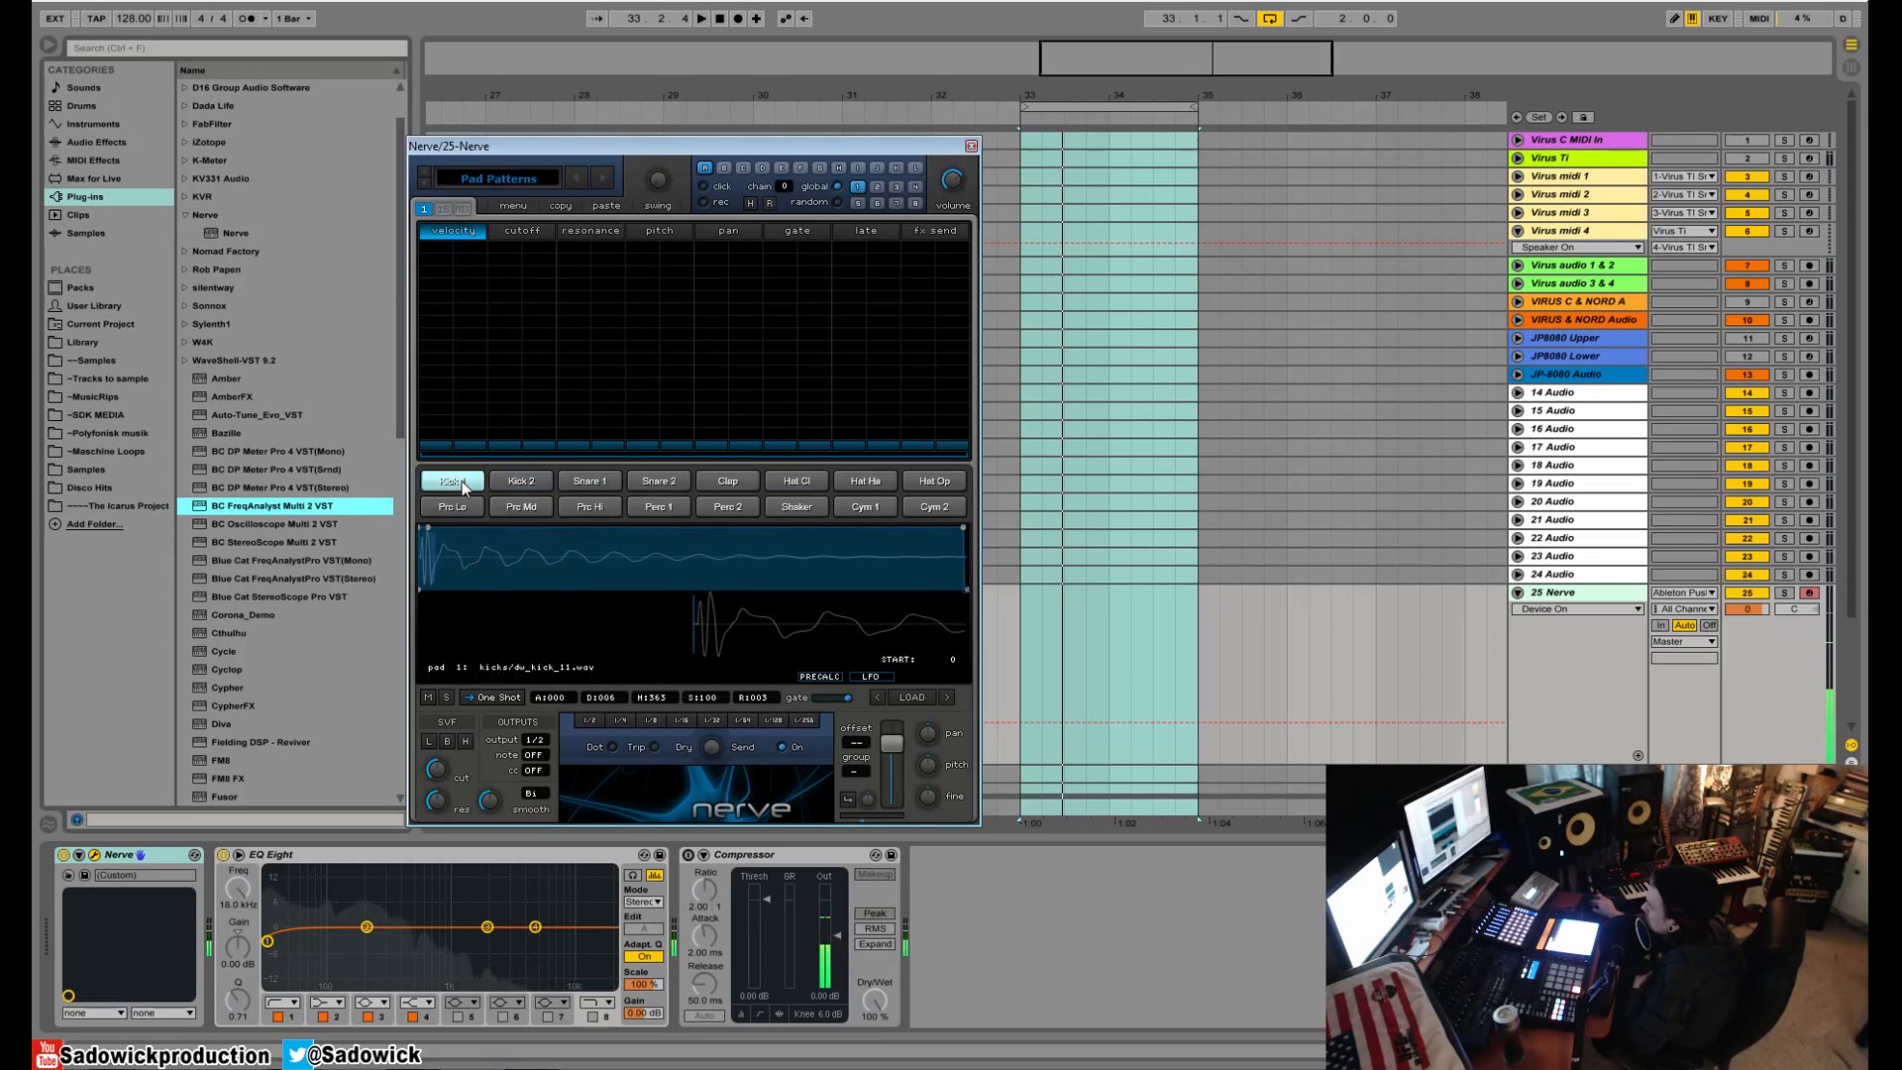
- Load the Kick Beat pad pattern onto the Kick 1 pad and play it back briefly
left_click(511, 186)
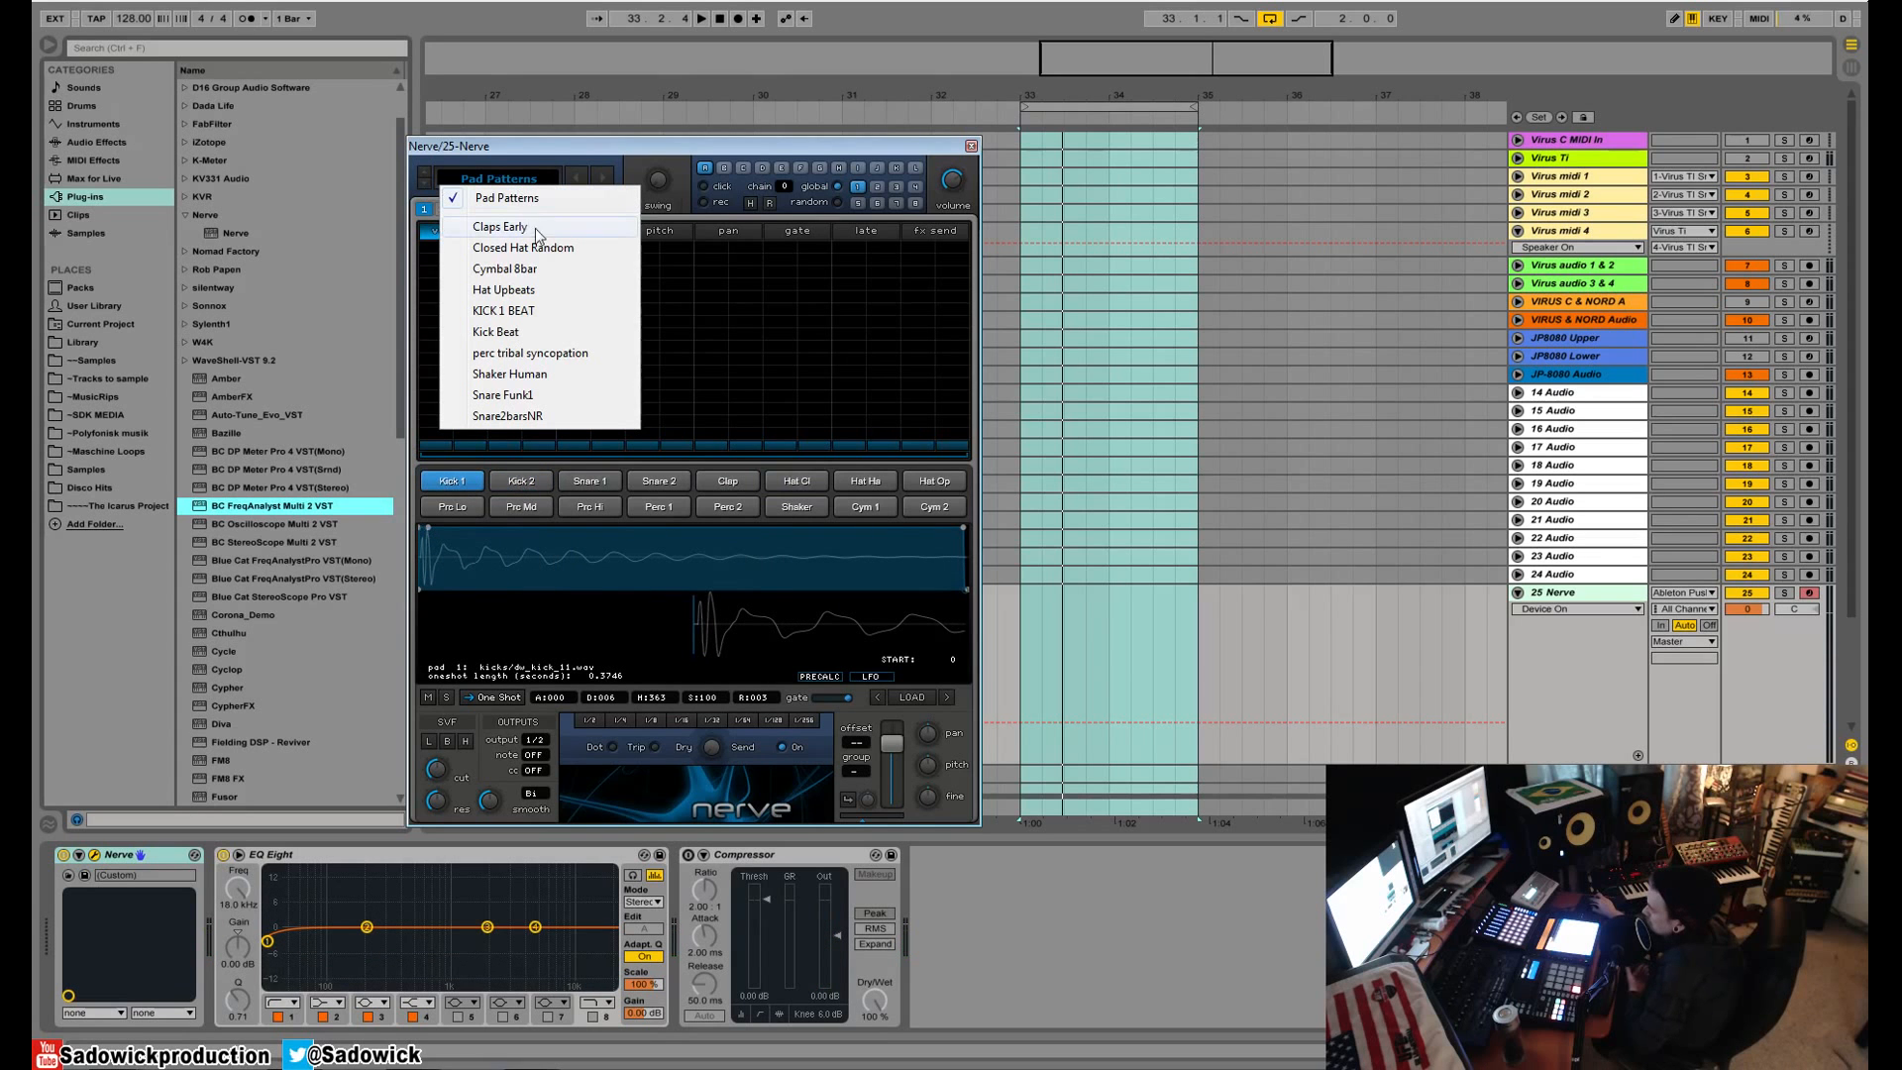
left_click(536, 331)
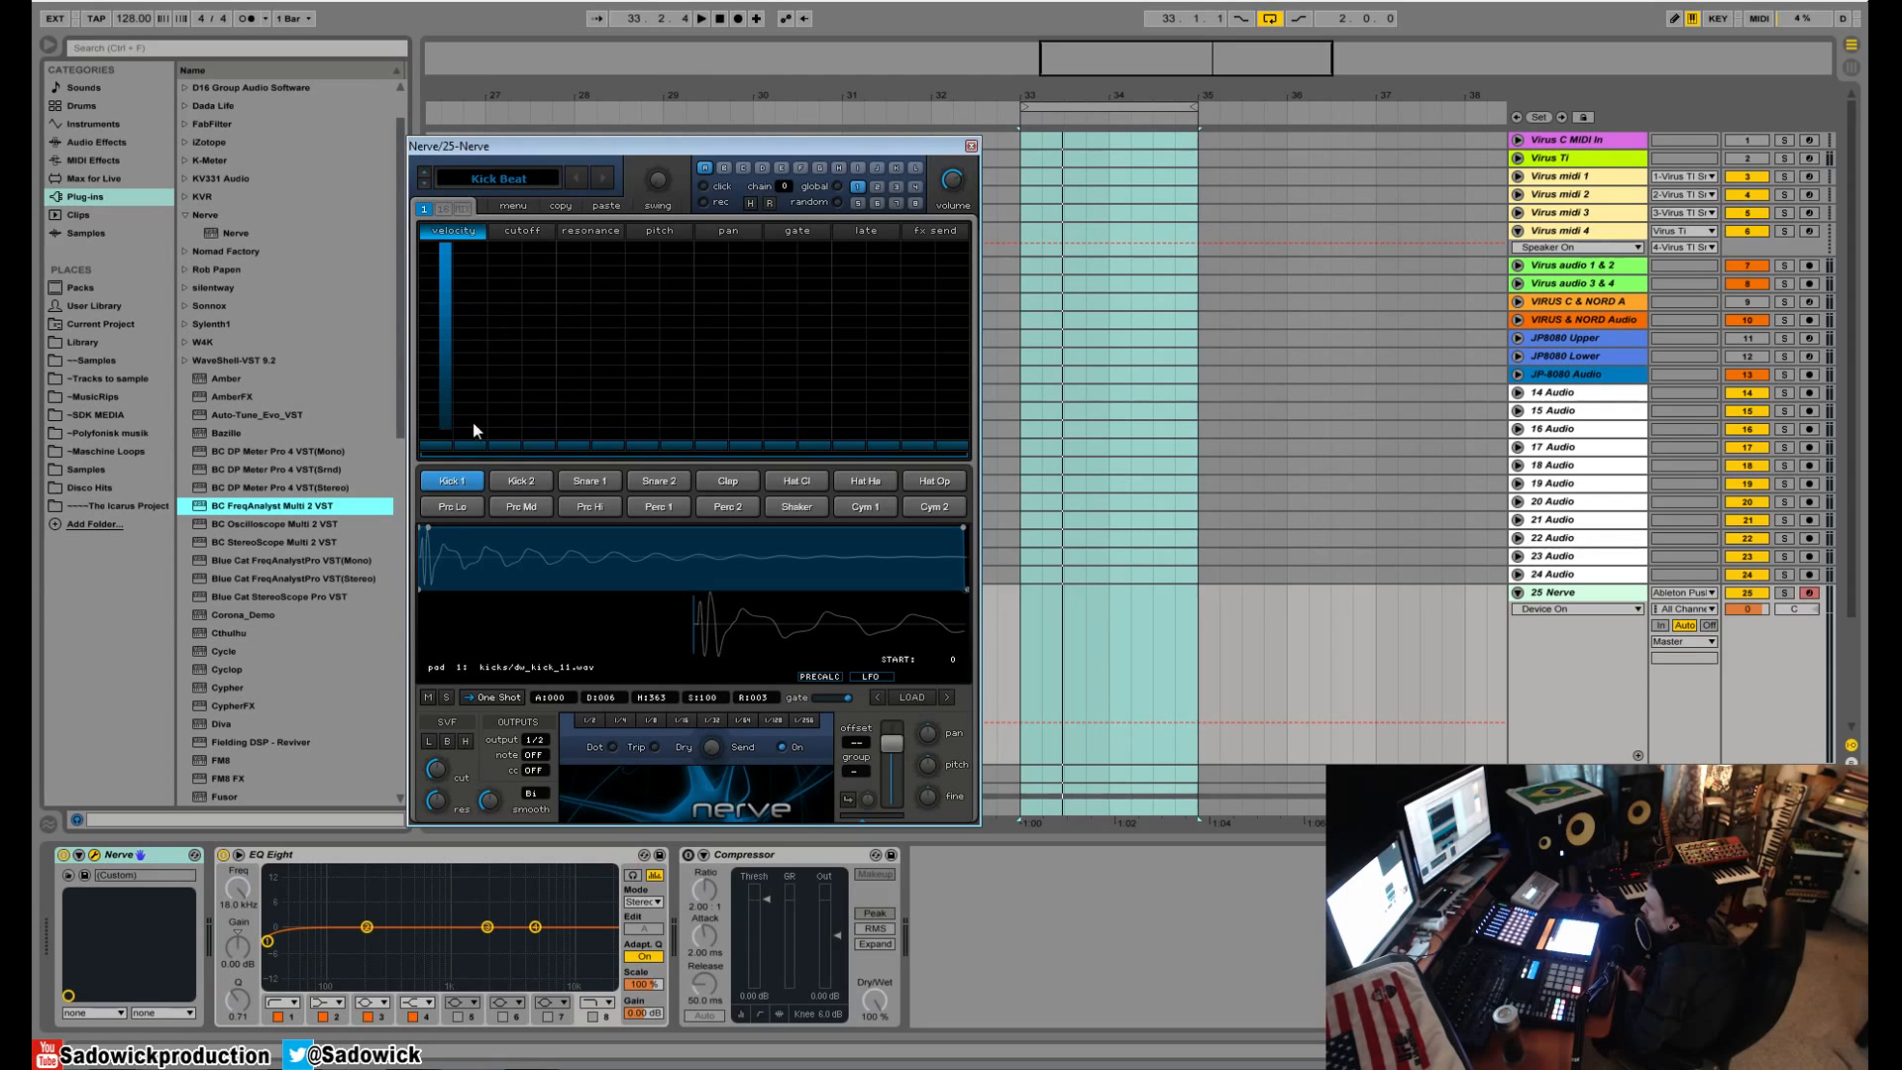
key("space")
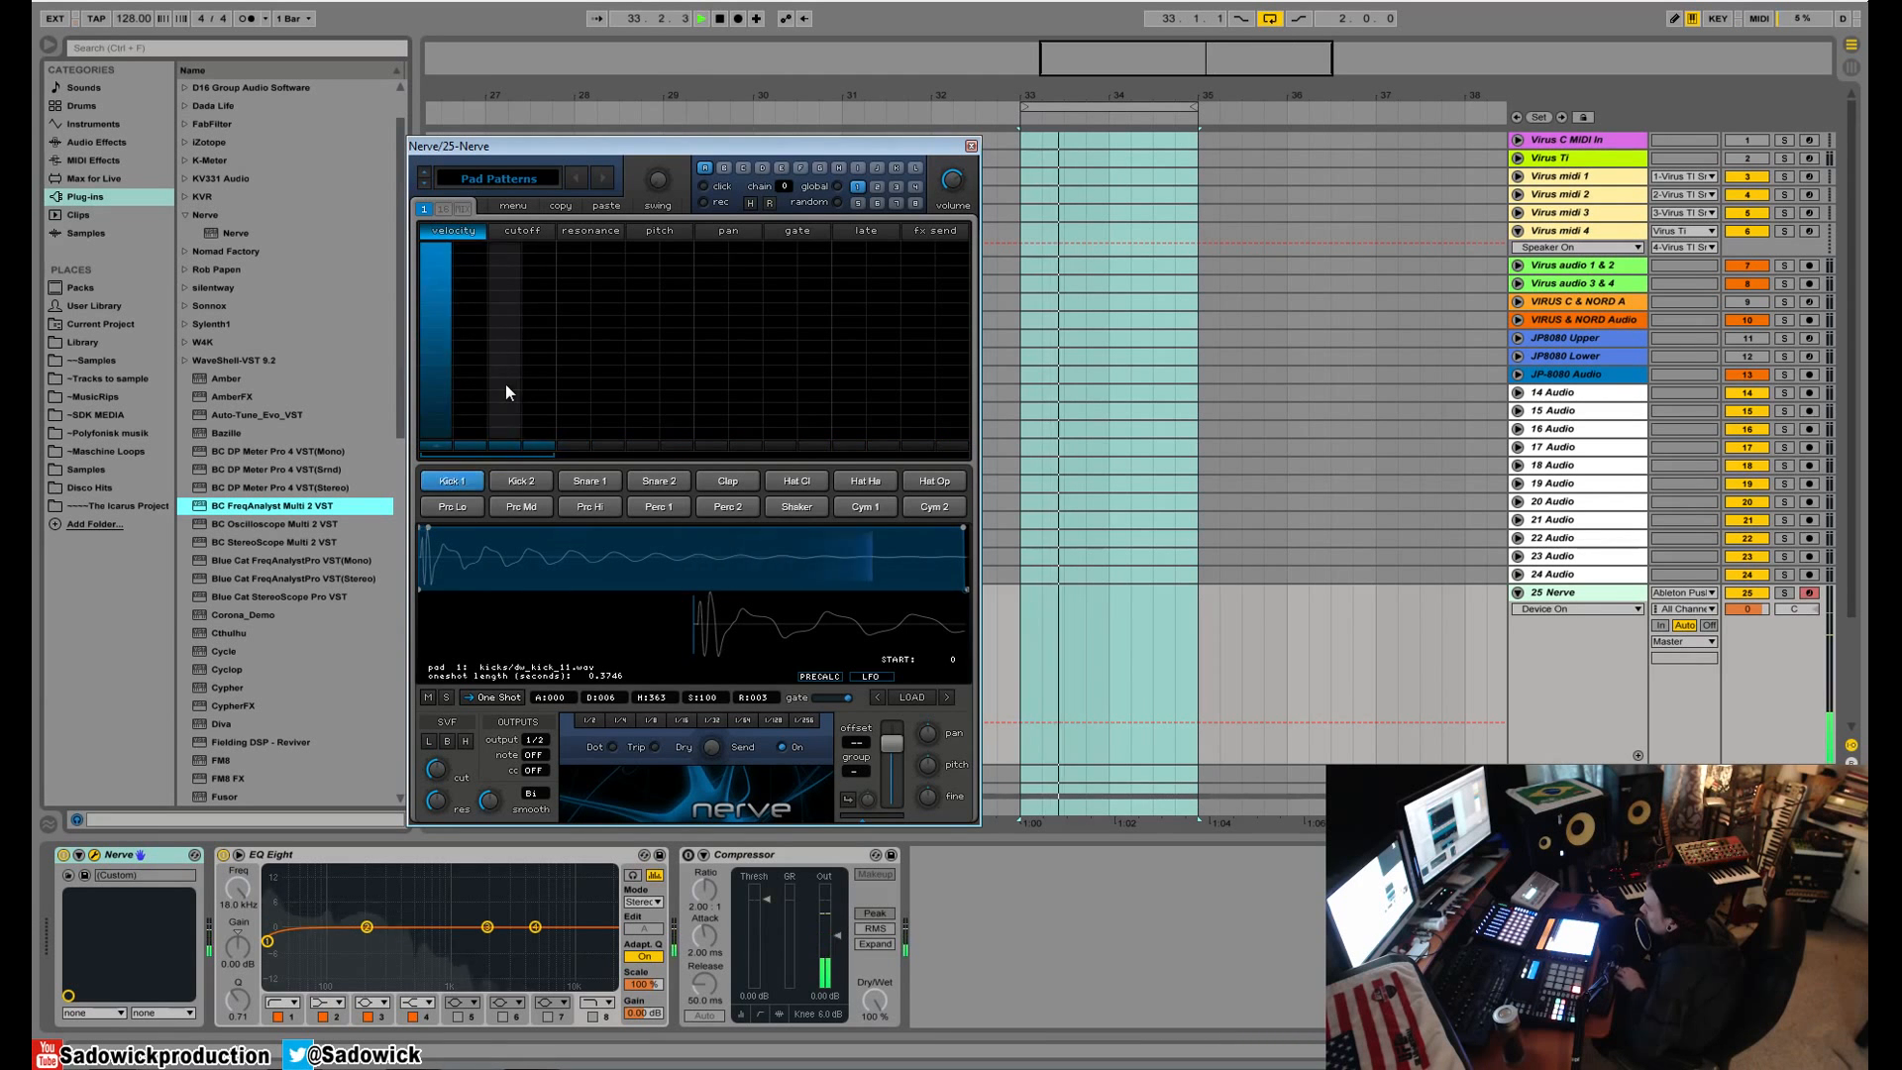
key("space")
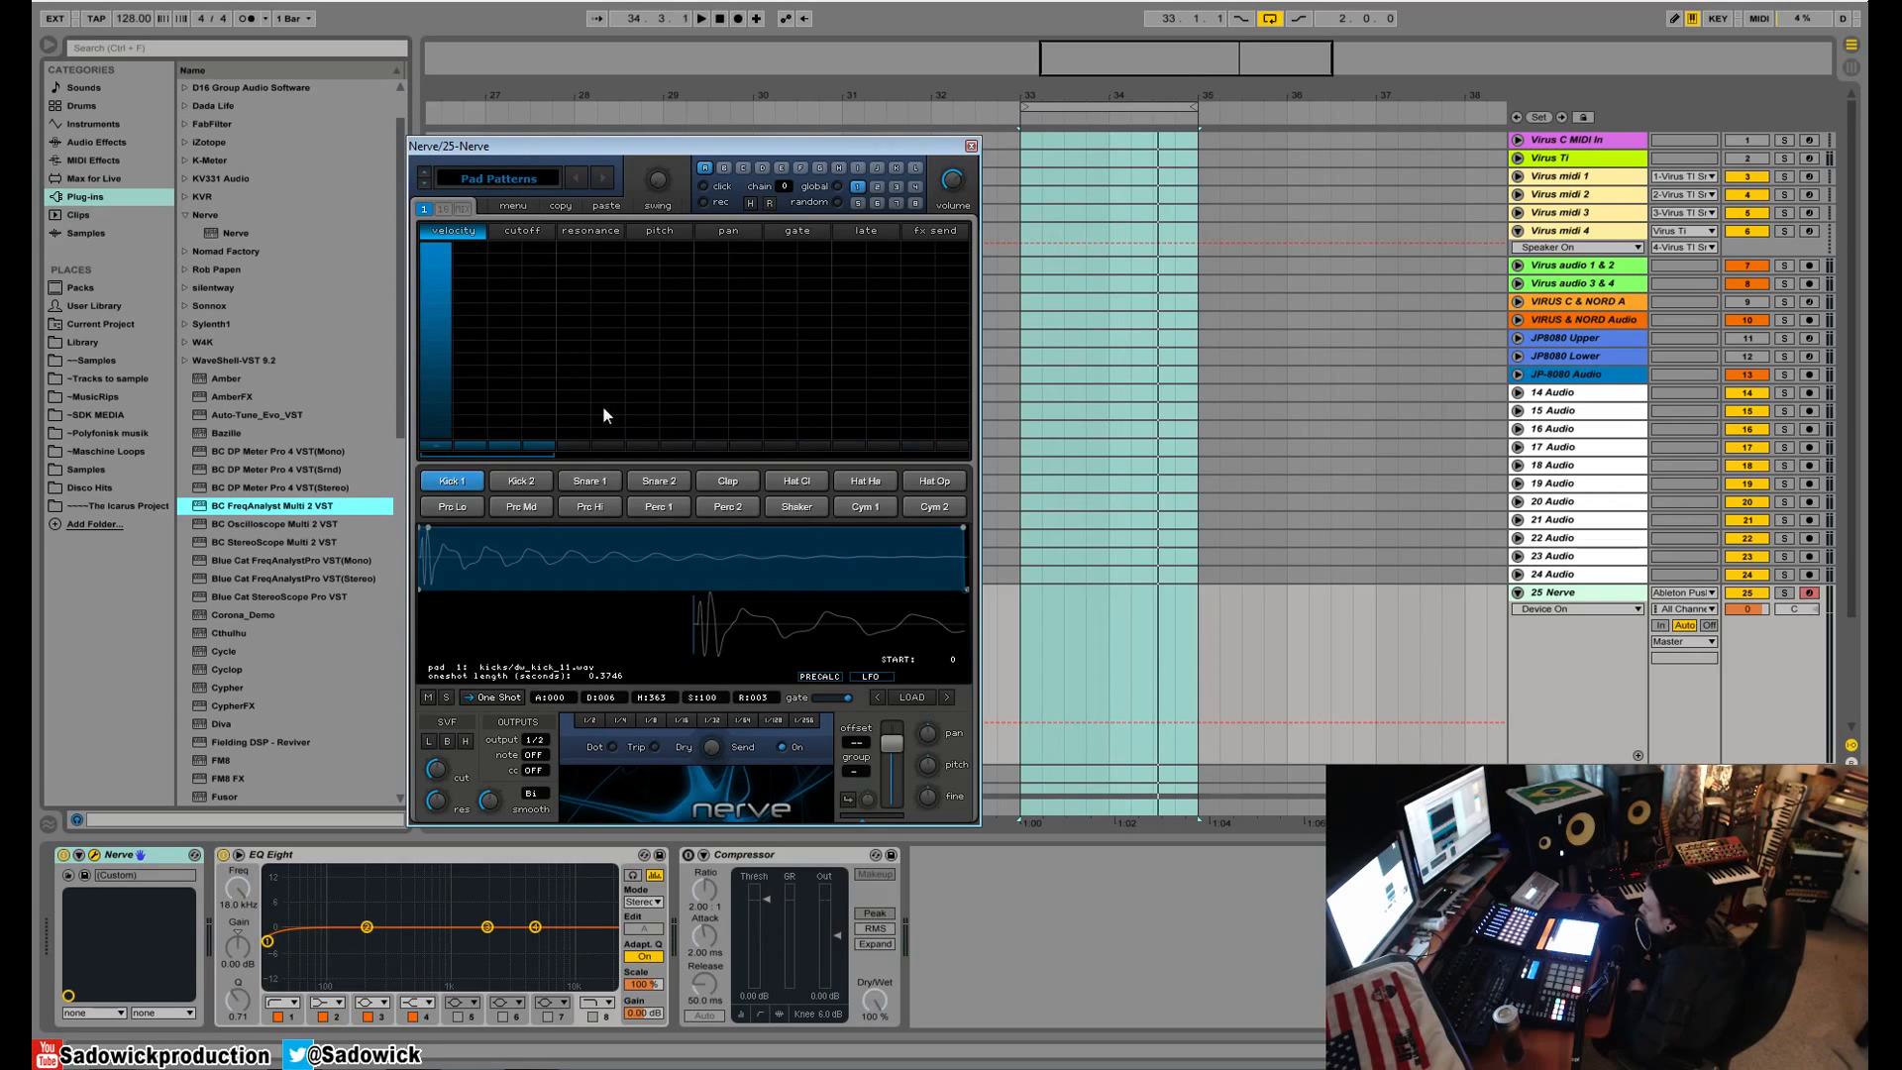
- Load the perc tribal syncopation pad pattern onto Kick 1 and play it back briefly
left_click(515, 176)
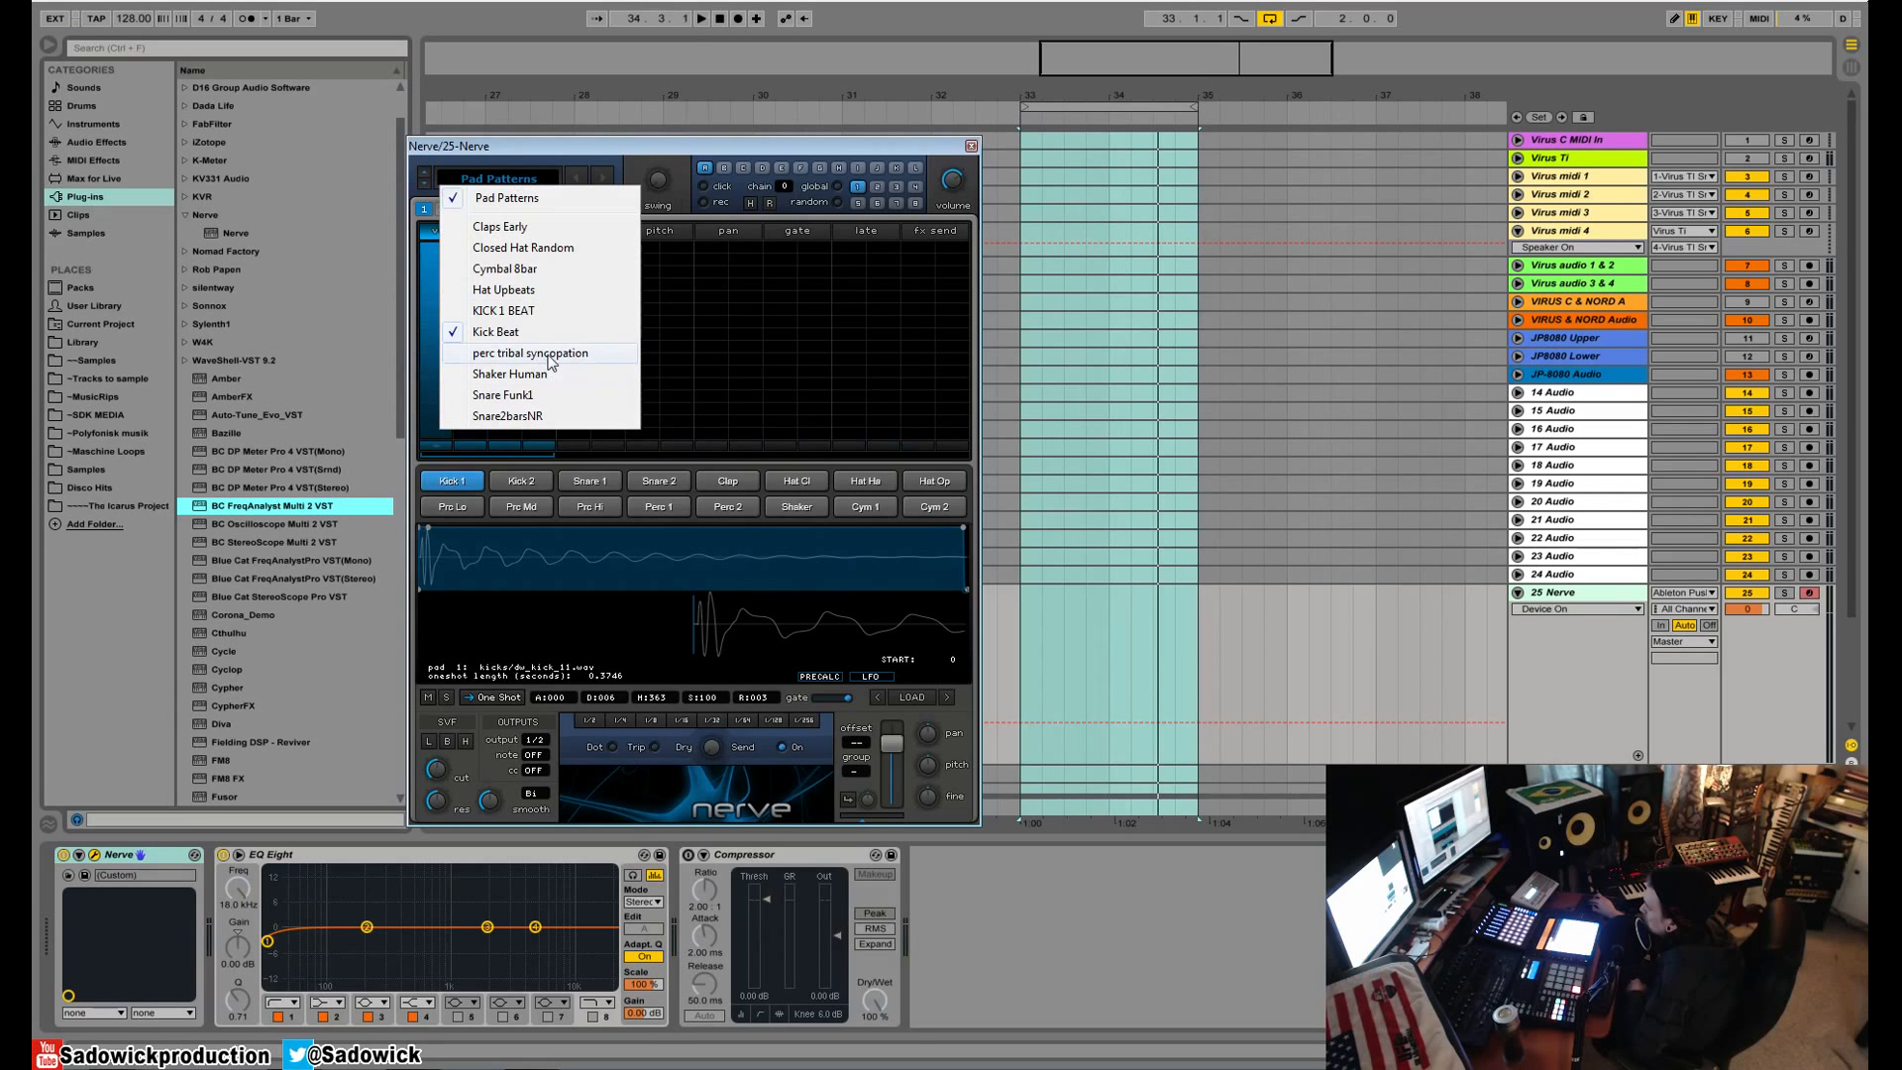
left_click(530, 354)
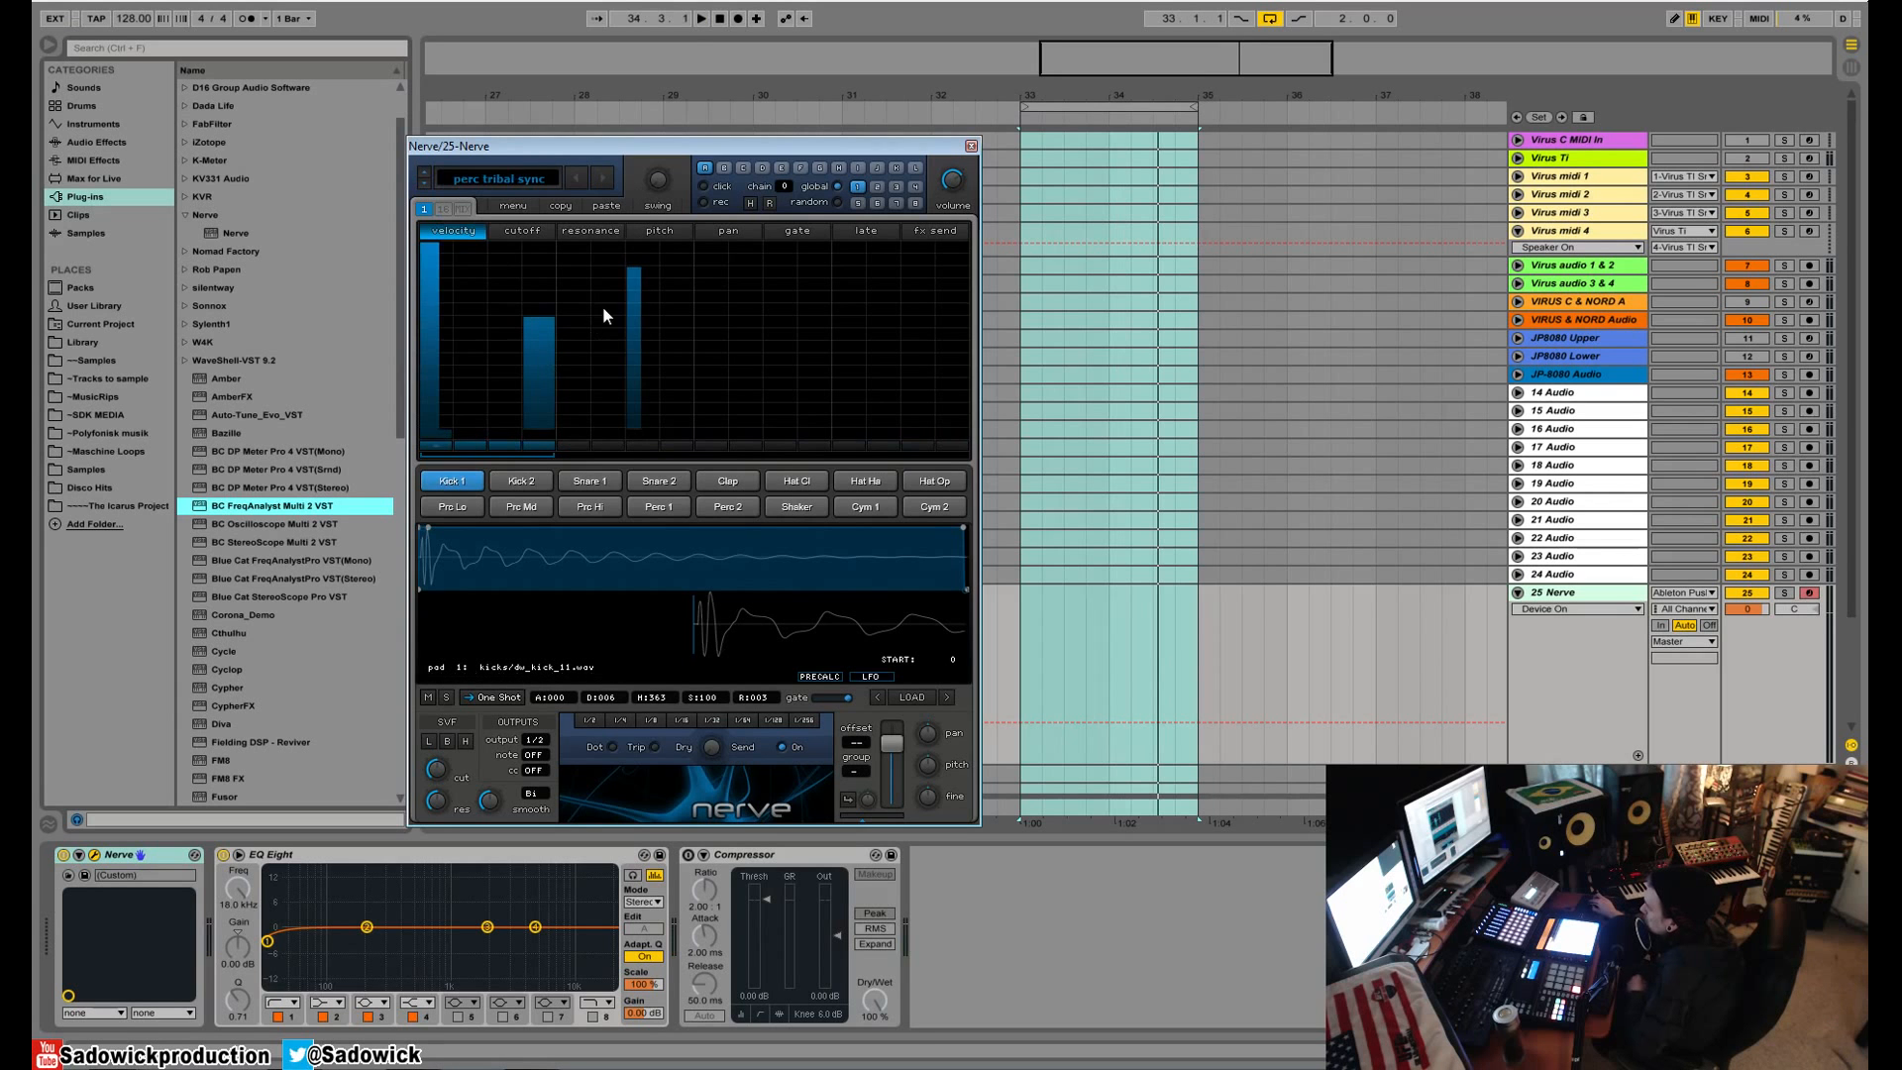
key("space")
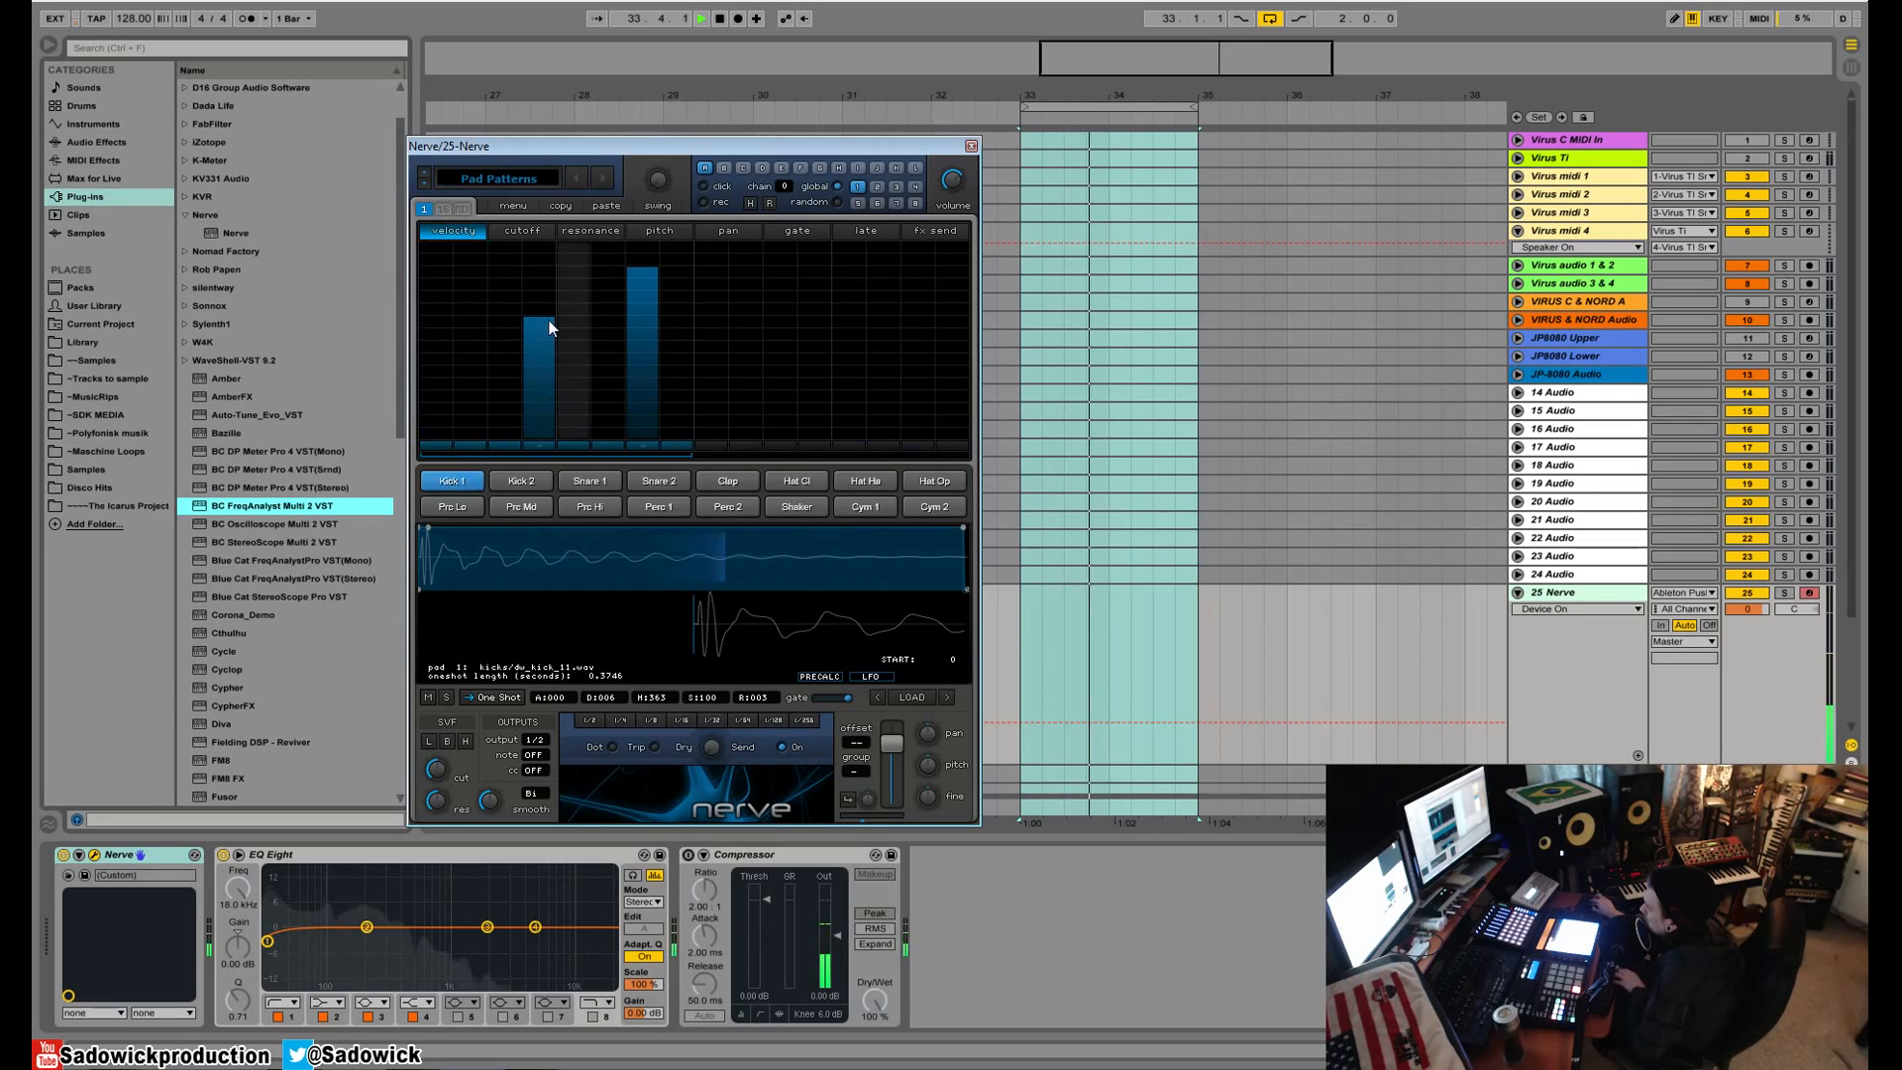
key("space")
- Redraw Kick 1's velocity pattern over 16 steps with full hits on steps 1, 5, 9 and 13, and play it back
left_click_drag(538, 416, 389, 240)
mouse_move(519, 388)
left_mouse_down()
mouse_move(552, 450)
mouse_move(966, 456)
left_mouse_up()
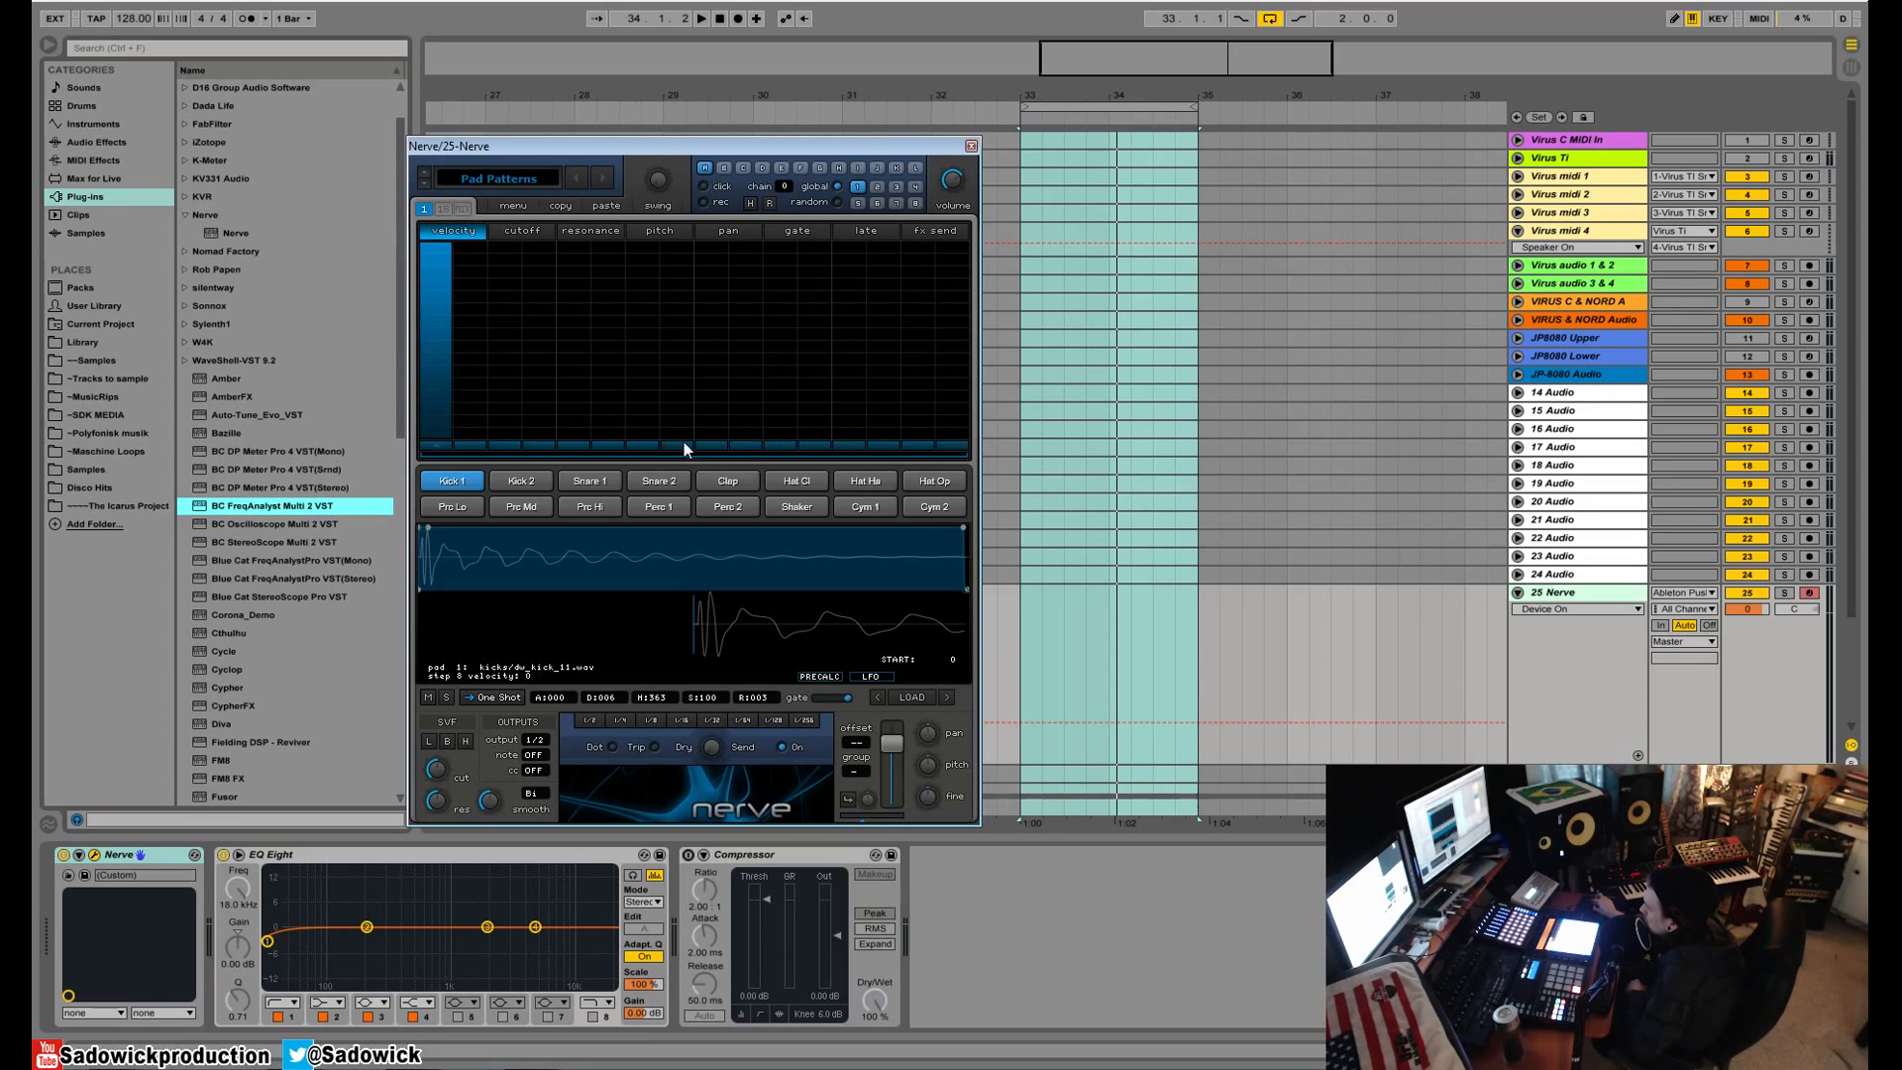
left_click_drag(580, 337, 540, 241)
mouse_move(533, 307)
left_mouse_down()
mouse_move(561, 440)
mouse_move(555, 263)
mouse_move(533, 240)
mouse_move(555, 447)
mouse_move(602, 446)
left_mouse_up()
left_click(571, 242)
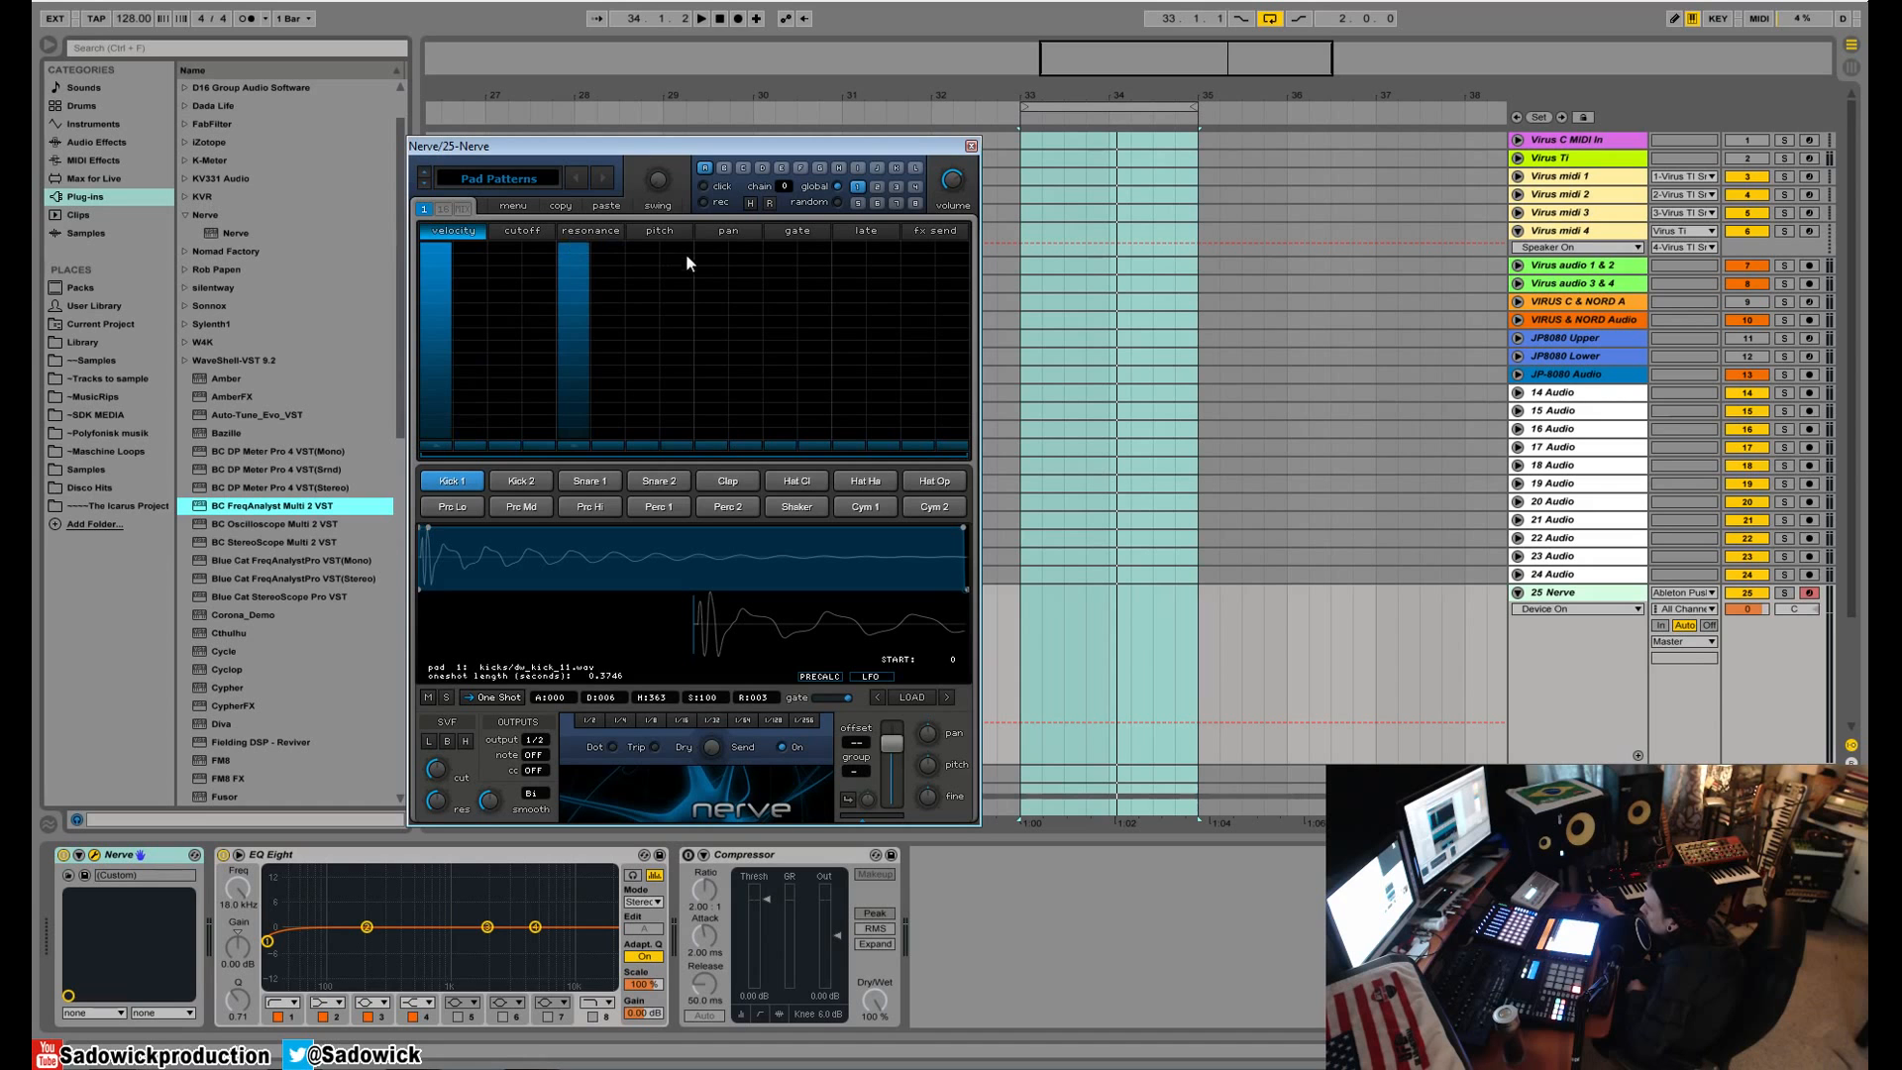
left_click(710, 243)
left_click(849, 246)
key("space")
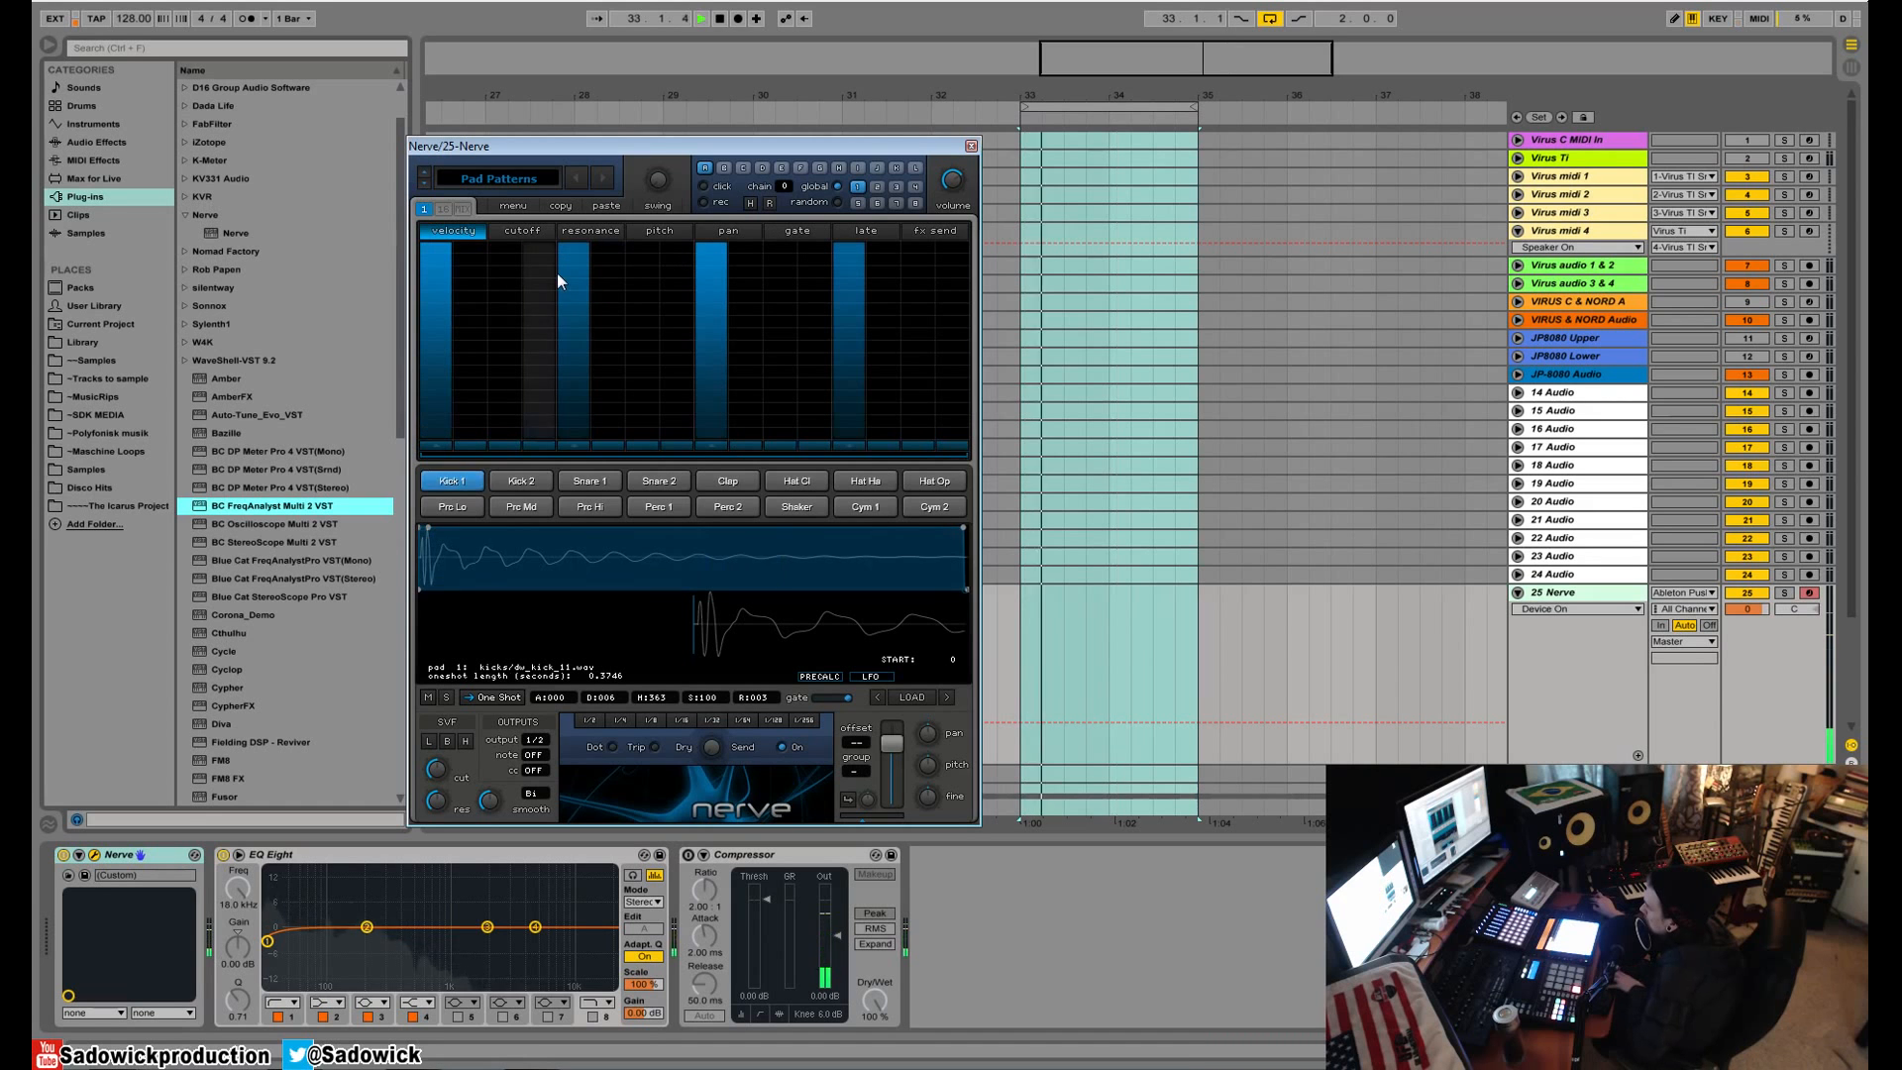
key("space")
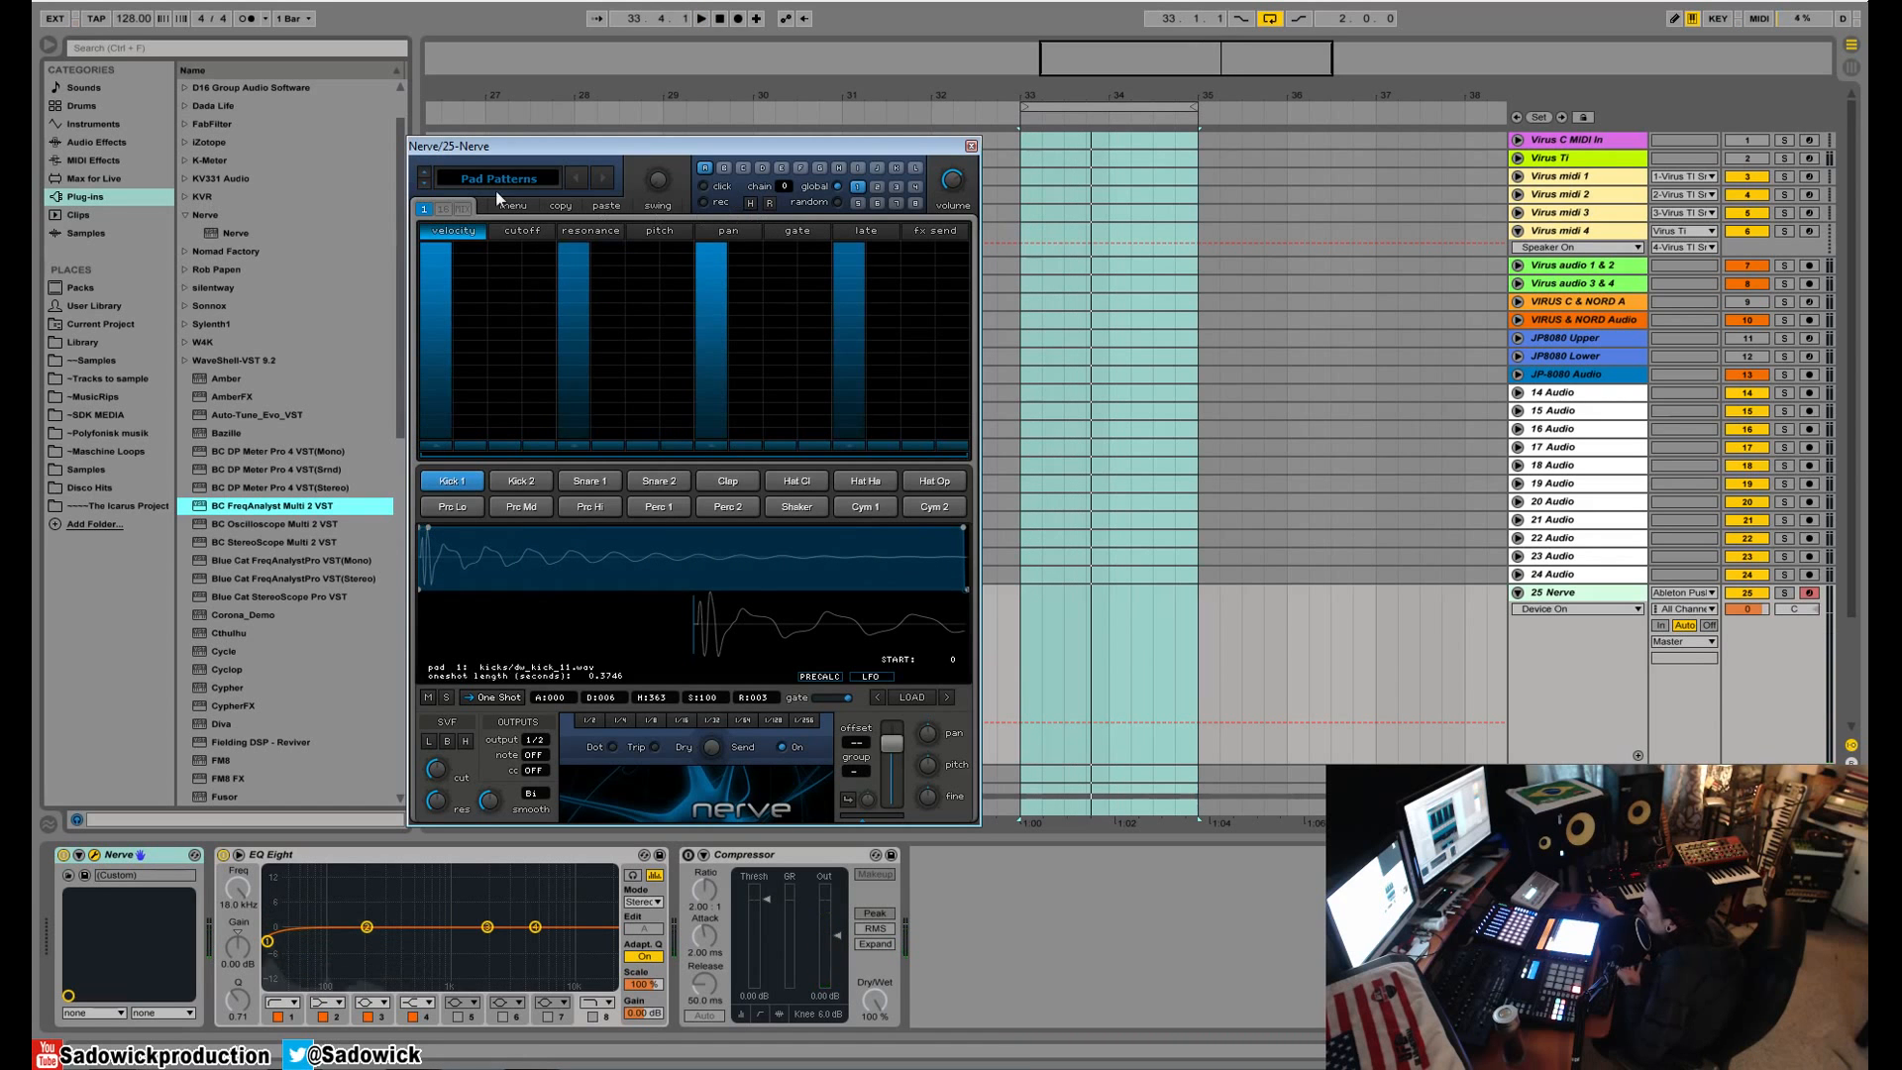
- Switch the preset browser to Kit Patterns, load Duda's latin_house pattern and play it back
left_click(598, 179)
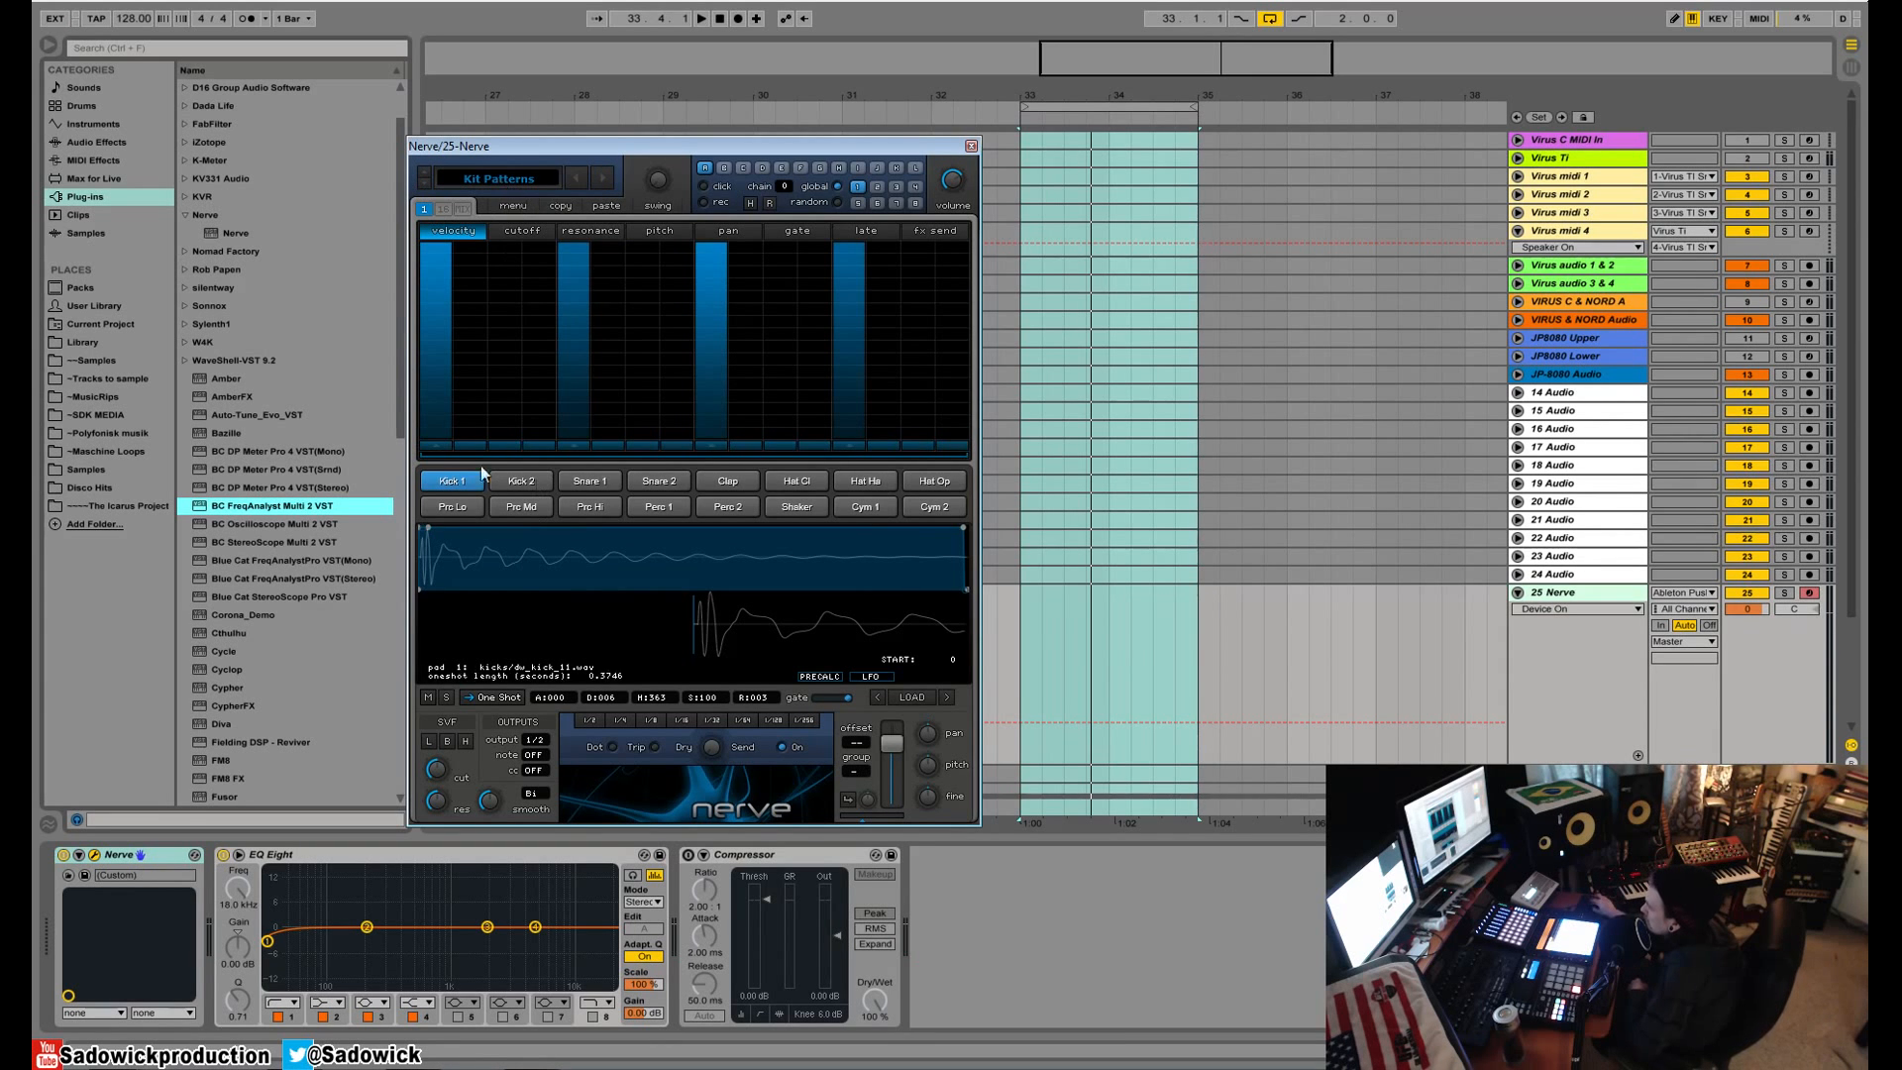
left_click(519, 176)
mouse_move(531, 232)
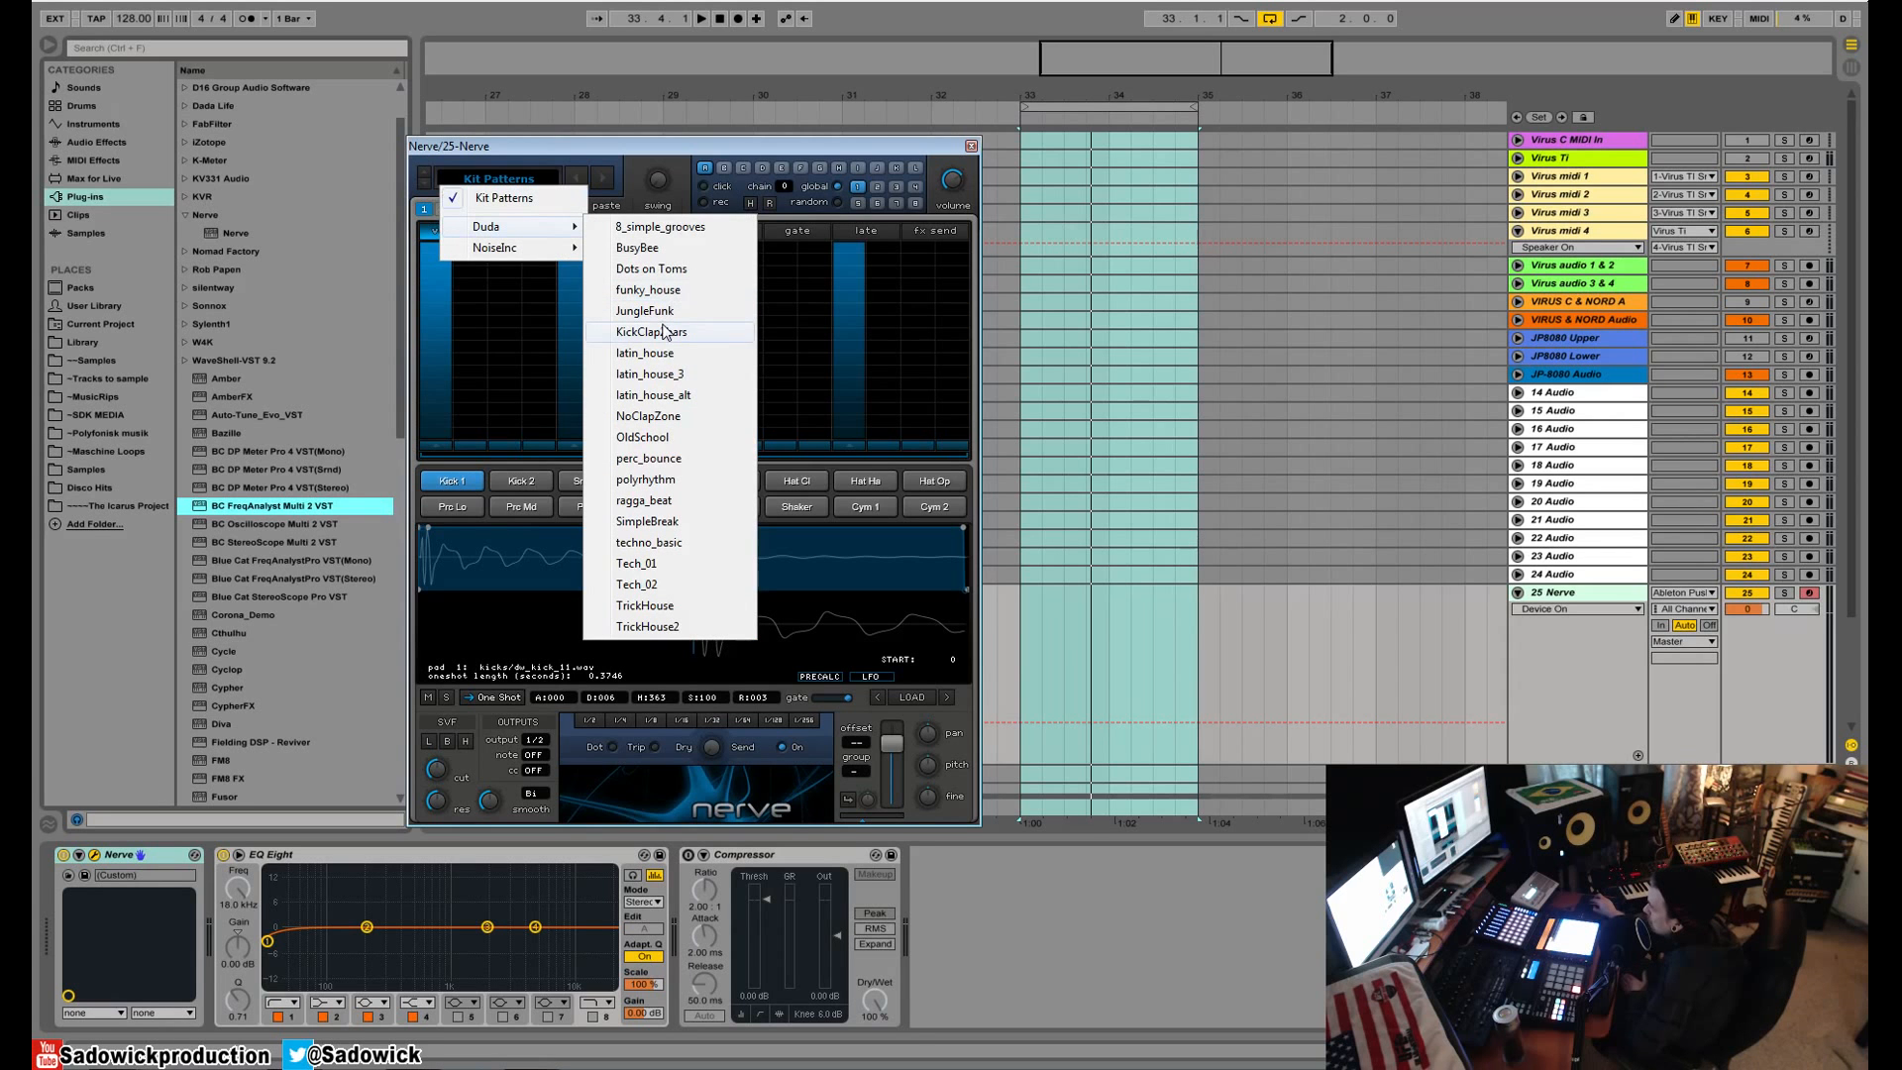
left_click(672, 353)
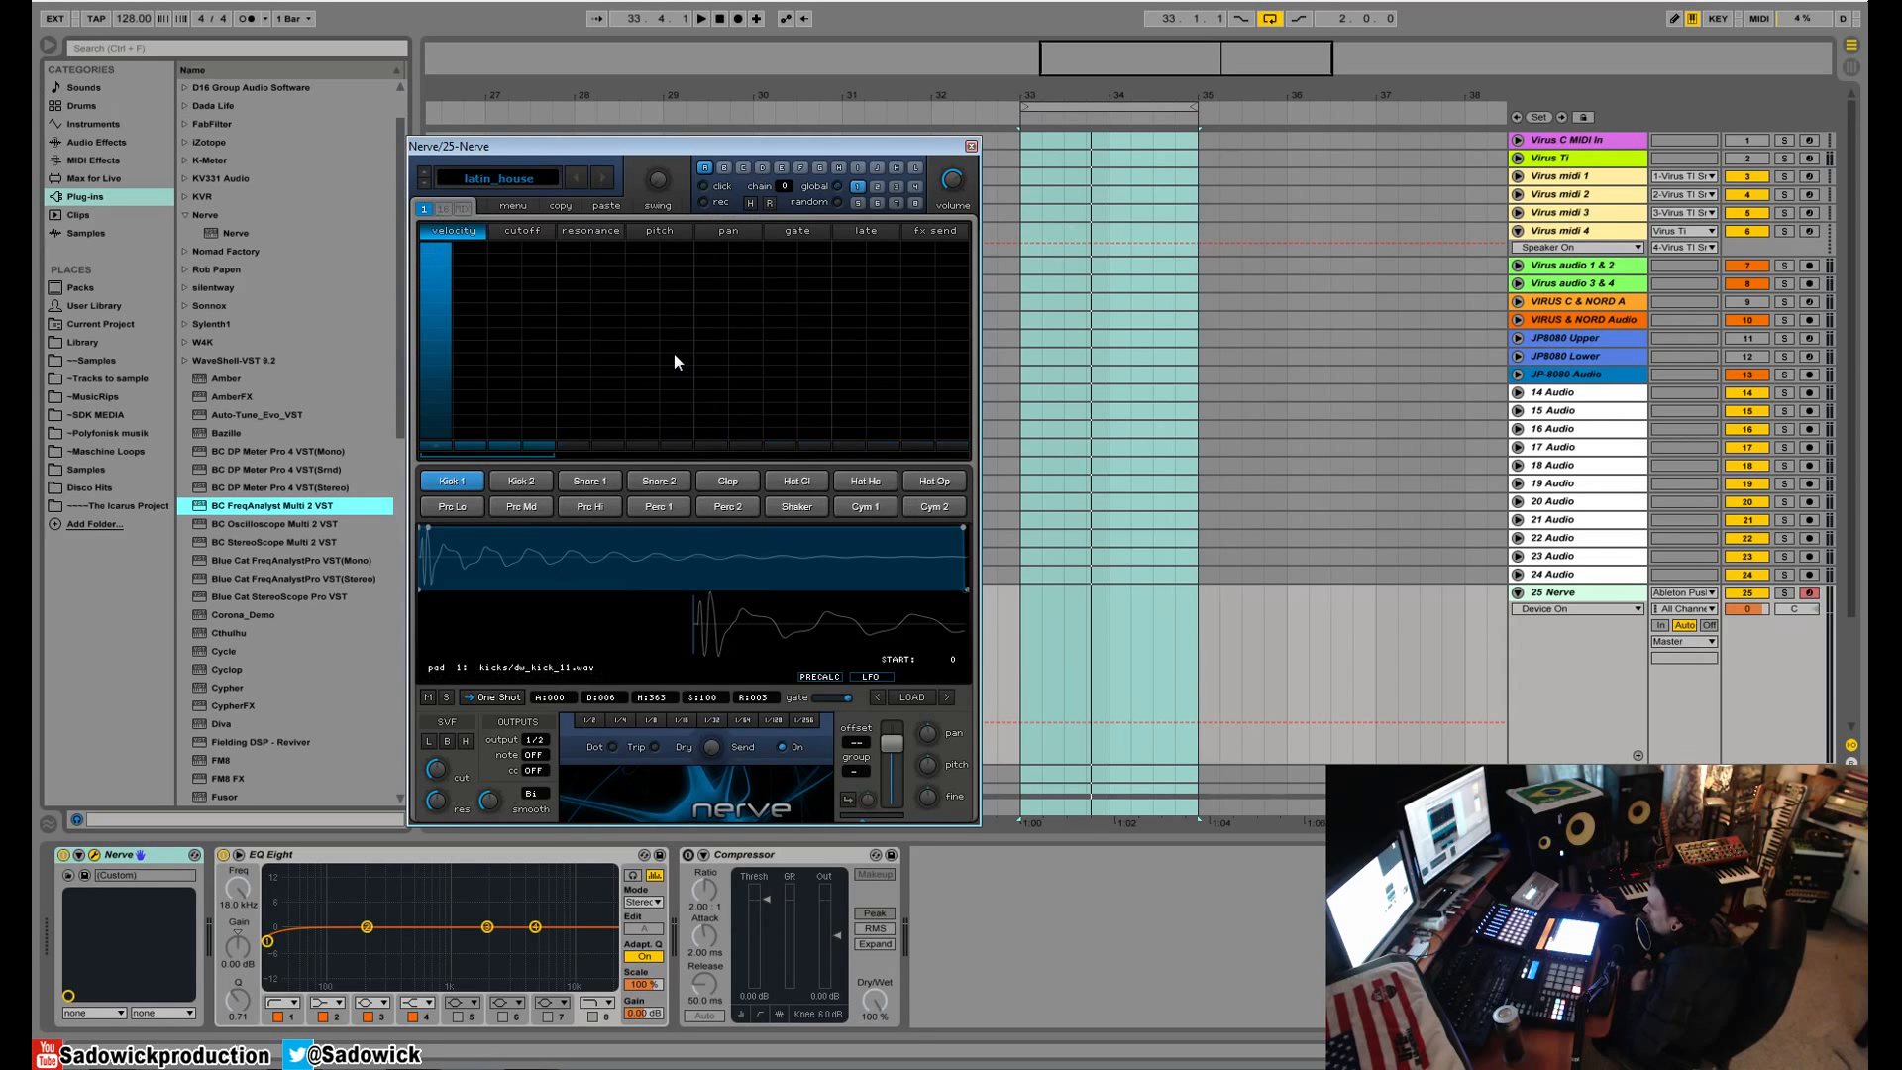
key("space")
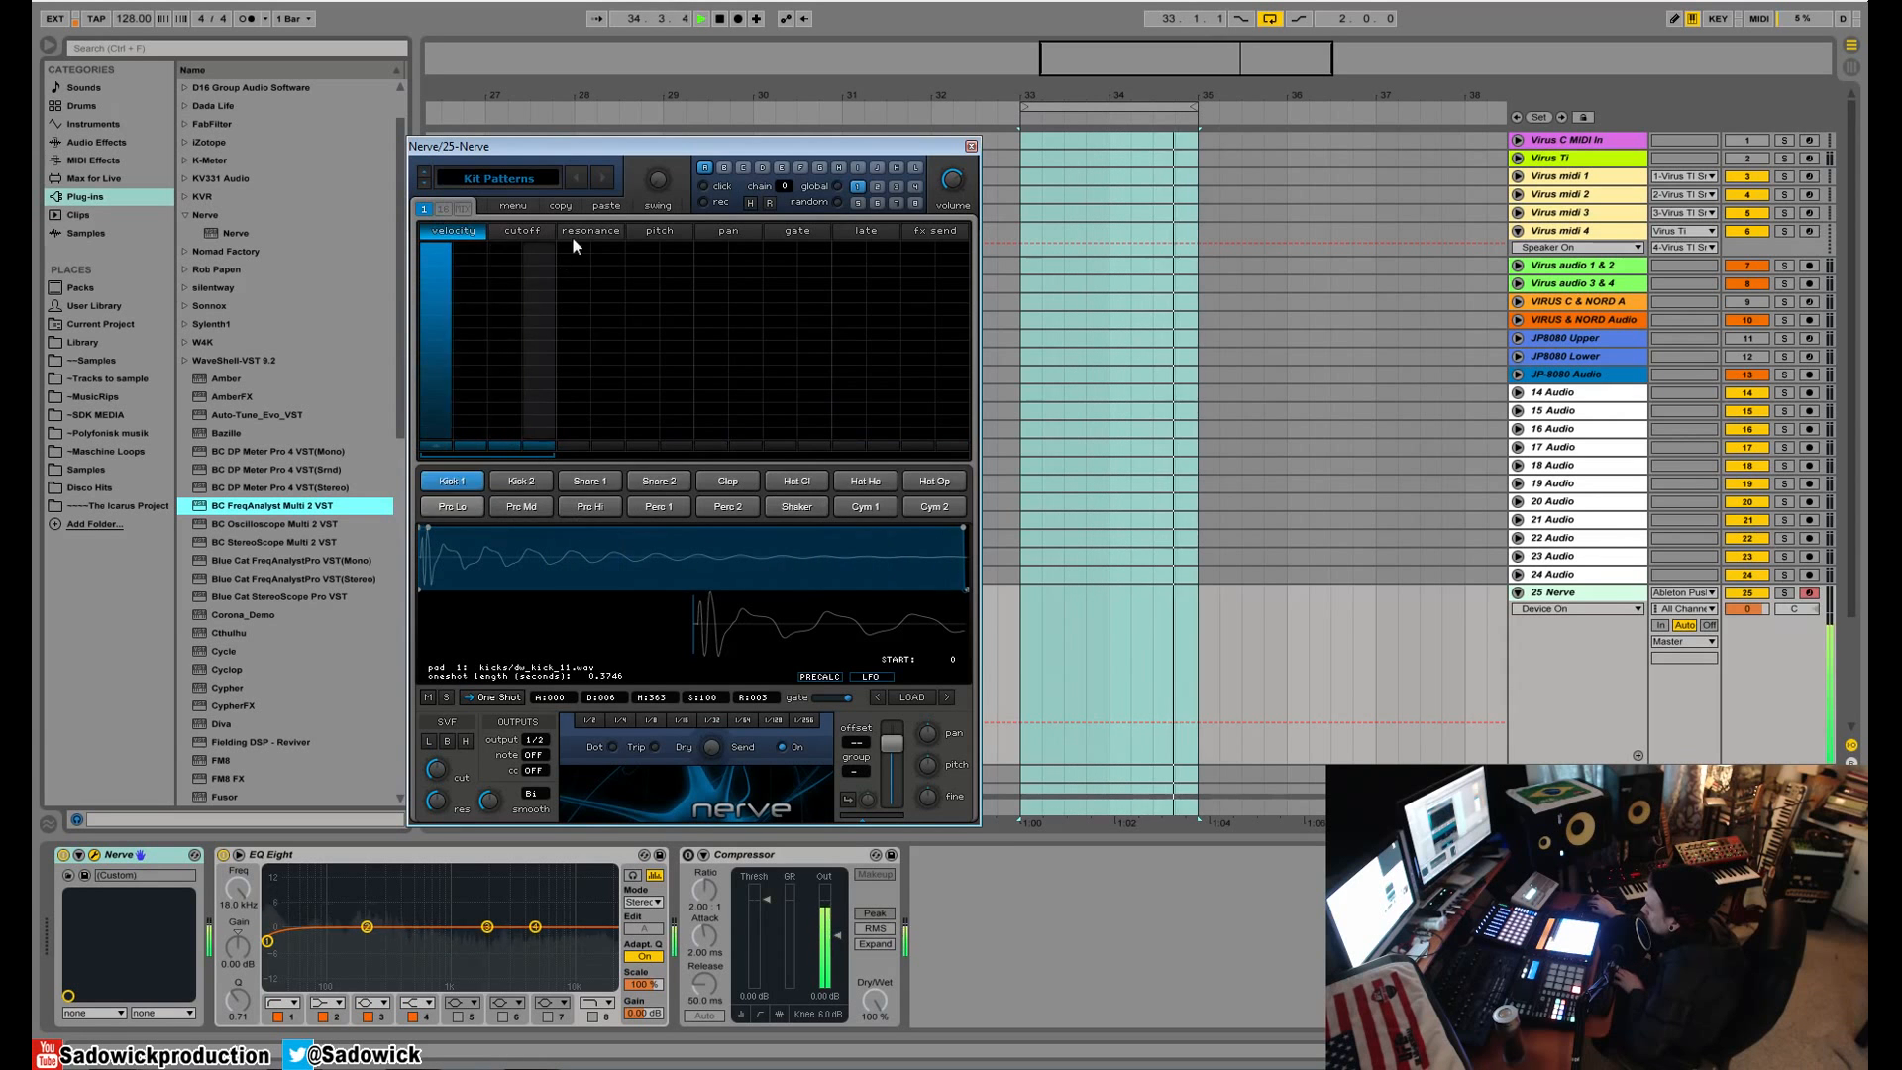
key("space")
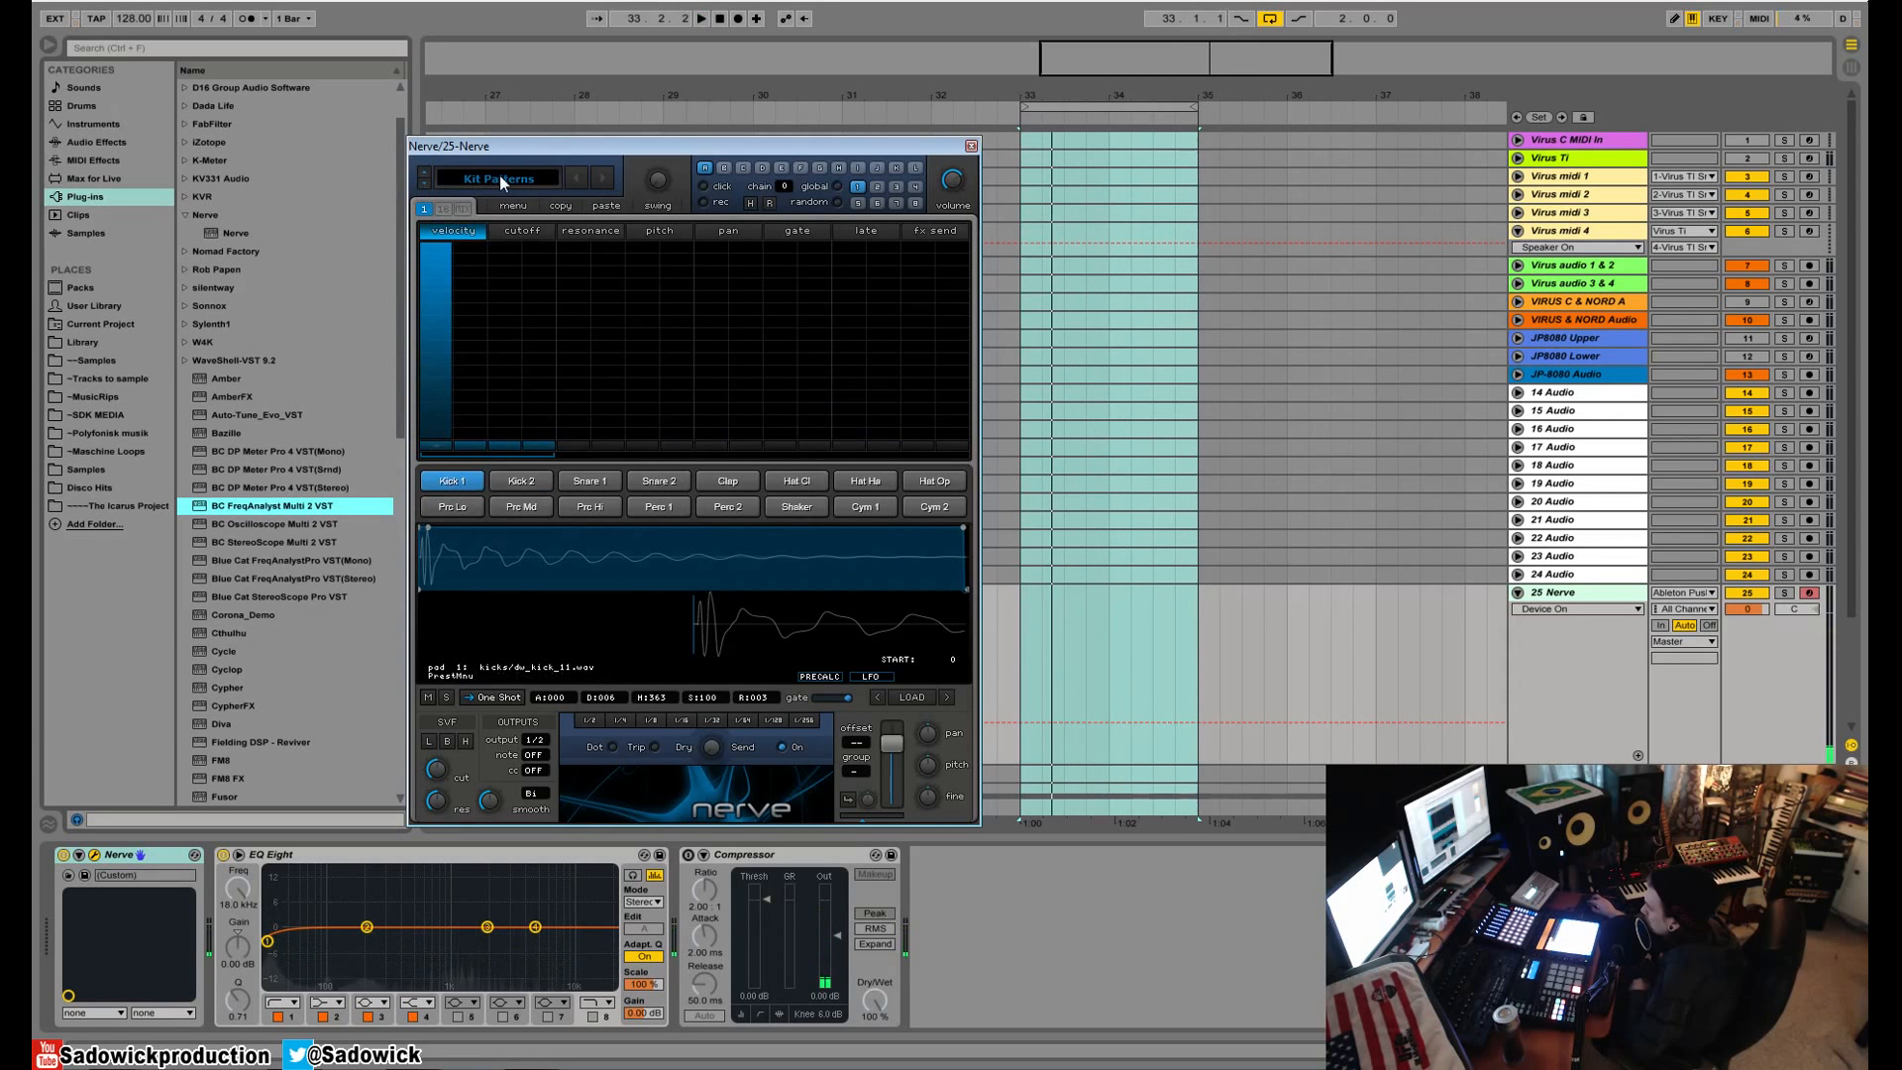
- Switch the preset browser to Scores and load noise_inc_morningjam
left_click(605, 177)
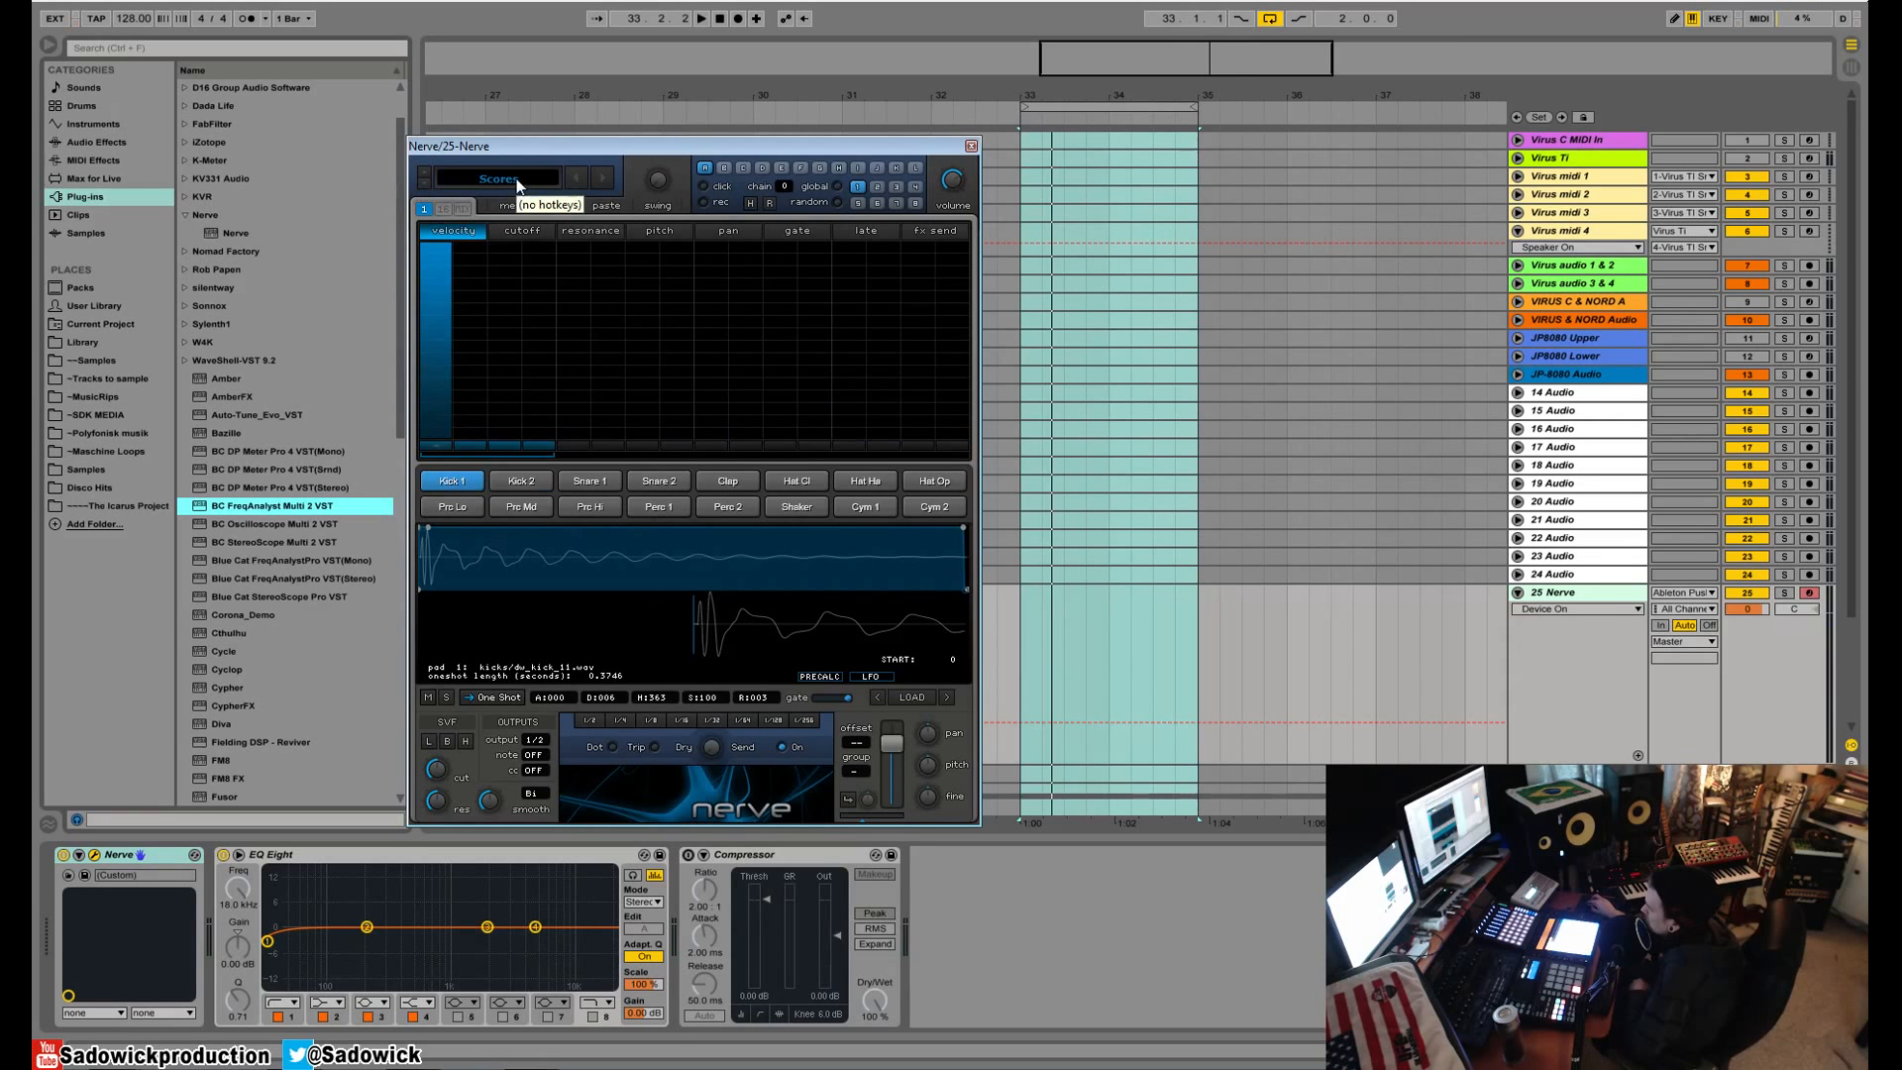
left_click(515, 179)
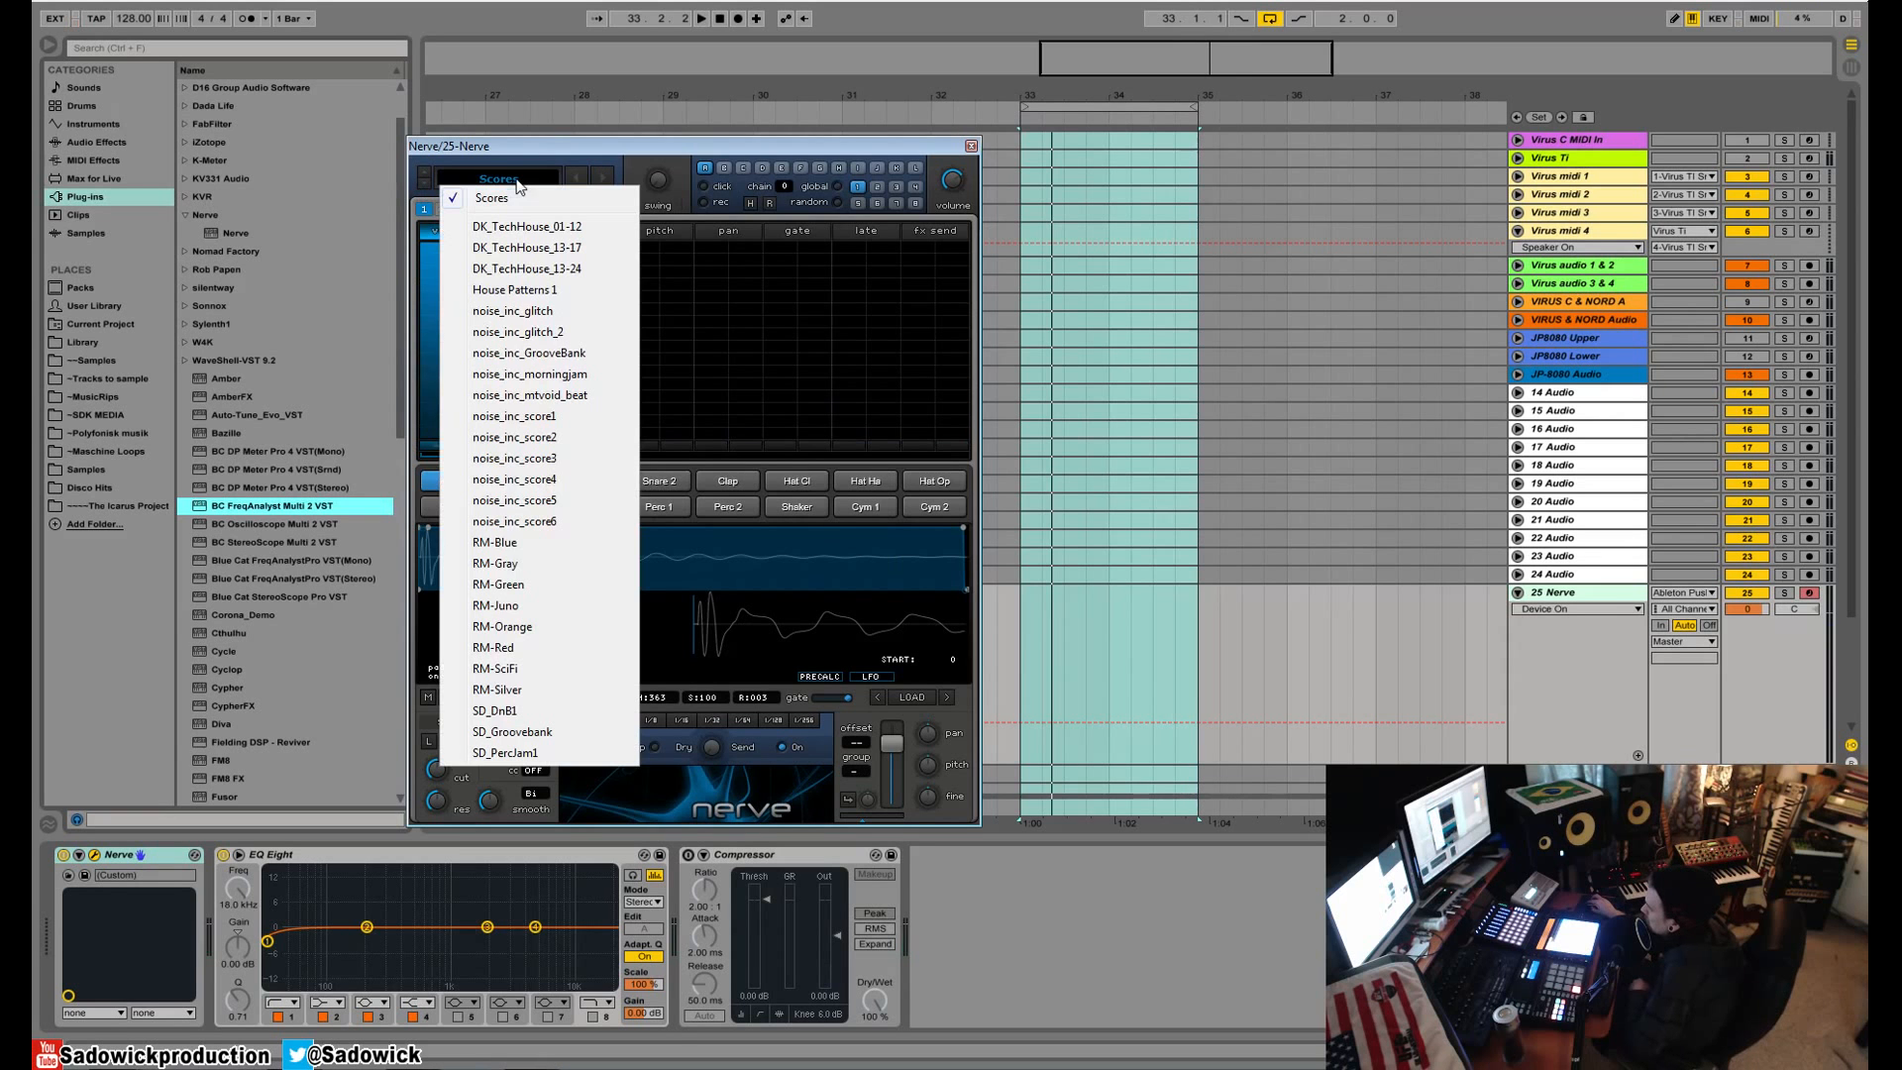
left_click(554, 375)
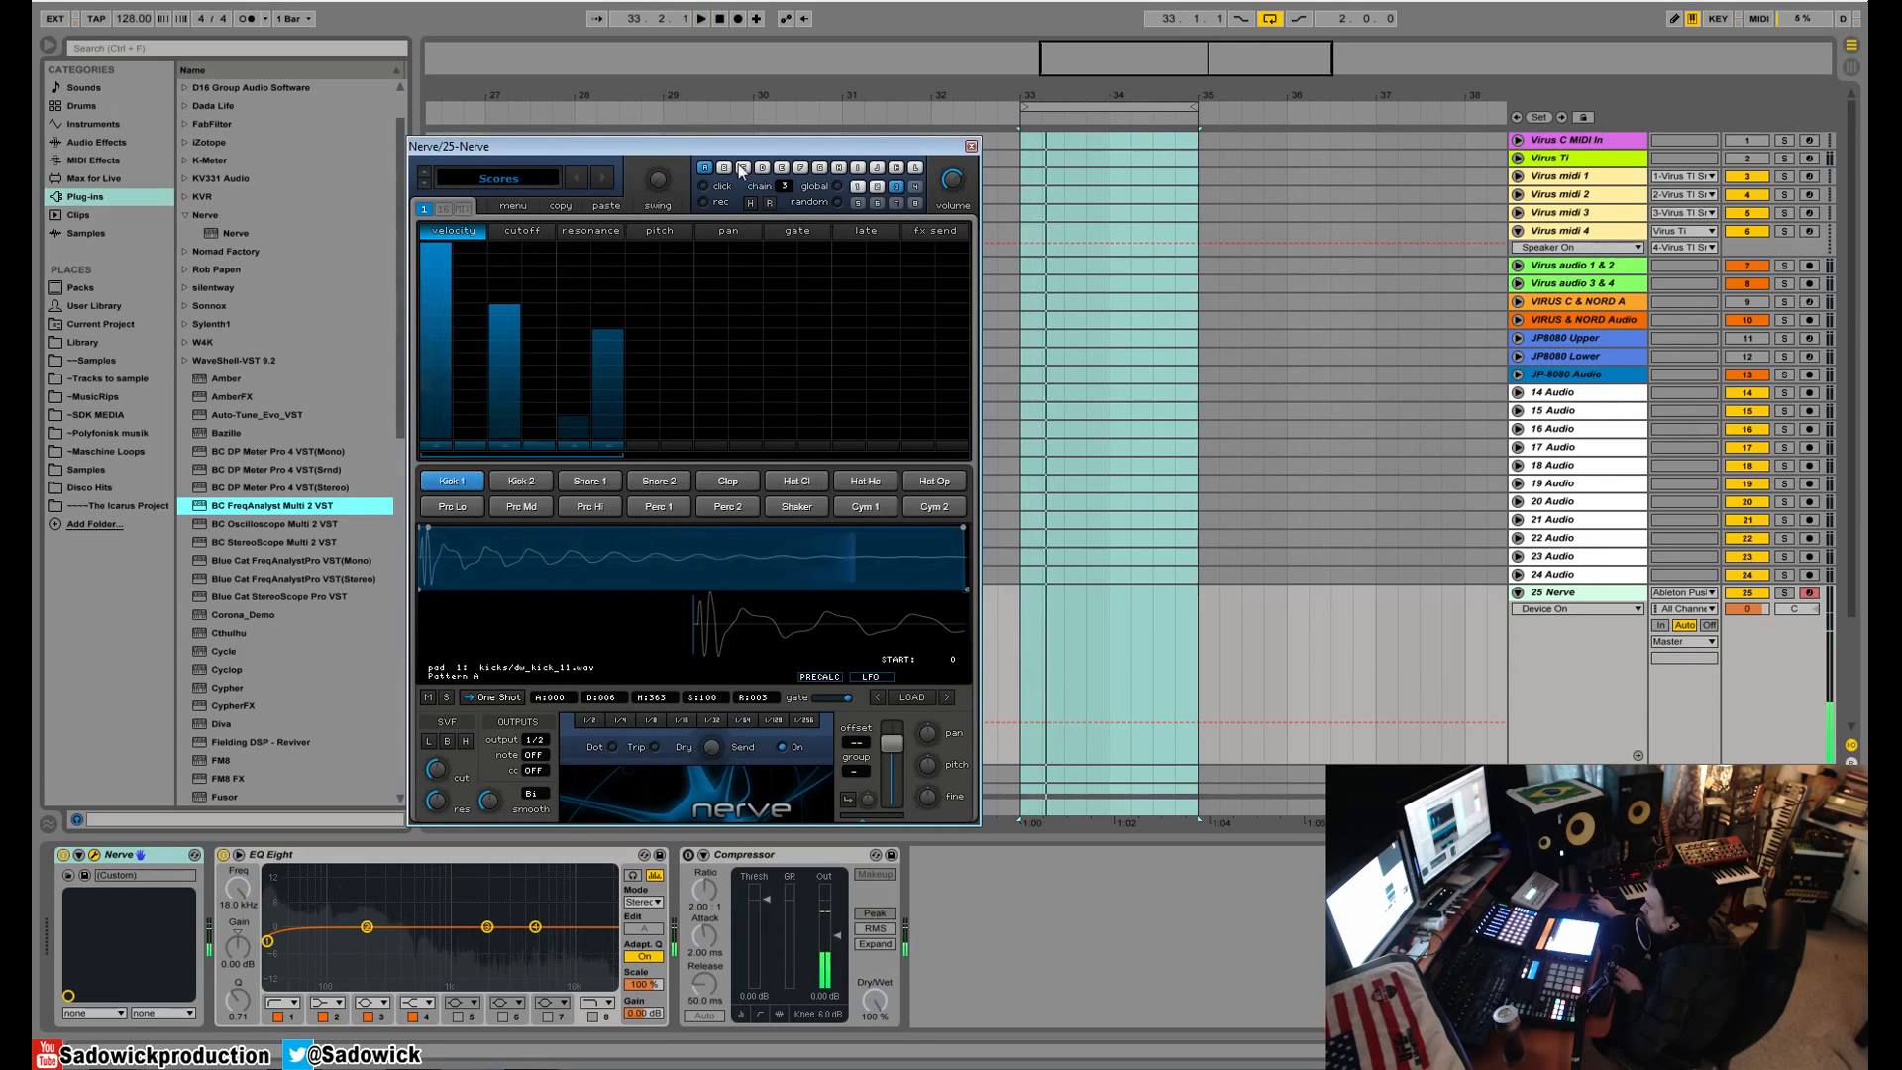
- View the score's patterns K, F, D and B, play it back, and show the Kick 2 pad's steps
left_click(897, 169)
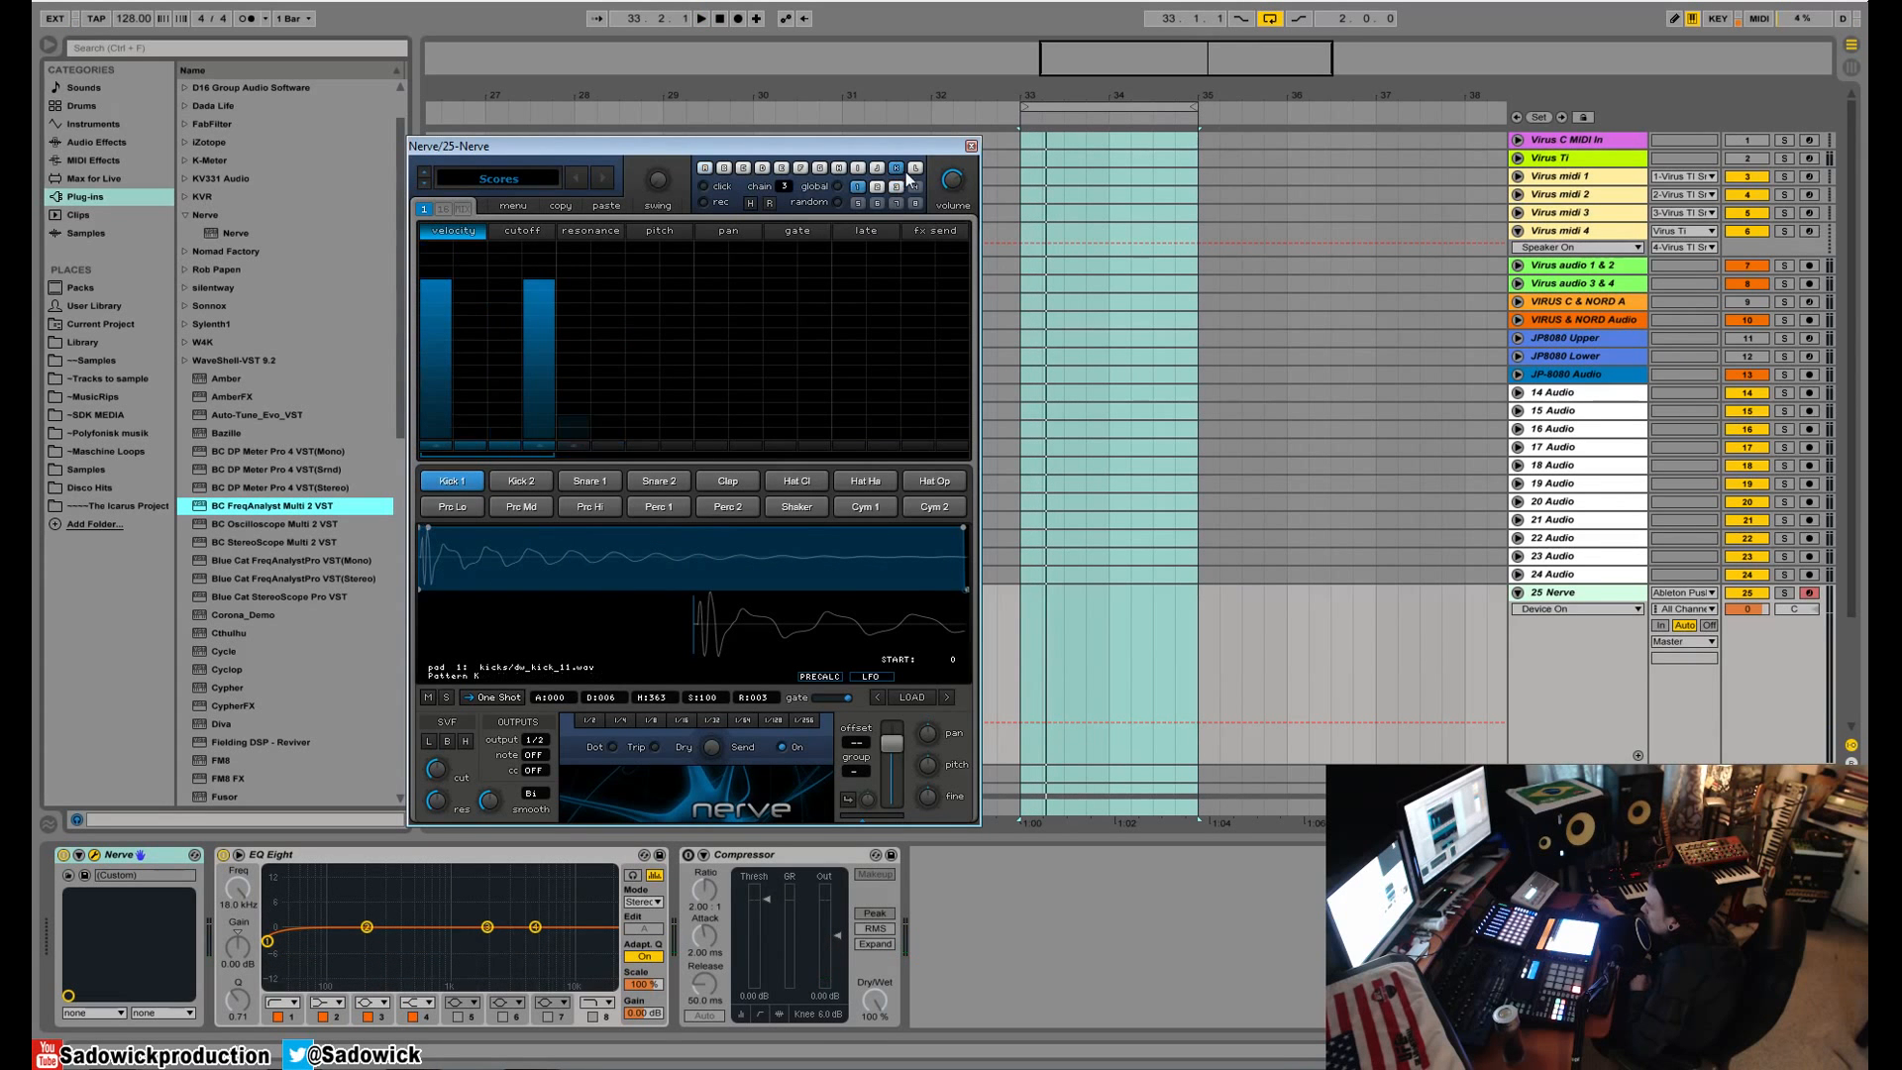
left_click(803, 169)
left_click(762, 170)
left_click(724, 169)
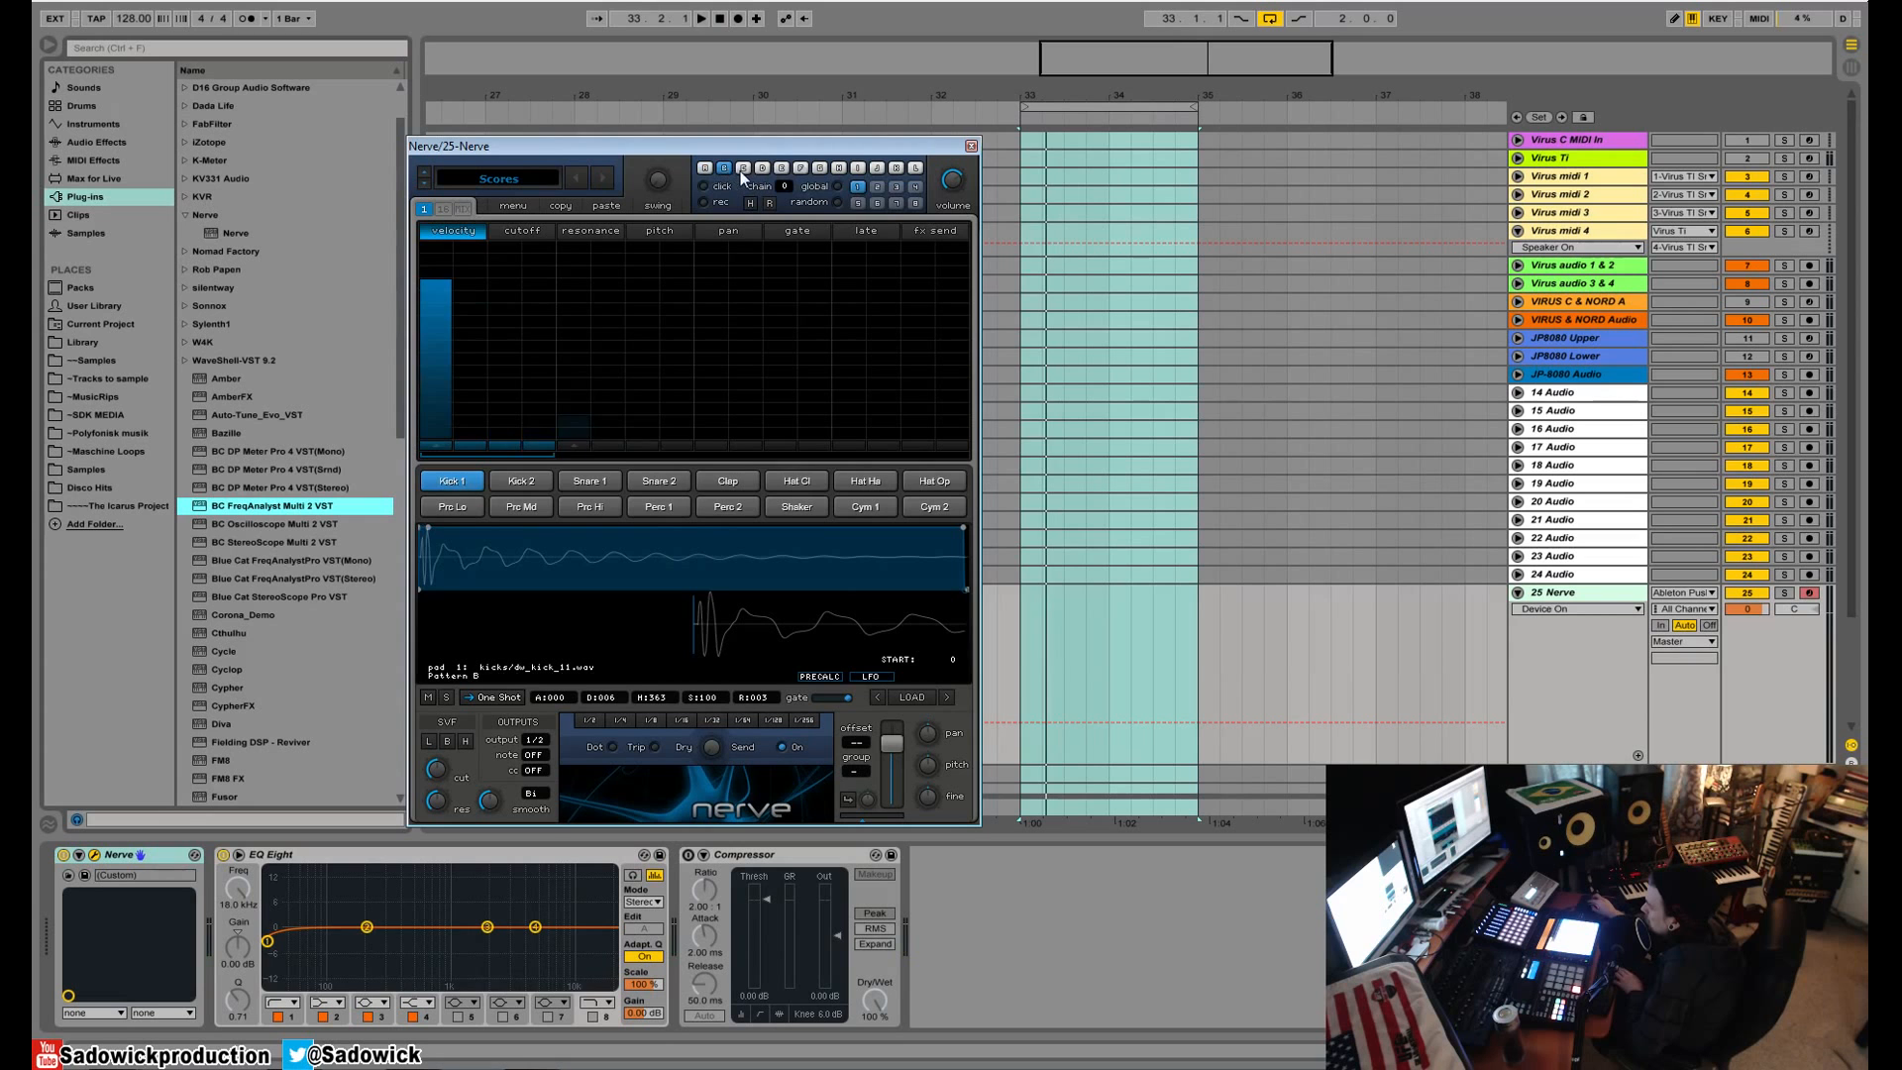
key("space")
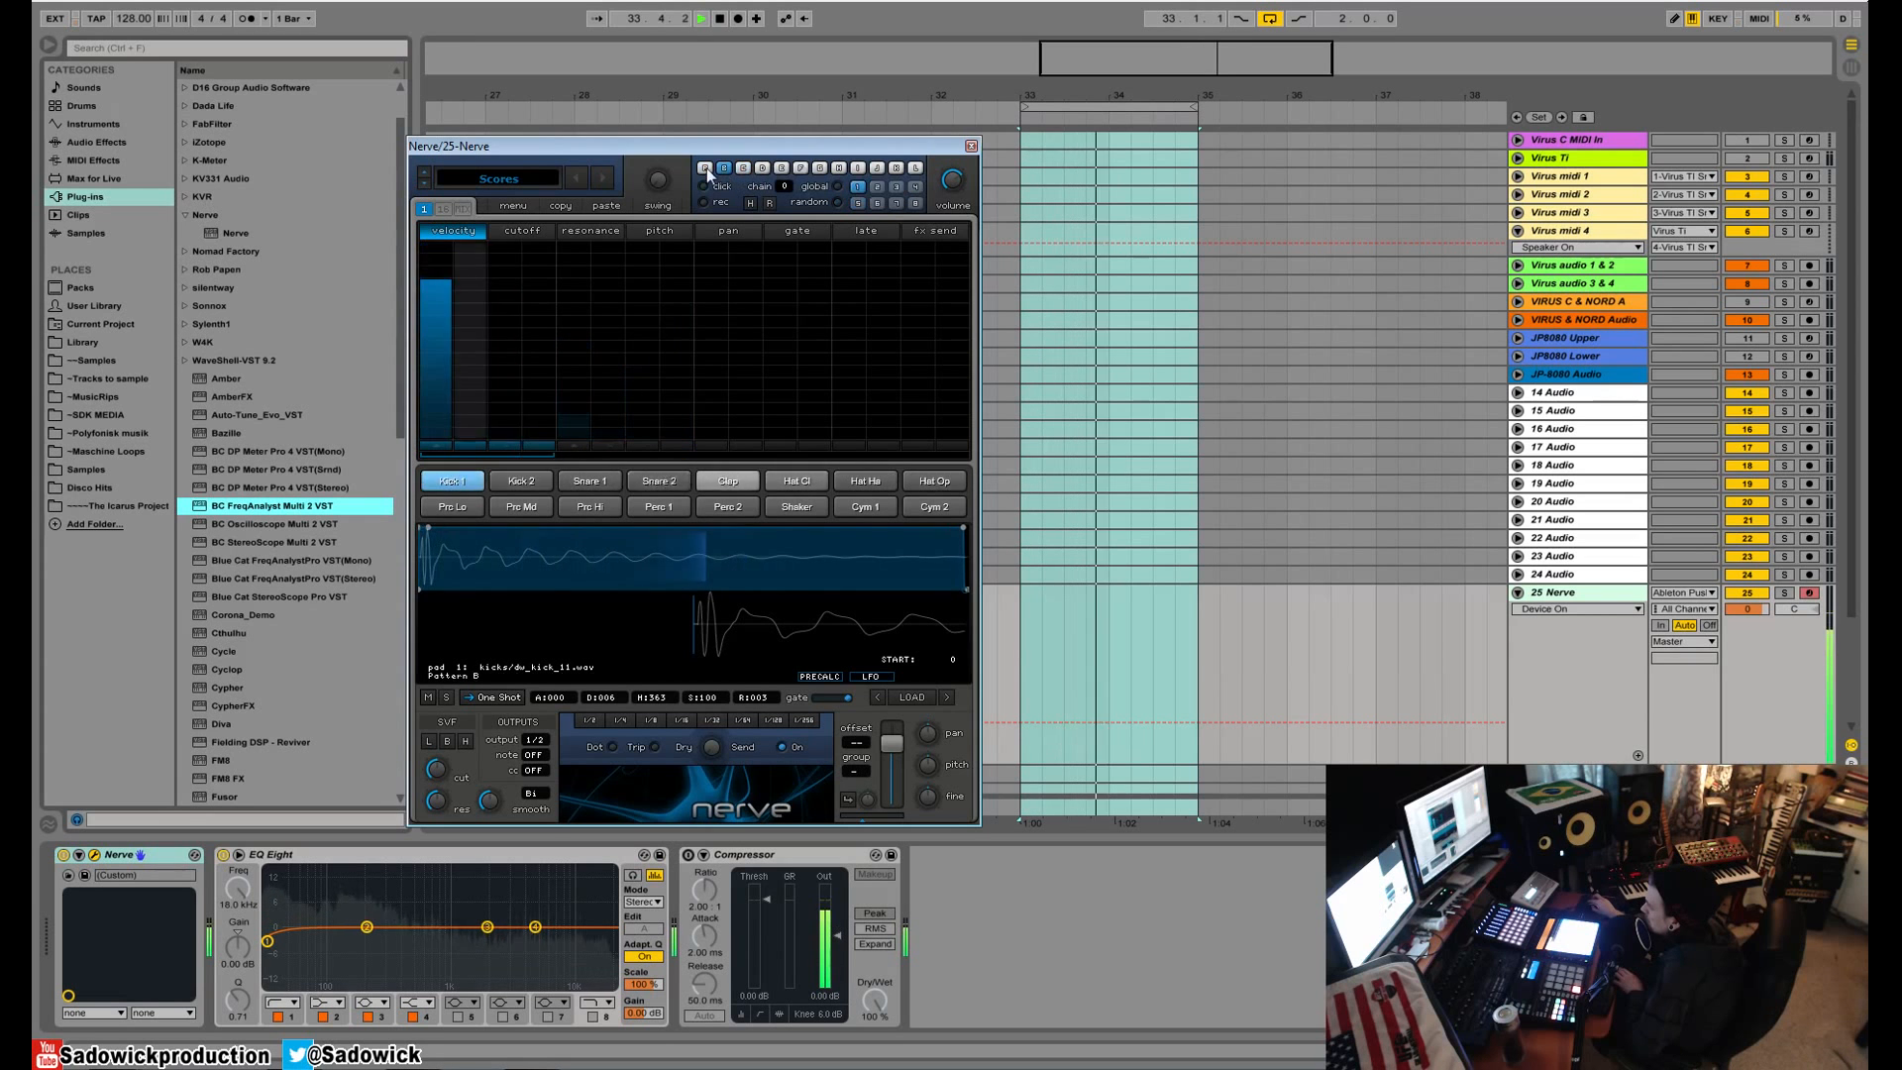
left_click(503, 481)
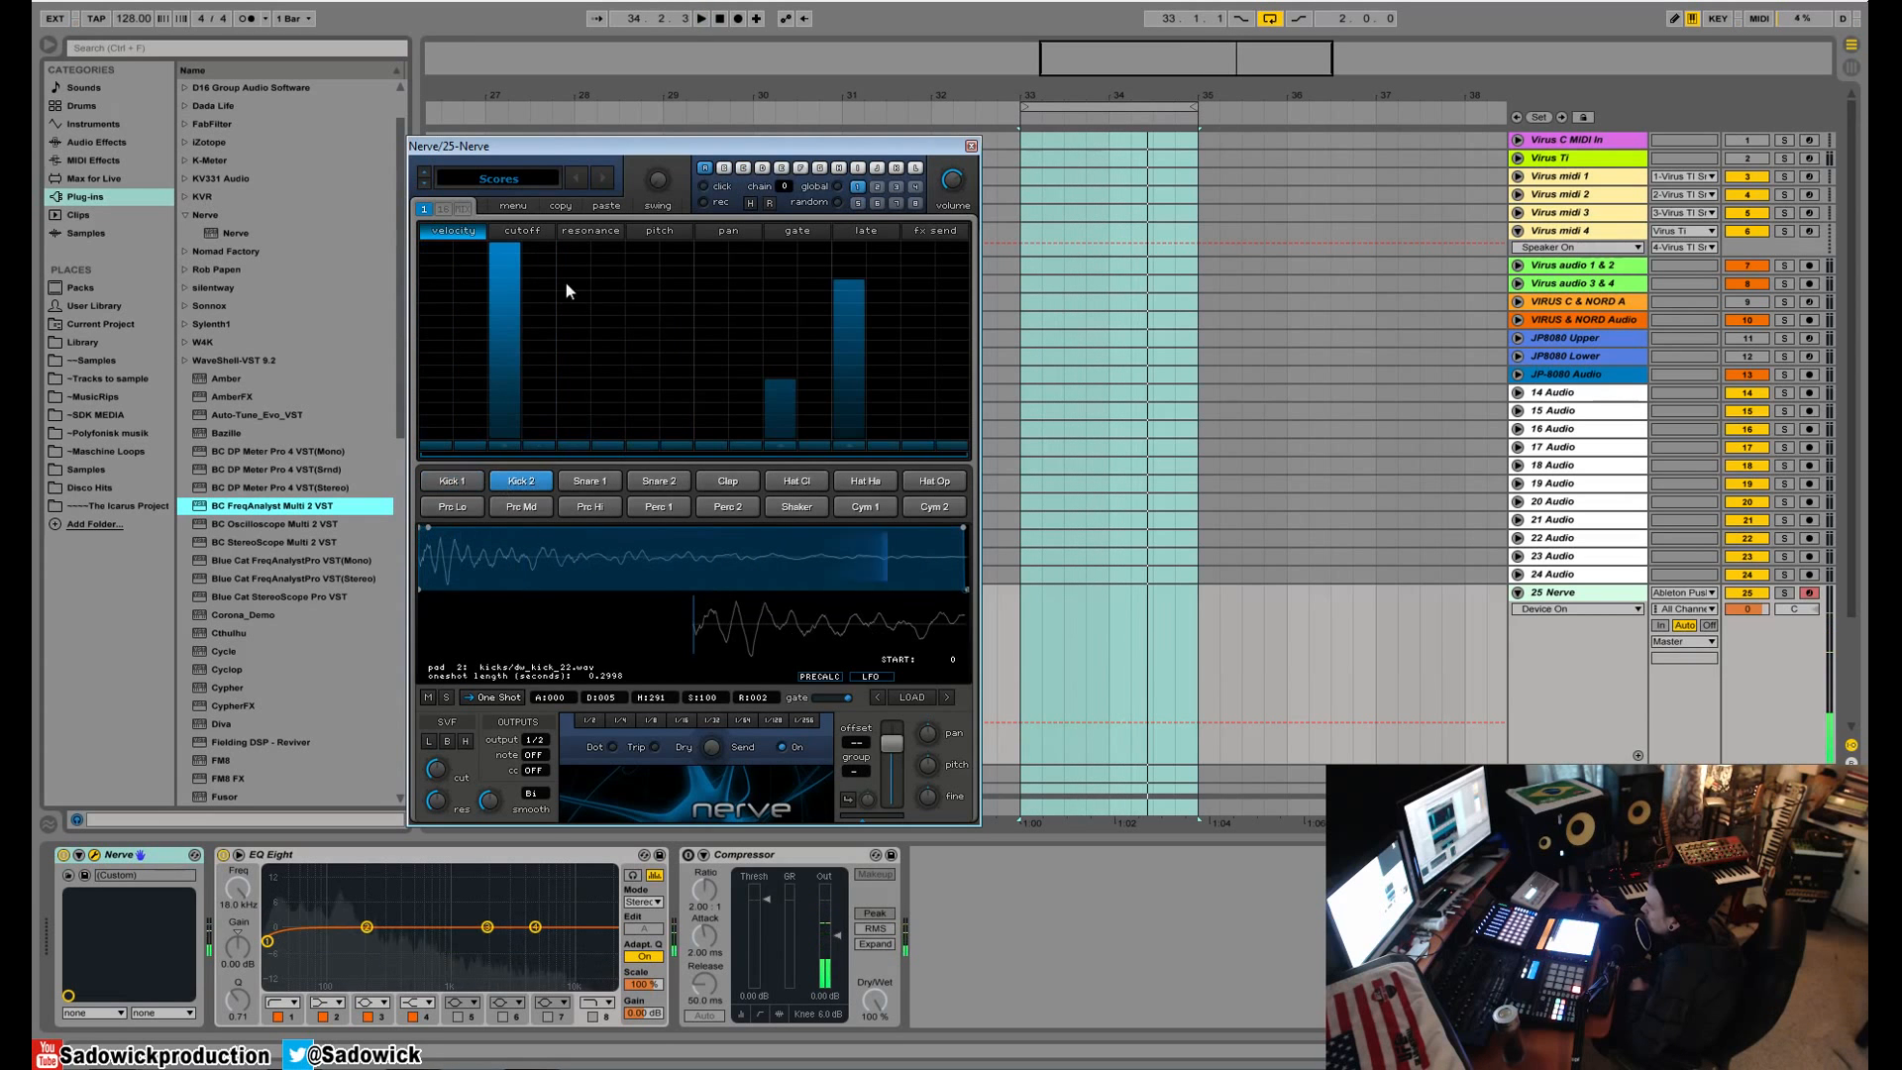
- Move the preset browser past Swing Grooves to Presets, load gsFlem from the Genji Siraisi bank and play it back
left_click(602, 177)
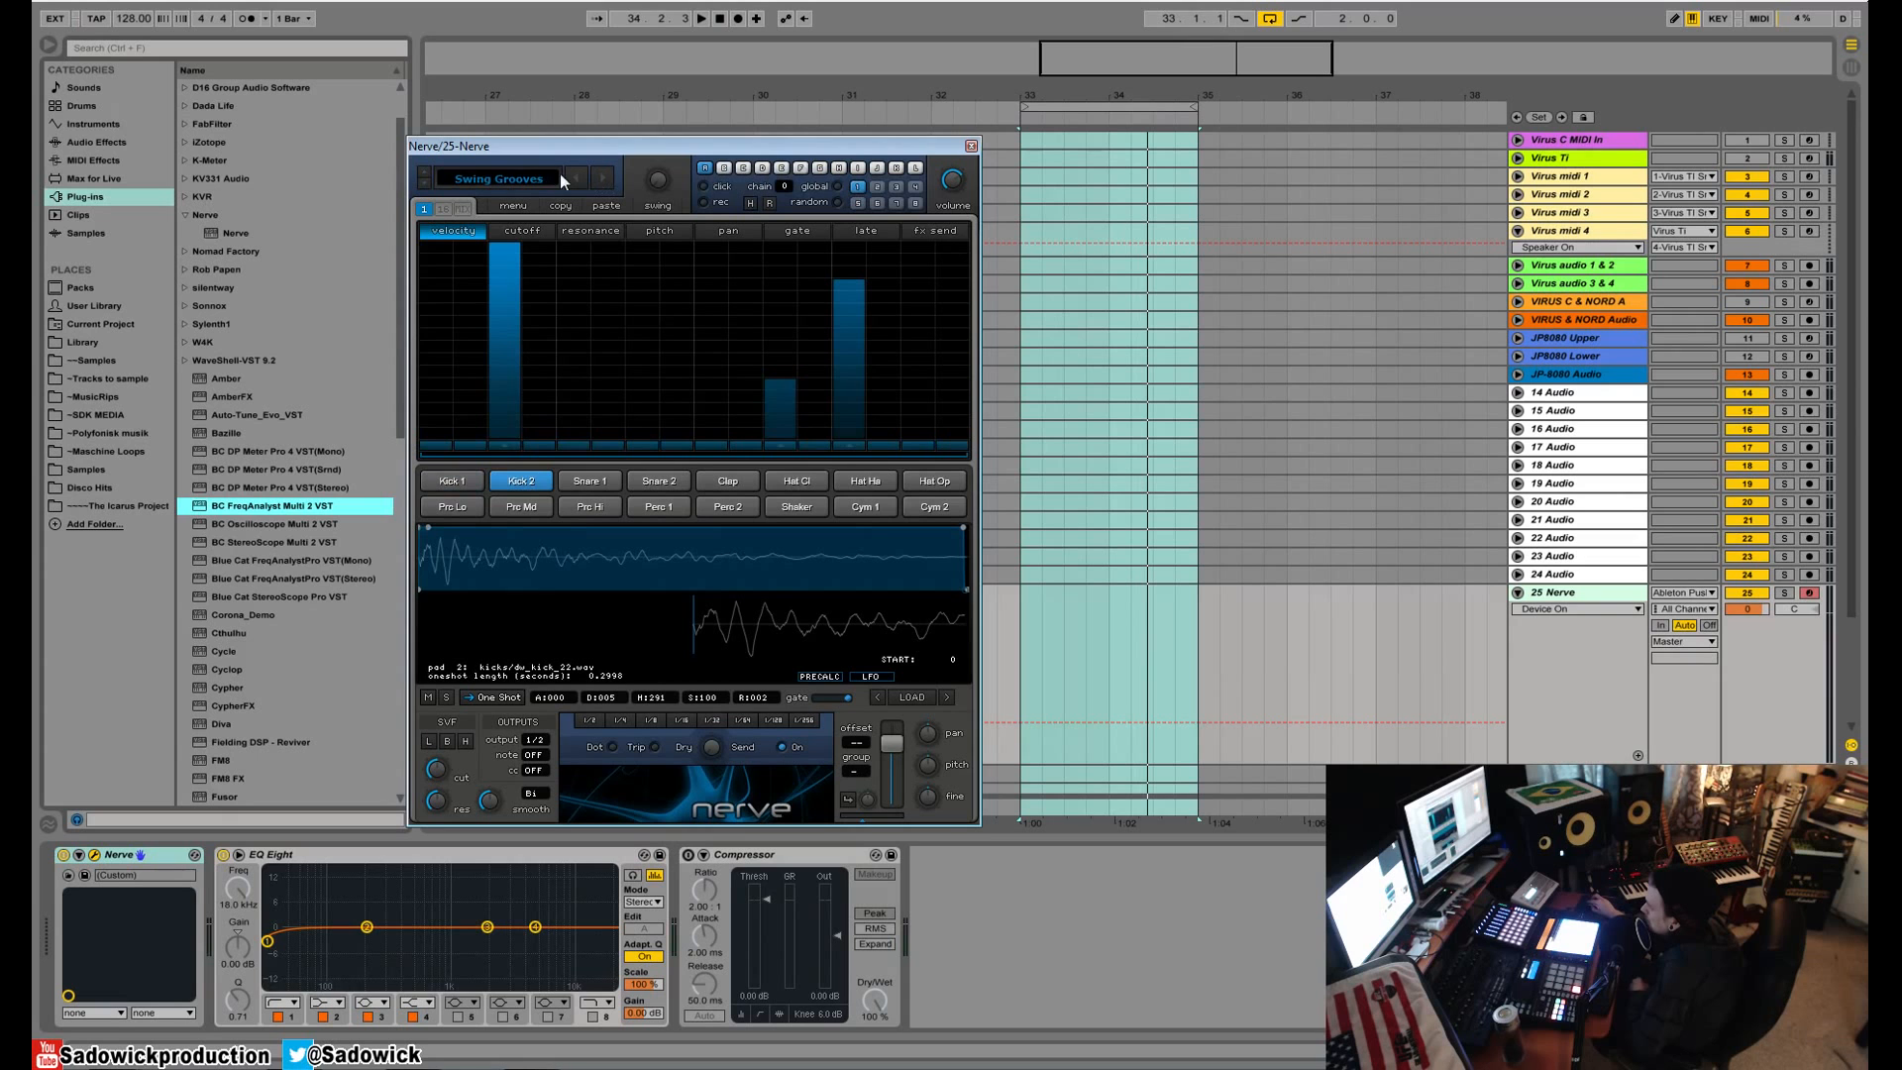
left_click(603, 178)
left_click(545, 181)
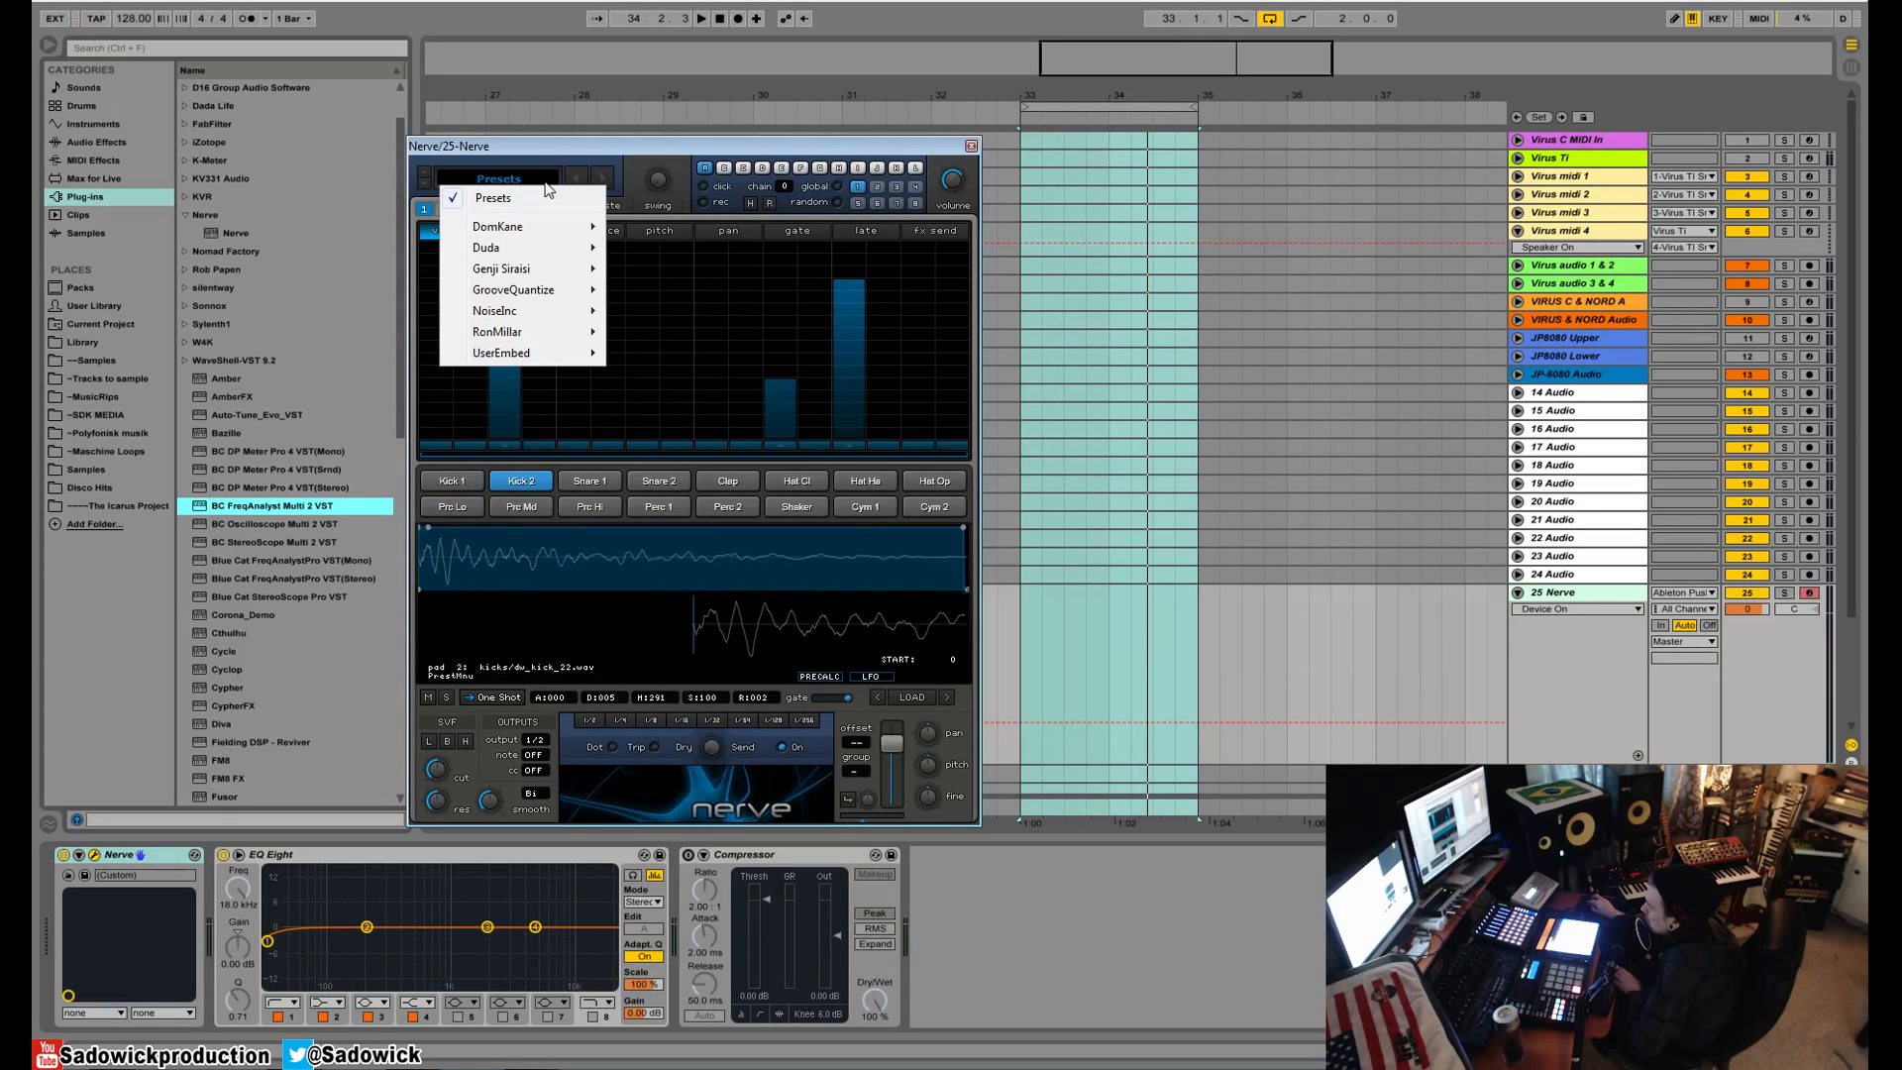
mouse_move(523, 253)
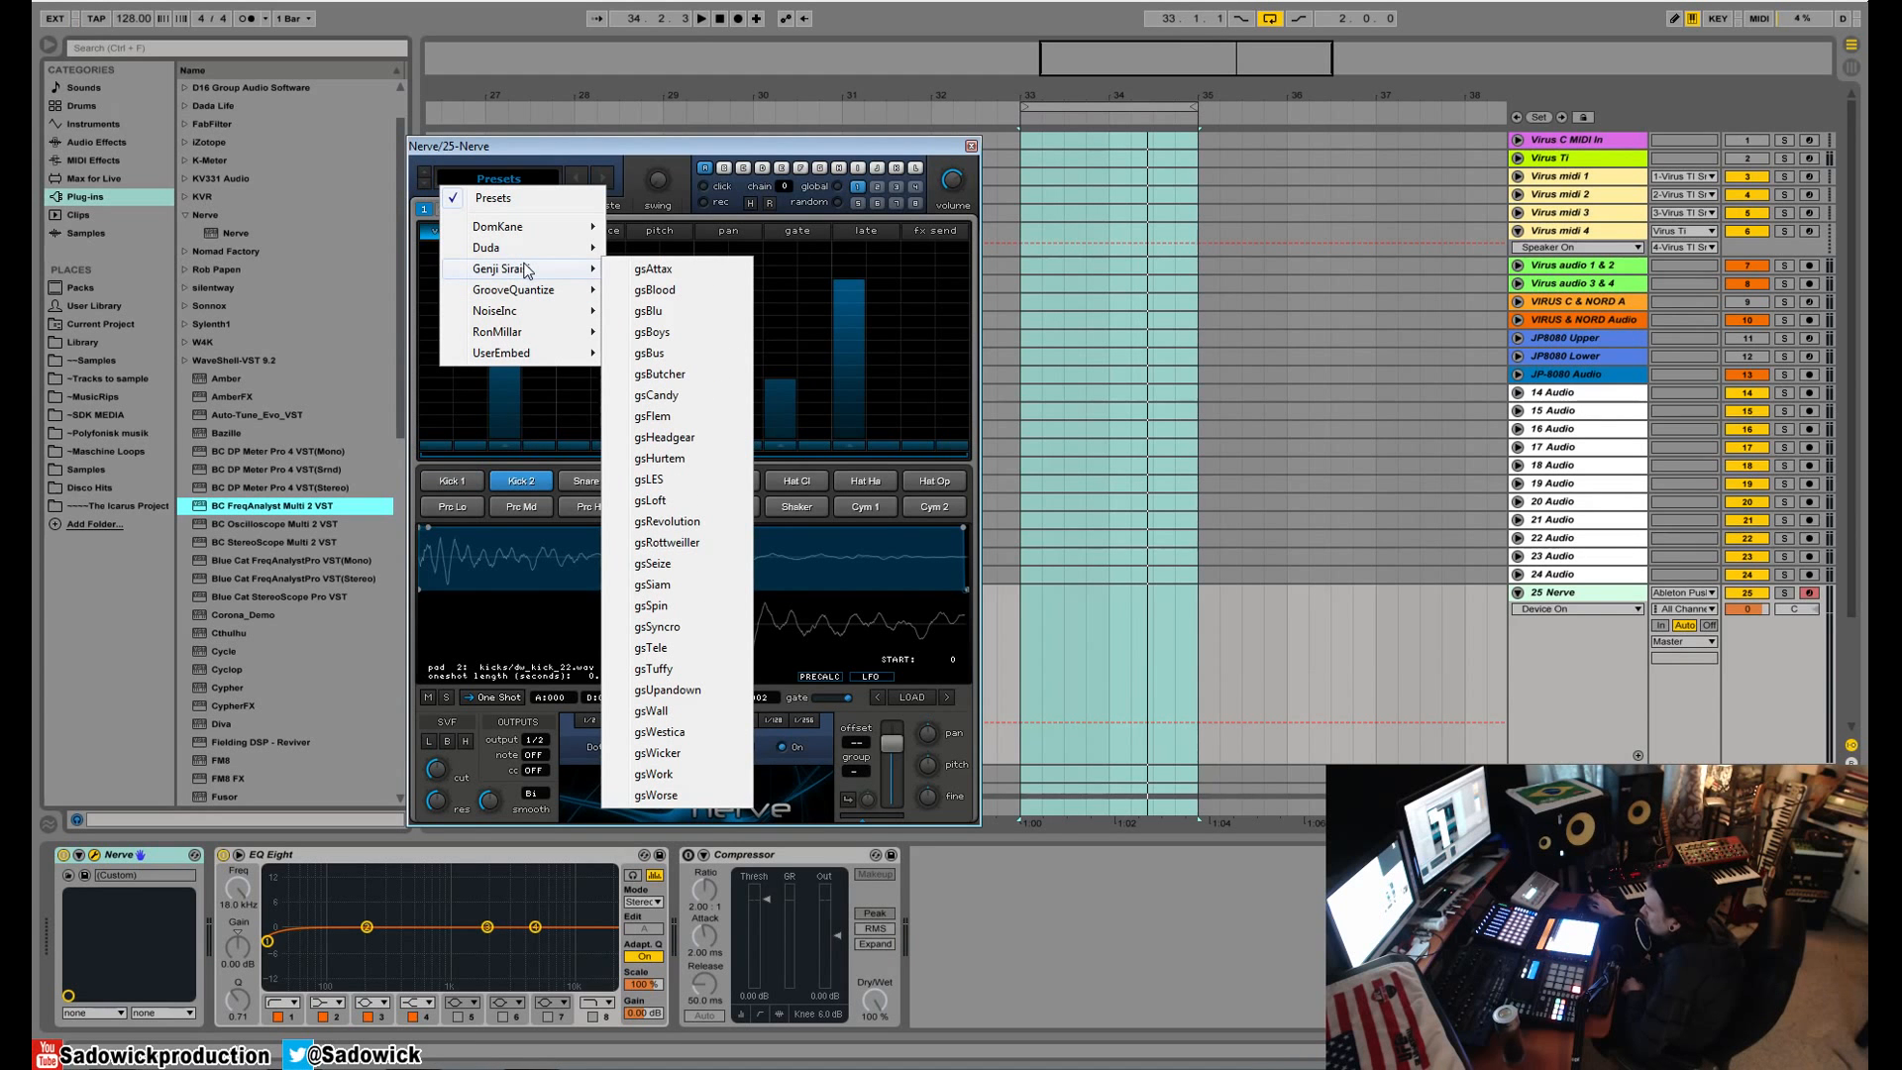
left_click(660, 423)
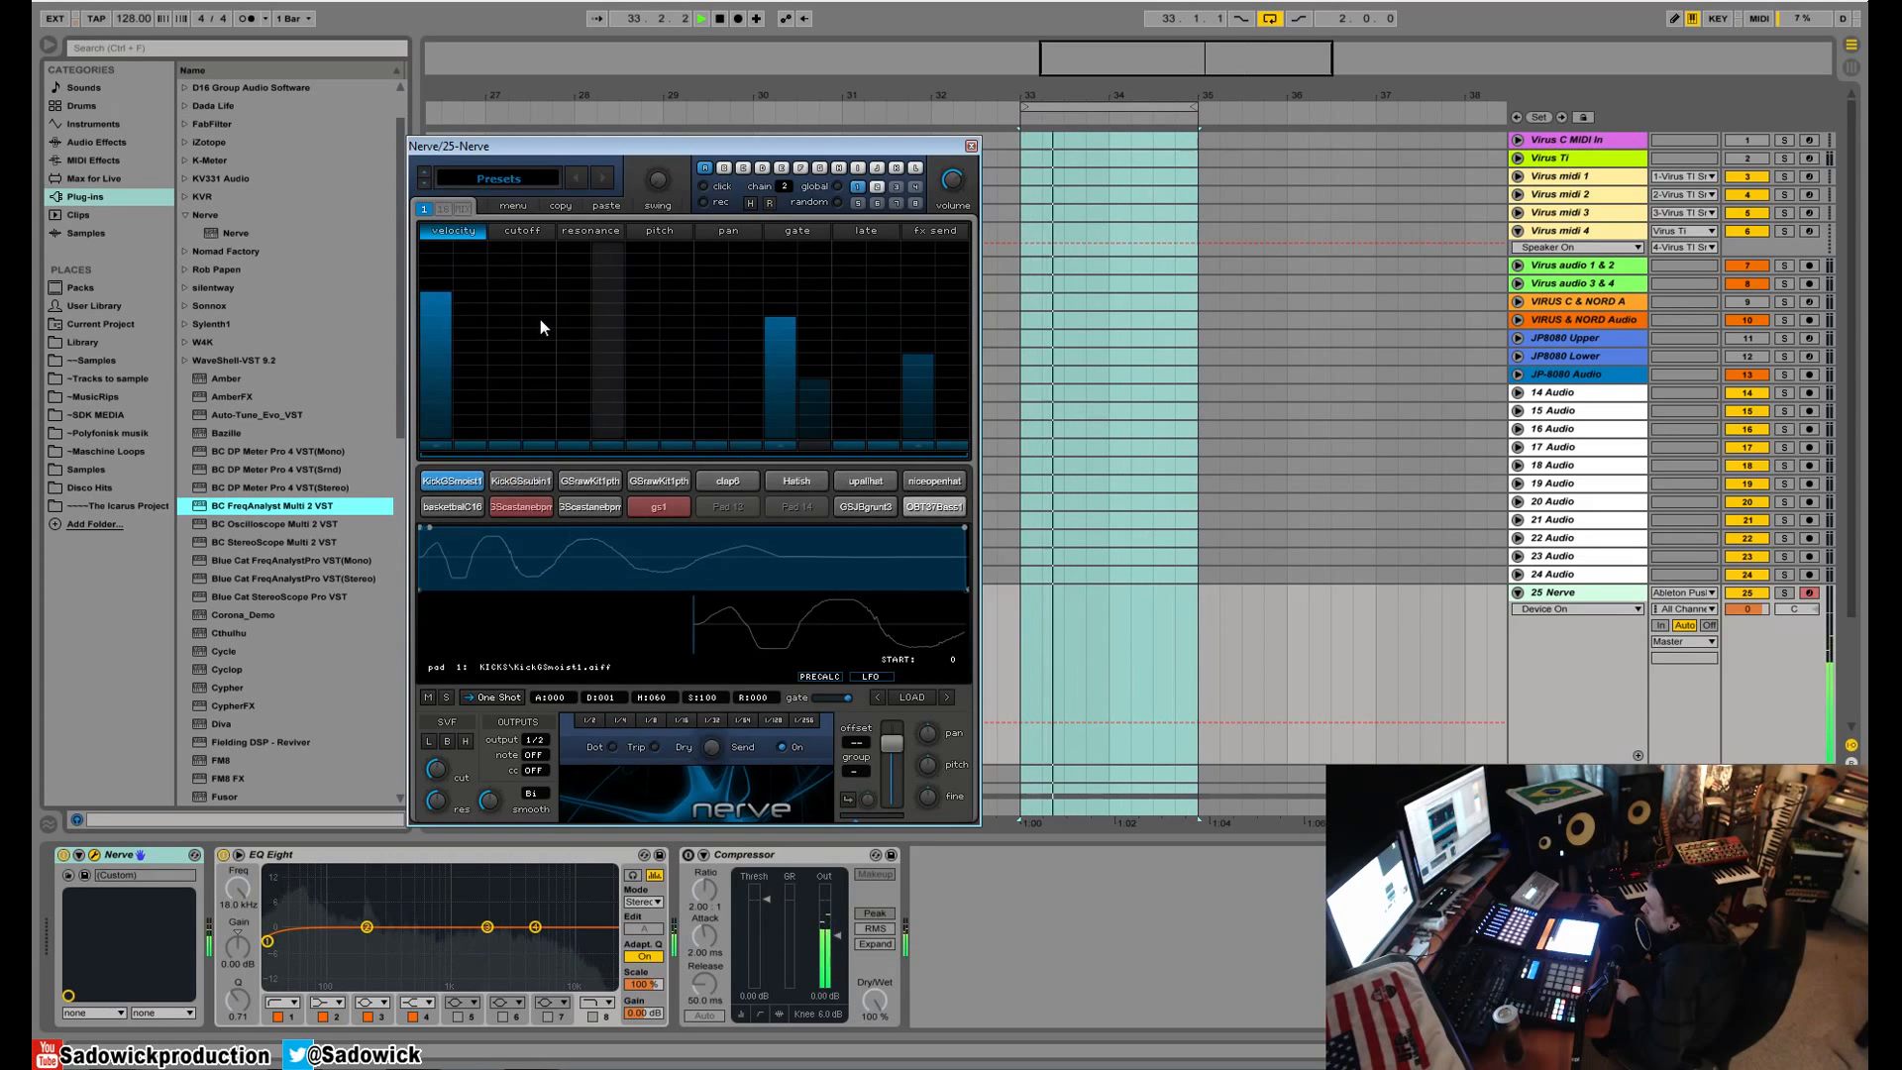
key("space")
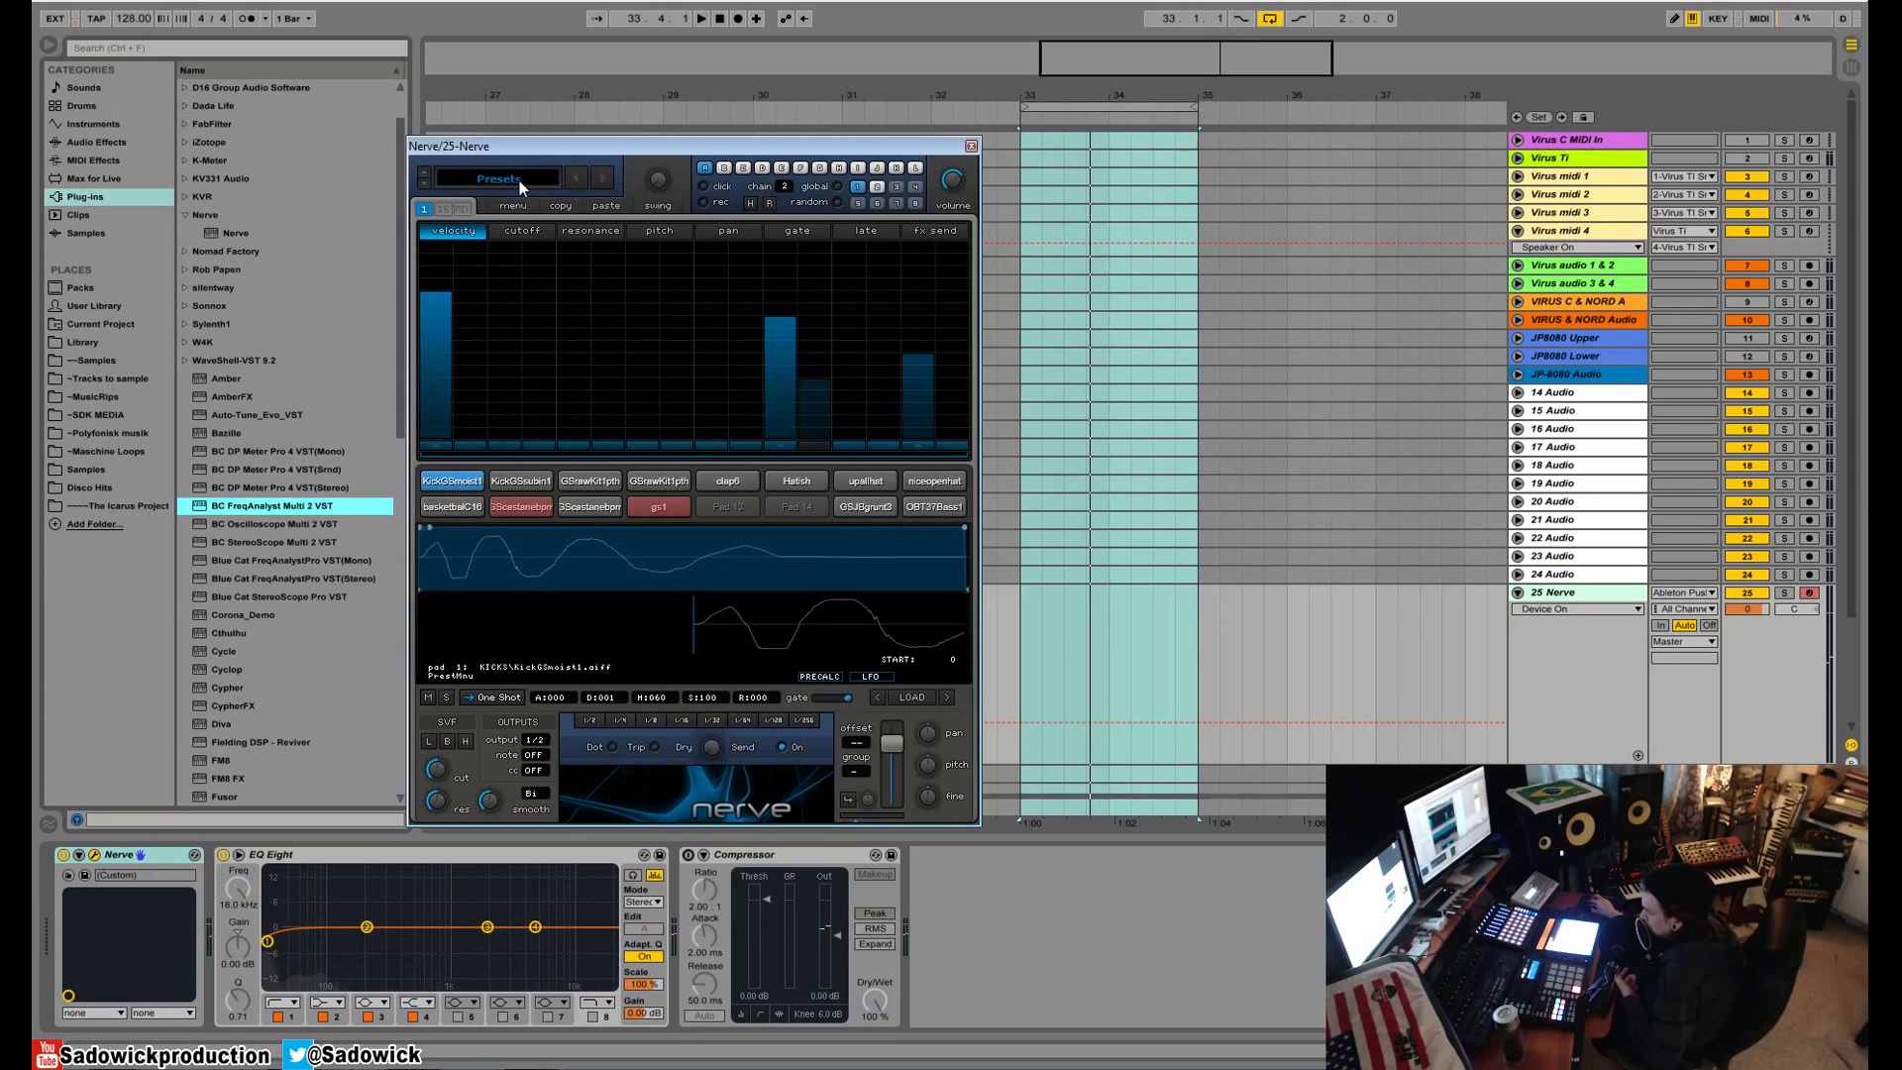
- Switch the preset browser to Drumkits and view the list of kit banks
left_click(602, 176)
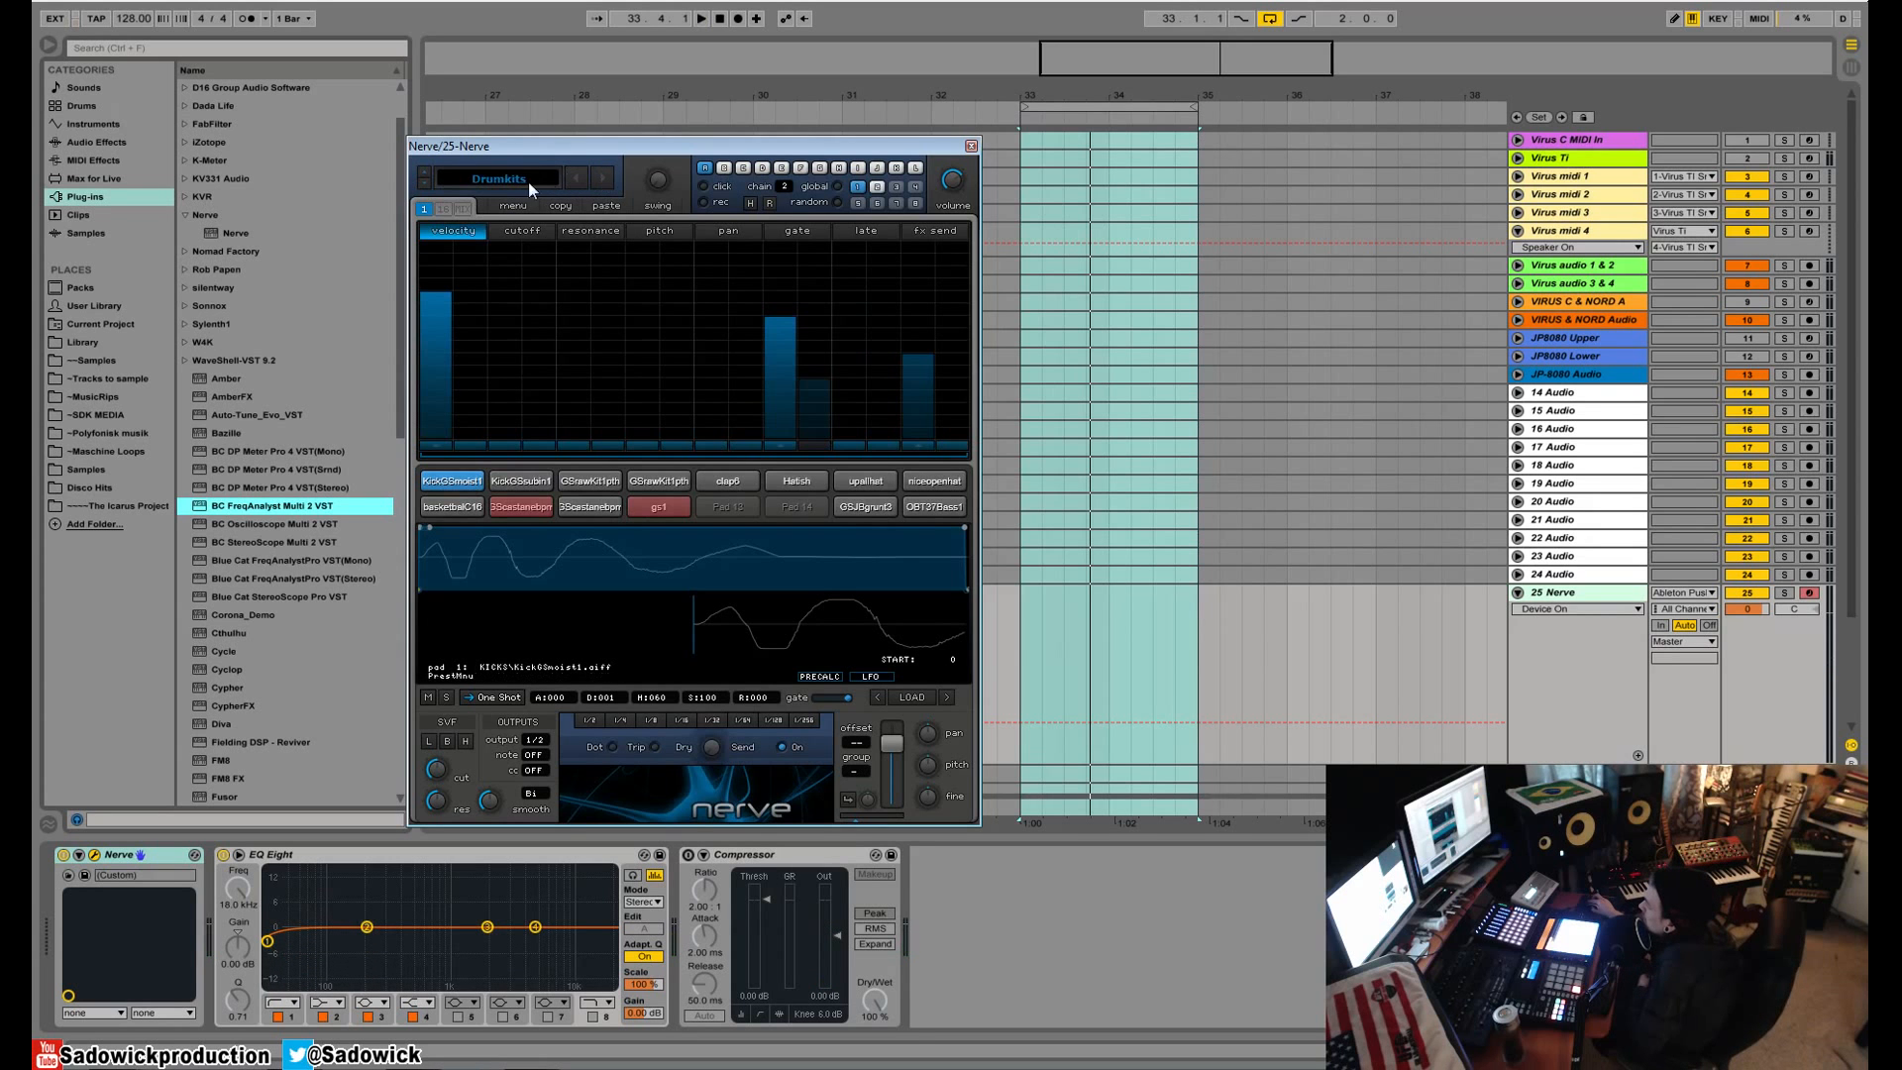
left_click(476, 180)
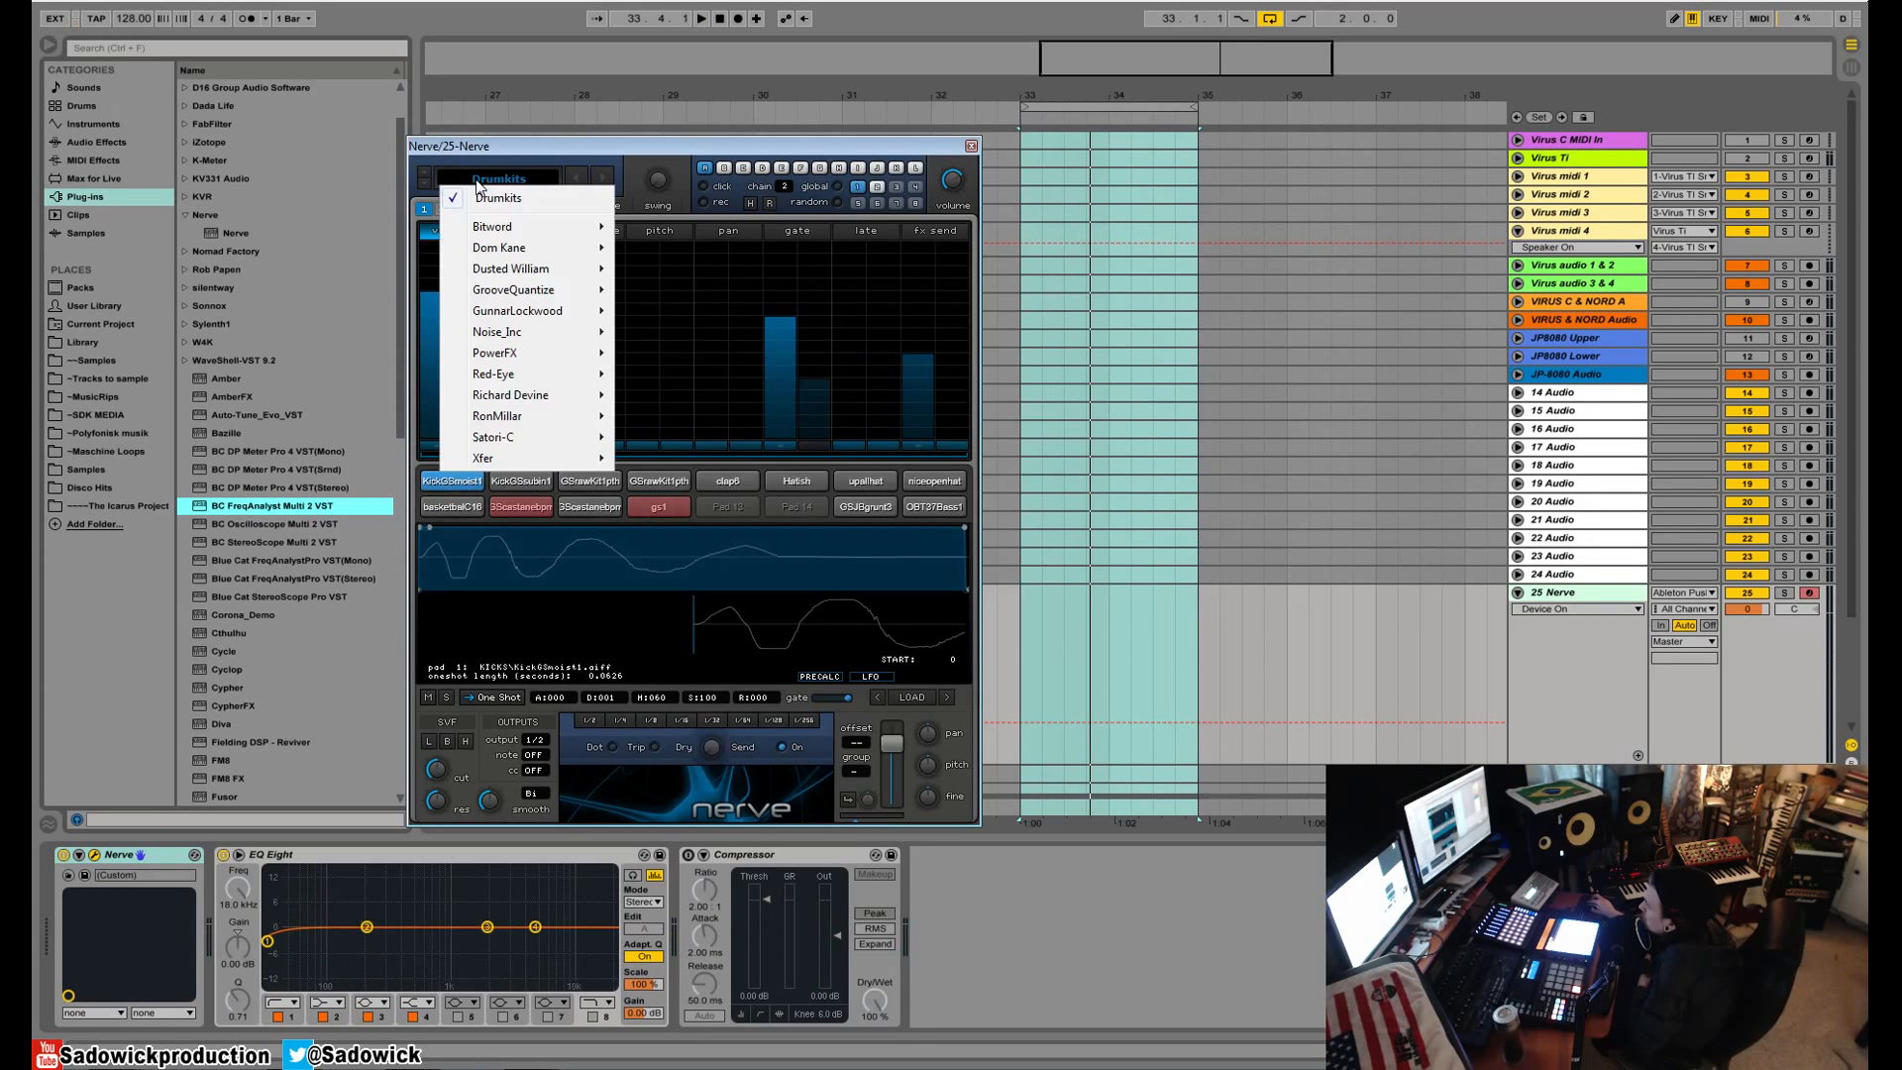
left_click(525, 198)
- Reset the sounds with Init all pads, and check the remaining step patterns on Pad 1 and Pad 2
left_click(514, 206)
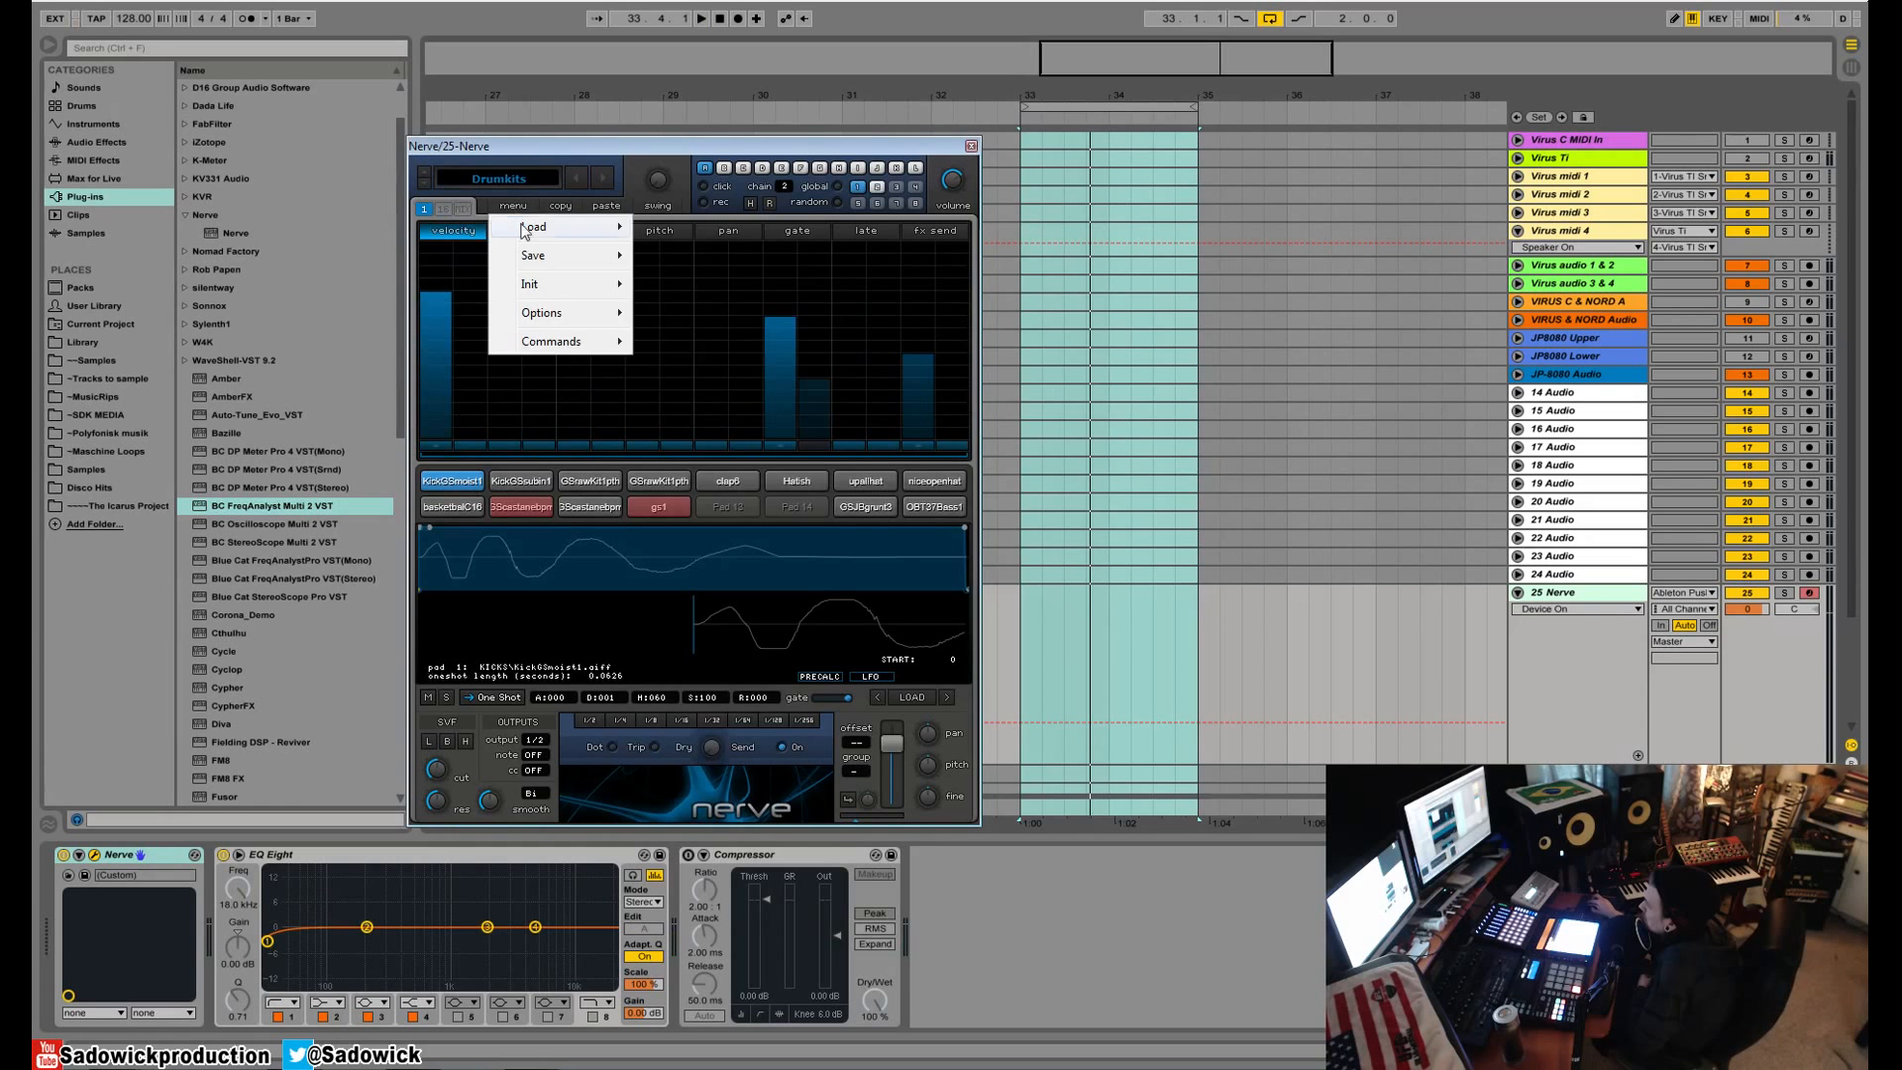
mouse_move(556, 291)
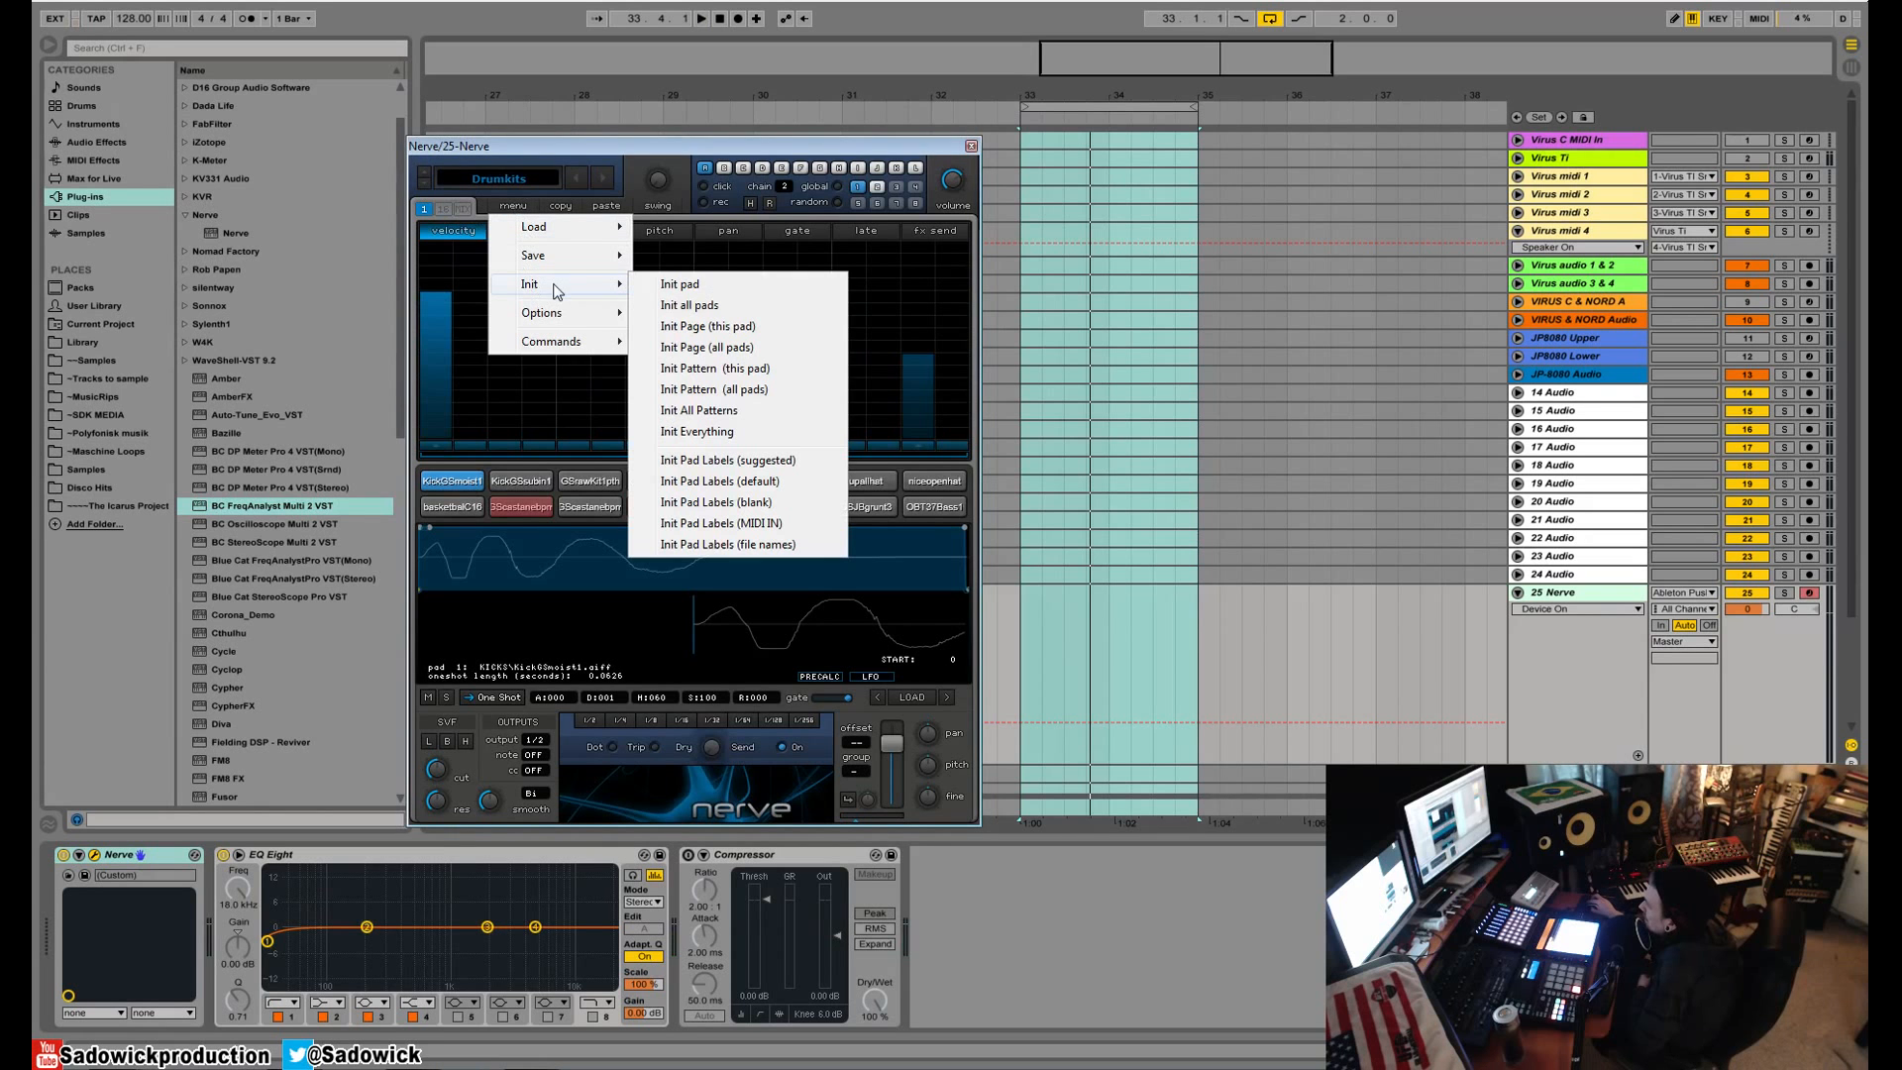
left_click(721, 305)
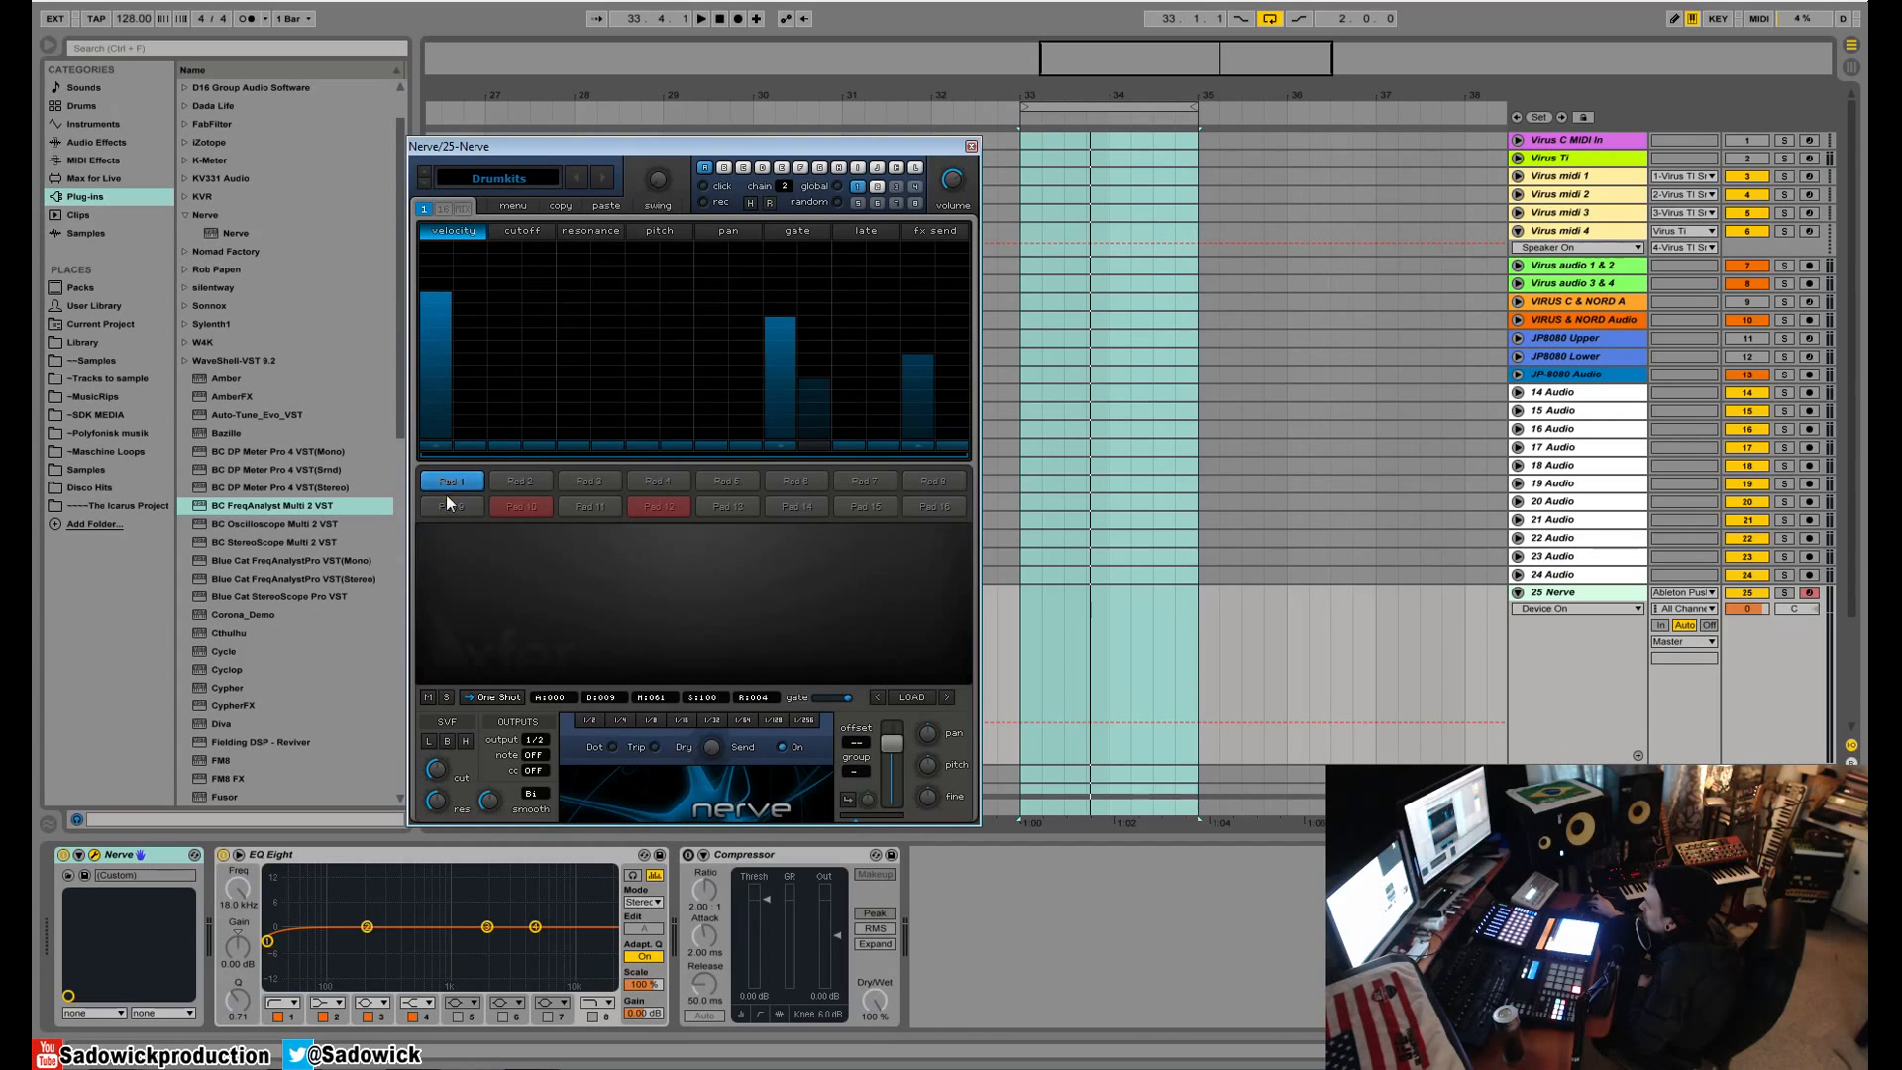
left_click(517, 482)
left_click(480, 480)
left_click(513, 483)
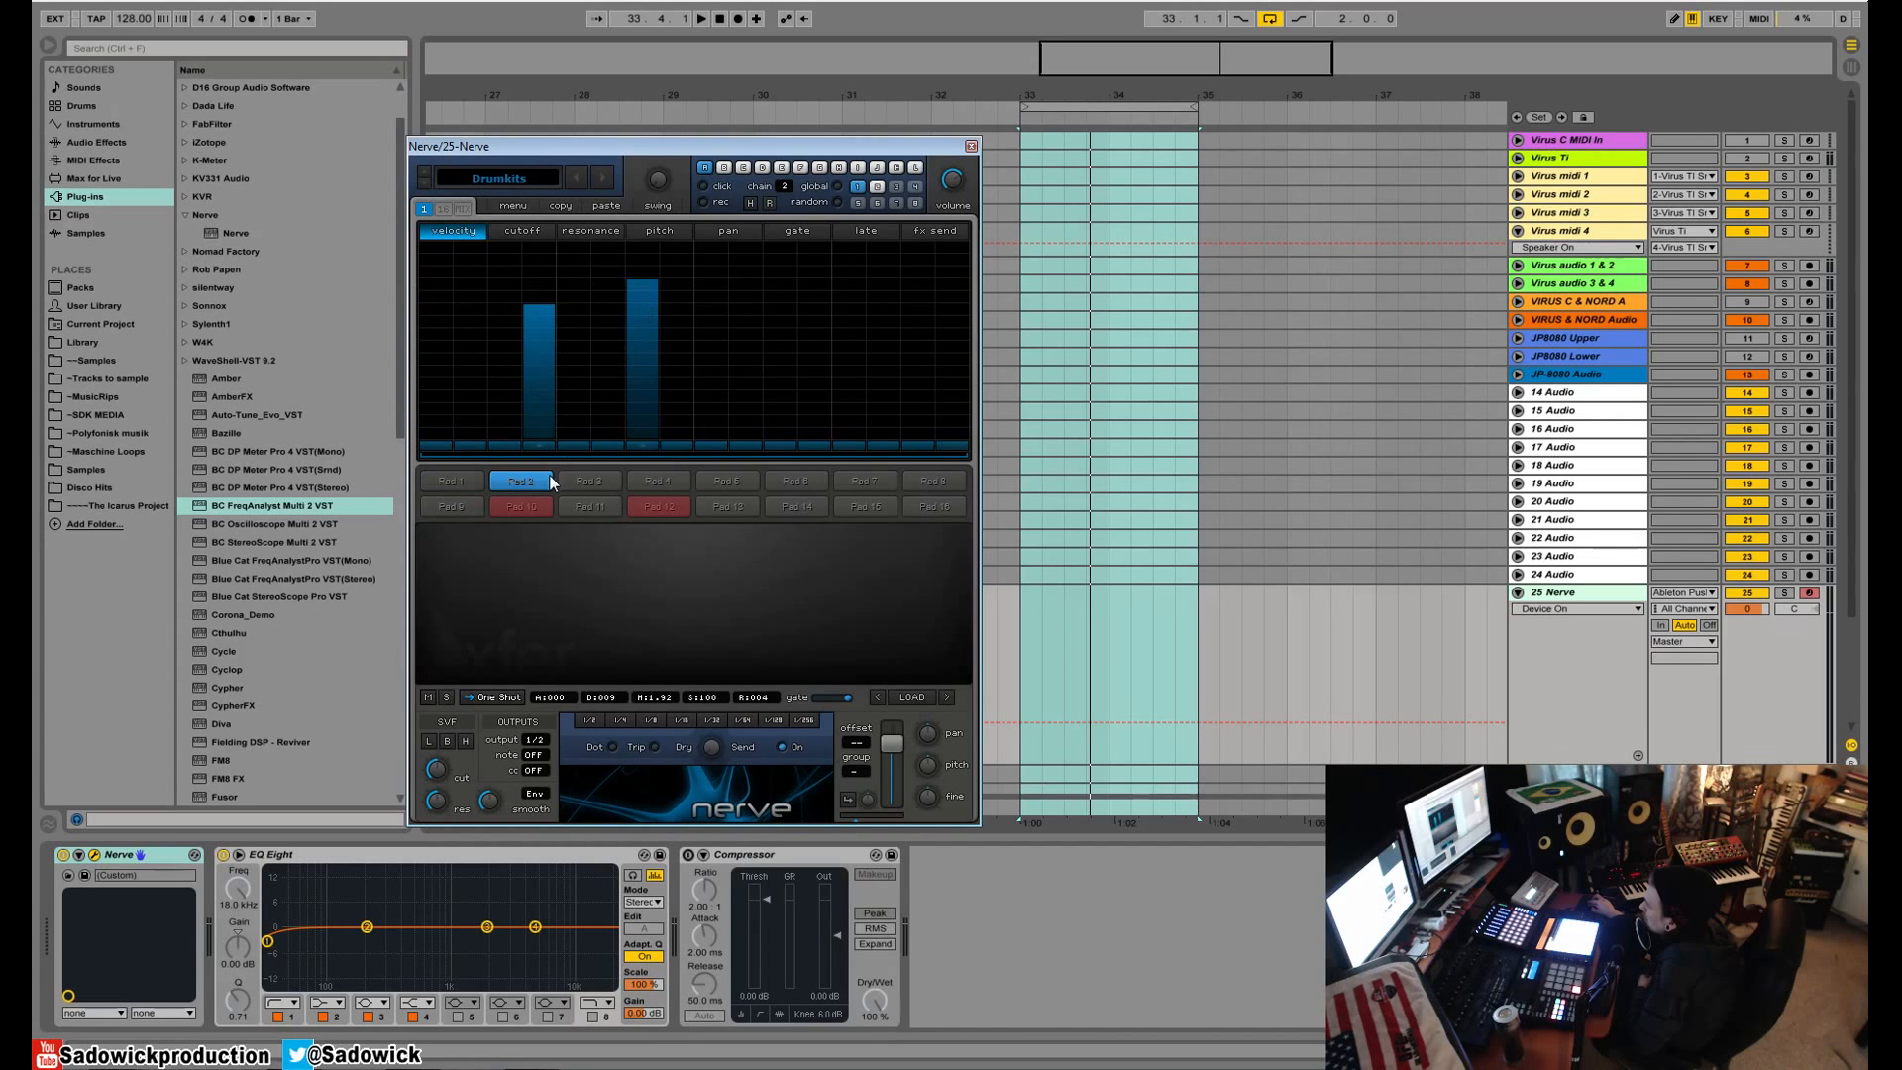
- Reset all pads and patterns with Init Everything
left_click(507, 205)
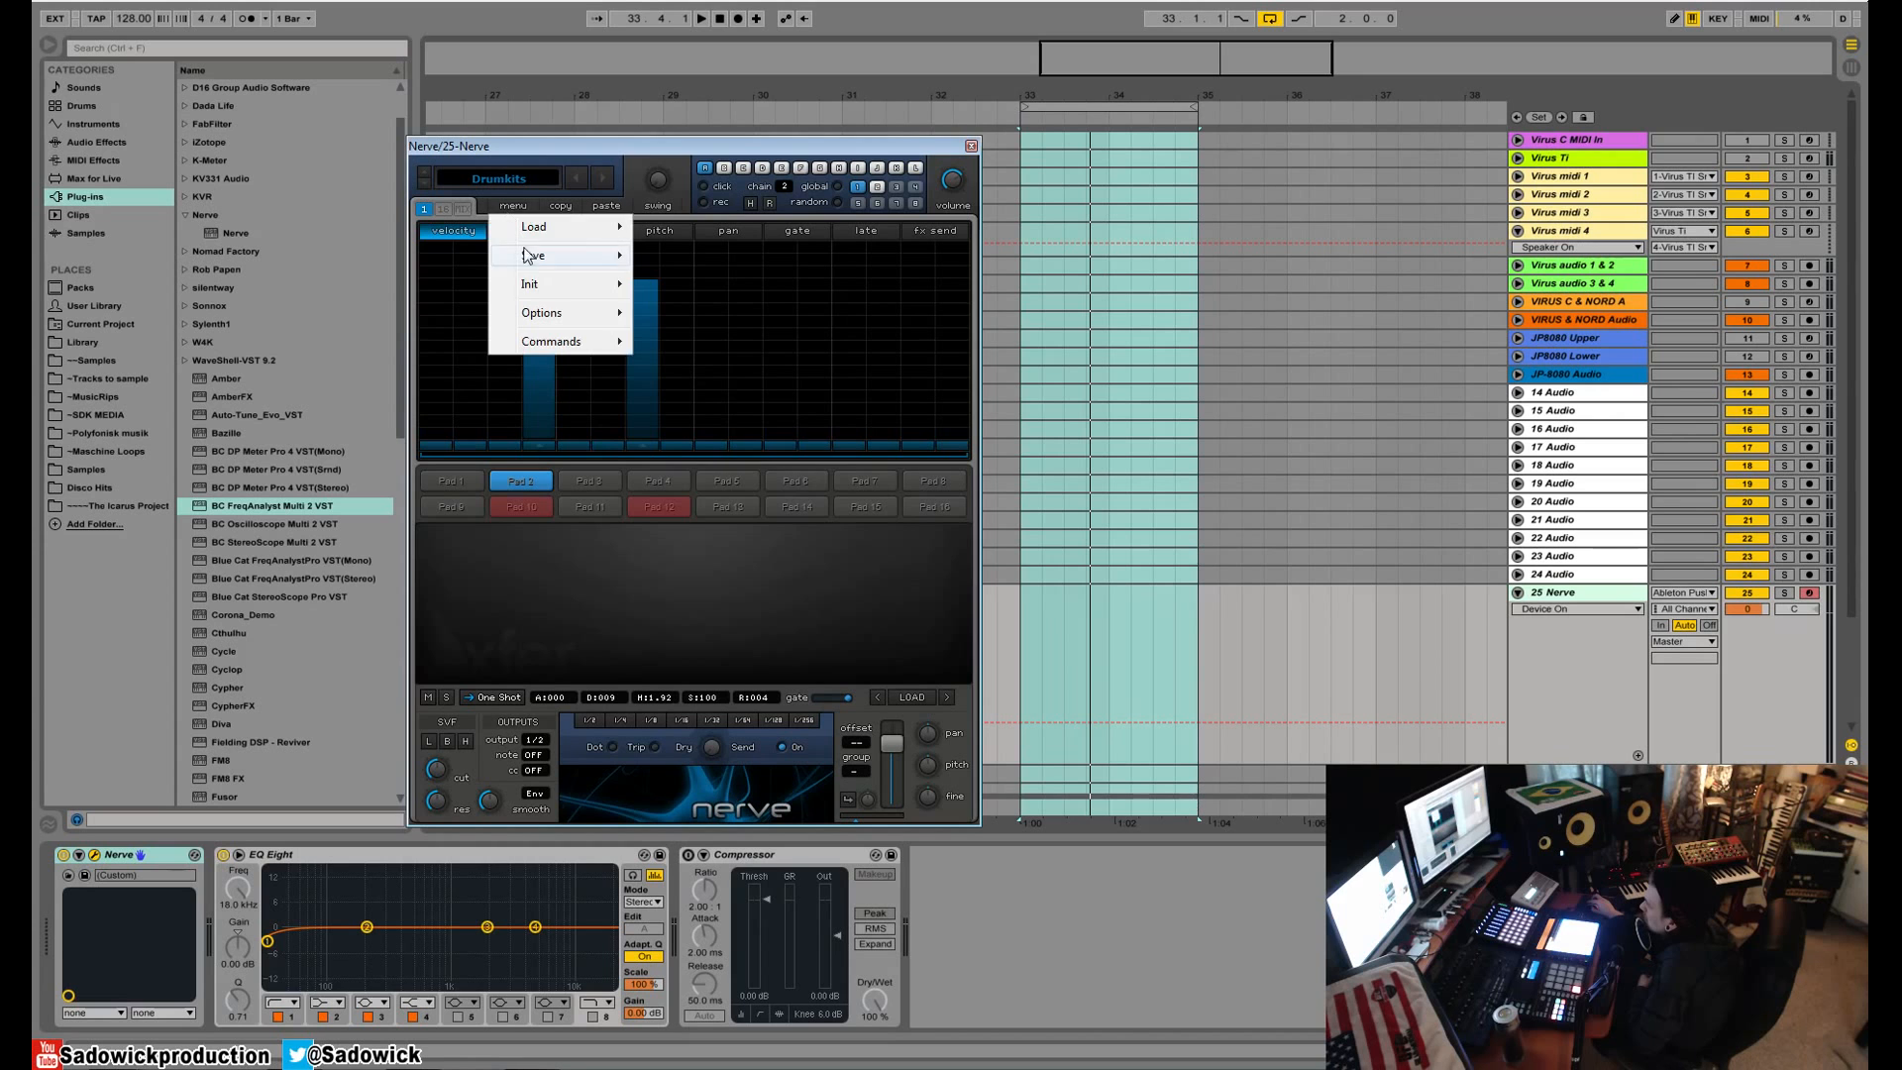
mouse_move(539, 288)
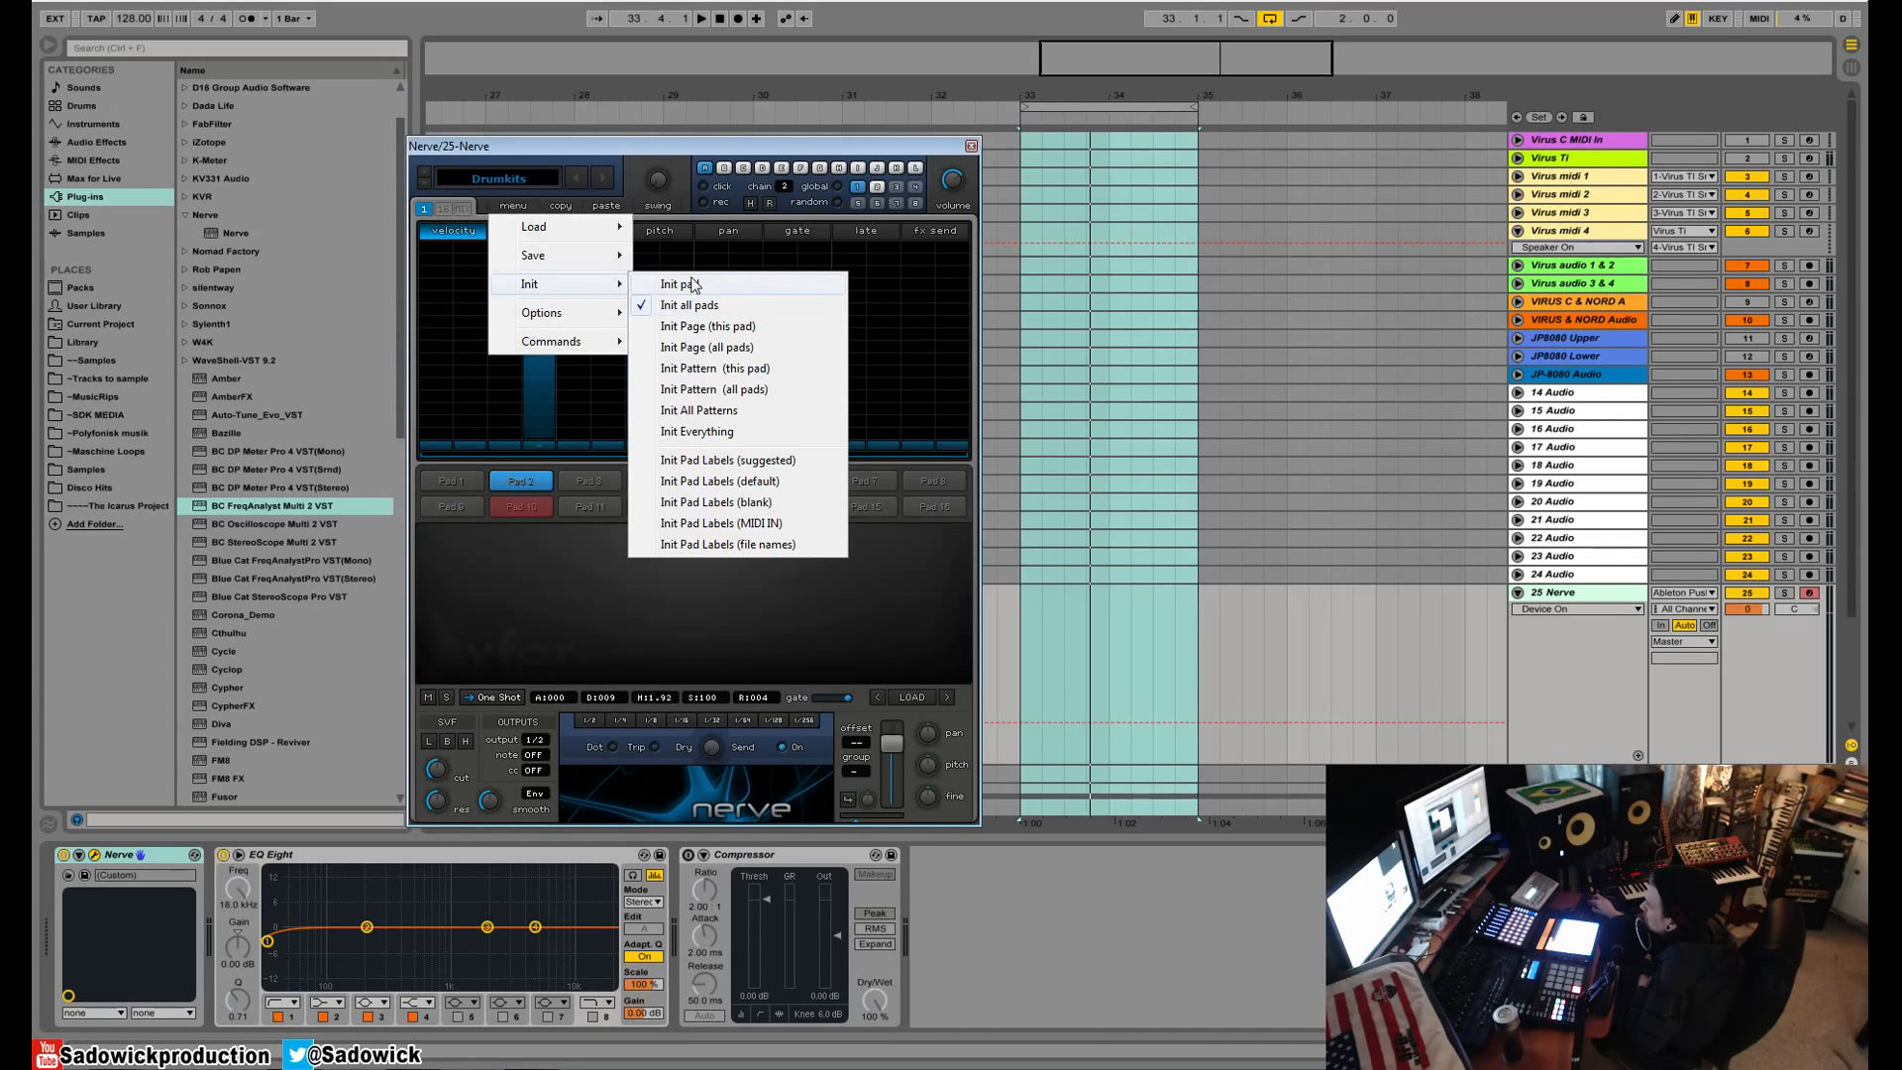
left_click(728, 435)
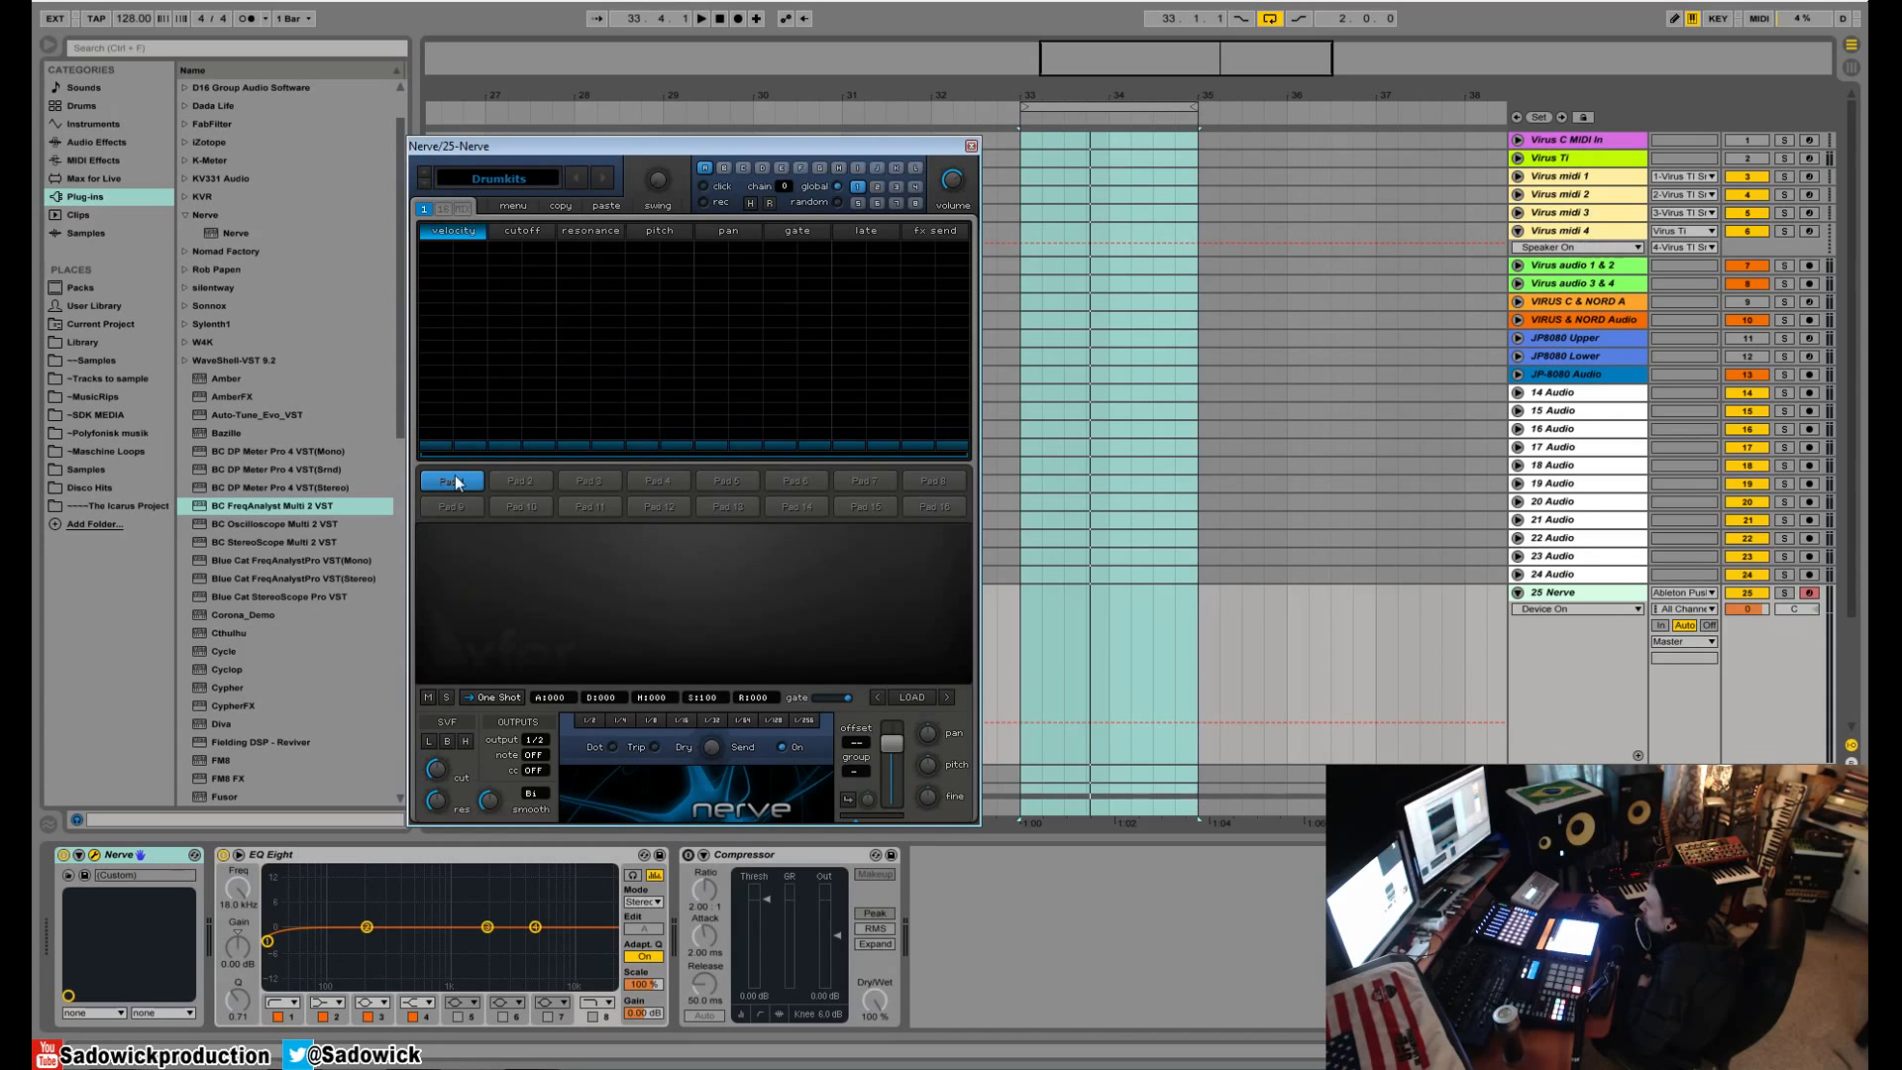
- Load the sample XF_DUDA_KICK_01 from the Hits_Duda Kicks folder onto Pad 1
left_click(912, 698)
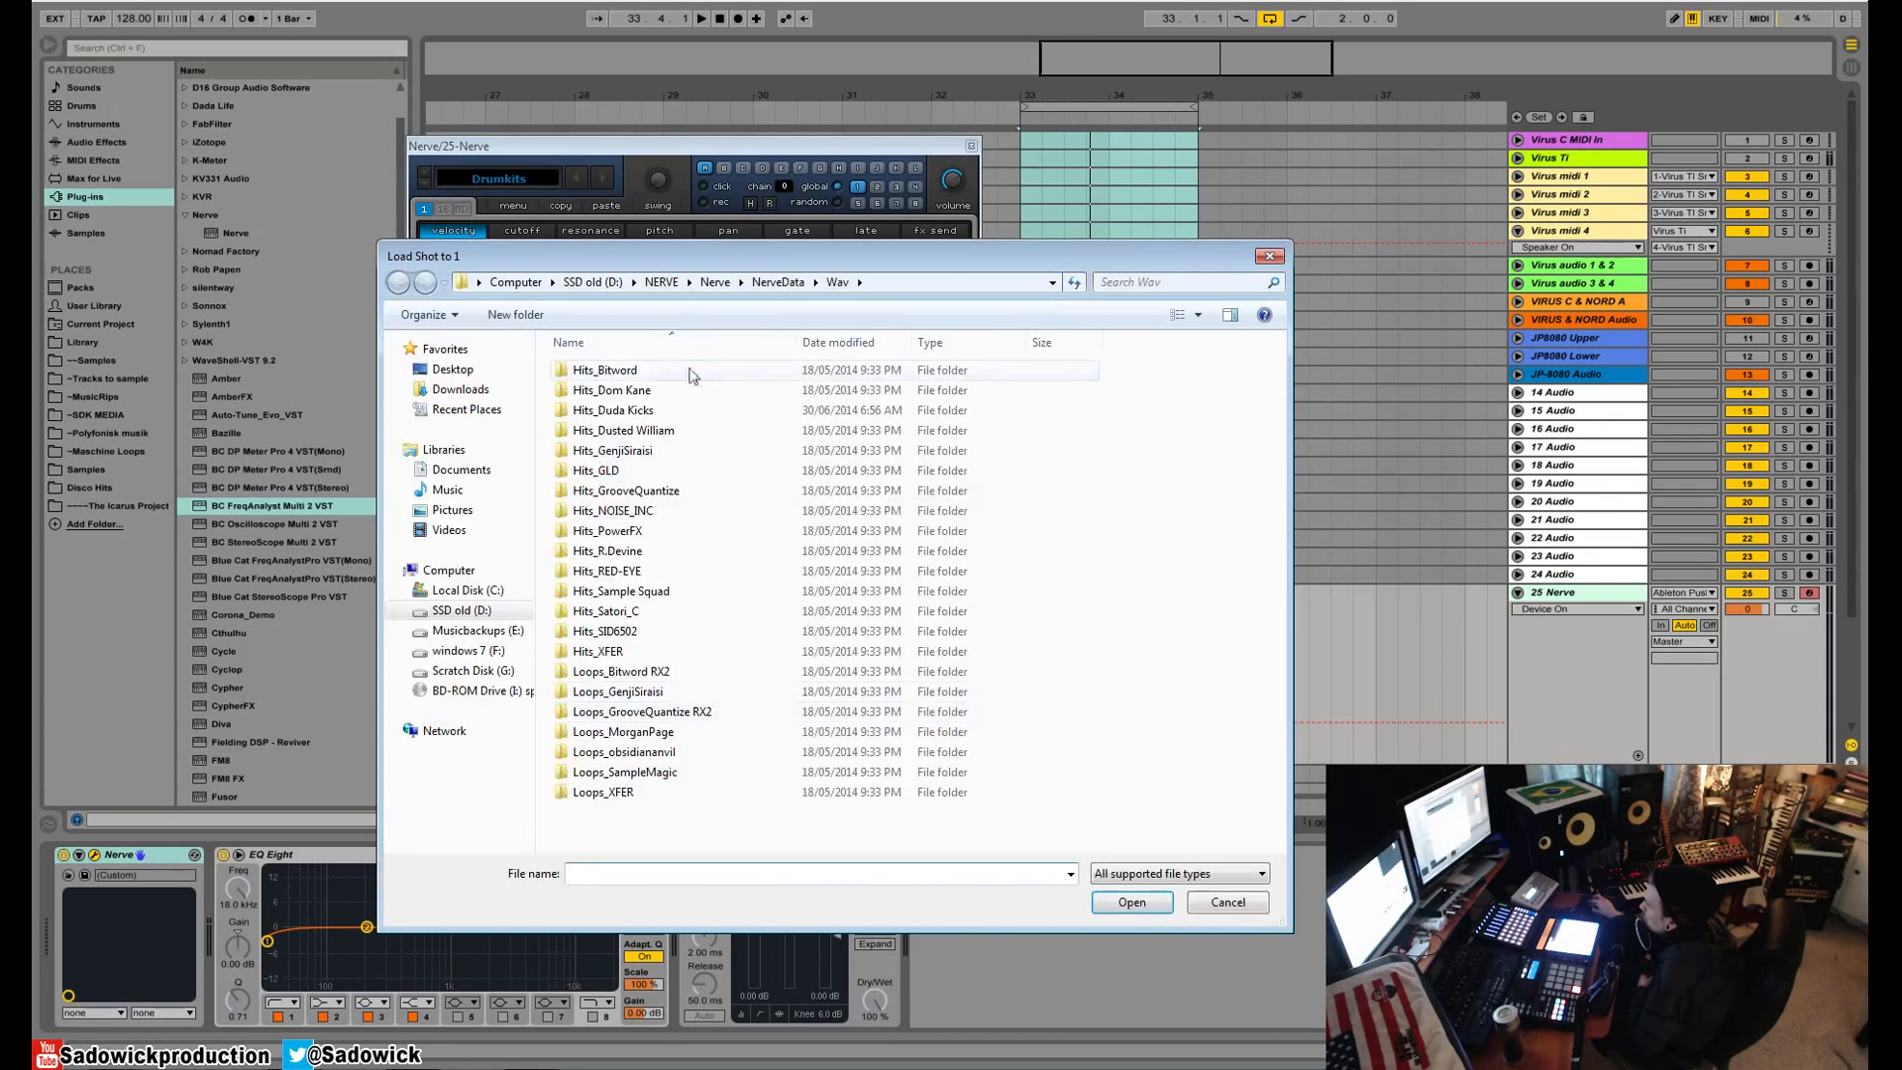
double_click(635, 410)
left_click(635, 395)
double_click(635, 396)
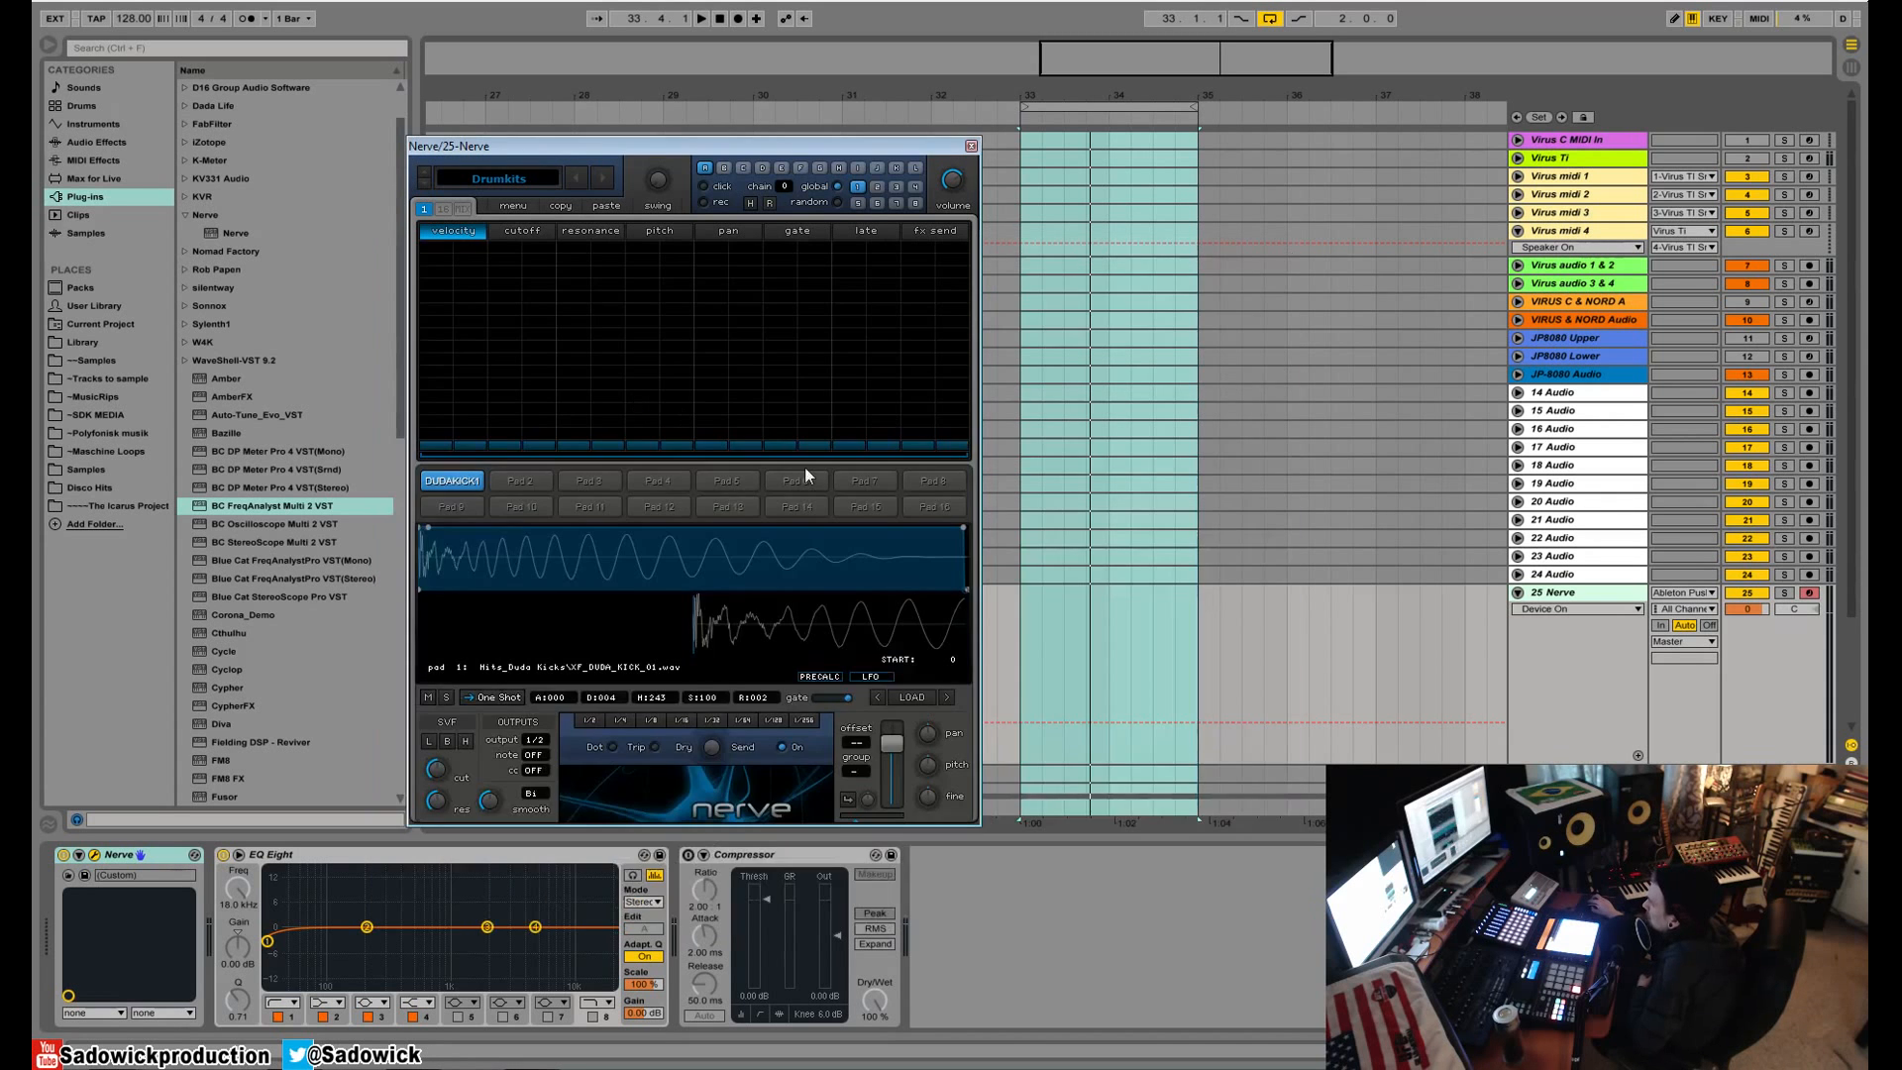
left_click(912, 699)
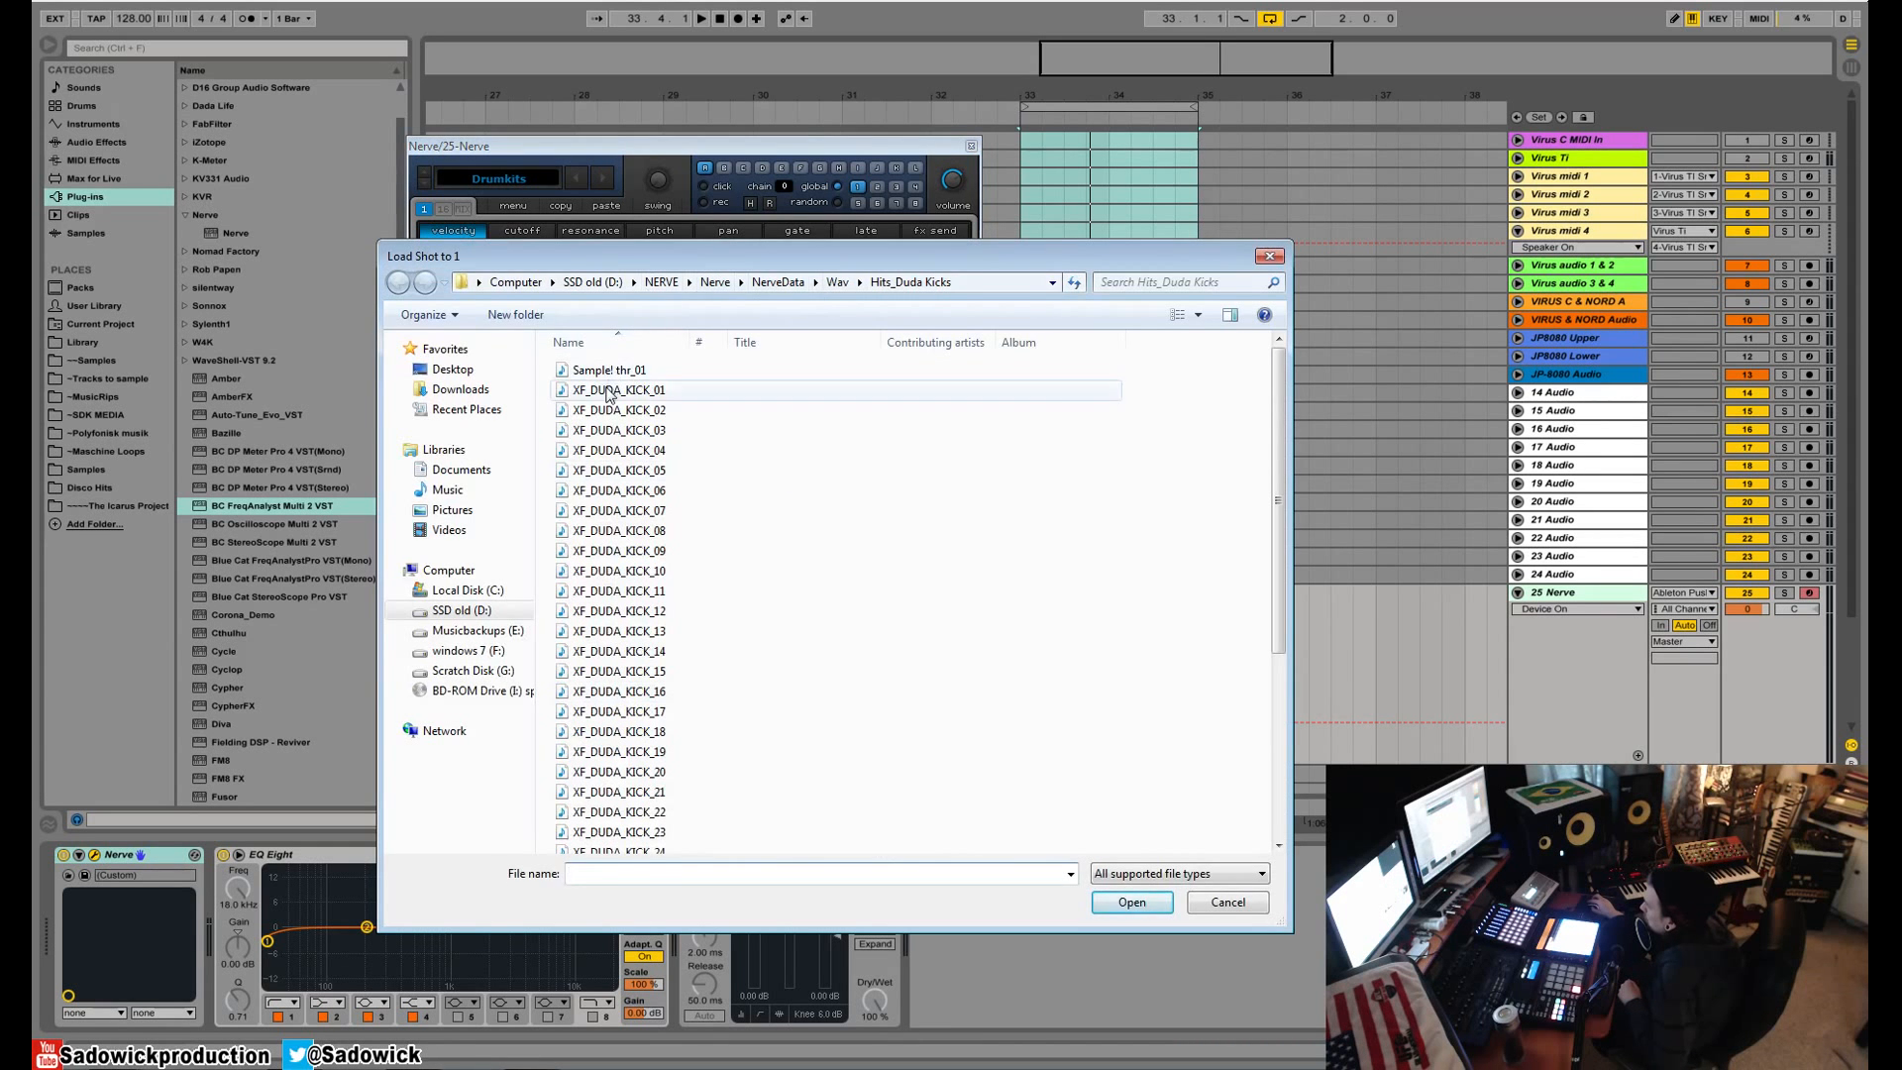
double_click(617, 391)
left_click(912, 698)
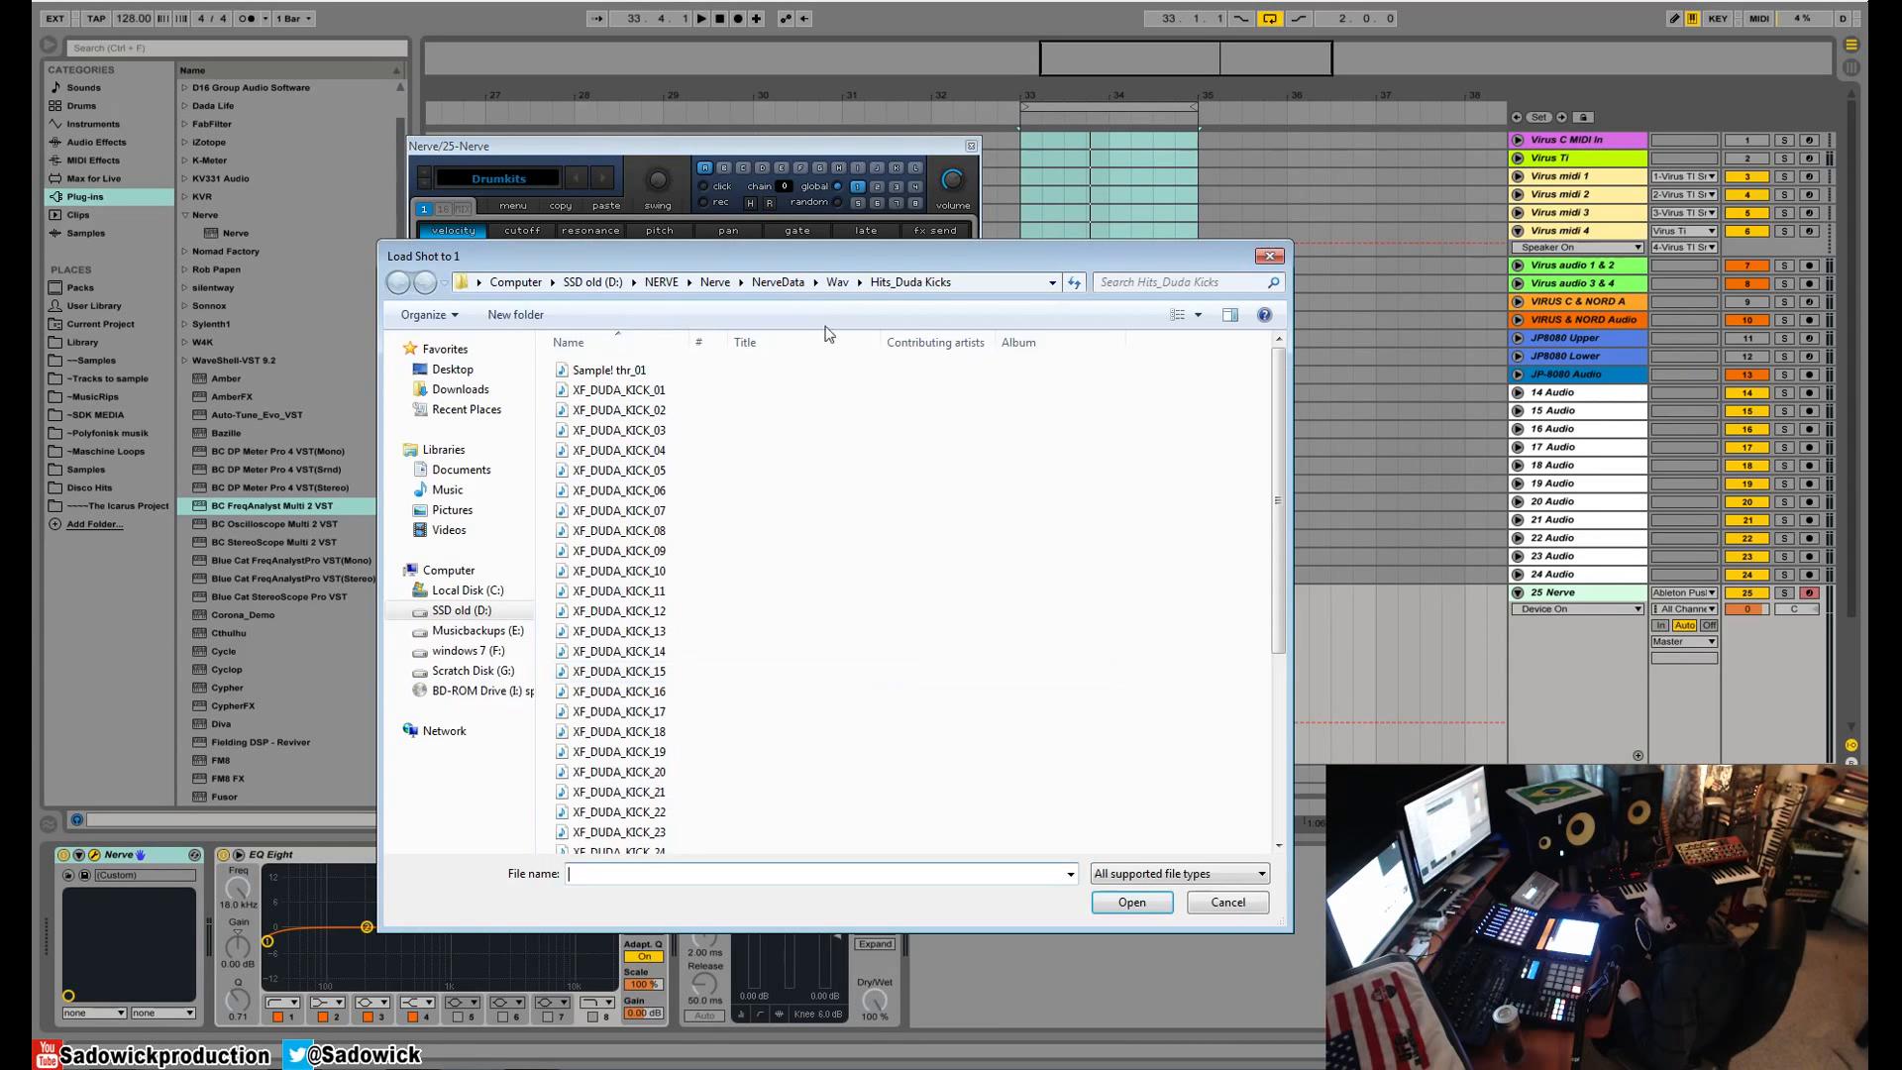
left_click(835, 285)
double_click(629, 406)
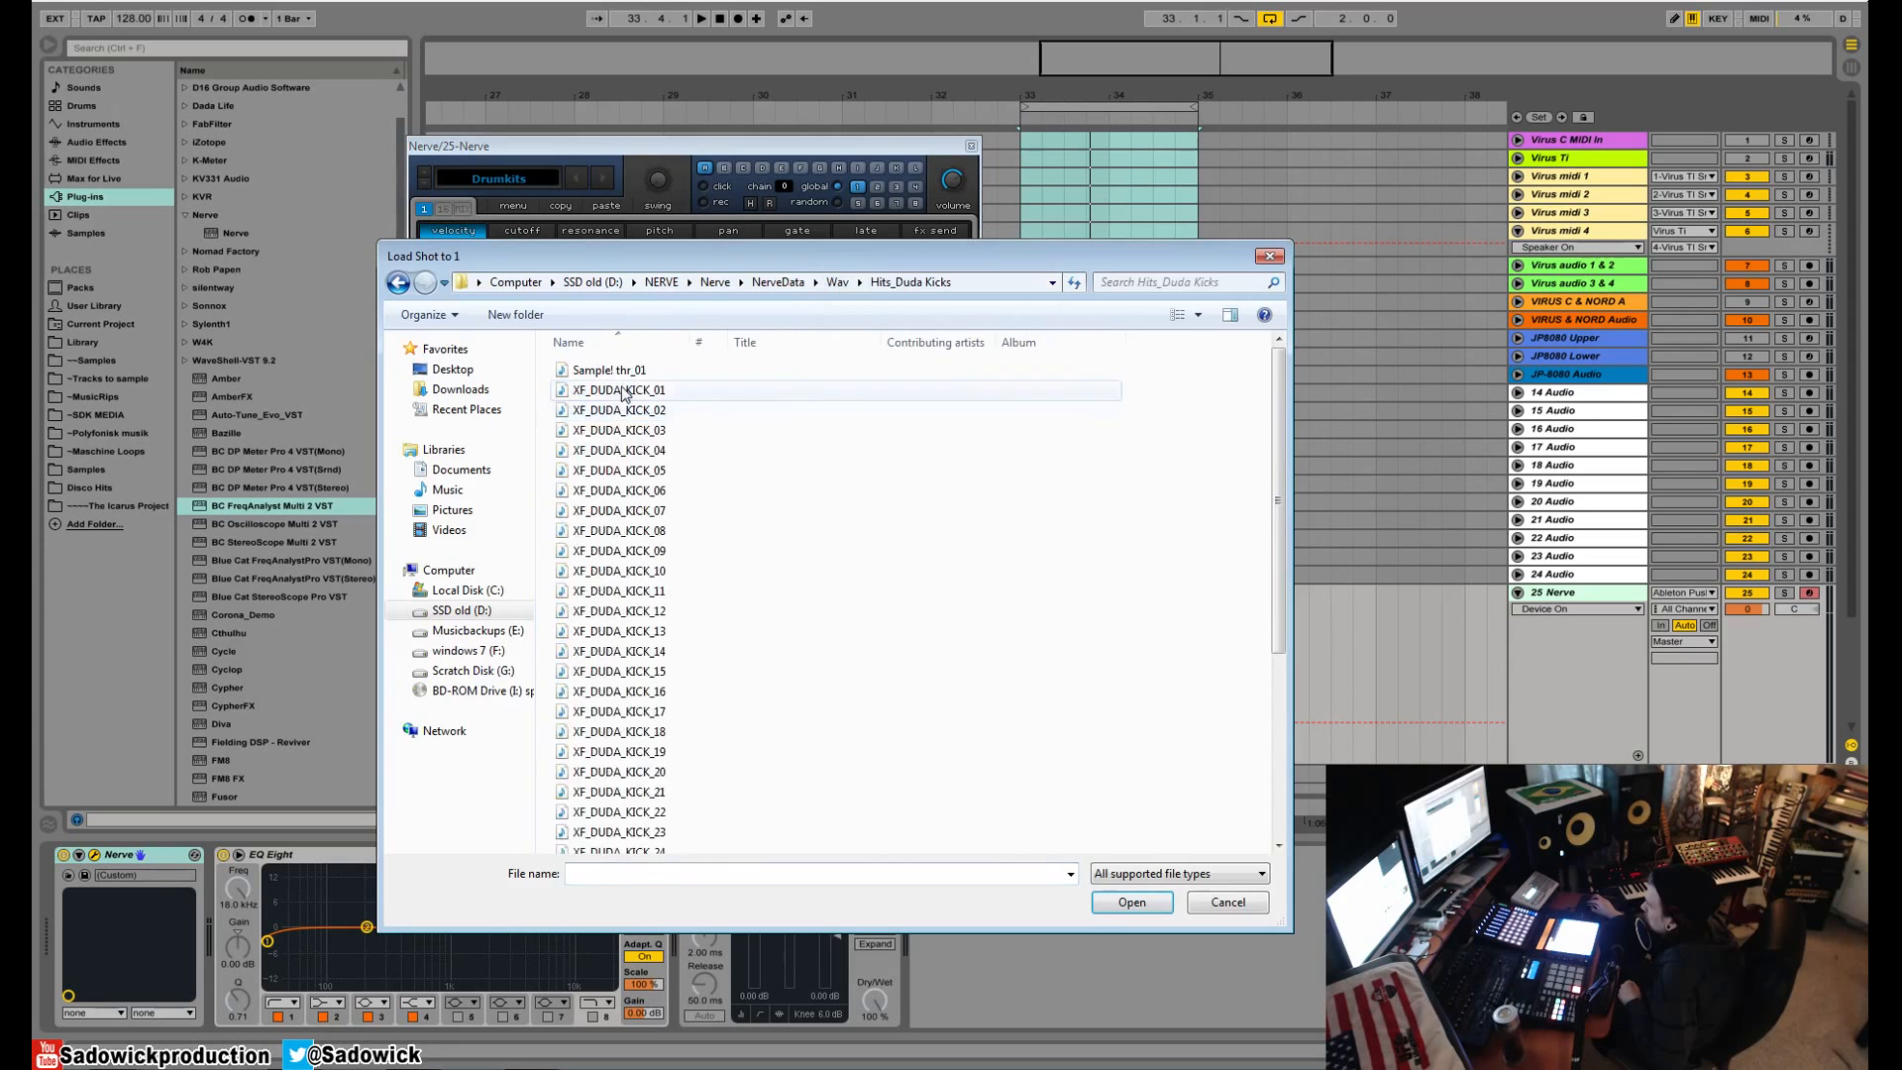
double_click(622, 391)
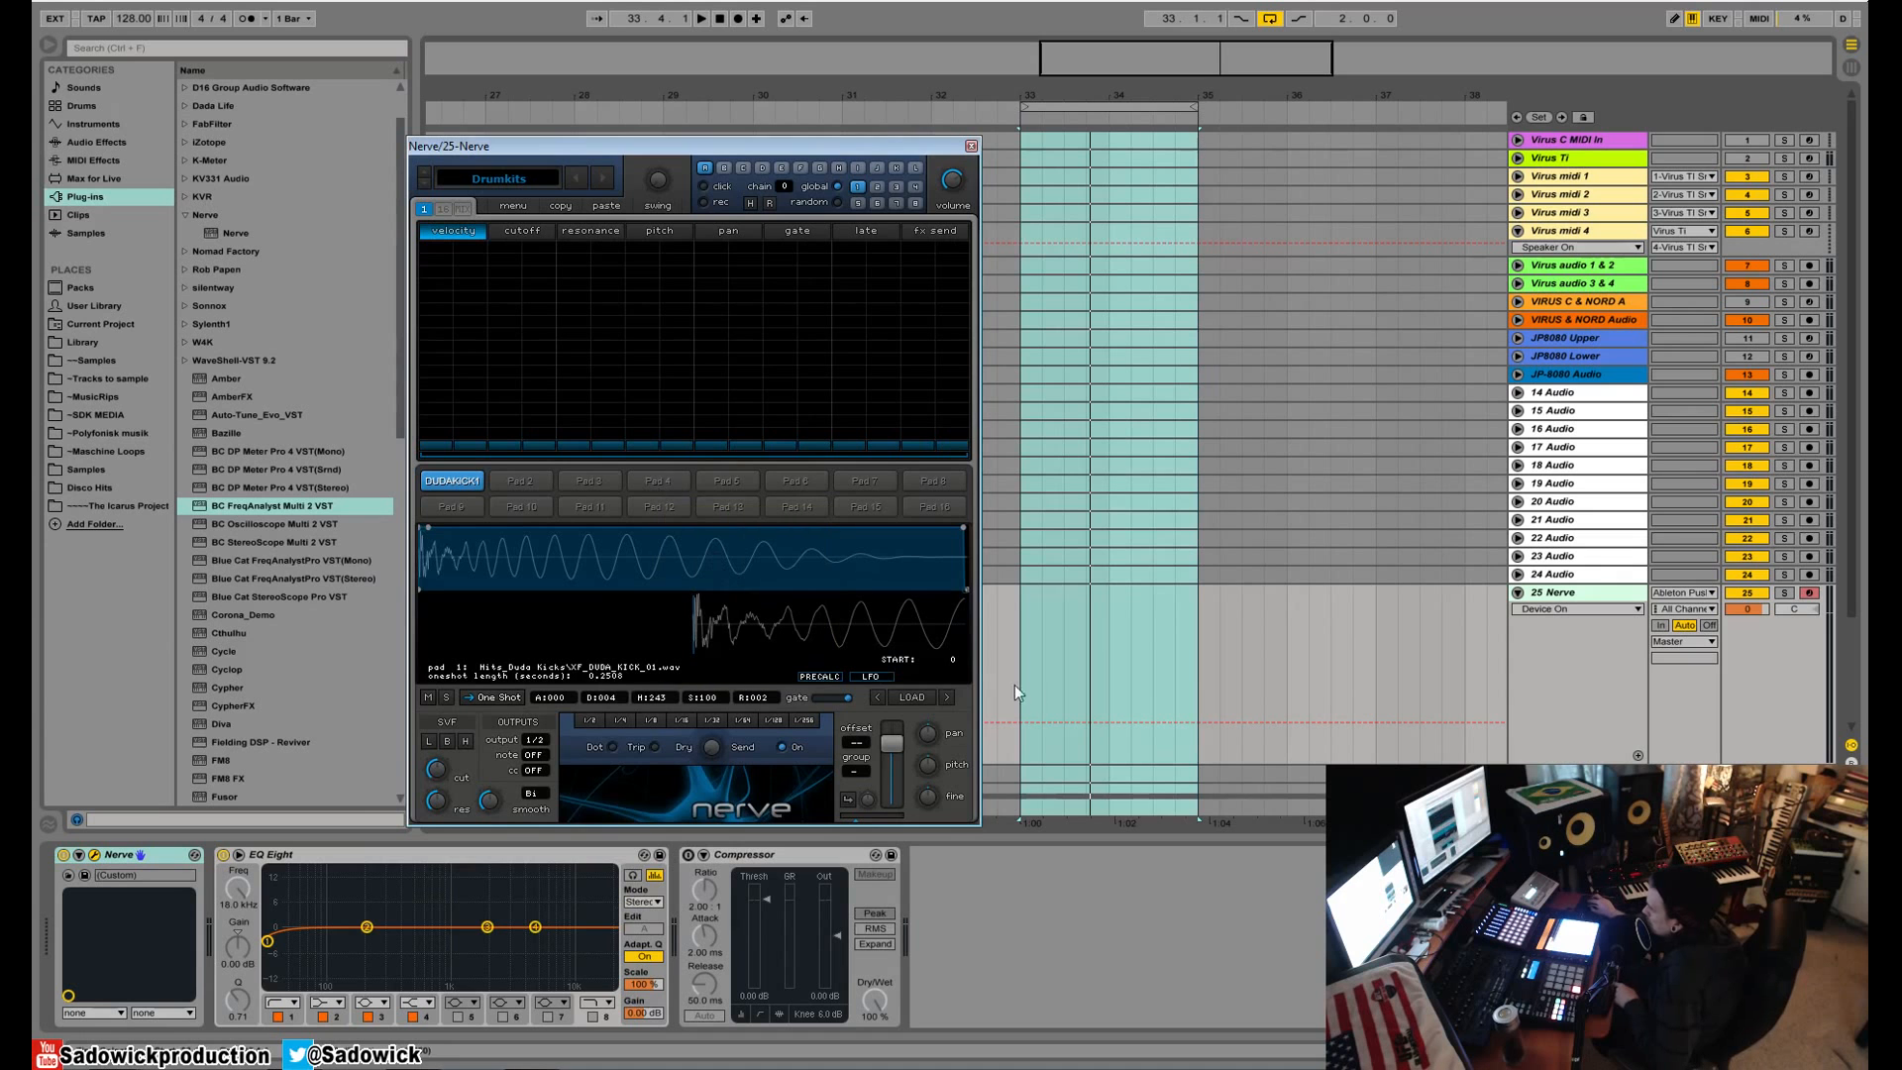
- Draw full-velocity kick hits on steps 1, 5, 9 and 13 of Pad 1 and play the pattern briefly
left_click_drag(430, 426, 422, 243)
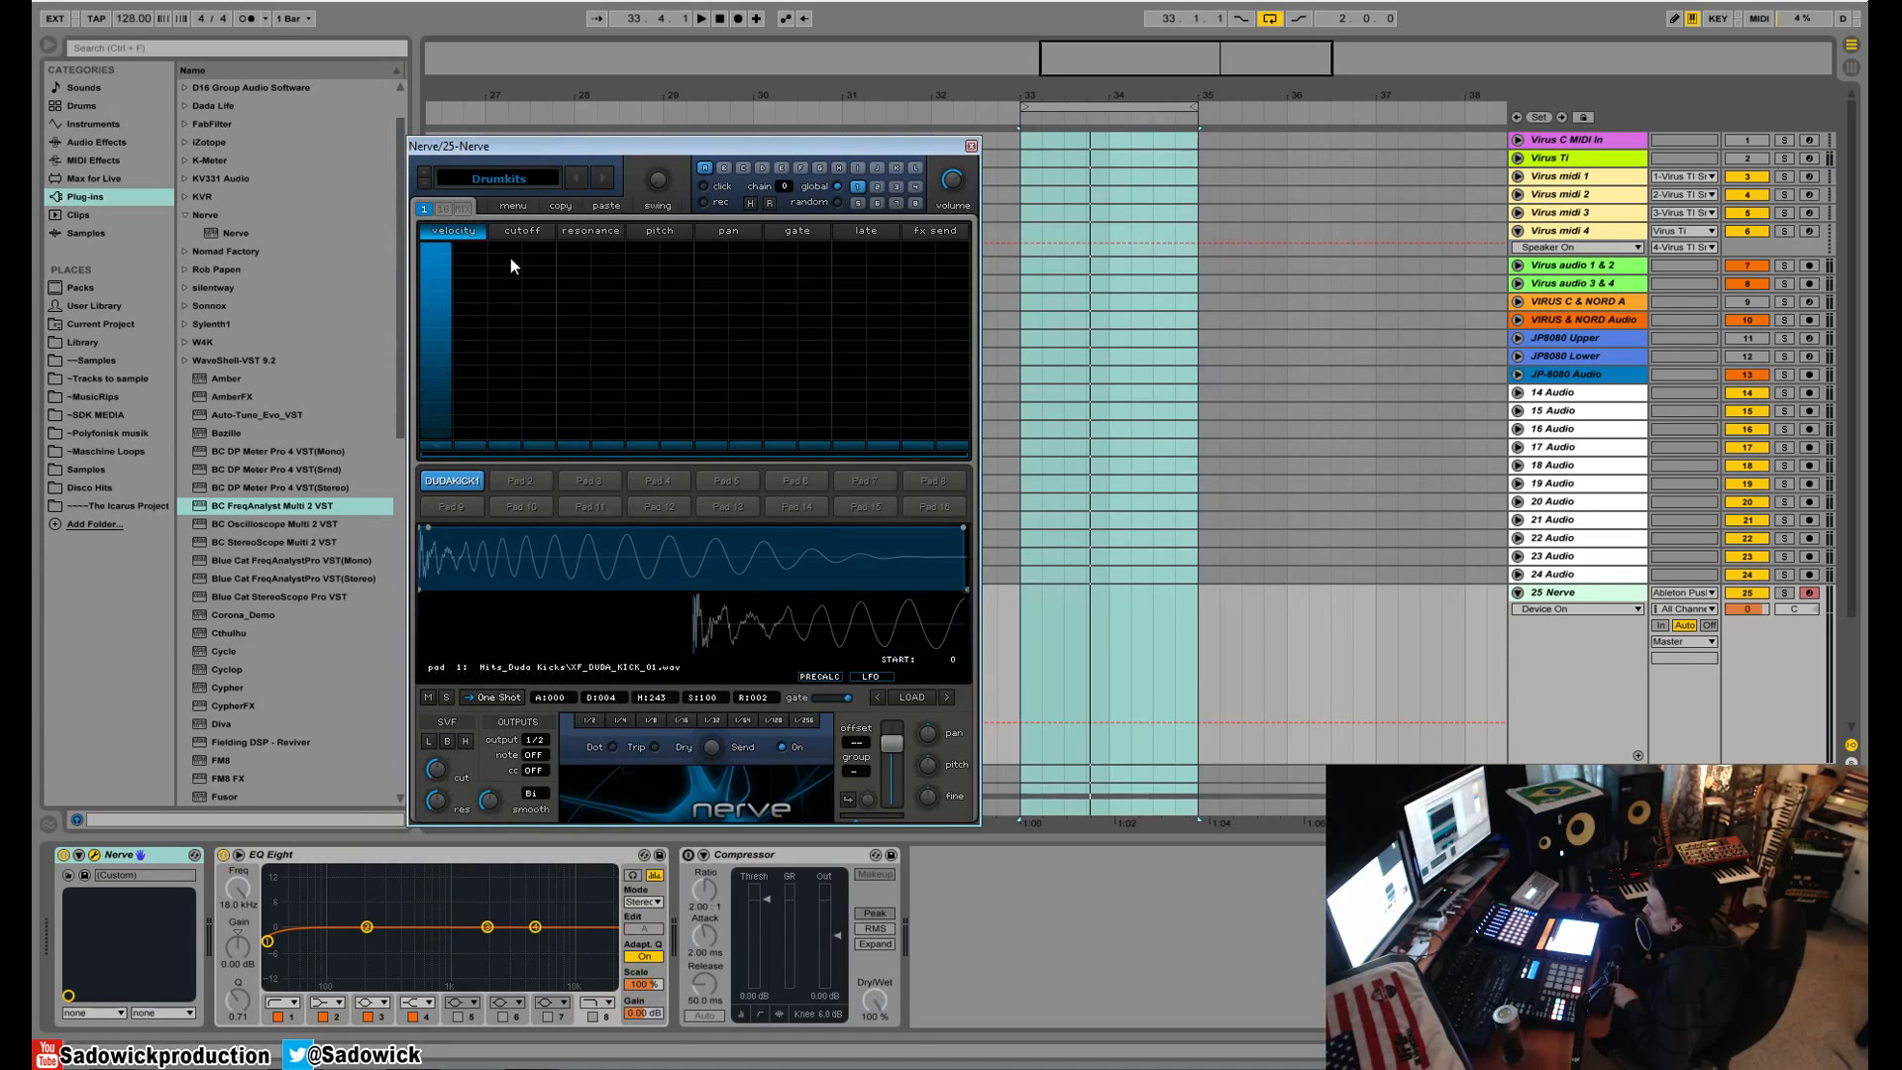
left_click(575, 246)
left_click(711, 246)
left_click(853, 246)
key("space")
key("space")
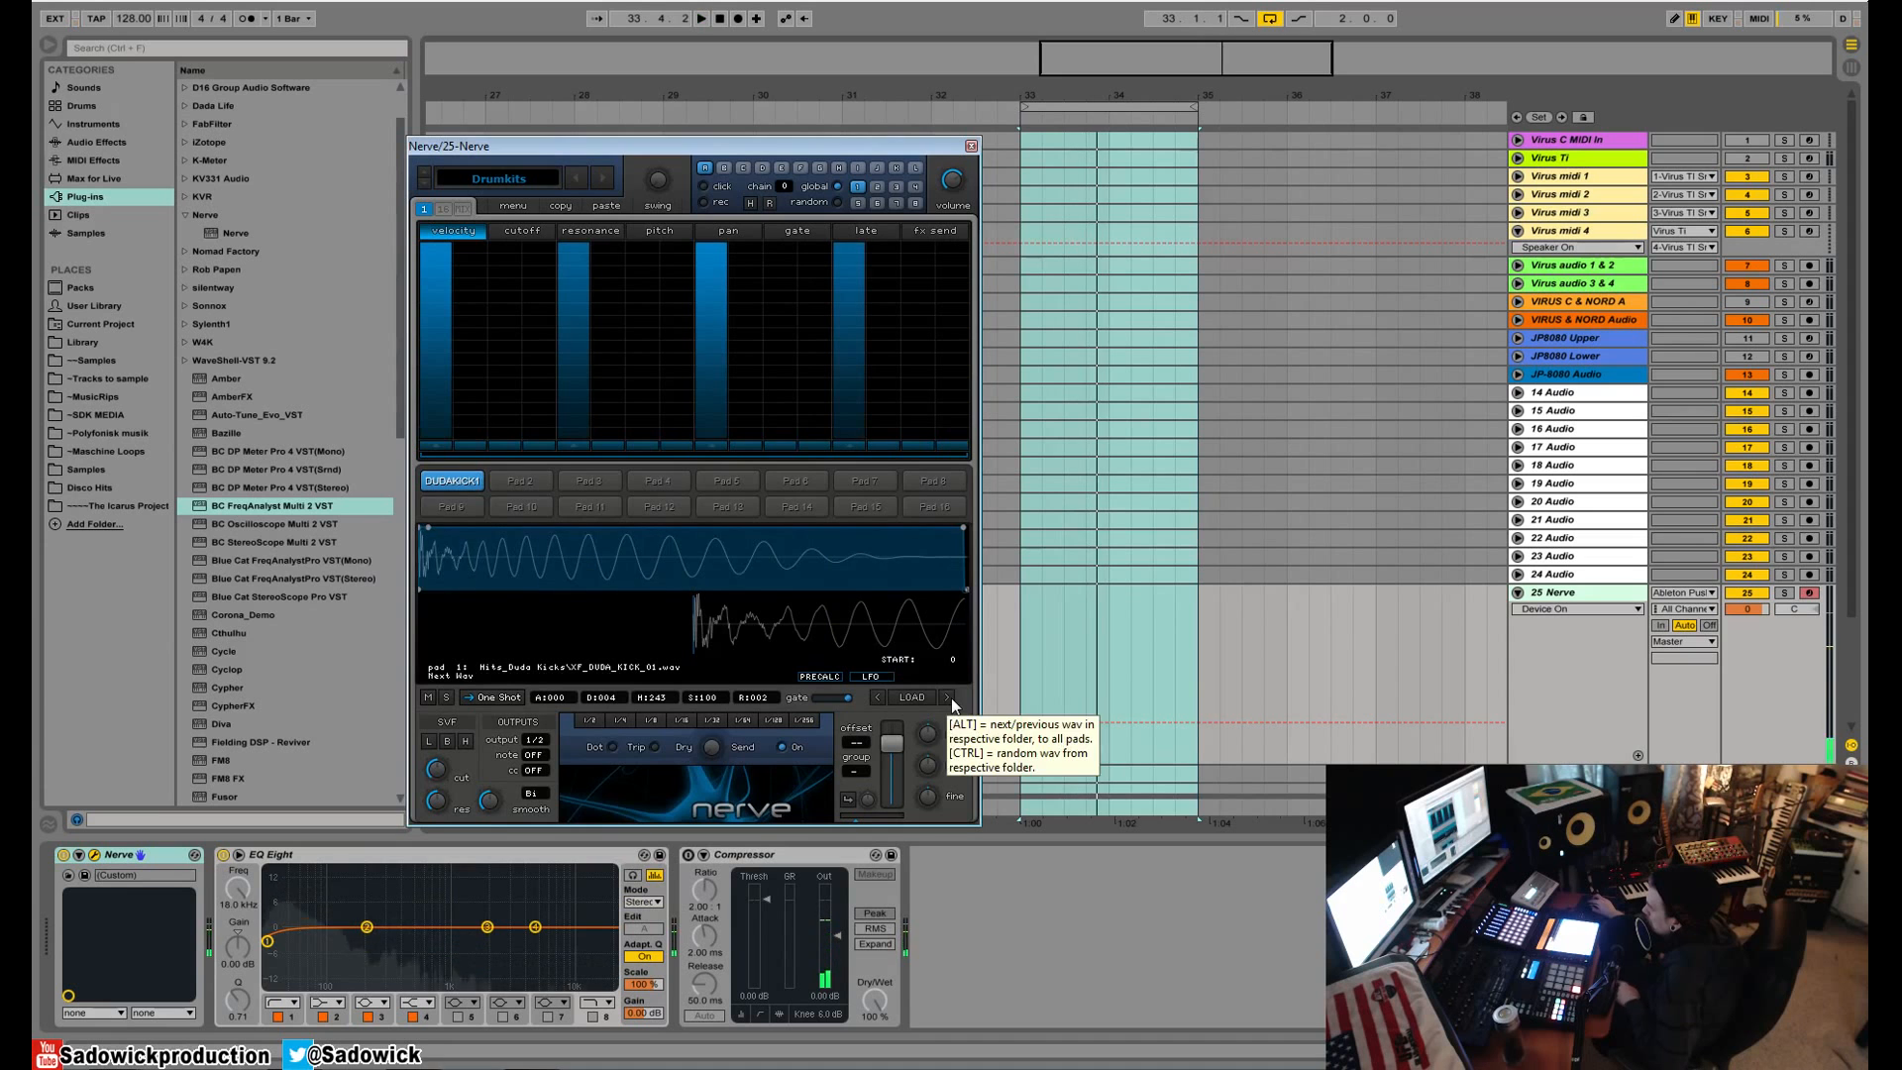
- Advance Pad 1 through the following samples in its folder to XF_DUDA_KICK_08
left_click(949, 698)
left_click(948, 695)
left_click(949, 695)
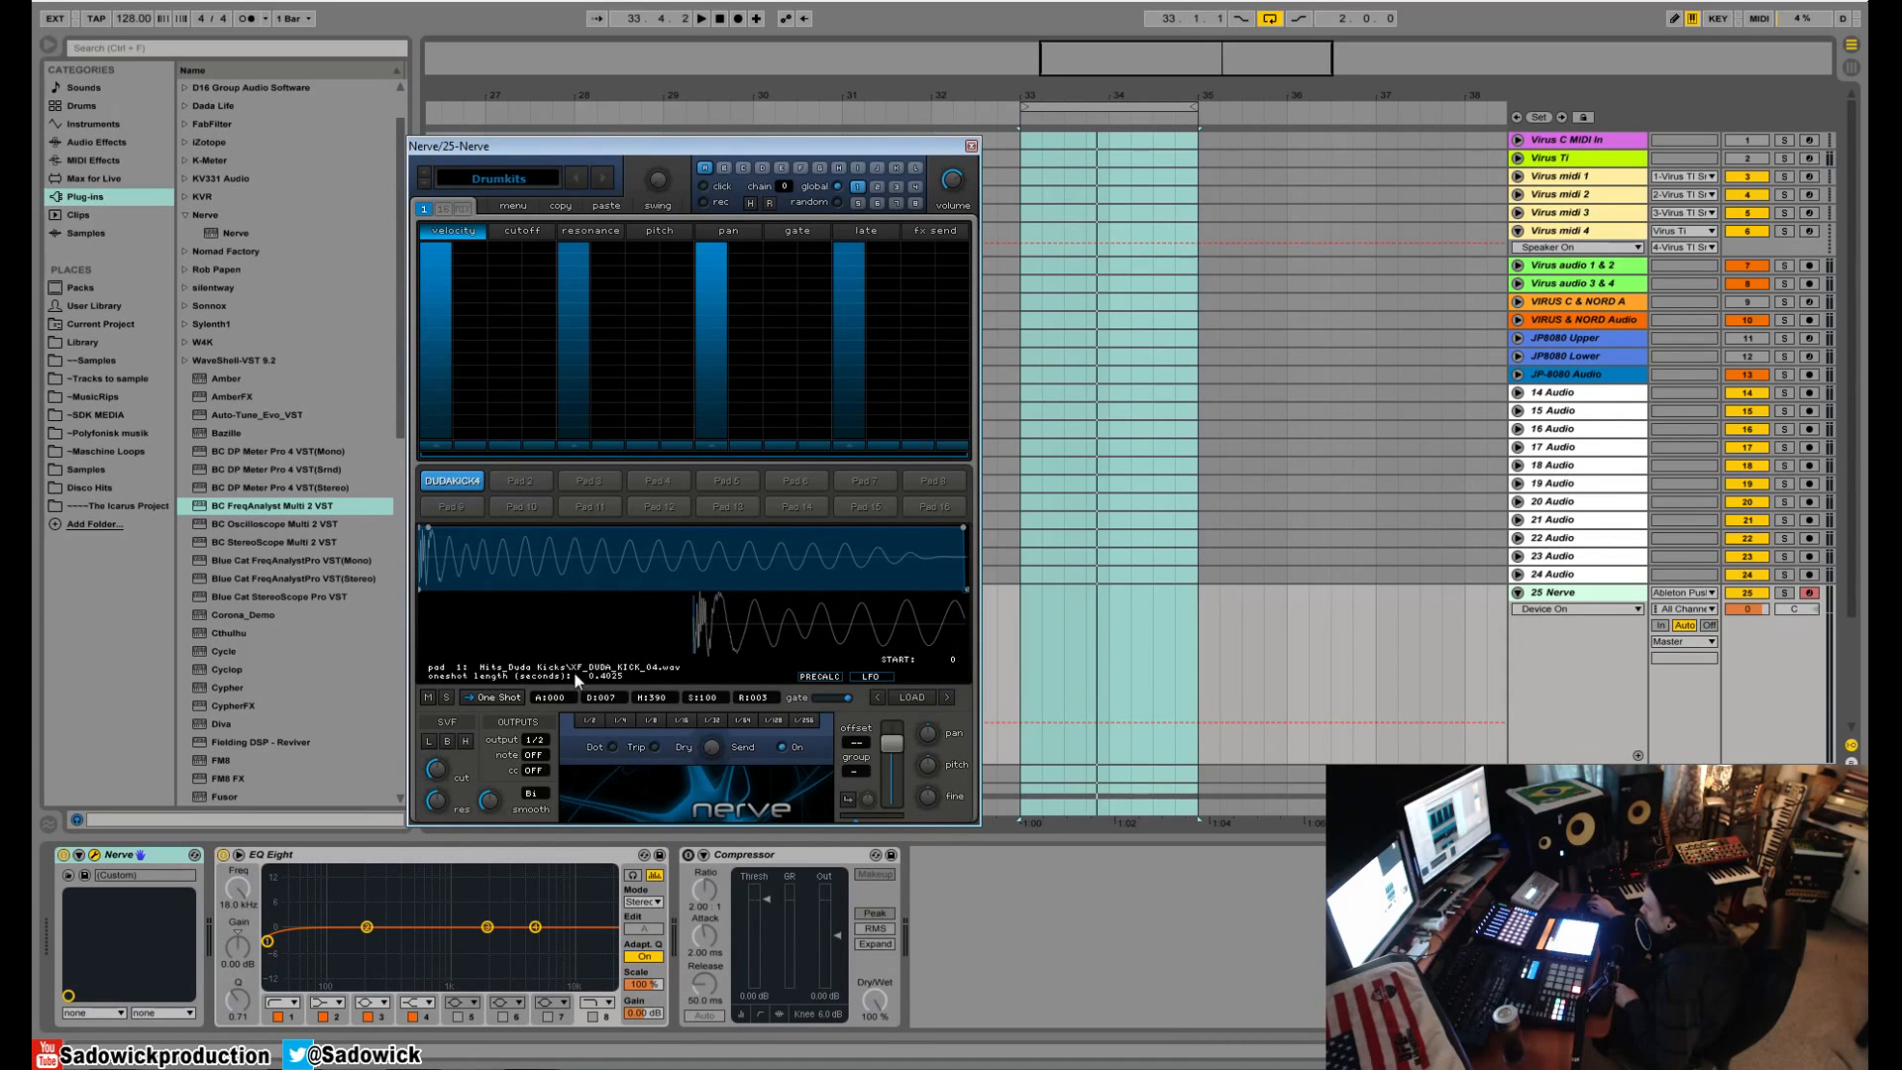
left_click(946, 697)
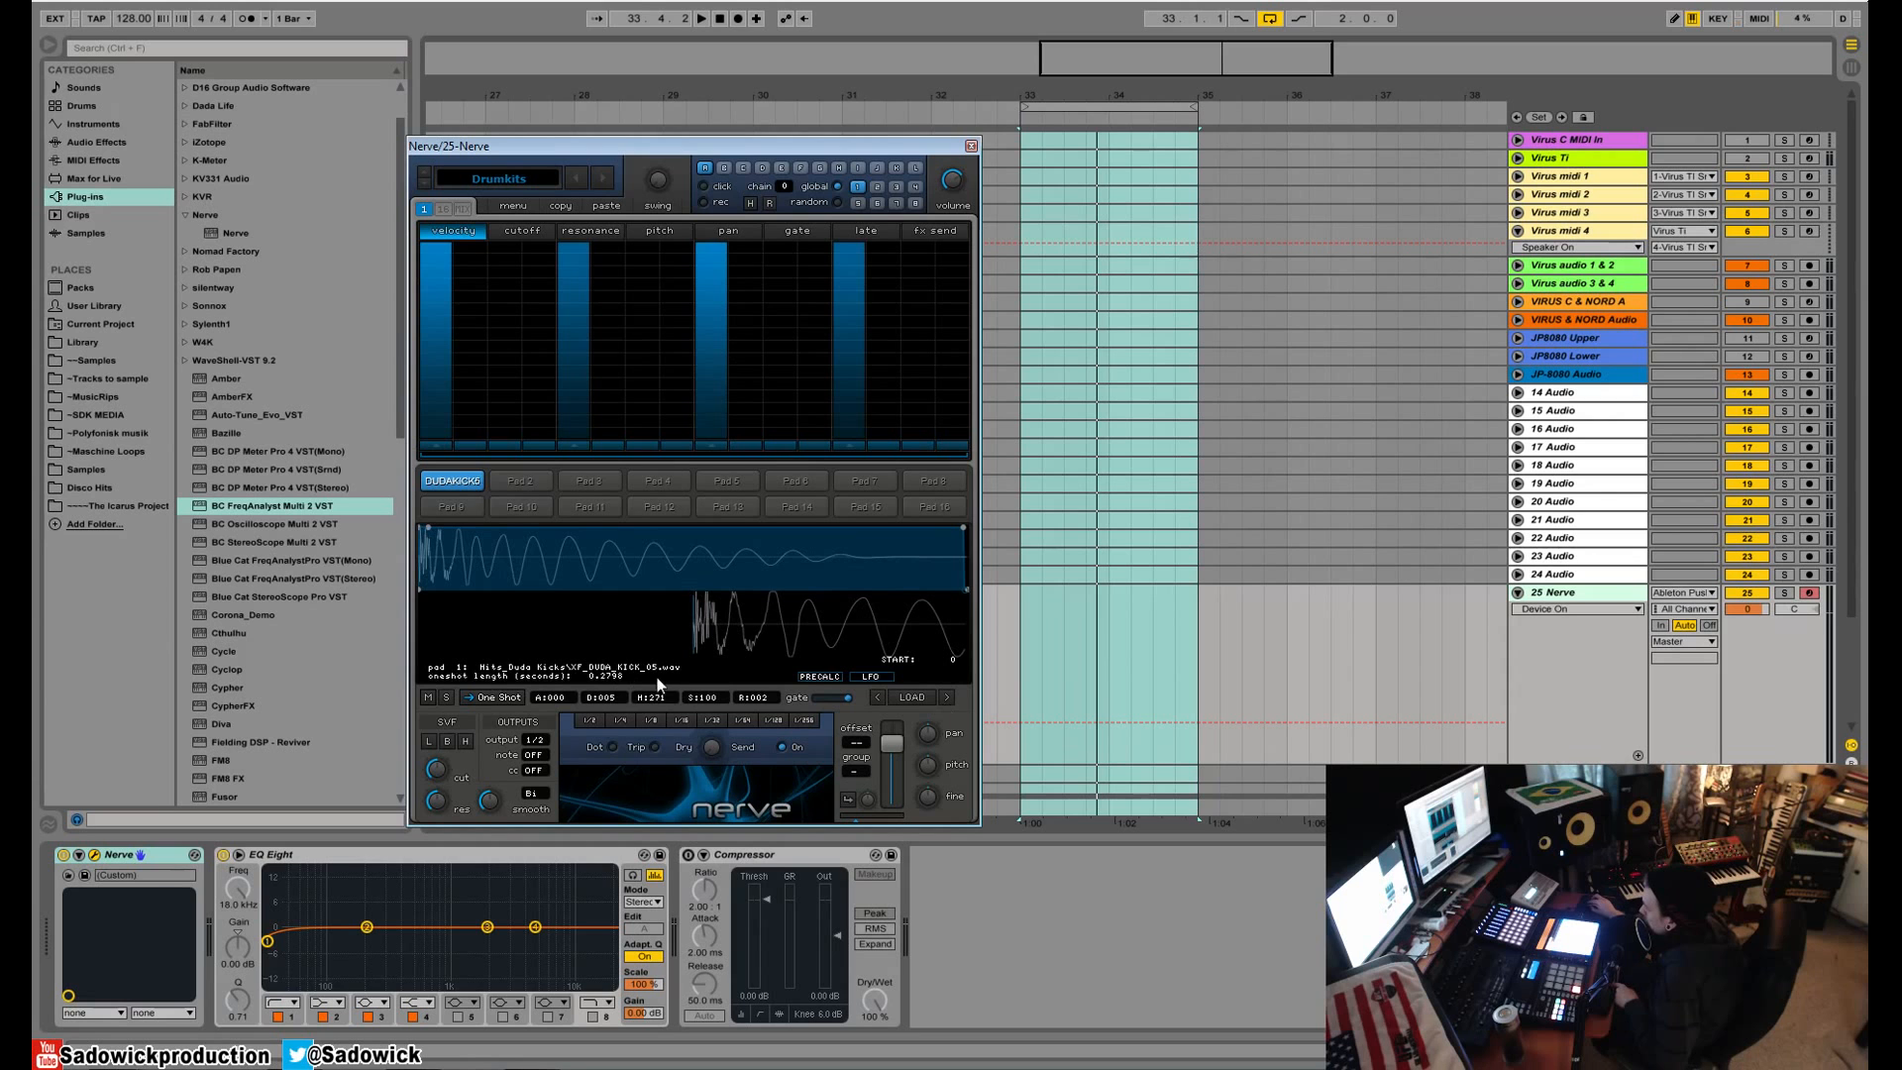
left_click(950, 695)
left_click(952, 694)
left_click(953, 693)
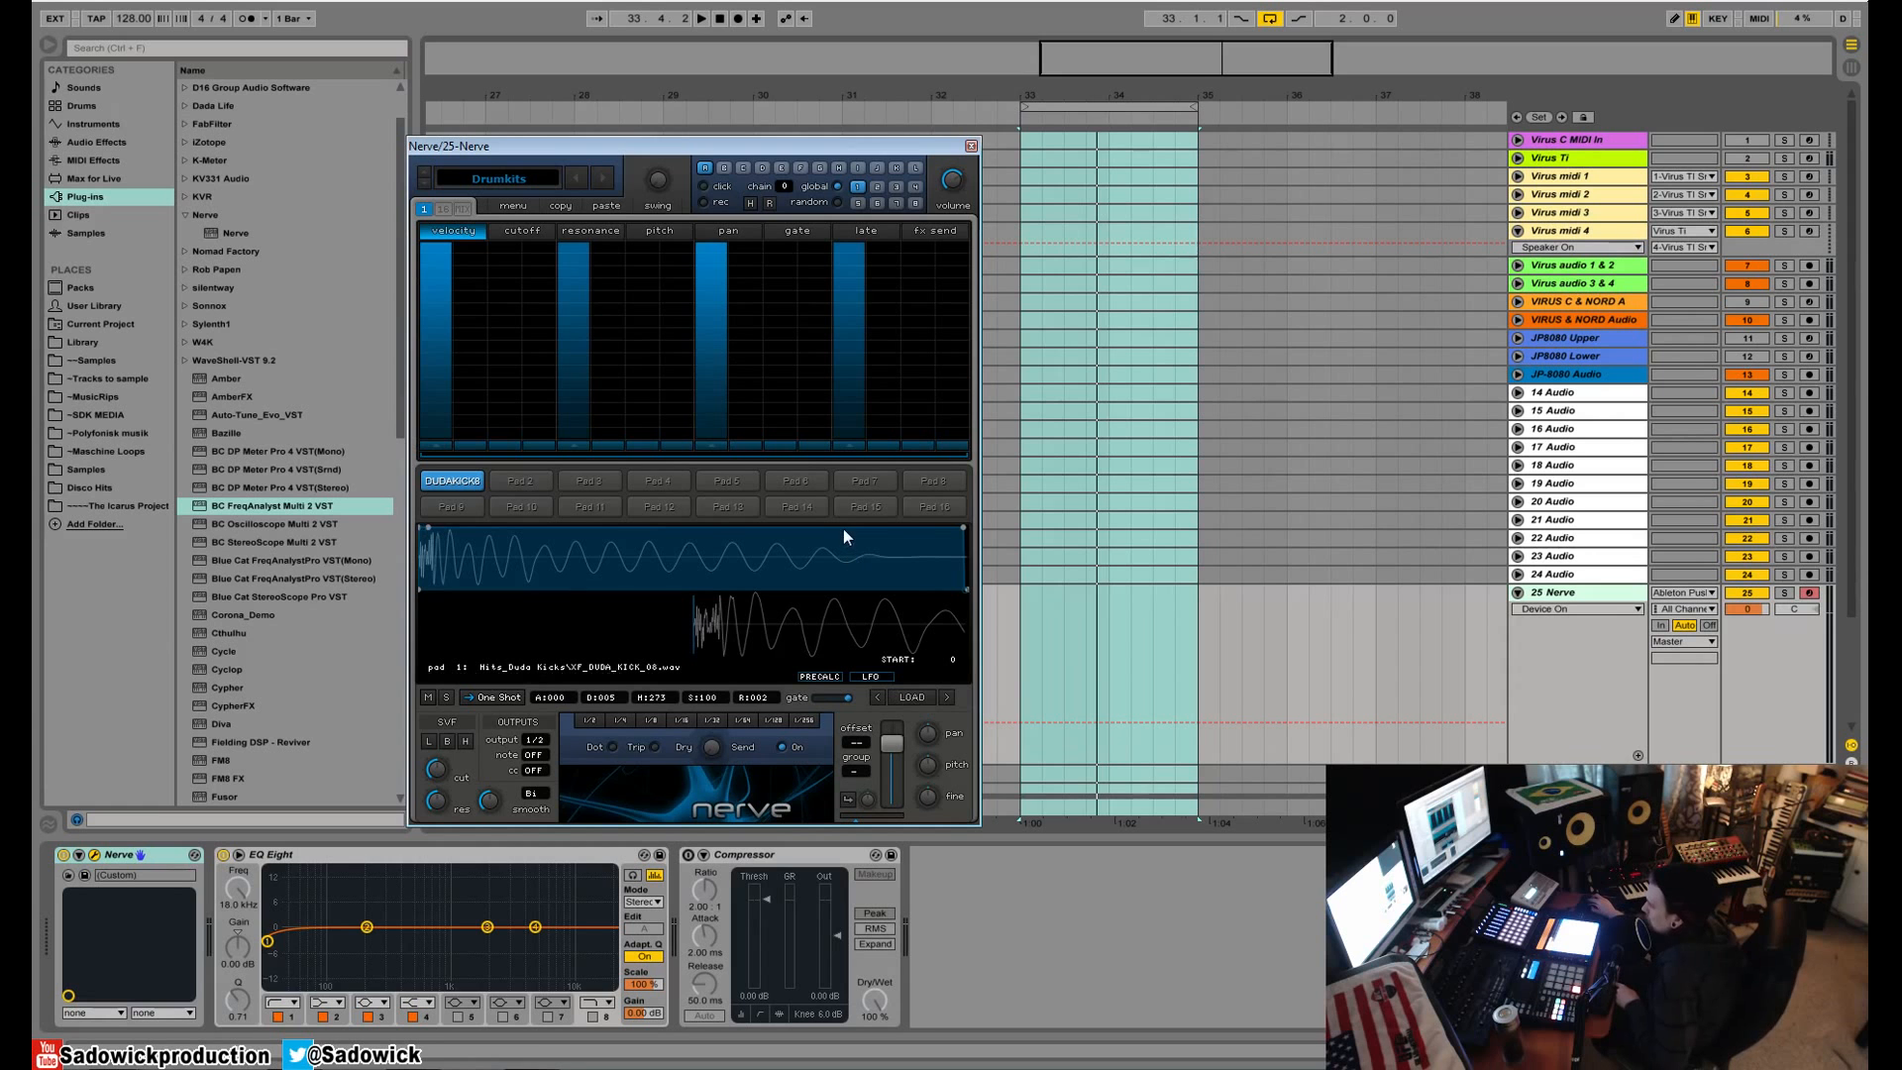
- Play the pattern while advancing Pad 1's sample to XF_DUDA_KICK_13, and stop playback
key("space")
left_click(948, 699)
left_click(948, 698)
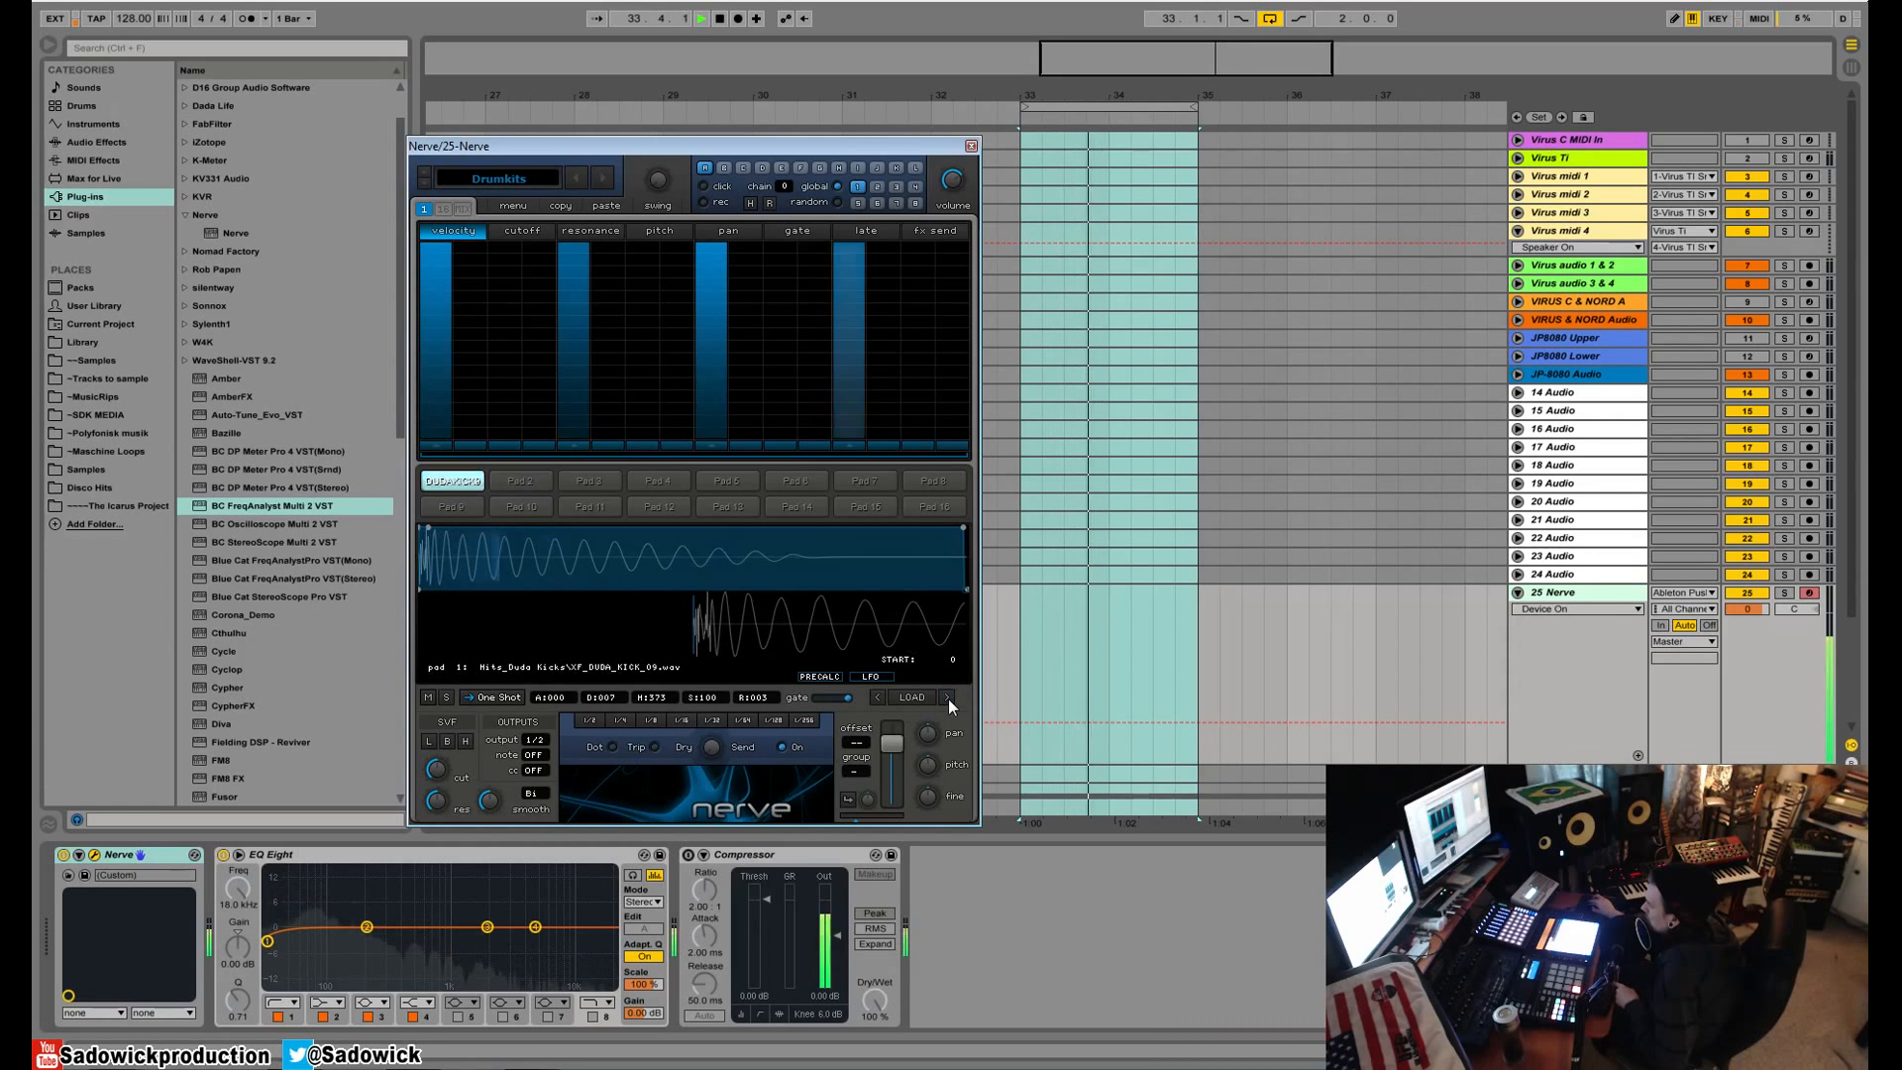
left_click(948, 698)
left_click(948, 699)
left_click(948, 698)
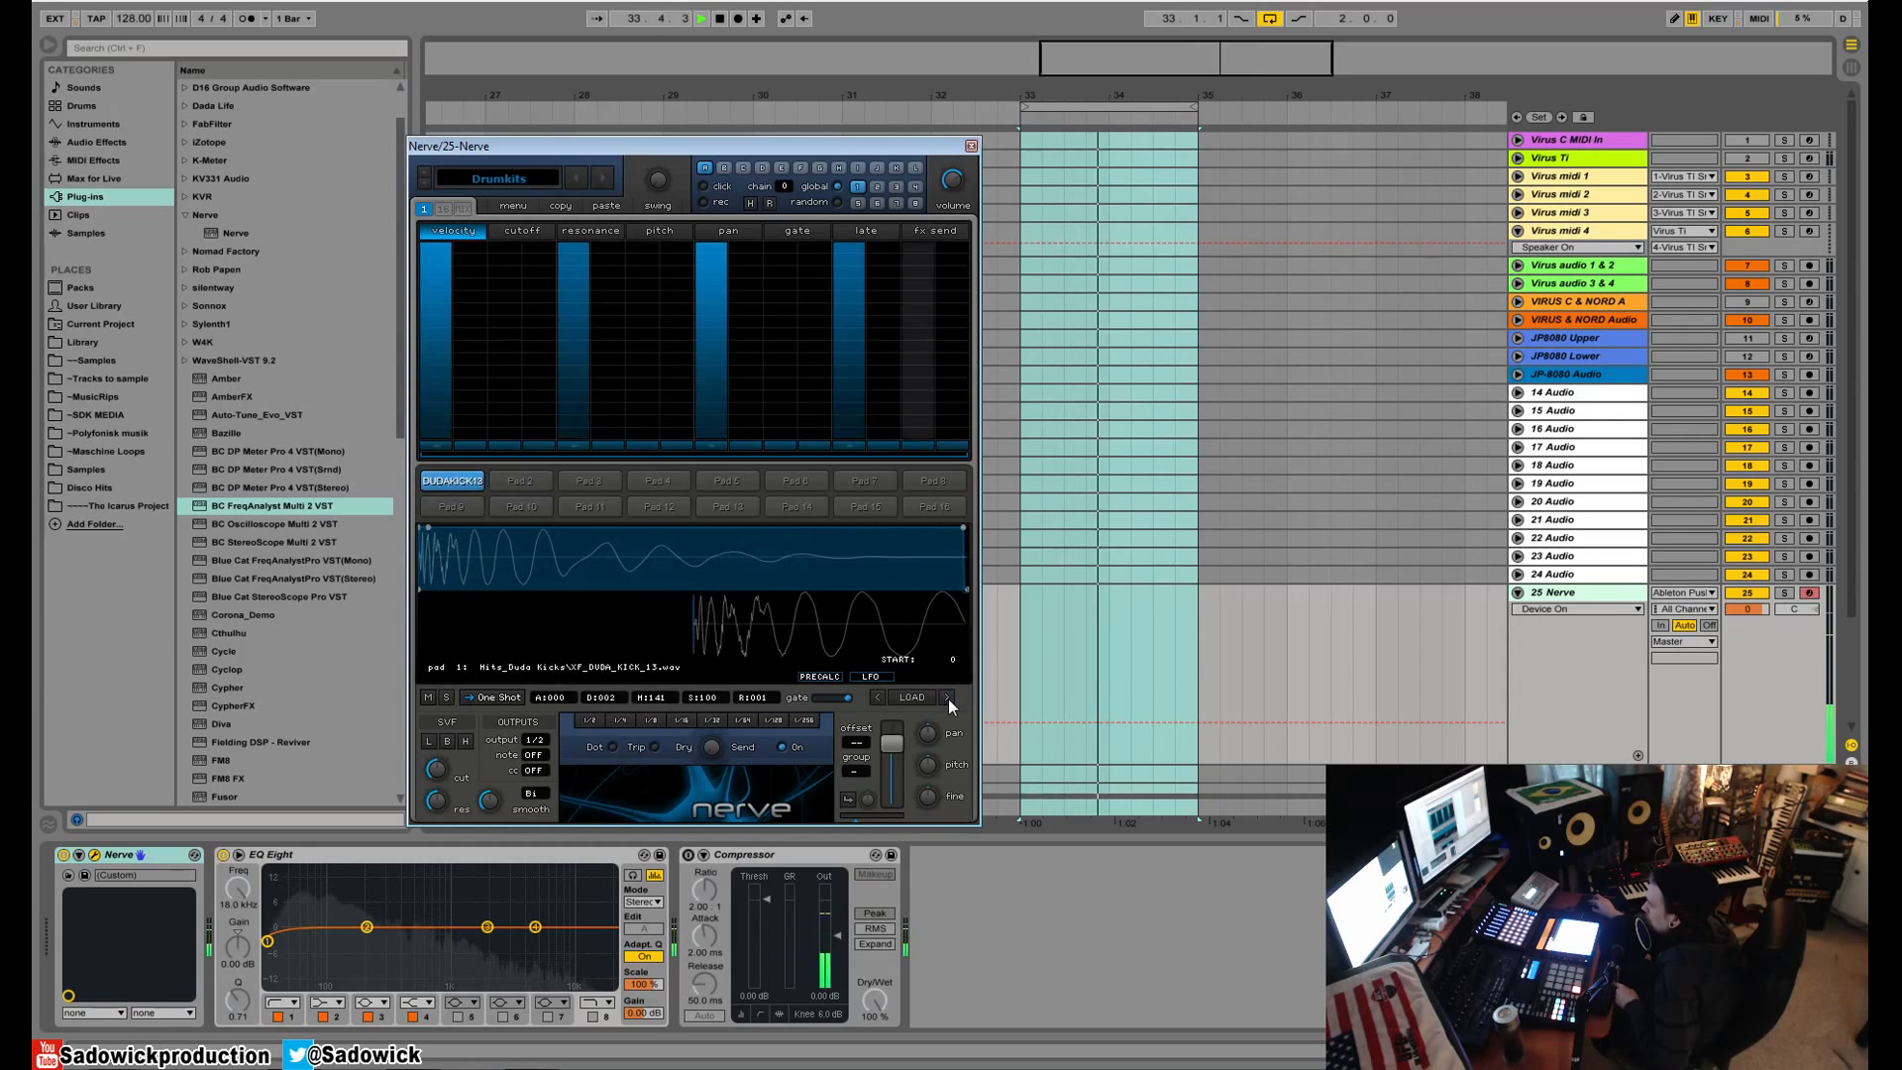
key("space")
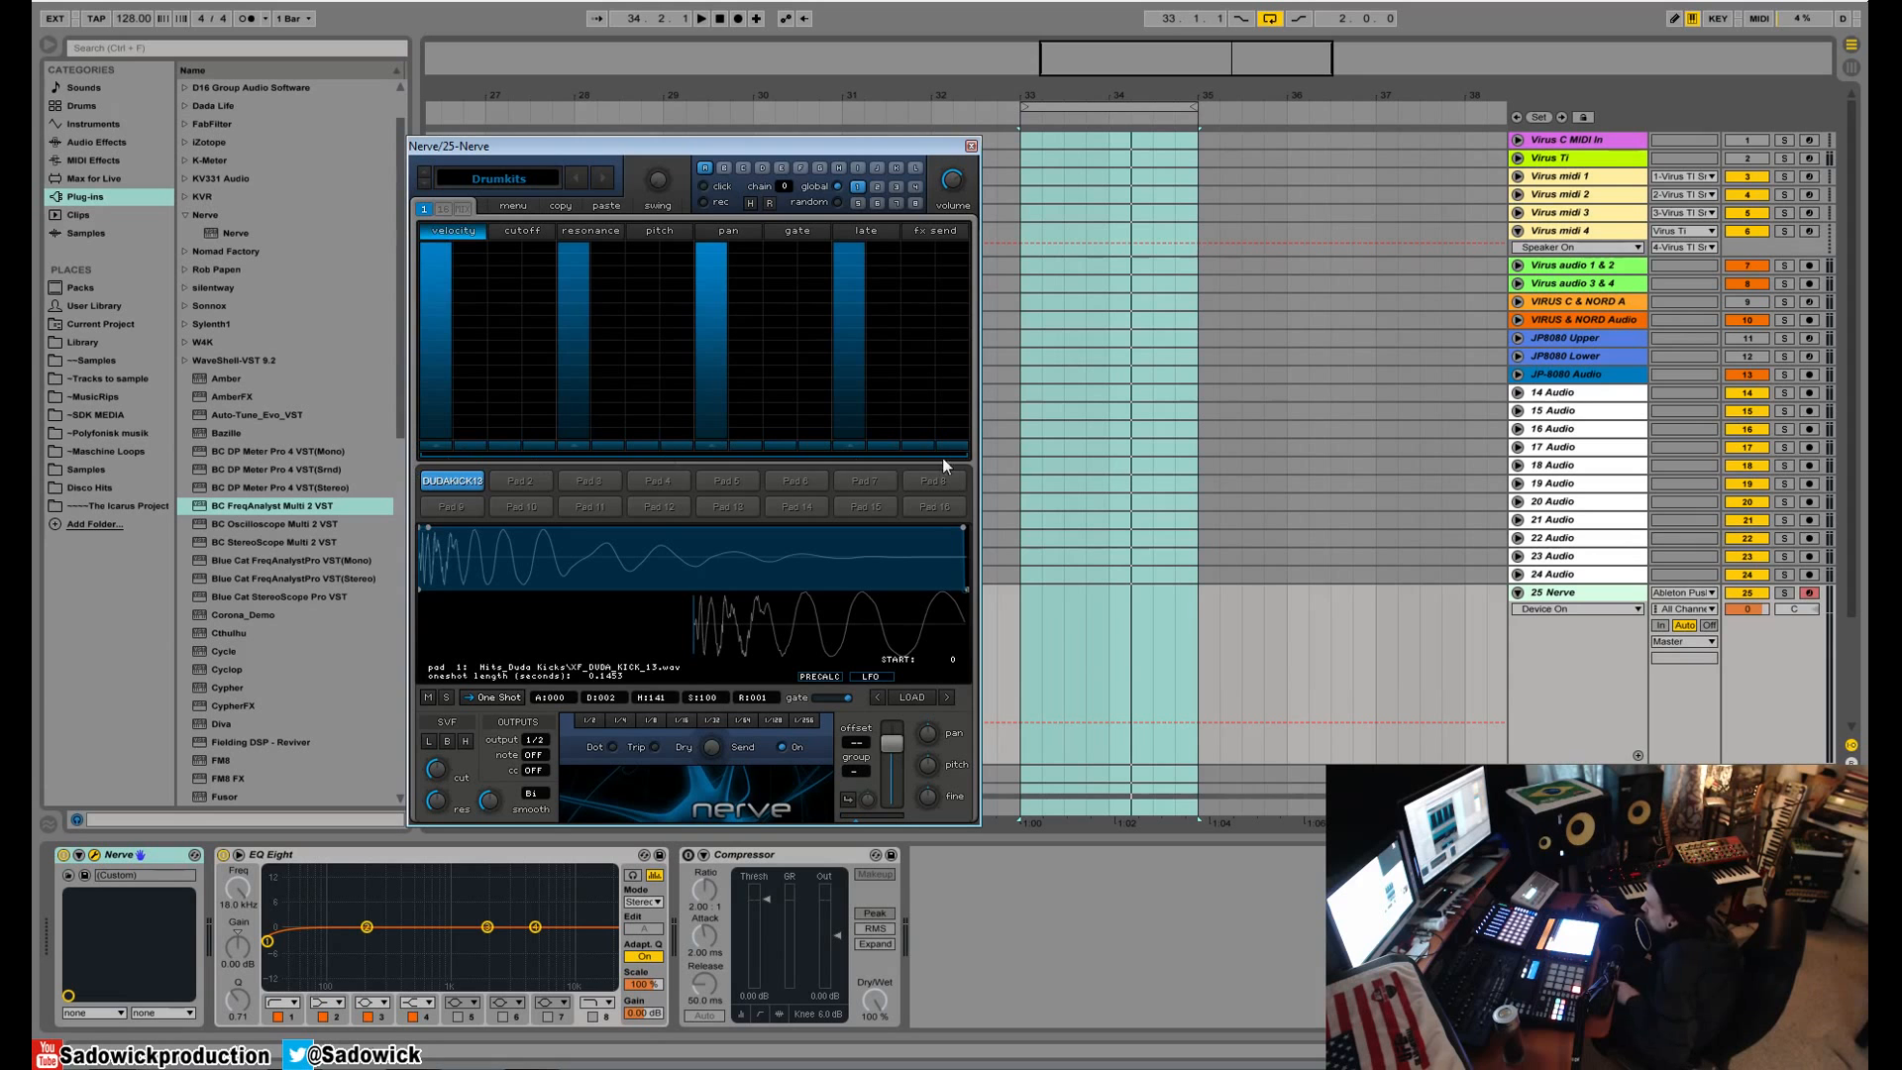
- Load the sample XF_Loop_073 from the Loops_XFER folder onto Pad 2
left_click(517, 480)
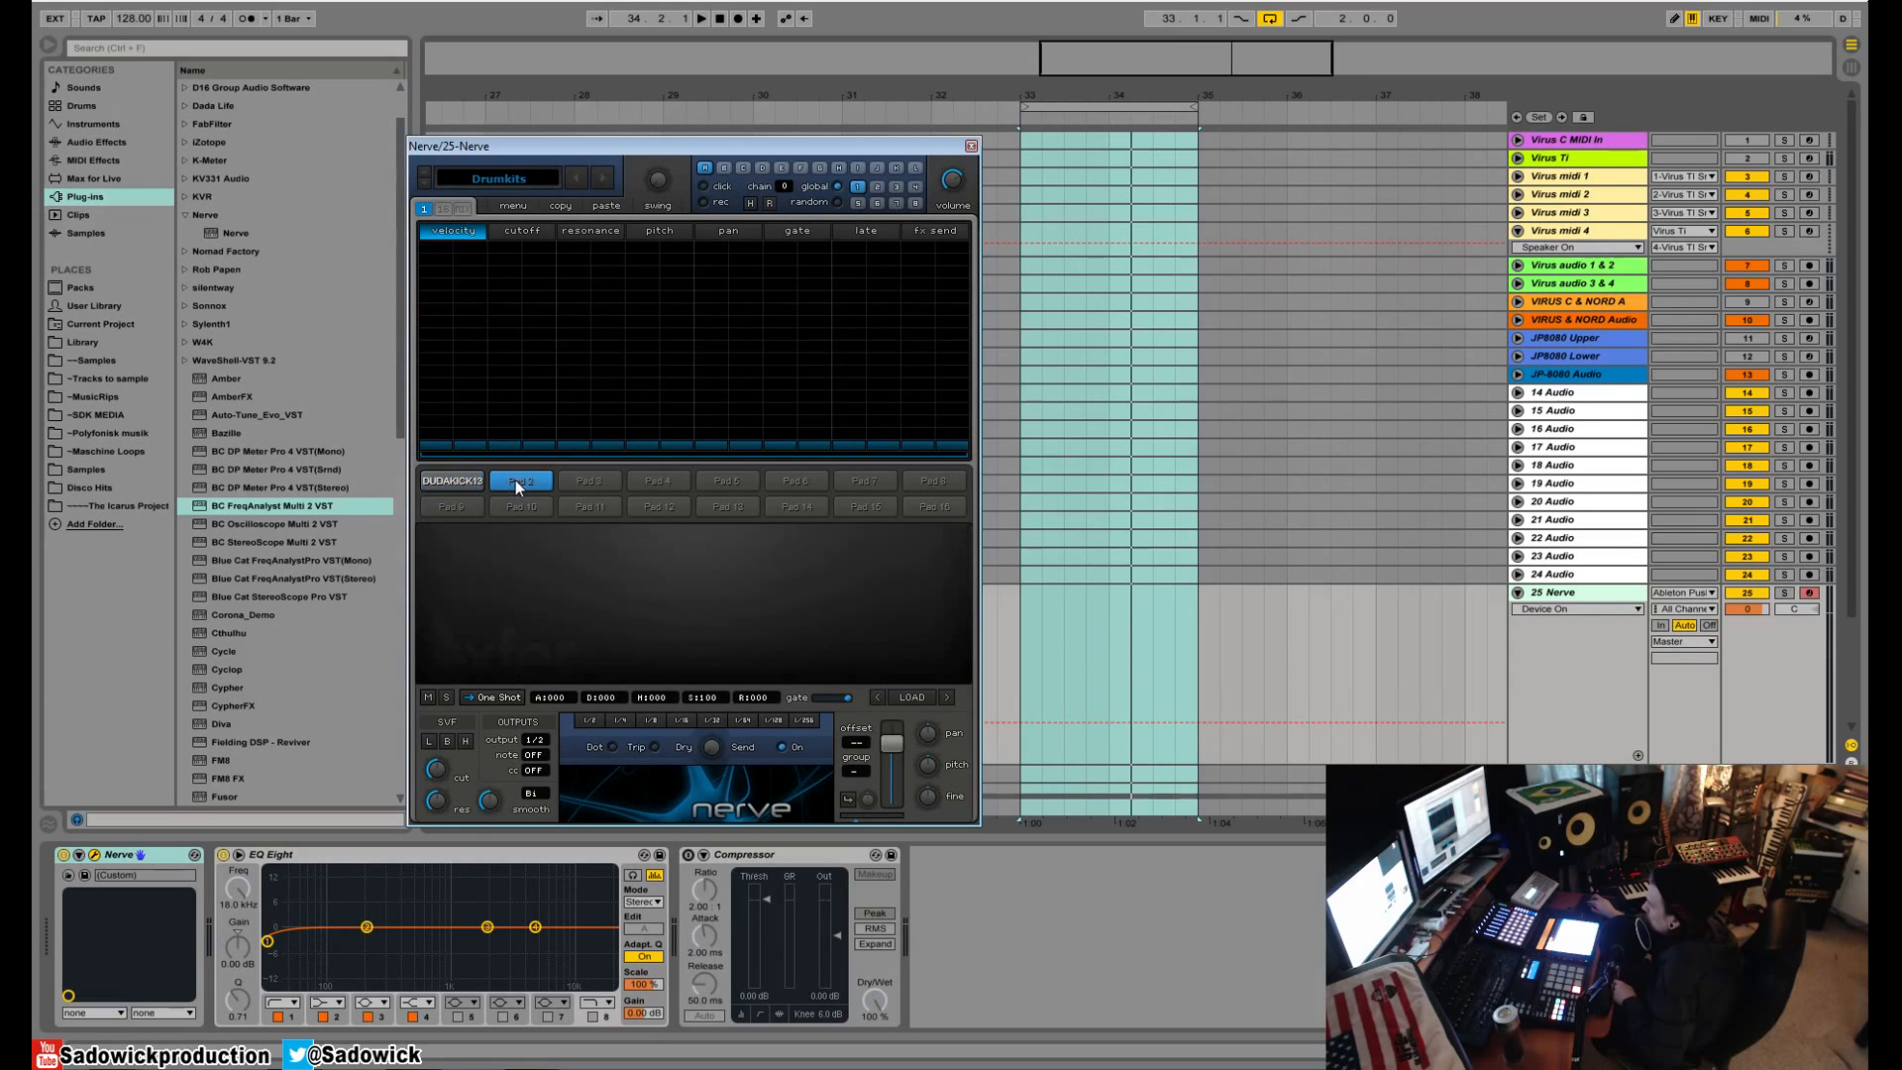
left_click(909, 698)
left_click(837, 283)
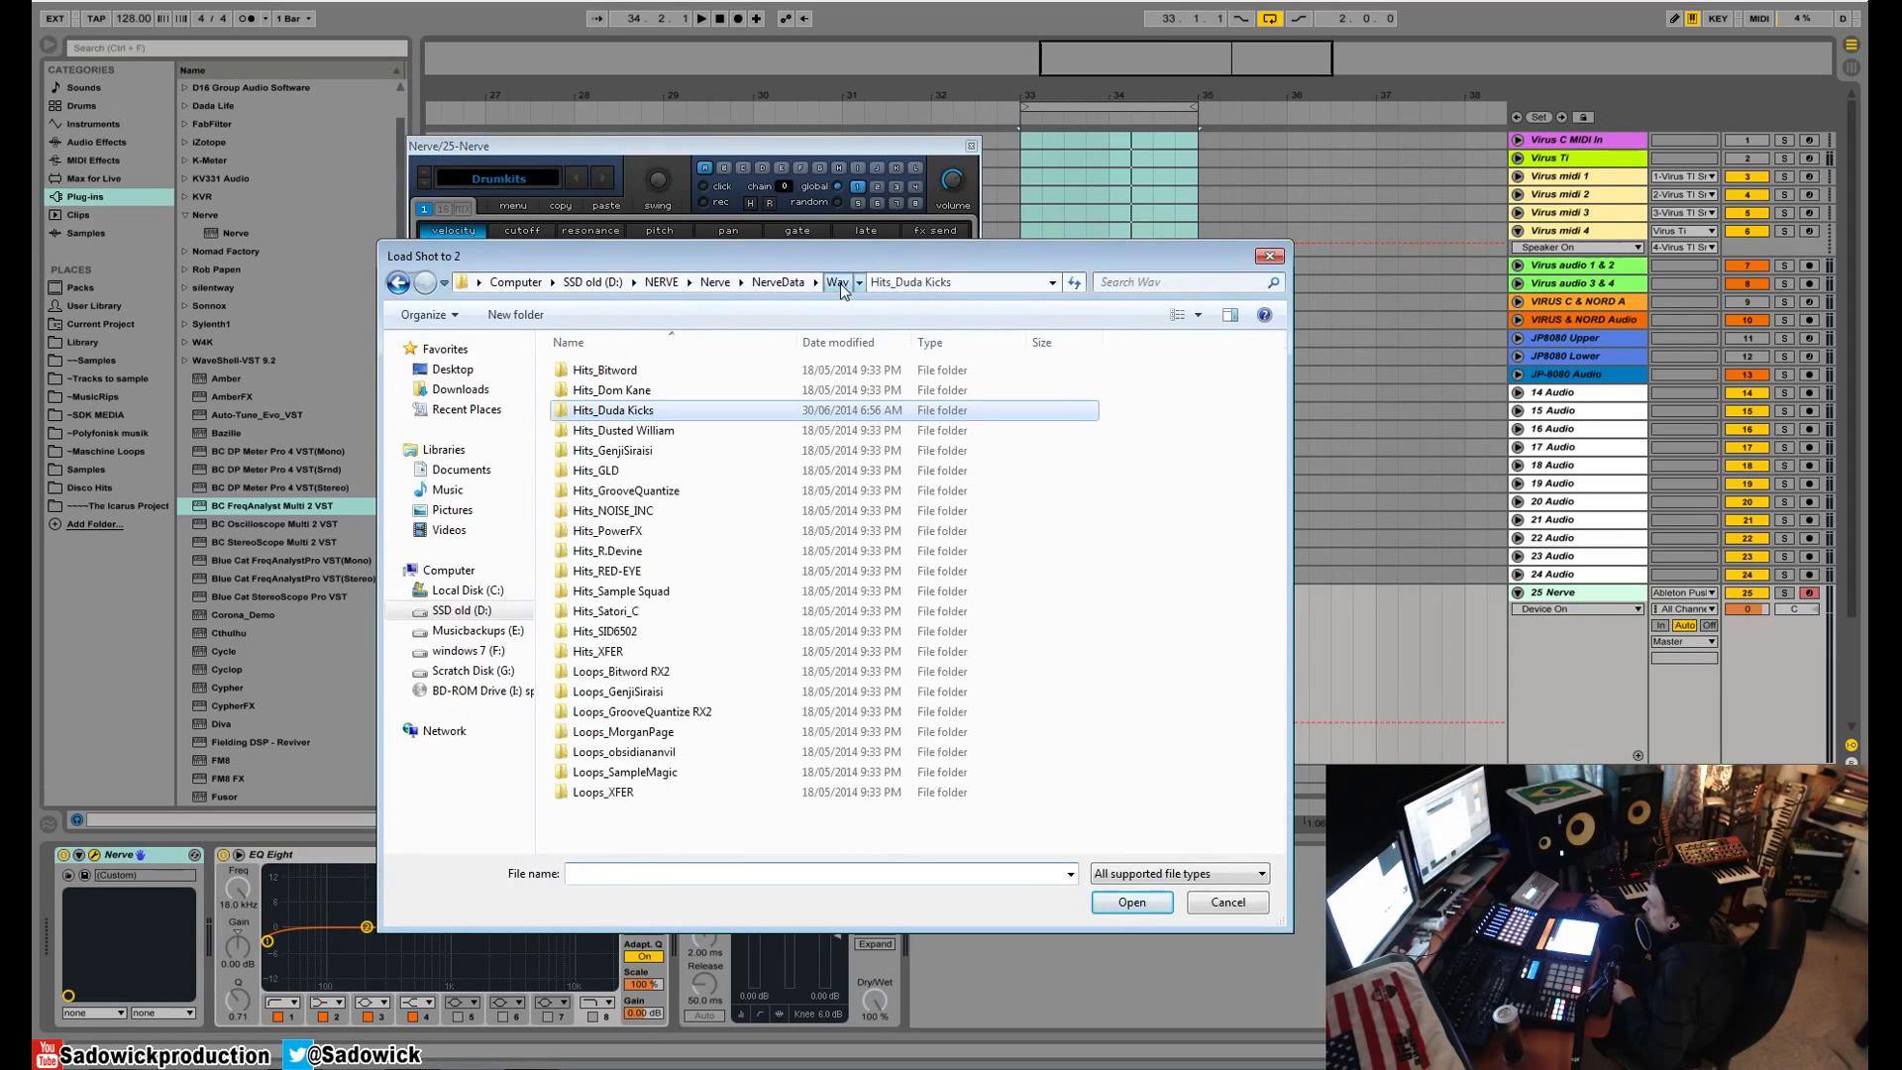
double_click(614, 795)
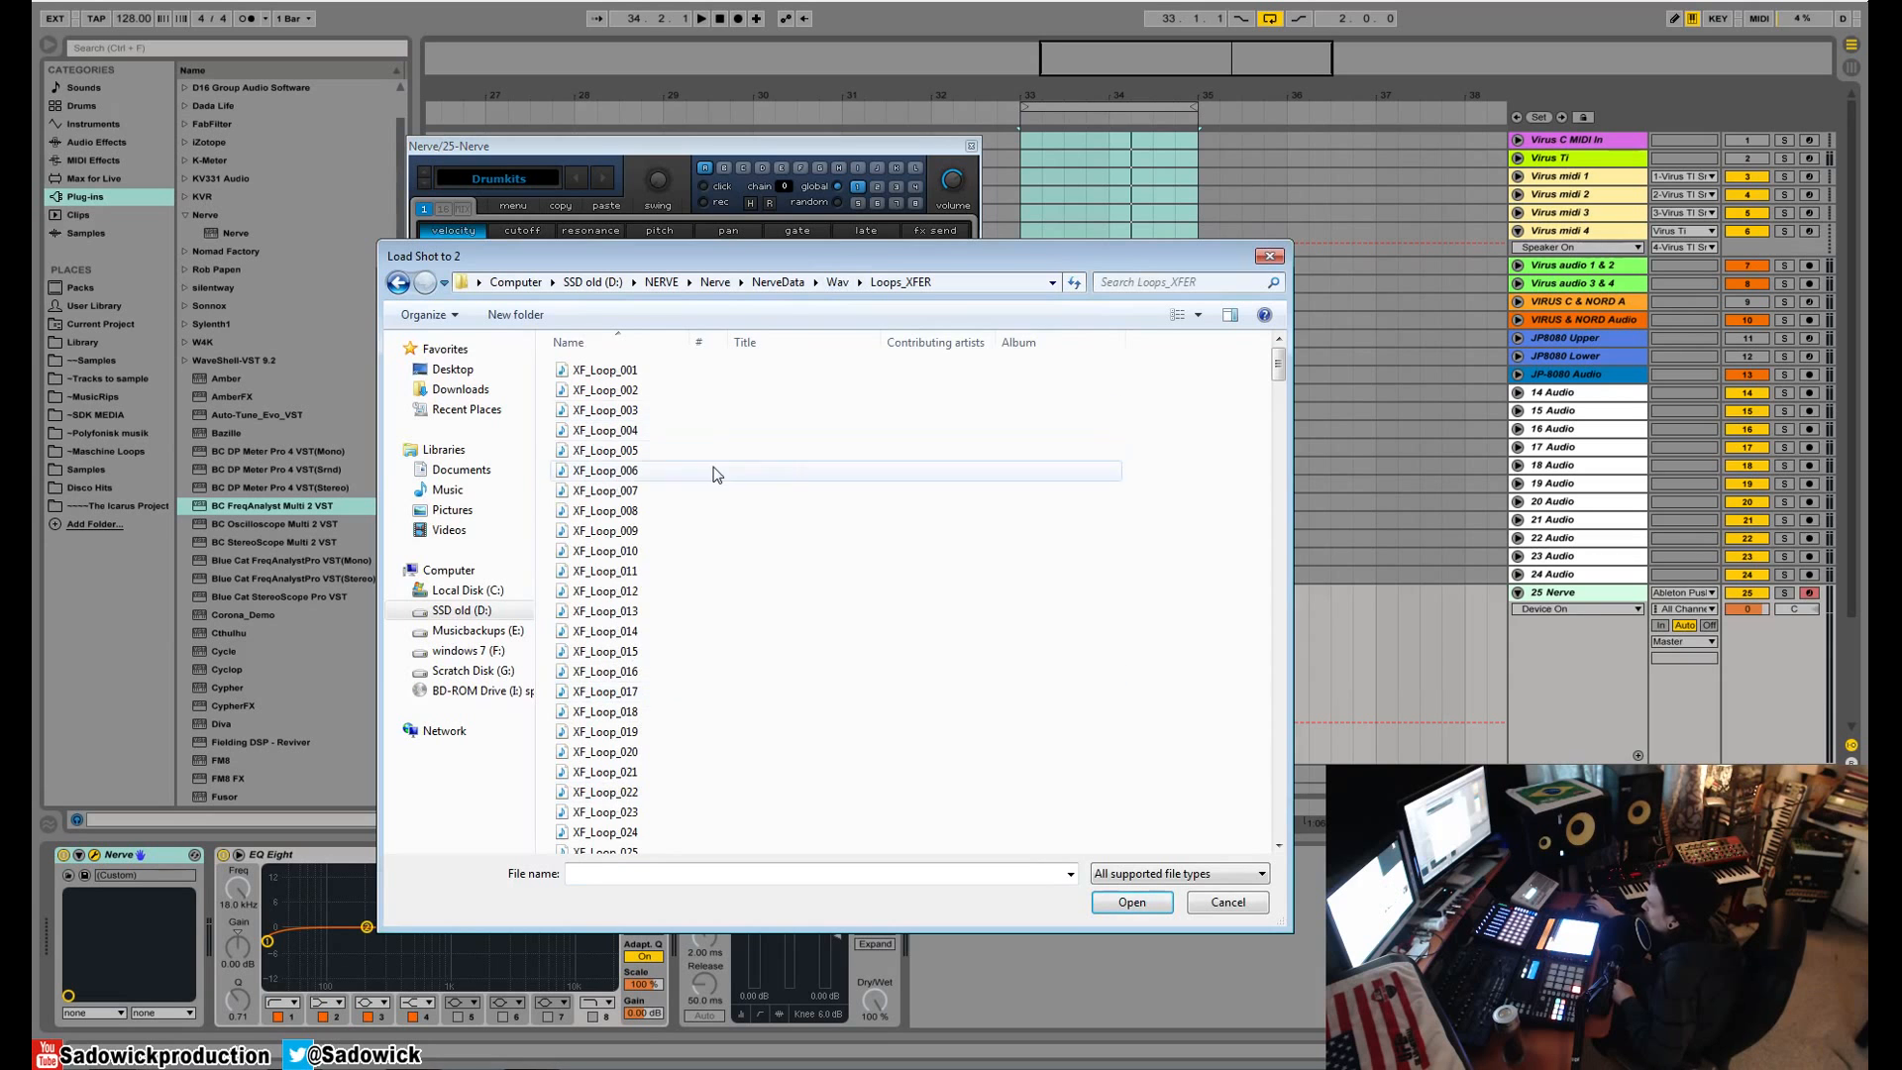
scroll(644, 673, "down", 15)
double_click(626, 608)
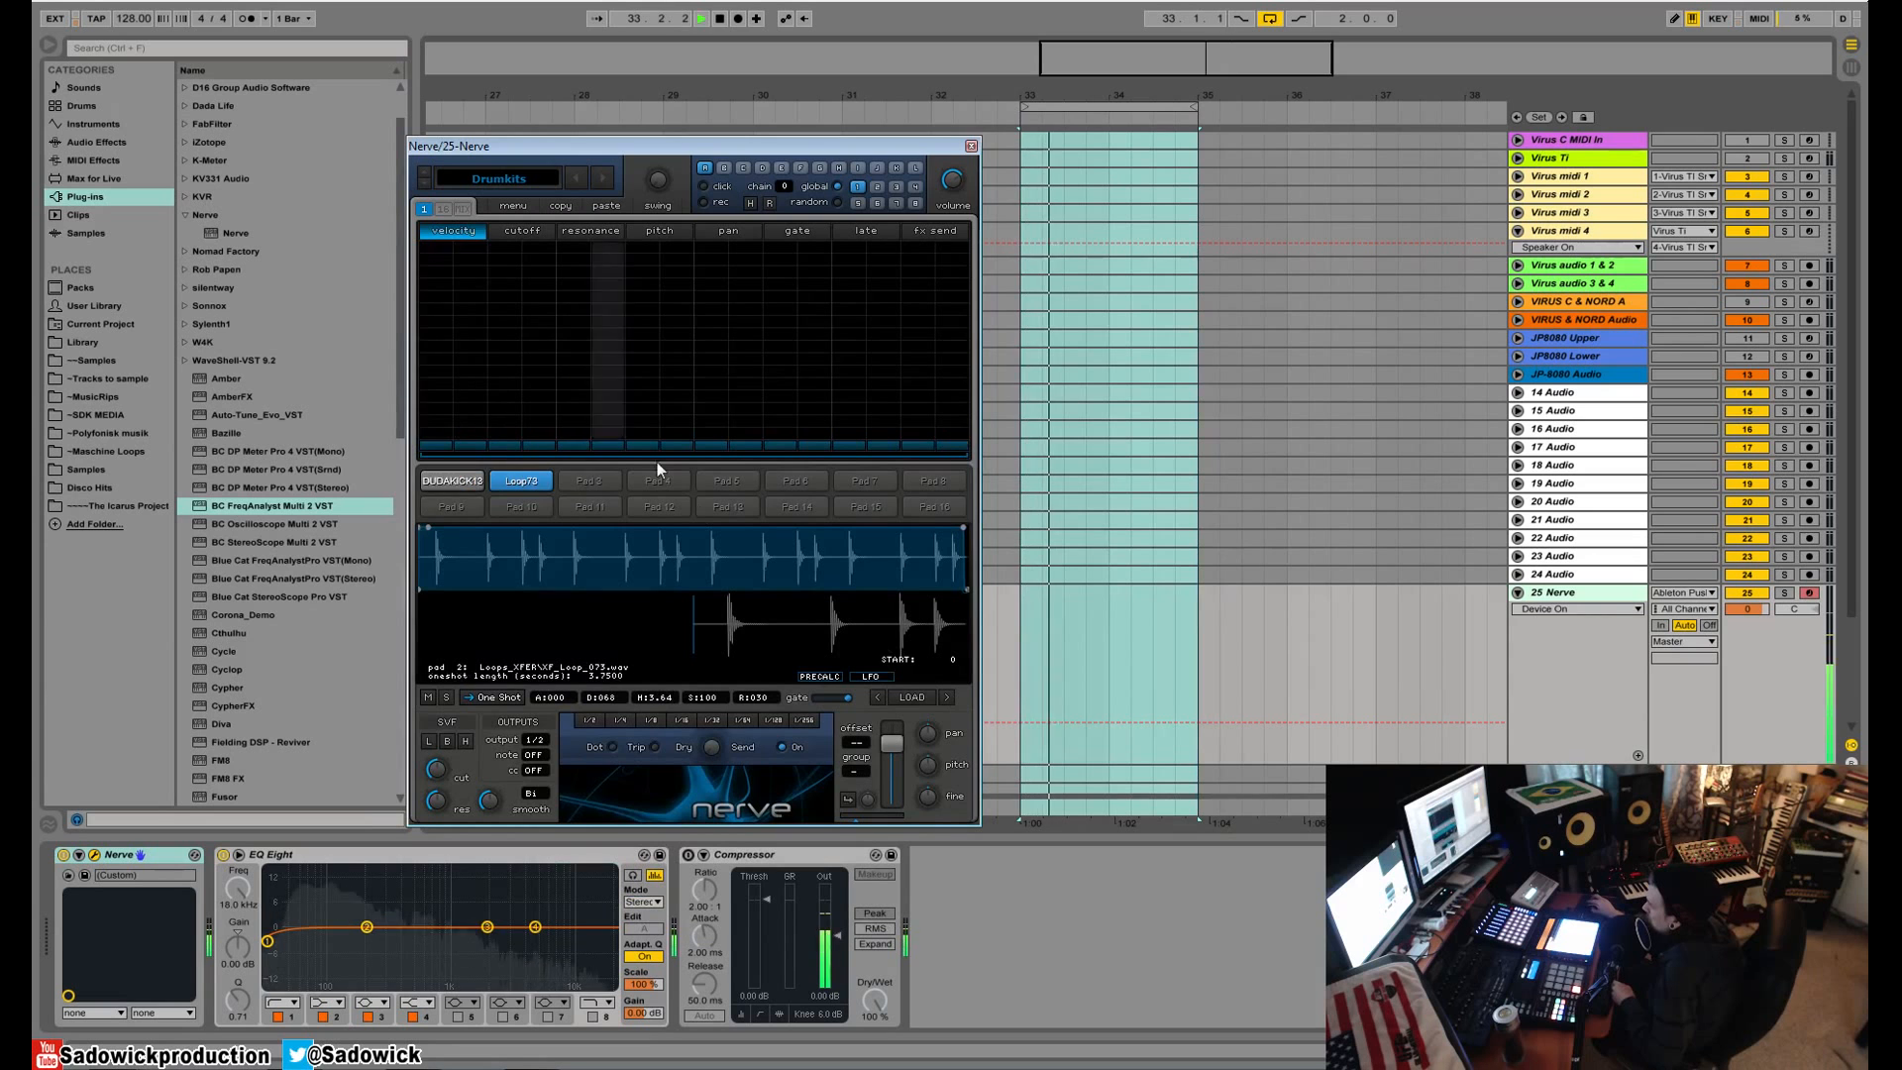
- Switch Pad 2 from One Shot to Loop mode and play the sliced loop together with the kick
left_click(541, 484)
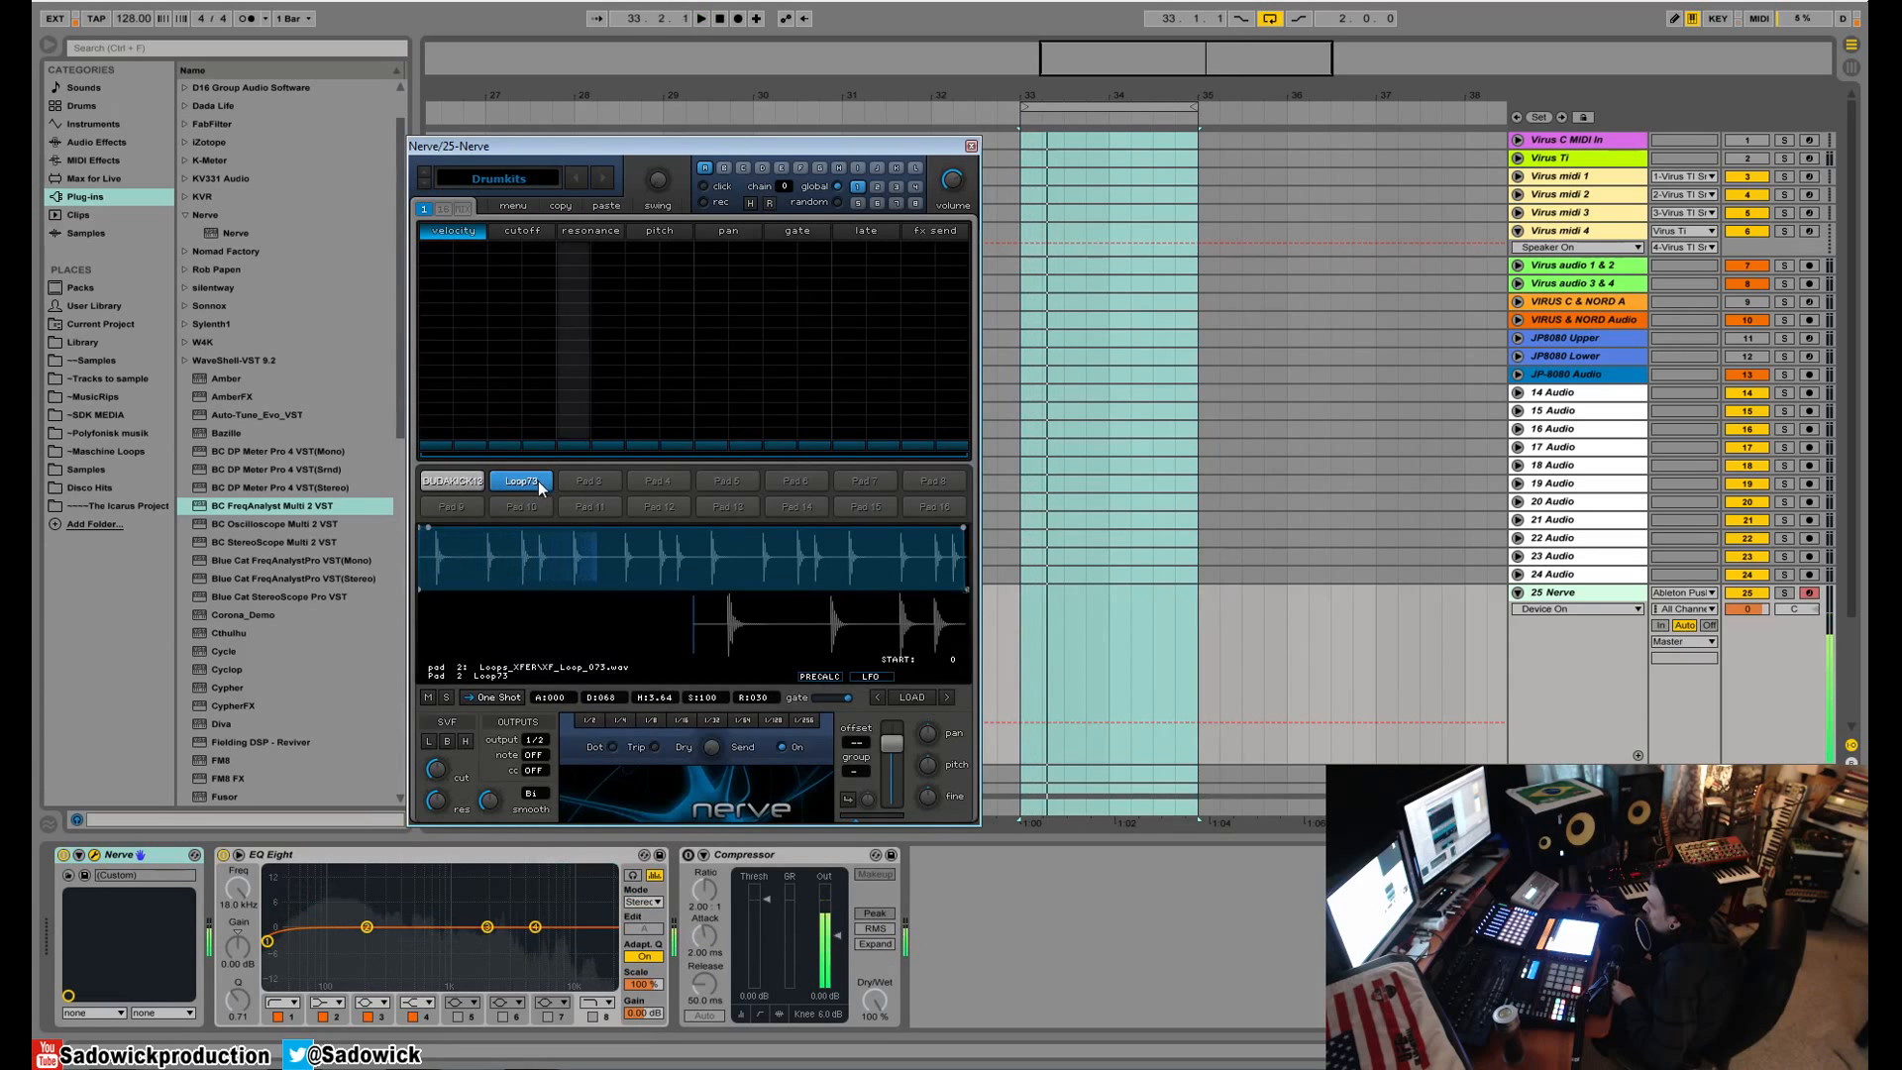
left_click(501, 693)
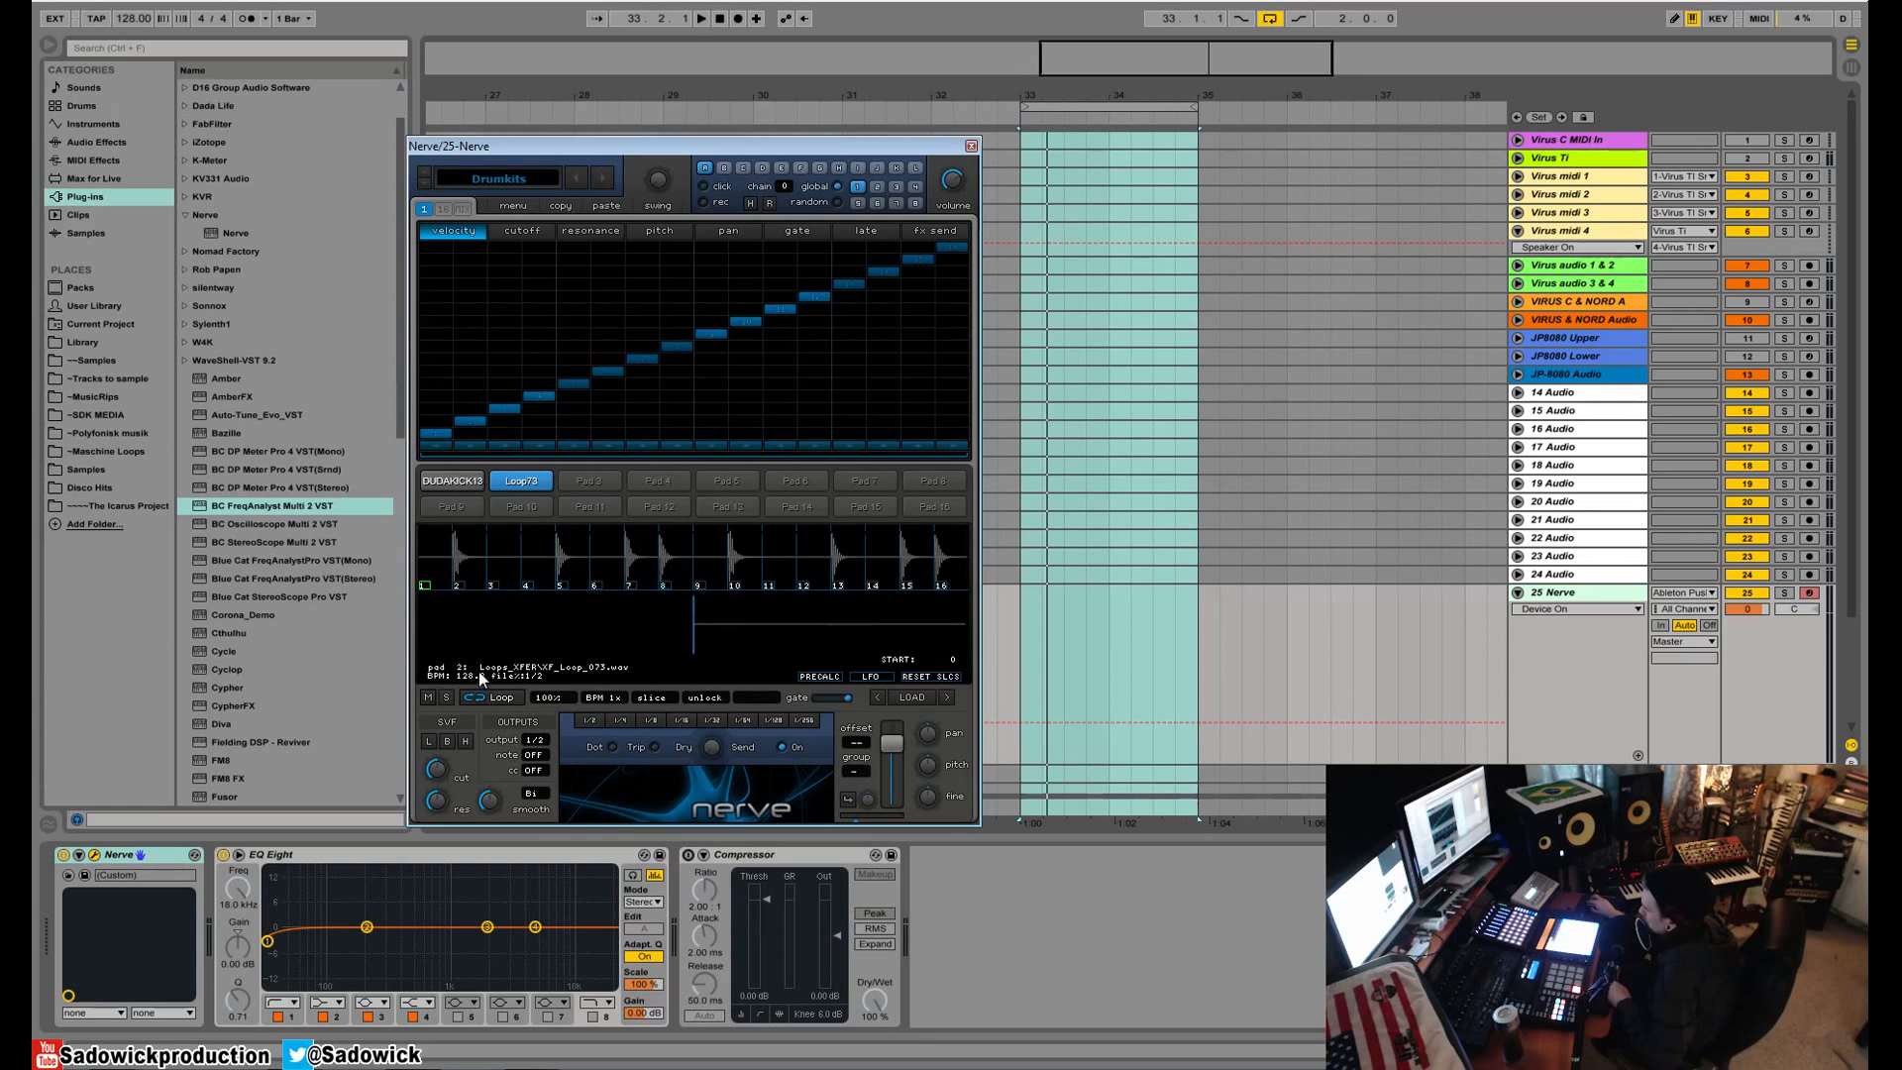
key("space")
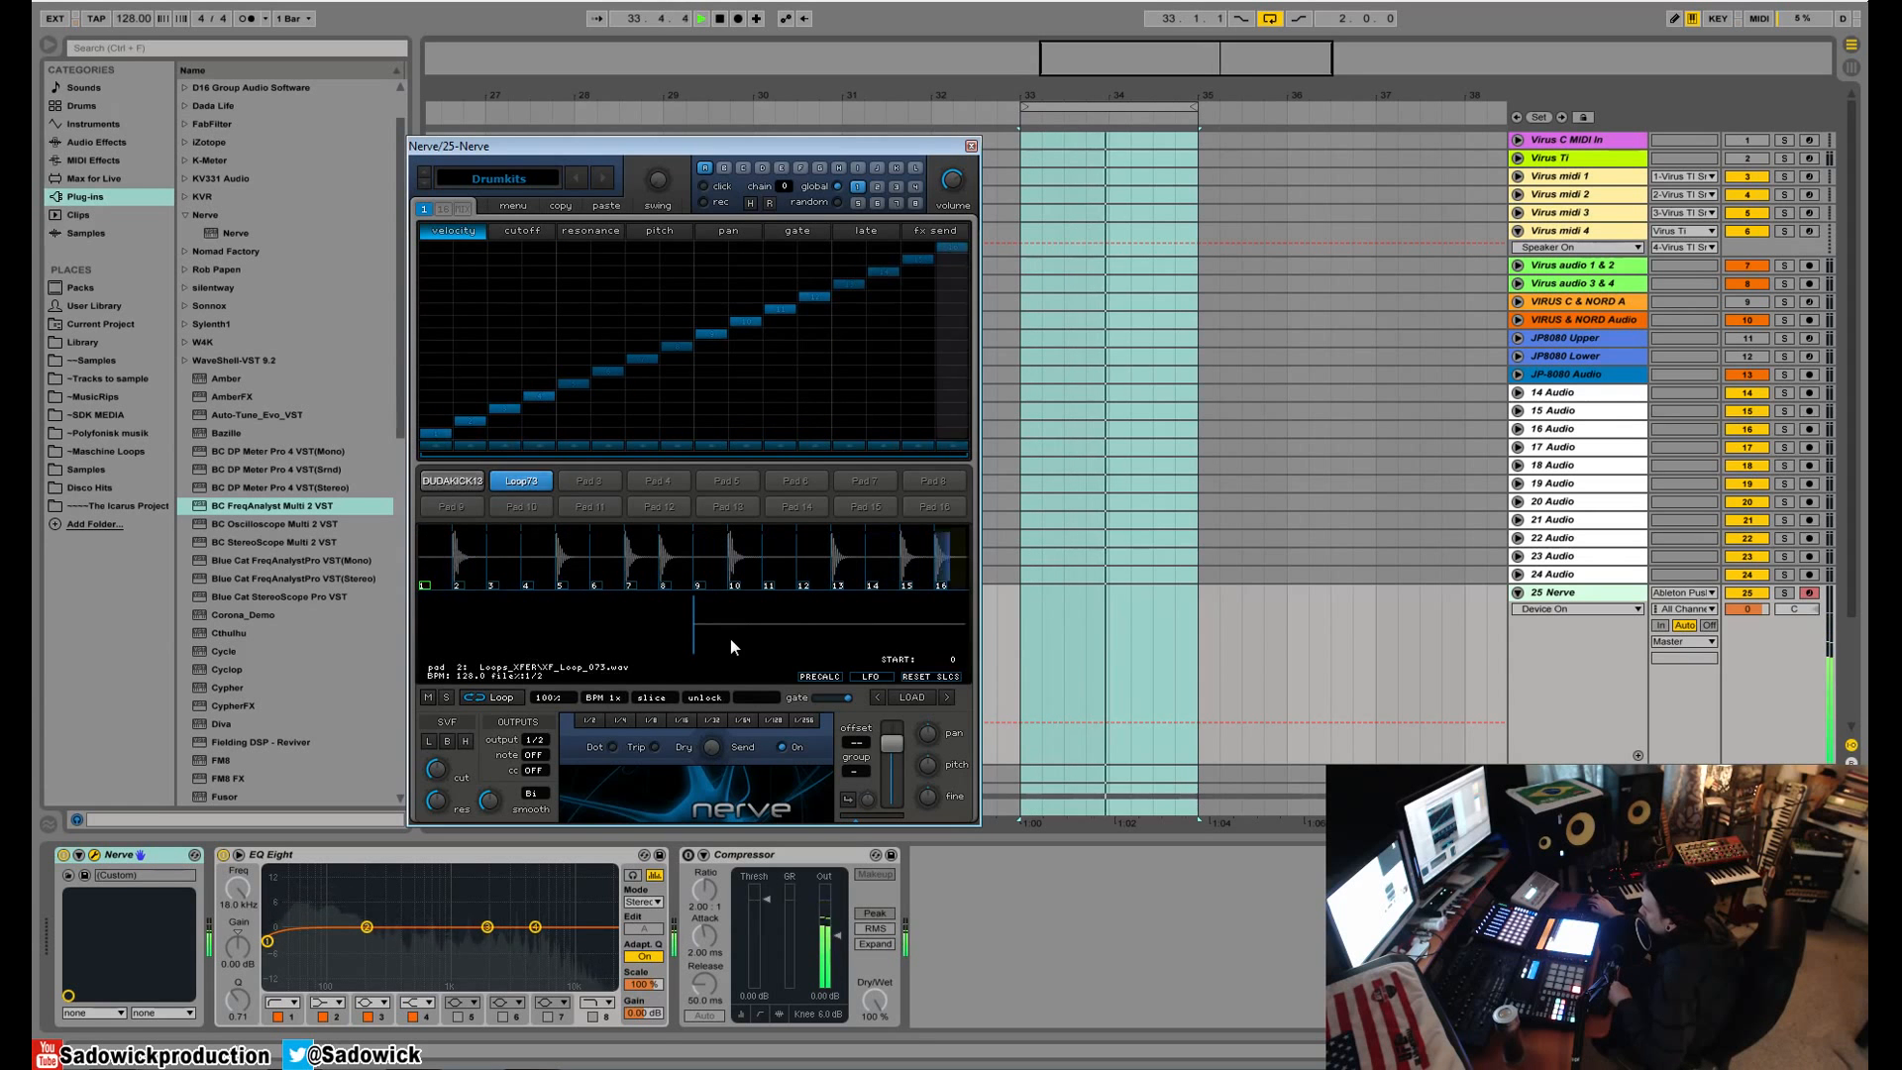
key("space")
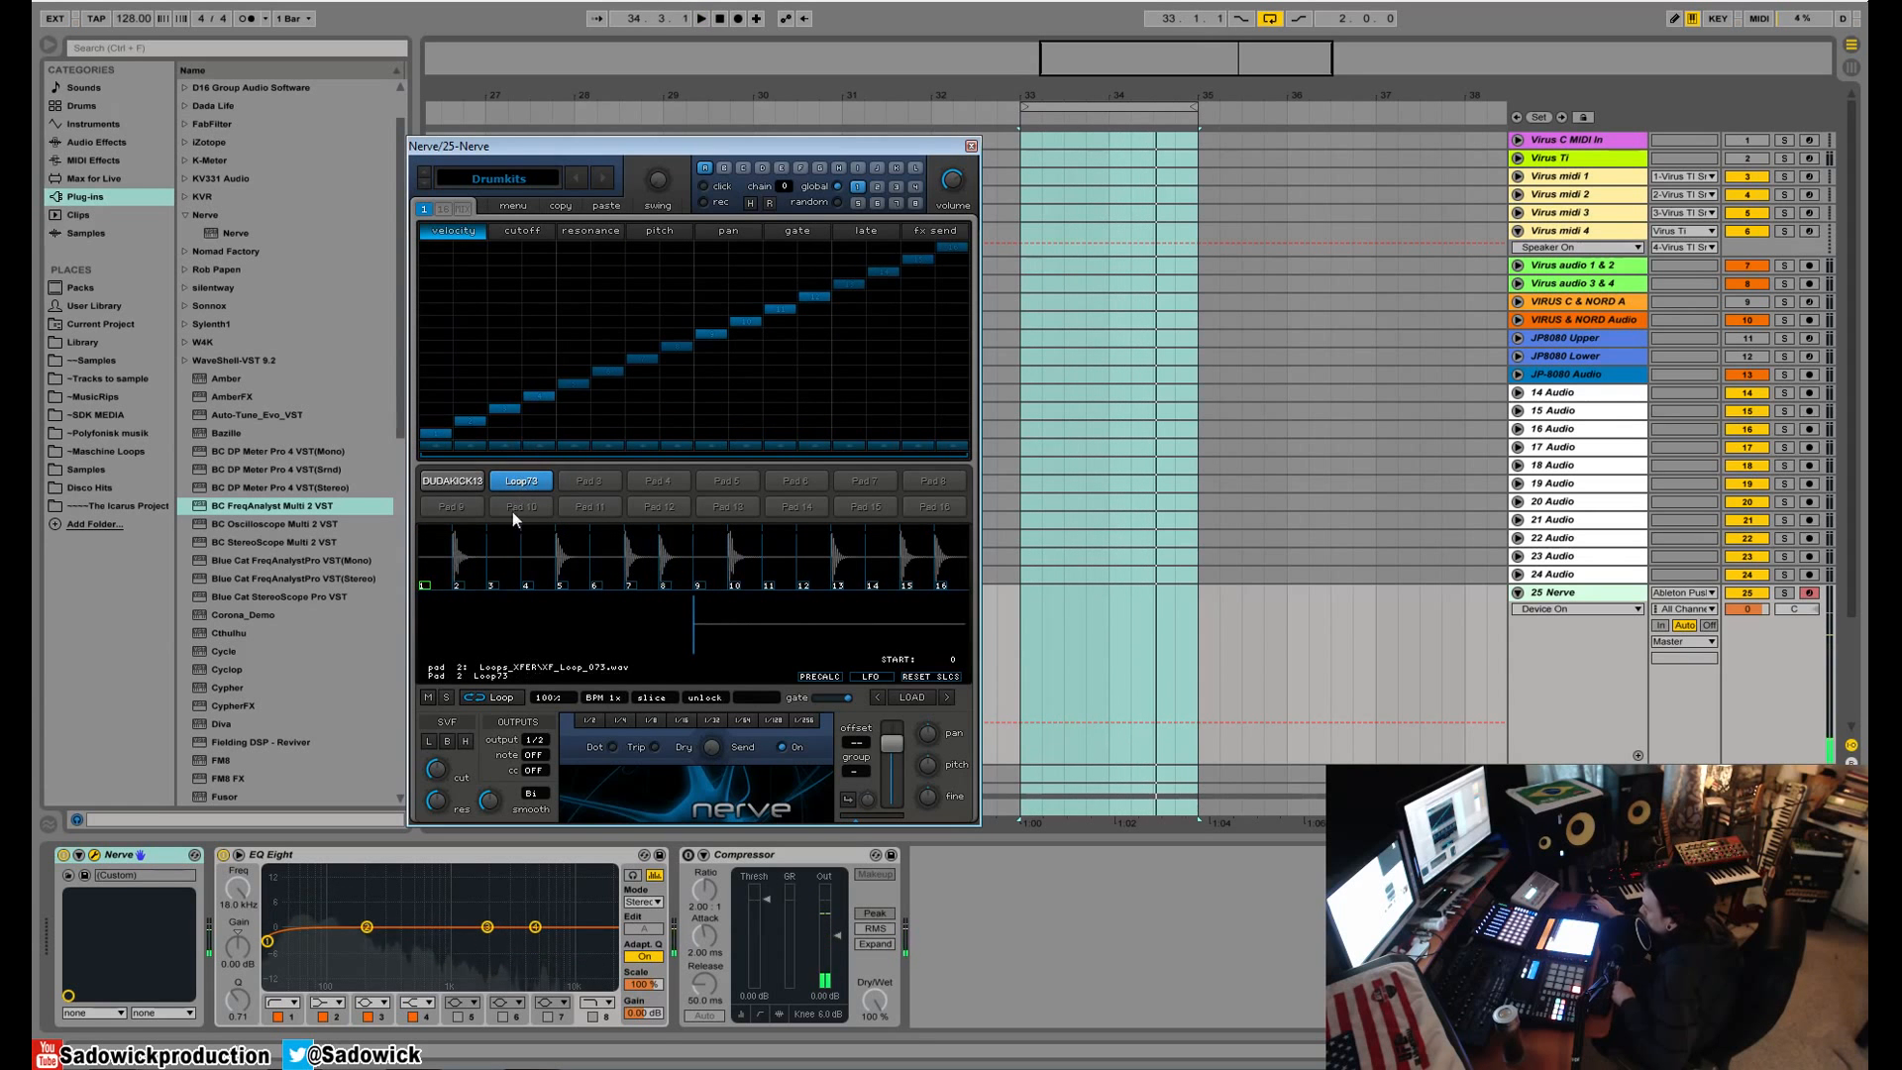
- Solo Pad 2 and play its loop without the kick
left_click(447, 698)
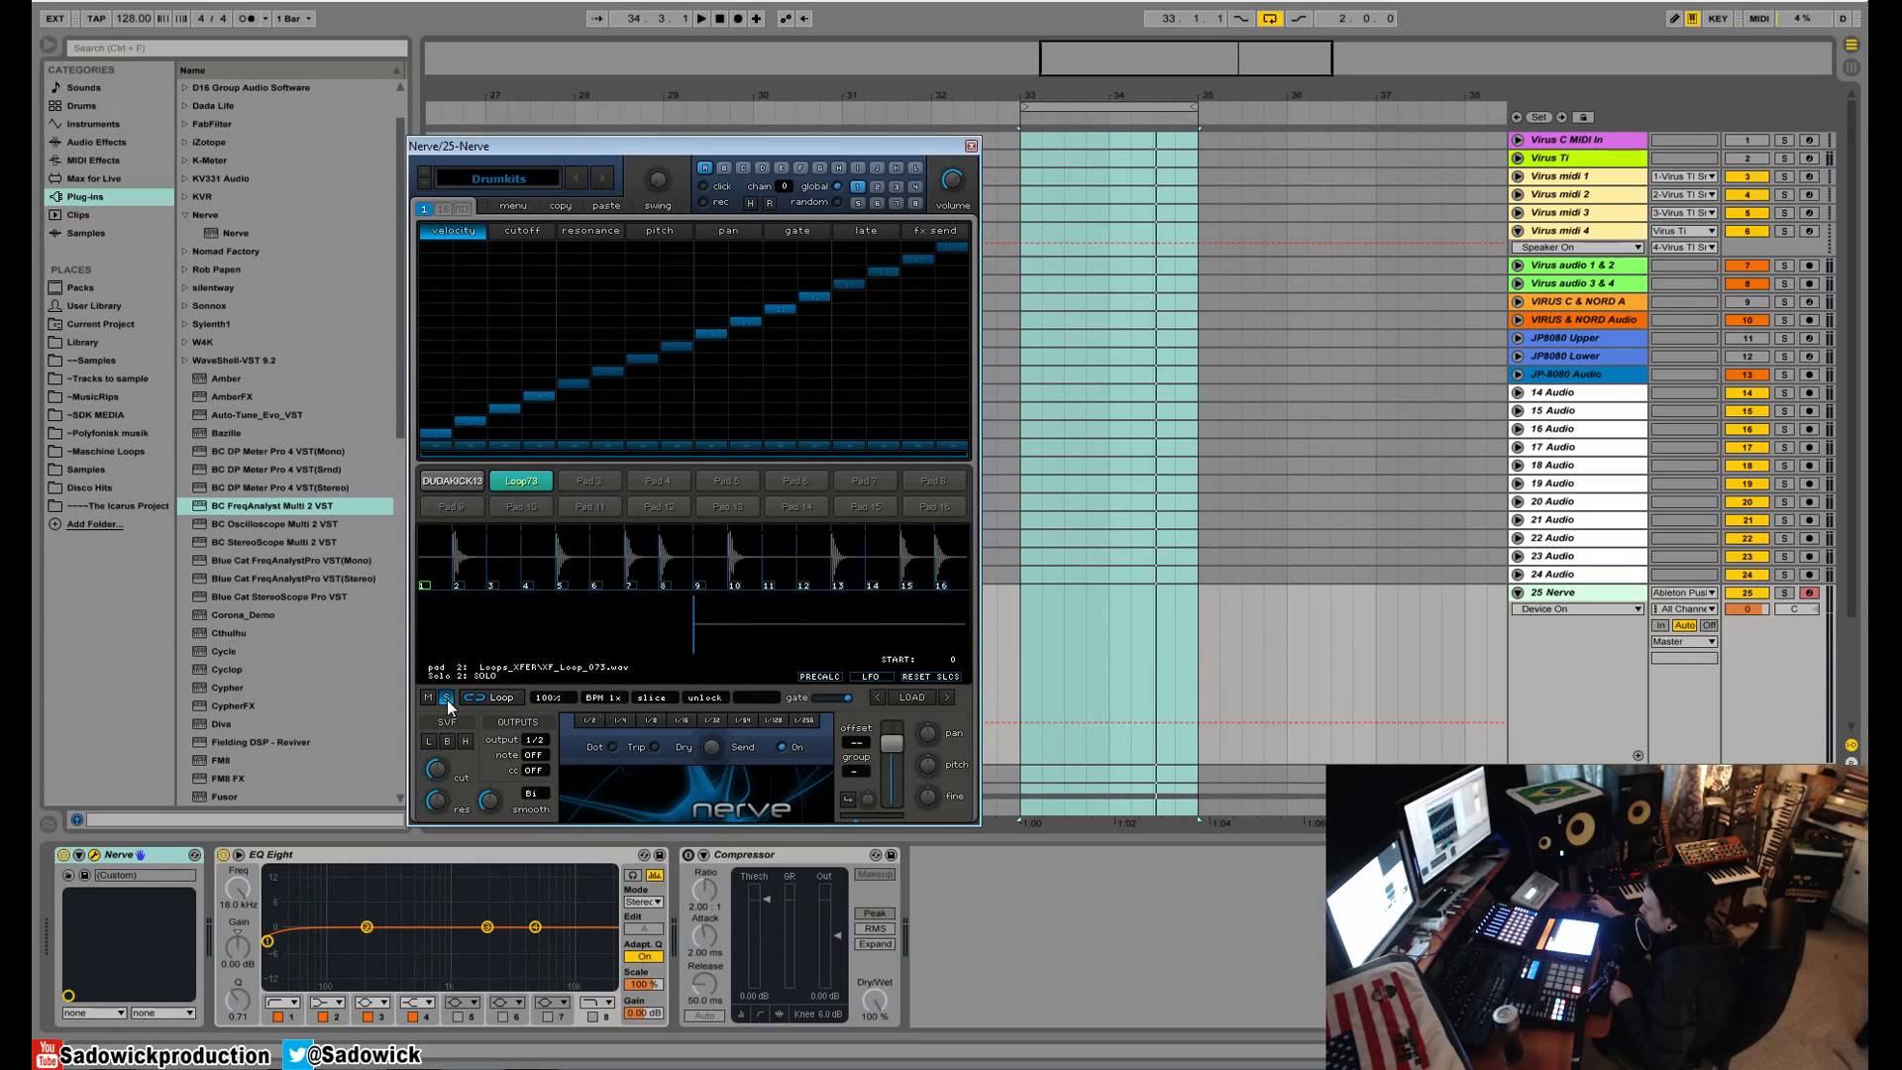
key("space")
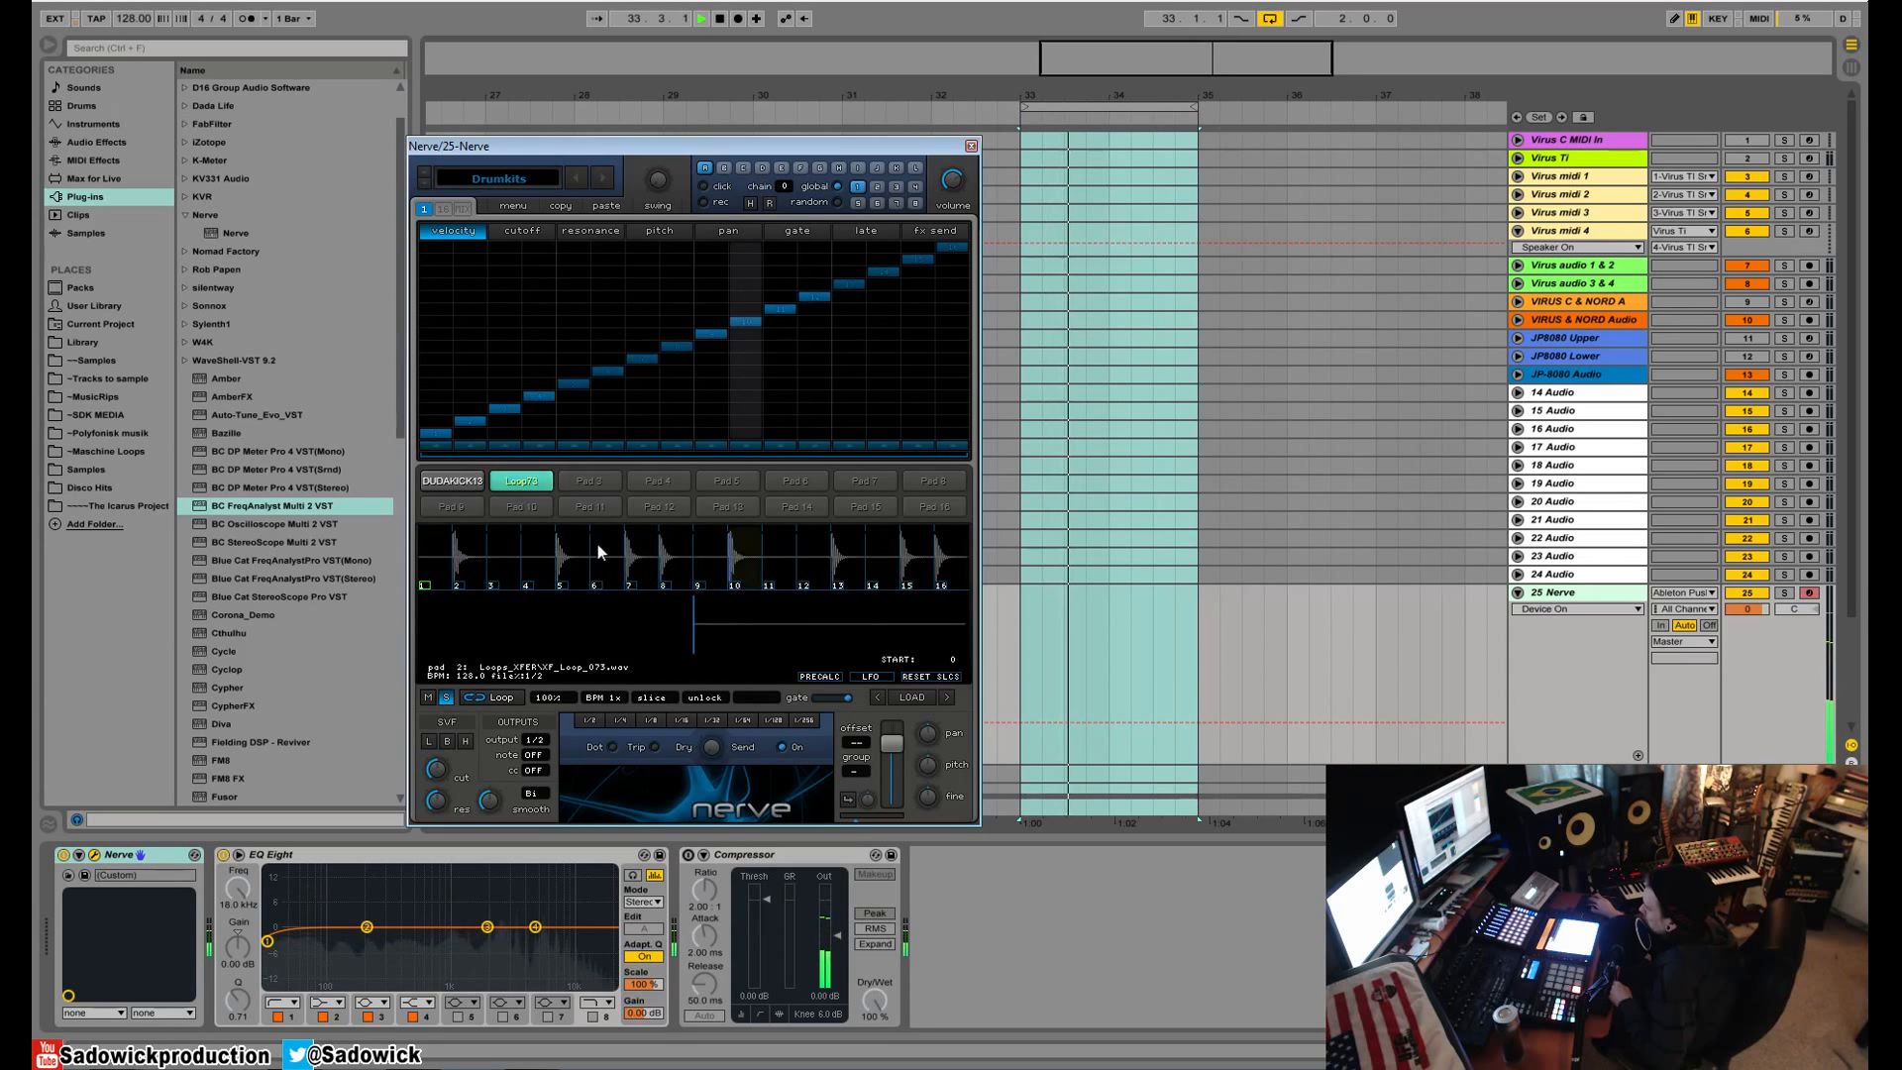
key("space")
- Advance Pad 2's sample to XF_Loop_075 and play the soloed loop
left_click(947, 697)
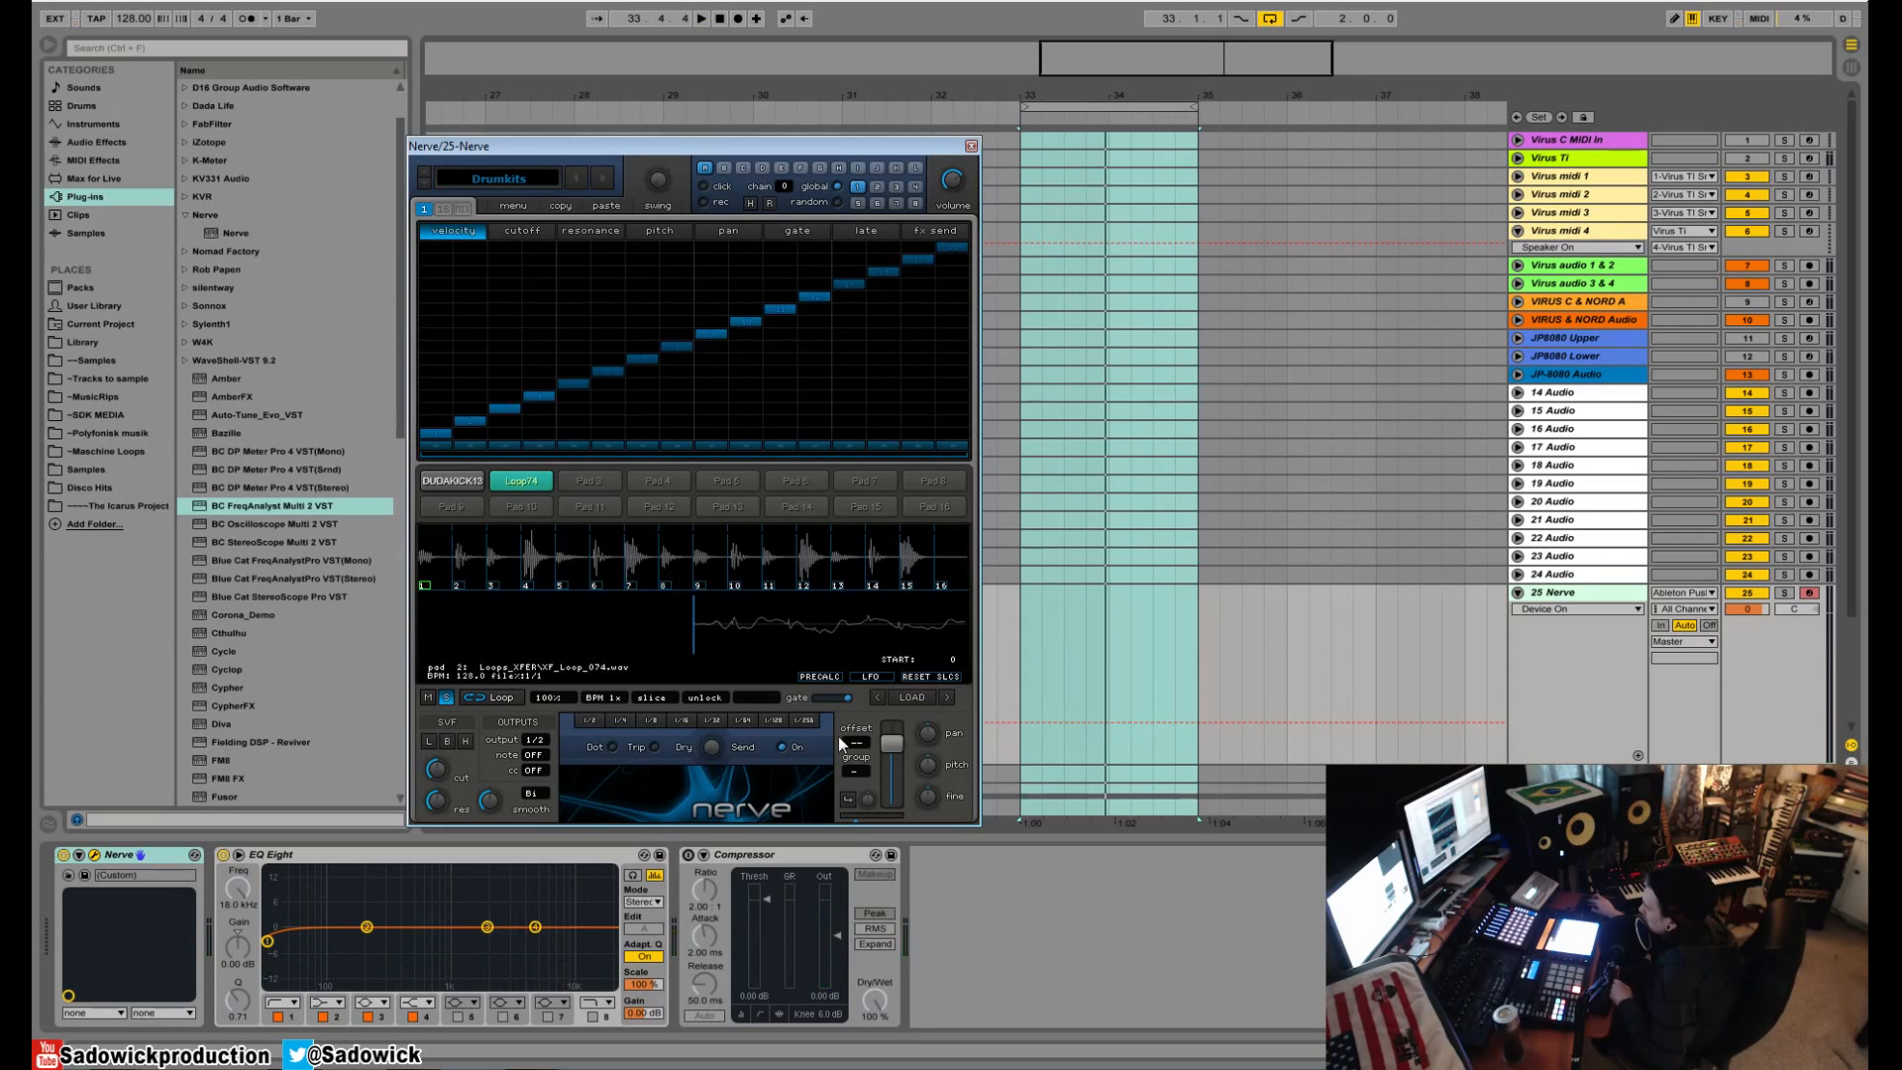
left_click(947, 697)
key("space")
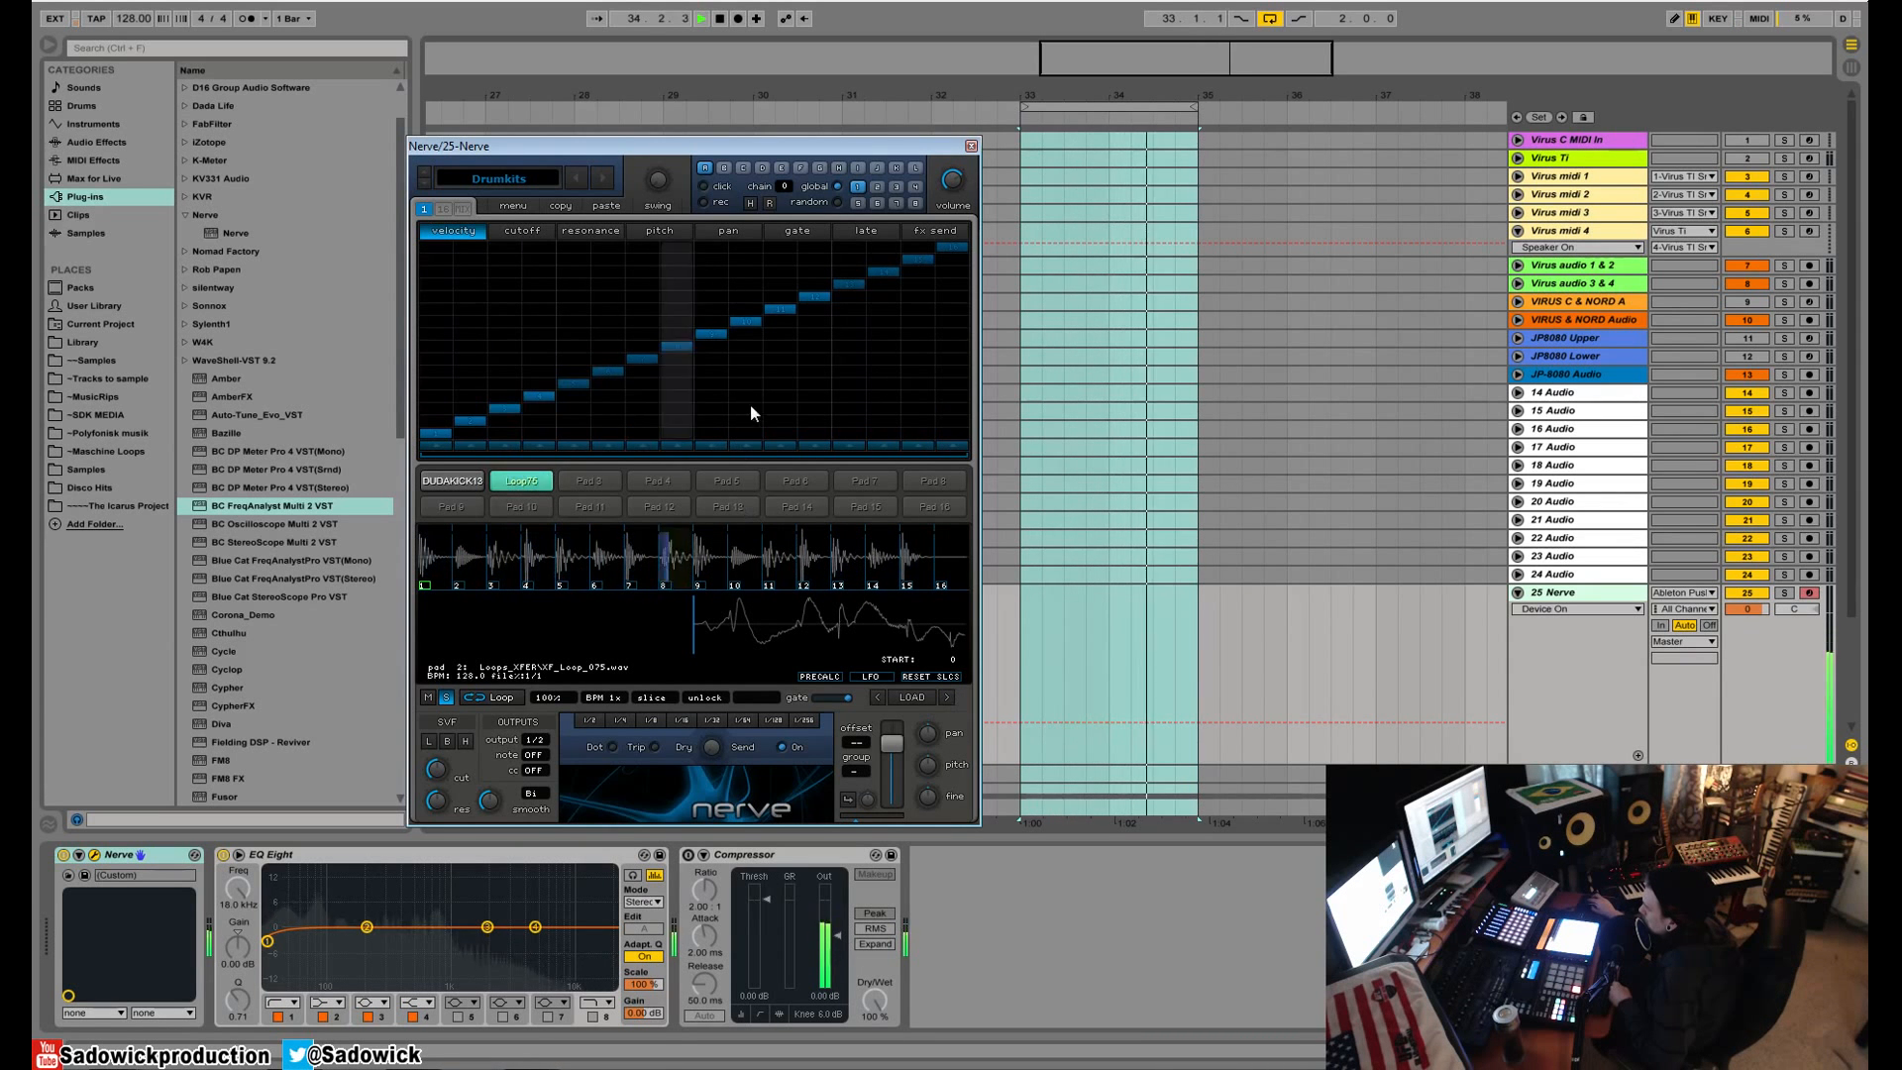
key("space")
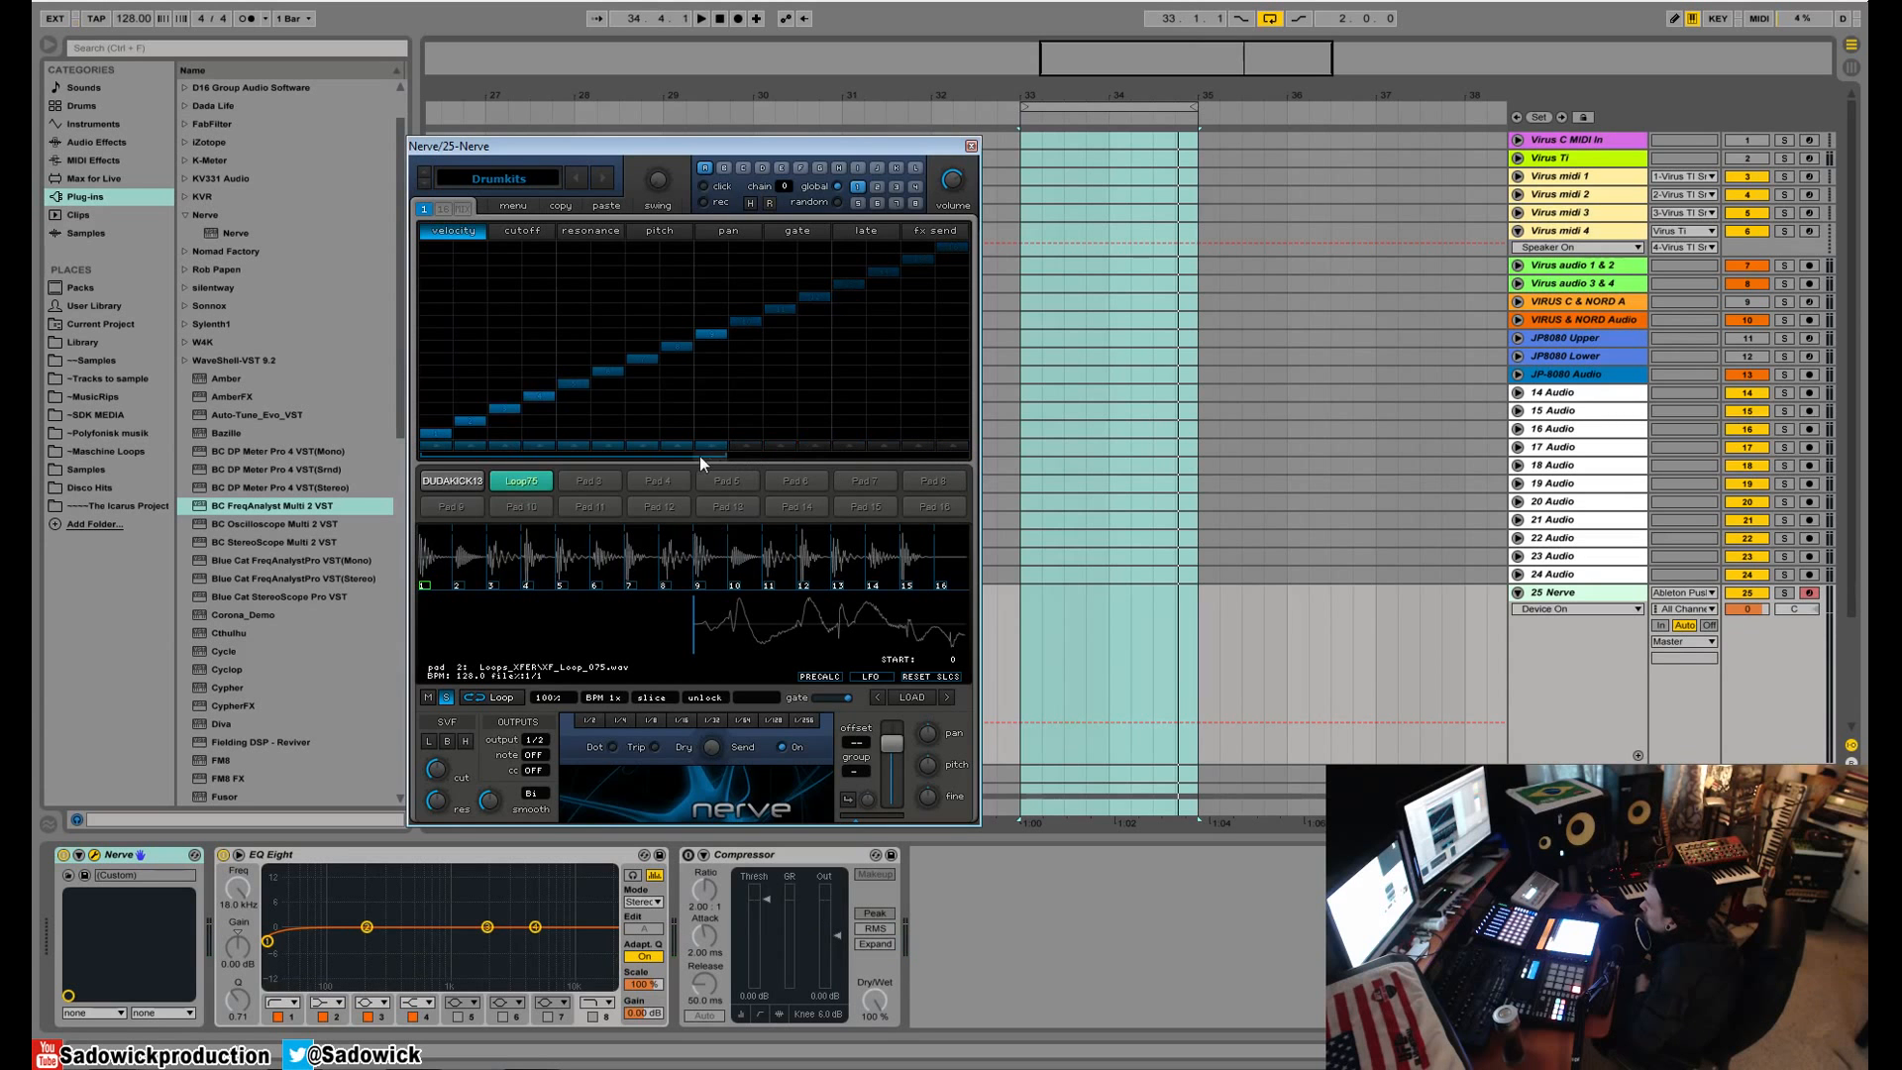
- Shorten Pad 2's step pattern to eight steps and play it back
key("space")
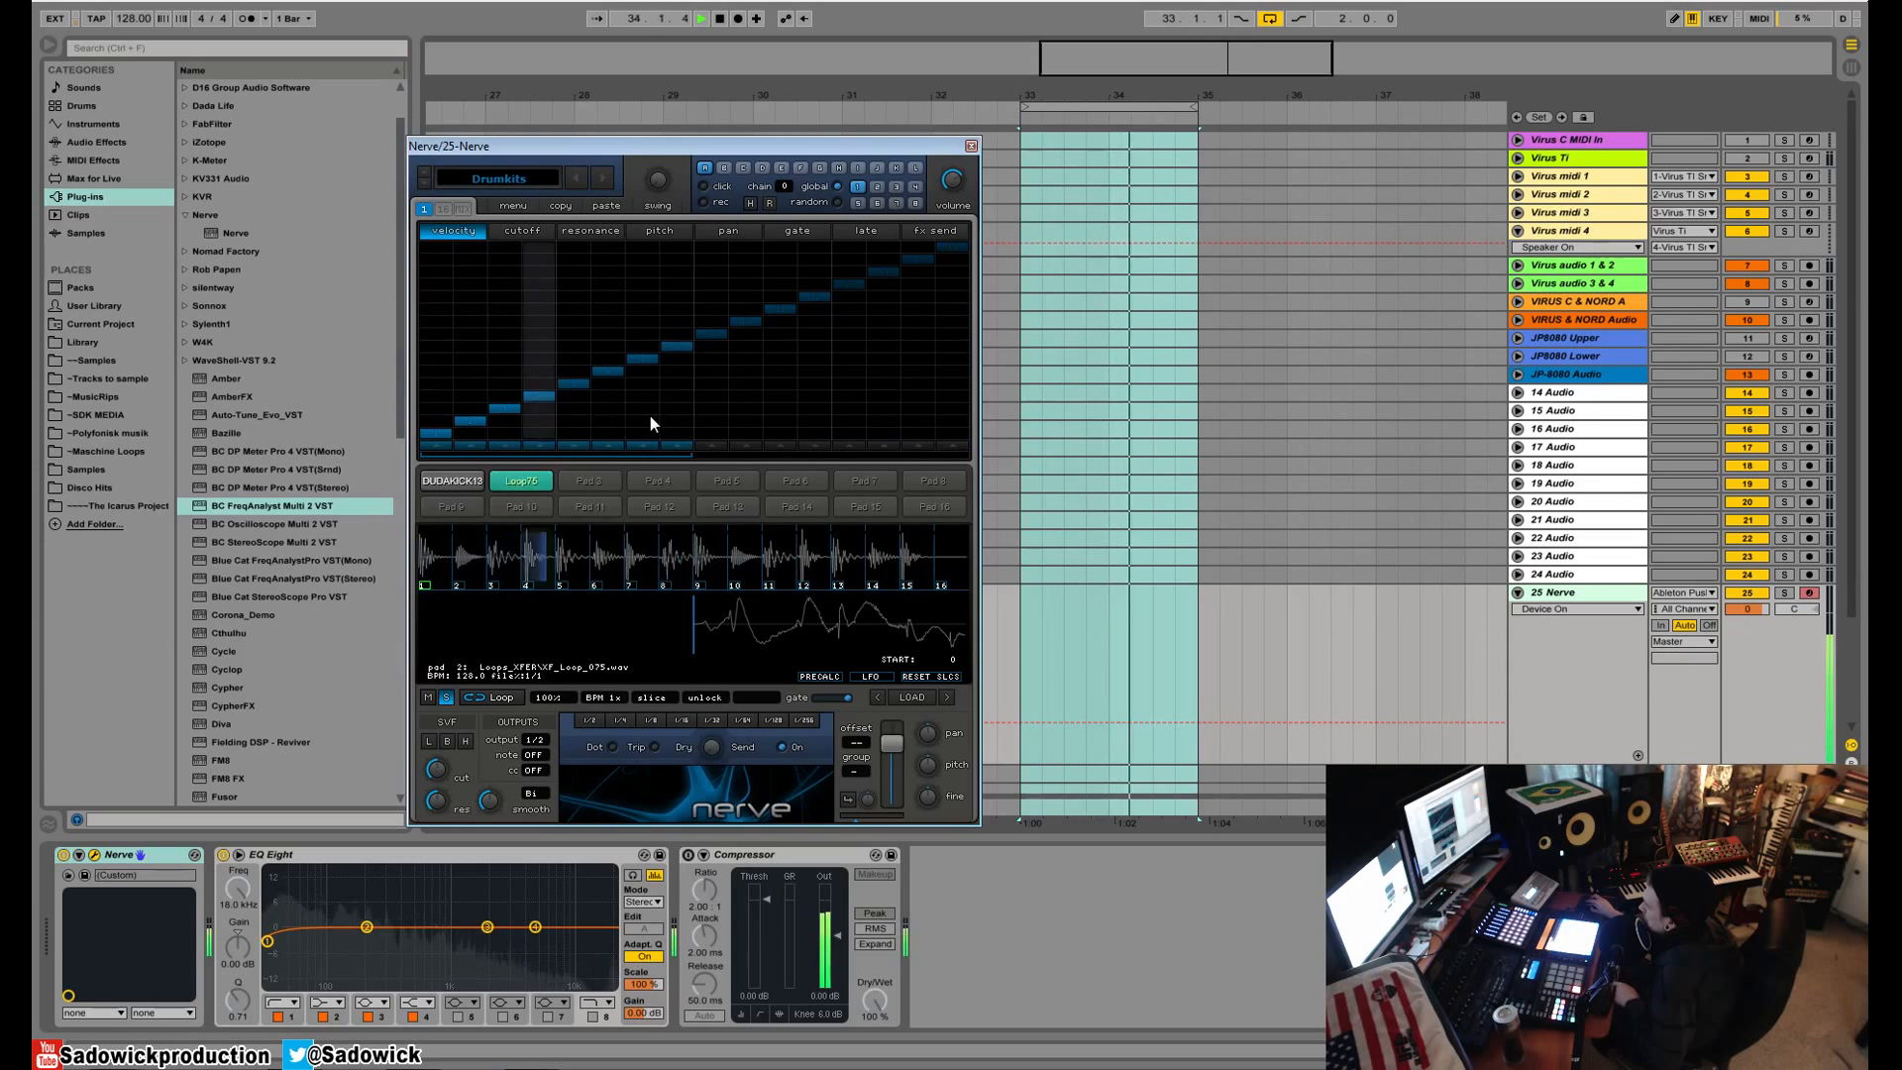
key("space")
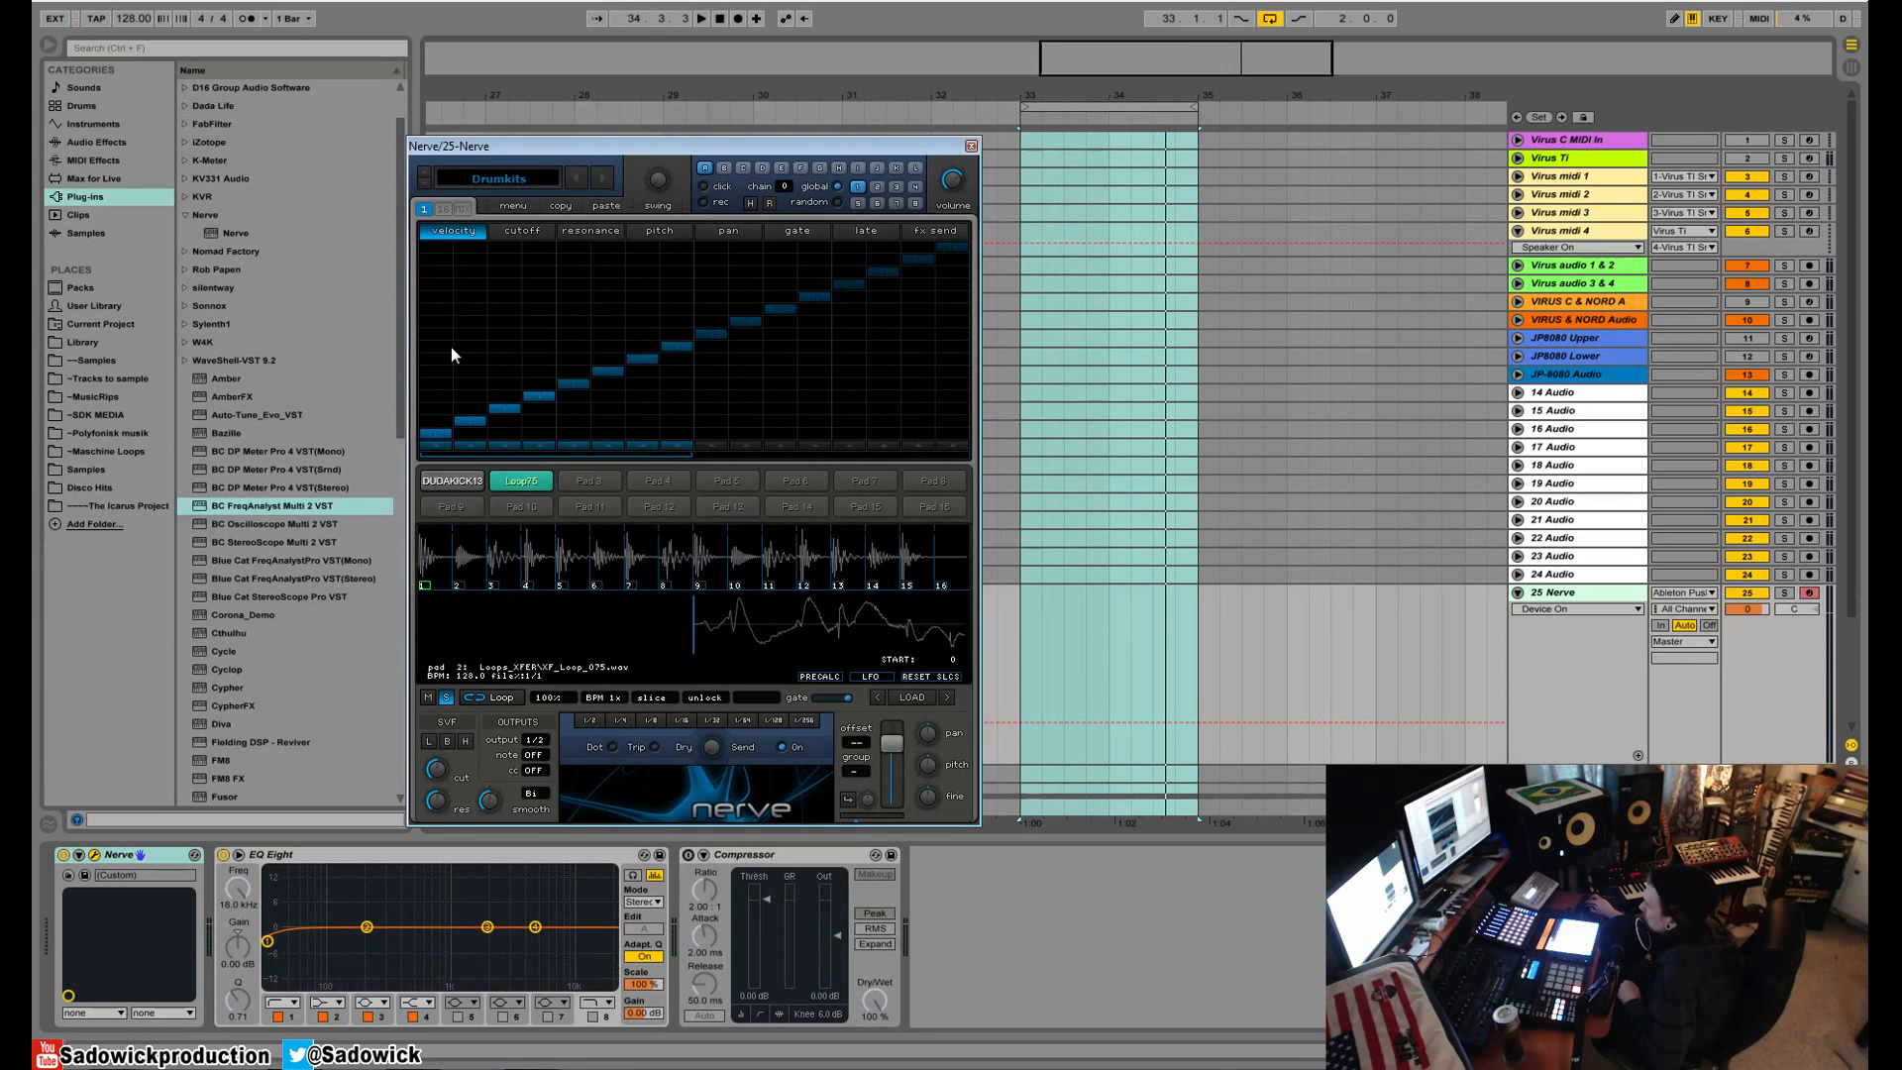
- Redraw the slice order of Pad 2's first eight steps into an irregular sequence and play it back
left_click_drag(438, 347, 533, 420)
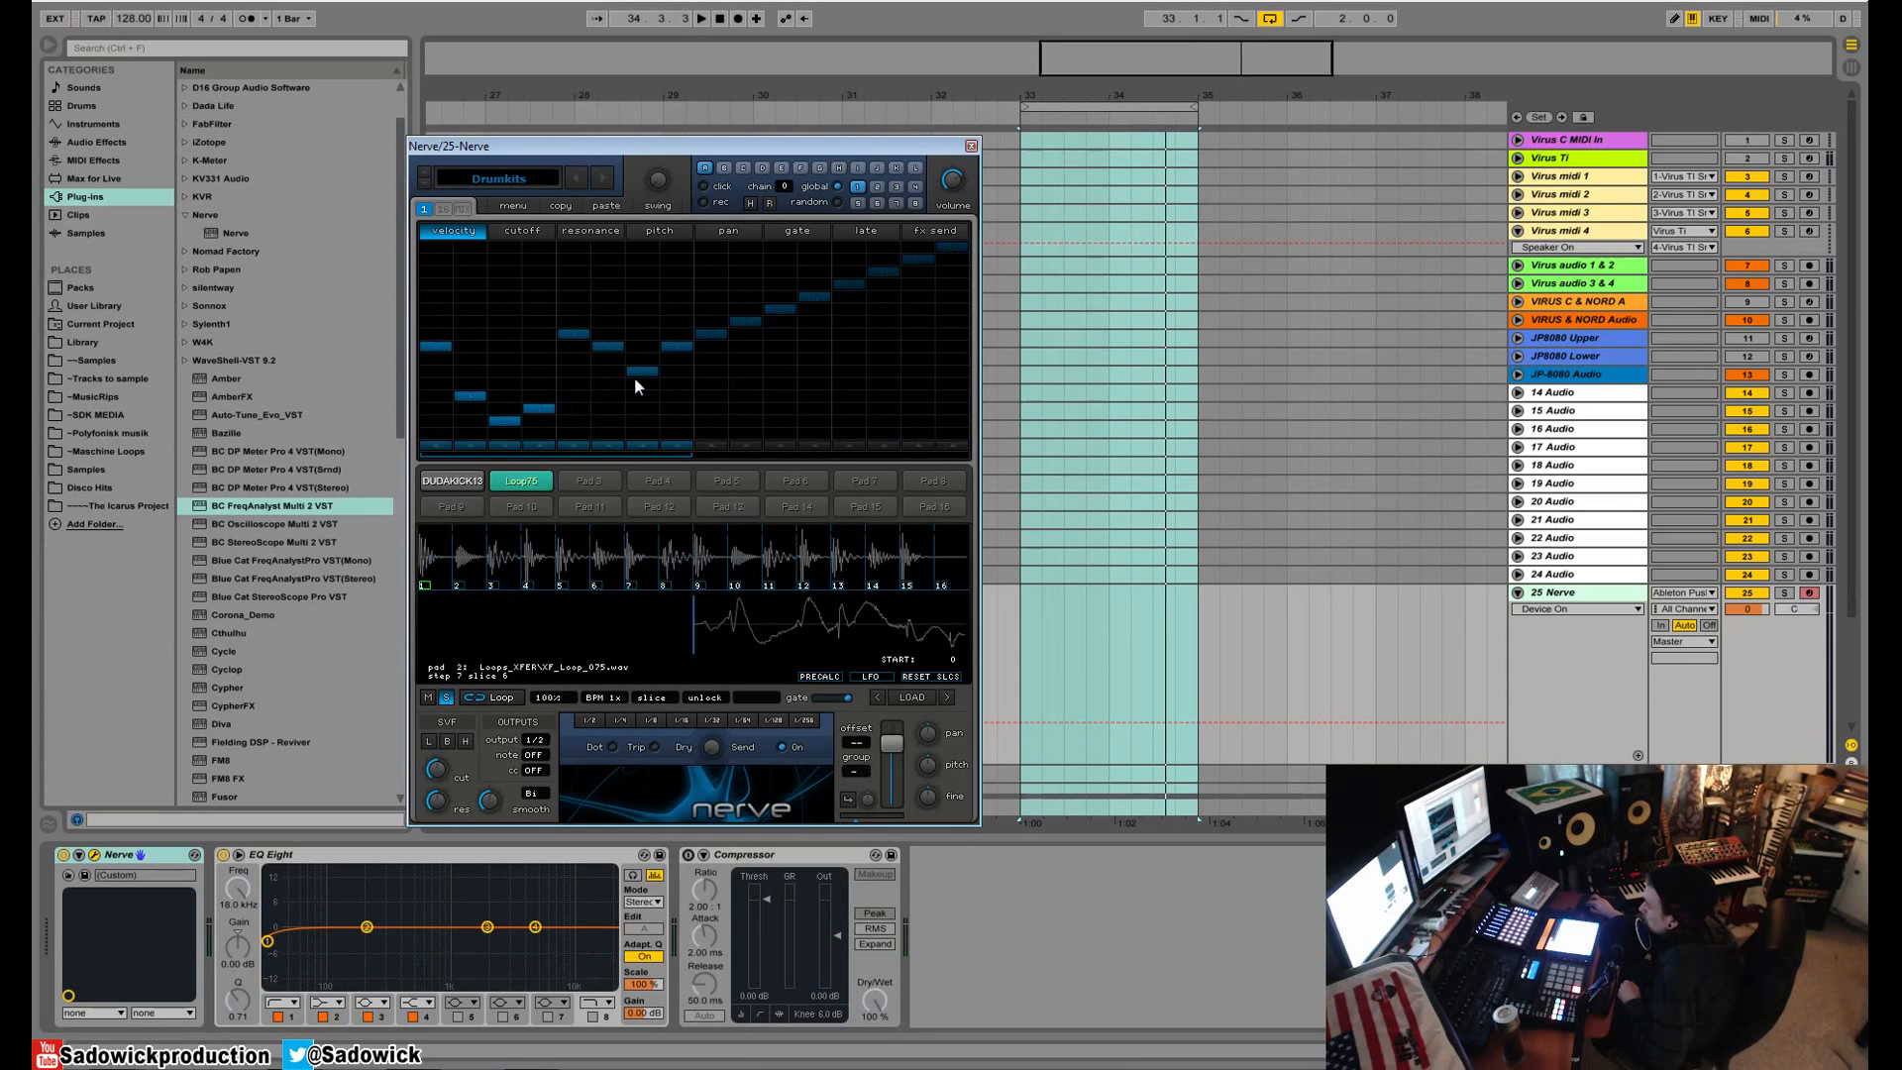
key("space")
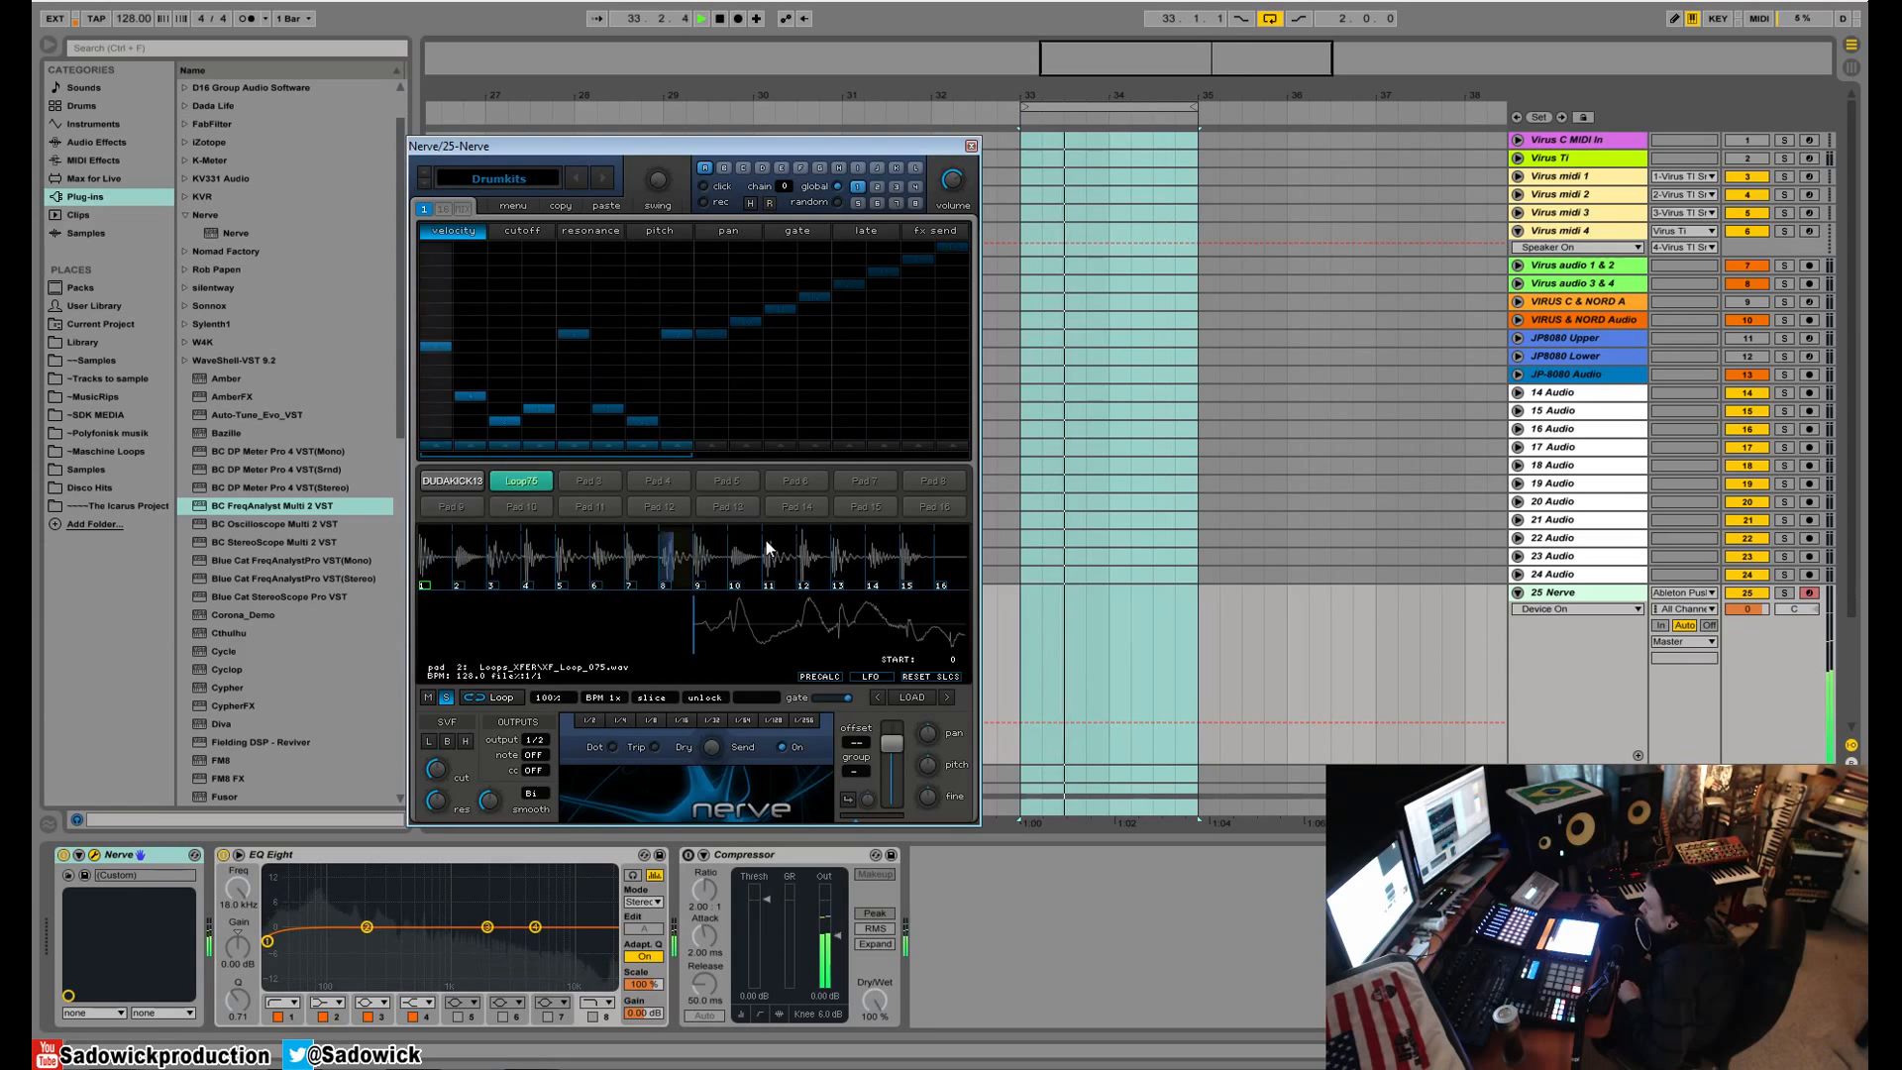
key("space")
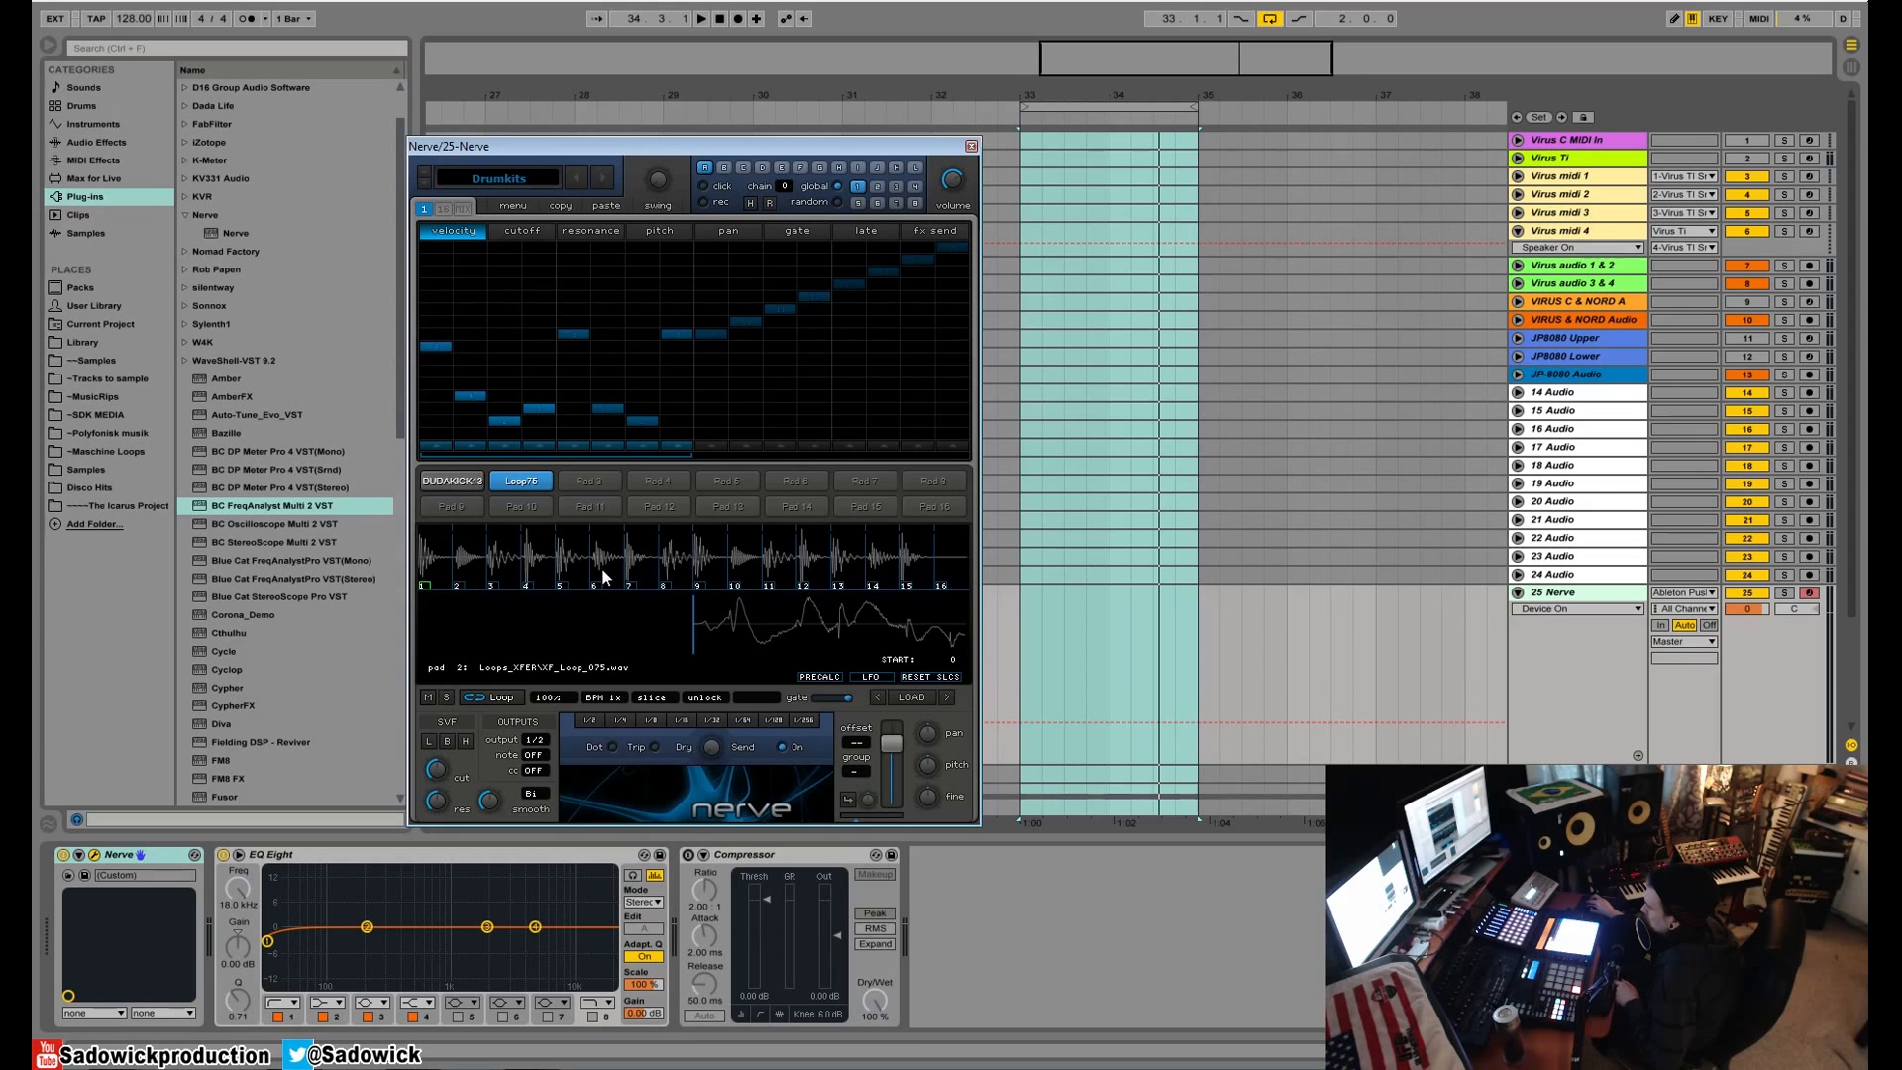
- Play back Pad 2's reordered loop and compare its first two slice markers with Pad 1's kick waveform
key("space")
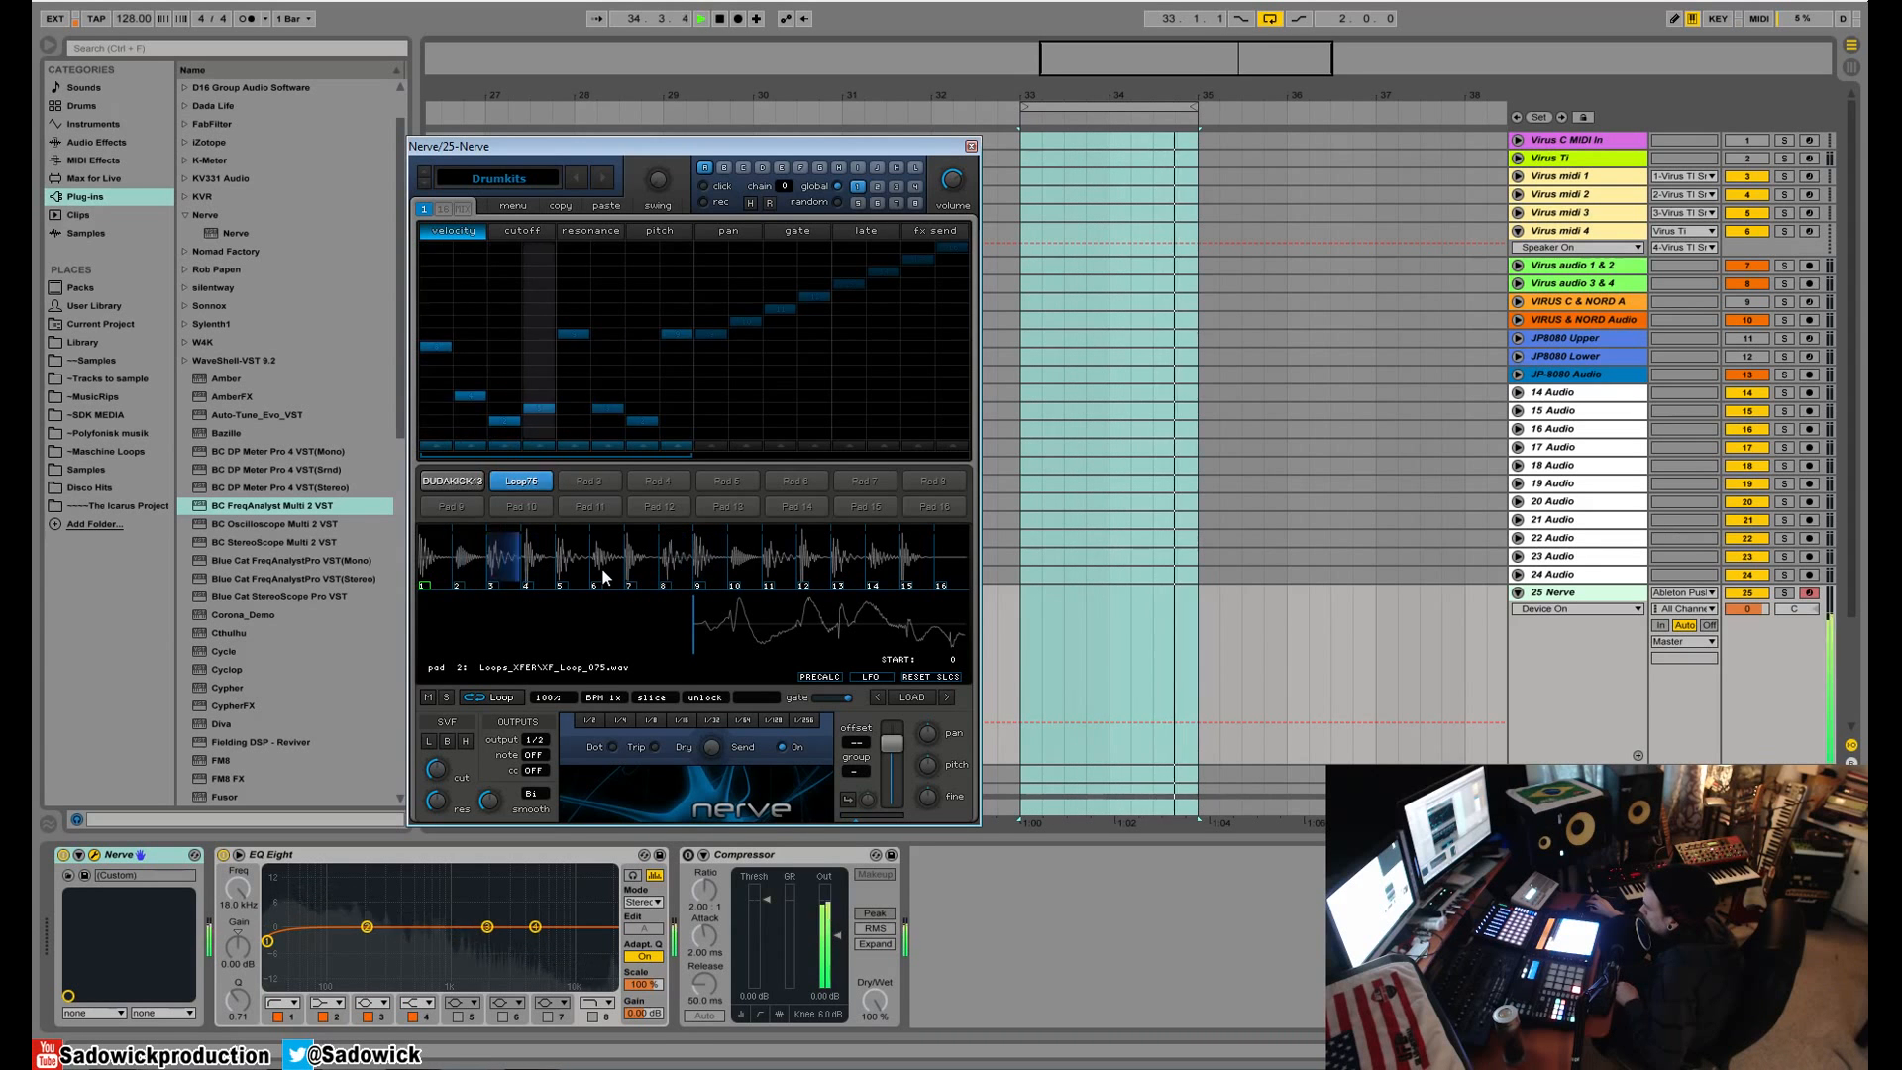
key("space")
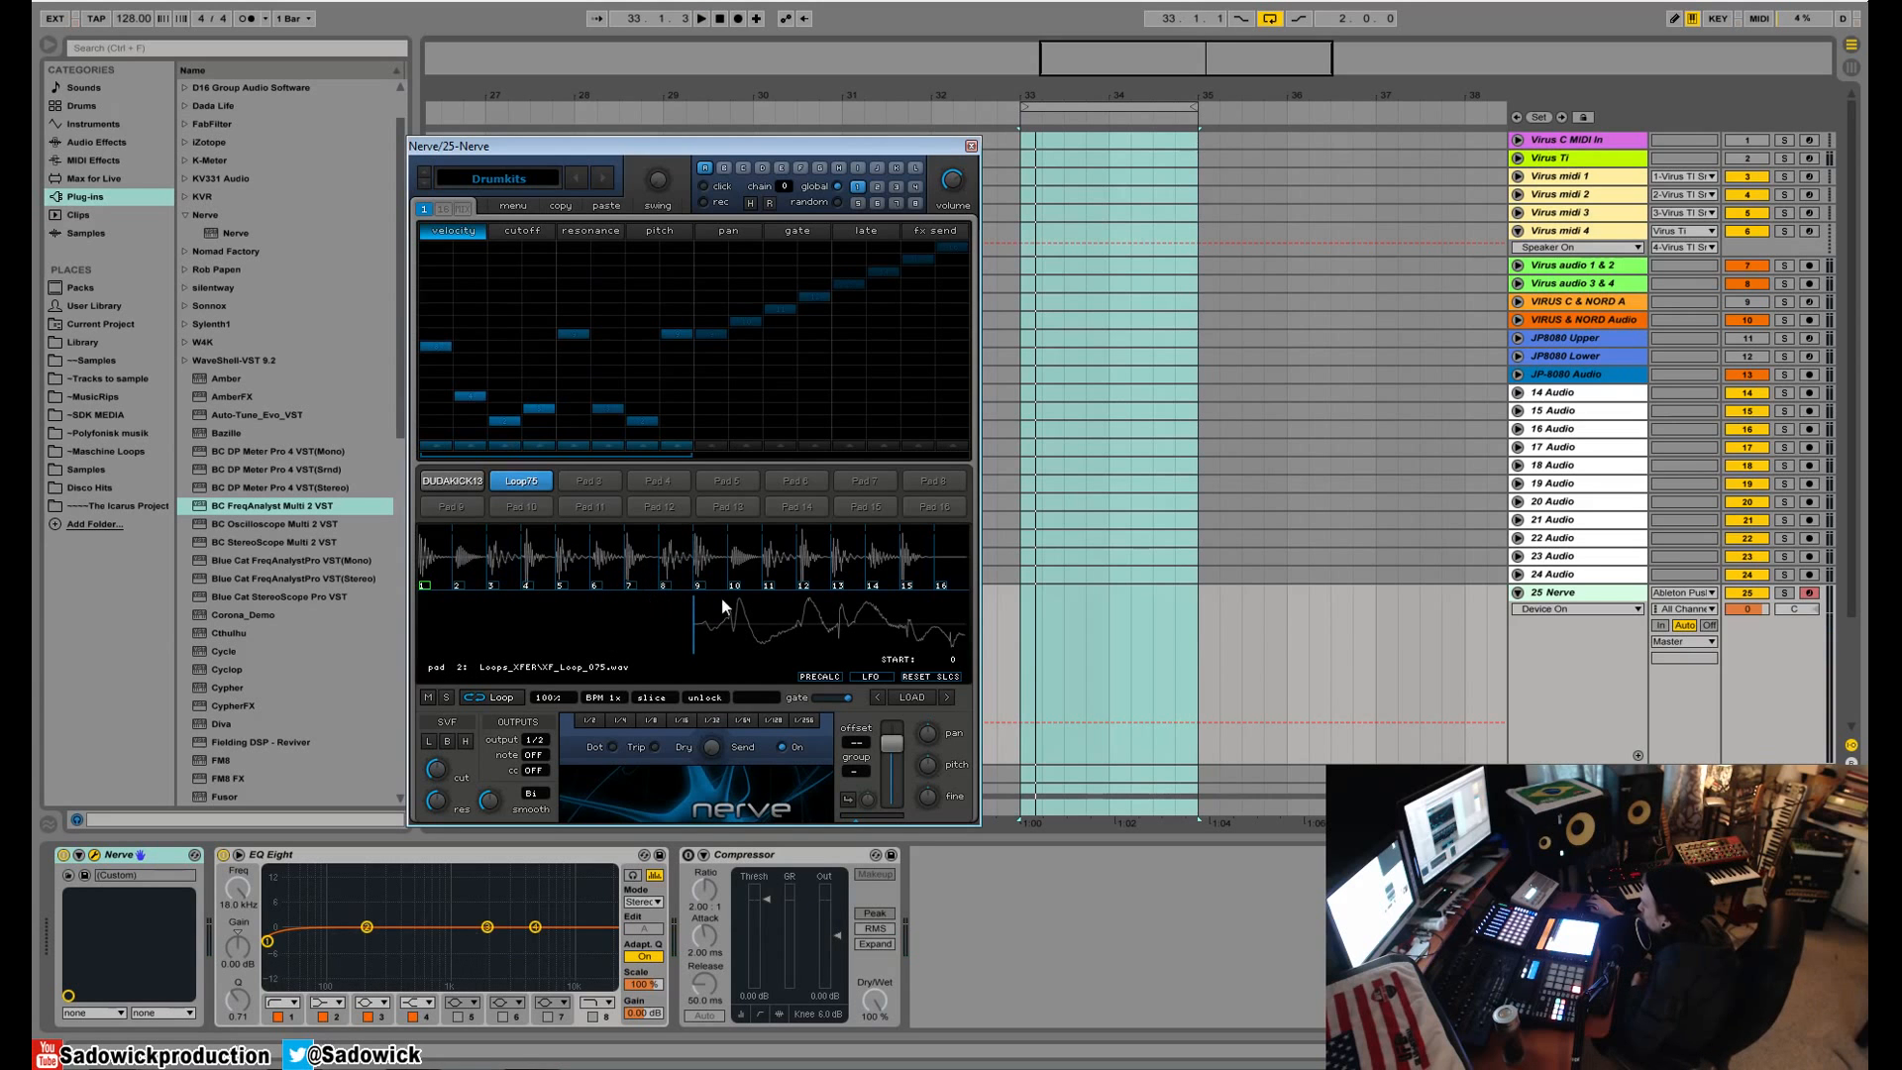
left_click(457, 585)
left_click(424, 586)
left_click(458, 586)
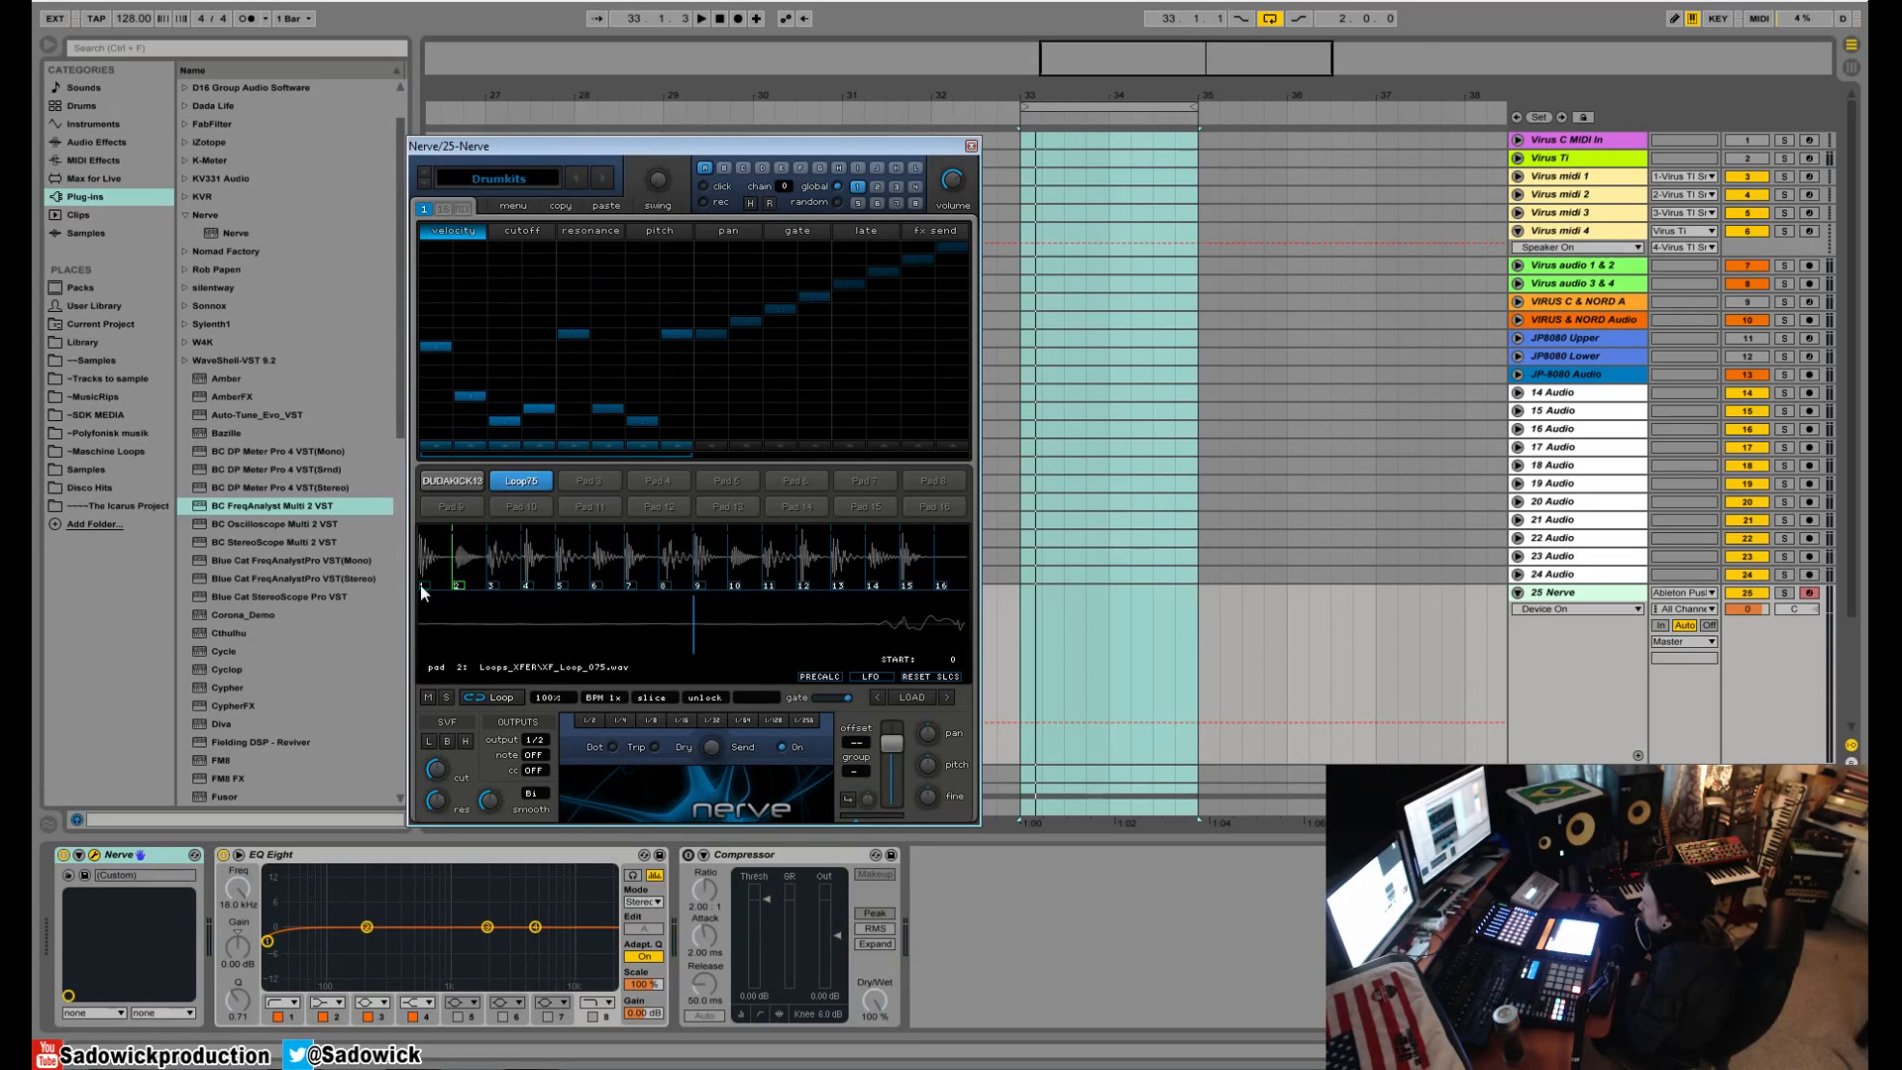
left_click(452, 483)
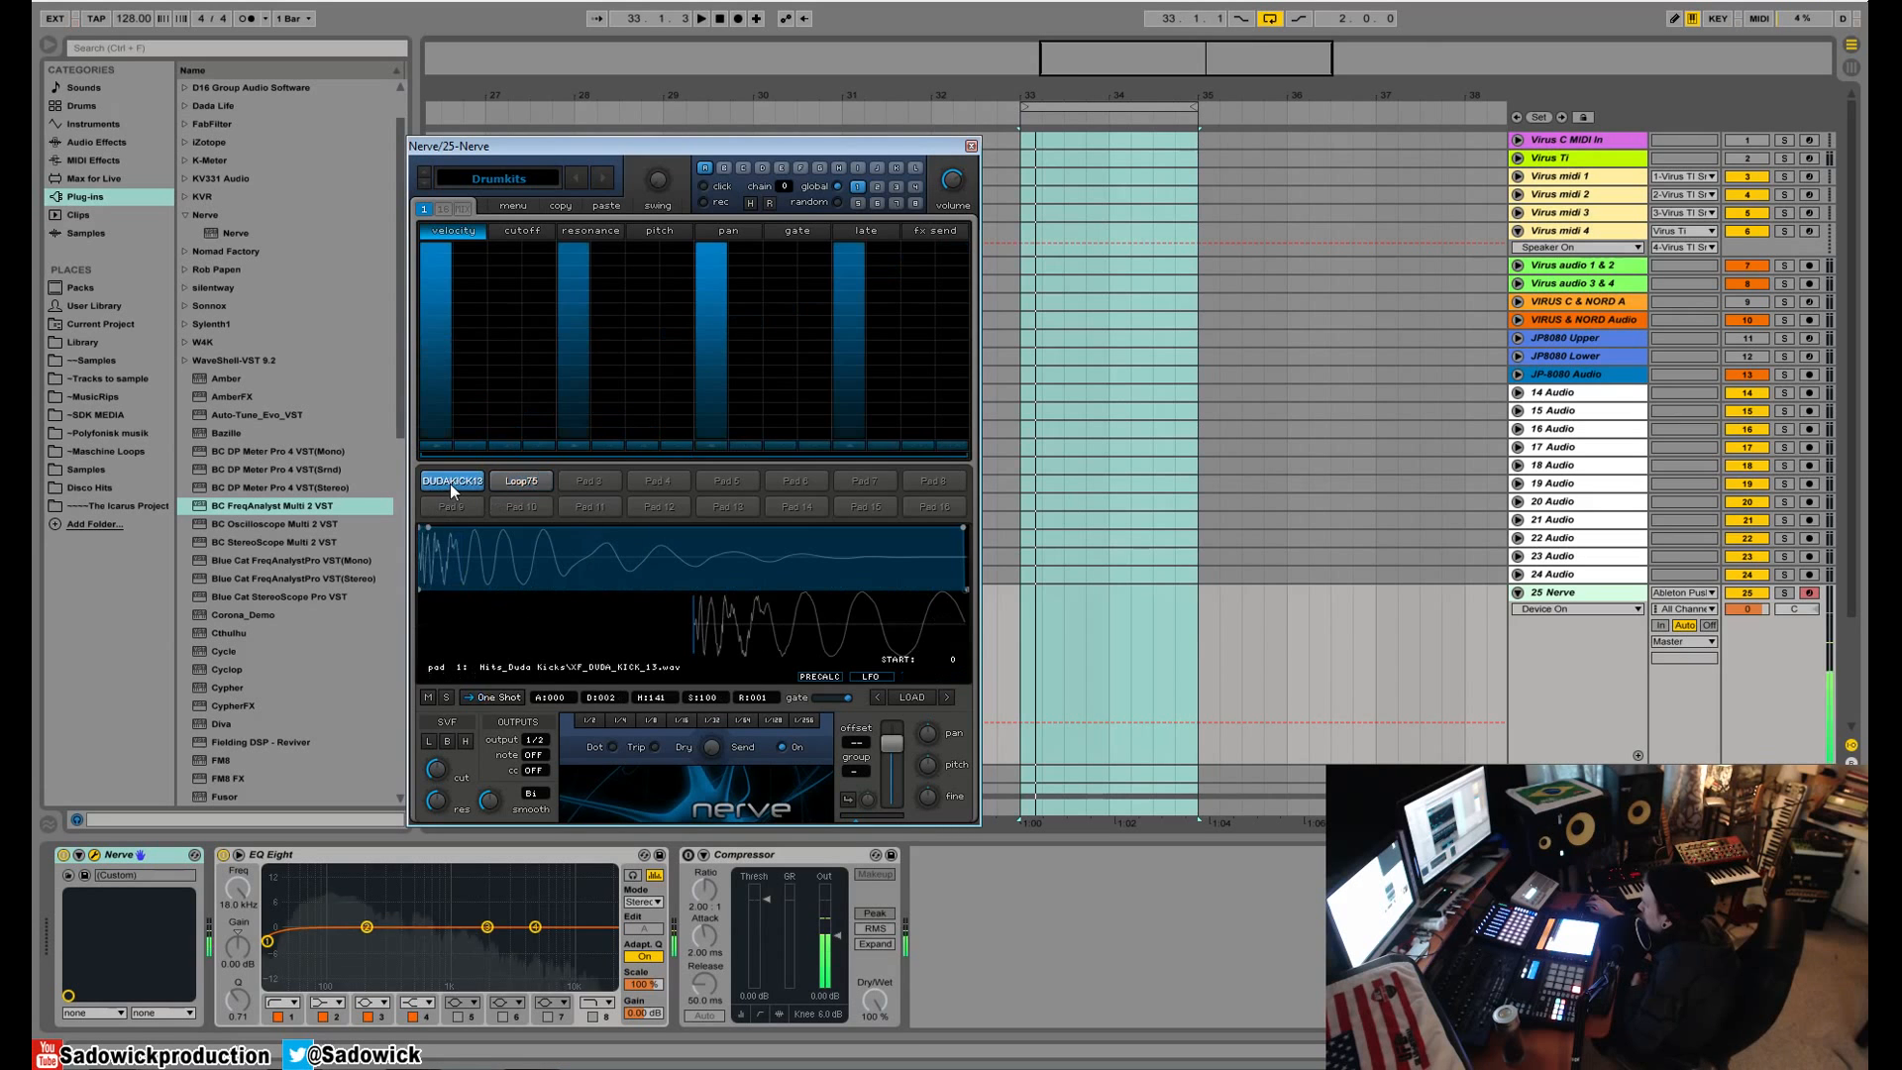
left_click(515, 480)
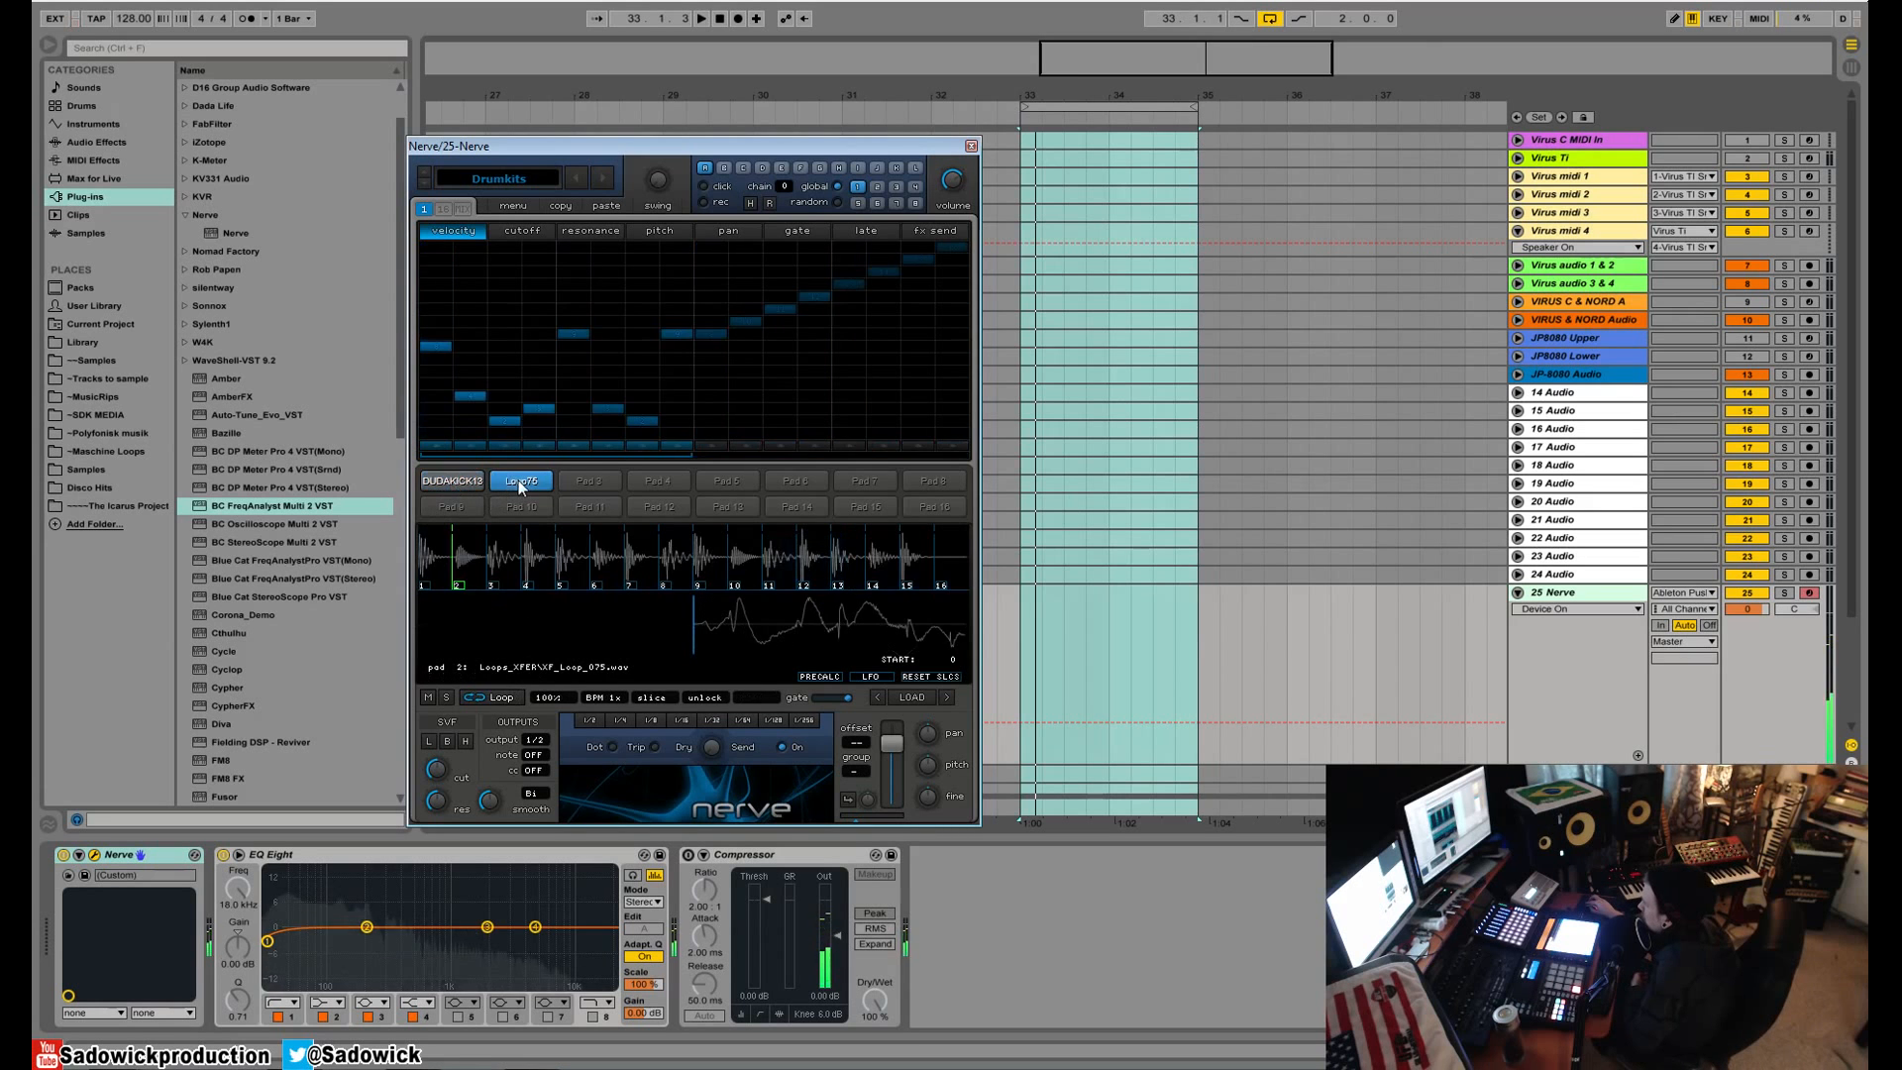
- Adjust the start point of slice 2 in Pad 2's loop using the zoomed waveform
left_click(460, 583)
mouse_move(887, 626)
left_mouse_down()
mouse_move(664, 704)
mouse_move(600, 616)
mouse_move(570, 629)
mouse_move(860, 626)
left_mouse_up()
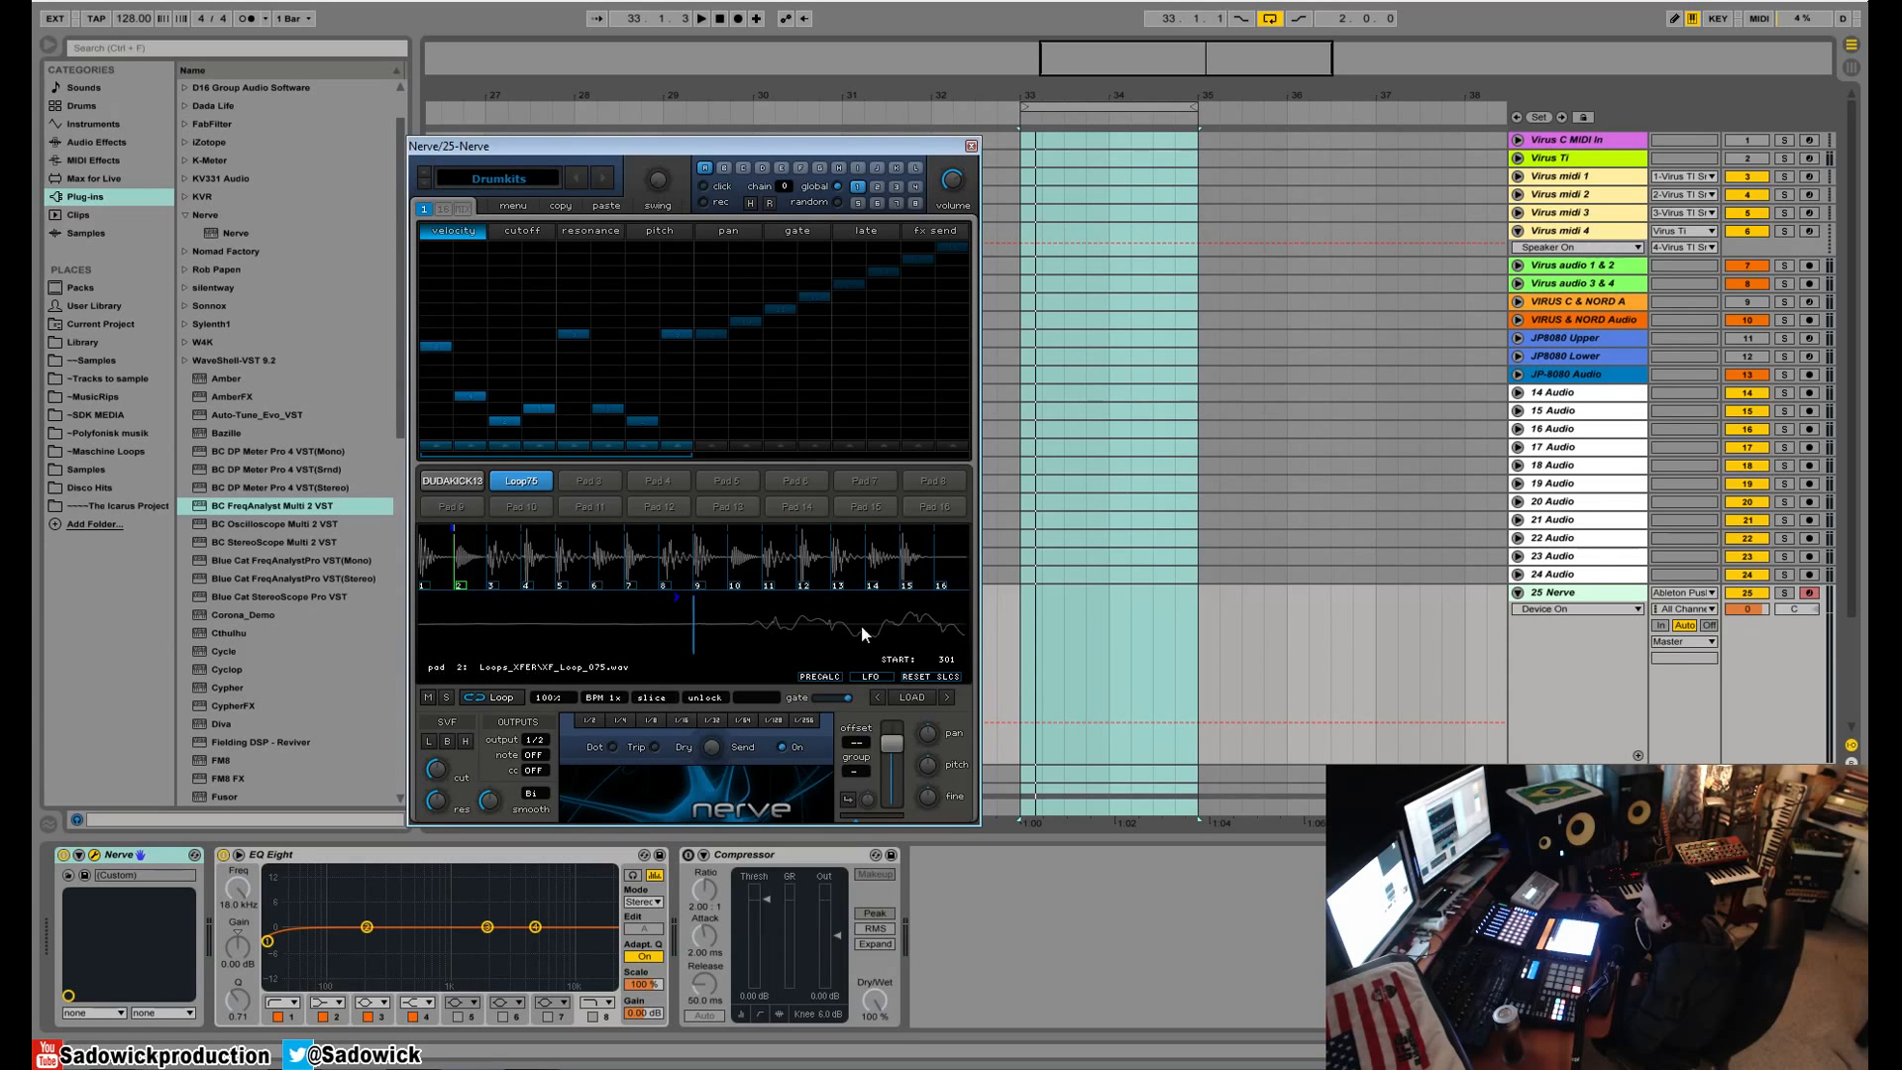
left_click(740, 626)
left_click(705, 630)
- Go through slices 3 to 7 of Pad 2's loop, adjusting the start points of slices 4, 5 and 6
left_click(487, 585)
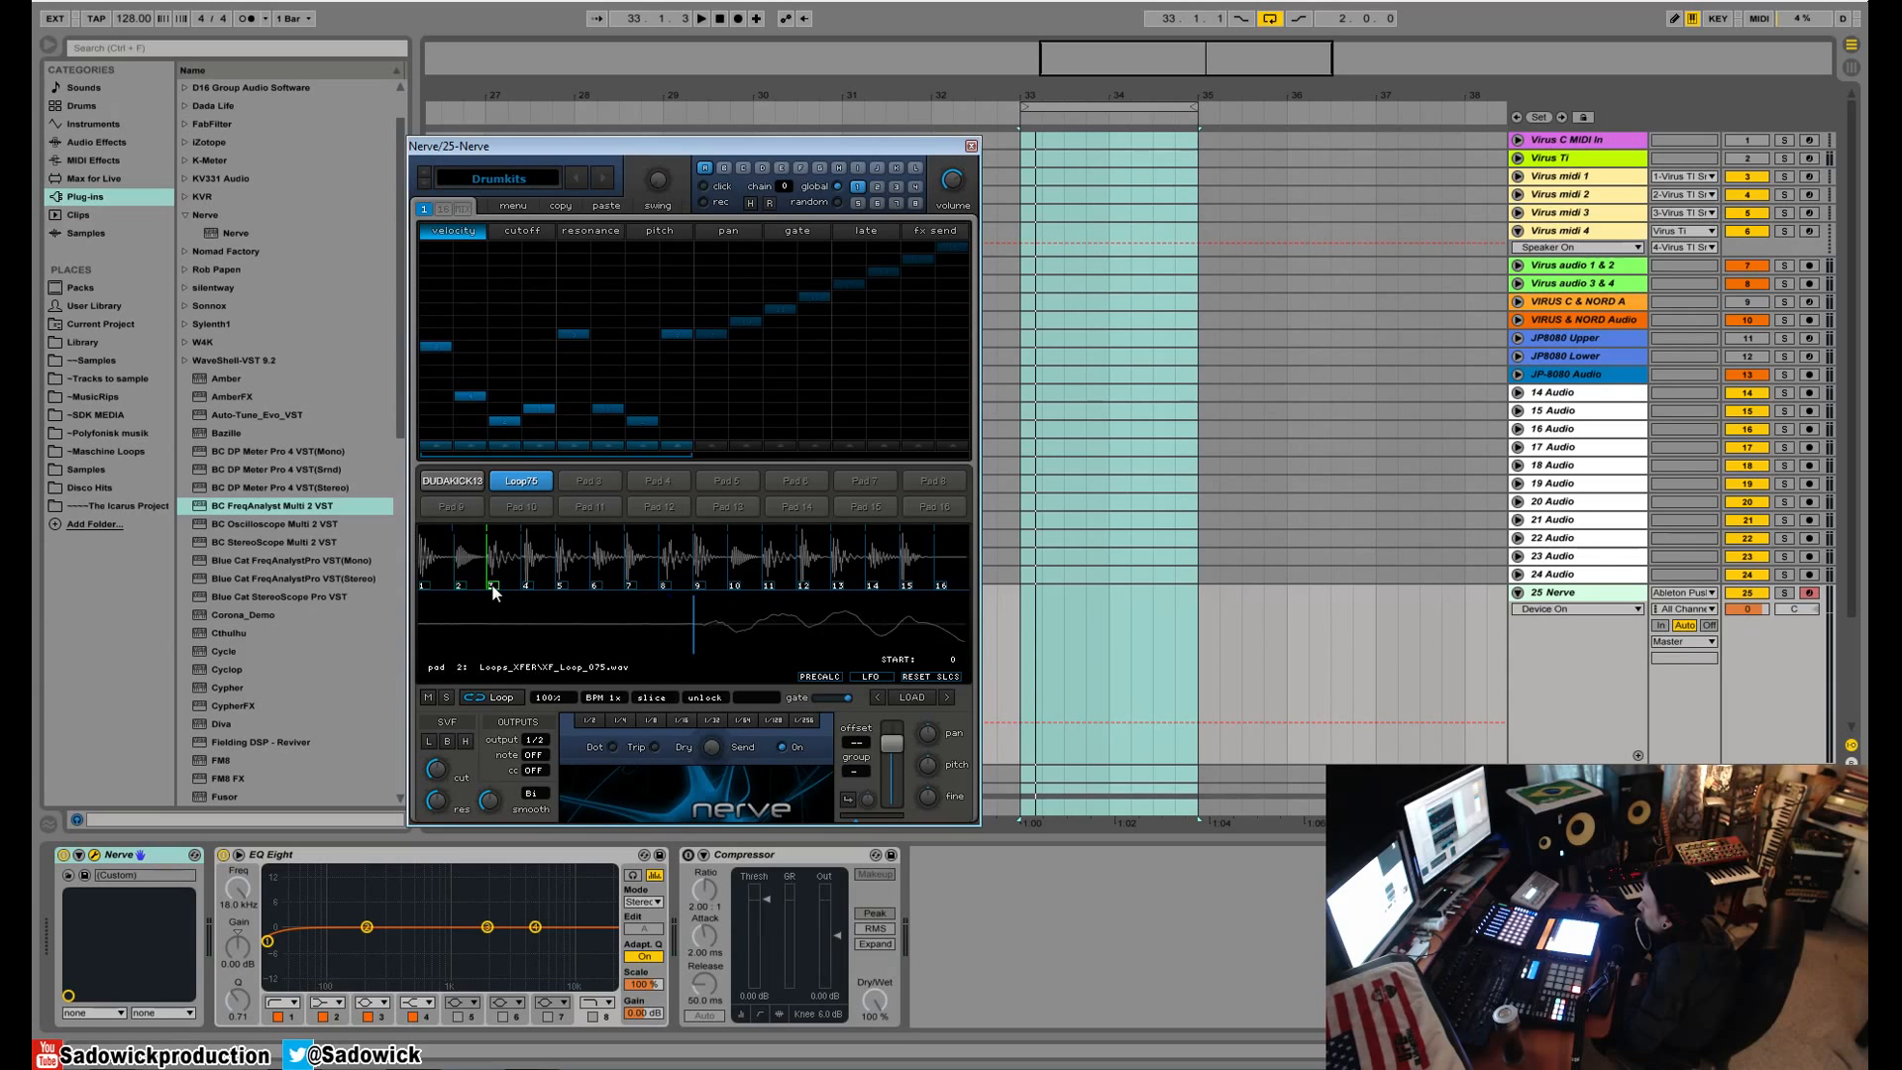
left_click(527, 584)
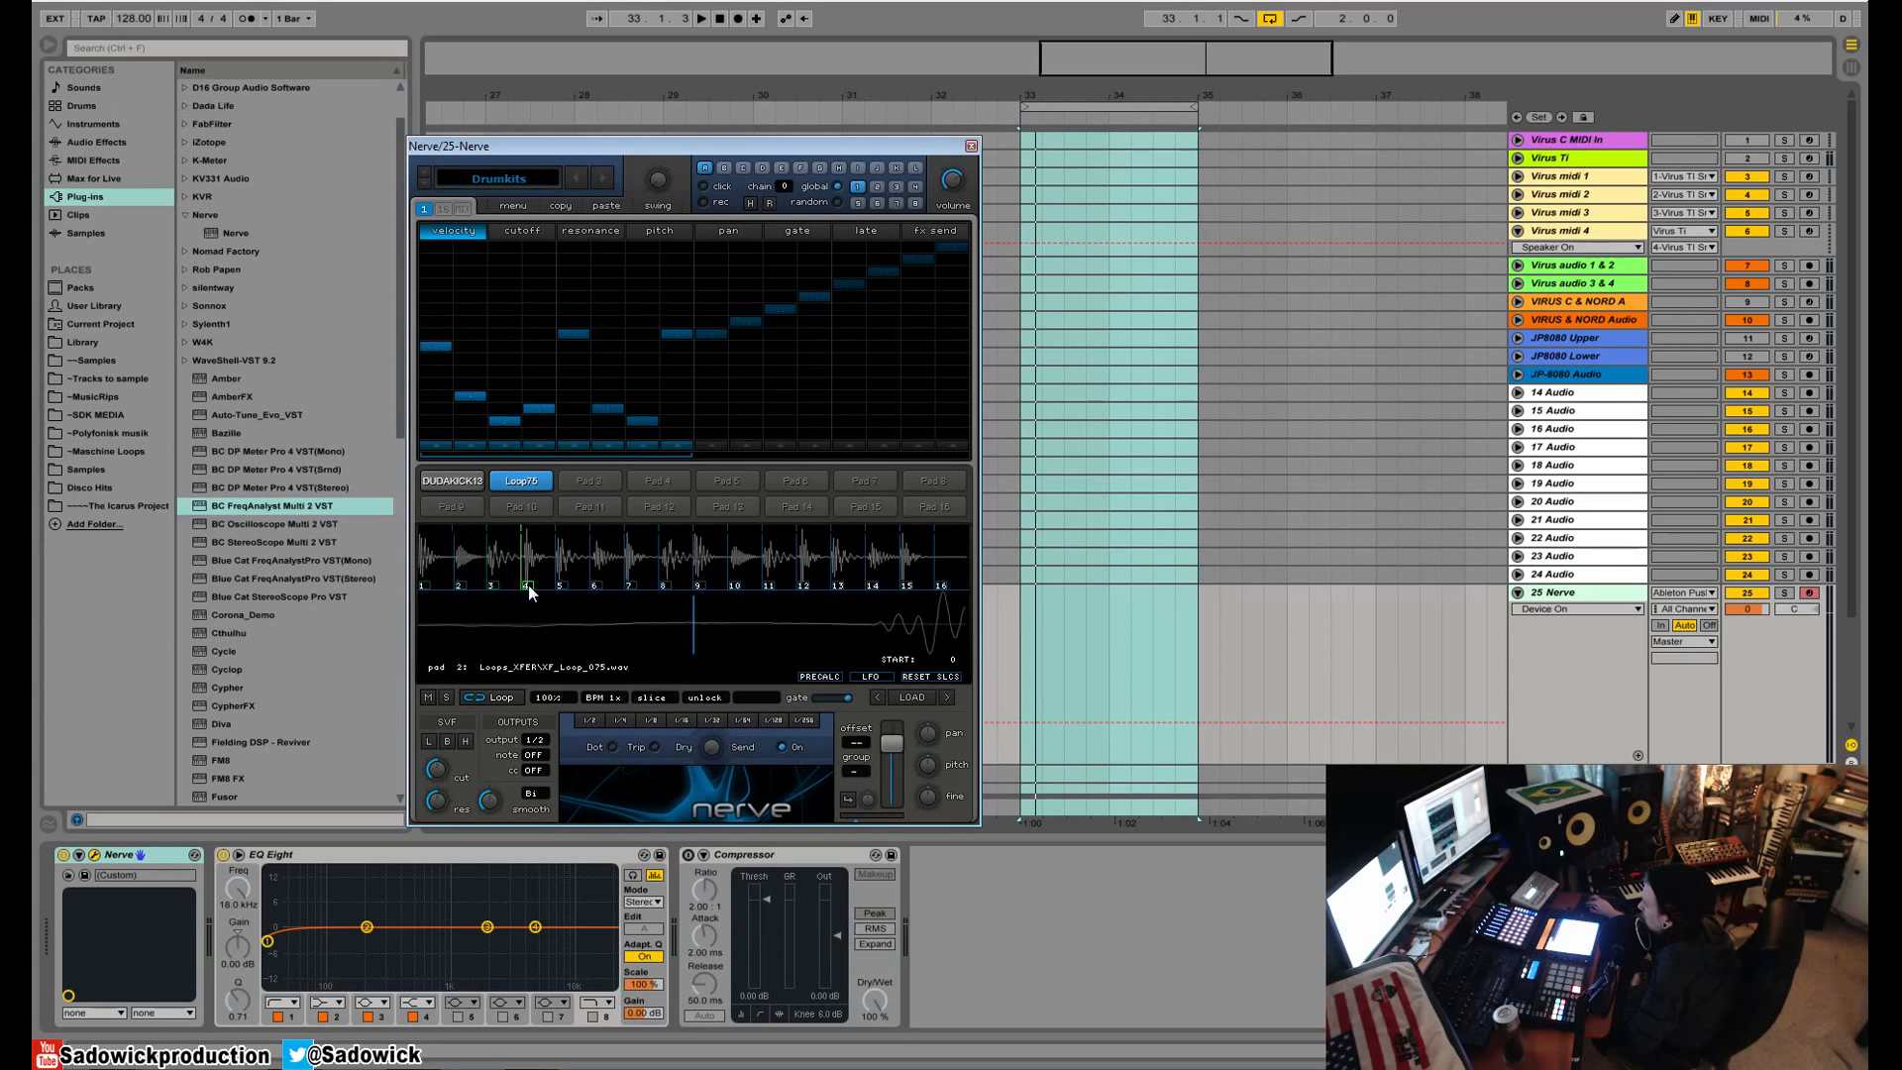
left_click(875, 624)
left_click(562, 584)
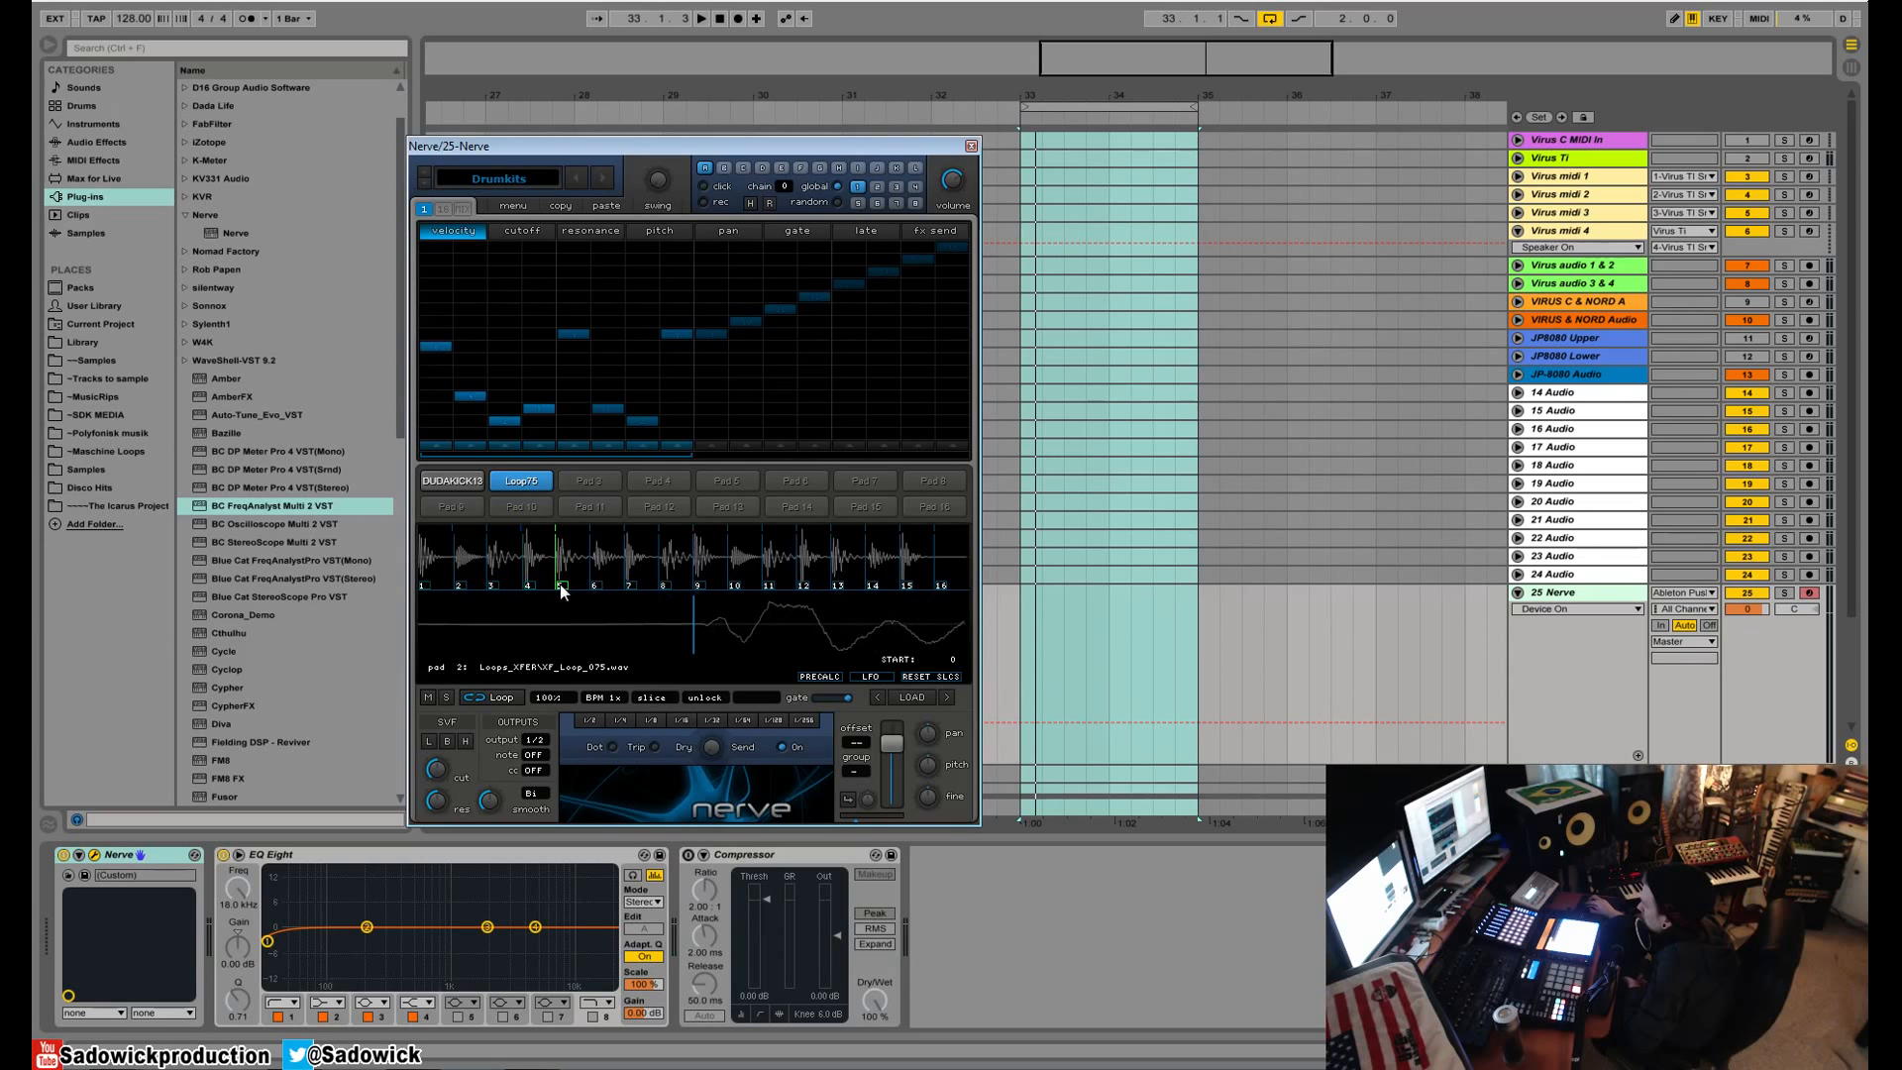
left_click(683, 627)
left_click(595, 584)
left_click(865, 628)
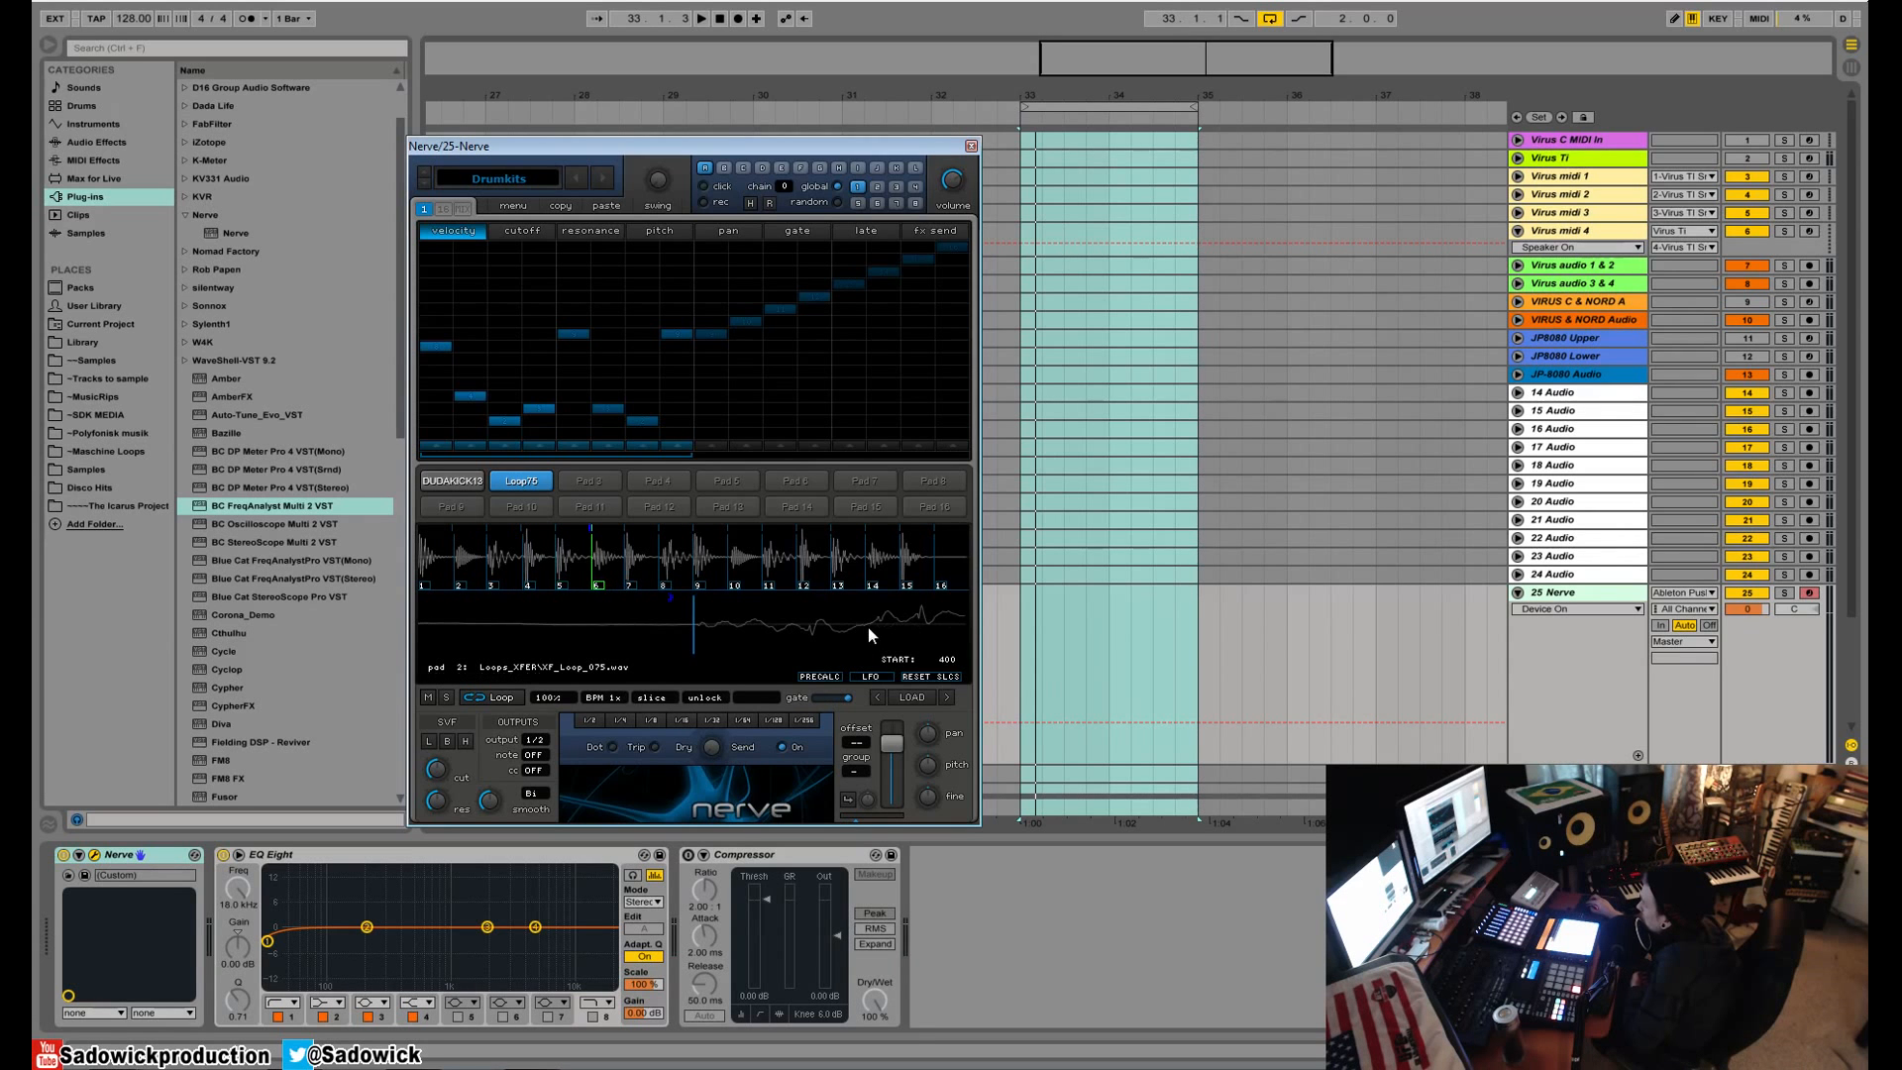
left_click(628, 584)
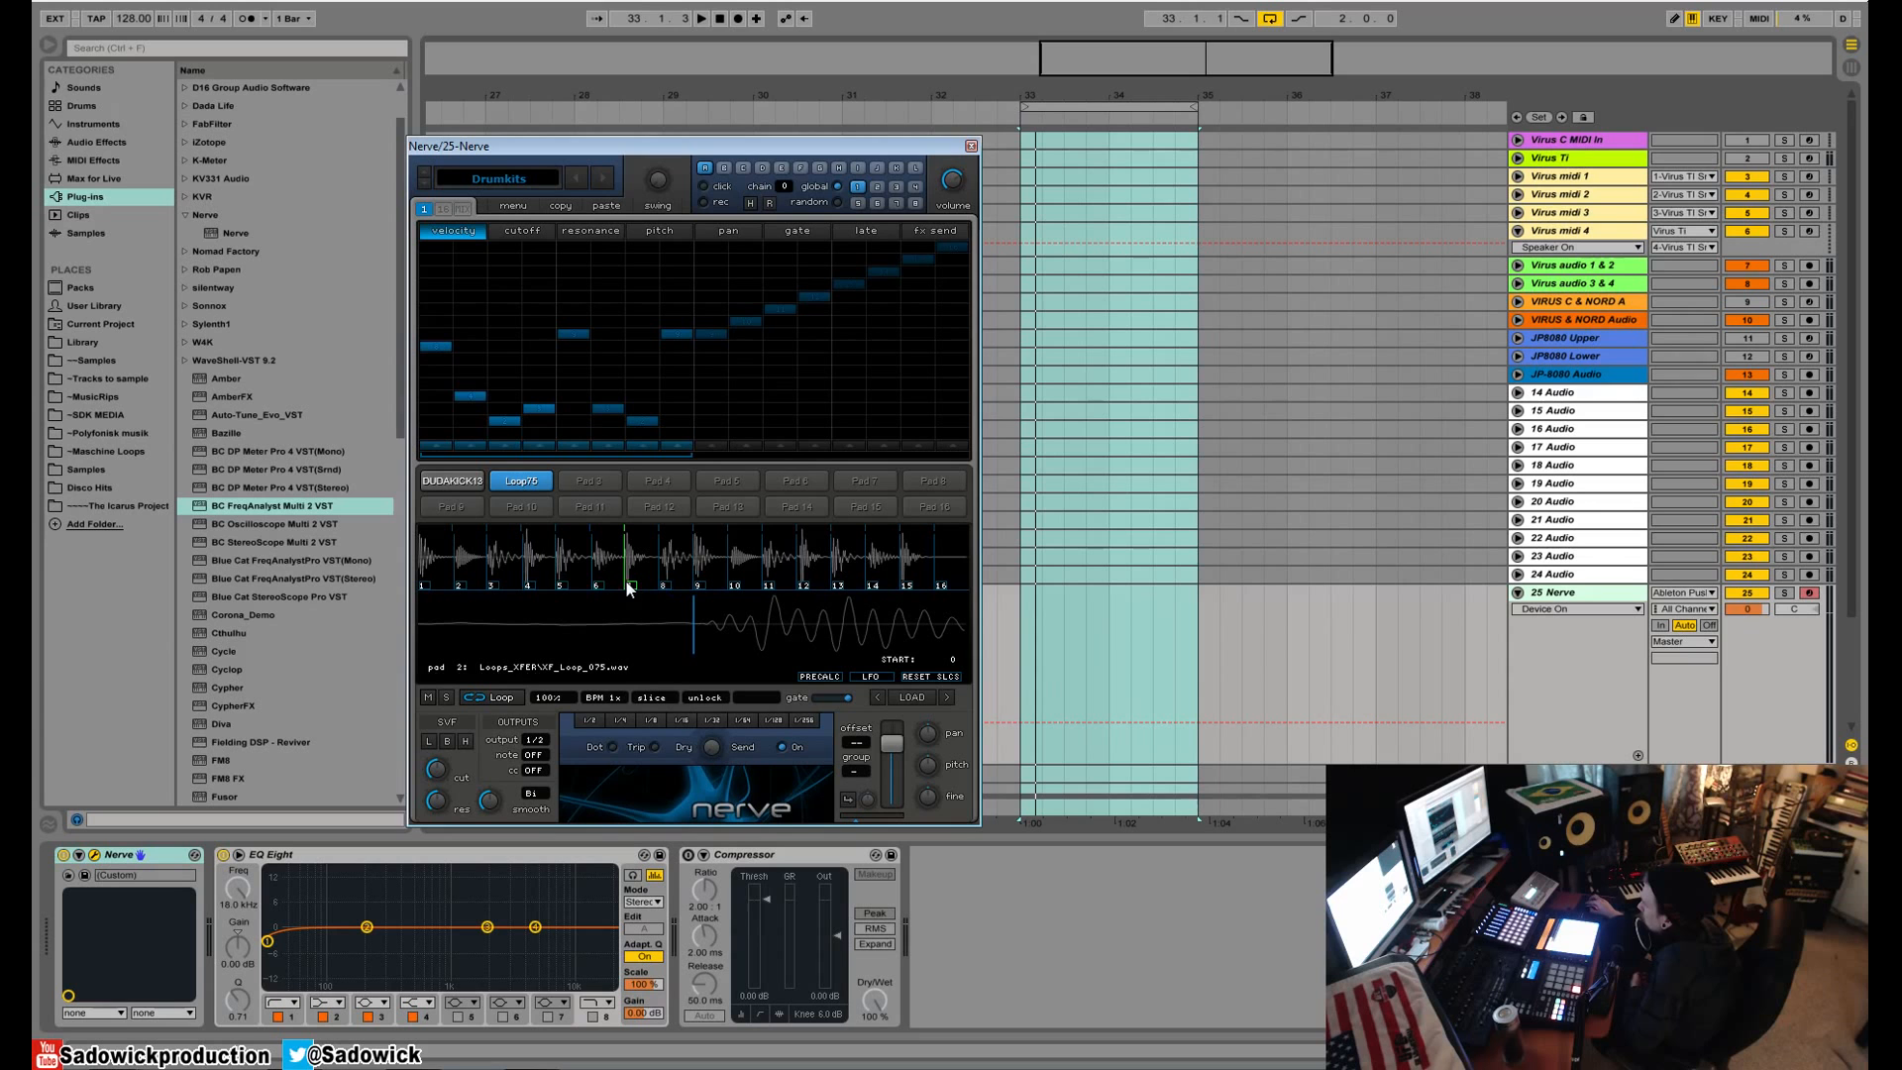
- Set Pad 2's loop mode to stretch and play it while raising the project tempo to 188 BPM
left_click(654, 699)
left_click(662, 697)
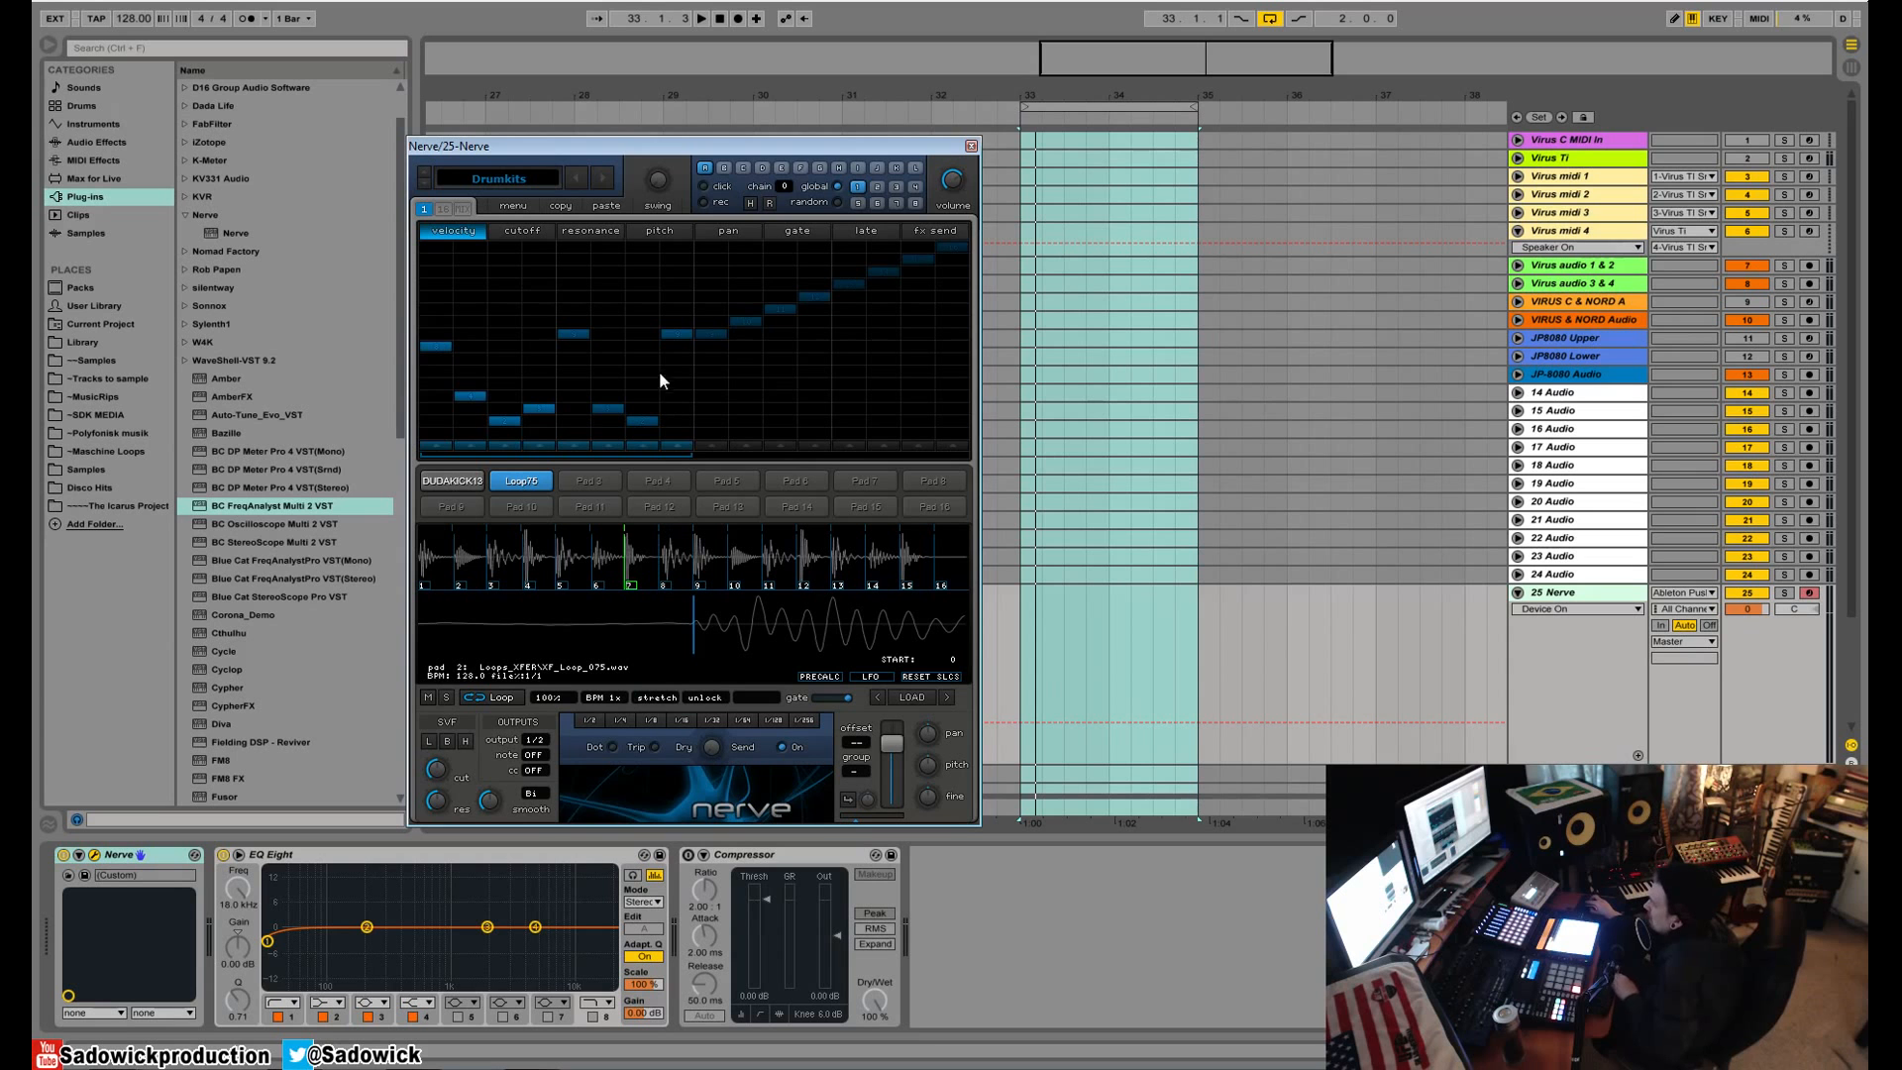
key("space")
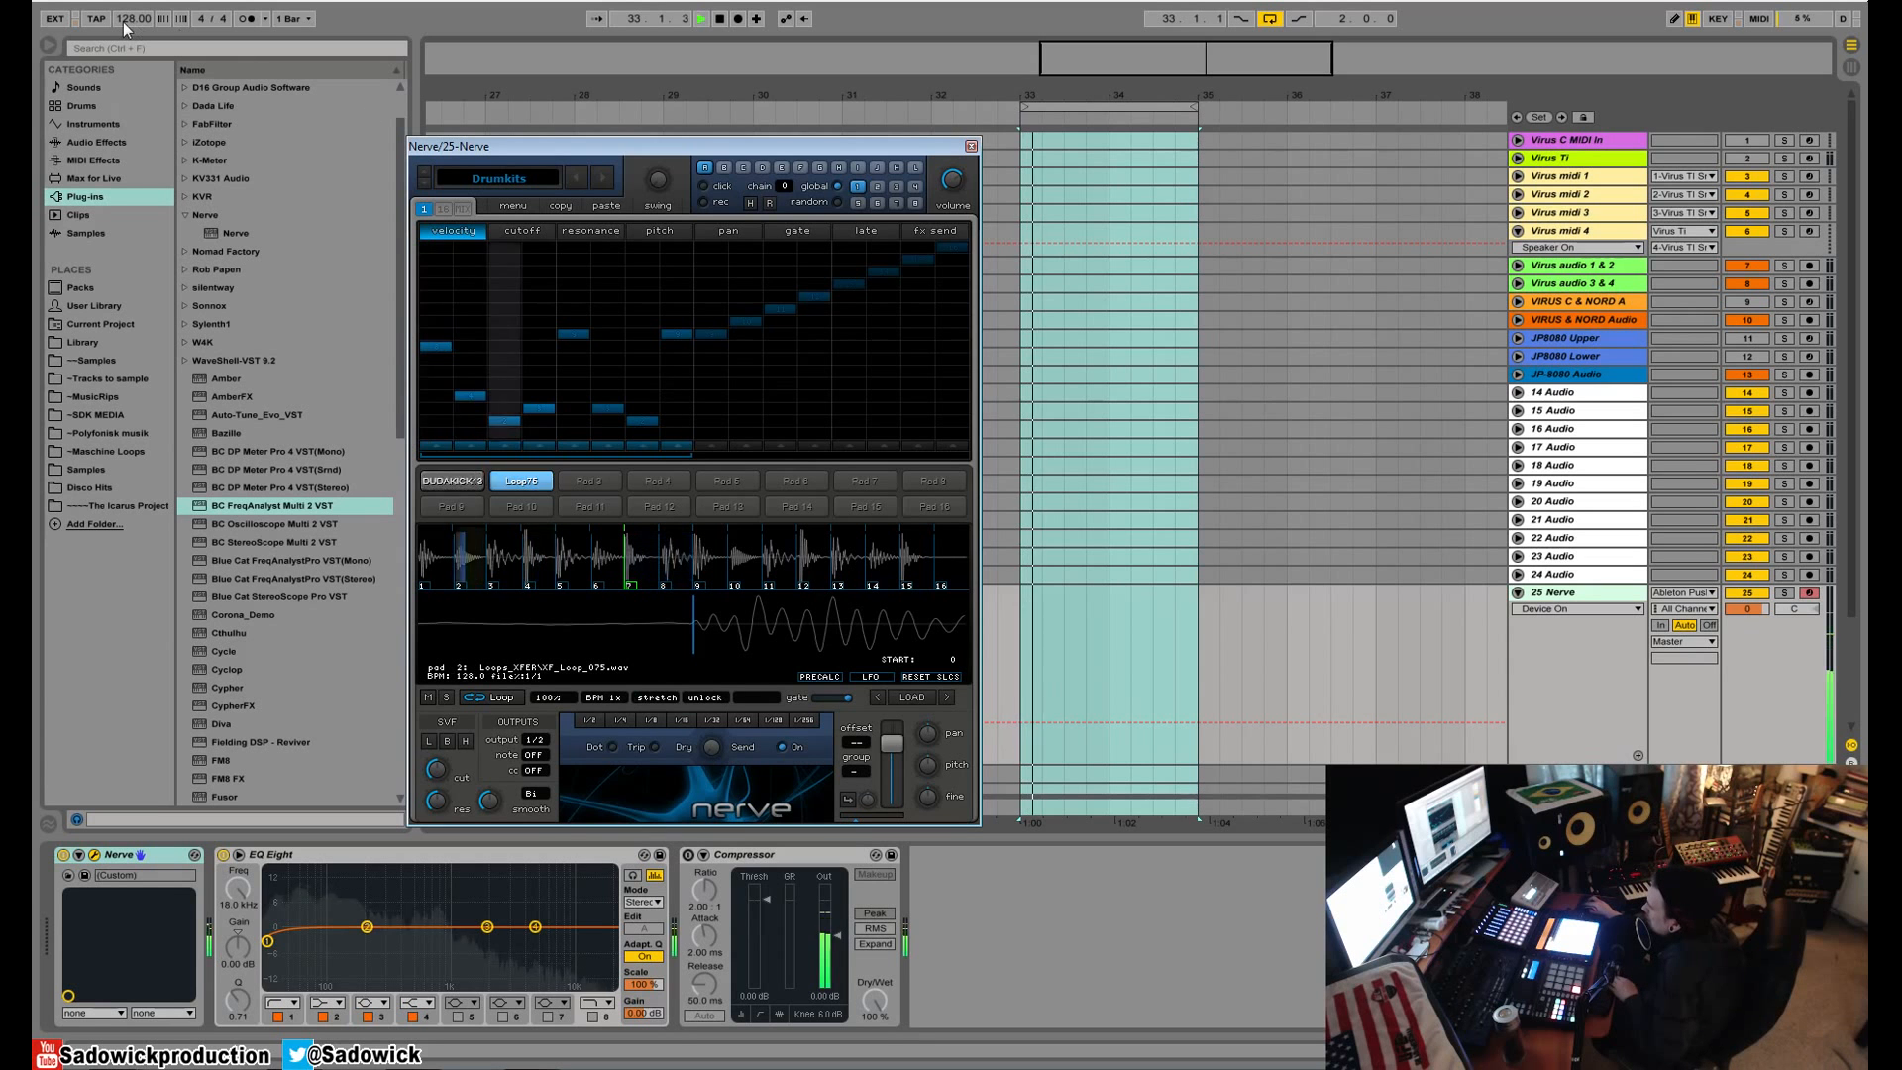
left_click_drag(127, 21, 127, 0)
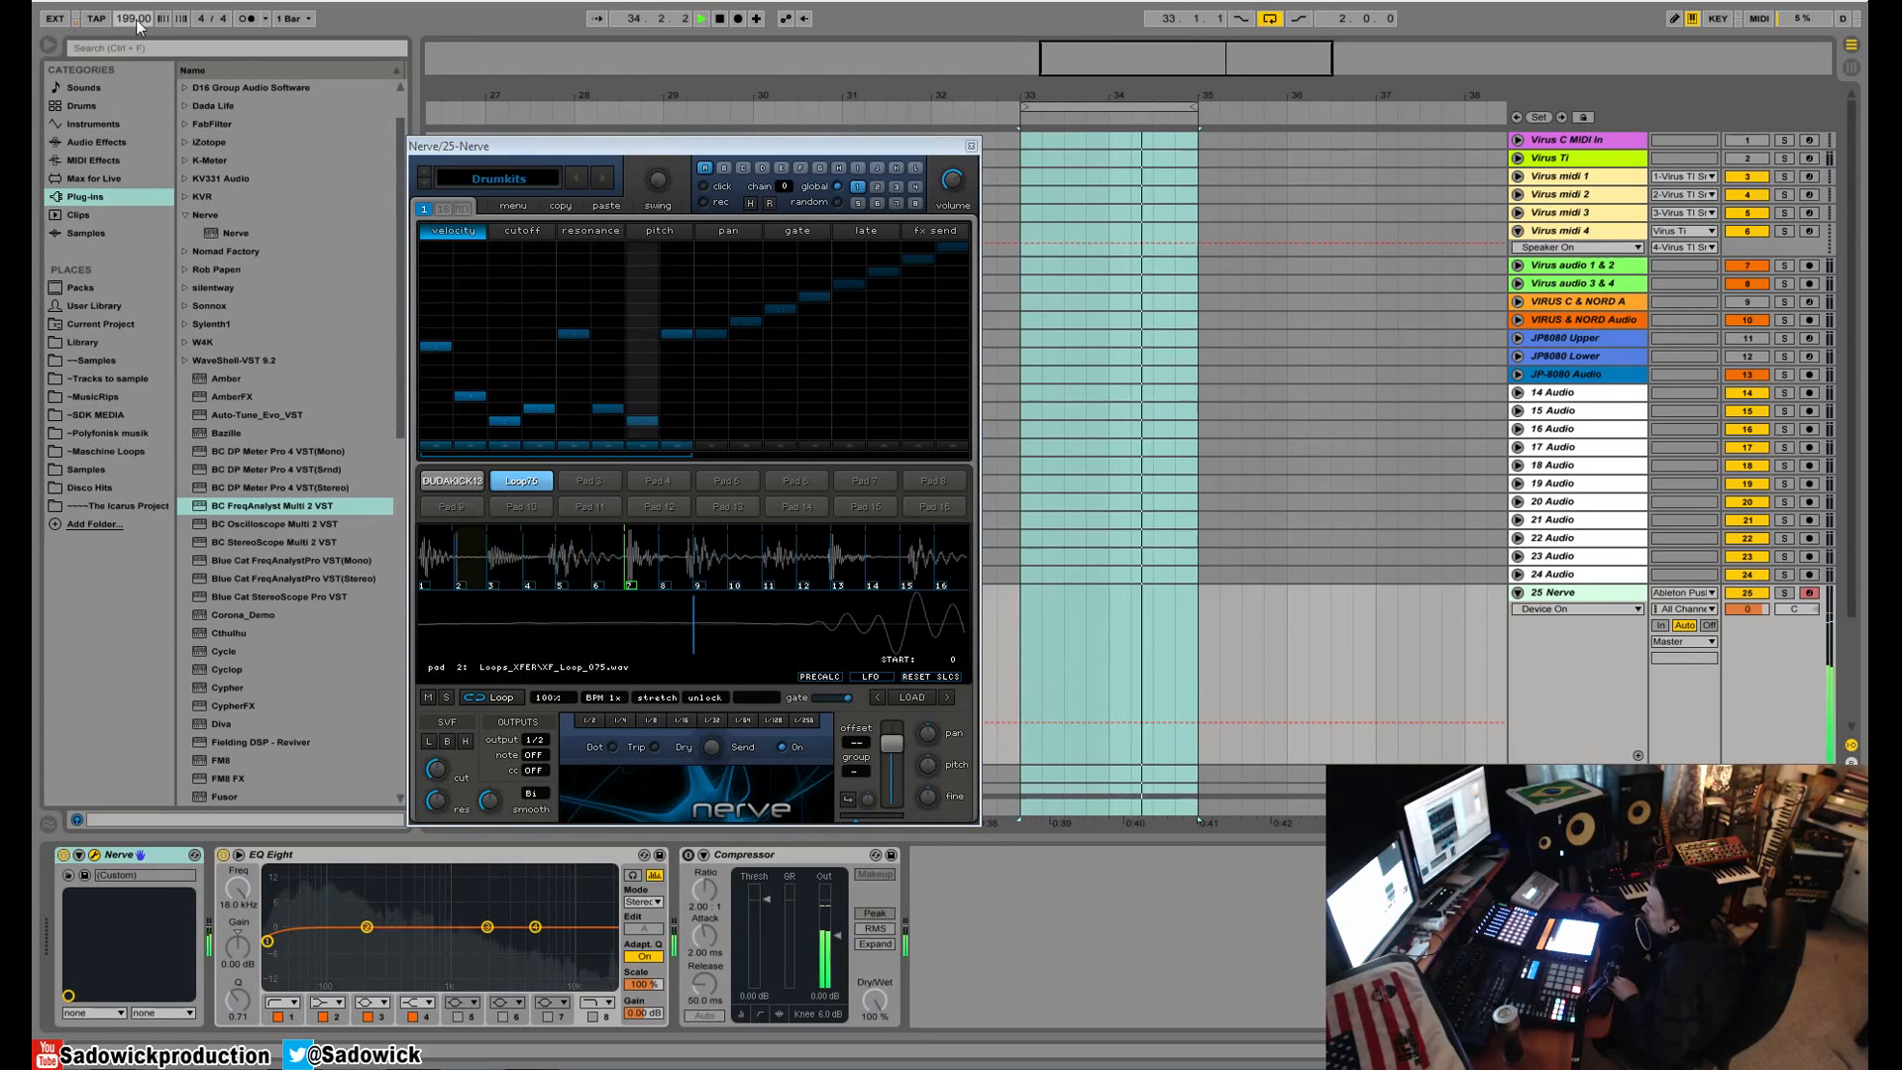
key("space")
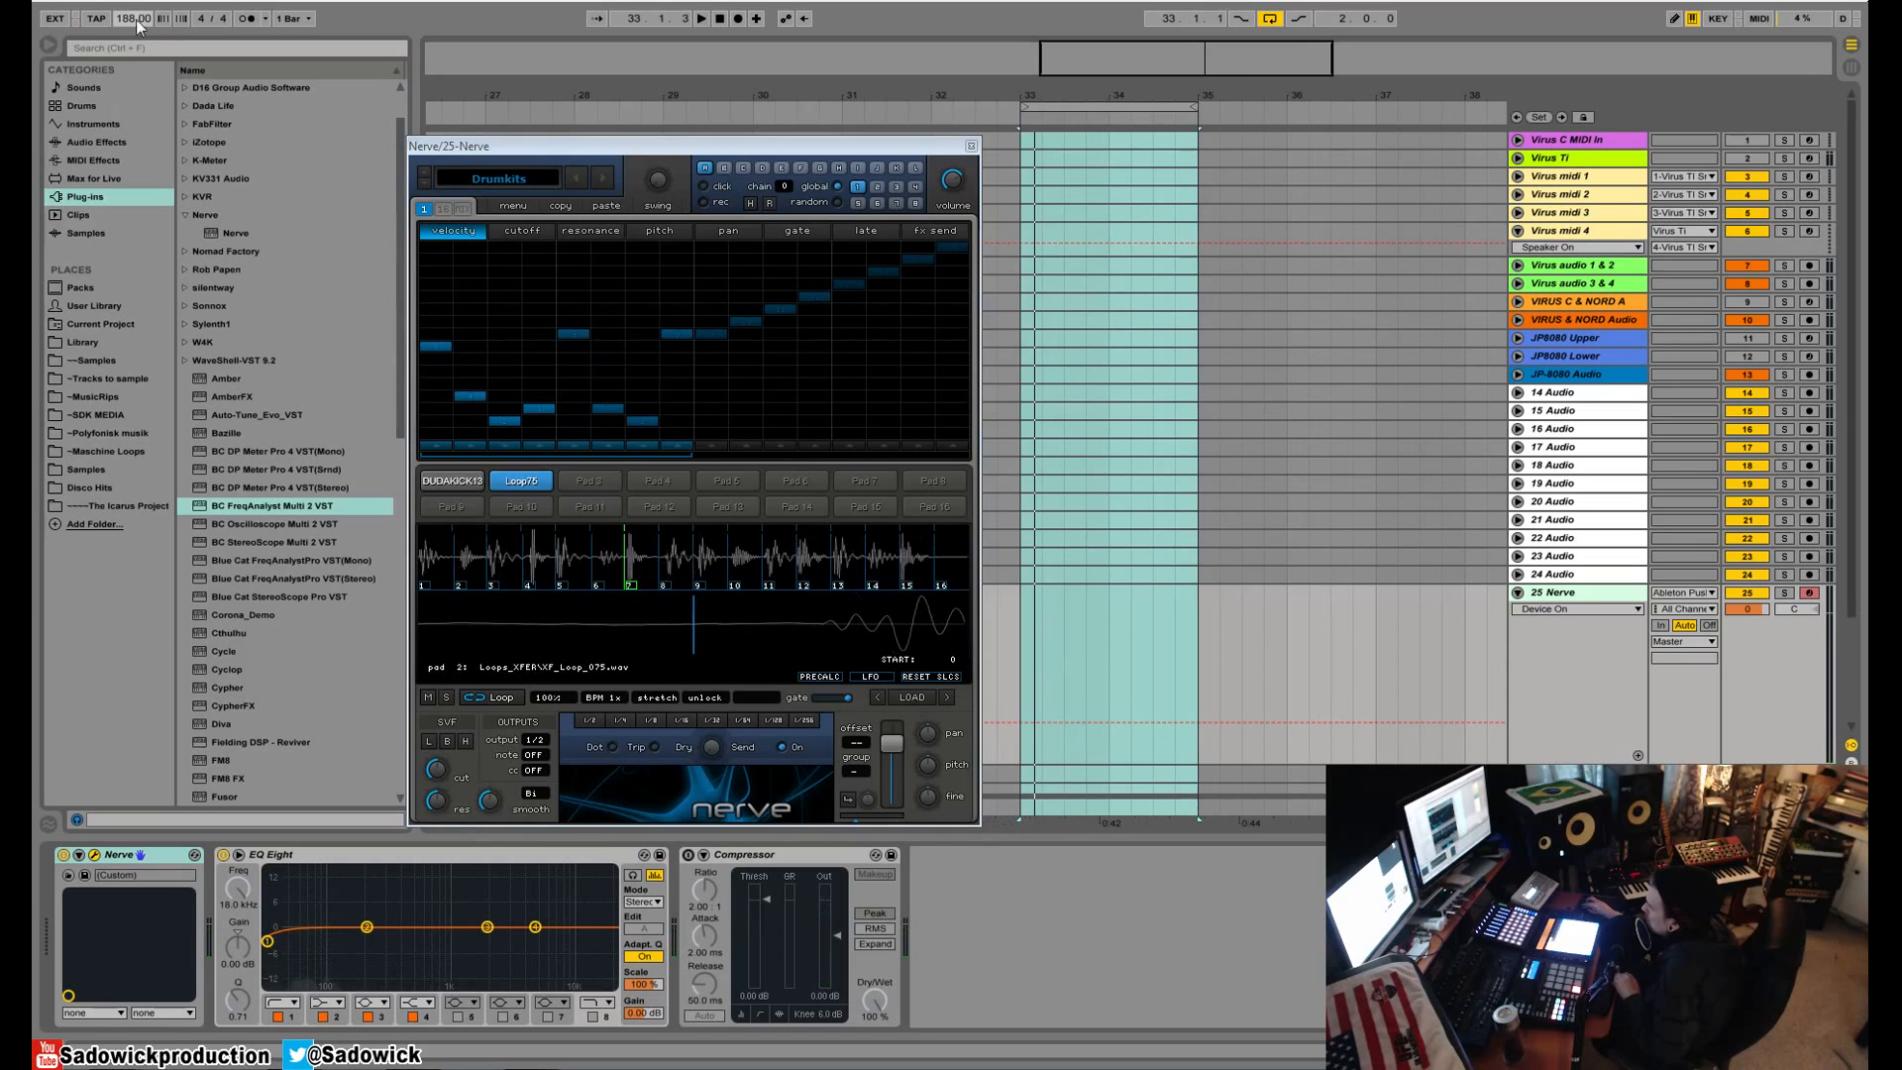
- Set Pad 2's loop mode to slice and play it back at 188 BPM
left_click(646, 697)
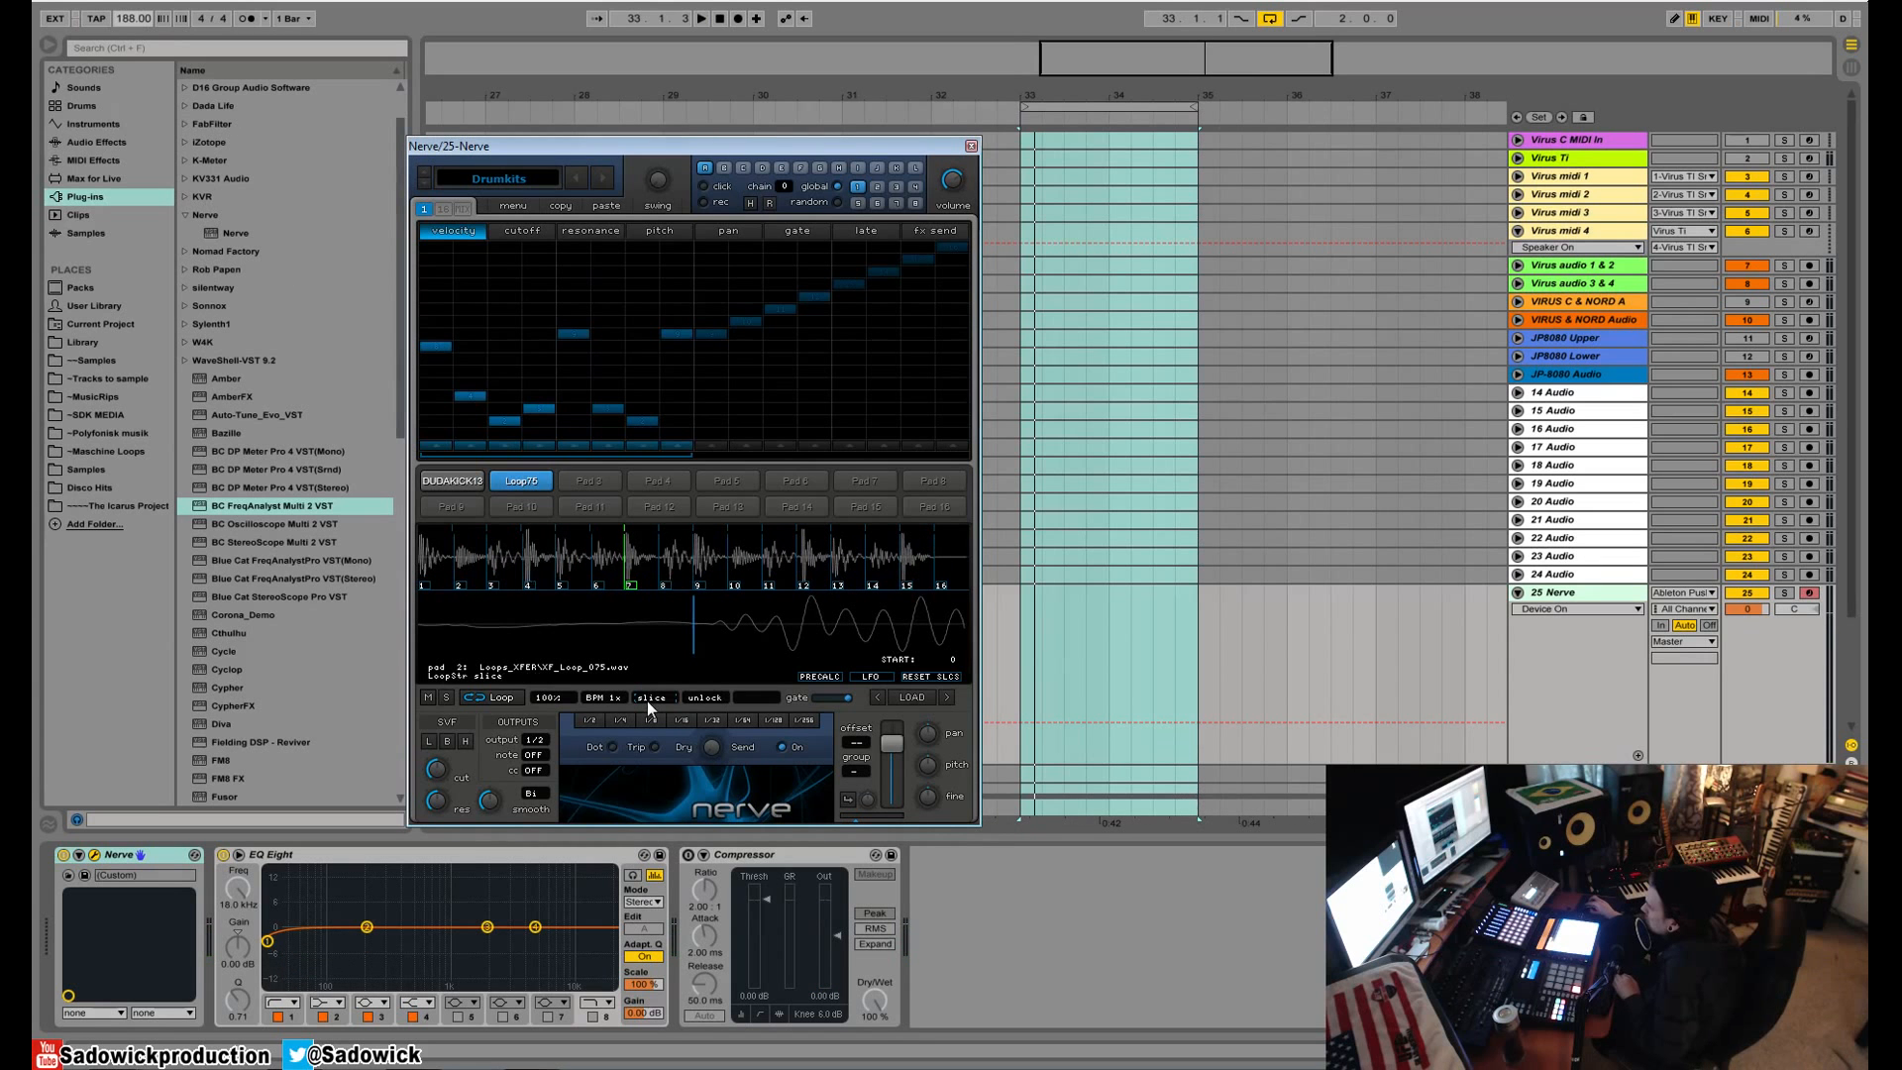
key("space")
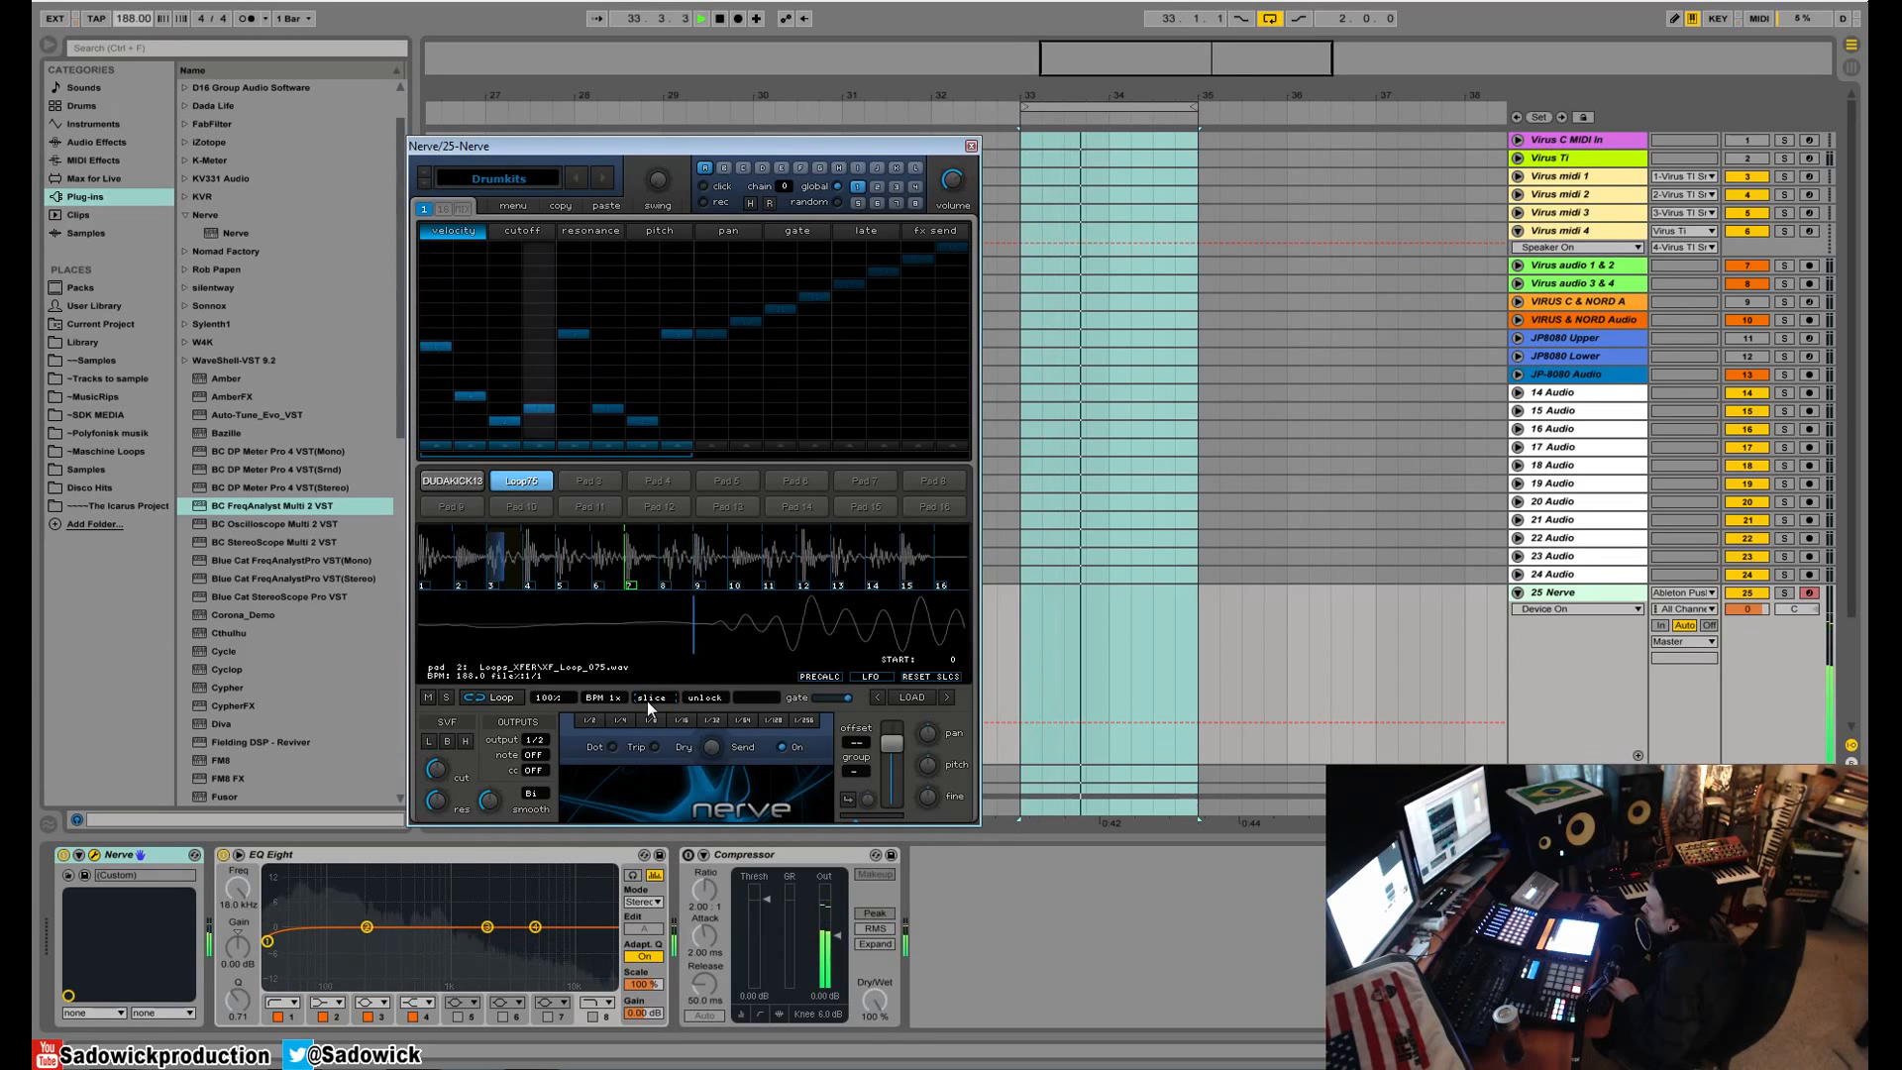
key("space")
- Play Pad 2's loop in resample mode while lowering the tempo to 129 BPM, and return the mode to slice
left_click(646, 698)
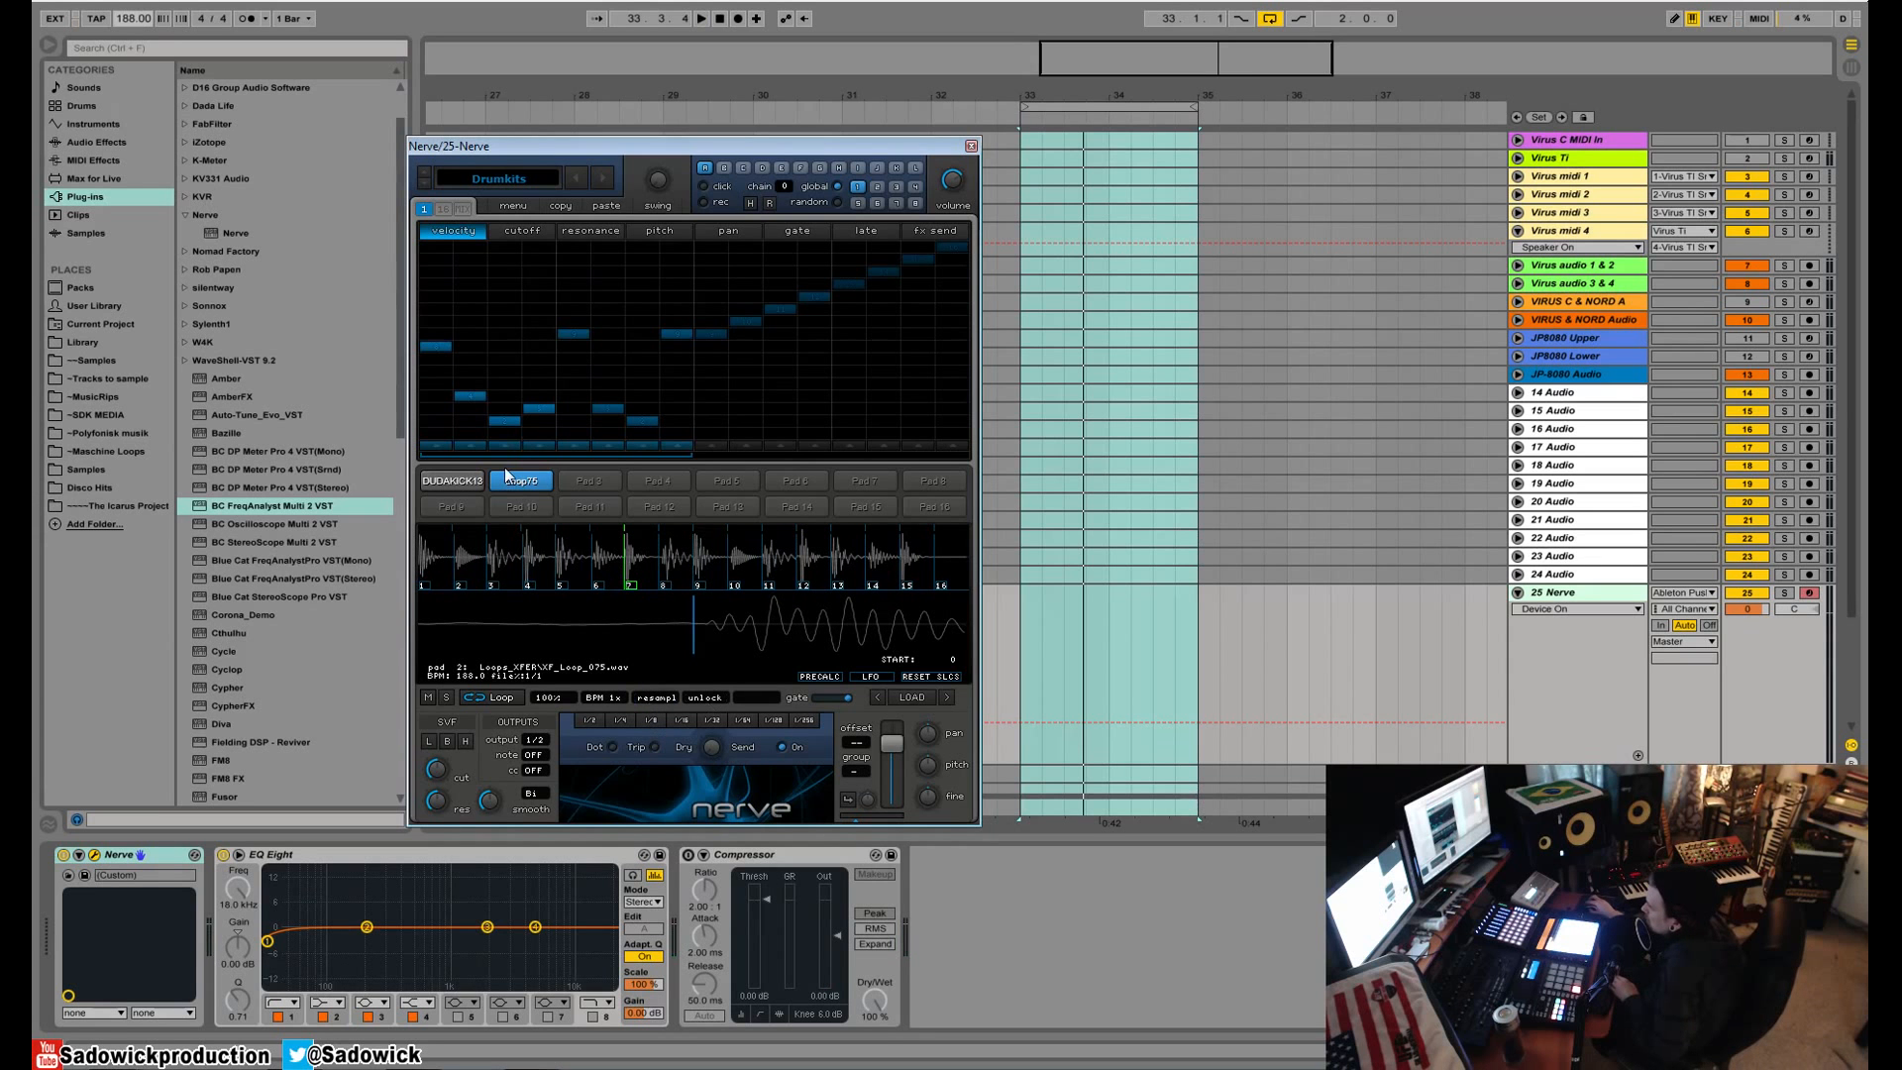
key("space")
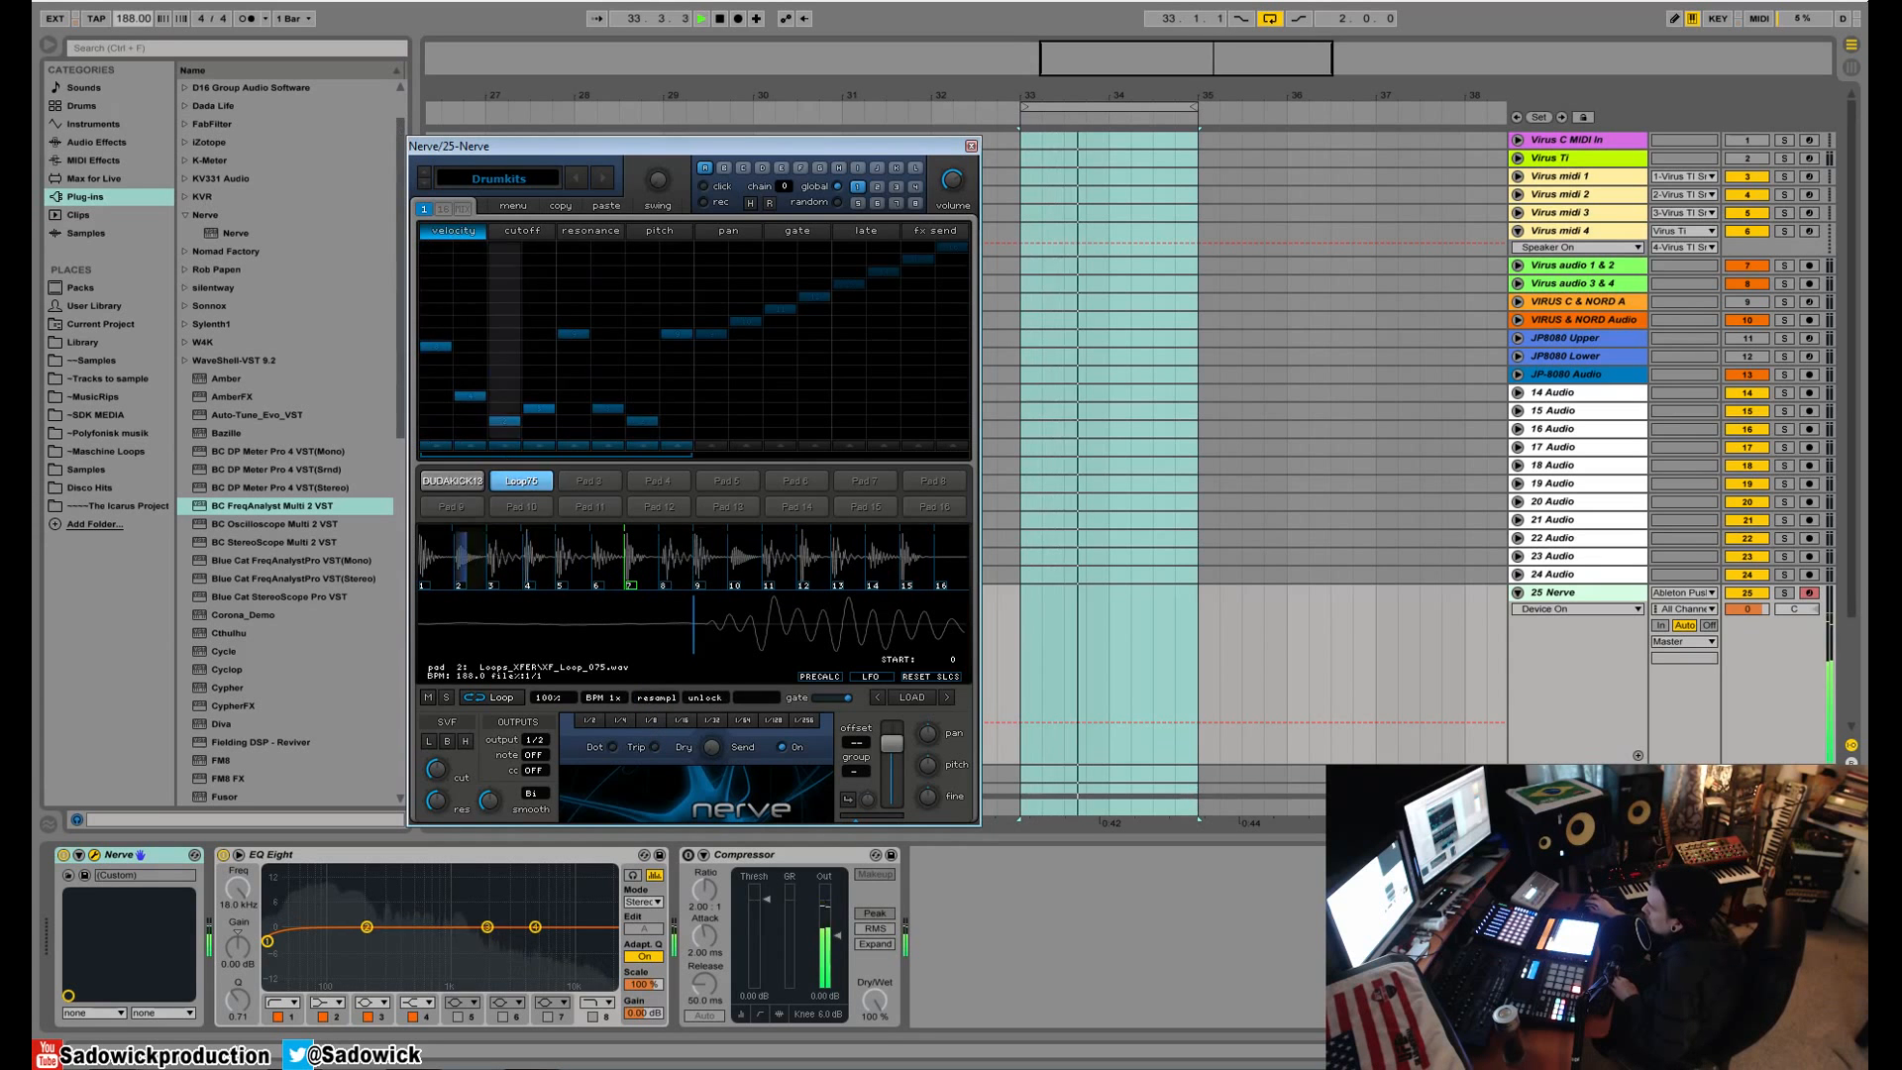
key("space")
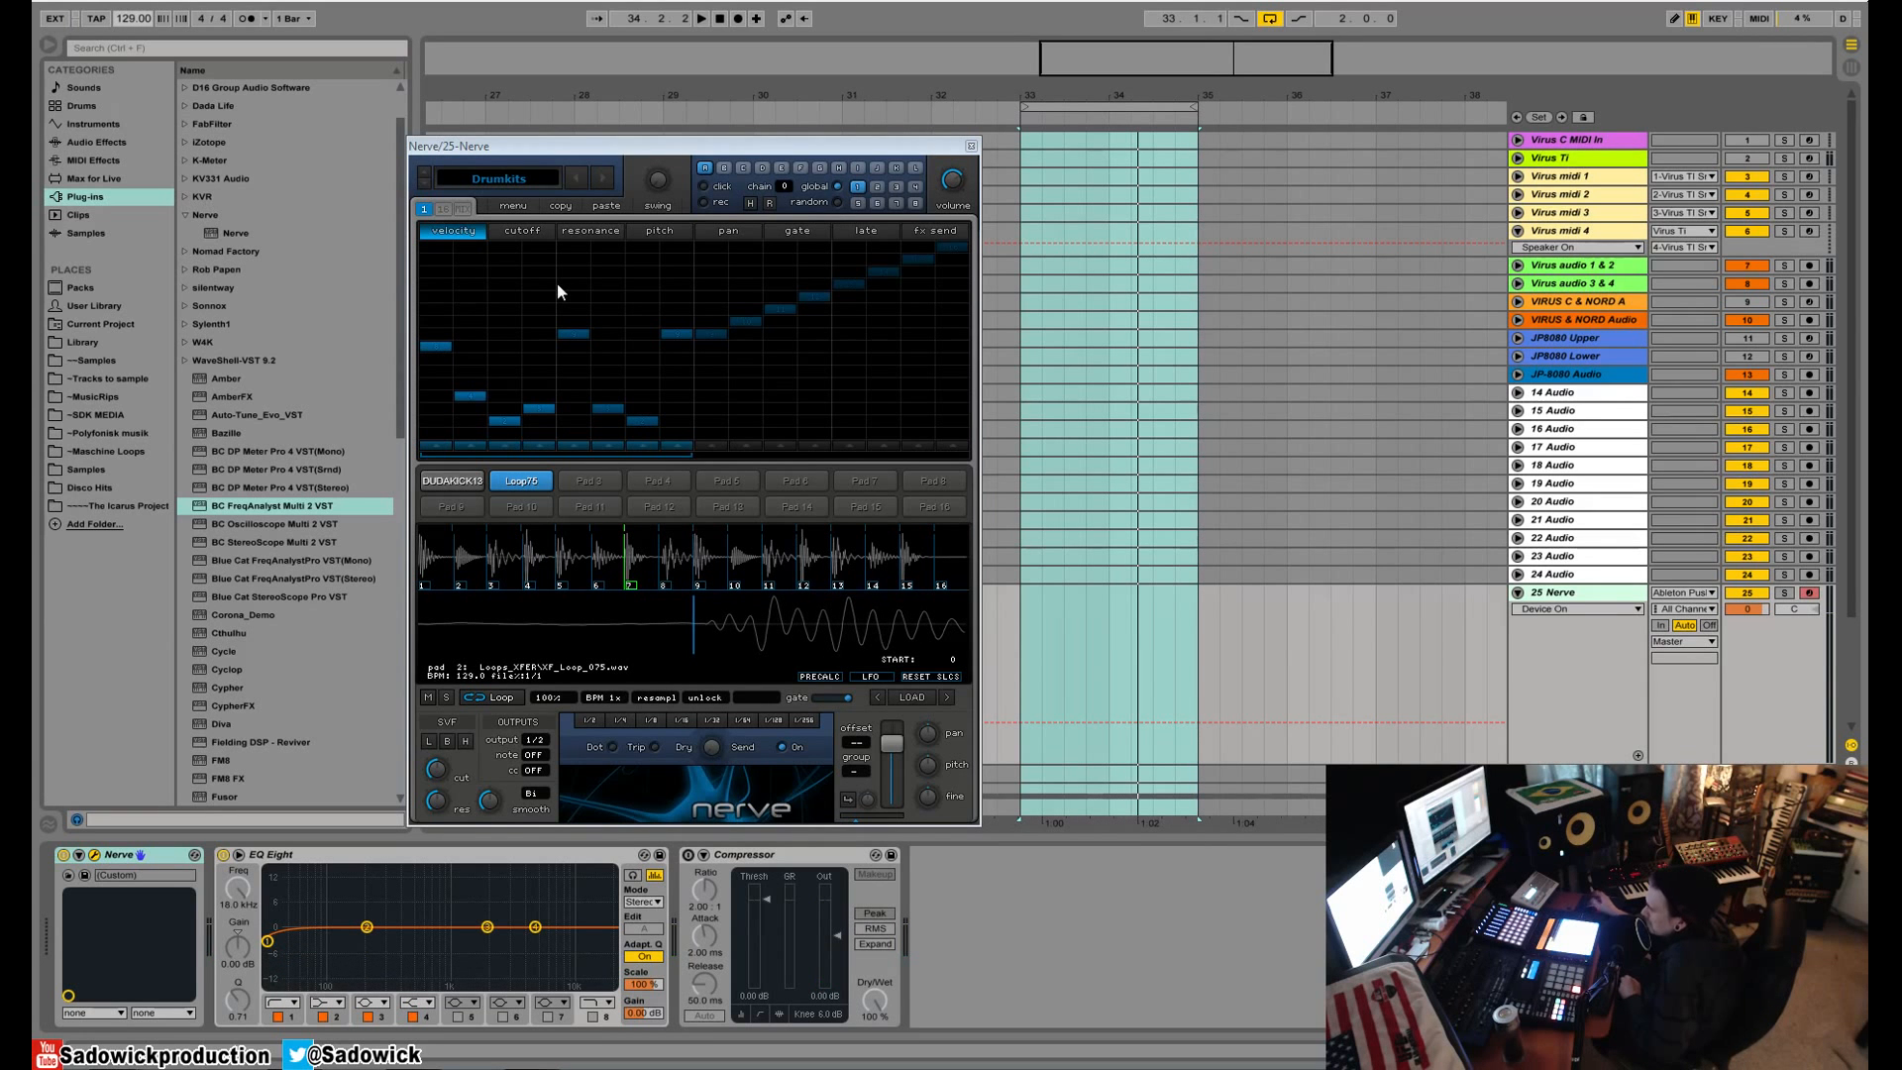
left_click(656, 697)
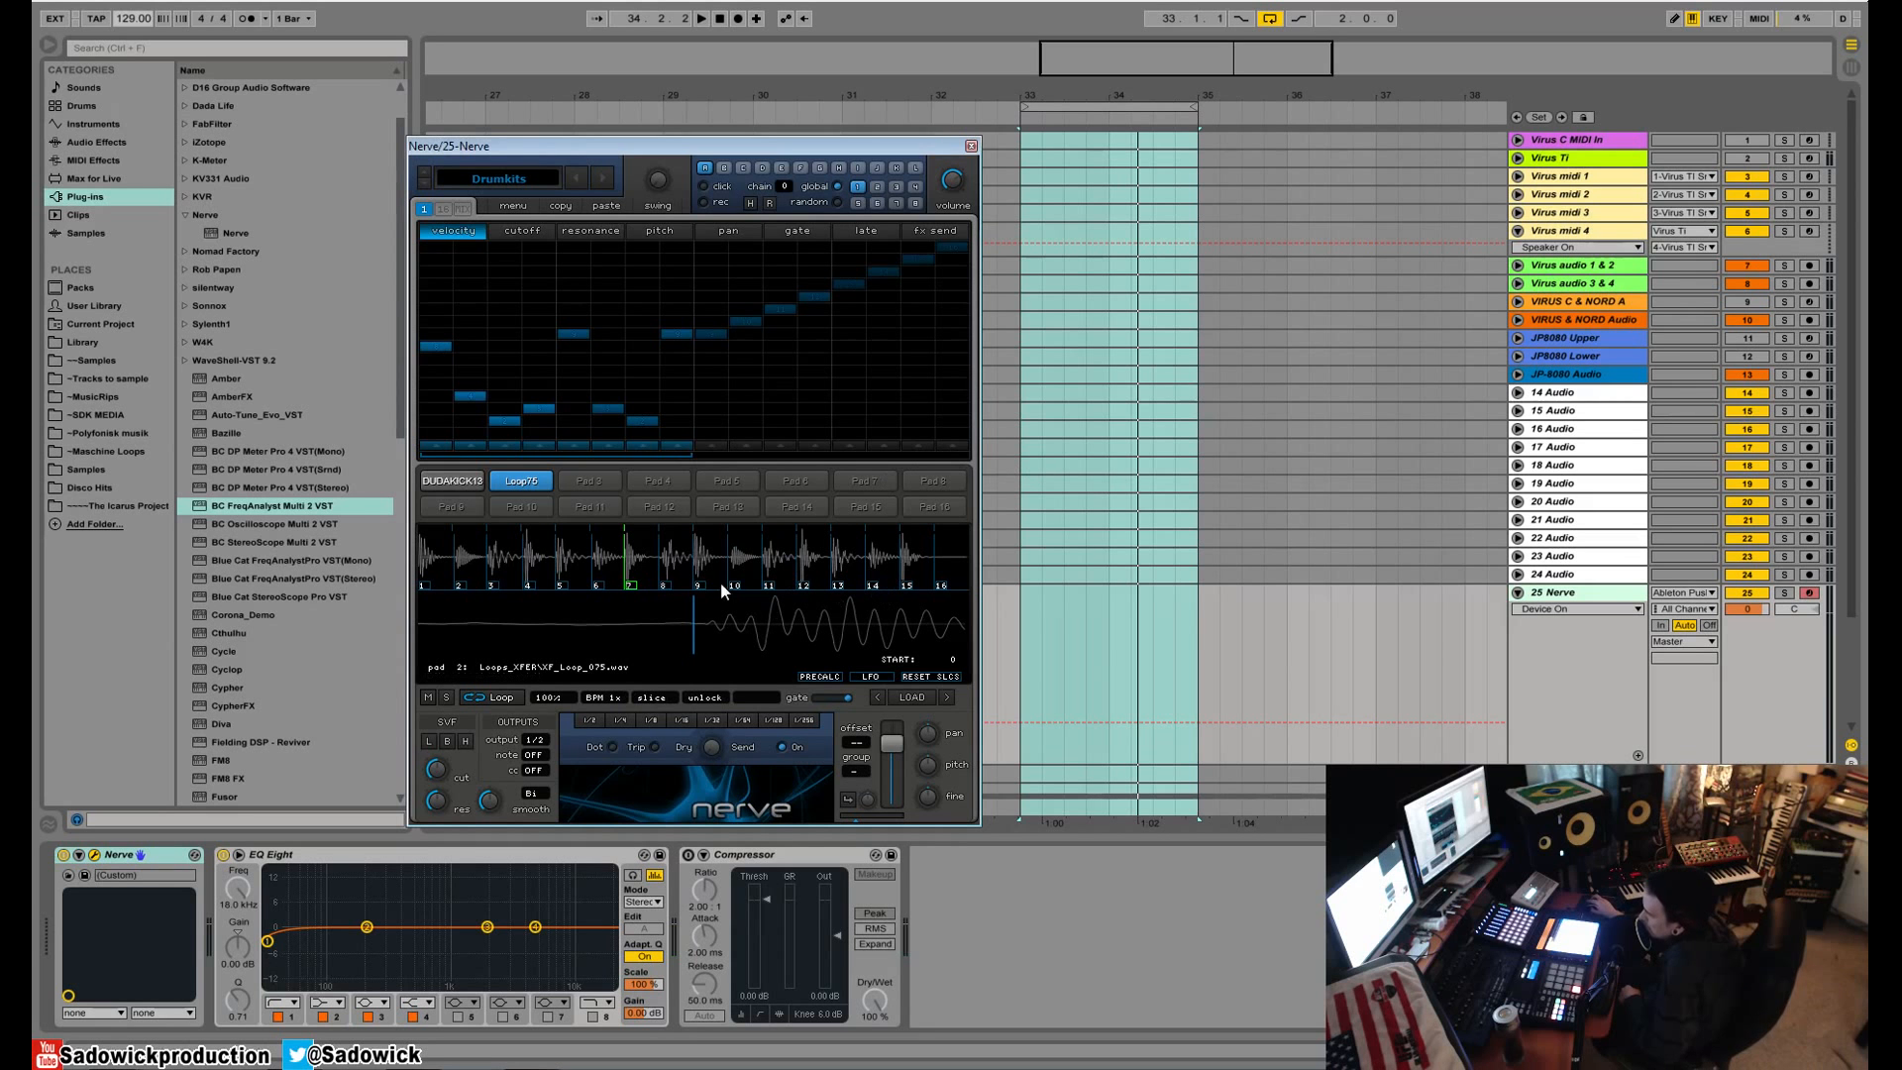
- Reposition the Nerve window and initialise the plug-in, clearing all pads and step patterns
mouse_move(746, 145)
left_mouse_down()
mouse_move(707, 158)
mouse_move(841, 157)
mouse_move(758, 163)
left_mouse_up()
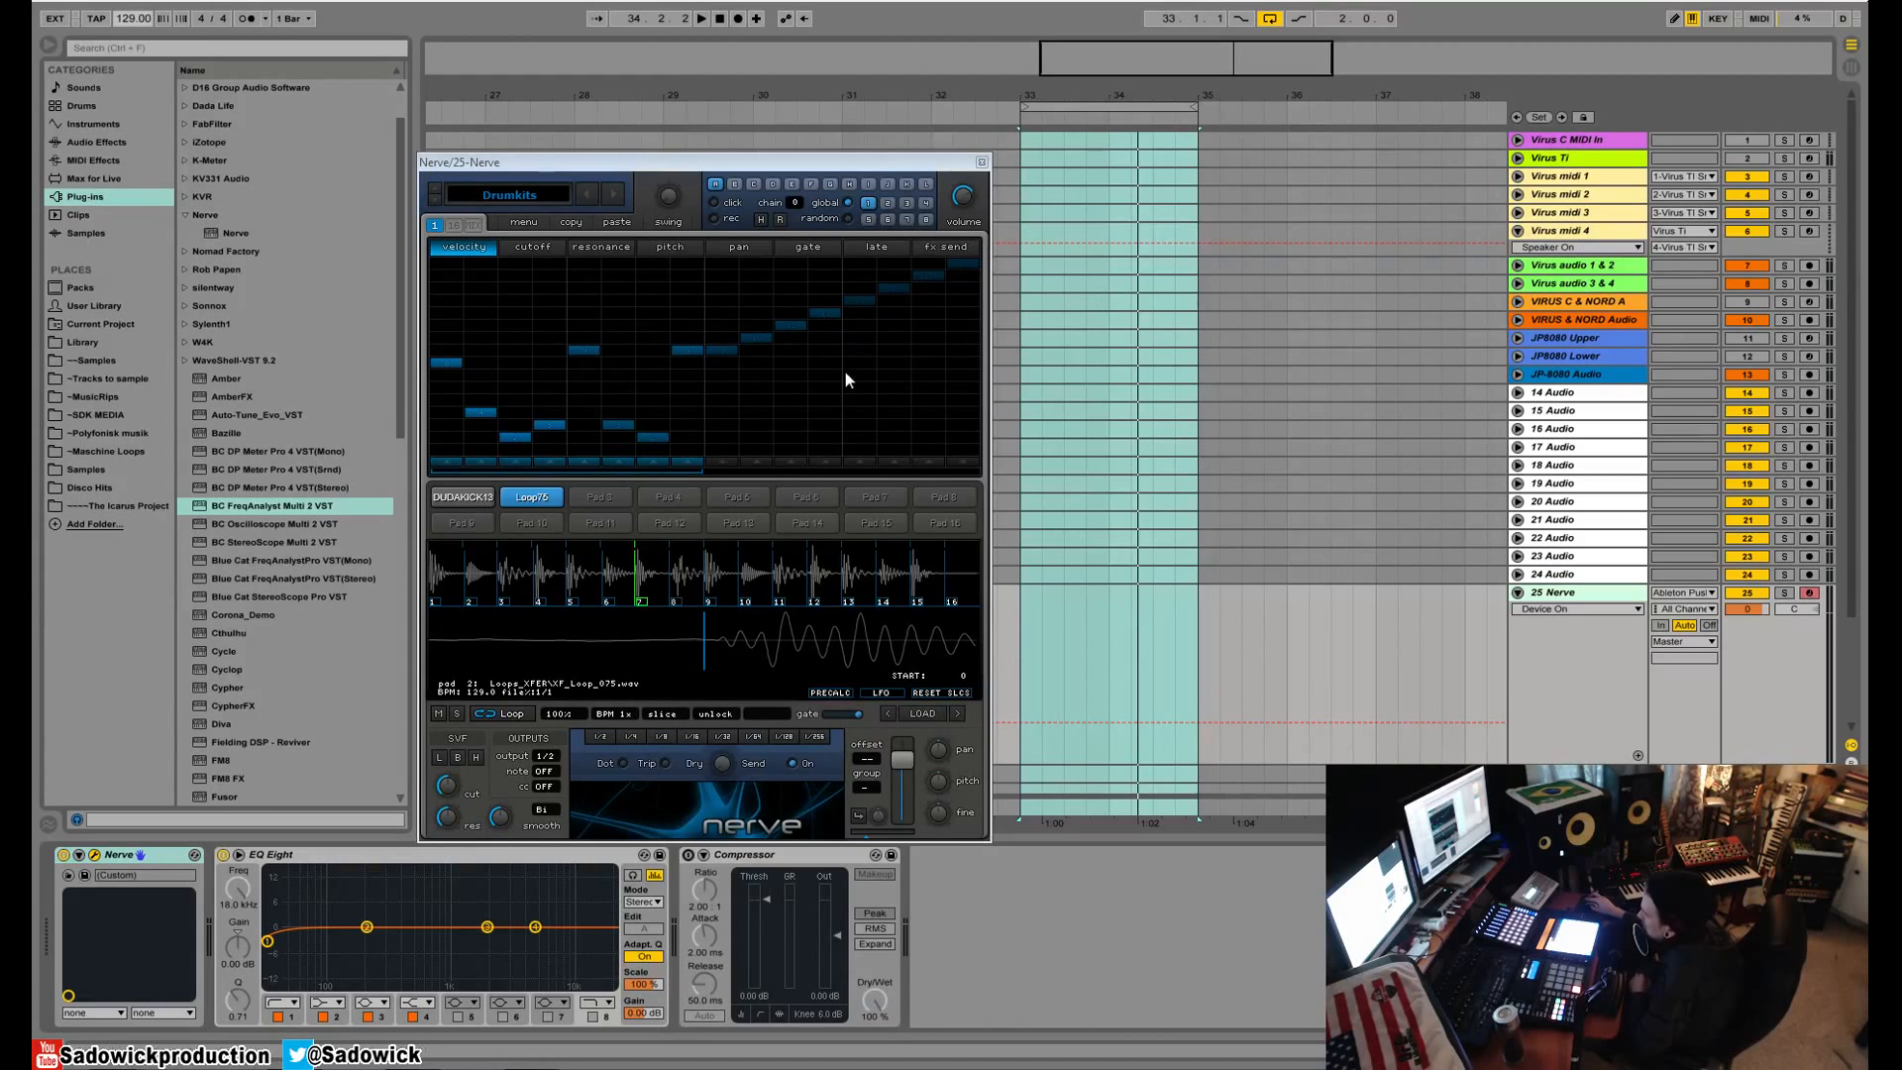
left_click(509, 228)
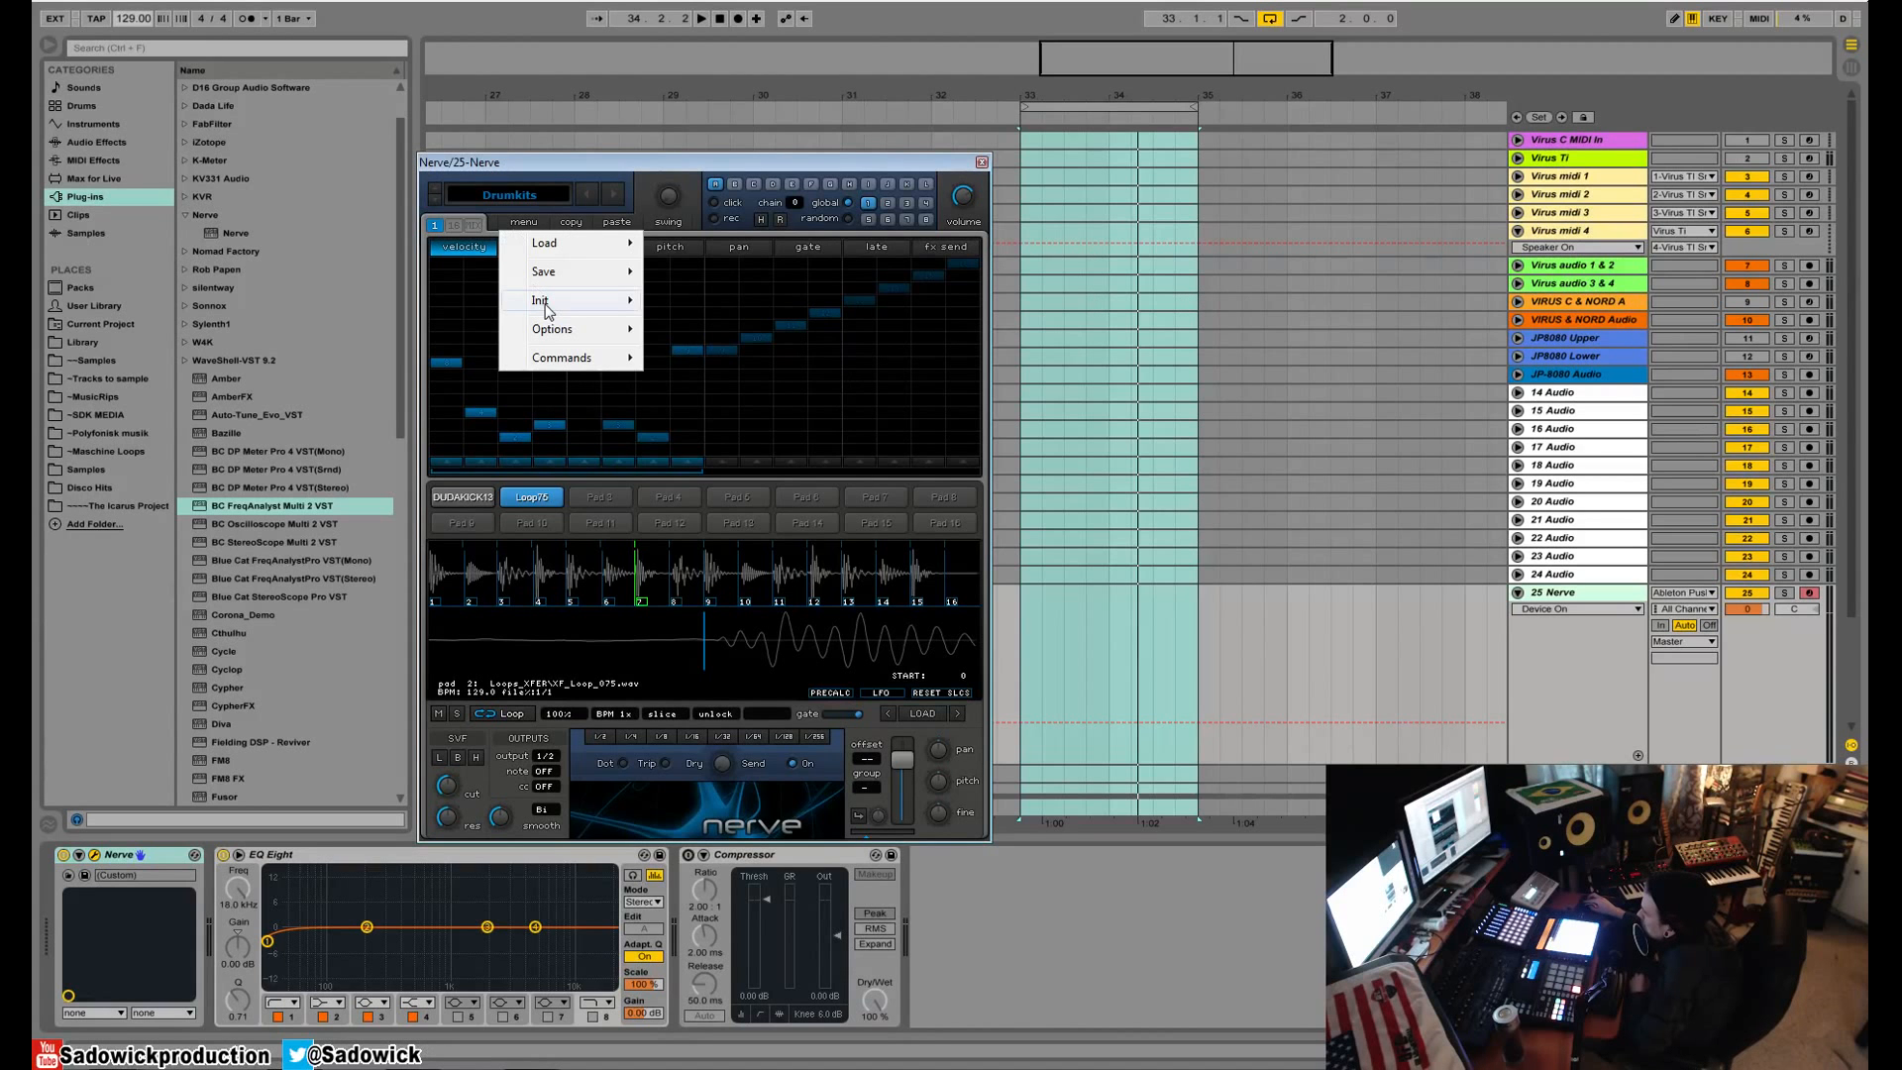
mouse_move(550, 300)
left_click(753, 448)
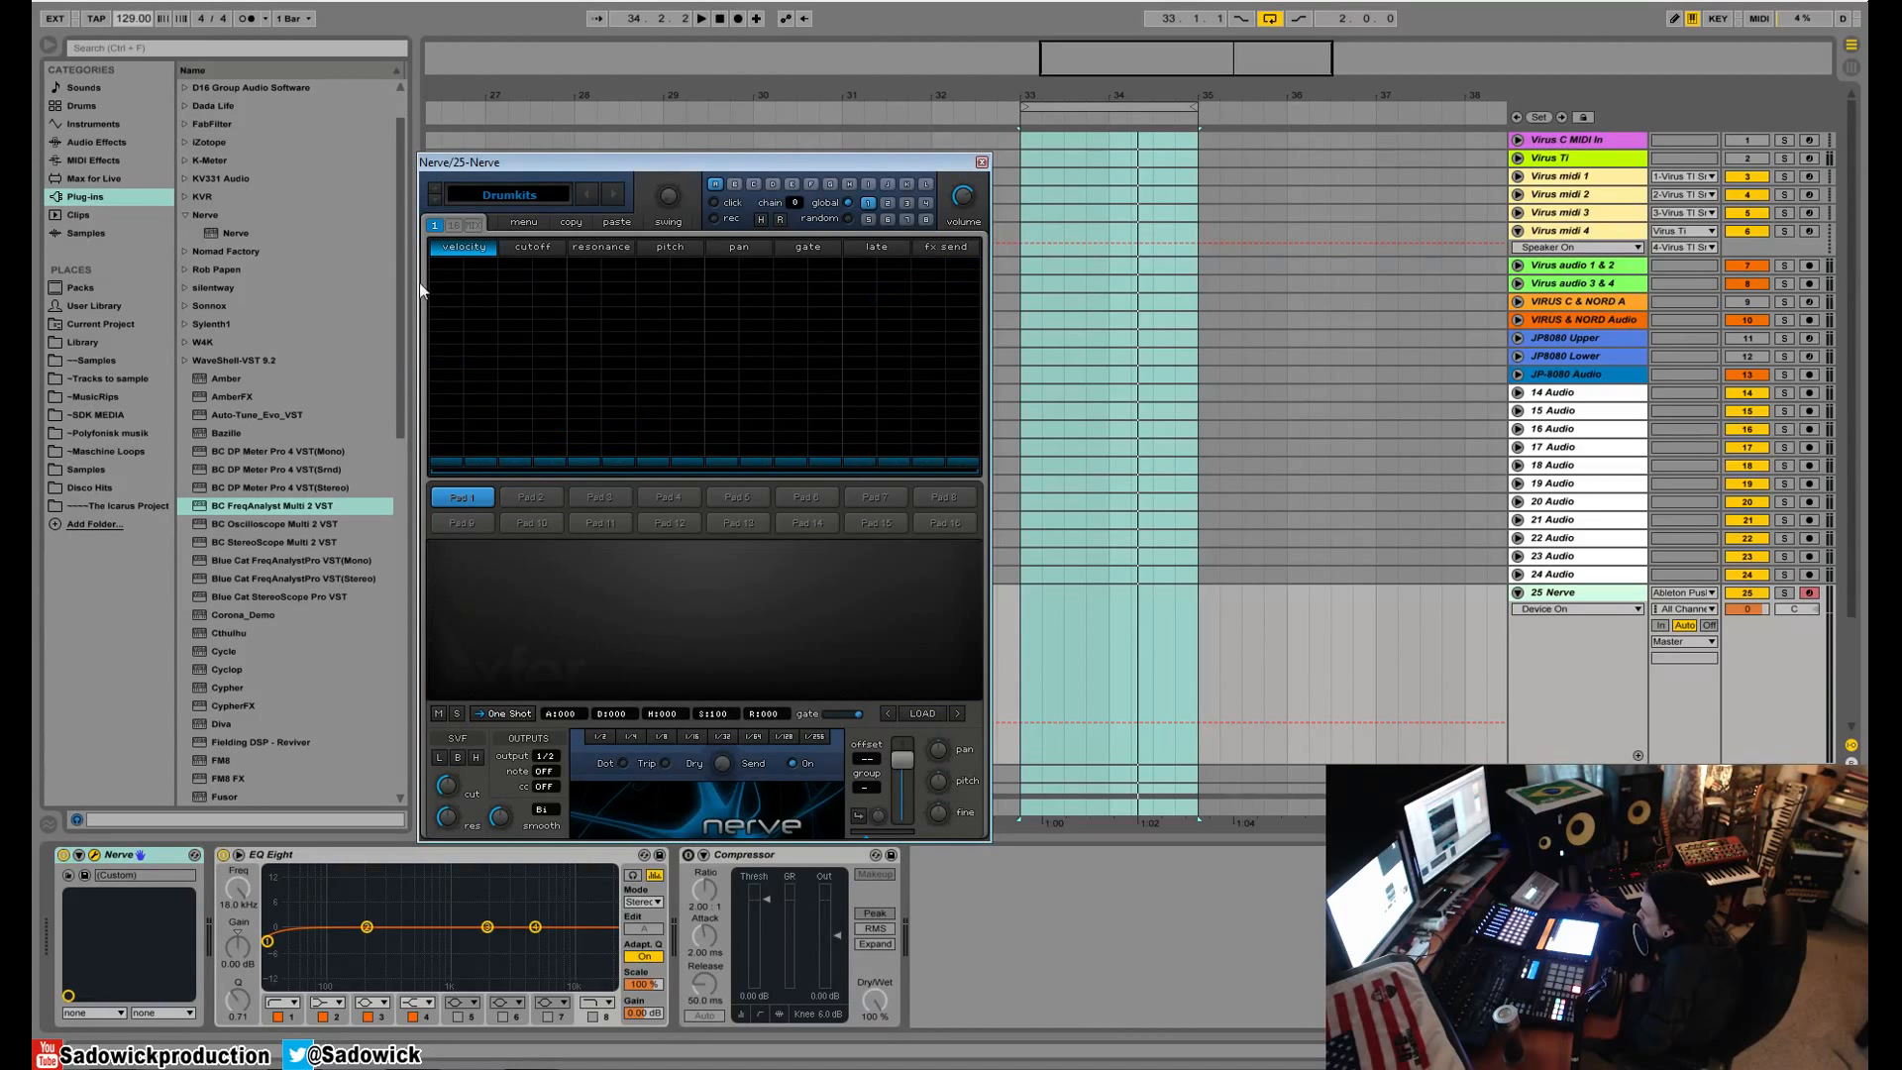
- Dismiss the sample loading dialog, load a drum kit from the Xfer group and start and stop playback
left_click(926, 713)
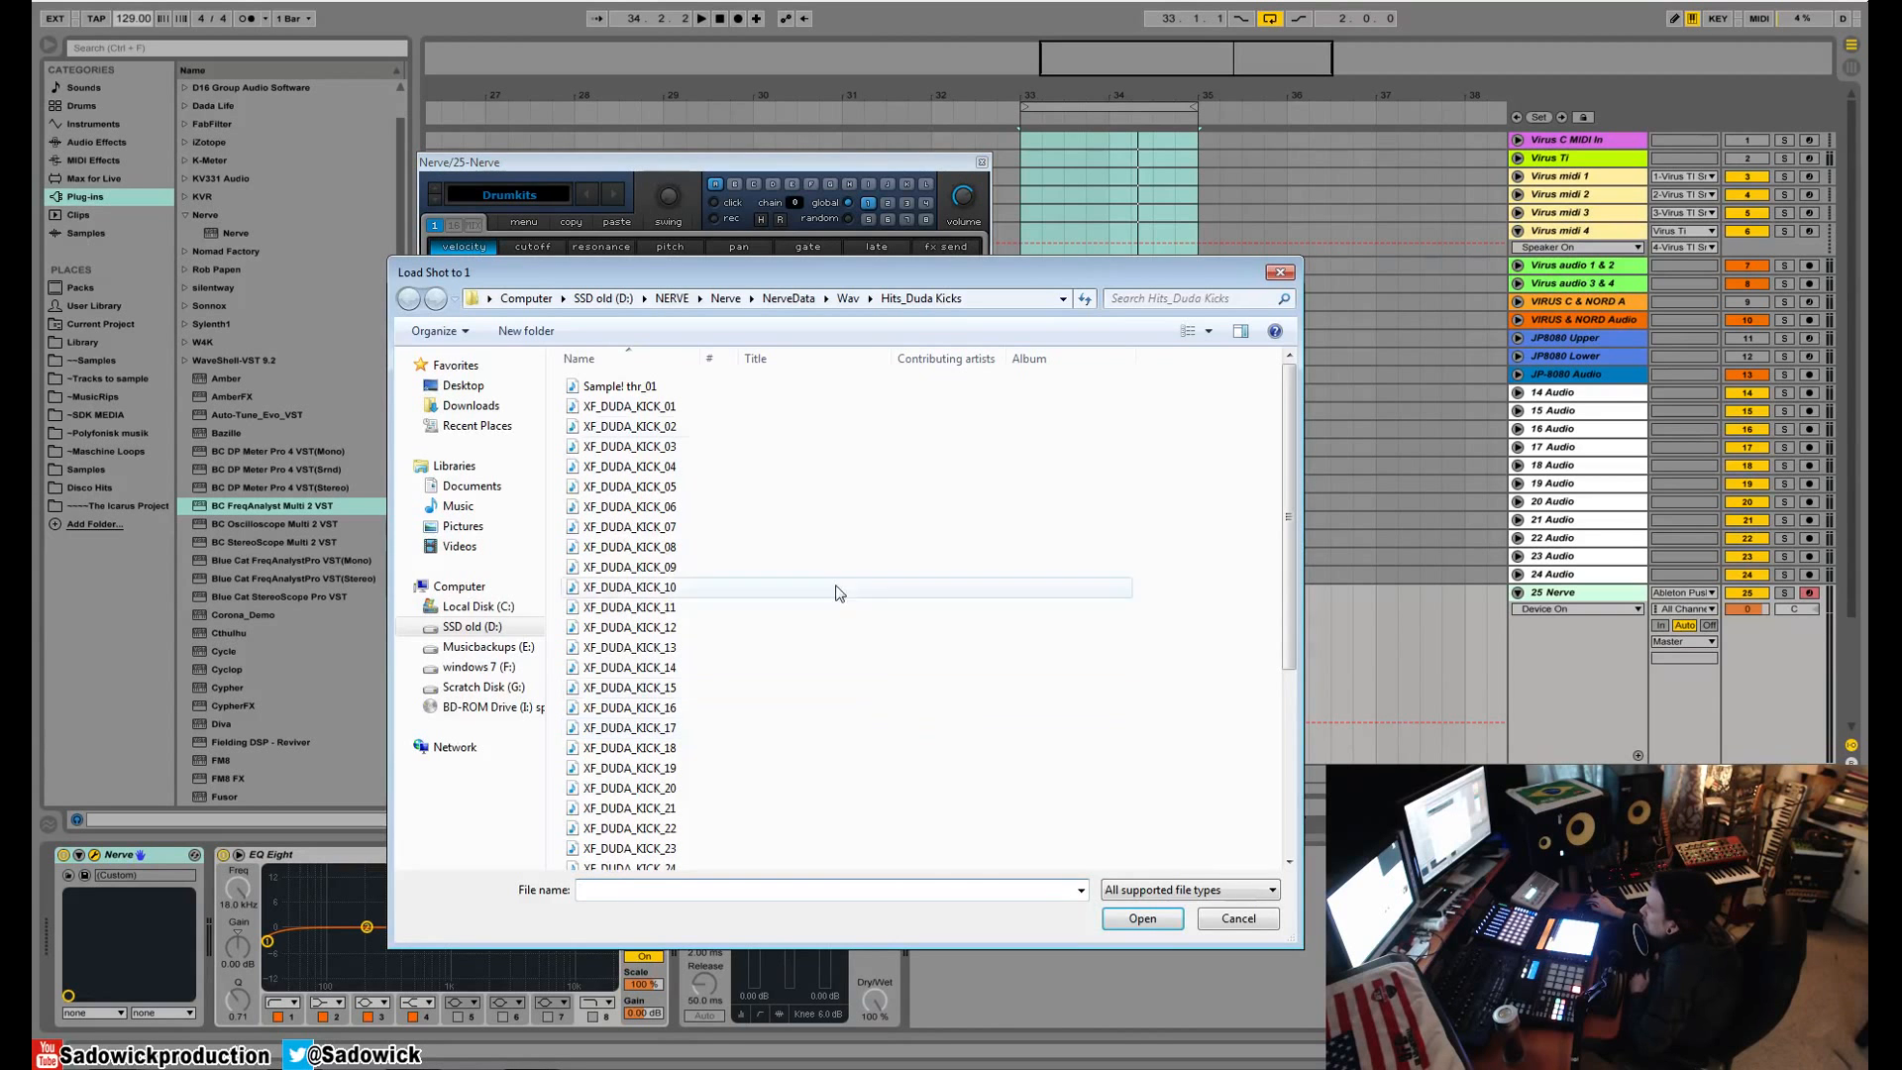
left_click(1278, 273)
left_click(509, 195)
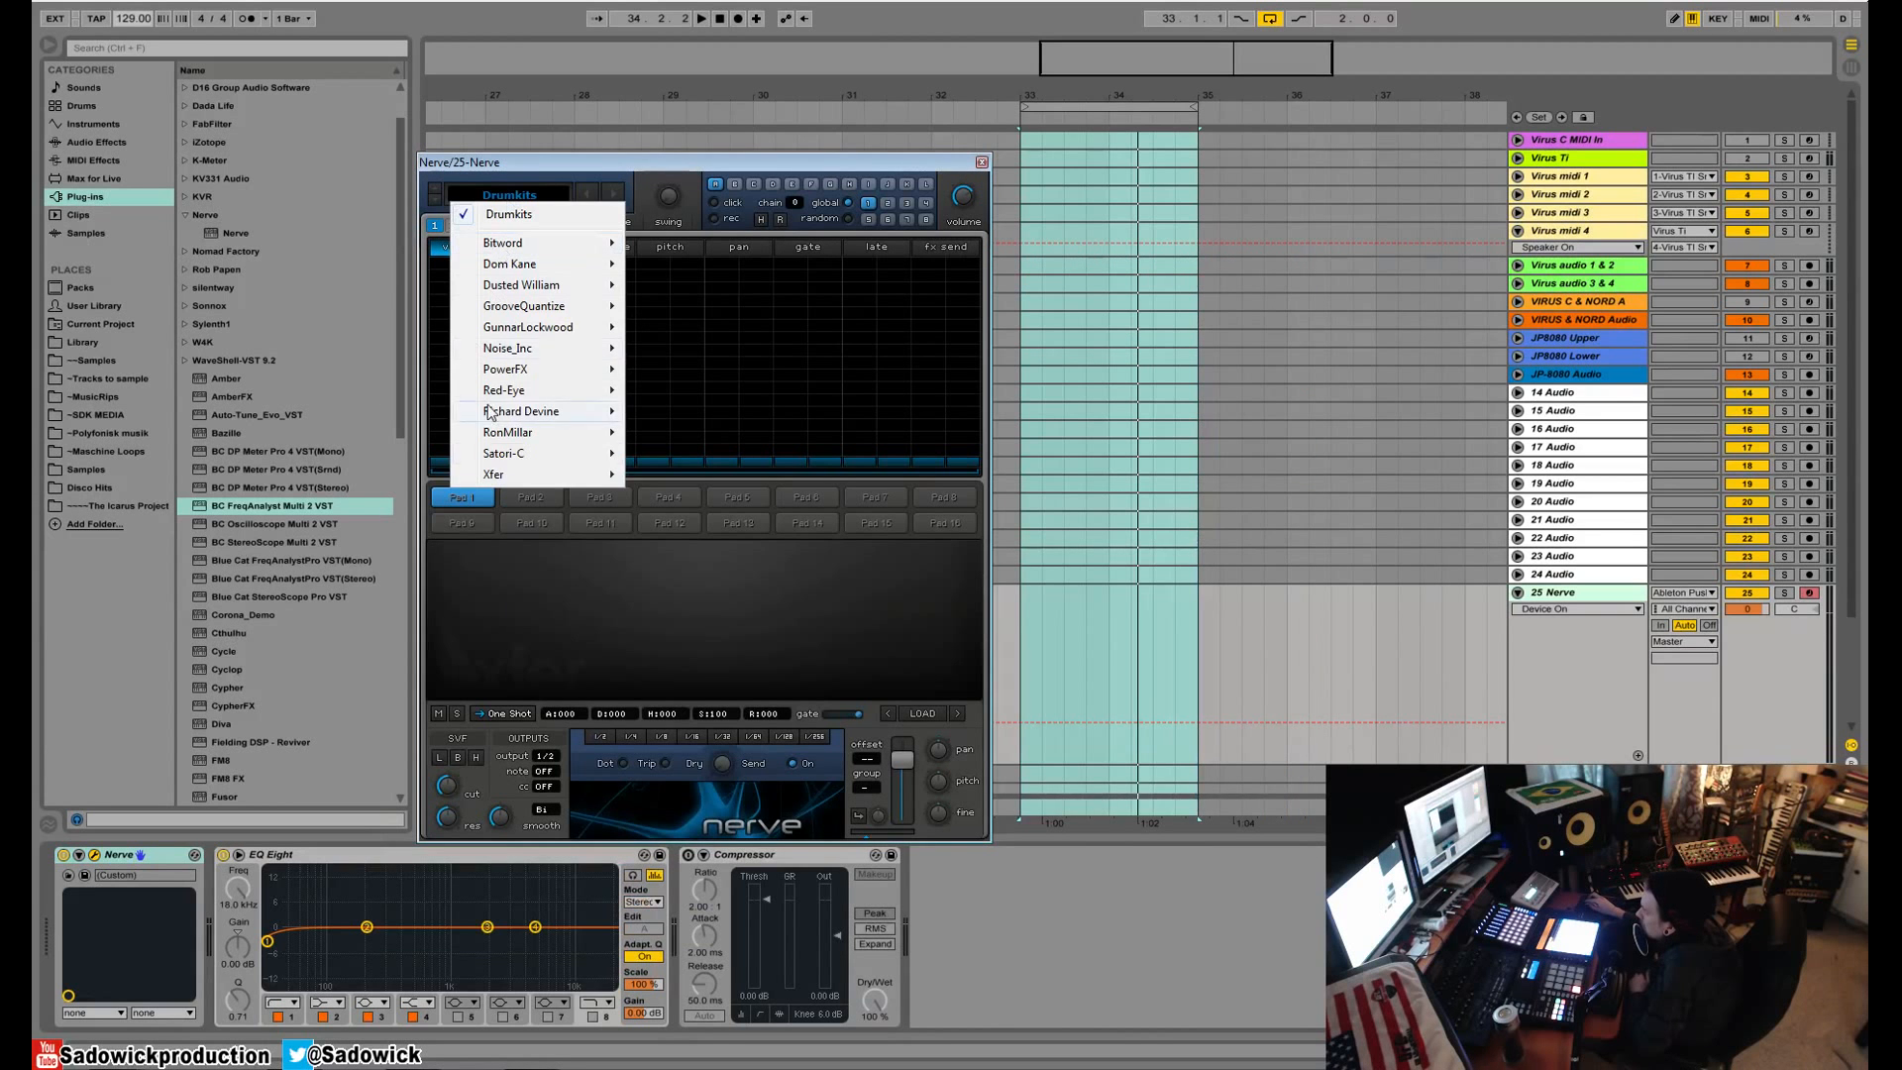
mouse_move(522, 483)
left_click(726, 624)
key("space")
key("space")
- Draw full-velocity hits for Kick 1 on steps 1, 5, 9 and 13 and play the pattern
left_click_drag(443, 398, 444, 202)
left_click_drag(582, 387, 580, 246)
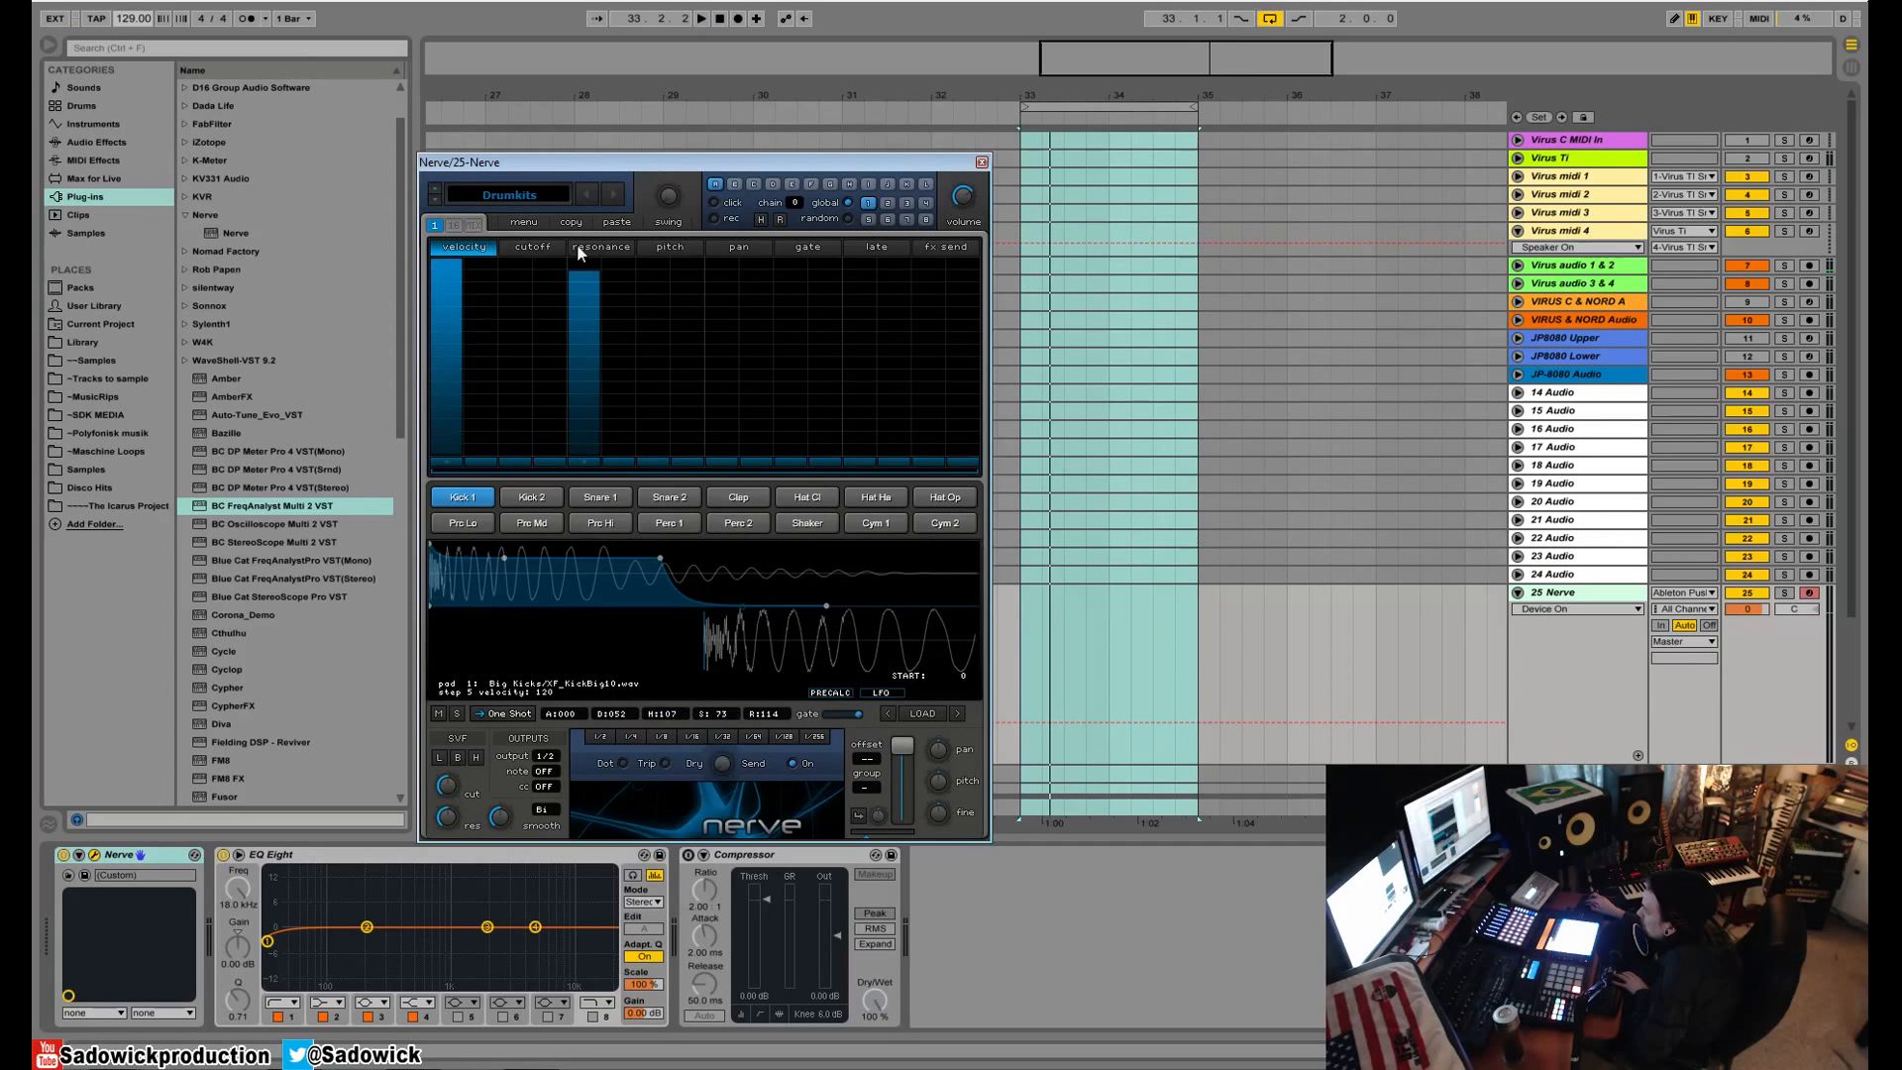
left_click_drag(729, 283, 729, 247)
left_click_drag(859, 287, 860, 248)
key("space")
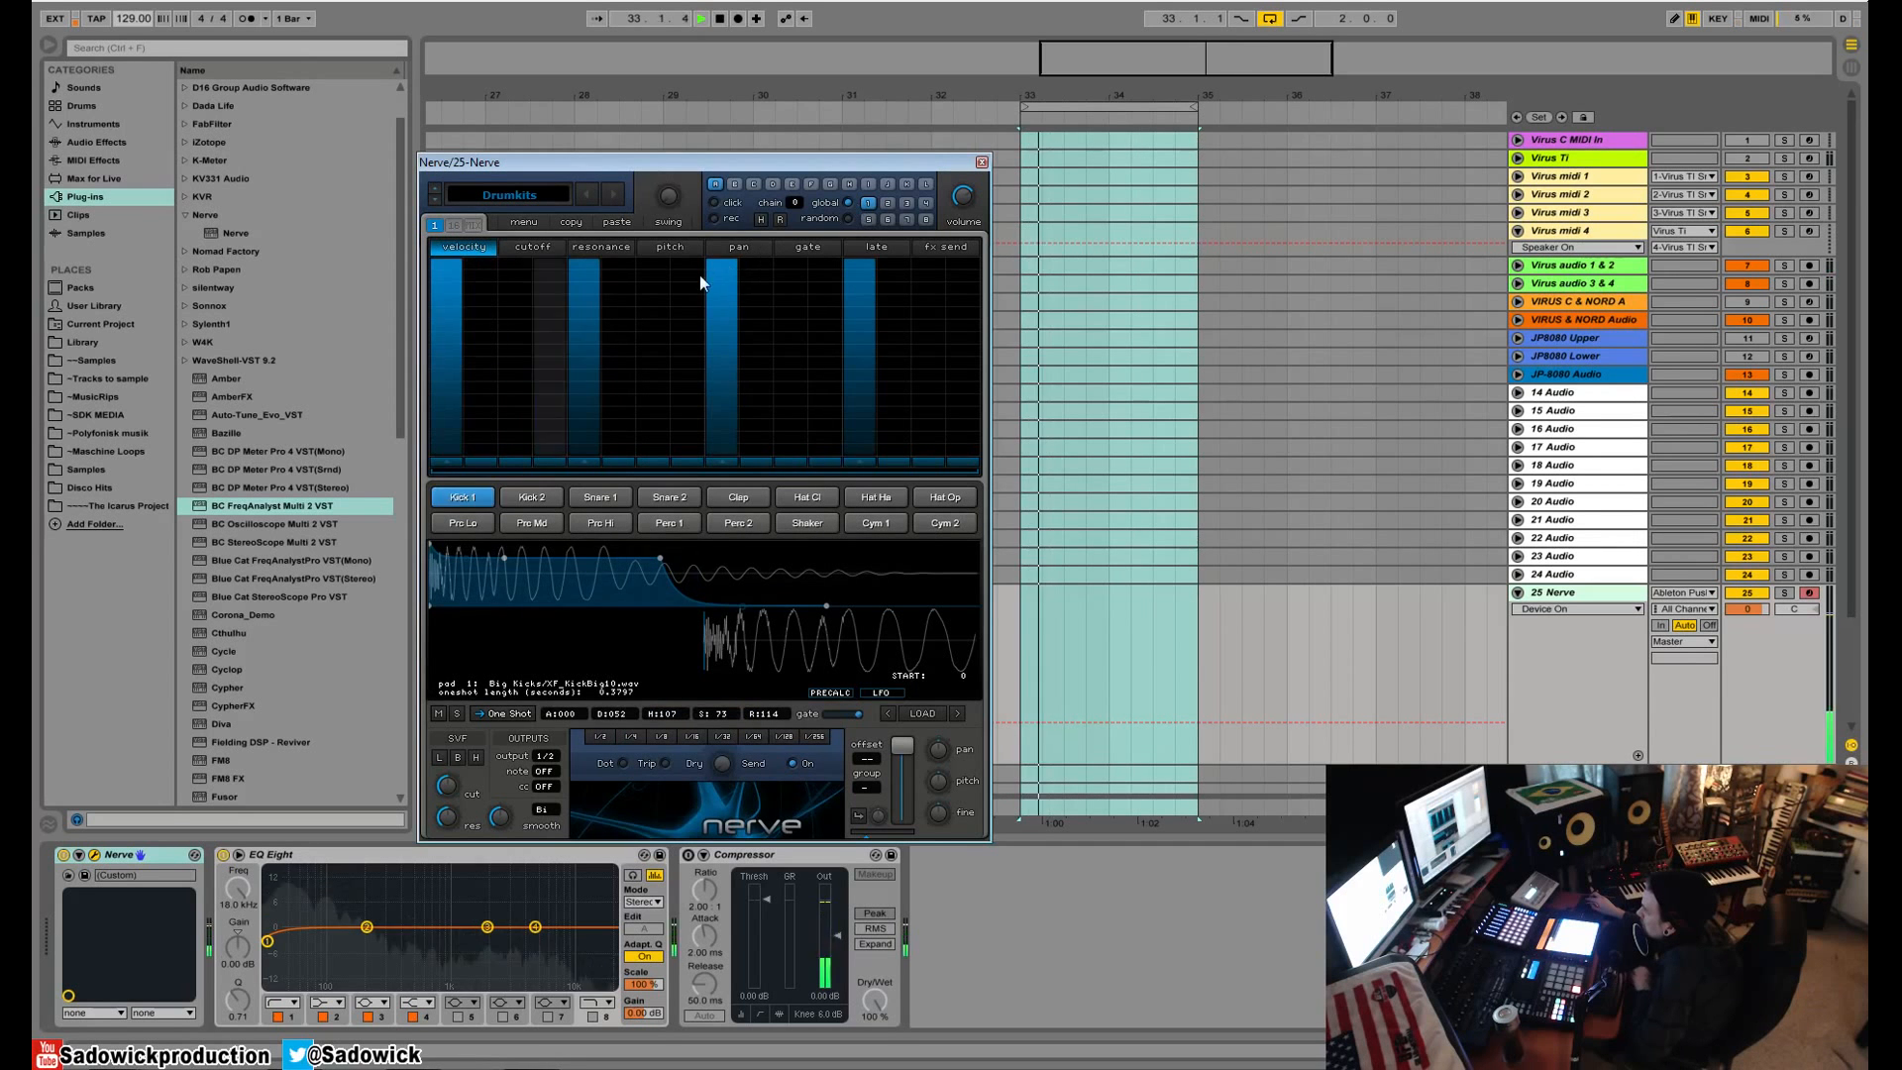
key("space")
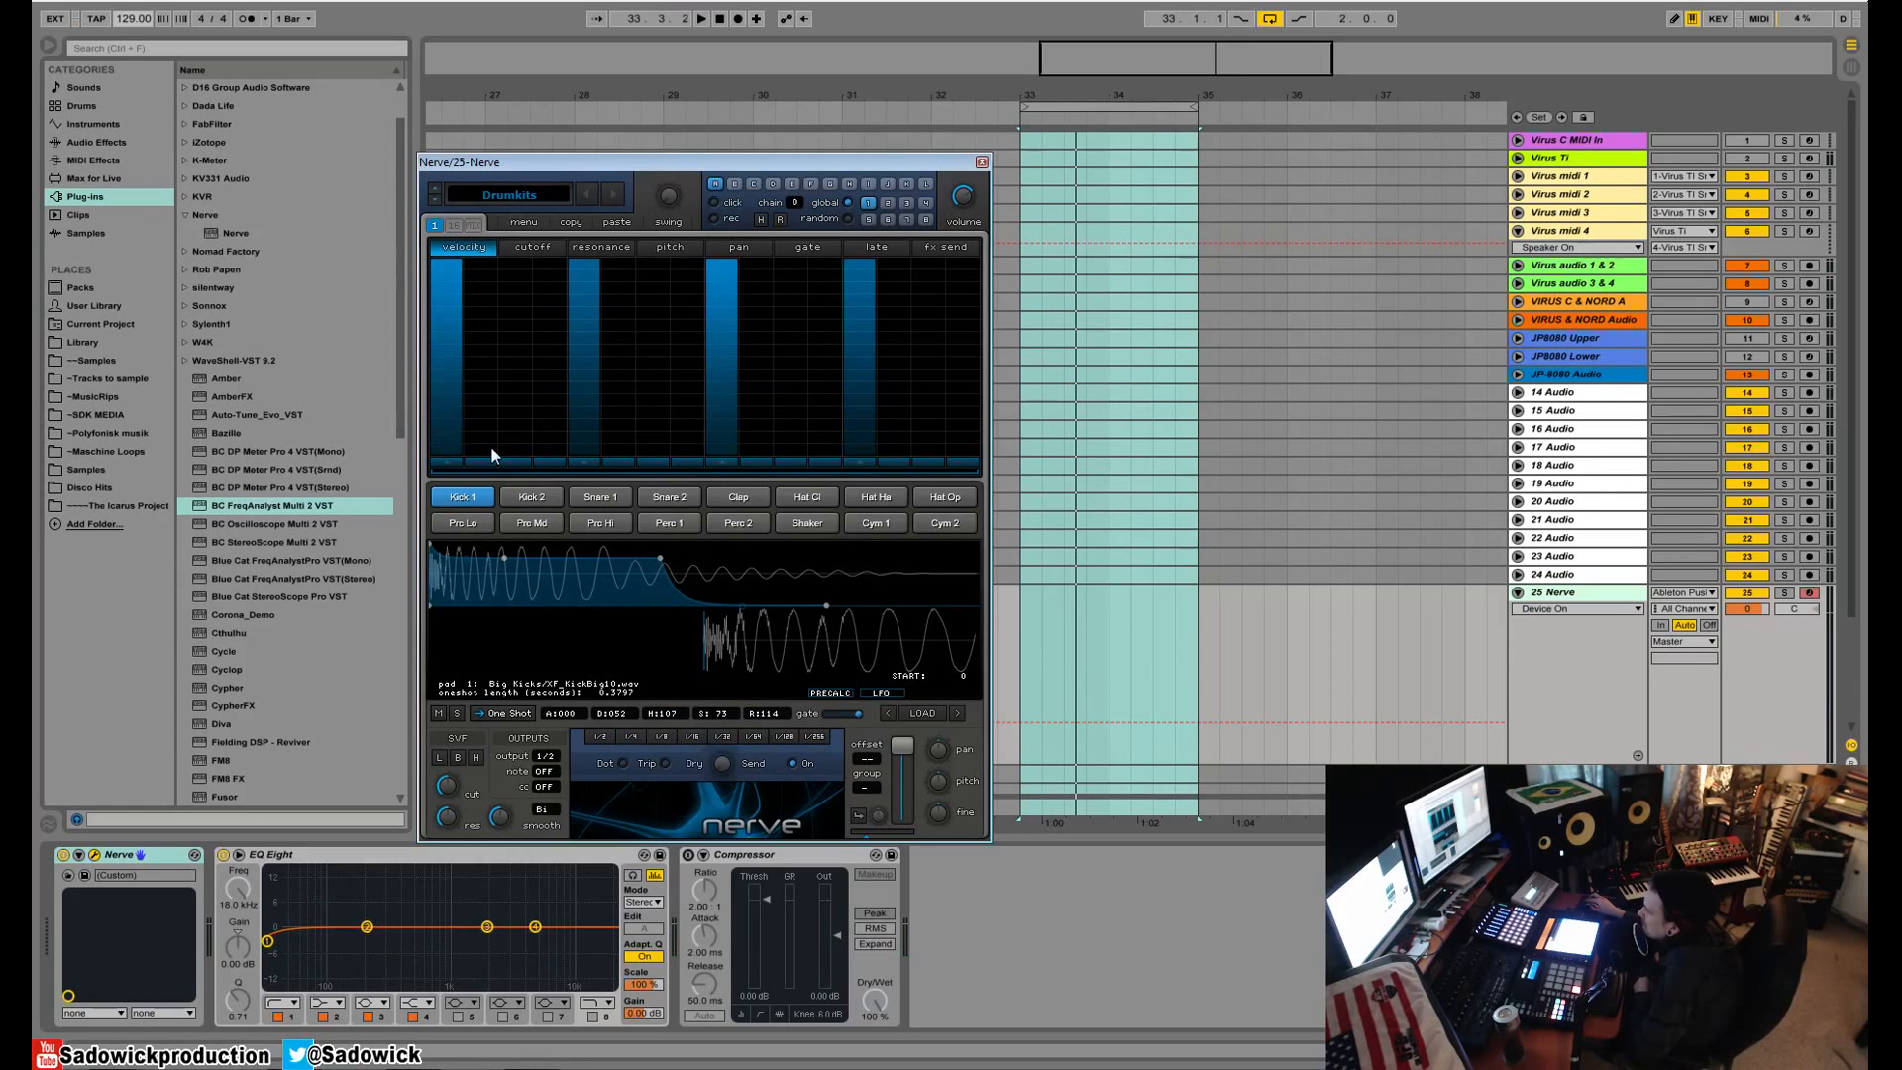
- Audition successive Xfer drum kits up to SD_Xfer8 while the kick pattern plays, and stop playback
left_click(433, 201)
key("space")
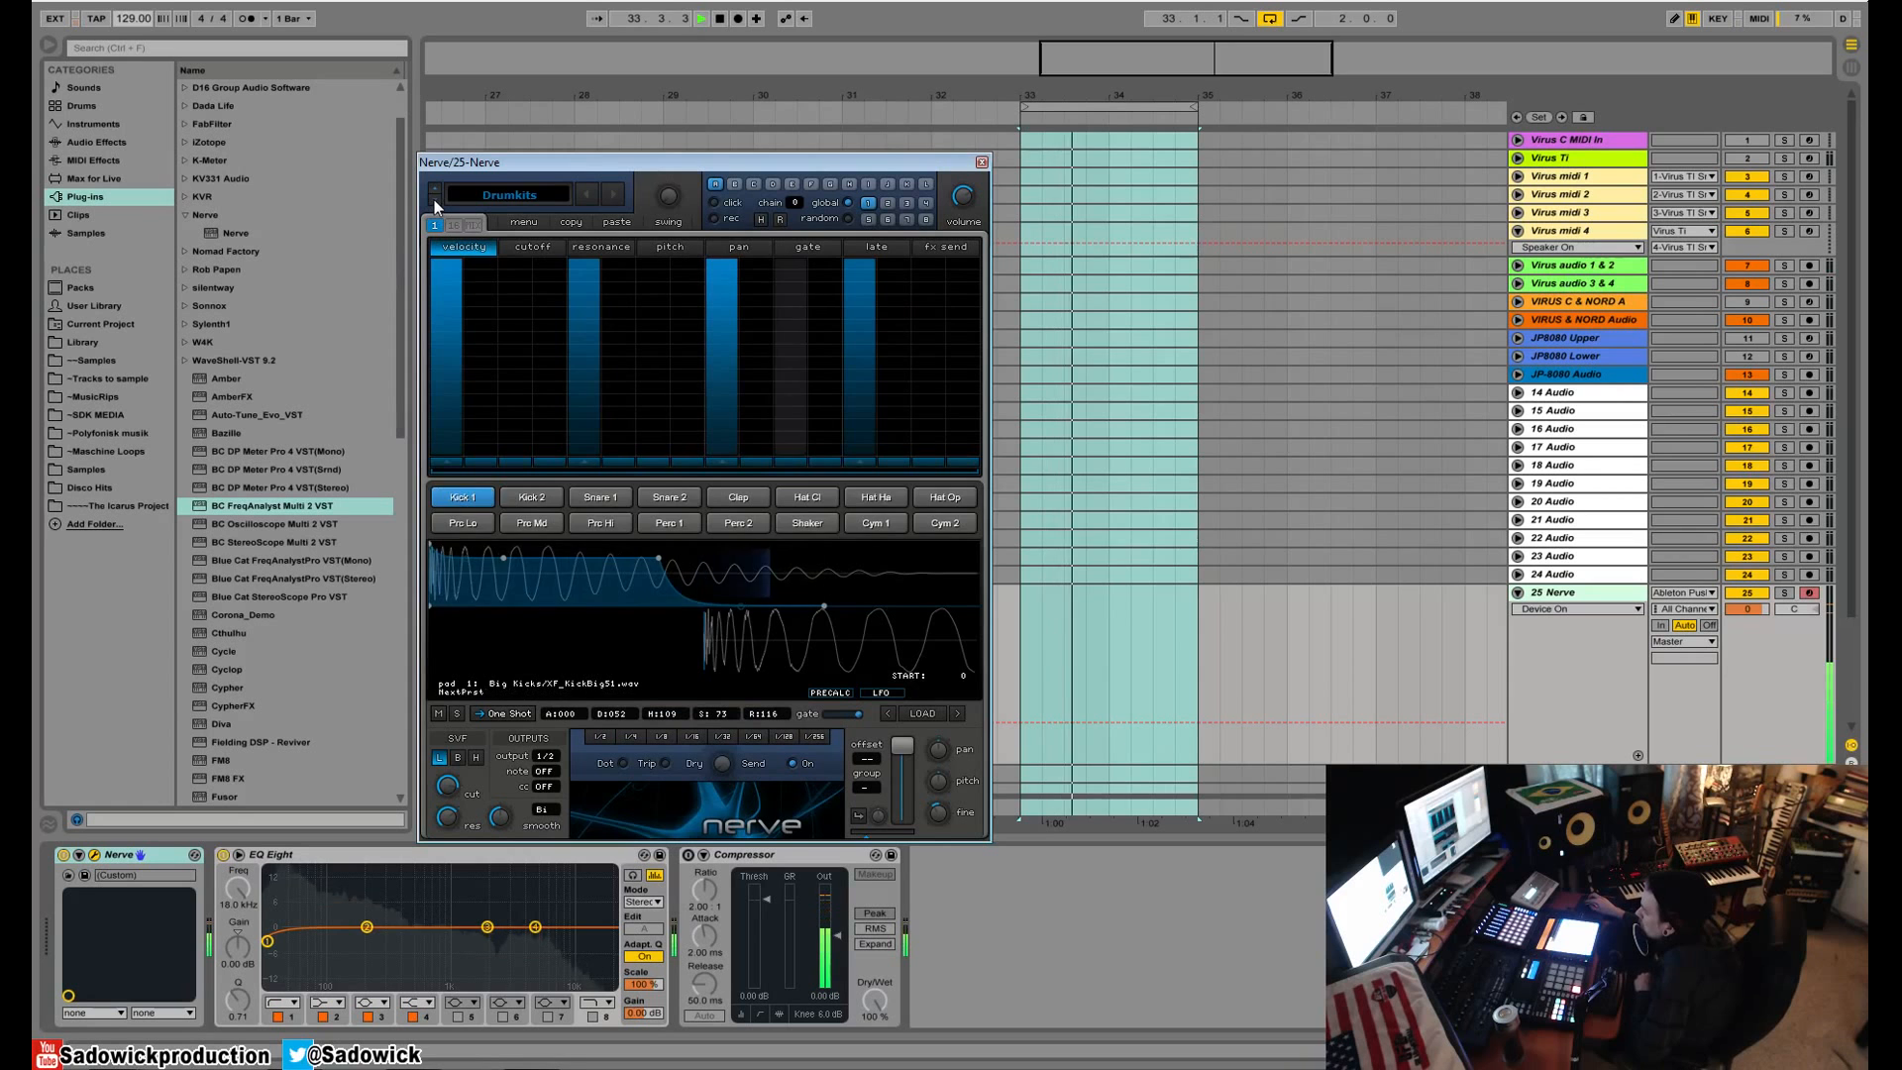
left_click(434, 201)
left_click(433, 199)
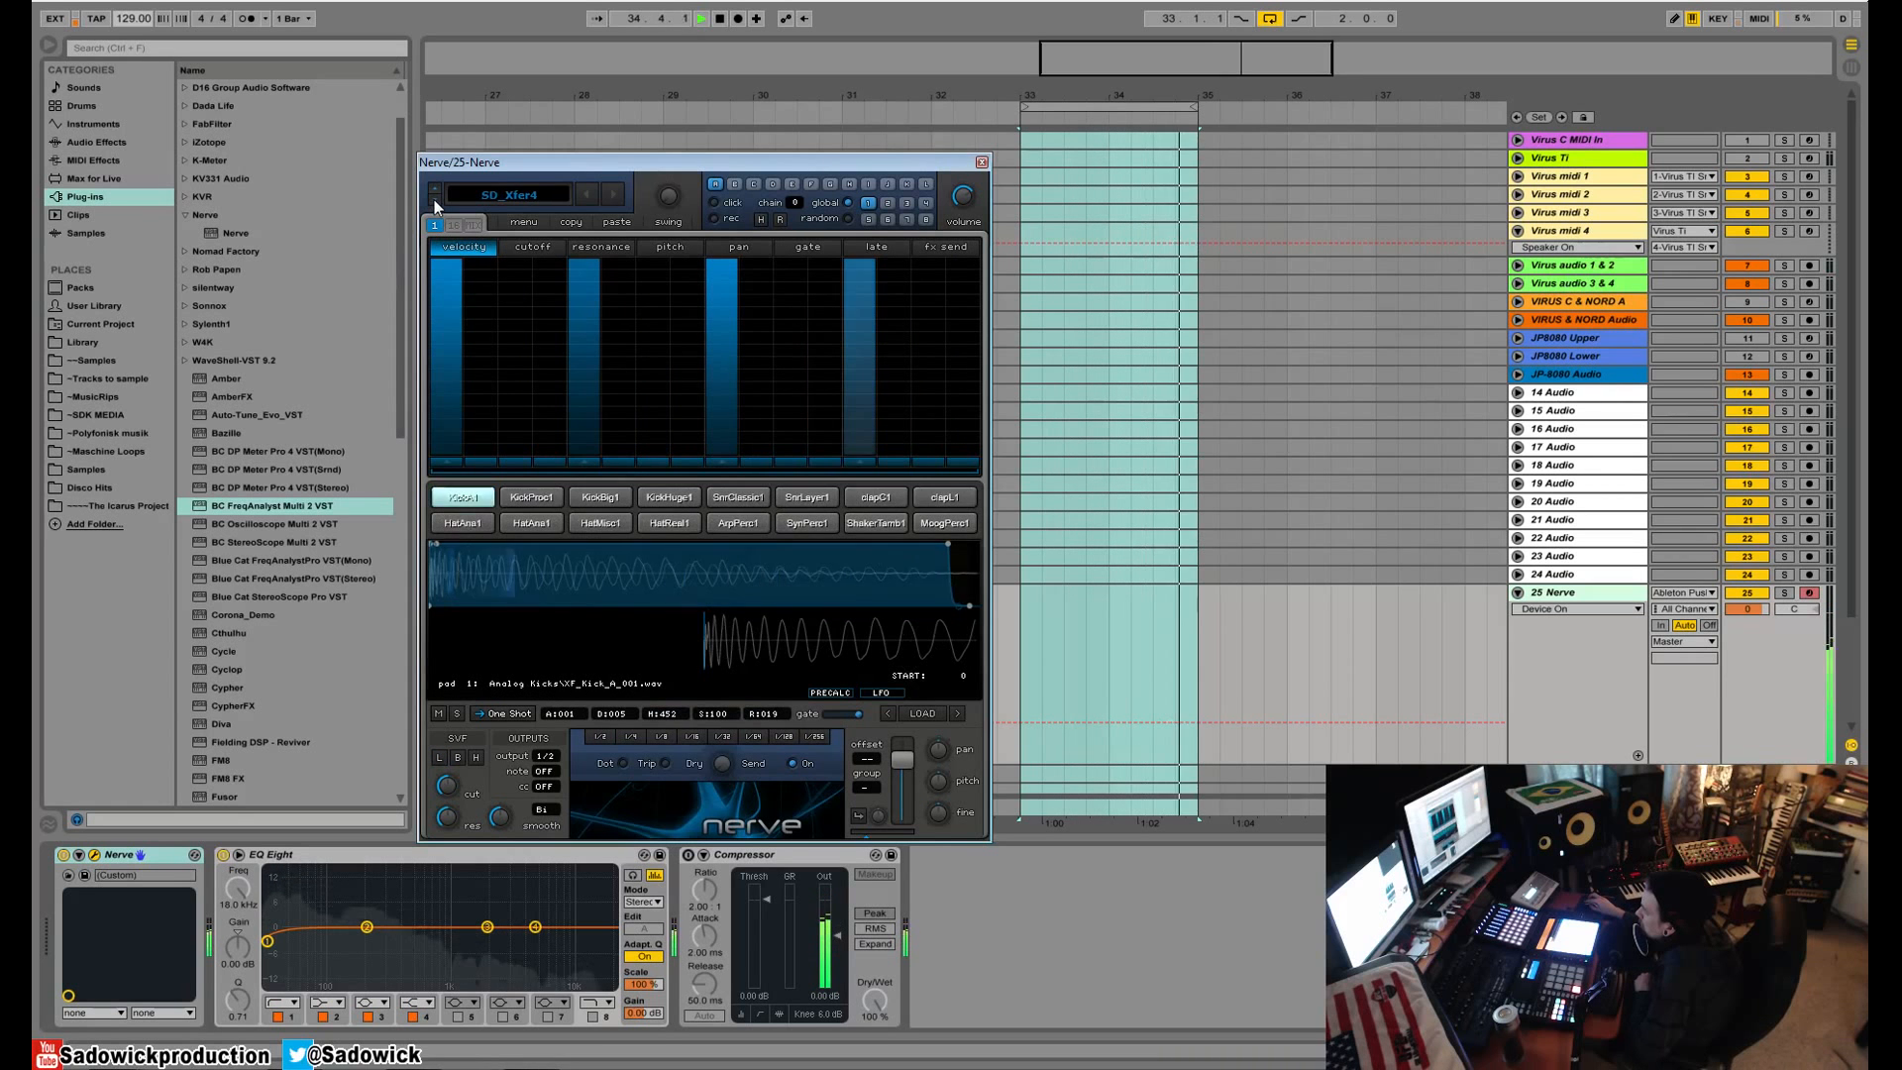
left_click(433, 199)
left_click(434, 199)
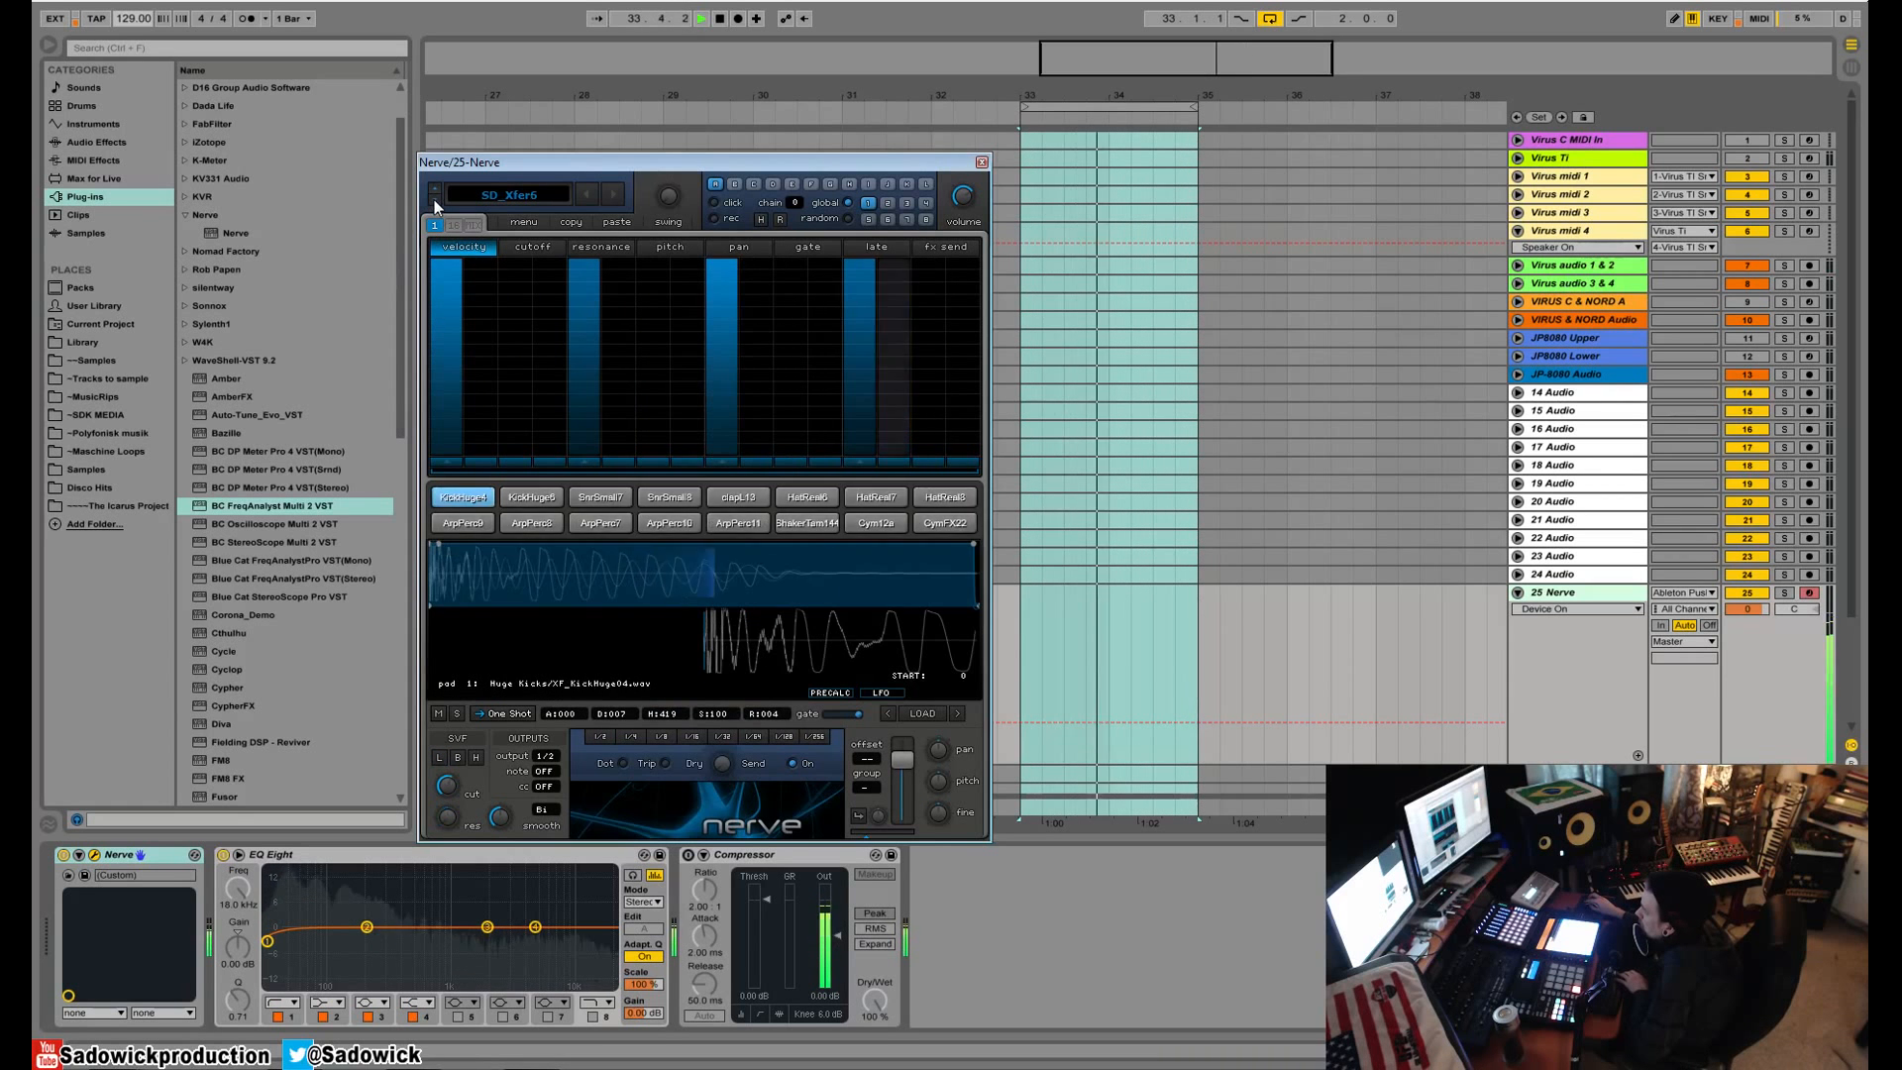
left_click(433, 199)
left_click(433, 199)
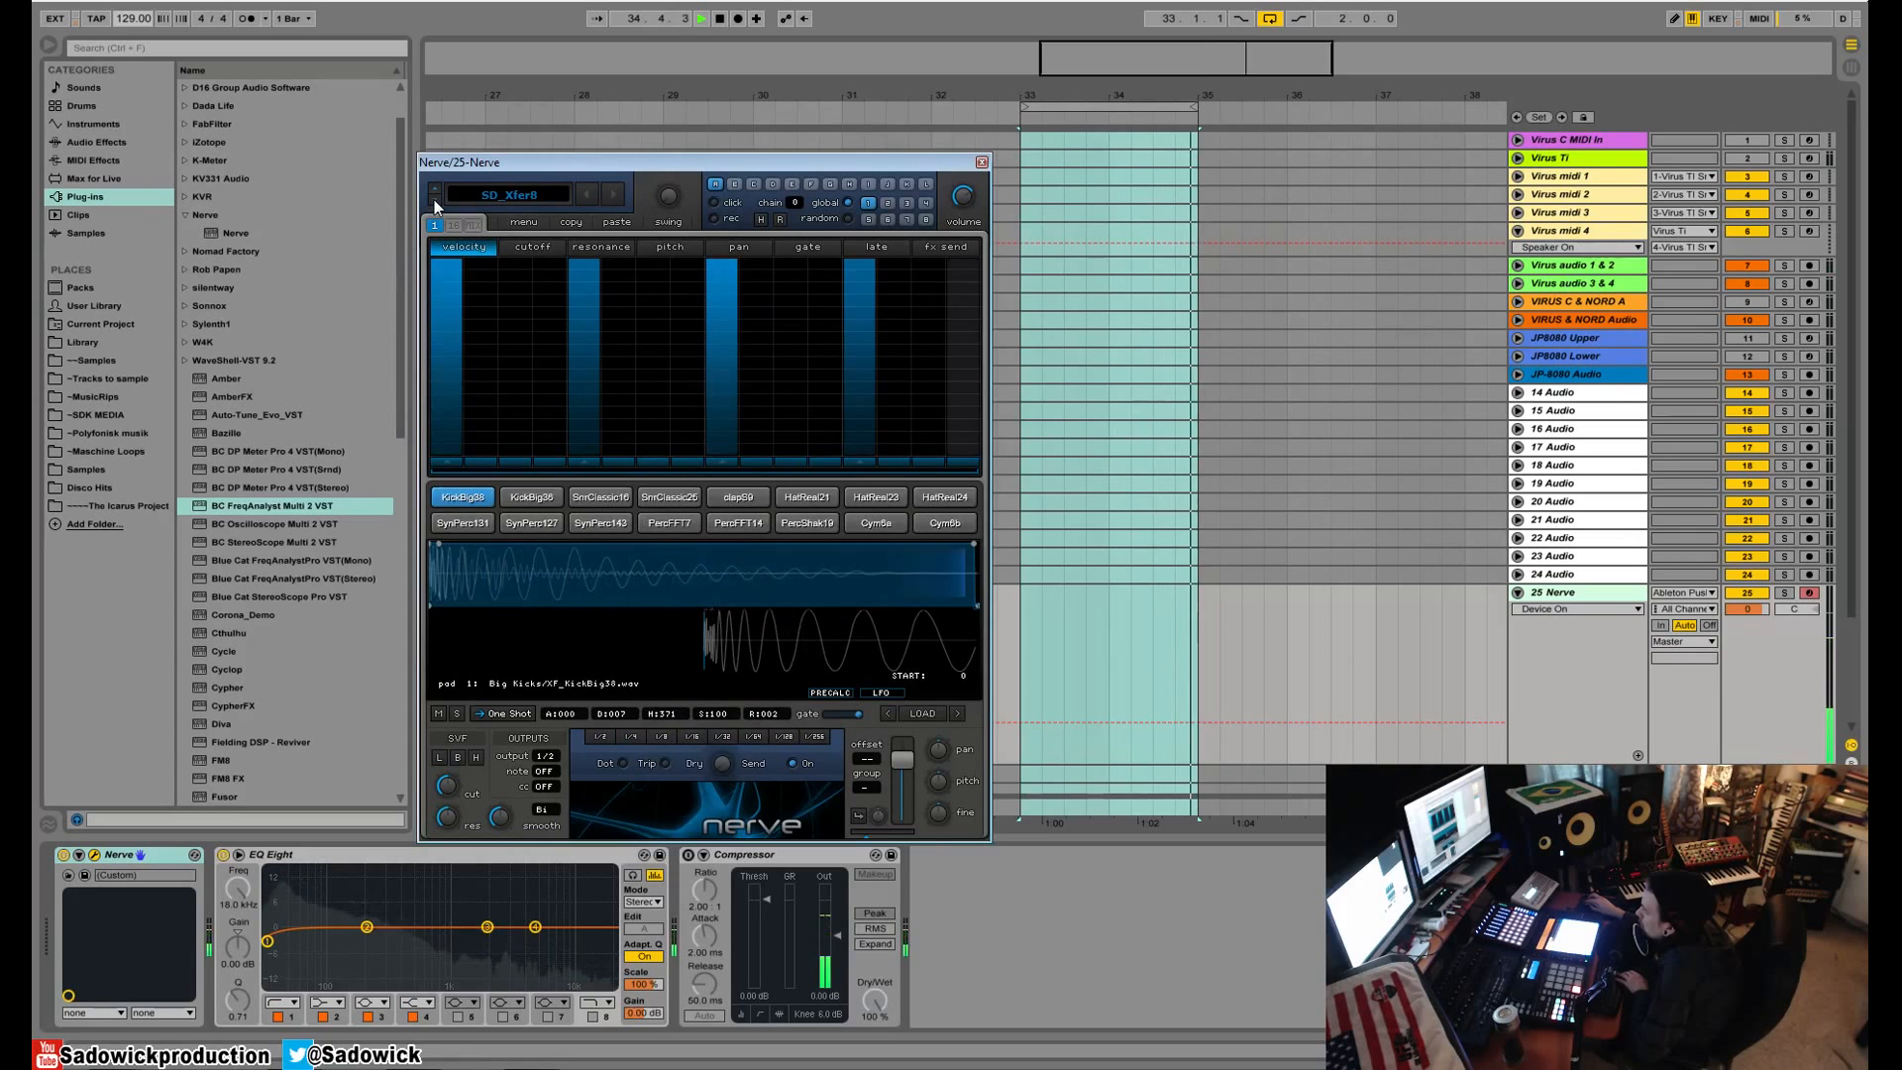
left_click(434, 199)
key("space")
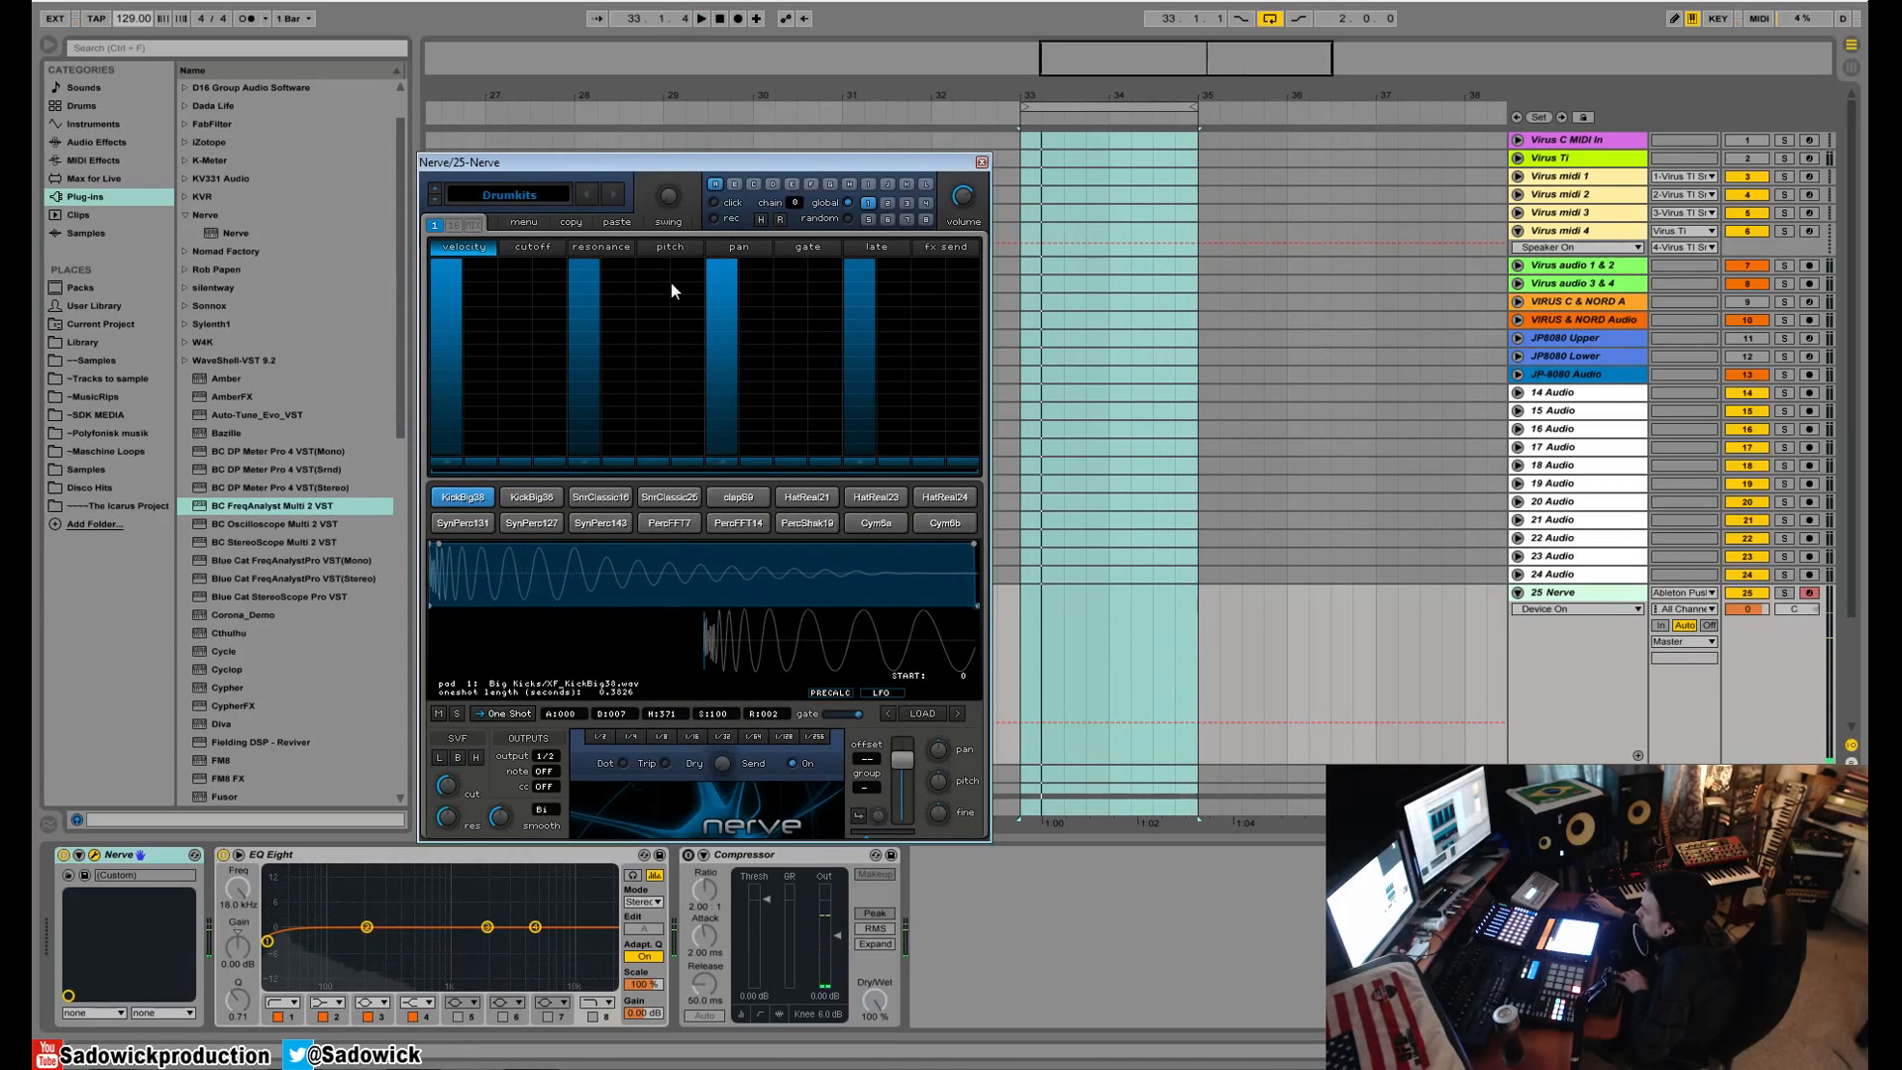
- Audition the kit's second kick, first snare, clap and first hi-hat pads
left_click(519, 498)
left_click(600, 498)
left_click(723, 499)
left_click(793, 496)
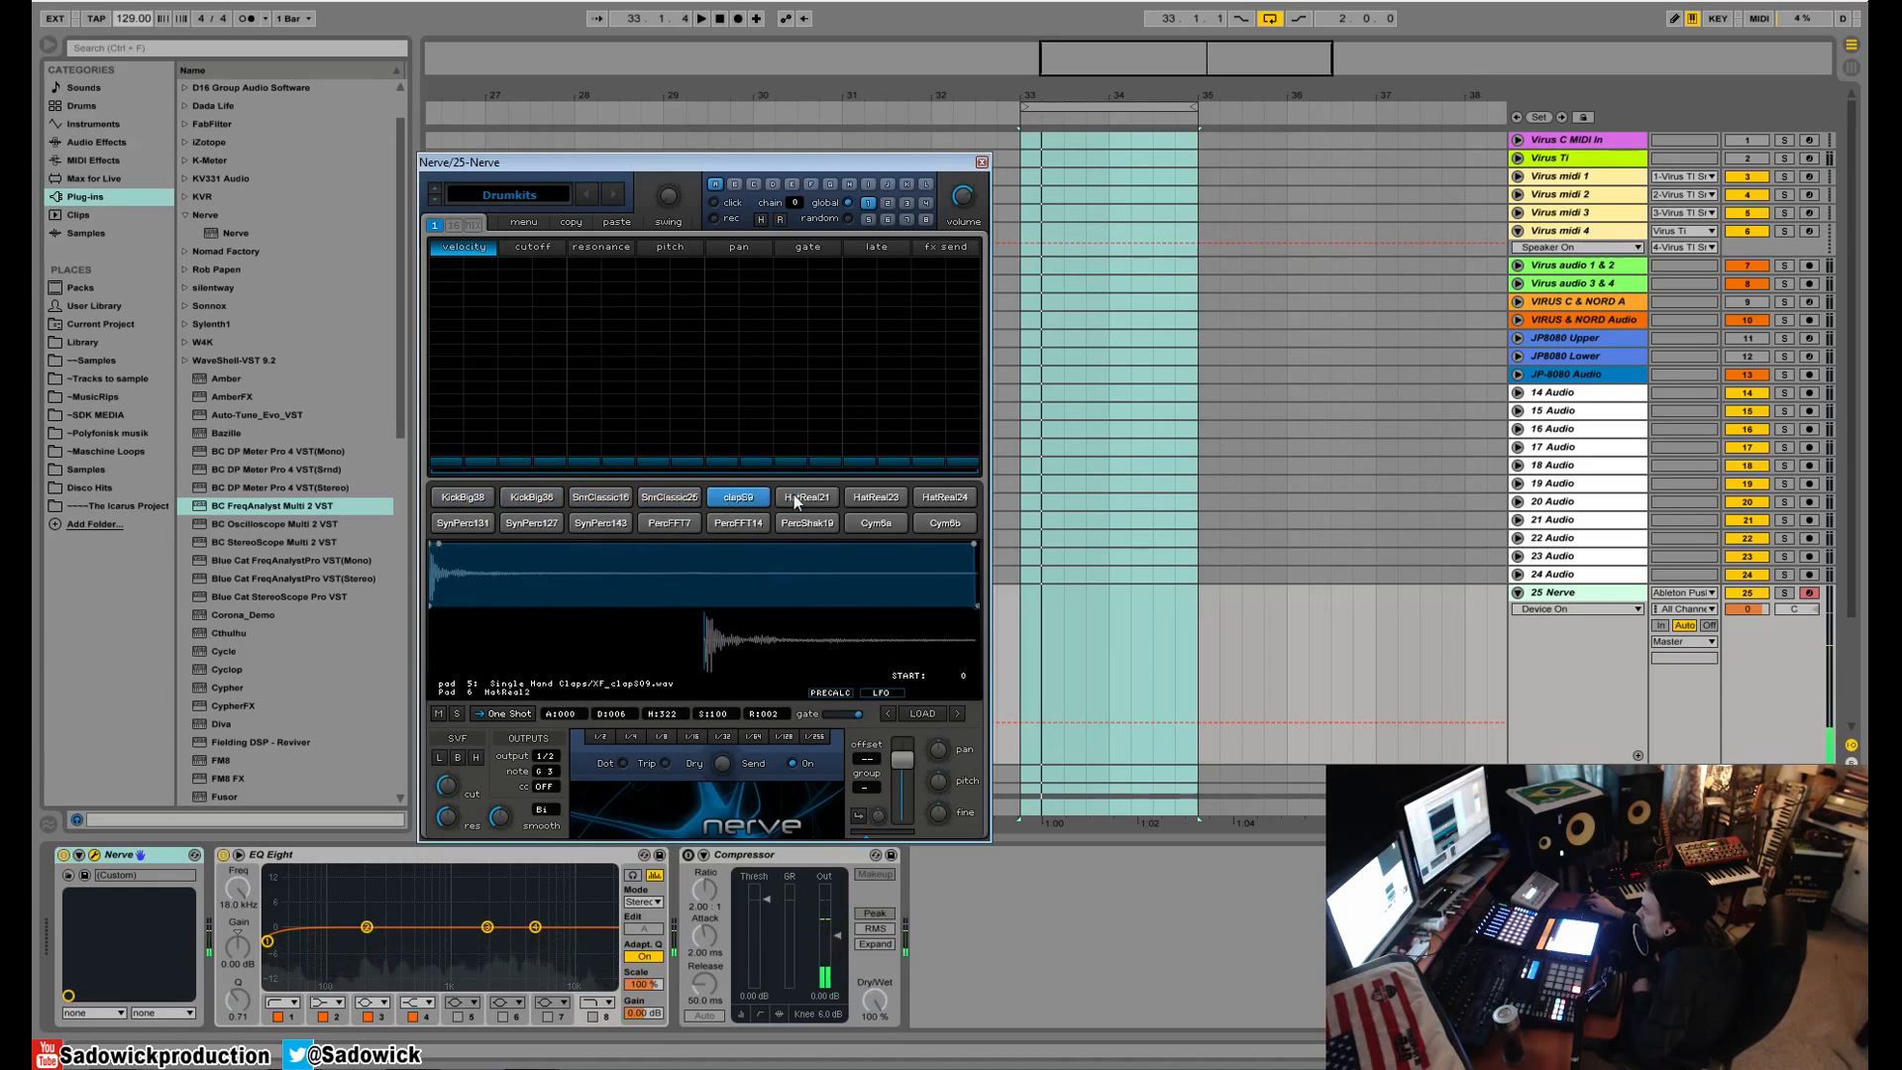
- Audition the HatReal23 and HatReal21 pads, draw HatReal21 hits on all 16 steps with softer velocities around the middle, and start playback
left_click(864, 497)
left_click(823, 501)
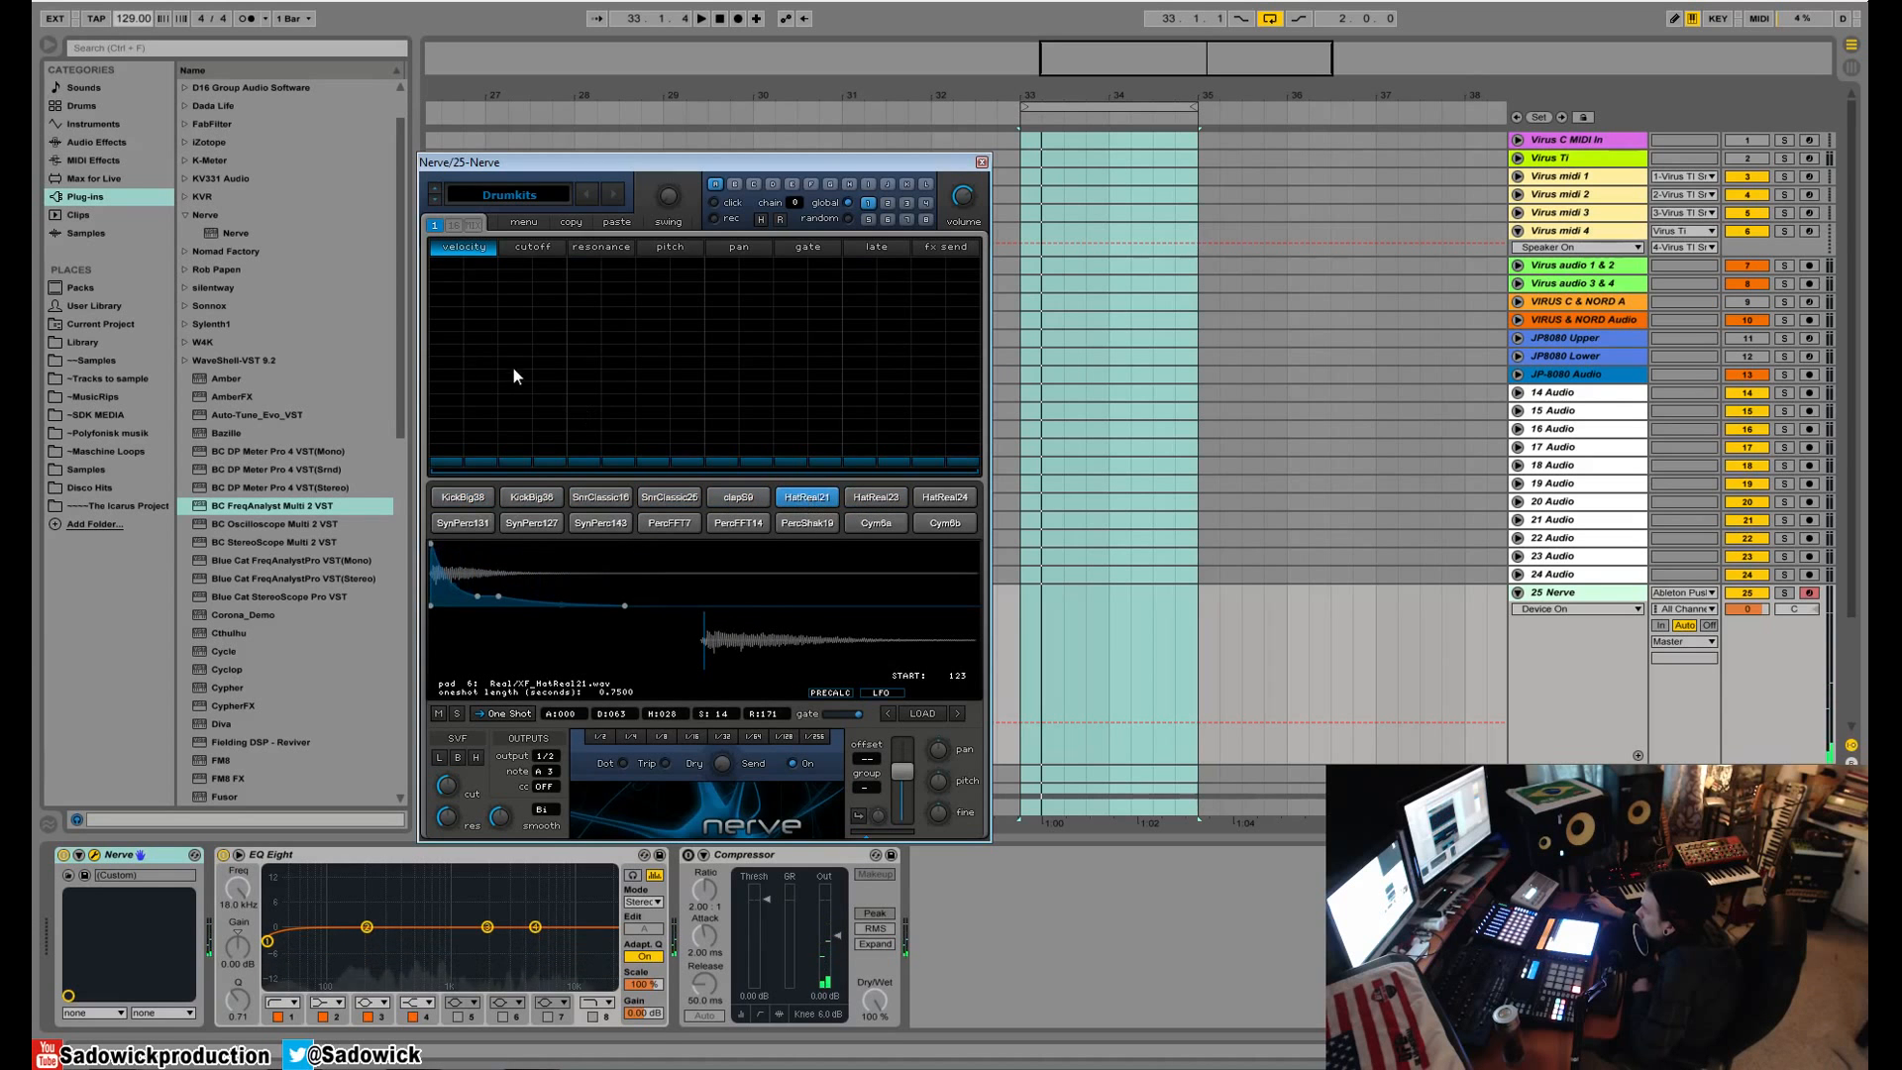
mouse_move(443, 301)
left_mouse_down()
mouse_move(564, 297)
mouse_move(699, 326)
mouse_move(960, 294)
left_mouse_up()
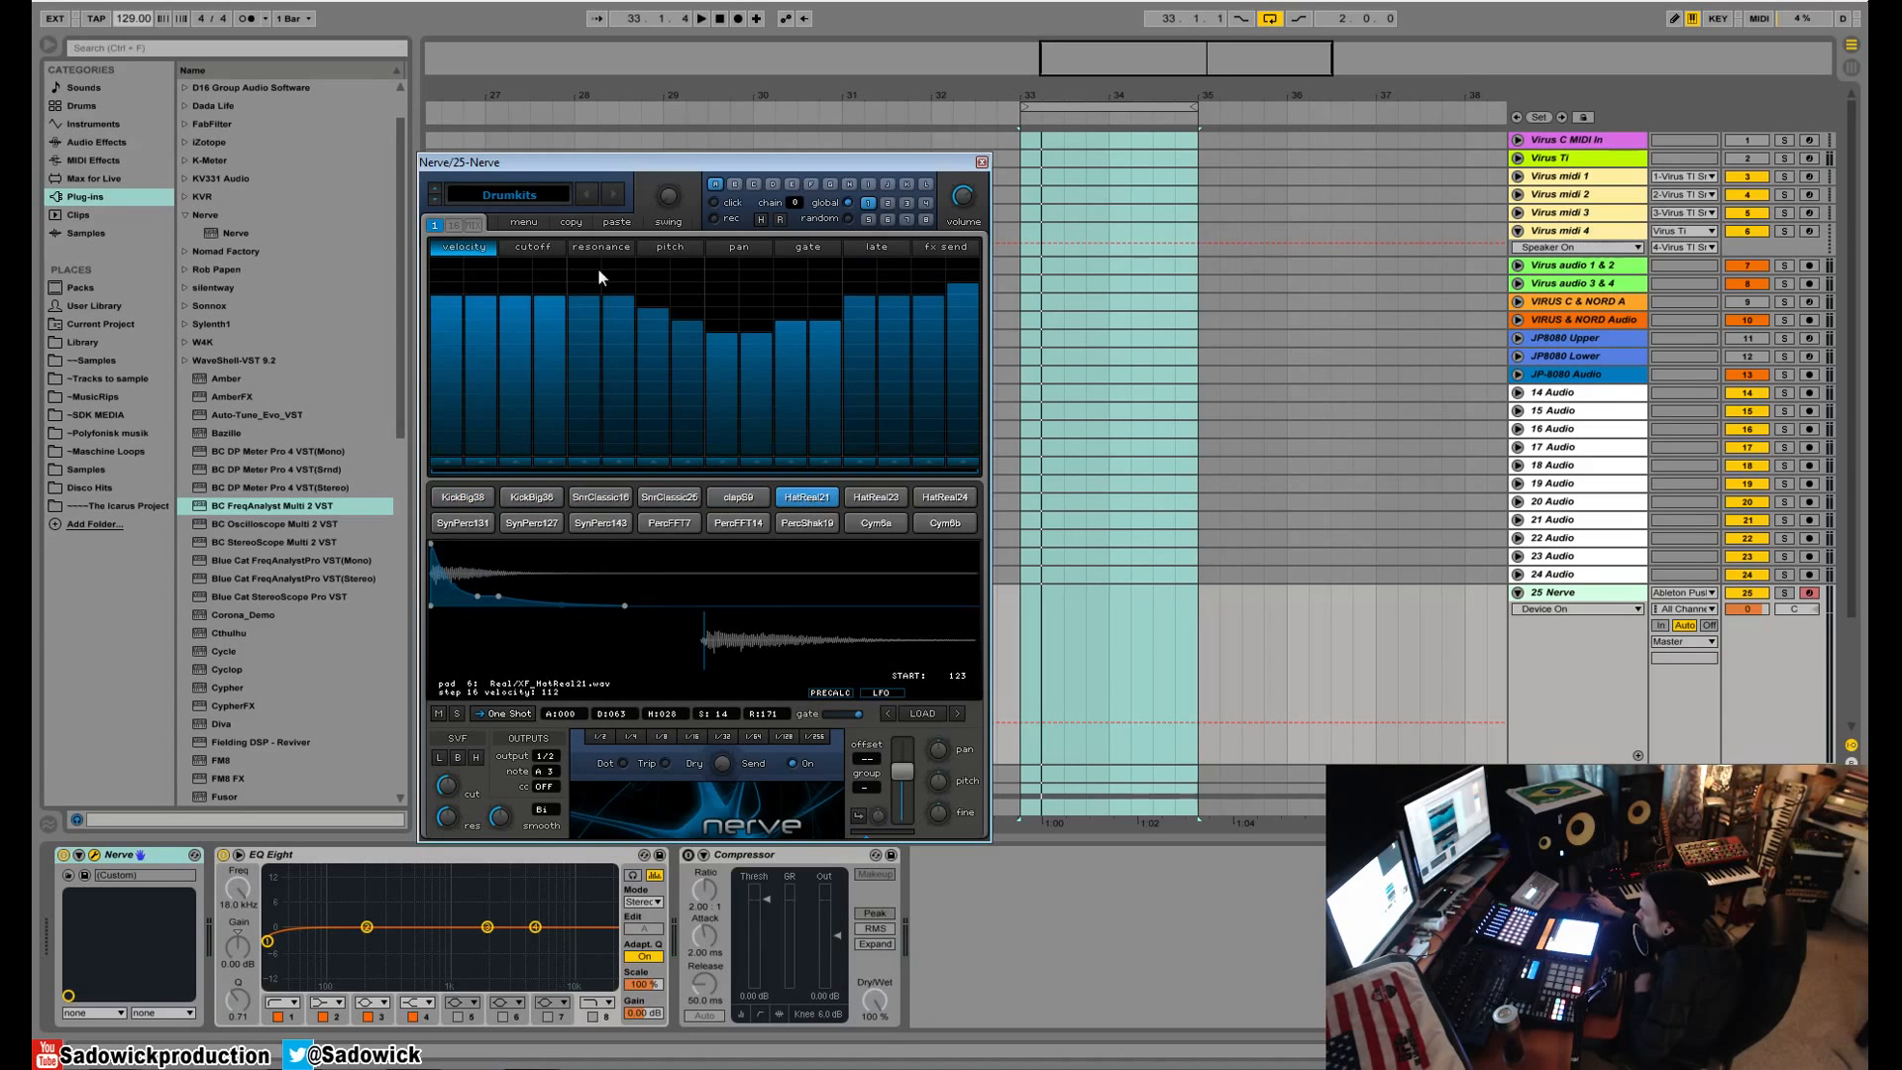
key("space")
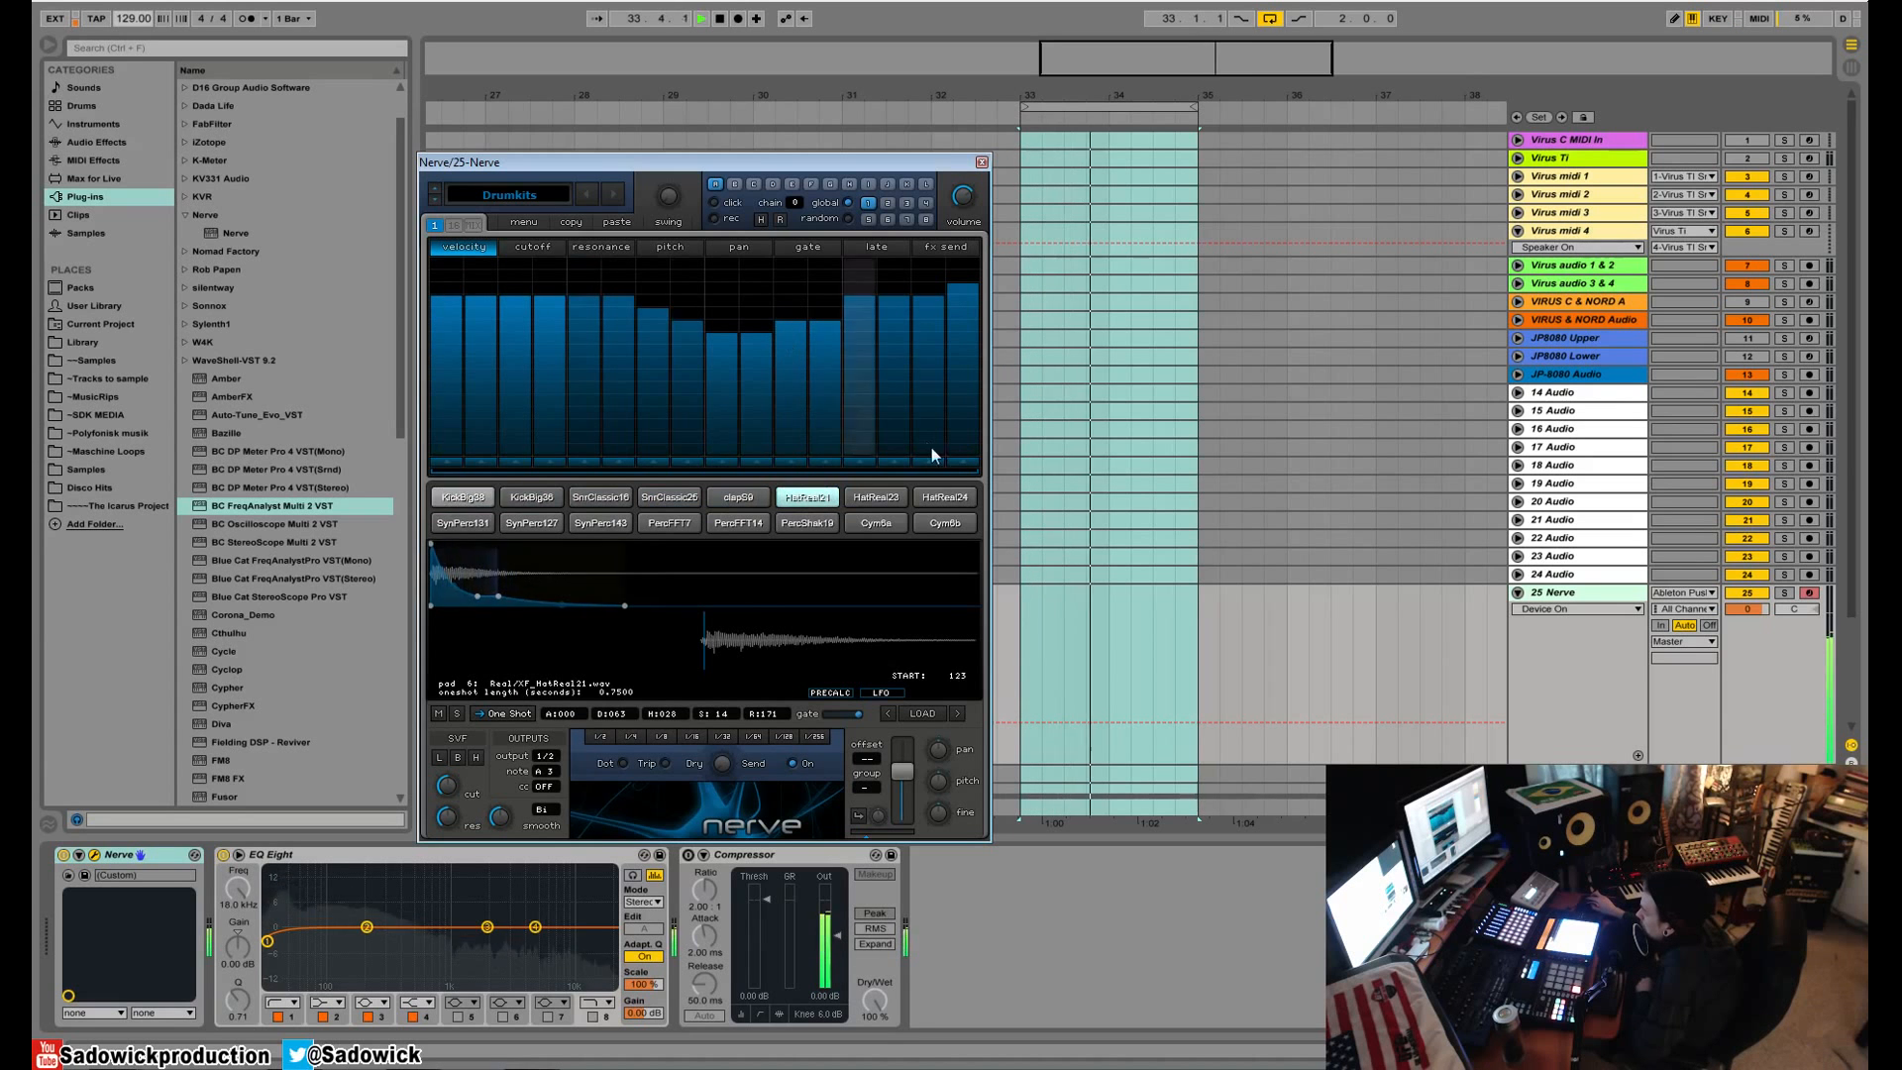
- Add HatReal23 hits on steps 3, 7, 11 and 15 at a velocity of about 96
left_click(876, 496)
left_click(519, 310)
left_click(645, 311)
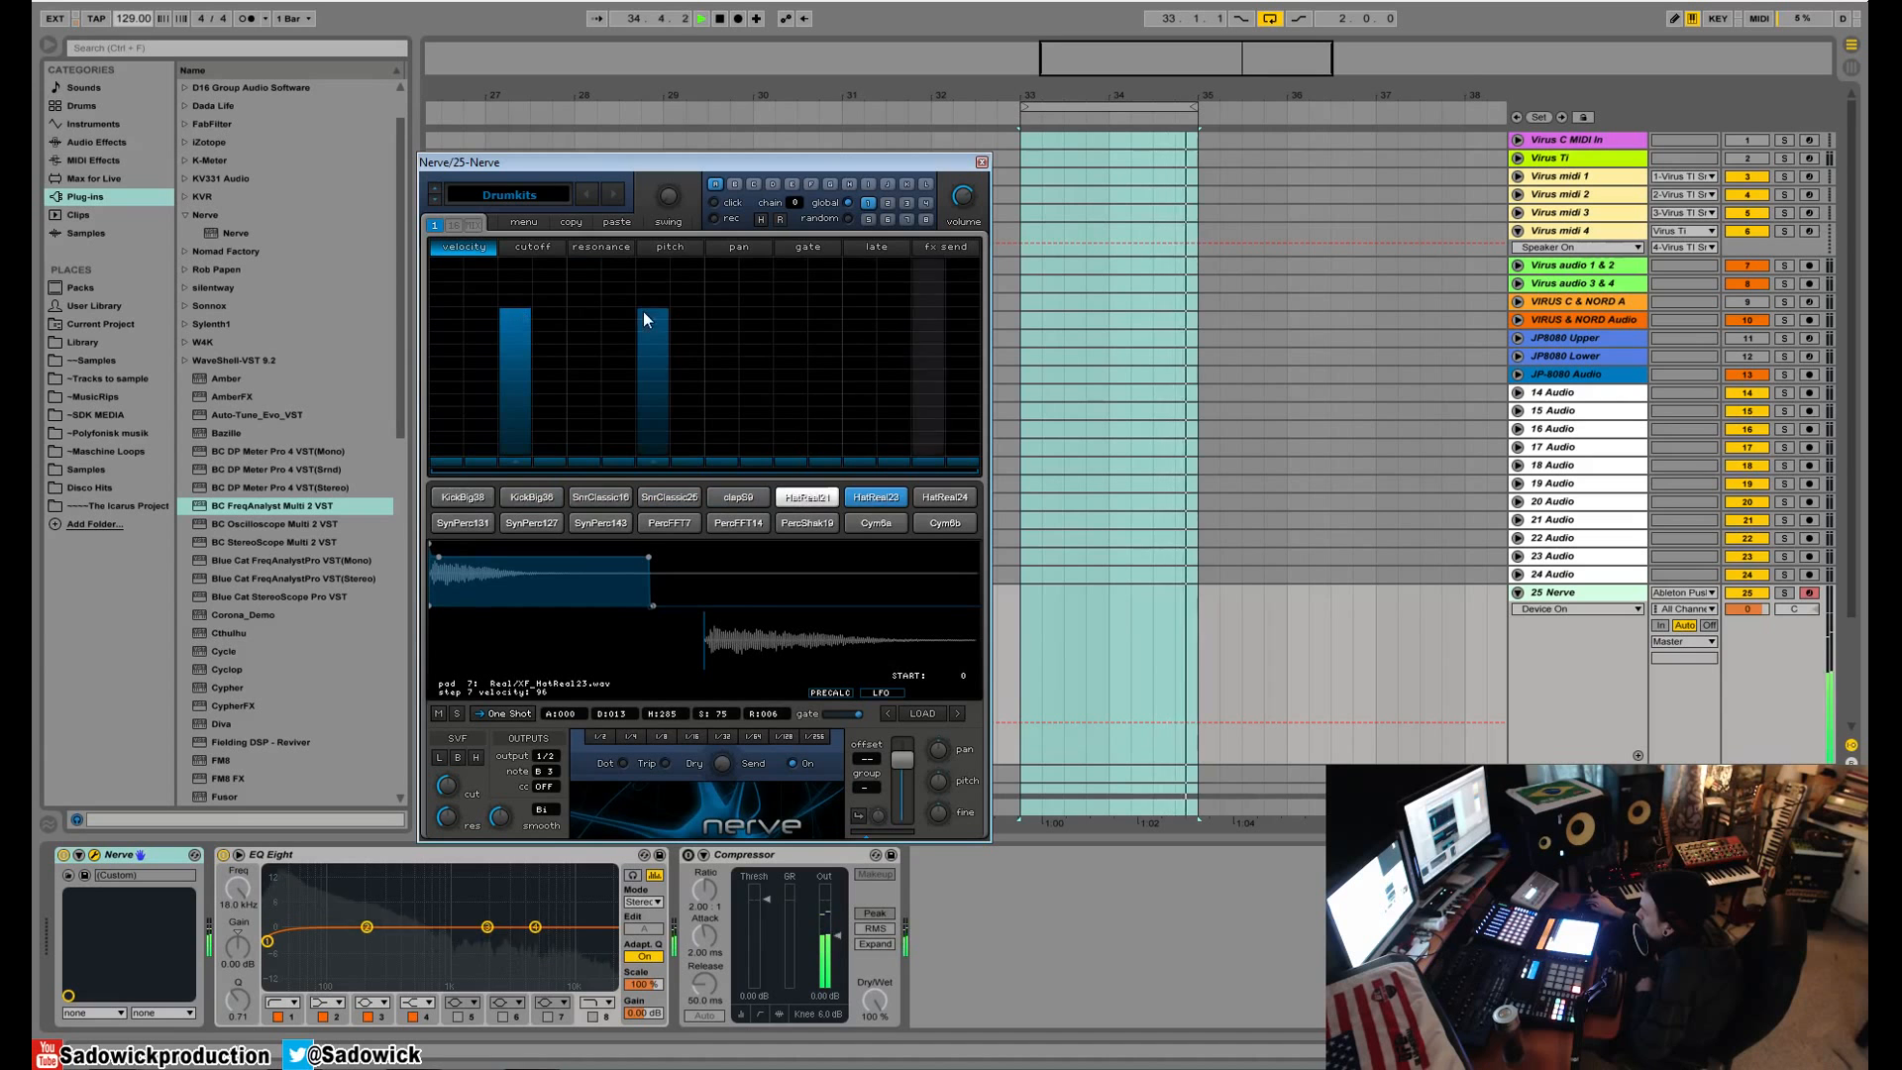
left_click(792, 313)
left_click(935, 317)
- Lower the four HatReal23 hits to velocities around 70 and stop playback
left_click(927, 345)
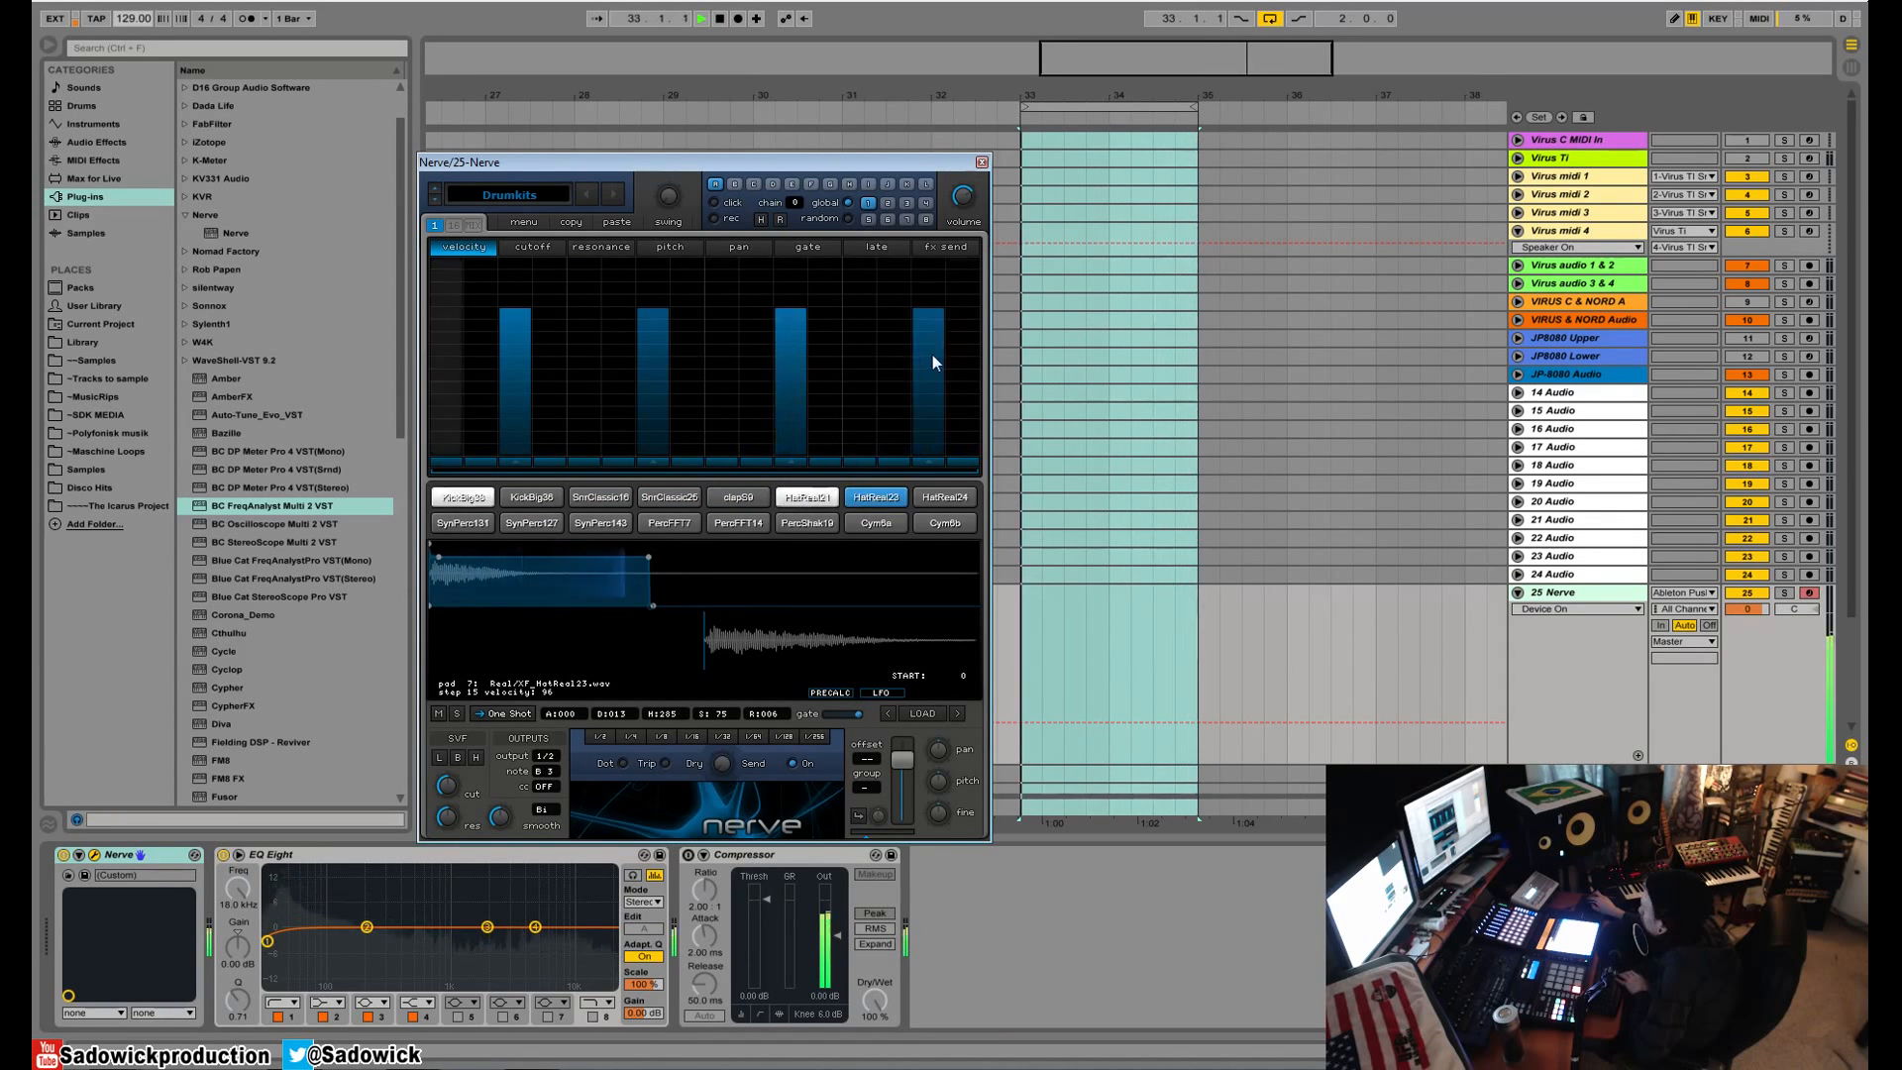
left_click(793, 358)
key("space")
left_click(644, 346)
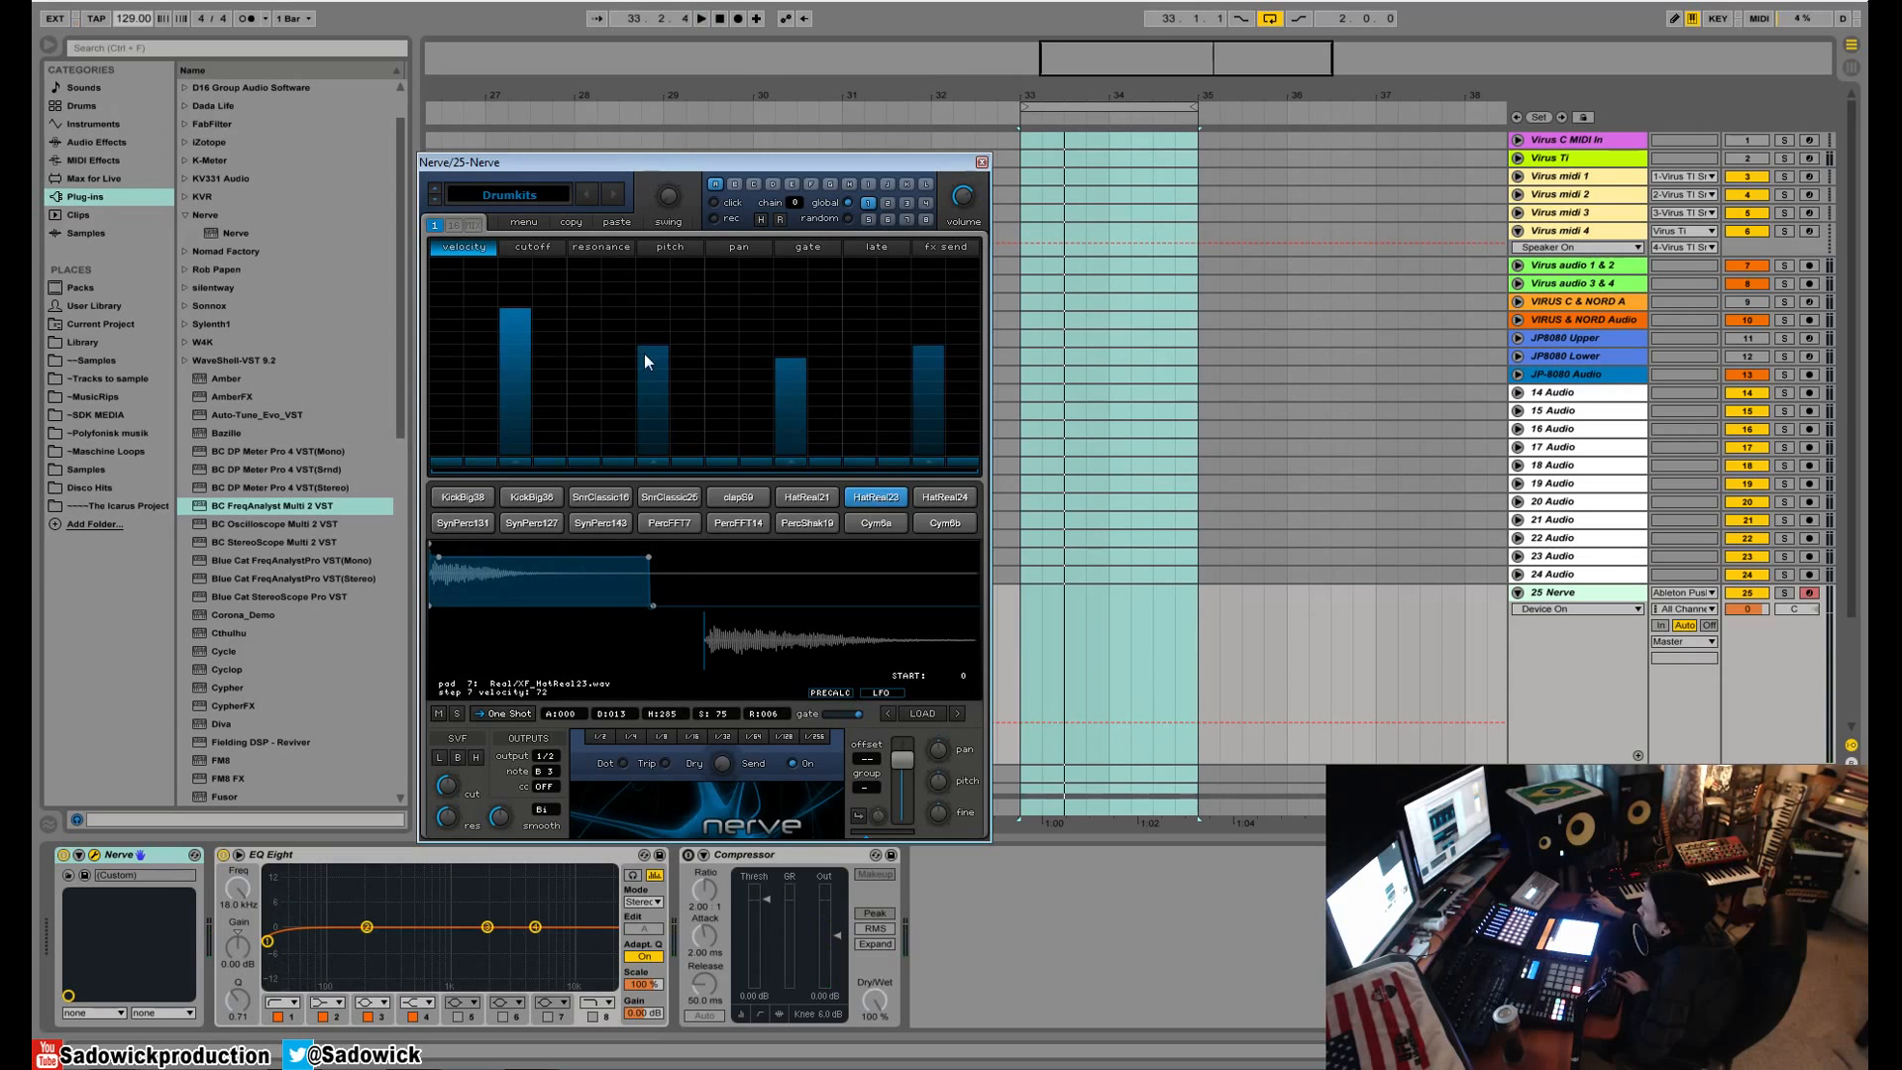
left_click(515, 346)
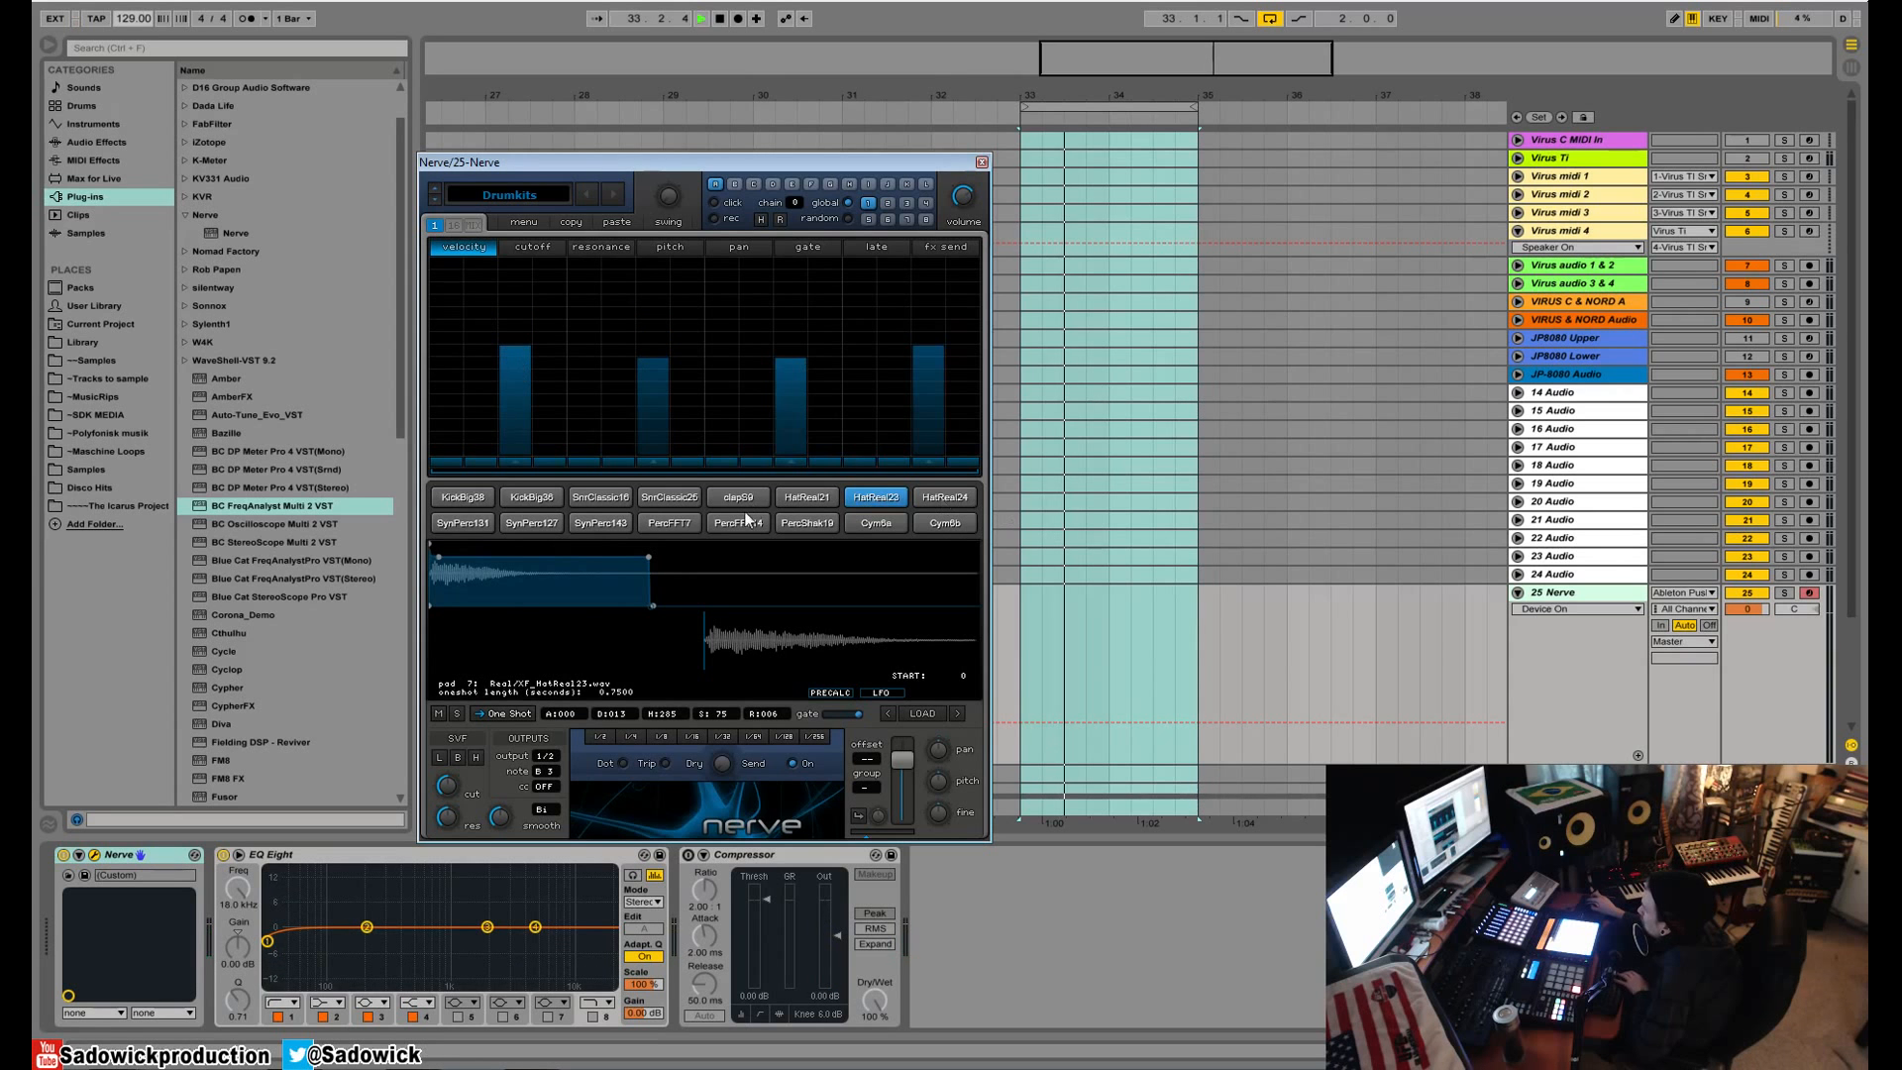
- Draw full-velocity hits on all 16 steps of the SynPerc127 pad and solo that pad
left_click(502, 523)
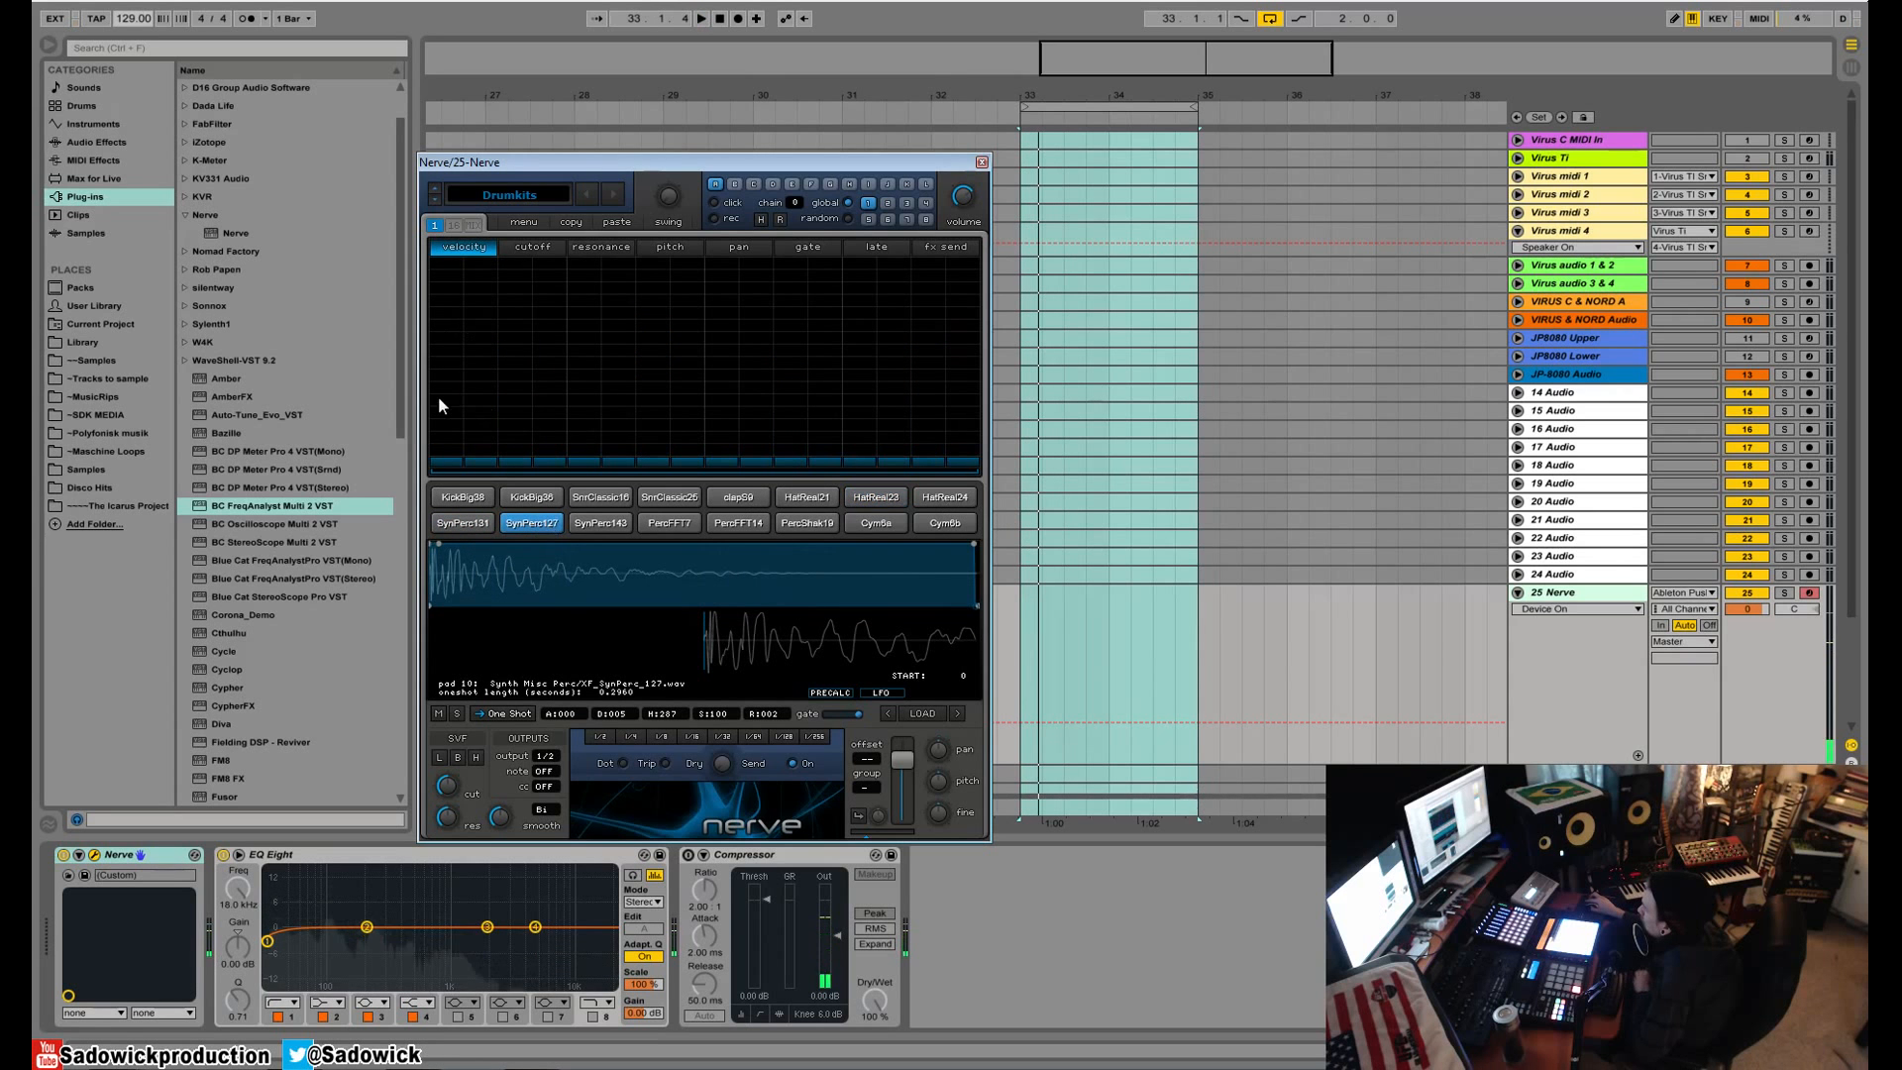
mouse_move(461, 447)
left_mouse_down()
mouse_move(471, 256)
mouse_move(991, 242)
left_mouse_up()
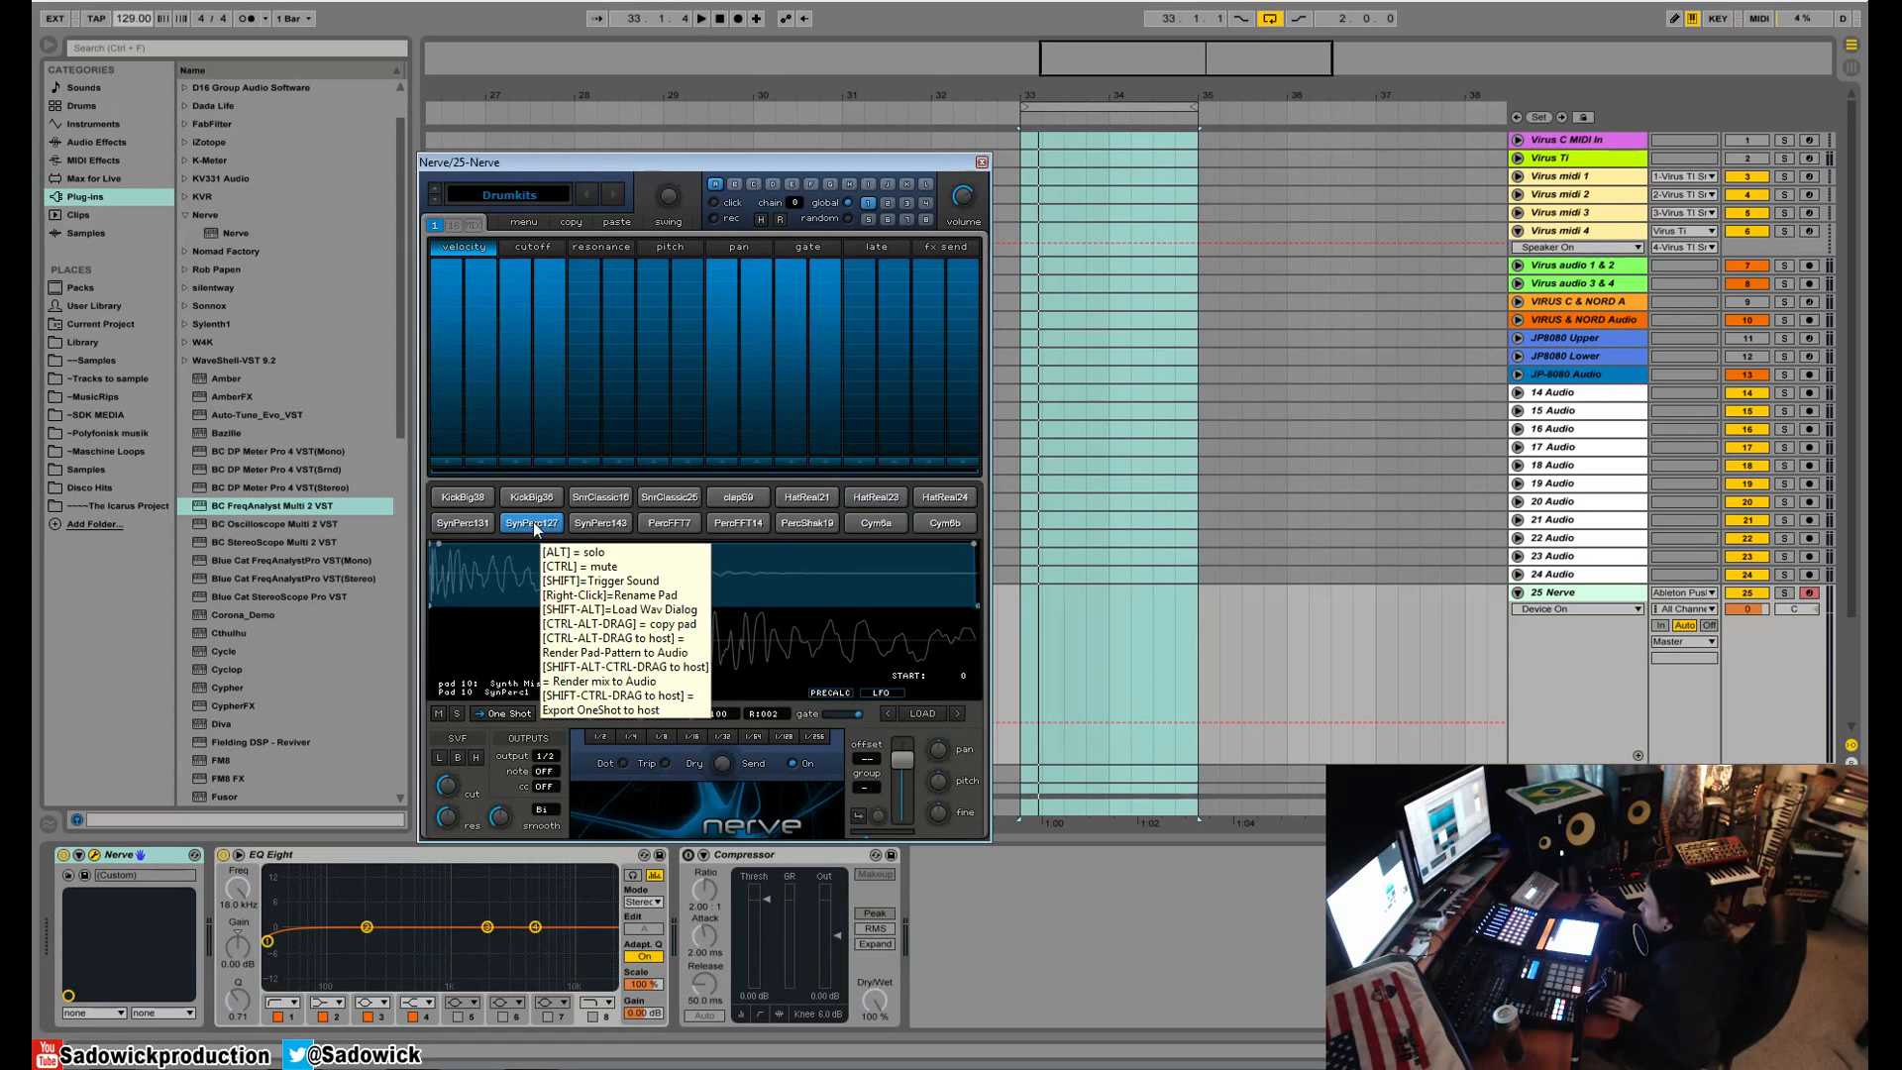
left_click(455, 713)
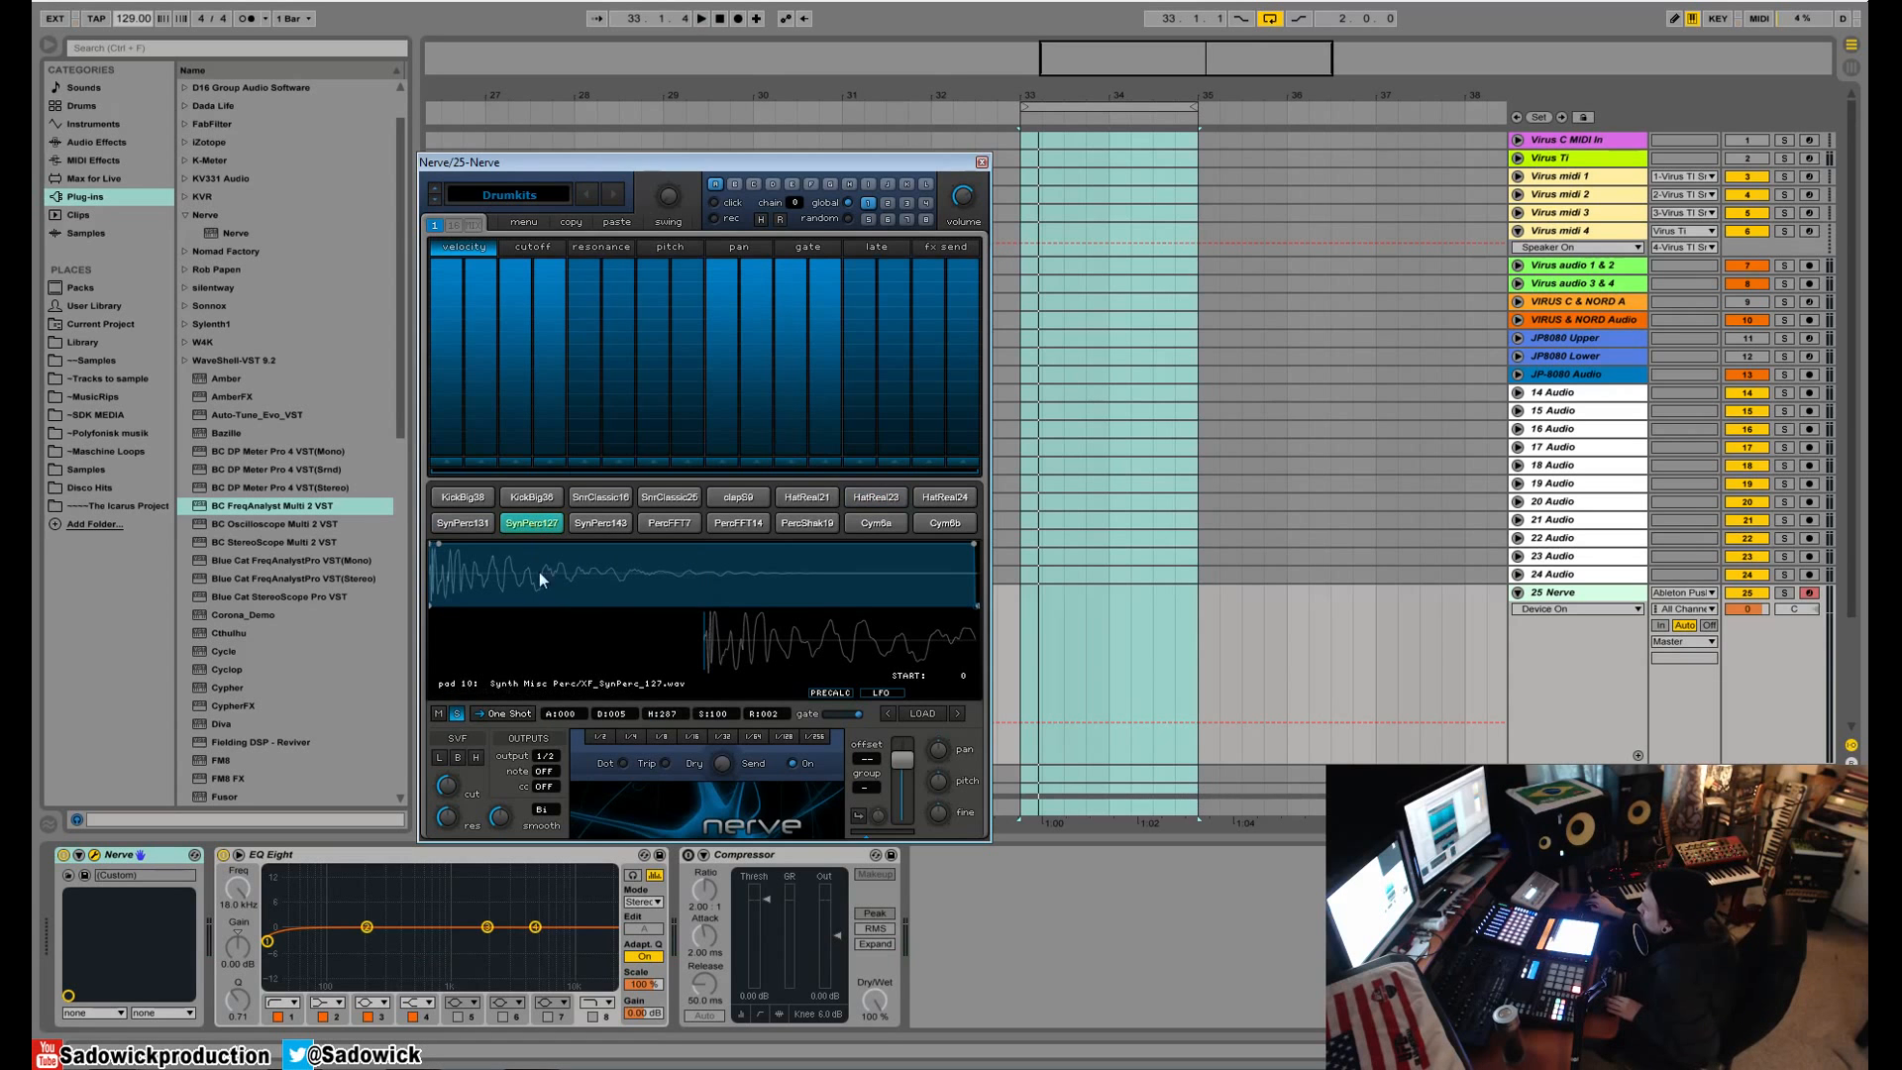
- Play the soloed SynPerc127 pattern, try out the swing amount during playback, and stop
key("space")
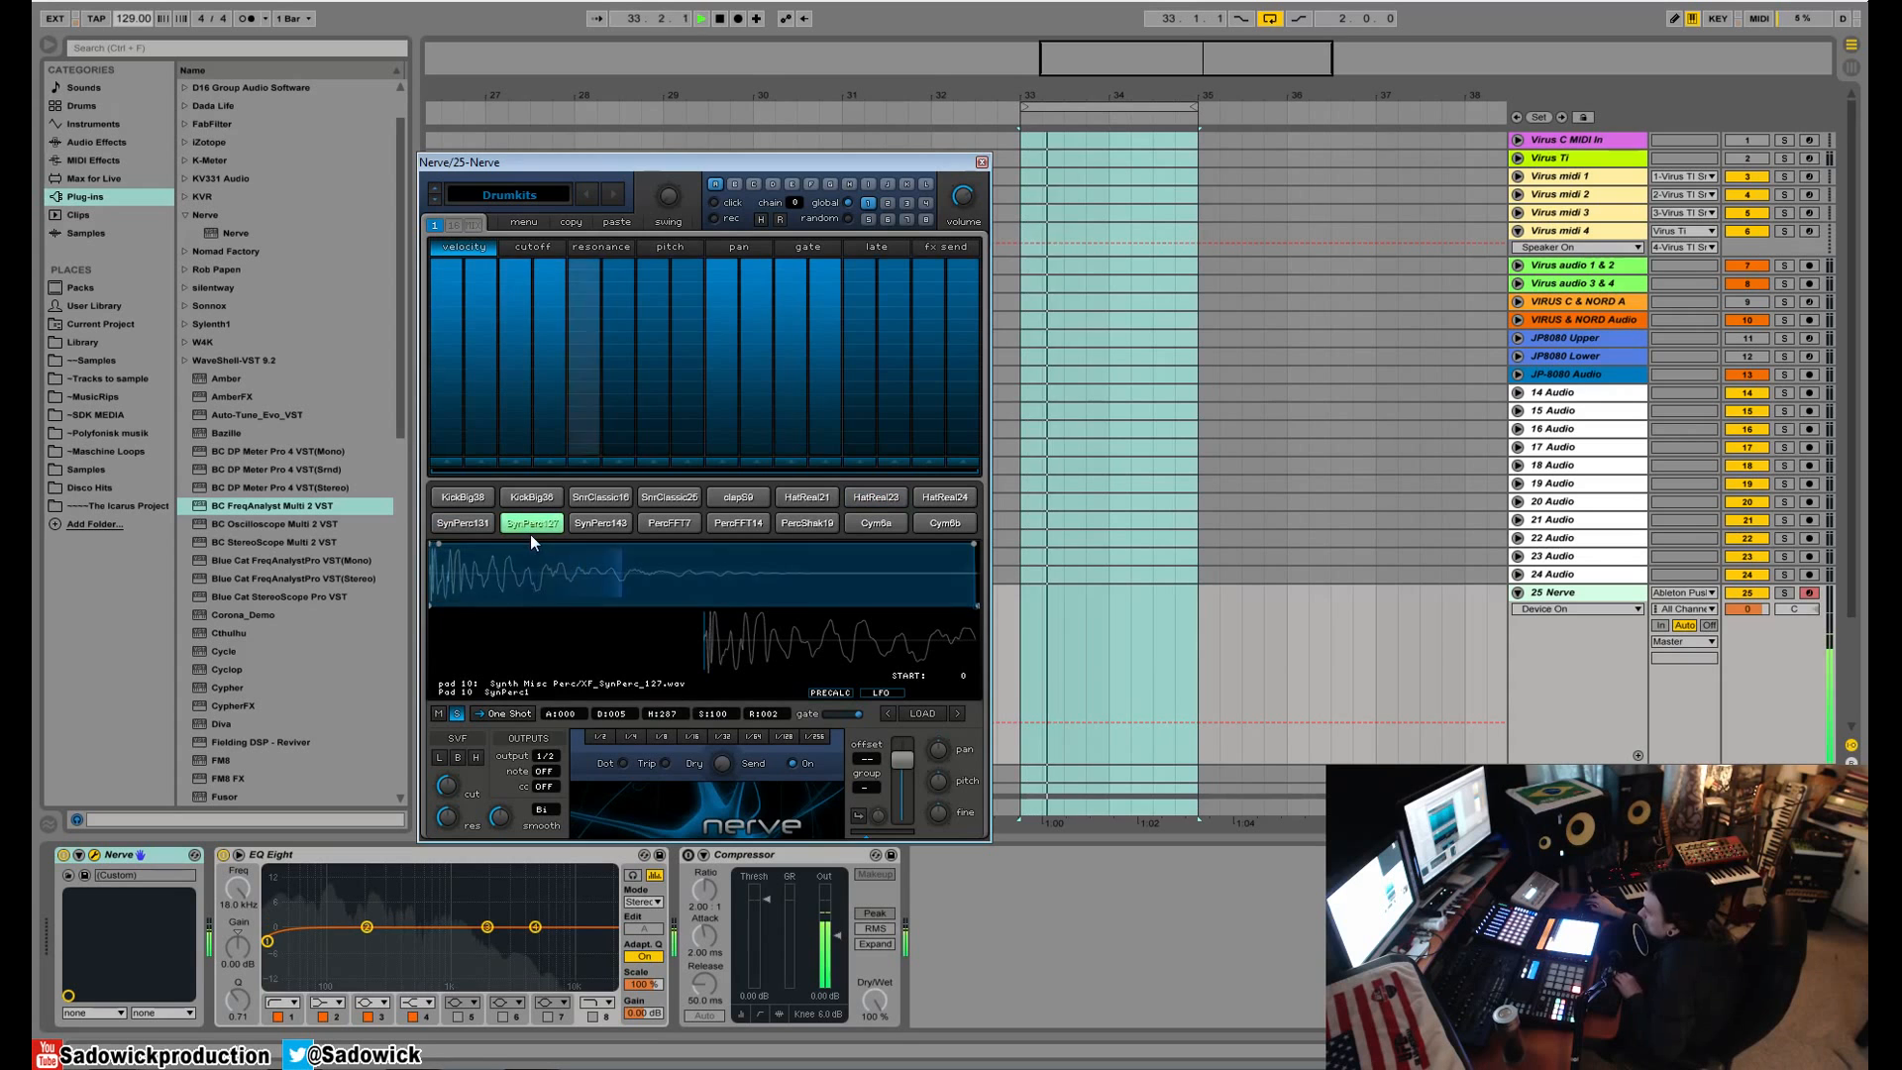
key("space")
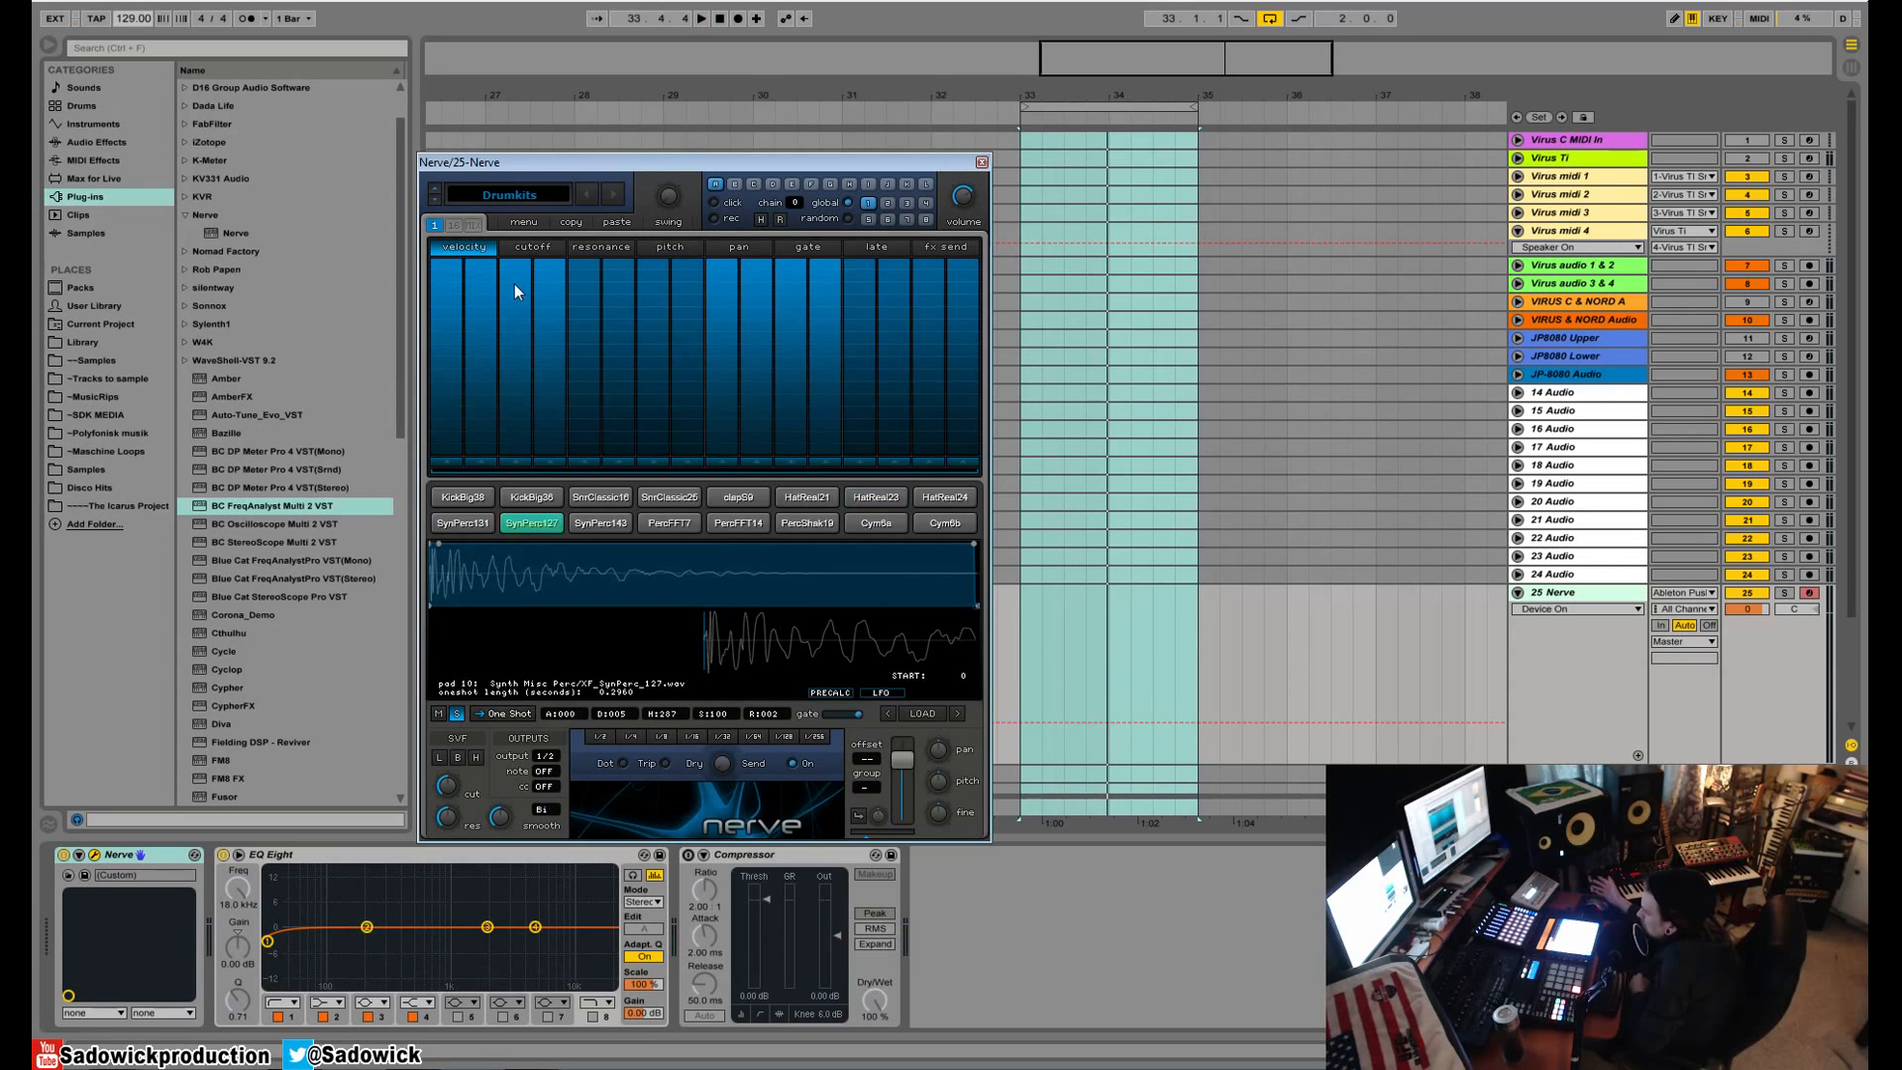
key("space")
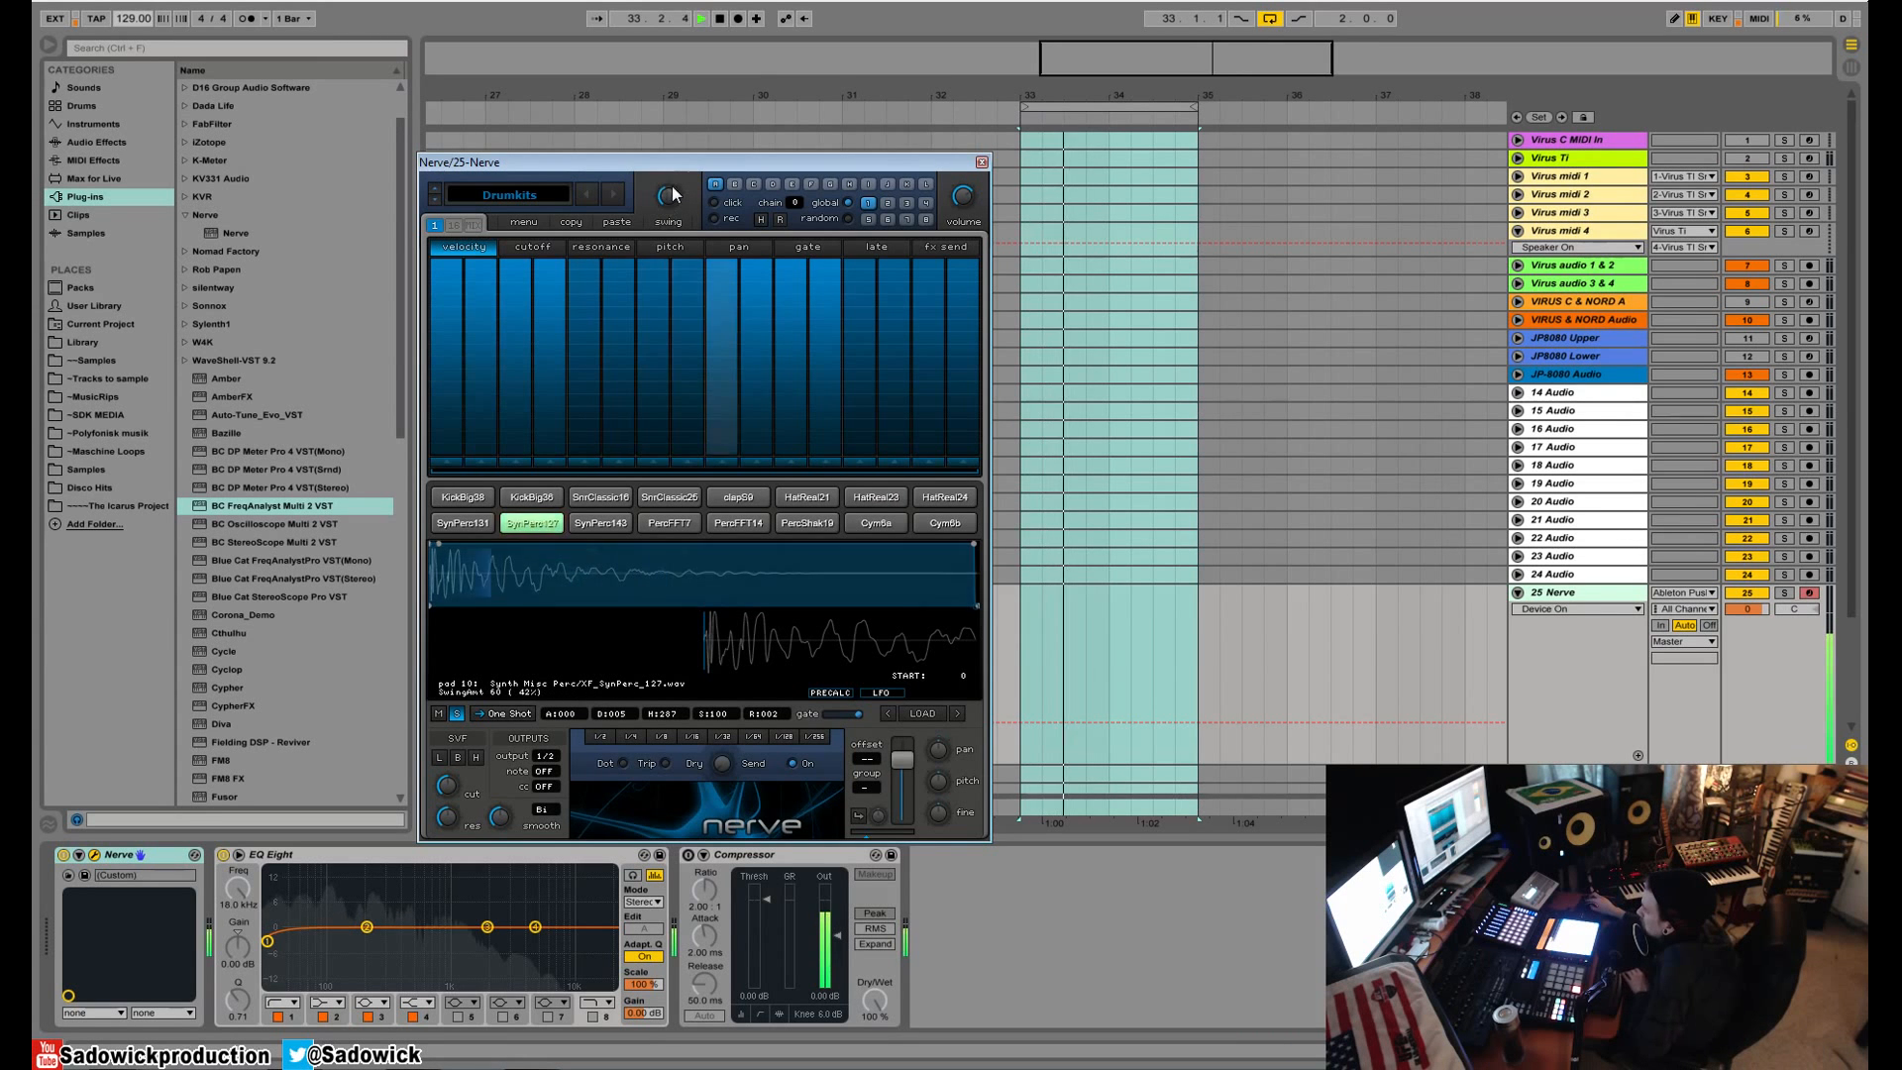
key("space")
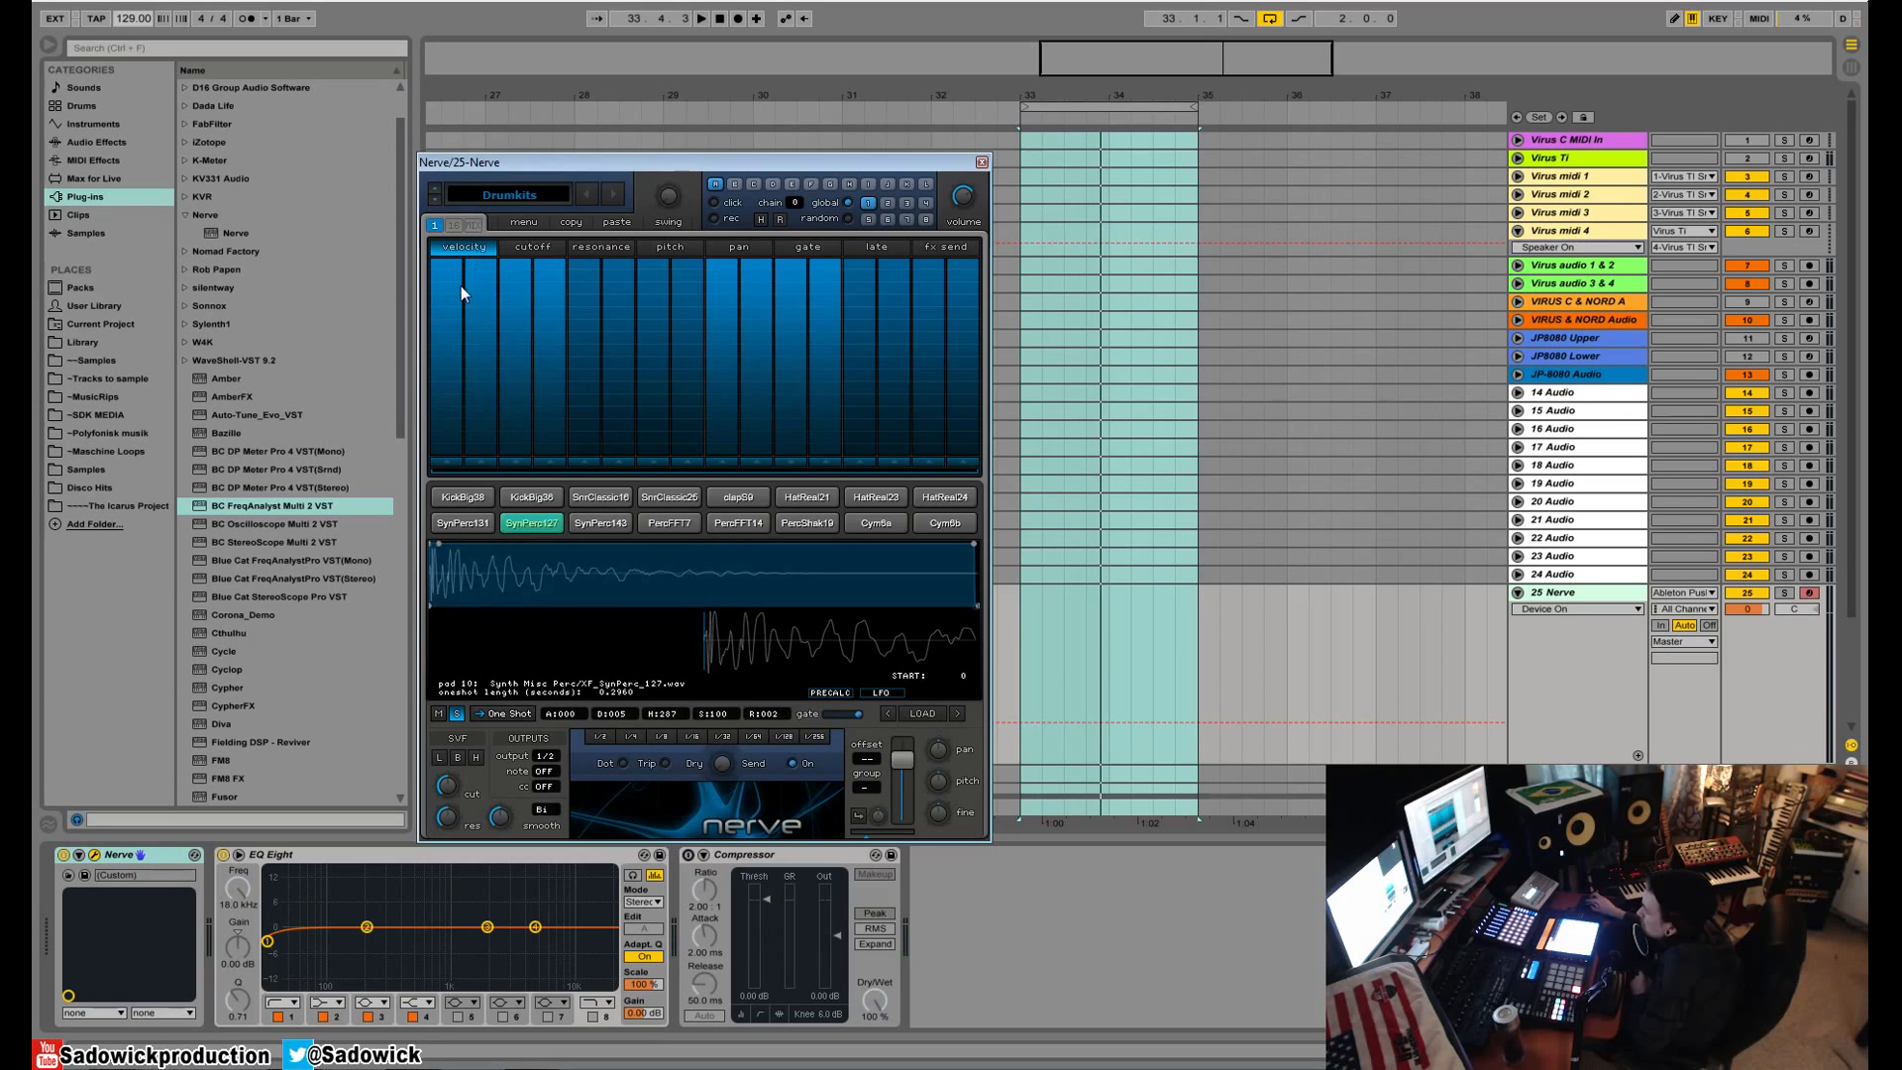
- Show the SynPerc127 cutoff lane, set the pad's filter to low-pass, and adjust its cutoff and resonance while previewing it
left_click(544, 248)
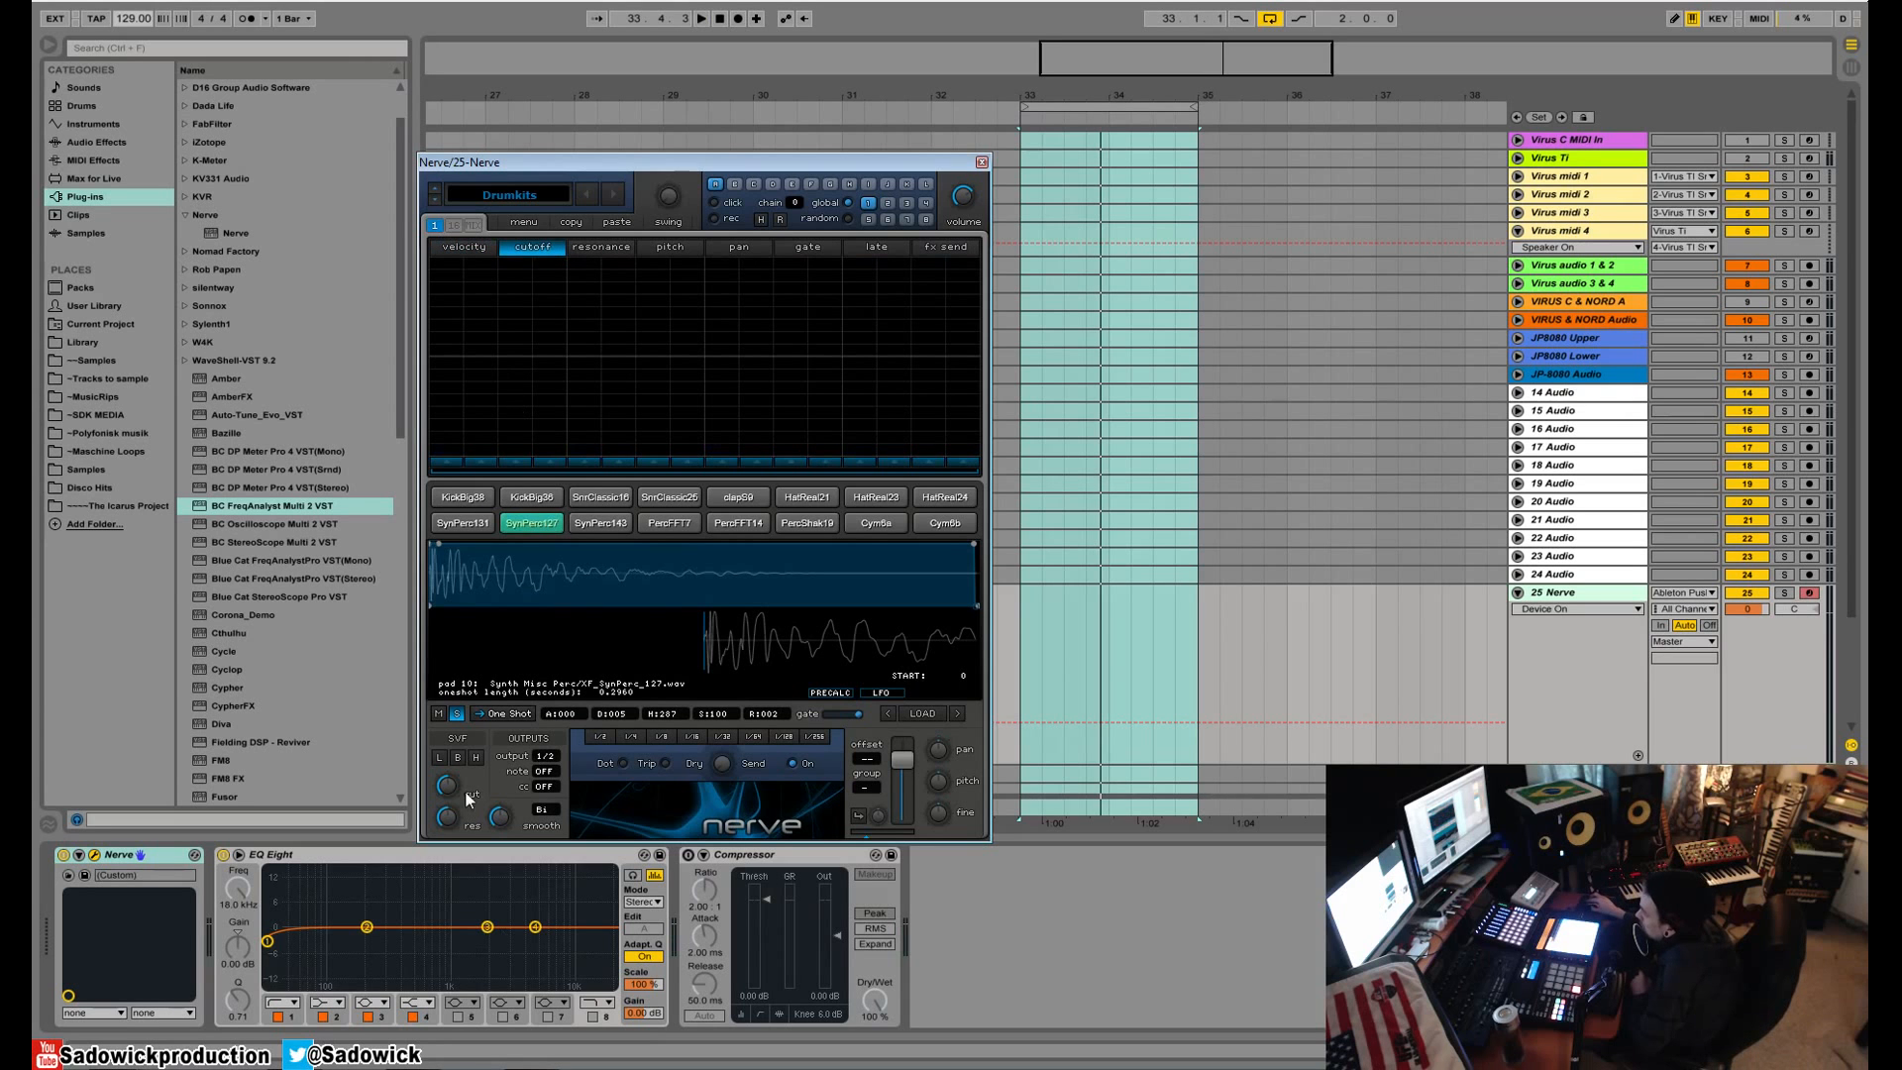
left_click(441, 758)
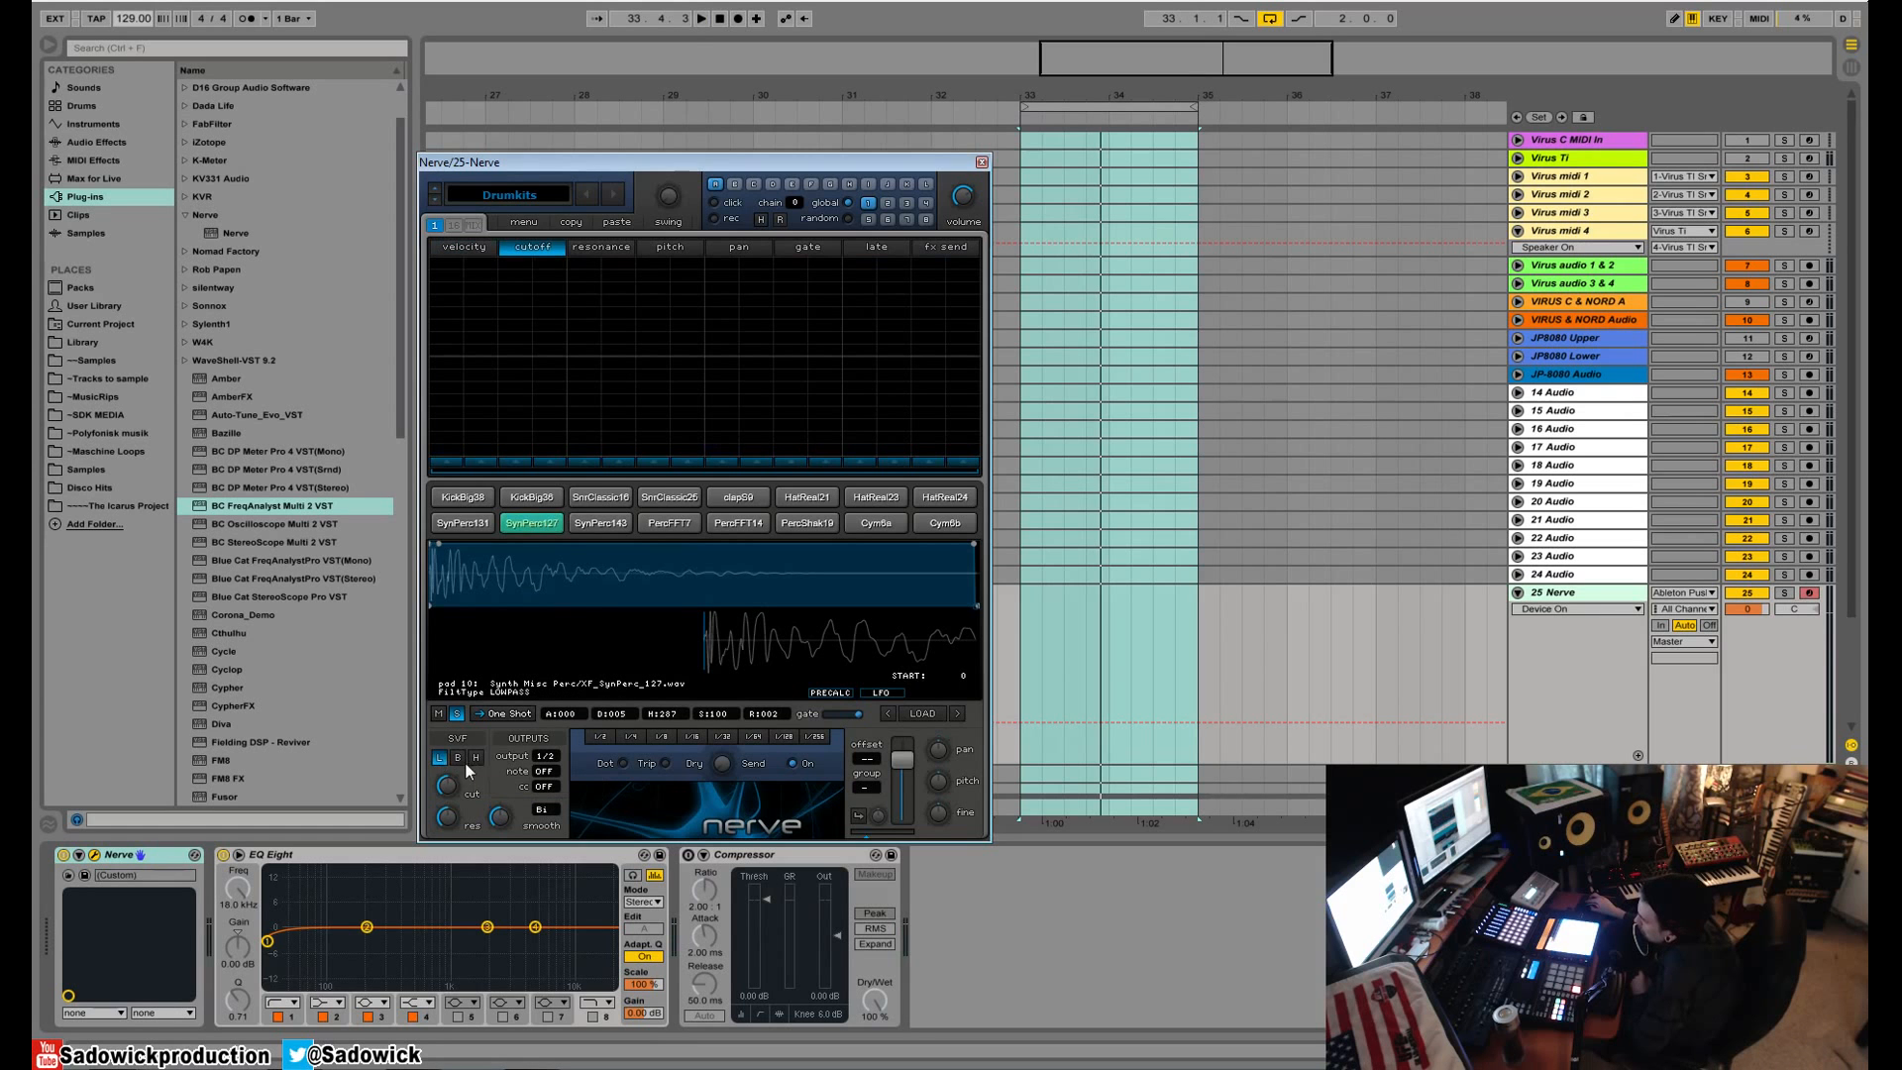
left_click_drag(447, 789, 451, 751)
key("space")
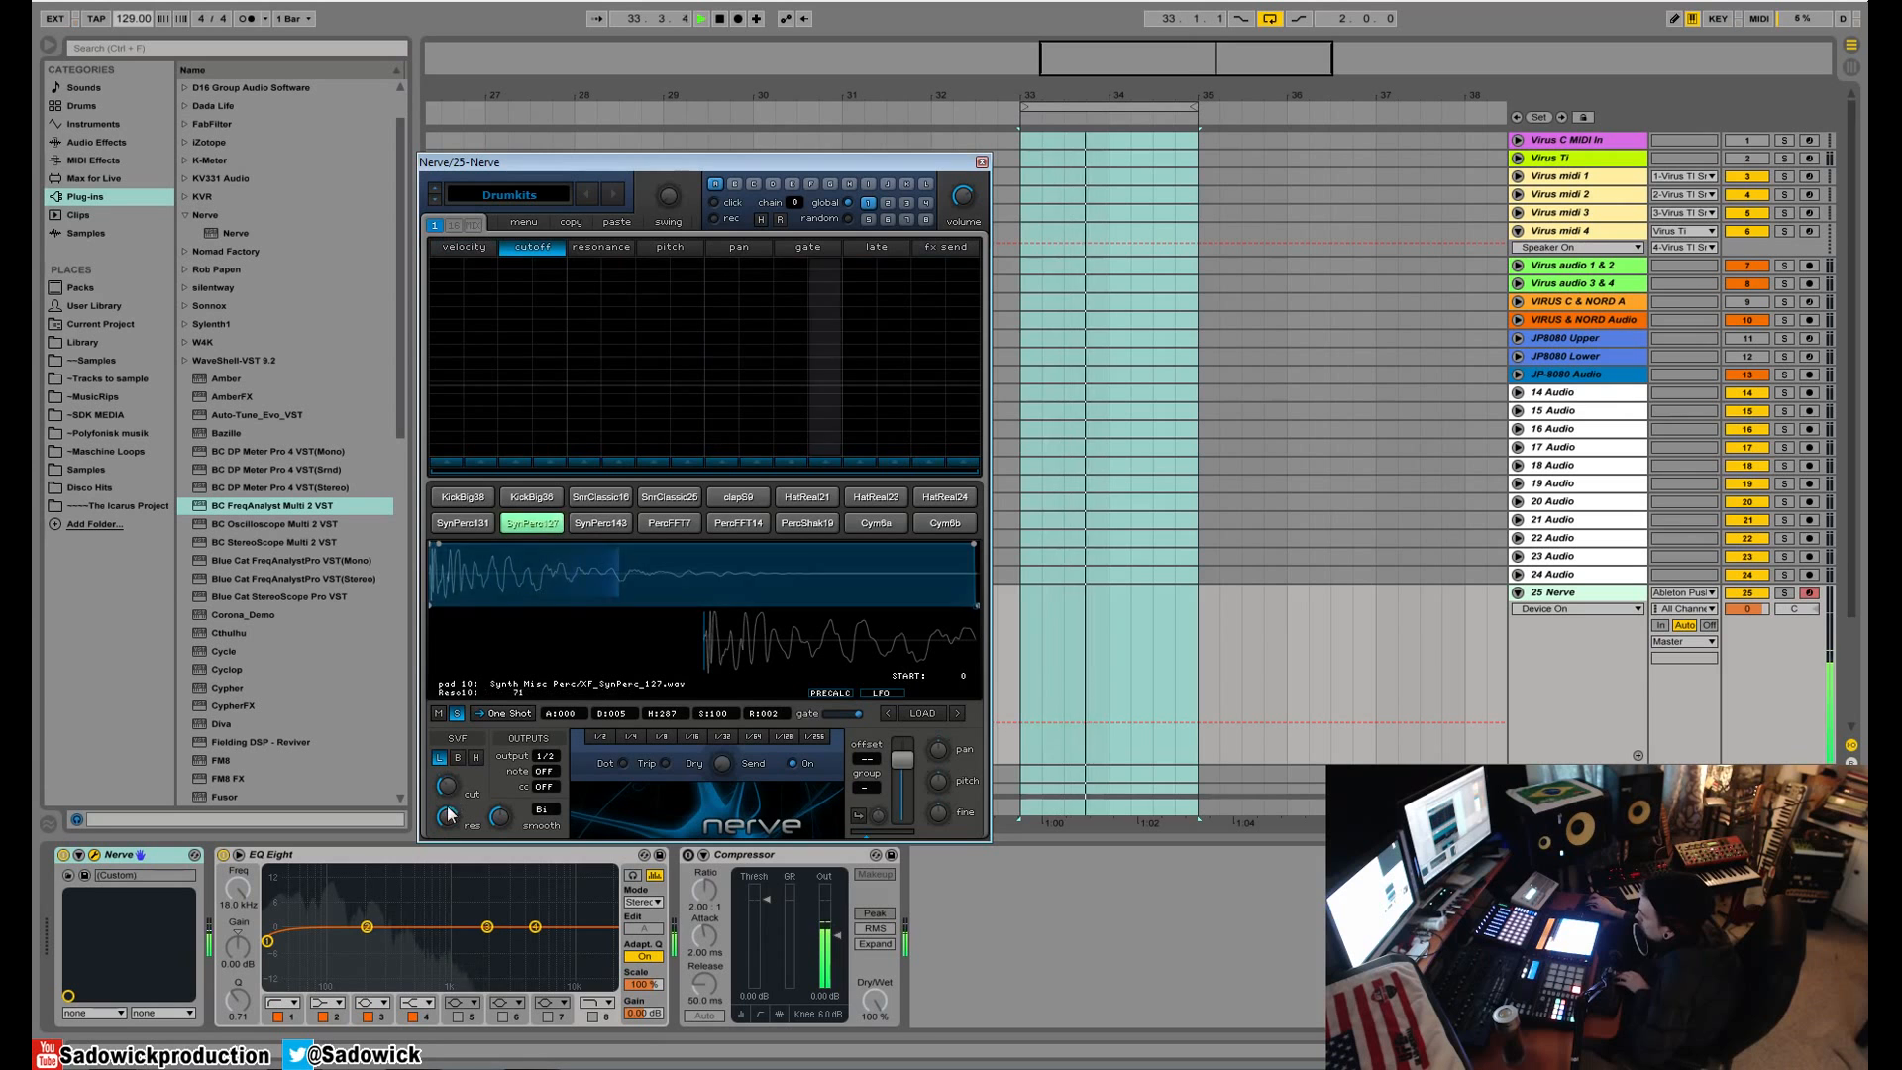
key("space")
- Adjust the low-pass cutoff again, preview the pad, and reset the cutoff to its default
mouse_move(467, 757)
left_mouse_down()
mouse_move(462, 802)
mouse_move(468, 723)
mouse_move(447, 769)
left_mouse_up()
key("space")
key("space")
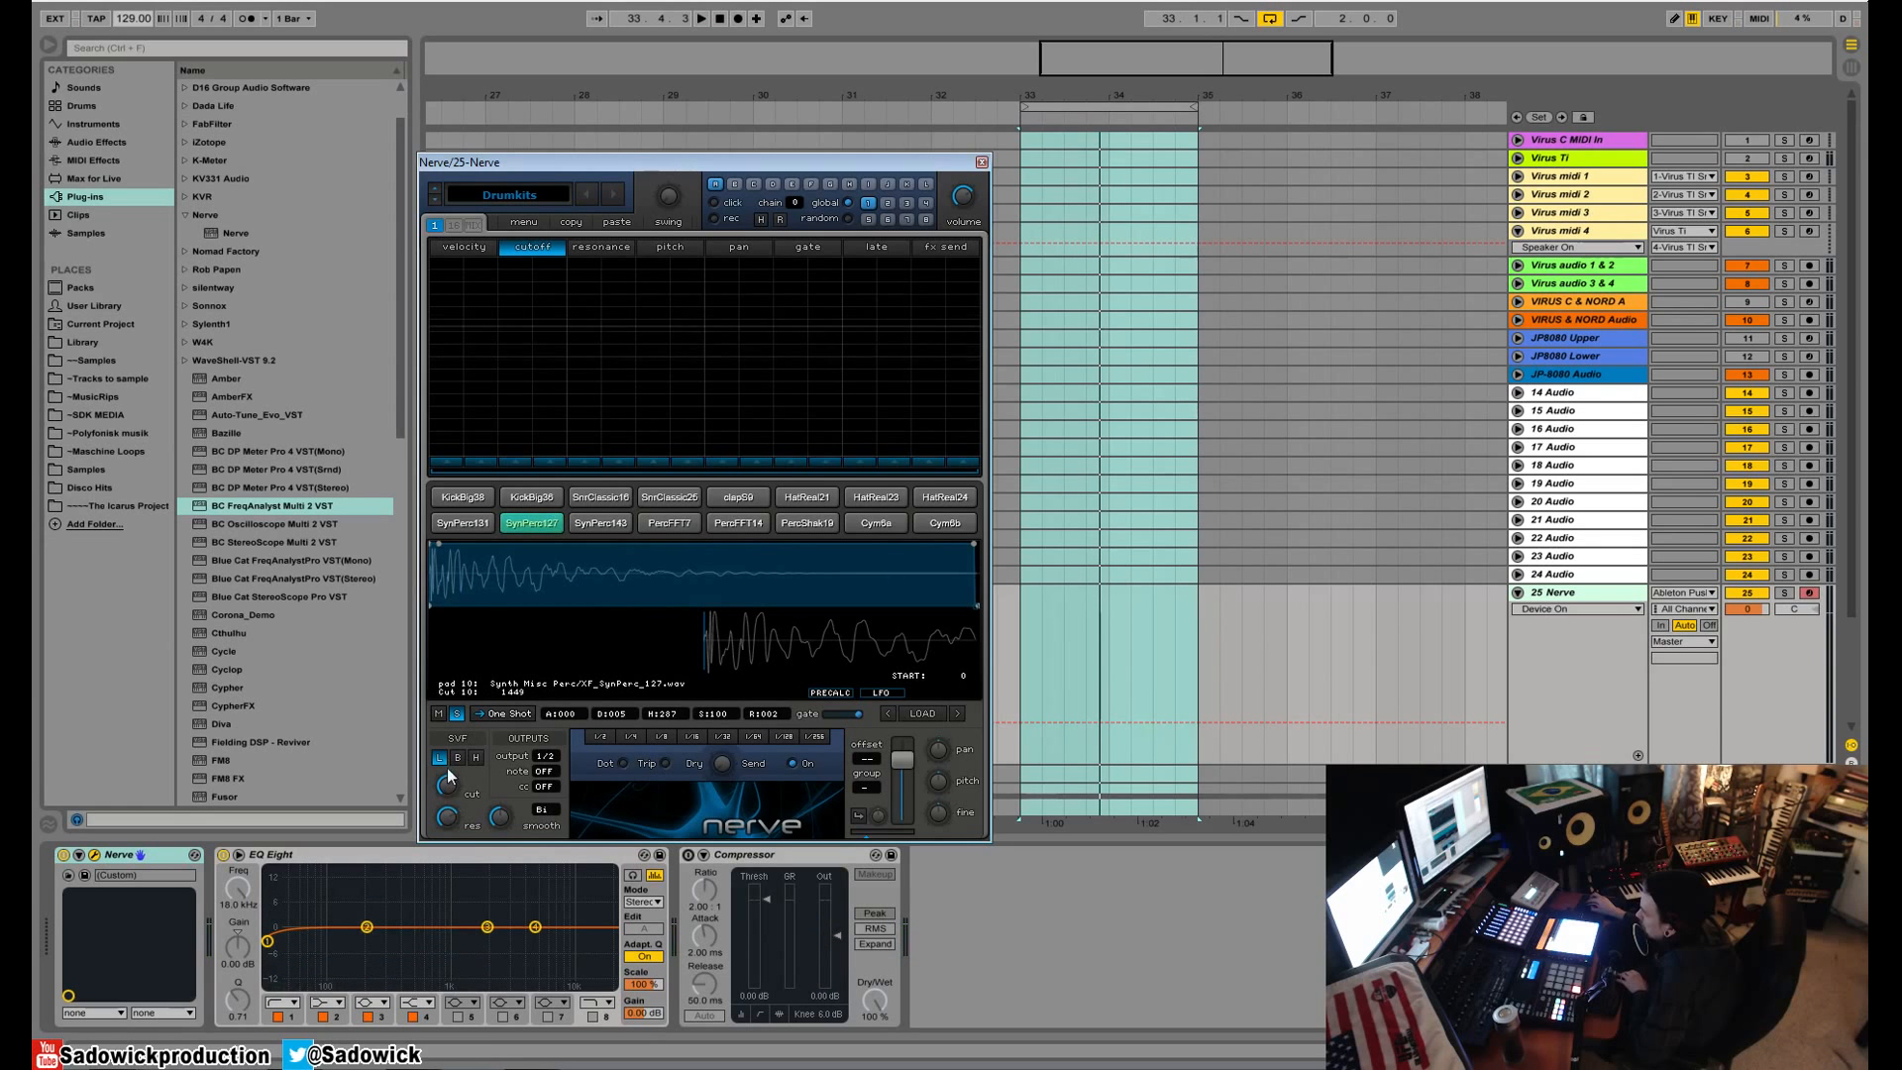
left_click(443, 784, "ctrl")
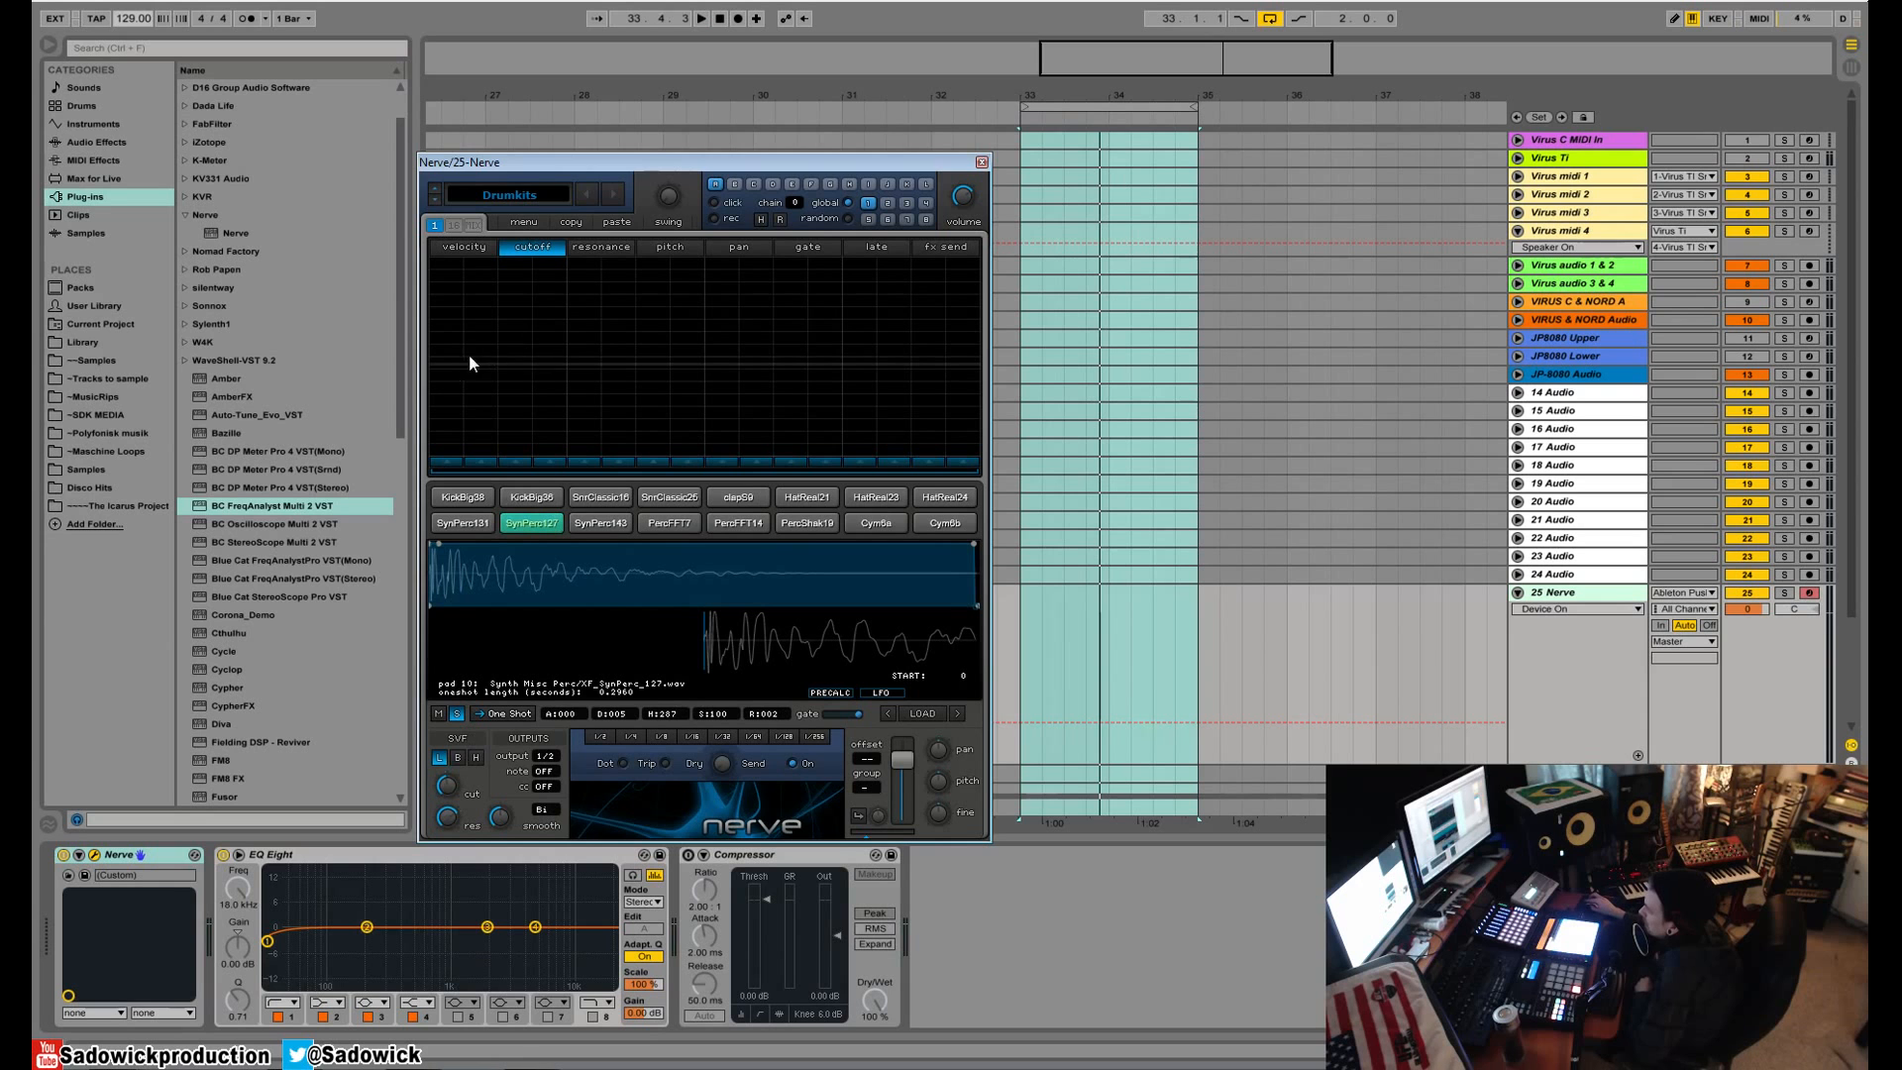
- Draw a varying cutoff modulation across the 16 steps, reshaping steps 5 to 16 while the pad plays
mouse_move(437, 331)
left_mouse_down()
mouse_move(794, 400)
mouse_move(1091, 420)
left_mouse_up()
key("space")
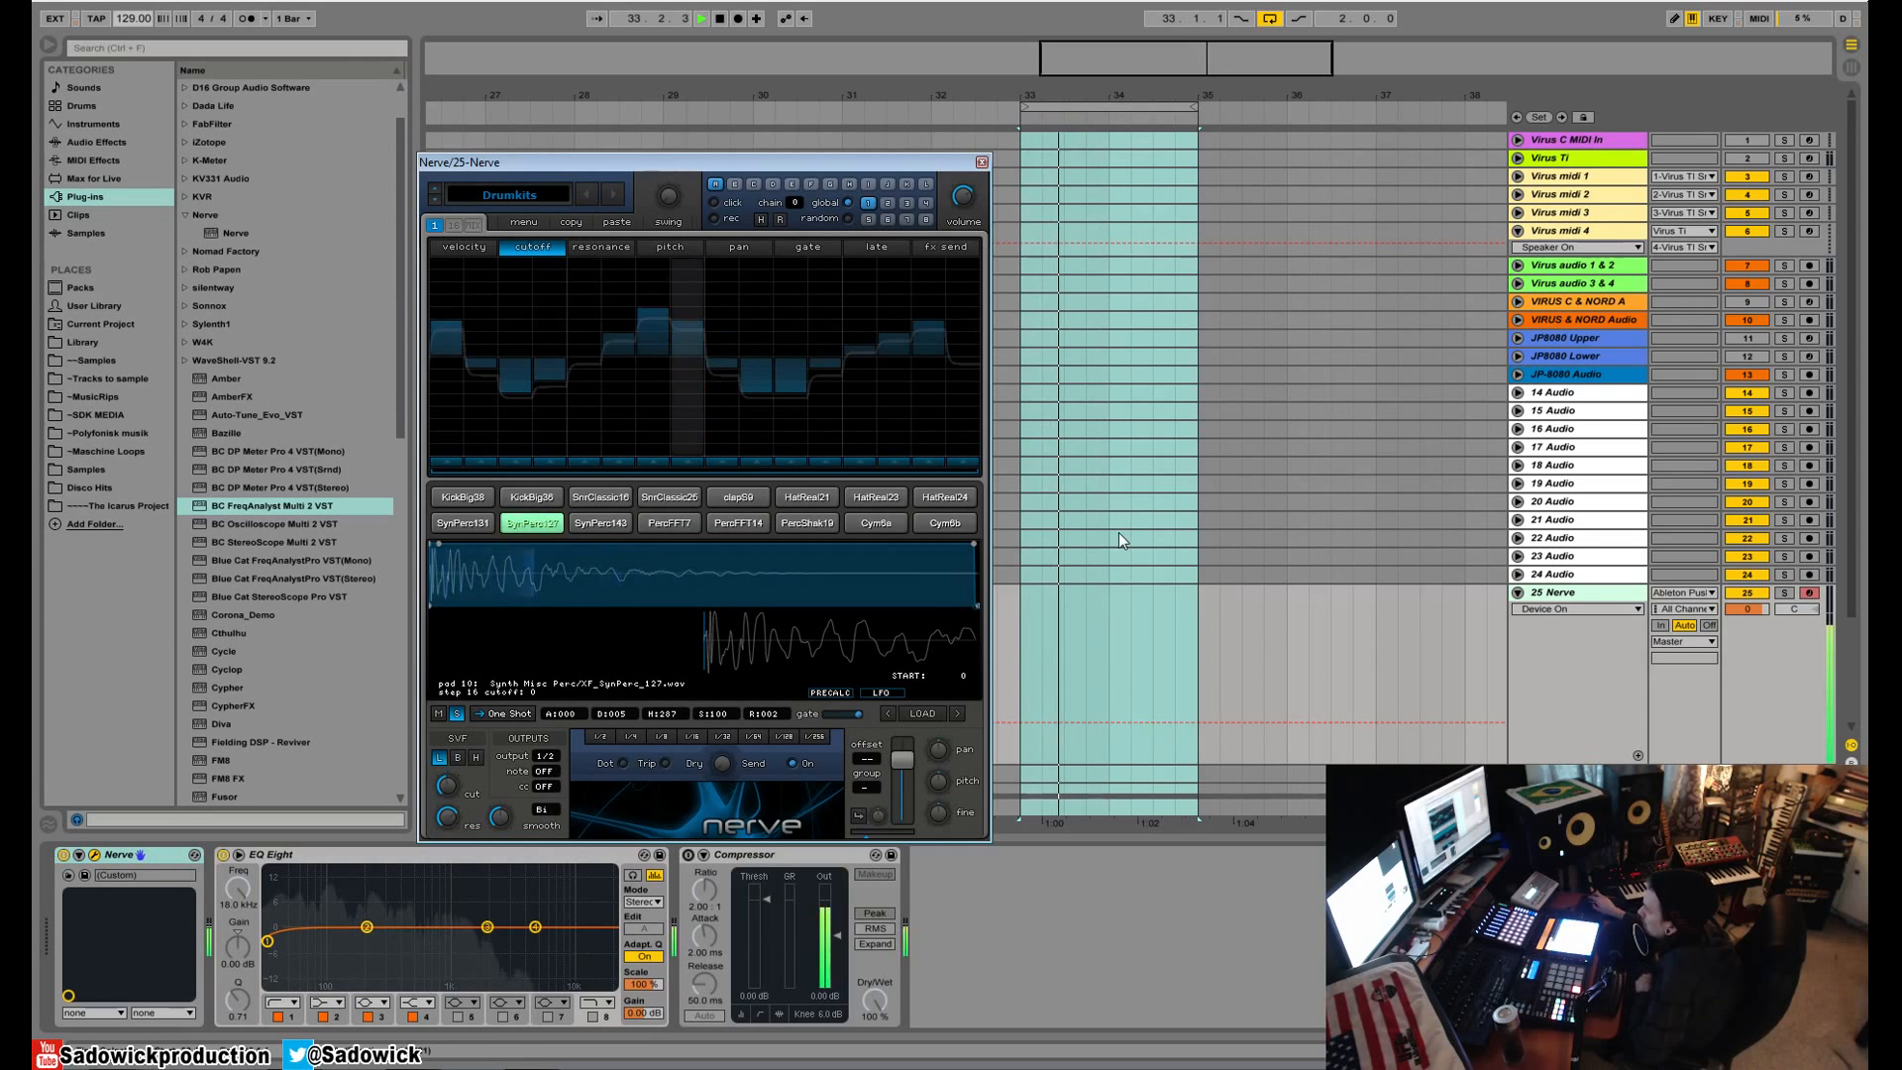
mouse_move(562, 329)
left_mouse_down()
mouse_move(691, 315)
mouse_move(986, 354)
left_mouse_up()
- Unsolo SynPerc127 to hear its filtered pattern with the full kit, solo it again and stop playback
key("space")
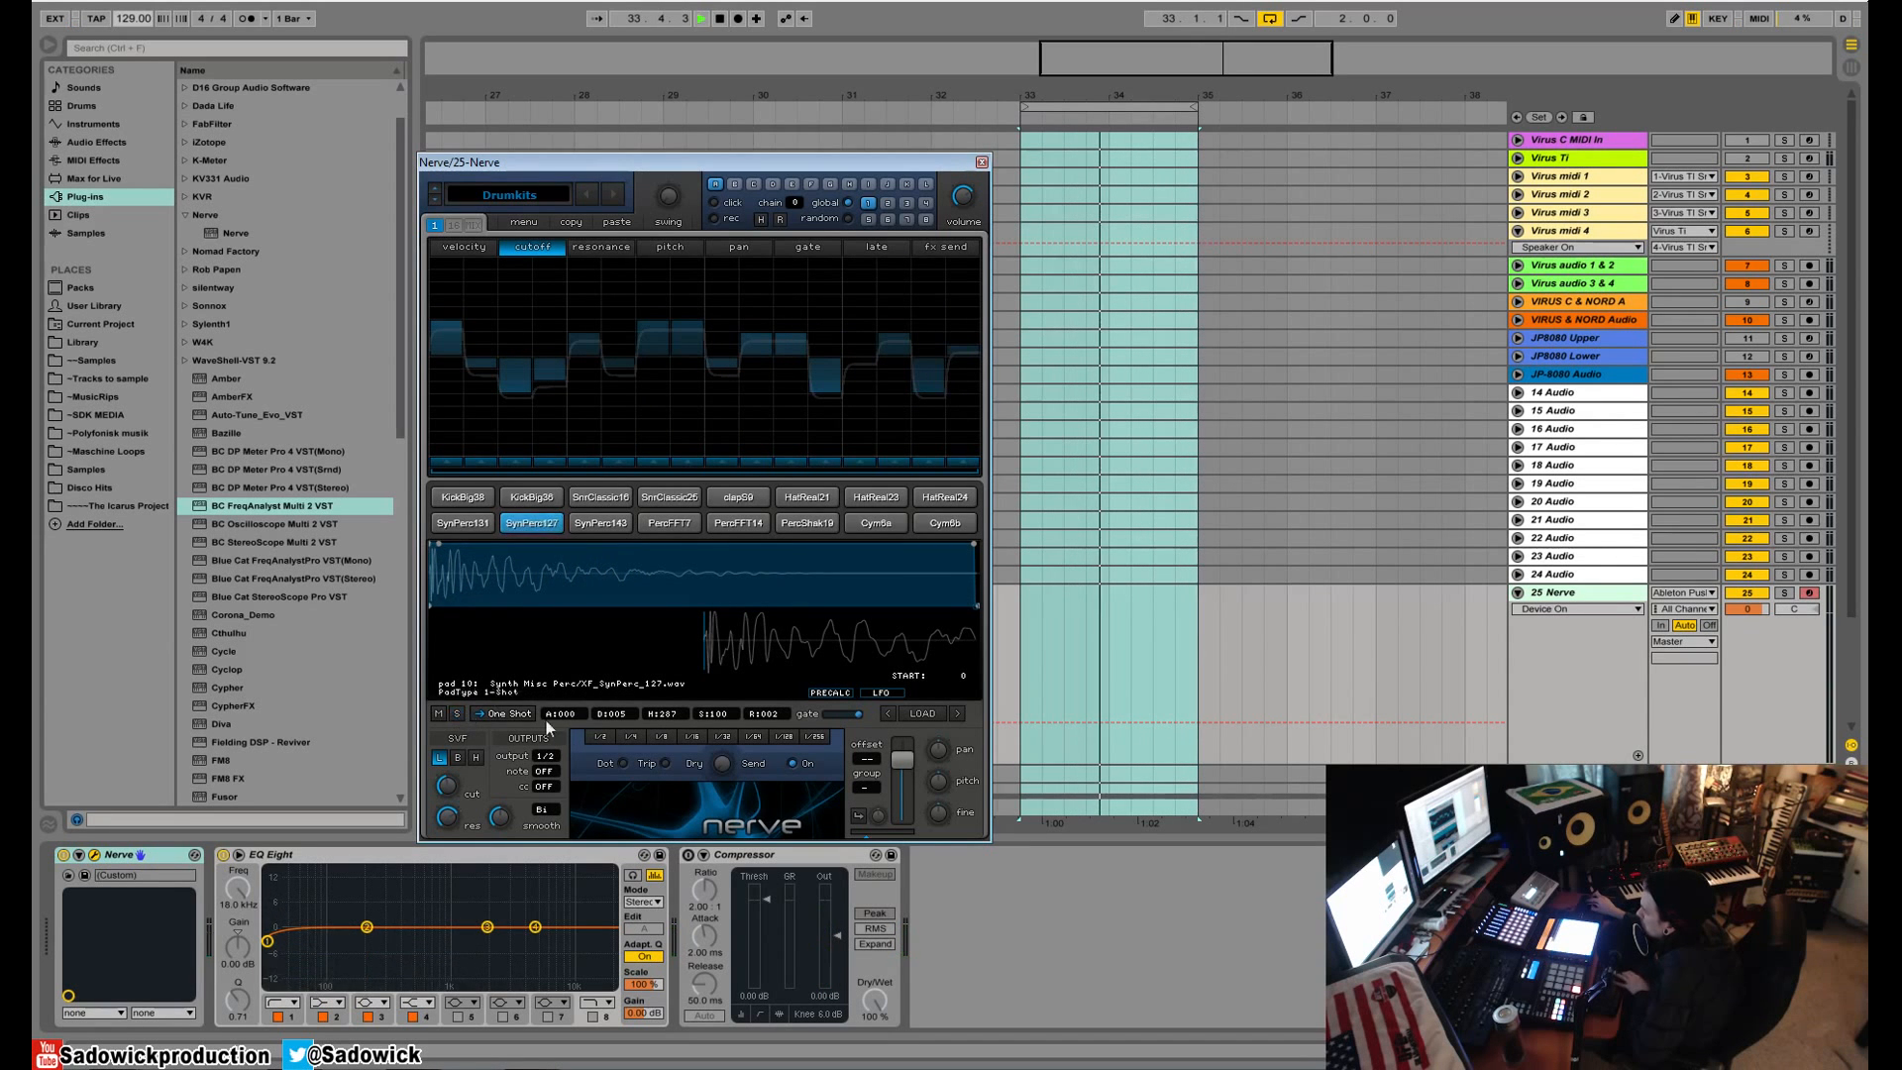
key("space")
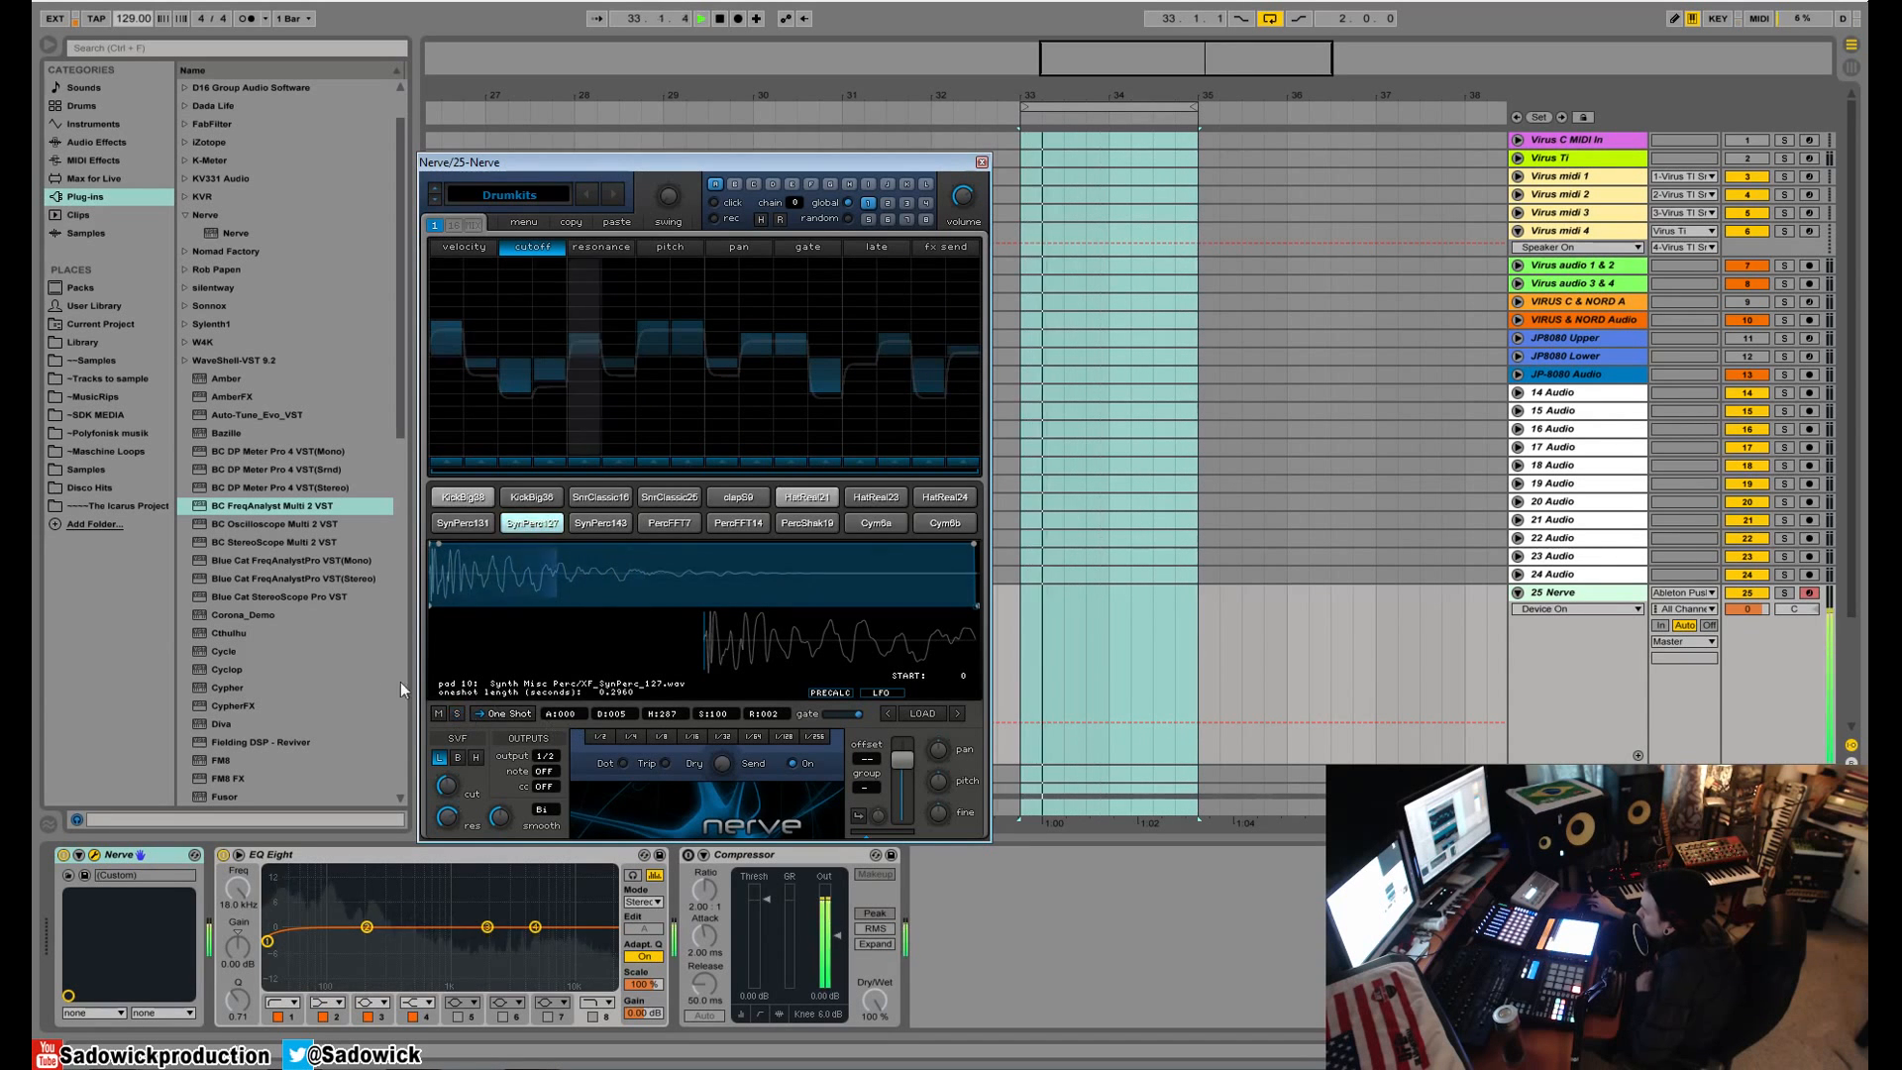
left_click(456, 713)
key("space")
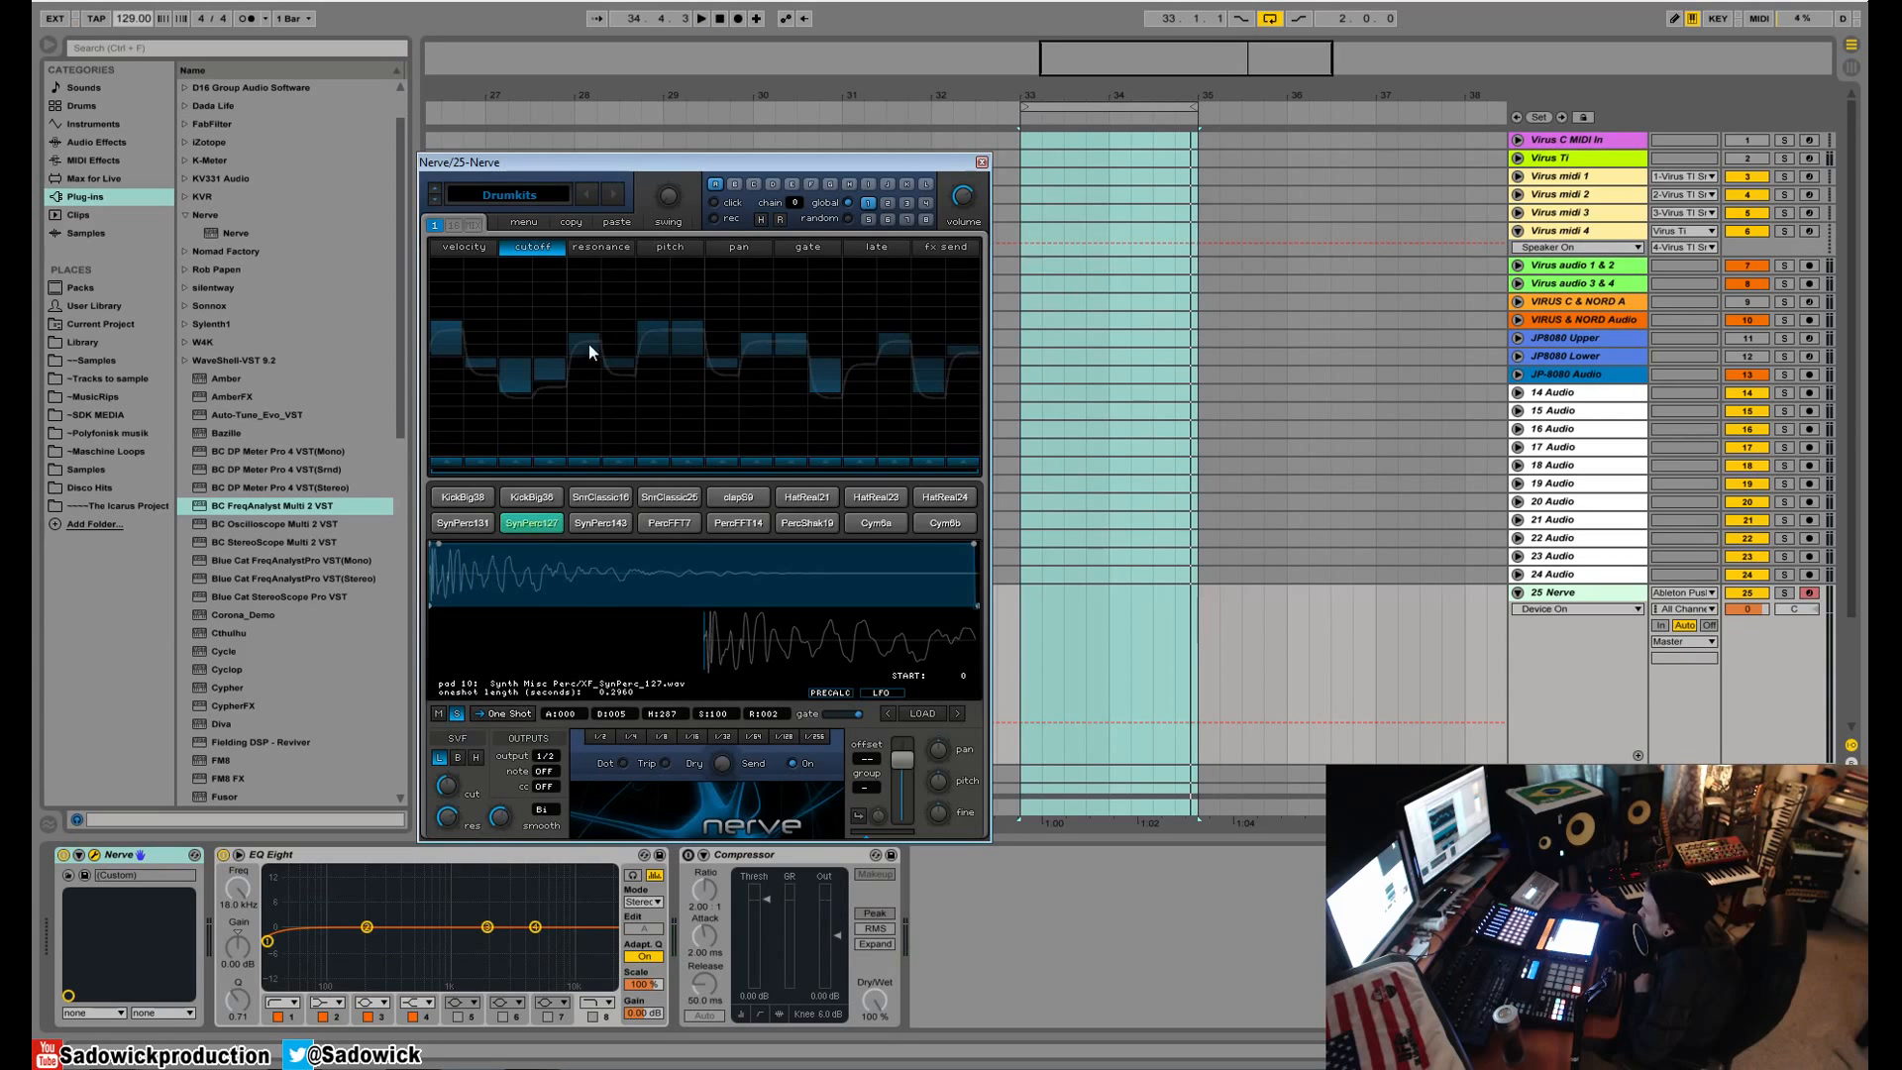
- Compare the filter smoothing at its minimum and at 100 during playback, and leave it slightly above the minimum
left_click_drag(503, 819, 498, 881)
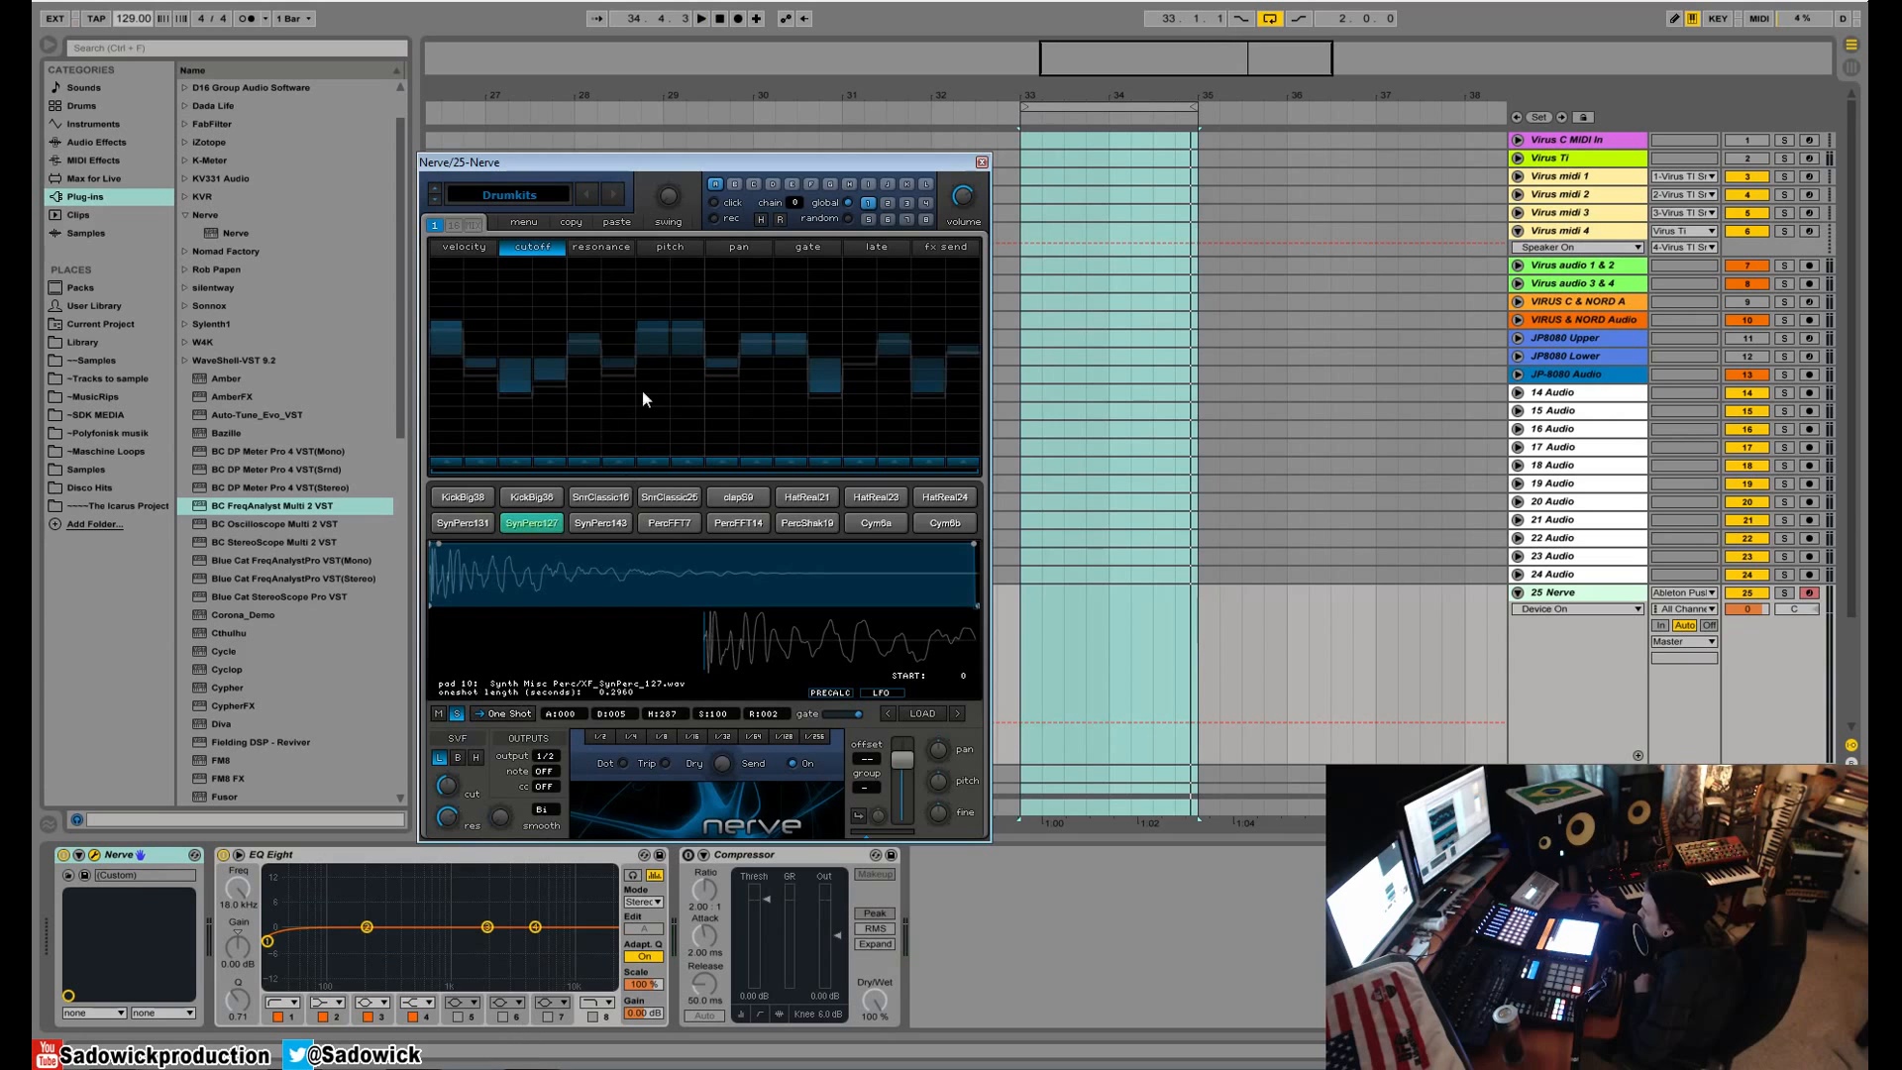
key("space")
left_click_drag(499, 818, 545, 648)
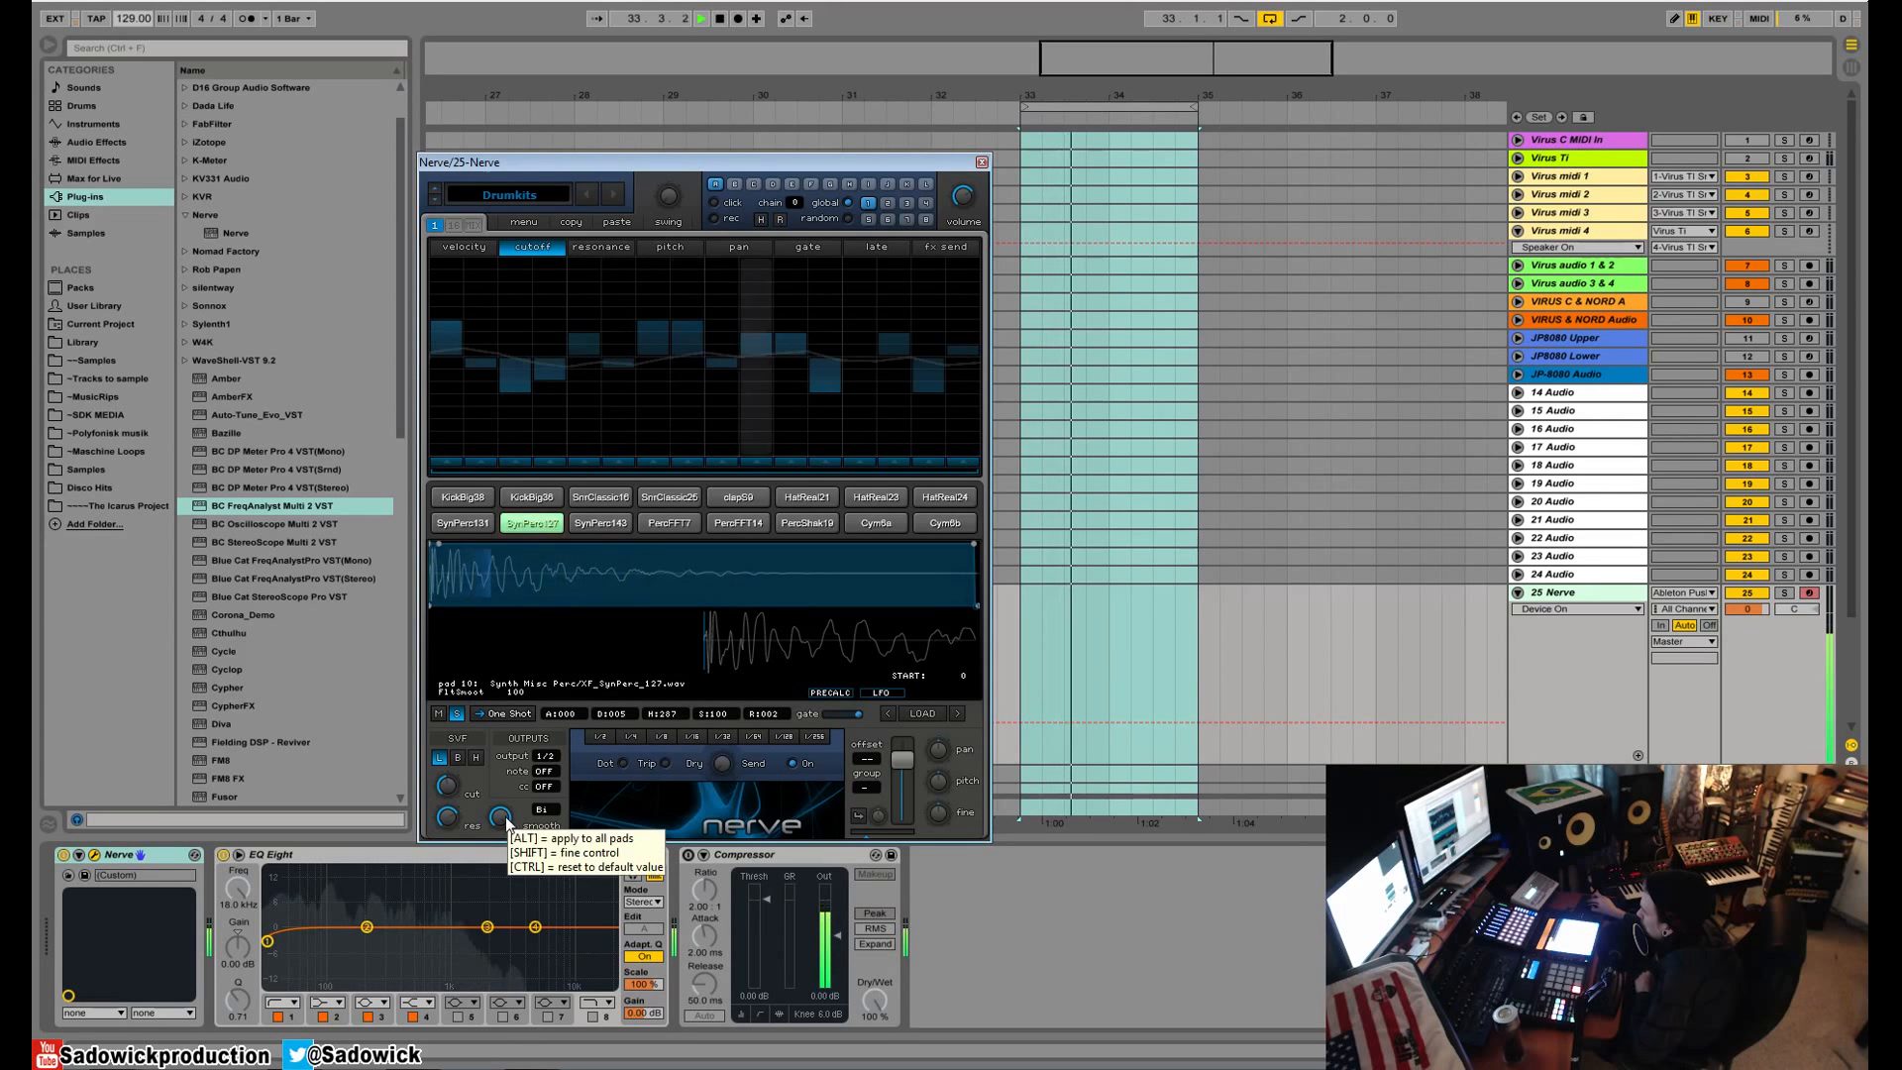
left_click_drag(506, 817, 506, 1060)
key("space")
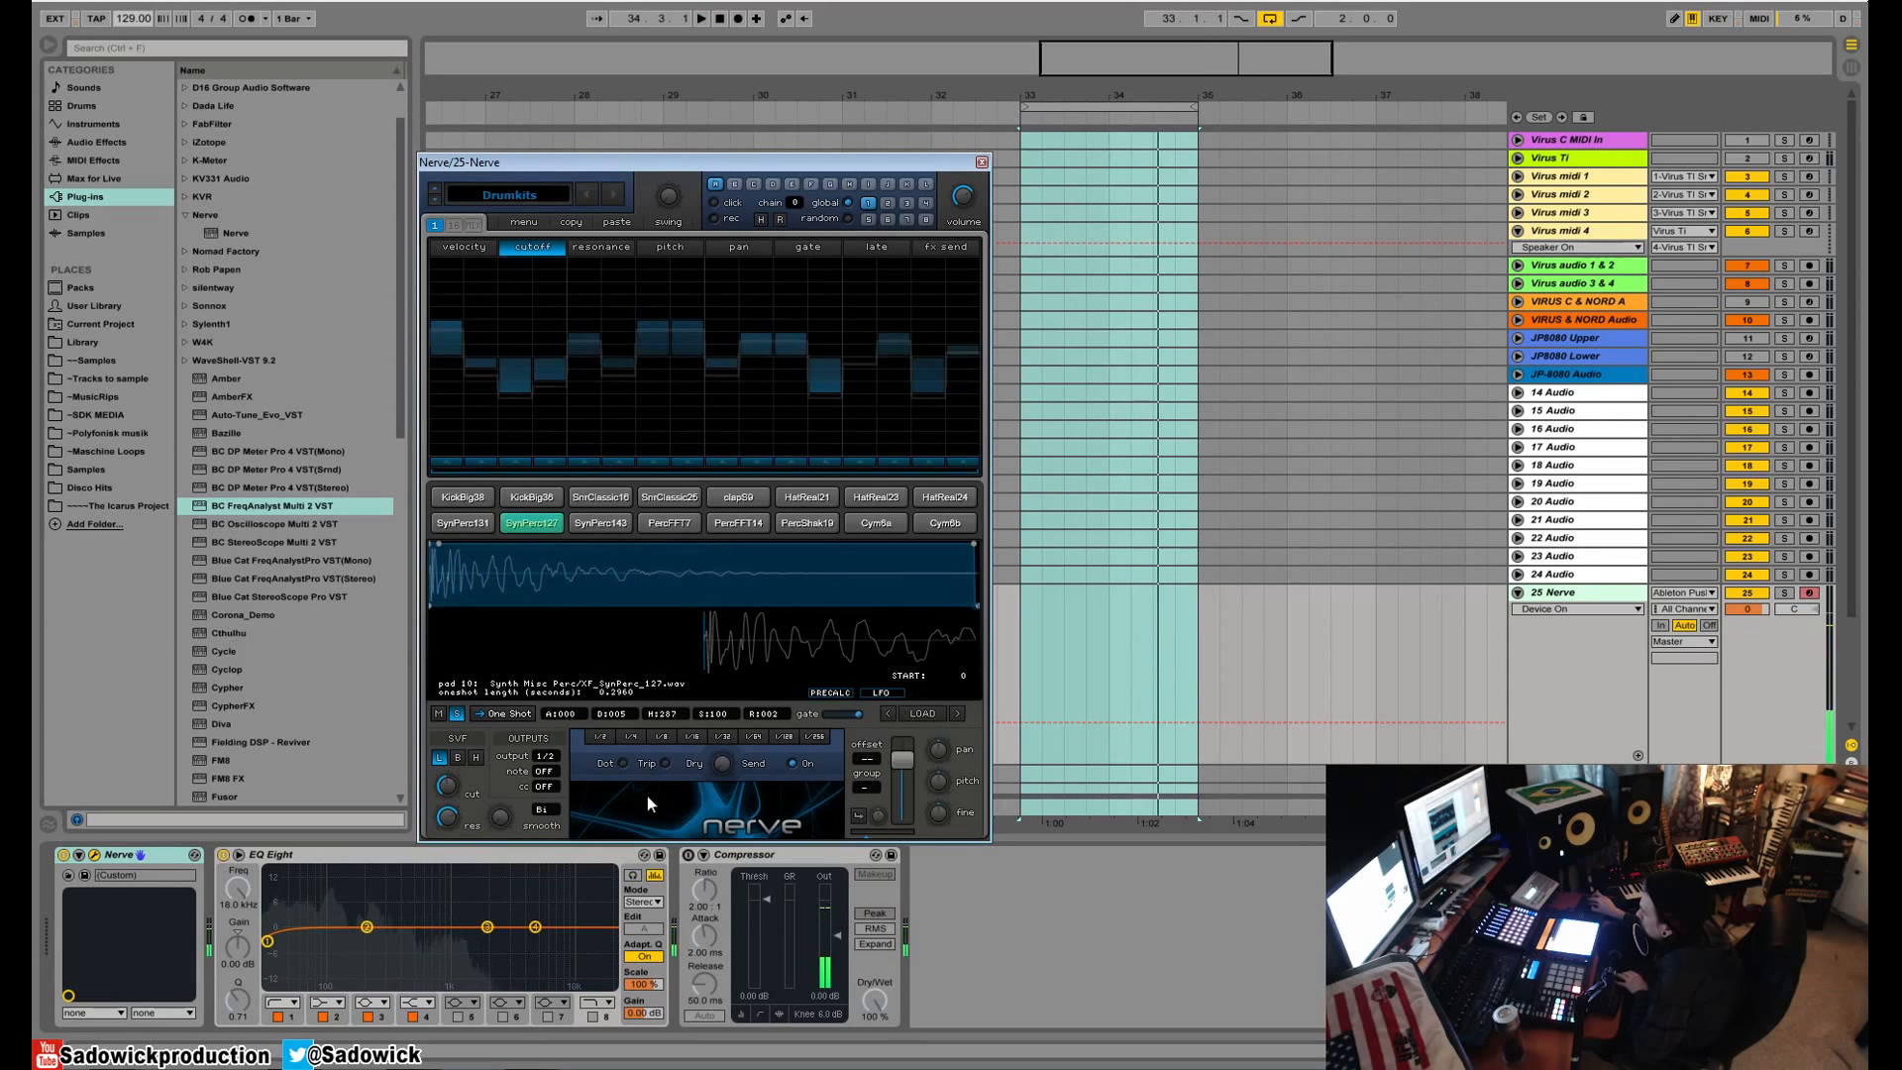
left_click_drag(503, 821, 502, 810)
key("space")
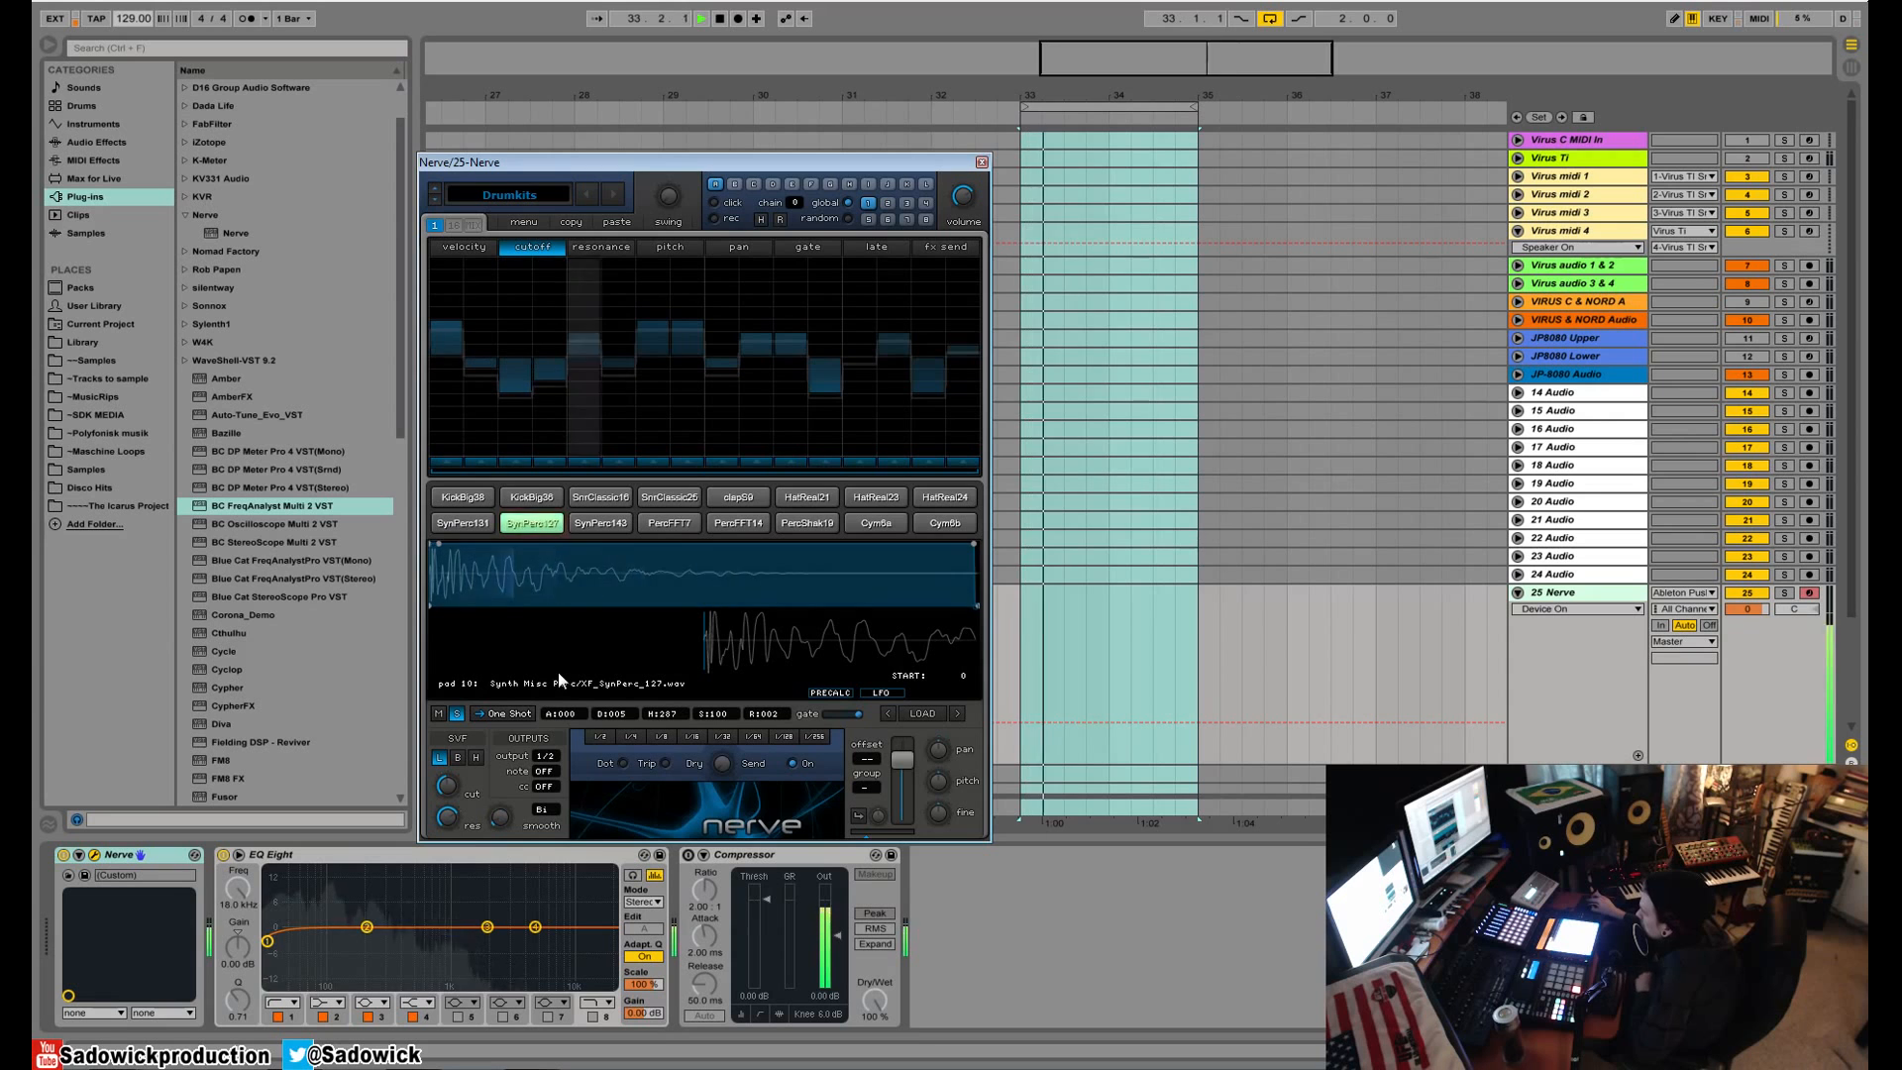
key("space")
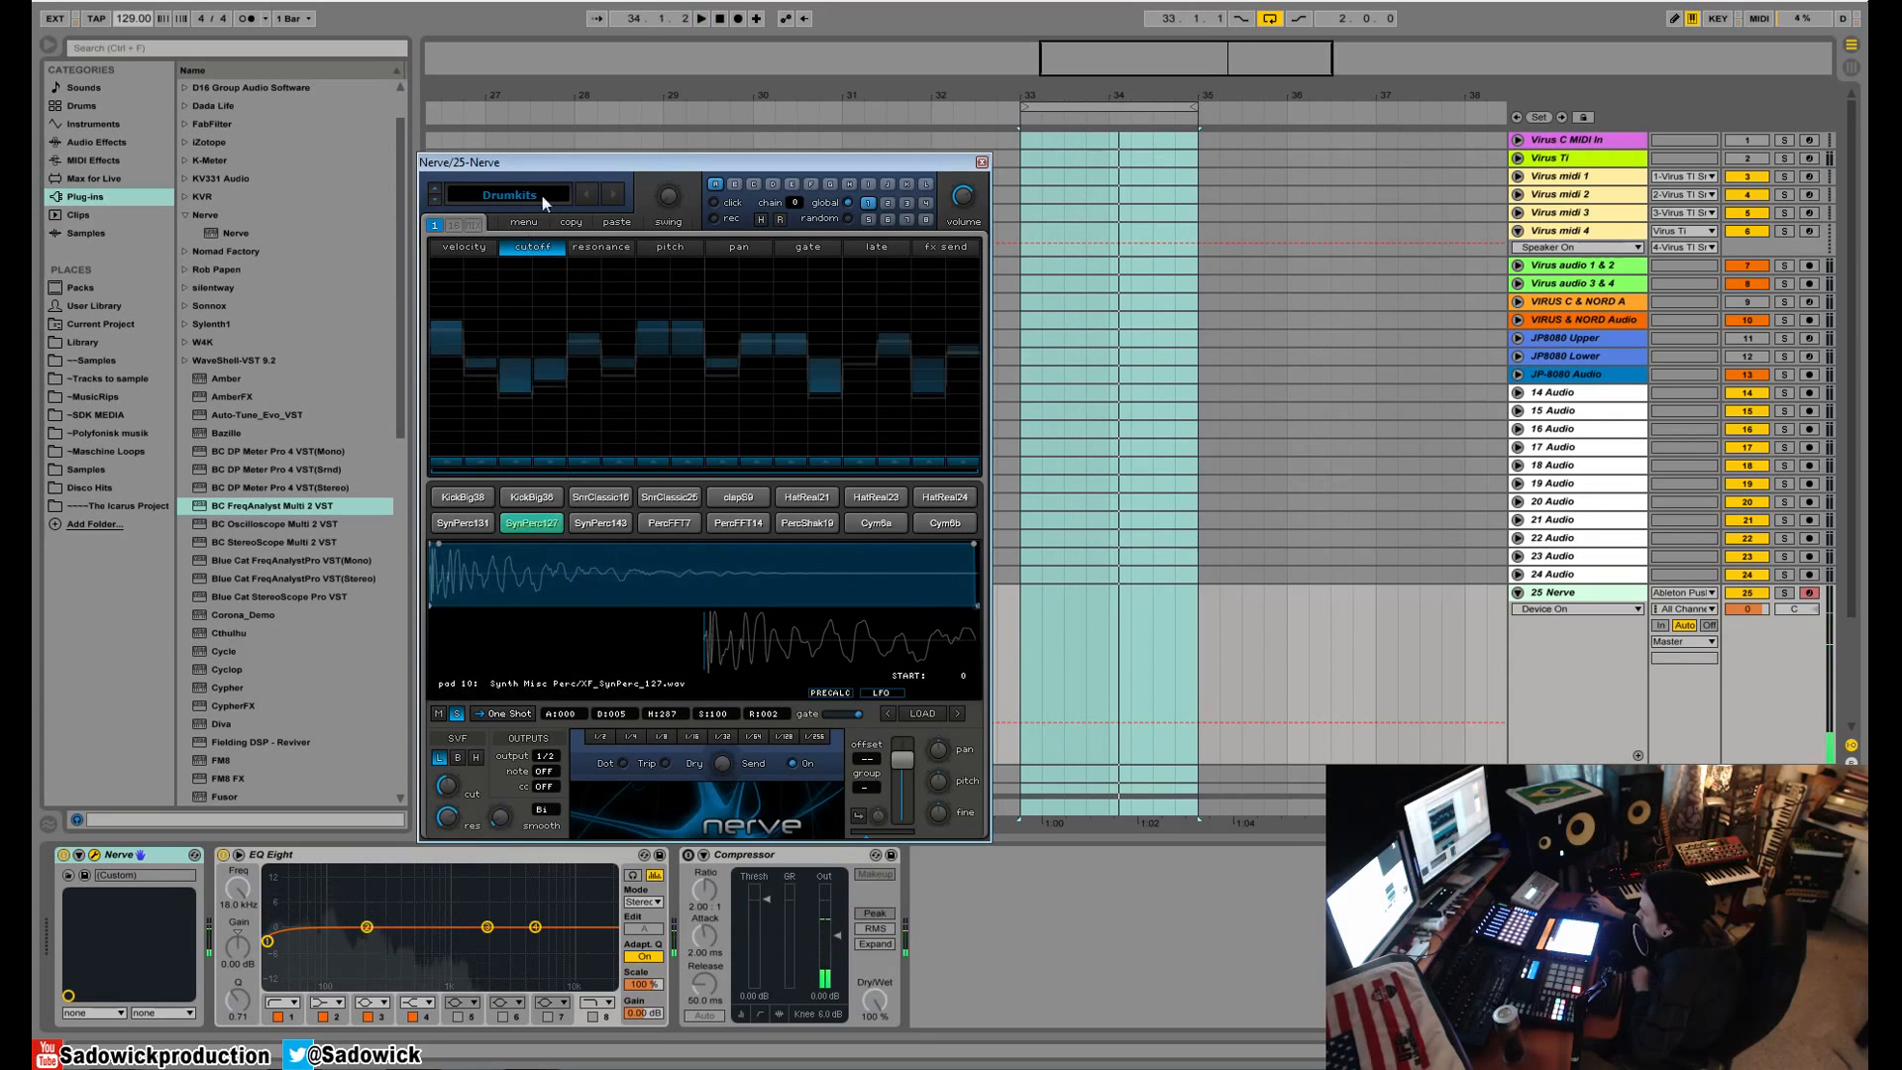
- Reduce the SynPerc127 filter resonance, draw a varying resonance modulation across the 16 steps and listen to it
left_click(600, 247)
mouse_move(447, 824)
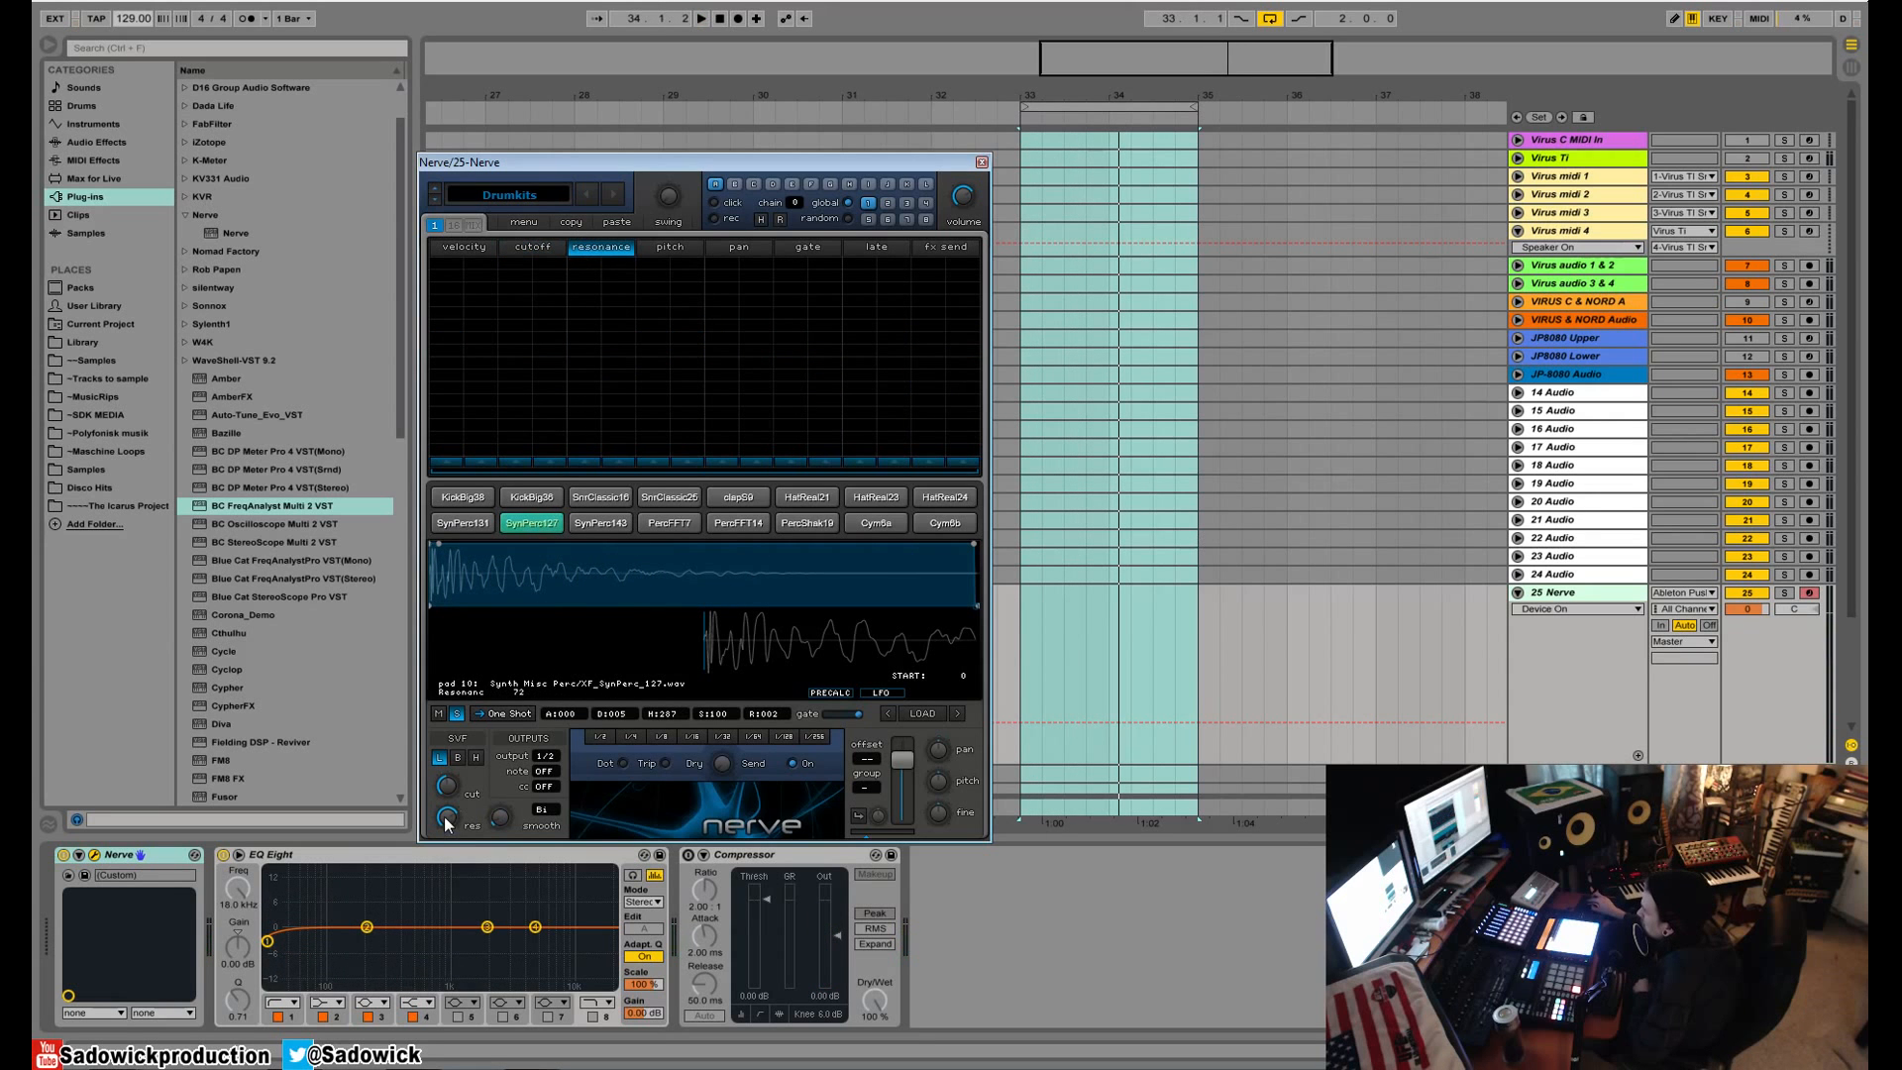
left_click_drag(448, 826, 457, 845)
mouse_move(447, 312)
left_mouse_down()
mouse_move(743, 329)
mouse_move(989, 384)
left_mouse_up()
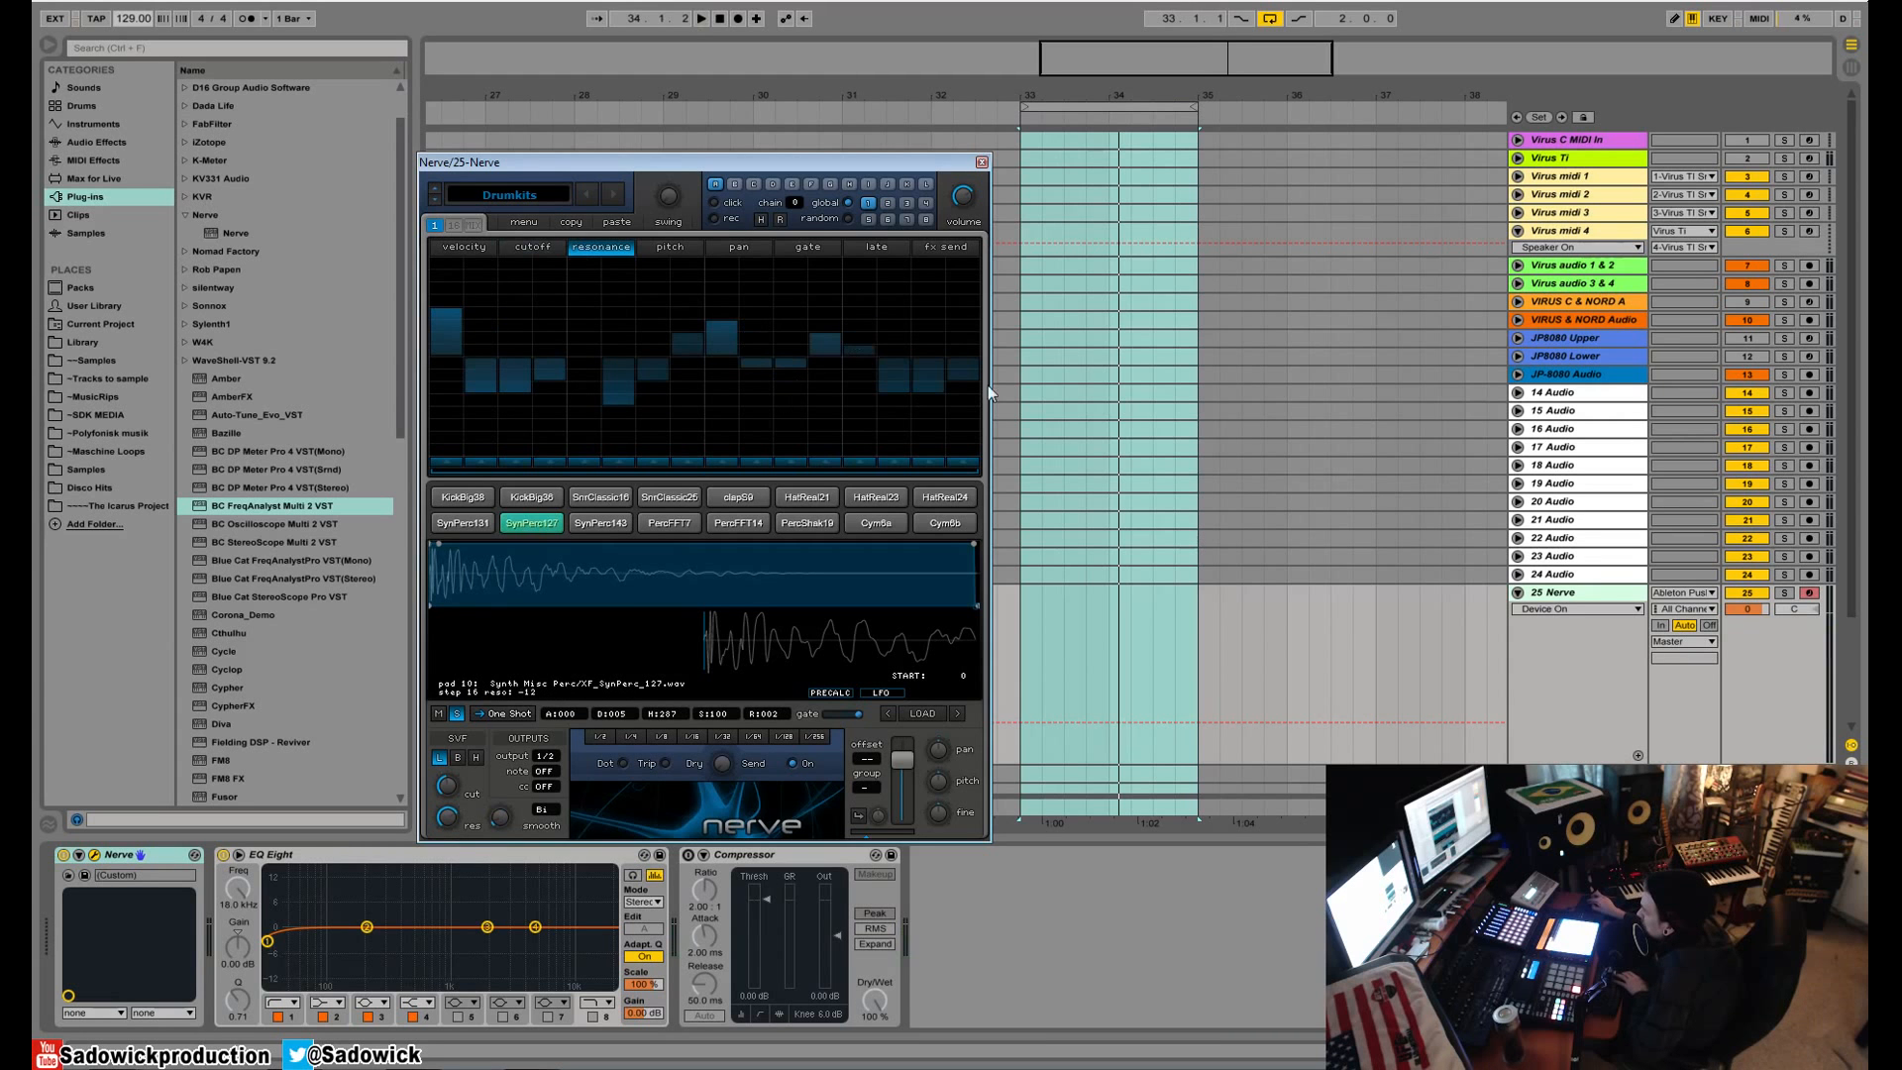
key("space")
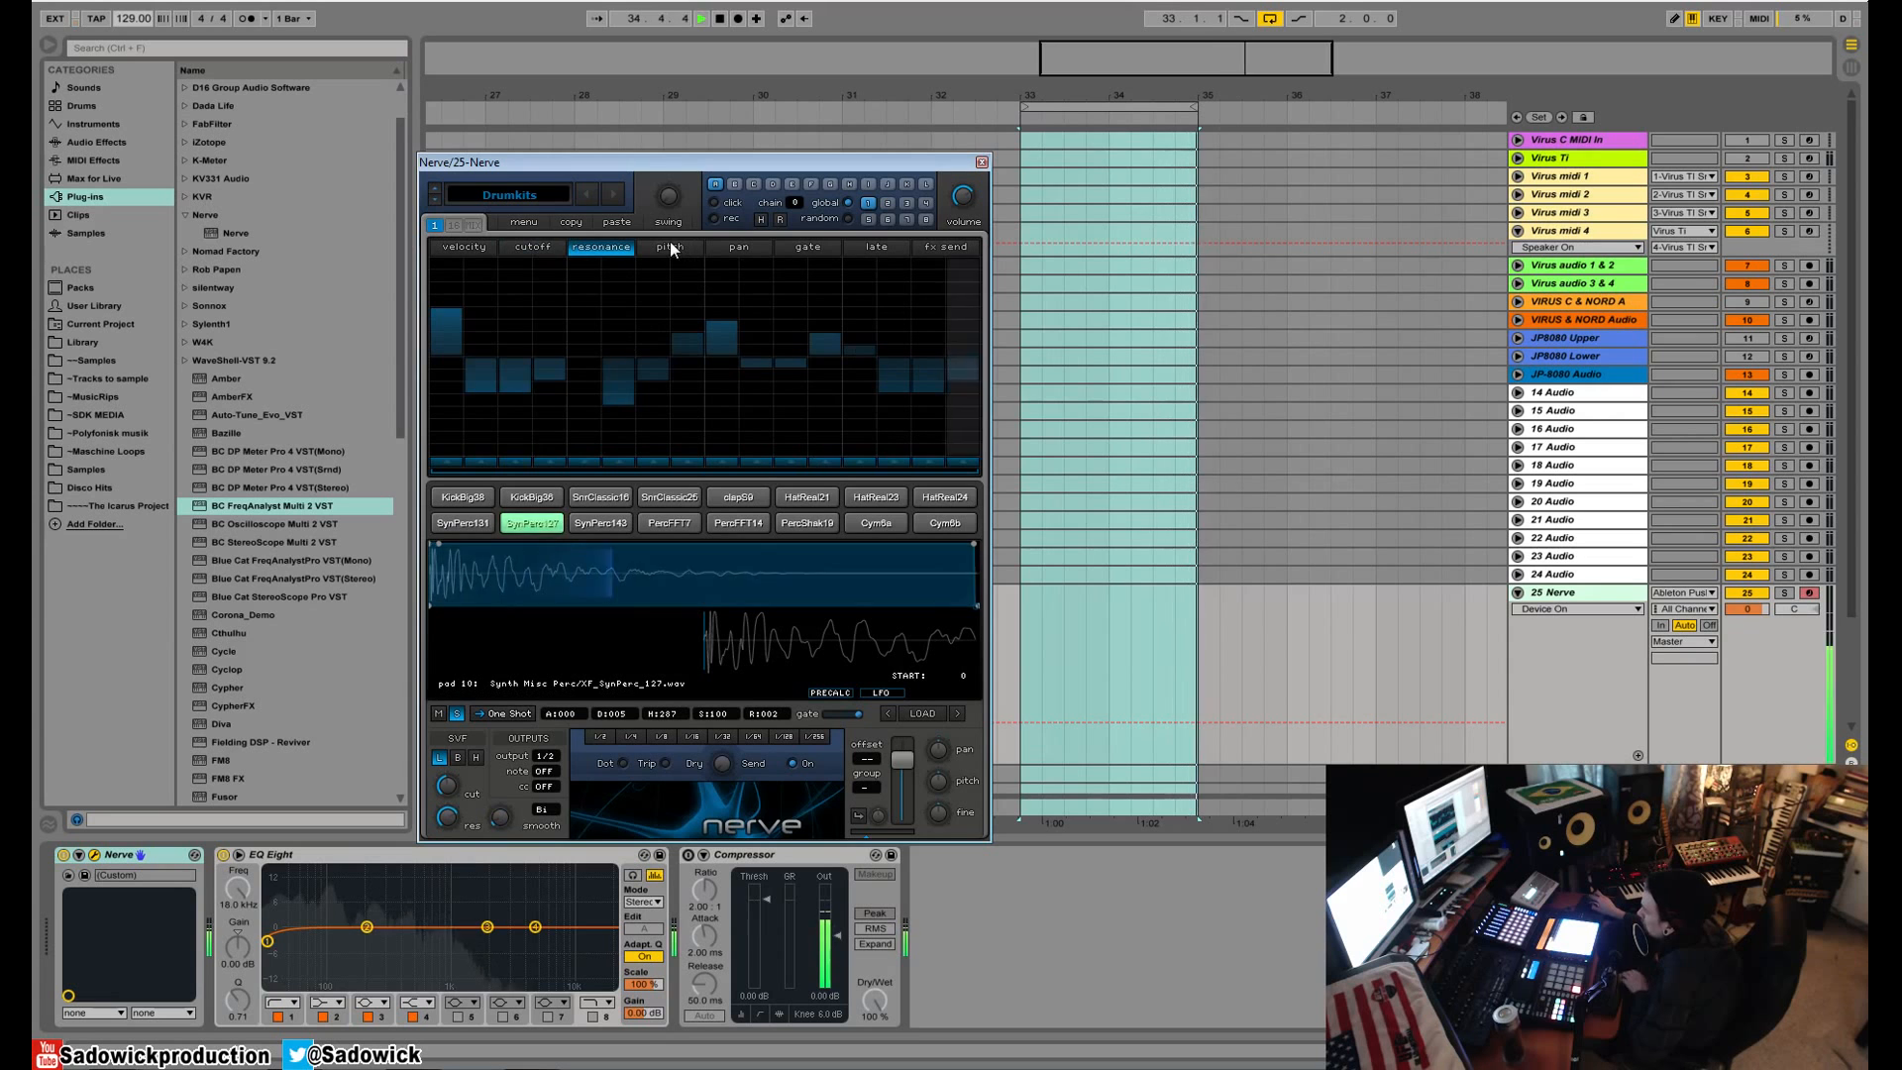
key("space")
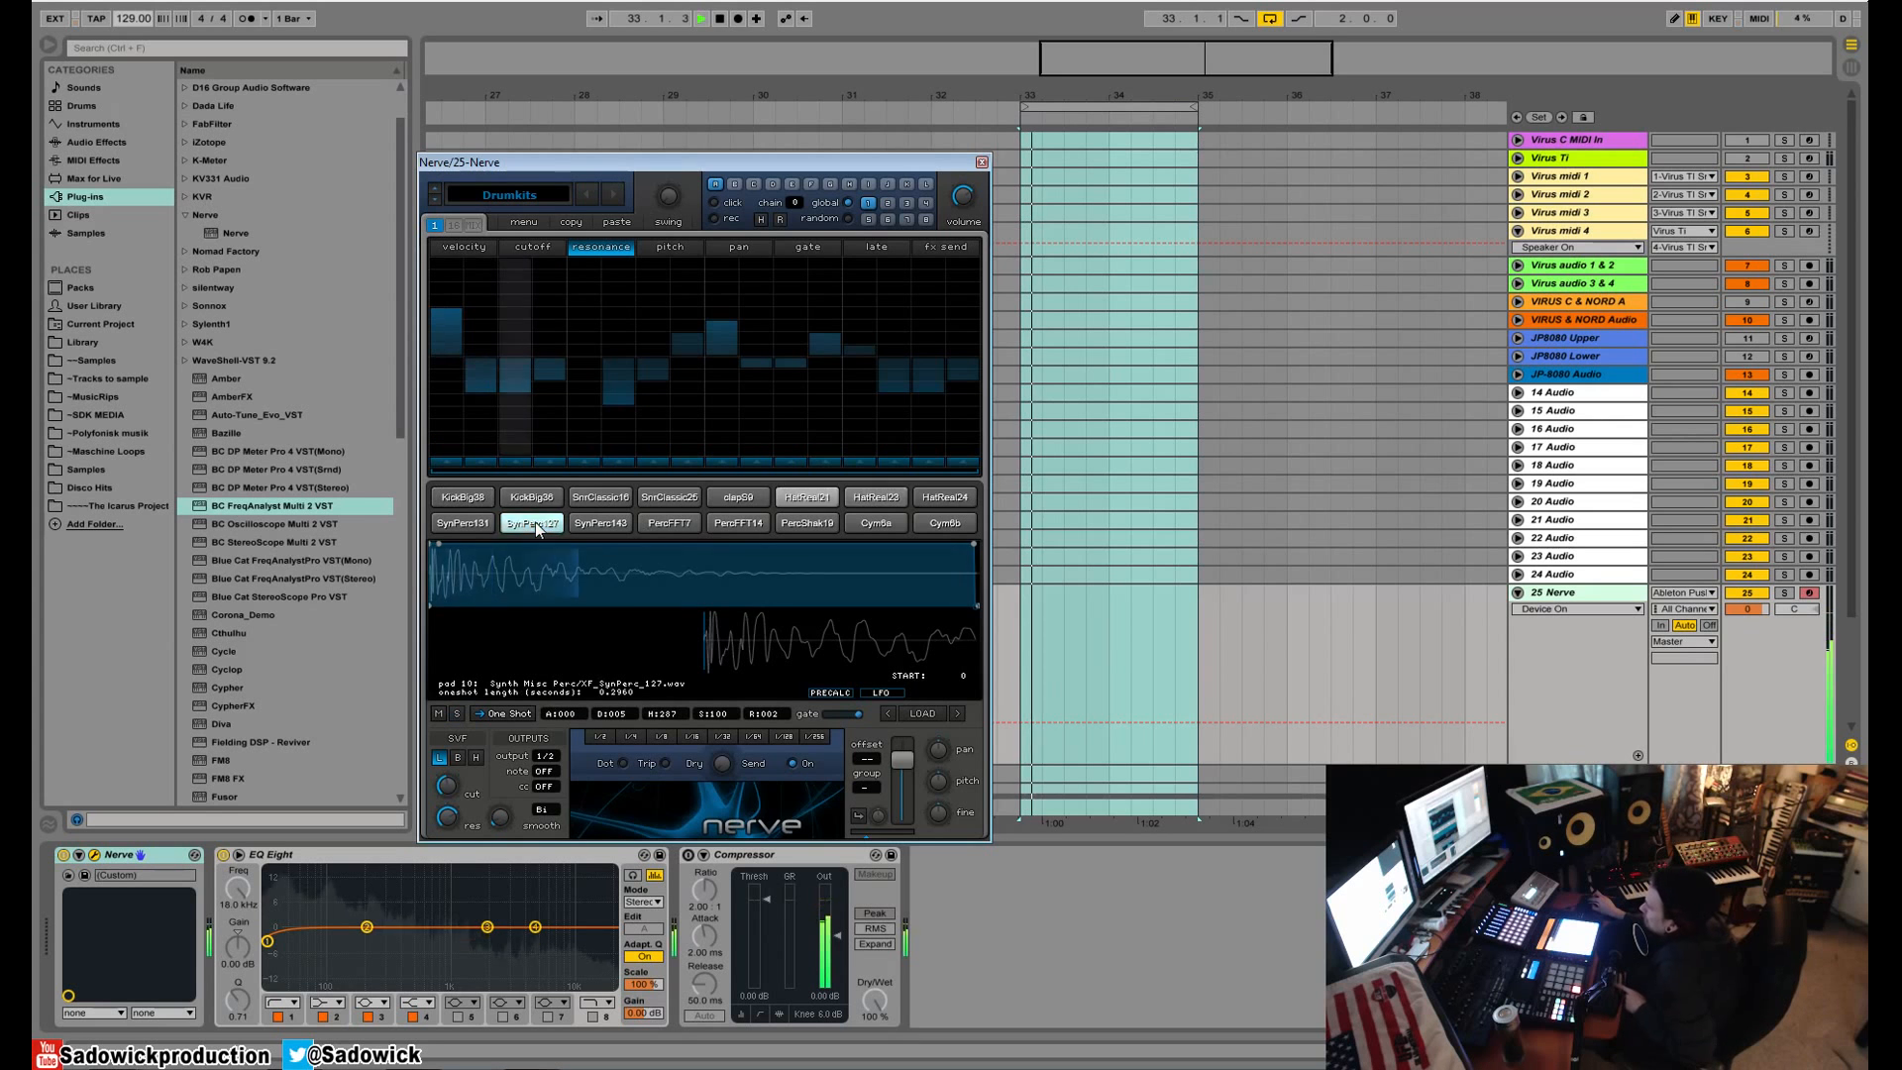
- Draw a descending pitch pattern for HatReal21 over steps 12 to 16, ending at -5, and play the full beat
left_click(797, 500)
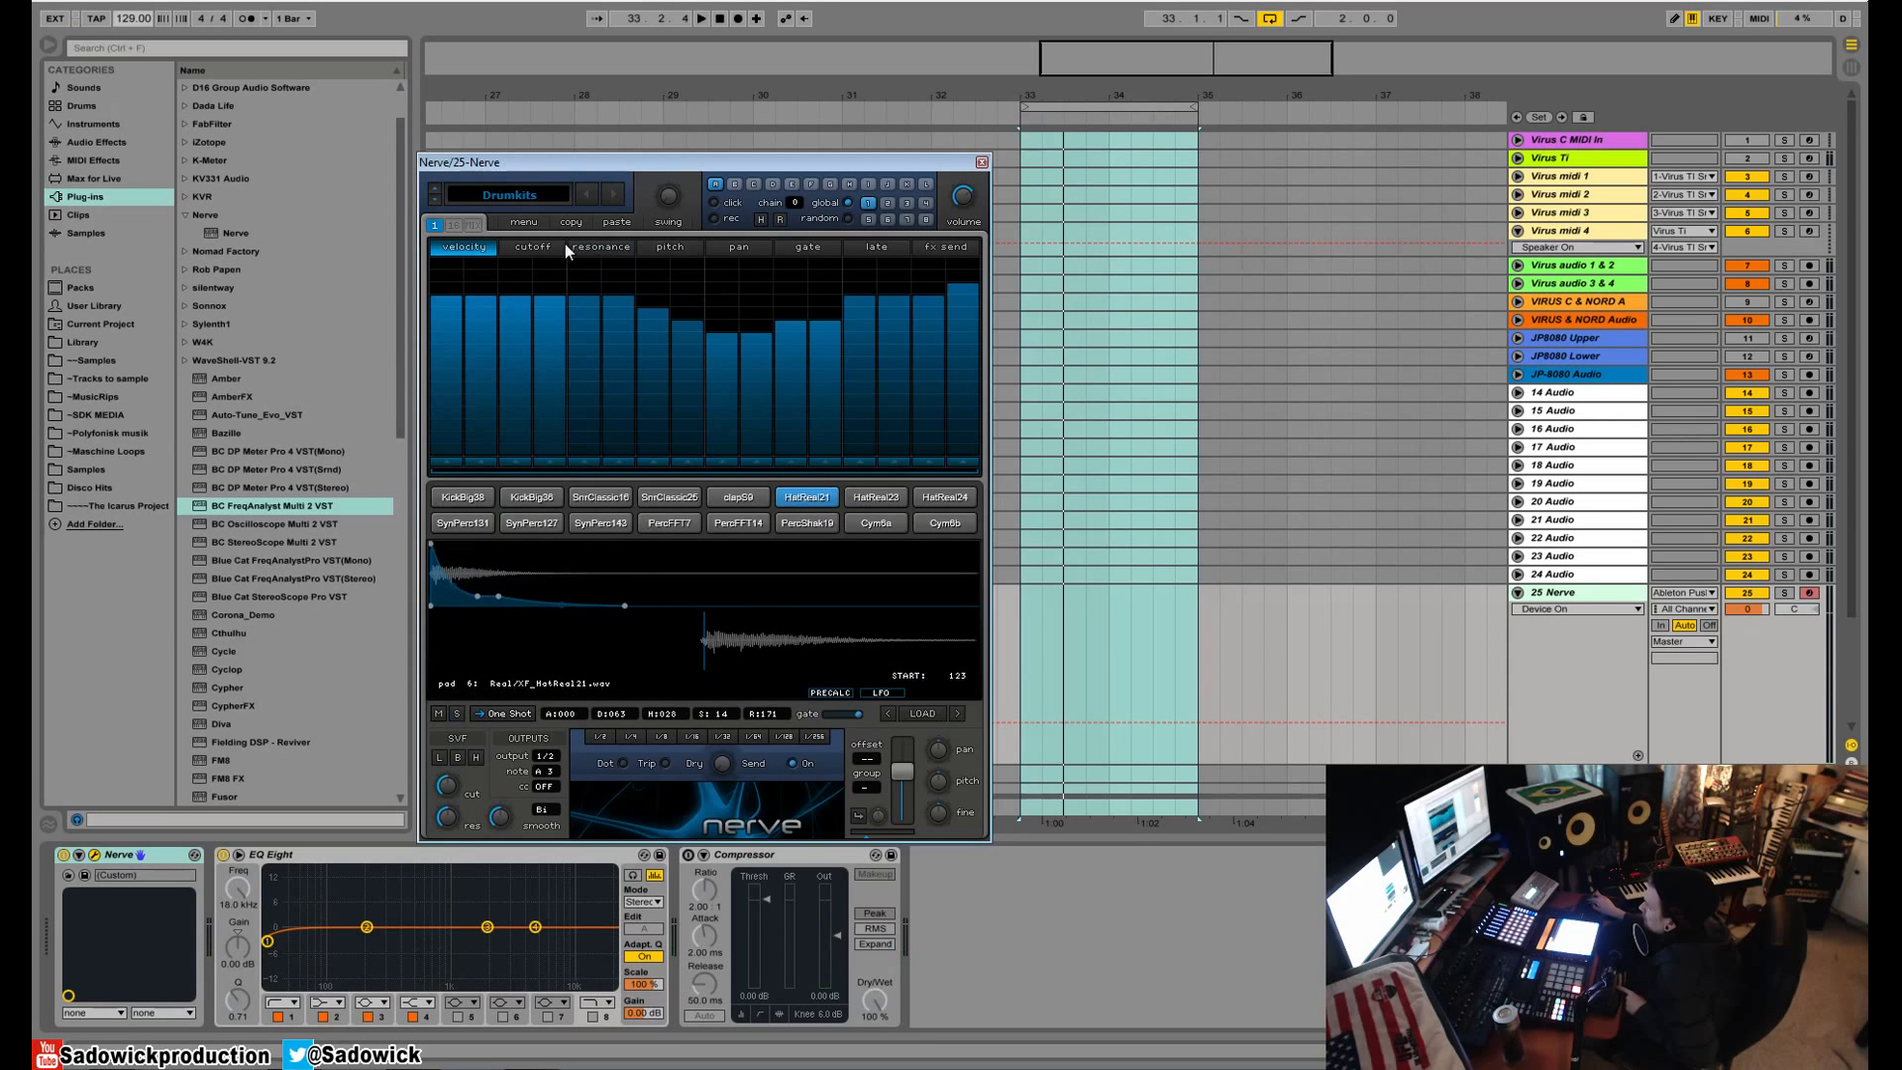
left_click(665, 250)
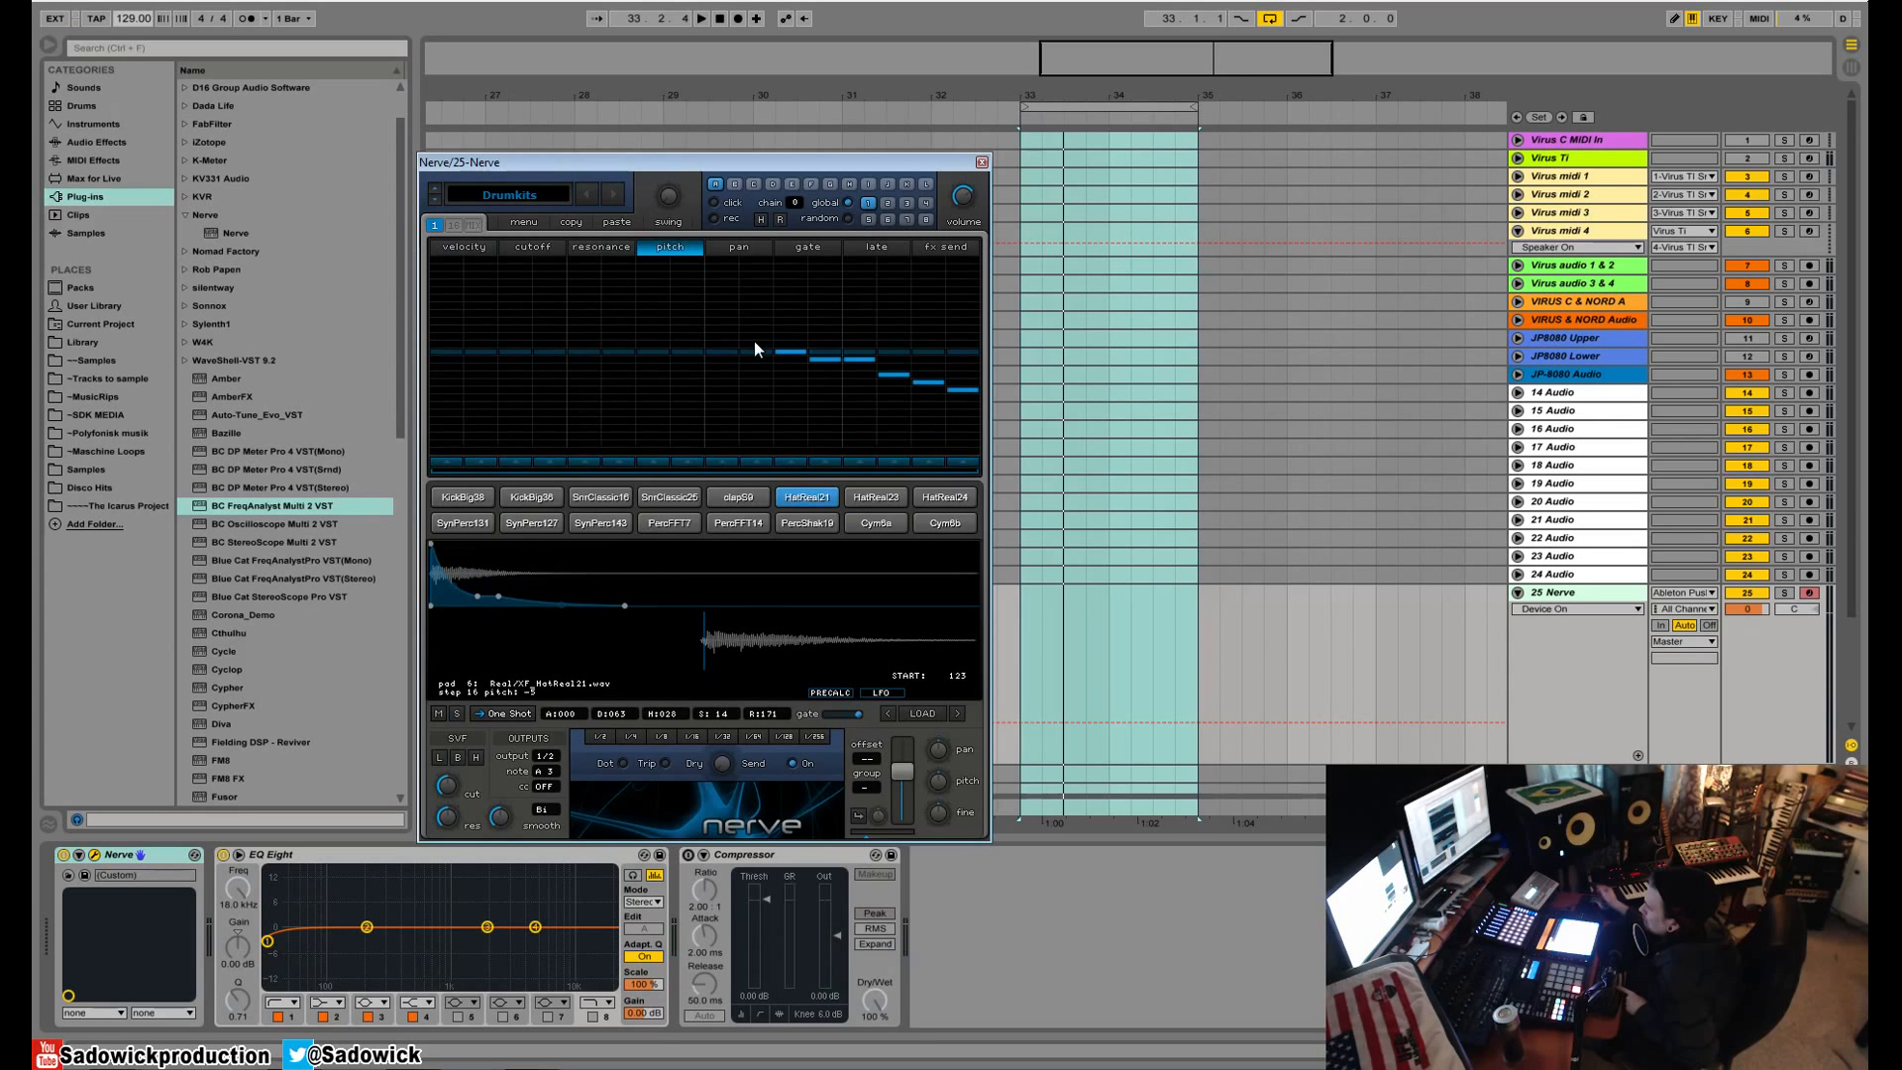
key("space")
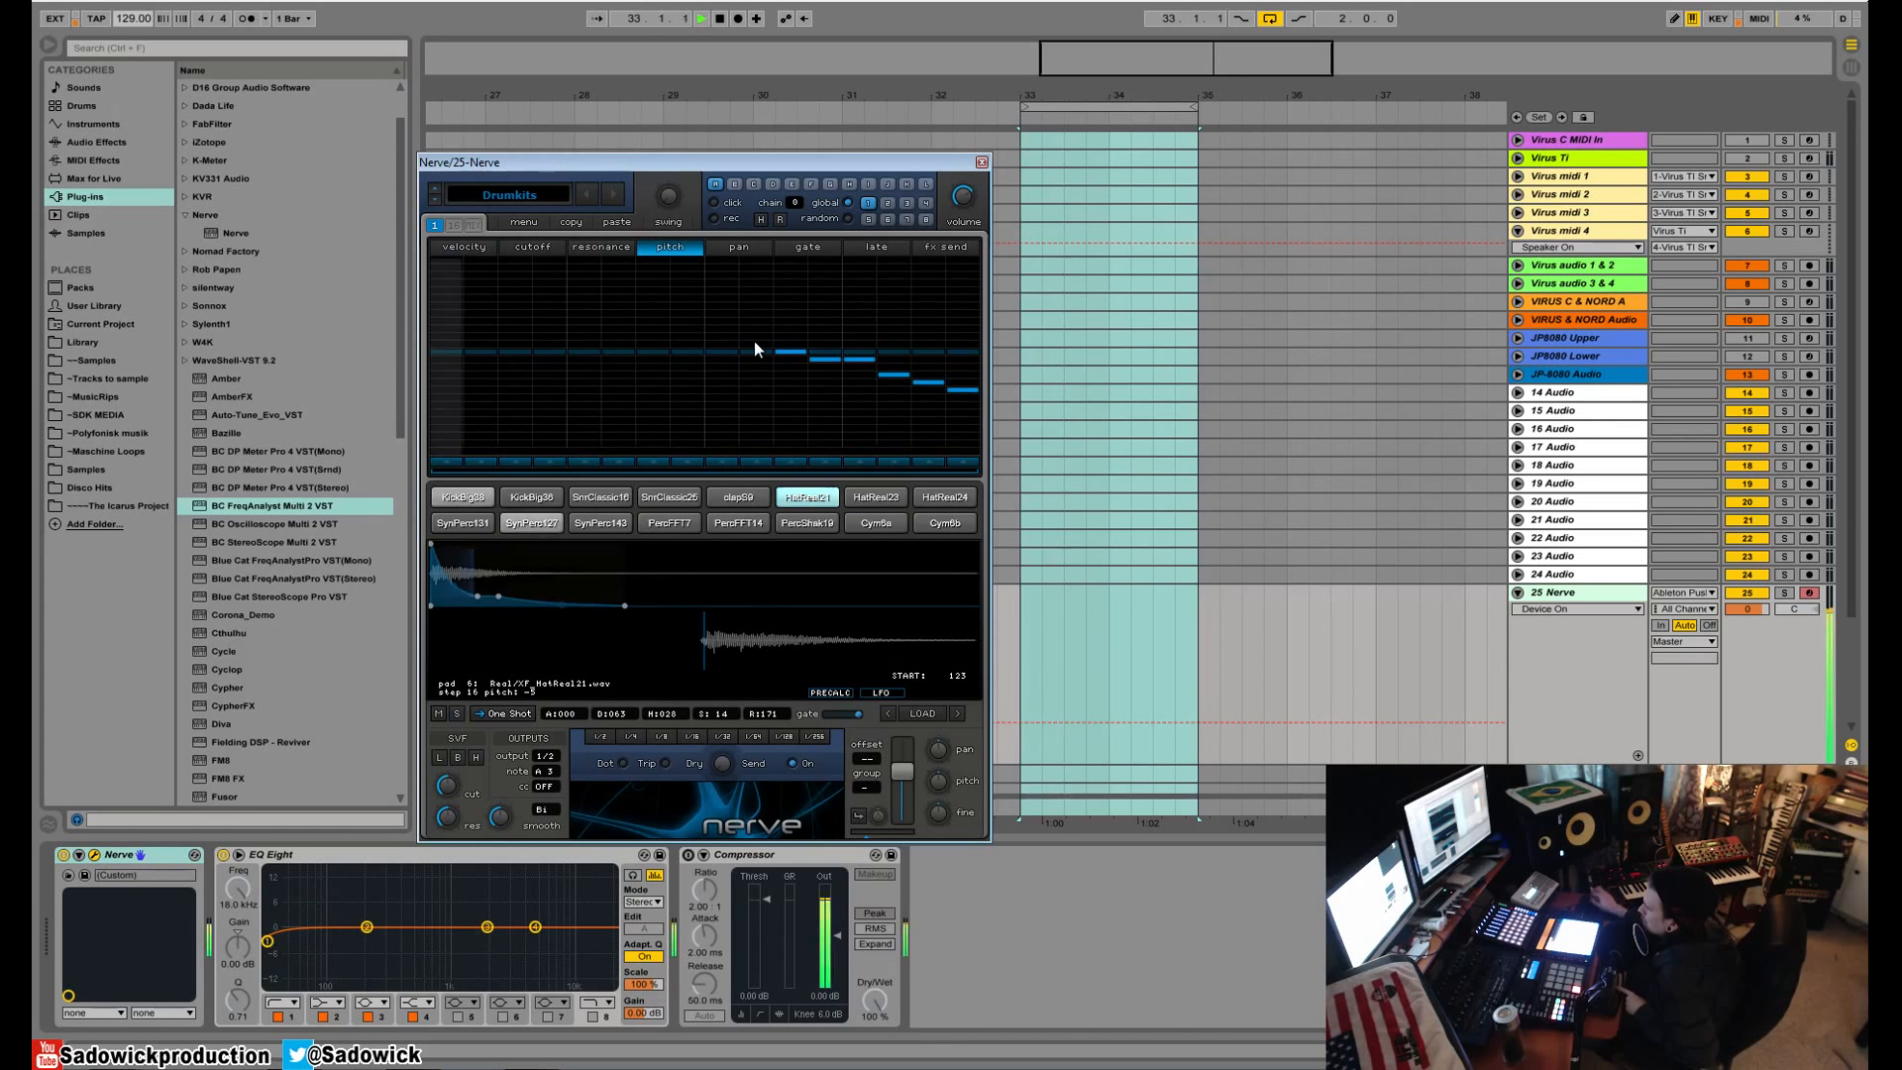
- Solo HatReal21 and draw a varying pan modulation across its 16 steps during playback
left_click(824, 500, "ctrl")
left_click(749, 247)
left_click_drag(446, 309, 481, 320)
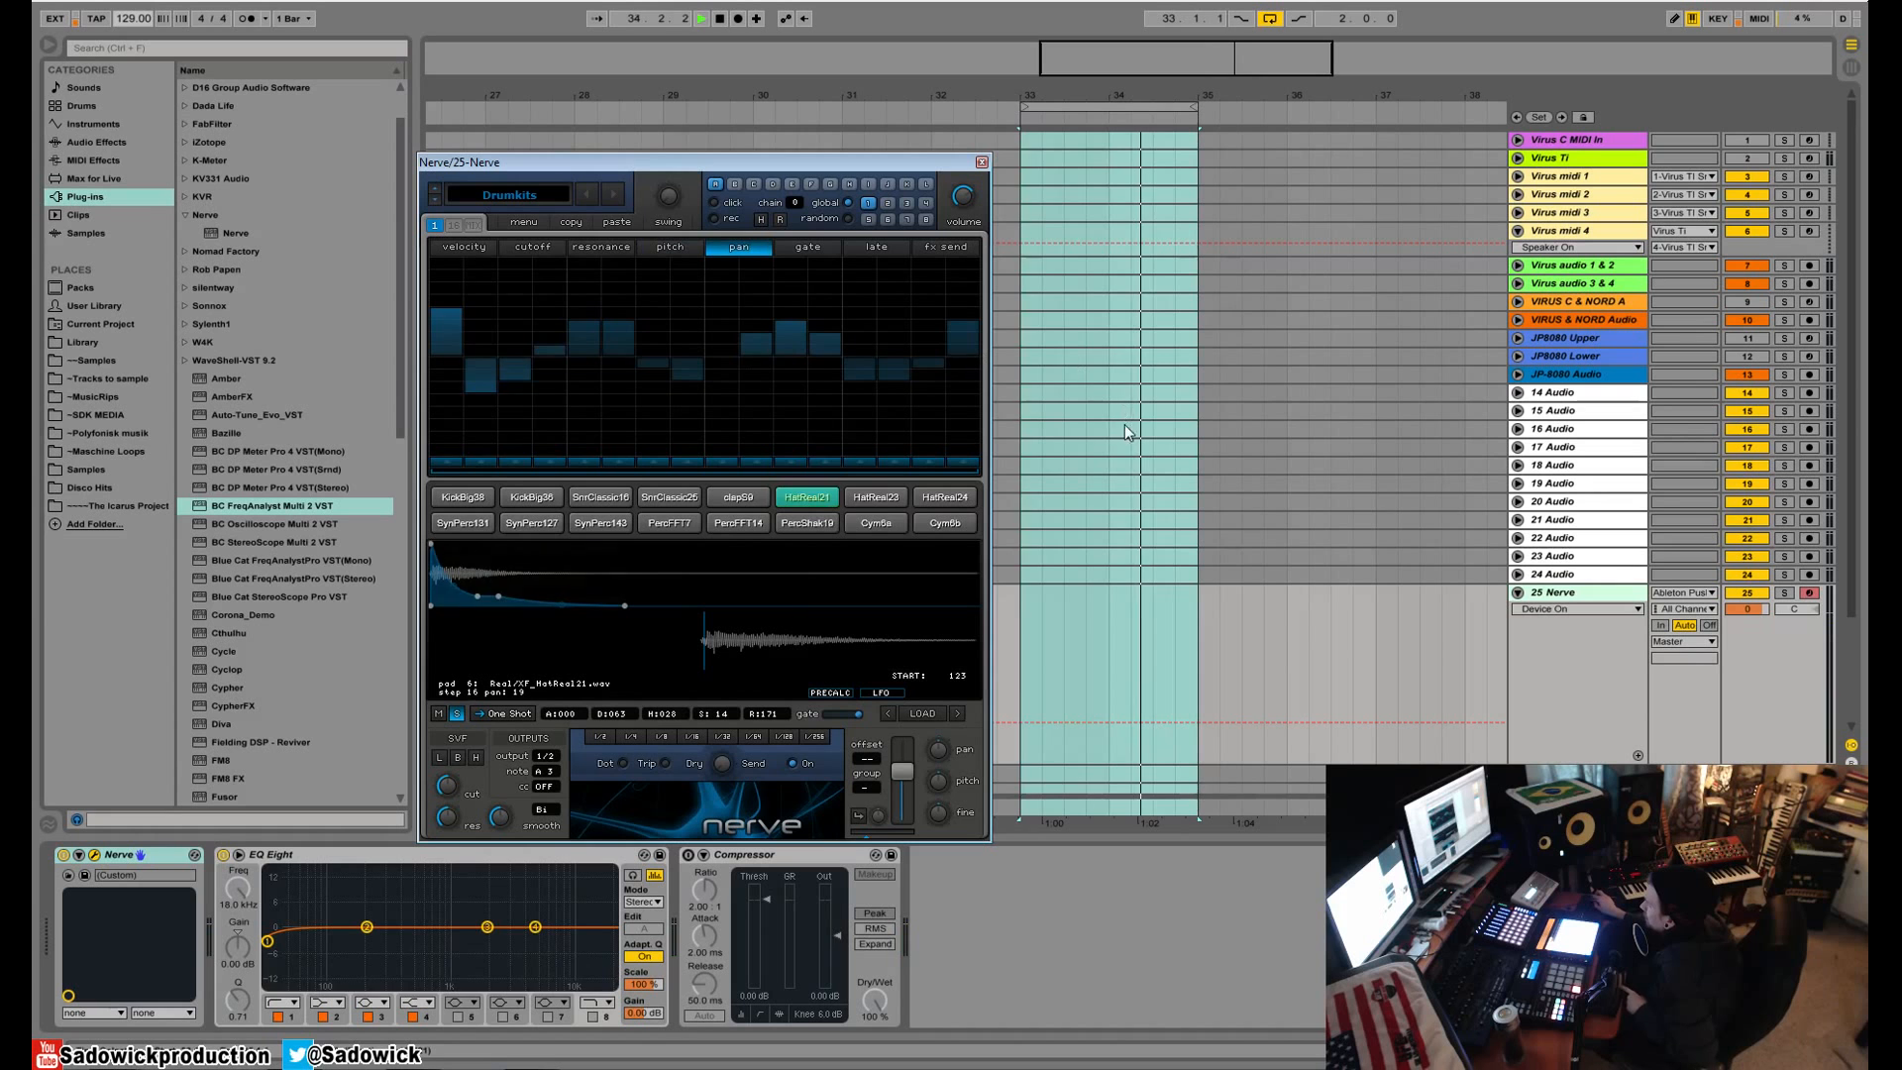
- Stop playback, look through the gate, late and fx send modulation lanes of HatReal21 and return to velocity
left_click(818, 252)
key("space")
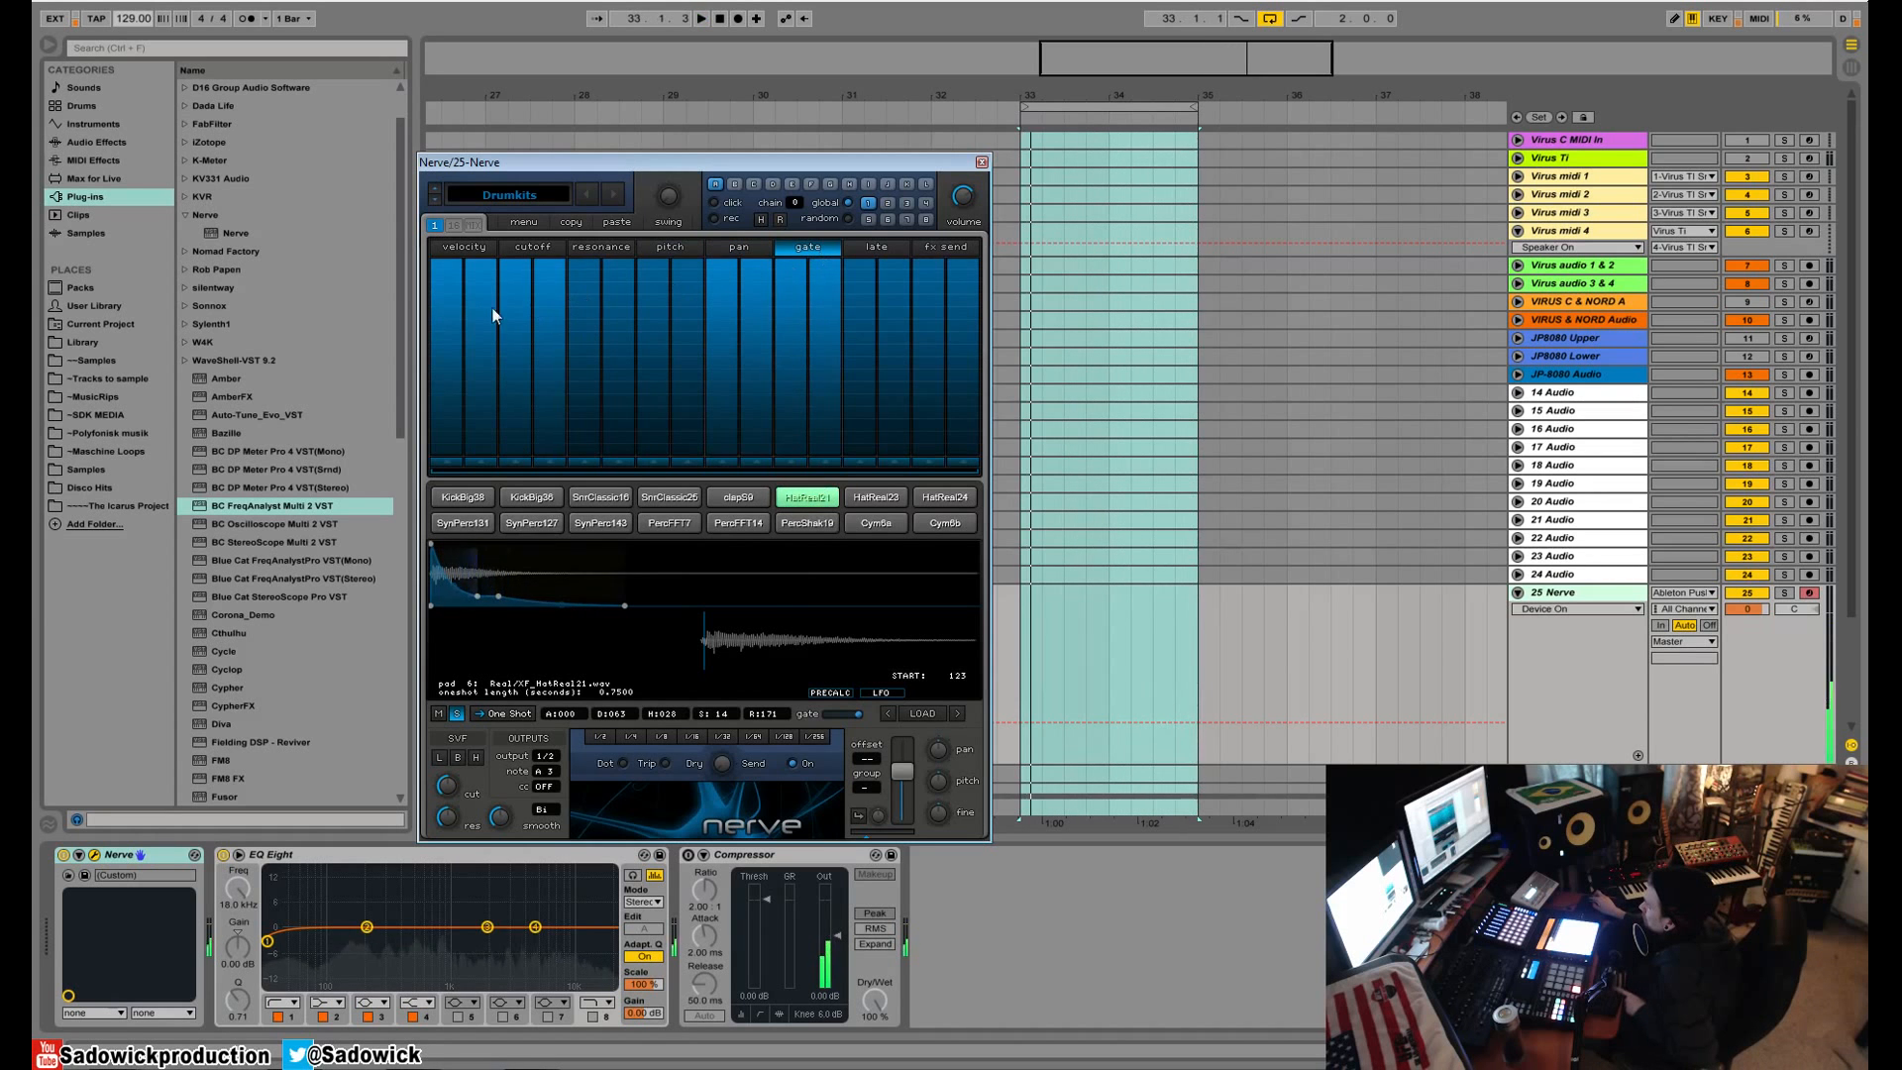
left_click(871, 249)
left_click(929, 251)
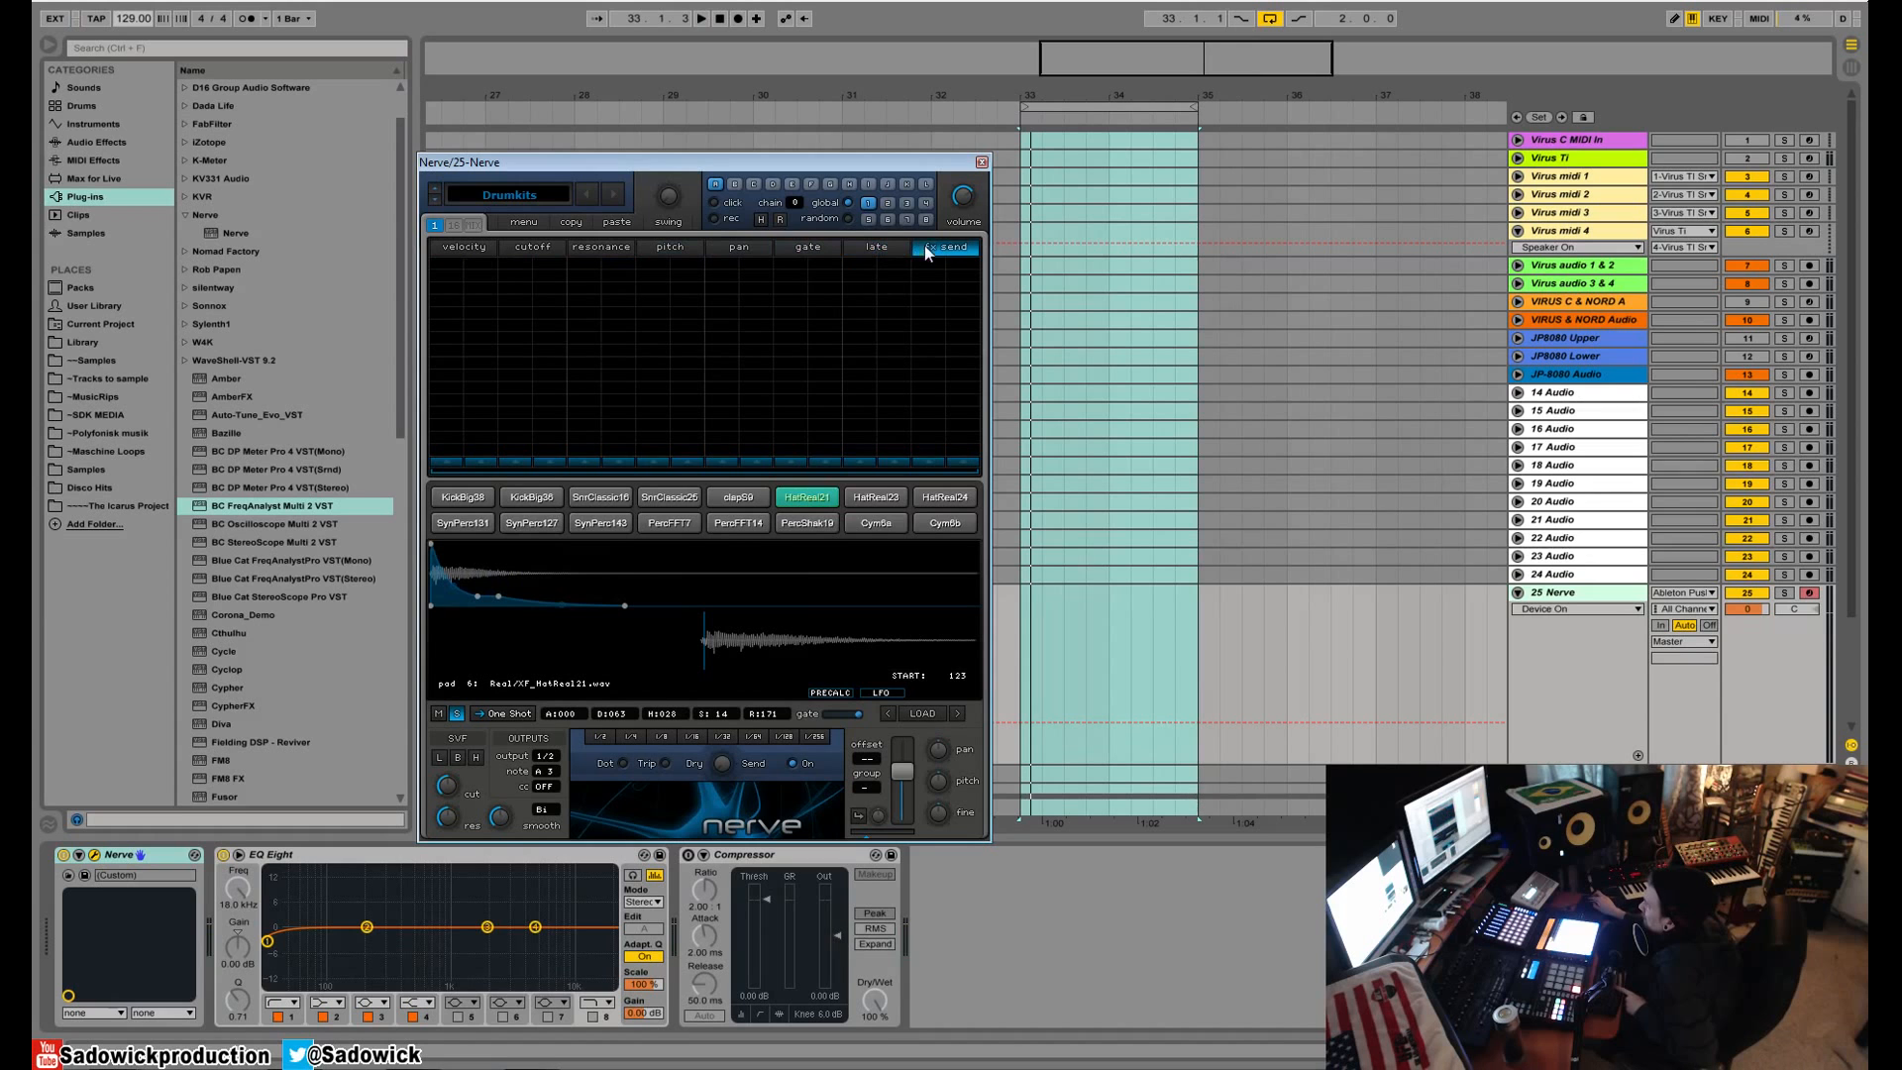
left_click(471, 252)
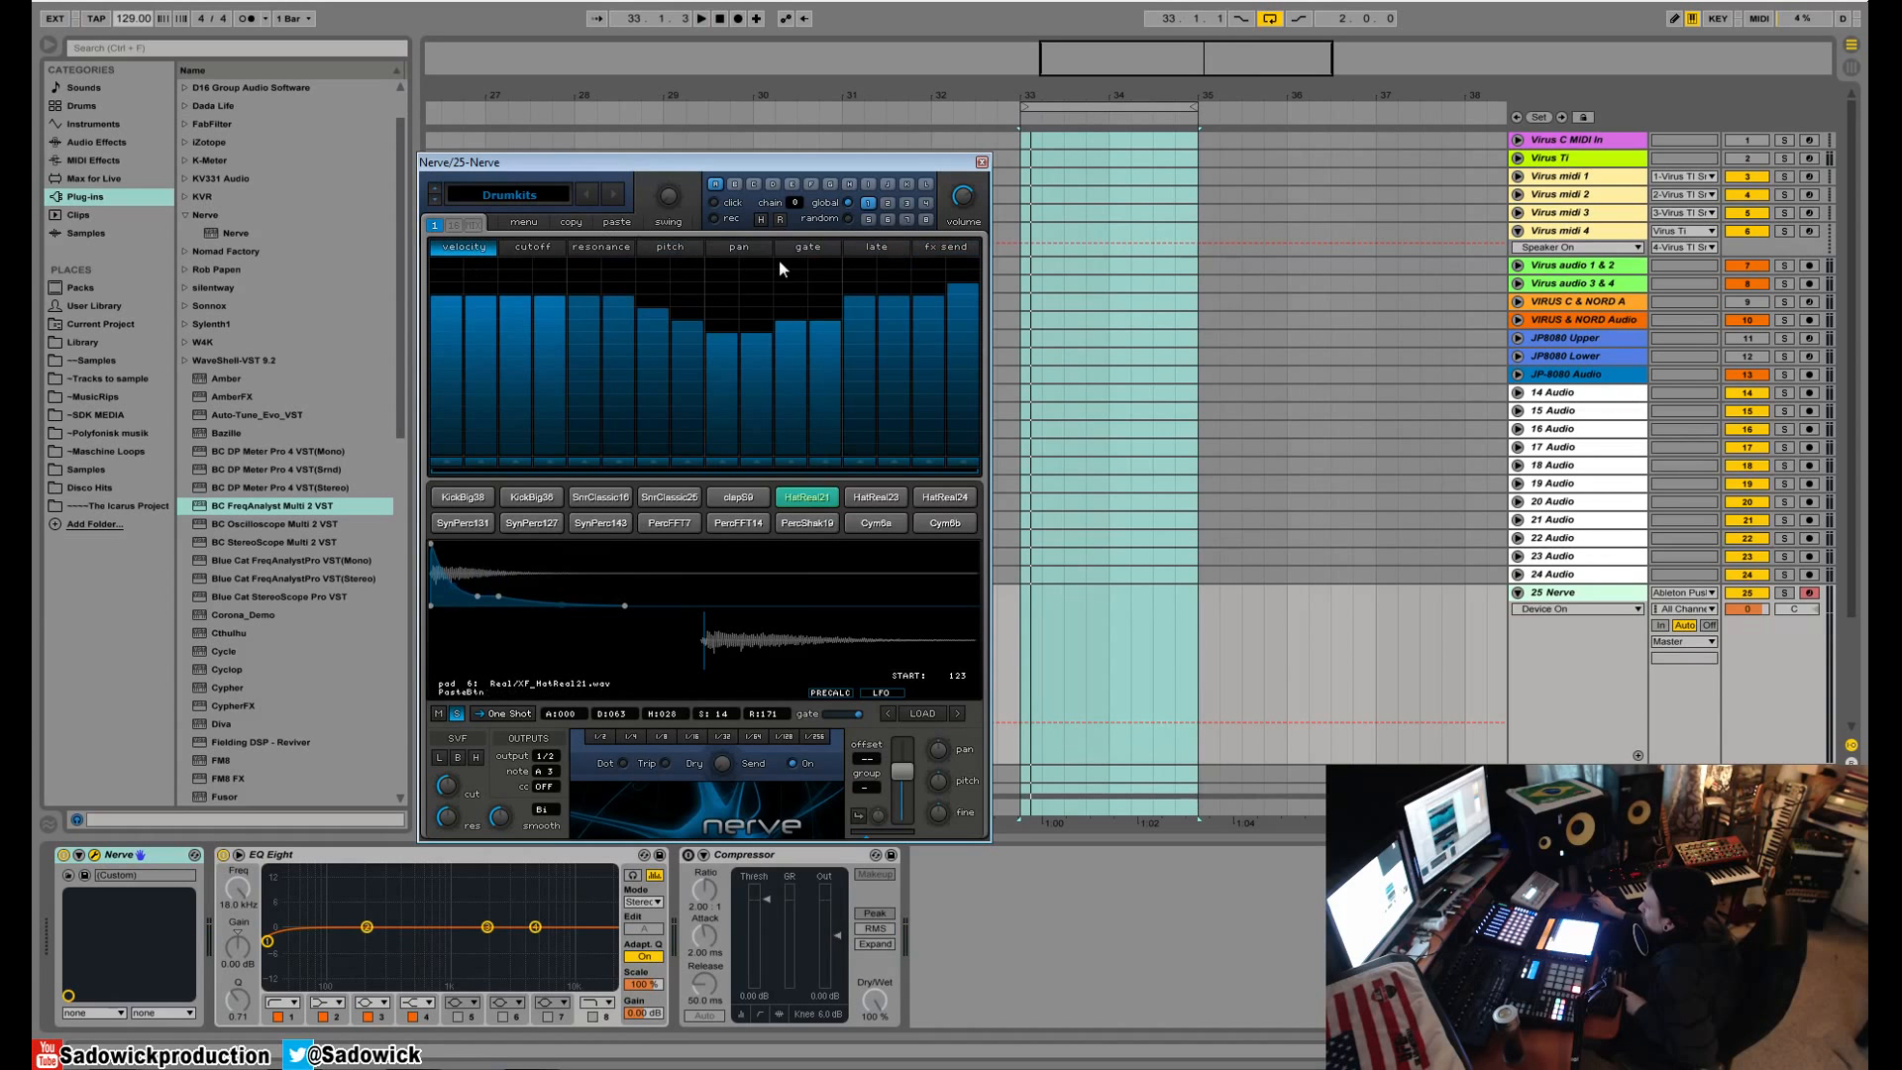
- Show all 16 pads in the step grid, unsolo HatReal21 and play the full beat
left_click(452, 226)
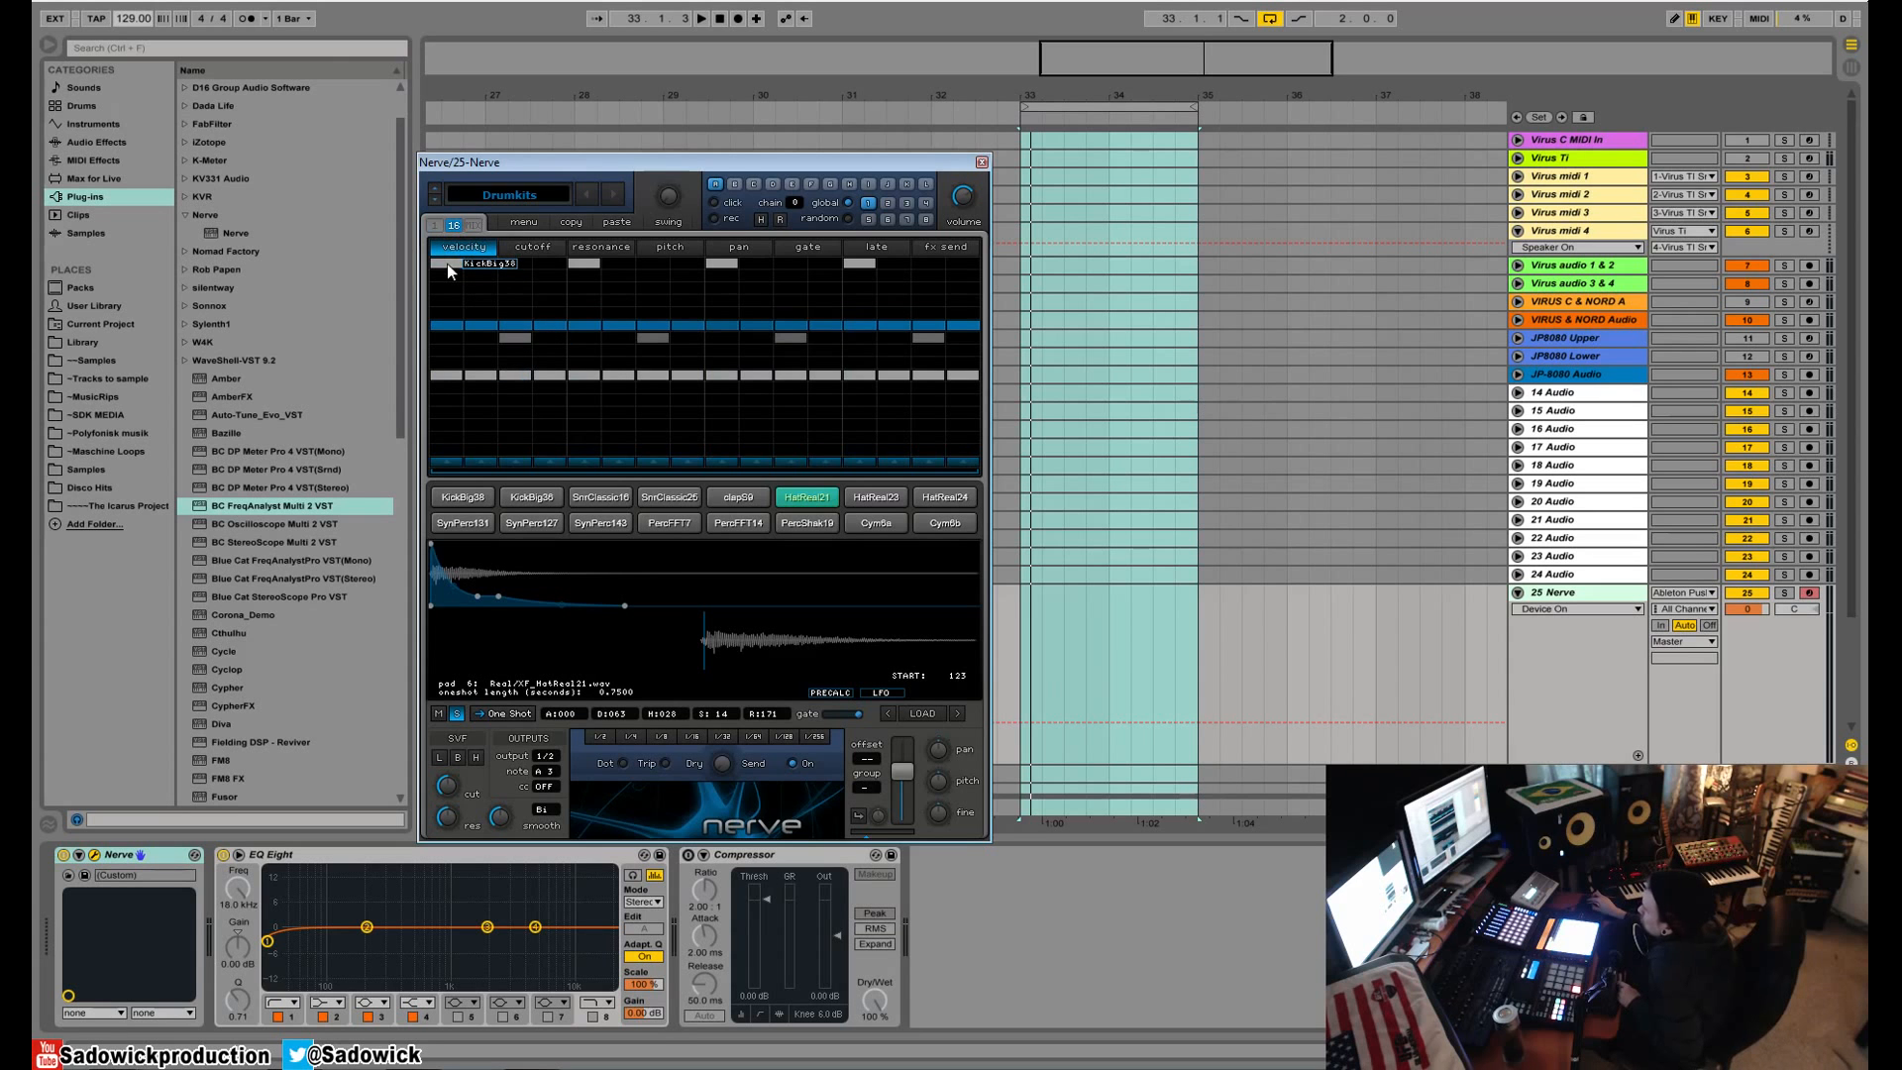
key("space")
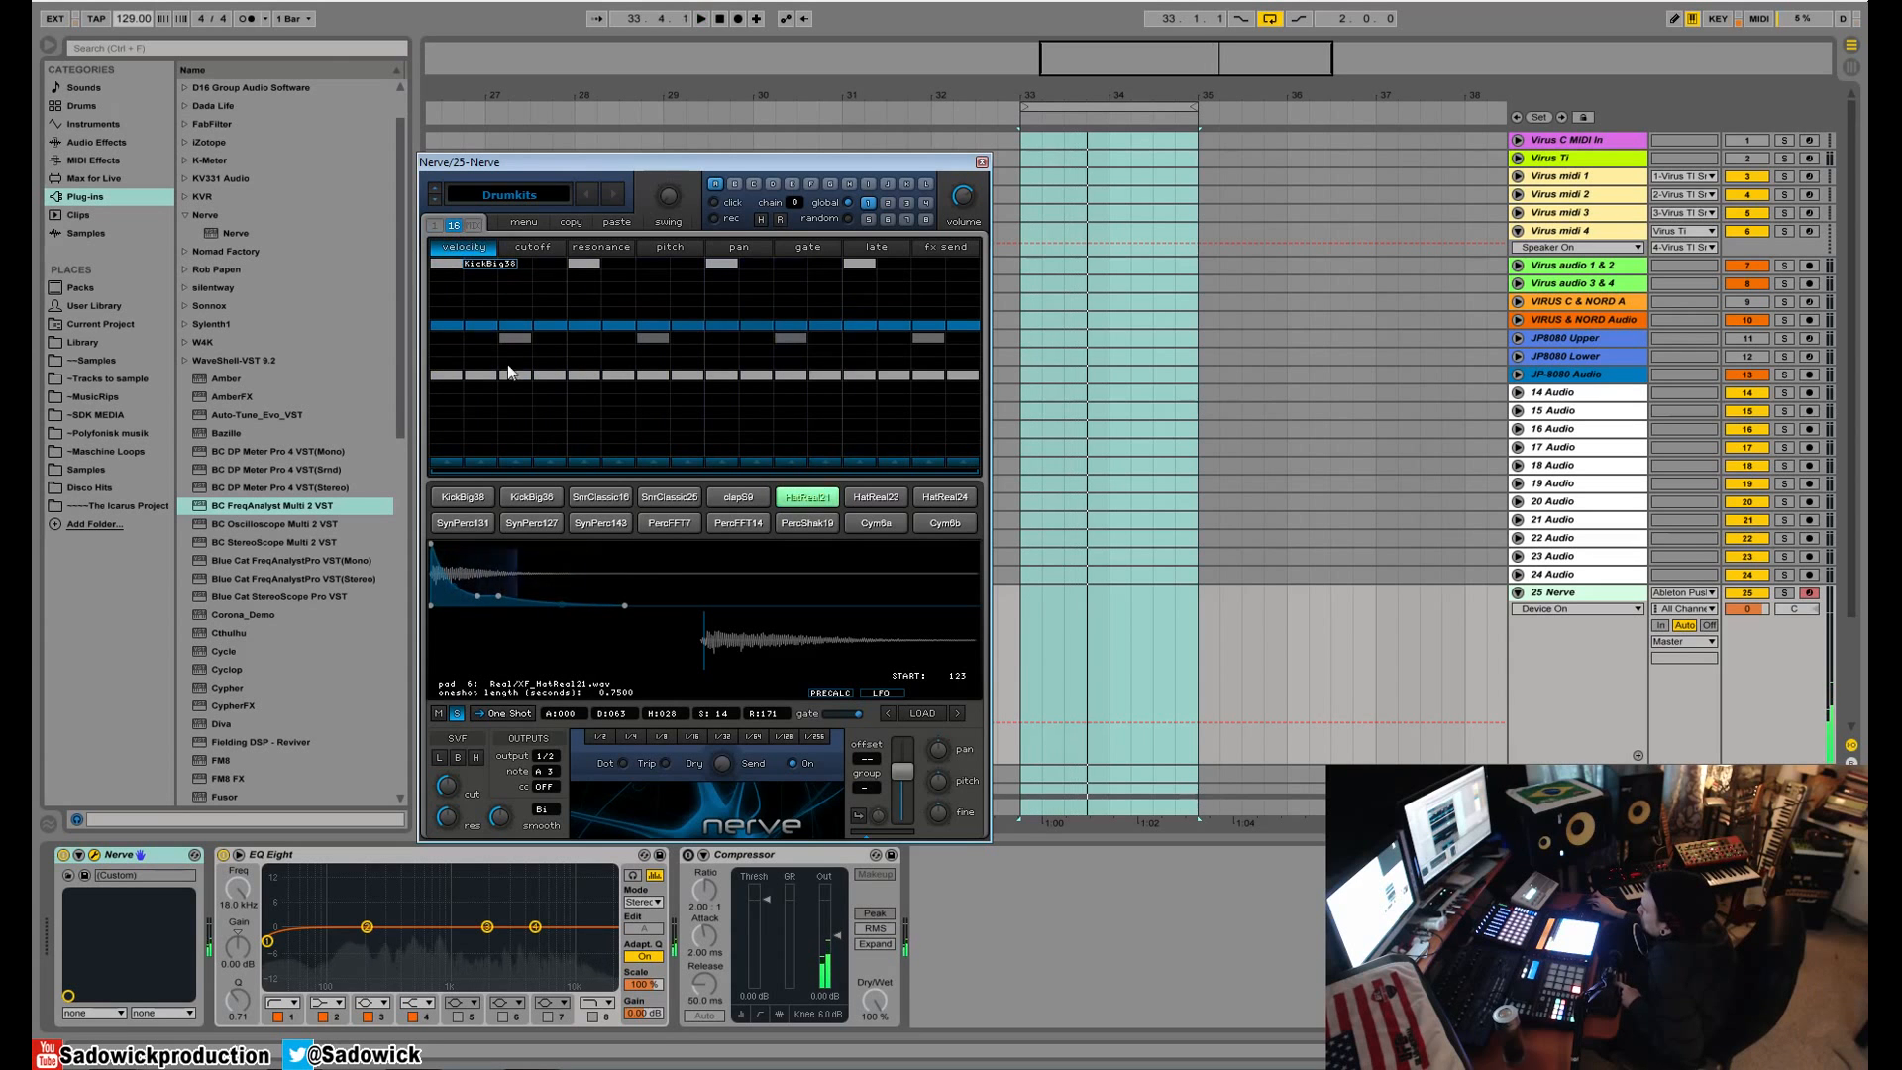
left_click(793, 499, "alt")
key("space")
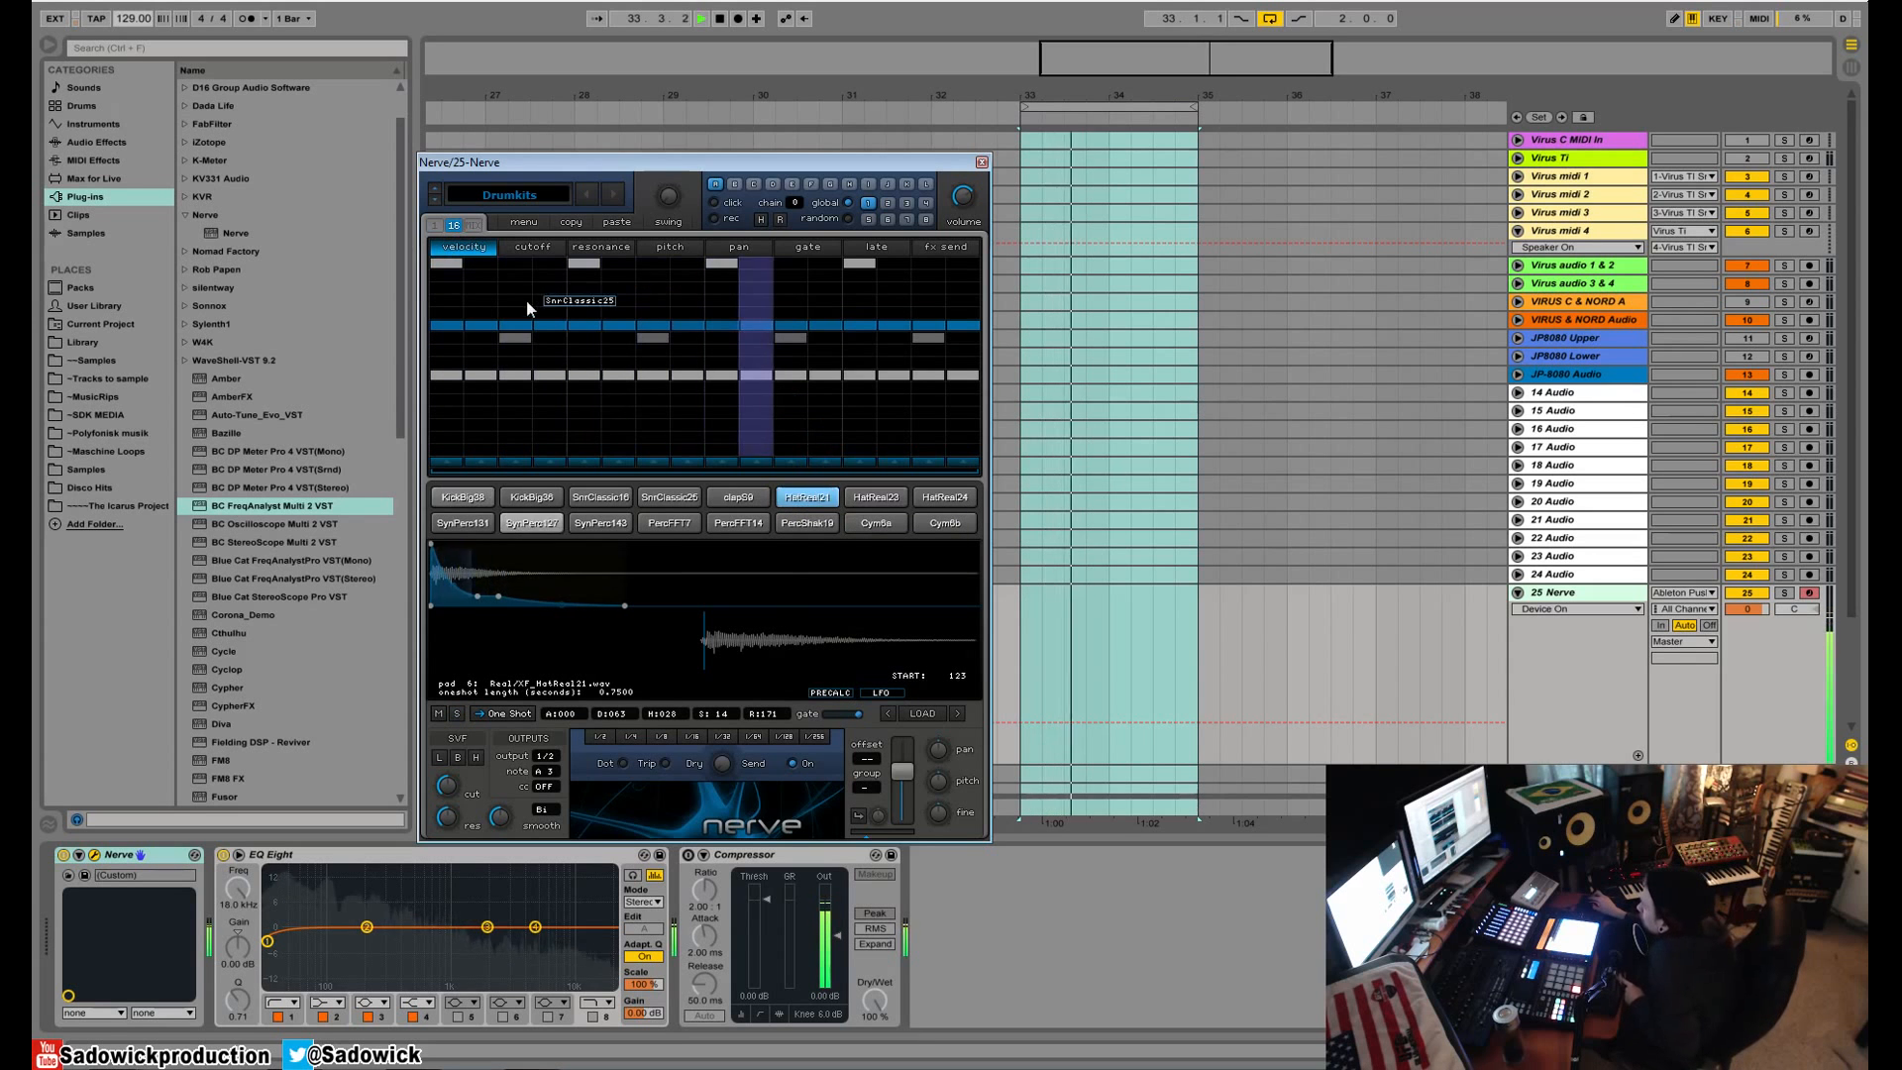
- Remove the HatReal21 hits on steps 3, 7, 11 and 15 and play the beat
key("space")
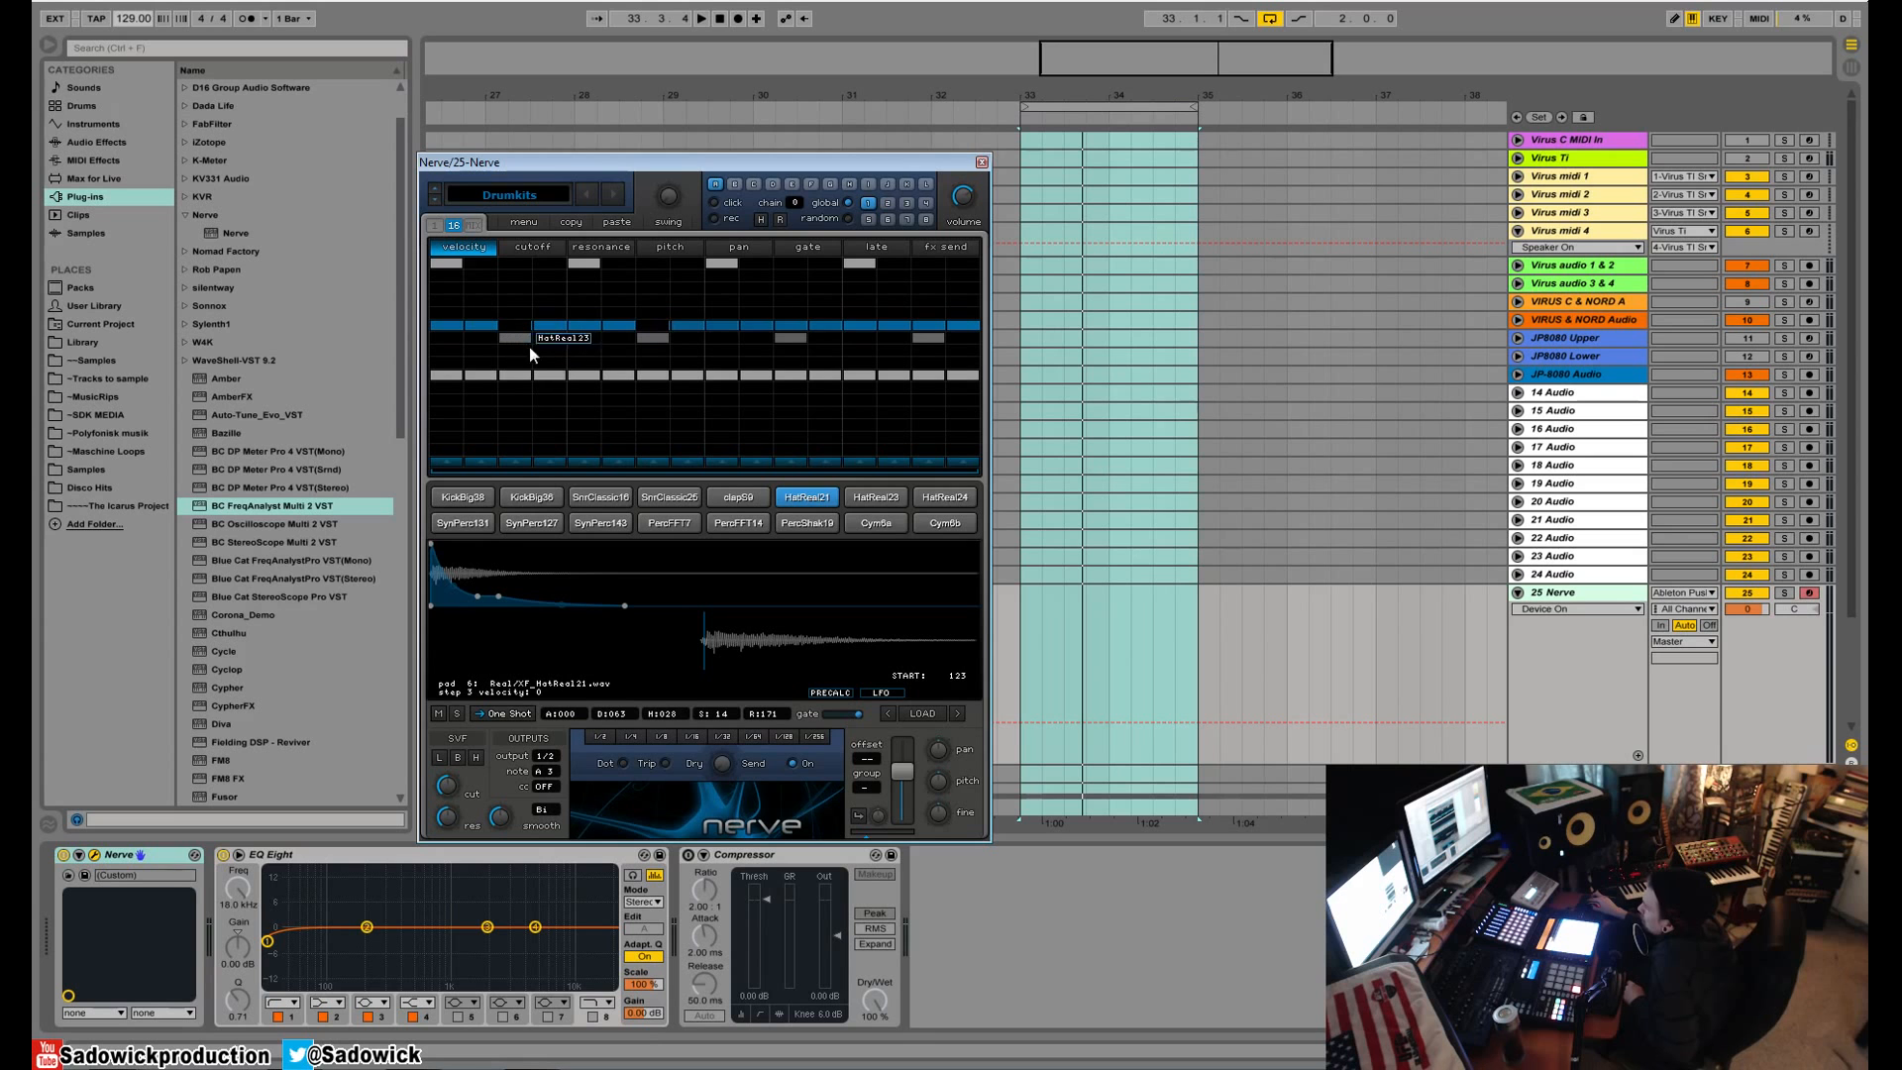
left_click(781, 322)
left_click(786, 313)
left_click(930, 322)
key("space")
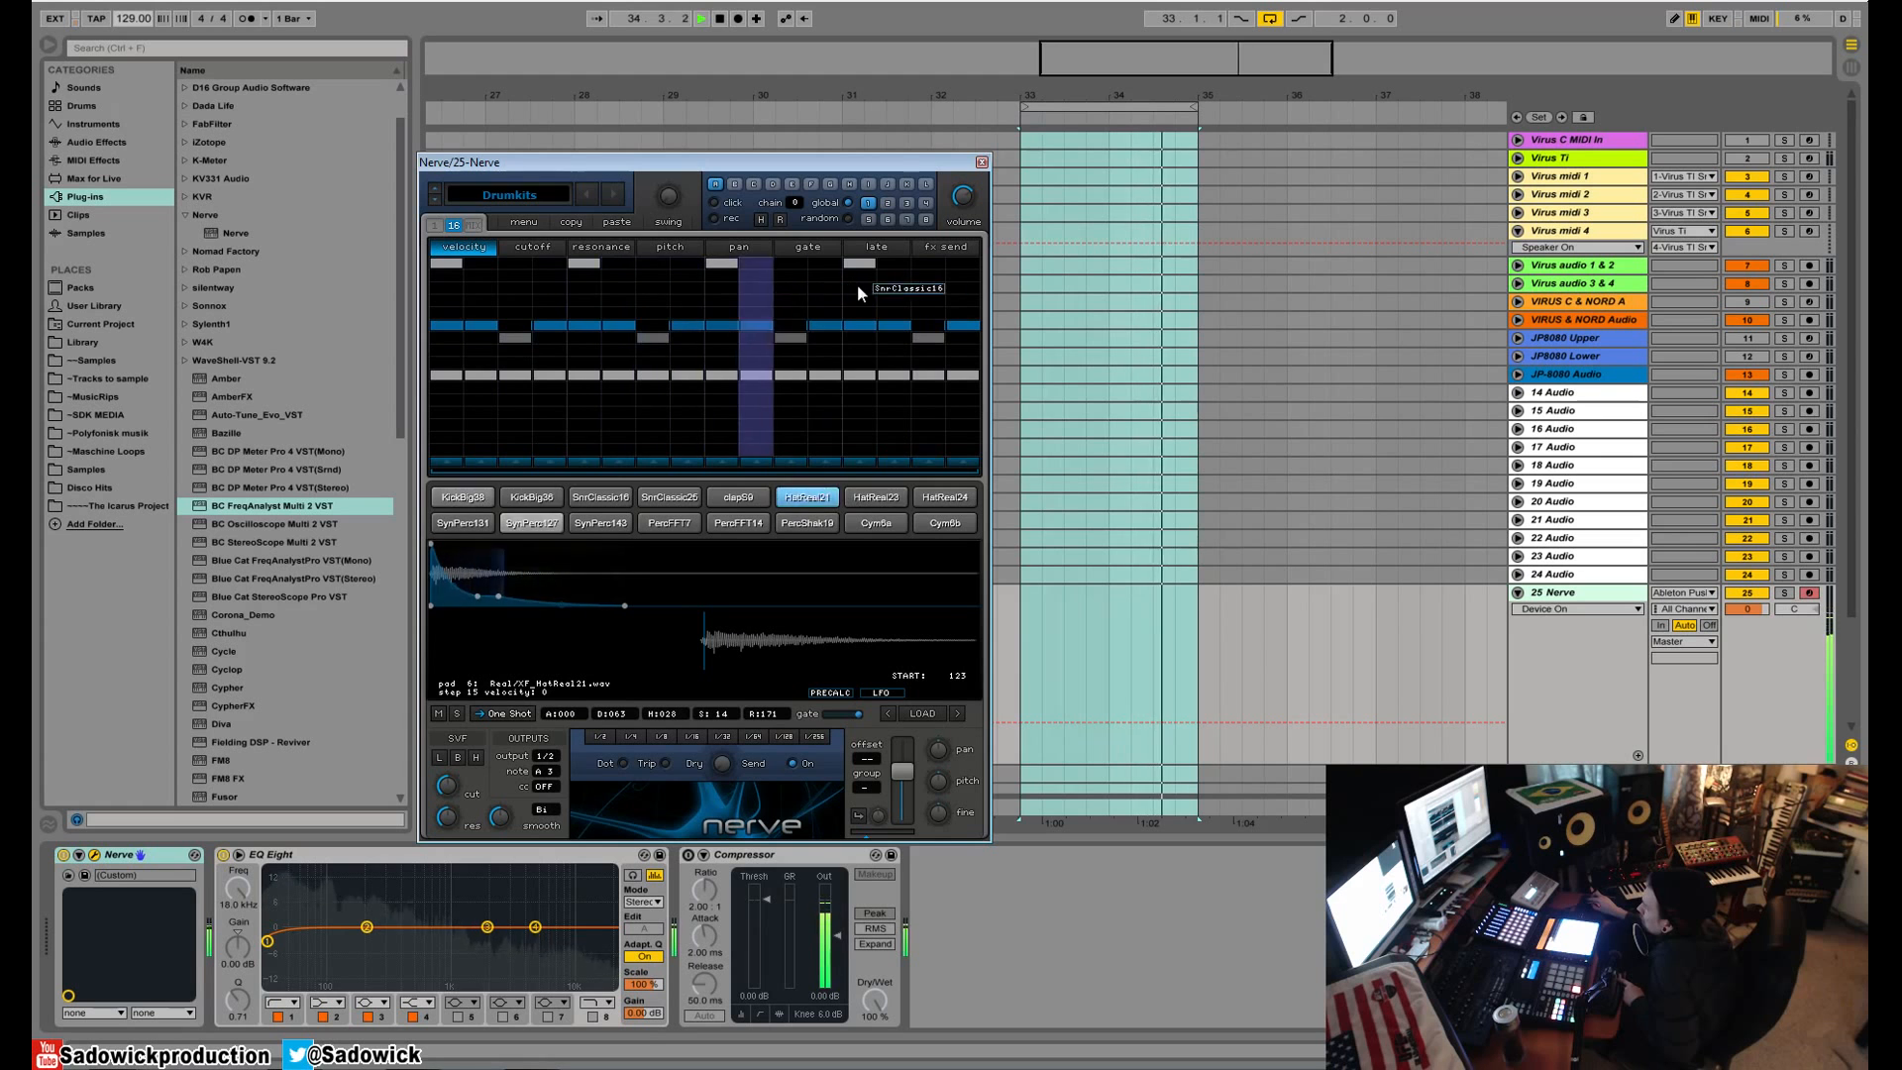
- Add a KickBig38 hit on step 16 and remove the SynPerc127 hits on steps 1, 5, 9 and 13
left_click(960, 275)
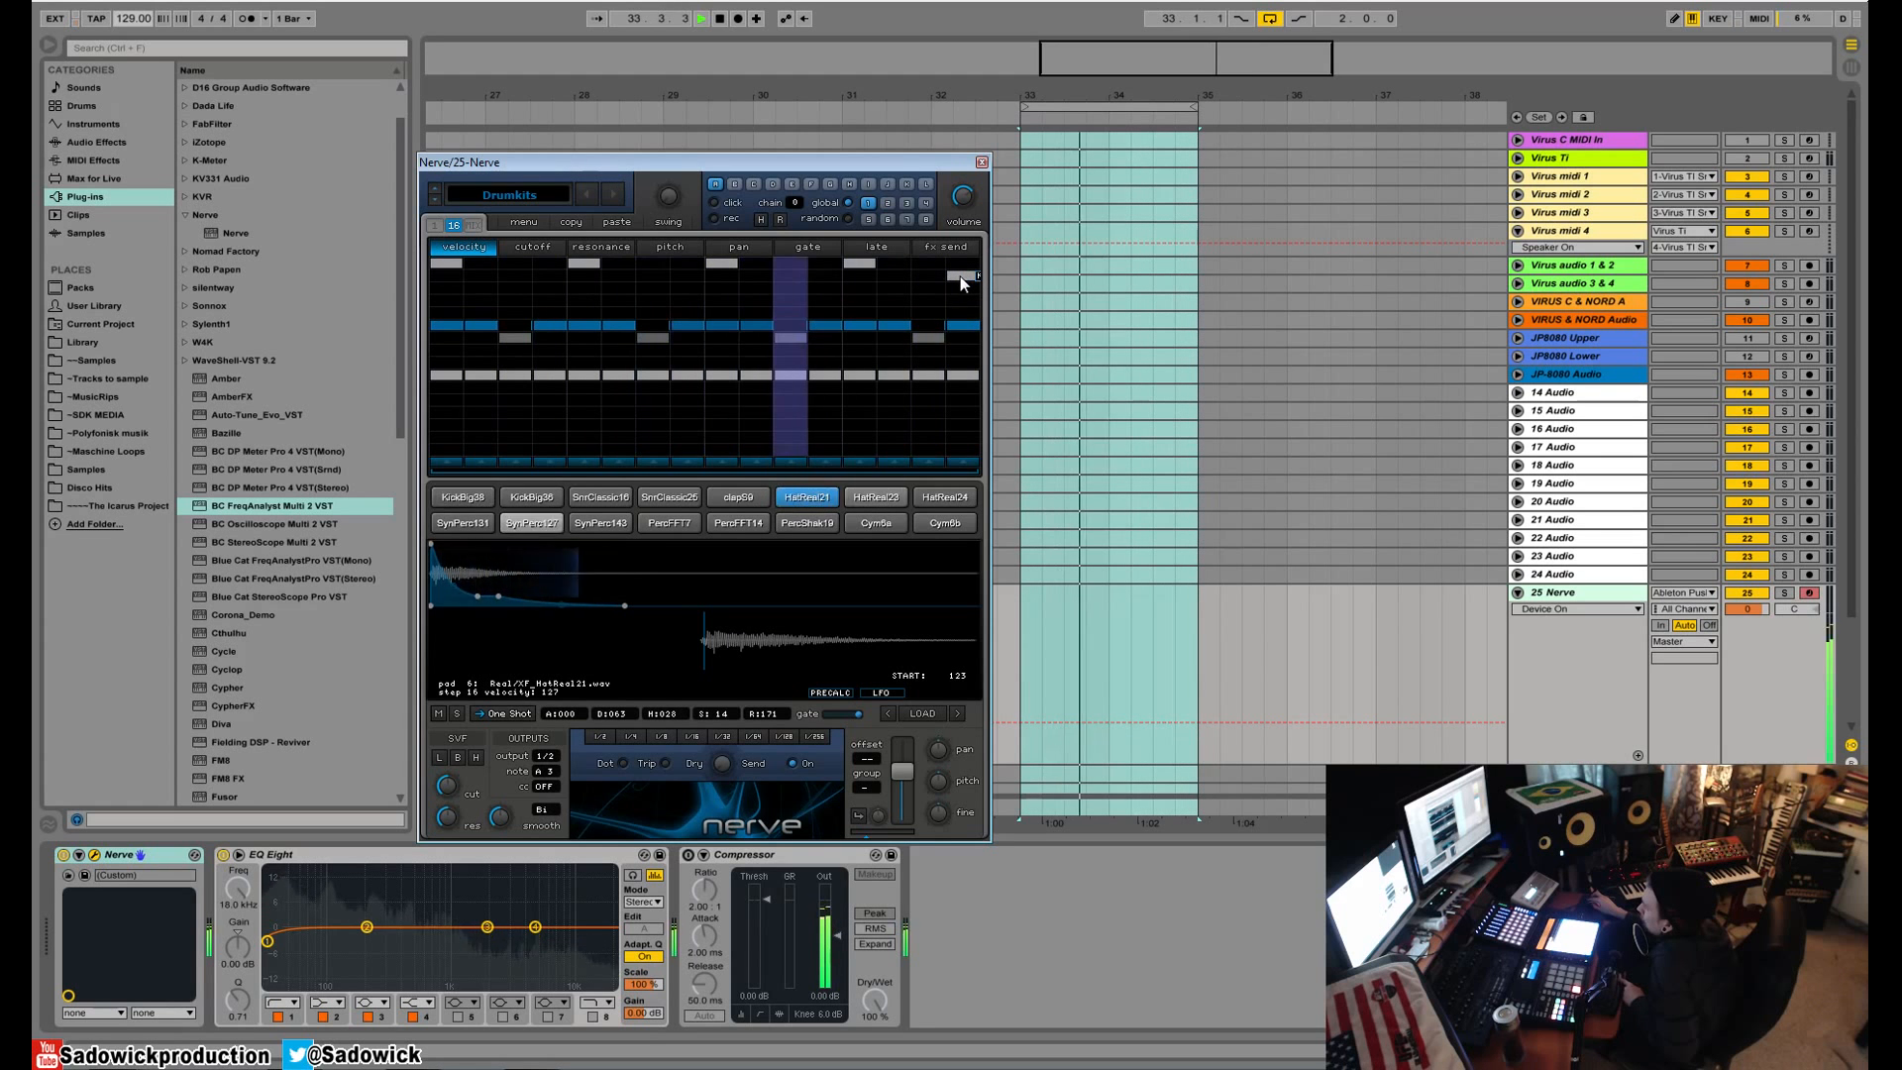
left_click(960, 276)
left_click(959, 264)
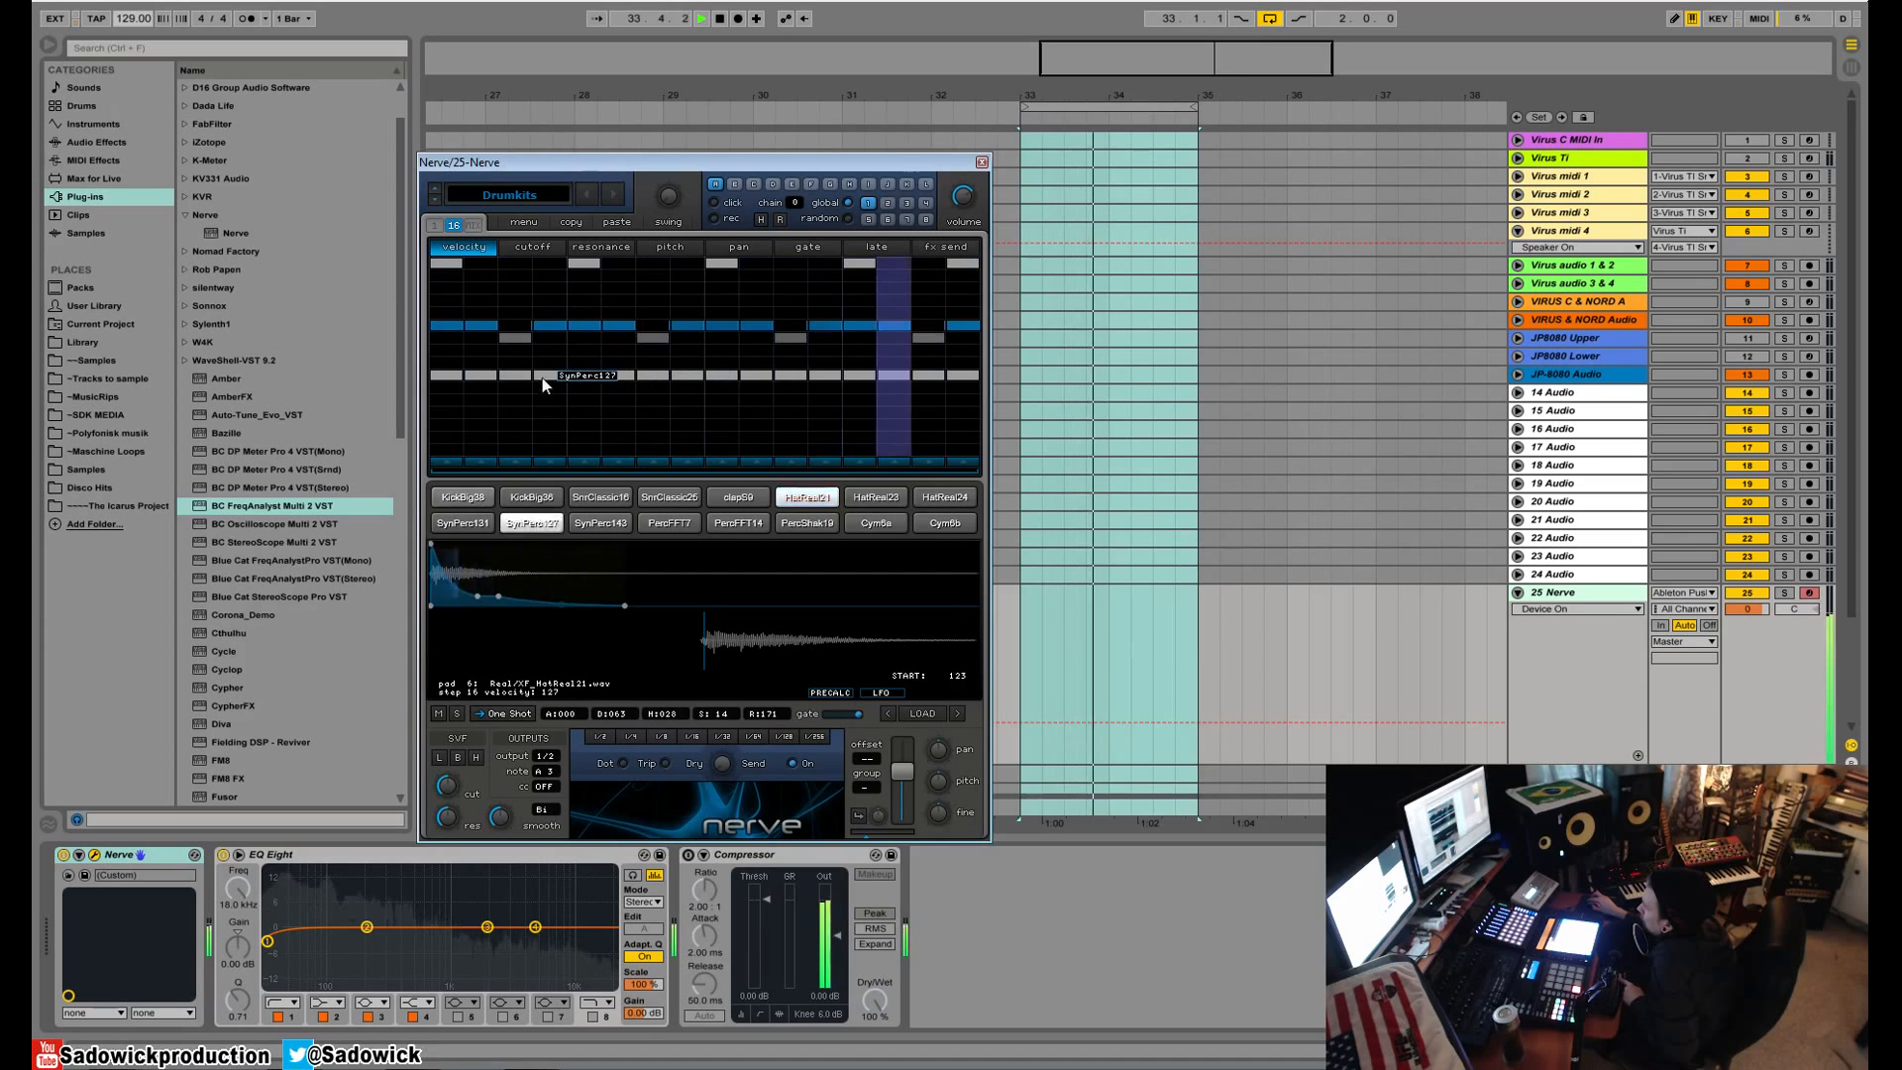
left_click(448, 374)
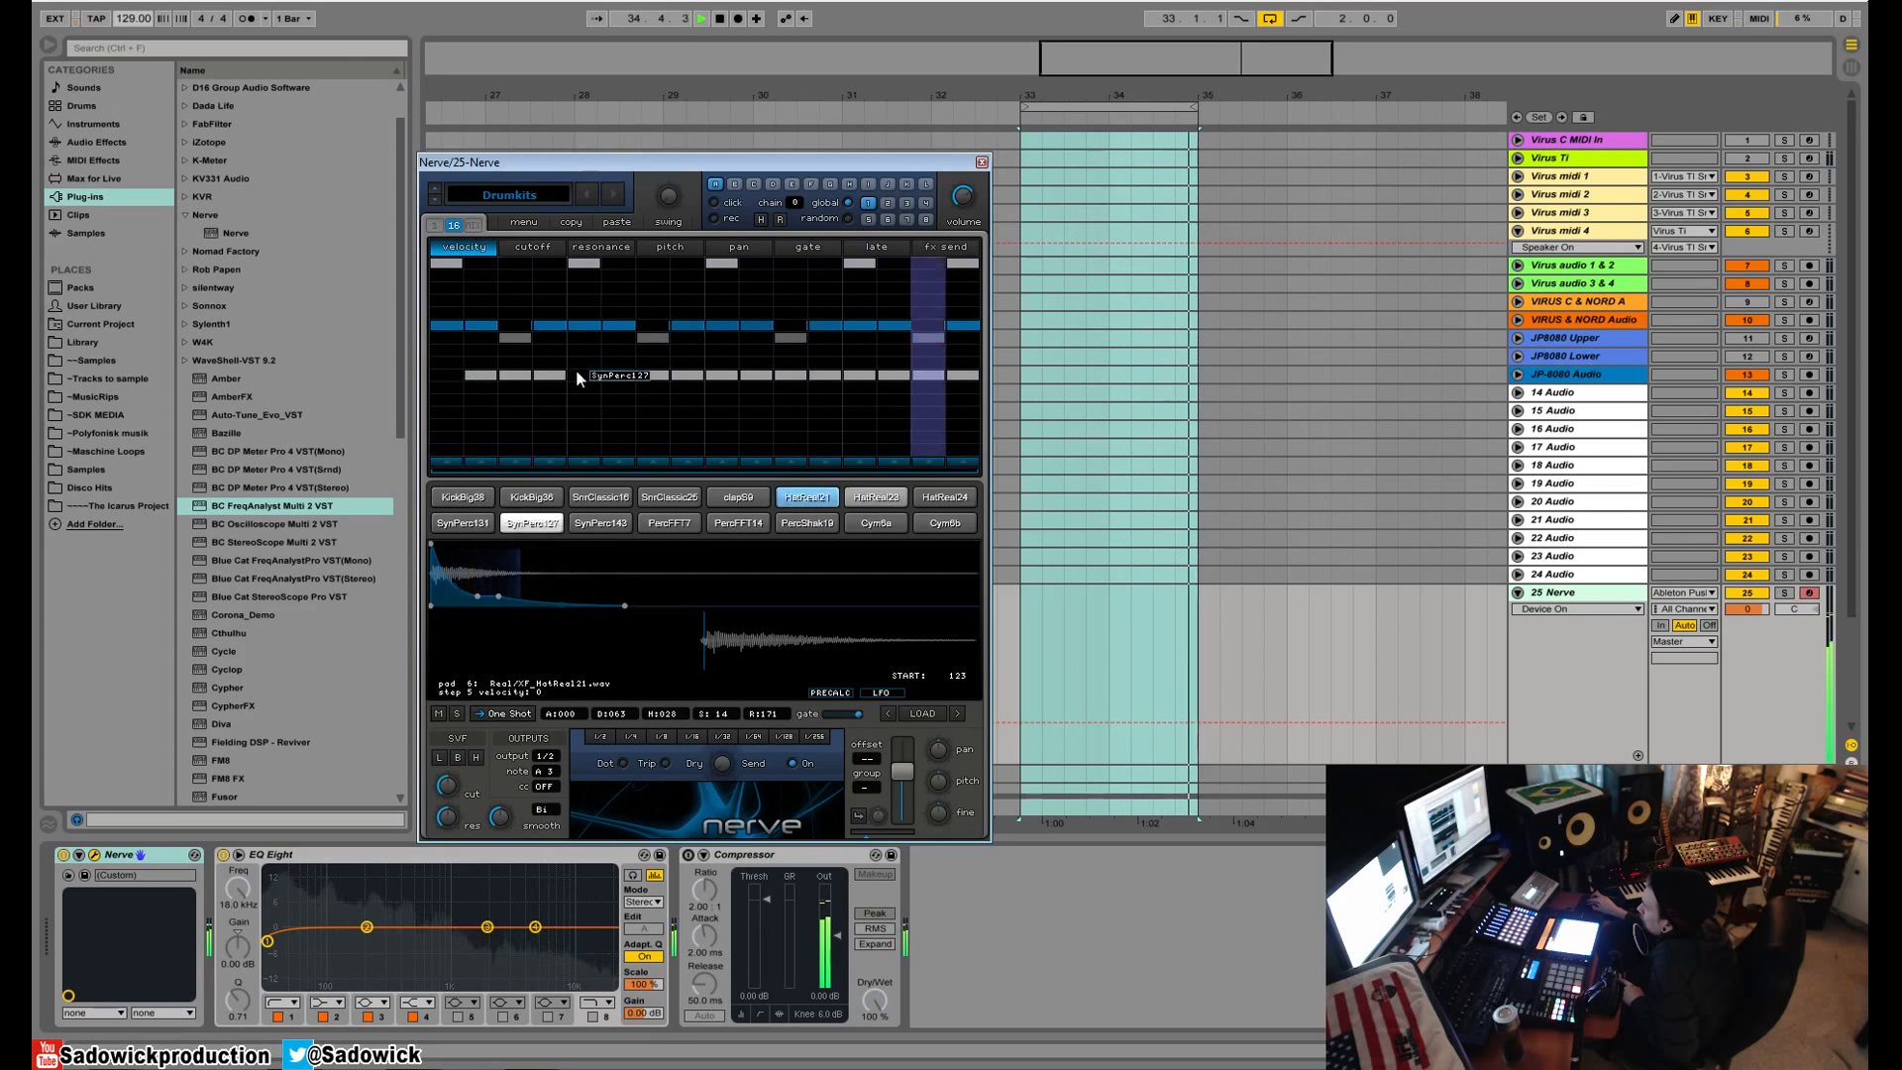
left_click(851, 374)
left_click(723, 374)
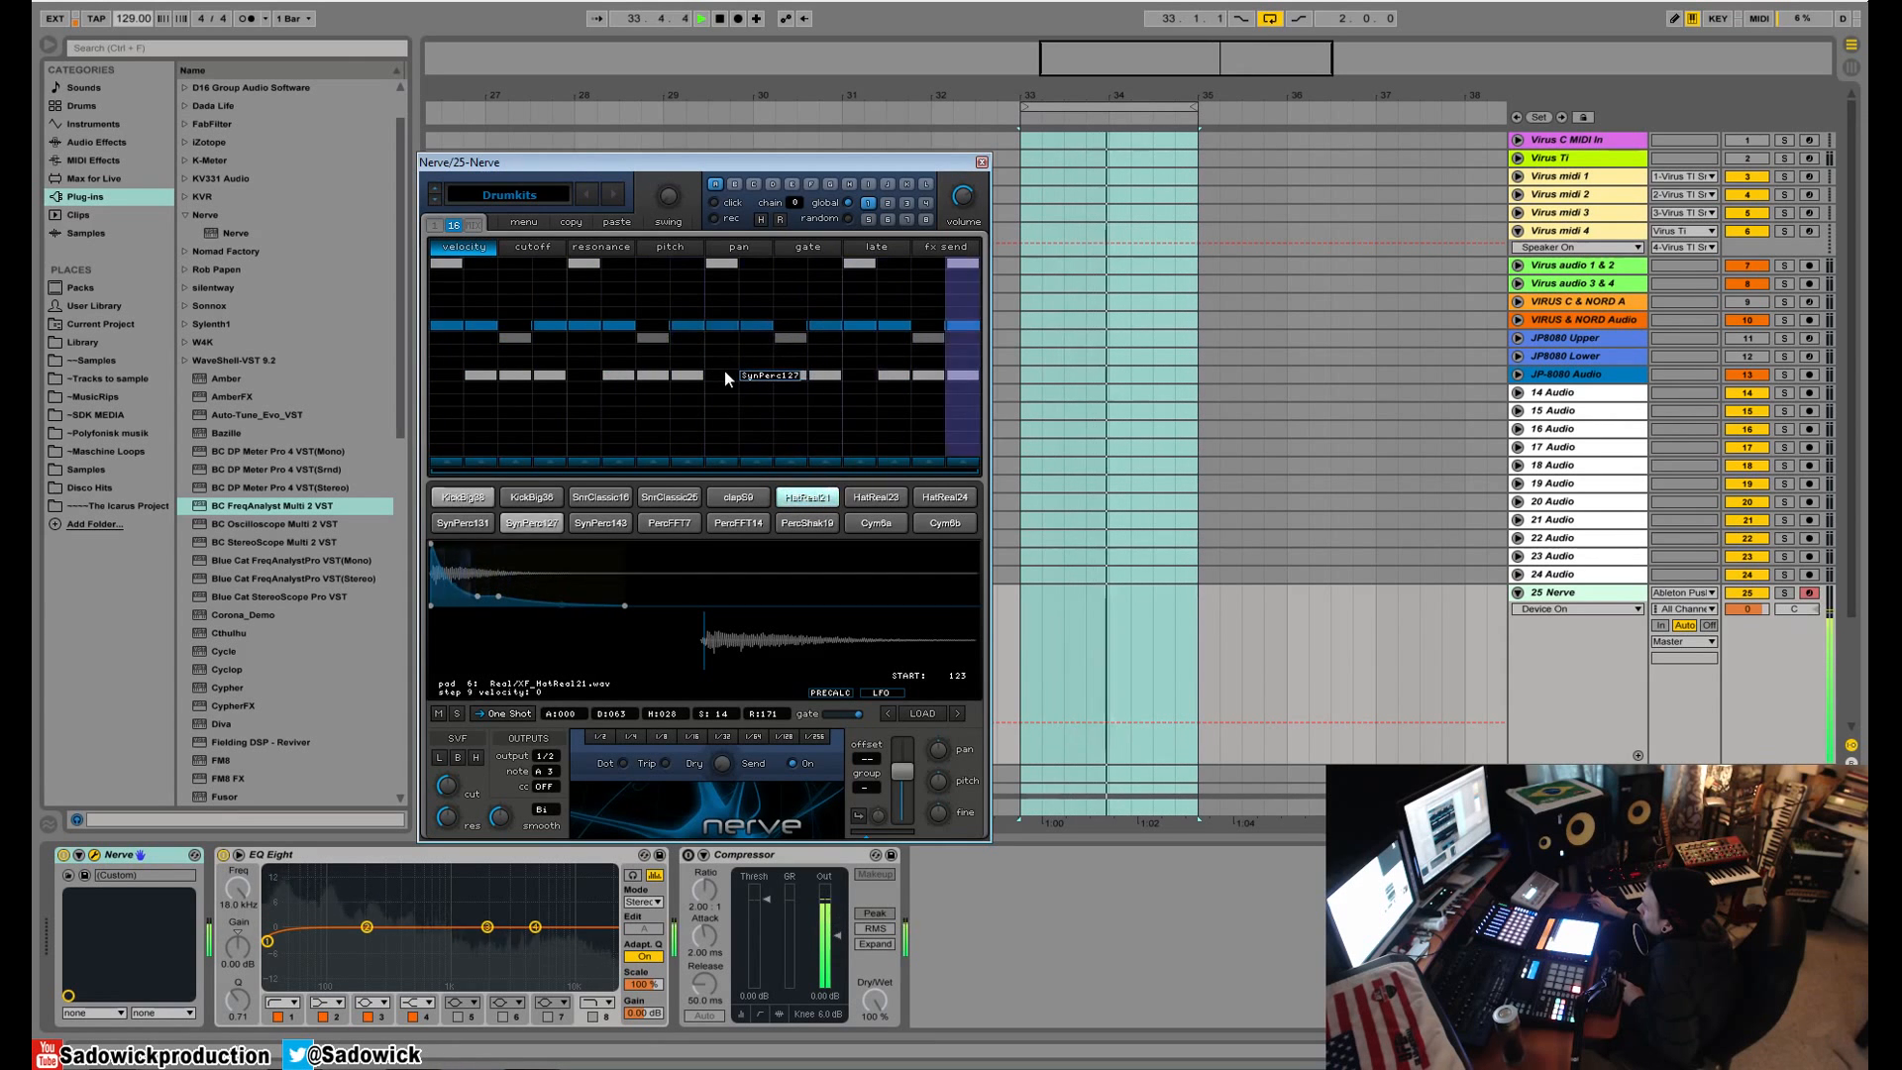
- Remove the HatReal21 hits on steps 1, 9 and 12 while the beat plays, keeping step 14, and stop playback
left_click(721, 325)
left_click(461, 323)
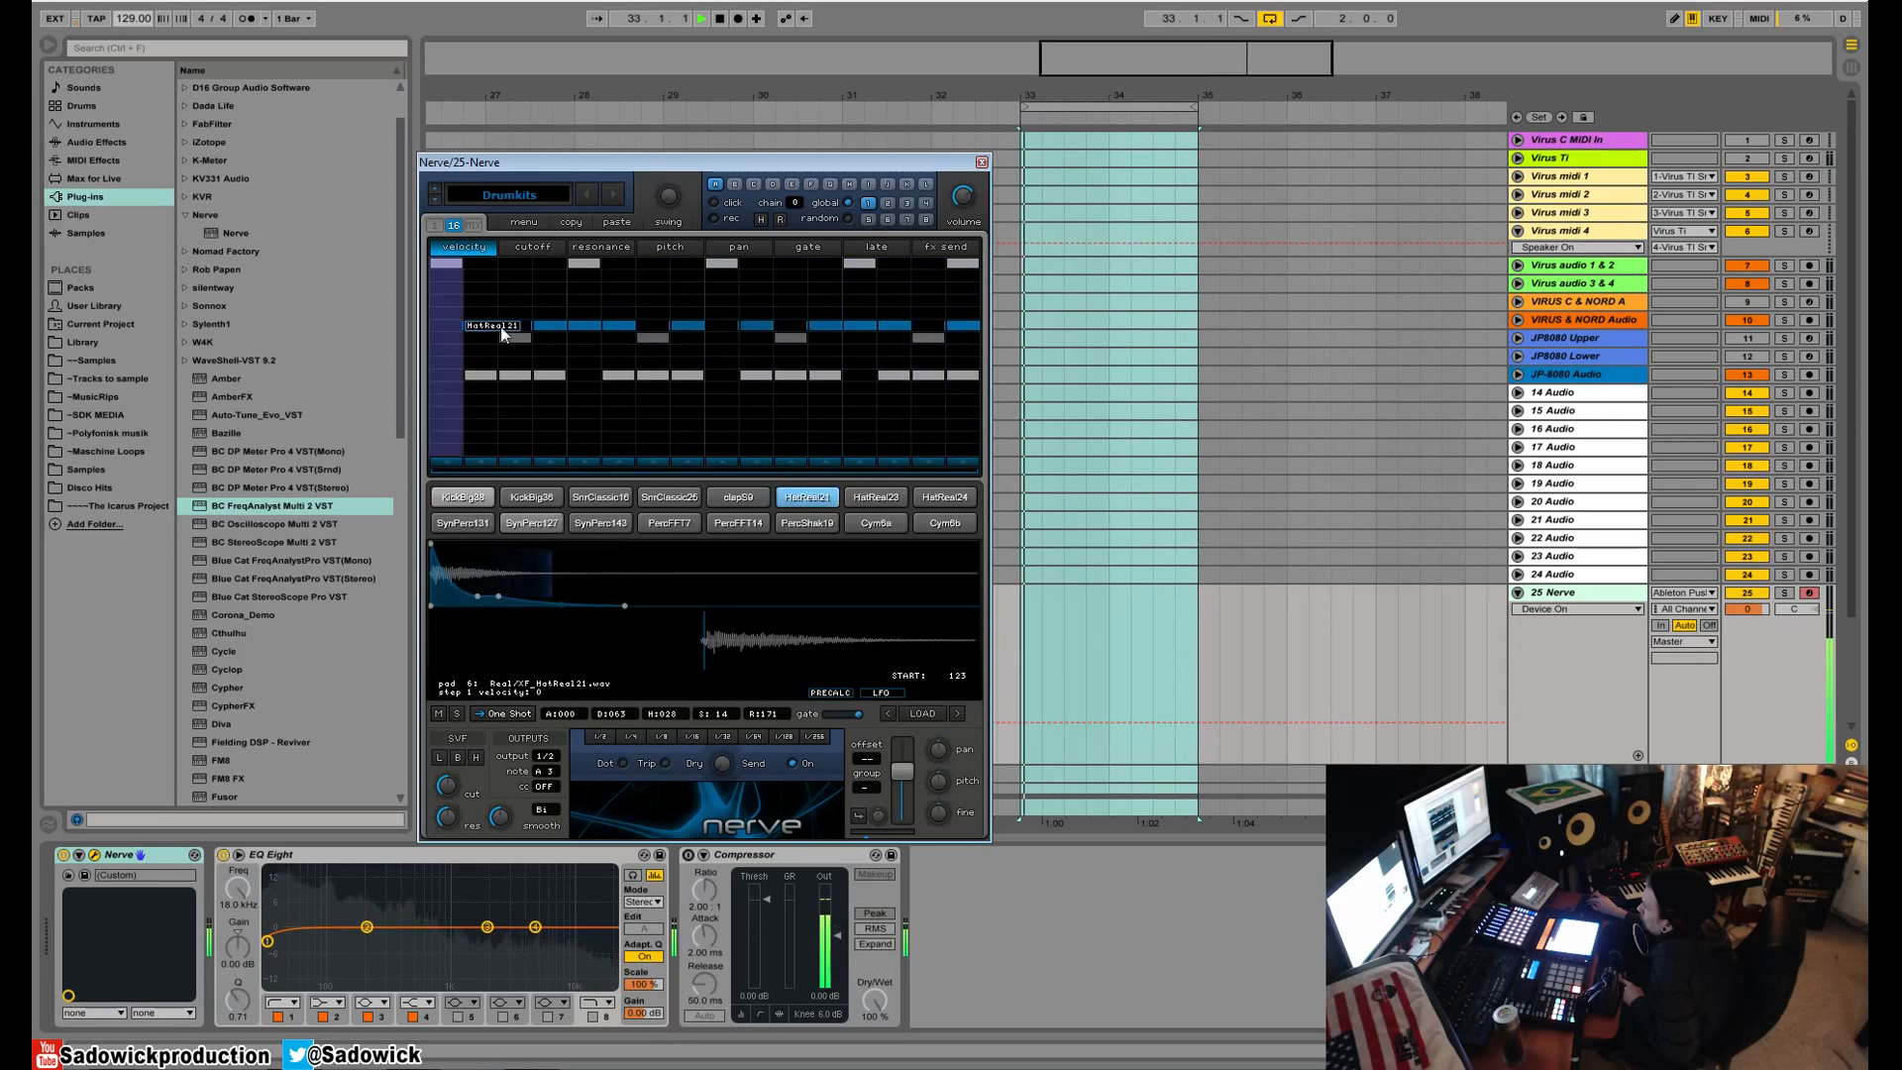
left_click(829, 329)
left_click(887, 327)
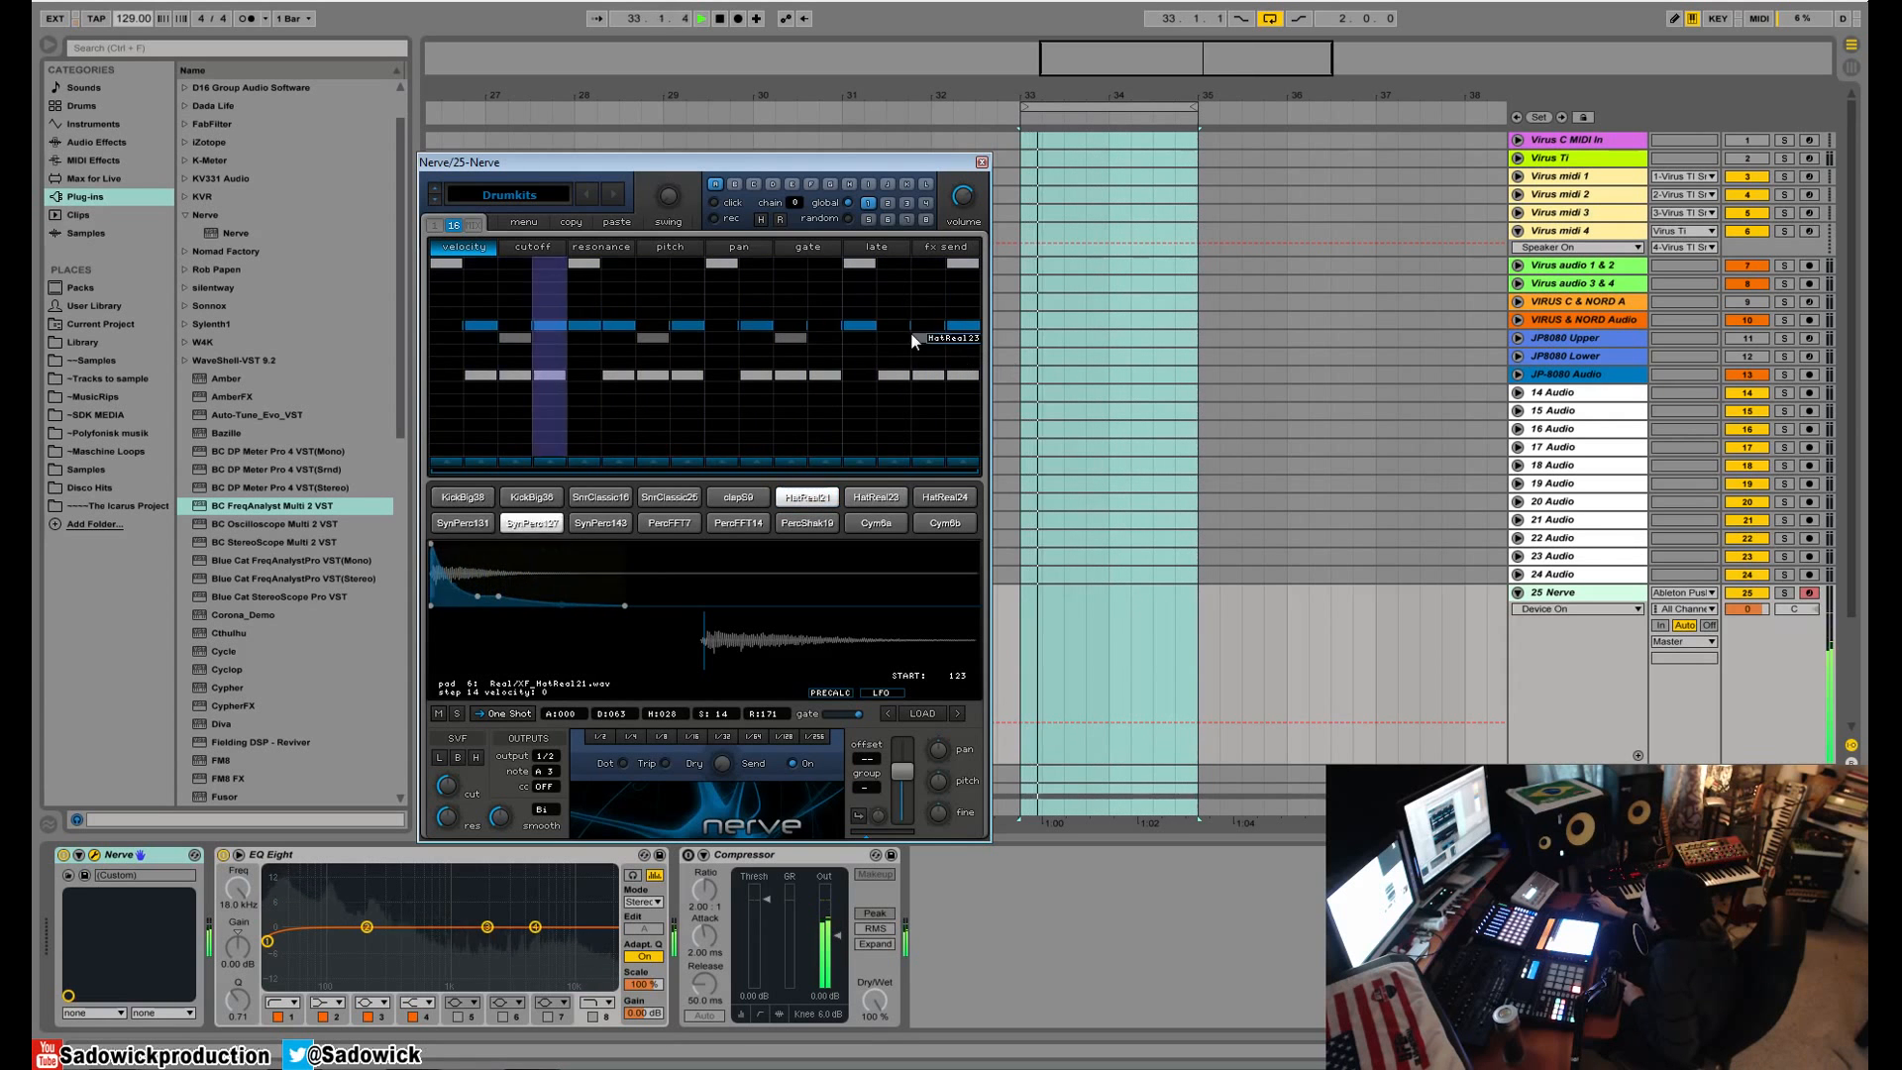
left_click(928, 325)
left_click(887, 326)
left_click(927, 327)
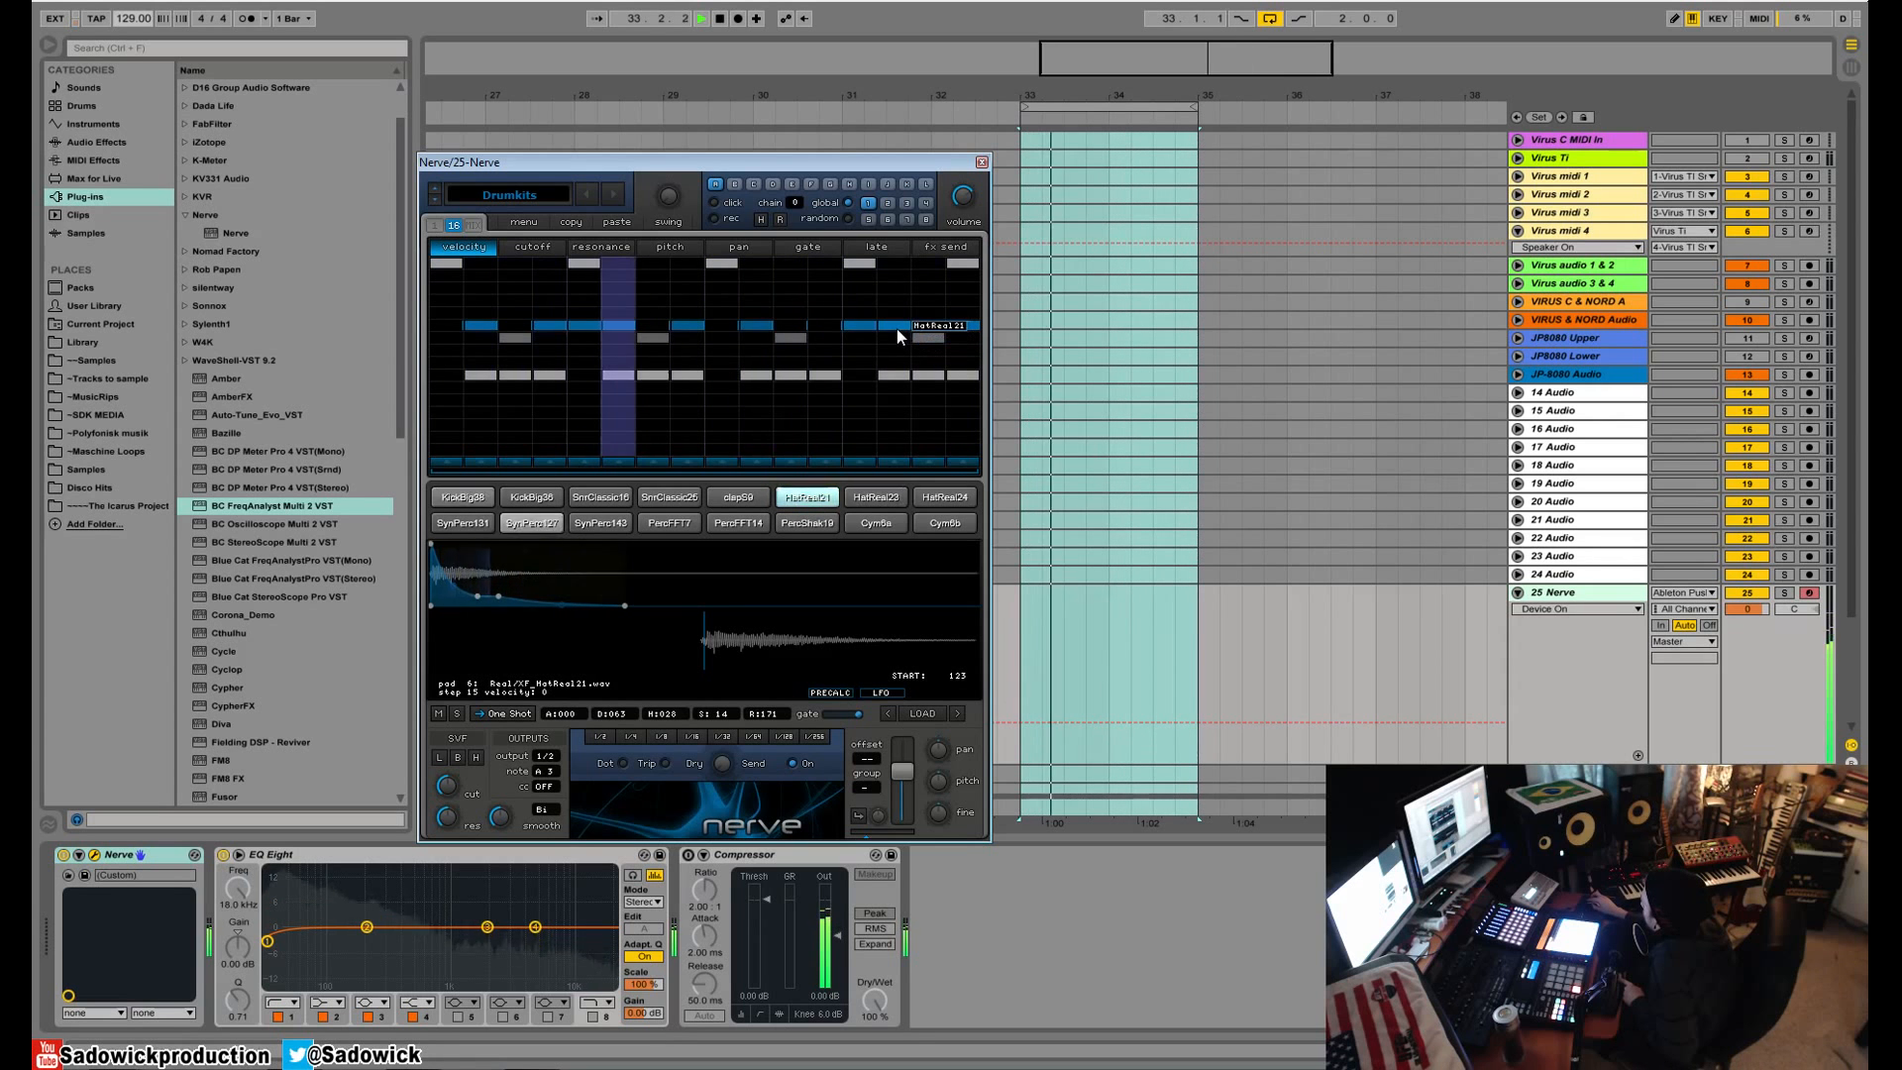
key("space")
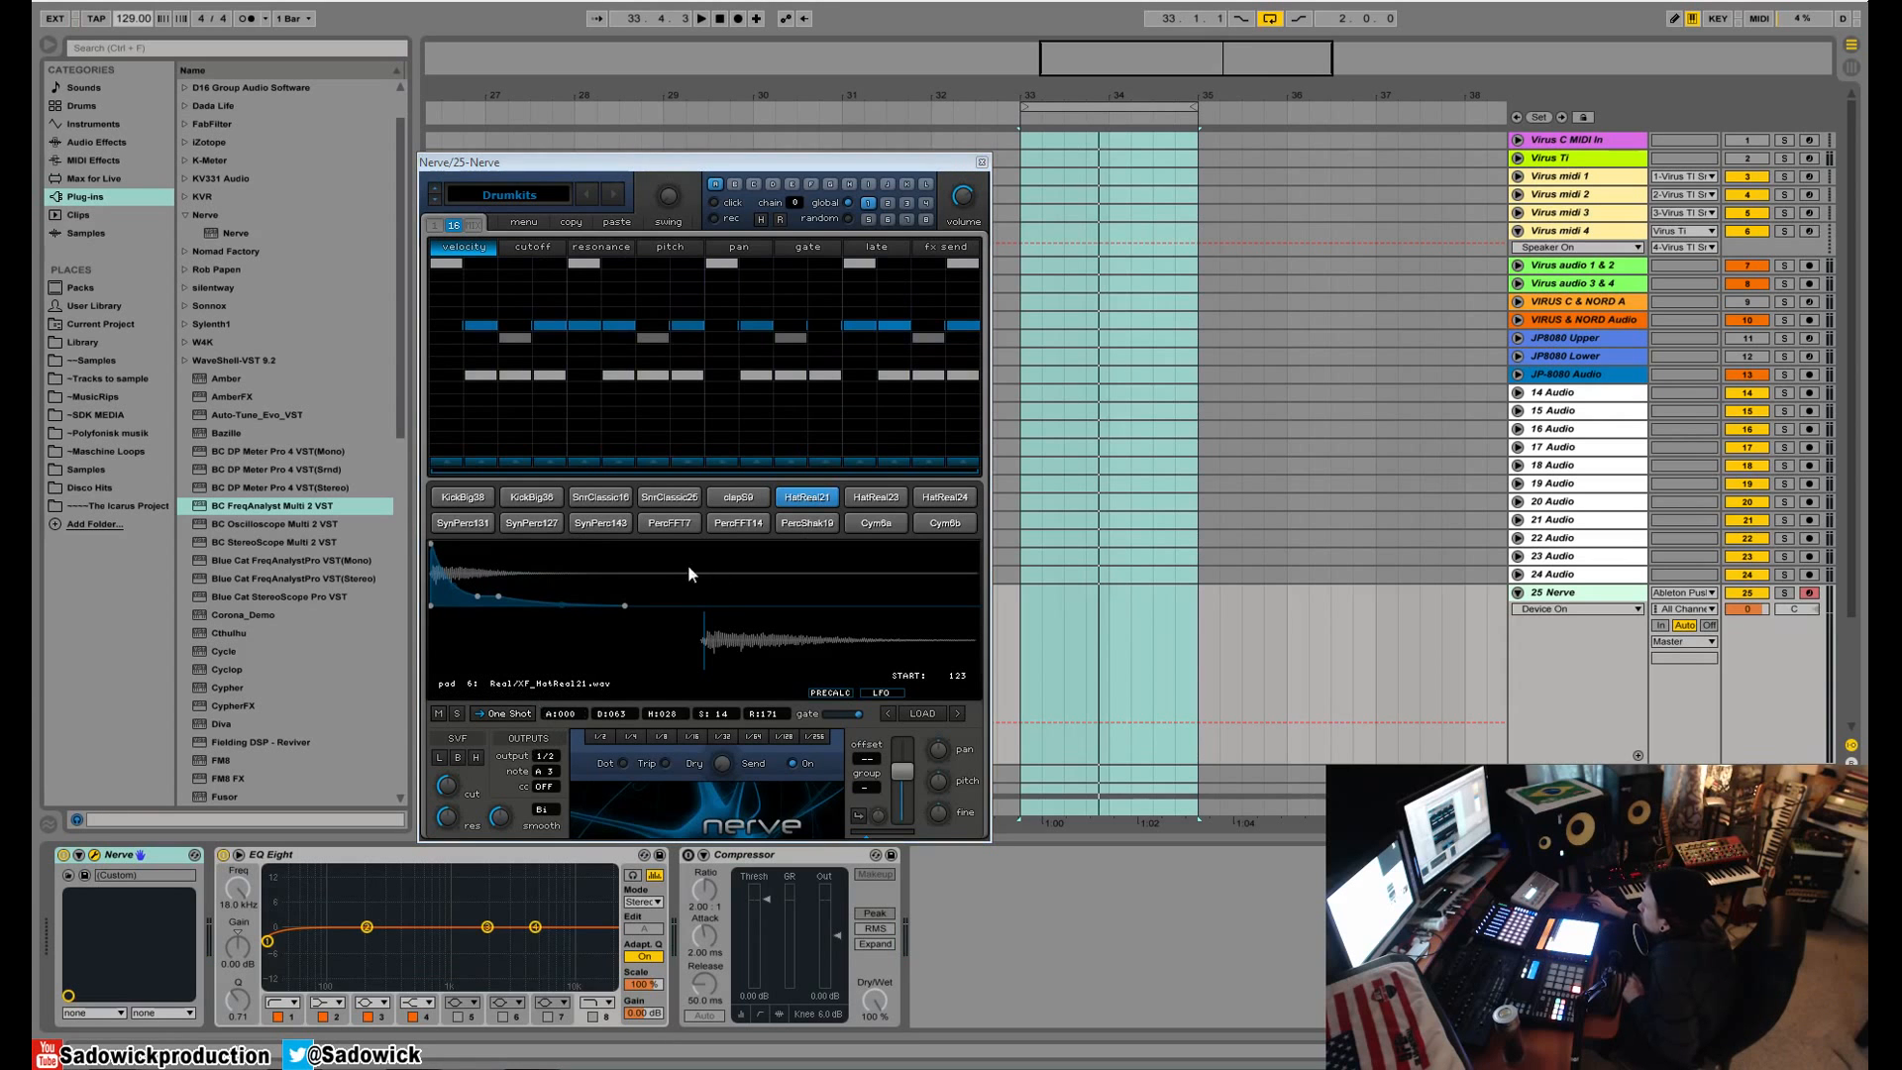
- Audition the KickBig38 and PercShak19 pads and initialize the plug-in to clear all pads and patterns
left_click(495, 496)
left_click(808, 522)
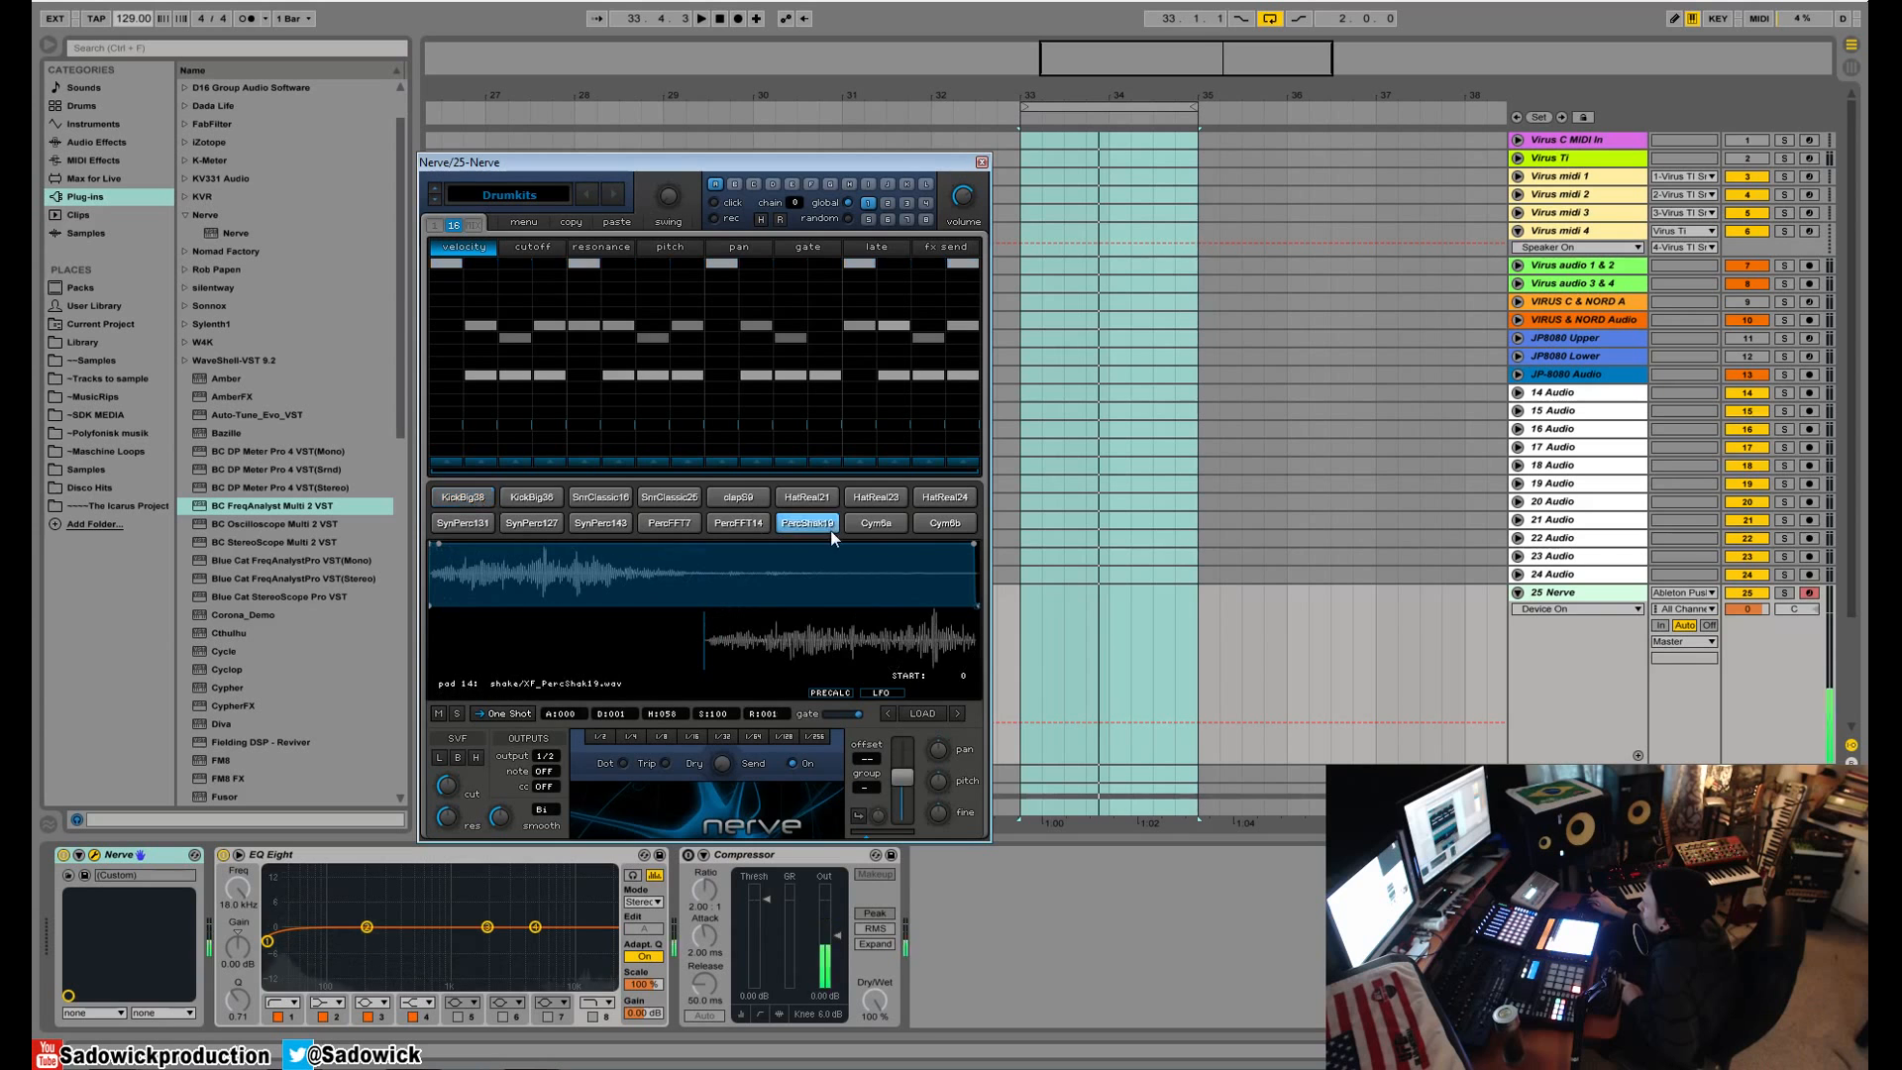
left_click(528, 224)
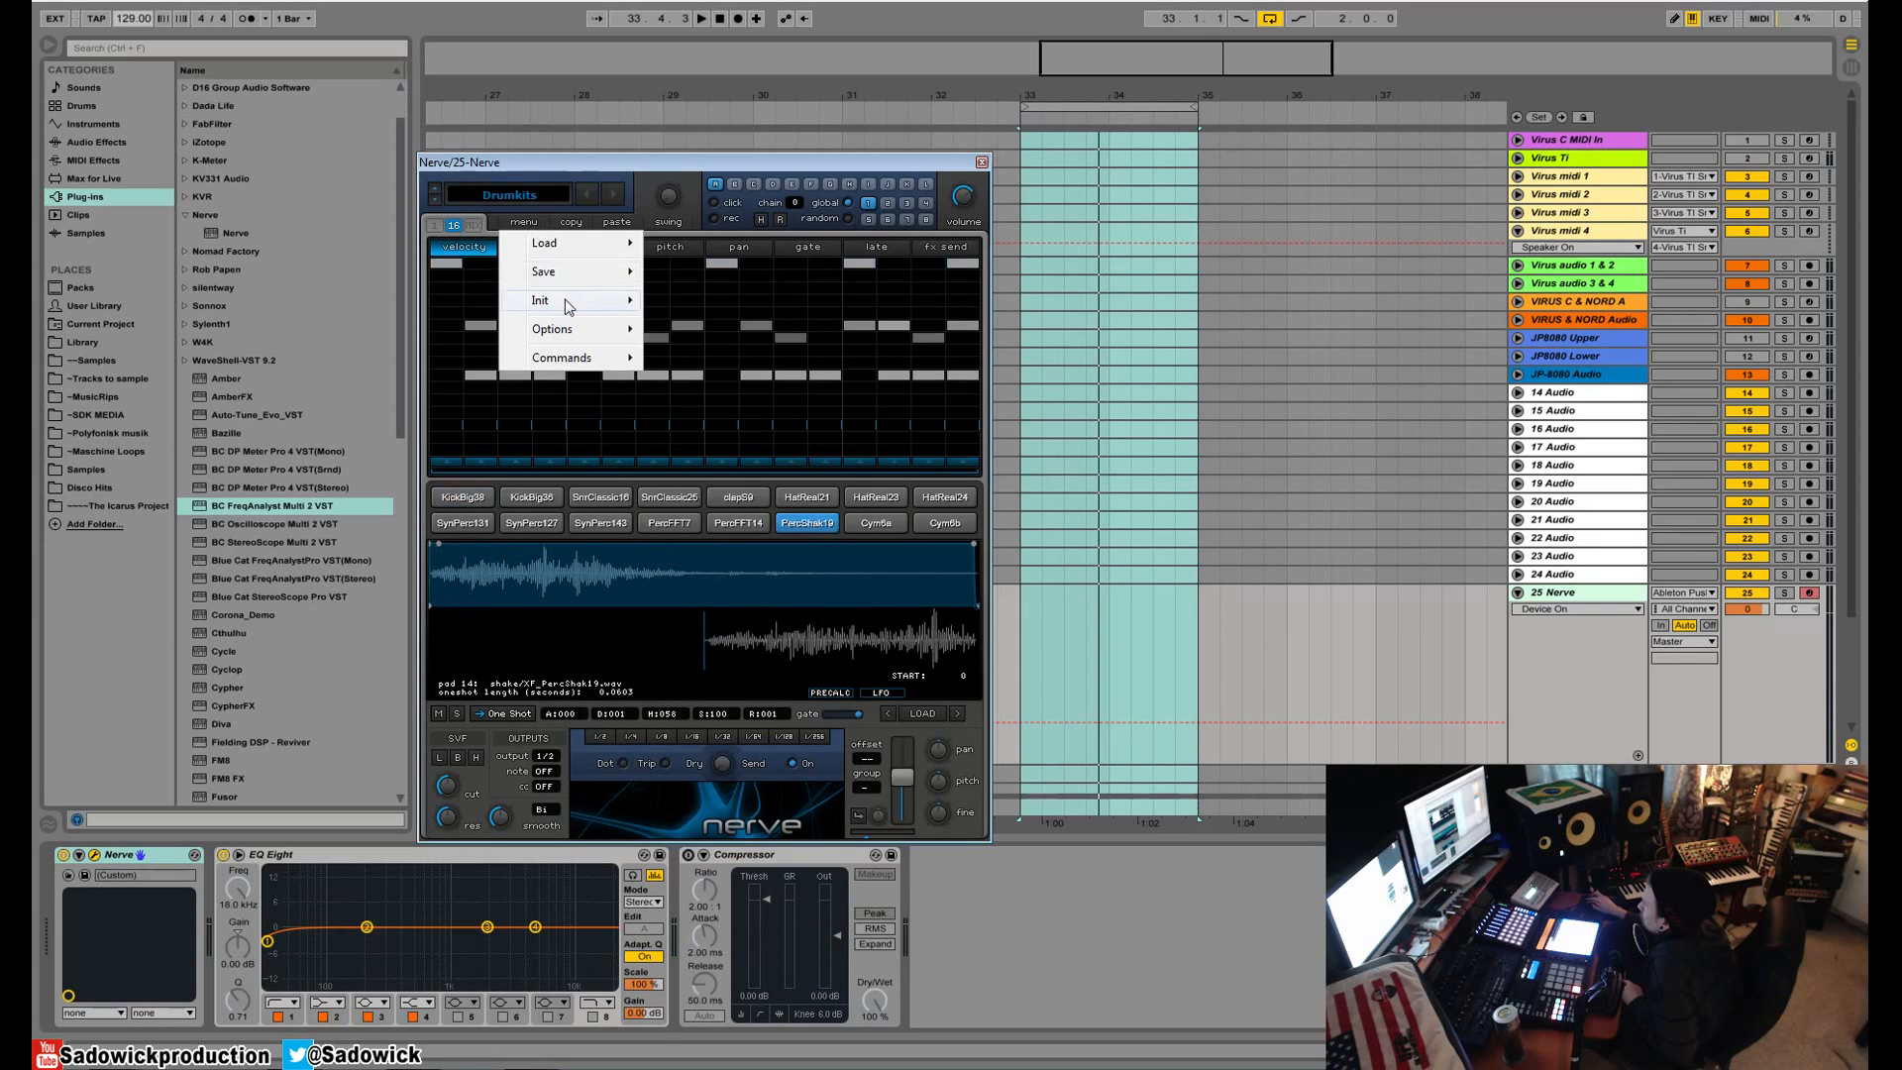
mouse_move(571, 302)
left_click(757, 451)
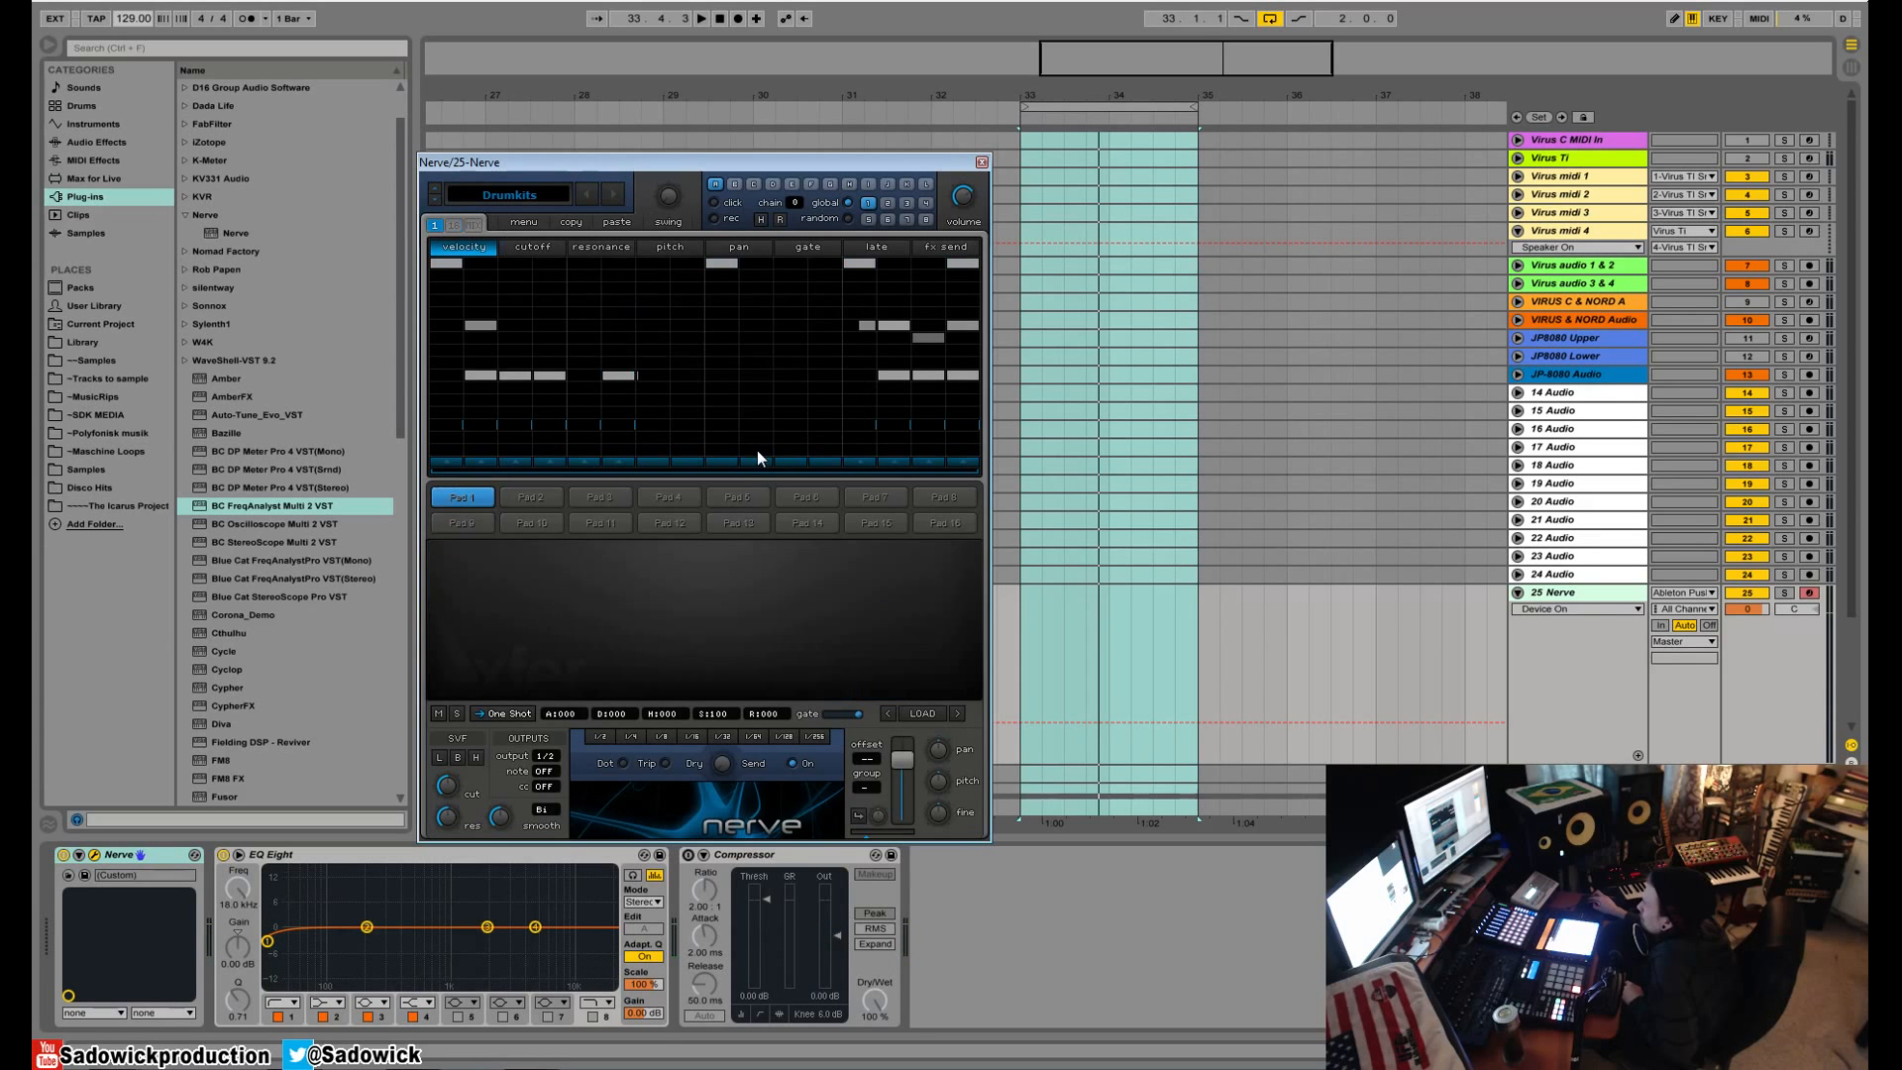
- Load XF_Loop_153 from the Loops_XFER folder into pad 1 and switch the pad from One Shot to Loop mode
left_click(917, 709)
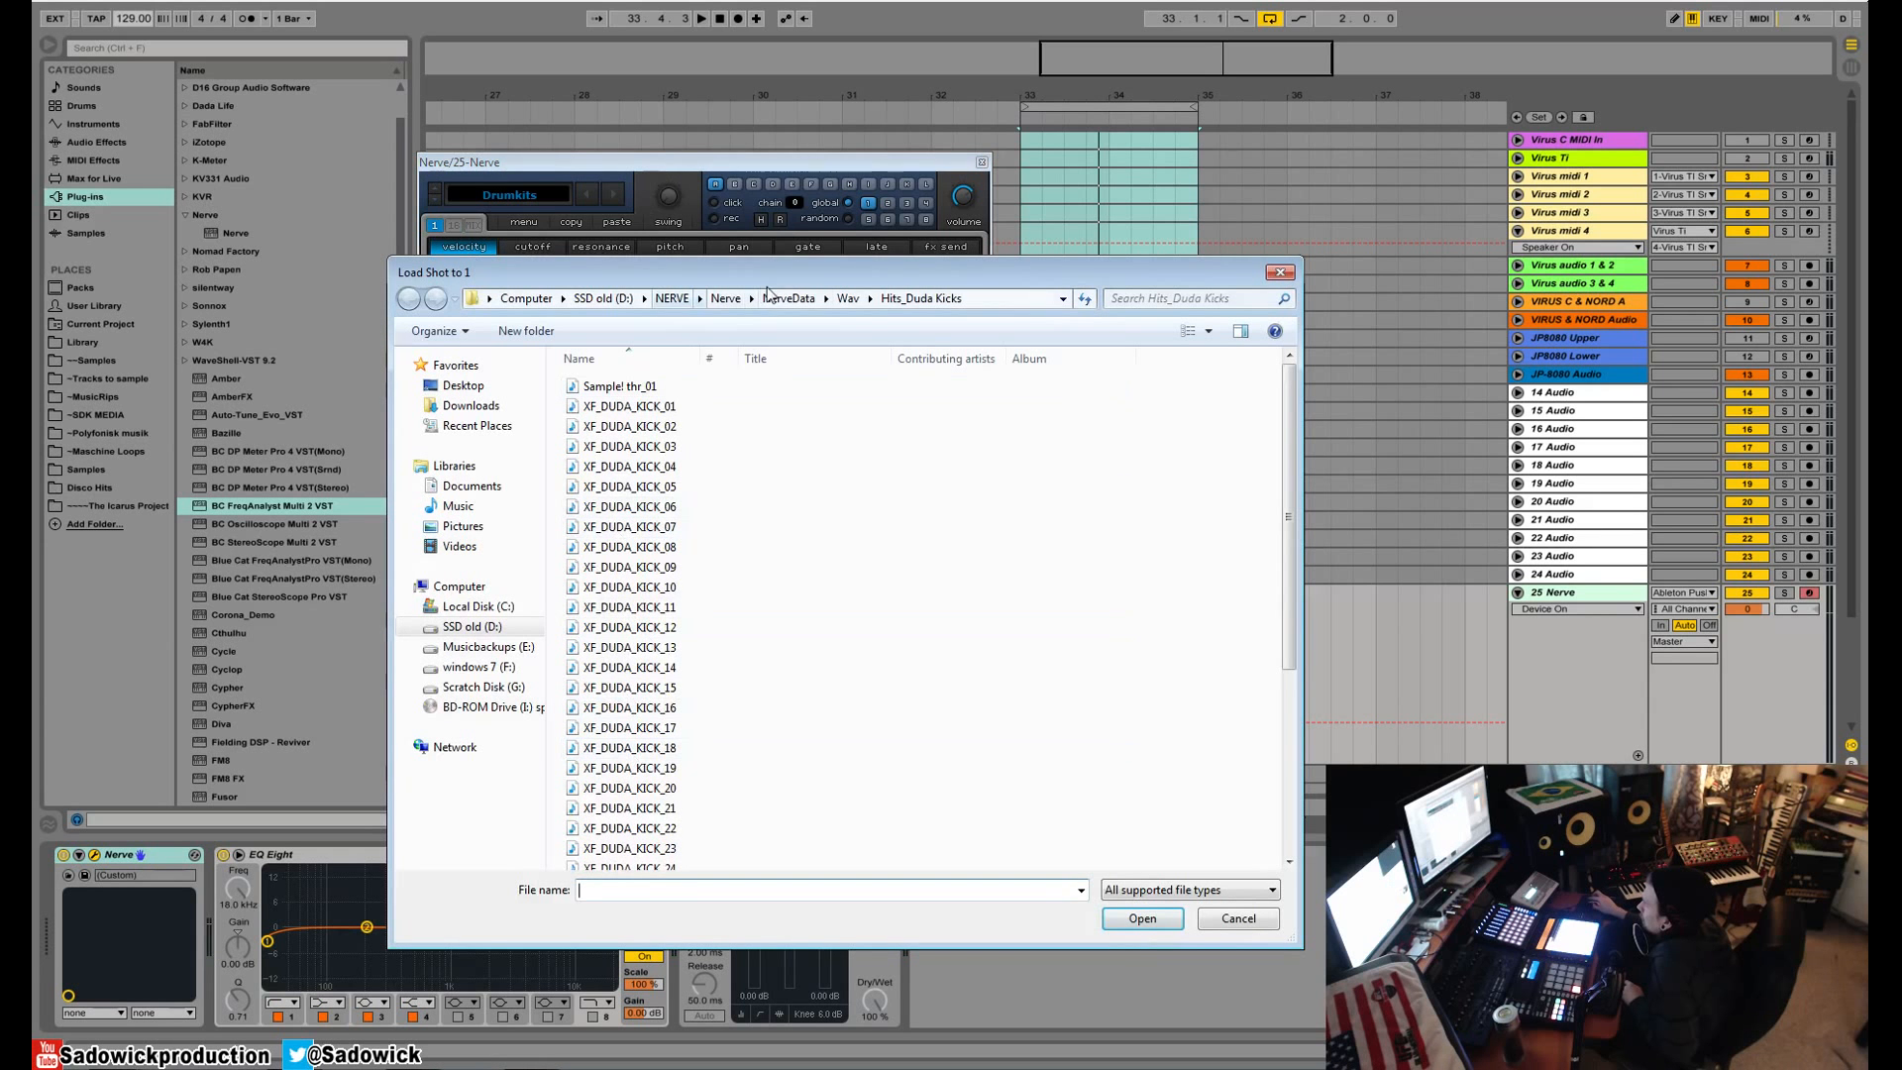
left_click(843, 299)
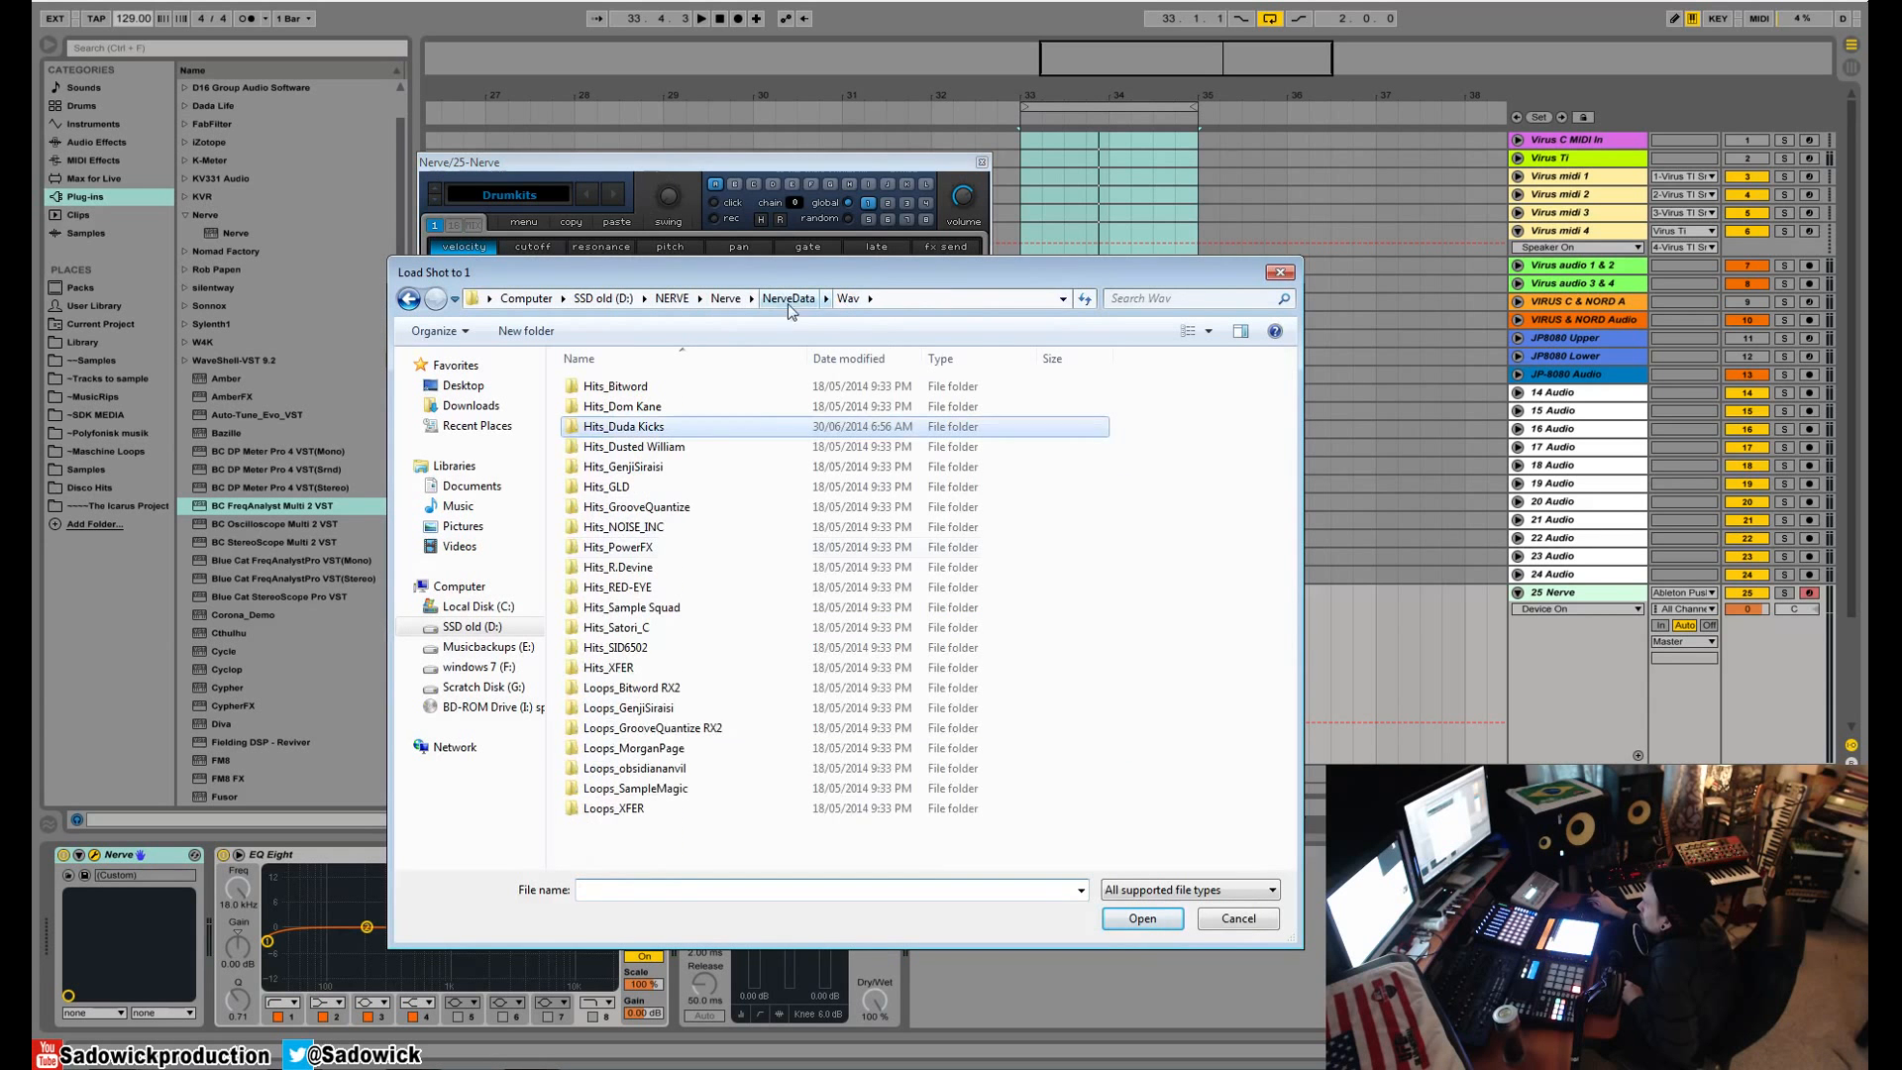
double_click(624, 807)
scroll(667, 658, "down", 20)
scroll(671, 654, "down", 13)
double_click(664, 645)
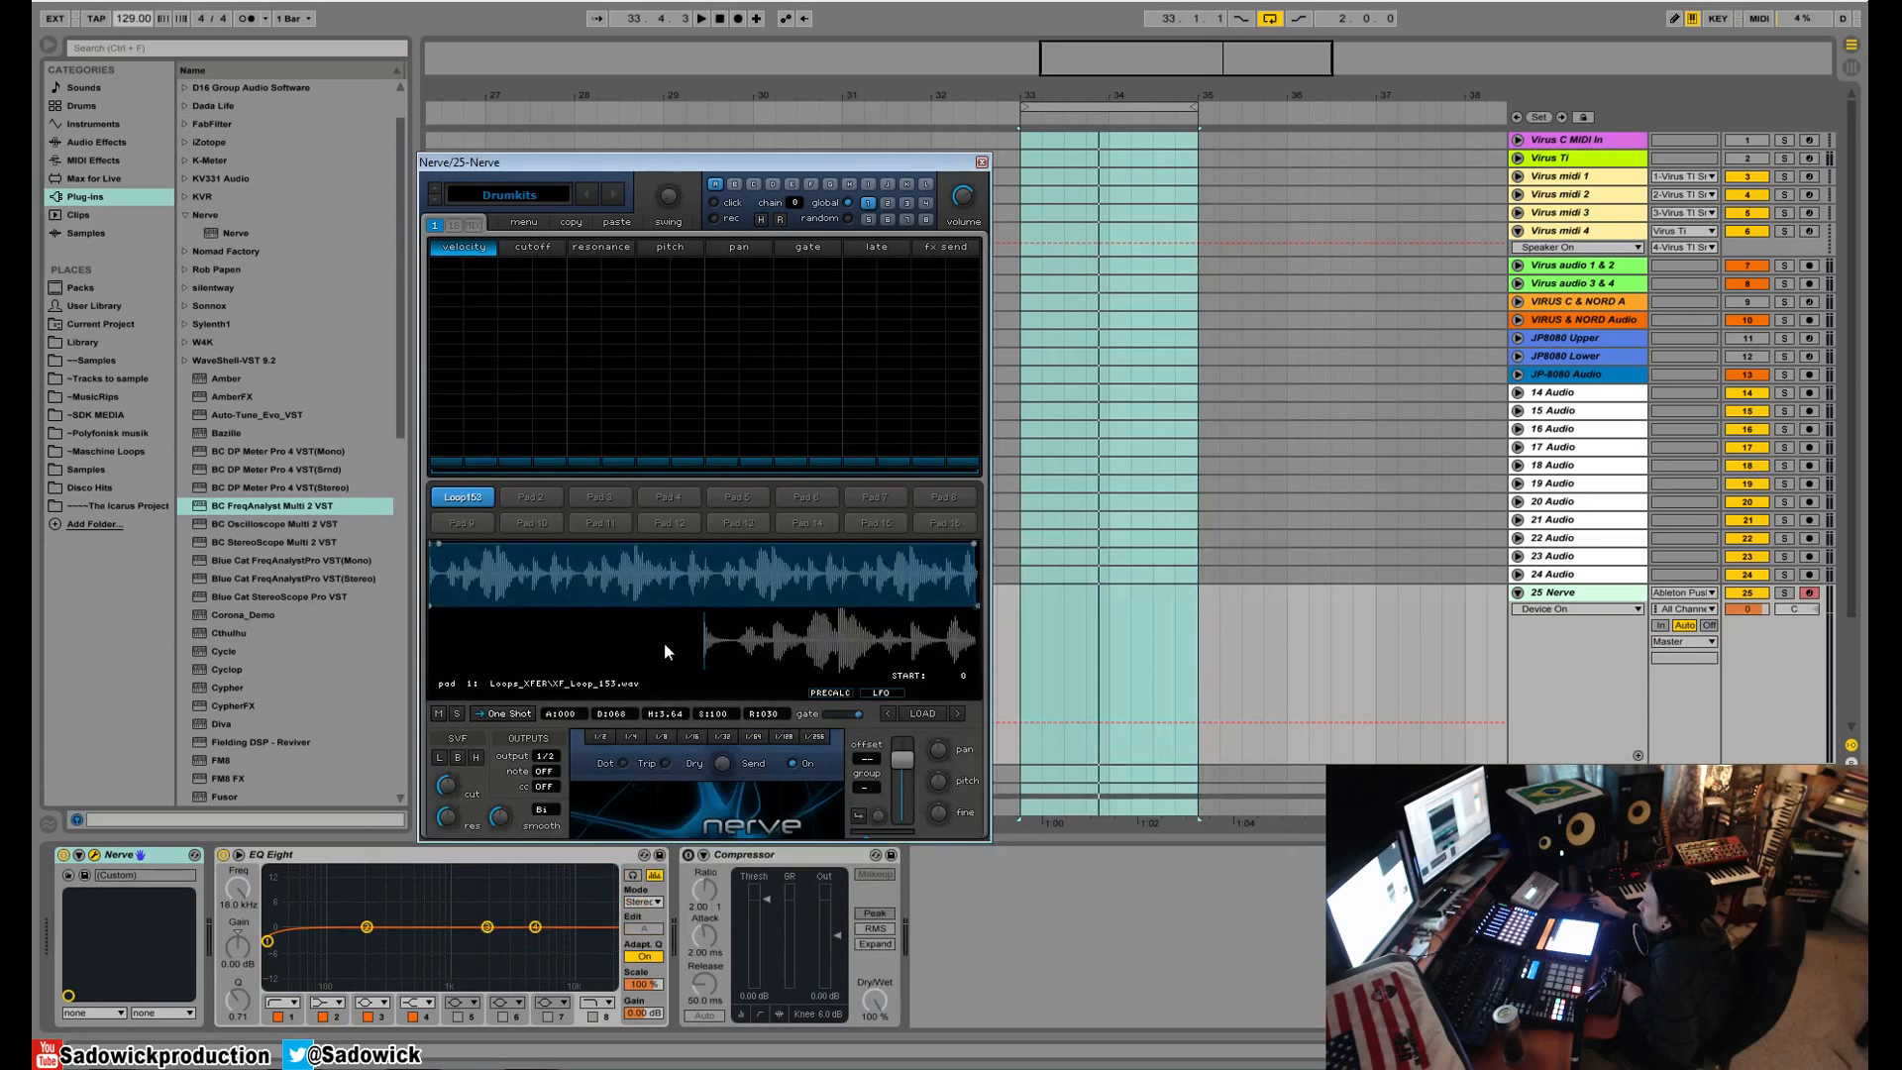
left_click(507, 712)
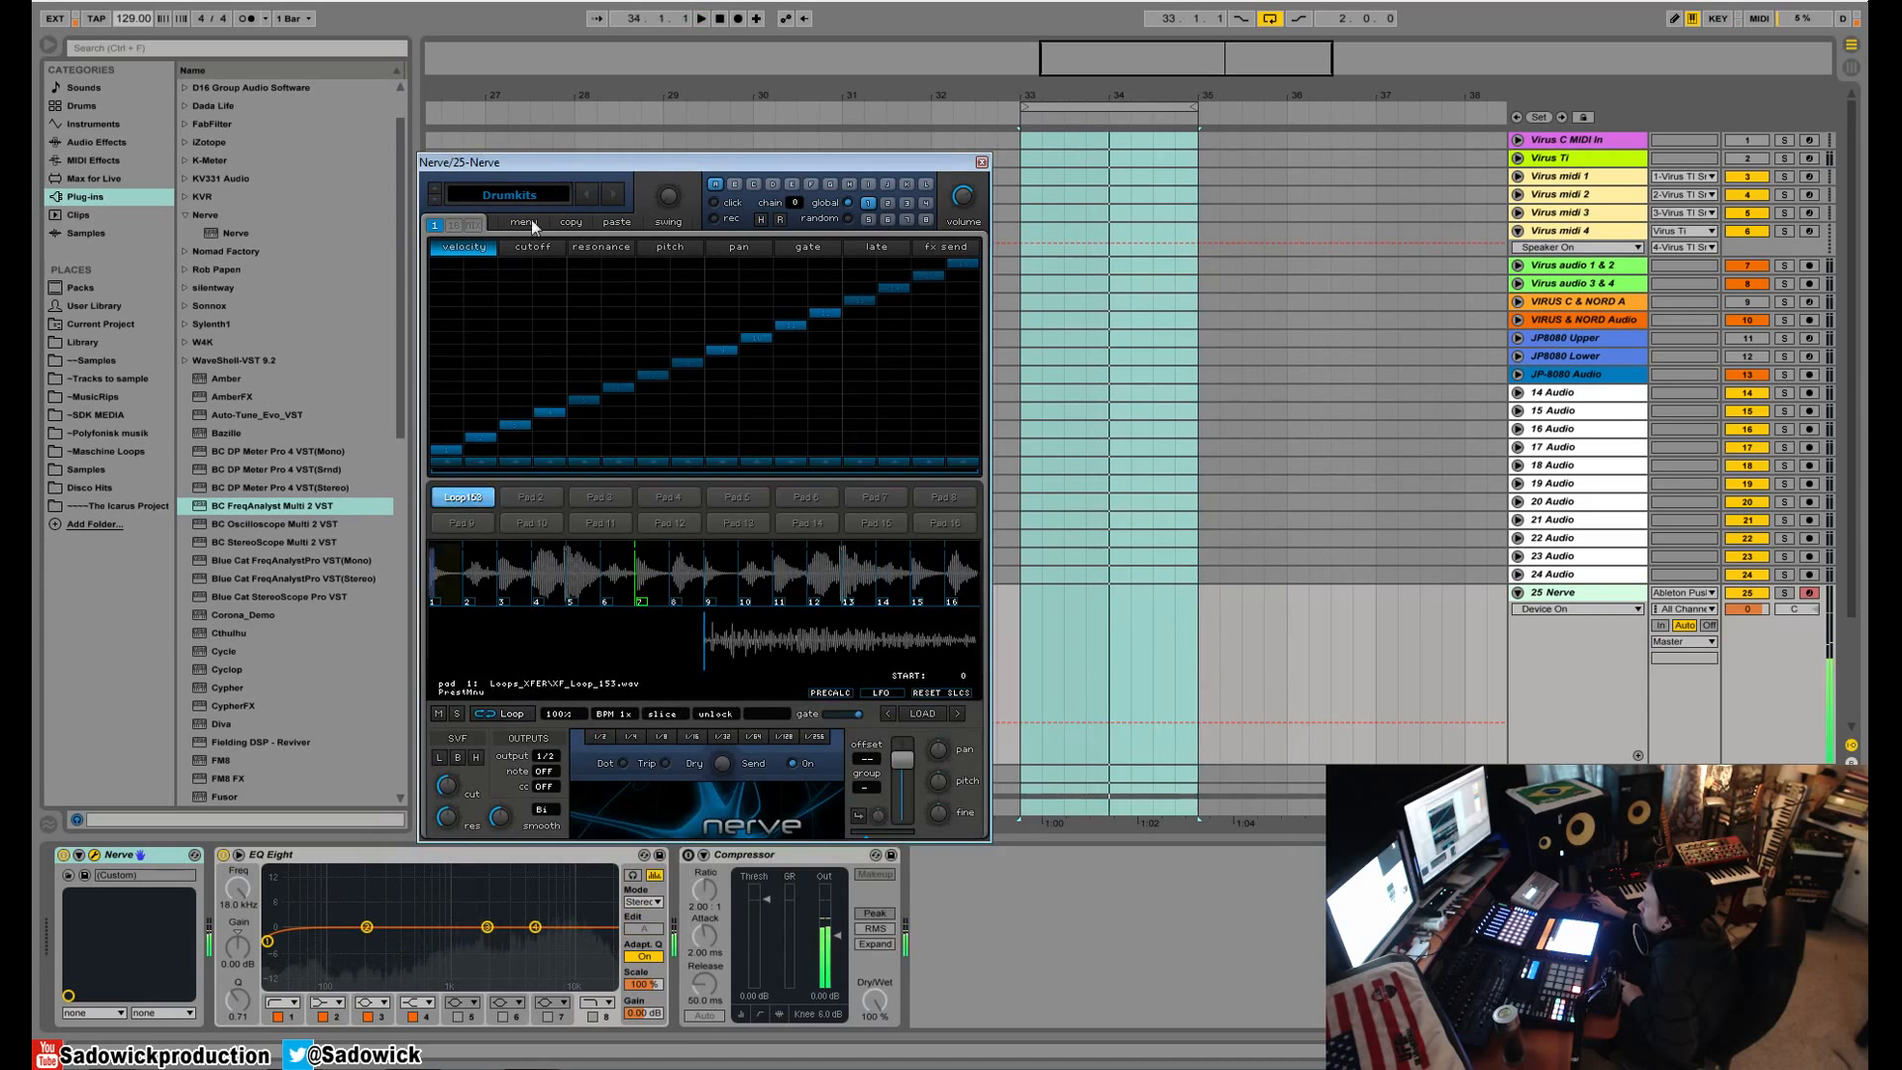
- Set the loop's filter to bandpass, draw a varying cutoff modulation across the 16 steps and listen to it
left_click(455, 757)
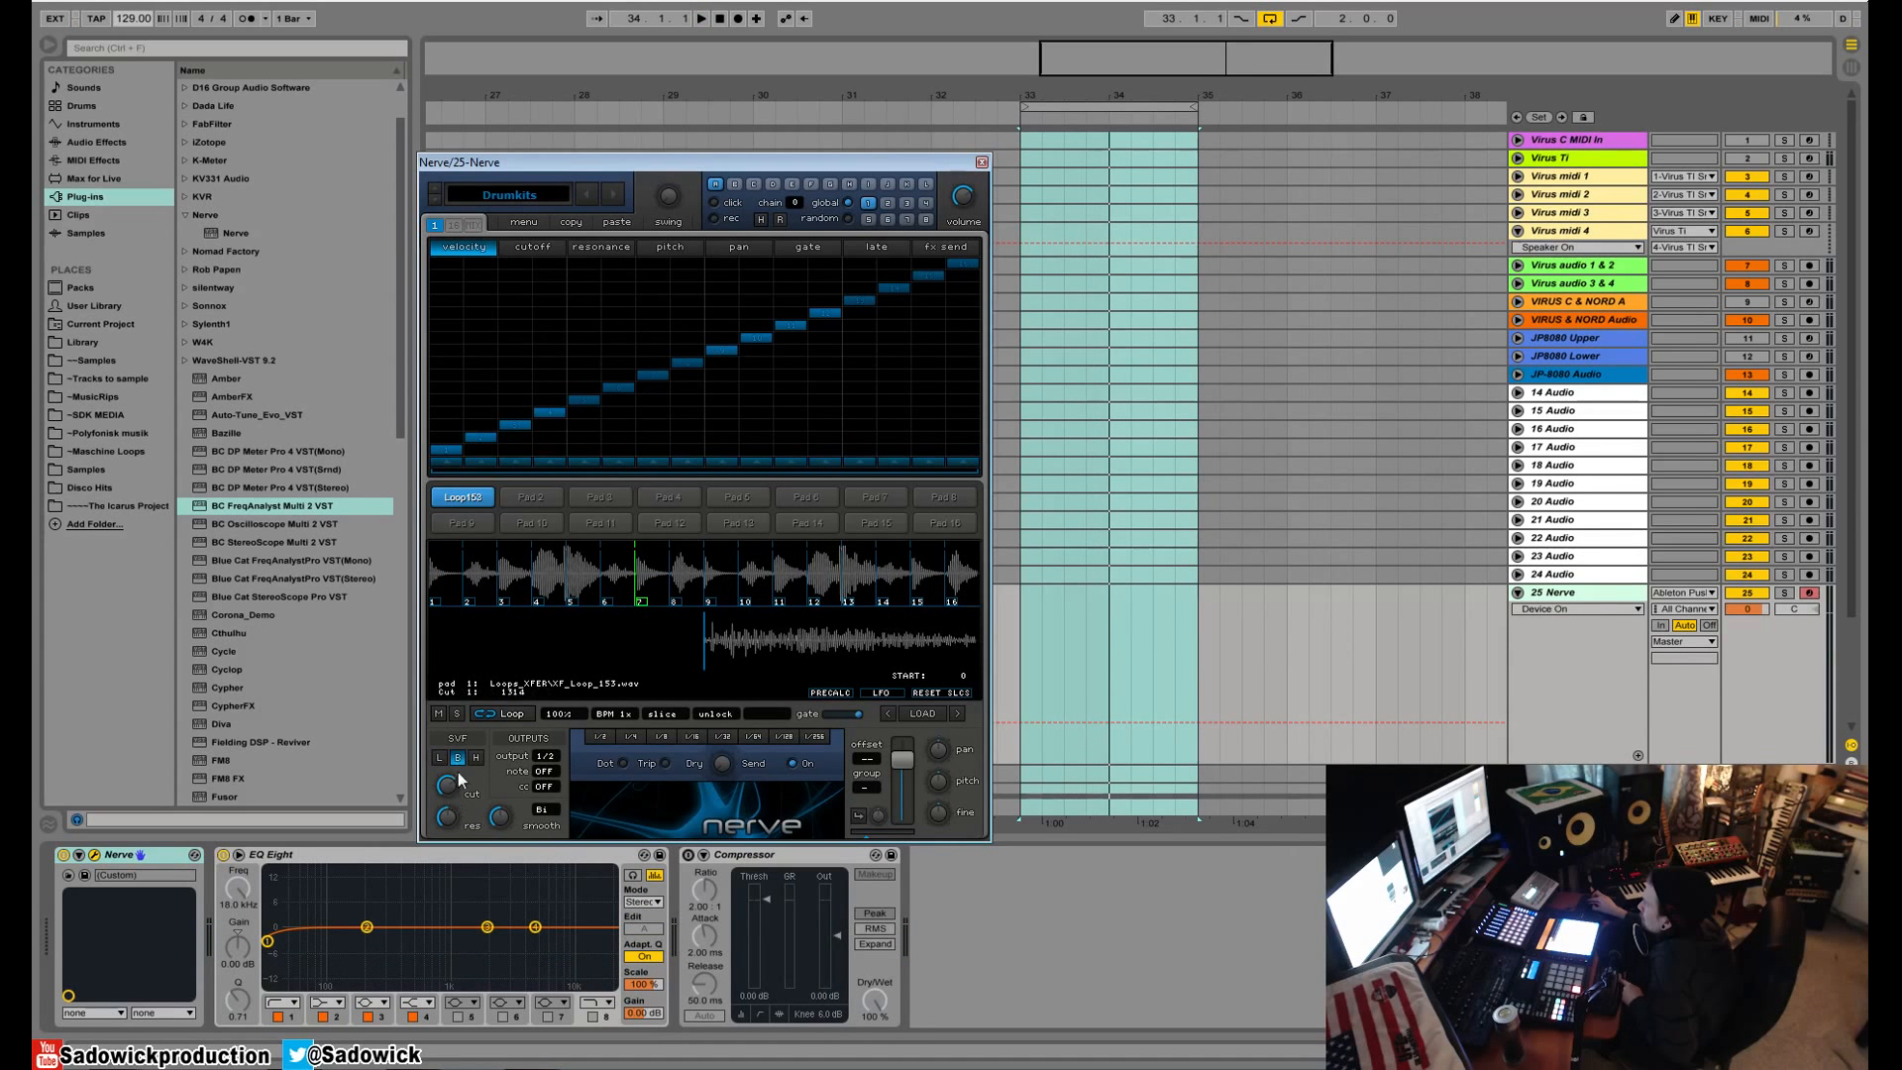
key("space")
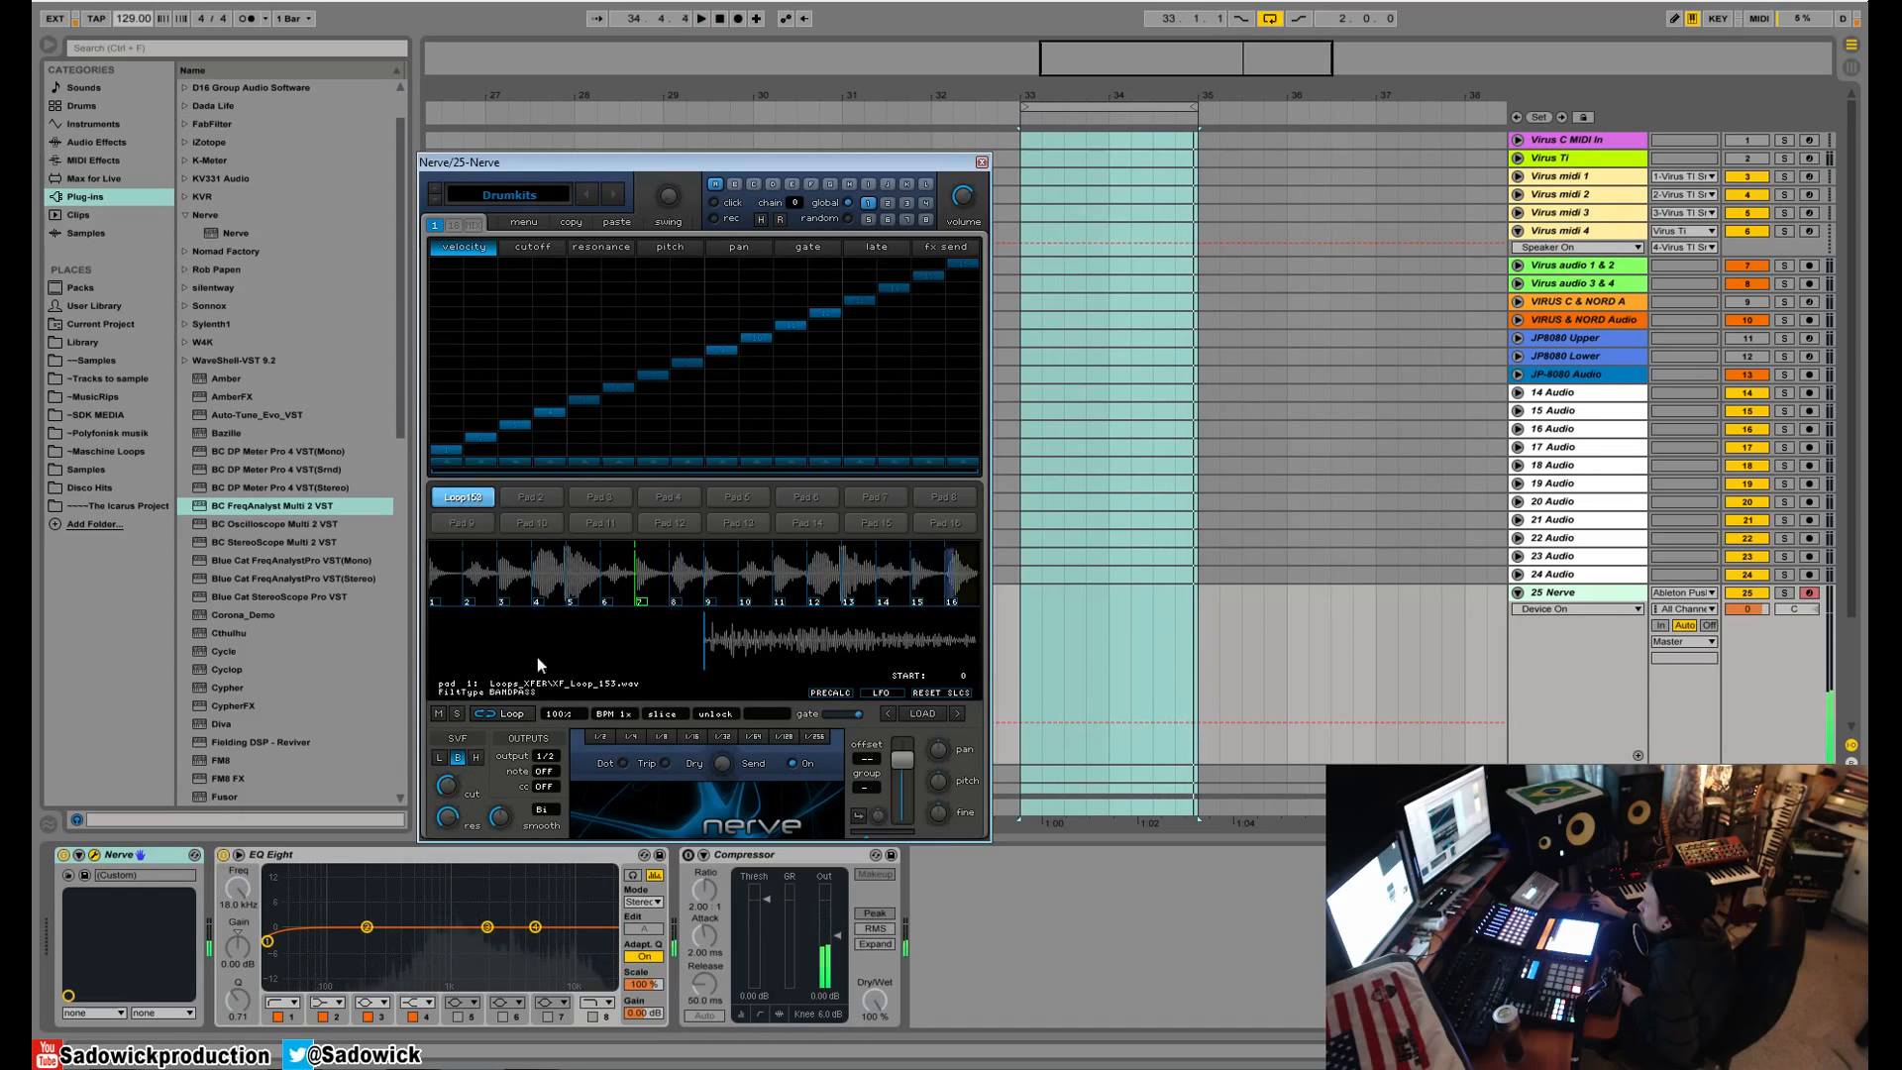
left_click(522, 250)
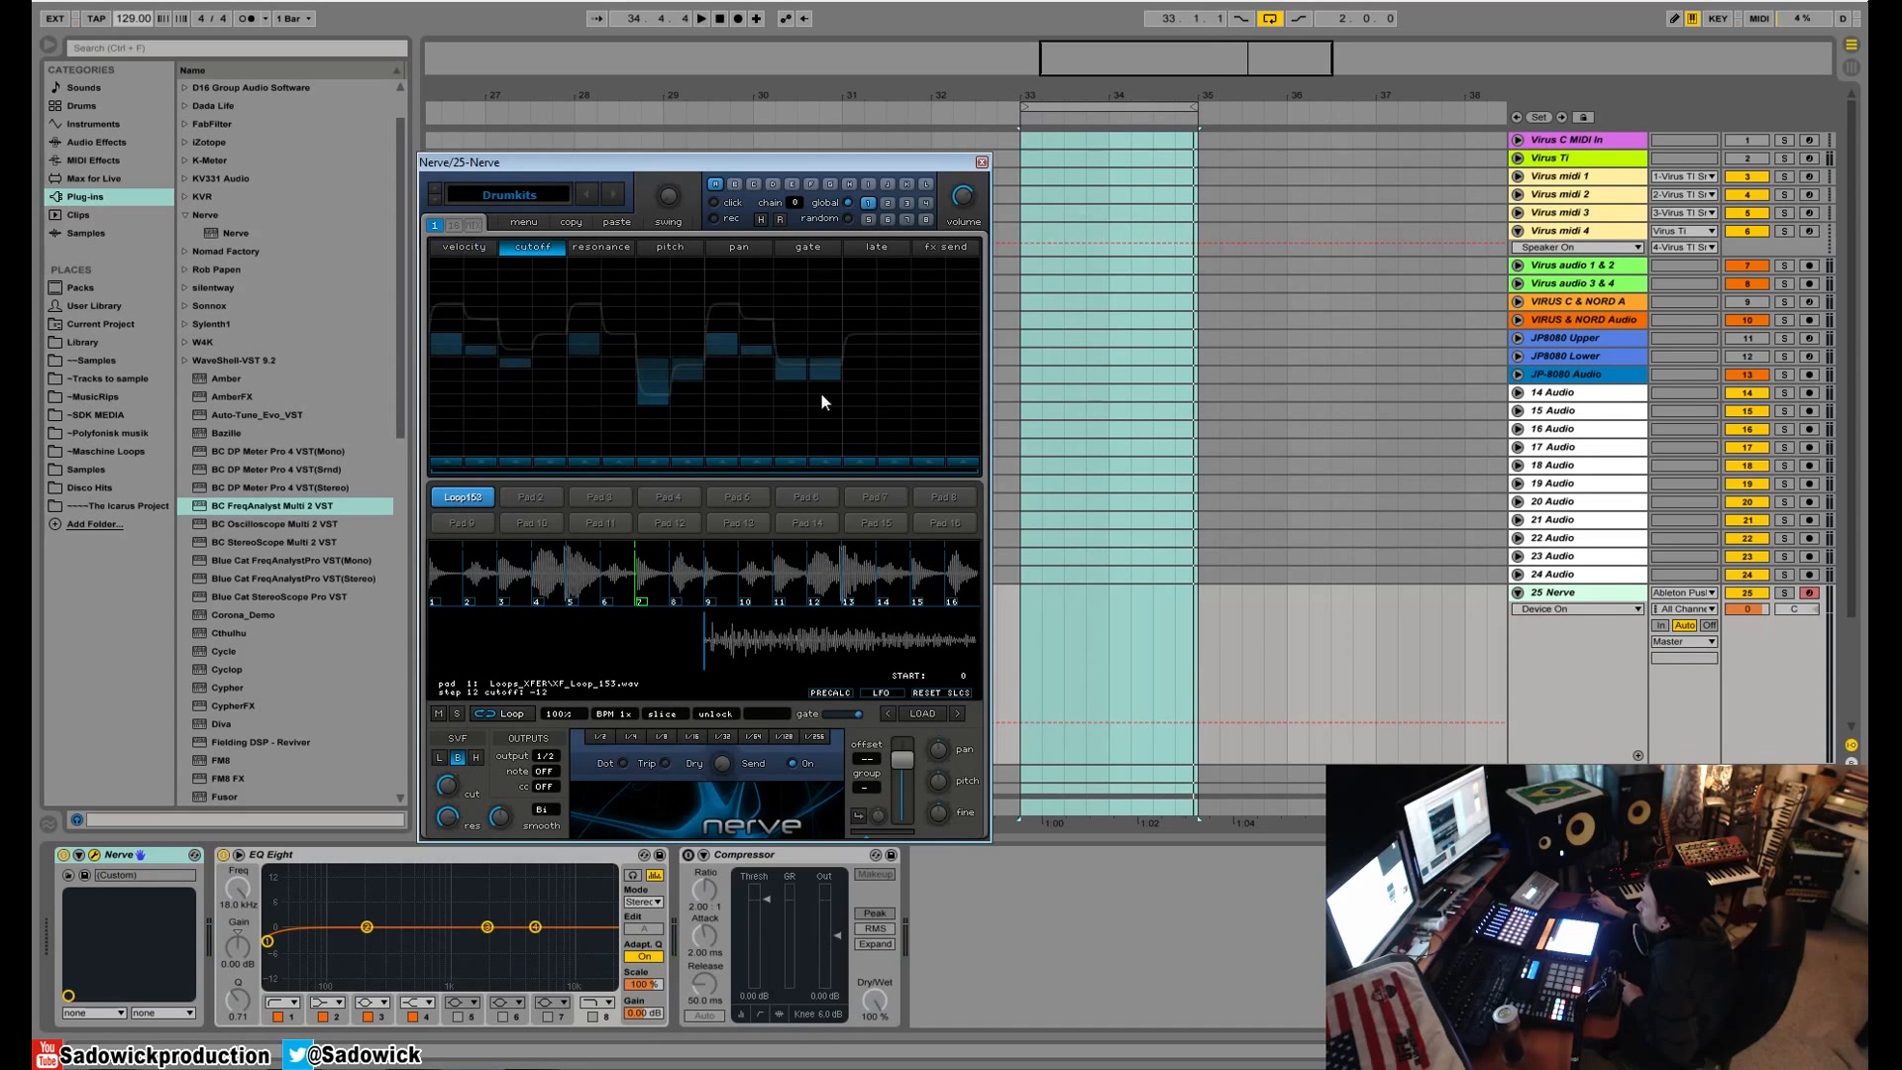
key("space")
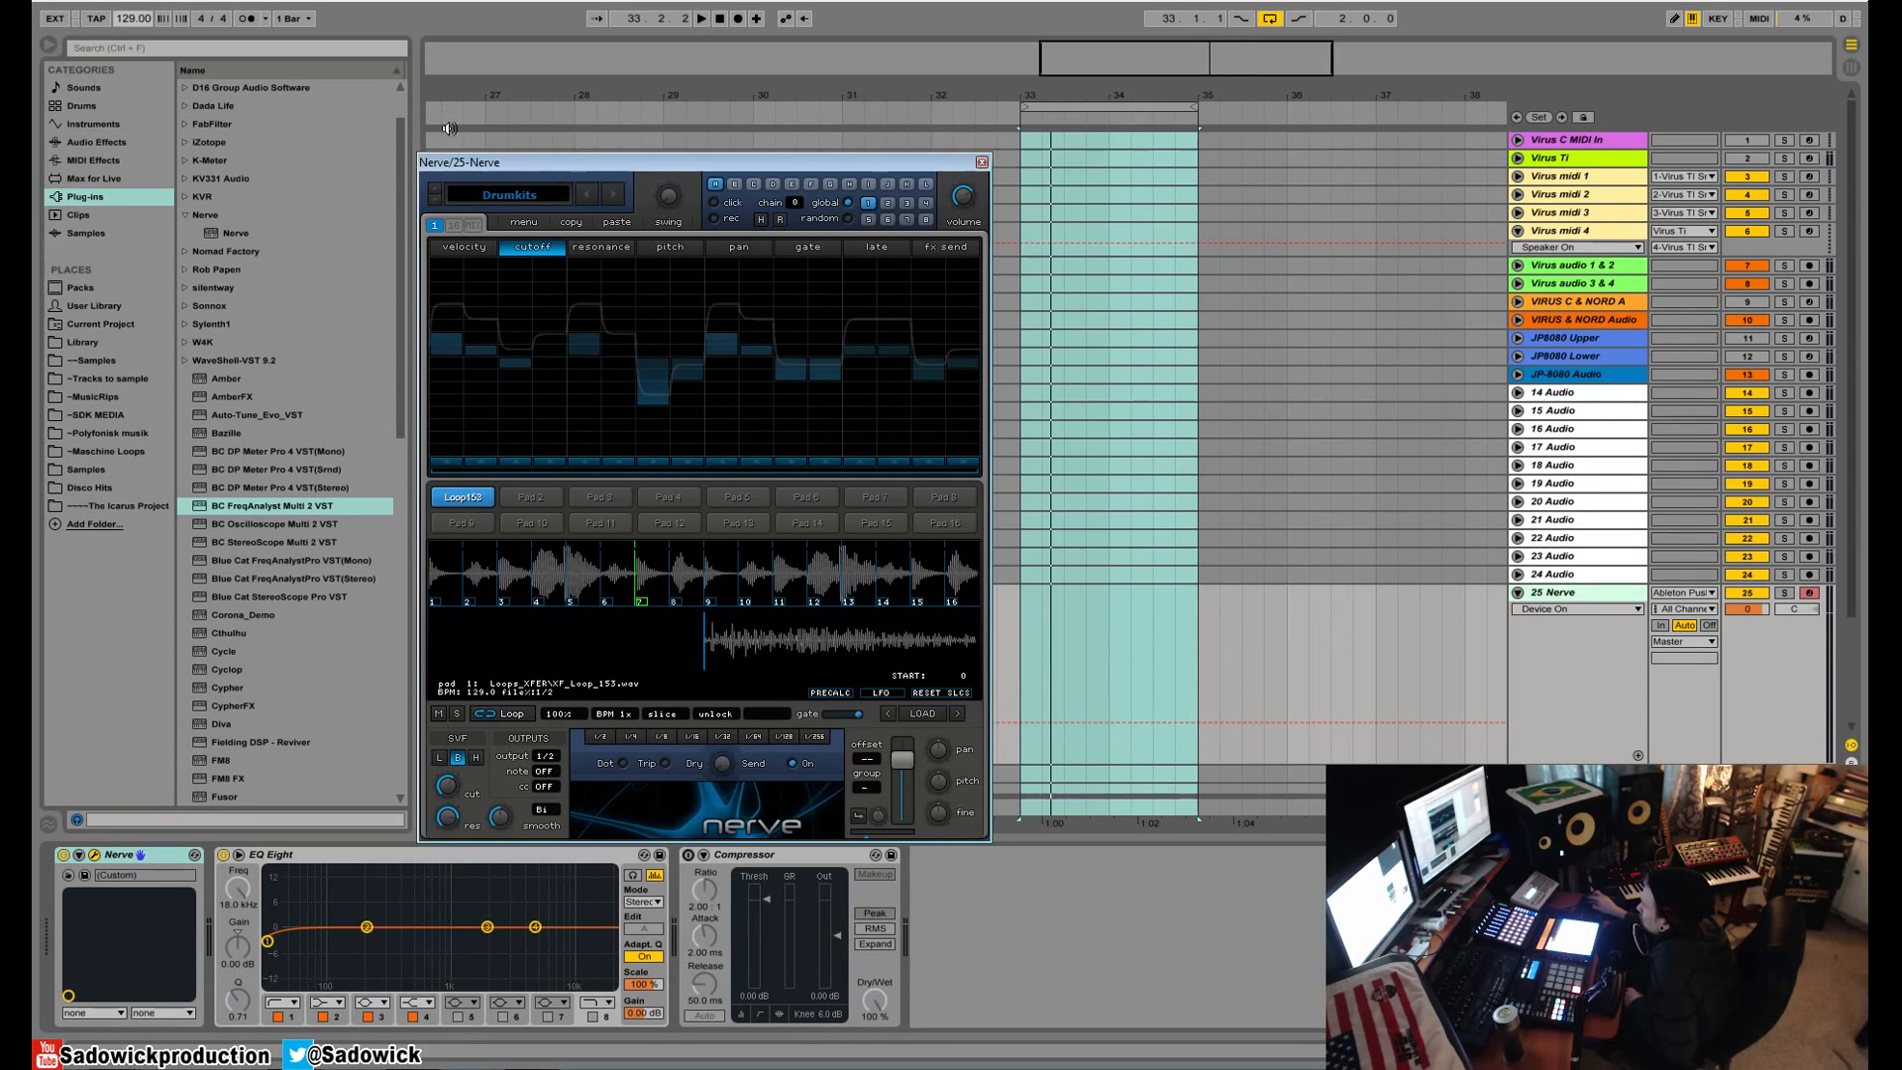
- Draw a rising and falling pitch pattern across the loop's 16 steps, play it and check it in the 16-pad view
left_click(682, 244)
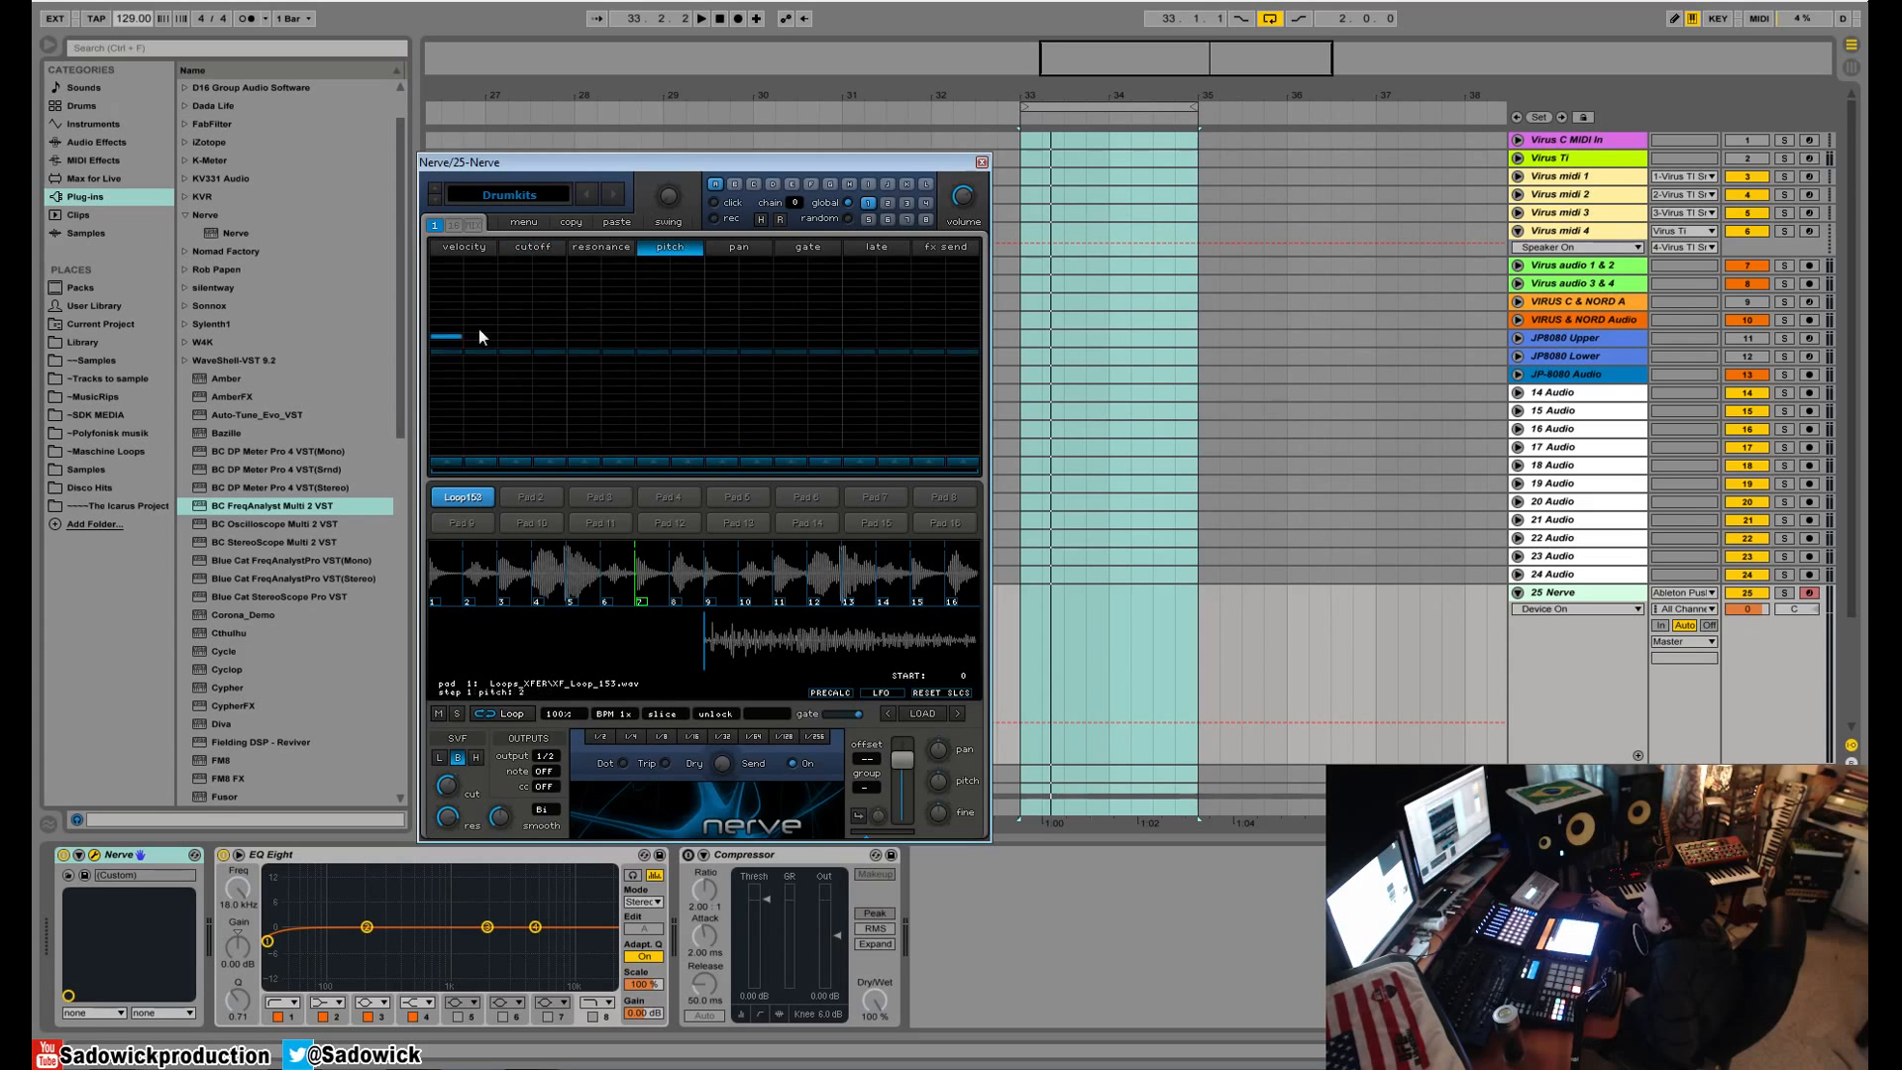
key("space")
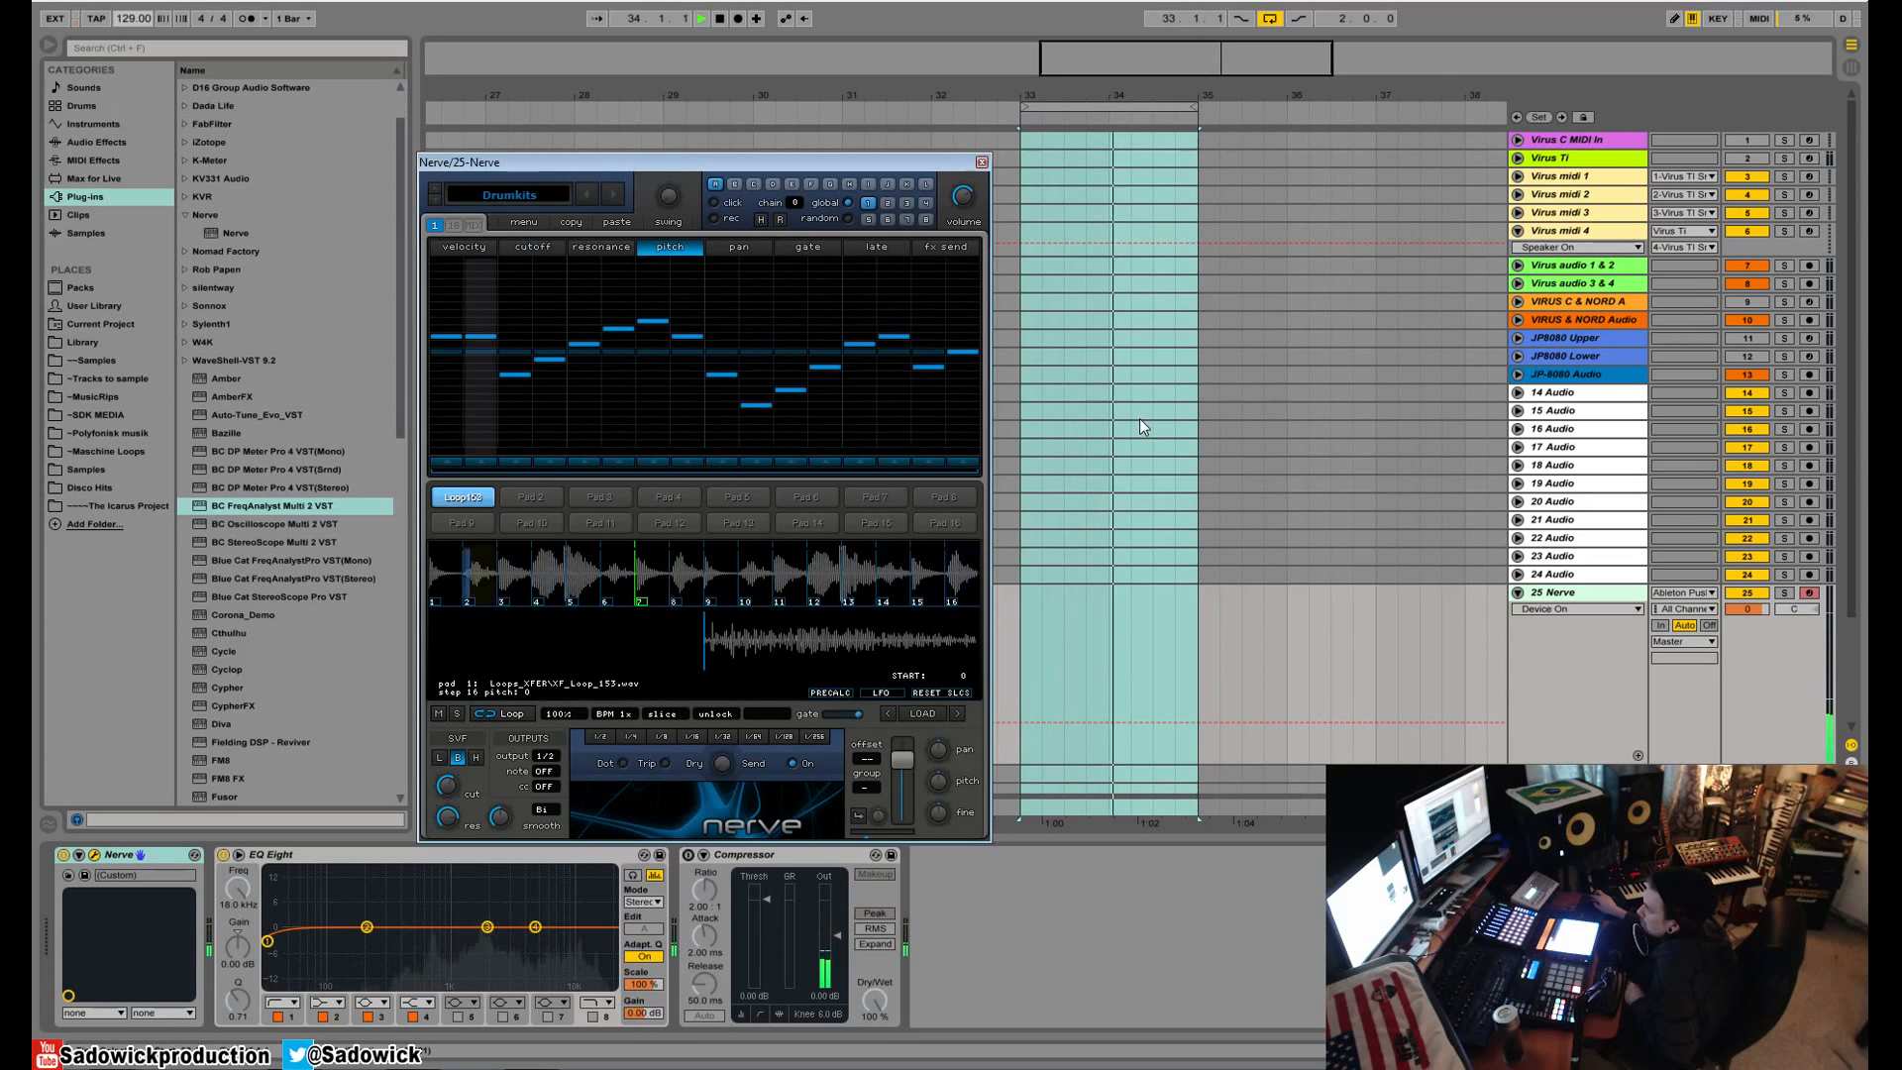
key("space")
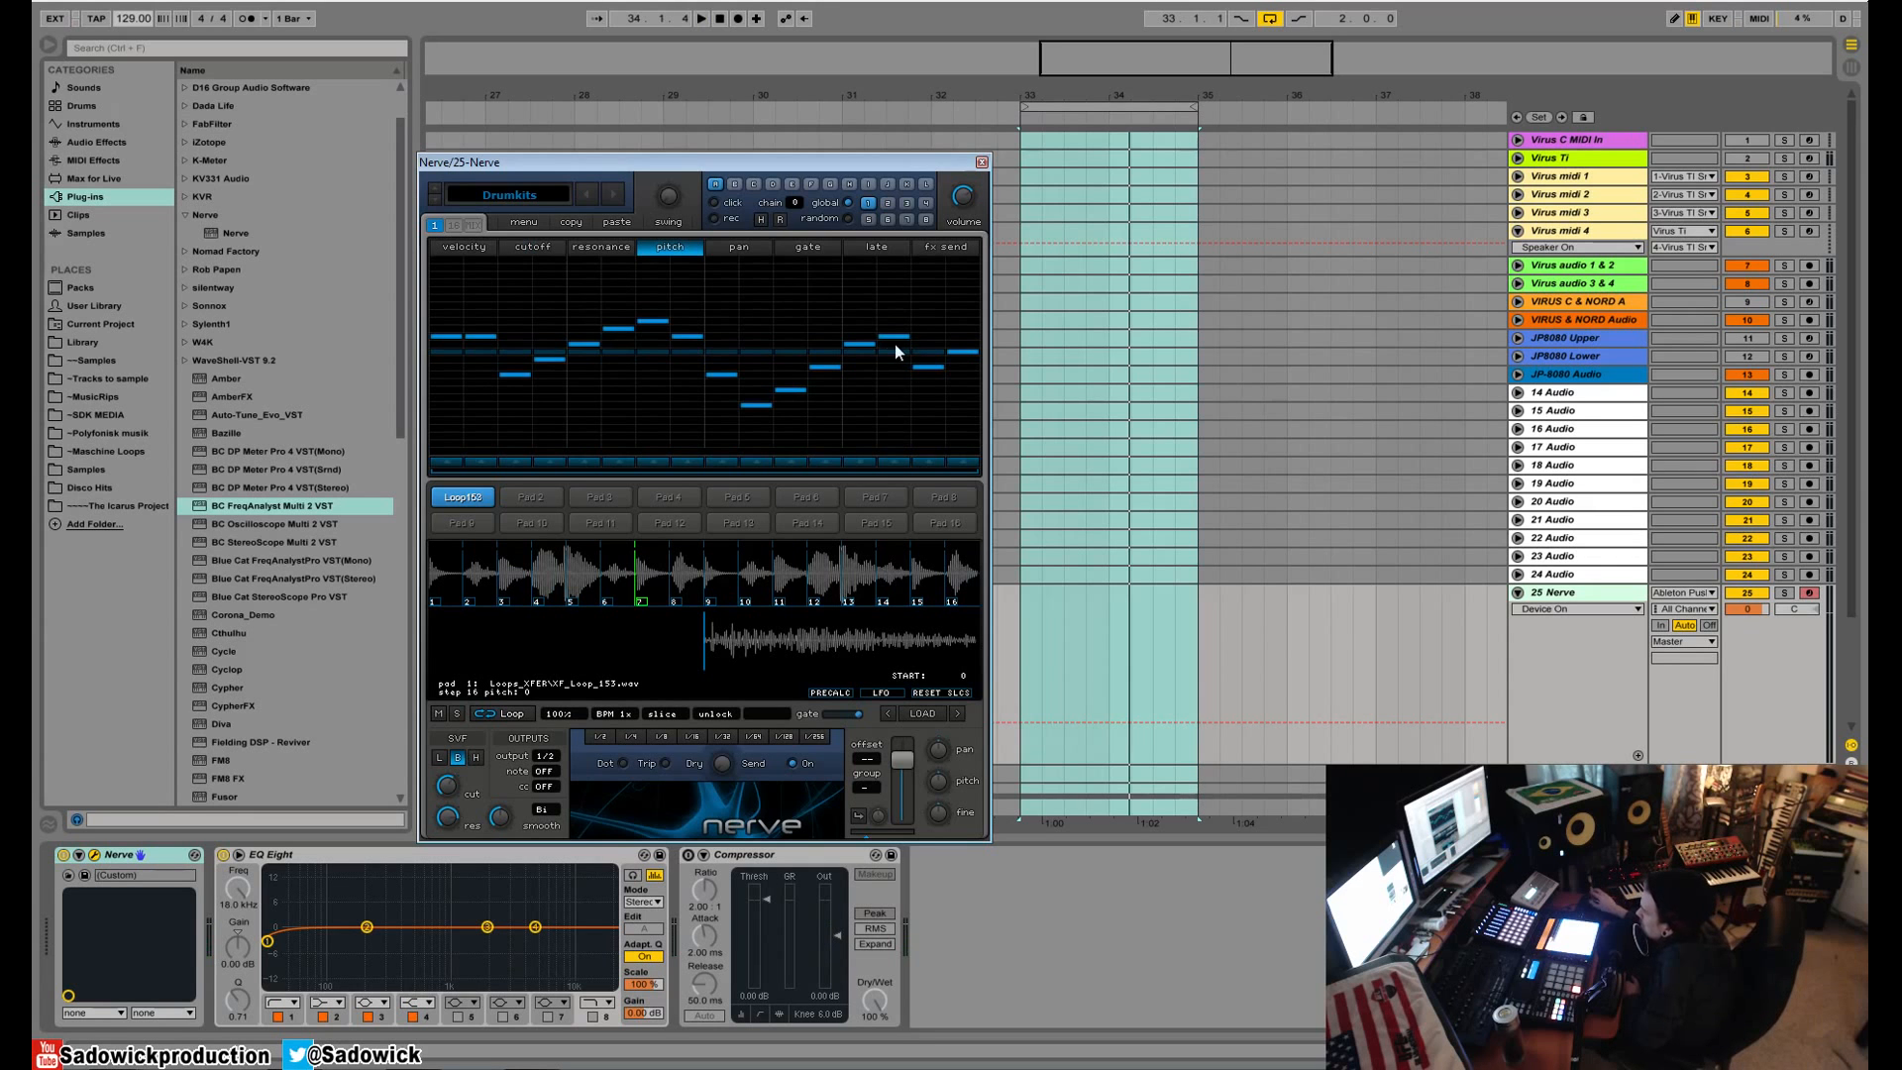
left_click(456, 227)
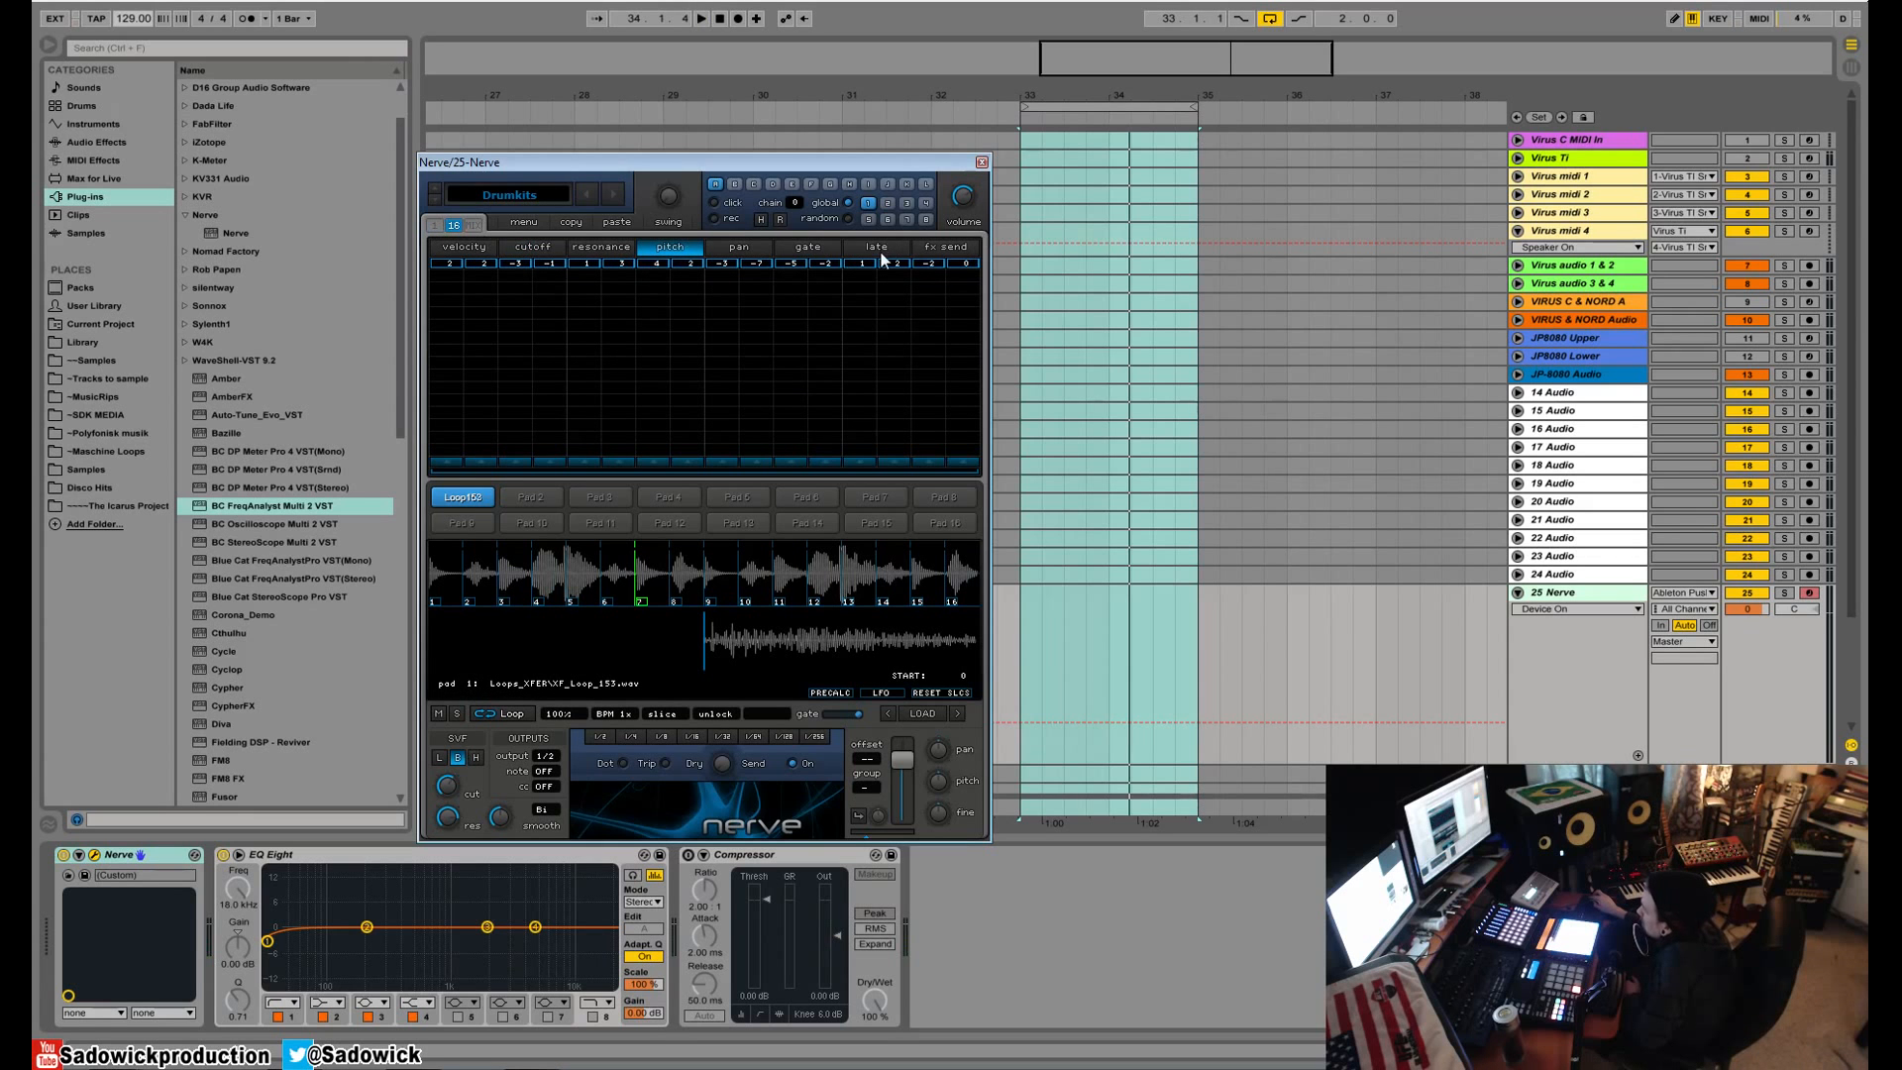
left_click(431, 224)
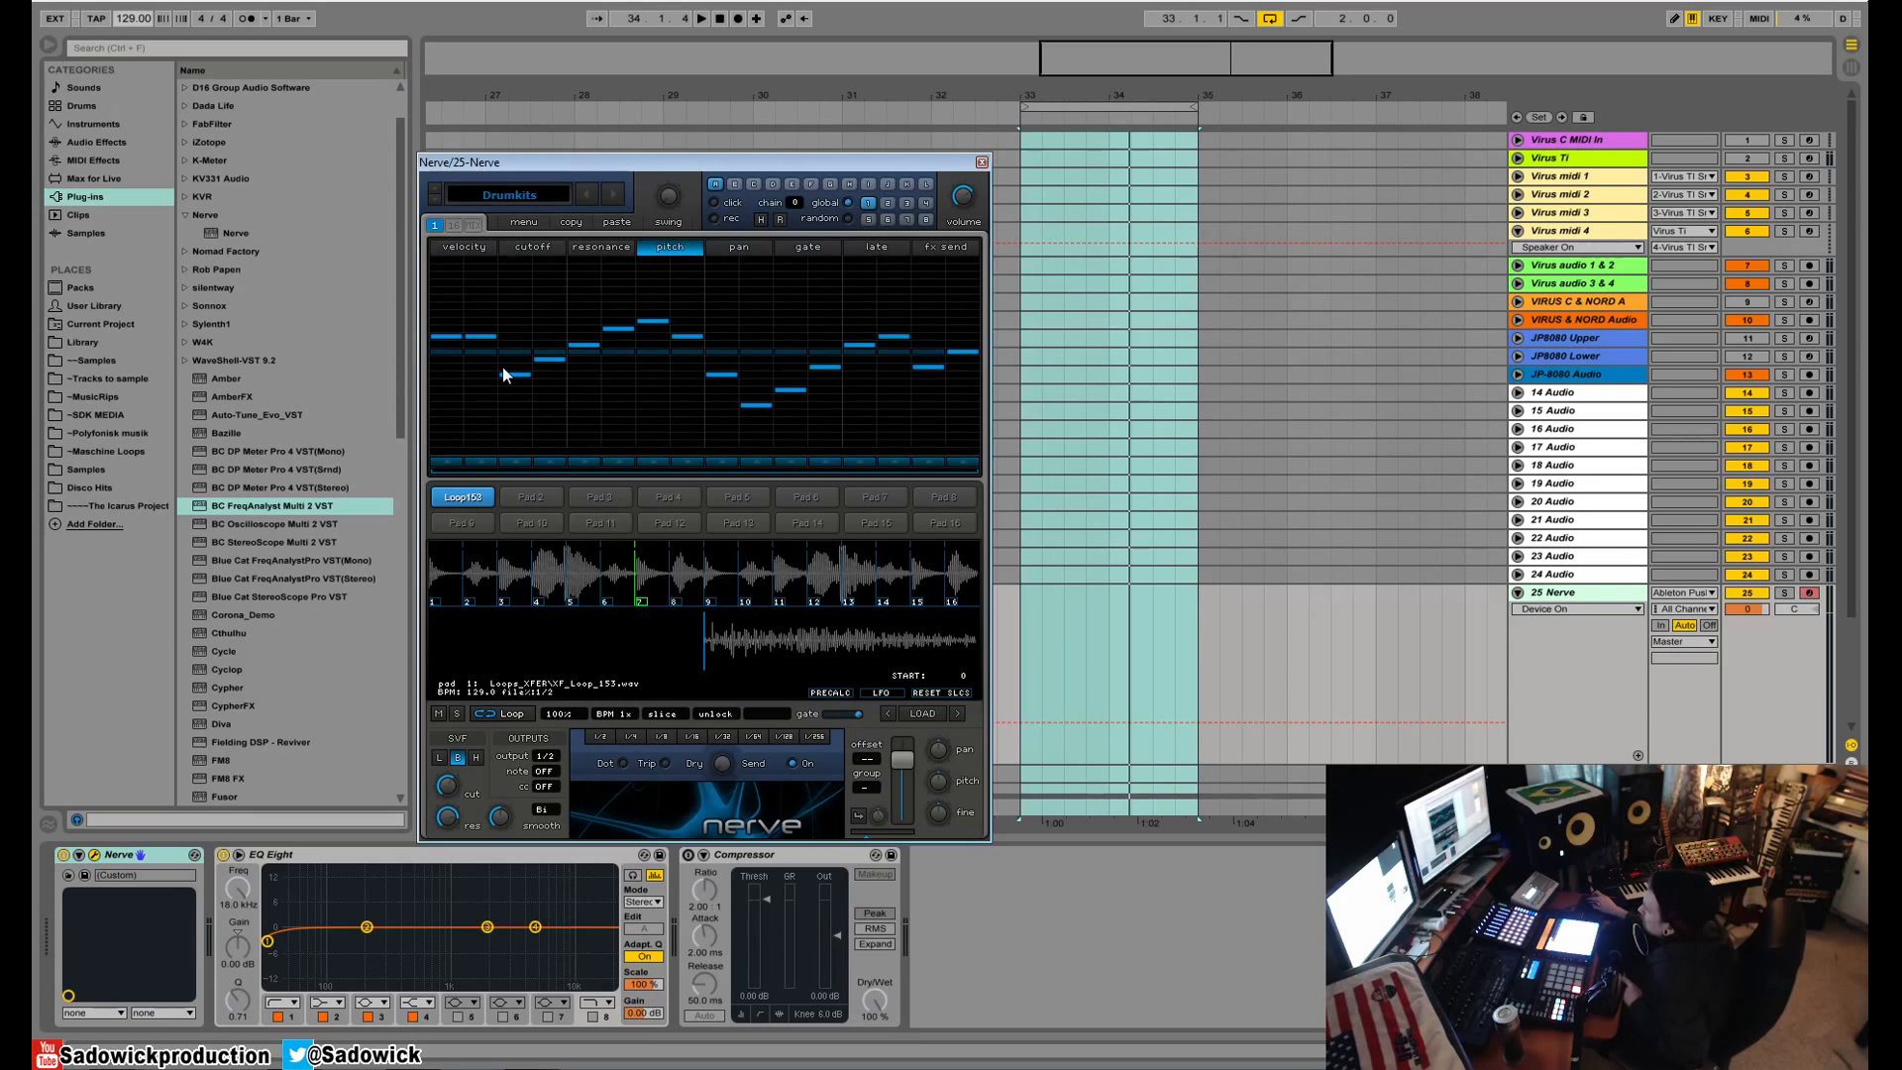
- Program pattern B for the loop with a rearranged slice order and a varying cutoff modulation across its steps
left_click(735, 185)
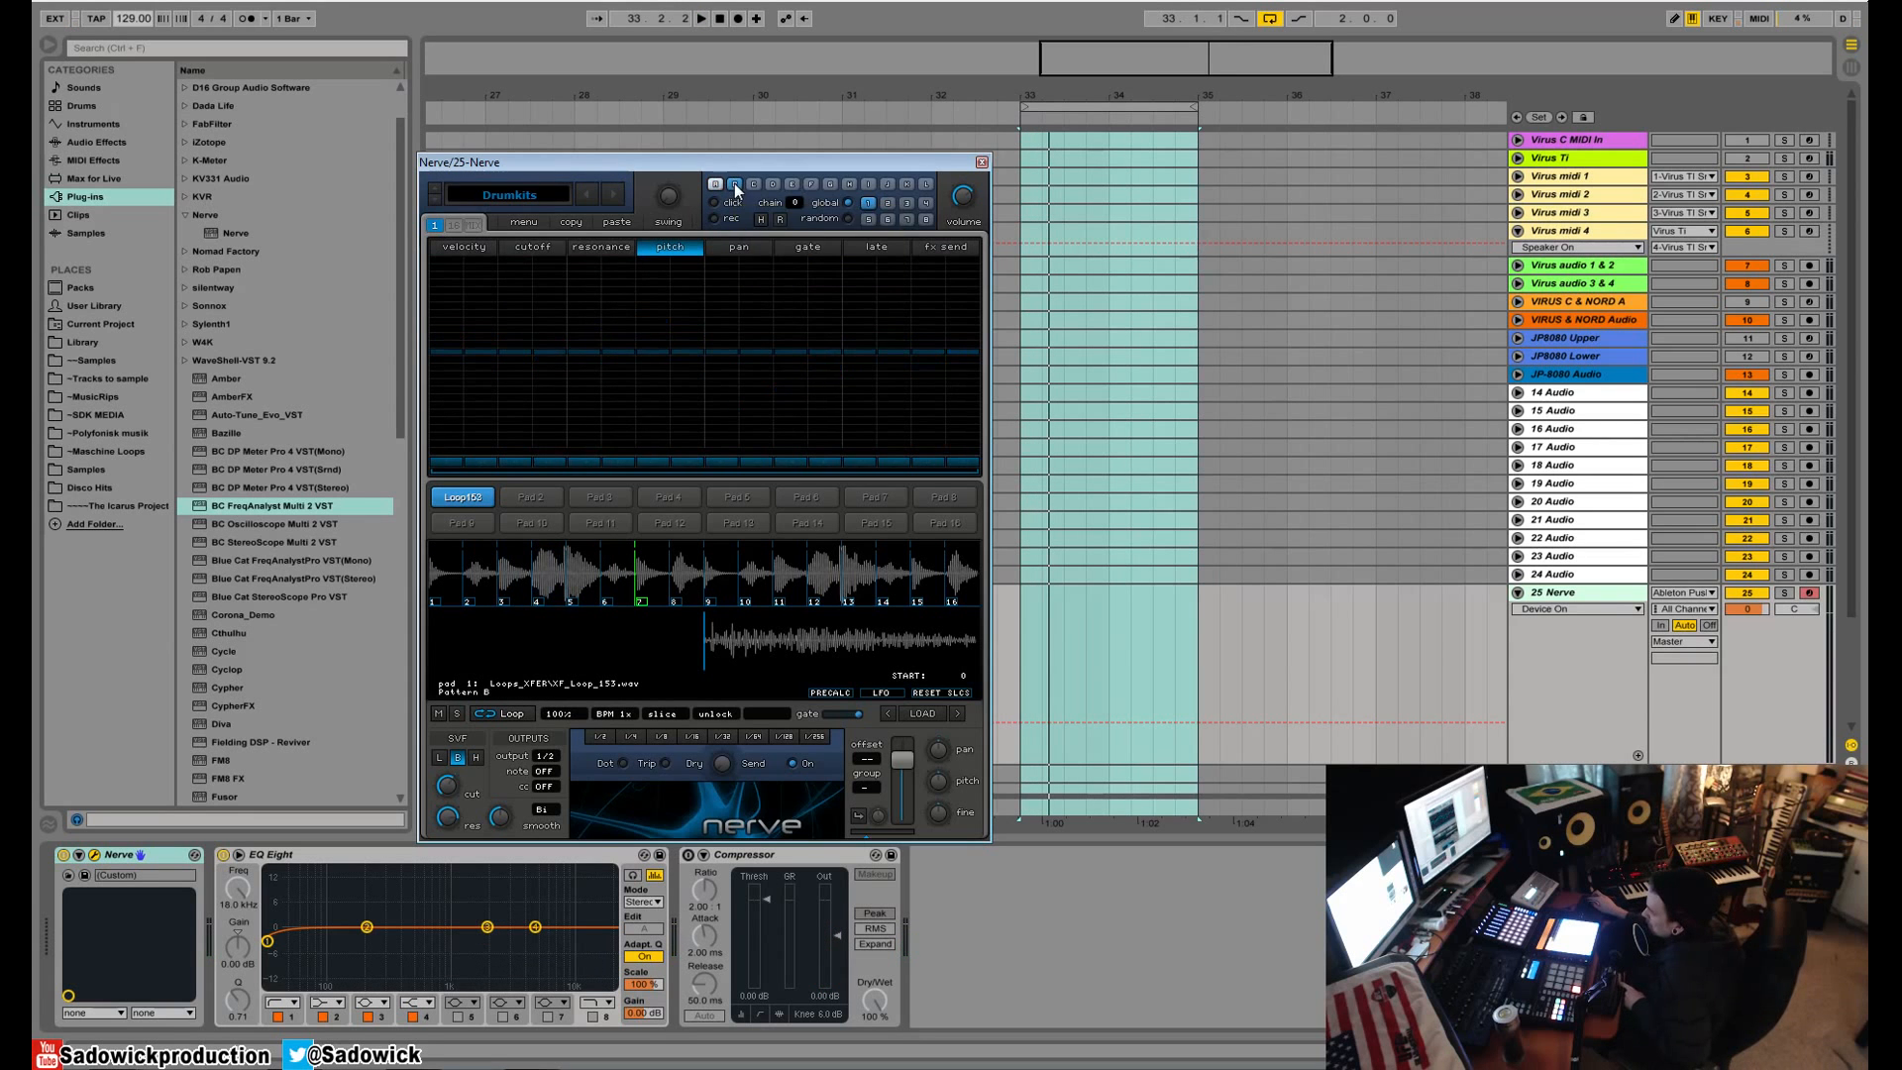
left_click(467, 246)
left_click(456, 353)
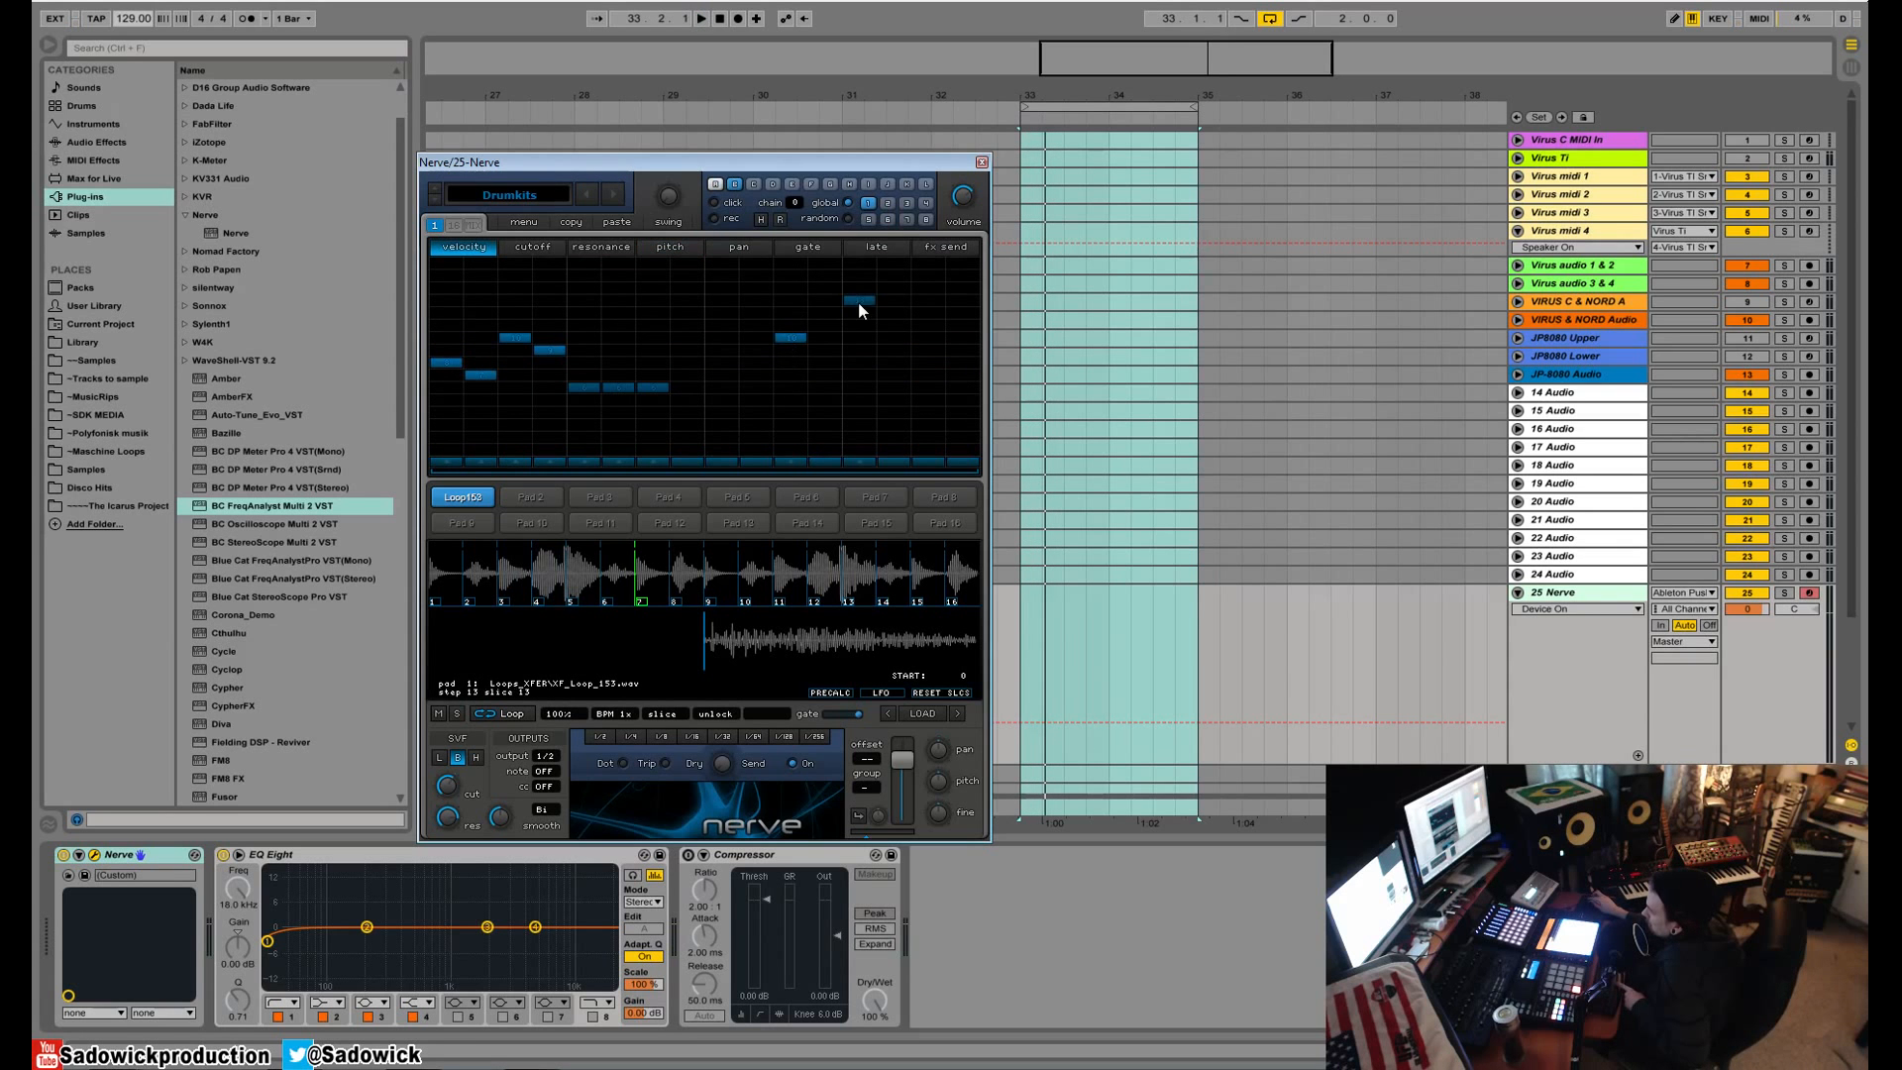
mouse_move(704, 365)
left_mouse_down()
mouse_move(787, 336)
mouse_move(1006, 410)
left_mouse_up()
left_click(533, 246)
mouse_move(432, 342)
left_mouse_down()
mouse_move(789, 406)
mouse_move(983, 360)
left_mouse_up()
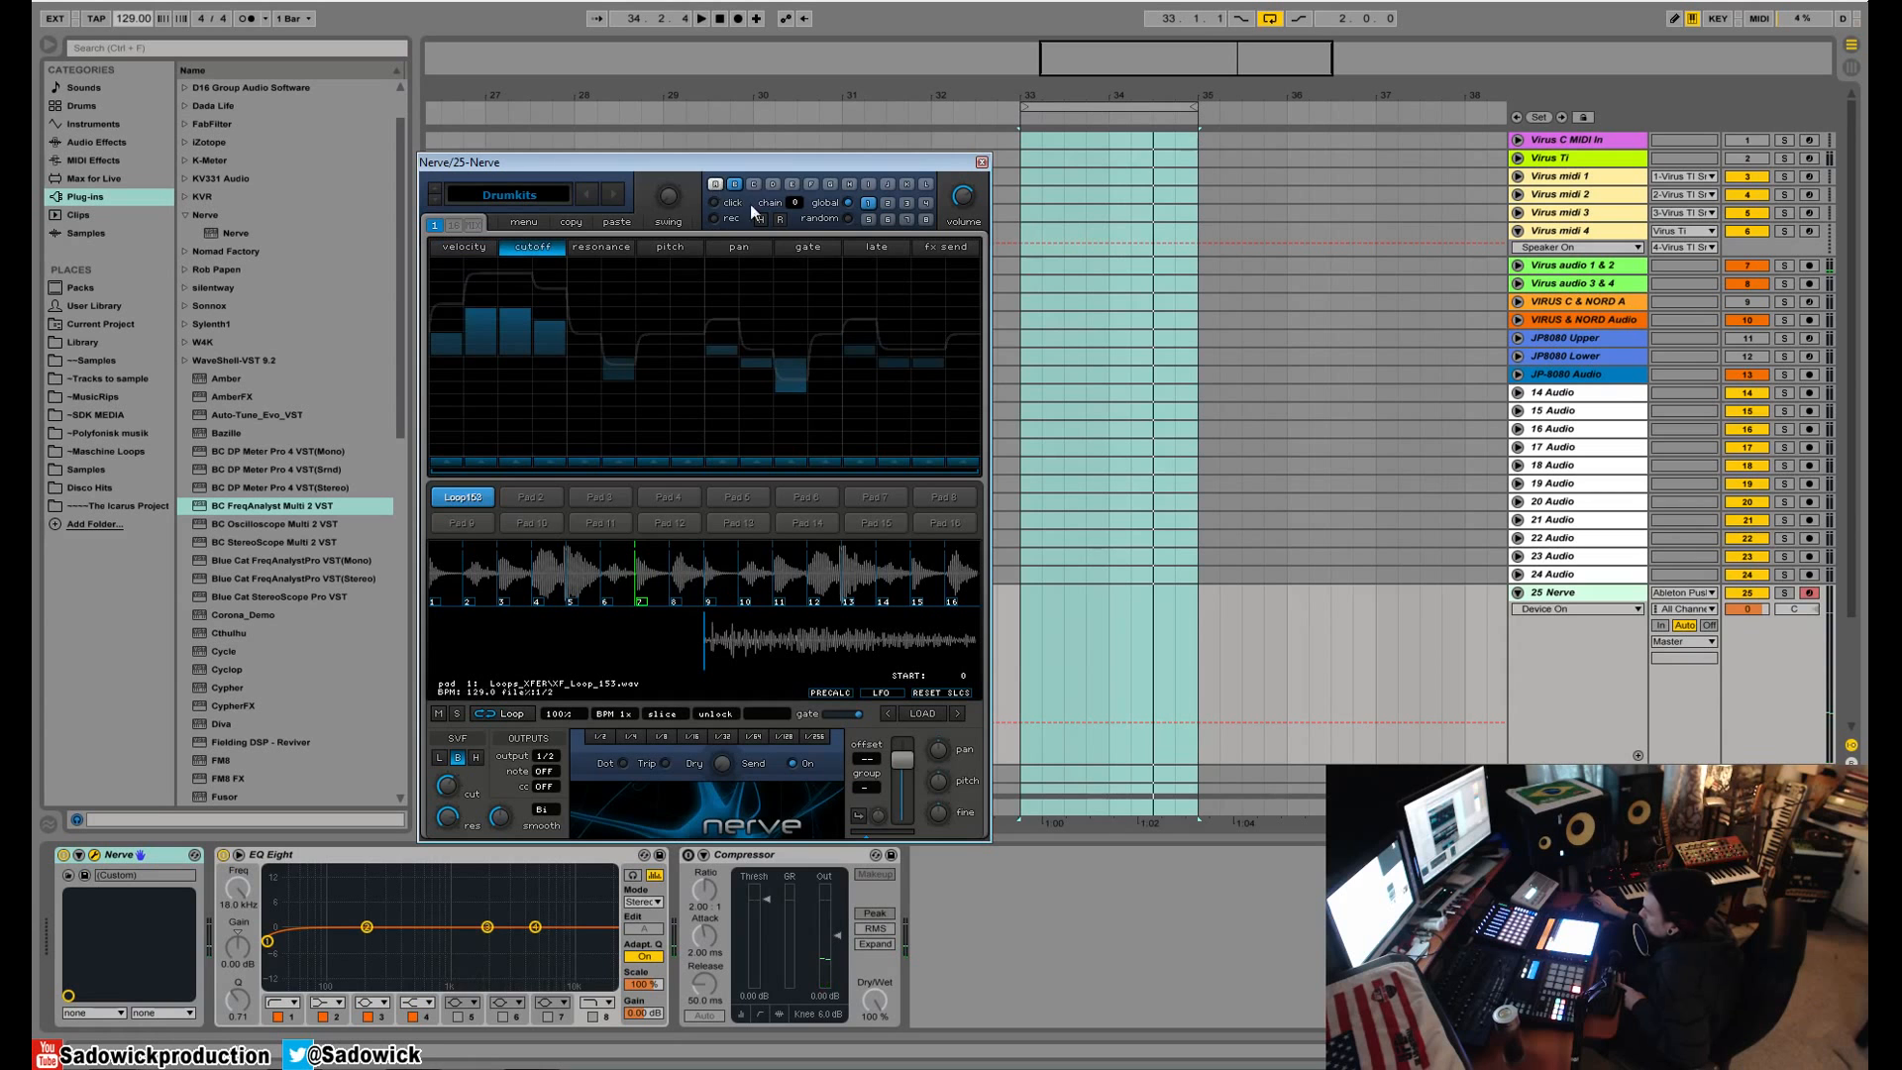
- Play the loop while switching between patterns A and B to compare the two arrangements
key("space")
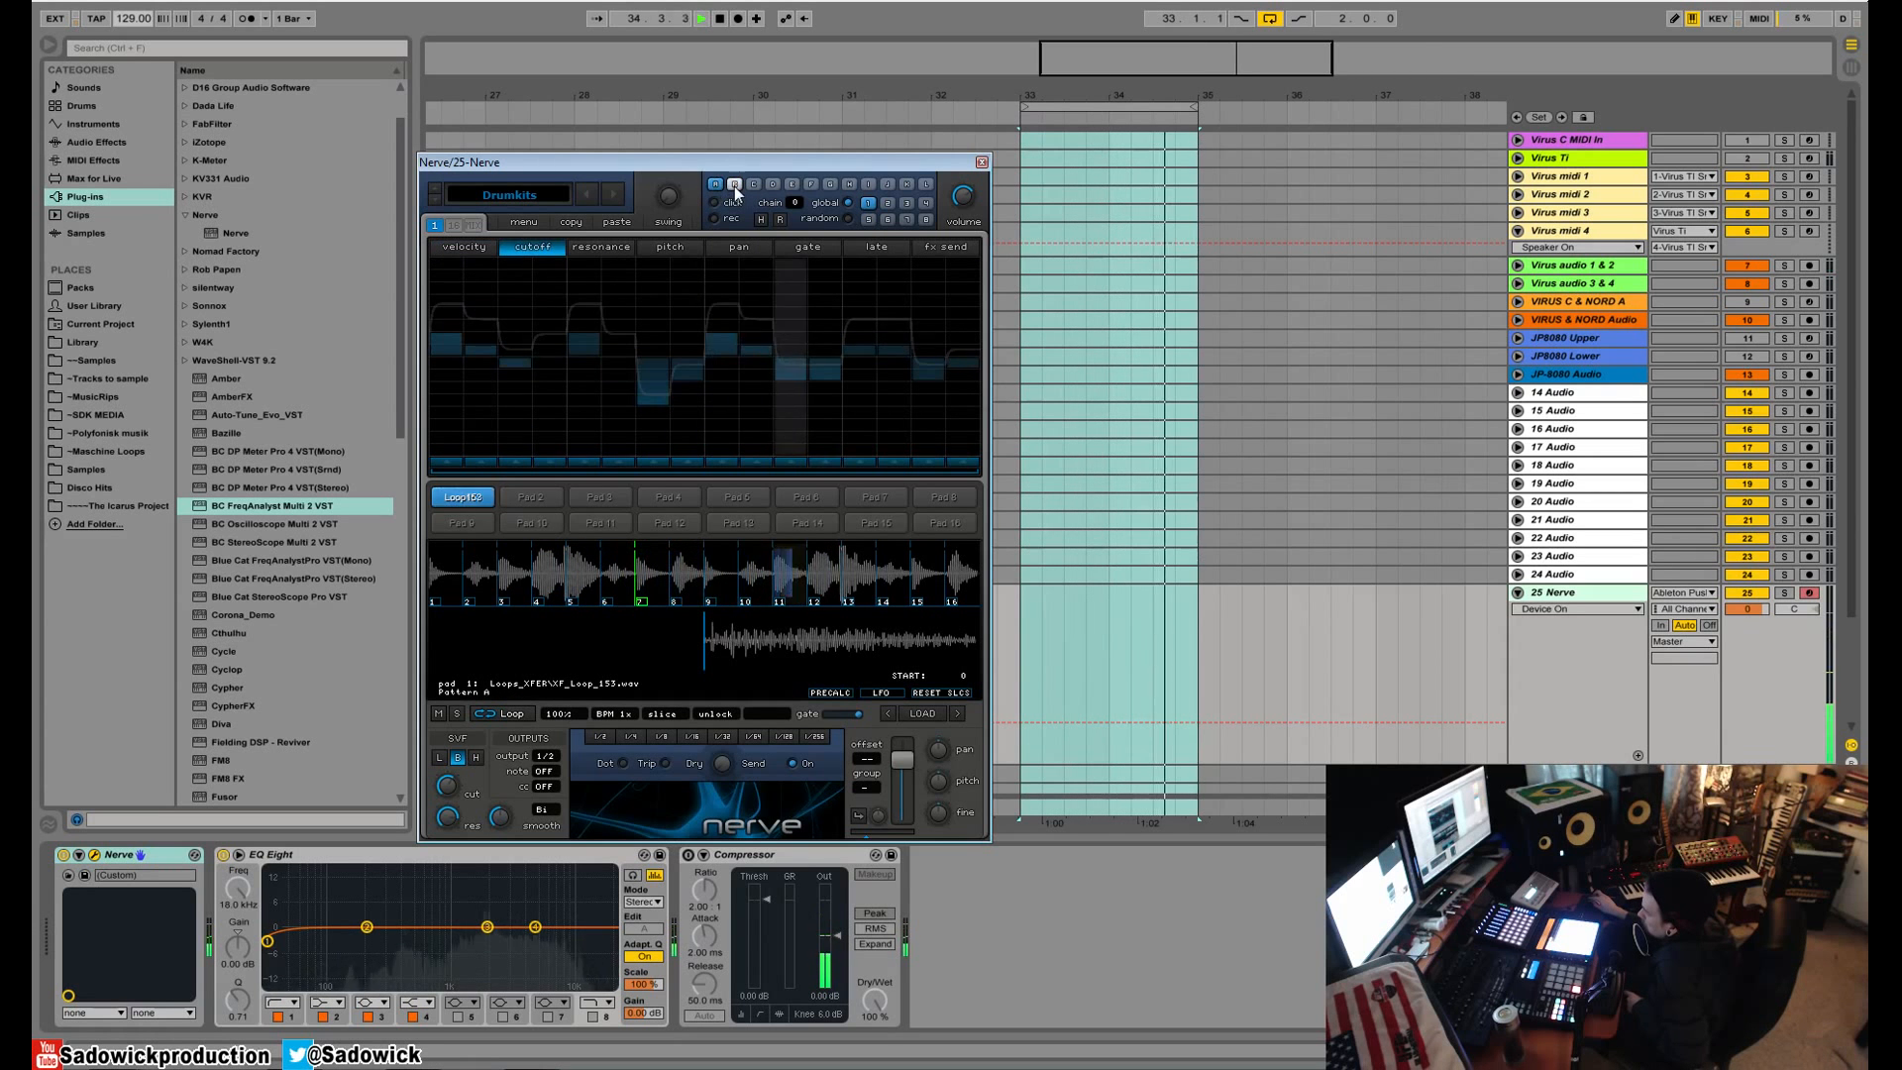
left_click(715, 187)
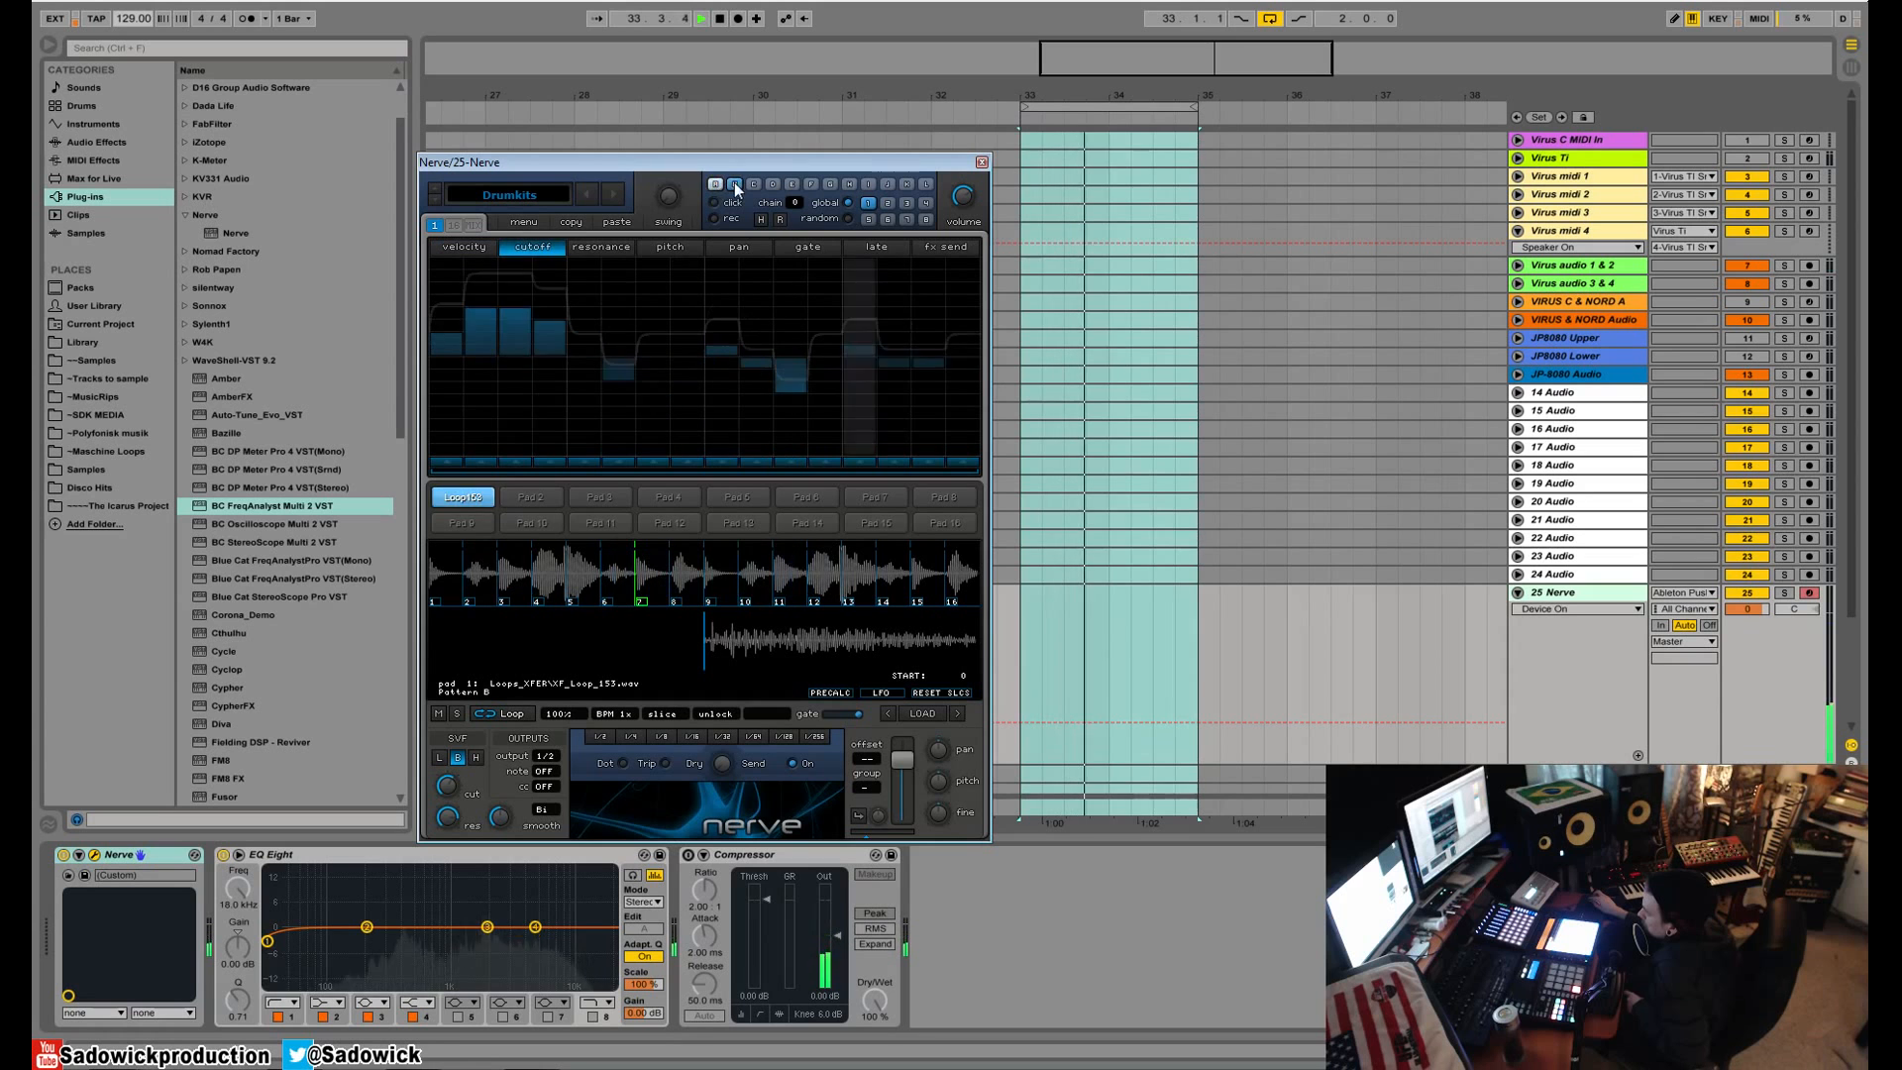
left_click(734, 186)
key("space")
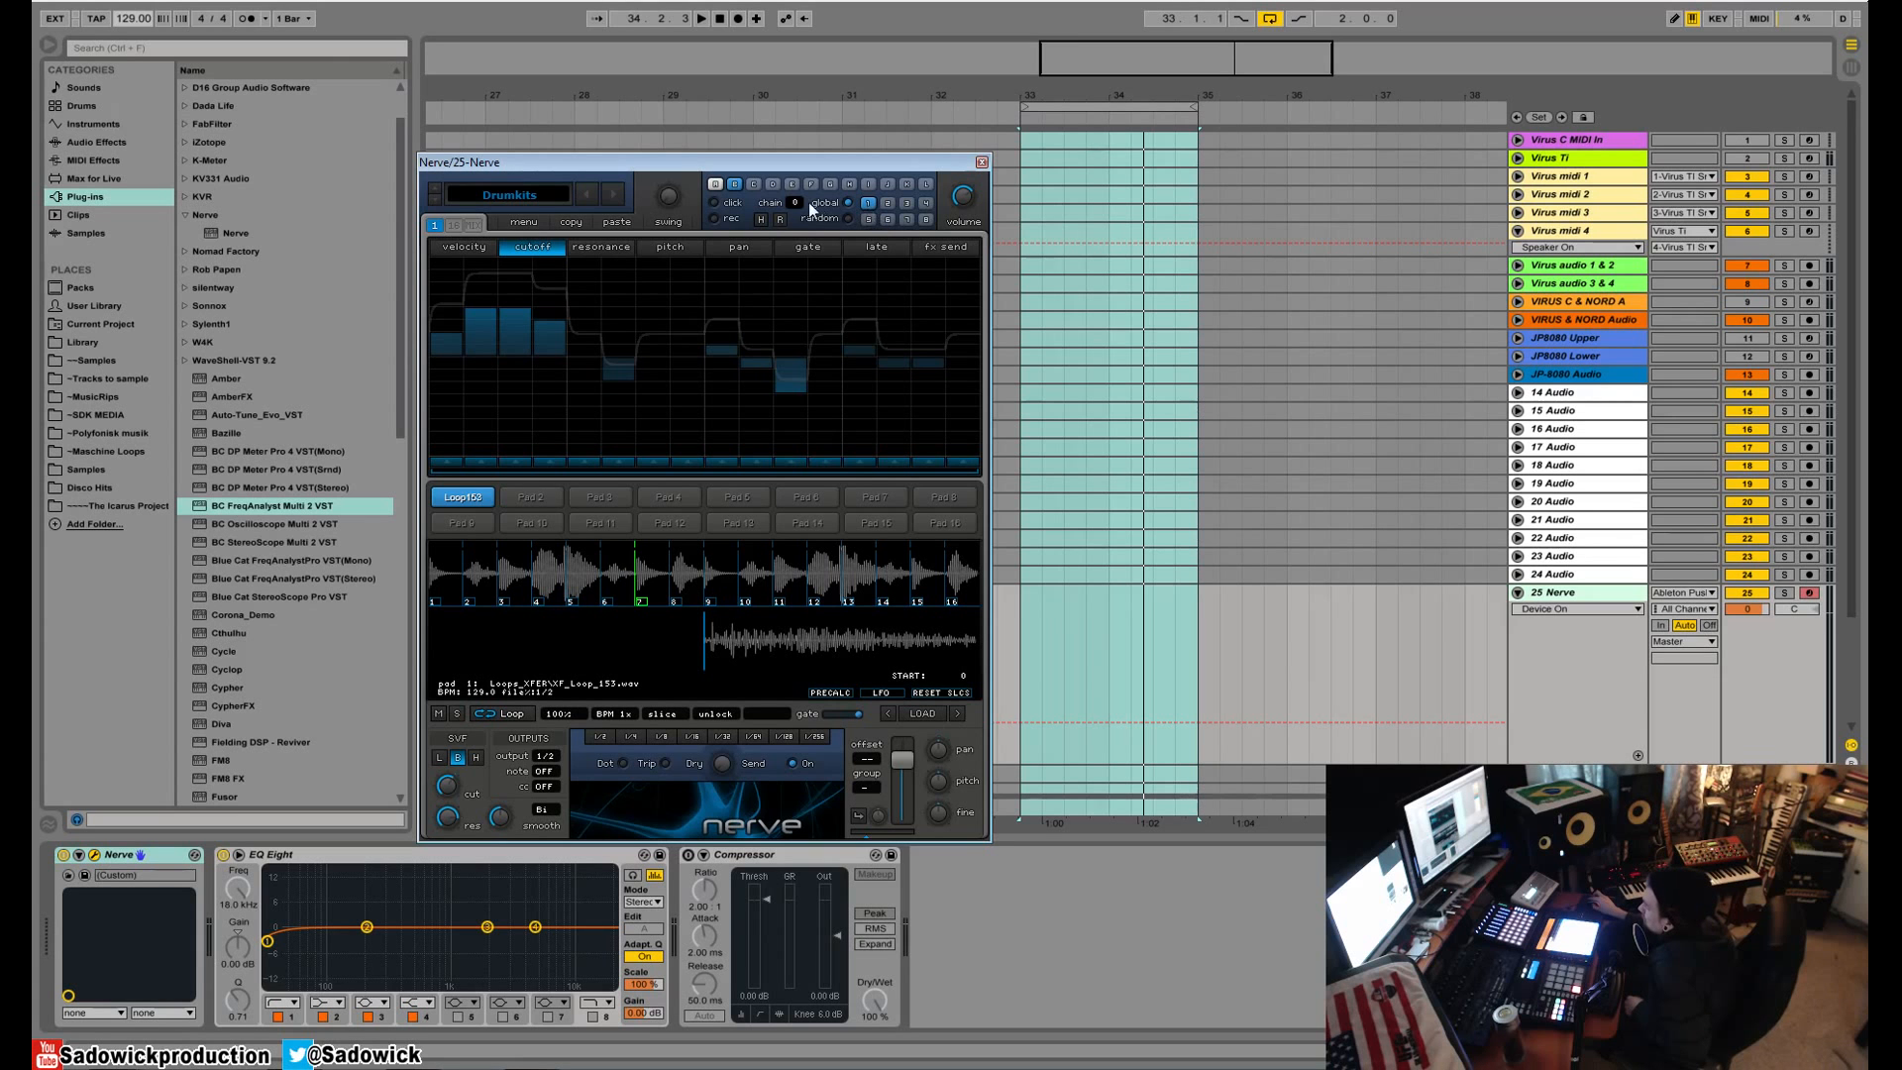
- Initialize everything in the plug-in to clear the loop, pads and patterns
left_click(524, 222)
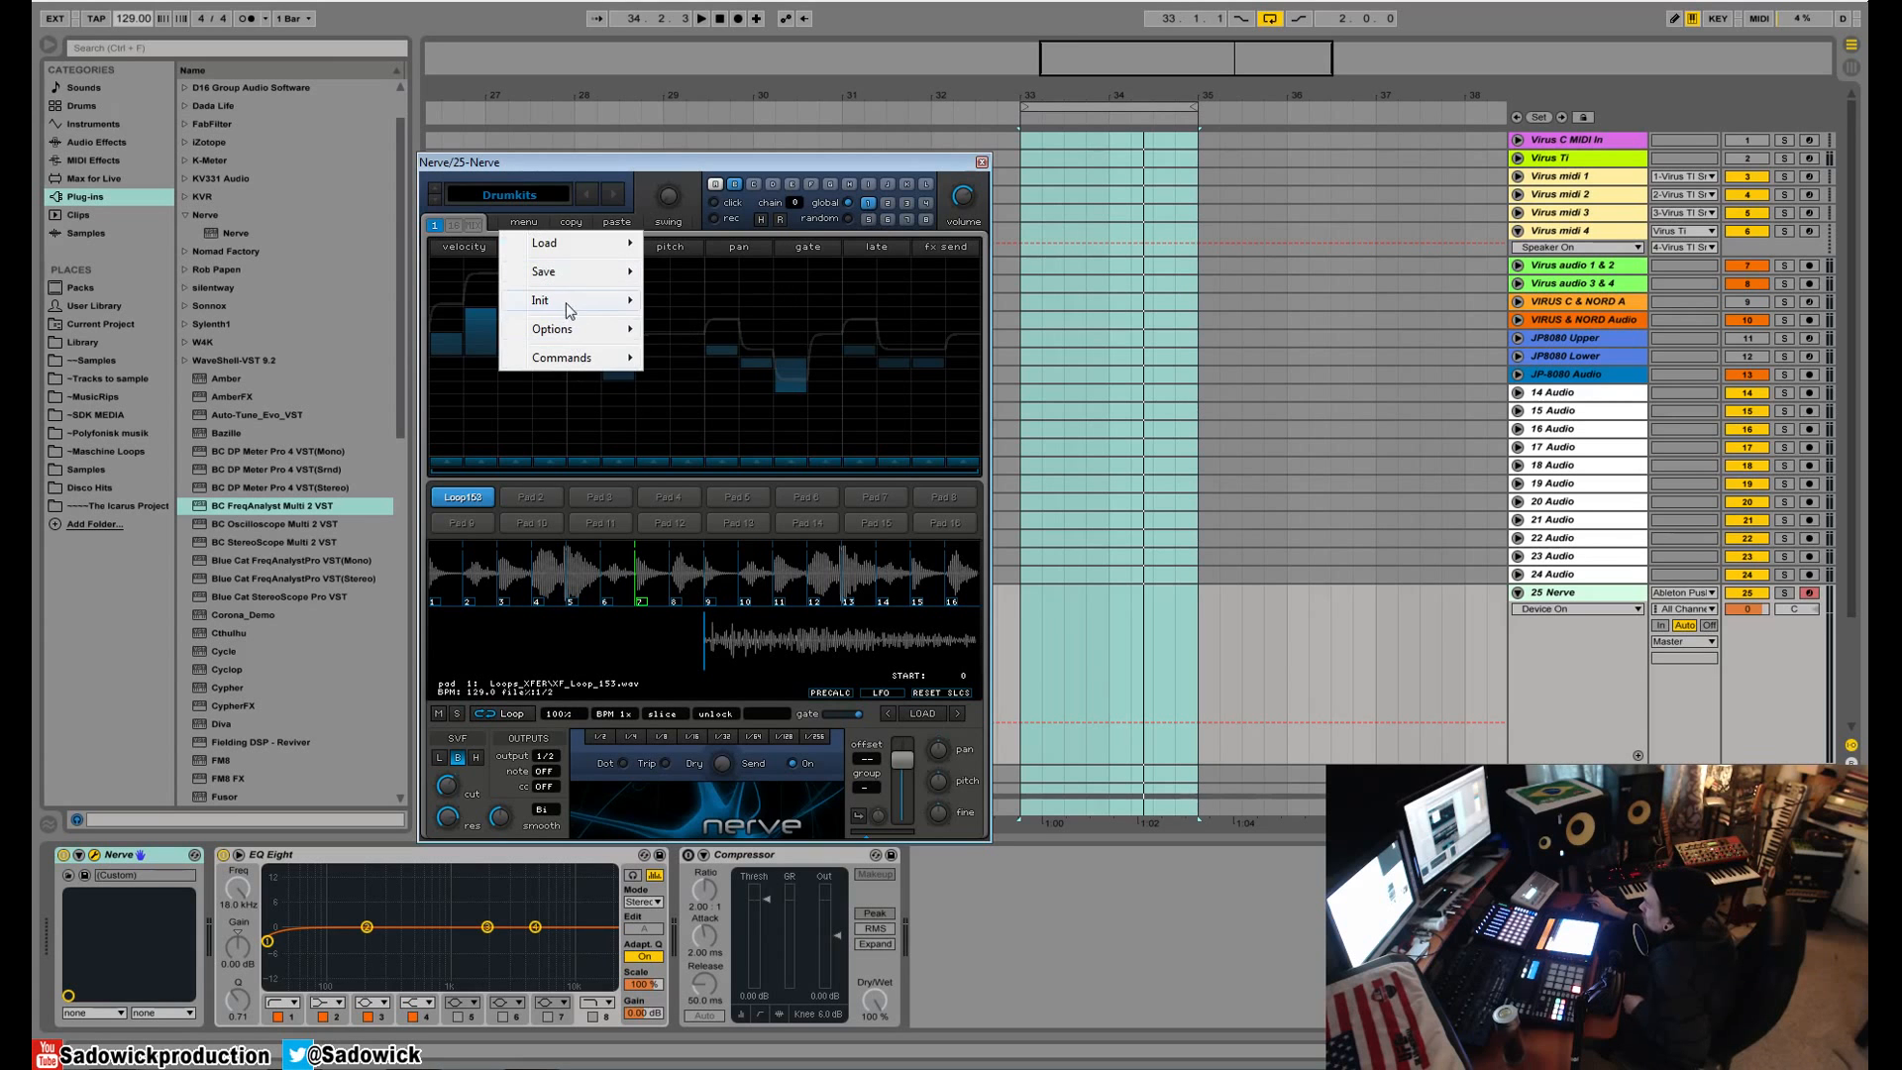
mouse_move(583, 308)
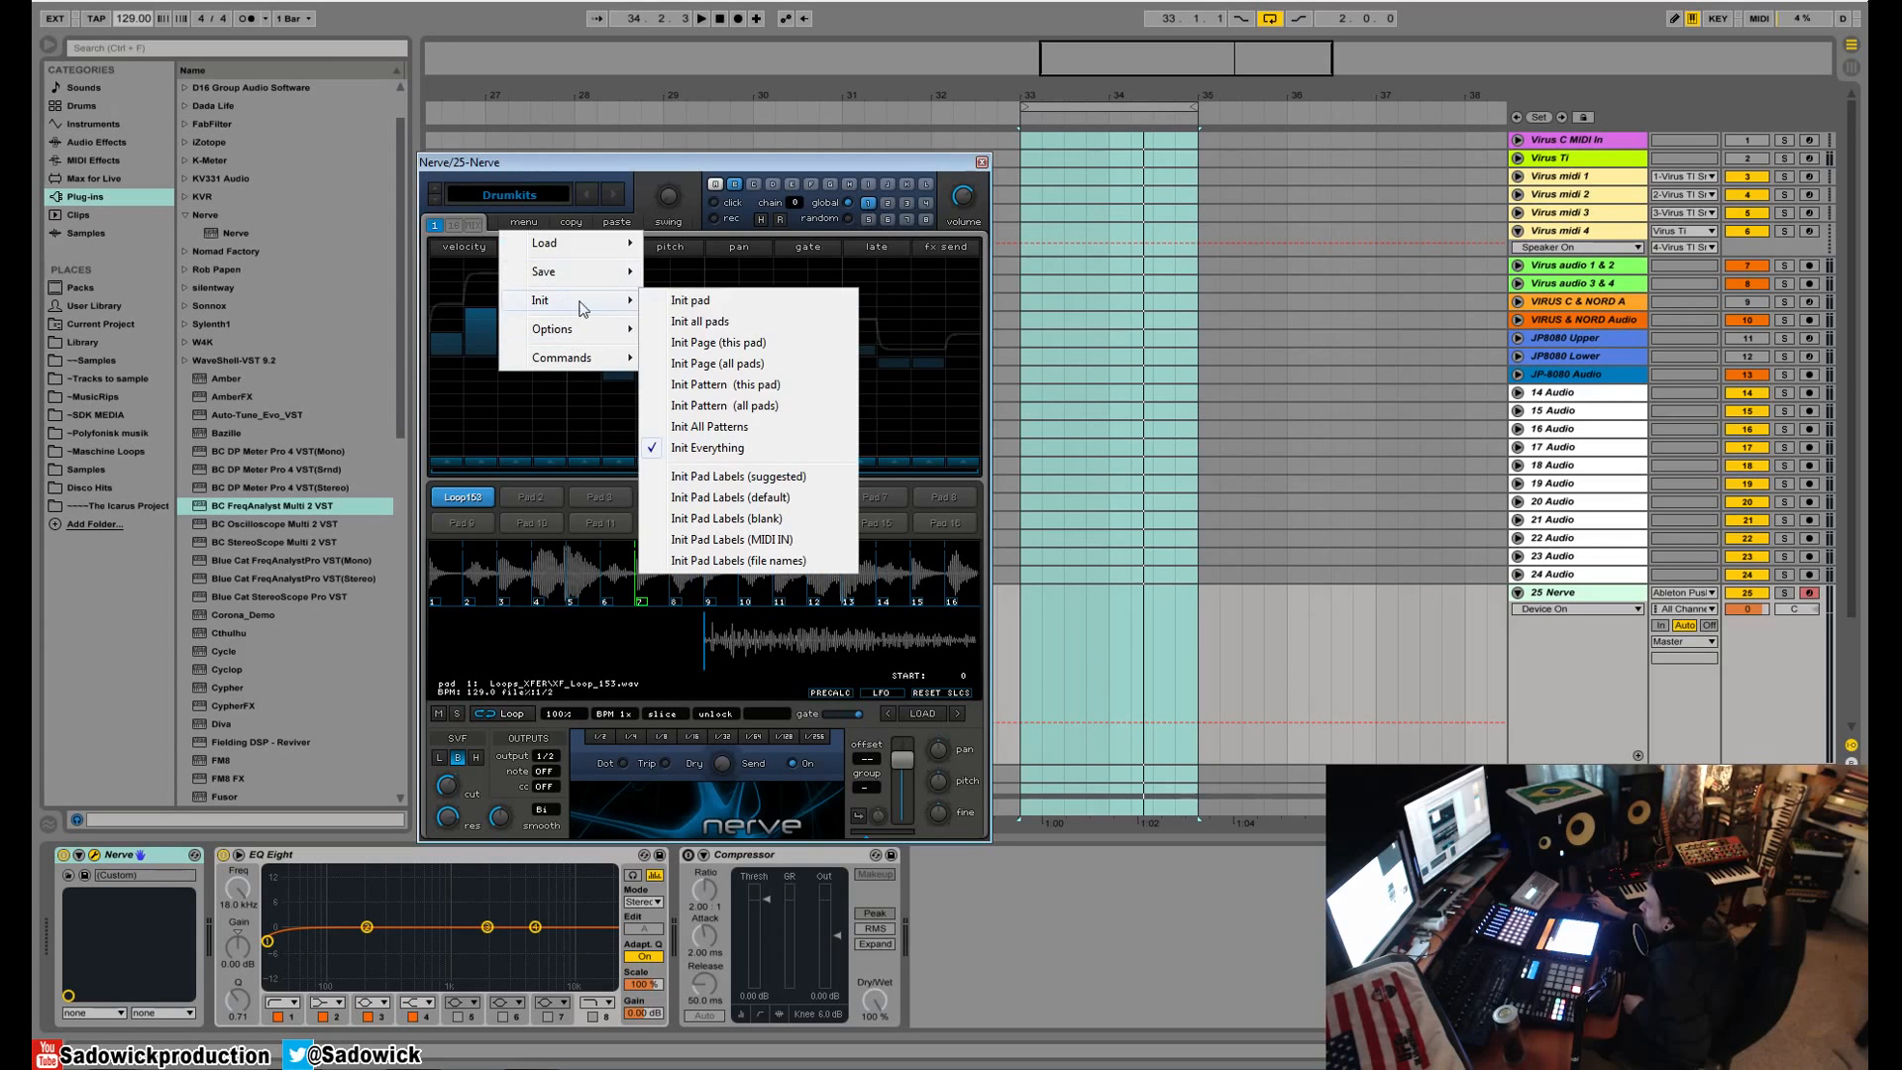
left_click(753, 449)
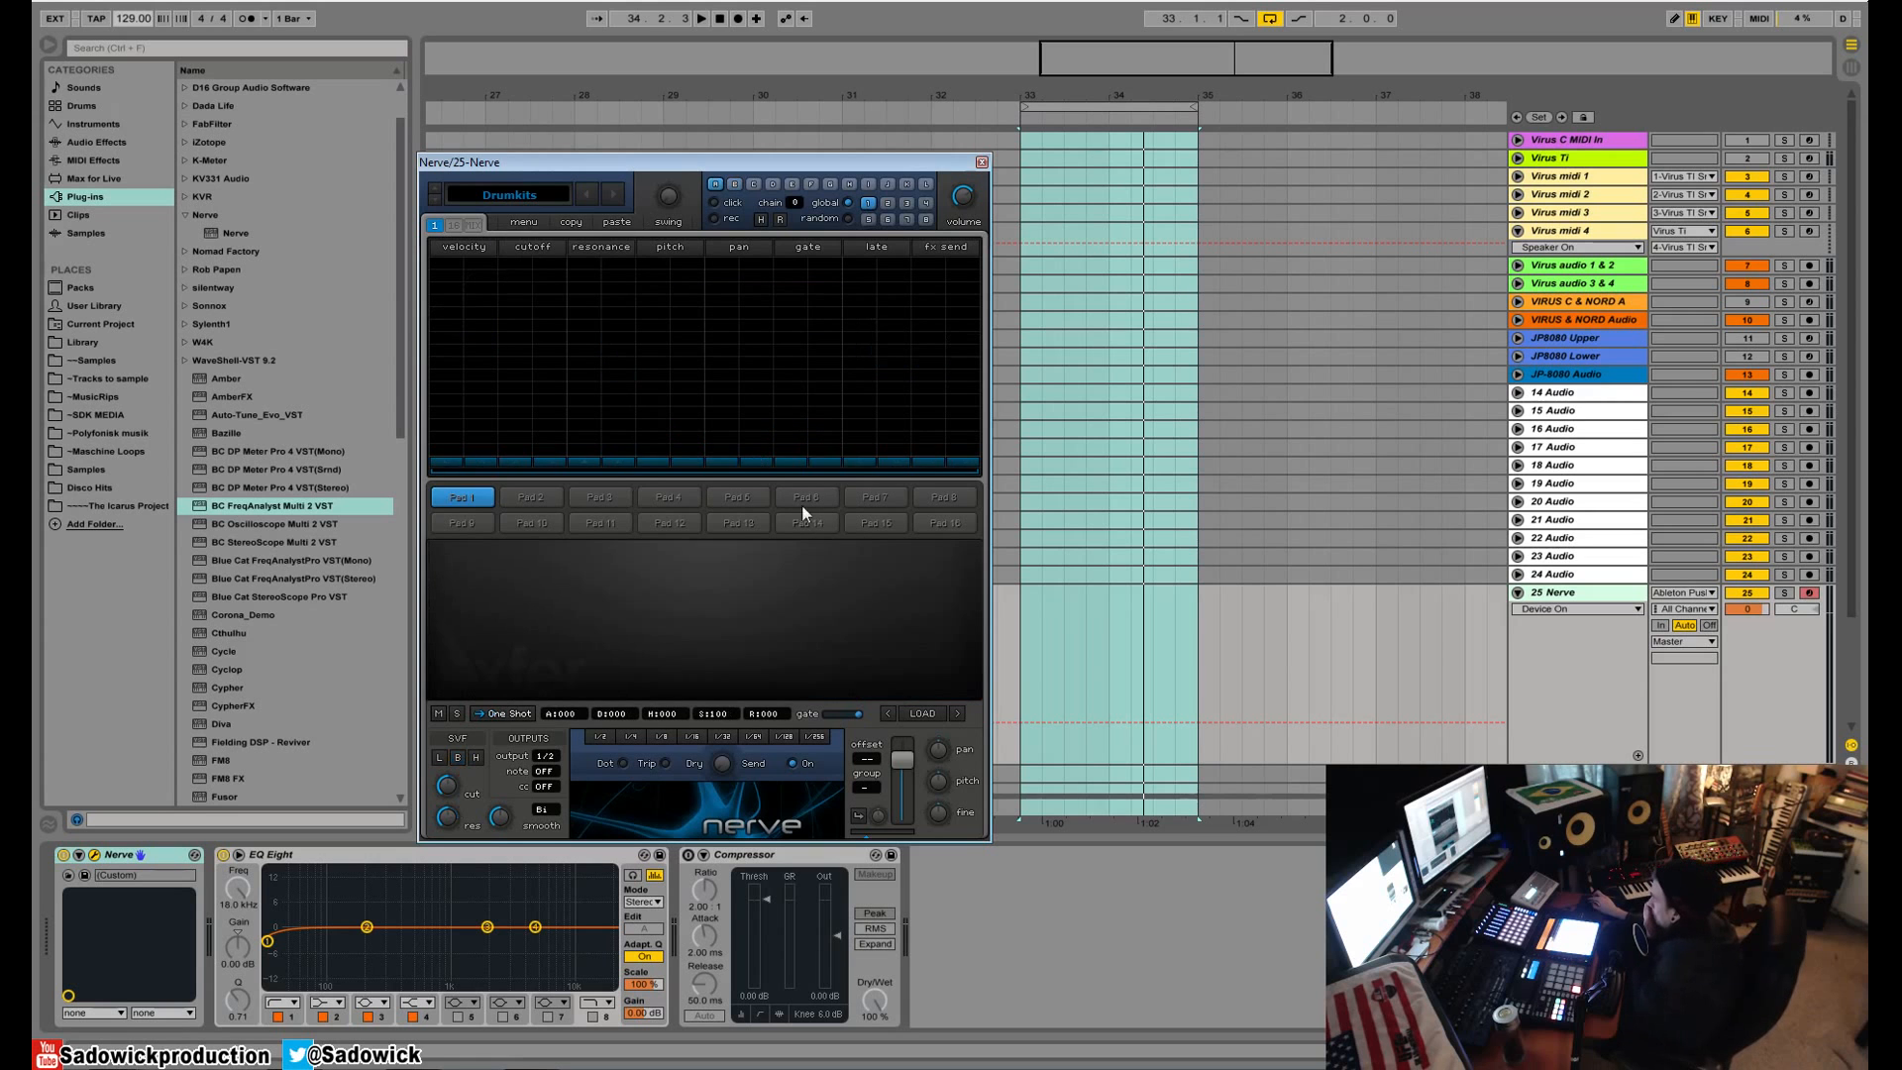
- Load XF_DUDA_KICK_01 from the Hits_Duda Kicks folder into pad 1
left_click(919, 712)
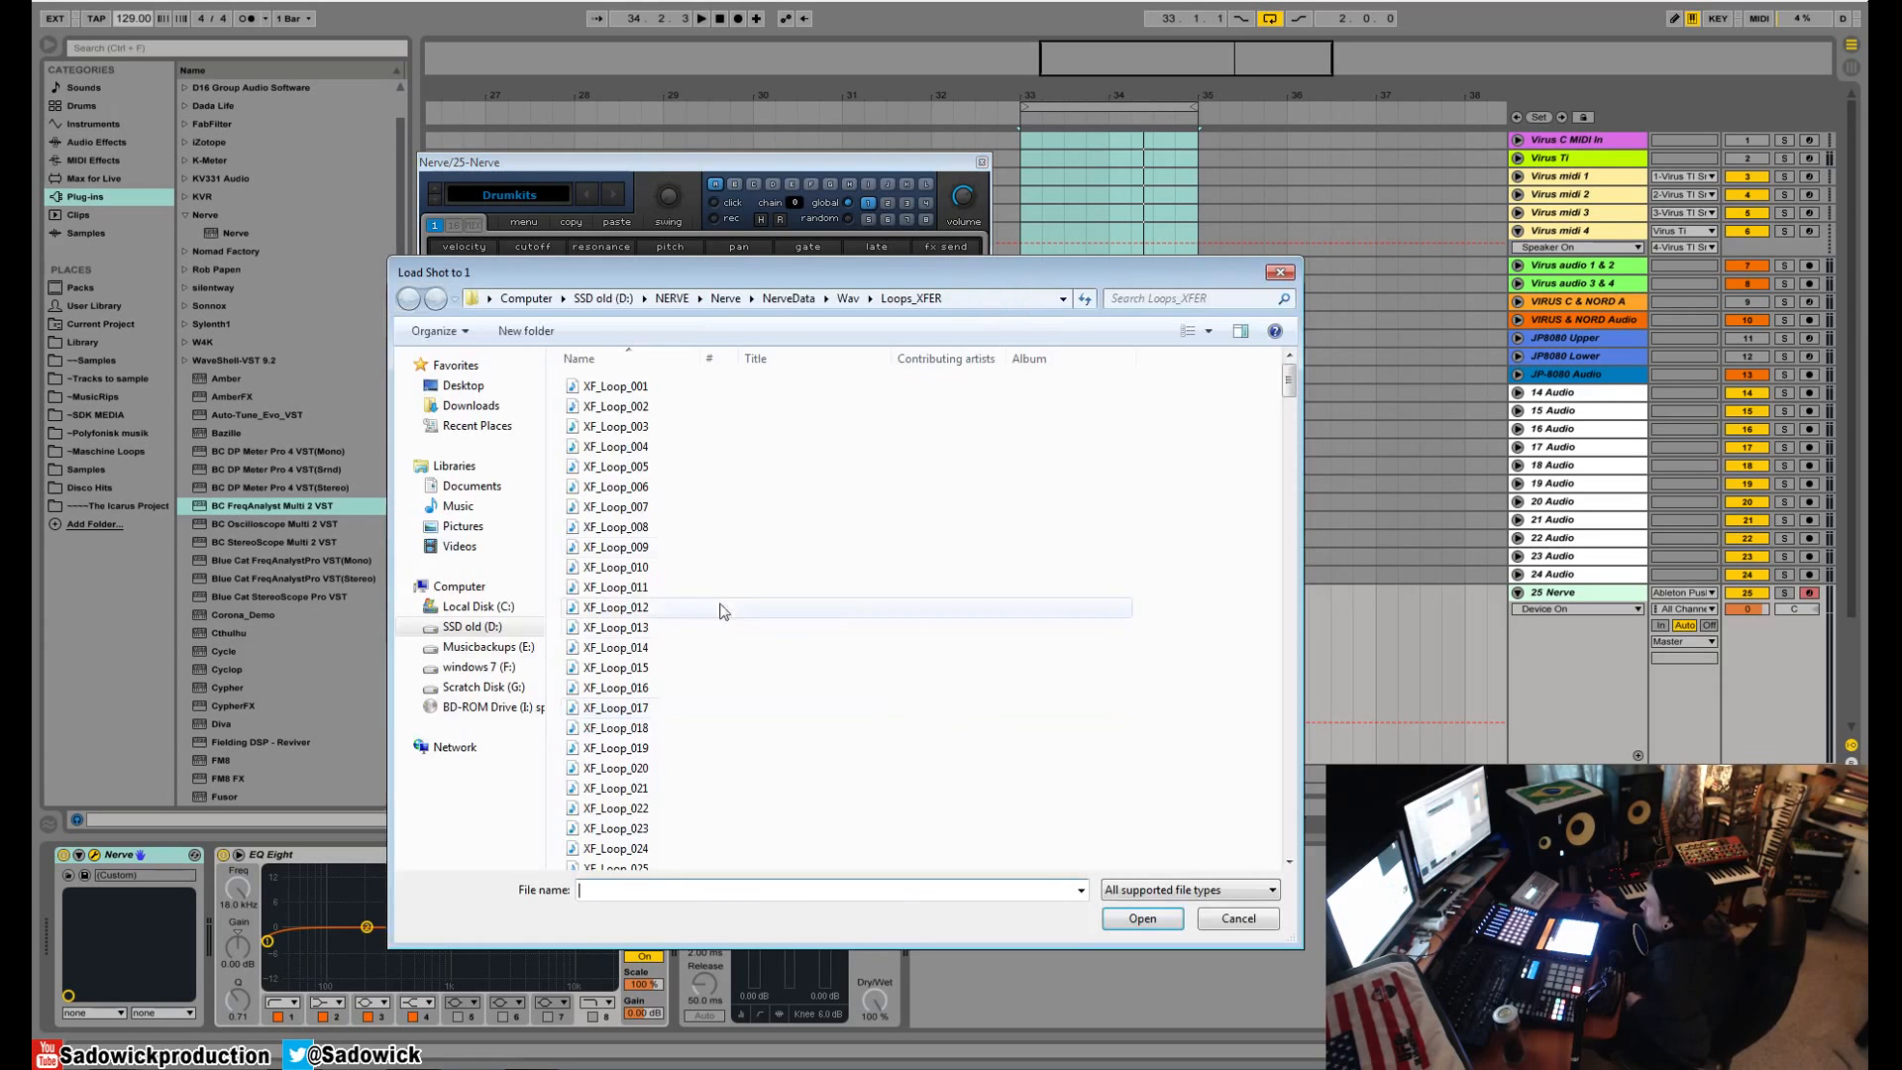
left_click(848, 298)
double_click(642, 426)
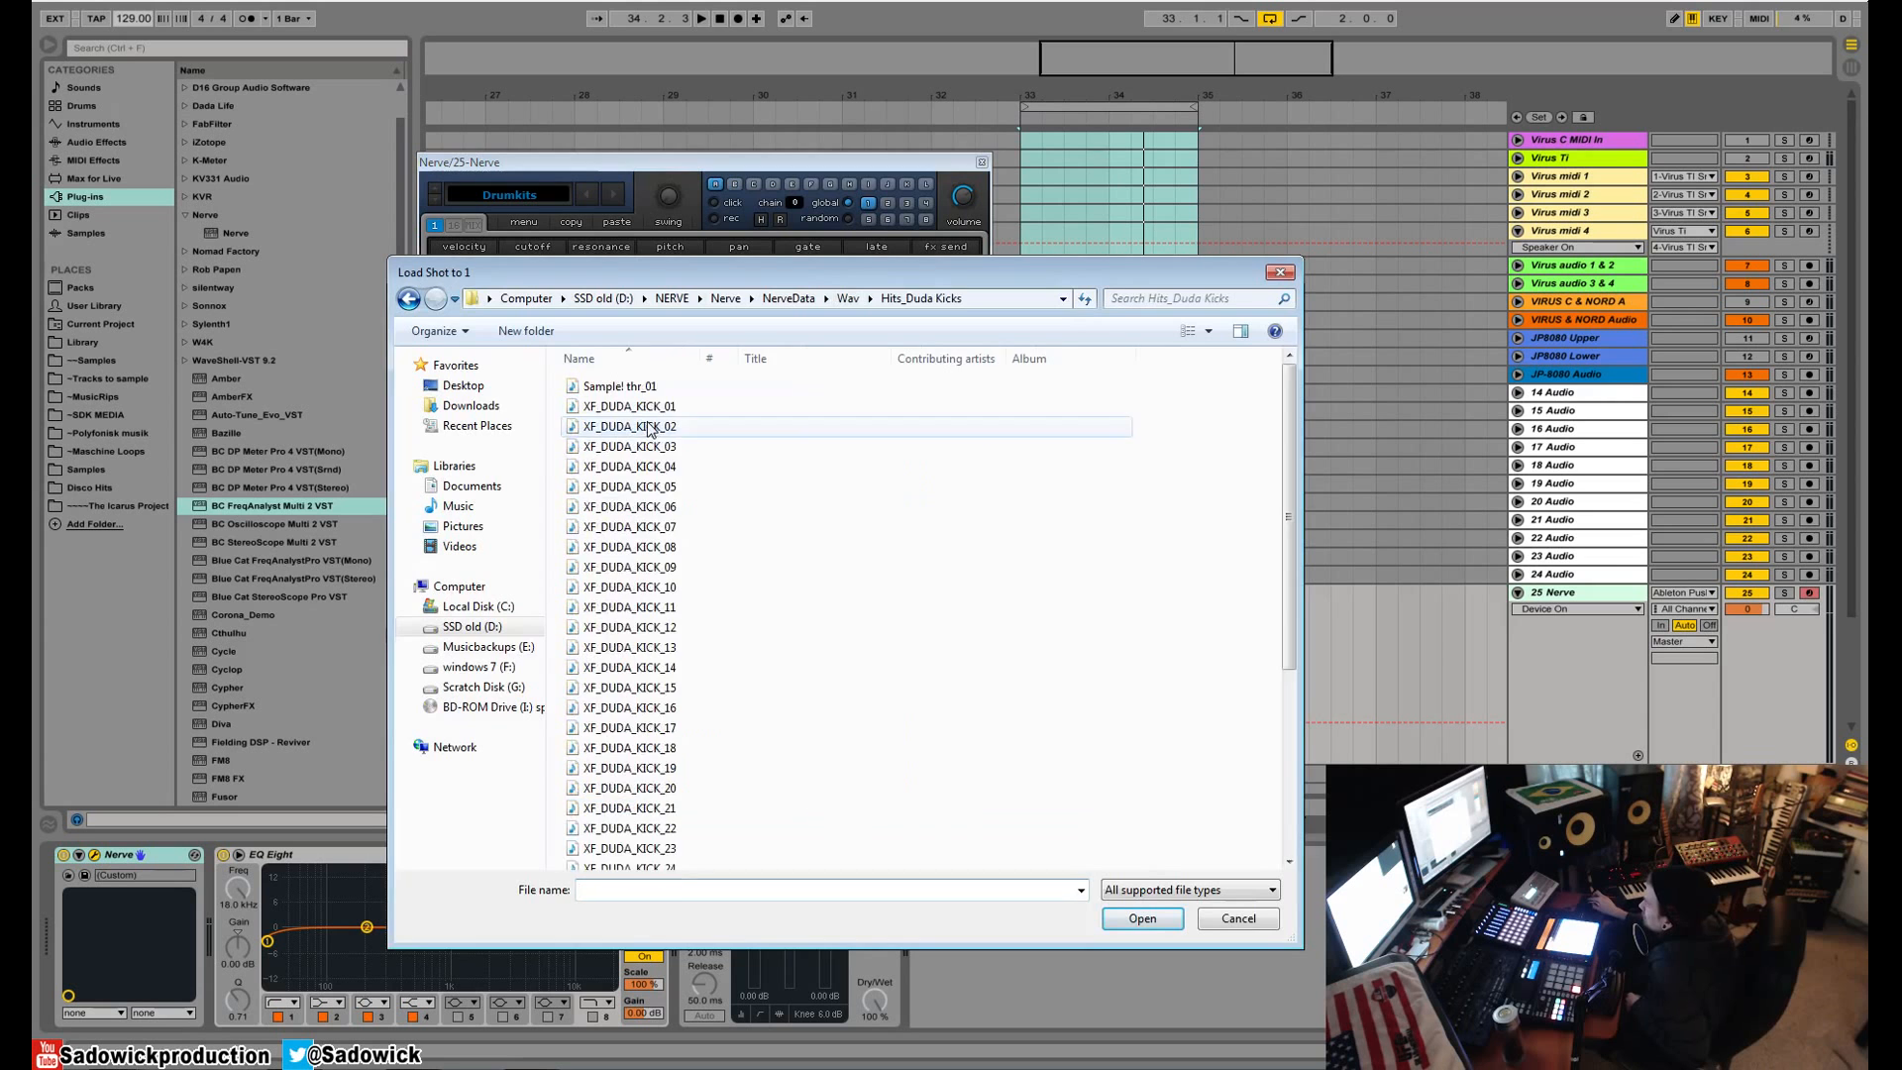
double_click(645, 392)
- Program full-velocity kicks on steps 1, 5, 9 and 13 of page 1 and listen to the beat
left_click_drag(432, 416, 445, 235)
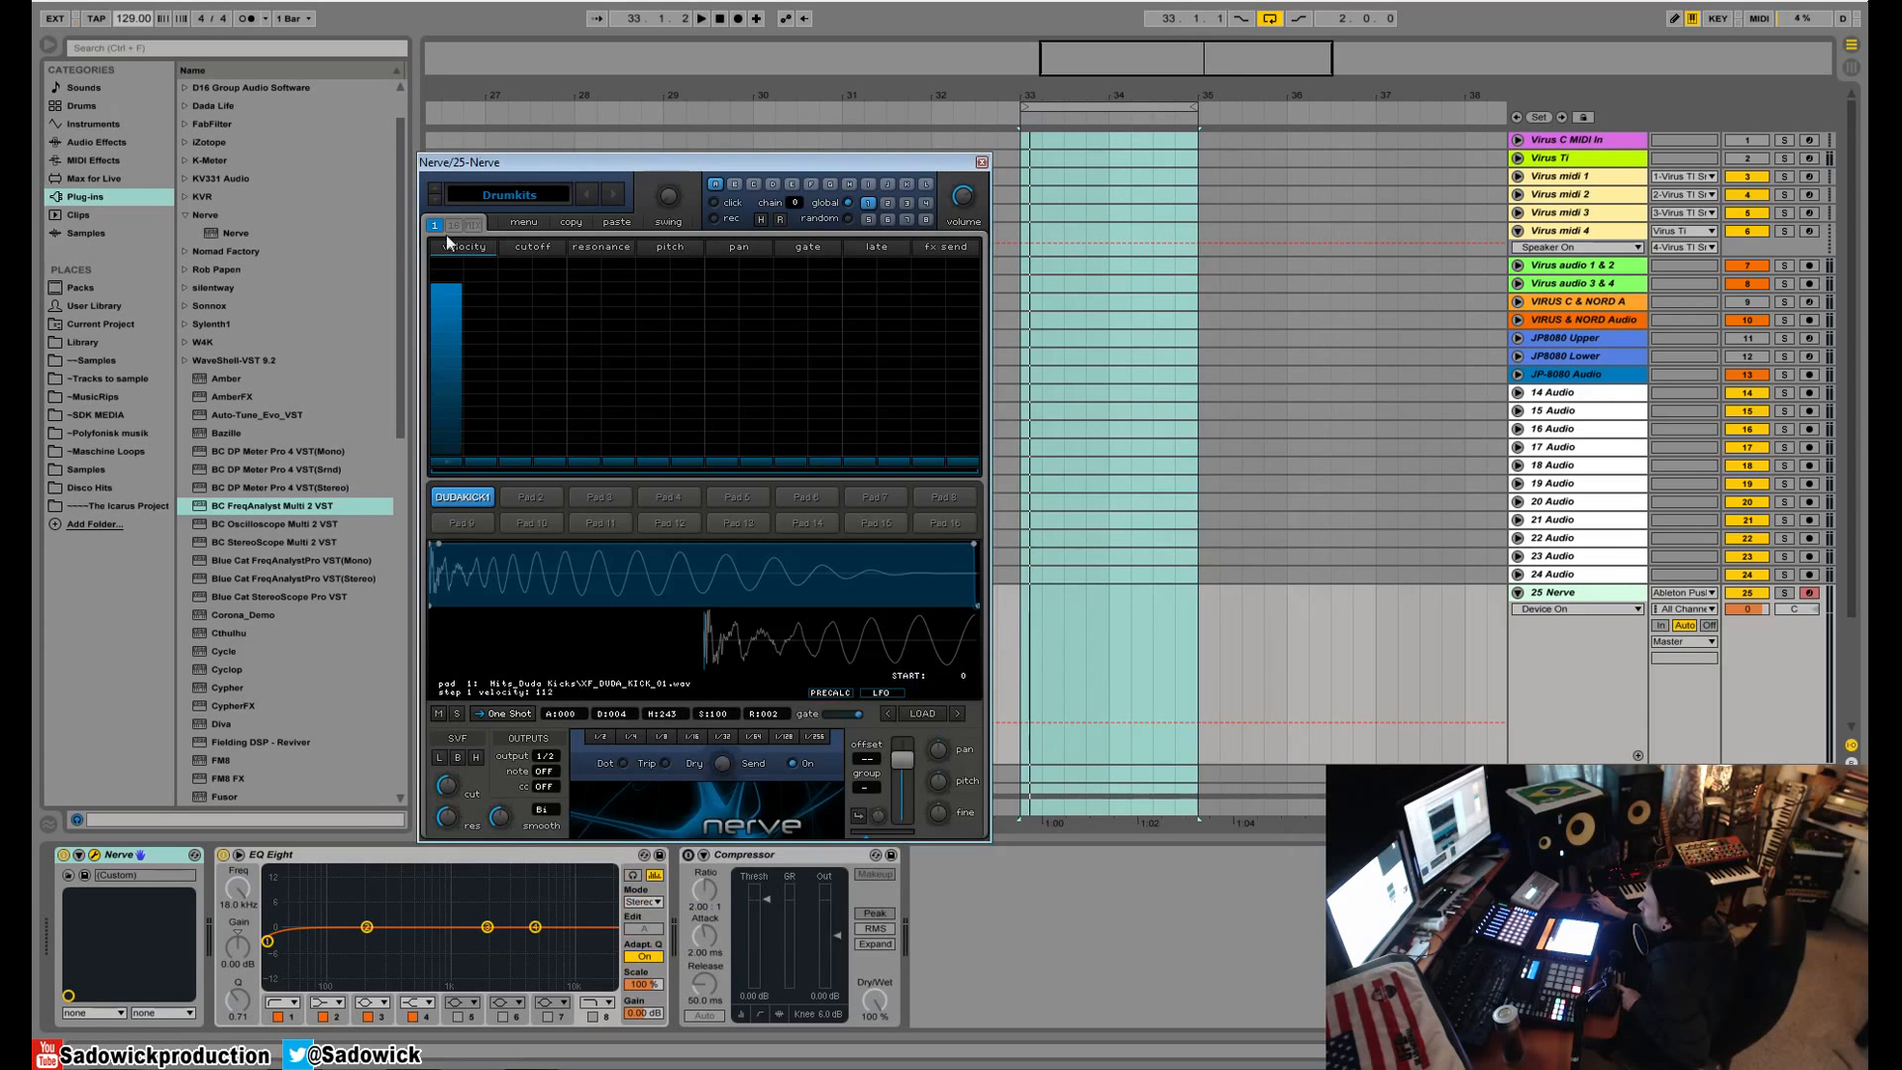
left_click(581, 271)
left_click(721, 279)
left_click(857, 266)
key("space")
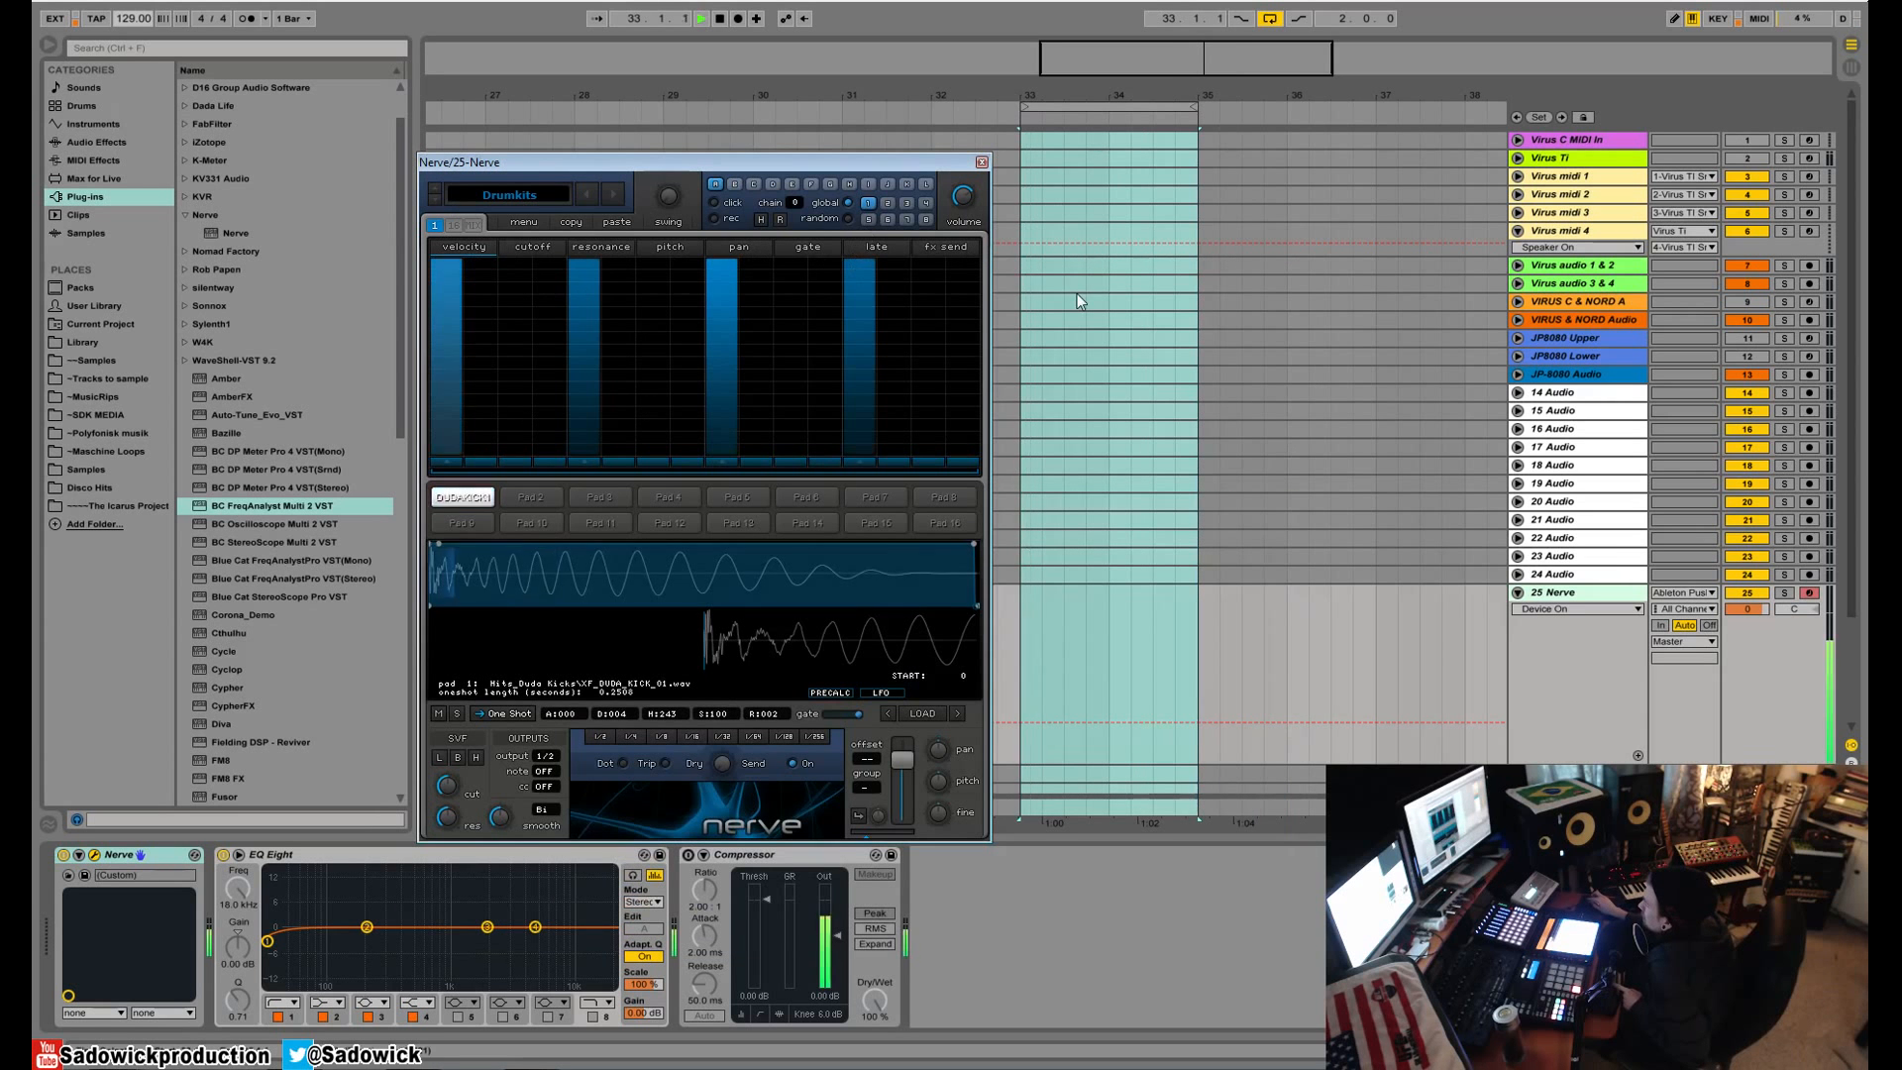
key("space")
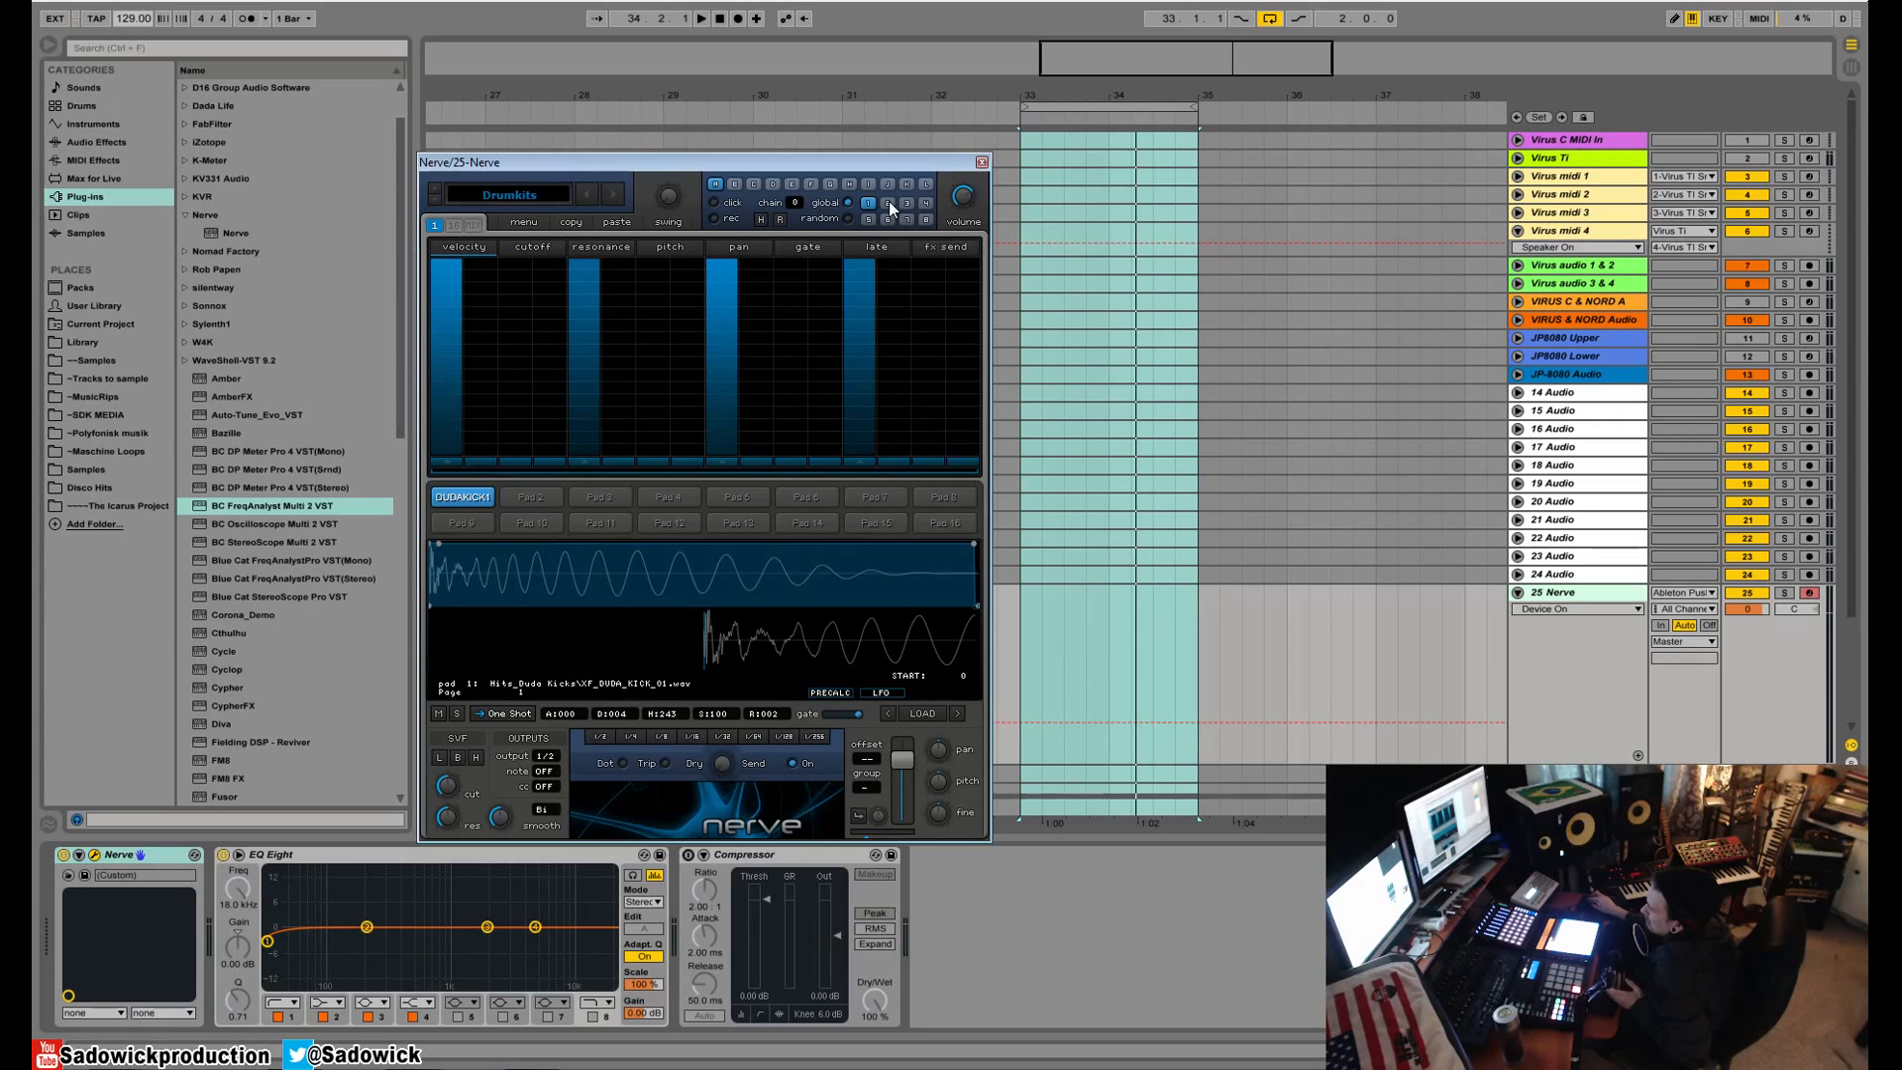
- Set the page chain to 2 and program kicks on steps 1, 5, 9, 13 and 15 of page 2
left_click_drag(795, 204, 792, 200)
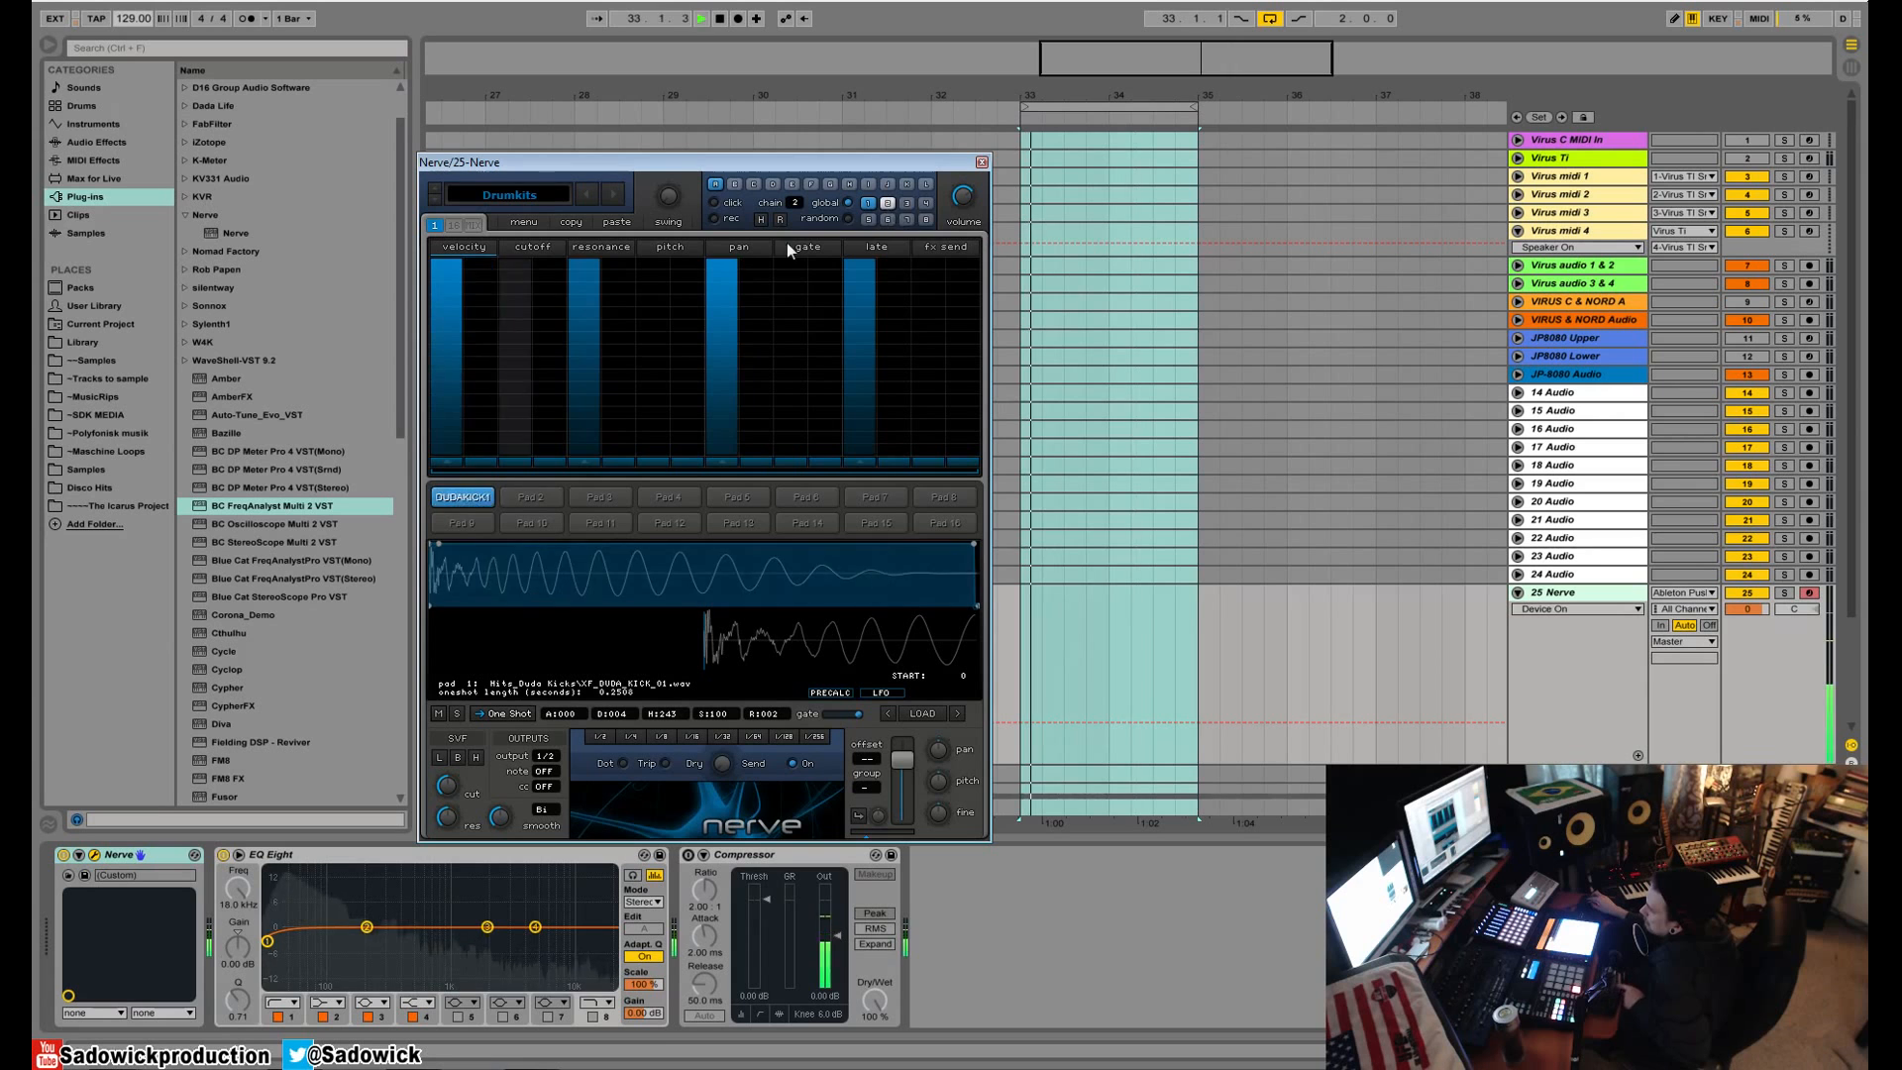
left_click(888, 204)
left_click(445, 265)
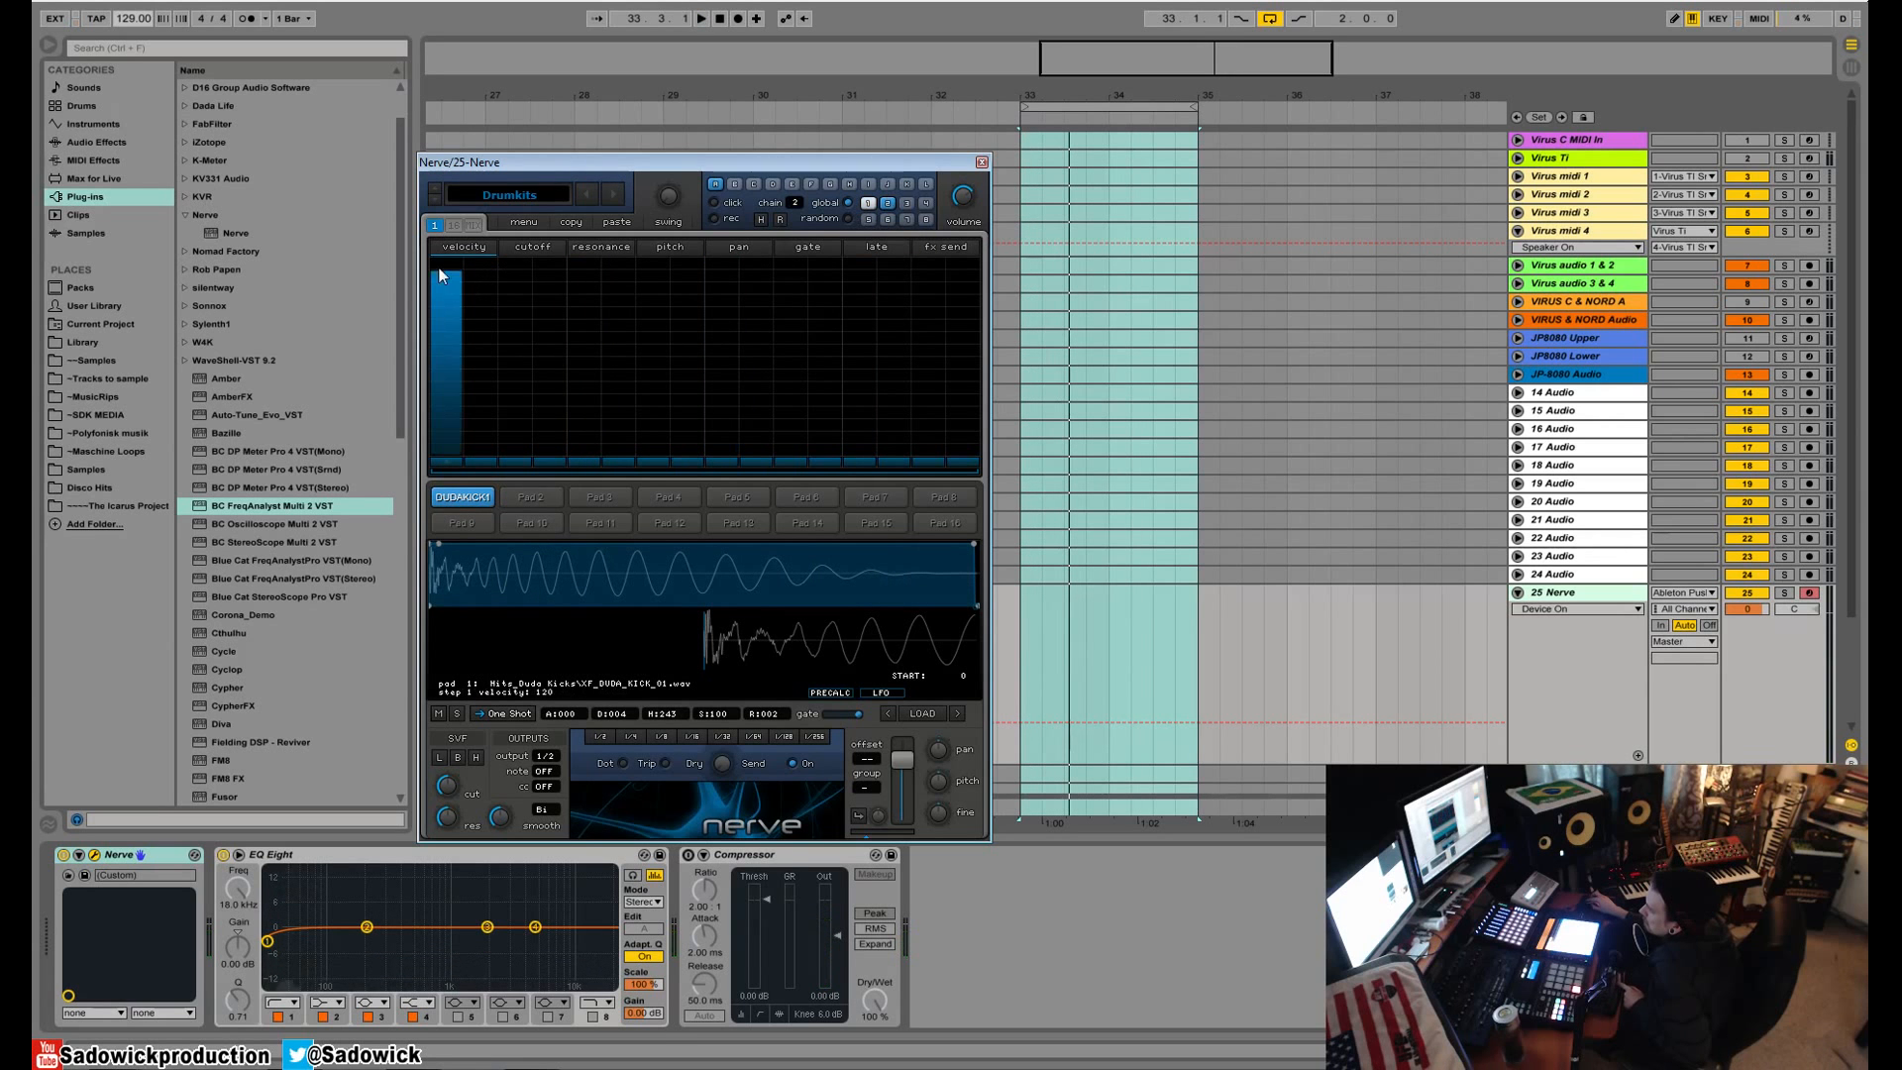
left_click(583, 267)
left_click(721, 263)
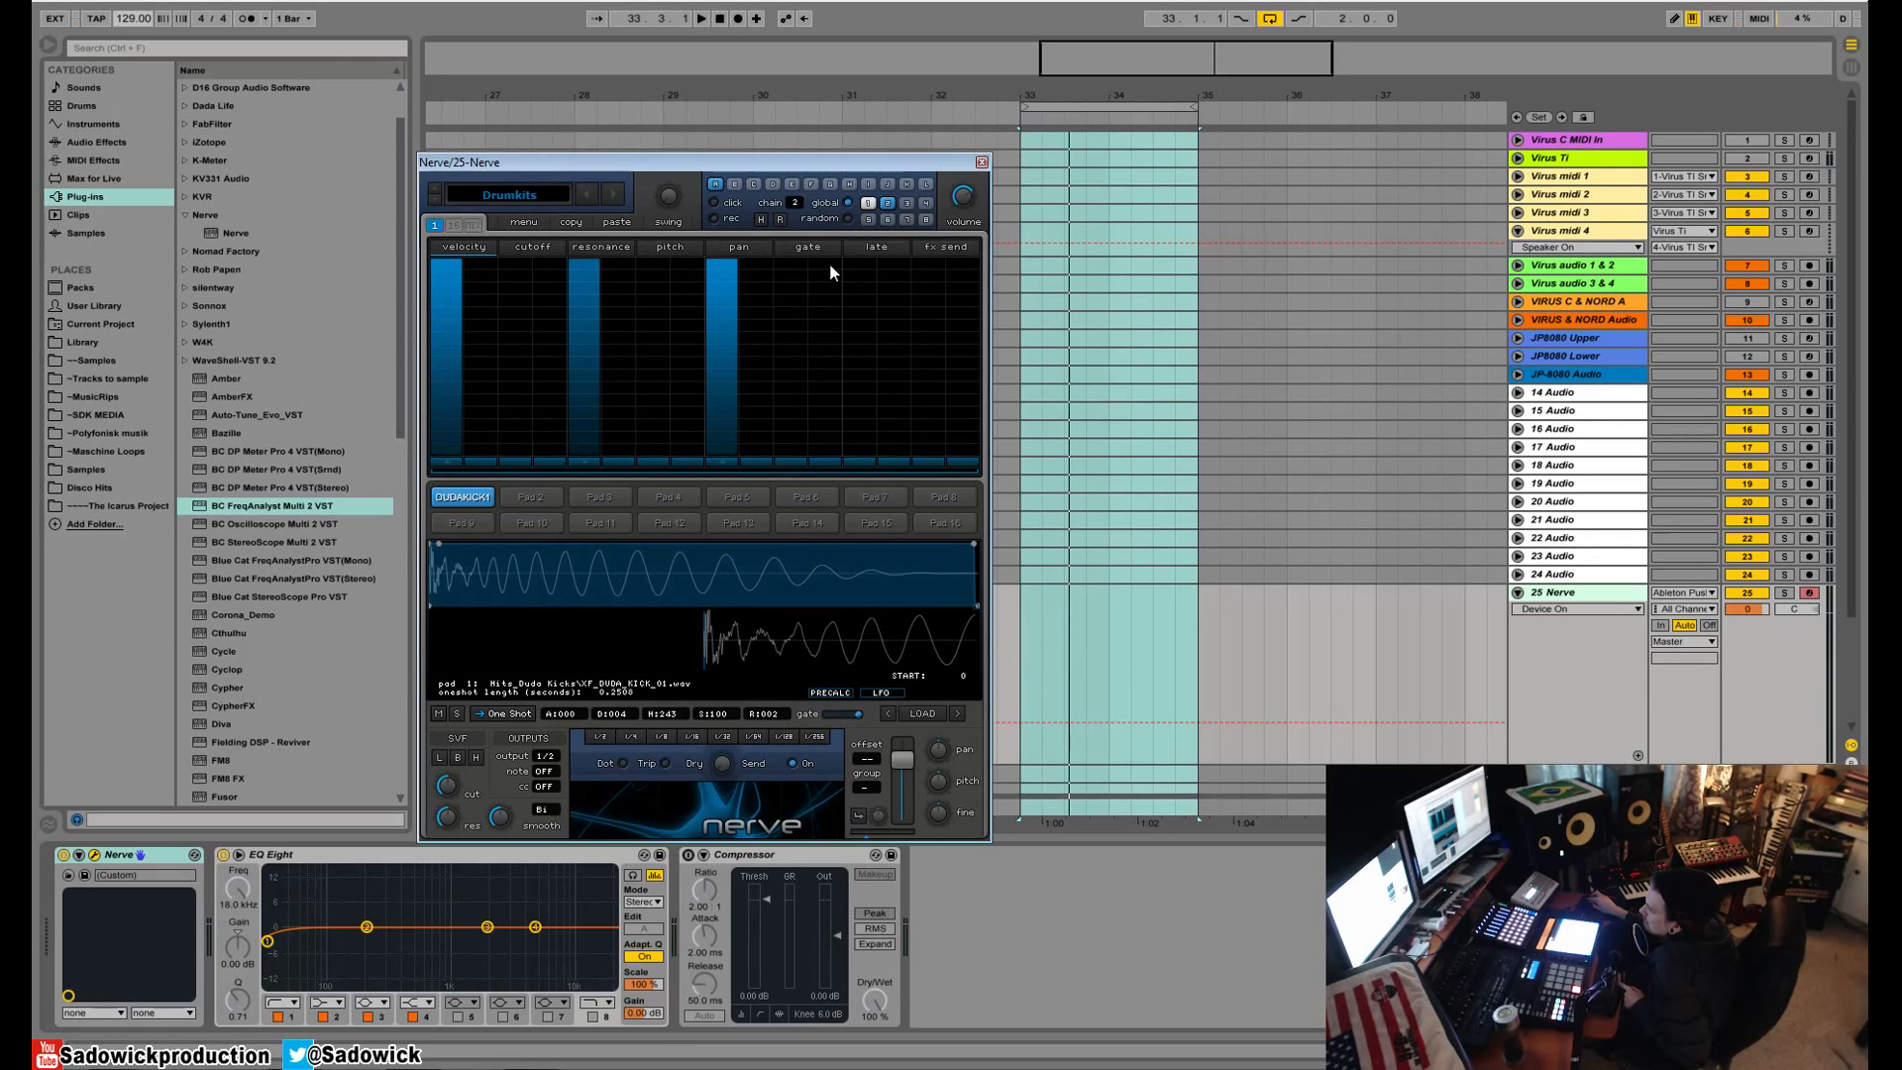
left_click(858, 265)
left_click(928, 272)
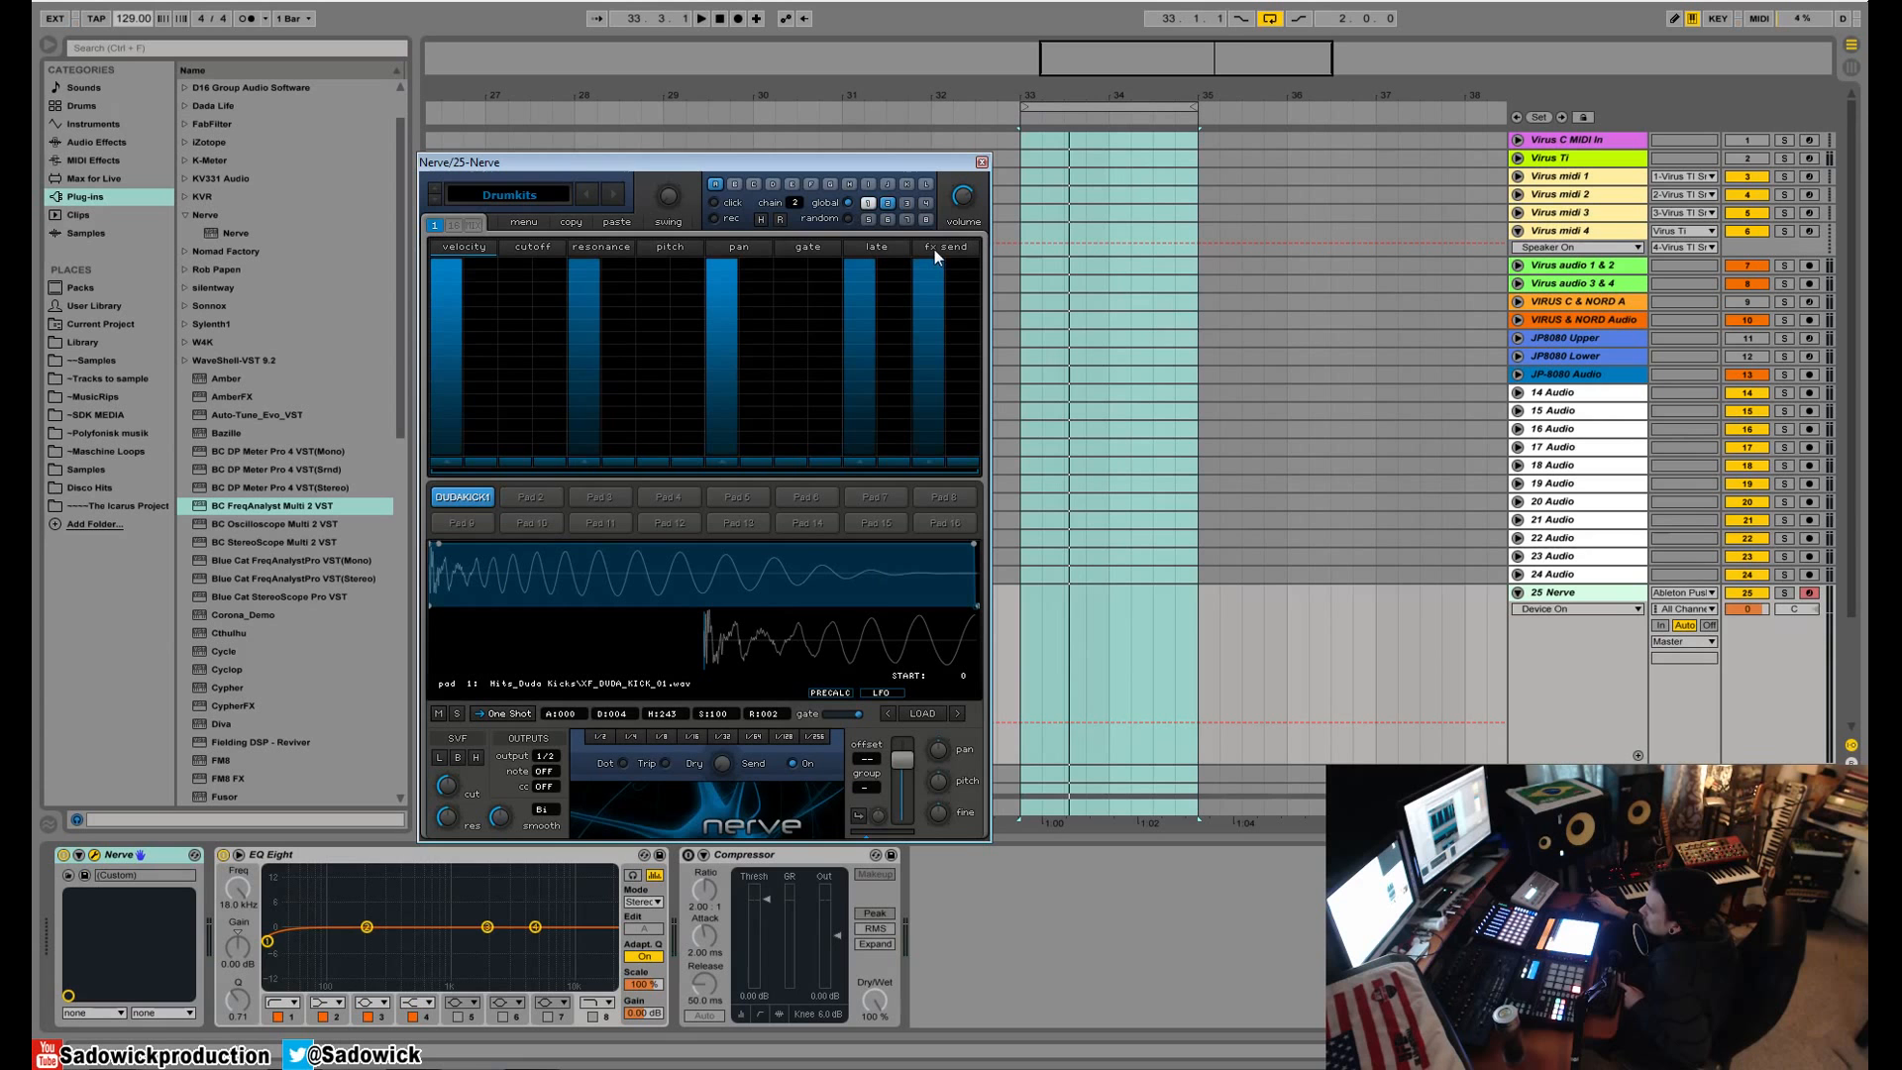
- Play both chained pages of the kick pattern to hear the extra kick on page 2
left_click(872, 203)
key("space")
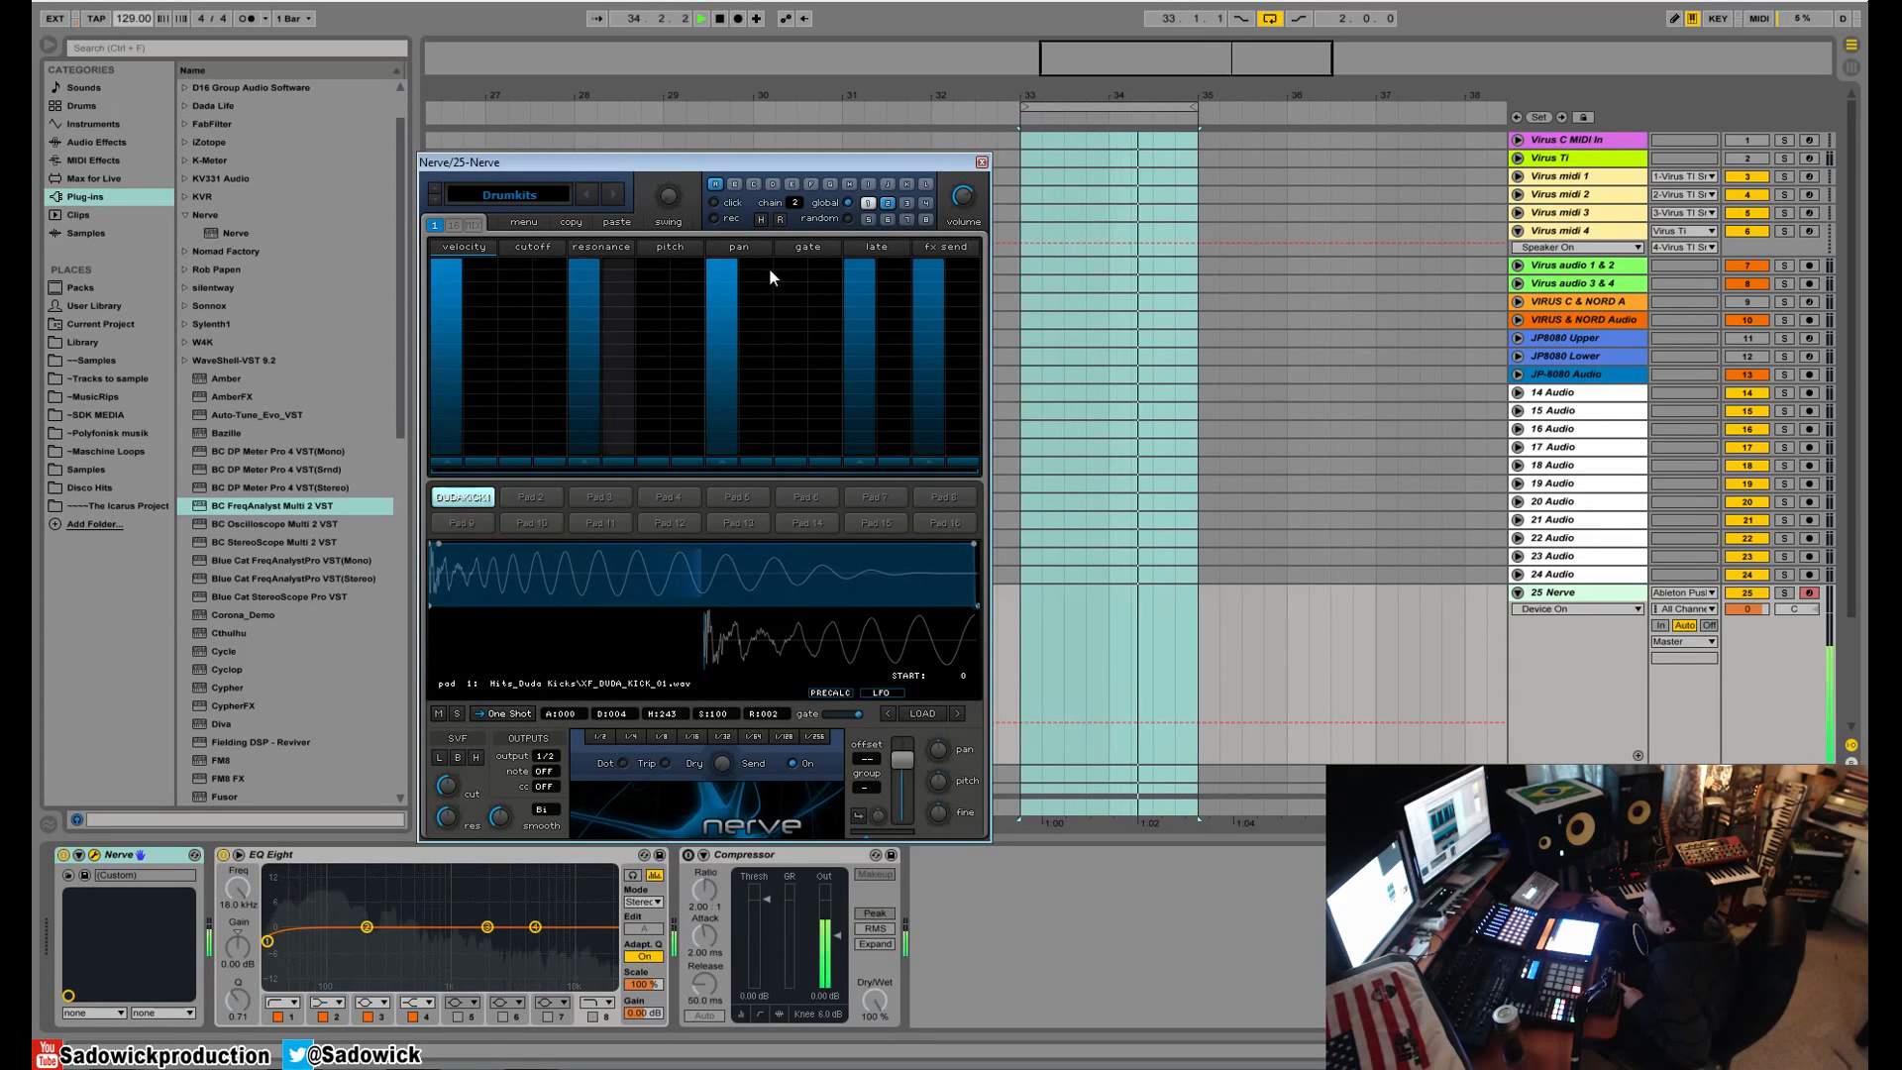
key("space")
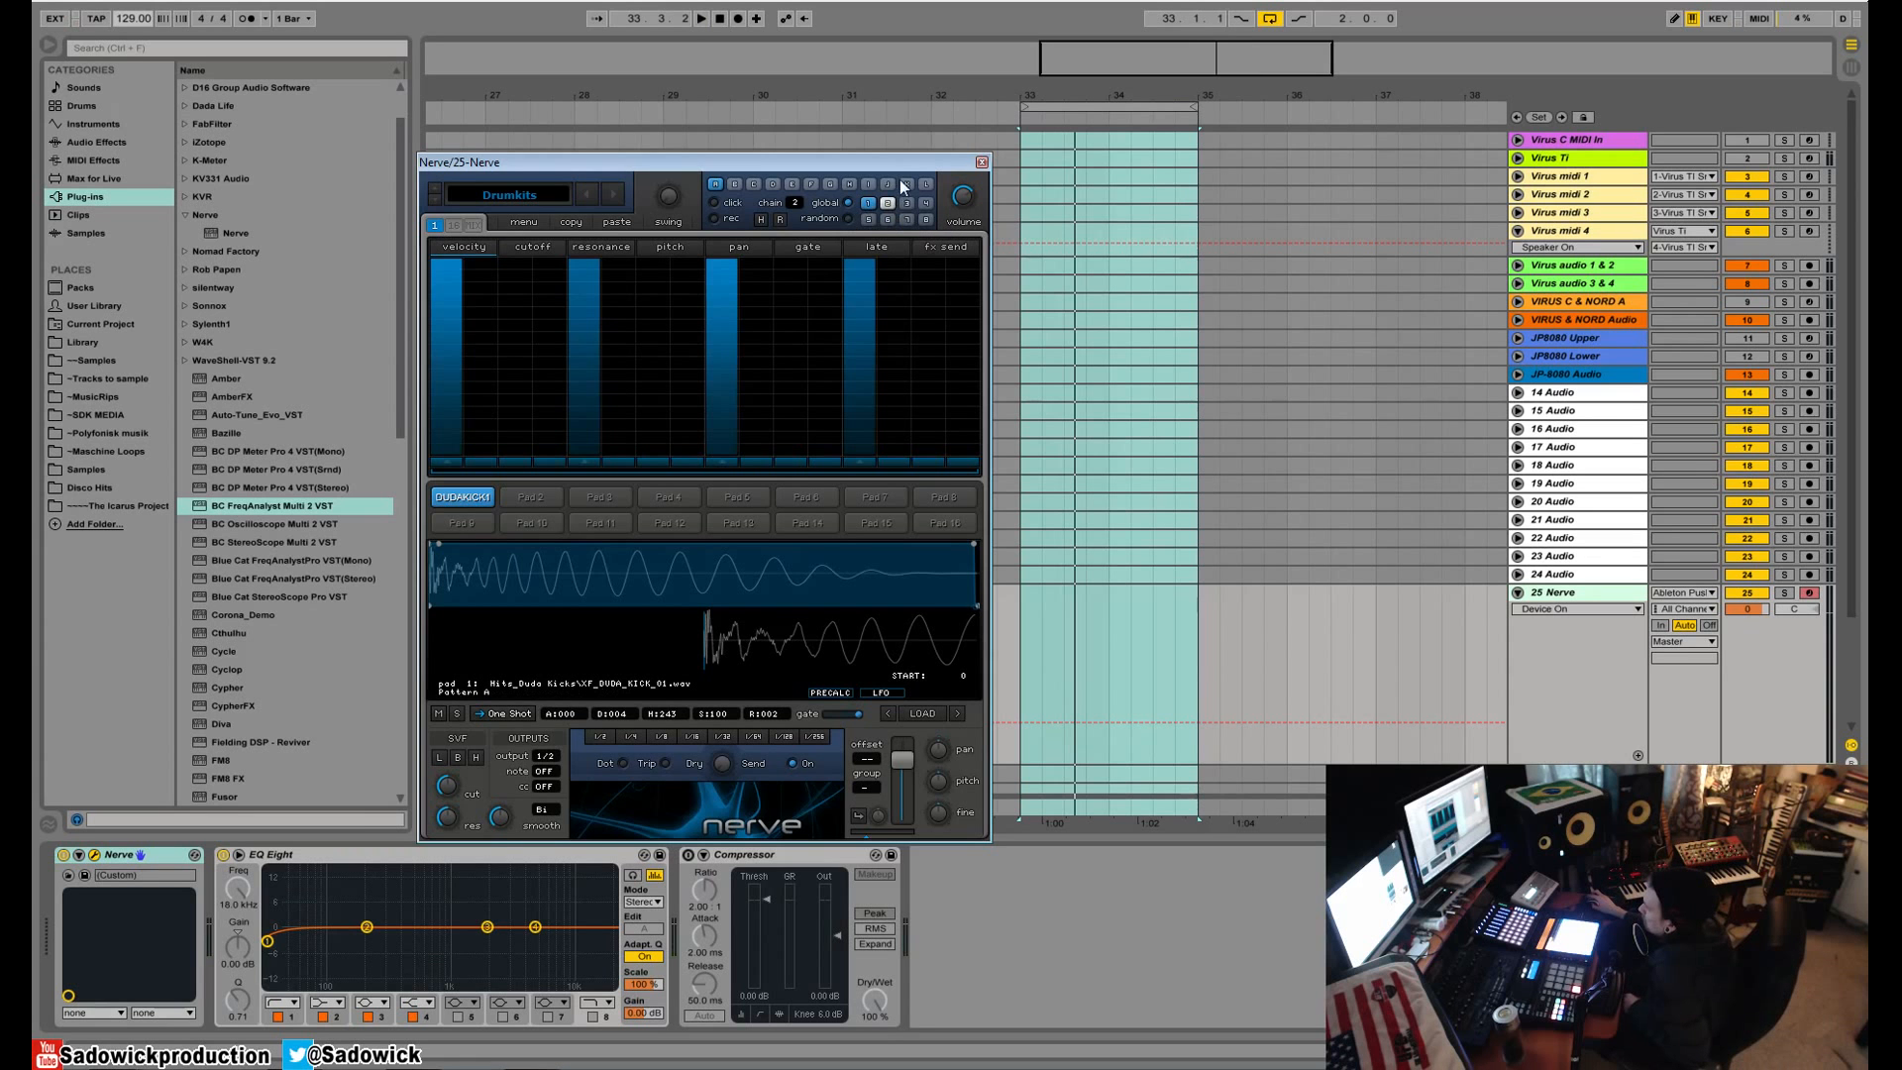
- Select the KickBig47 pad, shorten its pattern to 4 steps and draw a full-velocity hit on step 1
left_click_drag(899, 163, 871, 164)
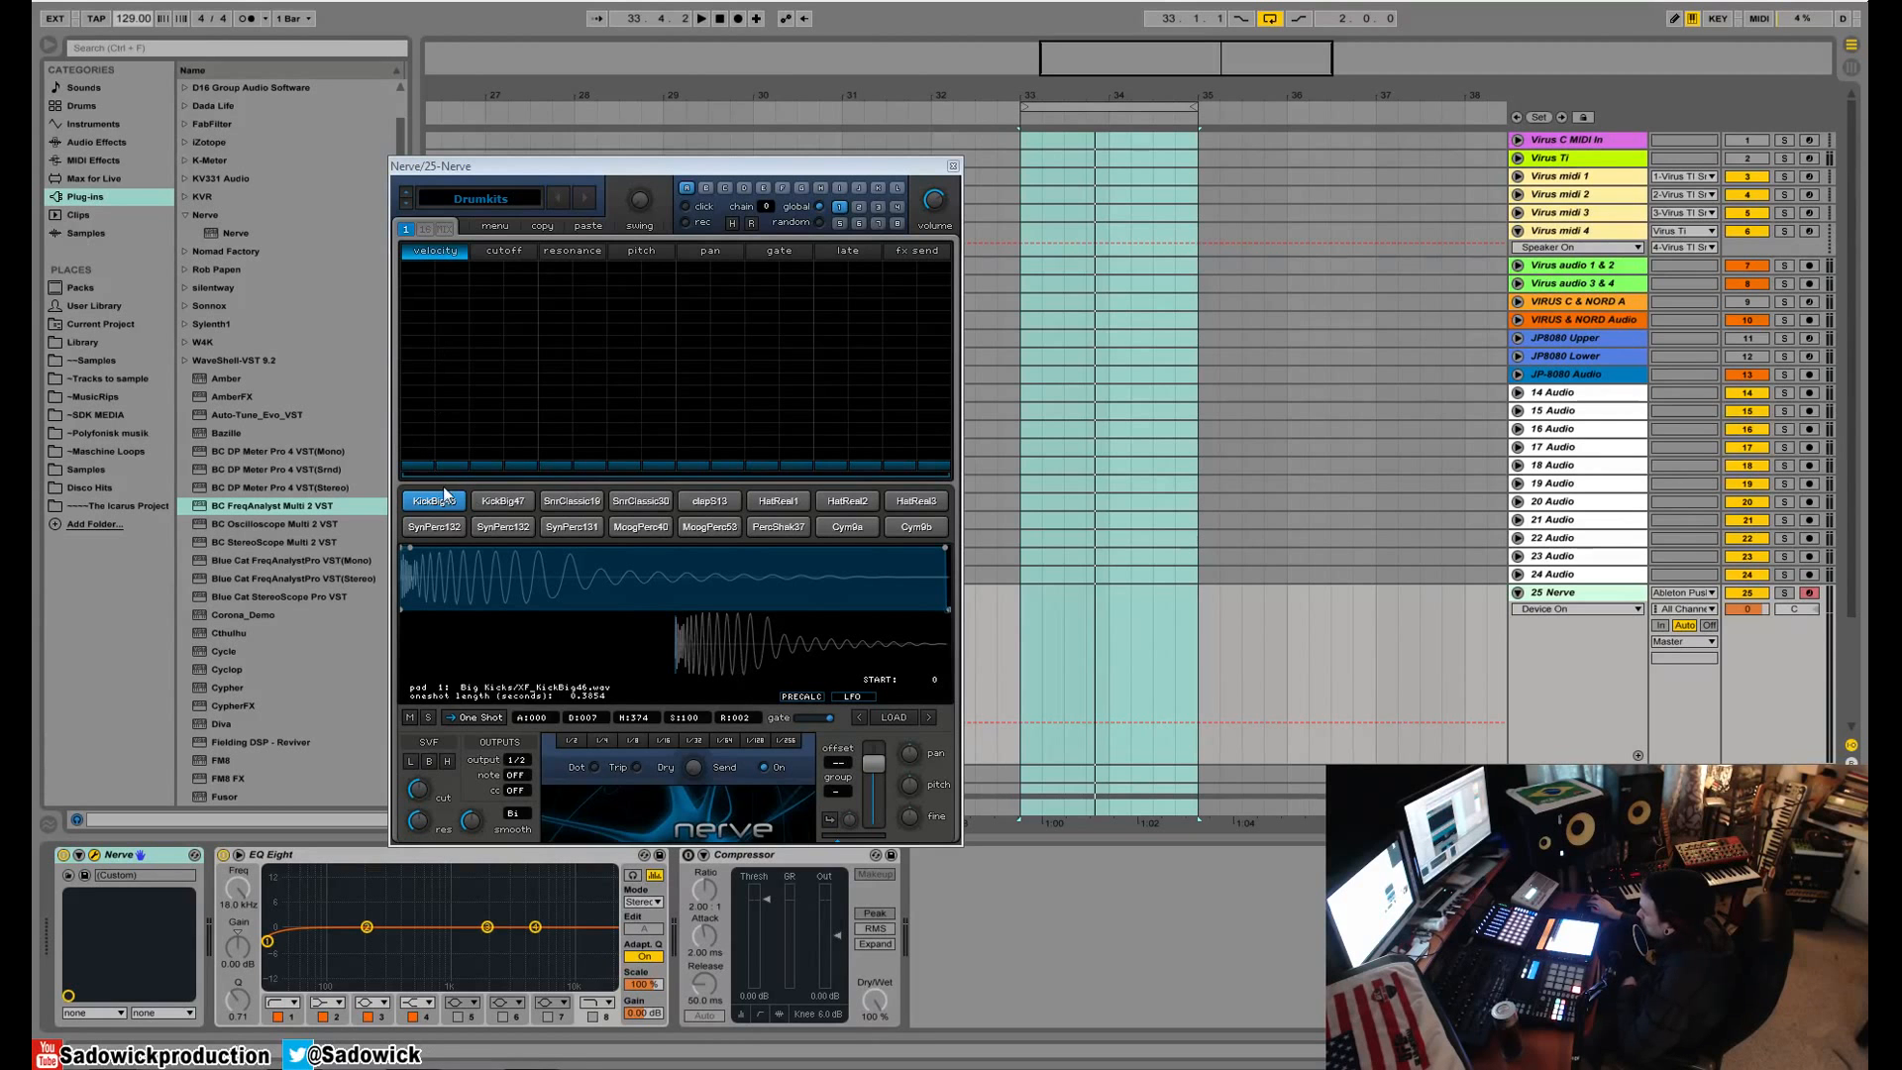
left_click(517, 503)
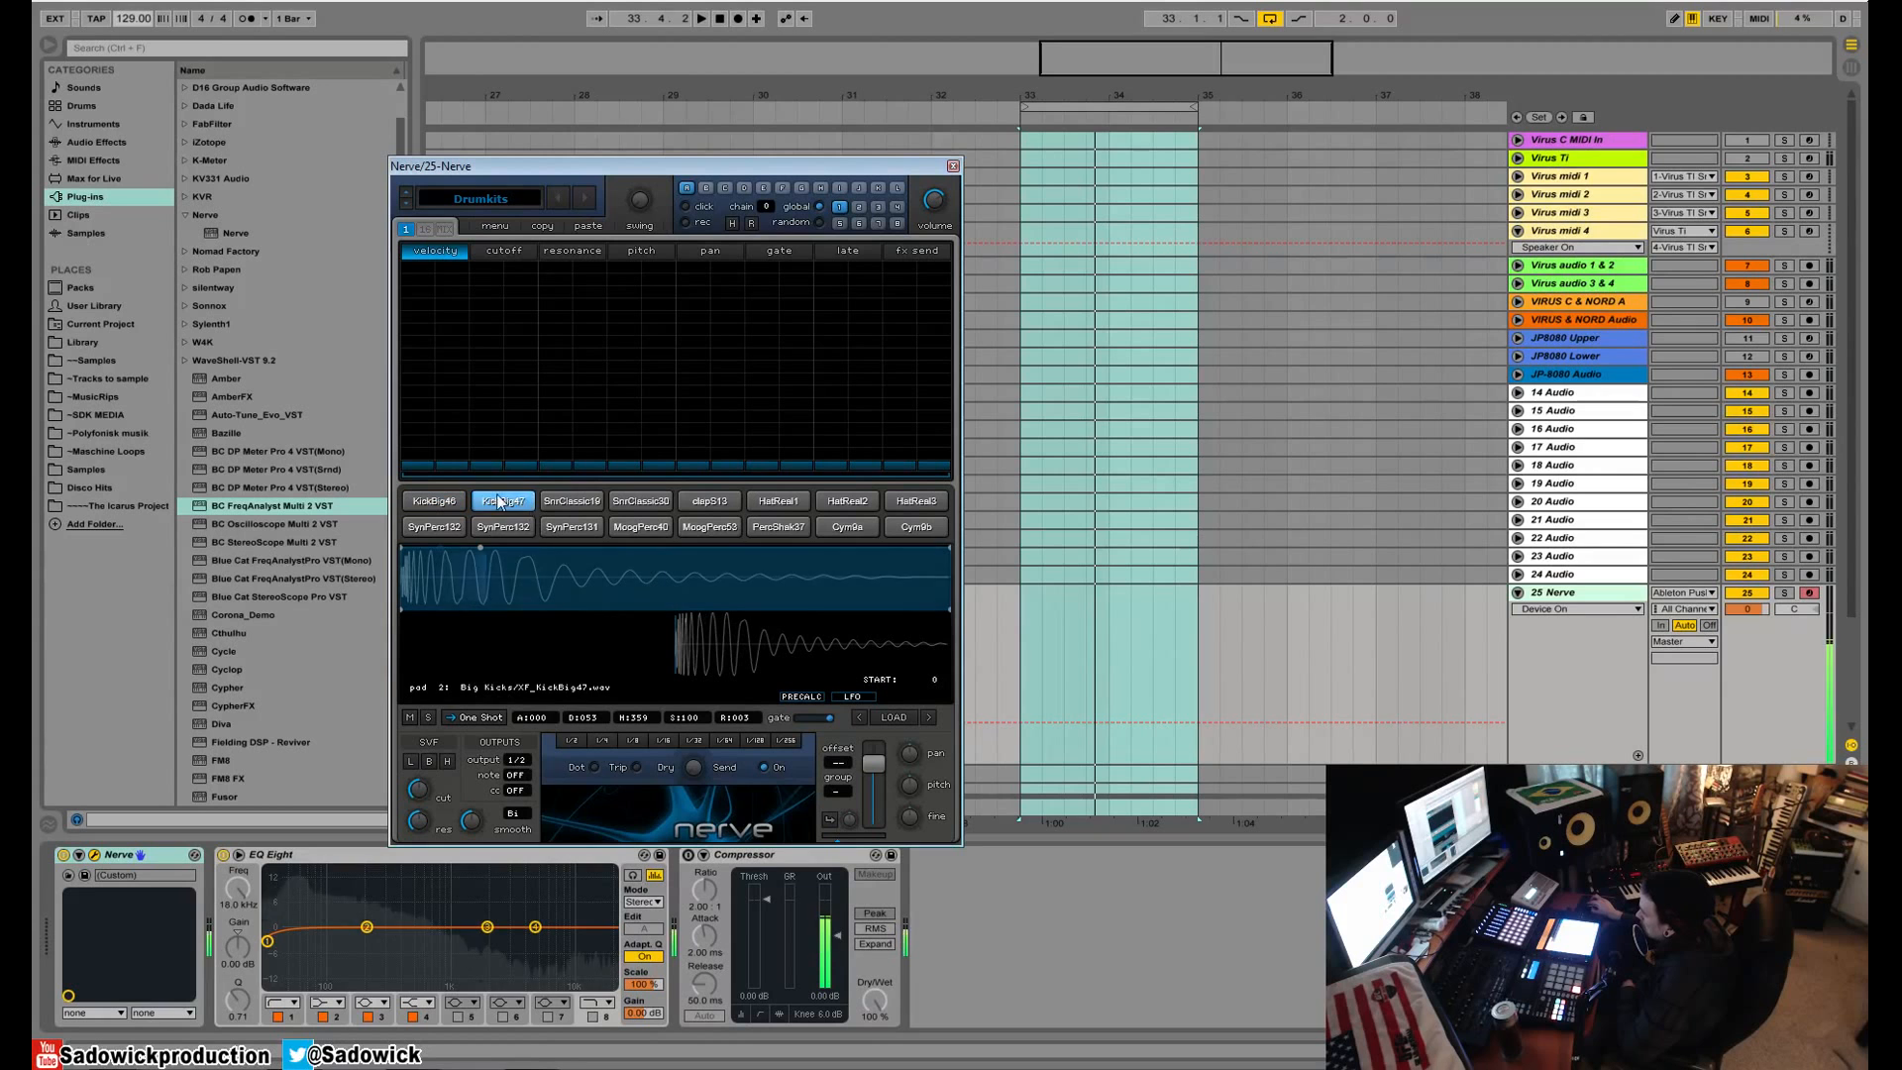
left_click_drag(943, 478, 573, 482)
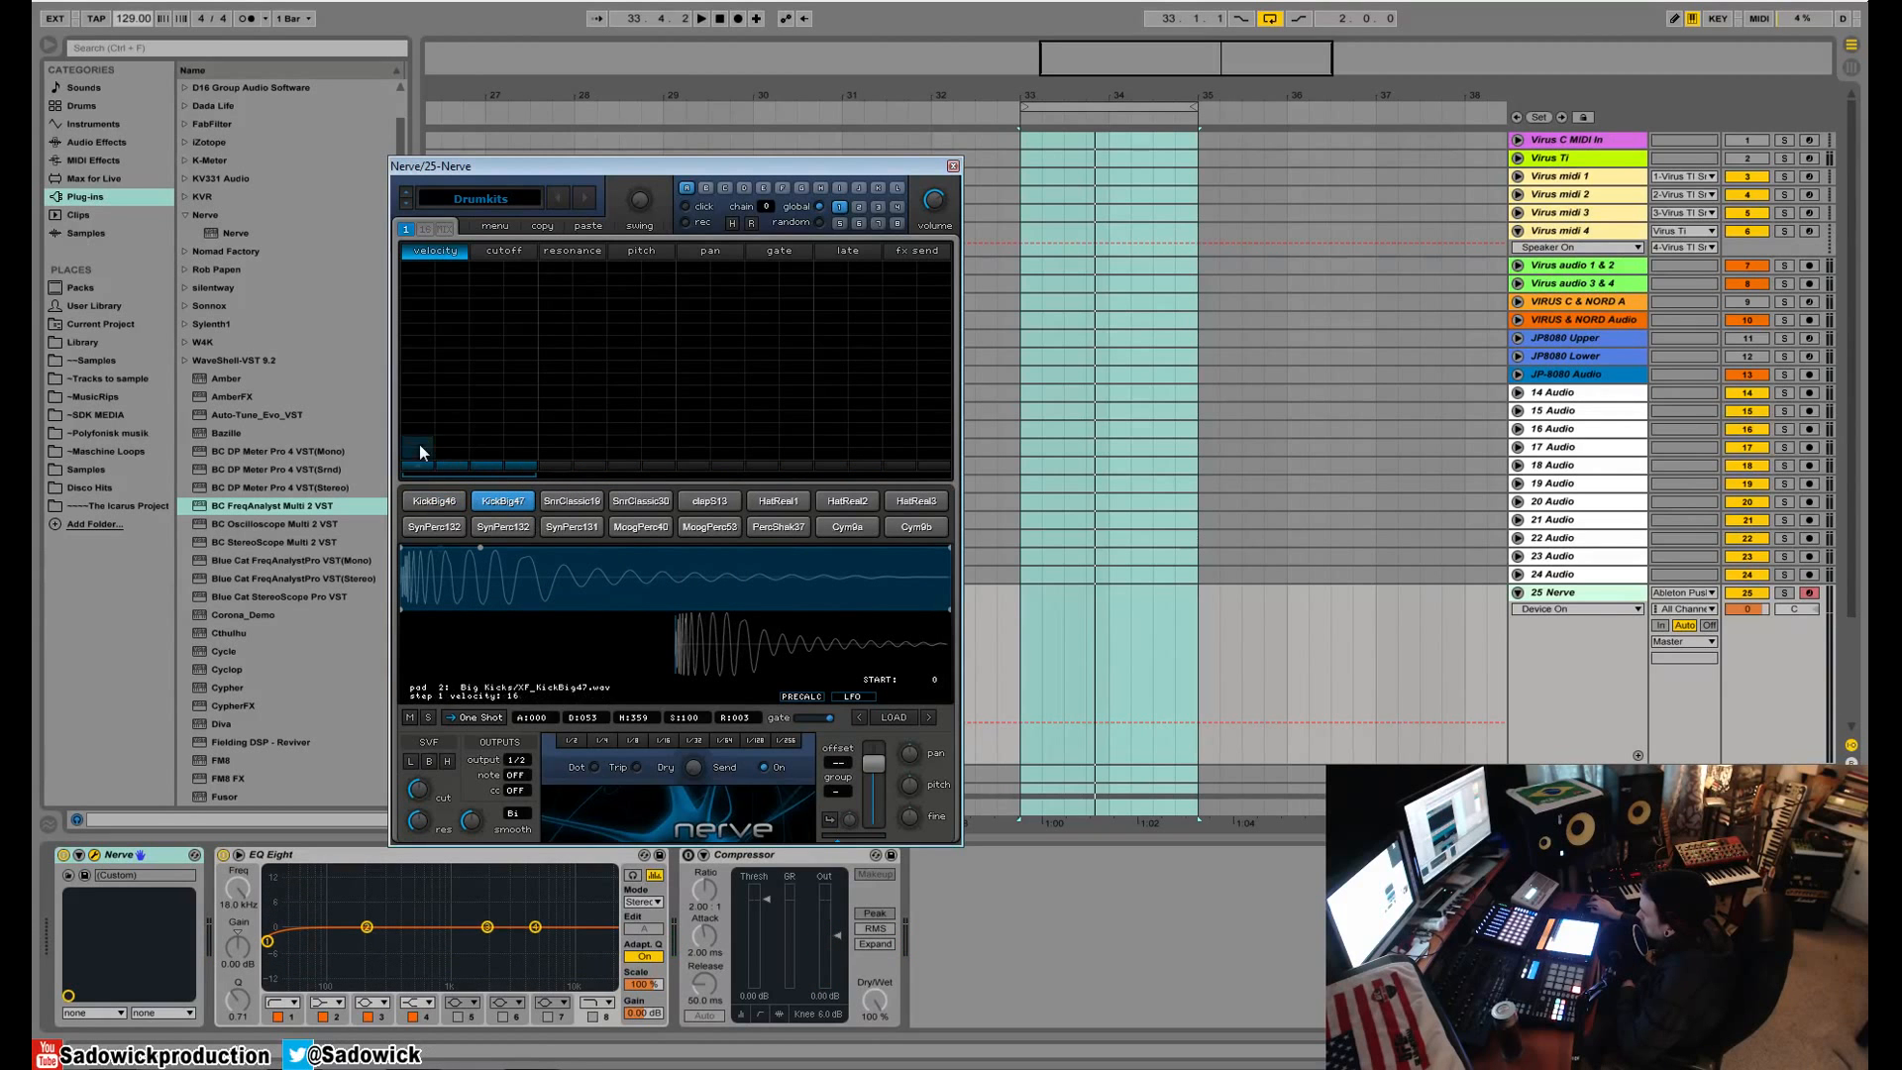
left_click_drag(419, 444, 426, 264)
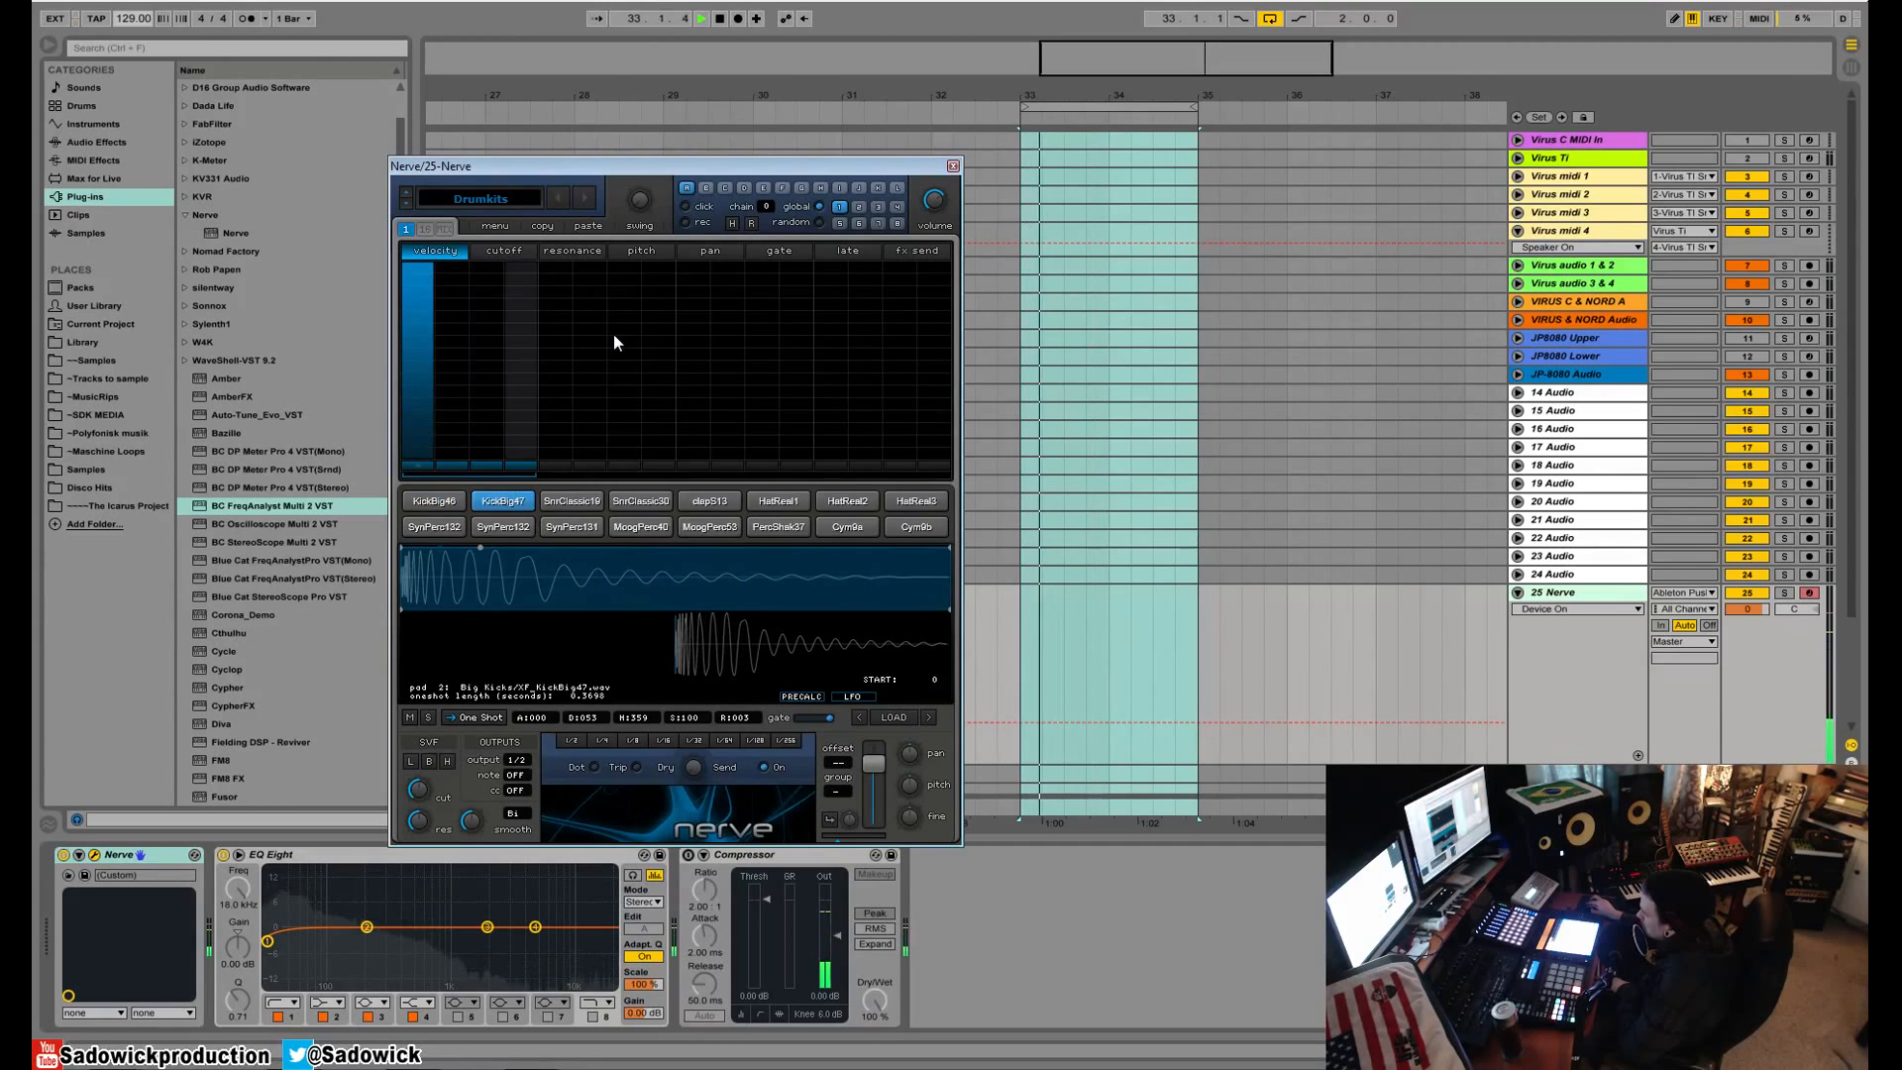
- Open the precalc settings for the KickBig47 pad and reset Bend to its default
left_click(798, 696)
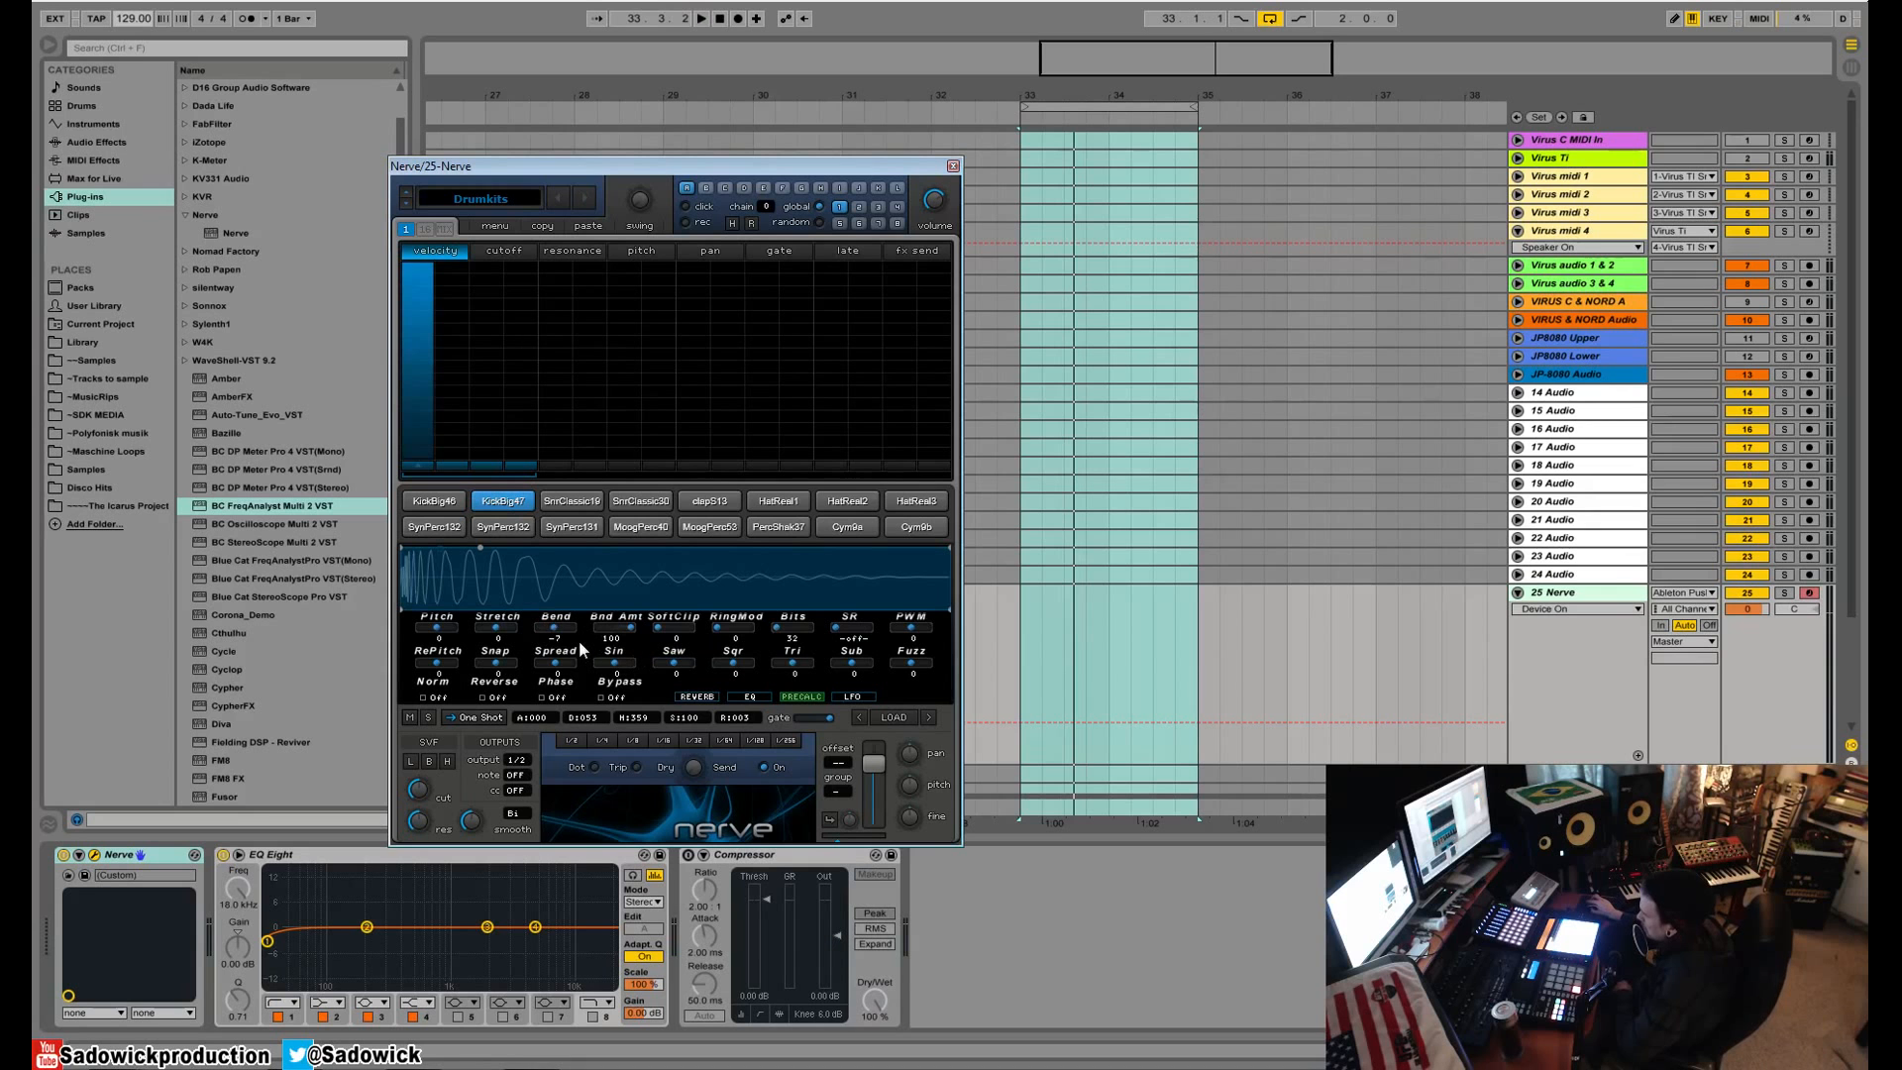
double_click(555, 627)
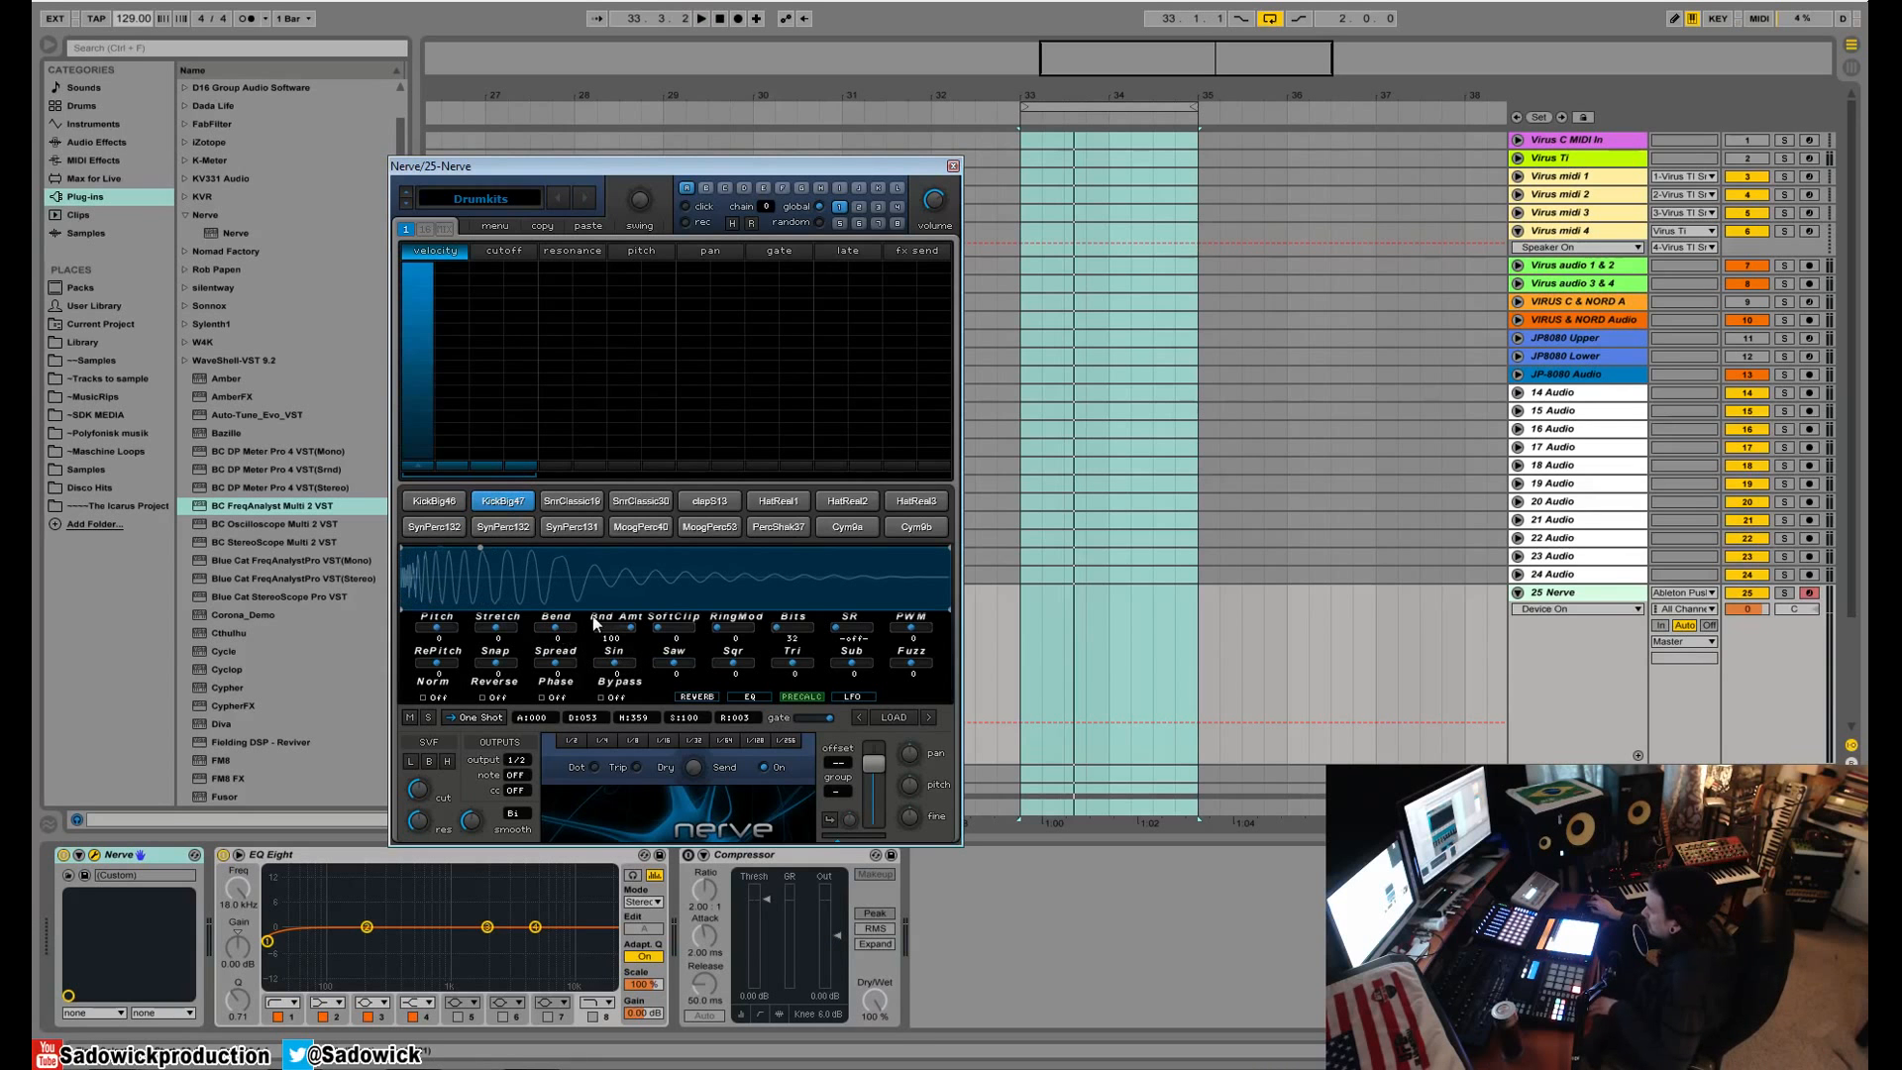
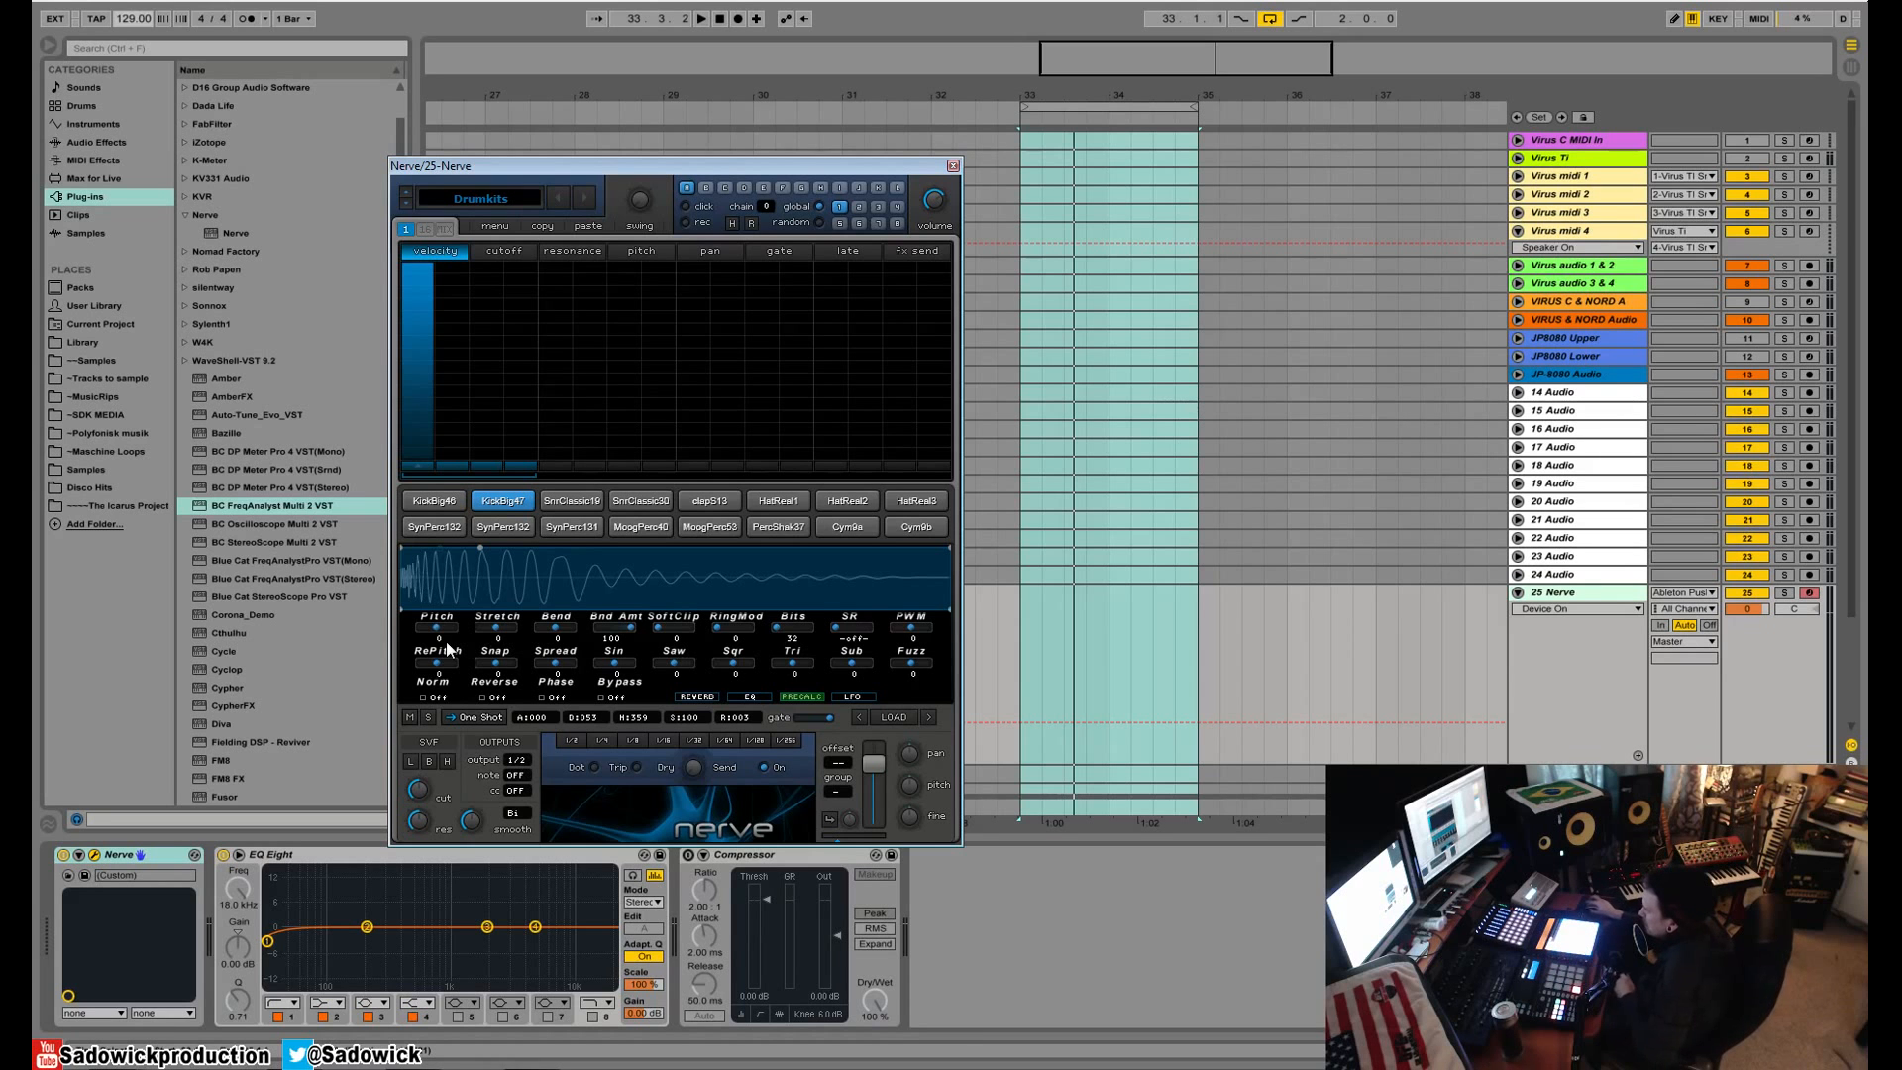
- Try a higher precalc Pitch on the kick during playback and reset it to 0
mouse_move(437, 628)
left_mouse_down()
mouse_move(461, 630)
mouse_move(445, 629)
left_mouse_up()
key("space")
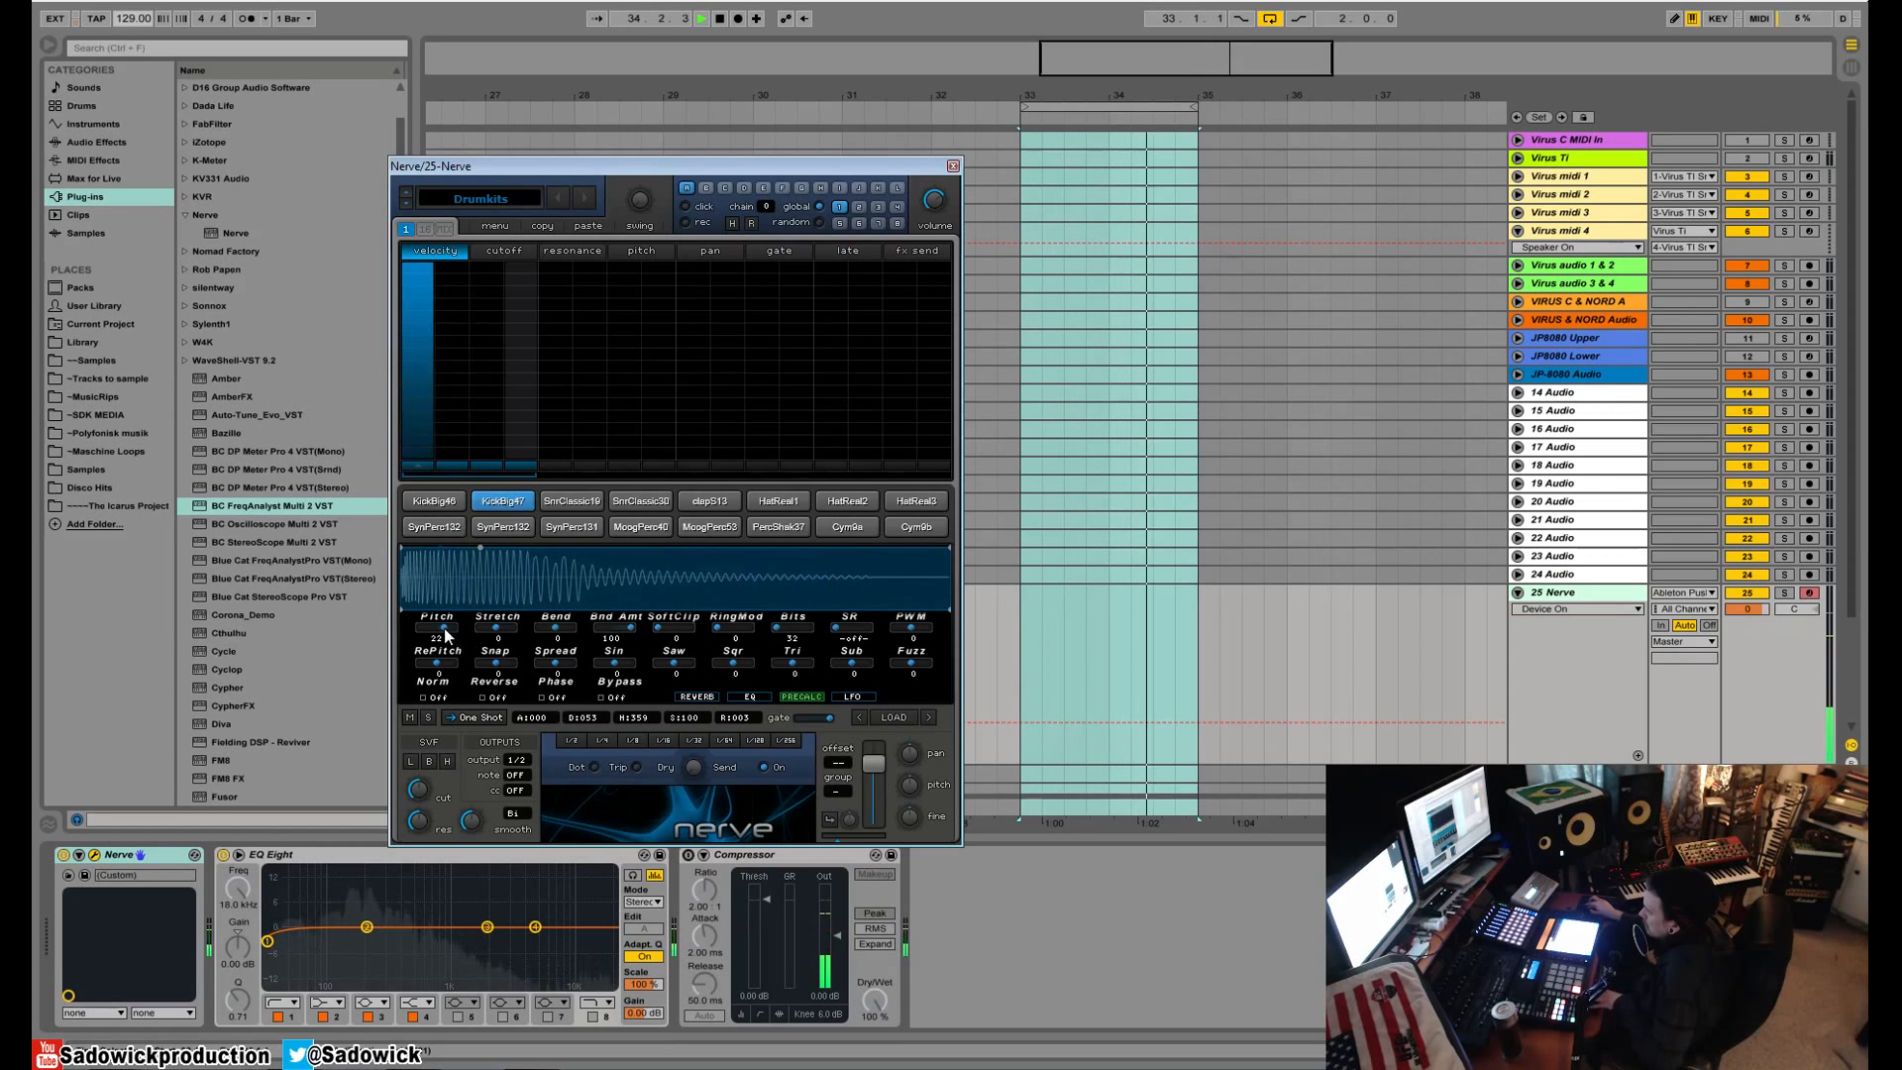
double_click(444, 628)
key("space")
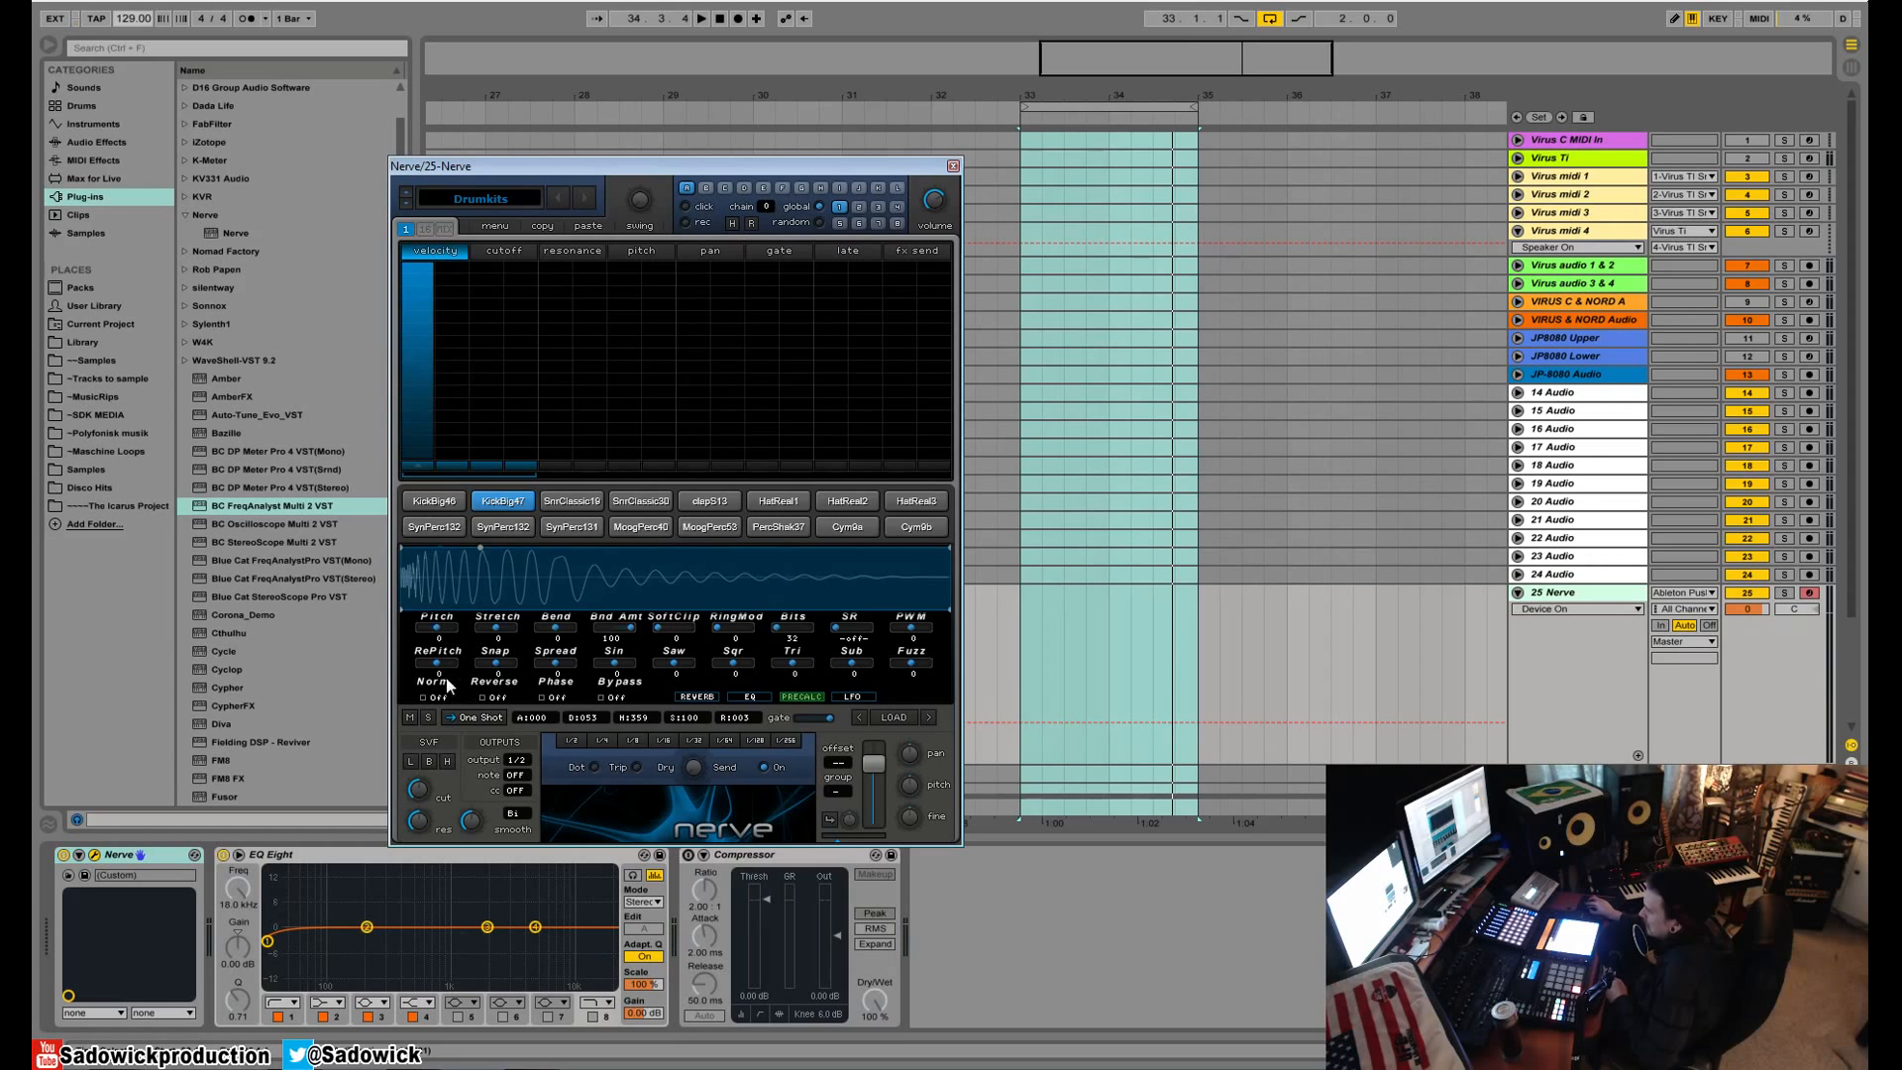
- Try different RePitch amounts on the kick, audition the sound and reset RePitch to 0
left_click_drag(436, 670, 425, 672)
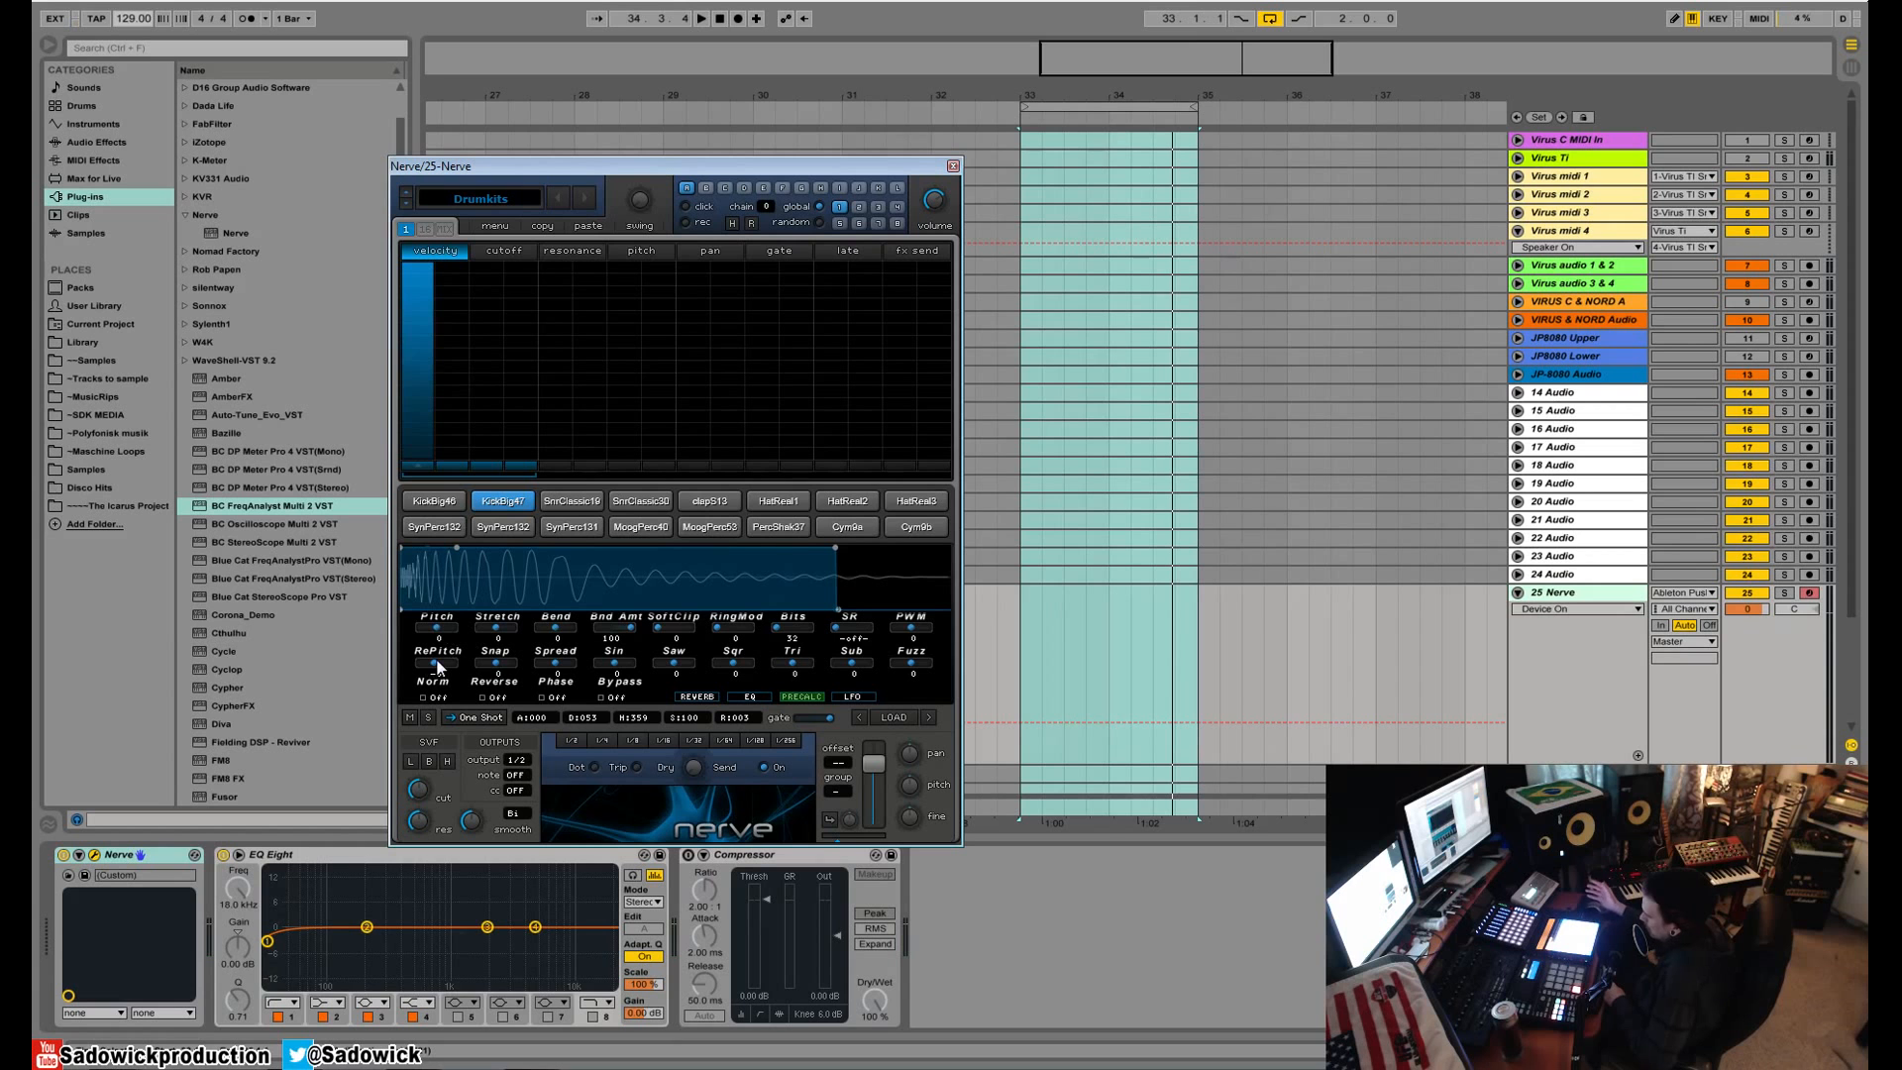
mouse_move(437, 666)
left_mouse_down()
mouse_move(507, 680)
mouse_move(446, 662)
mouse_move(517, 632)
left_mouse_up()
key("space")
double_click(449, 661)
key("space")
key("space")
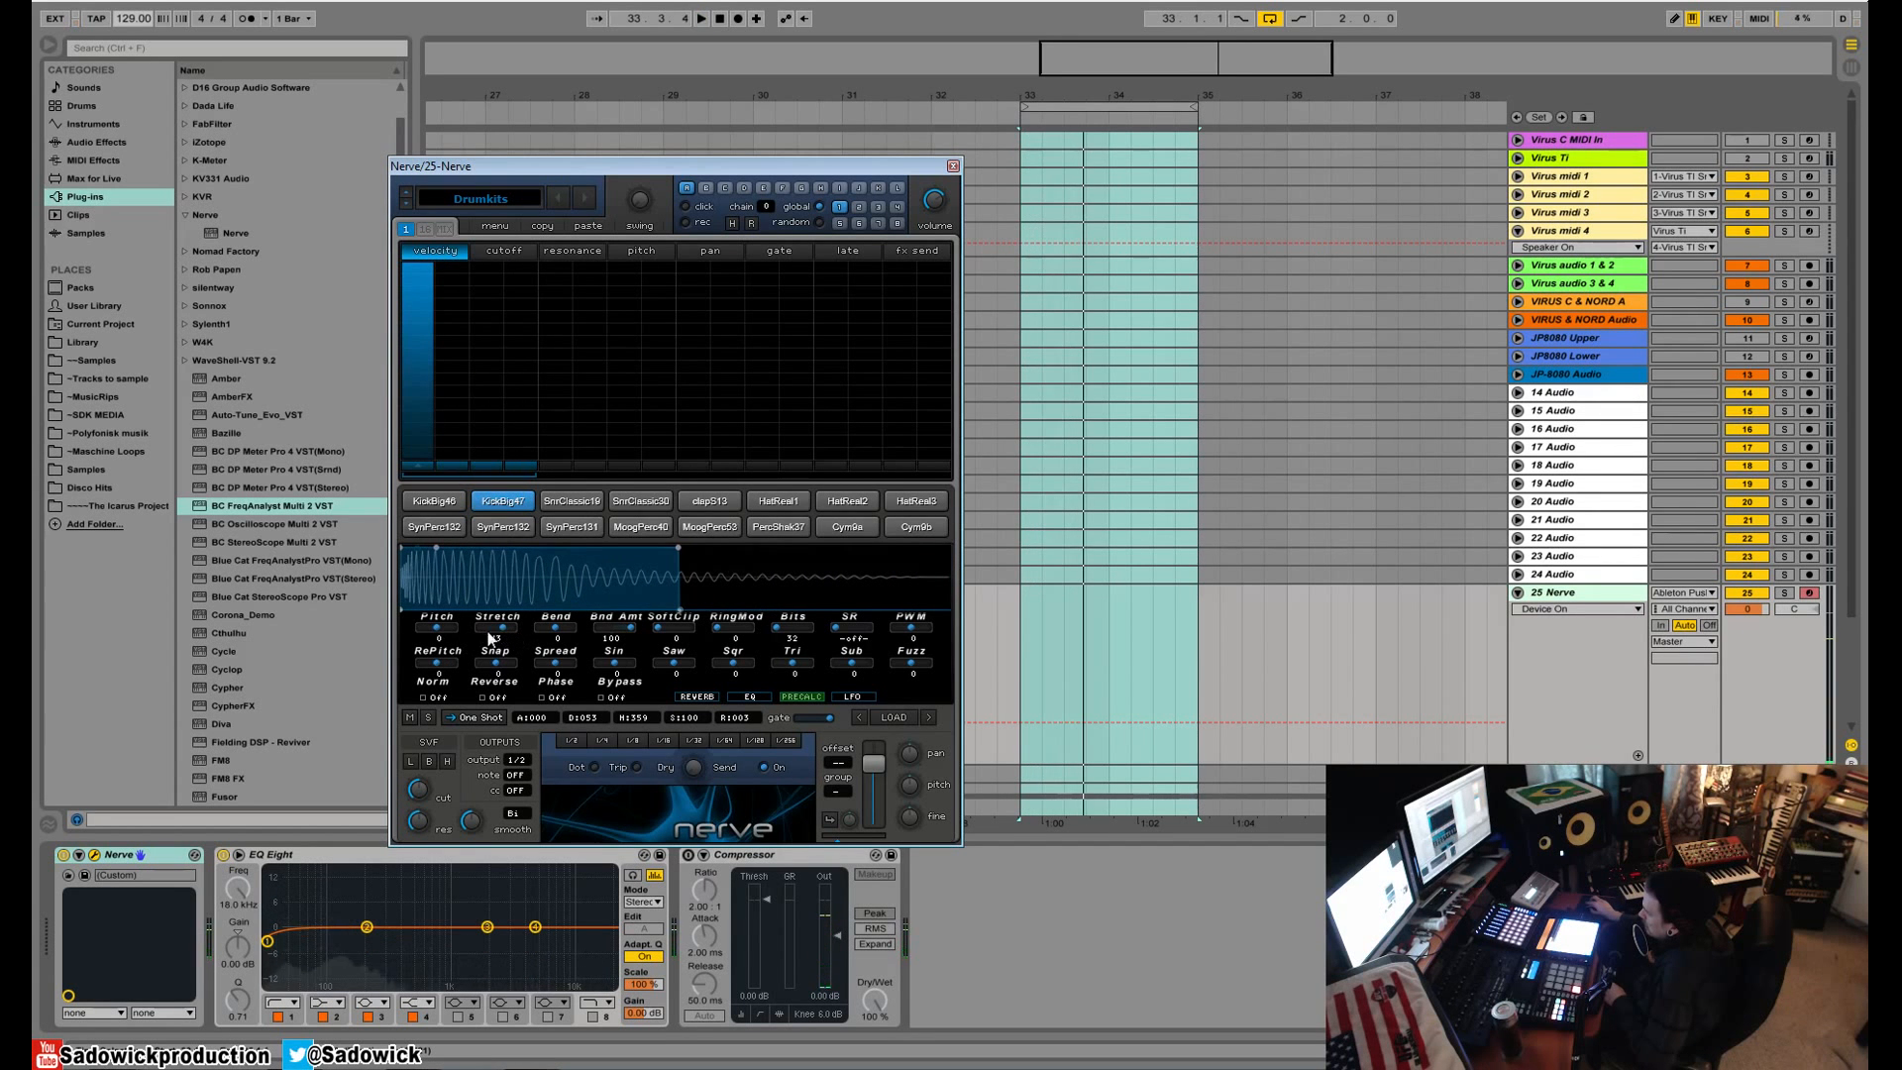
- Set the kick's precalc Stretch to 36 and Bend to -17 while auditioning the sound
left_click_drag(555, 630, 513, 632)
key("space")
key("space")
key("space")
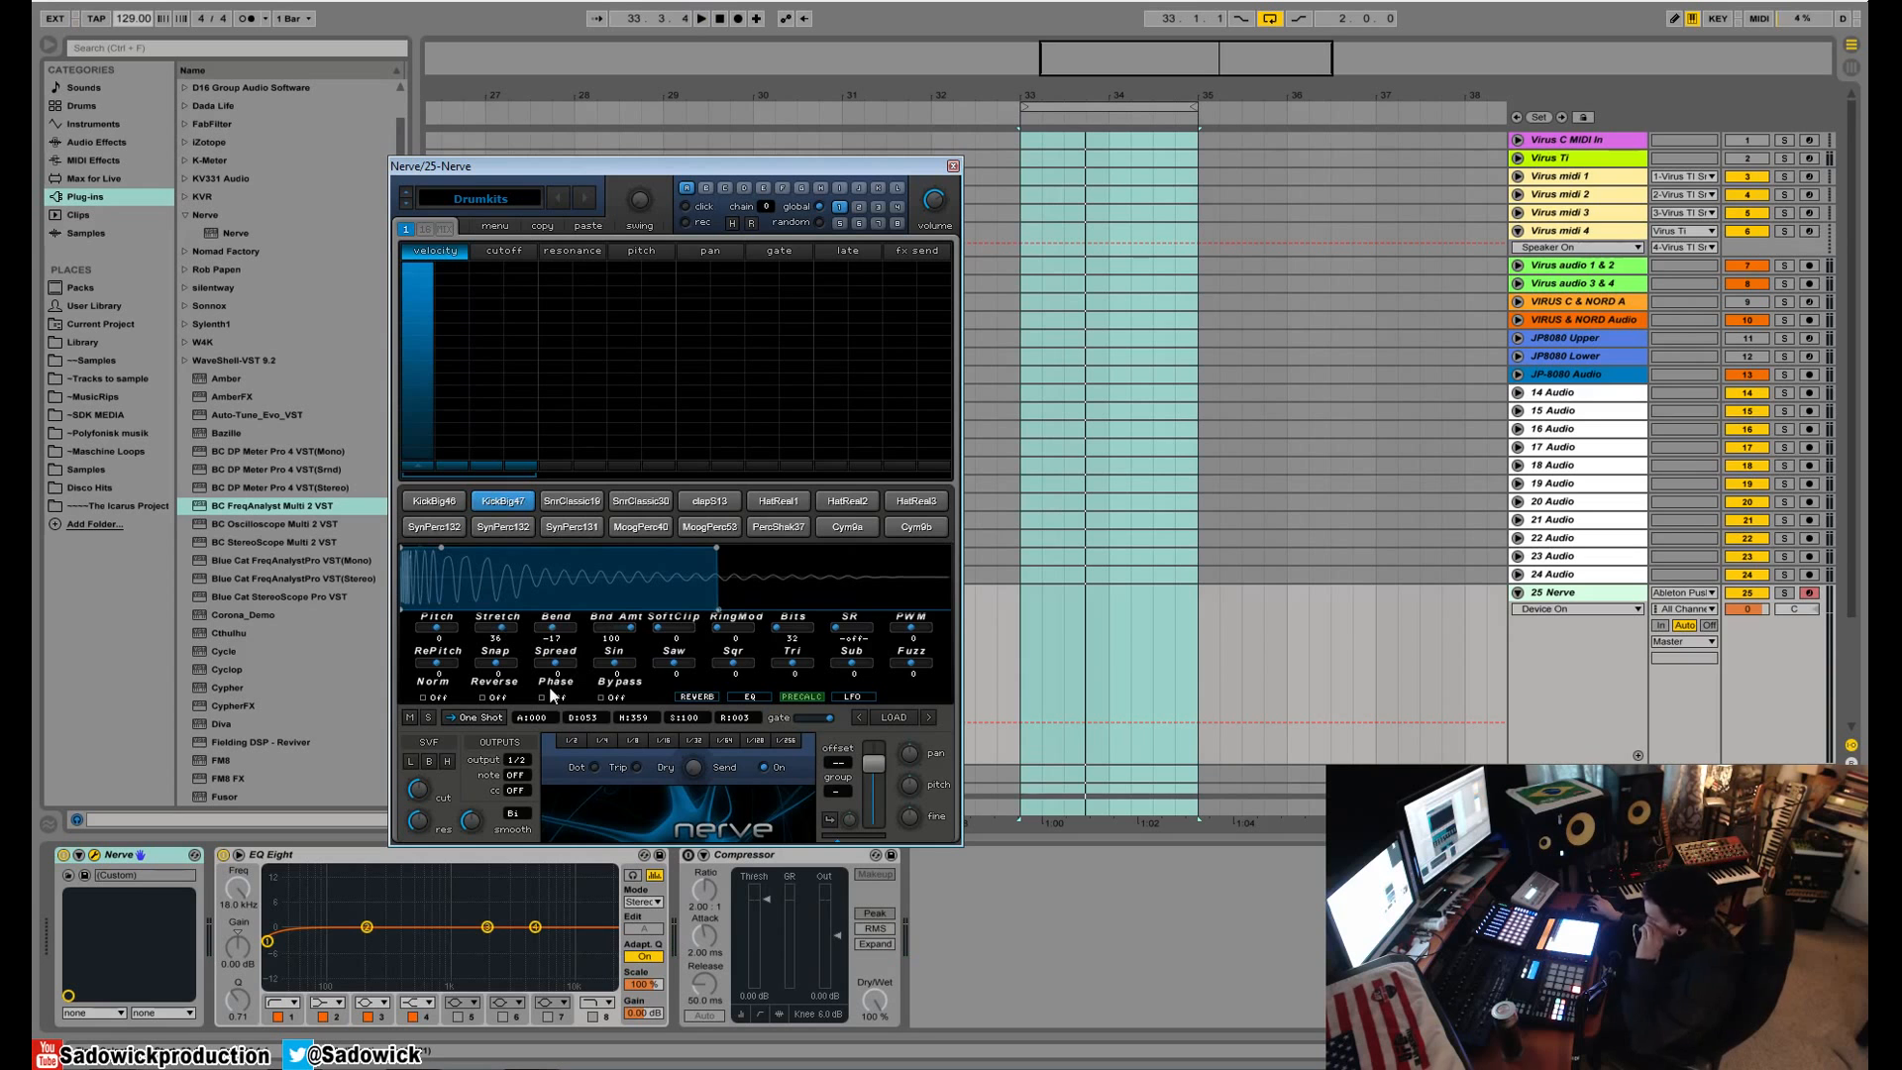
- Switch the precalc Bypass on and off during playback to compare the original kick with the processed one
left_click(601, 697)
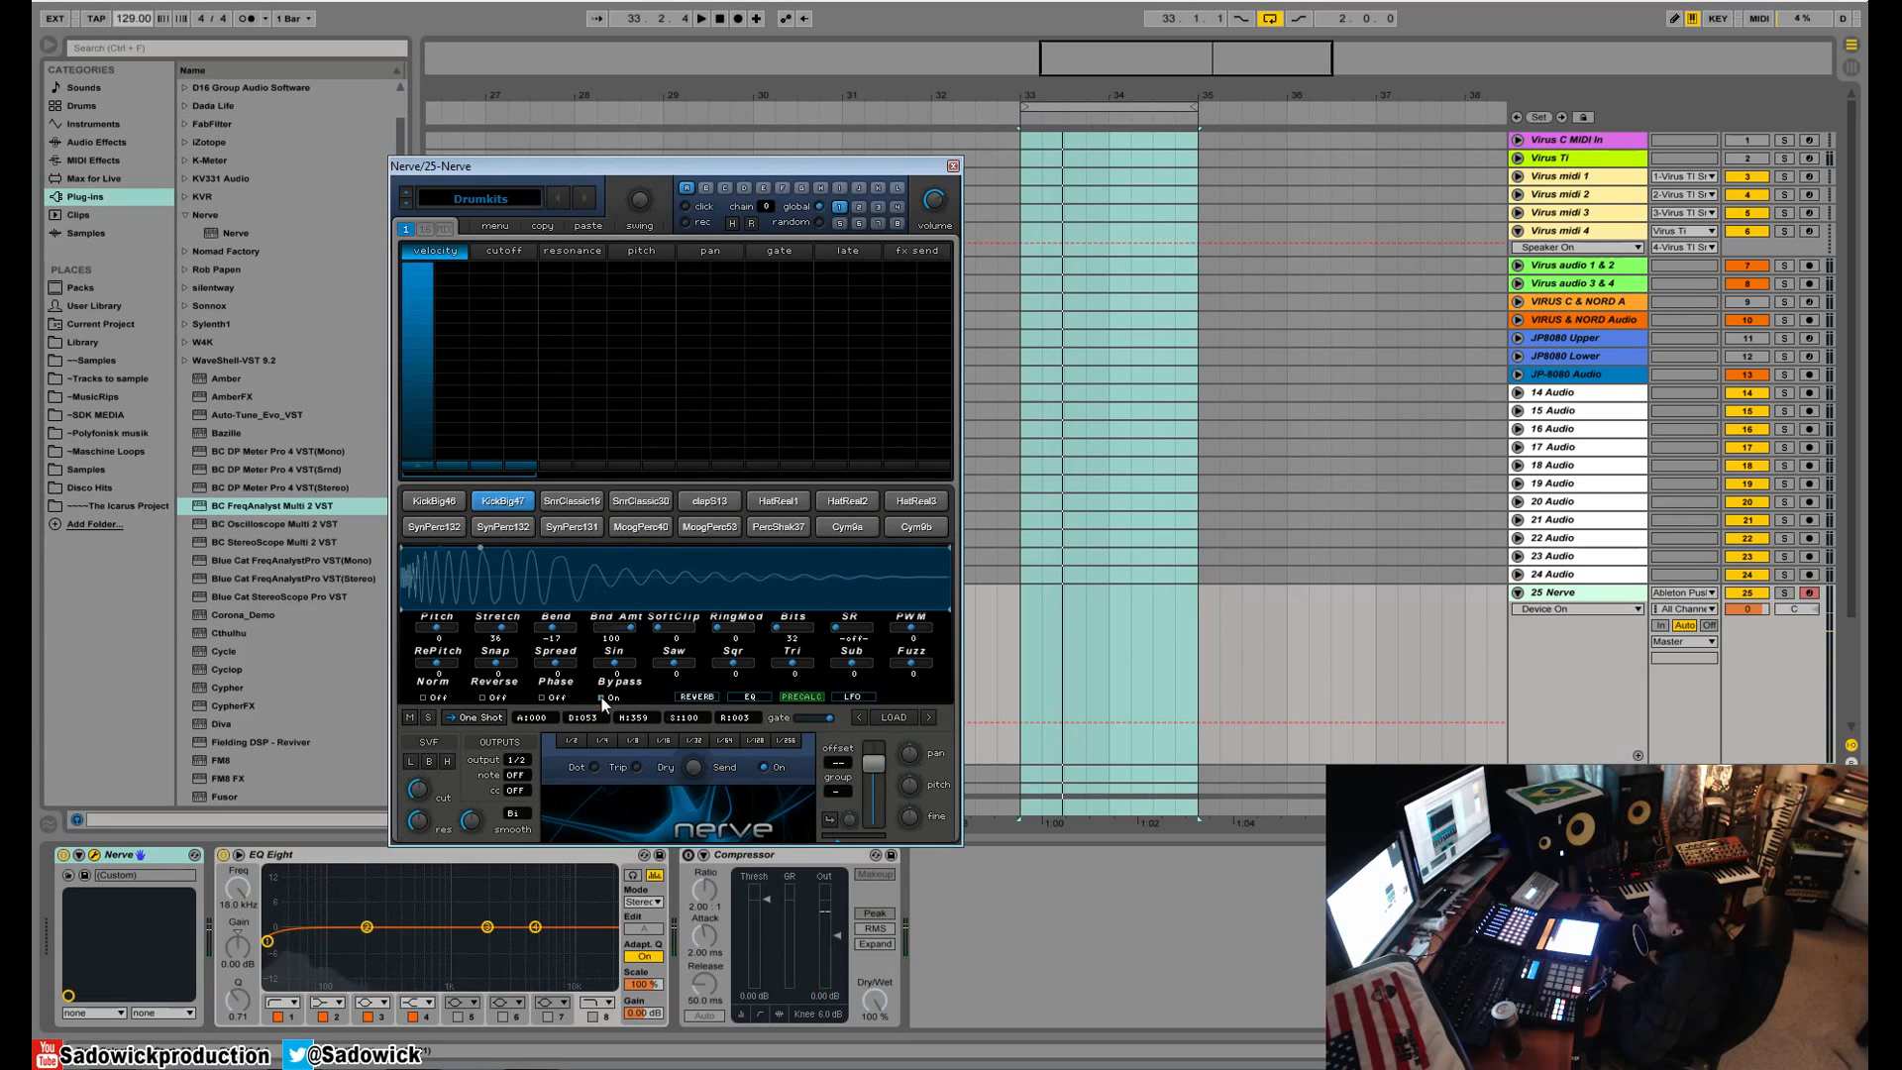
key("space")
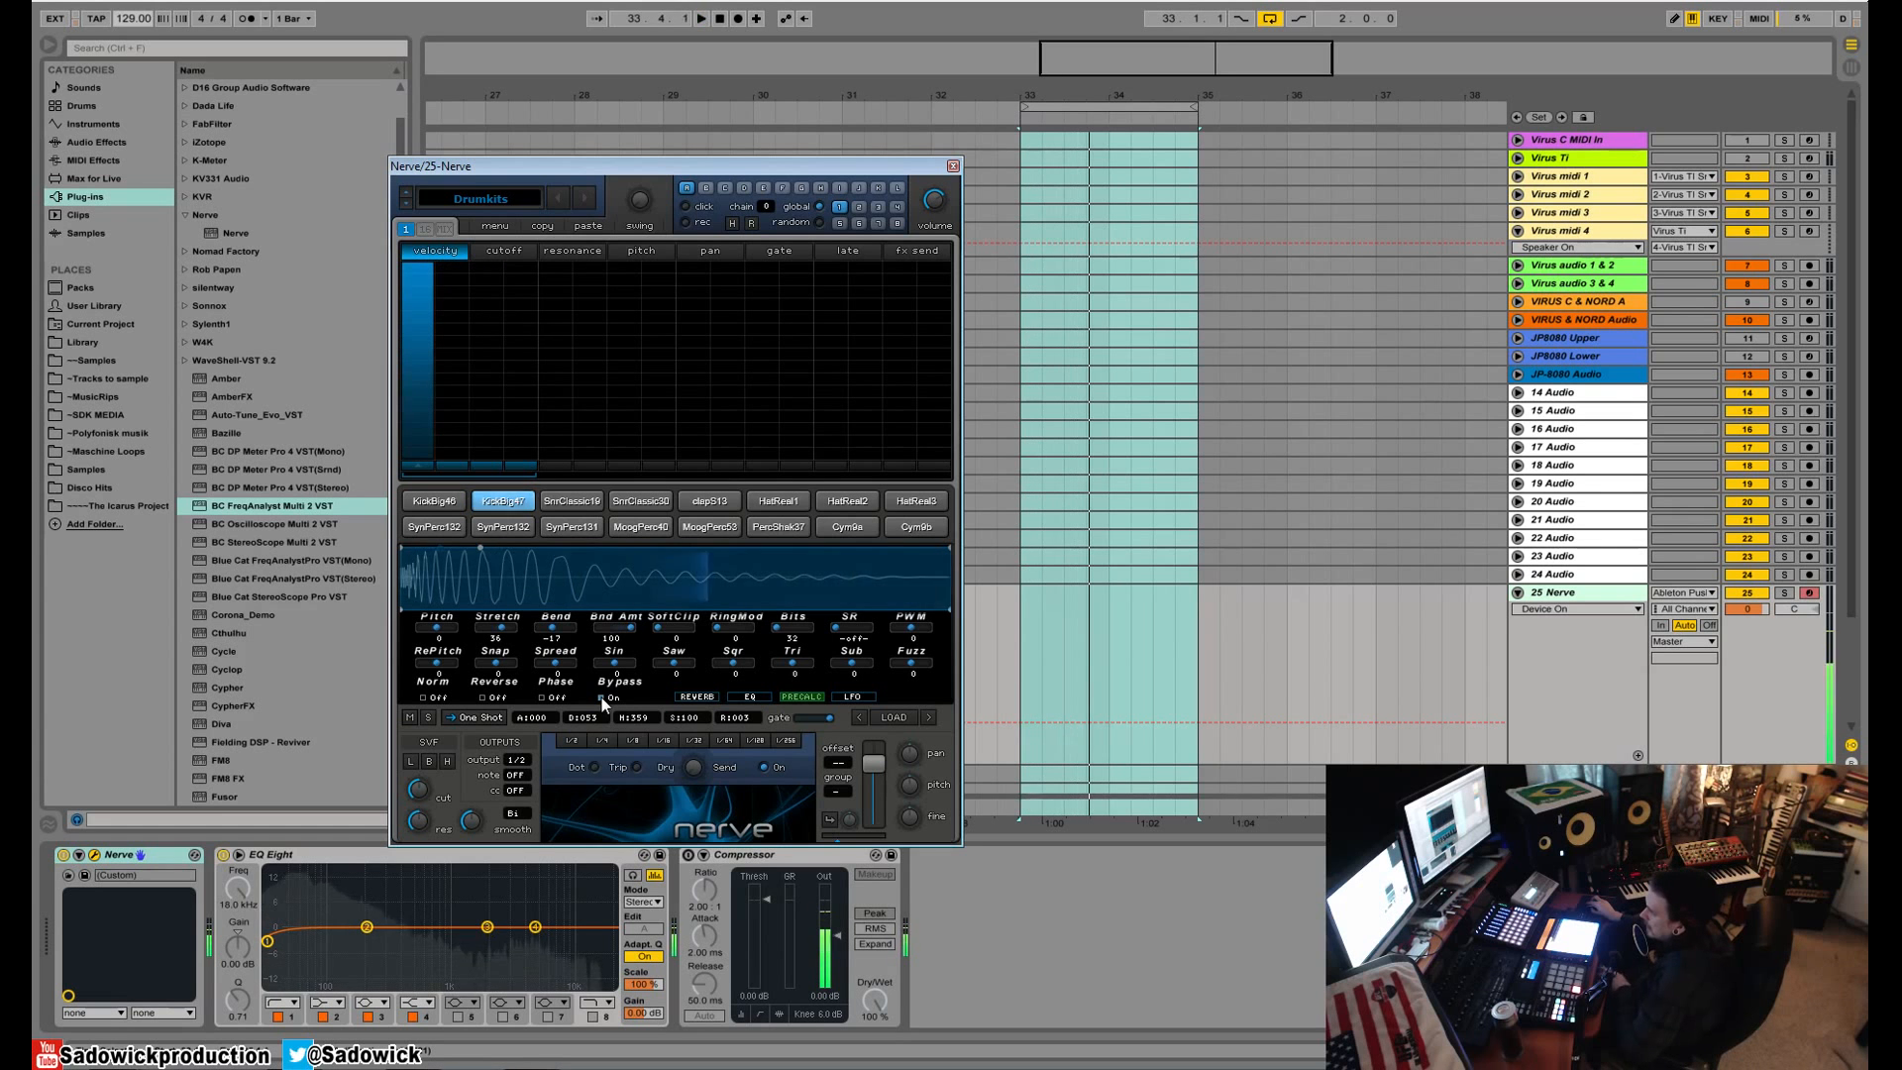
left_click(601, 697)
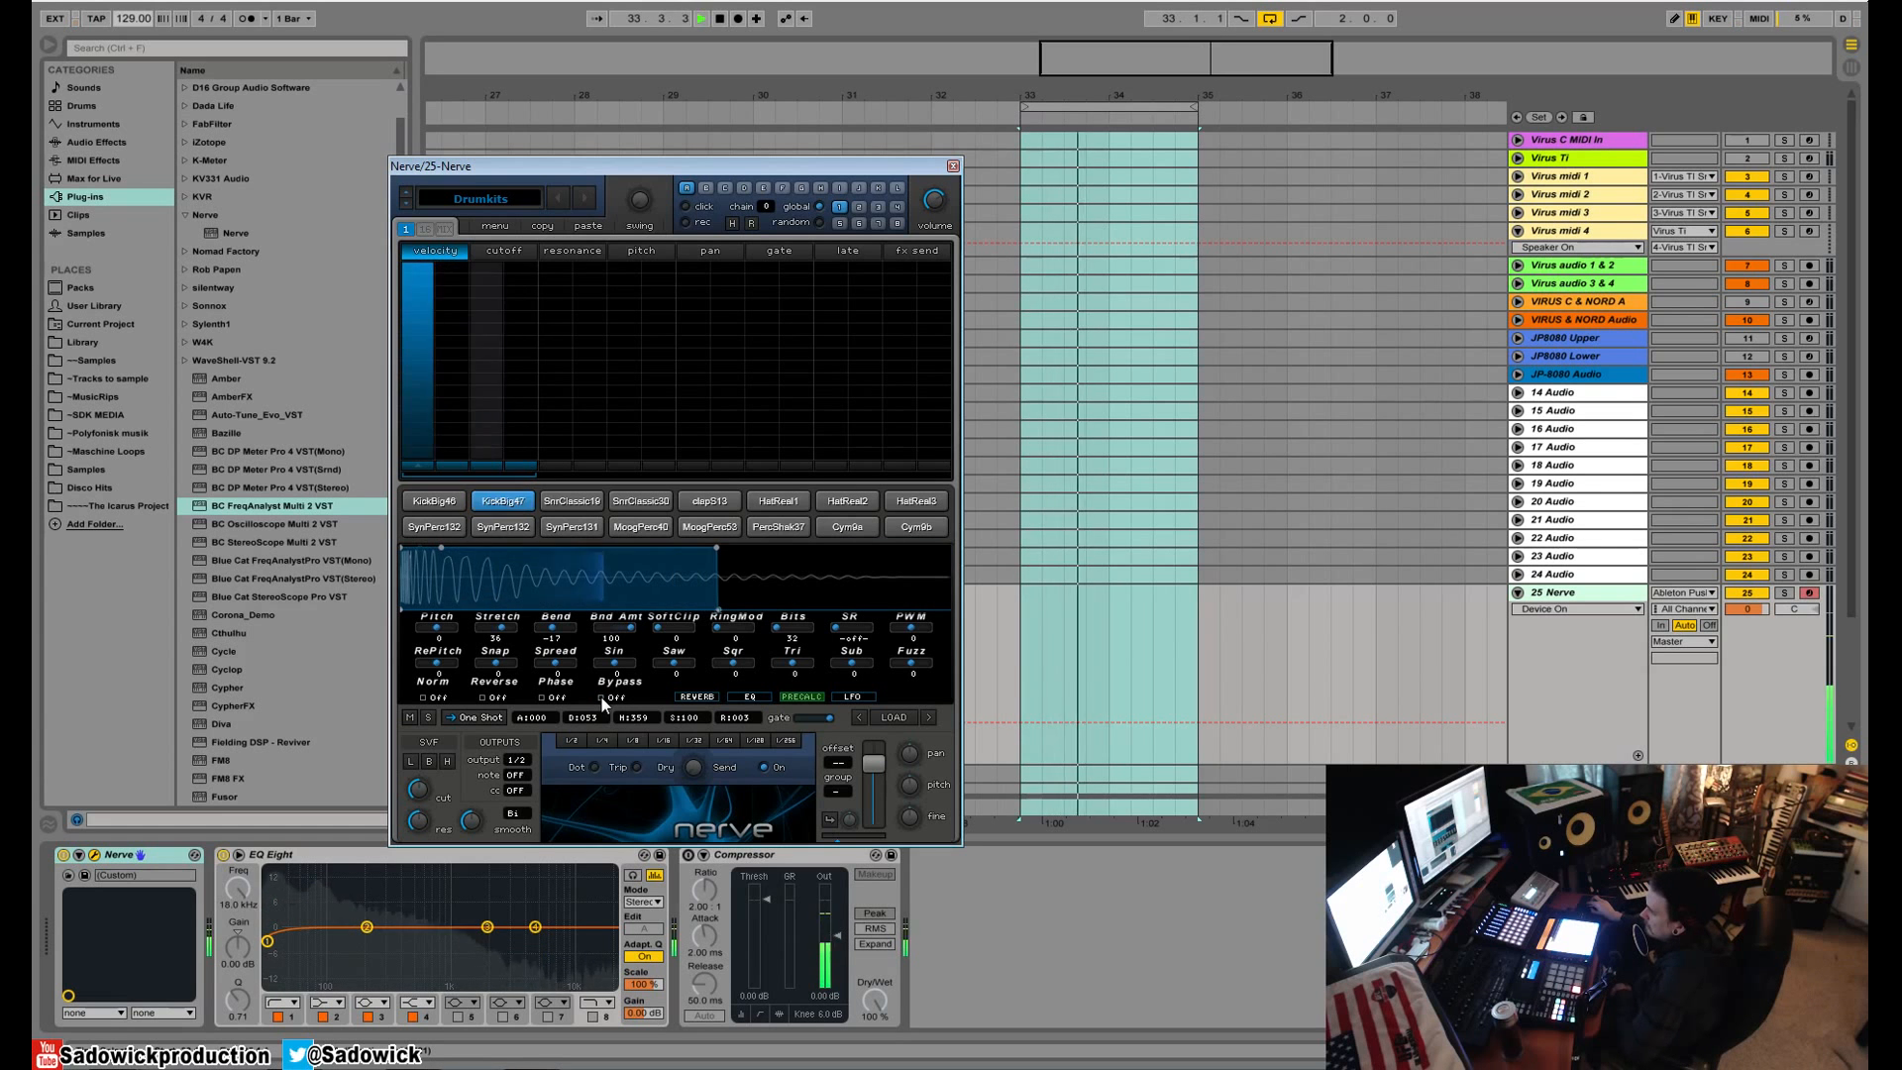
- Stop playback, clear the kick's current stretch settings, and set its precalc Stretch to 13 and Bend to -19
key("space")
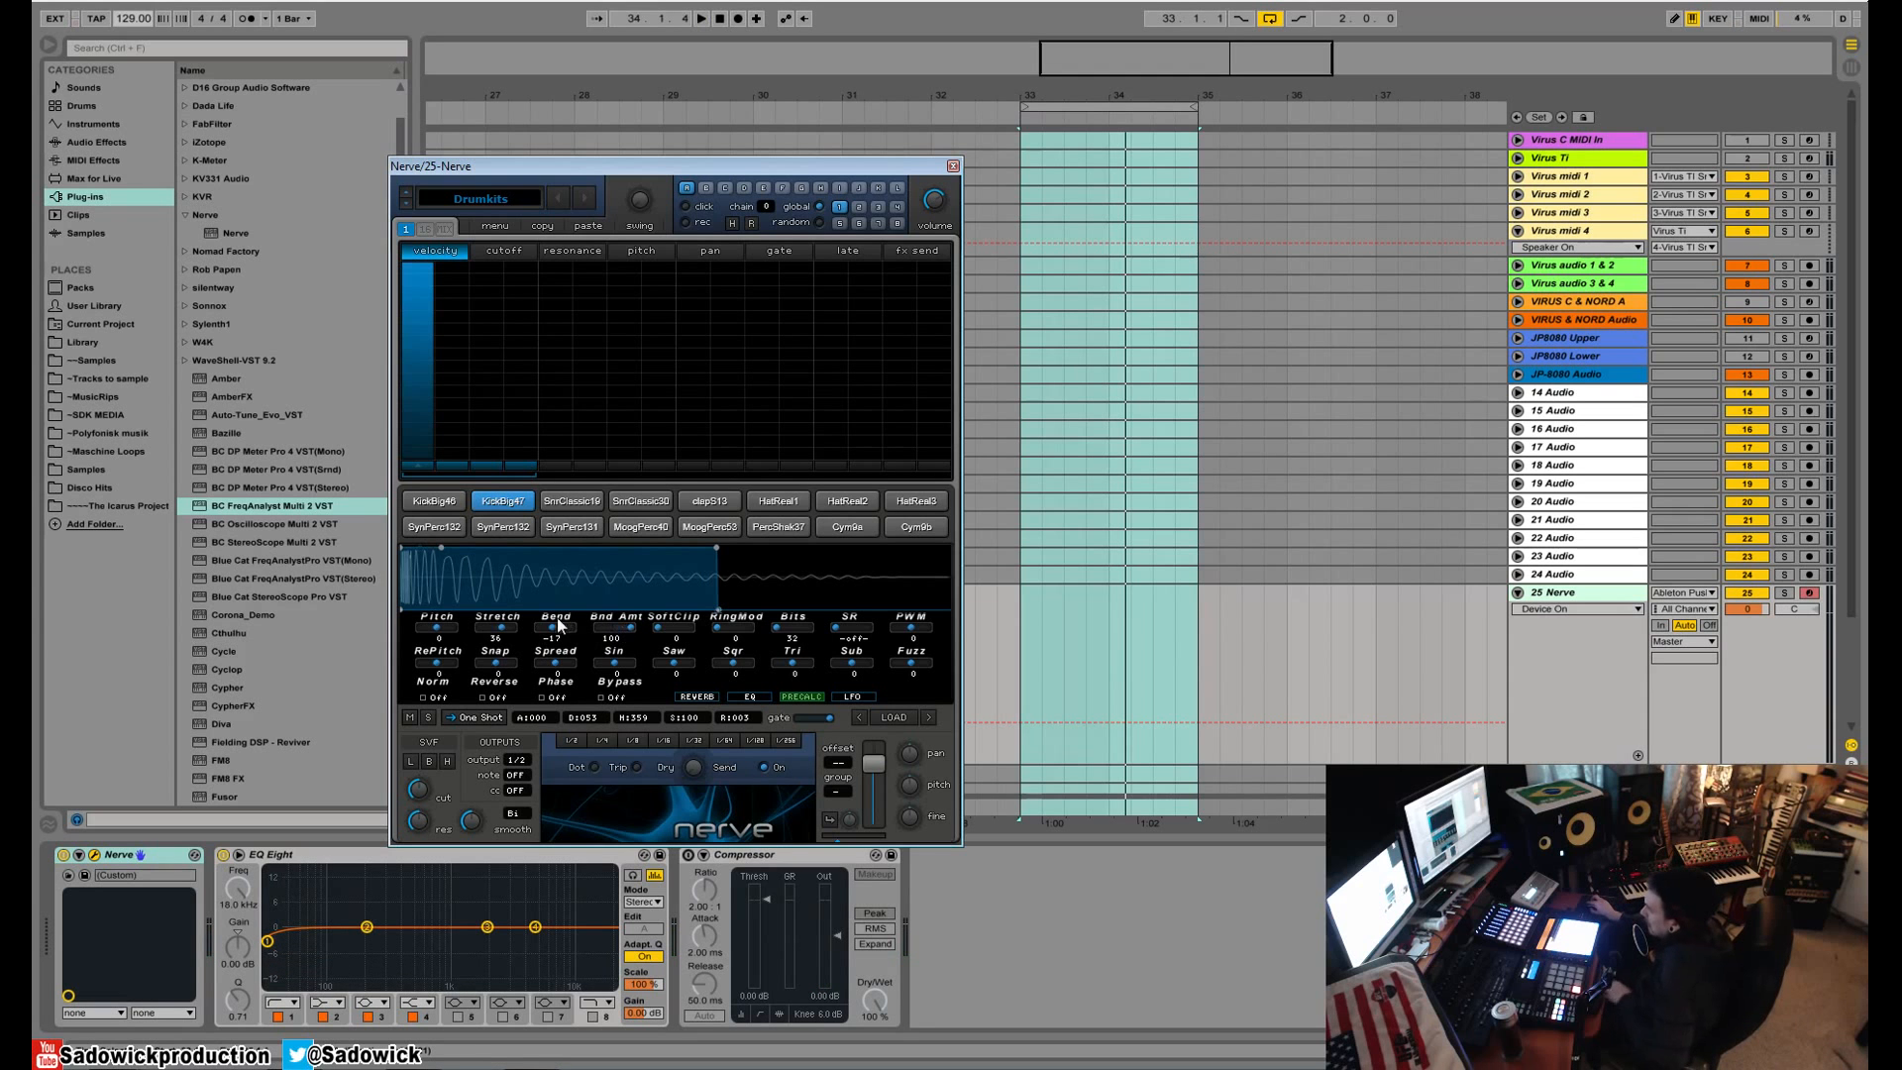
left_click(504, 630, "ctrl")
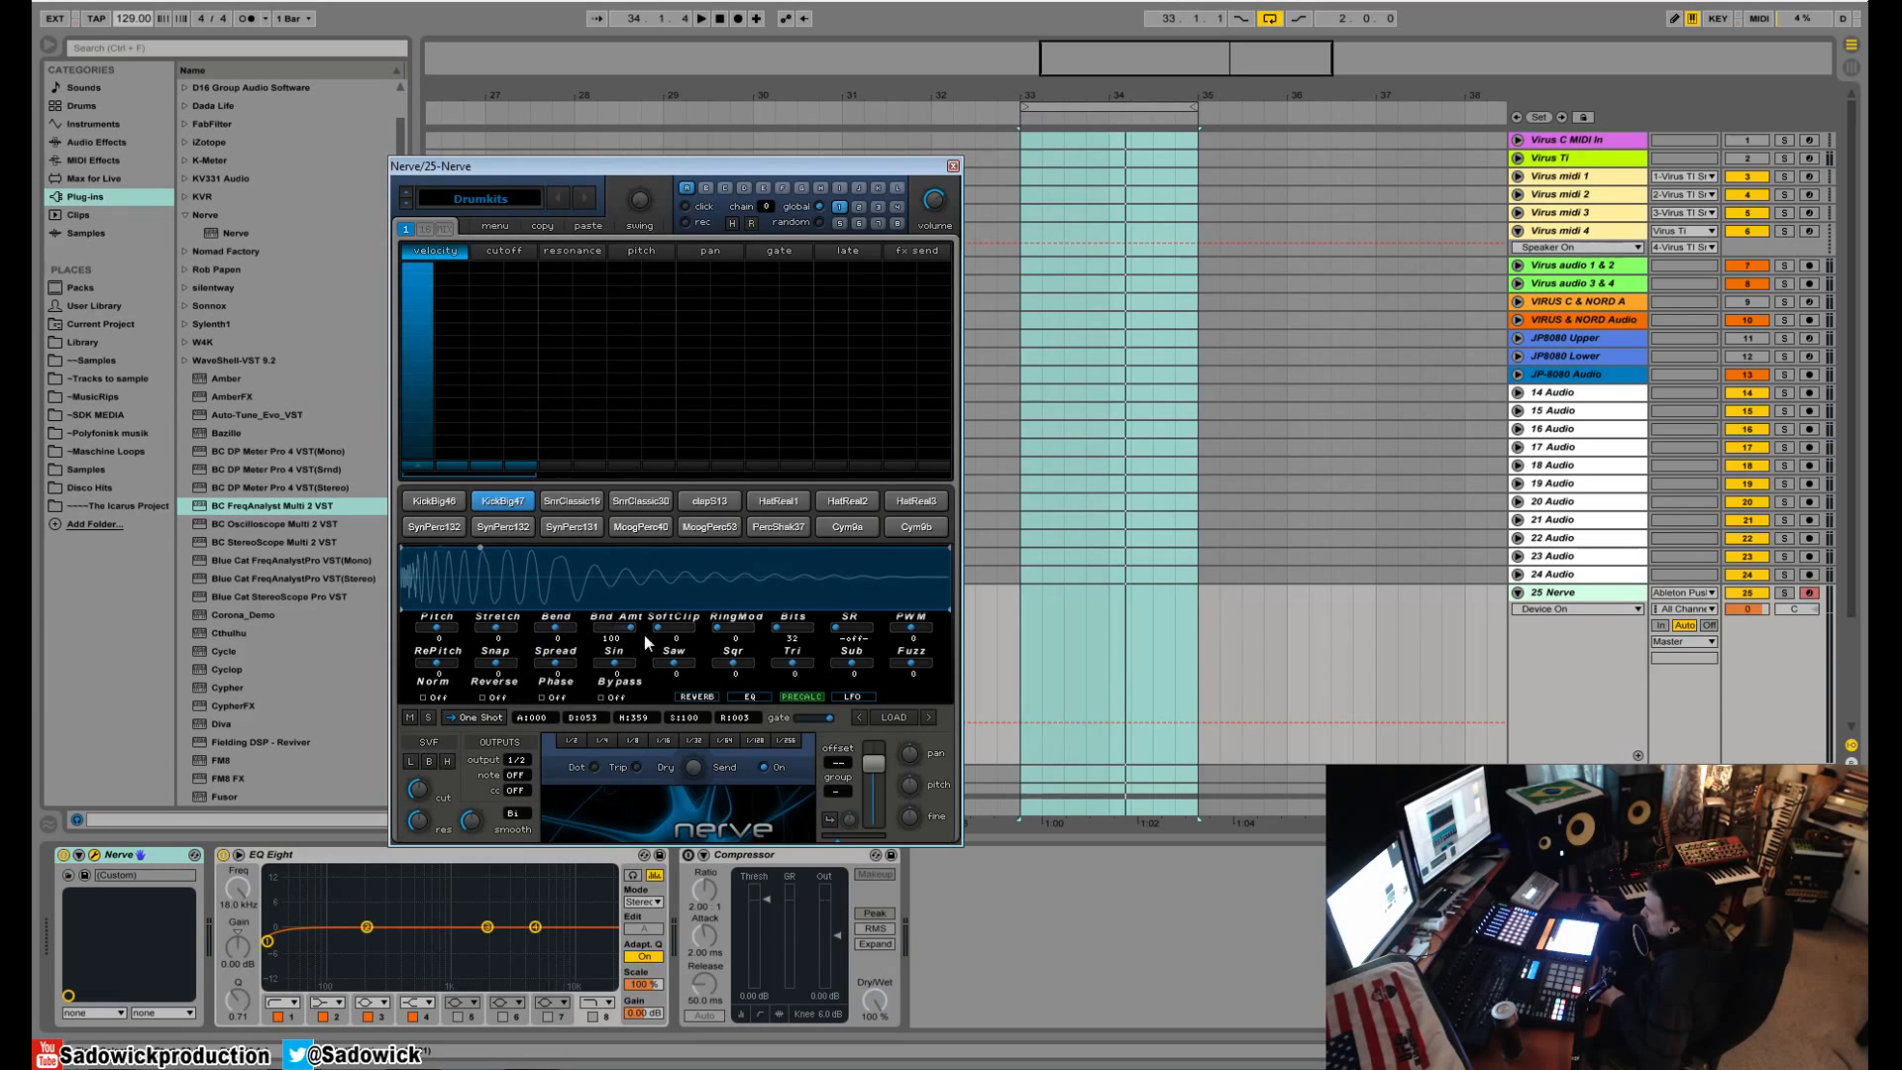
left_click_drag(496, 631, 557, 661)
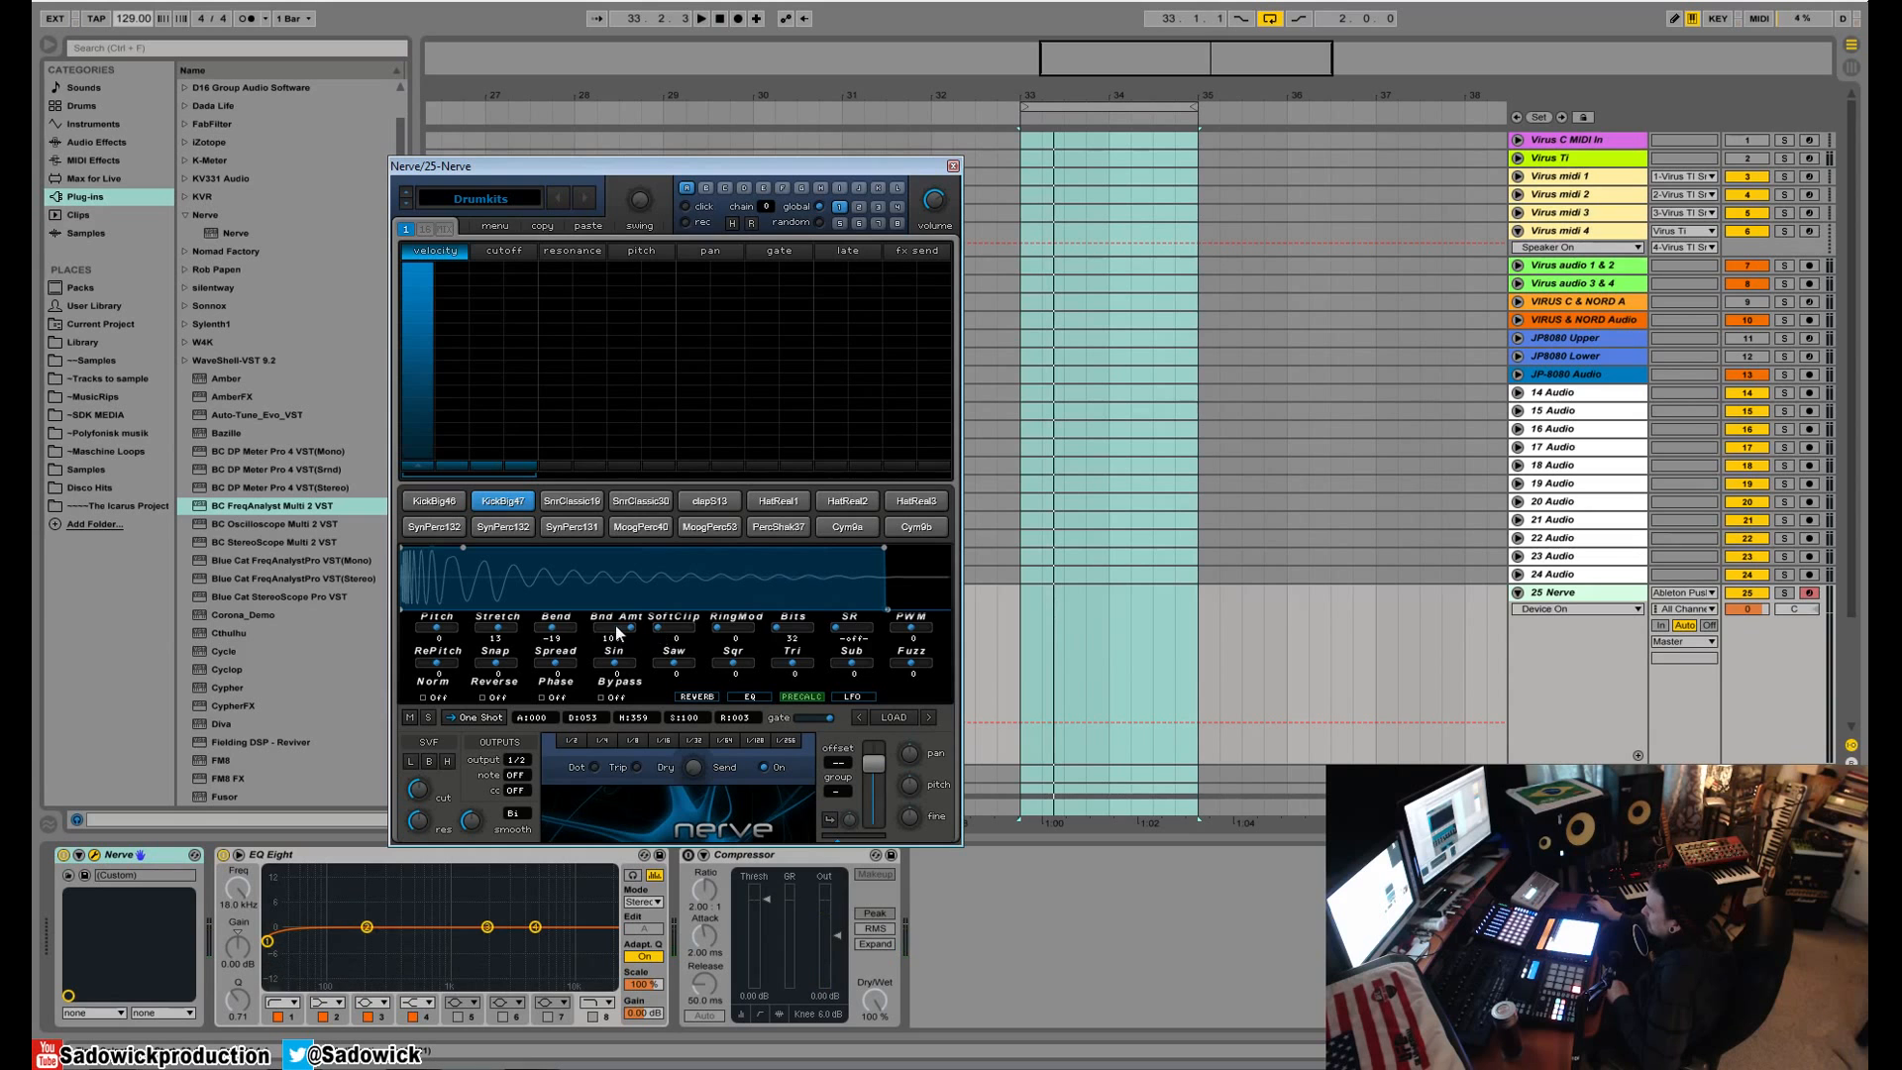
- Audition the kick with a much lower precalc Bnd Amt, and again with Bnd Amt at 100
left_click_drag(596, 630, 337, 630)
key("space")
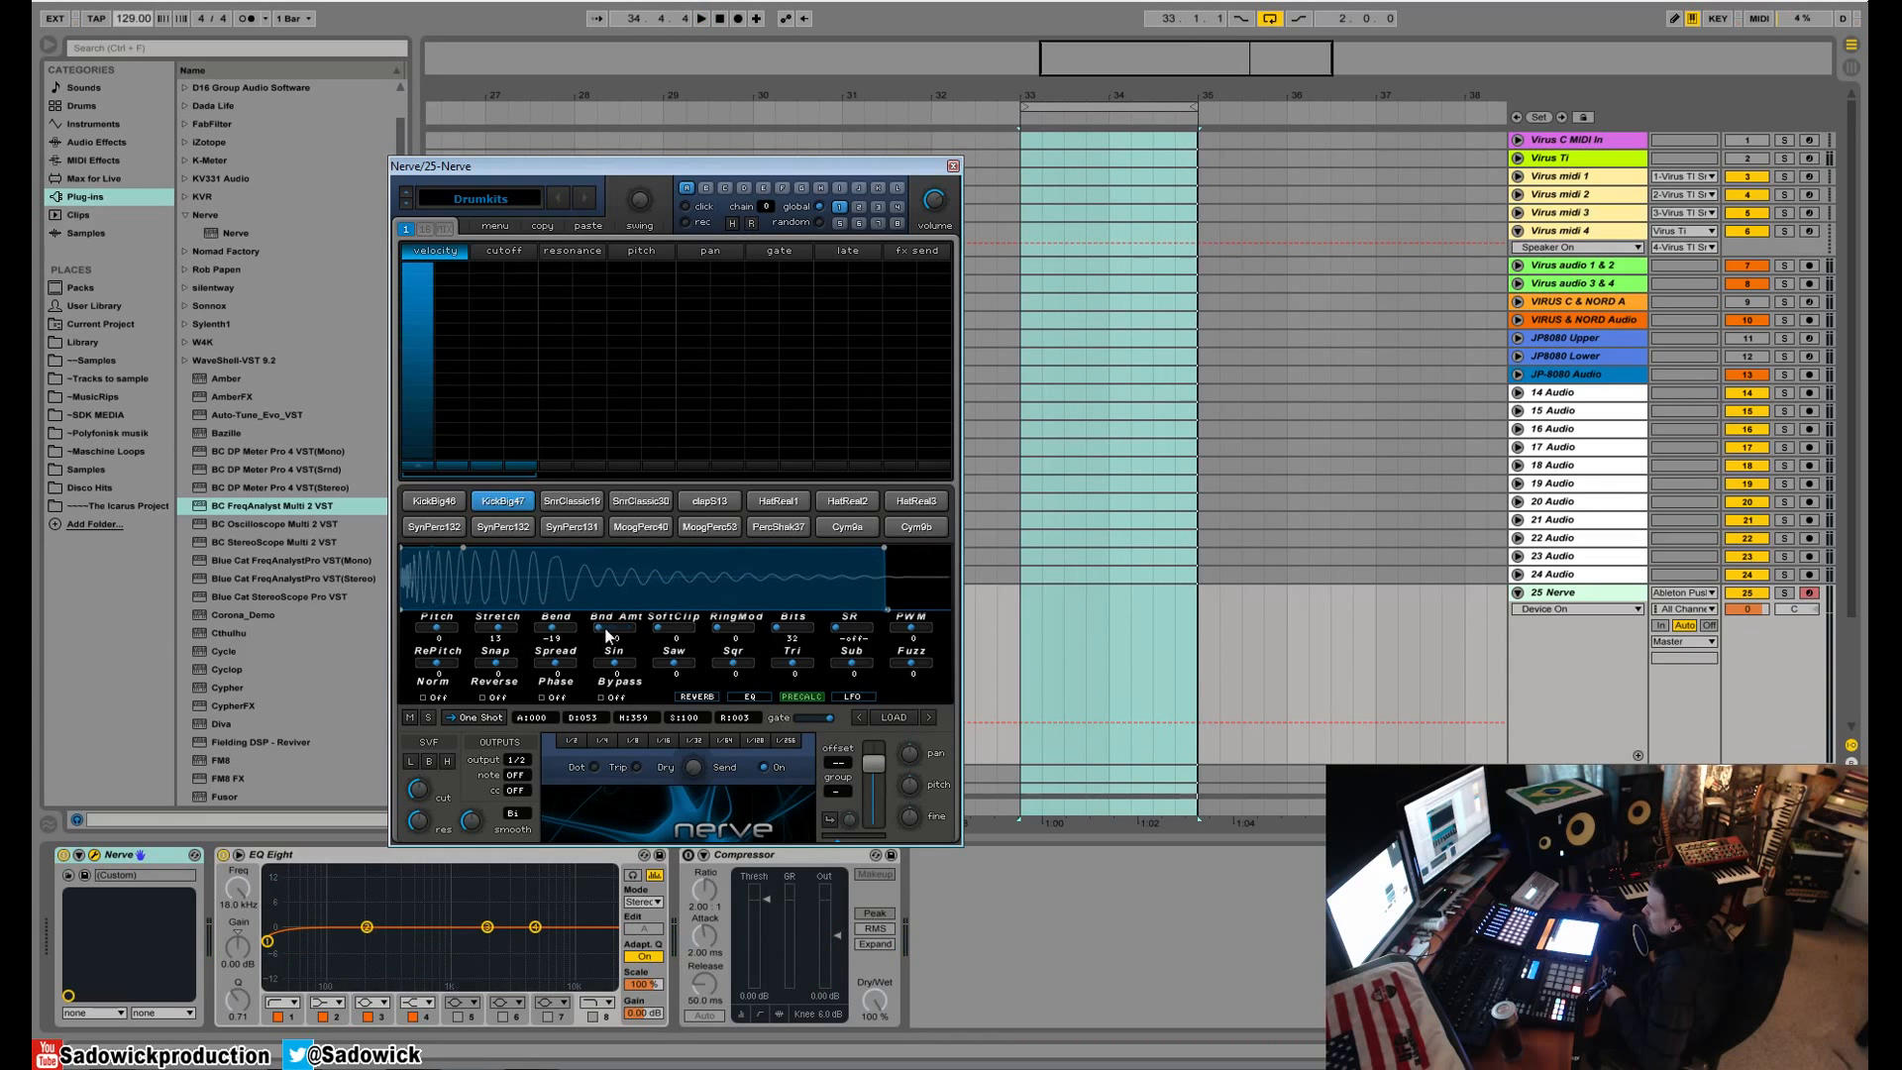
key("space")
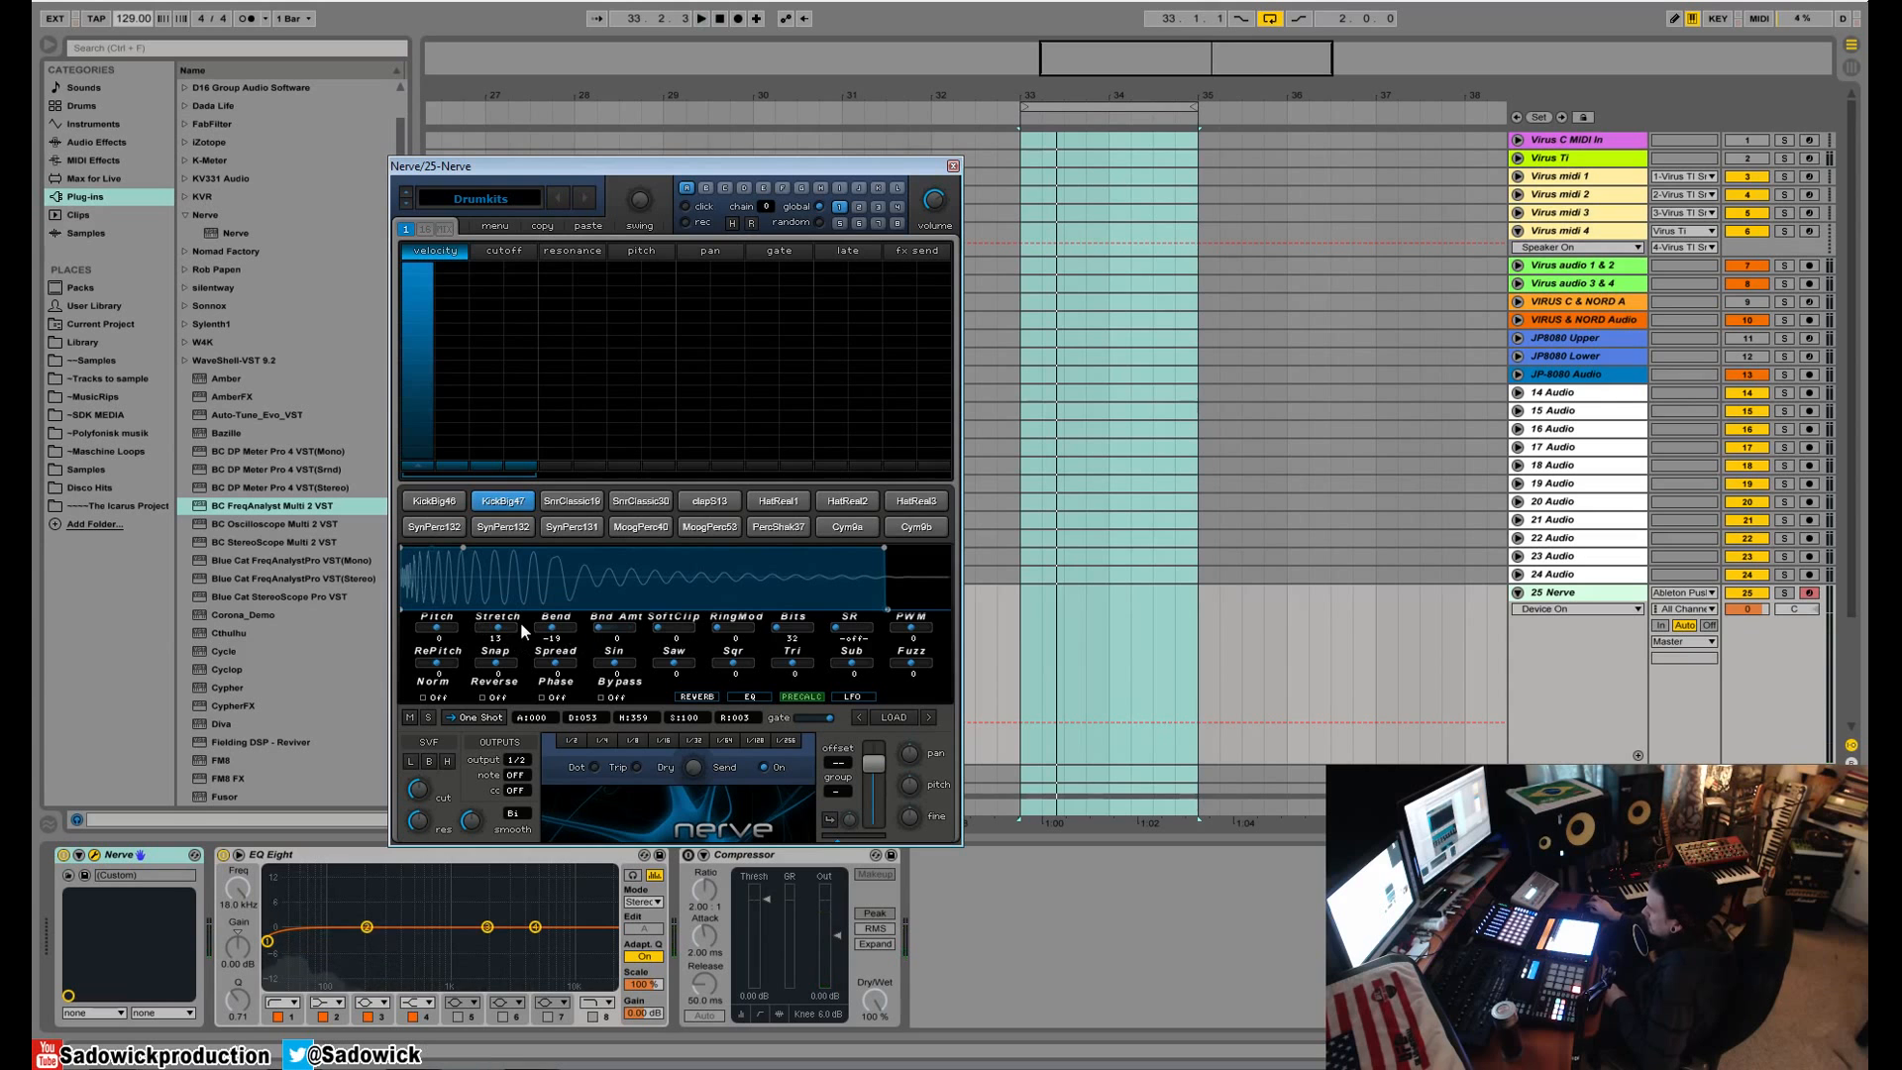
left_click_drag(614, 628, 1036, 671)
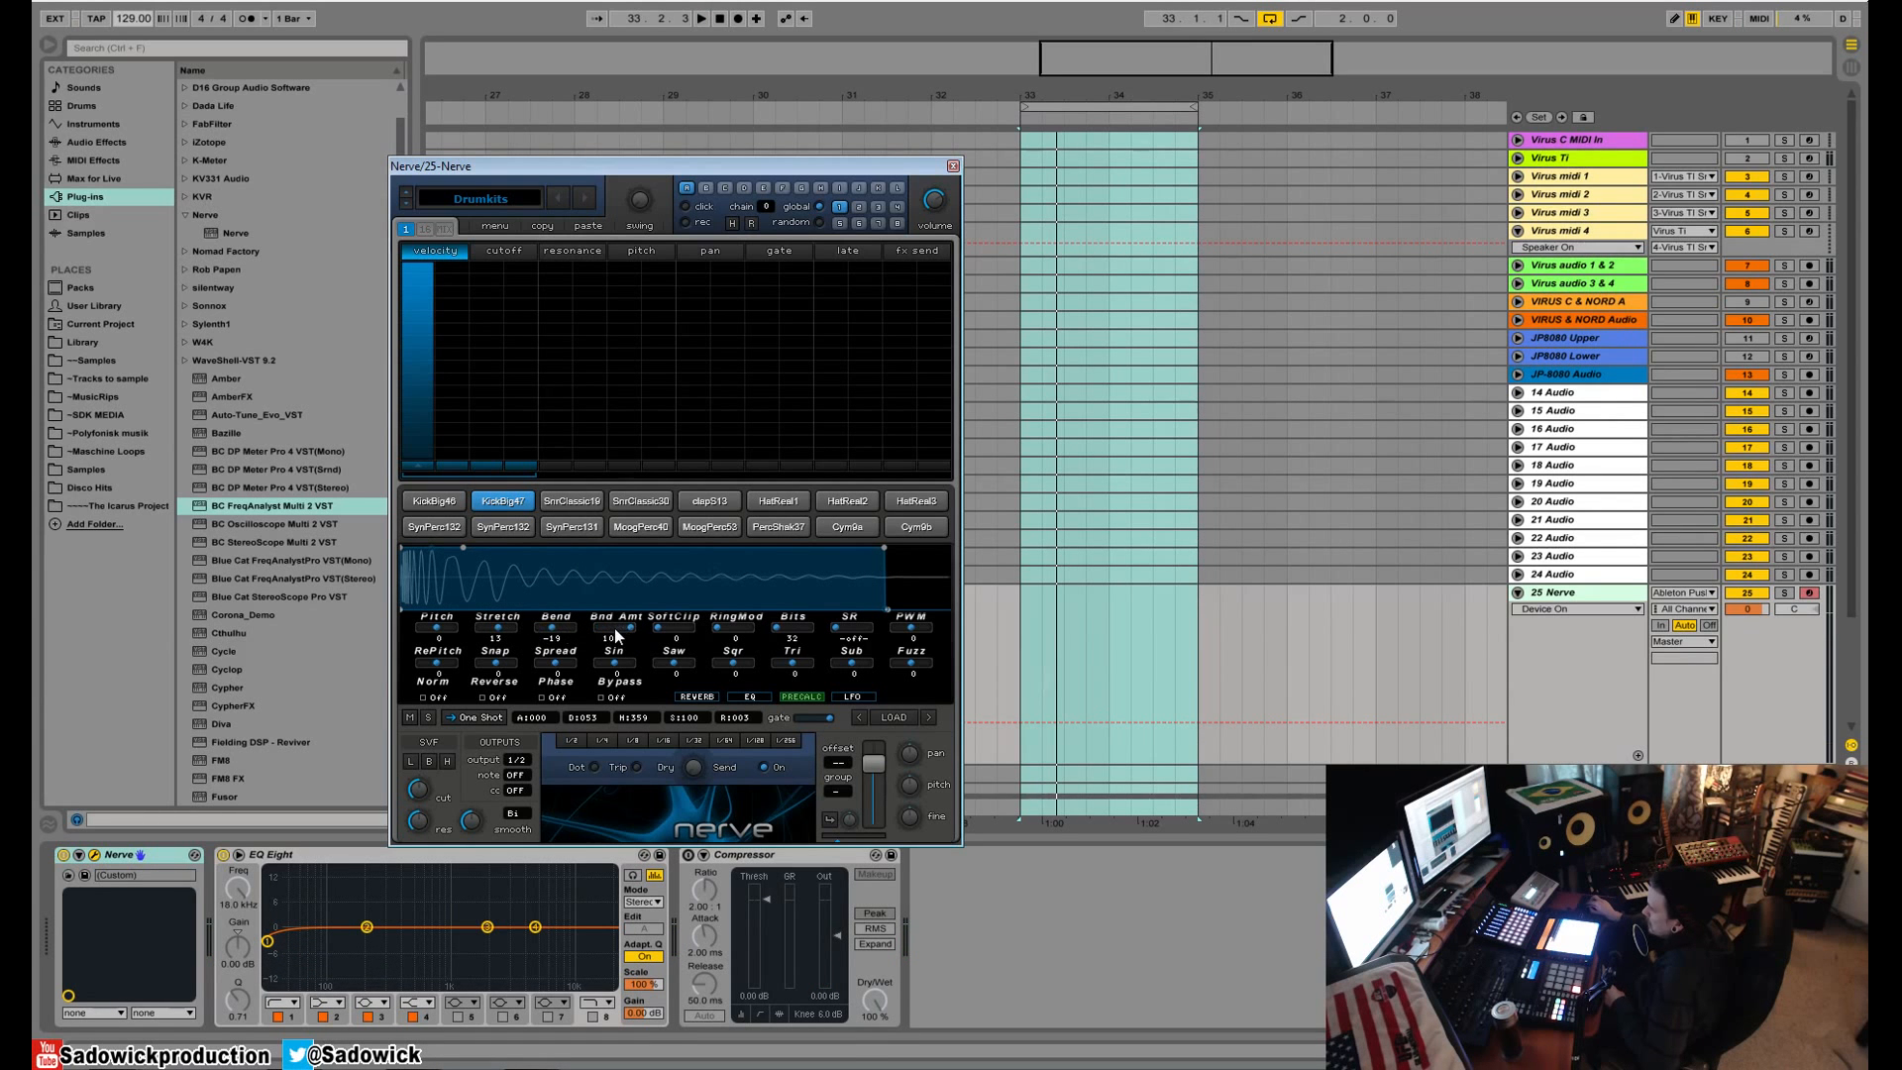
key("space")
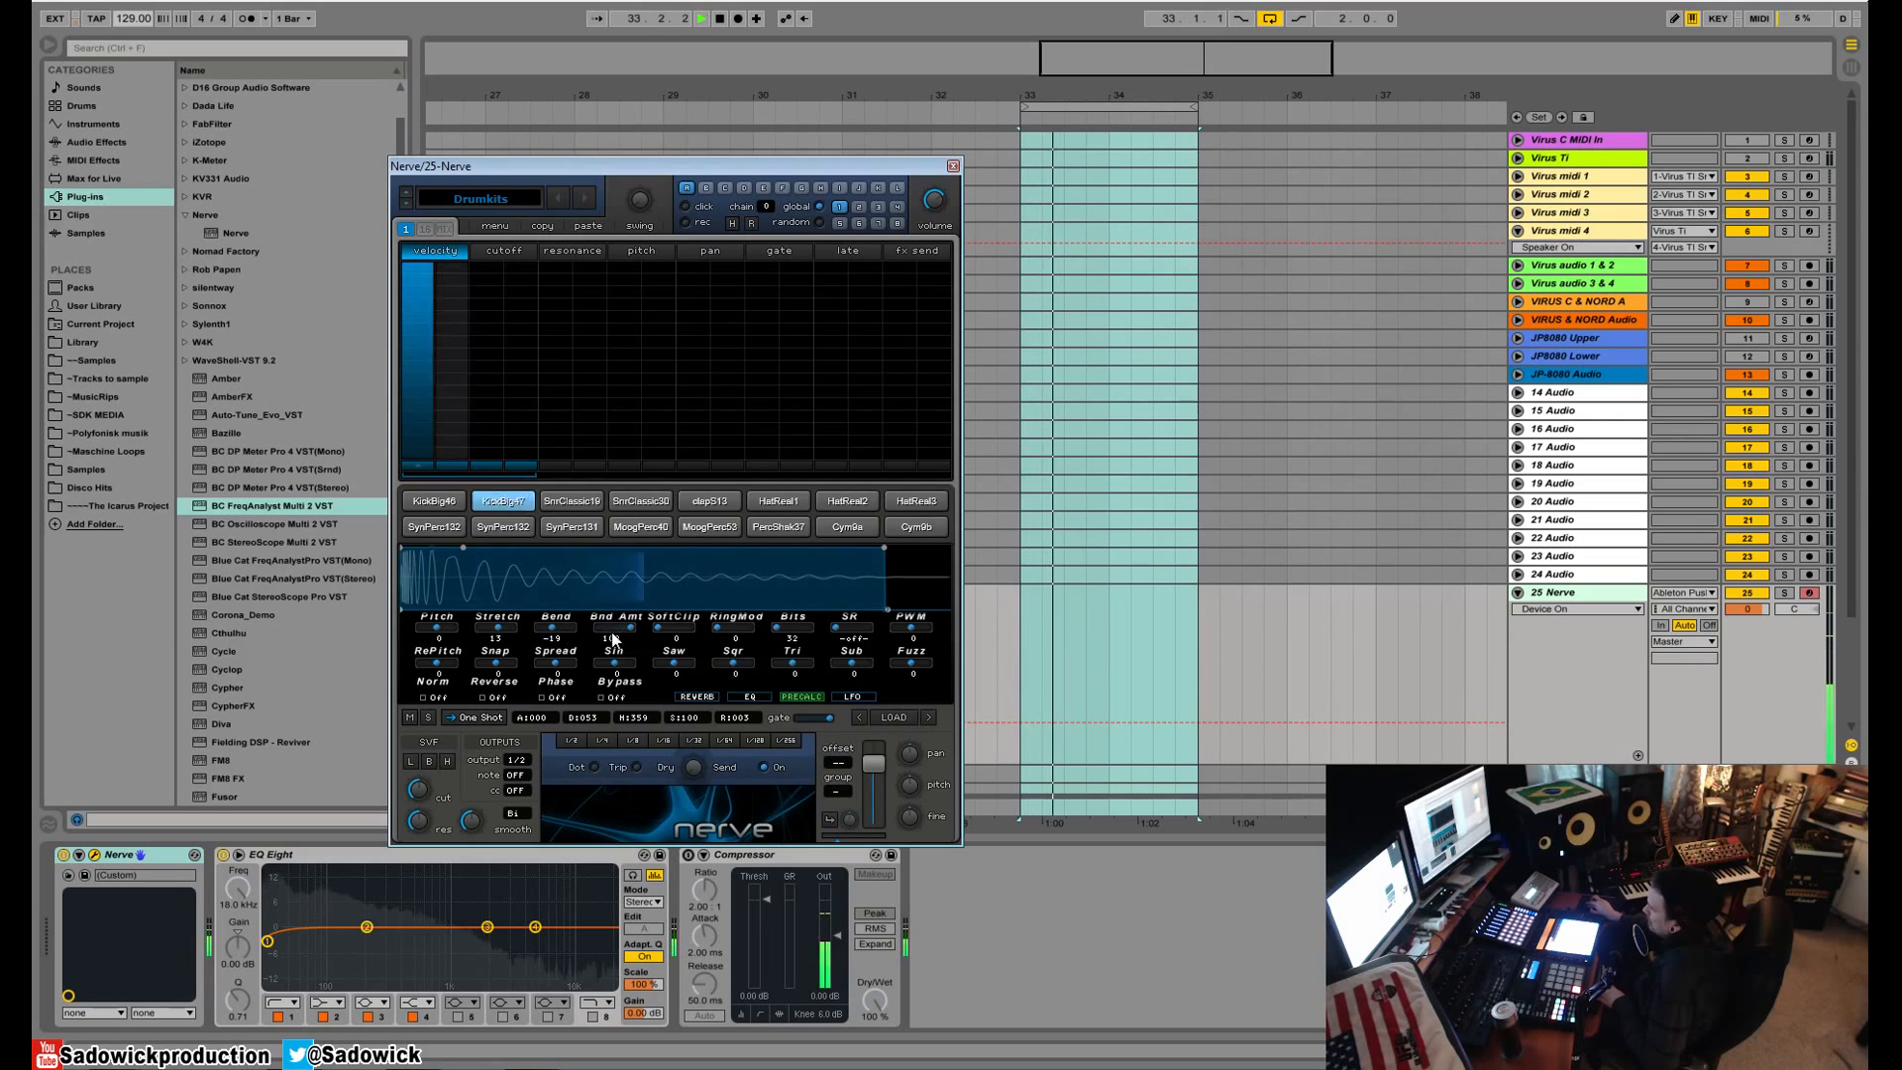
key("space")
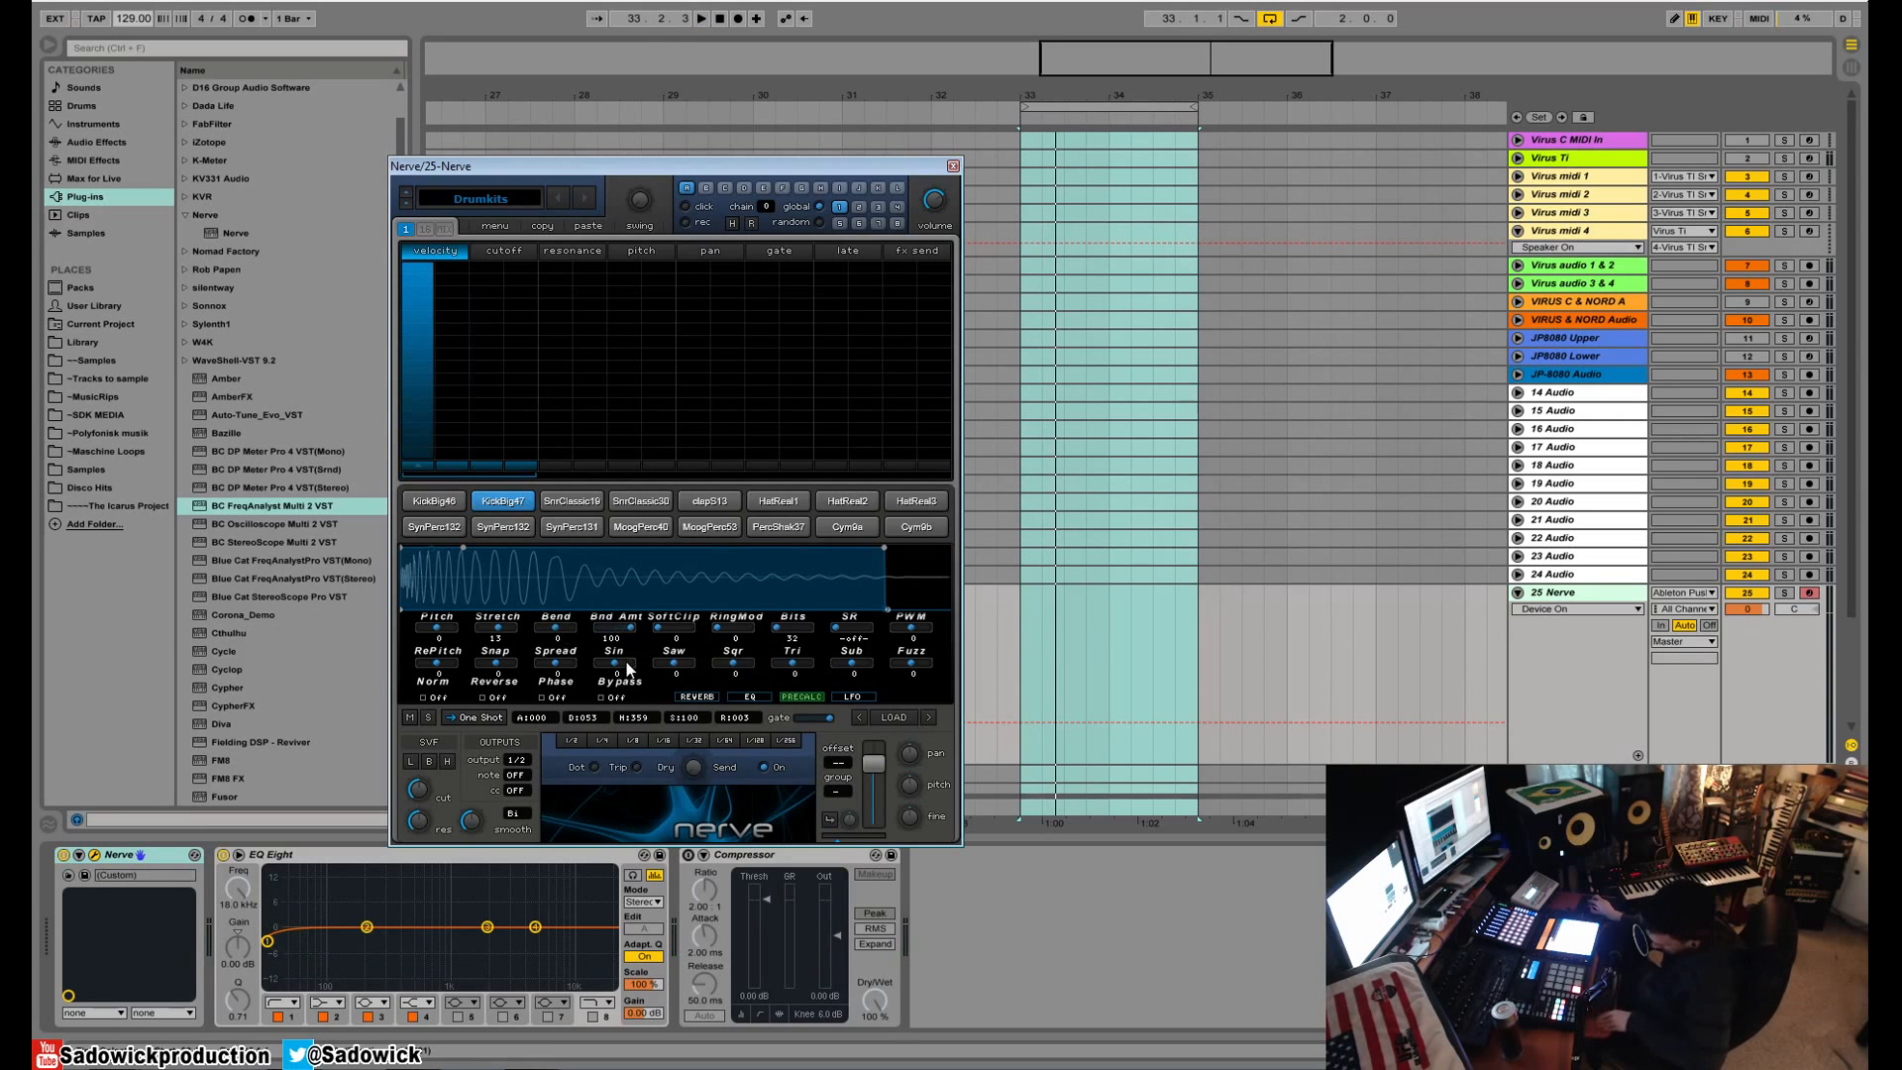
- Reset the kick's Stretch and Bend to 0, set Bnd Amt to 50 and audition the sound
left_click_drag(510, 631, 658, 620)
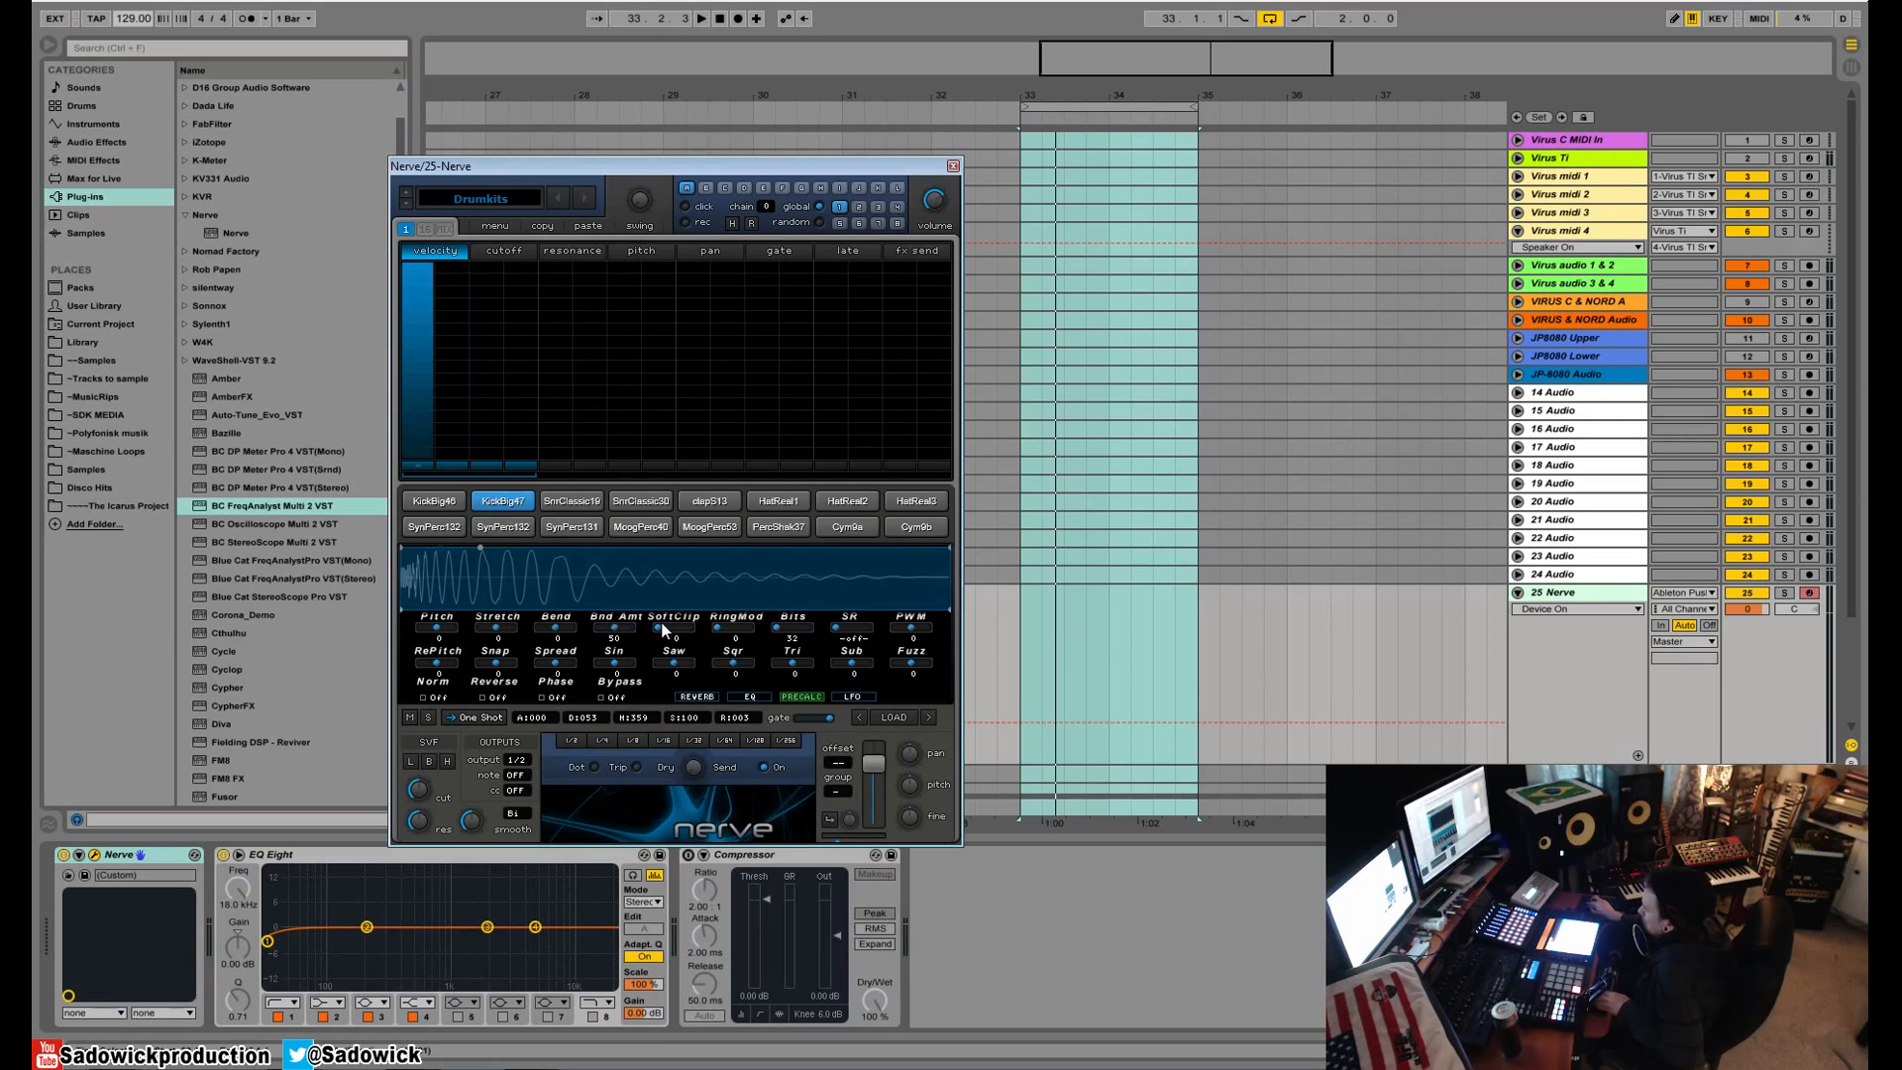
key("space")
key("space")
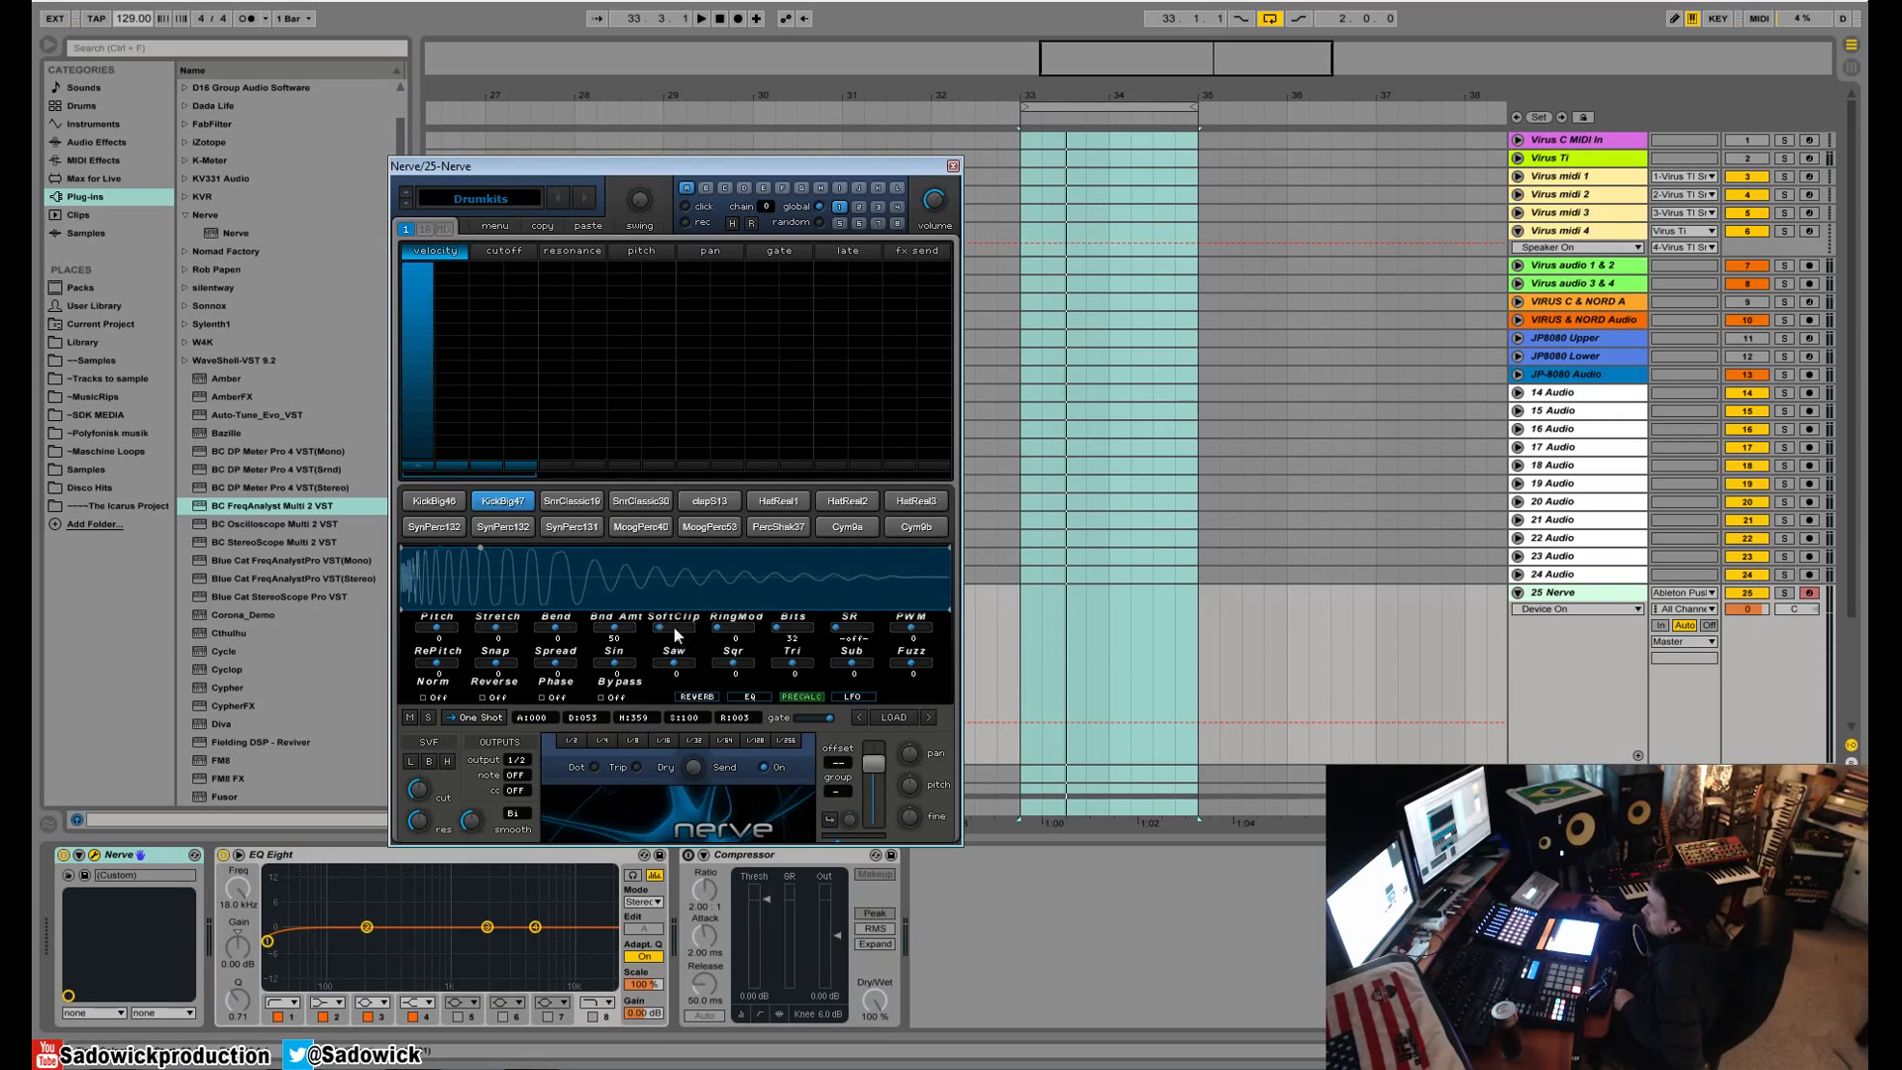
- Try a precalc SoftClip of 59 on the kick during playback and reset SoftClip to 0
left_click_drag(677, 635, 781, 638)
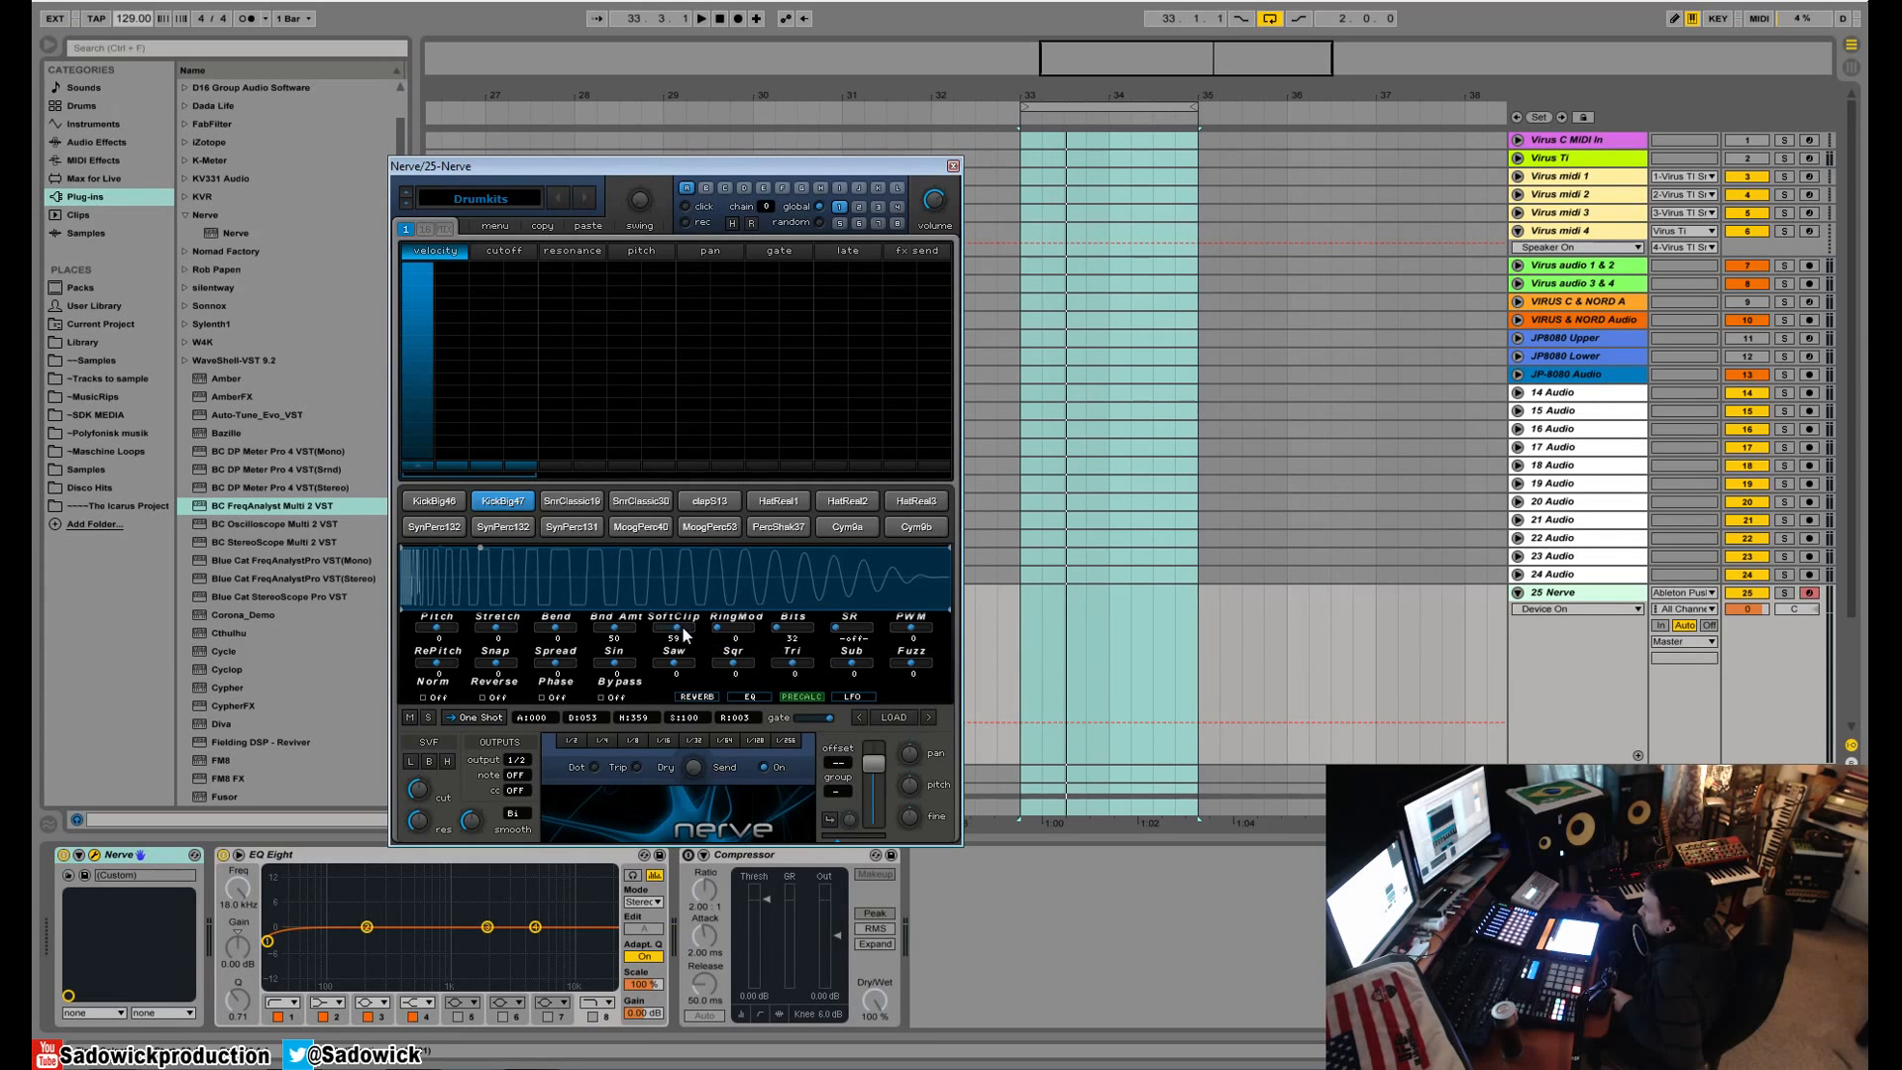
key("space")
left_click_drag(678, 633, 466, 654)
key("space")
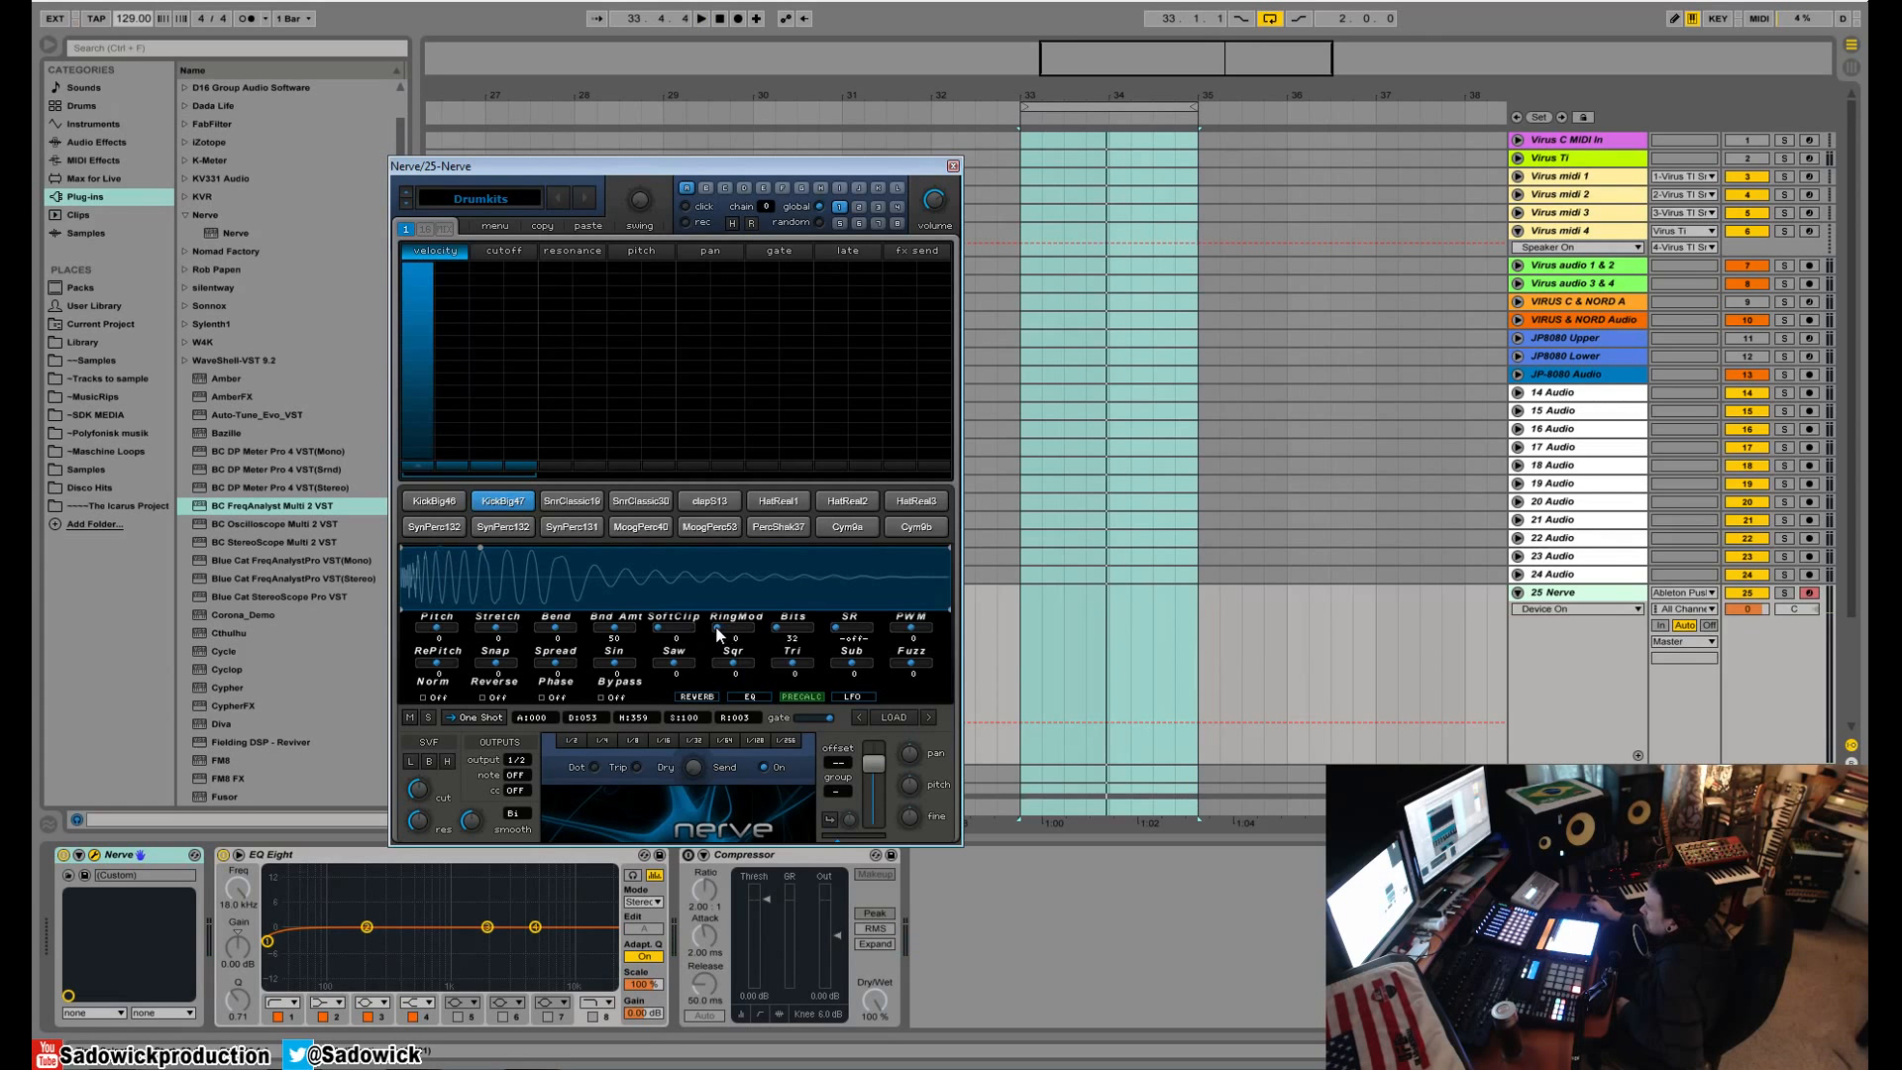
- Try several RingMod amounts on the kick, audition the sound and reset RingMod to 0
left_click_drag(740, 627, 764, 628)
left_click_drag(727, 627, 745, 628)
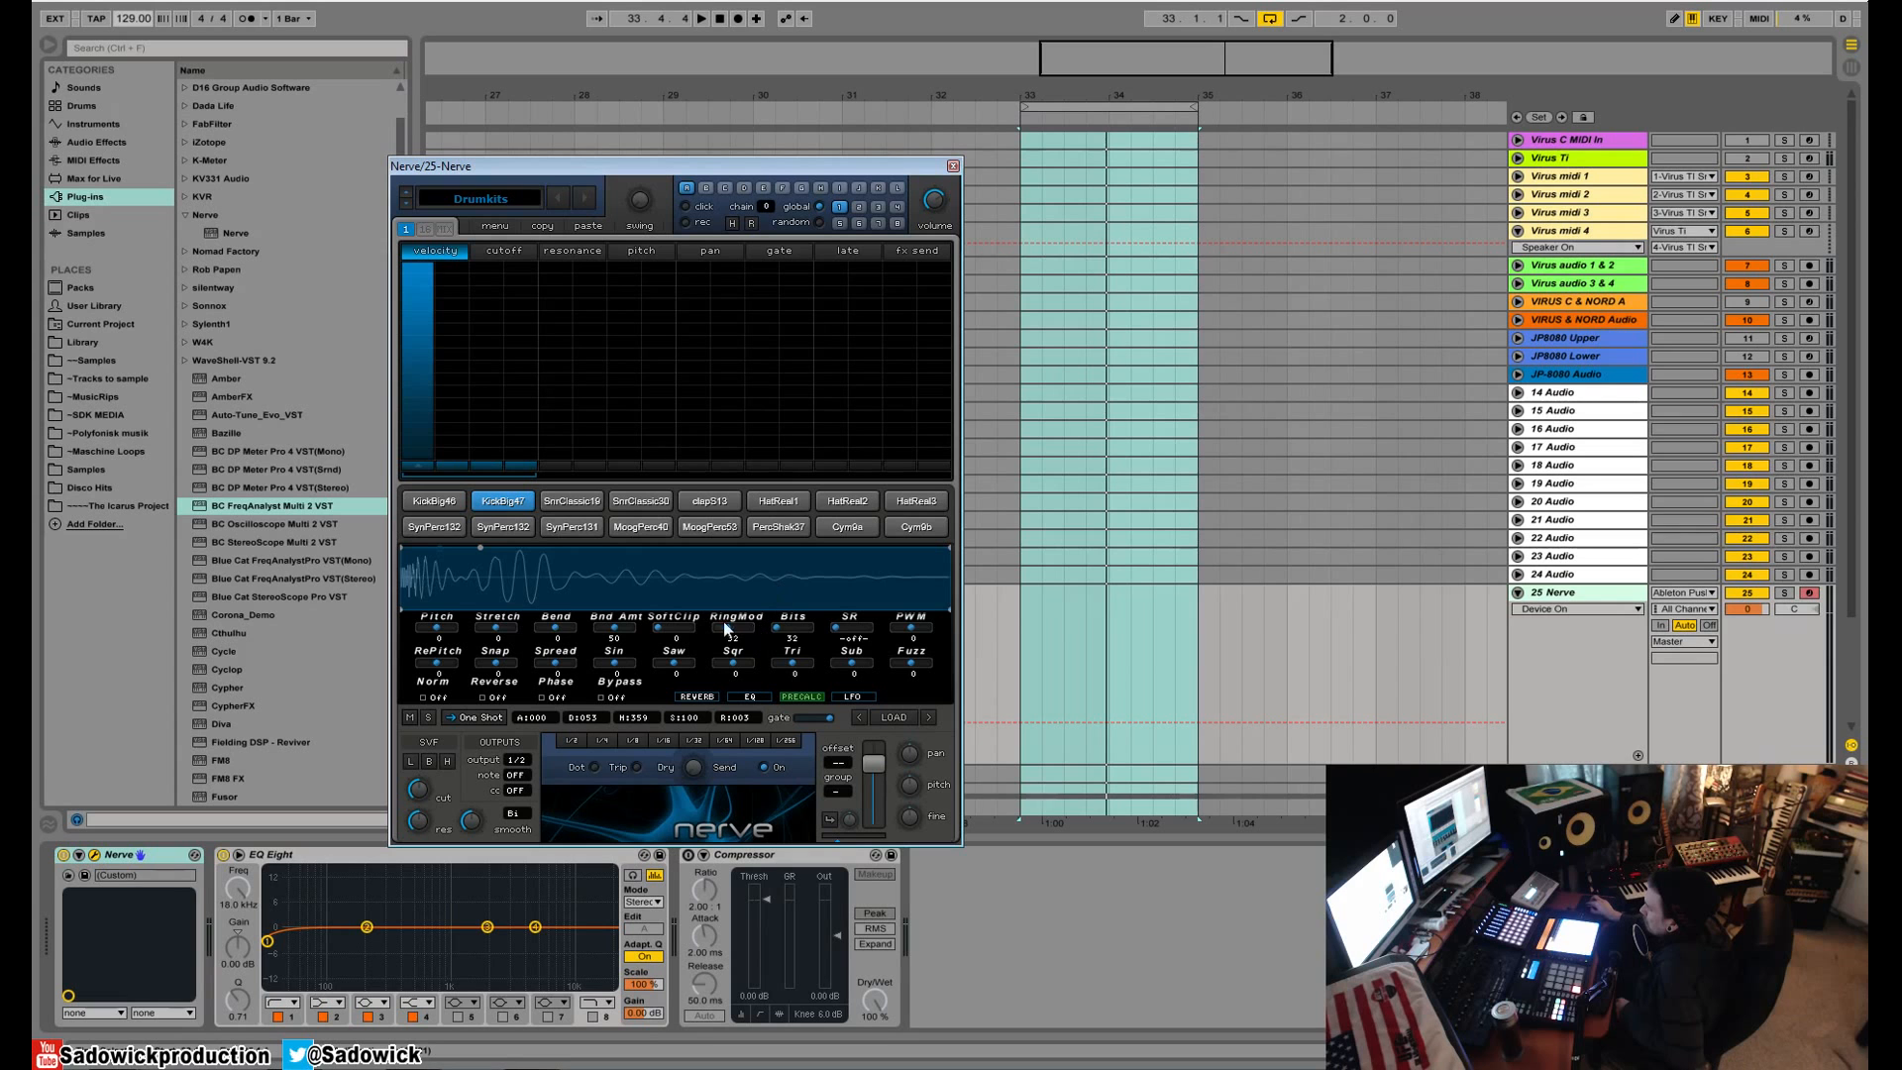
left_click_drag(727, 634, 726, 644)
key("space")
mouse_move(723, 626)
left_mouse_down()
mouse_move(894, 642)
mouse_move(725, 637)
left_mouse_up()
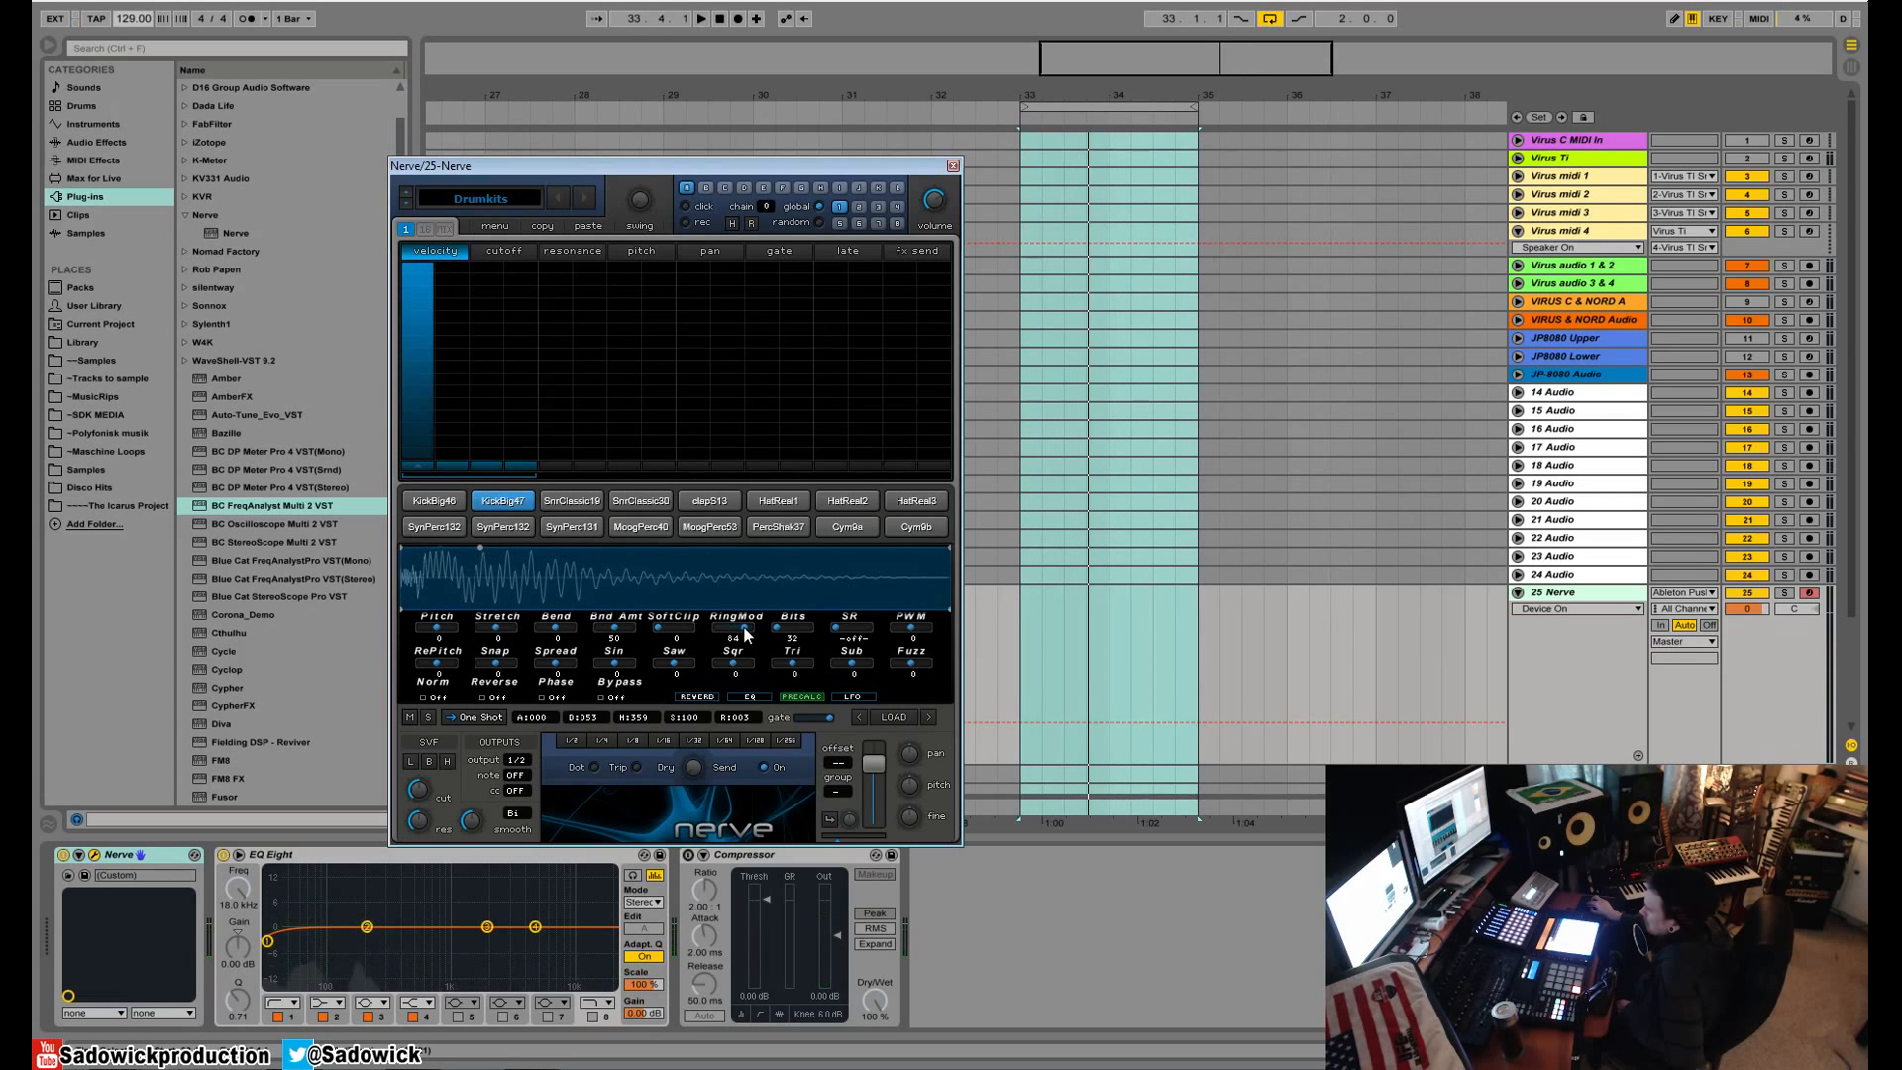
left_click_drag(744, 628, 503, 636)
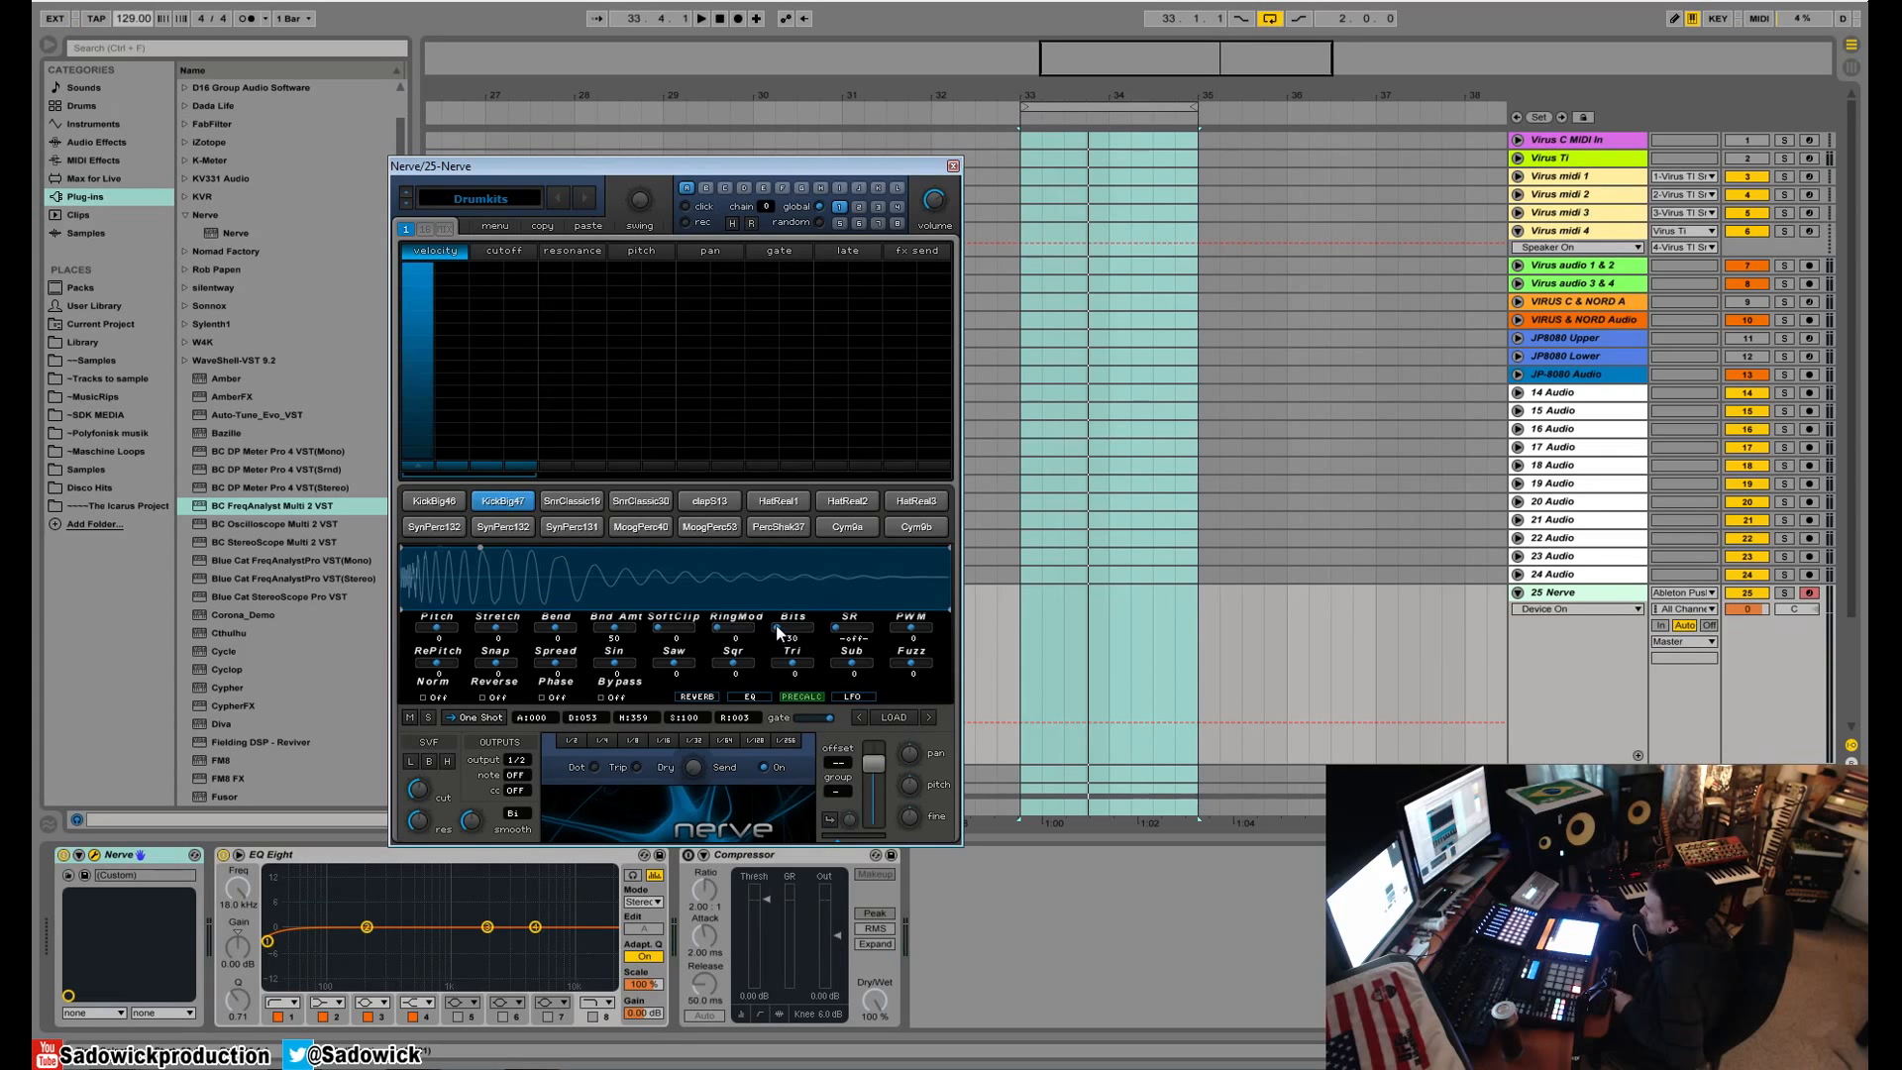
- Try lower precalc Bits values on the kick while auditioning it, and reset Bits to 32
left_click_drag(770, 620, 824, 624)
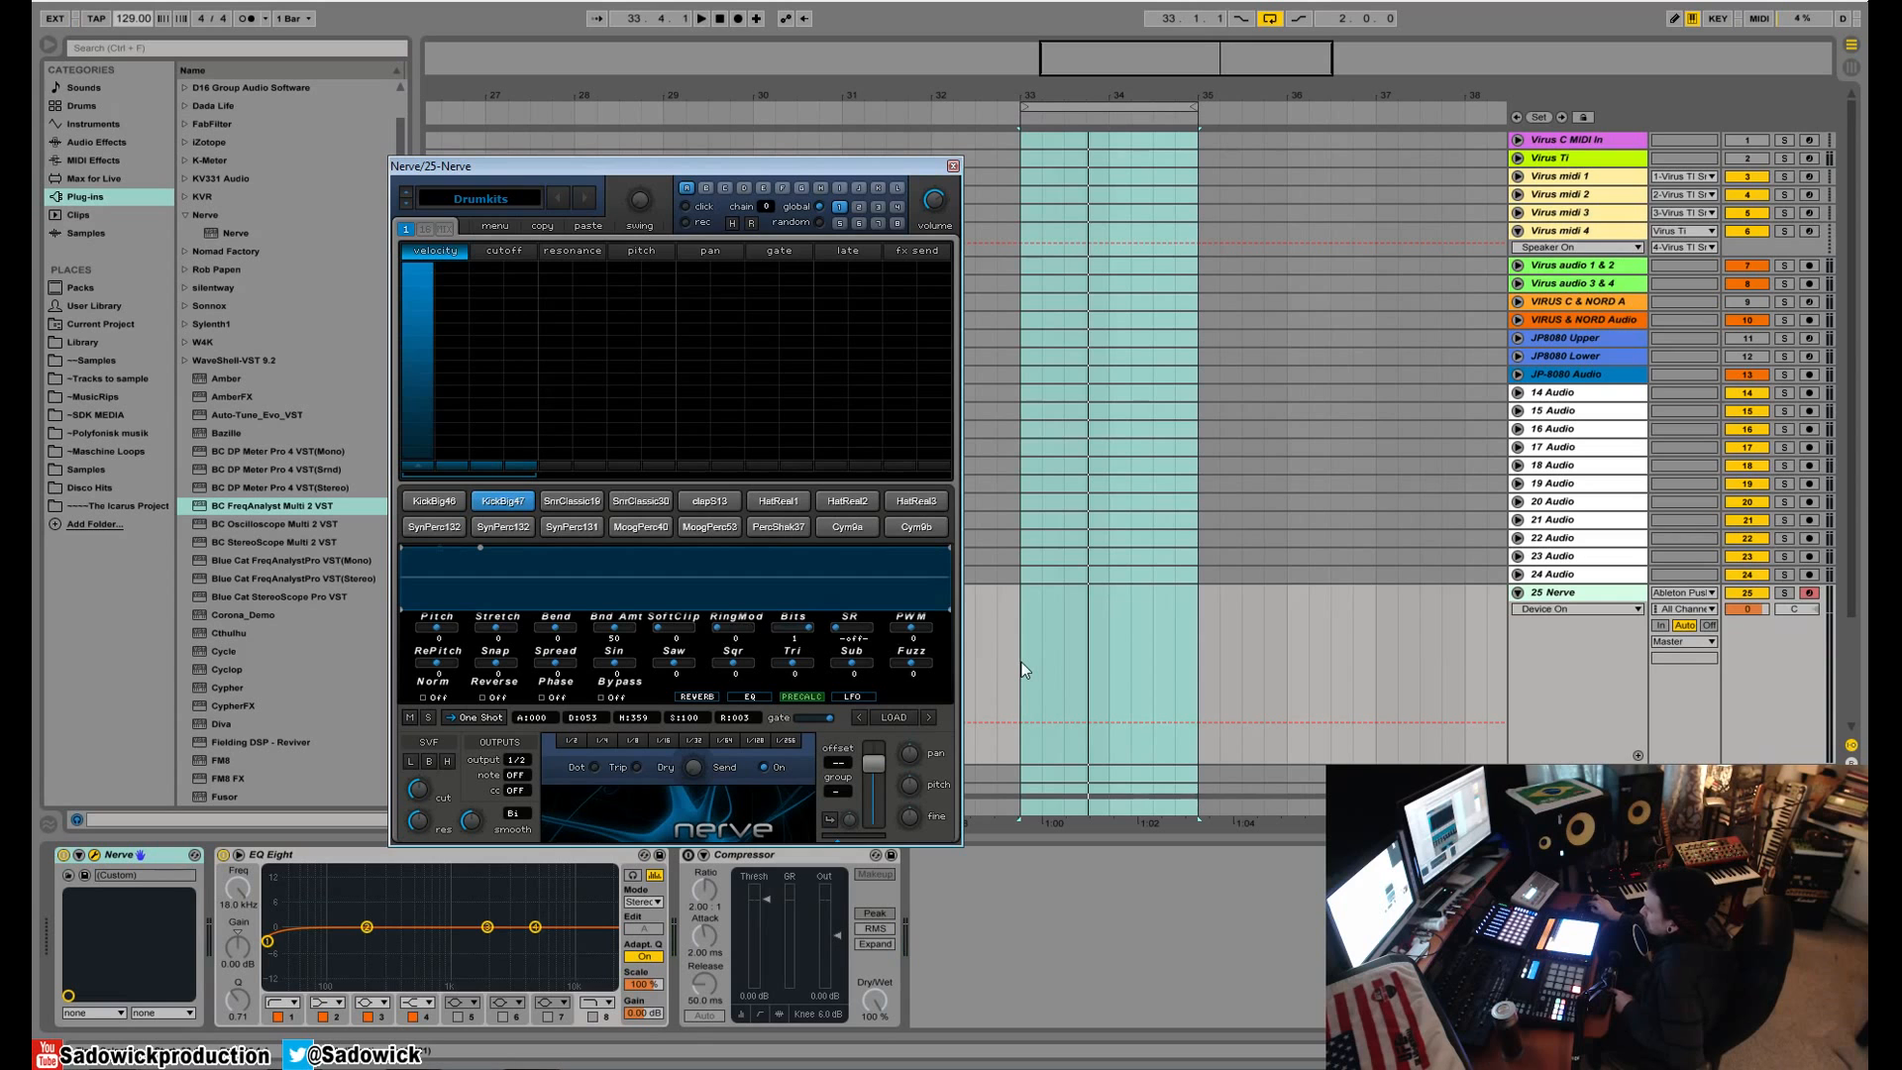
left_click_drag(1021, 662, 992, 673)
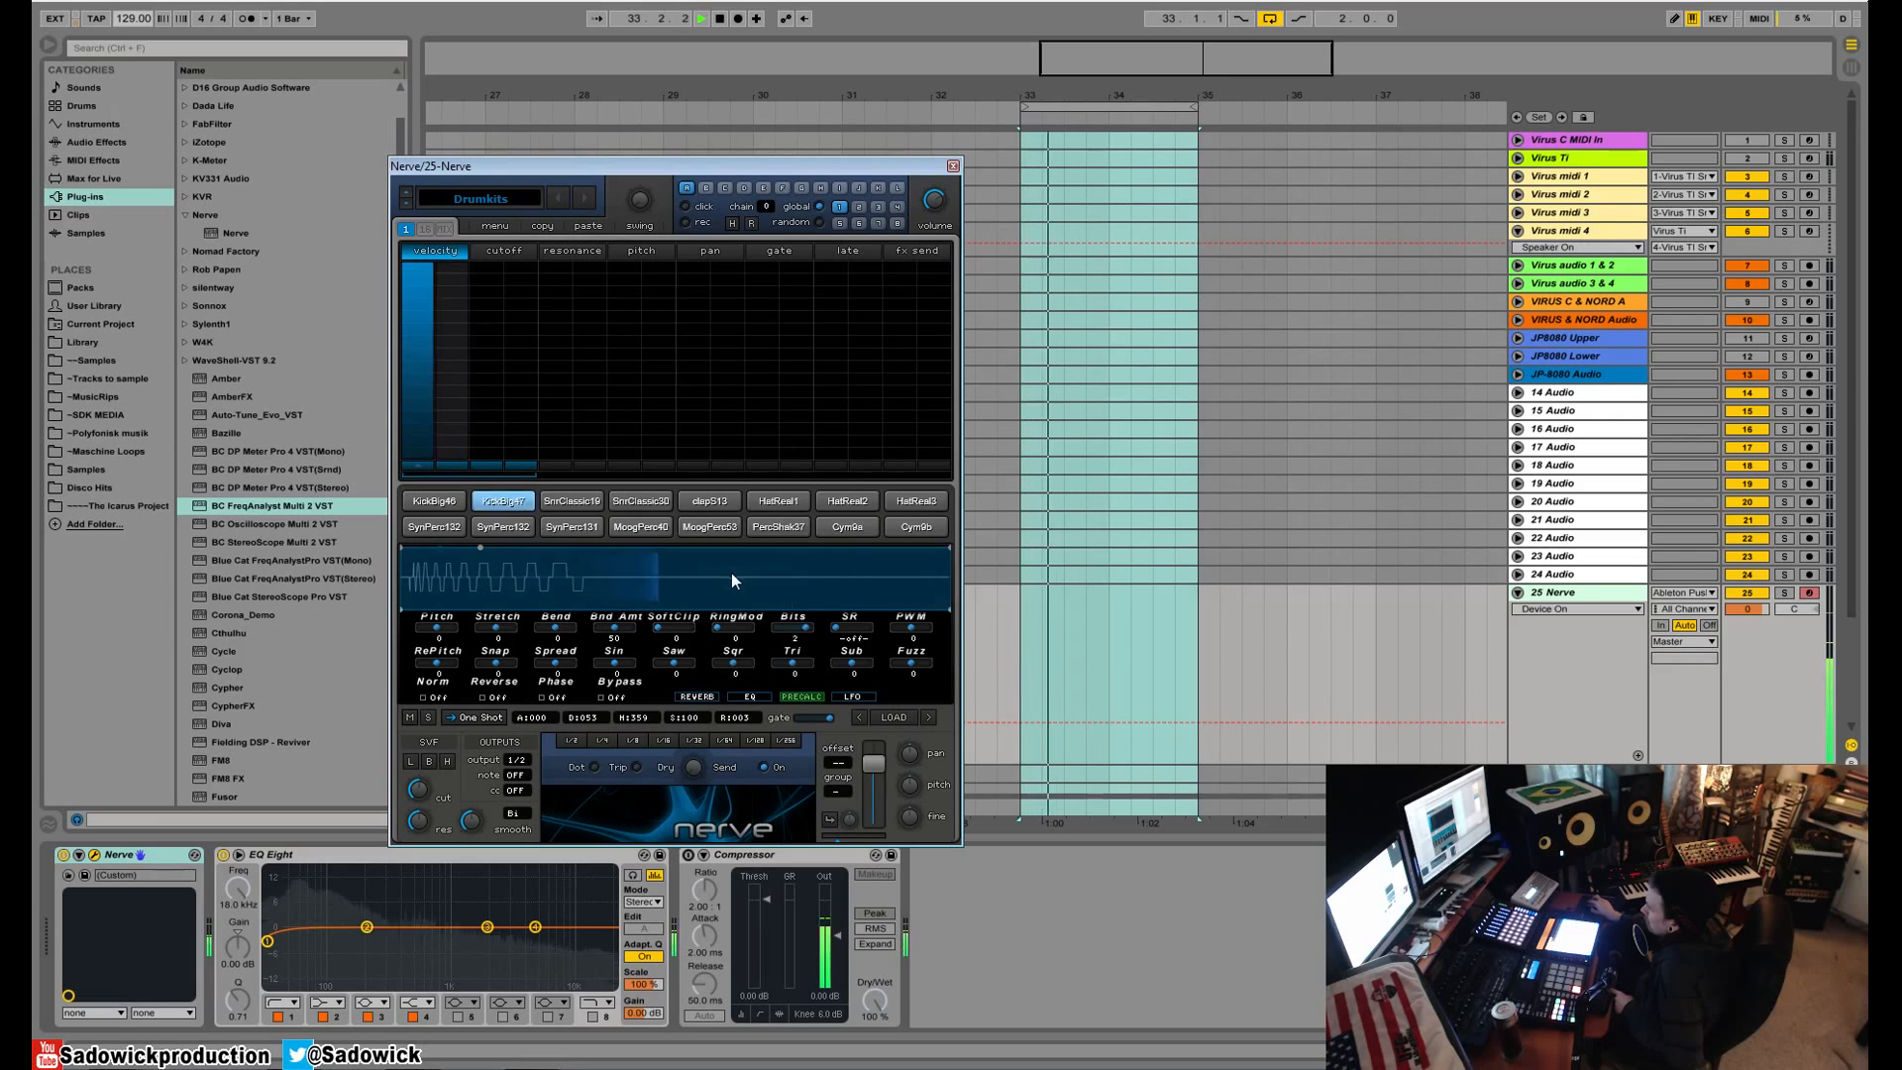
left_click_drag(805, 626, 763, 626)
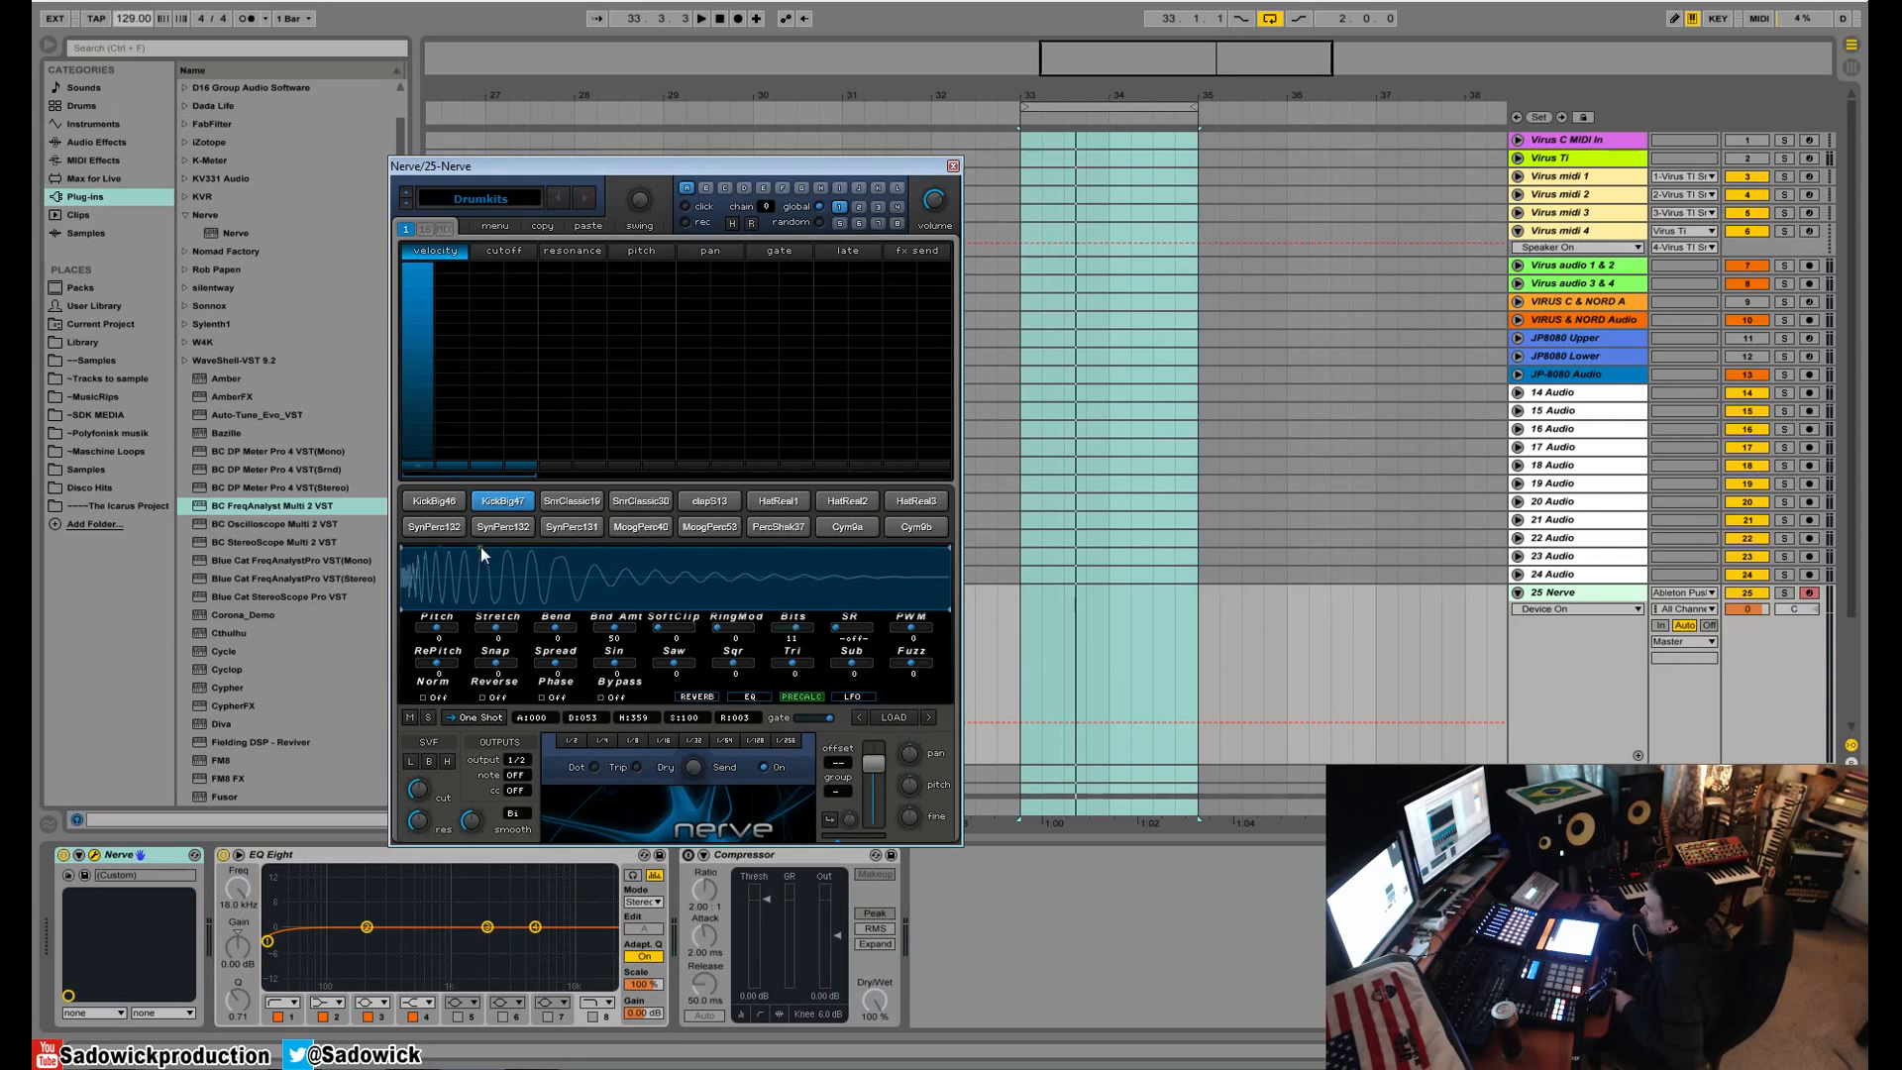
double_click(793, 632)
- Adjust the kick's envelope to a decay of 45 with sustain at 100, and compare it with the neighbouring snare
left_click_drag(484, 549, 464, 584)
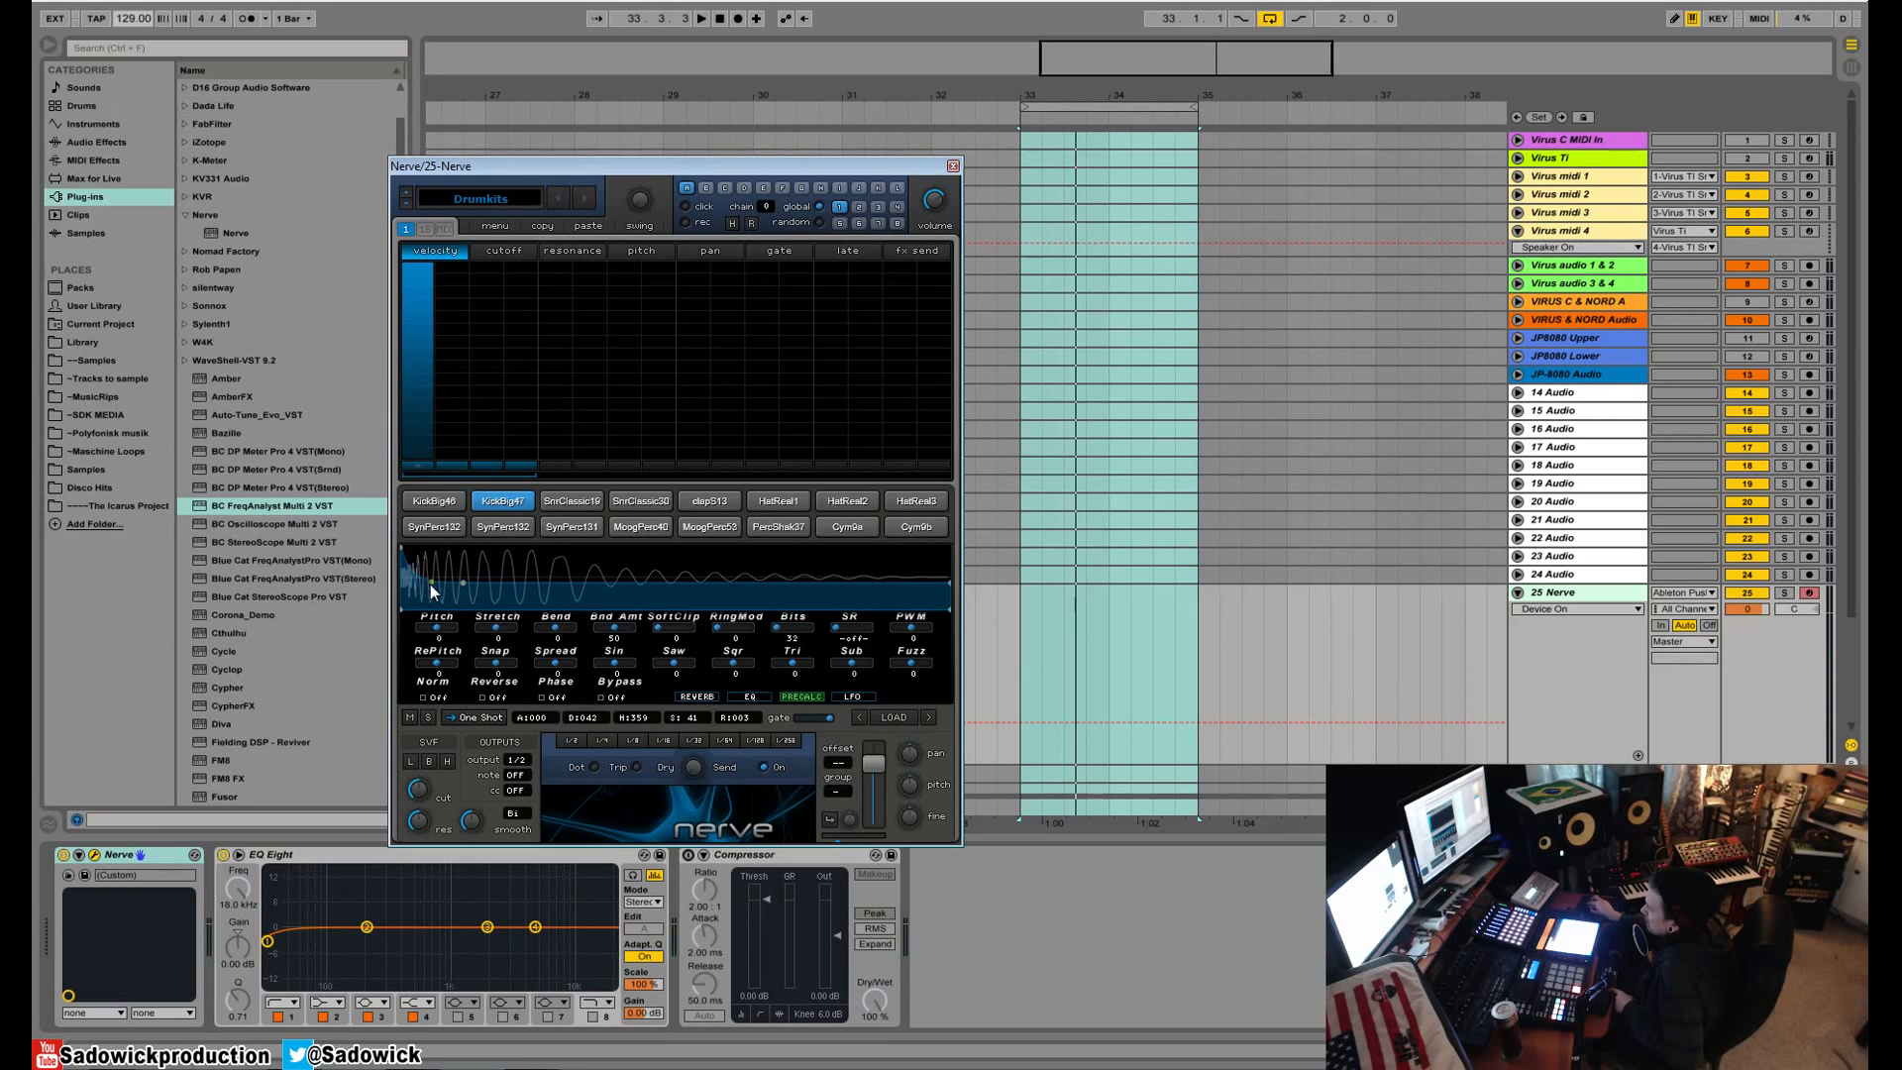
left_click_drag(457, 584, 467, 548)
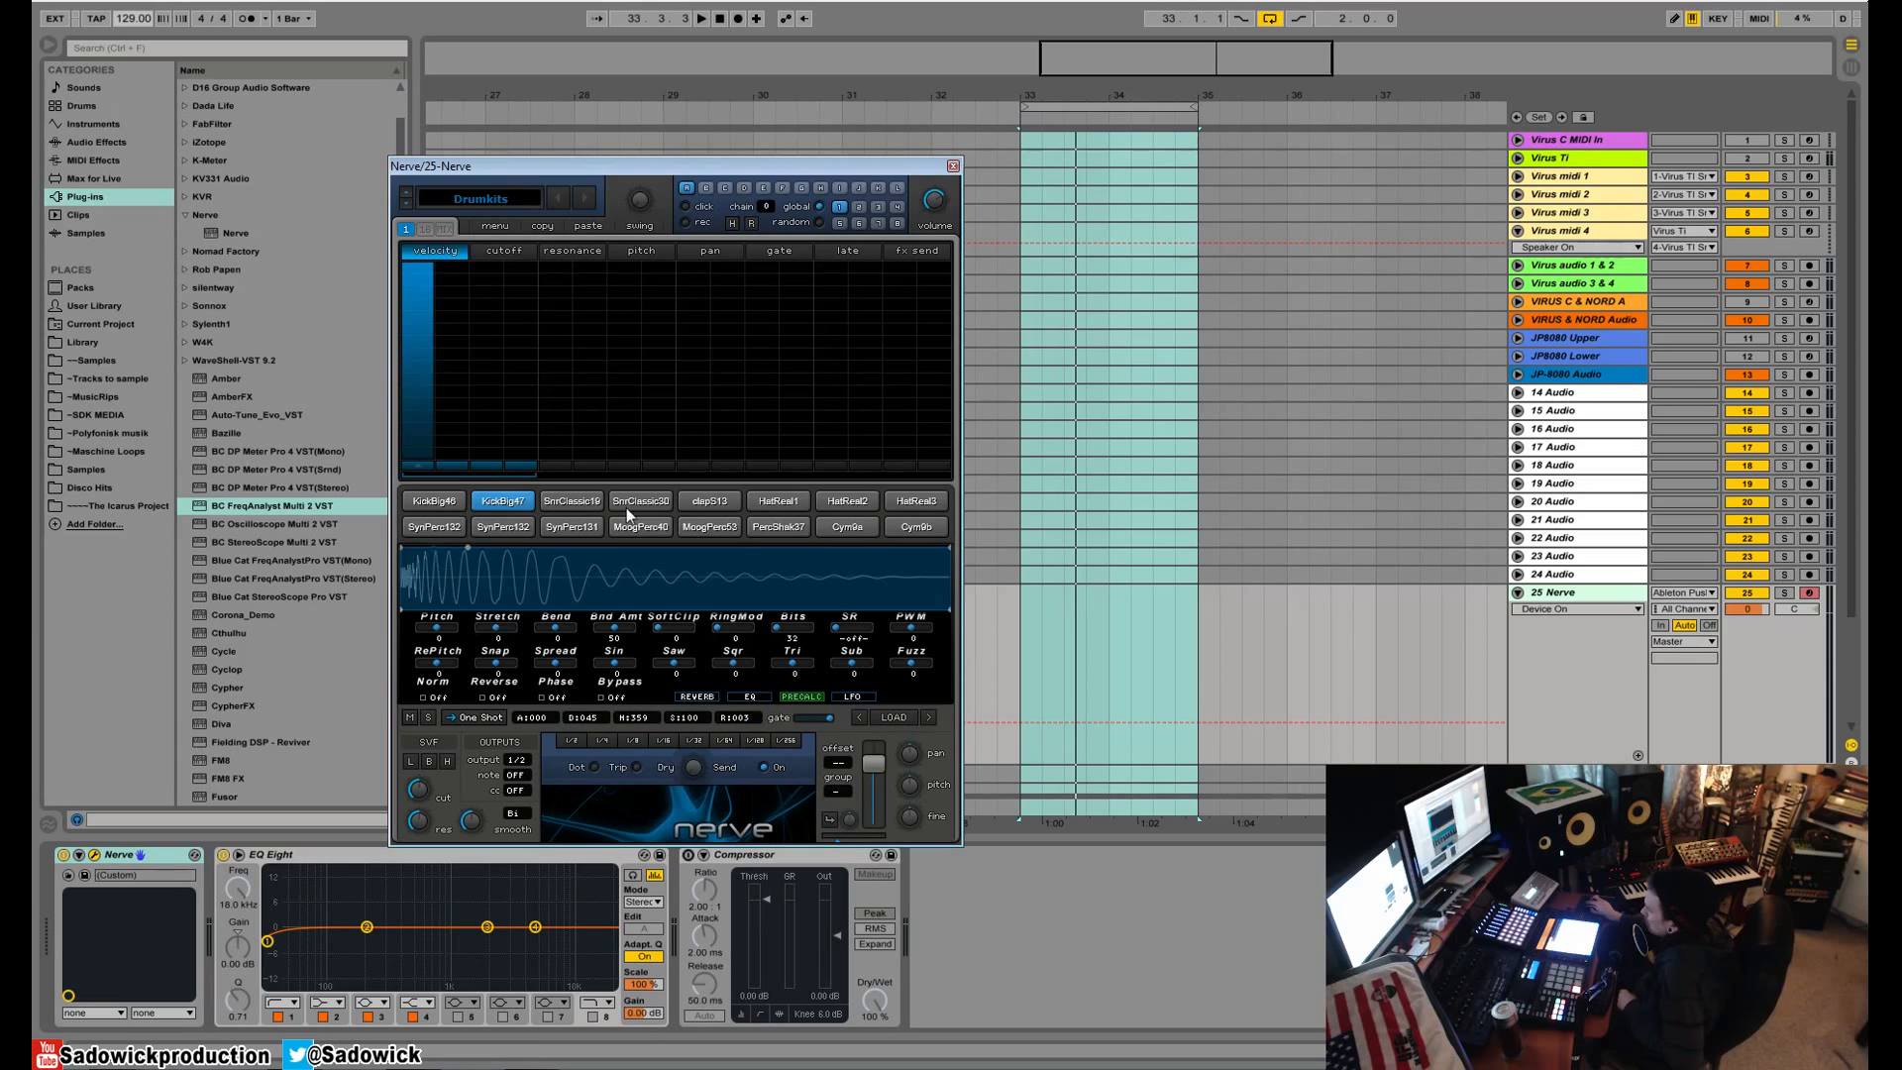
left_click(572, 501)
left_click(503, 499)
- Try several precalc SR sample-rate reductions on the kick and return SR to off
left_click_drag(837, 628, 840, 638)
left_click_drag(851, 639, 860, 662)
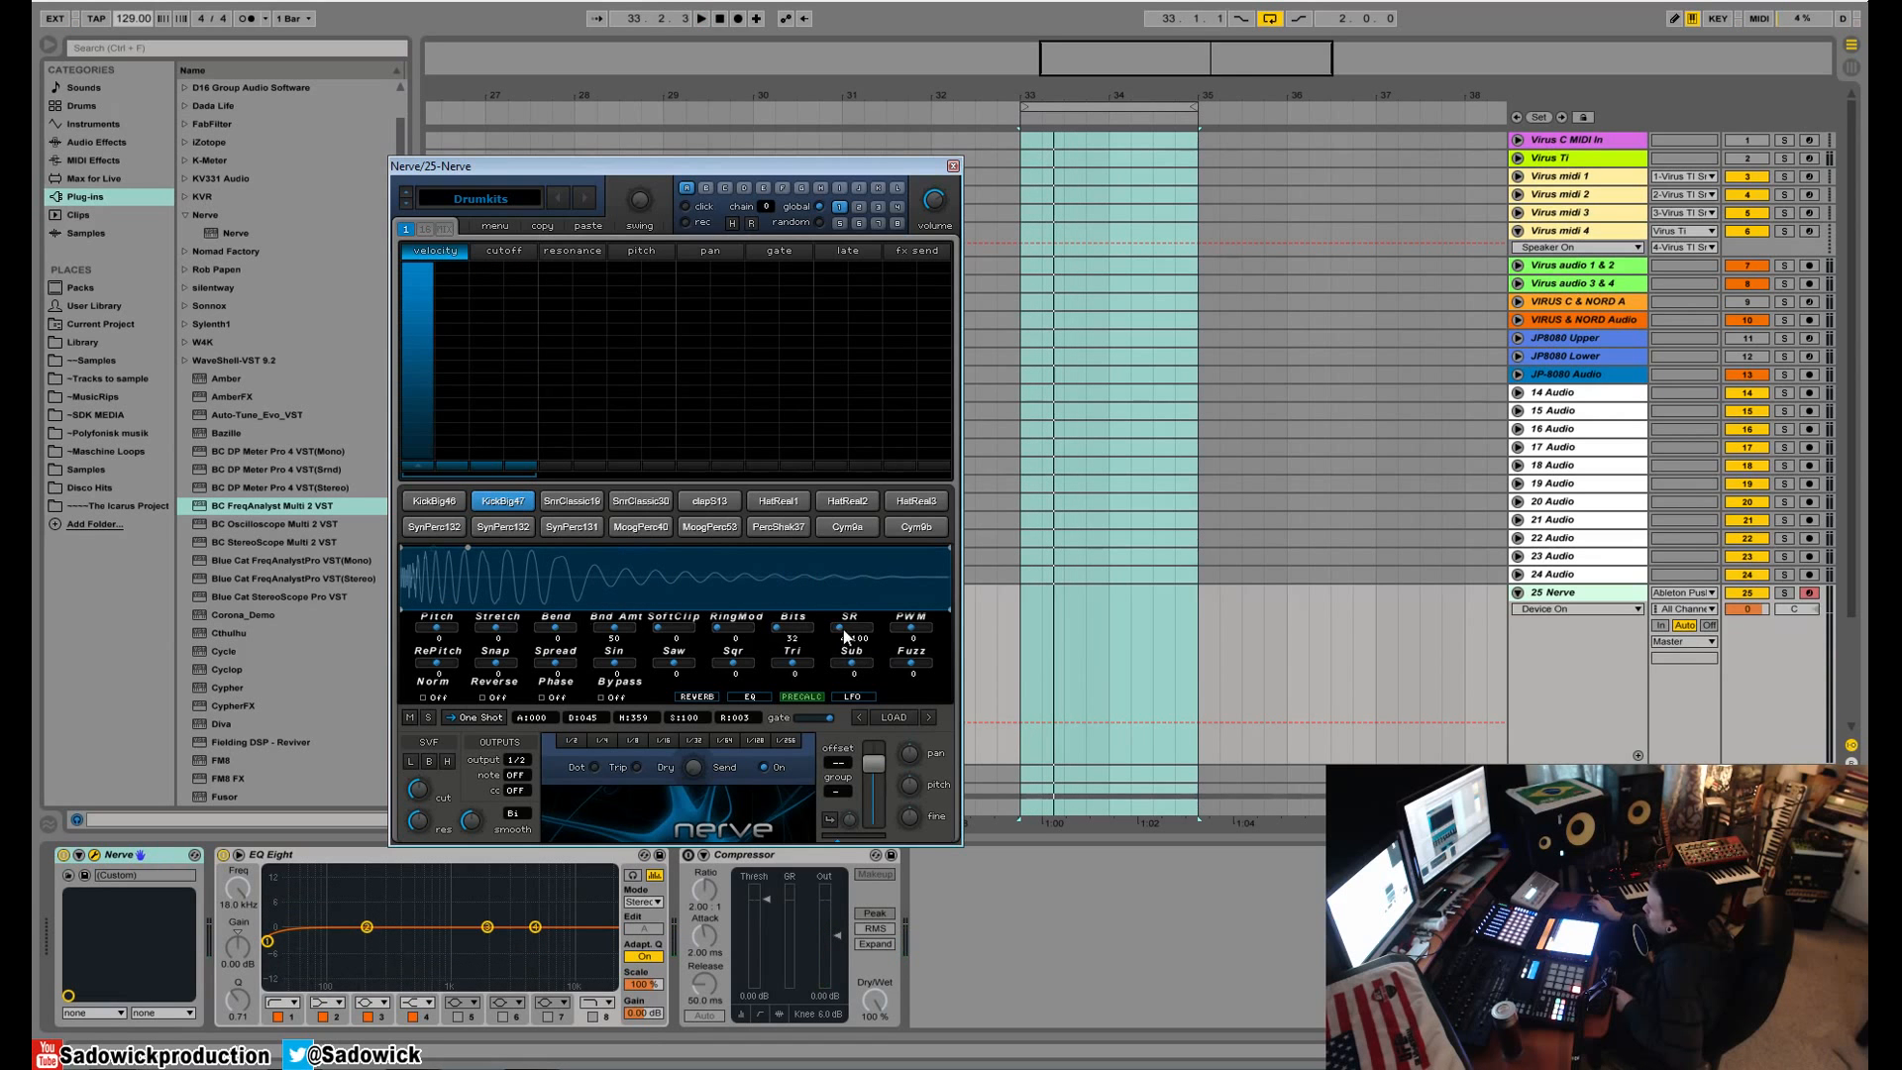
left_click_drag(842, 636, 1125, 723)
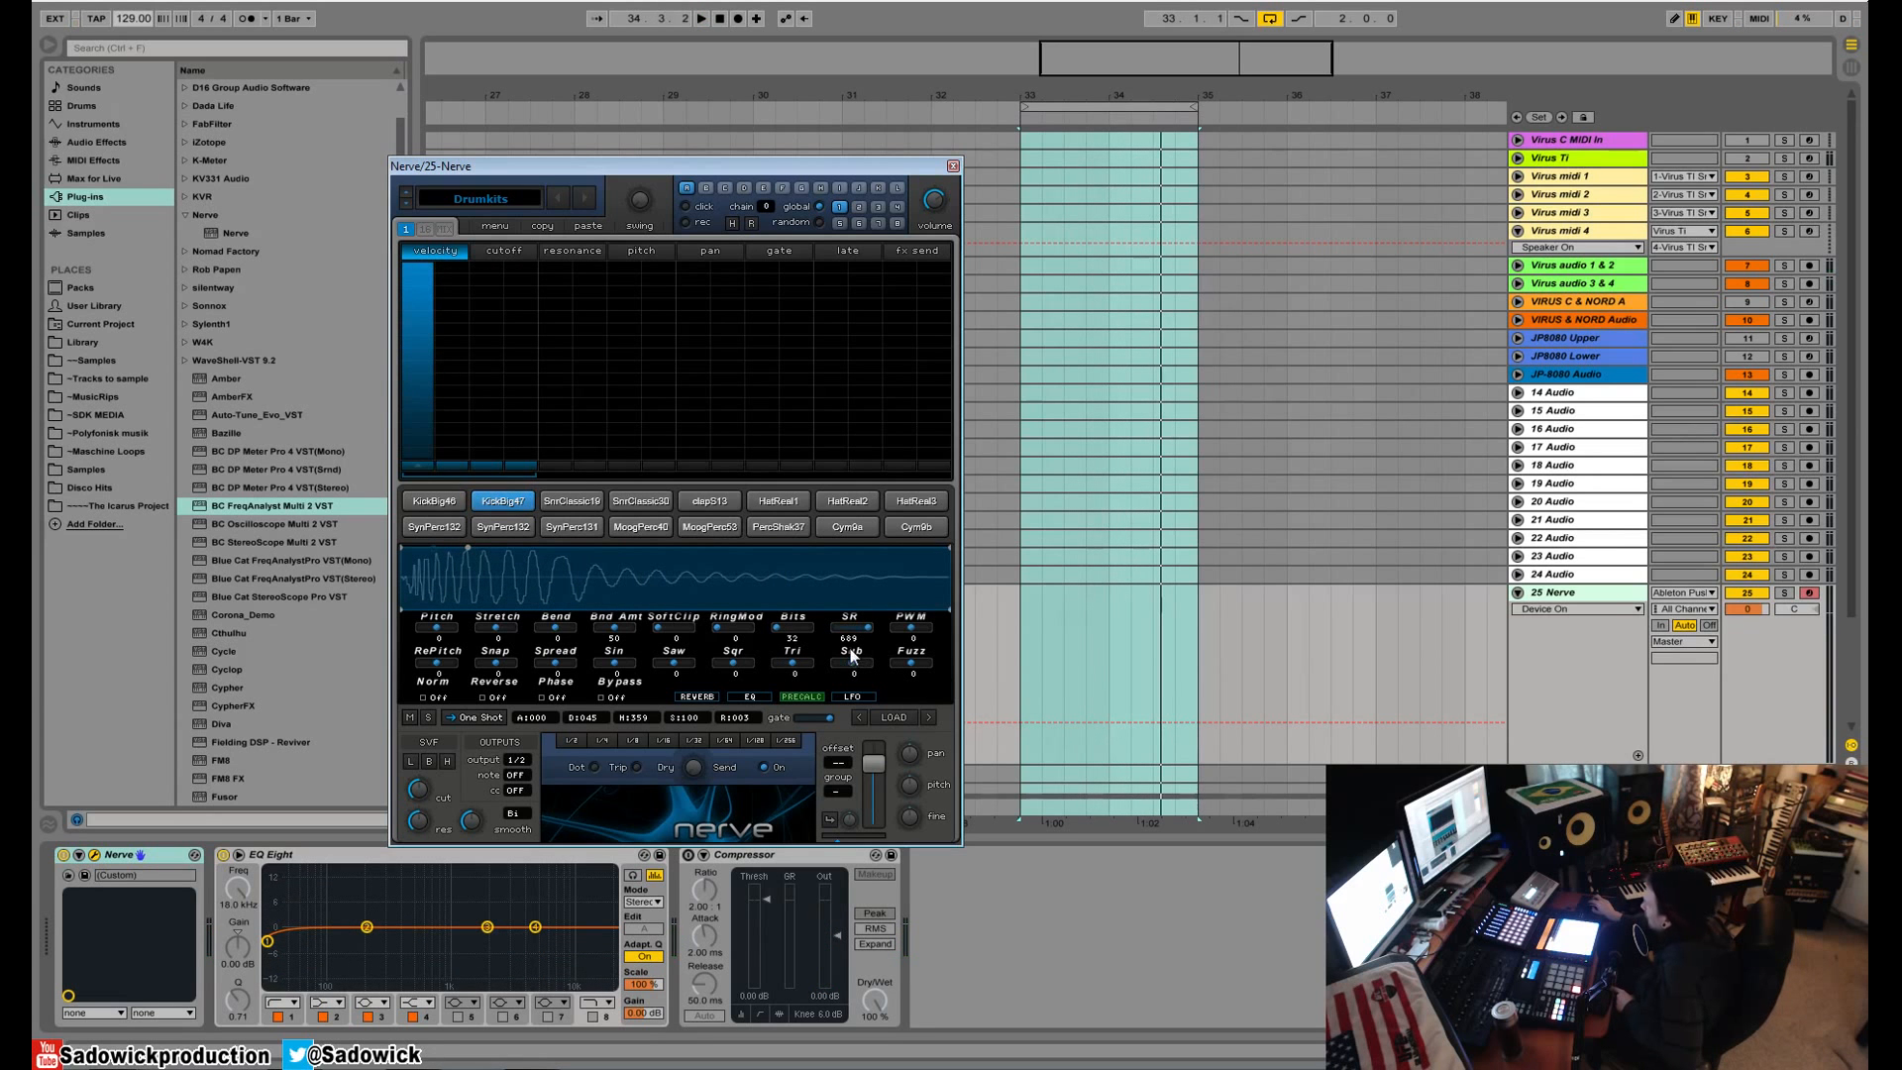
left_click_drag(869, 636, 862, 630)
left_click_drag(865, 627, 573, 608)
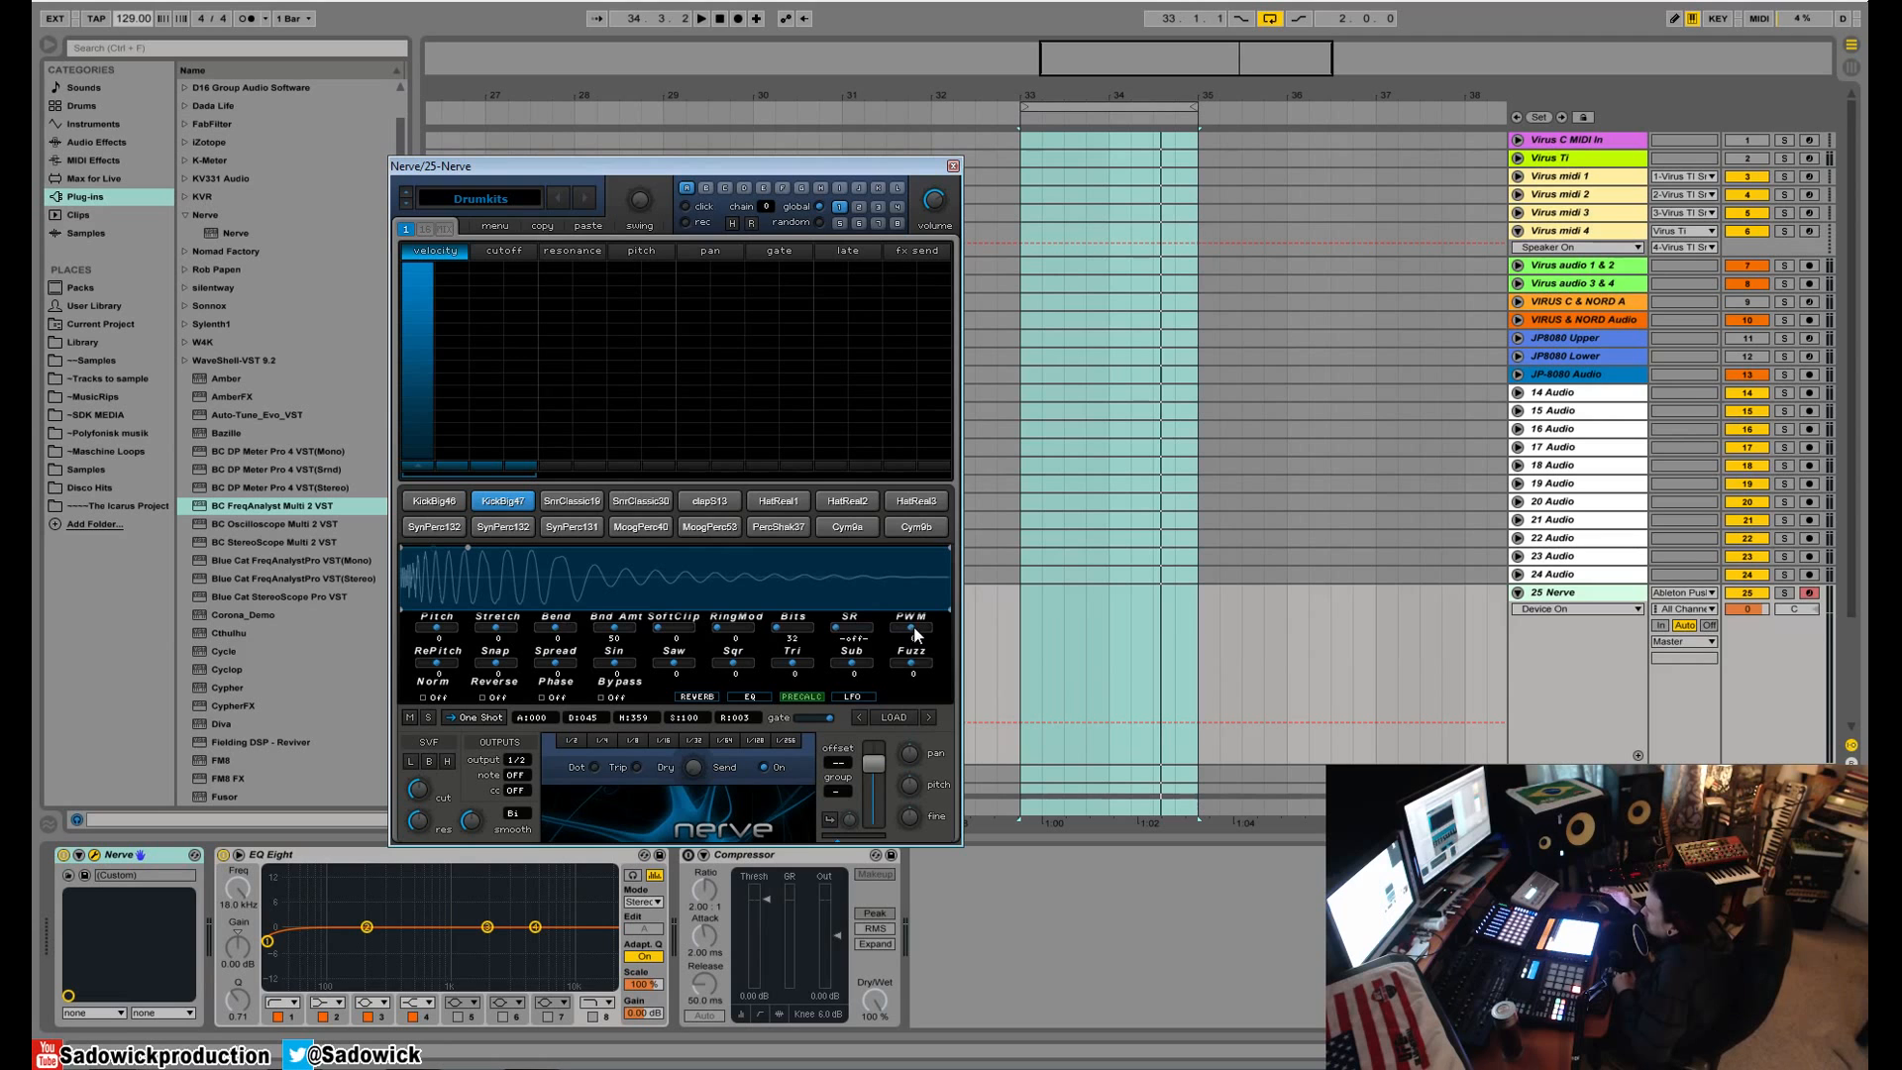
- Try the kick's PWM at 100 and -99, audition the effect during playback and reset PWM to 0
mouse_move(914, 628)
left_mouse_down()
mouse_move(937, 621)
mouse_move(916, 628)
left_mouse_up()
left_click_drag(920, 630, 973, 645)
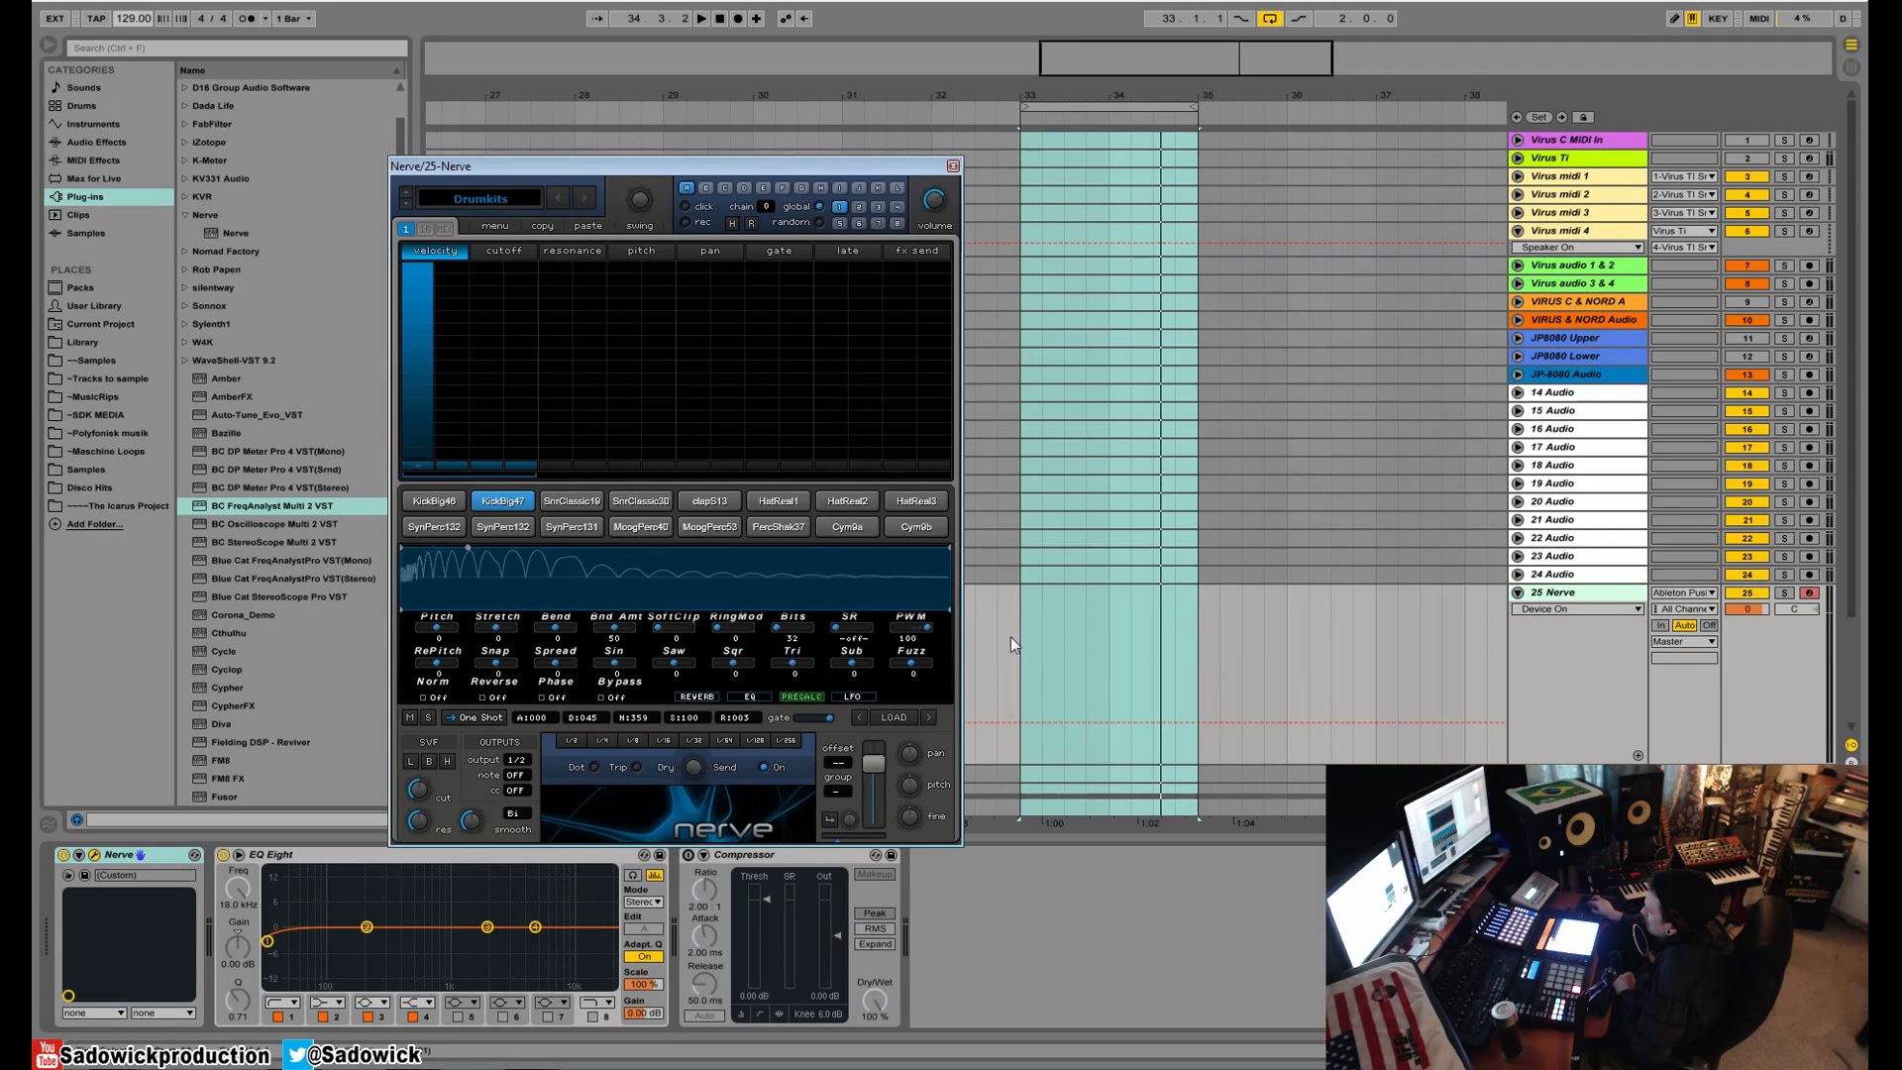
left_click_drag(924, 626, 770, 662)
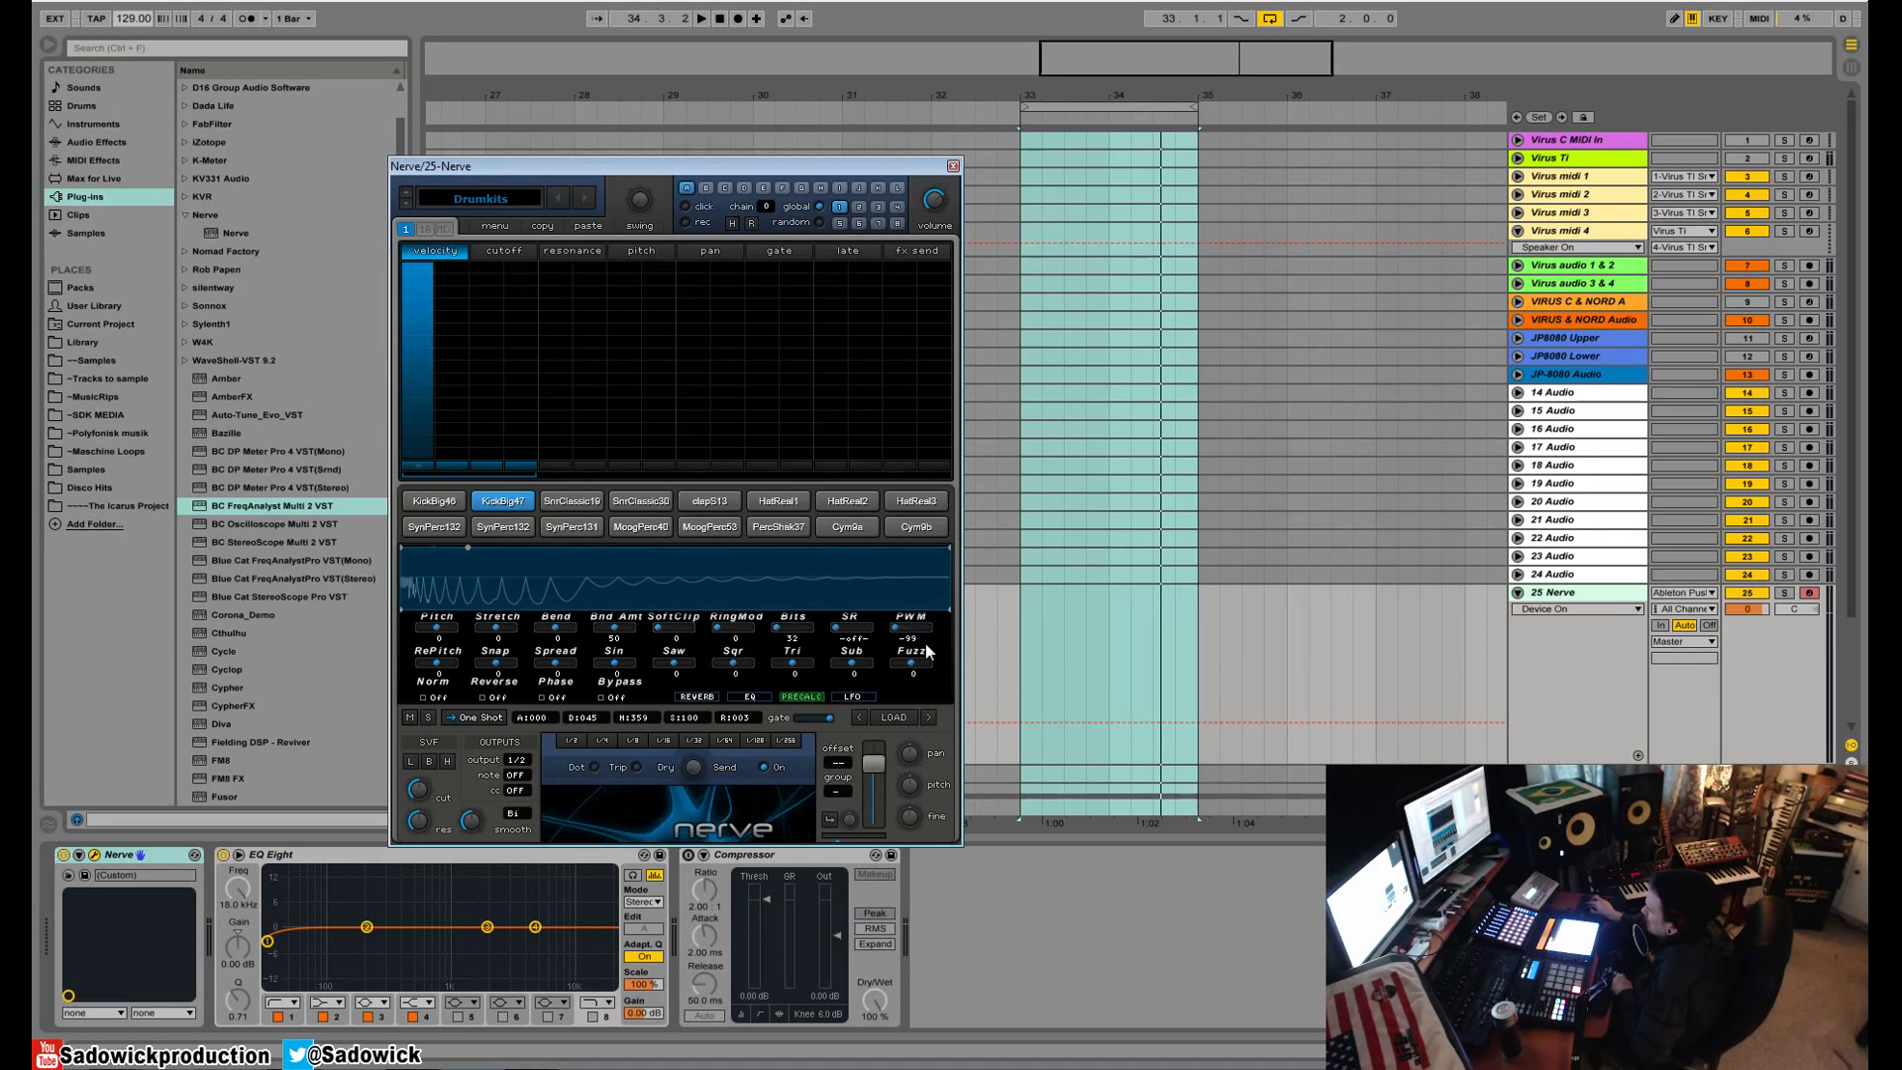
key("space")
left_click_drag(924, 630, 1329, 695)
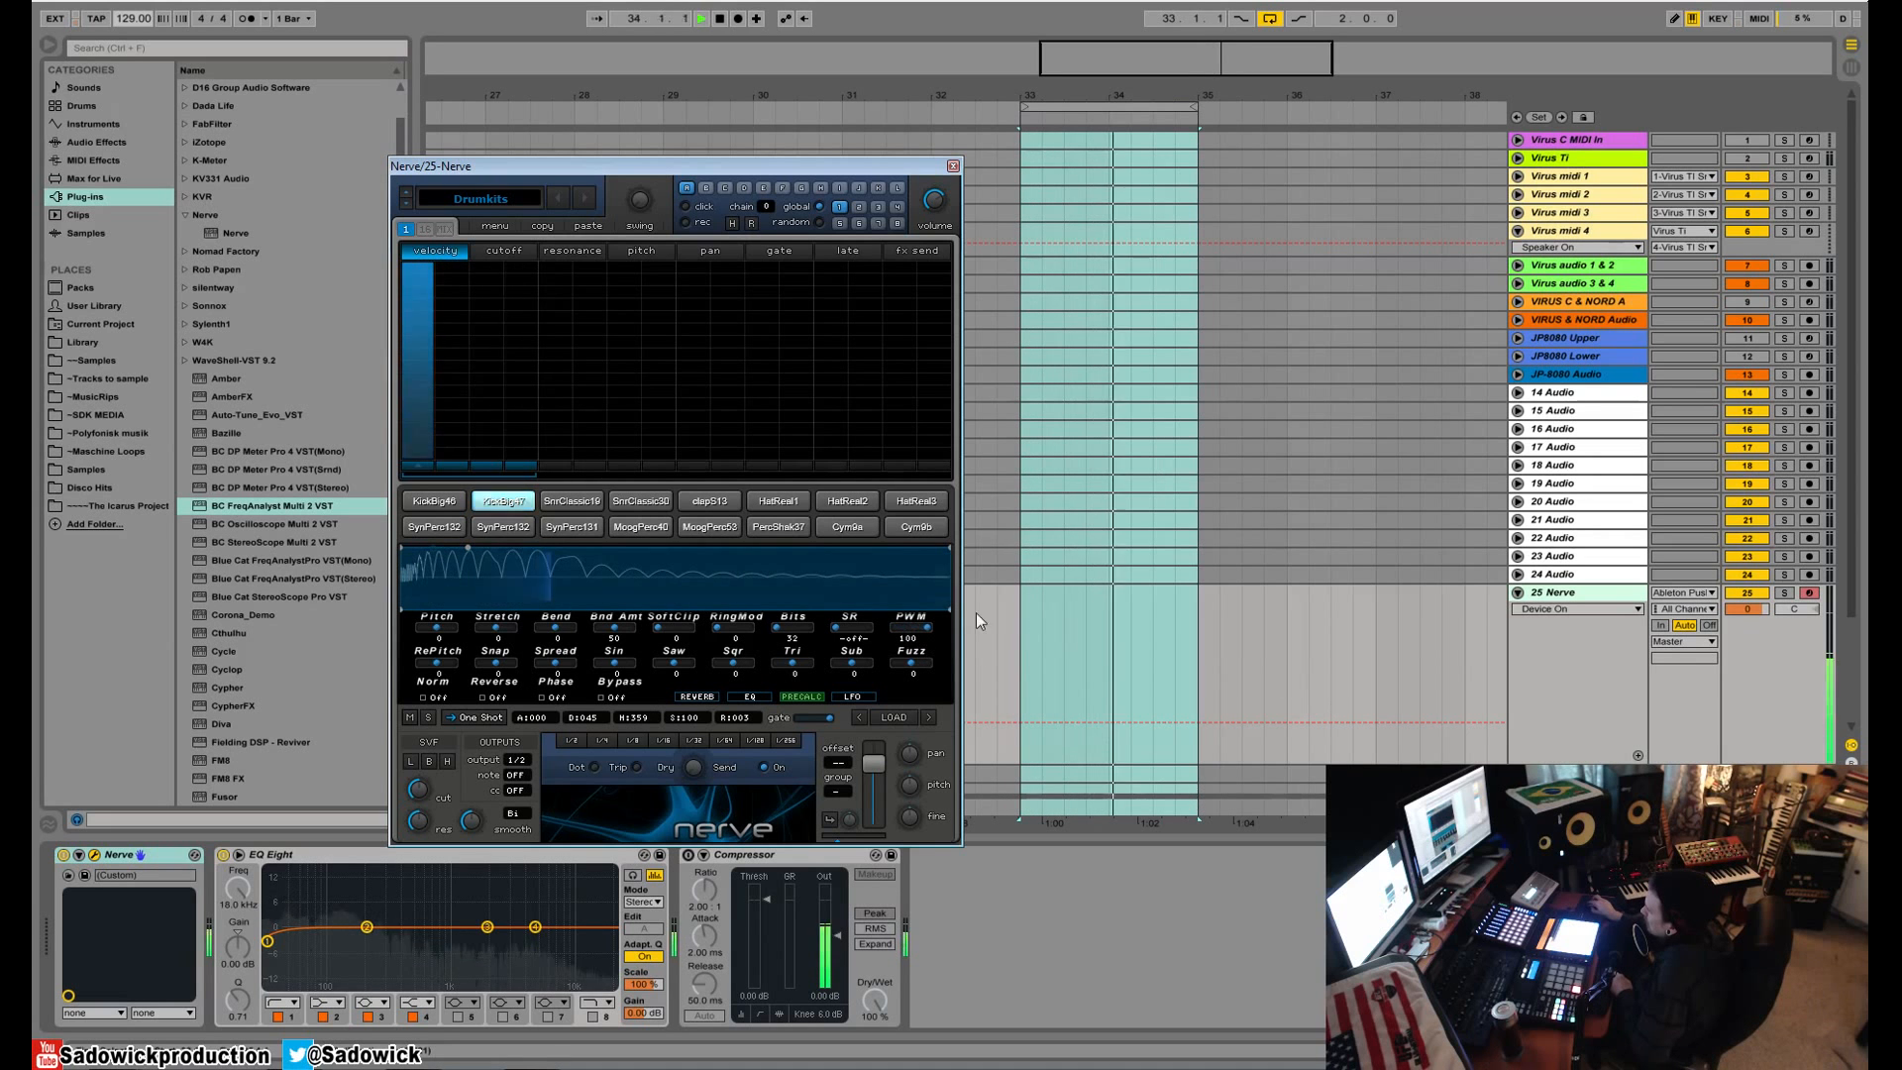
key("space")
left_click(922, 630, "ctrl")
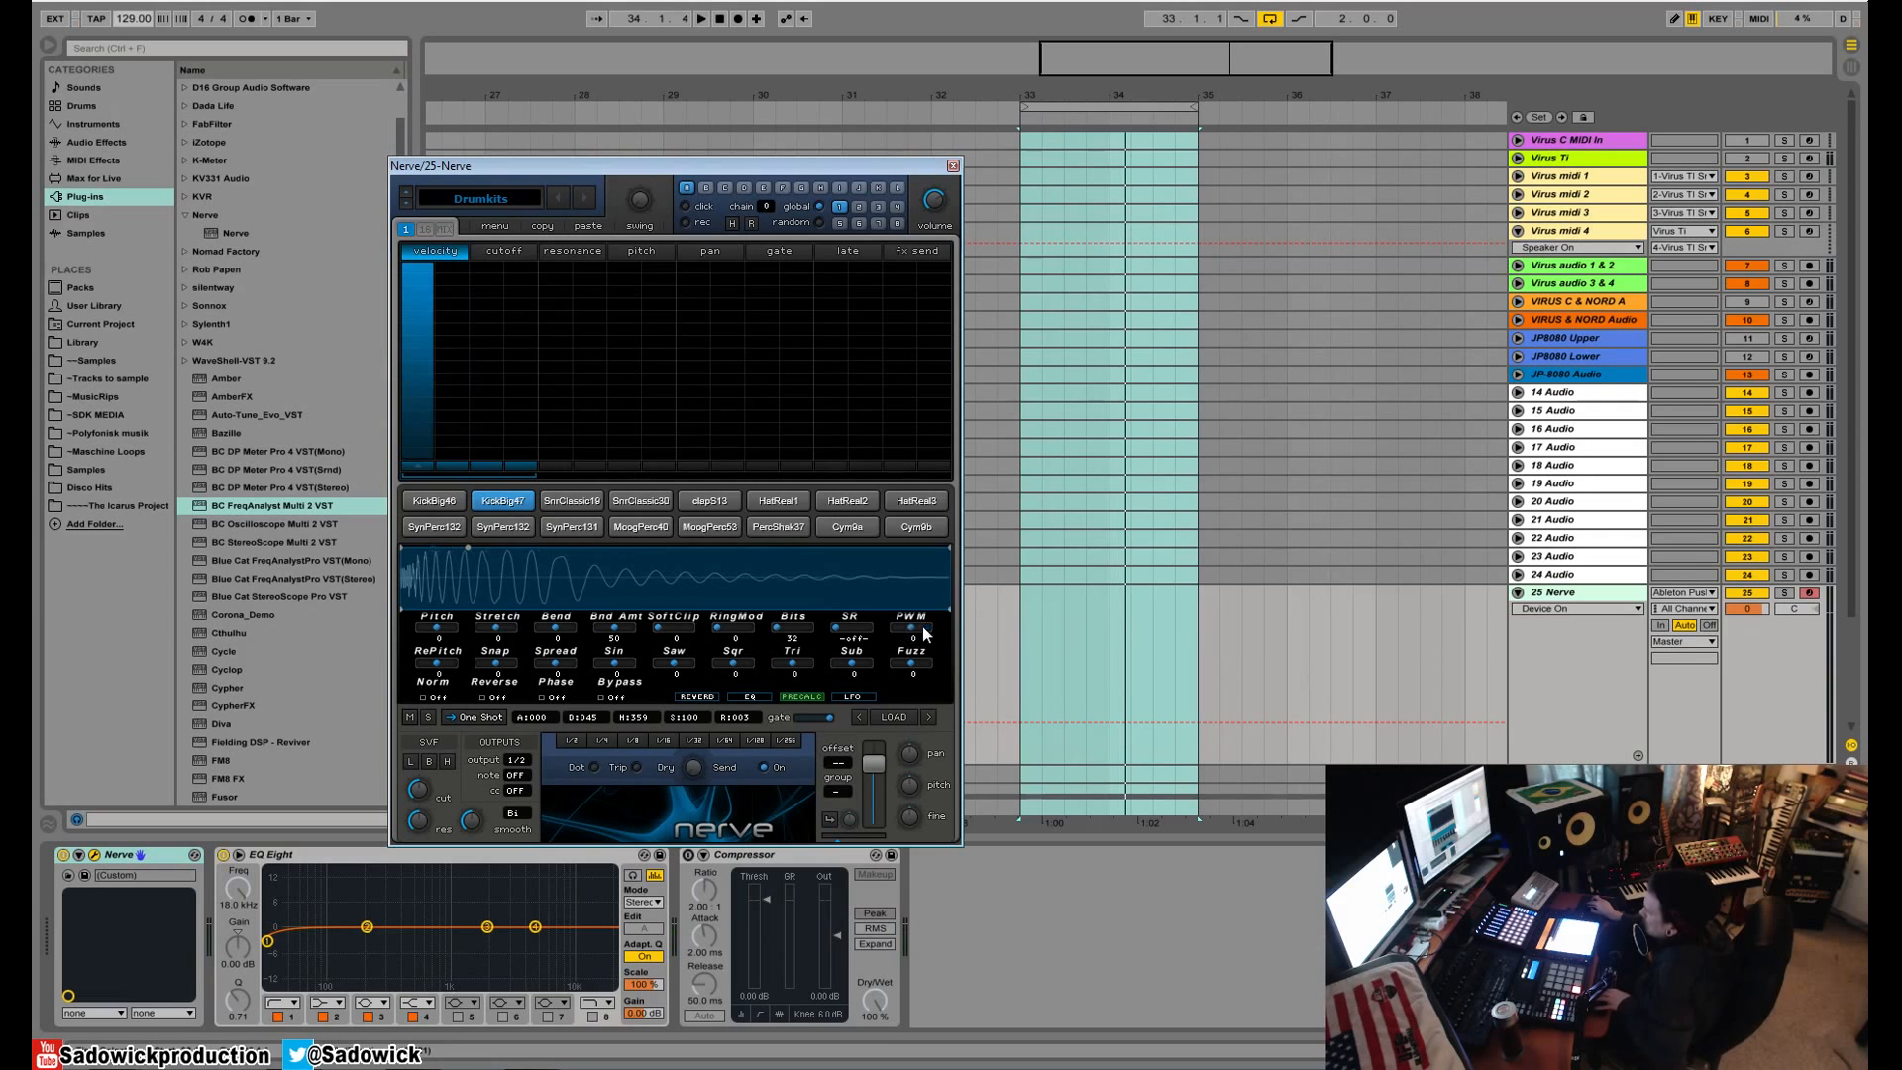
mouse_move(912, 635)
left_mouse_down()
mouse_move(995, 647)
mouse_move(931, 622)
mouse_move(896, 639)
left_mouse_up()
- Audition the kick loop and the snare sample on the neighbouring pad
left_click_drag(461, 665, 449, 663)
key("space")
key("space")
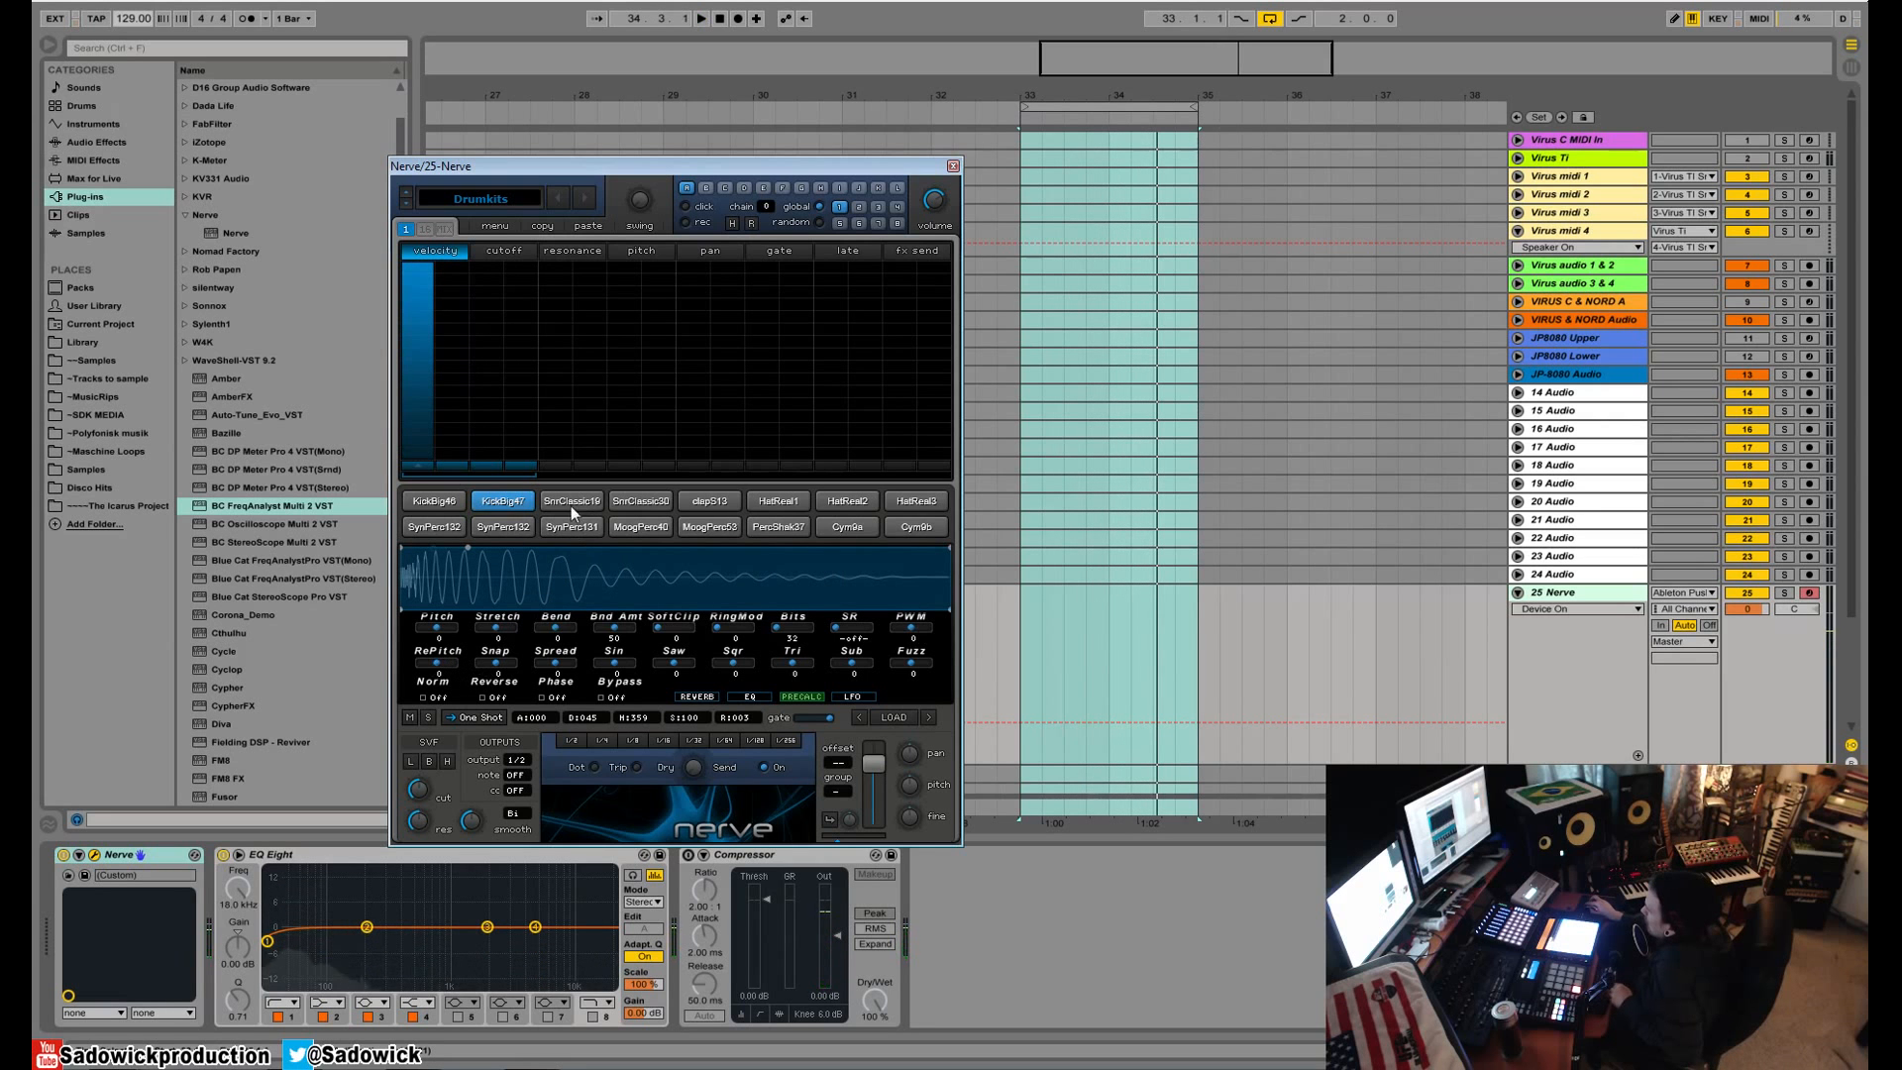
left_click(586, 500)
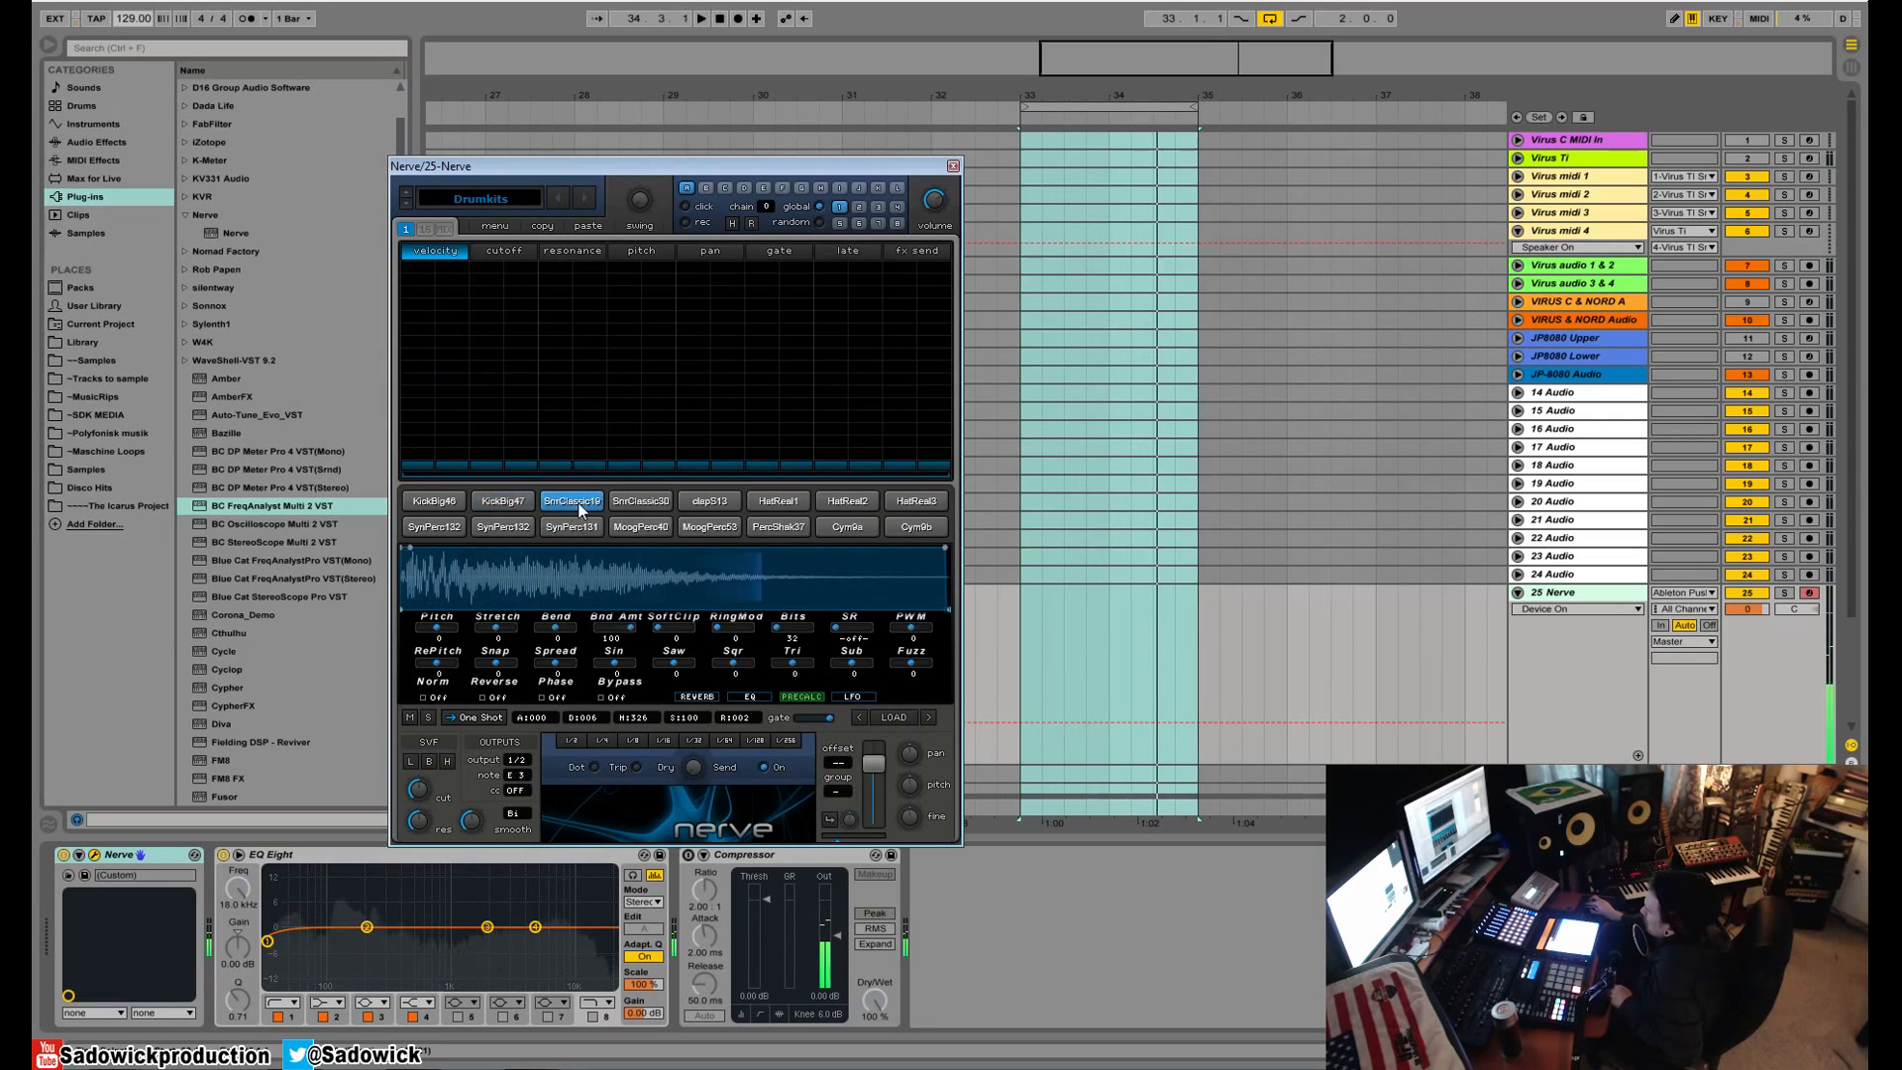
- Audition the second SynPerc132 pad and the SynPerc131 pad, examining the precalc settings of each
left_click(490, 527)
left_click(502, 527)
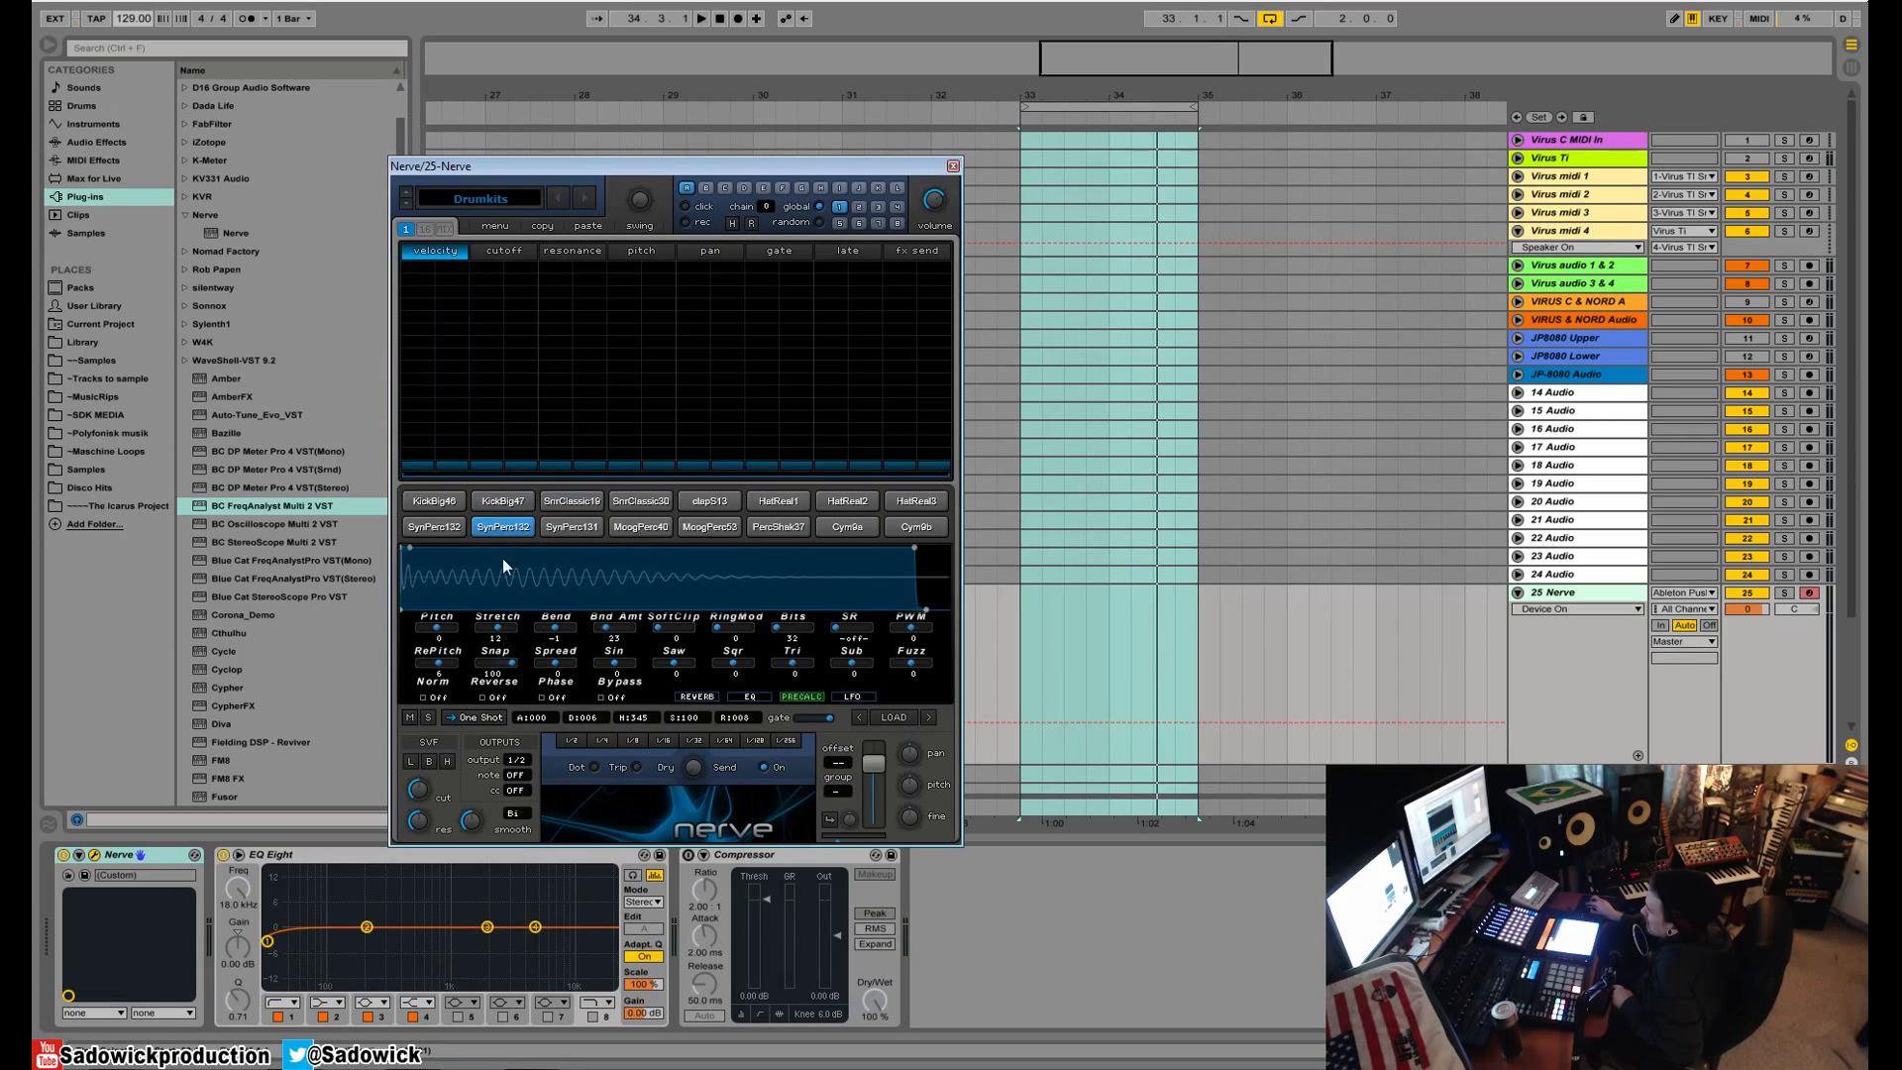
left_click(491, 531)
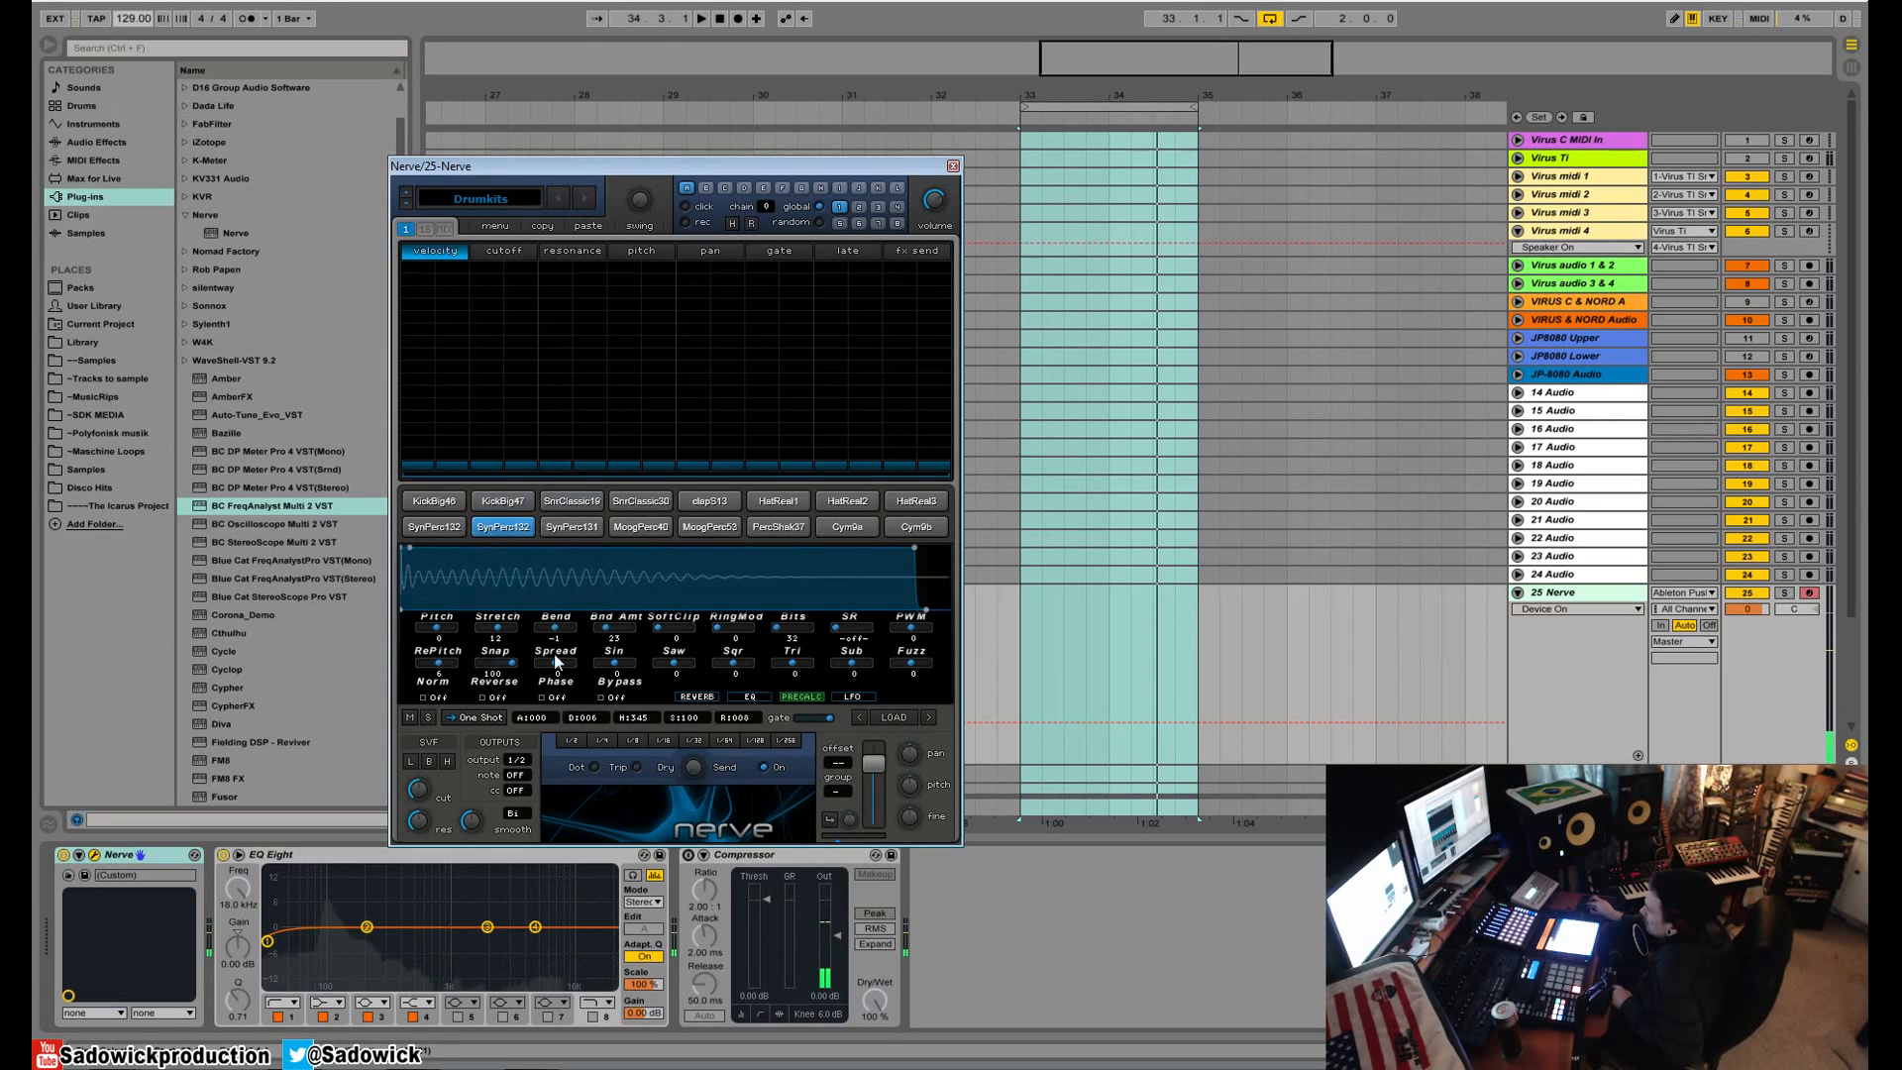
left_click(570, 525)
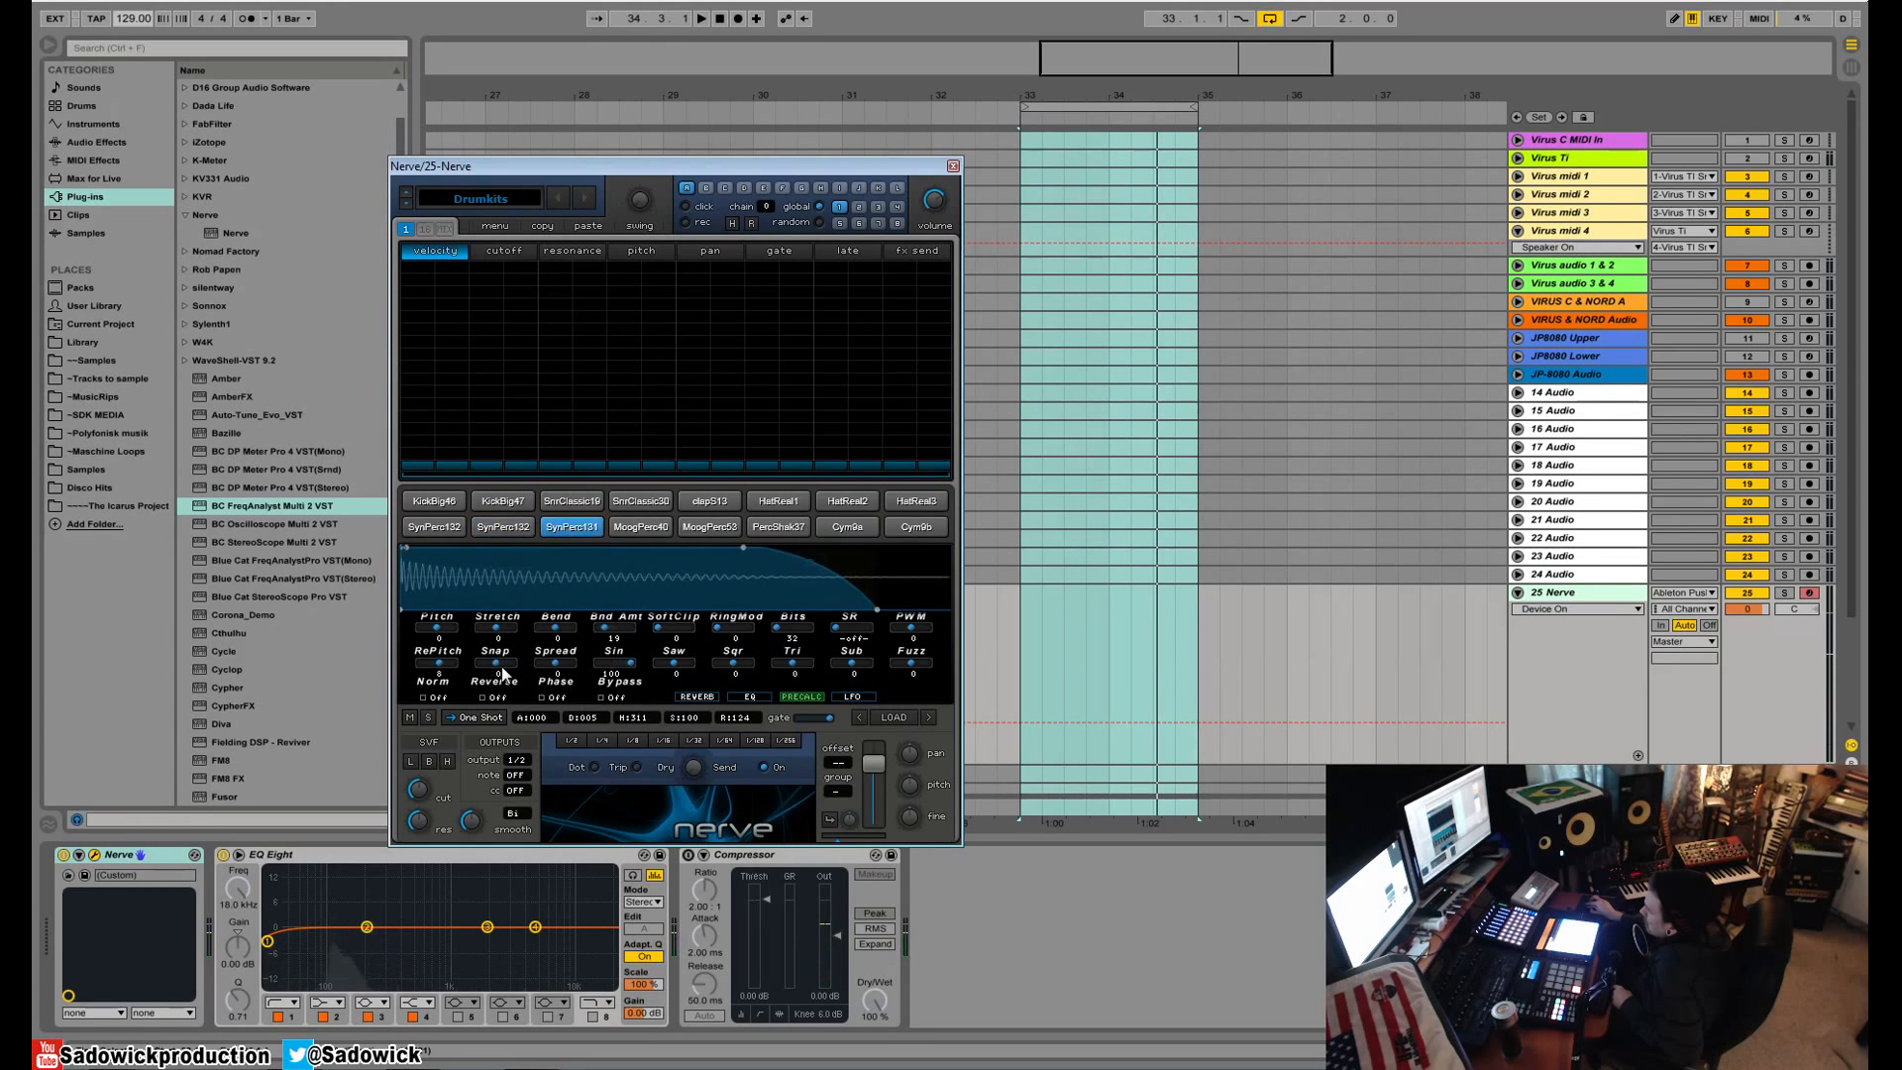
left_click(568, 510)
left_click(568, 529)
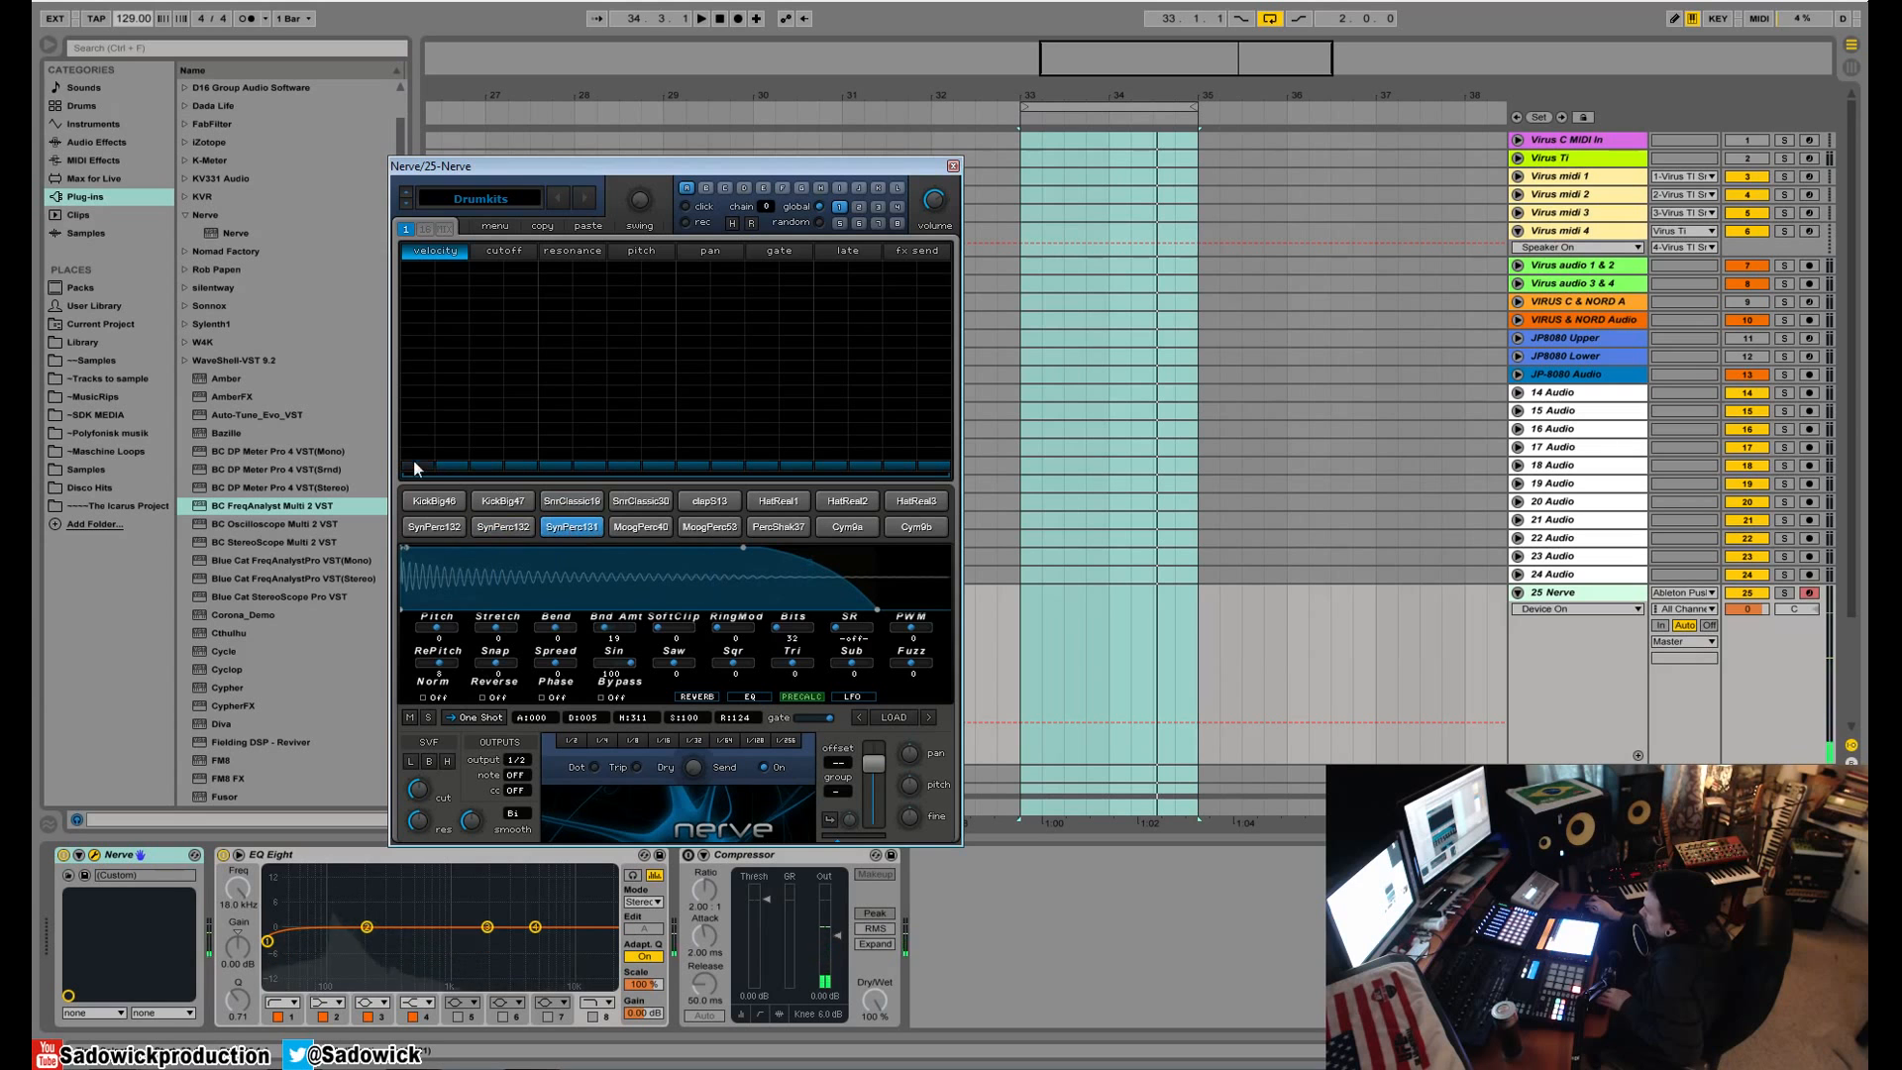
- Draw high velocities across all 16 steps of SynPerc131 and audition the pattern
left_click(426, 282)
mouse_move(420, 295)
left_mouse_down()
mouse_move(705, 277)
mouse_move(1001, 311)
left_mouse_up()
key("space")
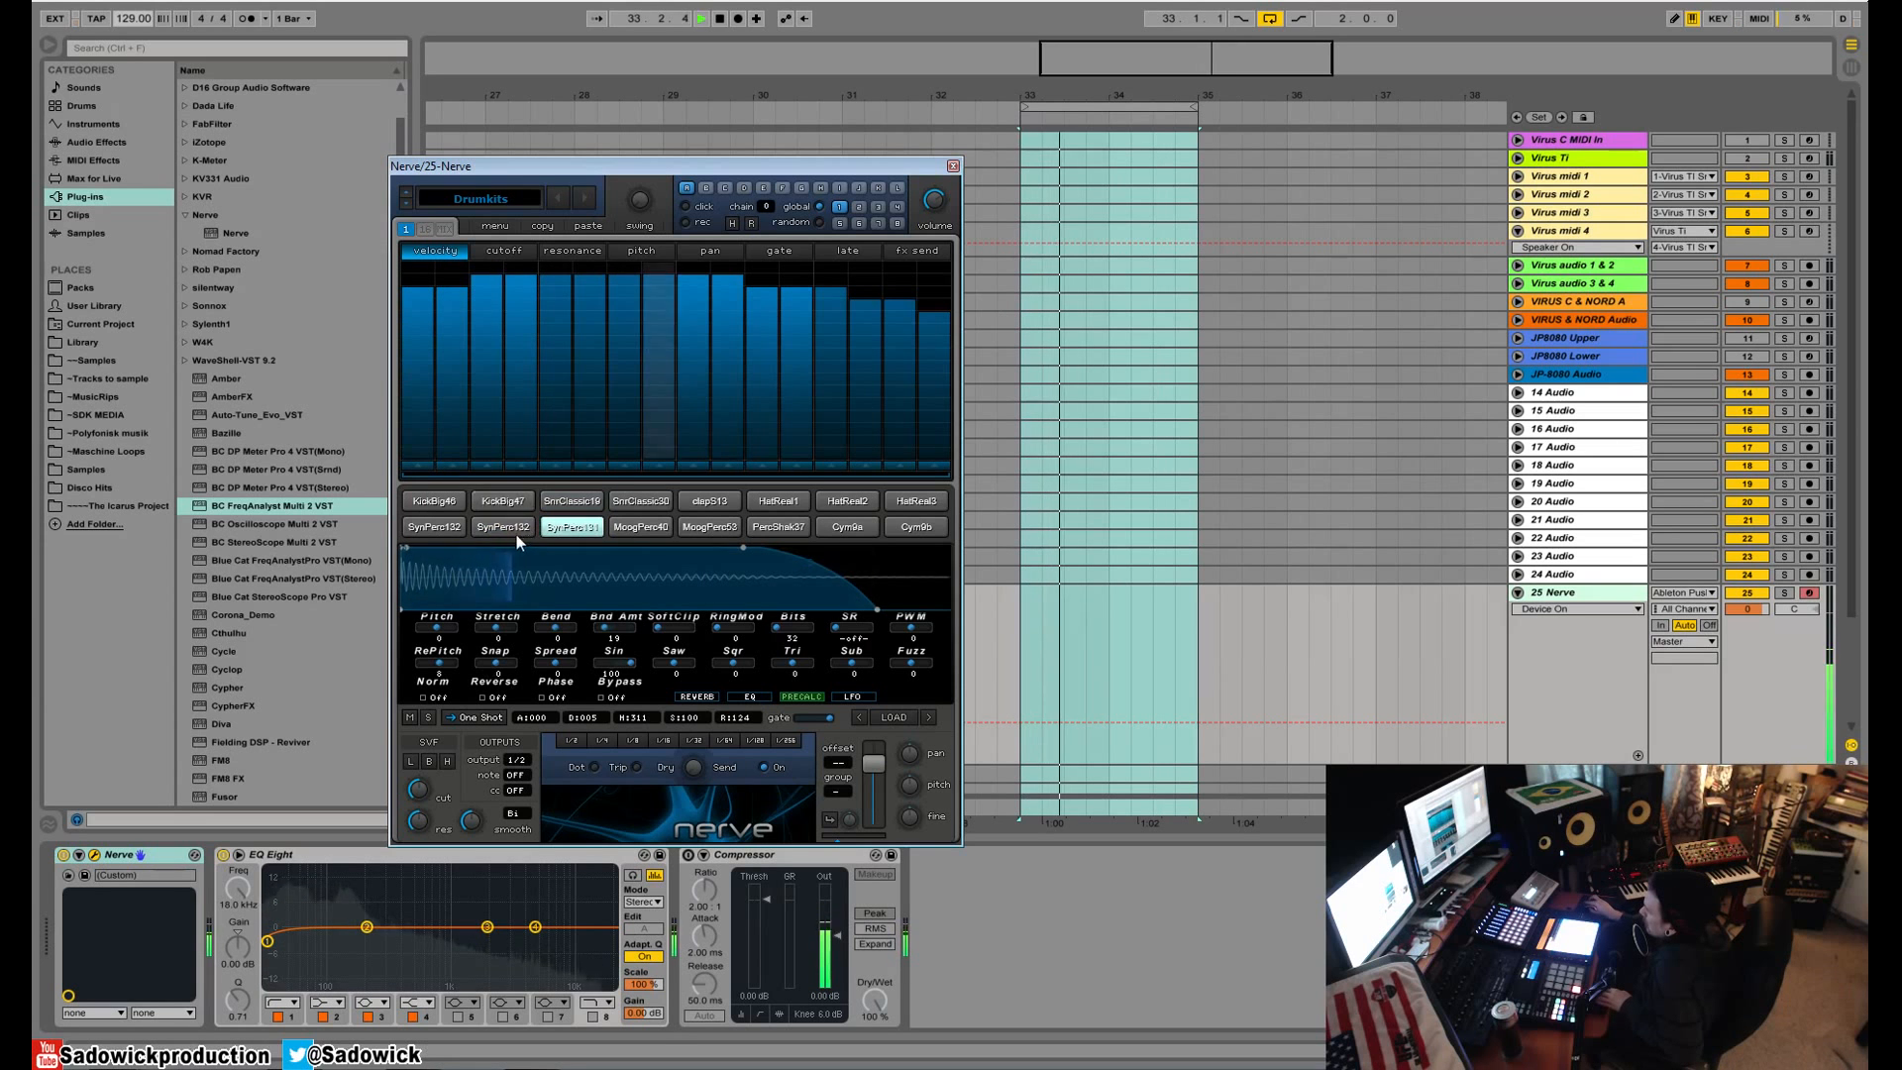
key("space")
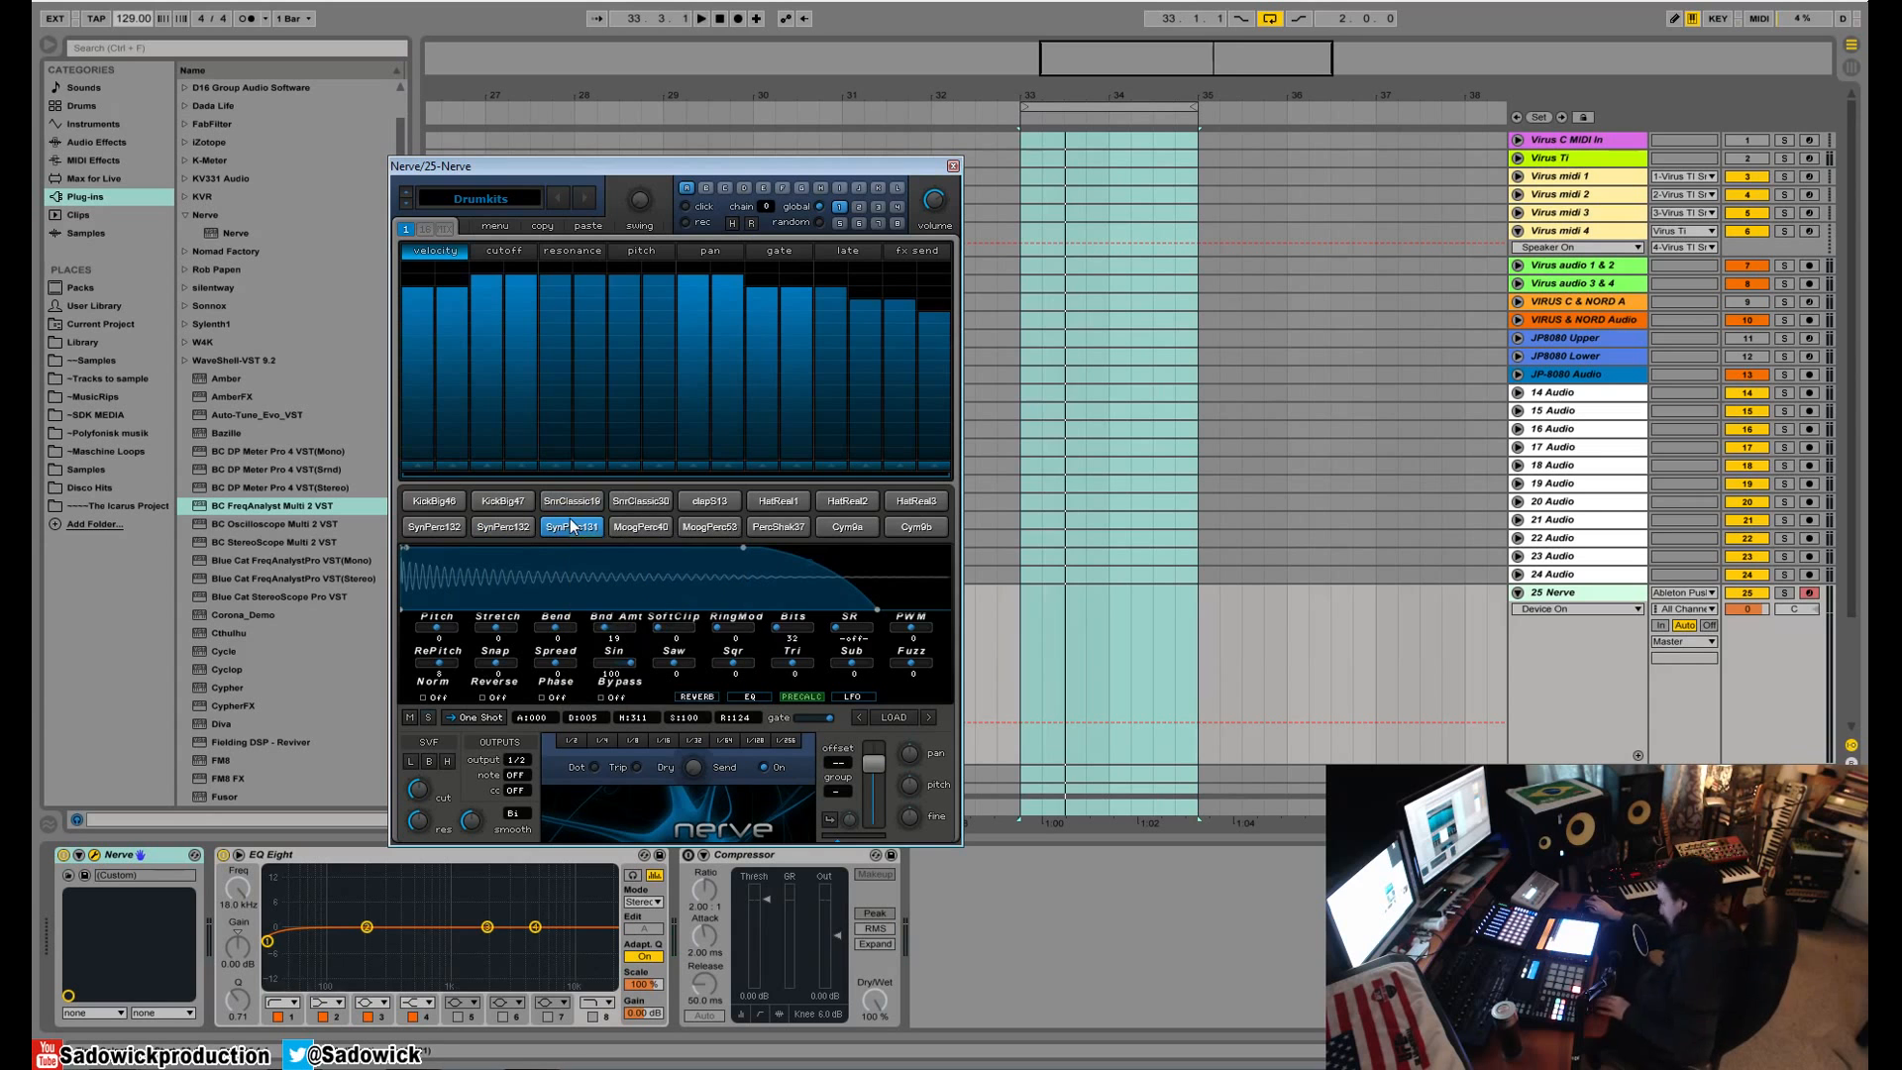
- Audition the soloed SynPerc131 pattern with Snap at 100 and with Snap lowered below zero
key("space")
key("space")
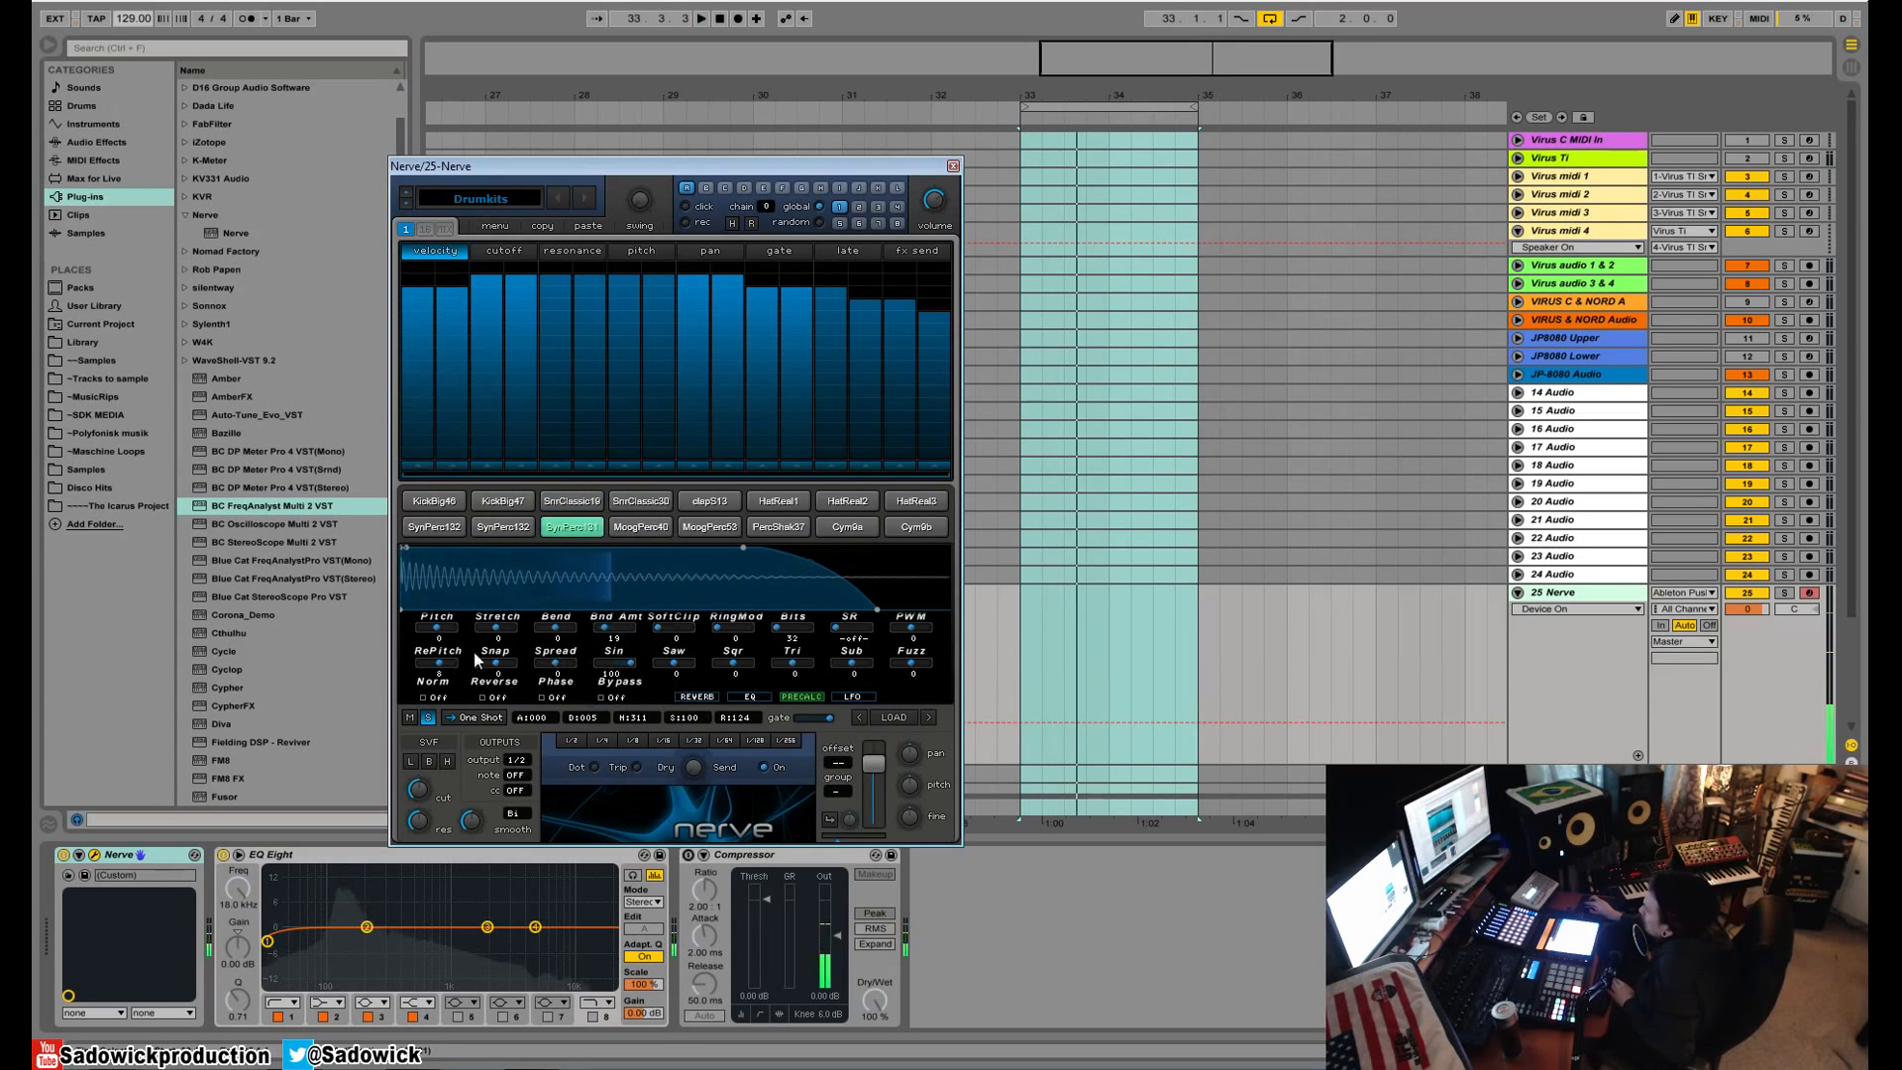
key("space")
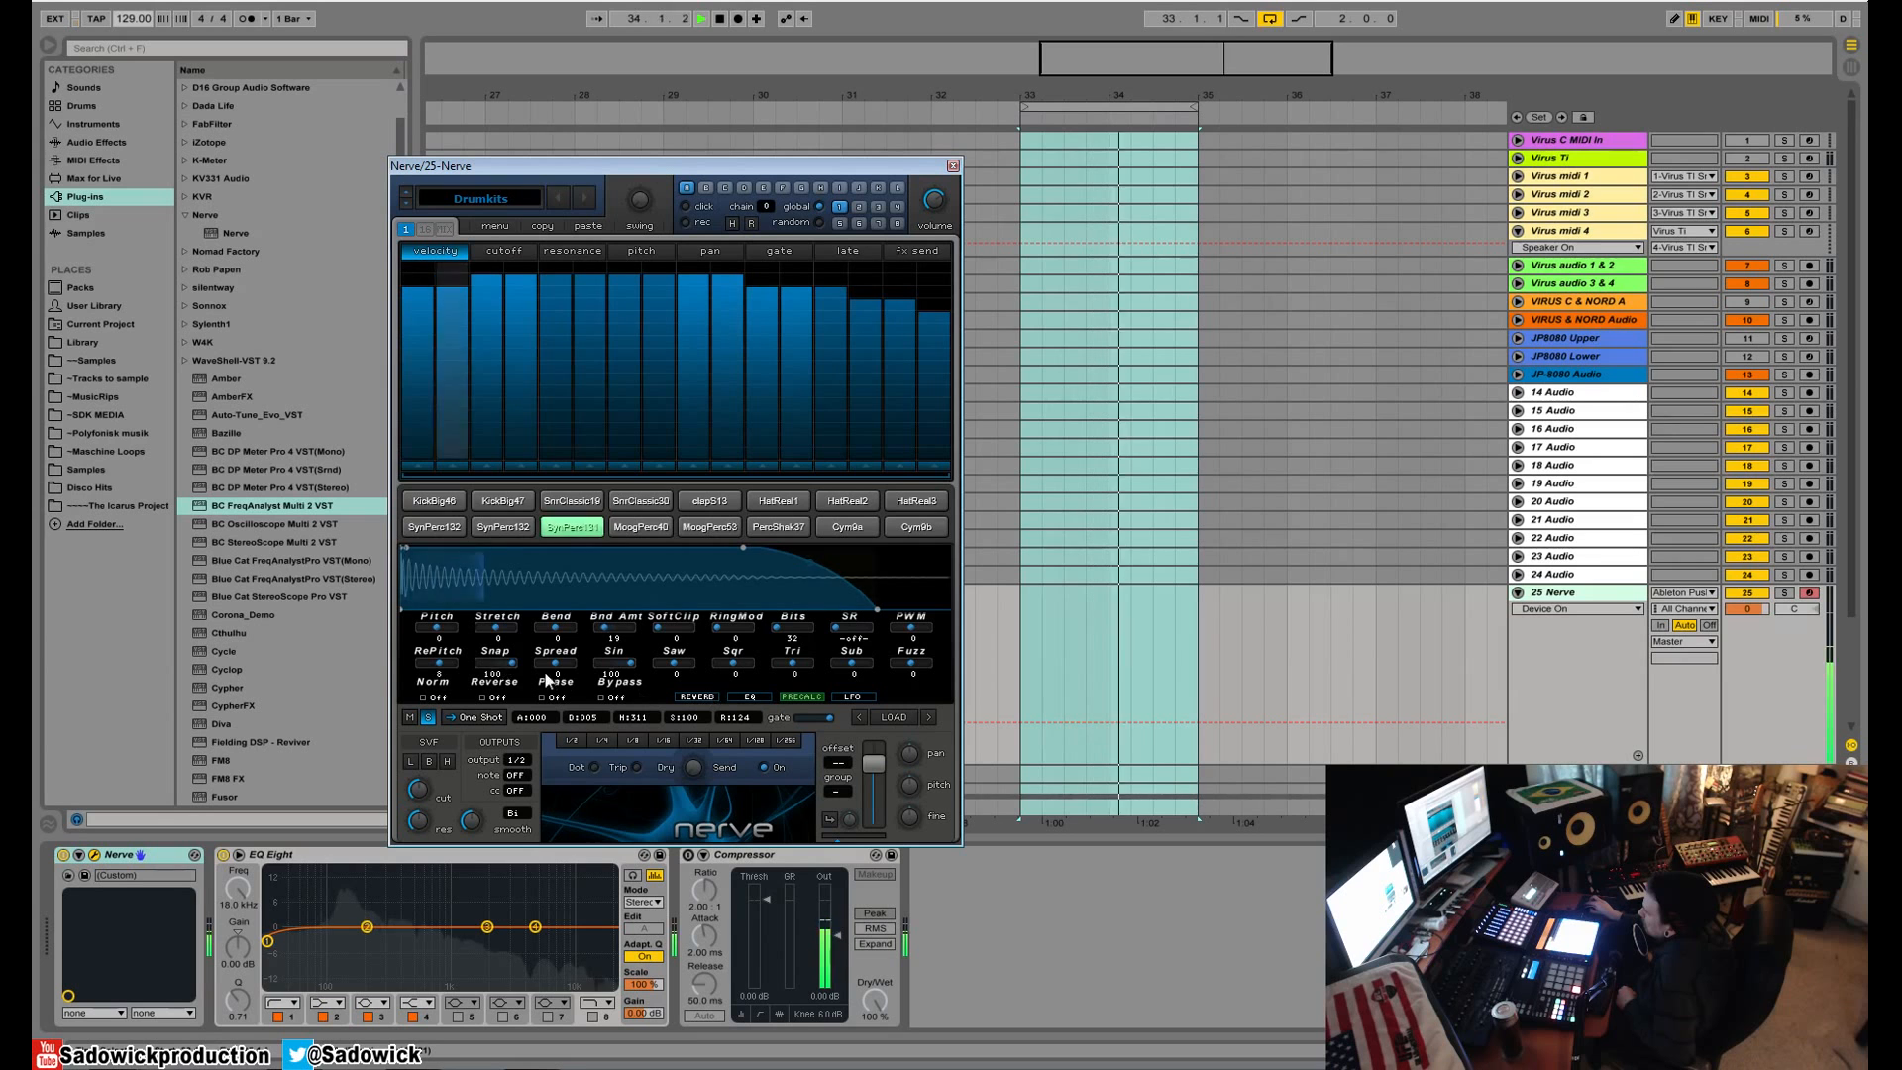
key("space")
left_click_drag(512, 661, 388, 688)
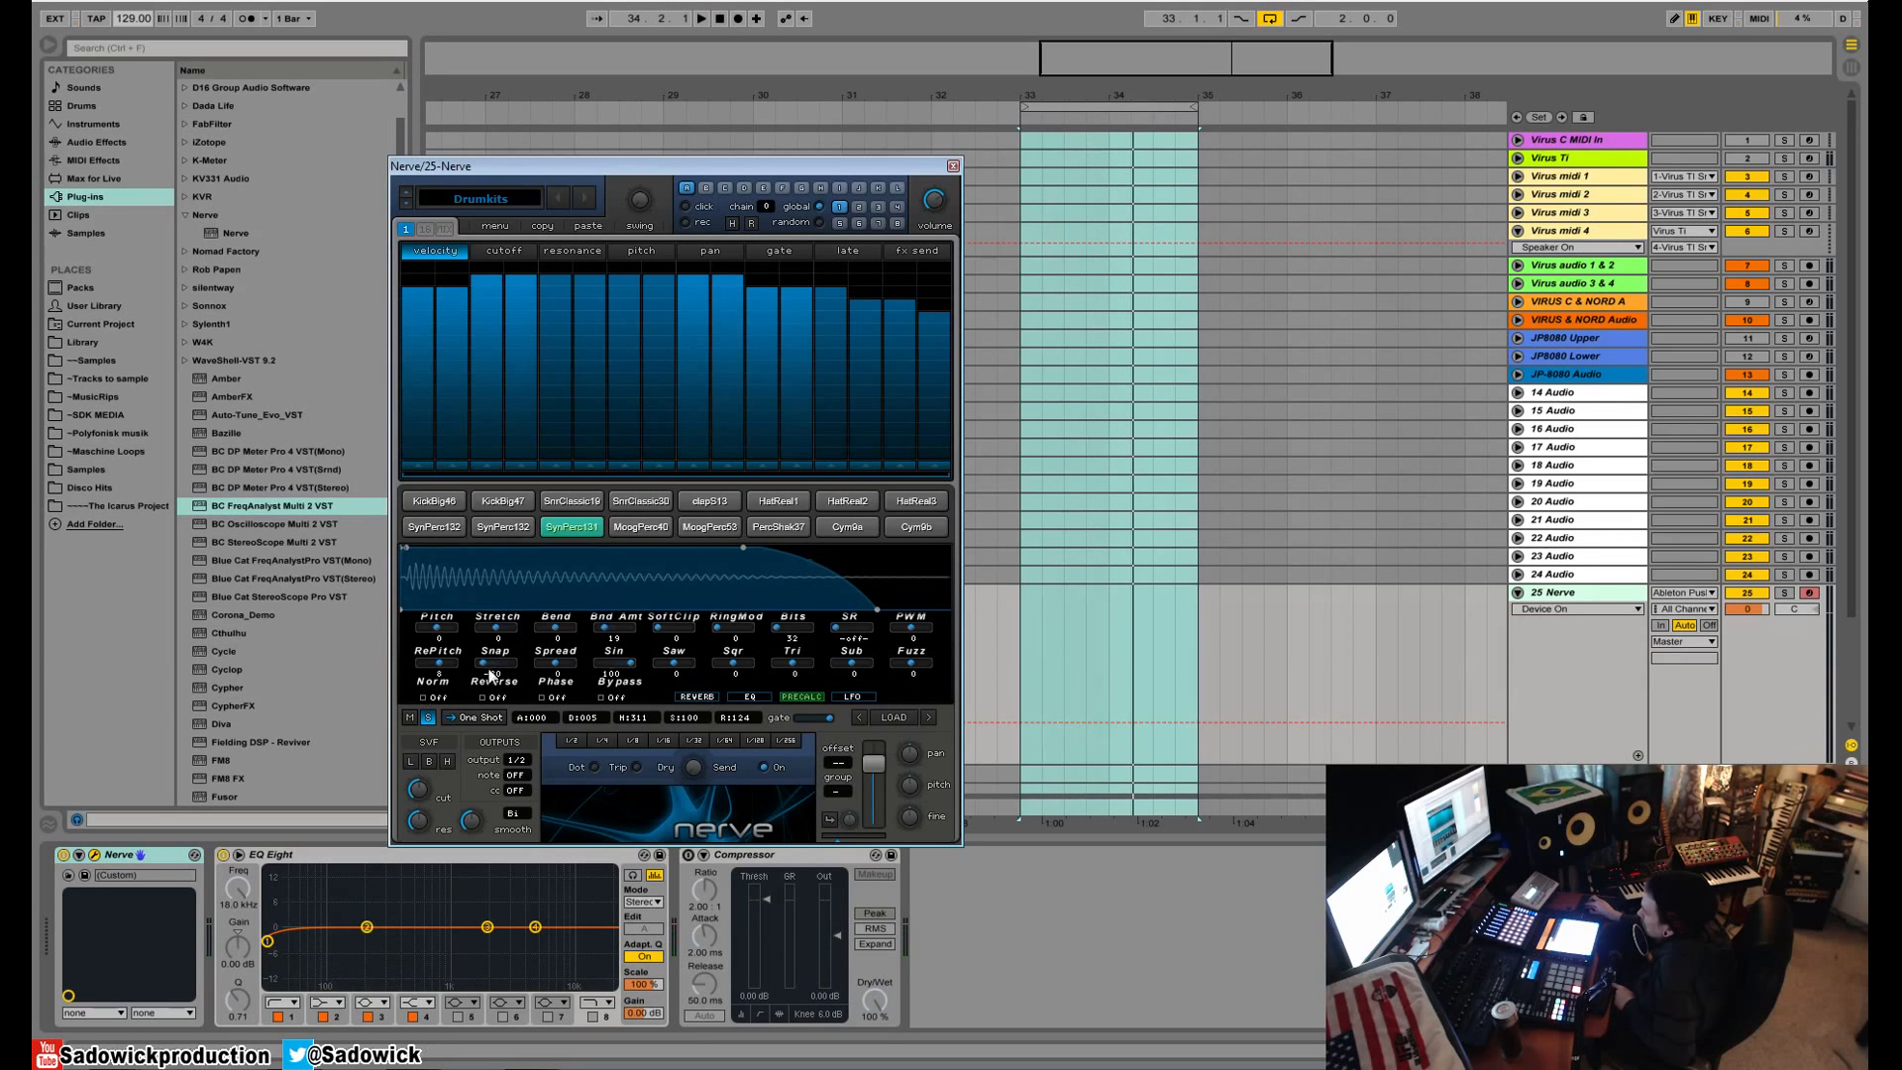
key("space")
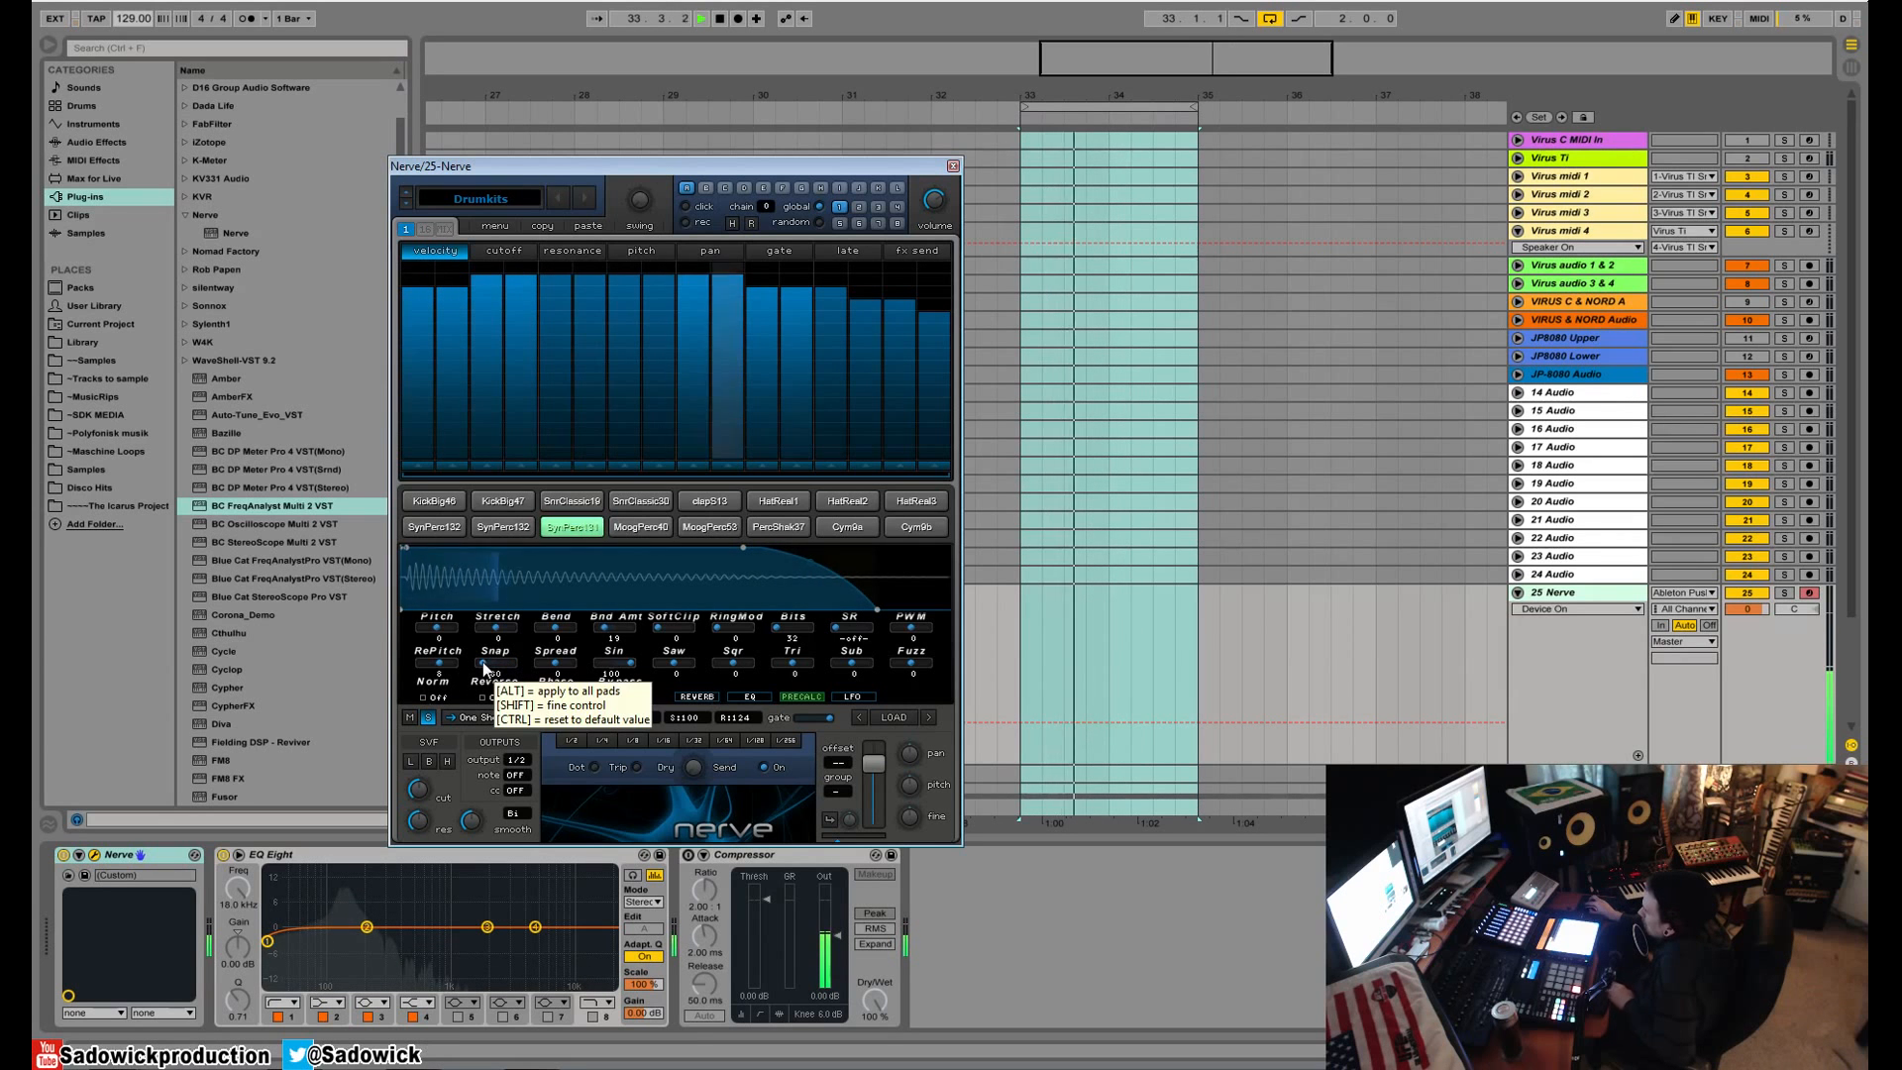
- Take SynPerc131 off solo and set the KickBig47 pad's Snap to 100
left_click(515, 505)
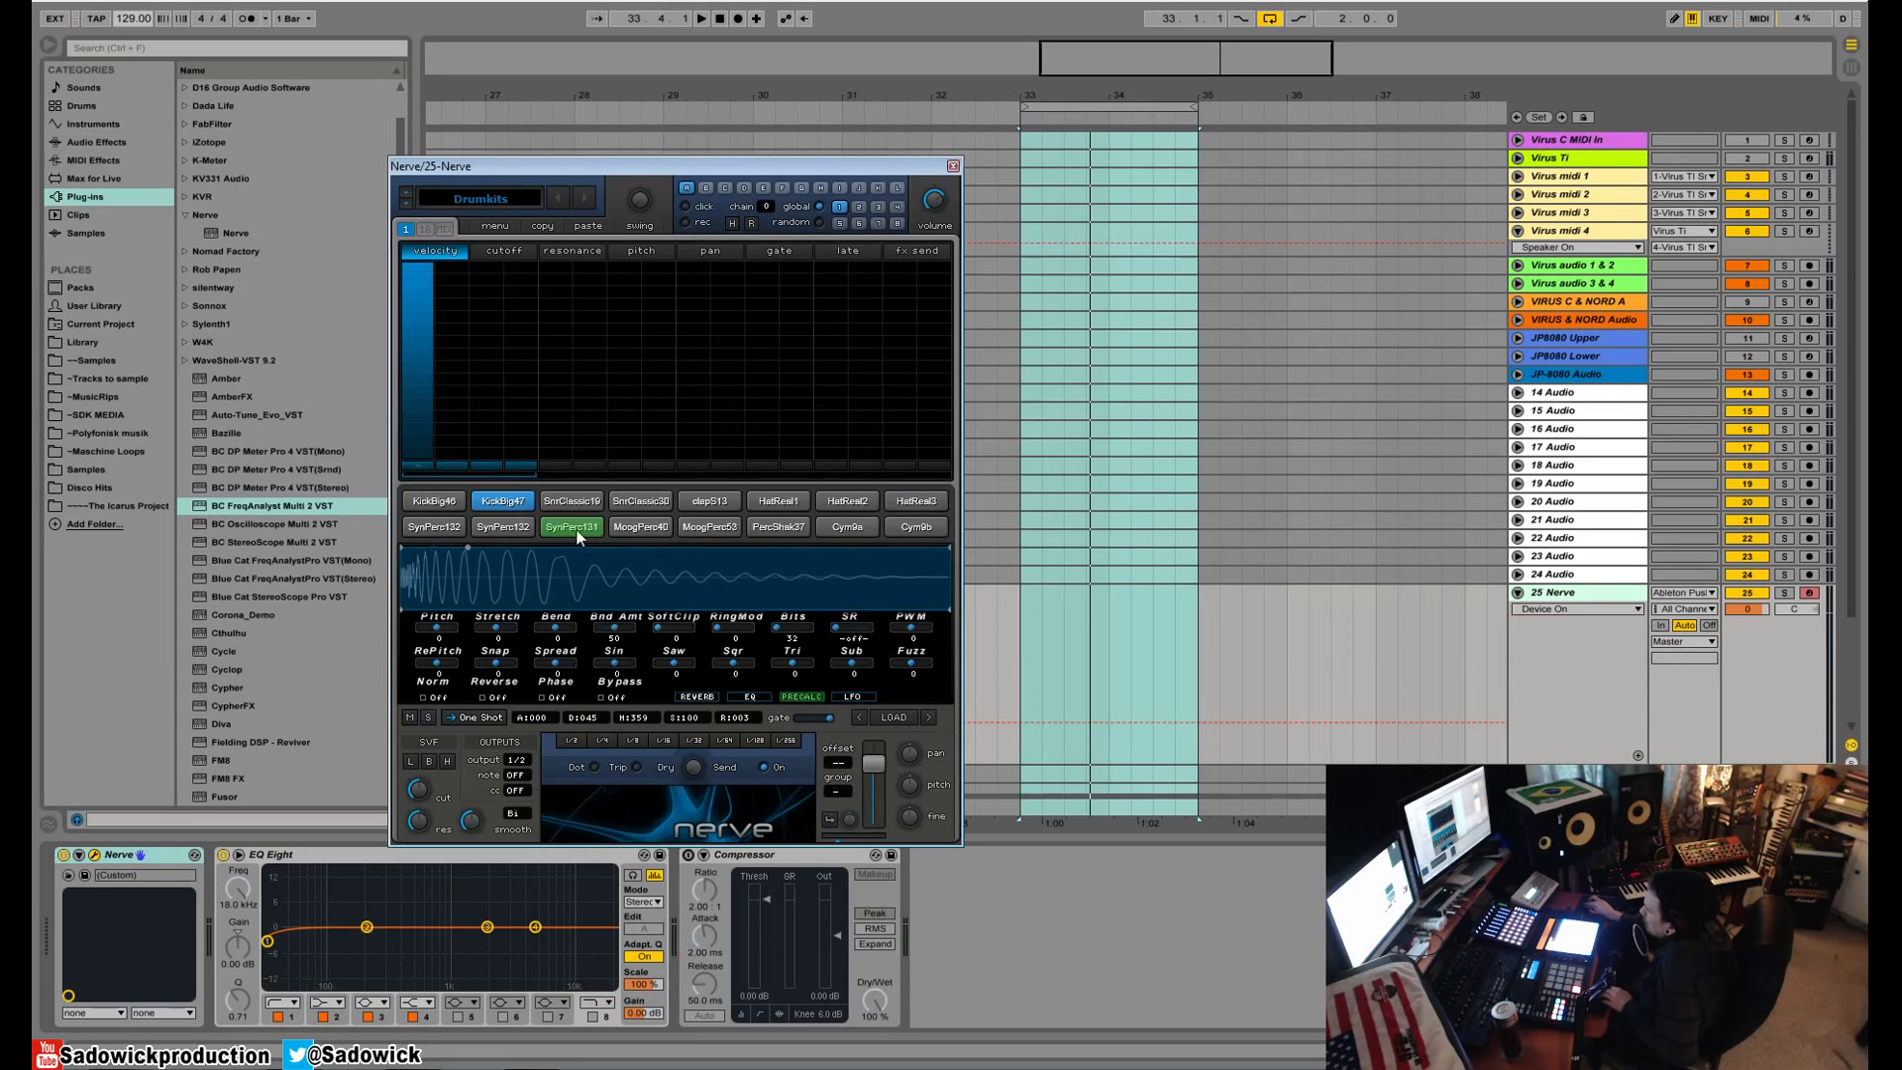
left_click(578, 530)
left_click(502, 503)
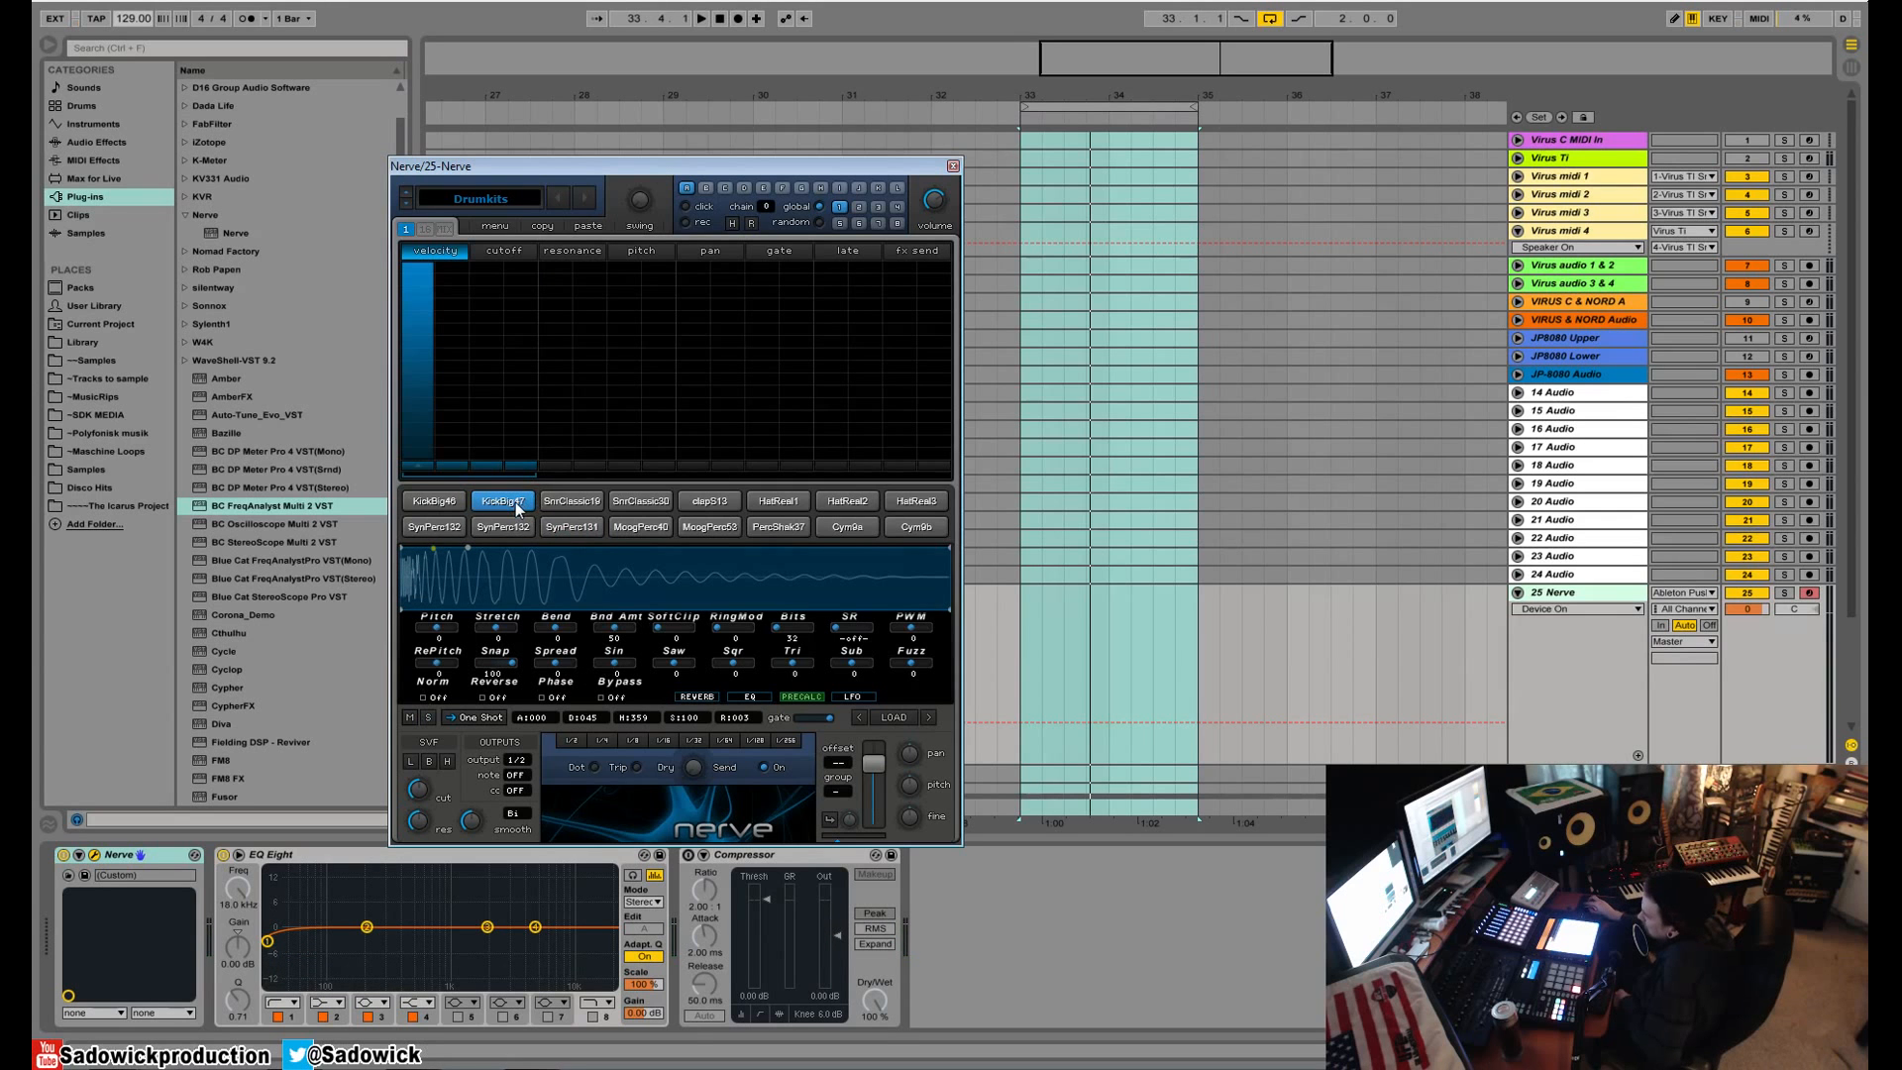
- Audition the KickBig46 pad with a negative Snap, raise Snap to 100 and audition it again
left_click(452, 507)
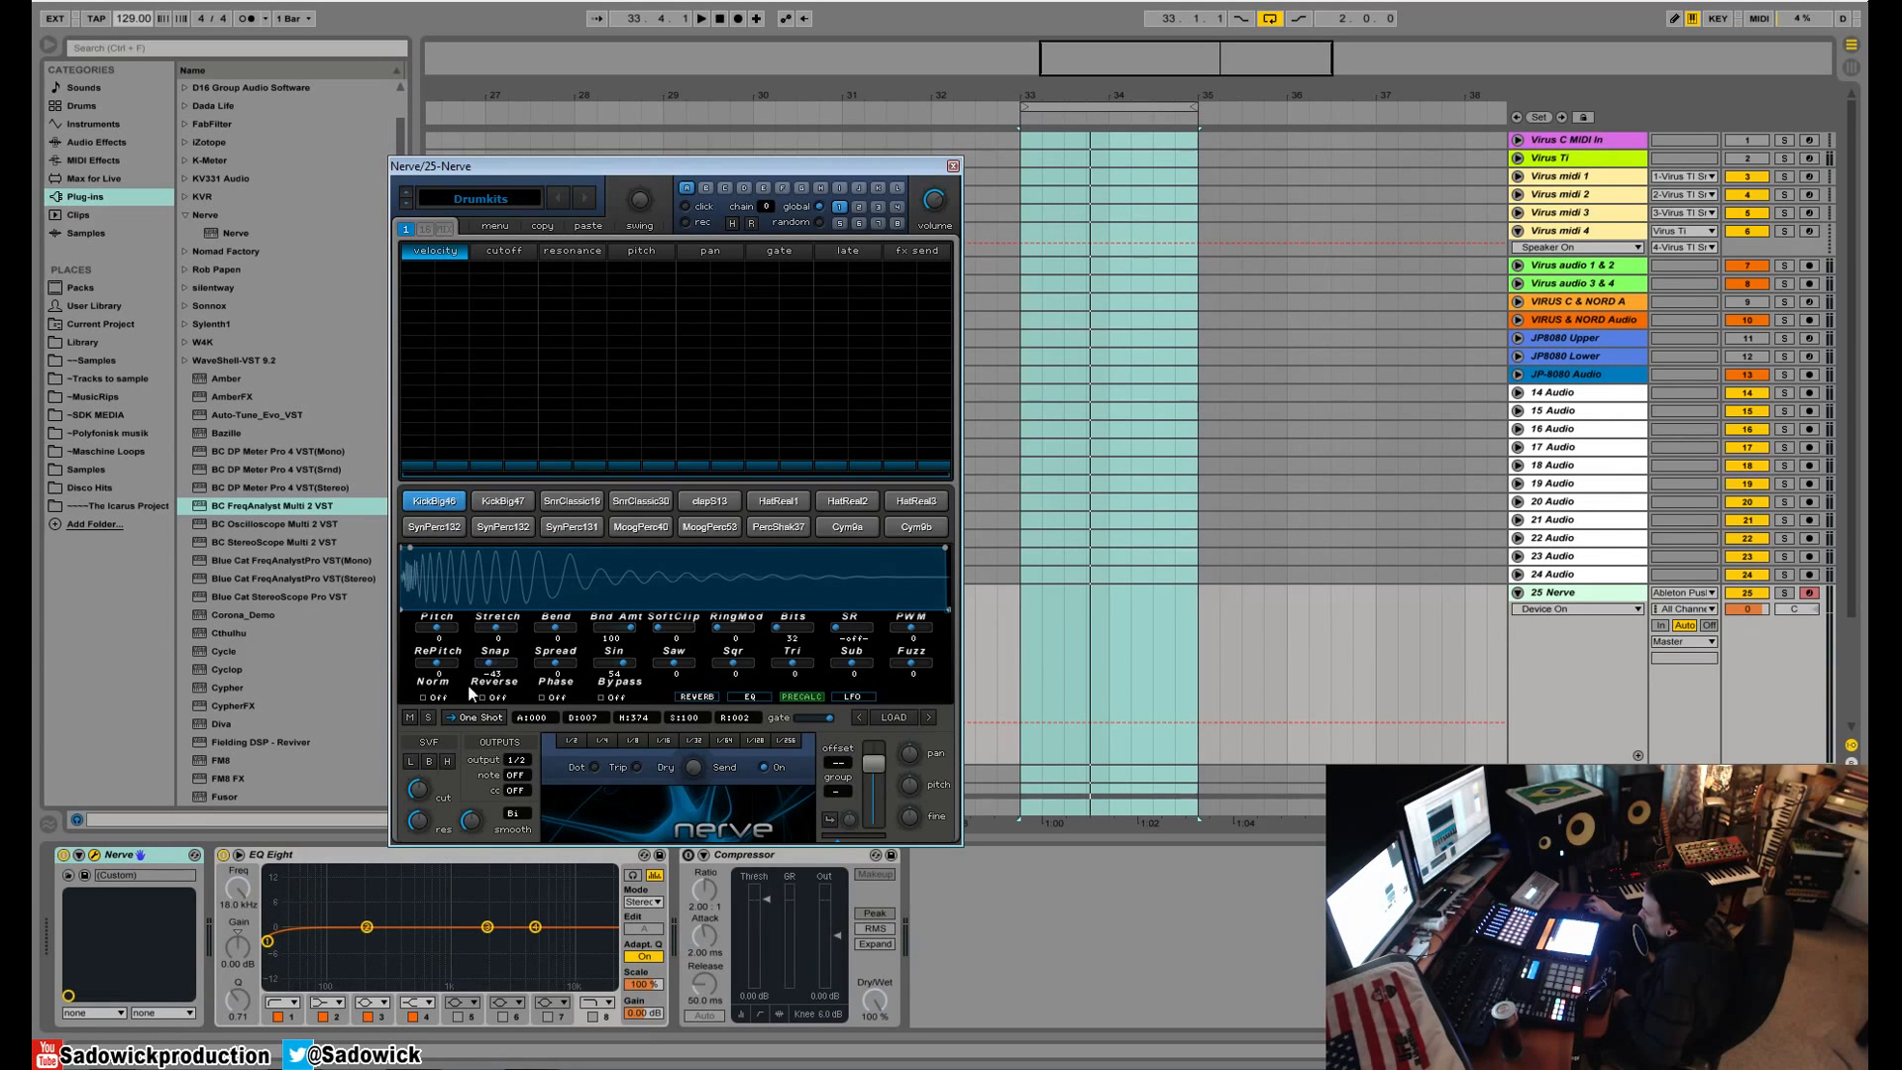
left_click(434, 504)
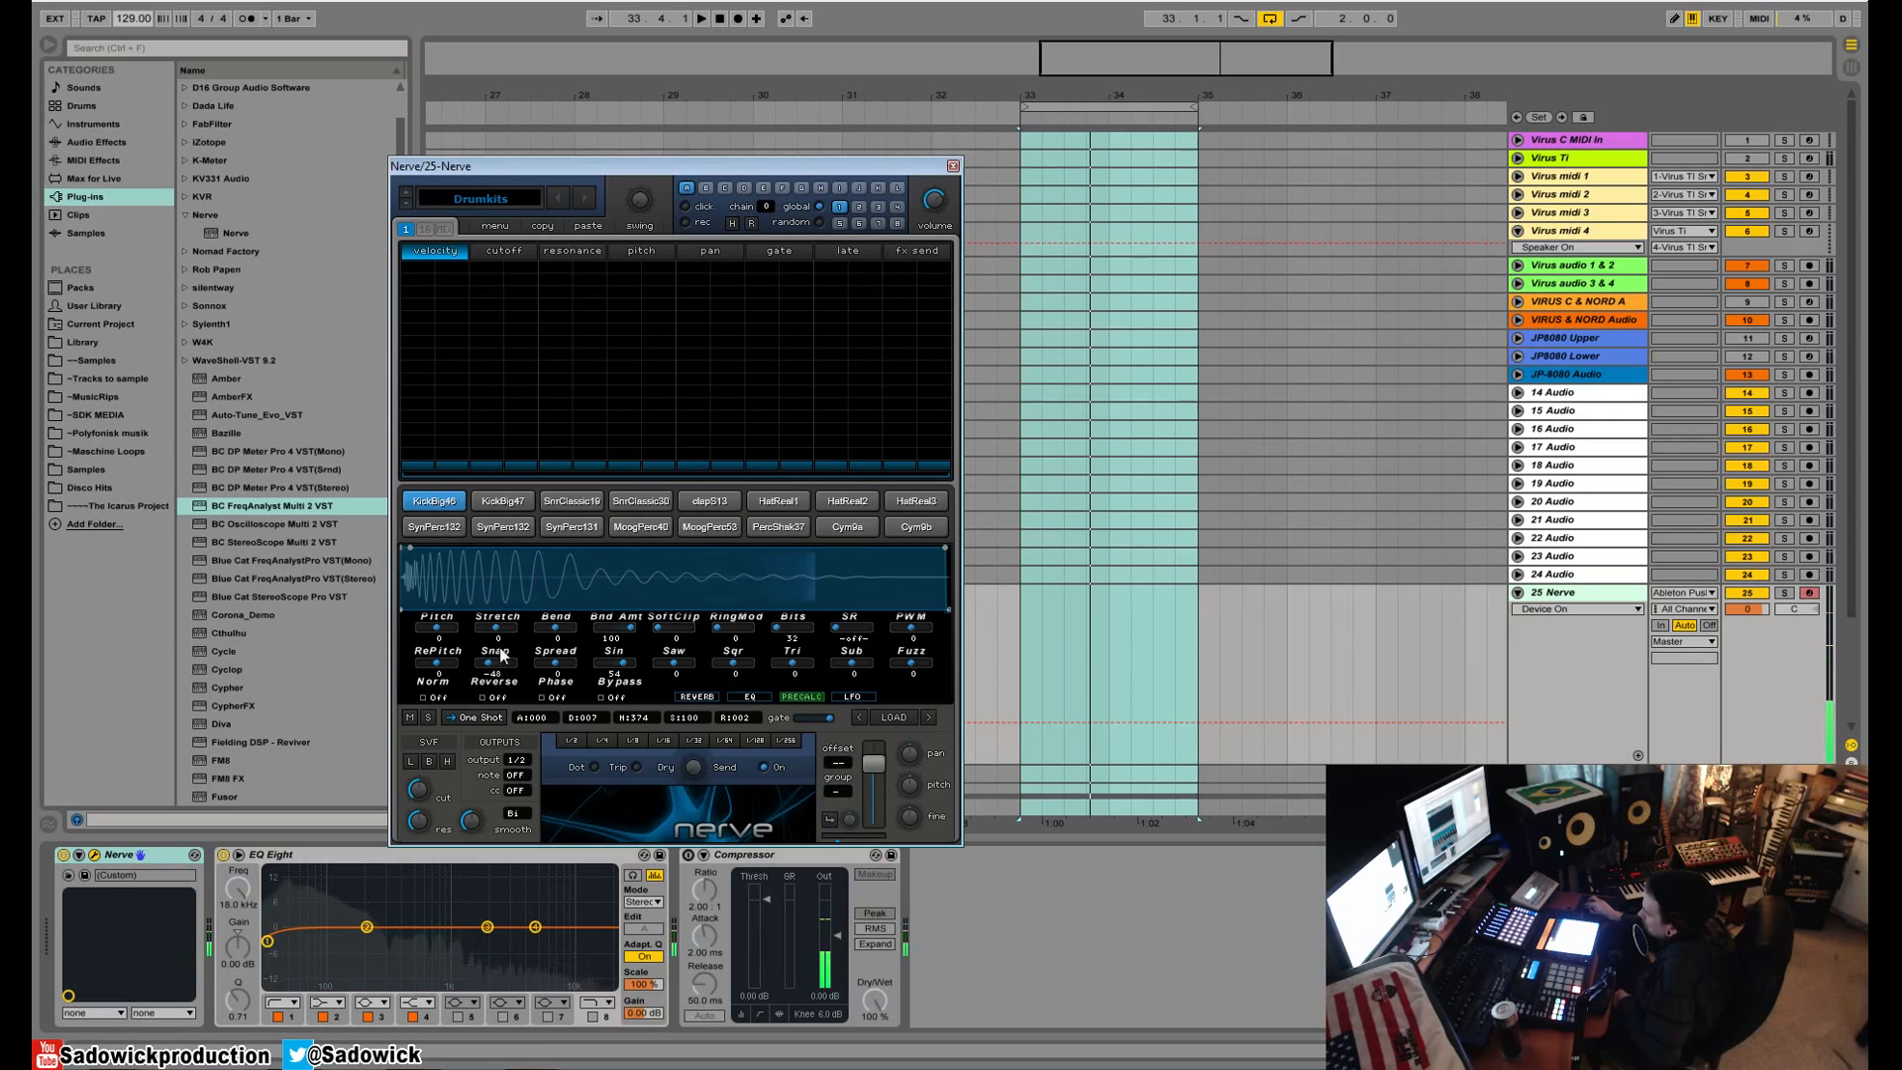
left_click_drag(487, 664, 527, 575)
left_click(419, 499)
left_click(420, 500)
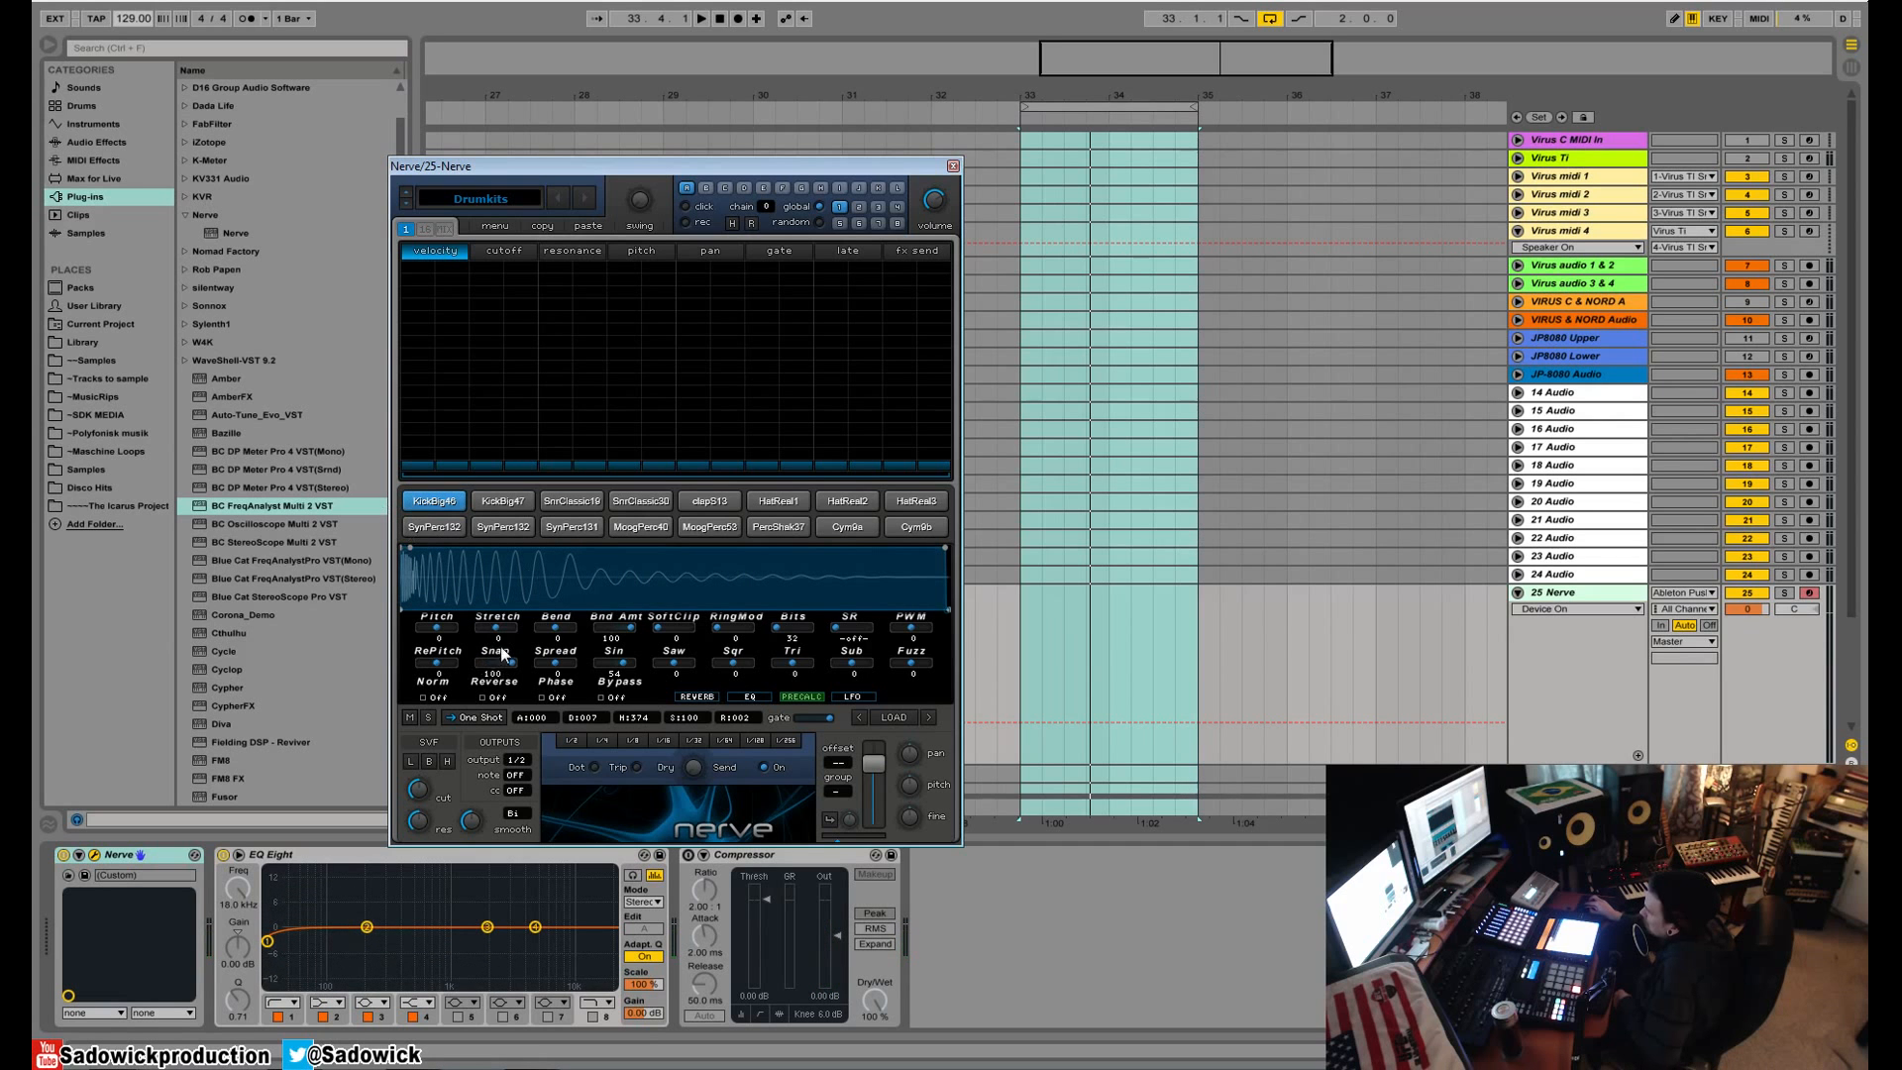
left_click(431, 501)
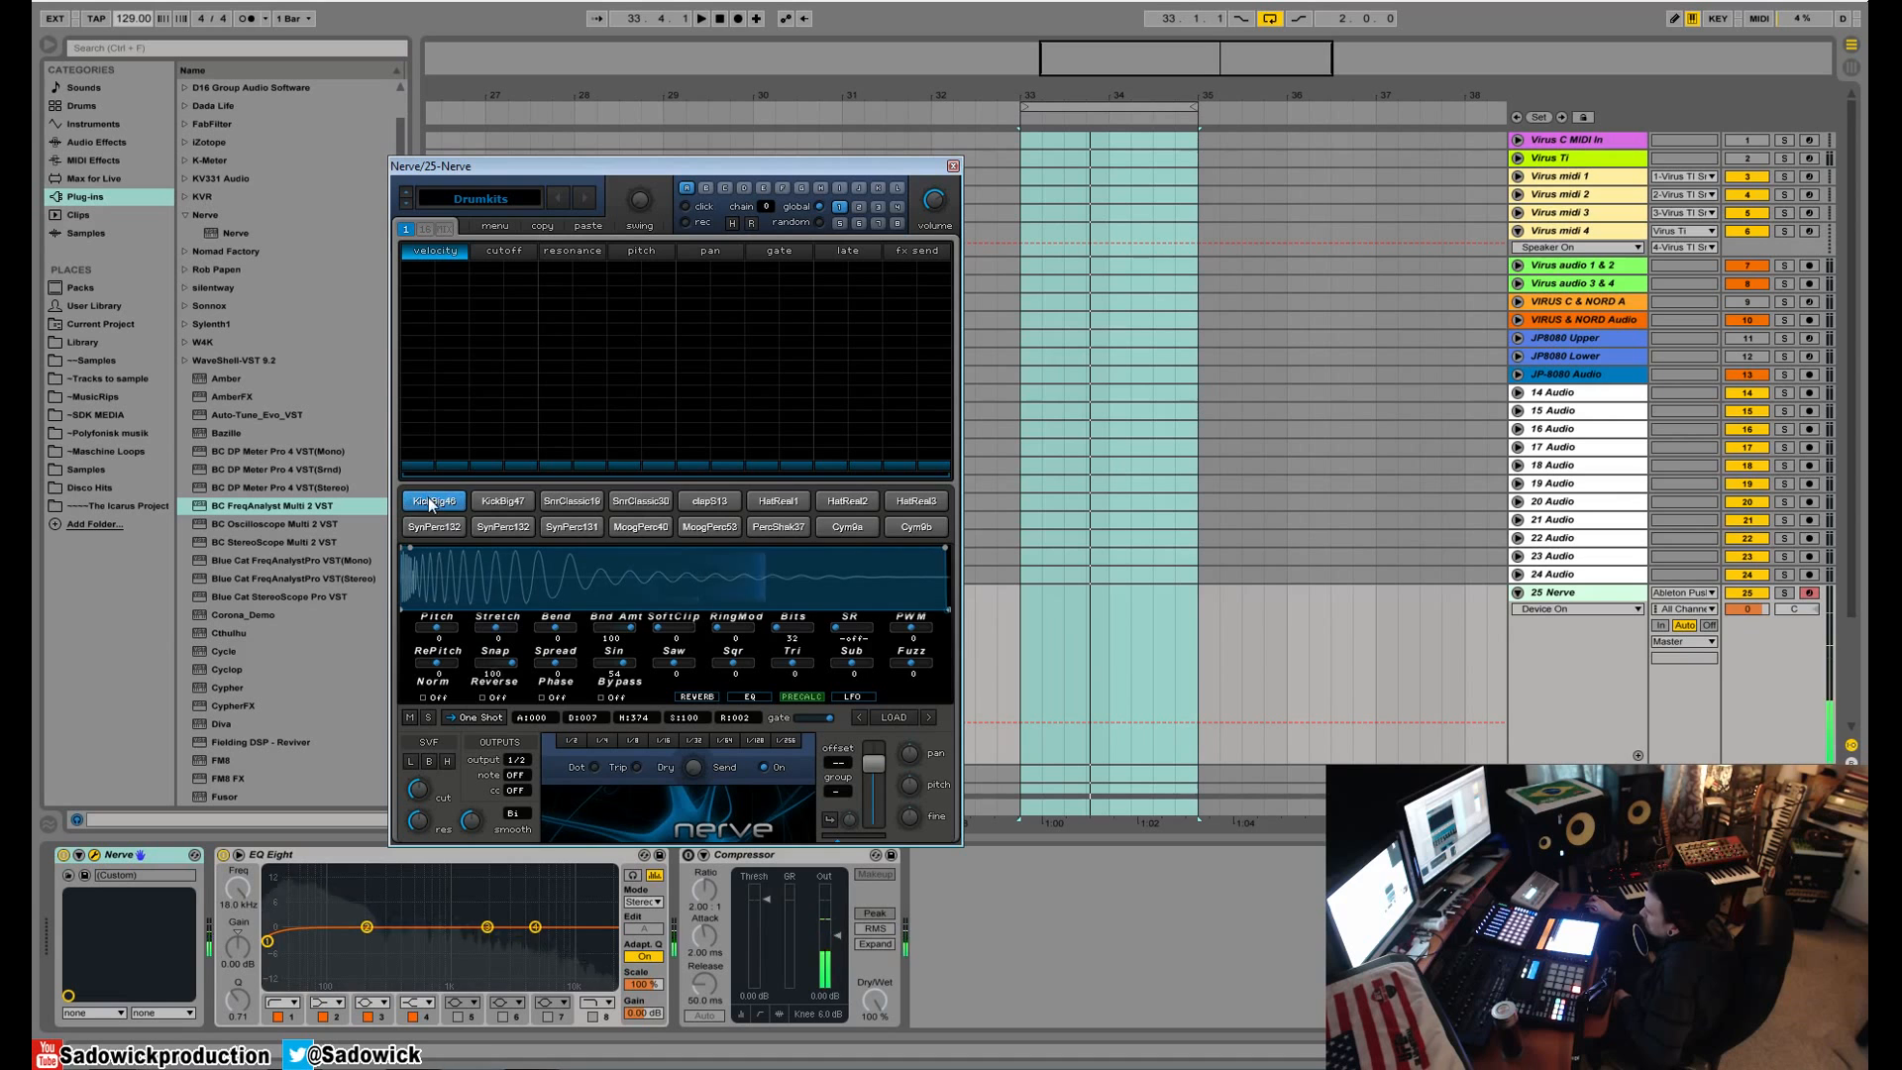
left_click(430, 502)
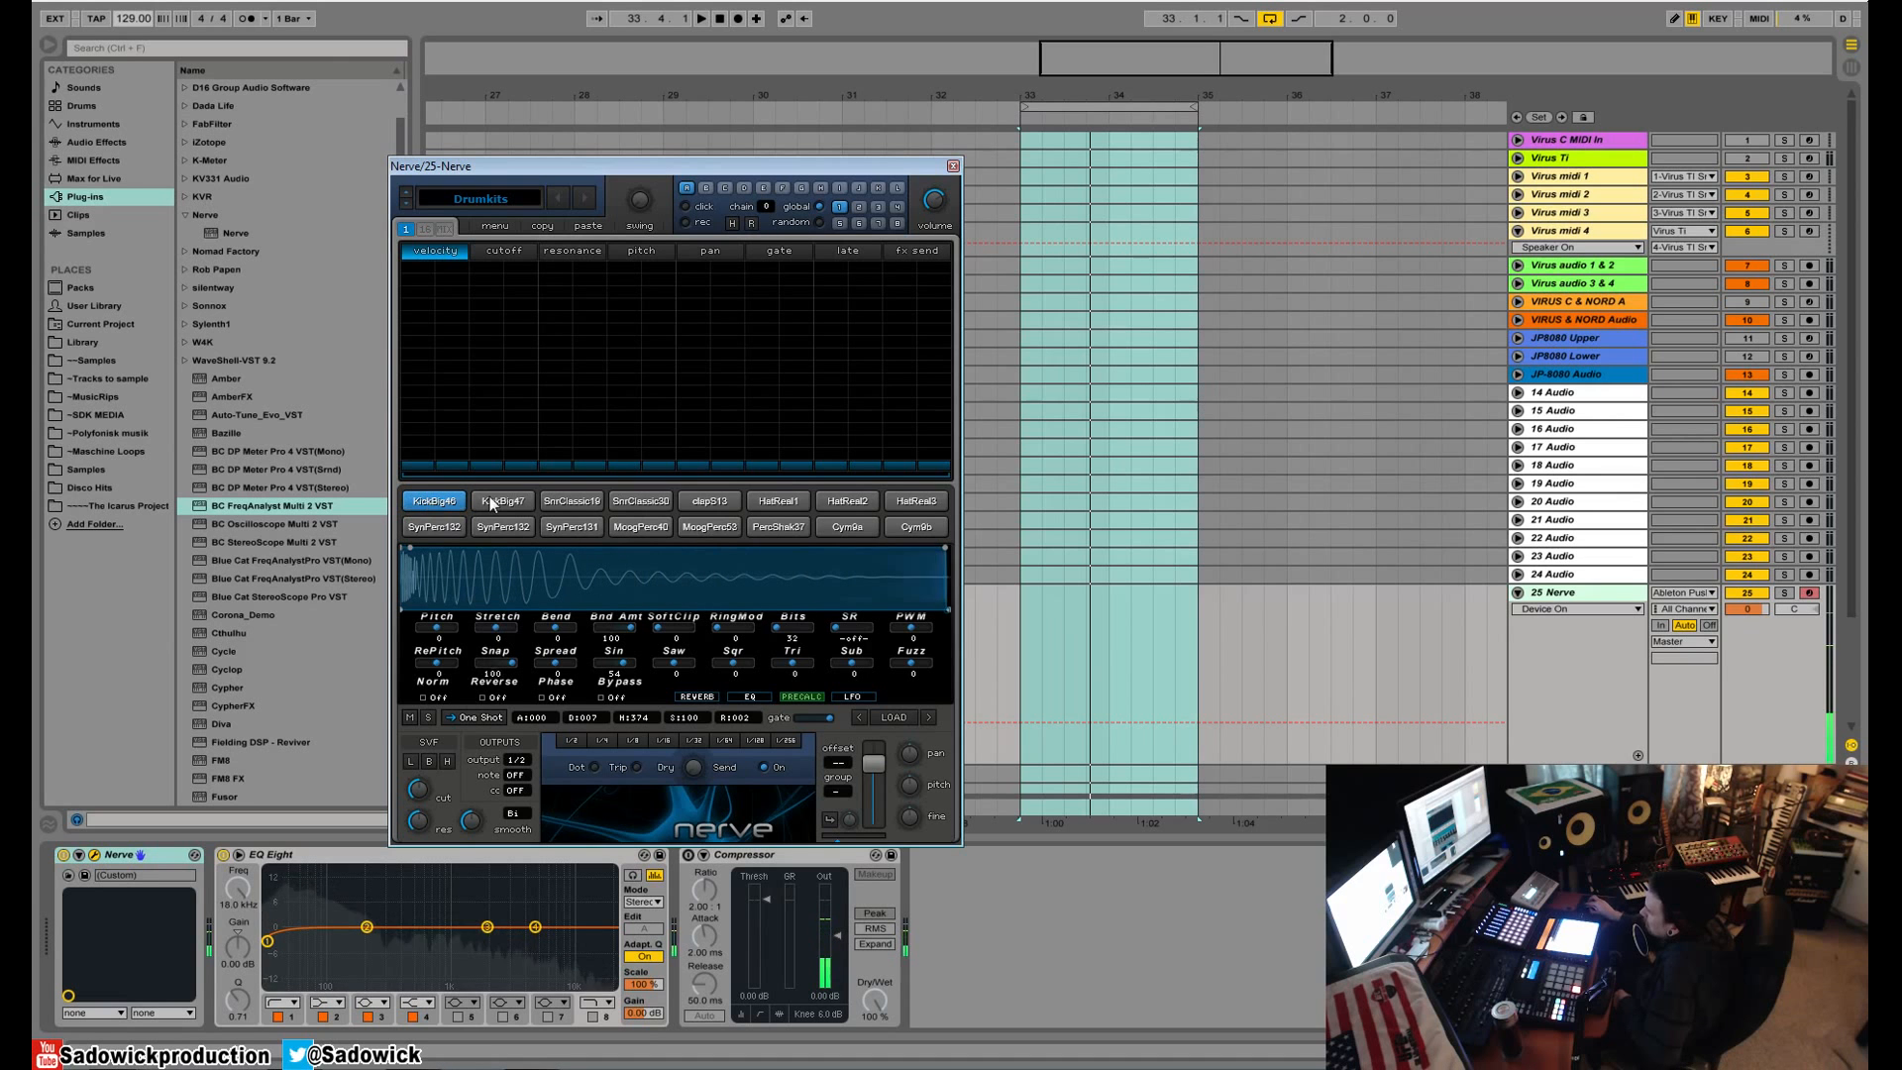
- Audition the MoogPerc53 and PercShak37 pads and the first cymbal pad
left_click(721, 527)
left_click(772, 527)
left_click(859, 530)
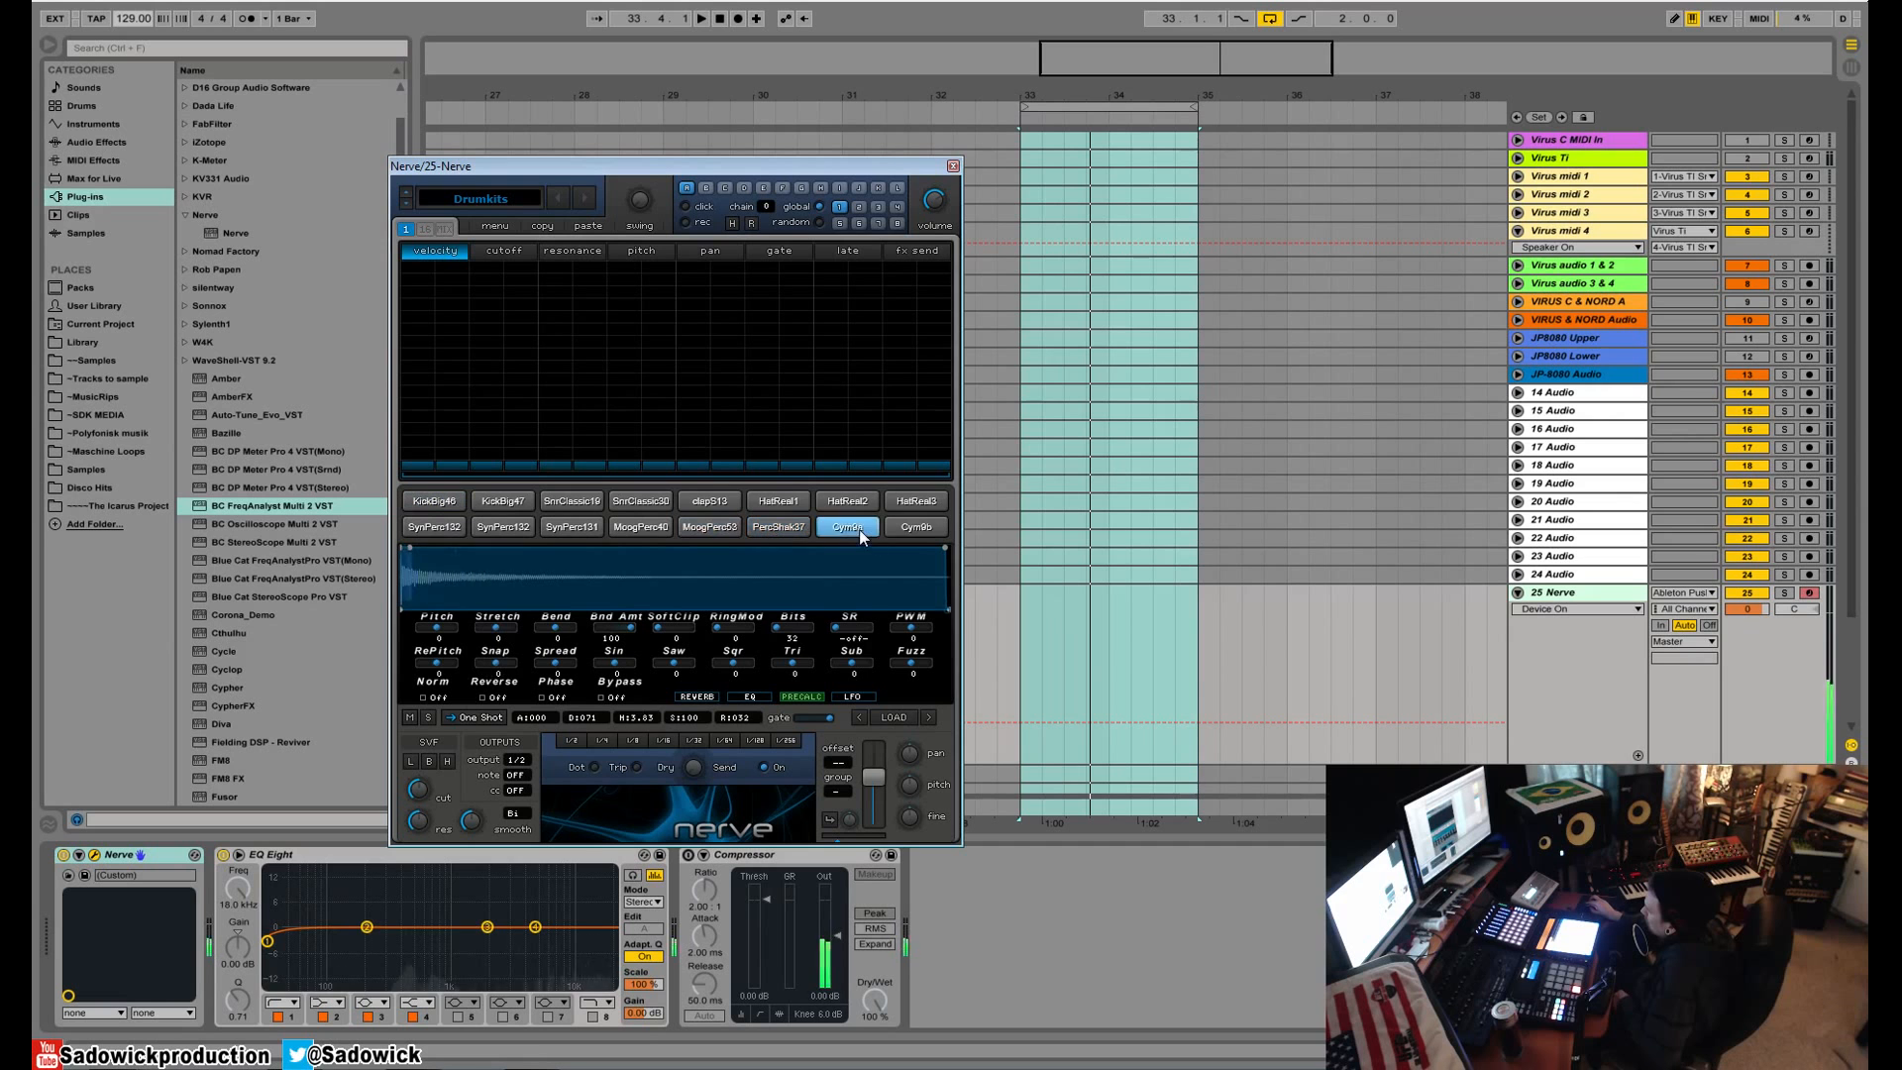
- Try Spread at 100 and -99 on the last cymbal pad and audition the sample
left_click(905, 531)
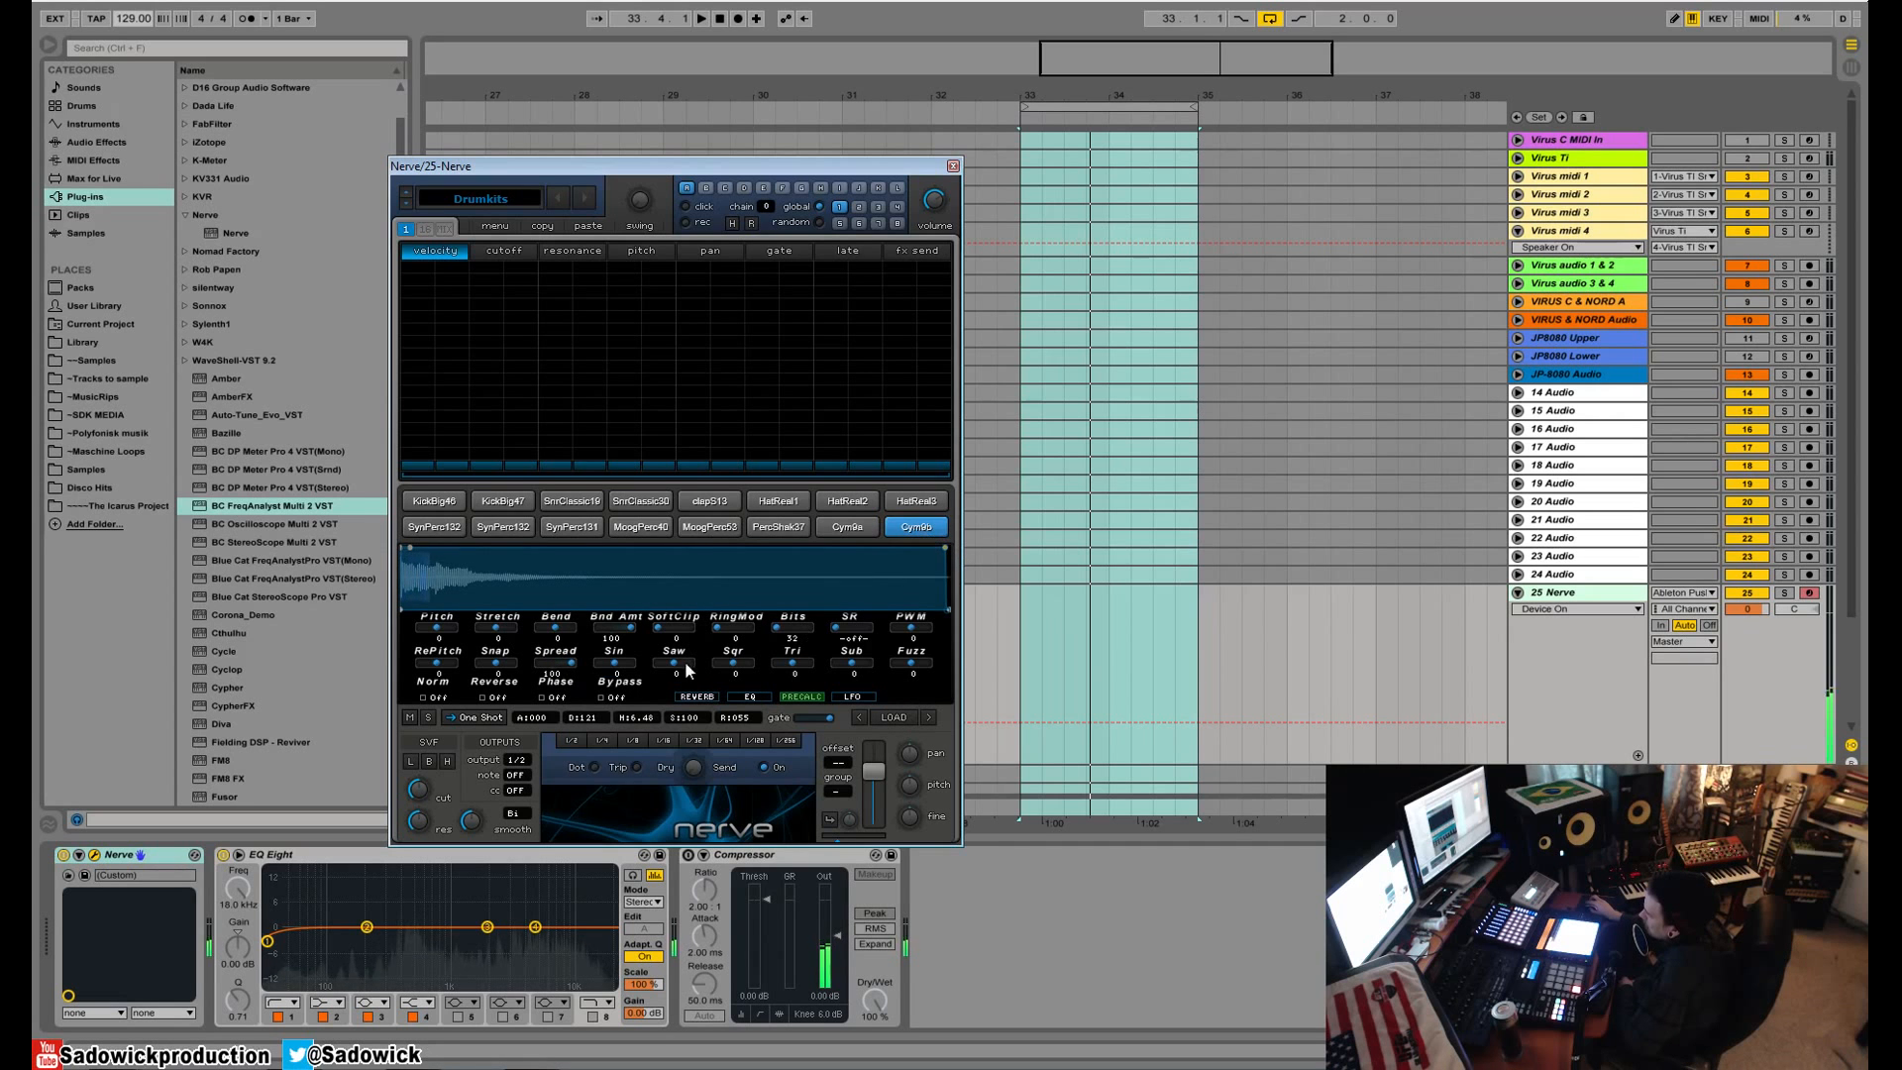
left_click_drag(574, 664, 442, 680)
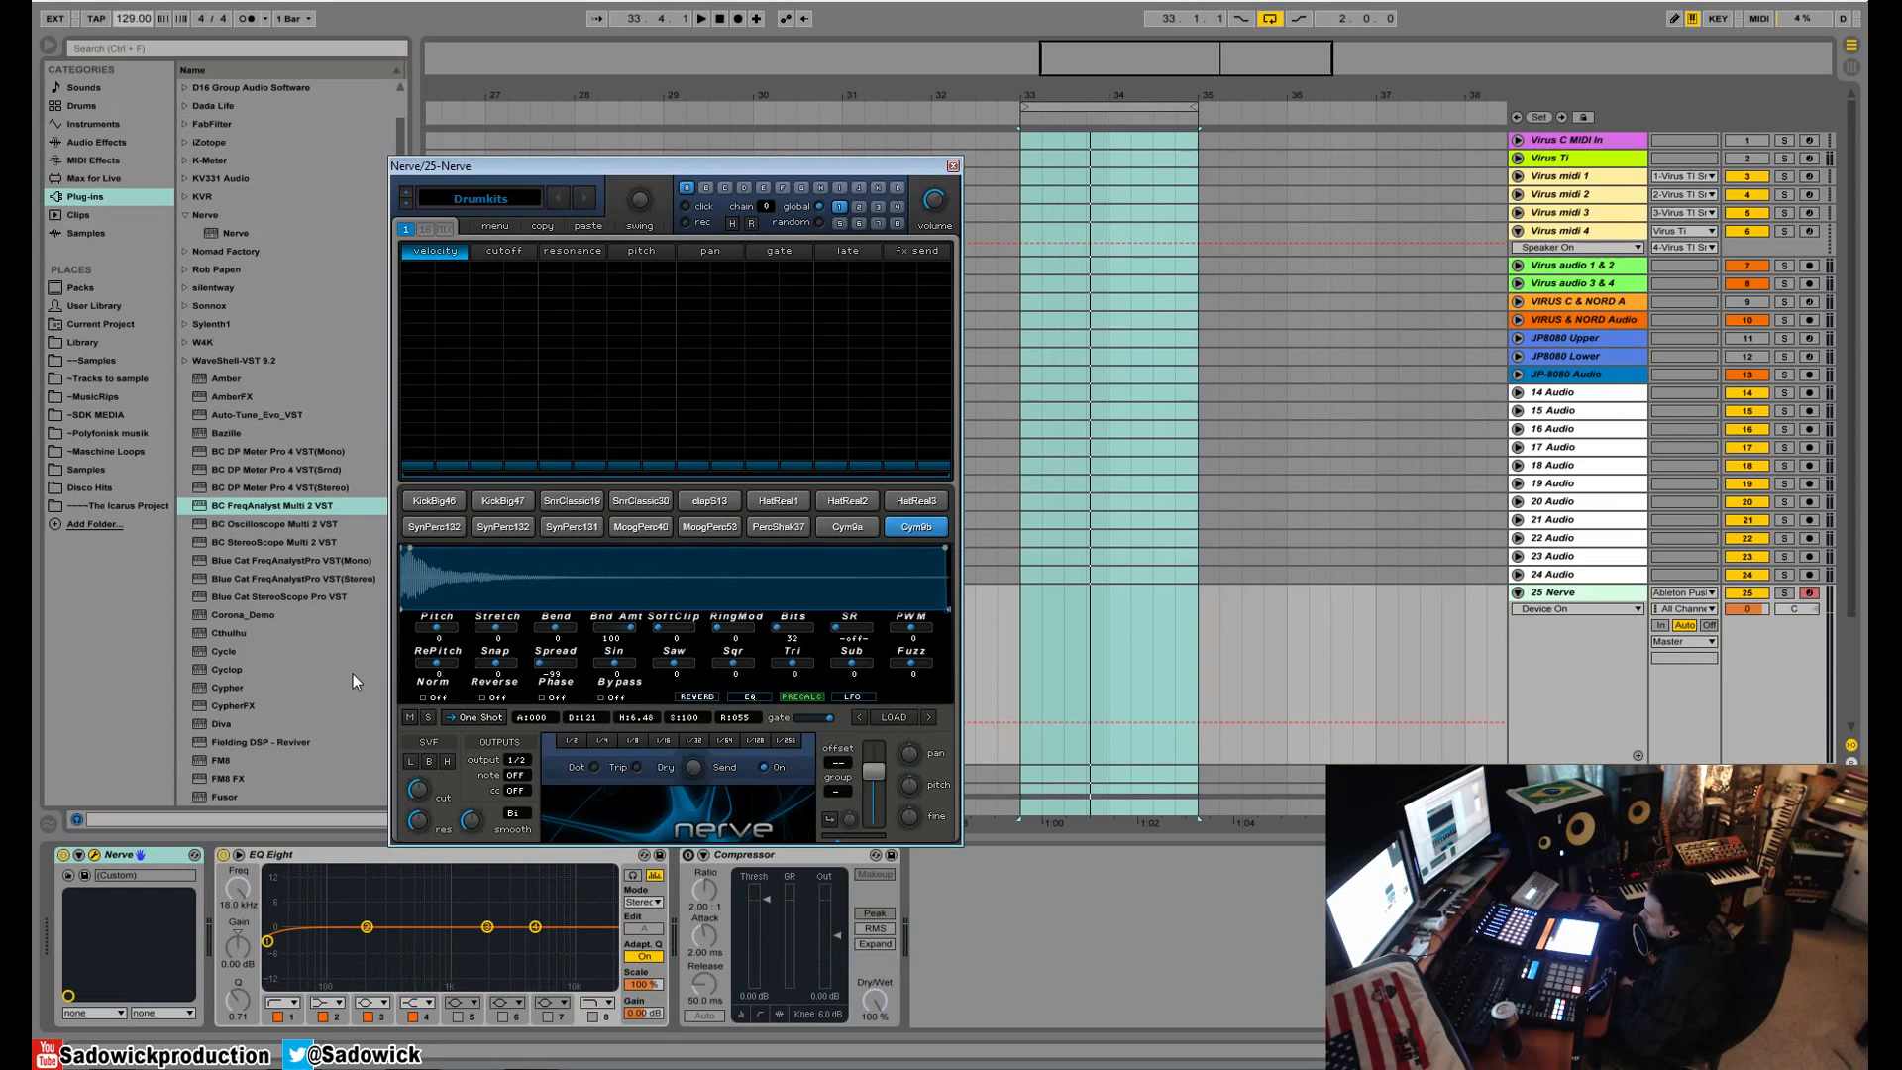
left_click(933, 530)
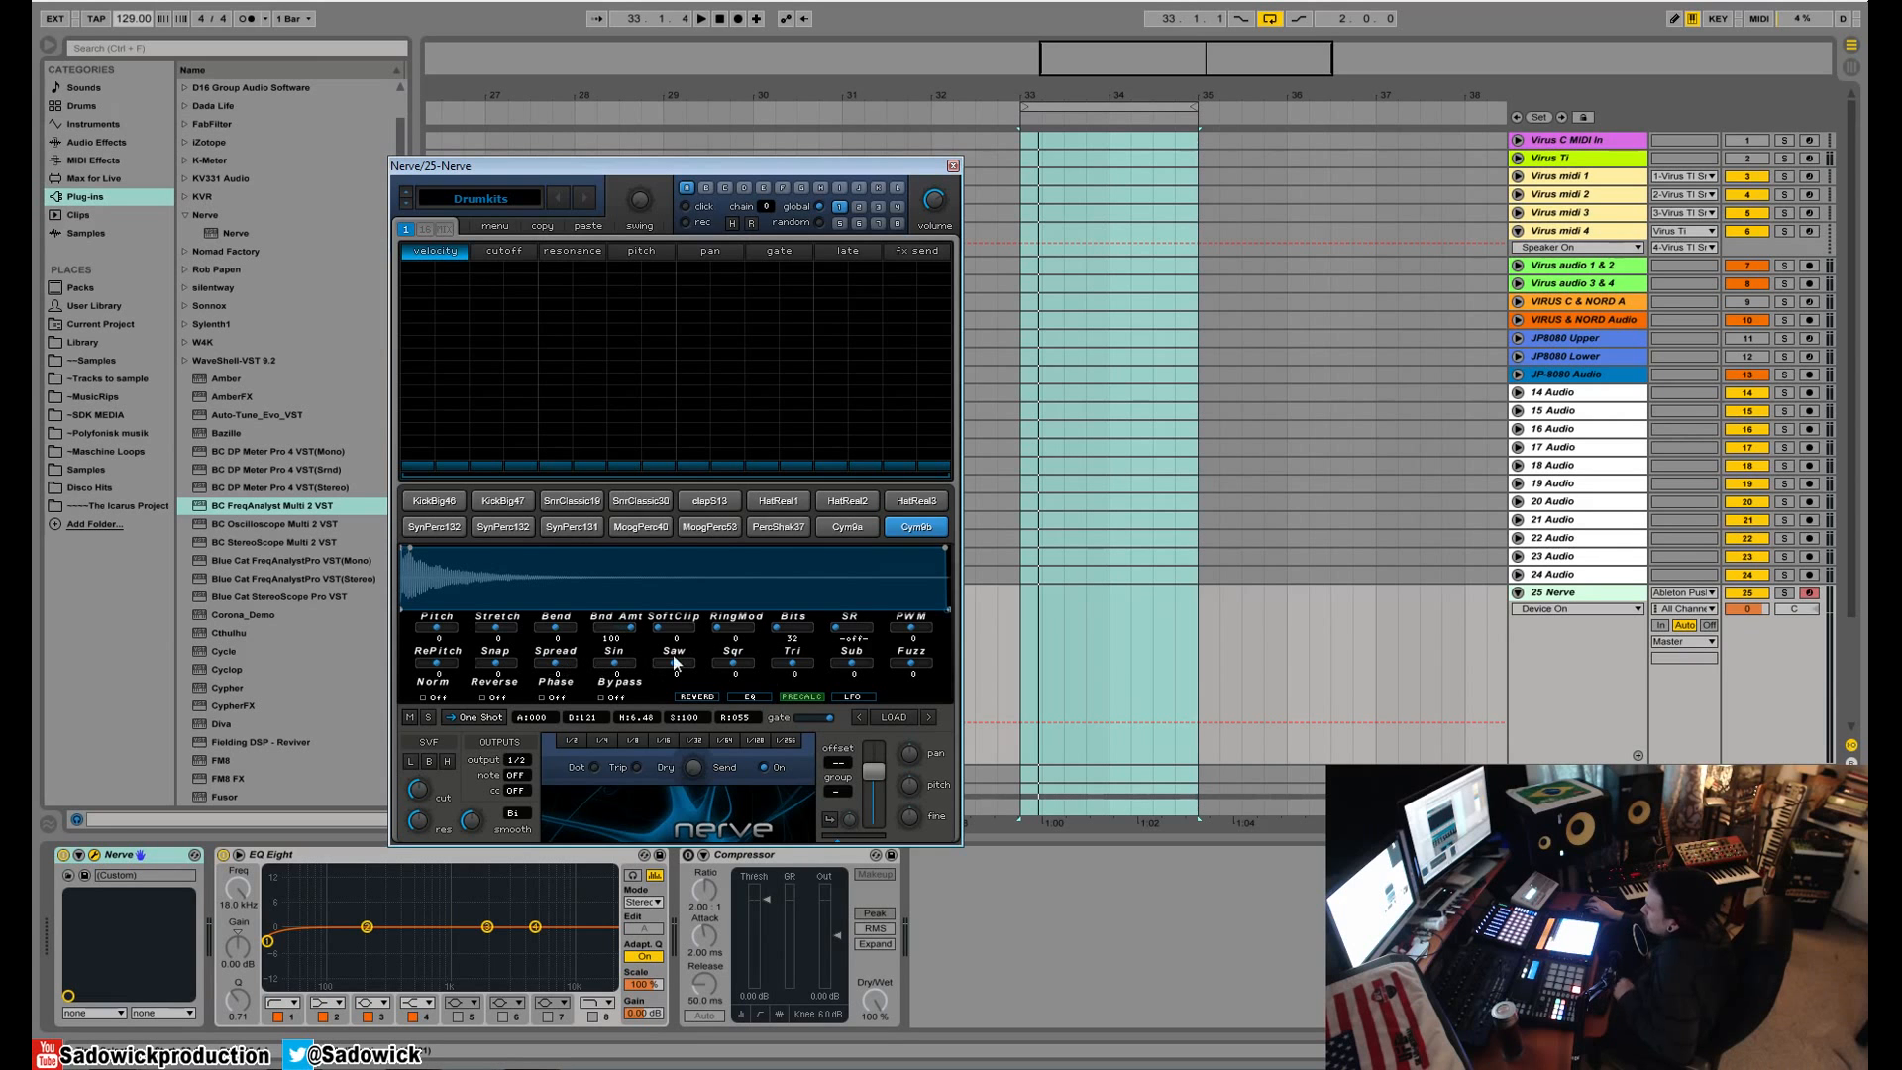
- Return to the KickBig47 pad, solo it and play its pattern
left_click(493, 502)
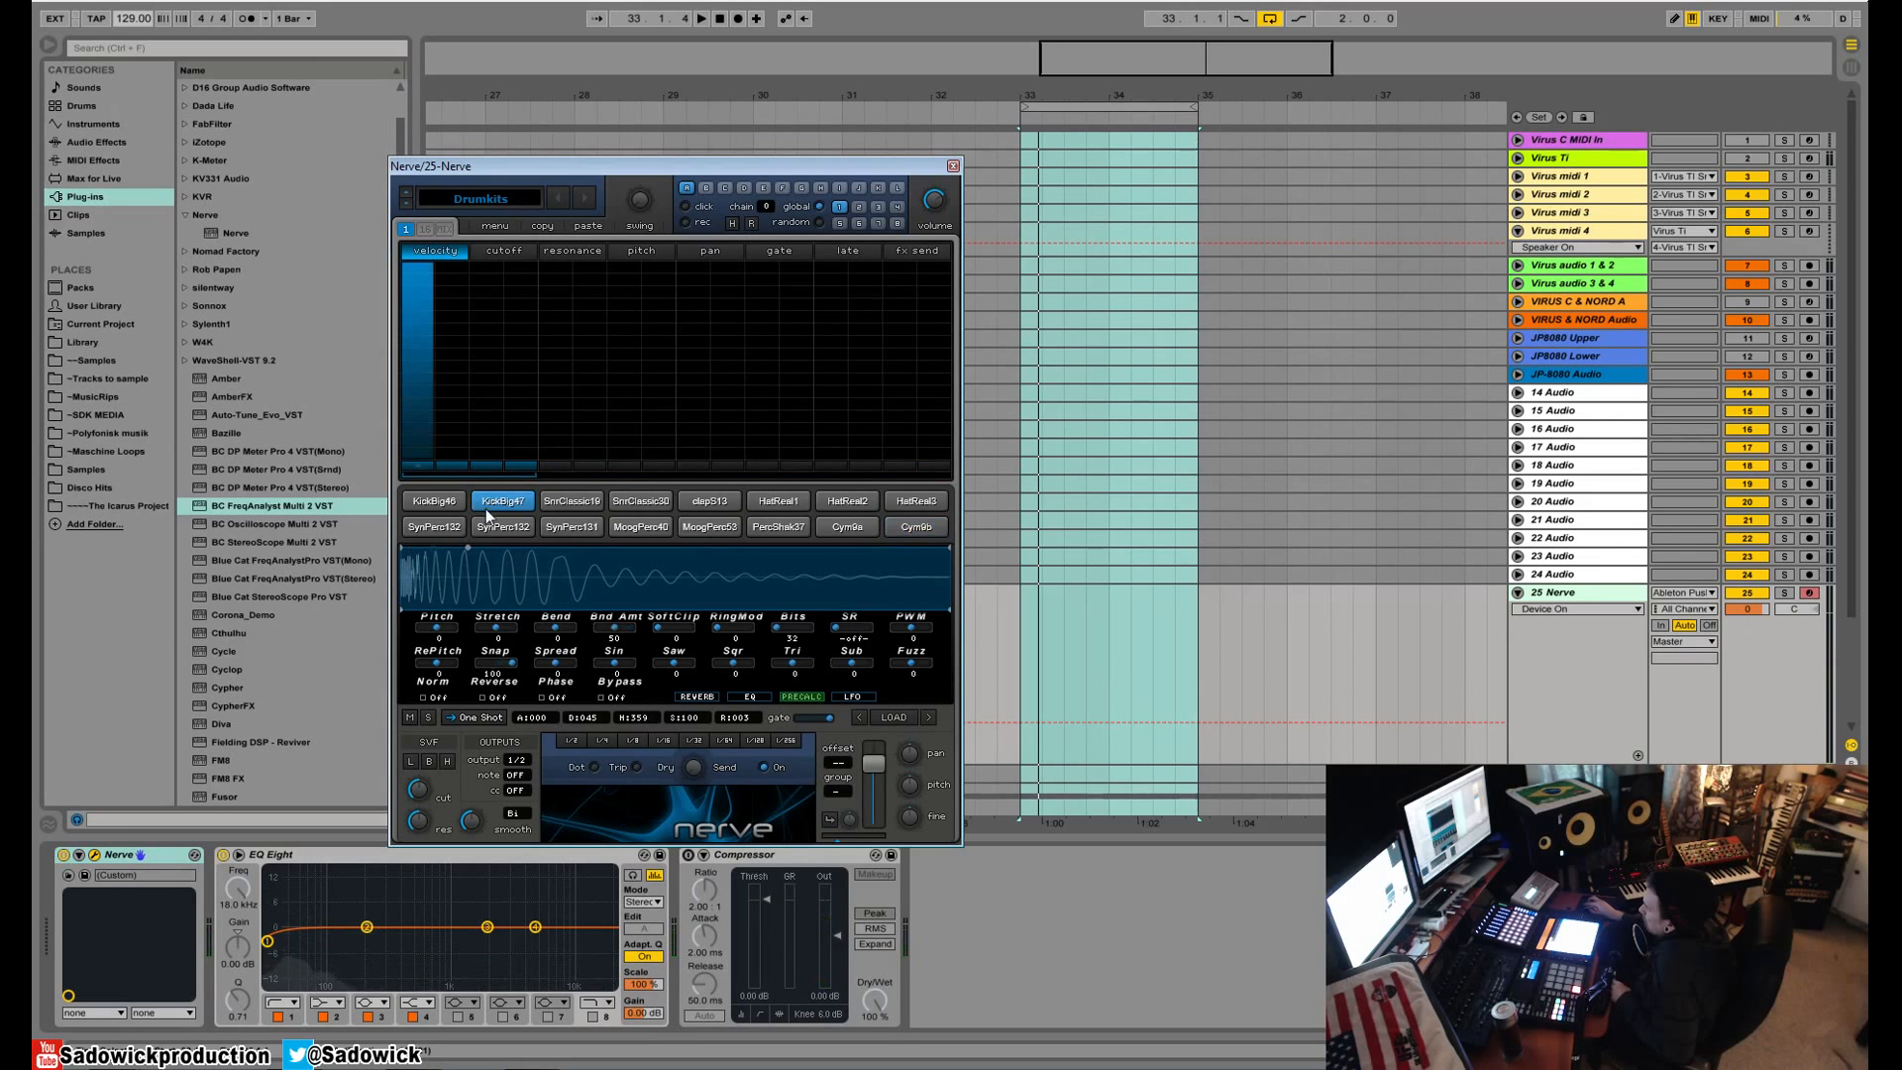
left_click(594, 530)
left_click(530, 504)
key("space")
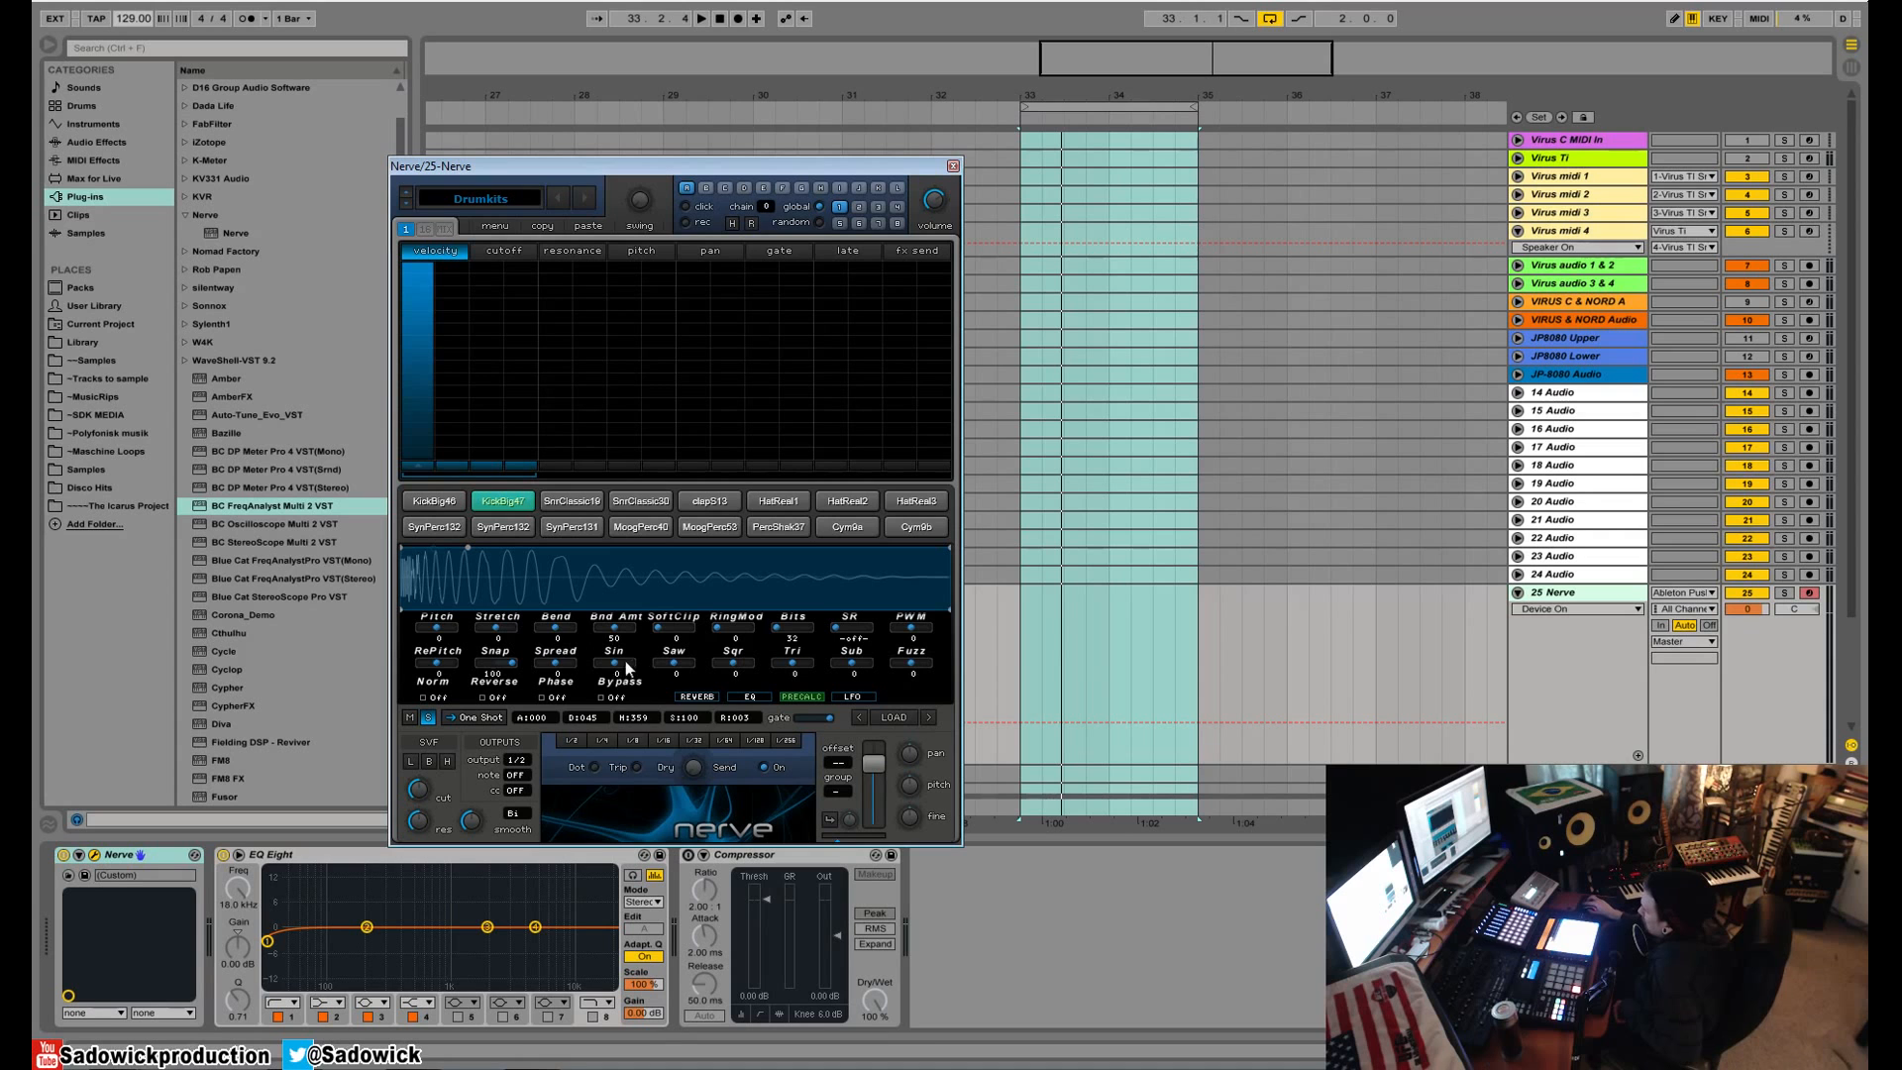
- Set the KickBig47 pad's Sin to -99 and audition the kick during playback
mouse_move(613, 662)
left_mouse_down()
mouse_move(650, 668)
mouse_move(634, 679)
left_mouse_up()
left_click_drag(497, 668, 432, 679)
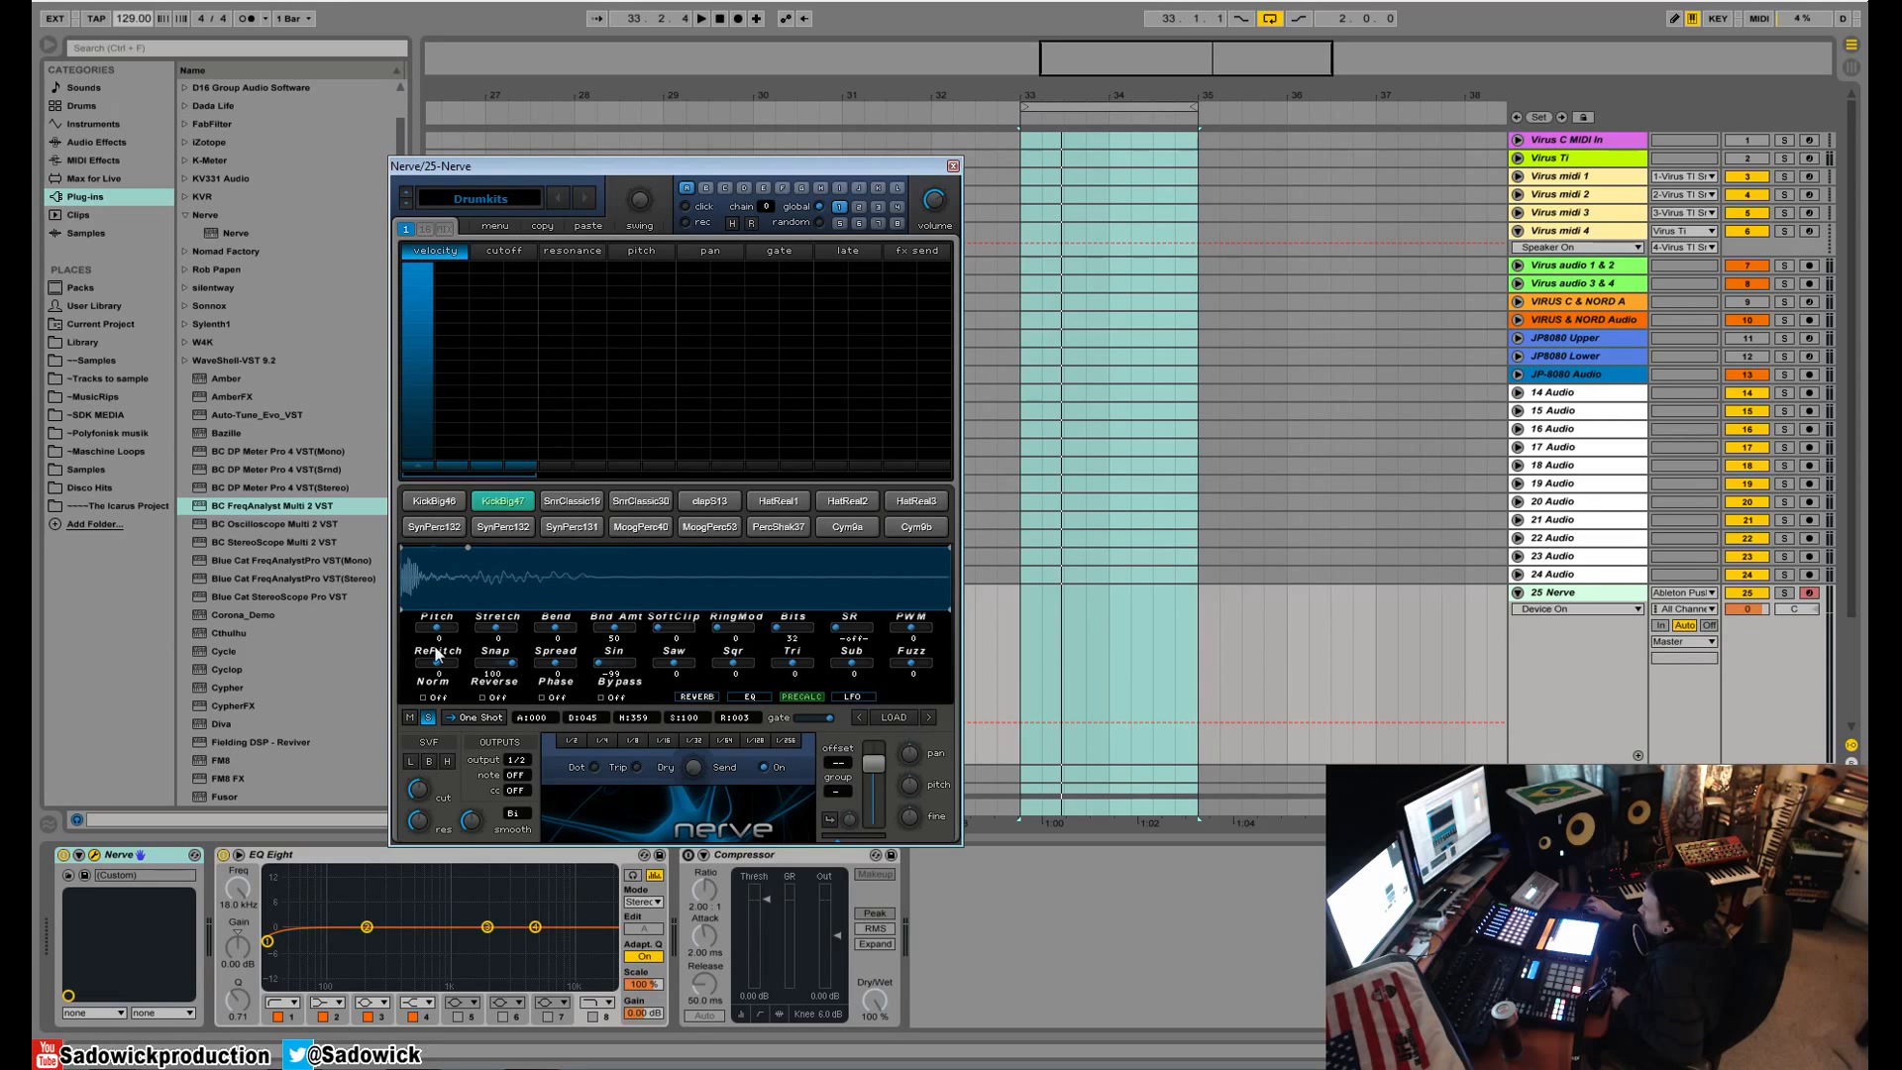
key("space")
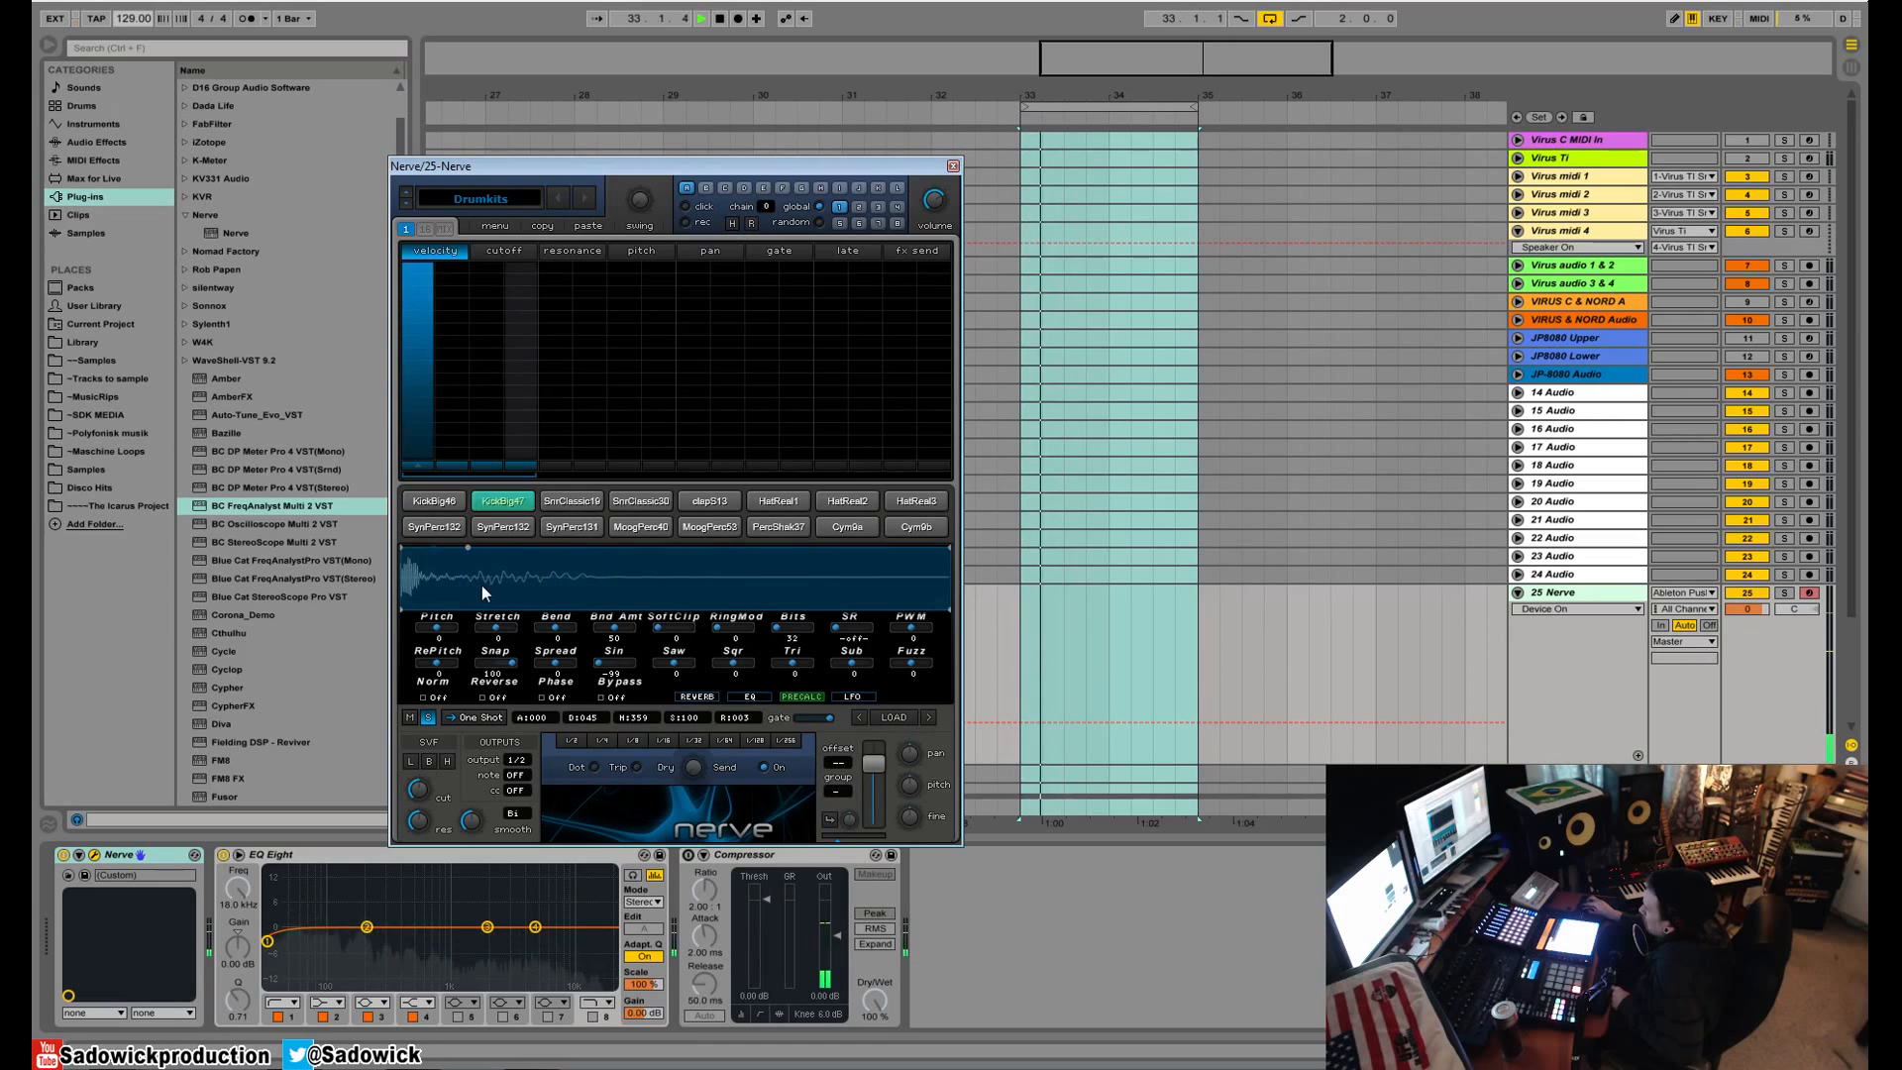
key("space")
- Try the kick's Sin at 100, audition it during playback and reset Sin to 0
left_click_drag(601, 671, 663, 674)
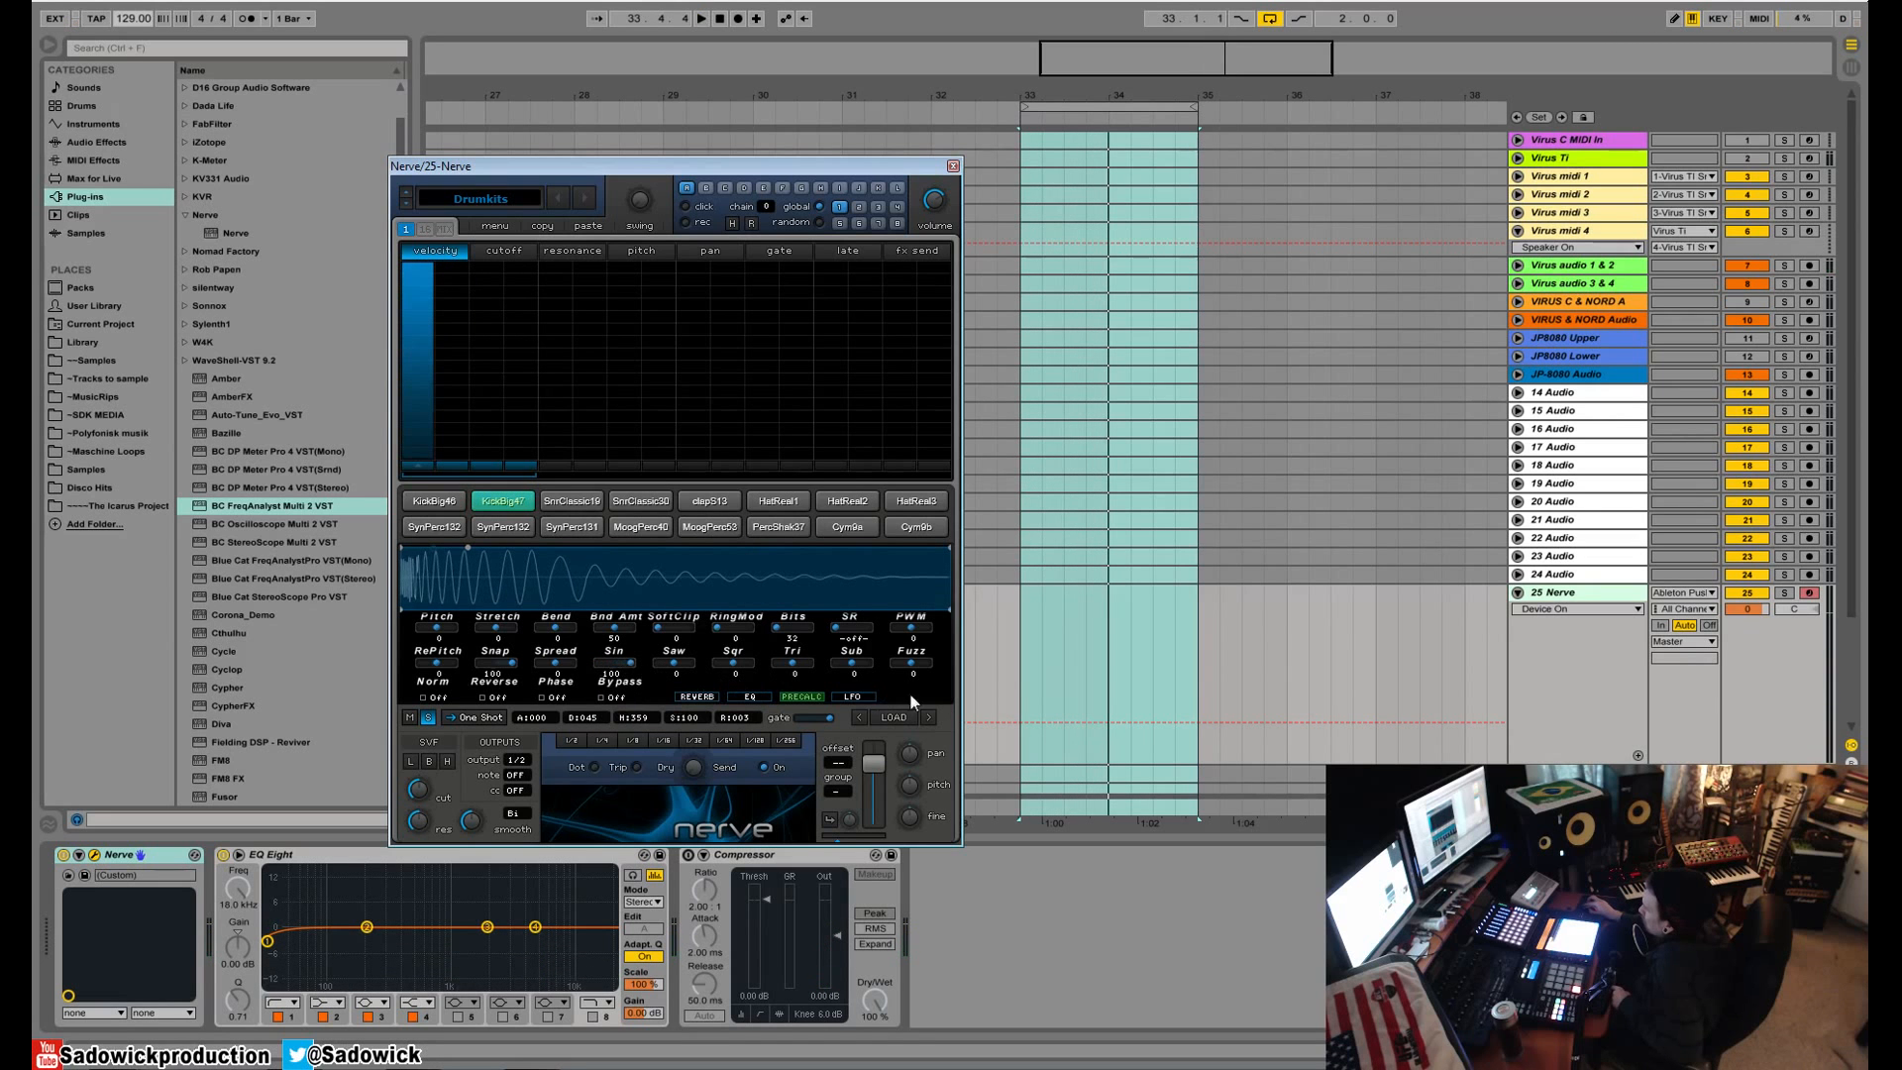
key("space")
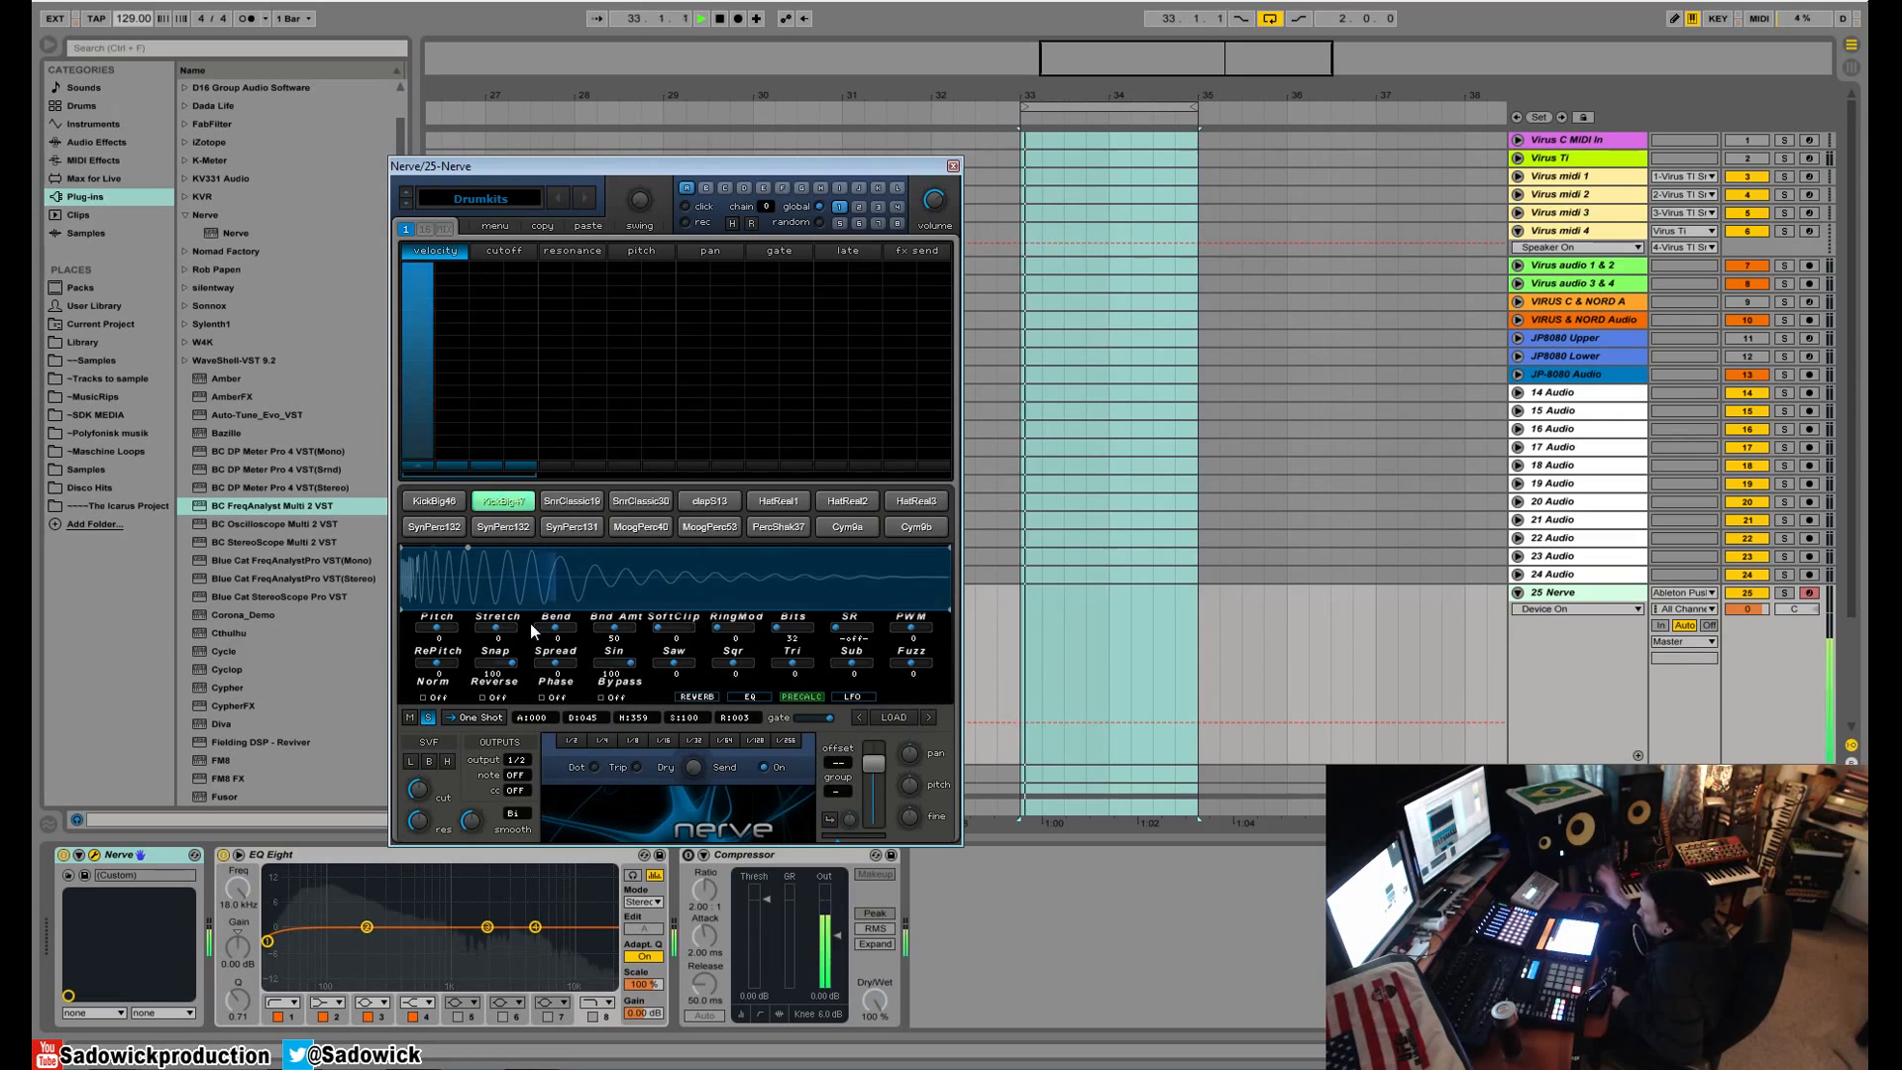
key("space")
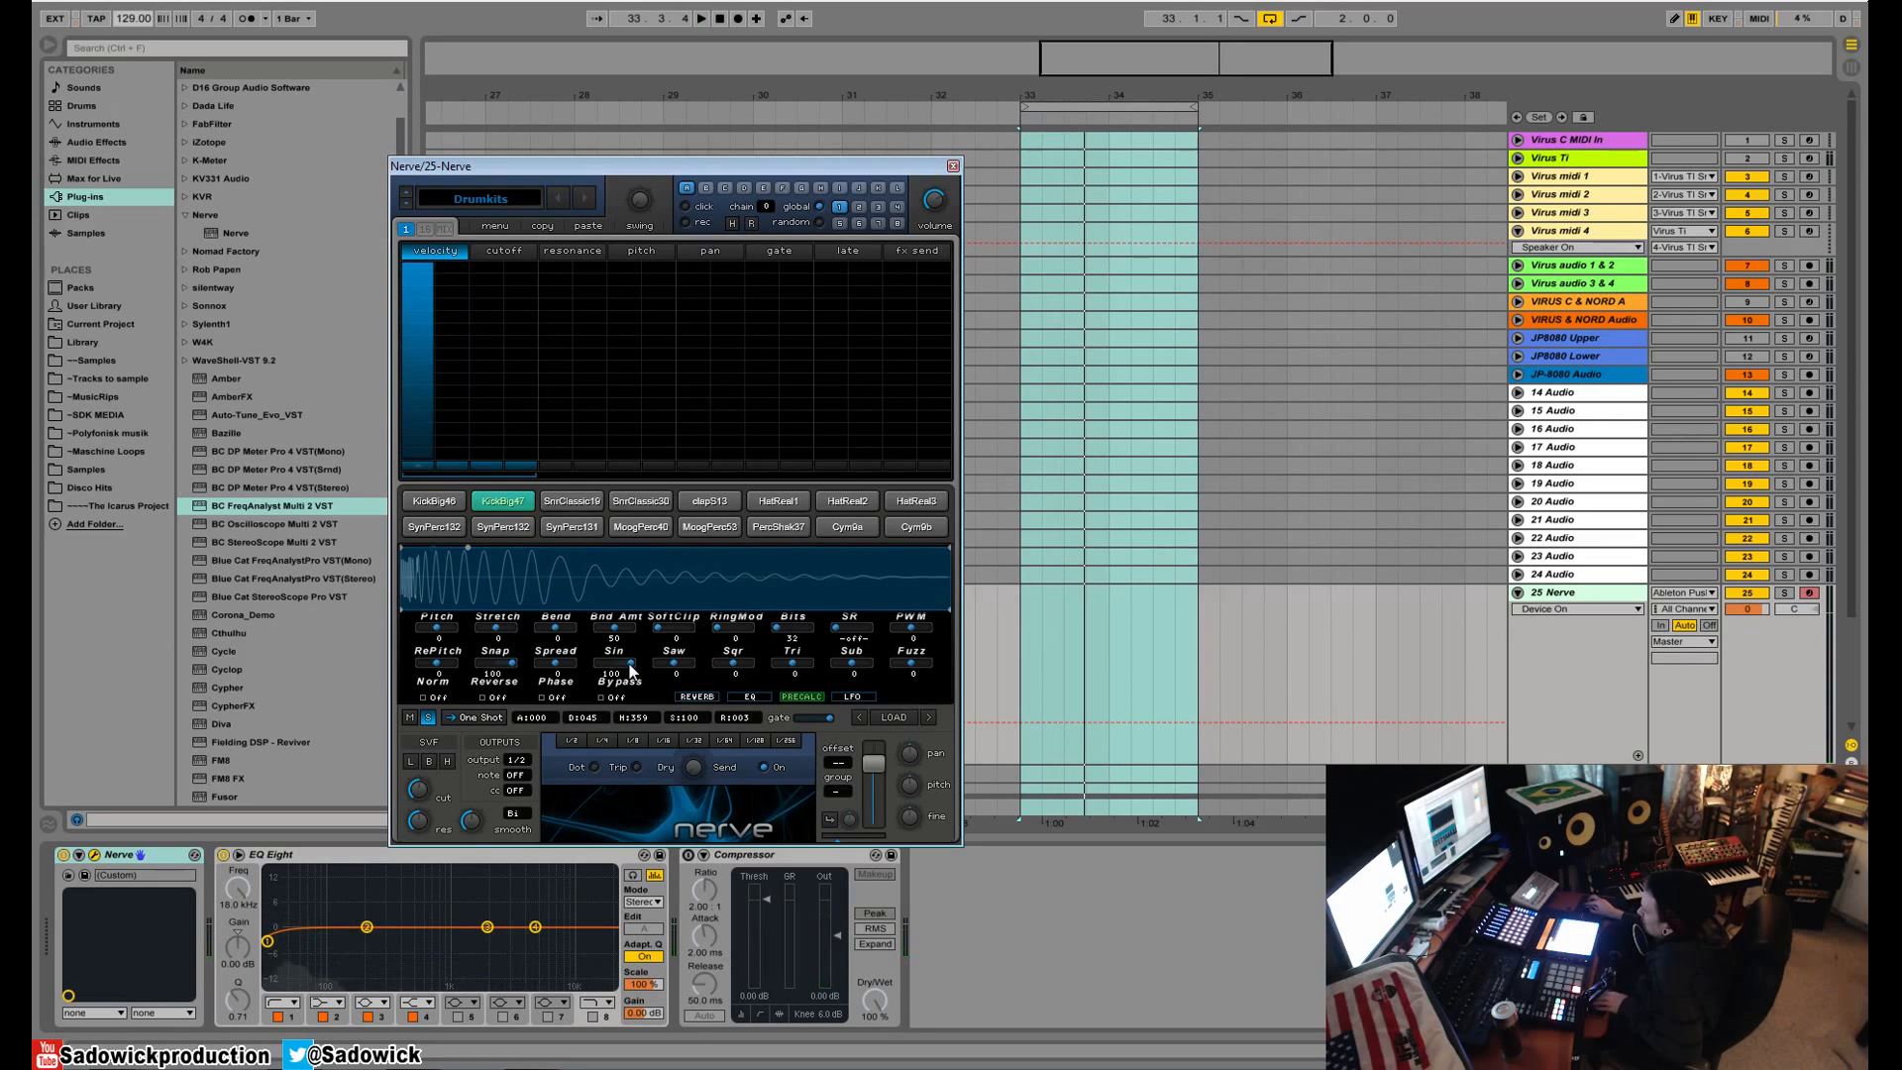
left_click(632, 665, "ctrl")
key("space")
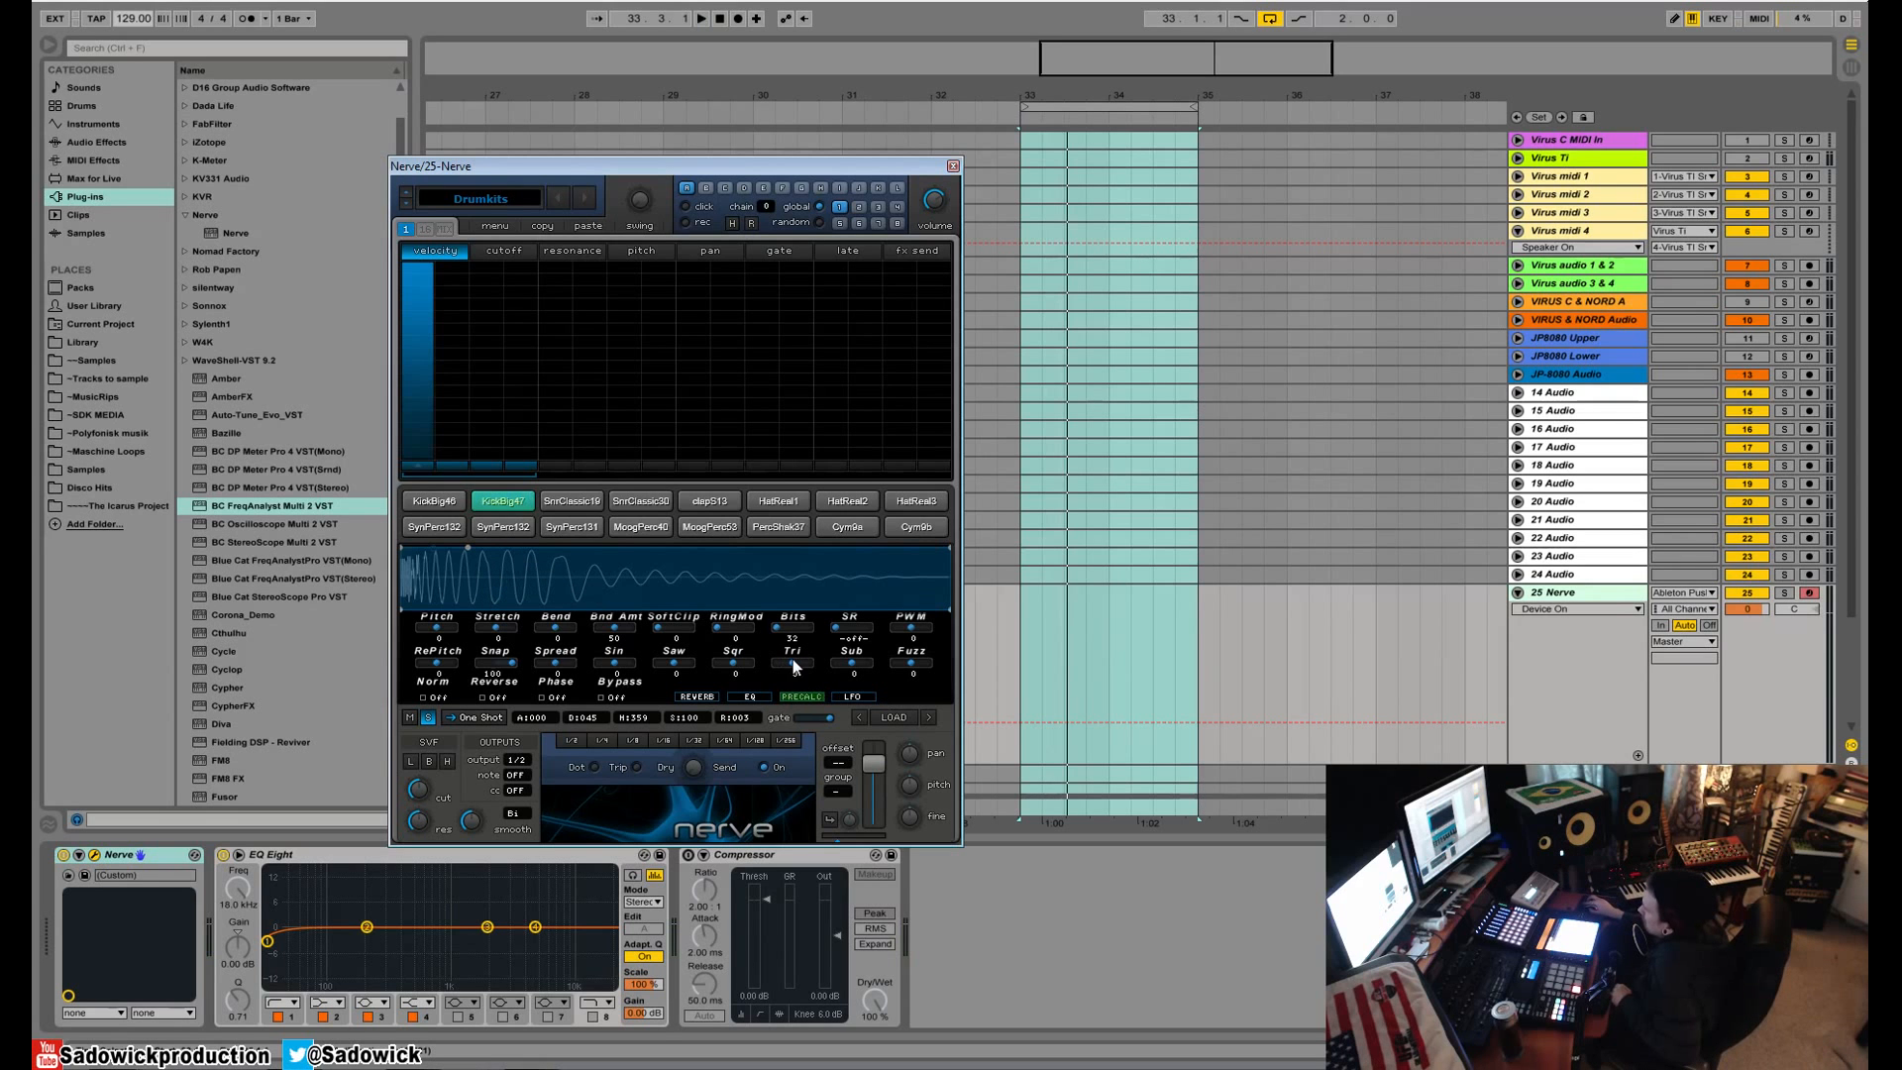
- Try the kick's Tri at 100, audition it during playback and reset Tri to 0
left_click_drag(796, 667, 954, 691)
key("space")
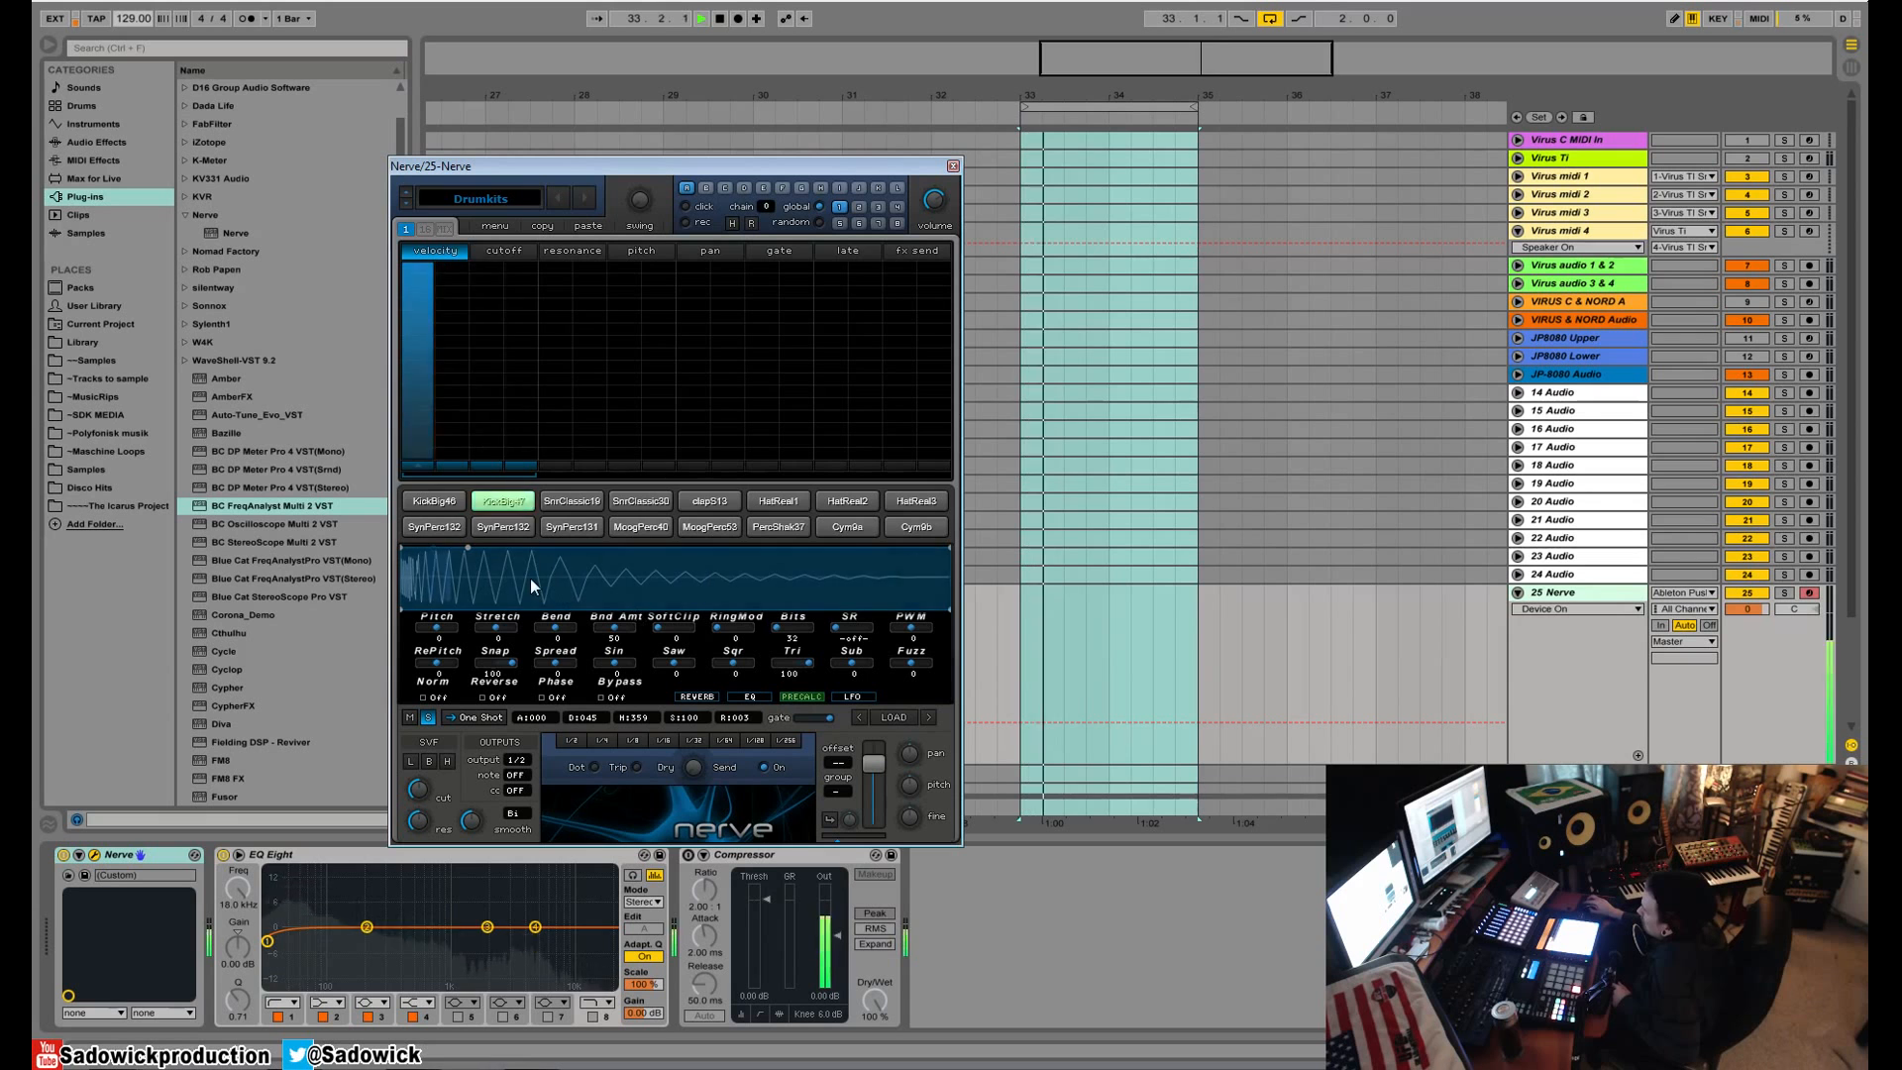
key("space")
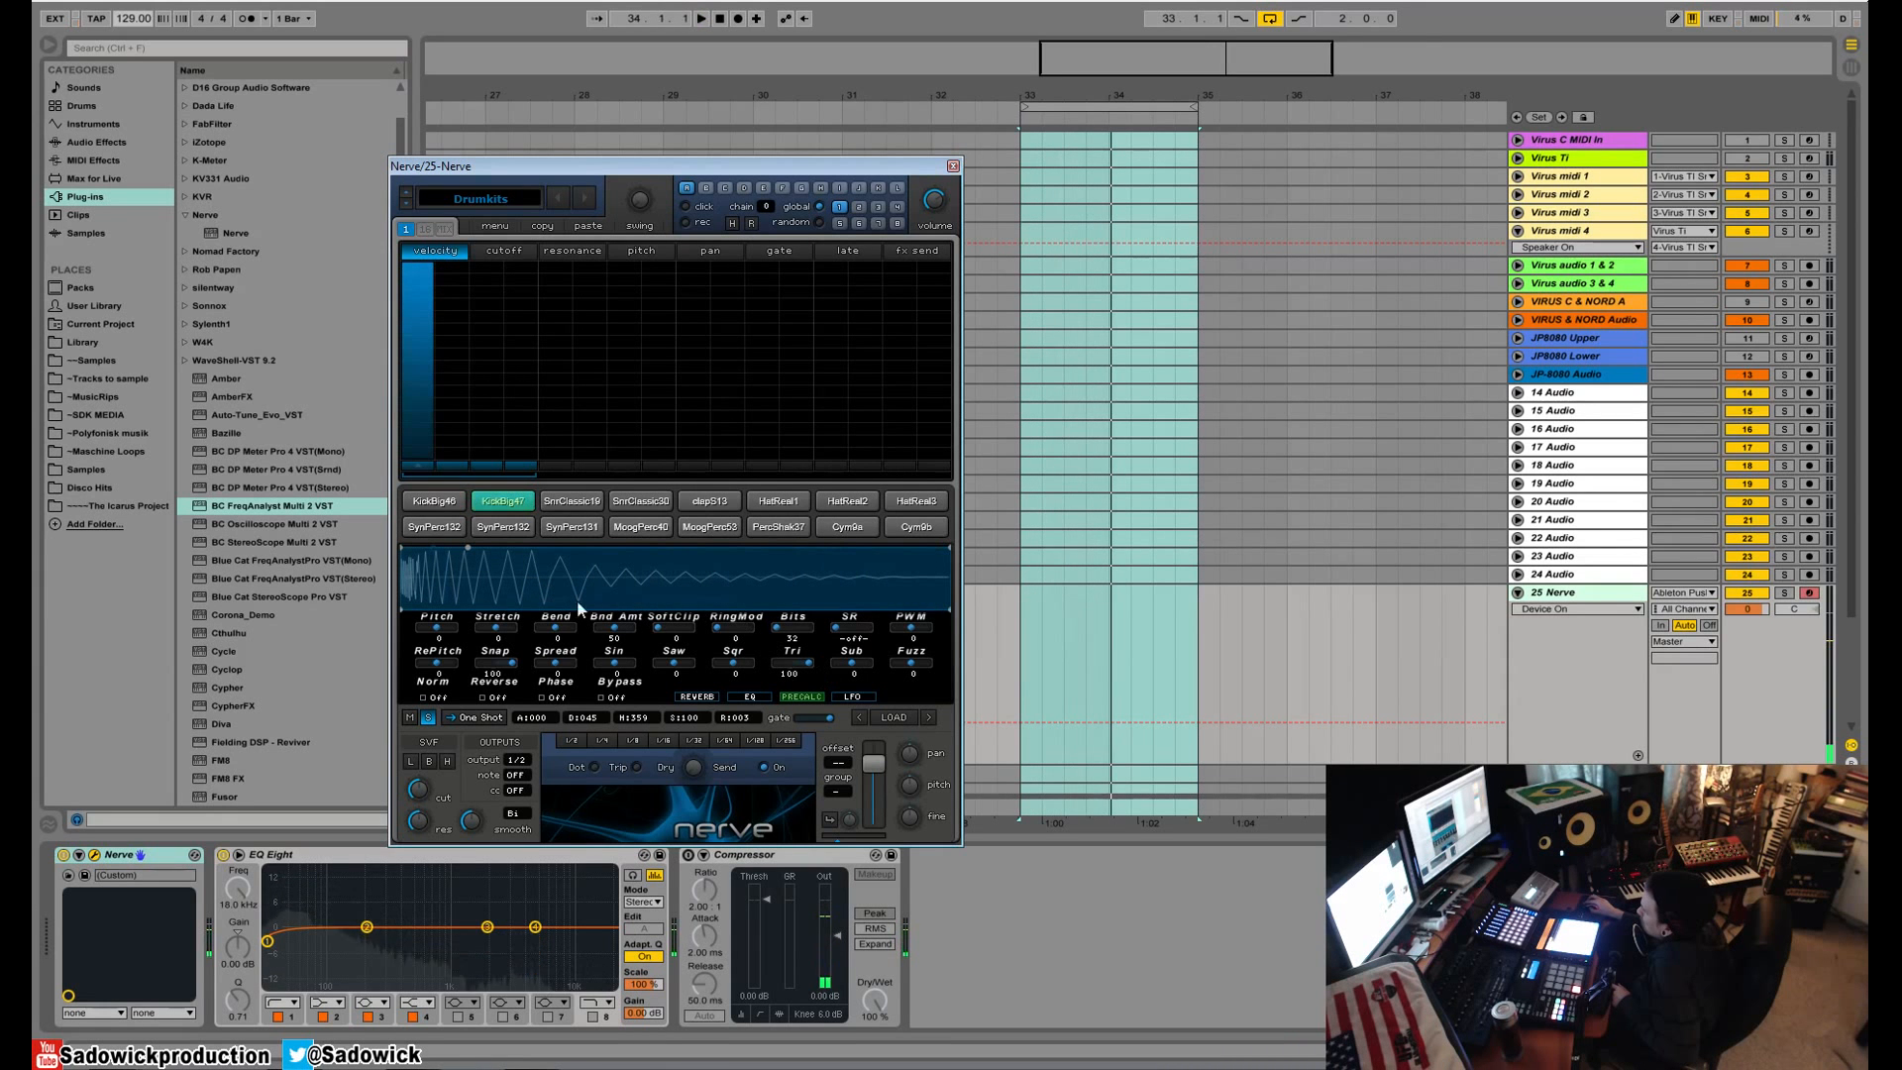
double_click(810, 663)
- Try the kick's Sqr at 100, audition it during playback and reset Sqr to 0
left_click_drag(735, 664, 828, 667)
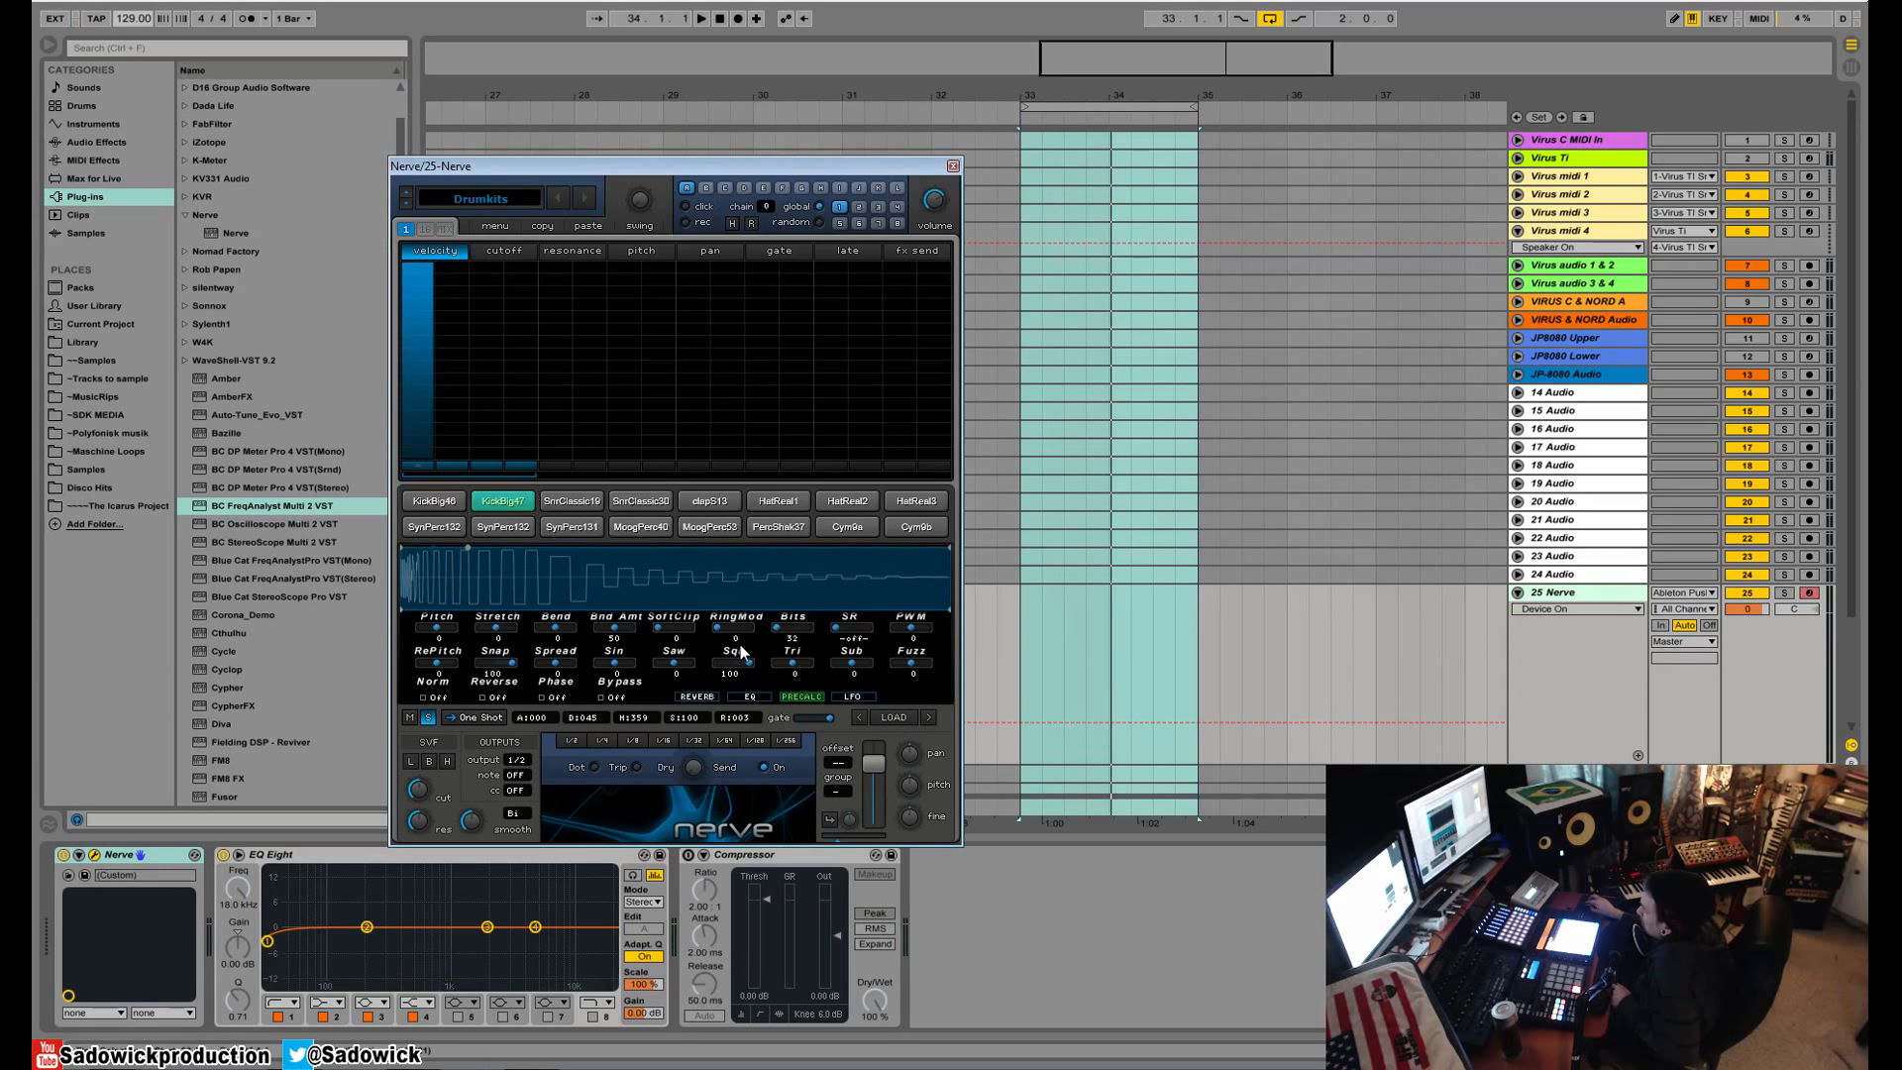
key("space")
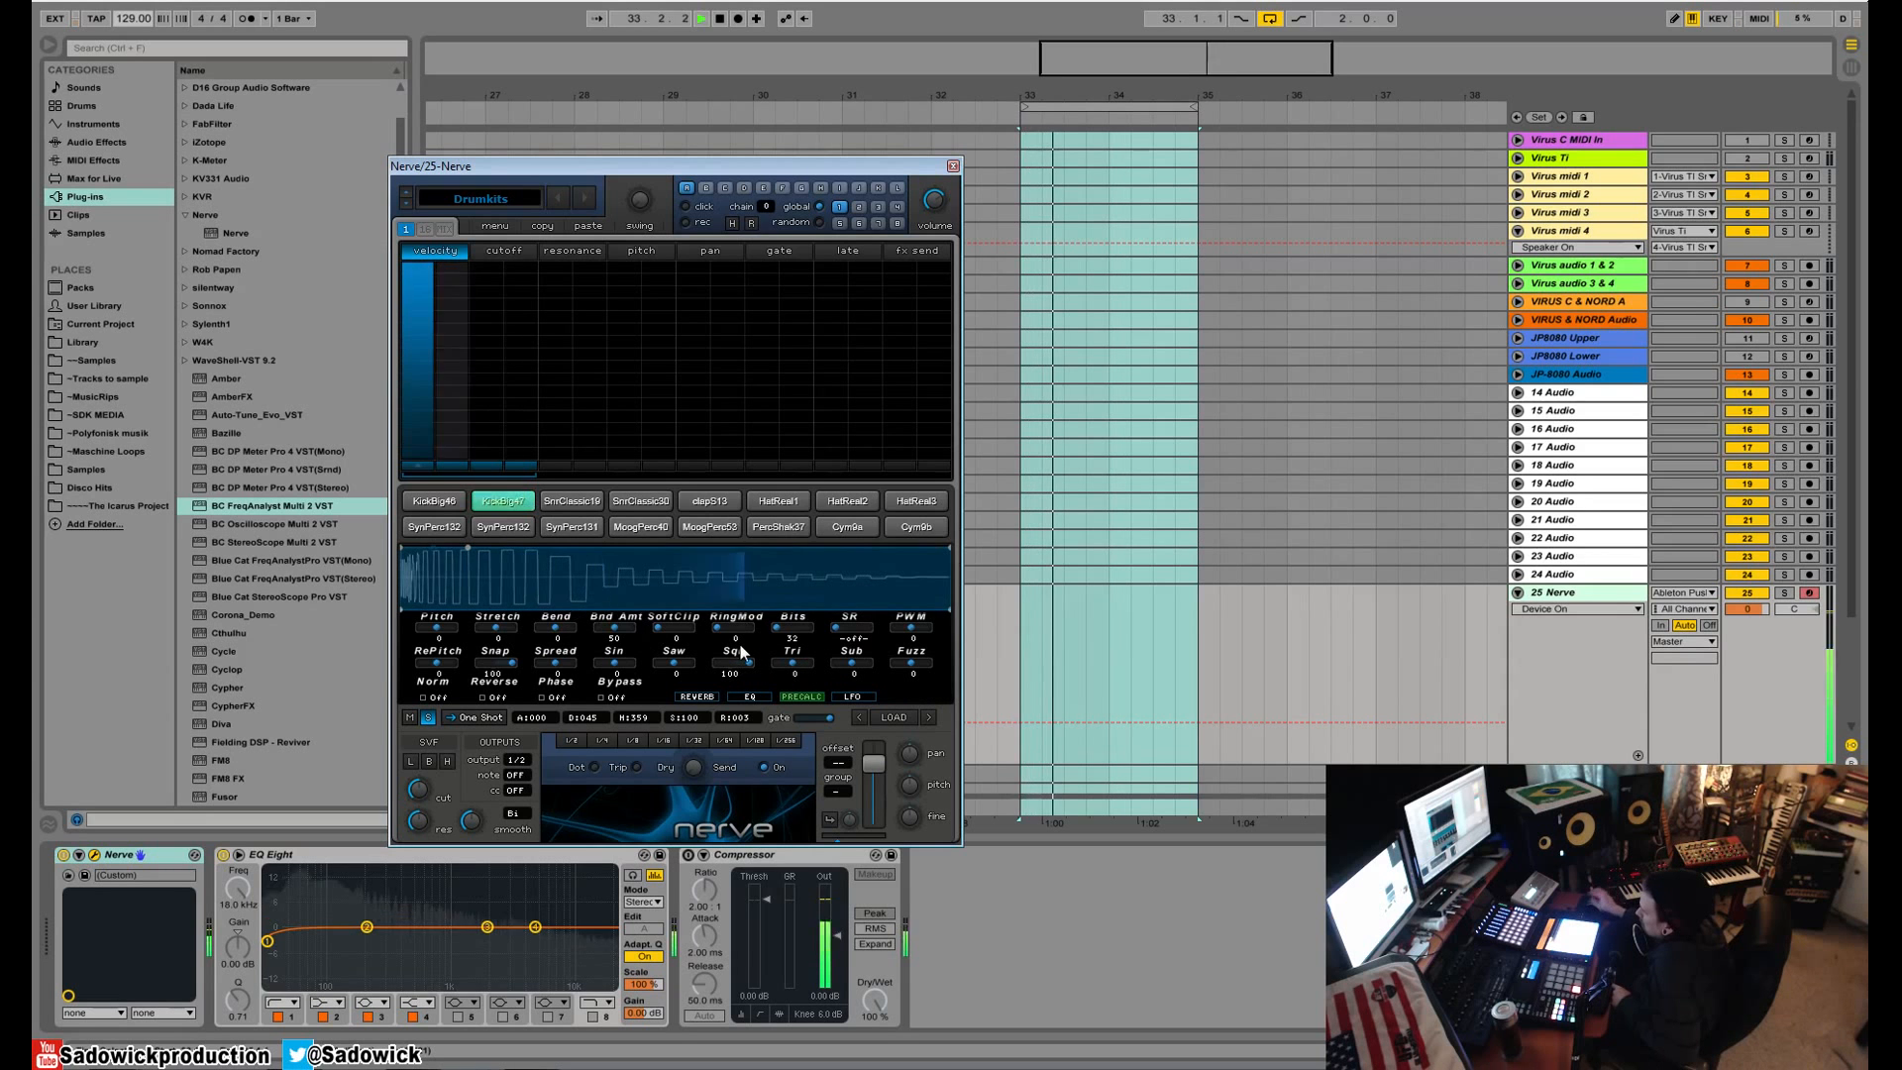
key("space")
double_click(737, 662)
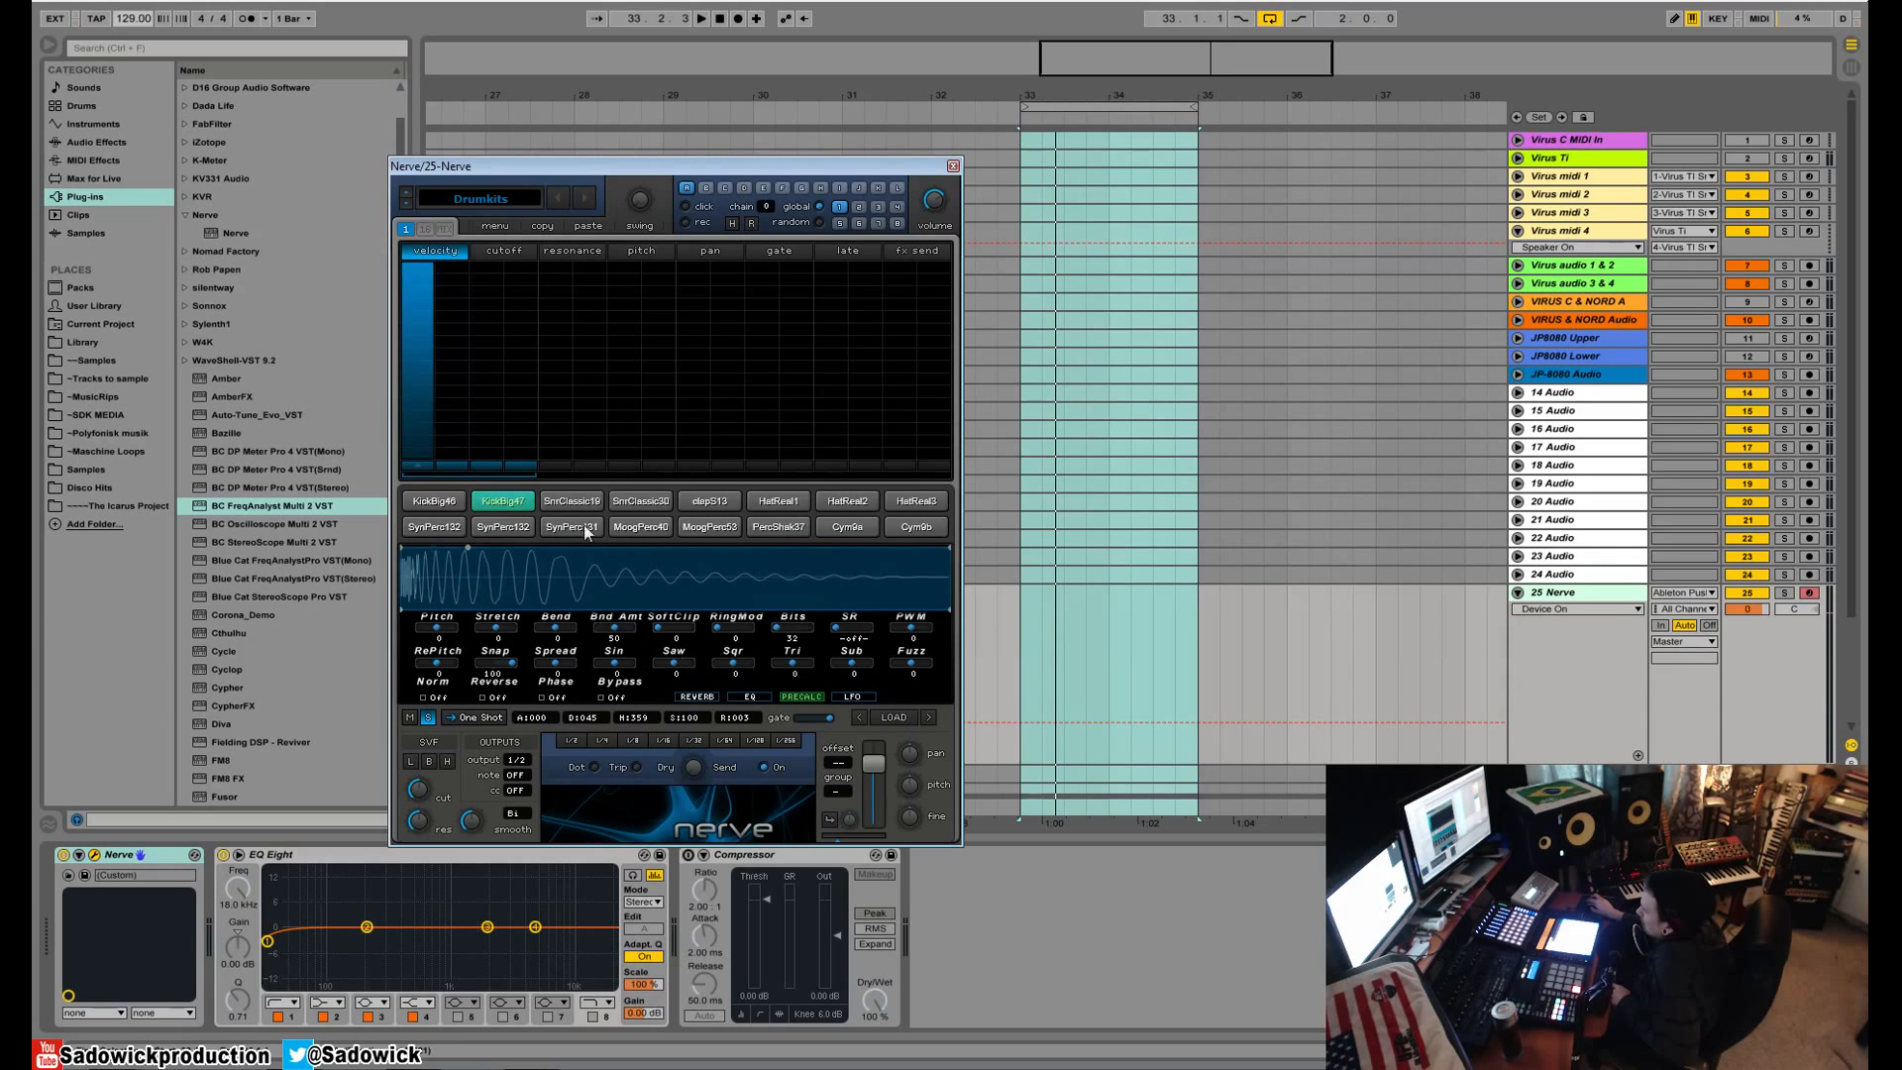
- Audition the KickBig47 and SnrClassic19 pads, and try the snare's Sin at 65 before resetting it to 0
left_click(524, 502)
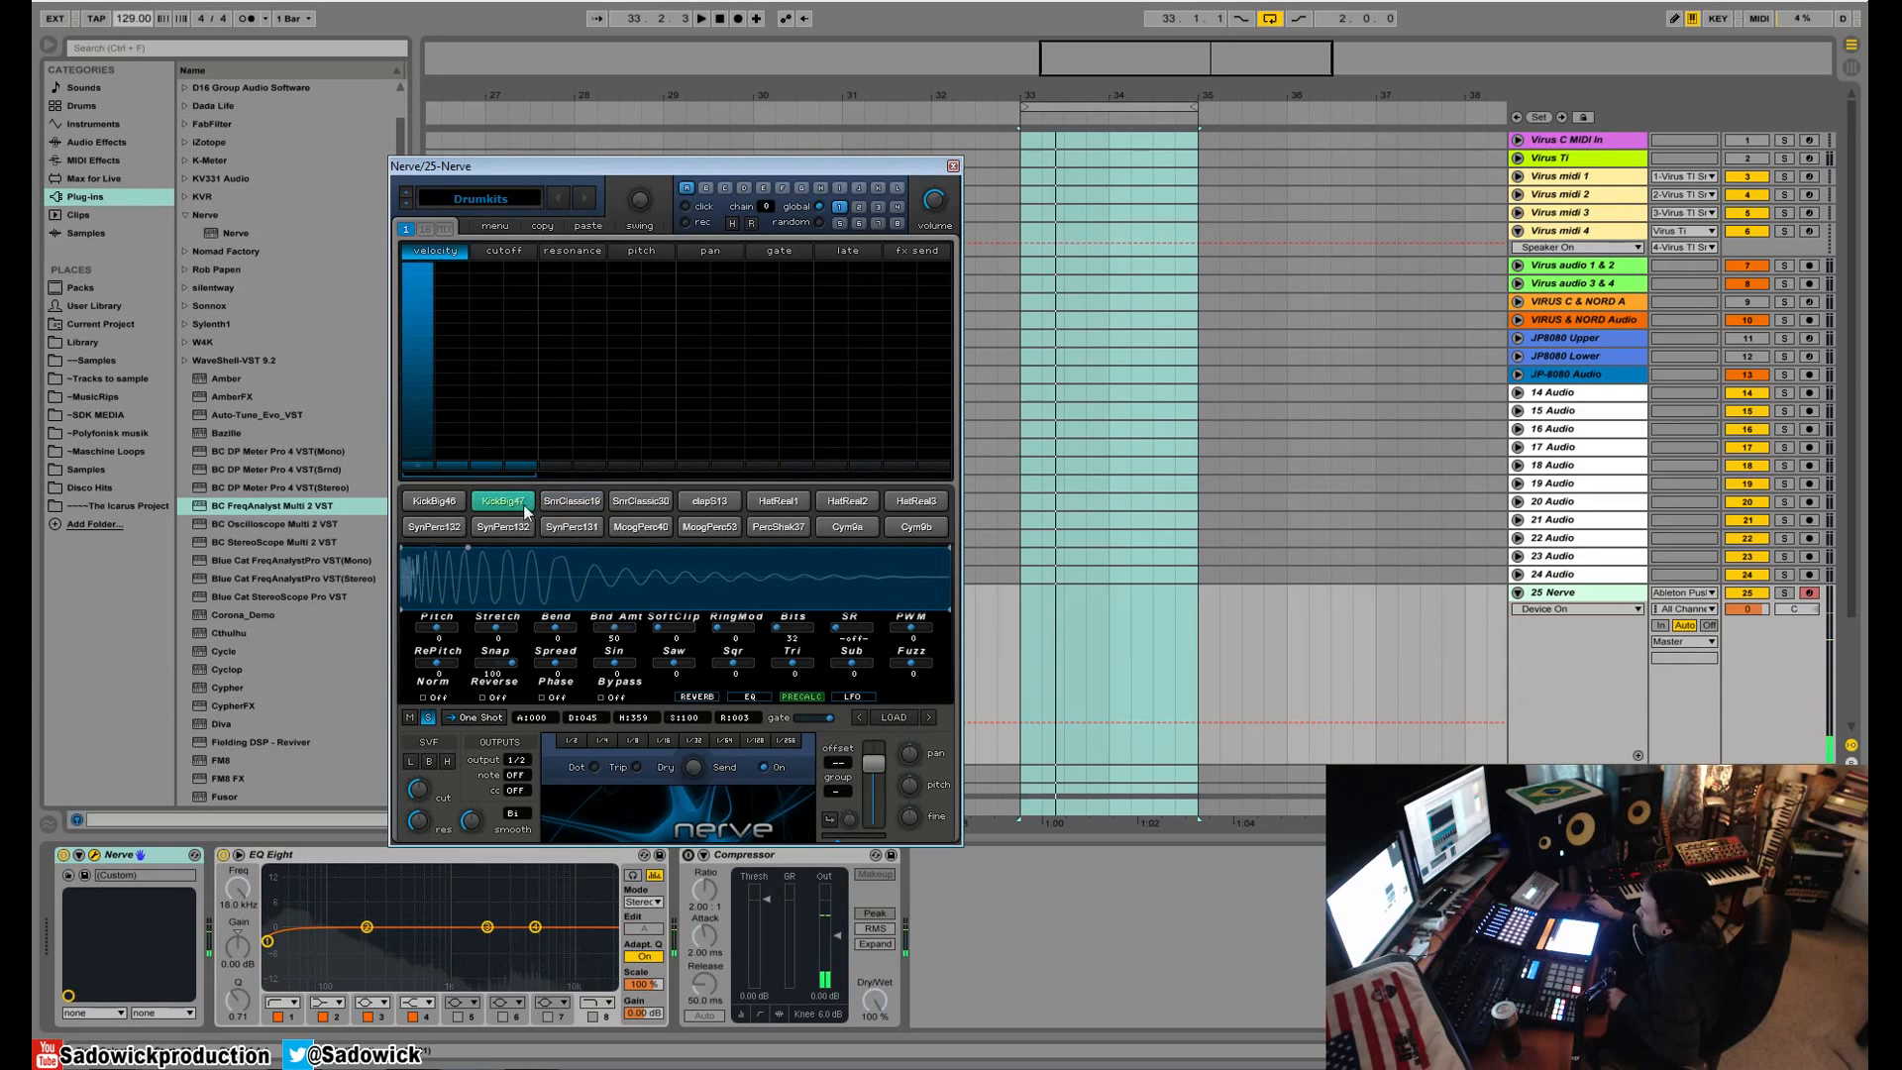
left_click(580, 502)
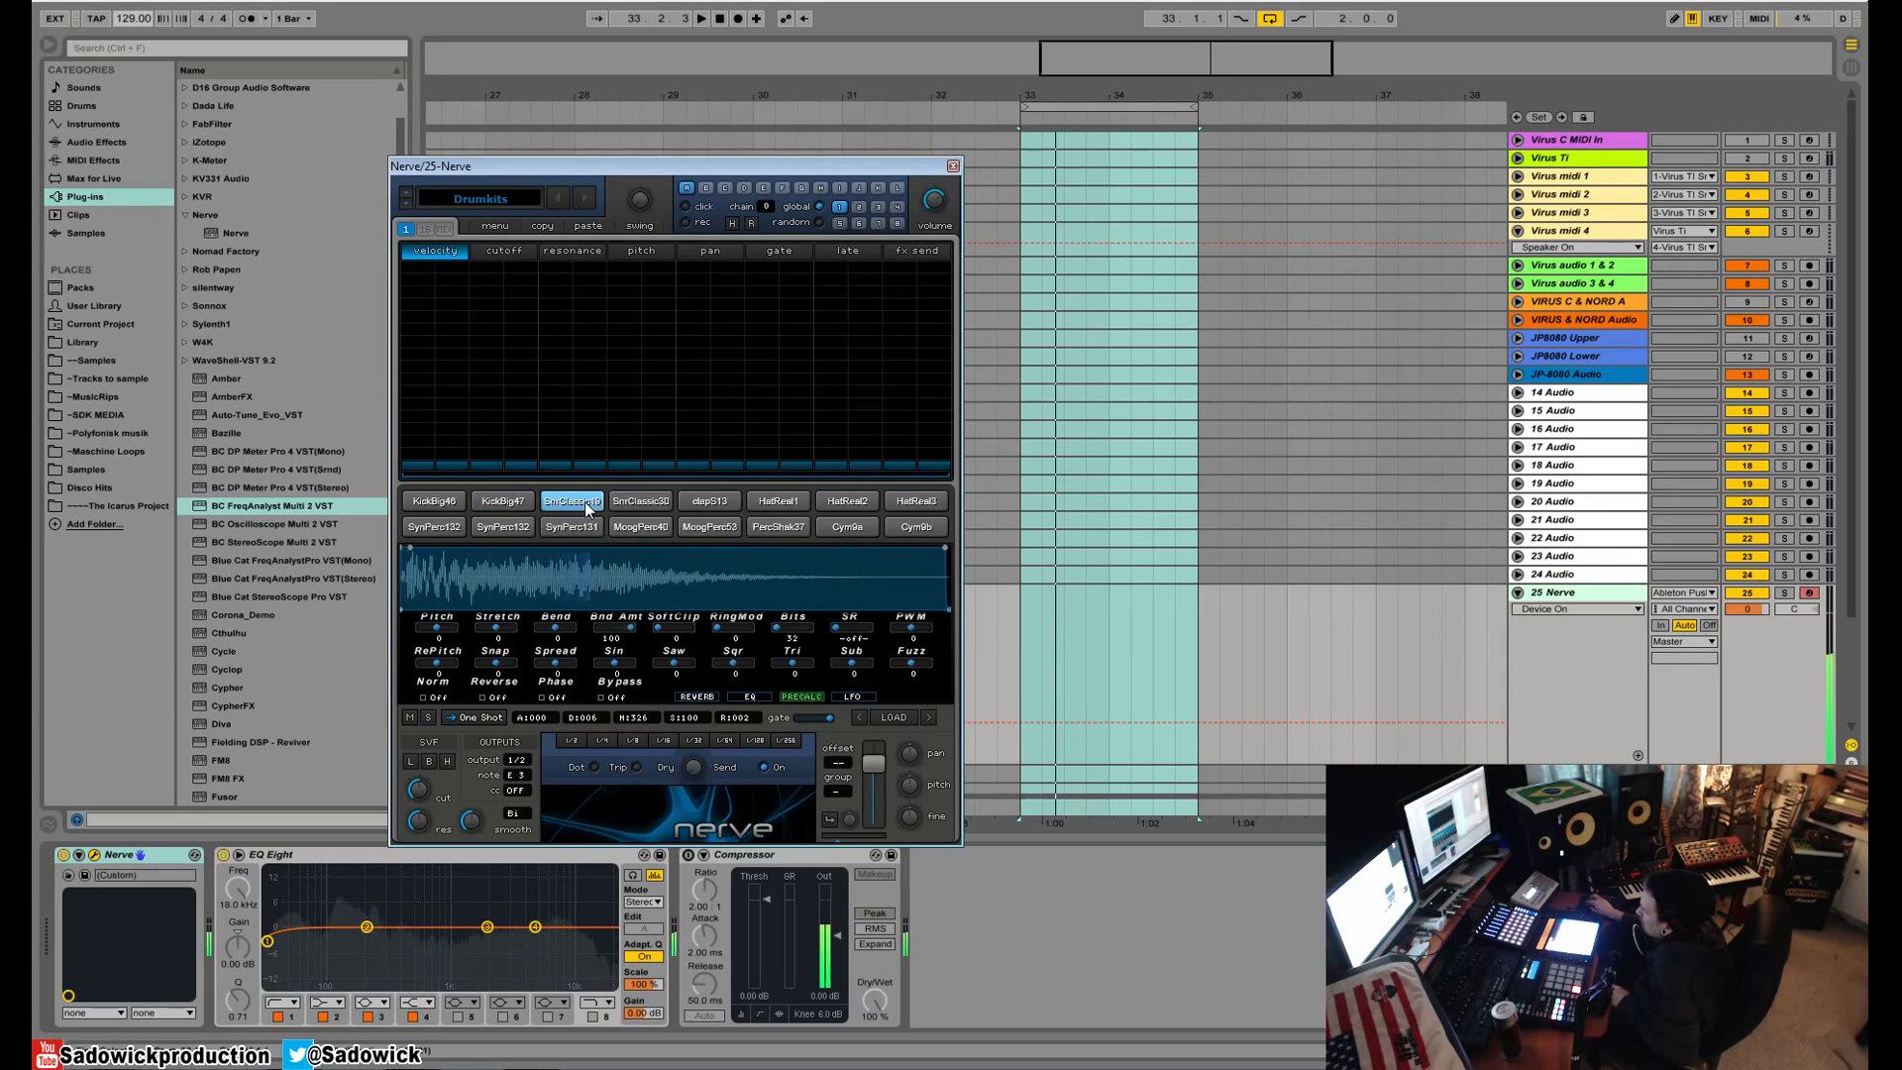
left_click_drag(615, 660, 697, 675)
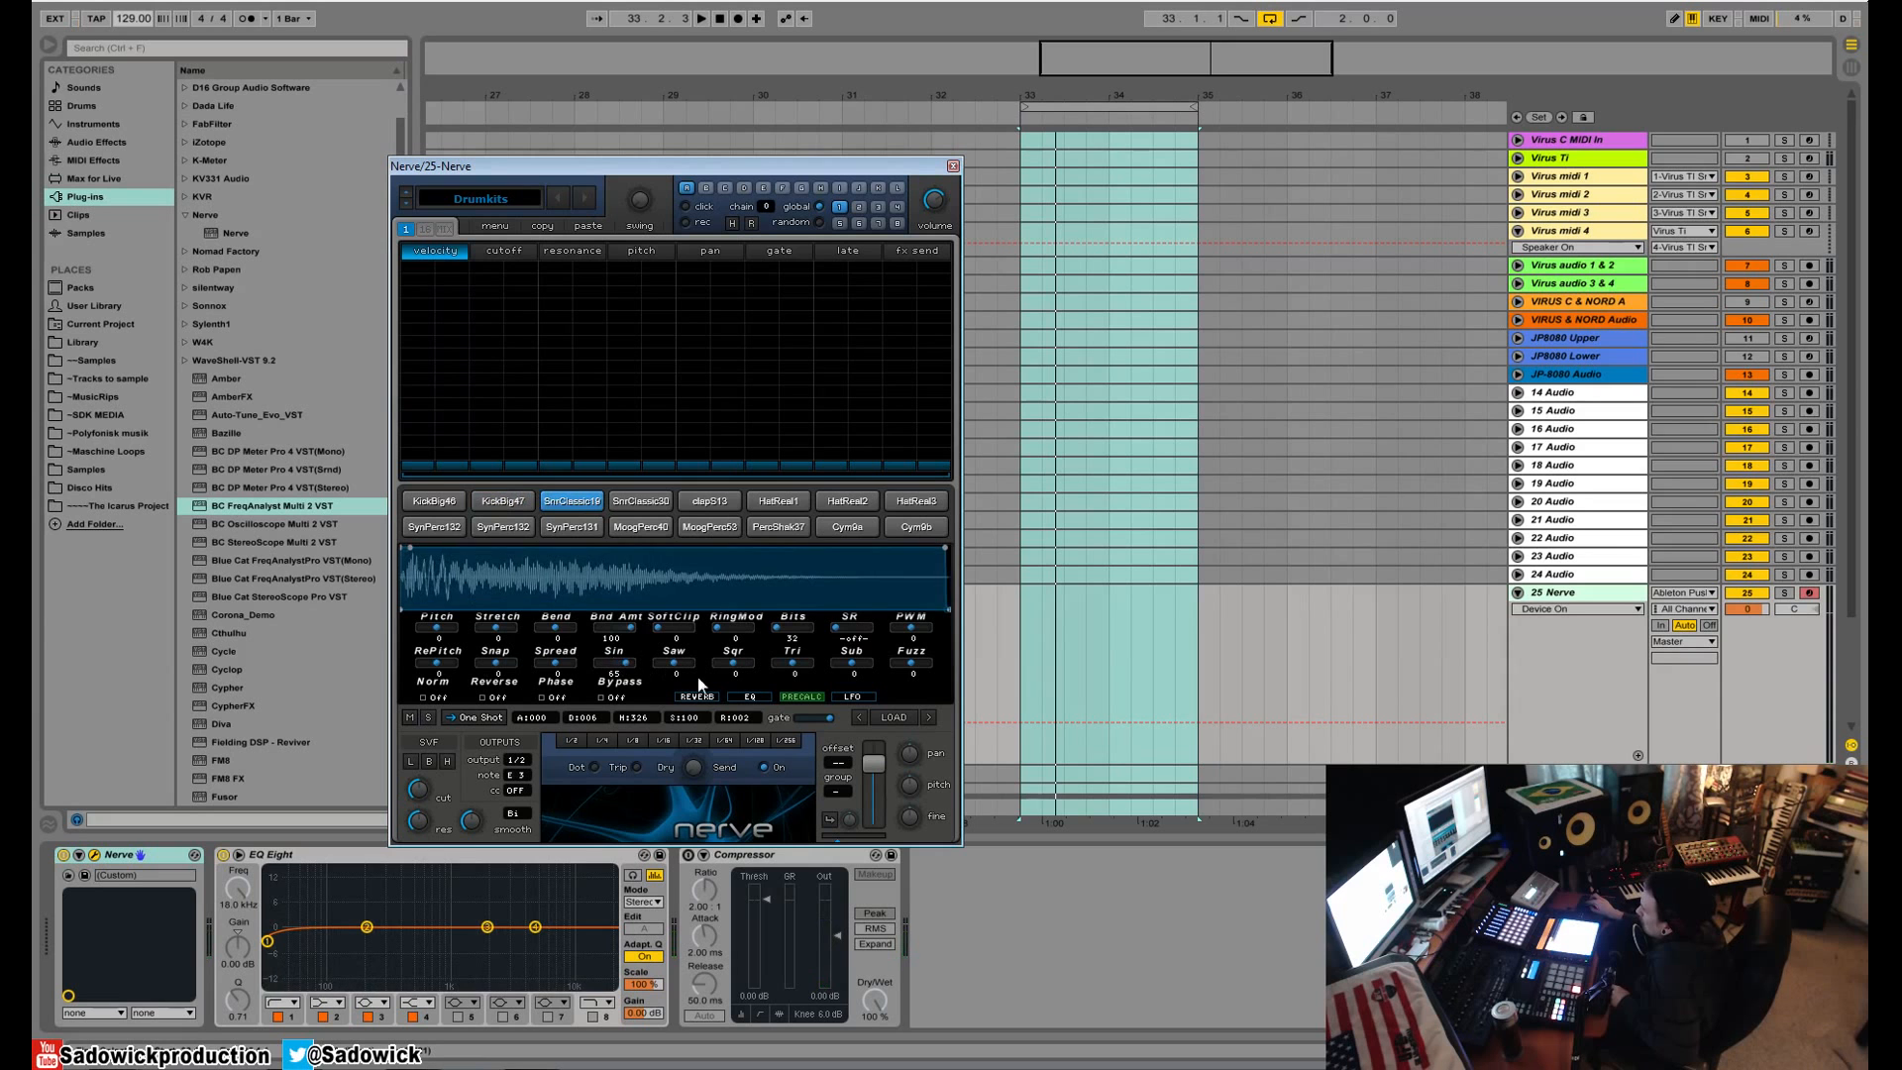
double_click(622, 663)
- Try the snare's Saw at 100, audition the sample and reset Saw to 0
left_click_drag(673, 662, 776, 675)
left_click(575, 493)
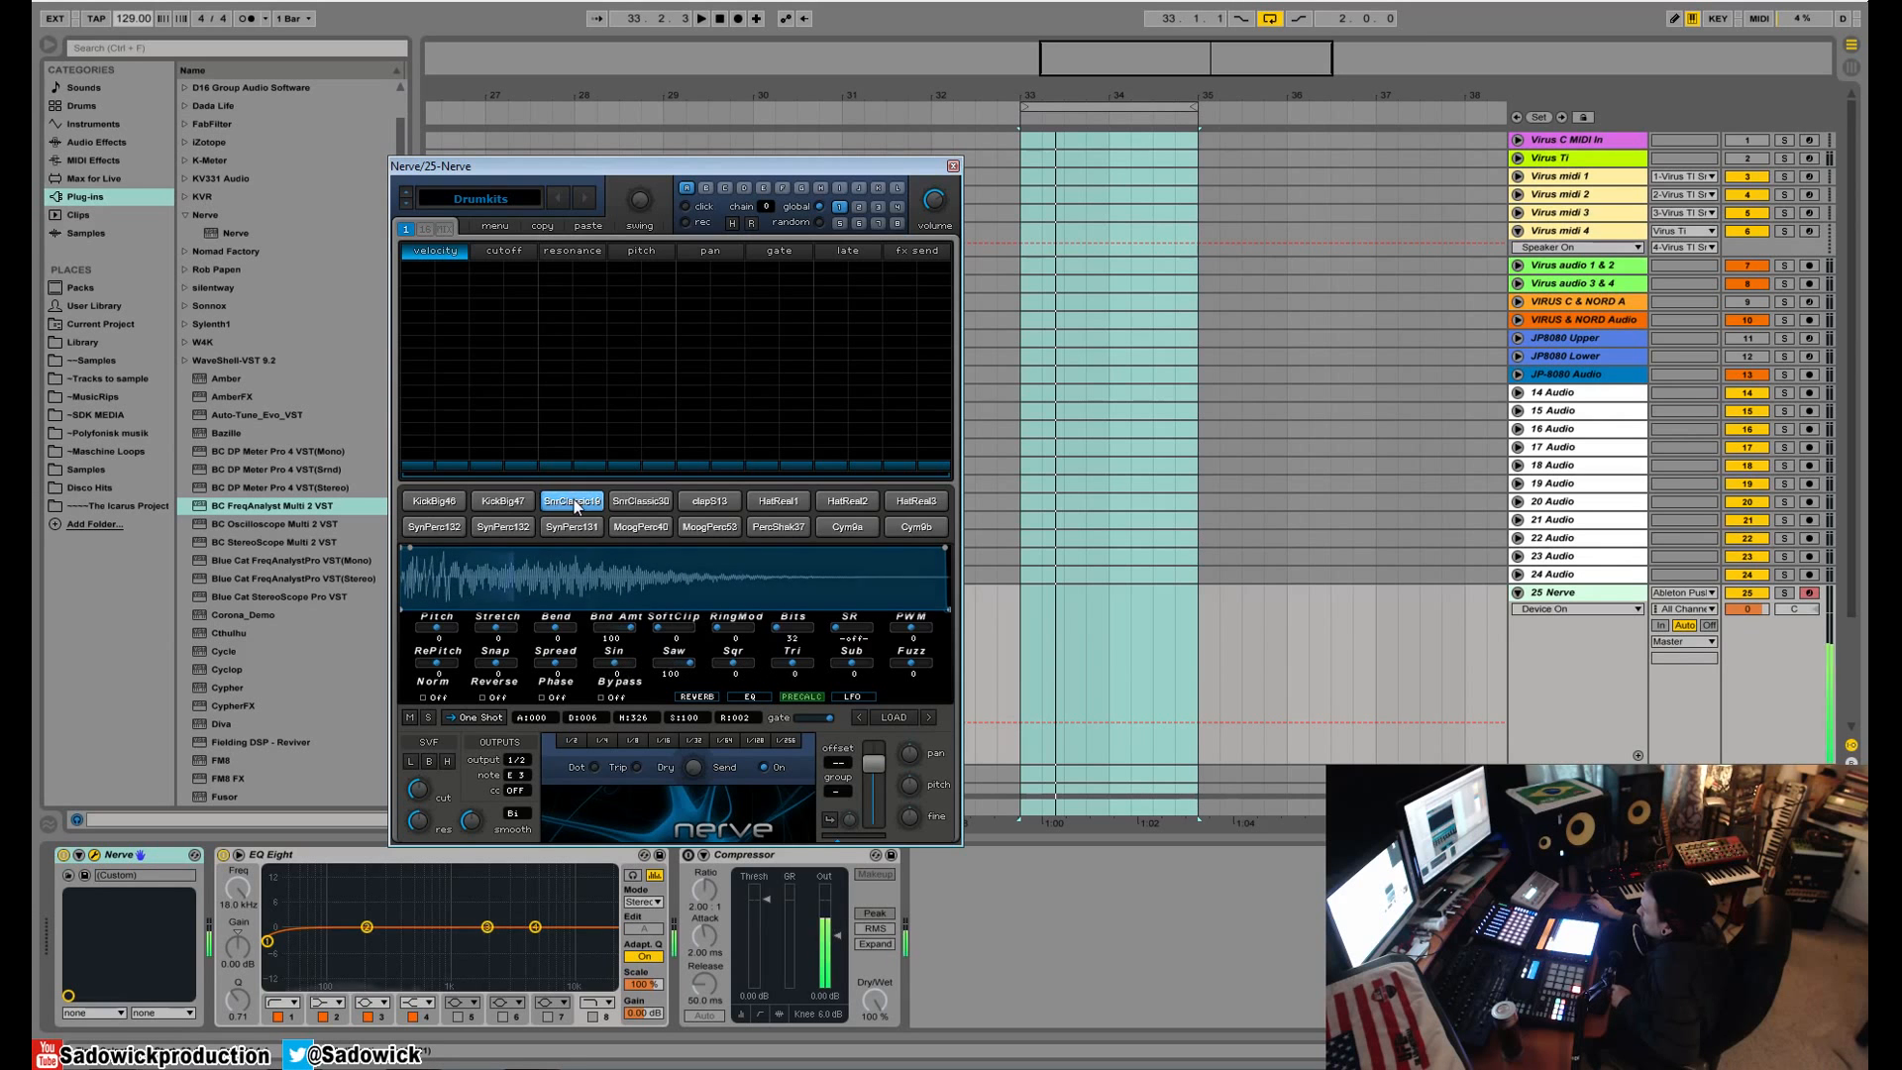
double_click(674, 662)
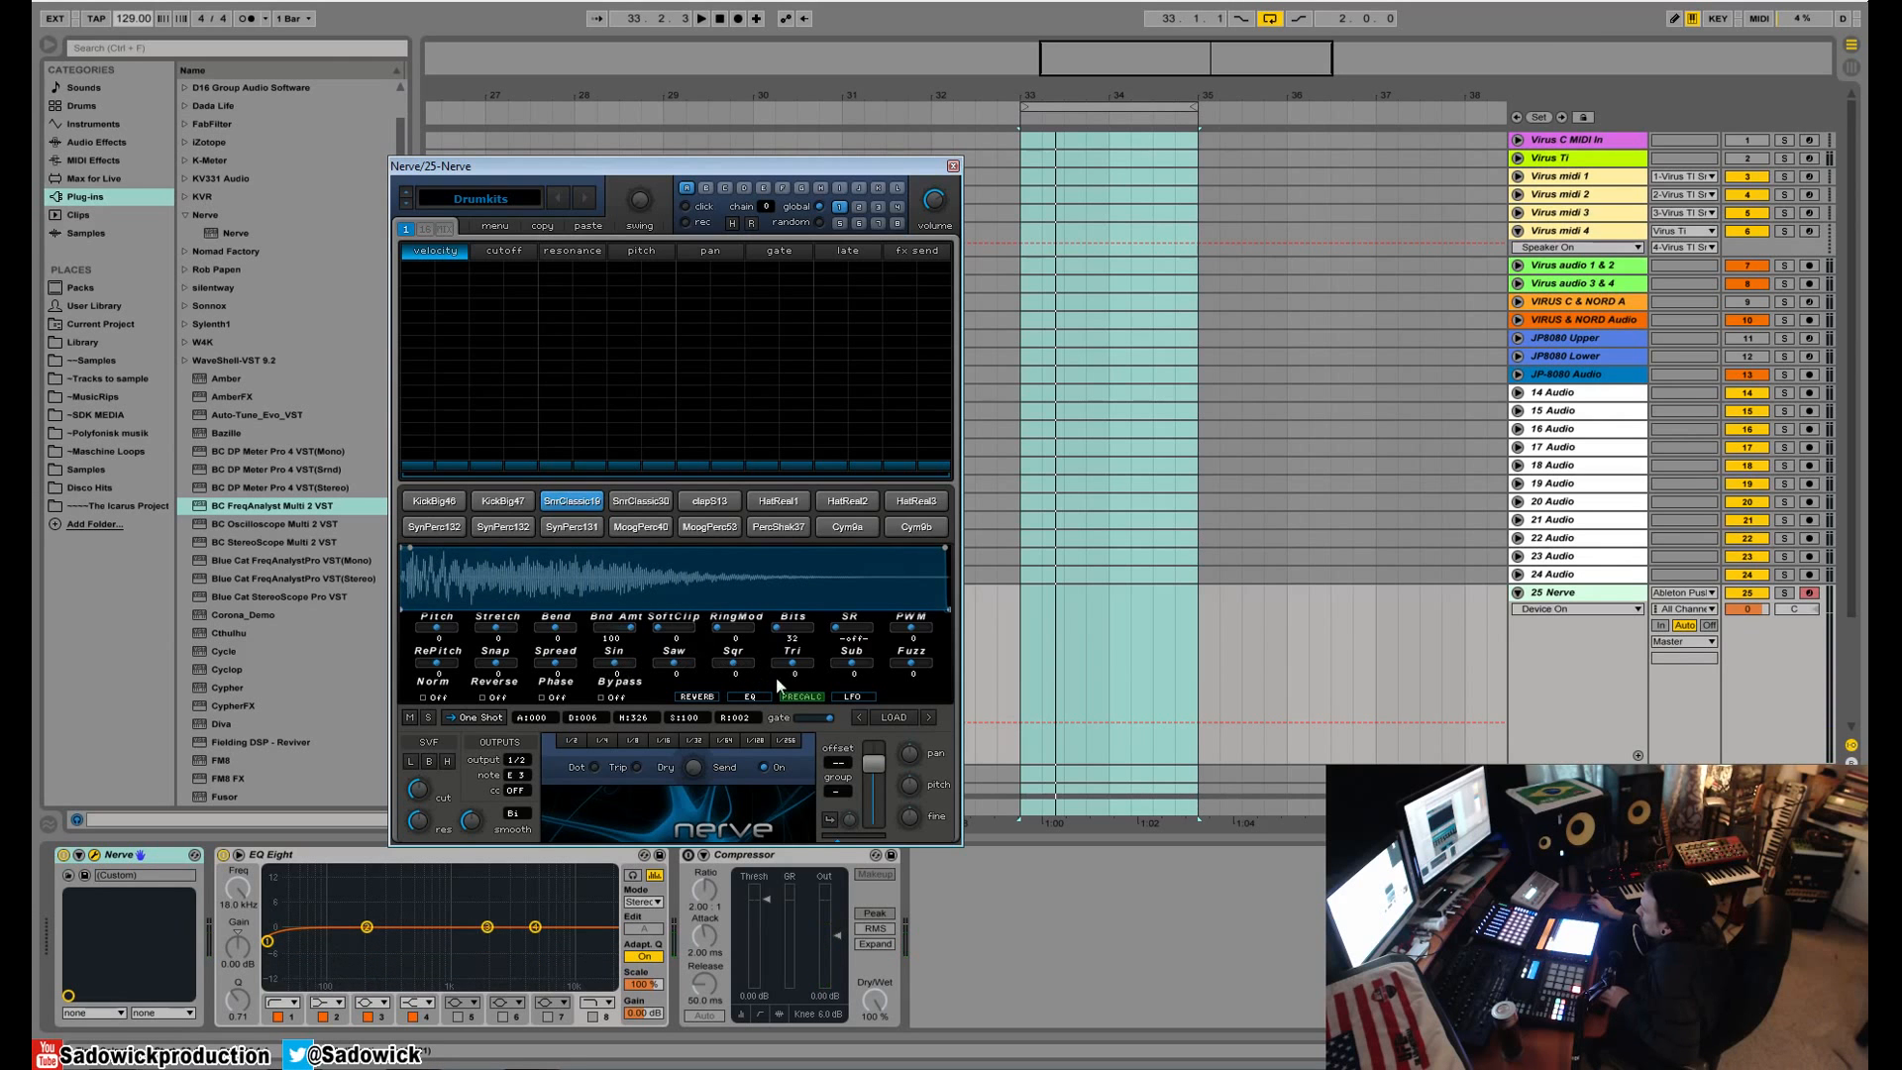
- Set the SnrClassic19 snare's Tri and Sin to 100
left_click_drag(795, 662, 929, 687)
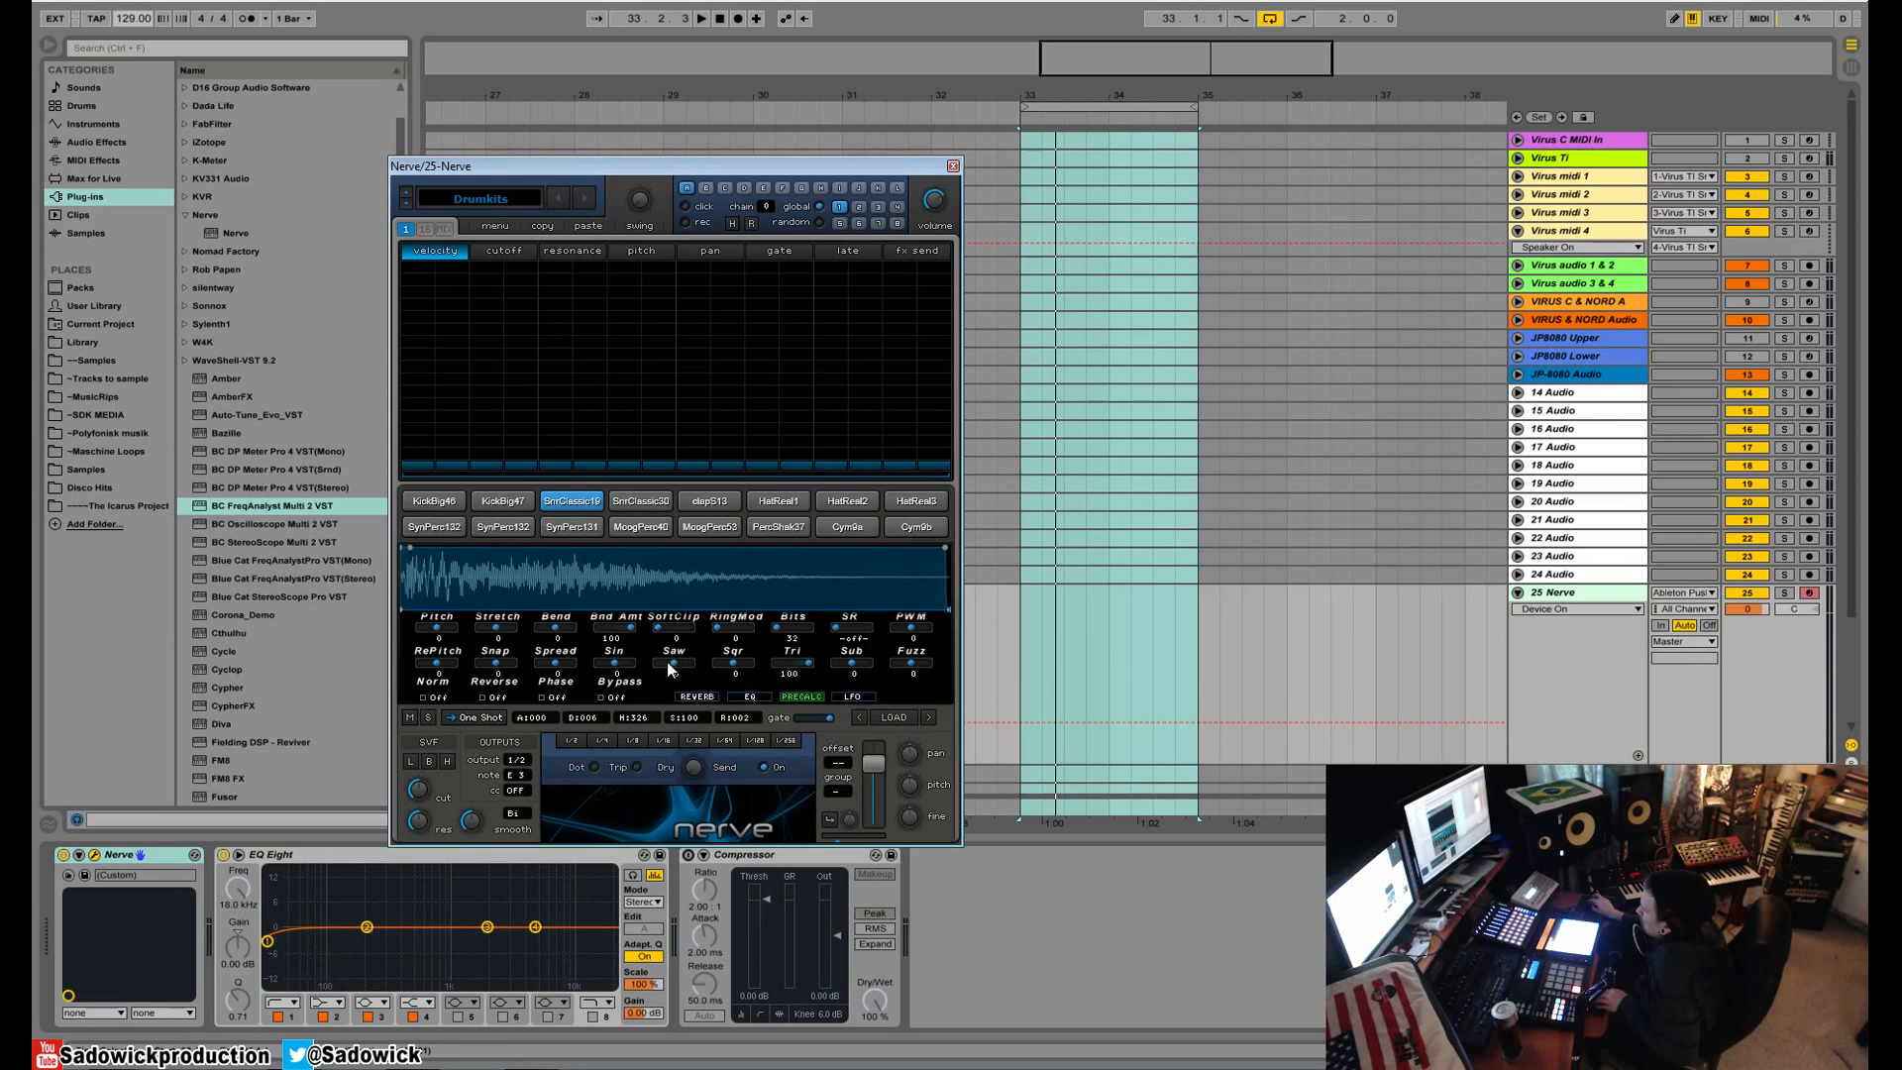
left_click_drag(622, 669, 745, 688)
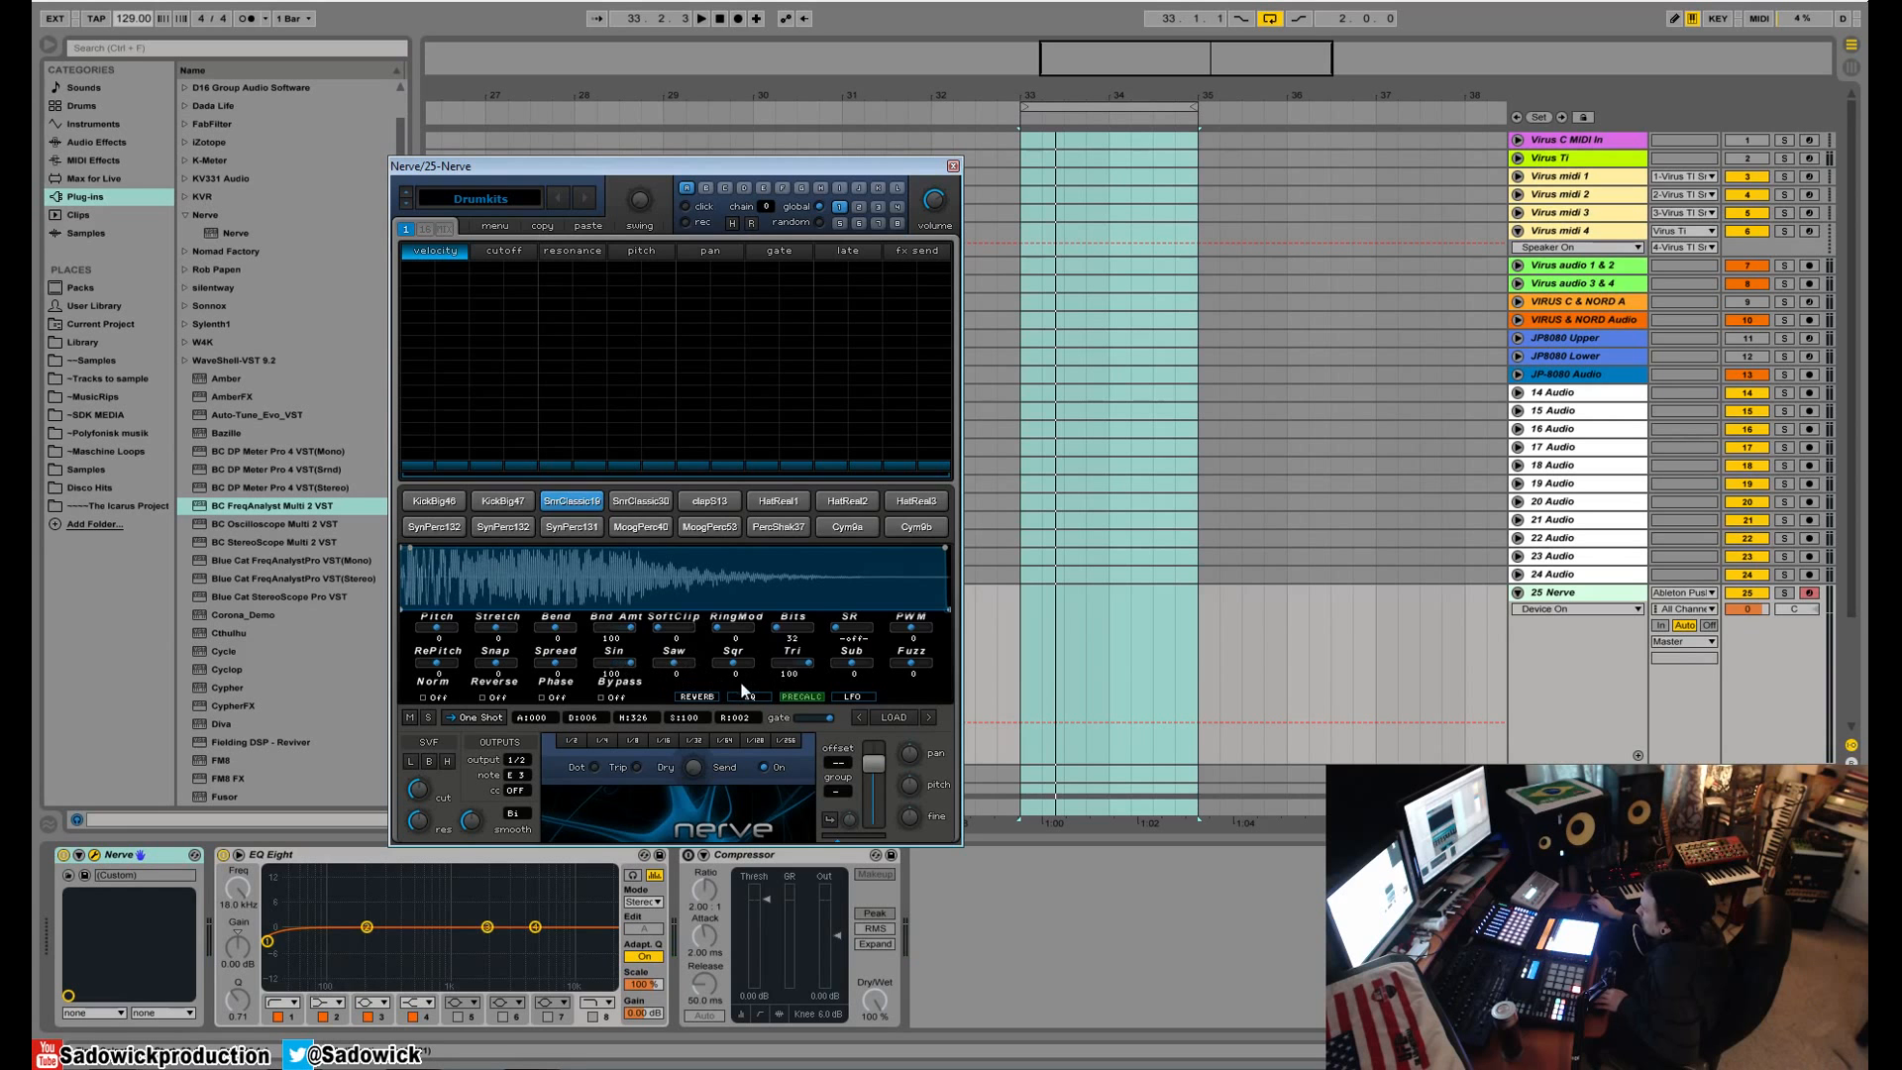
- Set the SnrClassic19 snare's Sin to -99 and audition the sample
left_click_drag(615, 662, 476, 657)
left_click(591, 501)
left_click(591, 502)
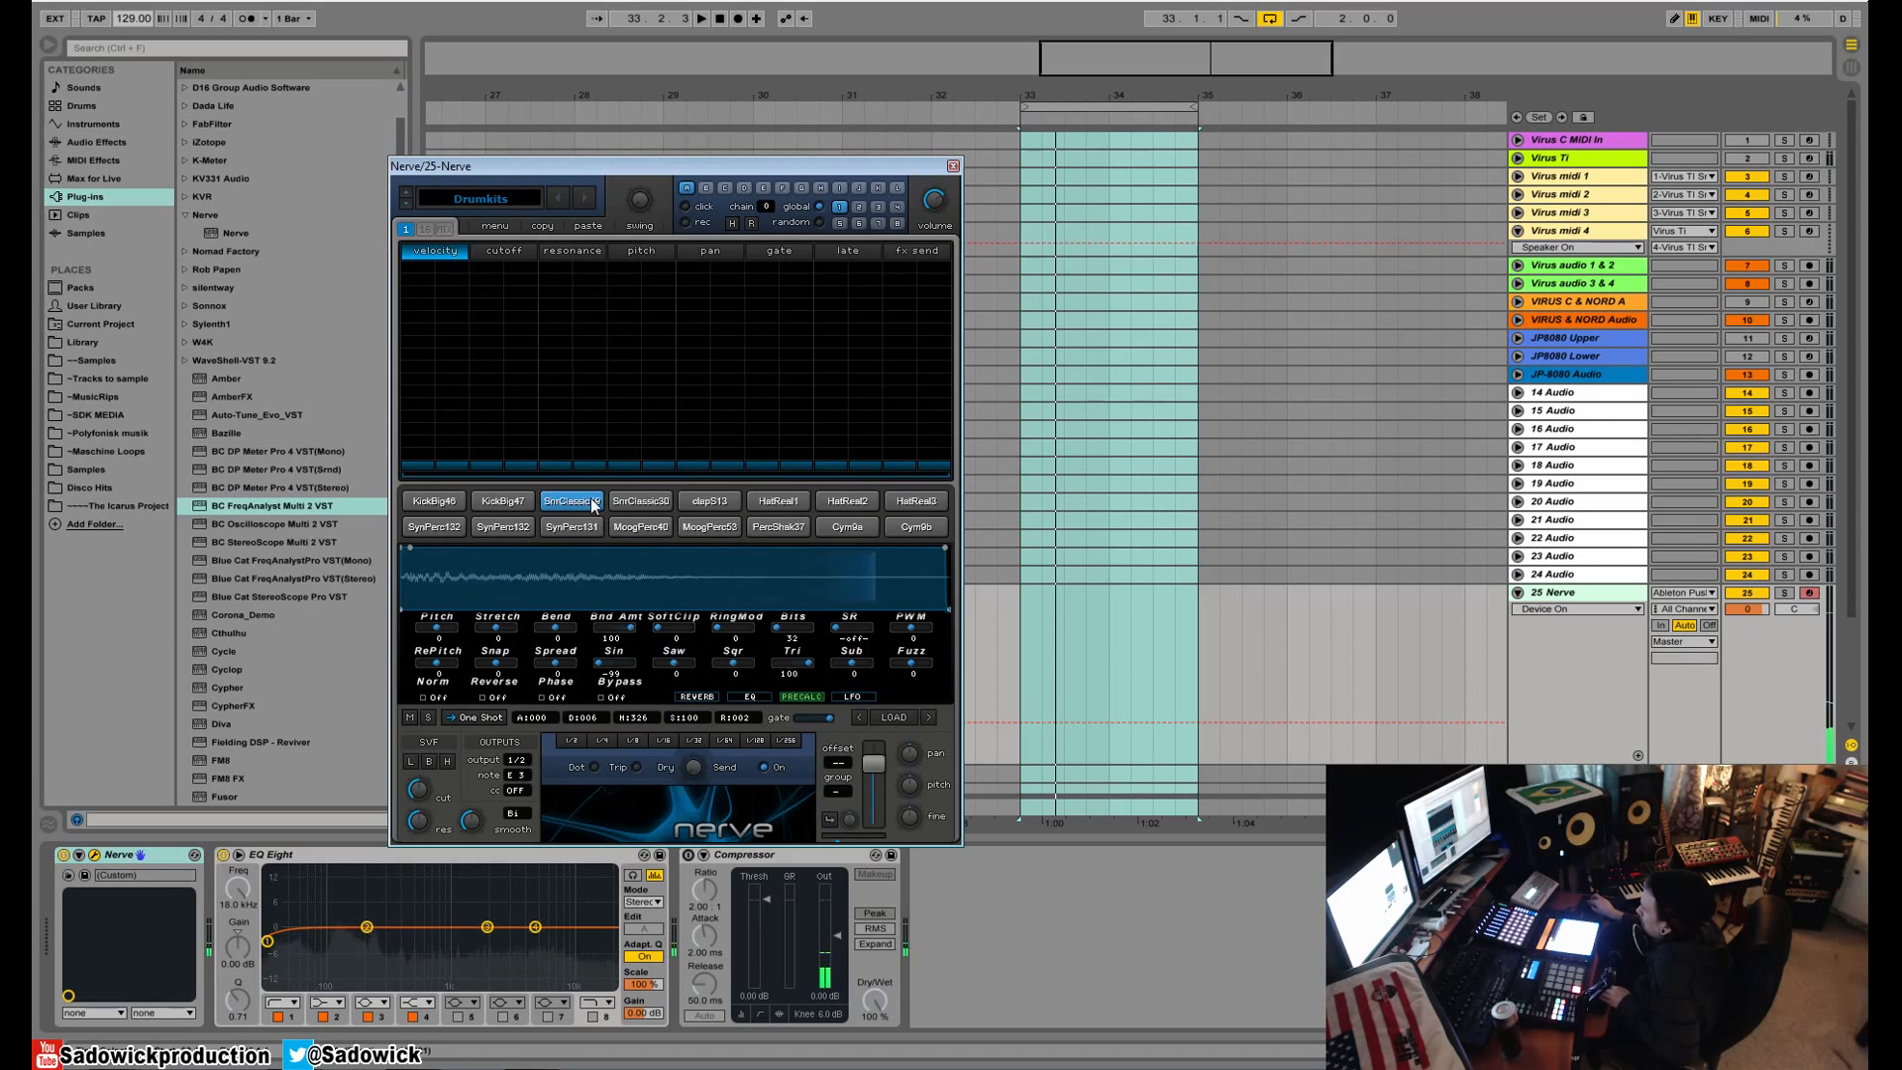
- Solo the KickBig47 pad and audition it during playback
left_click(501, 501)
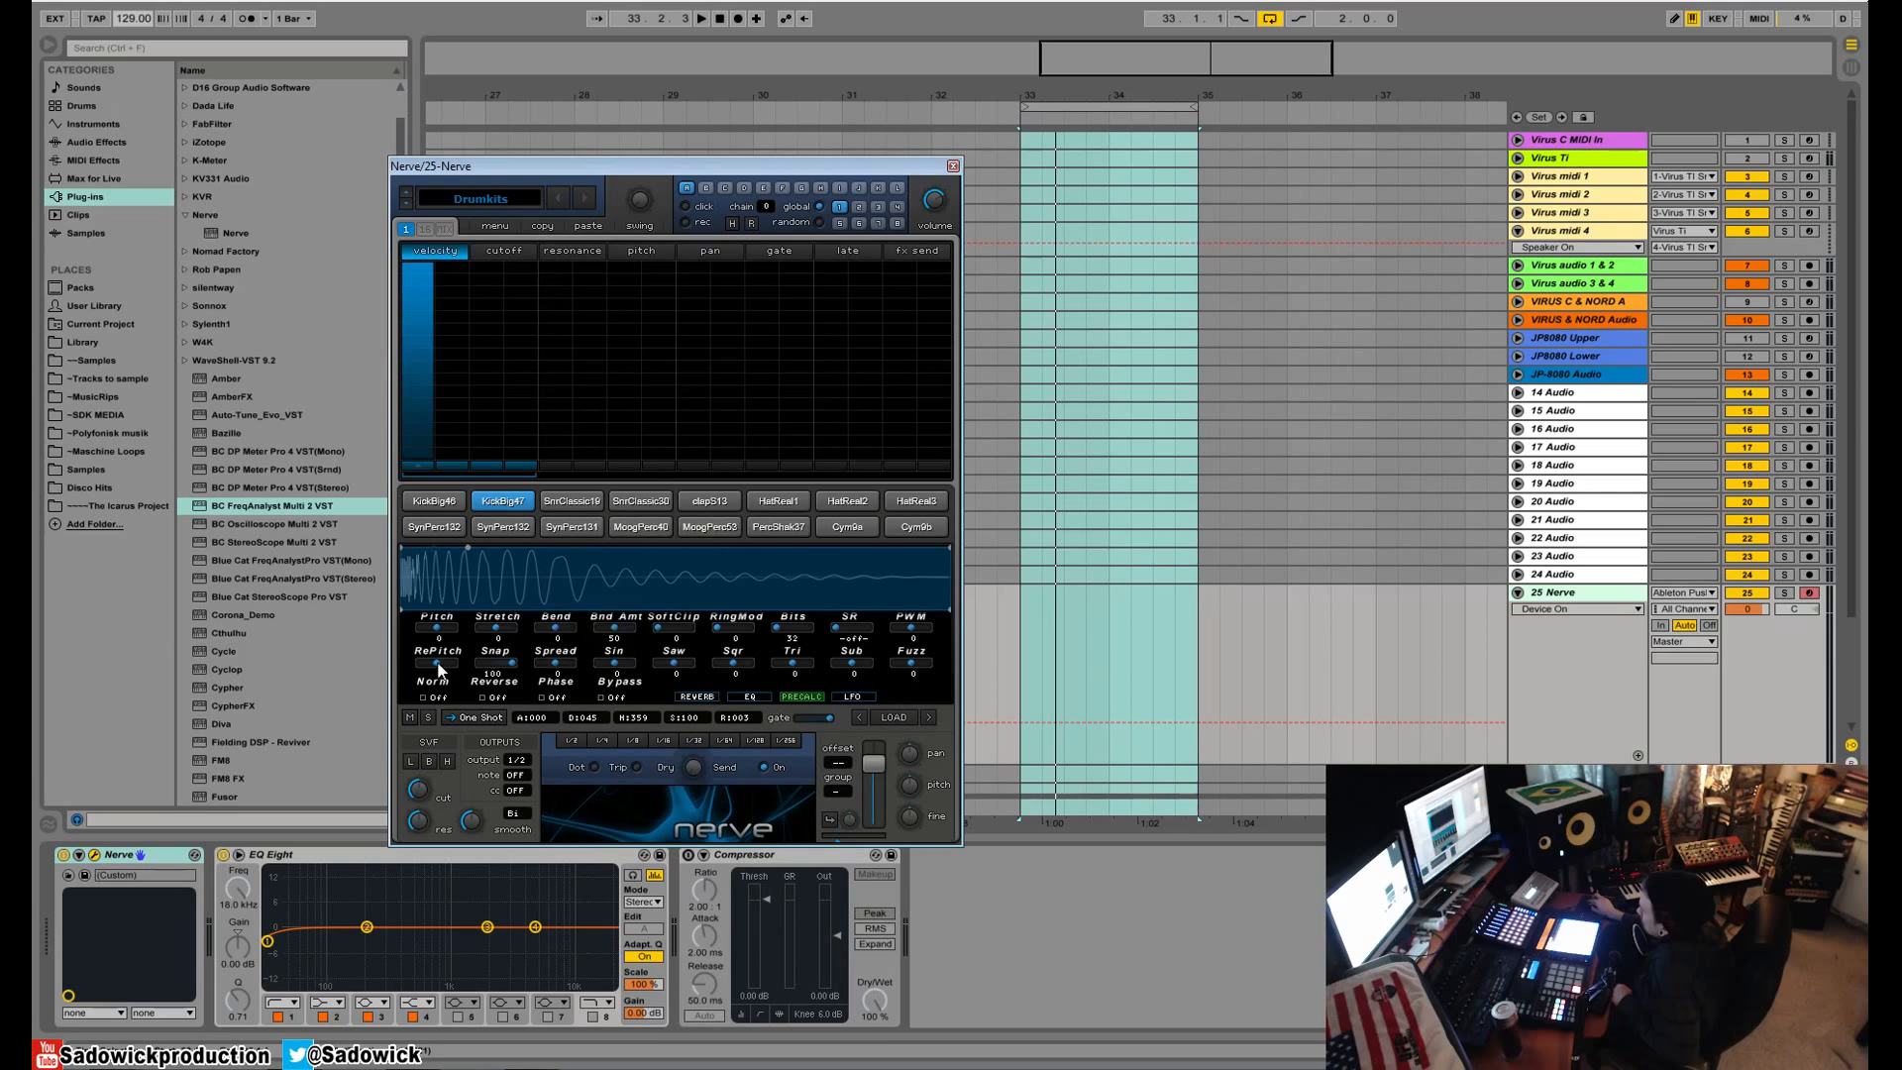
left_click(498, 504)
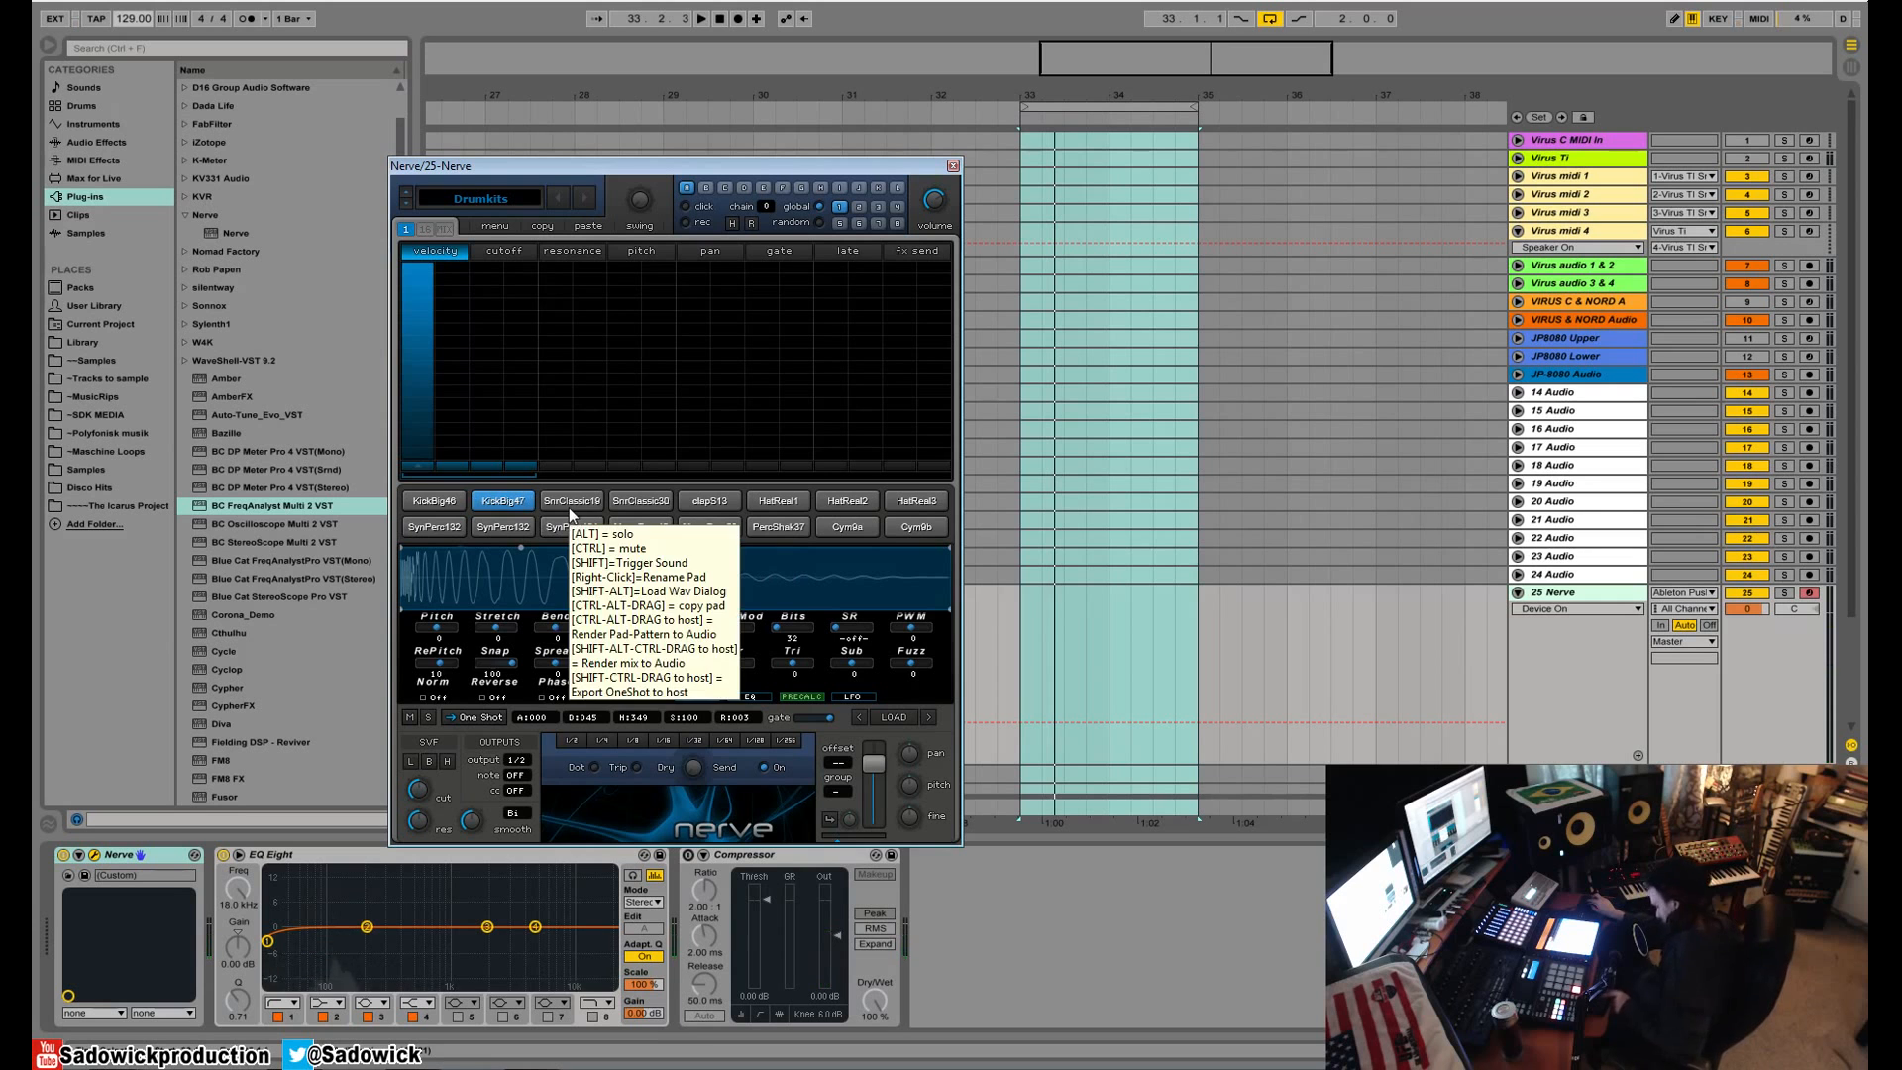
key("space")
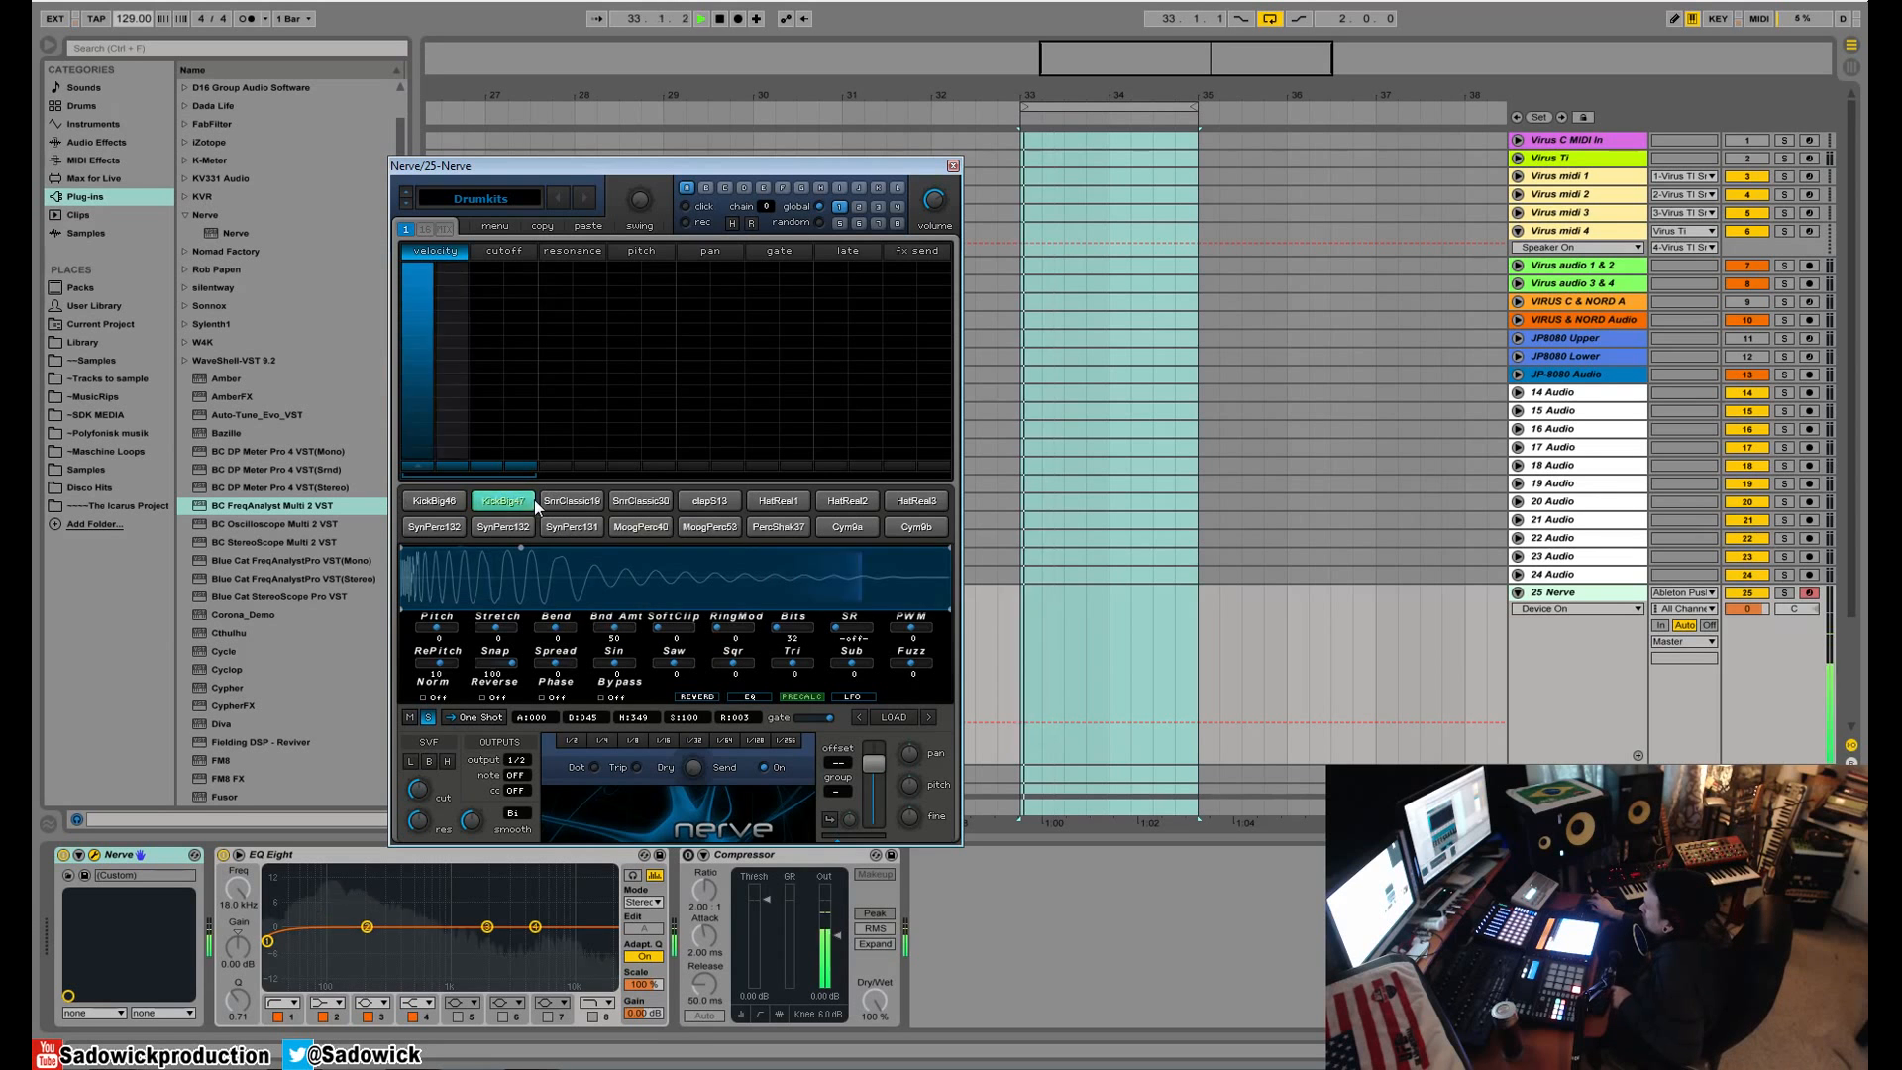
key("space")
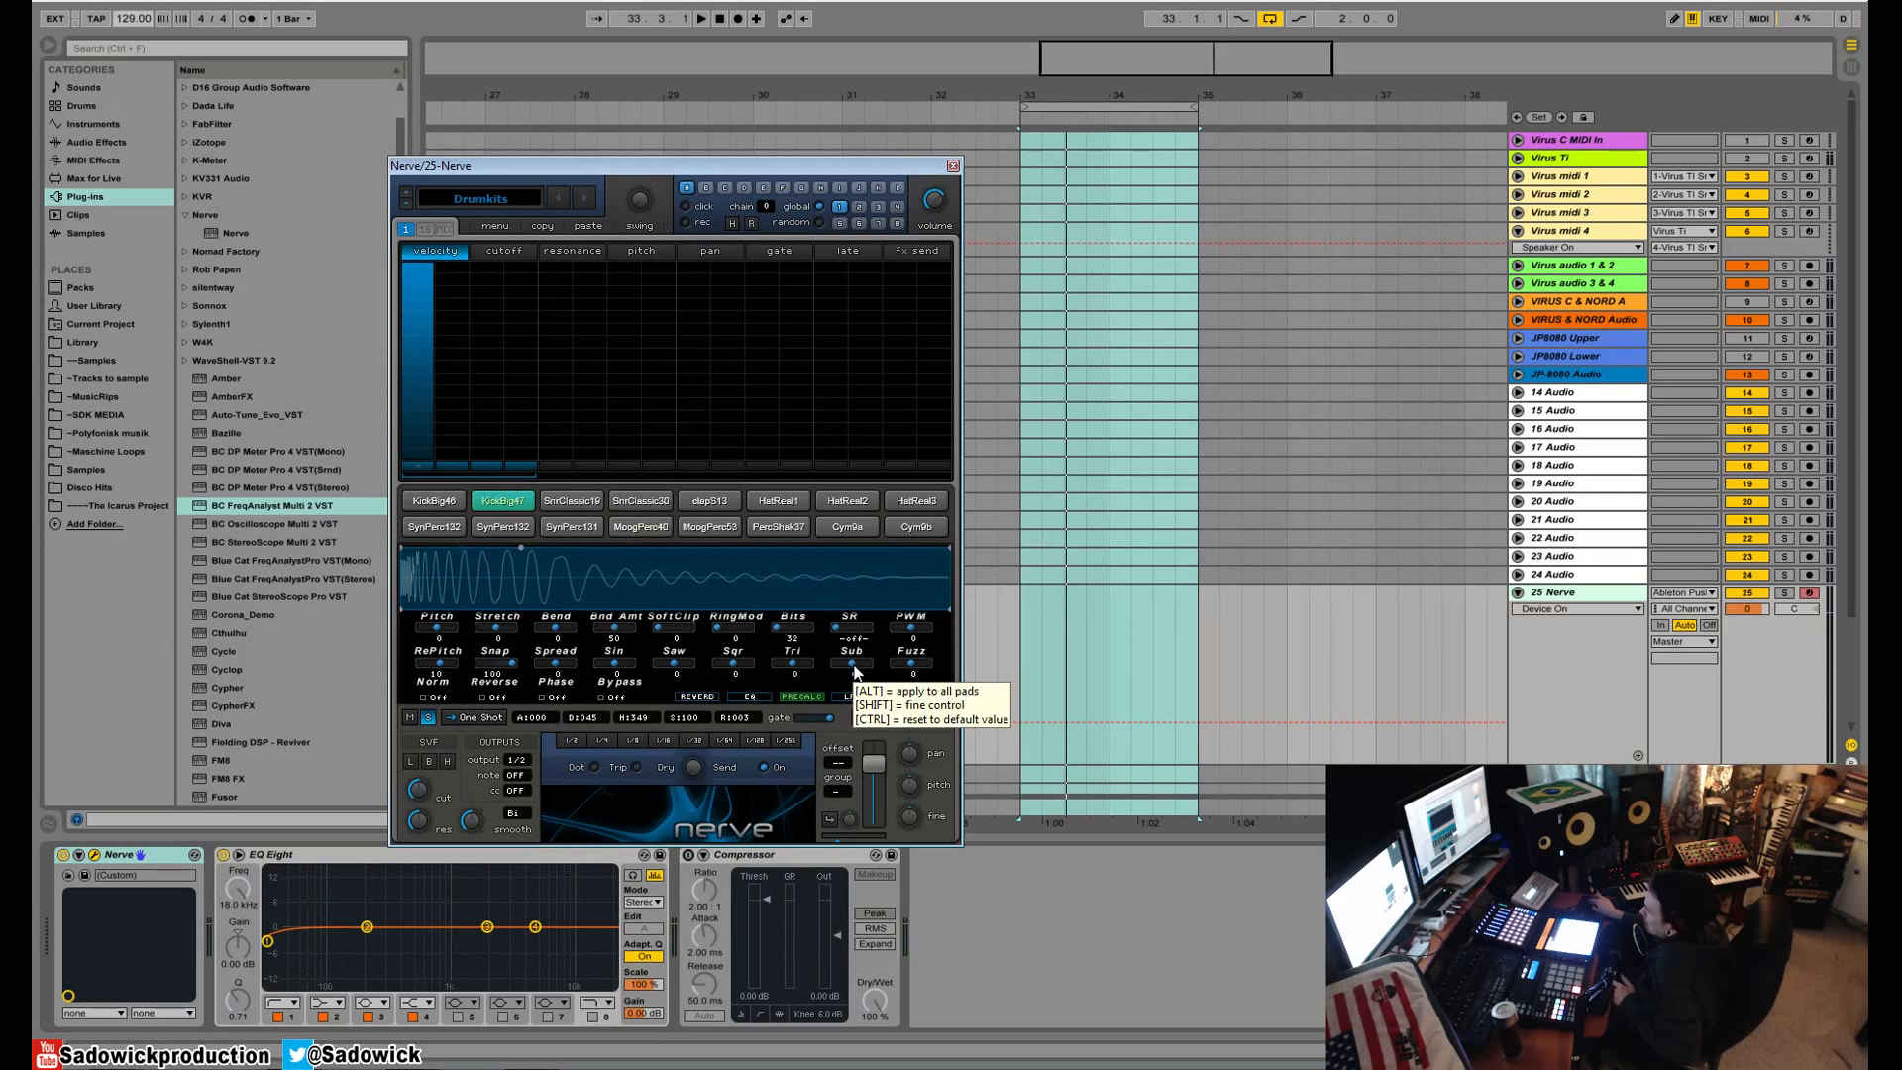
- Try the kick's Sub at 100 and at a lower amount, auditioning each during playback
left_click_drag(856, 671, 960, 677)
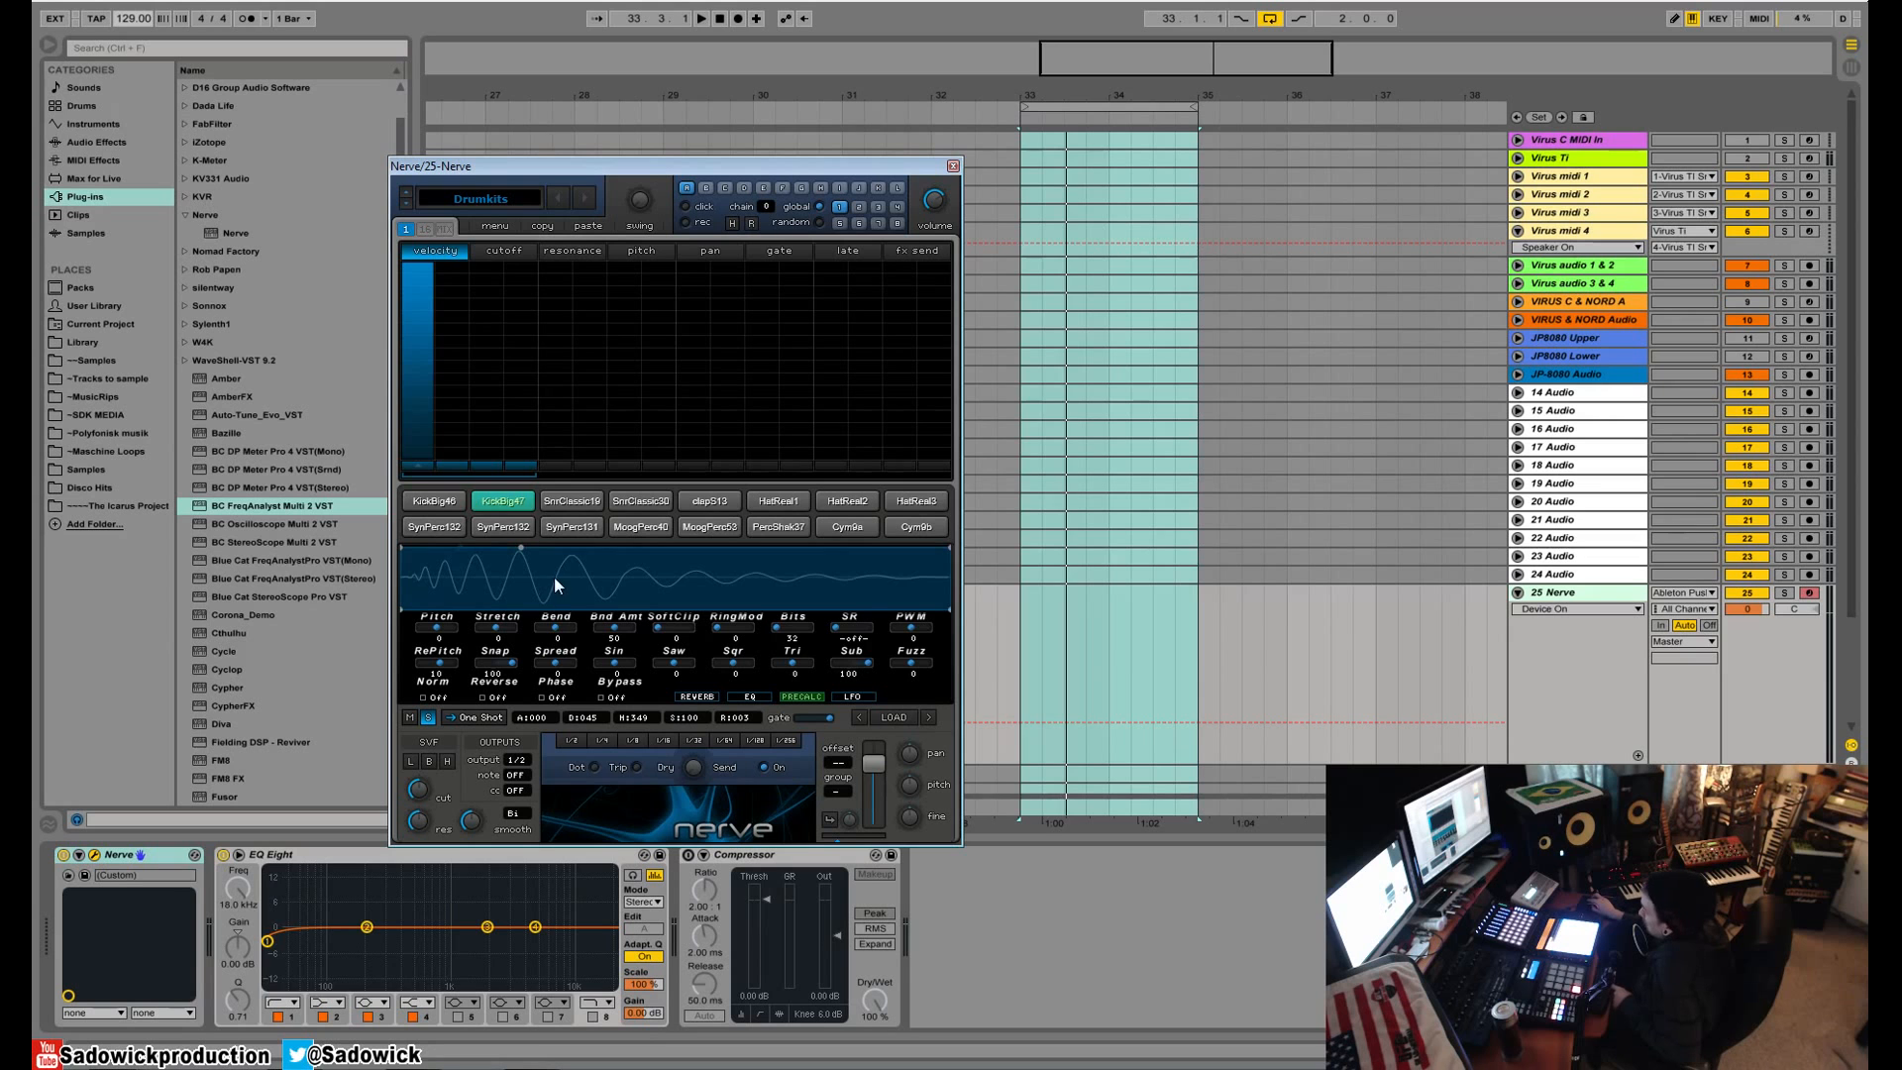
key("space")
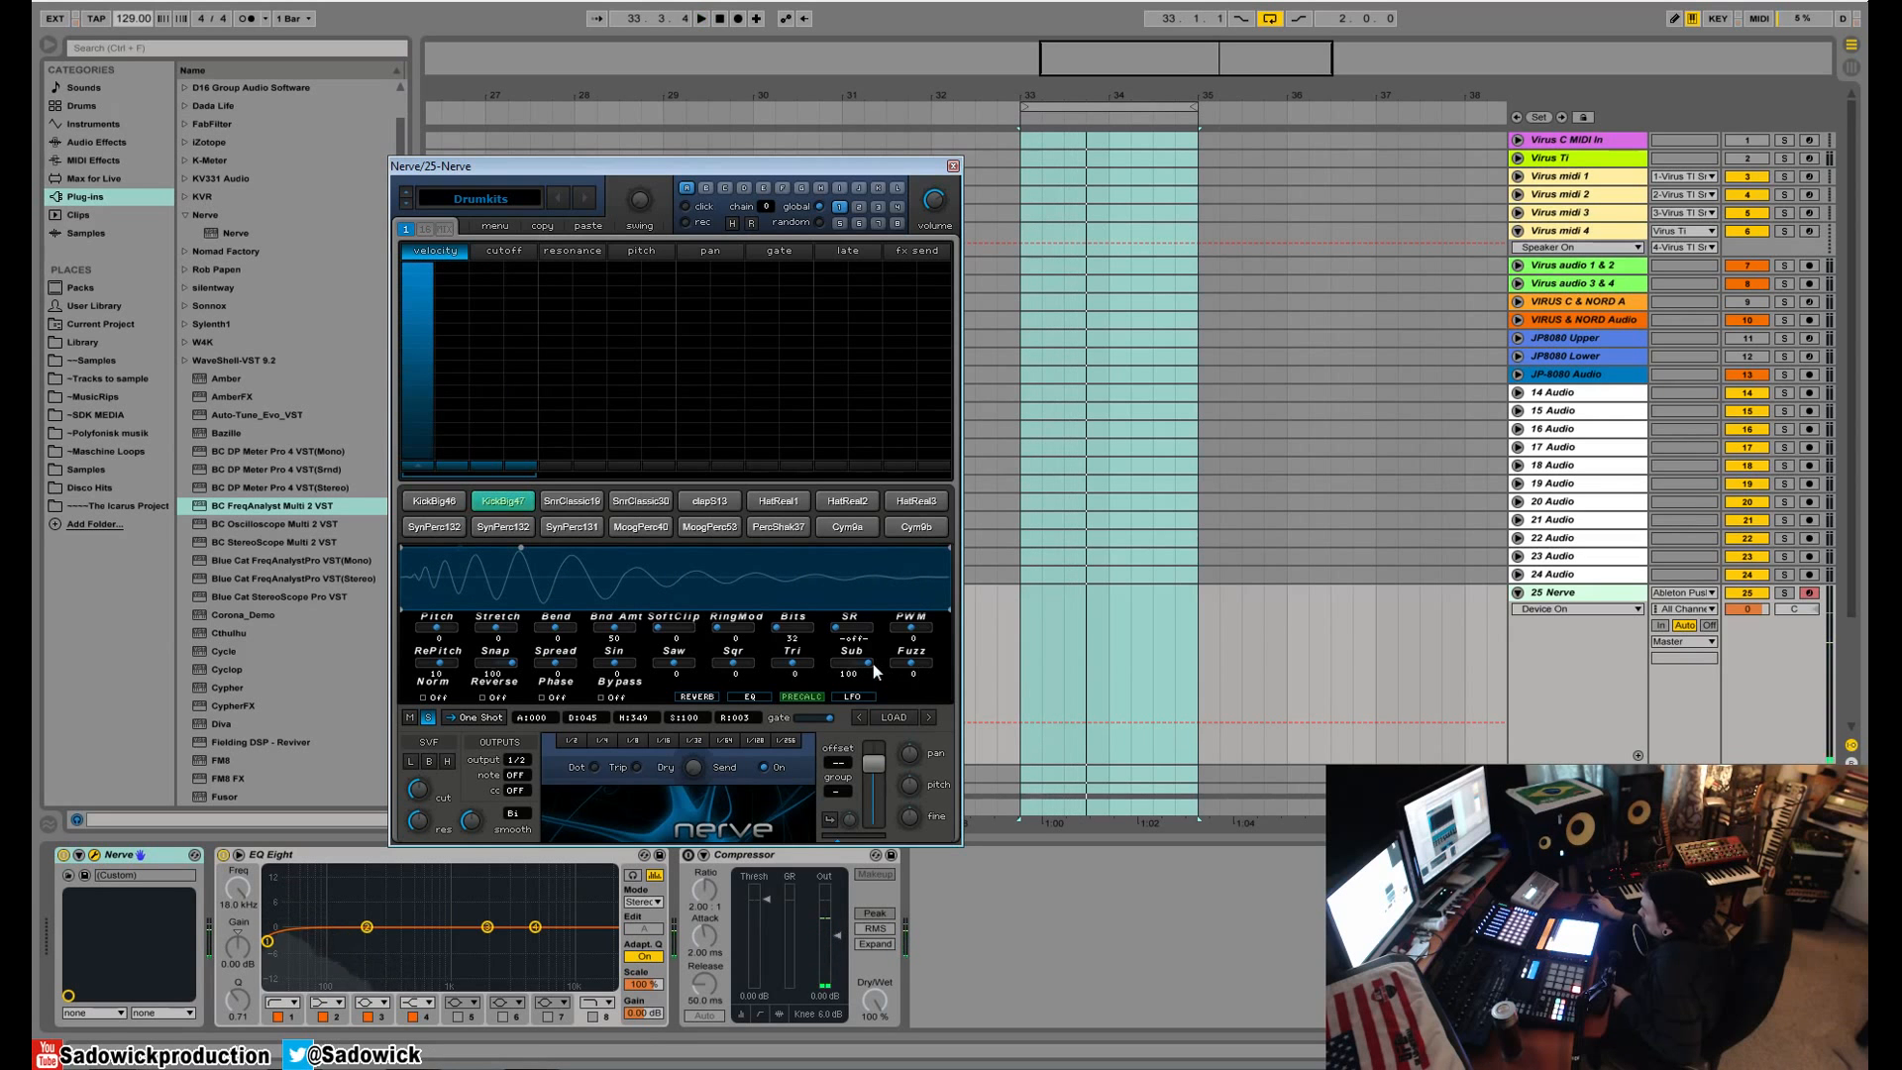
mouse_move(870, 661)
left_mouse_down()
mouse_move(848, 688)
mouse_move(857, 669)
left_mouse_up()
key("space")
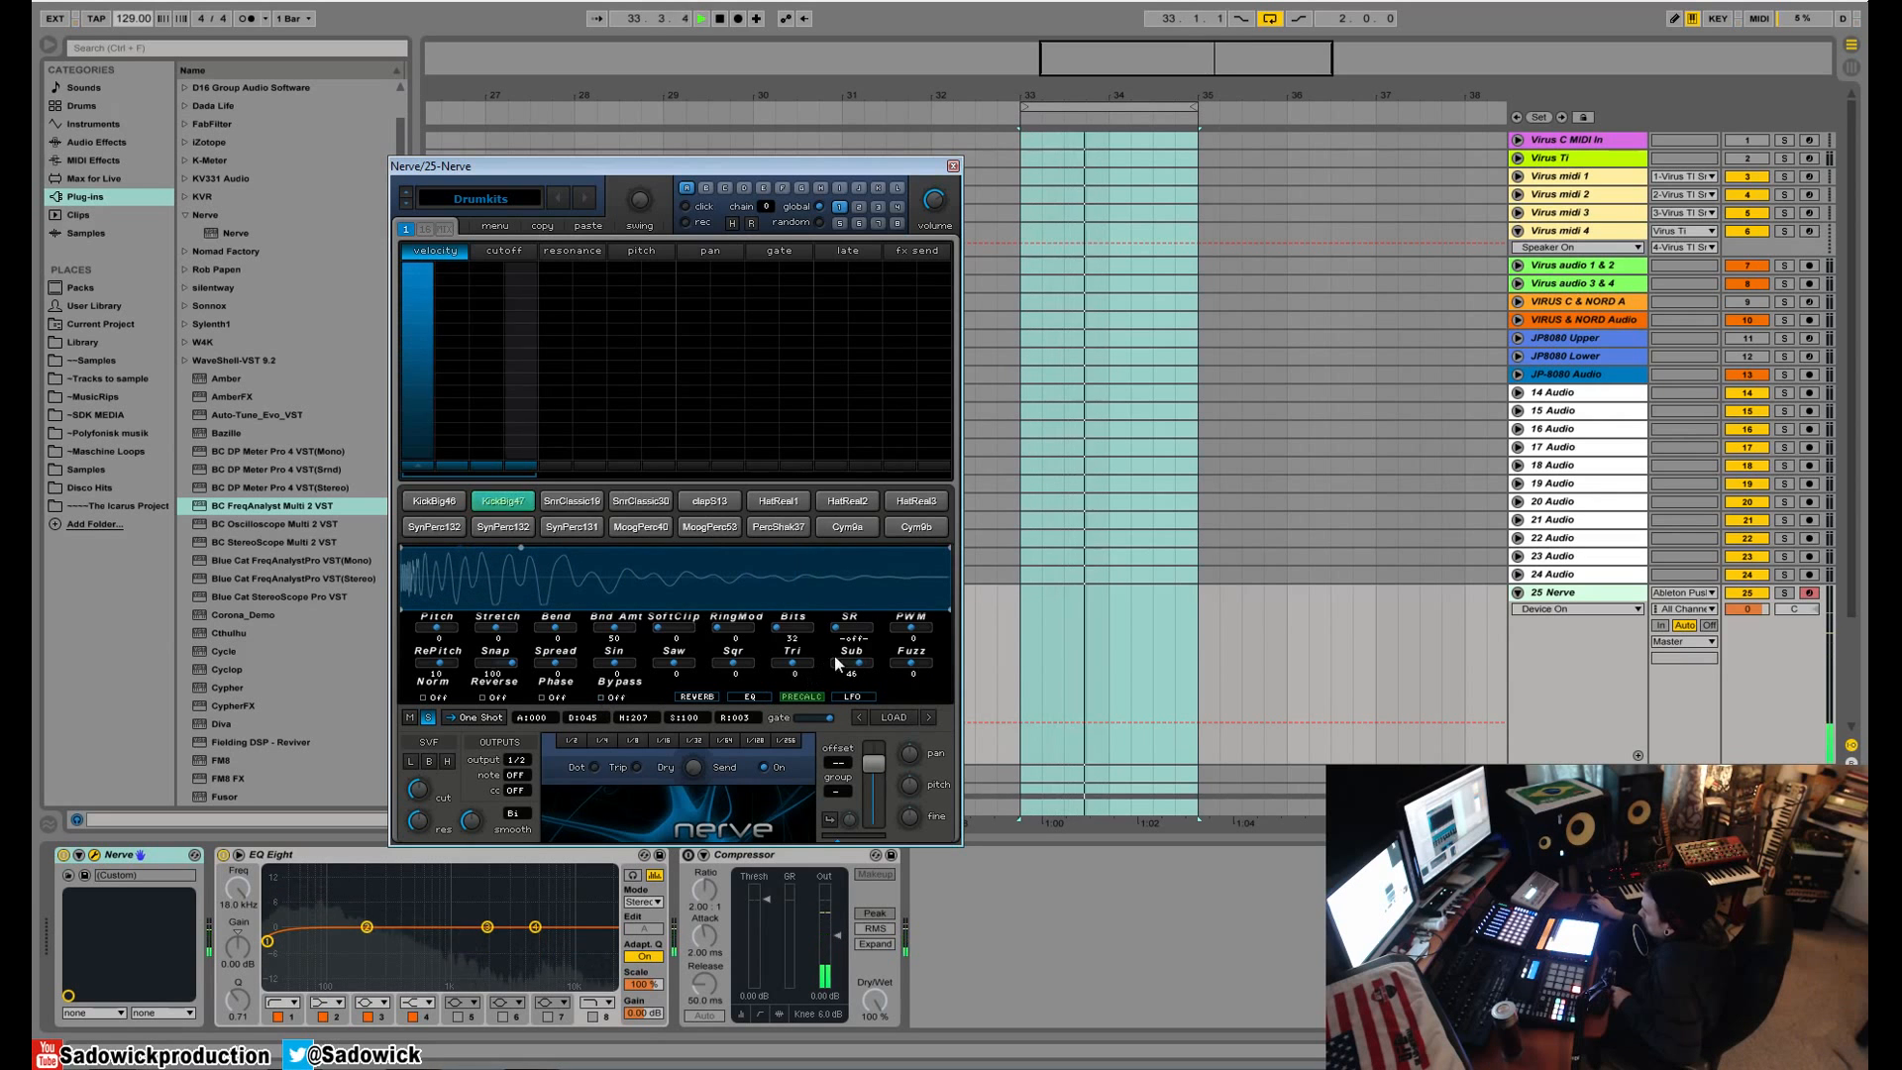
key("space")
- Try the kick's Sub at 100 again, audition it during playback and reset Sub to 0
left_click_drag(858, 674, 968, 696)
key("space")
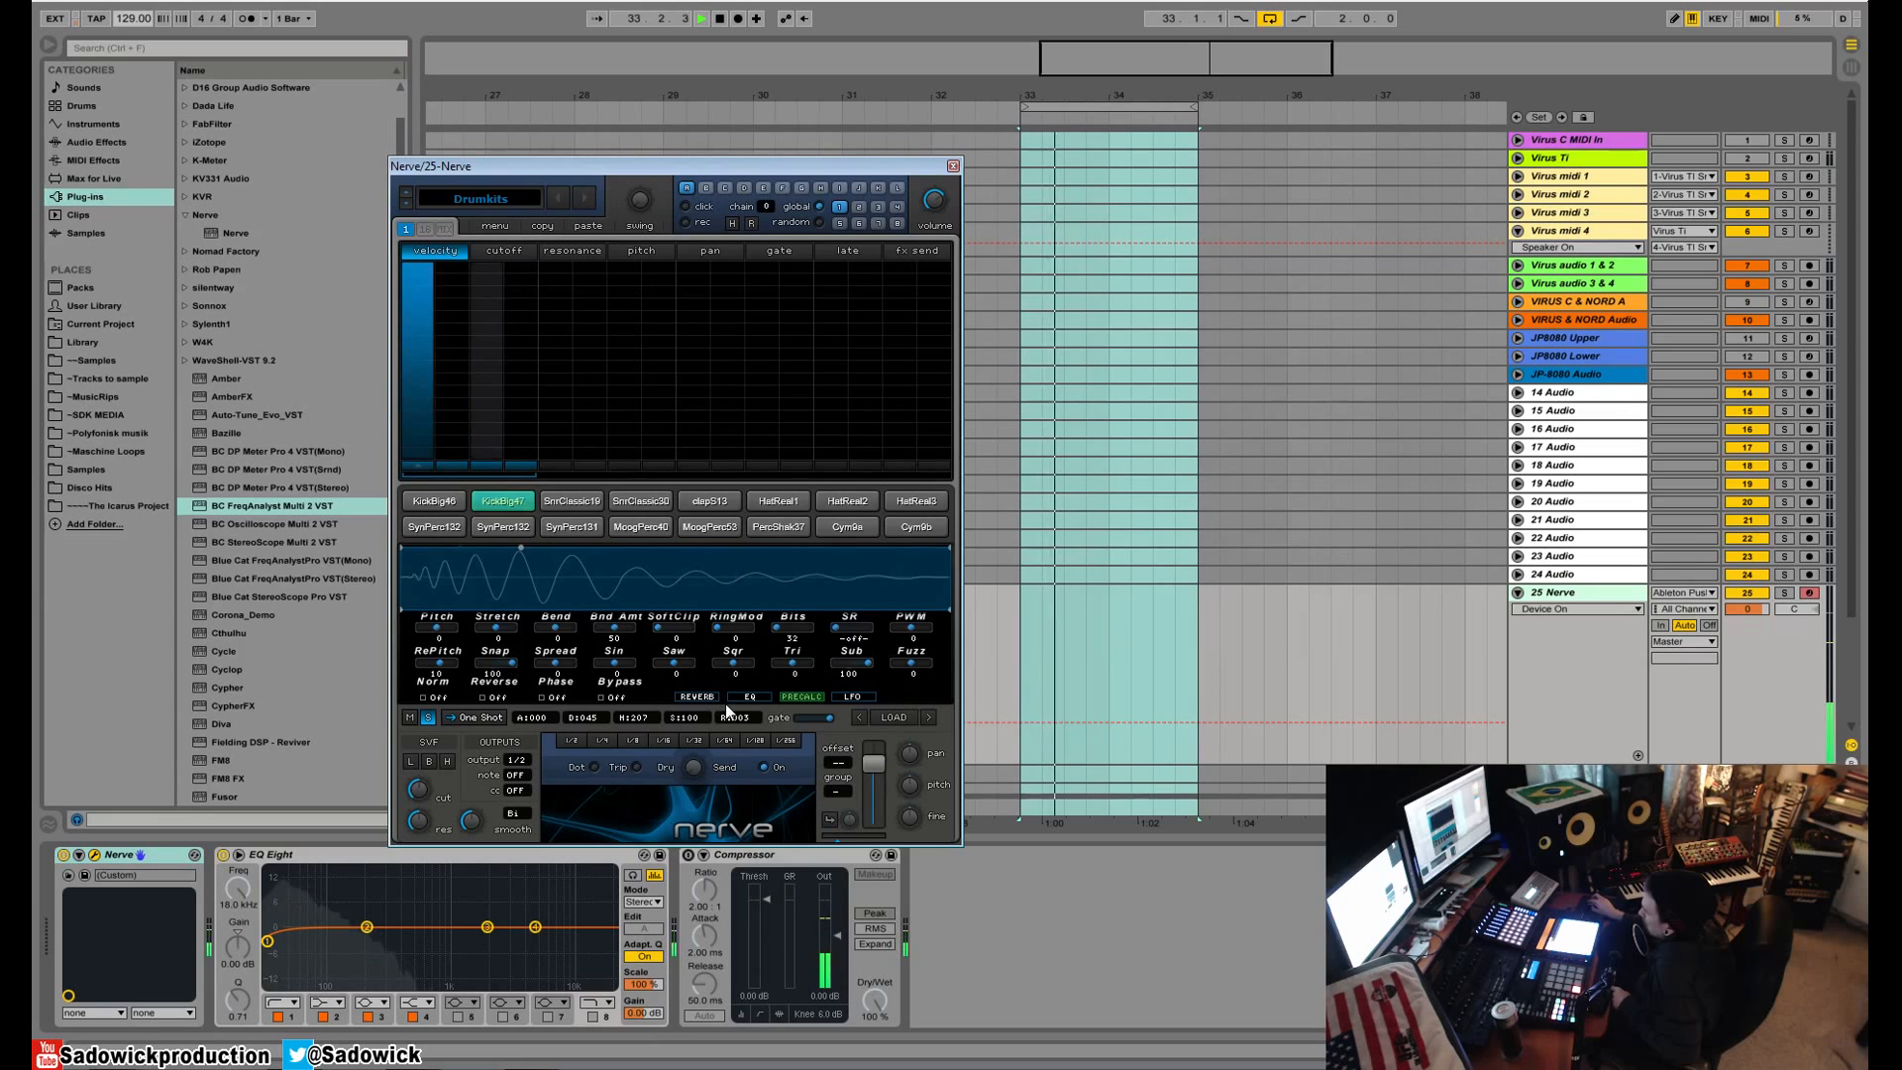
key("space")
left_click_drag(871, 664, 620, 671)
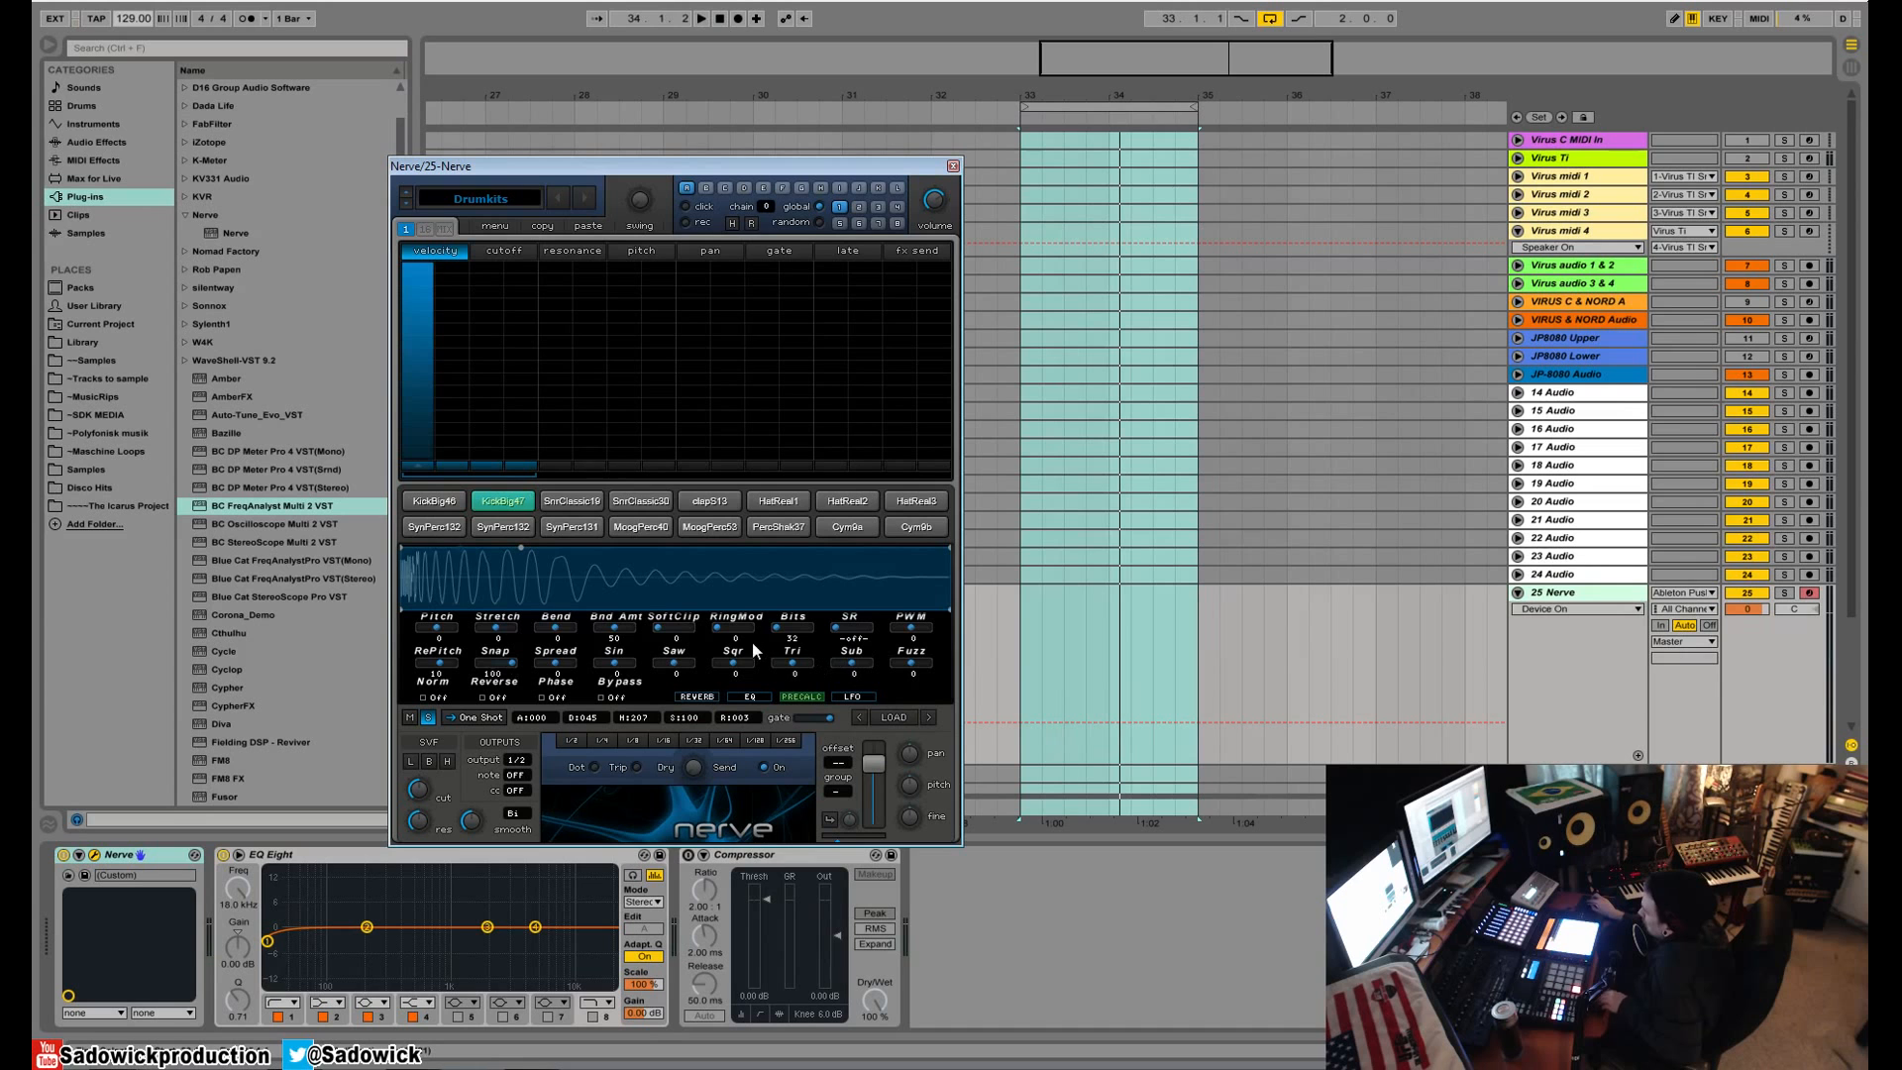
- Open the SynPerc131 pad and turn off solo on the KickBig47 pad
left_click(586, 530)
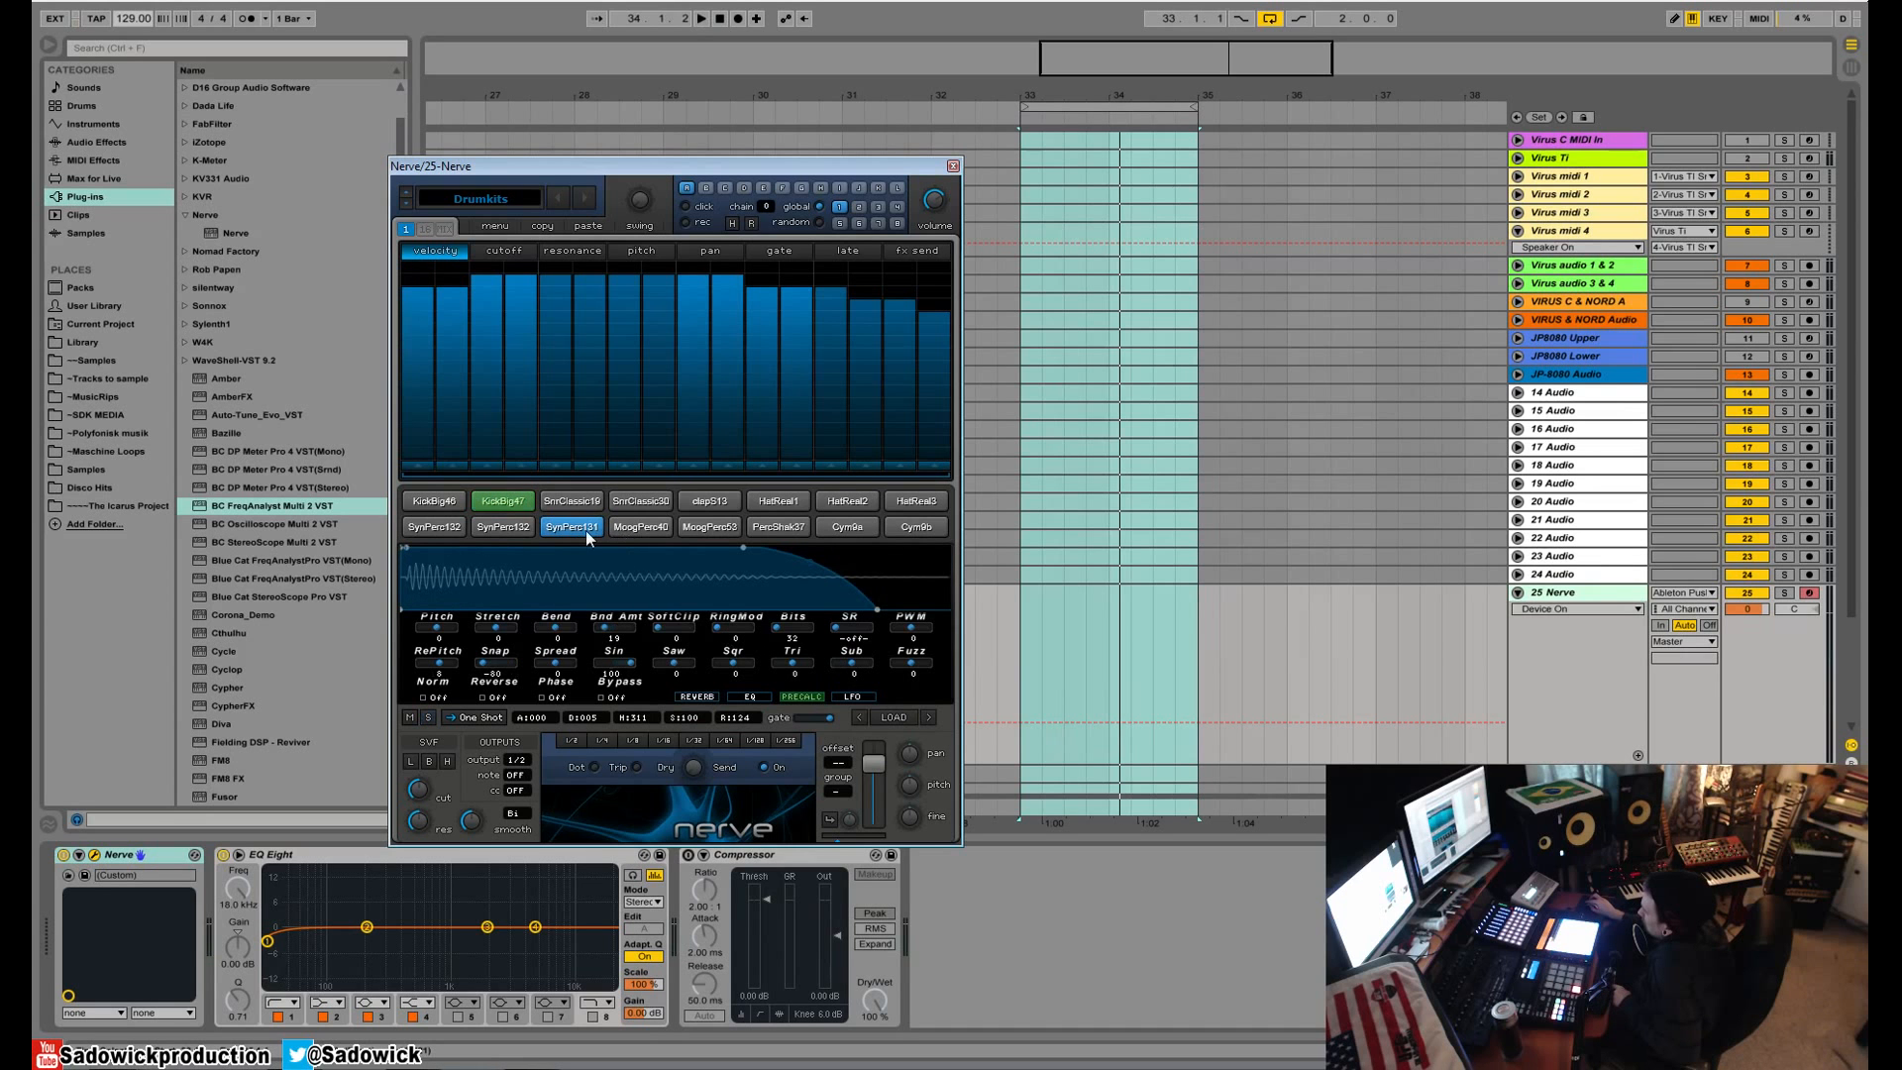
right_click(580, 531)
left_click(513, 506)
- Select the MoogPerc40 pad, try its Tri at -99 and reset Tri to 0
left_click(616, 529)
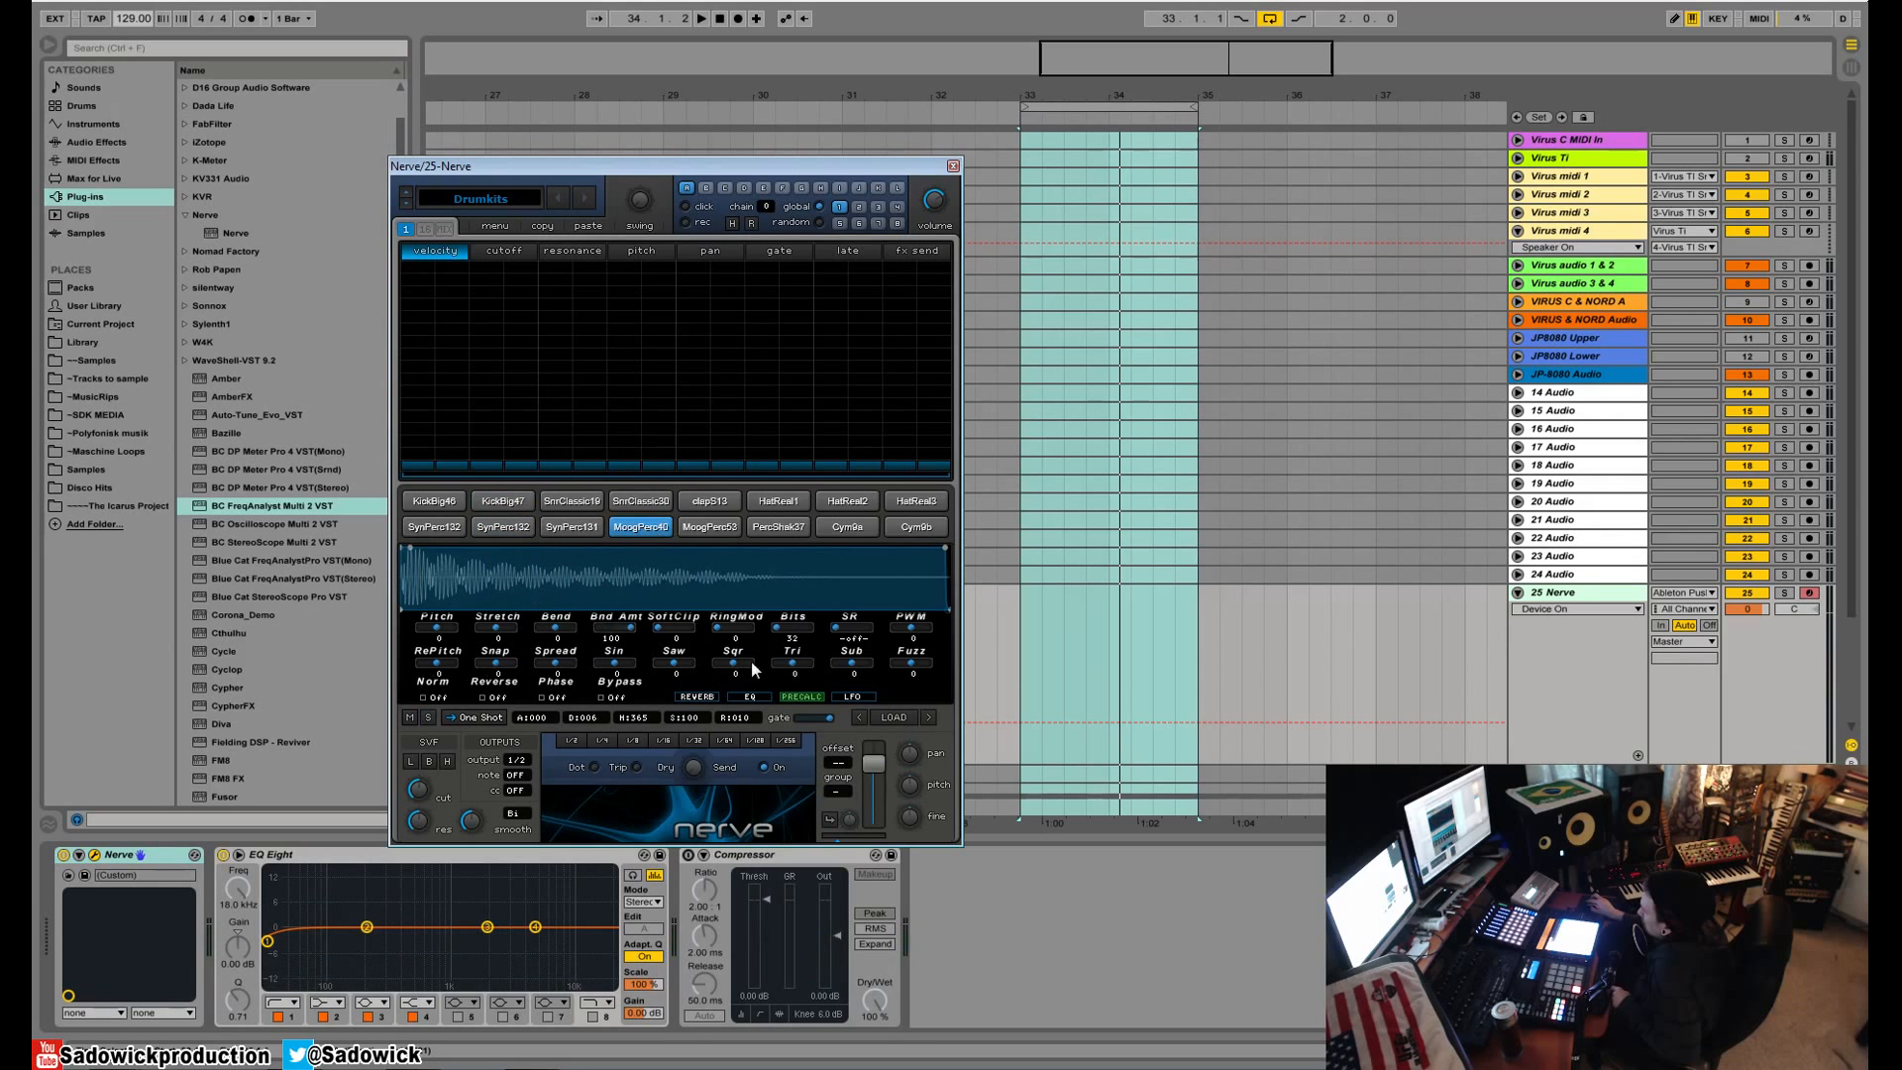
left_click_drag(792, 661, 728, 669)
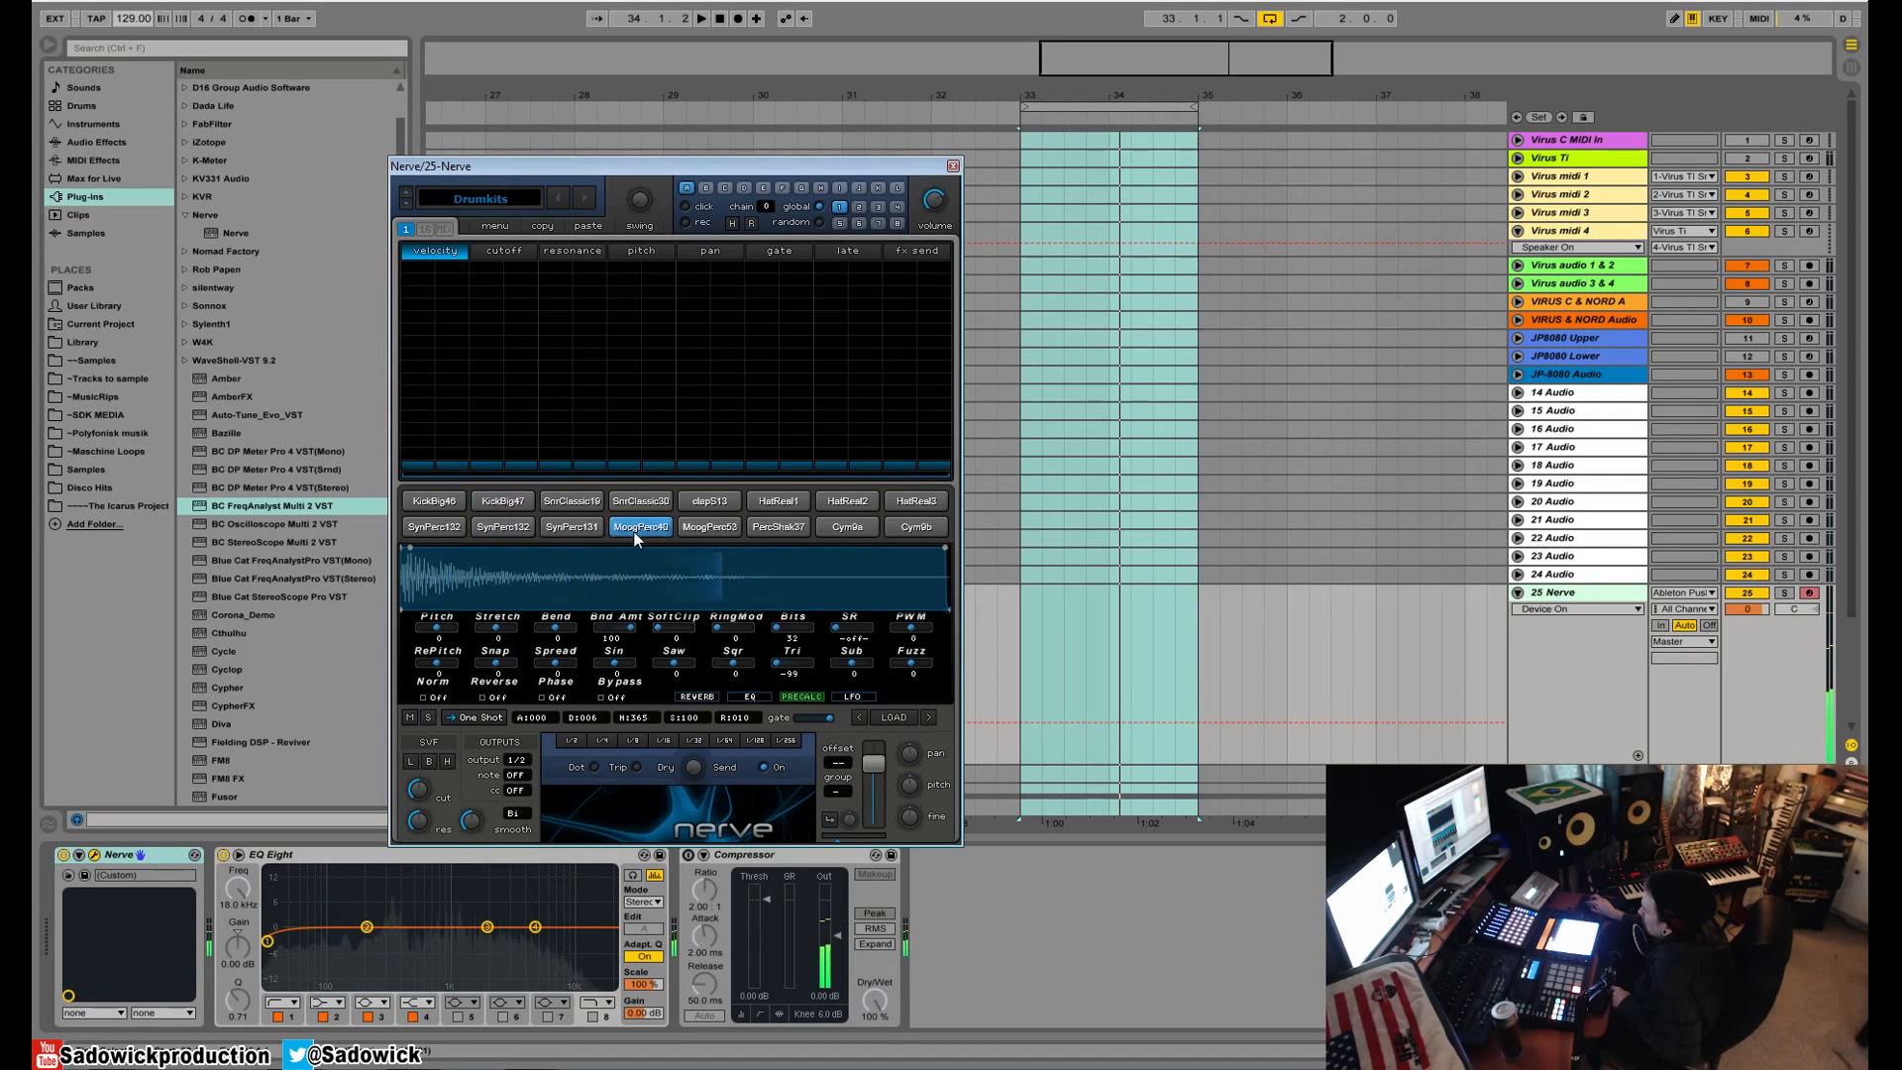
double_click(787, 663)
- Try the MoogPerc40 sample's Sin at -99, audition it and reset Sin to 0
left_click_drag(614, 666, 477, 665)
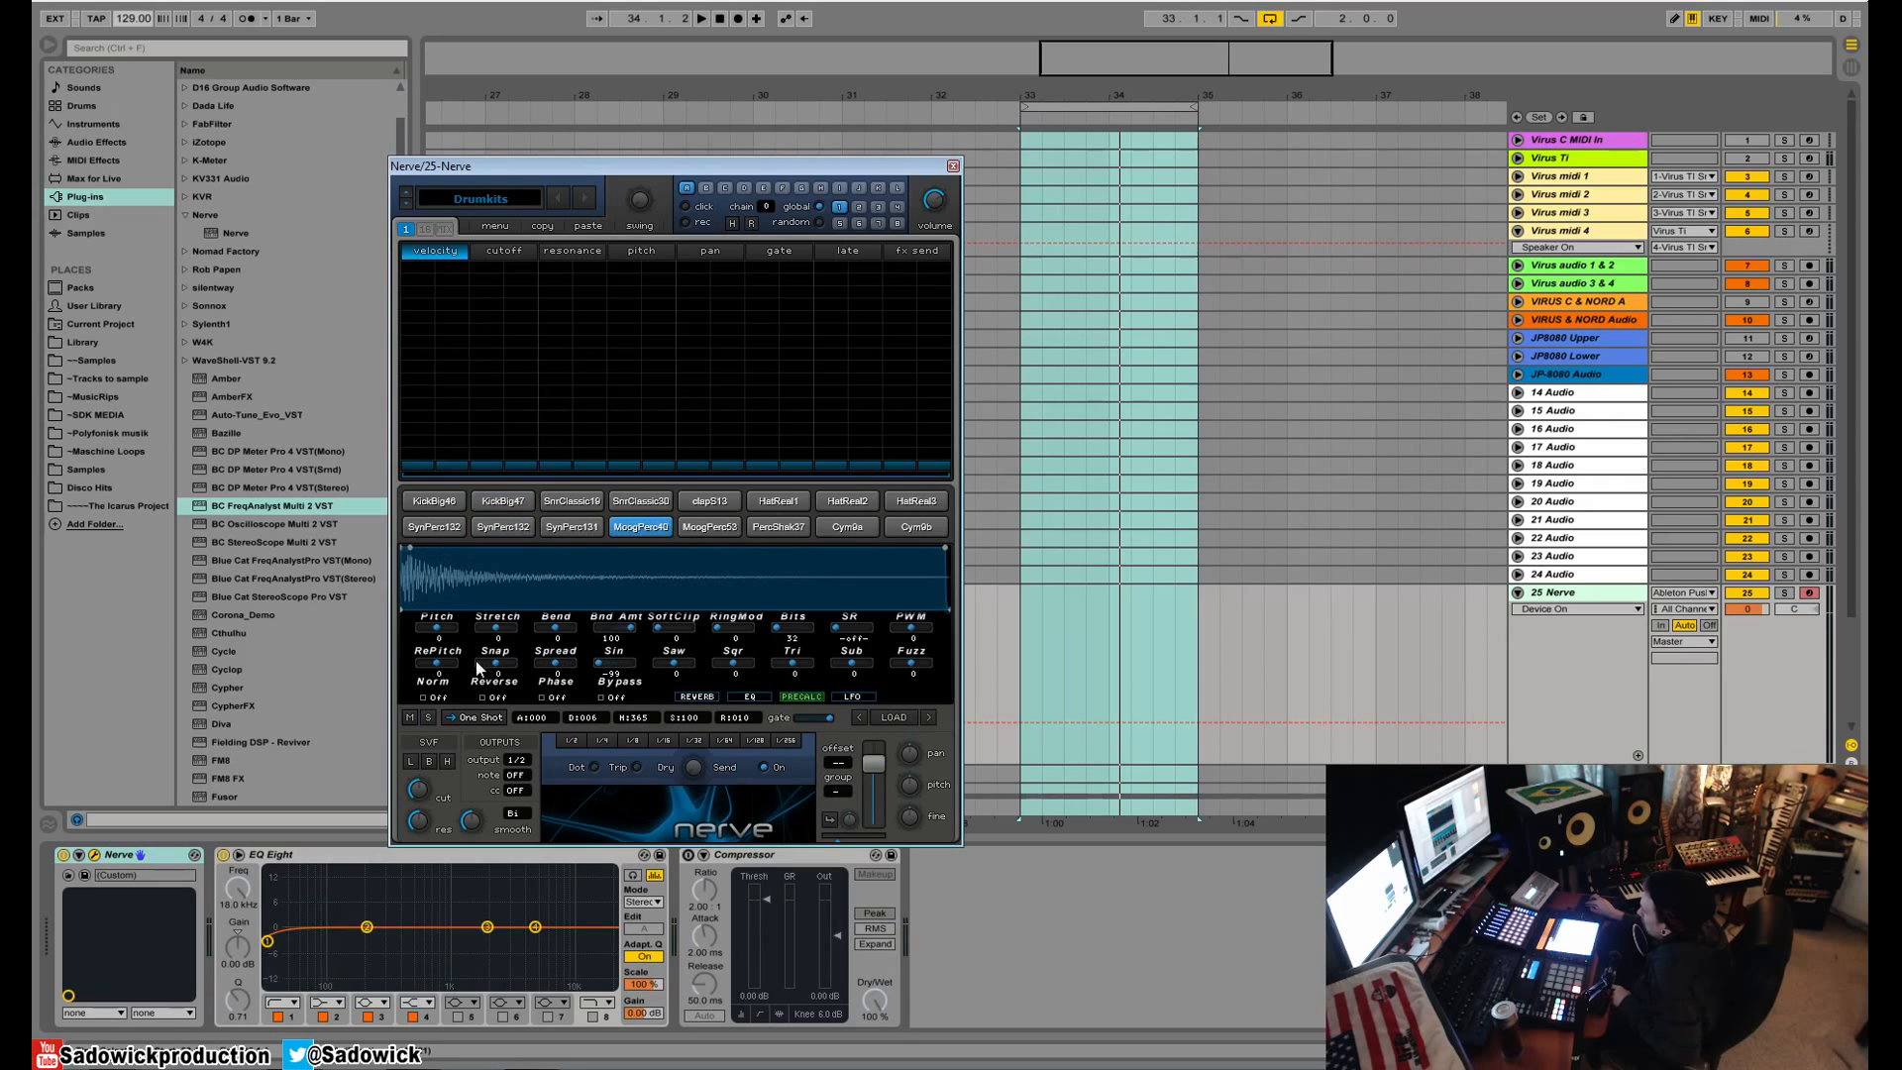
left_click(640, 526)
double_click(616, 658)
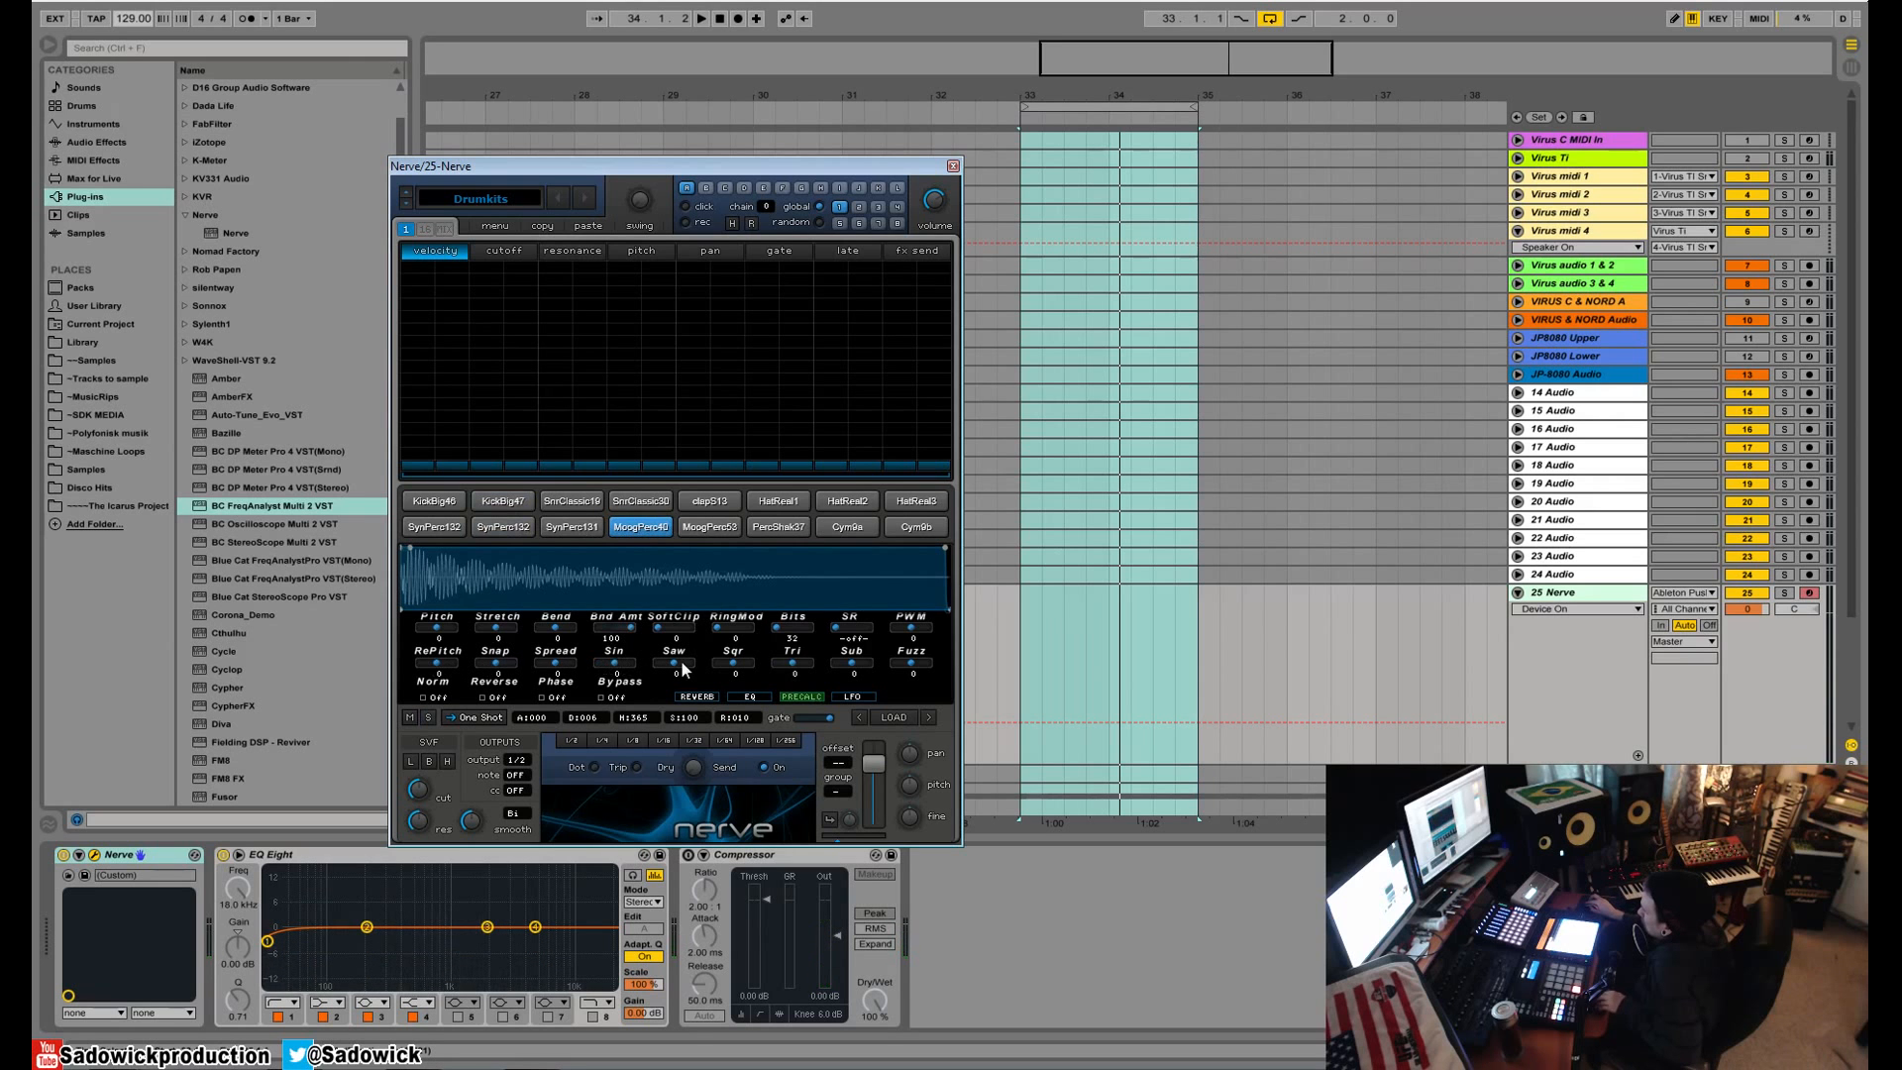
- Set the MoogPerc40 sample's Saw to -99
left_click_drag(675, 666, 521, 669)
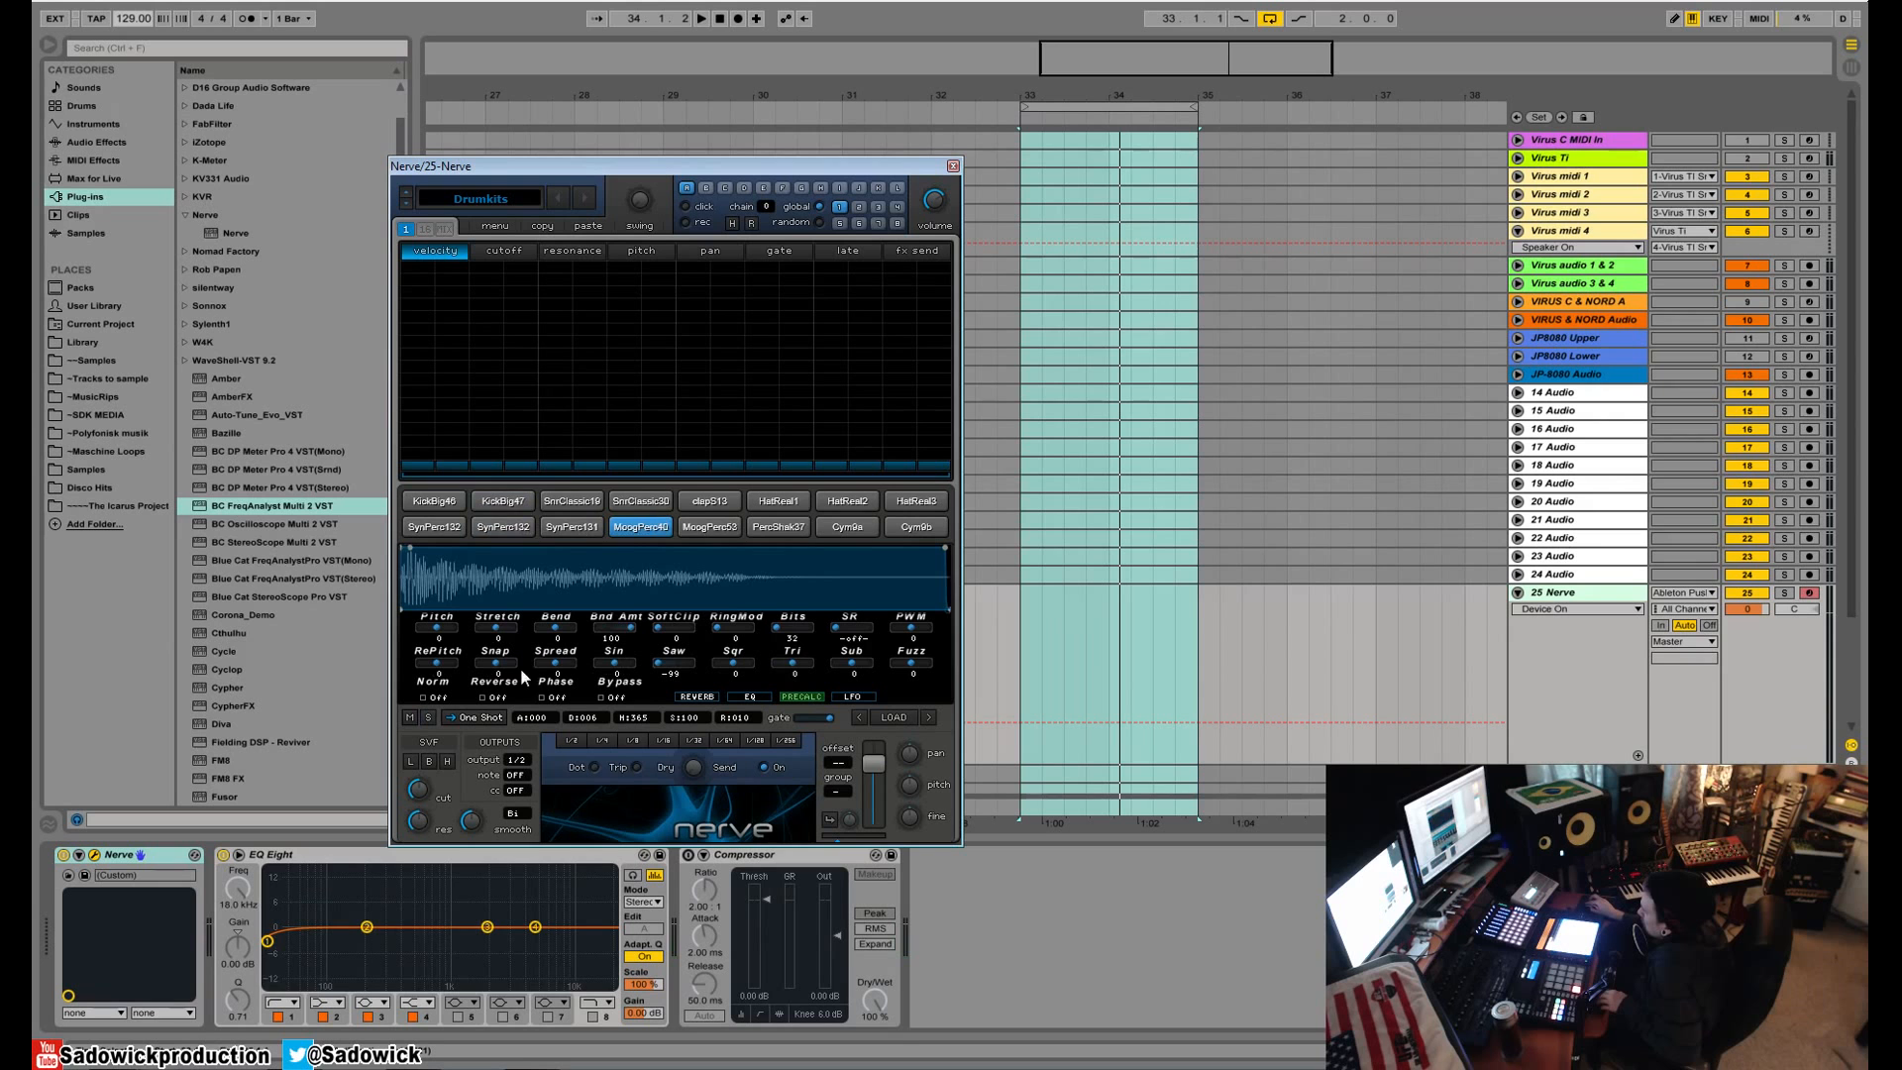
- Reset the MoogPerc40 pad's Saw amount and audition the MoogPerc40, MoogPerc63 and PercShak37 pads
left_click(652, 530)
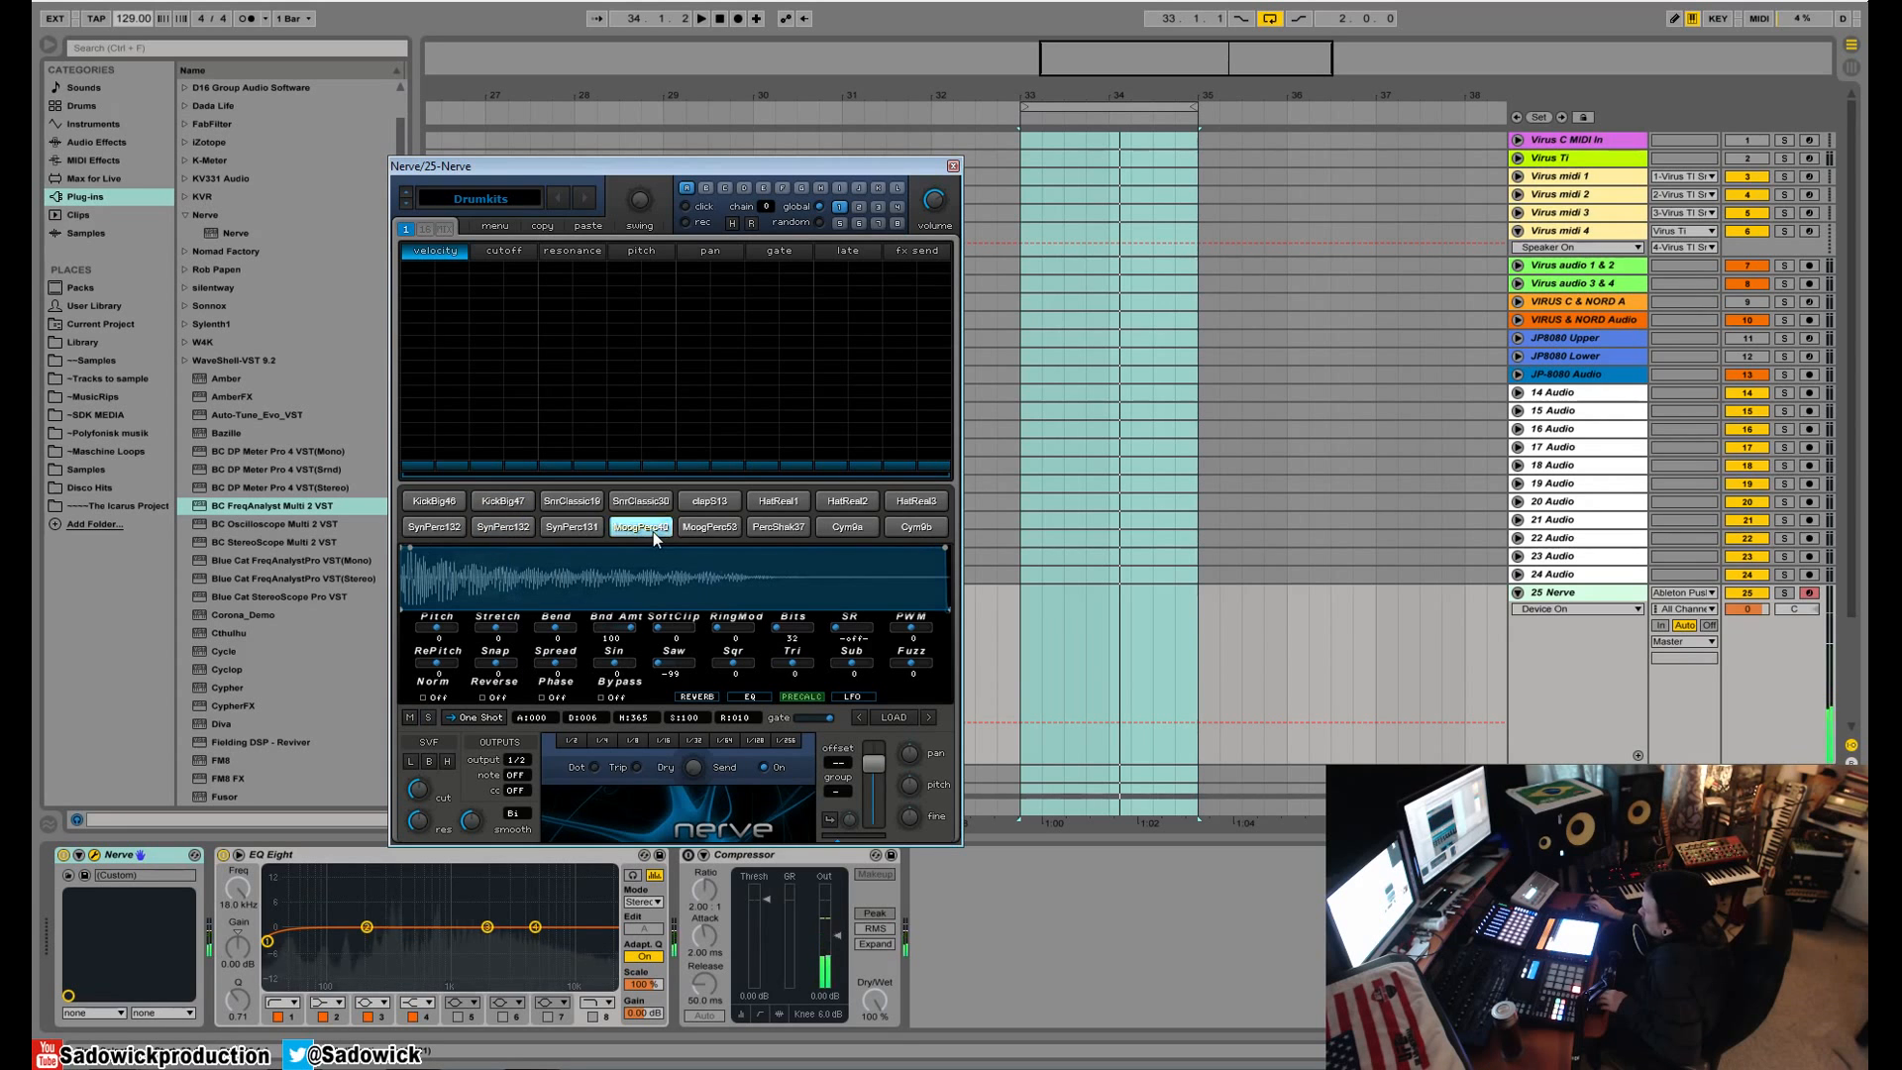
double_click(663, 662)
left_click(728, 528)
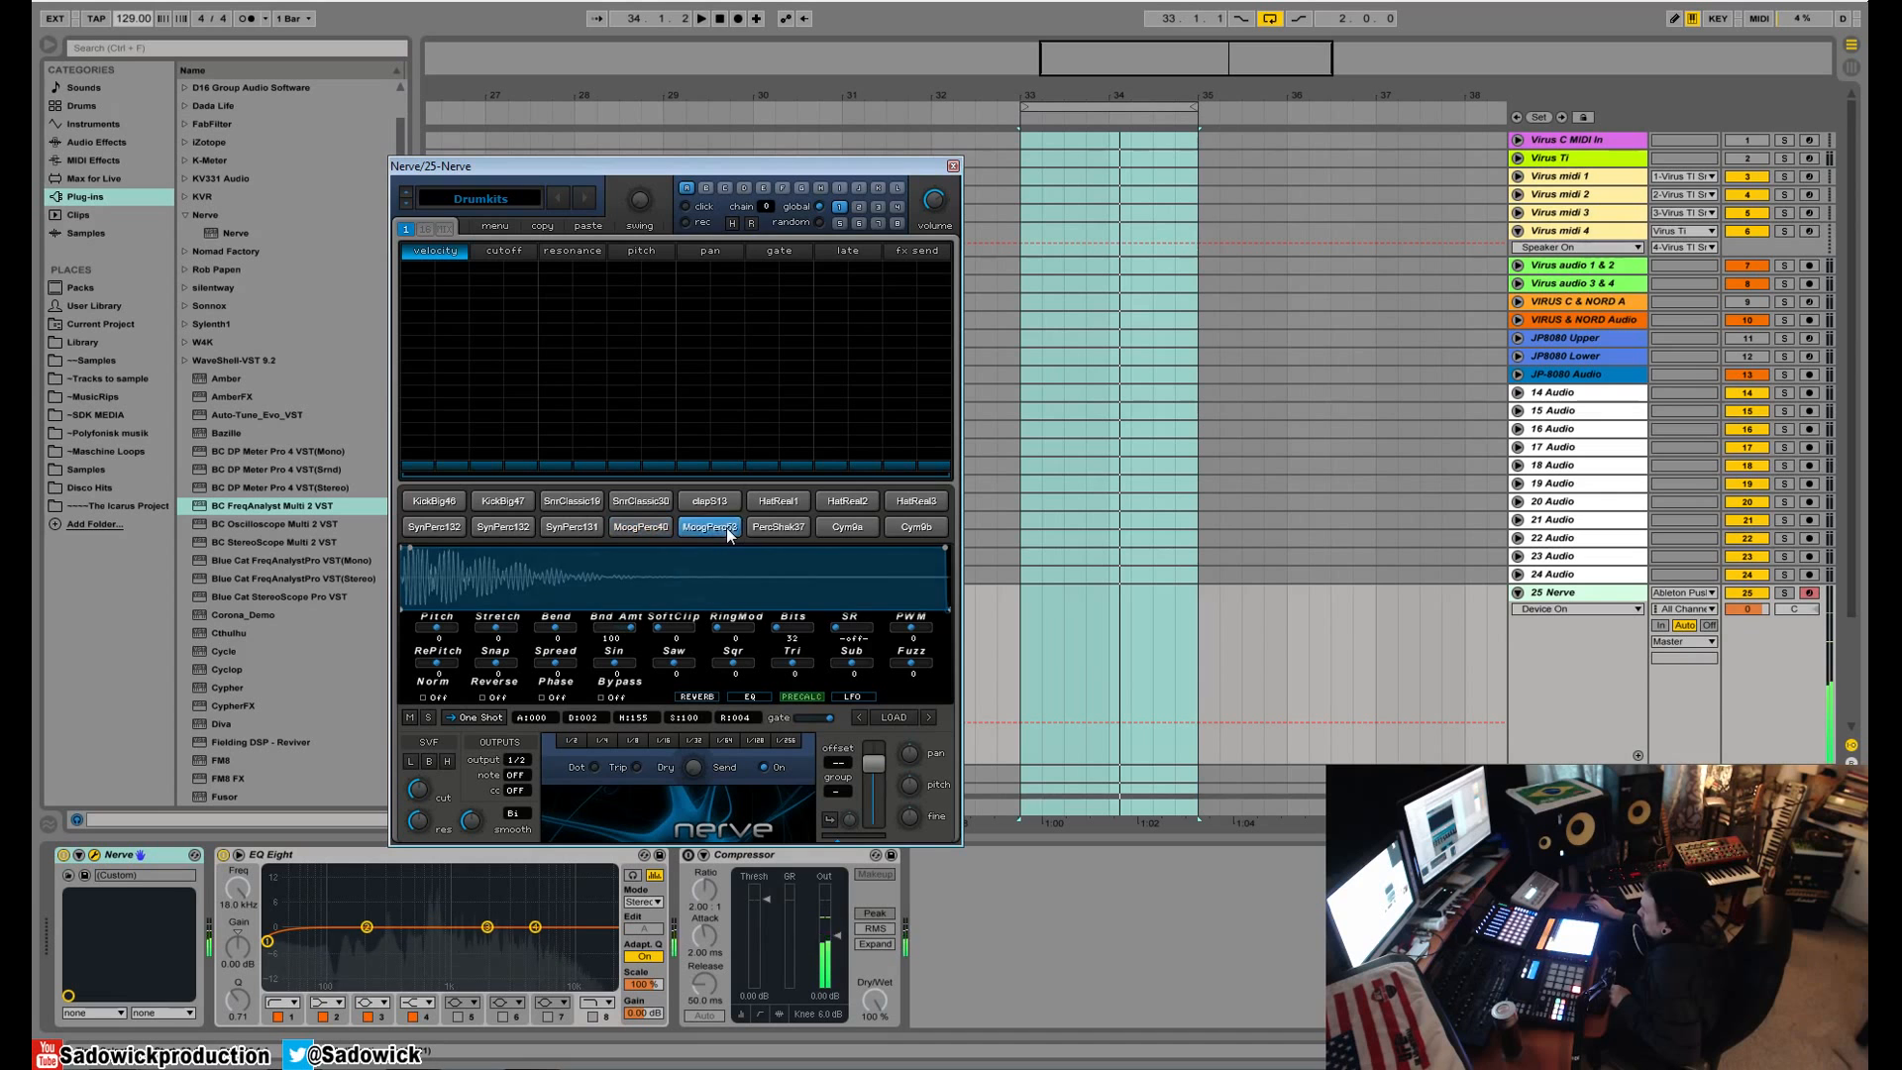
left_click(779, 527)
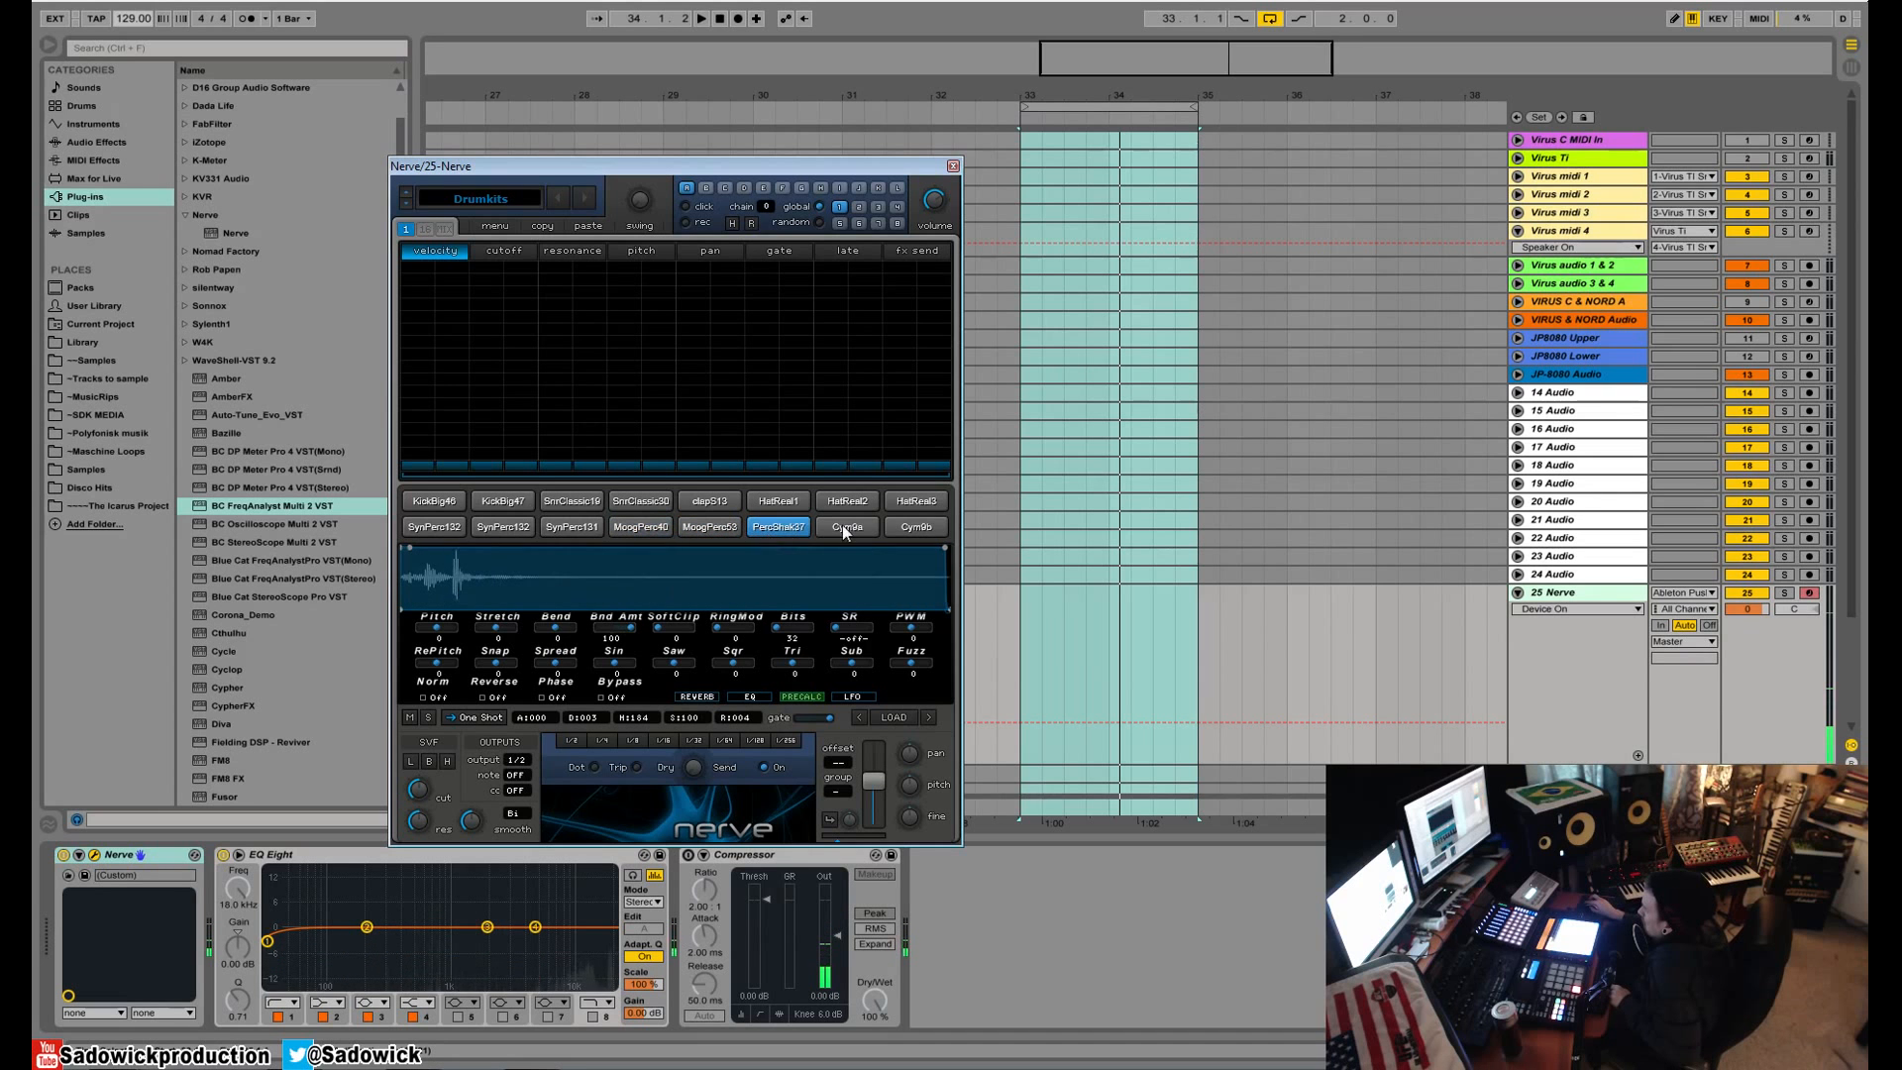
- Set the Cym9a pad's Tri amount to -99 and audition it against the neighbouring Cym9b pad
left_click(842, 525)
left_click(842, 525)
left_click(842, 525)
left_click_drag(794, 664, 669, 681)
left_click(859, 528)
left_click(861, 529)
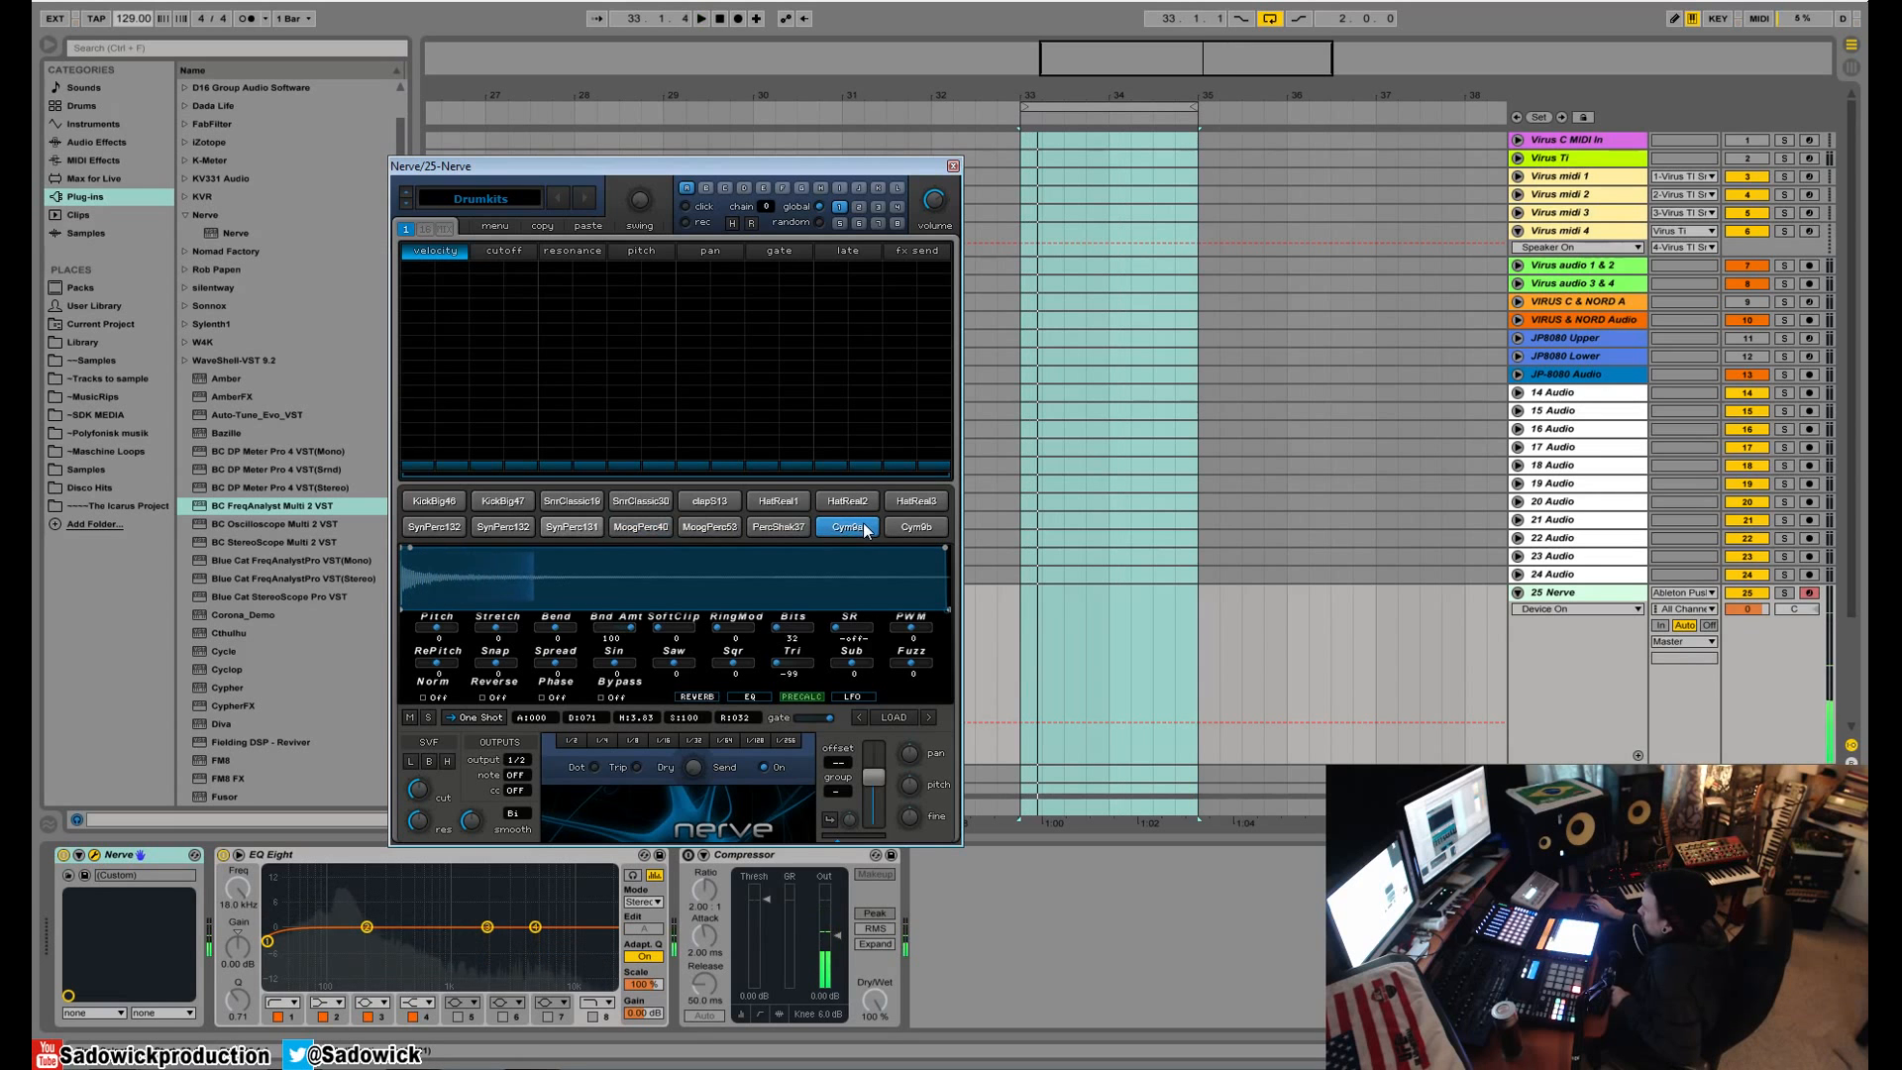
left_click(907, 525)
left_click(859, 525)
left_click(860, 525)
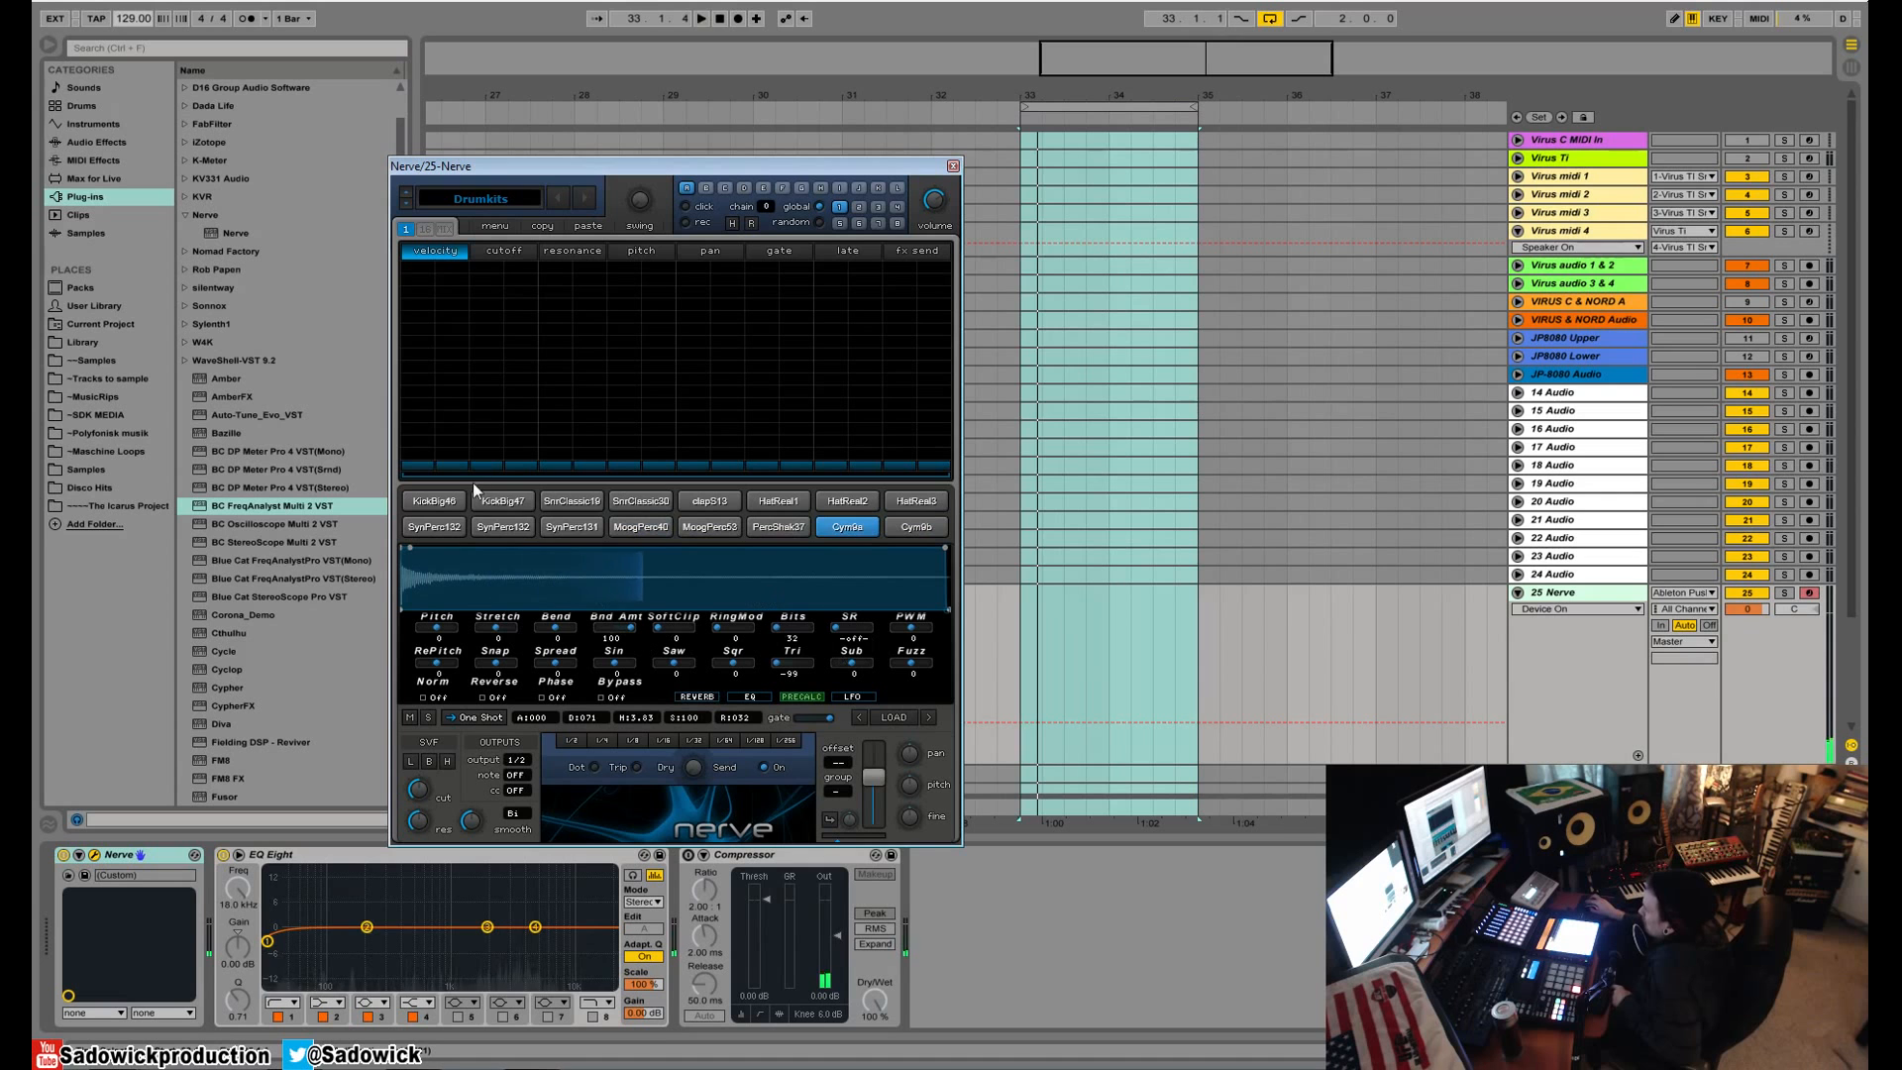
- Solo the KickBig47 pad and vary its Fuzz amount while auditioning the kick
left_click(507, 501)
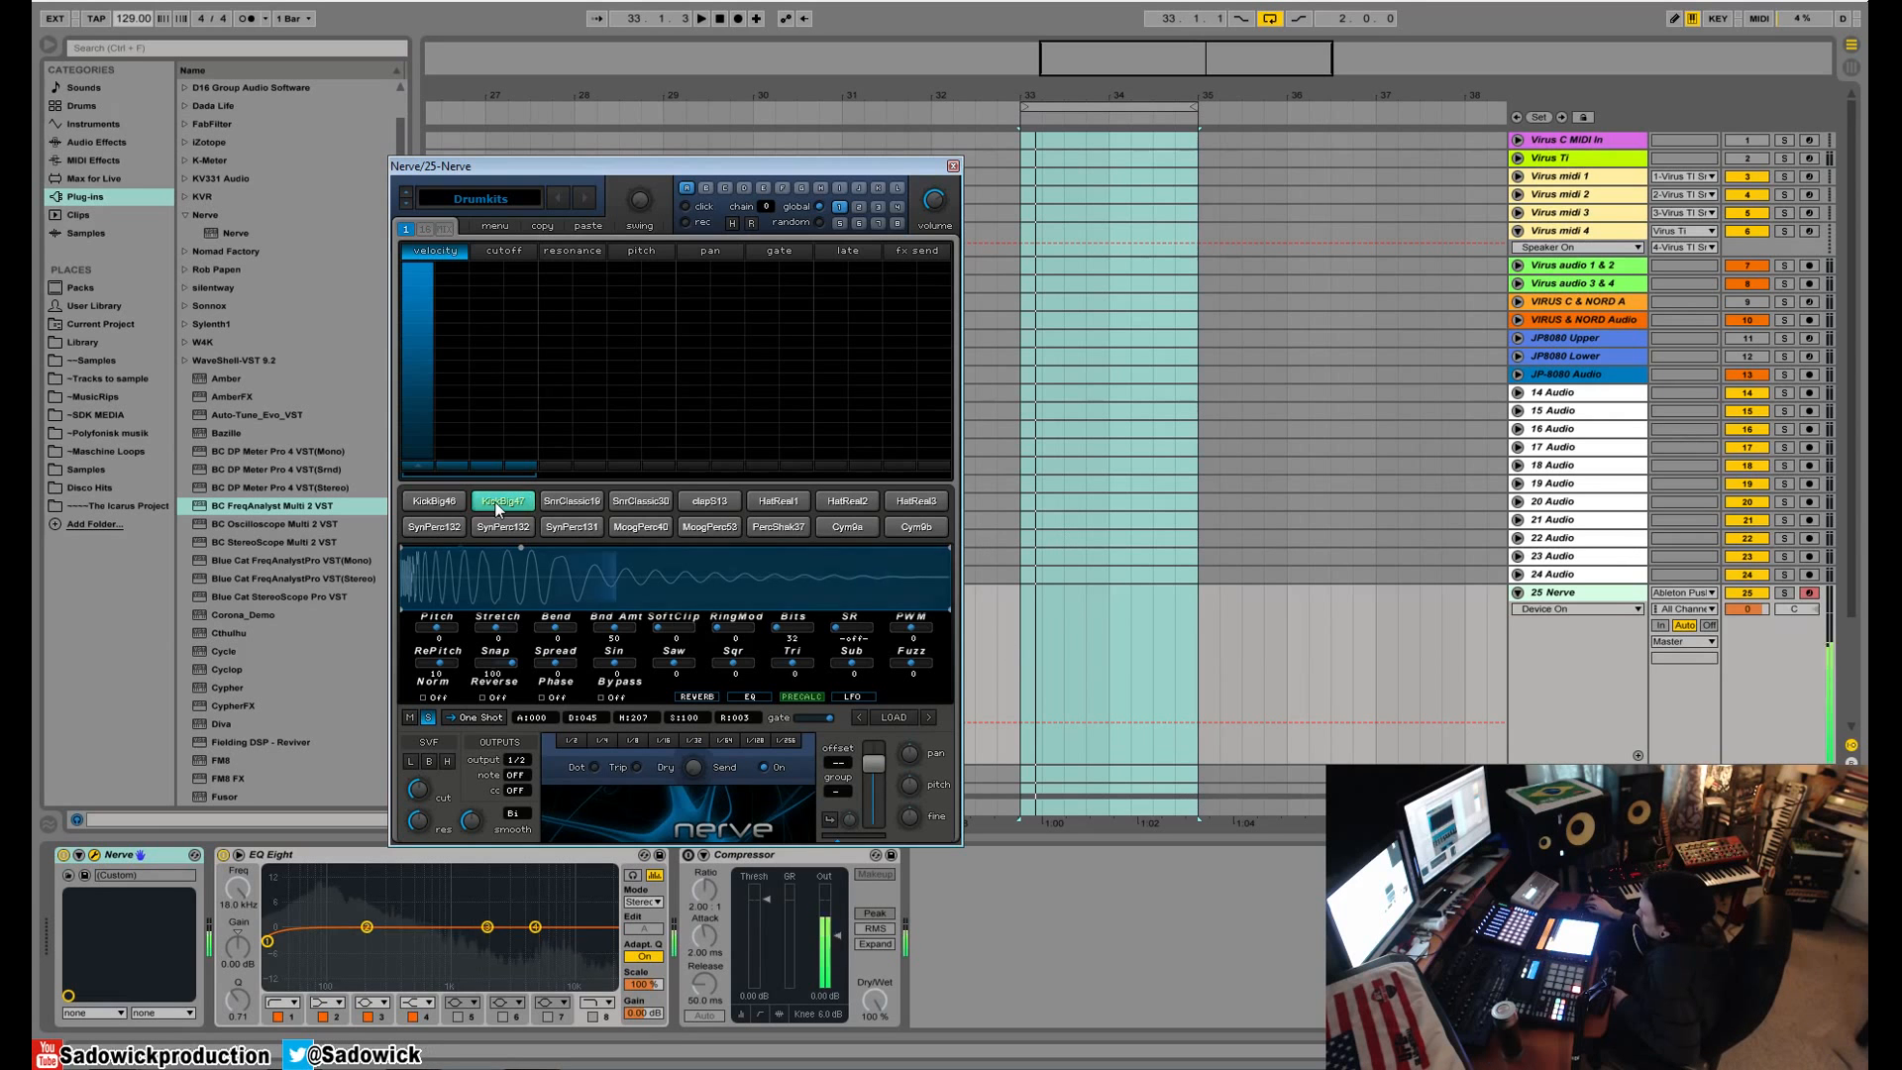
mouse_move(943, 661)
left_mouse_down()
mouse_move(1050, 678)
mouse_move(959, 675)
left_mouse_up()
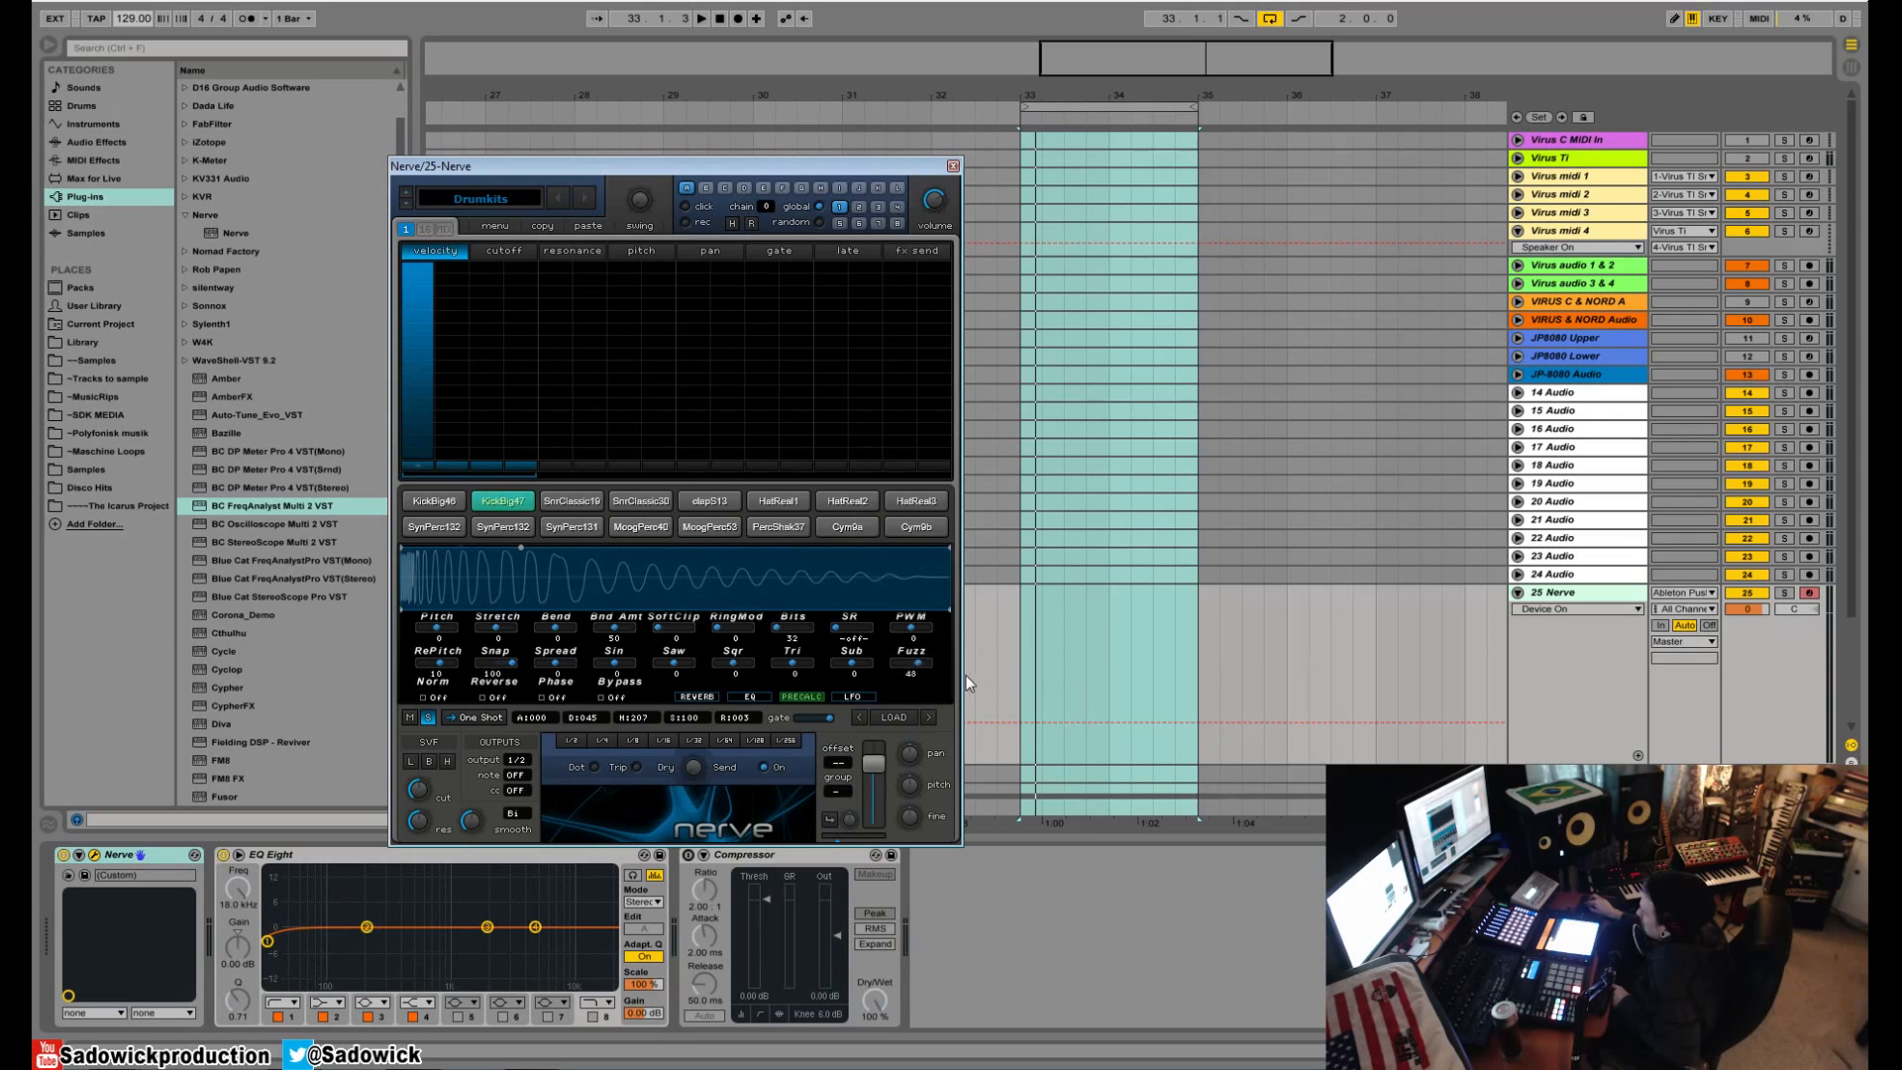
left_click(513, 499)
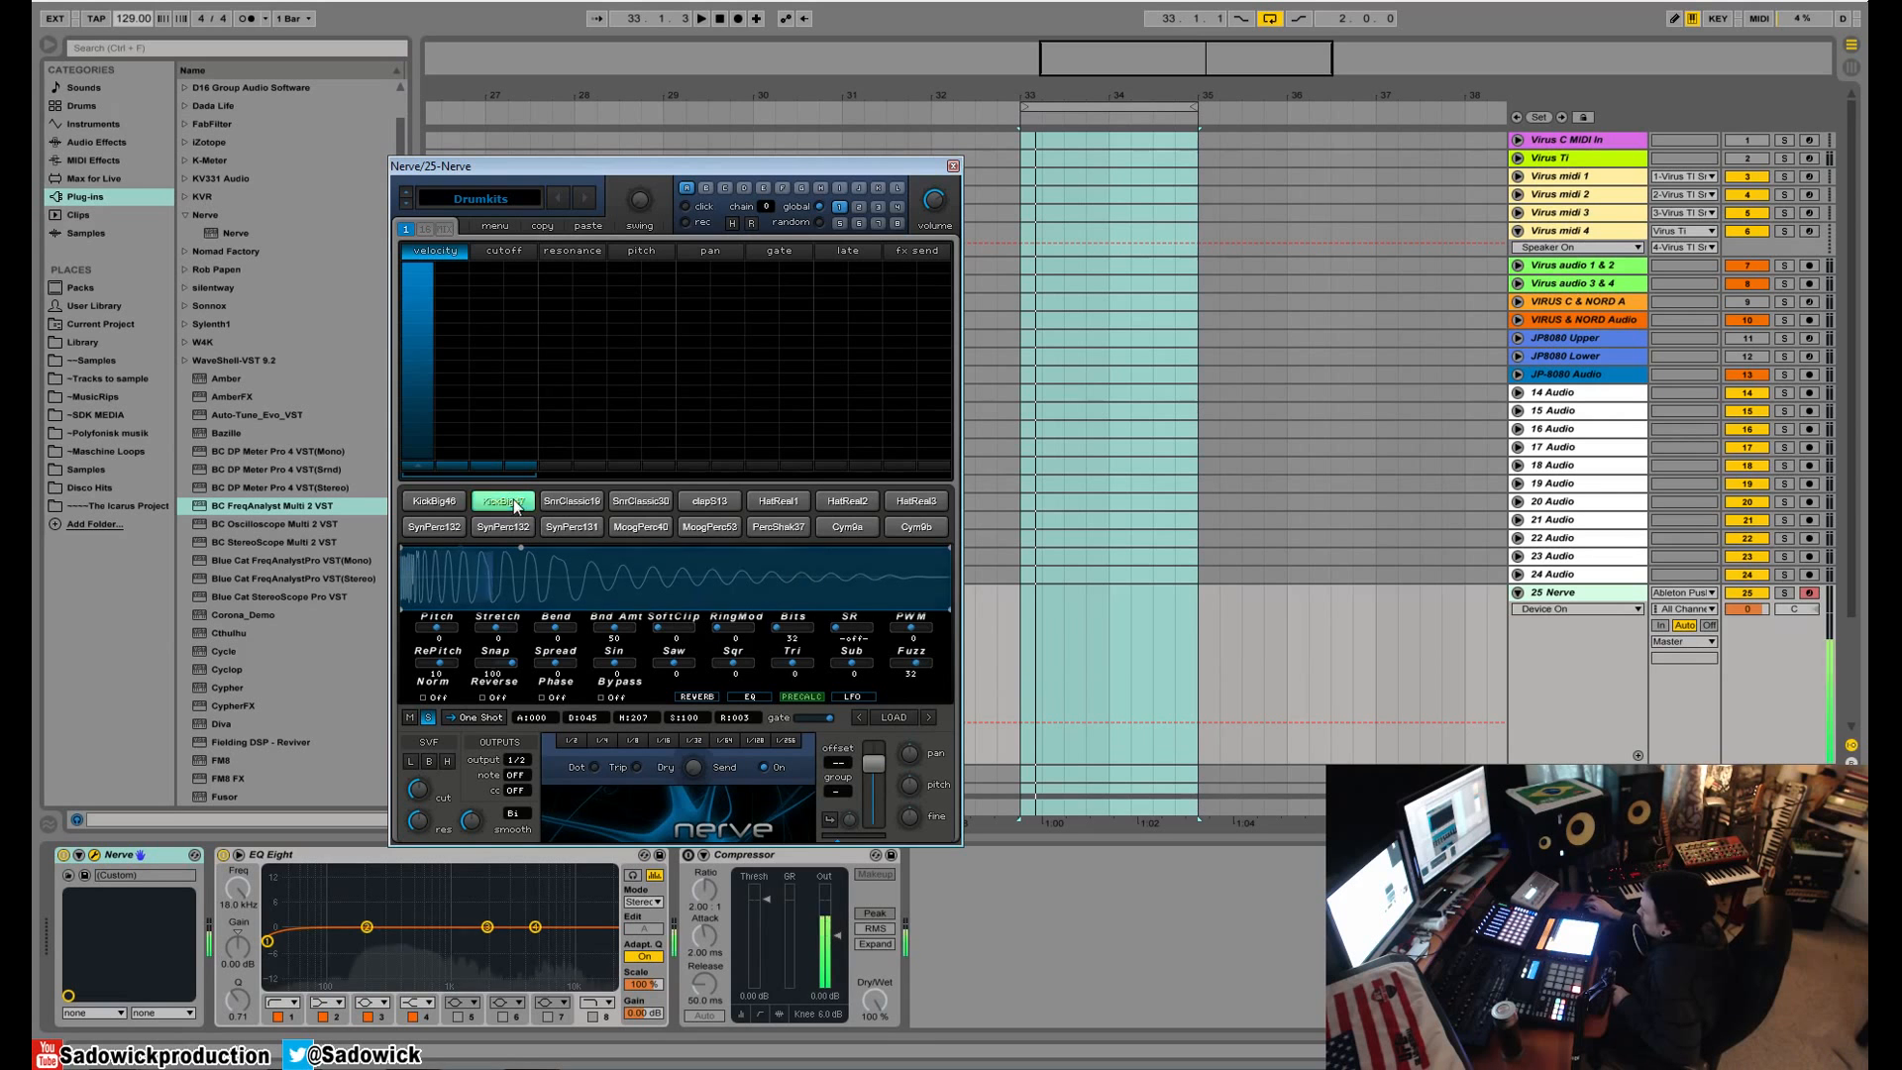
left_click(513, 500)
left_click_drag(923, 664, 811, 601)
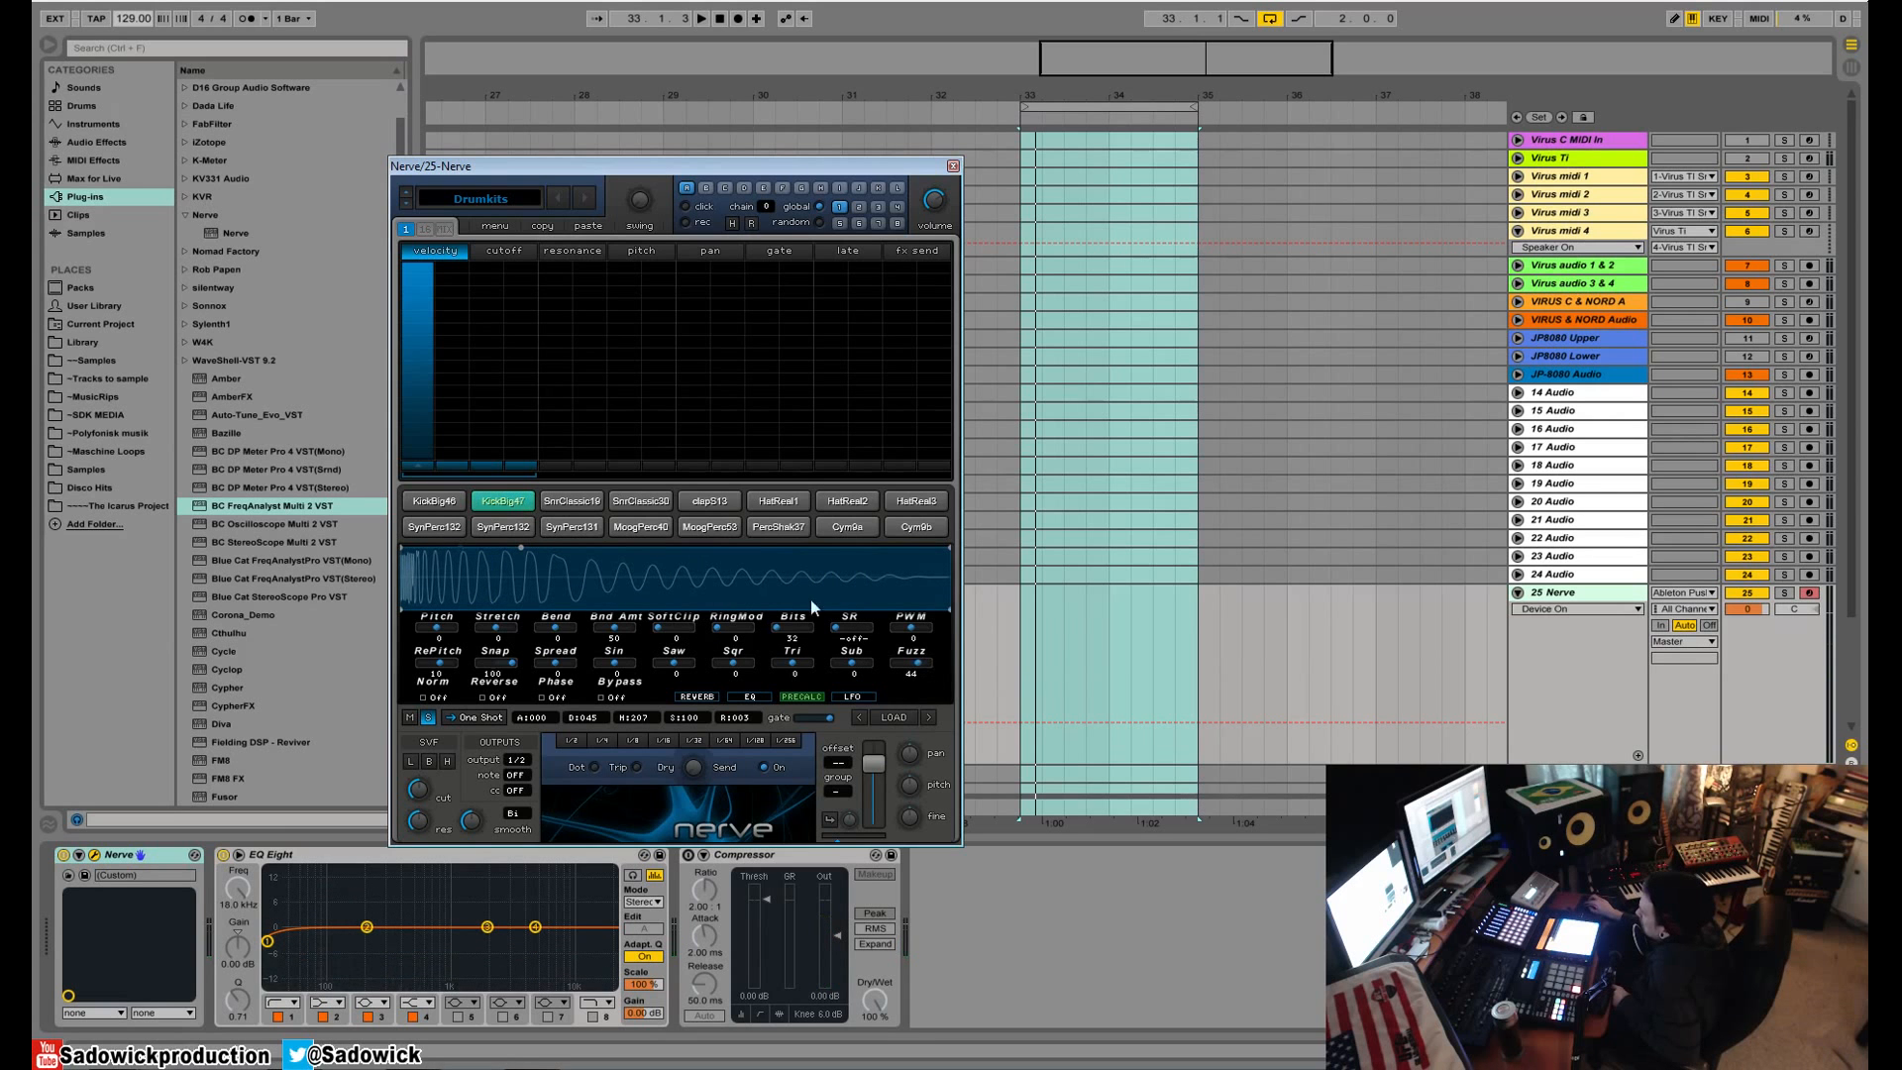
left_click(513, 502)
left_click_drag(919, 678, 788, 674)
- Solo the Cym9a pad, reset its Tri amount to 0 and audition the cymbal
left_click(571, 527)
left_click(776, 529)
left_click(847, 526)
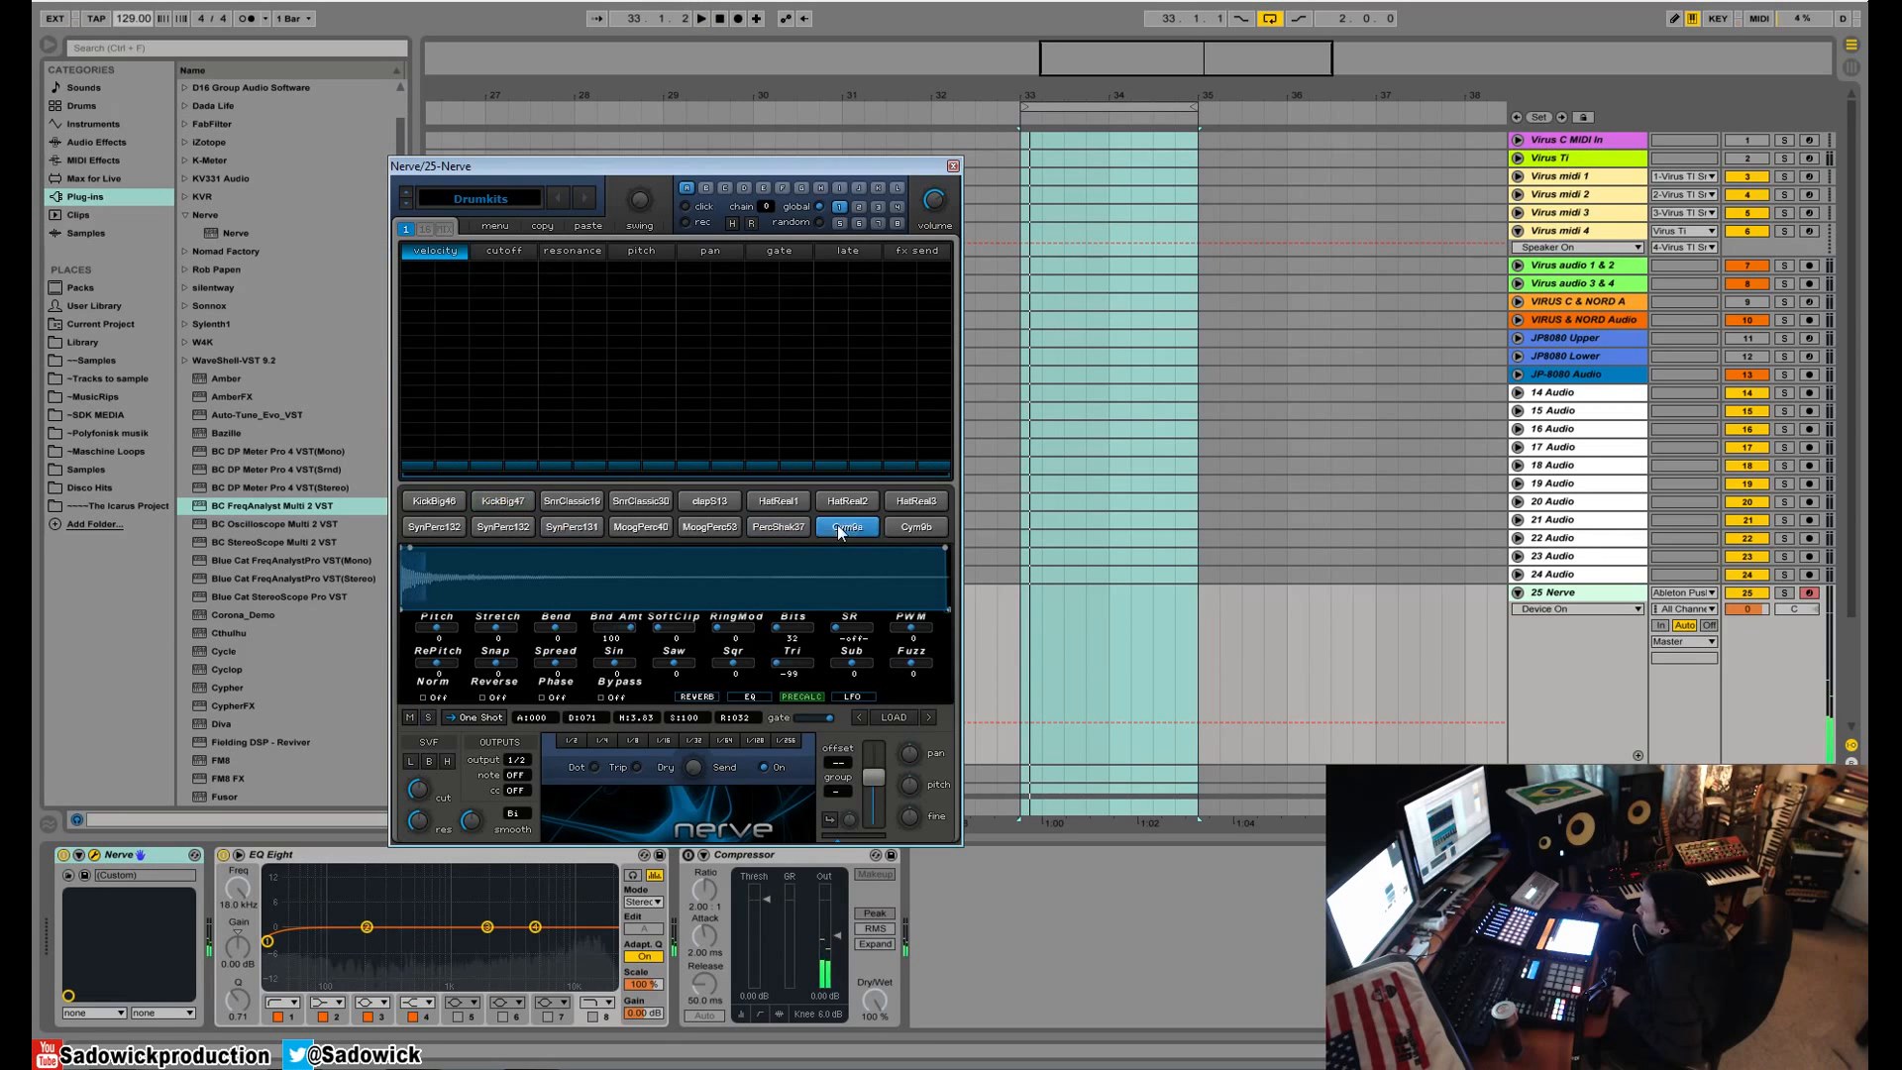
left_click(840, 532)
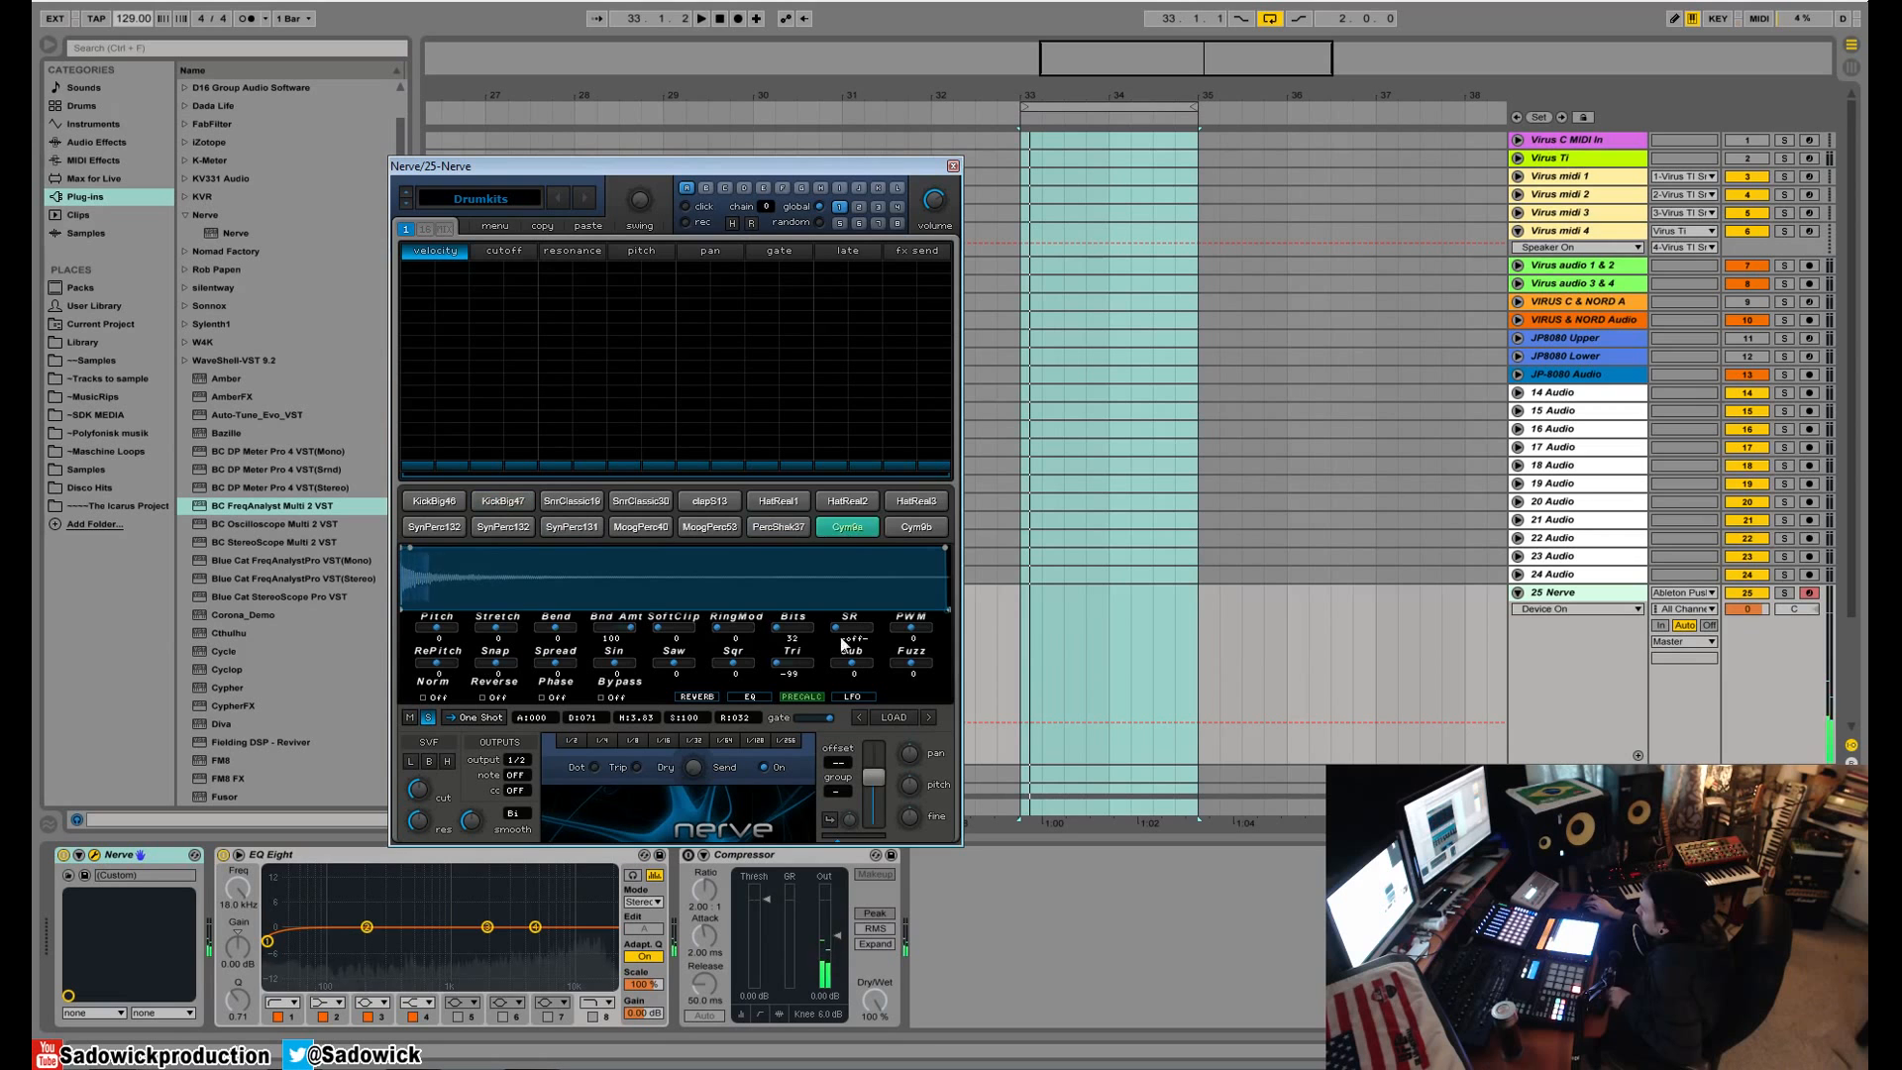
double_click(789, 664)
left_click(846, 529)
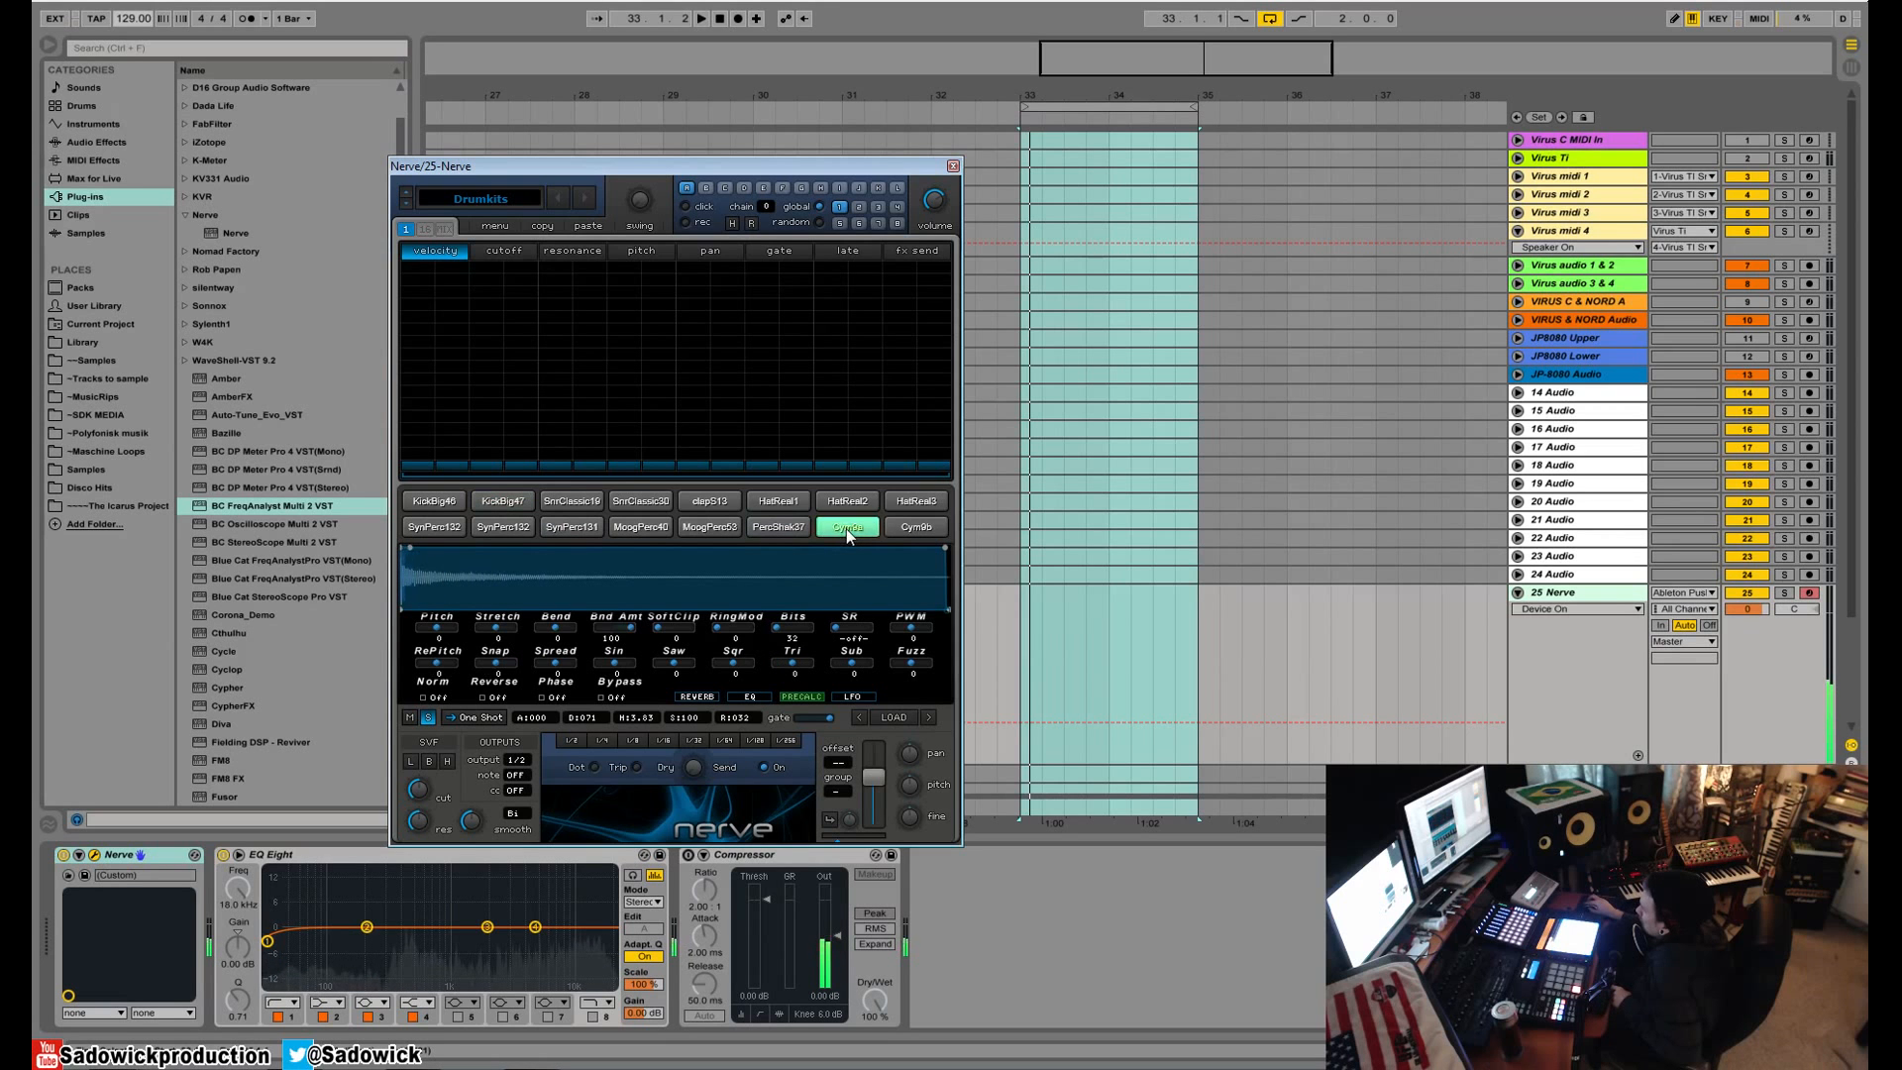
key("space")
key("space")
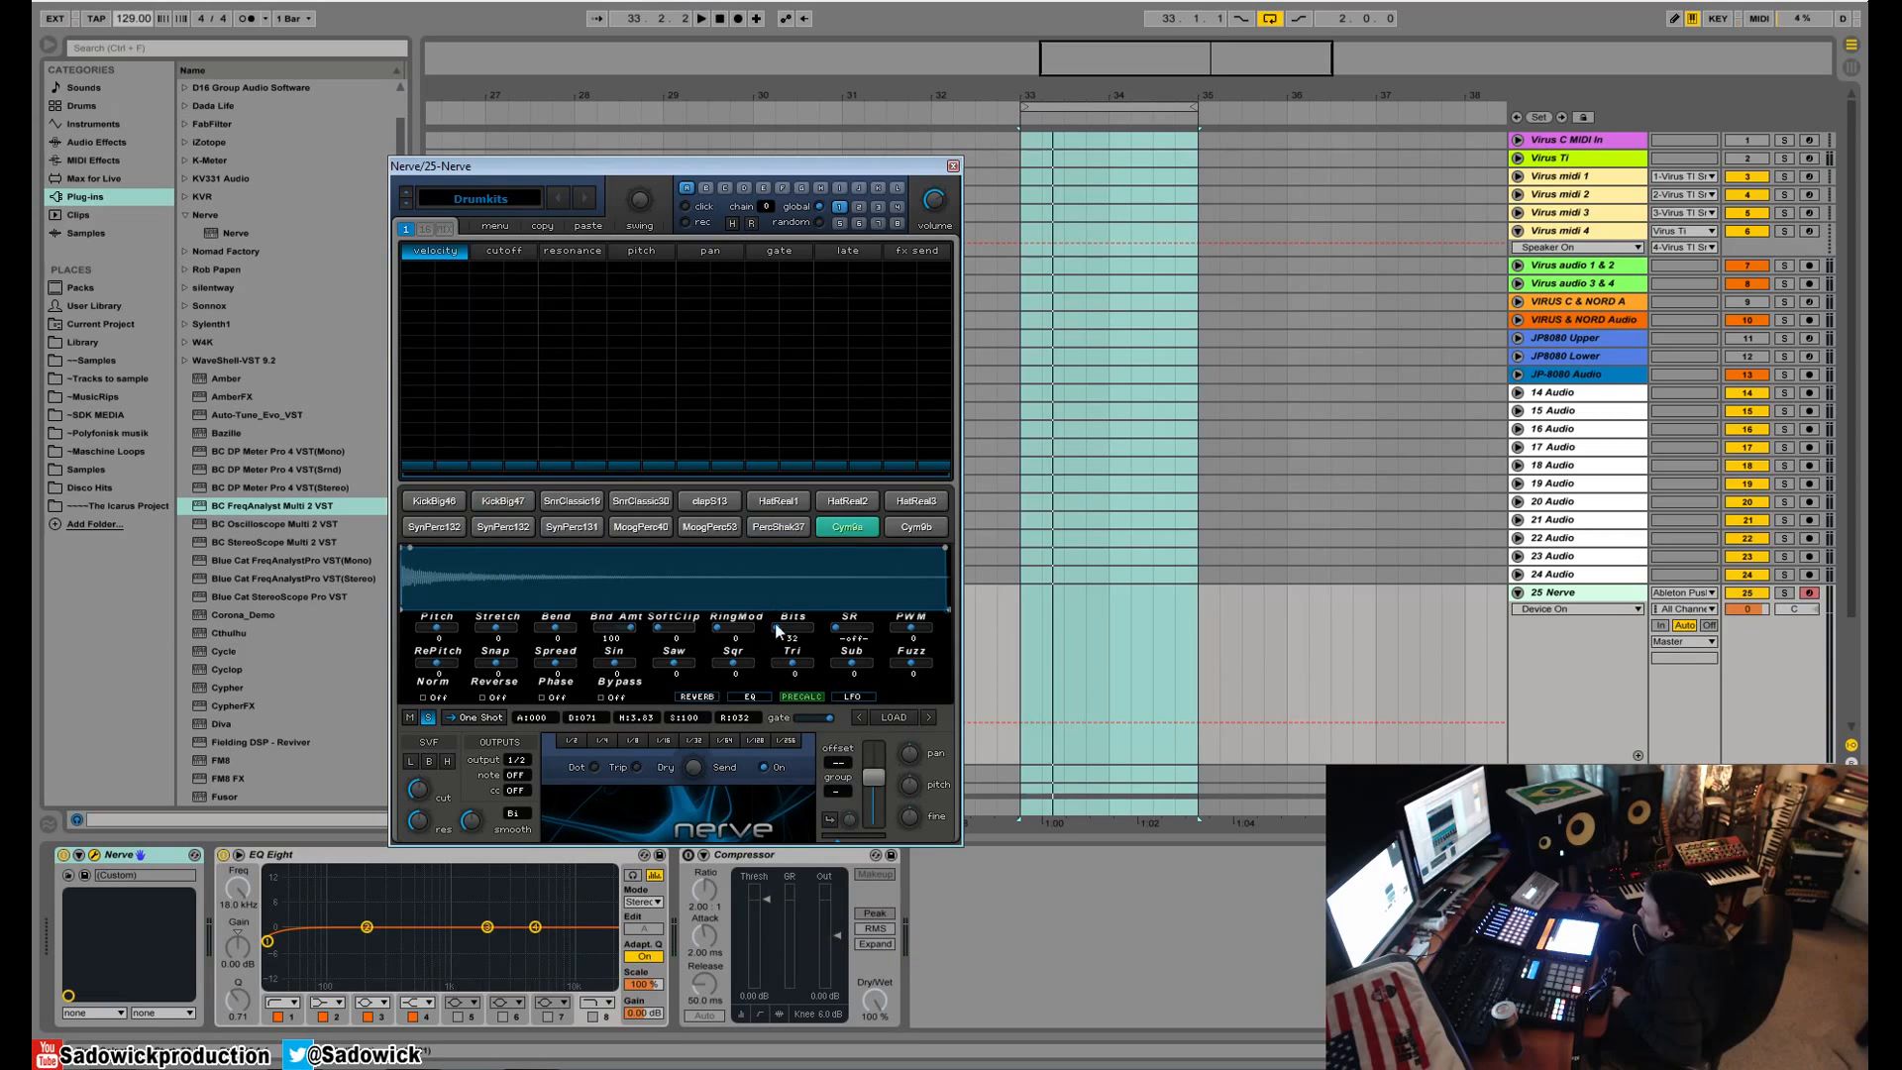
- Enable the TAL plate reverb on the Cym9a pad, audition it, and leave the EQ order at Post
left_click(697, 696)
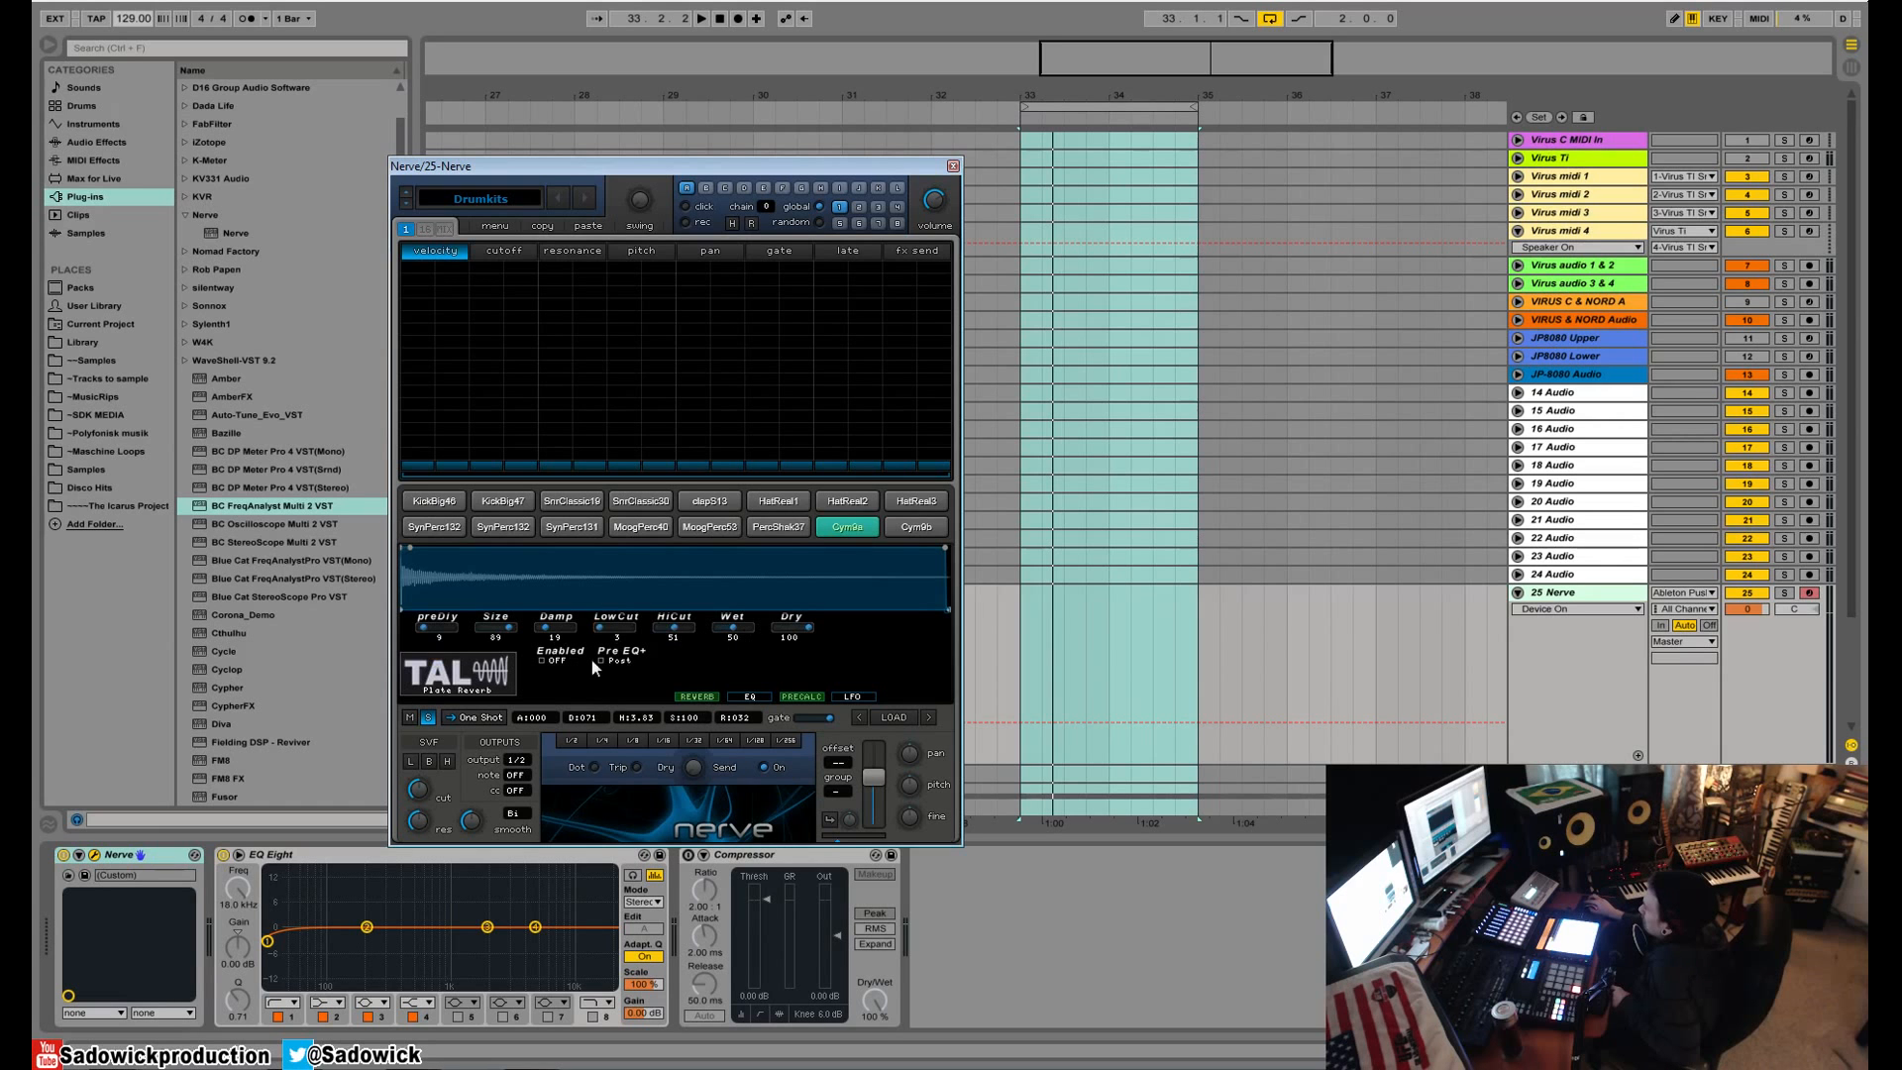
left_click(542, 659)
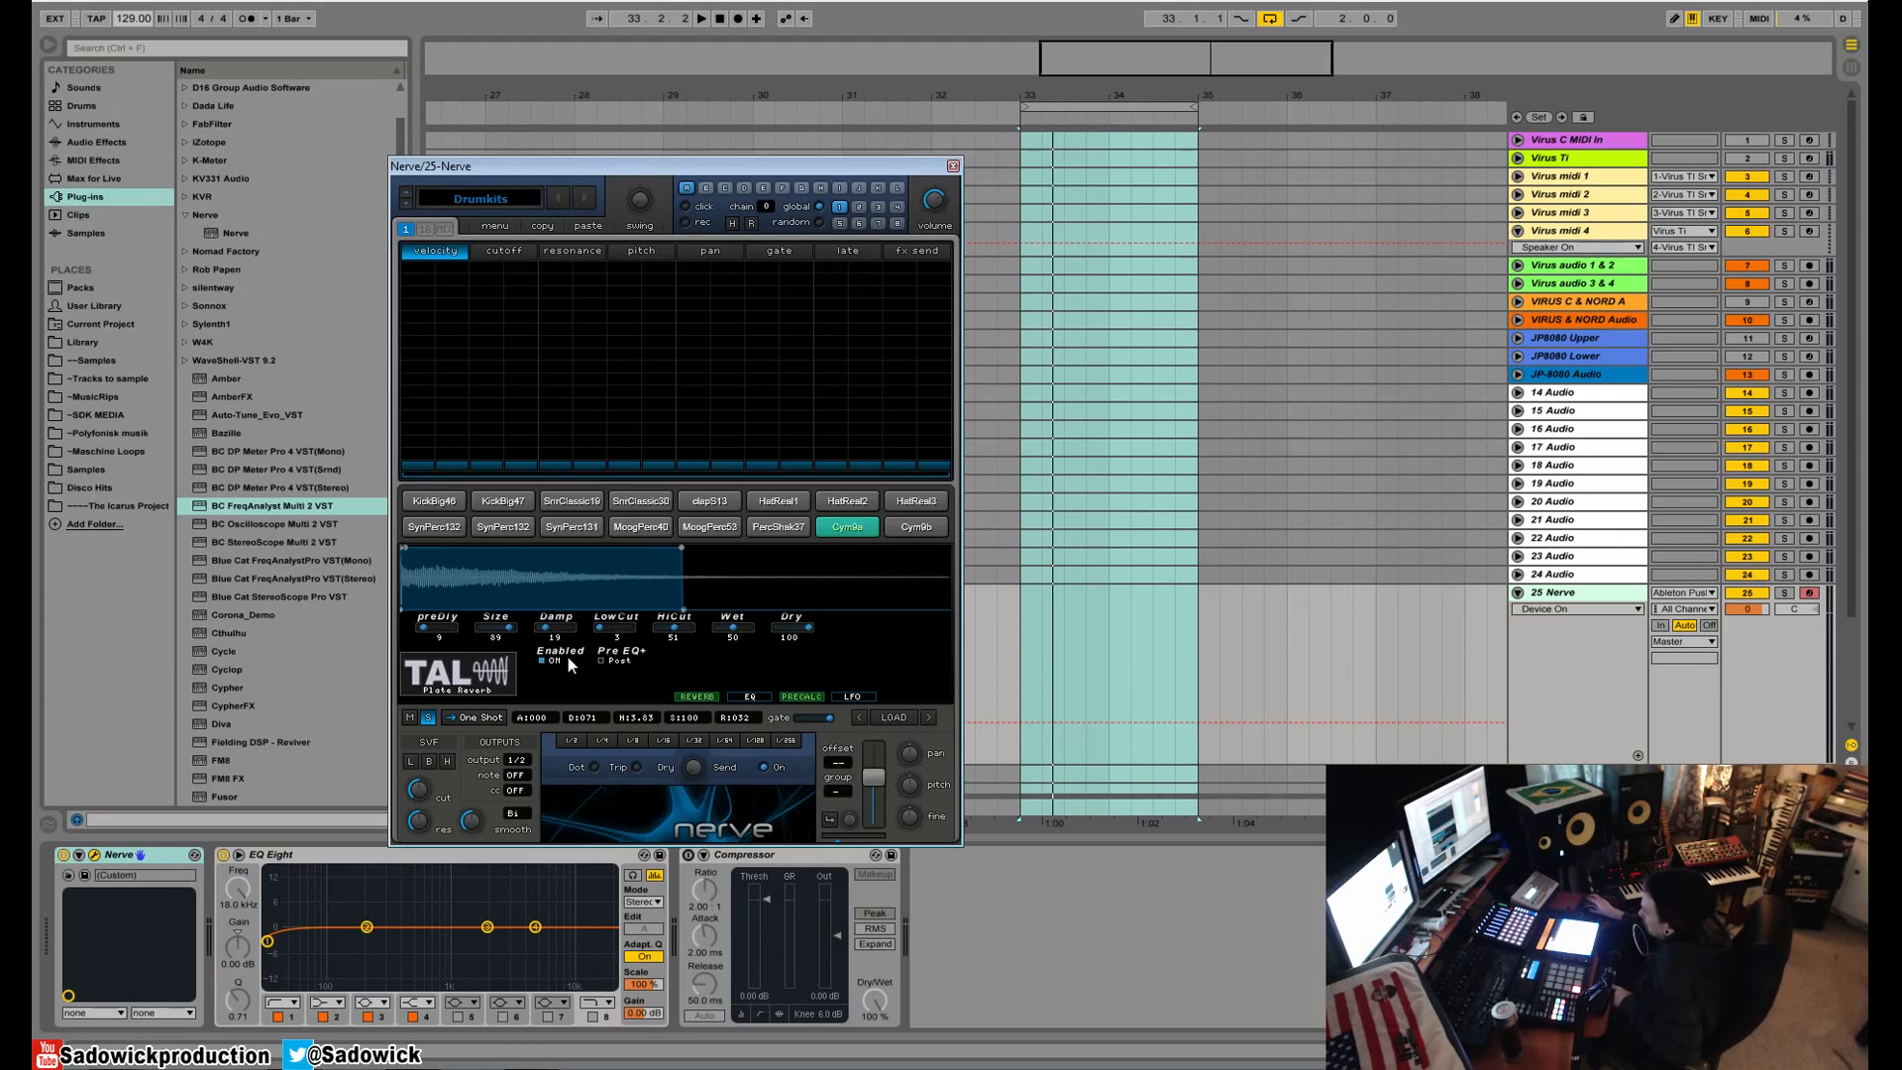
left_click(838, 525)
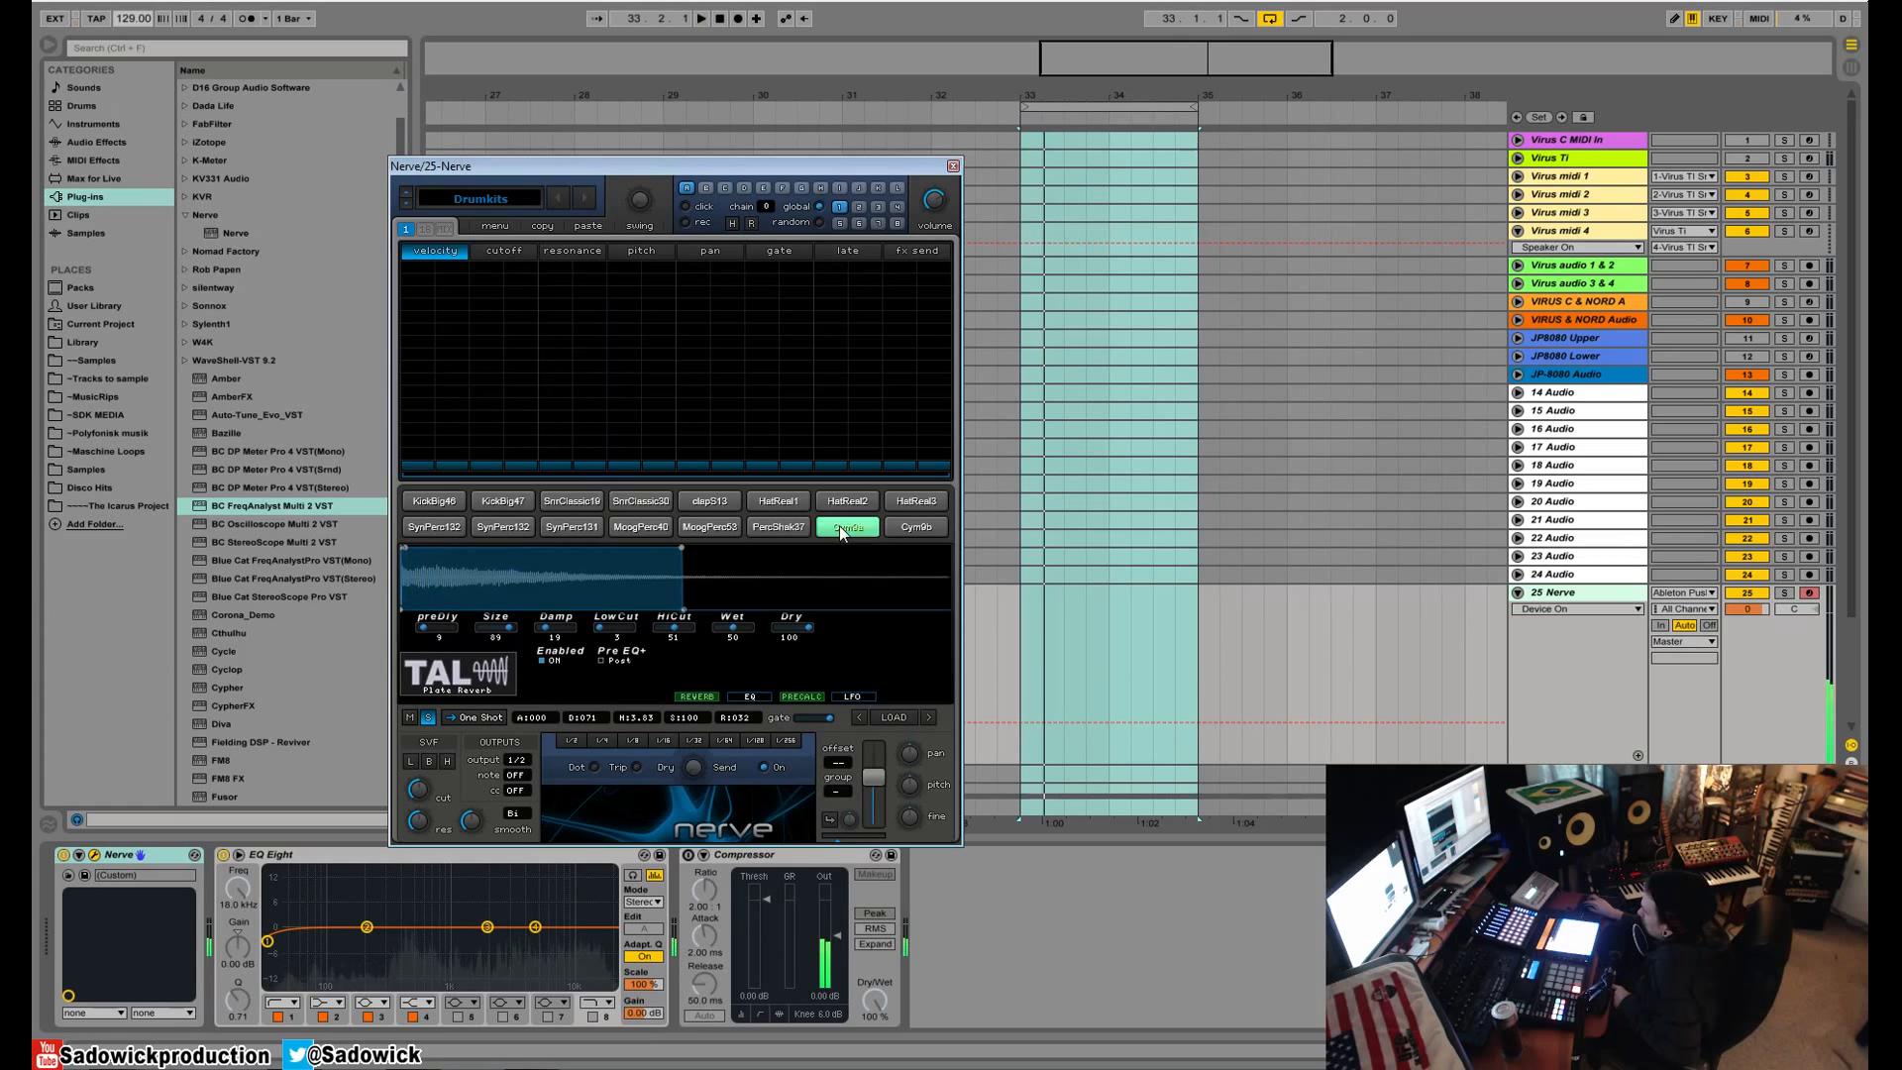
left_click(600, 660)
left_click(600, 660)
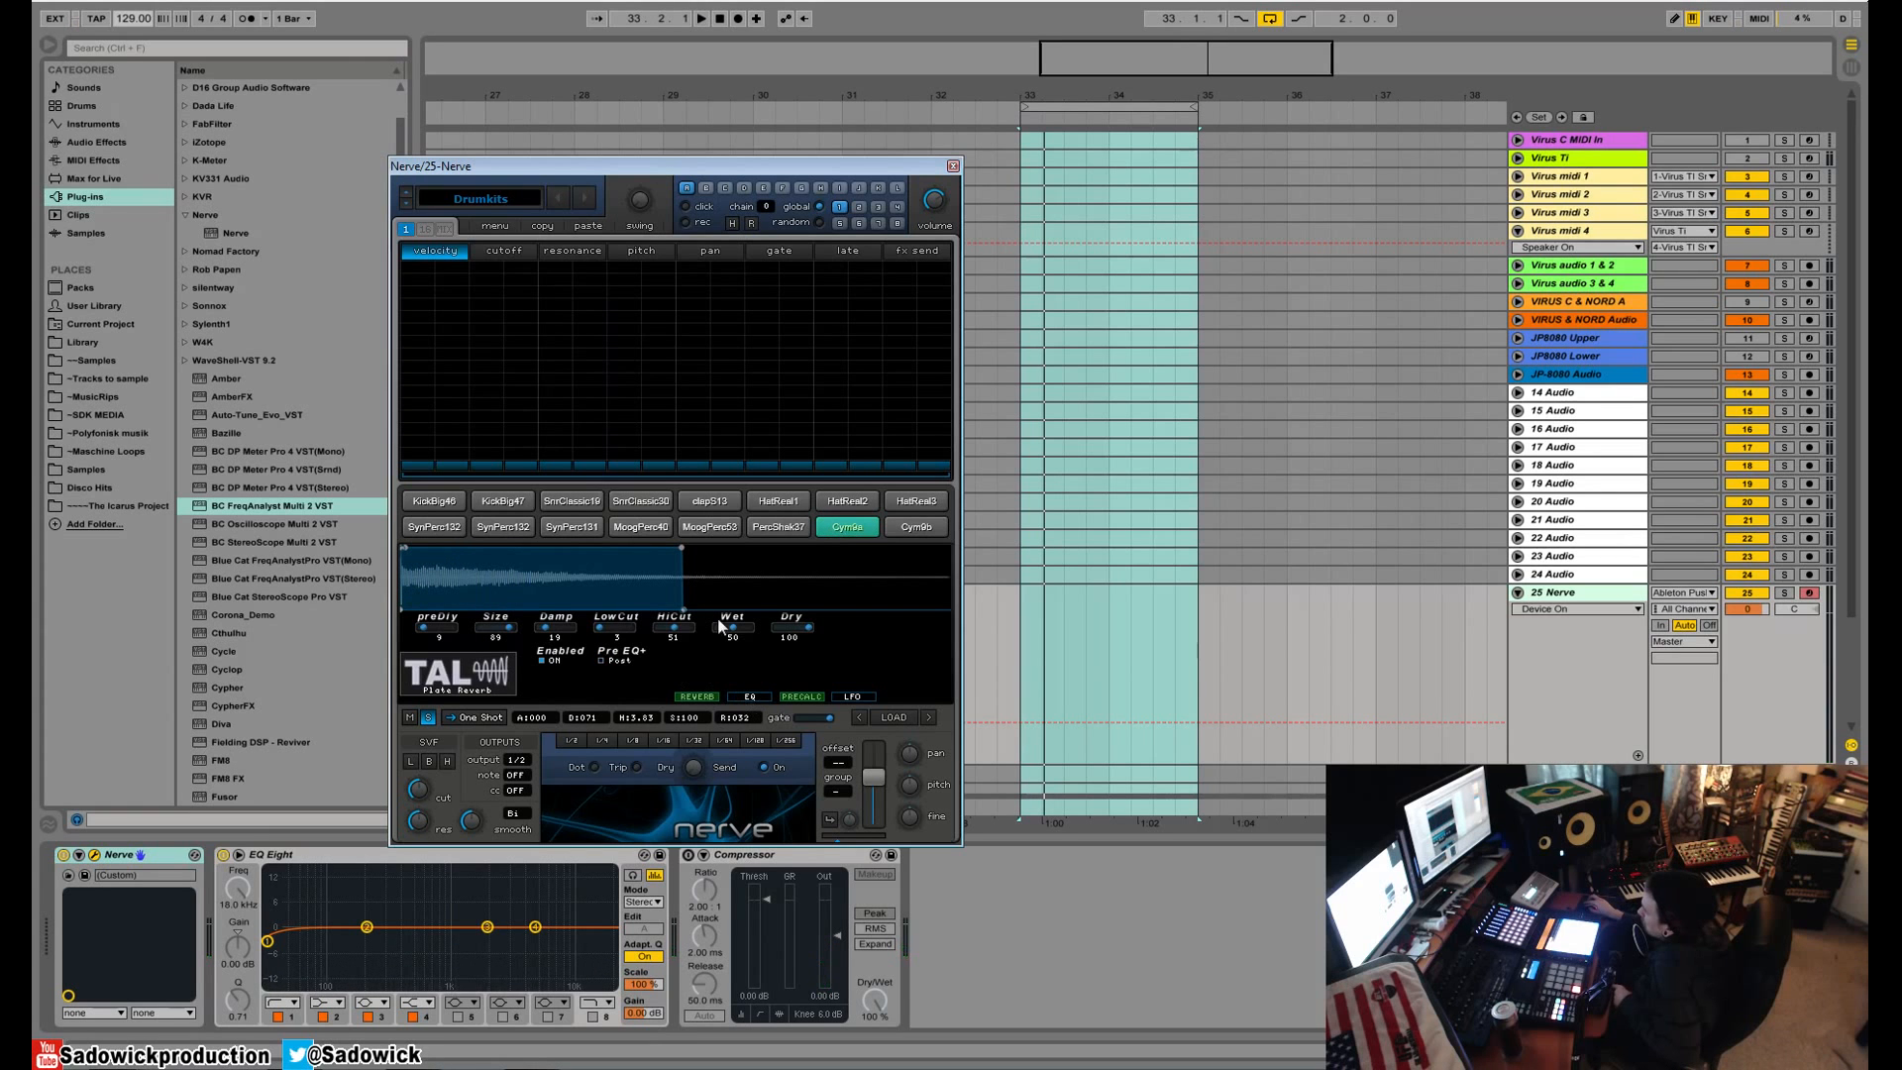
- Shape the Cym9a pad's EQ with band A at 194 and -11.4 and band D at 4606 and +5.43, and audition it
left_click(751, 696)
left_click_drag(630, 620, 673, 675)
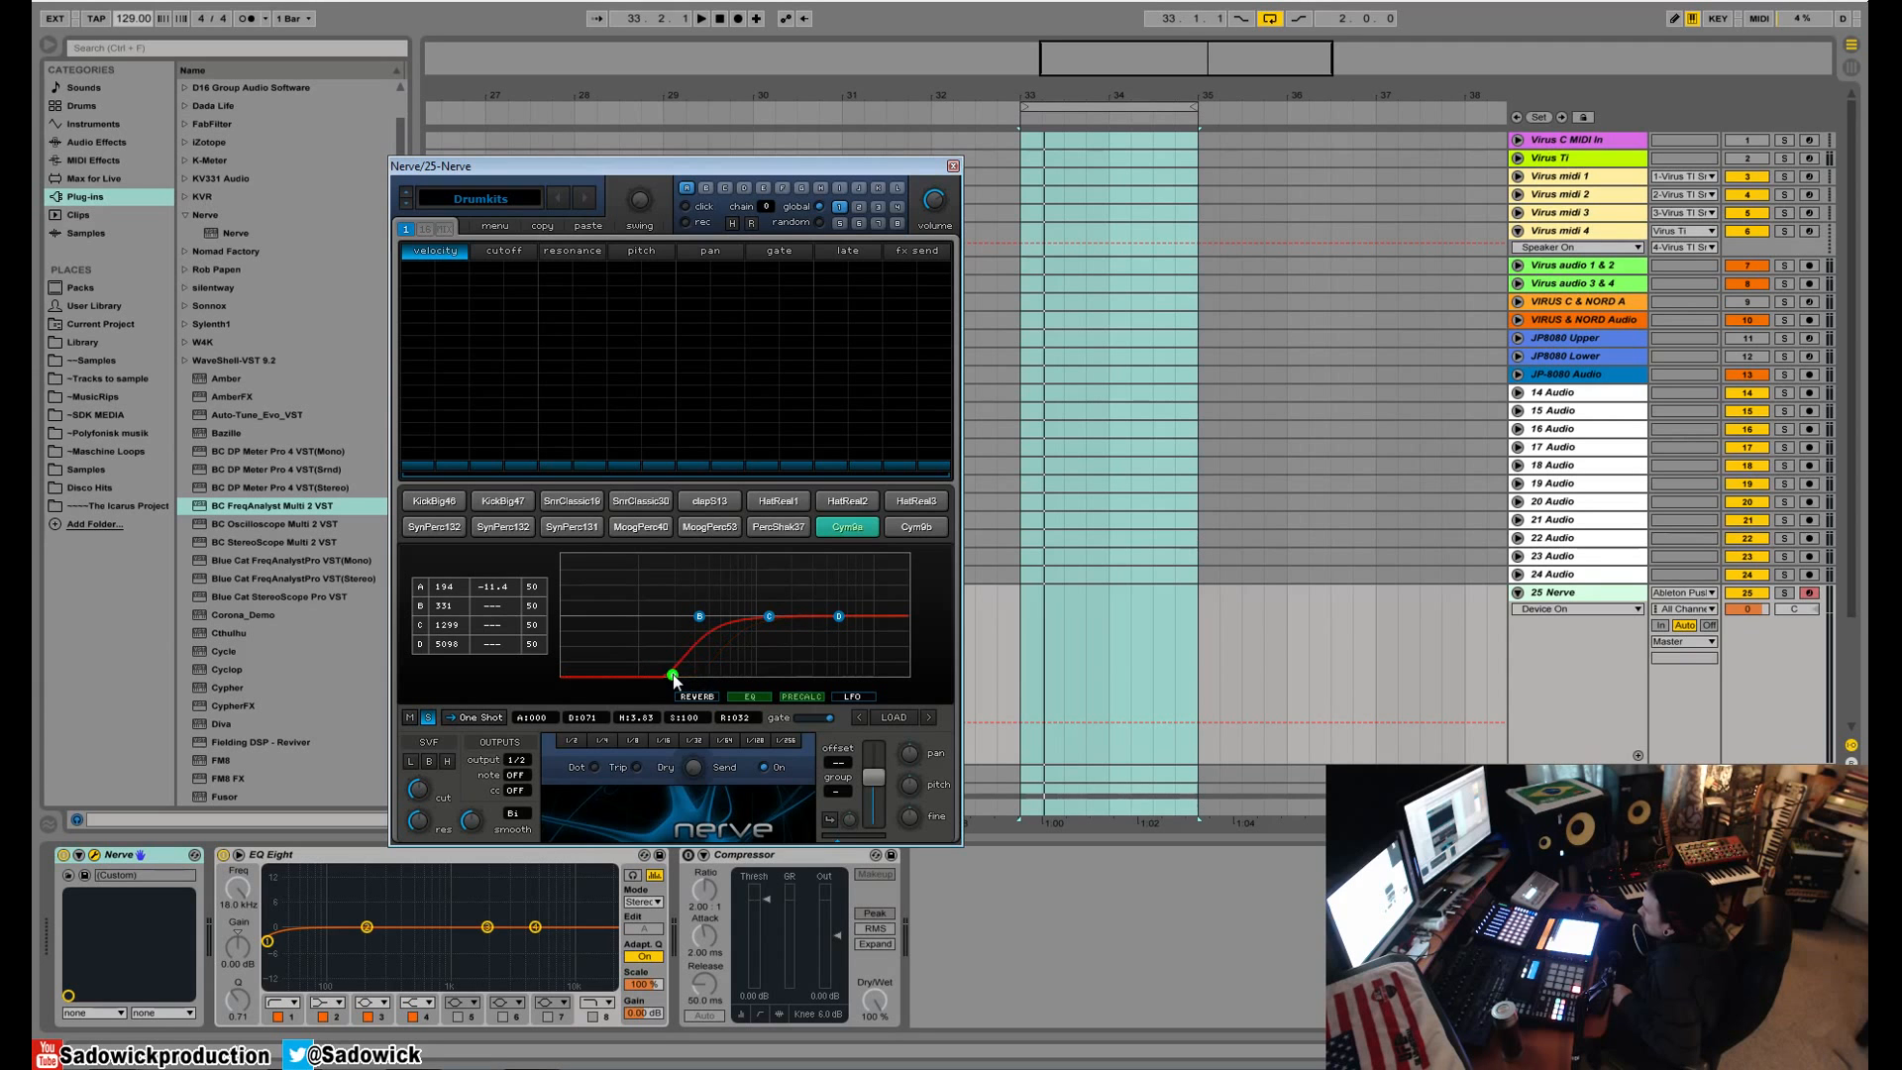
left_click_drag(841, 612, 836, 594)
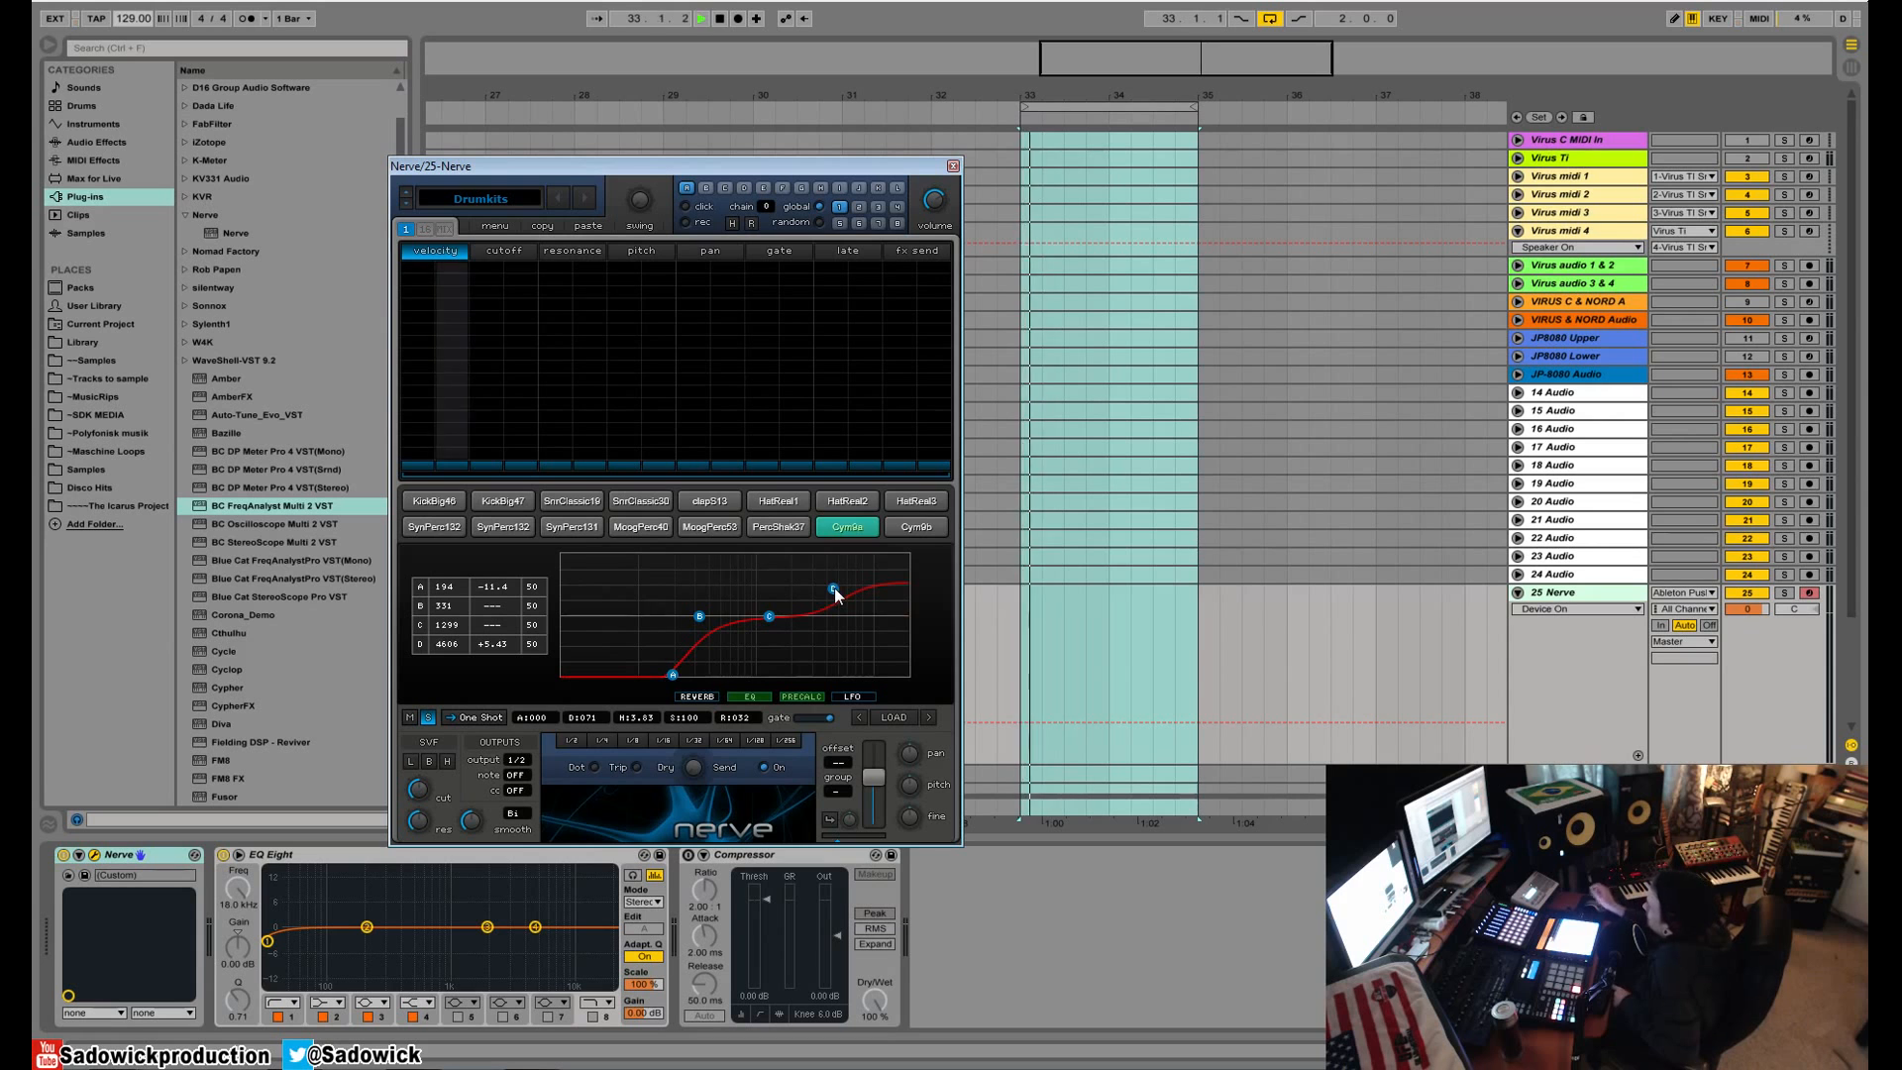
left_click(830, 527)
left_click(832, 528)
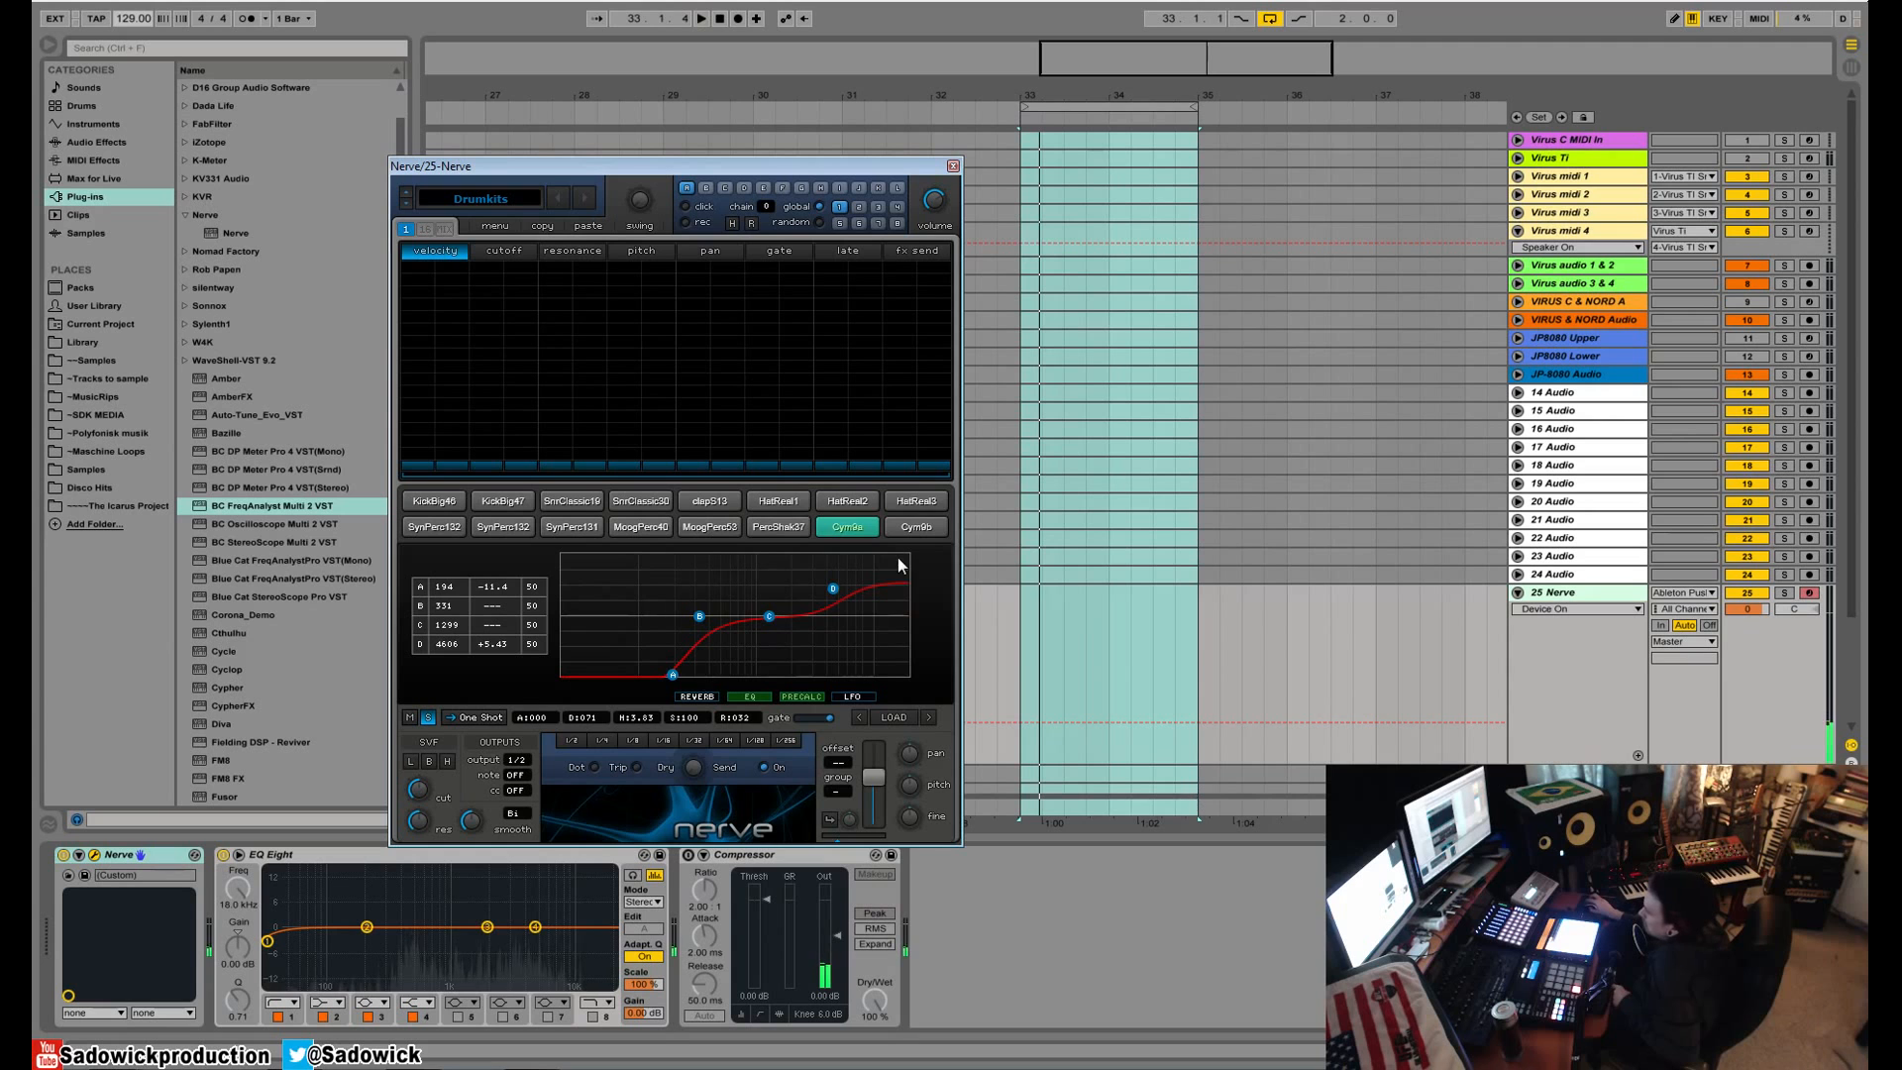
- Turn PRECALC off and back on for the Cym9a pad, and toggle its Reverse and Phase options
left_click(804, 697)
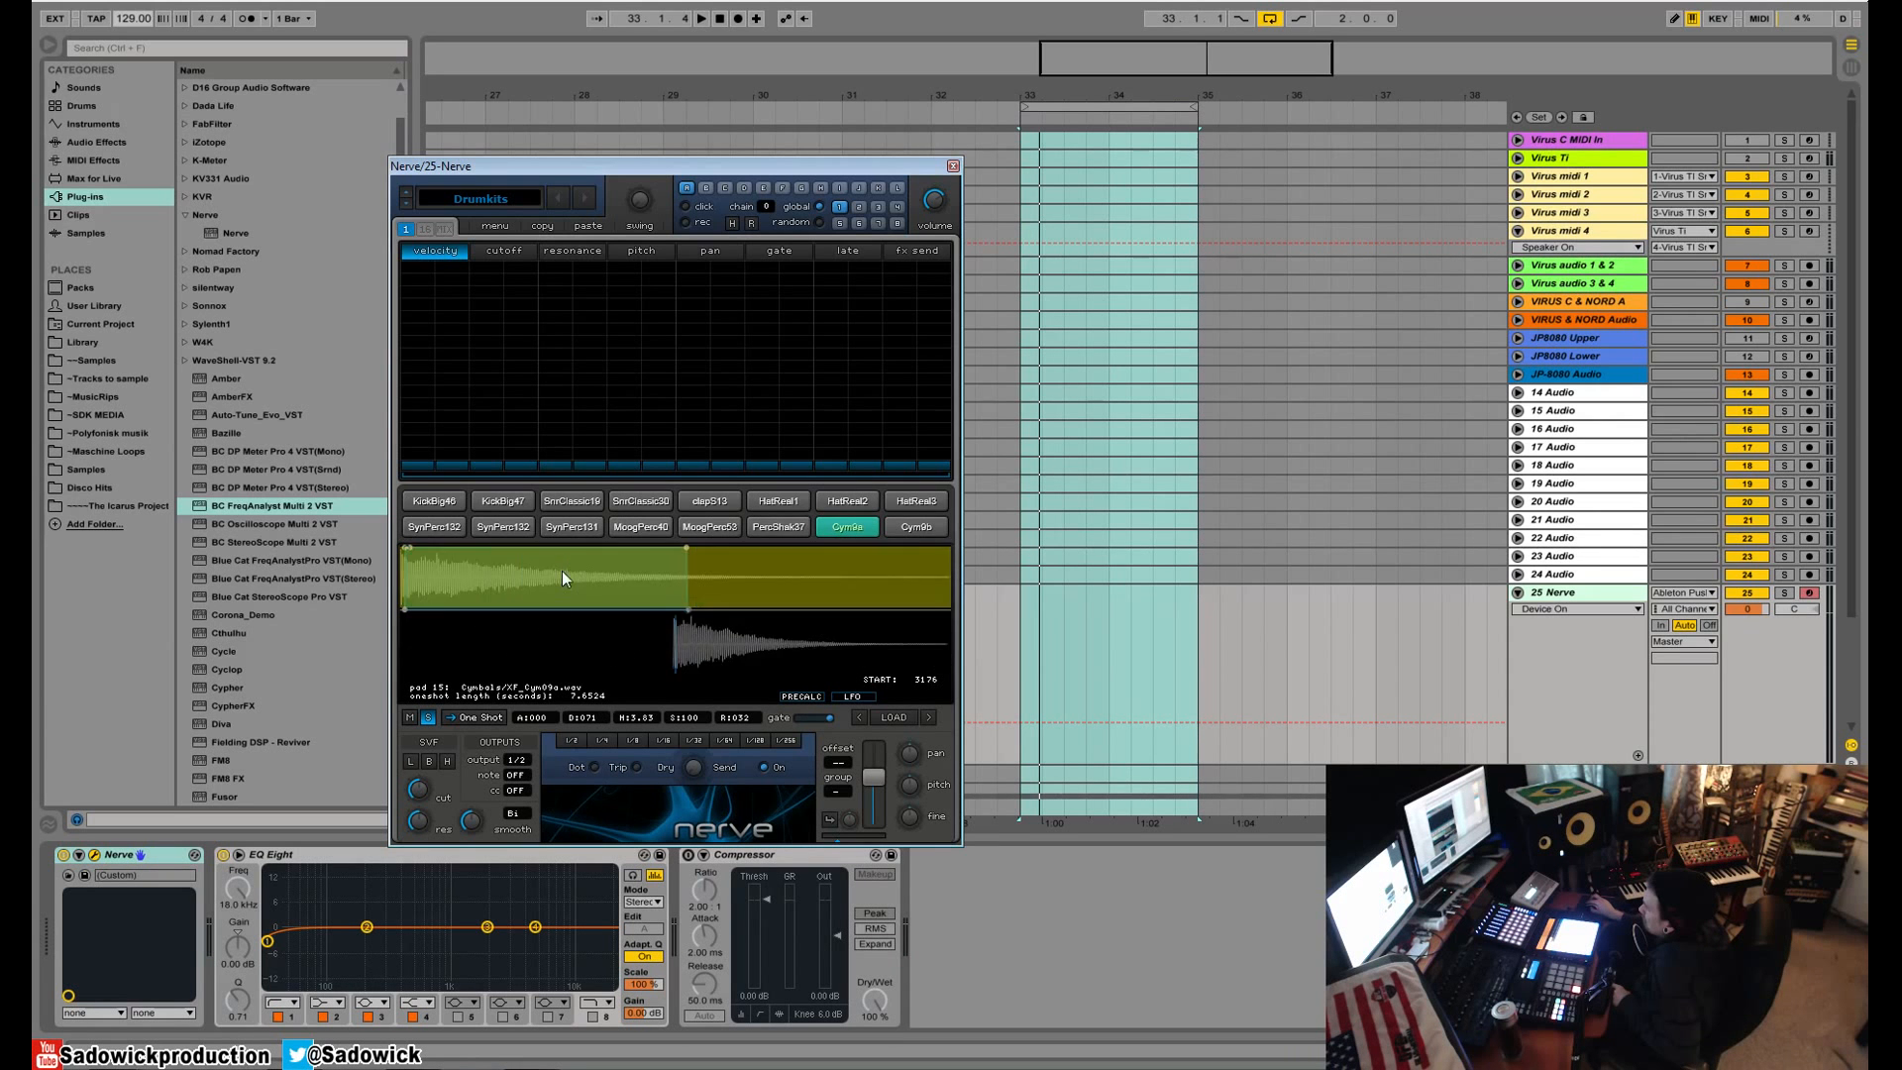
left_click(803, 698)
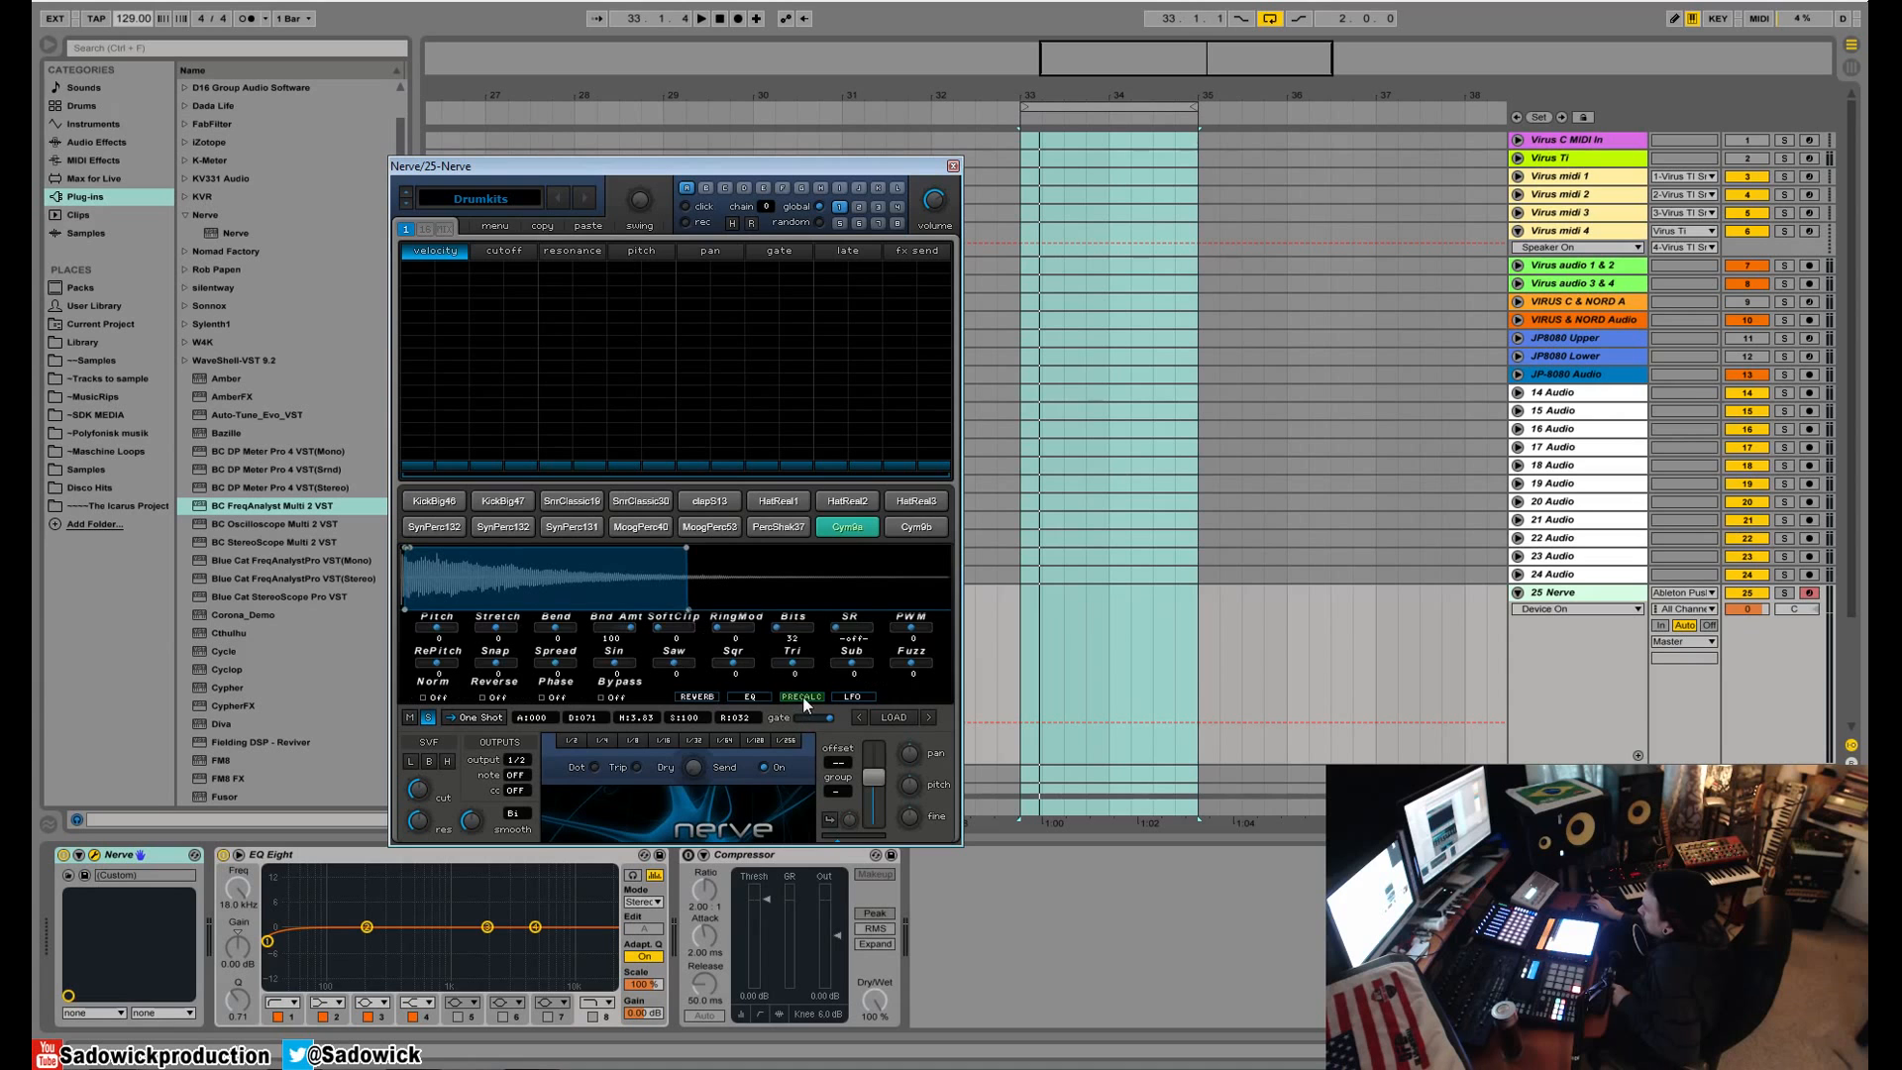
left_click(482, 697)
left_click(482, 697)
key("space")
left_click(540, 697)
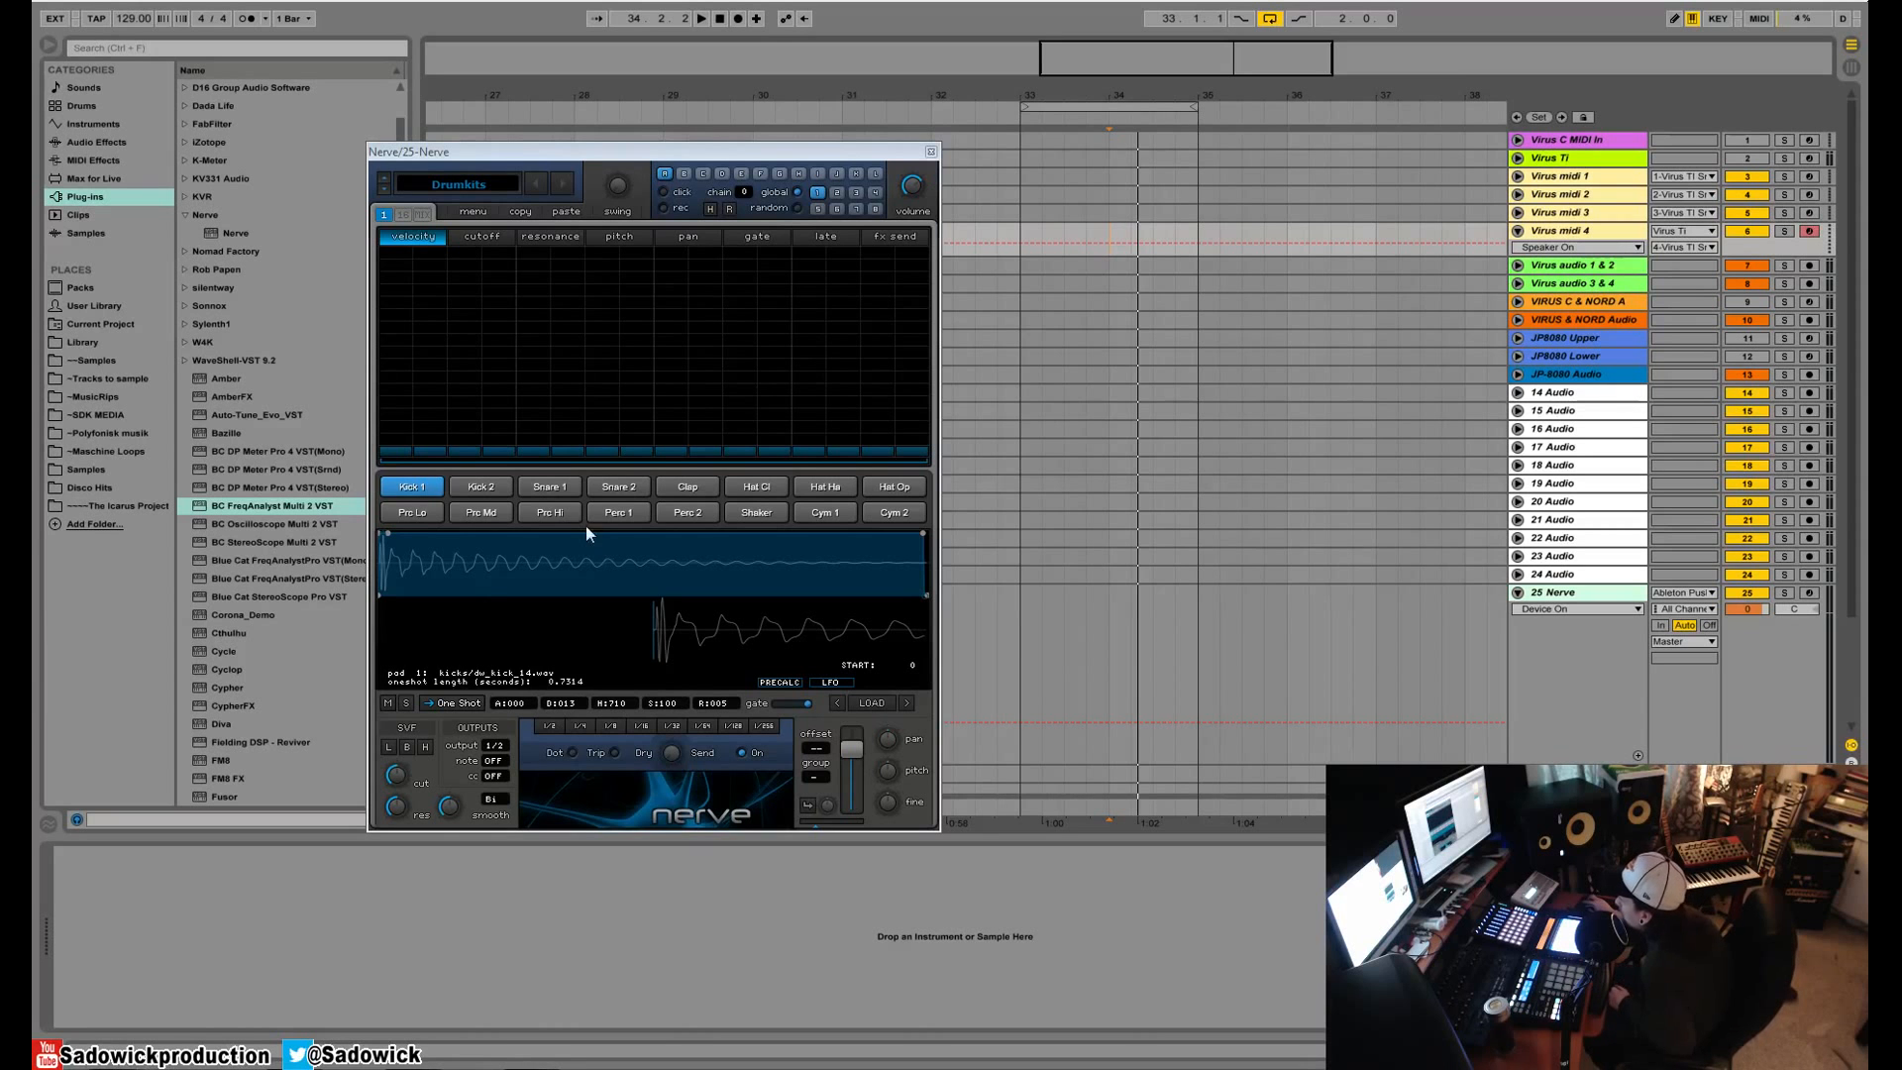
- Program the Kick 1 pad's velocity pattern with full-velocity hits on steps 1, 8 and 11
left_click(417, 490)
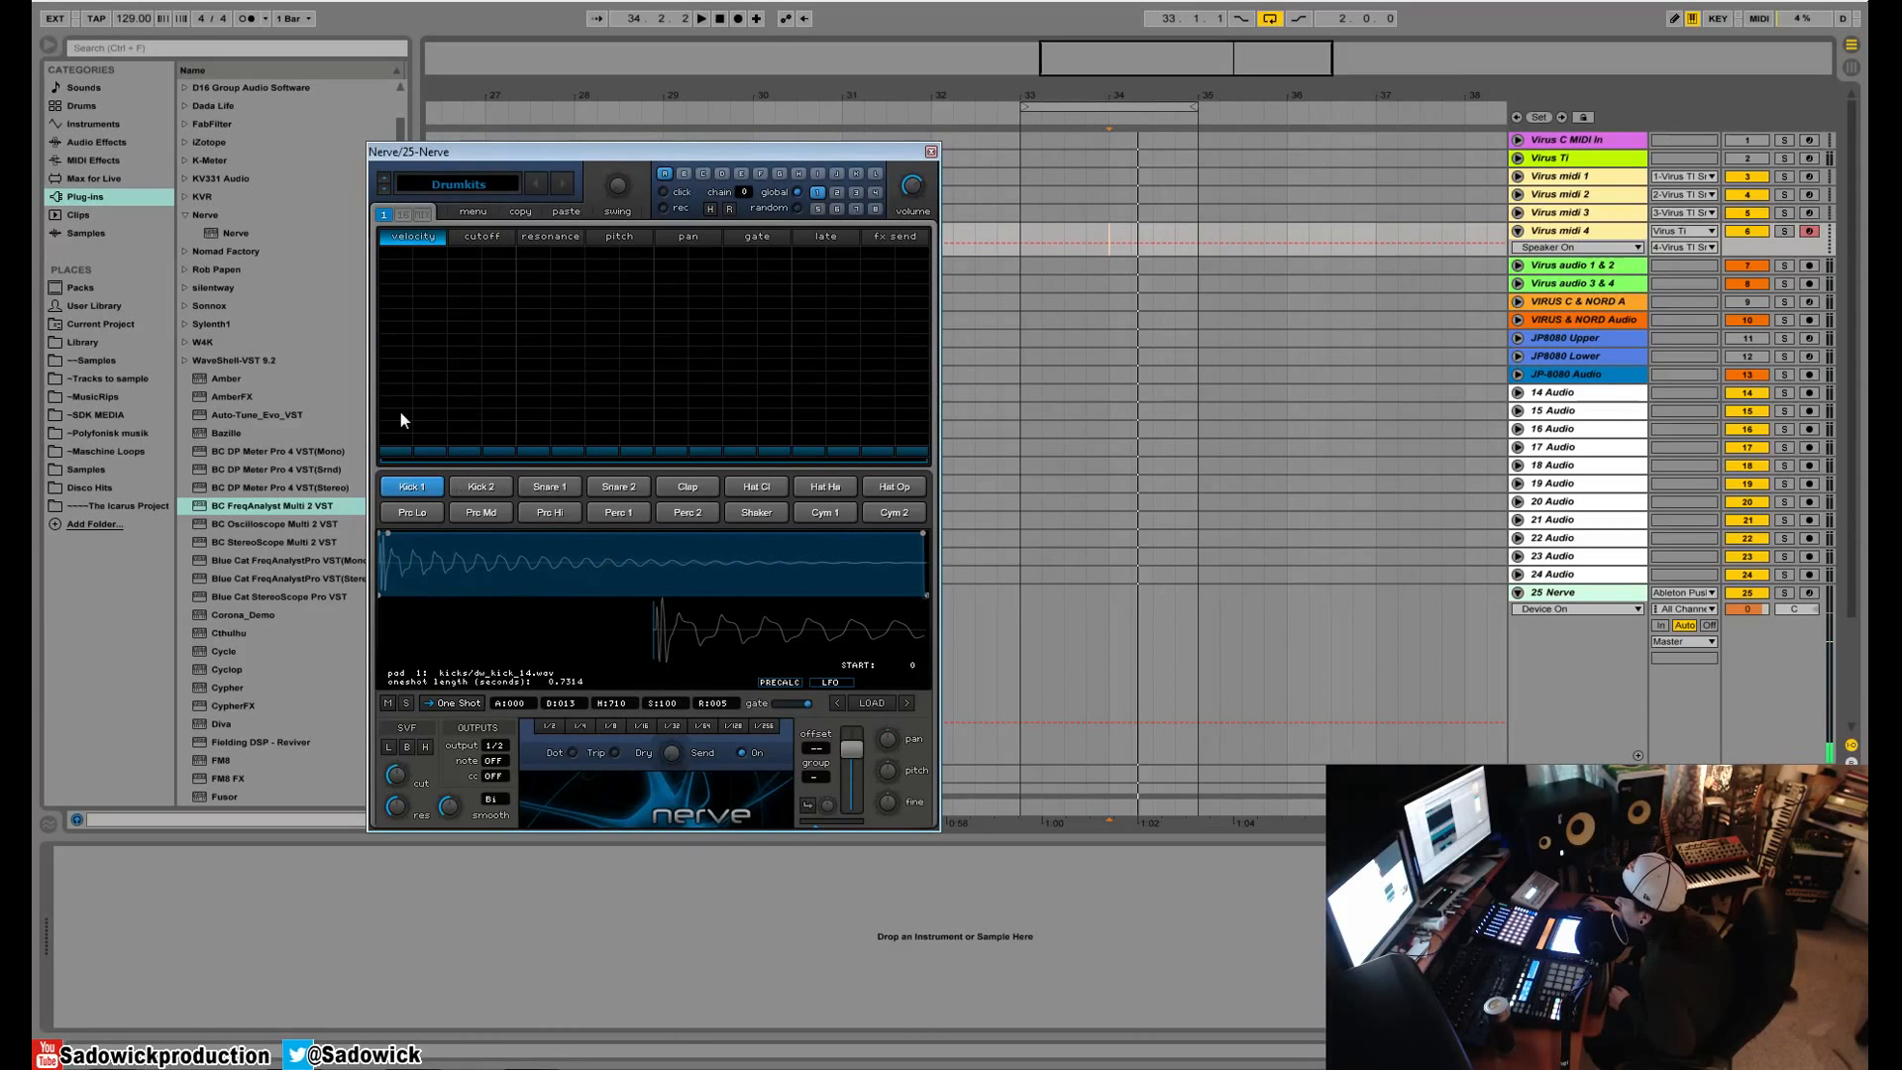
left_click_drag(400, 416, 421, 233)
left_click_drag(439, 396, 444, 490)
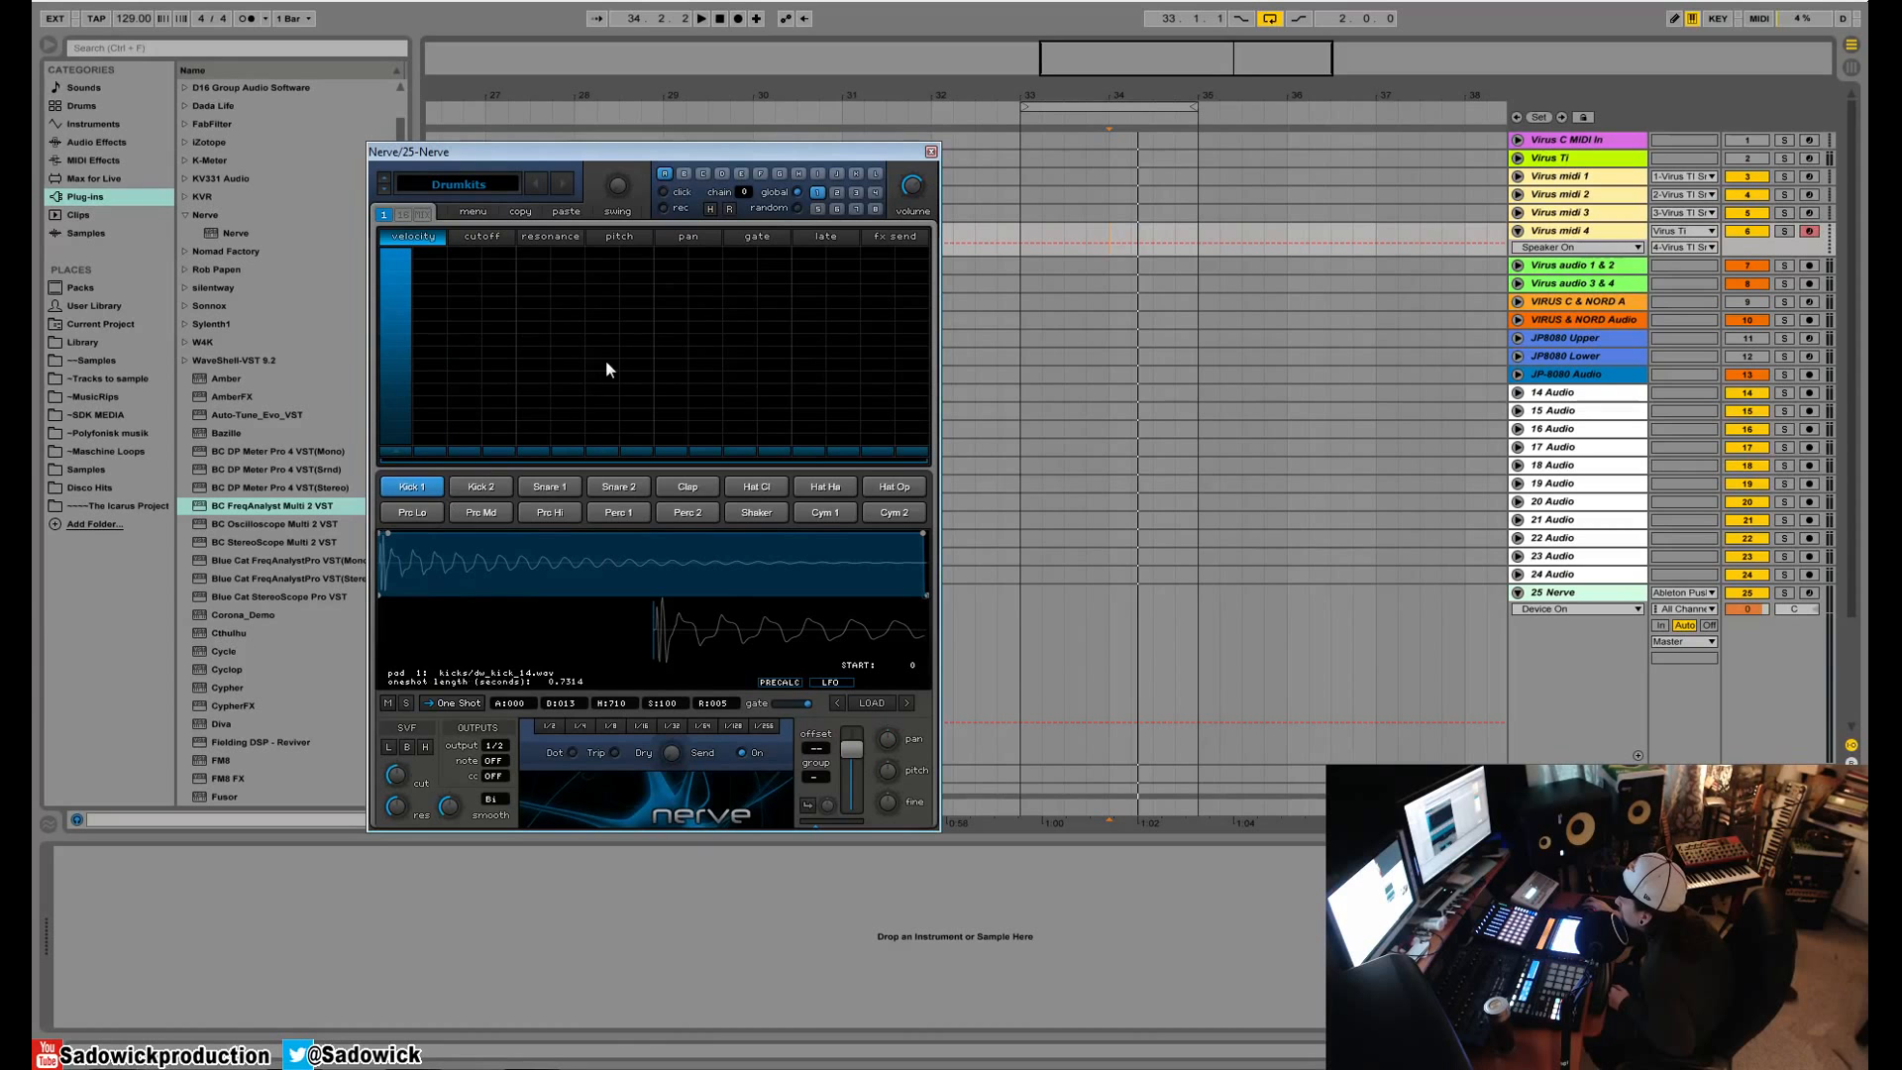
left_click_drag(604, 360, 609, 228)
key("space")
key("space")
left_click_drag(609, 397, 610, 508)
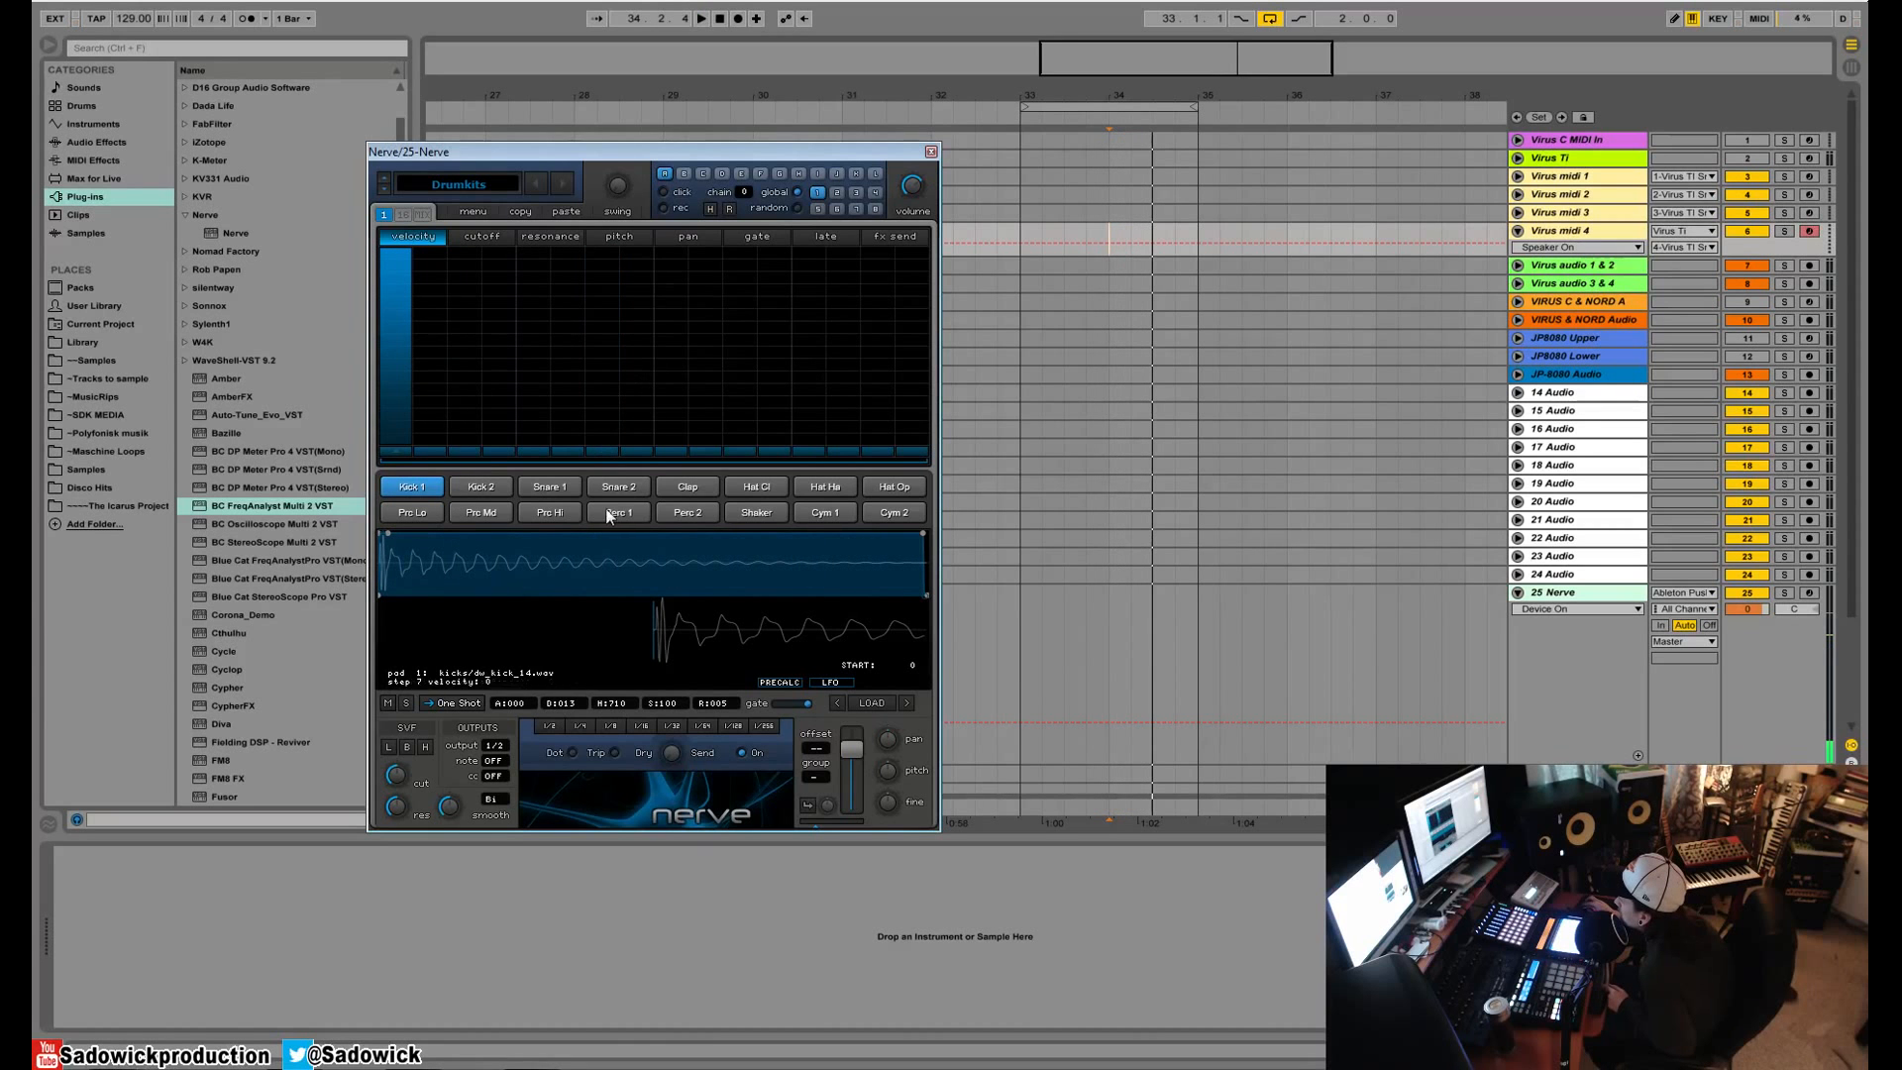
left_click_drag(639, 430, 652, 234)
left_click_drag(672, 396, 694, 473)
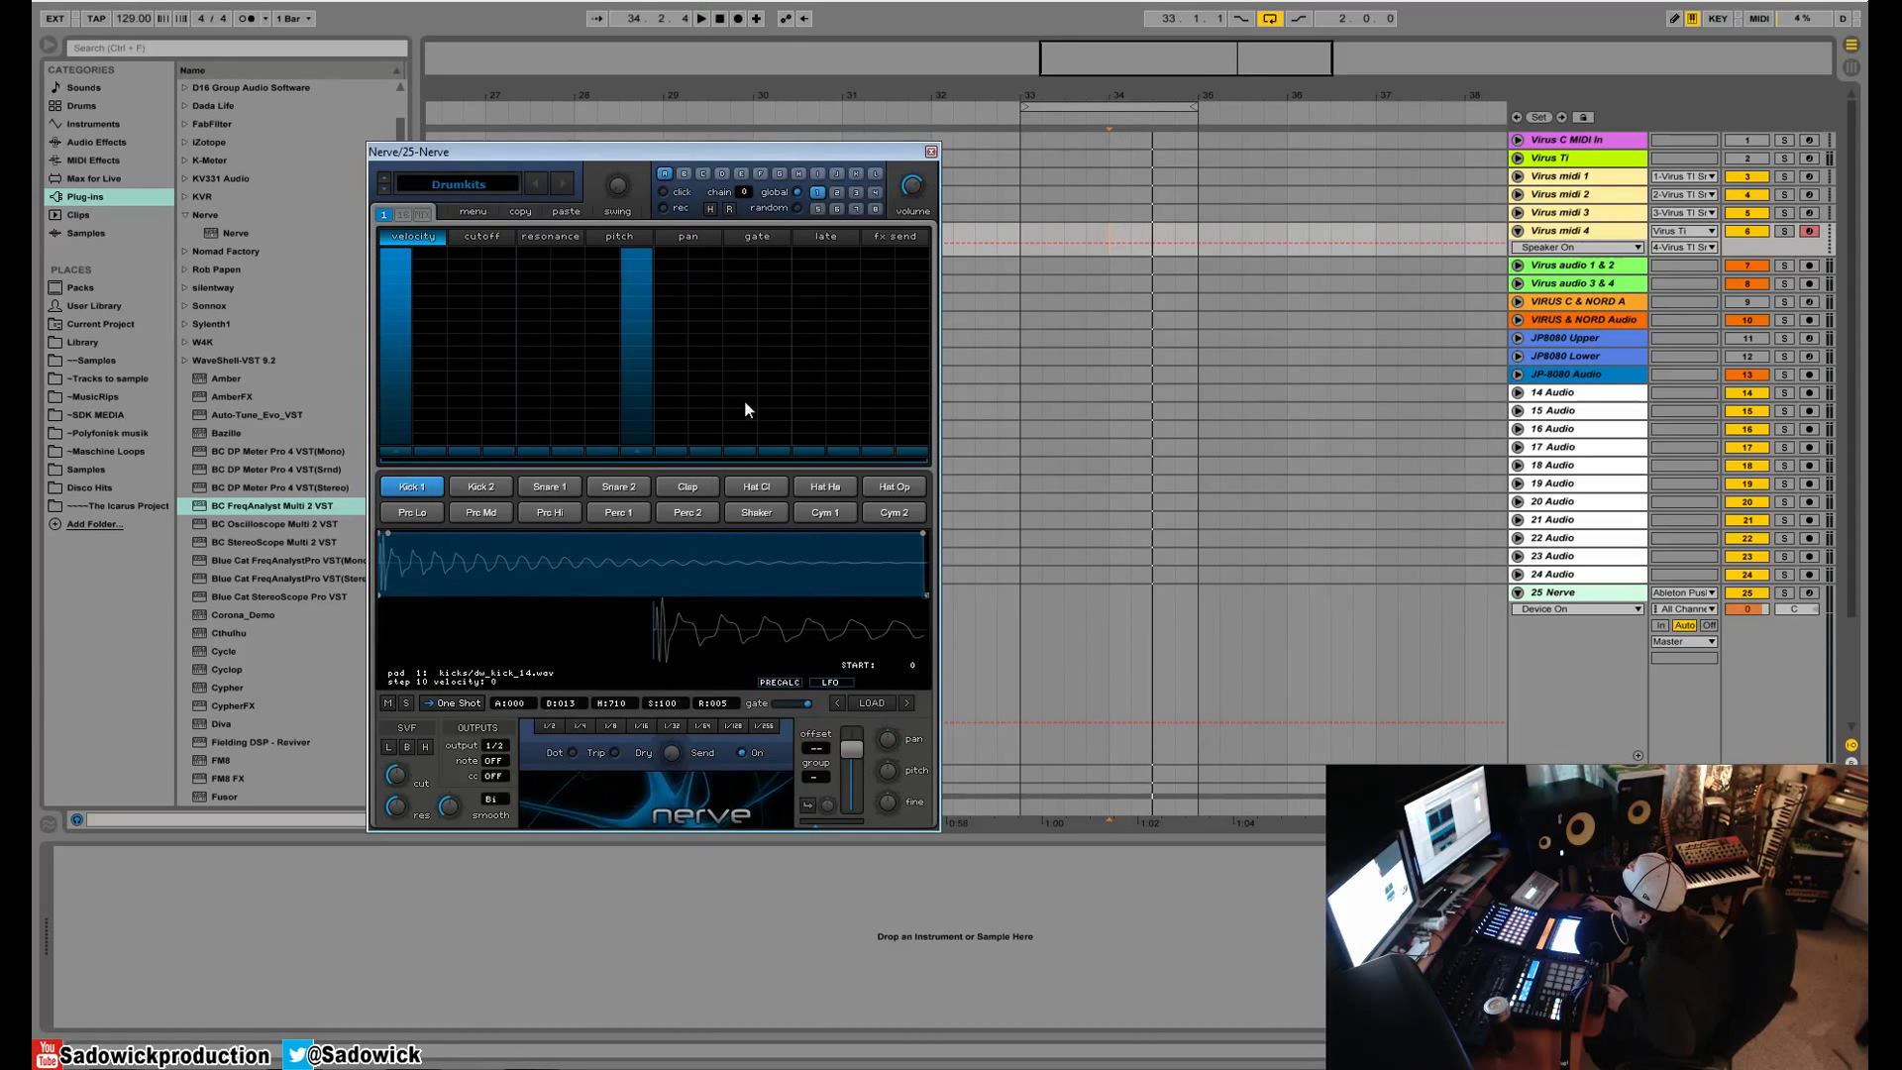
left_click_drag(735, 304, 743, 215)
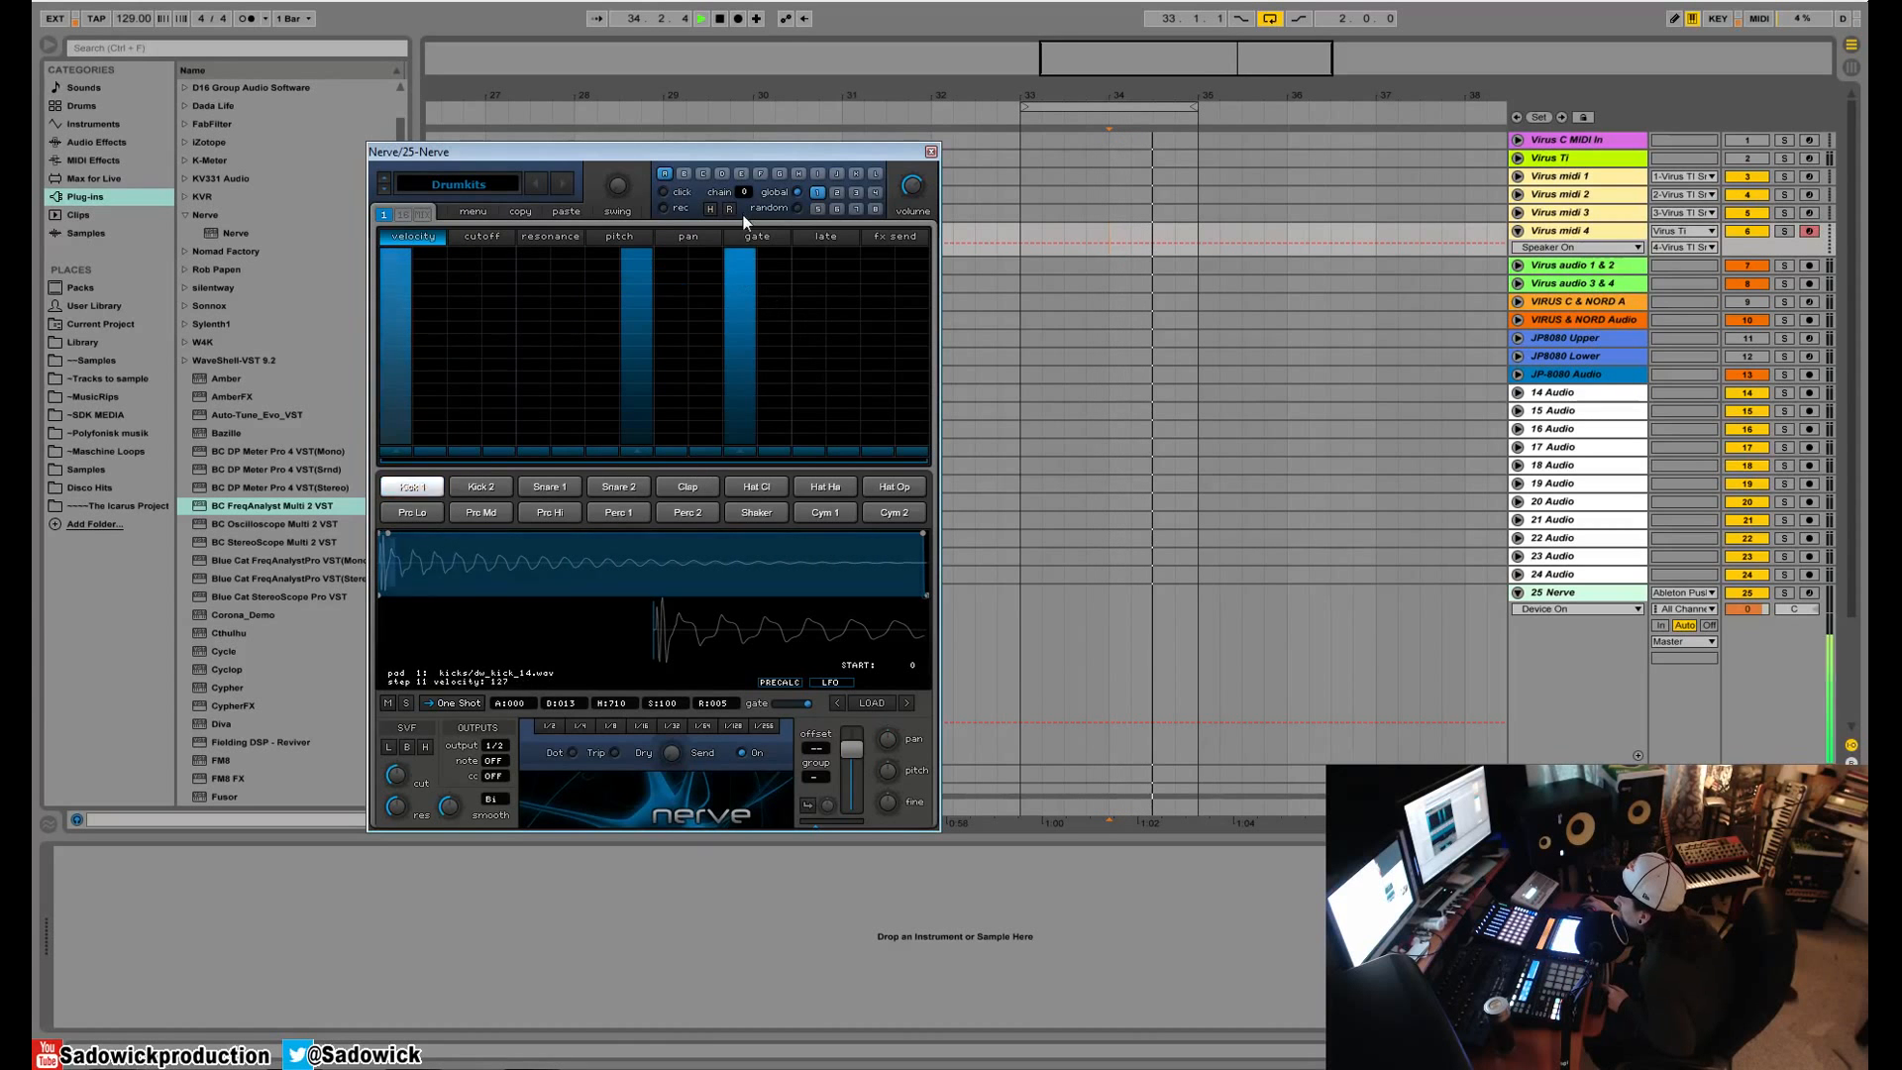
- Program Snare 2 with full-velocity hits on steps 5 and 13 and play the beat
left_click(629, 487)
left_click_drag(532, 414, 533, 251)
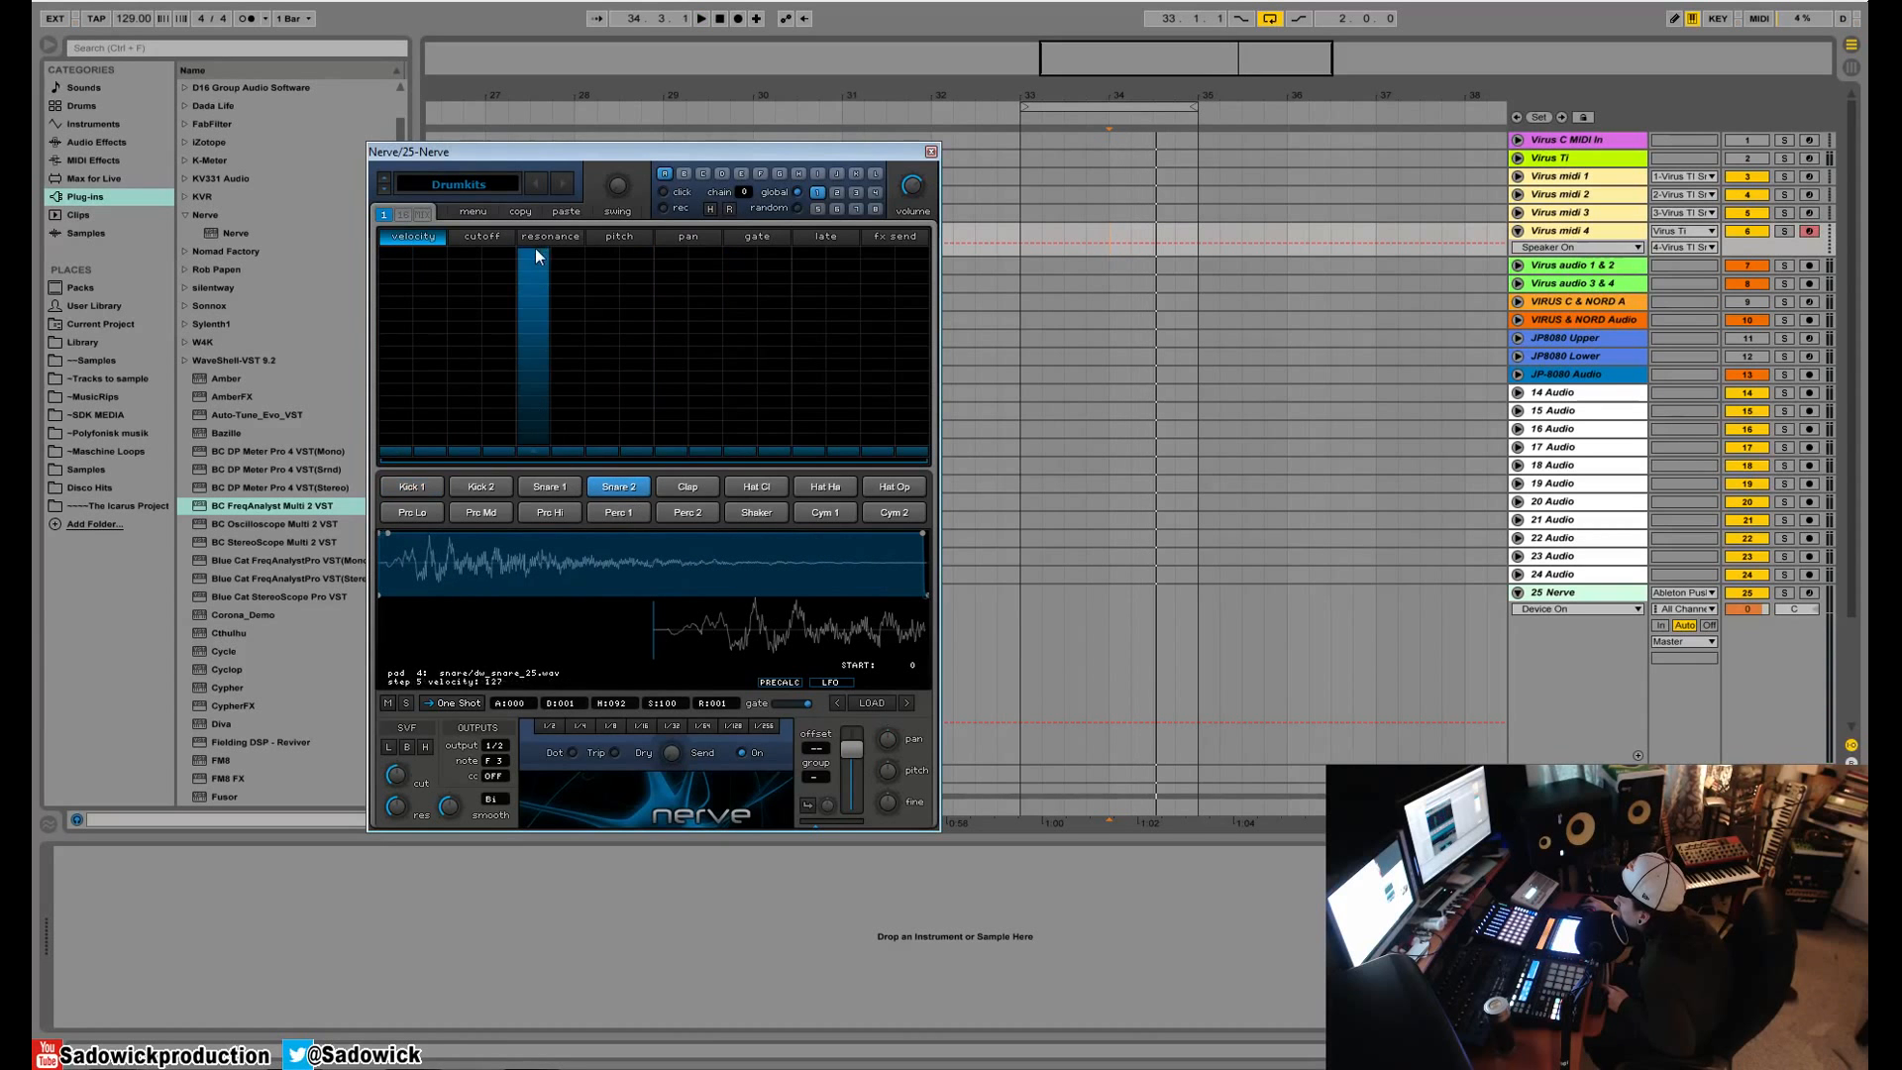
left_click(795, 259)
key("space")
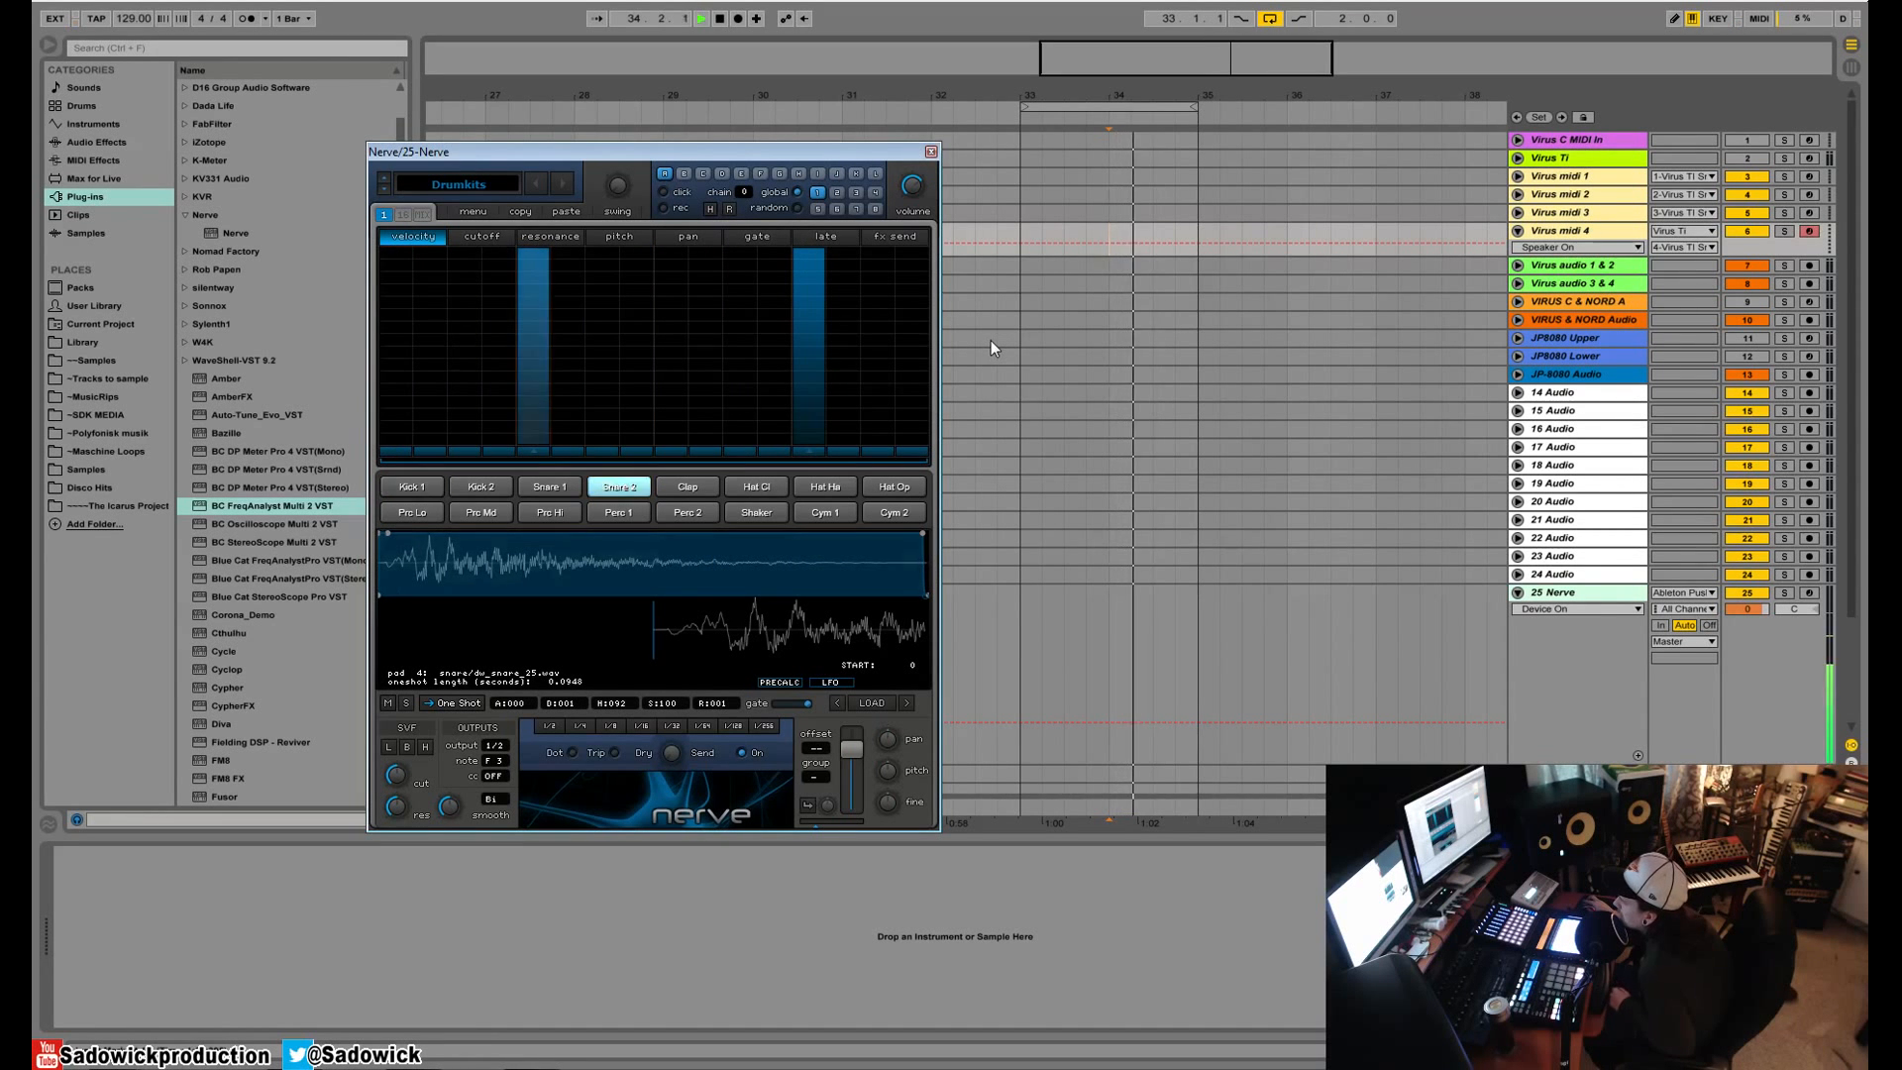
key("space")
- Add full-velocity Snare 1 hits on steps 15 and 16 and play the pattern
left_click(549, 488)
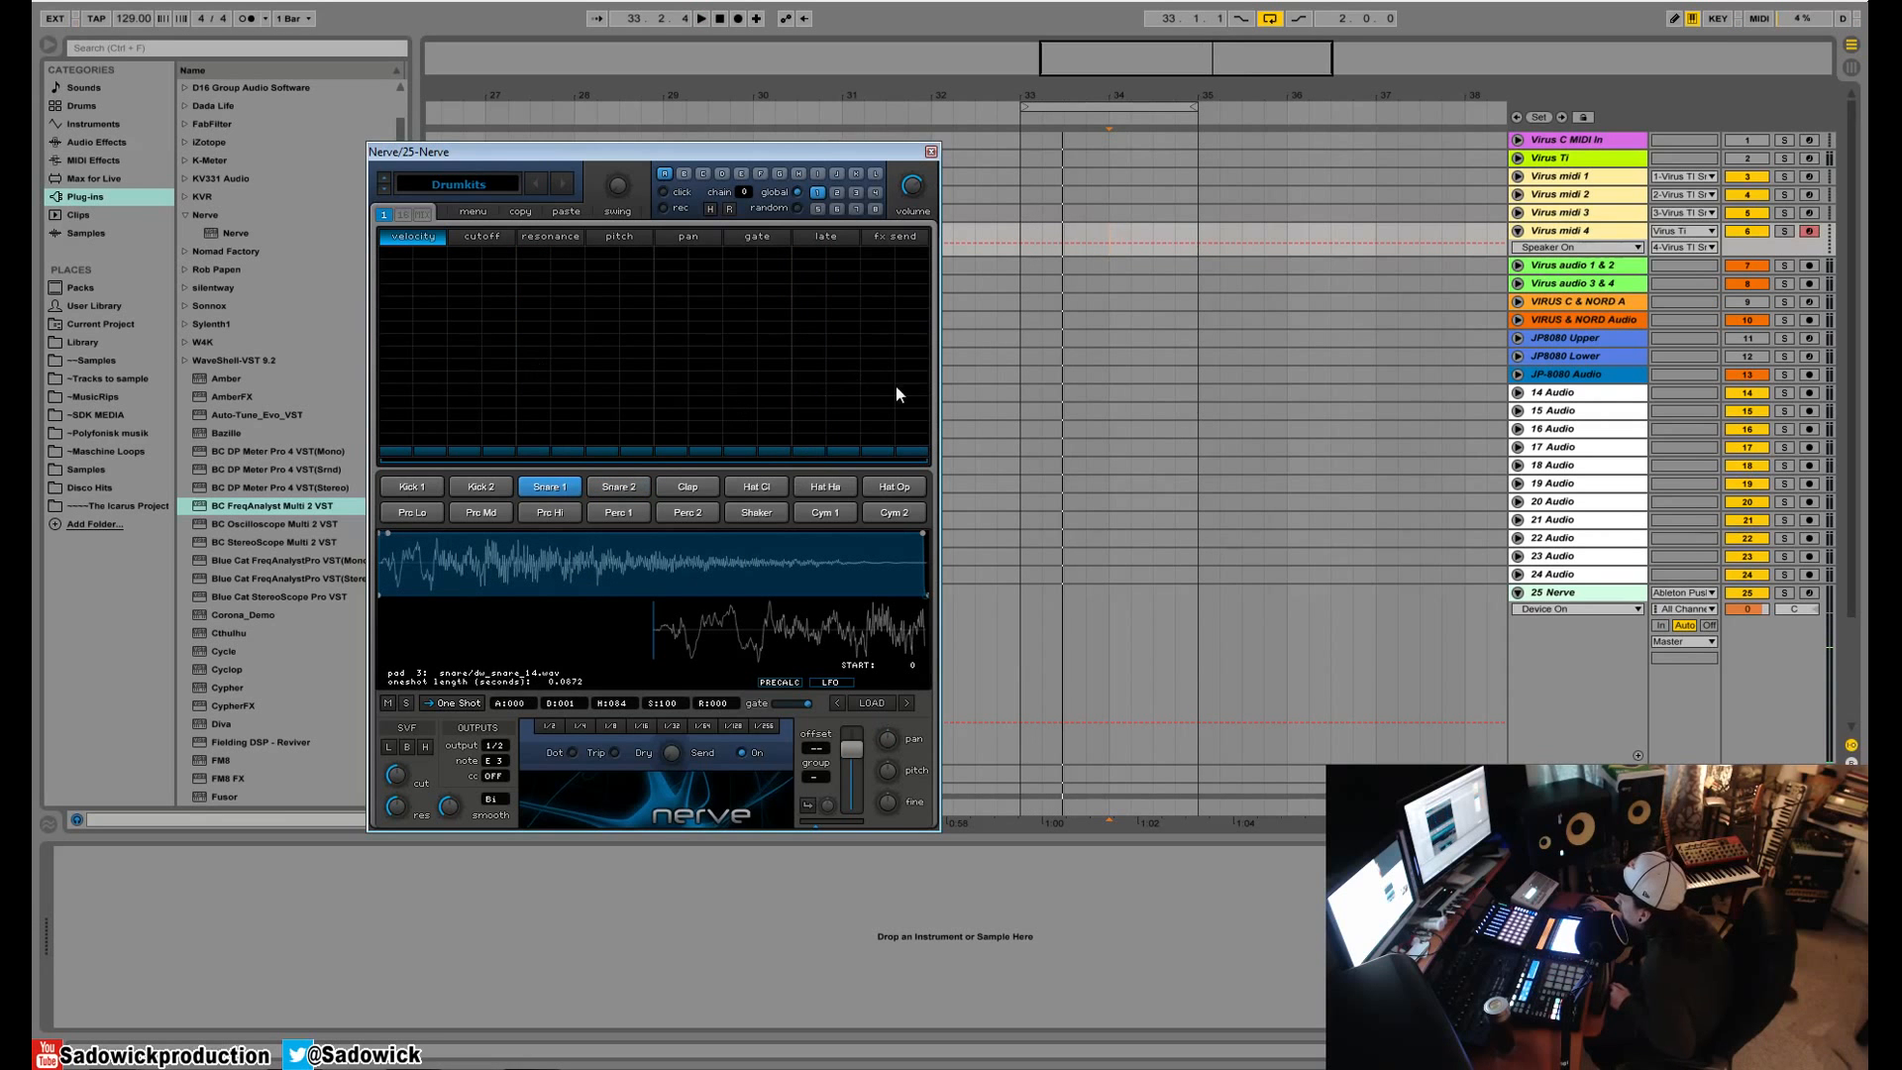
mouse_move(903, 351)
left_mouse_down()
mouse_move(897, 245)
mouse_move(881, 246)
left_mouse_up()
key("space")
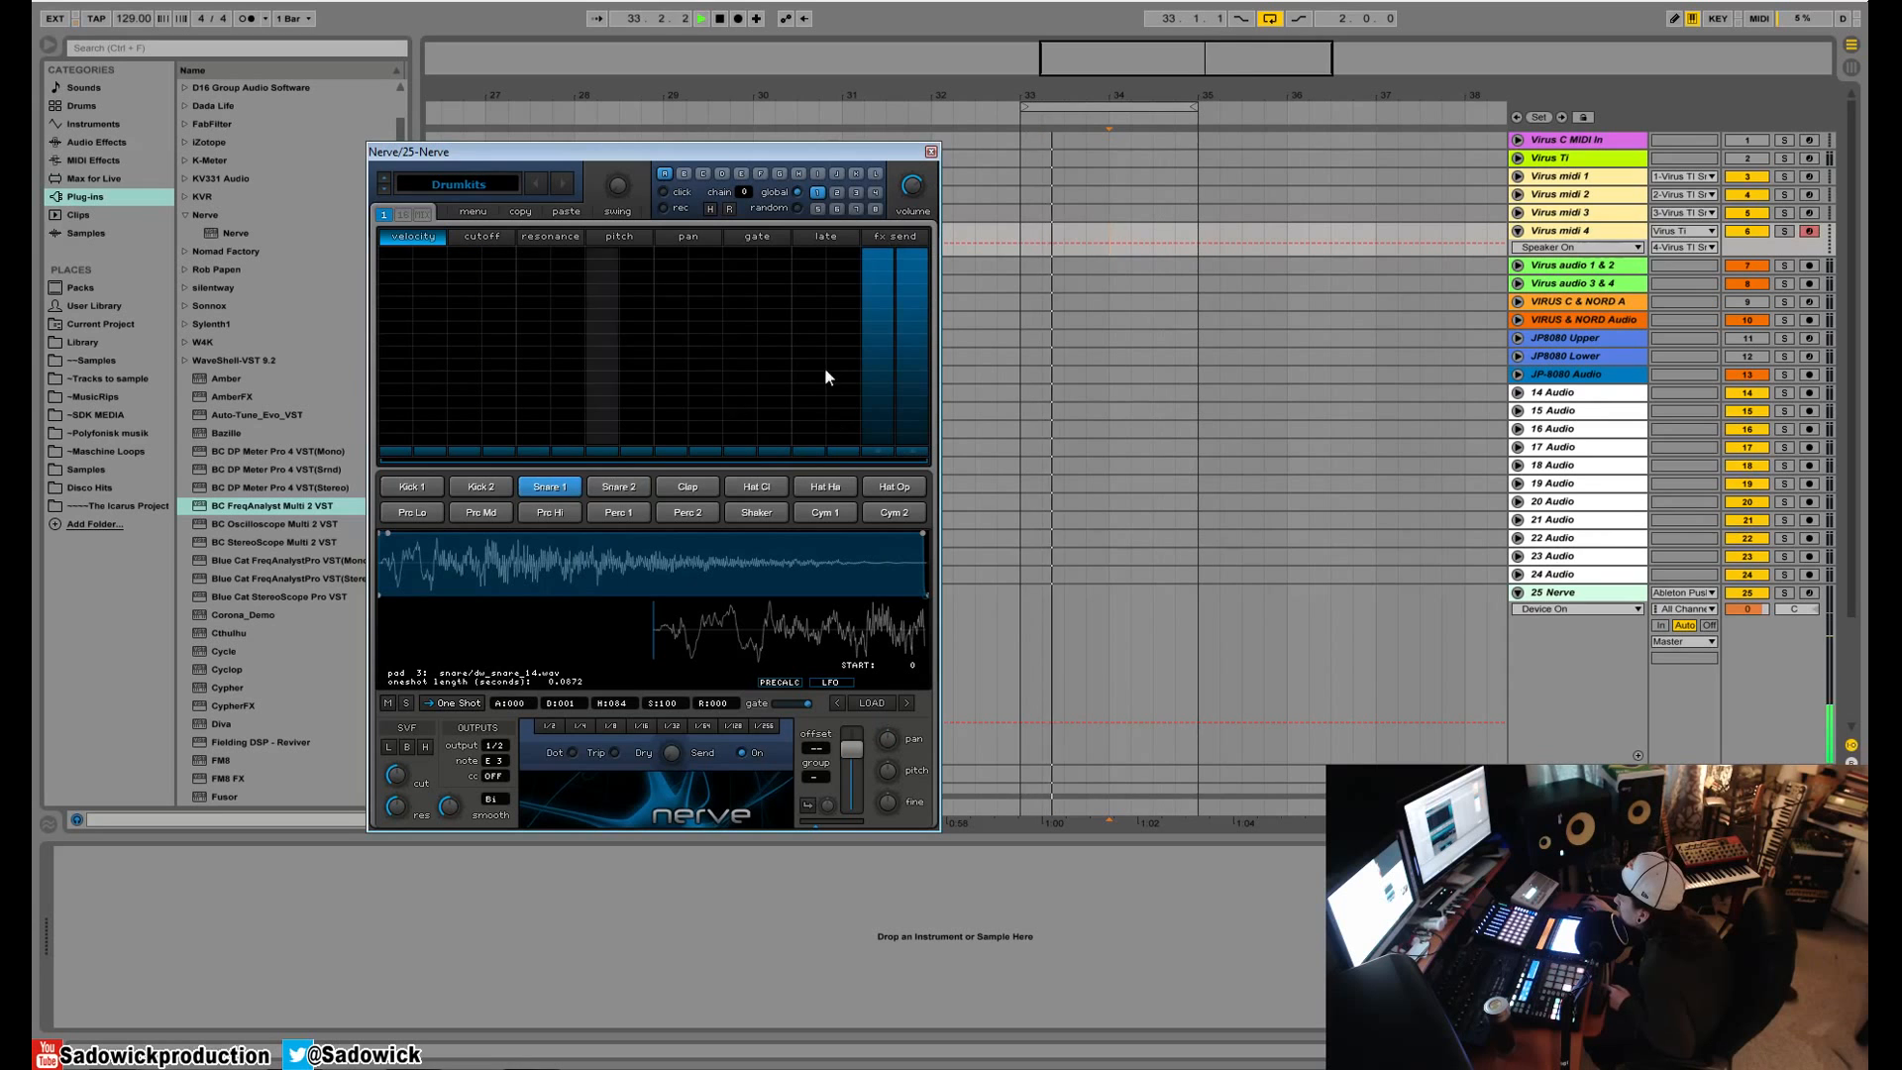
- Add softer Kick 2 hits on steps 3, 7, 11 and 14 at varying velocities, with step 3 at 72
left_click(478, 485)
left_click(459, 335)
left_click(600, 374)
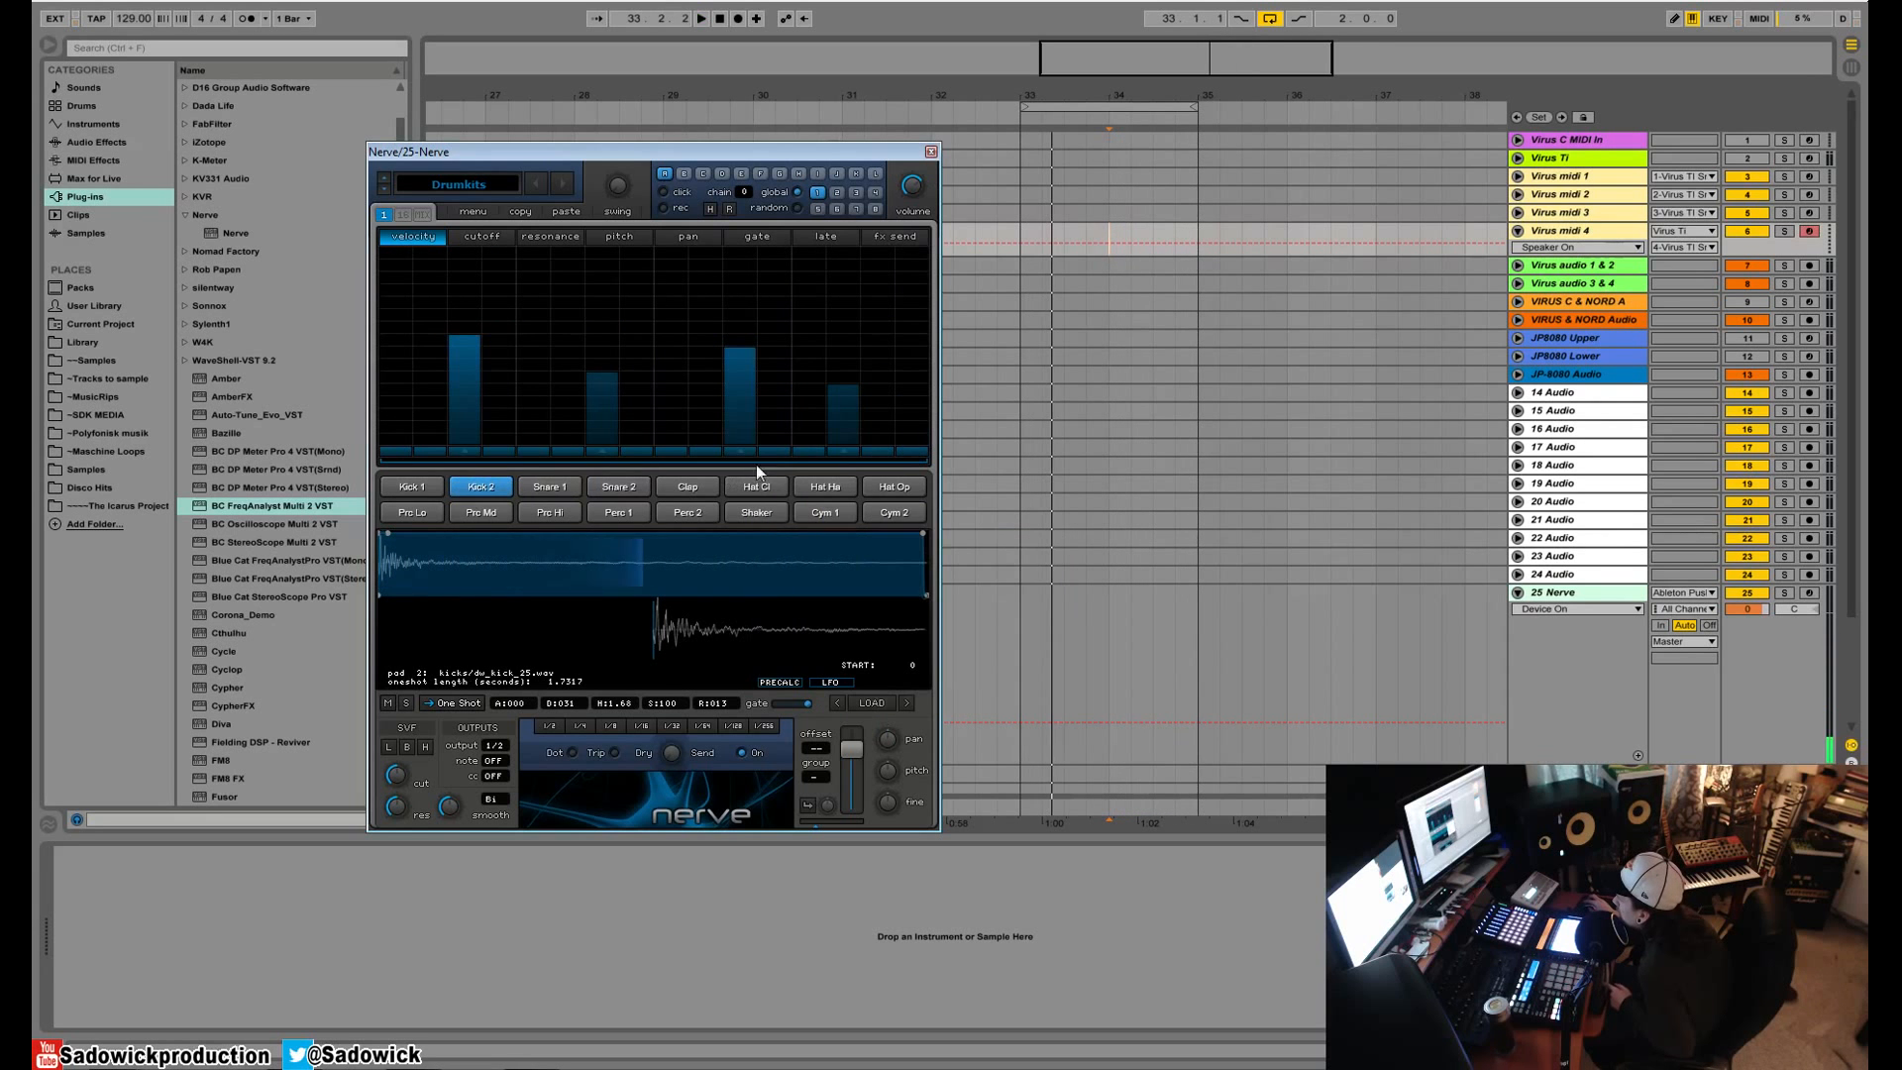
key("space")
- Compare Kick 1 and Kick 2, try Kick 2's step 3 as a reversed hit at velocities 40 and 80, and clear its velocity
left_click(412, 486)
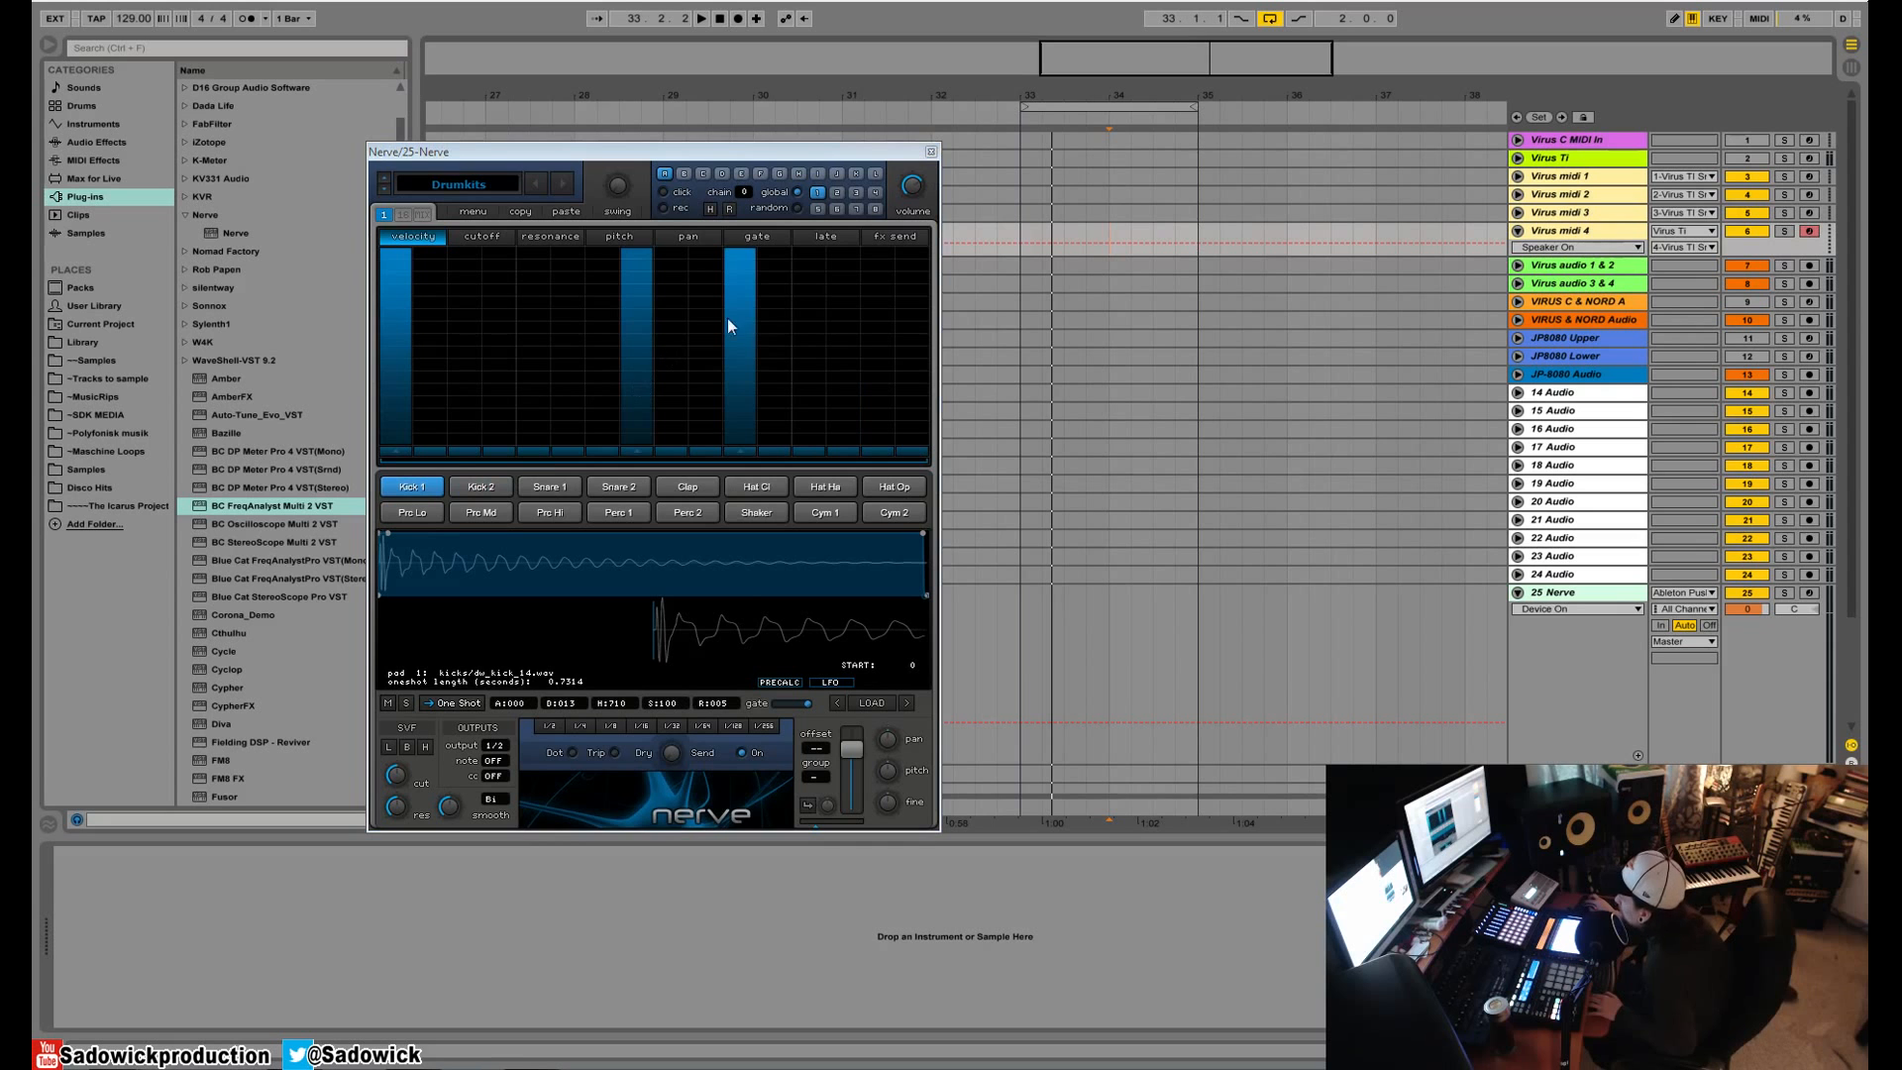
left_click(493, 490)
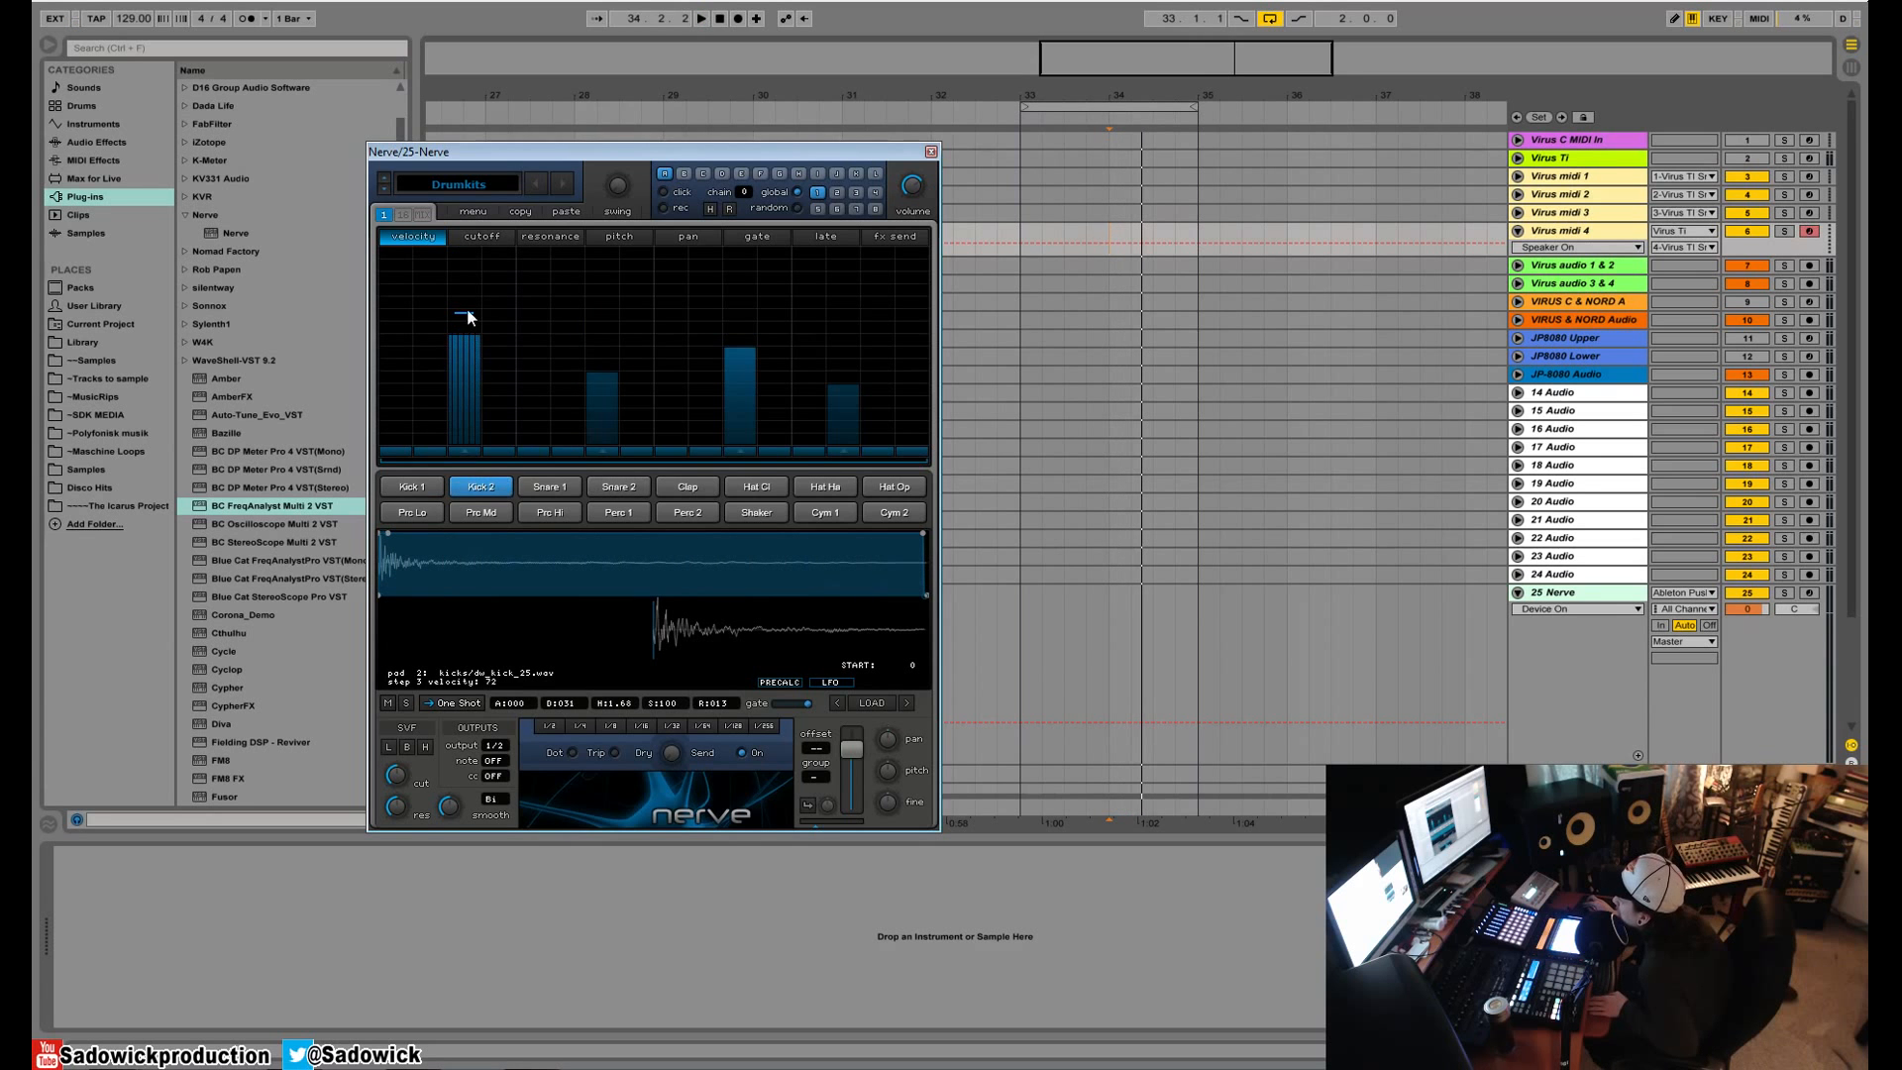
left_click(471, 388)
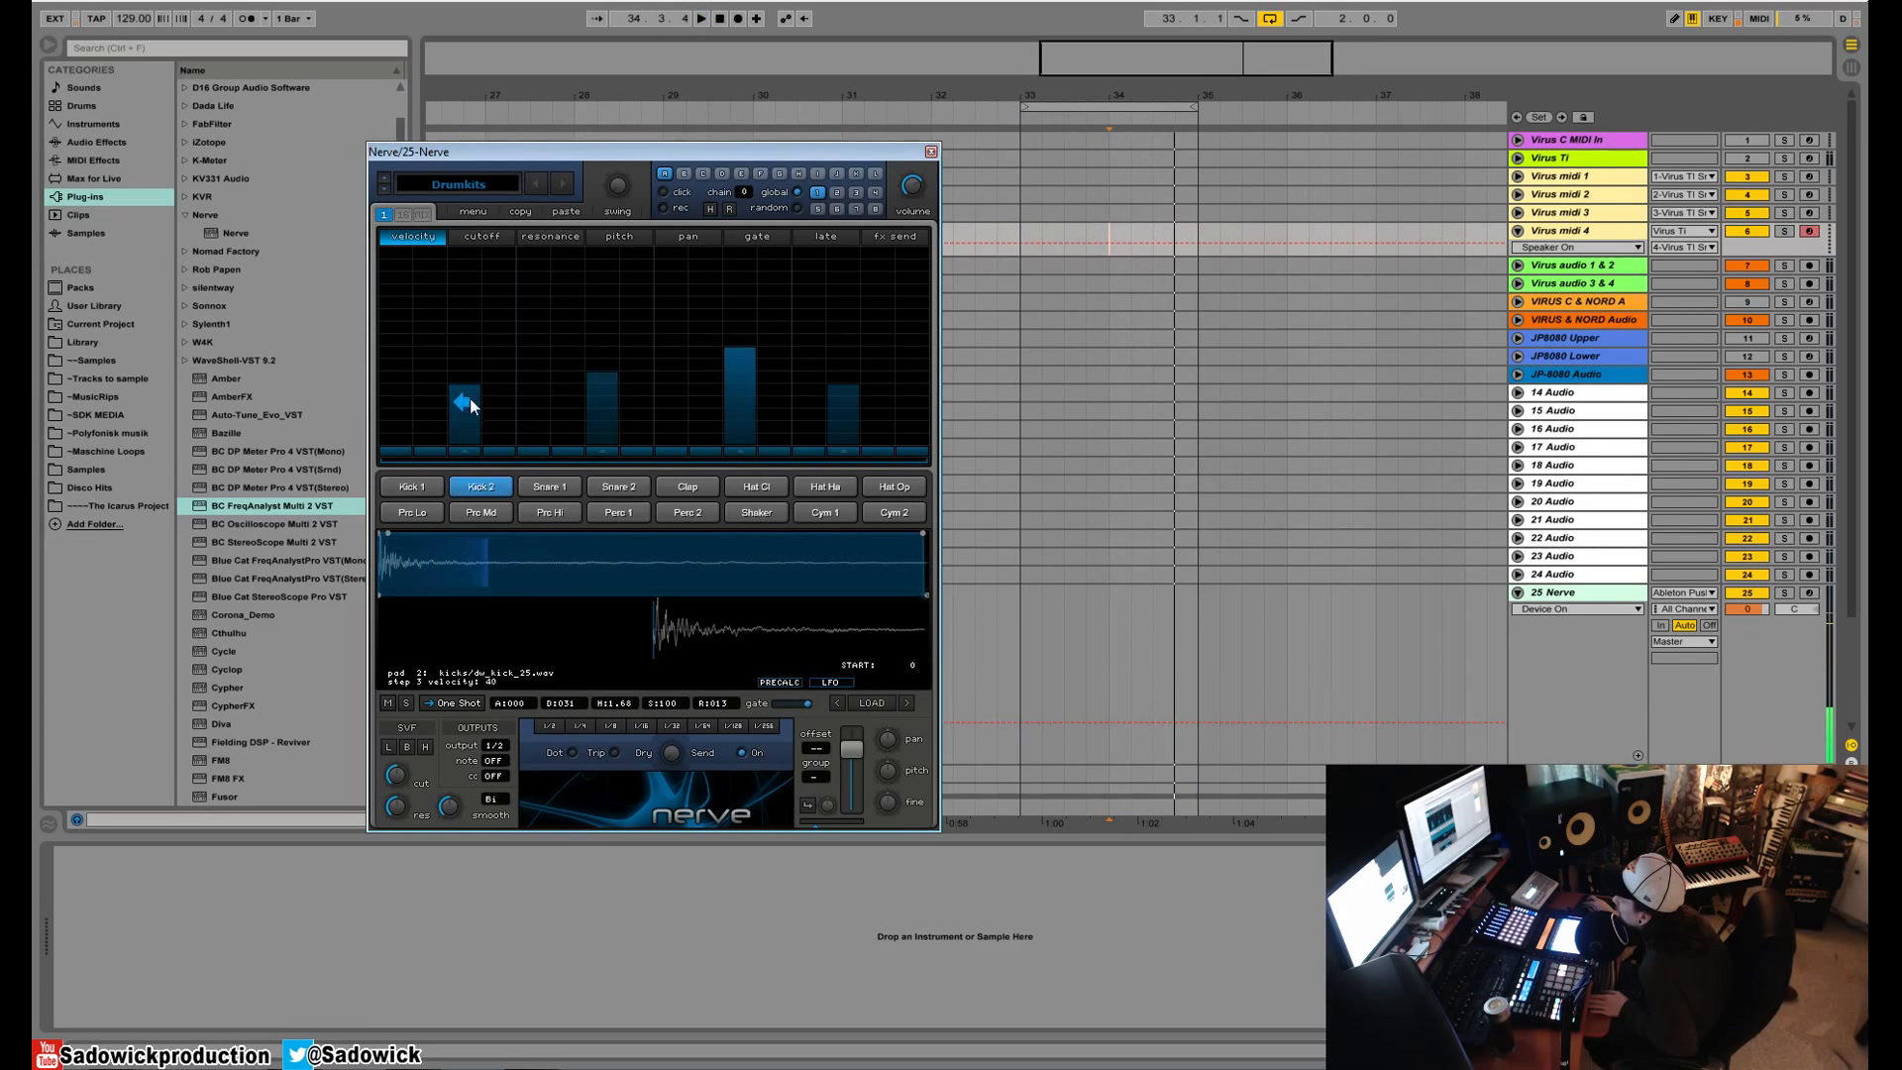
left_click_drag(471, 404, 471, 329)
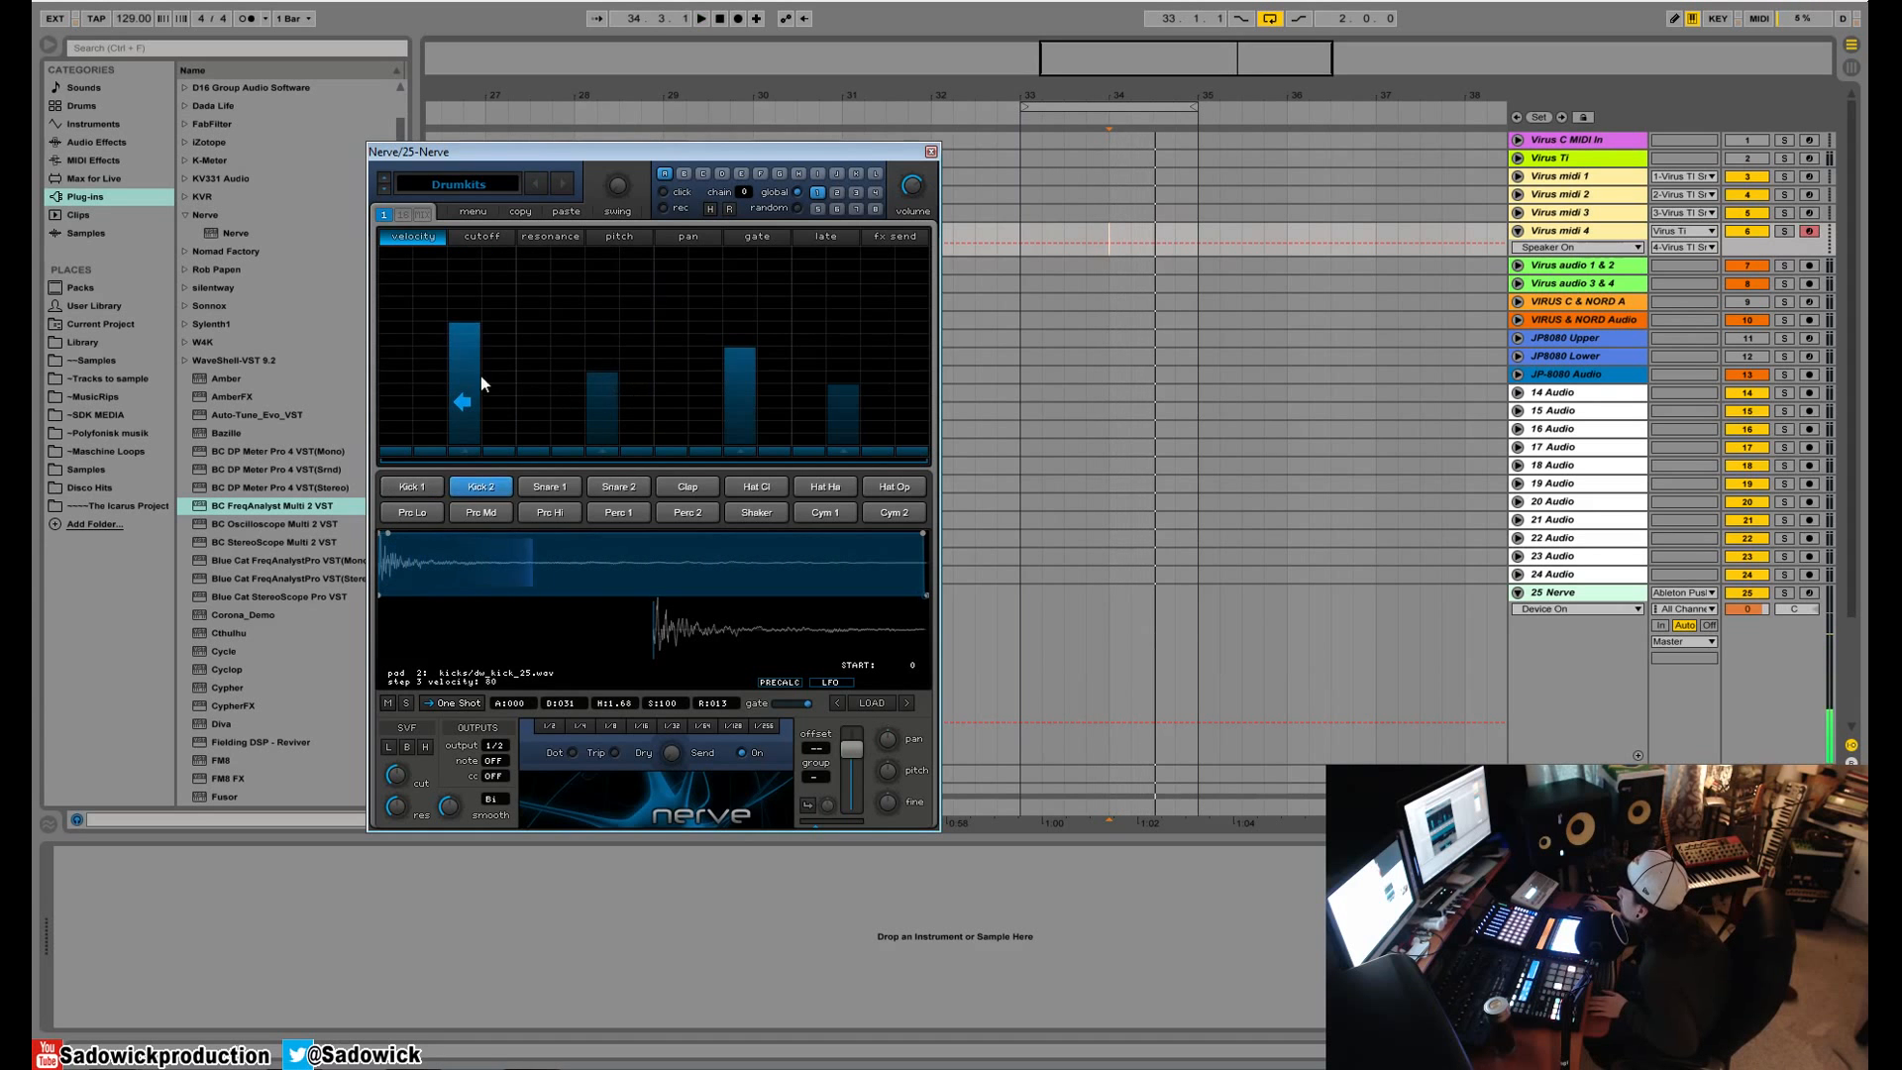
left_click_drag(473, 428, 457, 434)
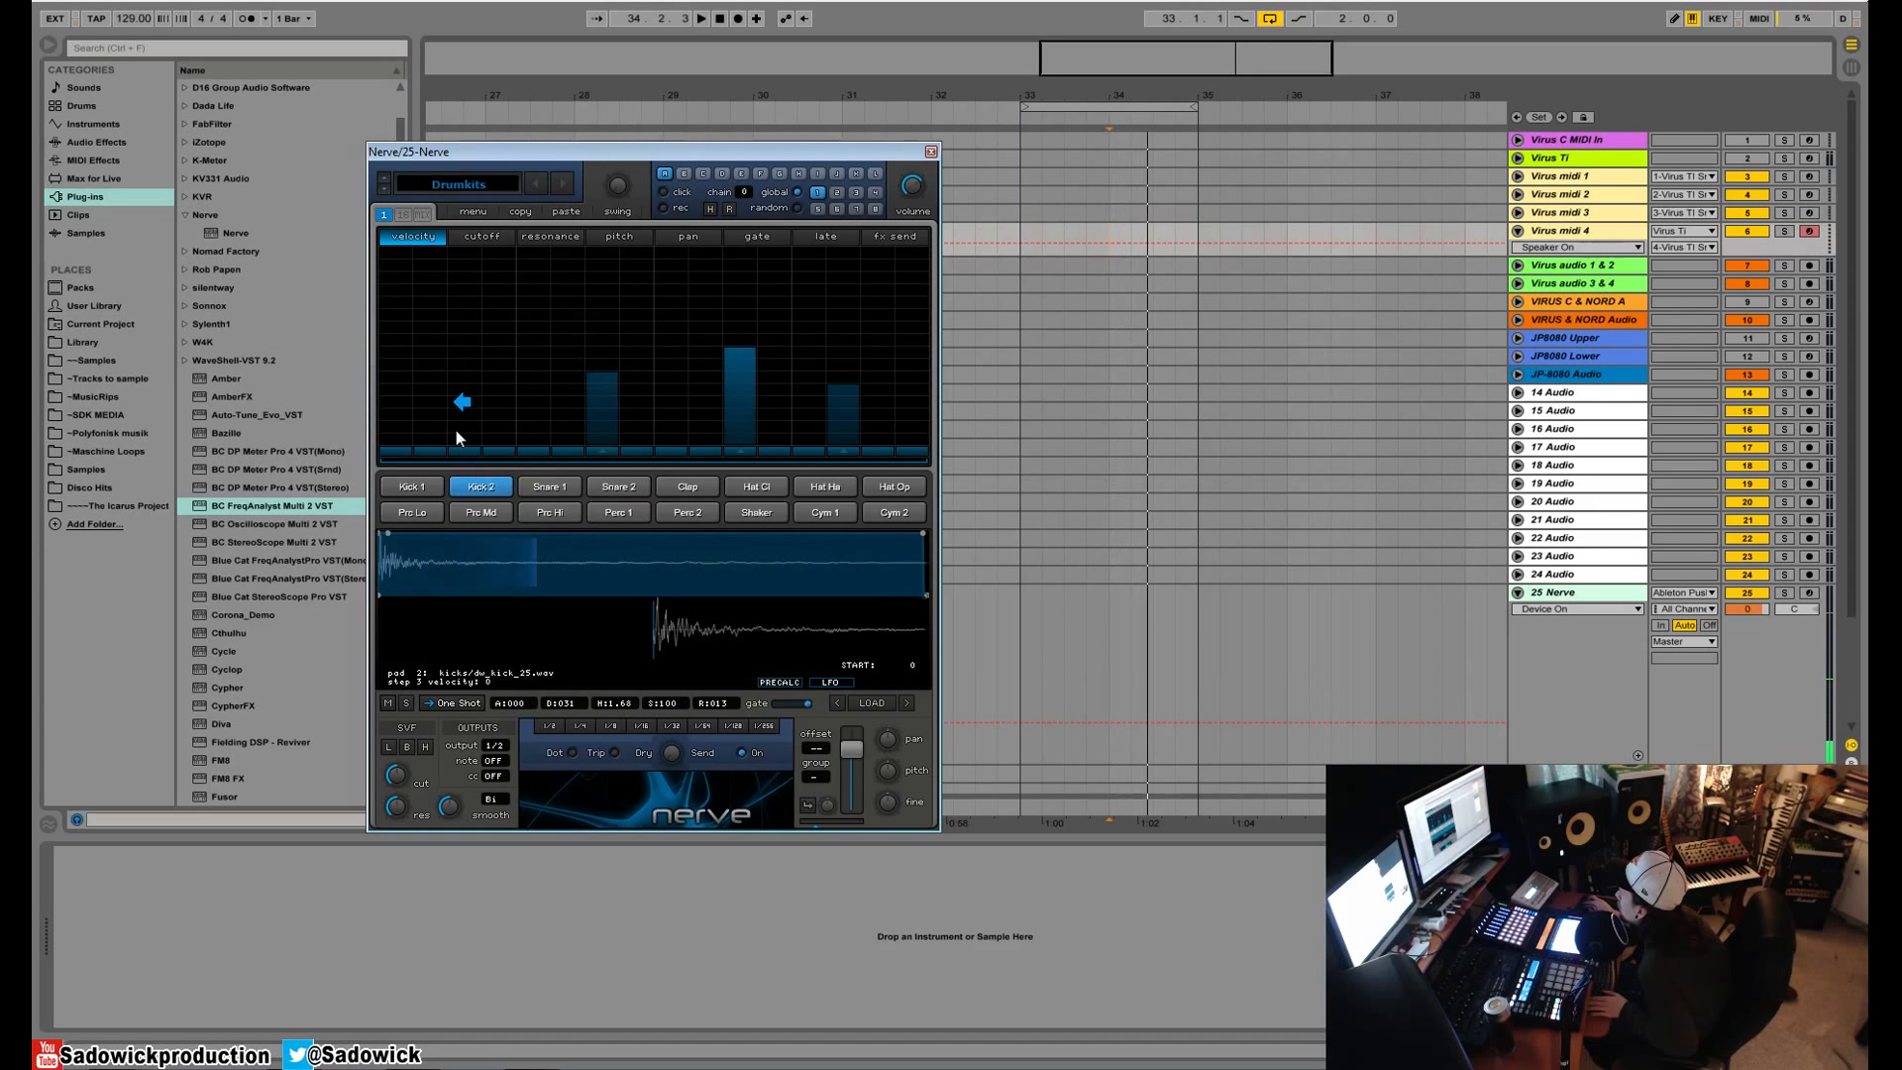
- Add a reversed Kick 2 hit on step 2 at velocity 120, leave step 3 empty, and play the beat
left_click(427, 300)
left_click(469, 415)
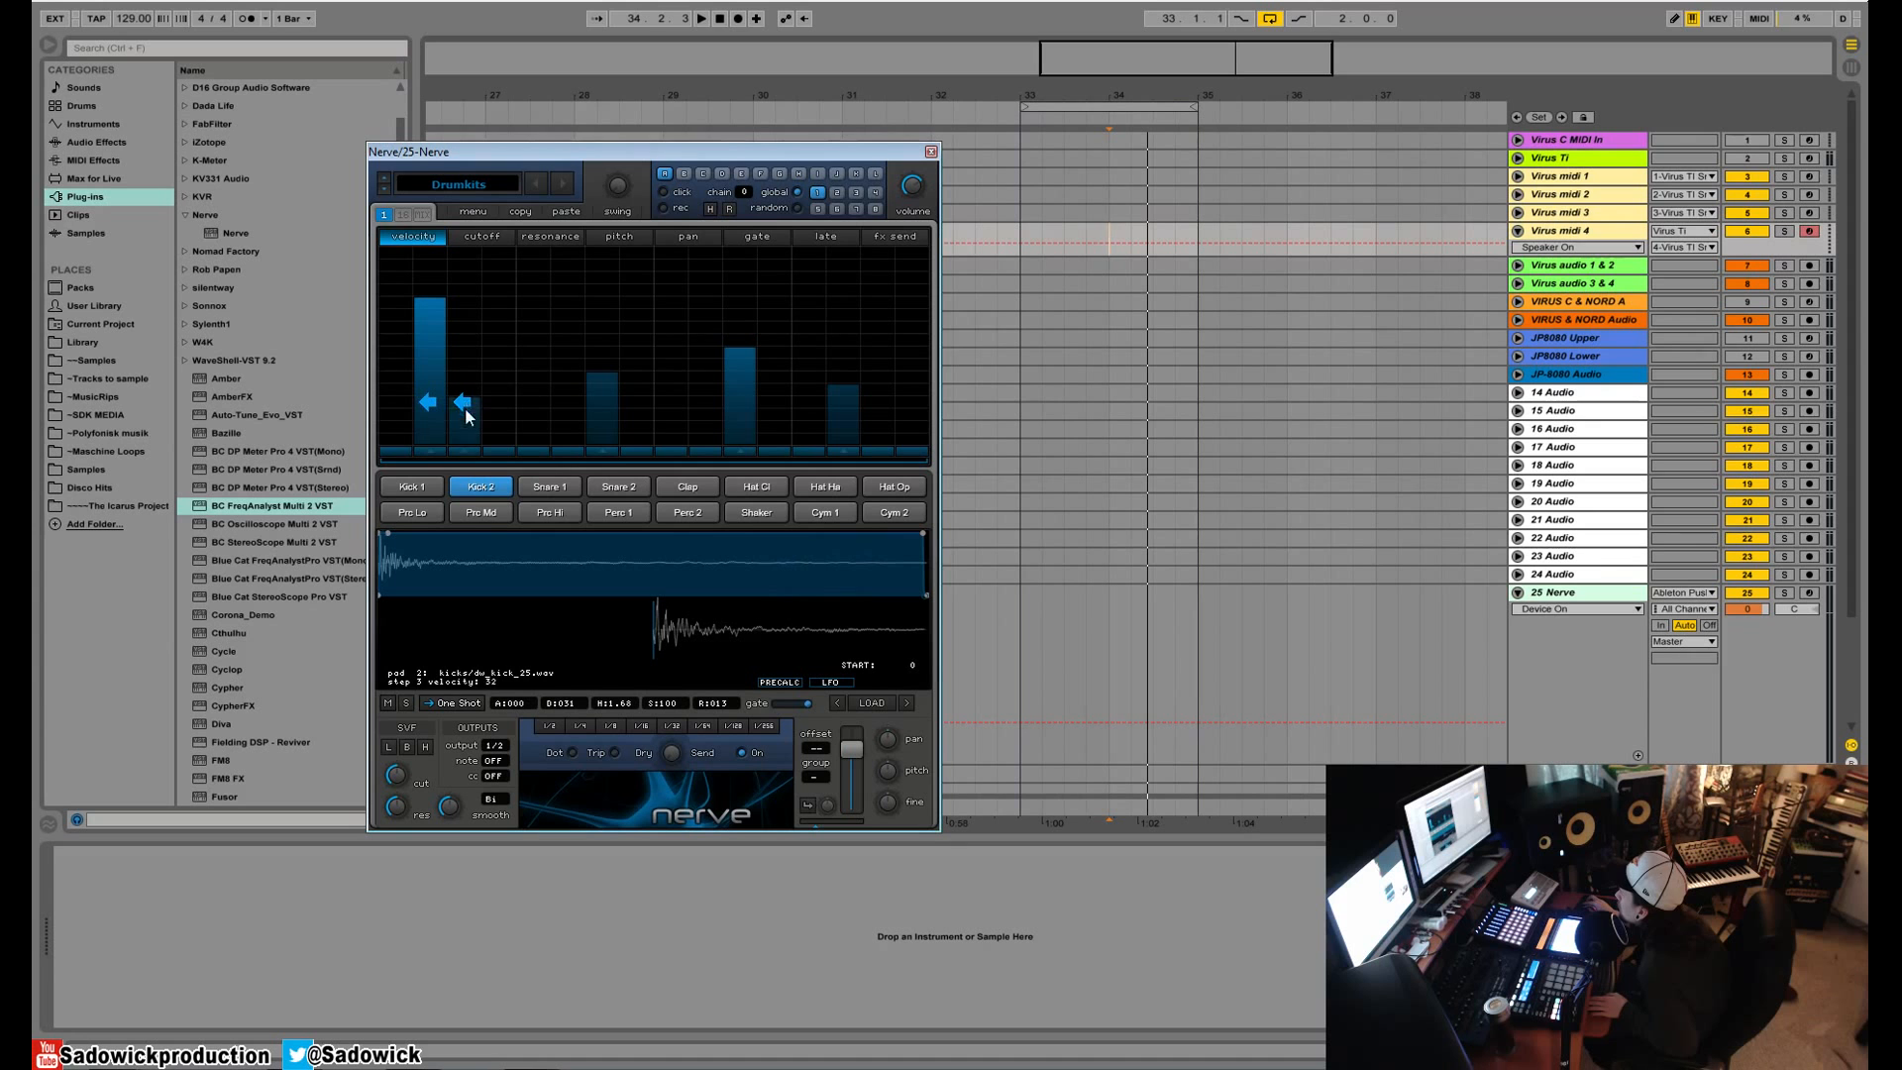
key("space")
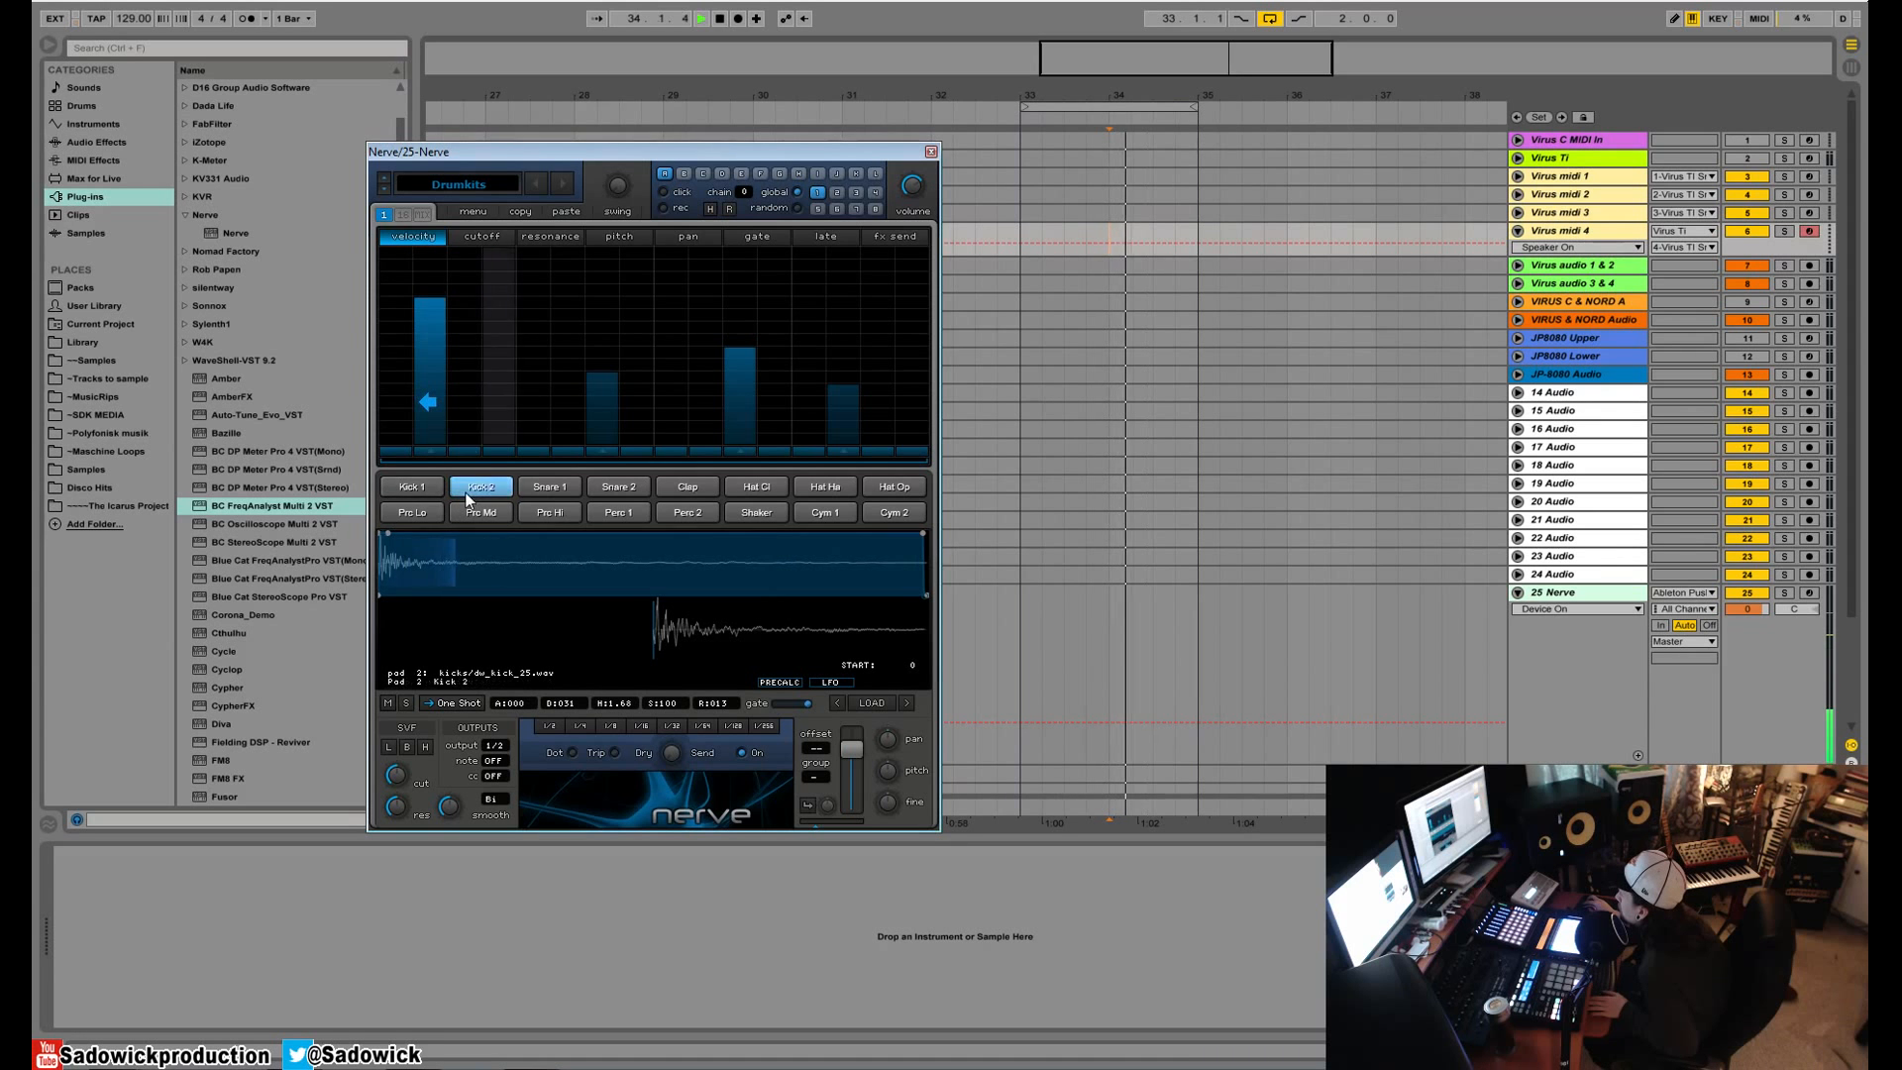
left_click(457, 434)
left_click(433, 260)
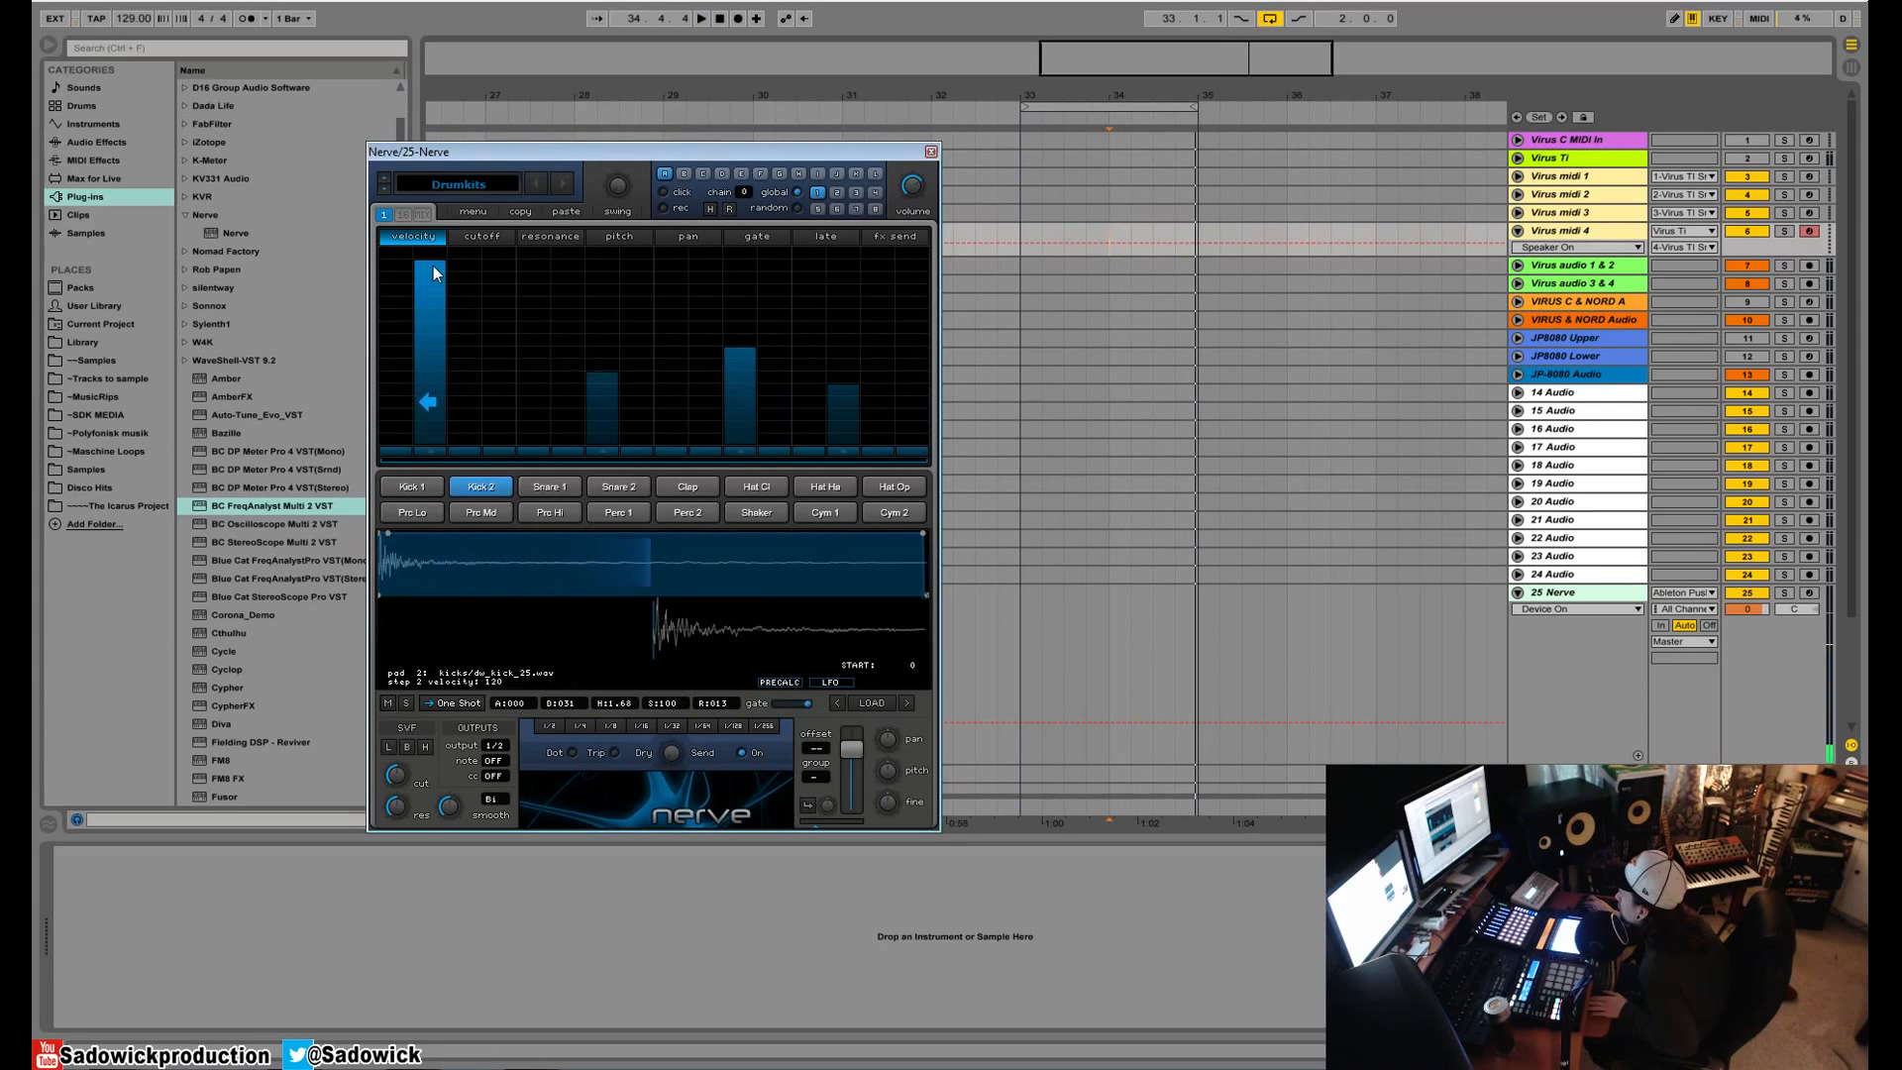
key("space")
- Shorten the Kick 2 sample by pulling its envelope release in to R:501 and play the pattern
left_click_drag(924, 535, 550, 542)
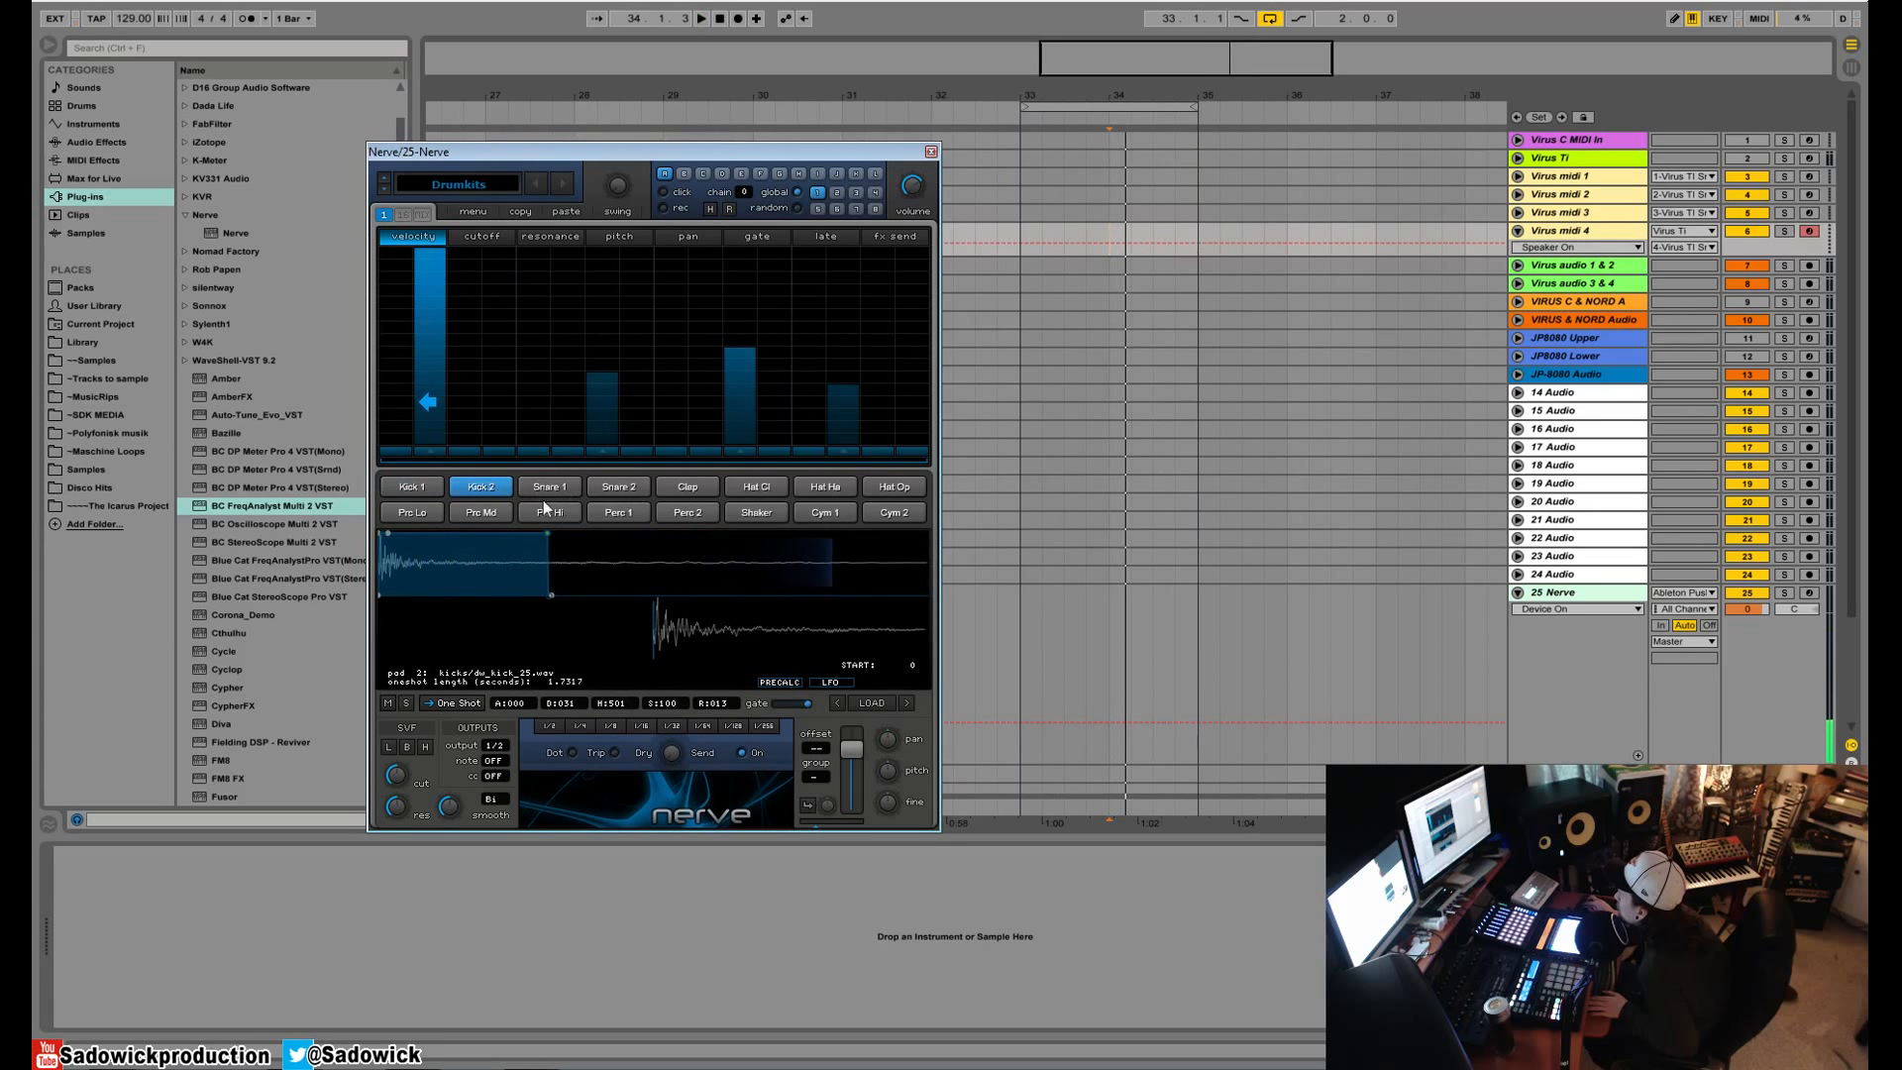
key("space")
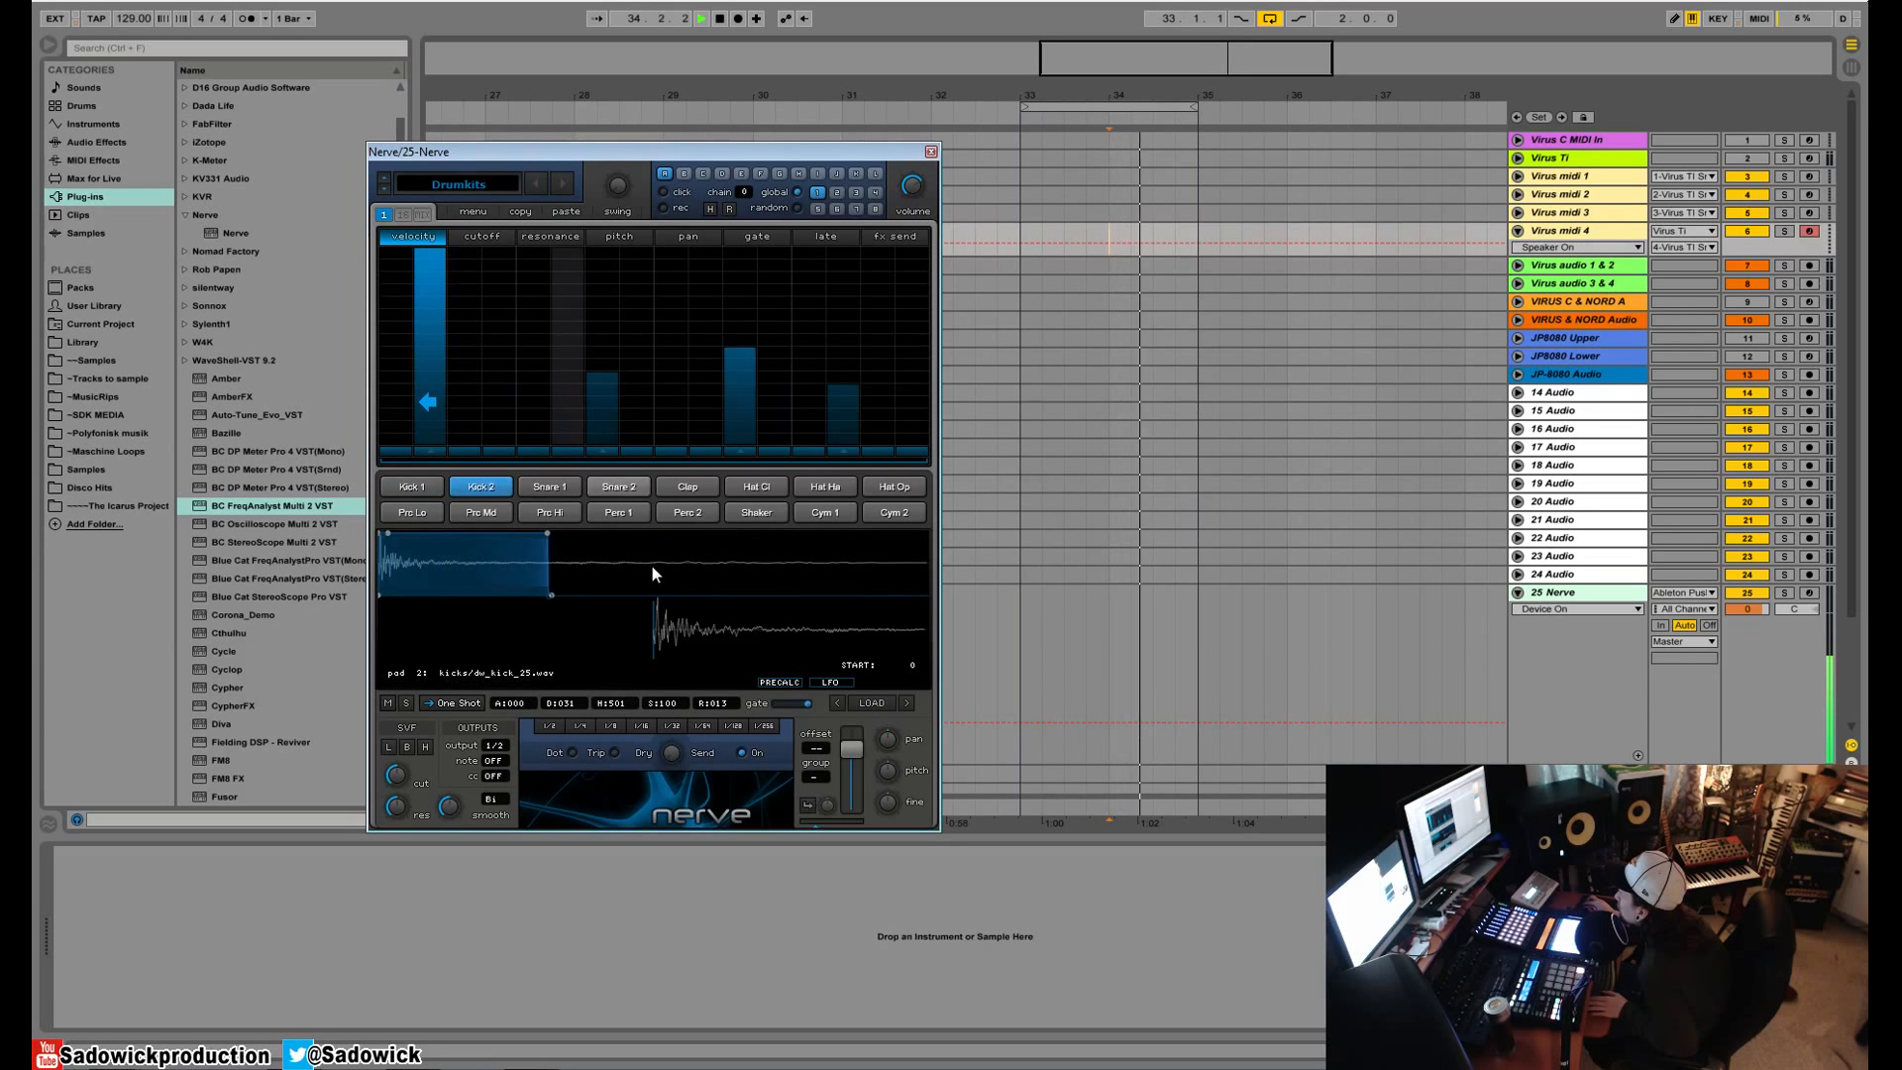
key("space")
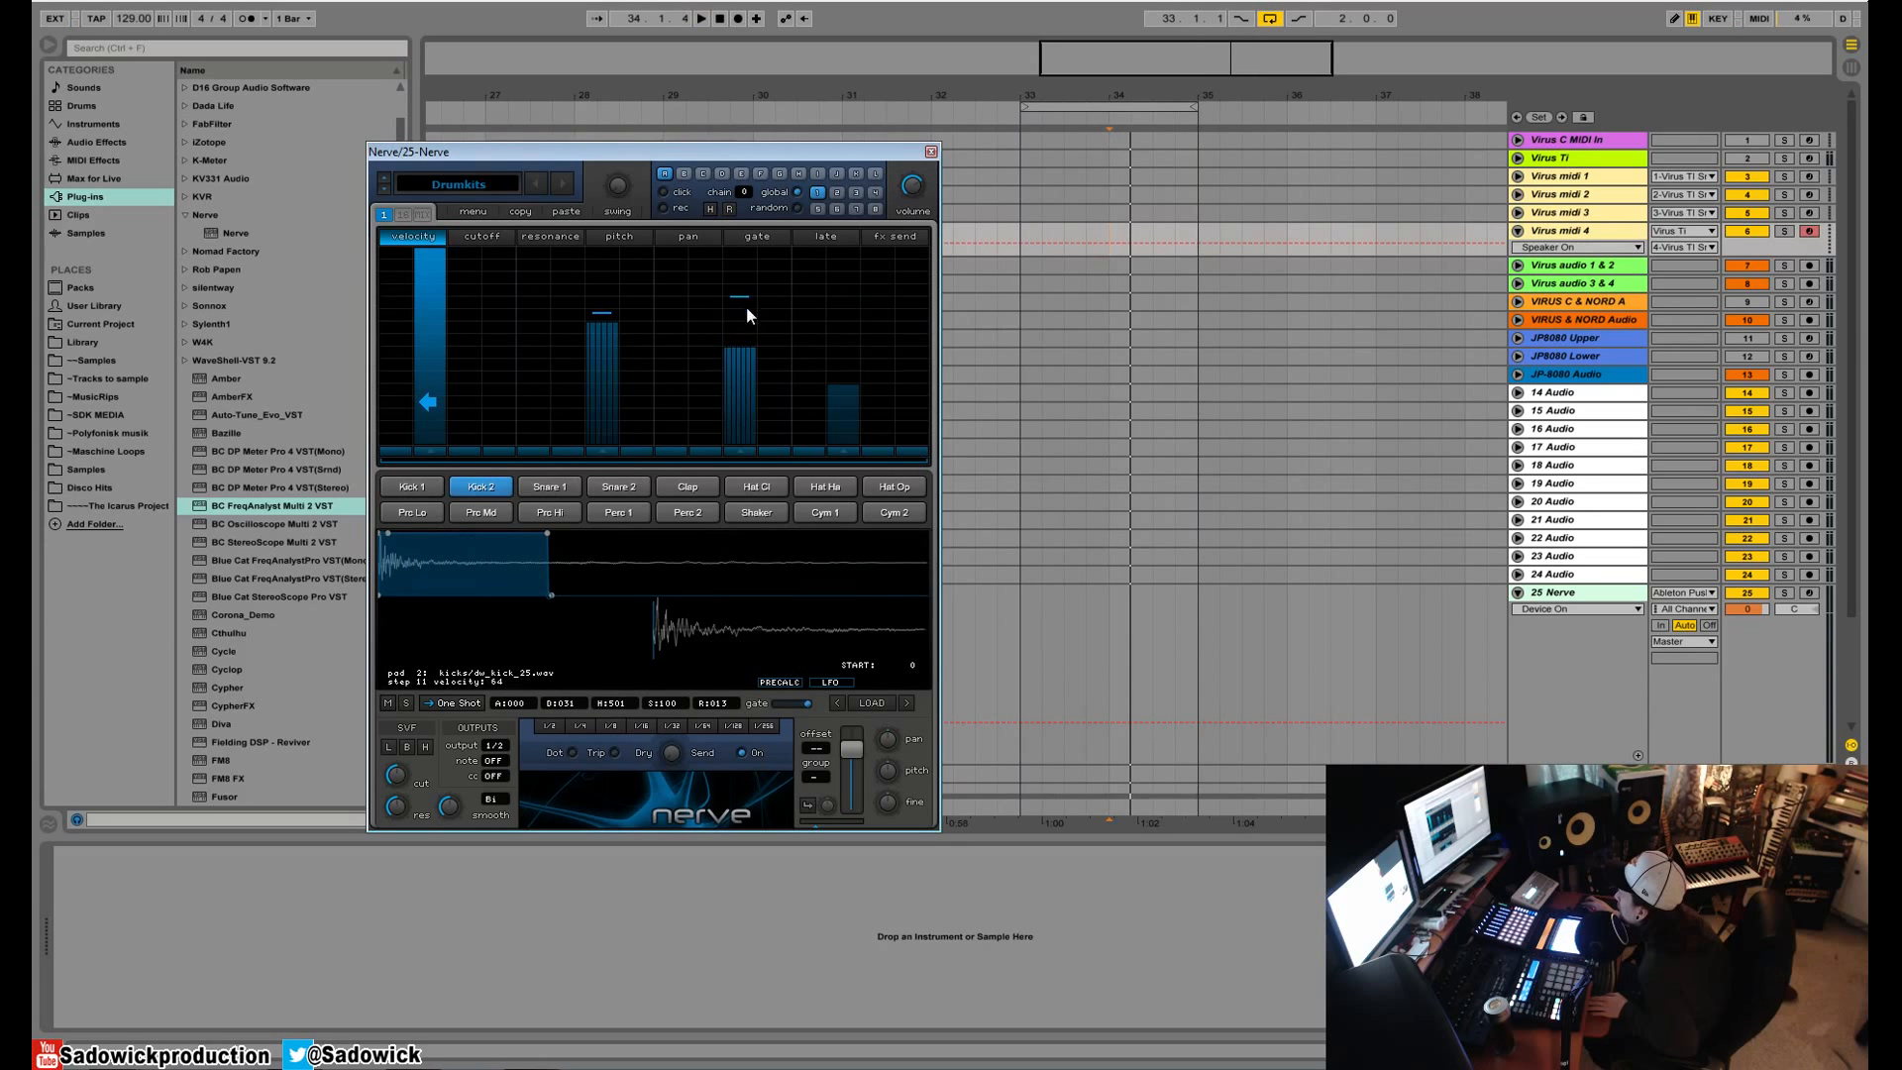
- Set Kick 2's step 11 roll to velocity 80 and adjust the roll repeats on steps 7, 11 and 14 during playback
left_click(745, 336)
key("space")
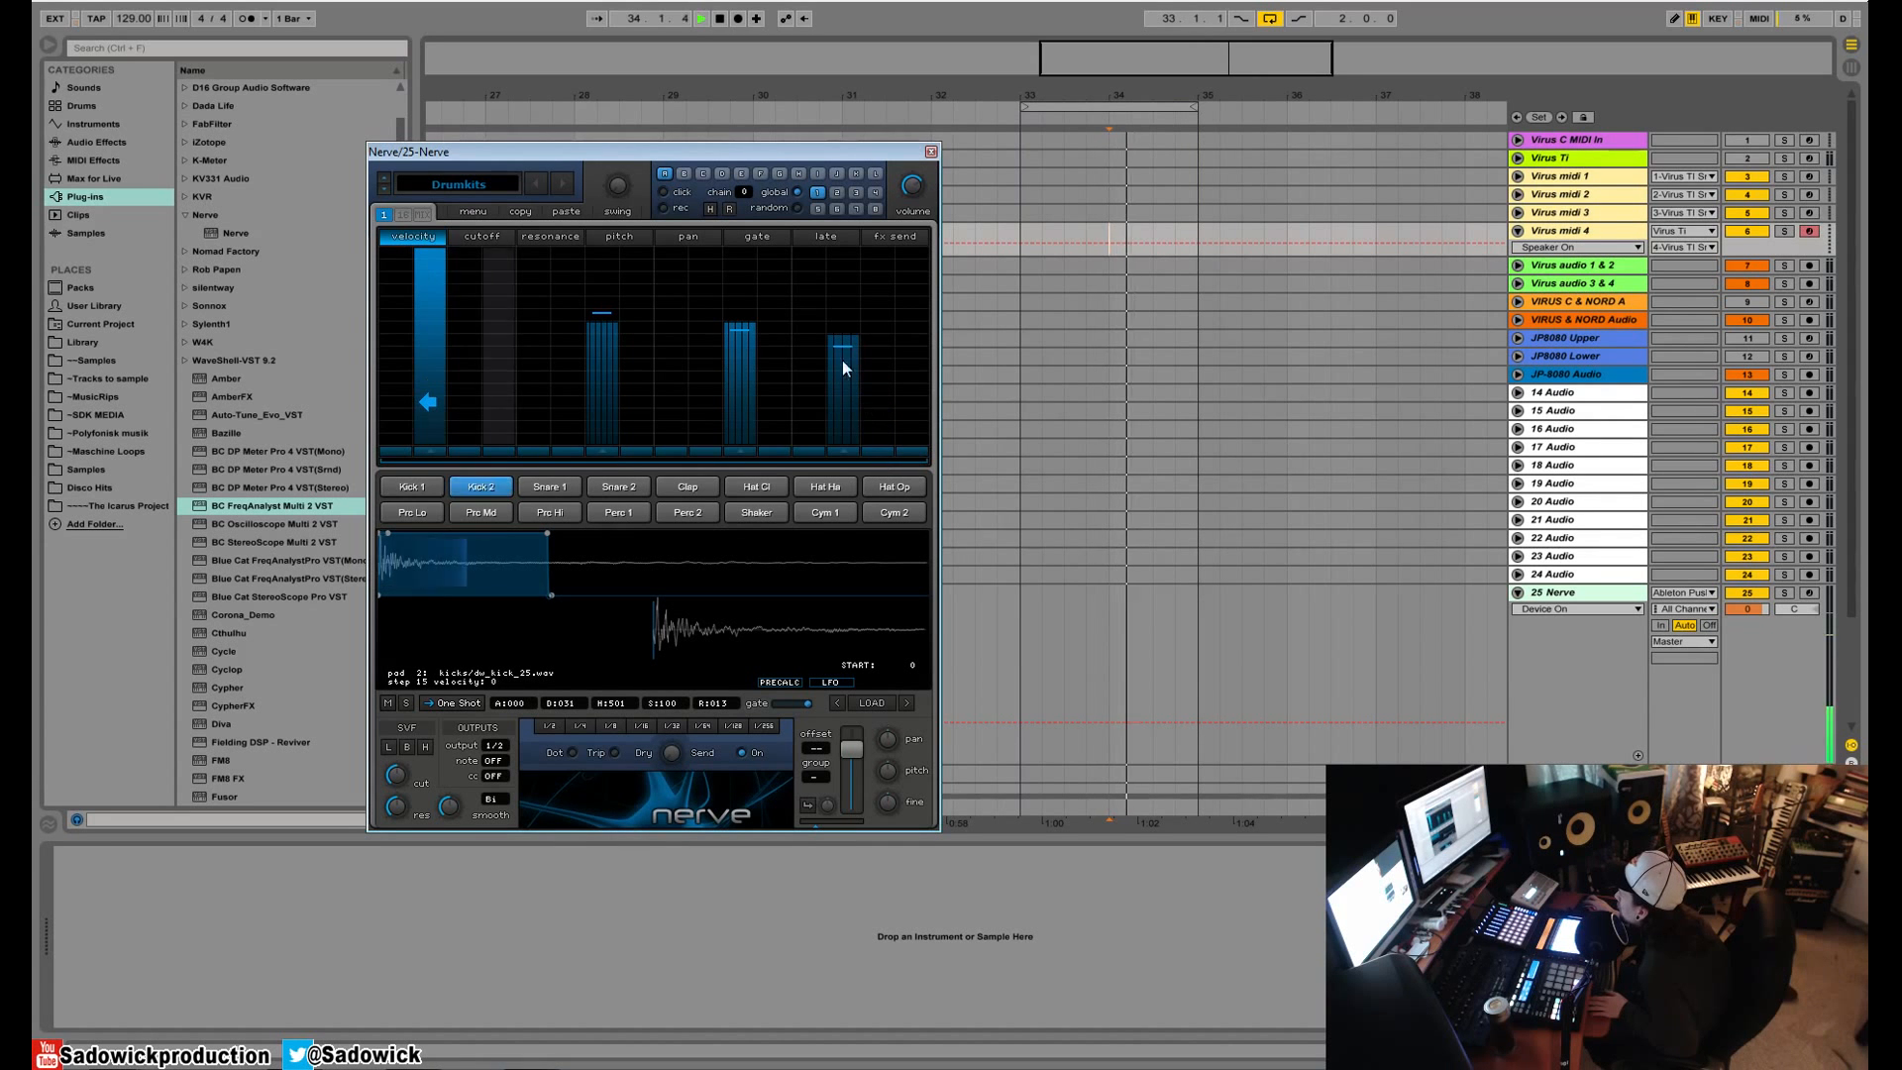
left_click(841, 377)
left_click(841, 378)
right_click(841, 379)
right_click(742, 361)
right_click(599, 346)
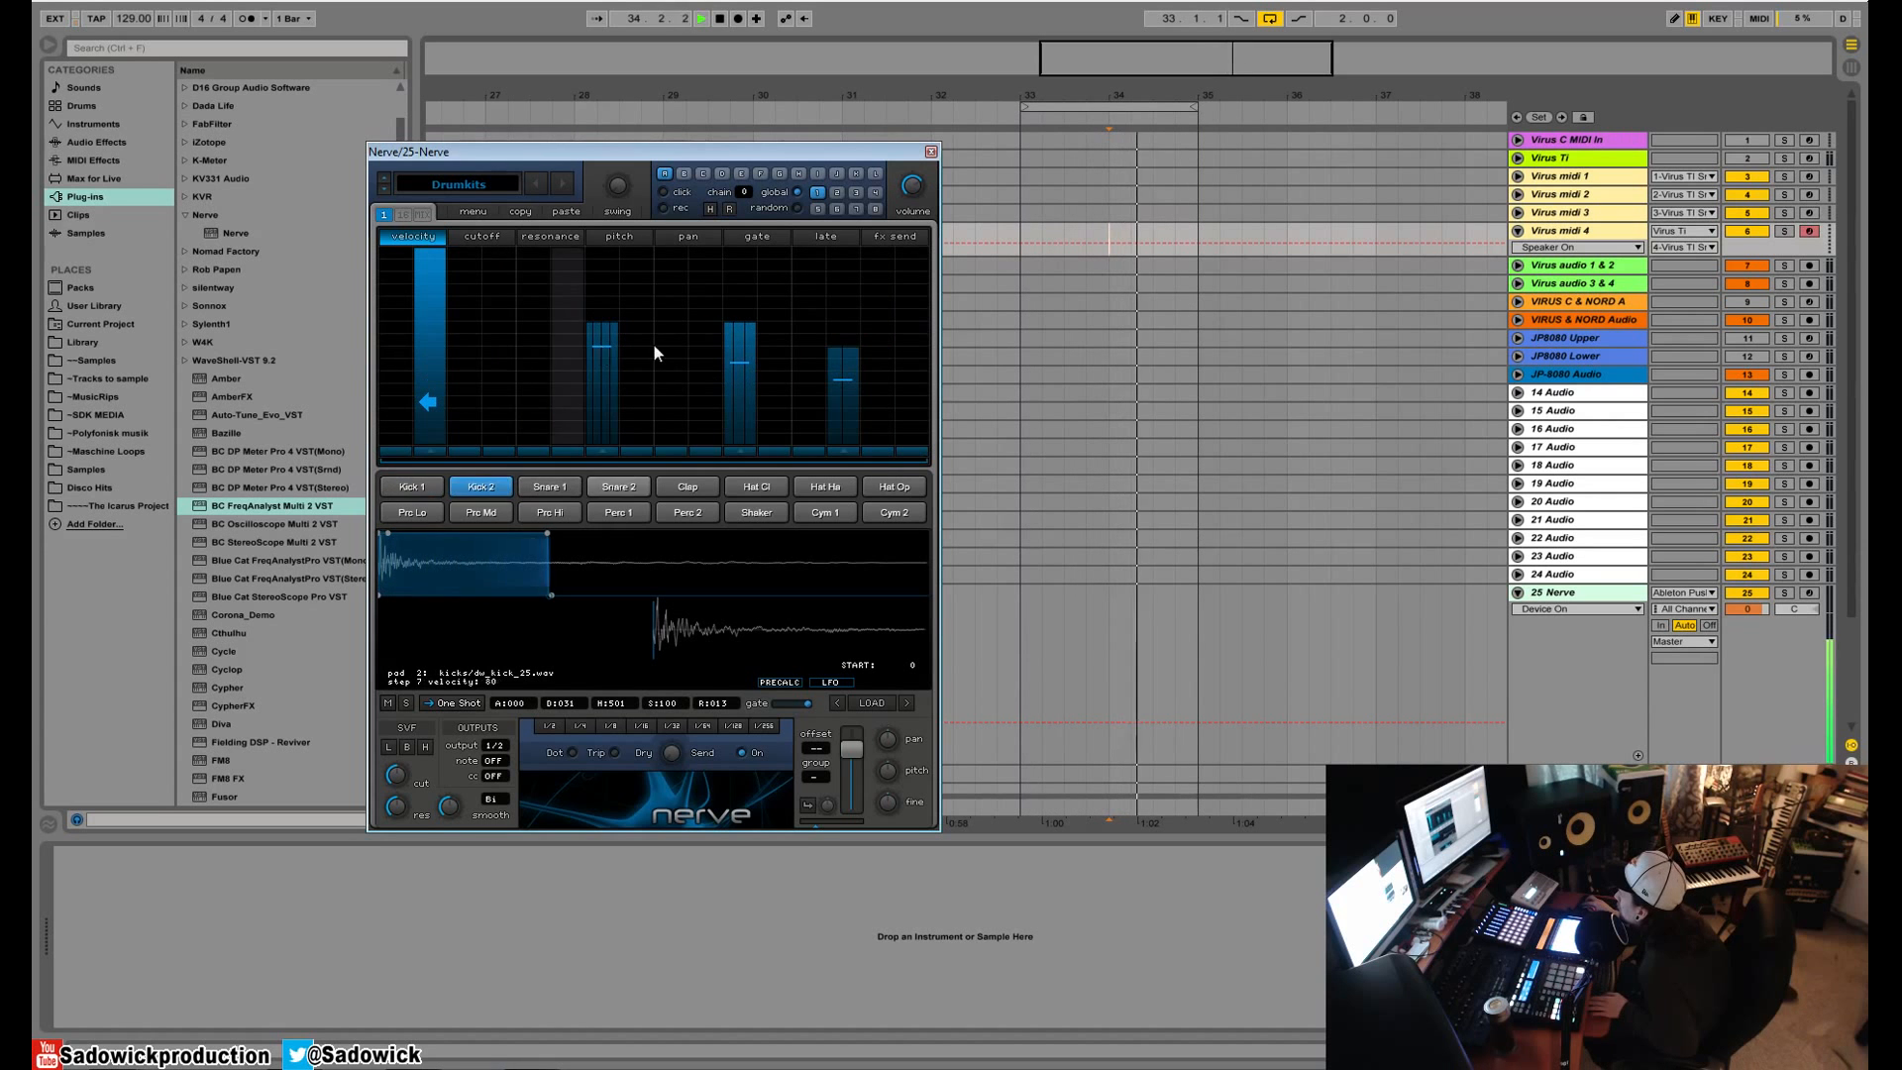
- Add a roll to Snare 2's hit on step 13, play the beat, and check the Snare 1 pattern
left_click(618, 487)
key("space")
right_click(806, 358)
key("space")
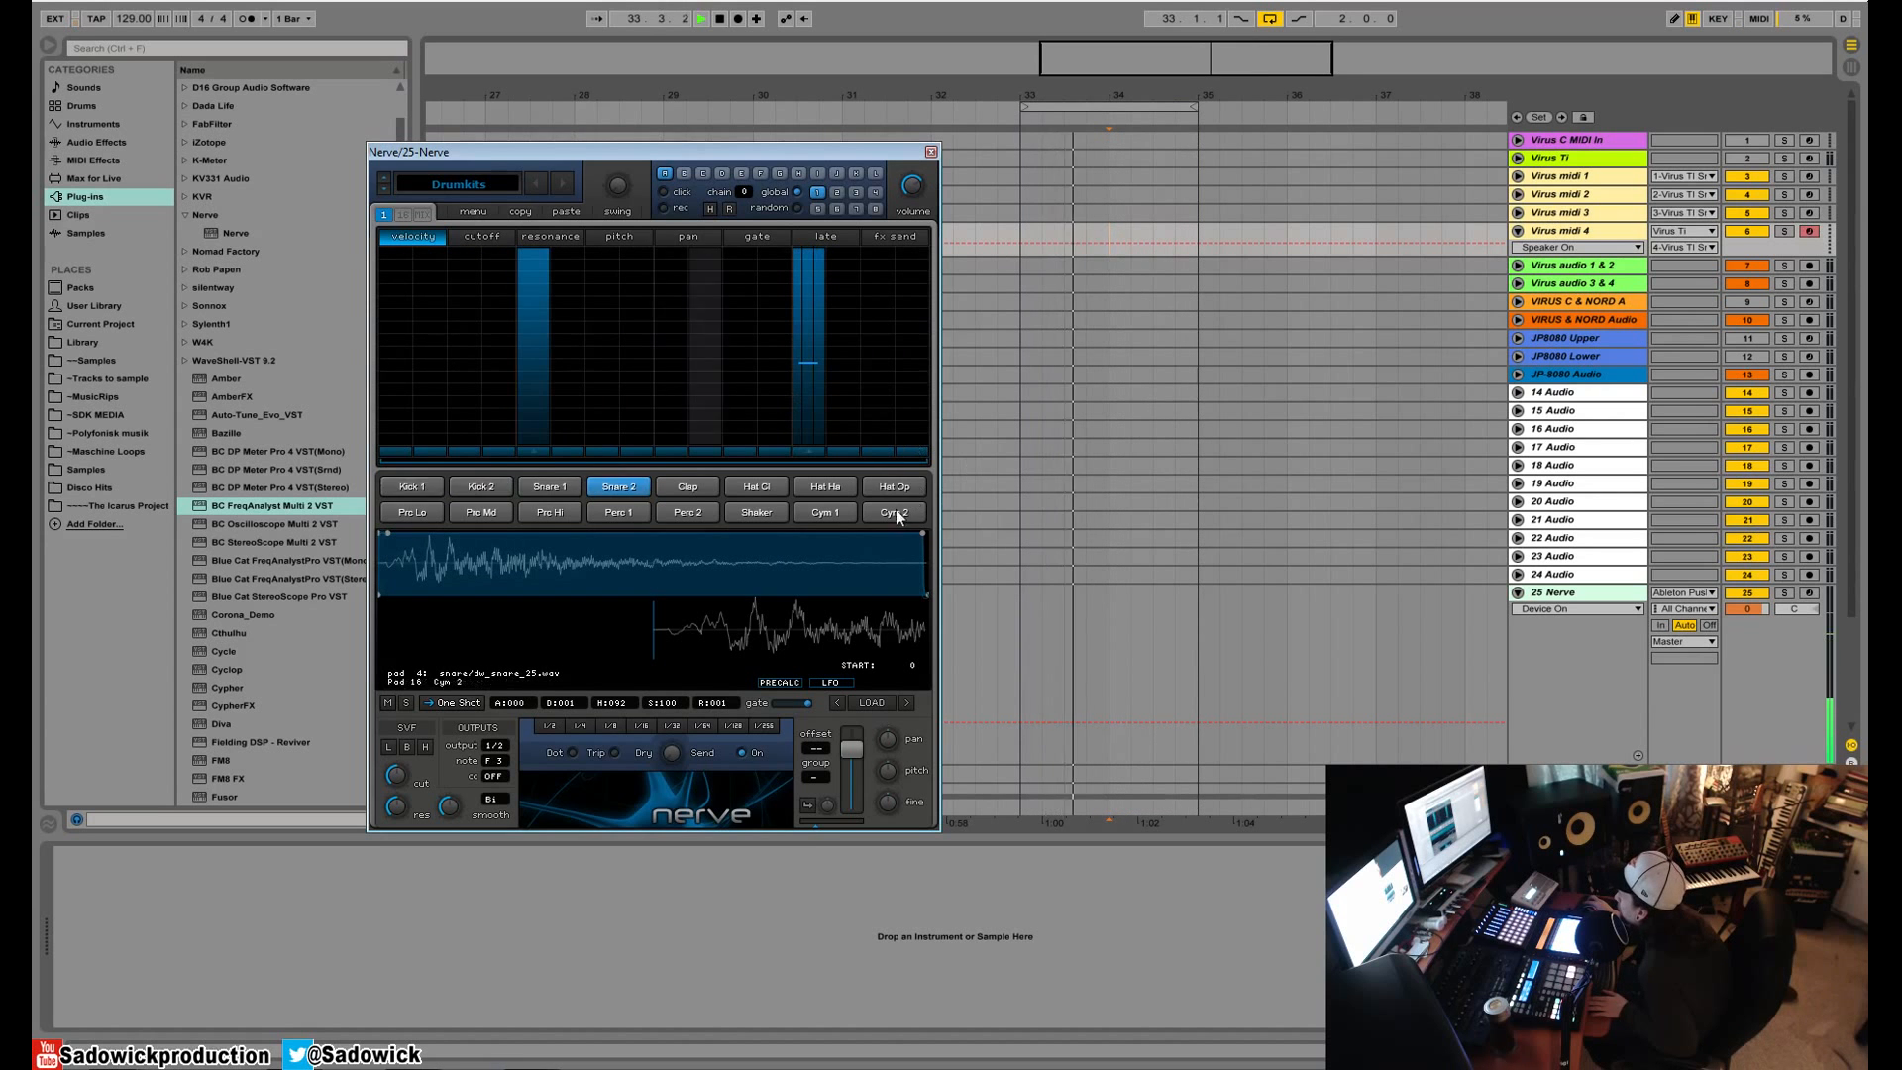
left_click(551, 489)
key("space")
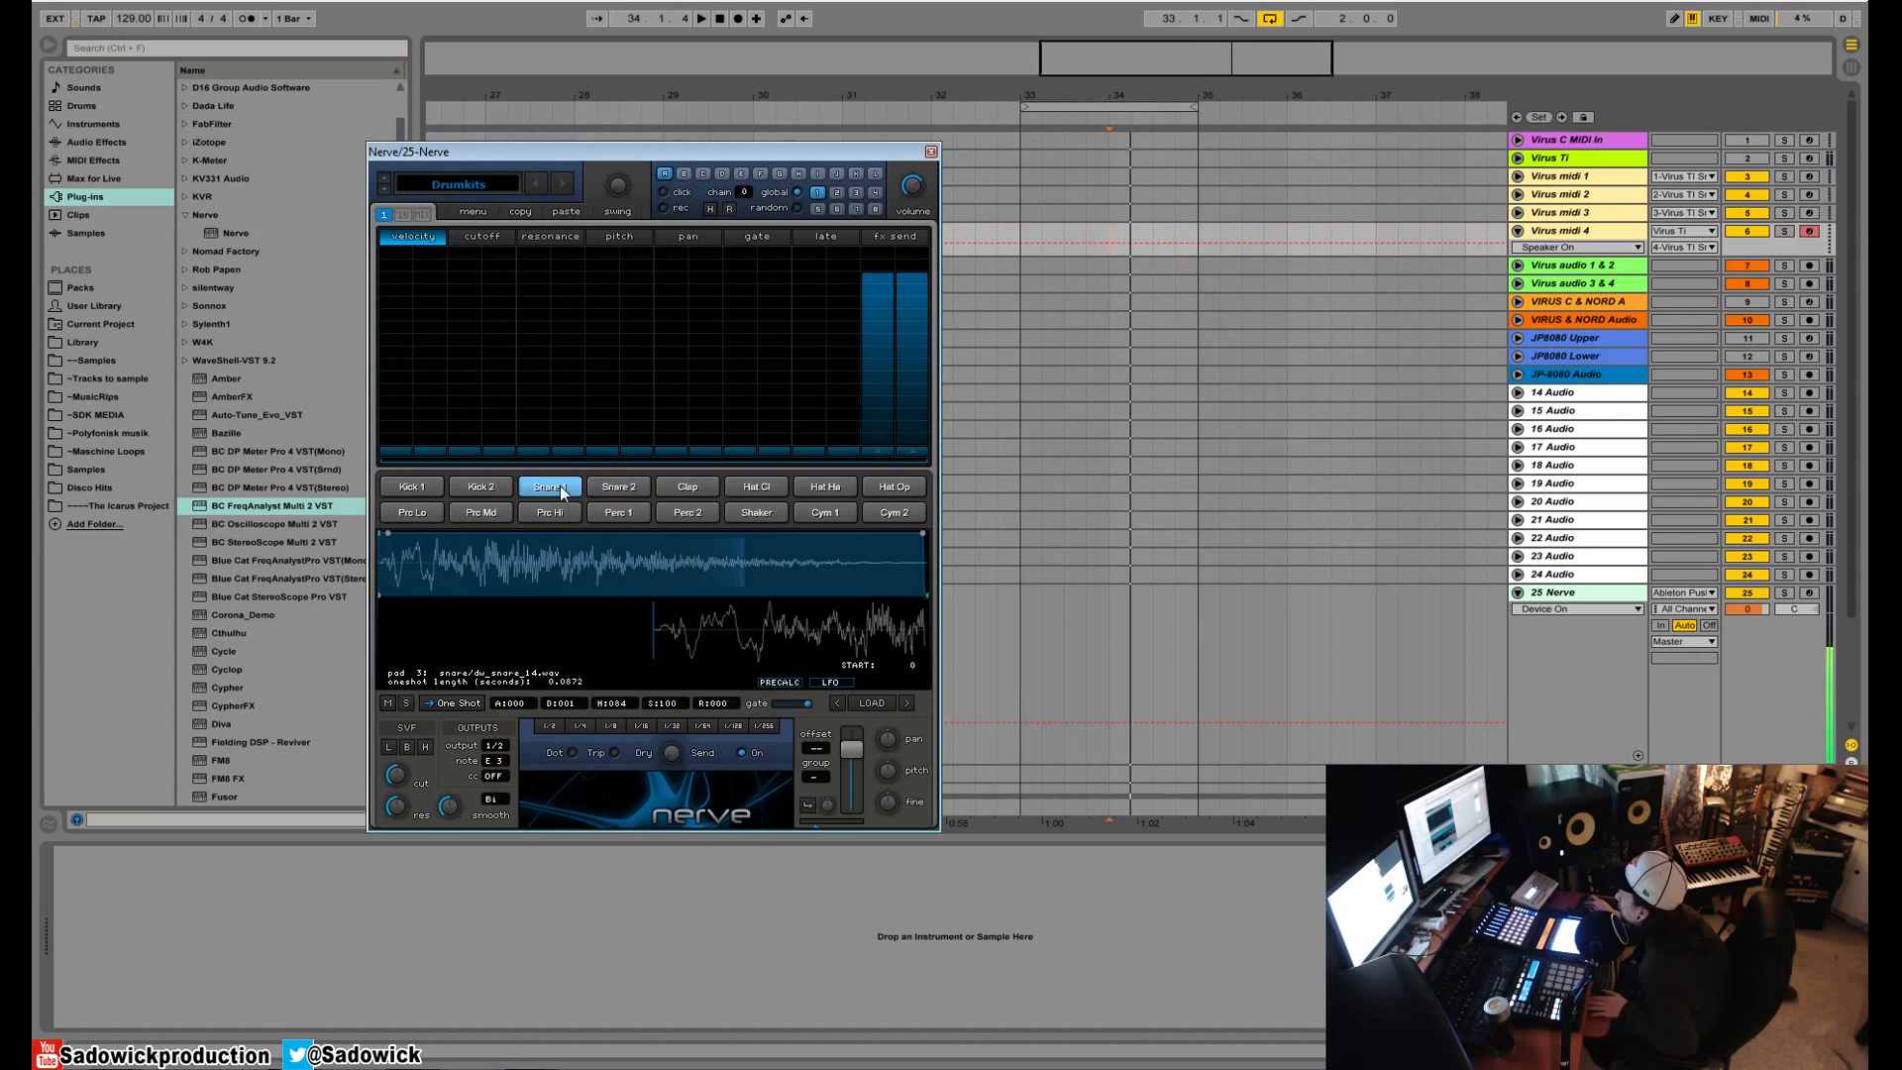
- Reverse Kick 2's hit on step 11 in place of its roll and play the beat
left_click(491, 489)
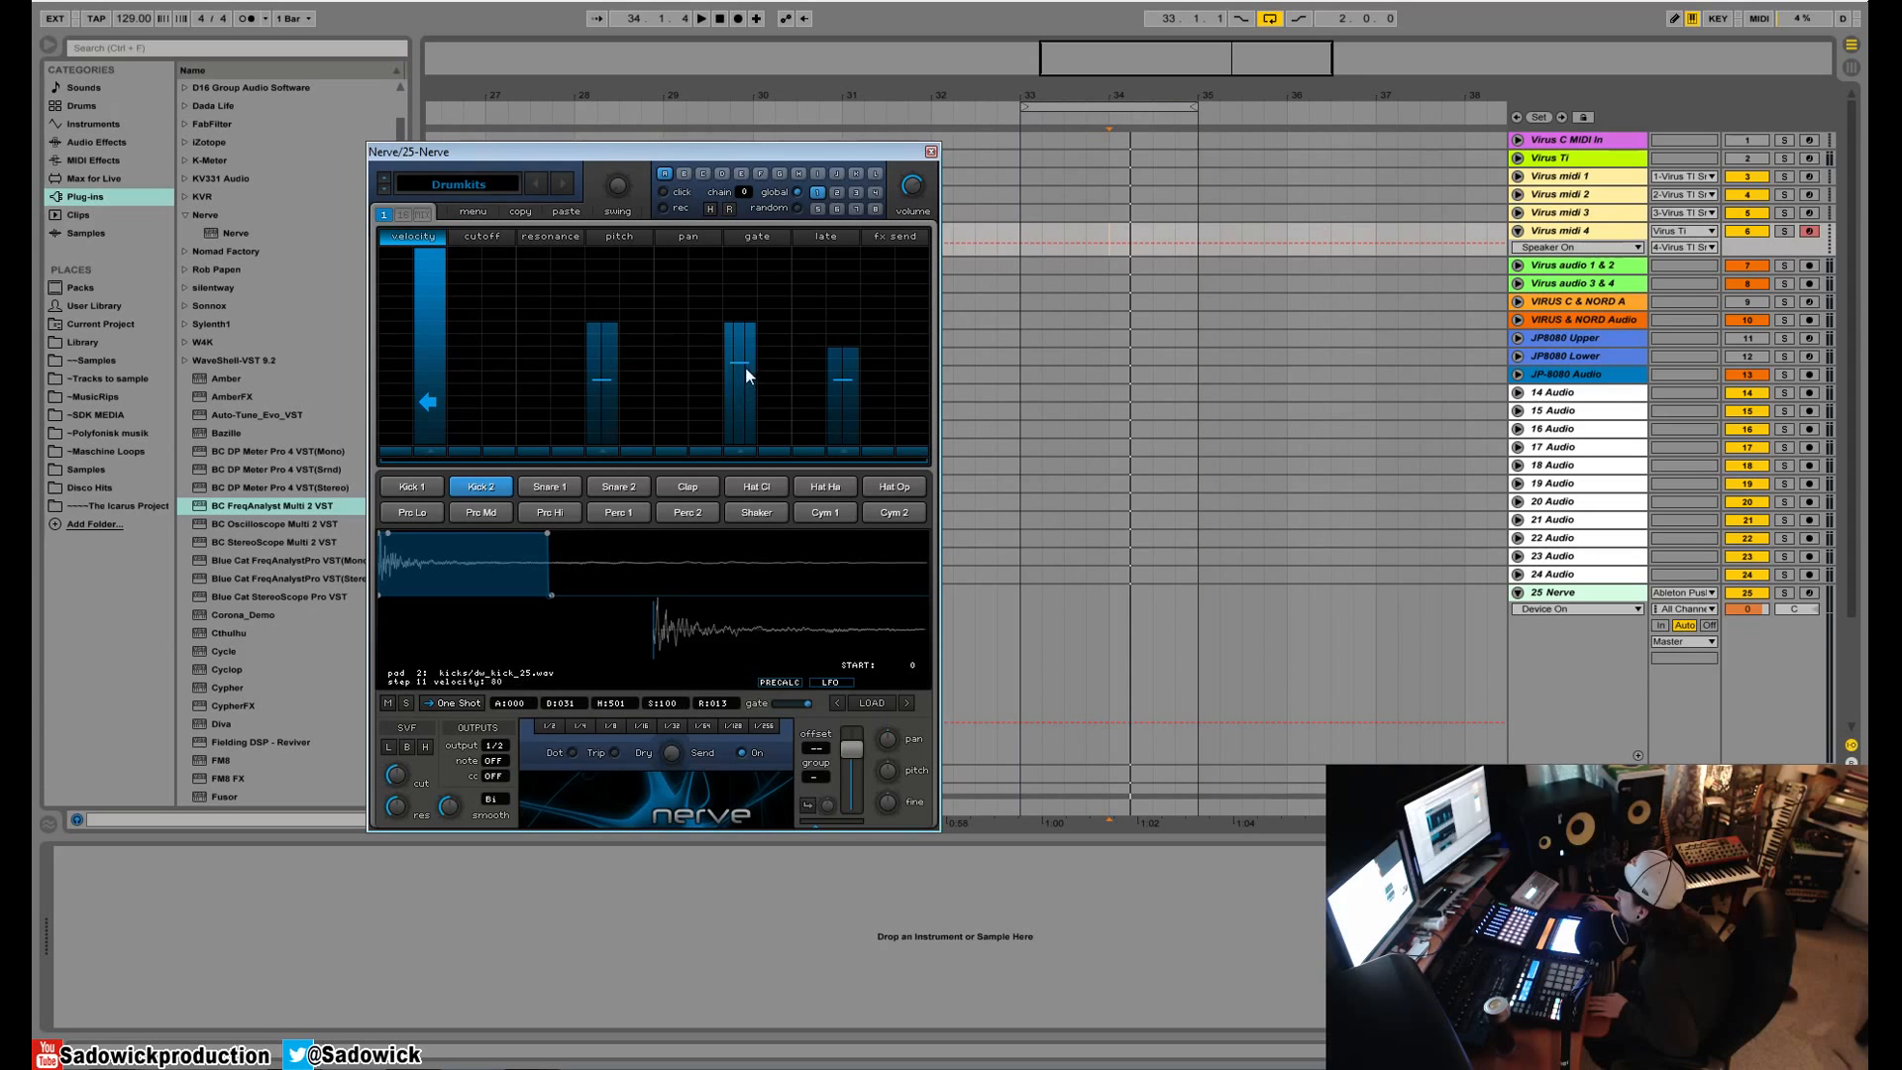
left_click(738, 408)
key("space")
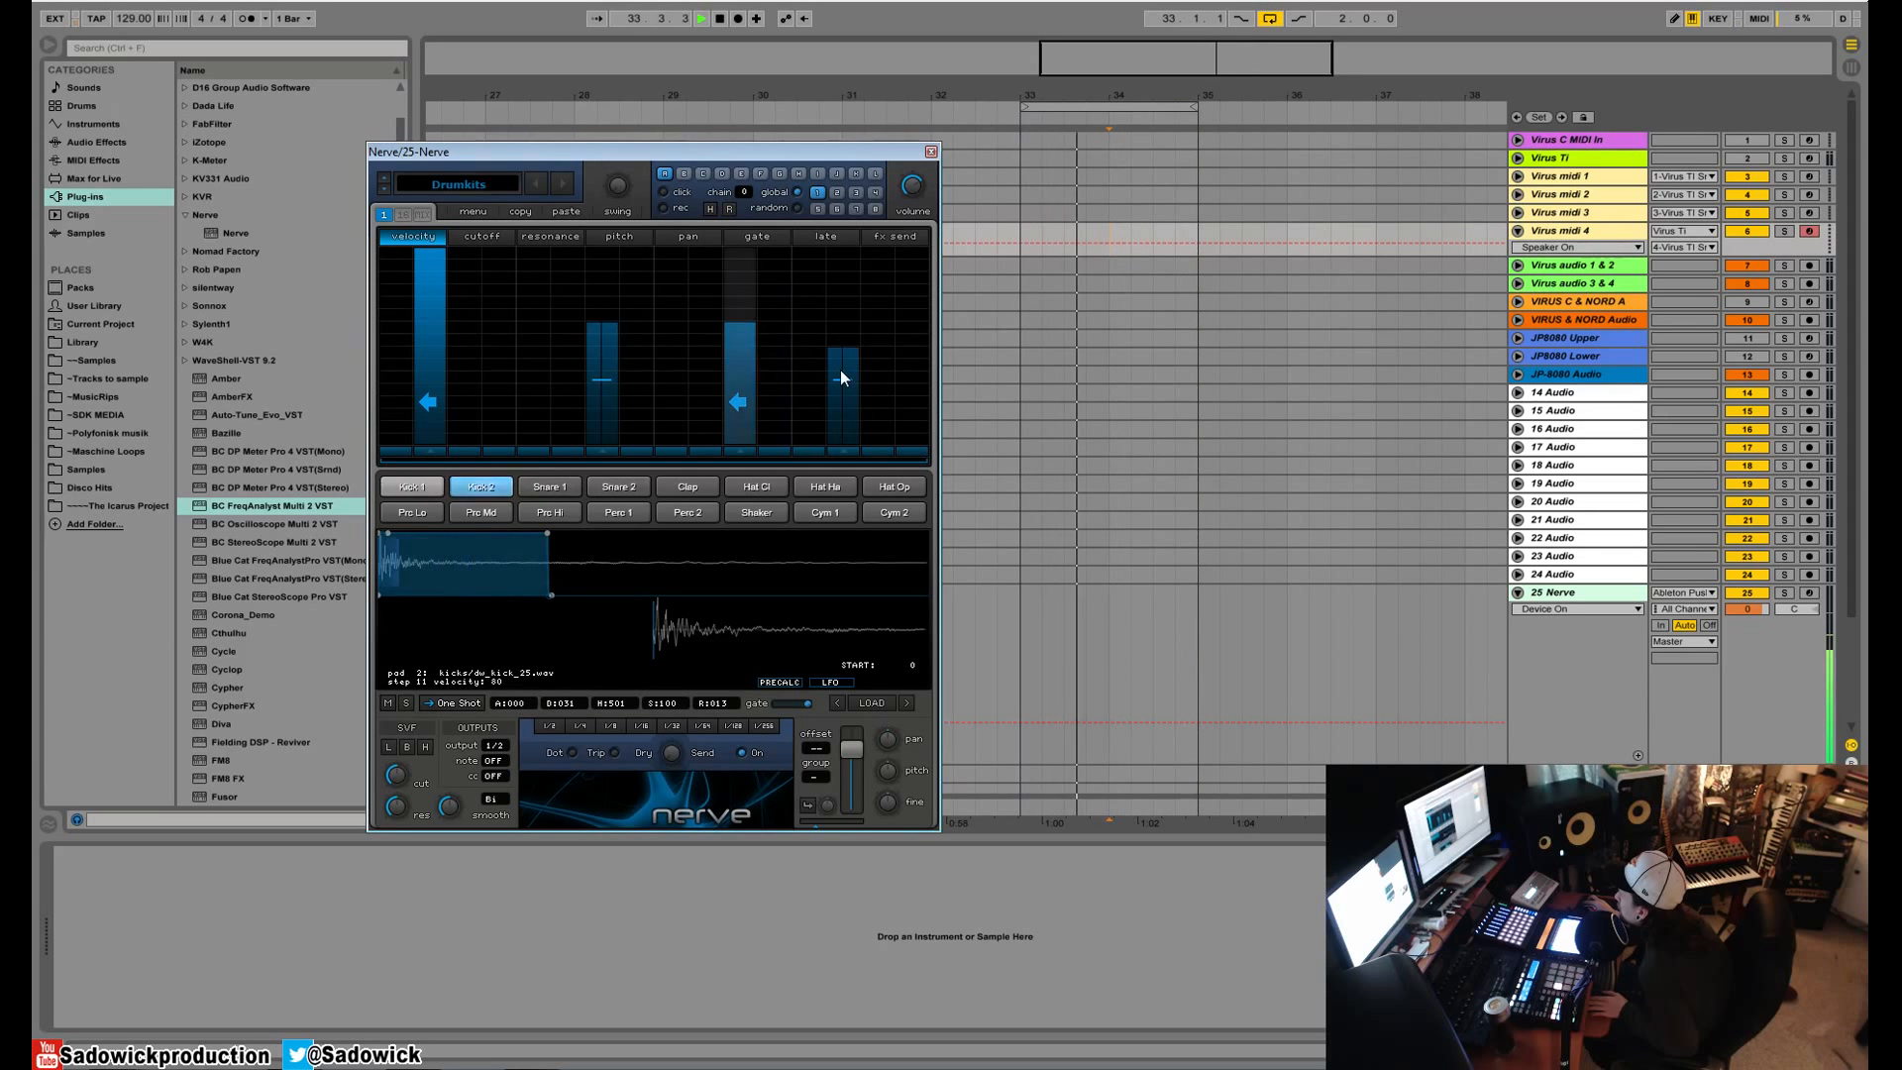
key("space")
- Turn on Precalc for Kick 2 and cut its lows by setting EQ band A to 197 and -12.0
left_click(781, 681)
left_click(676, 682)
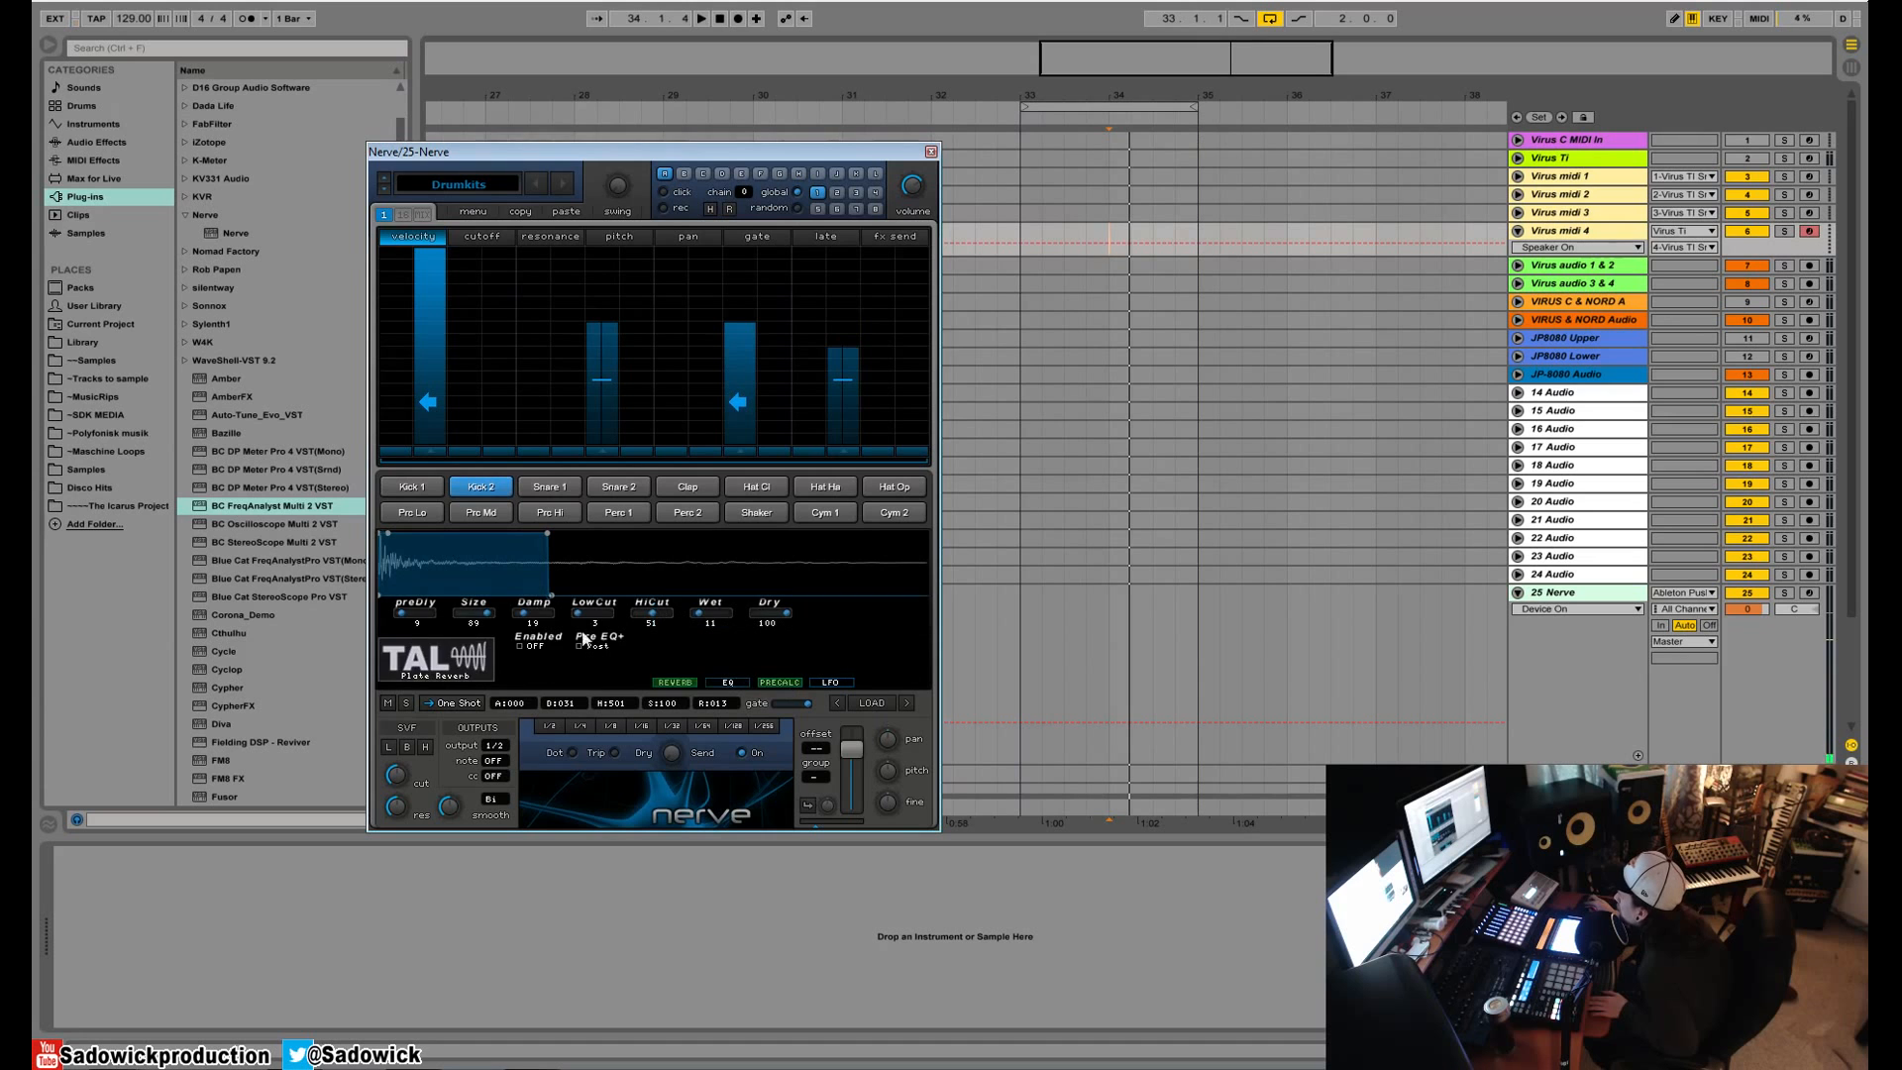
left_click(713, 682)
left_click_drag(614, 607, 651, 663)
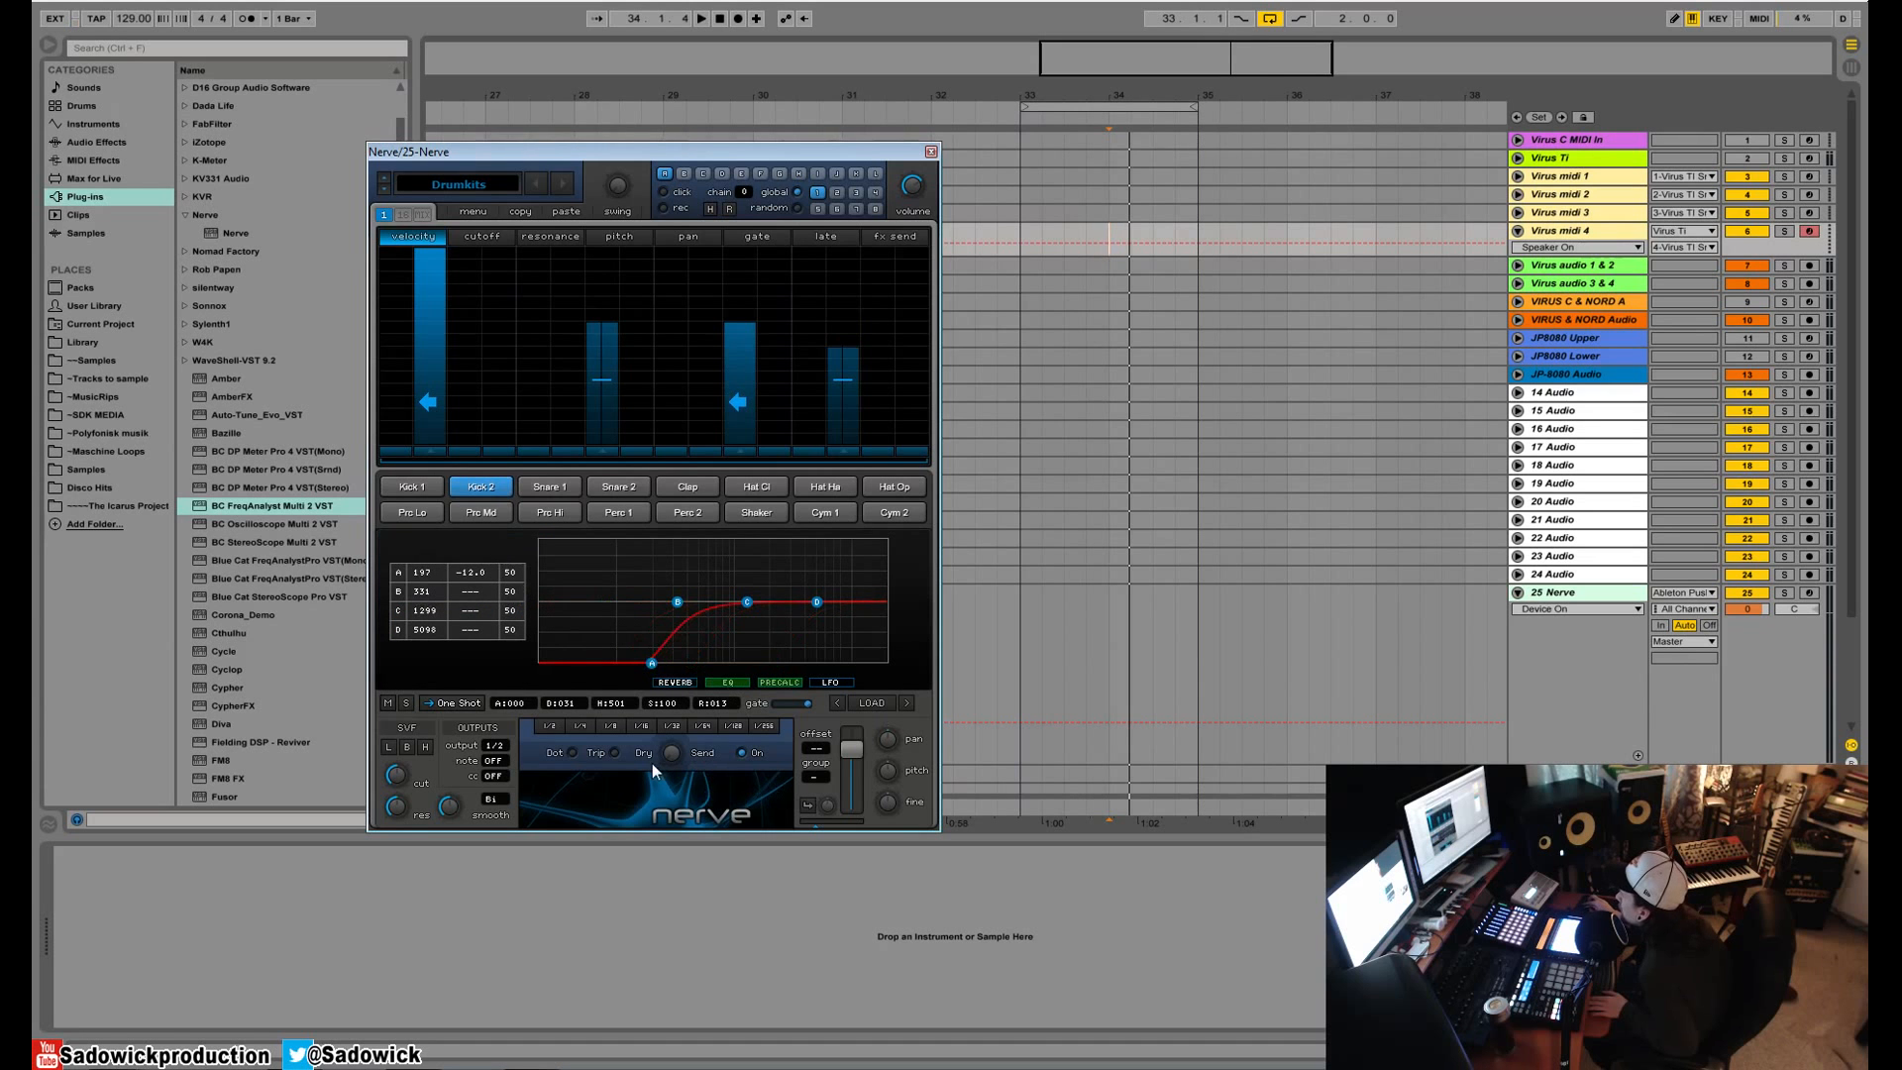
- Examine the separate EQ settings of the Snare 2, Perc 2 and Kick 1 pads and play the beat
left_click(628, 489)
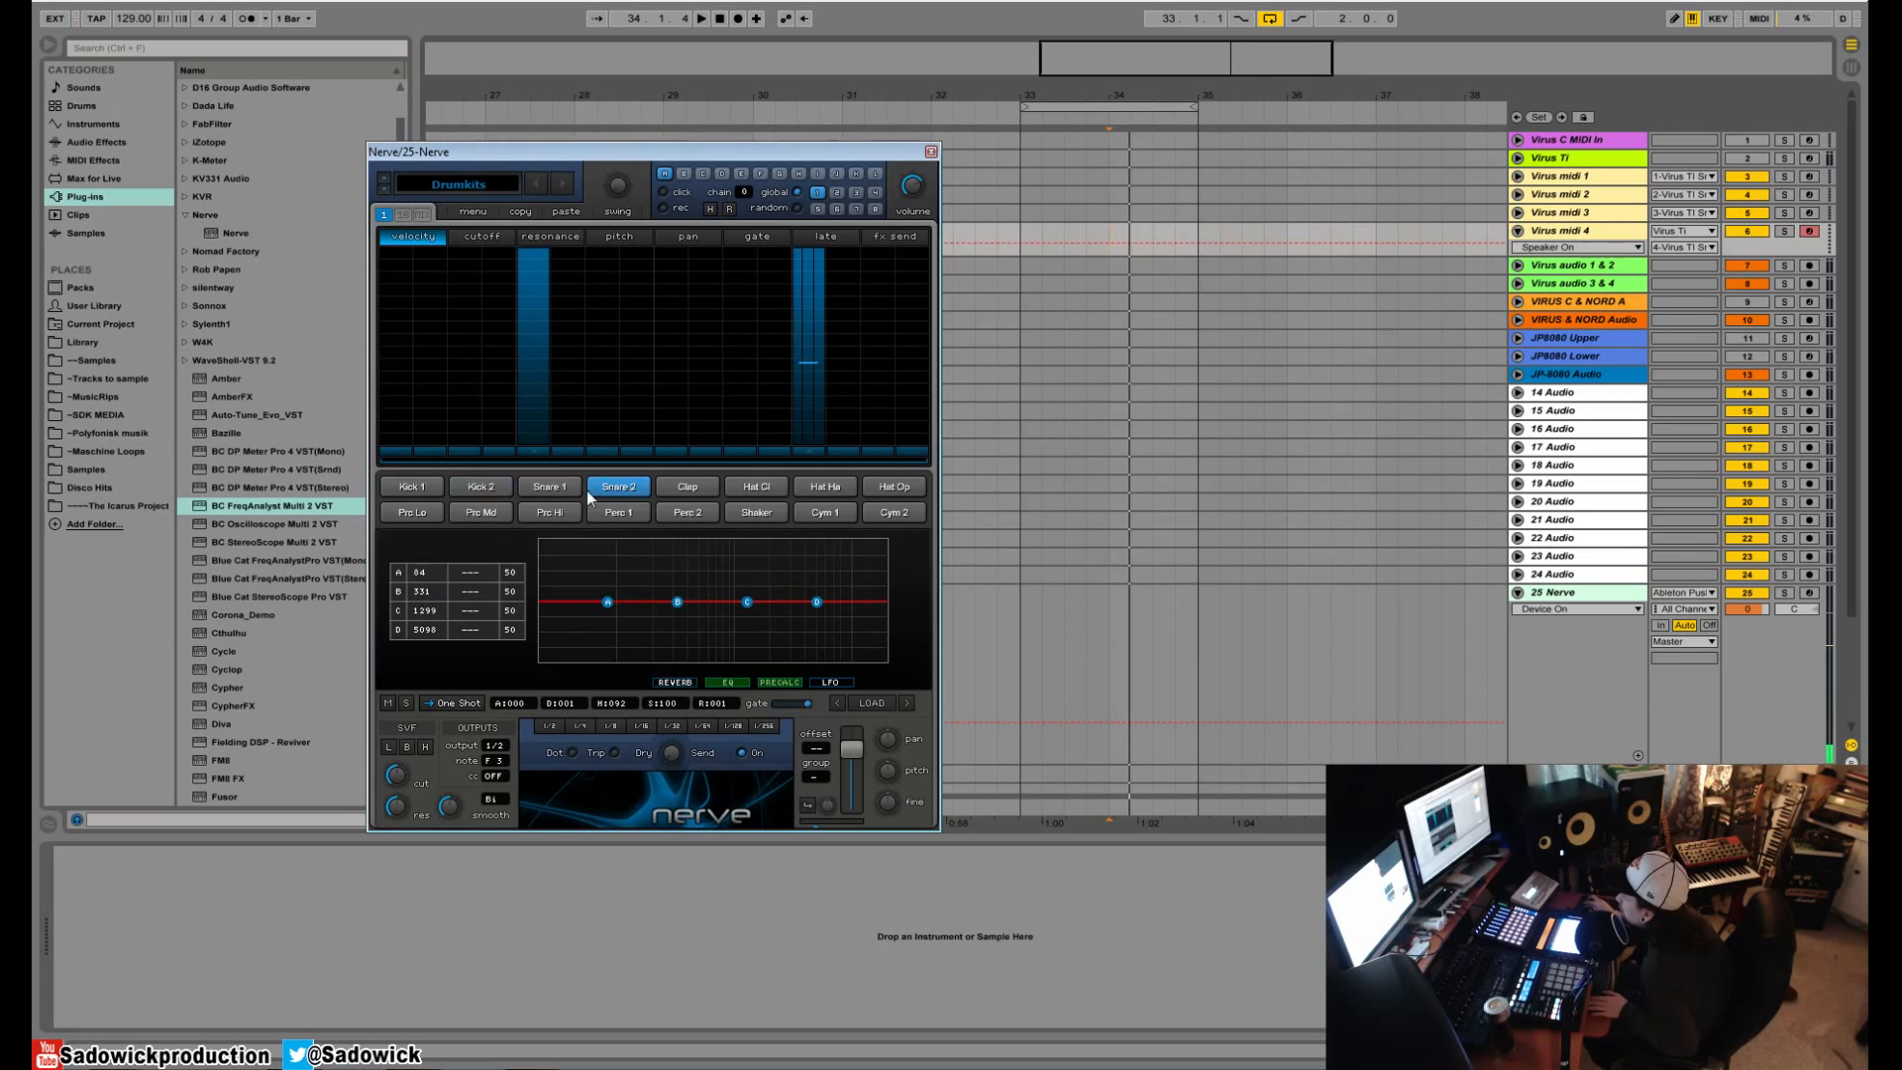
left_click(694, 515)
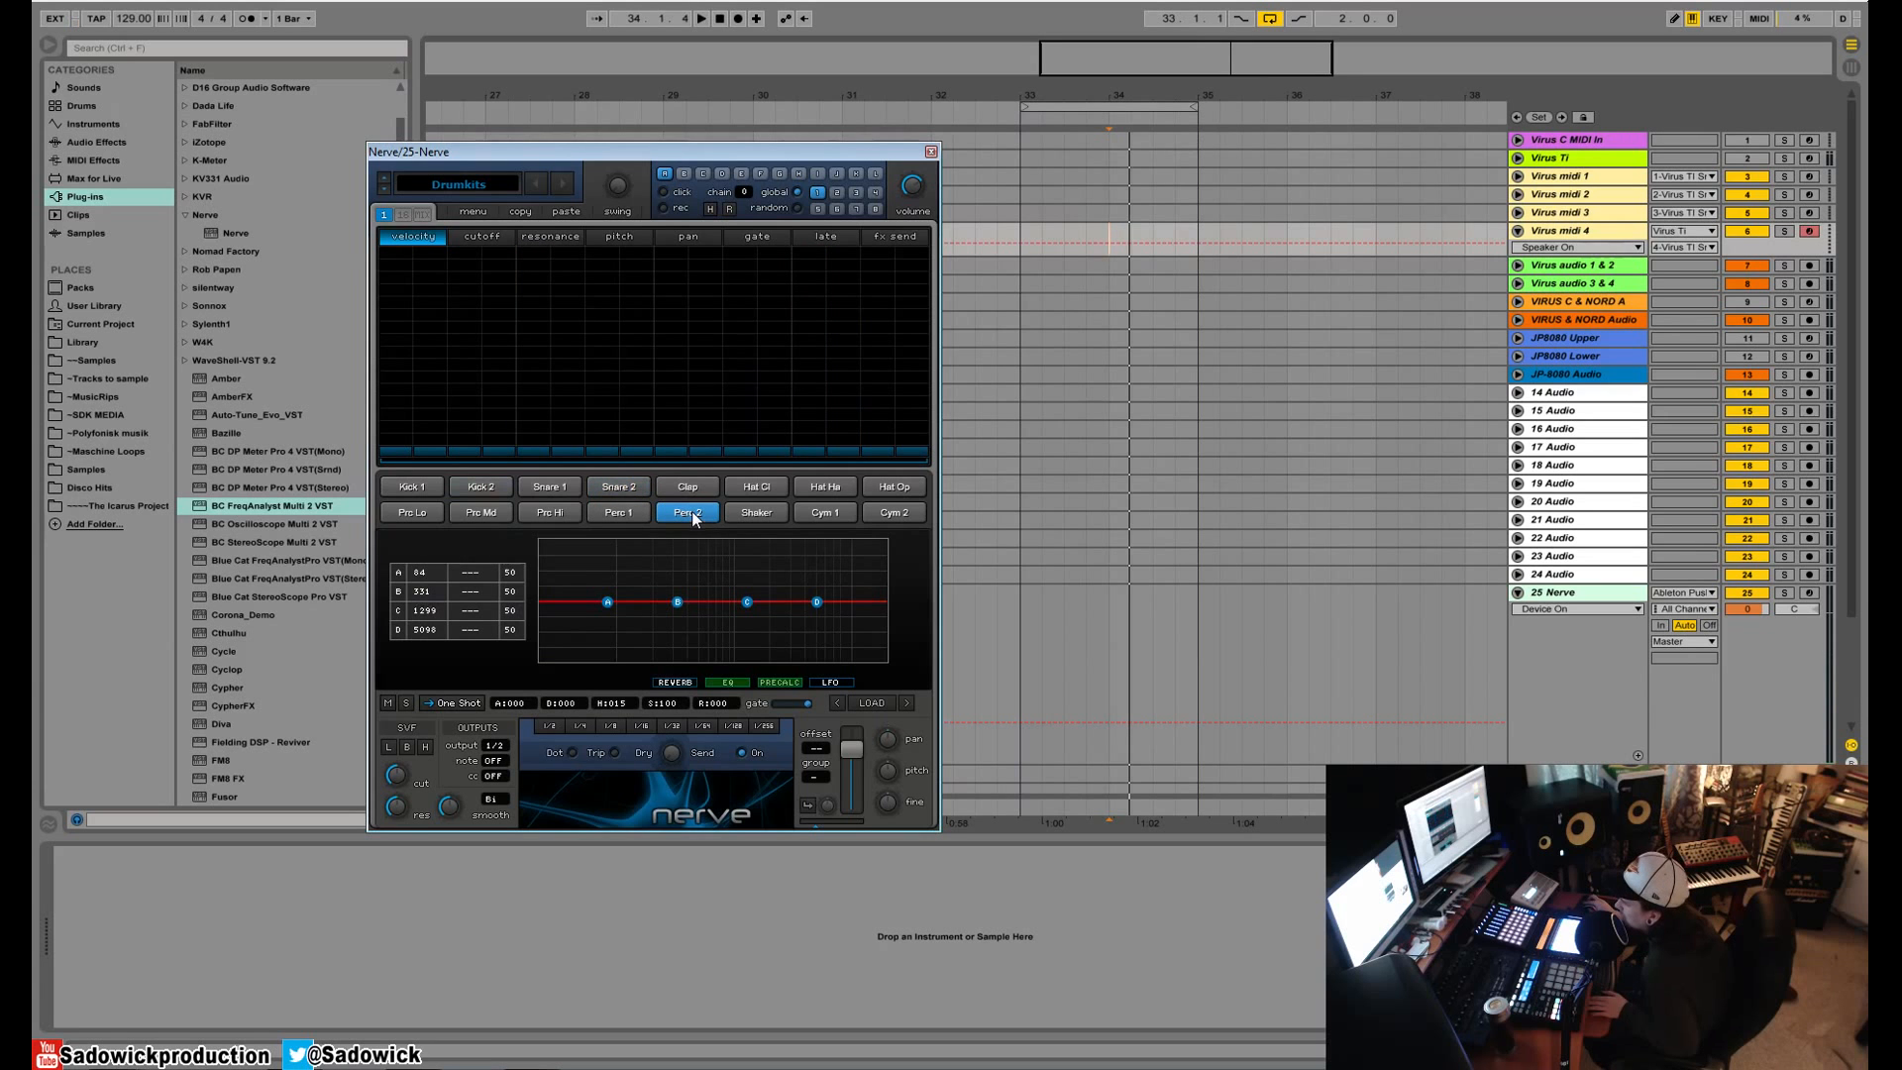
left_click(419, 485)
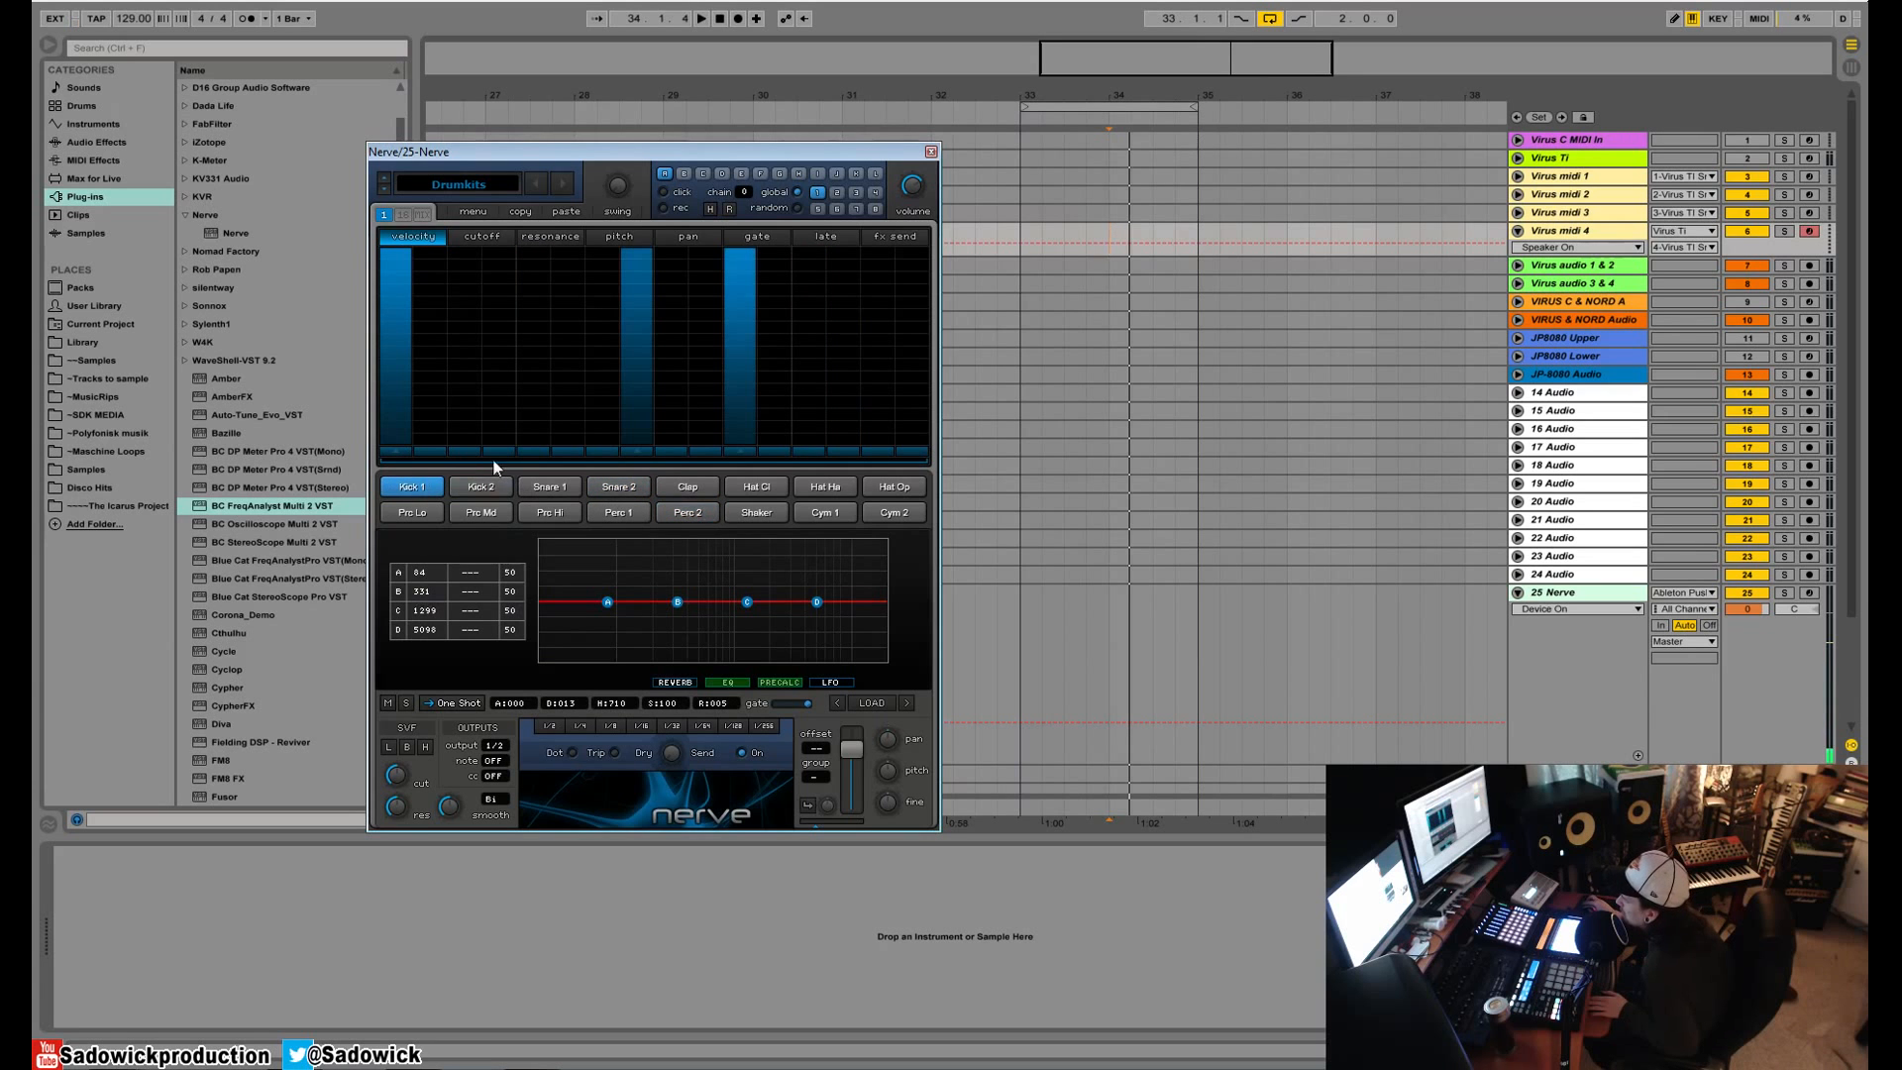
key("space")
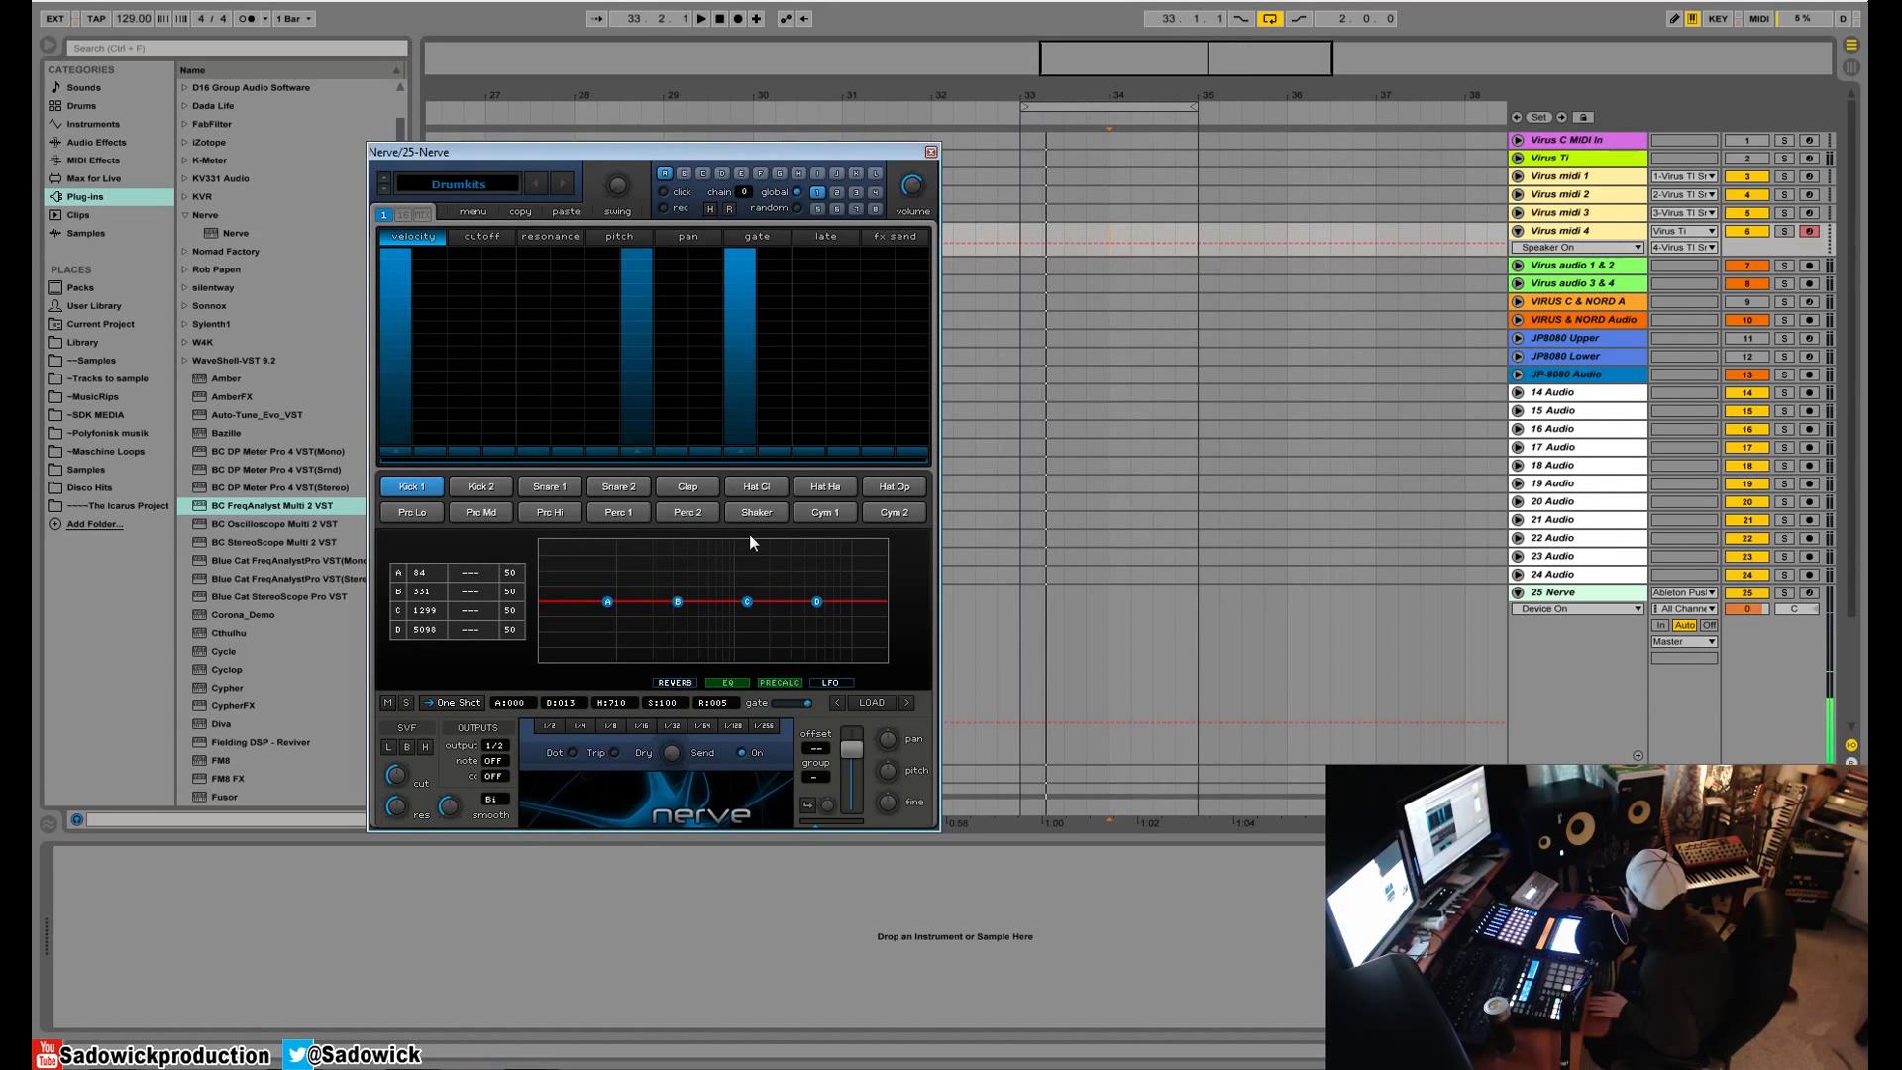
- Load the loop 99-125trashbeat16 from the Loops_GenjiSiraisi folder into the Shaker pad
left_click(735, 509)
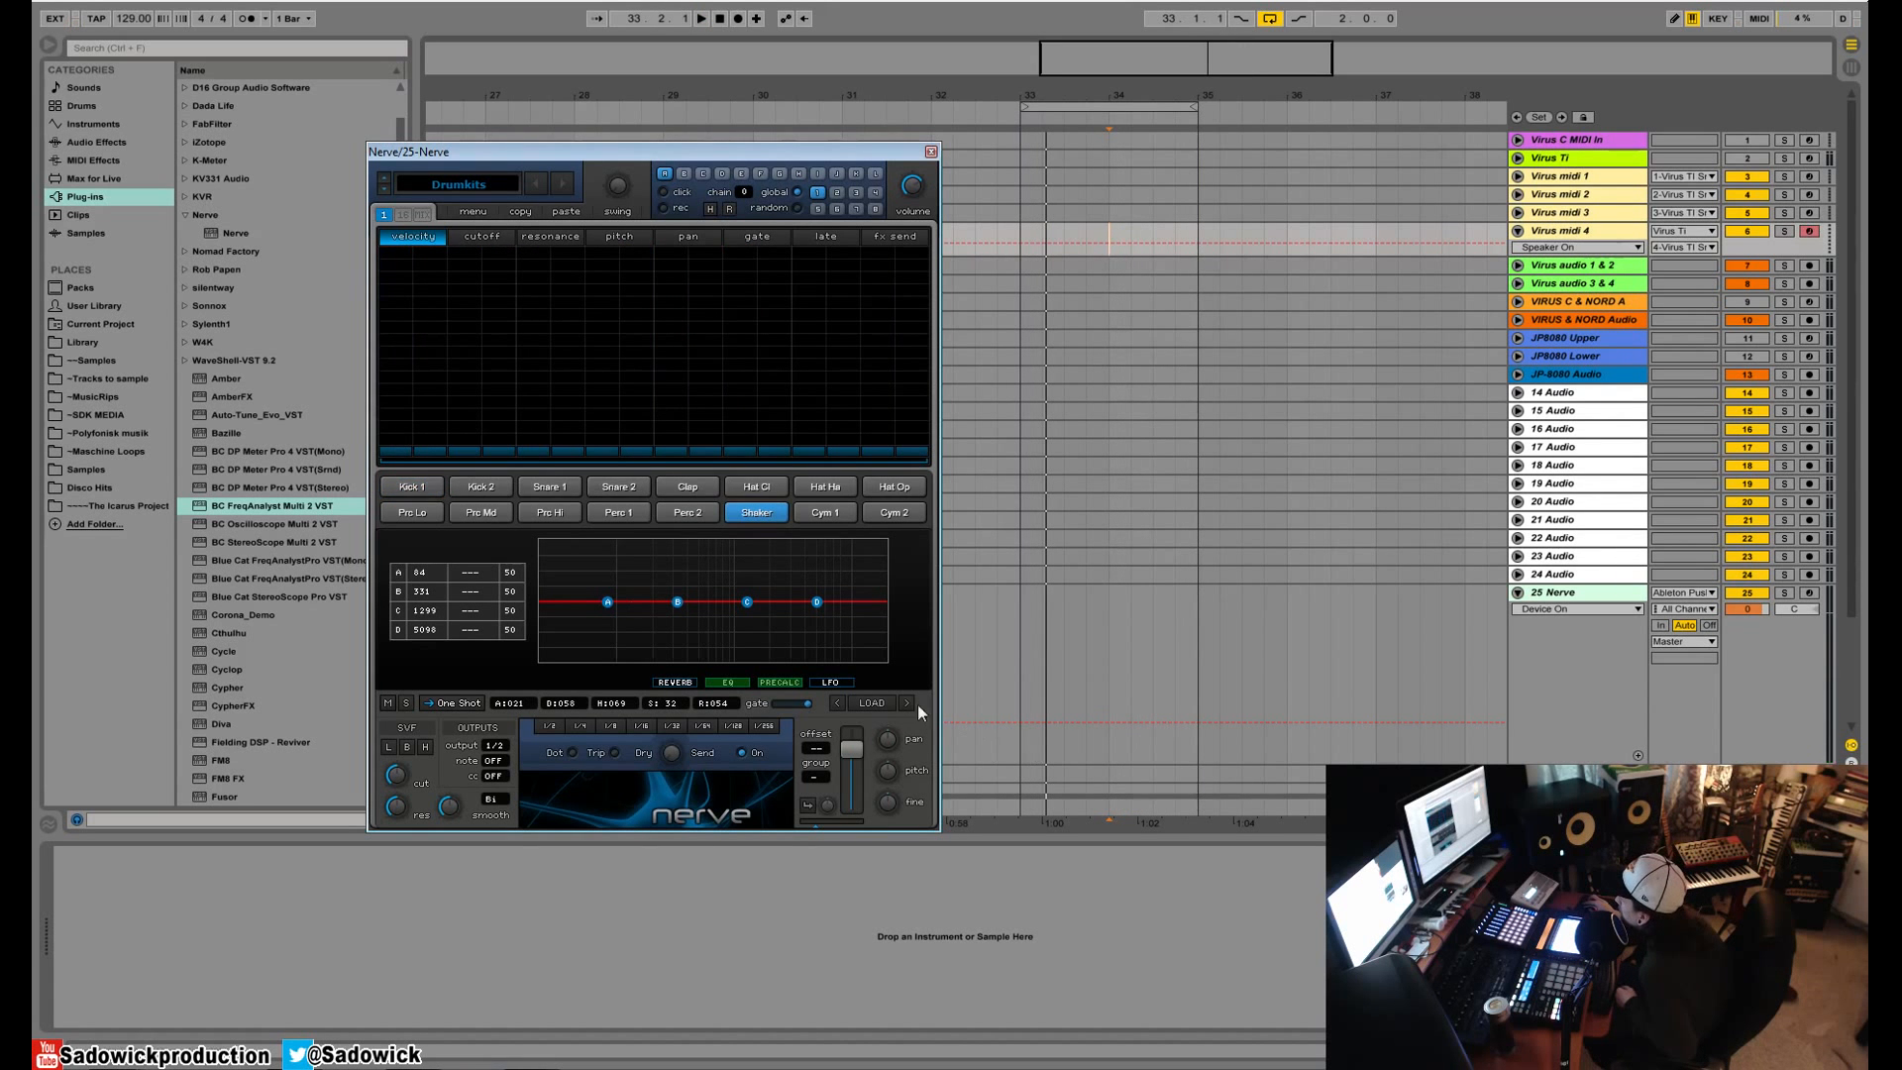
left_click(875, 704)
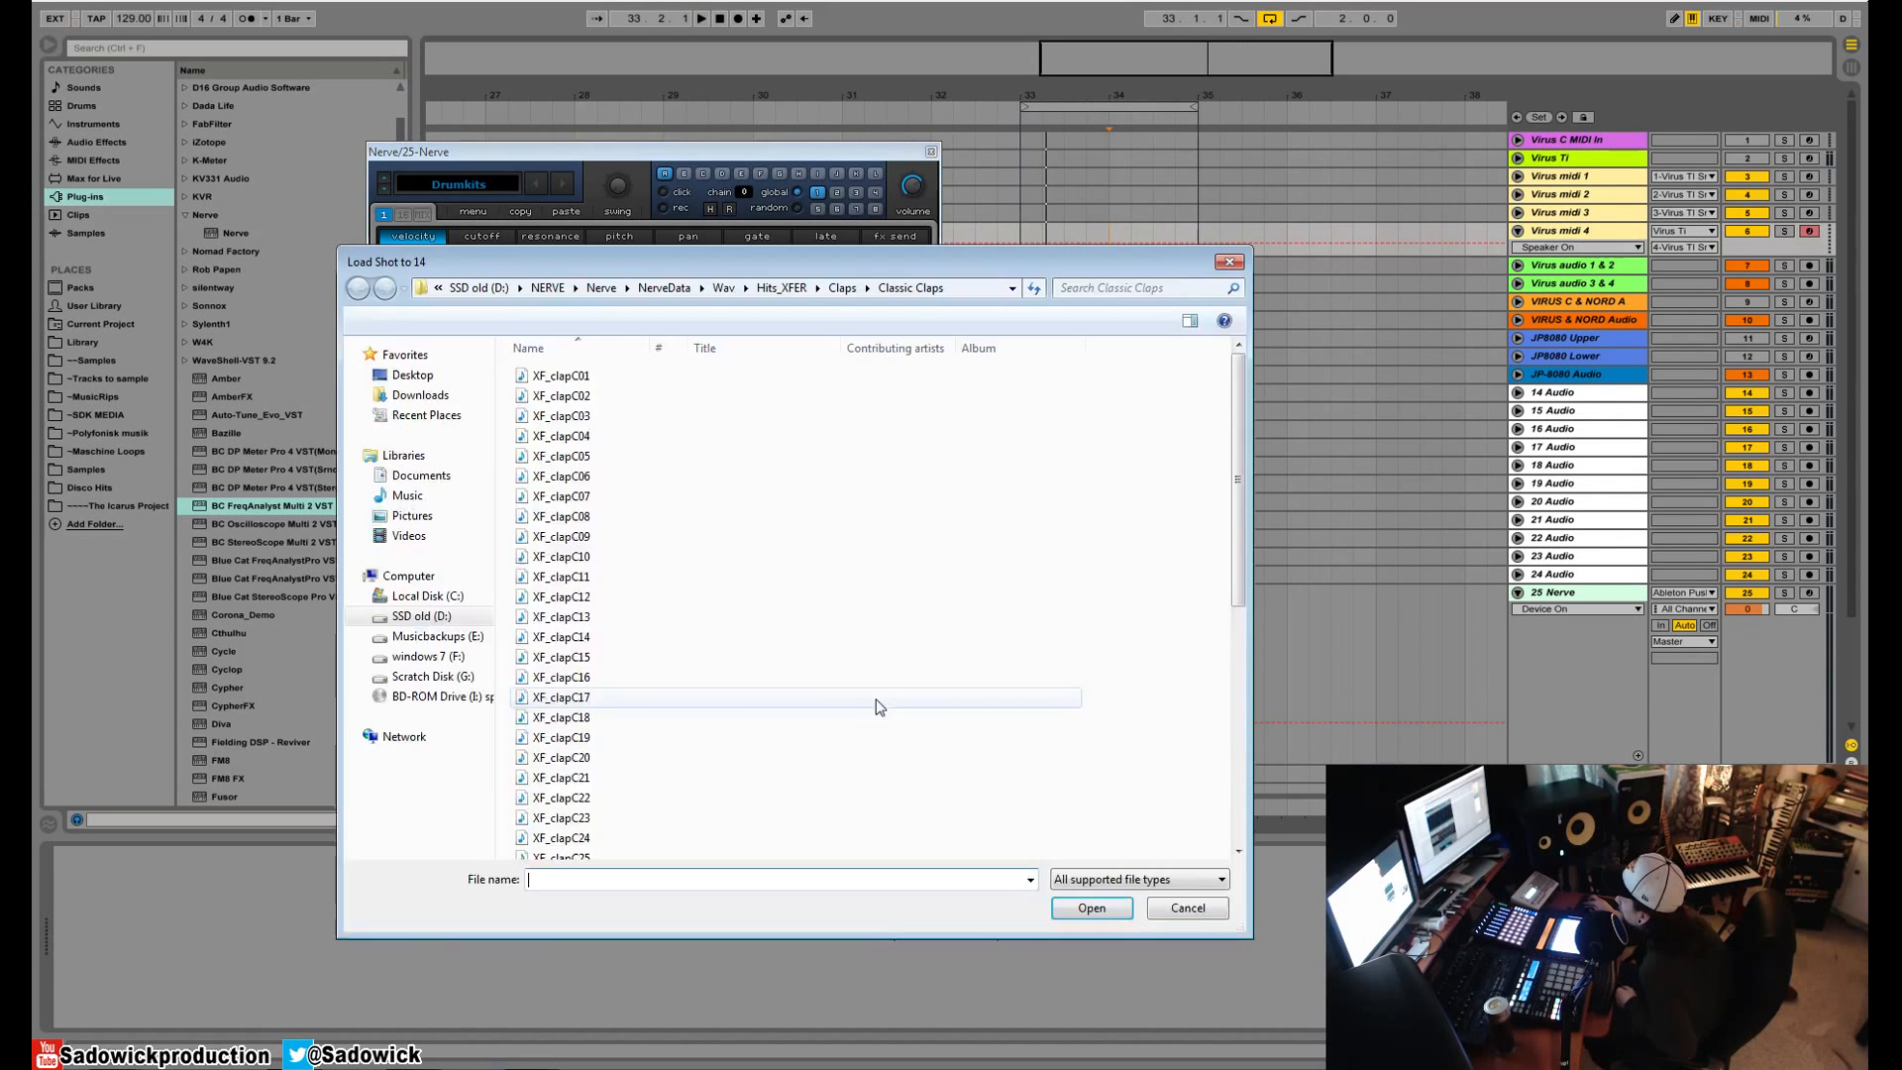
left_click(785, 289)
left_click(744, 290)
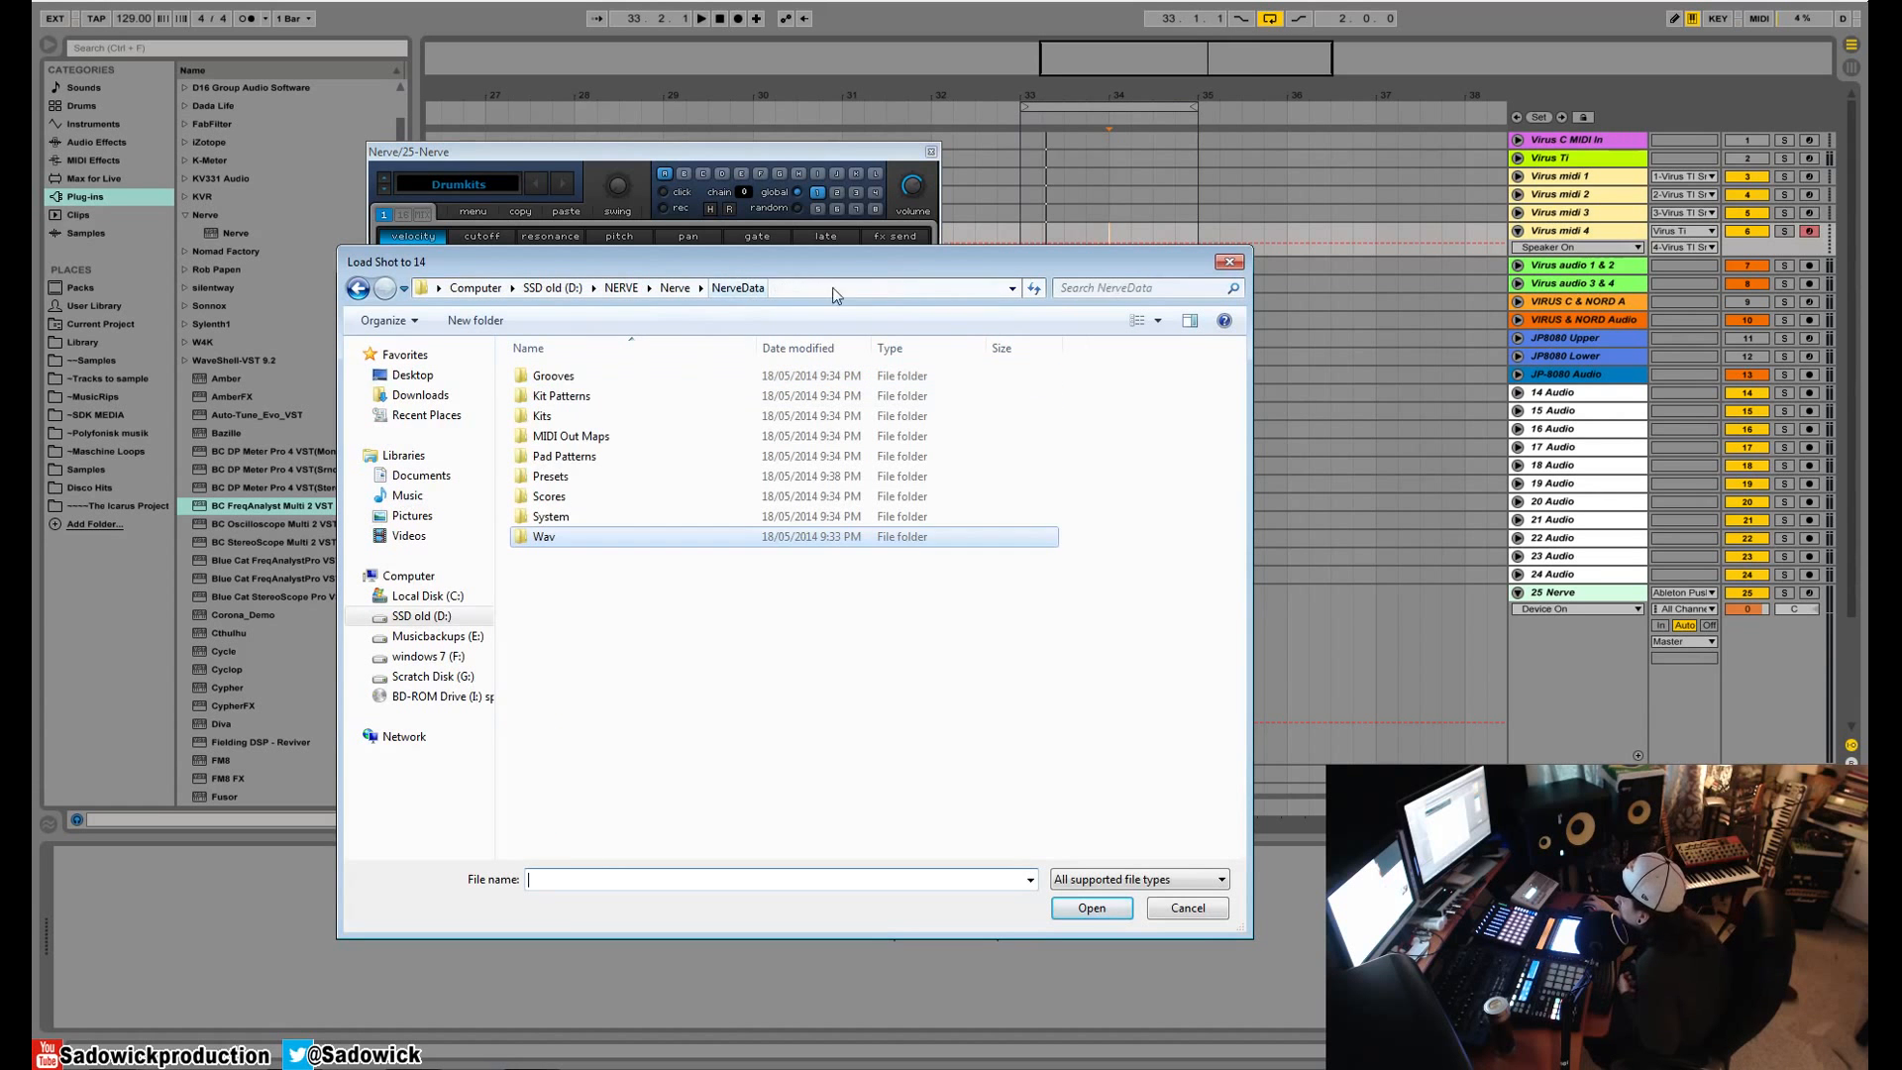
double_click(545, 537)
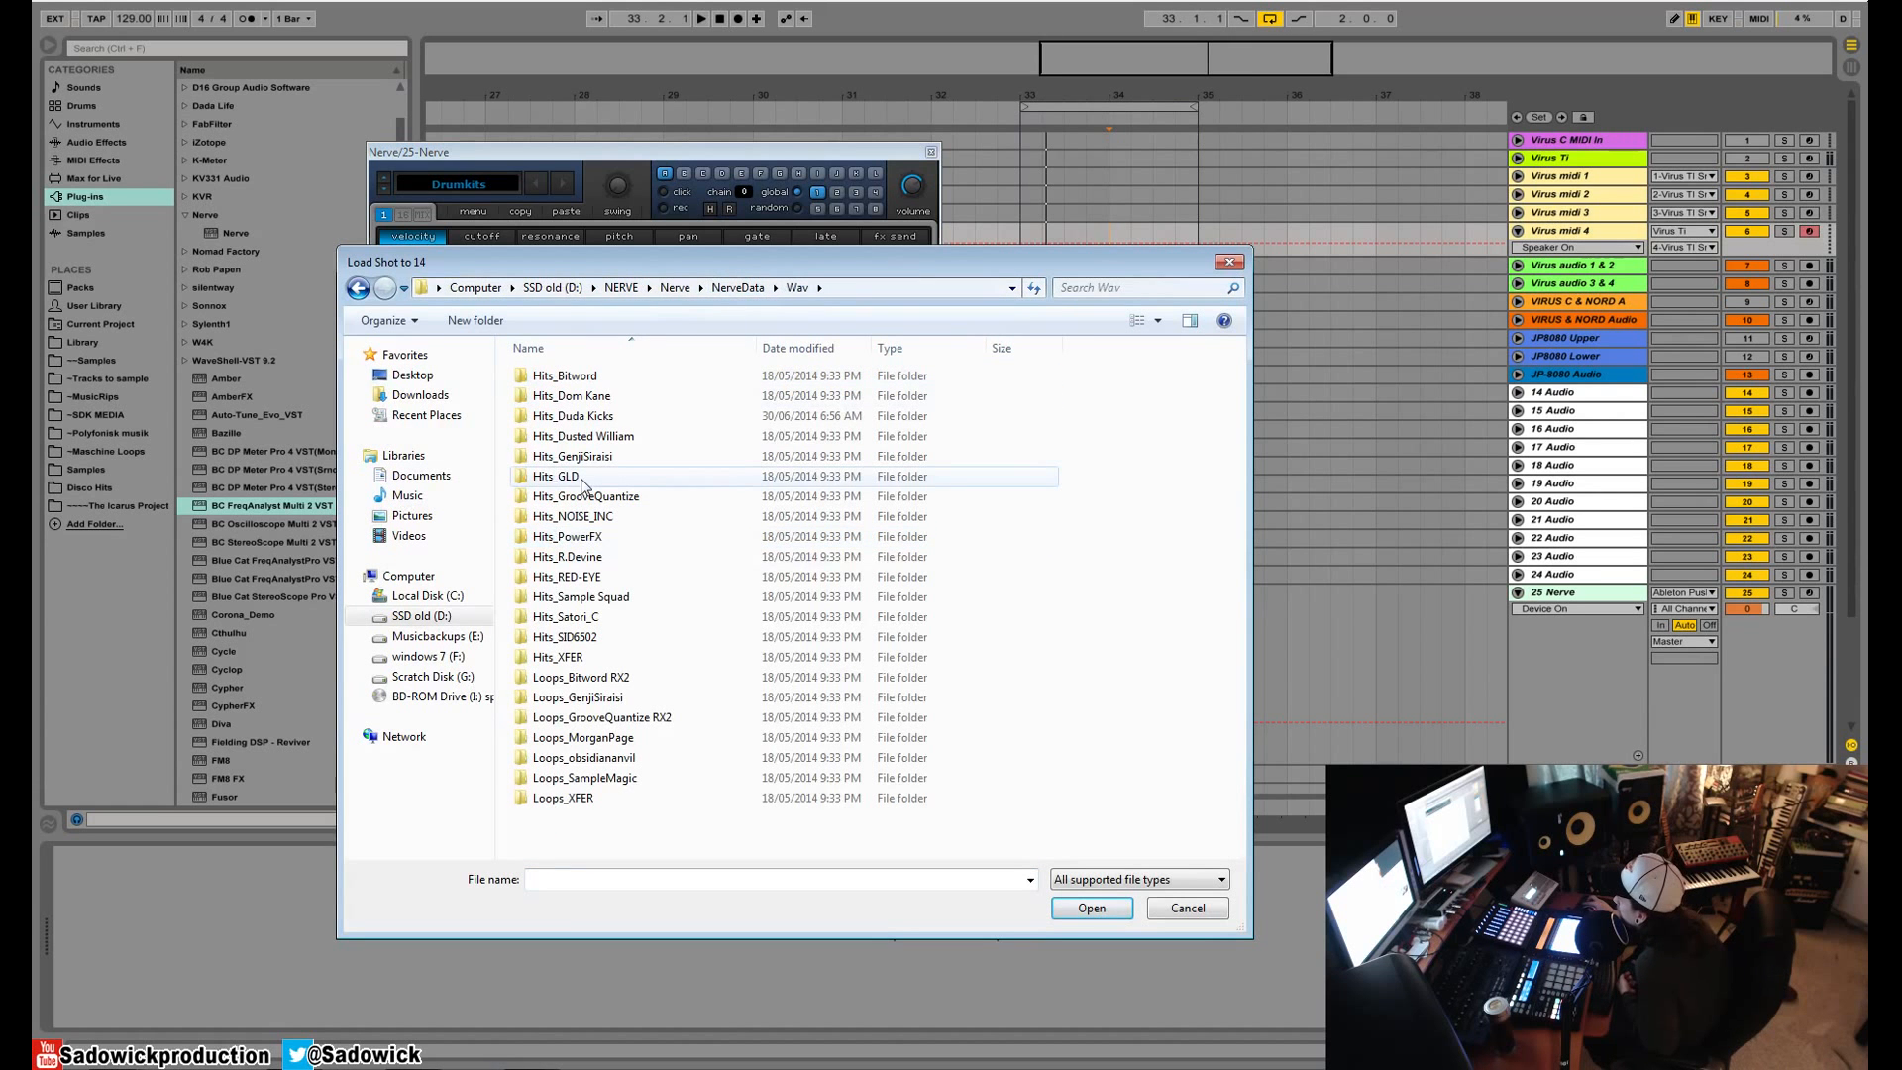
double_click(578, 697)
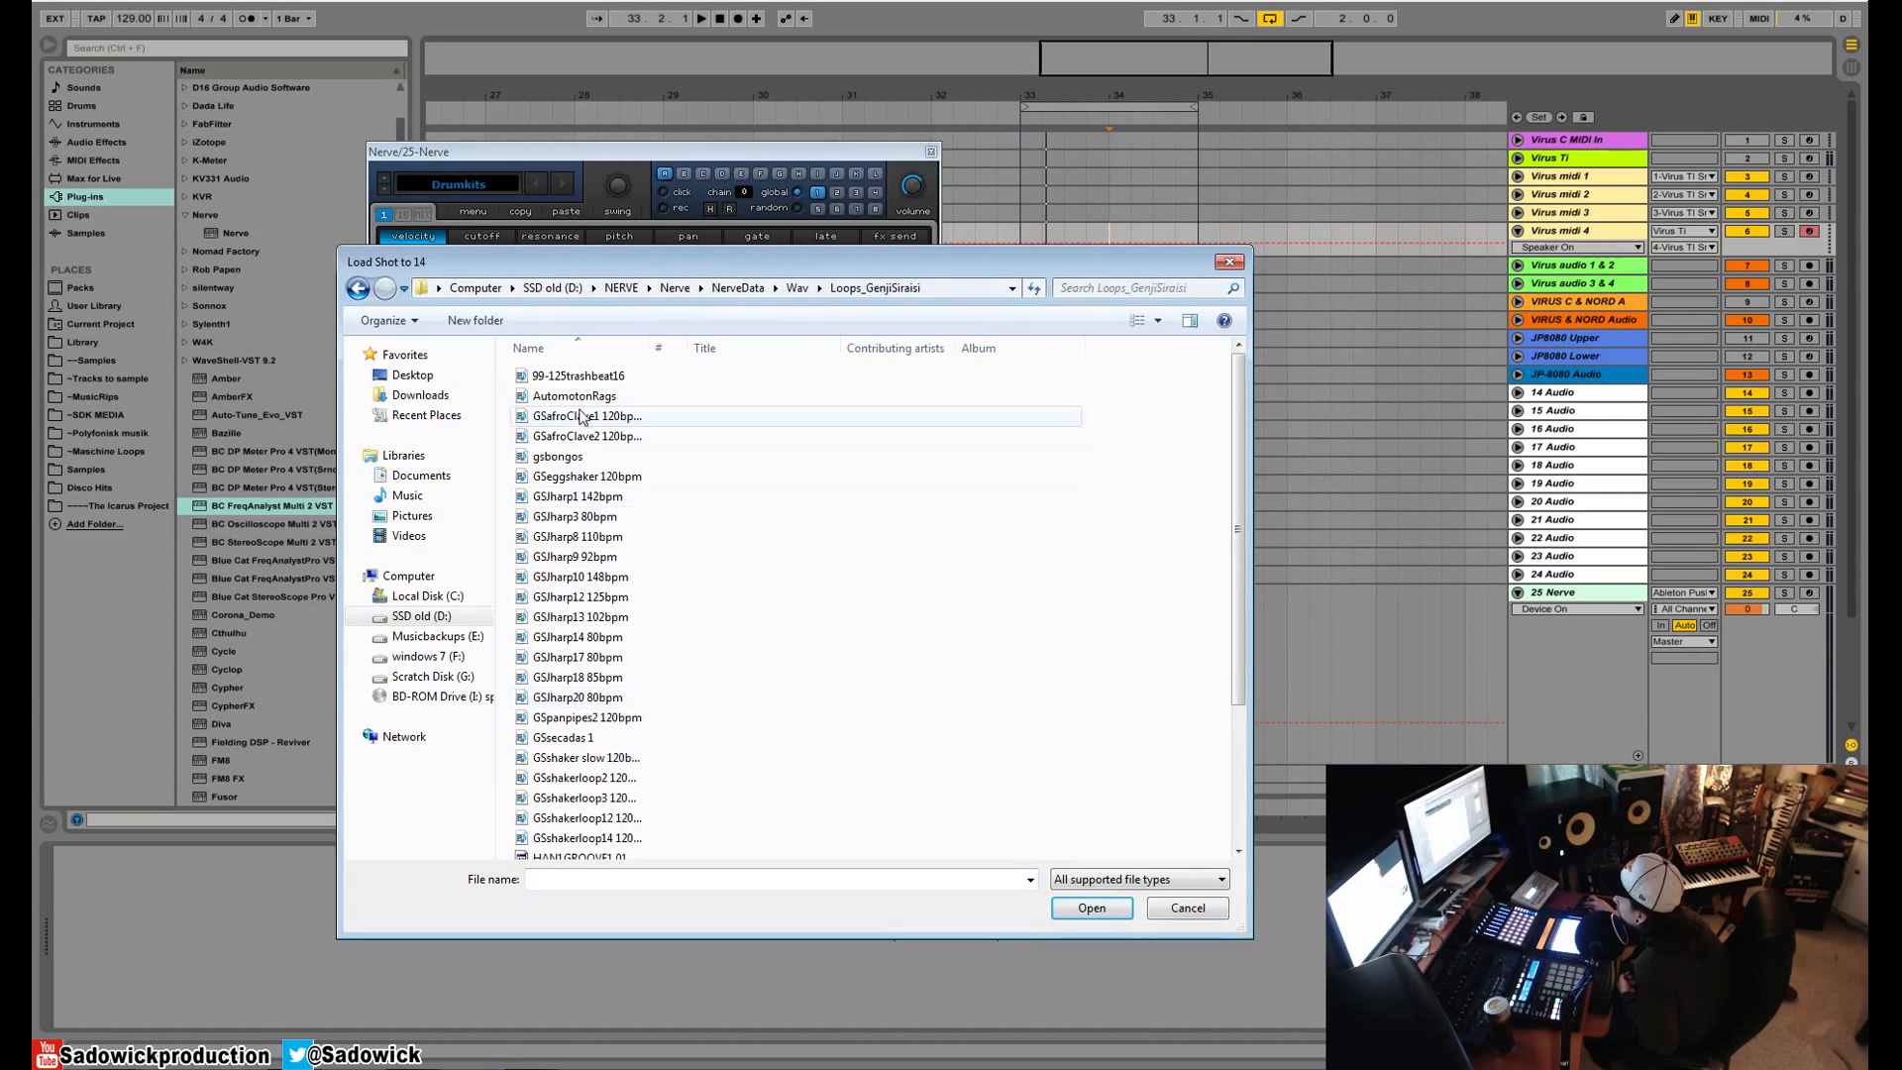
double_click(576, 377)
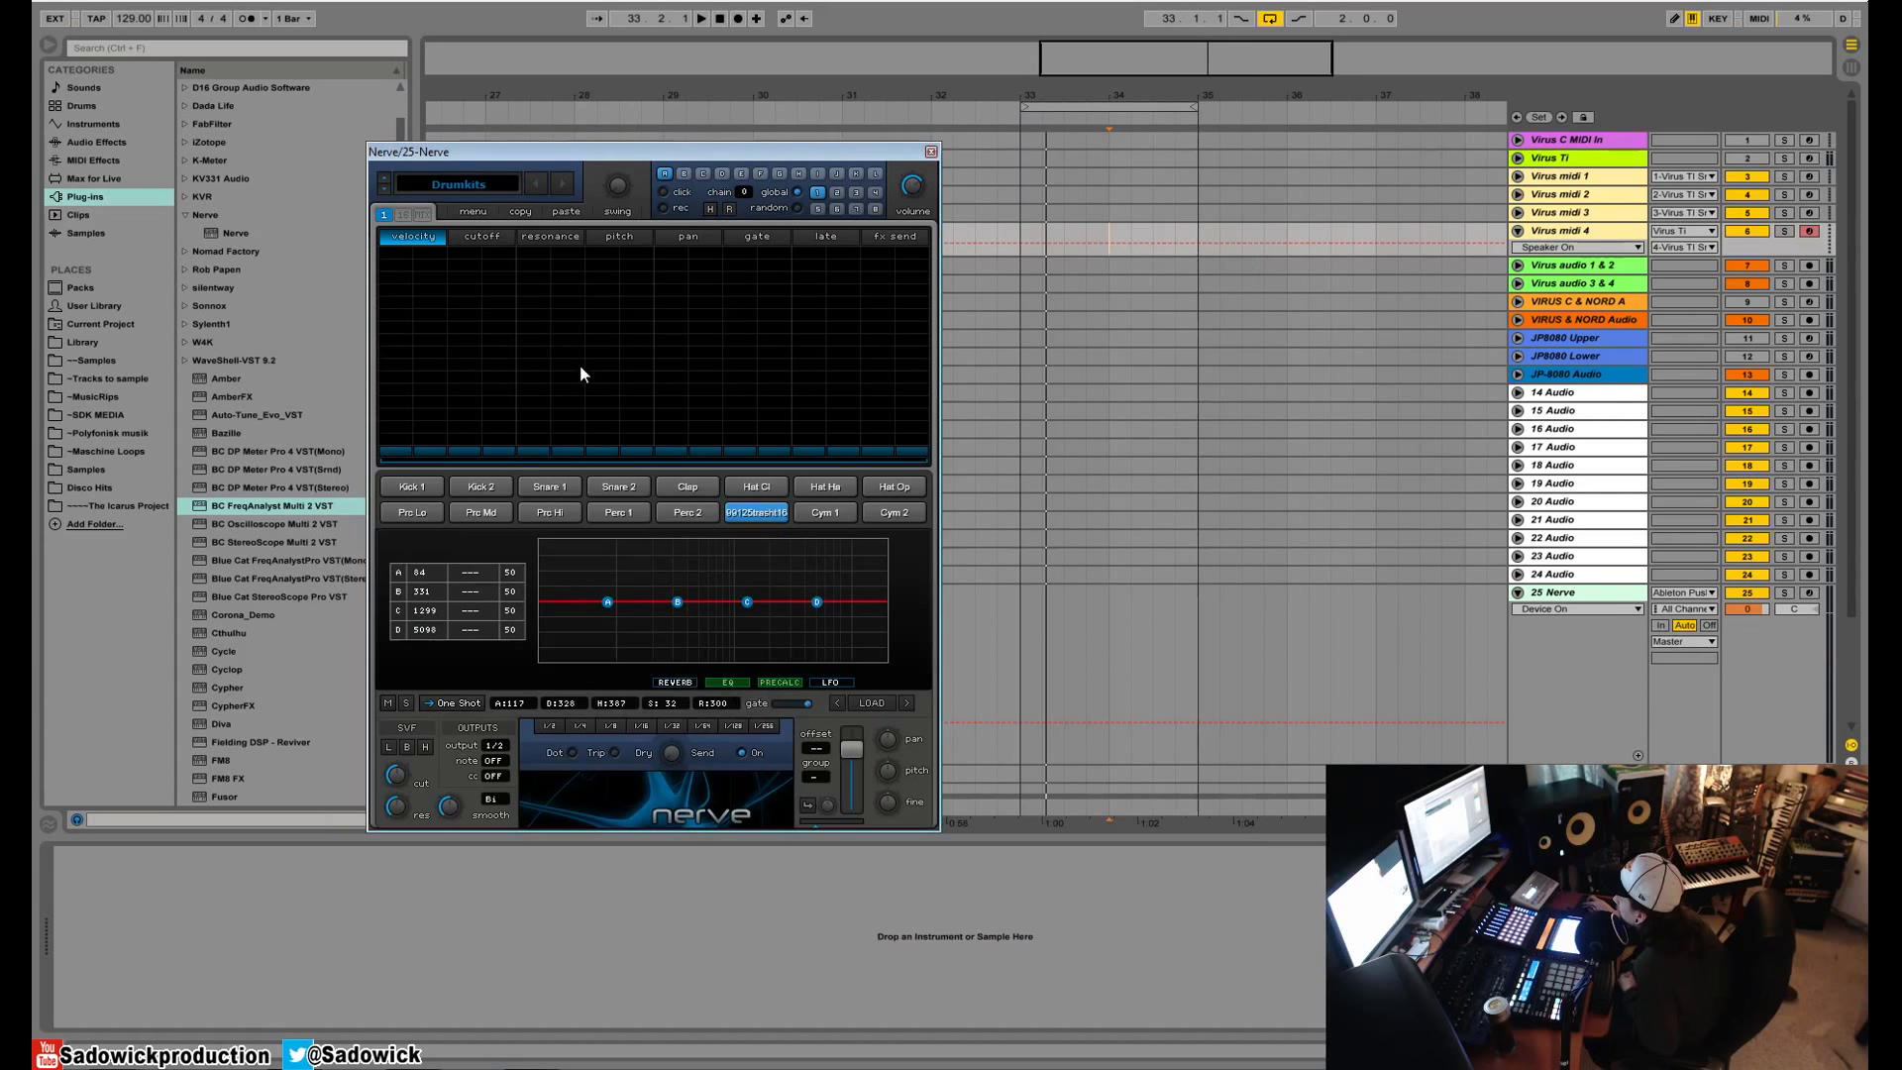
- Switch the trashbeat pad to Loop mode and redraw its slice order on steps 9 to 16 during playback
left_click(474, 703)
key("space")
key("space")
left_click(826, 683)
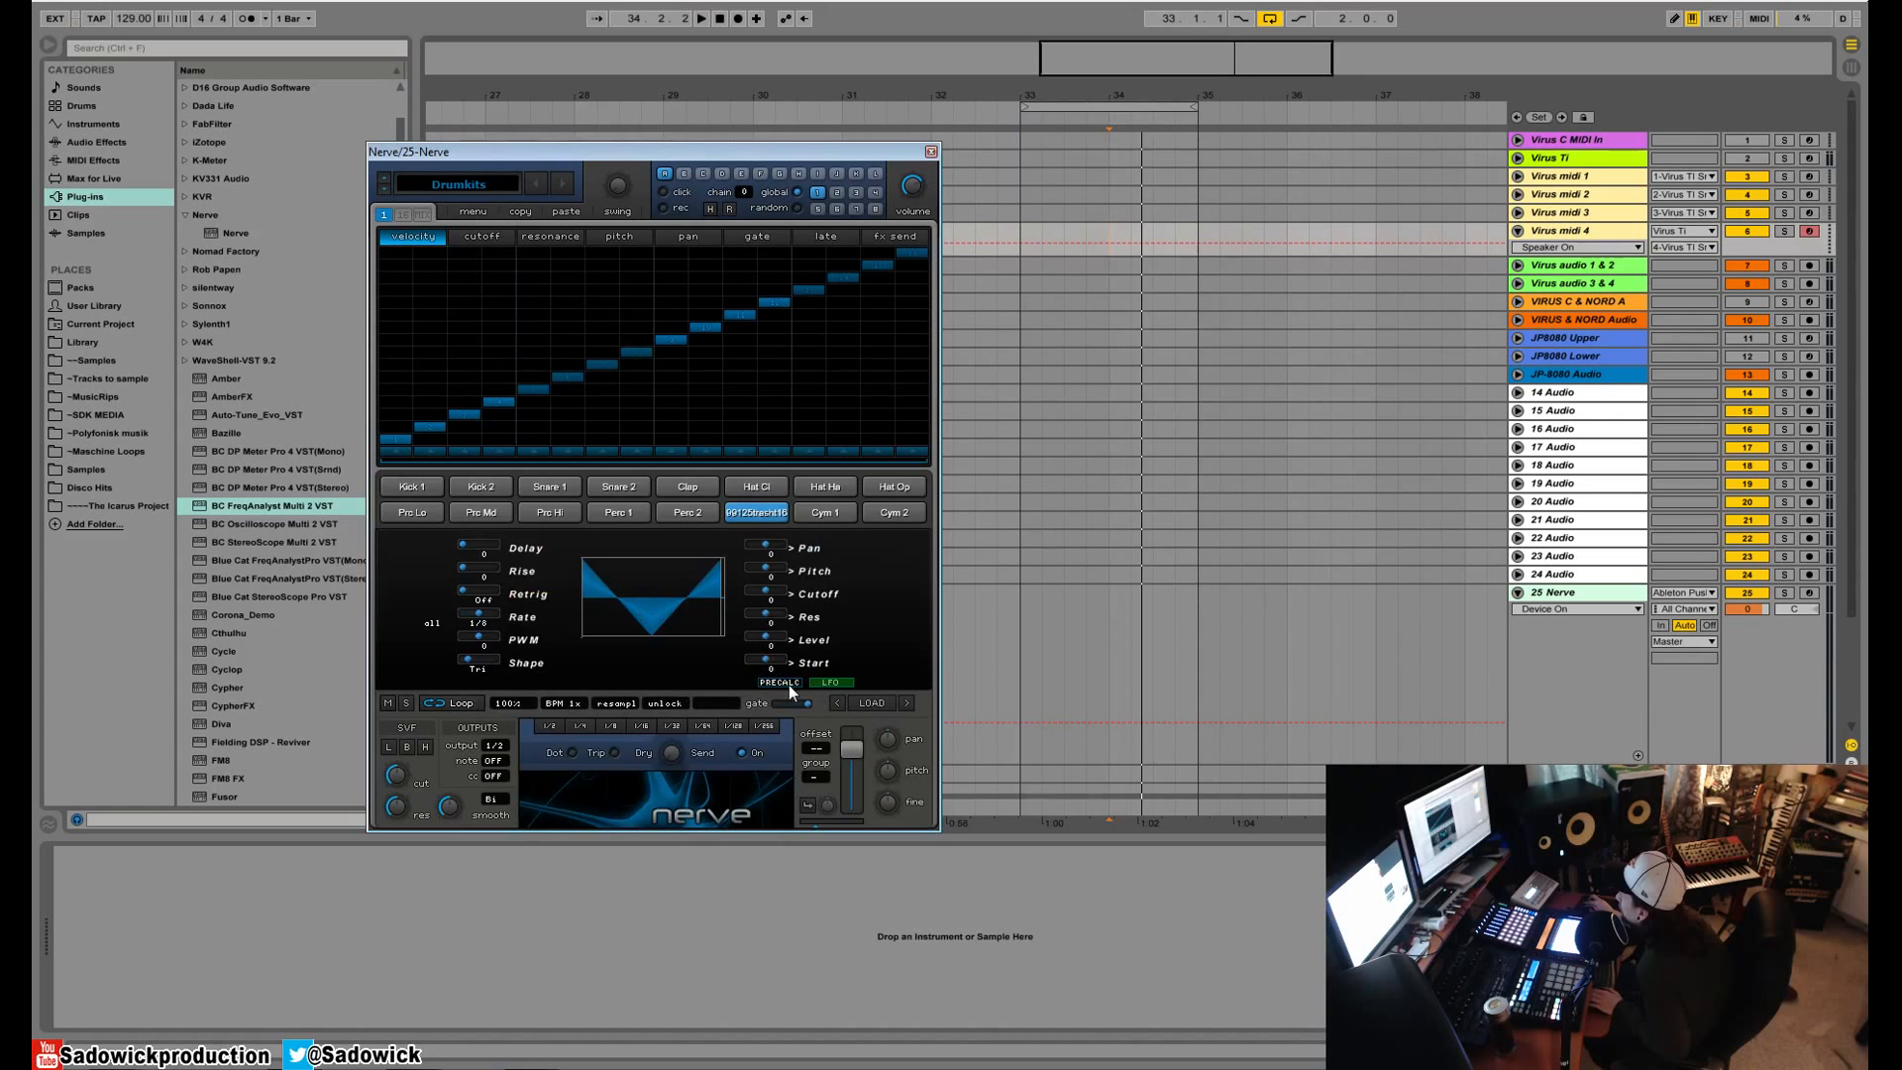
left_click(789, 684)
key("space")
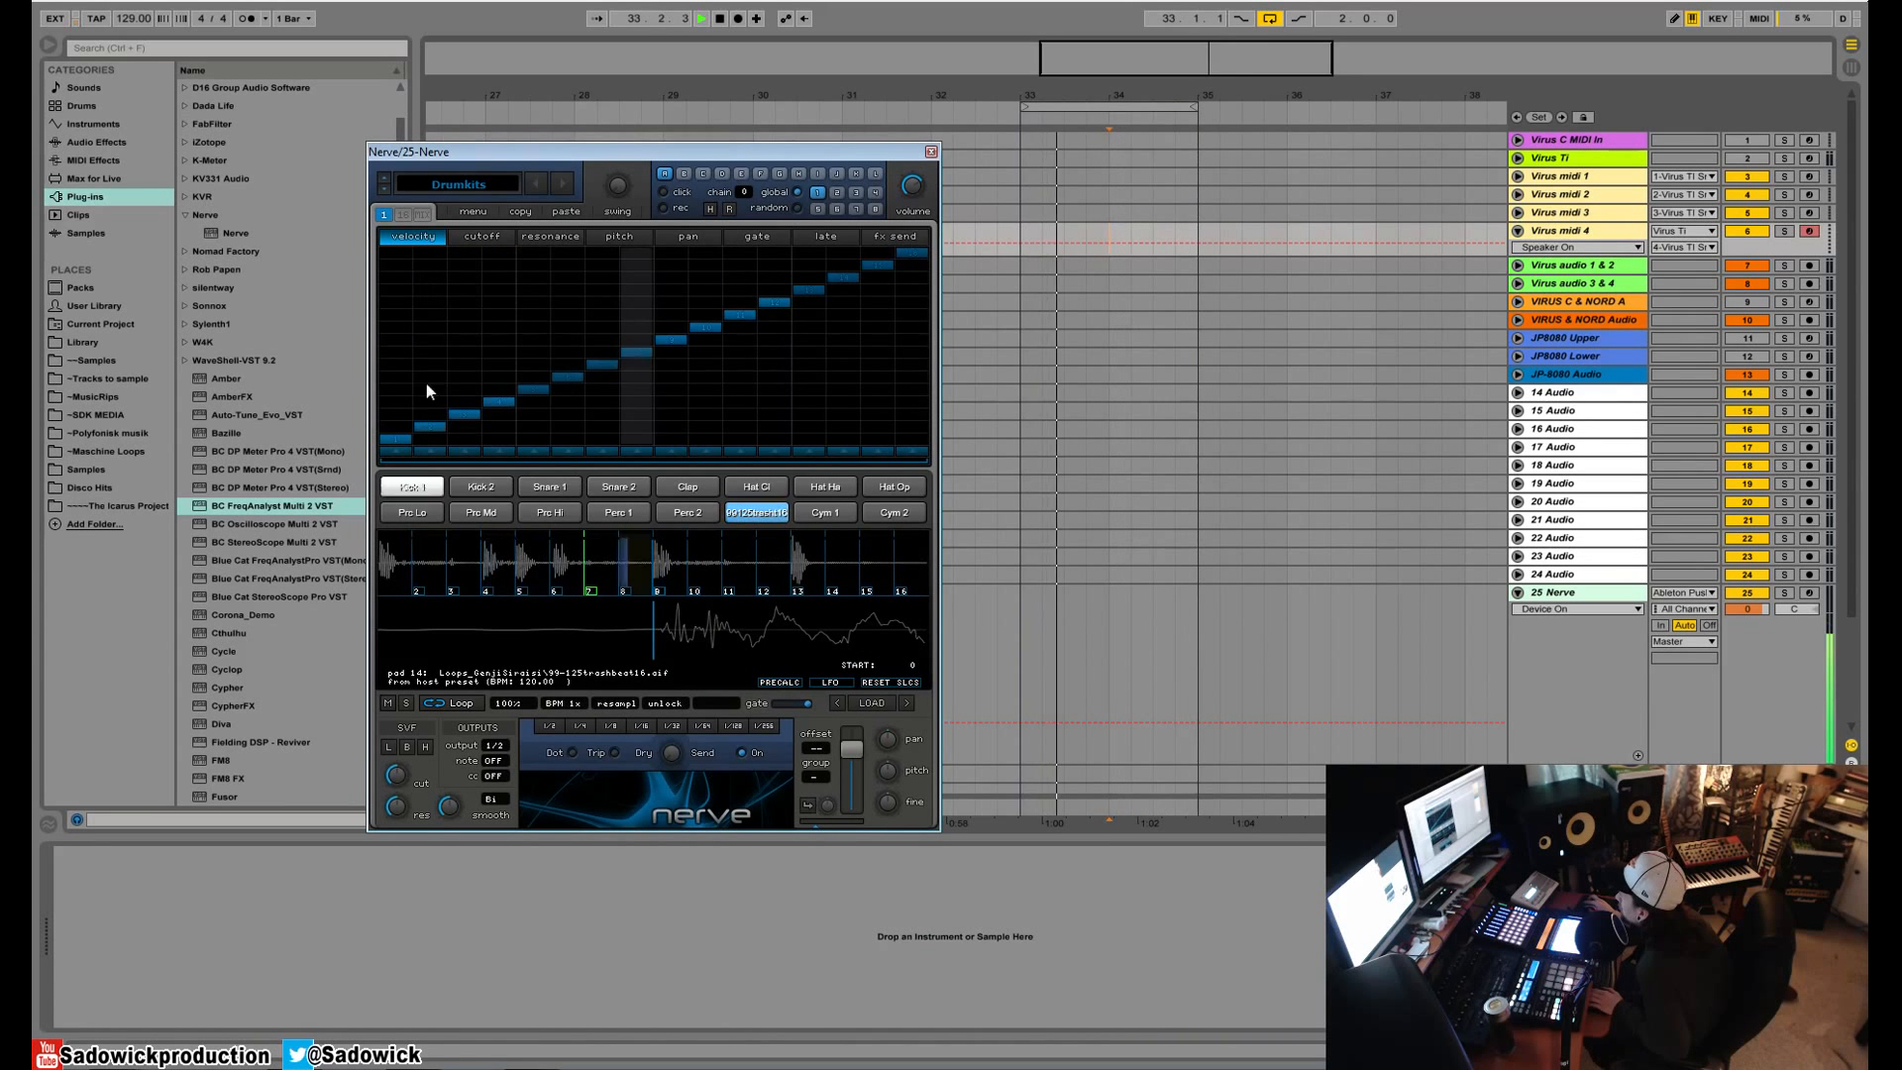
mouse_move(670, 426)
left_mouse_down()
mouse_move(852, 422)
mouse_move(924, 368)
left_mouse_up()
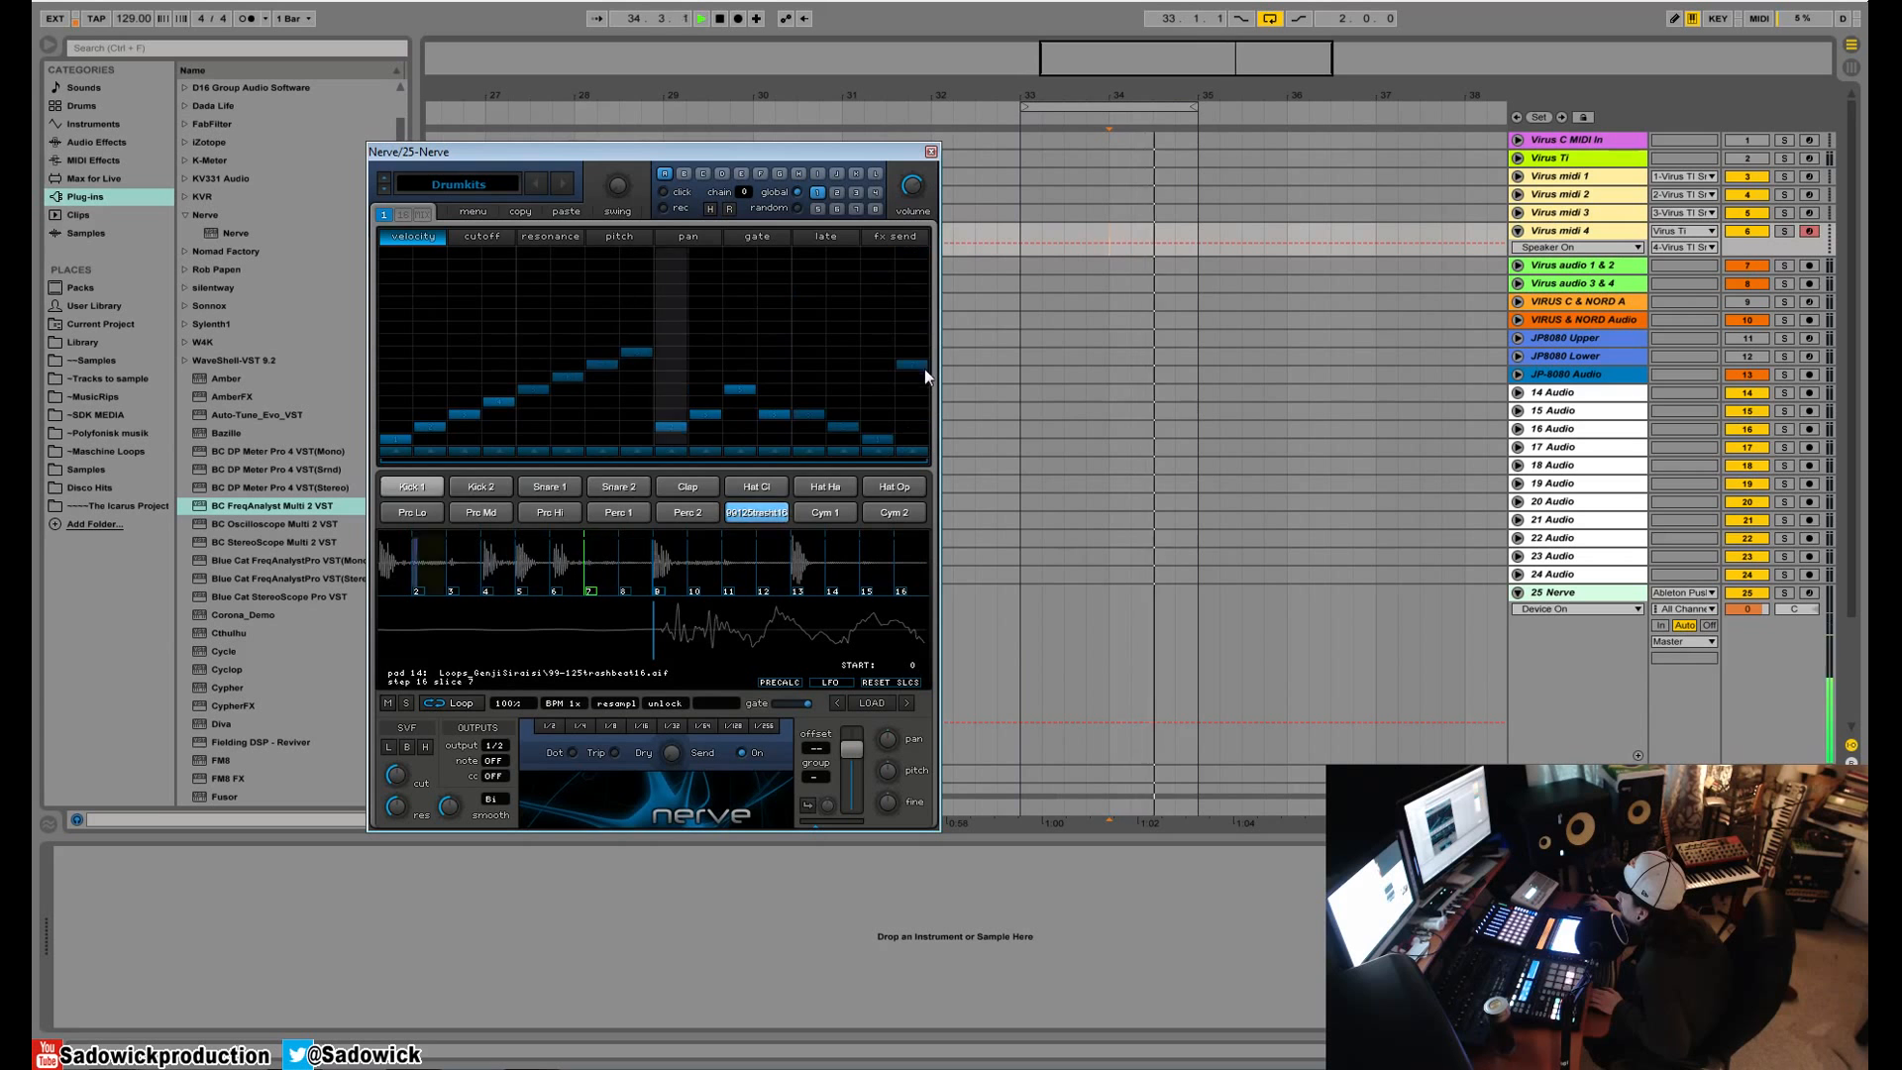
- Solo the trashbeat loop pad, play it, and clear the rolls across its steps
right_click(759, 511)
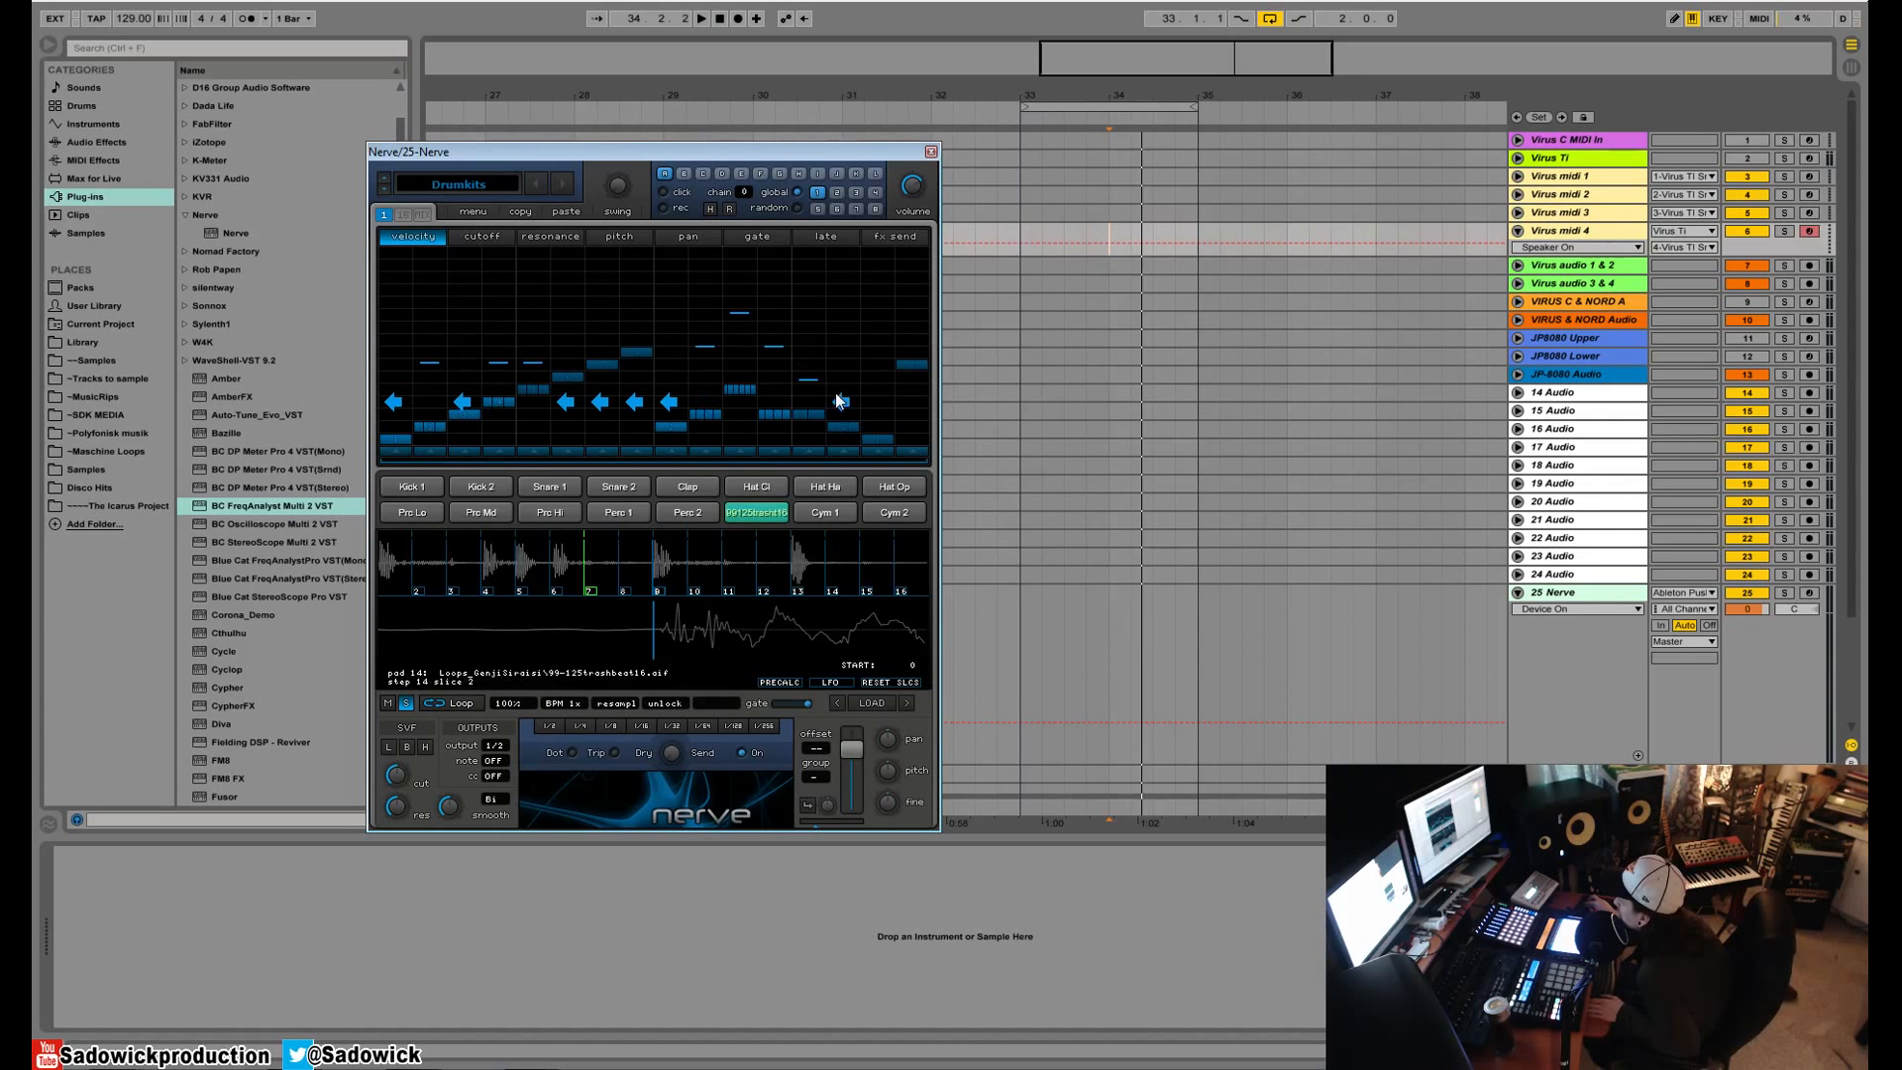
key("space")
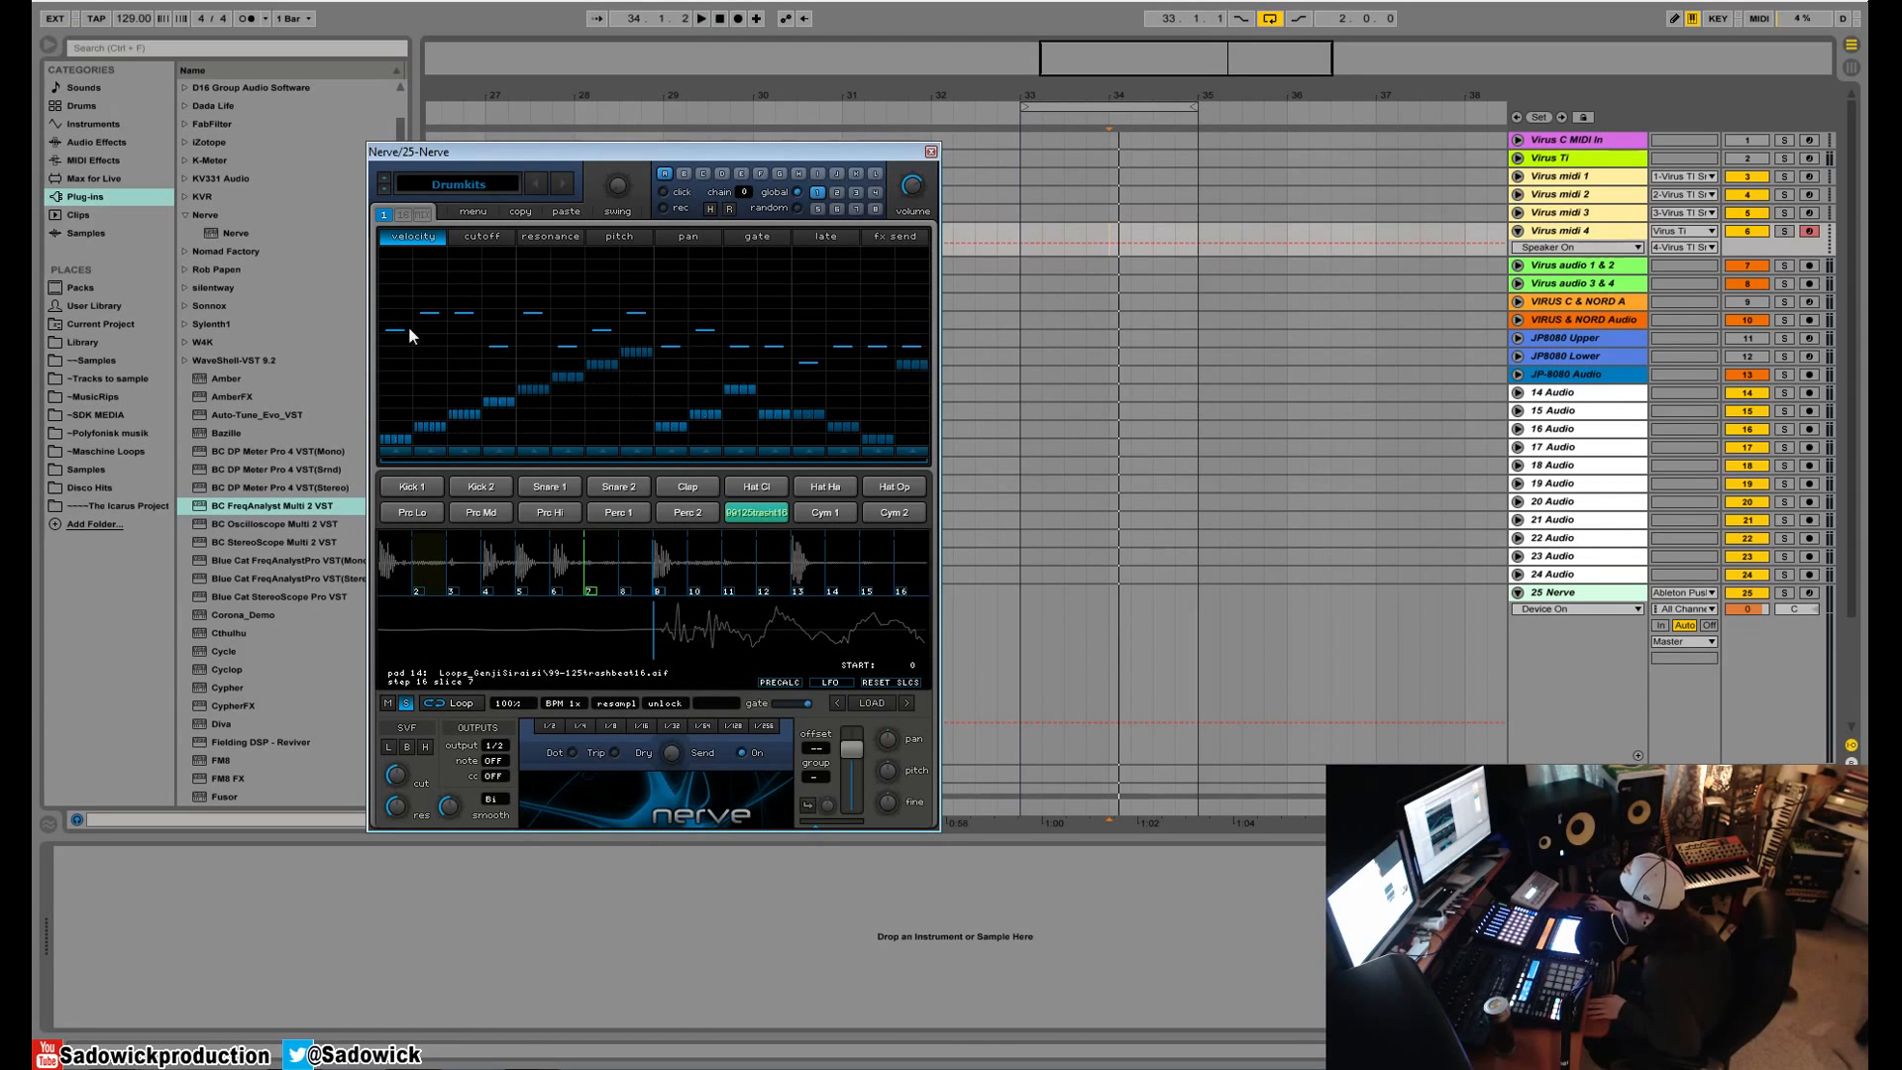
left_click_drag(384, 465, 888, 473)
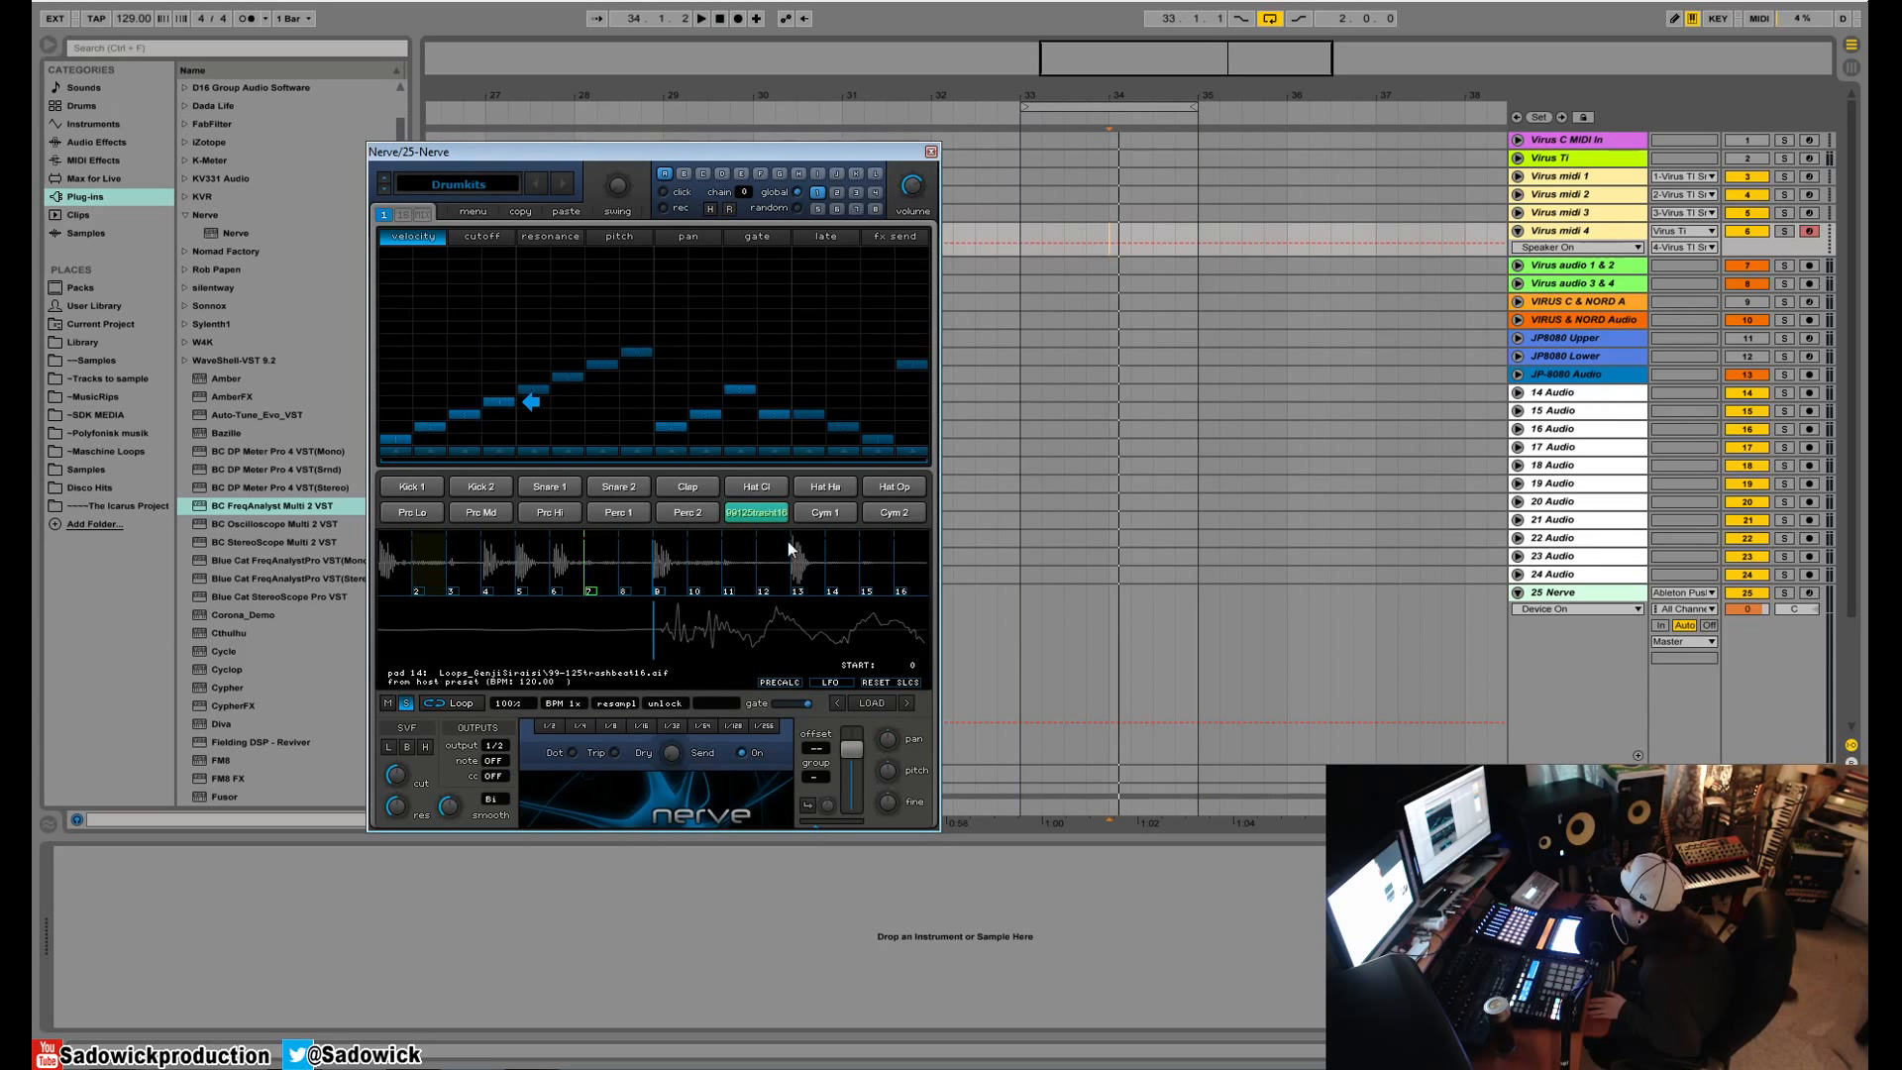
- Add reverses and rolls across the trashbeat loop's steps, and solo the Kick 1 pad together with the trashbeat pad
left_click_drag(504, 397, 847, 389)
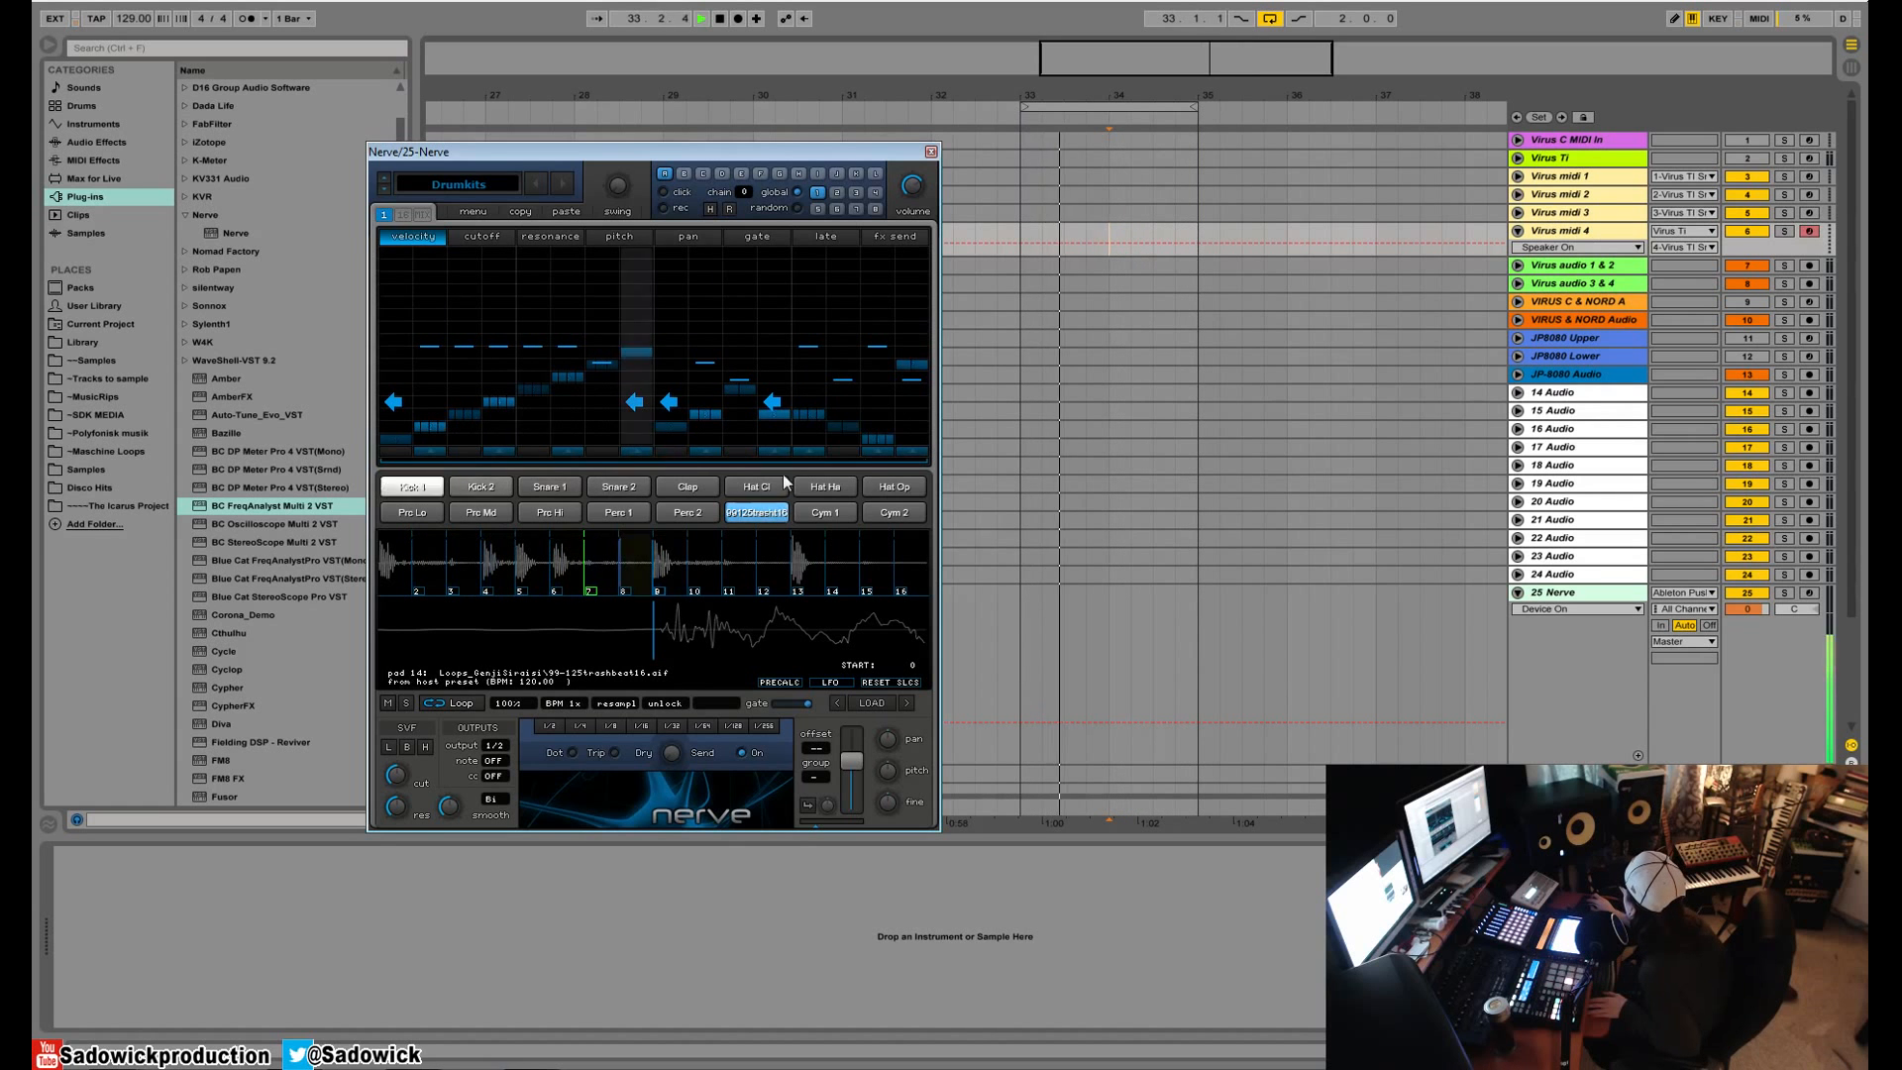
right_click(424, 489)
right_click(764, 520)
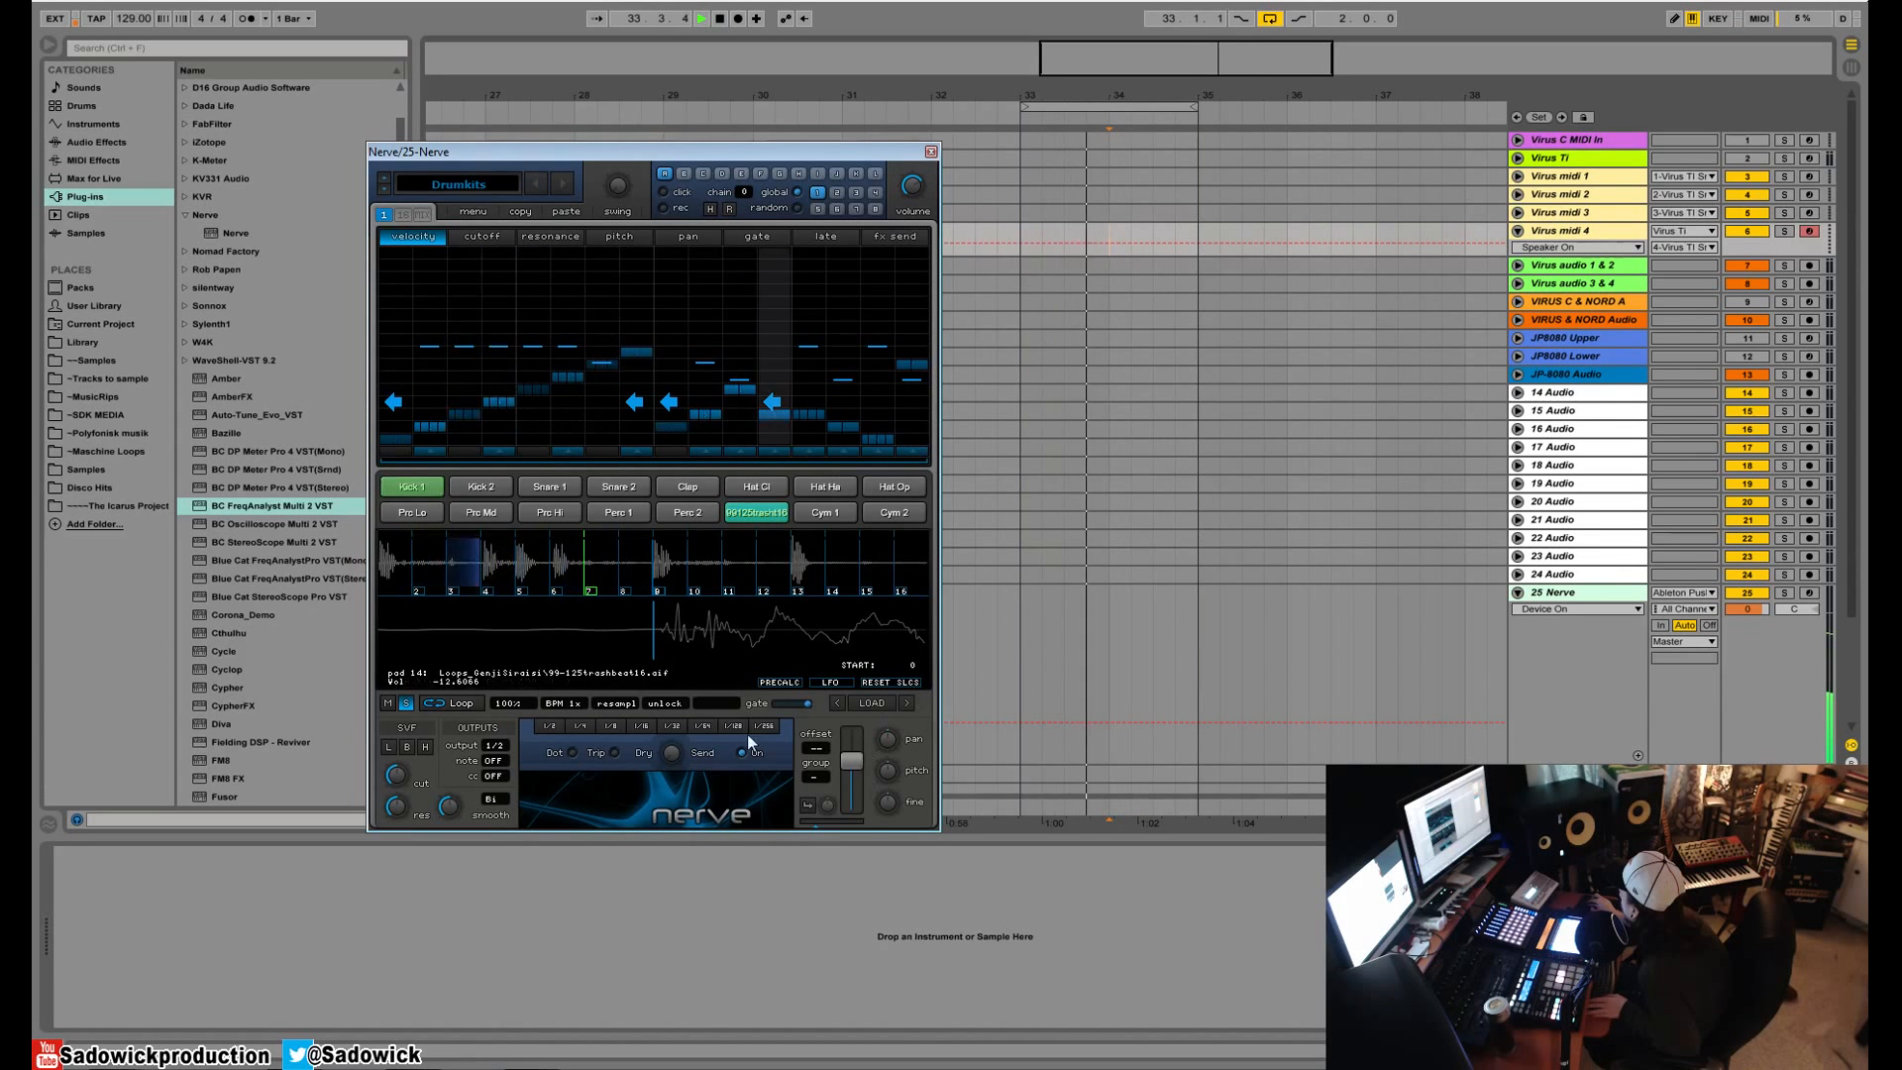
- Apply a low-pass filter with a drawn per-step cutoff pattern to the trashbeat pad, and set step 3 to slice 1
left_click(389, 748)
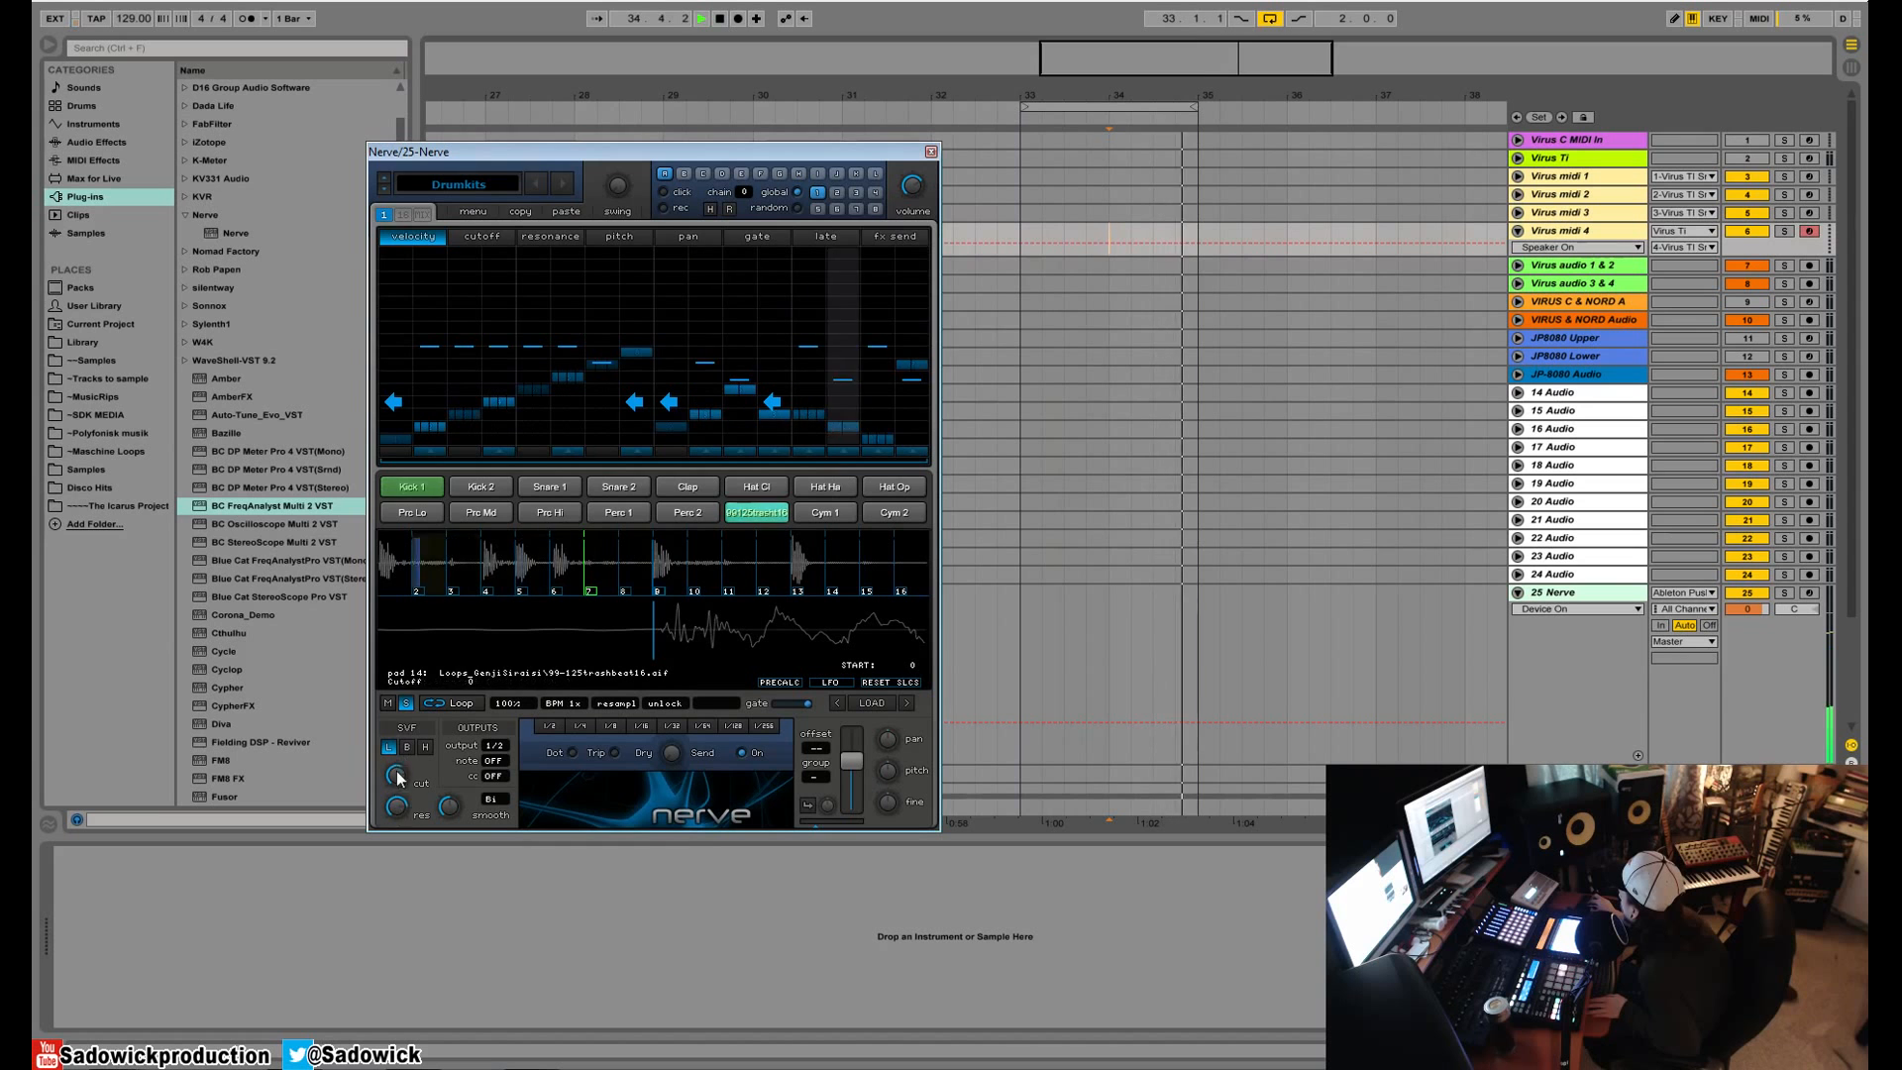
left_click(477, 238)
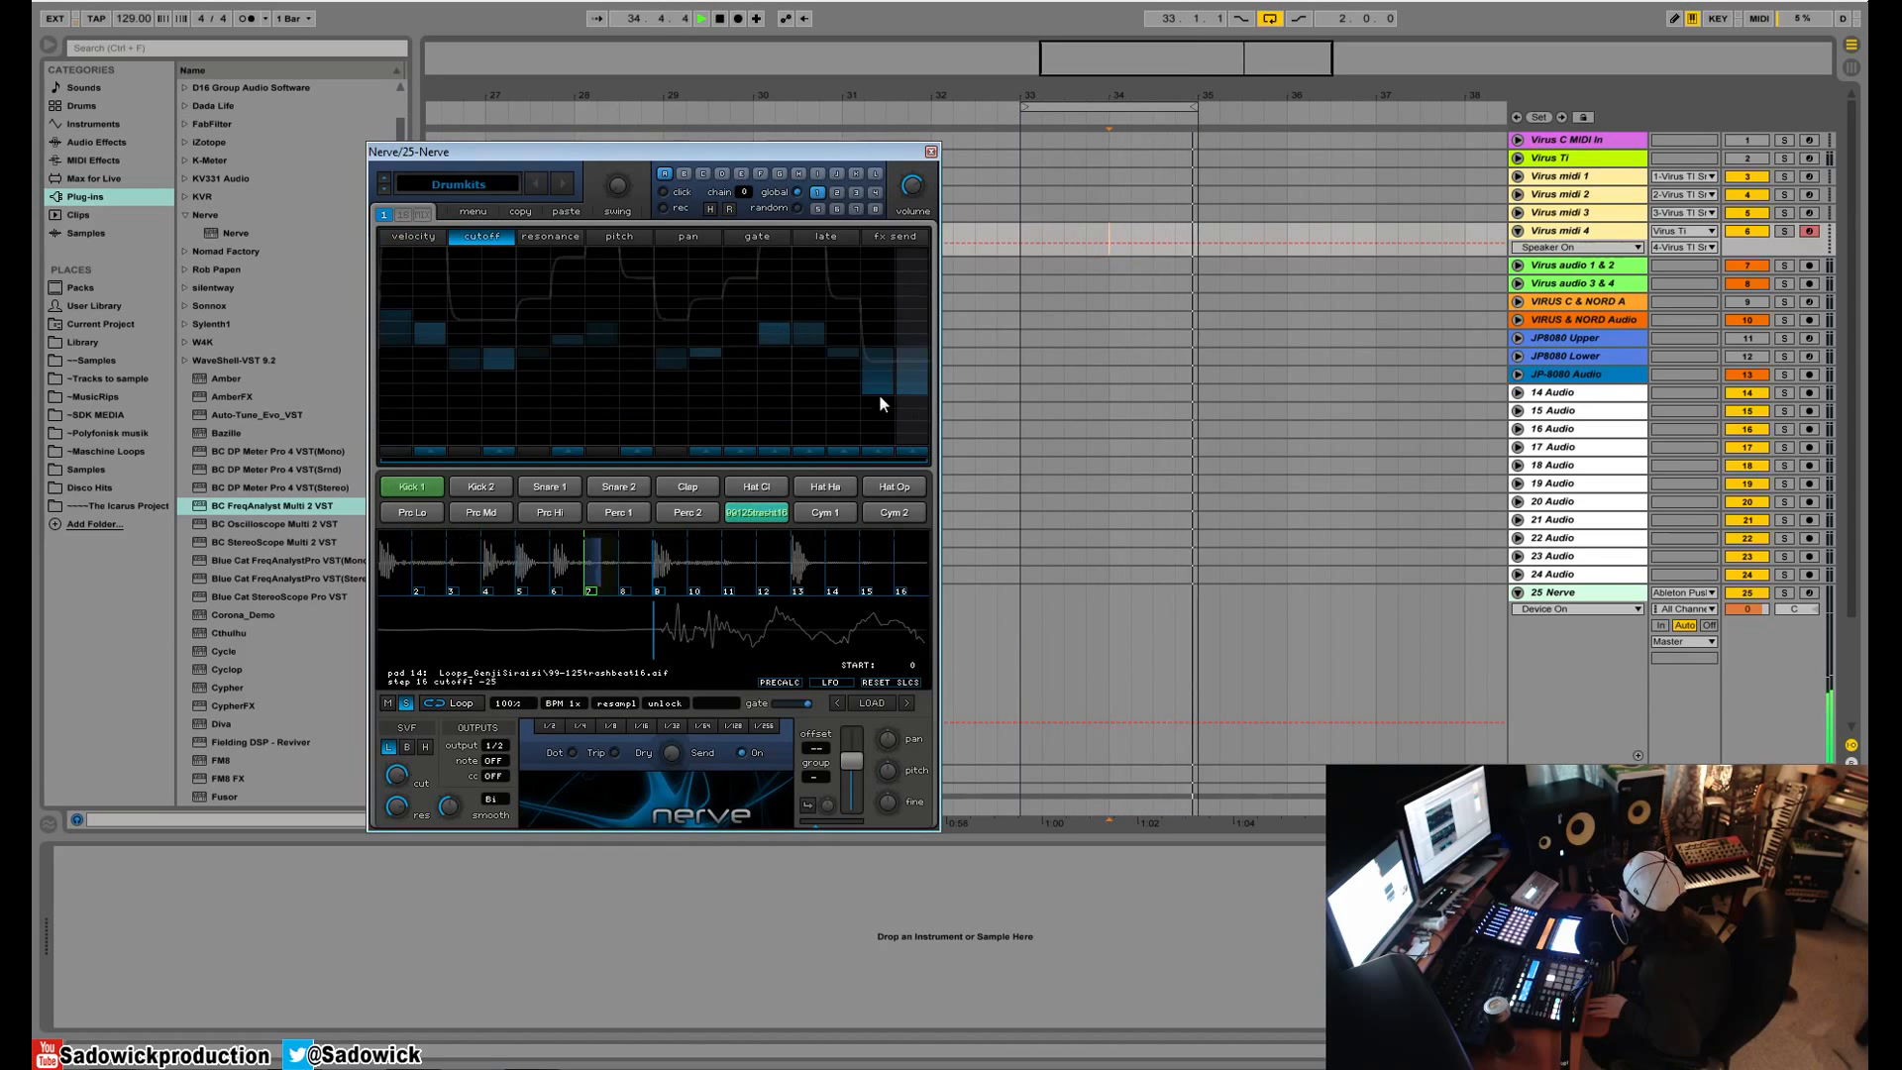
left_click(421, 237)
mouse_move(456, 249)
left_mouse_down()
mouse_move(507, 313)
mouse_move(469, 454)
left_mouse_up()
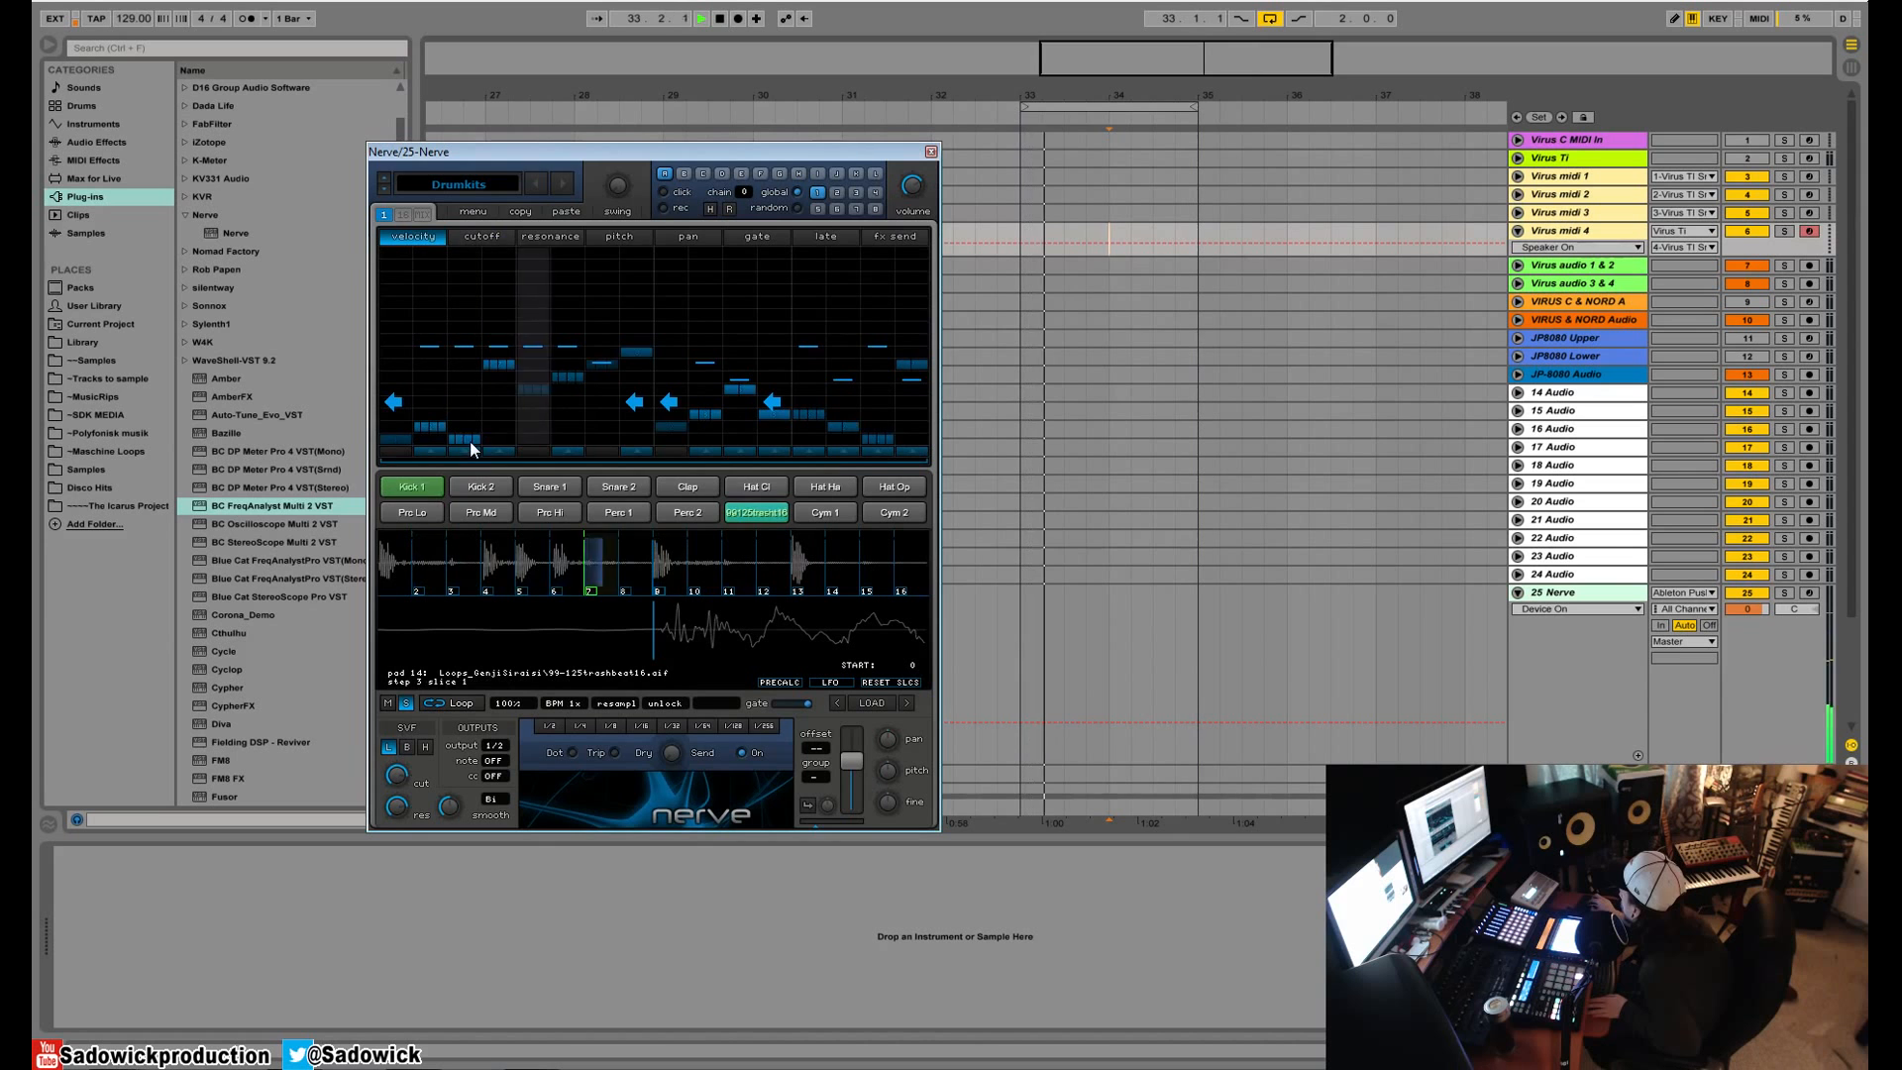
- Solo the Snare 1 and Snare 2 pads as well, and clear Snare 1's velocities on steps 15 and 16
left_click(552, 490)
right_click(621, 489)
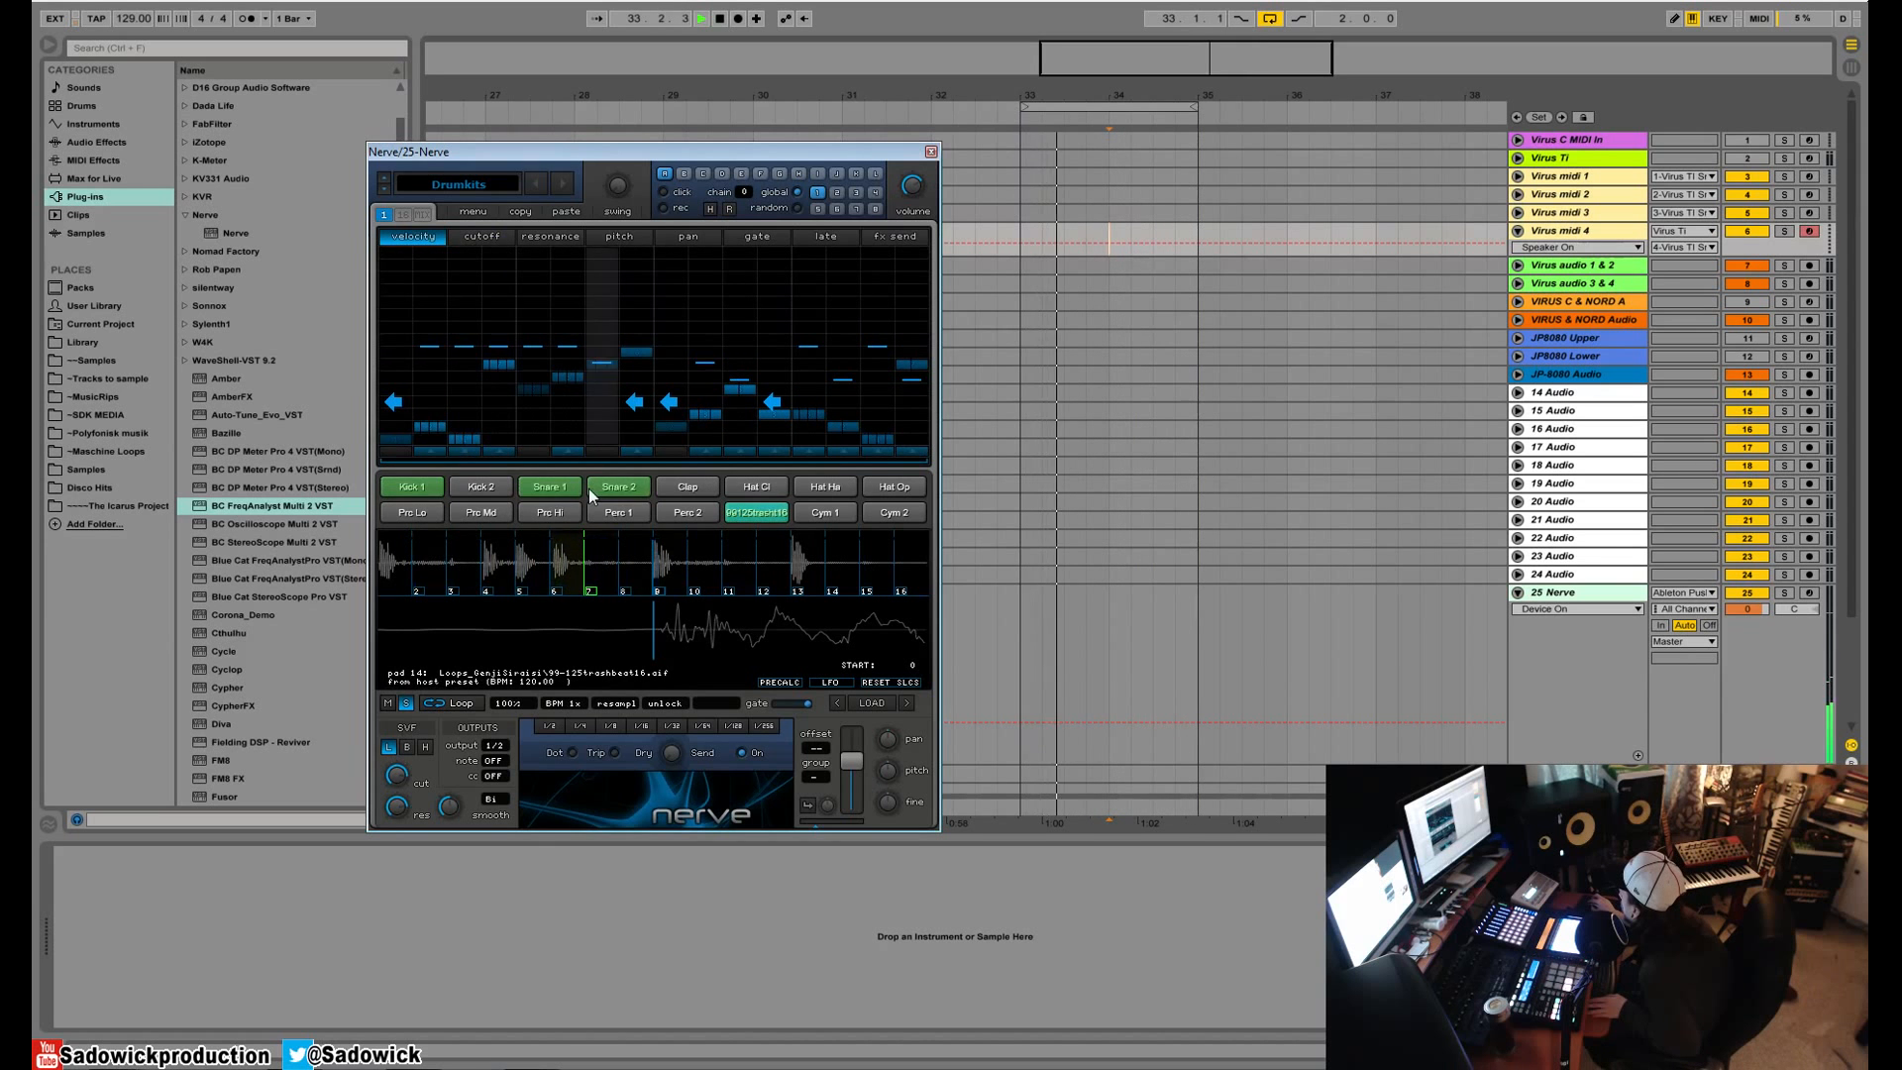
left_click(610, 487)
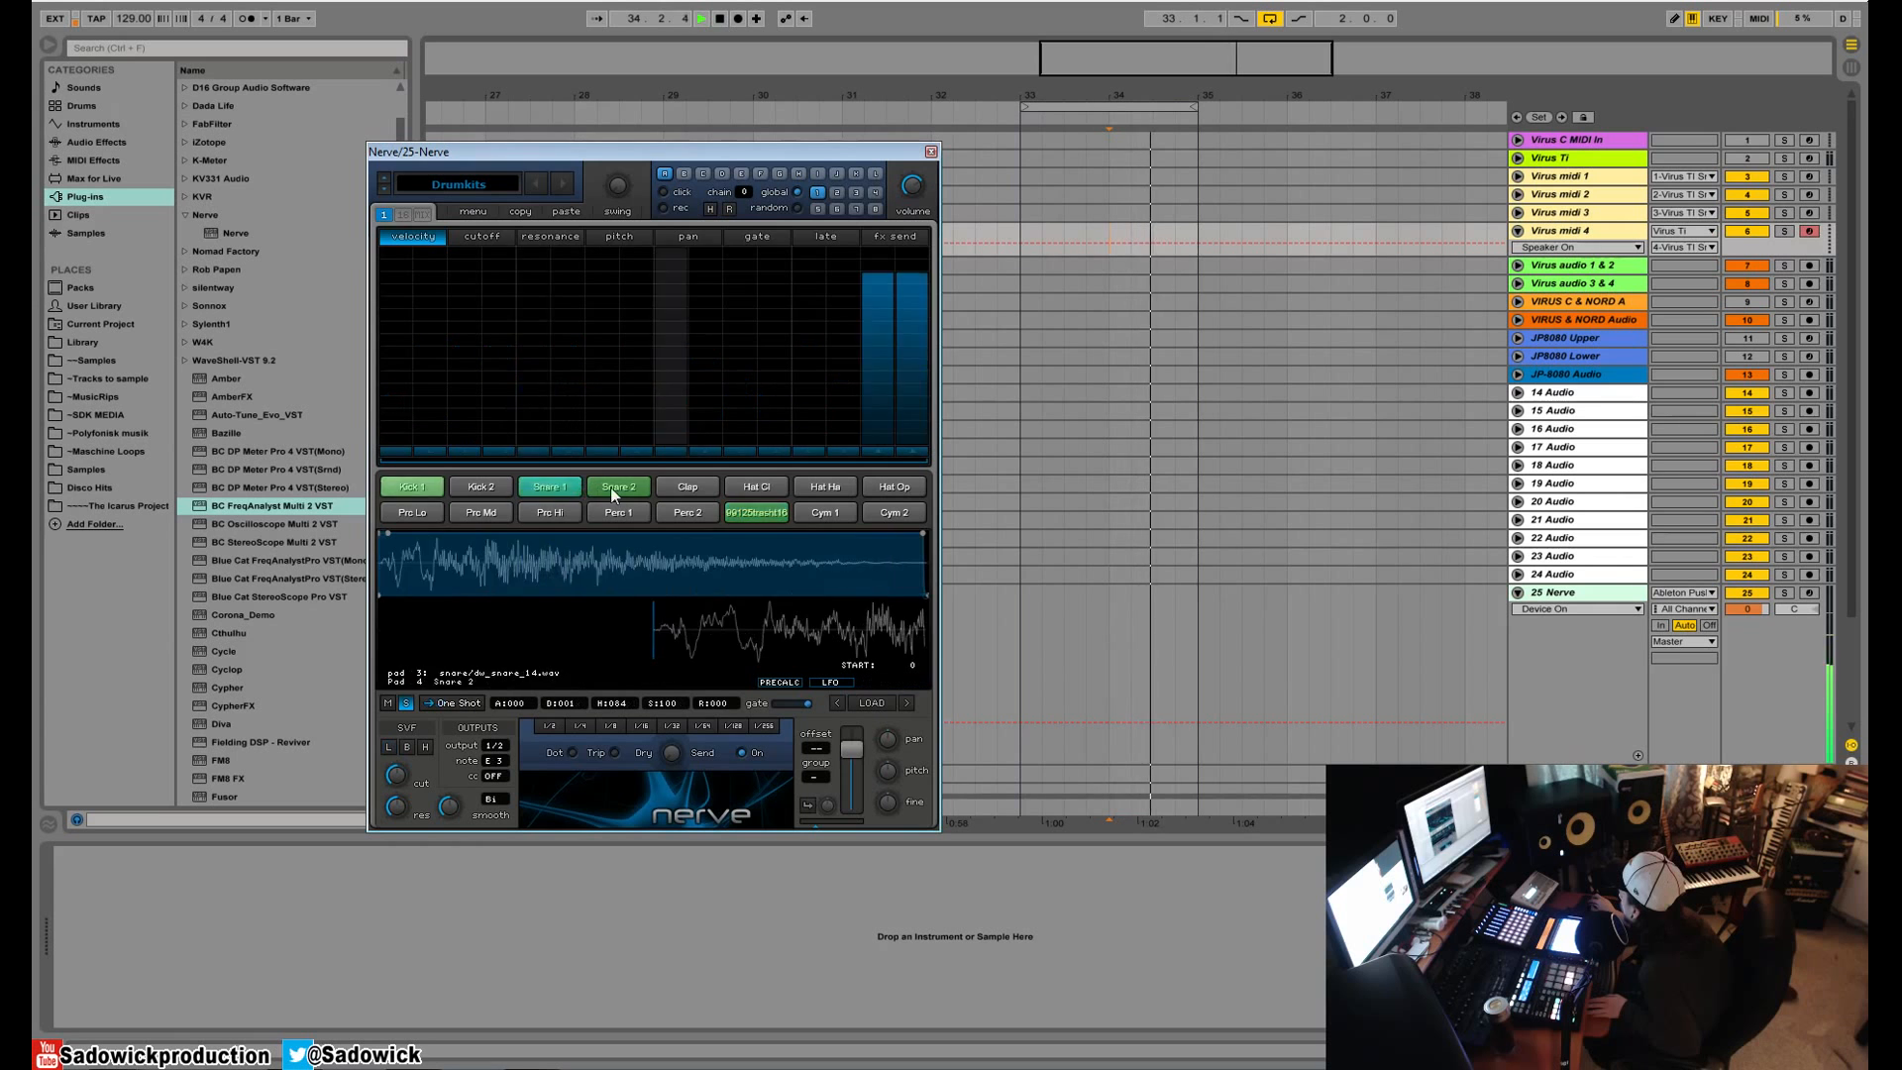
left_click_drag(874, 420, 913, 463)
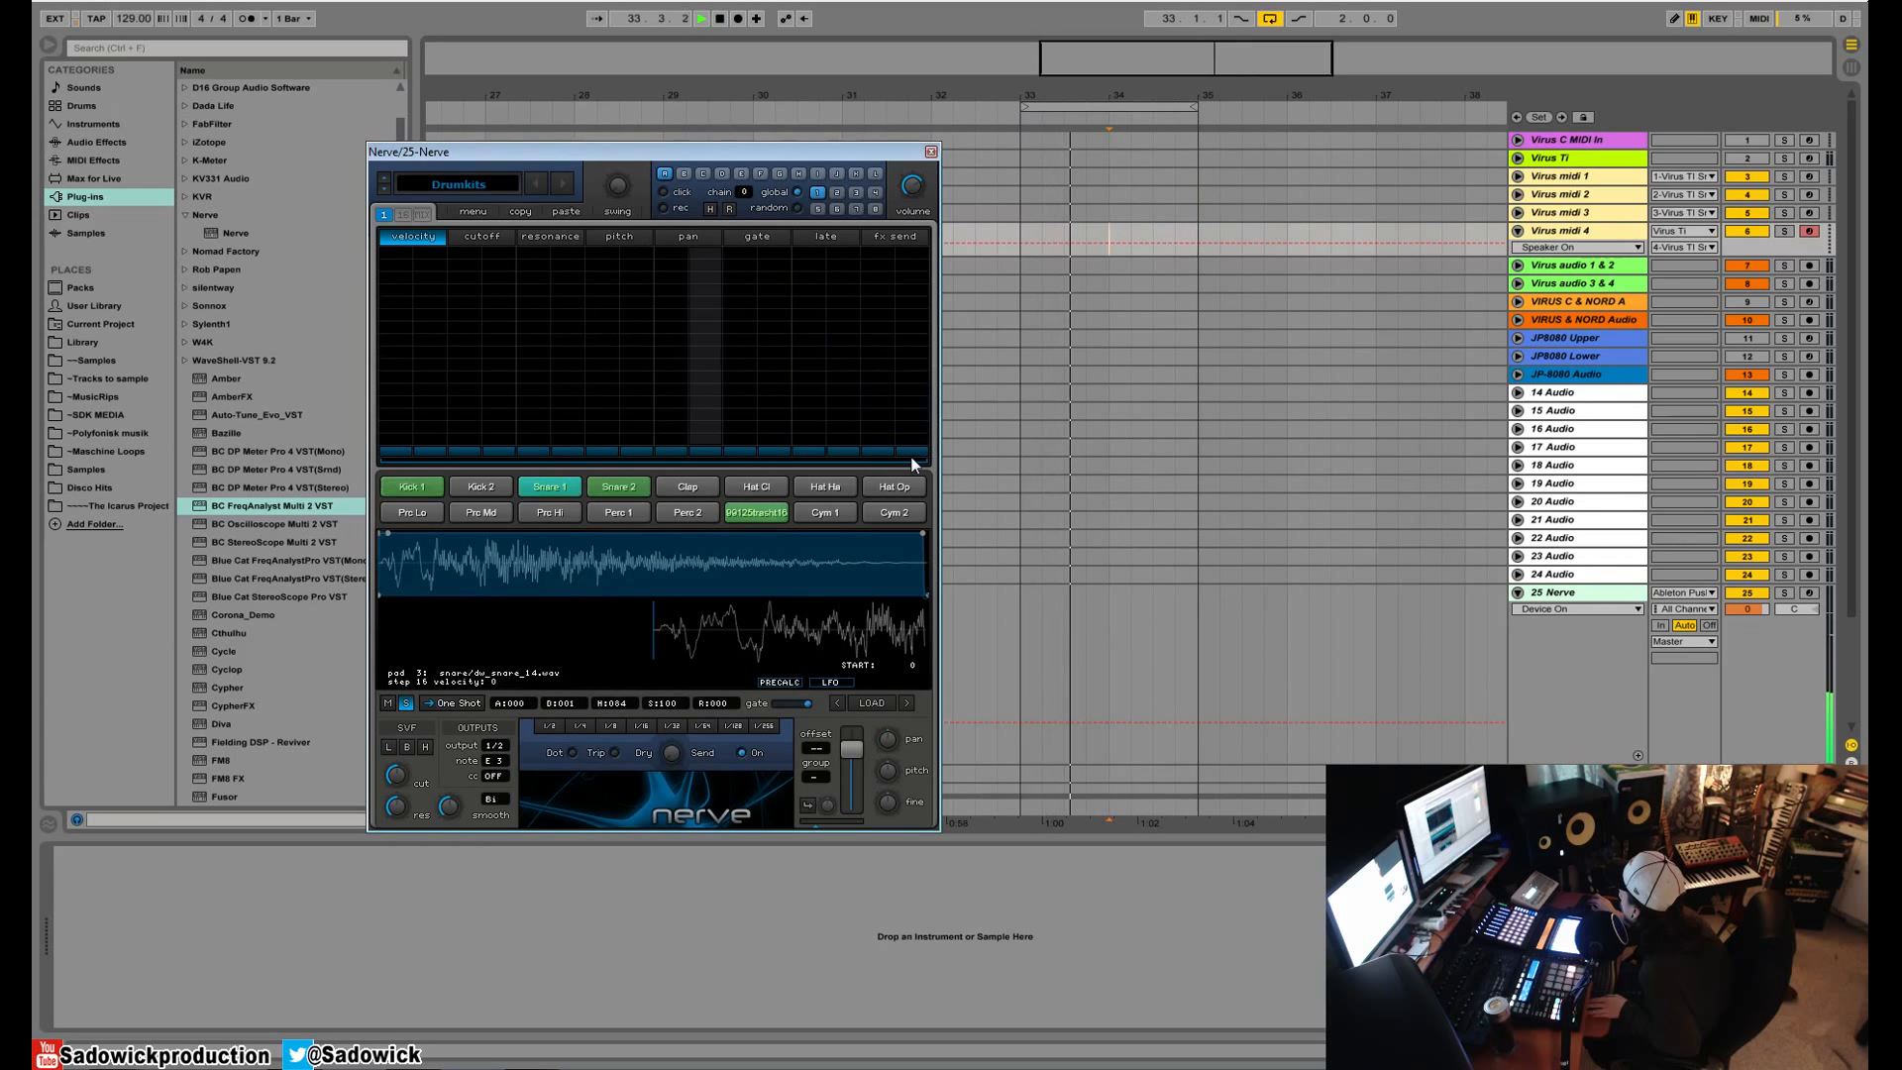
left_click(616, 486)
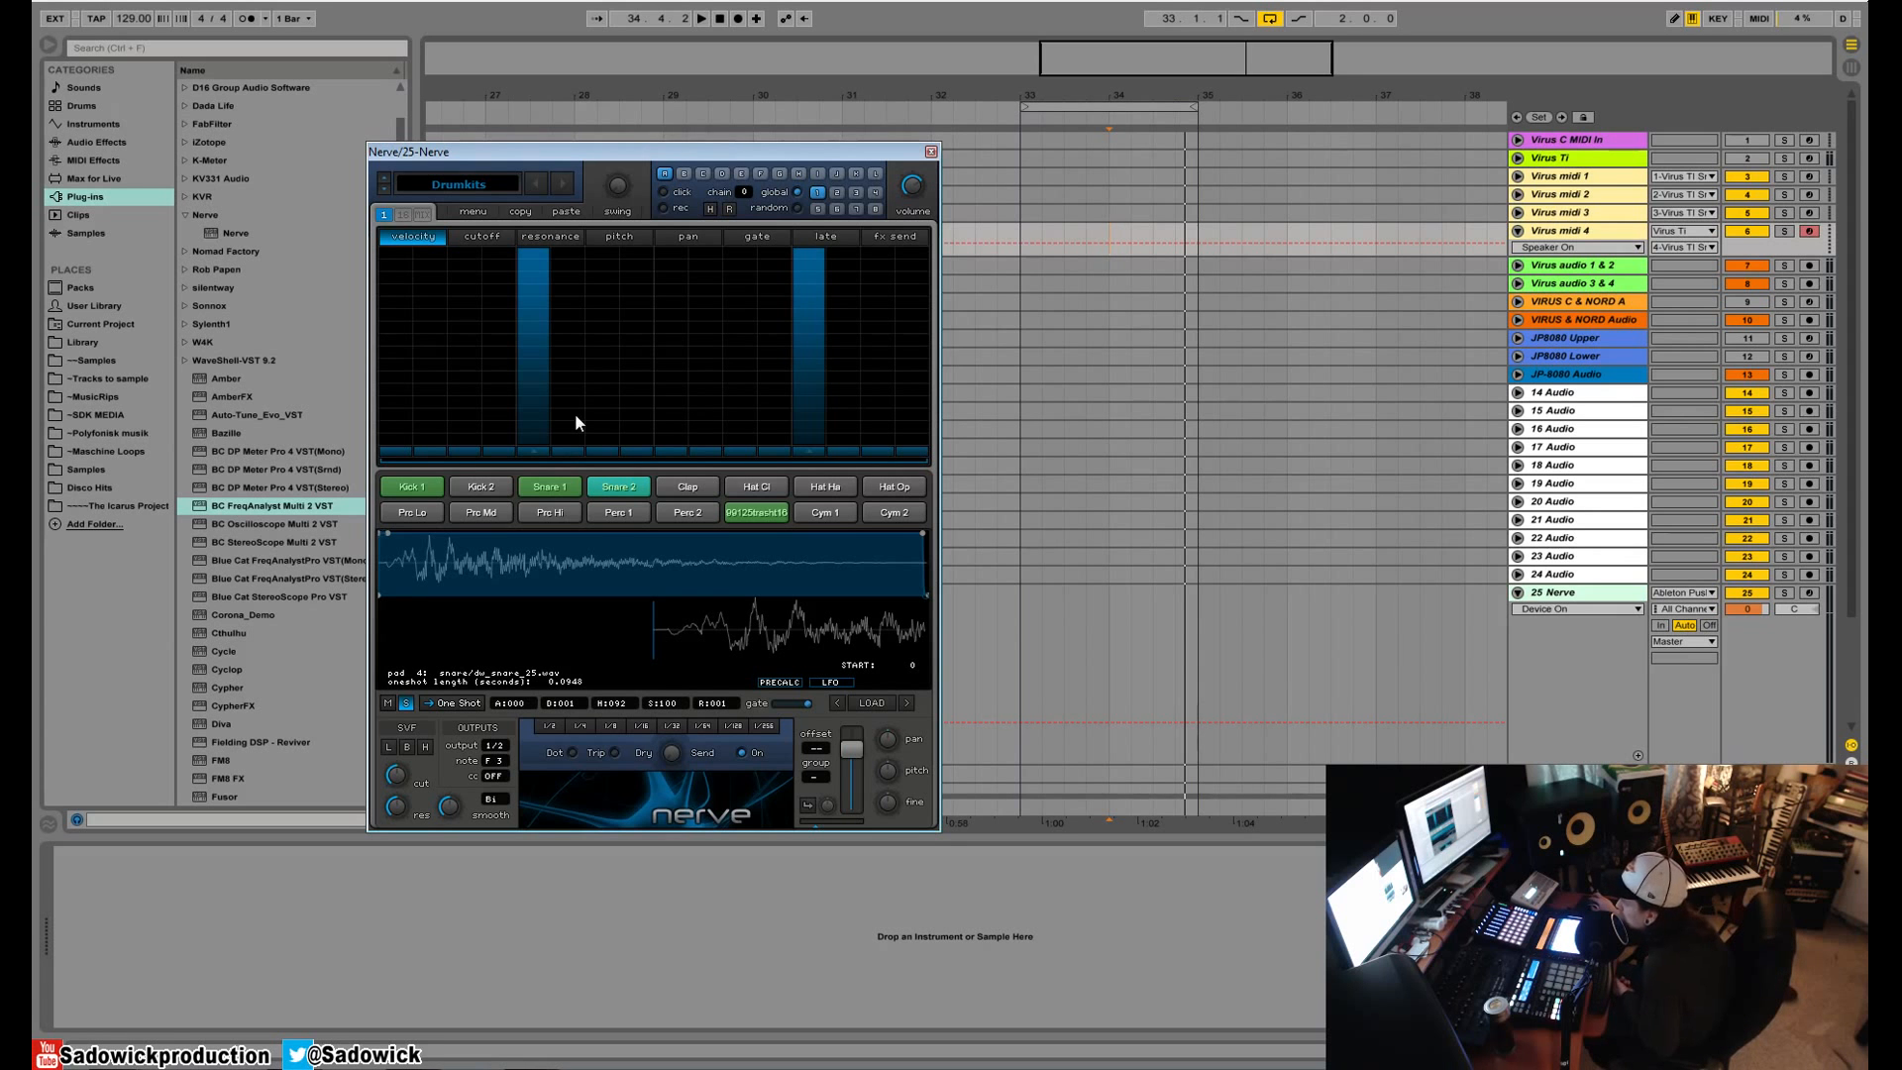
- Play the beat while triggering the 1/8 and 1/16 repeats to audition them
mouse_move(655, 153)
left_mouse_down()
mouse_move(722, 175)
mouse_move(654, 139)
left_mouse_up()
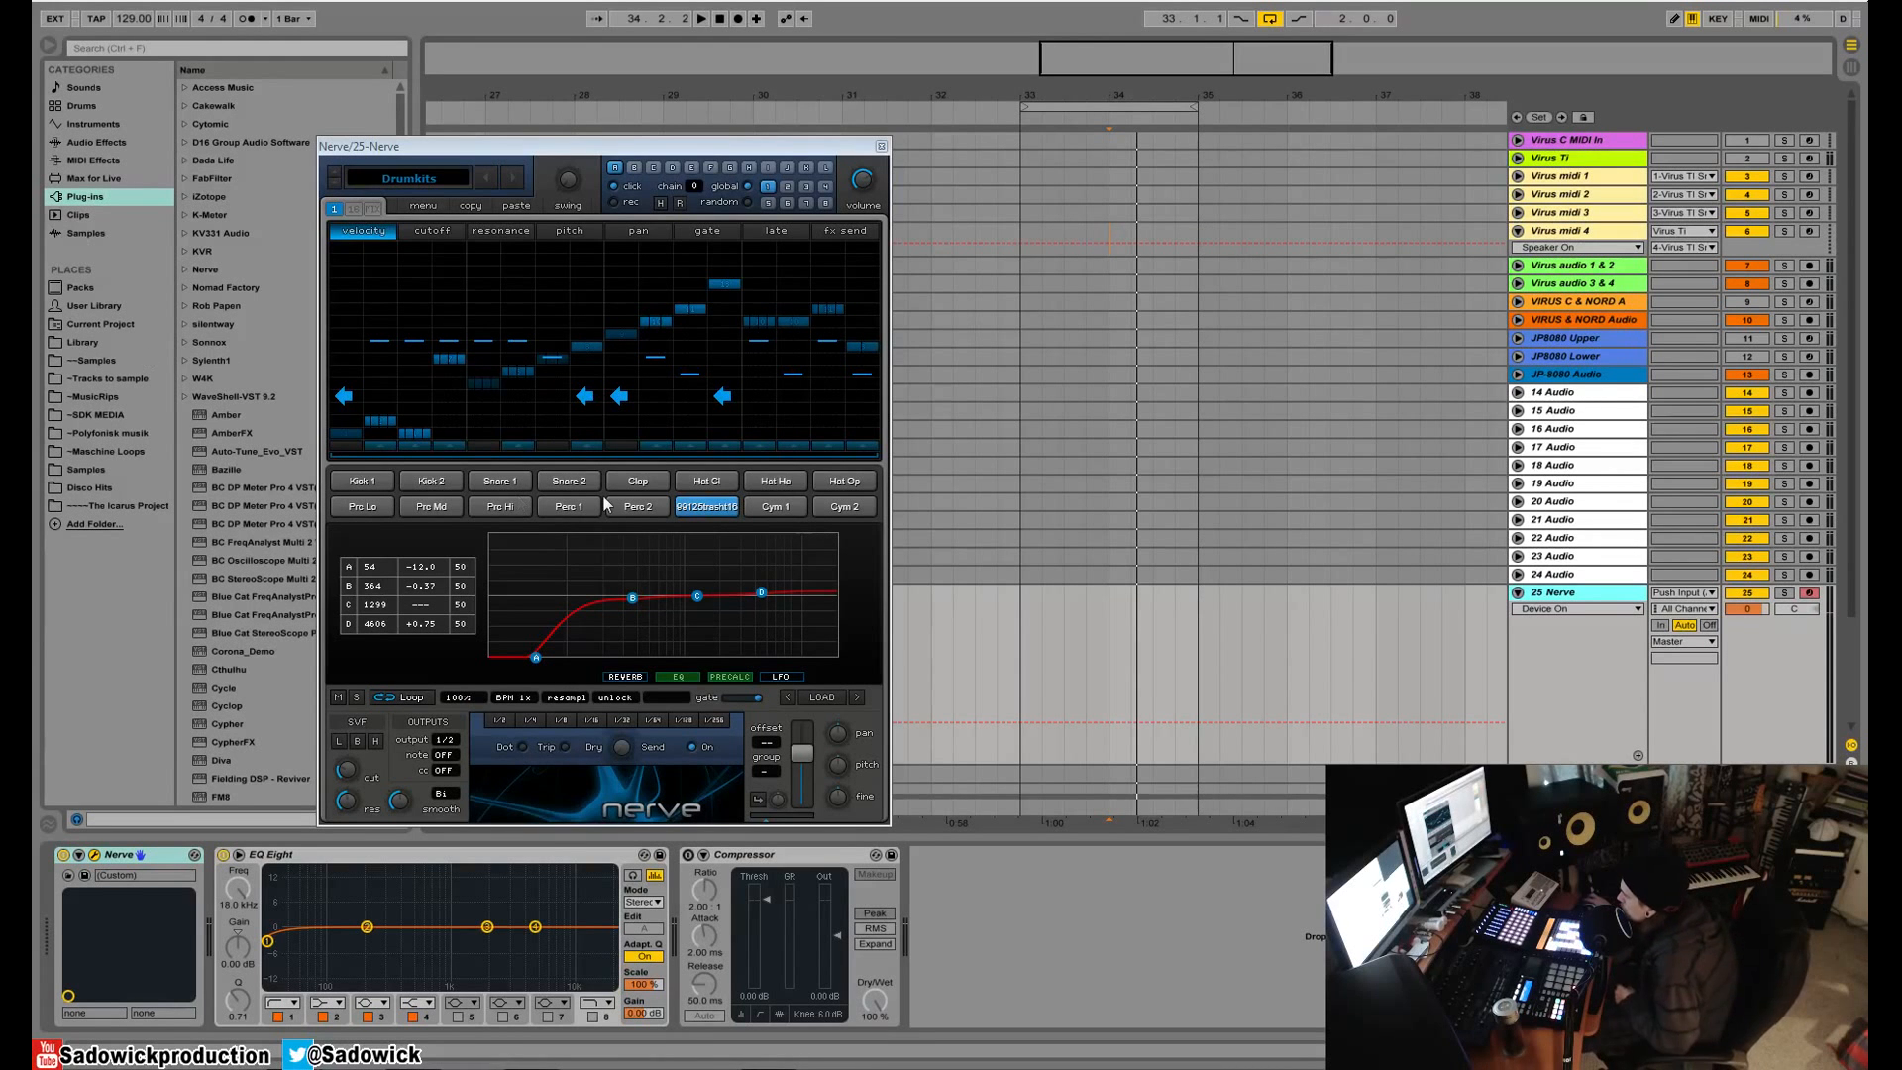
mouse_move(677, 145)
left_mouse_down()
mouse_move(646, 144)
mouse_move(670, 140)
left_mouse_up()
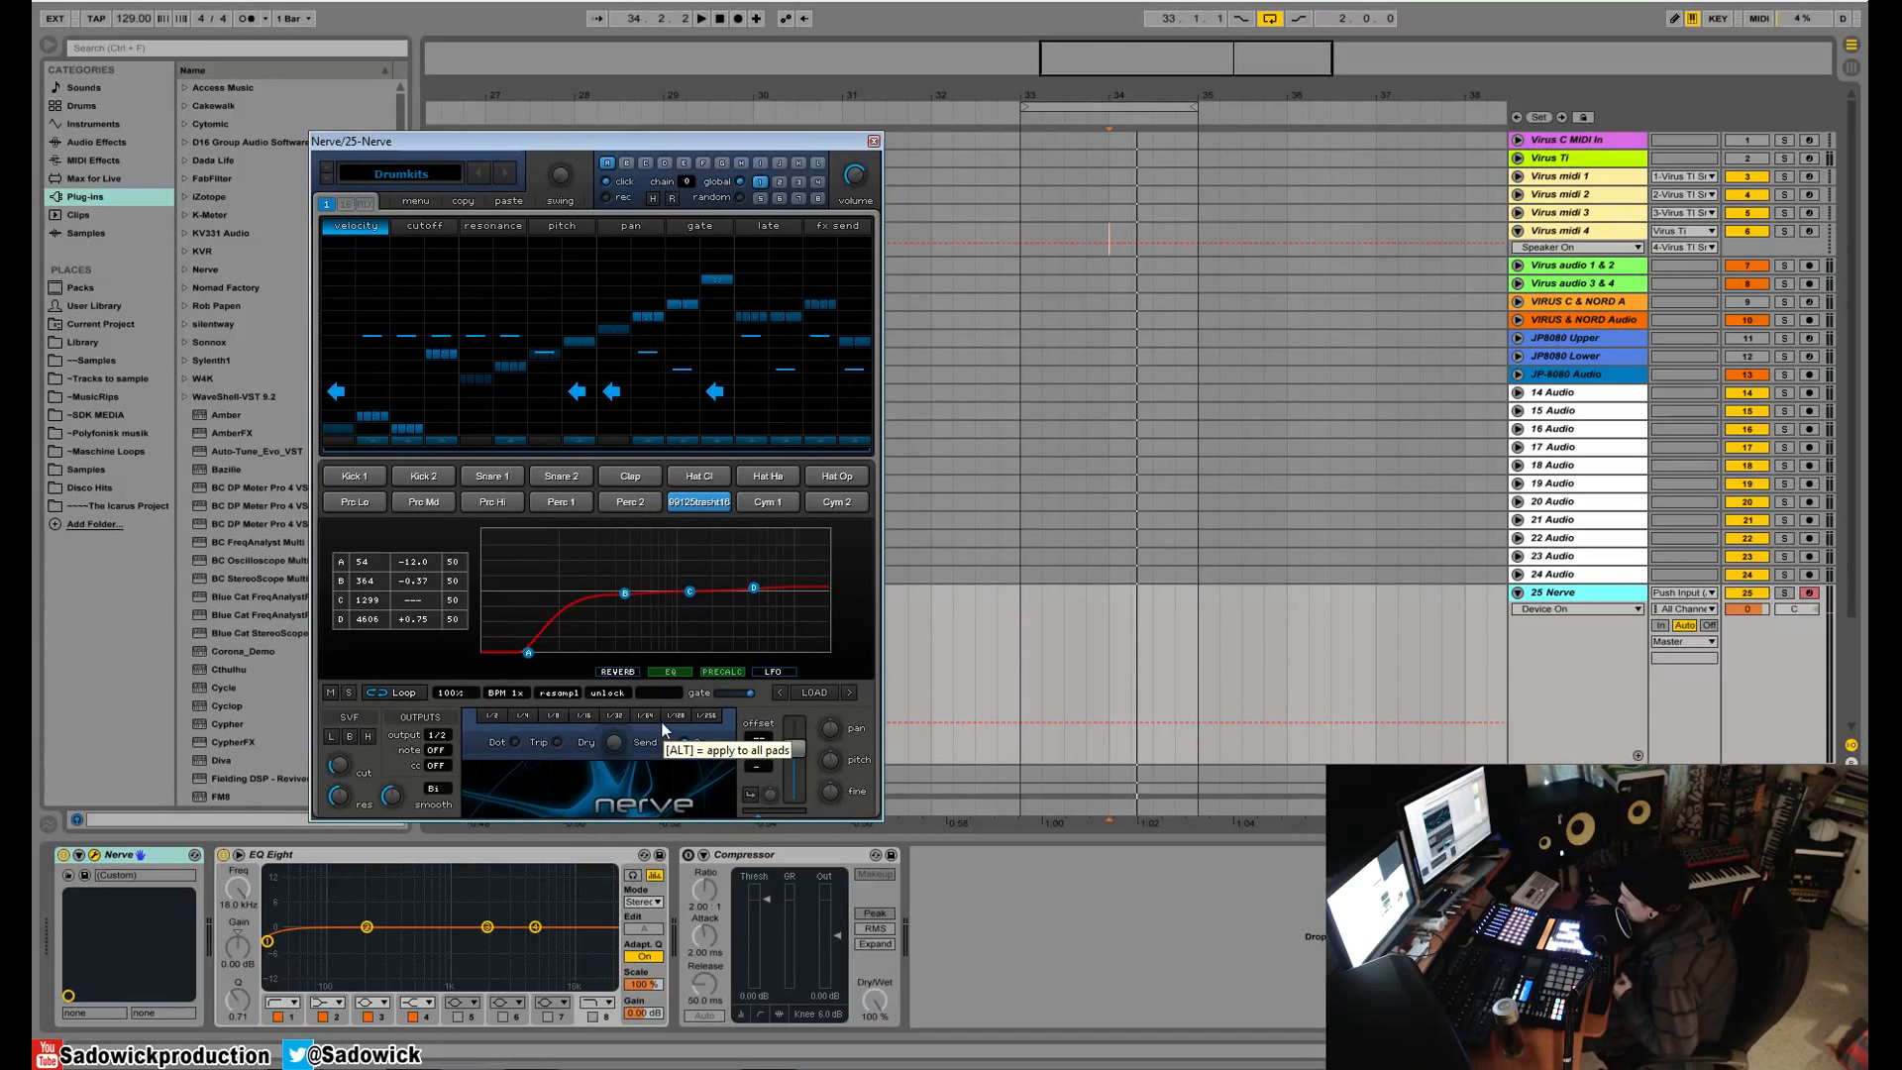
key("space")
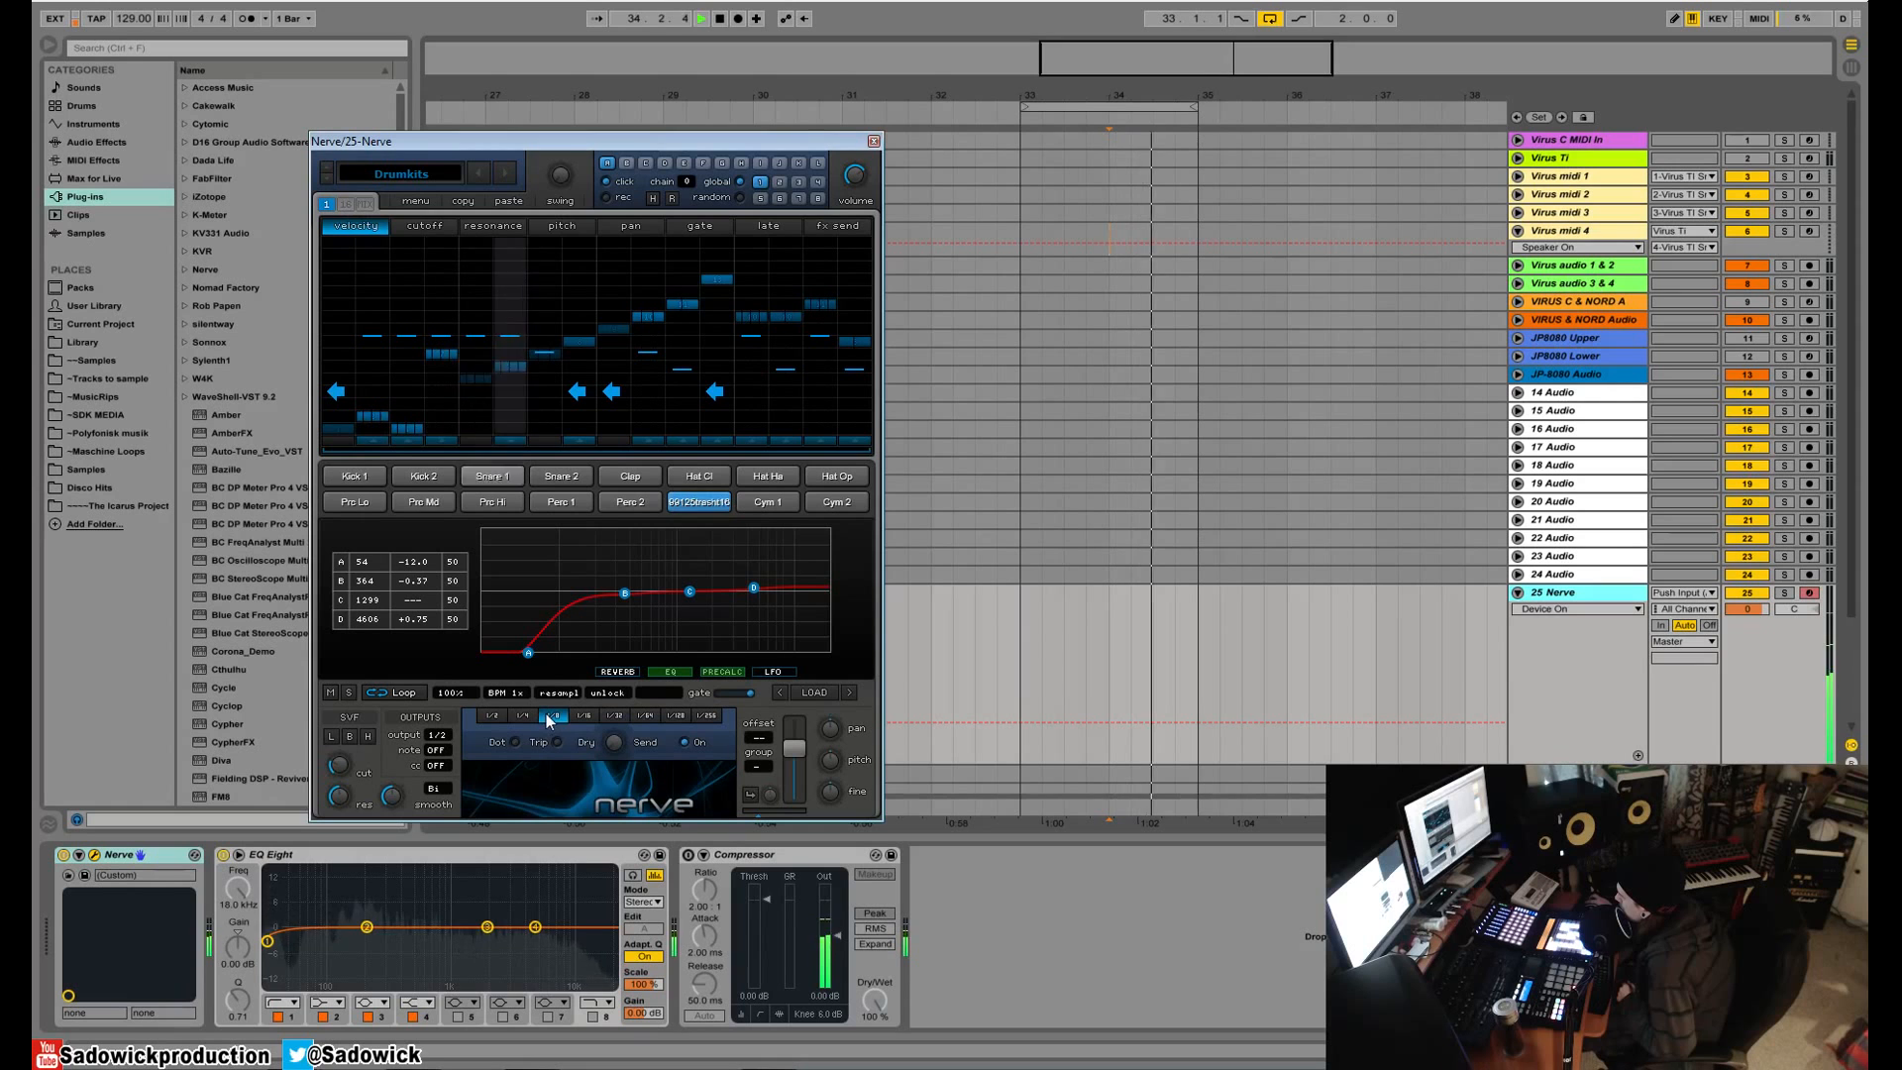
key("space")
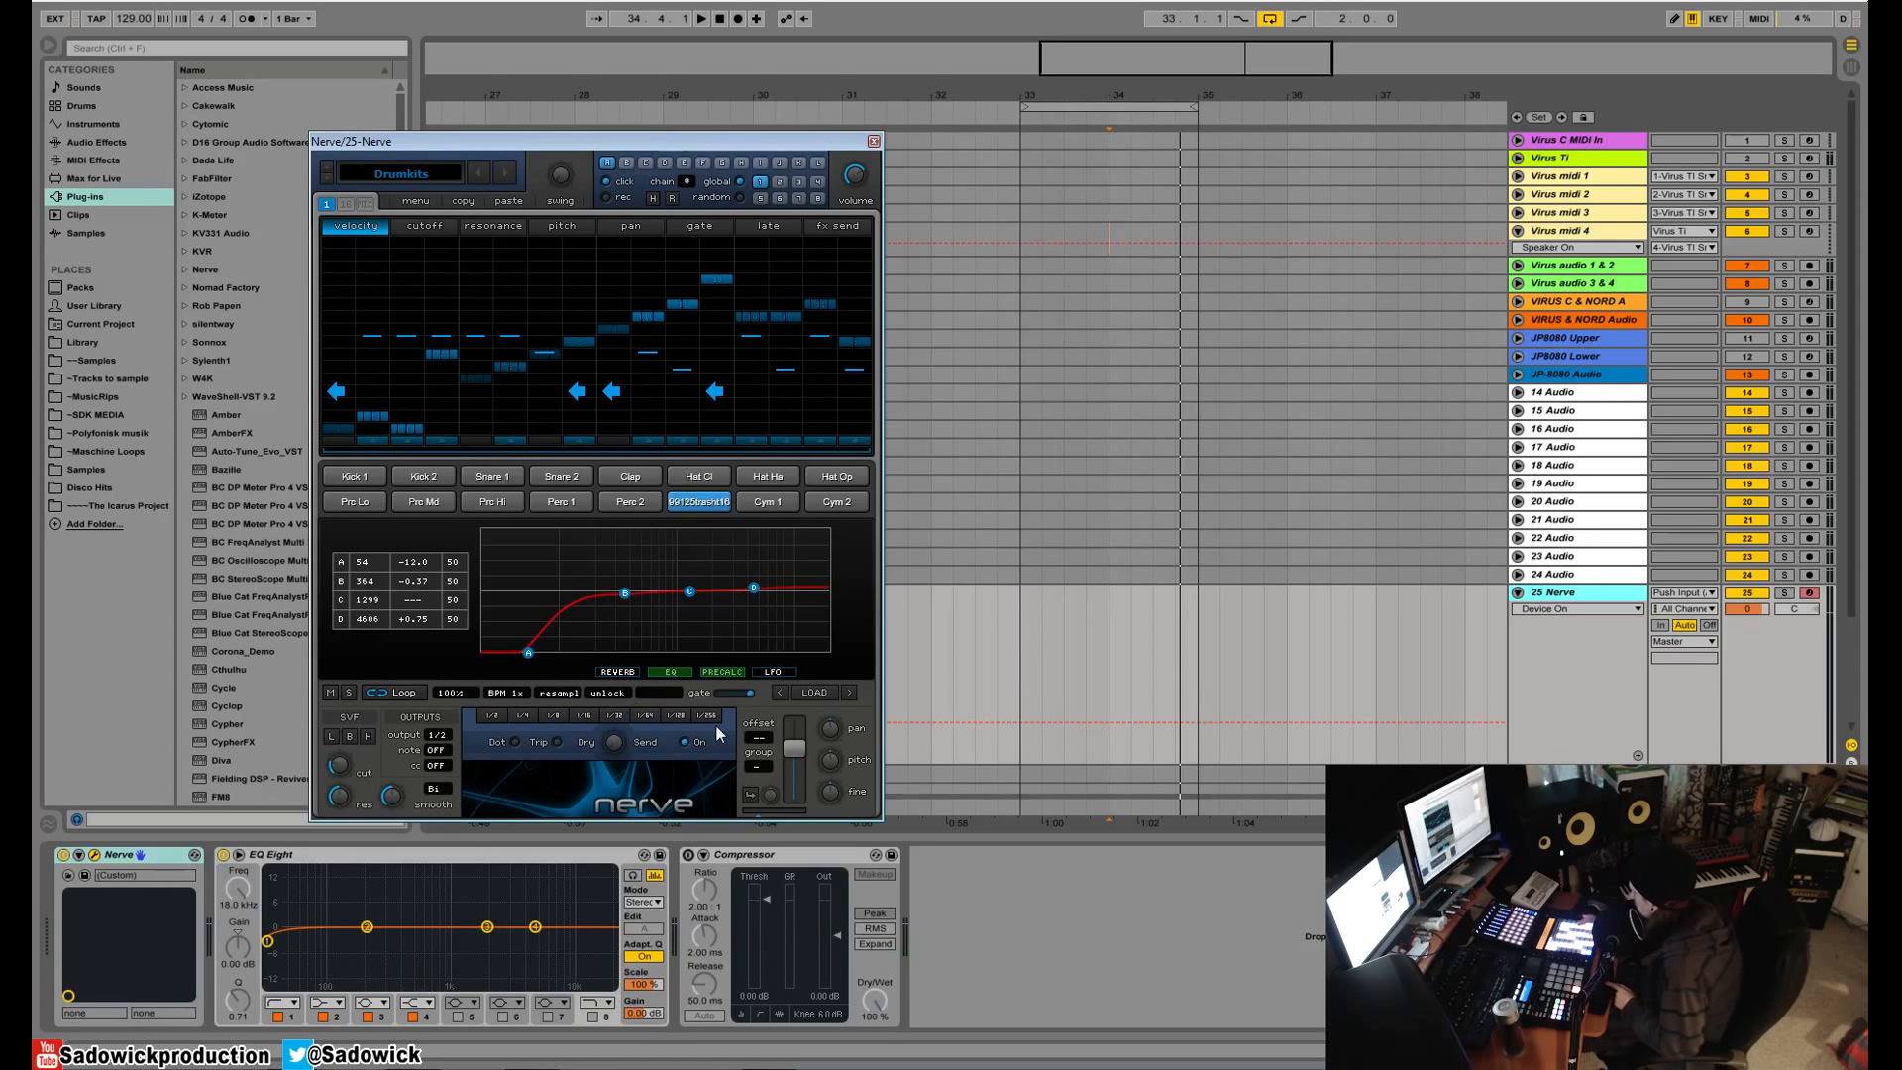
key("space")
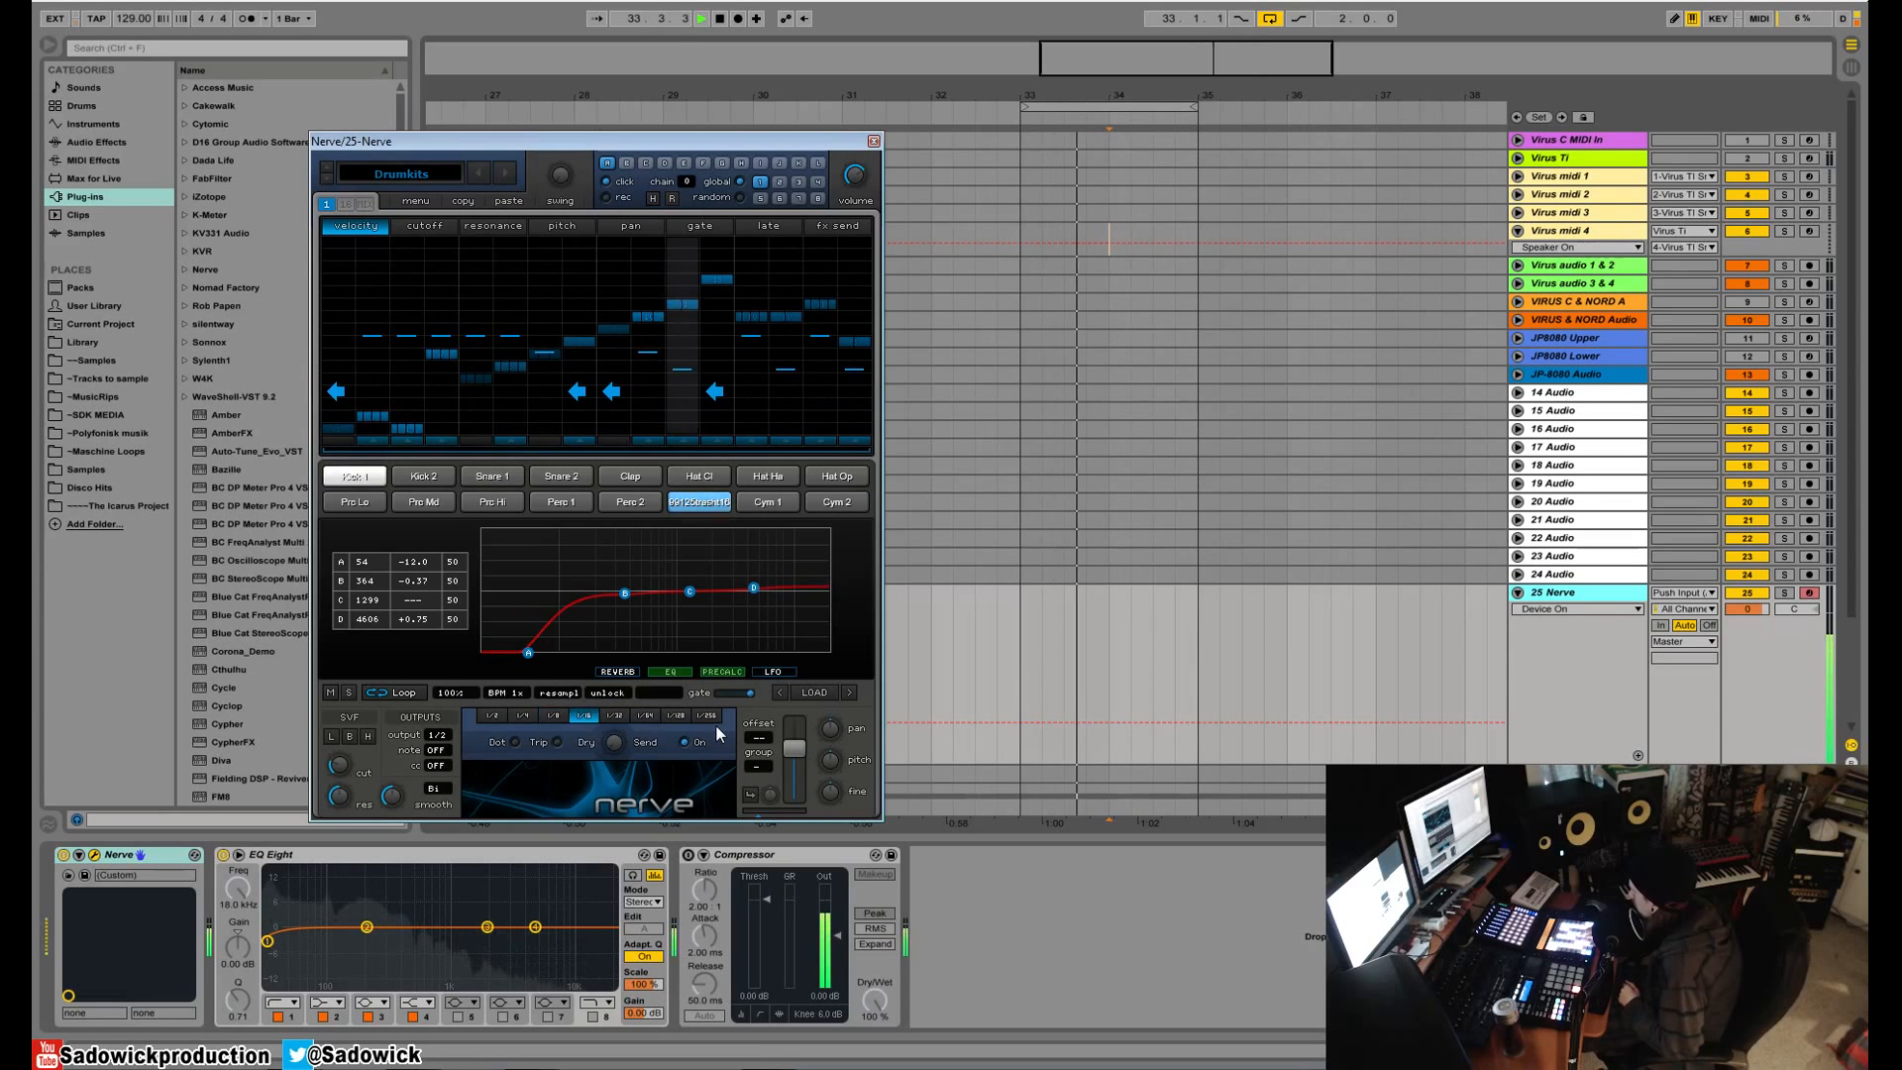
key("space")
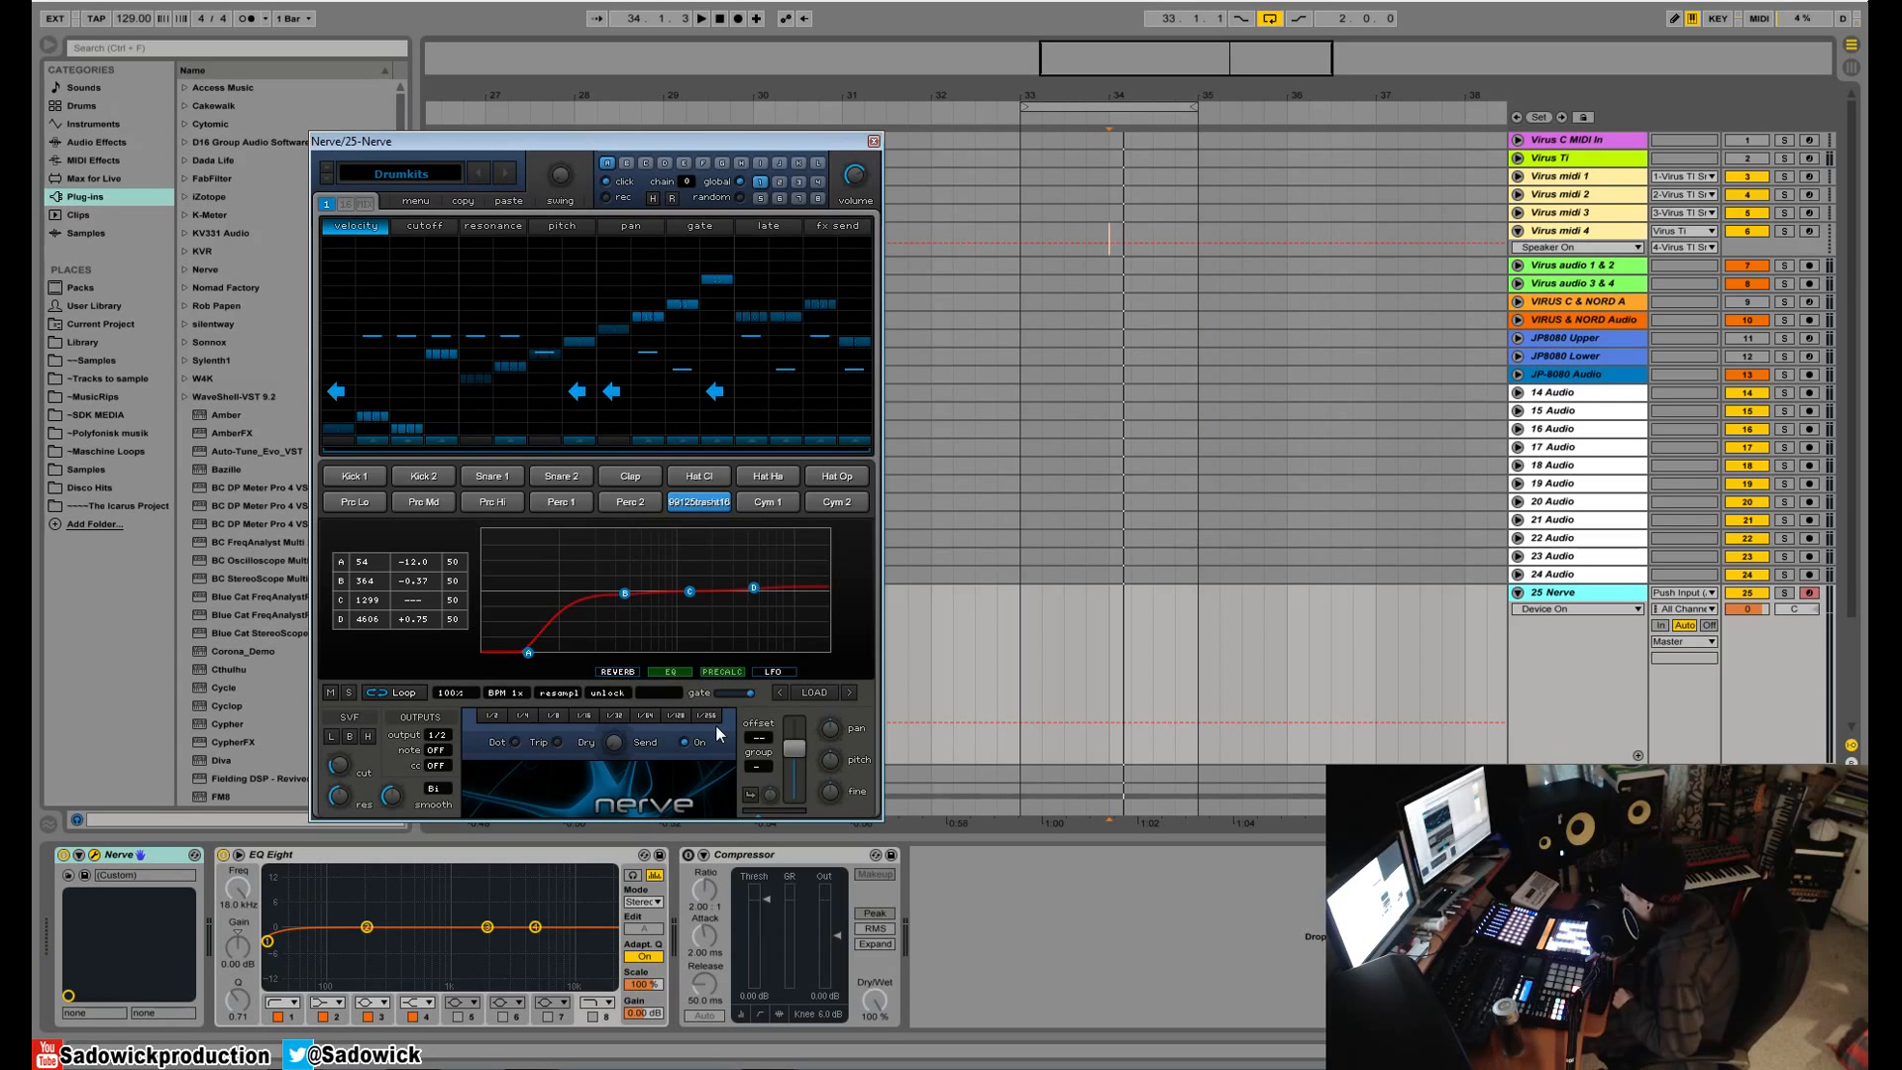
key("space")
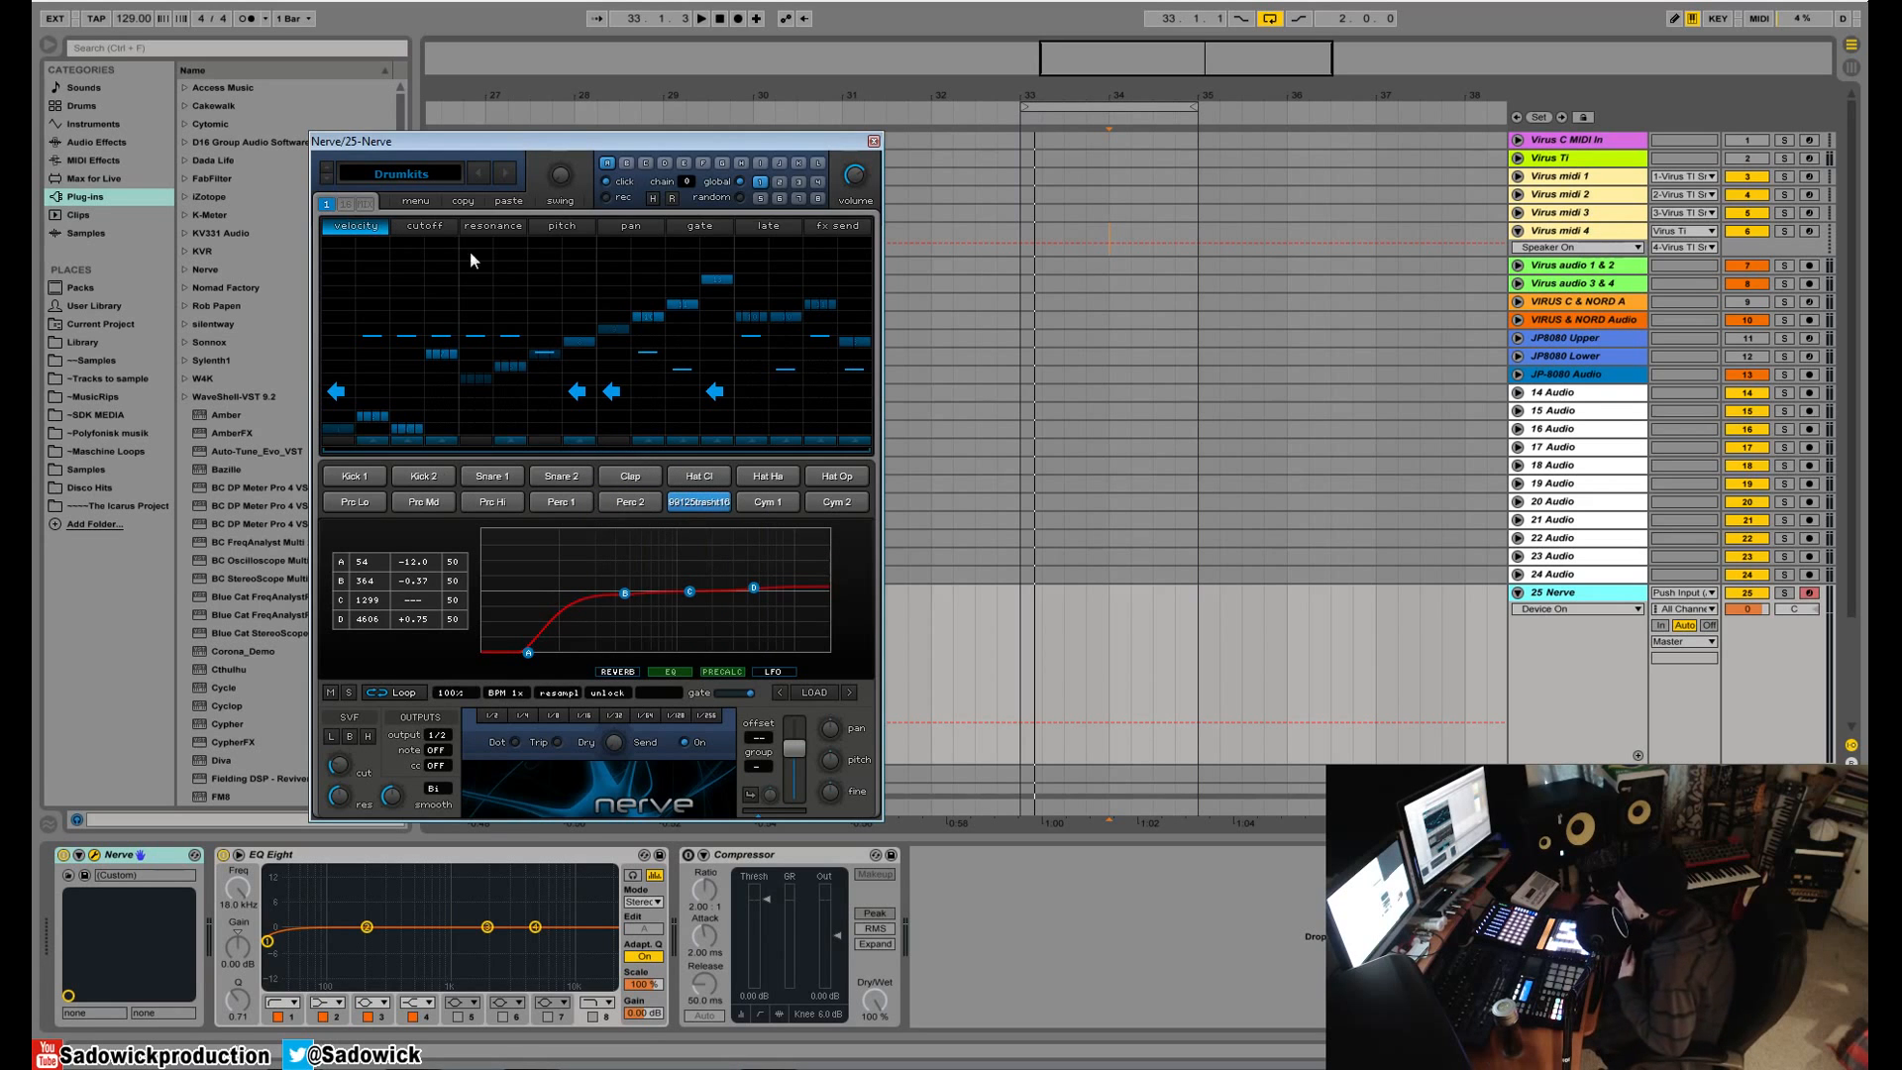
- Enable the low-pass filter on the trashbeat pad and open the pad's LFO settings
left_click(332, 736)
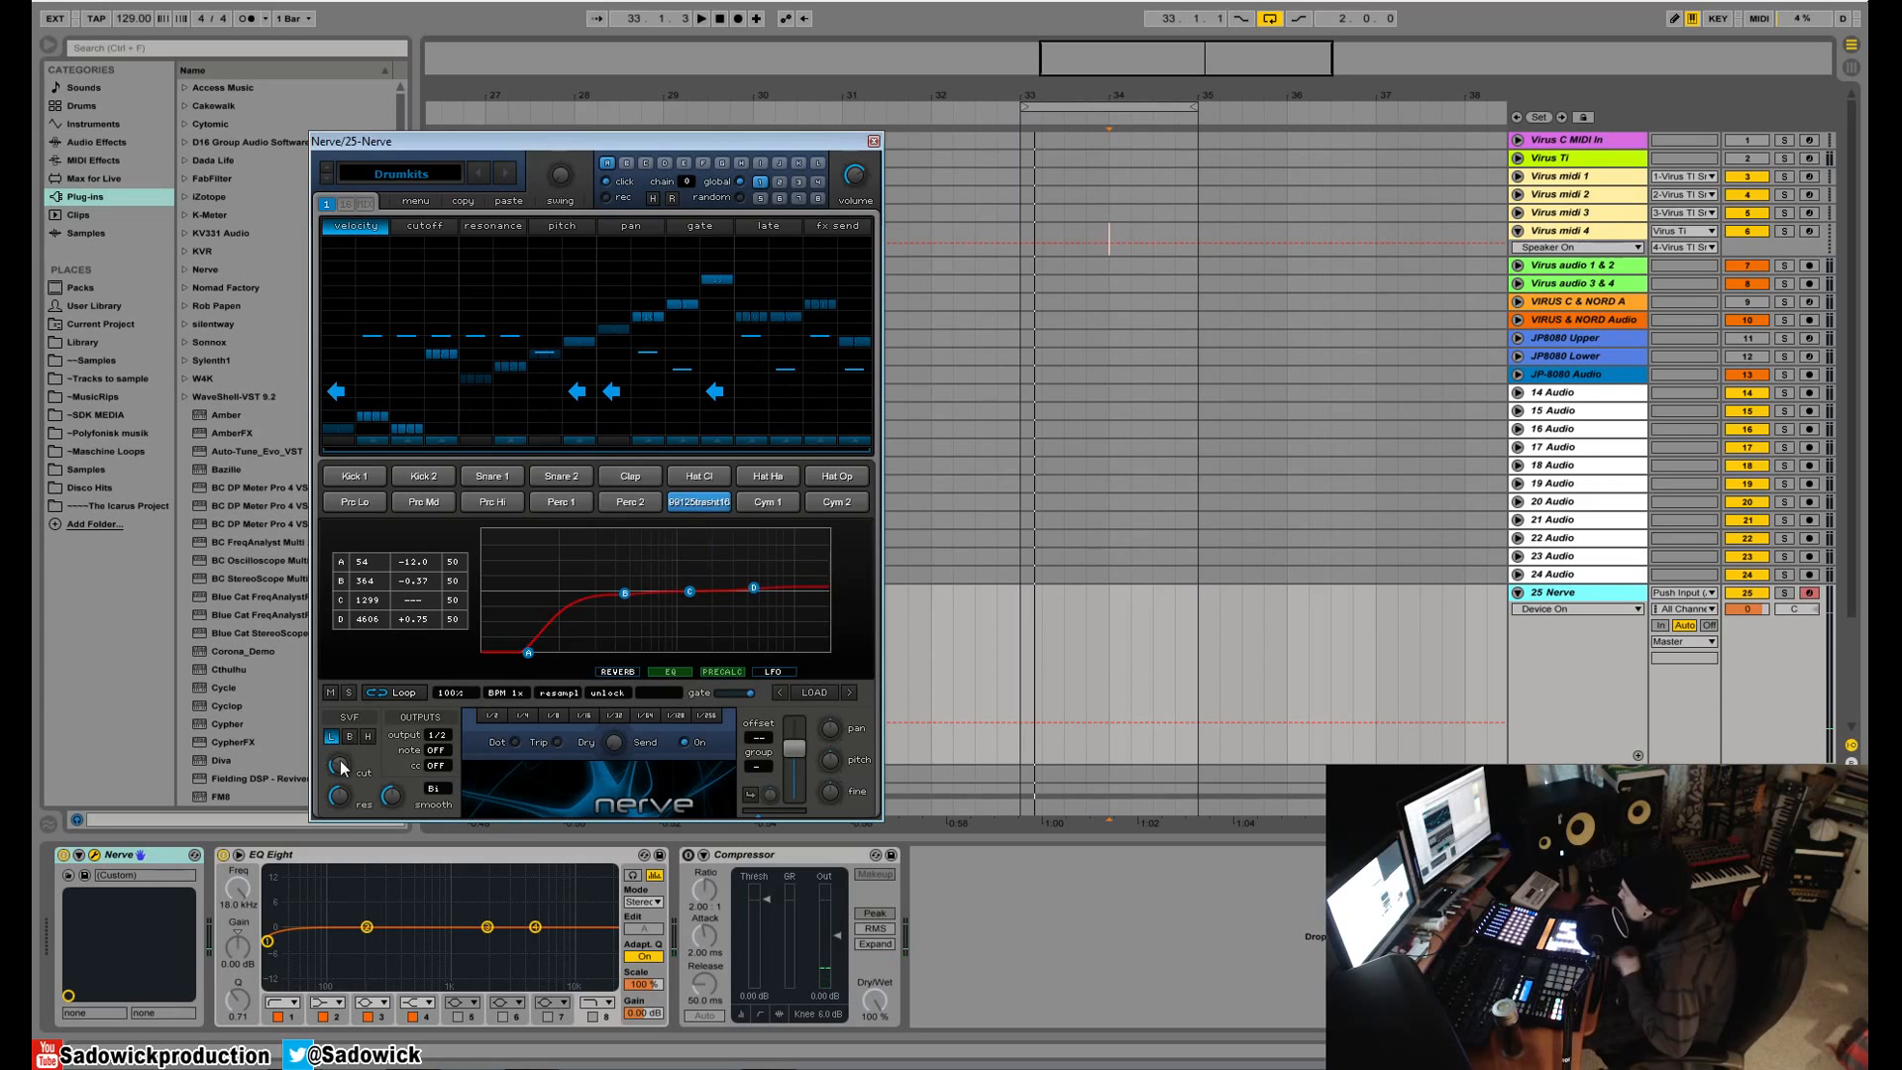
key("space")
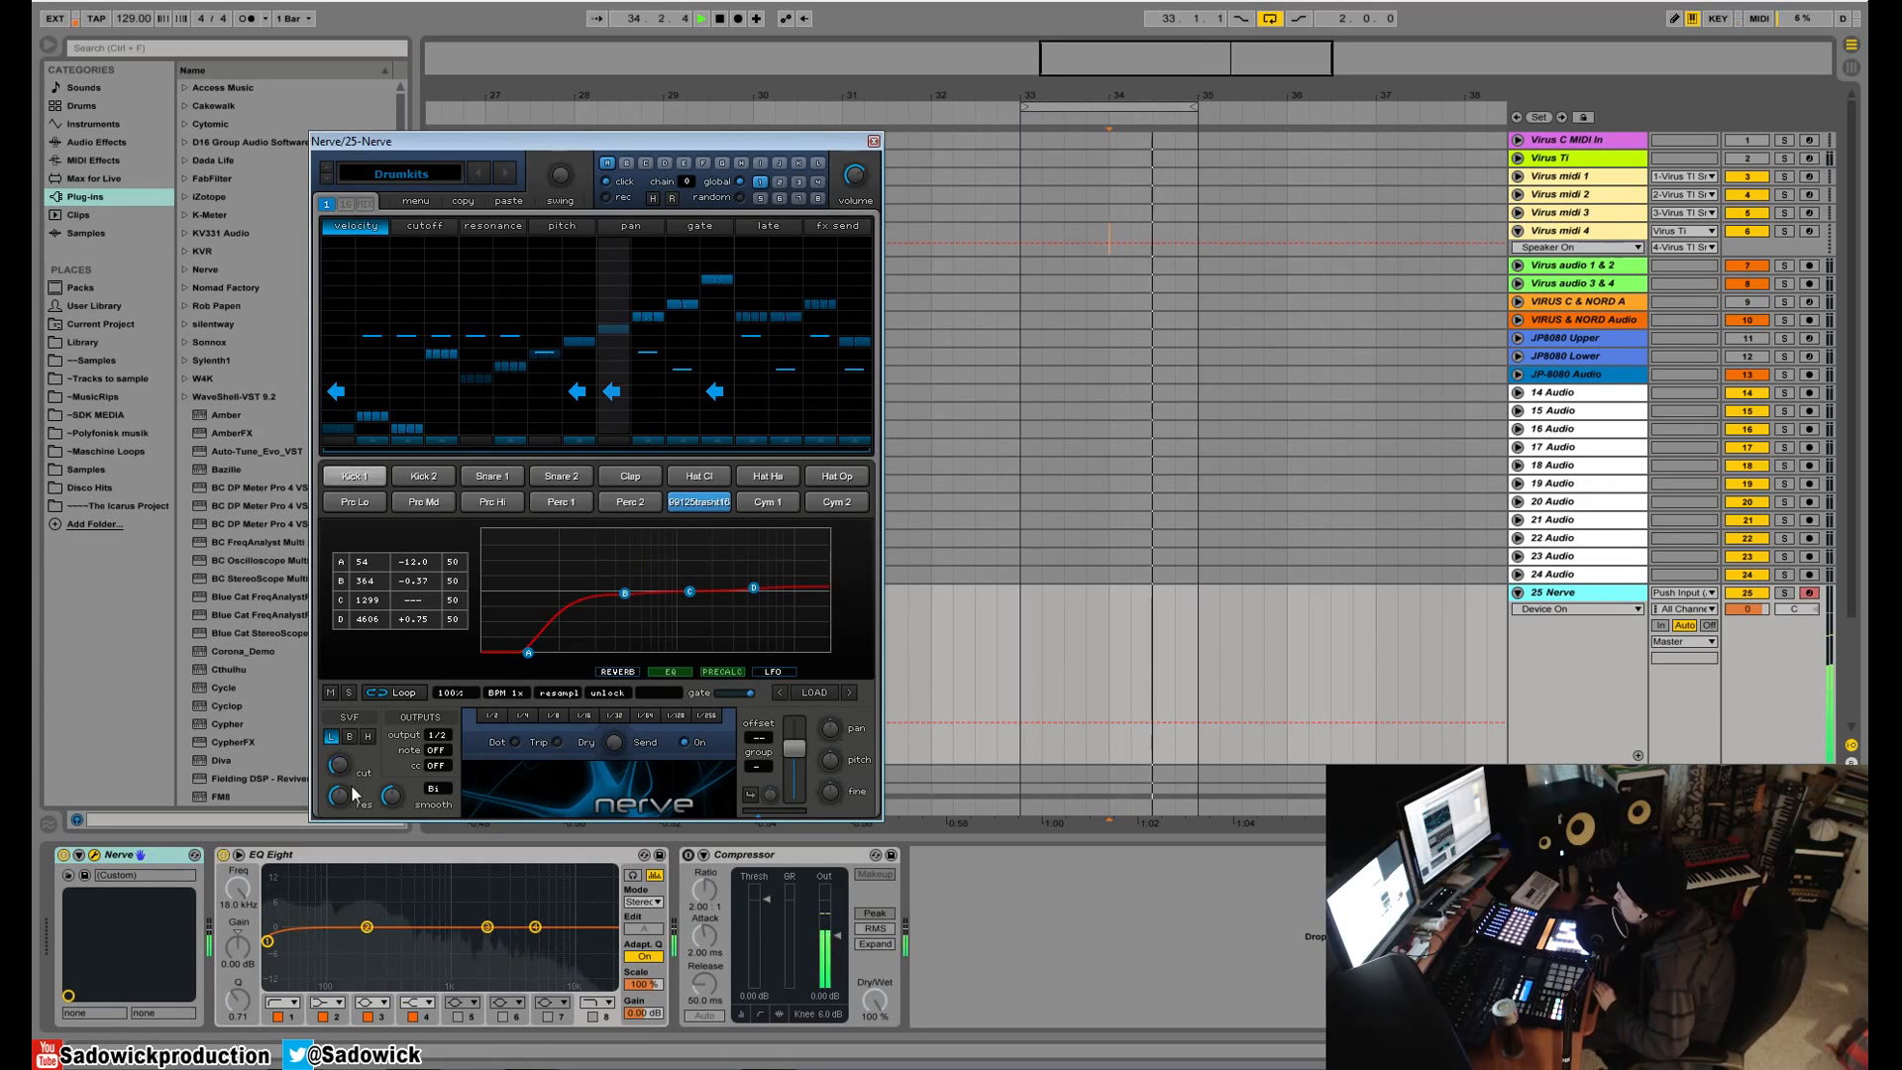
key("space")
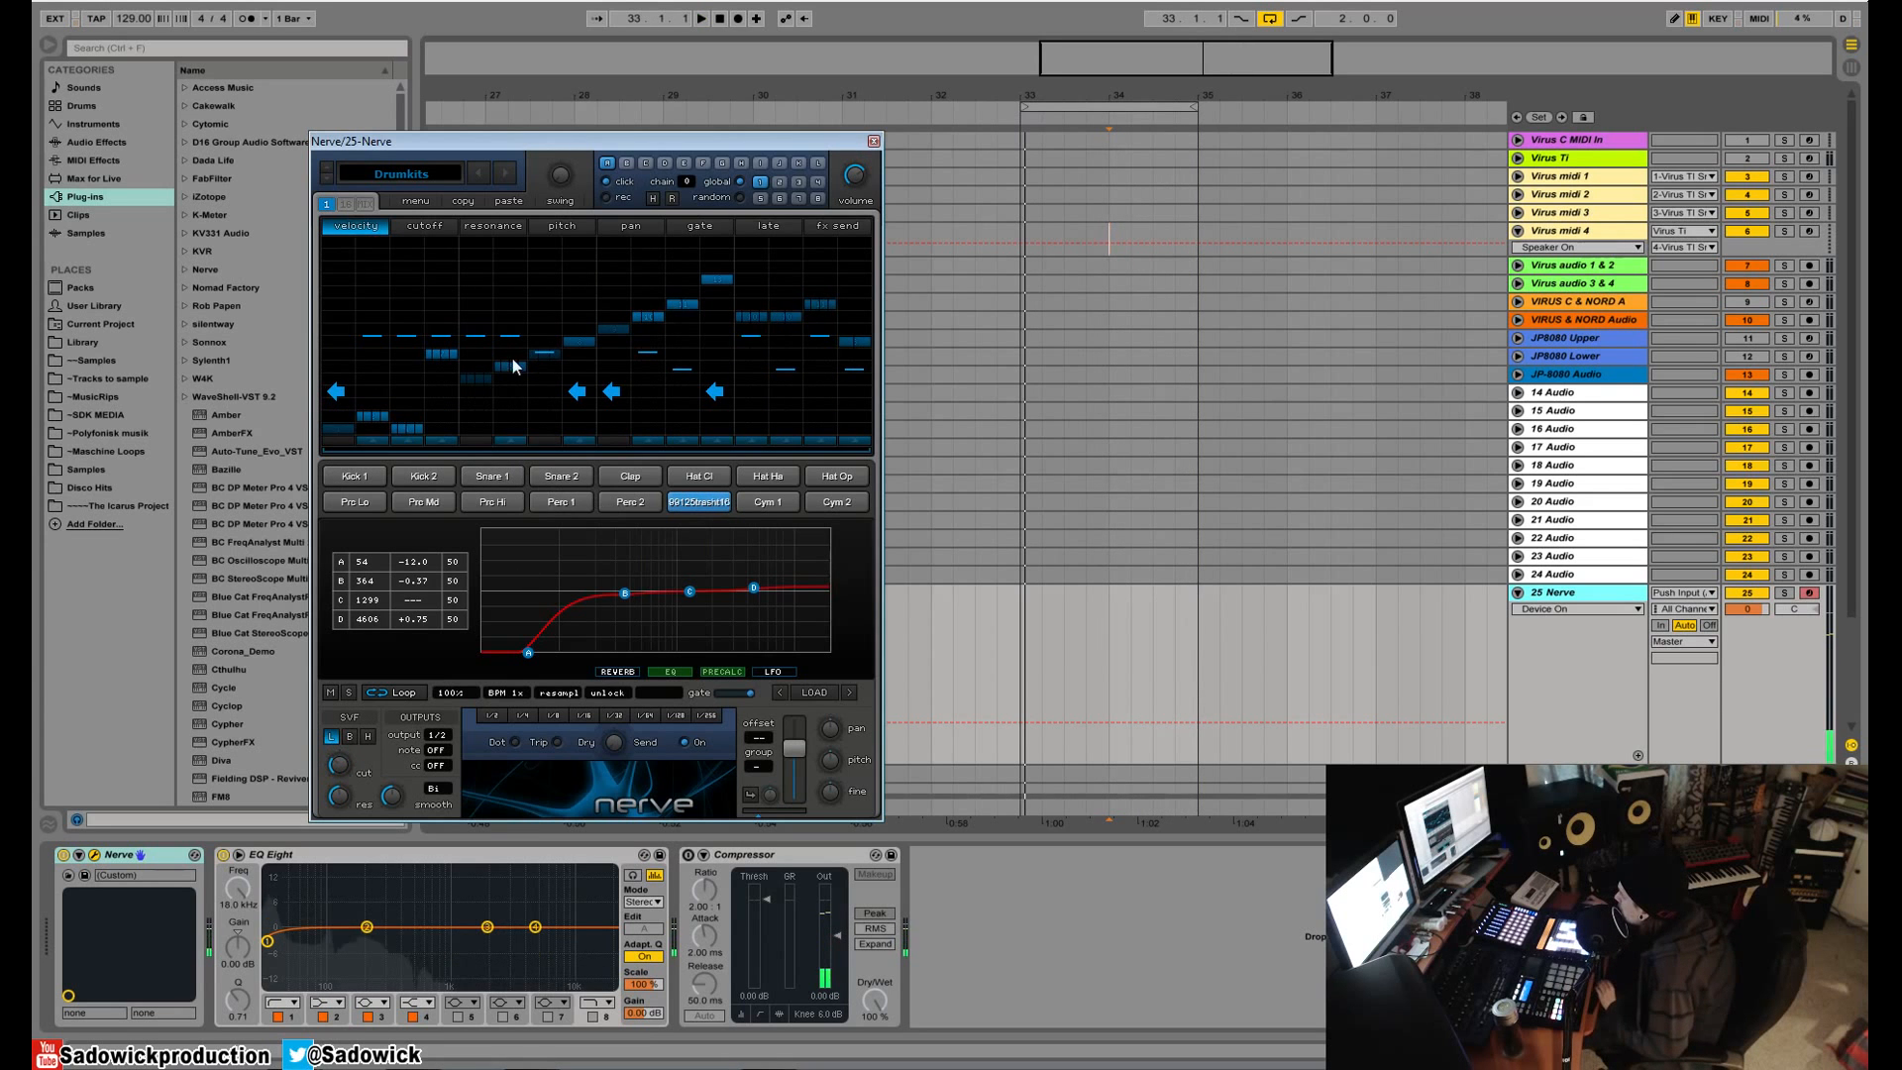
left_click(426, 227)
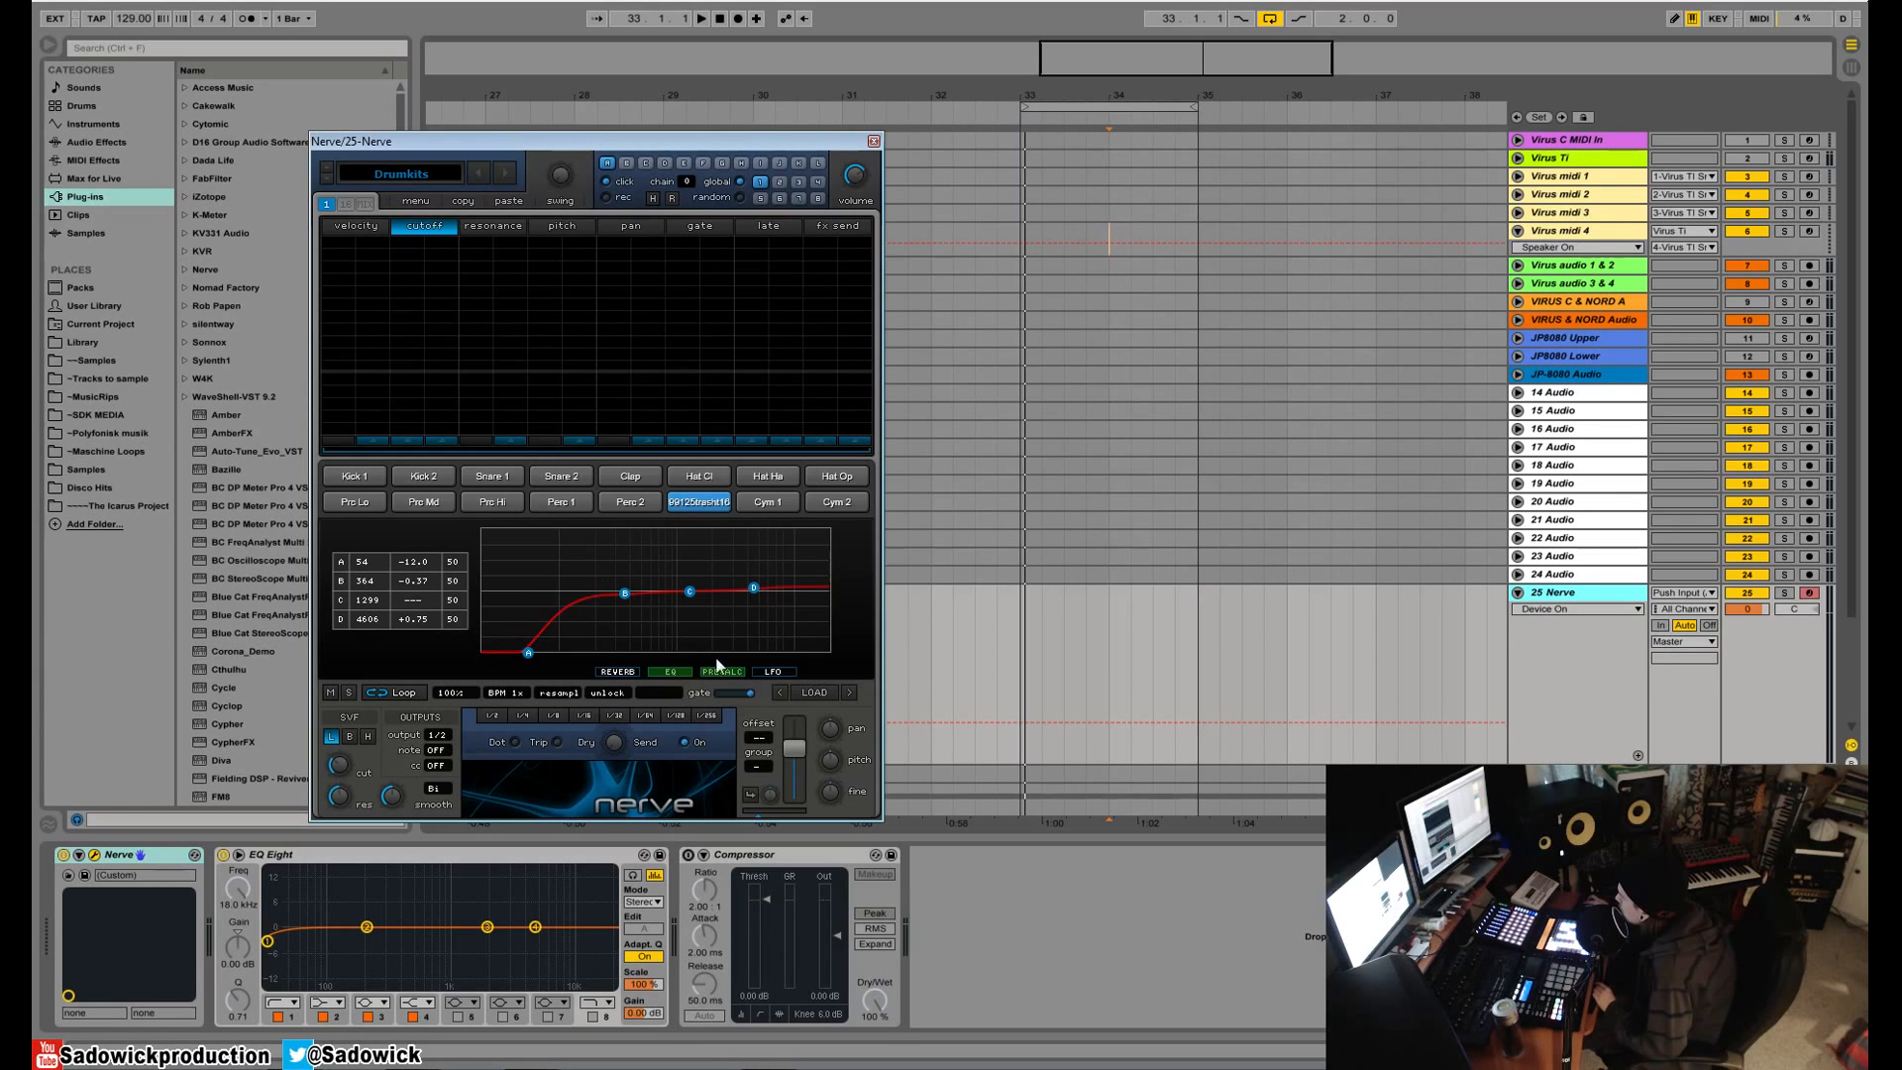
left_click(774, 672)
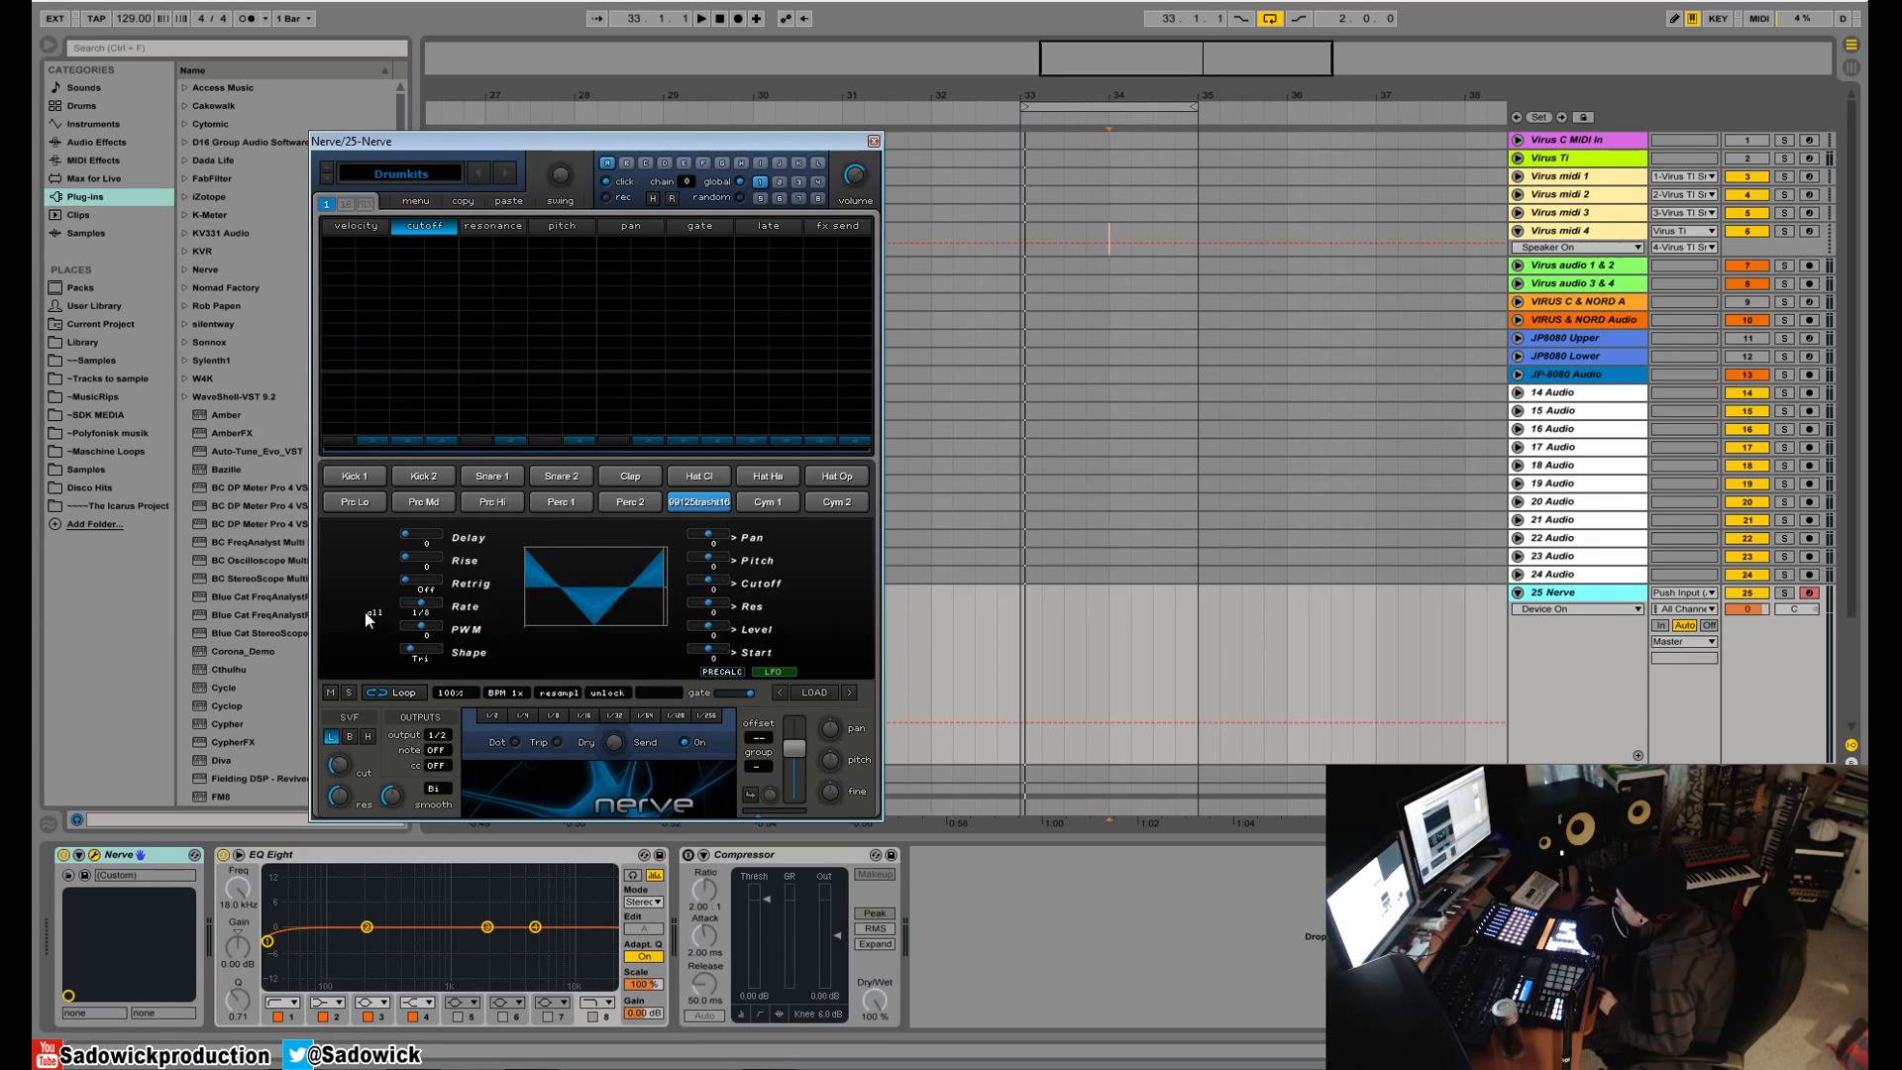
- Set the trashbeat pad's LFO to free mode at rate 19 and its cutoff modulation to 100 during playback
left_click(390, 610)
left_click_drag(433, 625, 494, 679)
left_click_drag(424, 611, 515, 621)
left_click_drag(334, 657, 402, 650)
key("space")
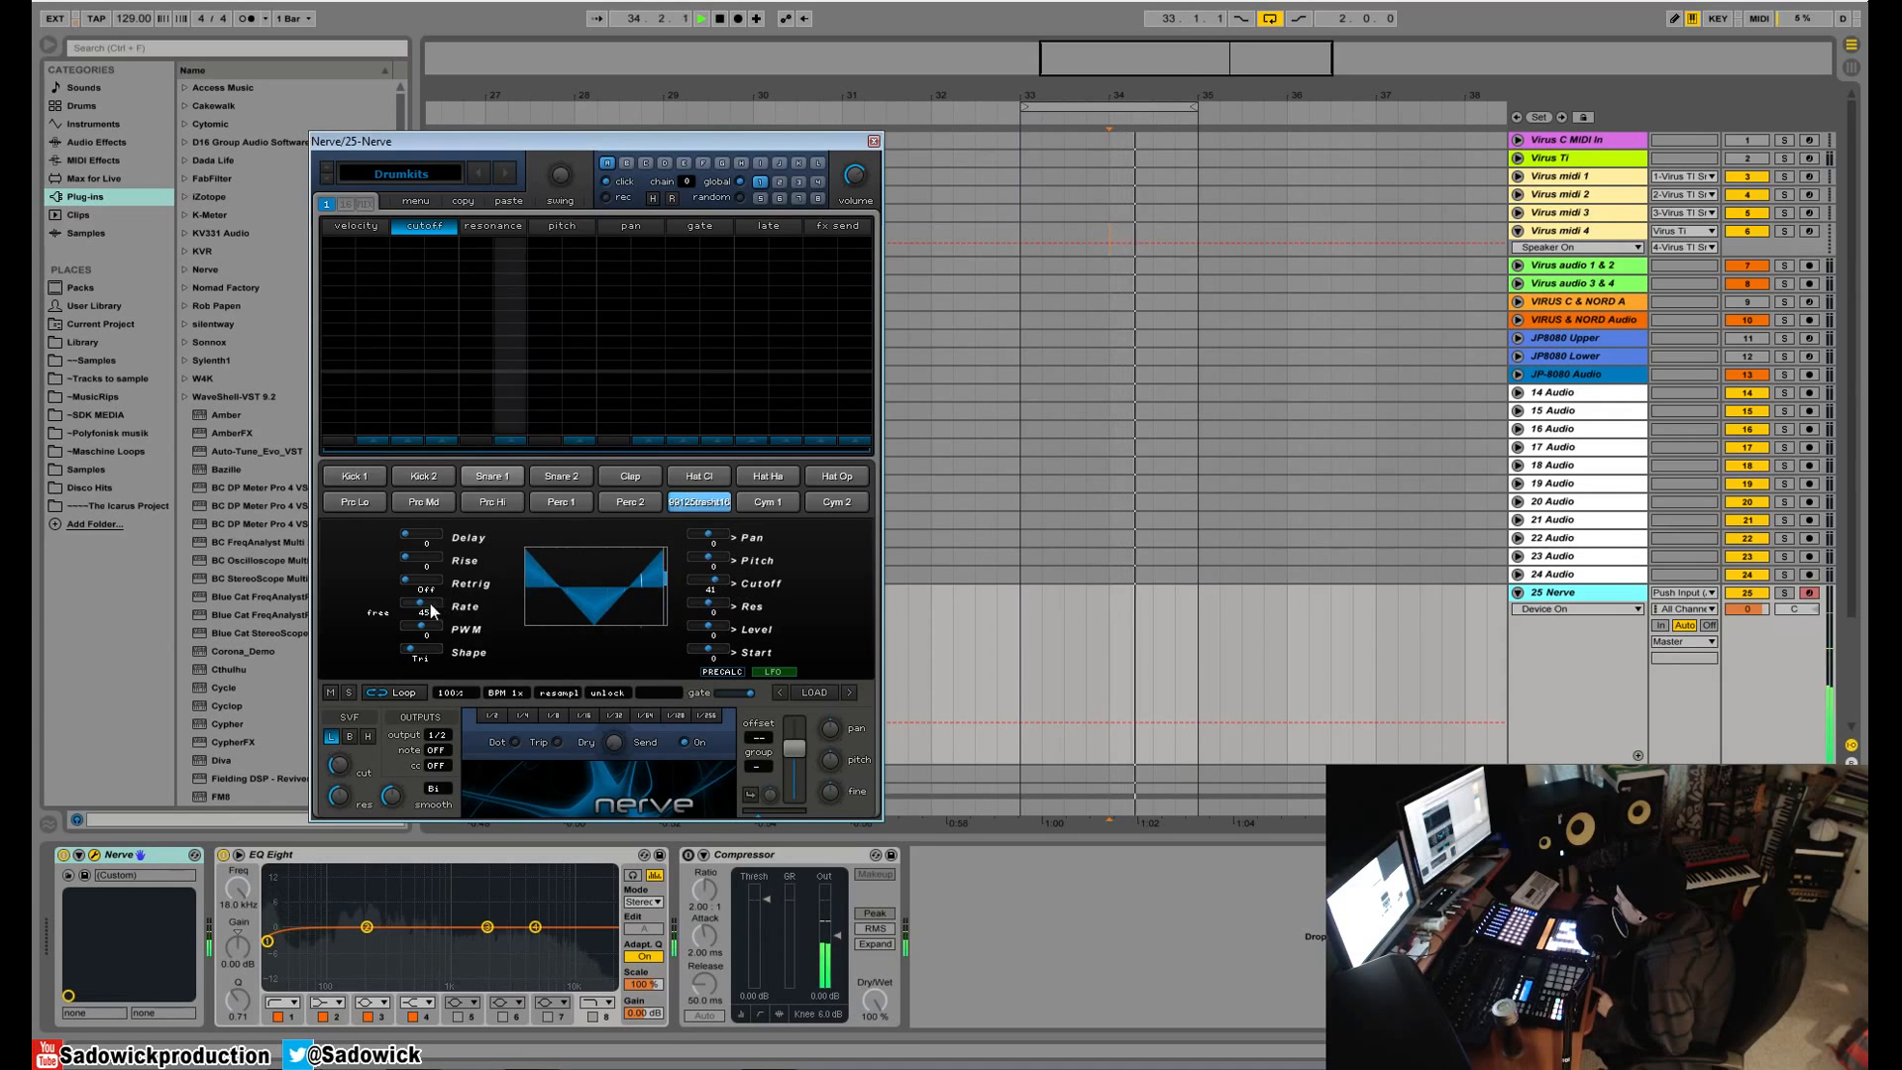
mouse_move(421, 602)
left_mouse_down()
mouse_move(458, 611)
mouse_move(395, 626)
left_mouse_up()
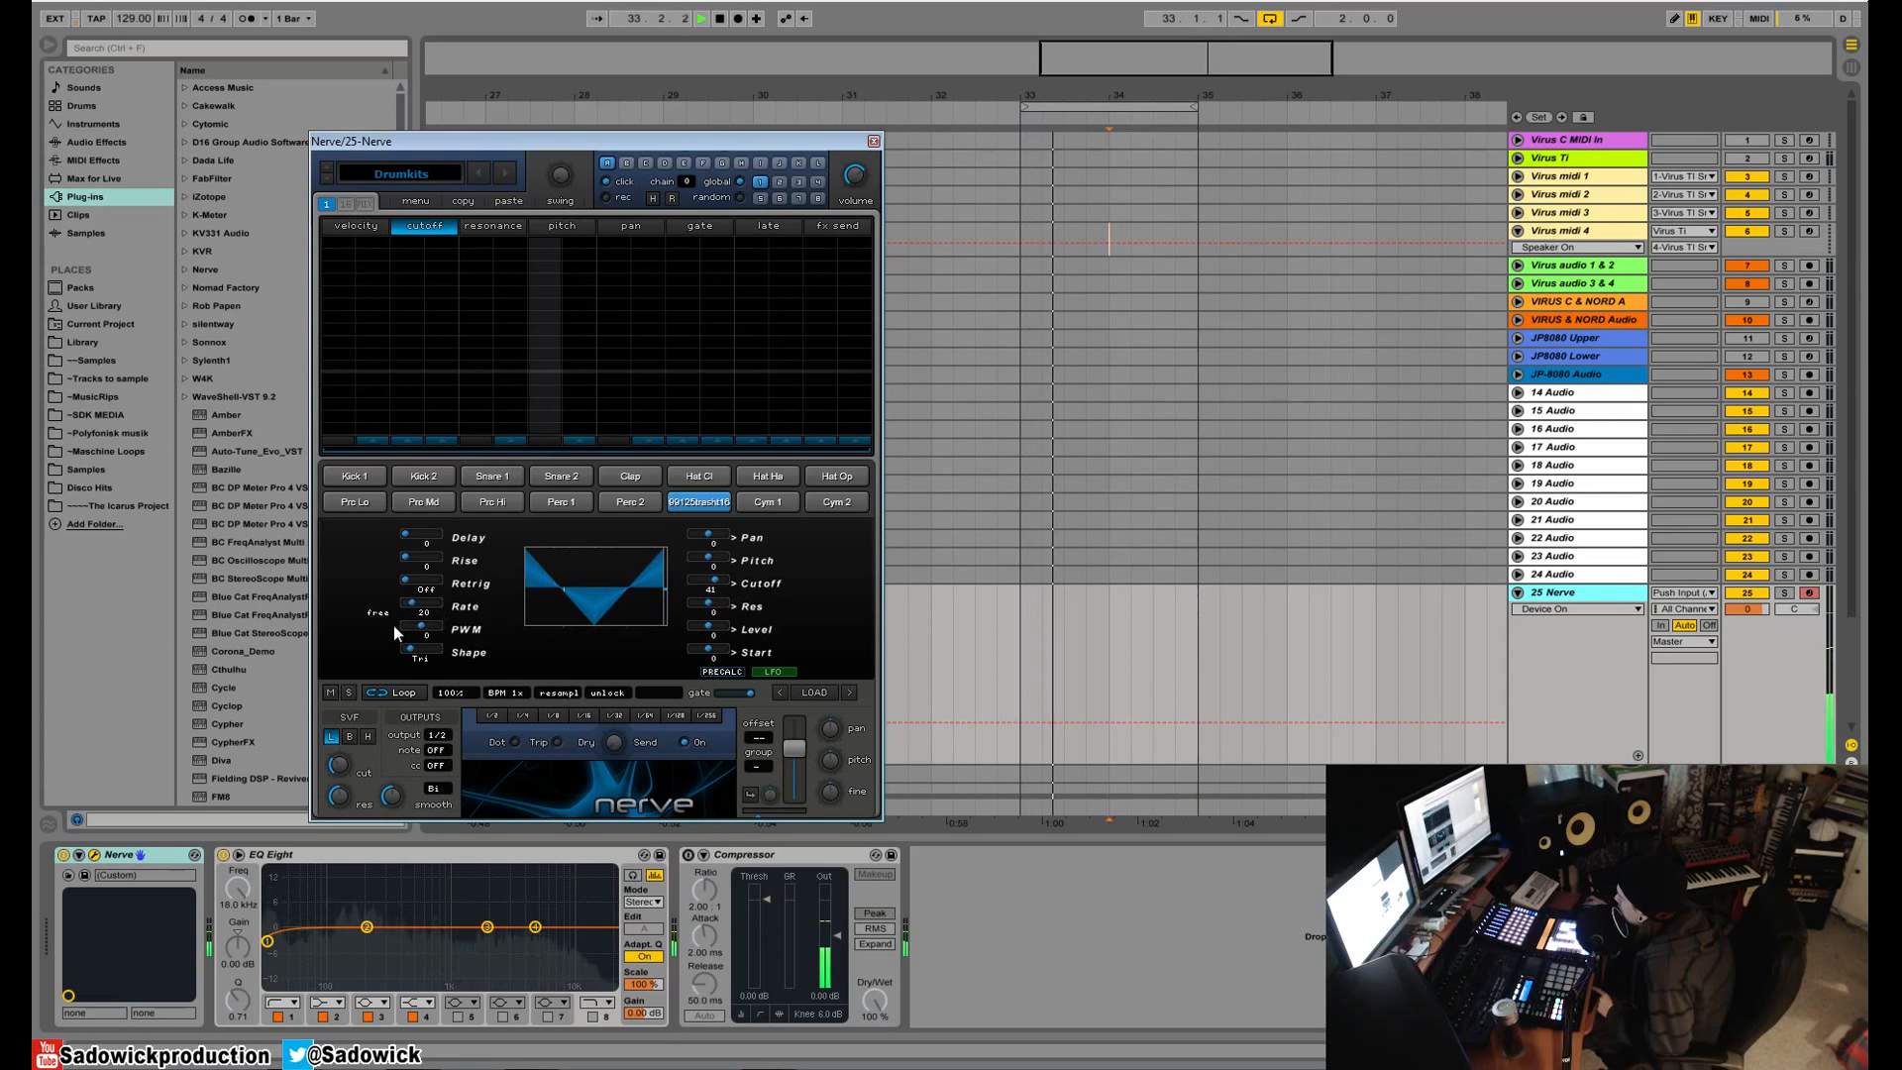
left_click_drag(711, 581, 794, 584)
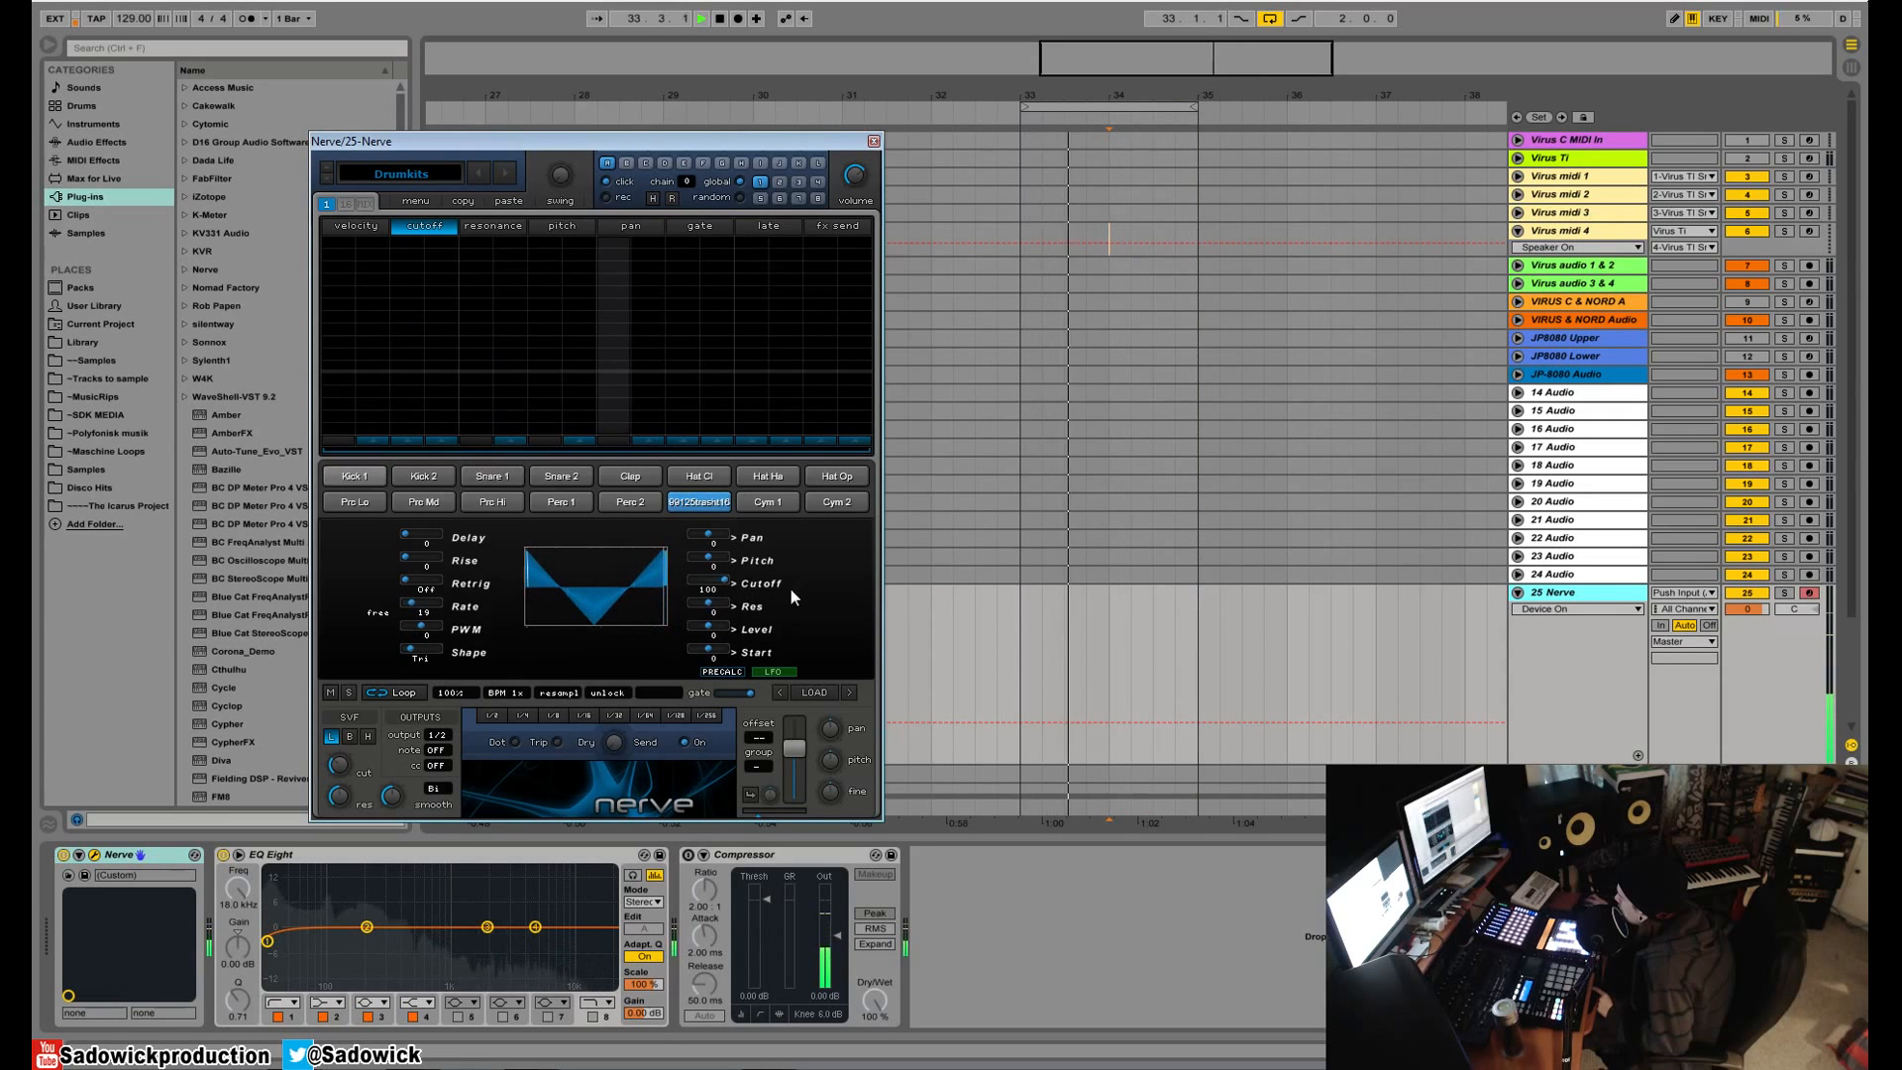
- Switch the LFO rate to beat sync at one bar and play the loop
mouse_move(406, 600)
left_mouse_down()
mouse_move(436, 598)
mouse_move(401, 614)
left_mouse_up()
key("space")
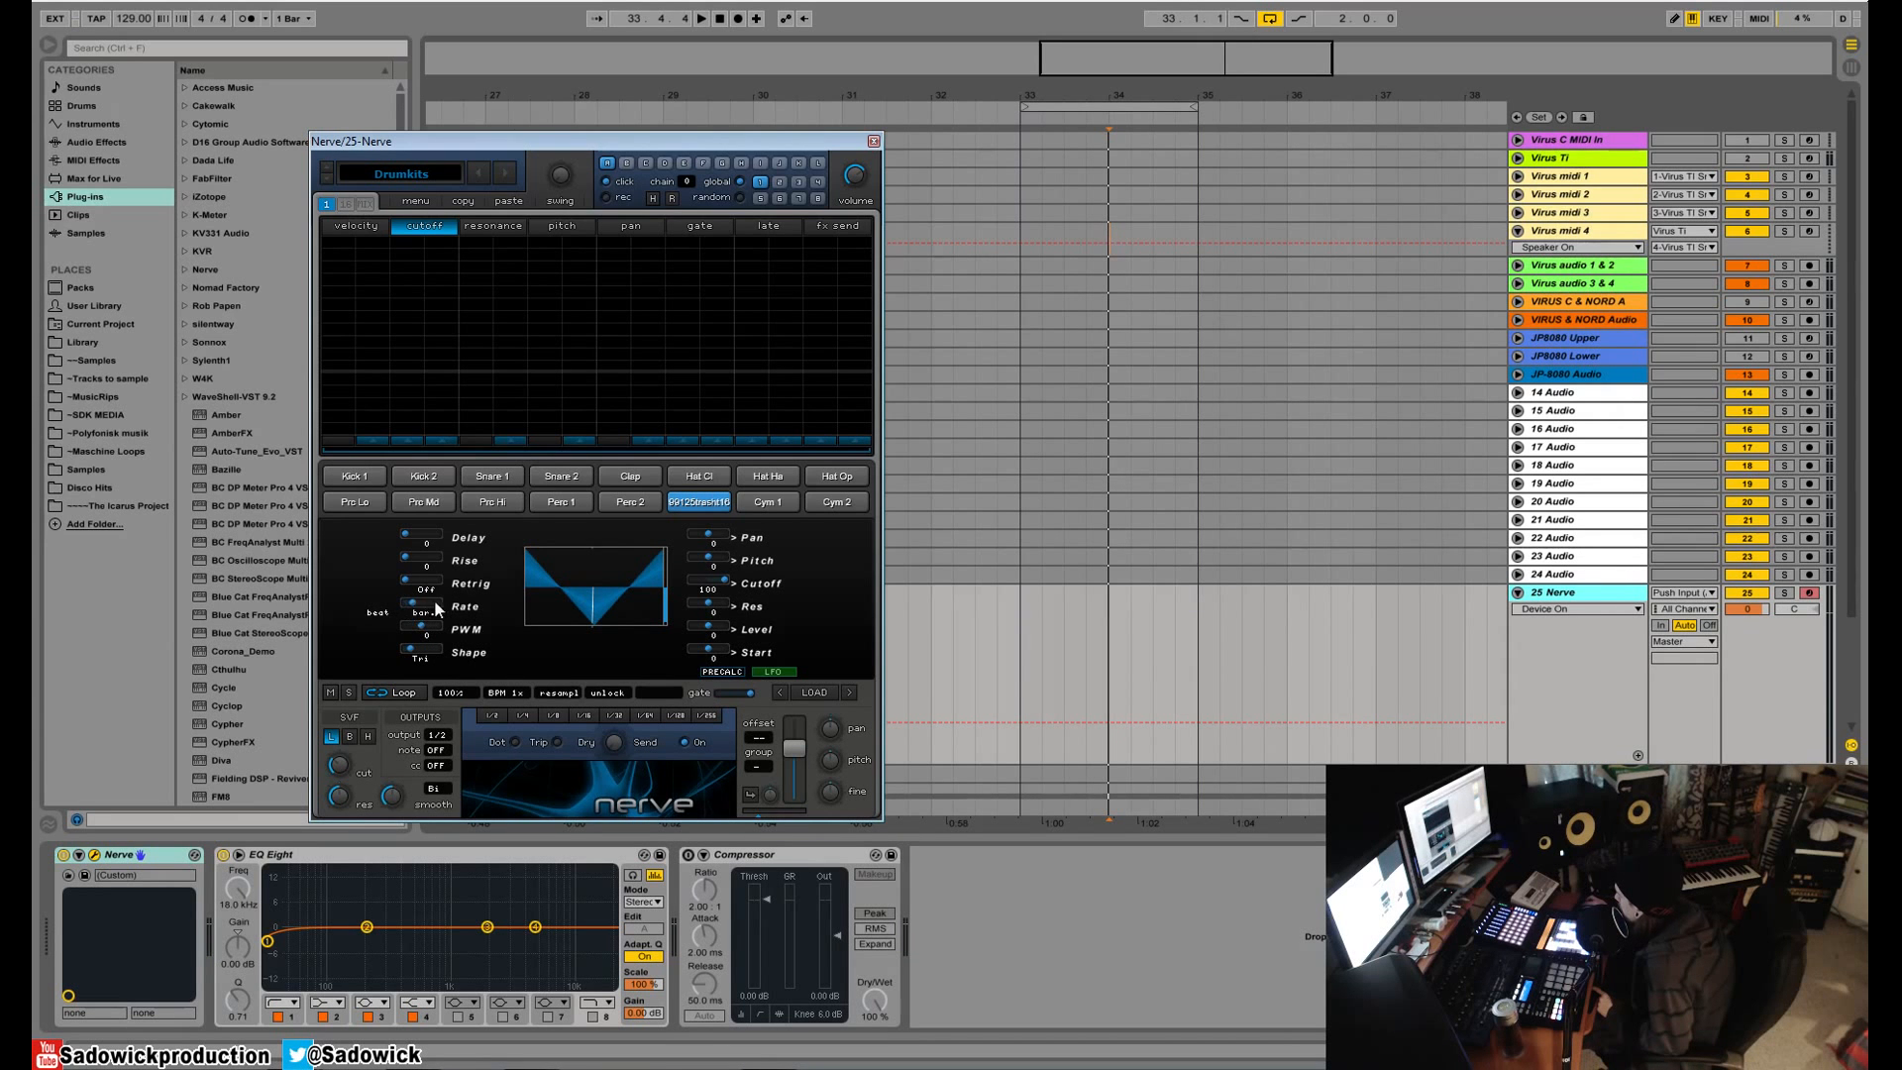
left_click_drag(436, 607, 409, 615)
key("space")
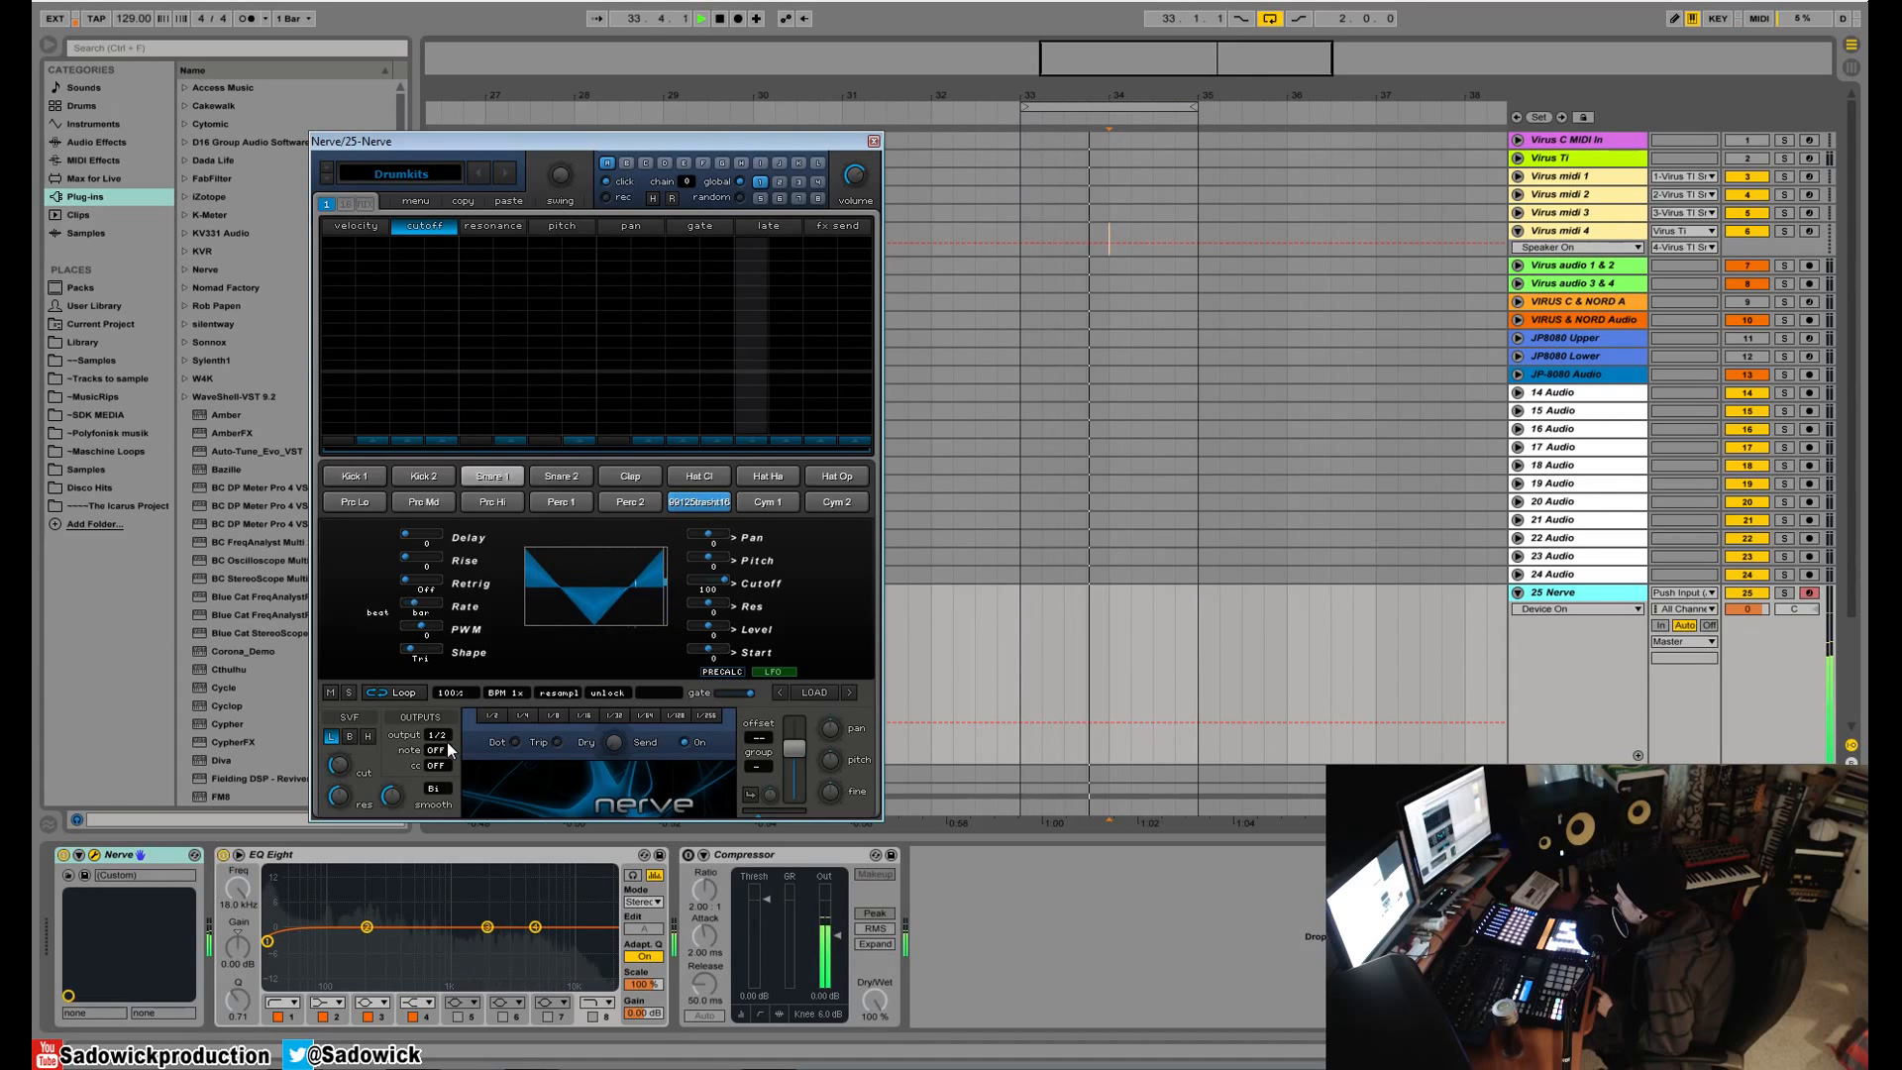
key("space")
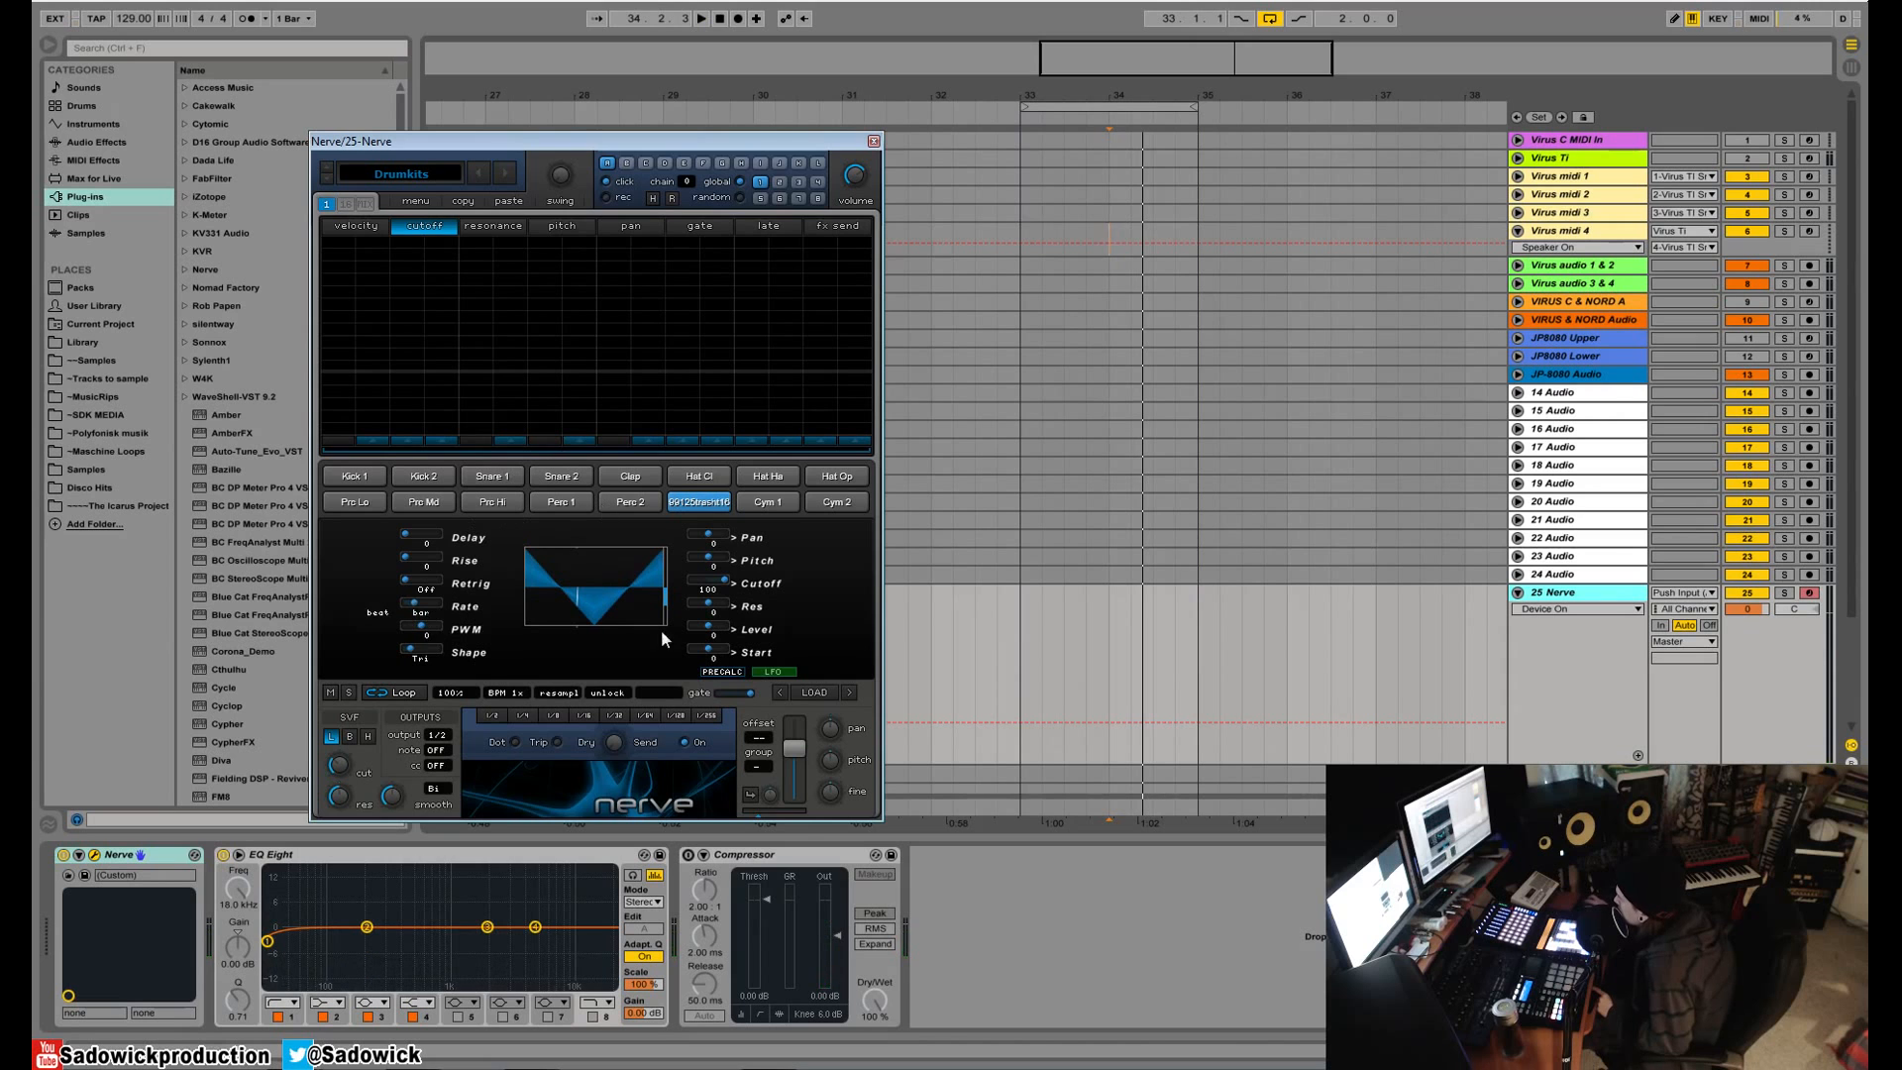
- Try a PWM of about -46 on the LFO waveform, and reset it to its default
mouse_move(426, 632)
left_mouse_down()
mouse_move(484, 633)
mouse_move(406, 658)
left_mouse_up()
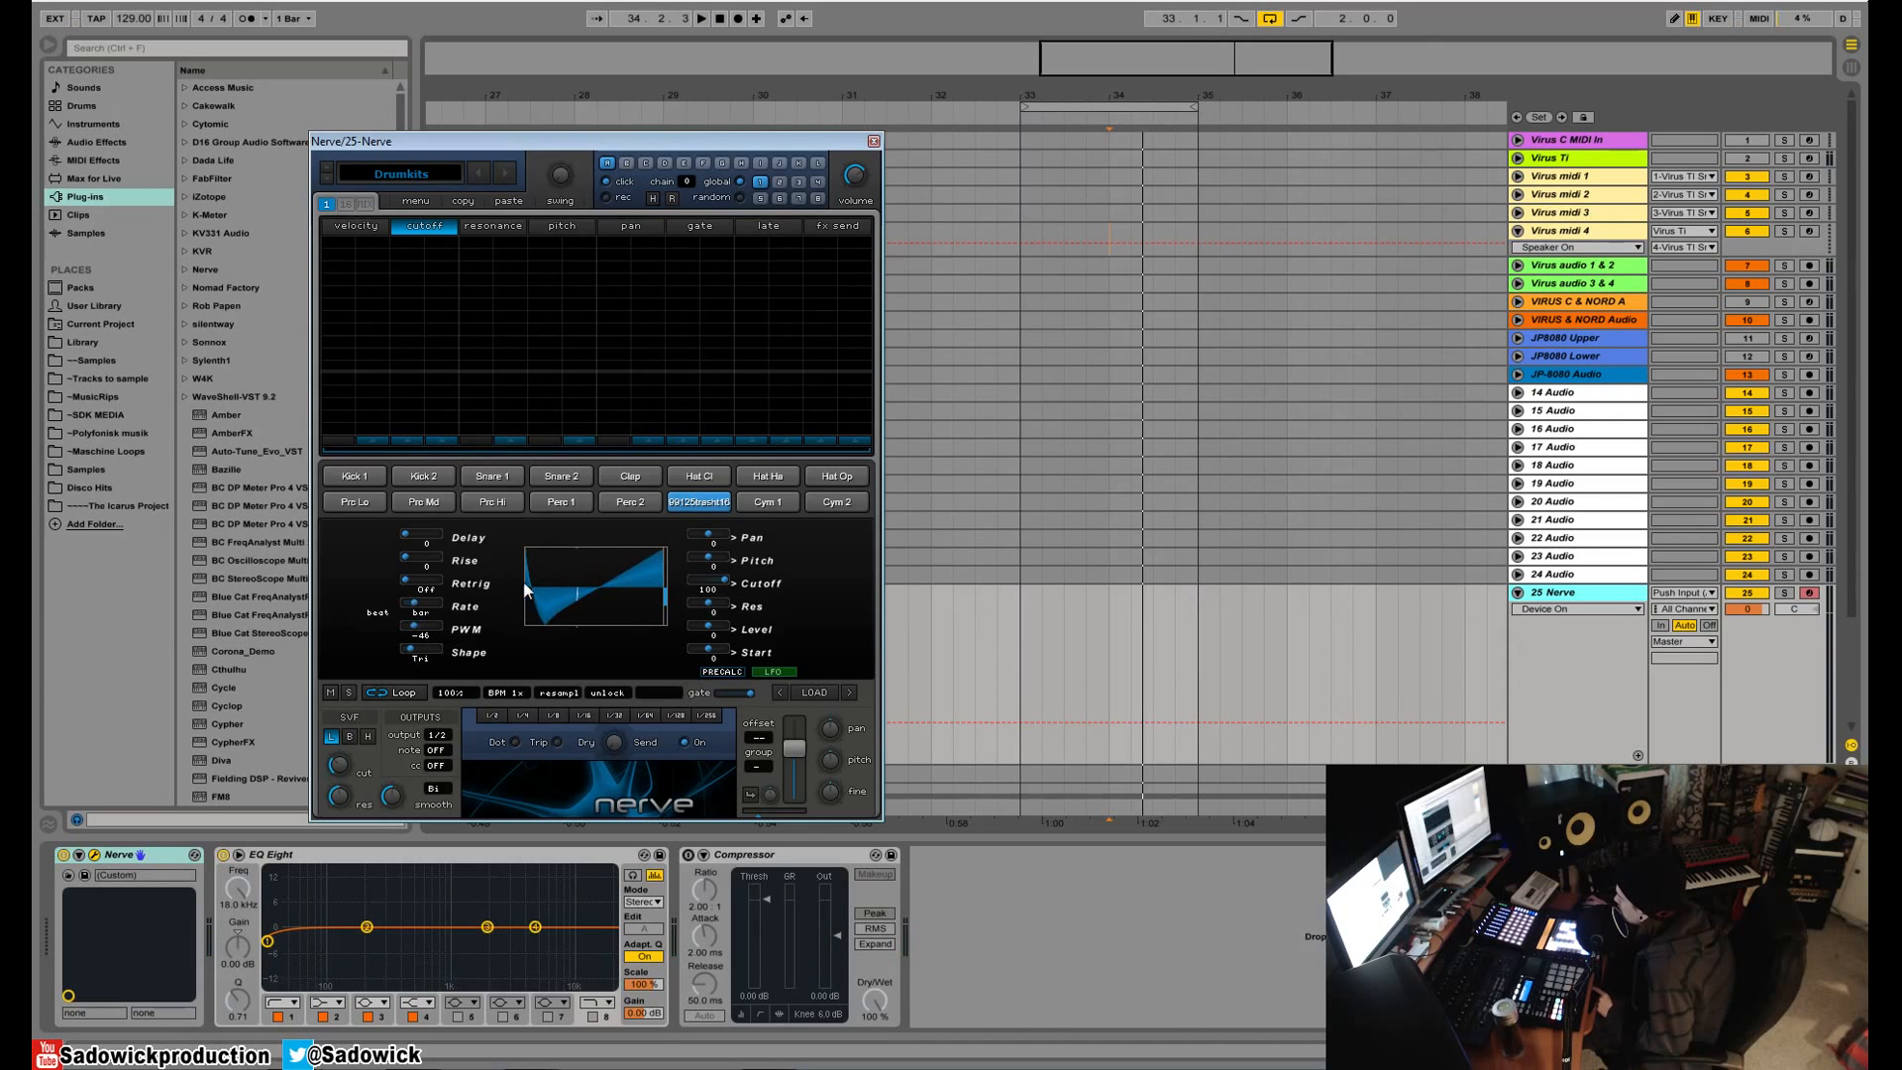
double_click(424, 628)
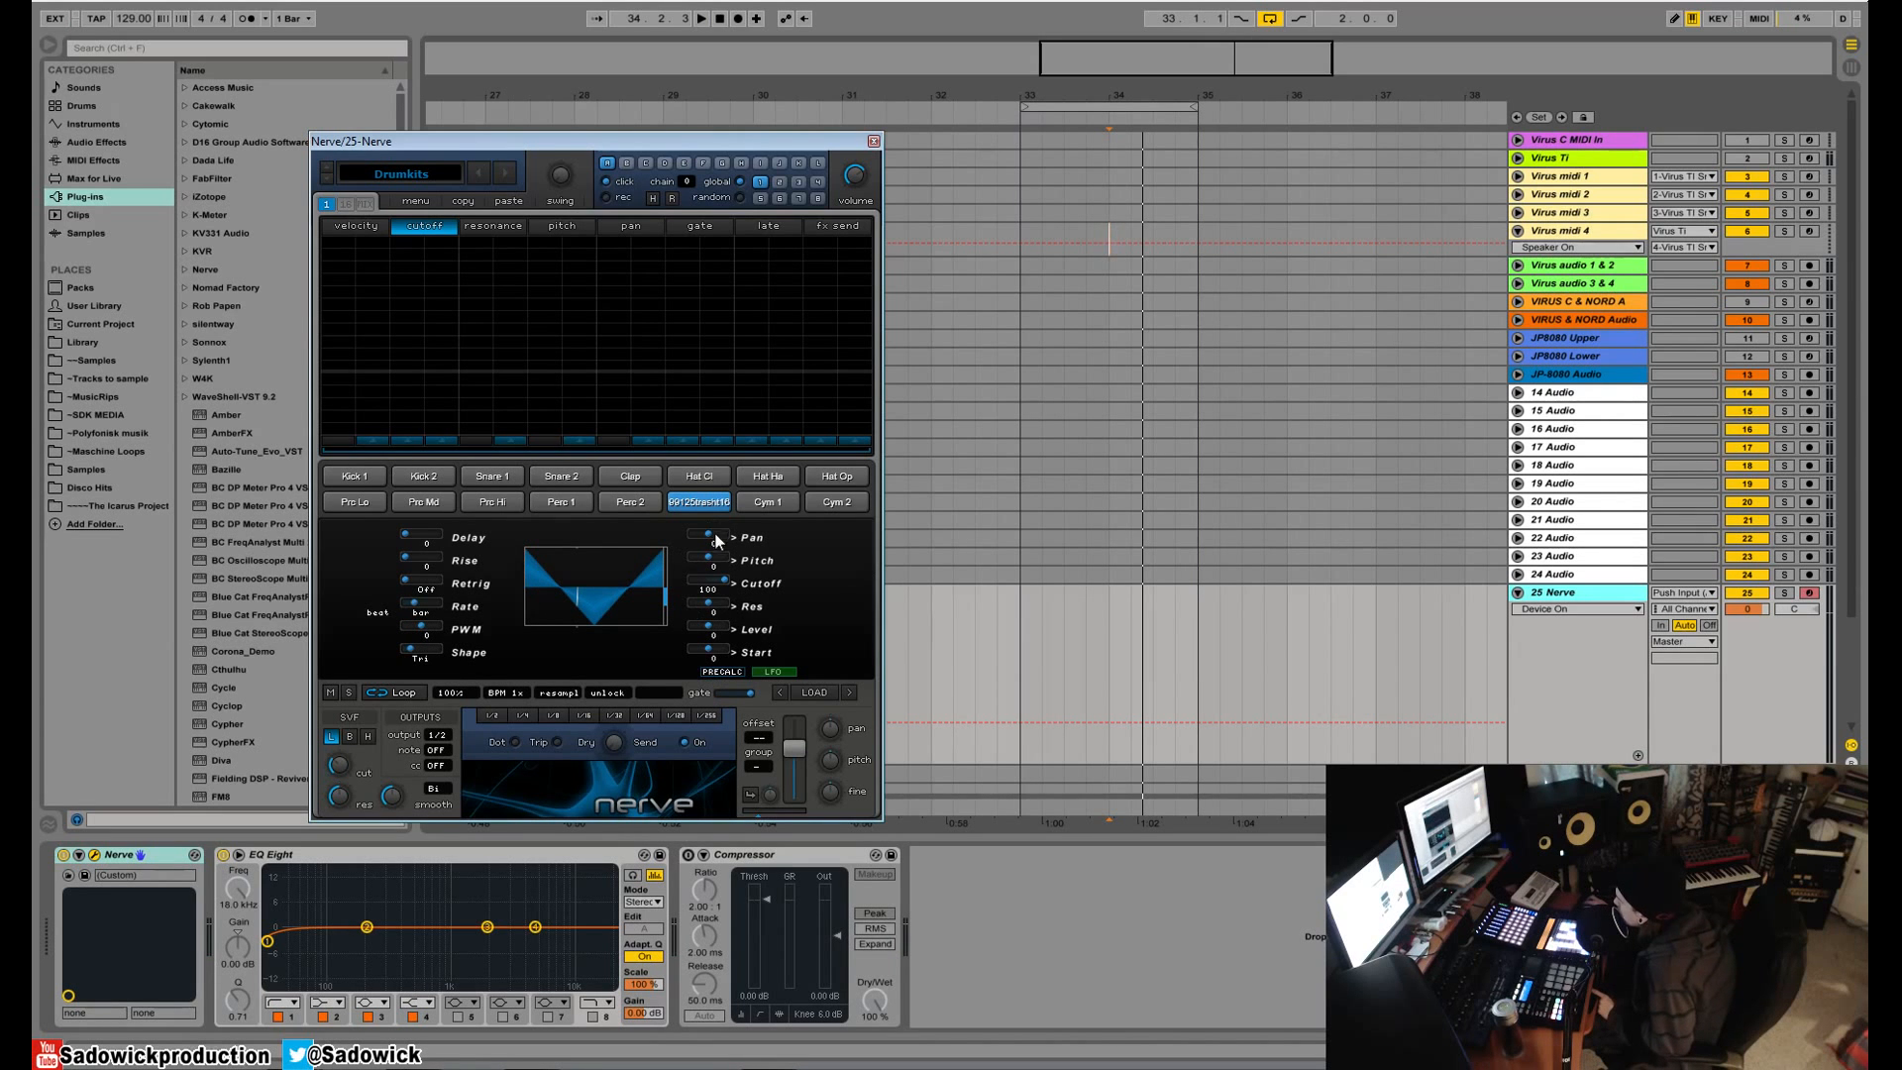
- Set the LFO's pitch modulation to 56, reset its cutoff modulation to 0, and play the loop
left_click_drag(704, 560, 714, 560)
key("space")
double_click(727, 583)
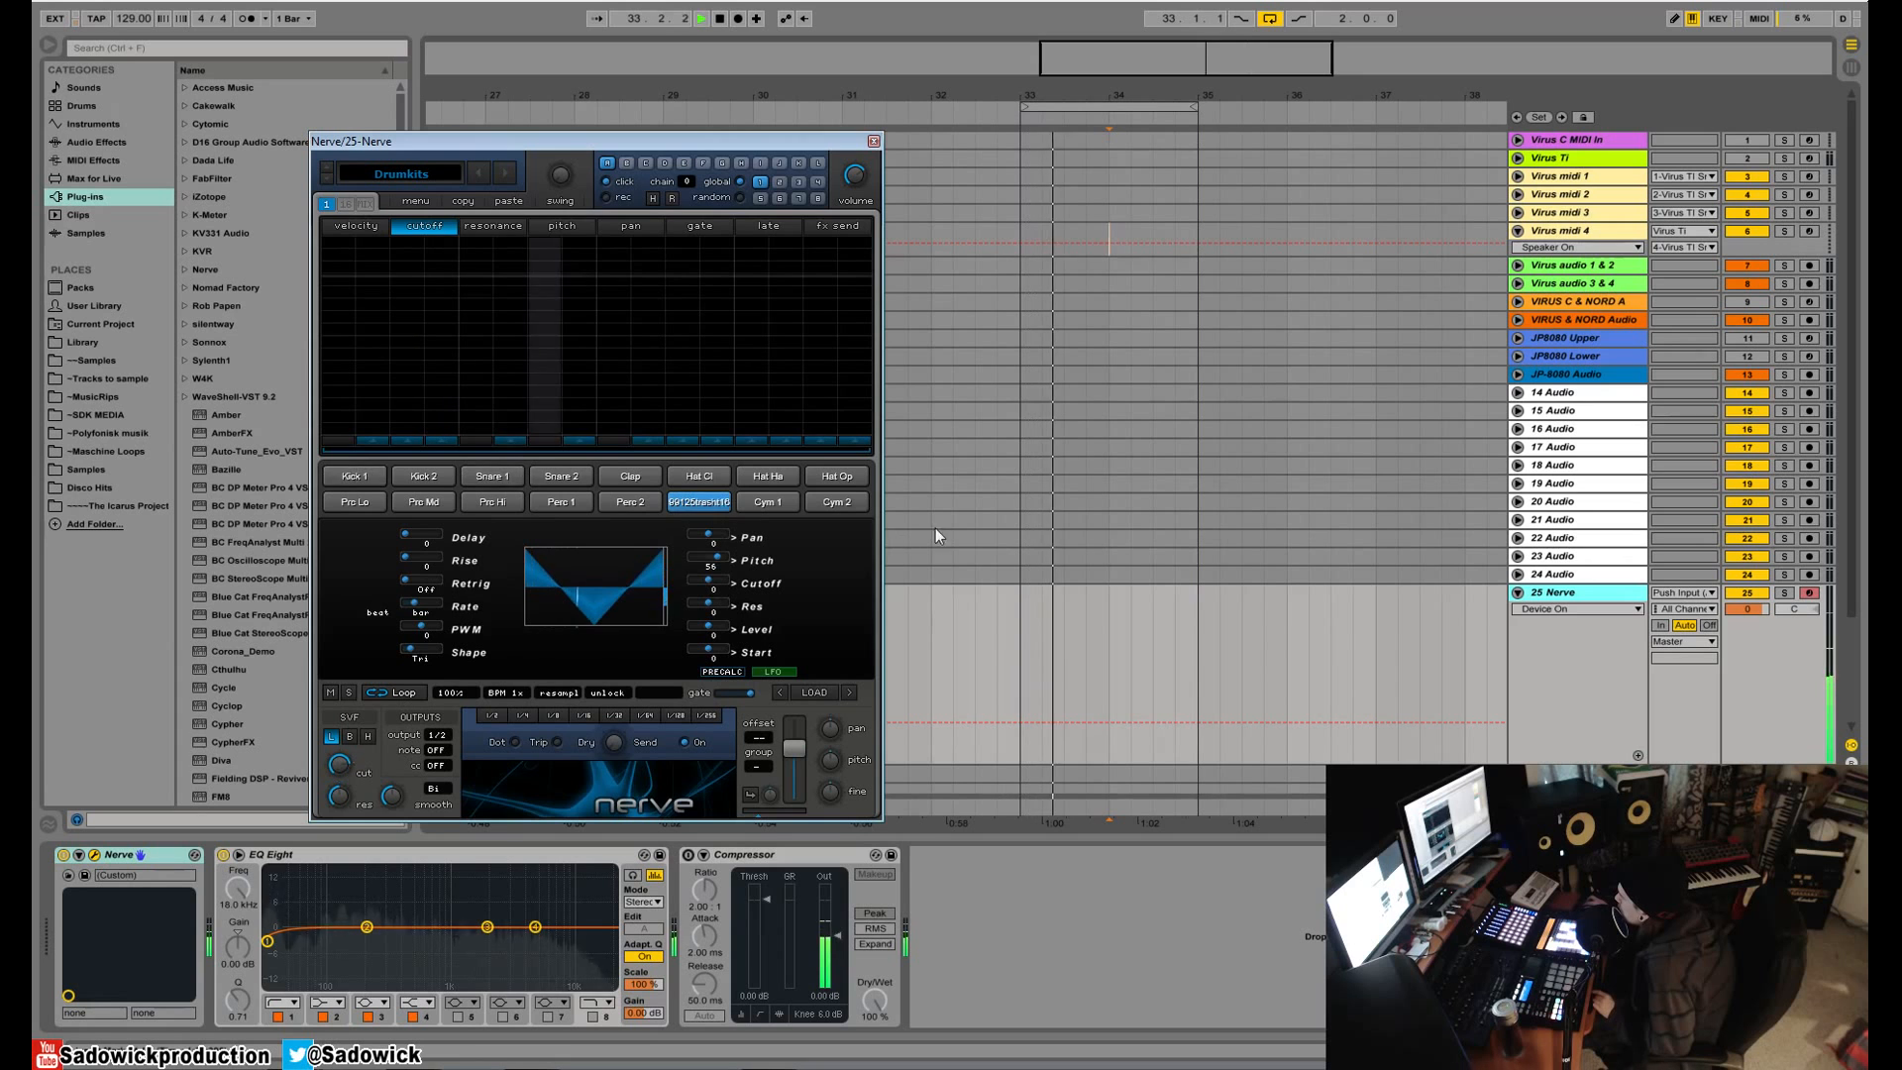
key("space")
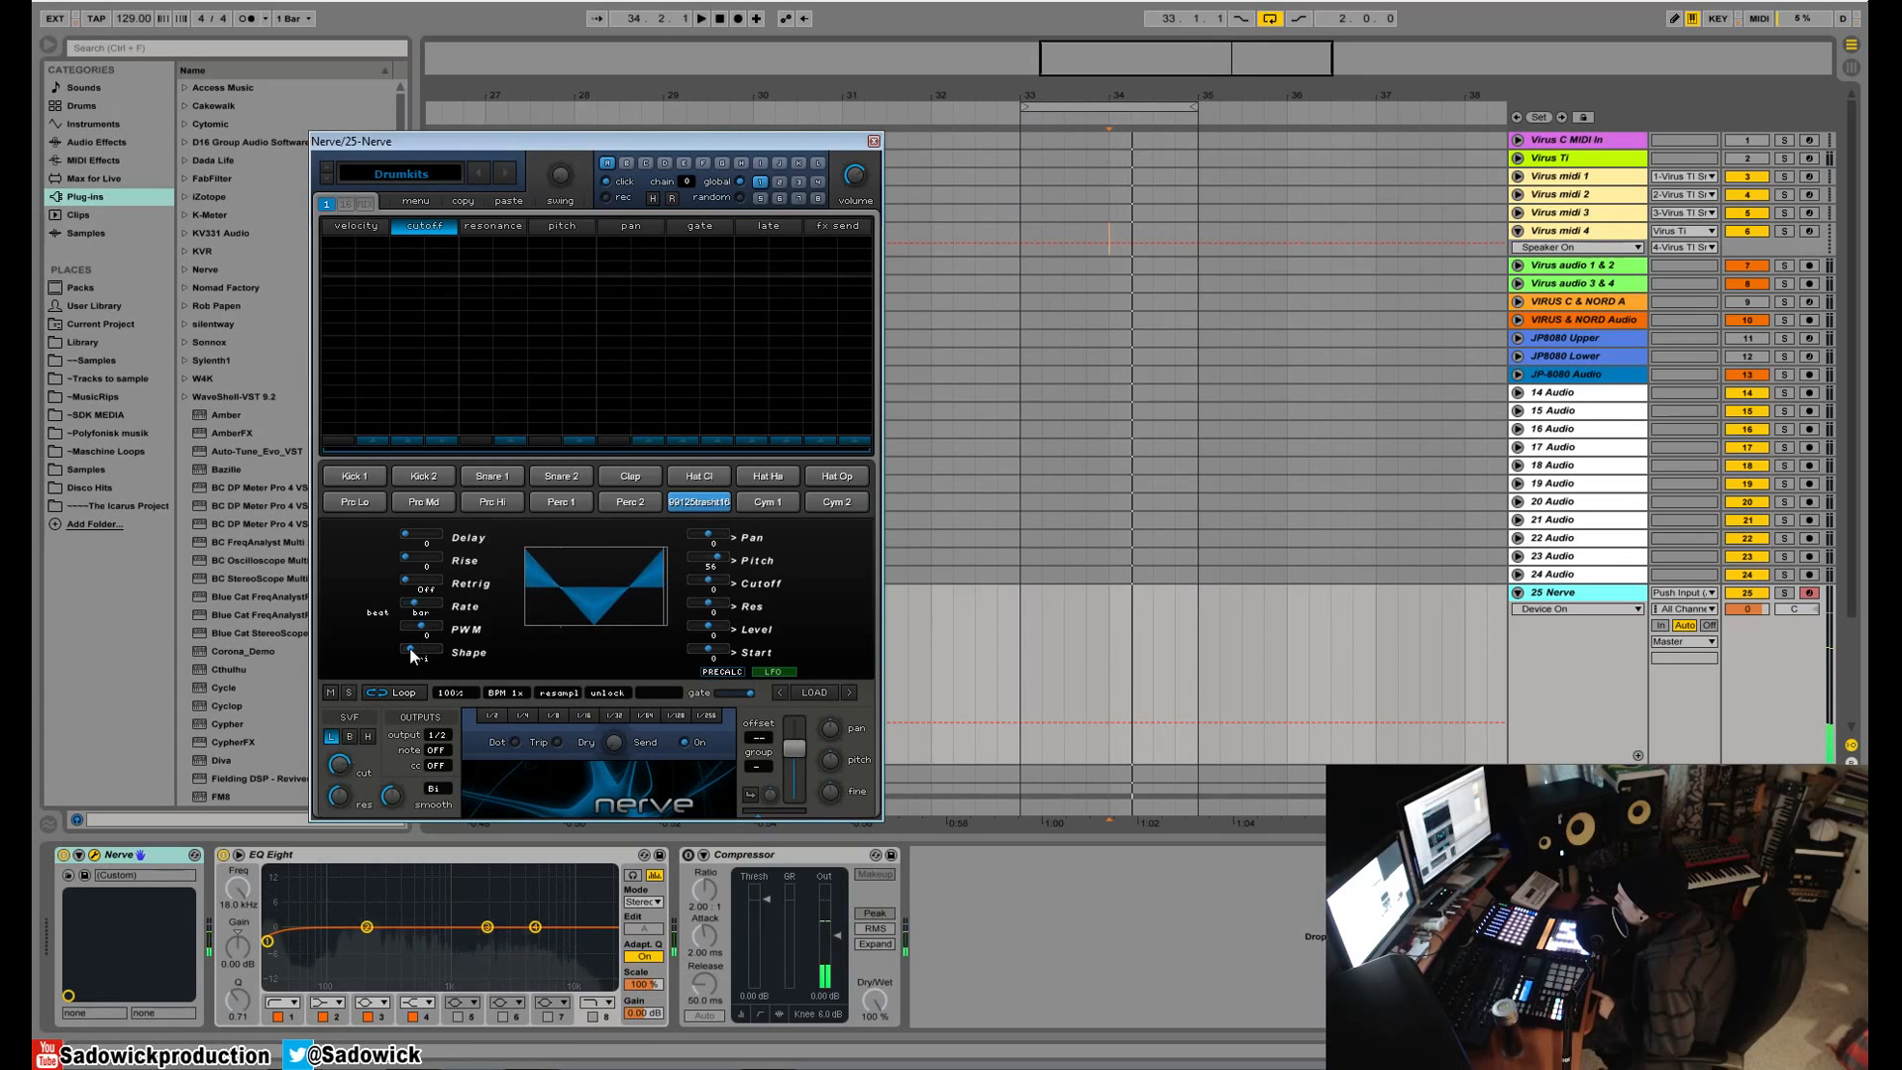
- Change the LFO shape to Ramp with retrigger on, and play the loop to hear the pitch modulation
left_click_drag(410, 650, 378, 692)
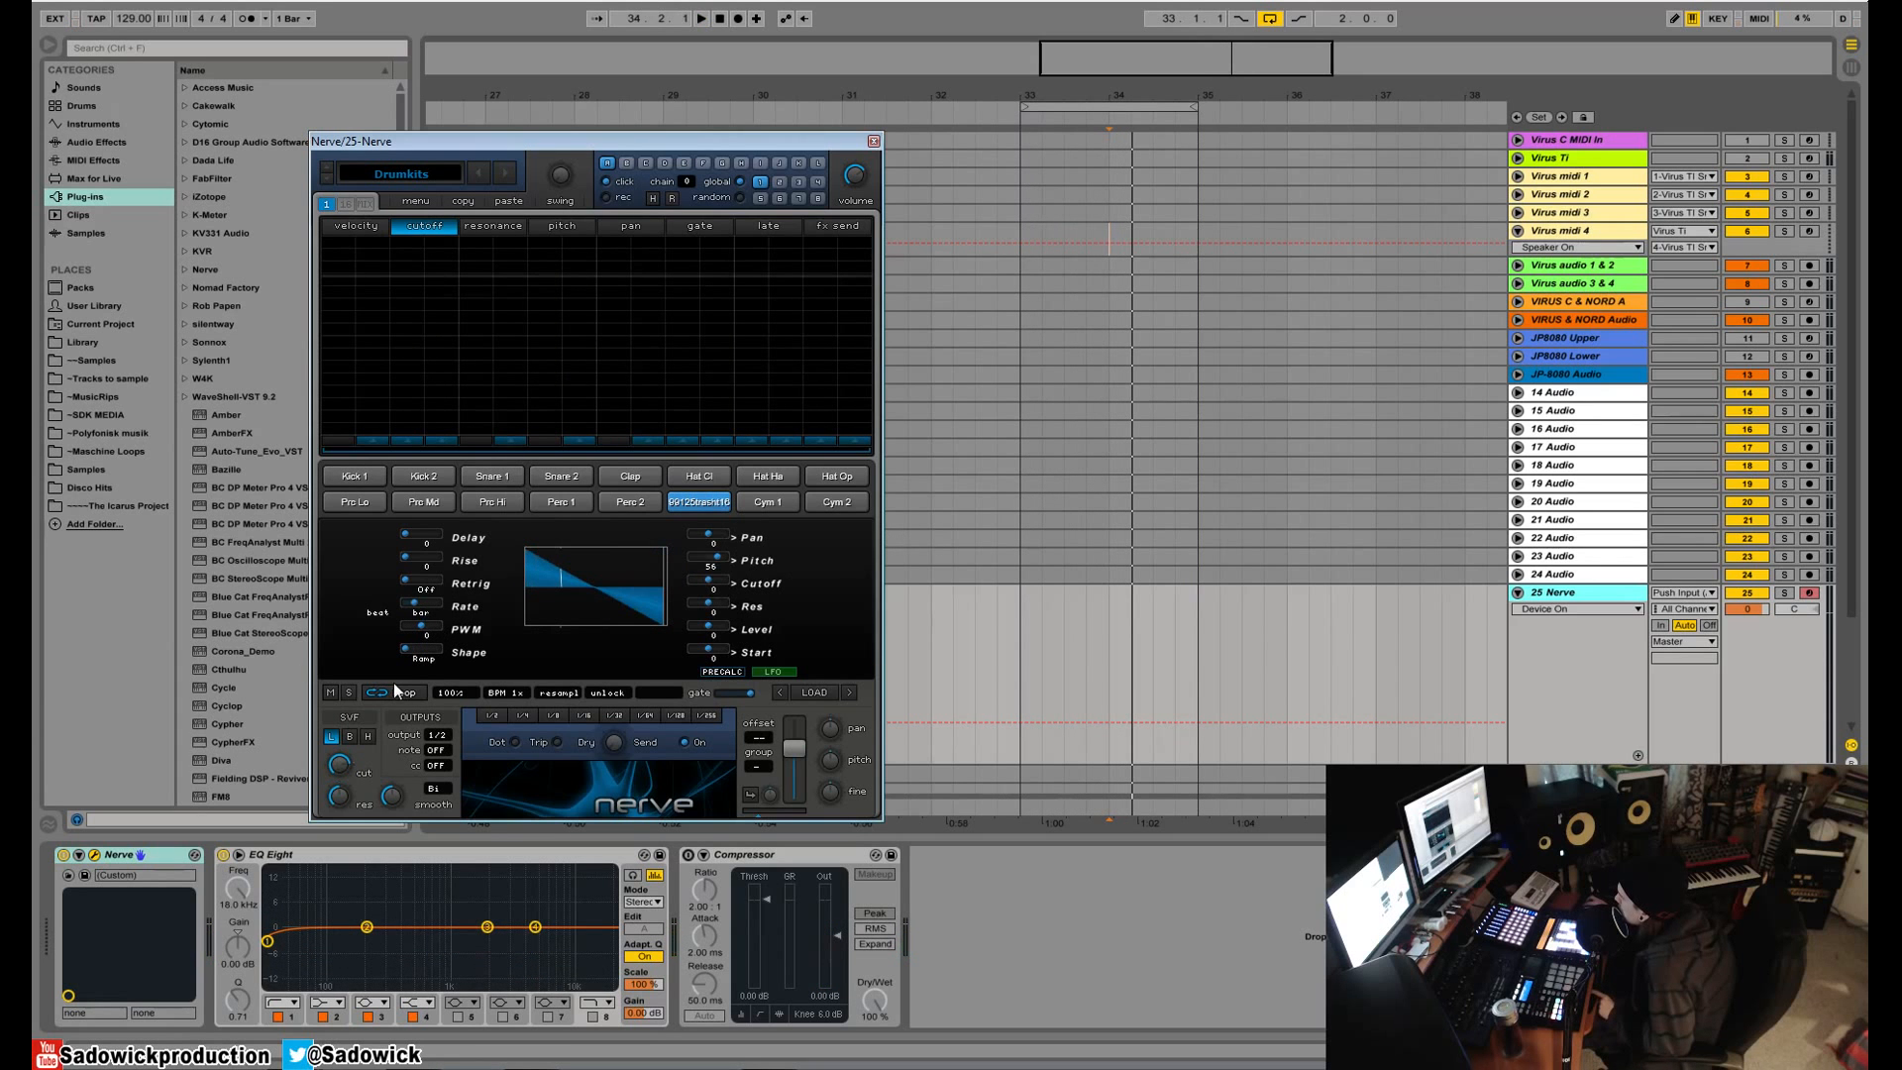
key("space")
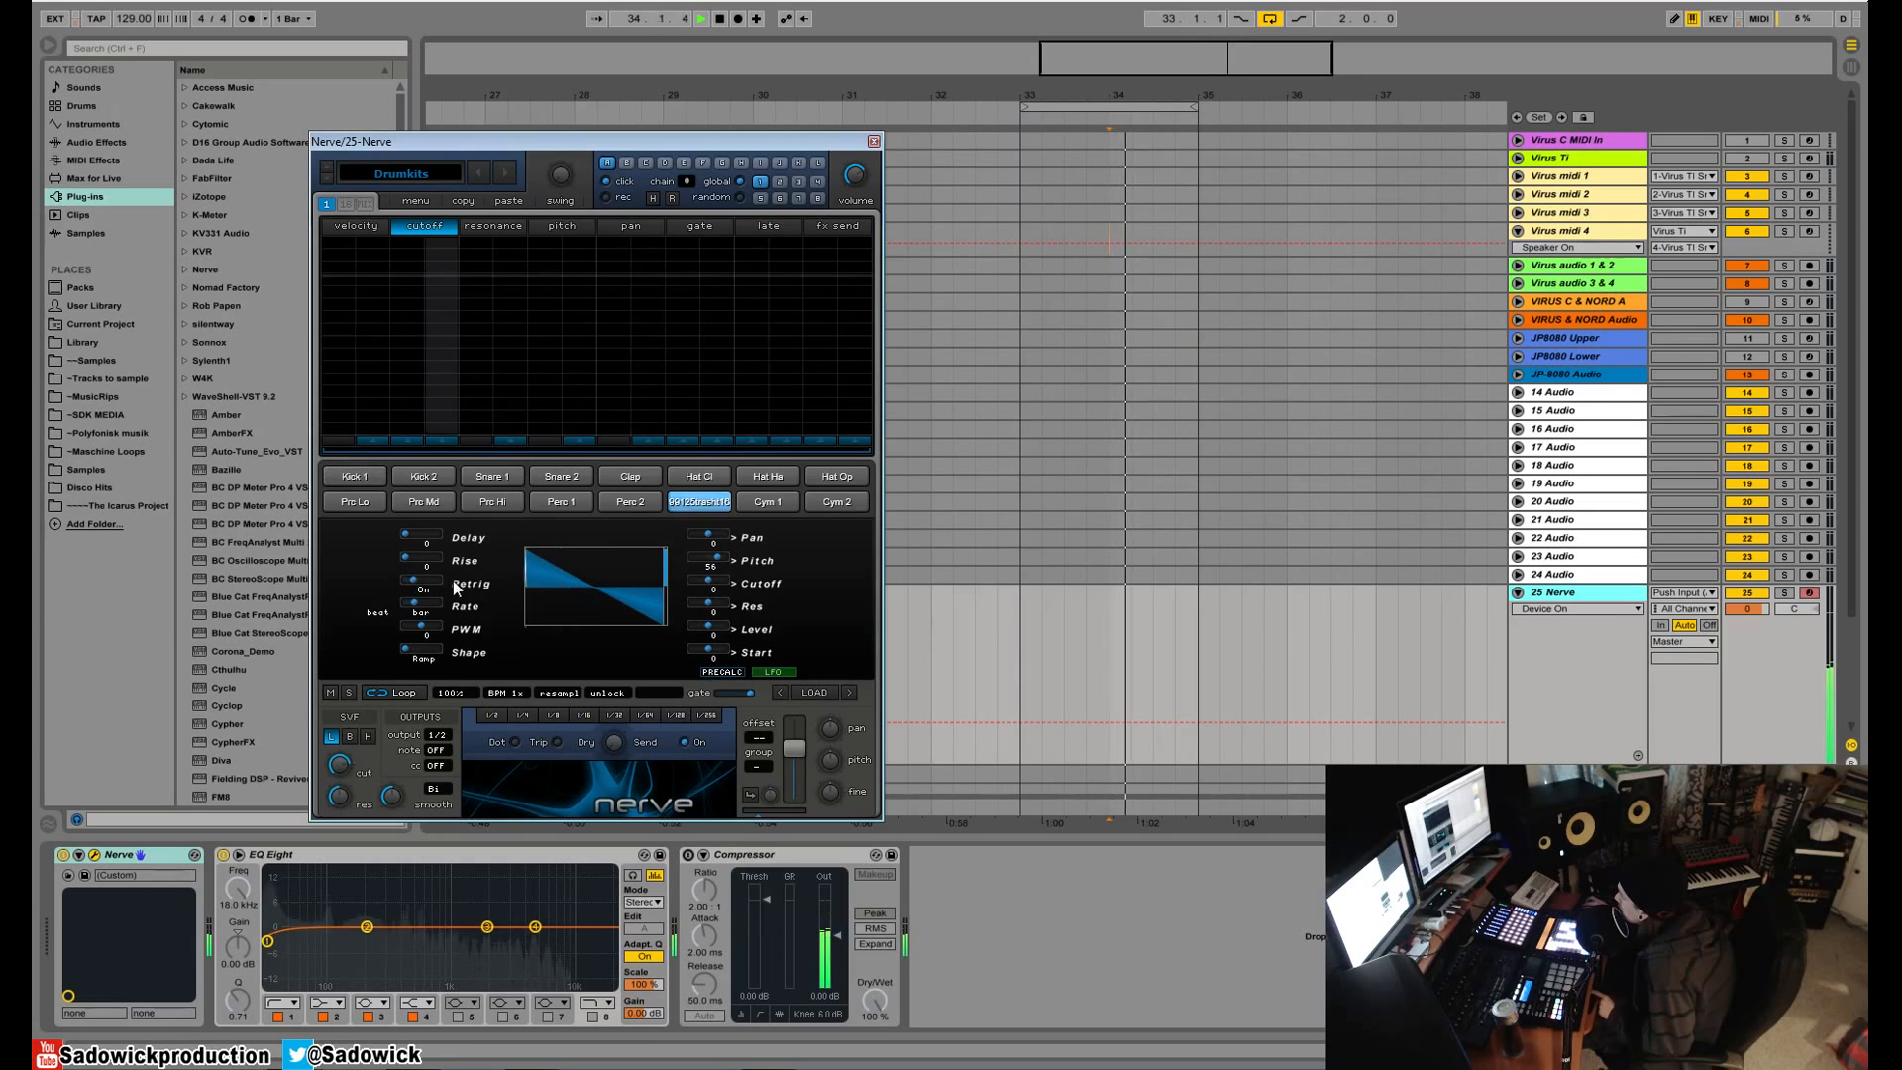
key("space")
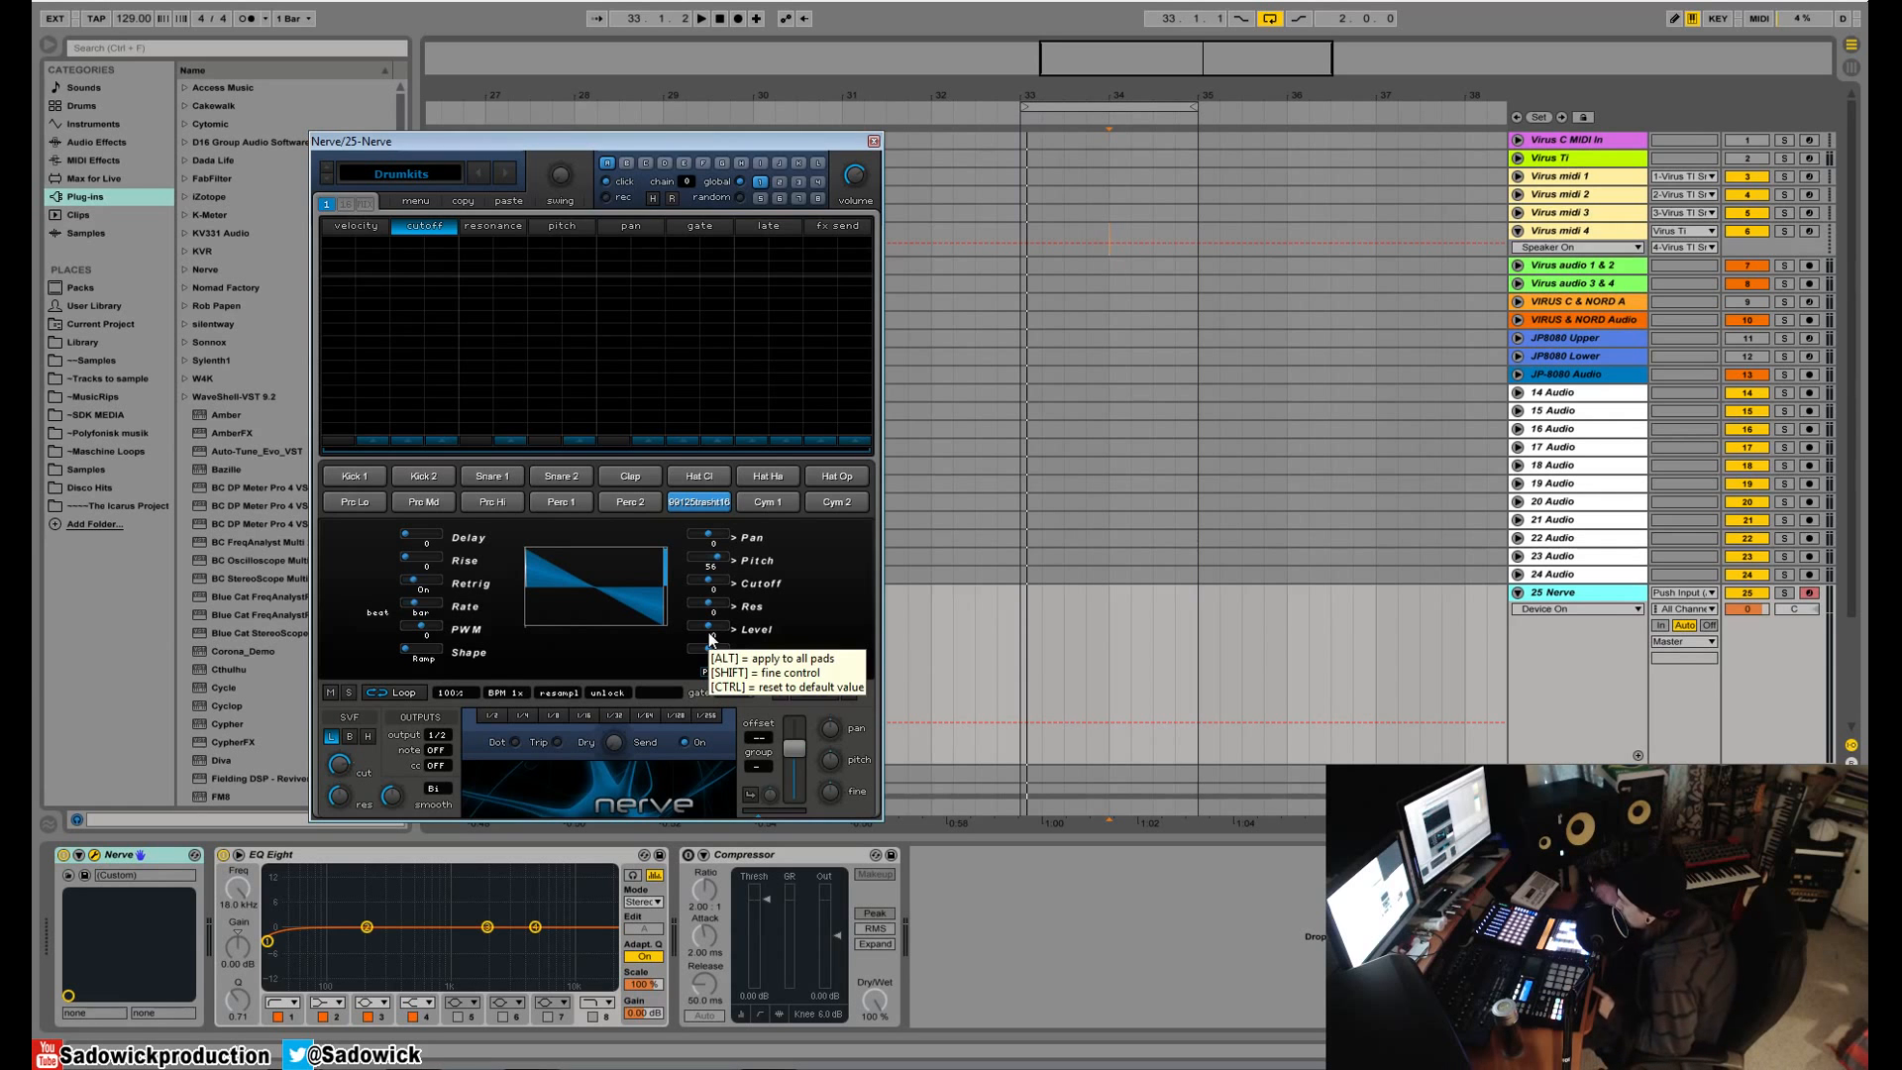
key("space")
key("space")
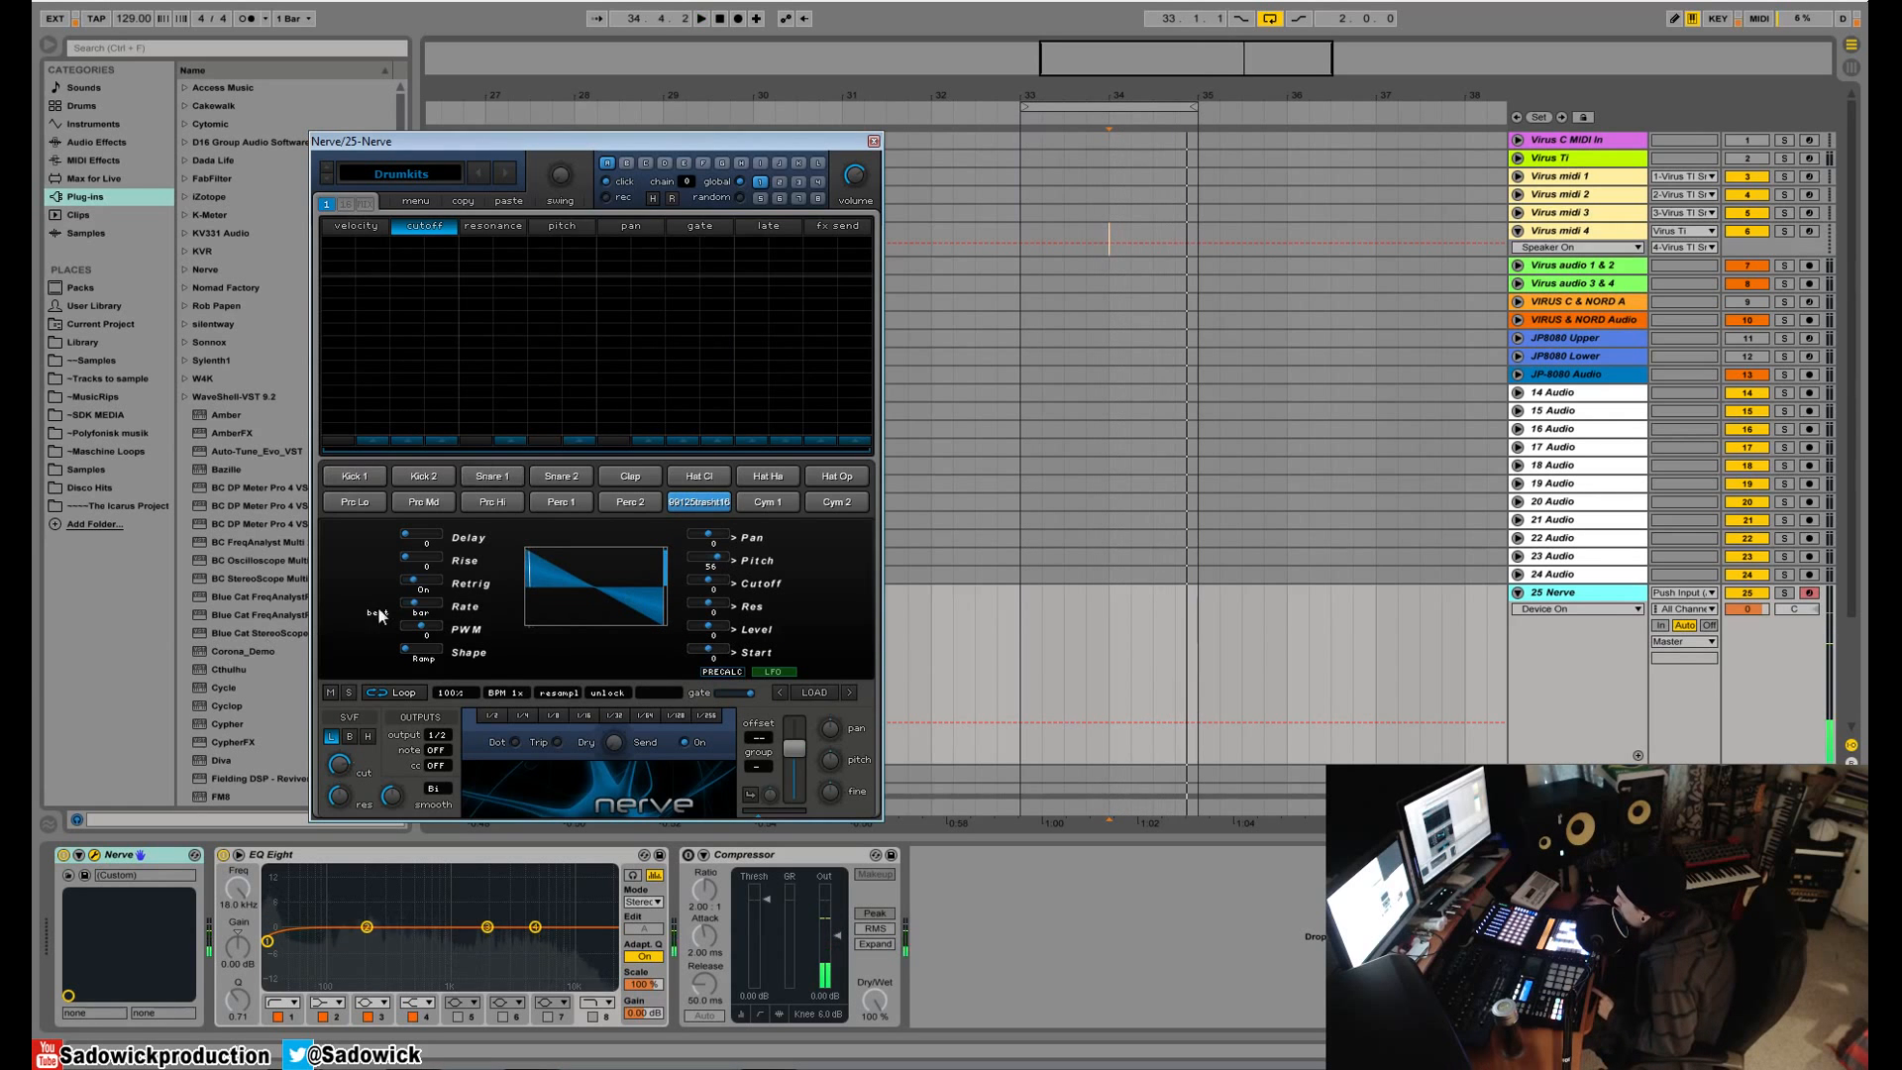
- Set the LFO rate to 1/8, reset its pitch modulation to 0, raise cutoff modulation to about 91, and play the loop
left_click_drag(406, 602, 431, 602)
key("space")
left_click(724, 579)
double_click(721, 559)
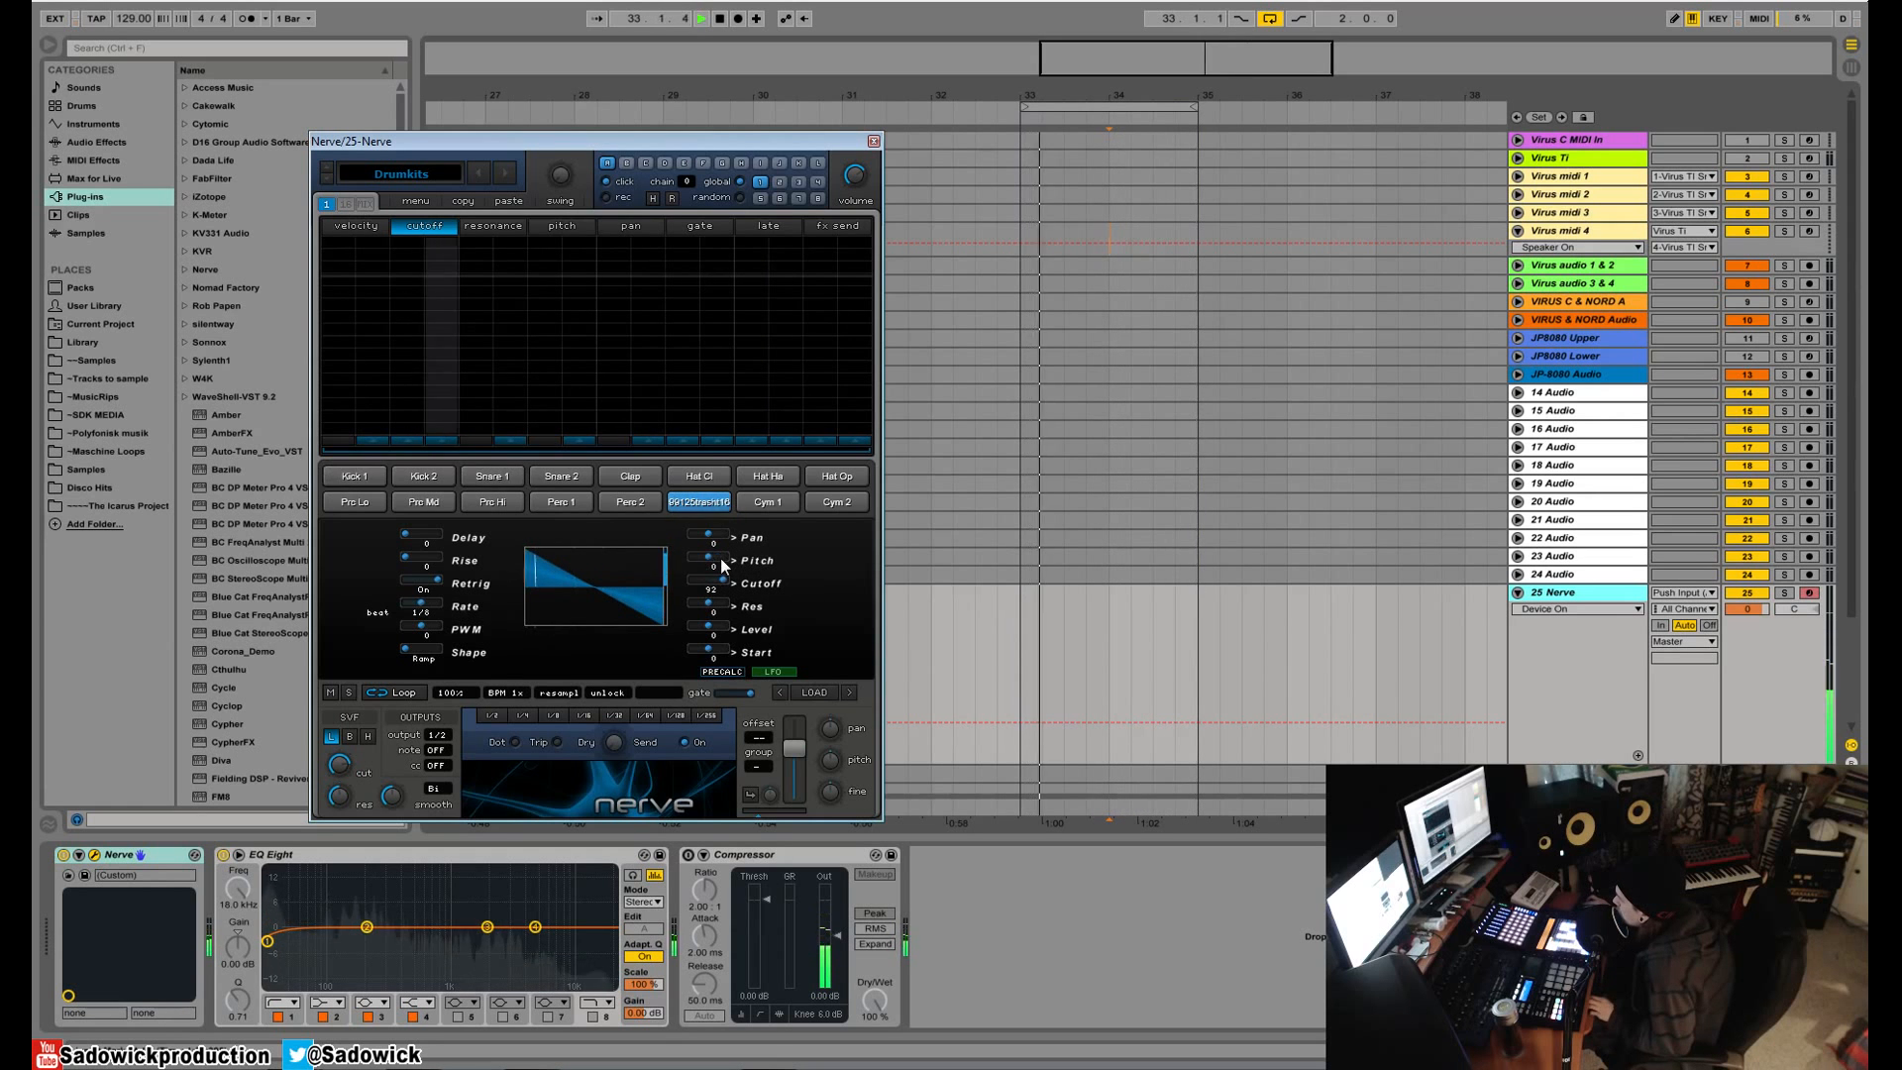
key("space")
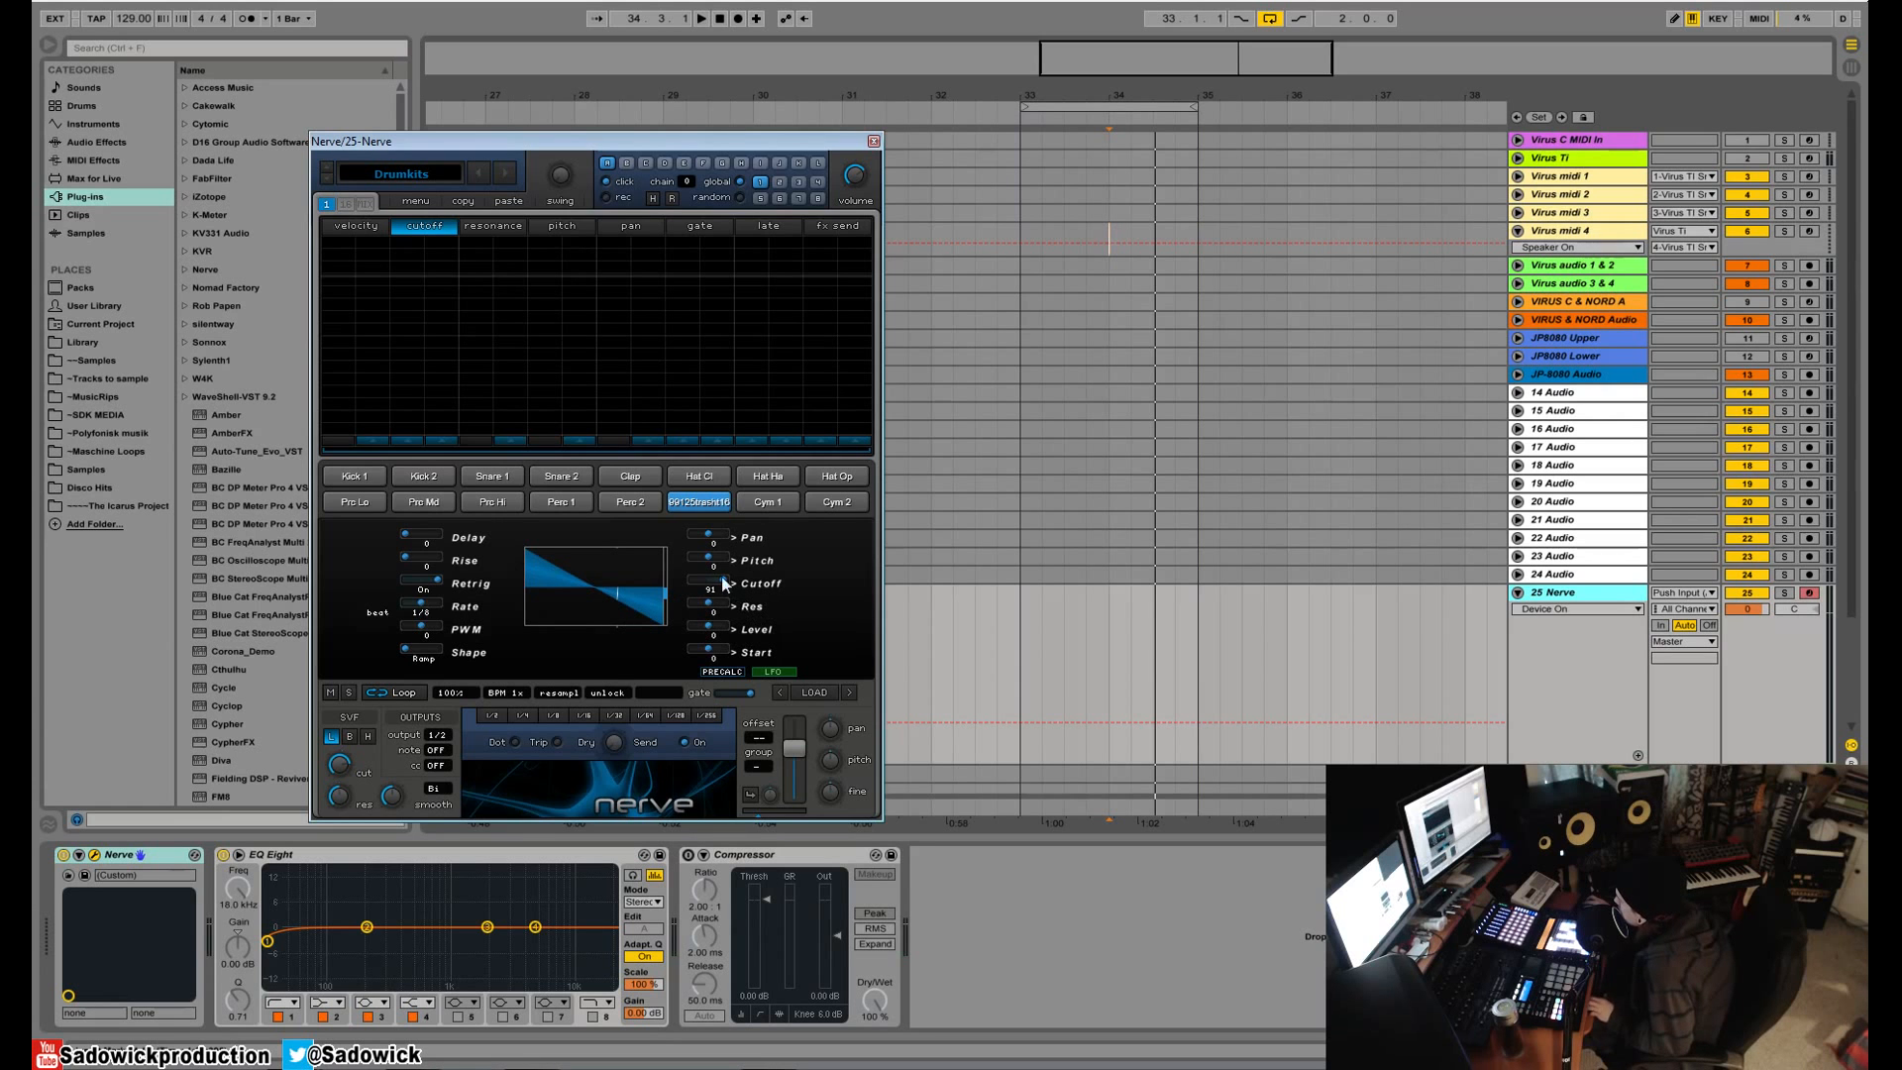
- Set the LFO's resonance modulation to 48 with cutoff modulation at 0, and draw a varying cutoff pattern across the loop pad's steps
left_click_drag(711, 606, 765, 616)
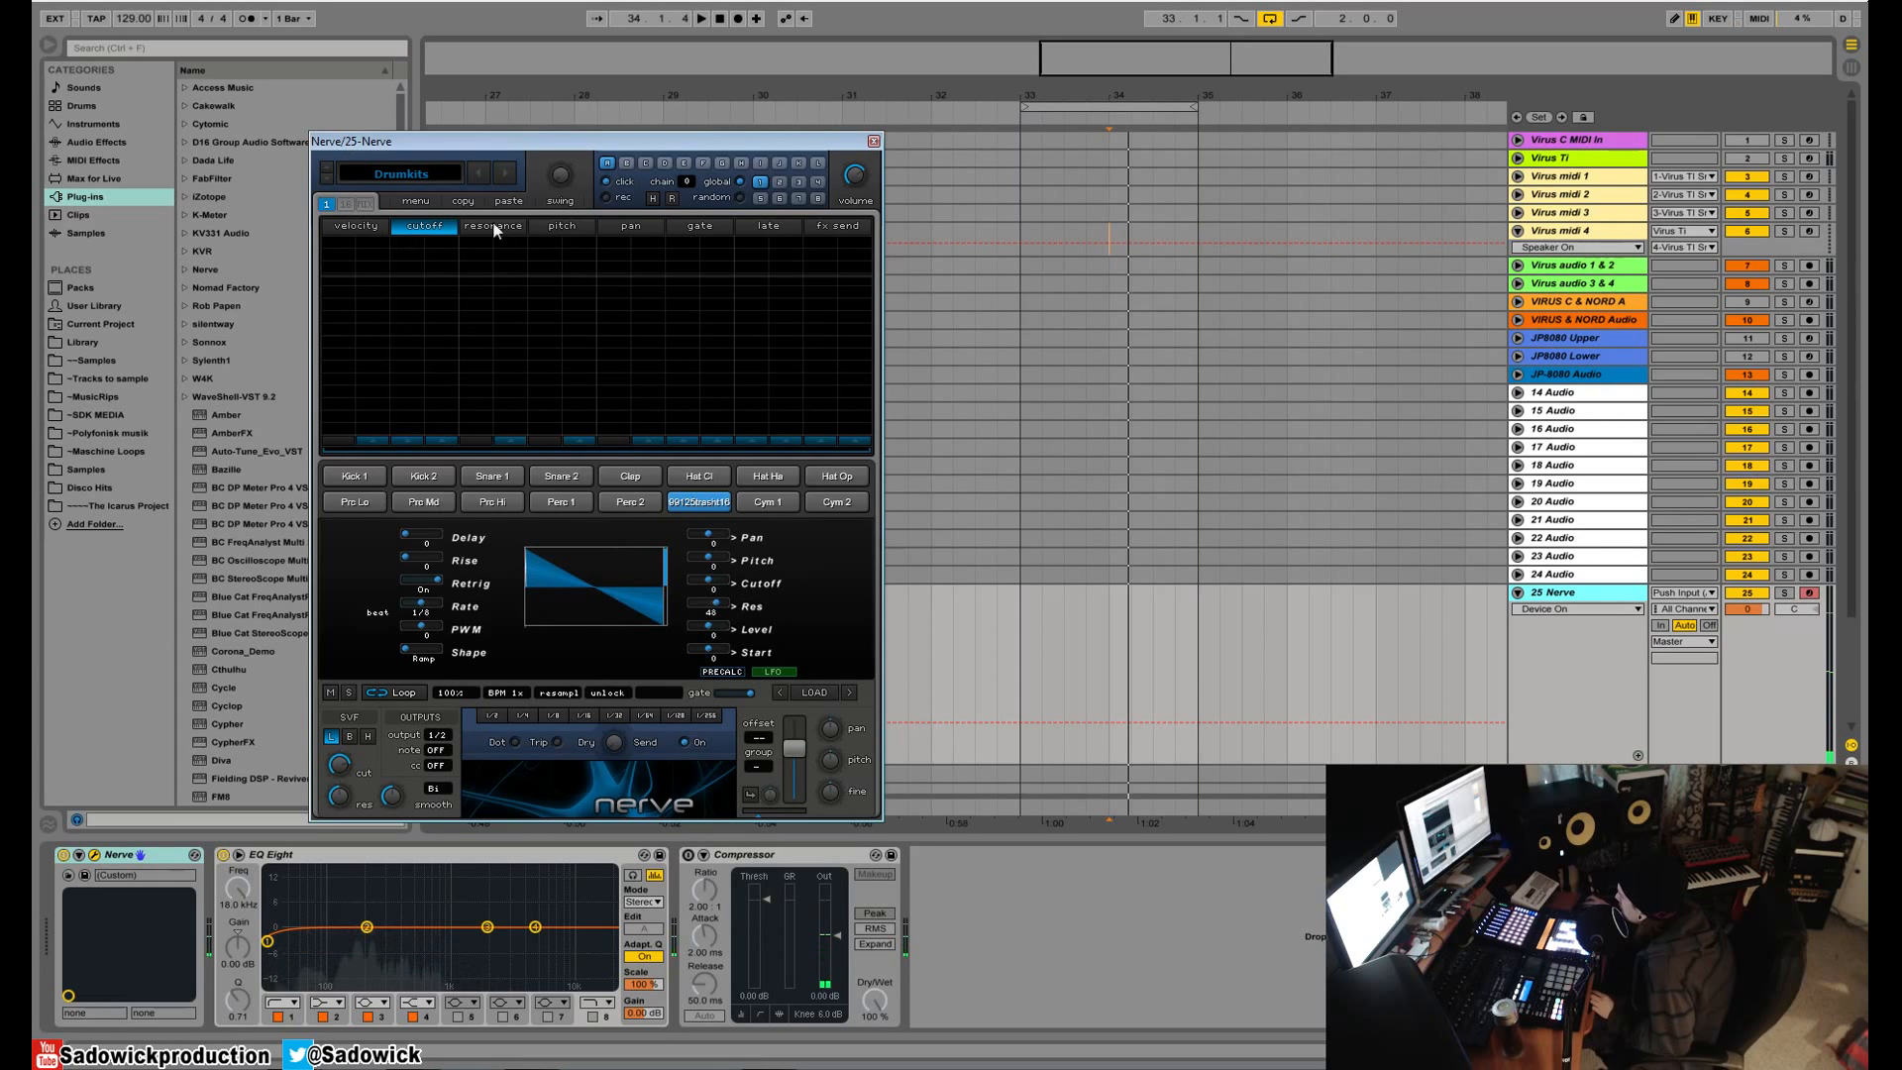
mouse_move(401, 347)
left_mouse_down()
mouse_move(645, 310)
mouse_move(858, 358)
left_mouse_up()
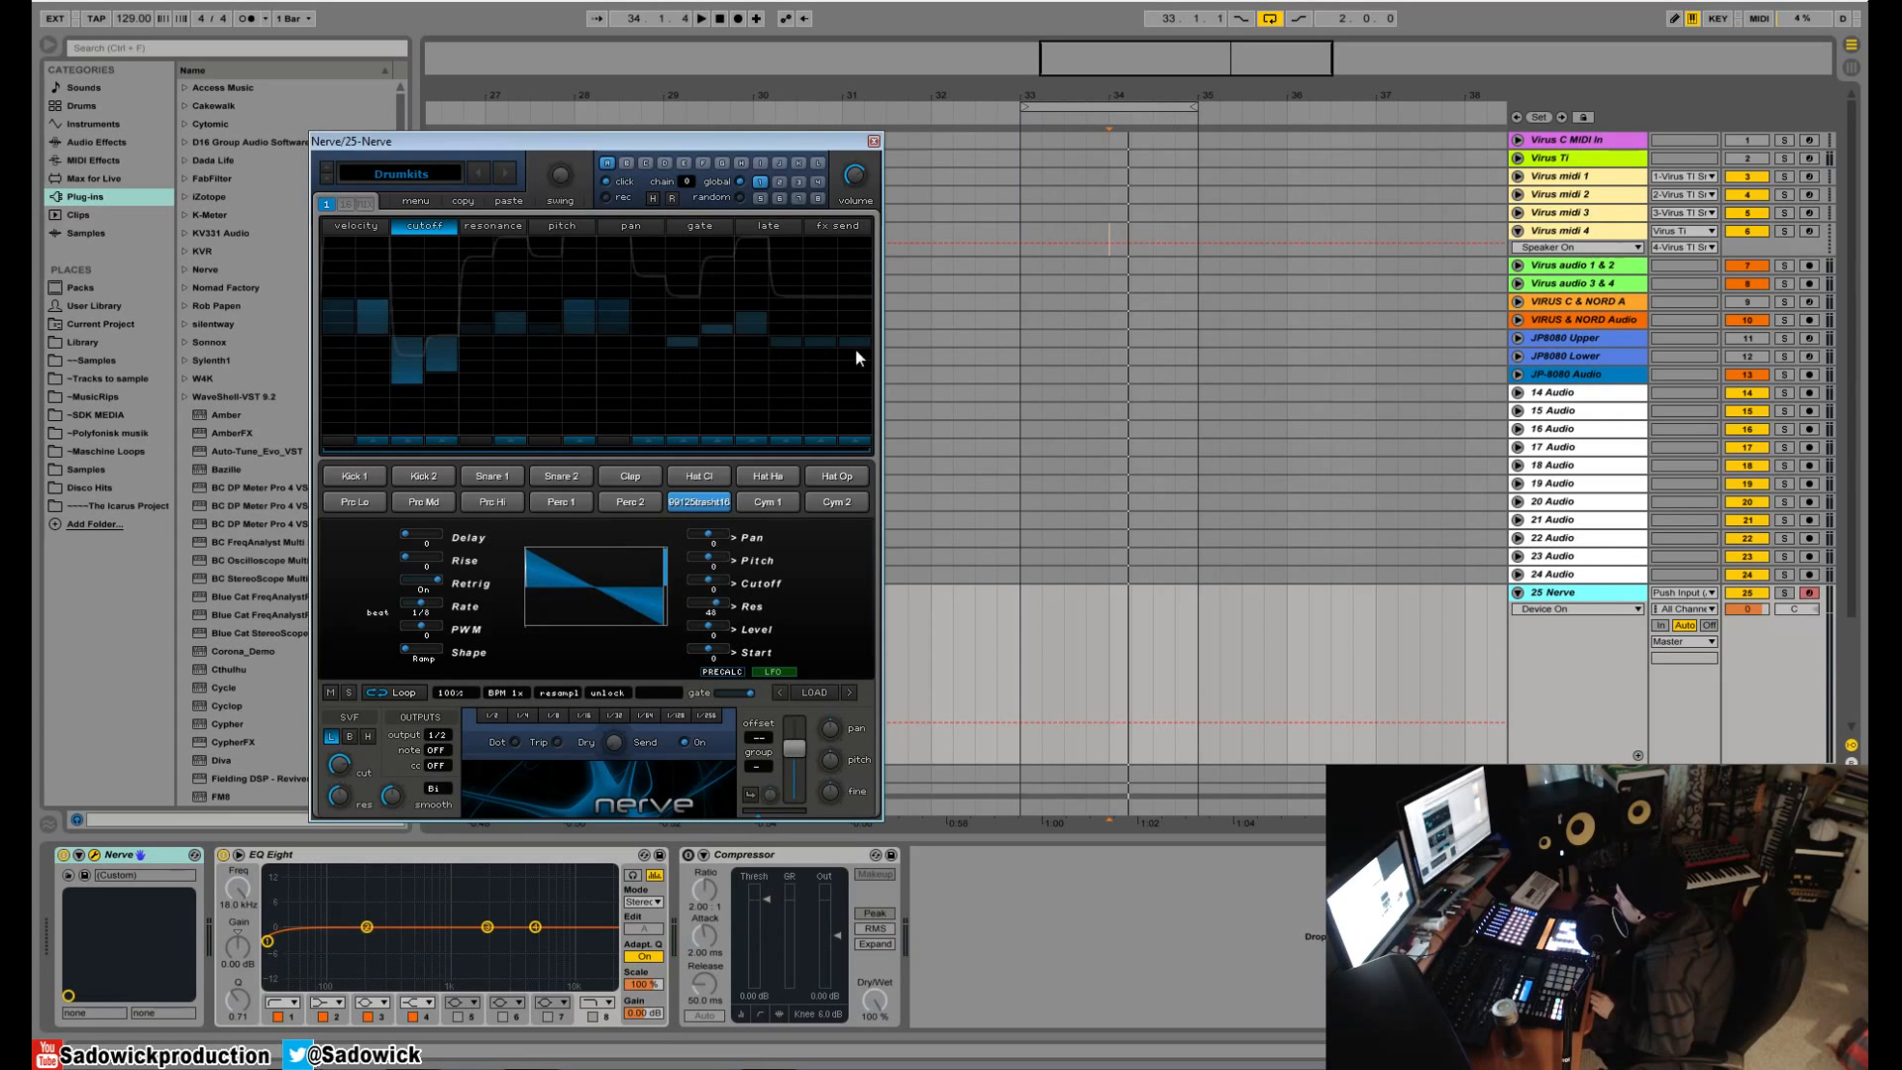
- Try the band-pass filter on the loop pad, switch it to high-pass, and play the loop
left_click(348, 737)
key("space")
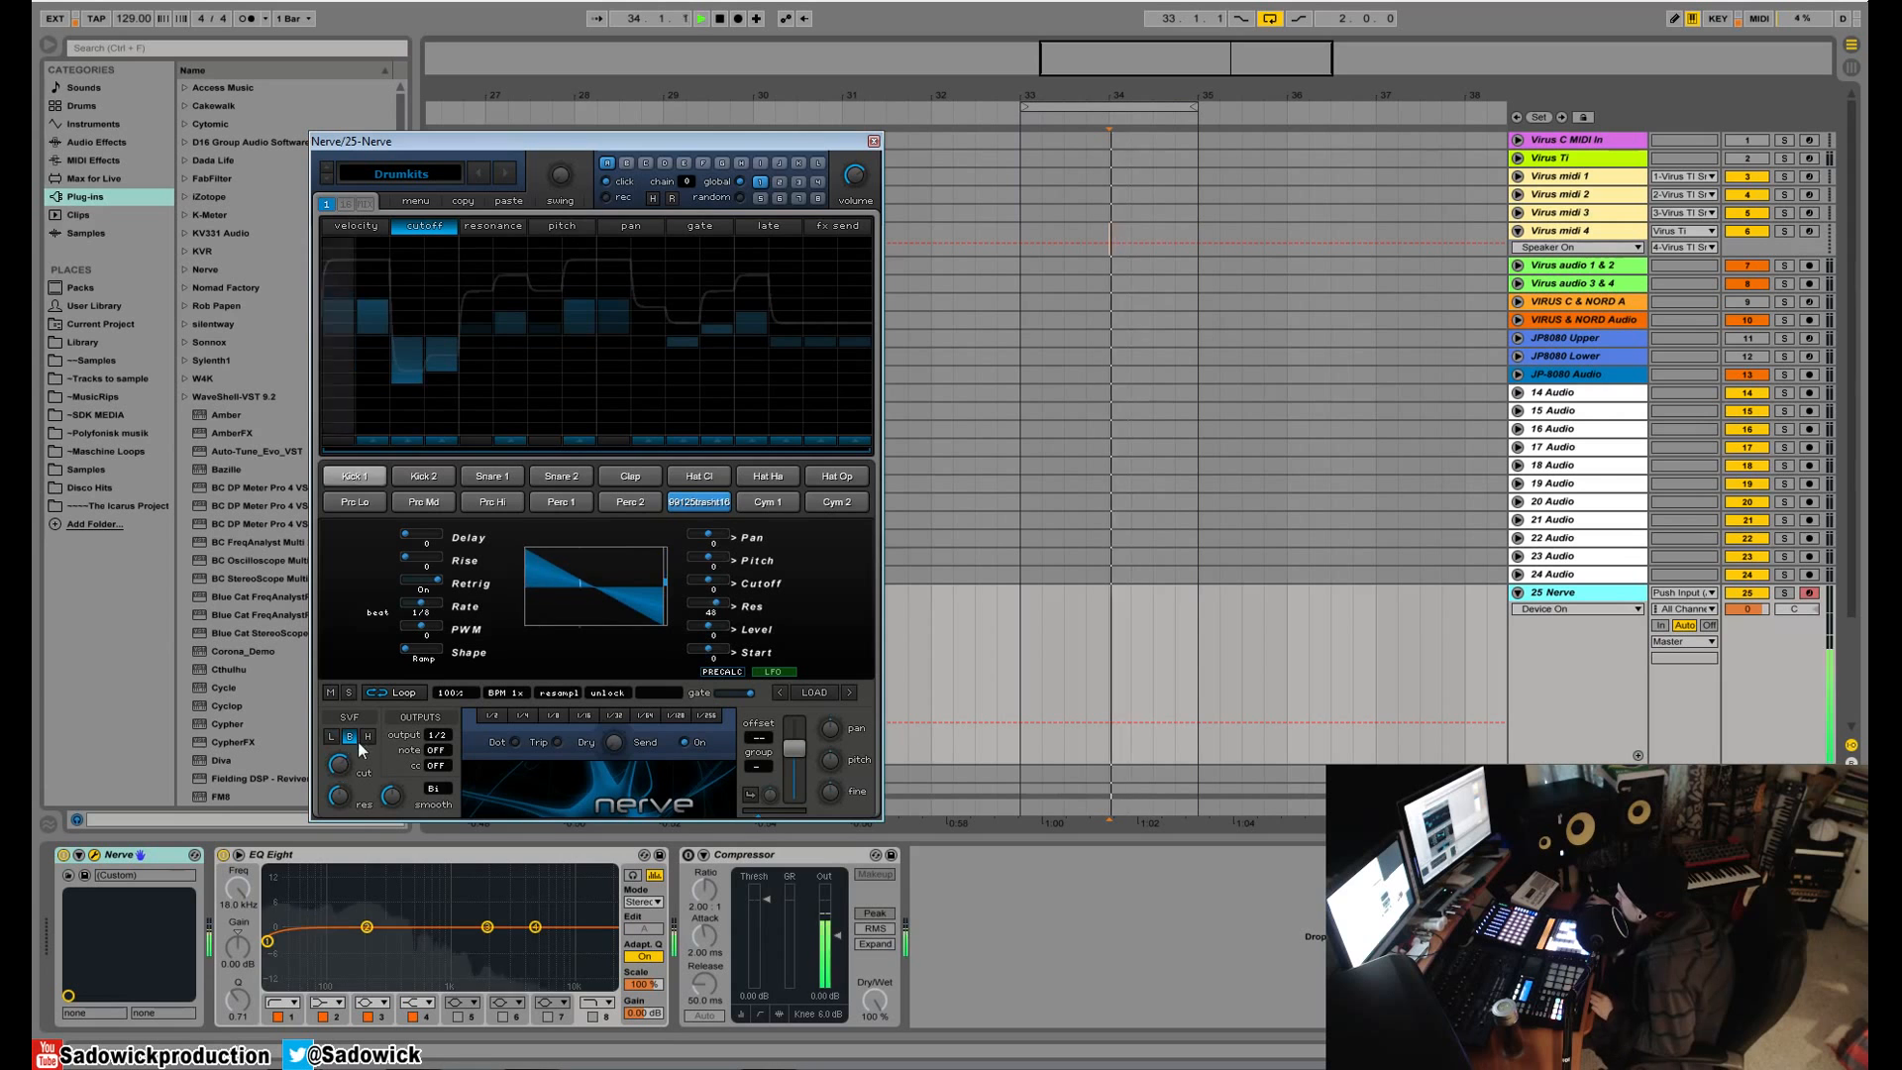
left_click(368, 737)
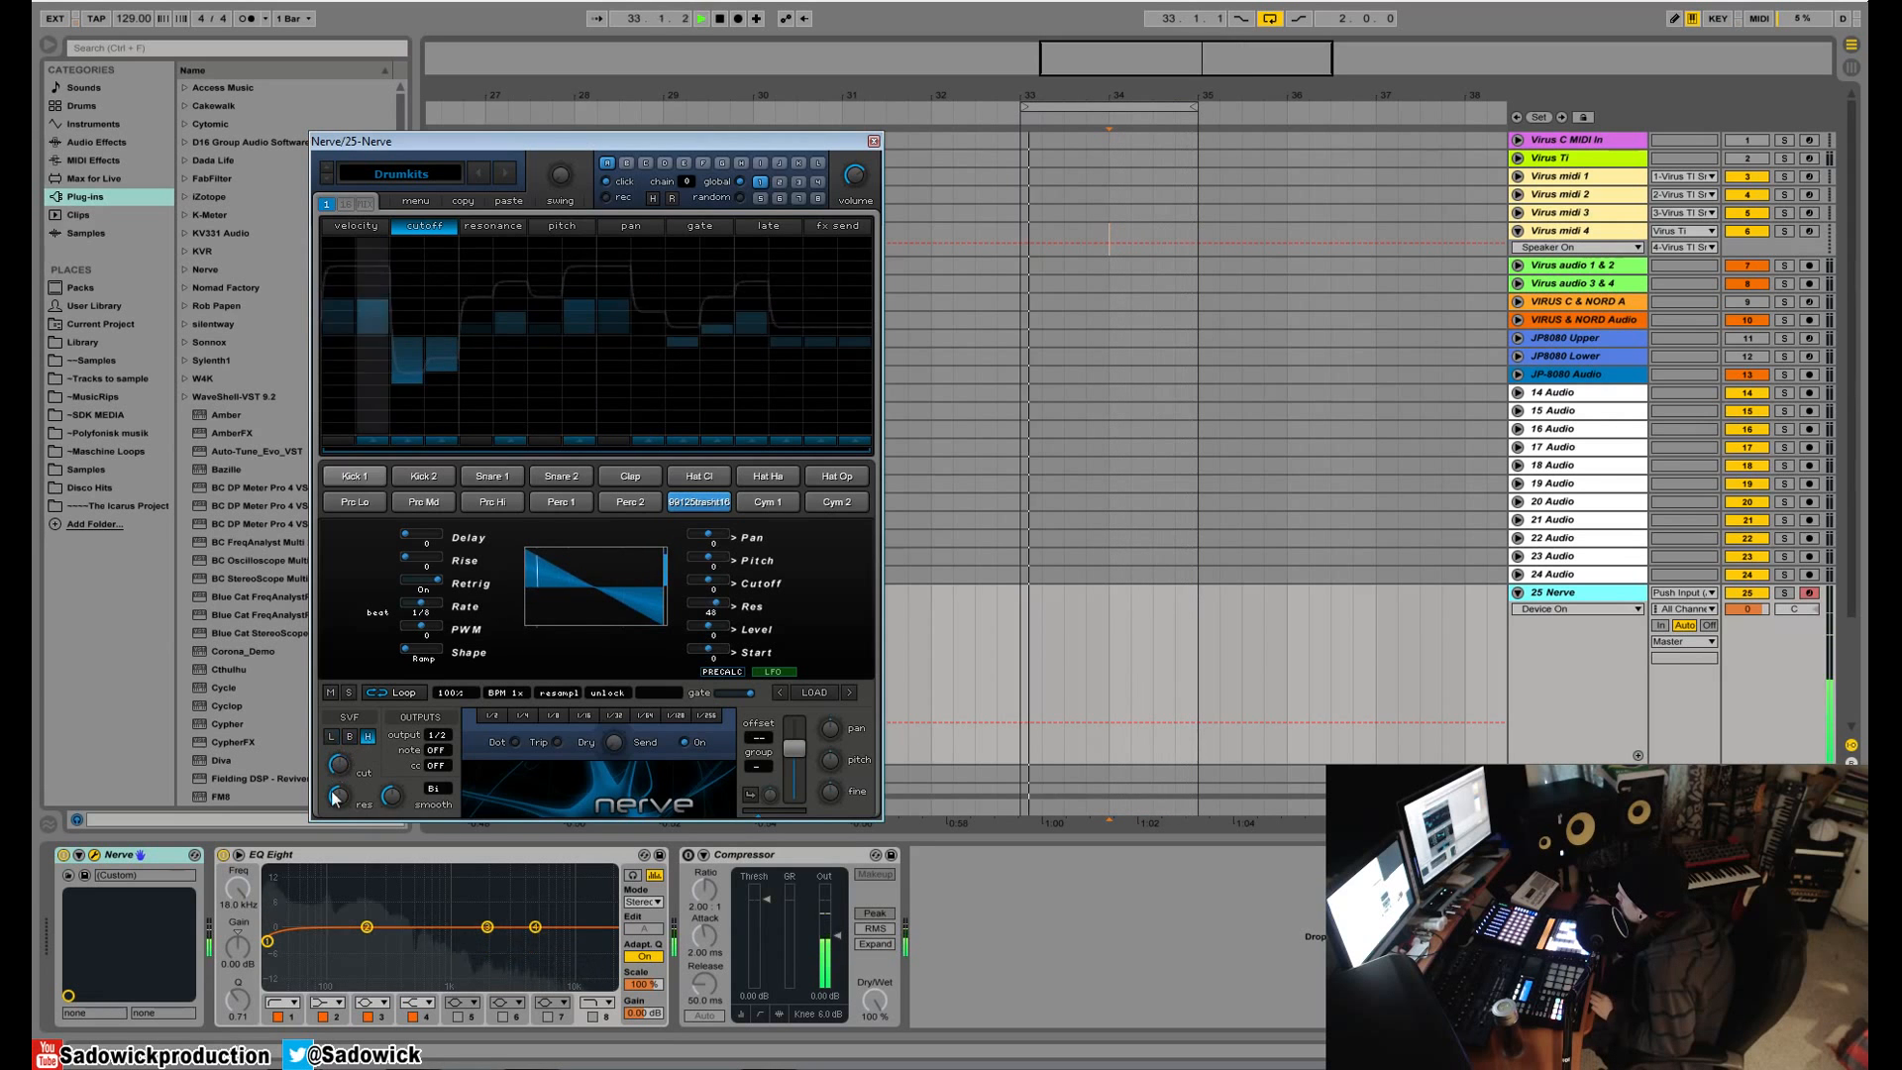
key("space")
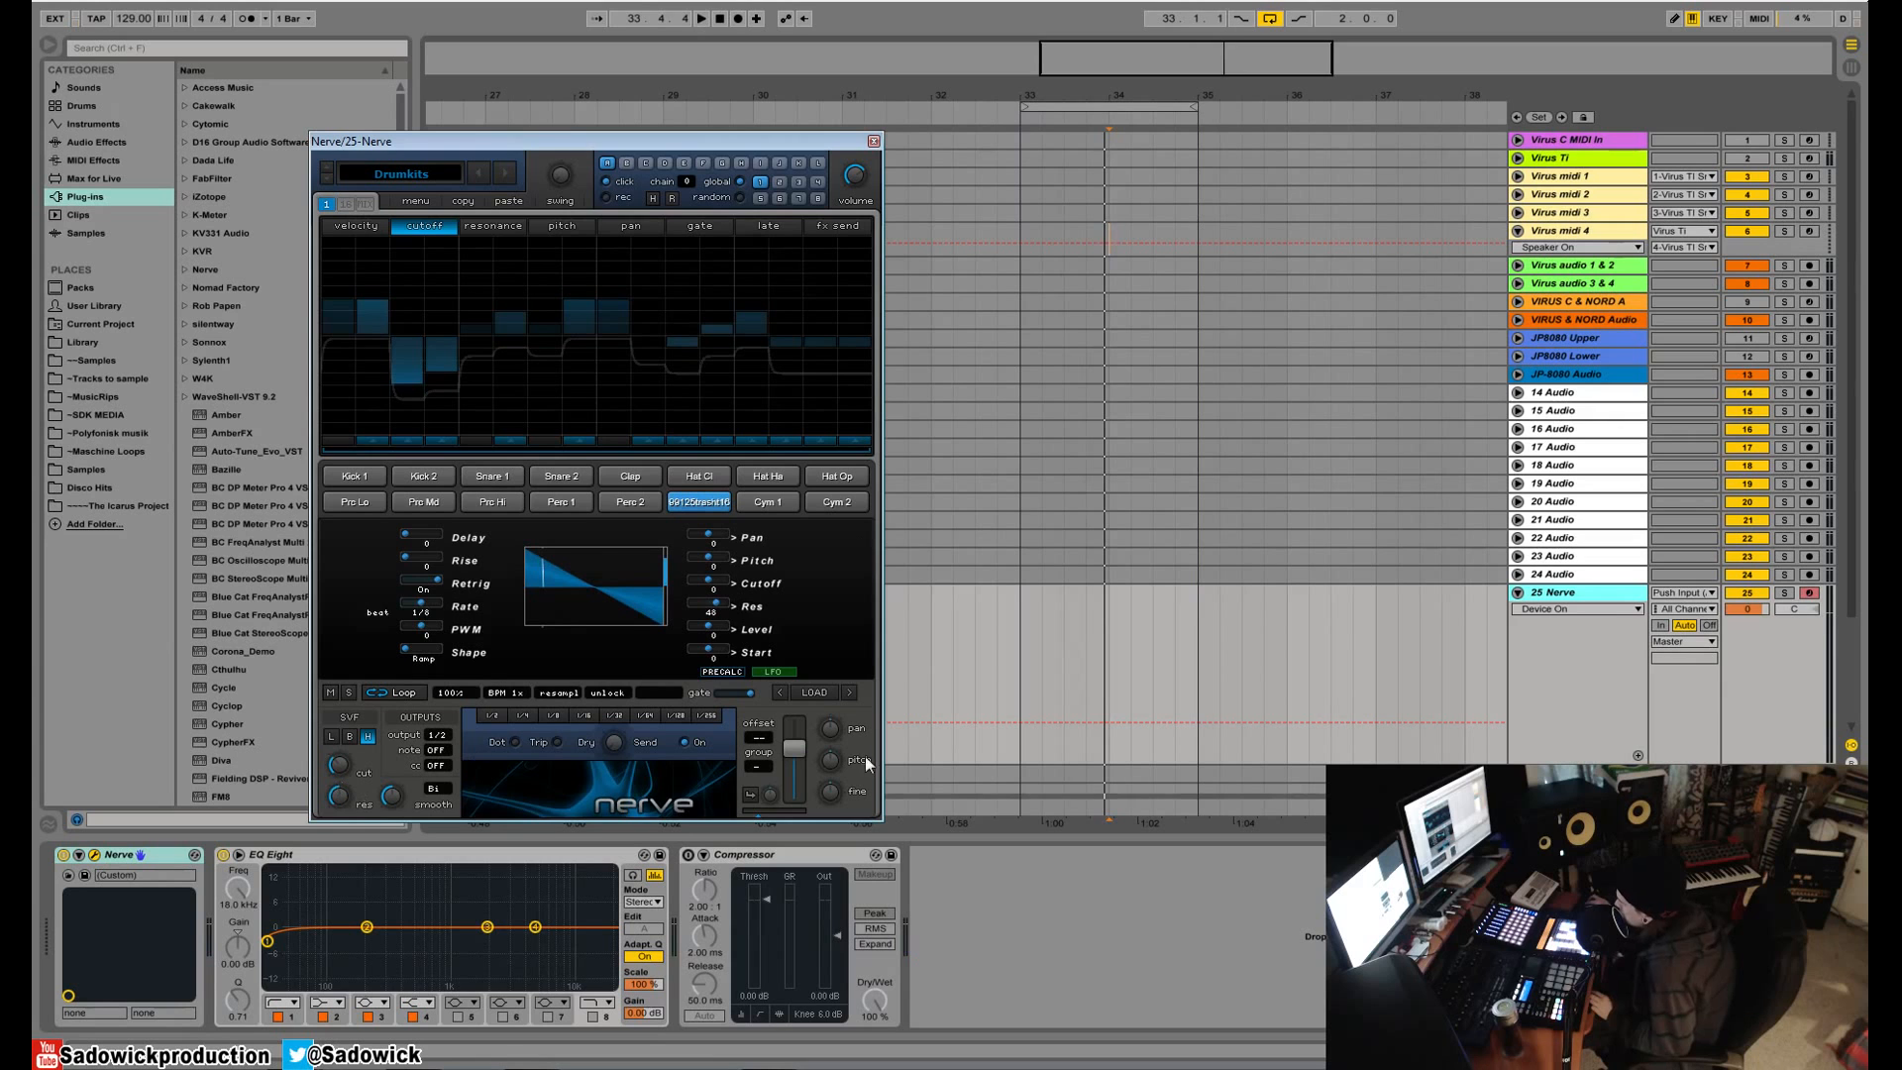
- Slow the LFO rate to 4 bars, raise its resonance modulation to 100, and play the loop
left_click_drag(423, 601, 404, 621)
left_click_drag(720, 609, 648, 630)
key("space")
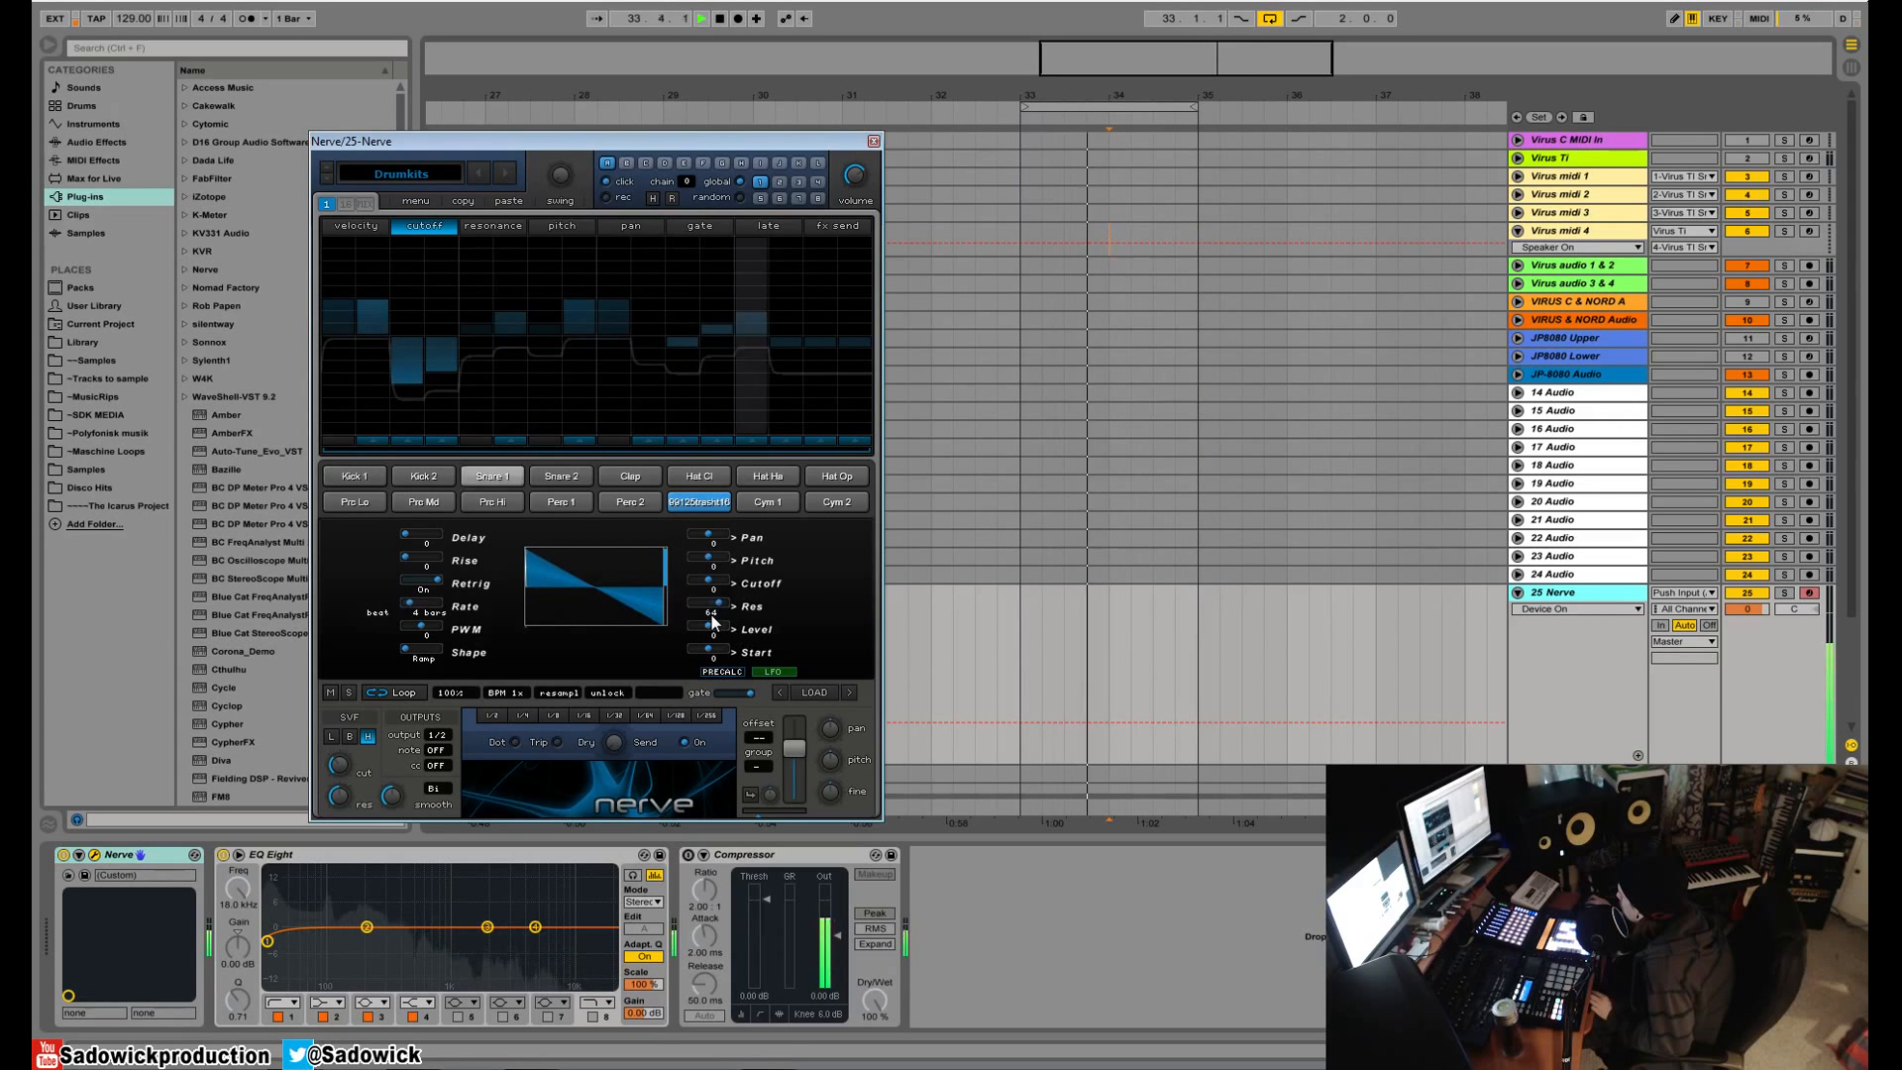
left_click_drag(721, 604, 979, 668)
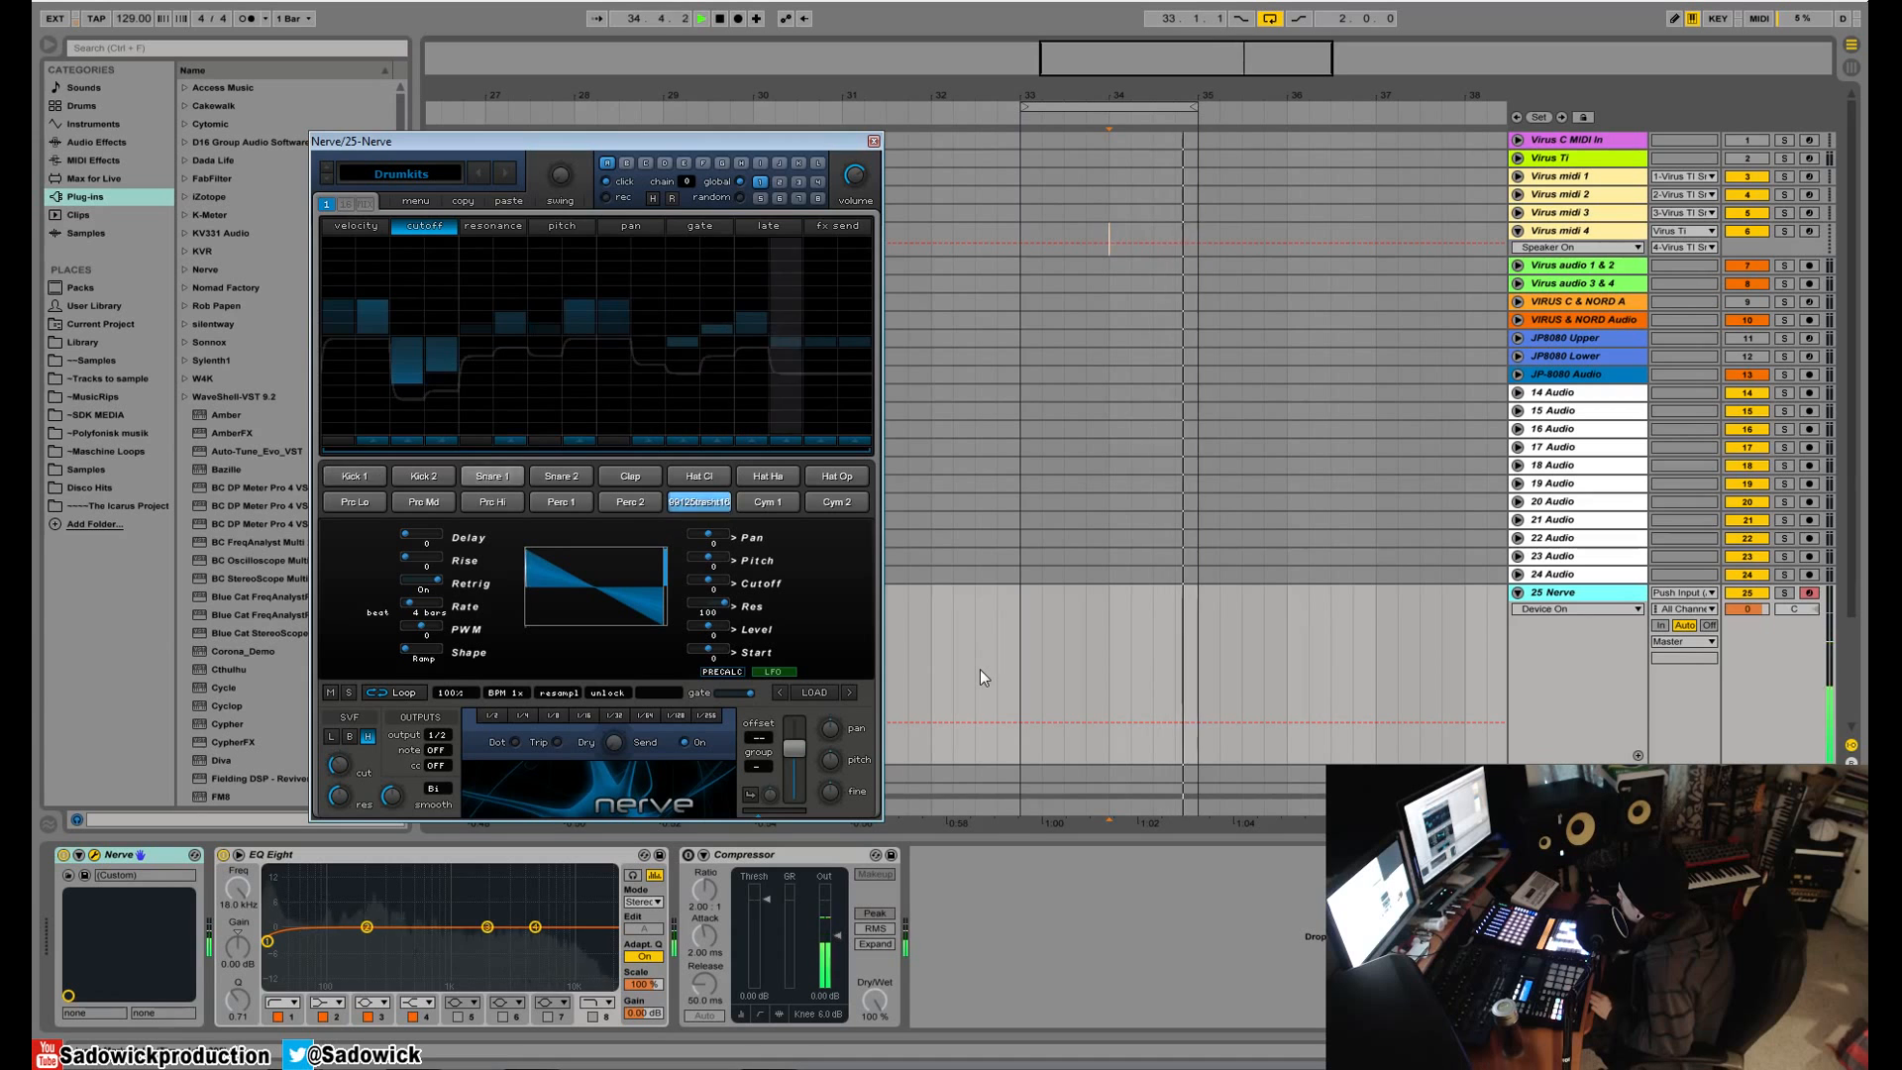
key("space")
- Try an LFO start modulation of 35 while the loop plays, and change it to -22
left_click_drag(708, 650, 750, 666)
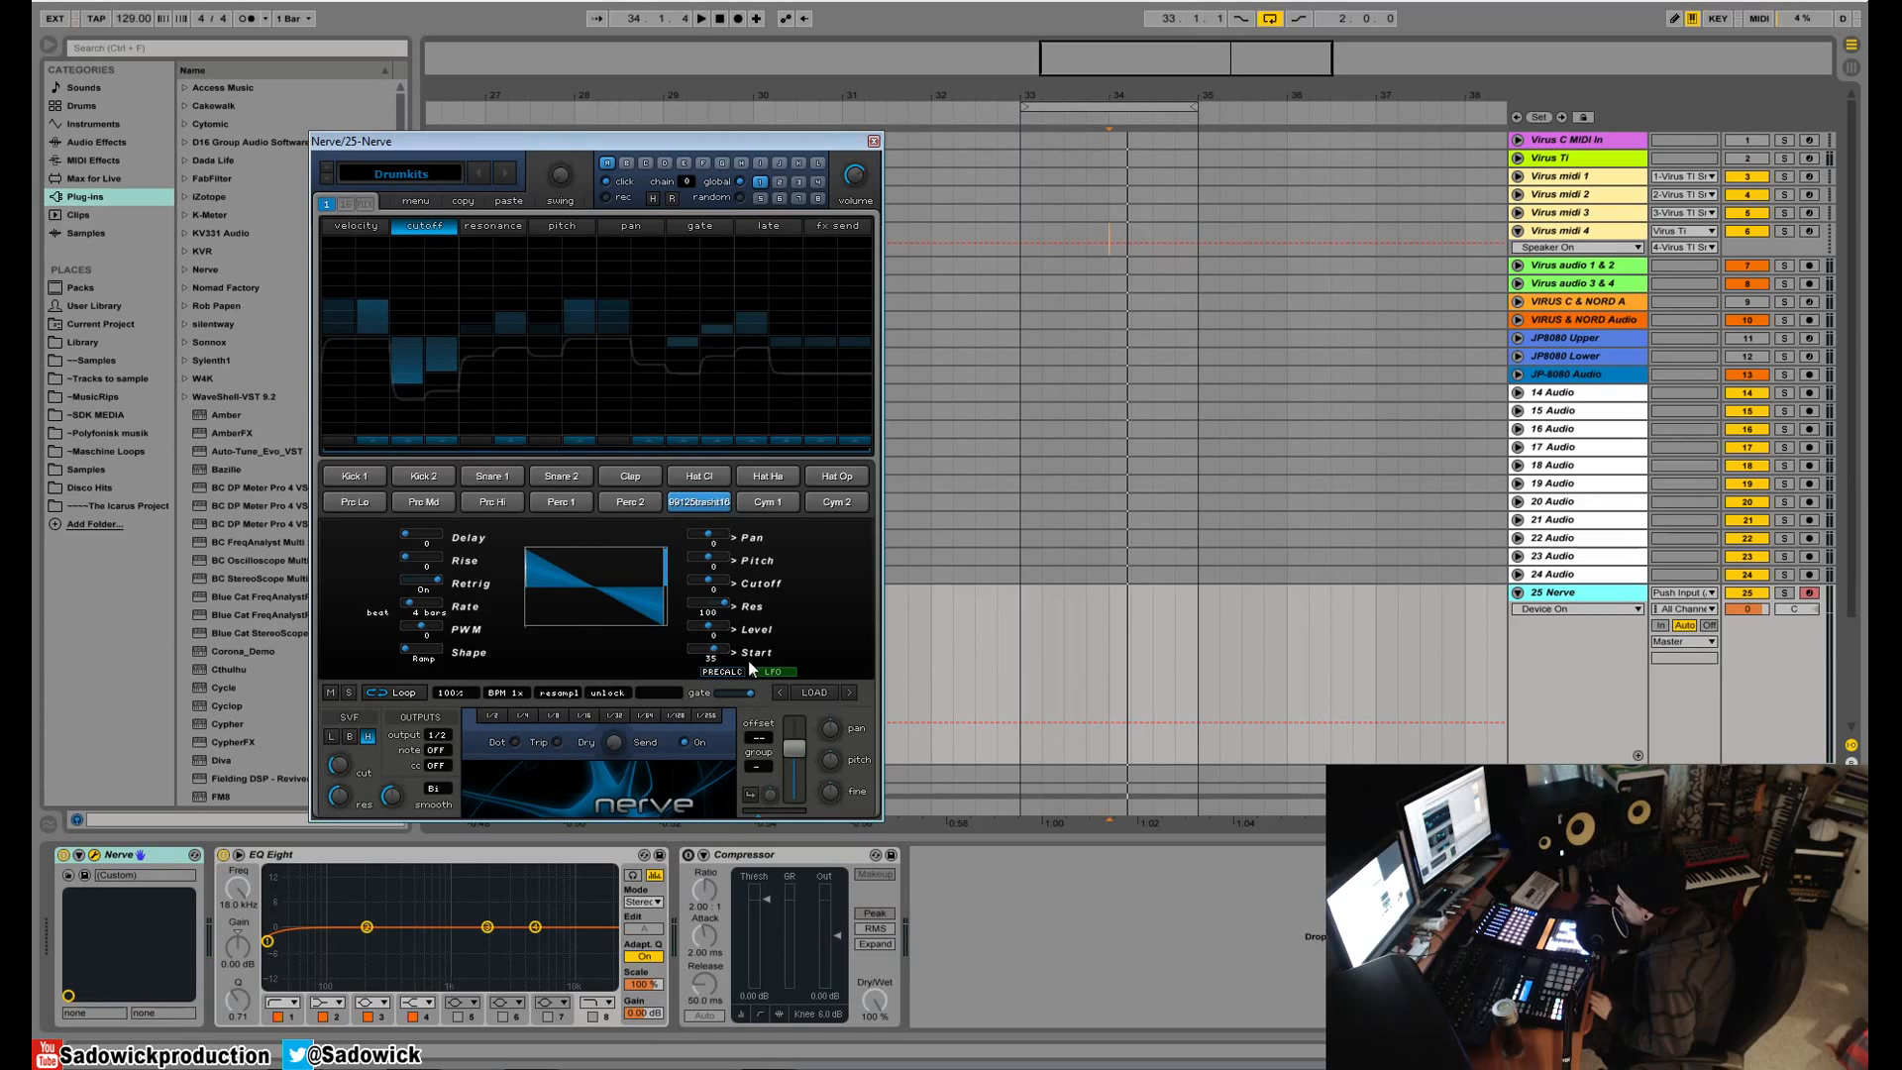
key("space")
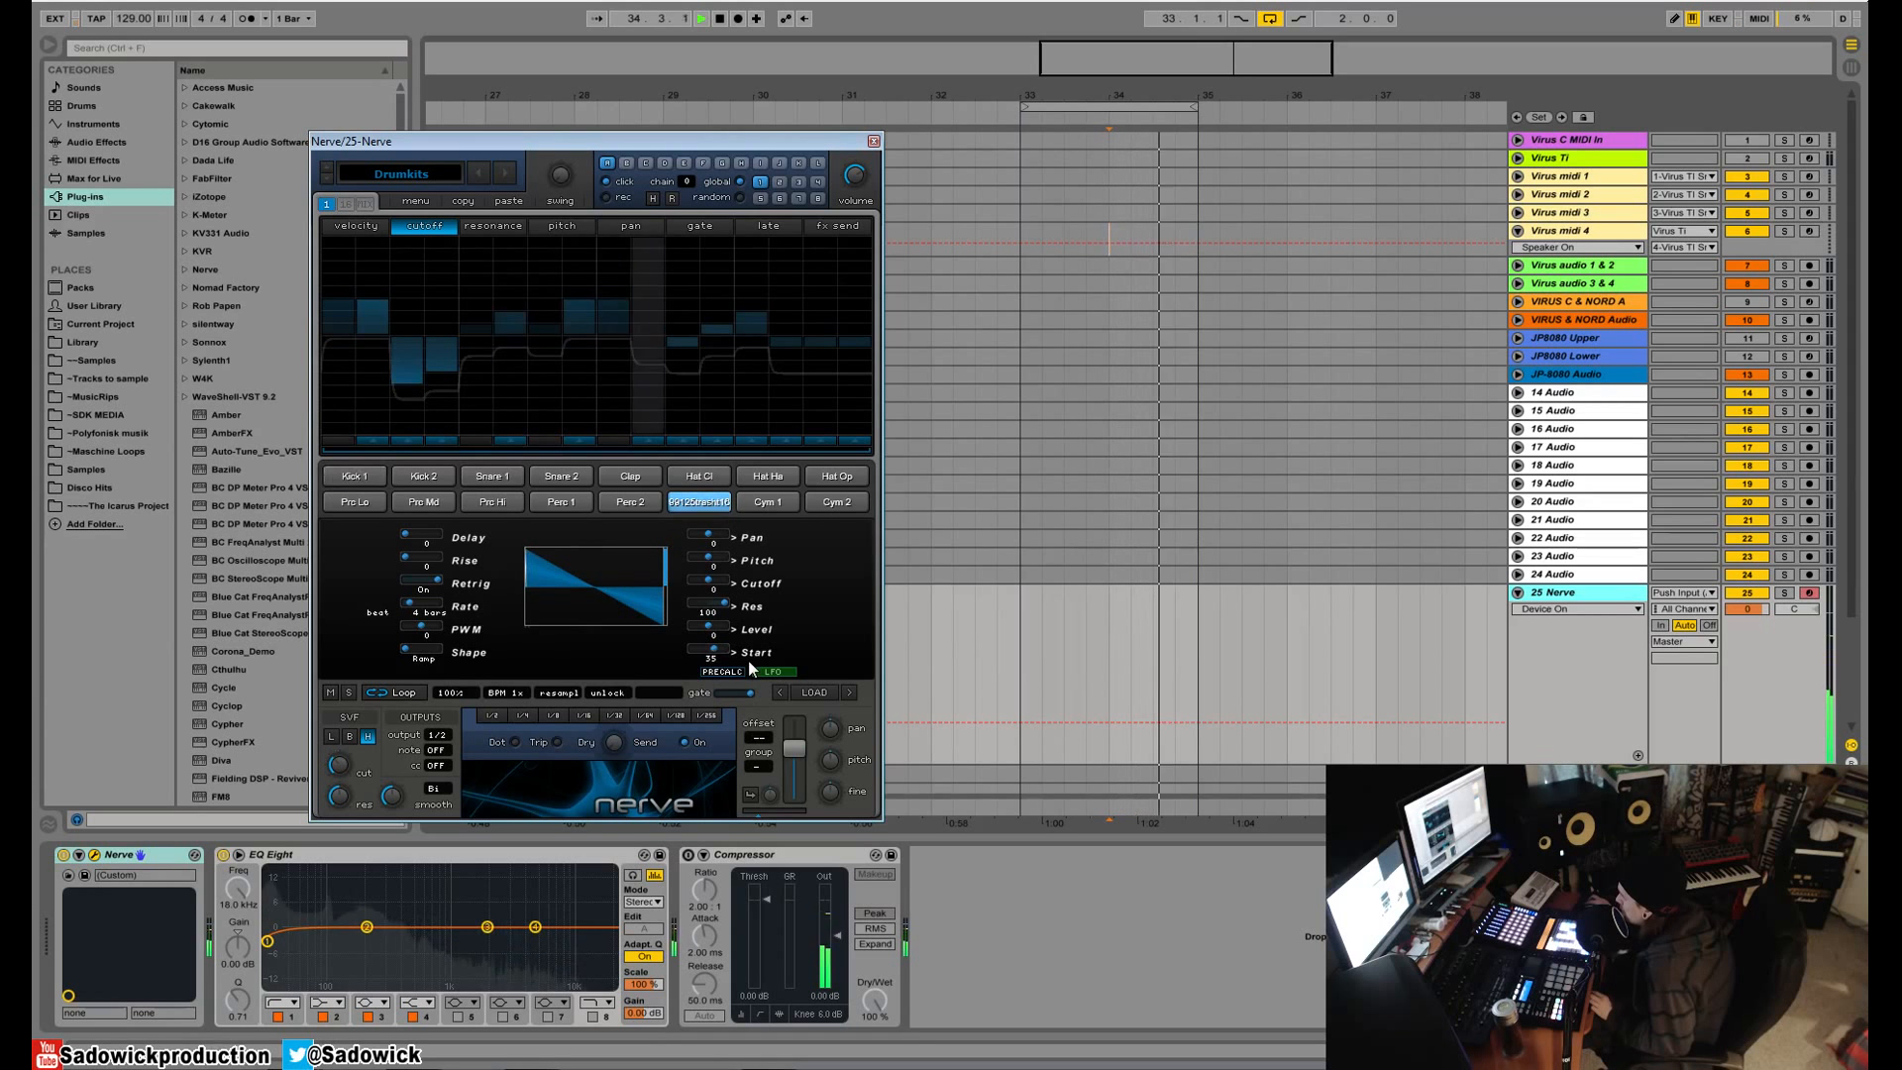
left_click_drag(705, 646, 622, 668)
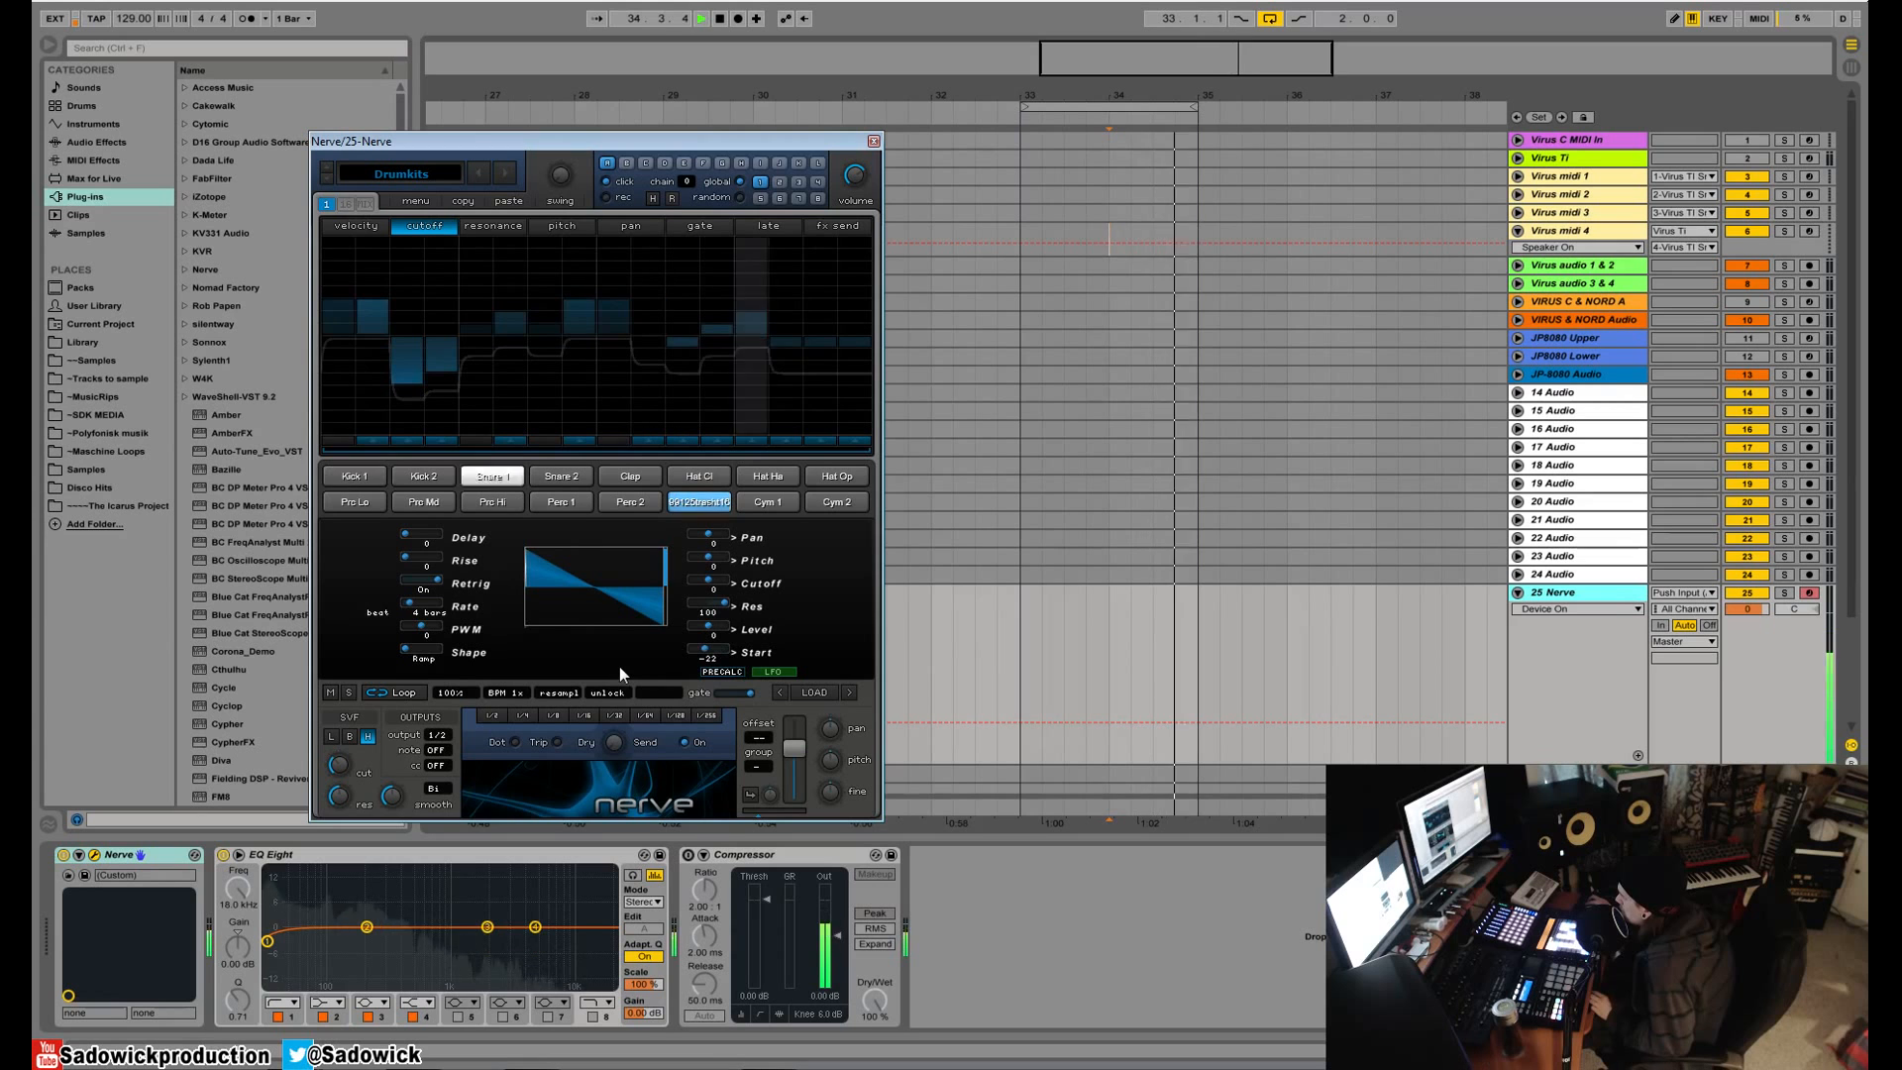
key("space")
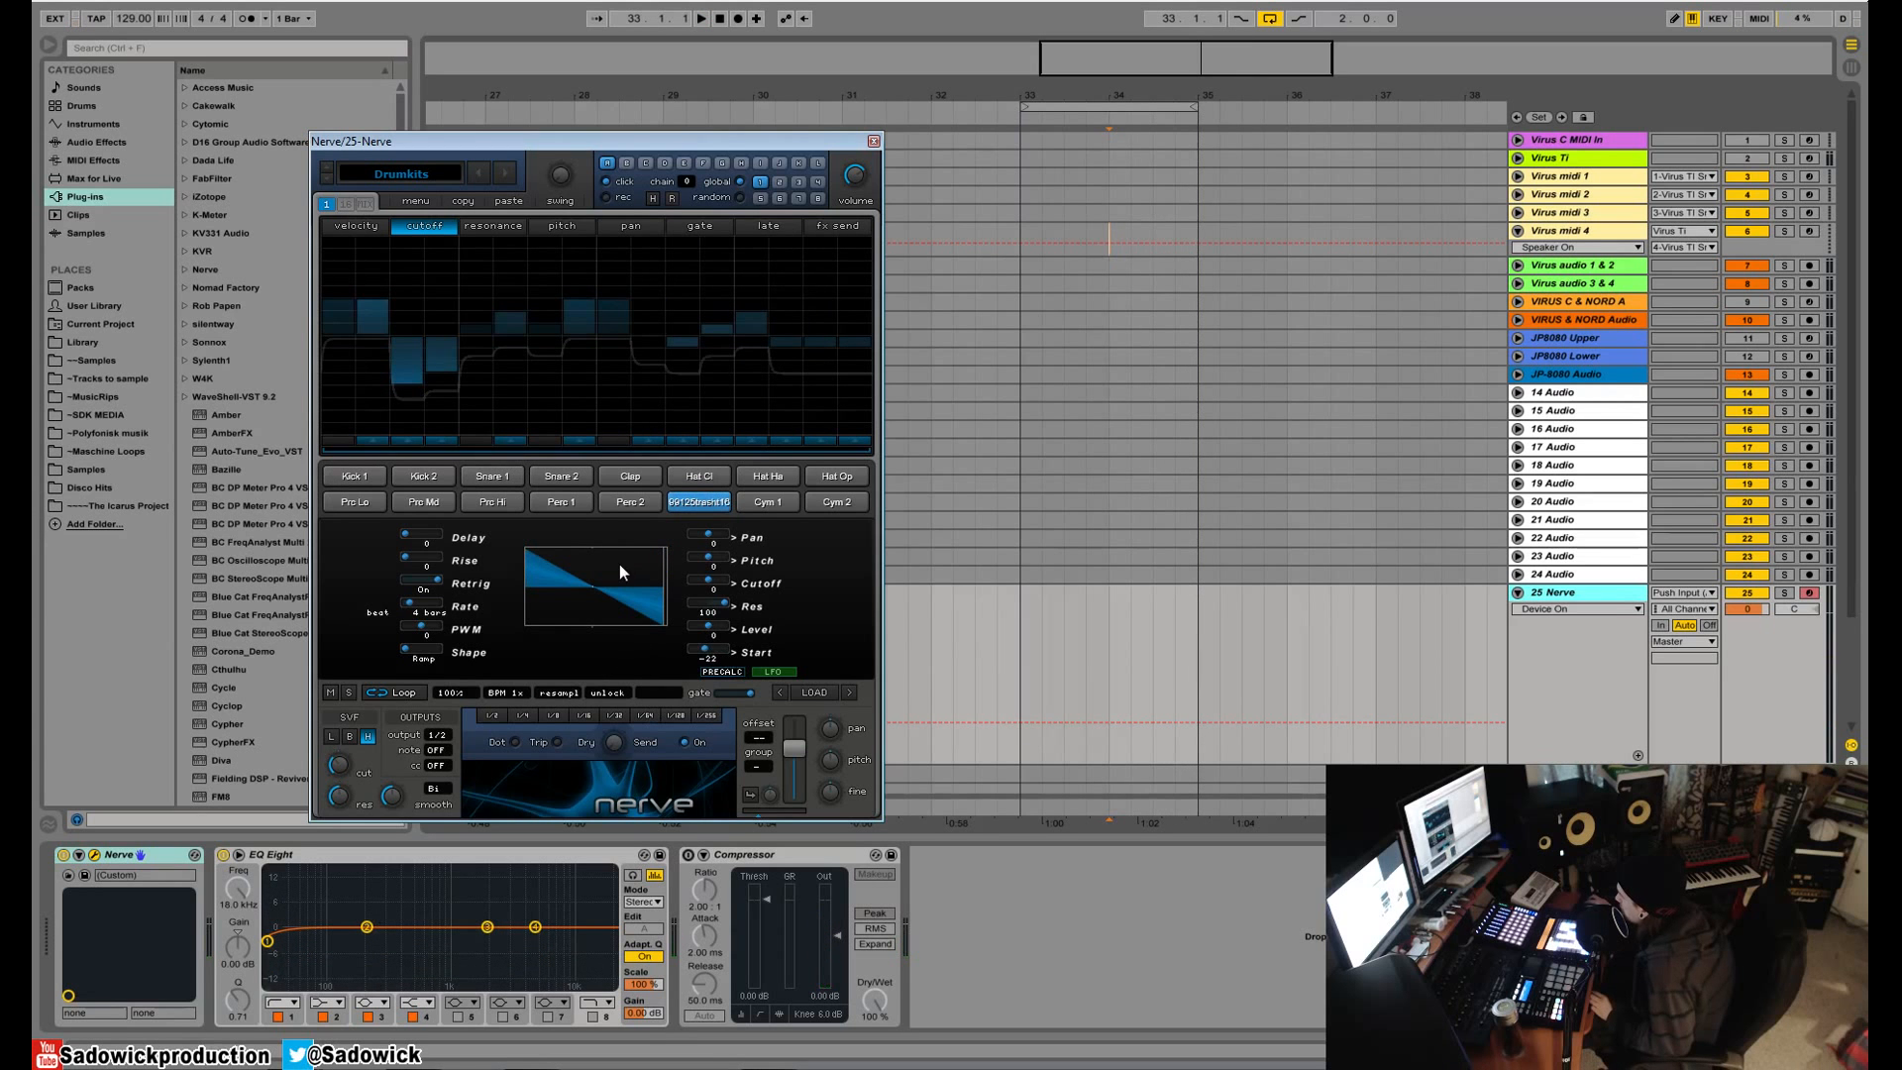
- Check slice 6 in the loop's waveform view, then return to the LFO settings and set the rate to 16 bars
left_click(772, 673)
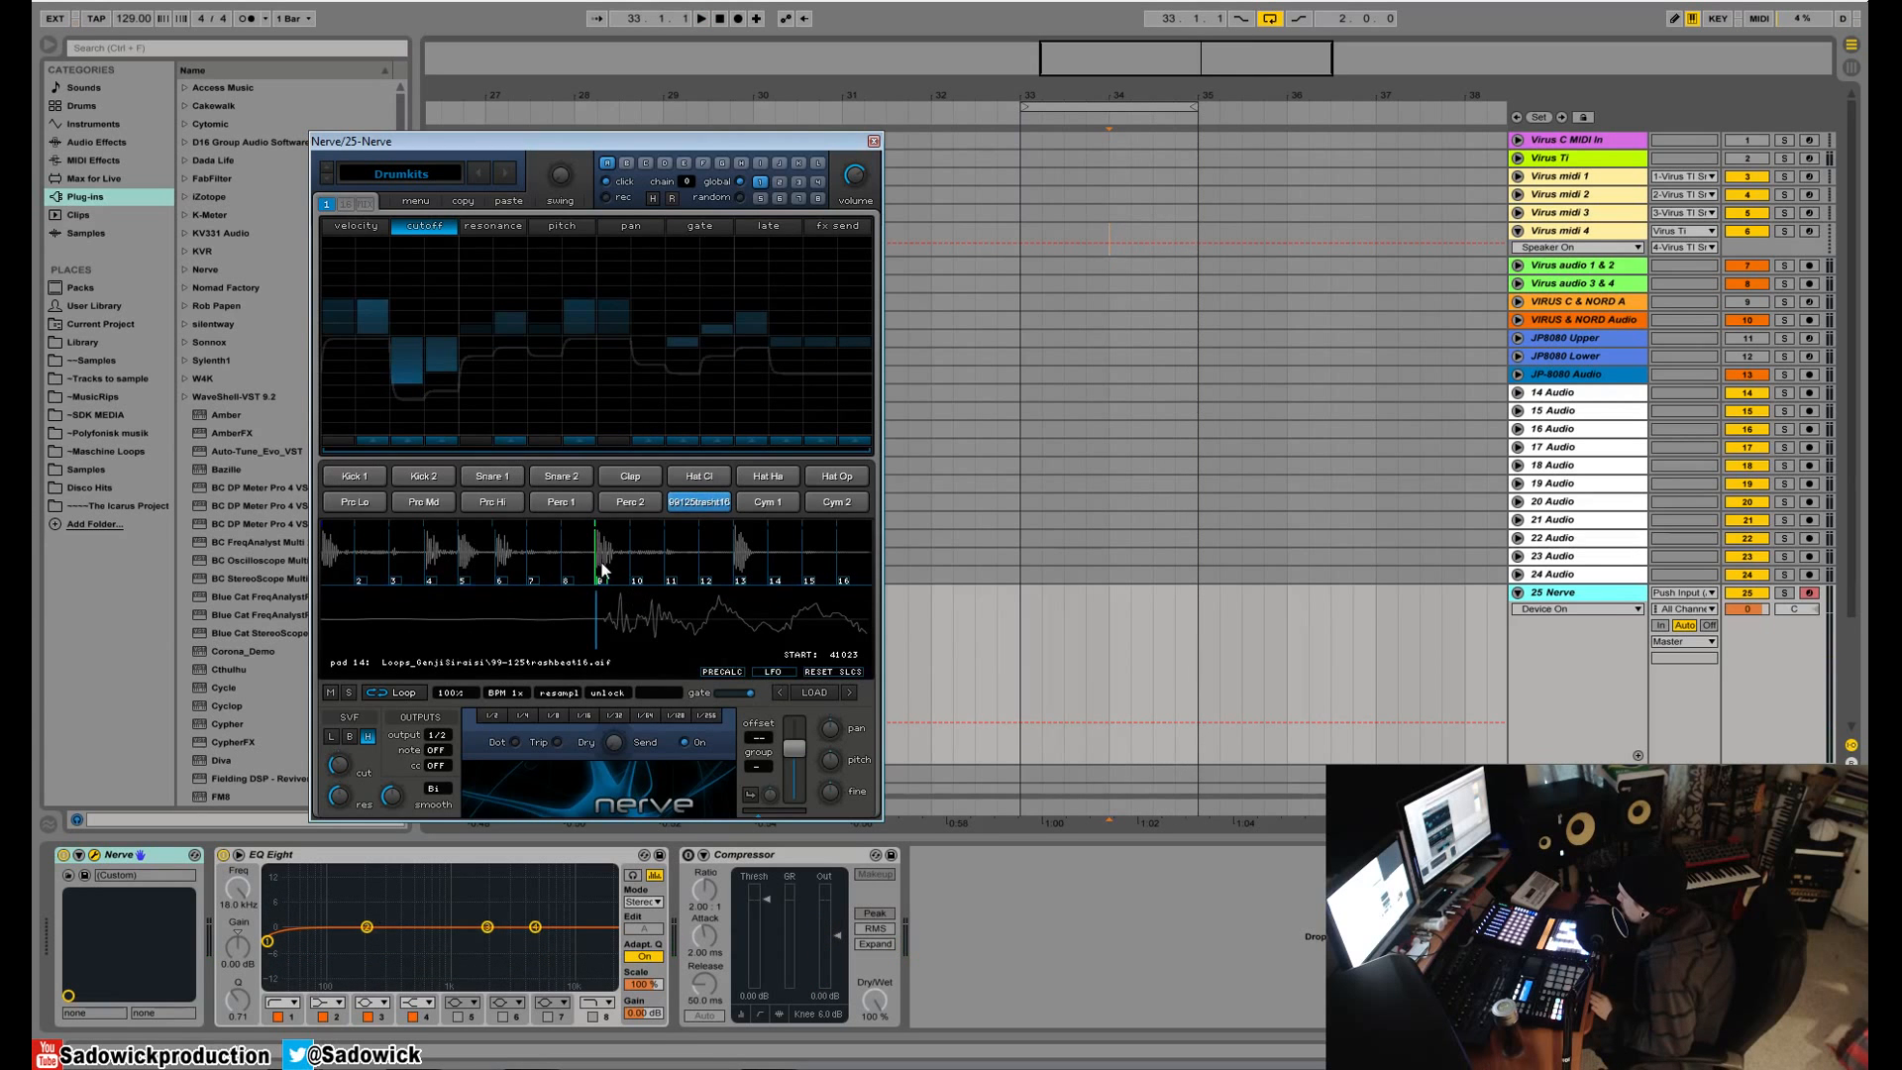
left_click(500, 580)
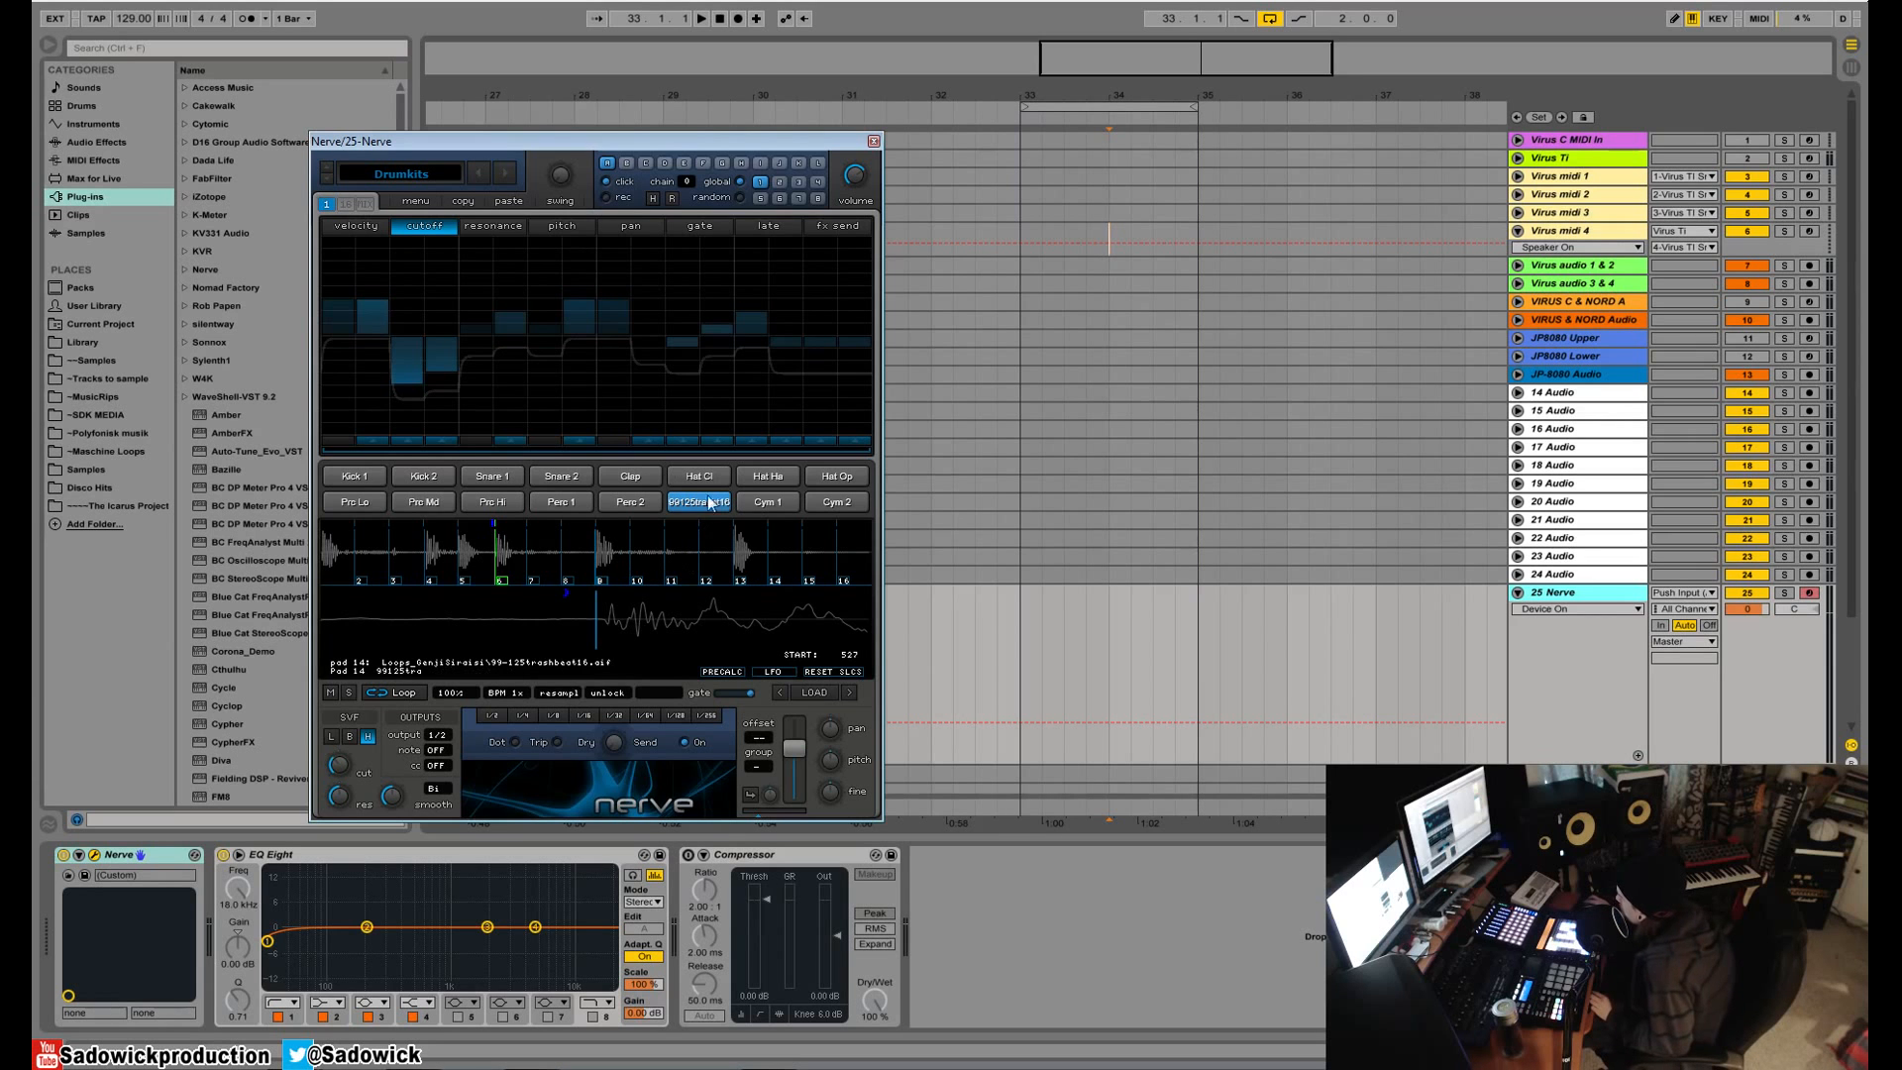
left_click(774, 671)
left_click_drag(410, 604, 370, 609)
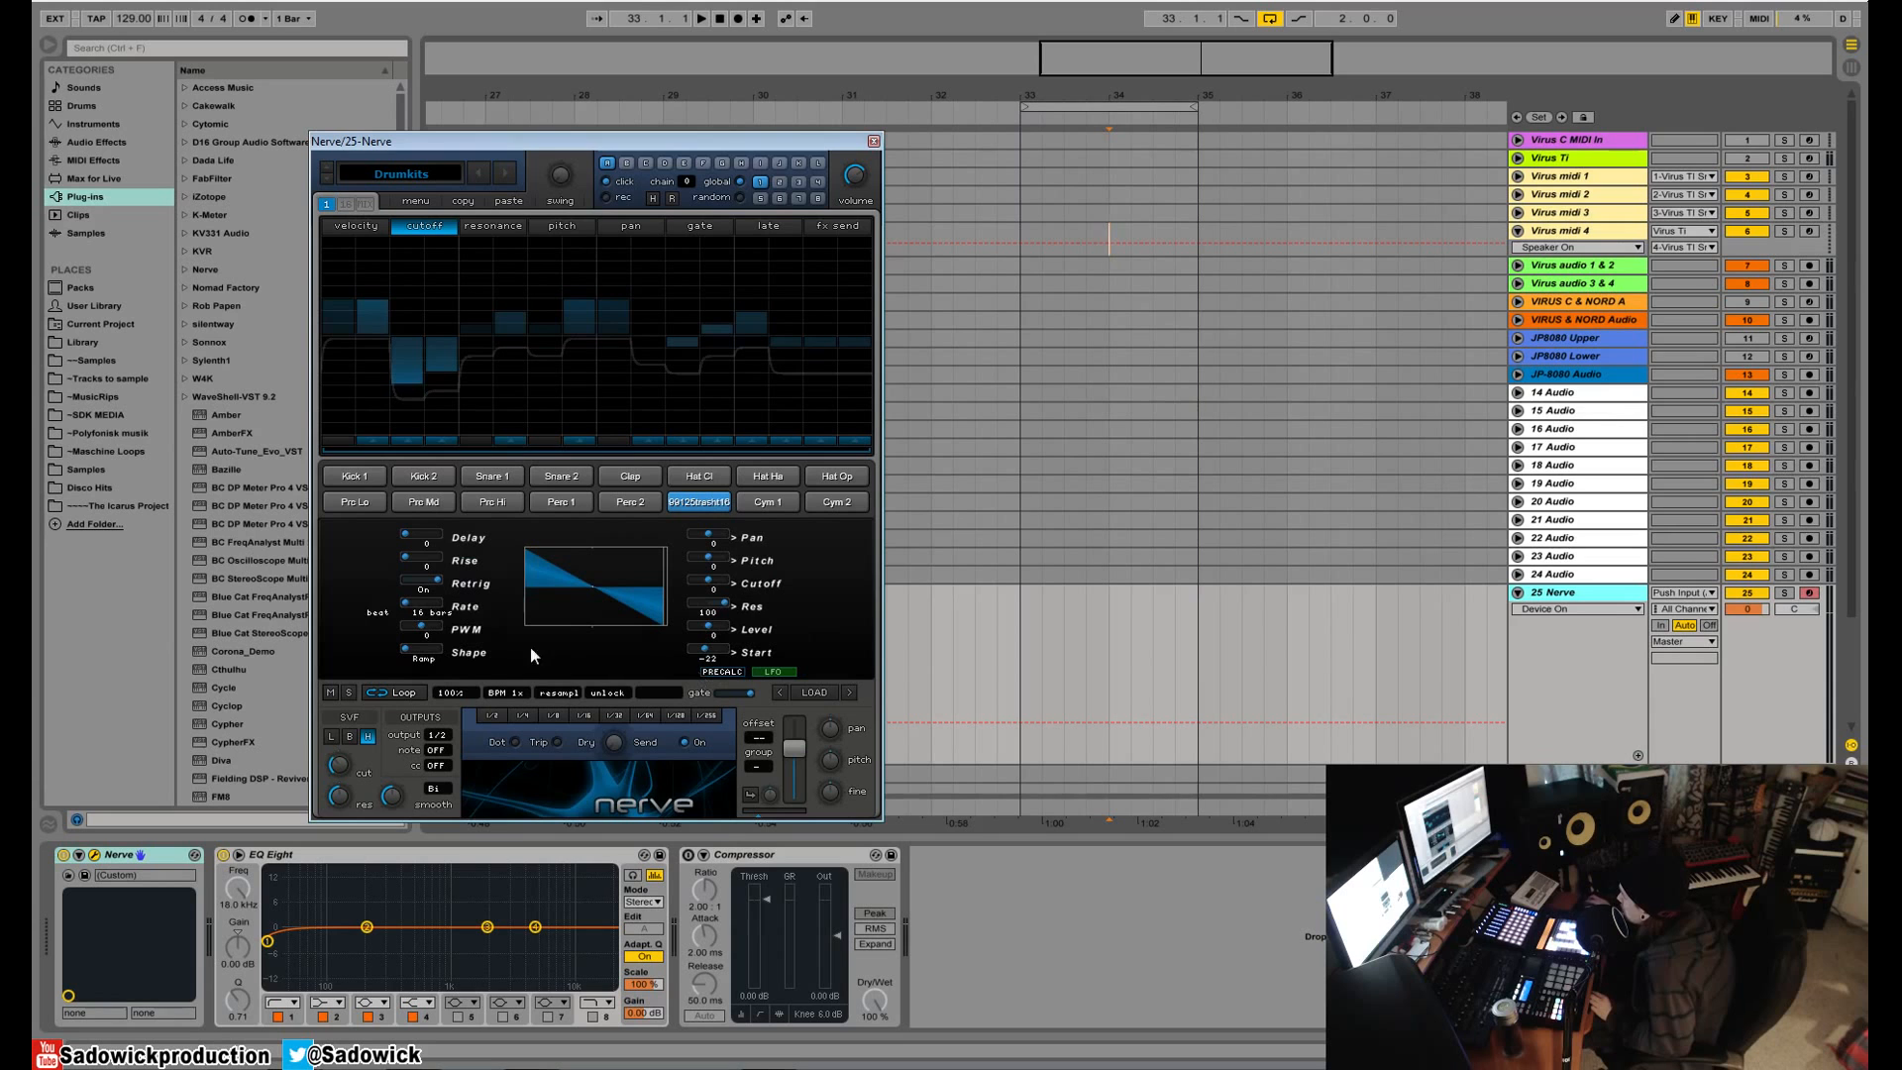
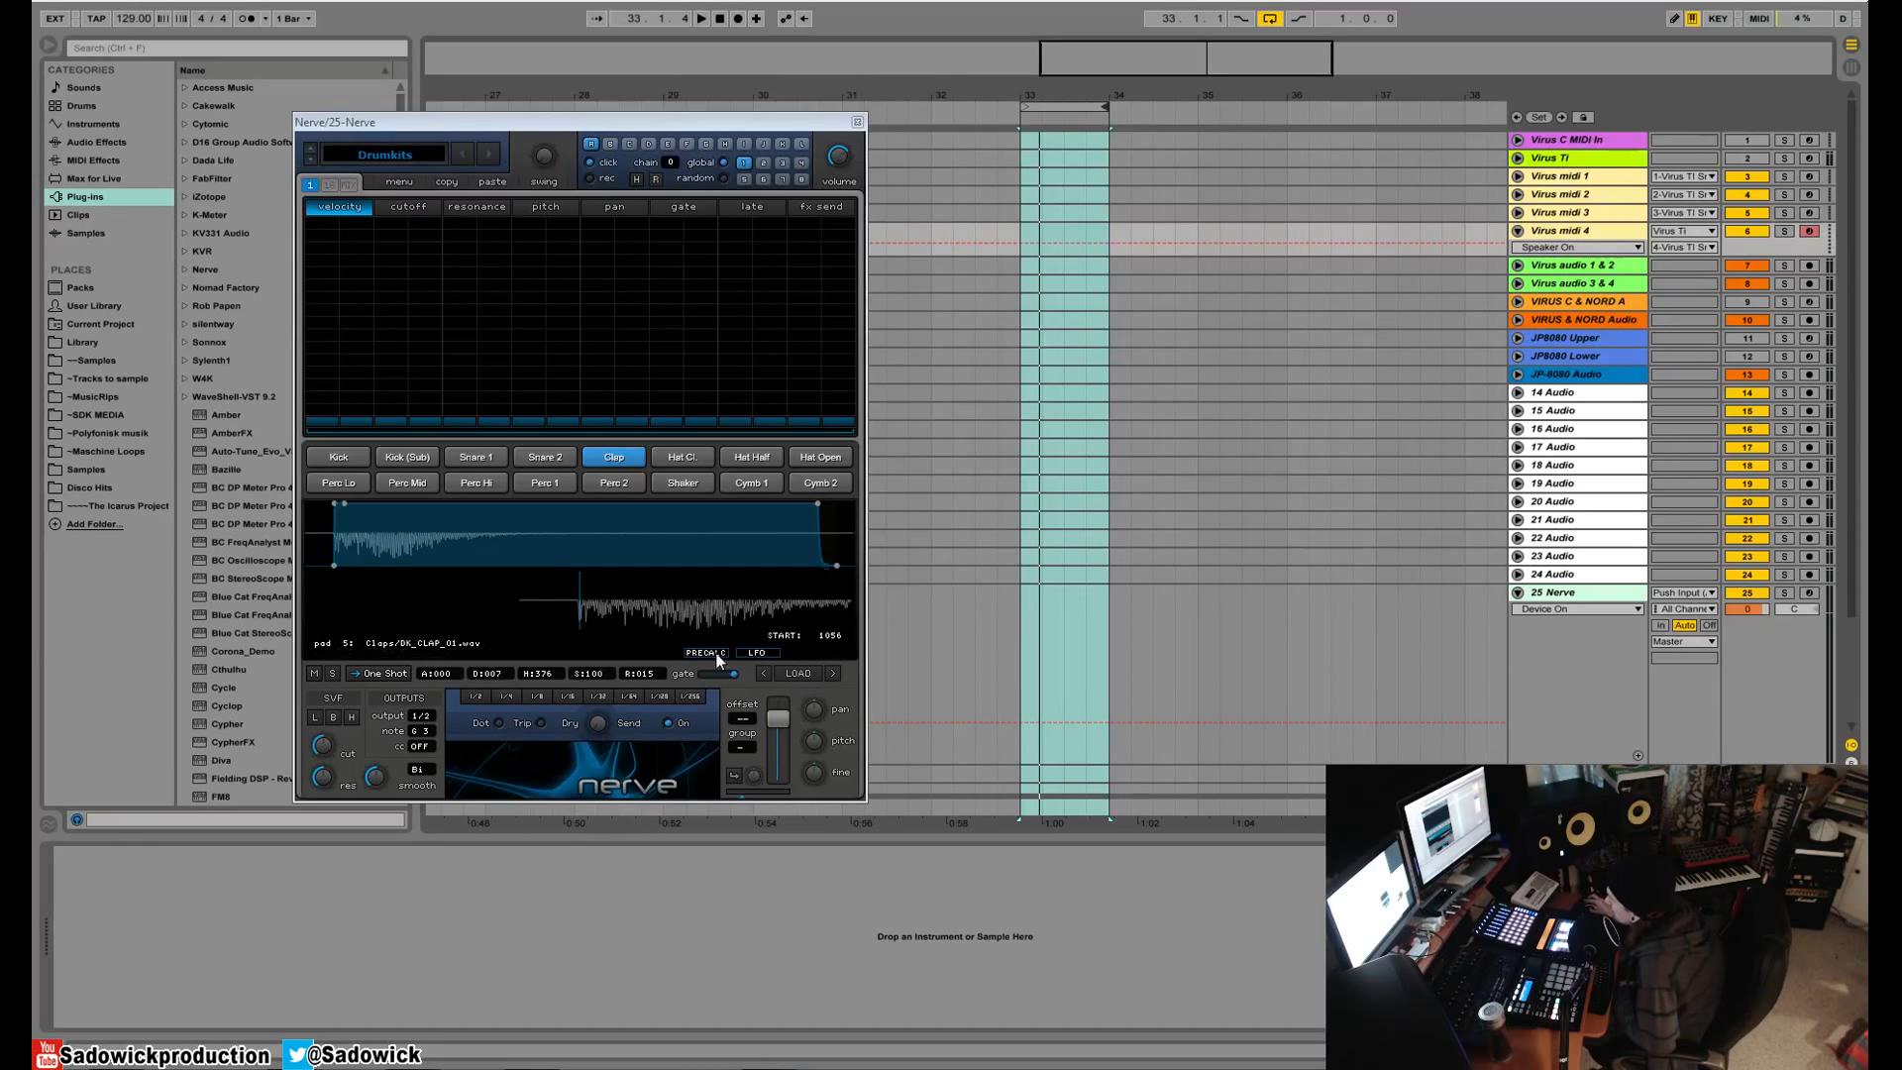
- Fill all sixteen velocity steps of the Perc Lo pad at full level and play the pattern
left_click_drag(535, 127, 555, 133)
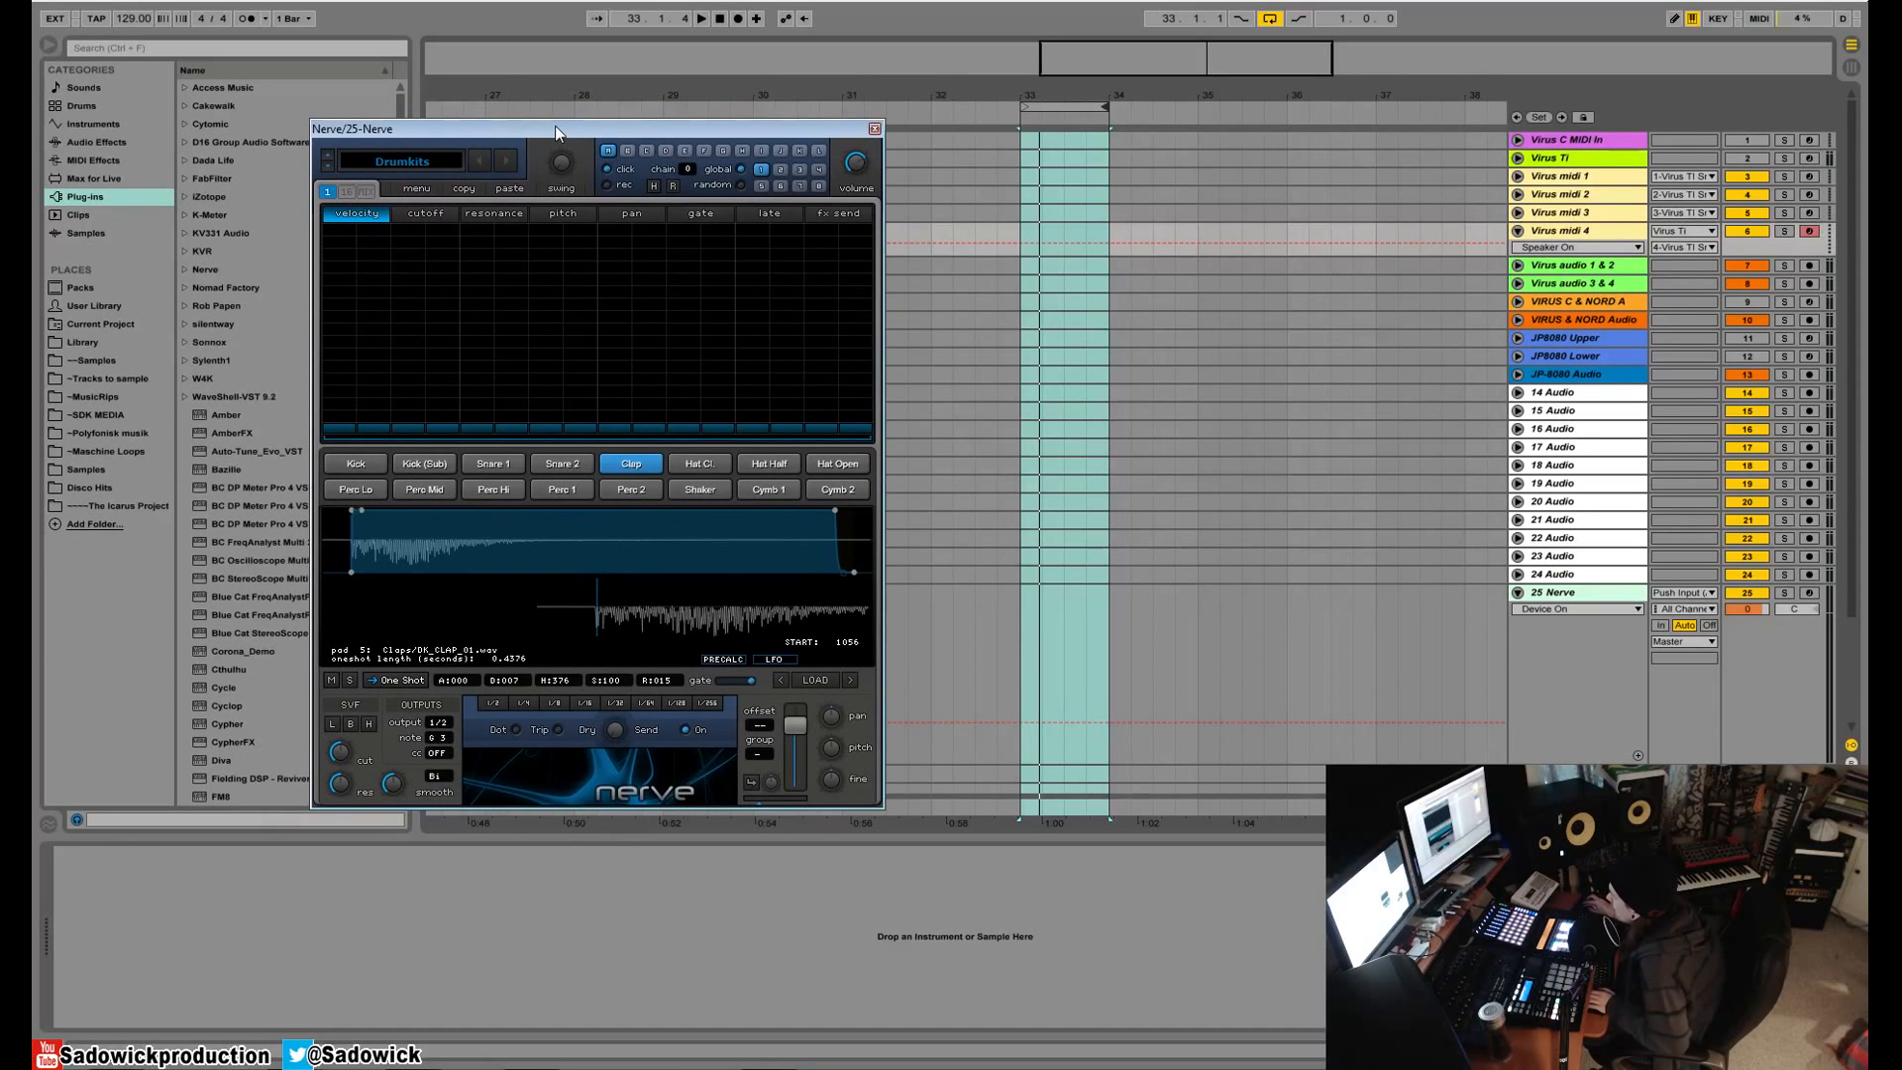
left_click(356, 485)
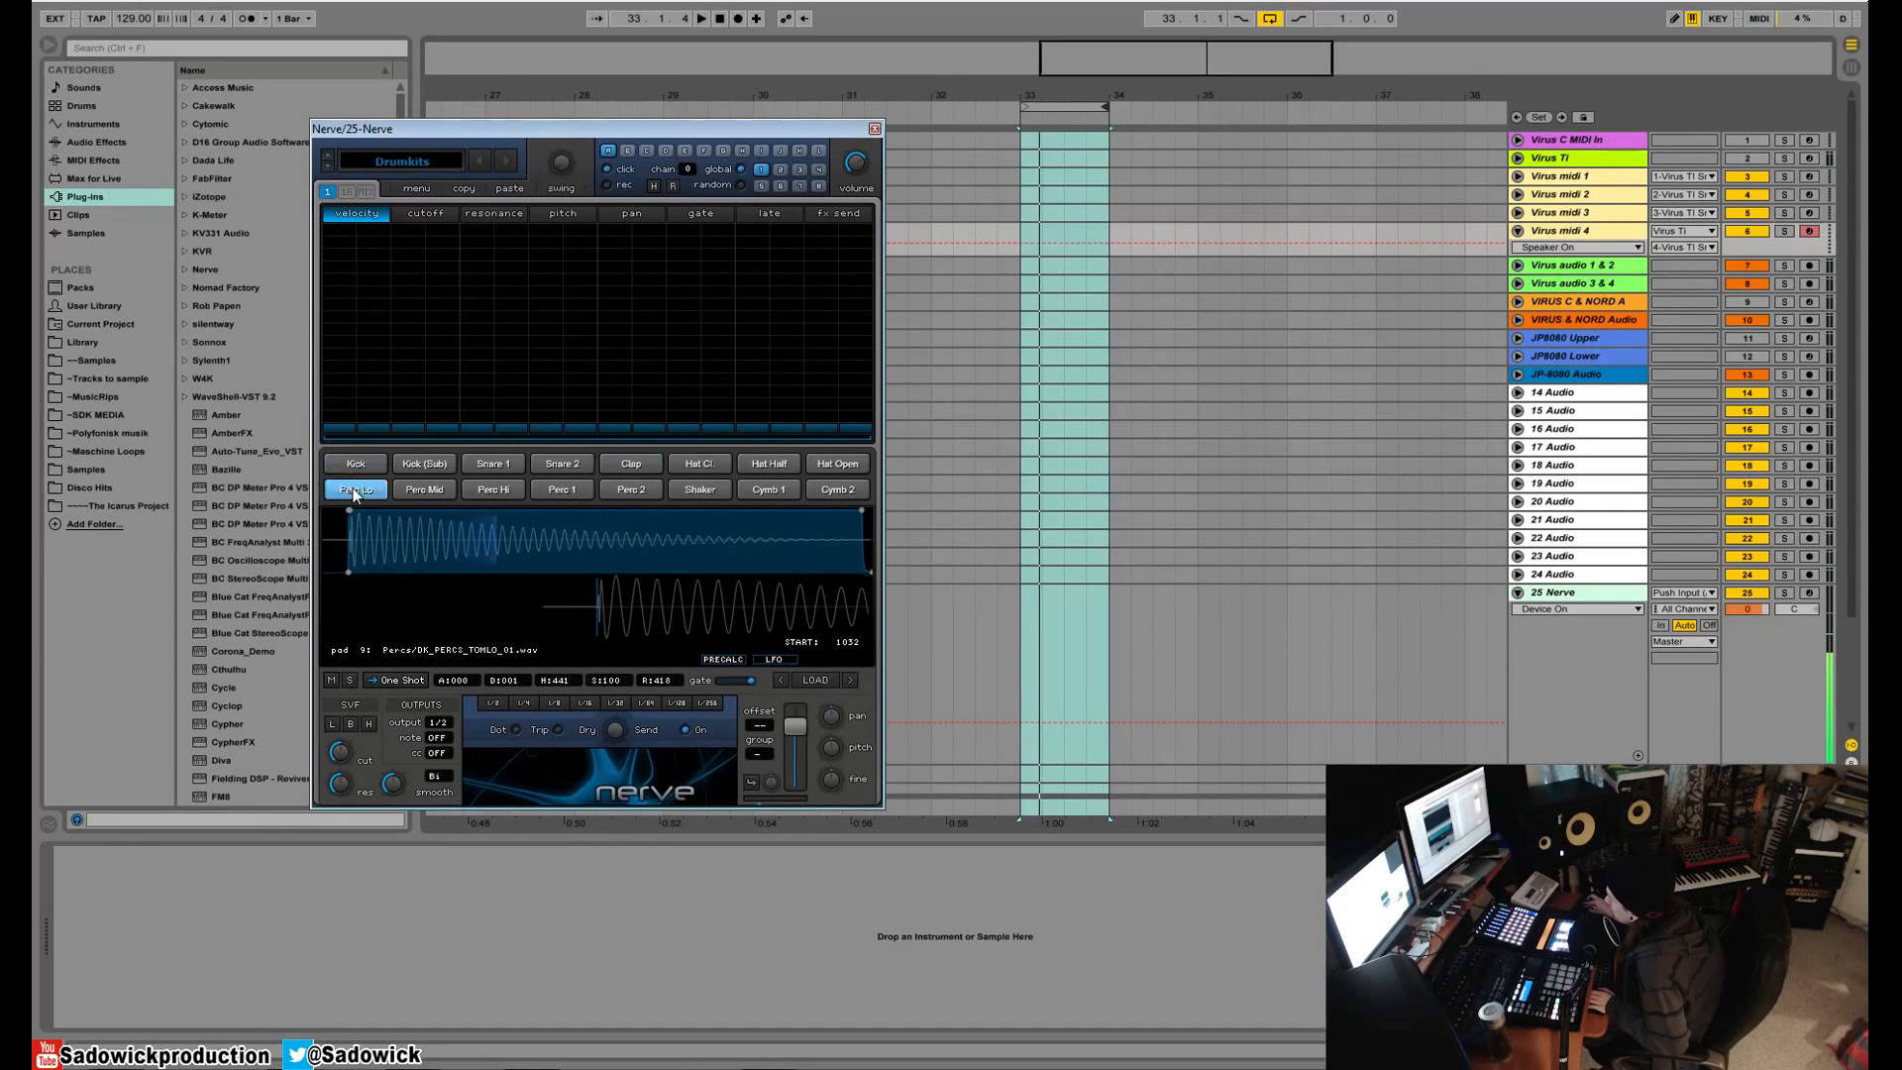
left_click_drag(339, 230, 860, 226)
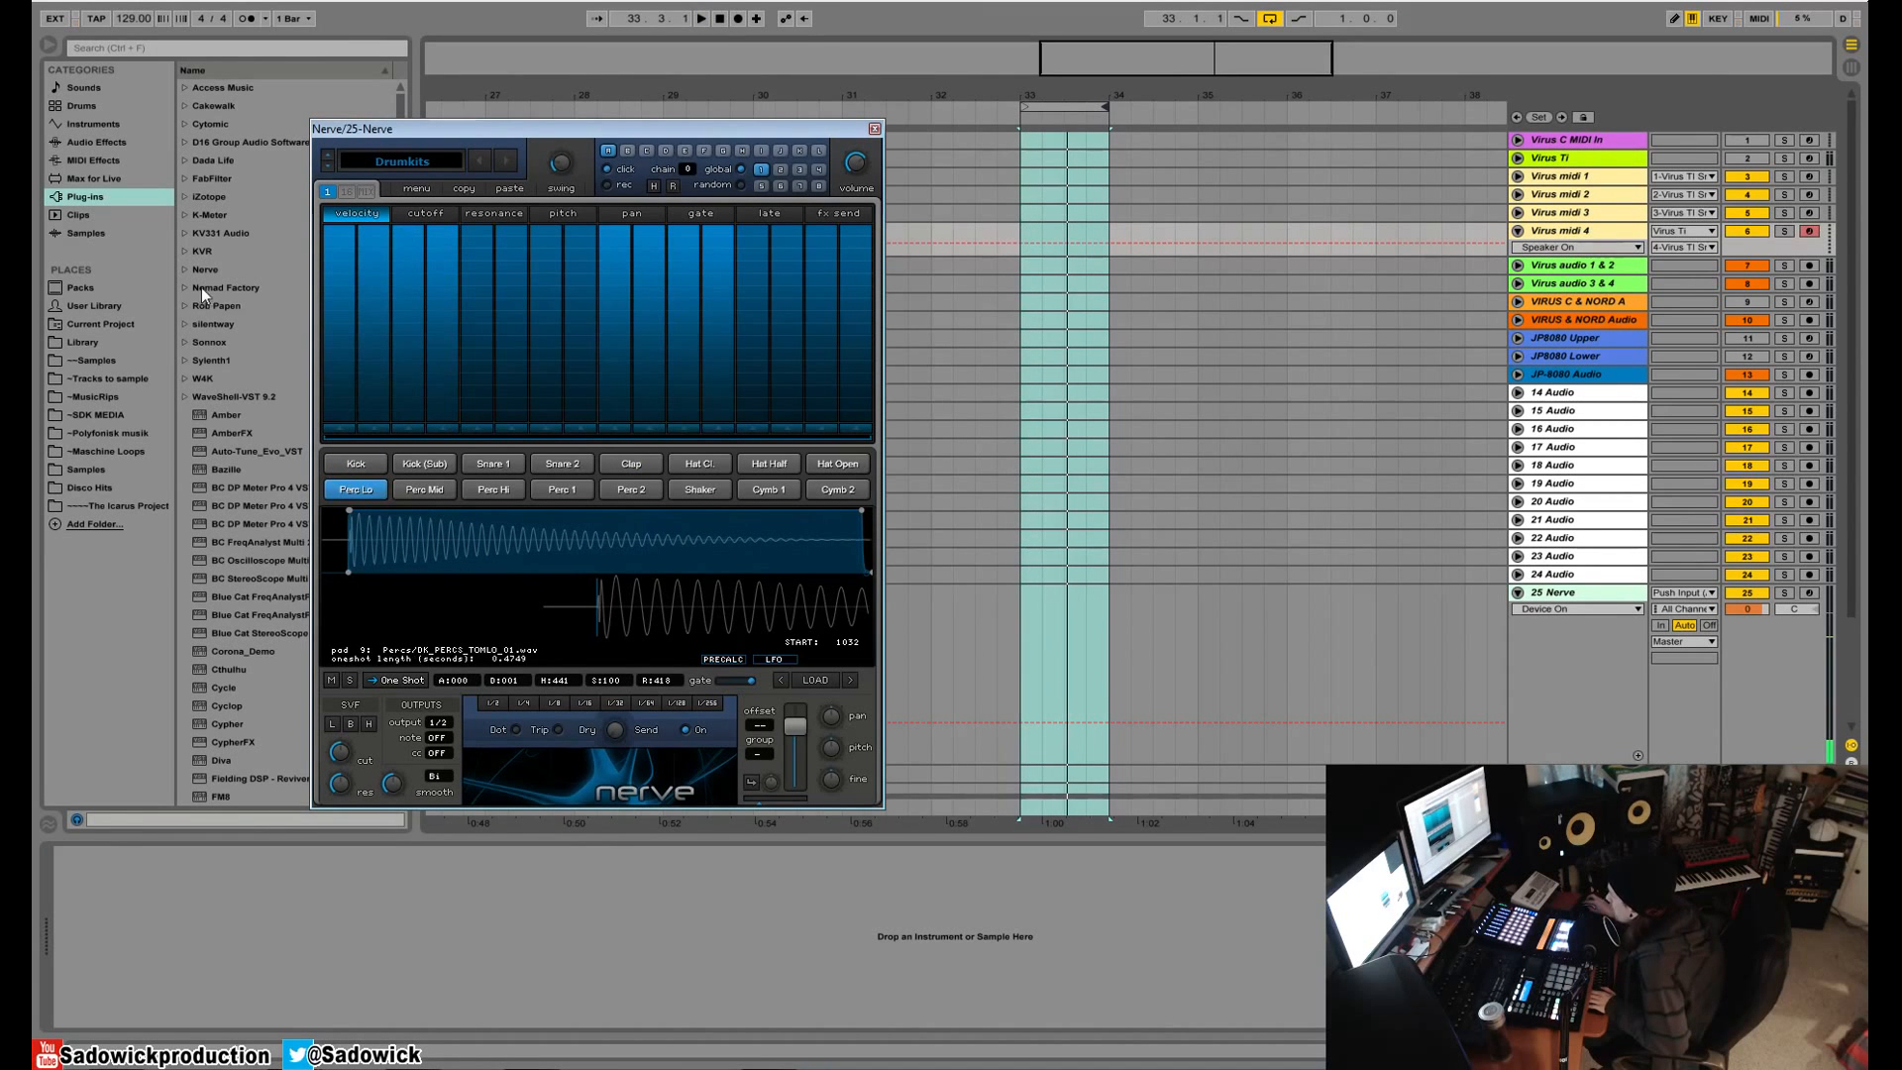
key("space")
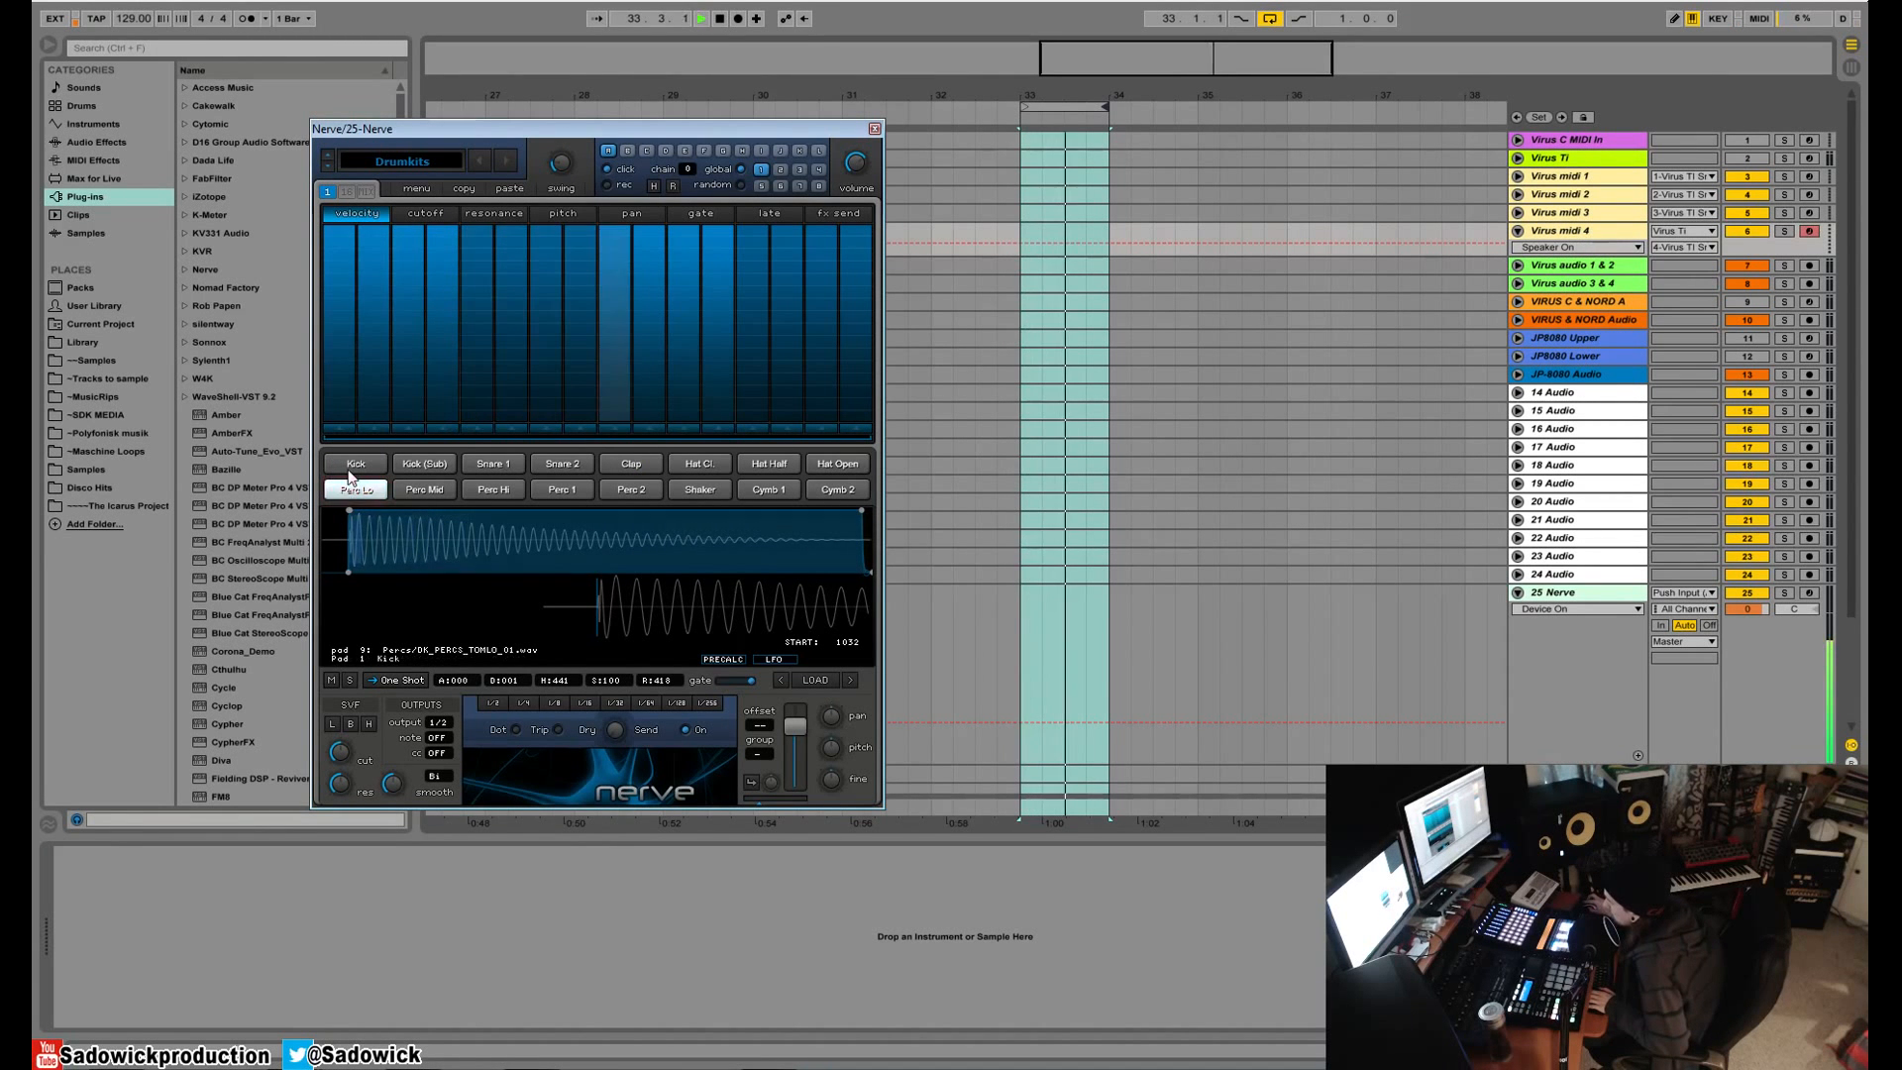
key("space")
- Clear steps 1, 5, 9 and 13 from the Perc Lo pattern and play it
right_click(332, 407)
right_click(484, 404)
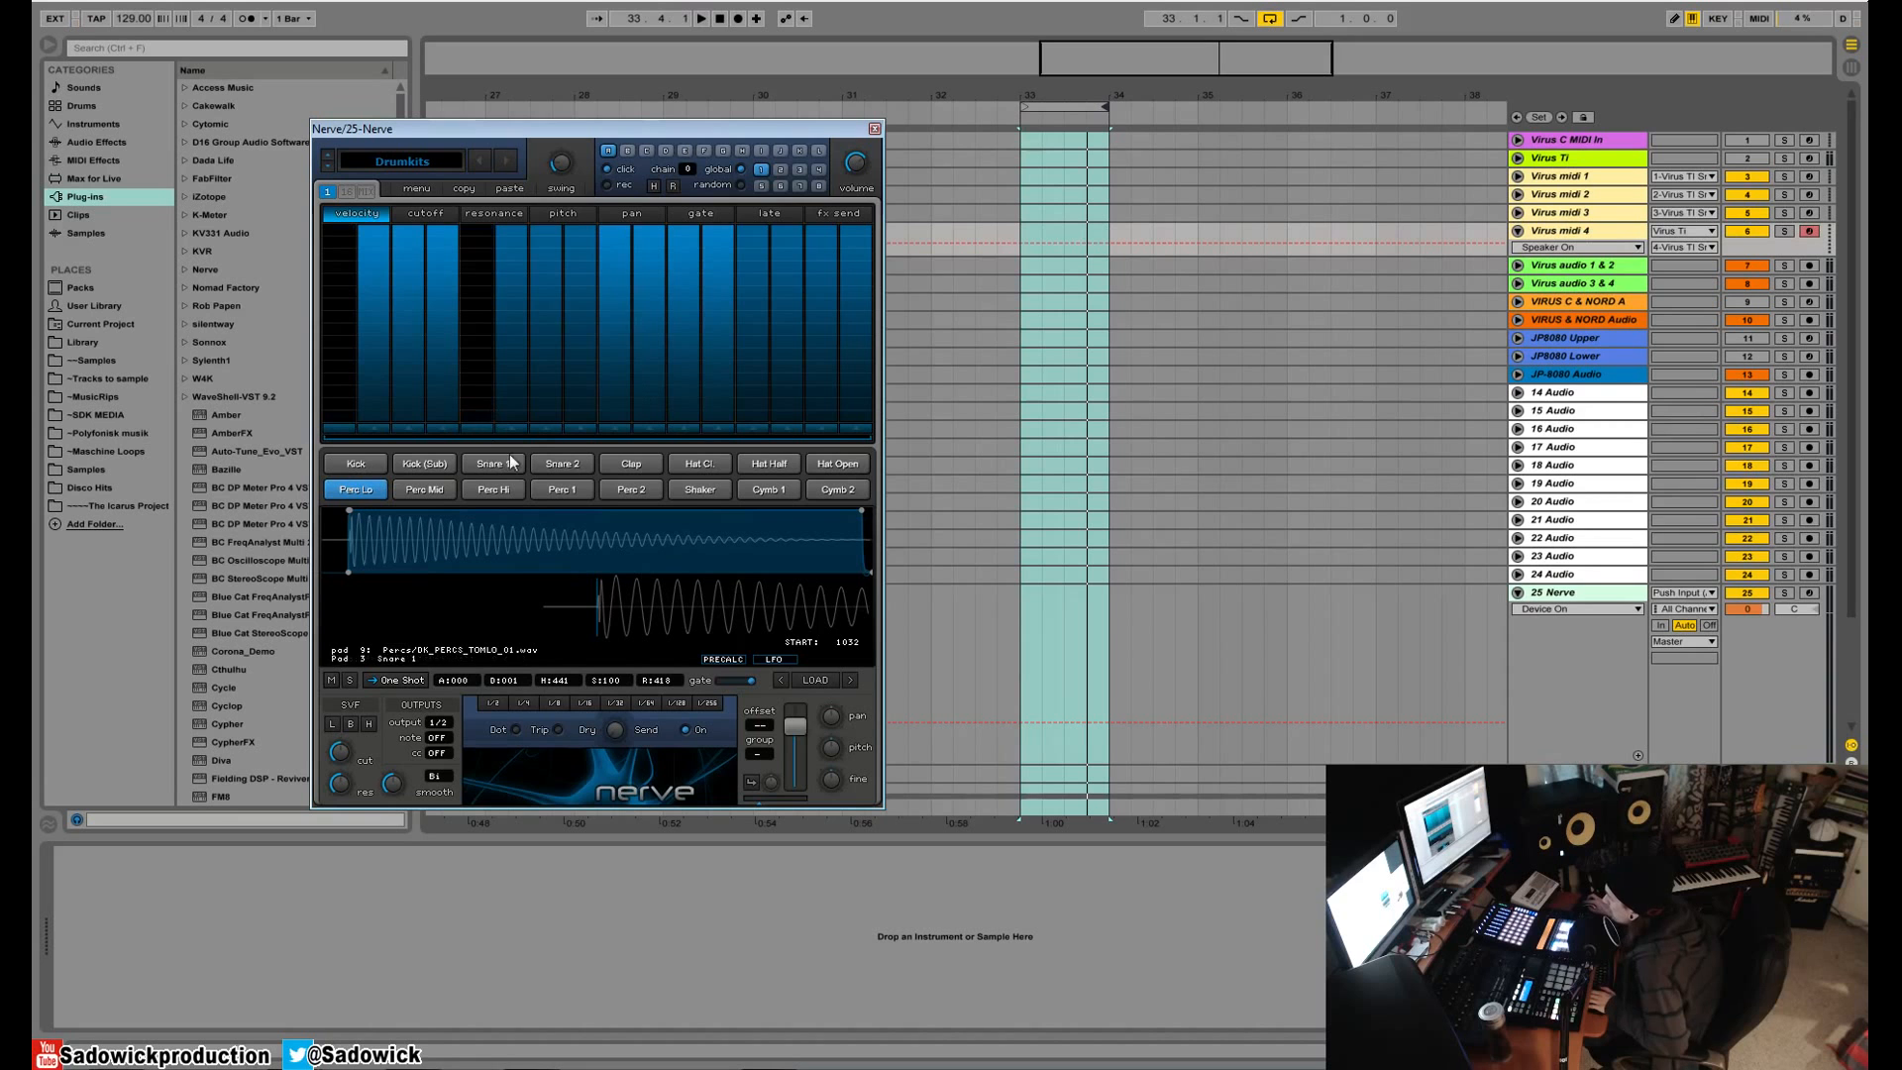
right_click(622, 412)
right_click(749, 407)
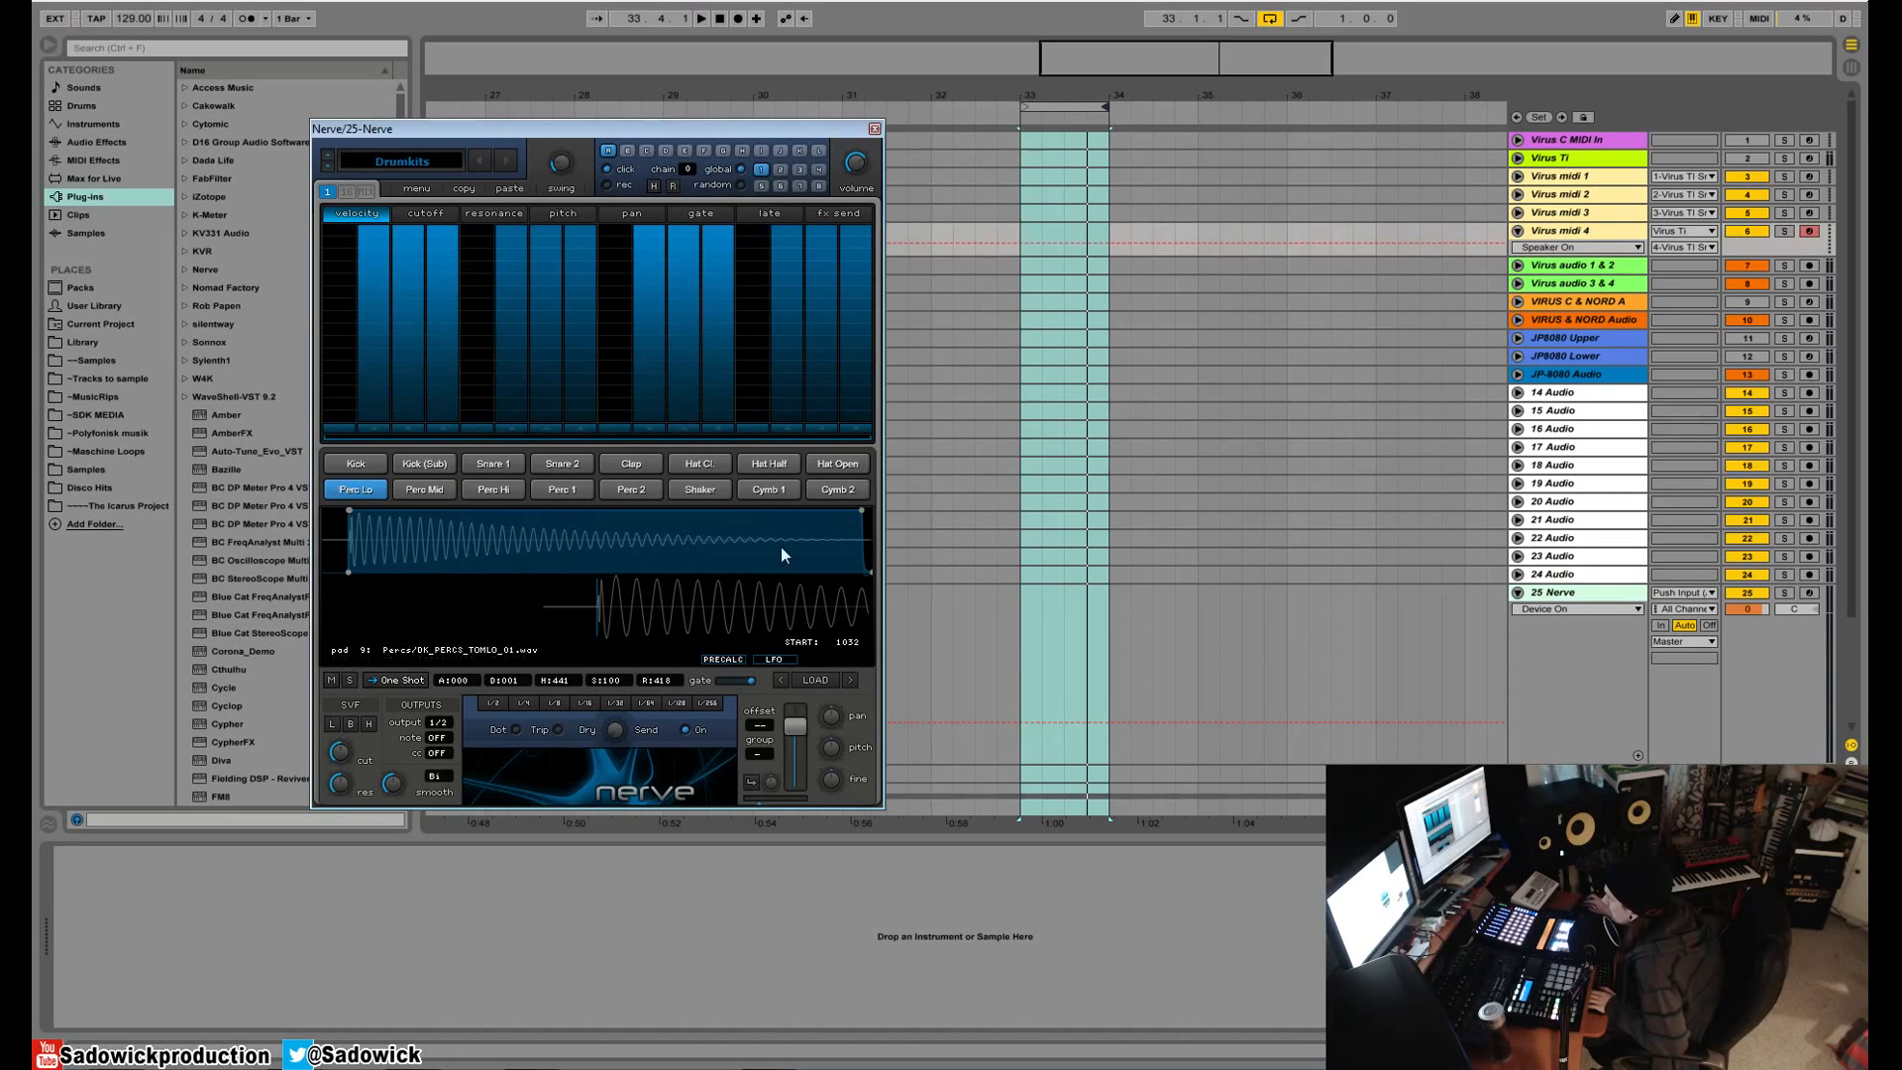
key("space")
key("space")
- Program the Kick pad with full-velocity hits on steps 1, 5, 9 and 13, and play the beat
left_click(369, 464)
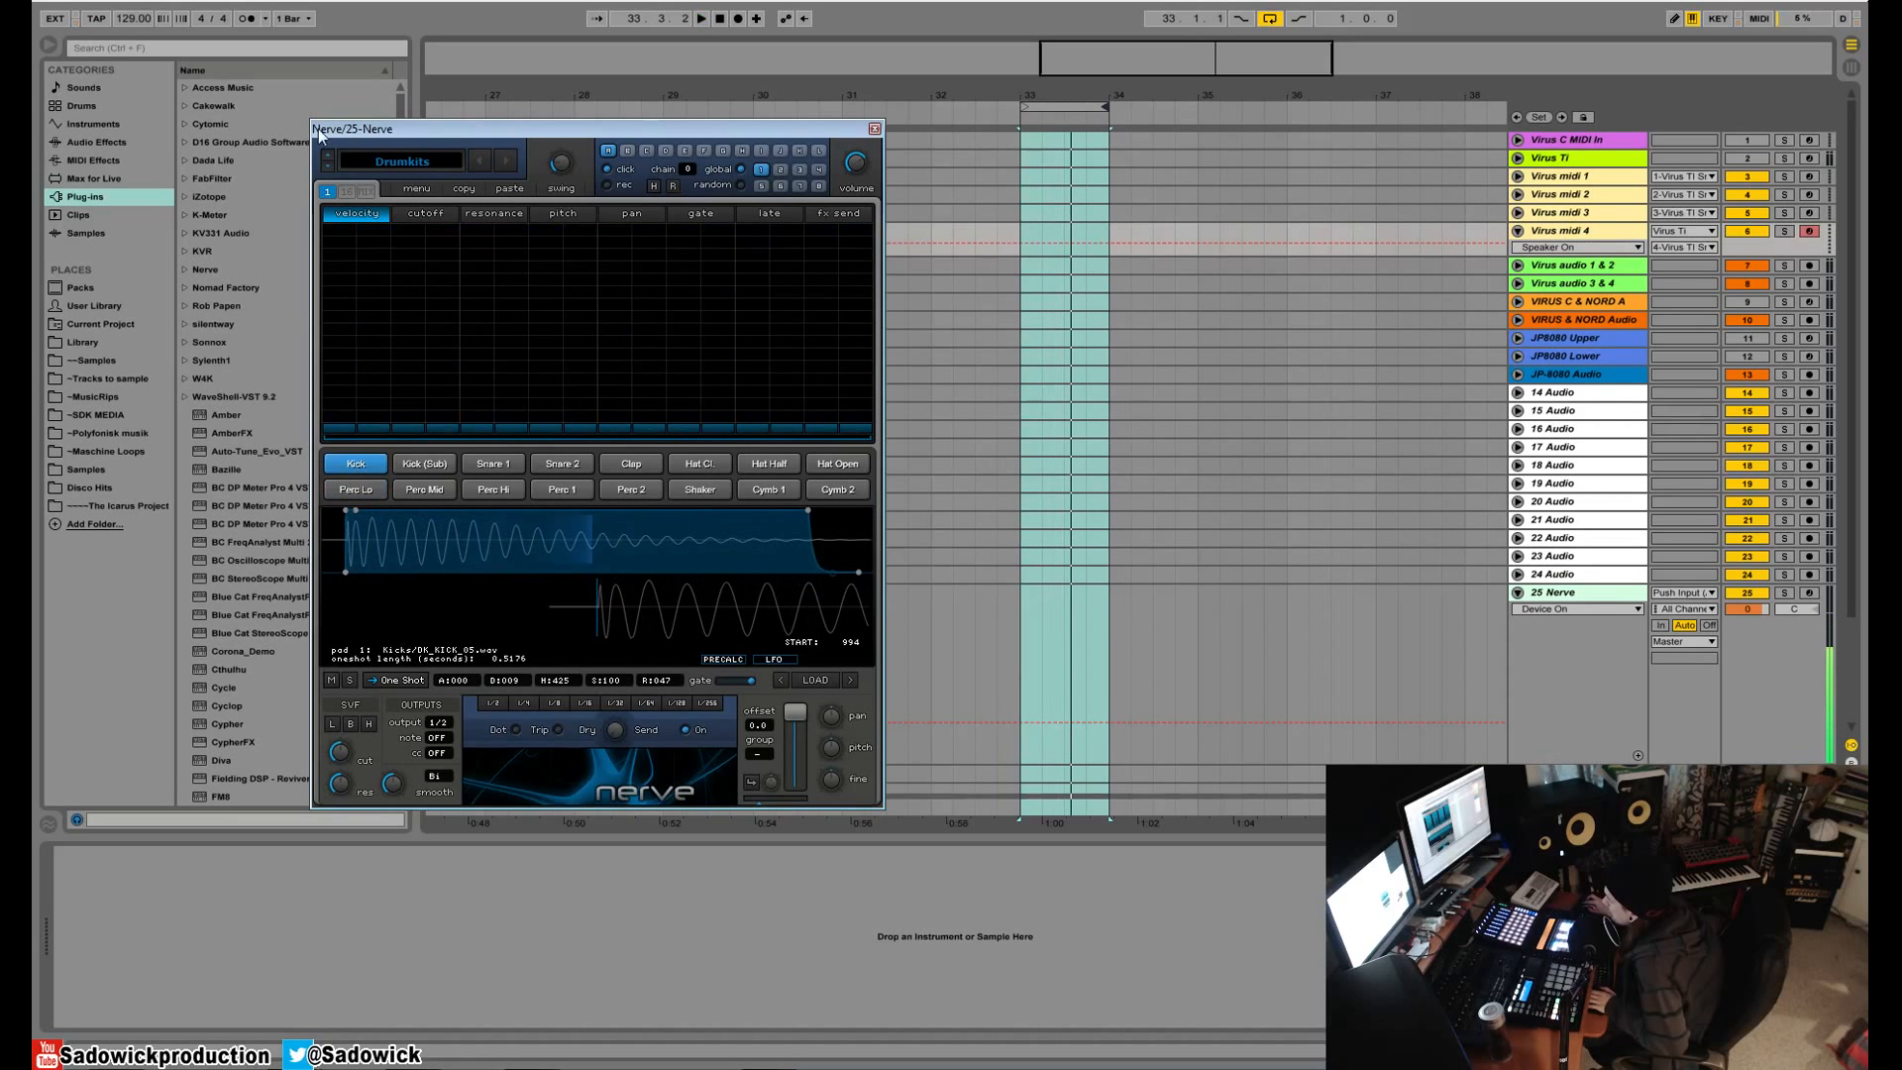
left_click(420, 462)
left_click(372, 464)
left_click_drag(343, 297, 347, 230)
left_click_drag(483, 321, 489, 228)
left_click_drag(620, 259, 626, 229)
left_click(754, 244)
key("space")
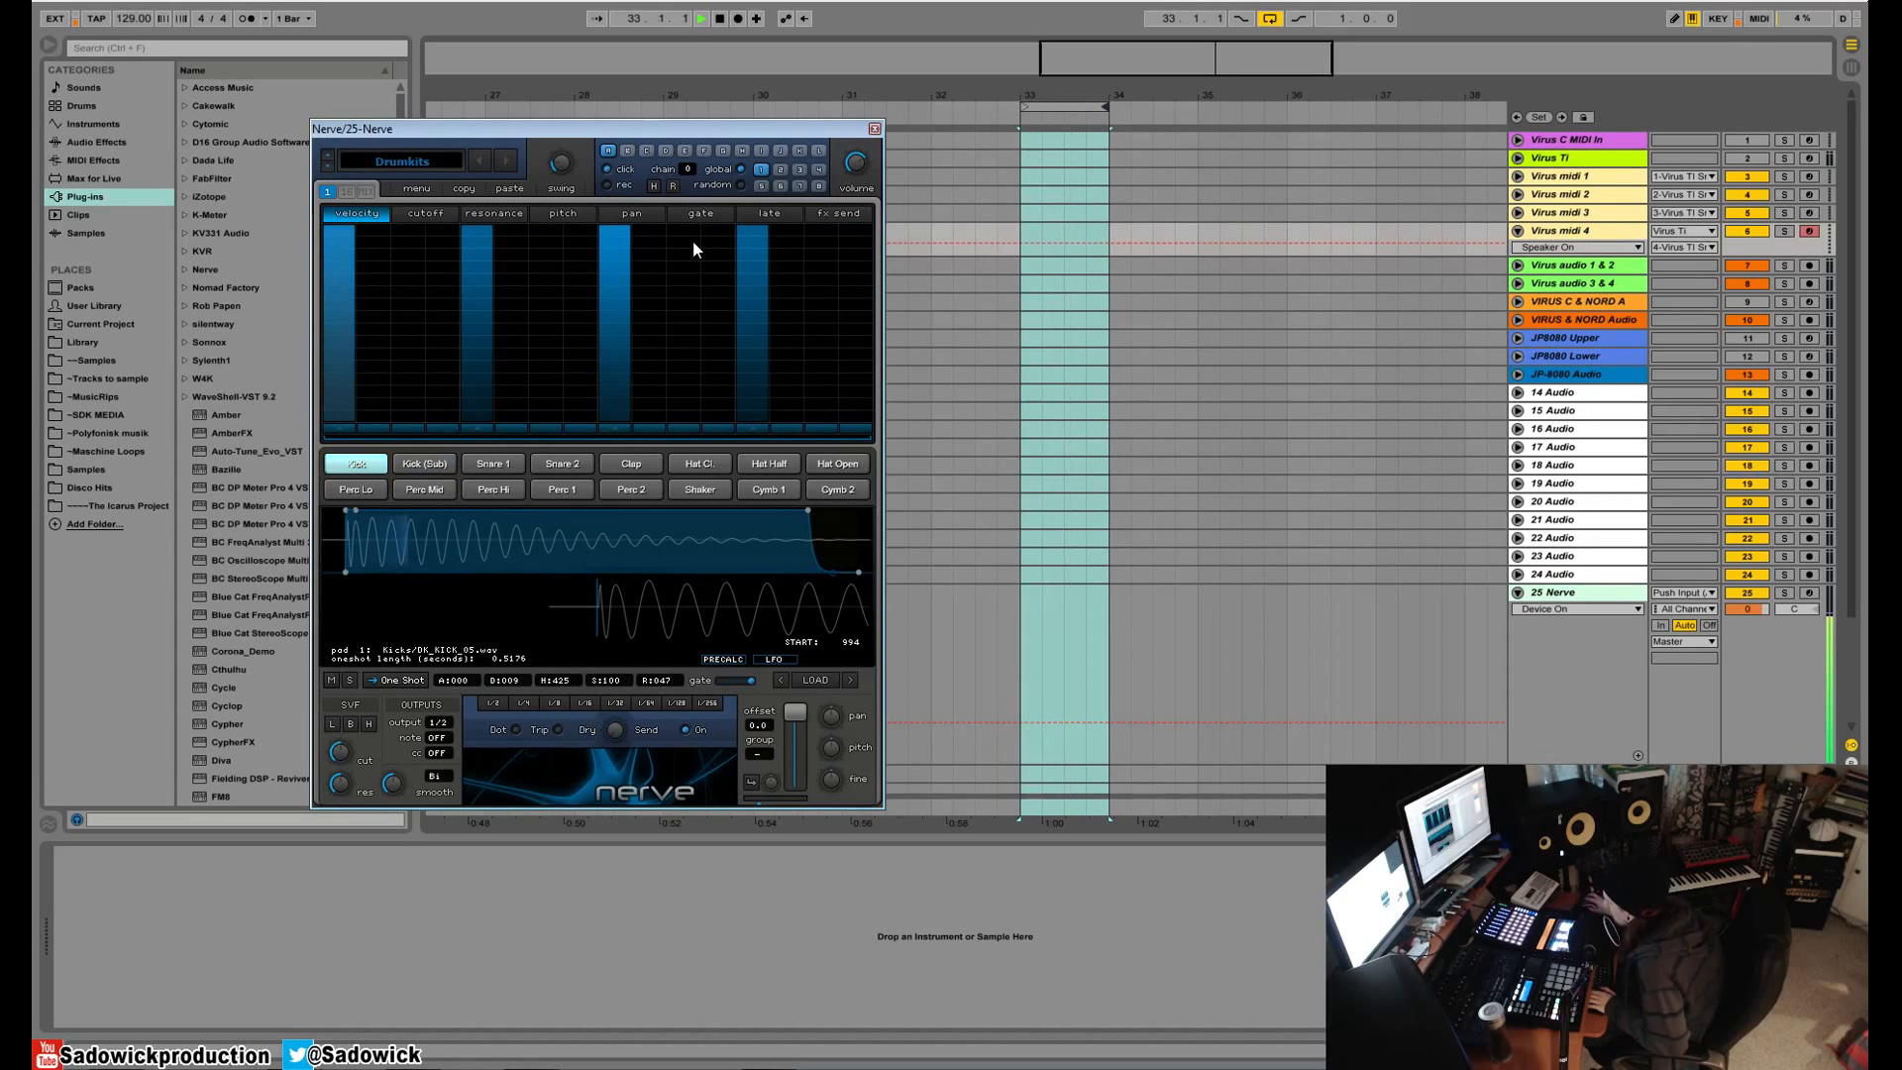
key("space")
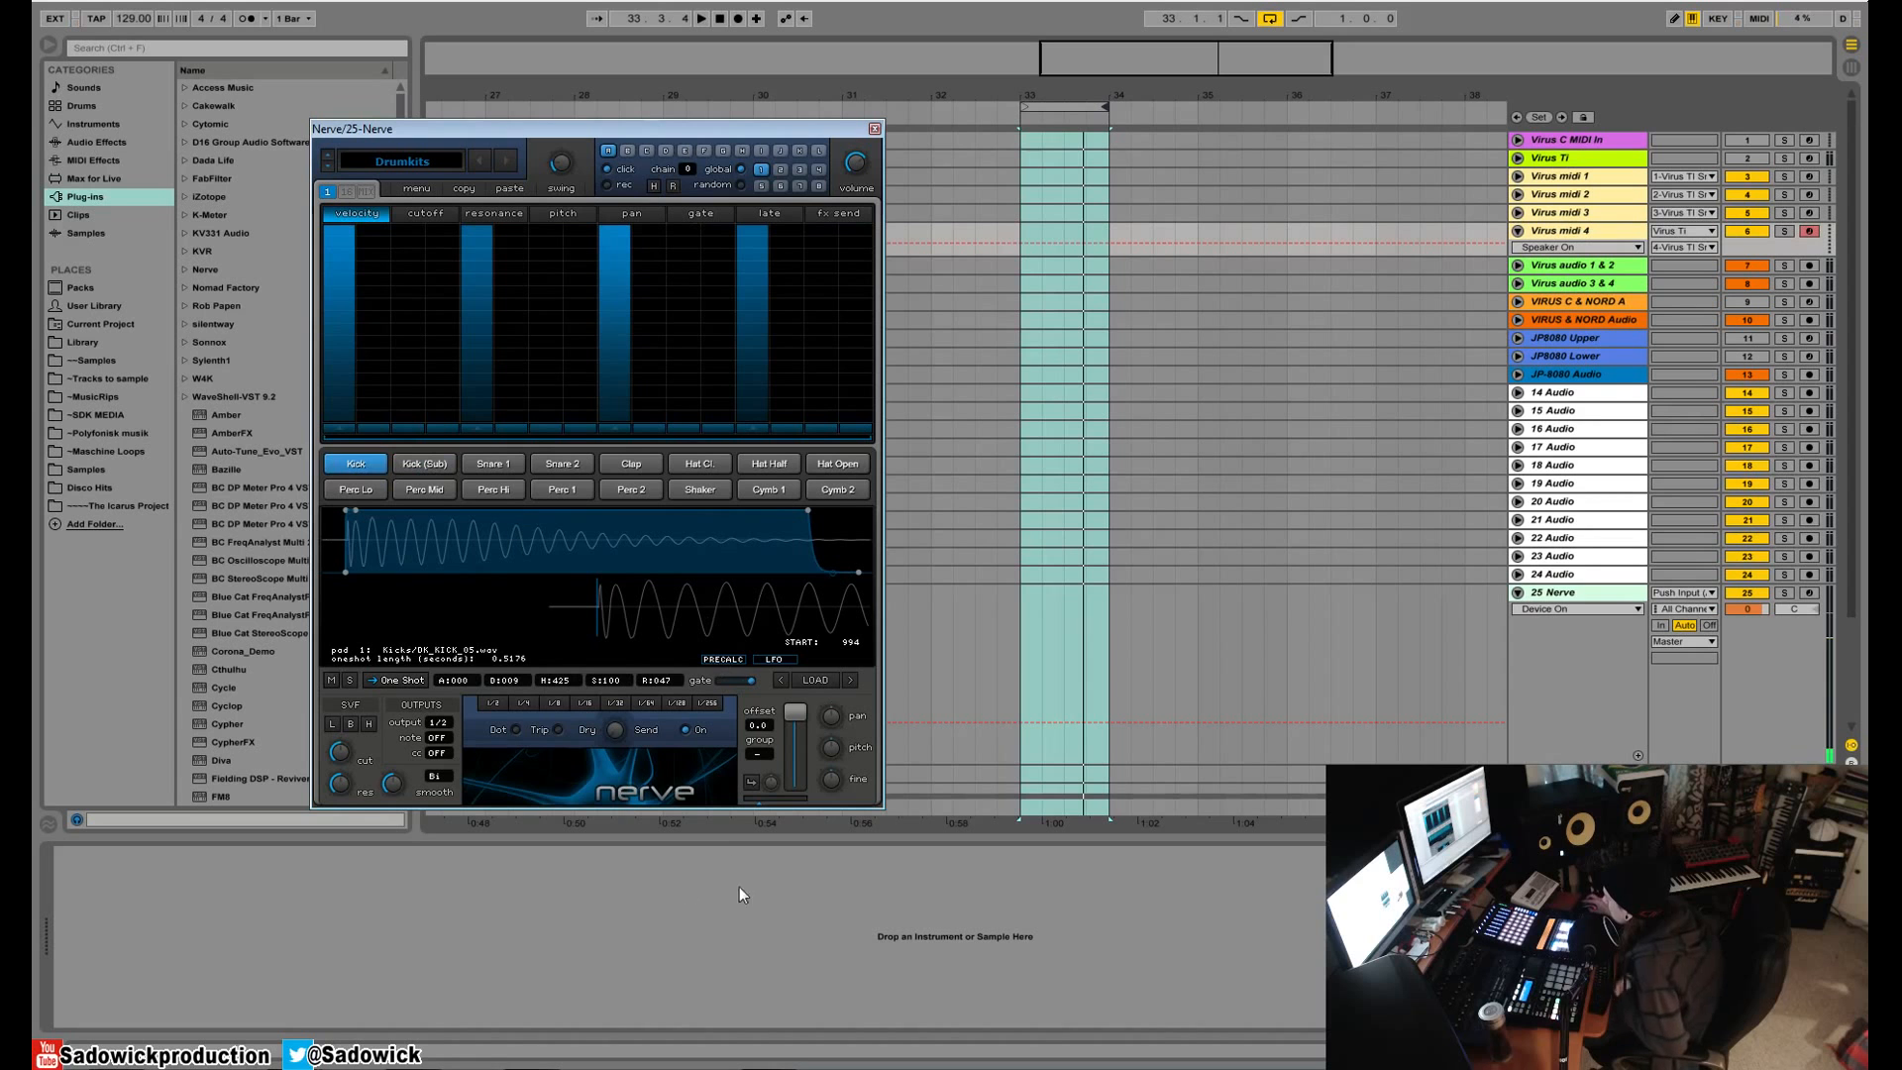
- Enable the compressor side-chain switch on the Kick pad, lower the Perc Lo compressor threshold to about -12, and play the beat
left_click(342, 467)
left_click(751, 784)
left_click(366, 495)
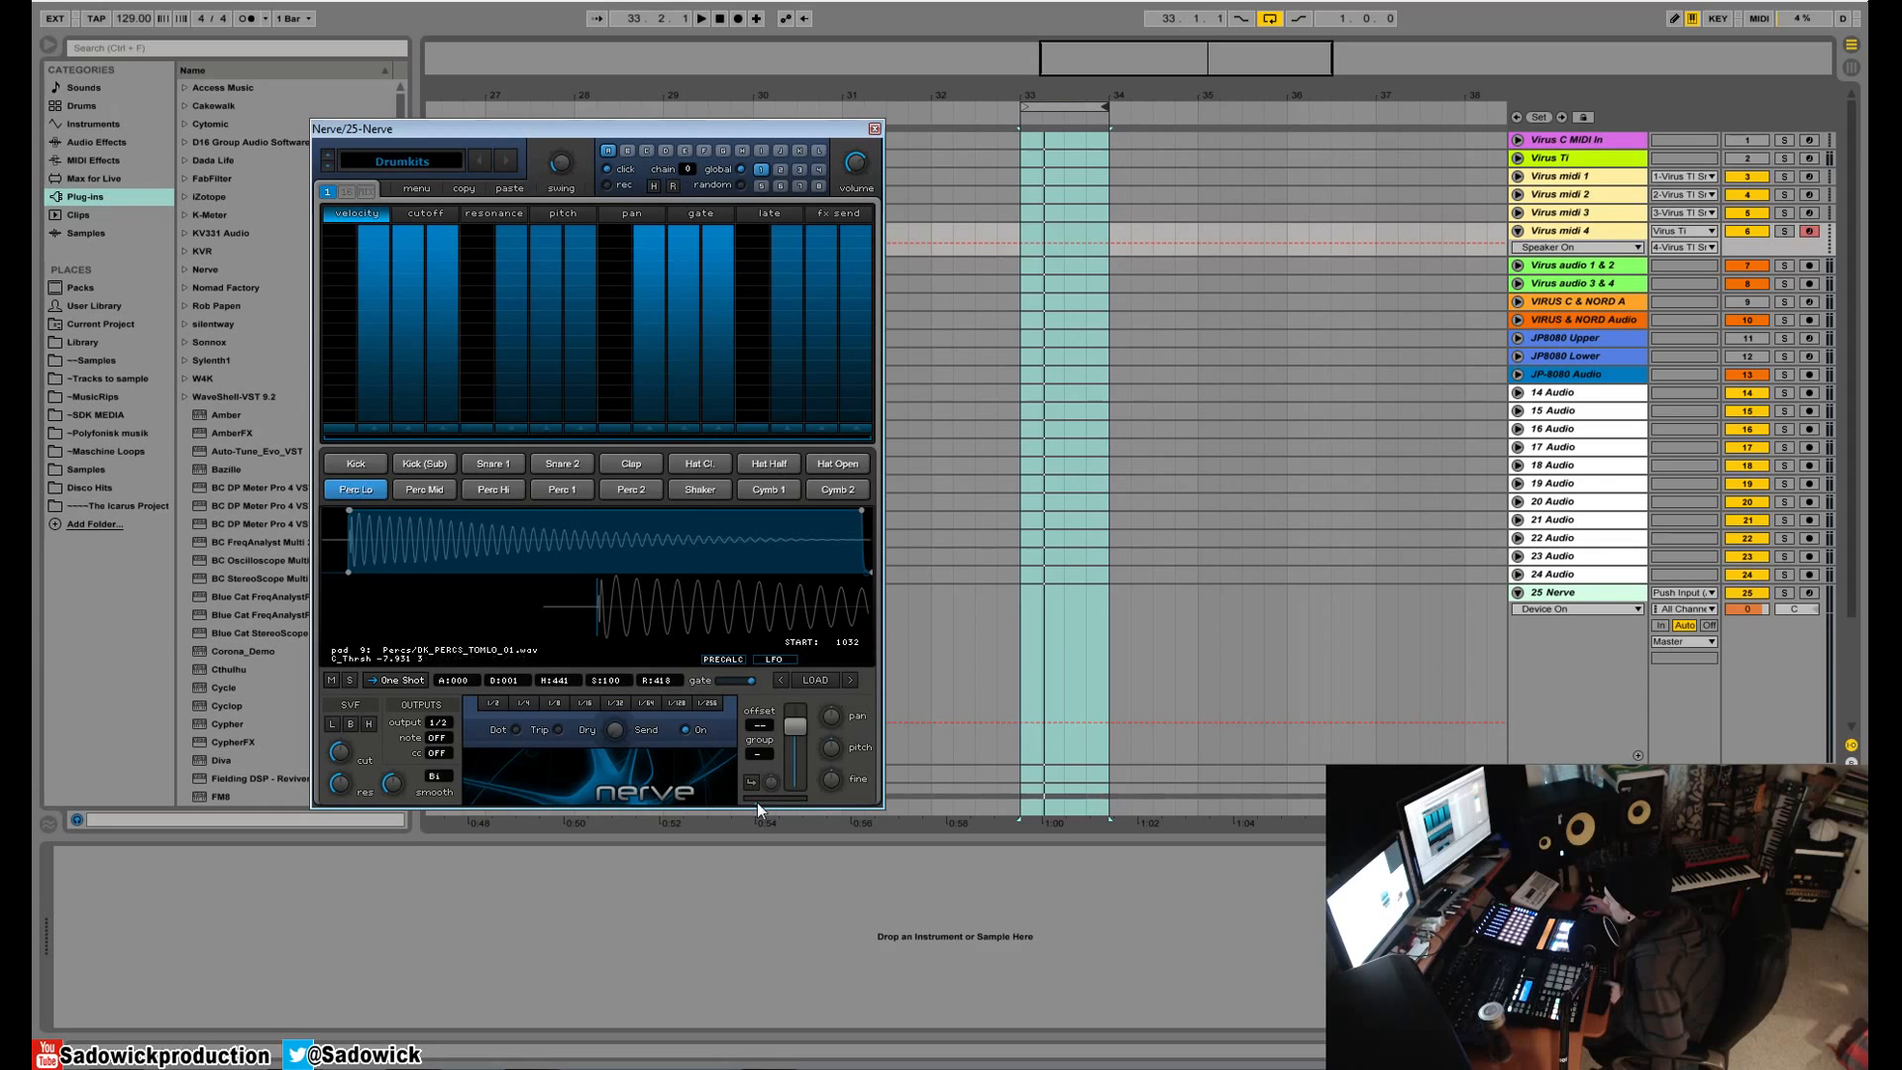
key("space")
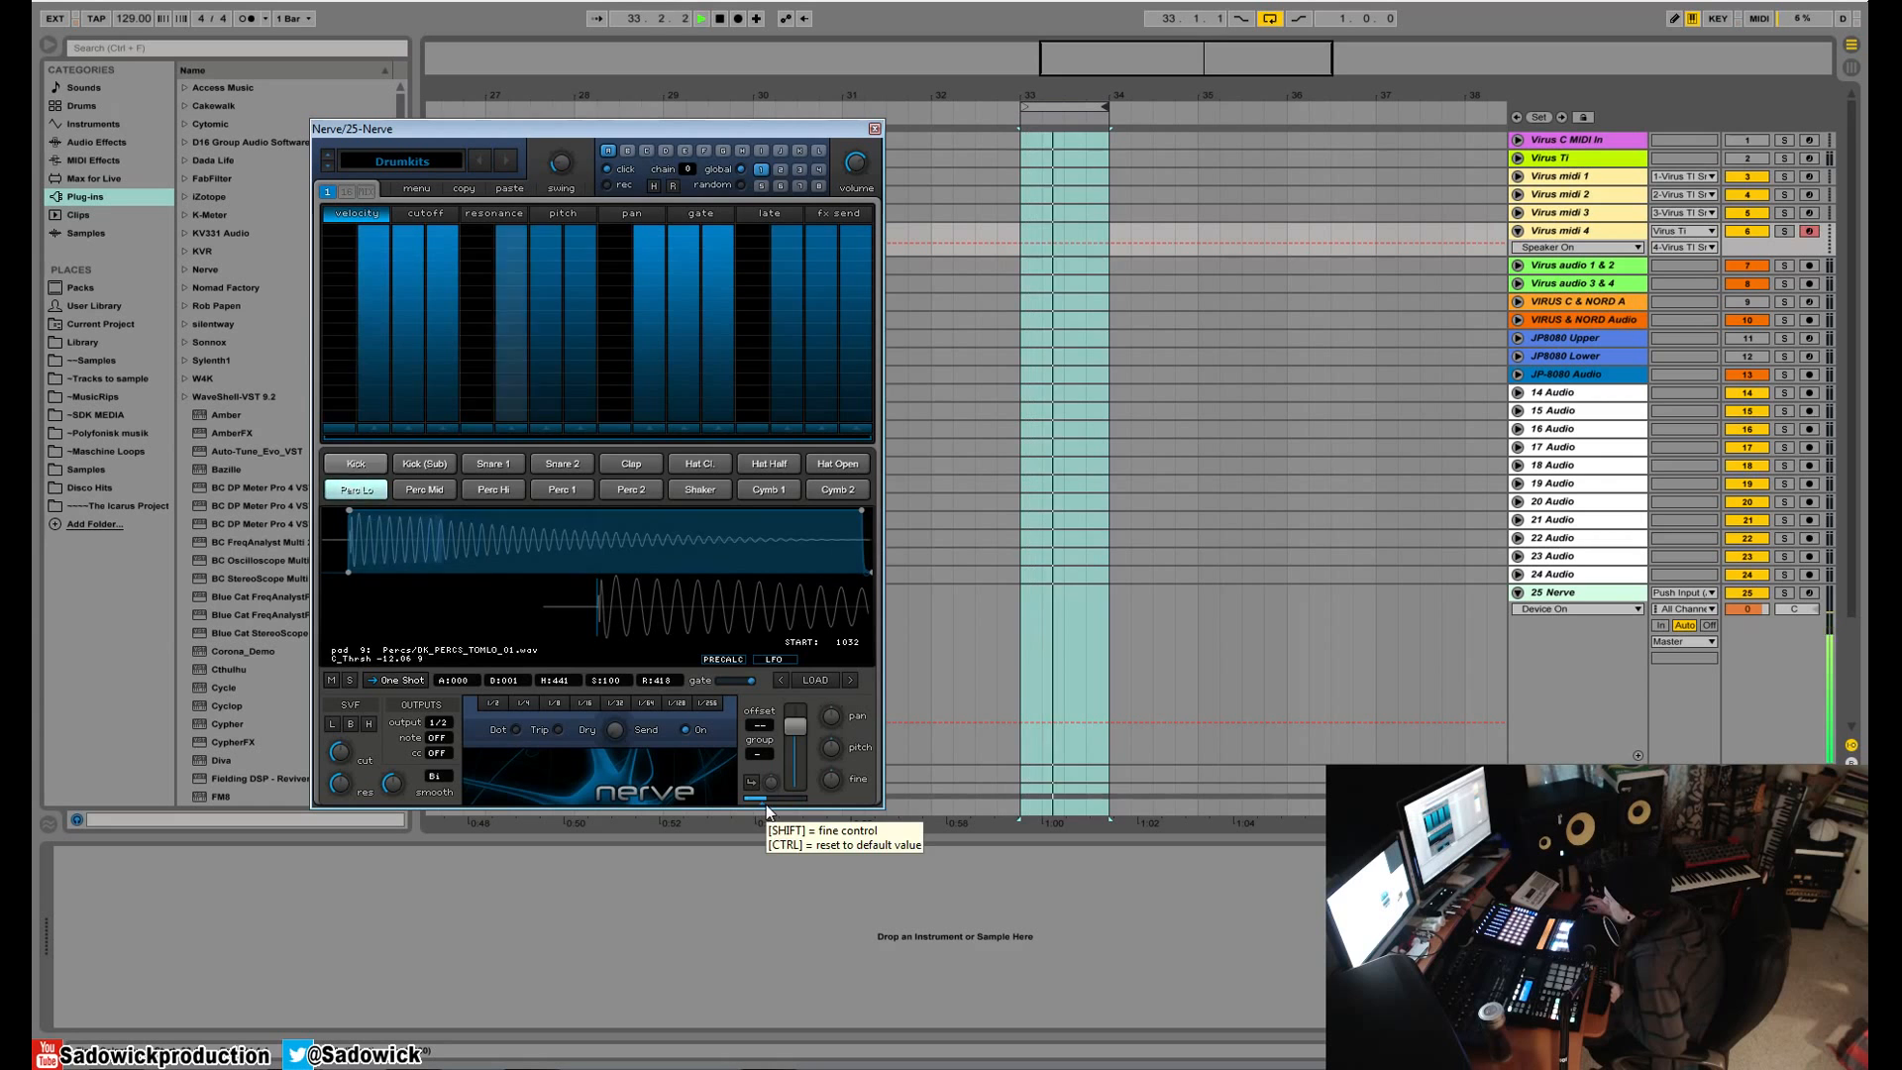
key("space")
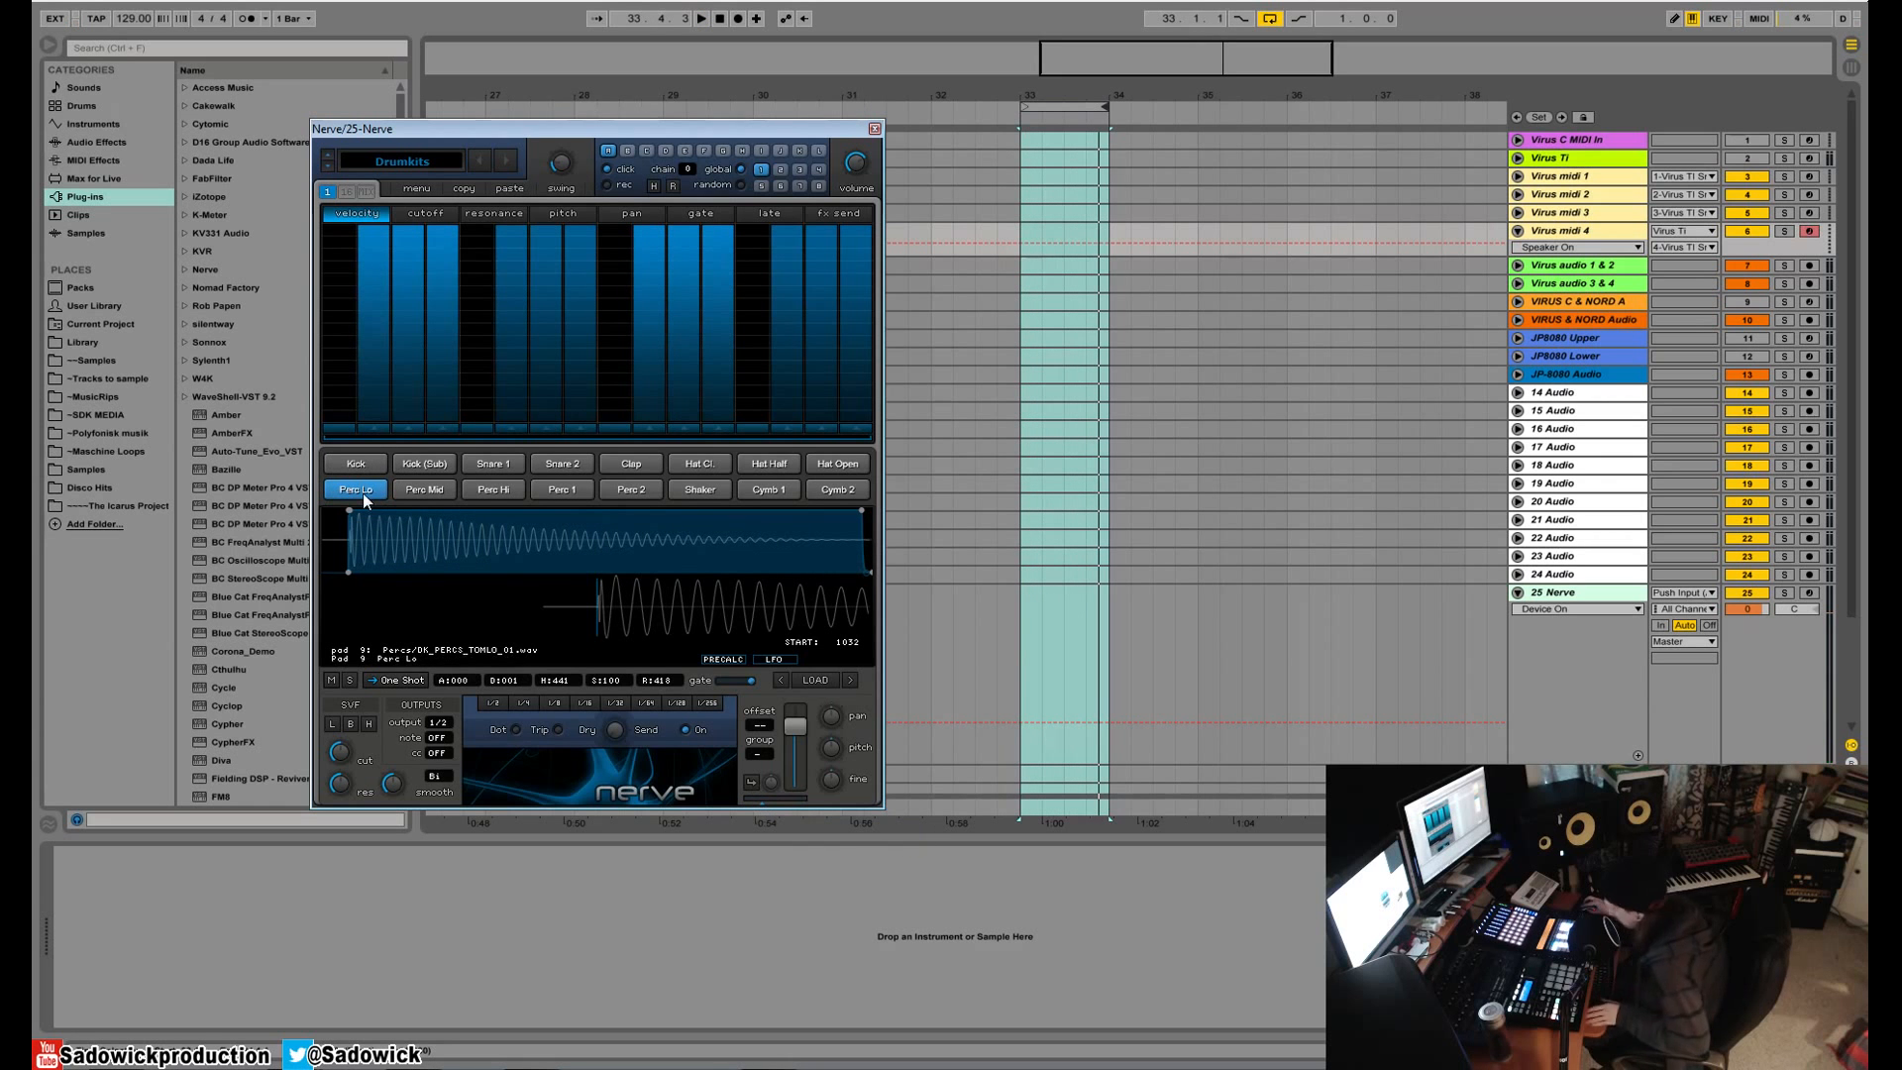
- Compare the compression on Perc Lo by playing the pad soloed and then together with the kick
key("space")
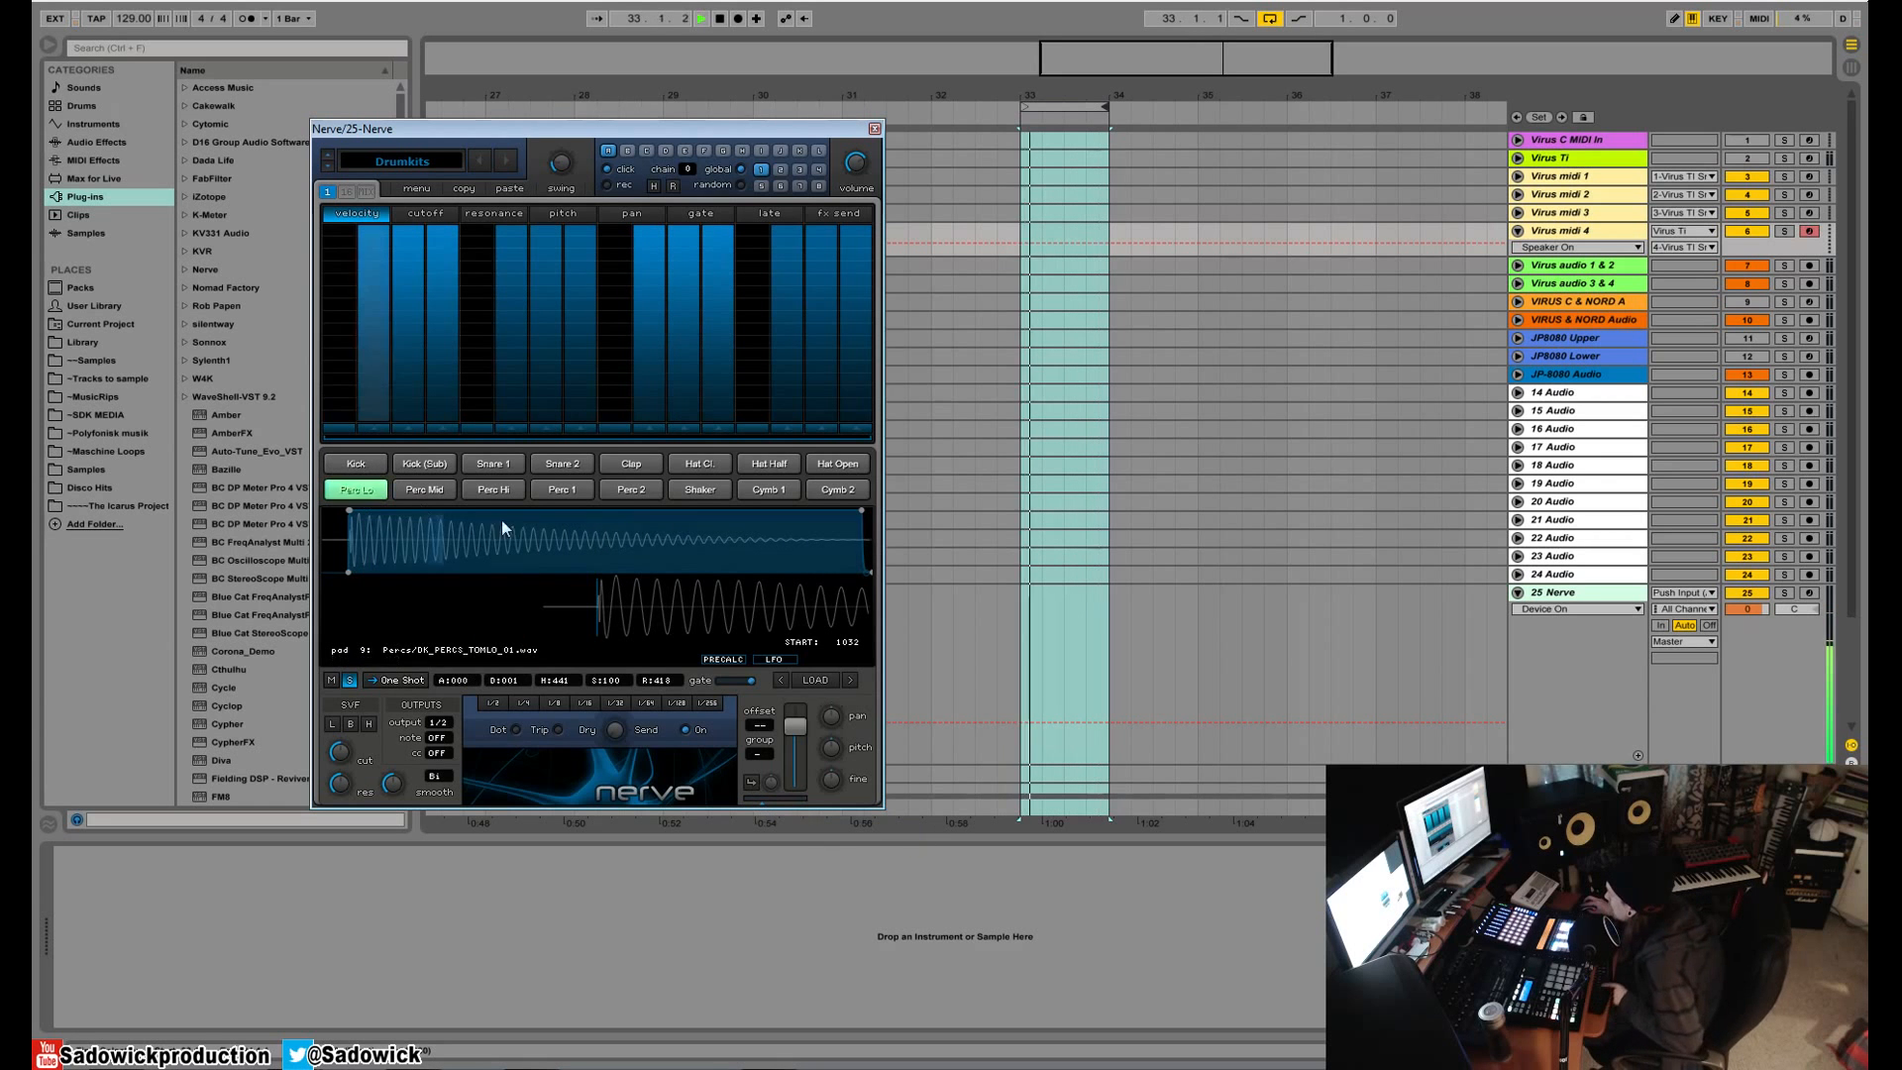
key("space")
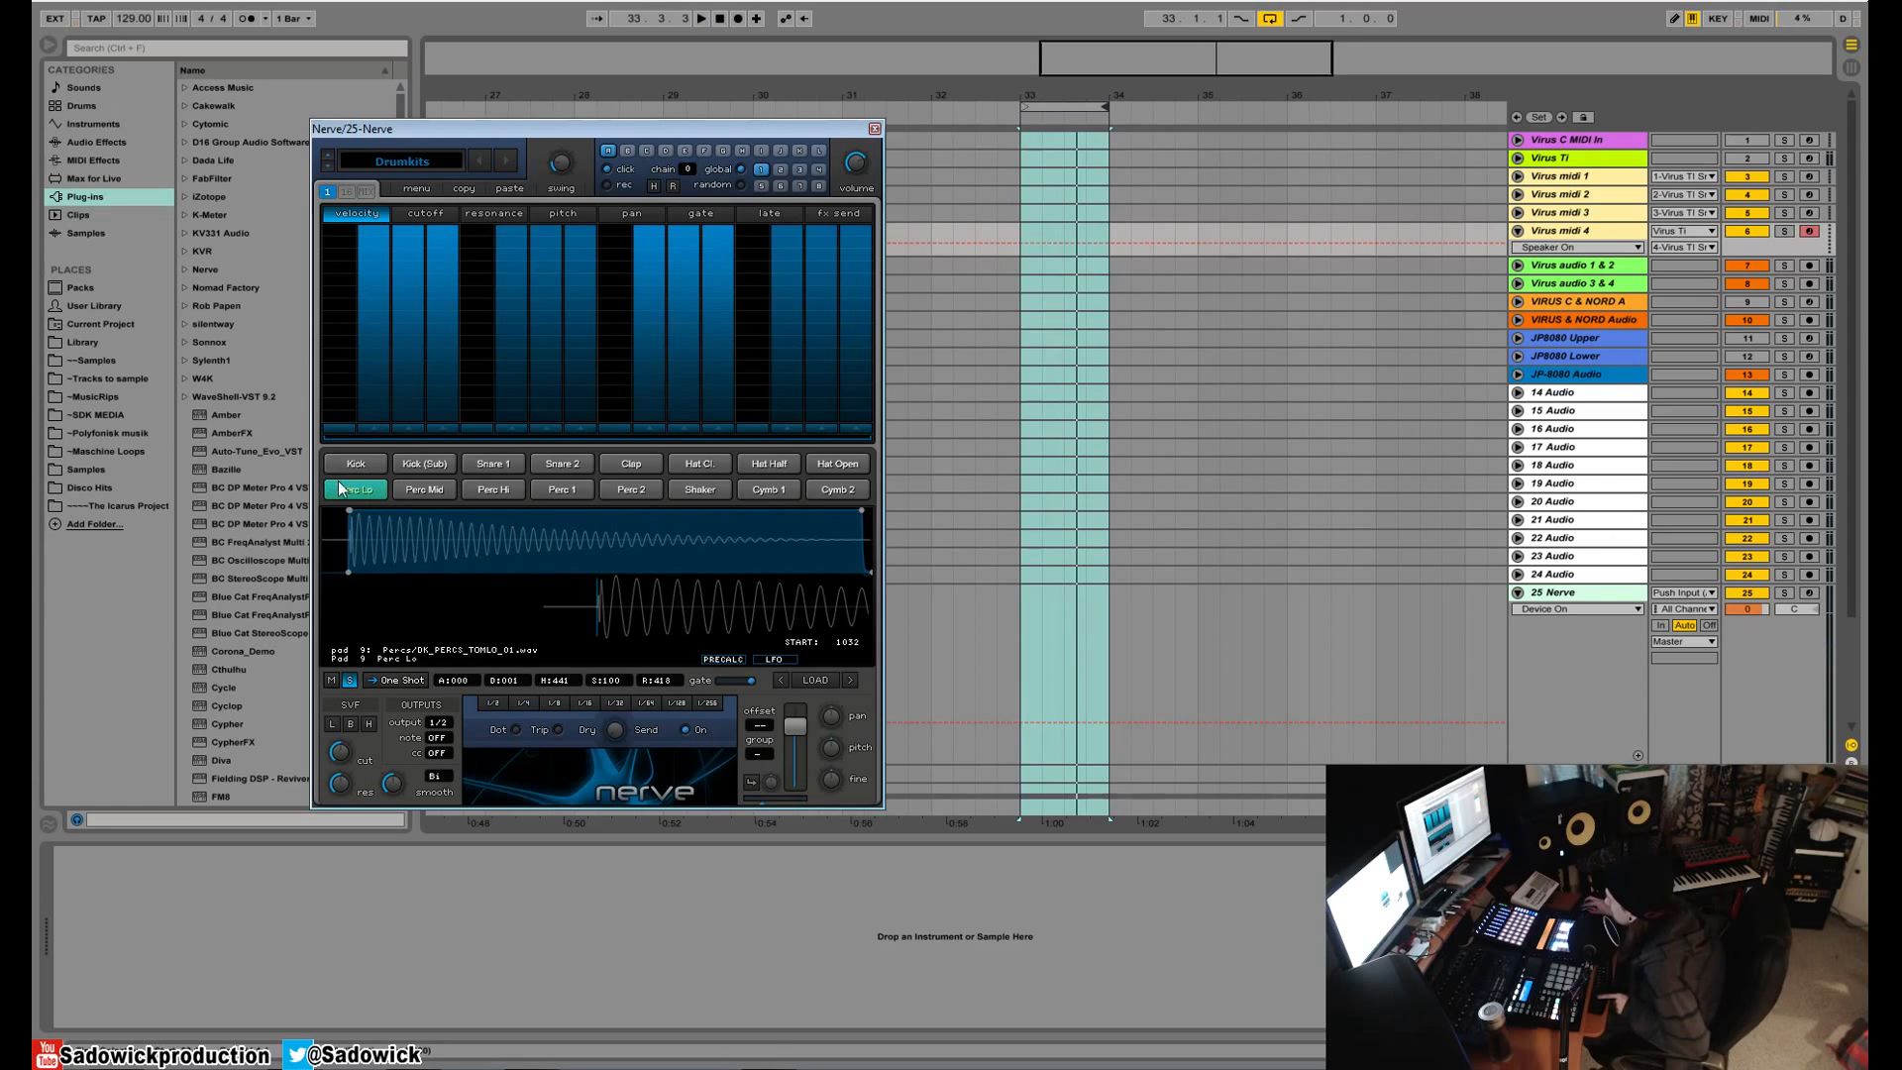
key("space")
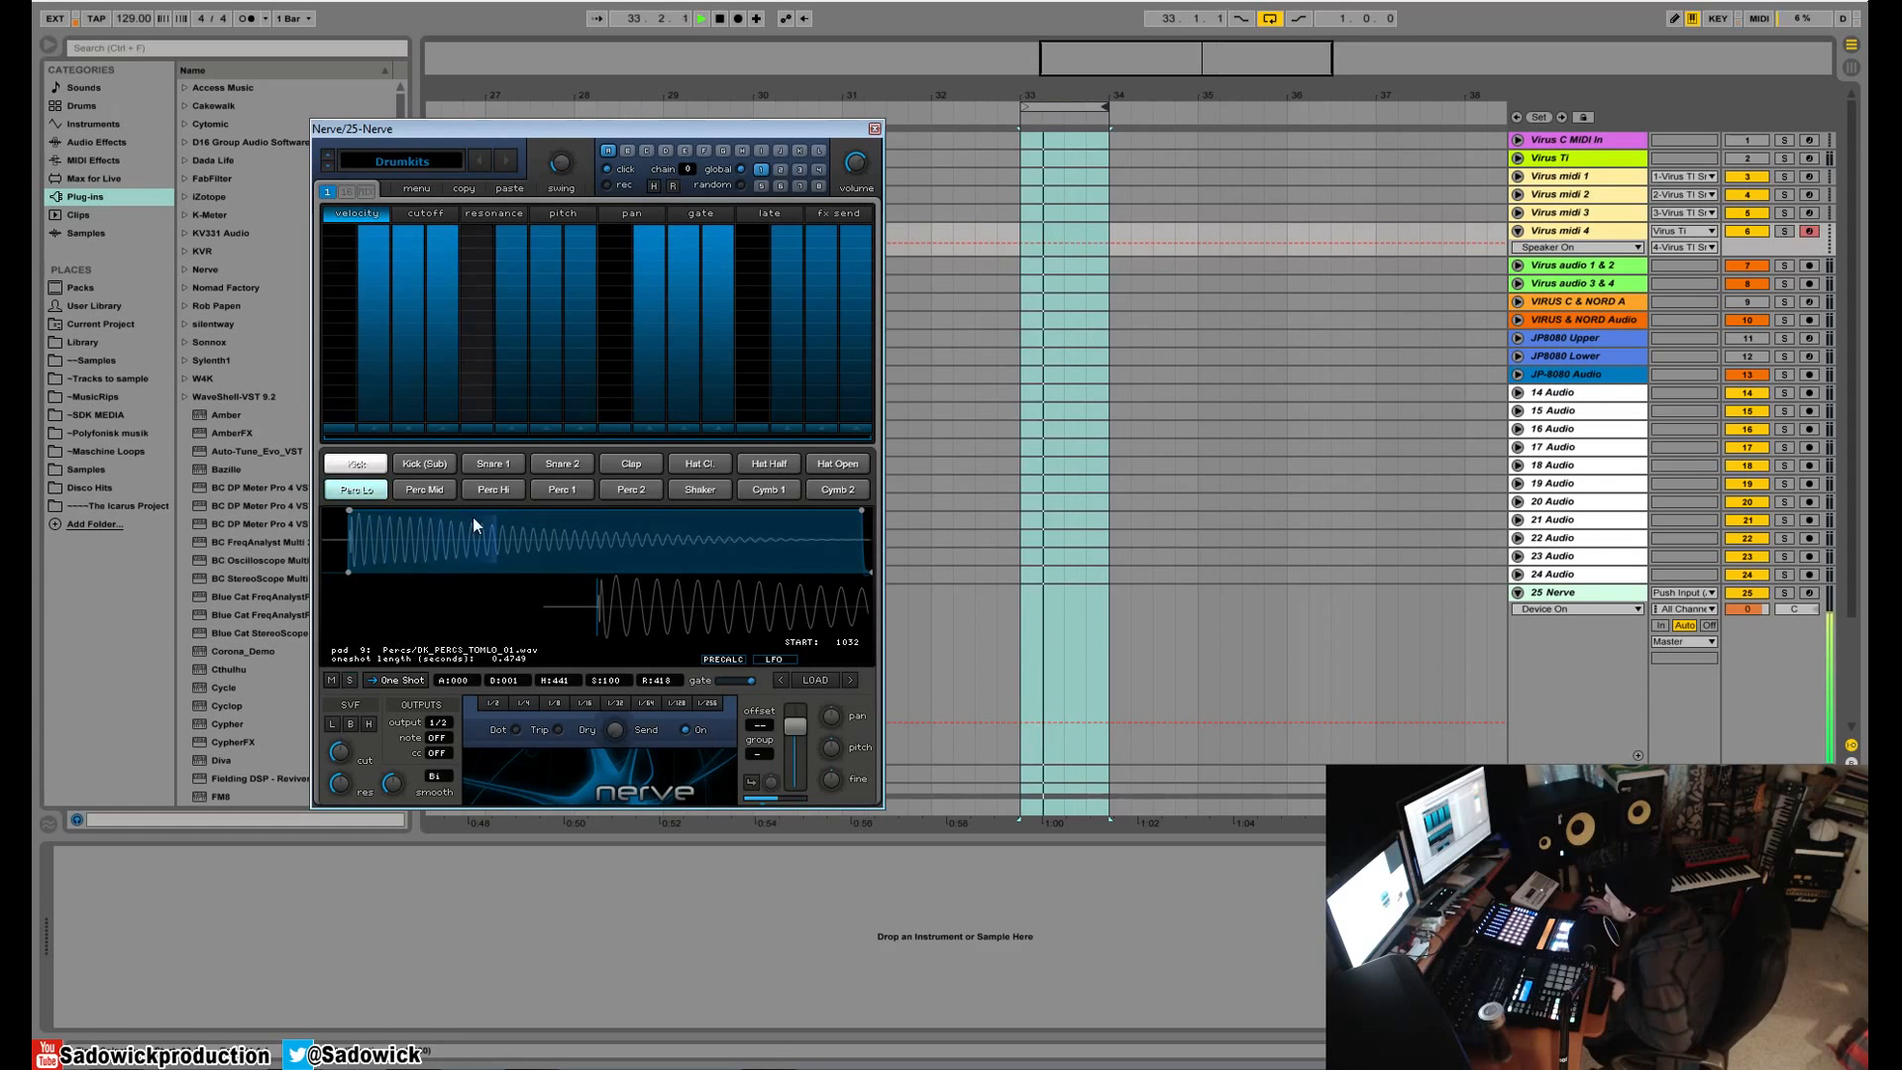
key("space")
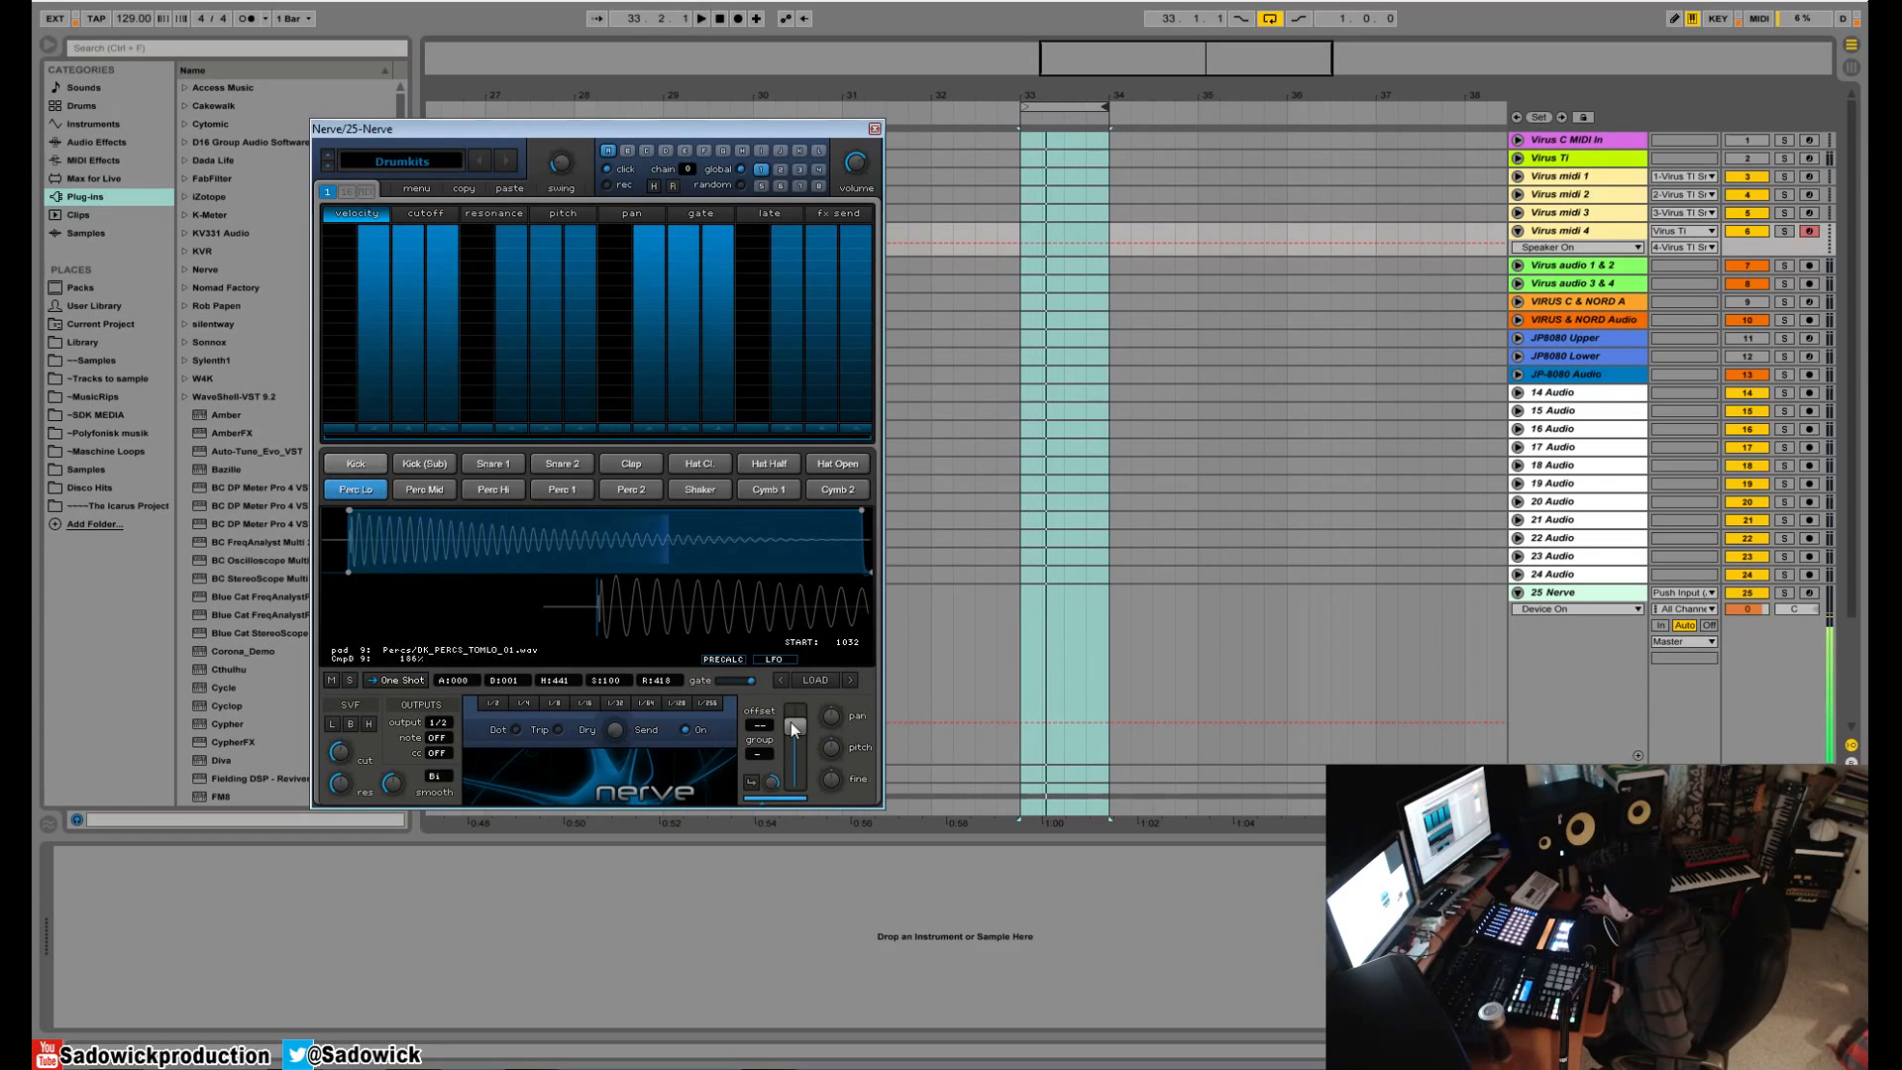
- Lower and raise the Perc Lo pad's compression amount, and play the beat to hear the ducking
left_click_drag(770, 781, 772, 817)
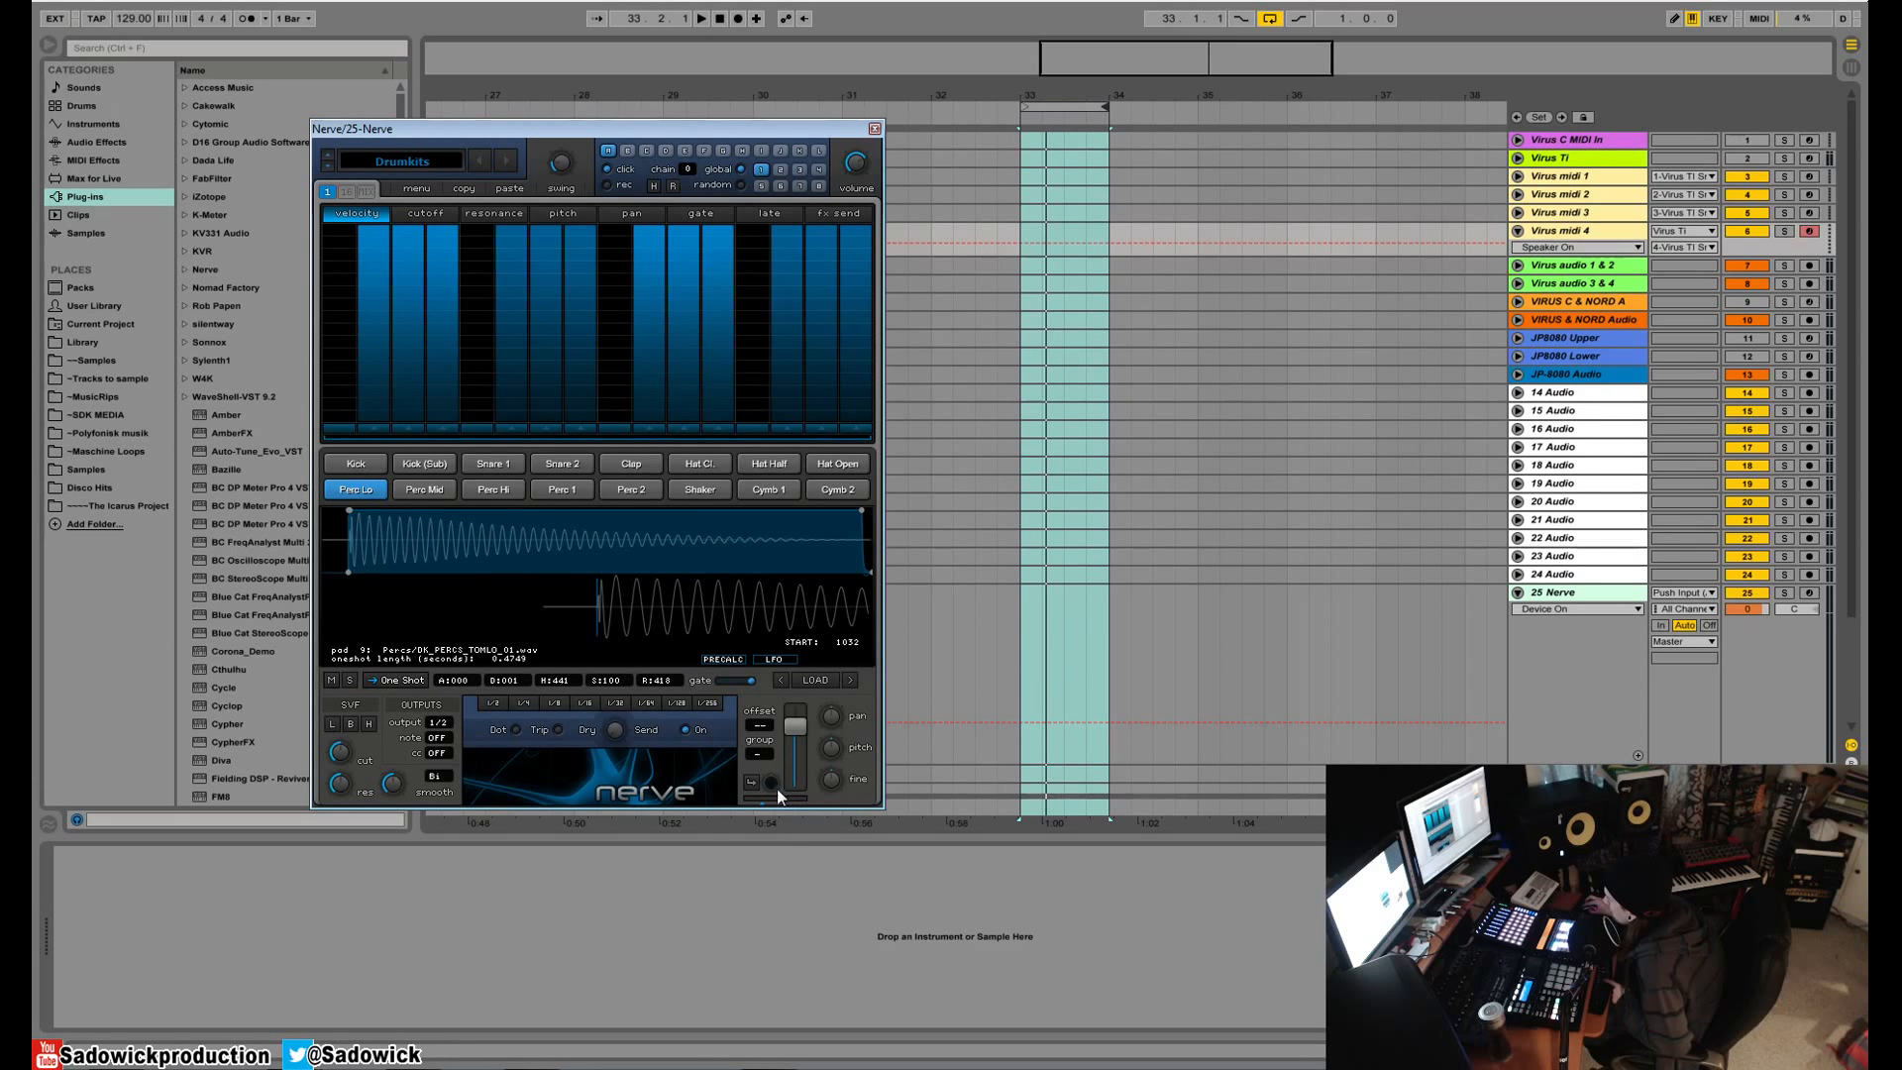
mouse_move(771, 782)
left_mouse_down()
mouse_move(772, 864)
mouse_move(787, 705)
left_mouse_up()
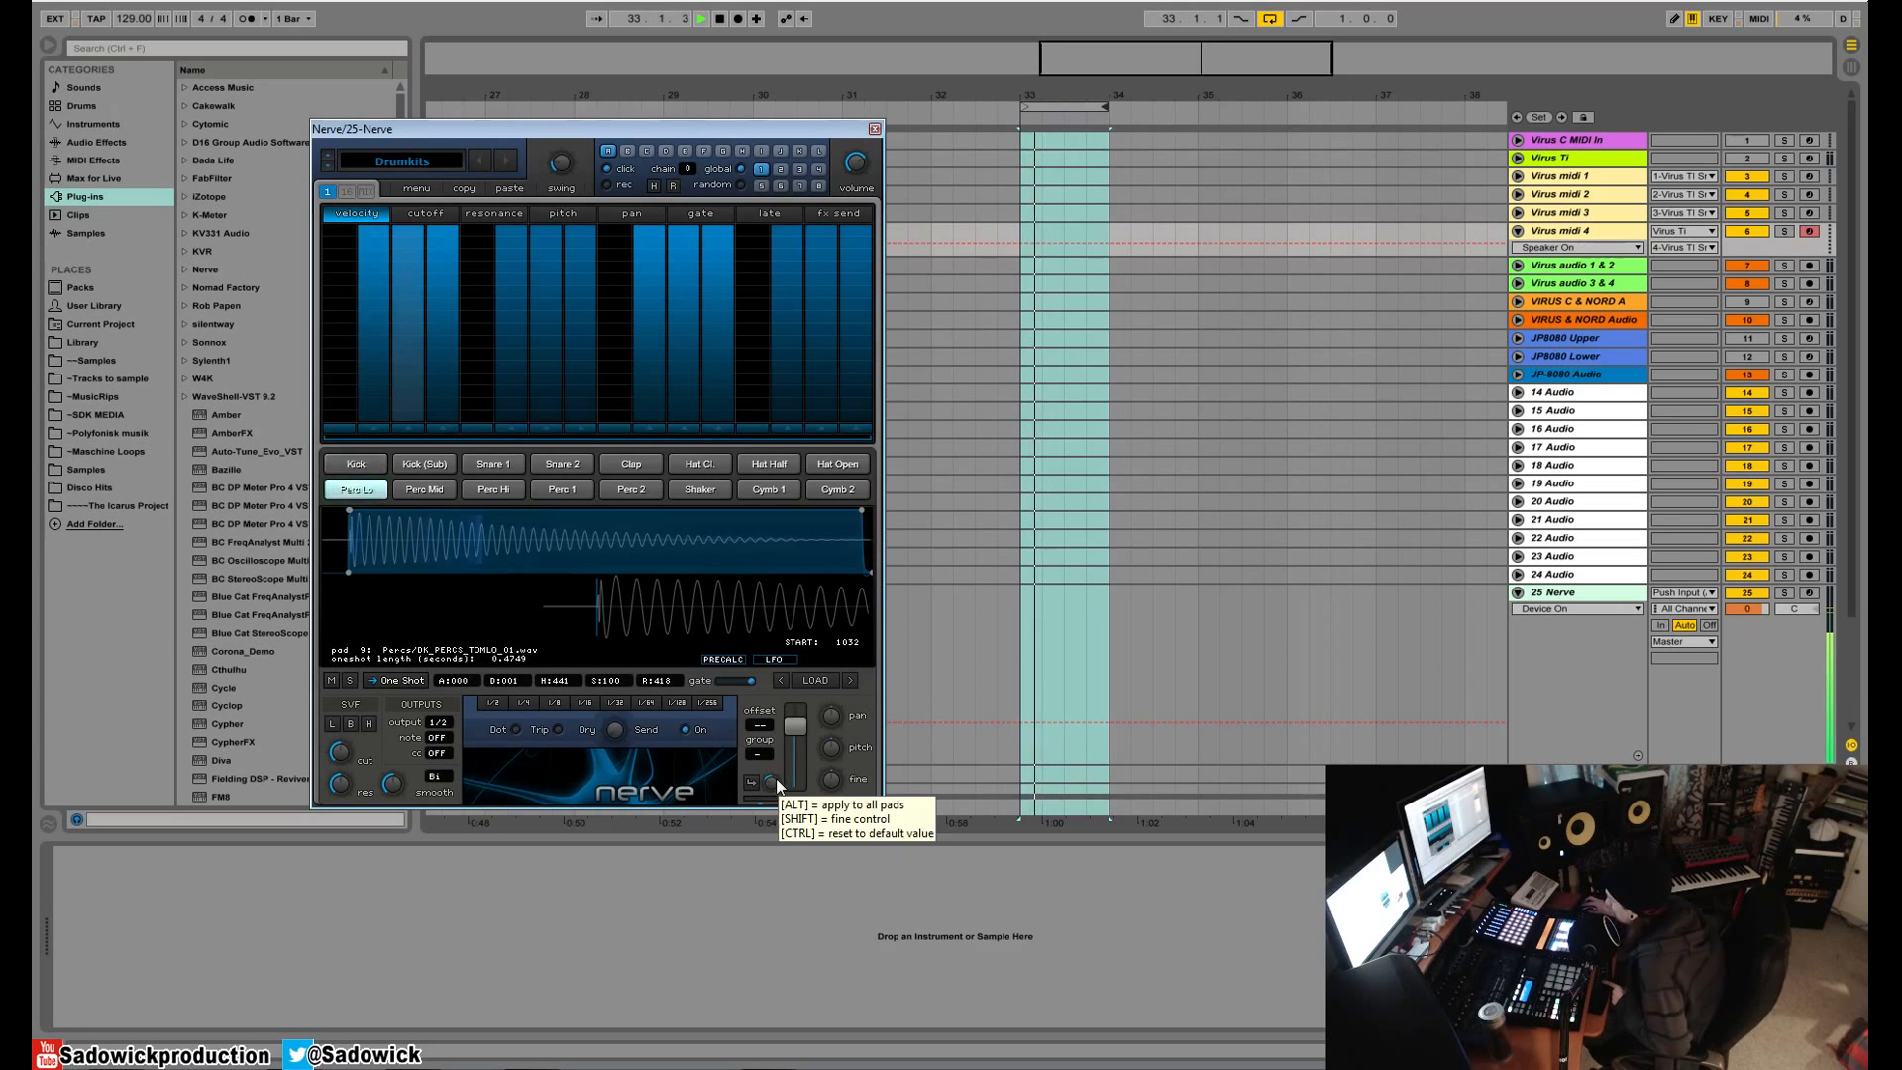
- Adjust the Perc Lo compressor, lower its hits on steps 2, 6, 10 and 14 to about velocity 104, and play the beat
left_click_drag(763, 800, 771, 804)
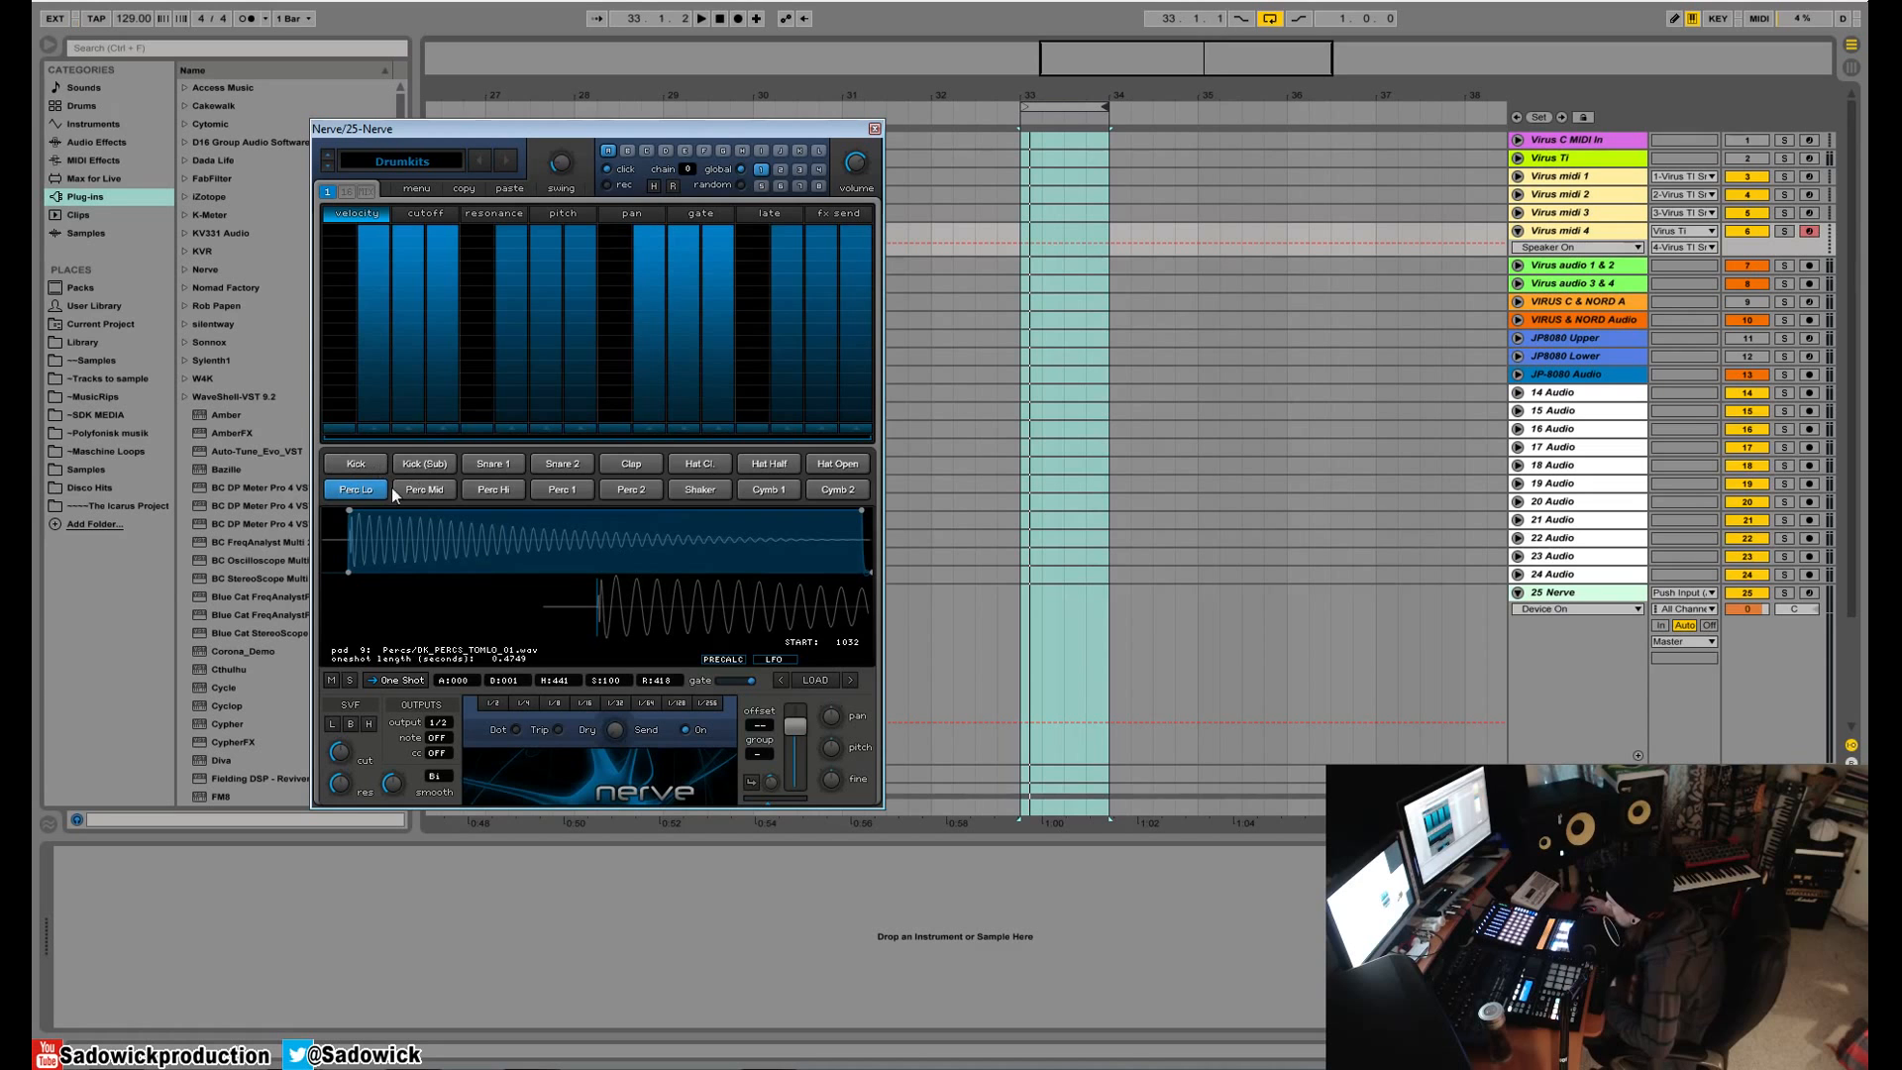
left_click(366, 247)
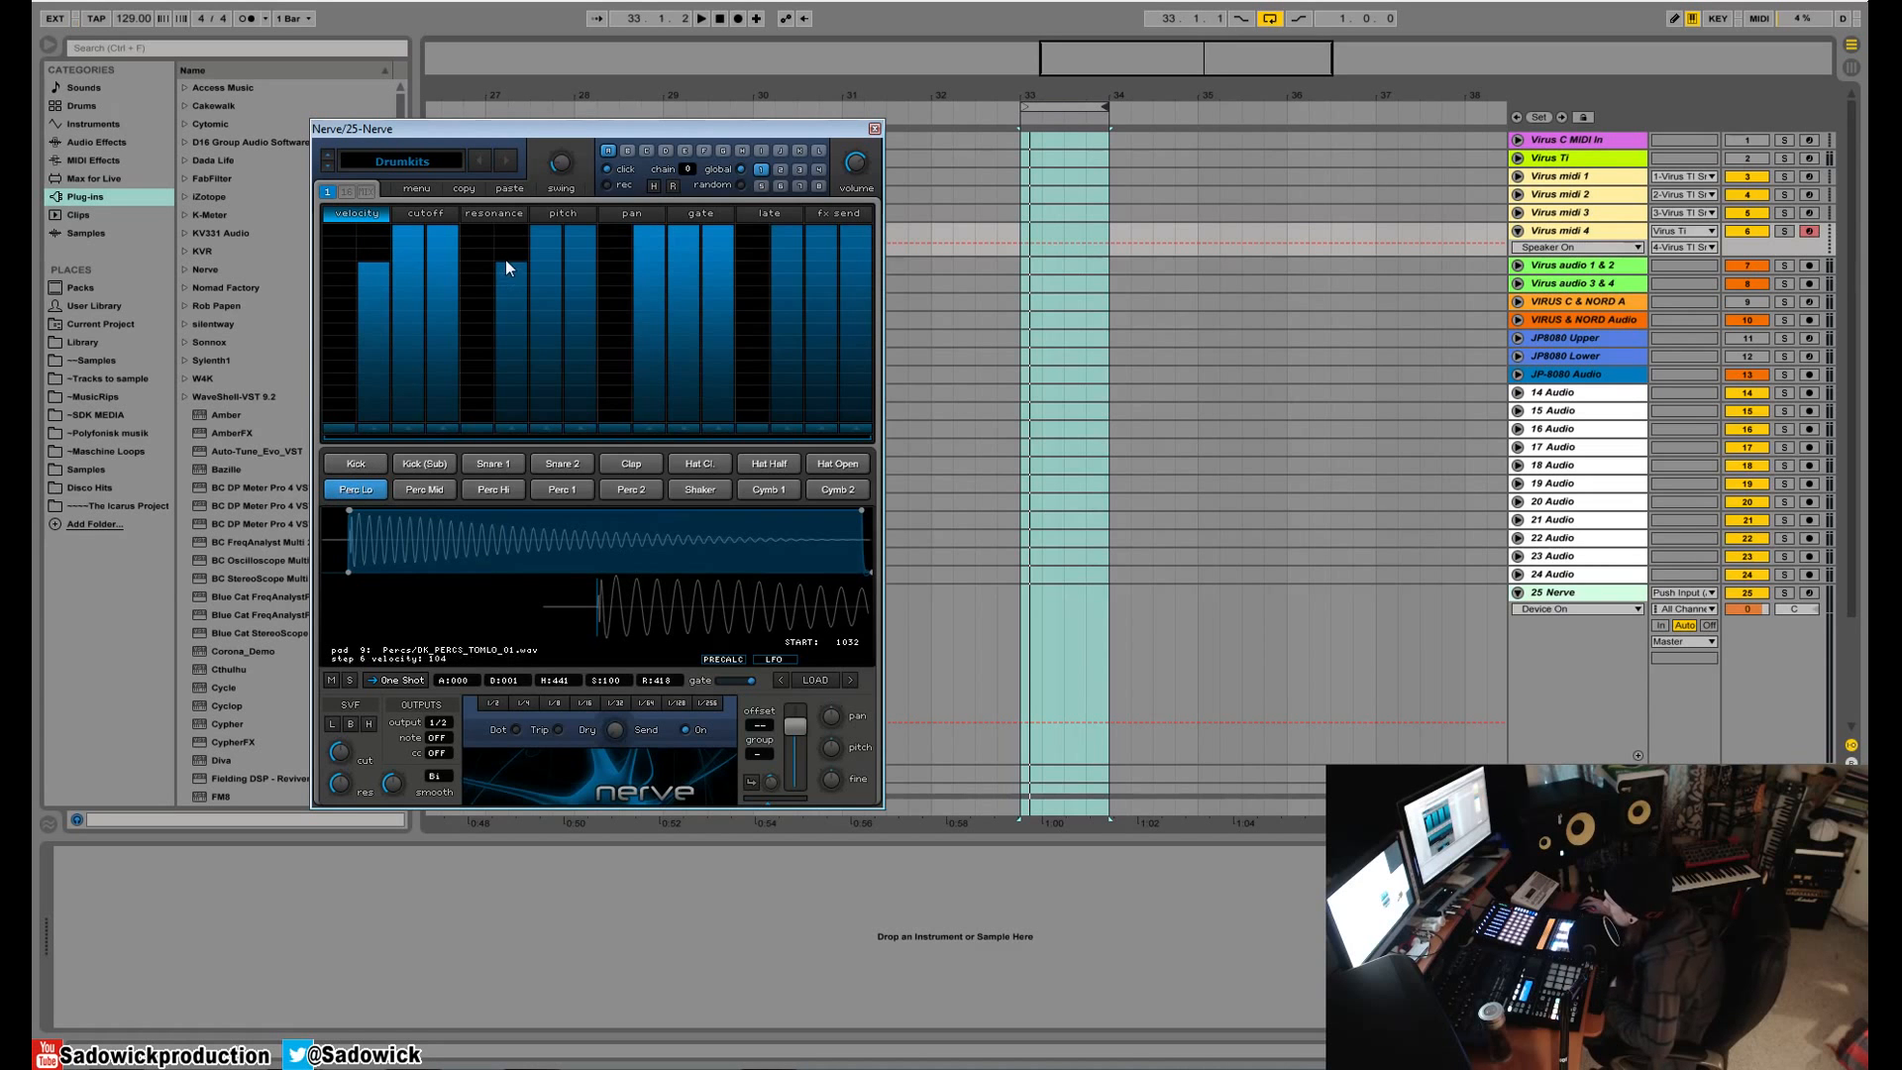
left_click(644, 266)
left_click(789, 264)
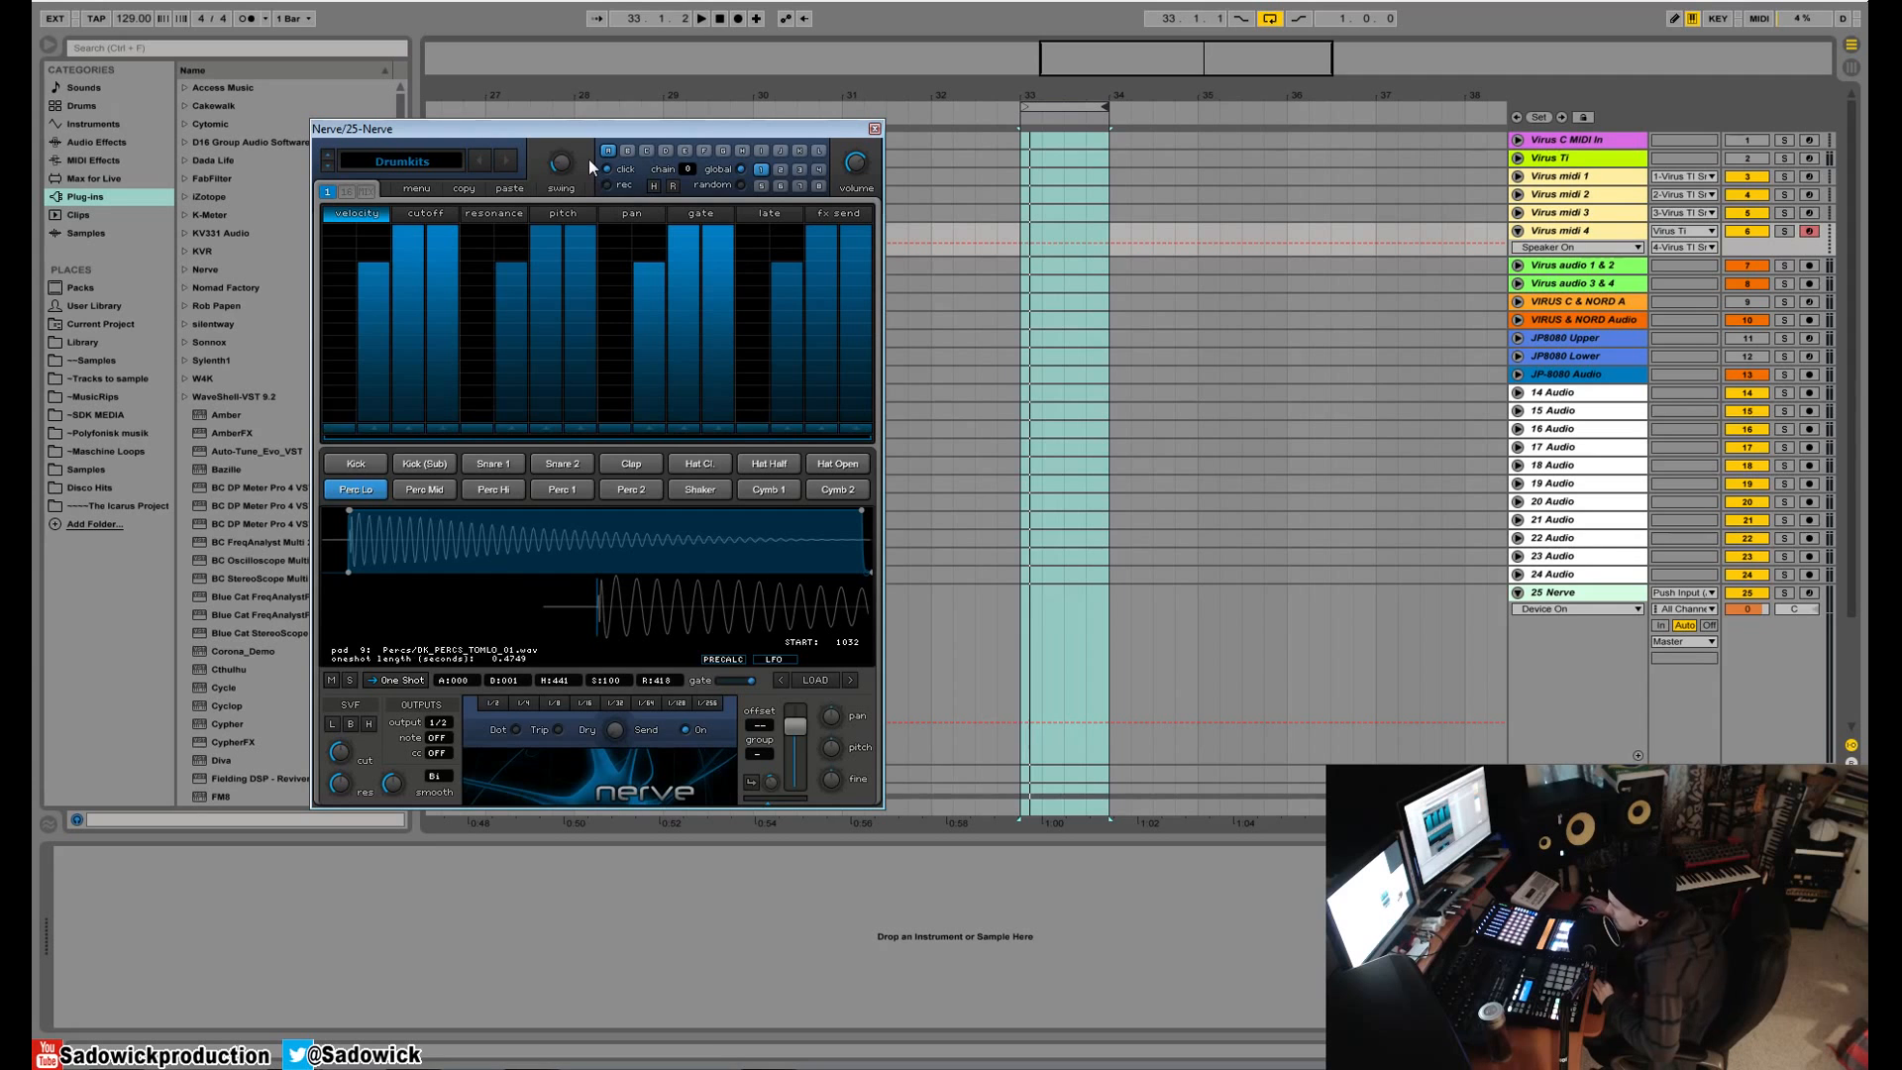
key("space")
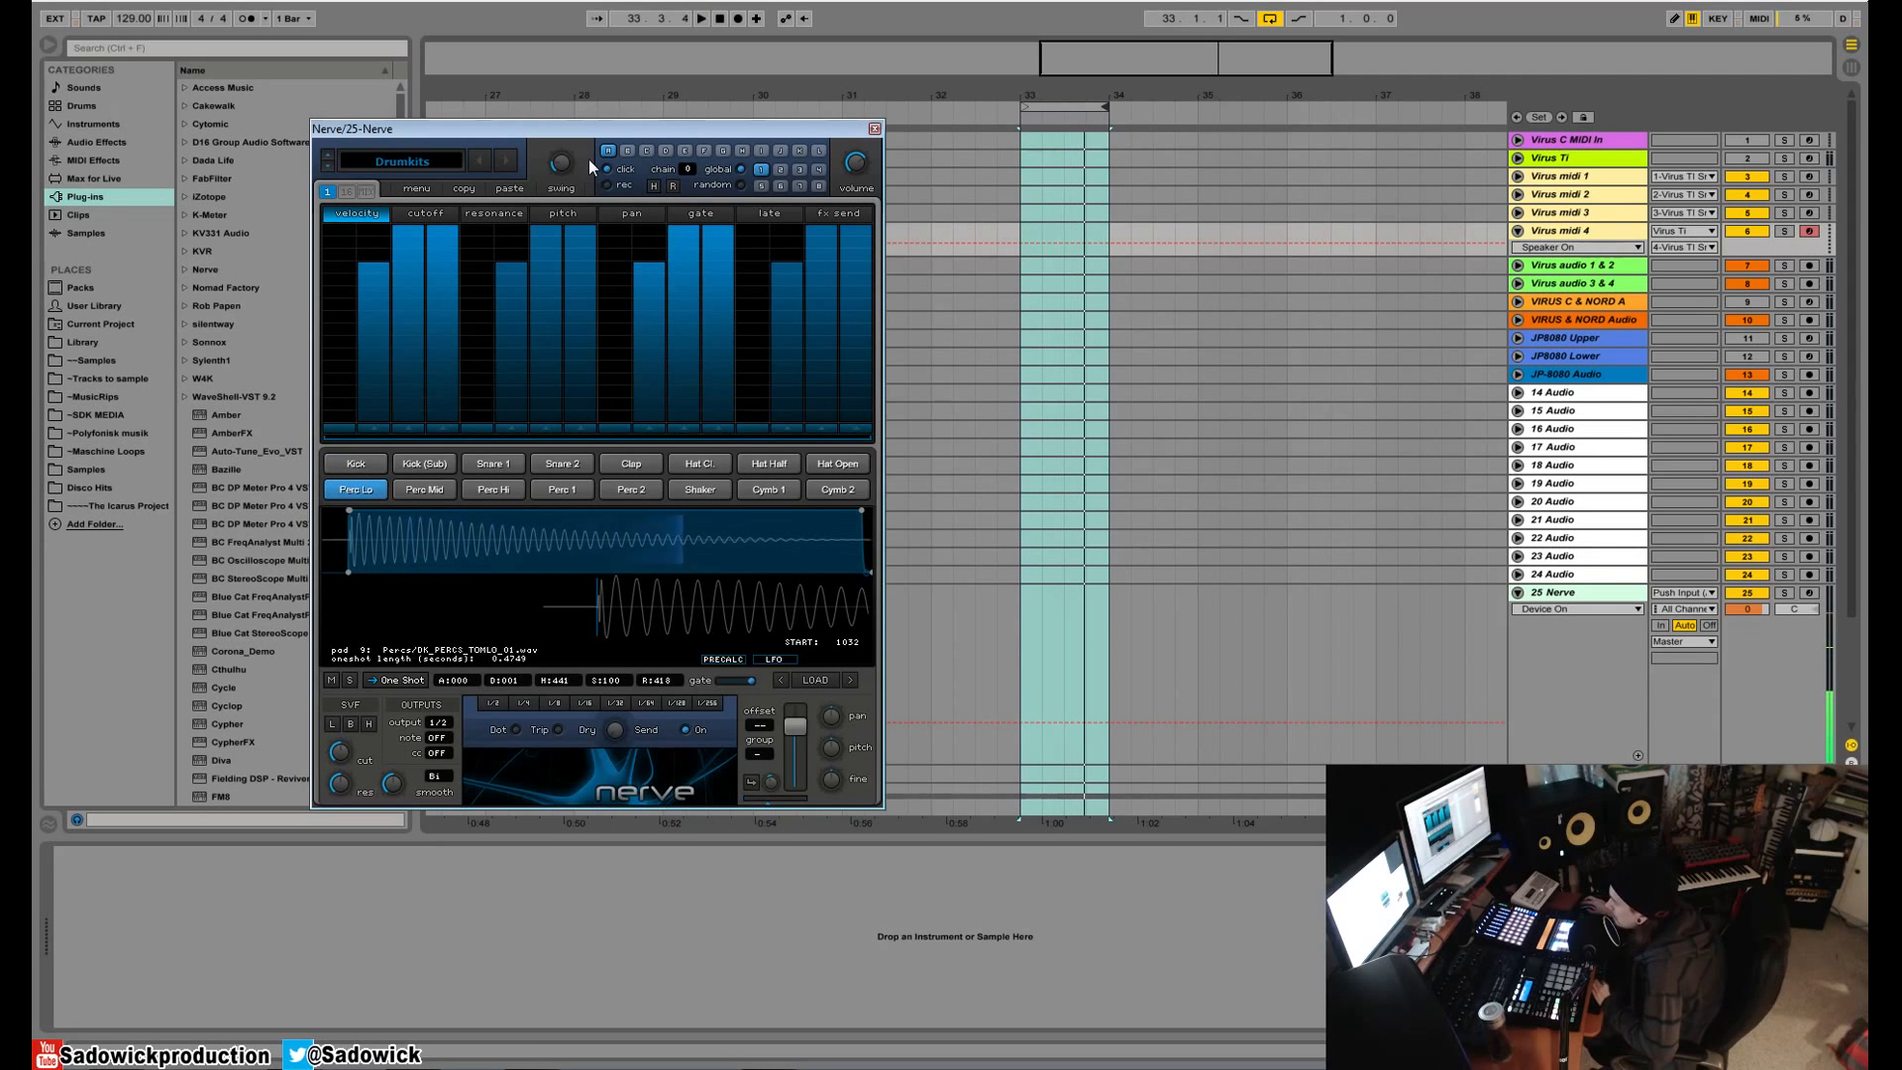
mouse_move(561, 165)
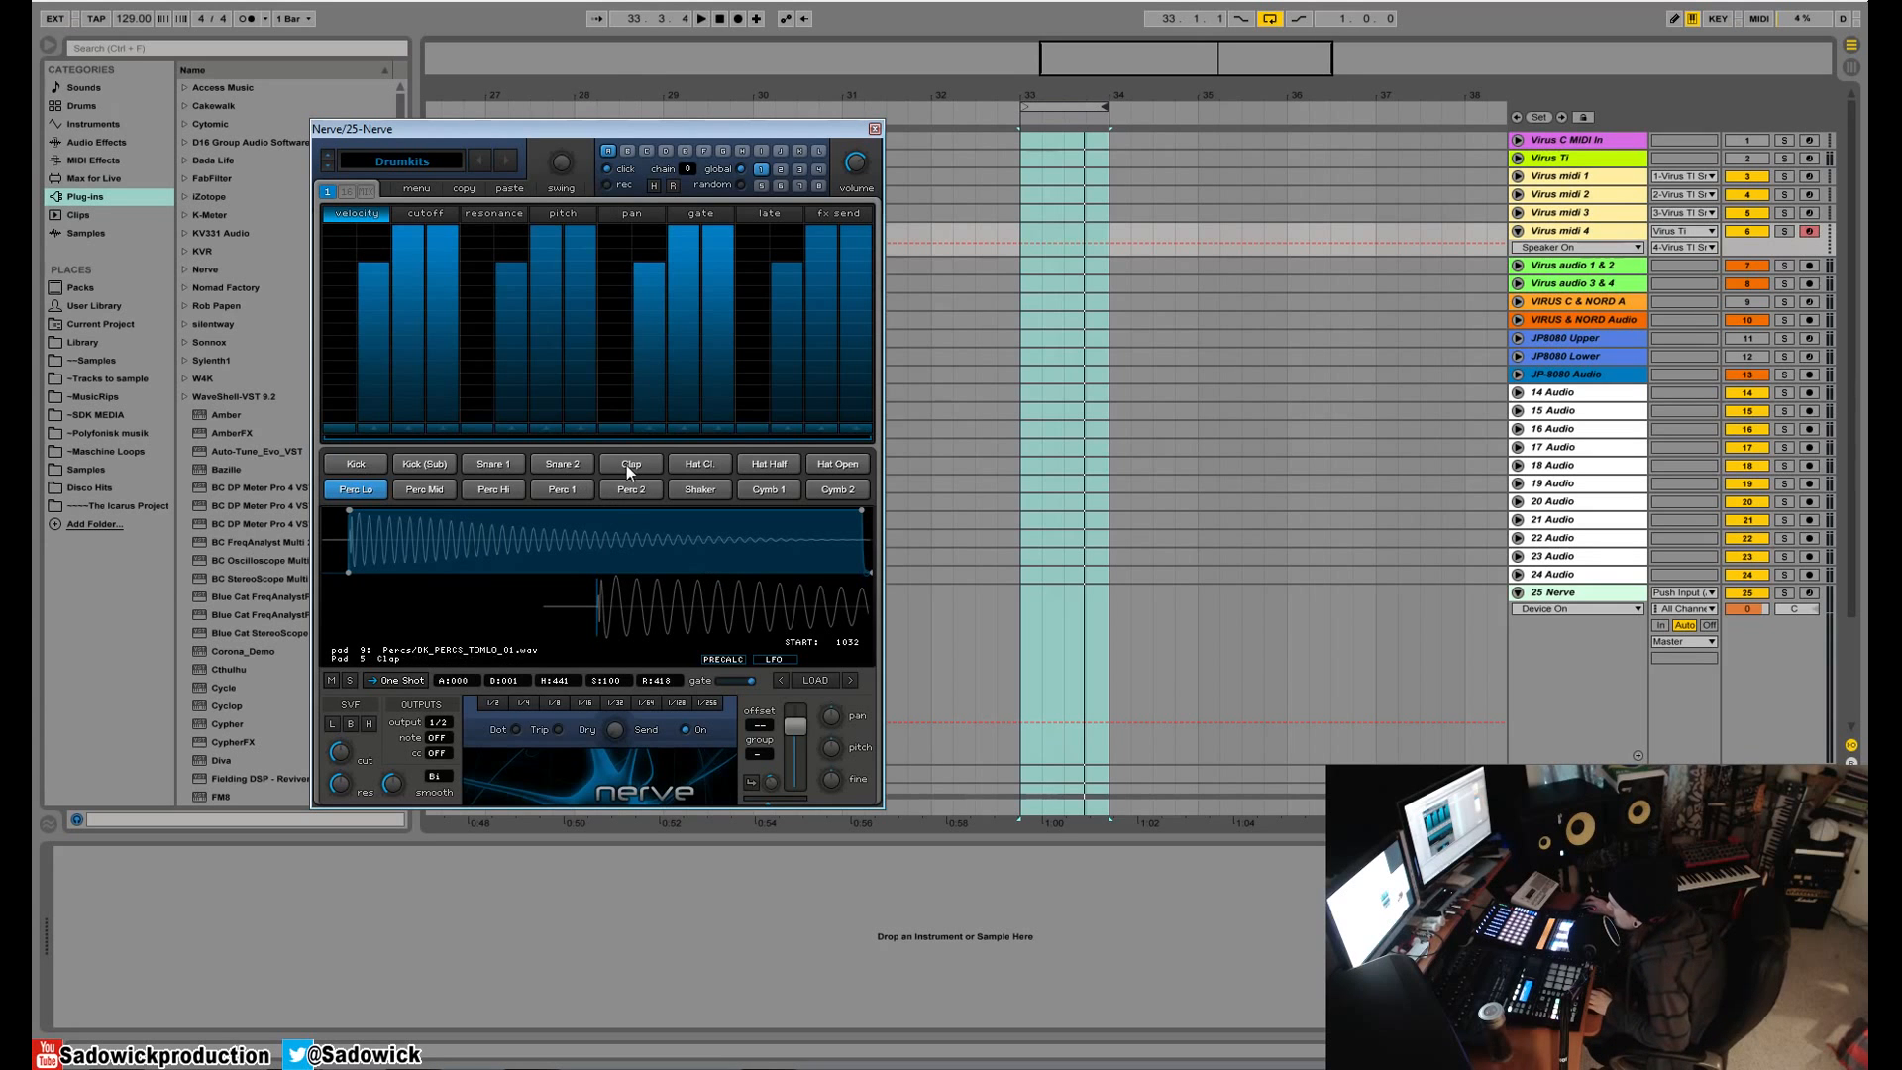
- Assign the Hat Cl and Hat Half pads to group 1
left_click(705, 467)
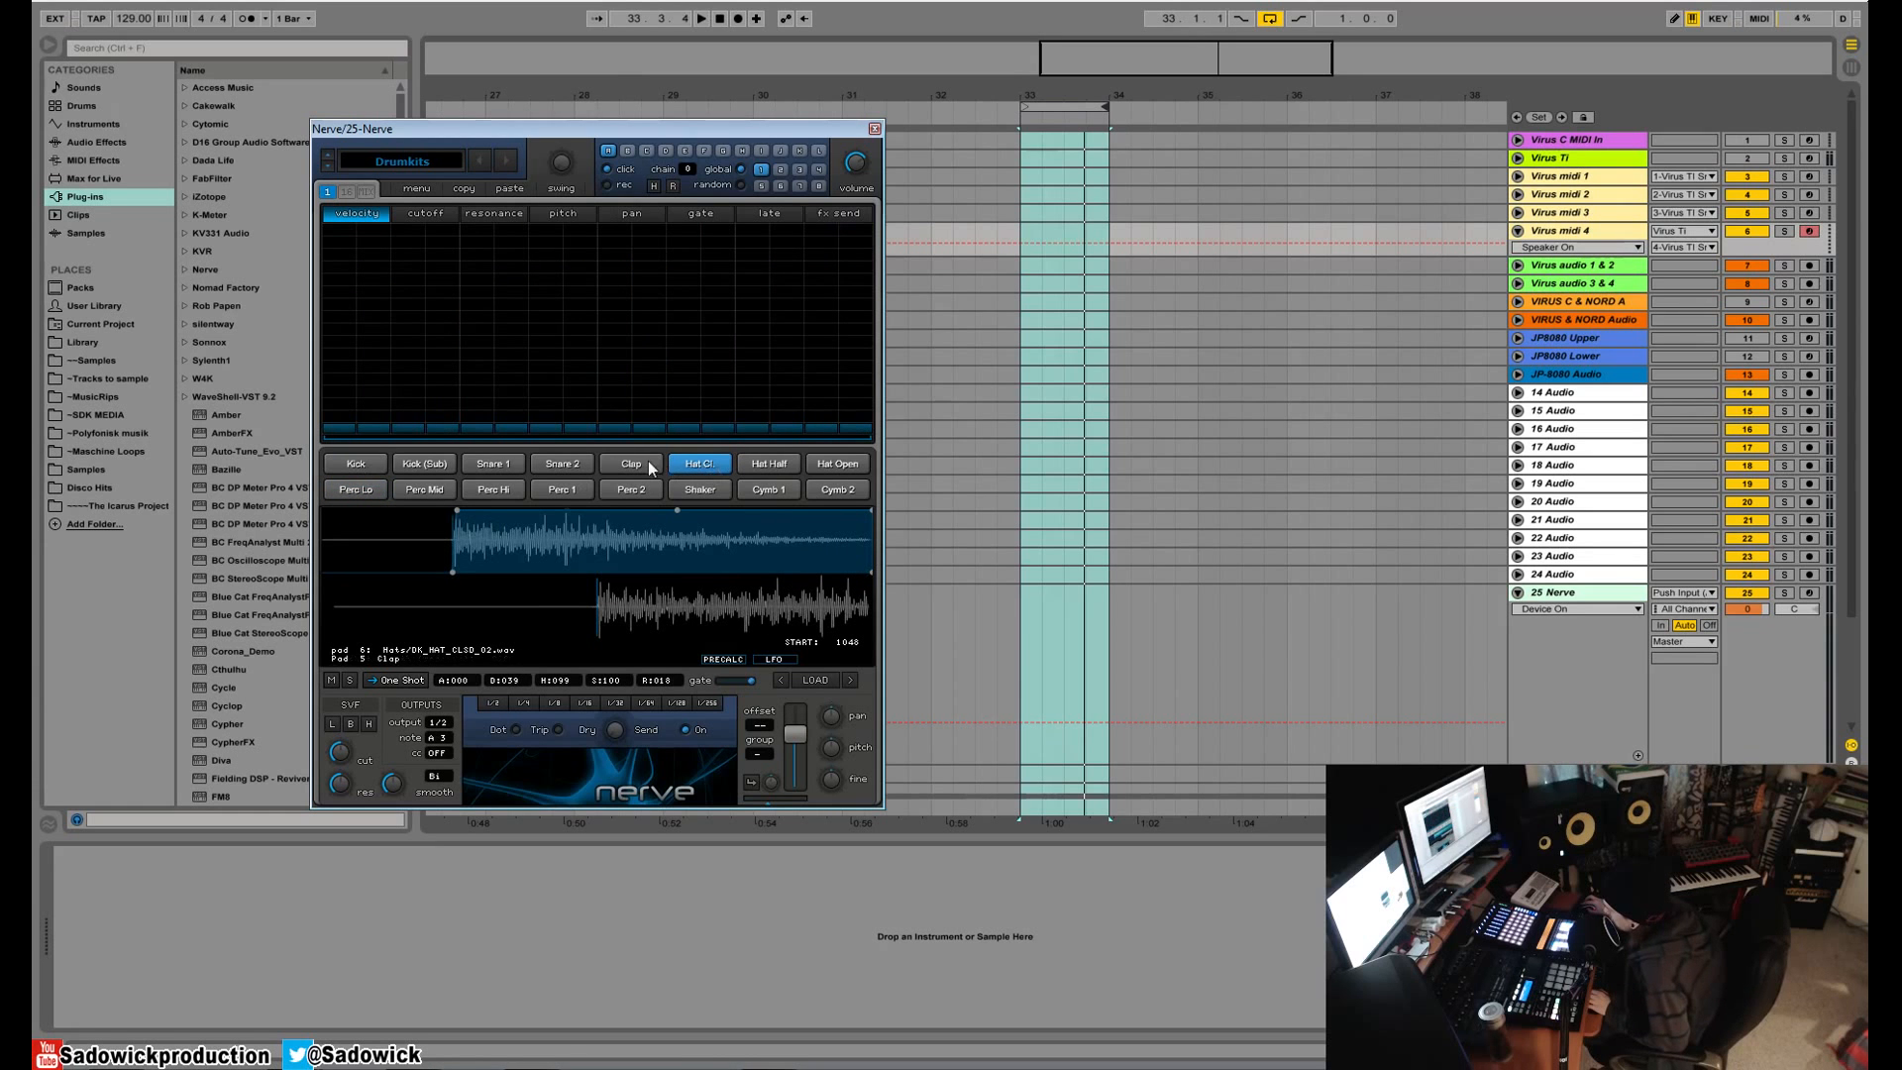
left_click(773, 467)
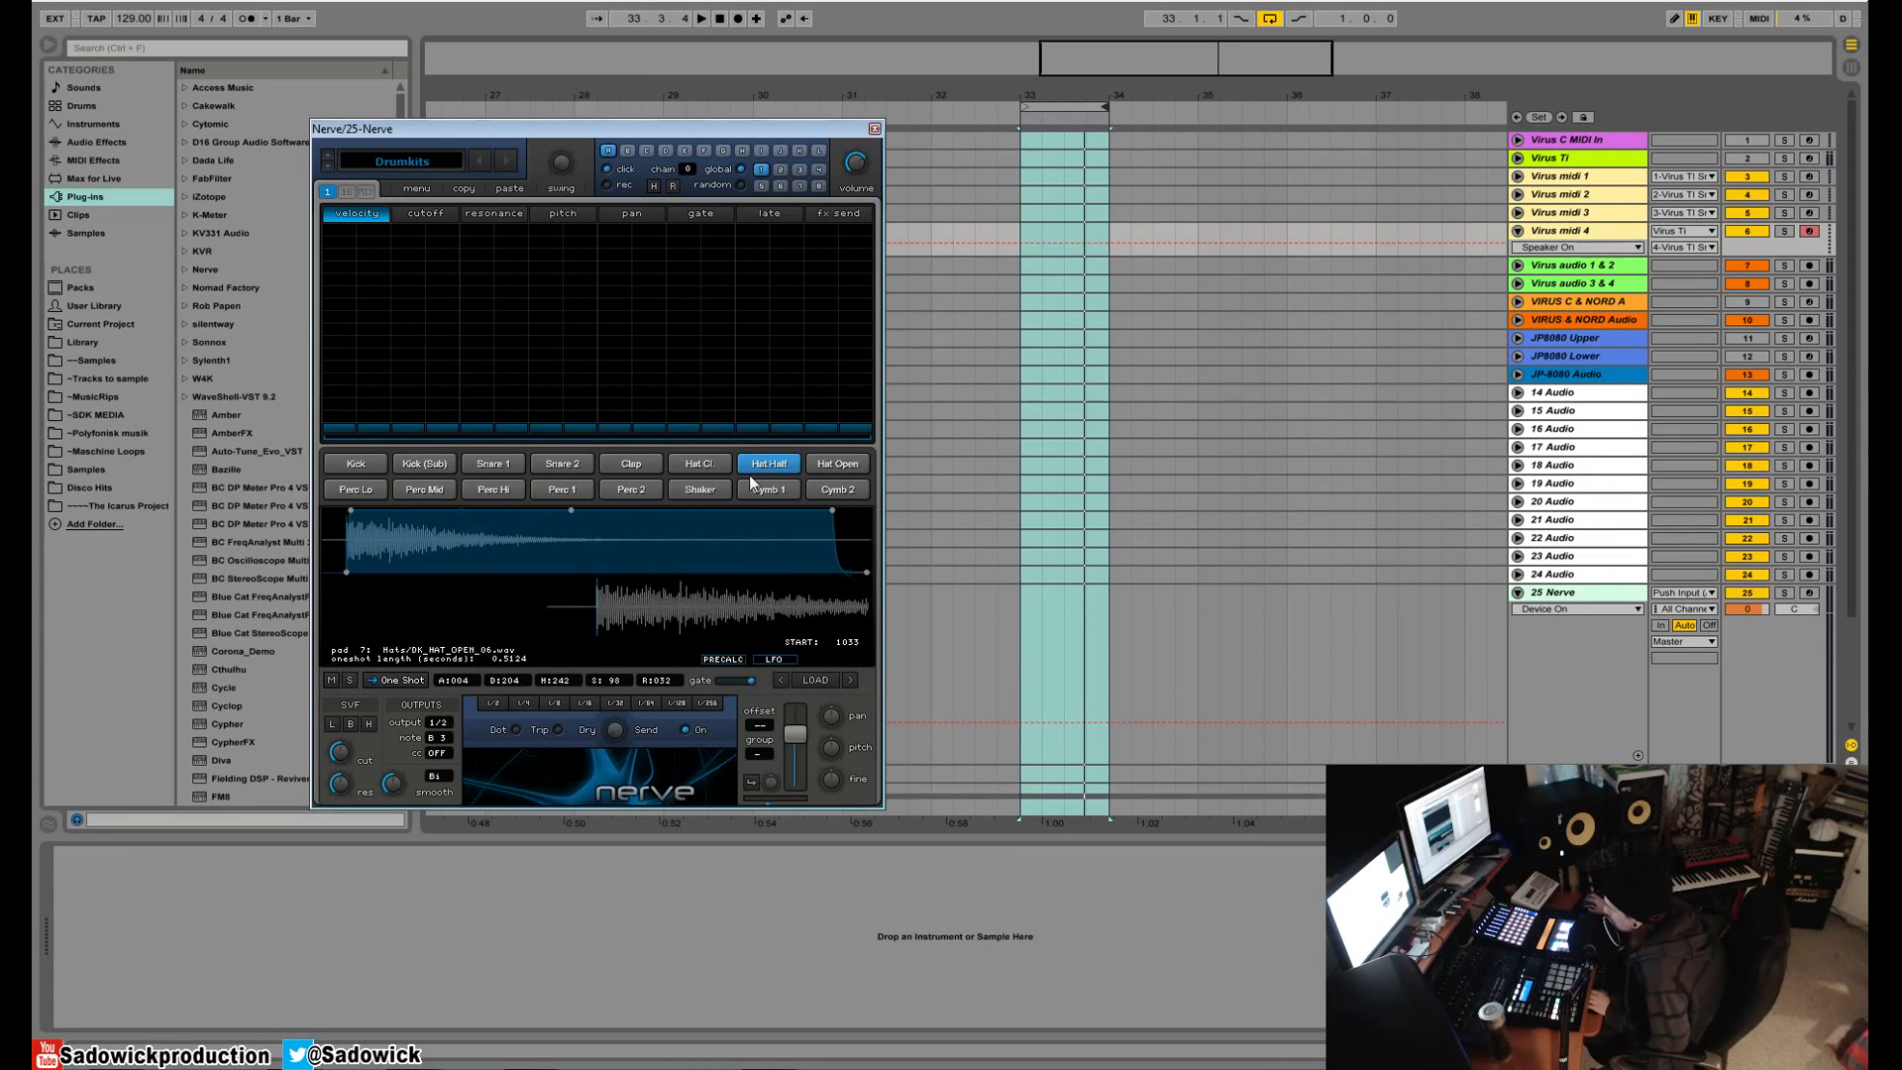
left_click(698, 464)
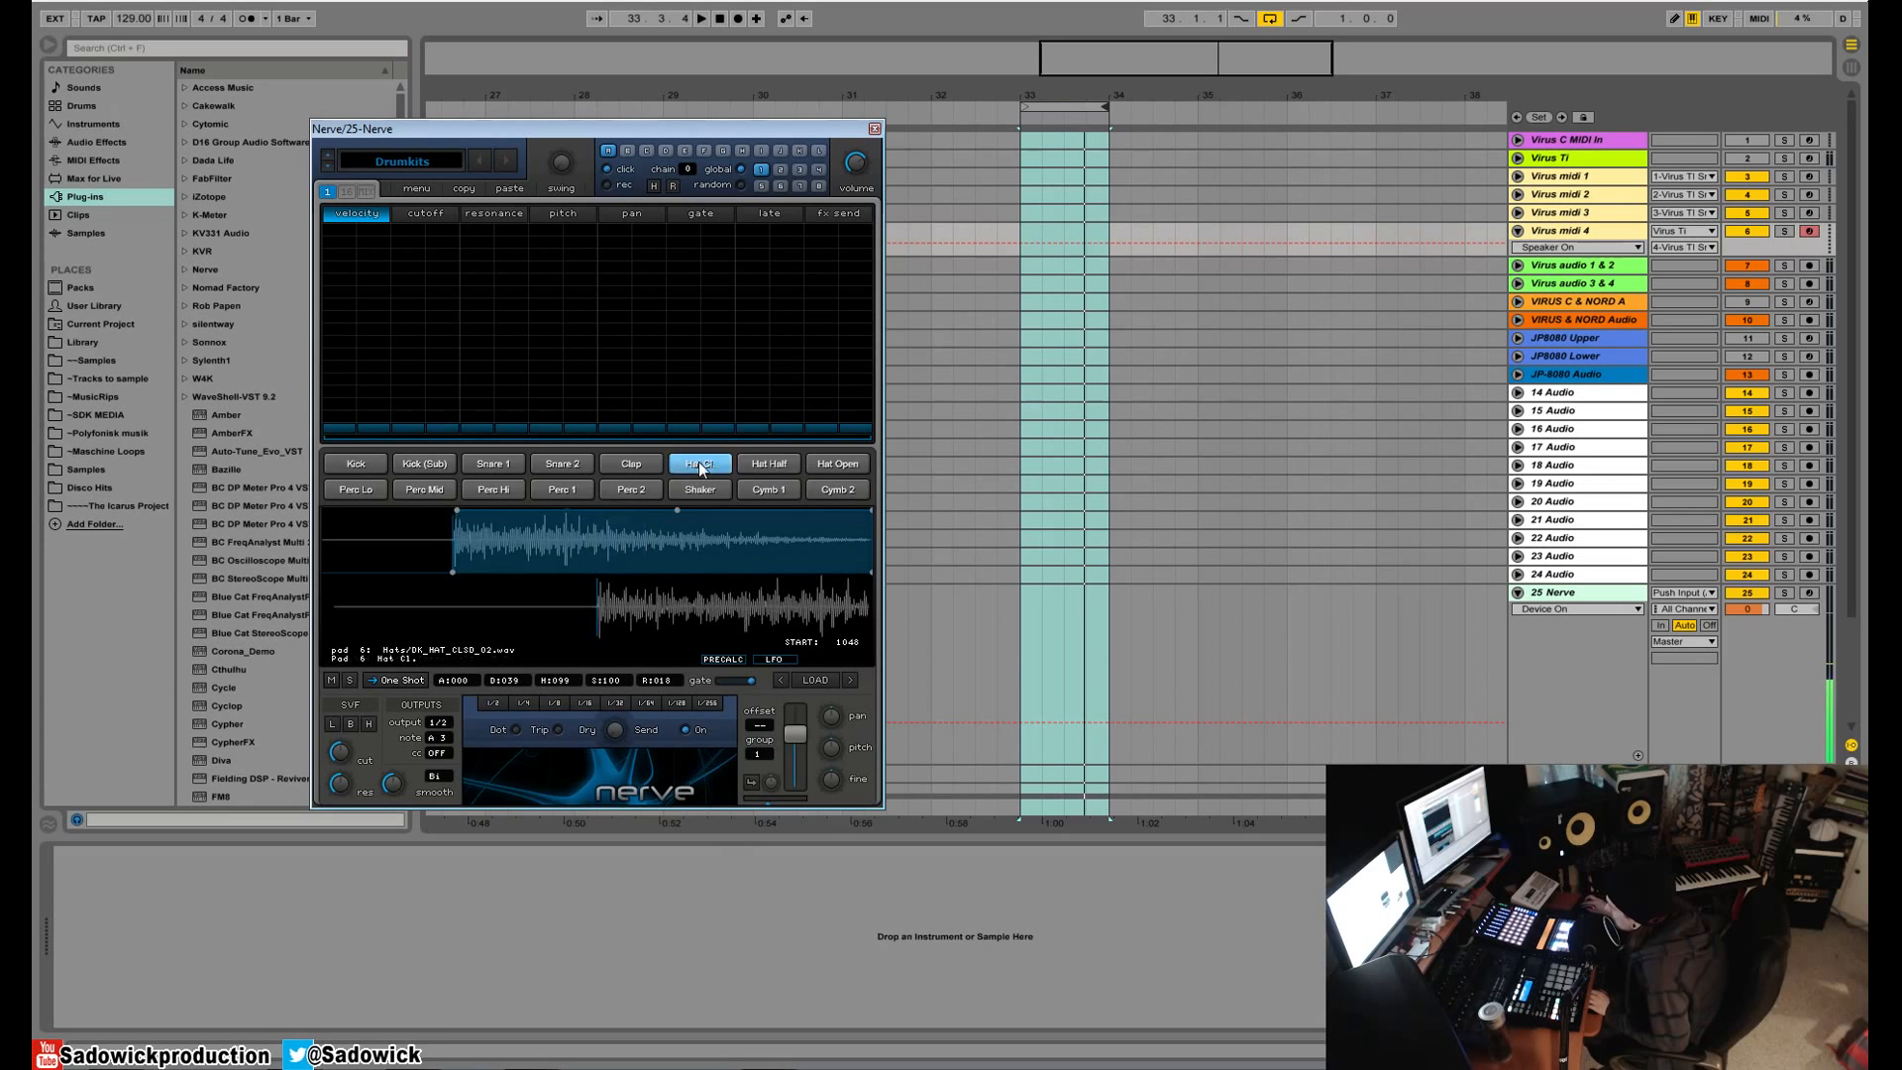
left_click(787, 465)
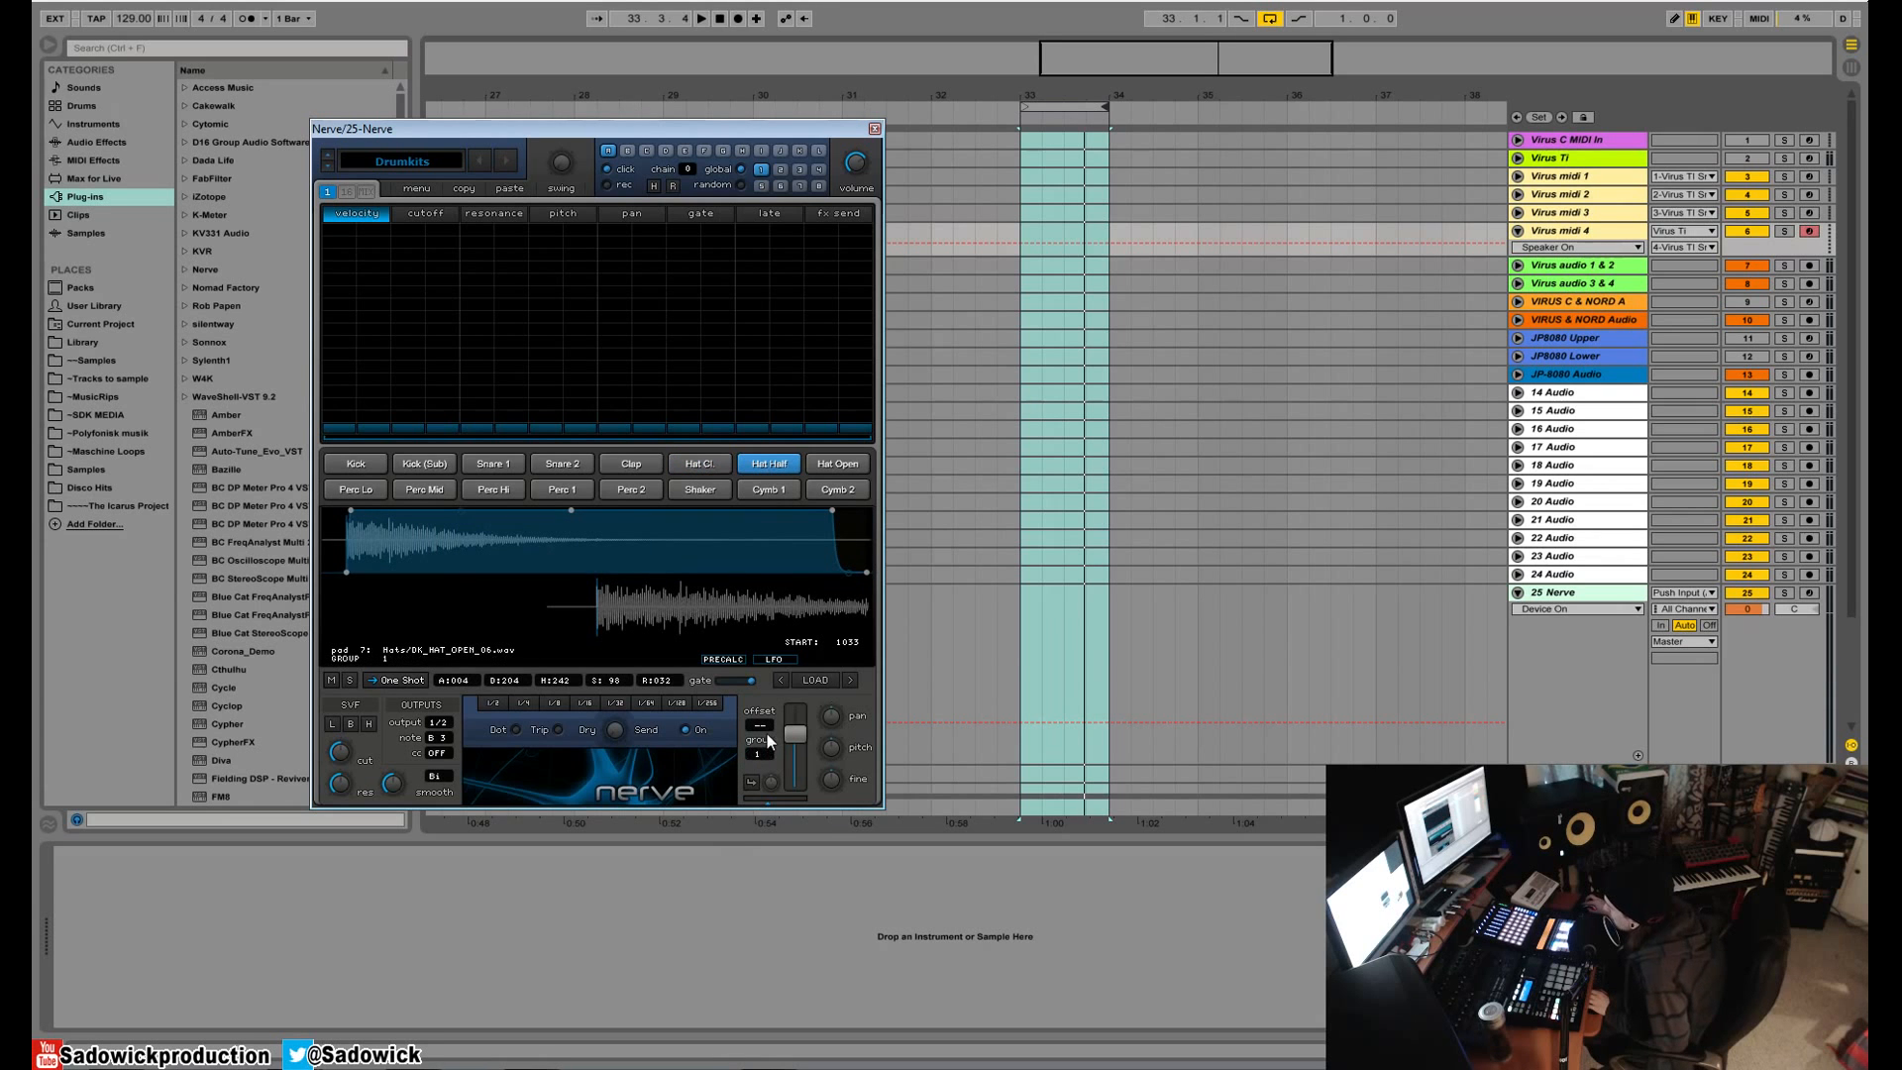
- Fill all 16 steps of the Hat Cl pad at full velocity, play the beat, and solo the hat pad
left_click(680, 467)
mouse_move(351, 371)
left_mouse_down()
mouse_move(301, 202)
mouse_move(872, 183)
left_mouse_up()
key("space")
key("space")
right_click(702, 466)
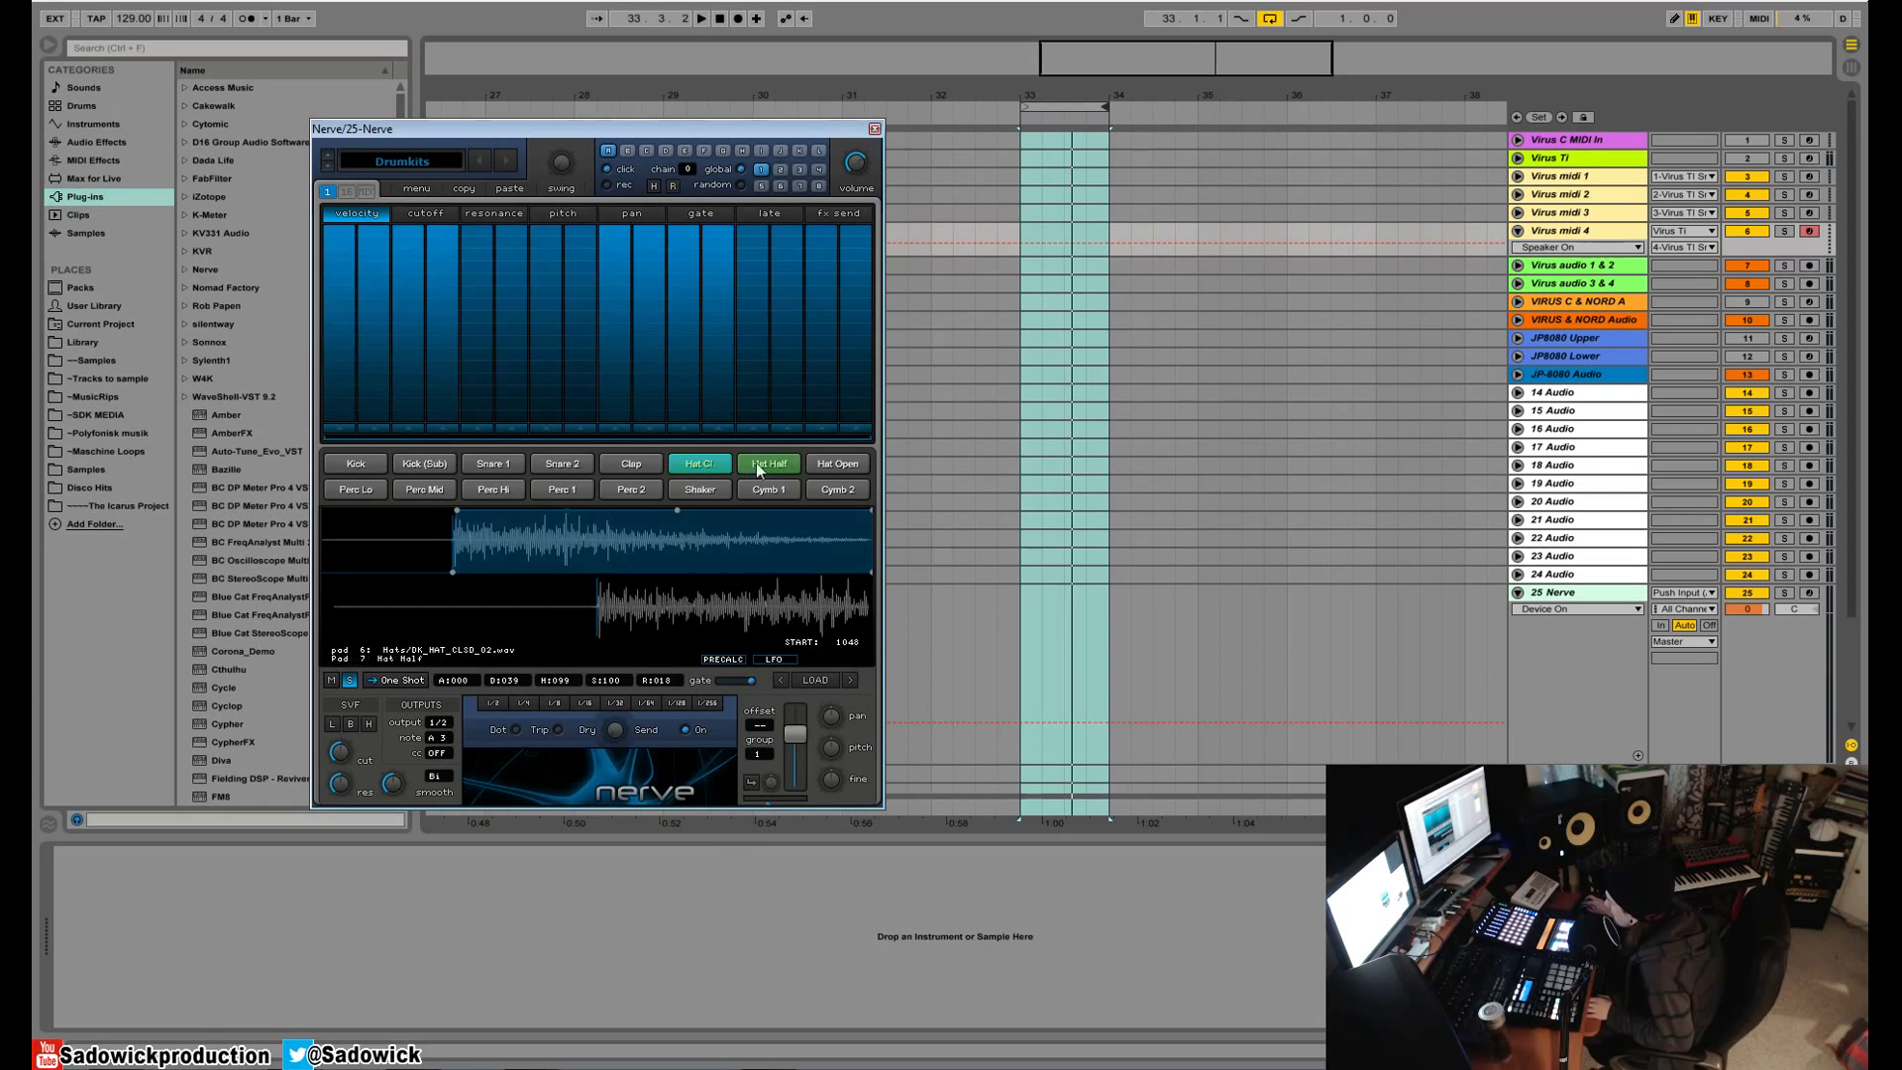
- Program the soloed Hat Half pad with full-velocity hits on steps 3, 7, 11 and 15, and play it with Hat Cl
left_click(765, 468)
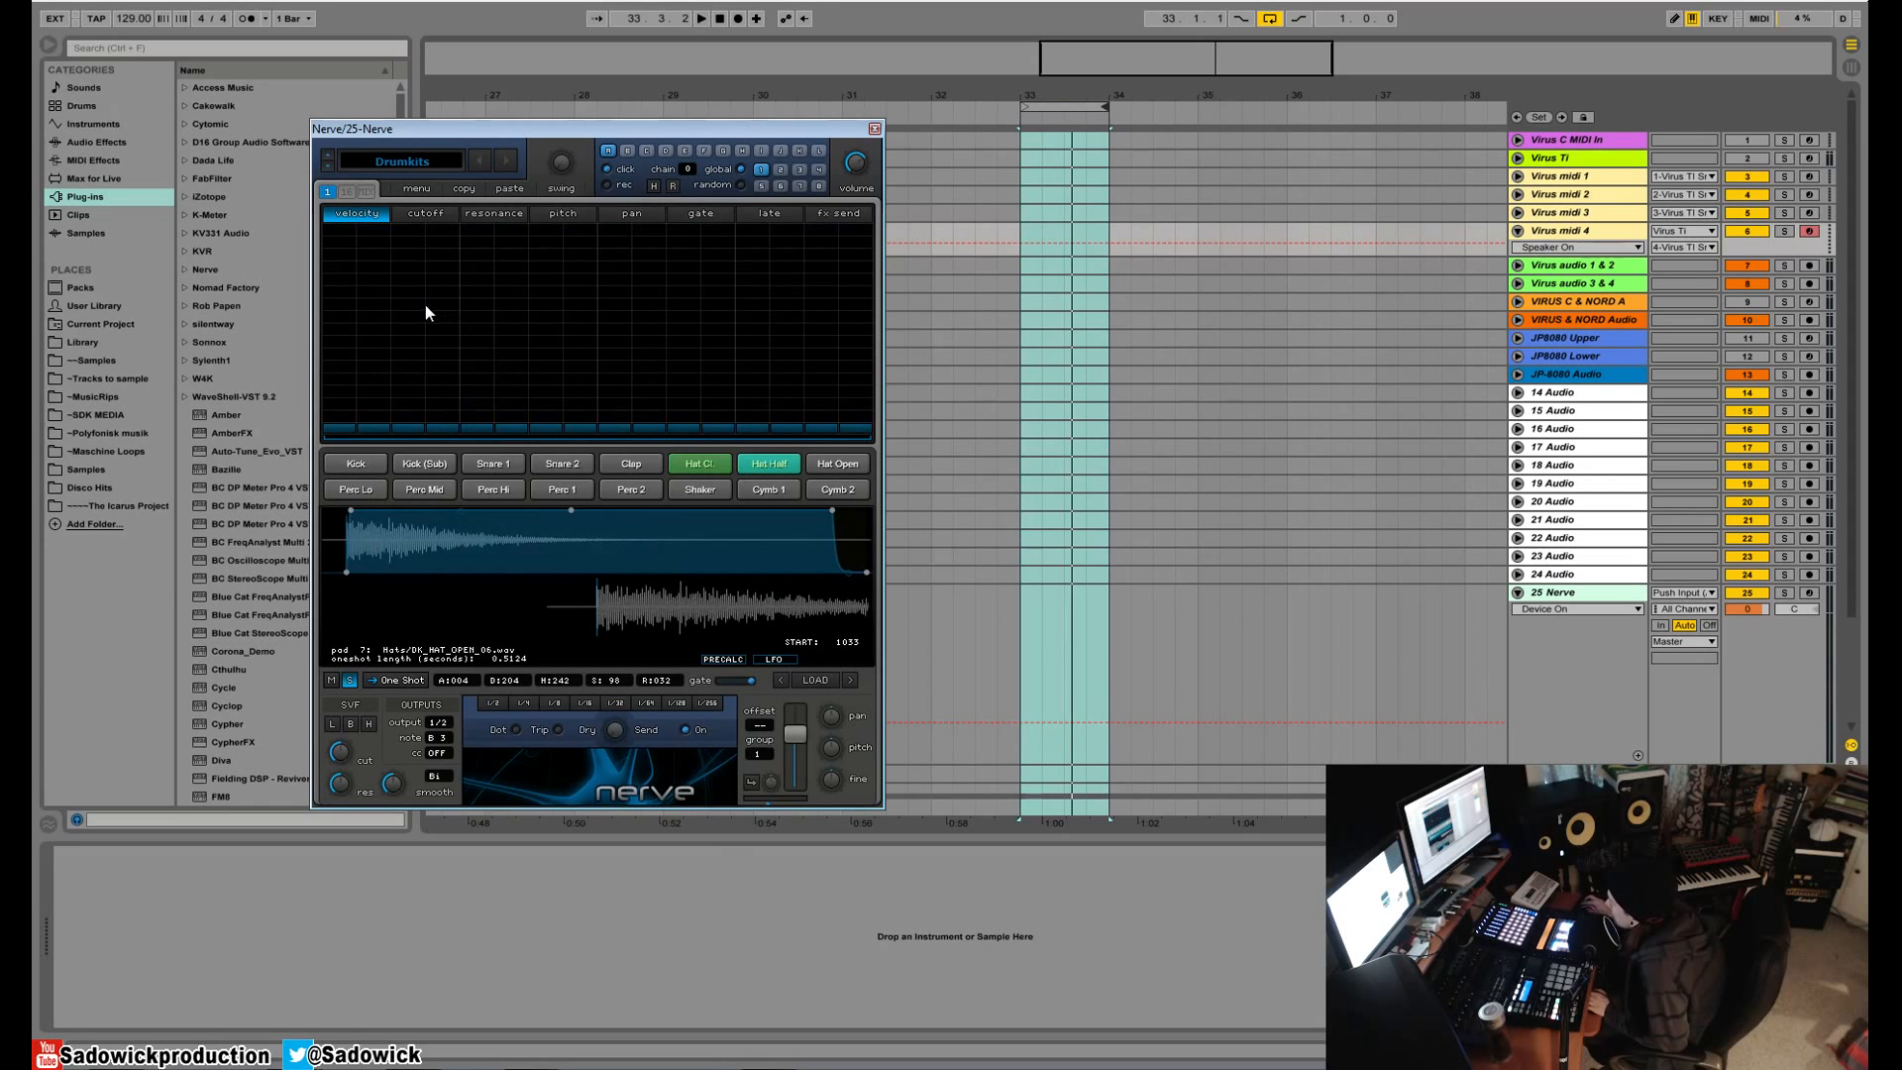
left_click(425, 238)
left_click(540, 233)
left_click(682, 210)
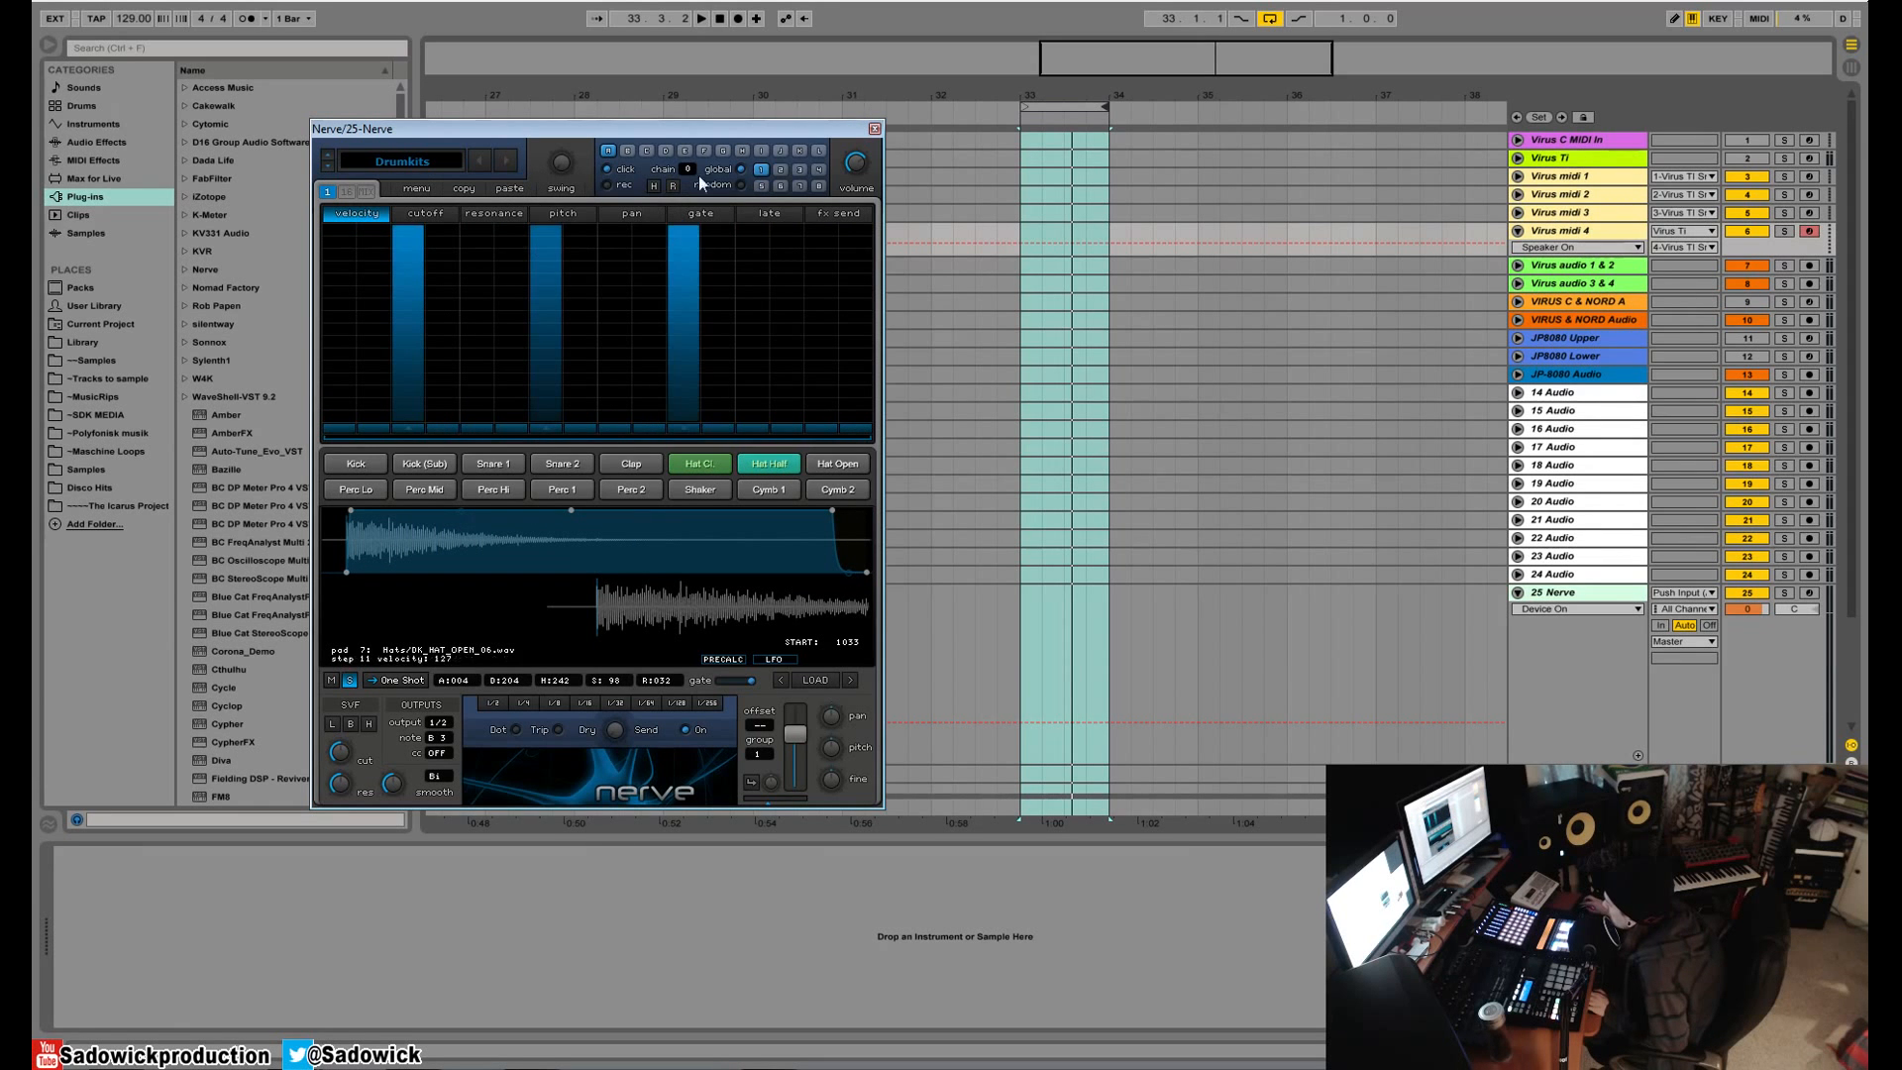
left_click(822, 230)
key("space")
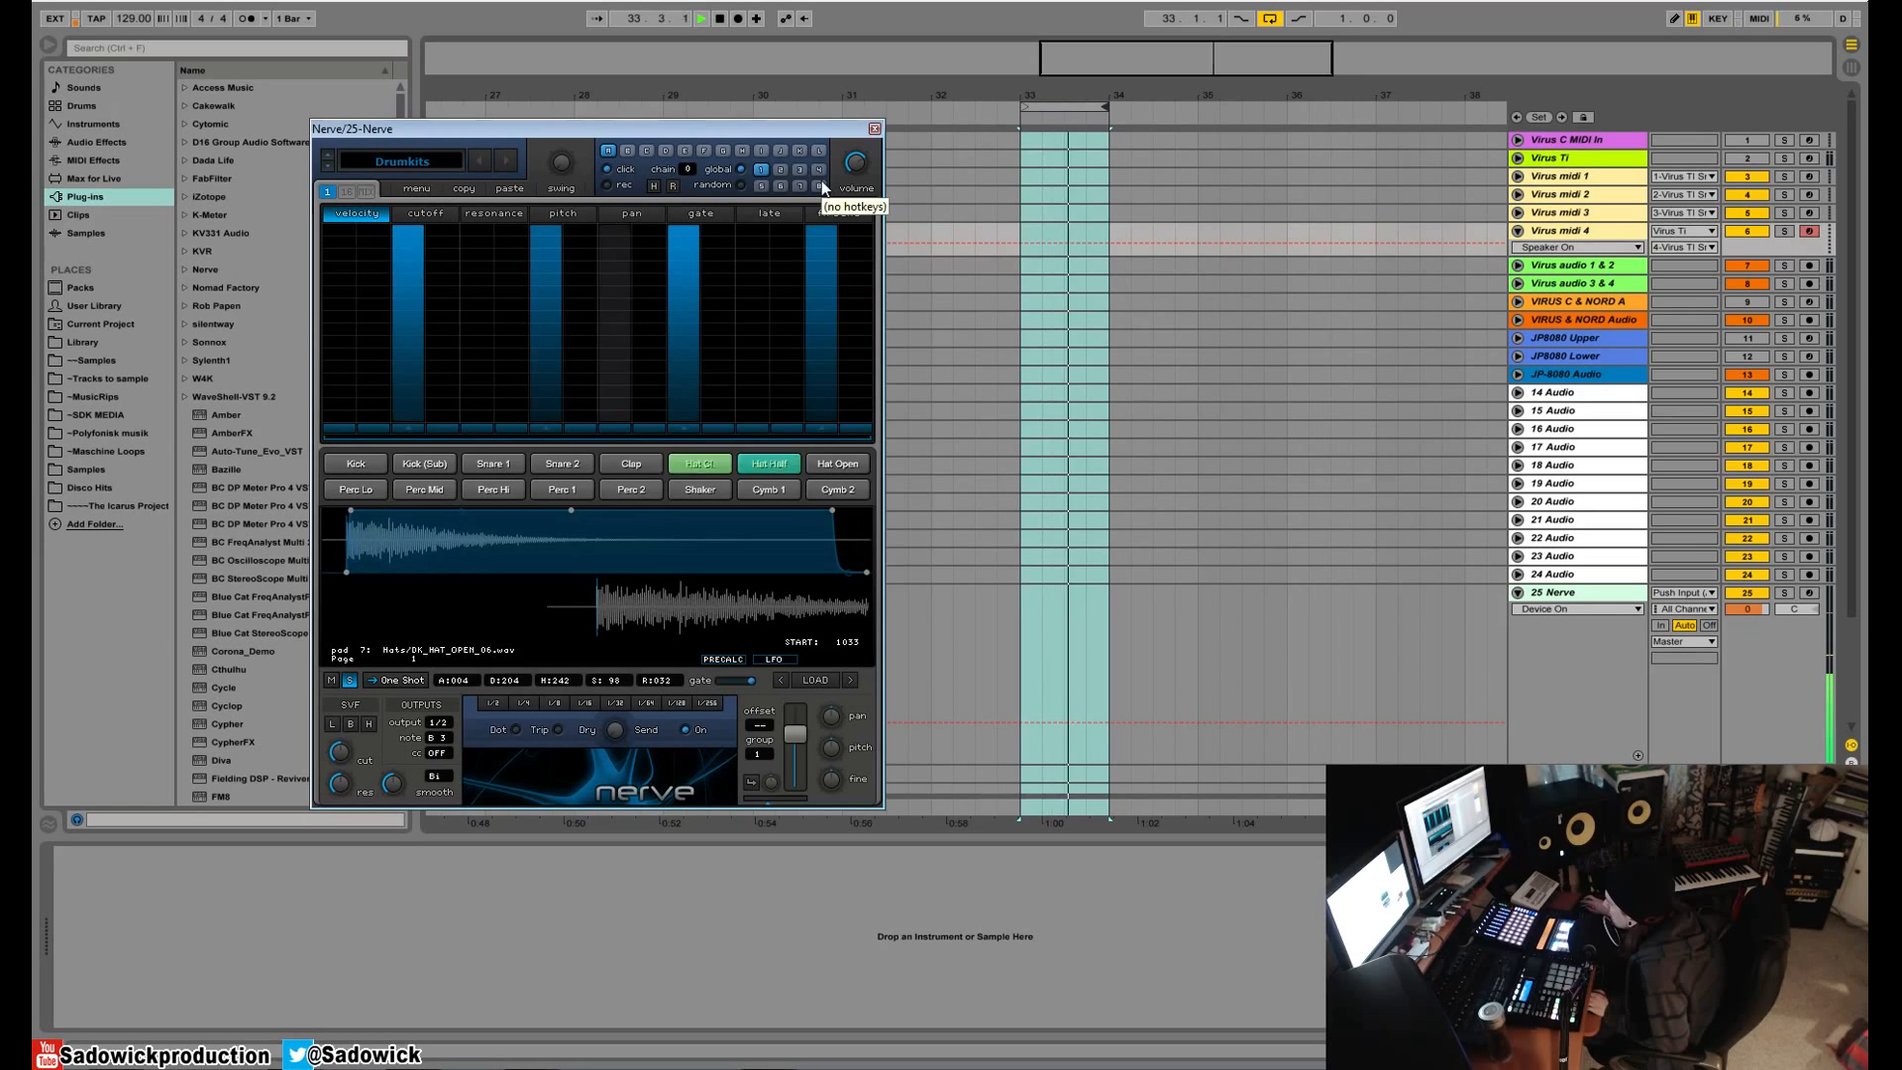
left_click(366, 192)
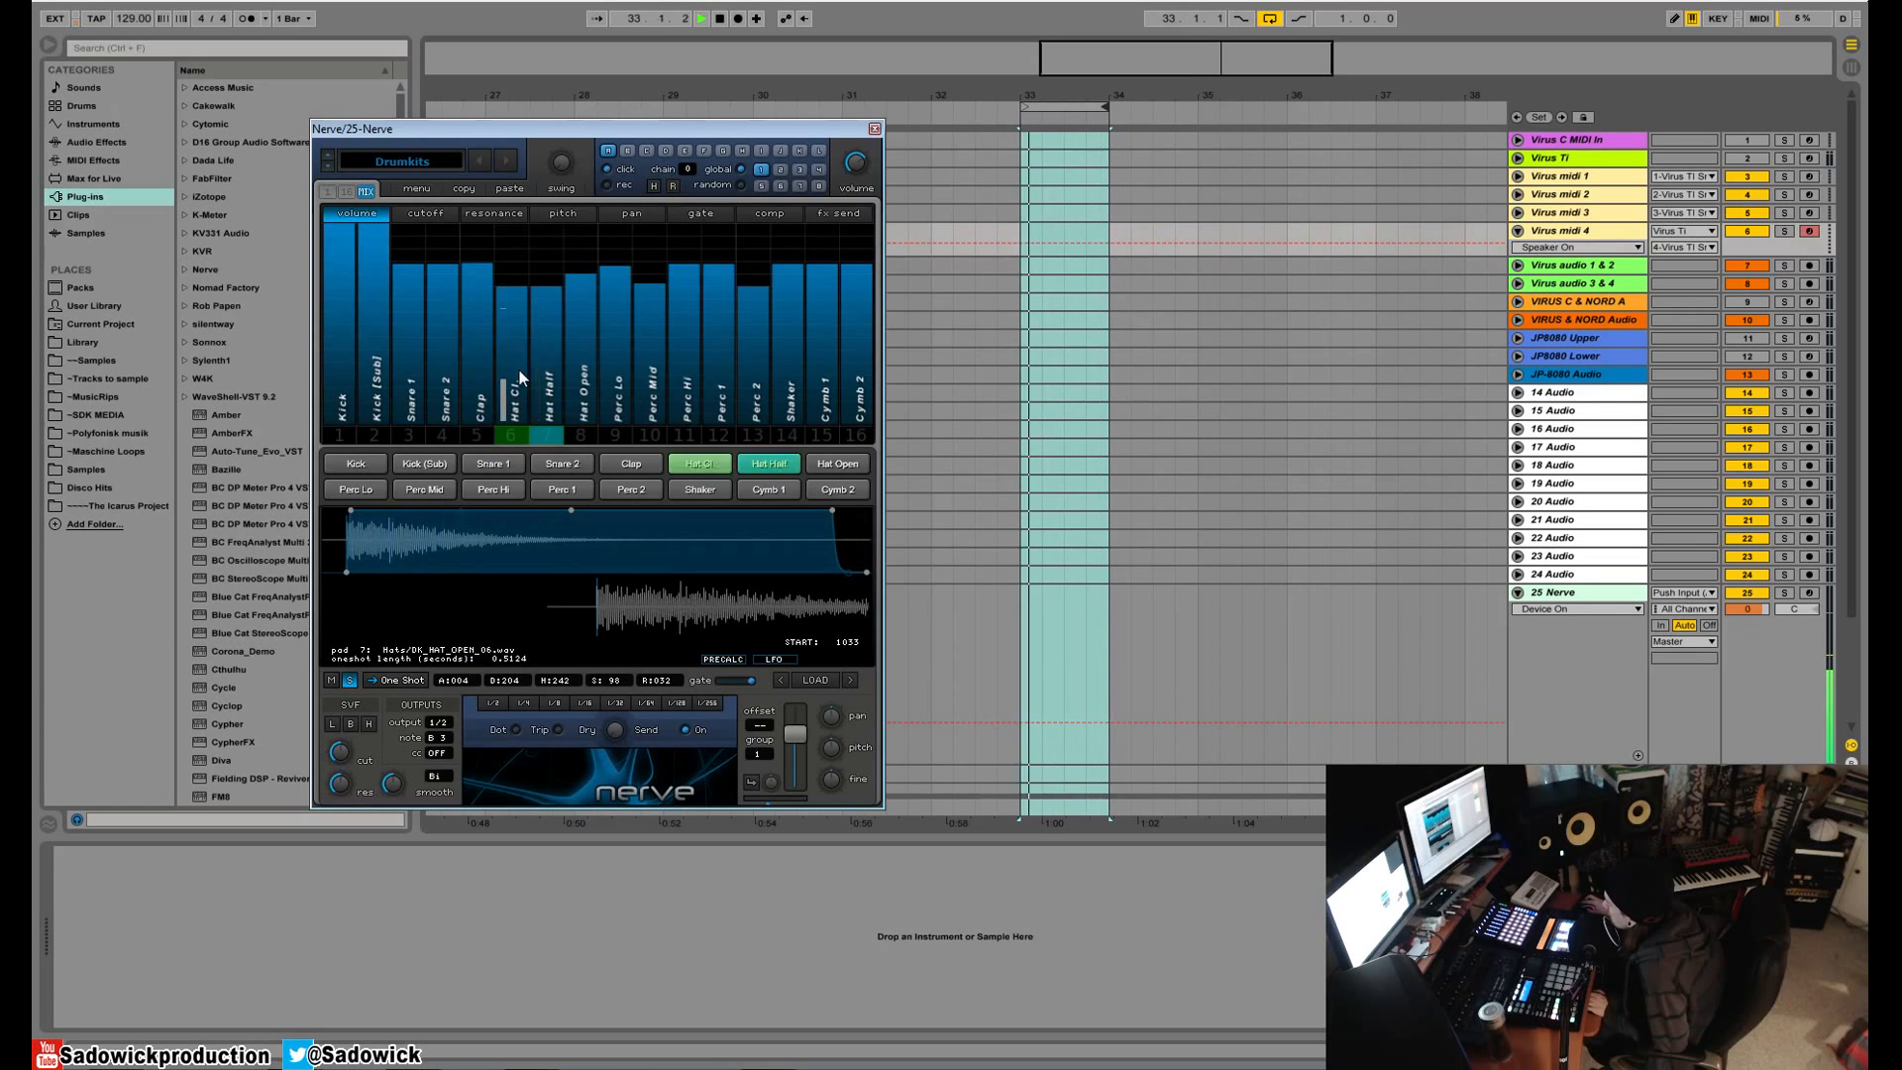
left_click(326, 191)
key("space")
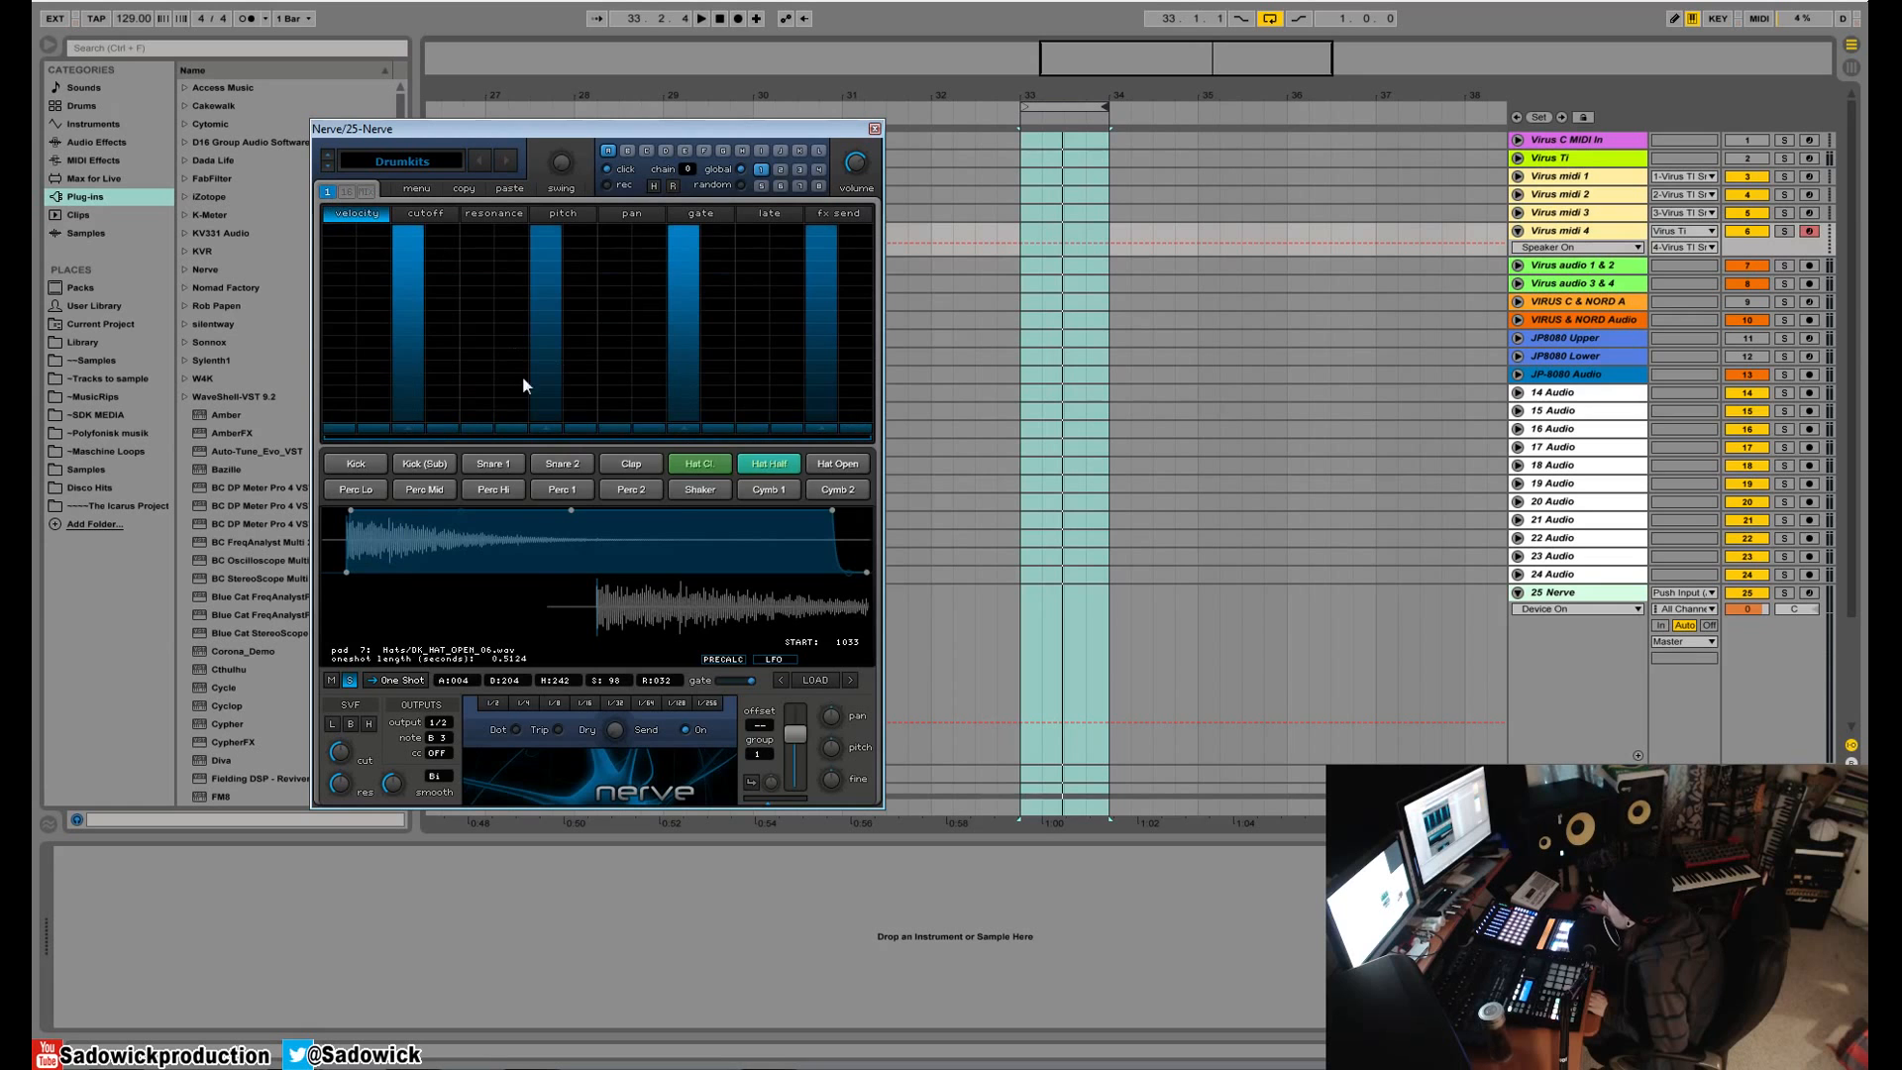
- Compare the Hat Cl and Hat Half pads to examine how their patterns and shared group interact
left_click(697, 464)
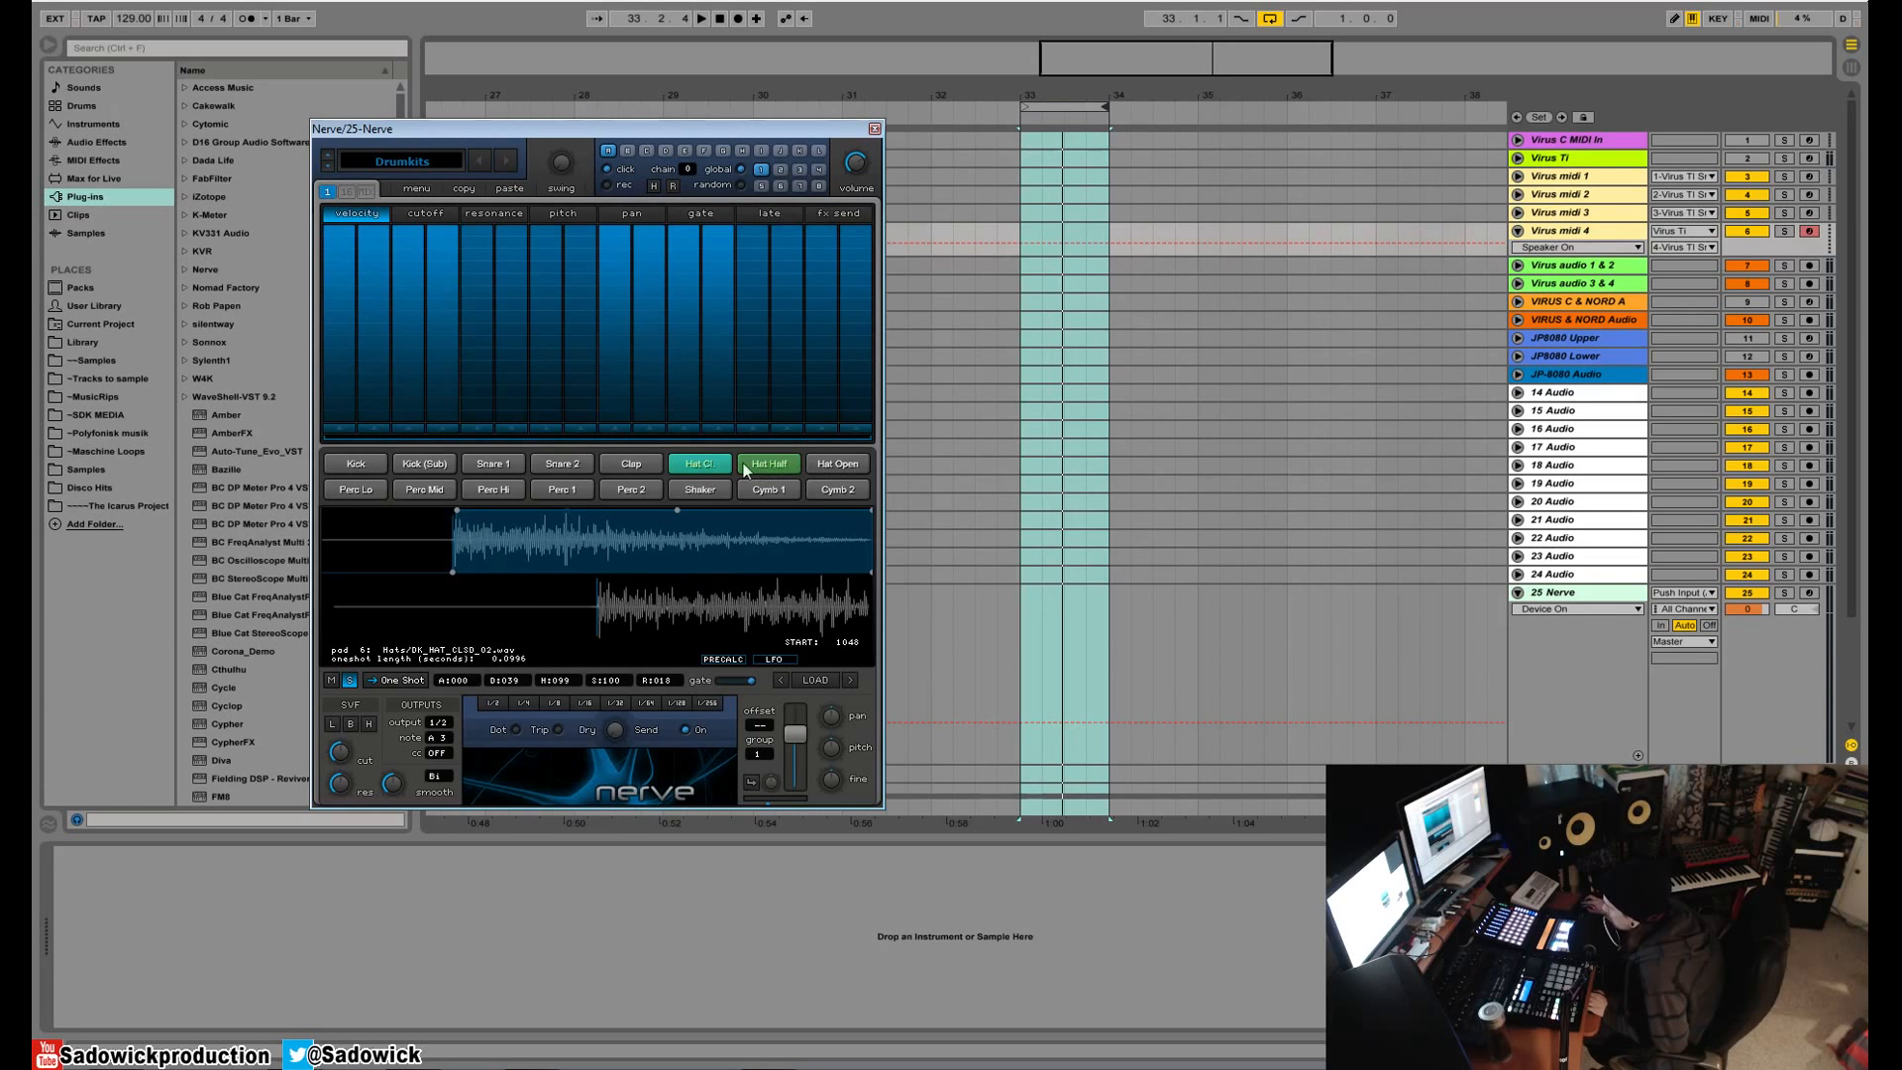
left_click(691, 464)
left_click(768, 465)
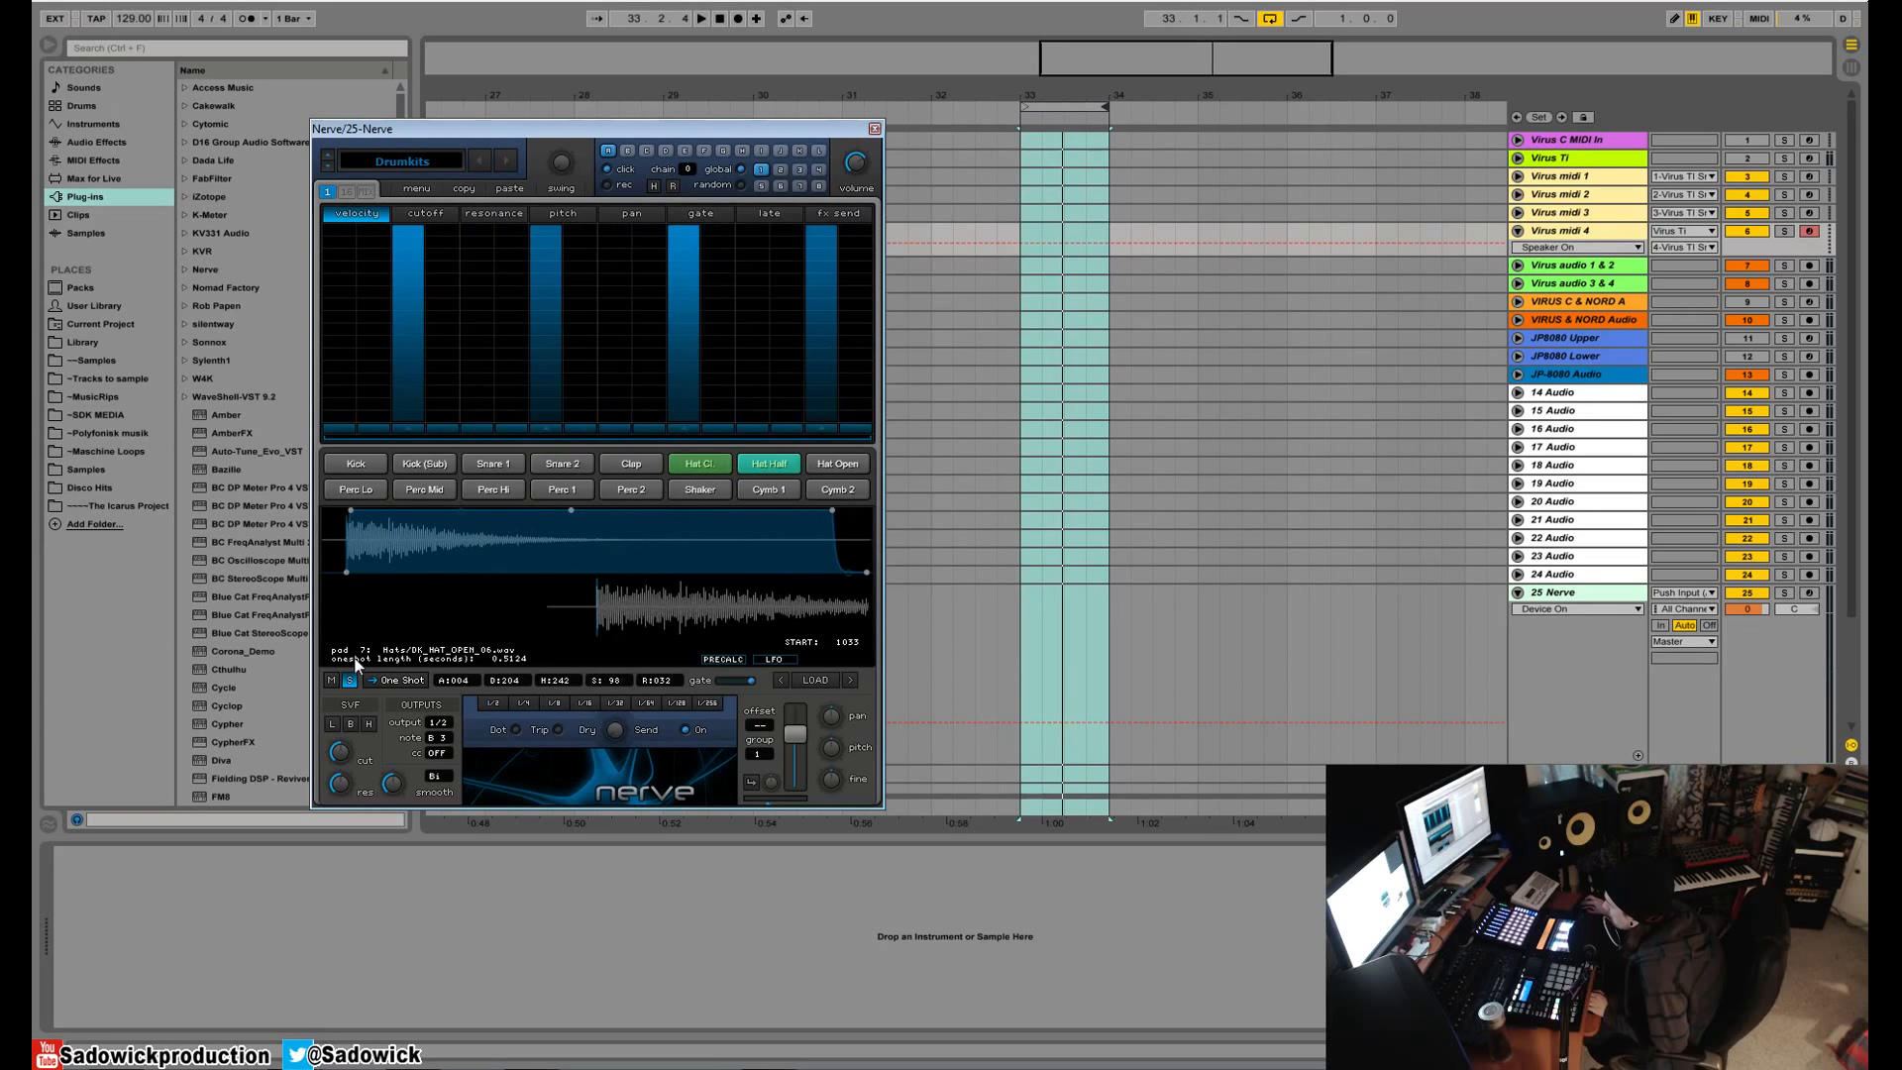
left_click(709, 465)
left_click(764, 465)
- Assign the Hat Open pad to group 1 and solo it with the other two hats
left_click(810, 464)
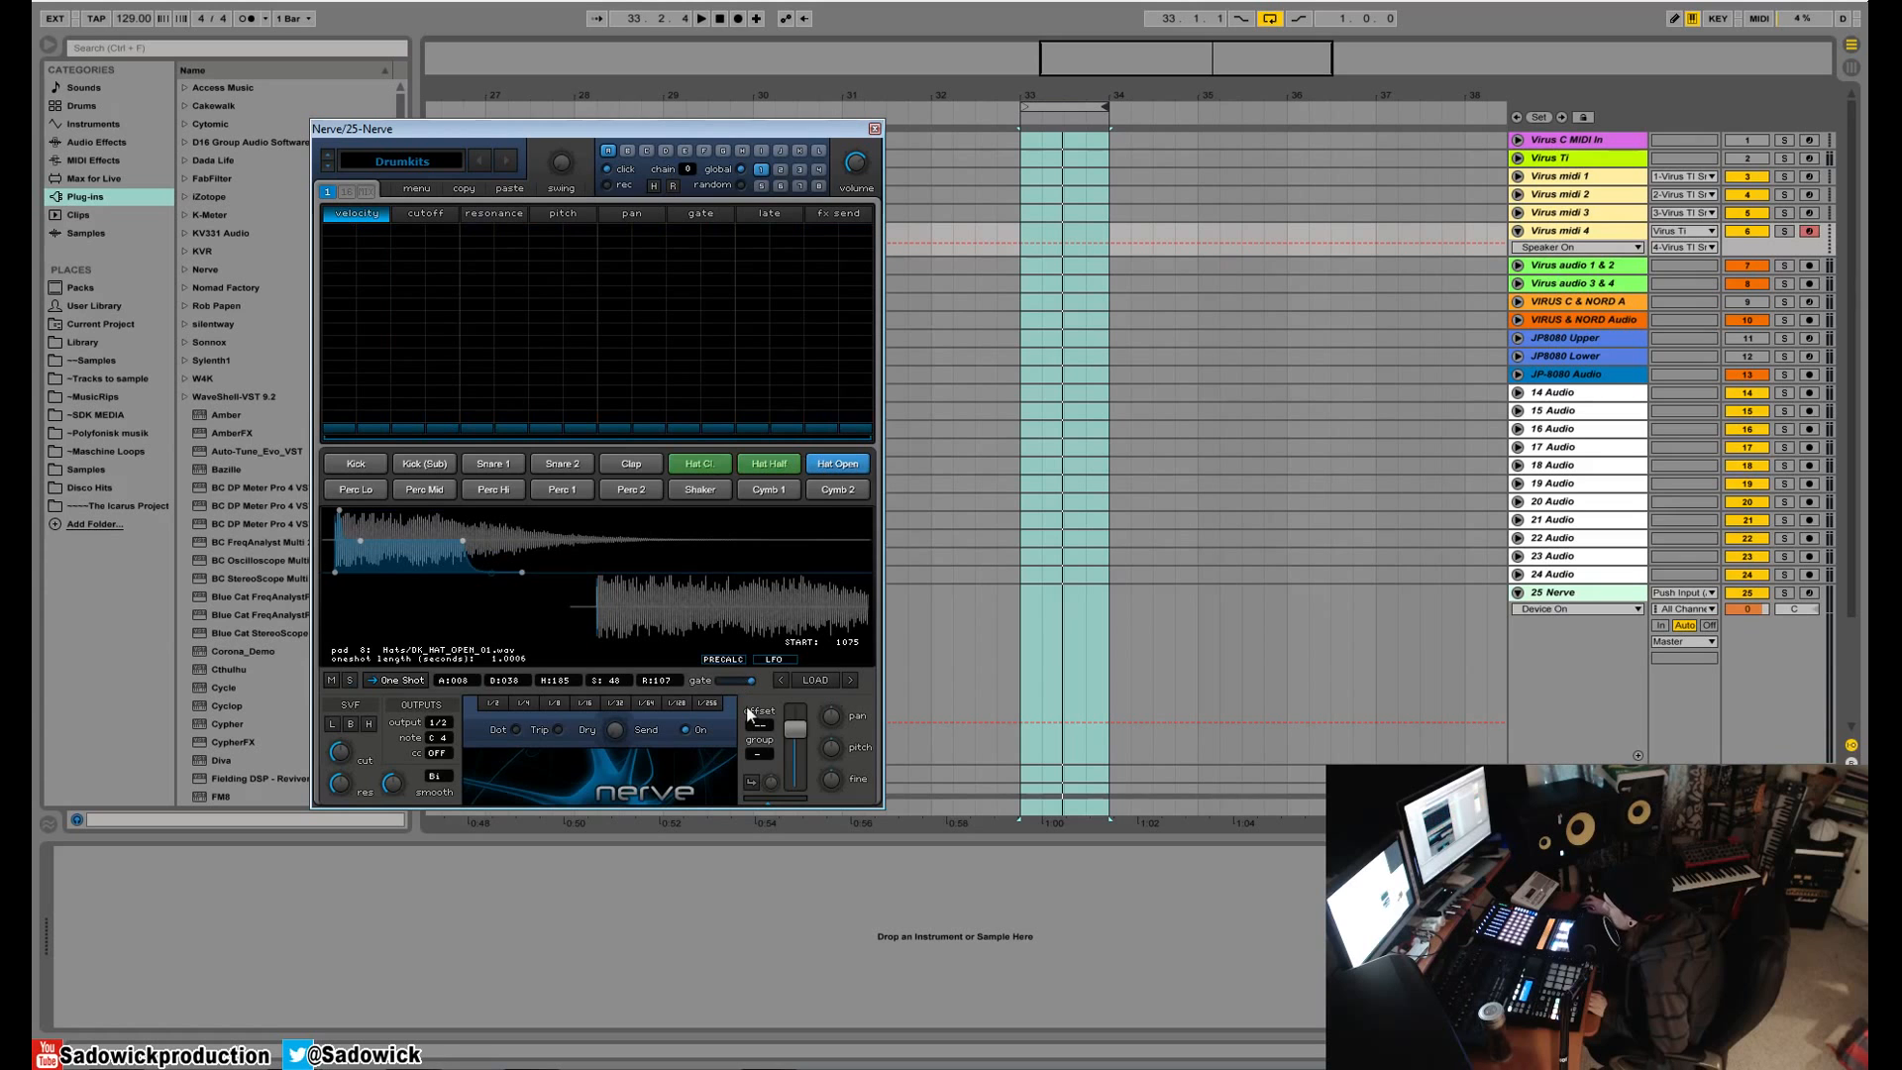
left_click(762, 751)
right_click(844, 463)
- Fill all 16 steps of the Hat Open pad at full velocity and play the grouped hats
mouse_move(345, 257)
left_mouse_down()
mouse_move(389, 200)
mouse_move(870, 203)
left_mouse_up()
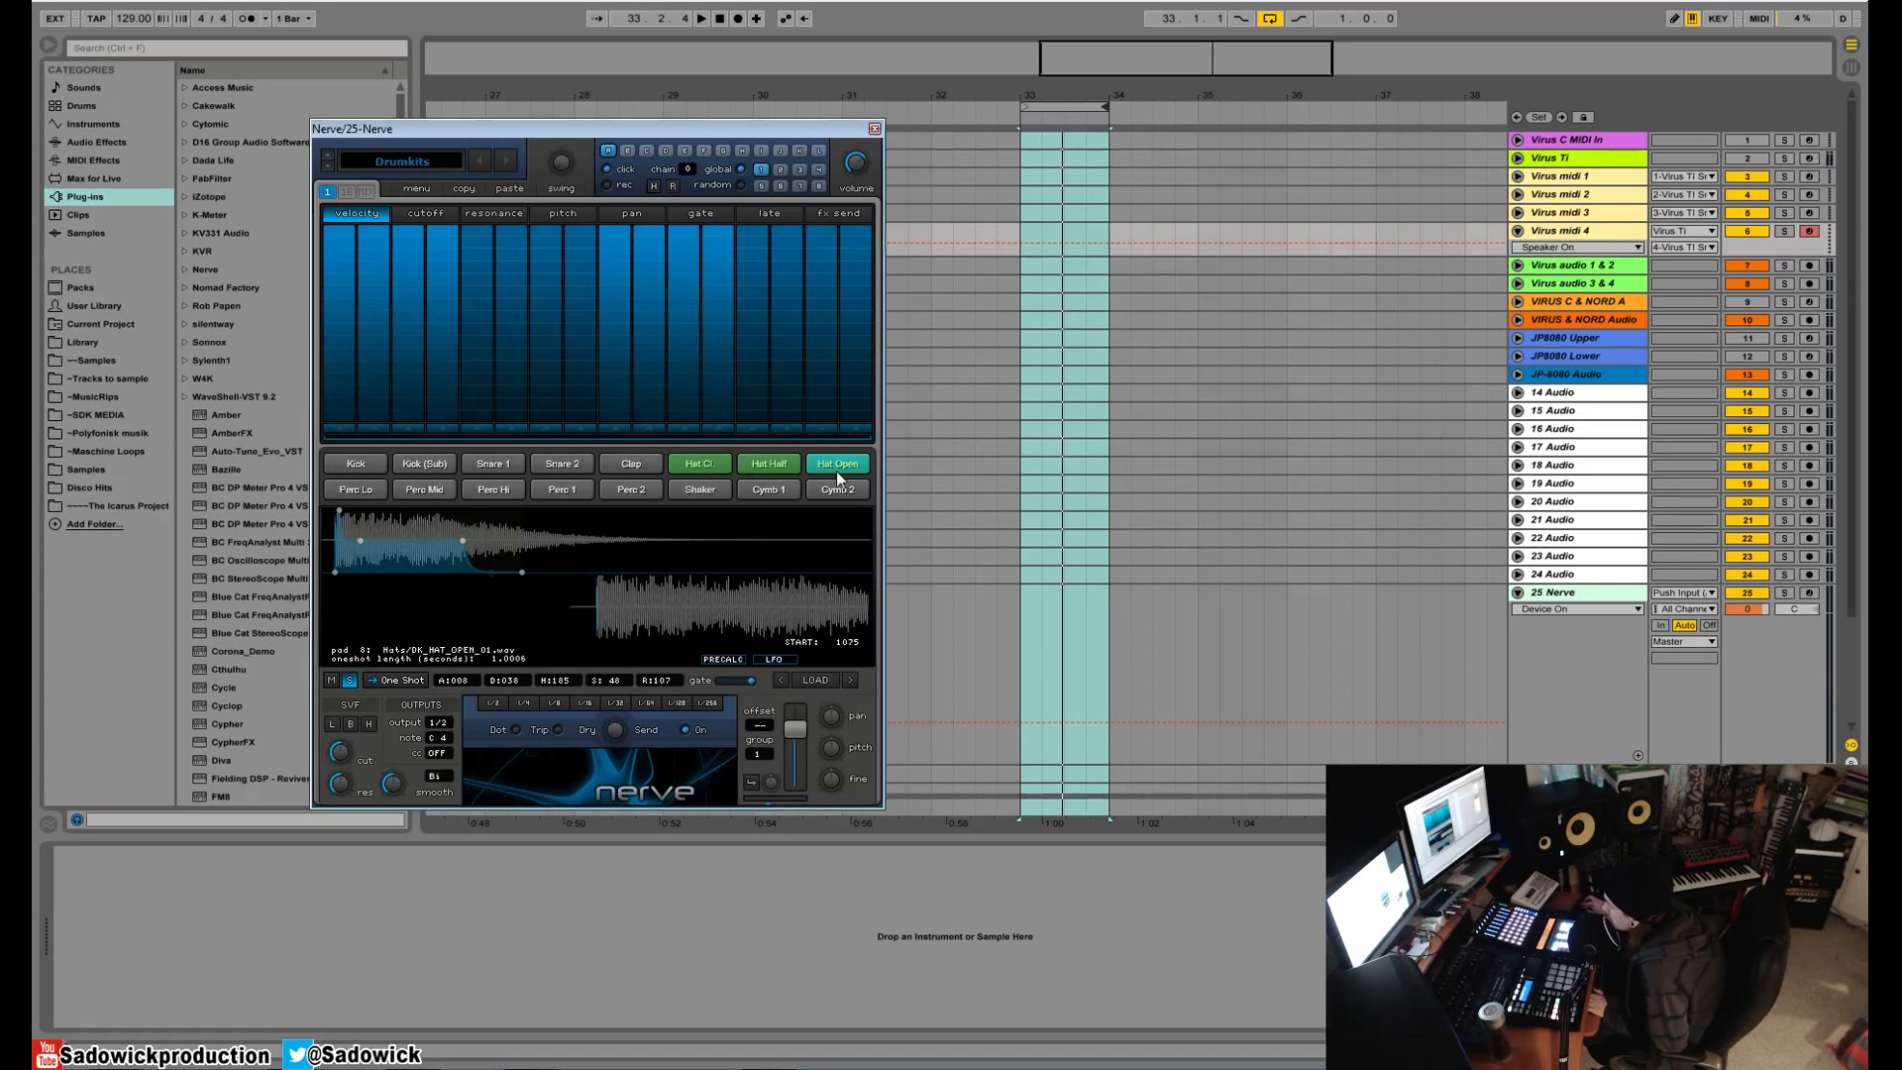
key("space")
key("space")
- Reduce the Hat Open pattern to a single full-velocity hit on step 15 and play the three grouped hats
mouse_move(341, 388)
left_mouse_down()
mouse_move(803, 509)
mouse_move(866, 500)
left_mouse_up()
left_click(822, 232)
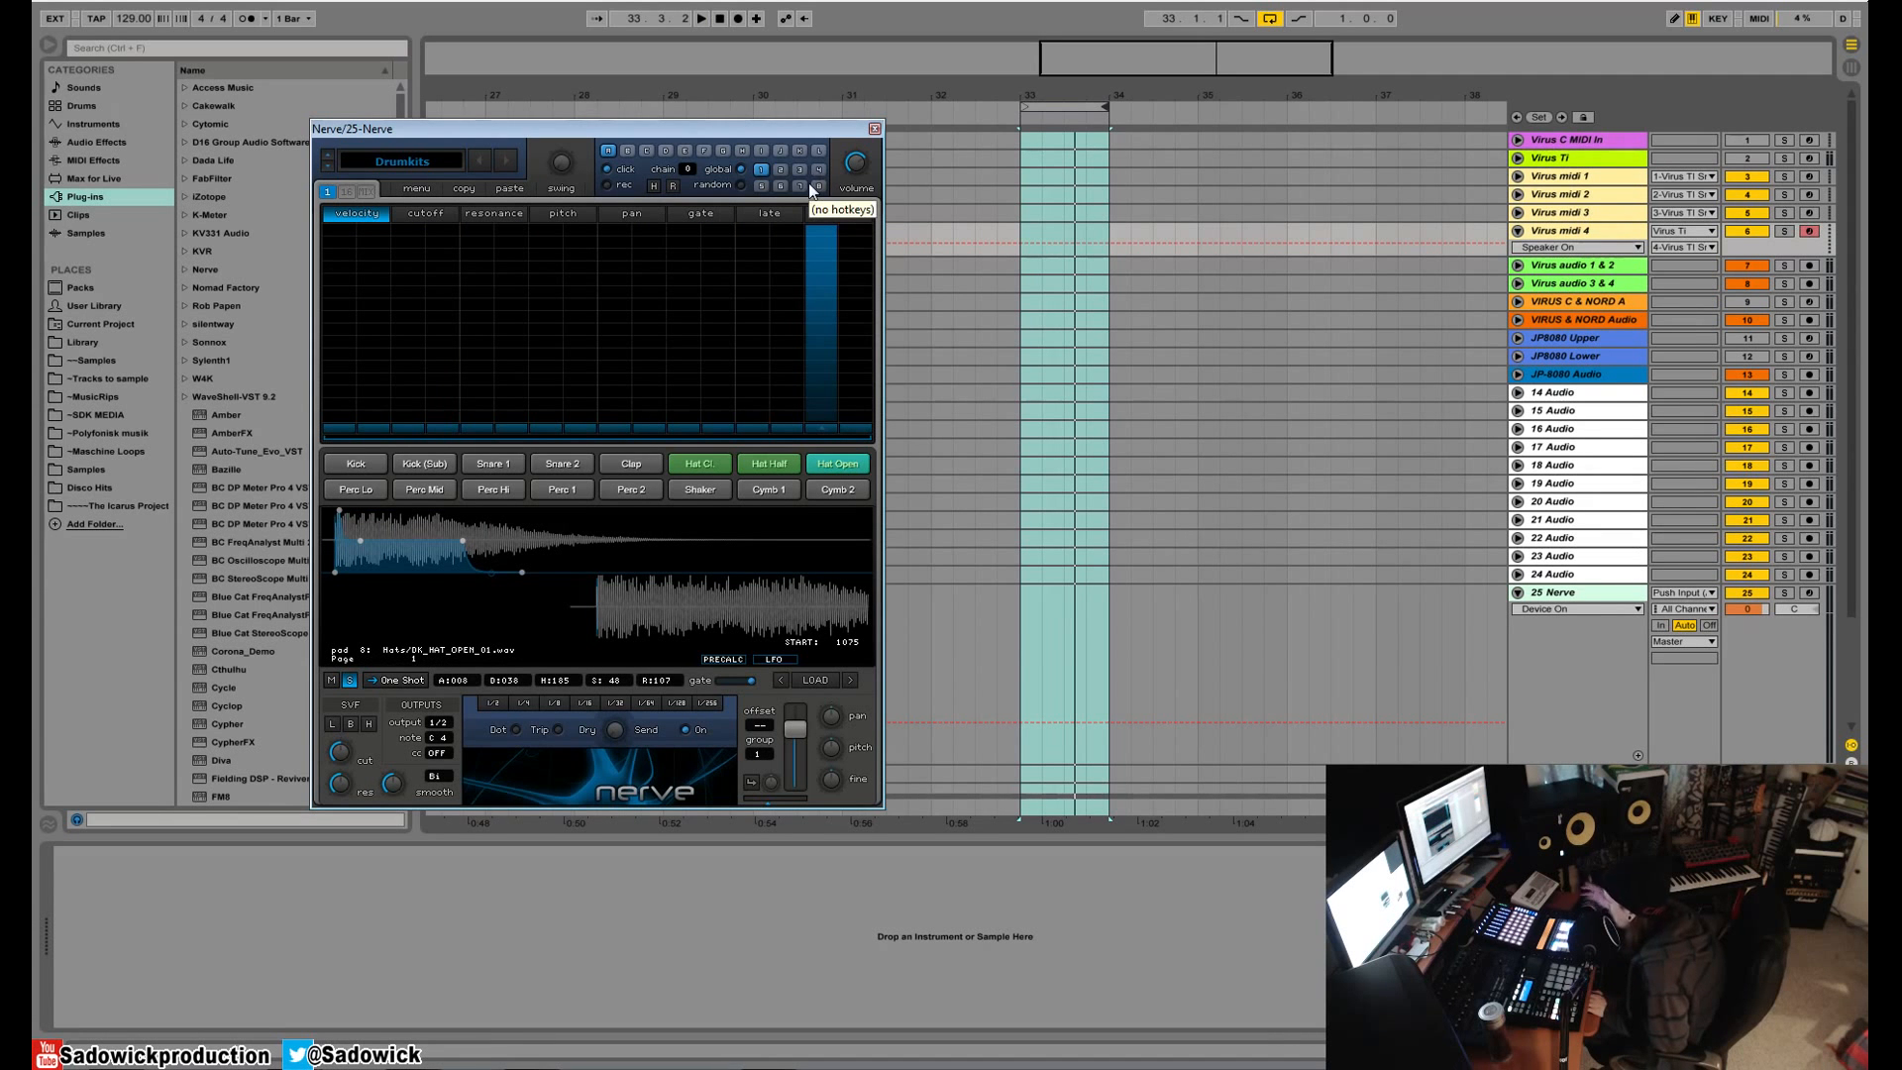
left_click(769, 464)
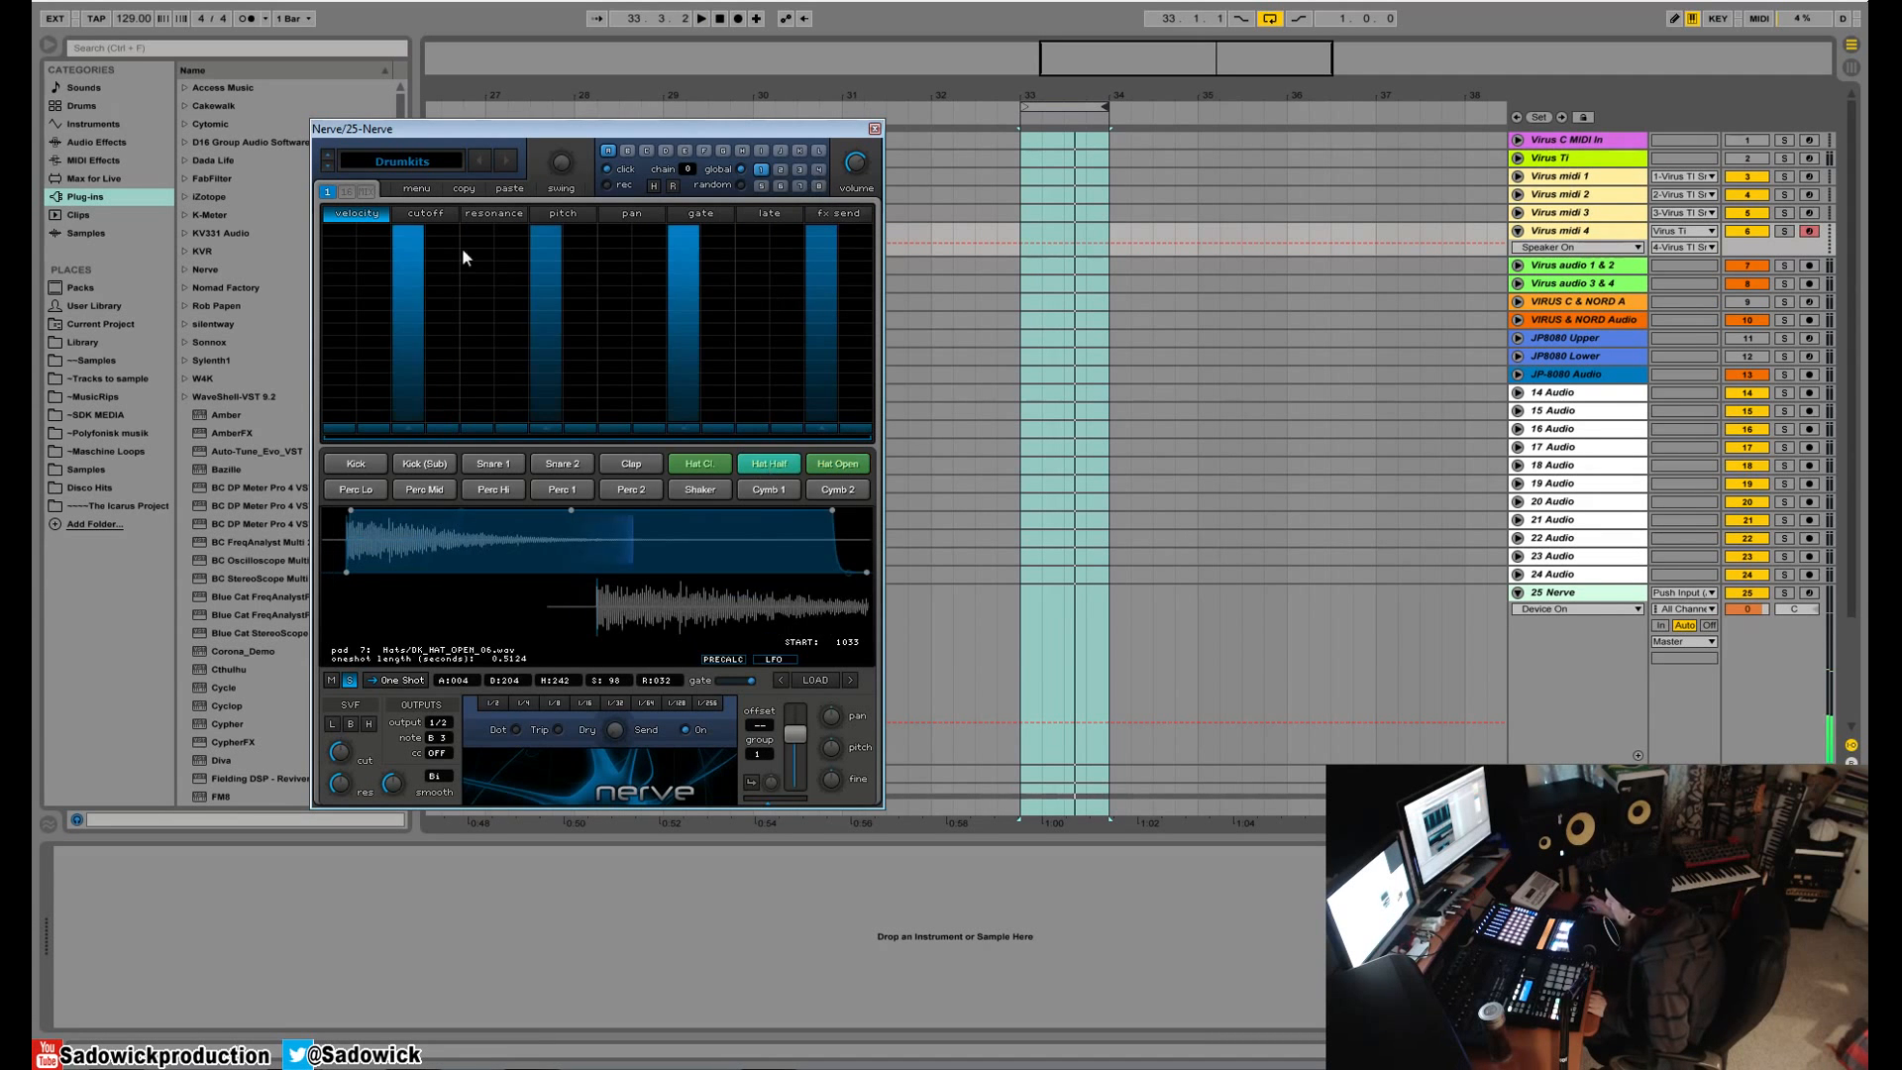
left_click(848, 466)
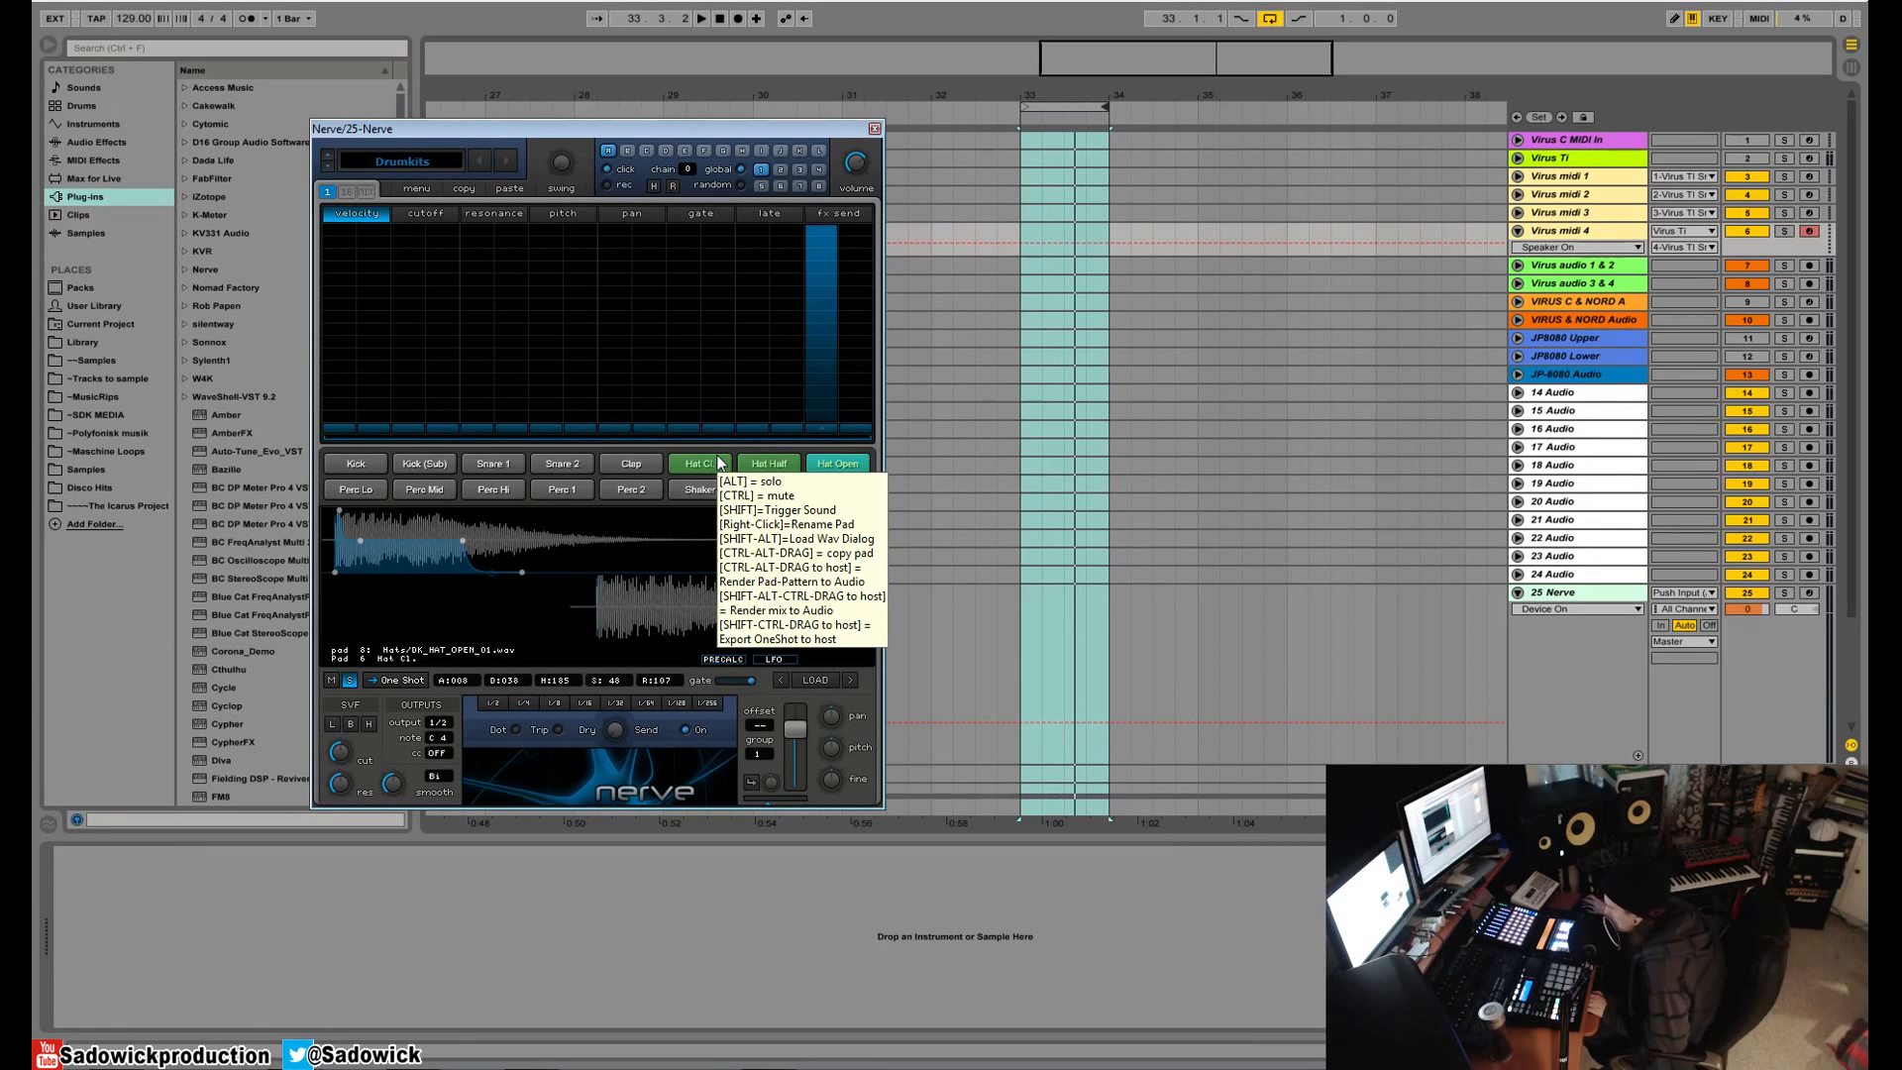
key("space")
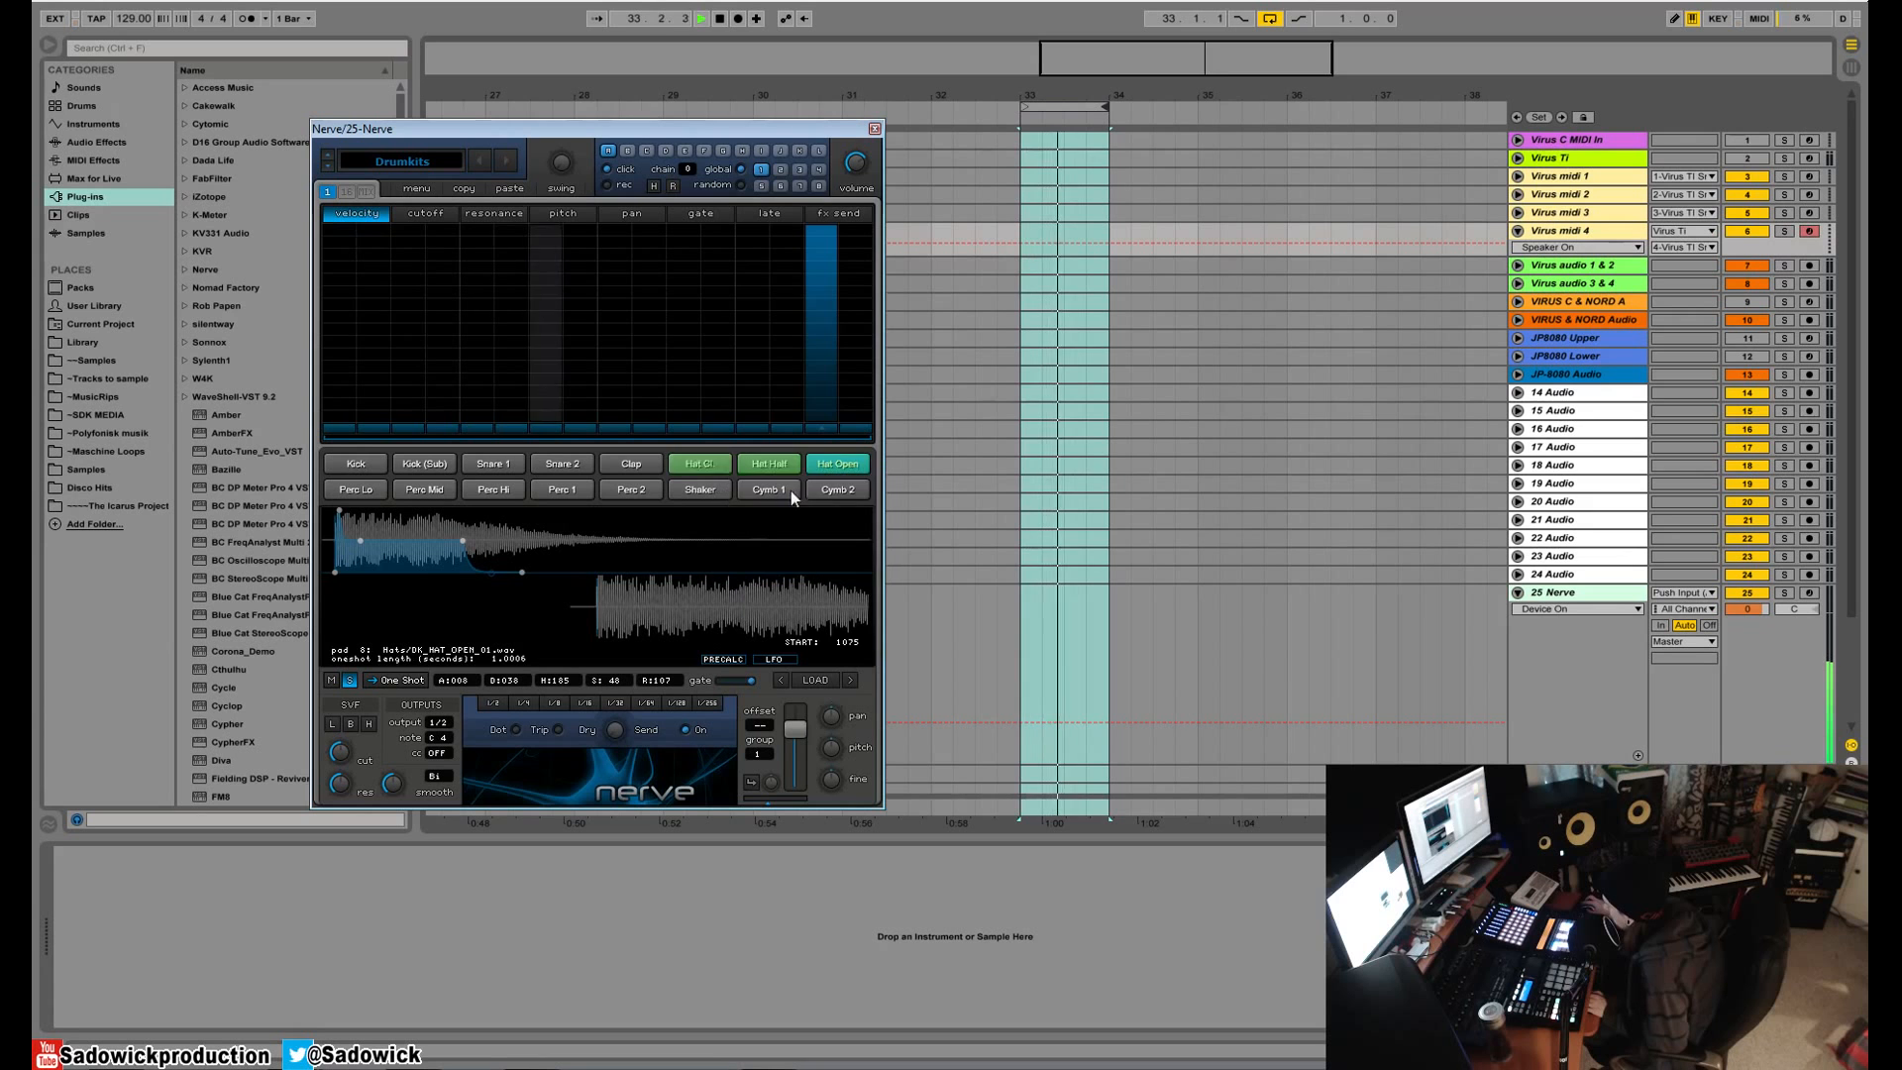
key("space")
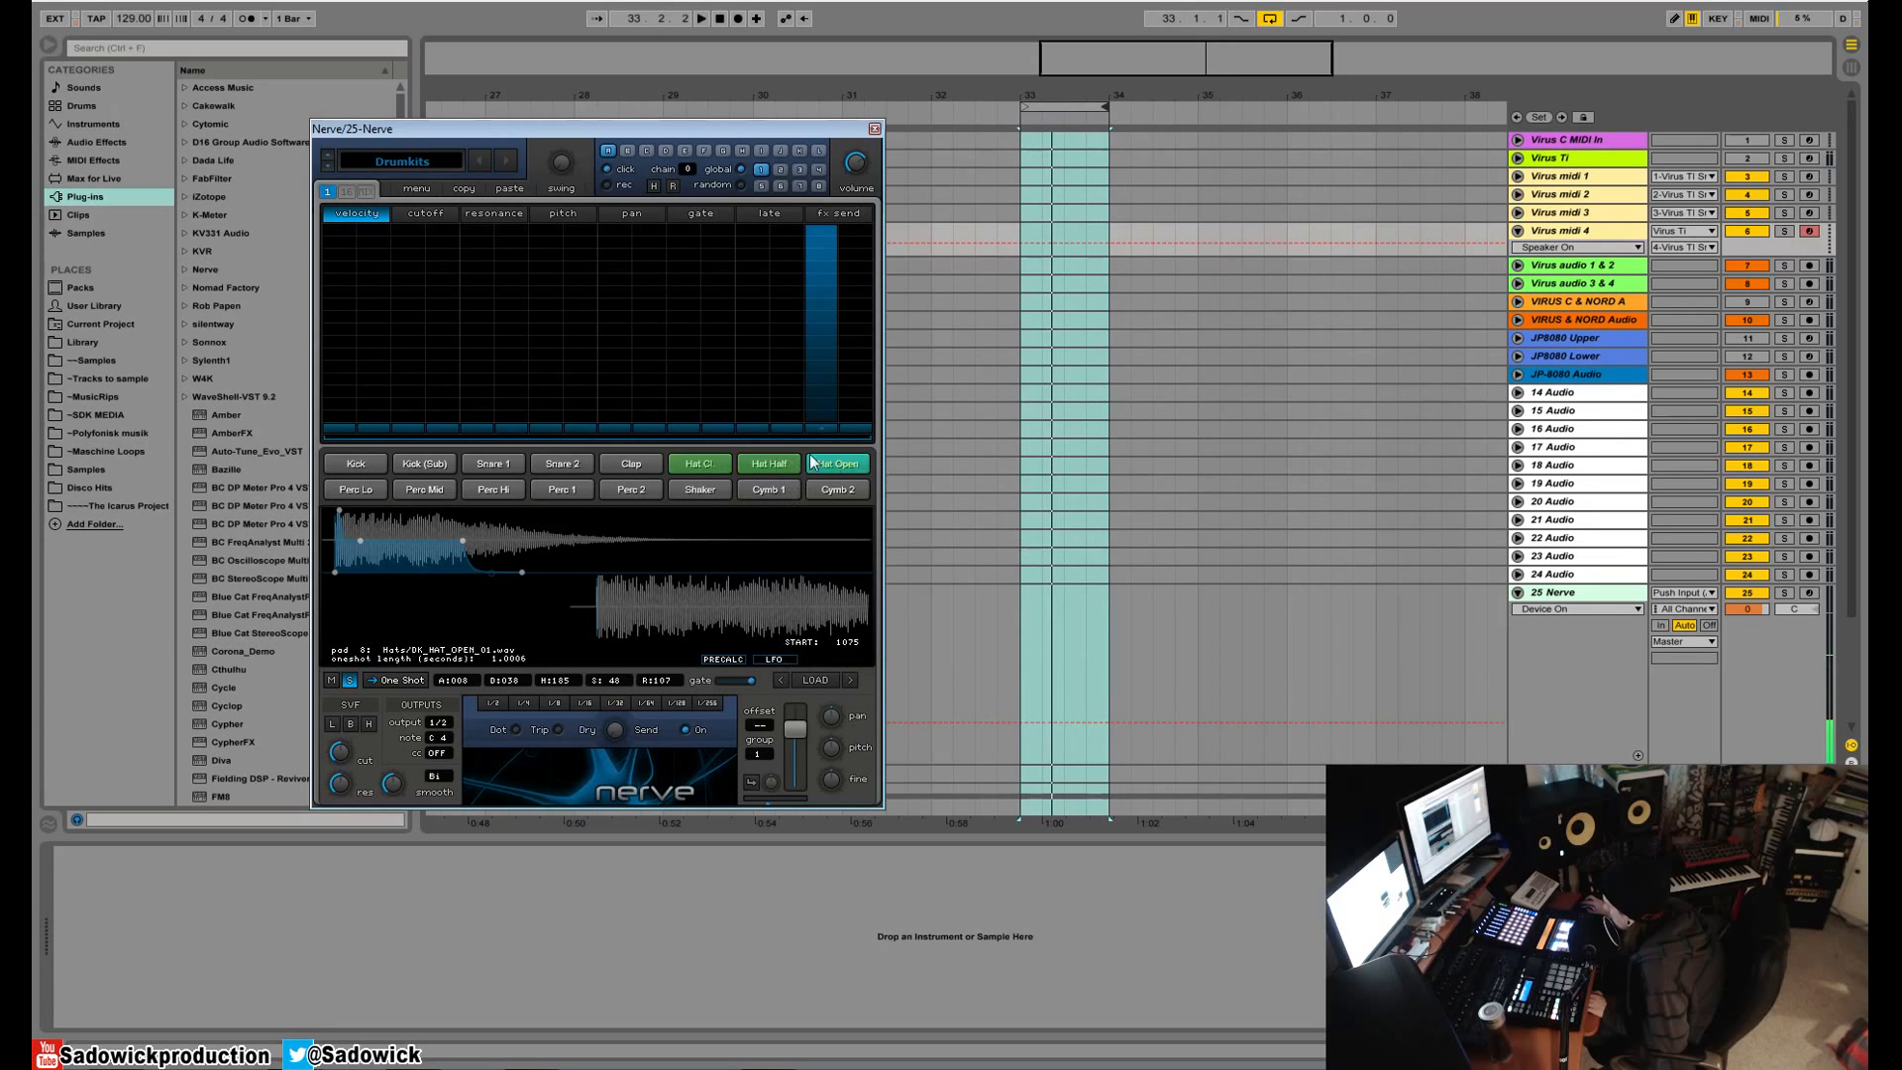
- Play the full beat with the hats unsoloed and adjust the Hat Cl pad's compressor threshold
key("space")
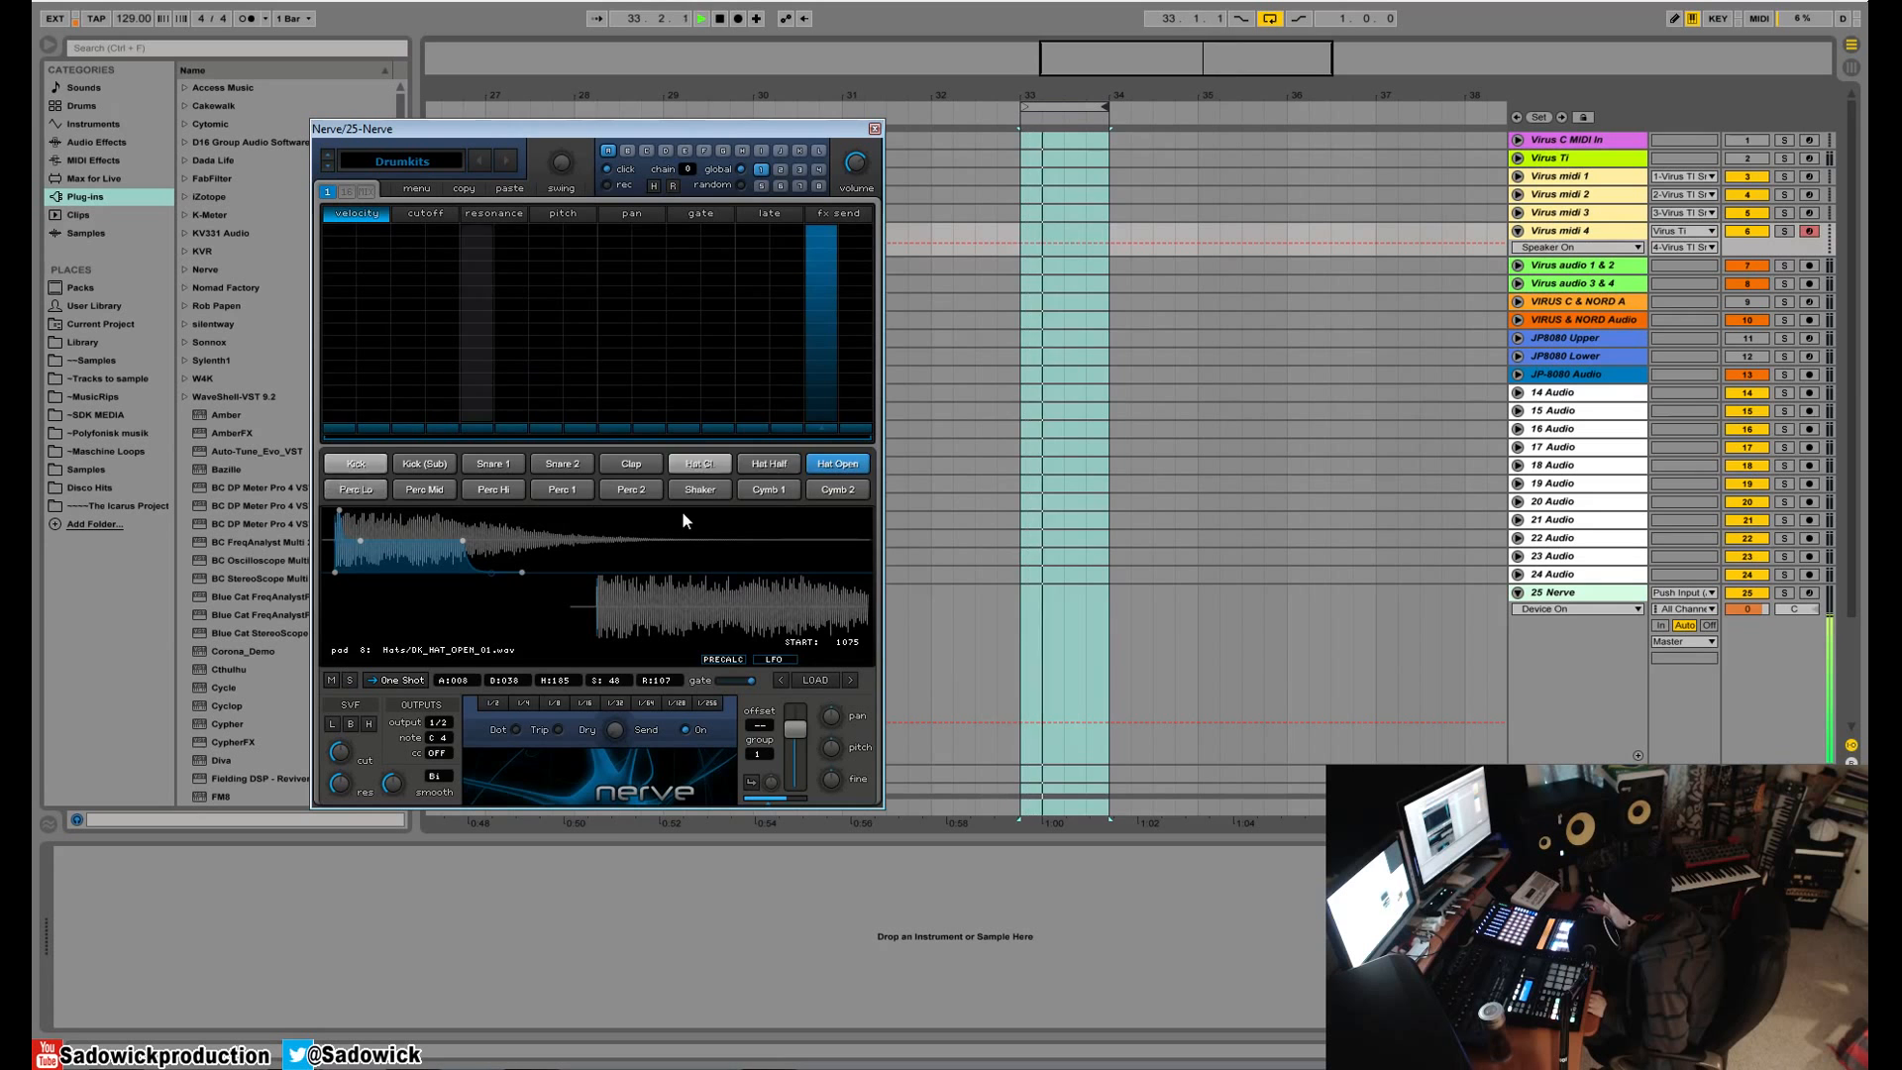
left_click(701, 463)
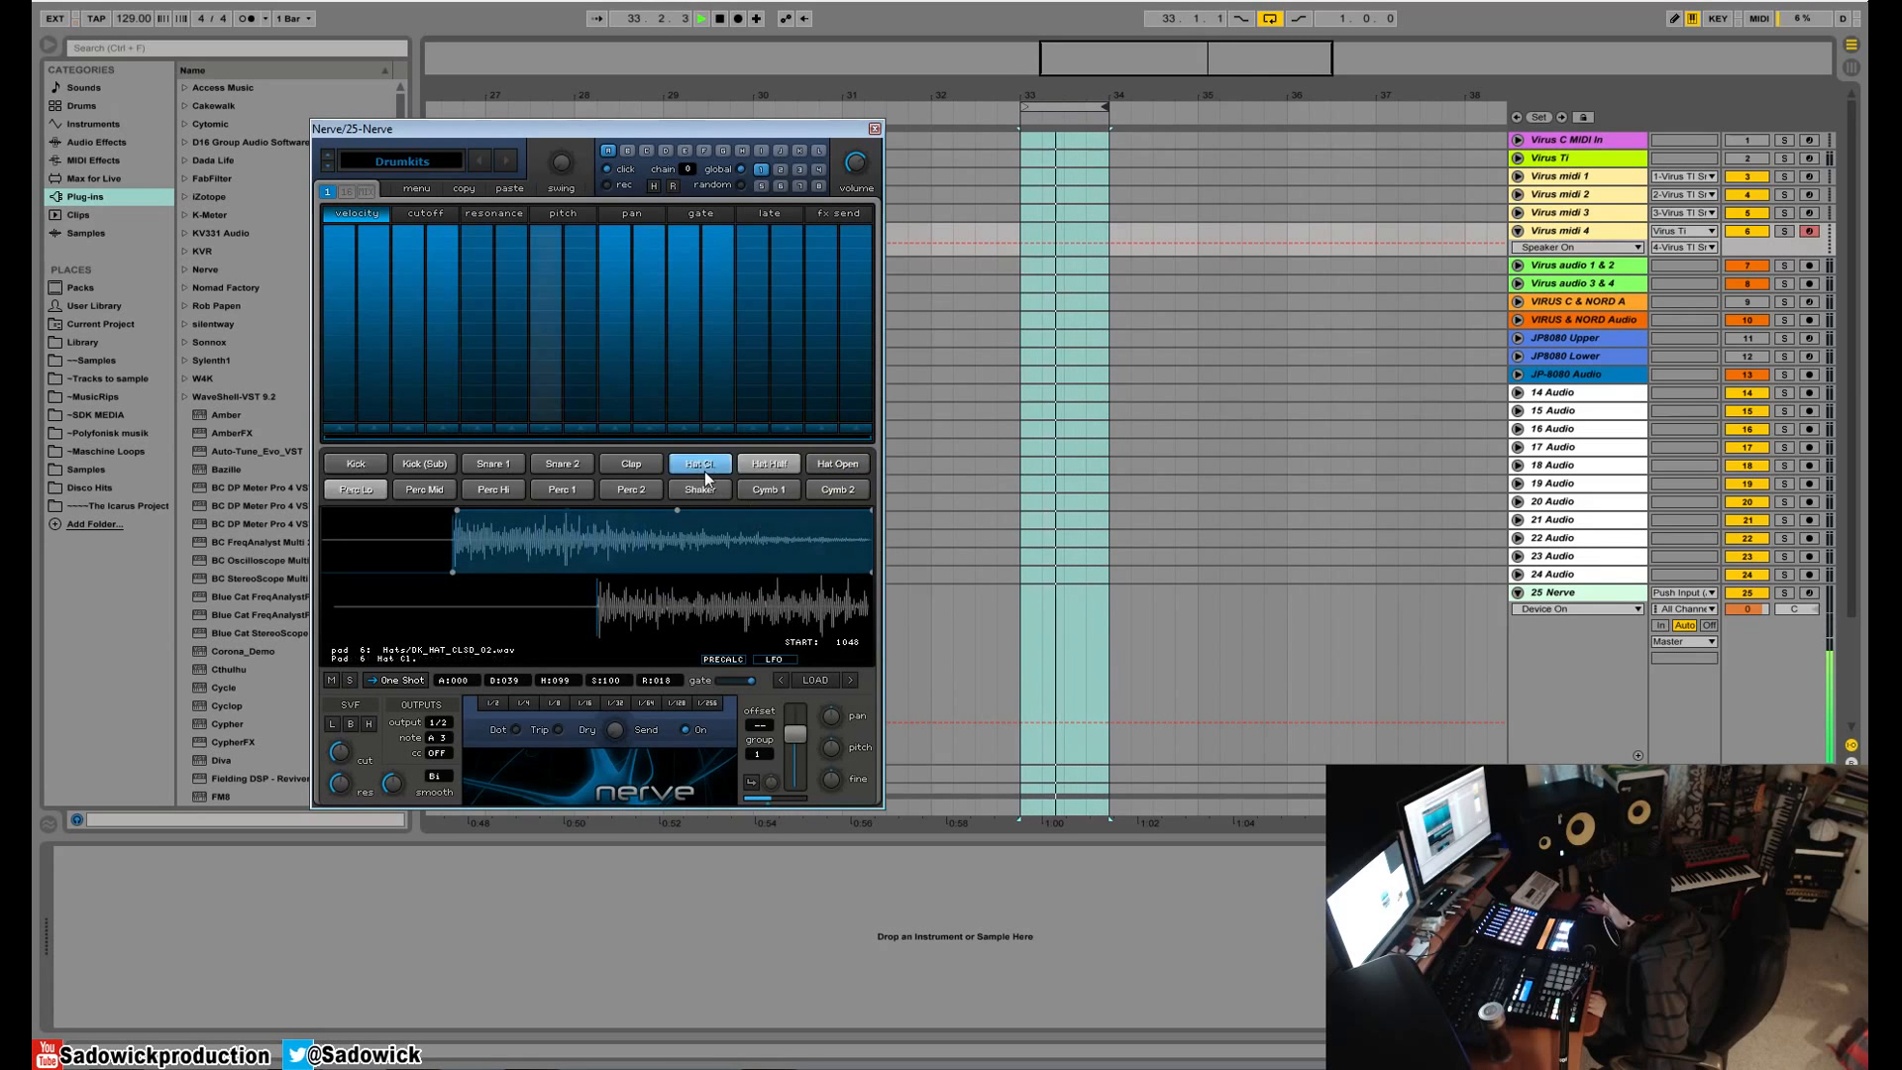
left_click_drag(753, 806, 759, 808)
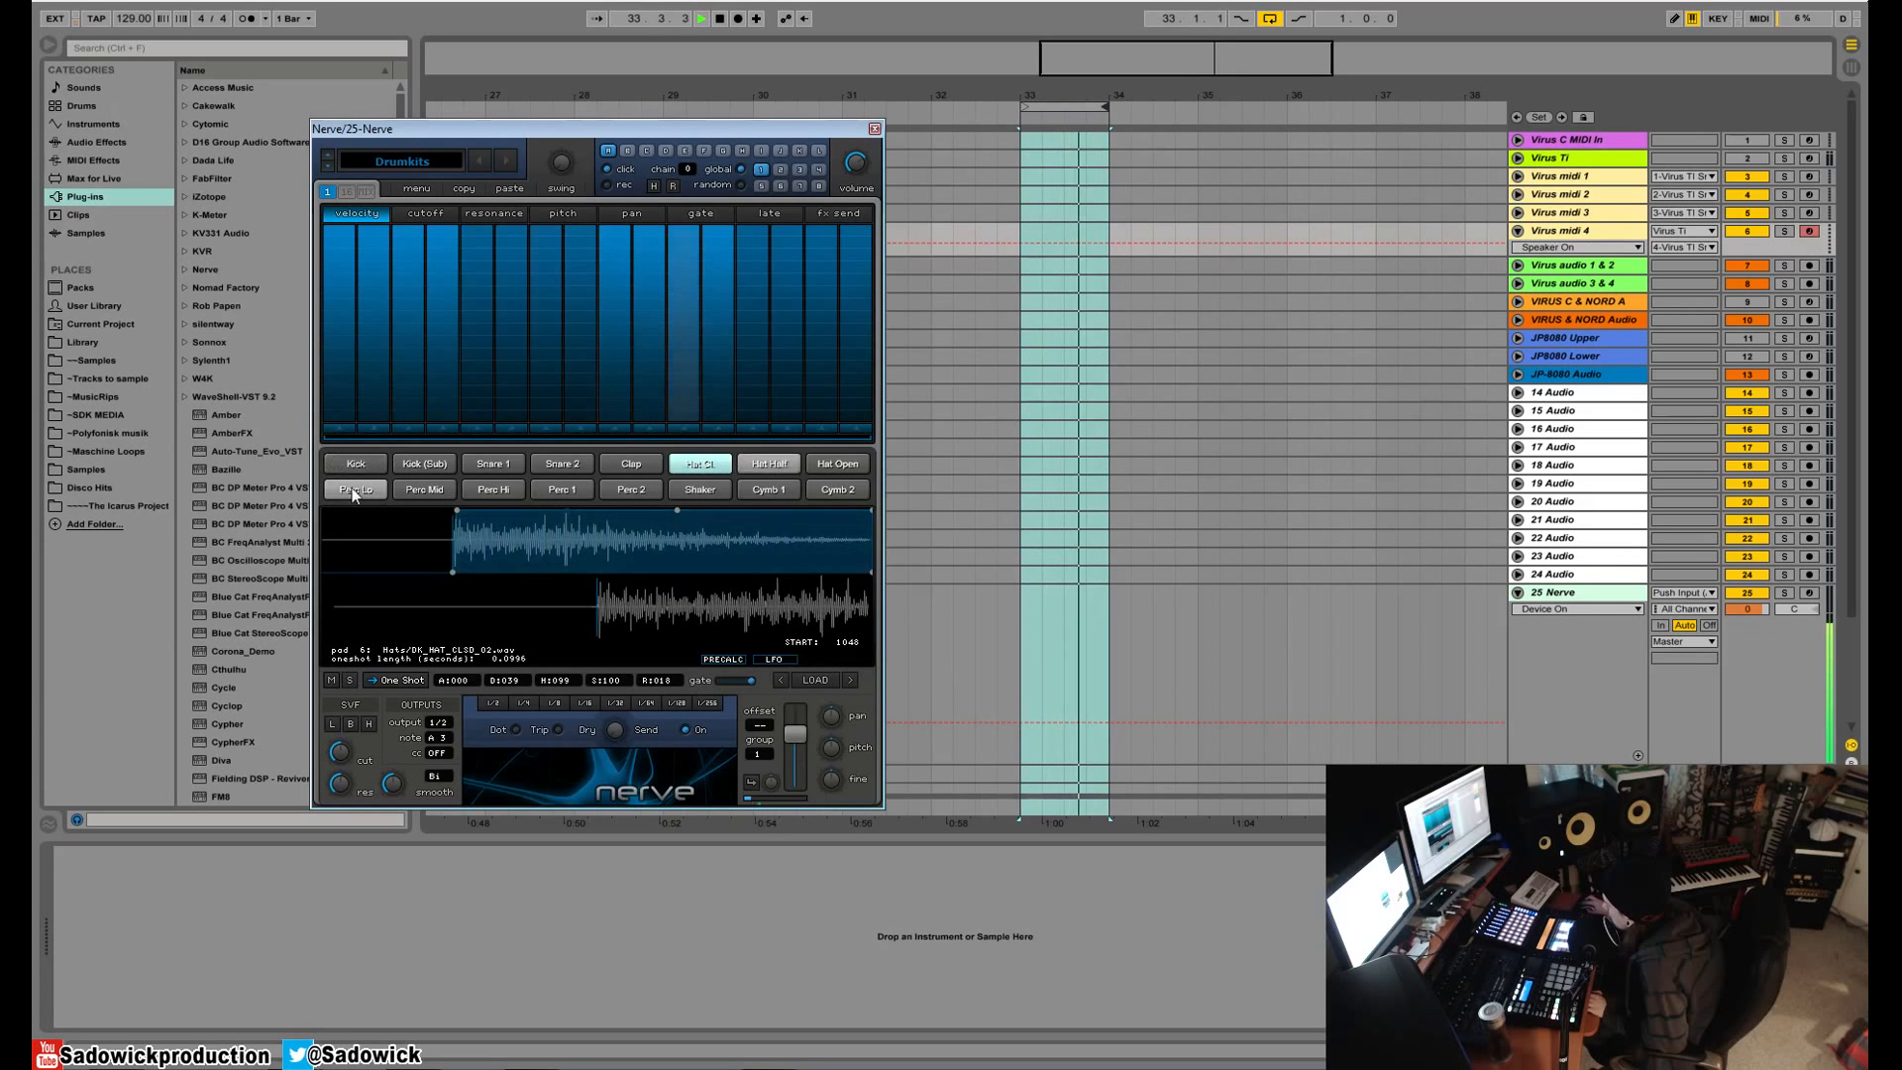
key("space")
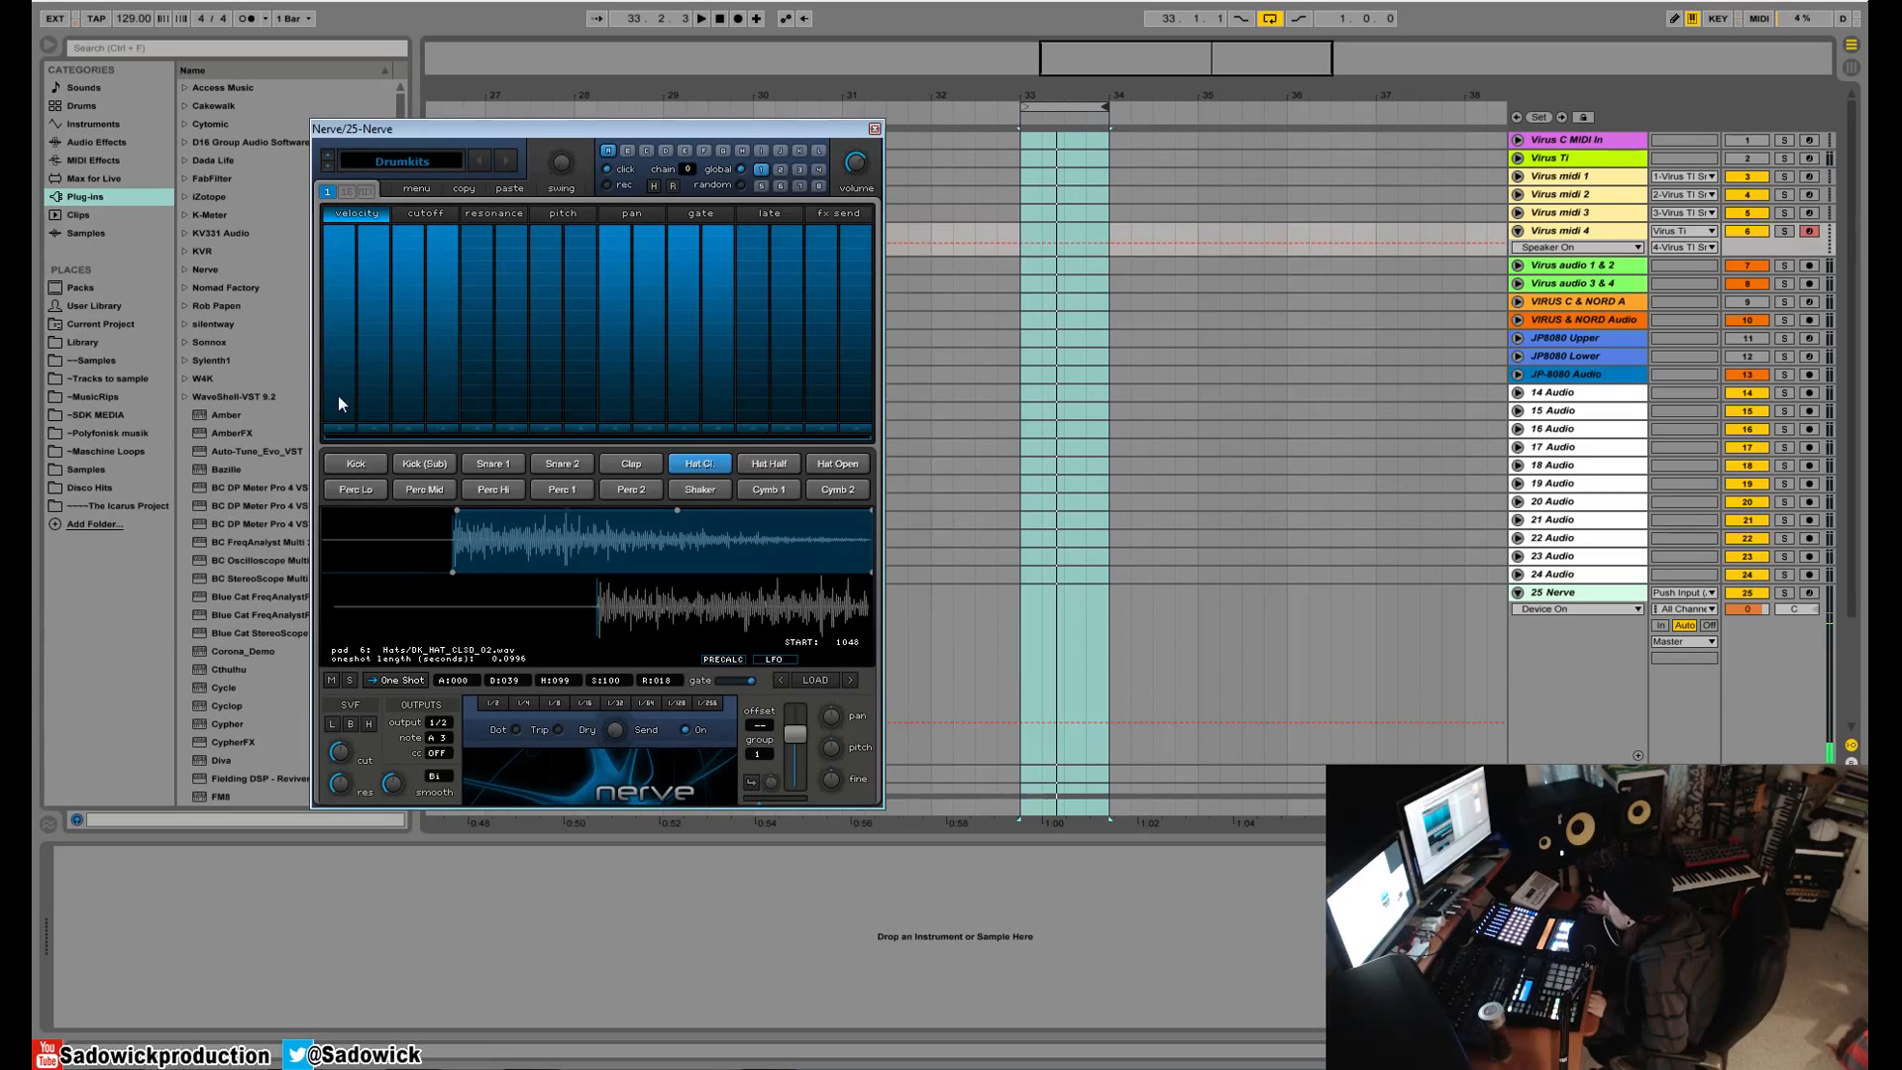
- Program the Clap pad with full-velocity hits on steps 5 and 13
left_click(633, 466)
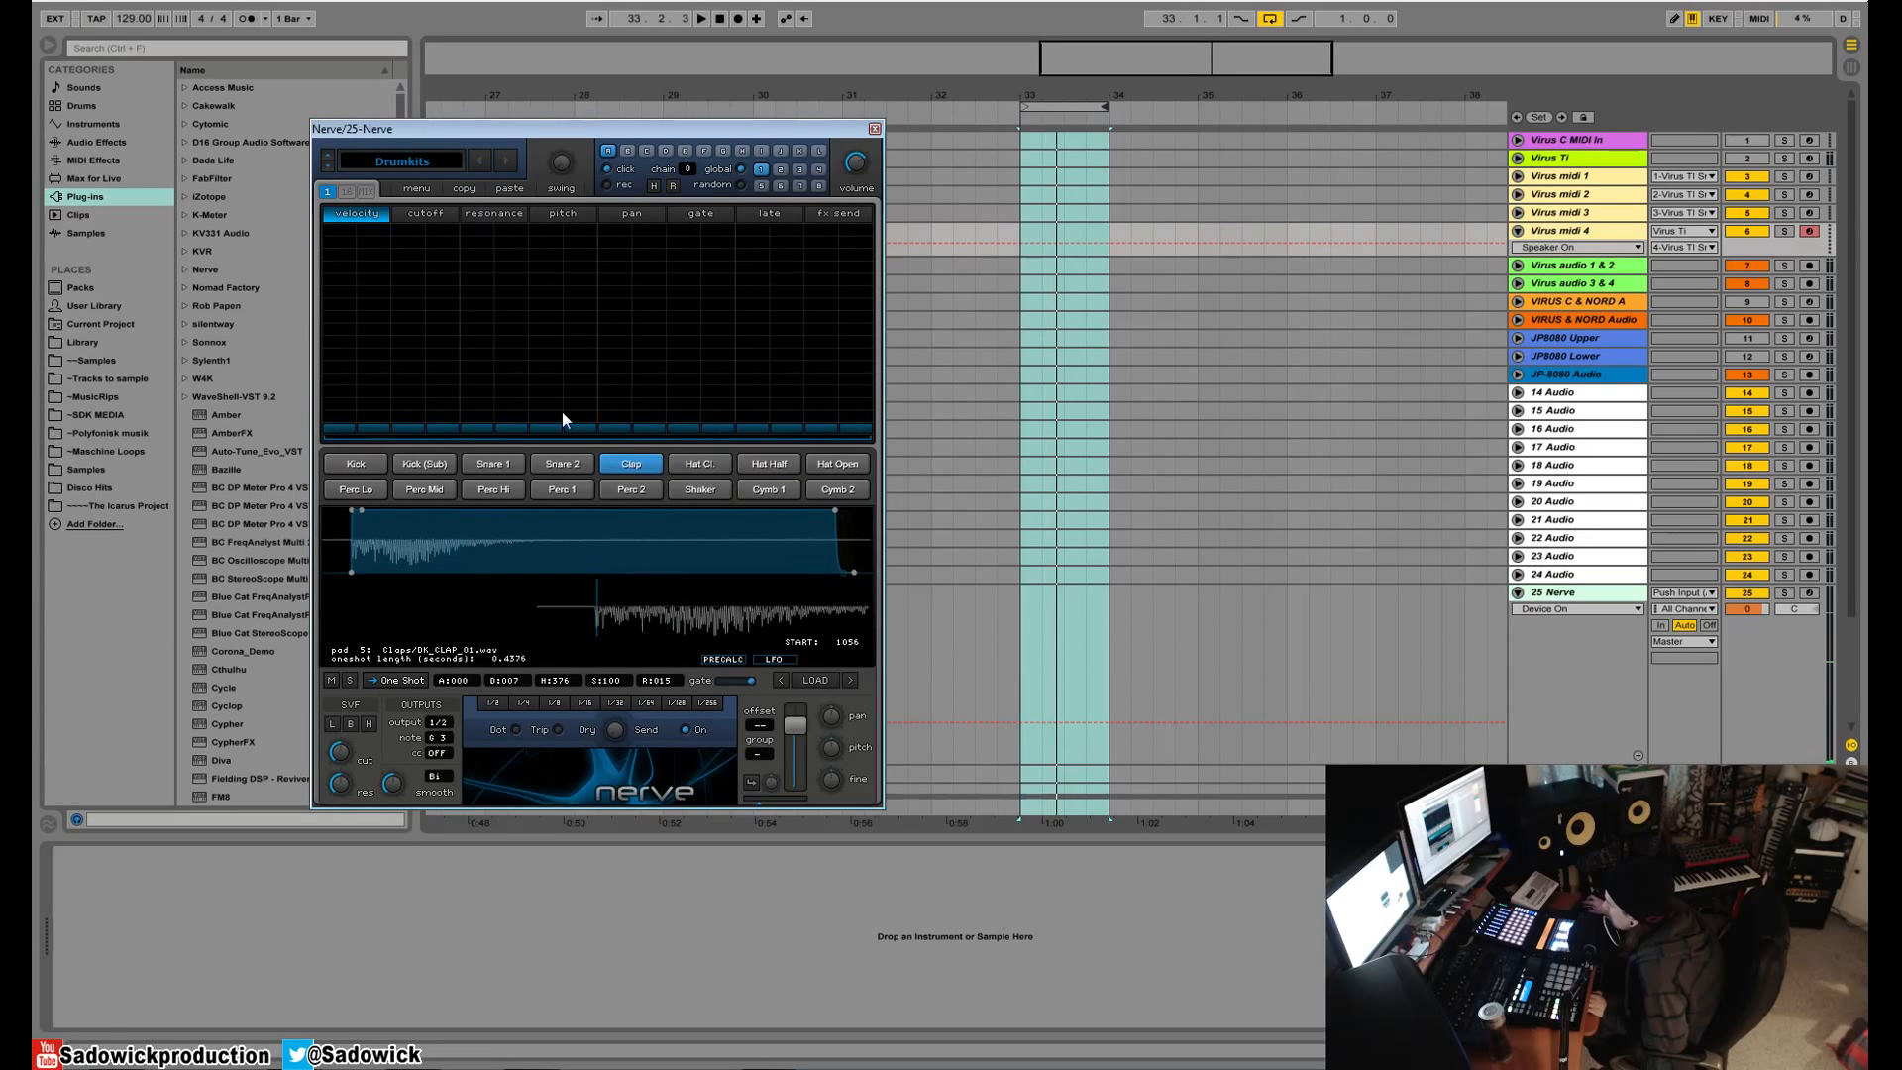
mouse_move(462, 400)
left_mouse_down()
mouse_move(448, 190)
mouse_move(485, 211)
mouse_move(449, 472)
left_mouse_up()
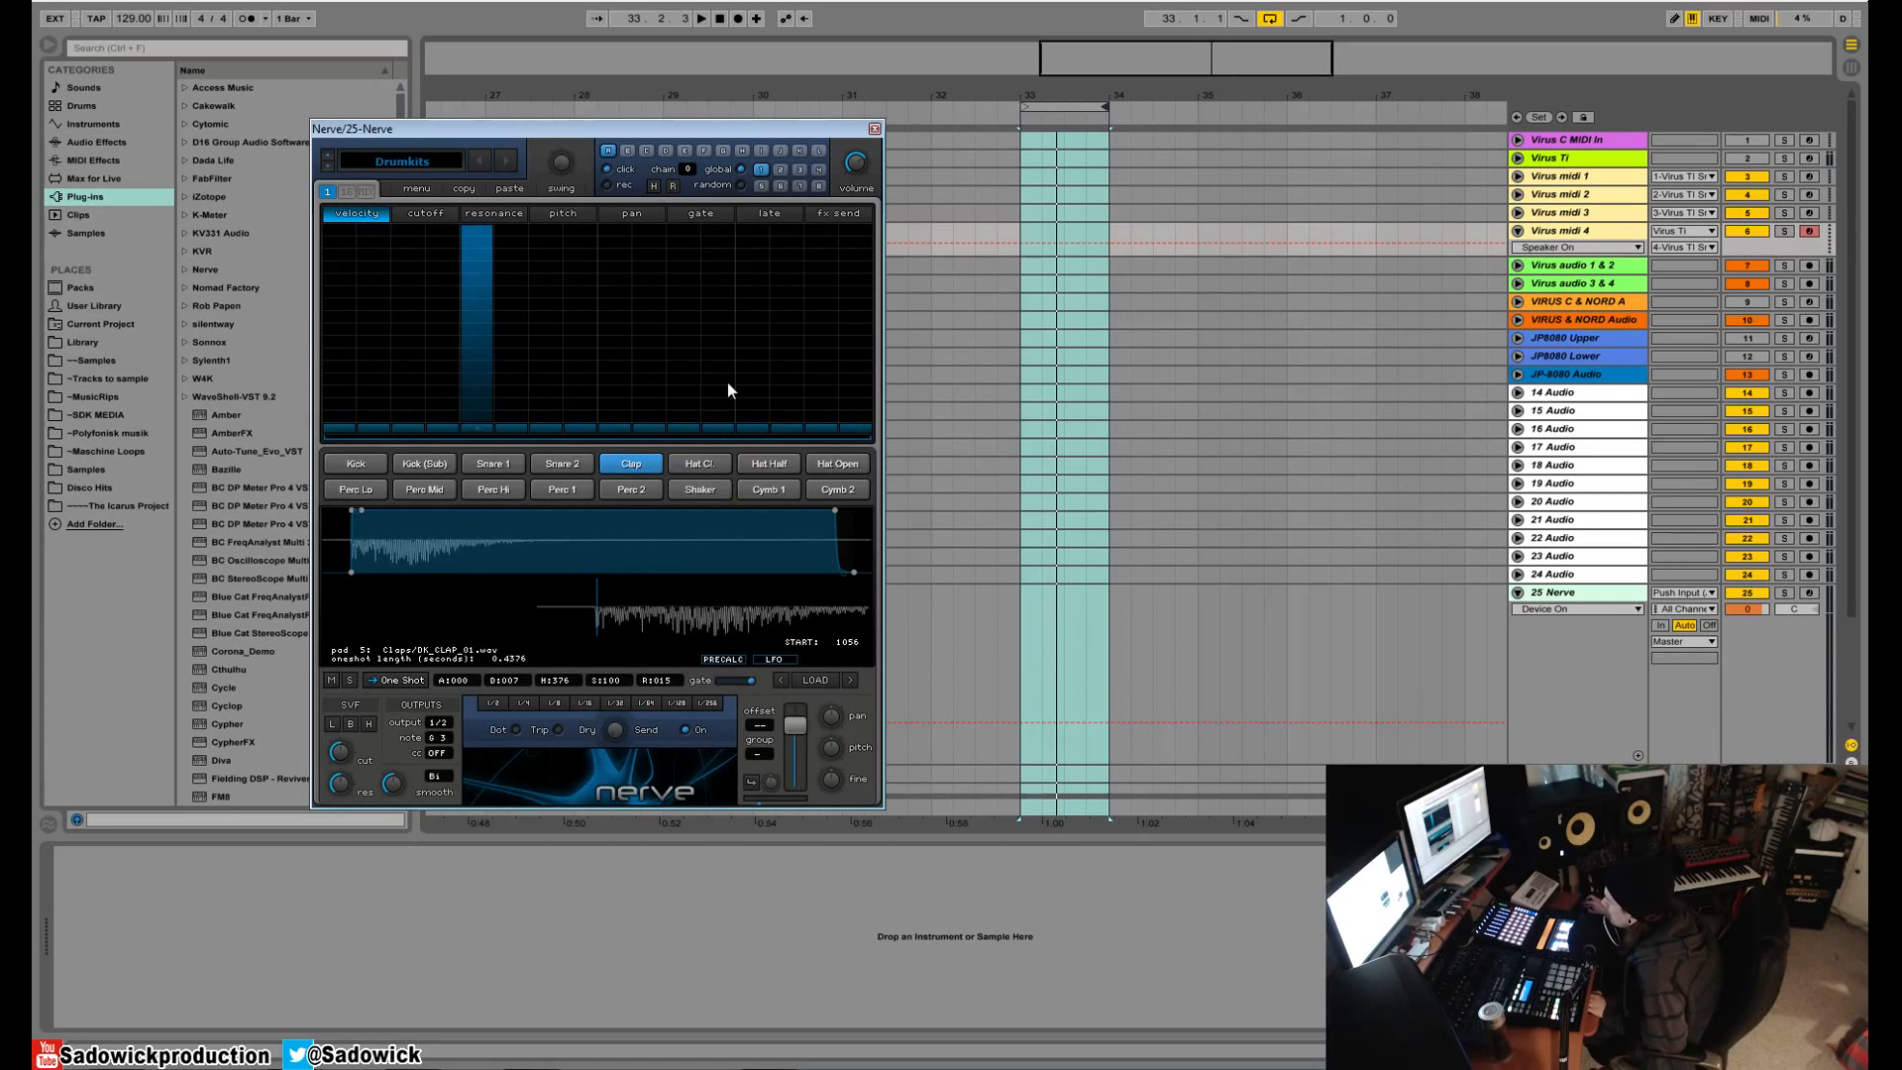
left_click_drag(743, 382, 731, 113)
left_click_drag(721, 237, 717, 486)
- Solo the Clap and Kick pads and play them together
right_click(627, 468)
key("space")
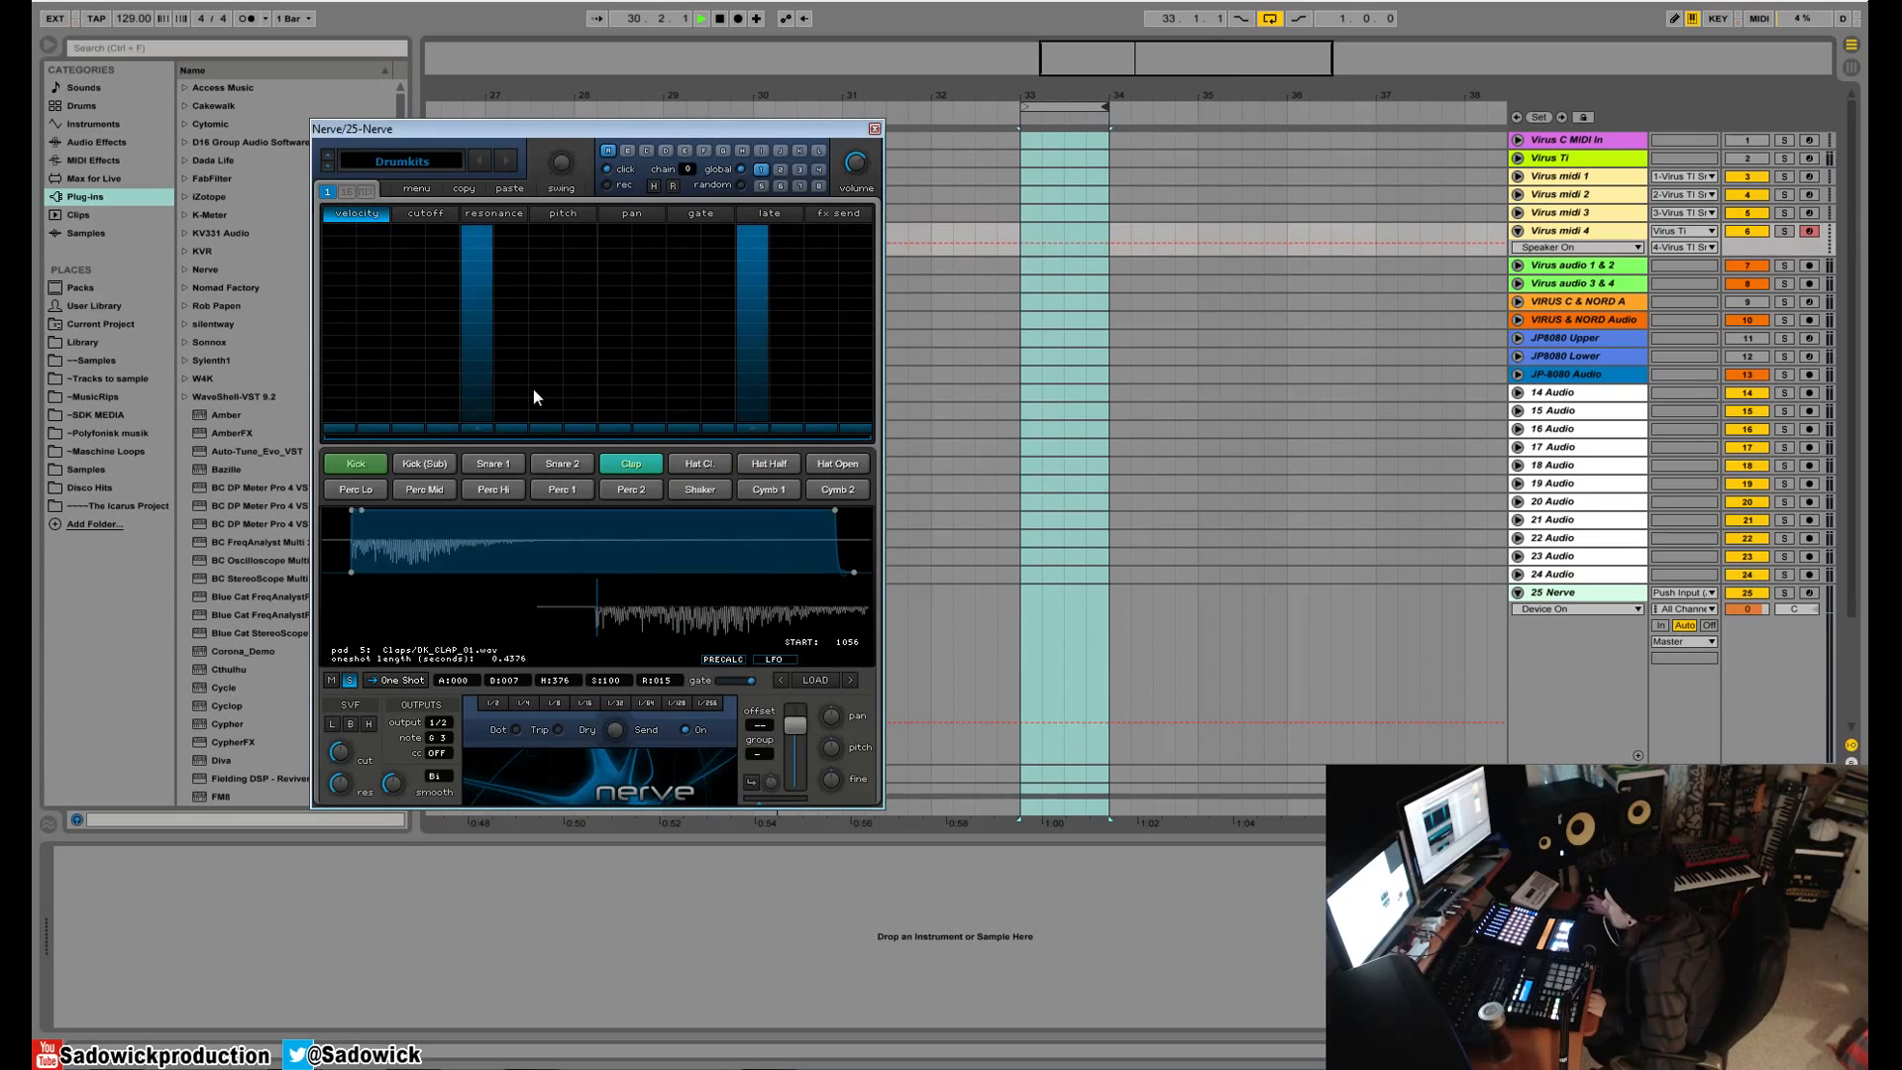
key("space")
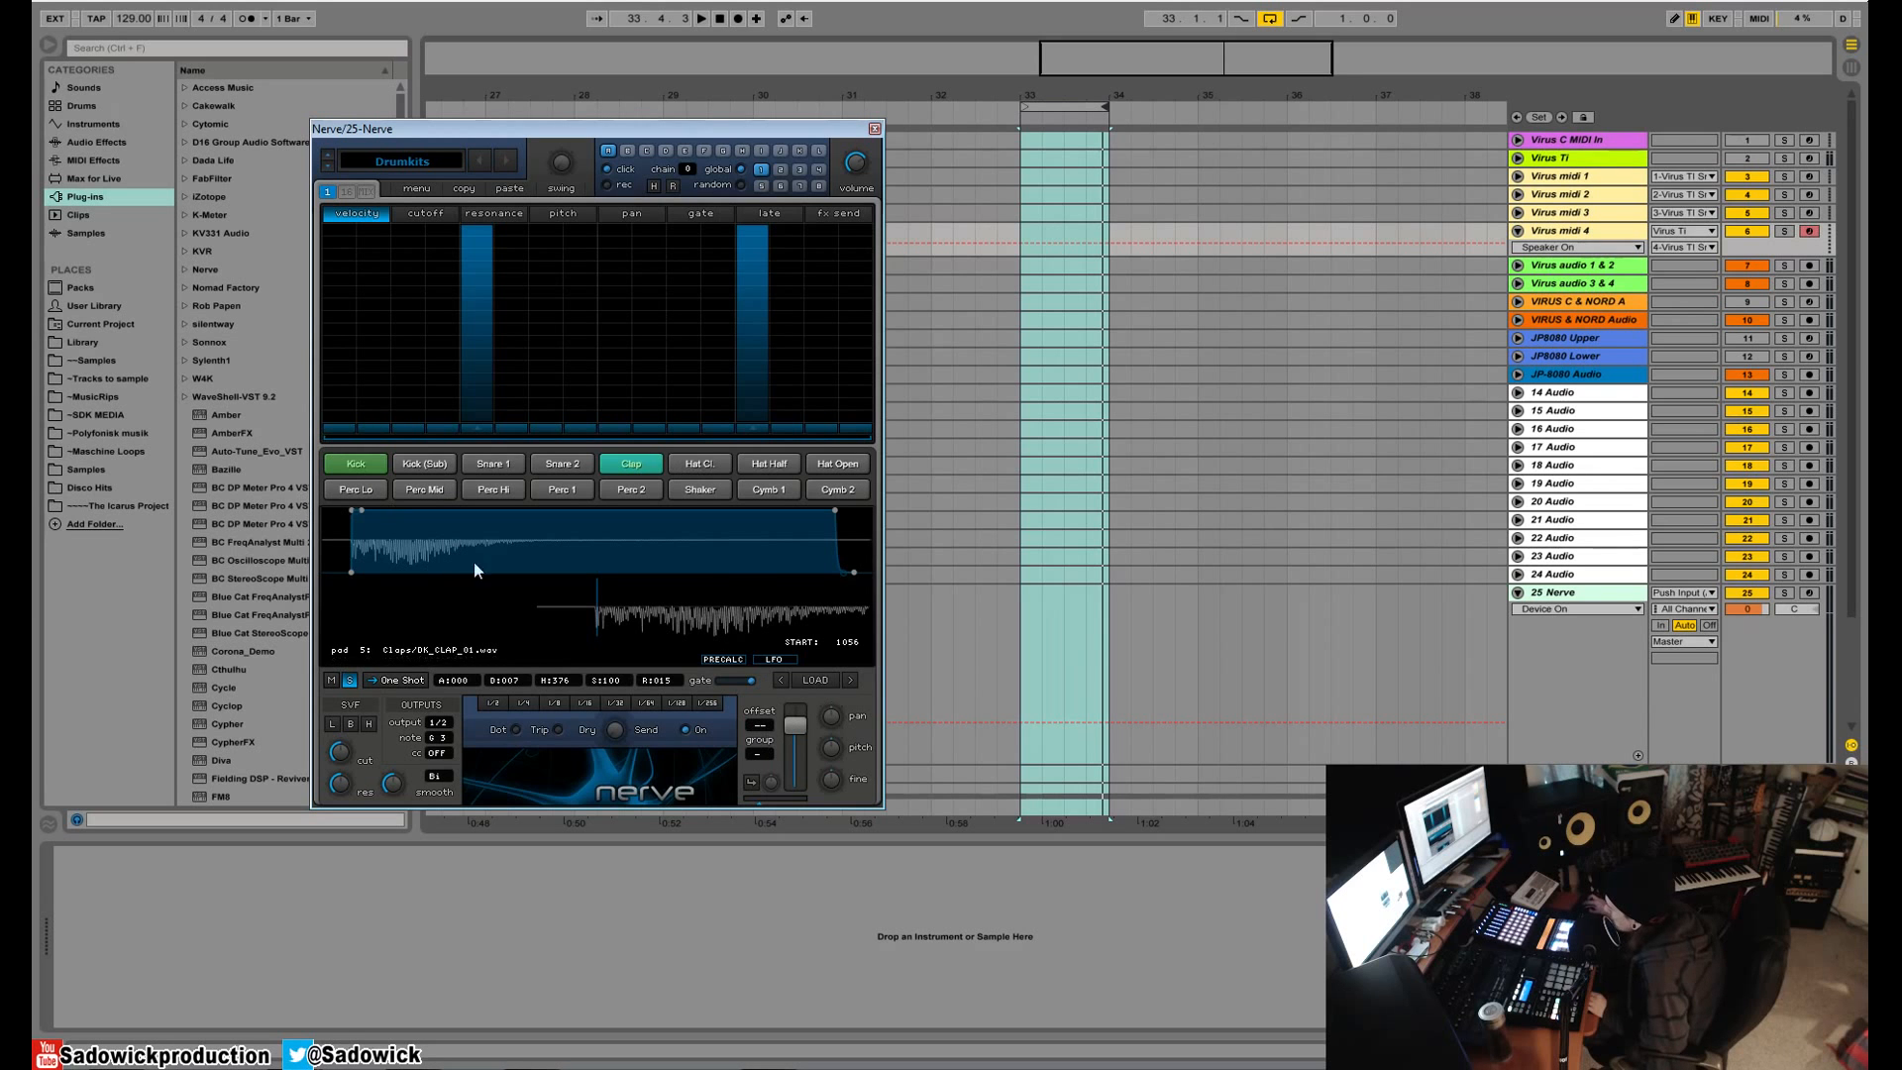
- Sweep the Clap pad's timing offset down to about -56 and back to about -8 while playing it with the kick
left_click_drag(763, 724, 765, 728)
key("space")
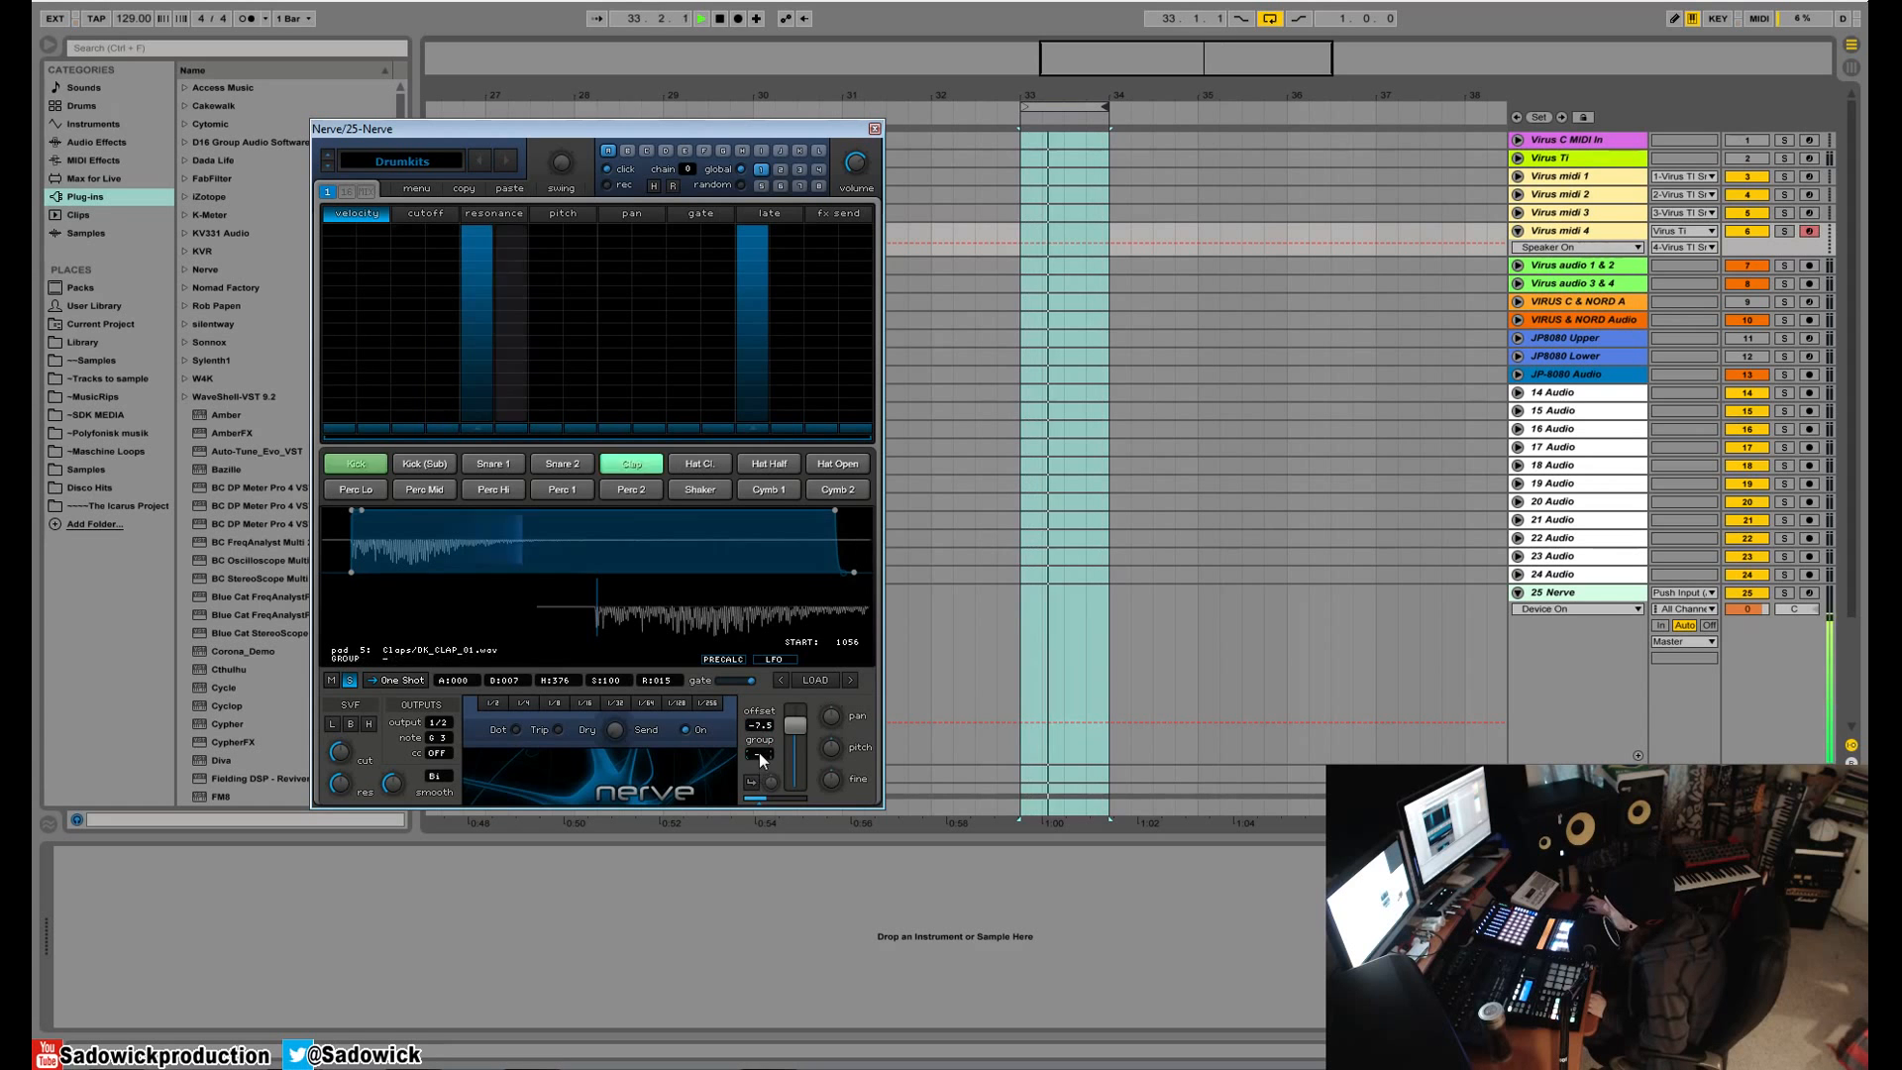
left_click_drag(760, 727, 824, 880)
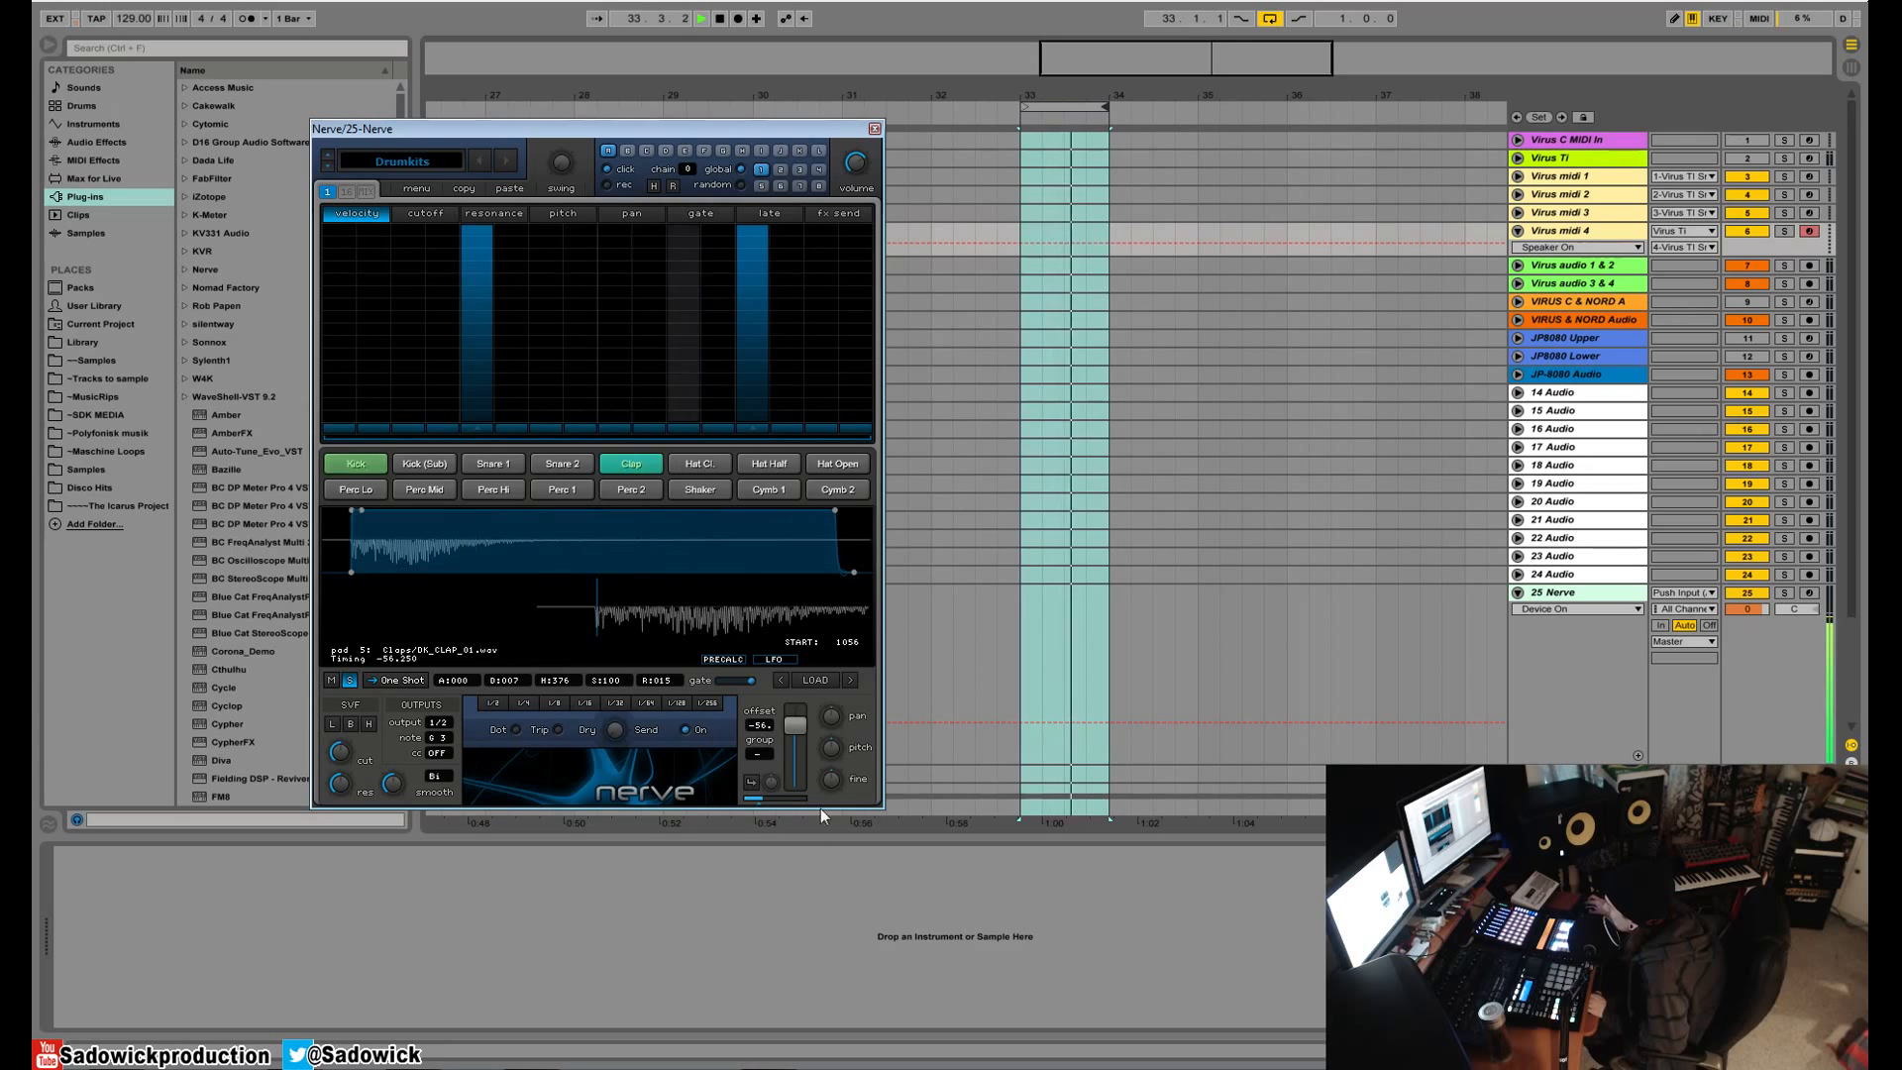
left_click_drag(766, 730, 773, 565)
left_click_drag(786, 461, 796, 384)
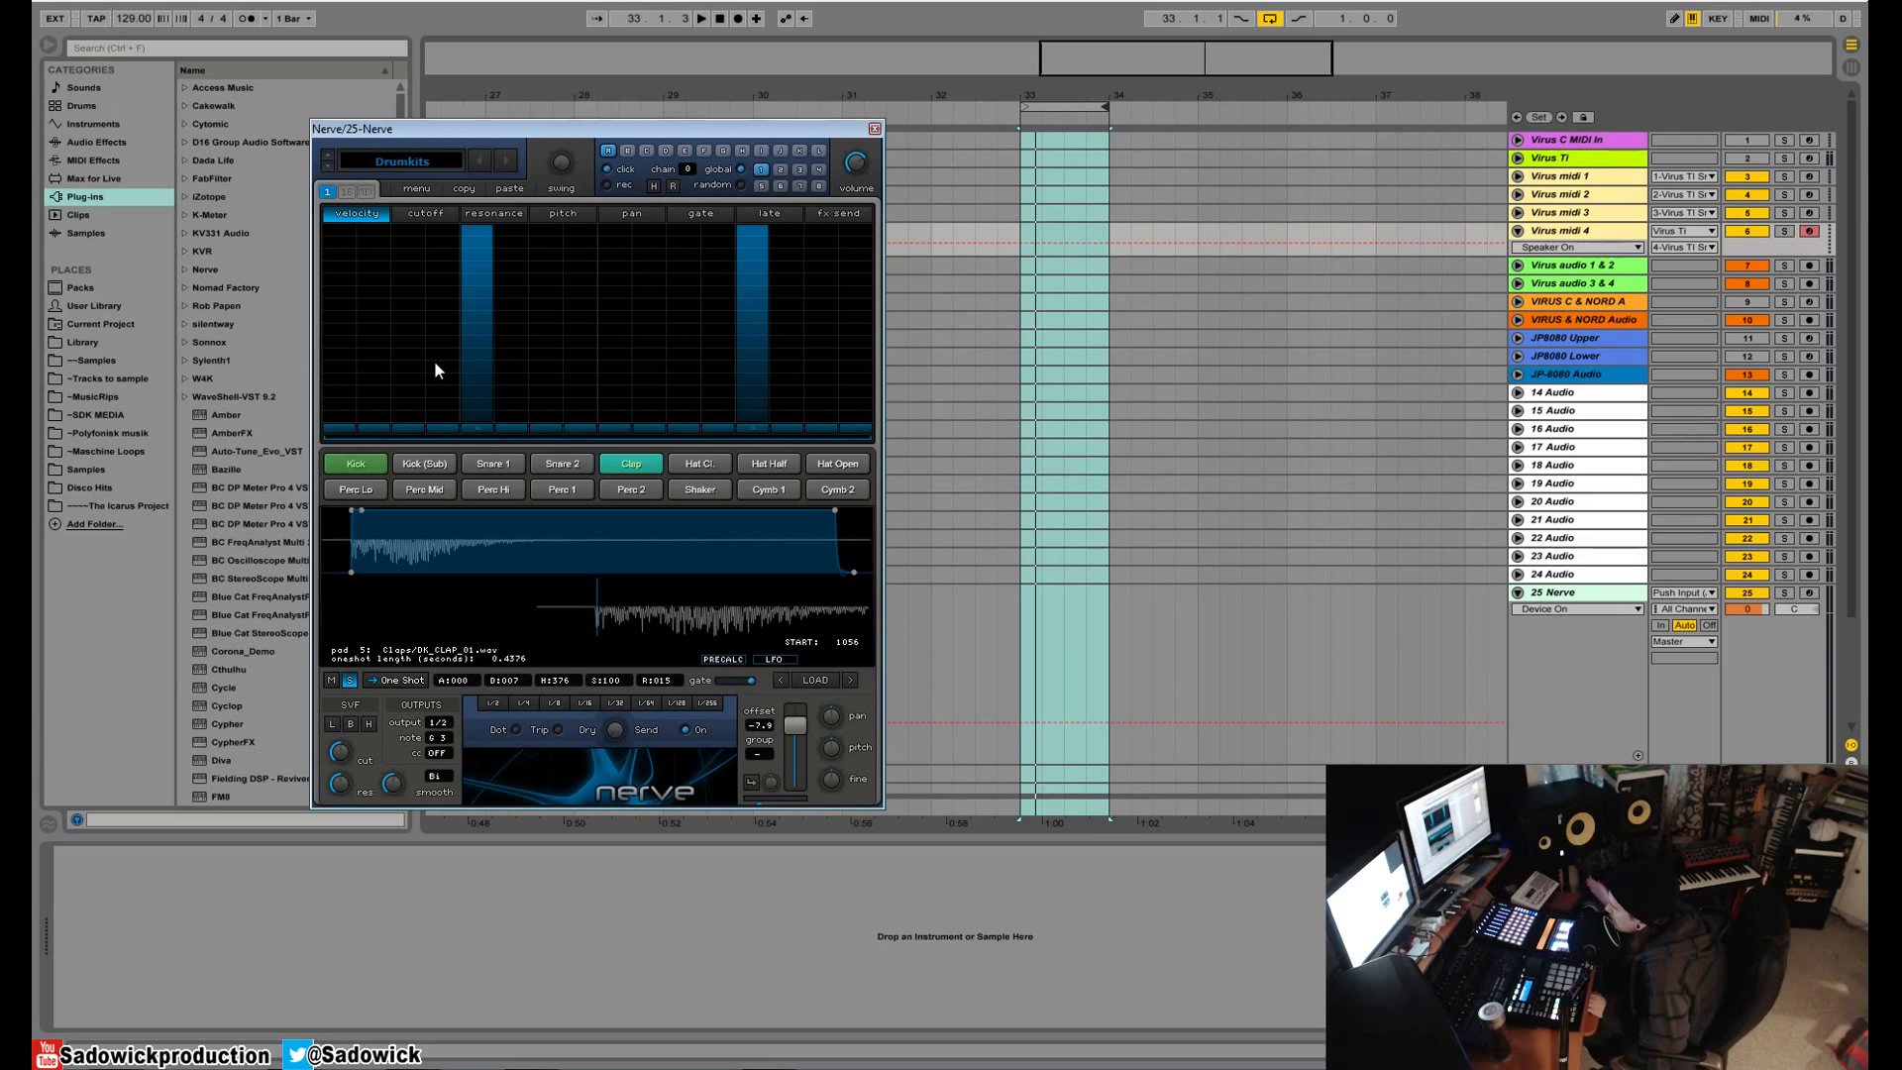
- Set the Clap pad's timing offset to about -10.25 while playing it with the kick
left_click_drag(753, 729, 781, 585)
key("space")
left_click_drag(780, 680, 759, 954)
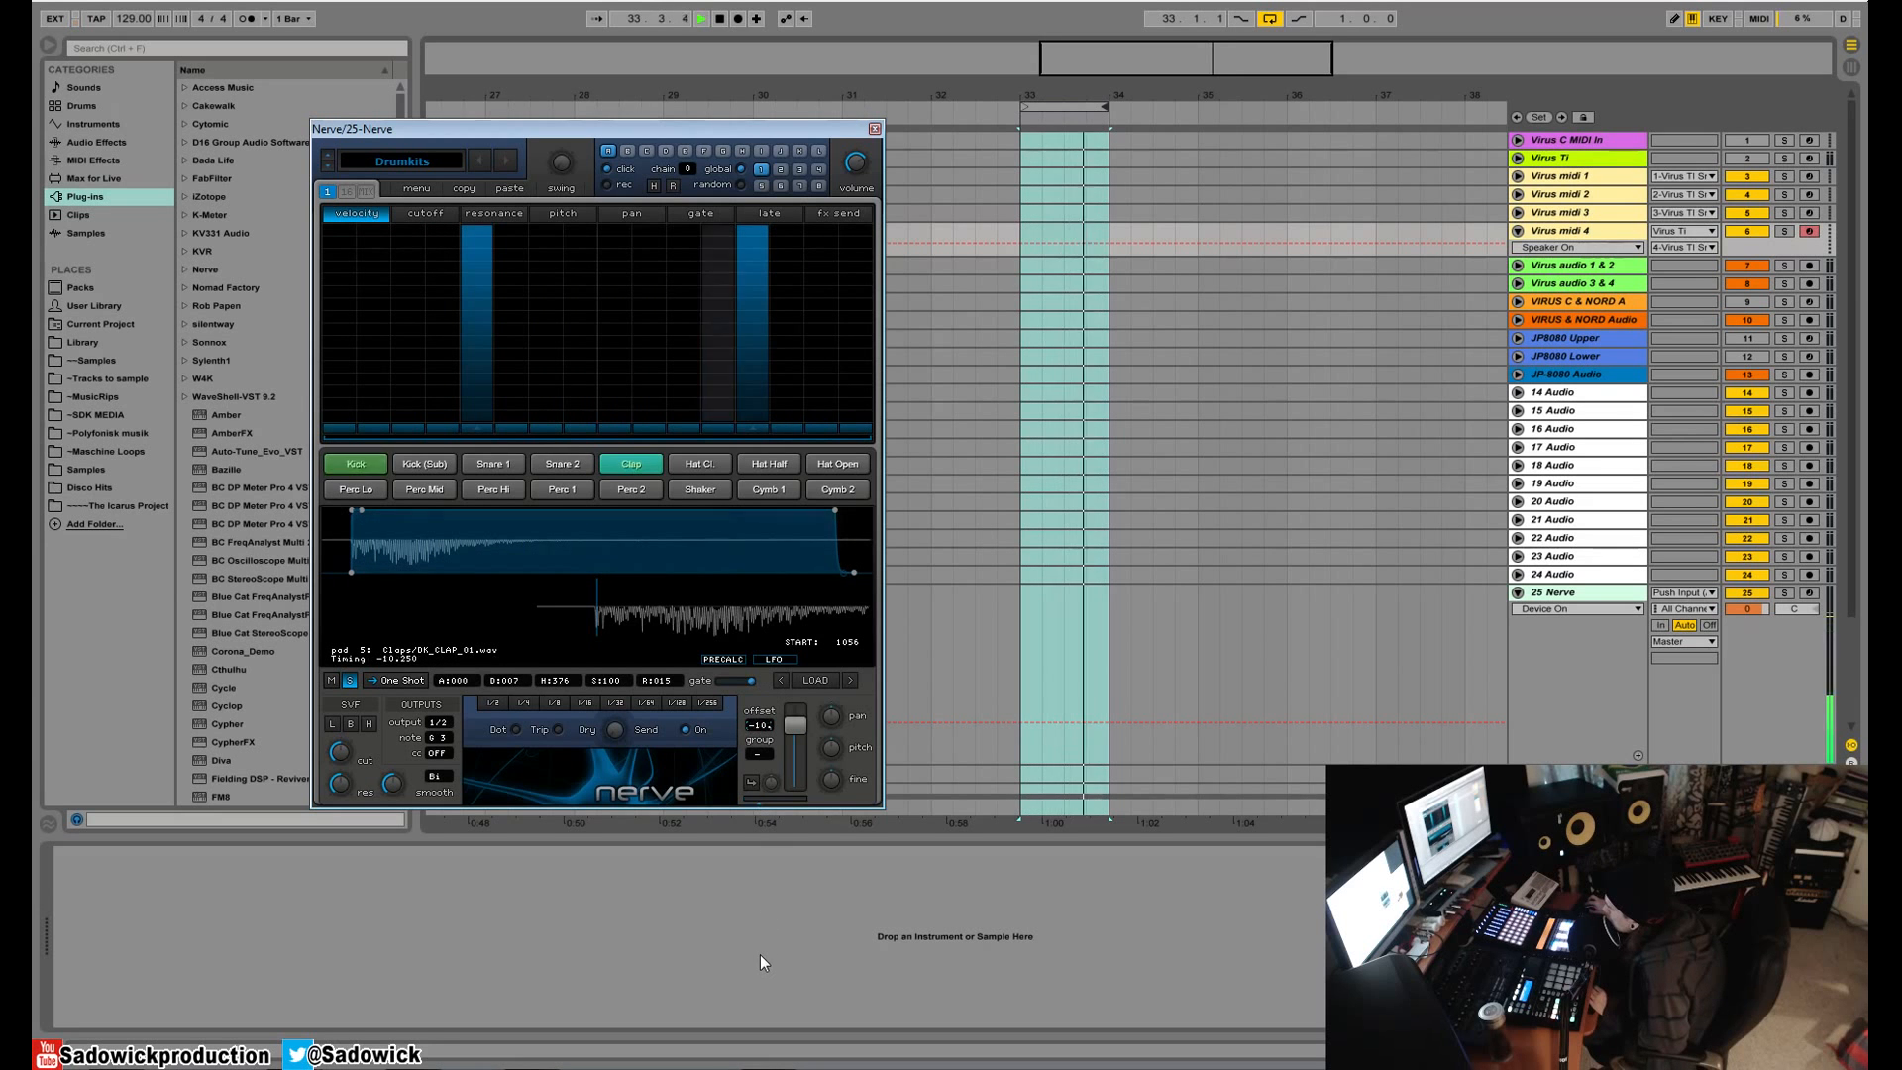
key("space")
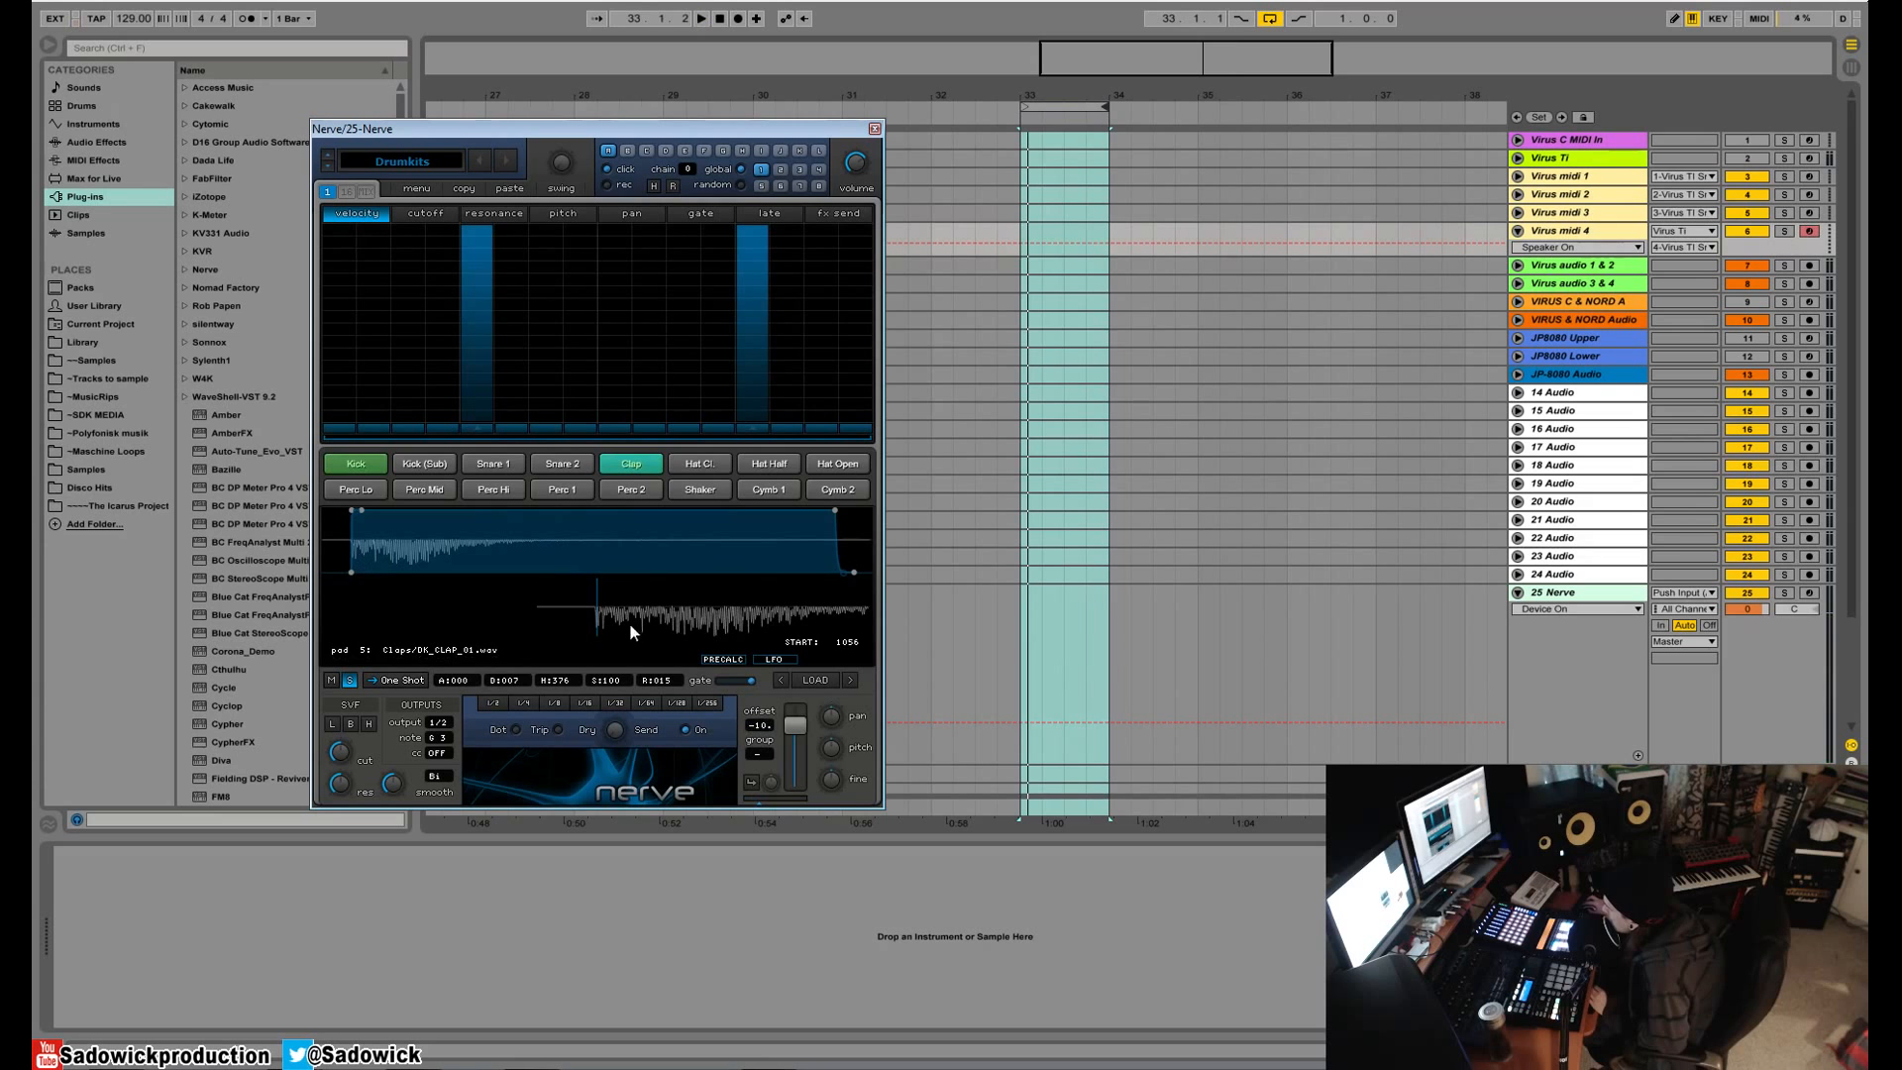
- Enable the TAL plate reverb in the Clap pad's precalc effects and adjust its Wet level during playback
left_click(736, 661)
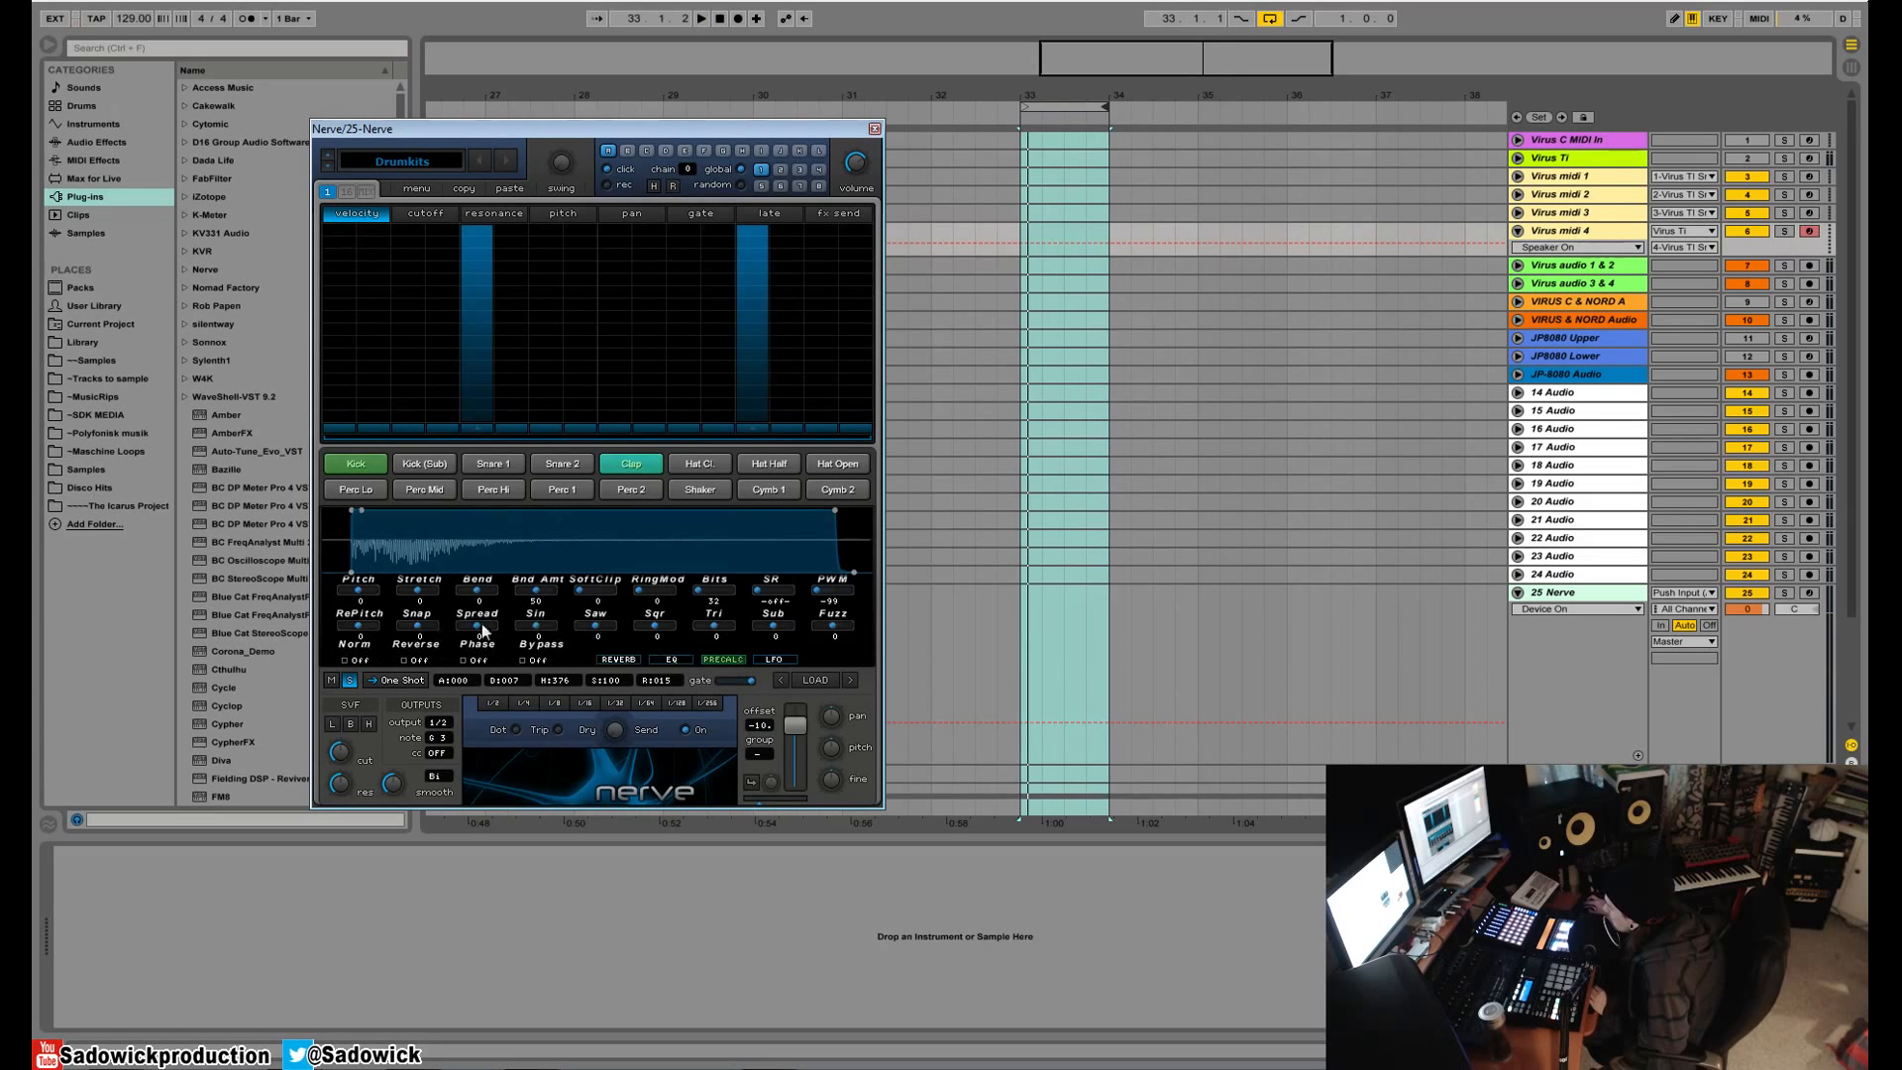
left_click_drag(420, 627, 625, 665)
key("space")
key("space")
left_click(620, 660)
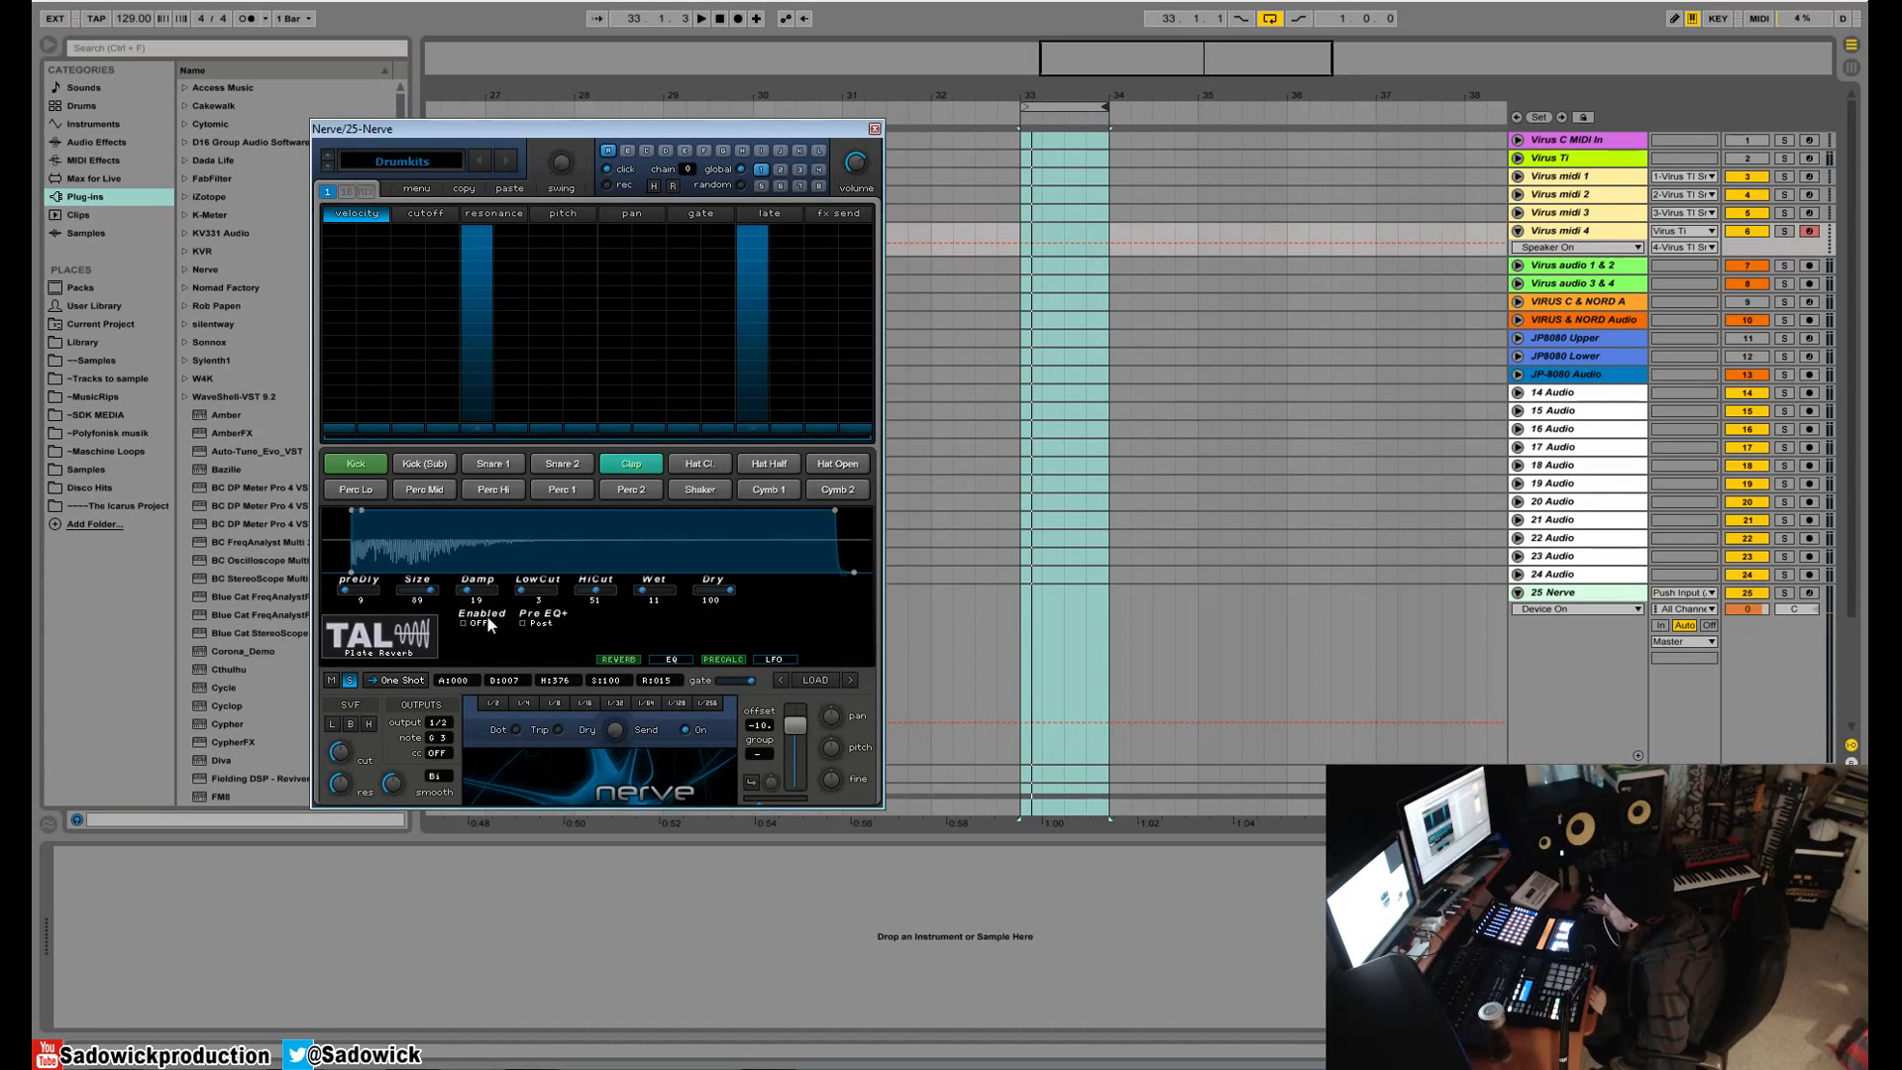
key("space")
left_click_drag(642, 589, 661, 592)
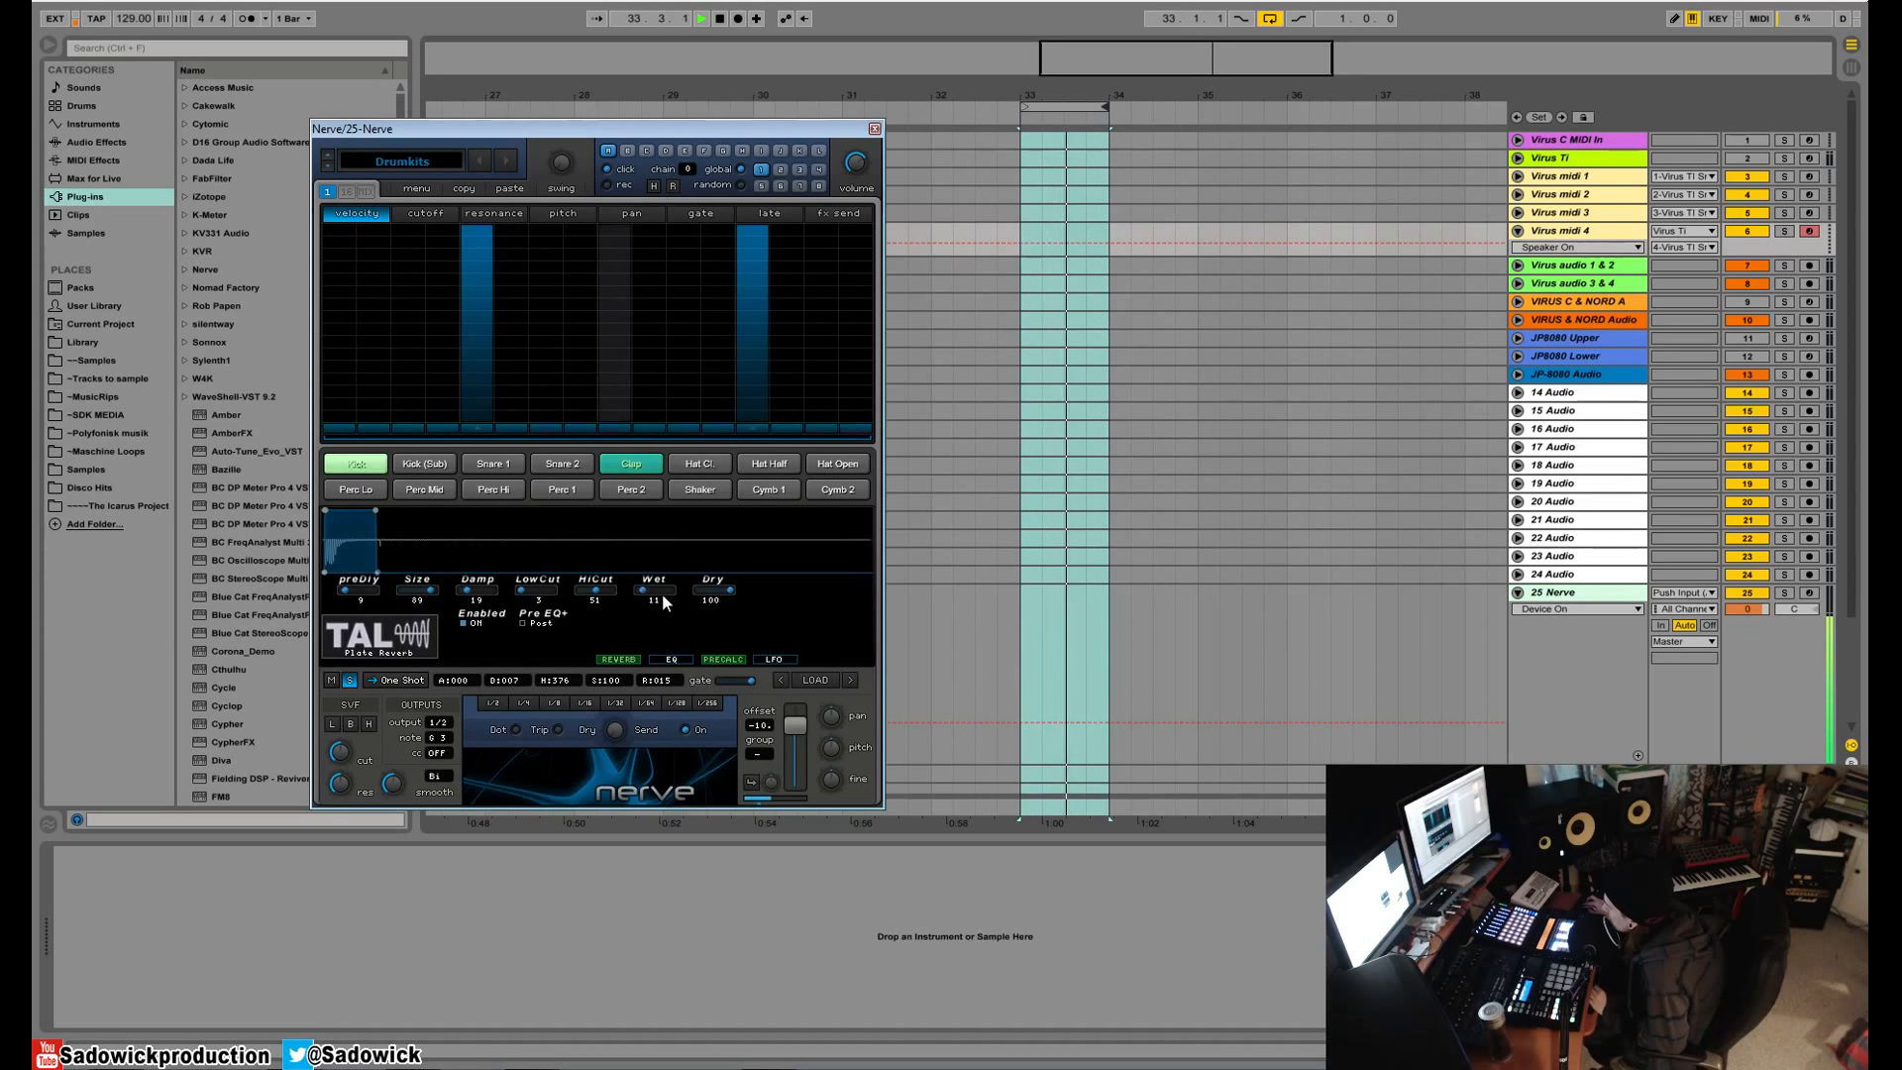
- Extend the Clap's amplitude envelope over the reverb tail, readjust Wet, and shorten the envelope to the first part of the sample
left_click_drag(377, 512, 481, 511)
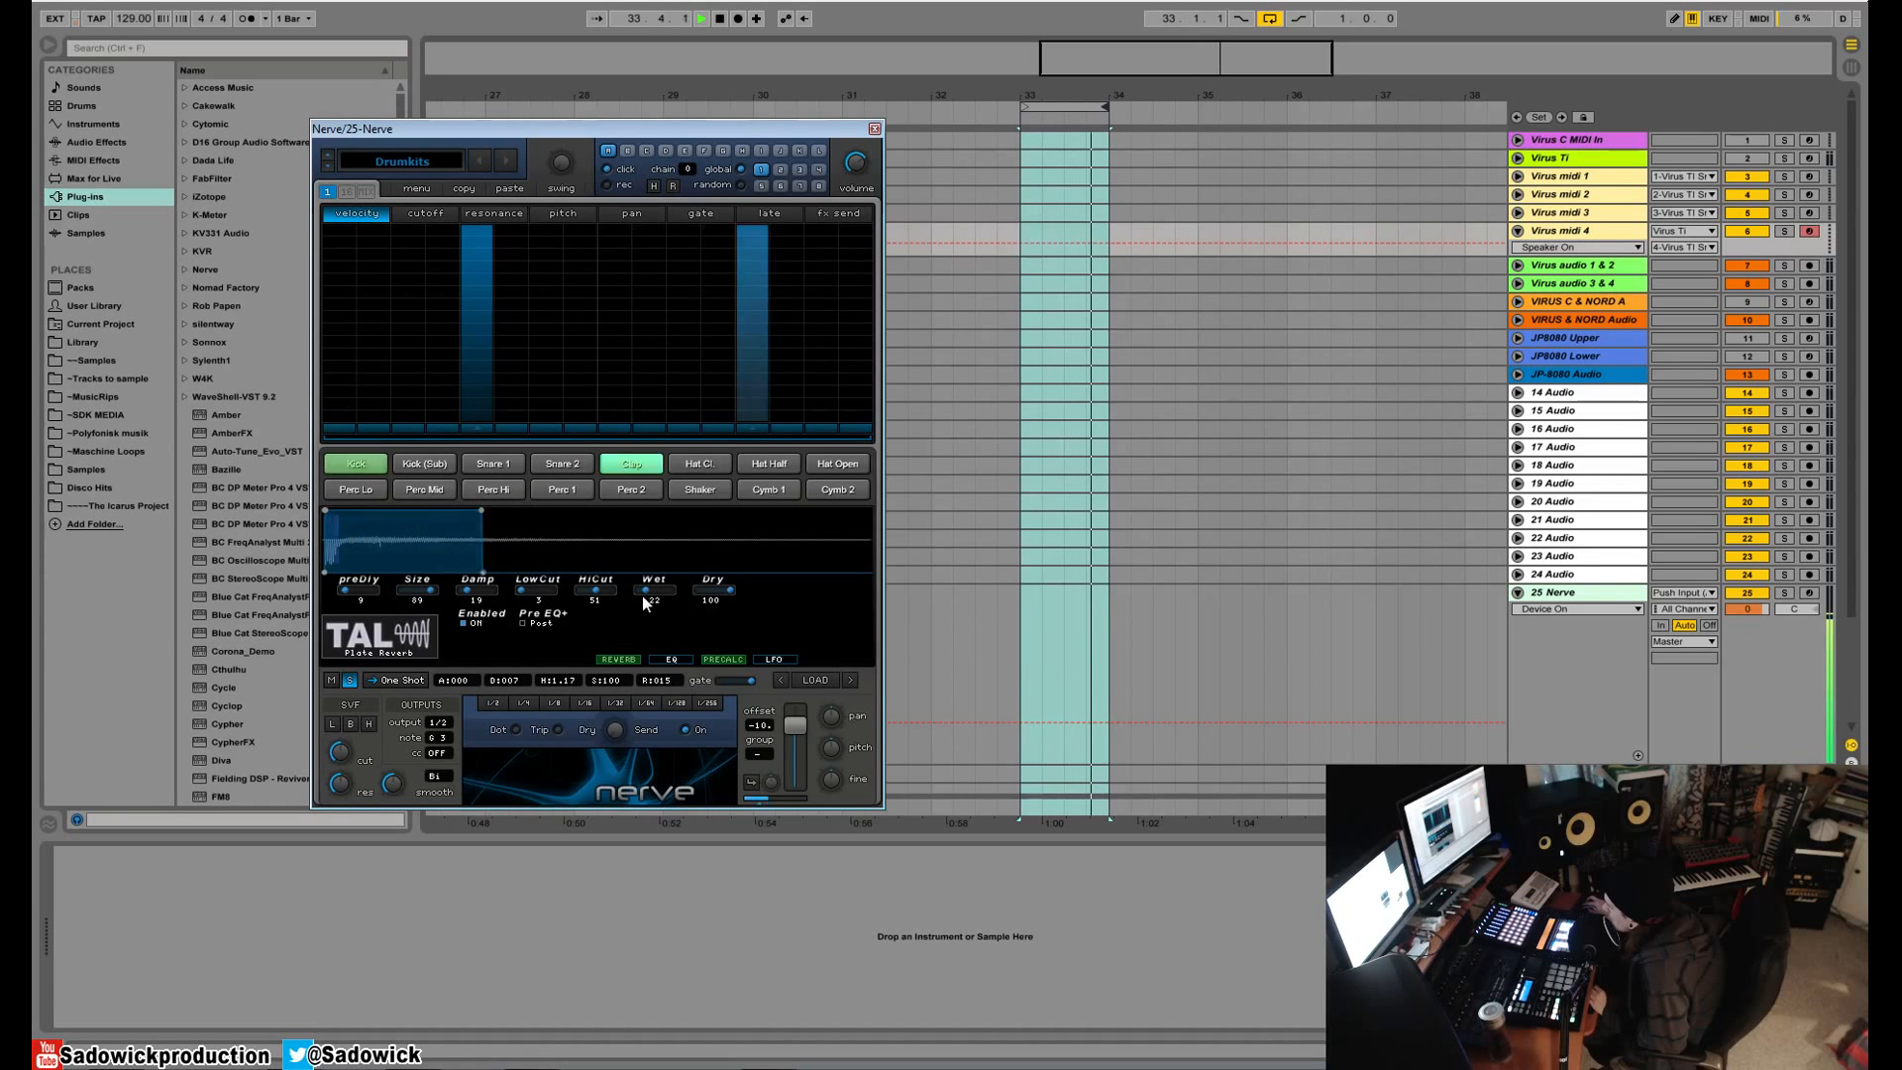
left_click_drag(639, 598, 635, 601)
left_click_drag(484, 511, 367, 510)
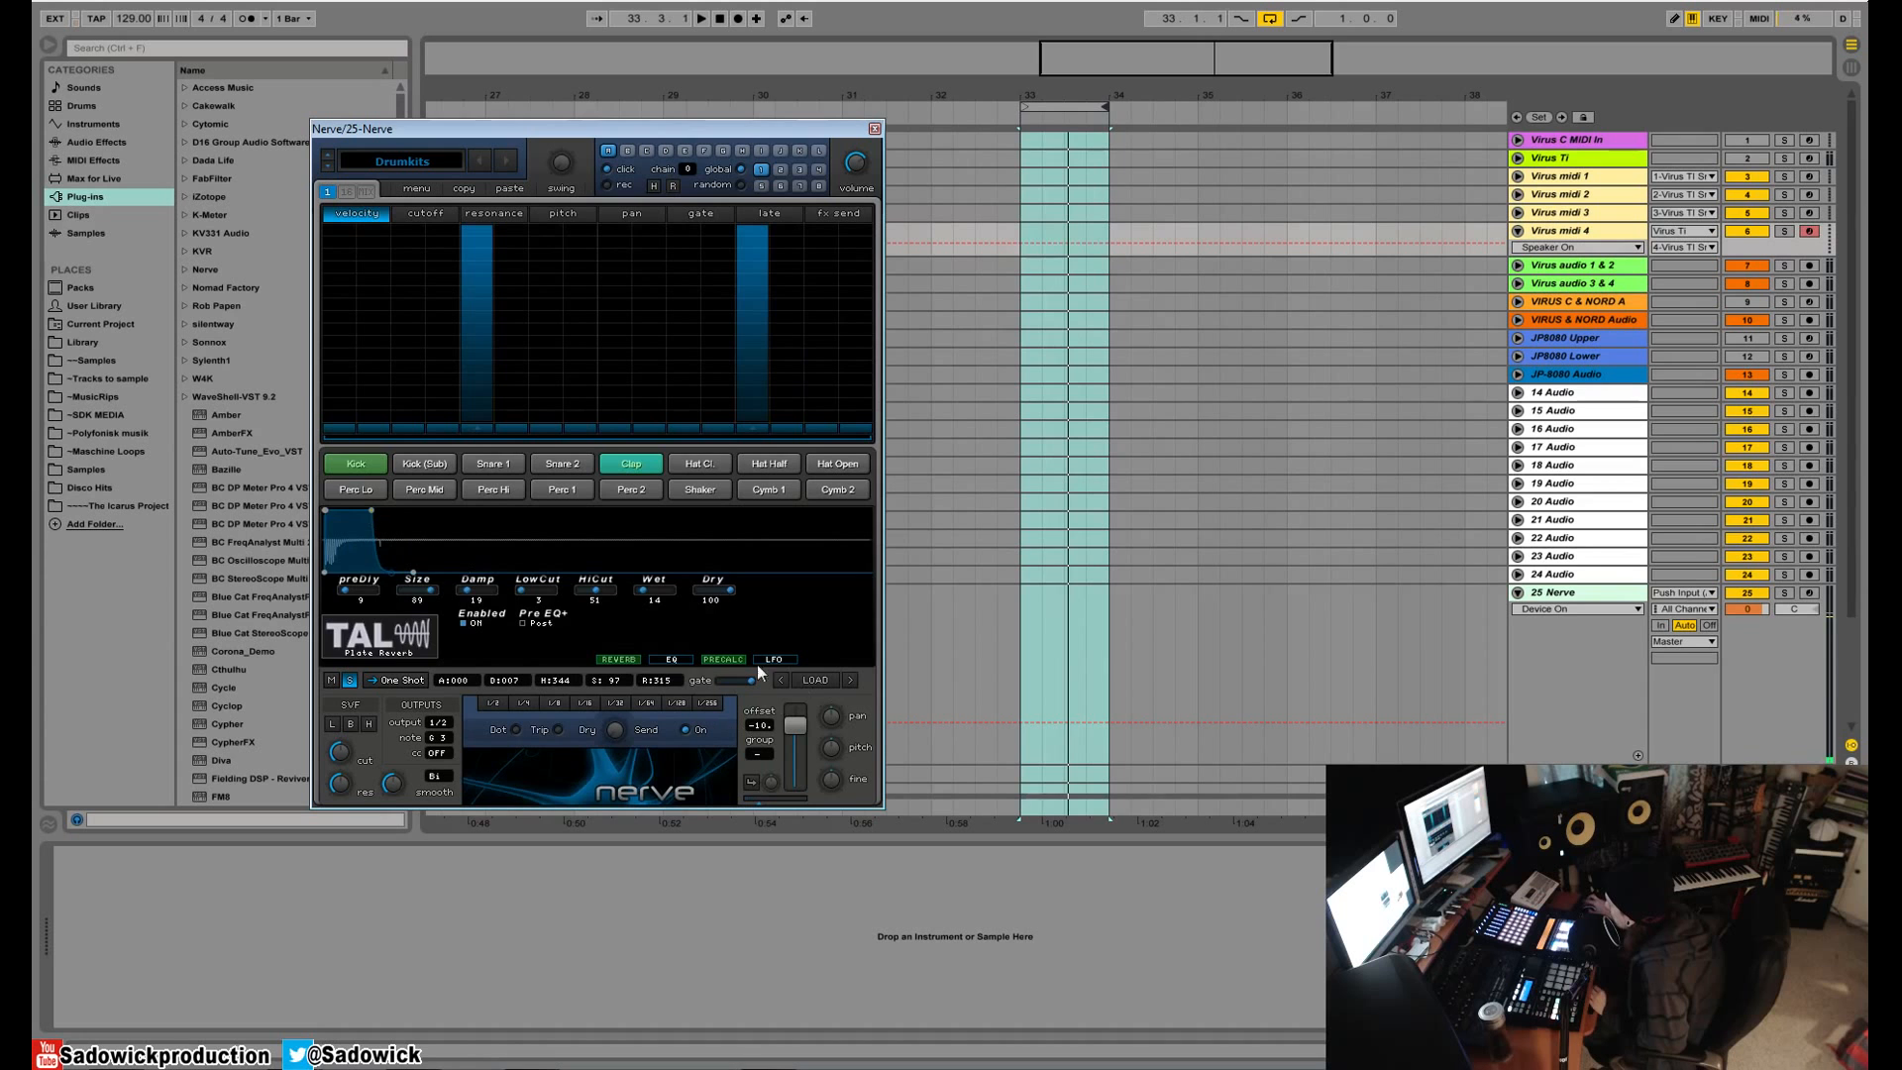
- Boost the Clap's high frequencies with EQ band D at about 3671 Hz and +6.00
left_click(667, 660)
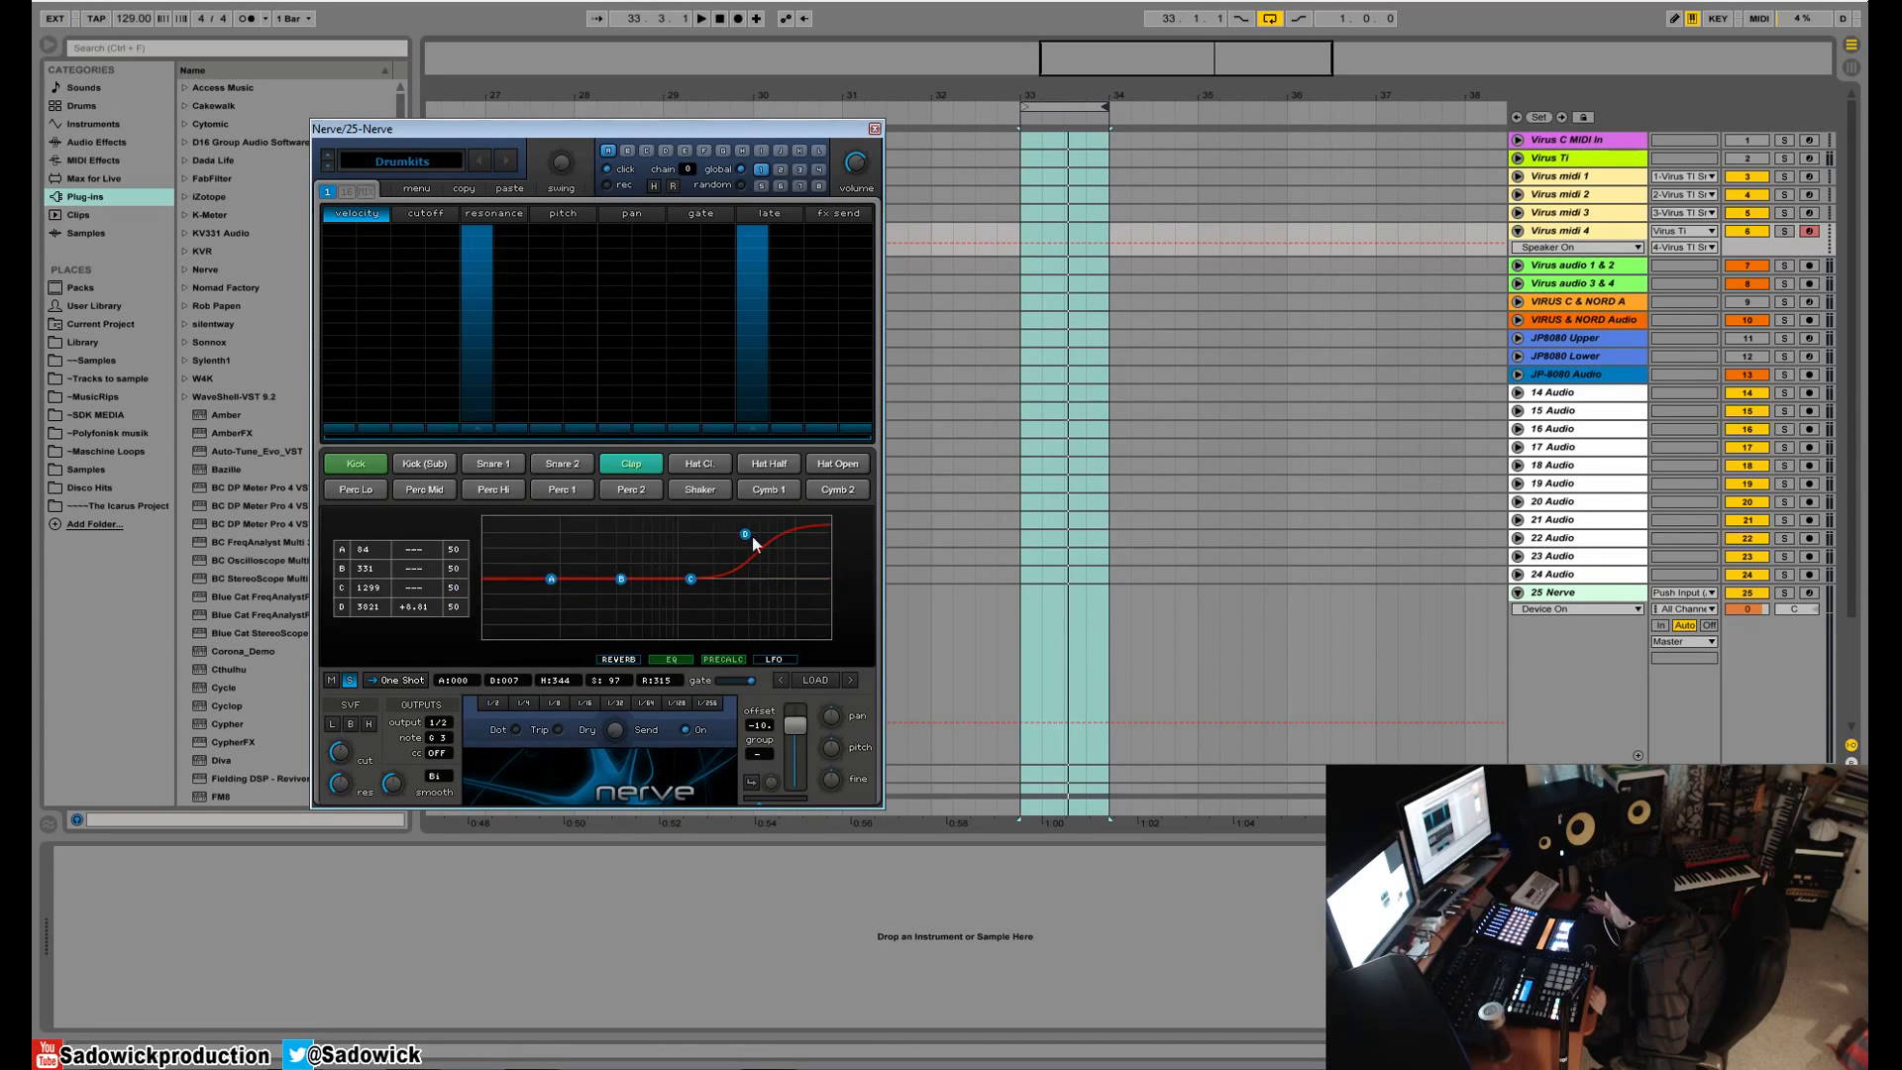
left_click_drag(752, 537, 745, 550)
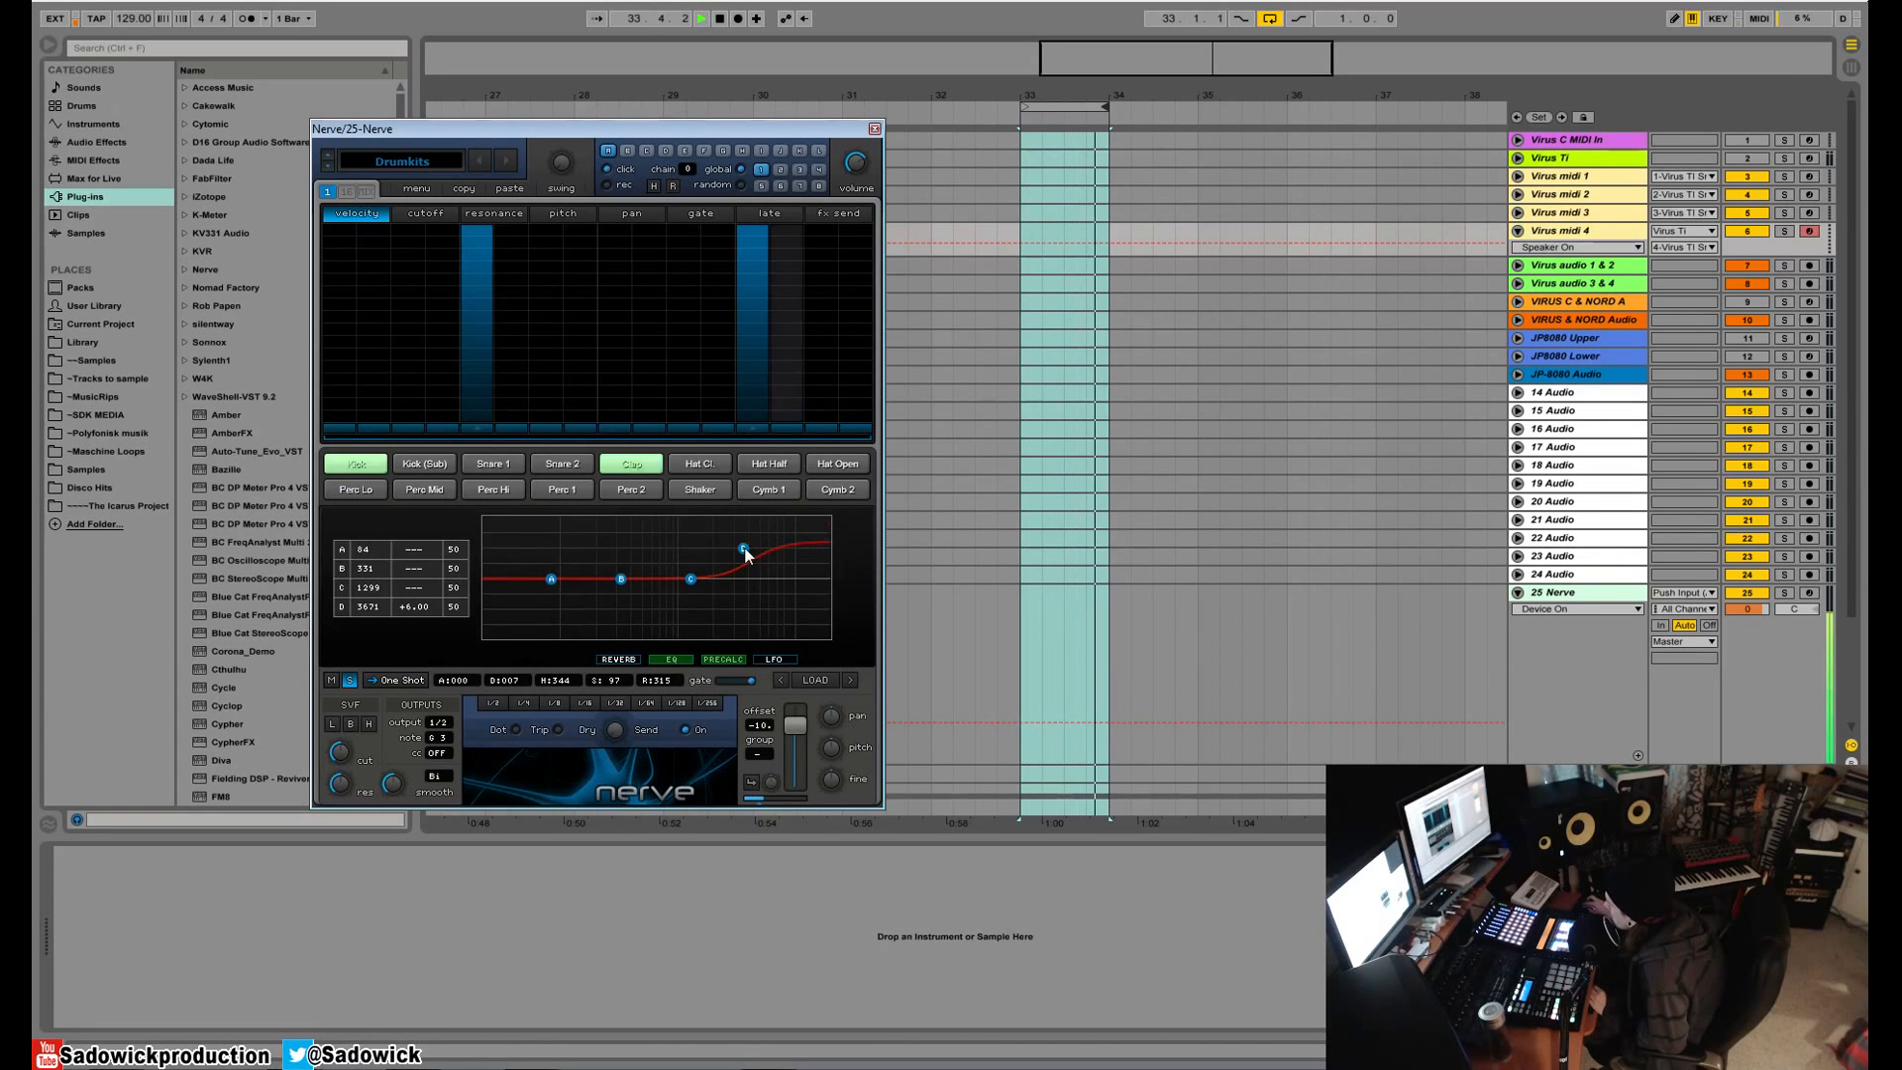
key("space")
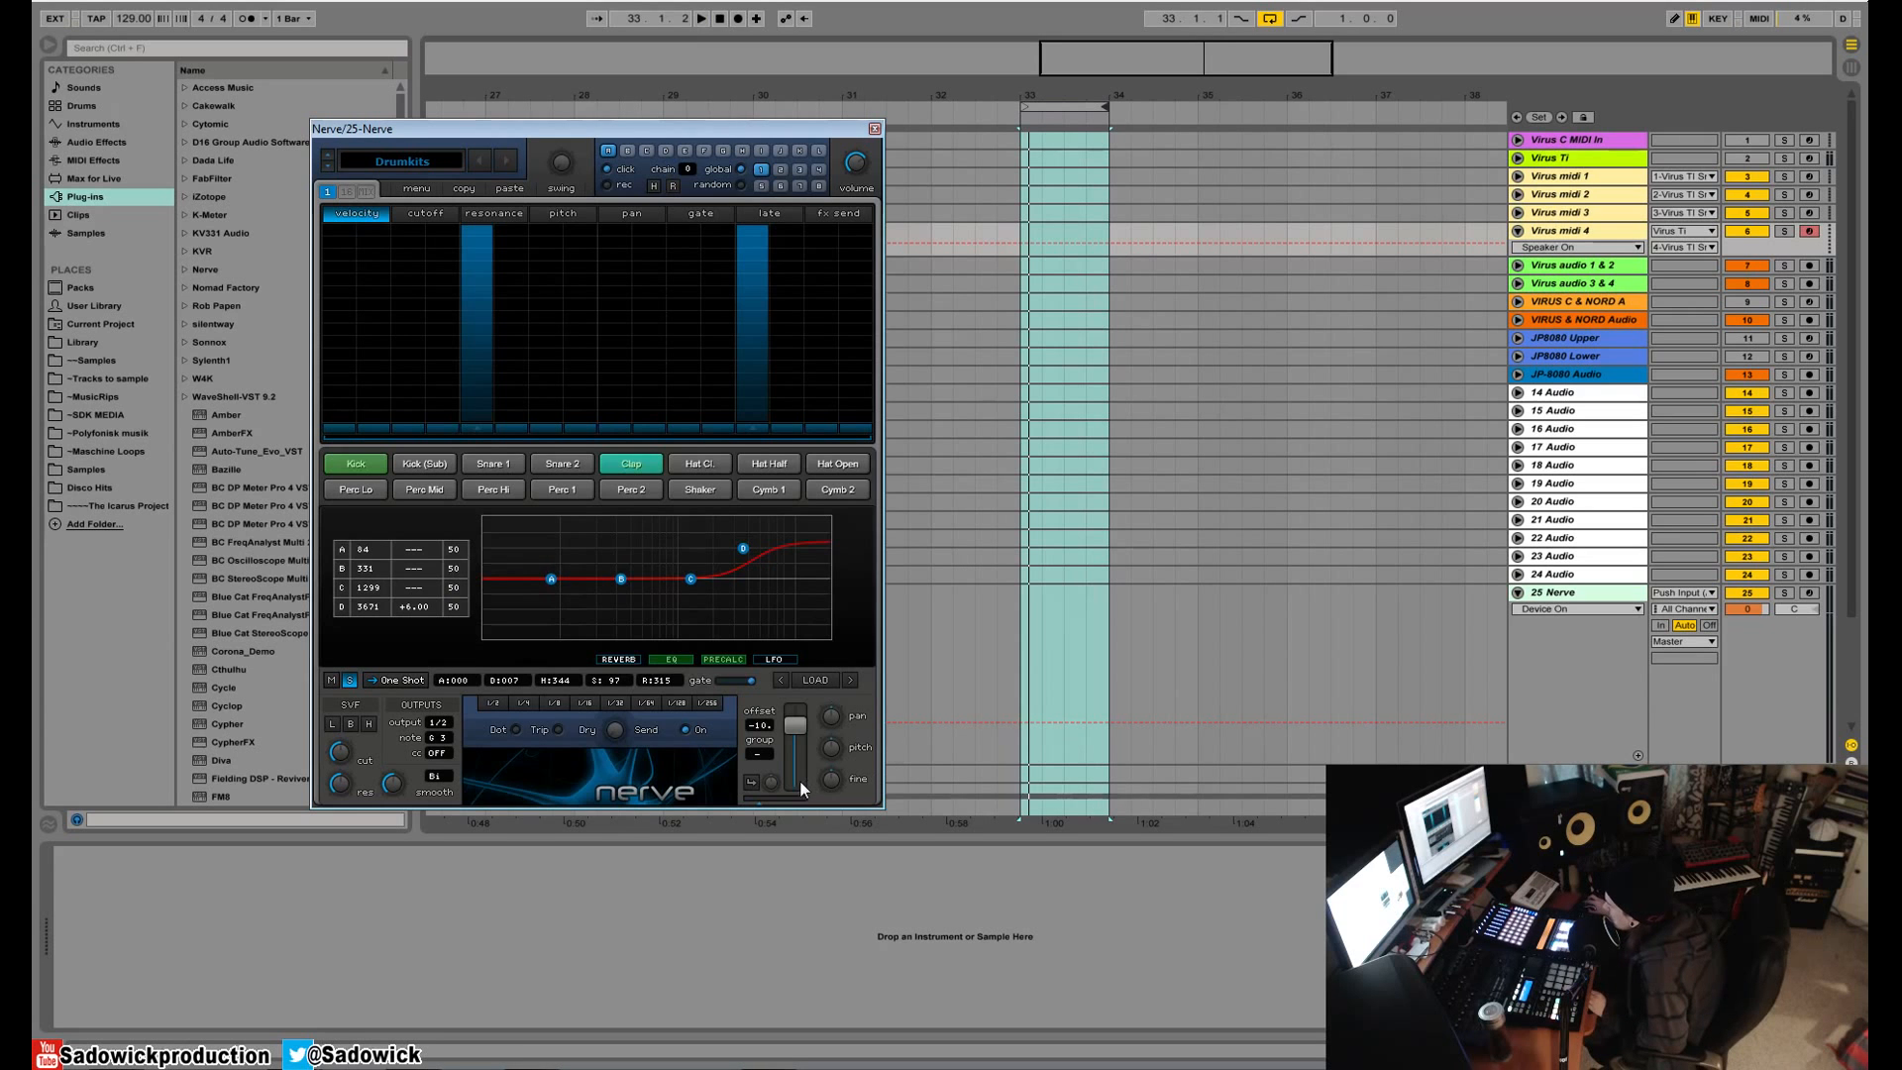
- Unsolo the Kick and Clap pads and lower the Clap's volume while the full beat plays
left_click(361, 469)
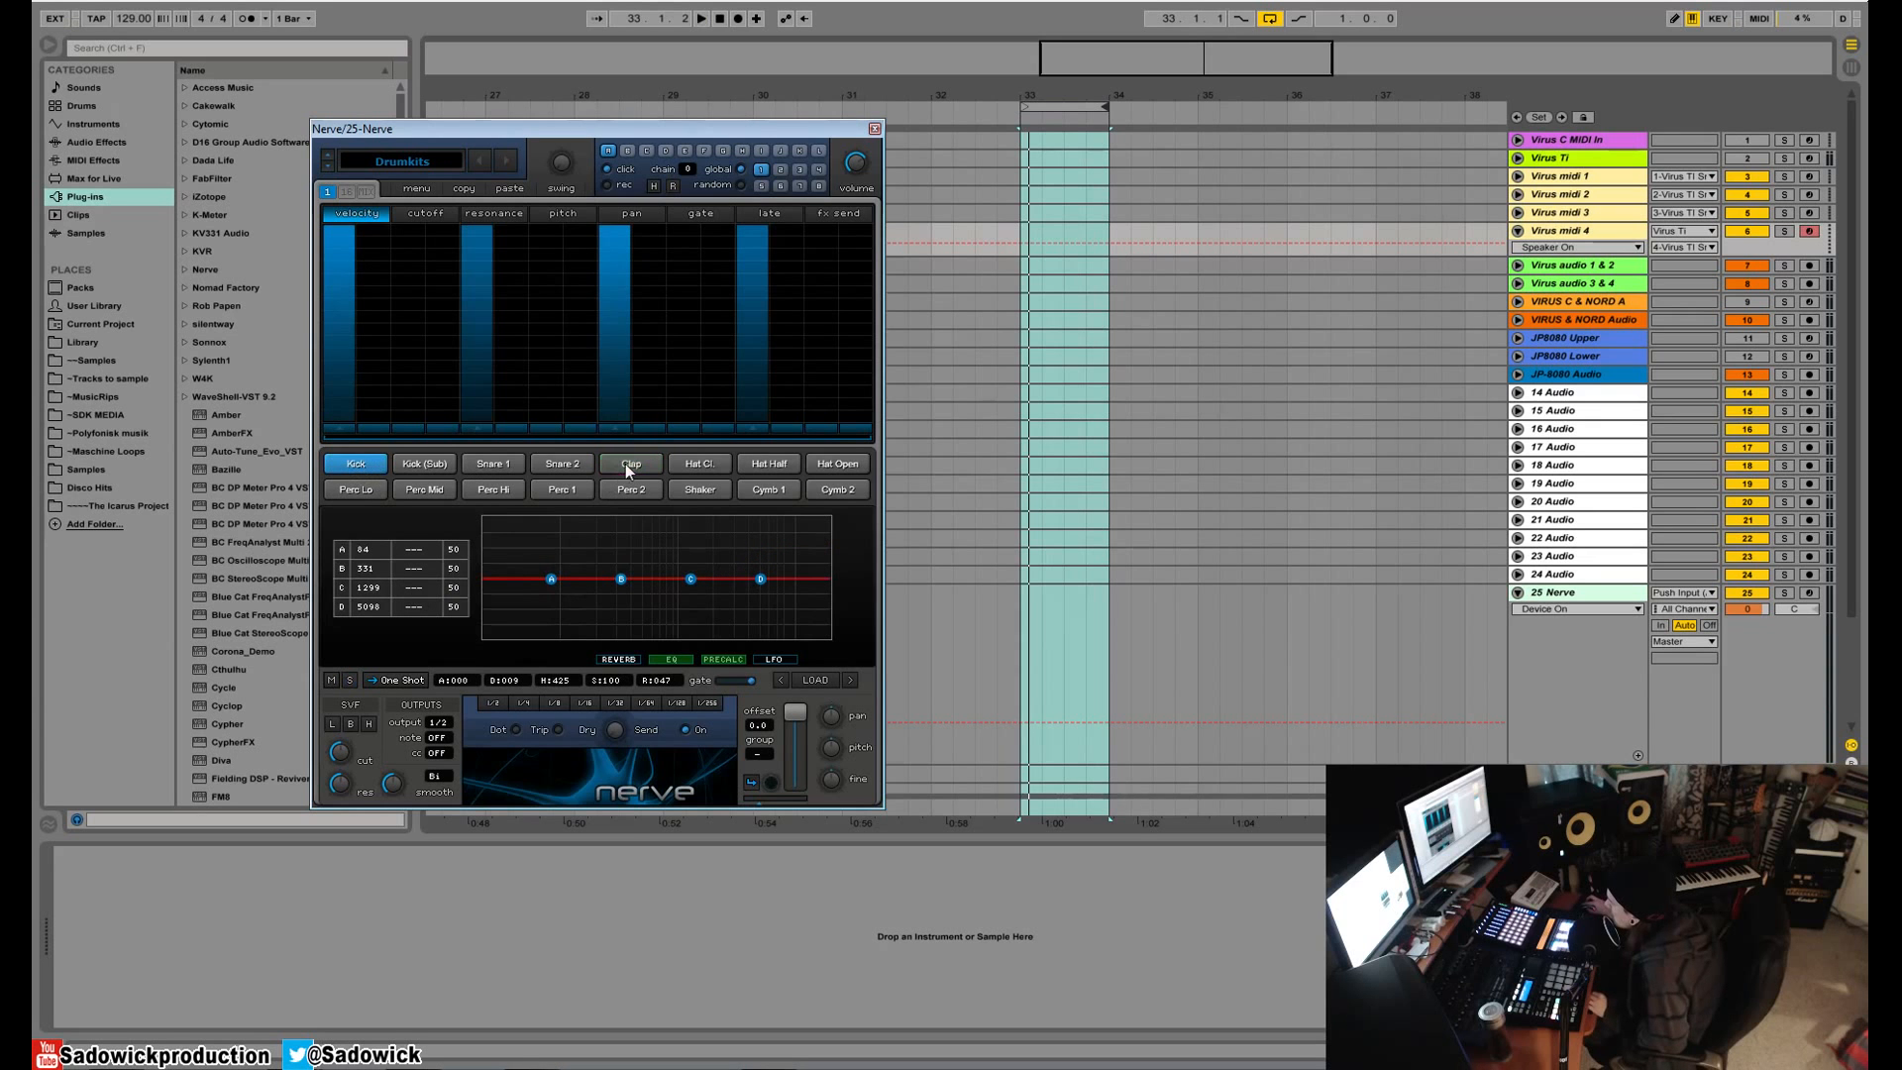
key("space")
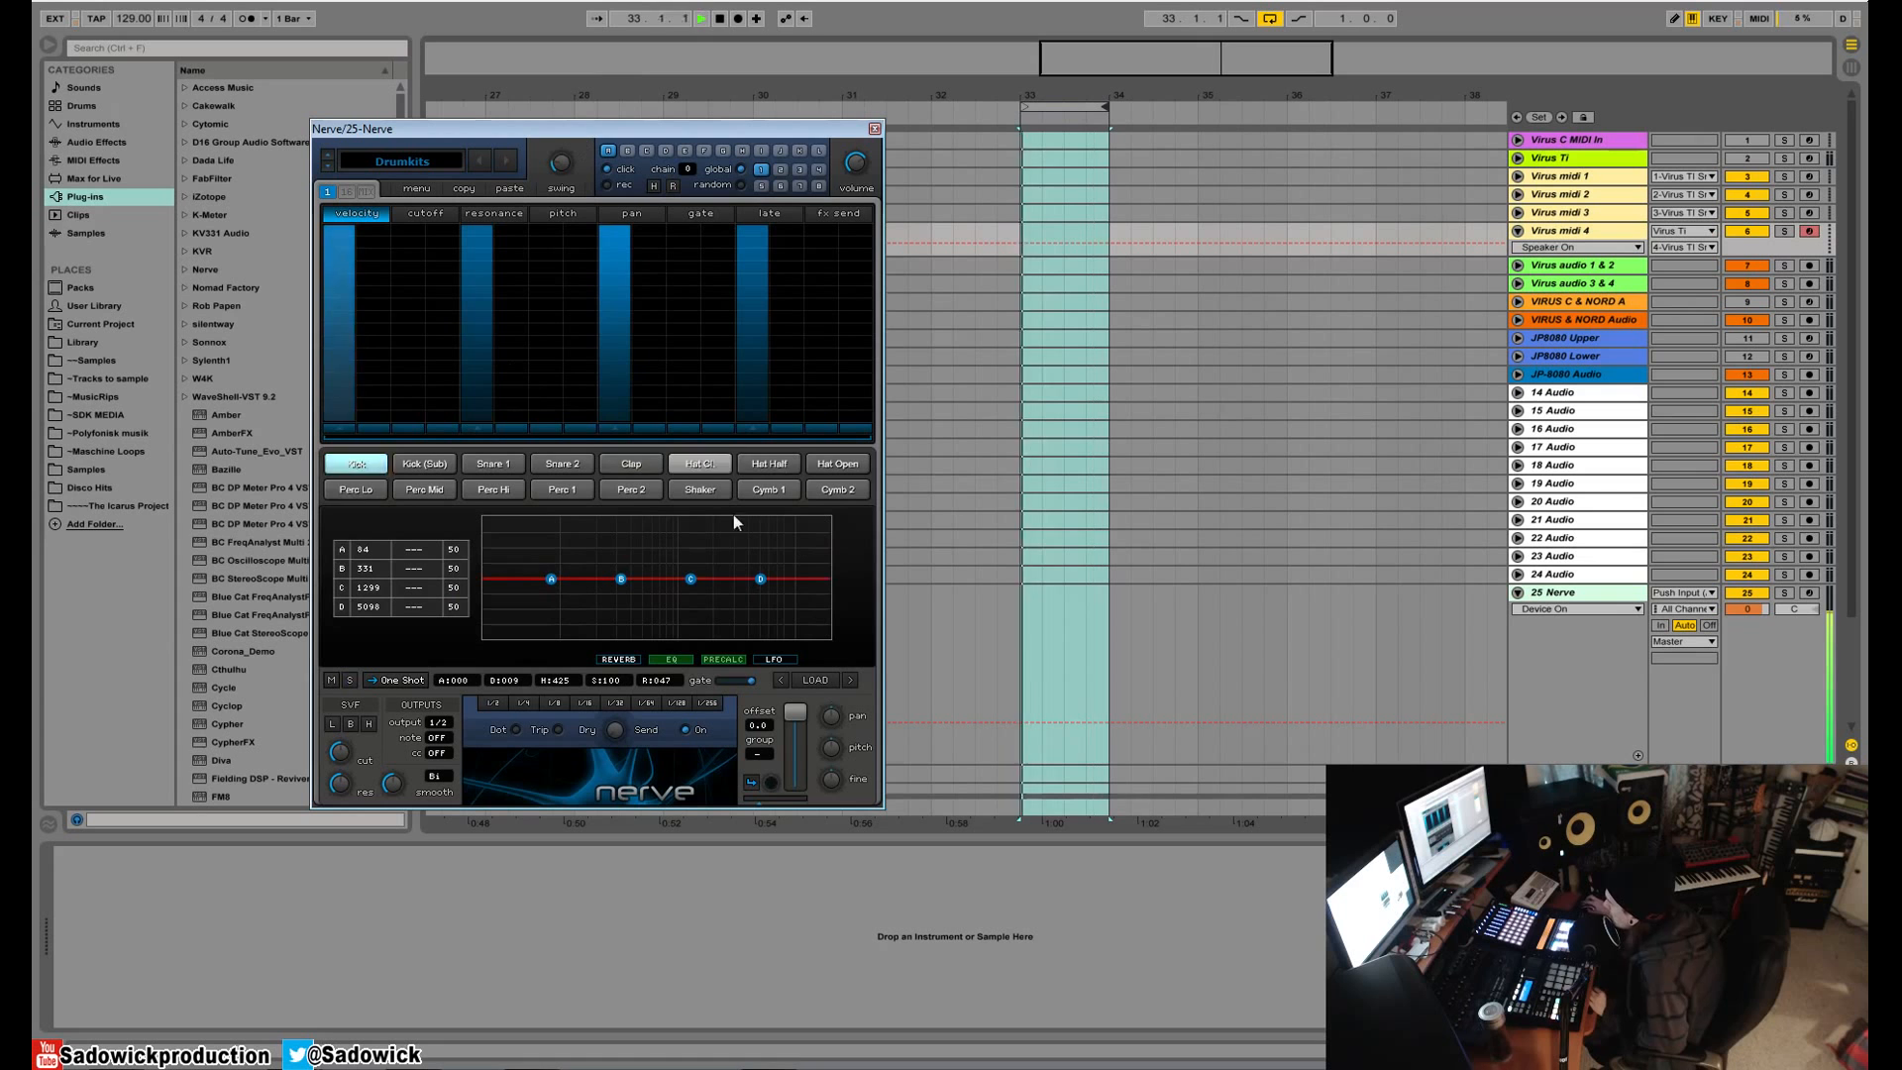
left_click(652, 467)
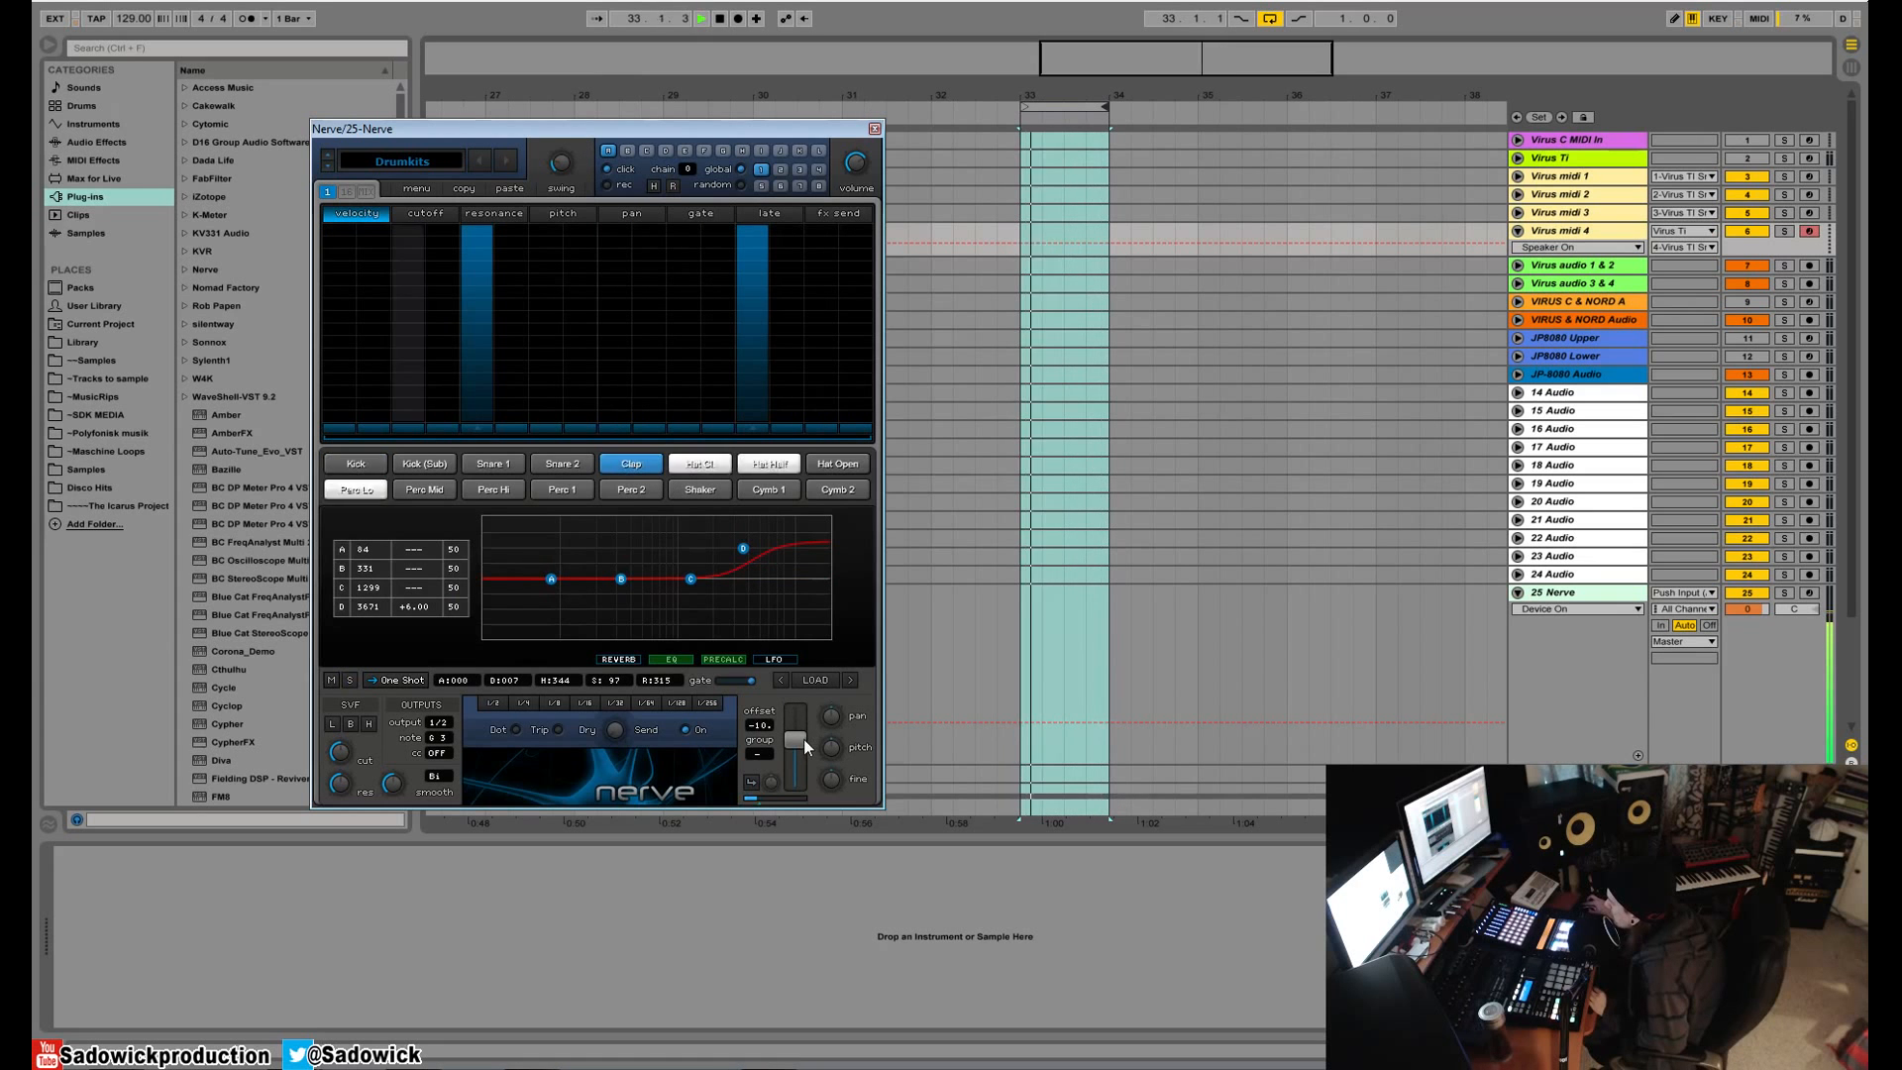
left_click_drag(805, 739, 791, 733)
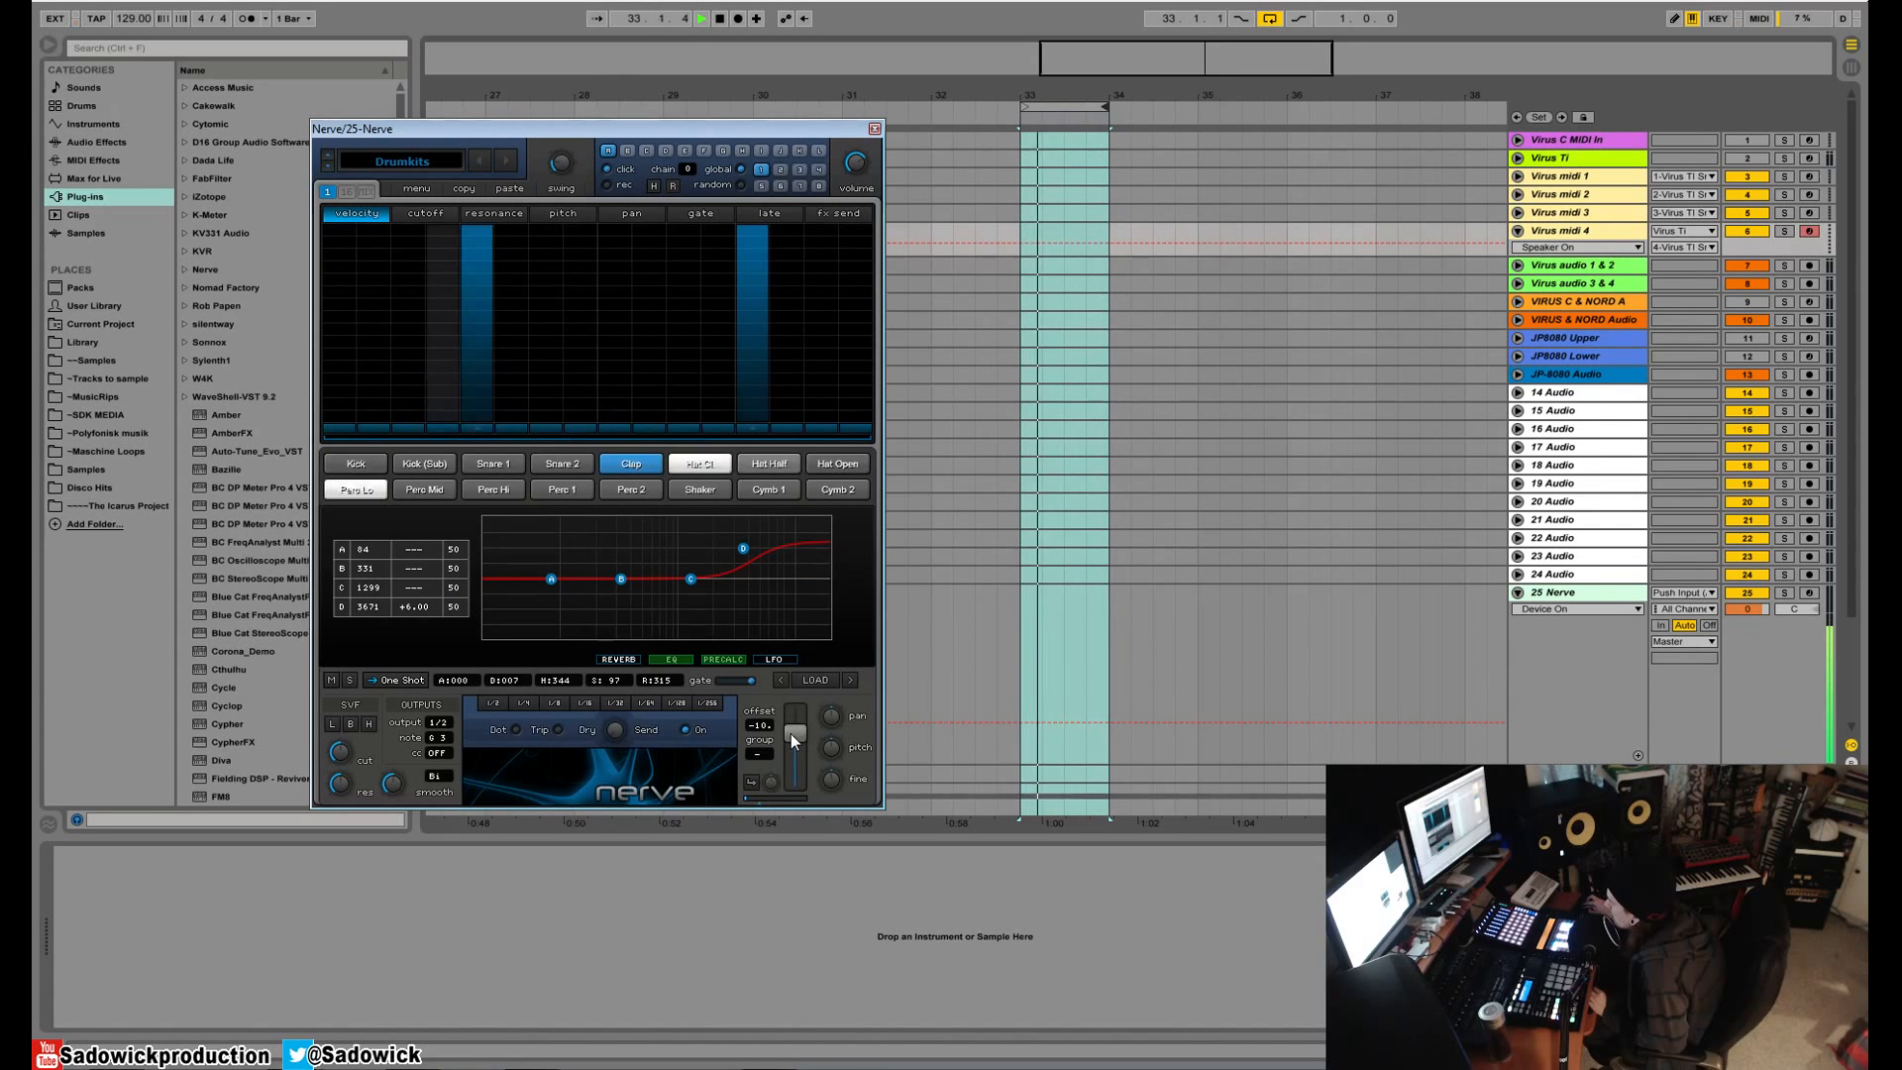
- Go through the Hat Cl, Perc Lo, Hat Half, Clap and Kick pads and compare them against the full beat
left_click(722, 469)
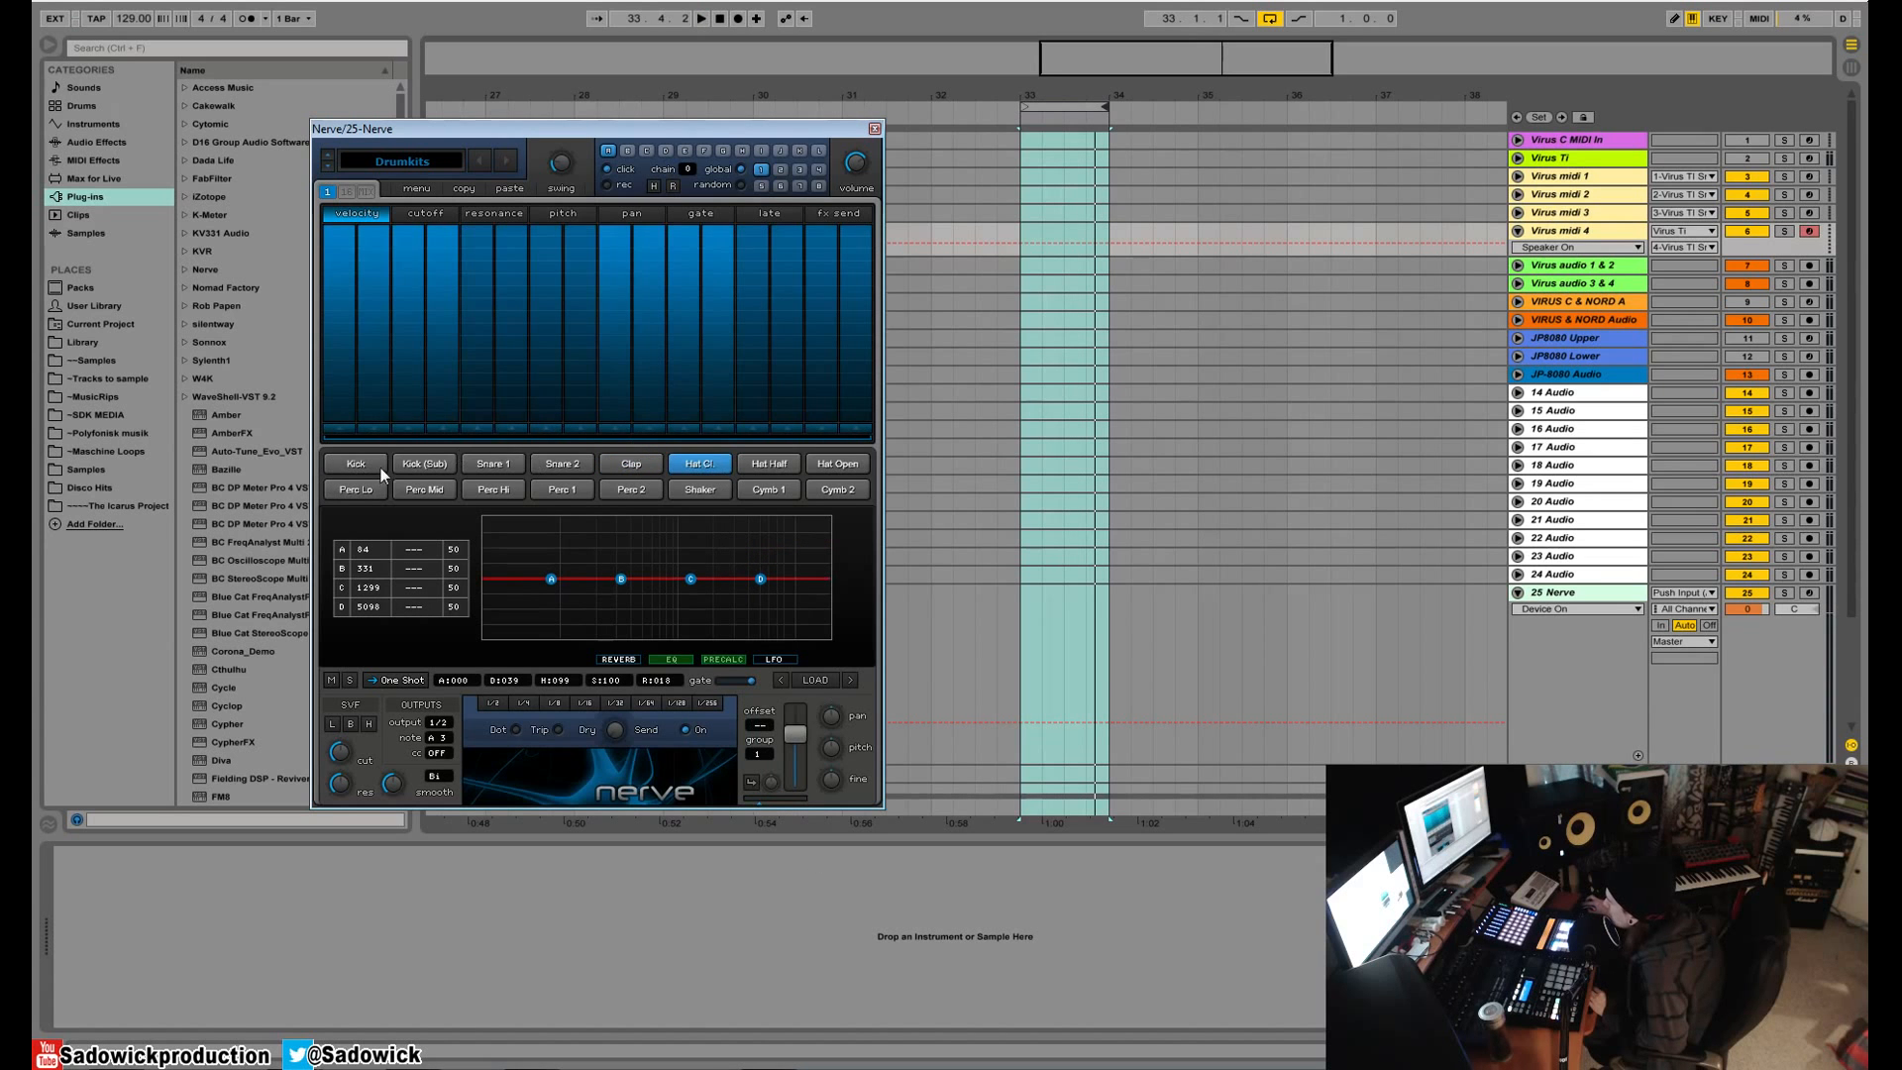
left_click(363, 492)
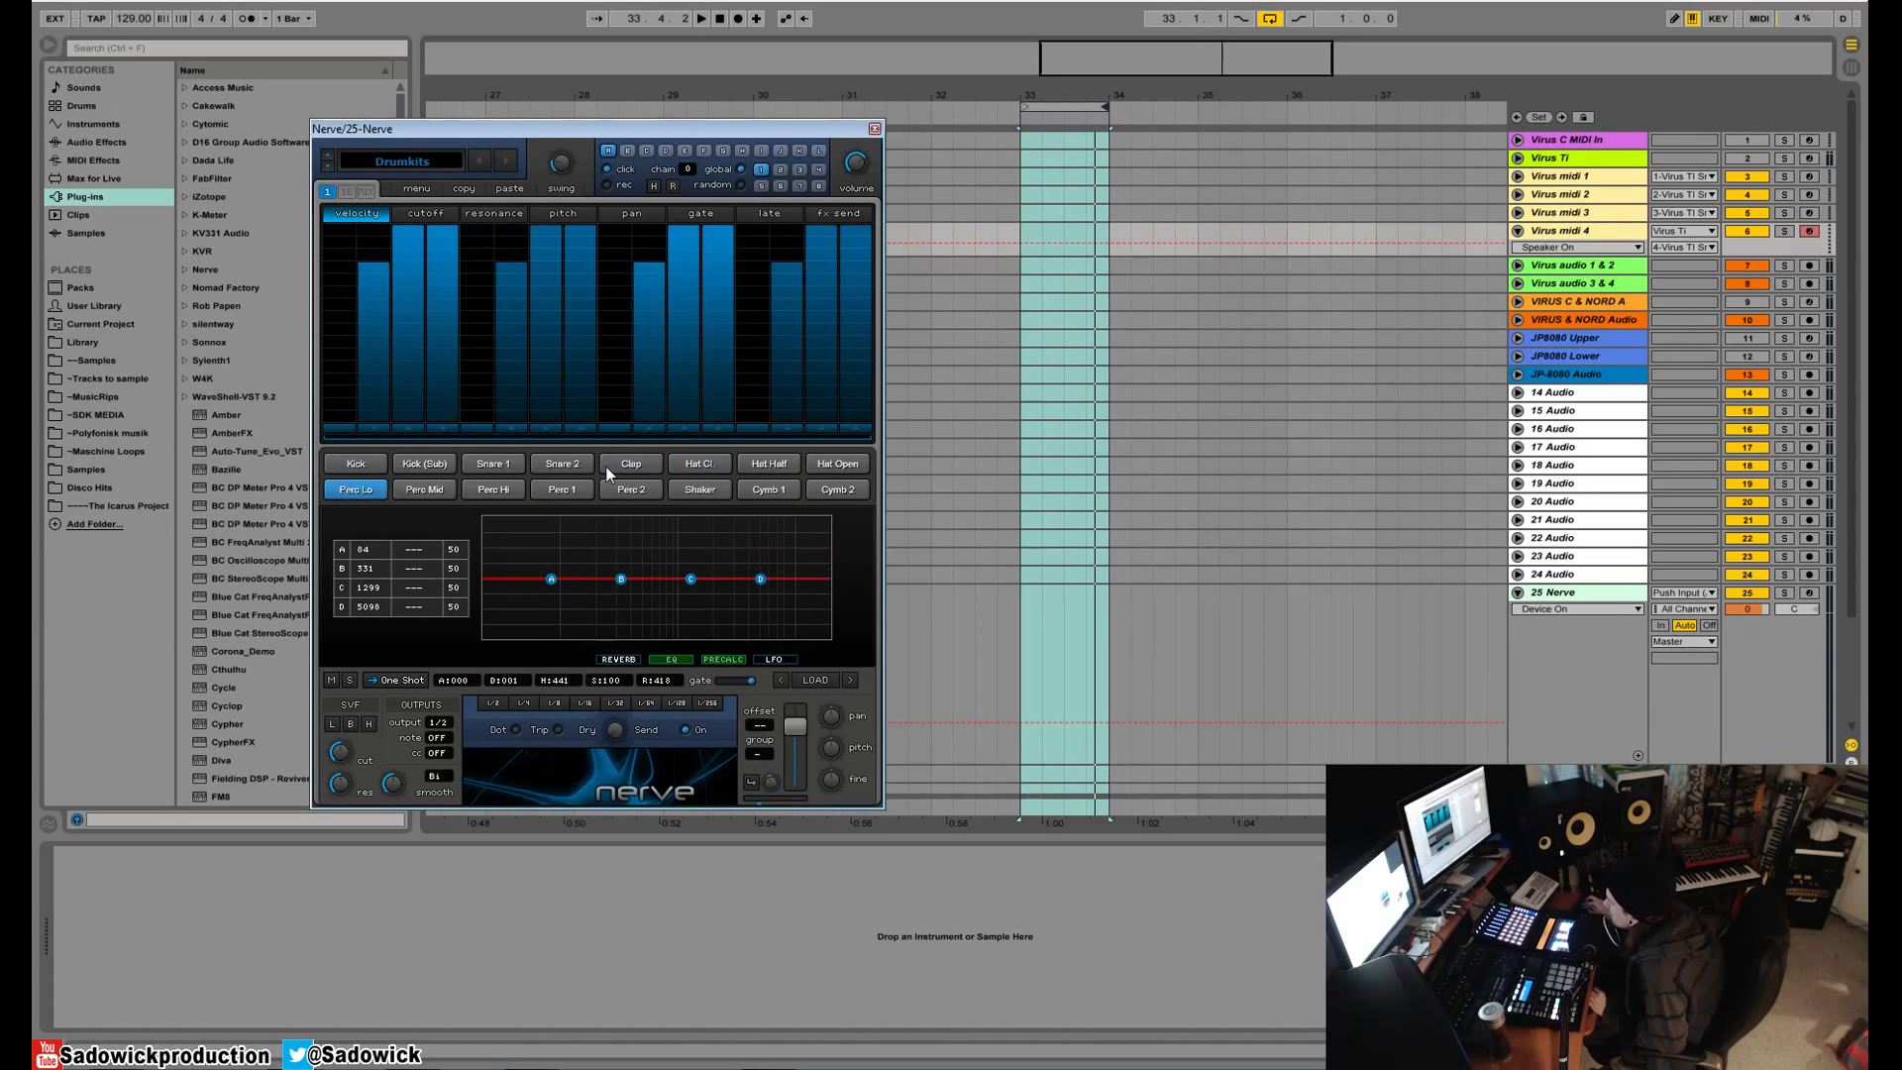
left_click(695, 466)
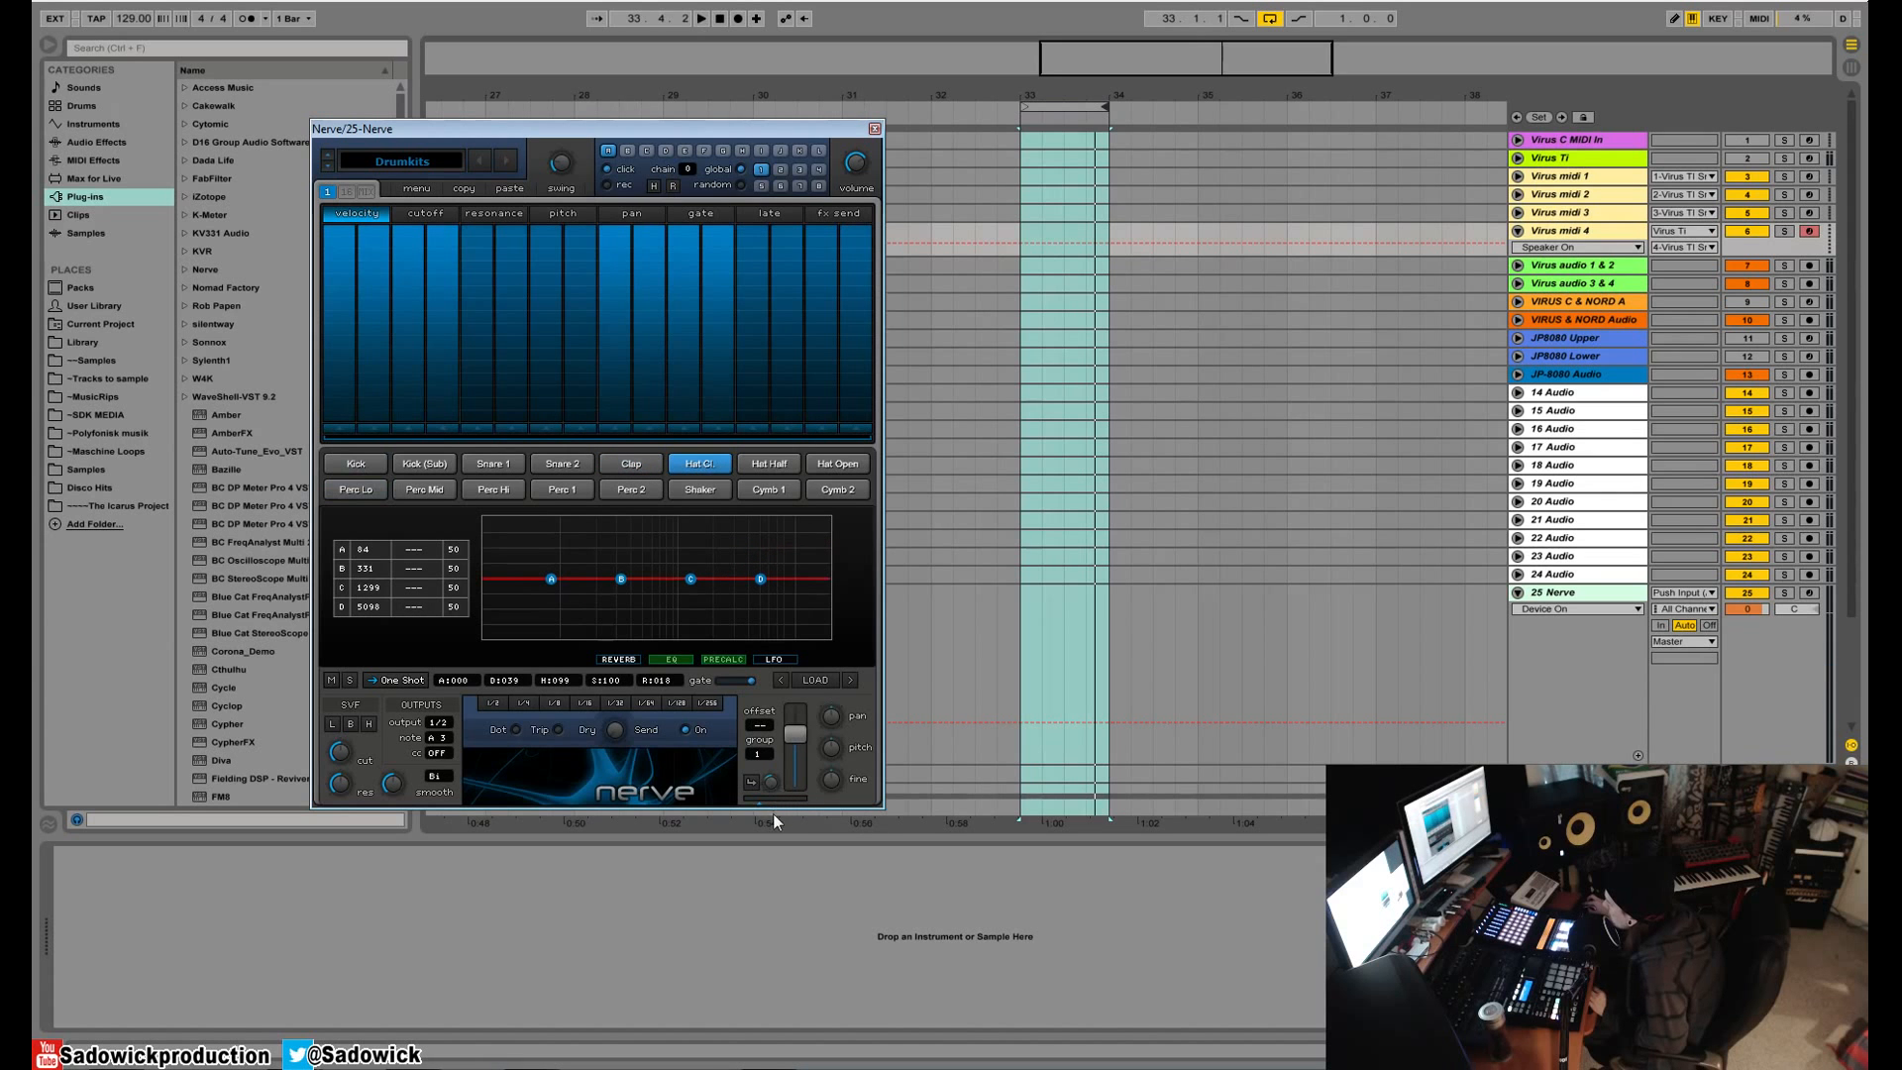
key("space")
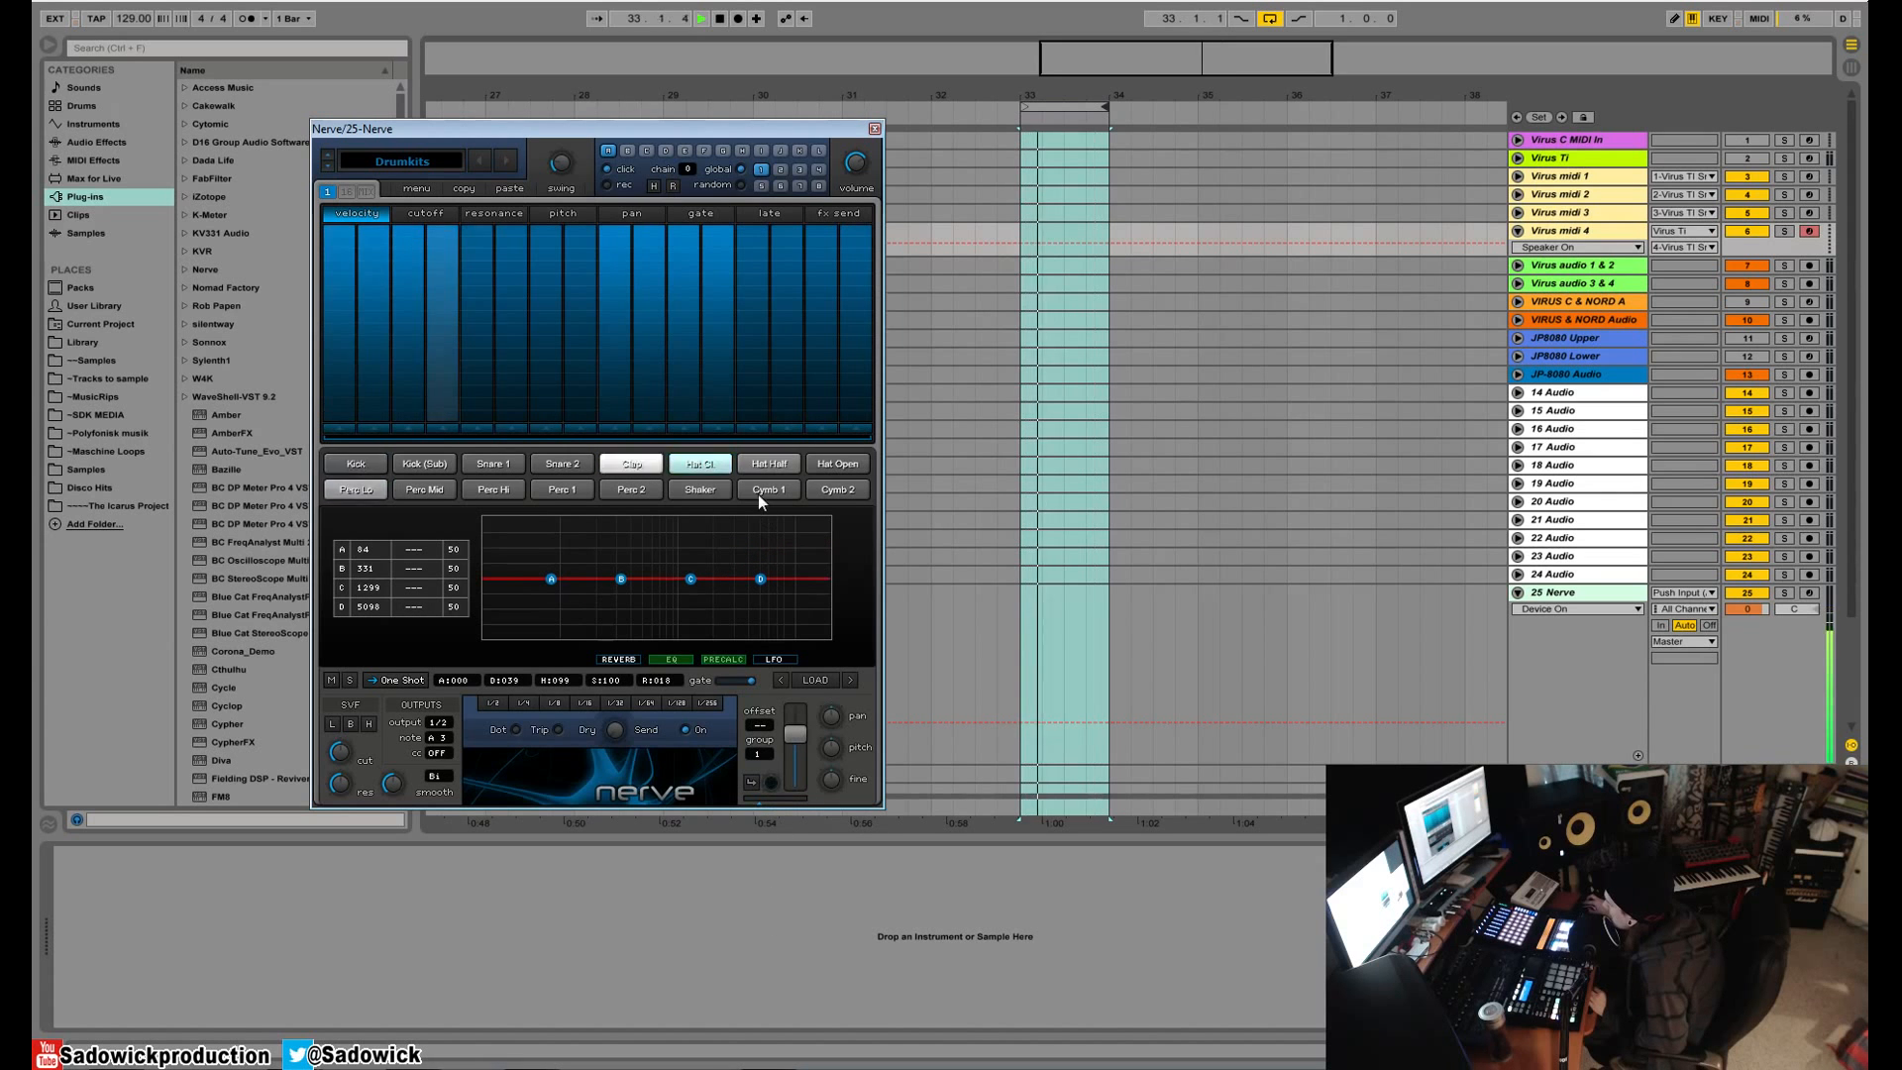
left_click(774, 466)
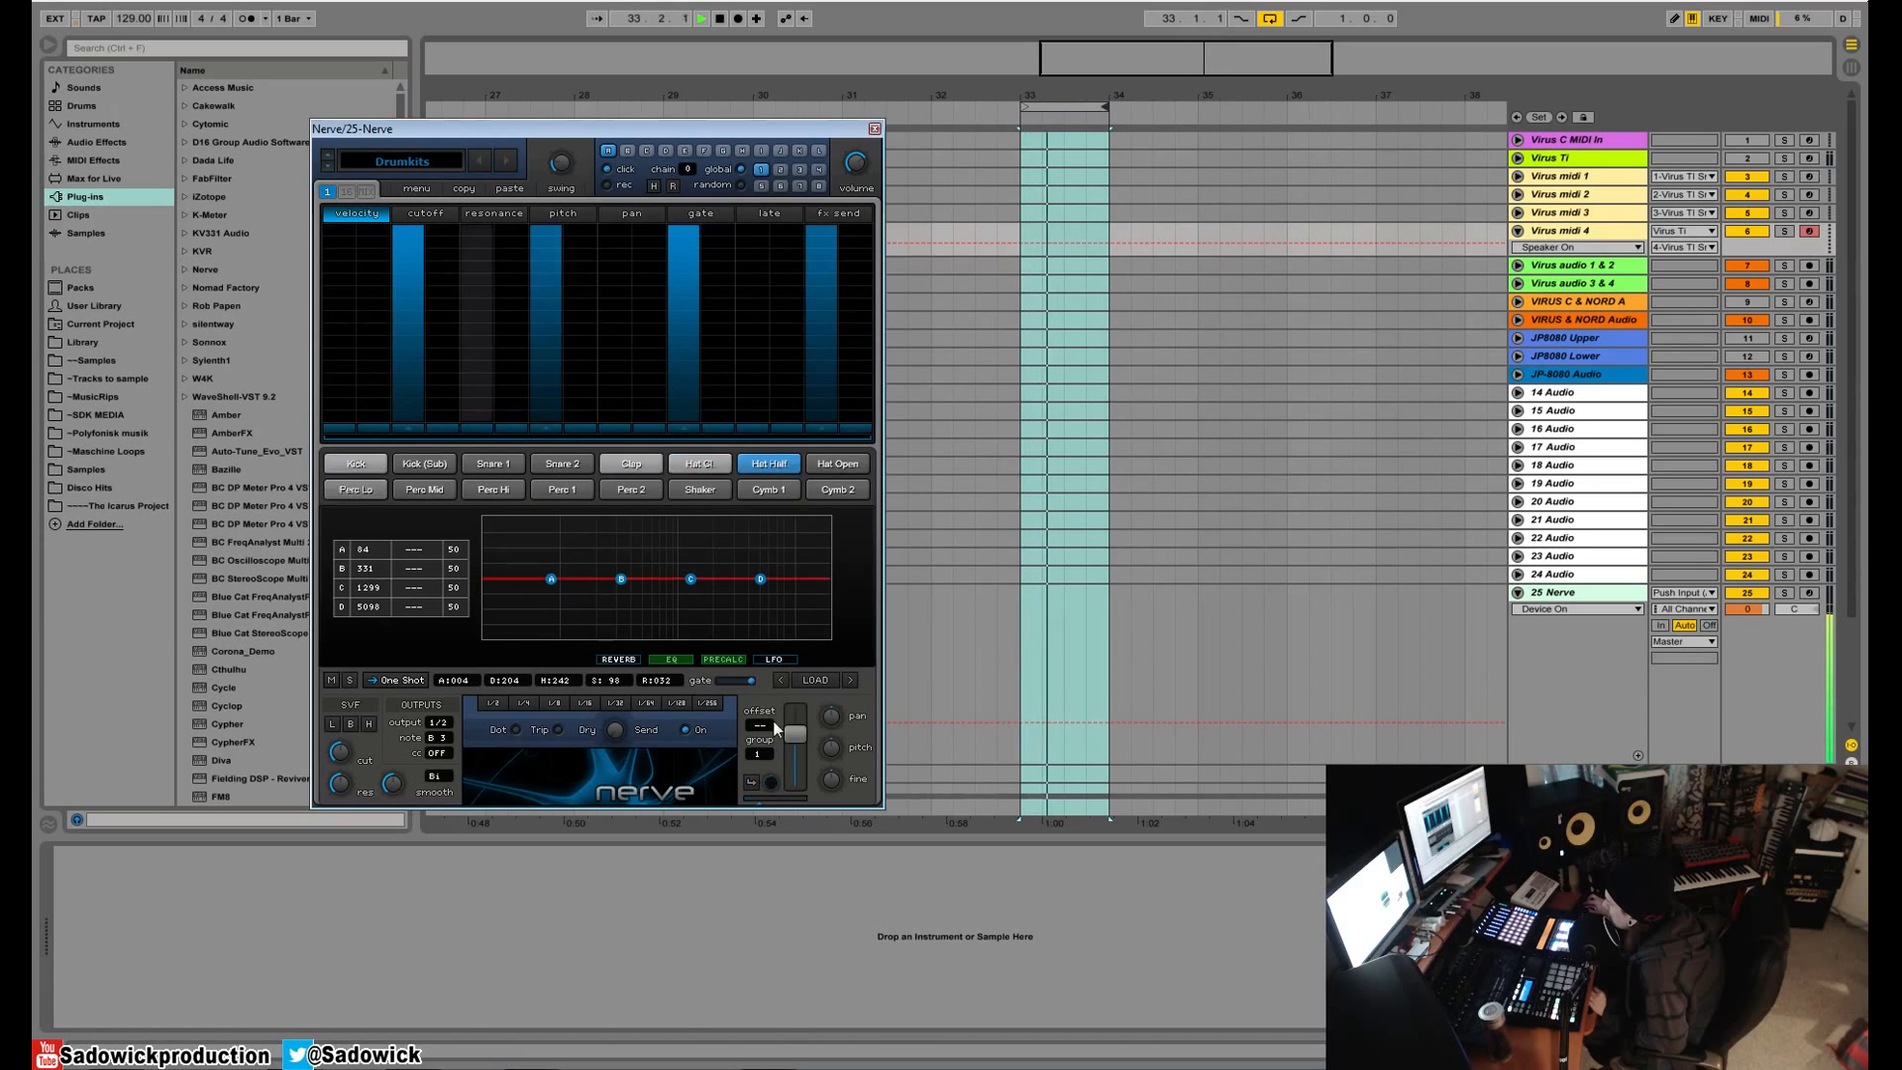
left_click(634, 464)
key("space")
left_click(366, 465)
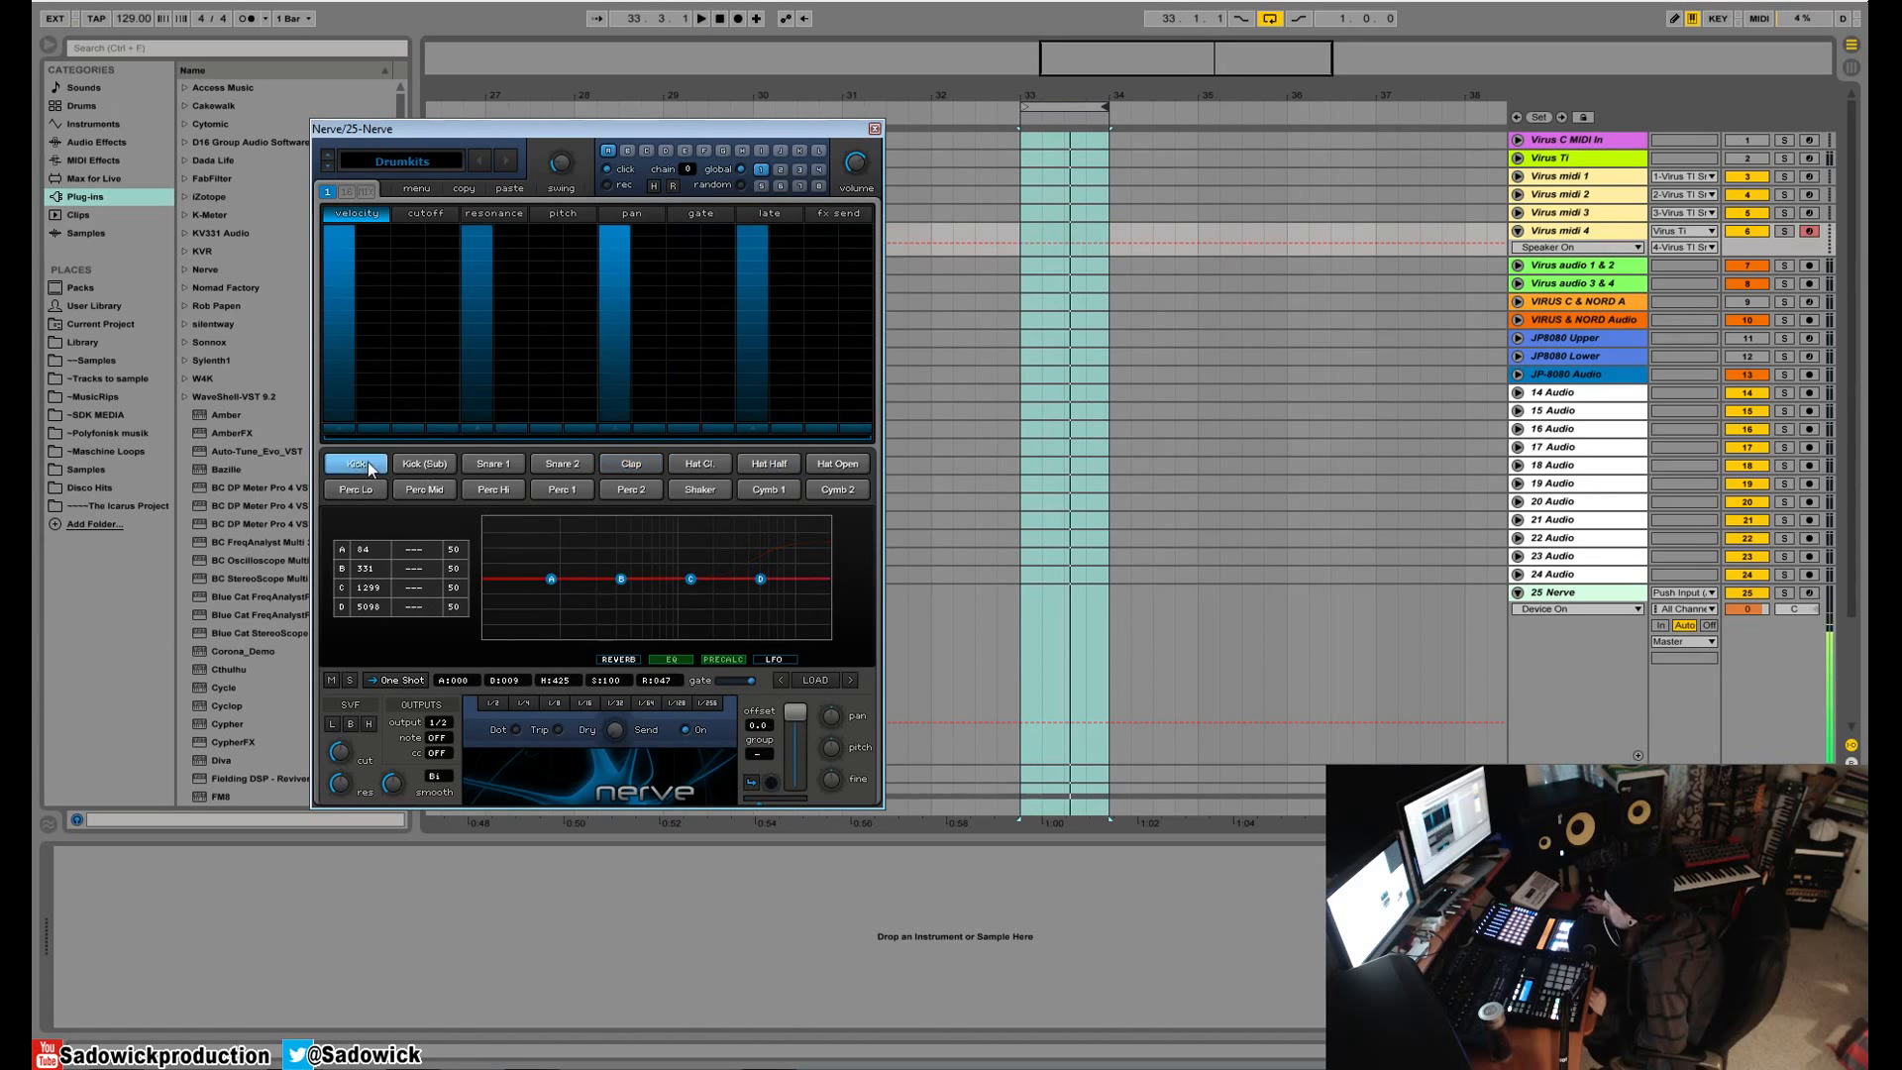
- Play the full beat with the Clap pad selected to hear the processed clap in context
left_click(646, 466)
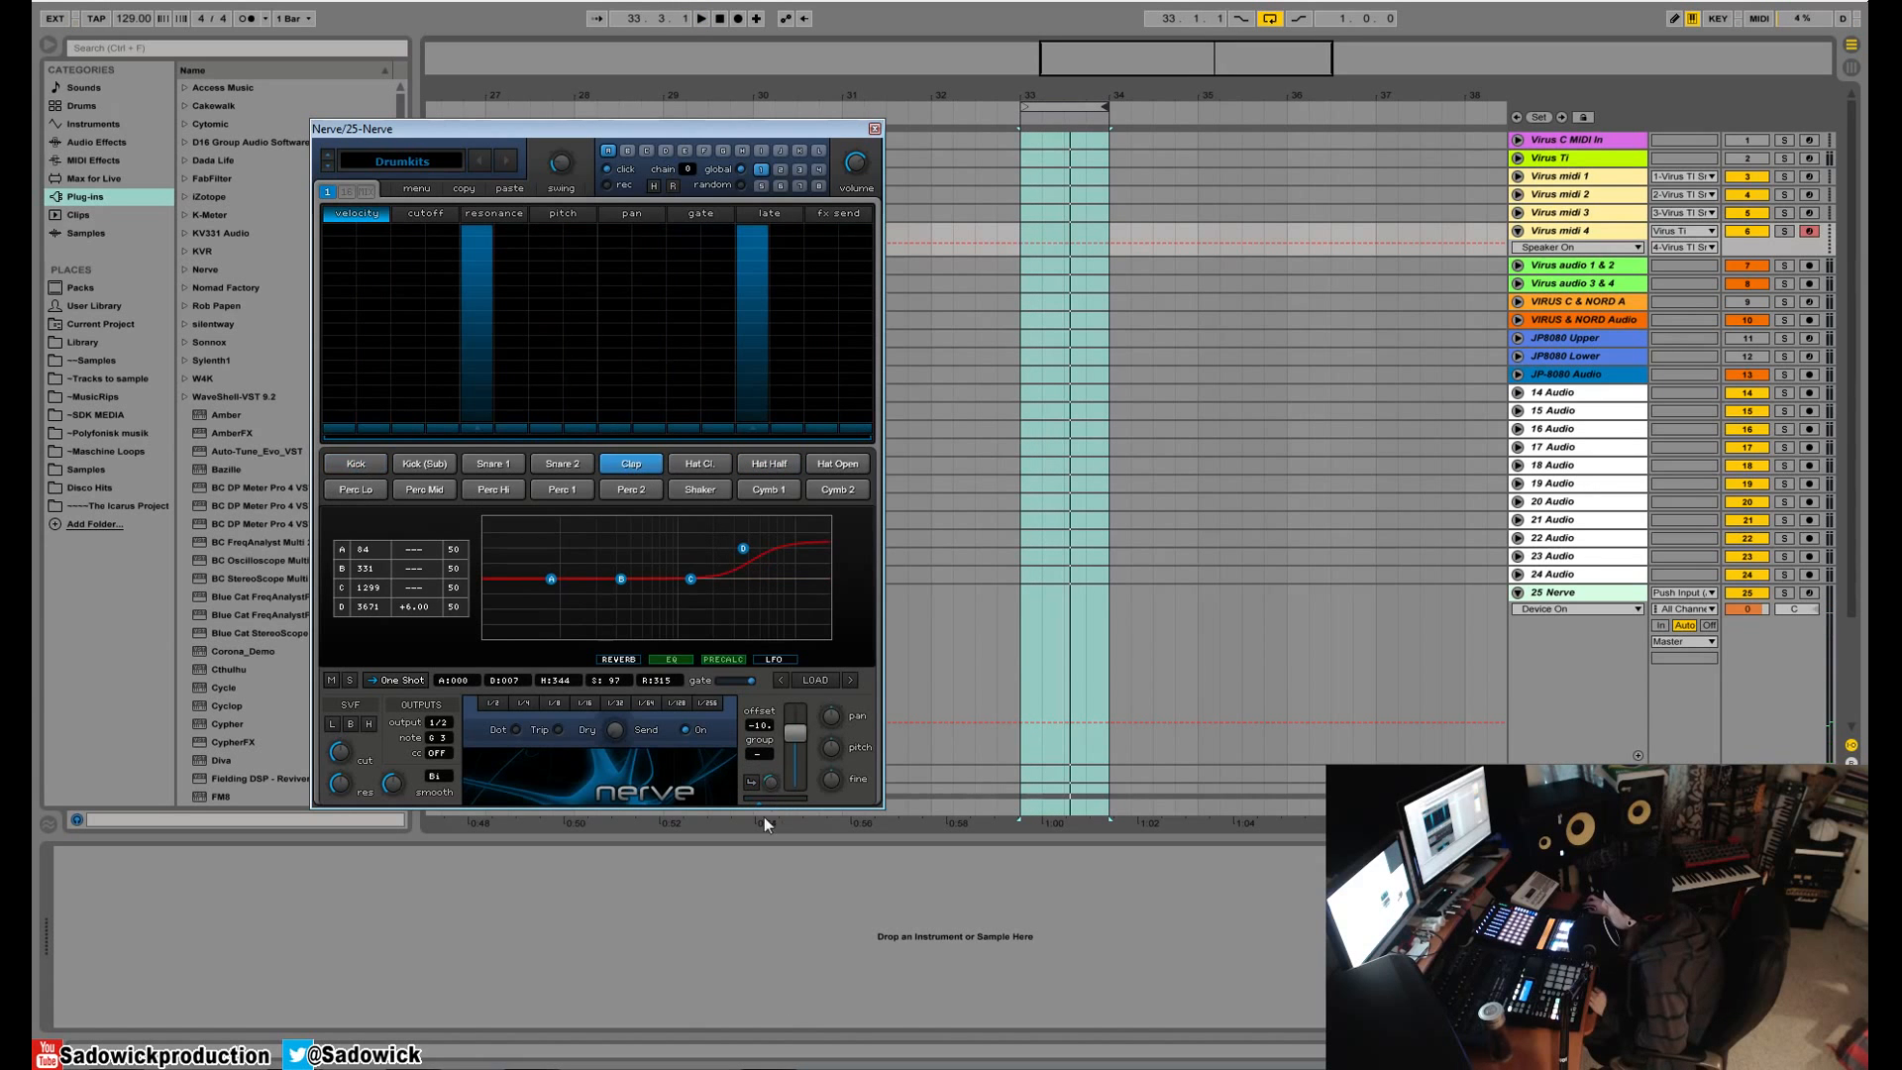
key("space")
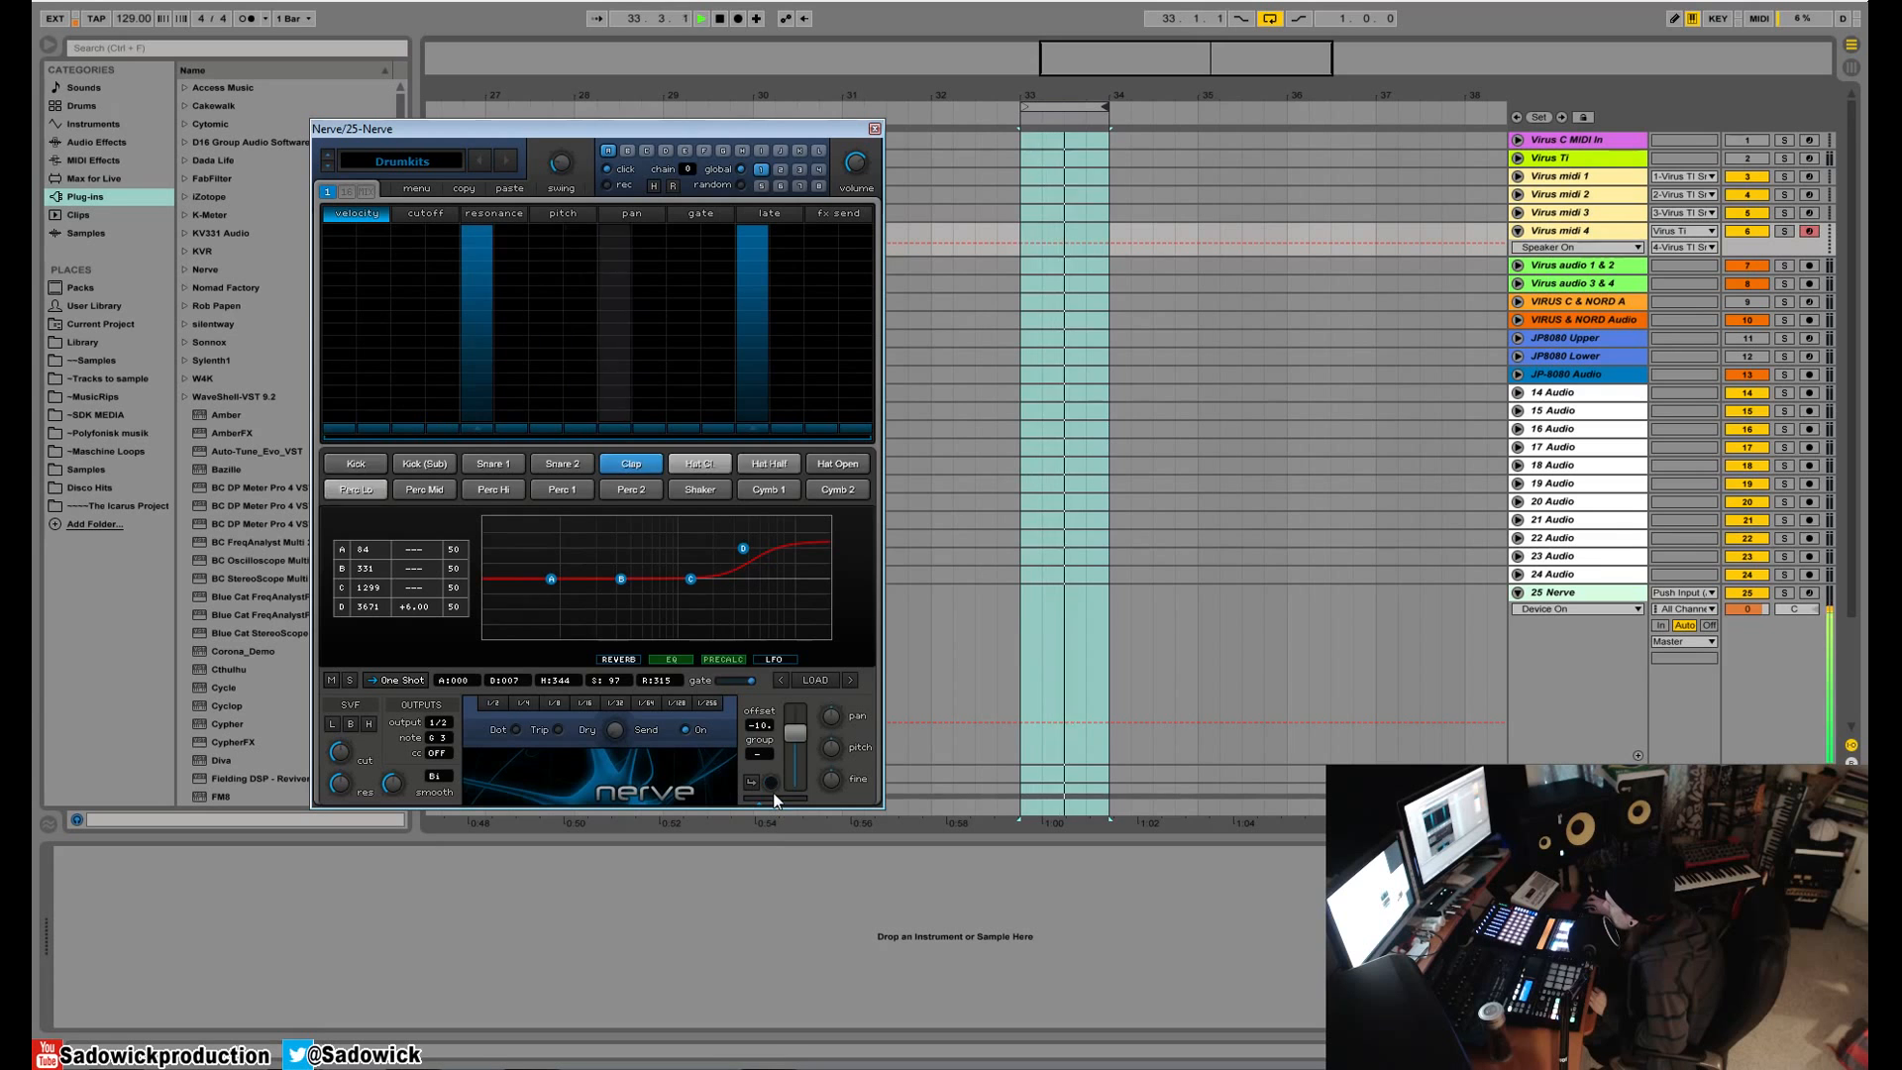
key("space")
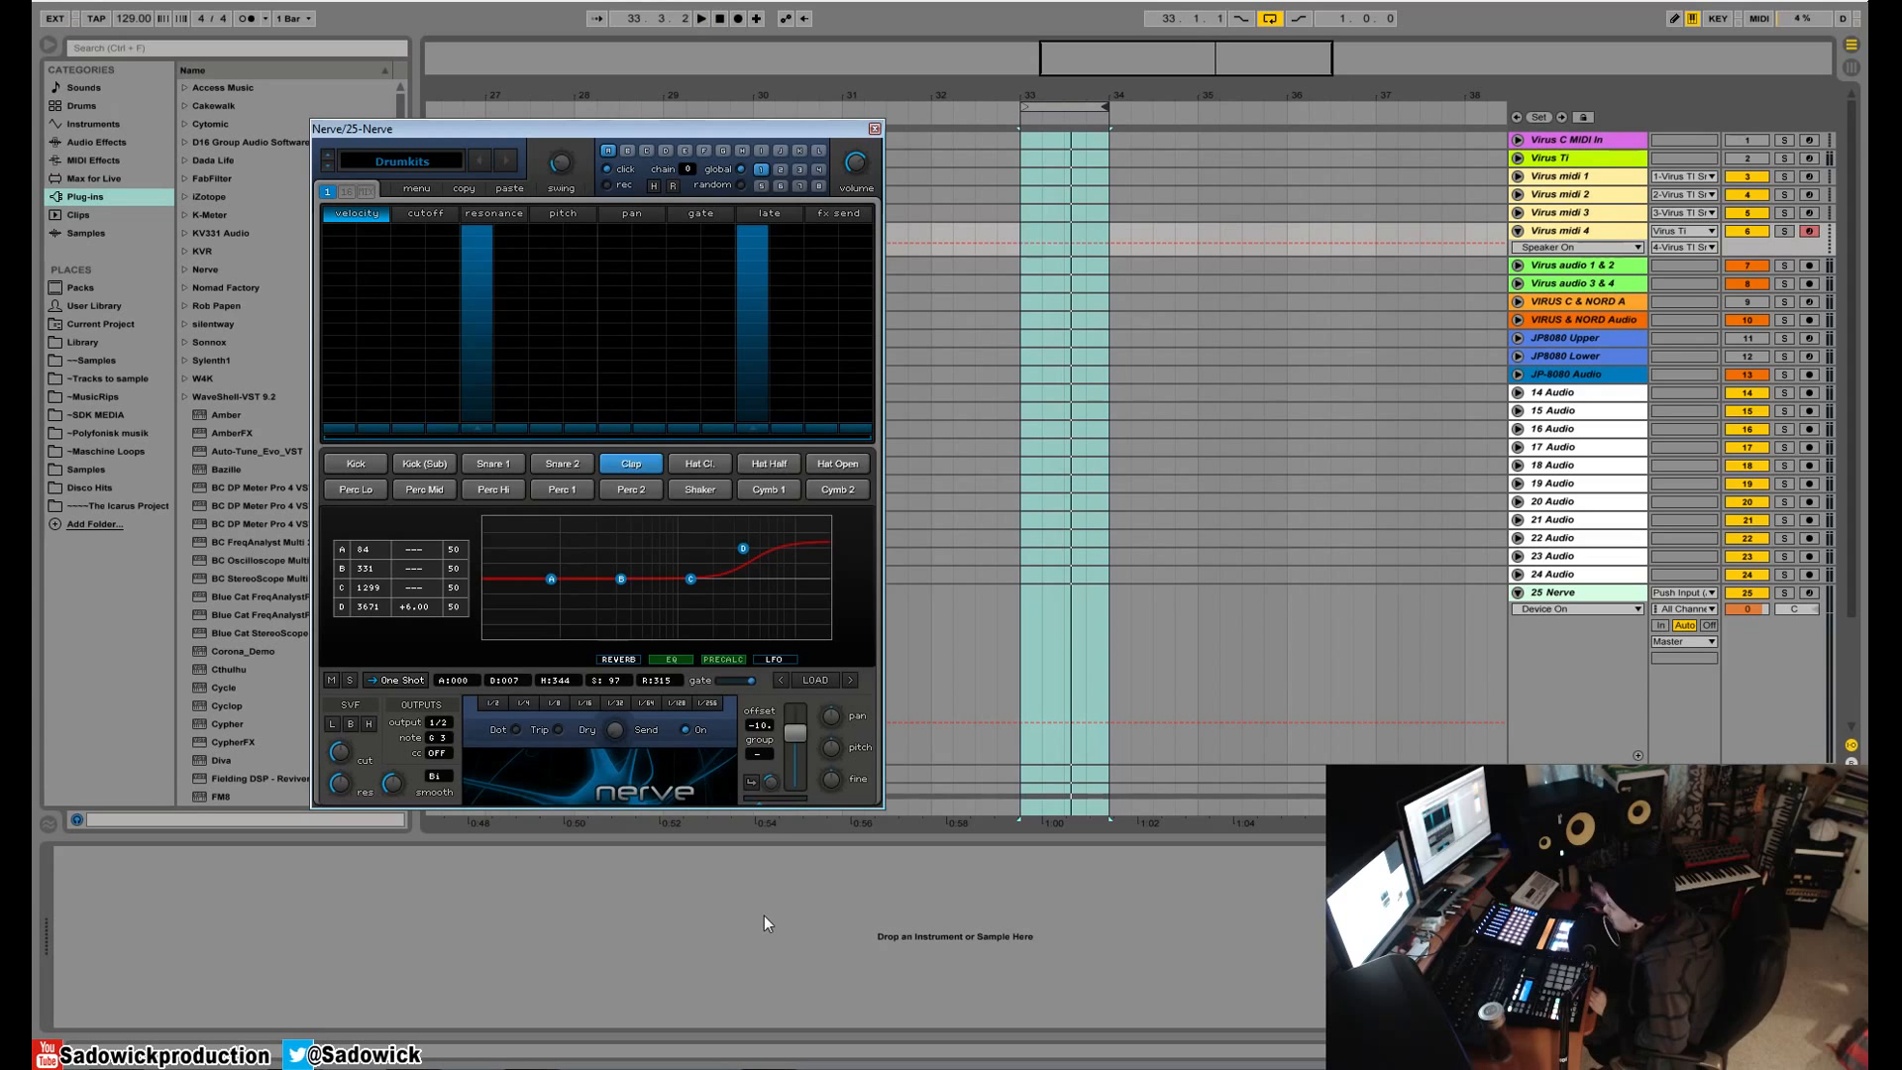
key("space")
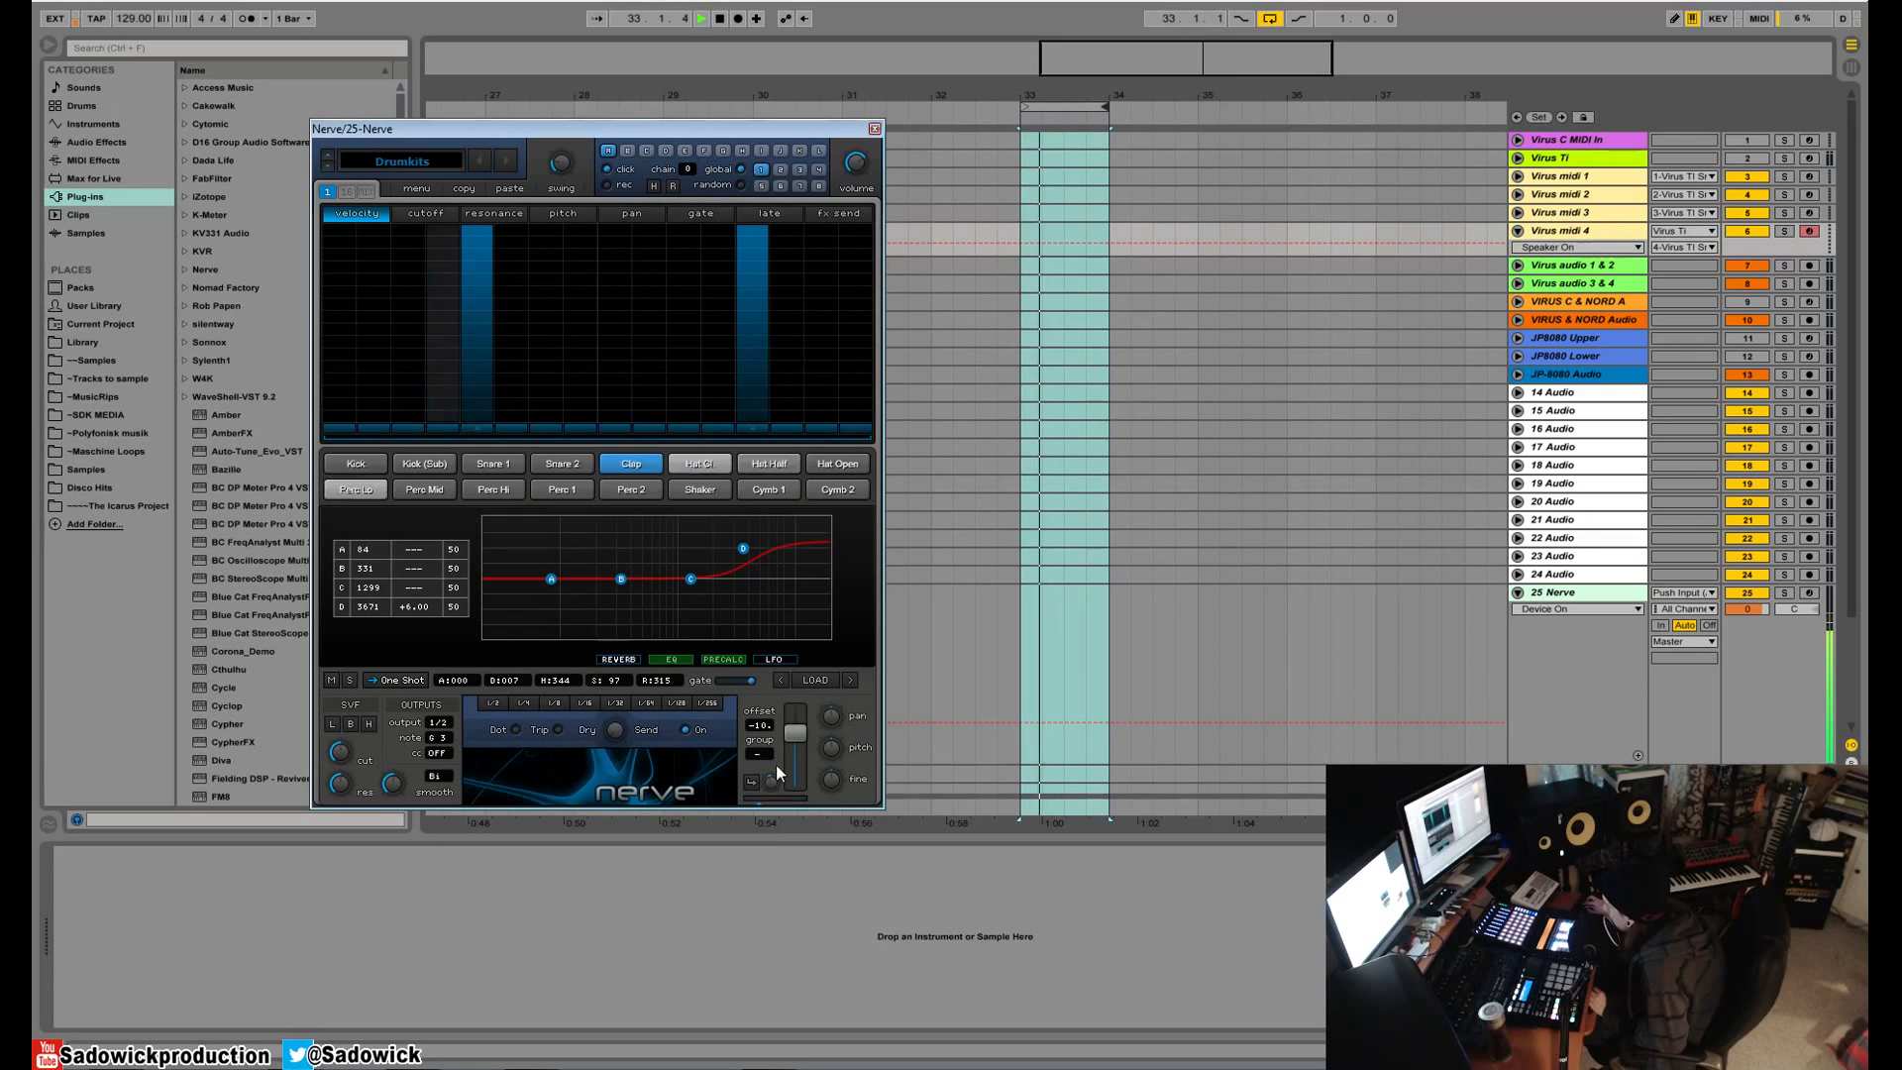
key("space")
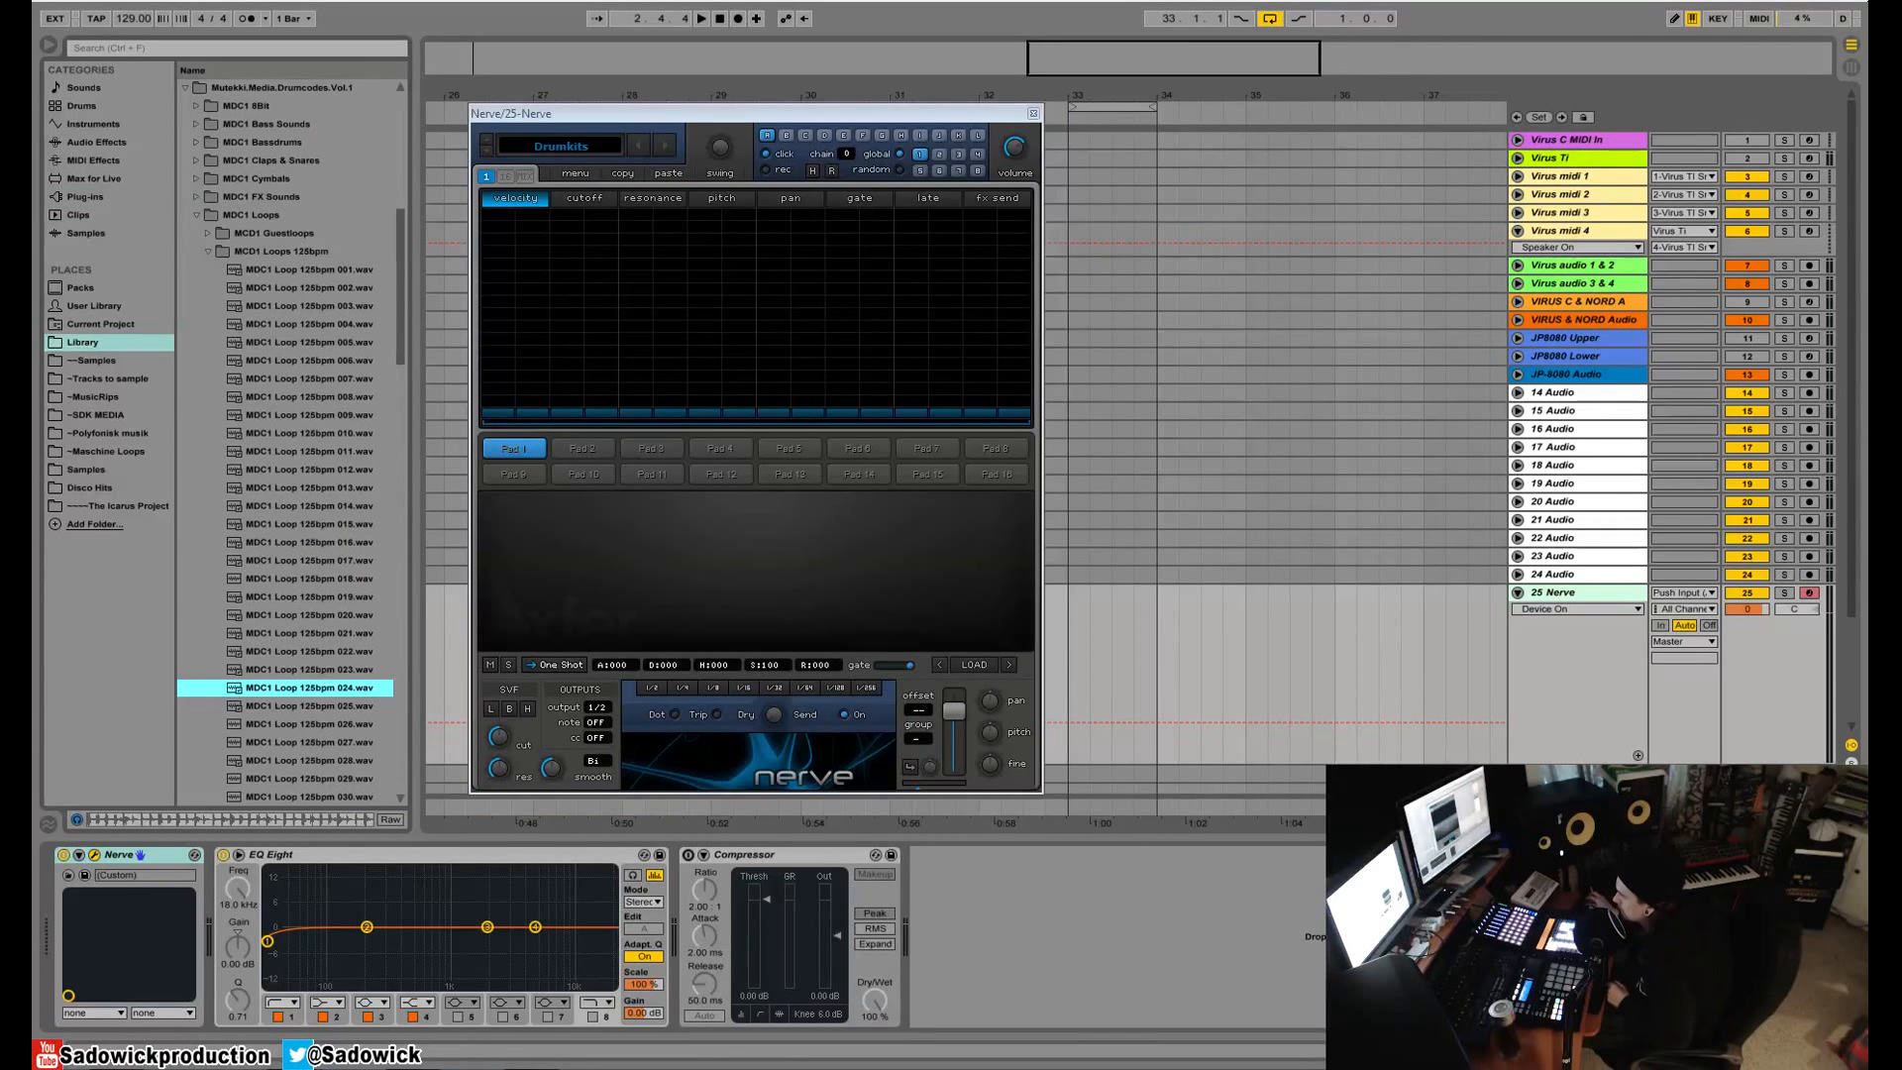
- Load MDC1 Loop 125bpm 024.wav onto Pad 1 of the empty Nerve kit
mouse_move(649, 115)
left_mouse_down()
mouse_move(626, 97)
mouse_move(616, 115)
left_mouse_up()
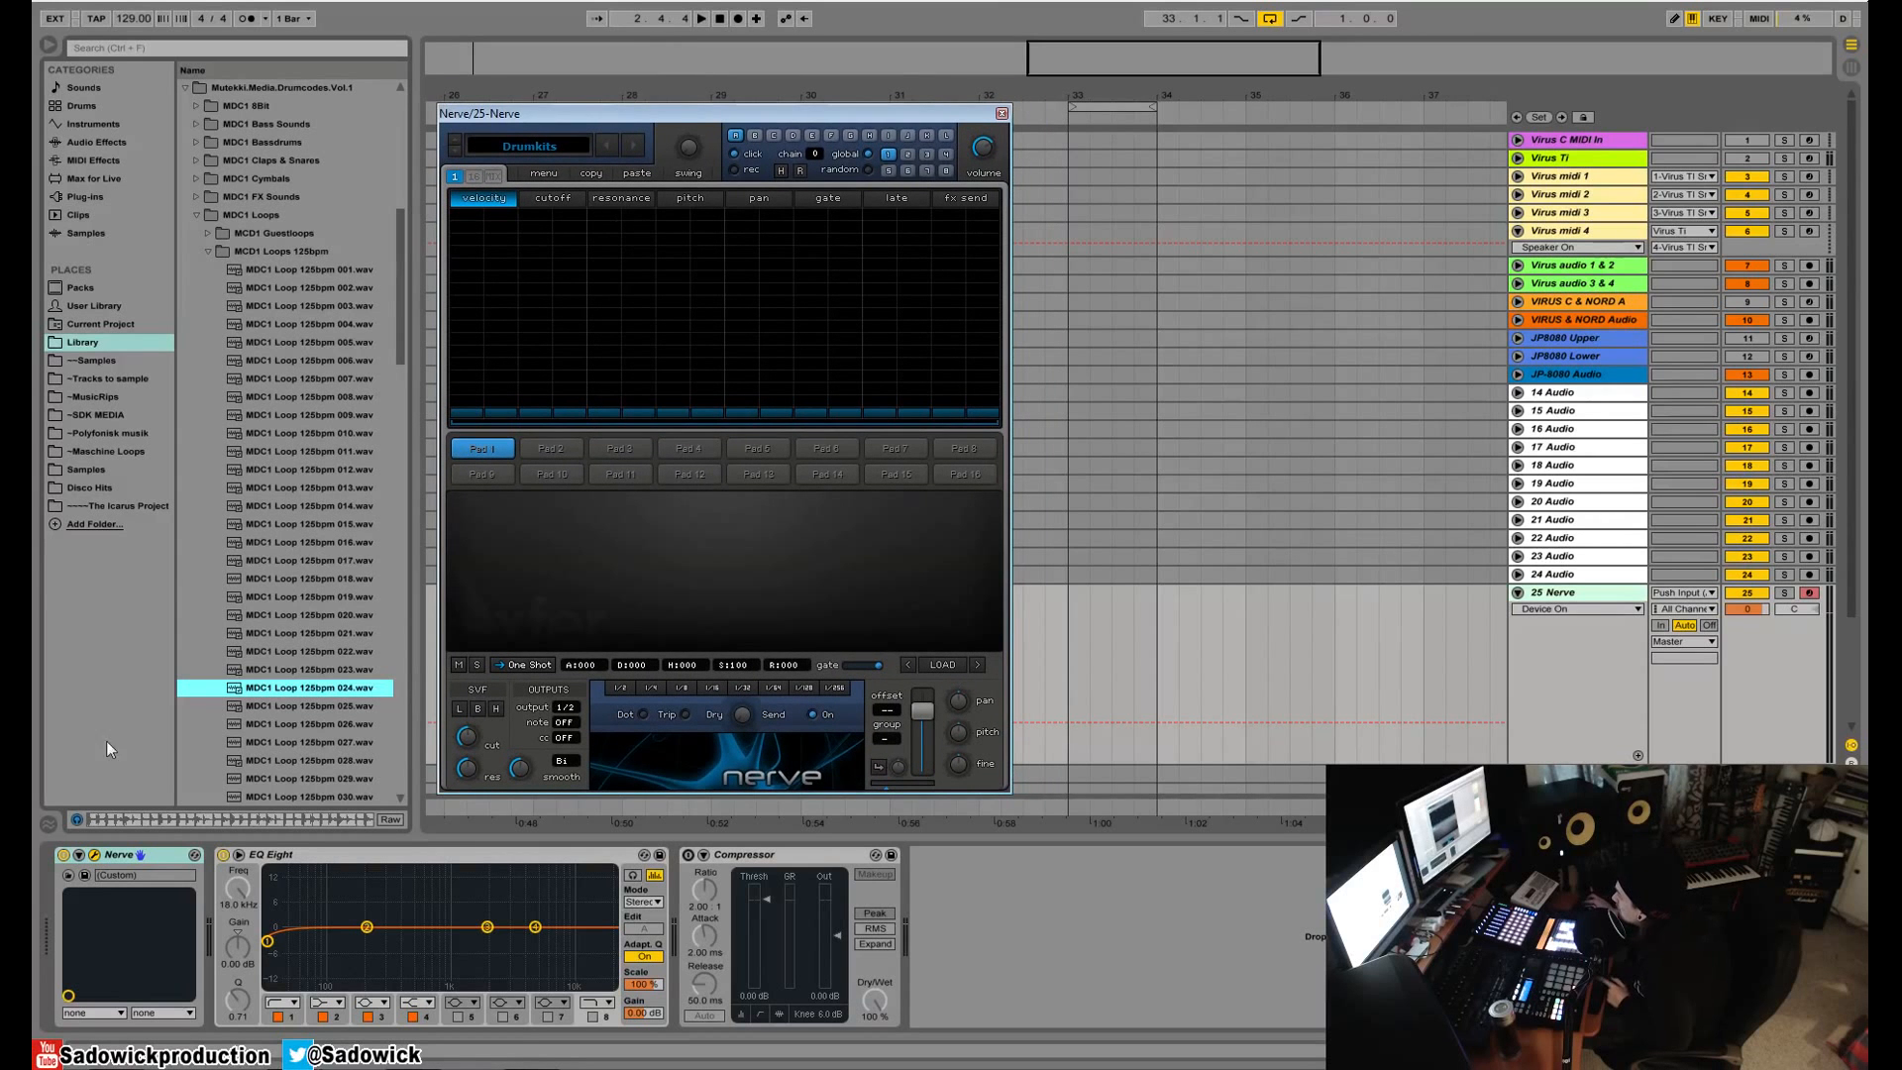
left_click(329, 677)
left_click(308, 692)
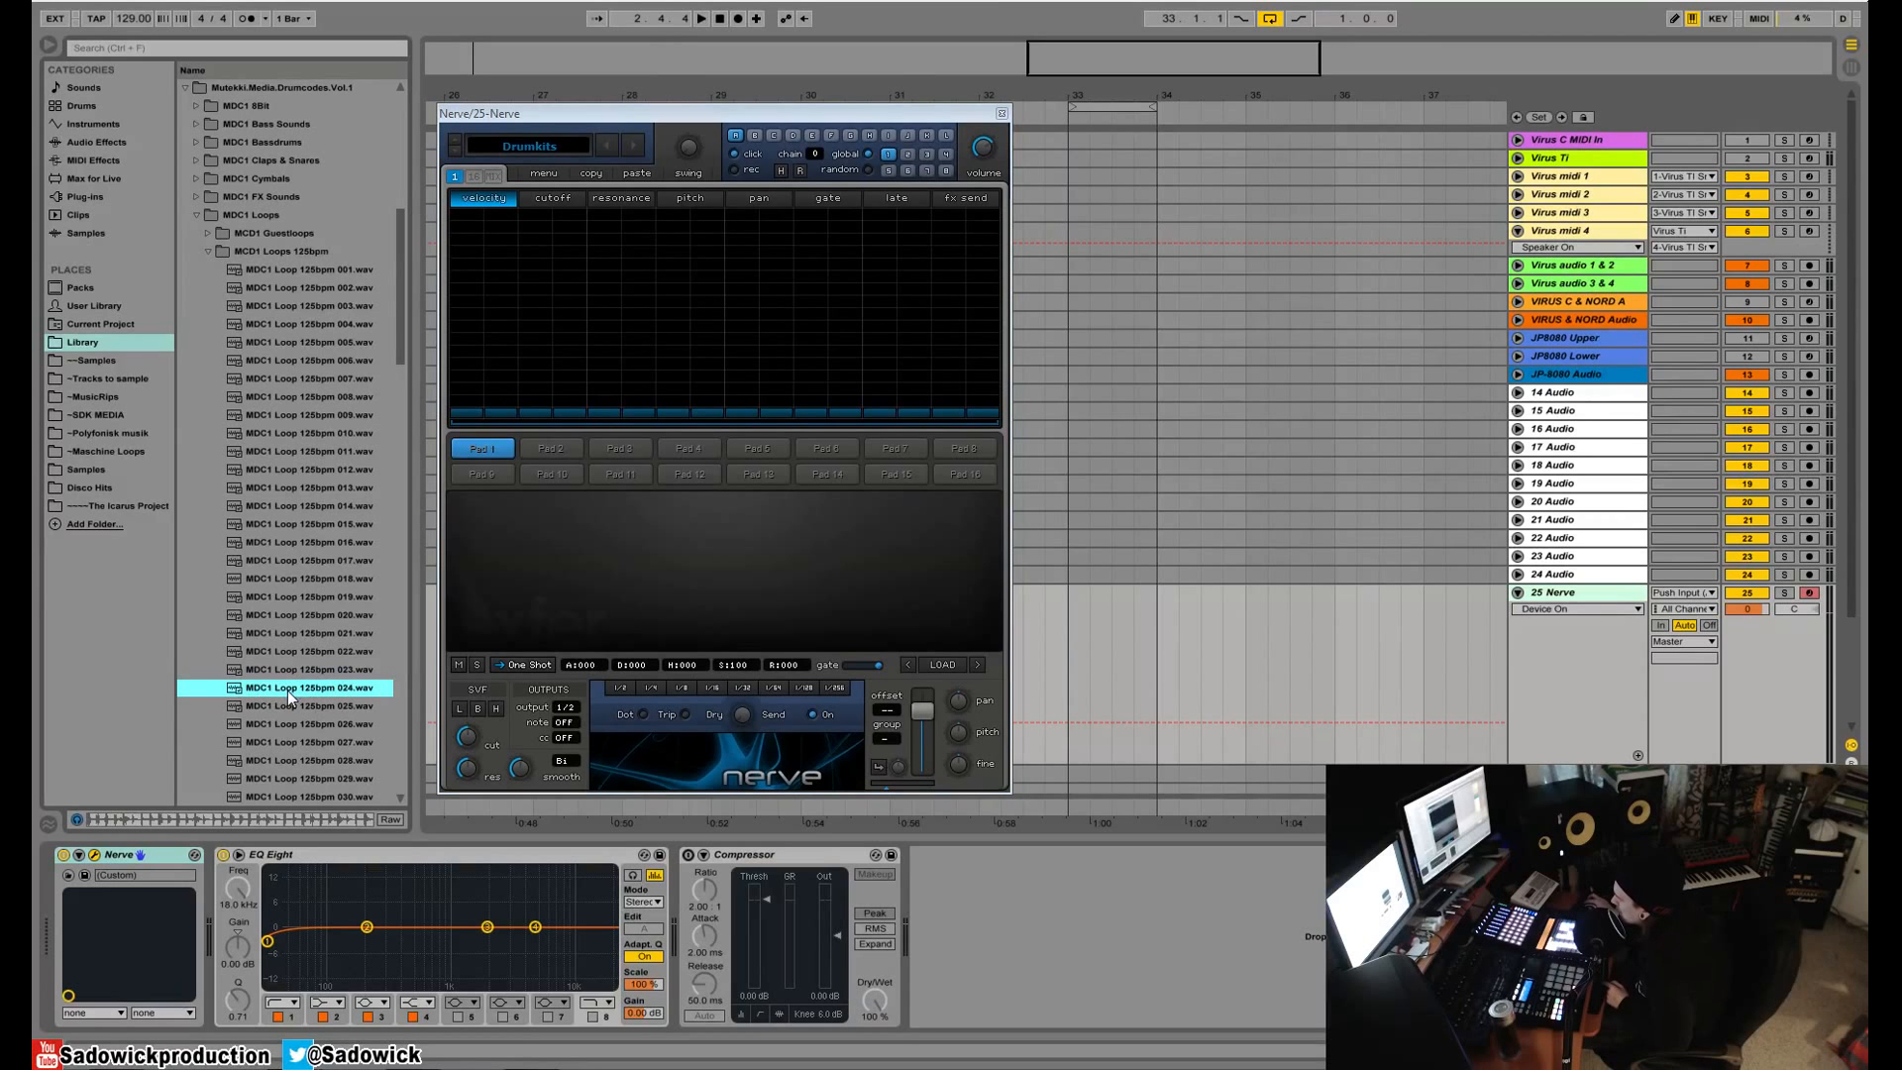
left_click(938, 663)
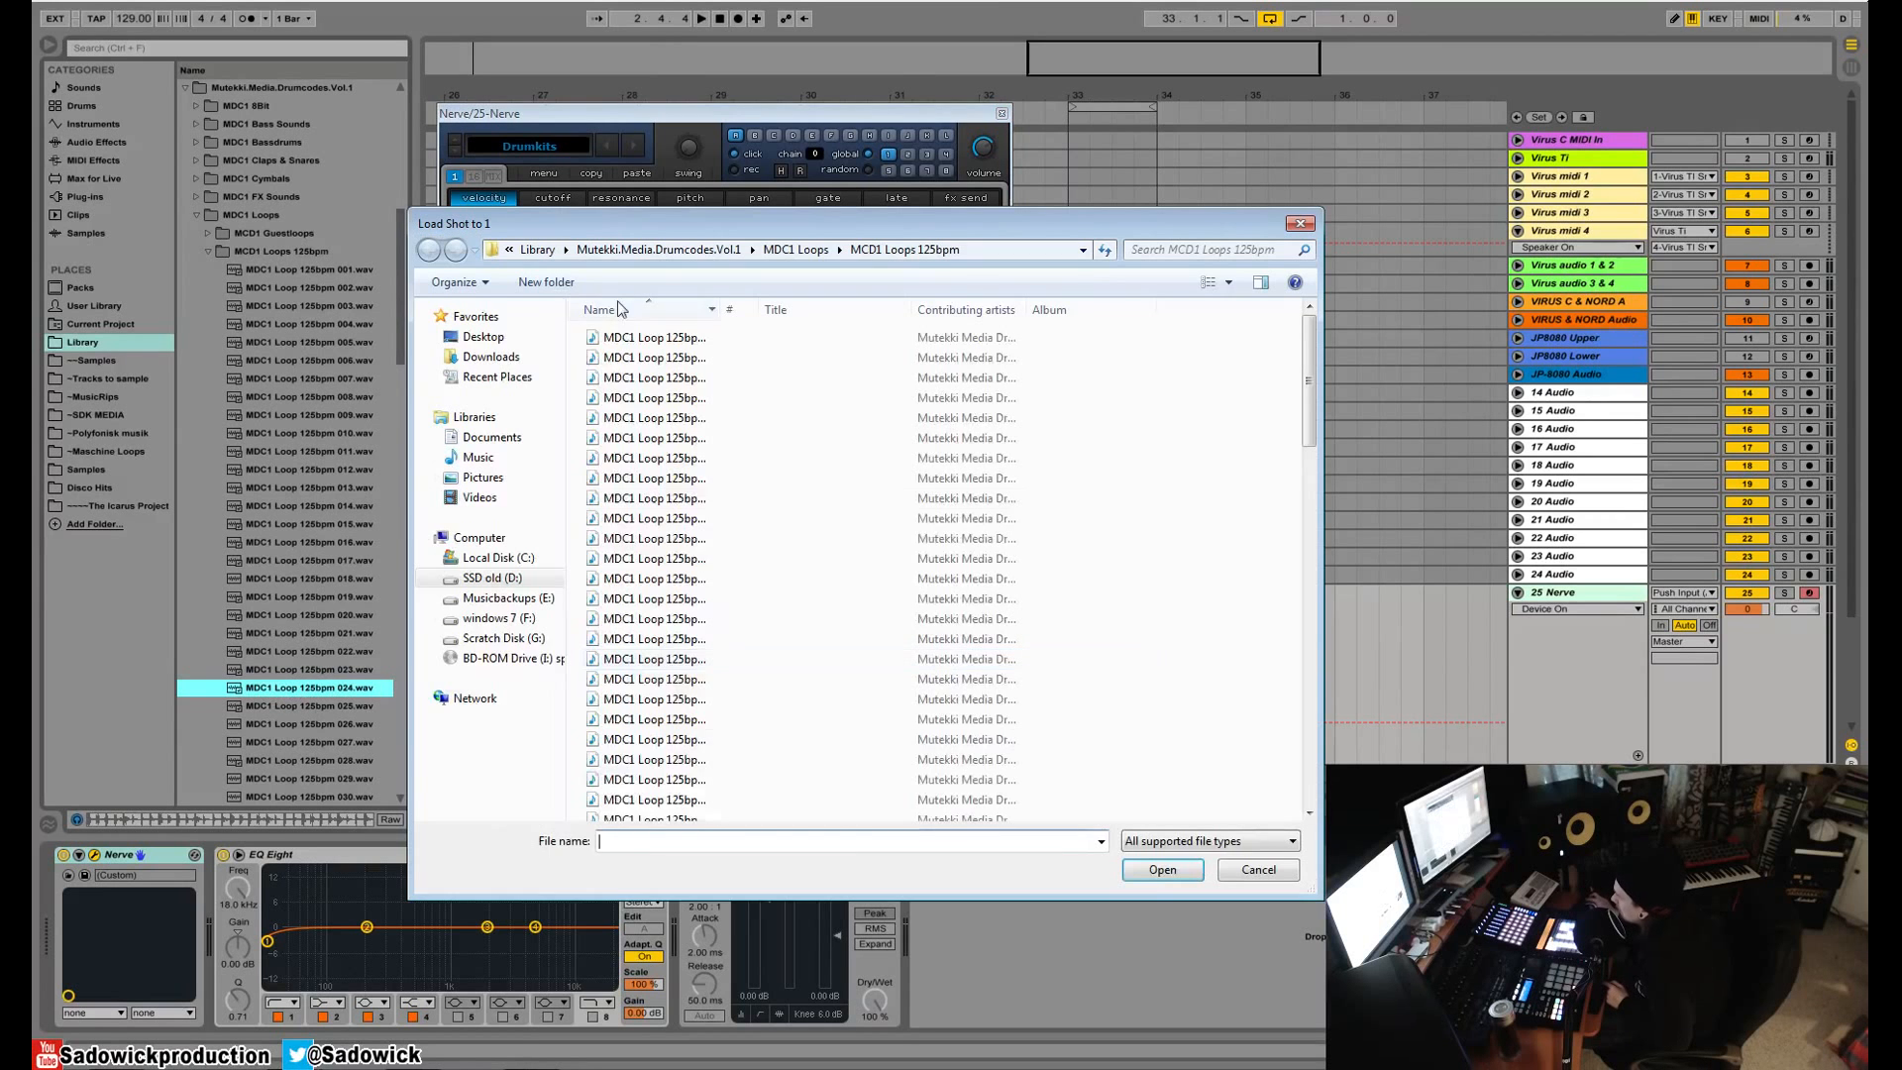
left_click(1298, 225)
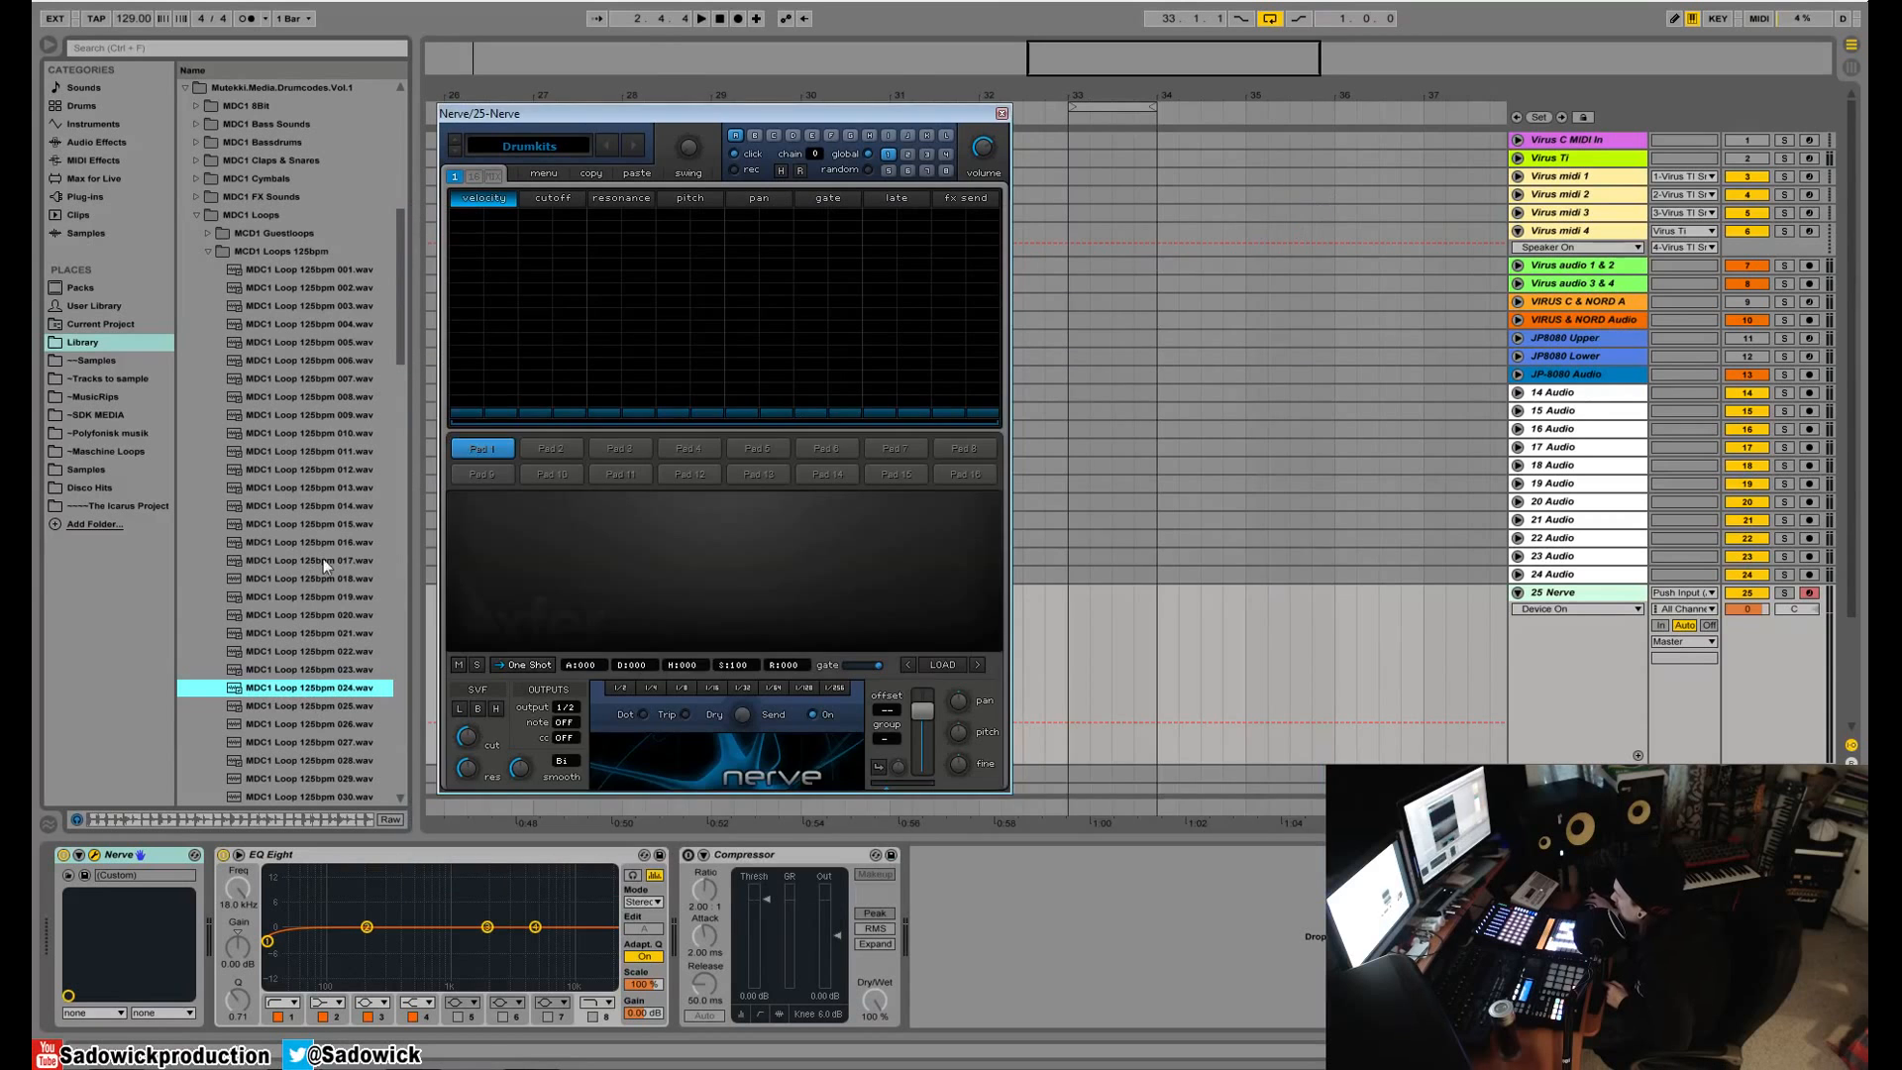
left_click_drag(297, 693, 481, 448)
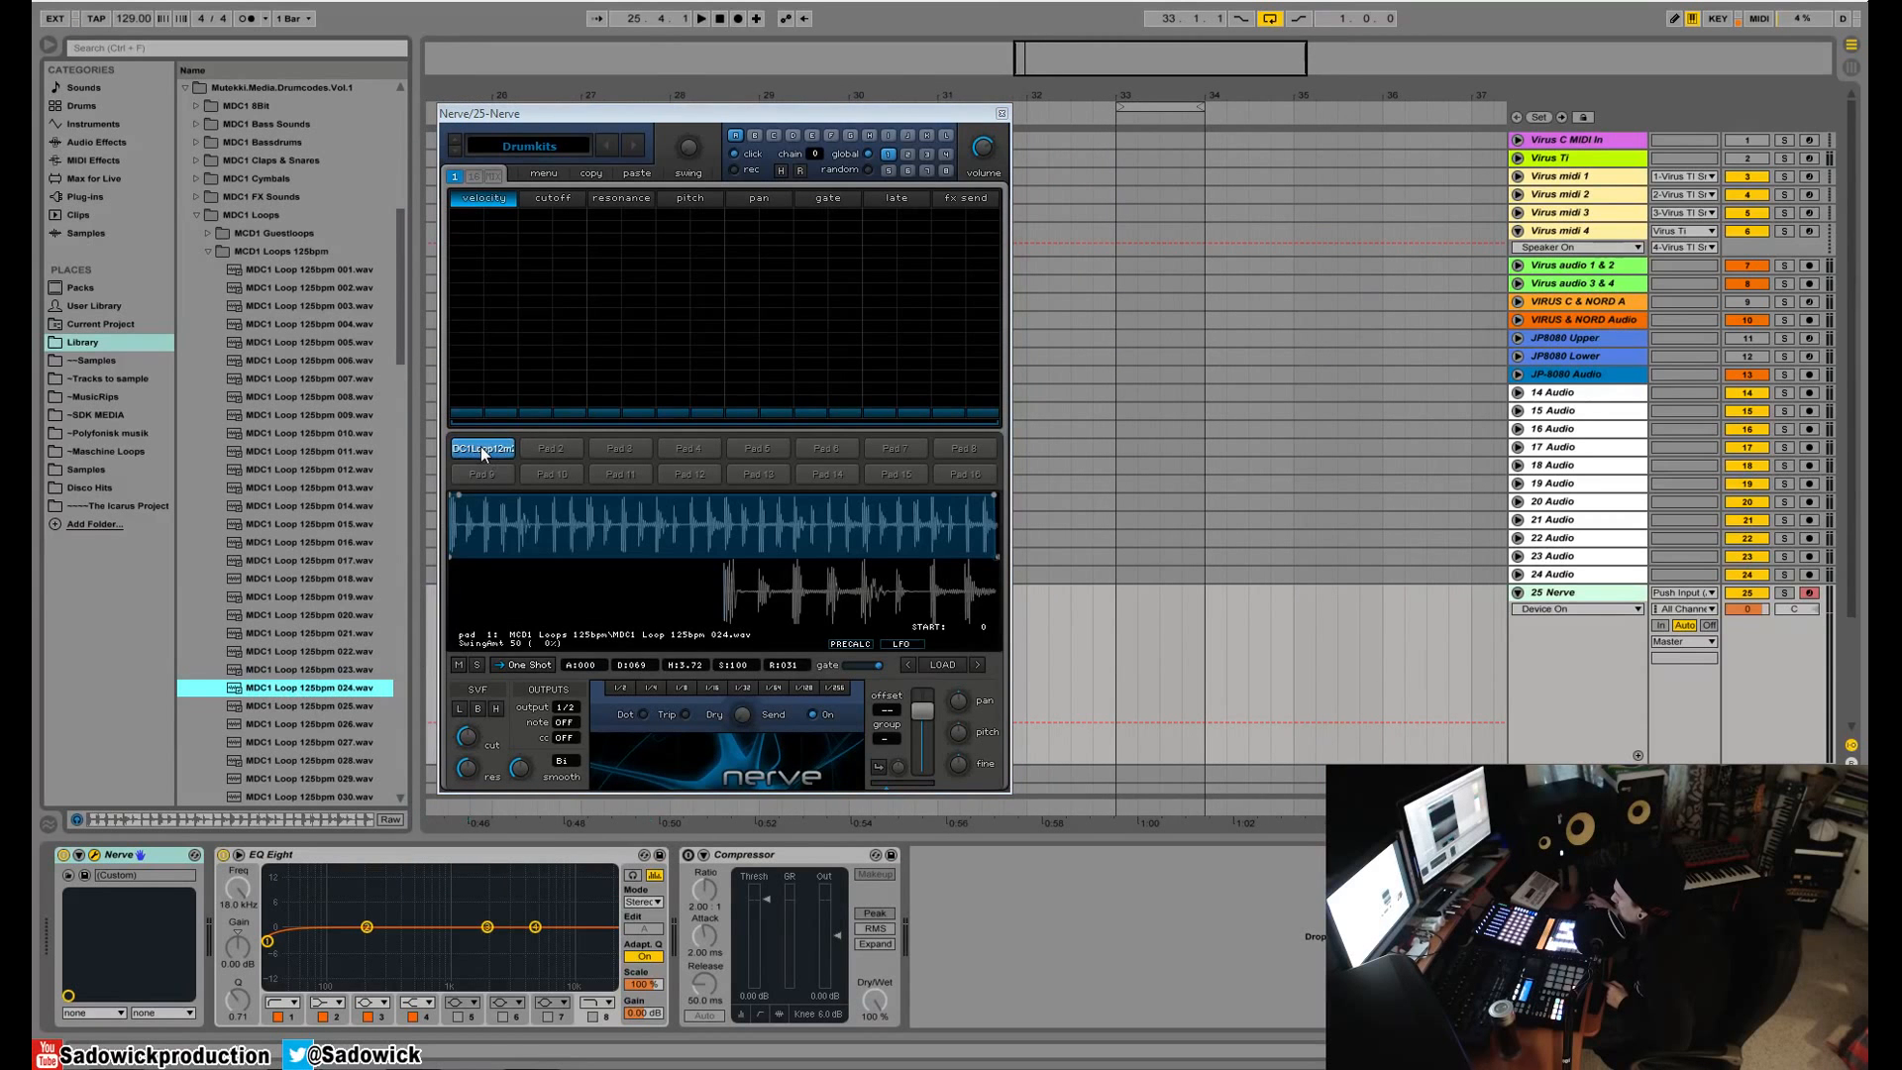
- Switch Pad 1 from One Shot to Loop mode, play the sliced loop and select slice 15
left_click(509, 666)
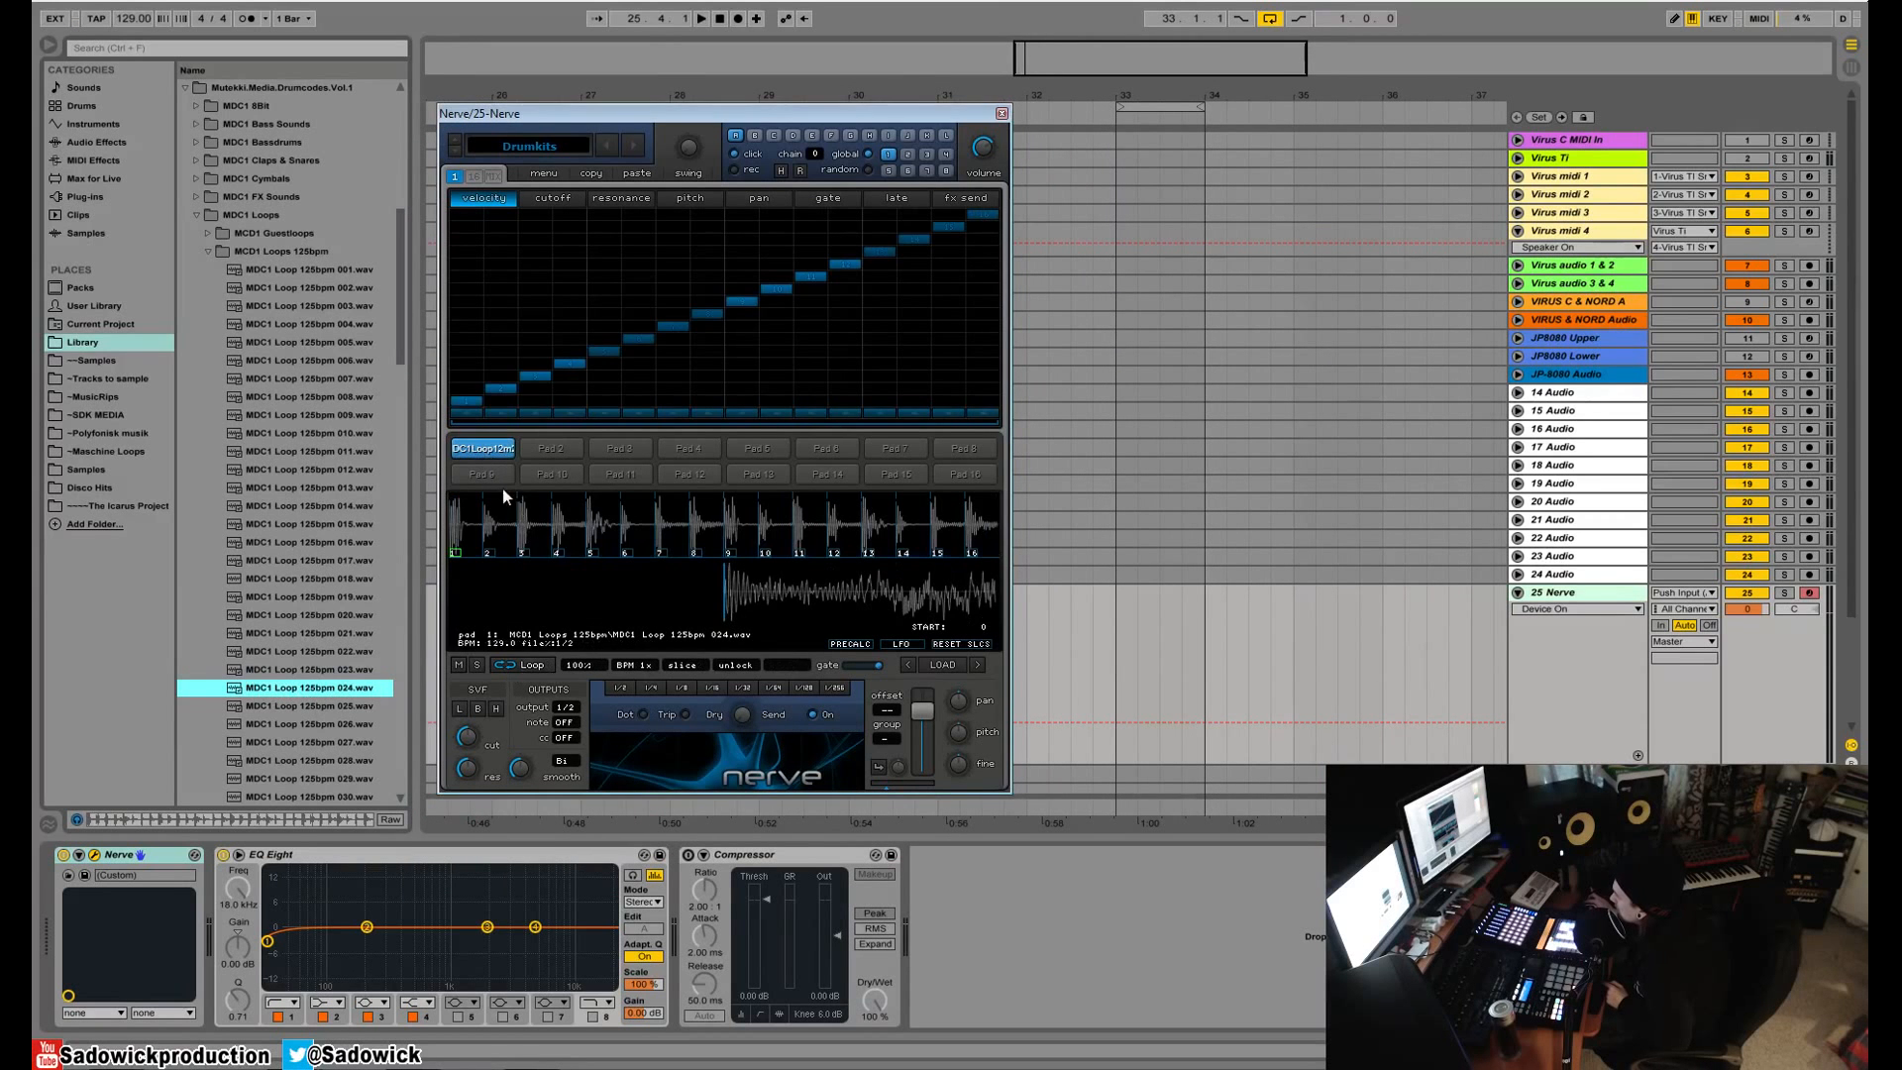
key("space")
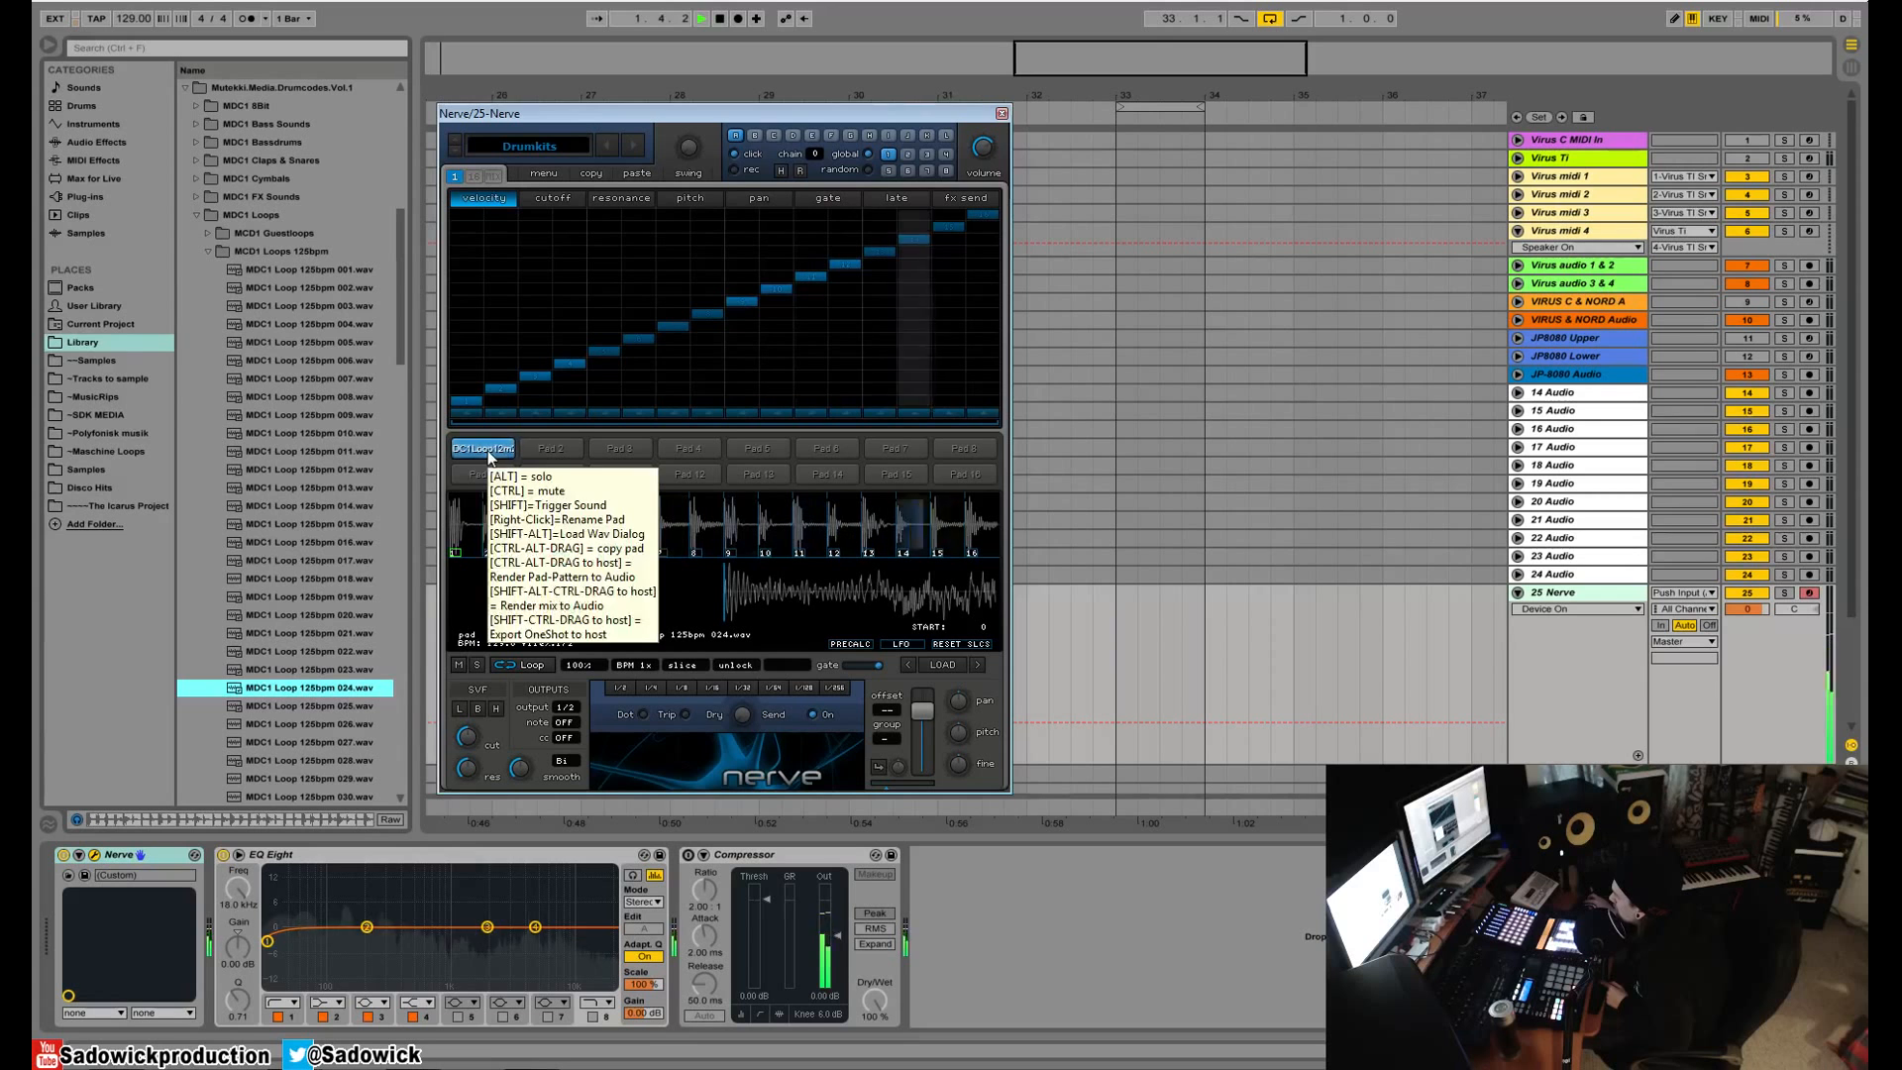
key("space")
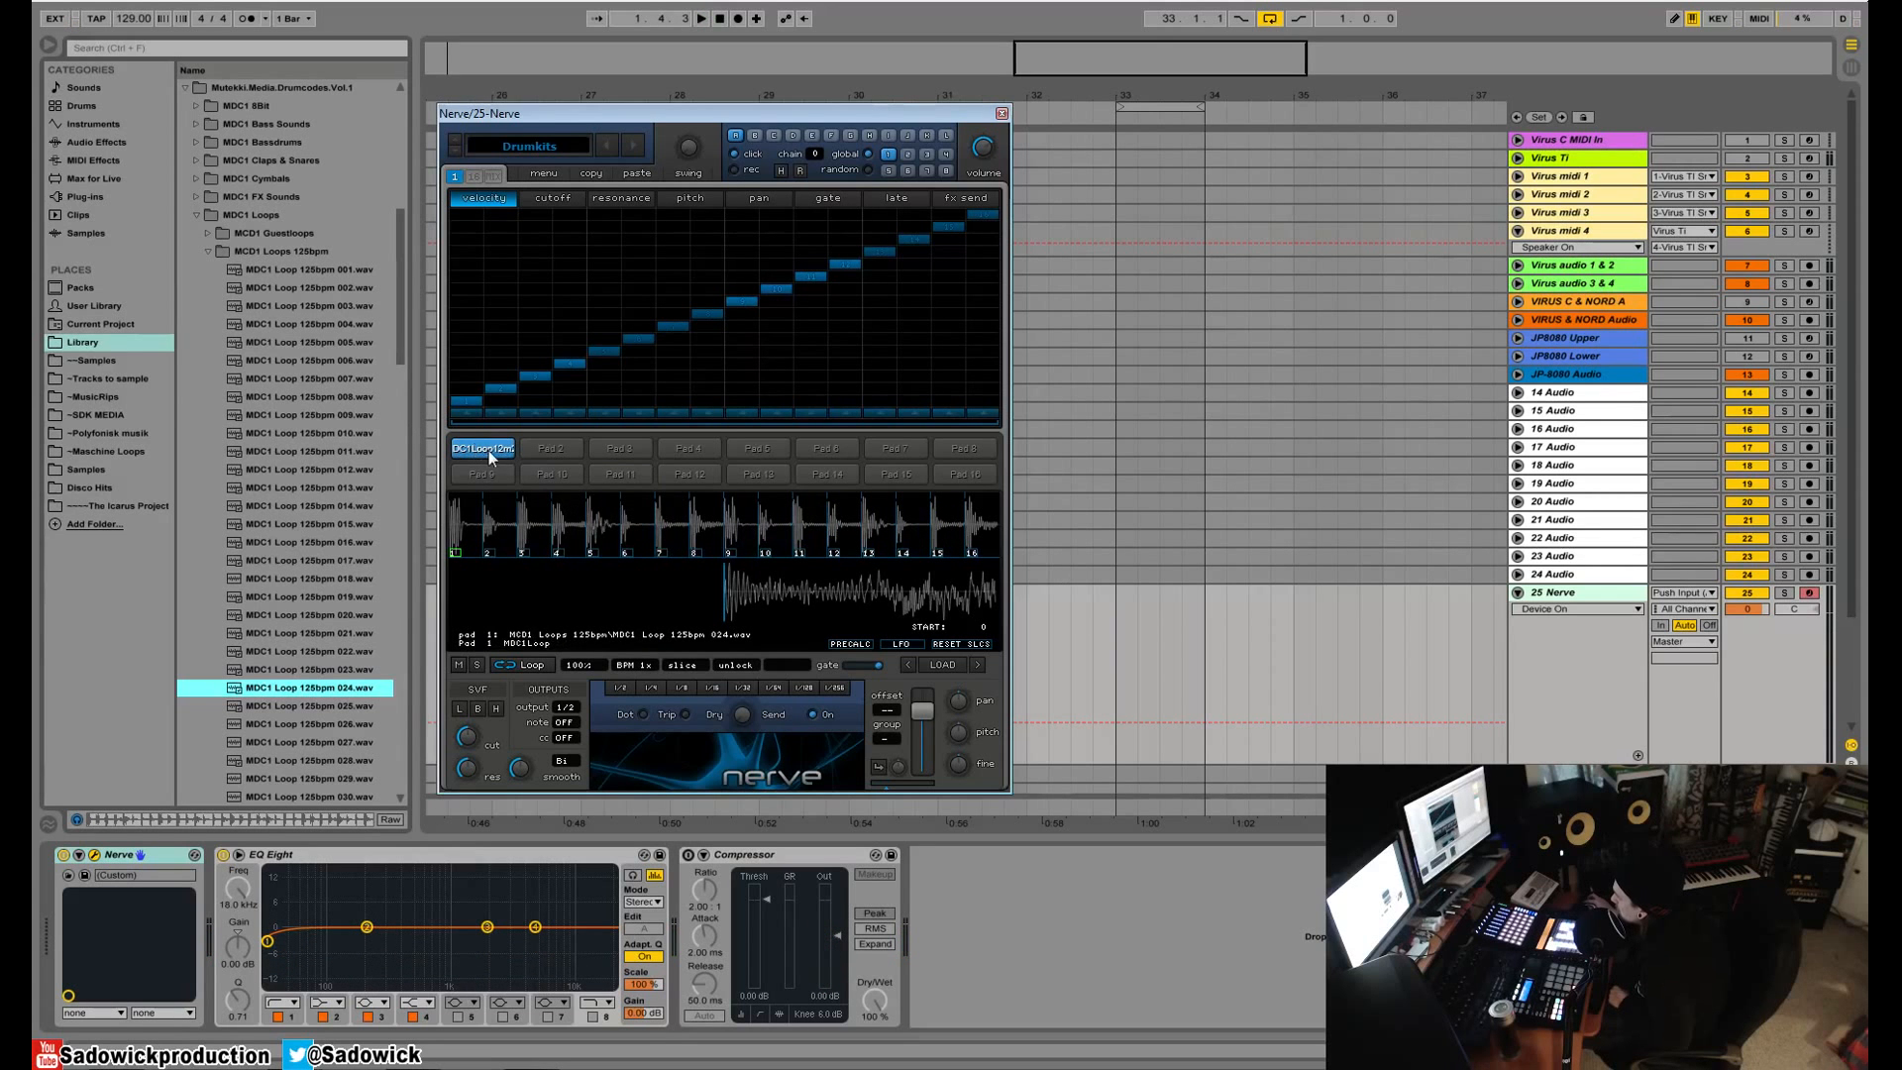
left_click(947, 566)
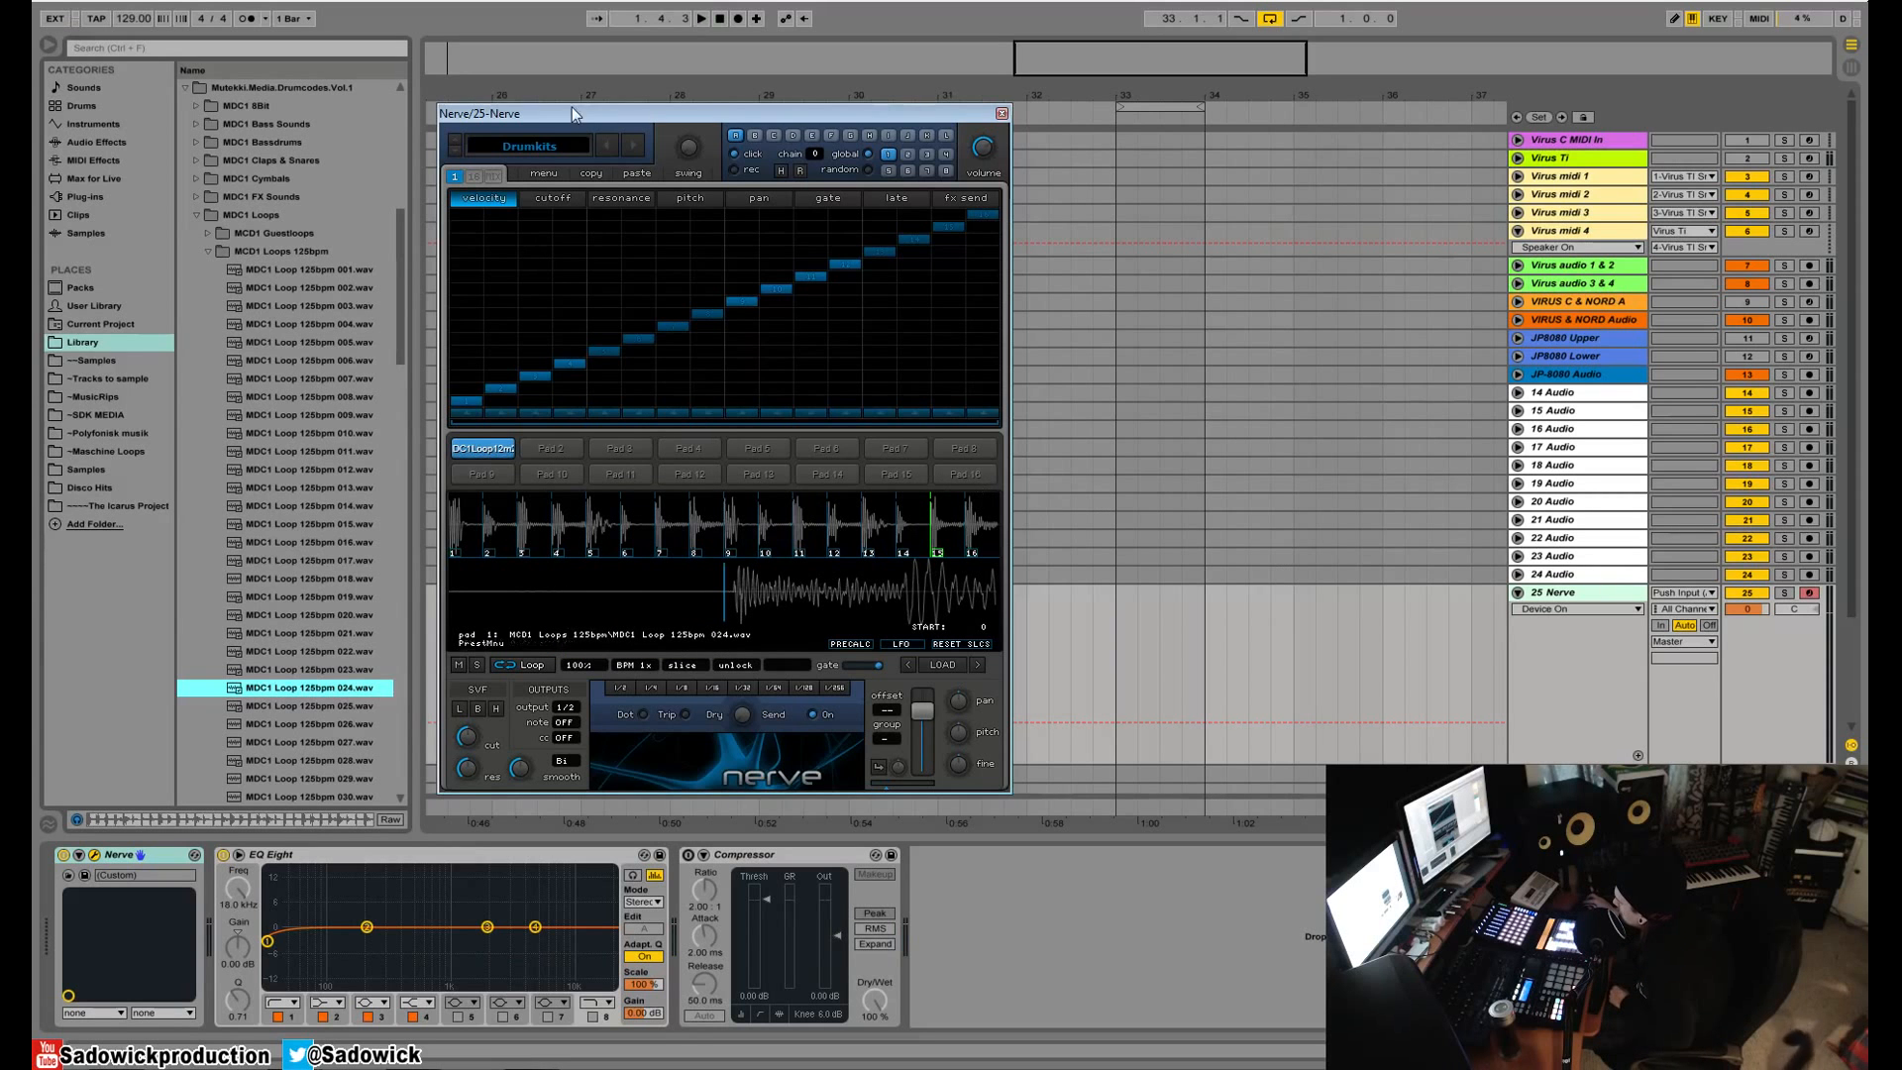
- Explode the Pad 1 loop to all 16 pads using the raw wave data and play the result
left_click(544, 174)
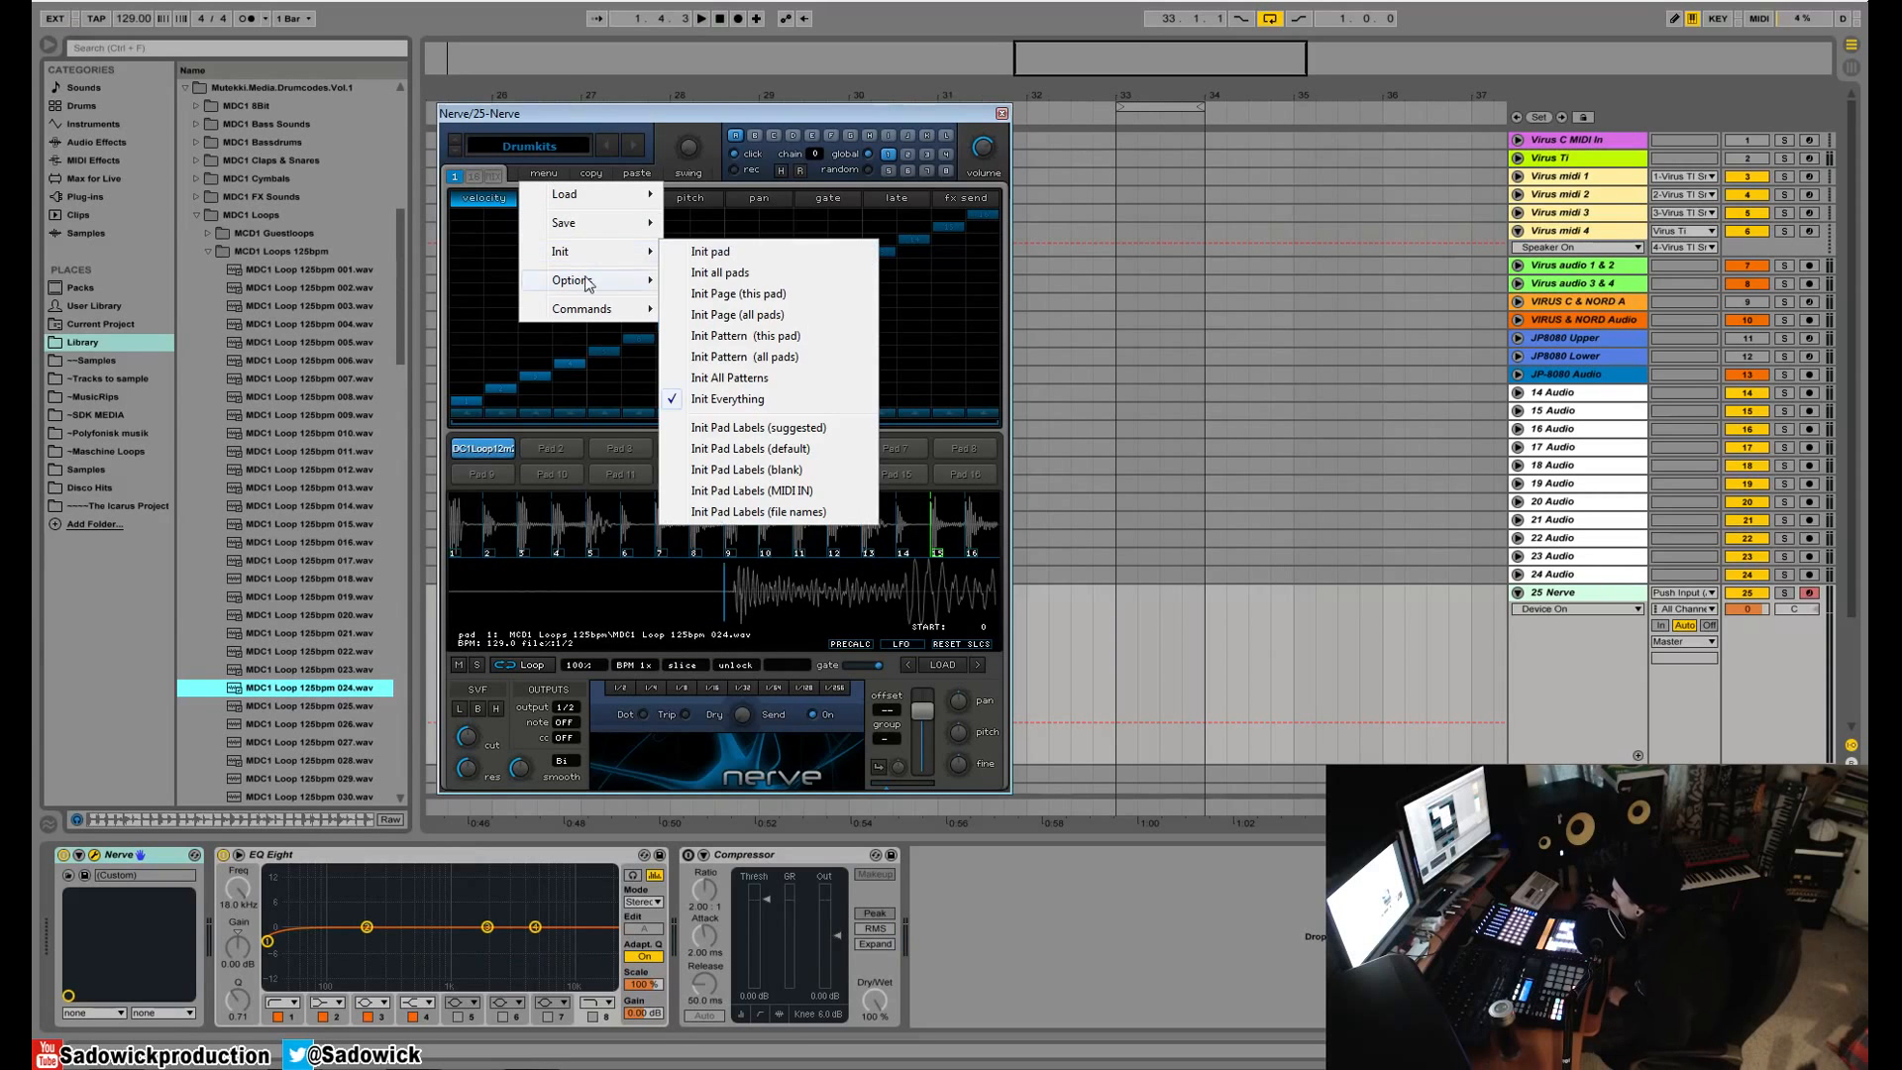
mouse_move(589, 310)
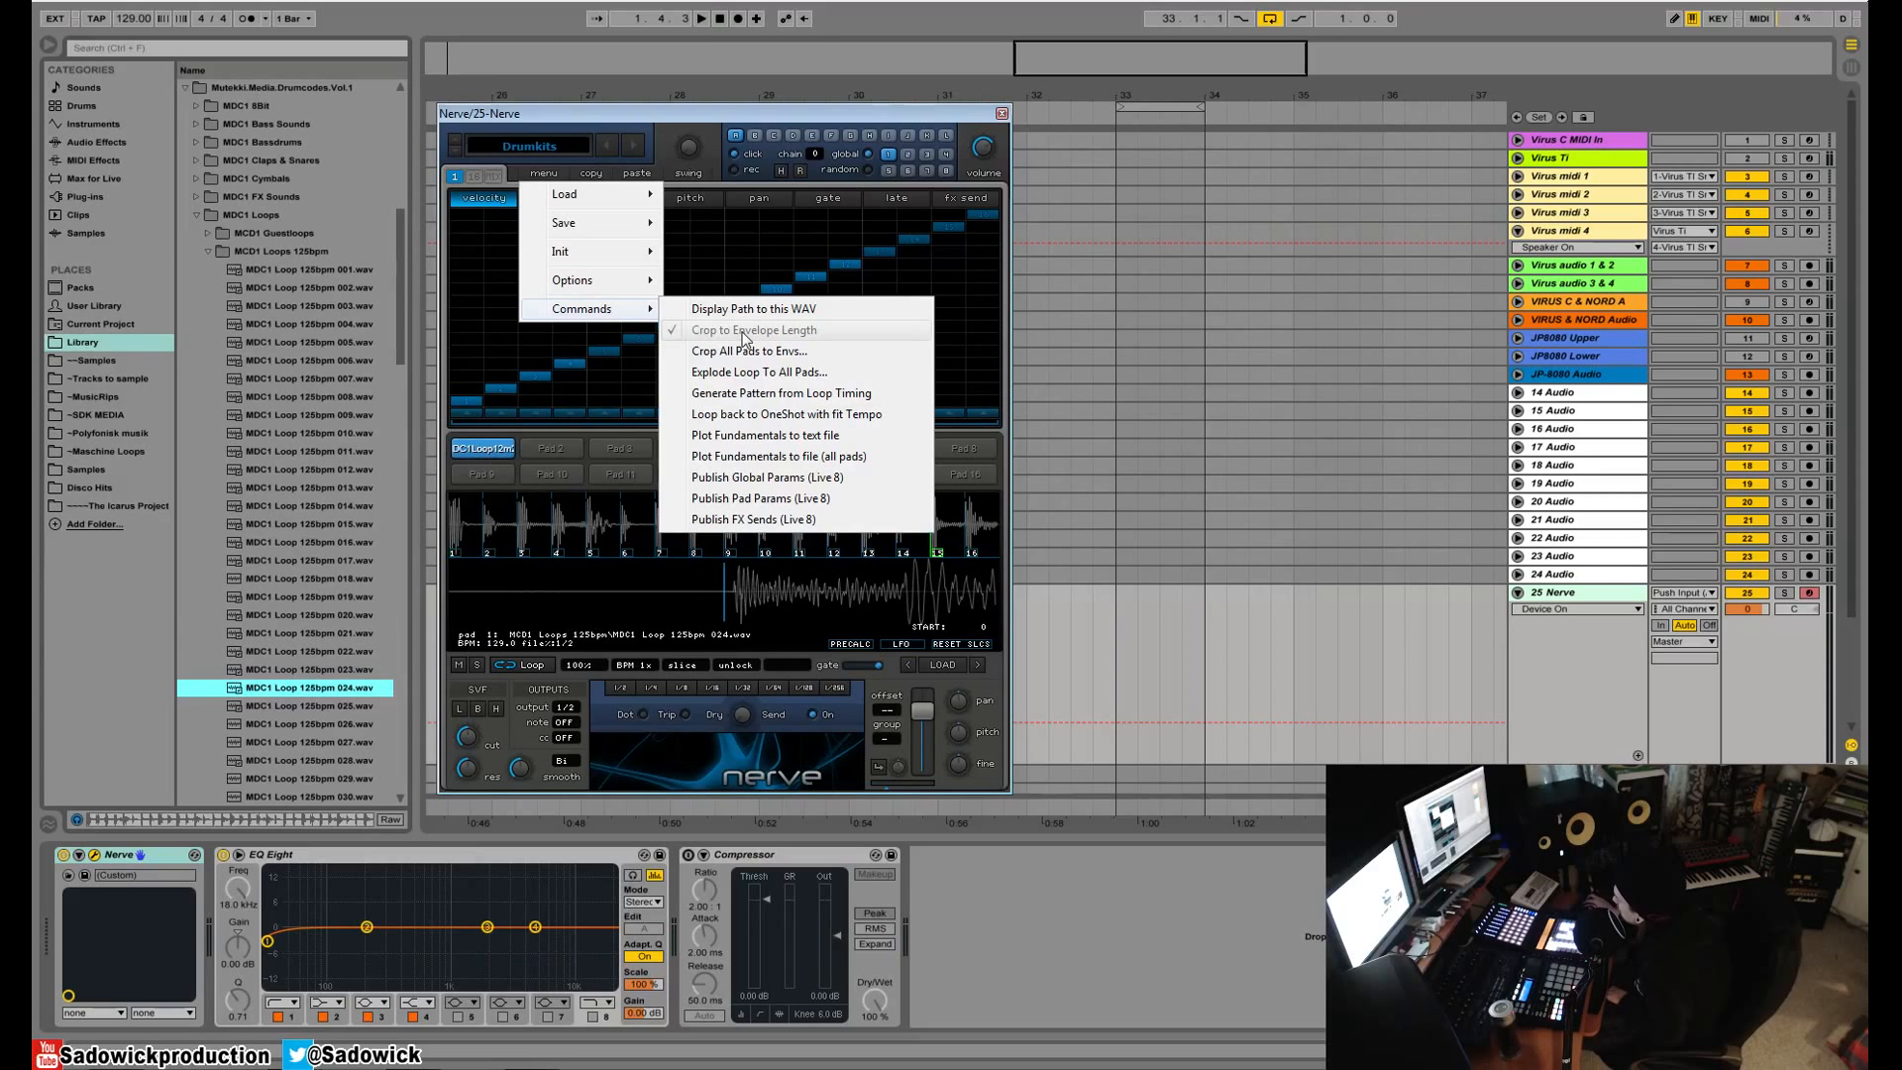
left_click(792, 374)
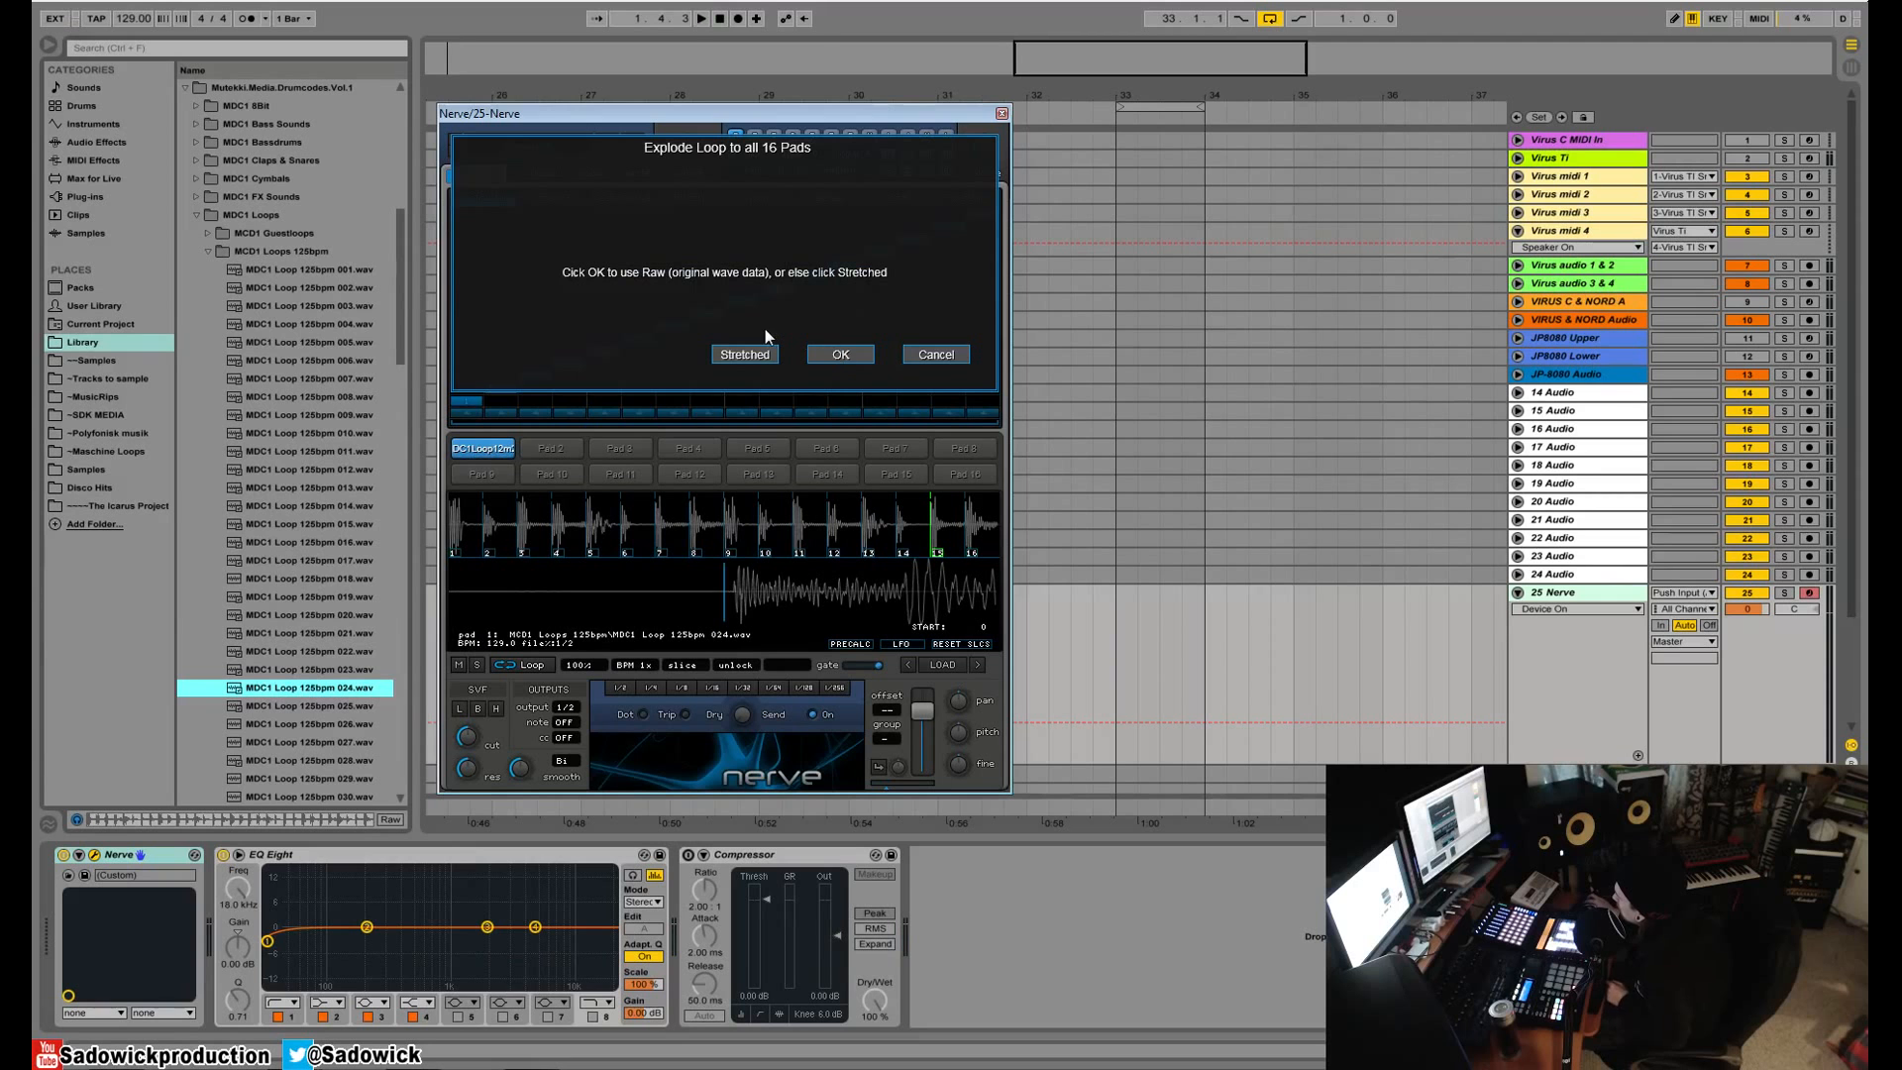
left_click(840, 355)
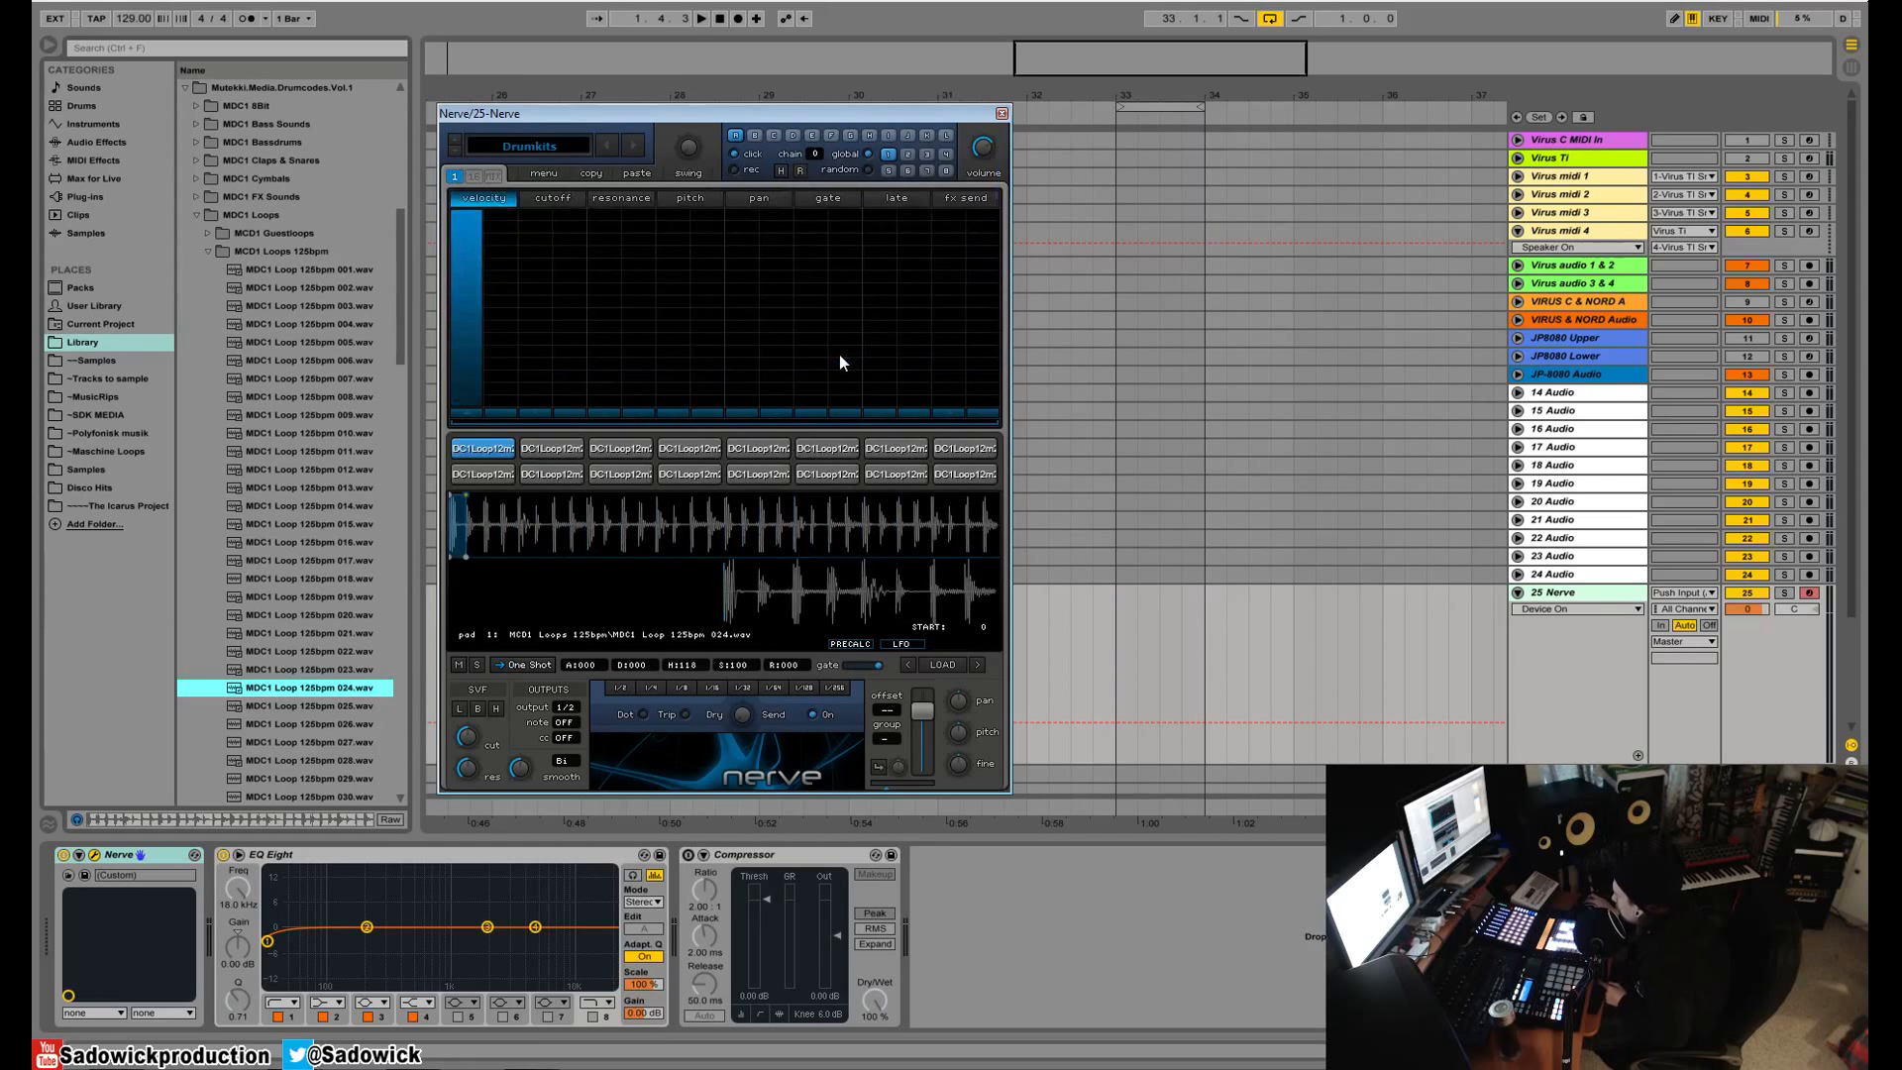
key("space")
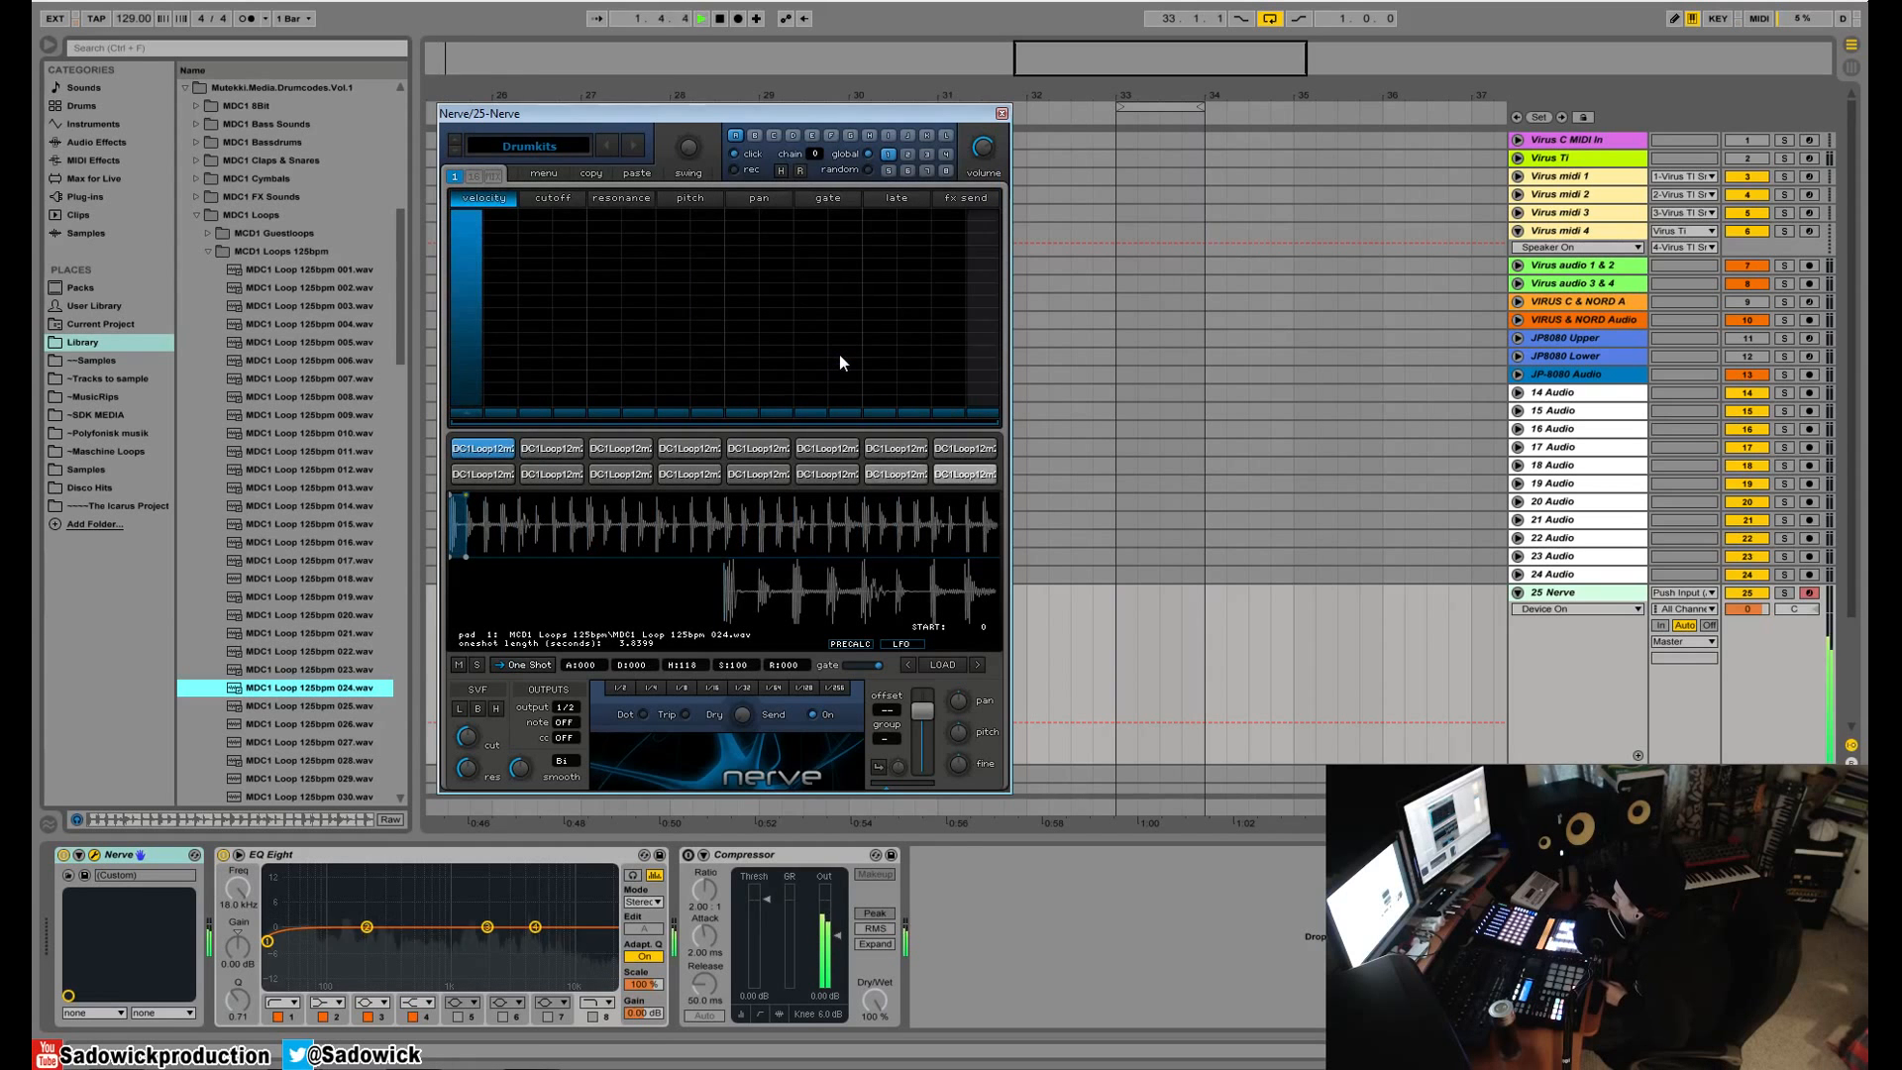
key("space")
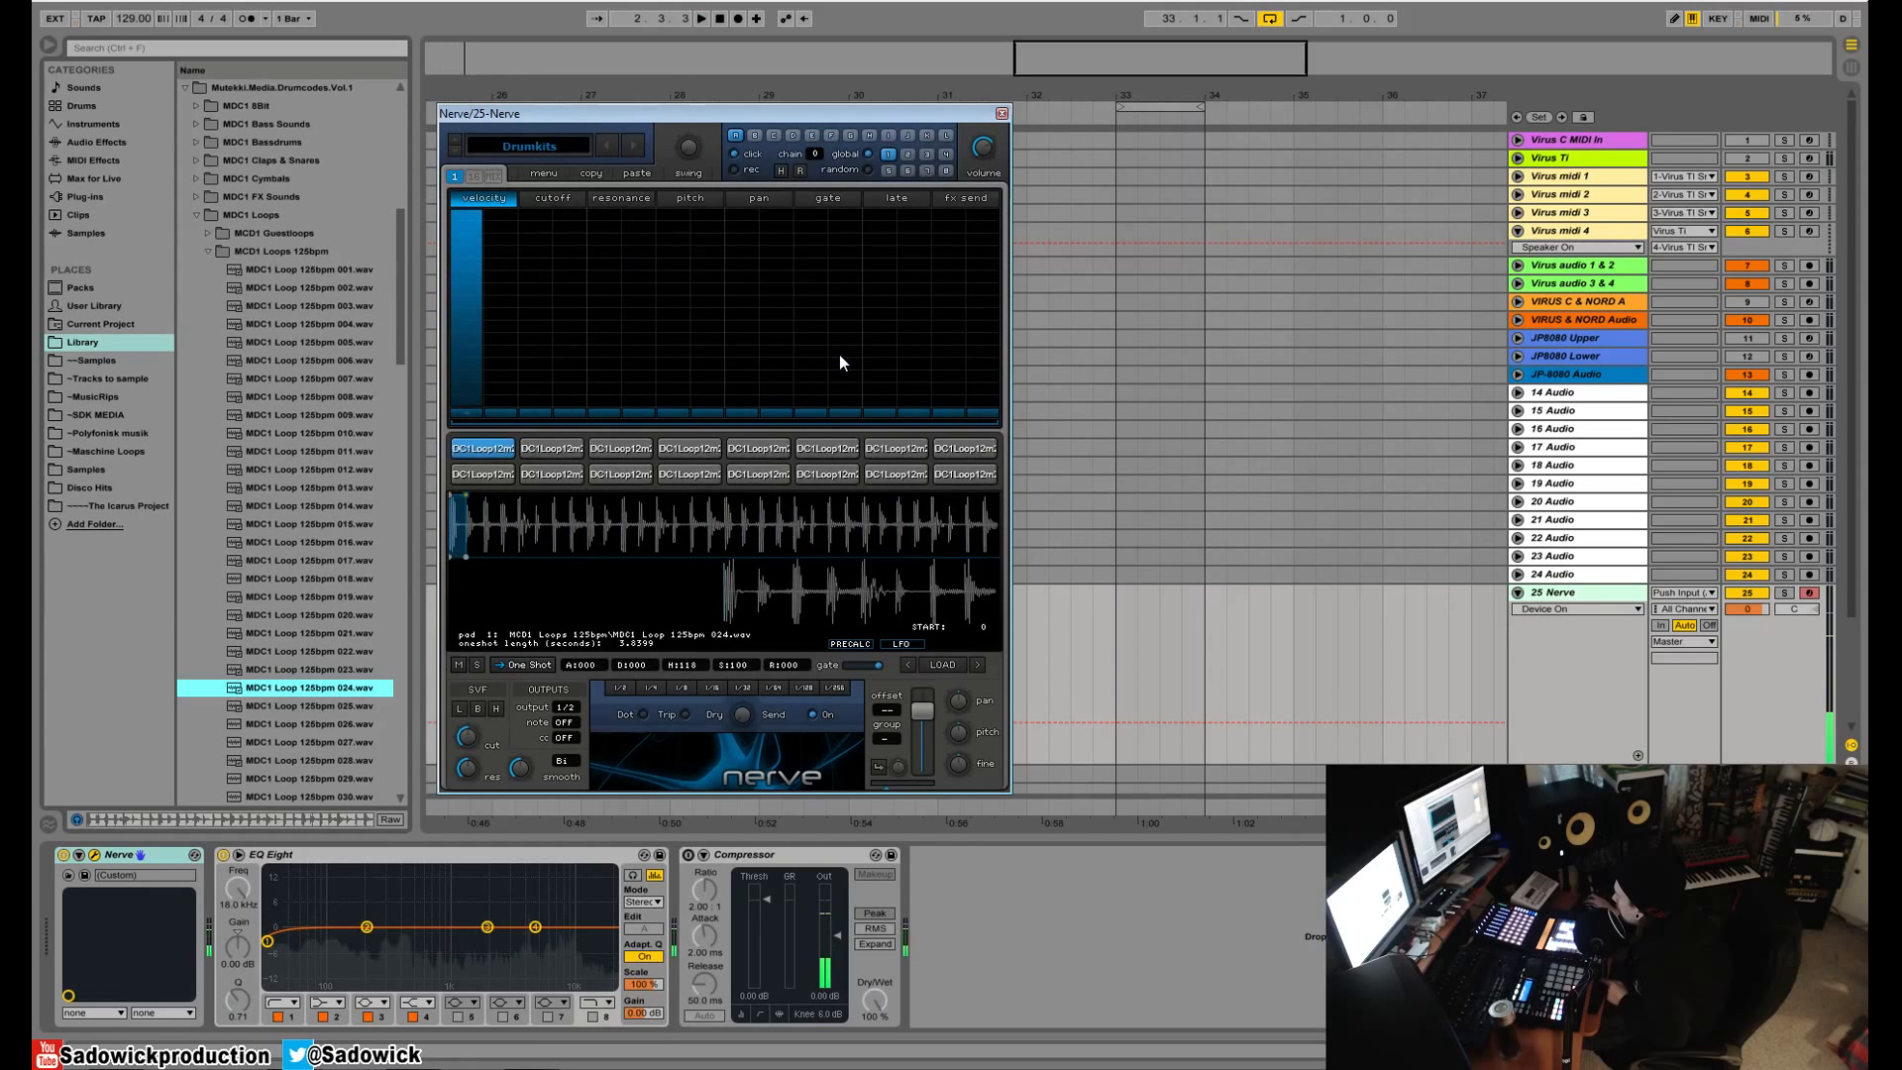
- Audition the slices on Pads 2 through 8, 15, 14, 13 and 1 and examine their envelope regions
left_click(555, 448)
left_click(620, 448)
left_click(689, 447)
left_click(757, 448)
left_click(827, 448)
left_click(888, 448)
left_click(960, 448)
left_click(917, 476)
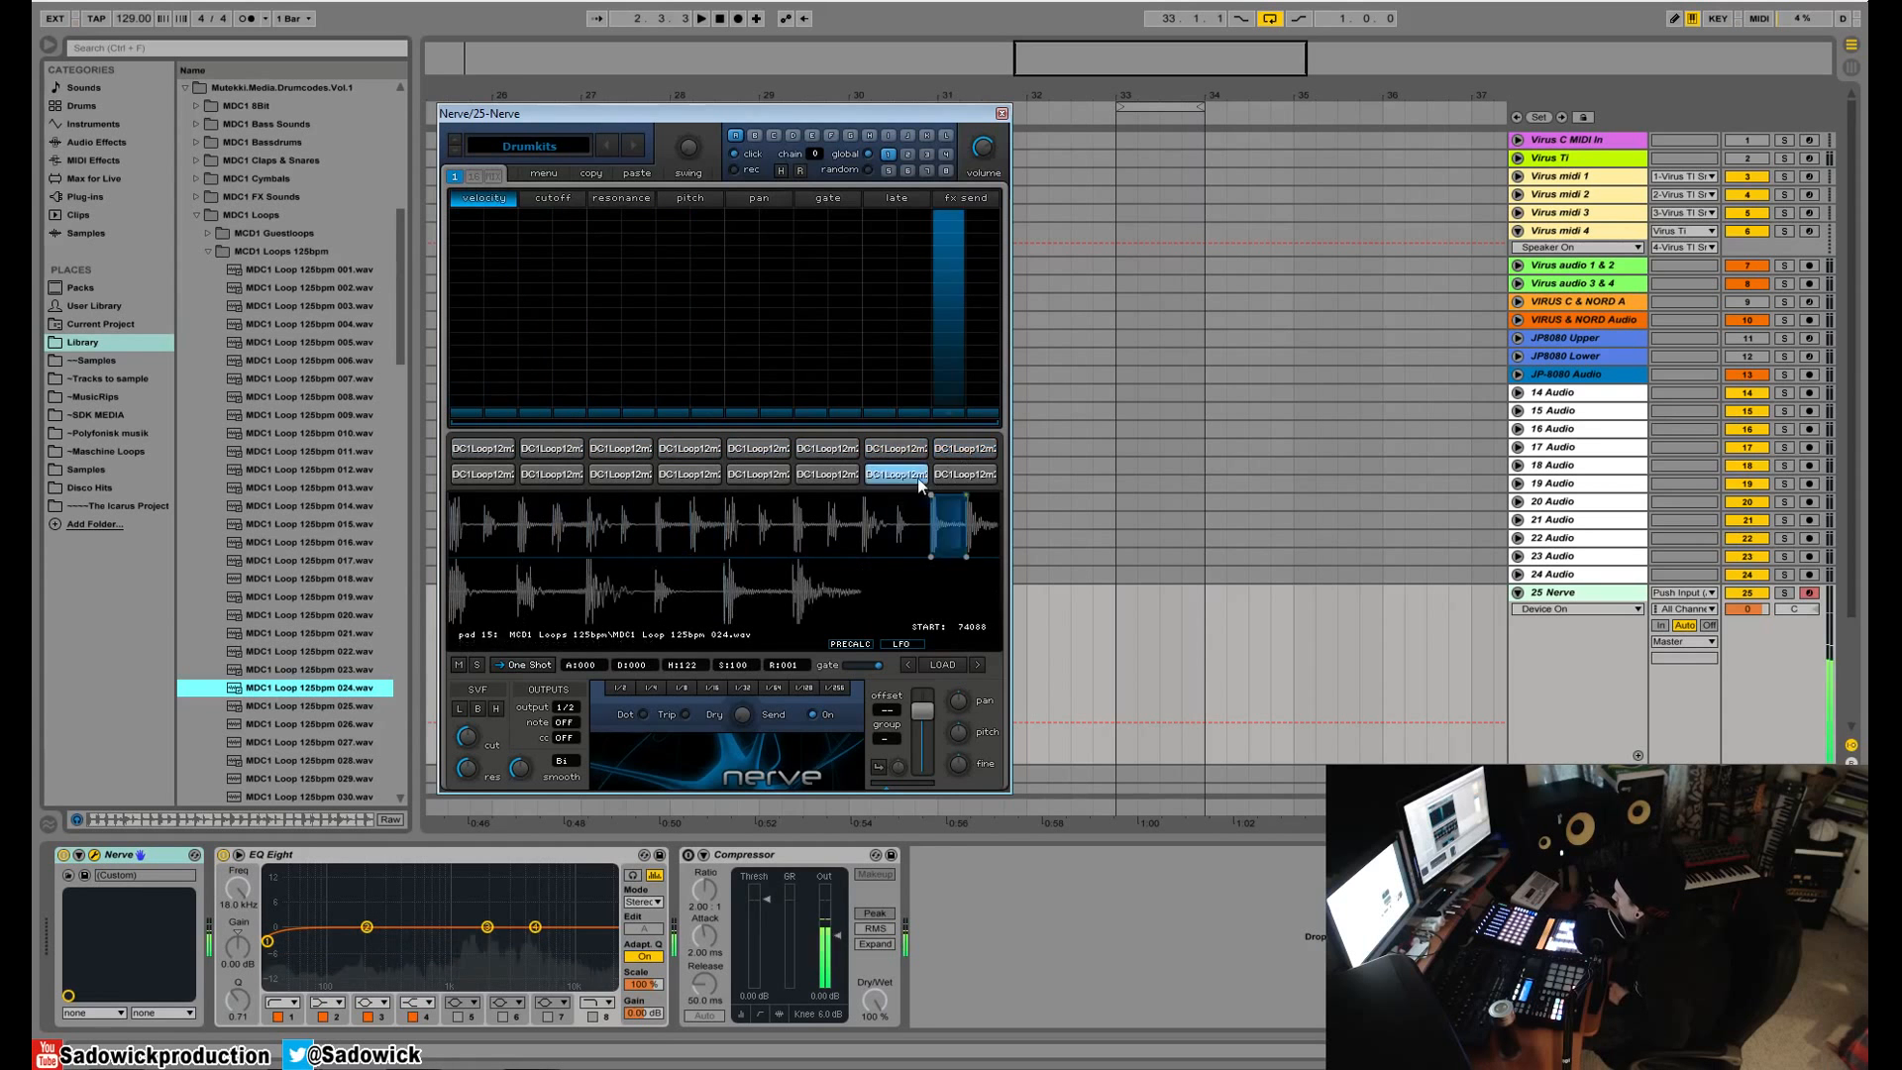
left_click(827, 473)
left_click(758, 474)
left_click(483, 447)
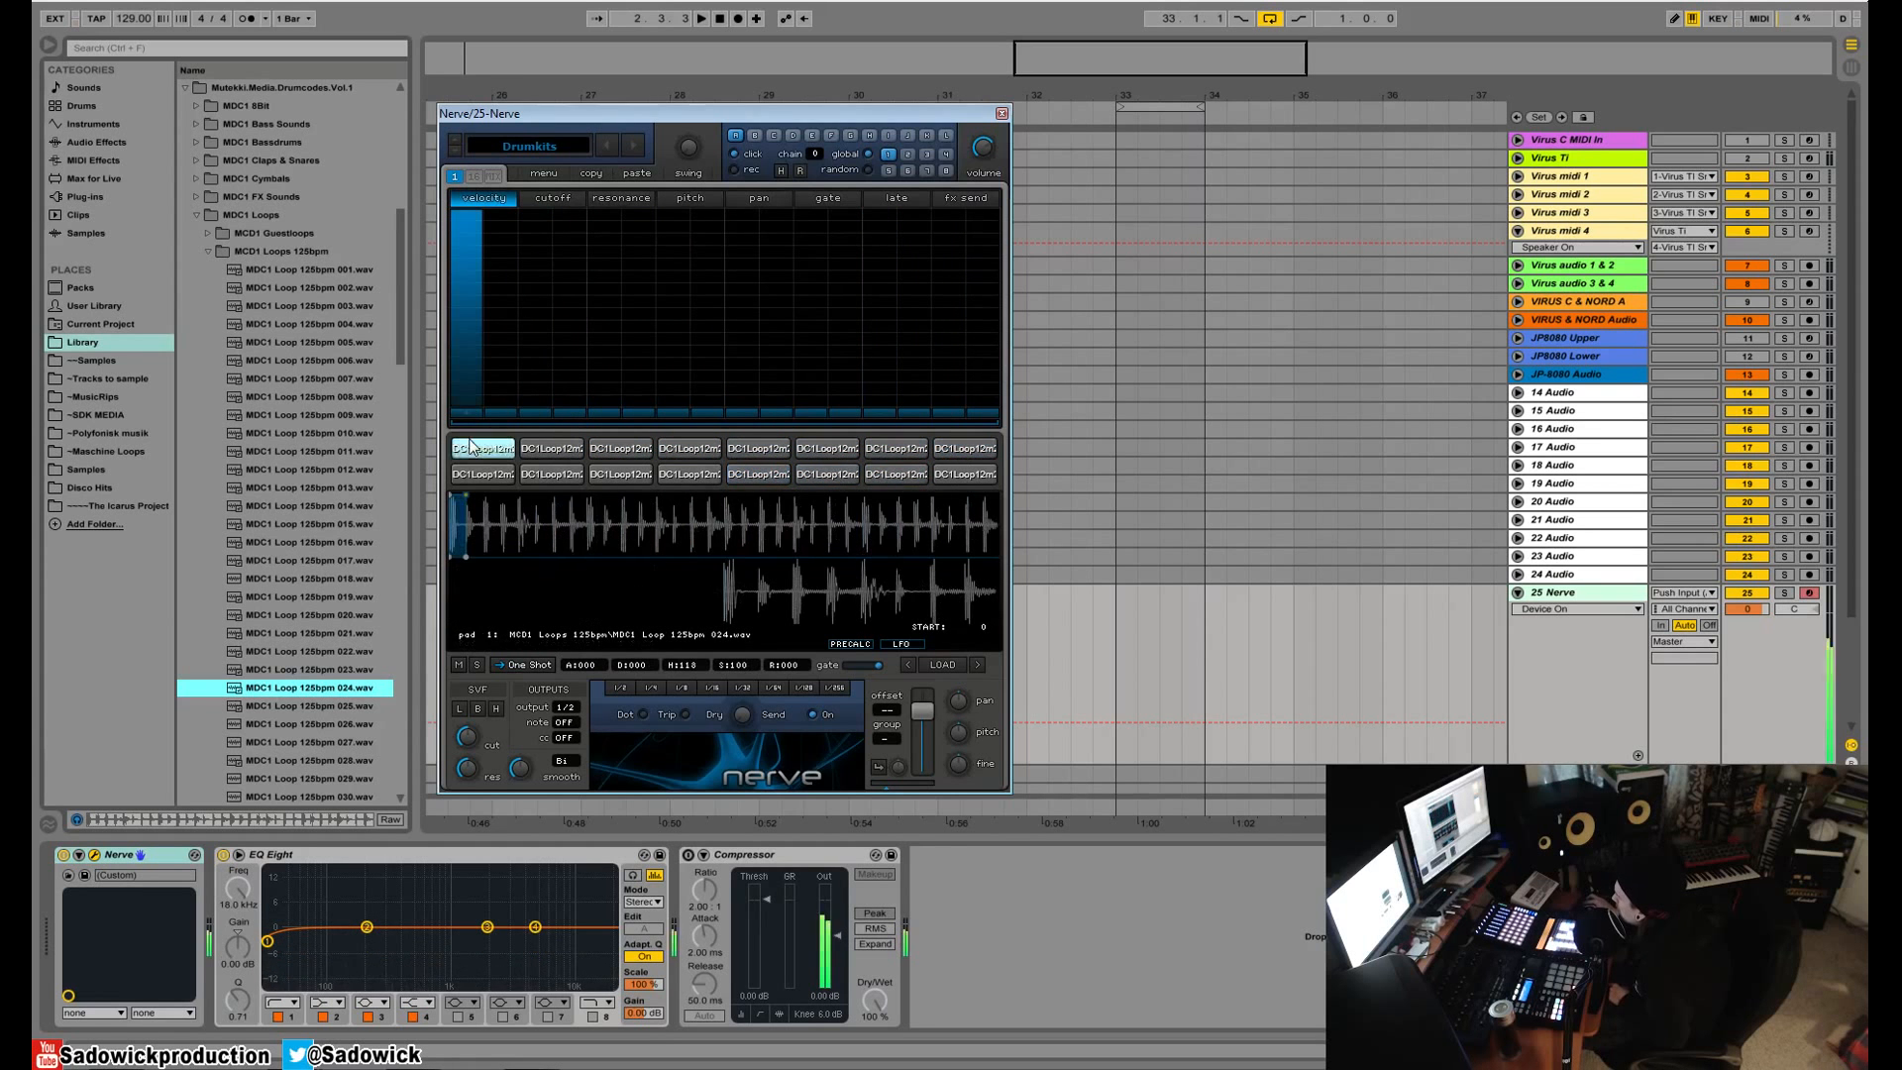
- Crop all pads to their envelopes and audition the shortened slices on Pads 3, 5 and 6
left_click(543, 173)
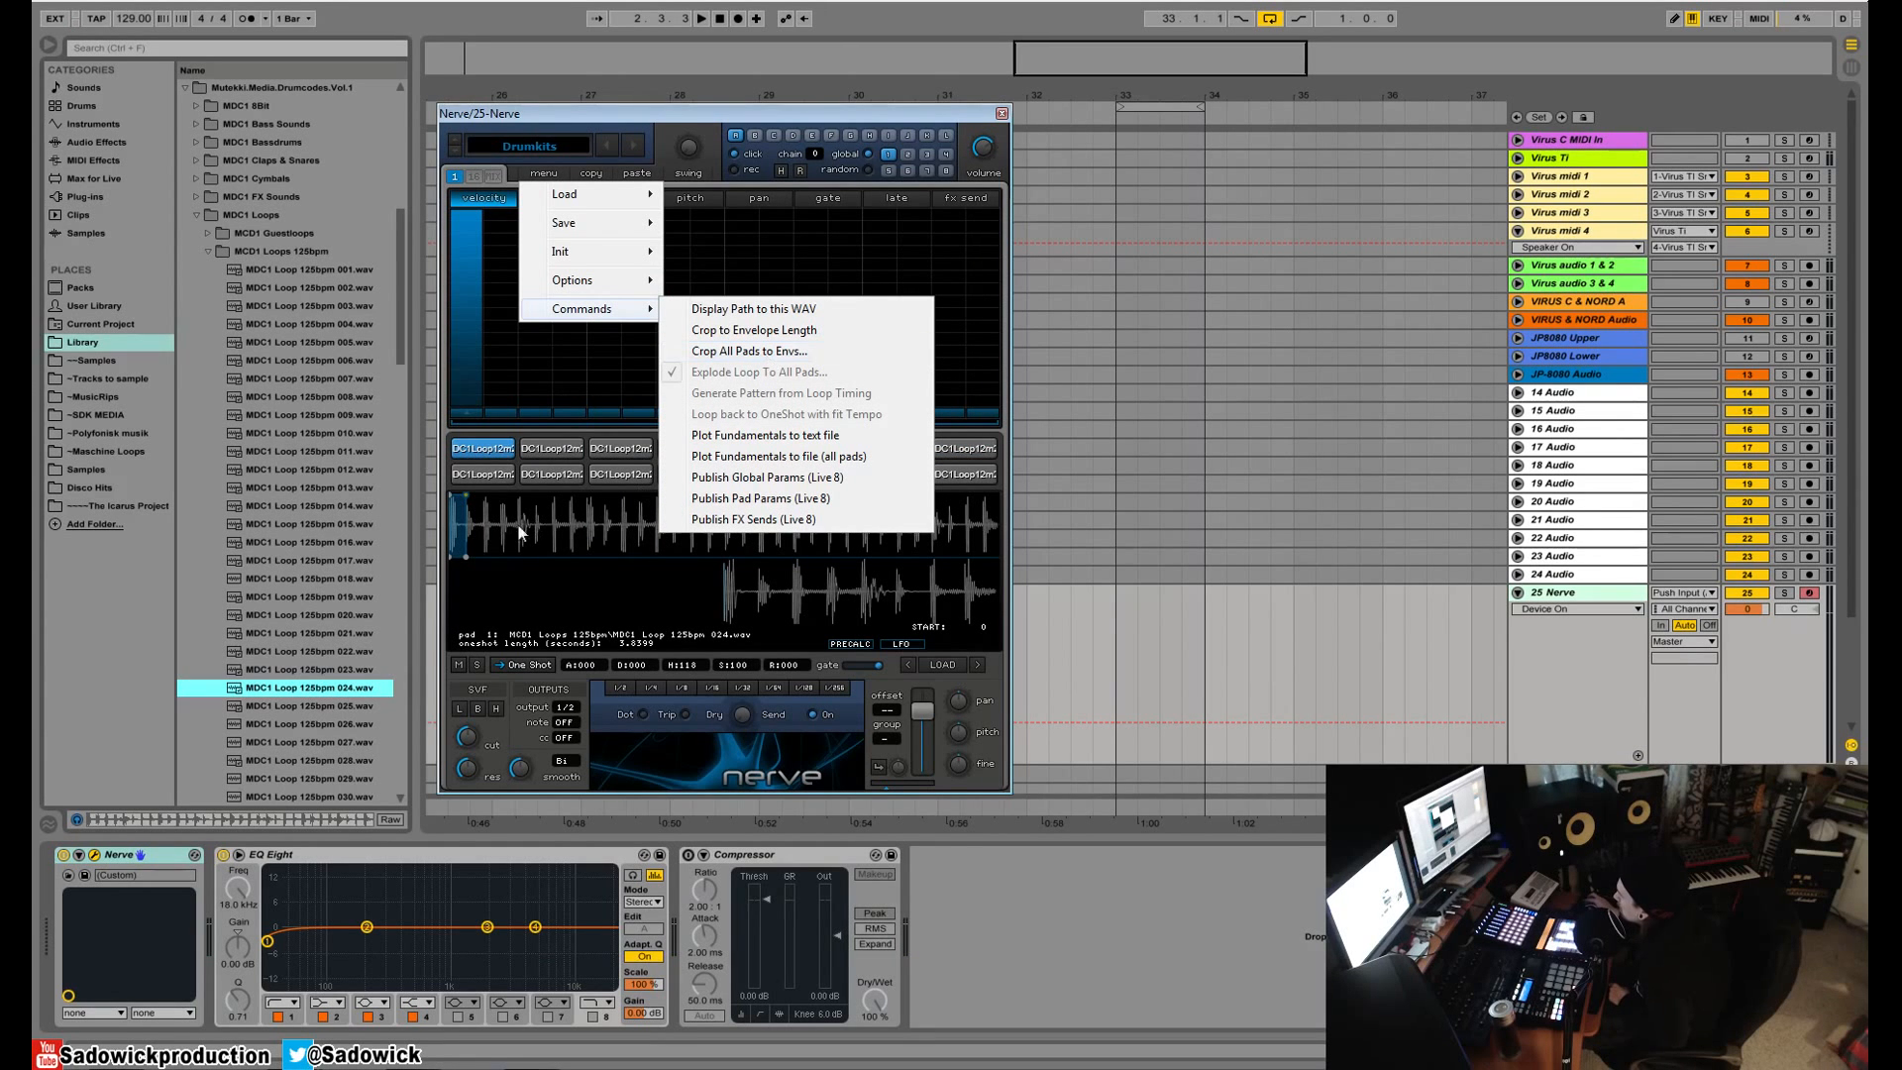
left_click(748, 352)
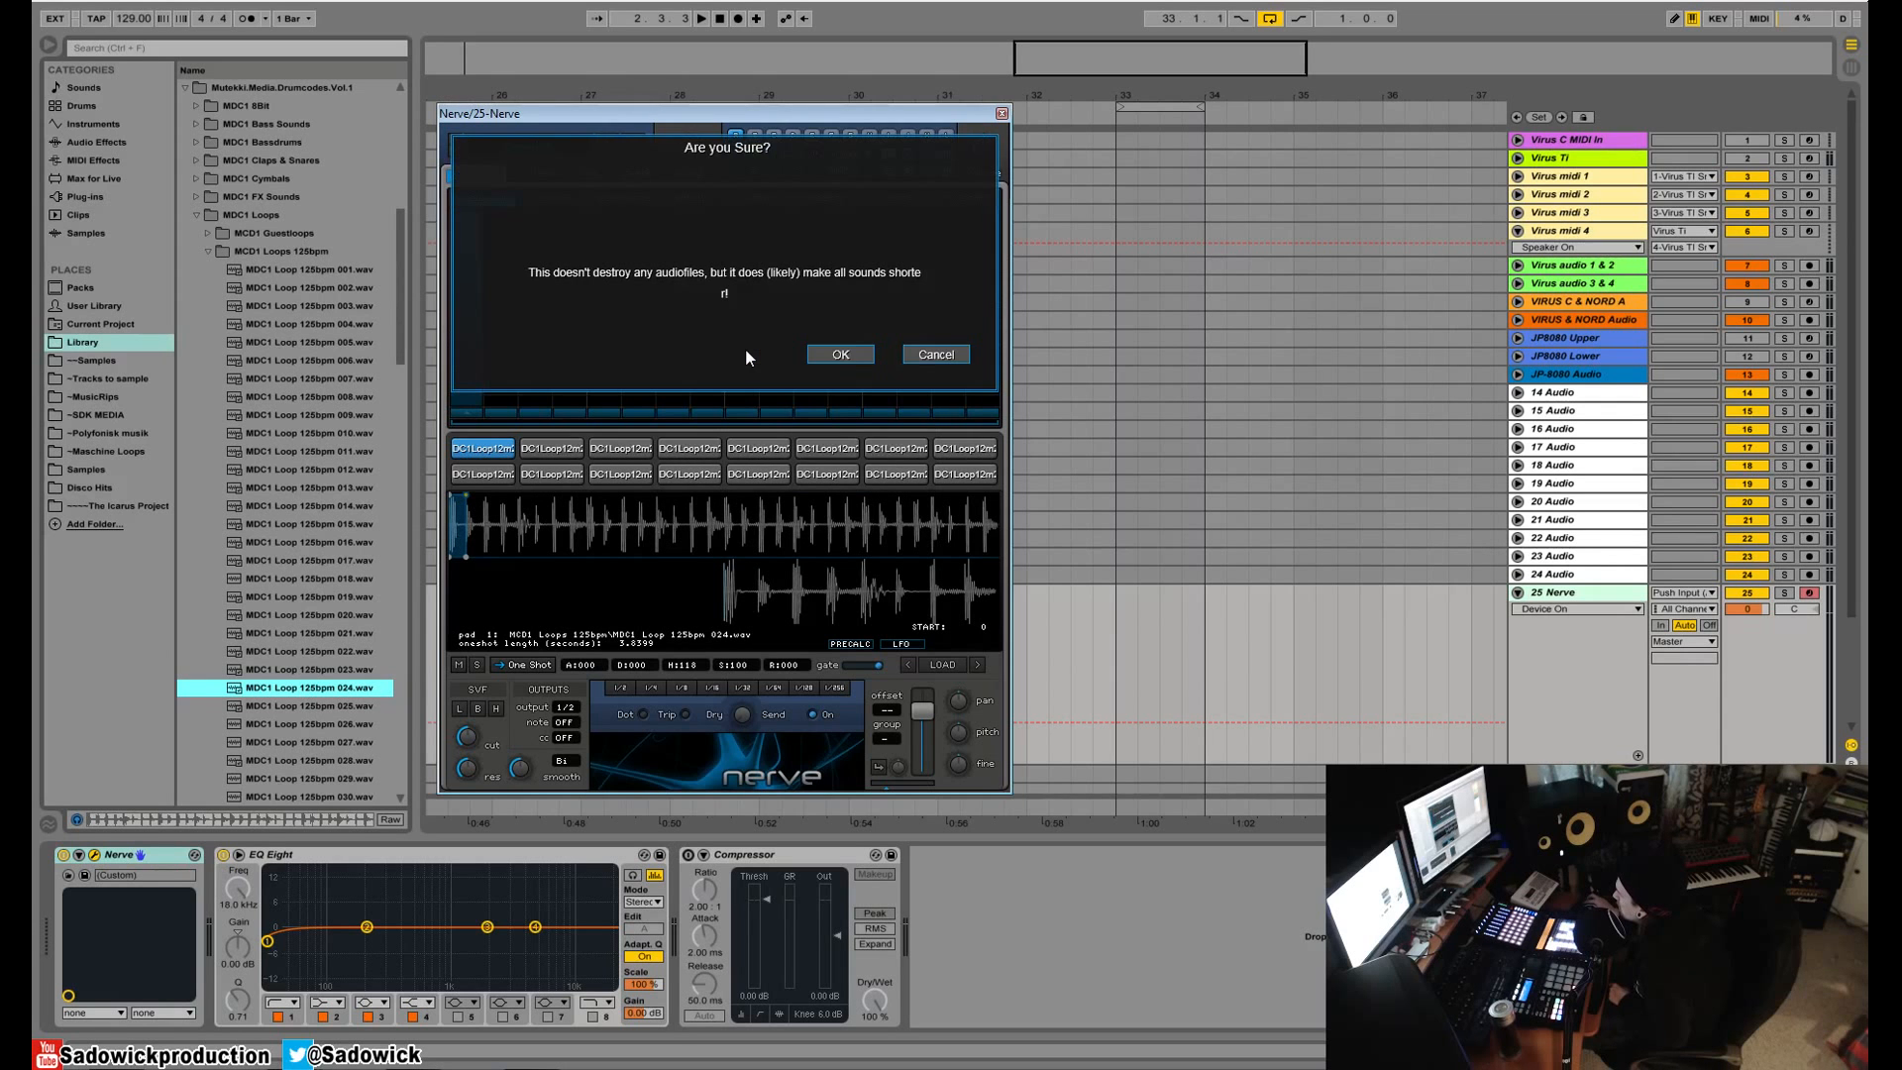
left_click(839, 354)
left_click(607, 451)
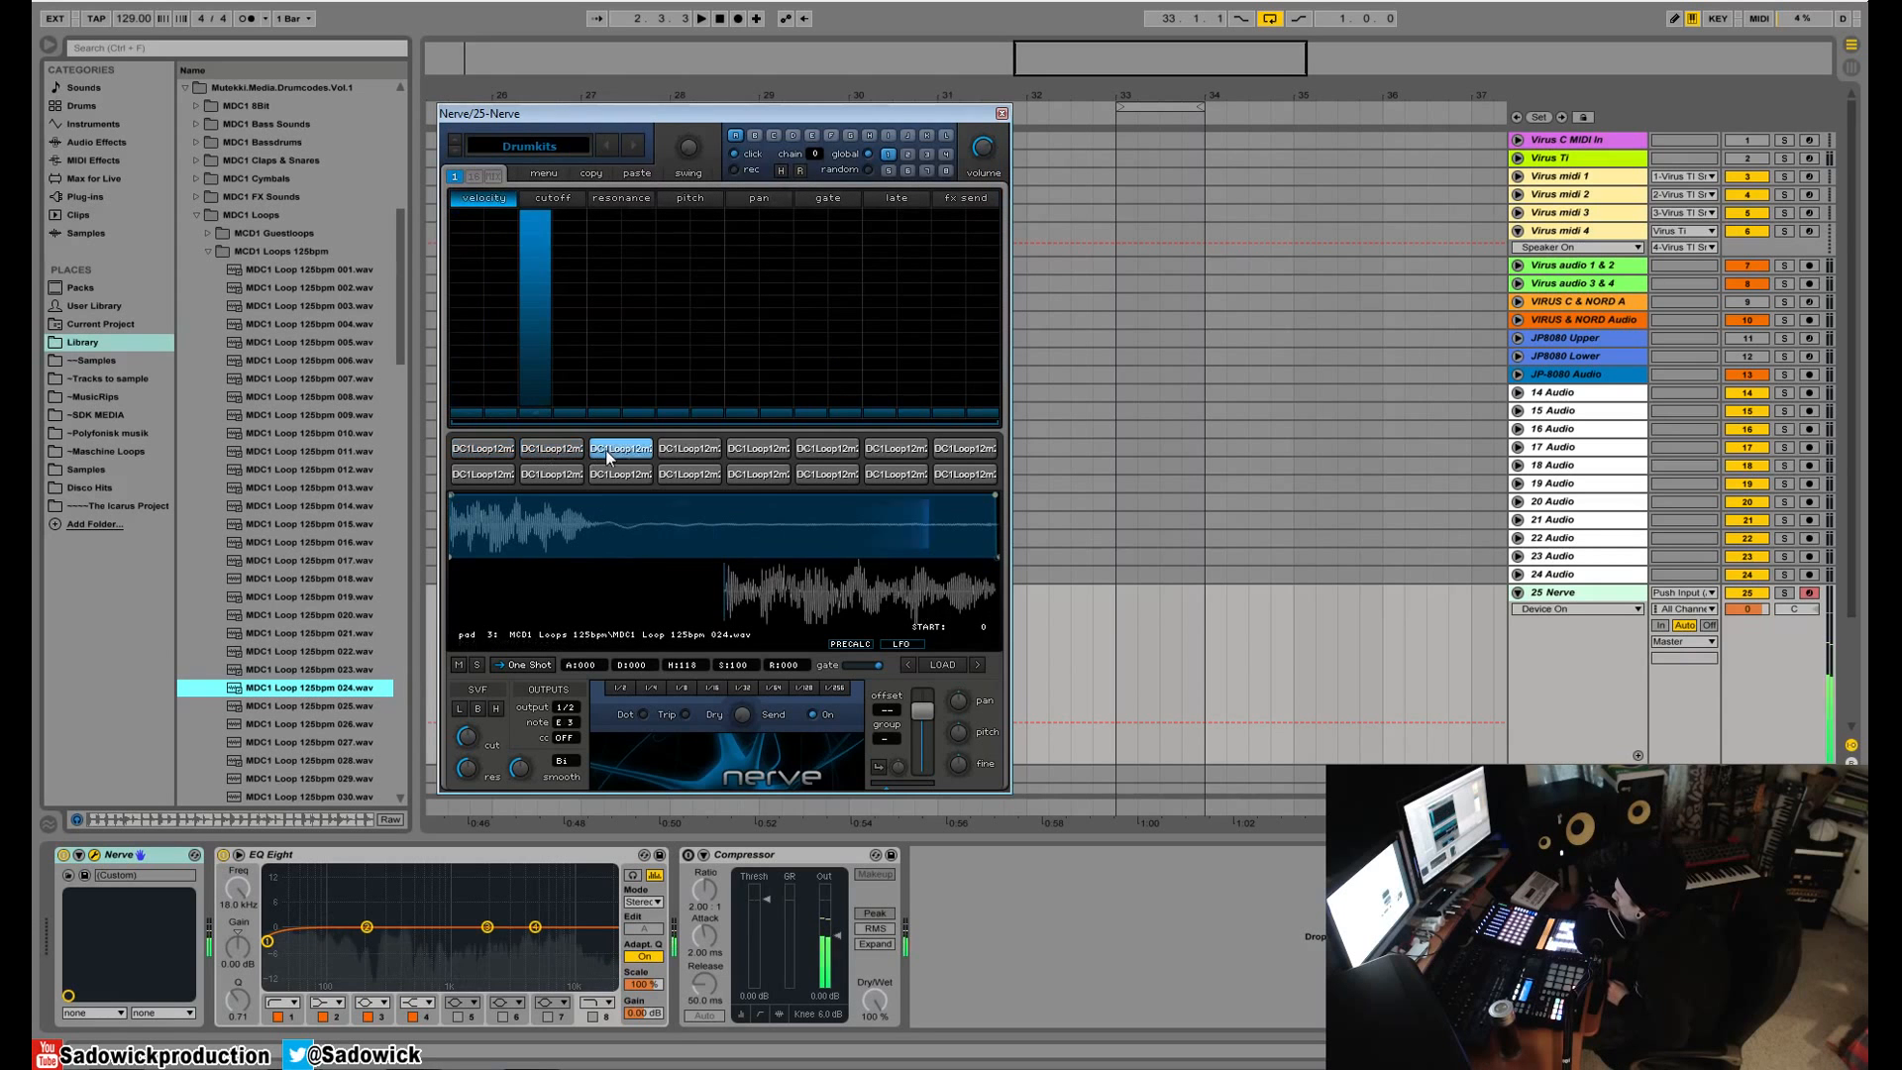
left_click(757, 450)
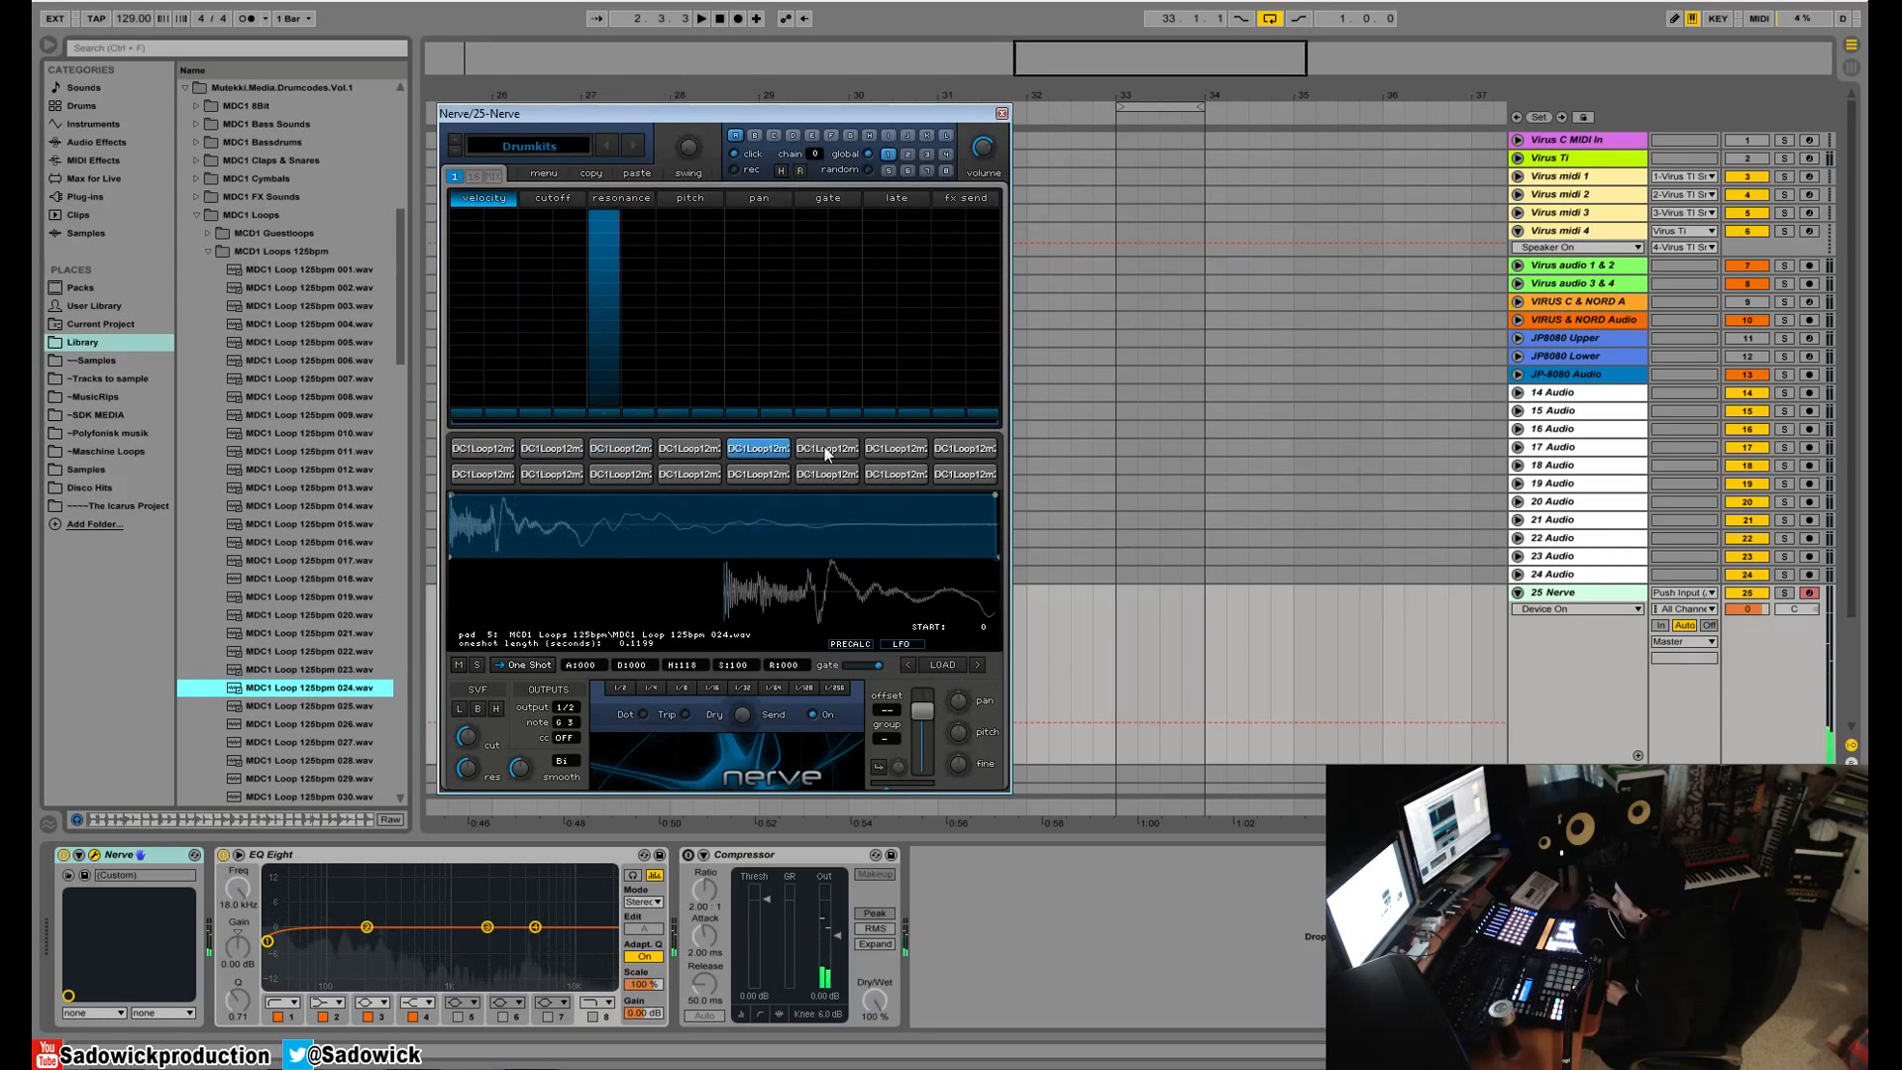
left_click(827, 449)
- Show the 16-pad velocity grid and play the pattern created from the exploded slices
left_click(493, 176)
left_click(473, 176)
key("space")
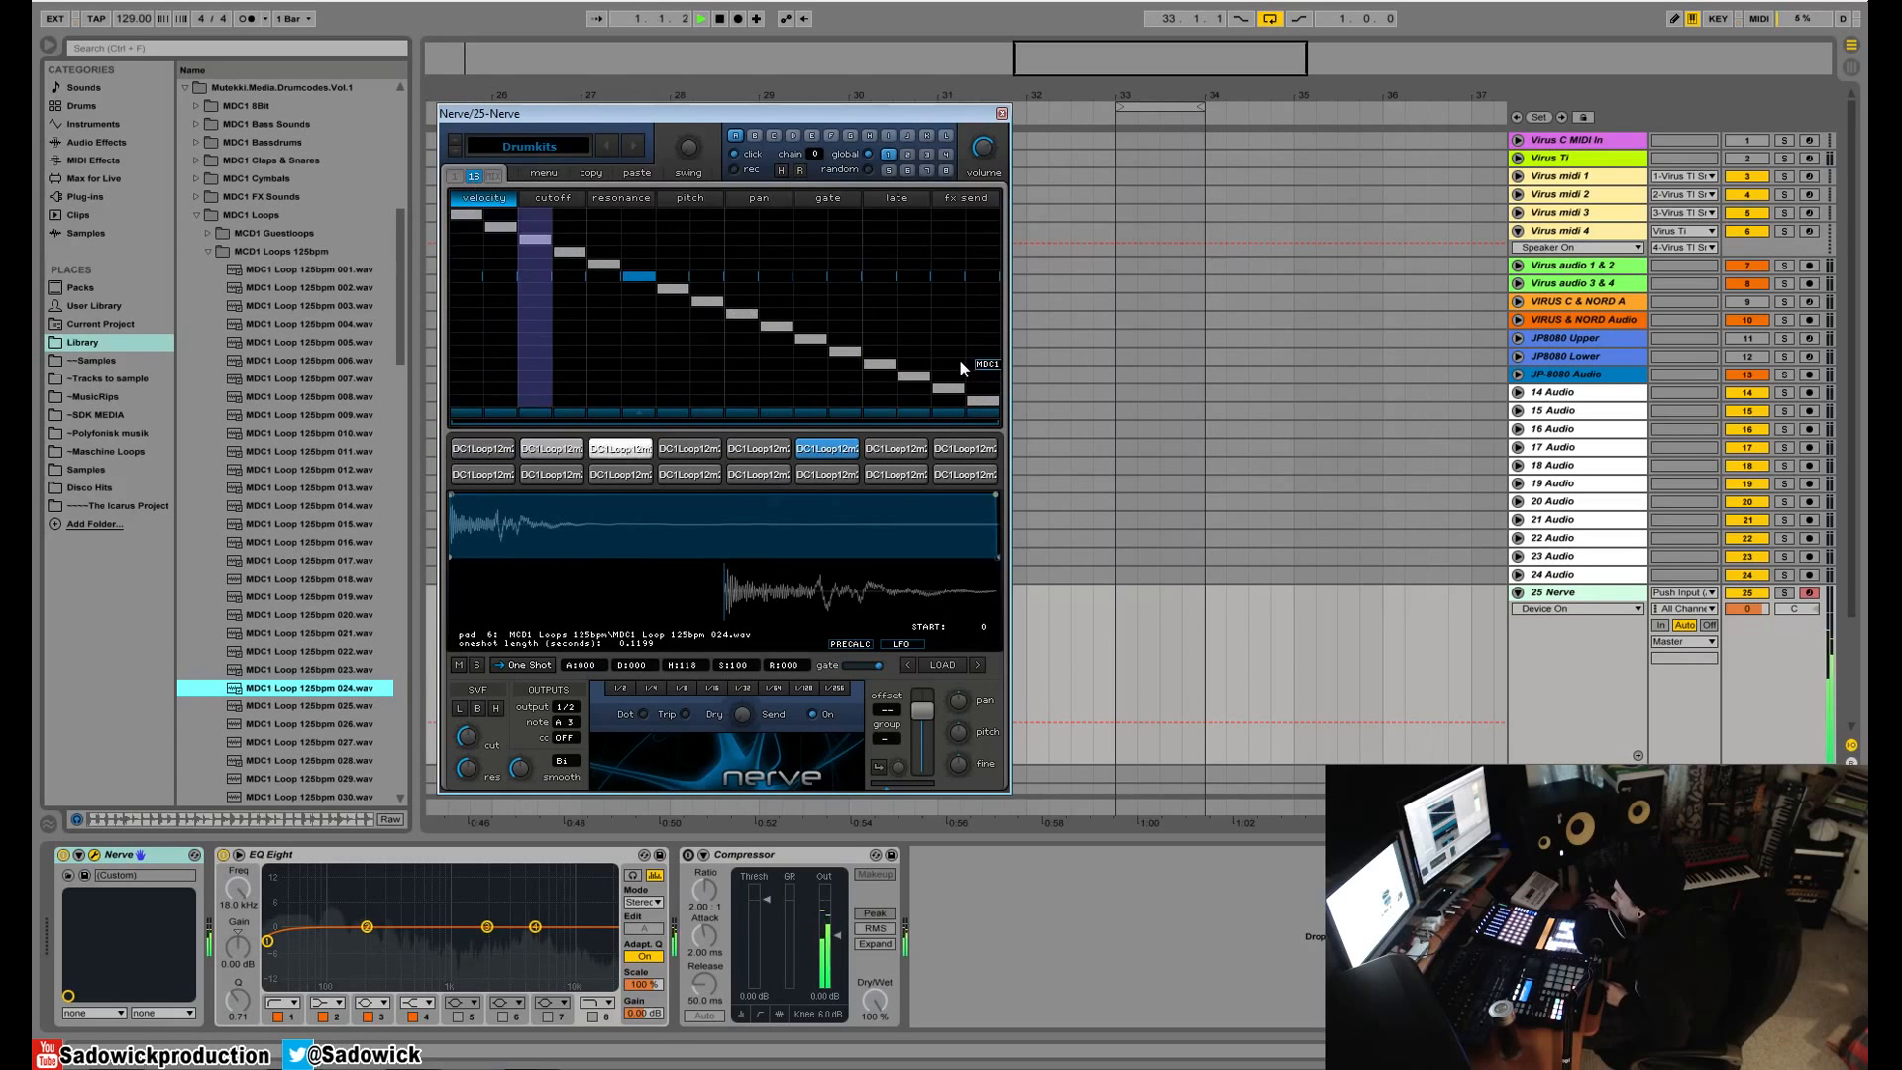
- Open the precalc effects for Pad 1 and set its Bend to 35
left_click(508, 451)
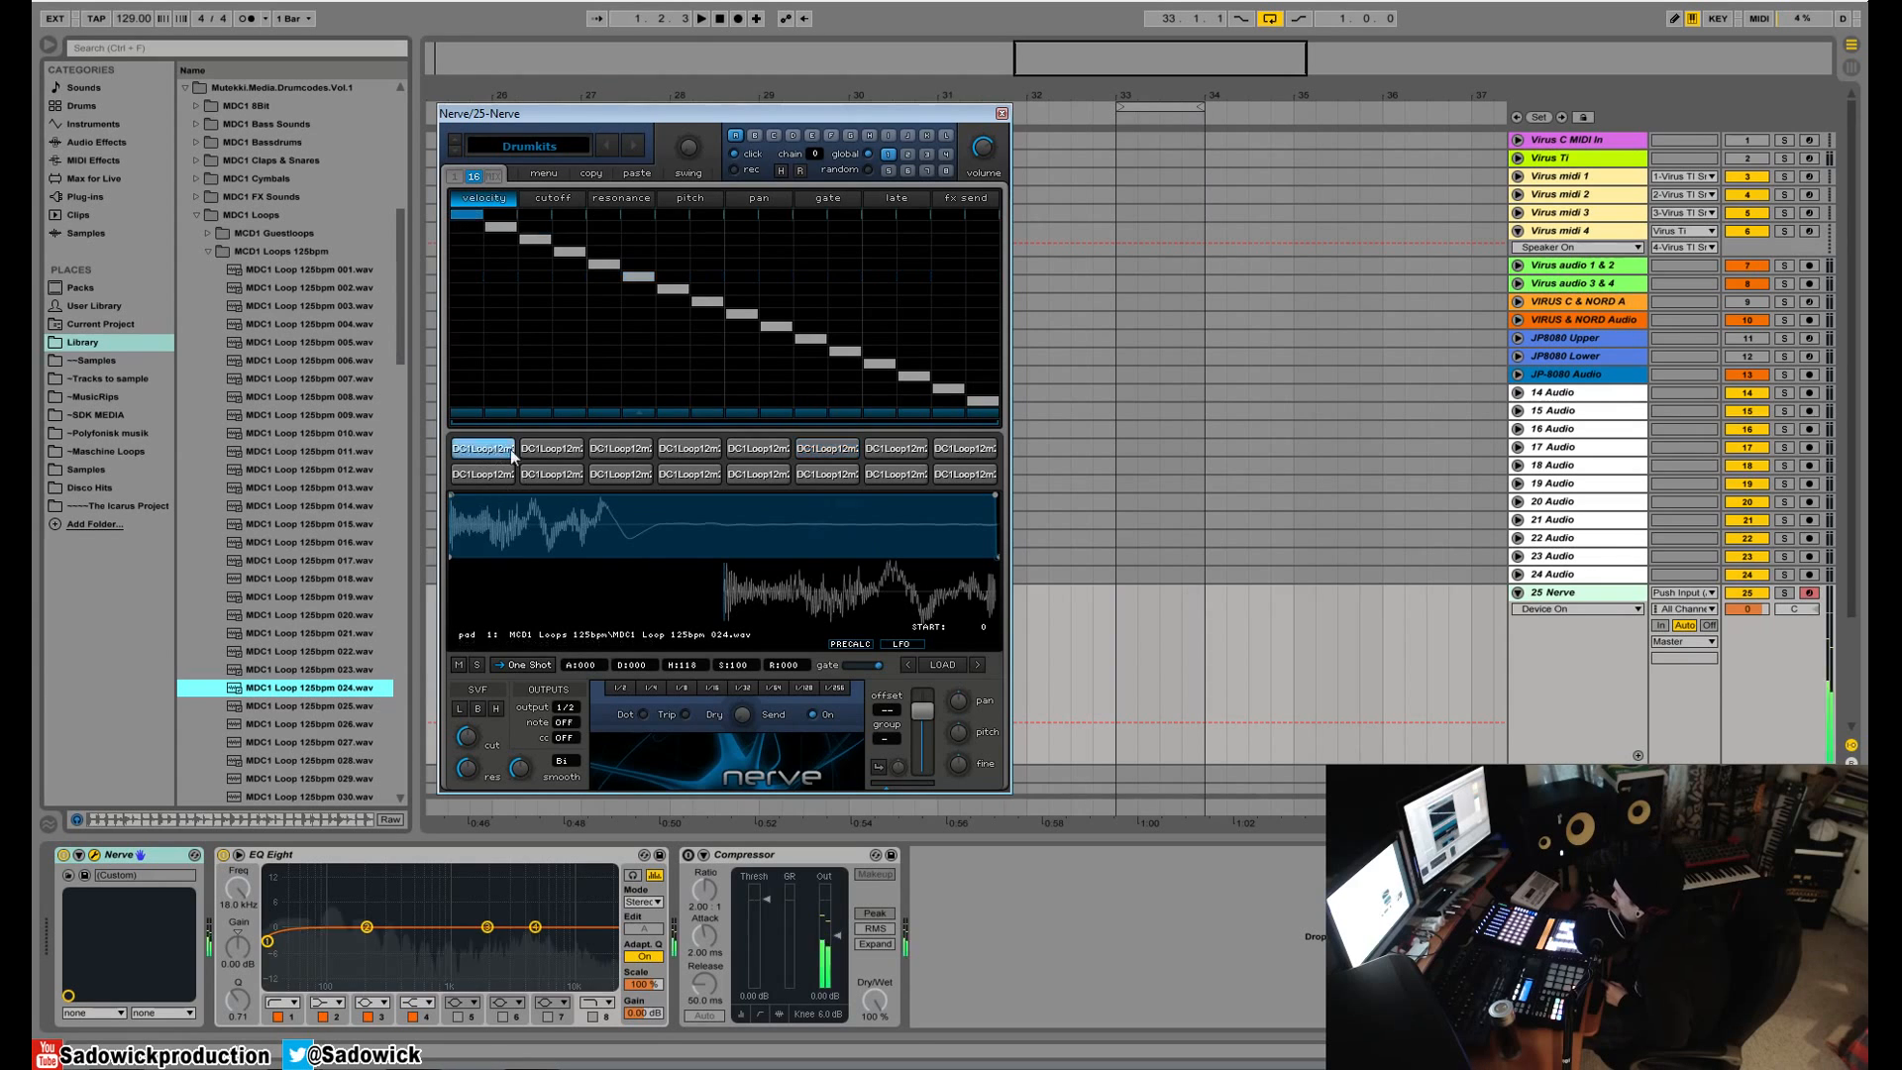
left_click(855, 645)
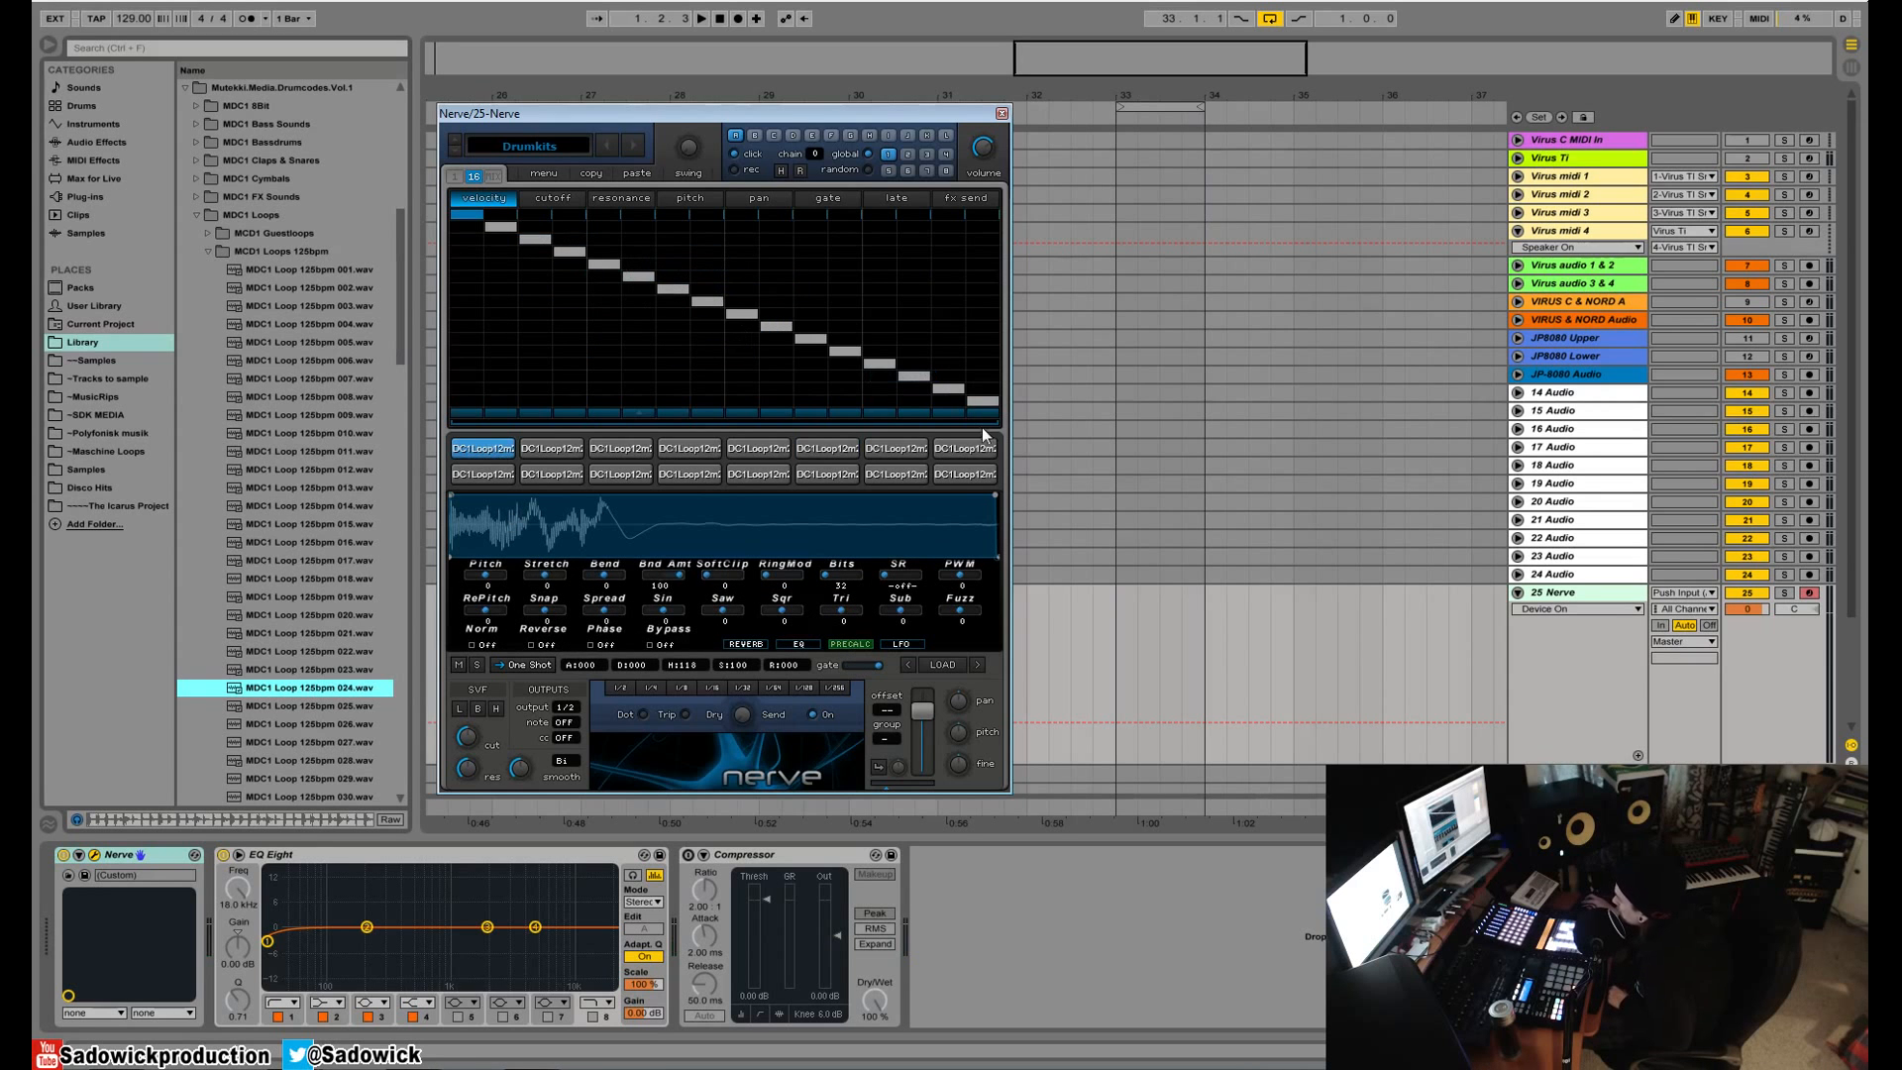
left_click_drag(608, 582, 645, 580)
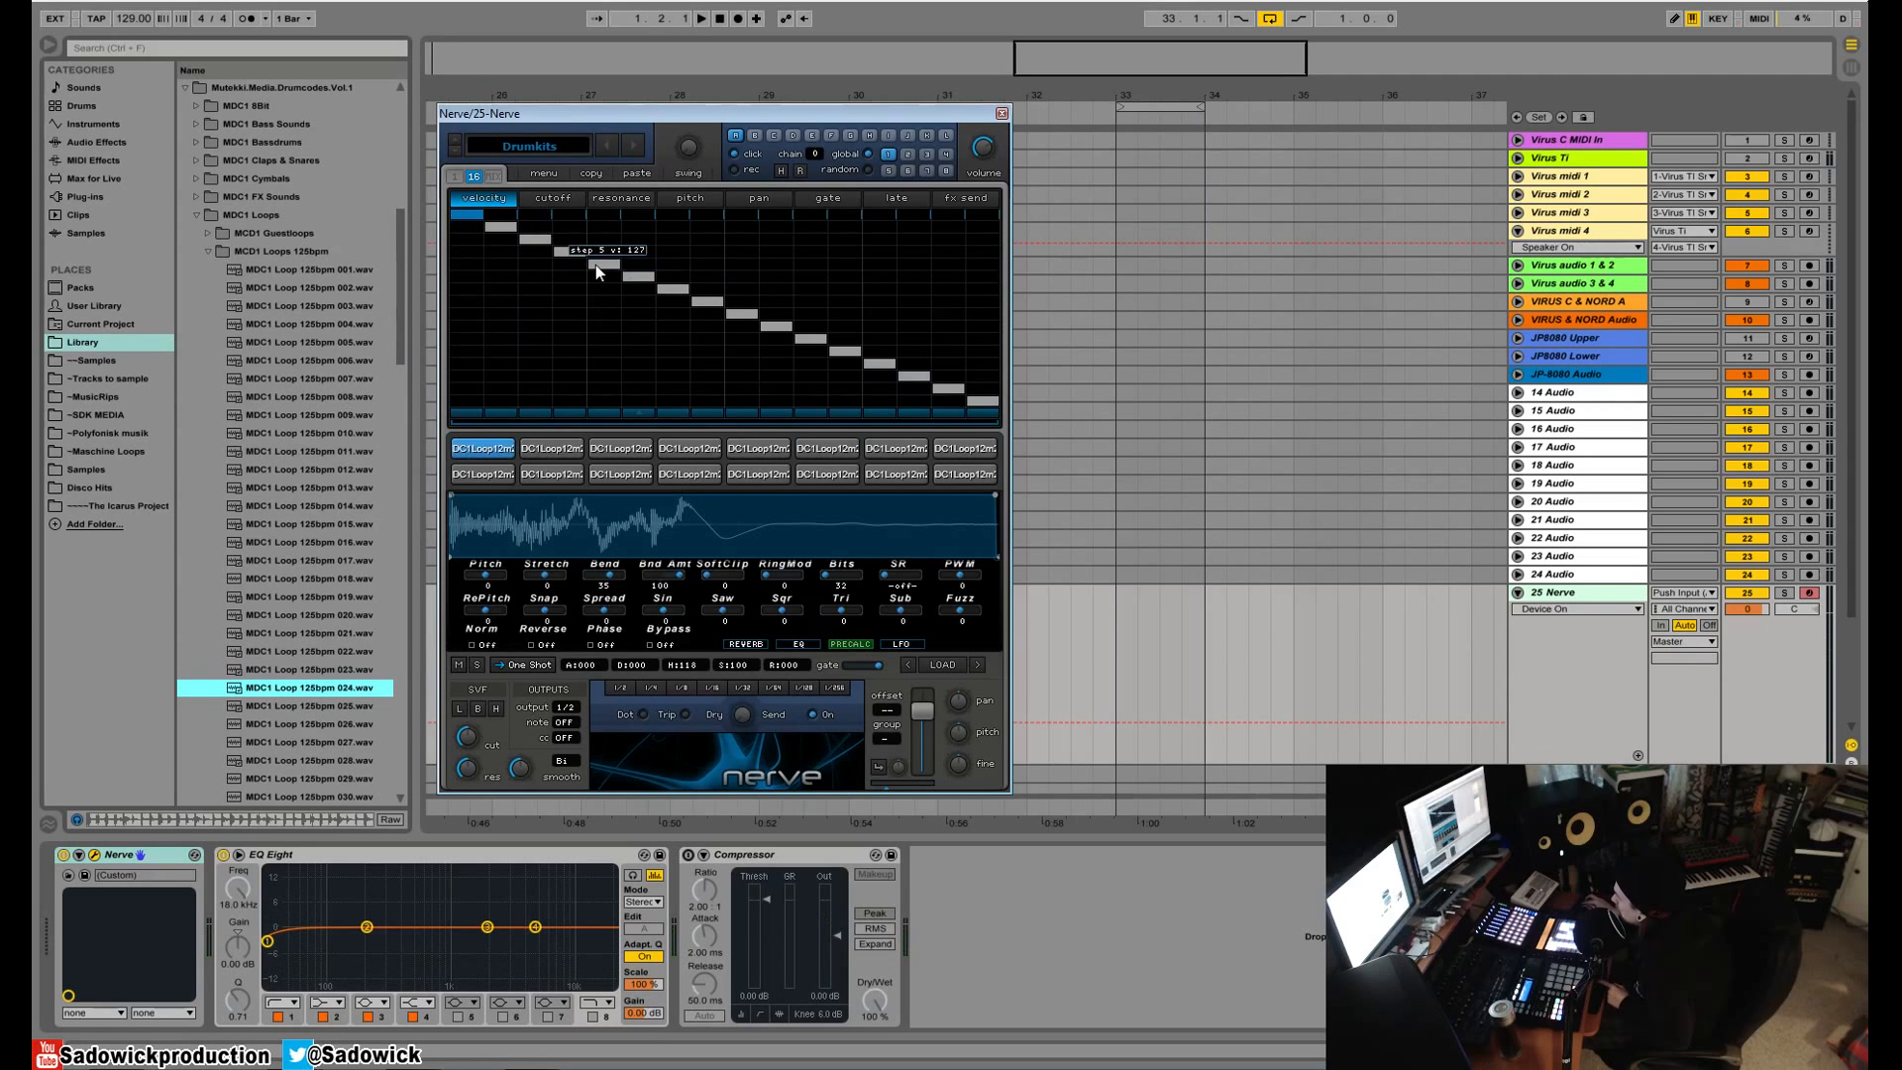
- Audition Pads 3 and 2, and increase the precalc Sub amount on Pad 4
left_click(606, 451)
left_click(560, 450)
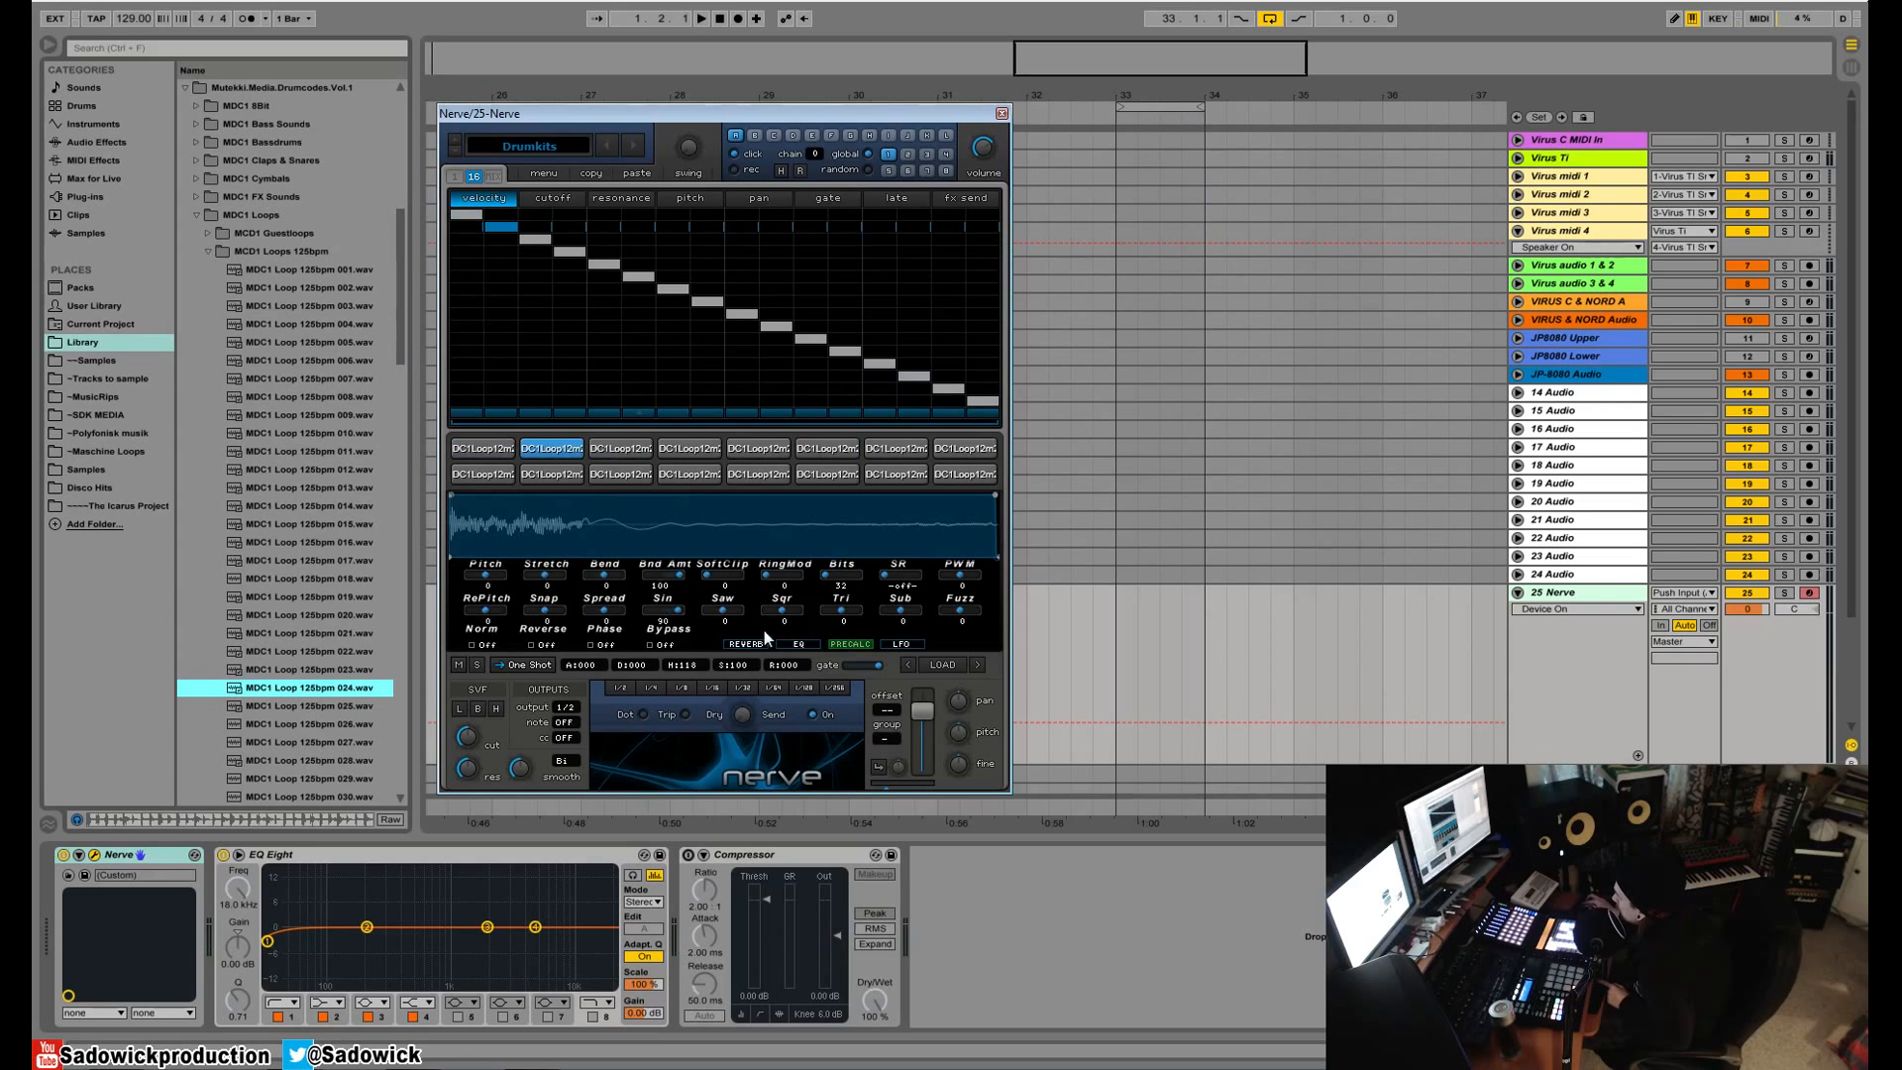
left_click(689, 448)
left_click_drag(909, 616, 972, 618)
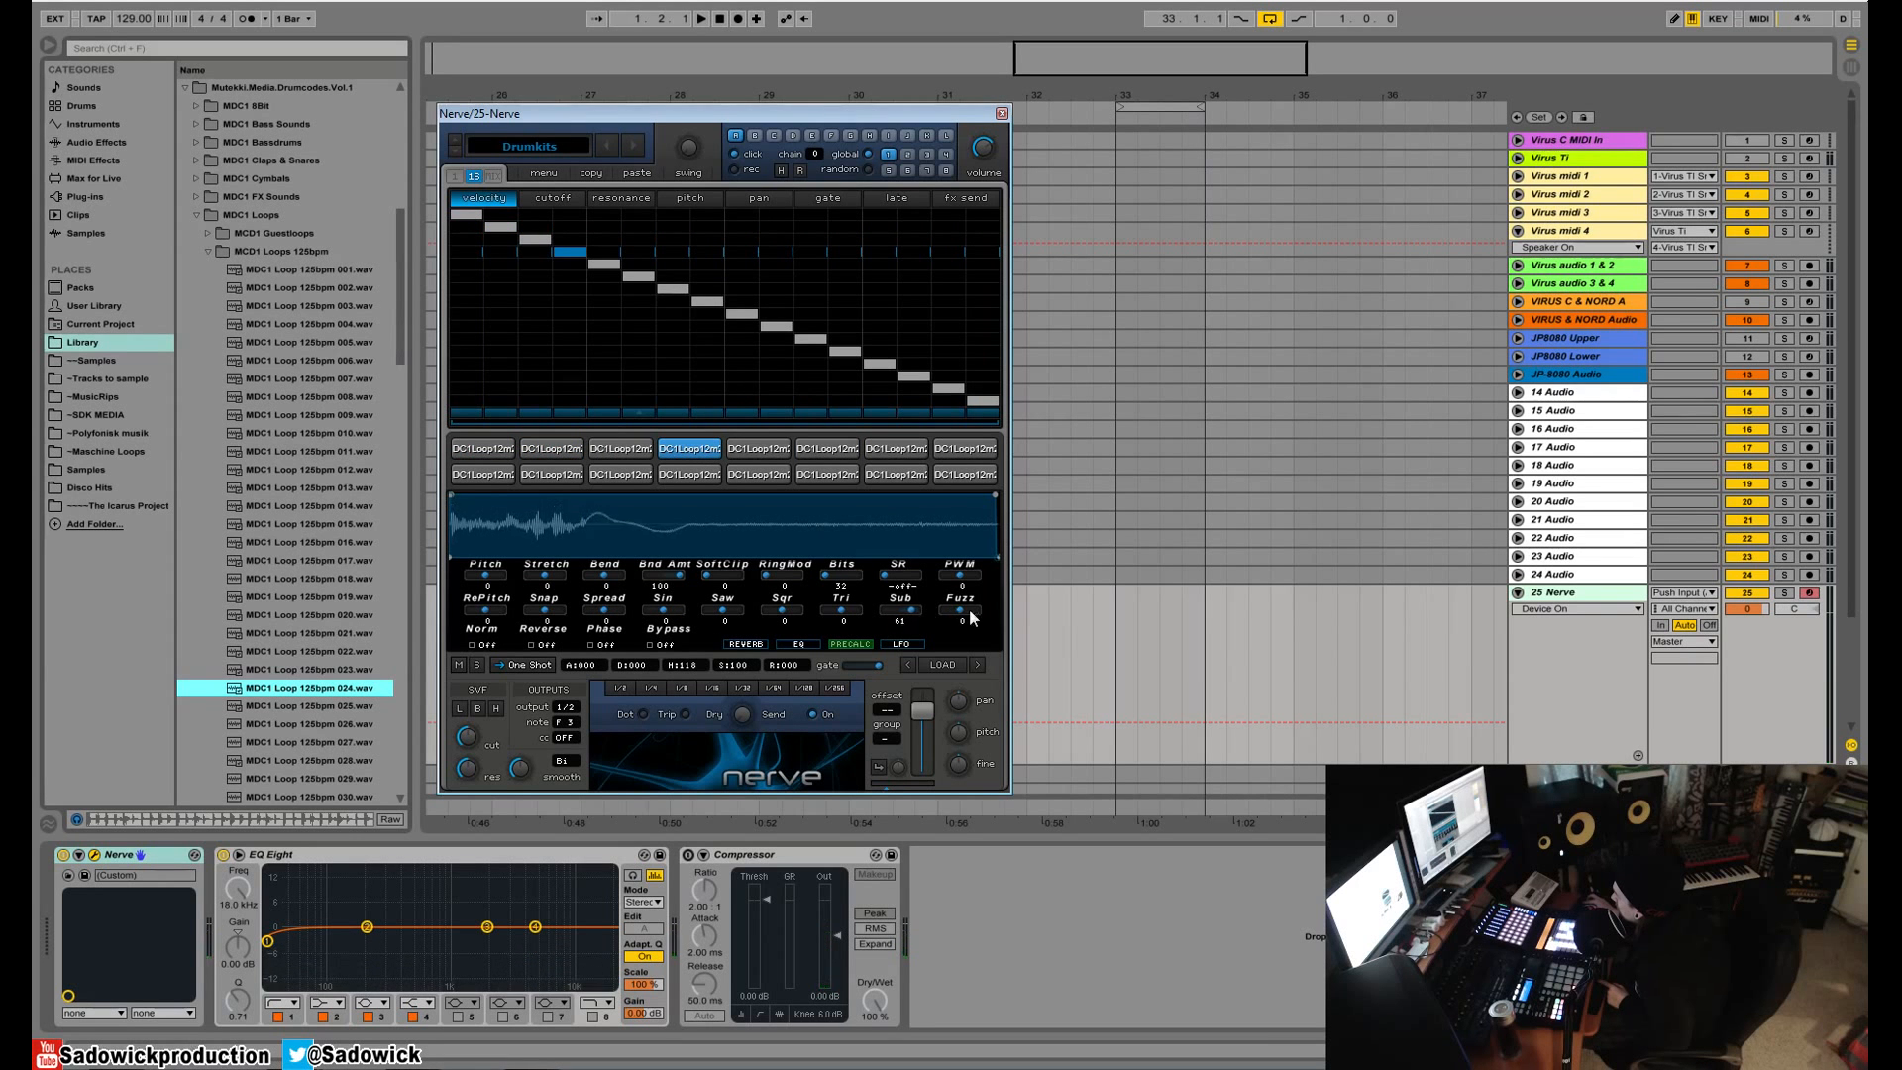
- Set the precalc Pitch of Pad 7 to -28 and play the pattern briefly
left_click(830, 450)
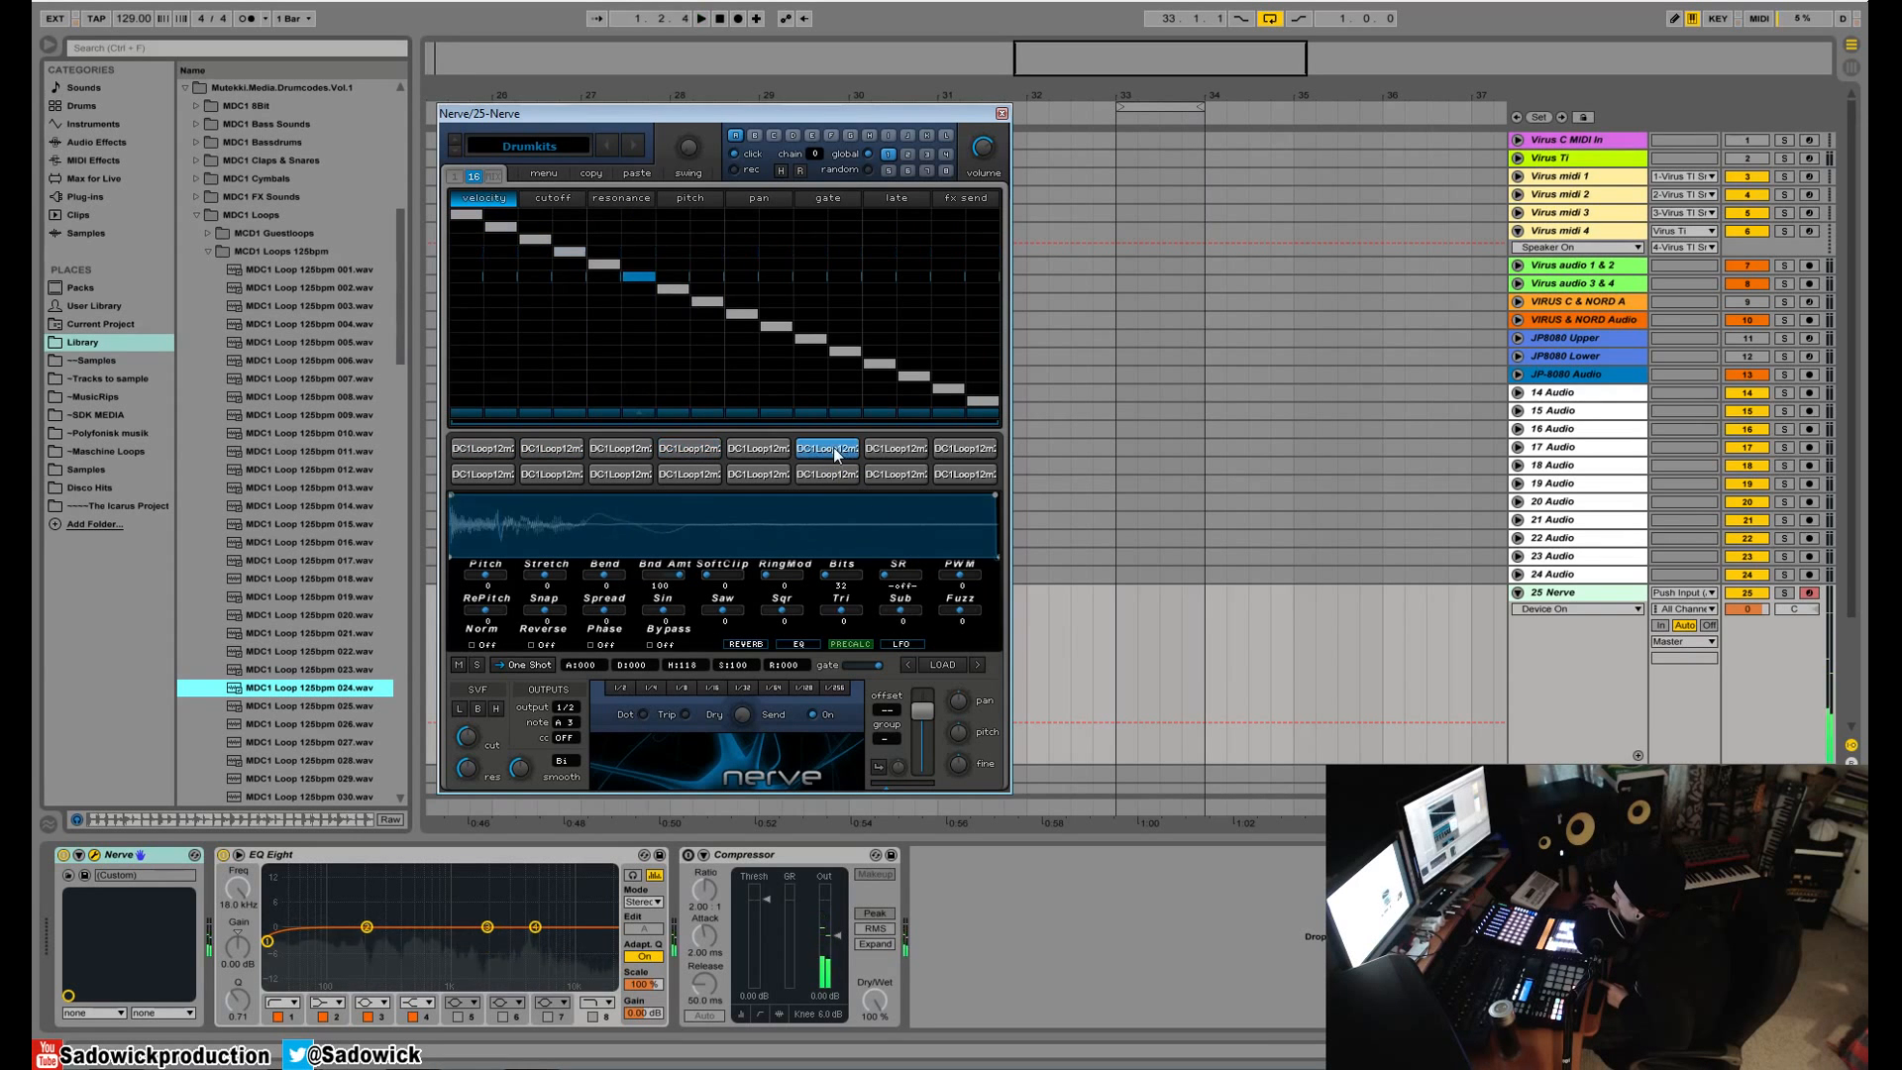
left_click_drag(489, 576, 443, 597)
key("space")
left_click(899, 452)
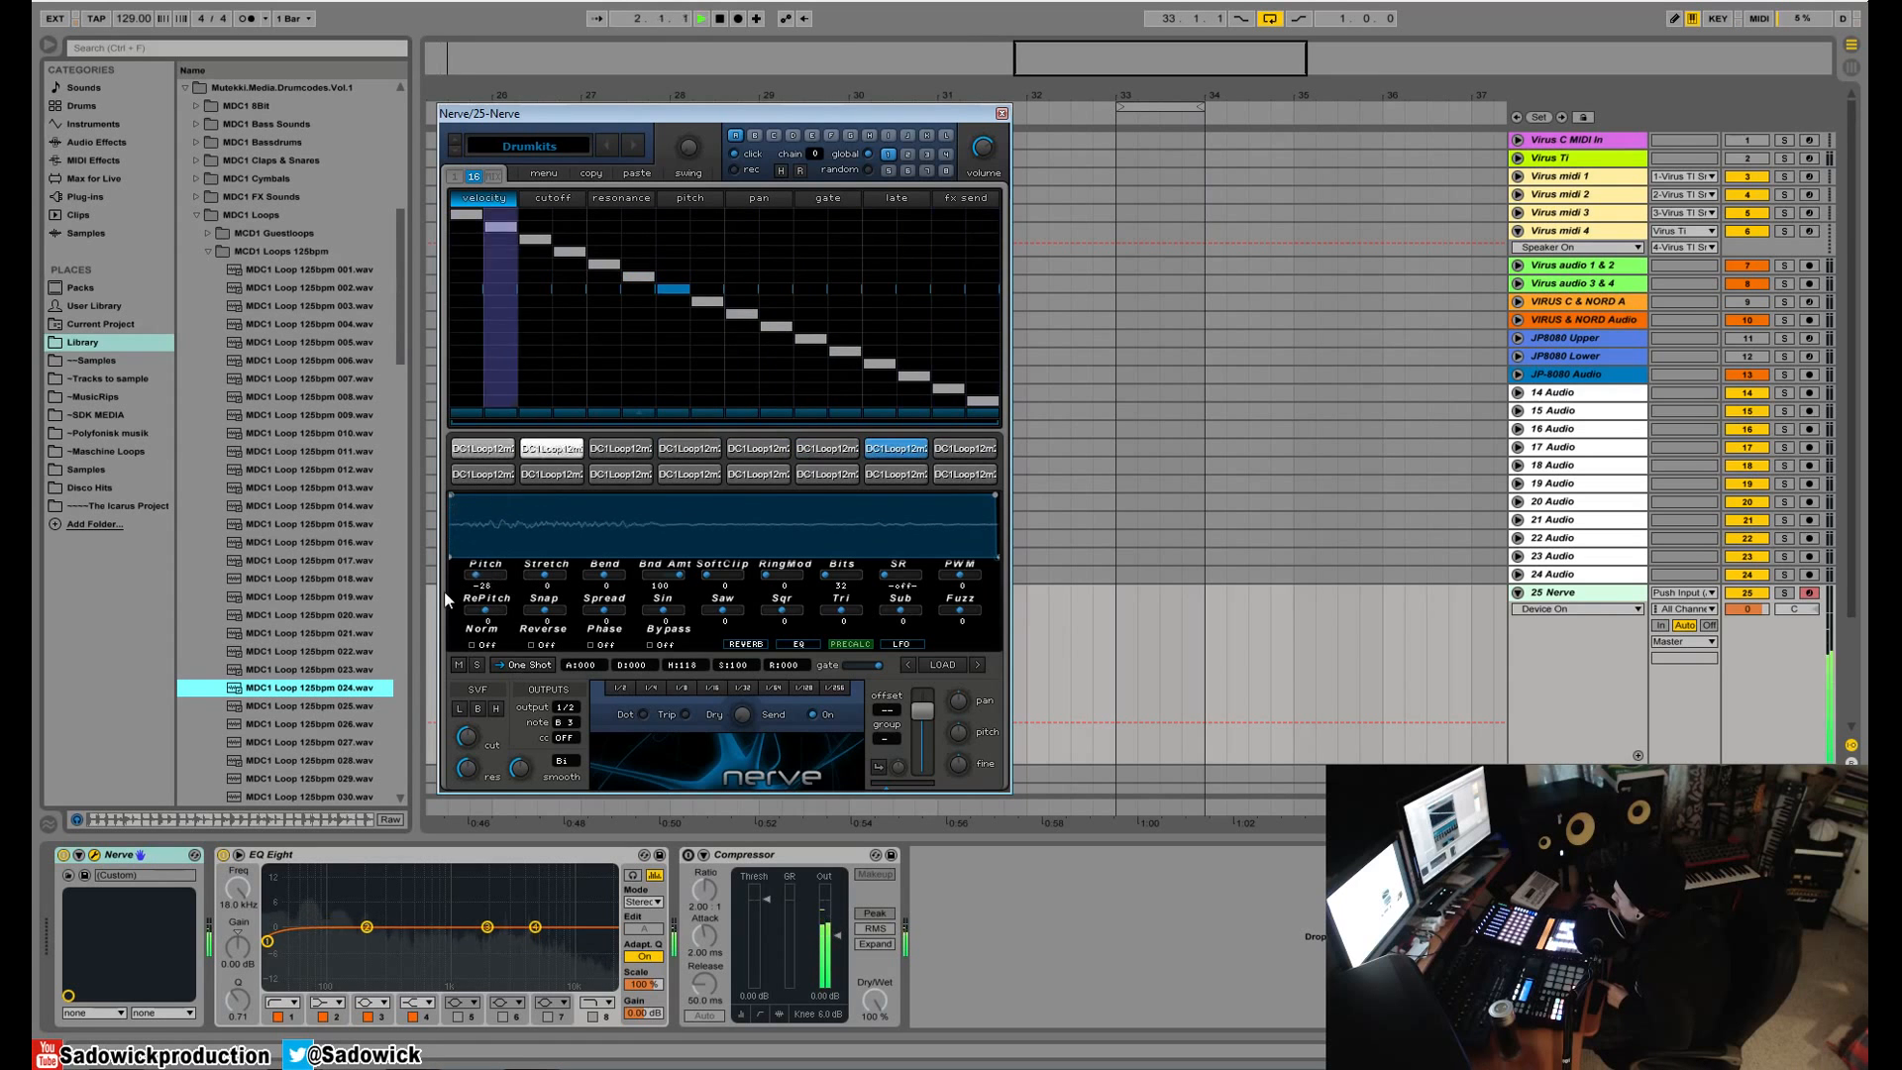
key("space")
- Increase the precalc Snap and RePitch amounts, starting with Pad 8, and play the pattern
left_click(952, 453)
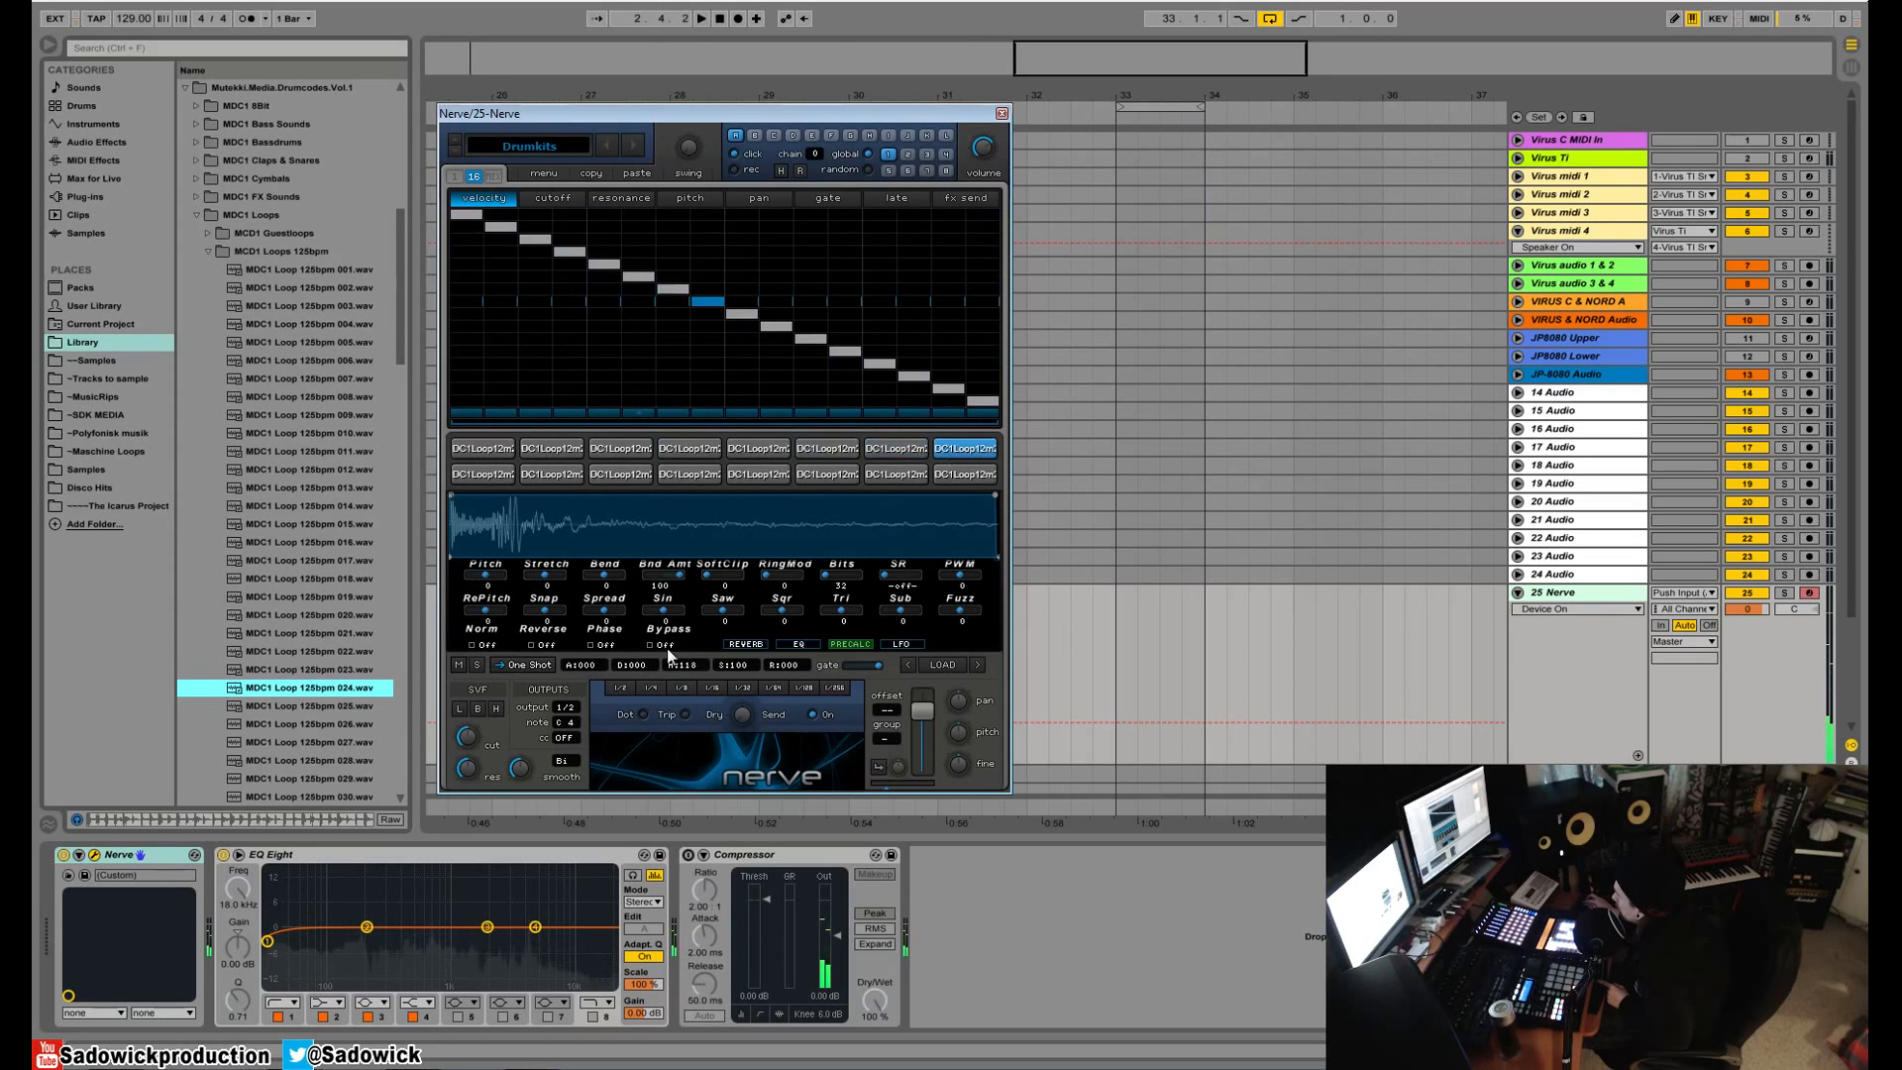
left_click_drag(547, 616, 701, 647)
left_click_drag(487, 612, 520, 620)
key("space")
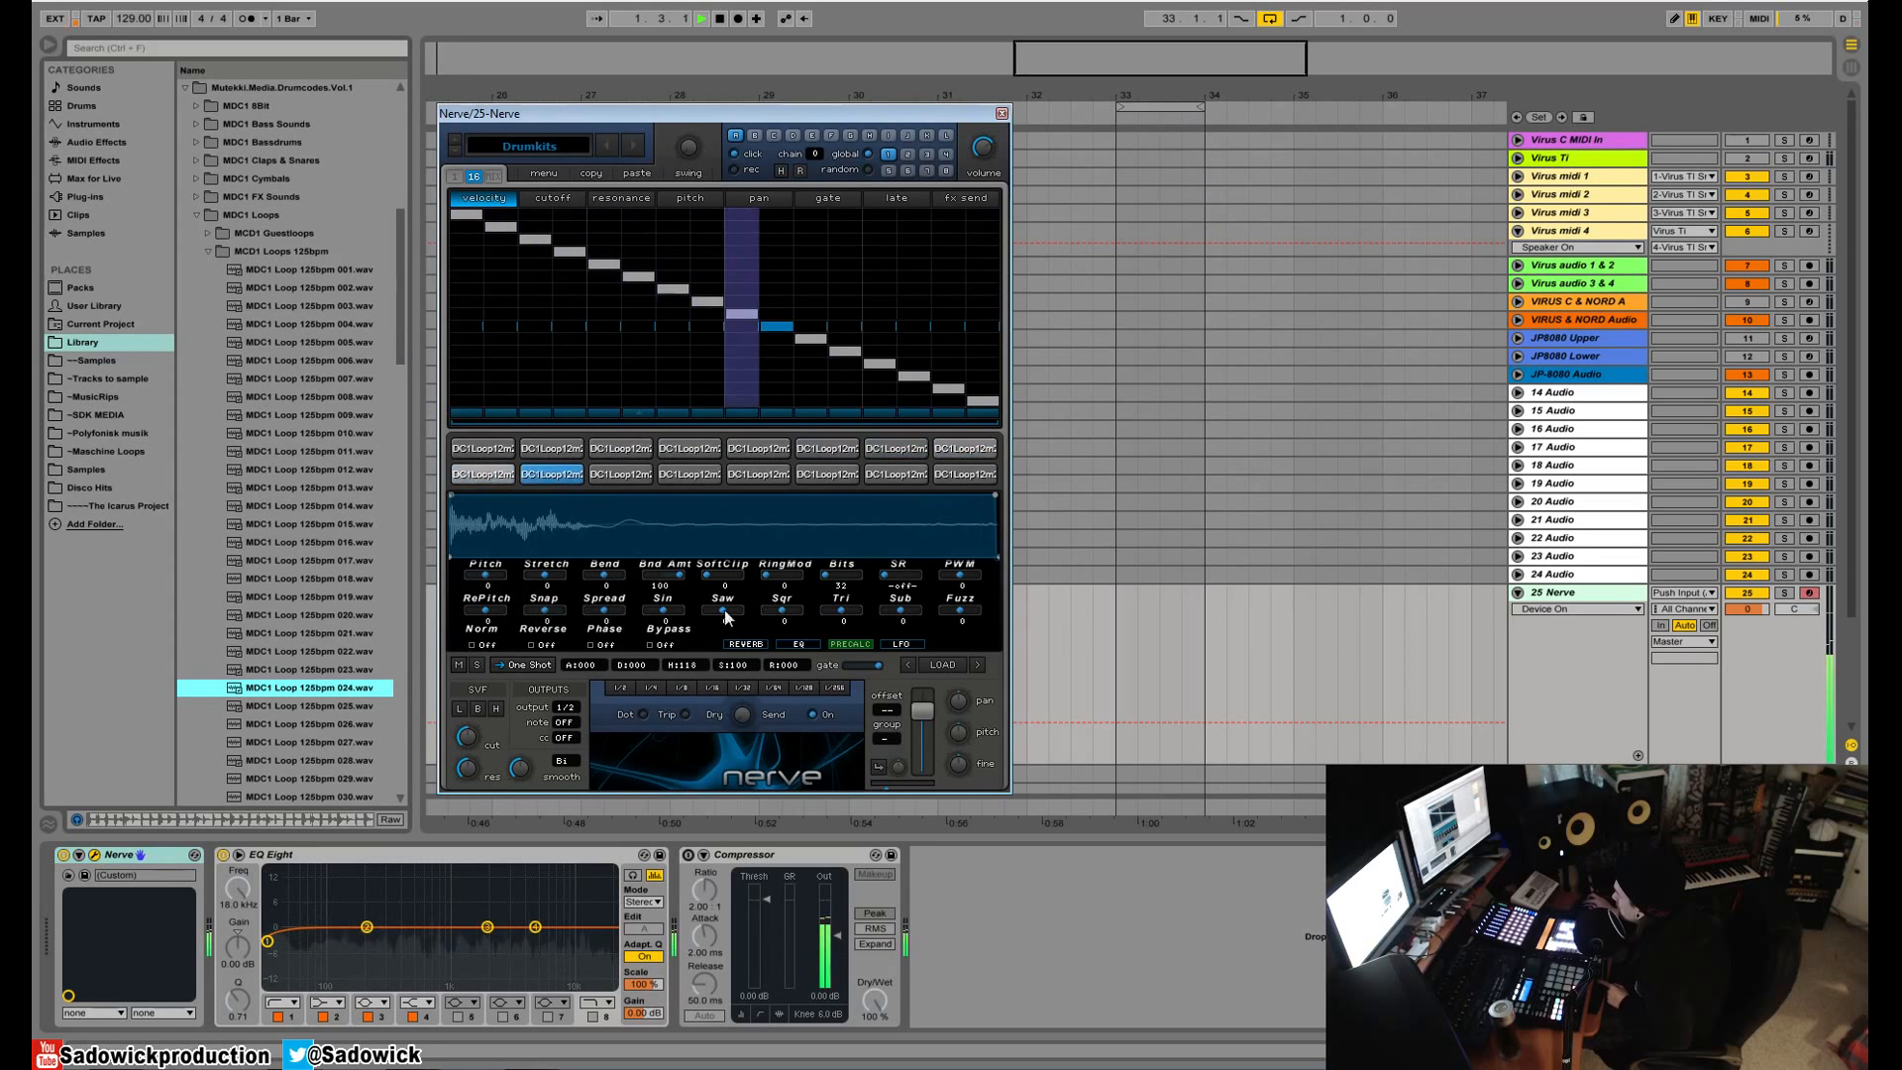
- Increase the precalc RingMod on Pad 12 and adjust SR on Pad 14 while the pattern plays
left_click(713, 474)
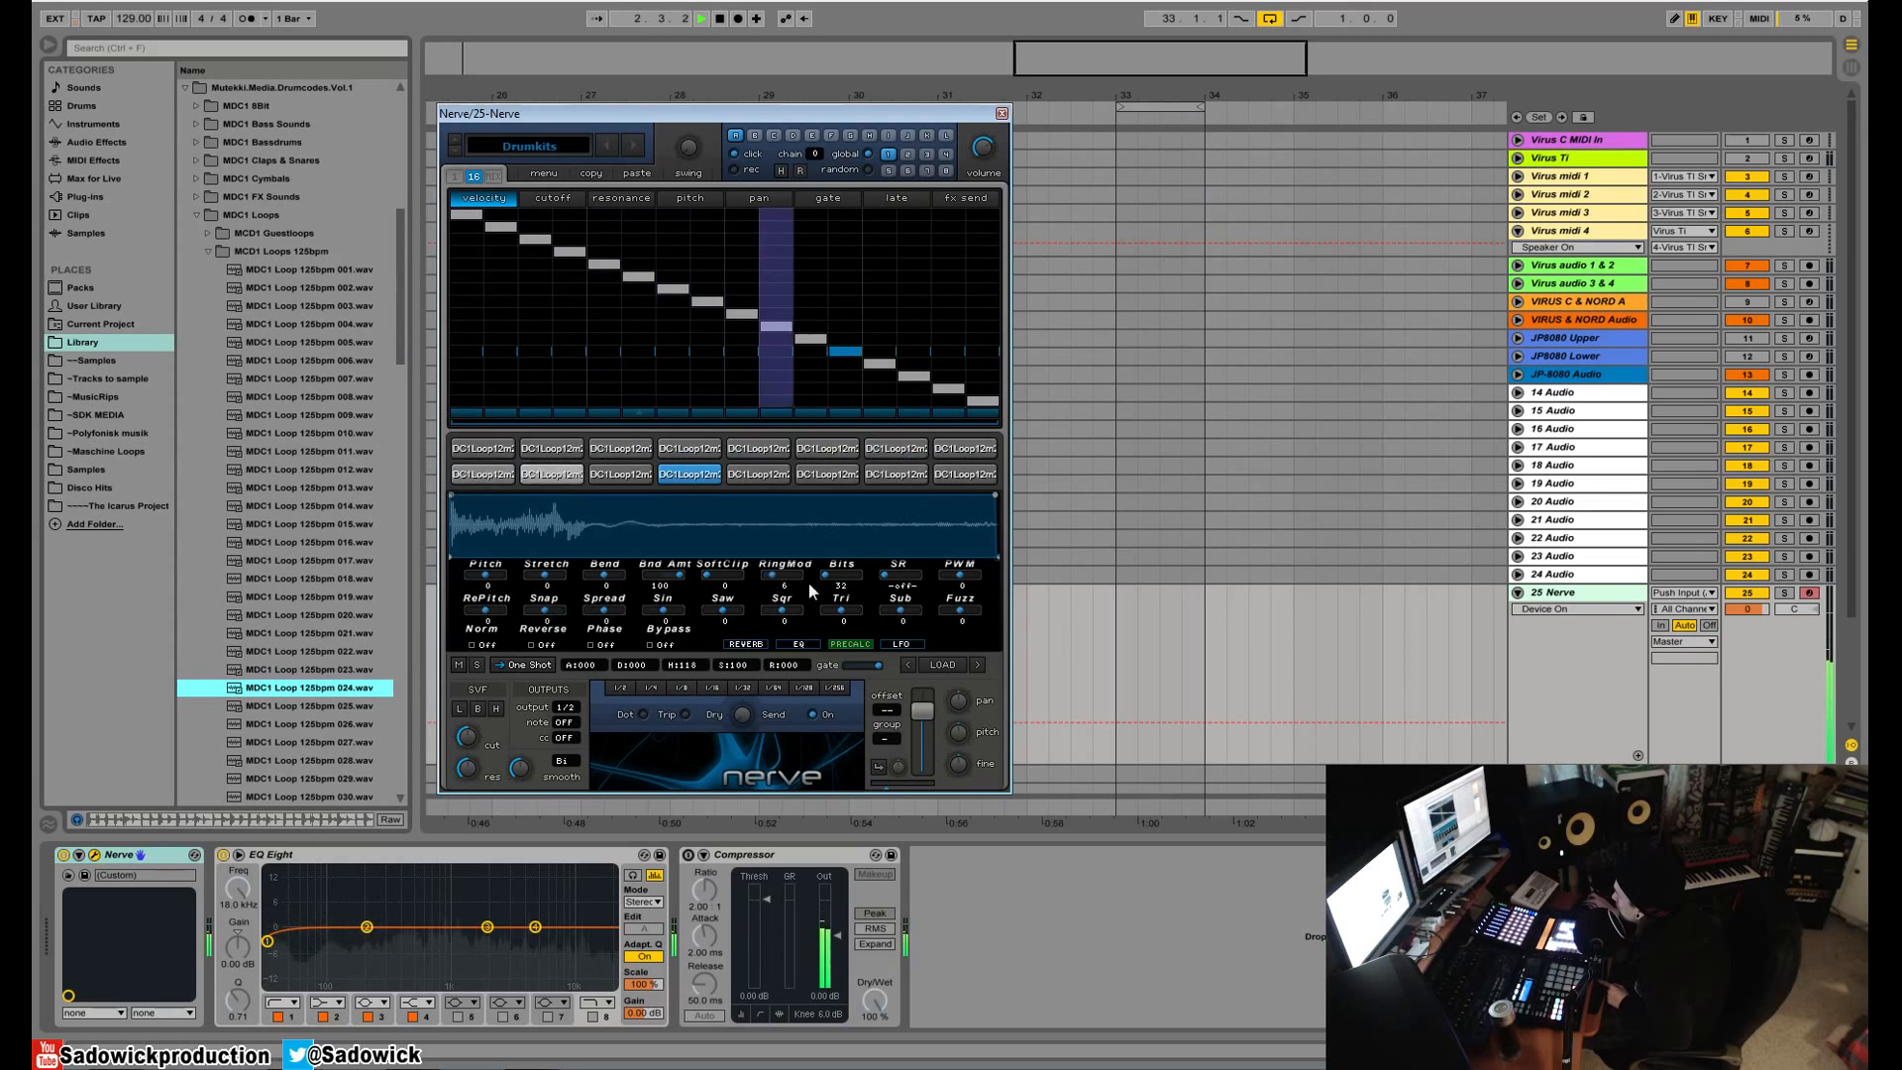
left_click_drag(767, 575, 976, 607)
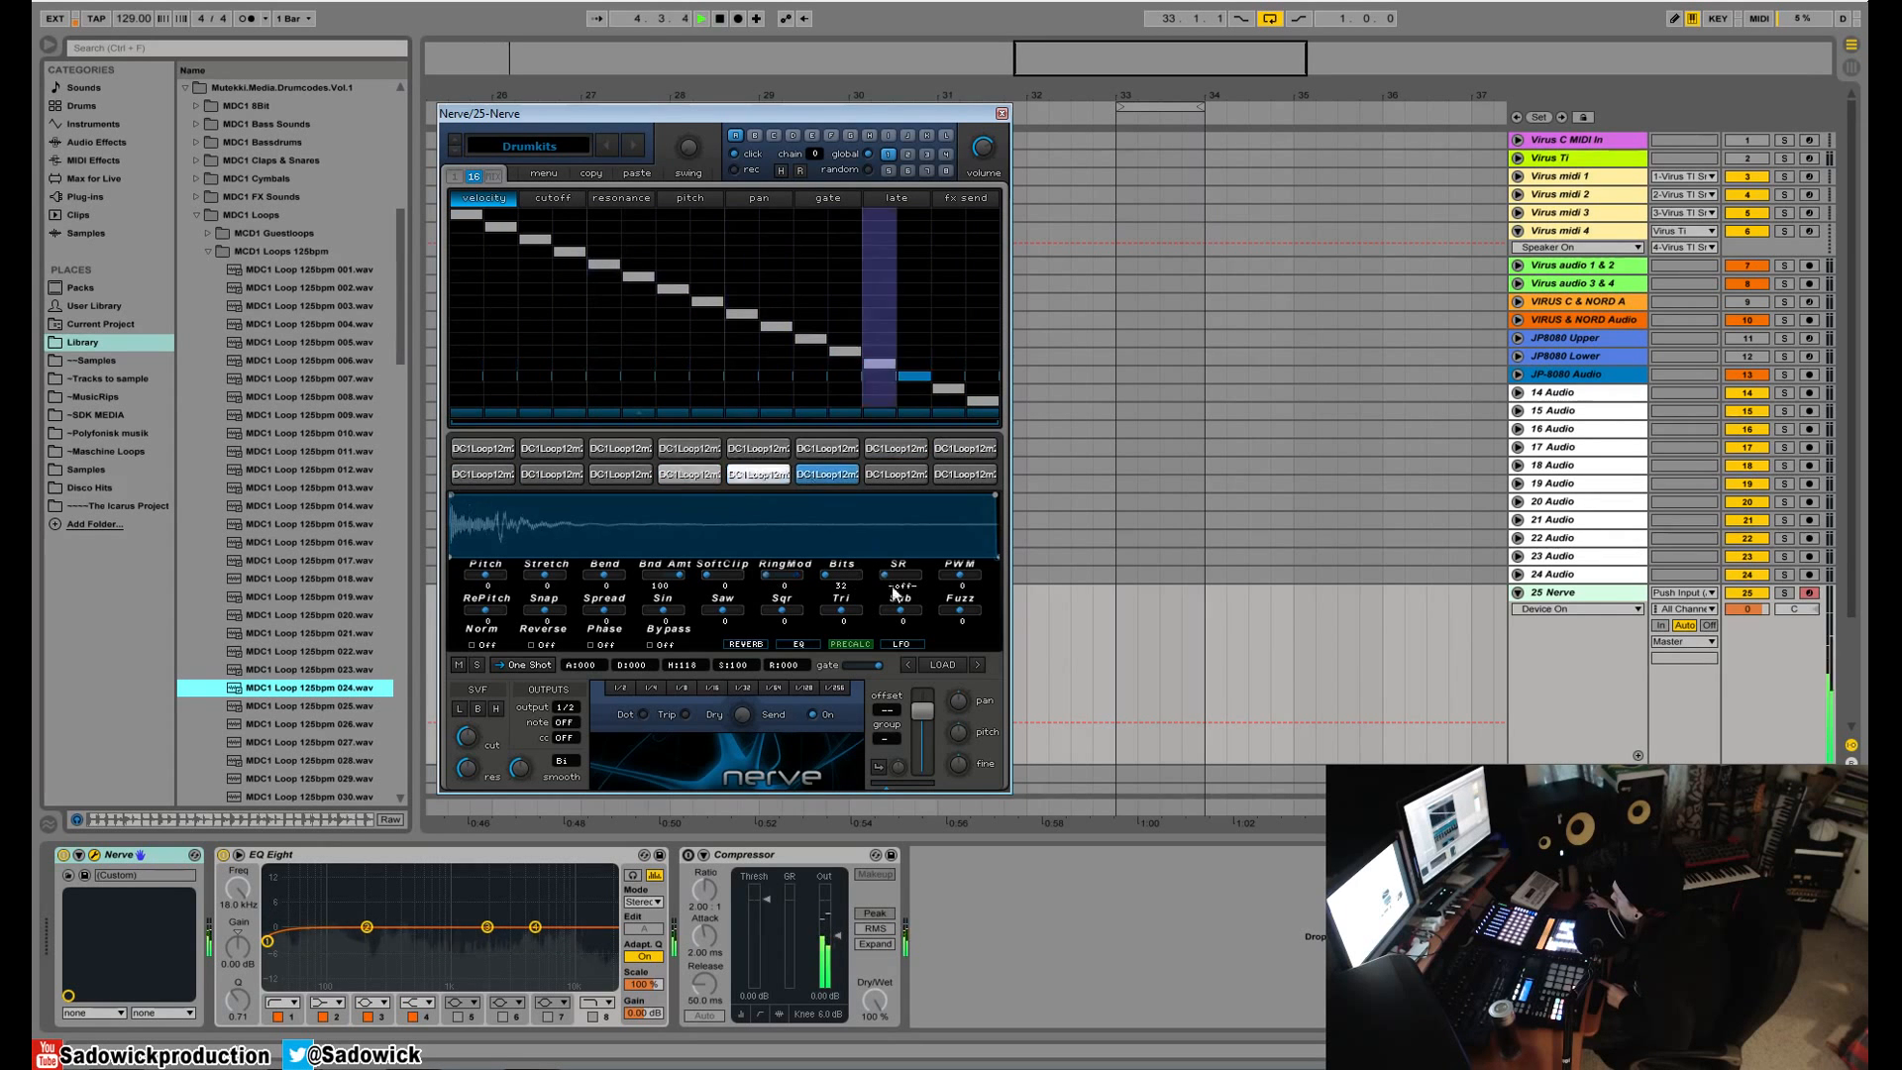
left_click_drag(880, 573, 1056, 587)
key("space")
- Give Pad 16's steps varied pitches in the single-pad pitch lane and play the pattern
left_click(689, 198)
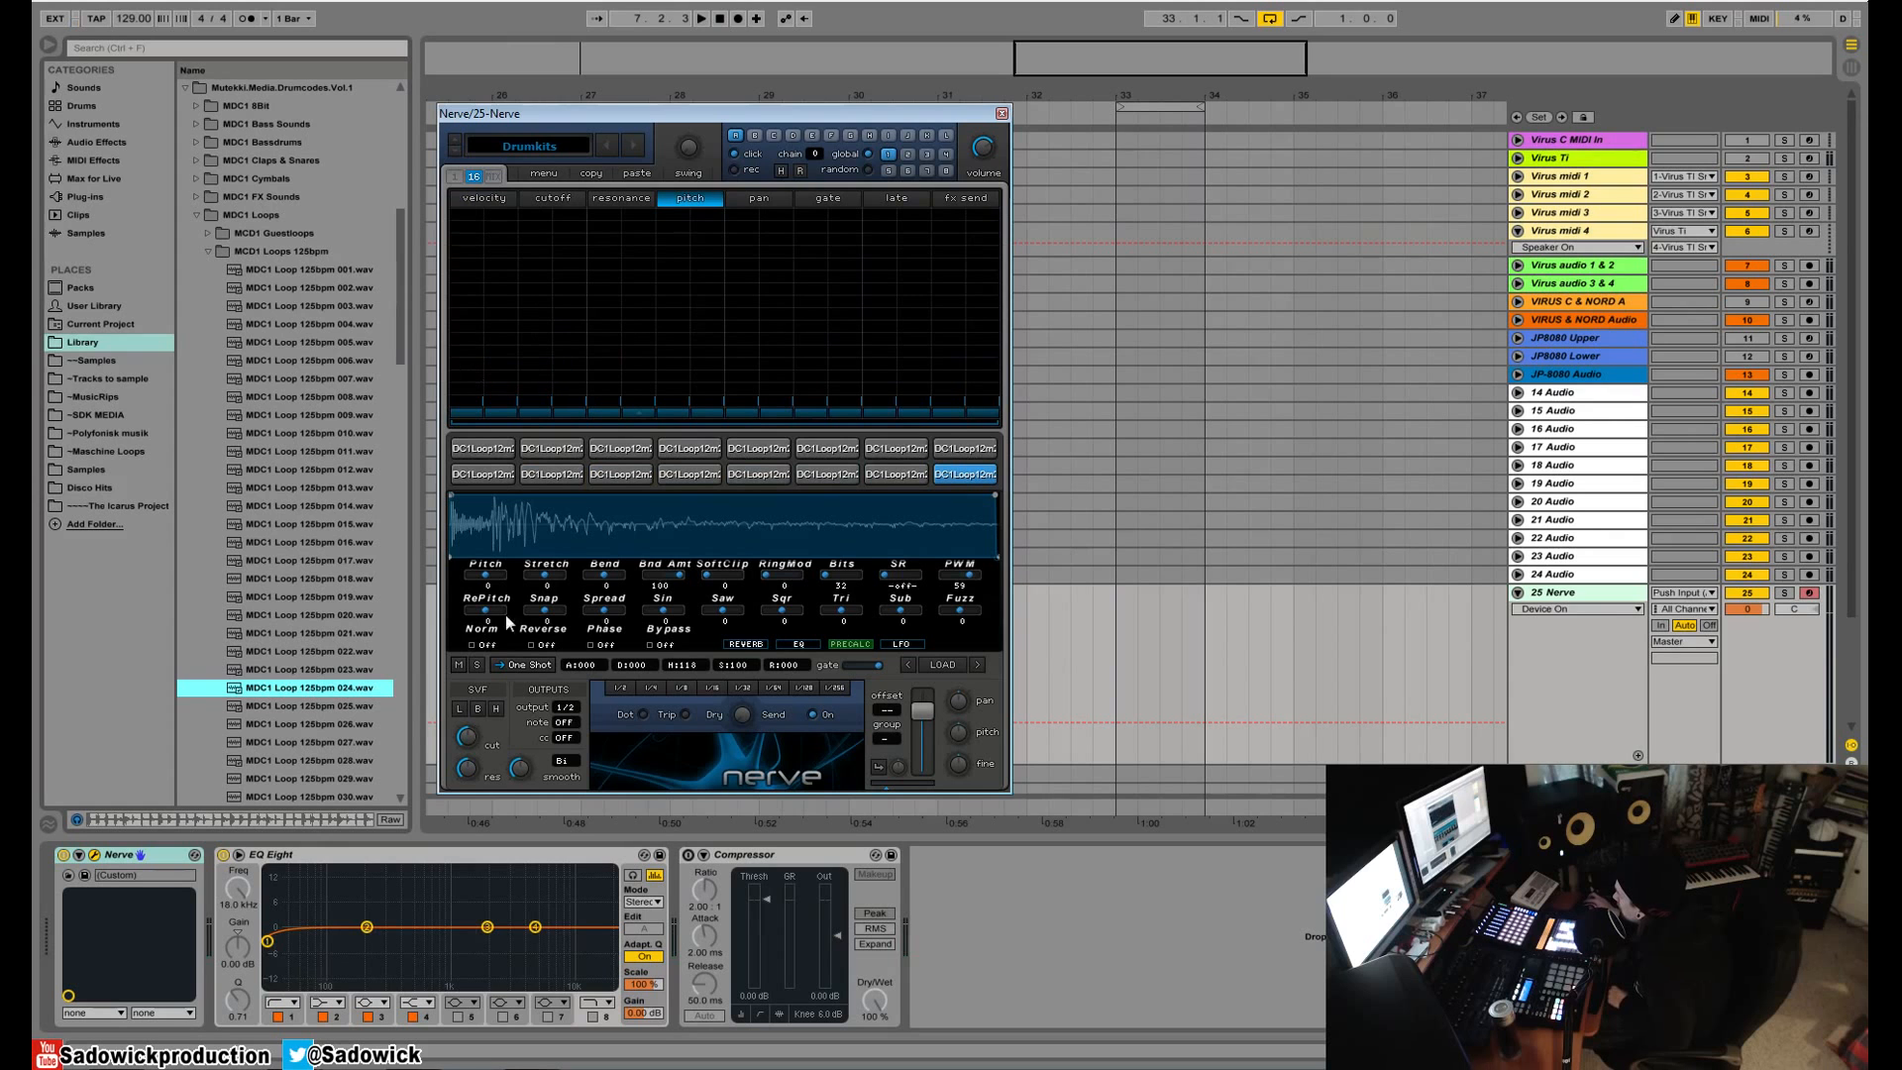
left_click(454, 175)
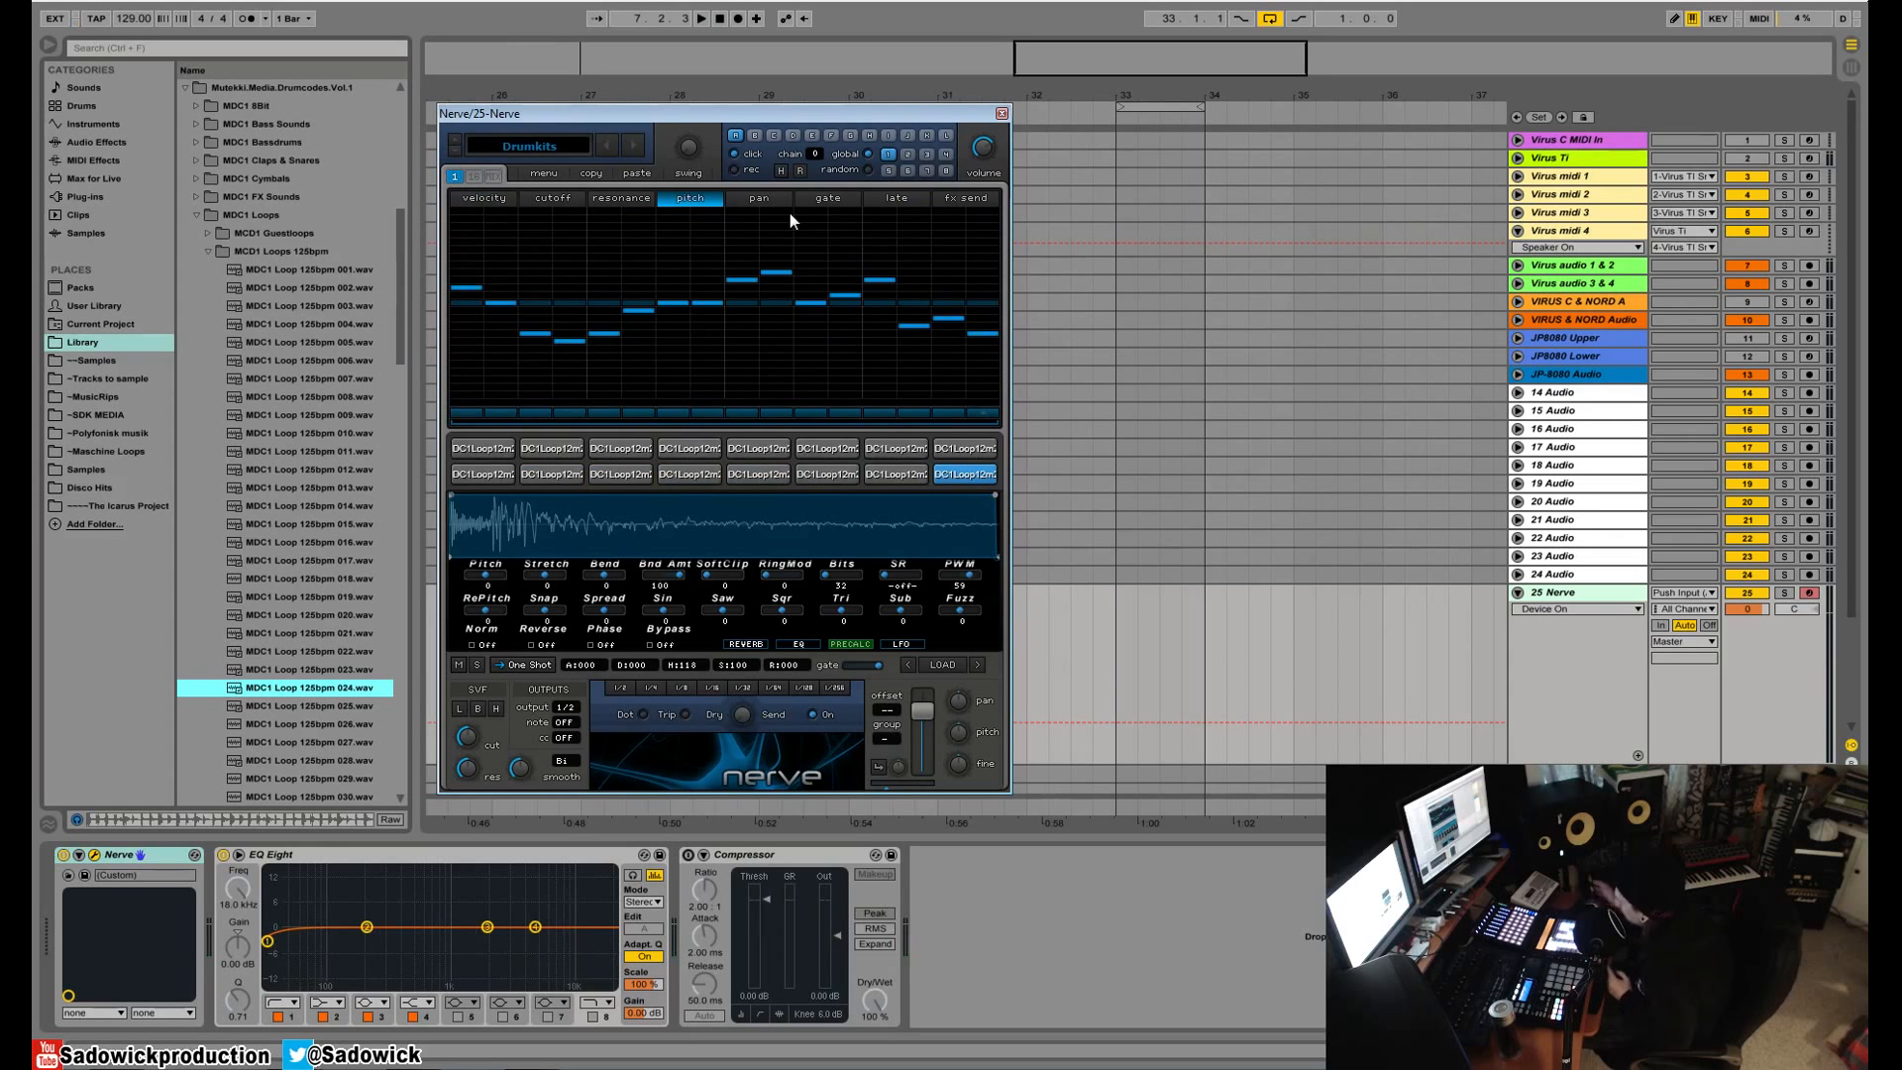
key("space")
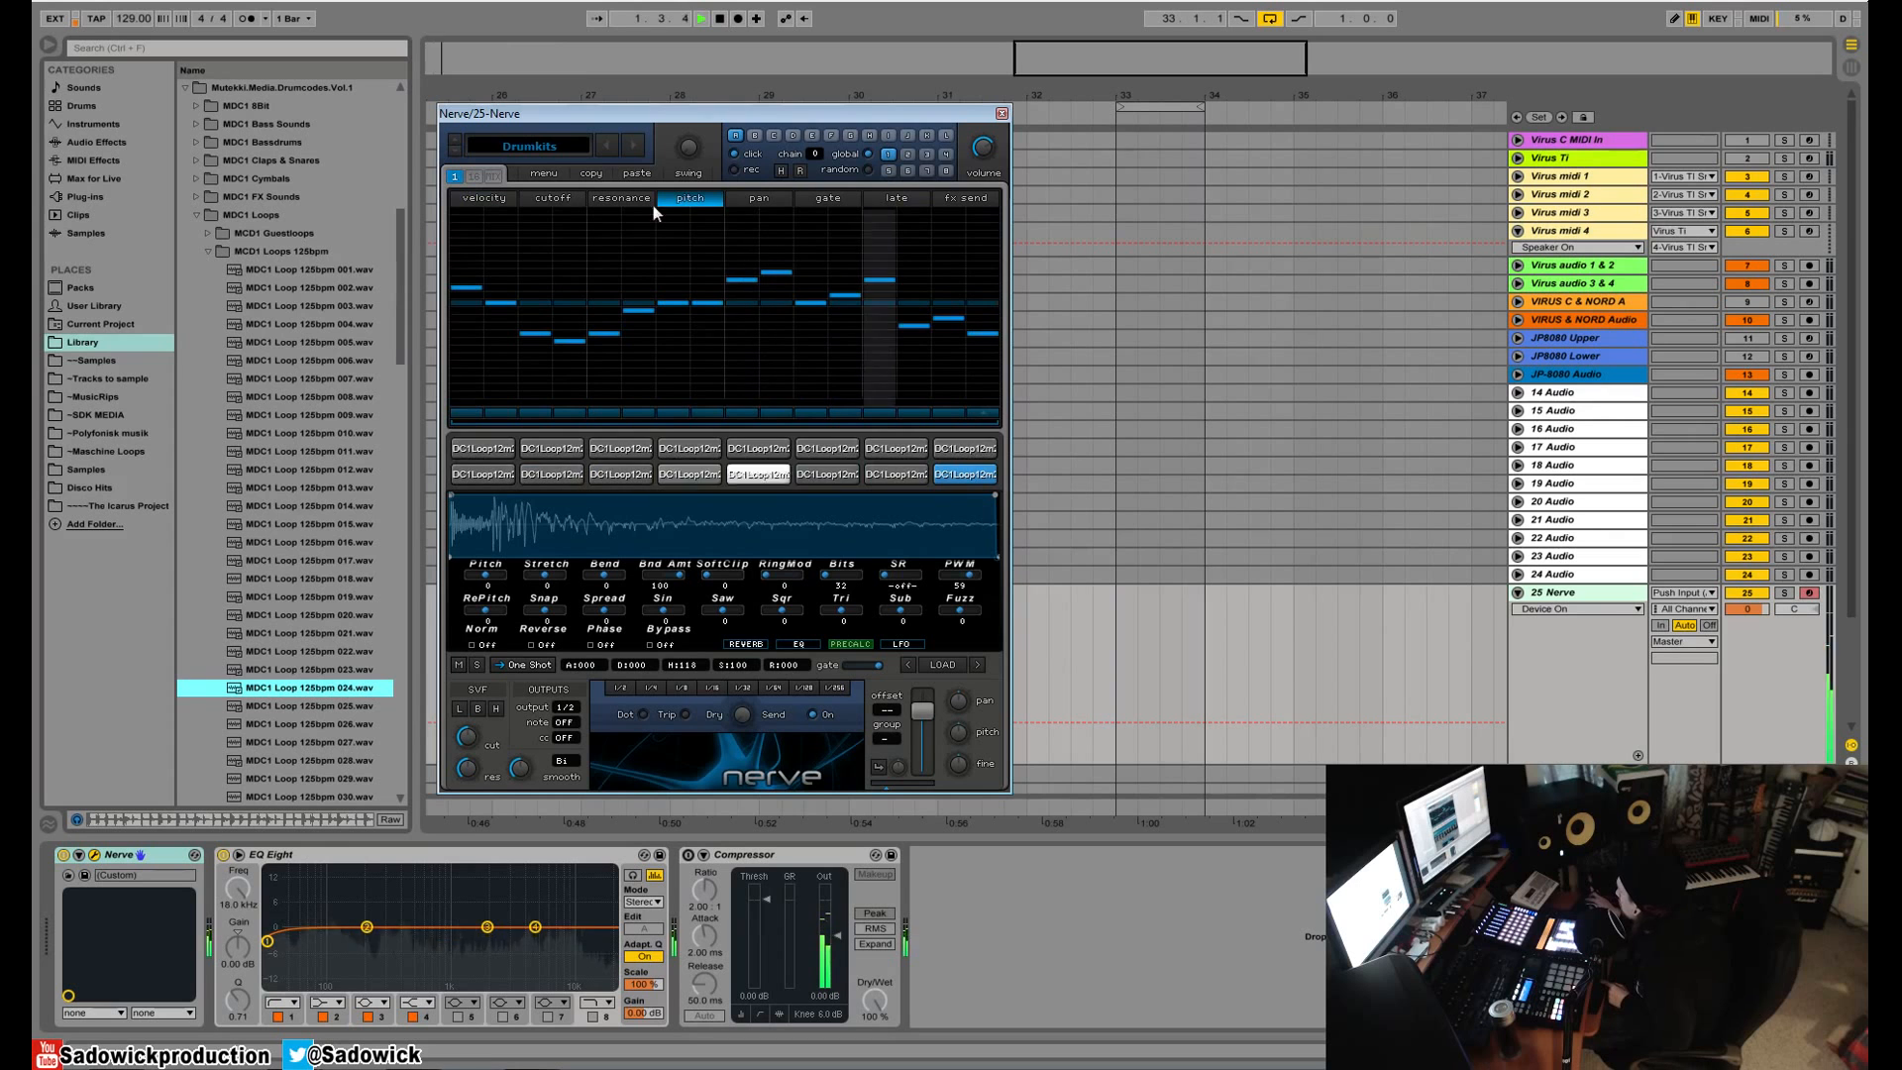
key("space")
- Add hits in the 16-pad velocity grid for Pad 2 (steps 1–4), Pad 5 (1–9), Pad 9 (9–13) and Pad 11 (5–8), and play them
left_click(507, 198)
left_click(472, 176)
left_click_drag(471, 264, 739, 265)
left_click_drag(484, 223, 573, 227)
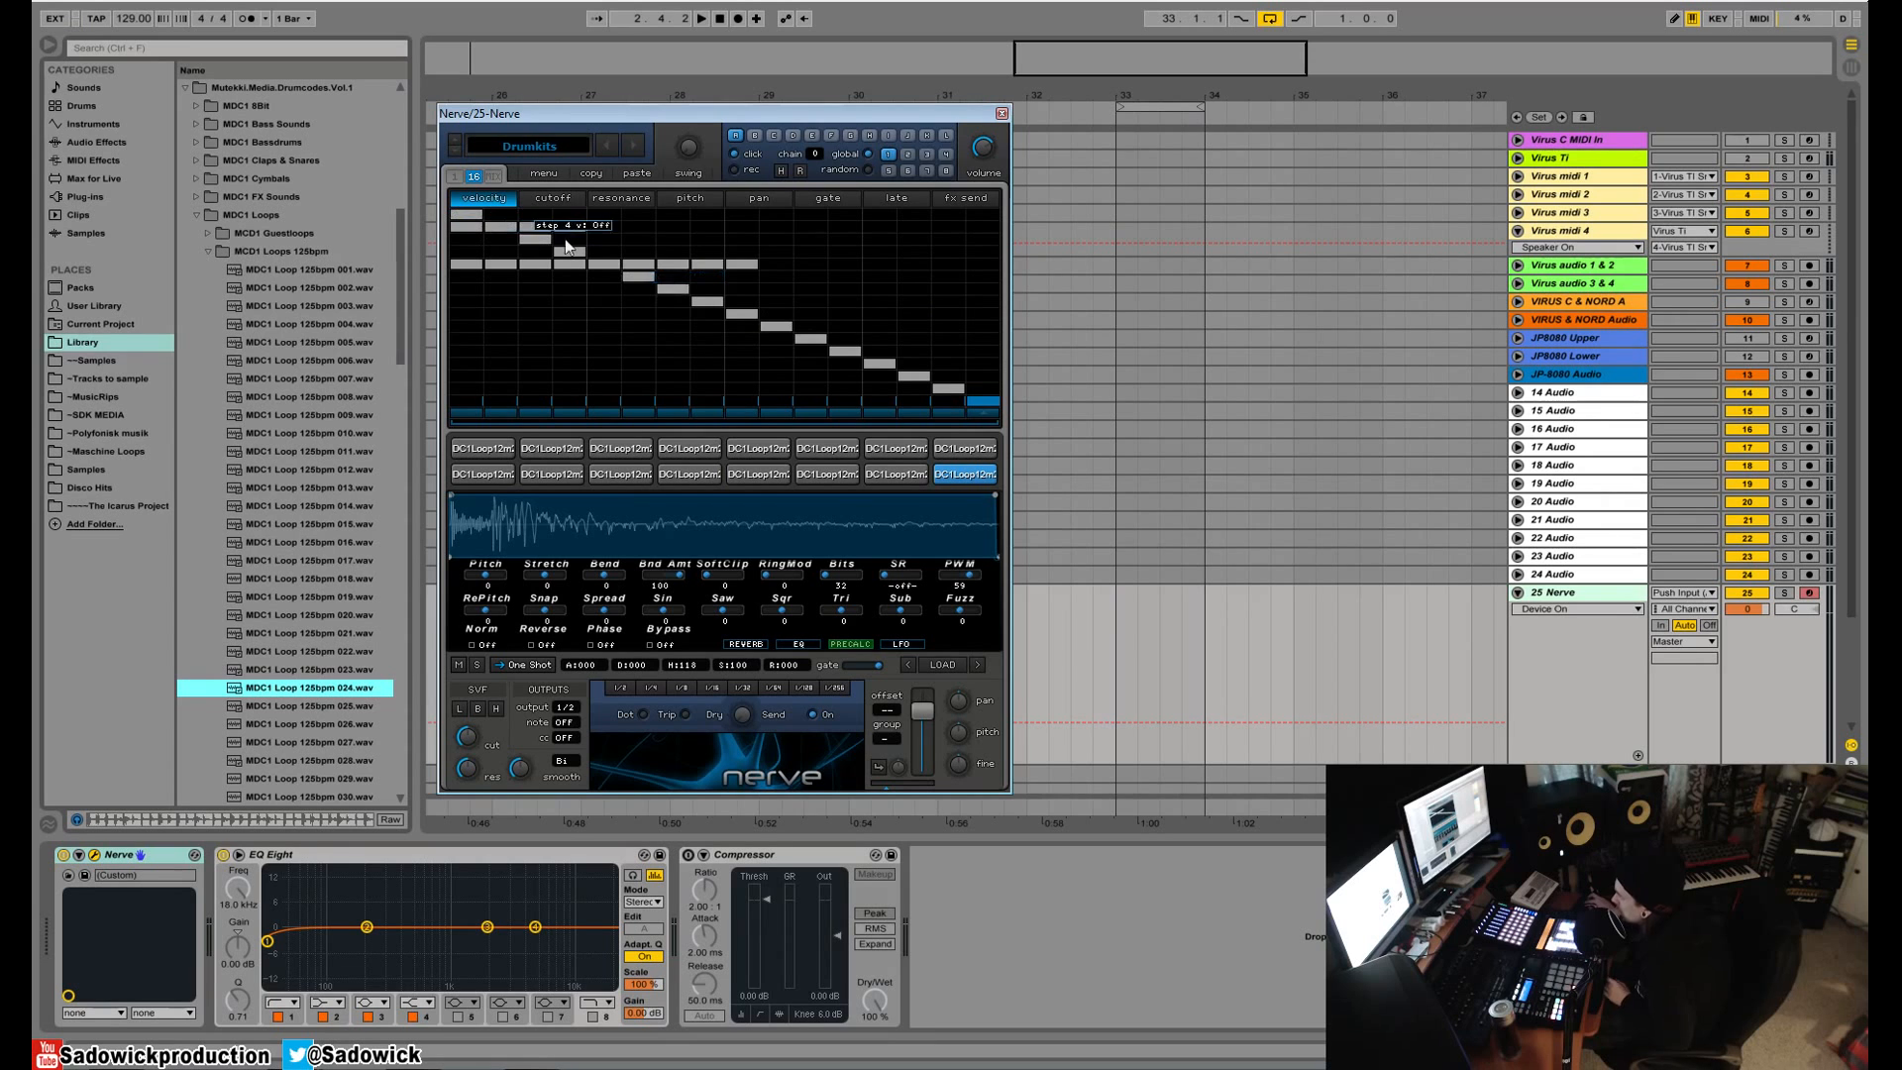
left_click_drag(743, 313, 880, 313)
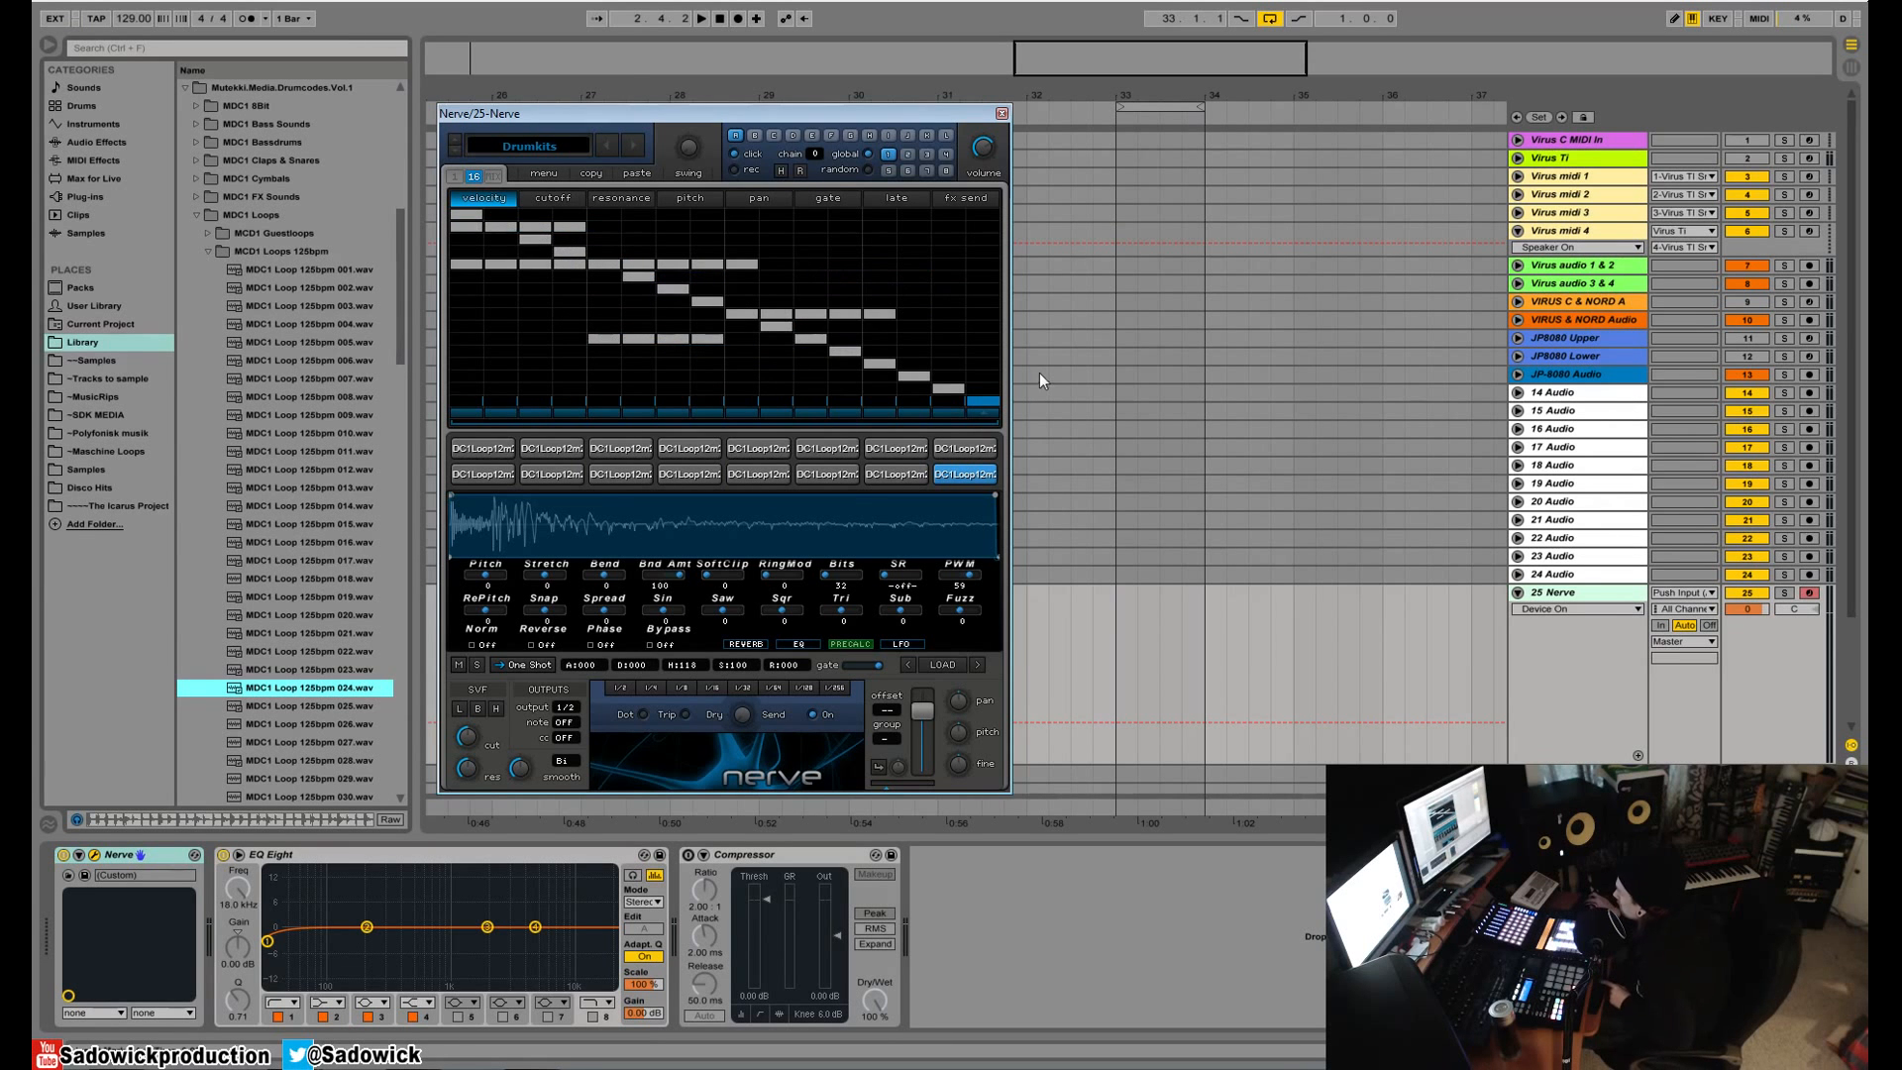
key("space")
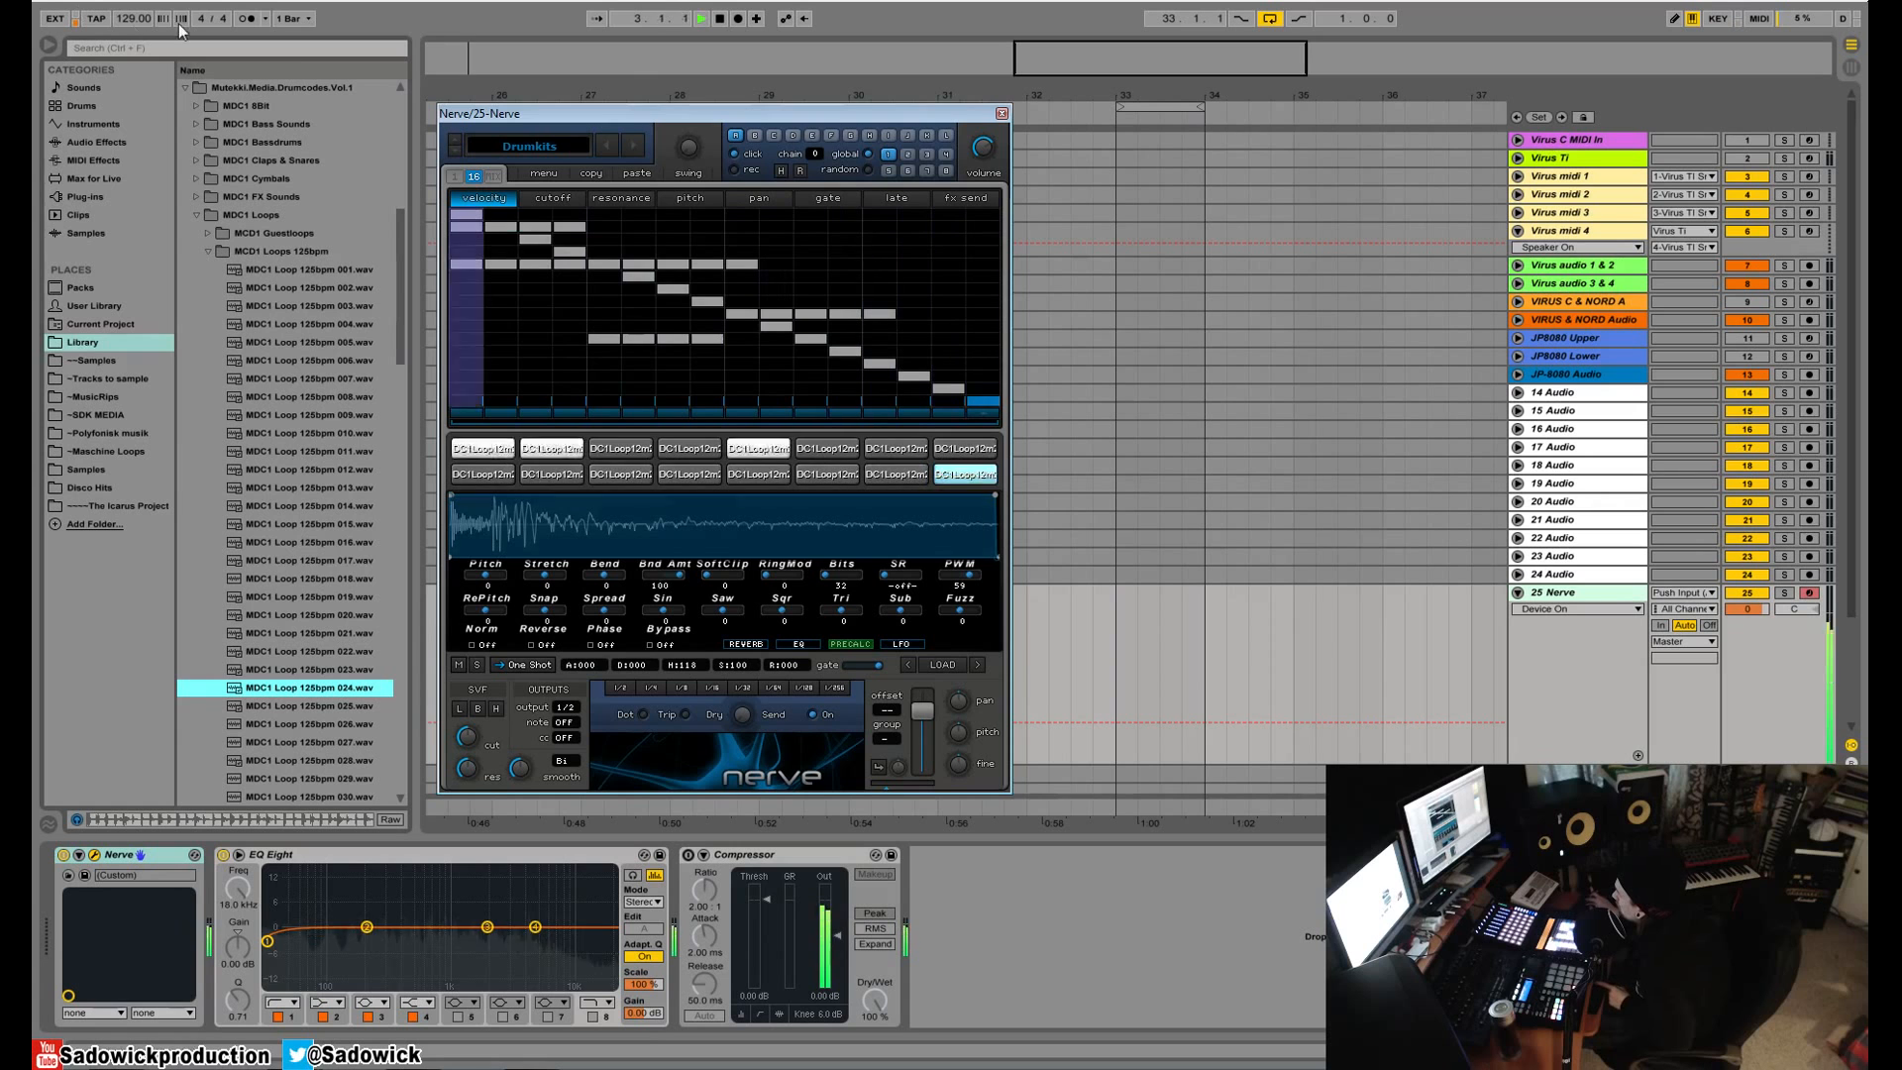
key("space")
- Thin out the first four steps, leaving only Pad 5 on steps 1 and 3 and Pad 4 on step 4
left_click(495, 263)
left_click(486, 226)
left_click(467, 228)
left_click(469, 215)
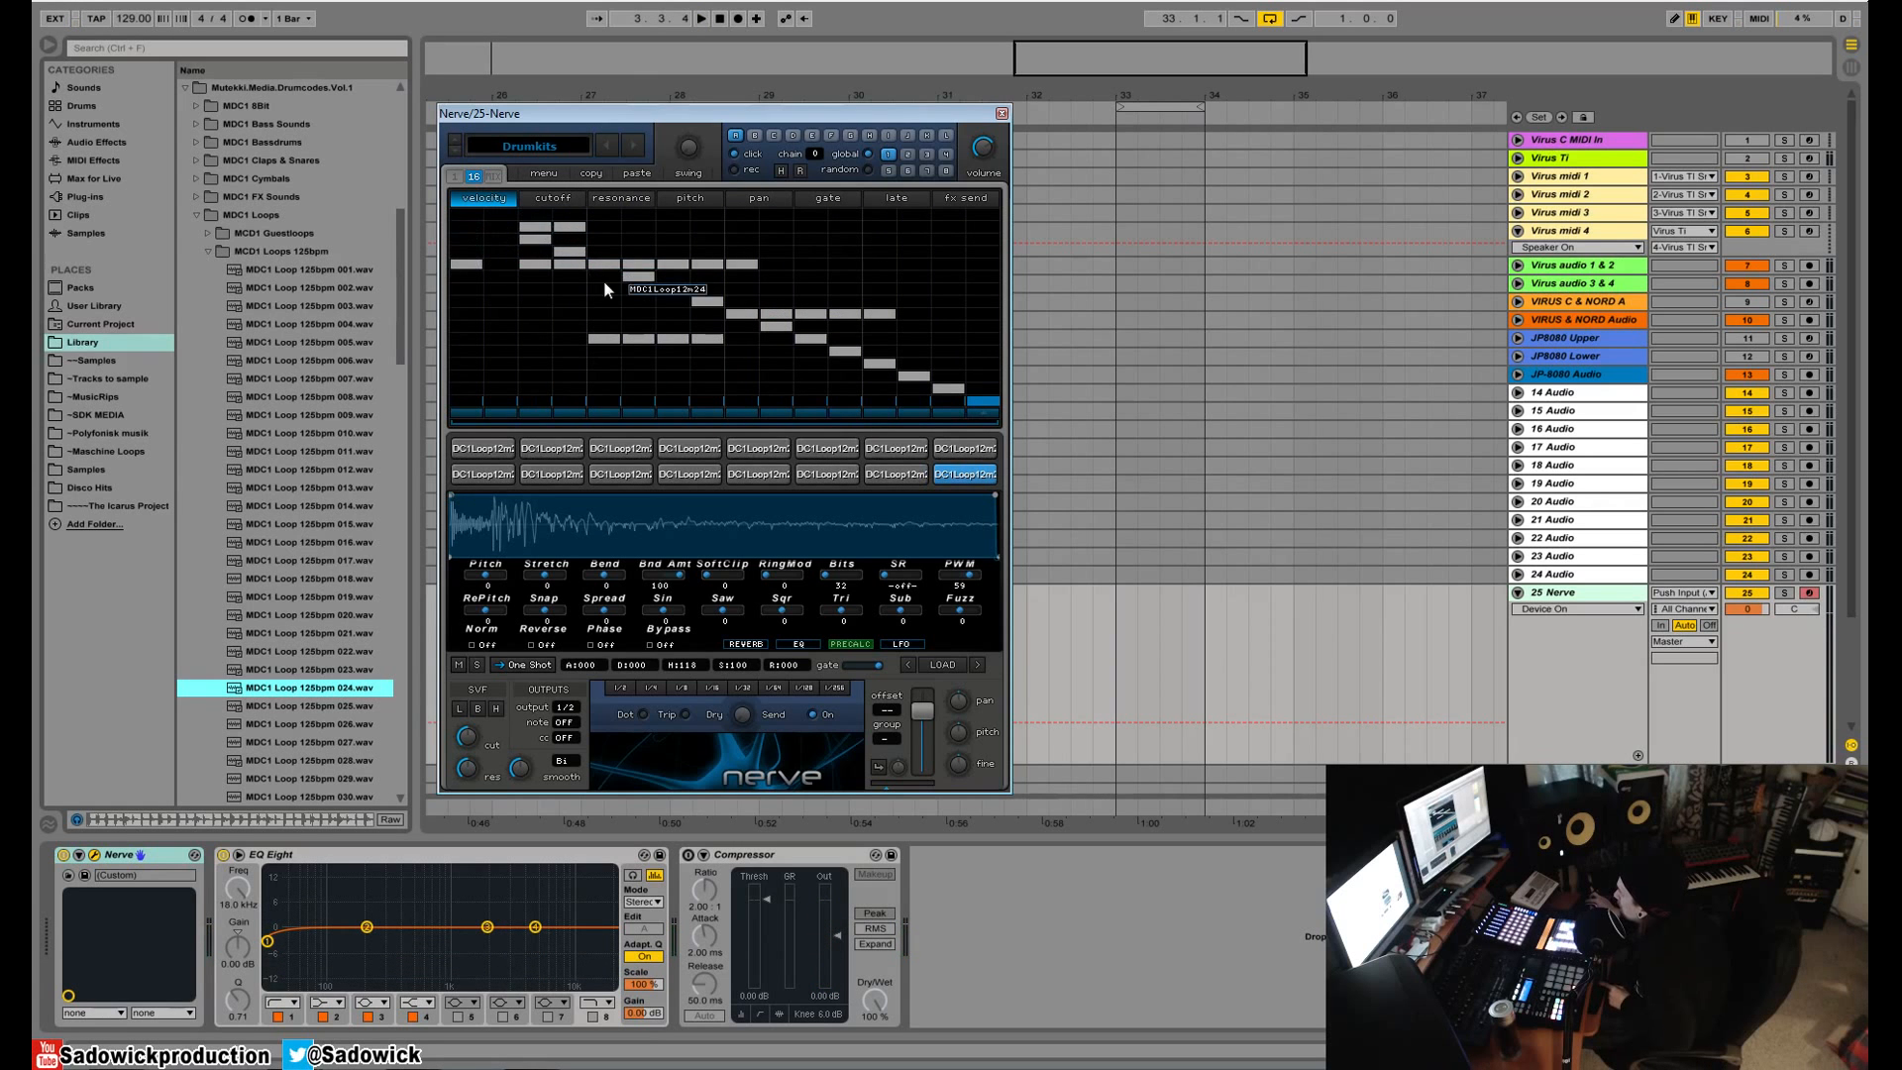
left_click(539, 236)
left_click(569, 265)
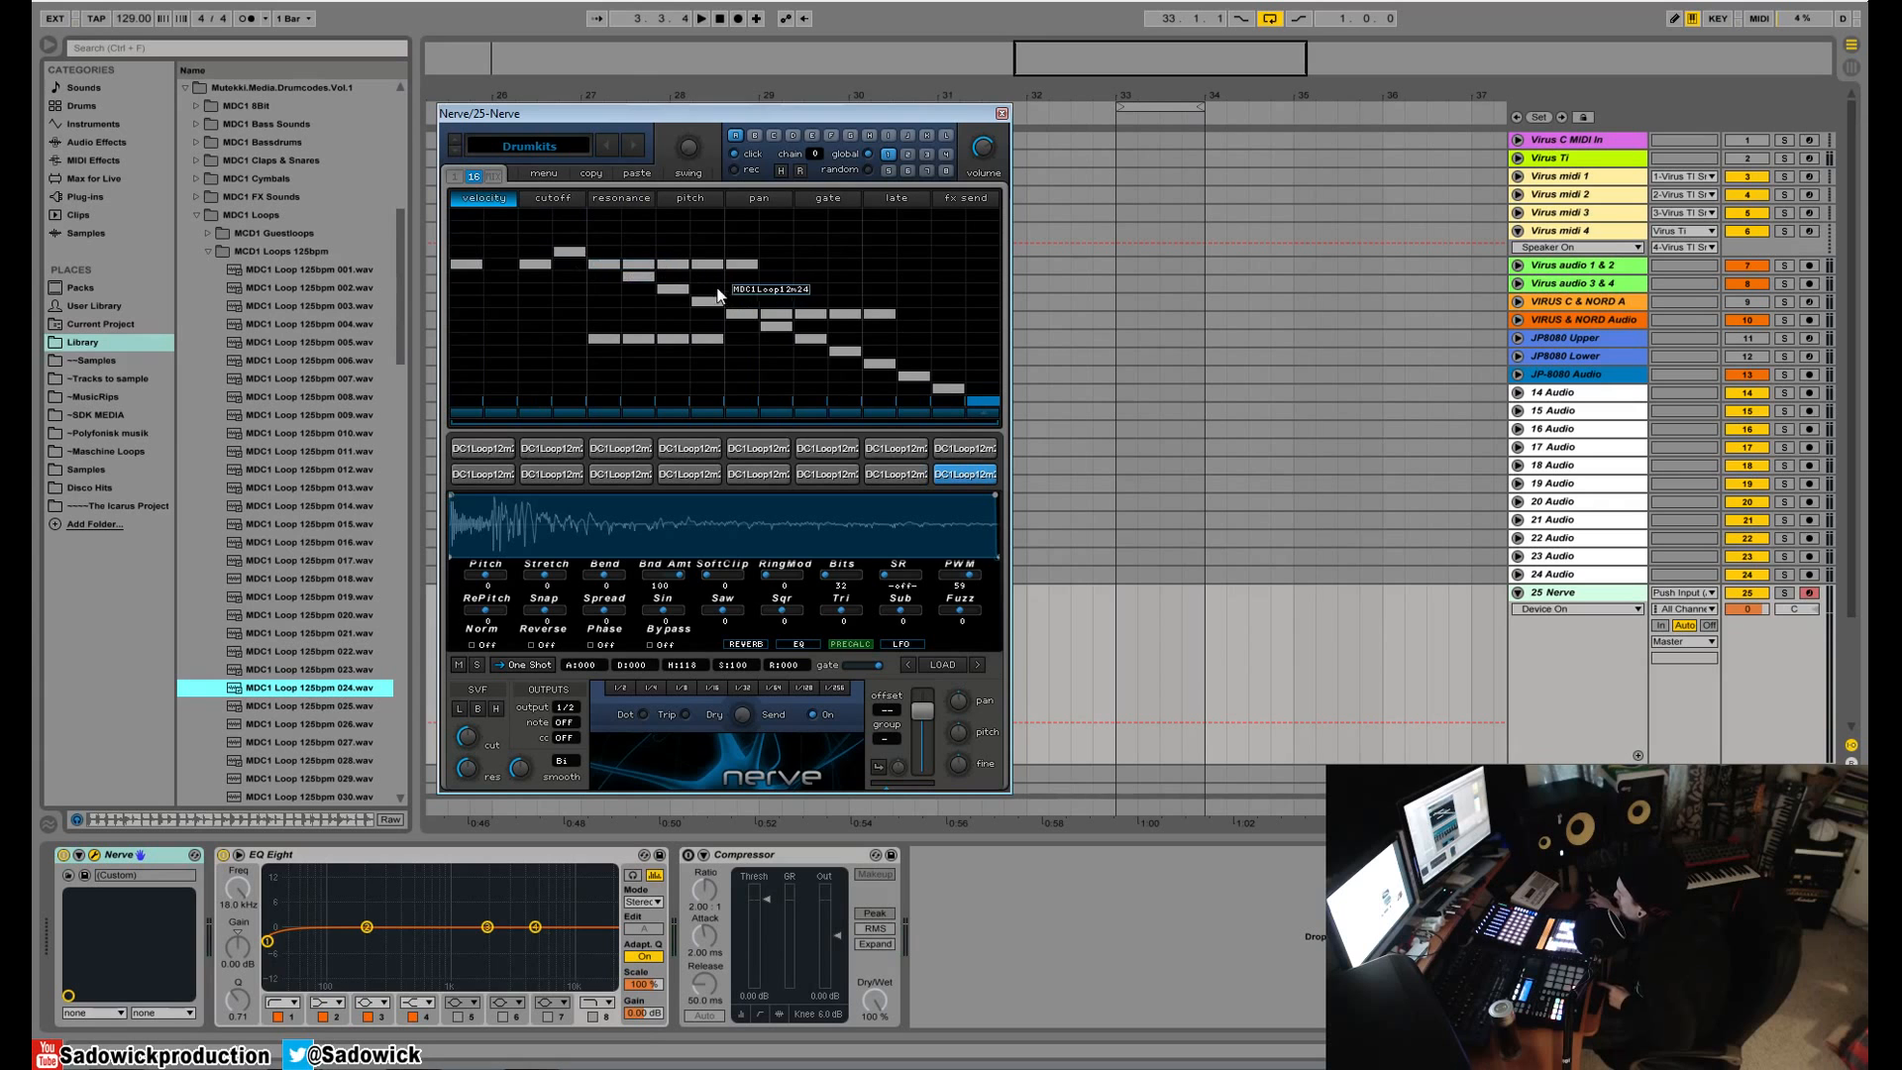
- During playback, add Pad 10 on step 2 and Pad 5 on step 16, and remove Pad 11 from step 6 and Pad 9 from step 12
key("space")
left_click(503, 324)
left_click(636, 340)
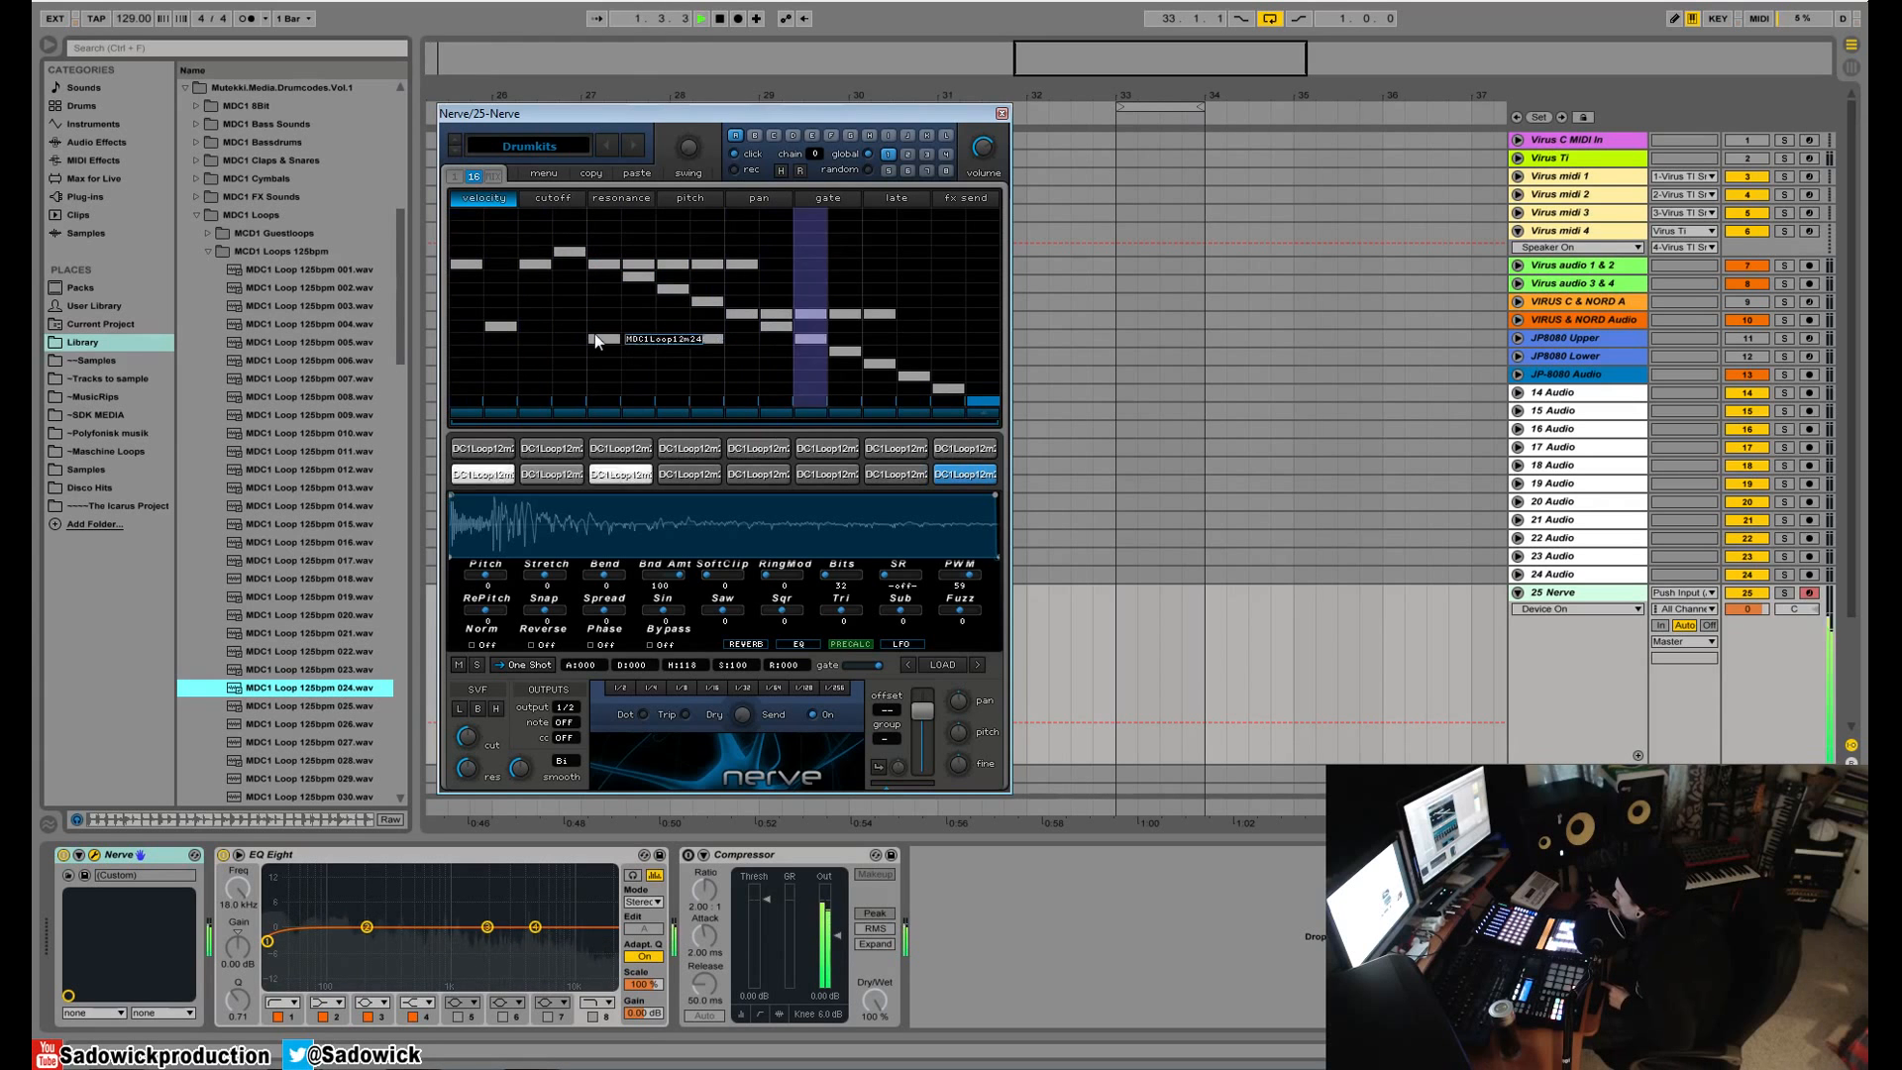
left_click_drag(877, 315, 836, 315)
left_click(880, 314)
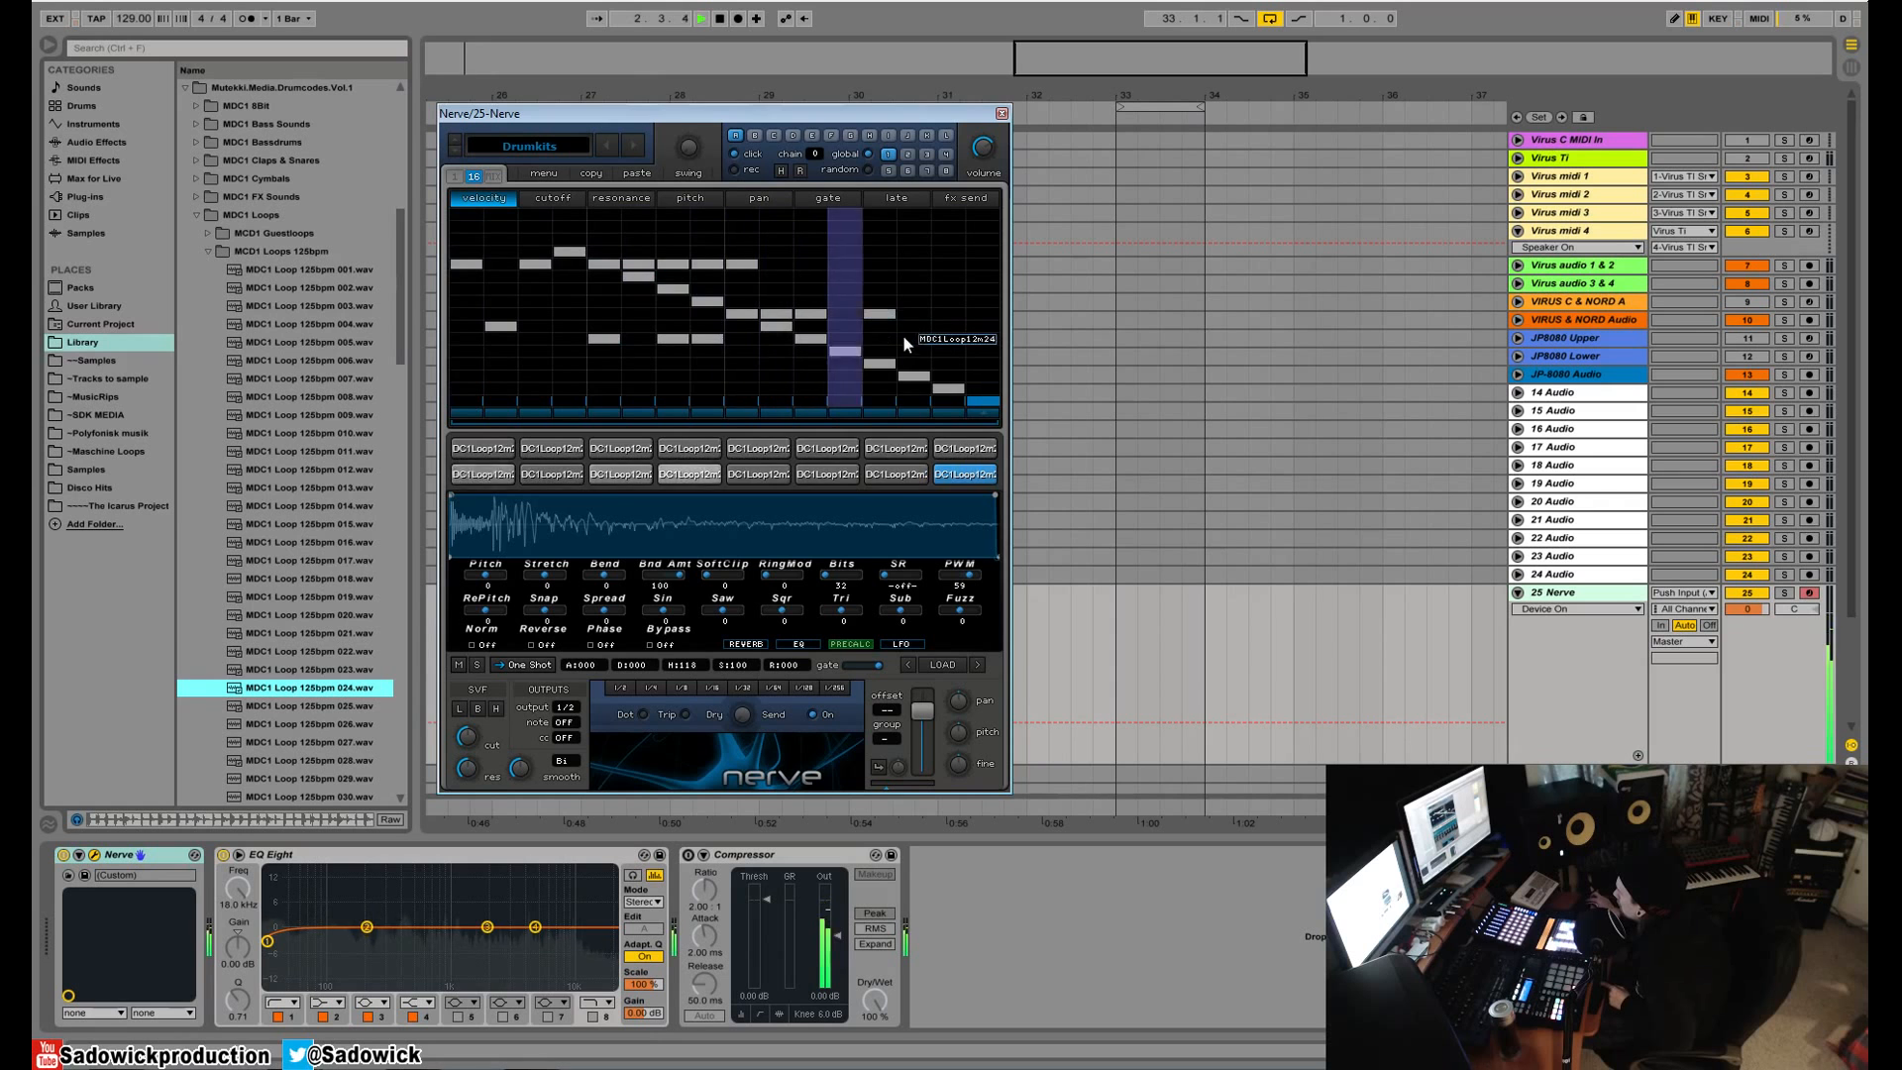
left_click(981, 265)
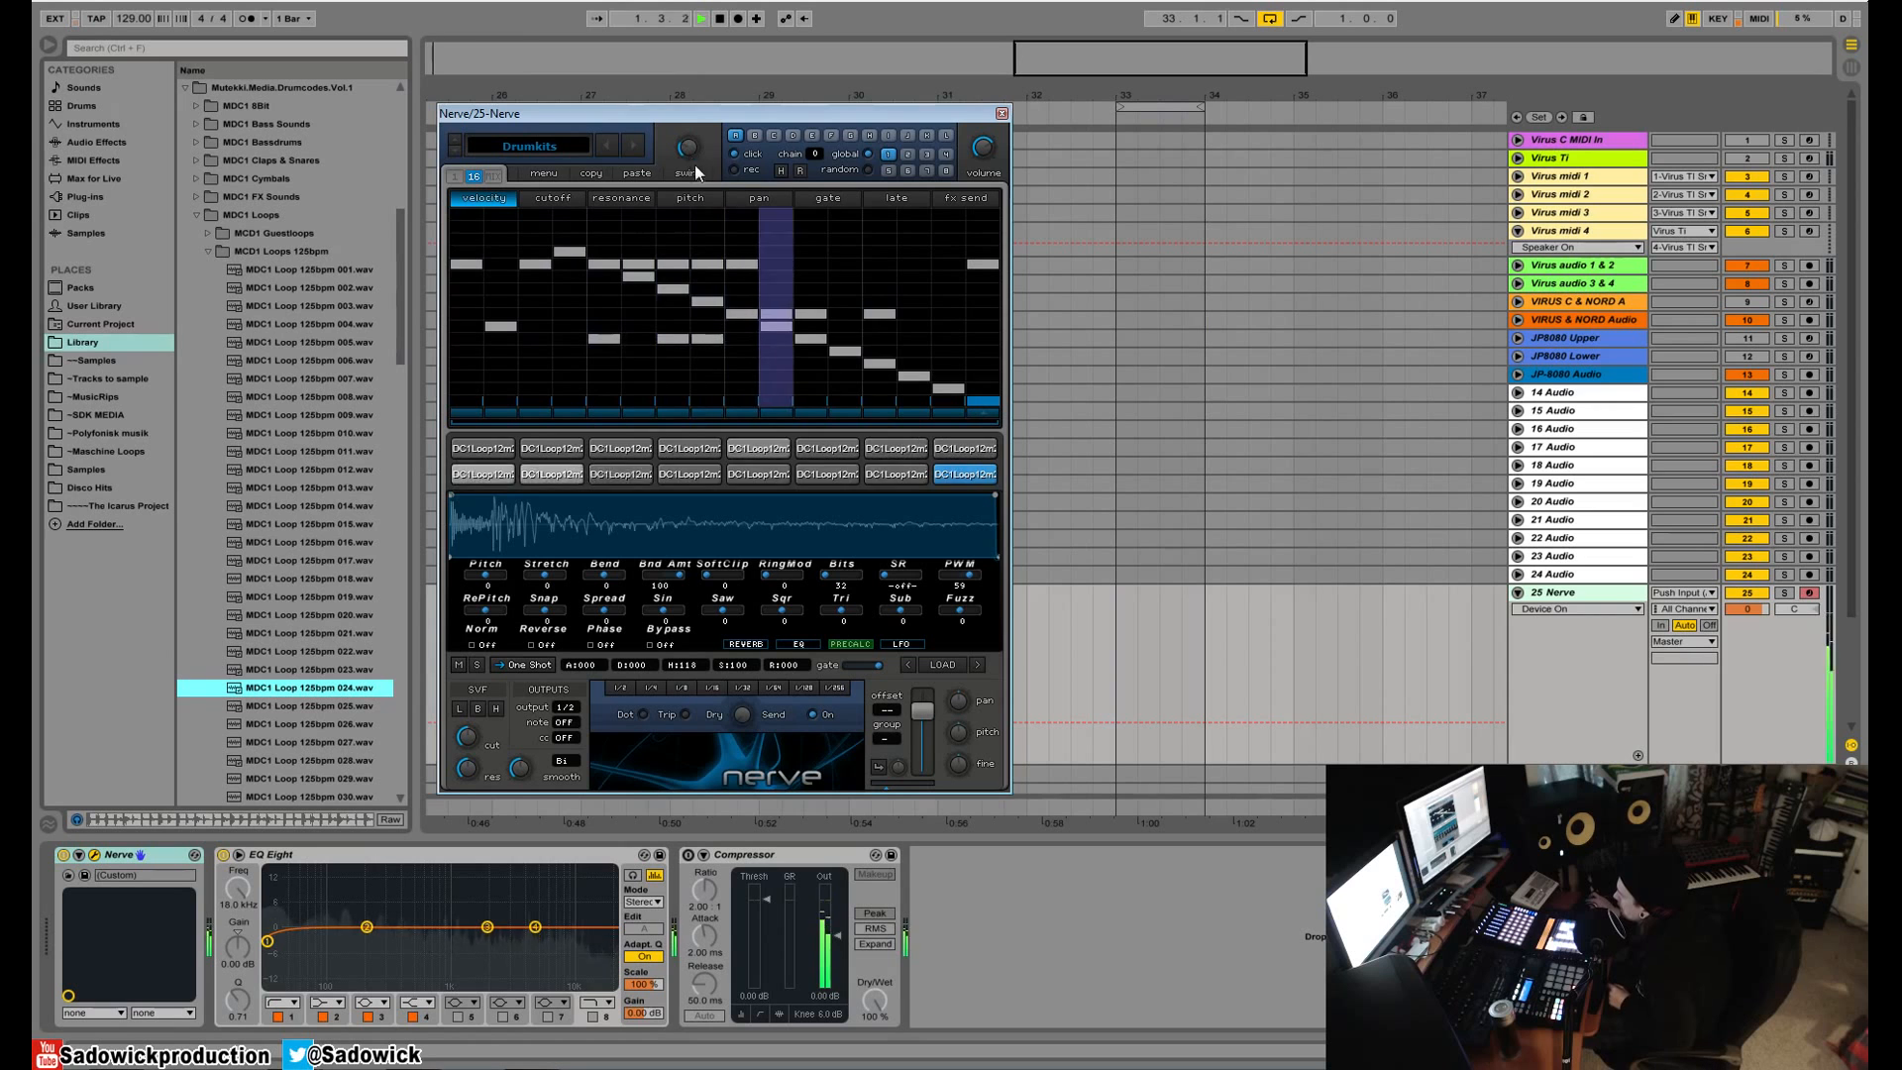
- Stop playback, examine the 16-pad cutoff and pan lanes with a short play-through, and return to the velocity grid
key("space")
left_click(559, 200)
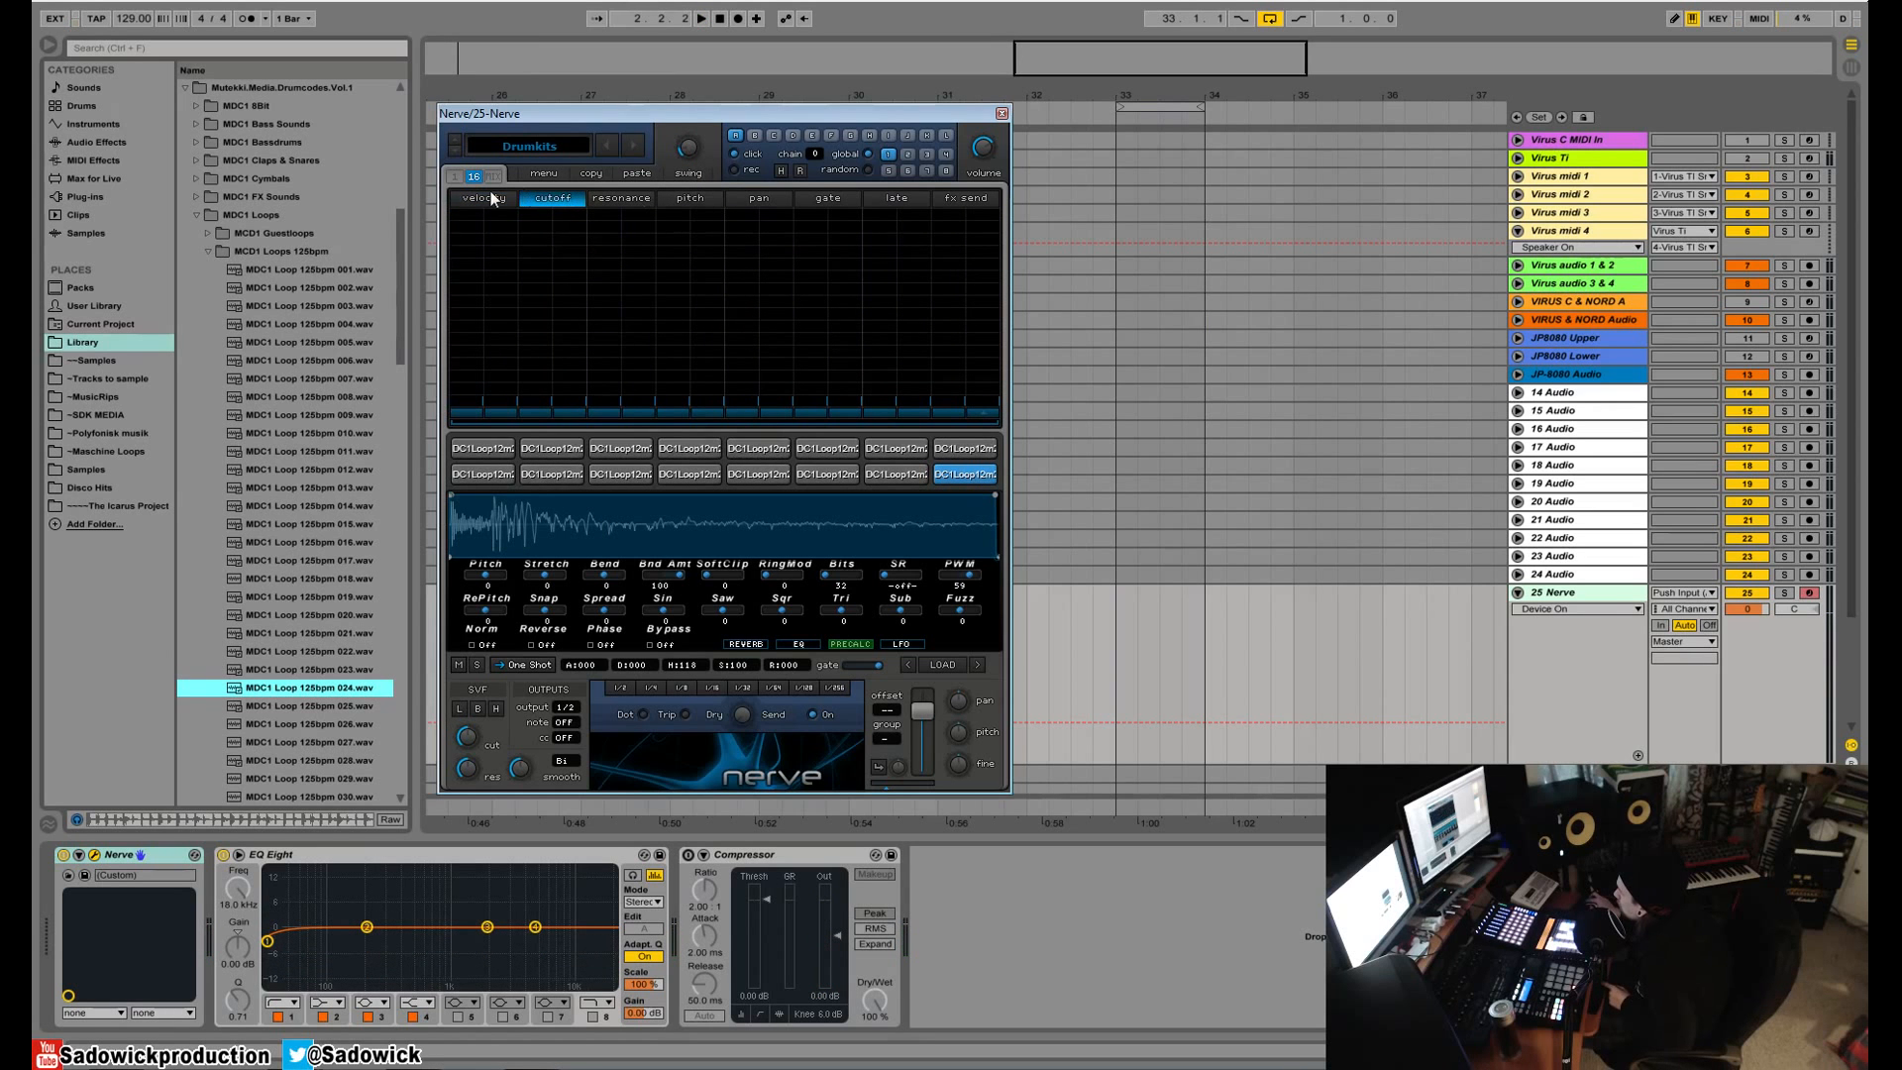
key("space")
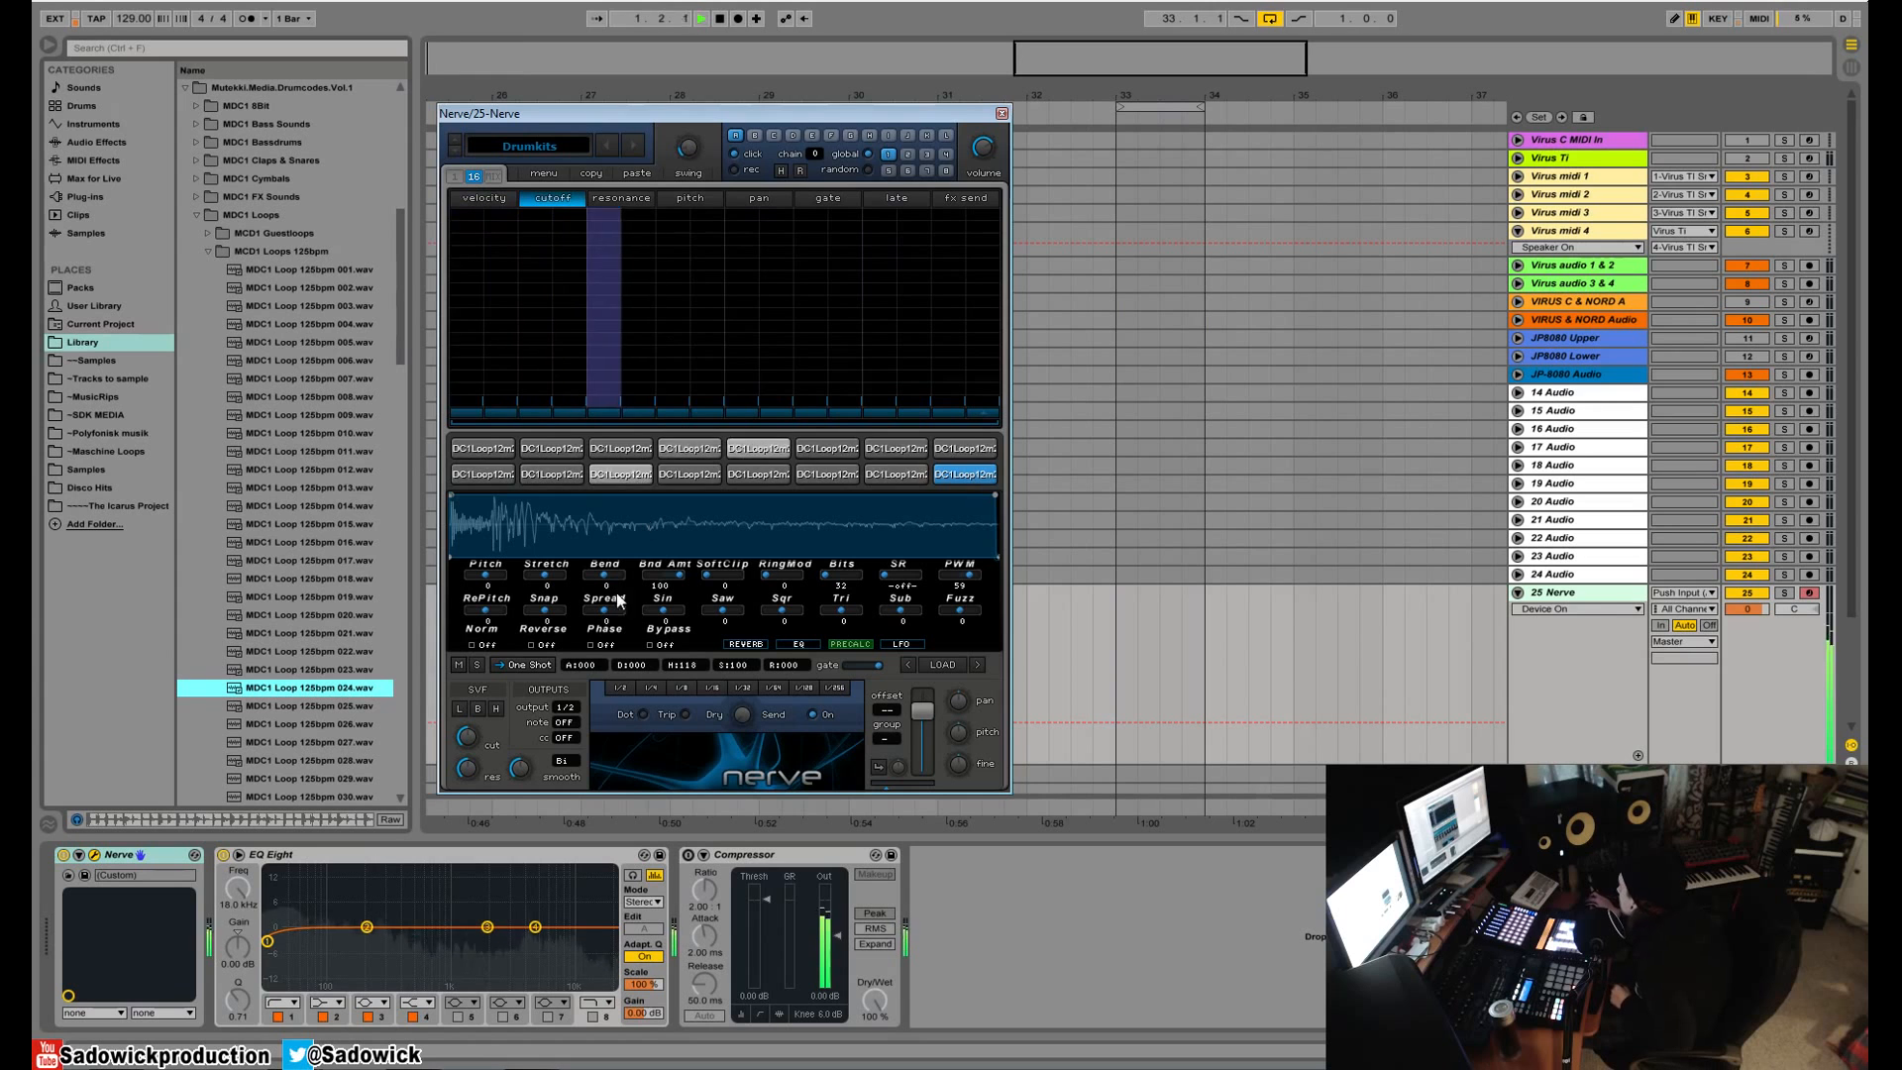
key("space")
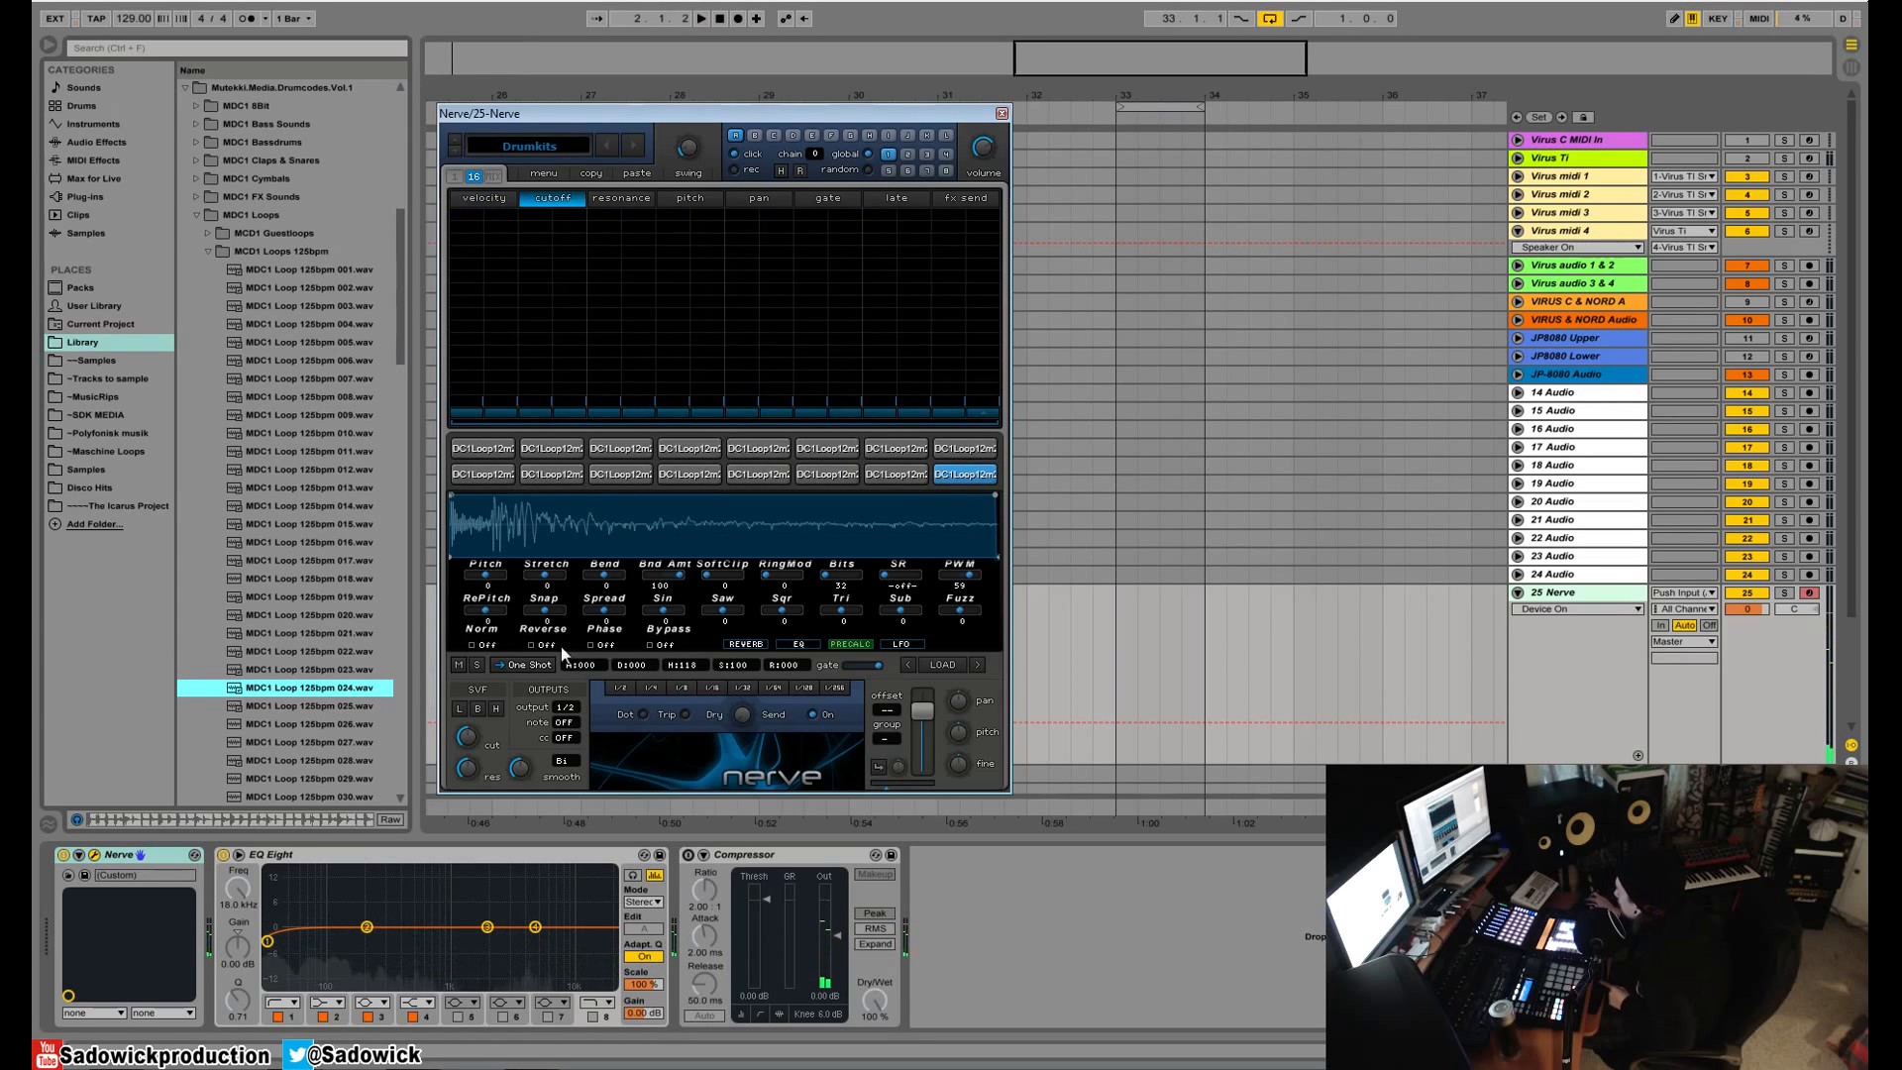
left_click(759, 198)
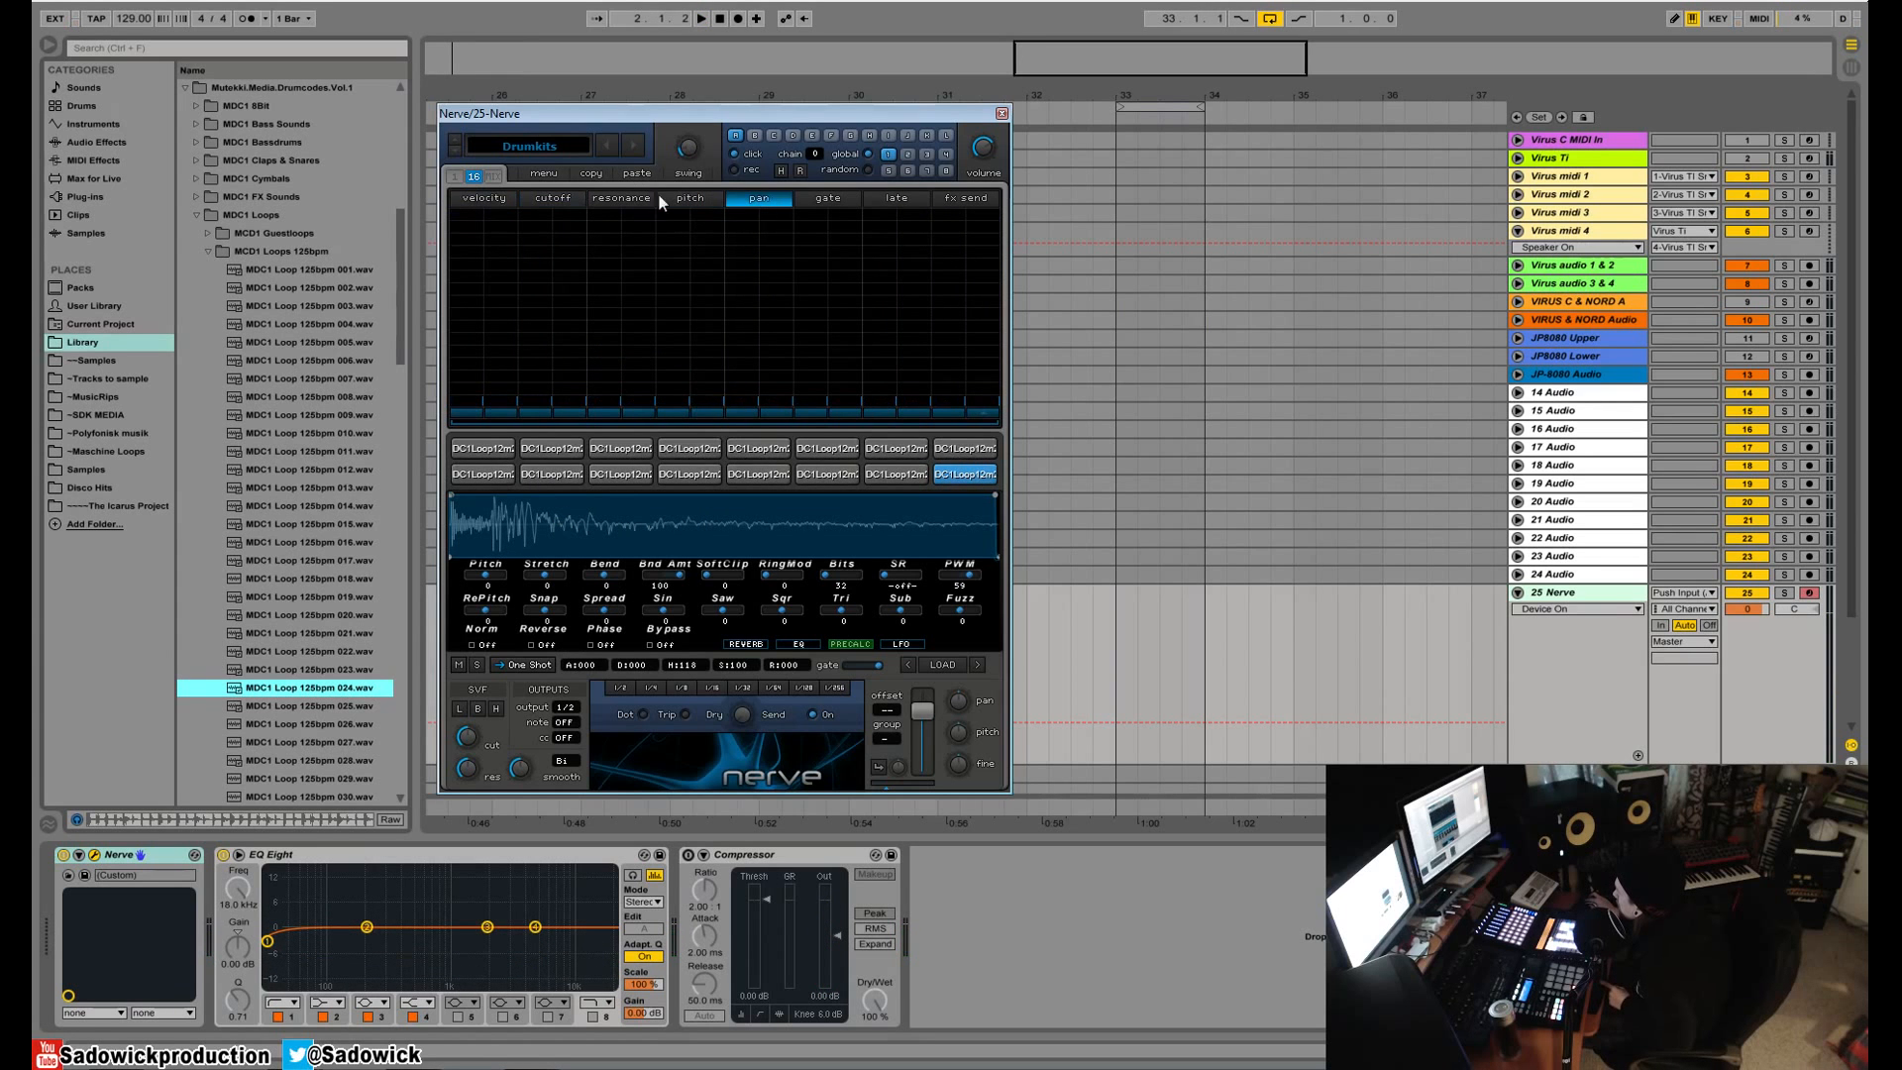
left_click(485, 197)
left_click(456, 175)
left_click(476, 179)
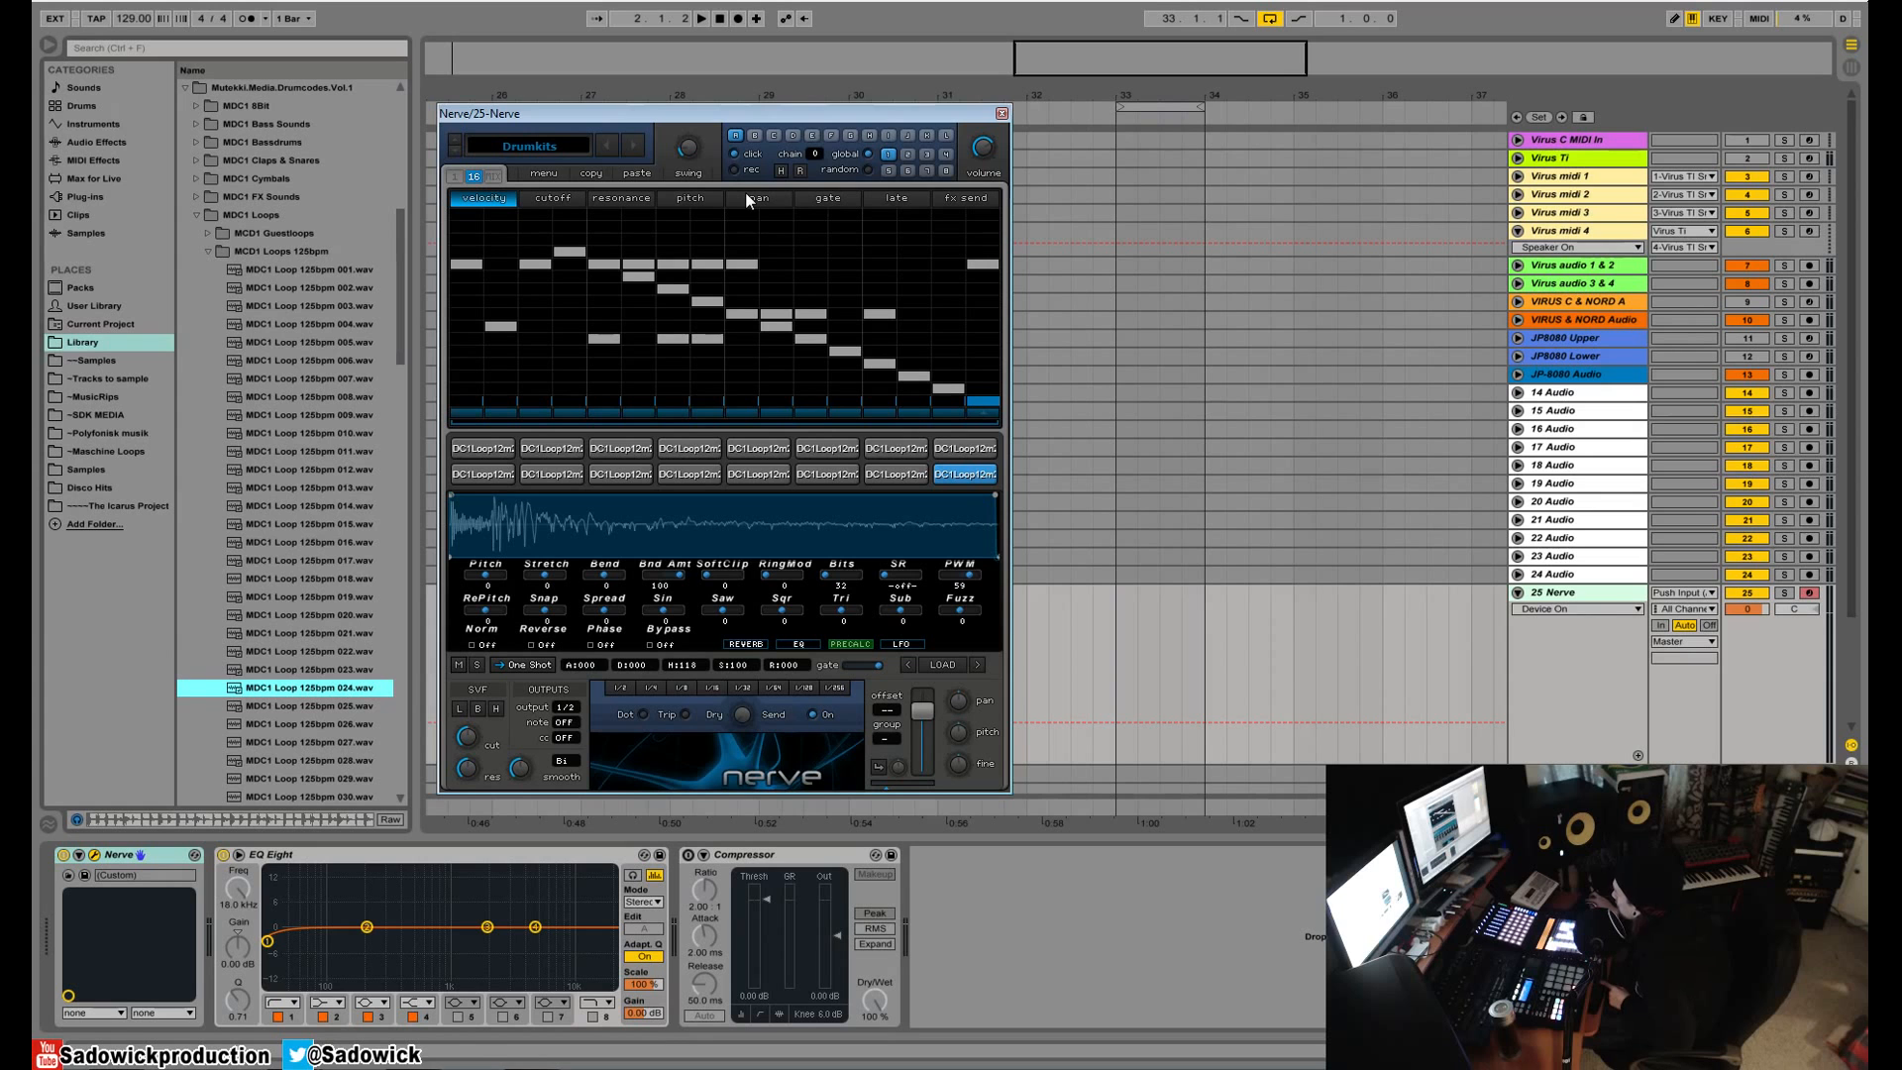
- Go through the slices on Pads 15, 7, 6 and 14, and listen to the sequenced pattern
left_click(909, 473)
left_click(898, 452)
left_click(830, 453)
left_click(826, 473)
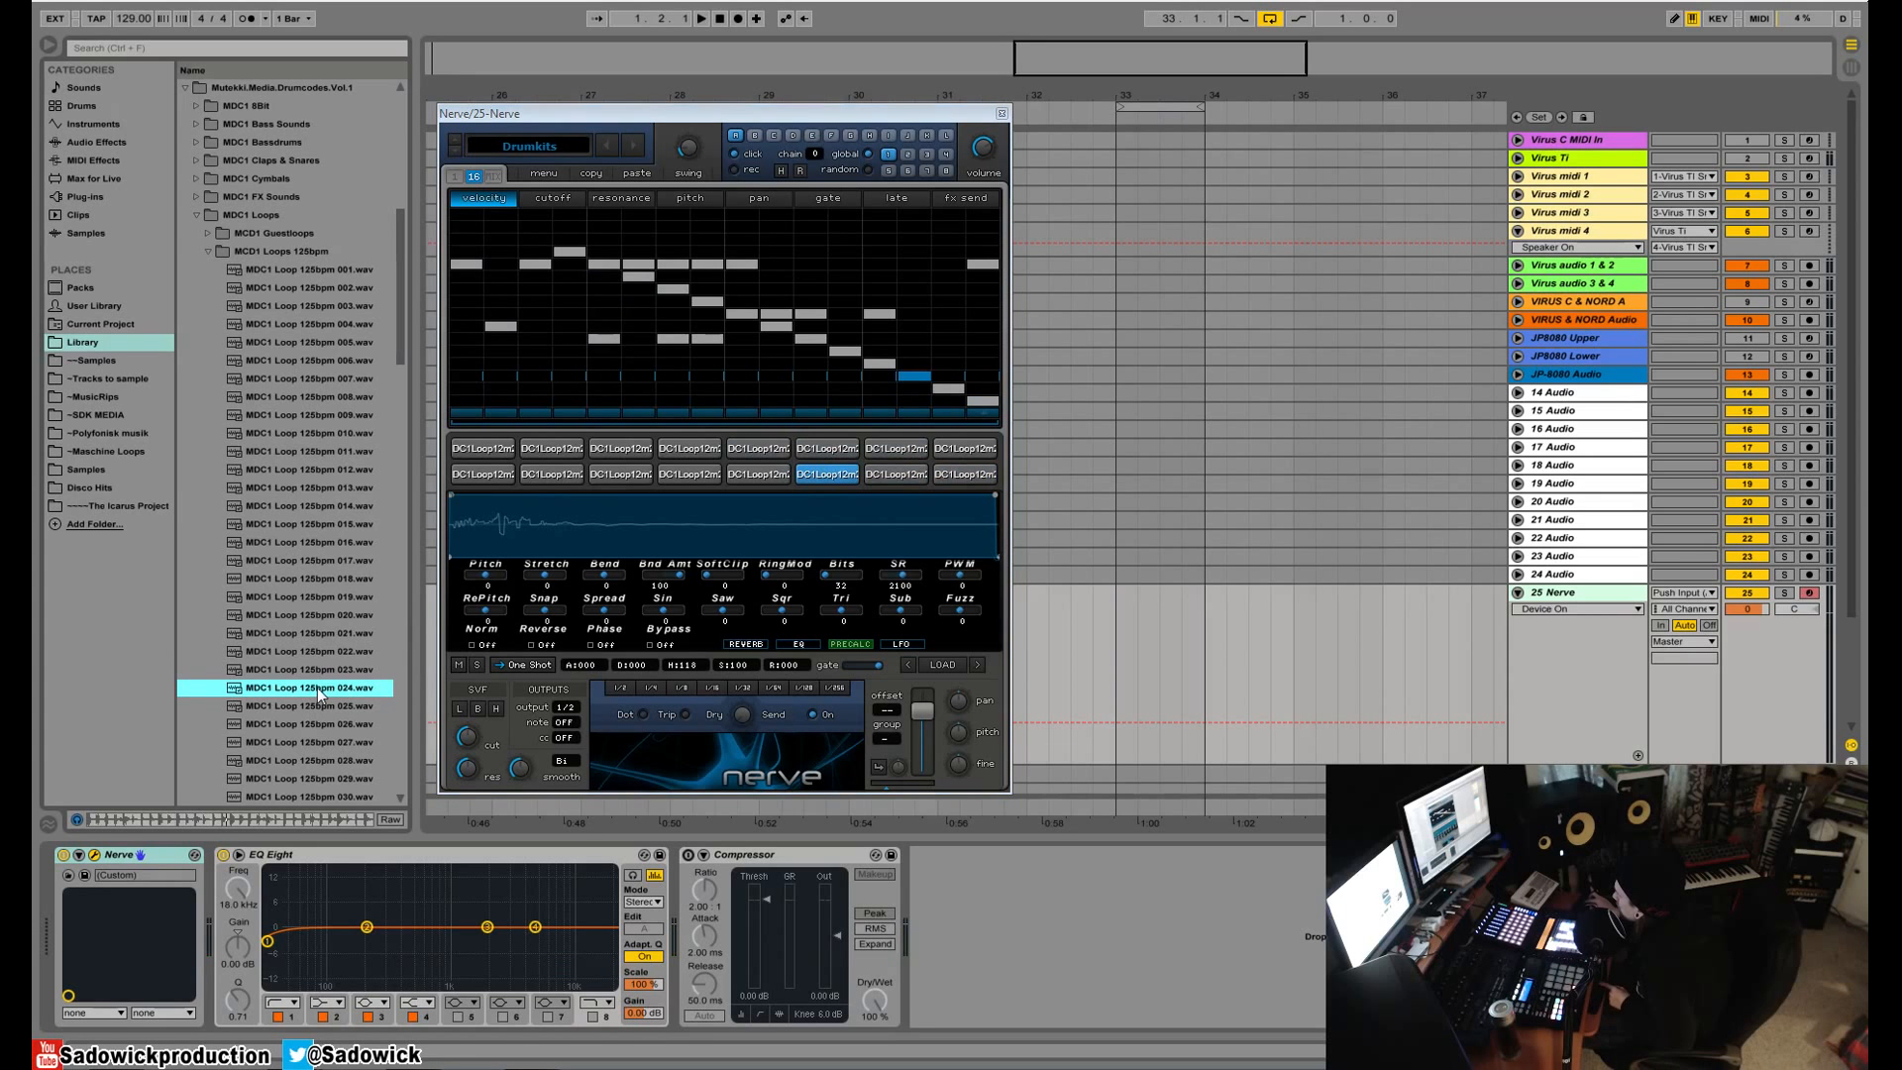
key("space")
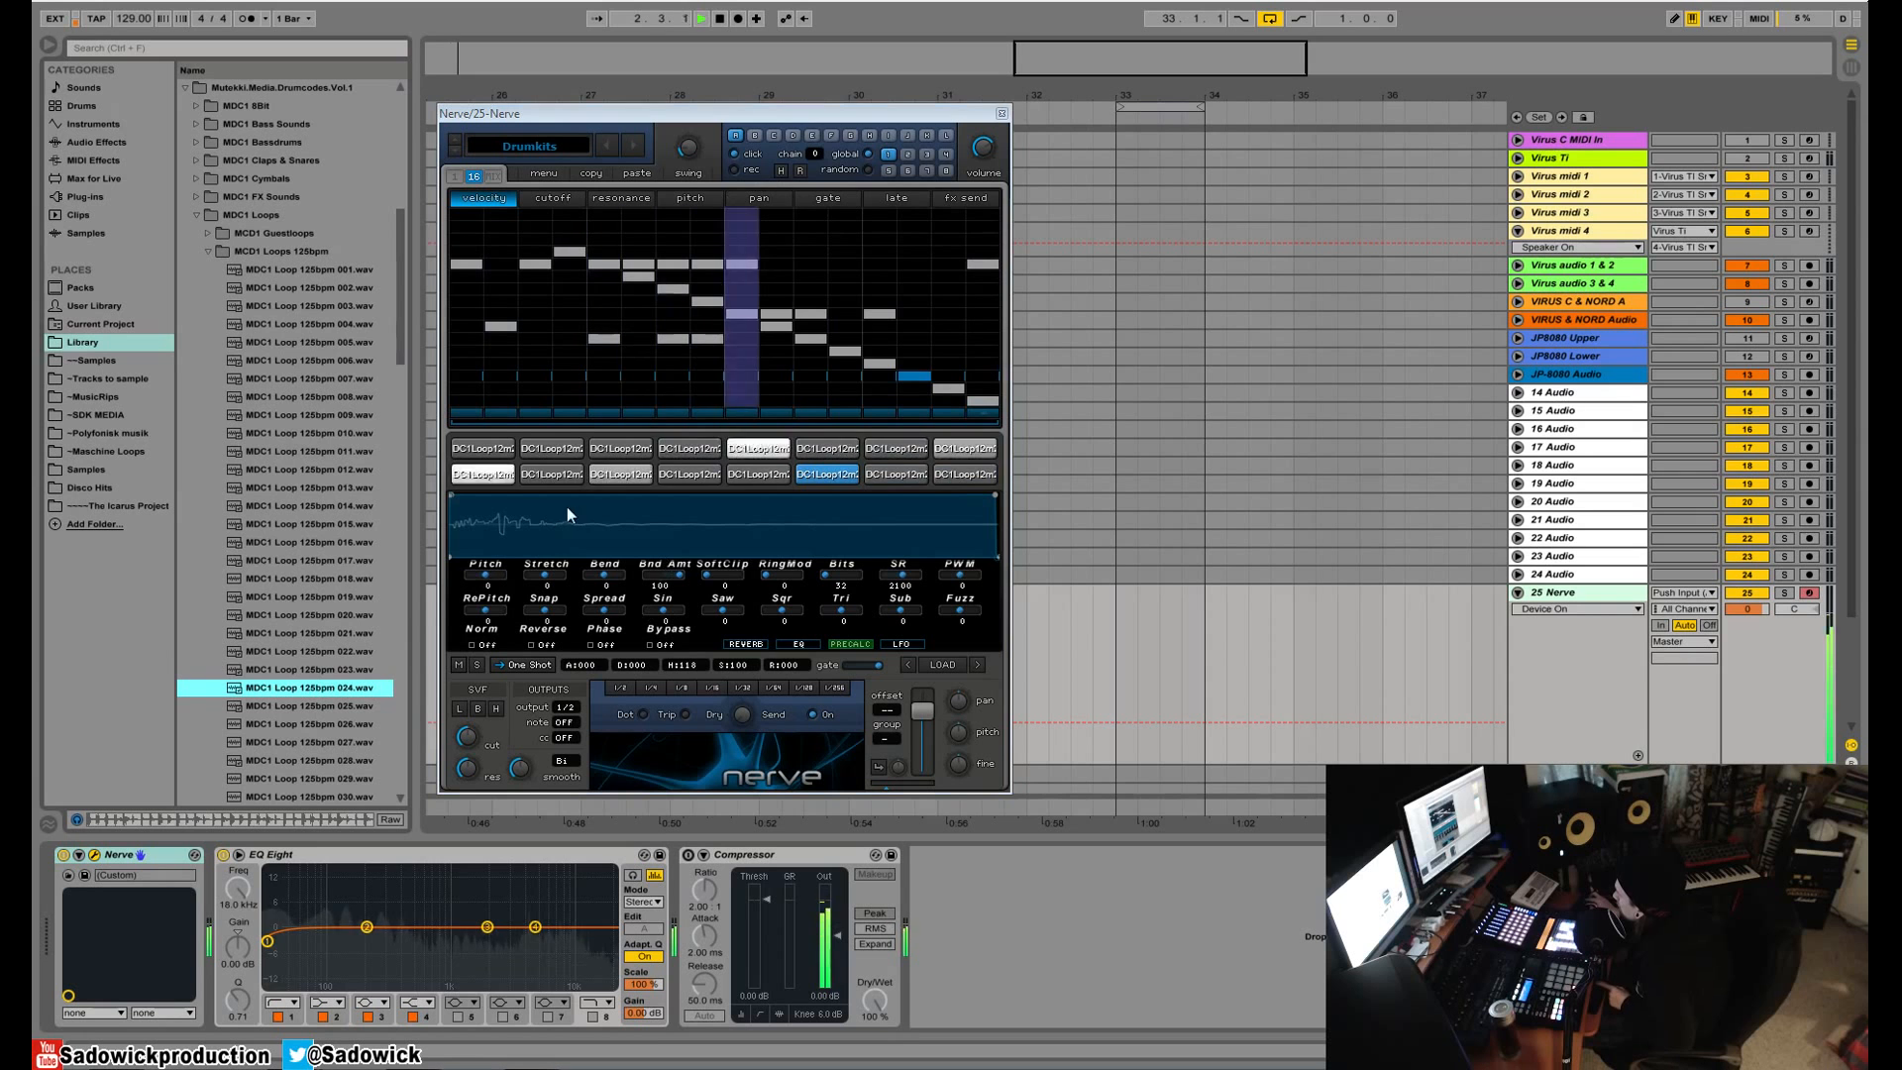
key("space")
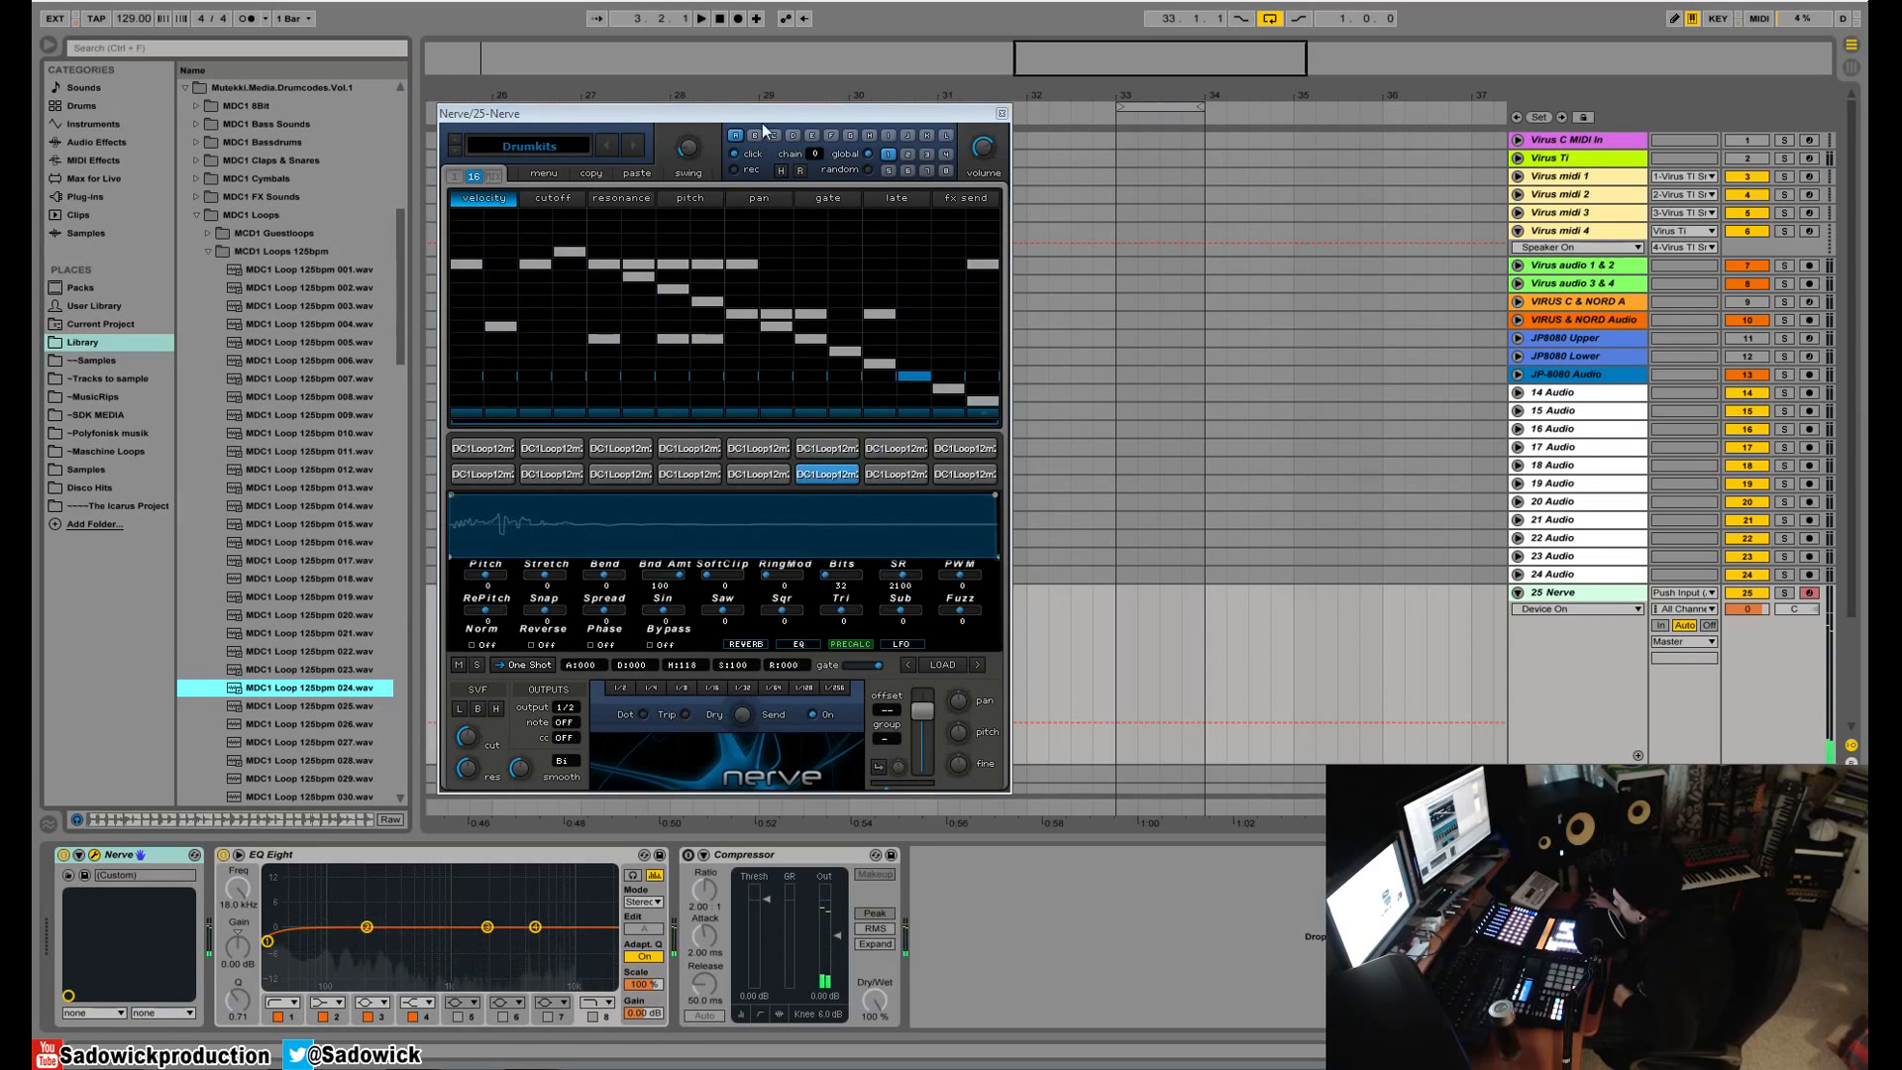
- In pattern 2, add hits for Pad 8 (steps 1–6), Pad 6 (6–10), Pad 7 (13) and Pad 12 (14–15), and play them
left_click_drag(761, 105, 735, 90)
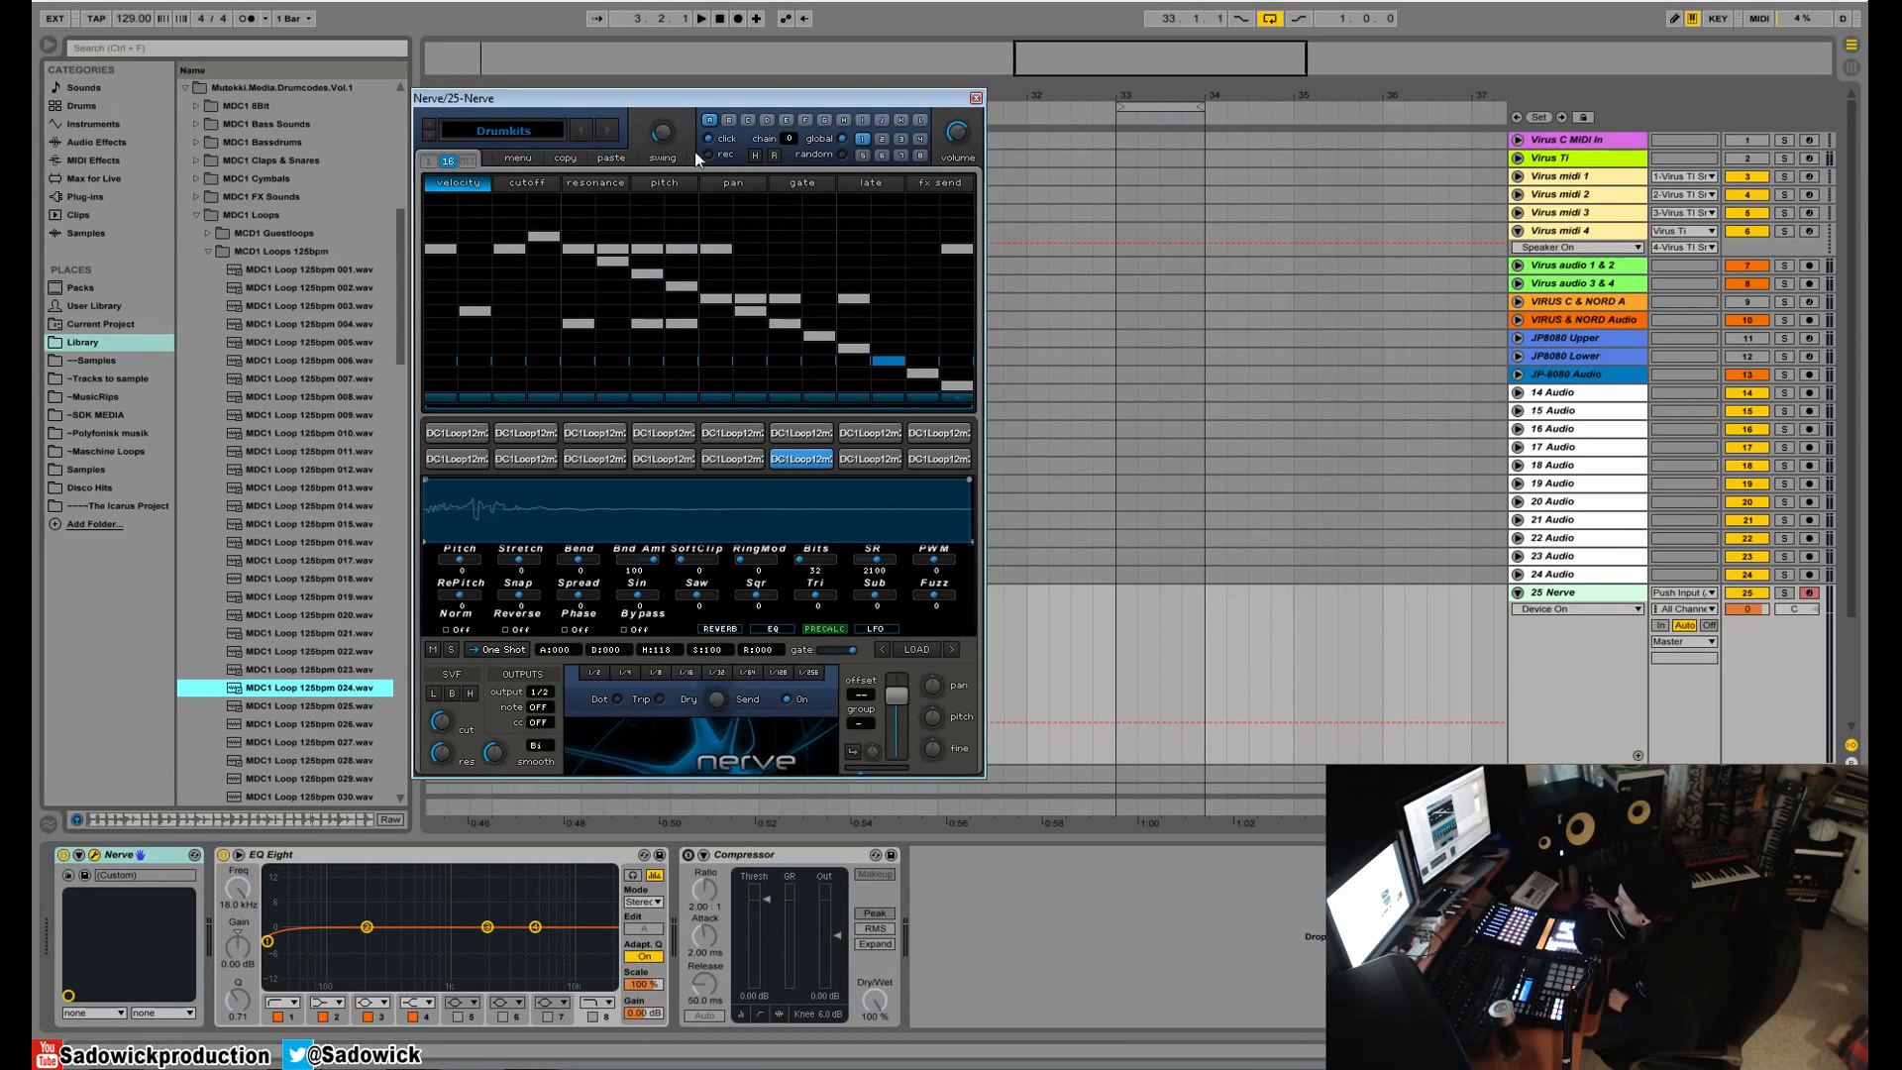
left_click(728, 119)
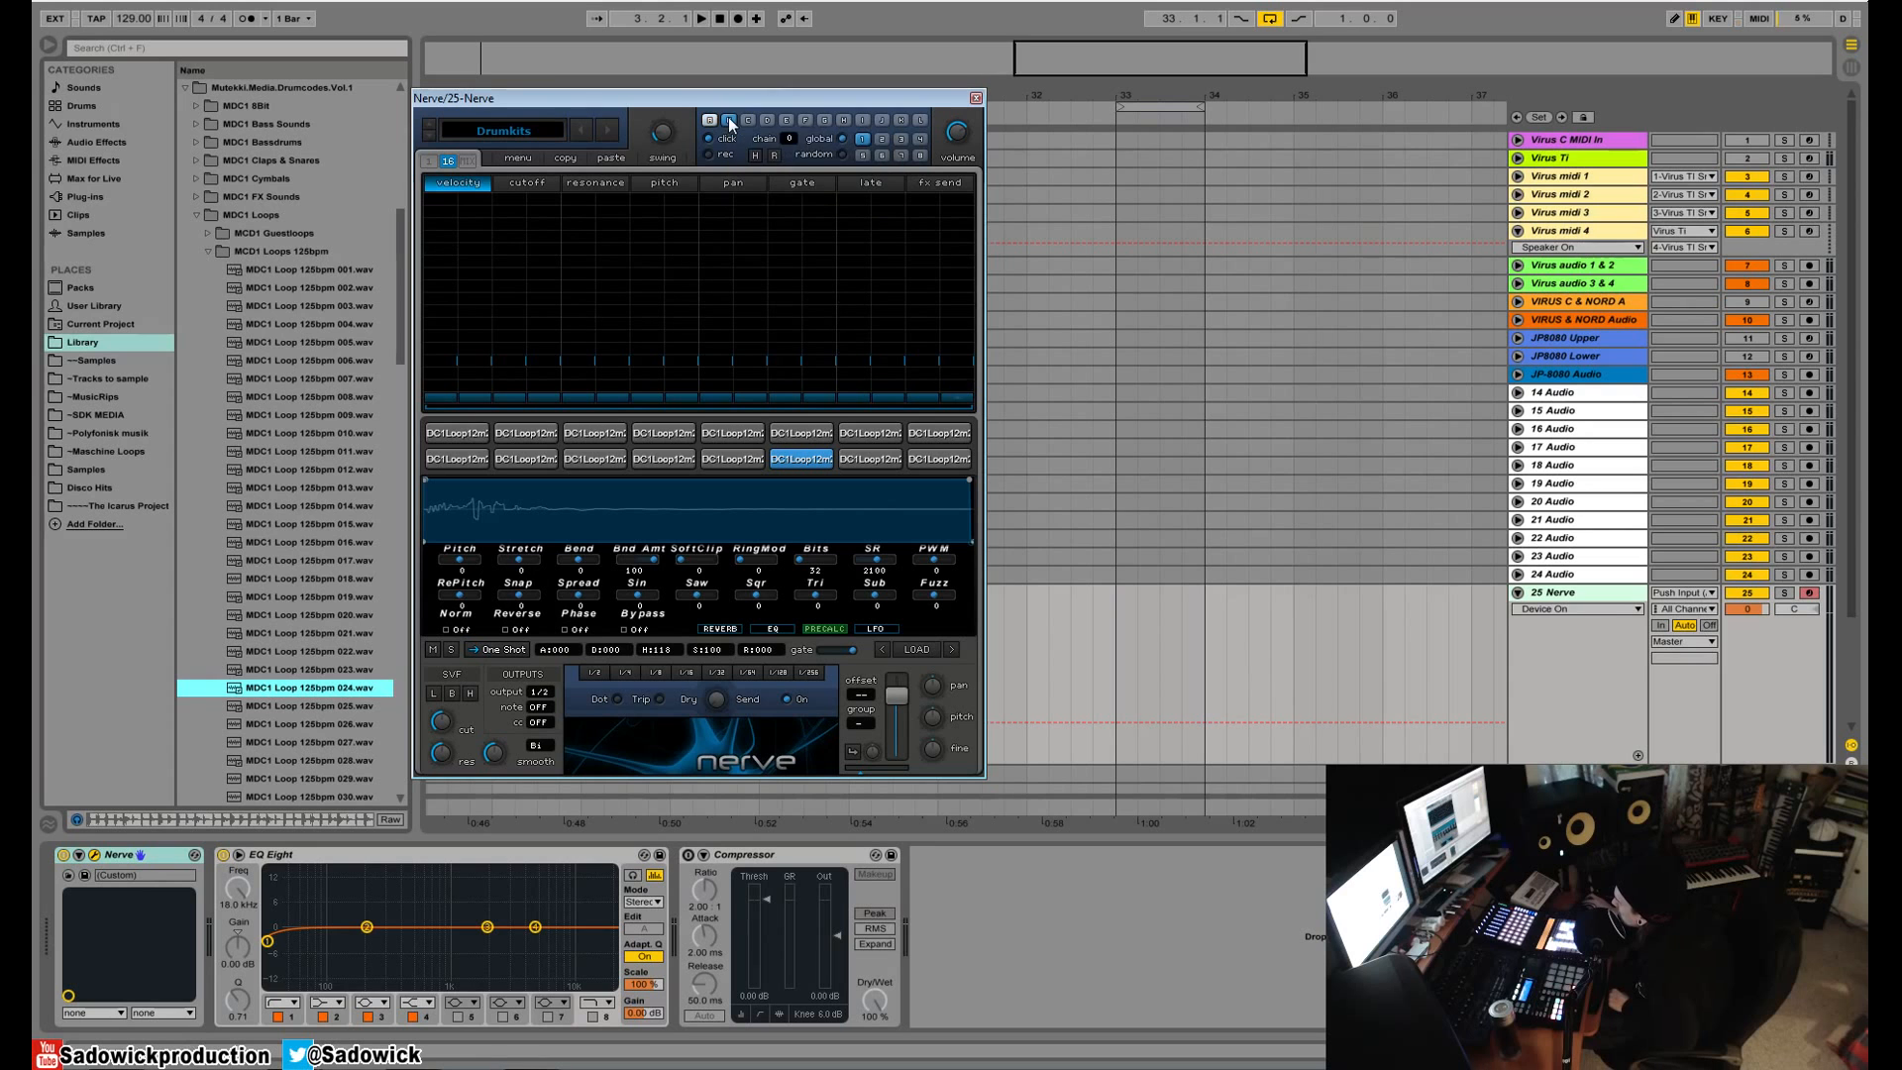
left_click_drag(451, 303, 578, 303)
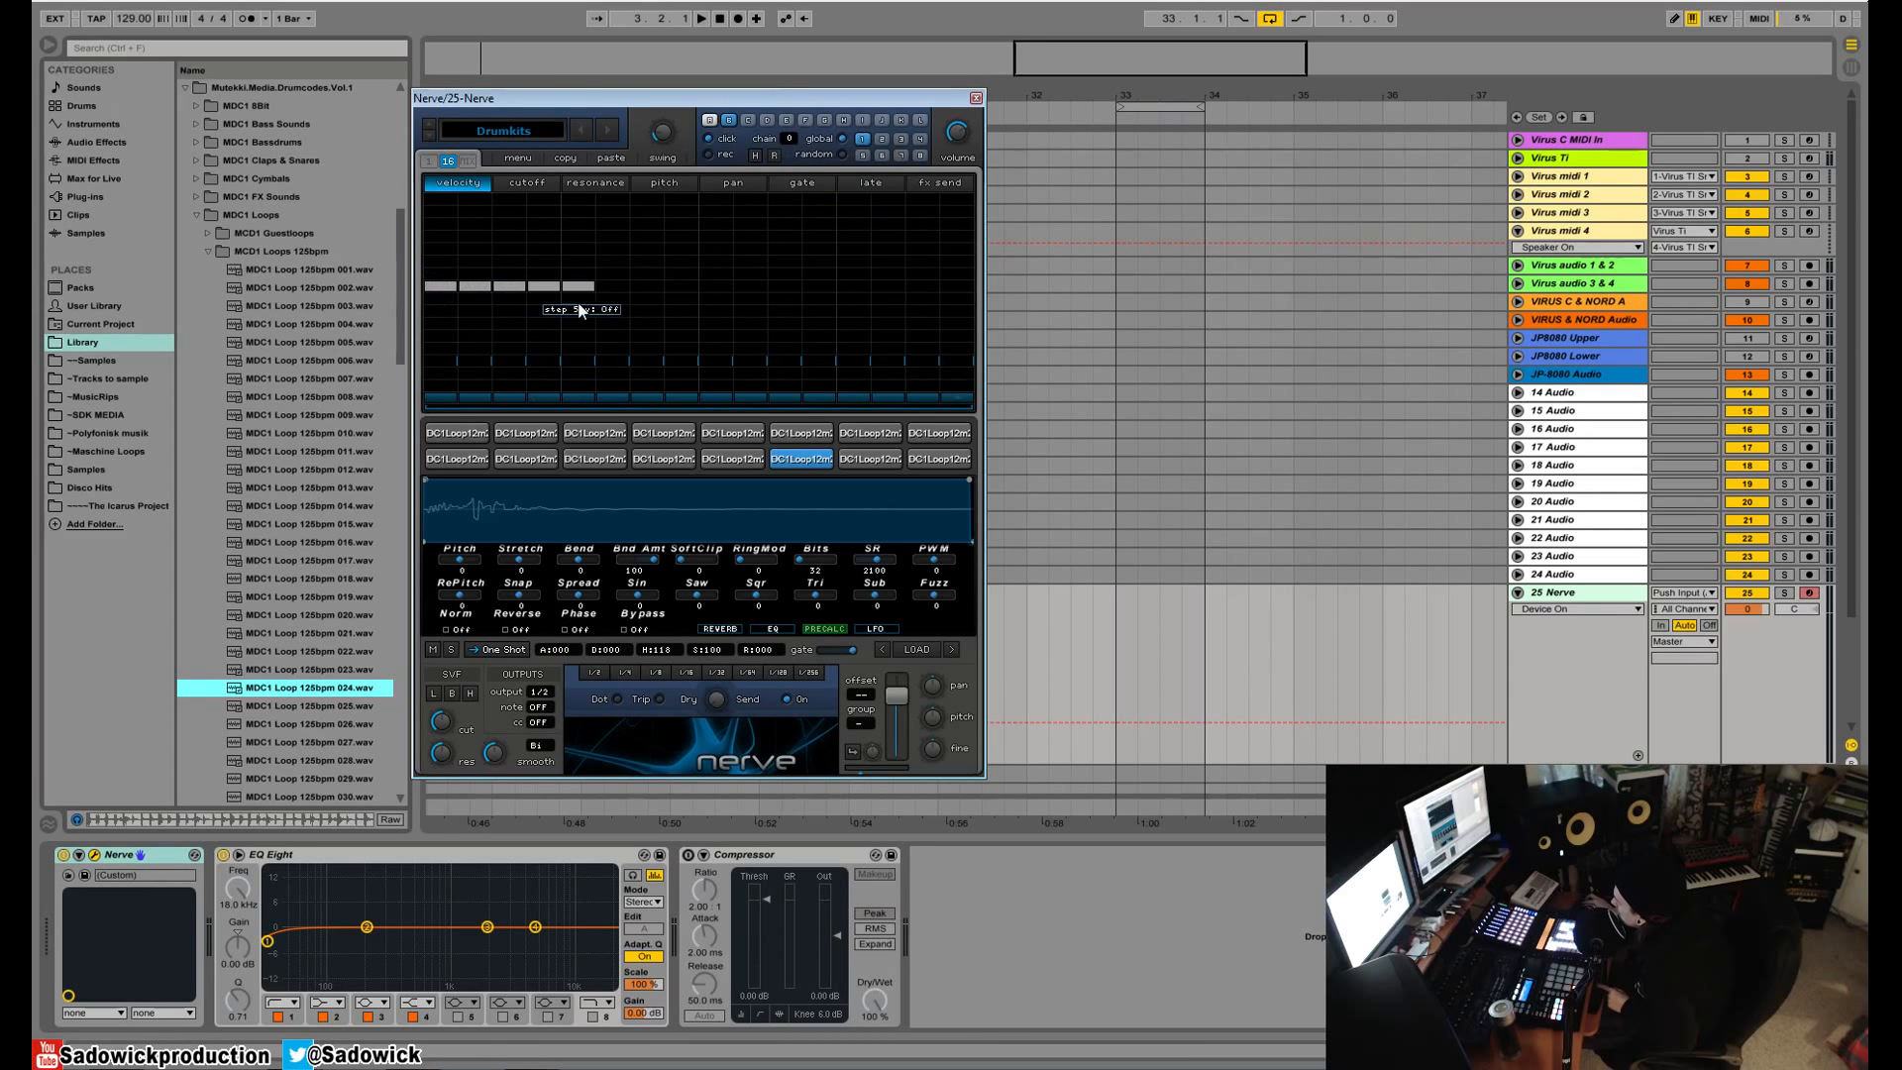
left_click_drag(880, 337, 922, 337)
key("space")
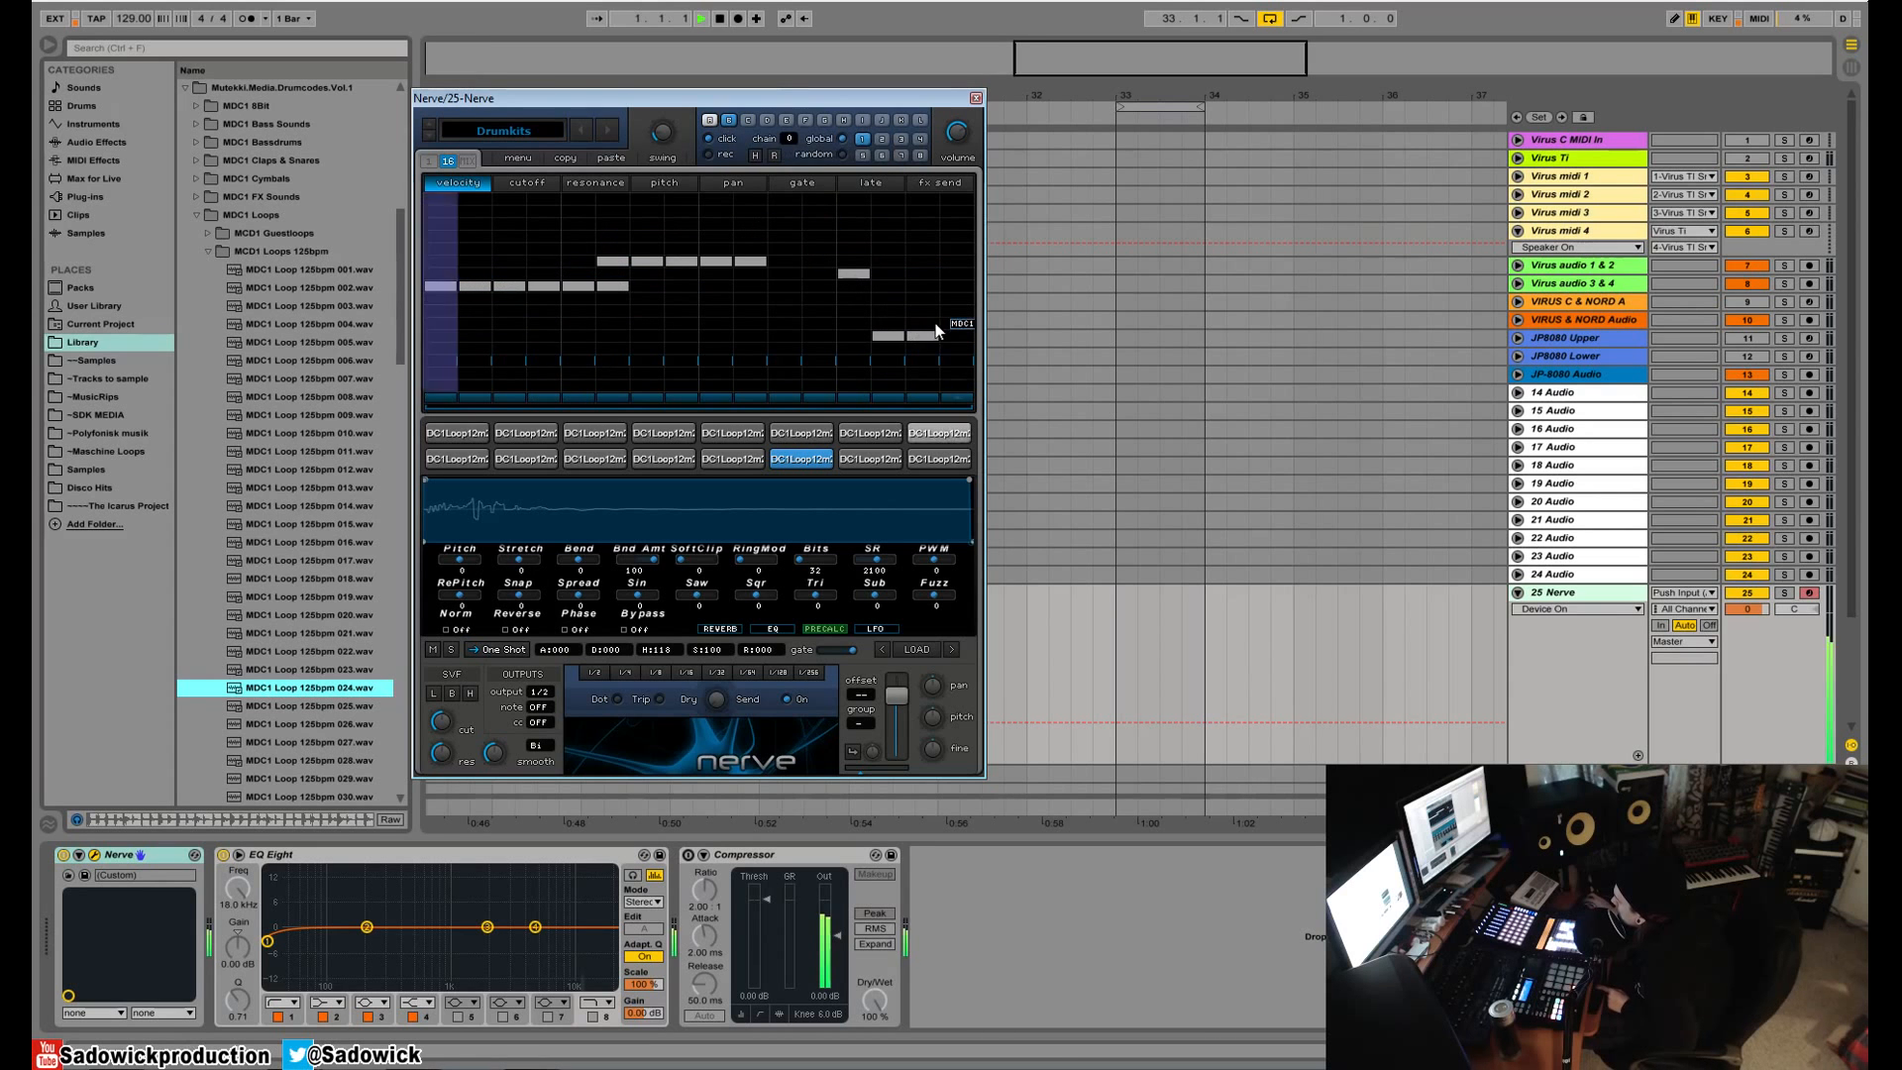
- In pattern 3, add hits including Pad 4 (steps 1–4), Pad 10 (3–7), Pad 7 (8–11) and Pad 13 (7–10, 16), and play them
left_click(747, 120)
left_click_drag(446, 263, 523, 277)
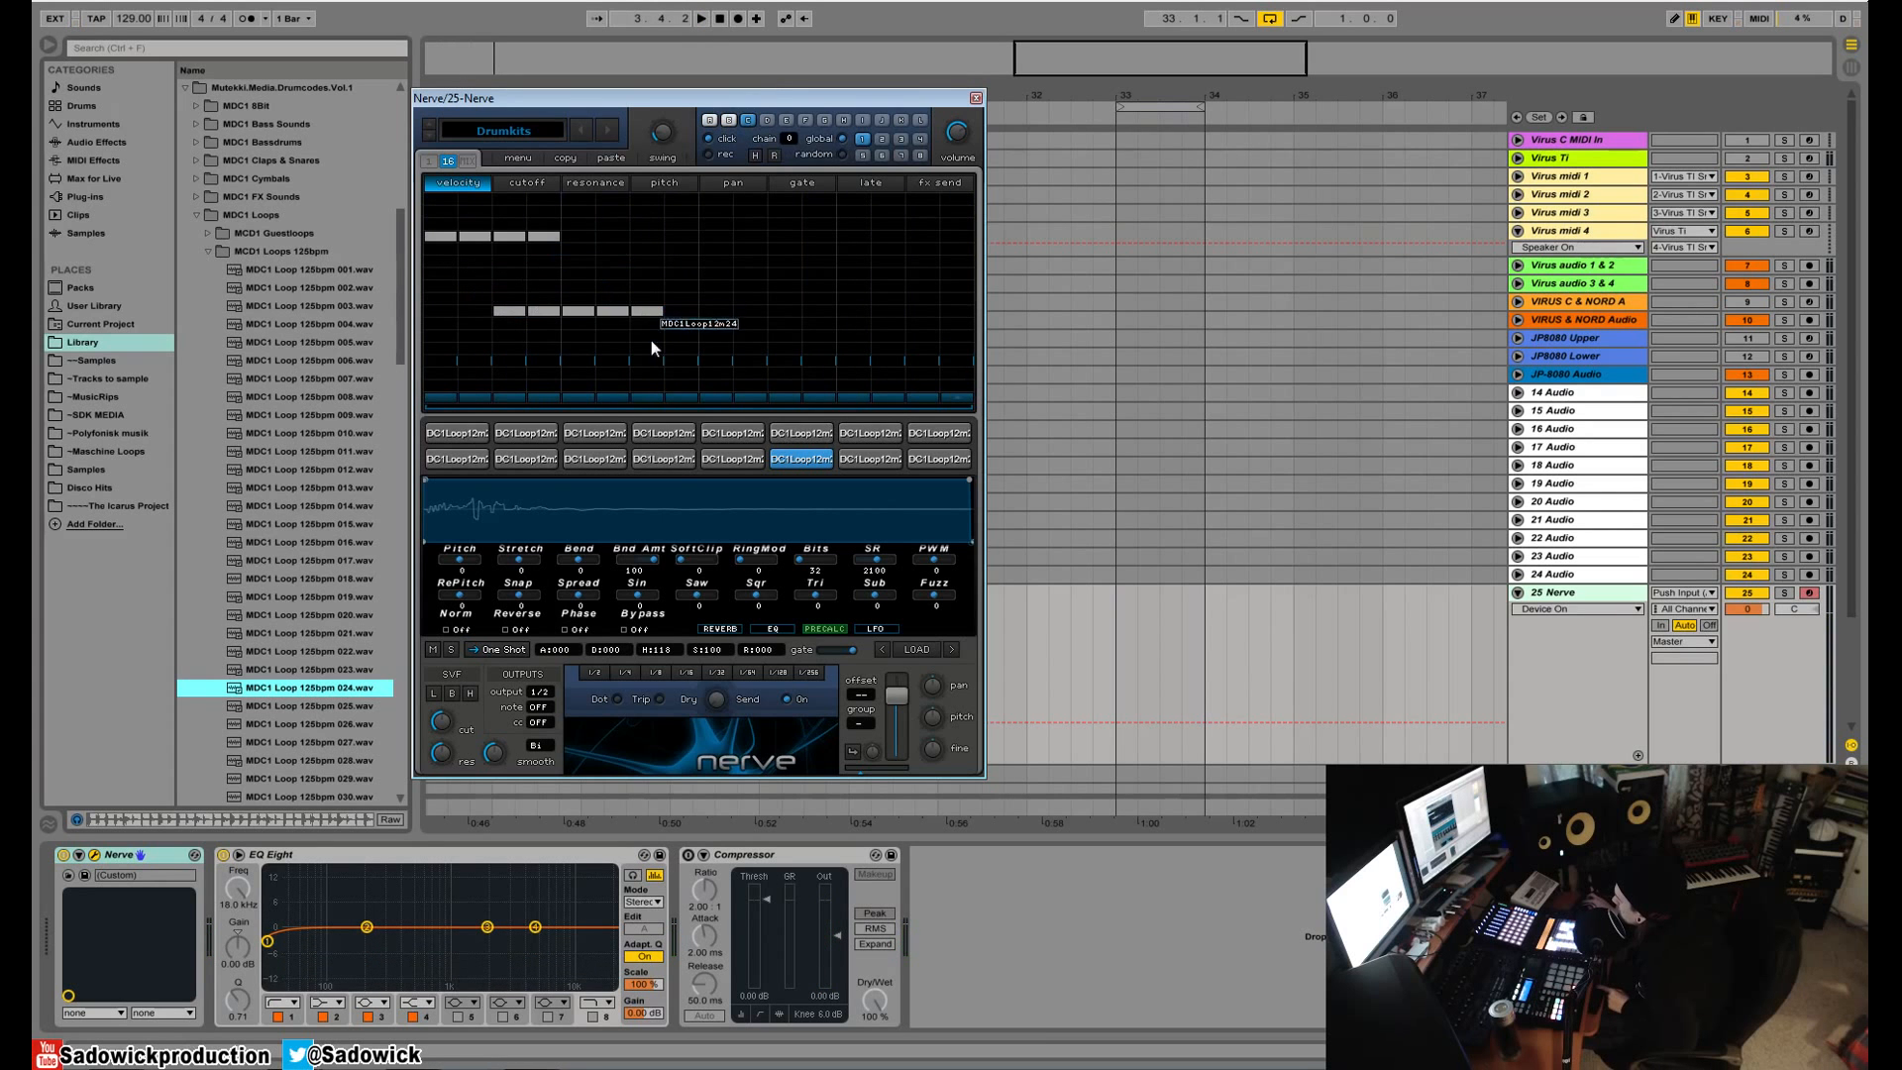
mouse_move(705, 223)
left_mouse_down()
mouse_move(723, 277)
mouse_move(806, 250)
left_mouse_up()
left_click(888, 236)
left_click(926, 250)
left_click(957, 348)
key("space")
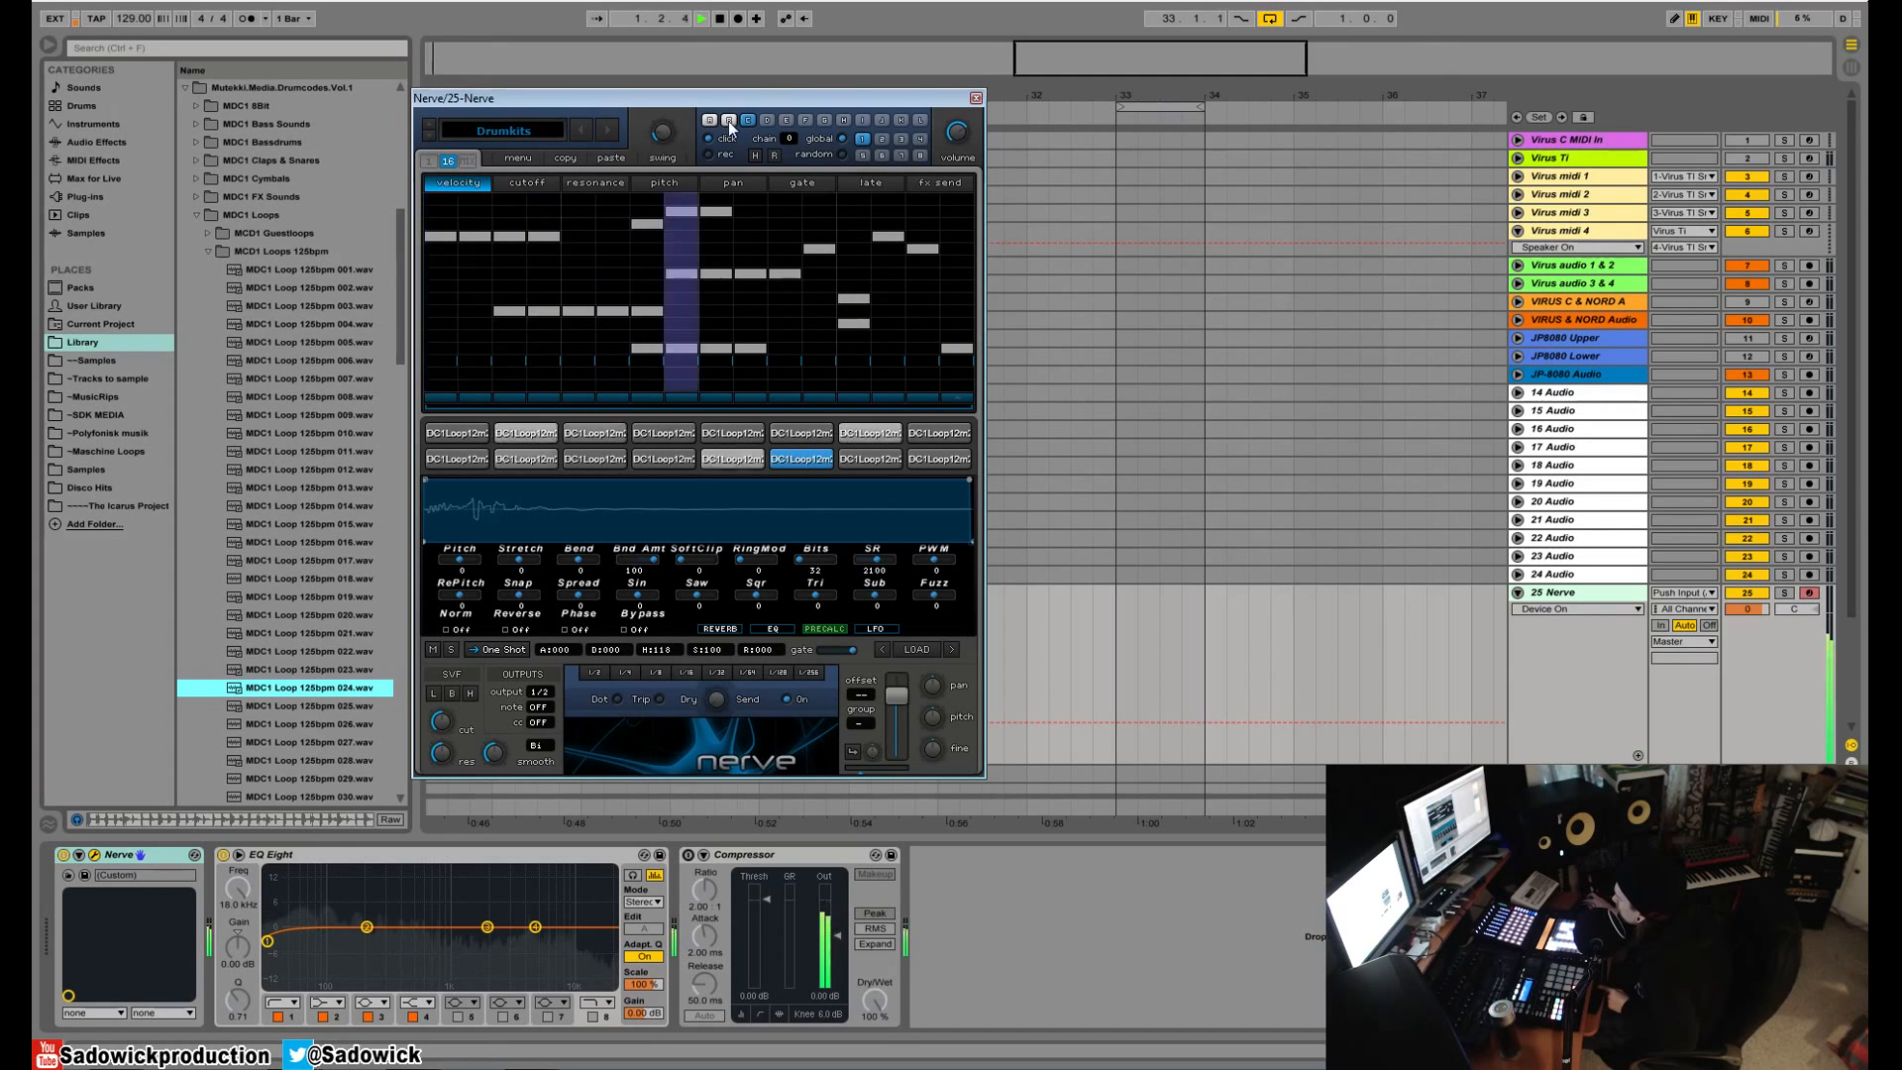
- Switch back and forth between patterns 1, 2 and 3 during playback to compare the beats
left_click(711, 123)
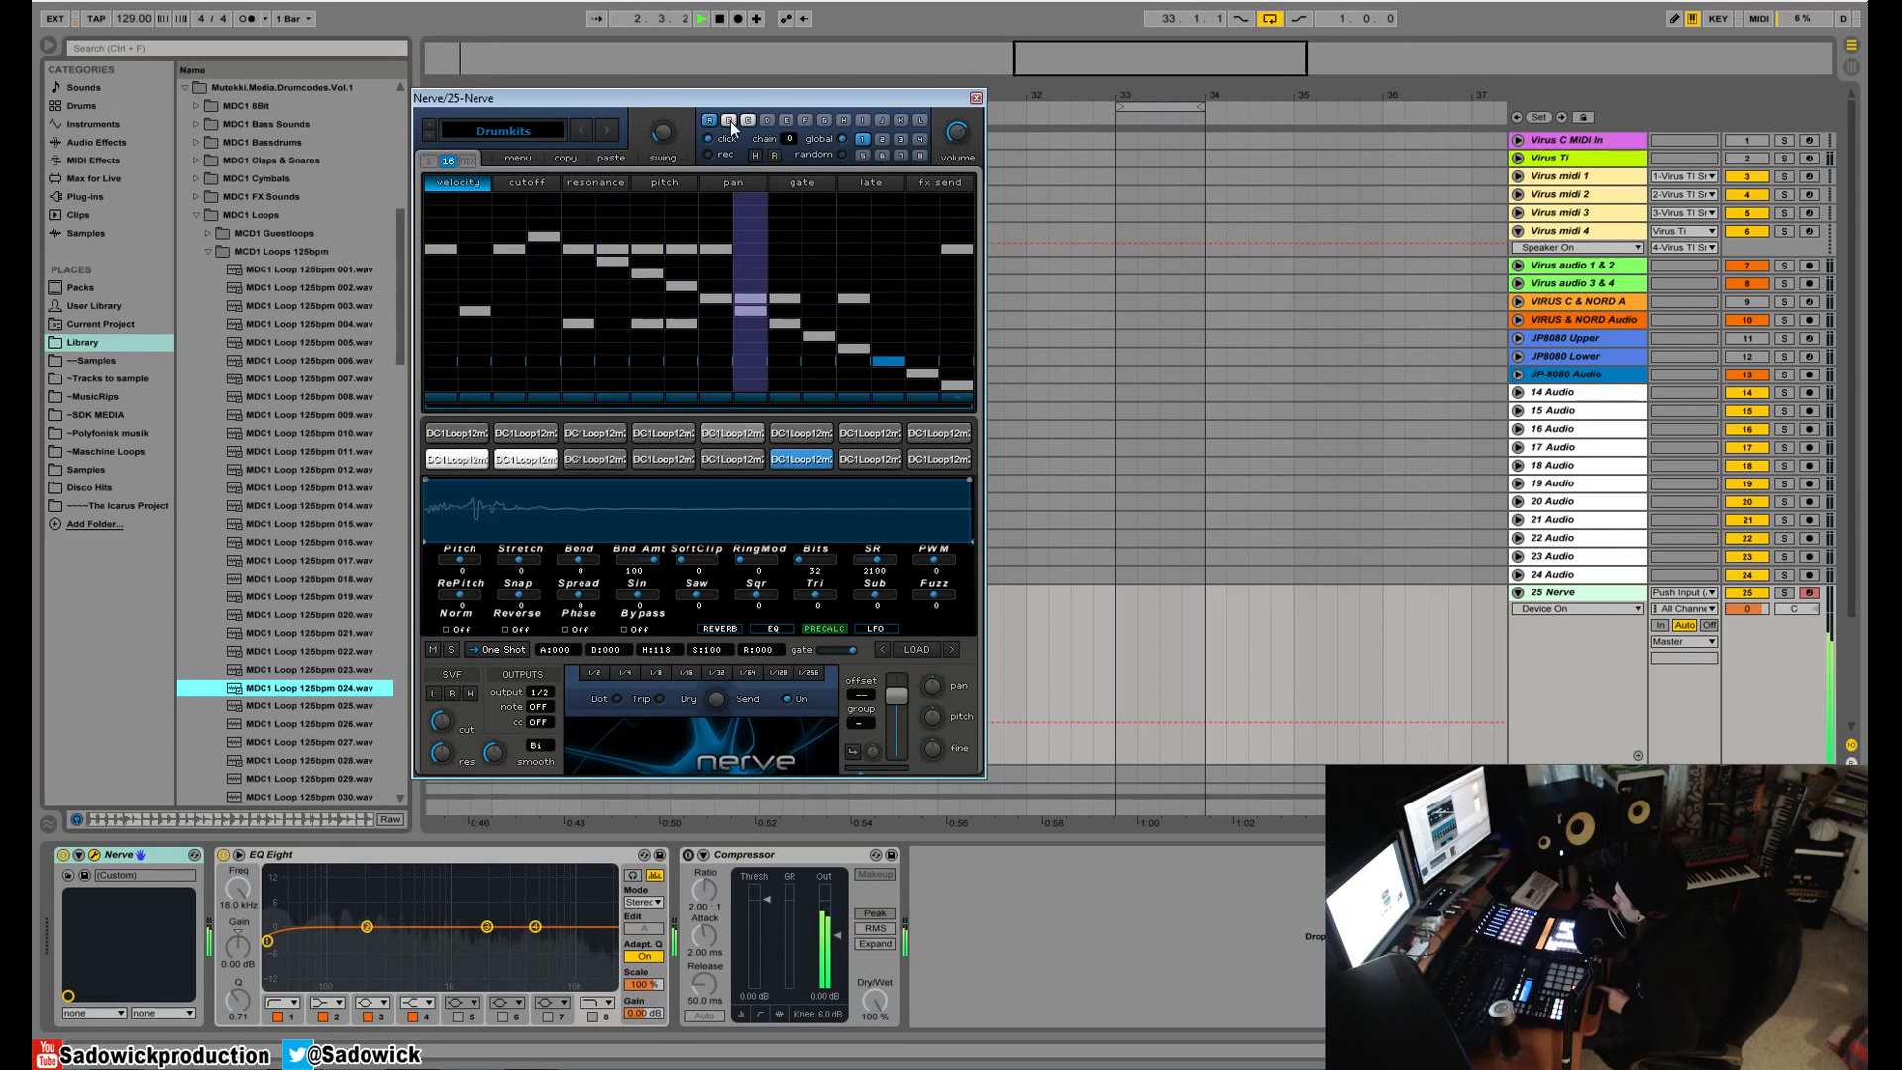
left_click(730, 122)
left_click(749, 121)
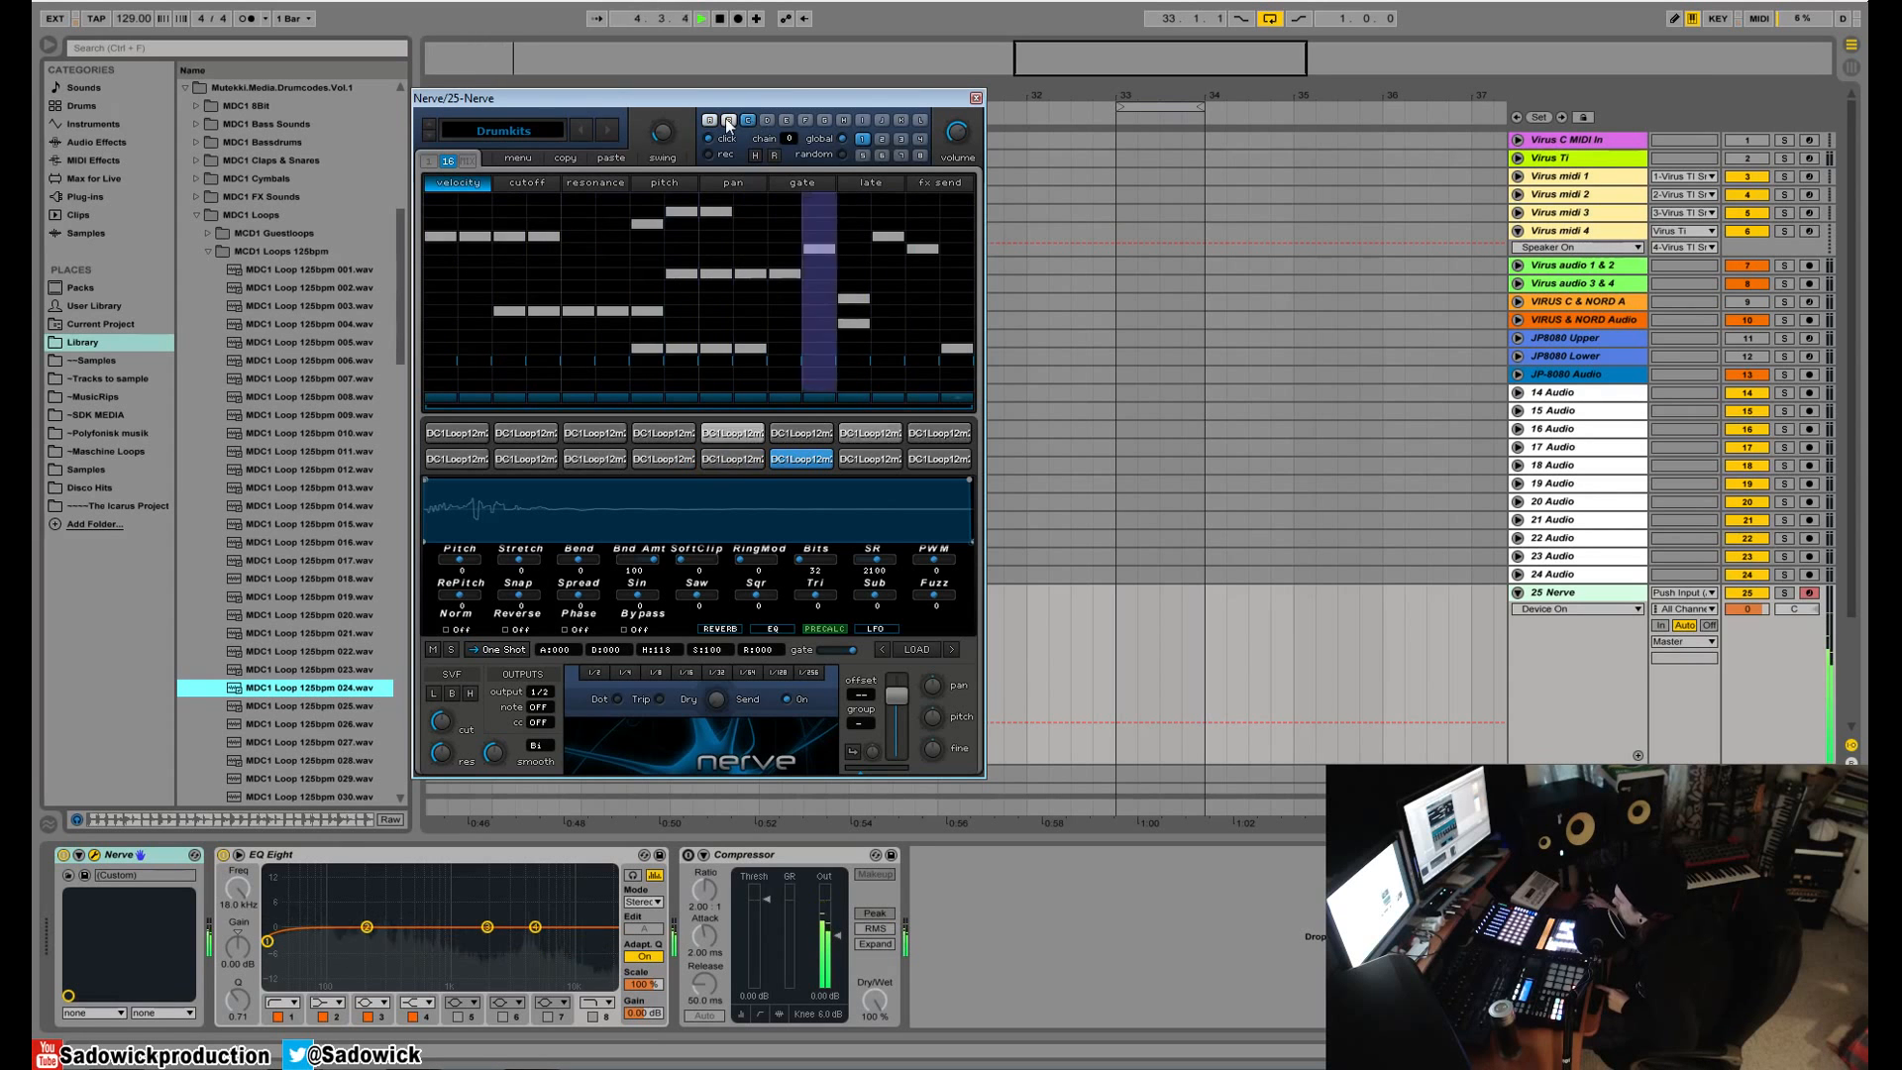
left_click(728, 123)
left_click(711, 123)
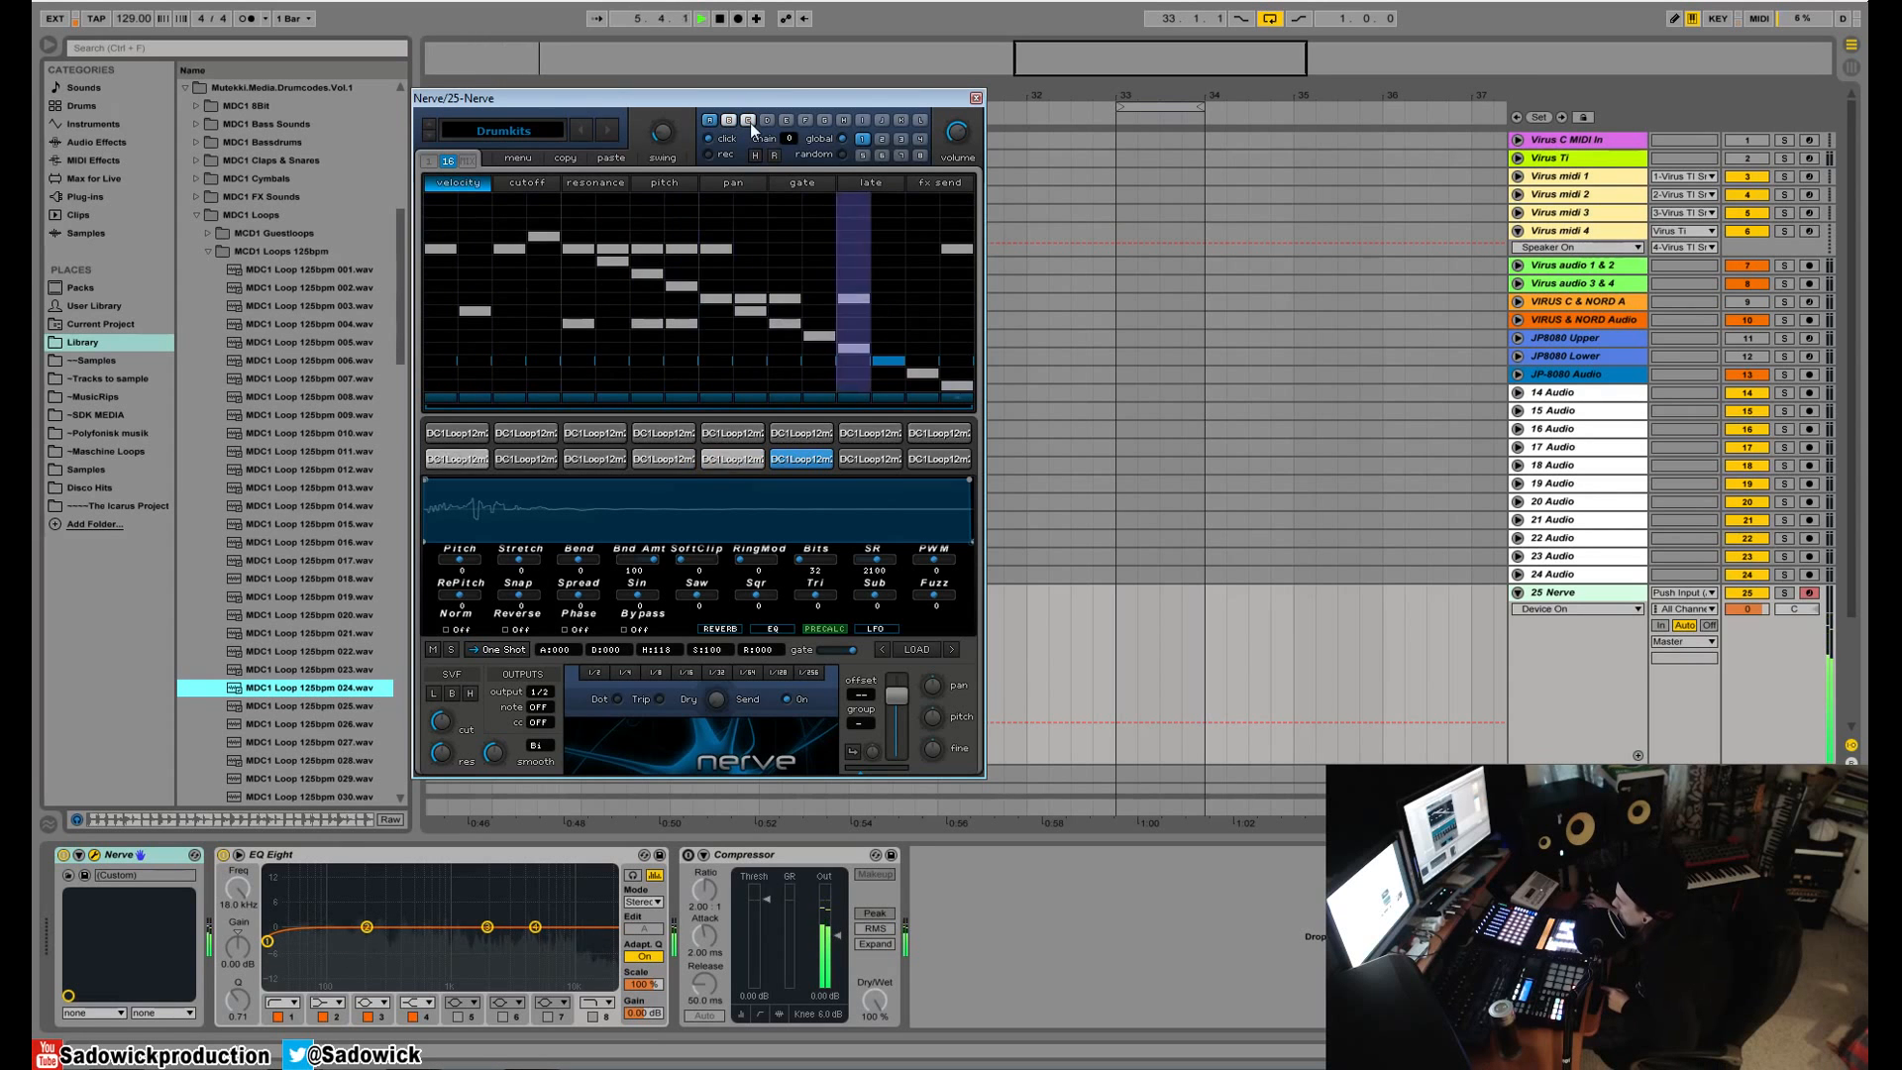
left_click(751, 123)
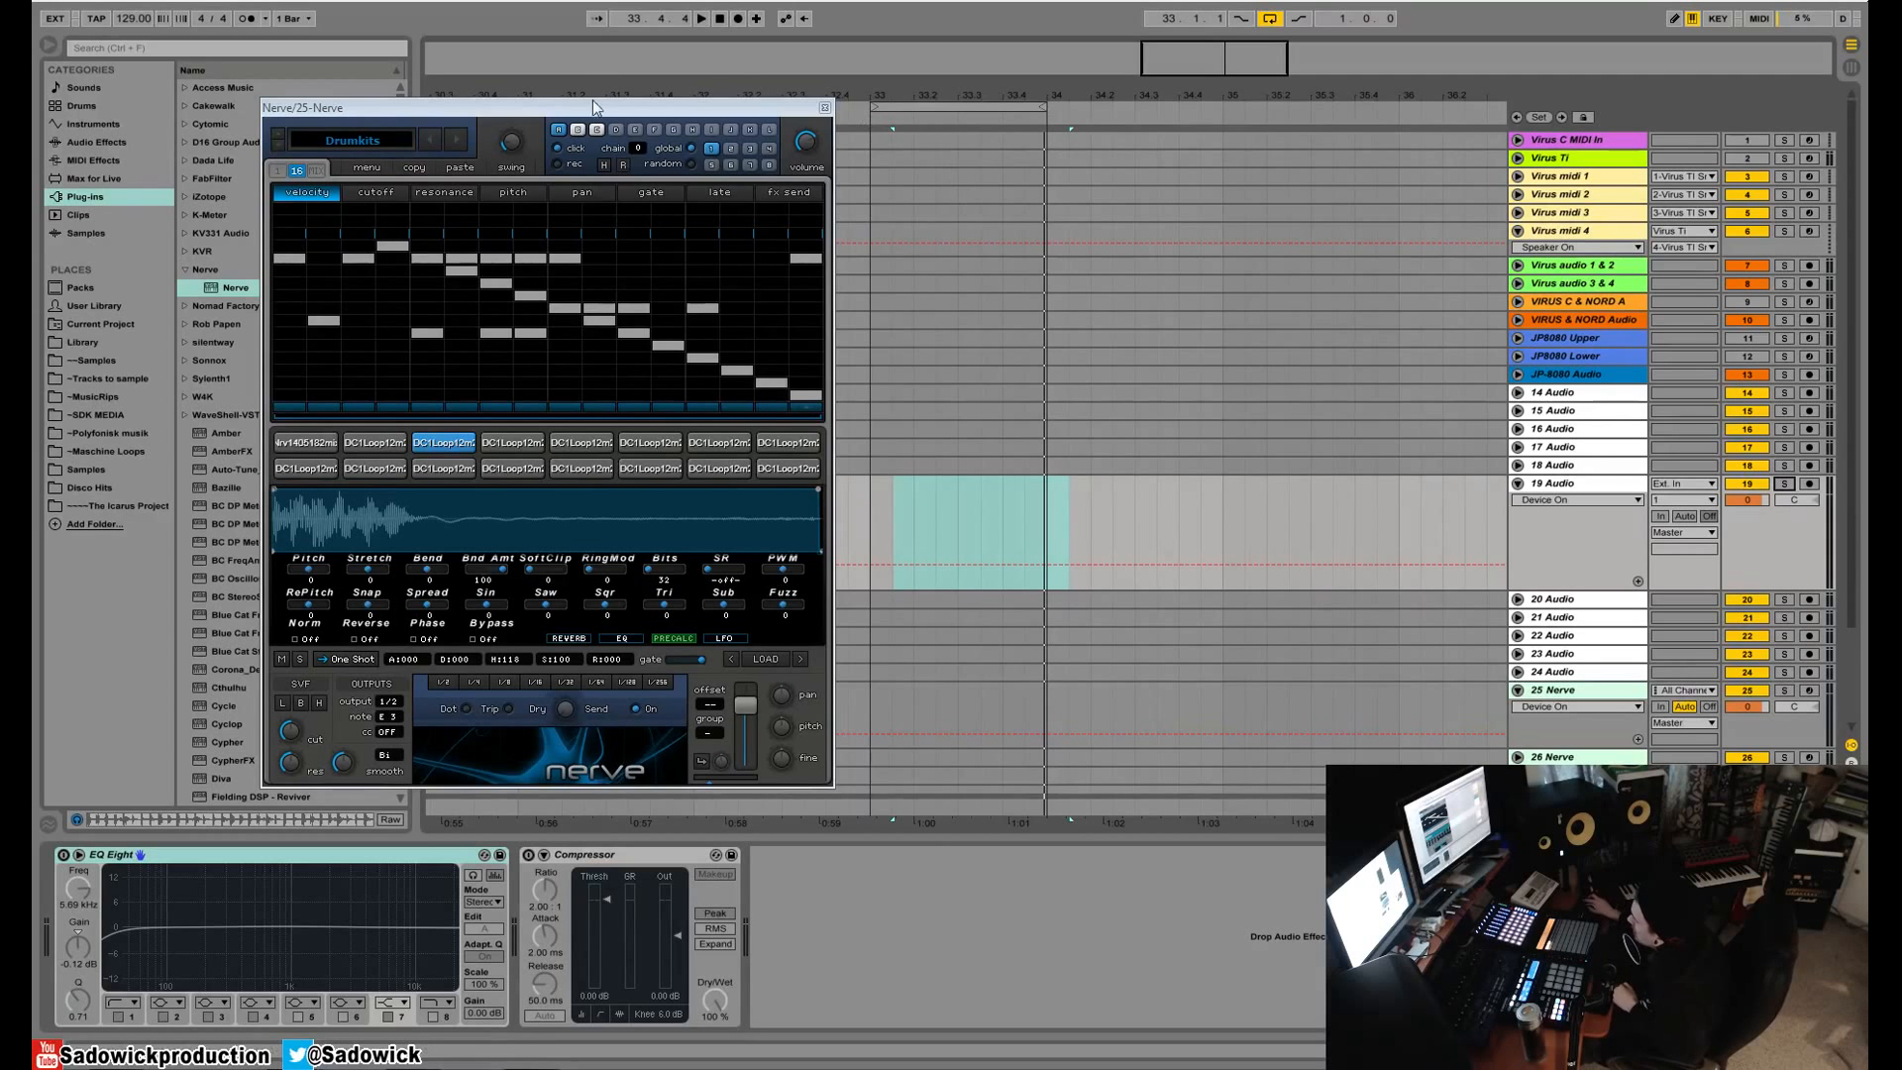
- Audition the slices on Pad 3 and Pad 4 of the track 25 Nerve
left_click_drag(592, 99, 589, 95)
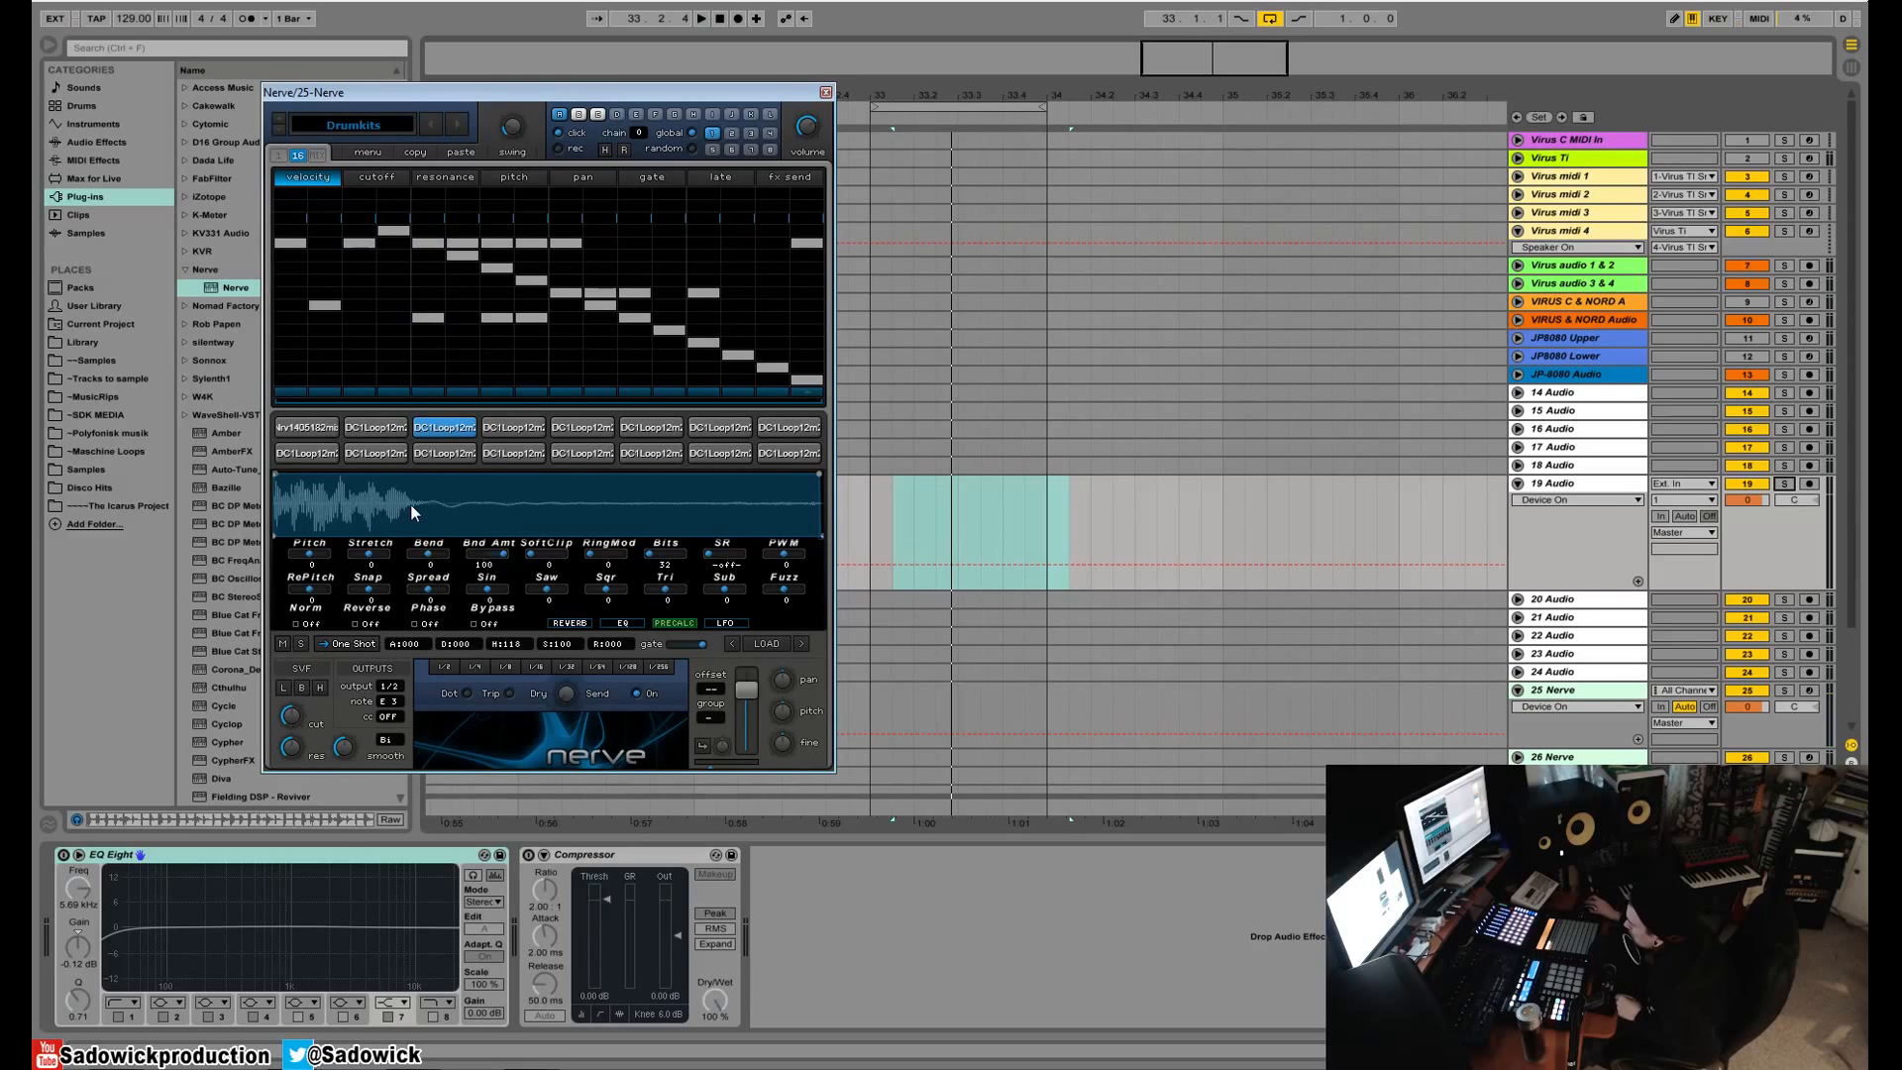
left_click(450, 425)
left_click(508, 432)
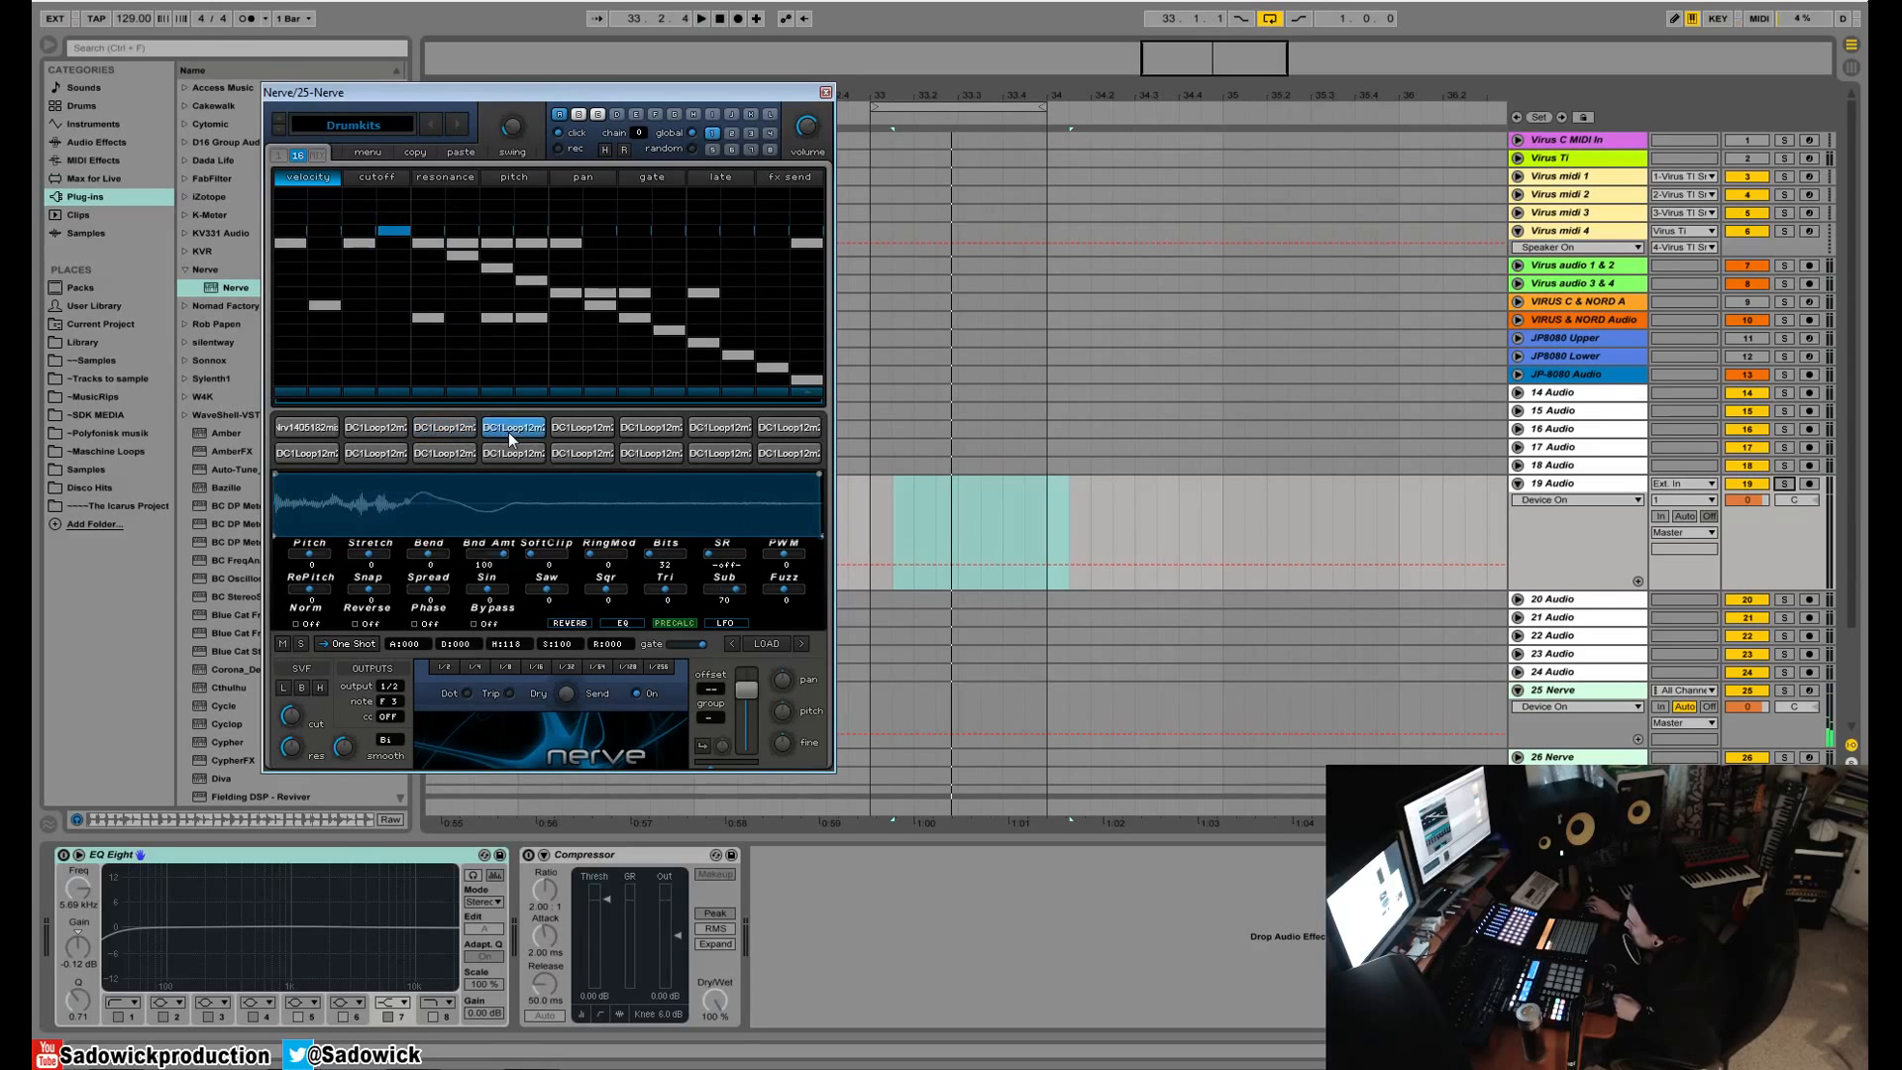
- Export Pad 2's processed sample as an audio clip on track 19 Audio, inspect it up close, and delete it
left_click(360, 430)
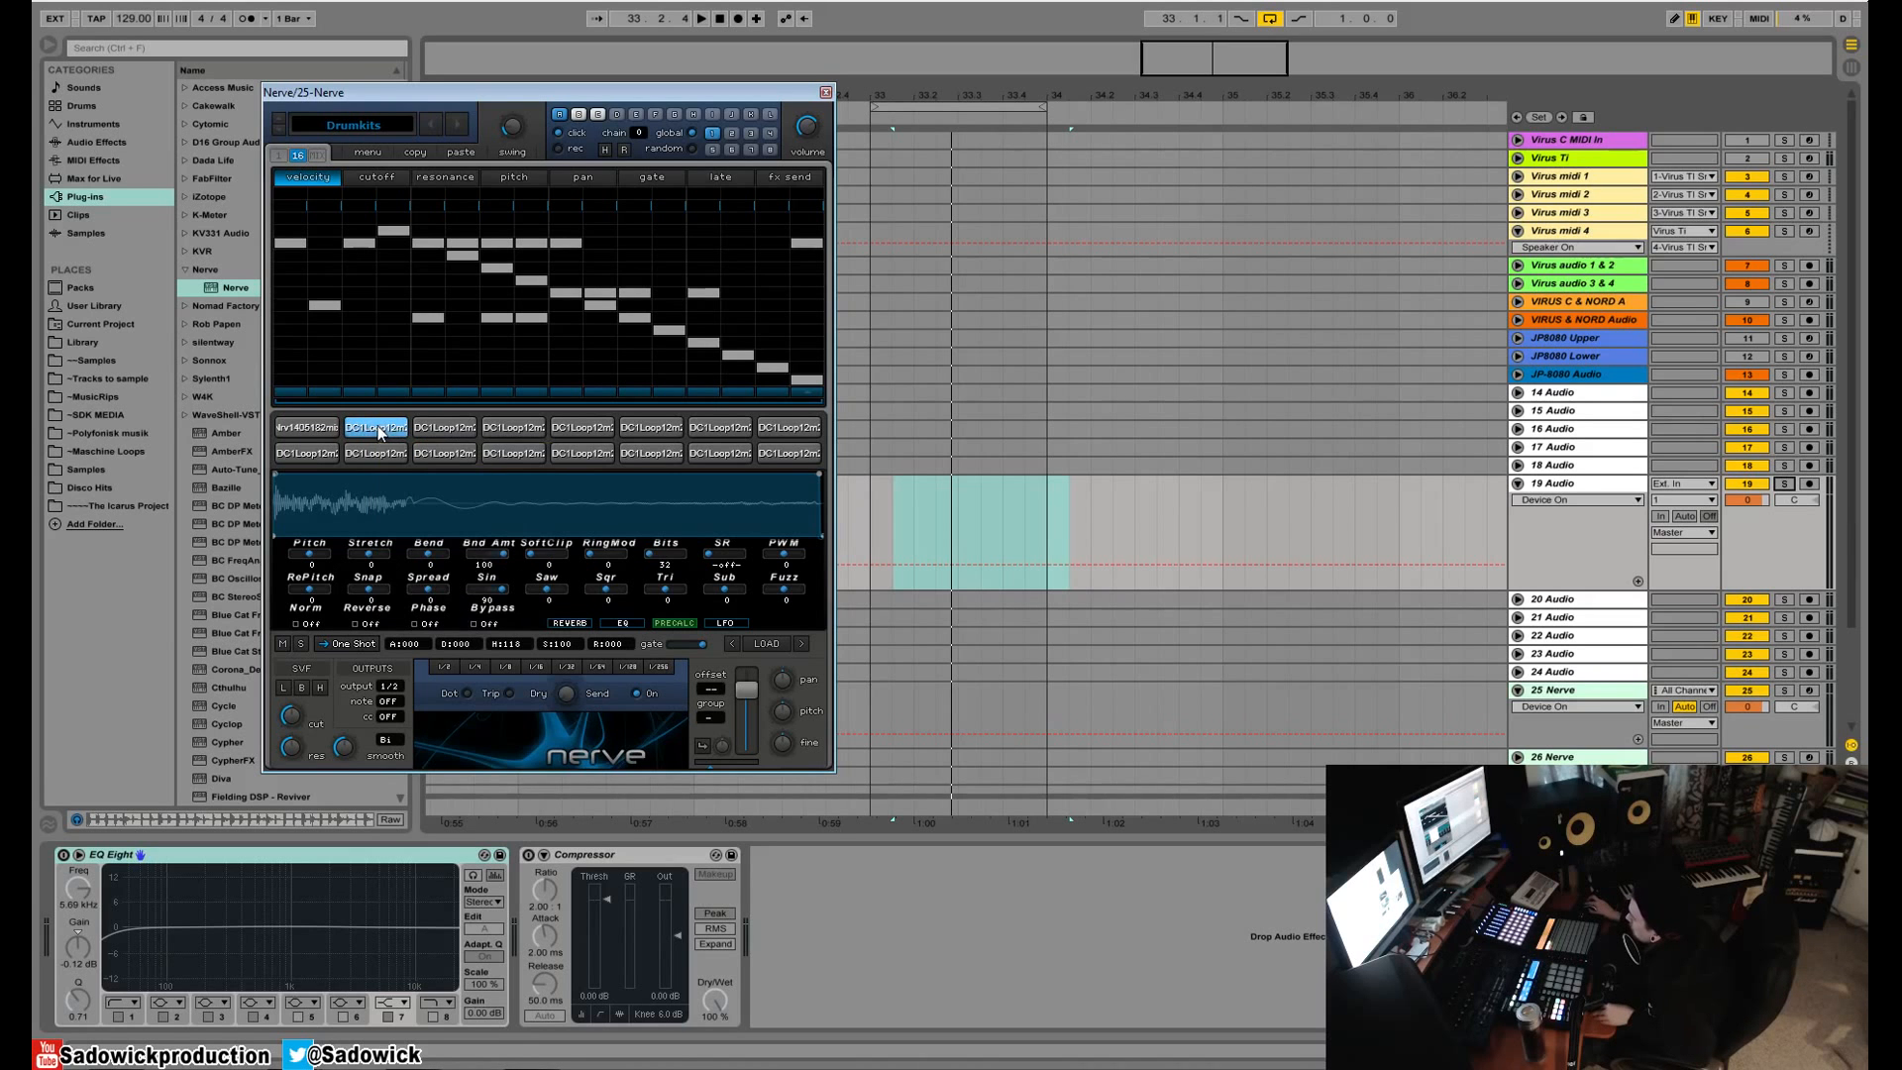
left_click_drag(793, 527, 1093, 525)
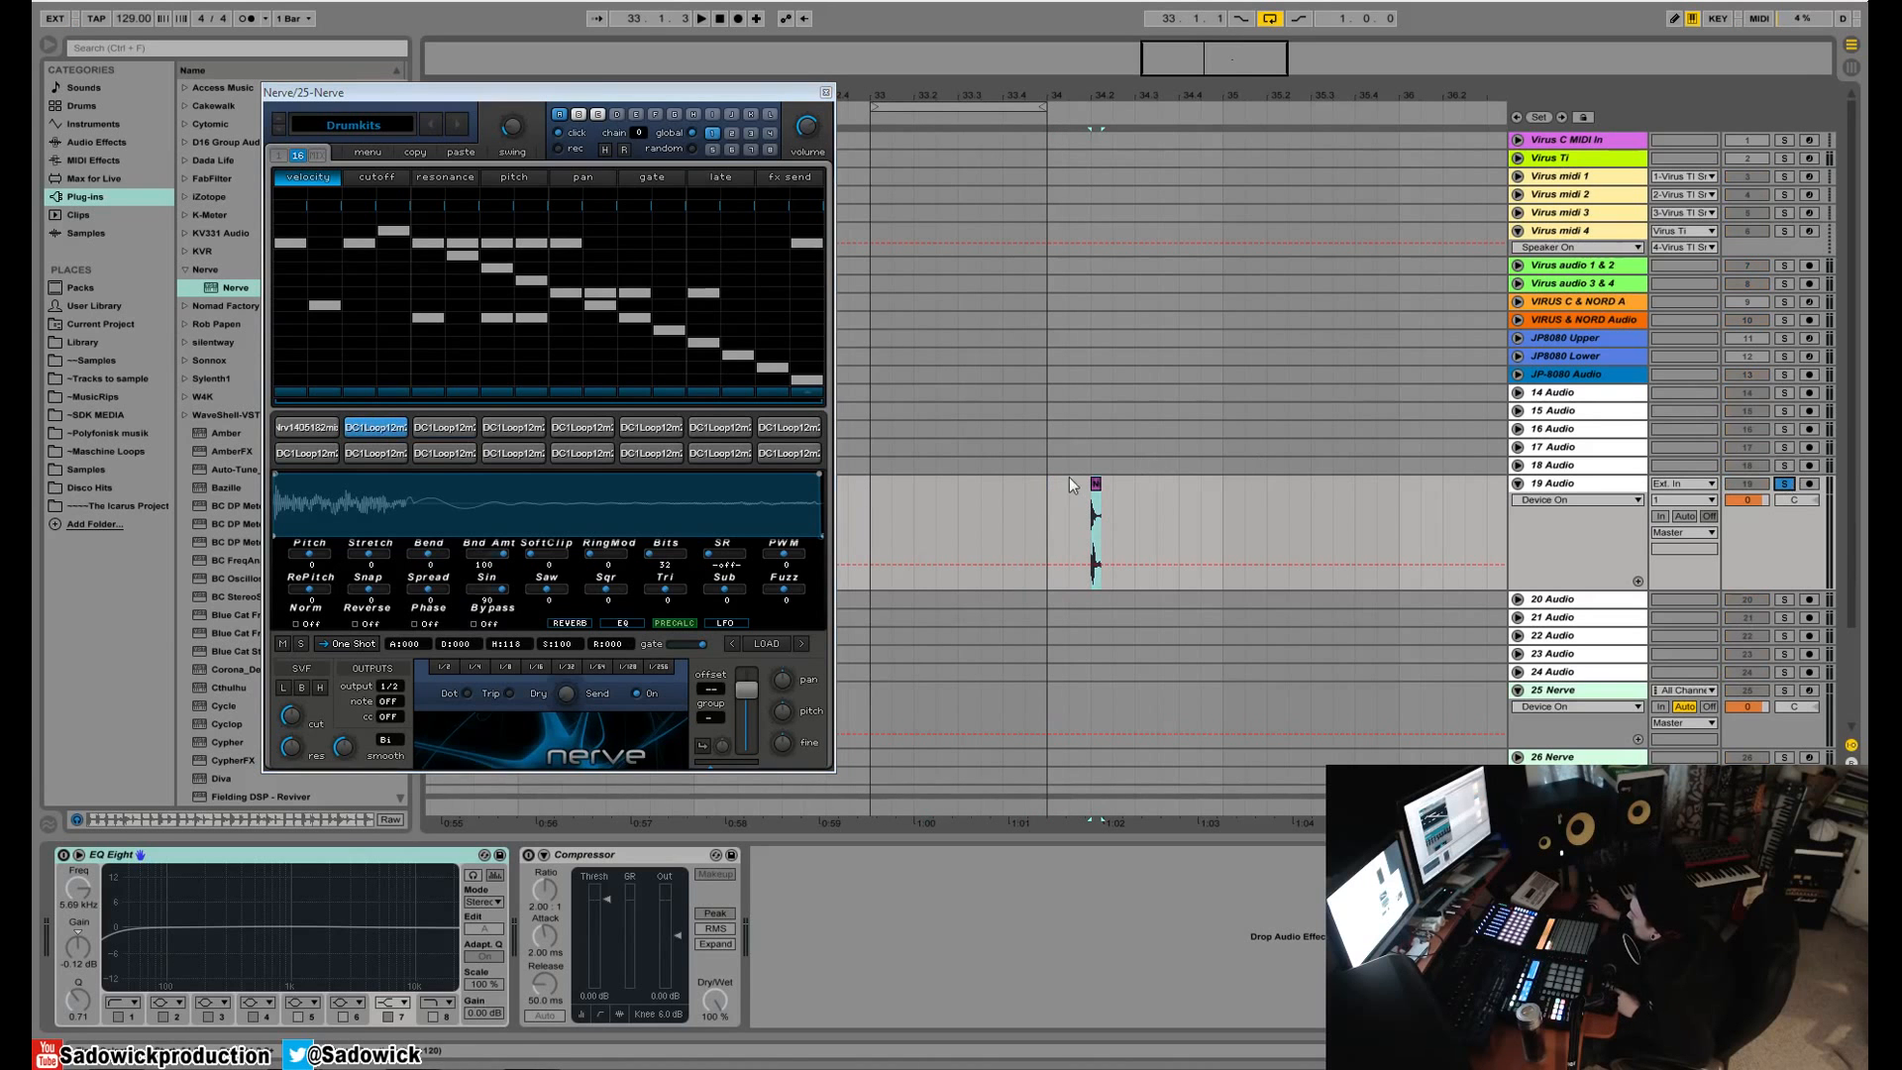
left_click_drag(1106, 97, 1159, 97)
key("space")
key("space")
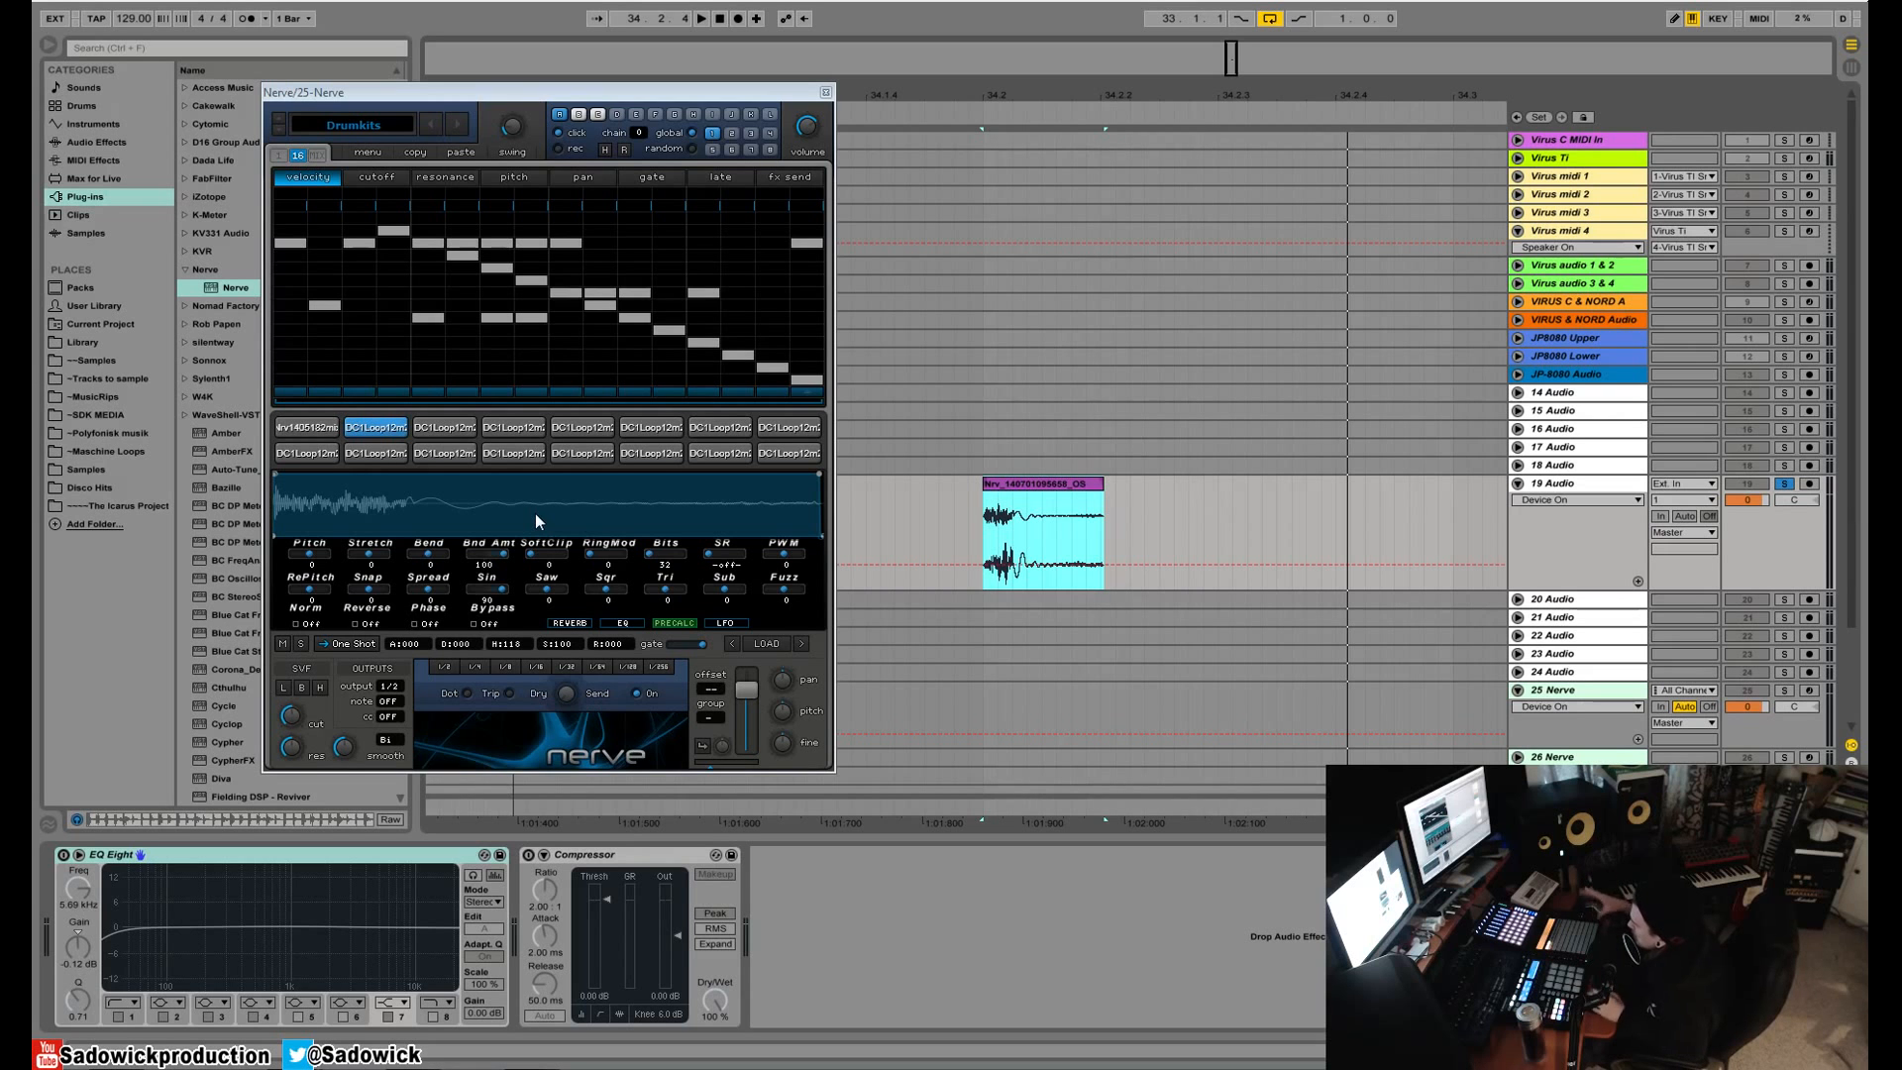
key("Delete")
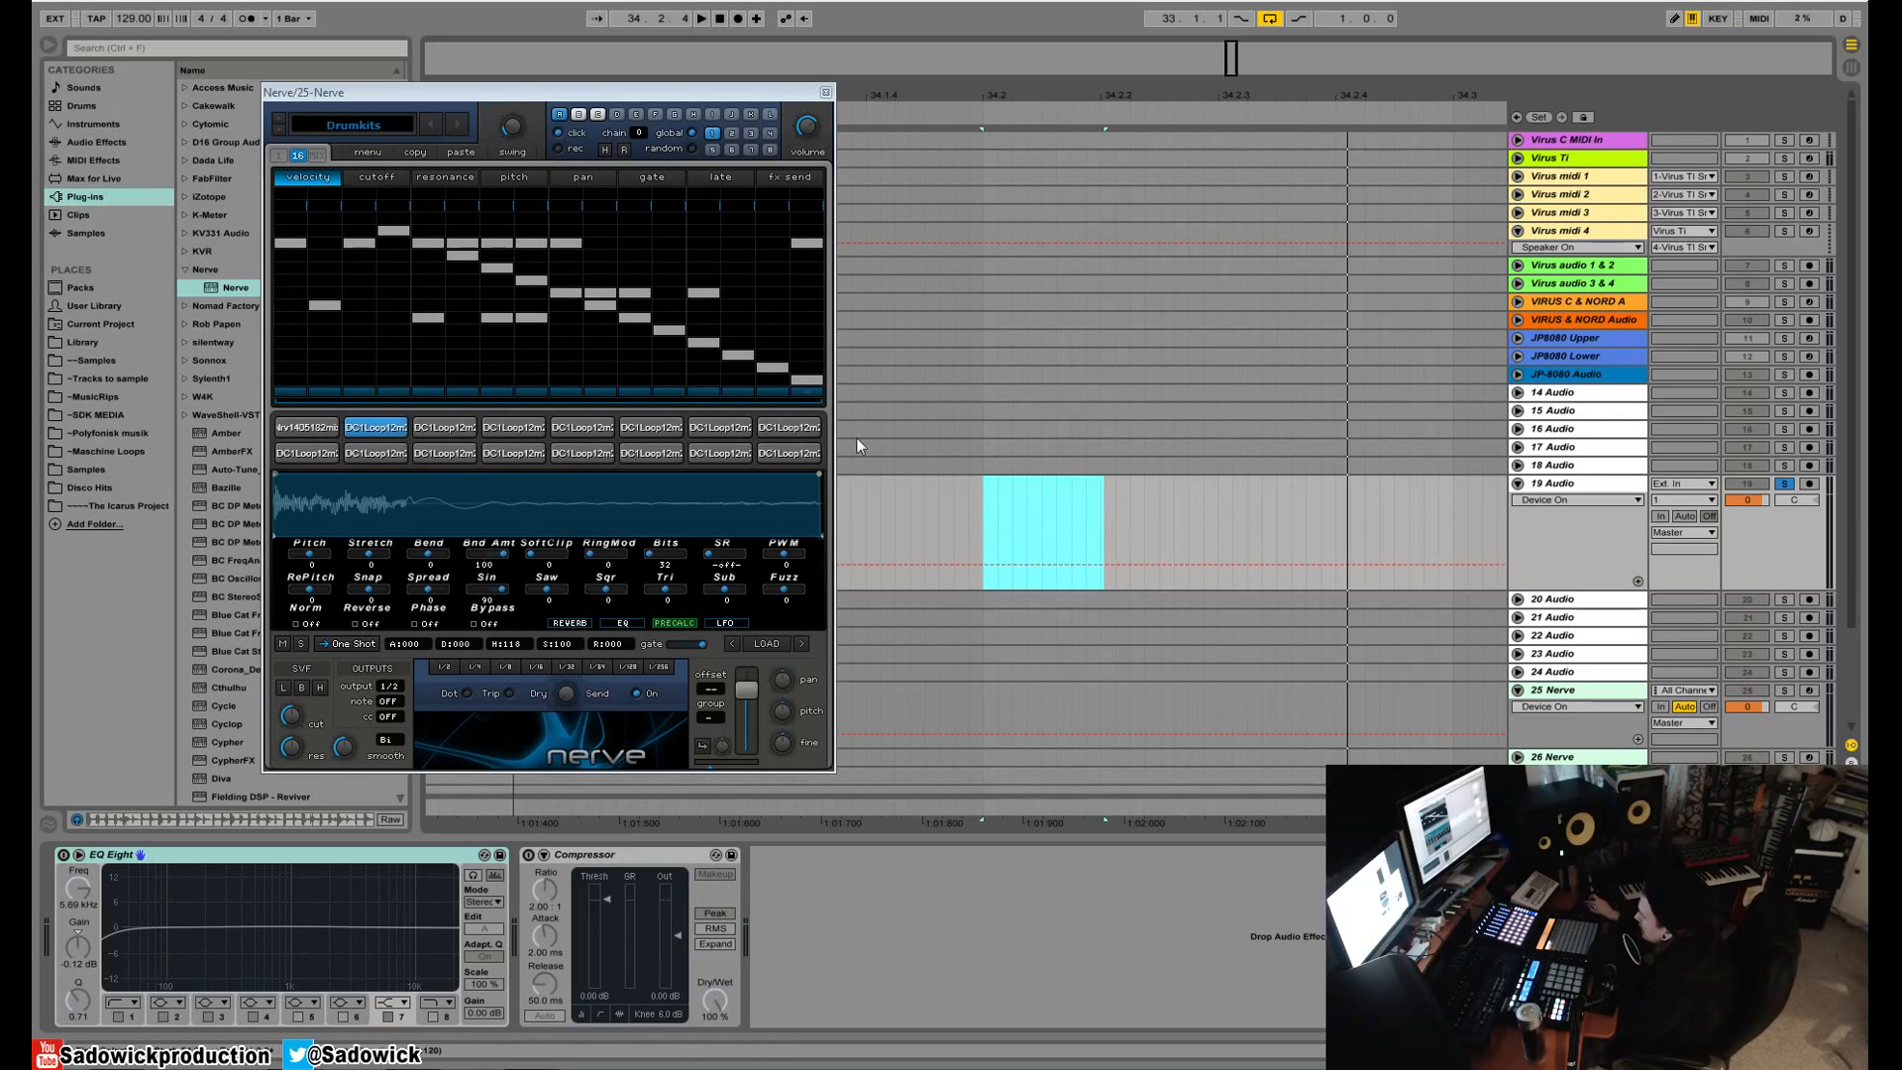
- Open the Nerve instance on track 26 and arrange its window beside the track 25 one
left_click(232, 290)
left_click(1595, 757)
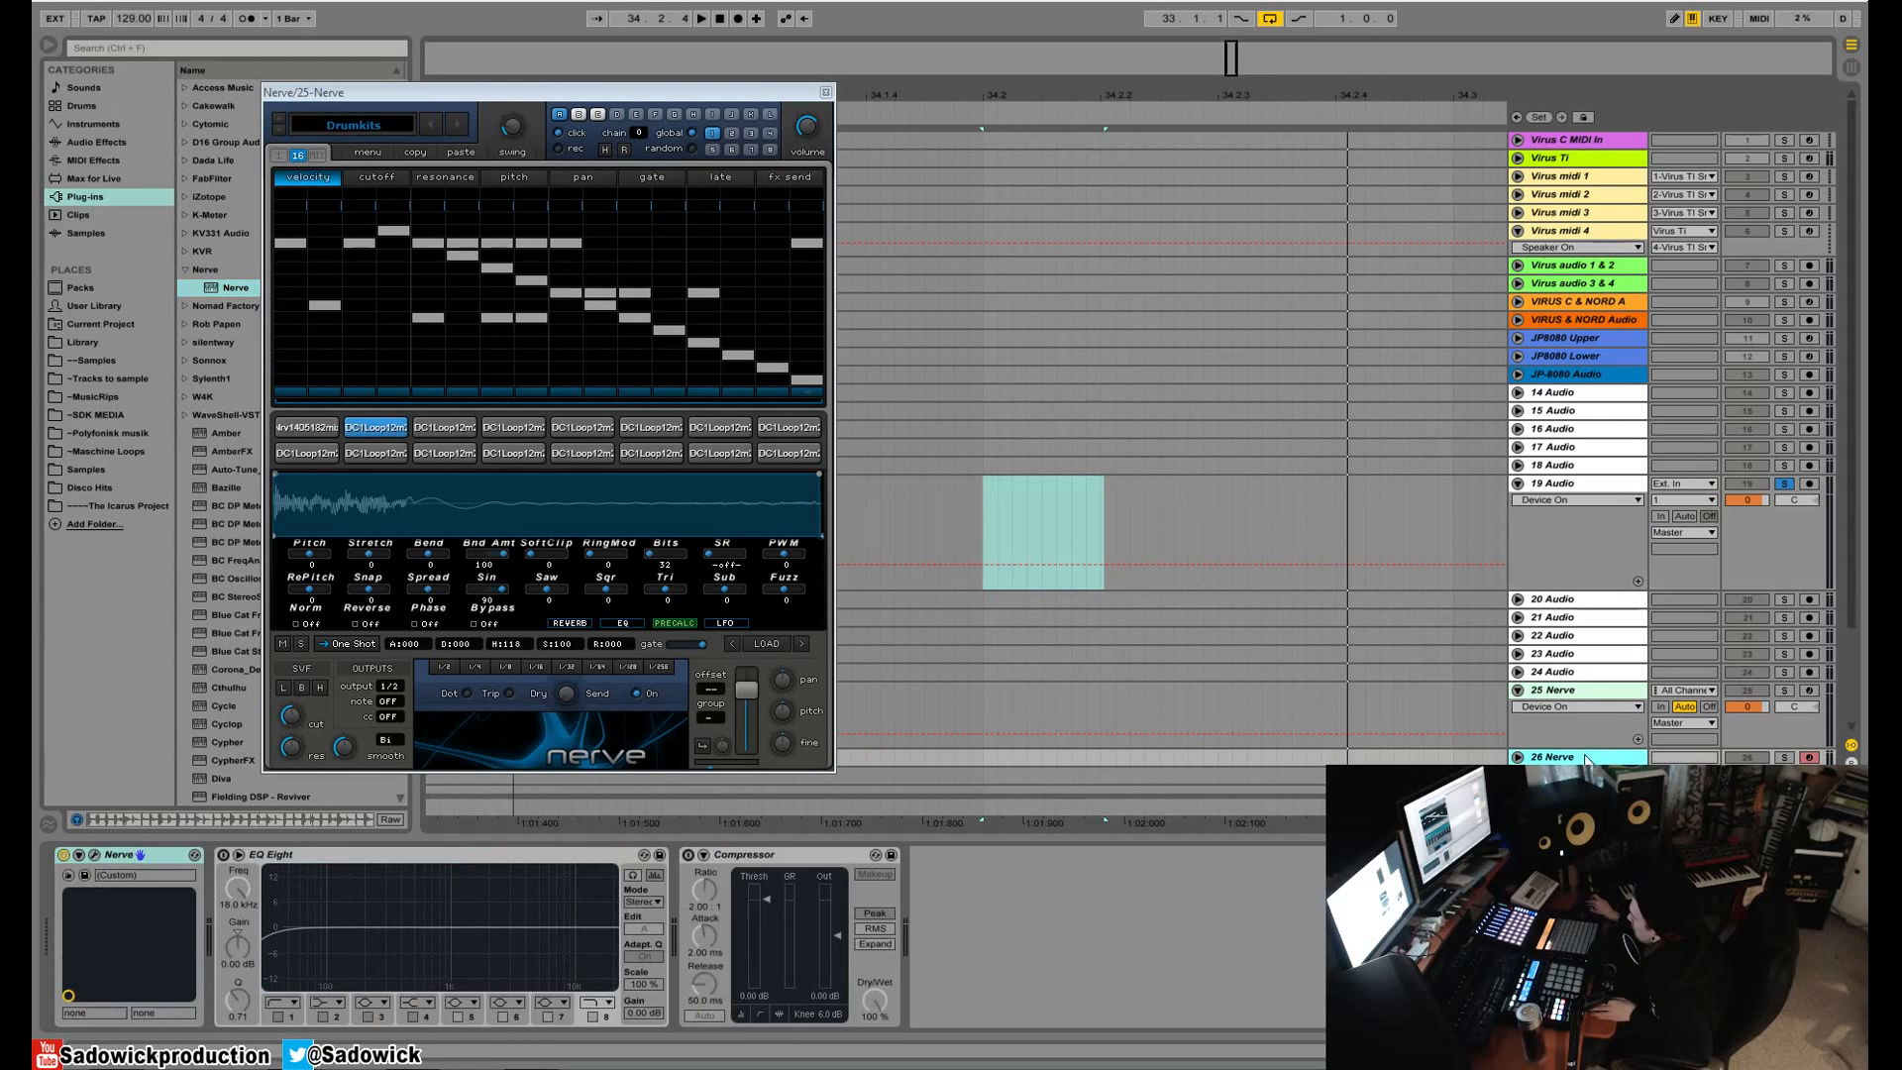
left_click(94, 854)
left_click_drag(1000, 95, 1059, 99)
left_click_drag(674, 87, 578, 94)
left_click_drag(1210, 92, 1108, 84)
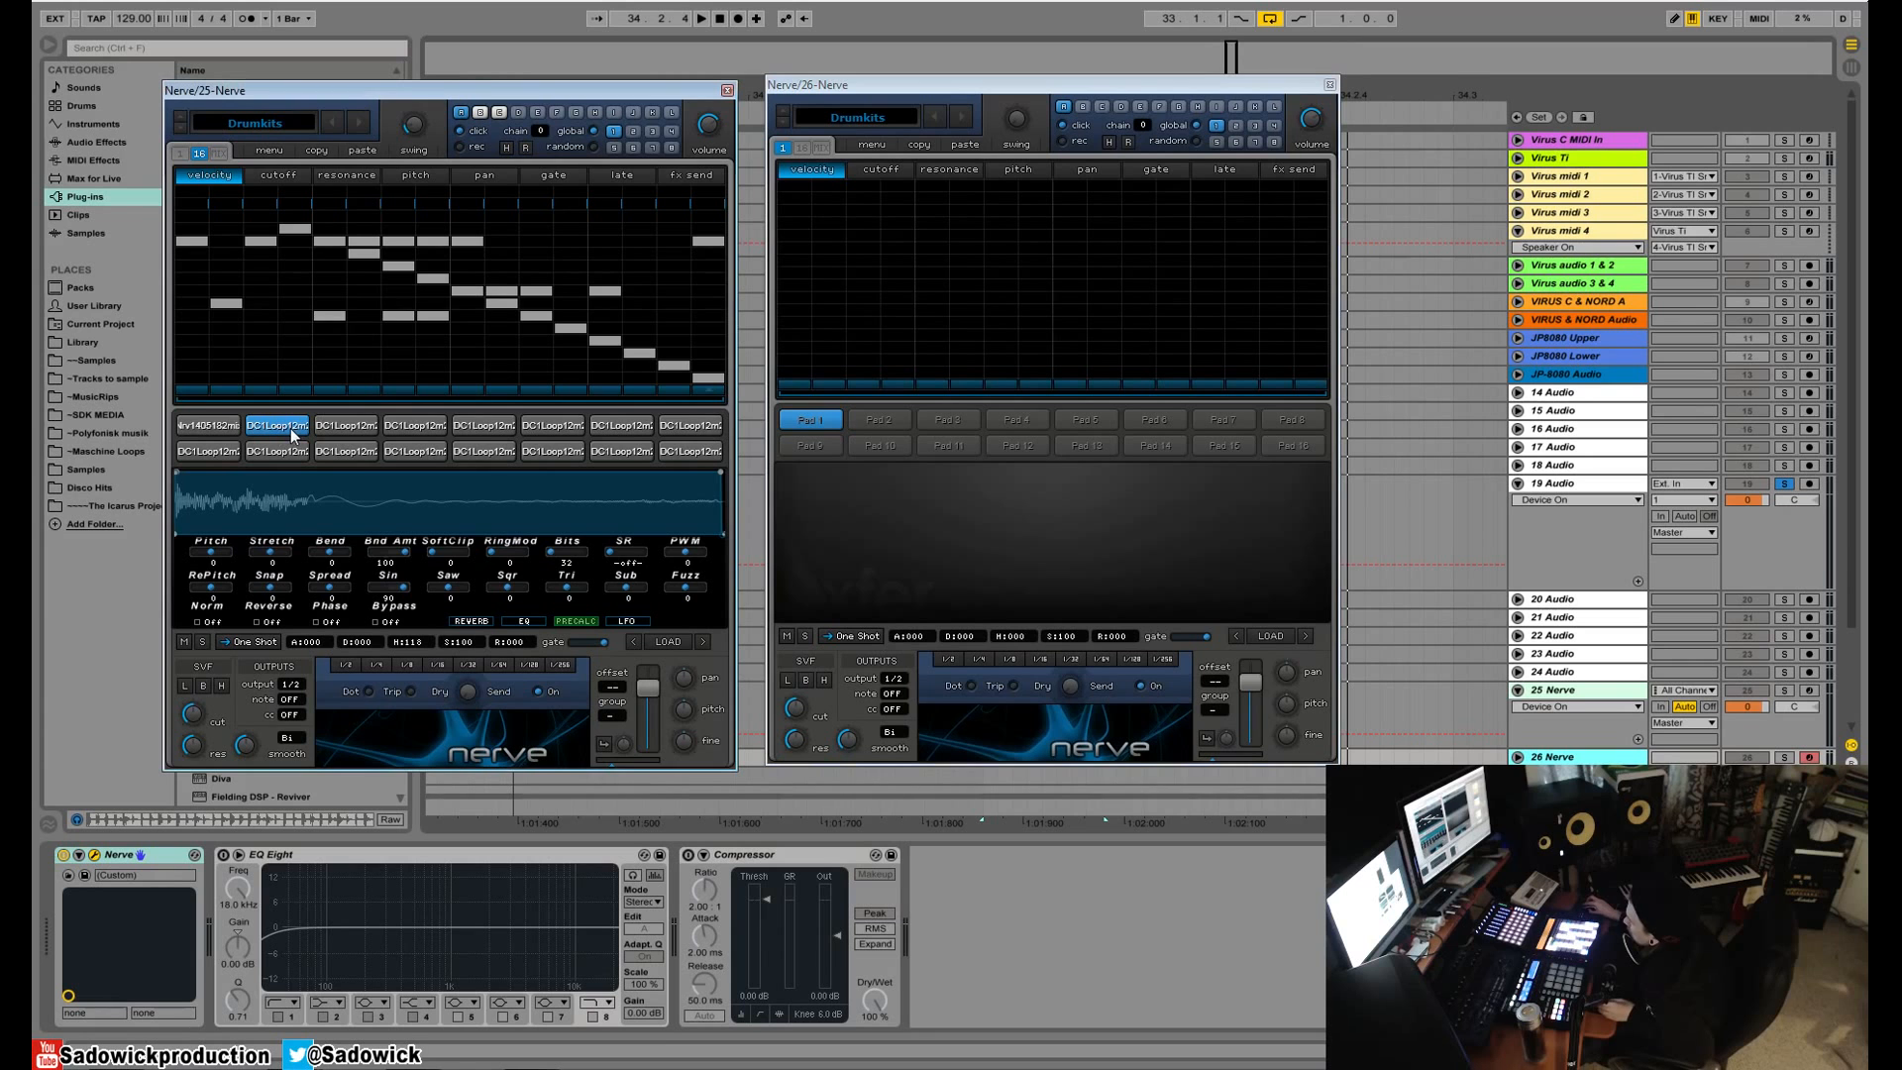
- Render the track 25 Nerve mix onto Pad 1 of the track 26 Nerve as a sliced loop, solo track 26, and play it
left_click_drag(287, 428, 824, 422)
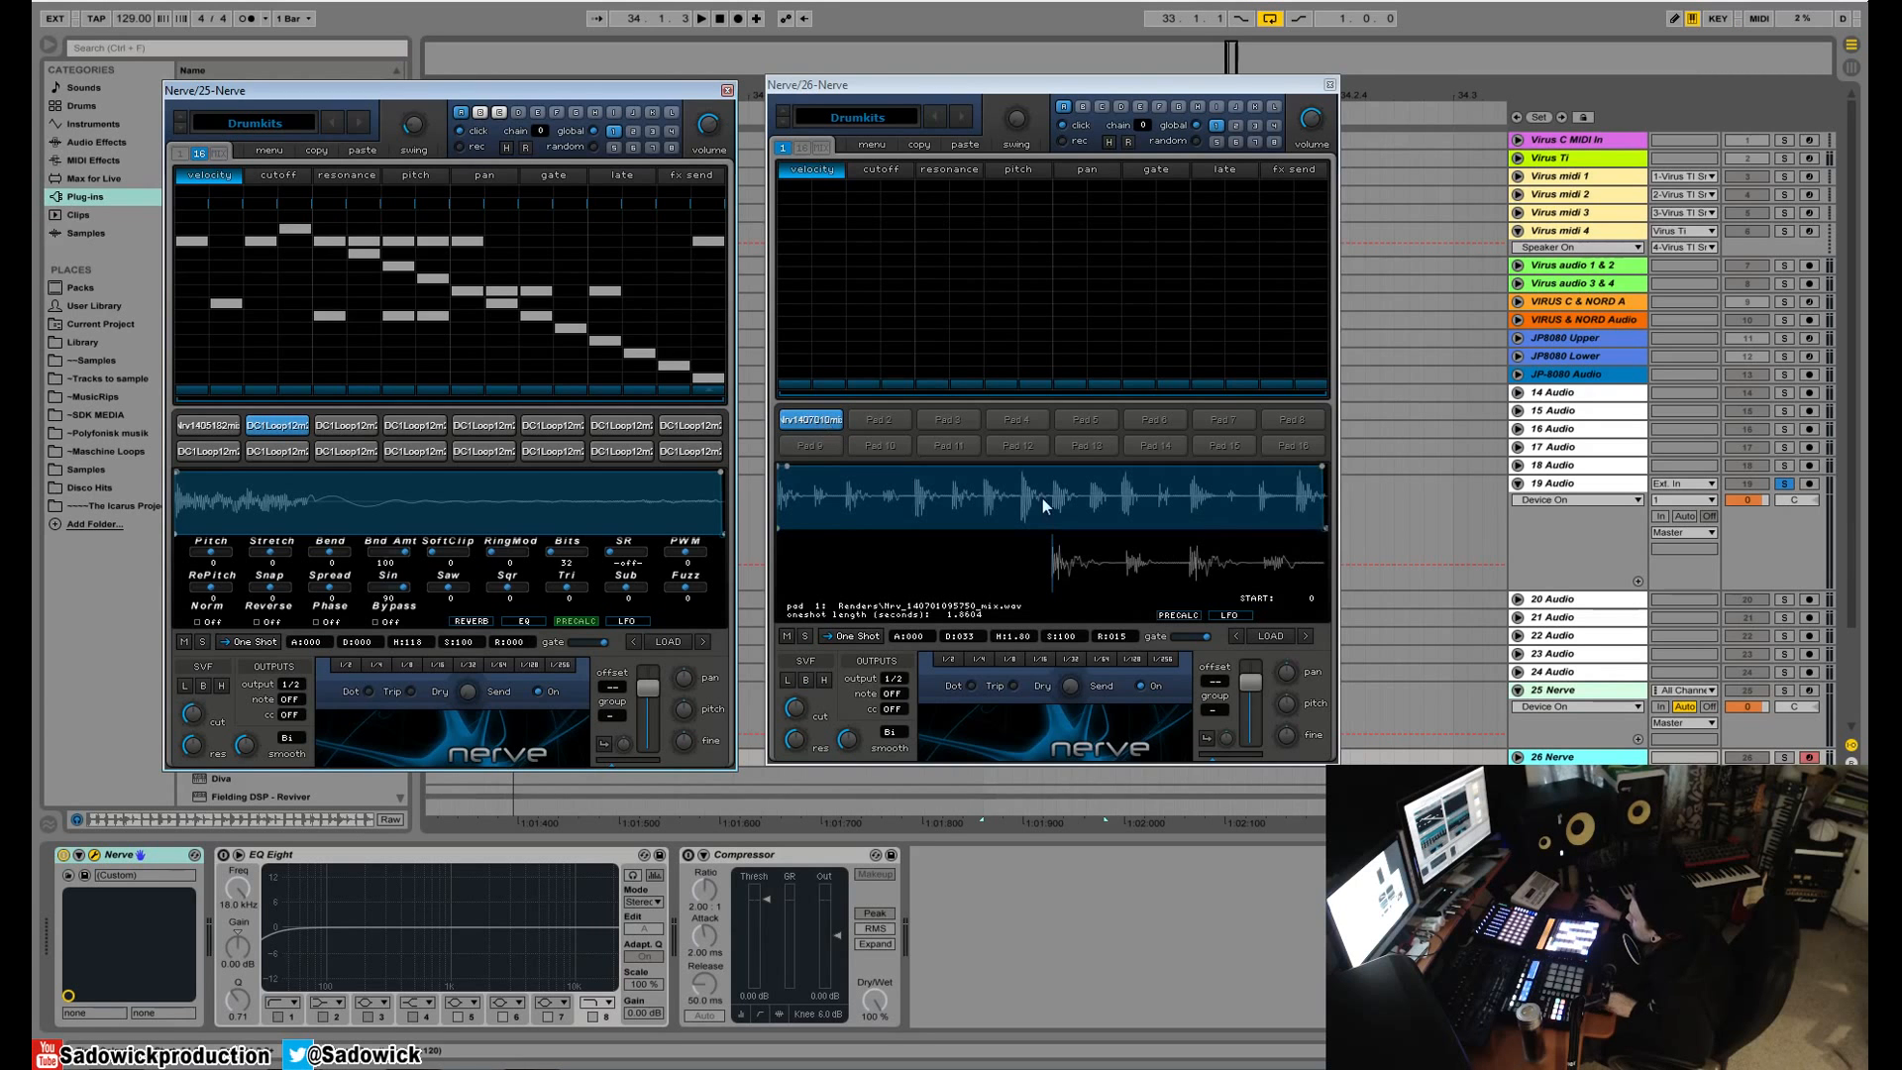
left_click(1784, 757)
key("space")
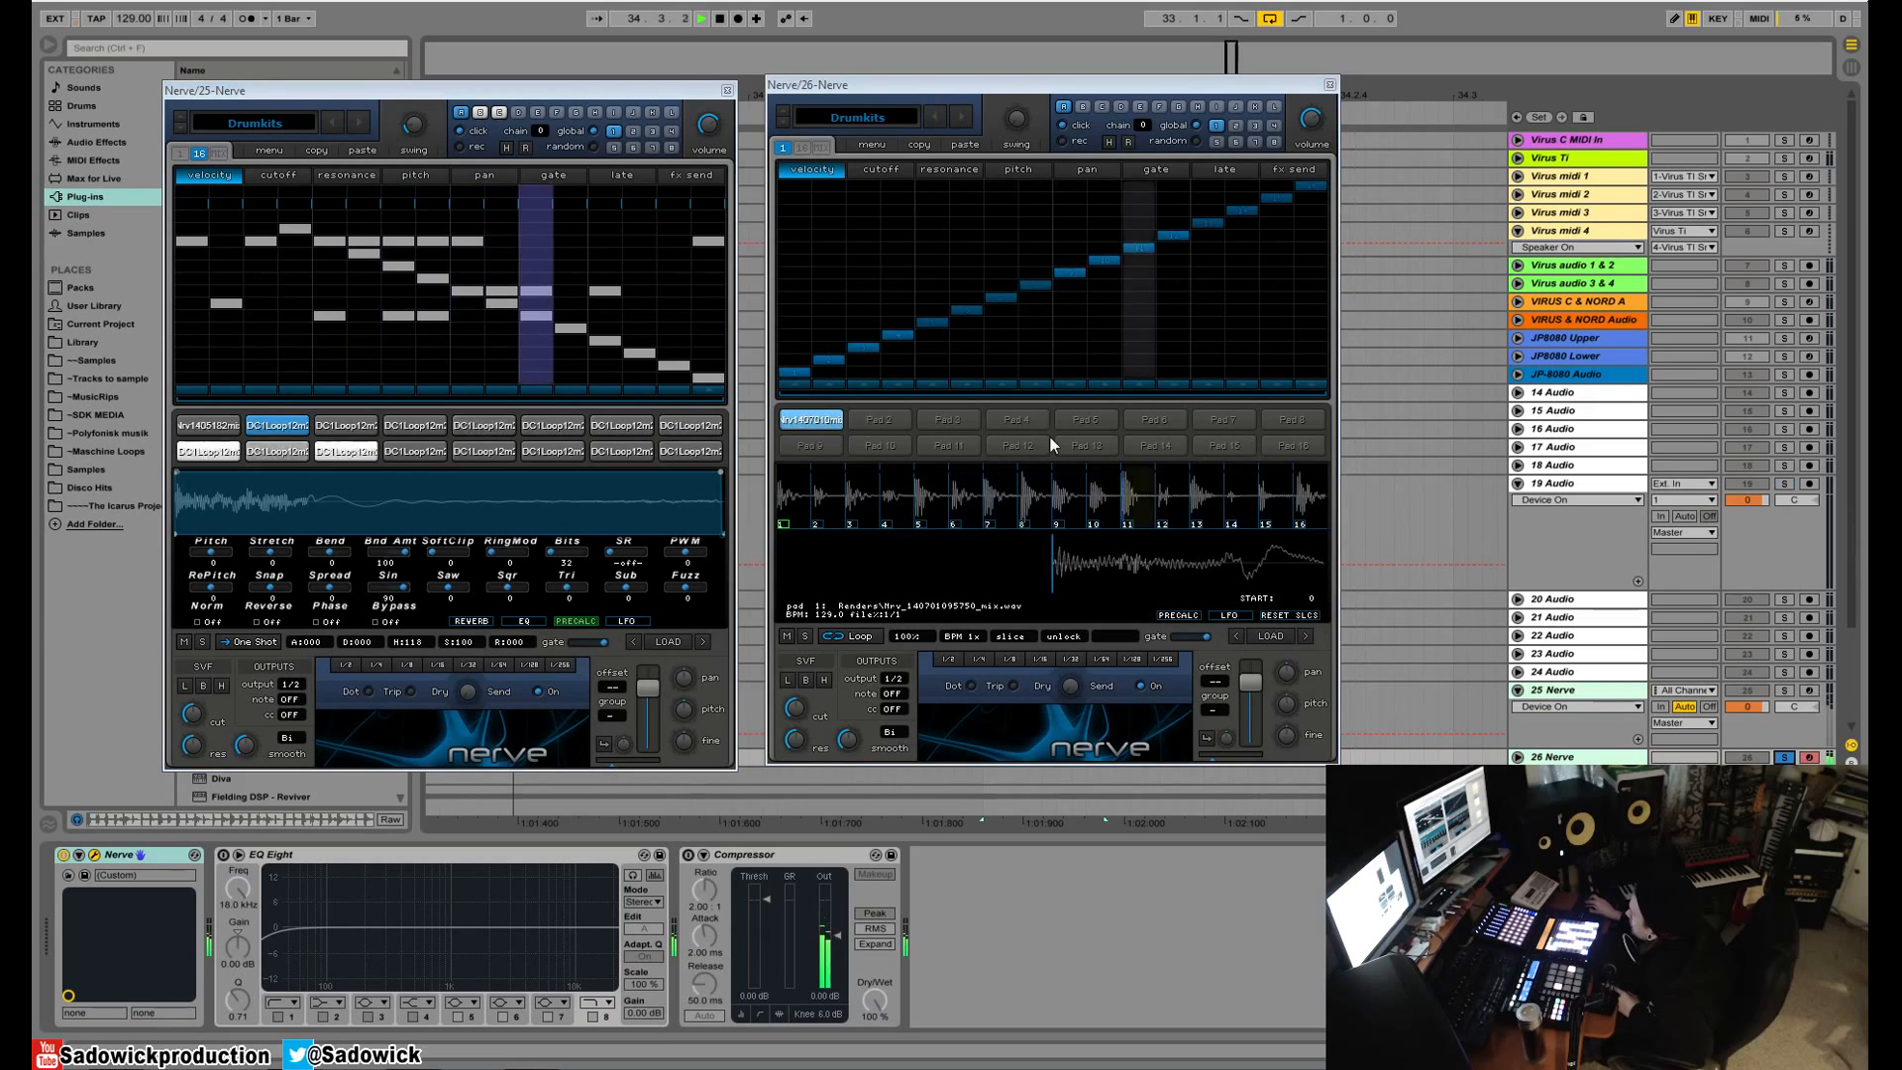
key("space")
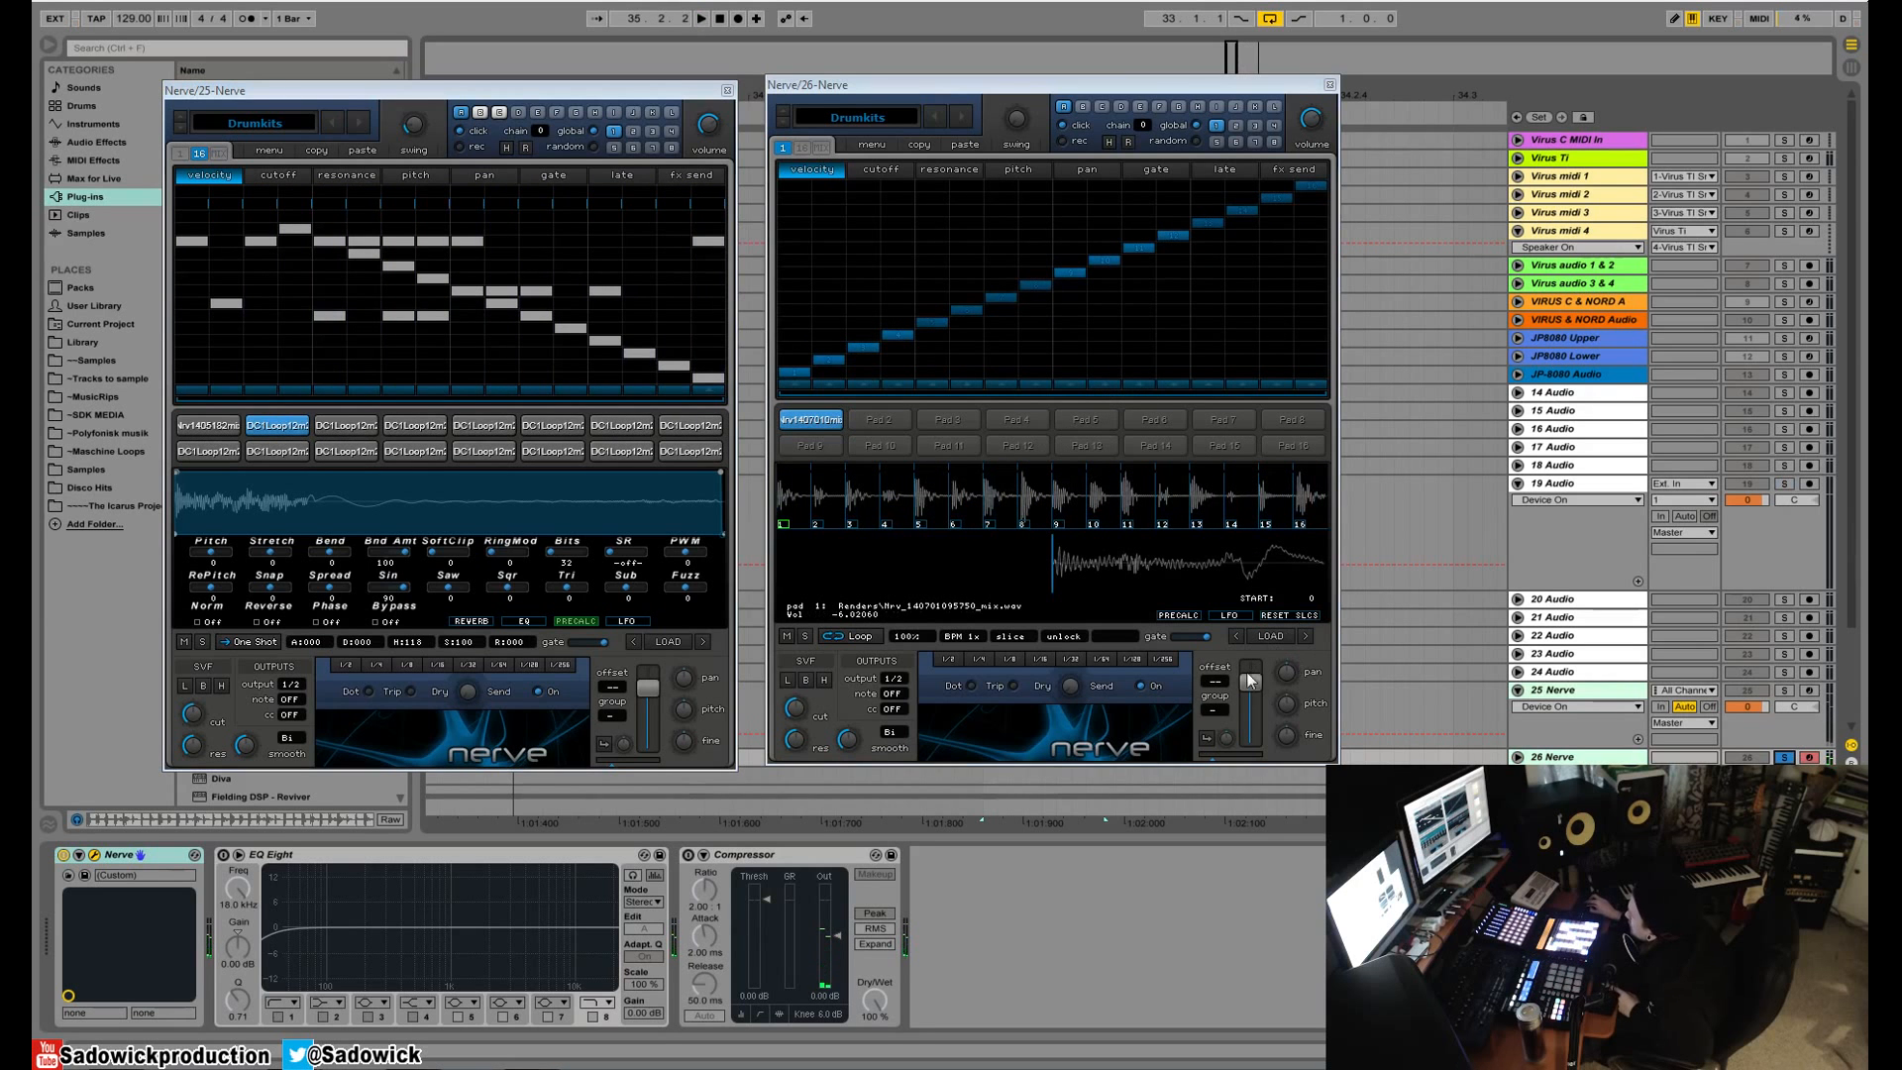
- Raise Pad 1's level in the track 26 Nerve and redraw its slice order across all 16 steps during playback
key("space")
mouse_move(1244, 685)
left_mouse_down()
mouse_move(1252, 733)
mouse_move(1256, 672)
left_mouse_up()
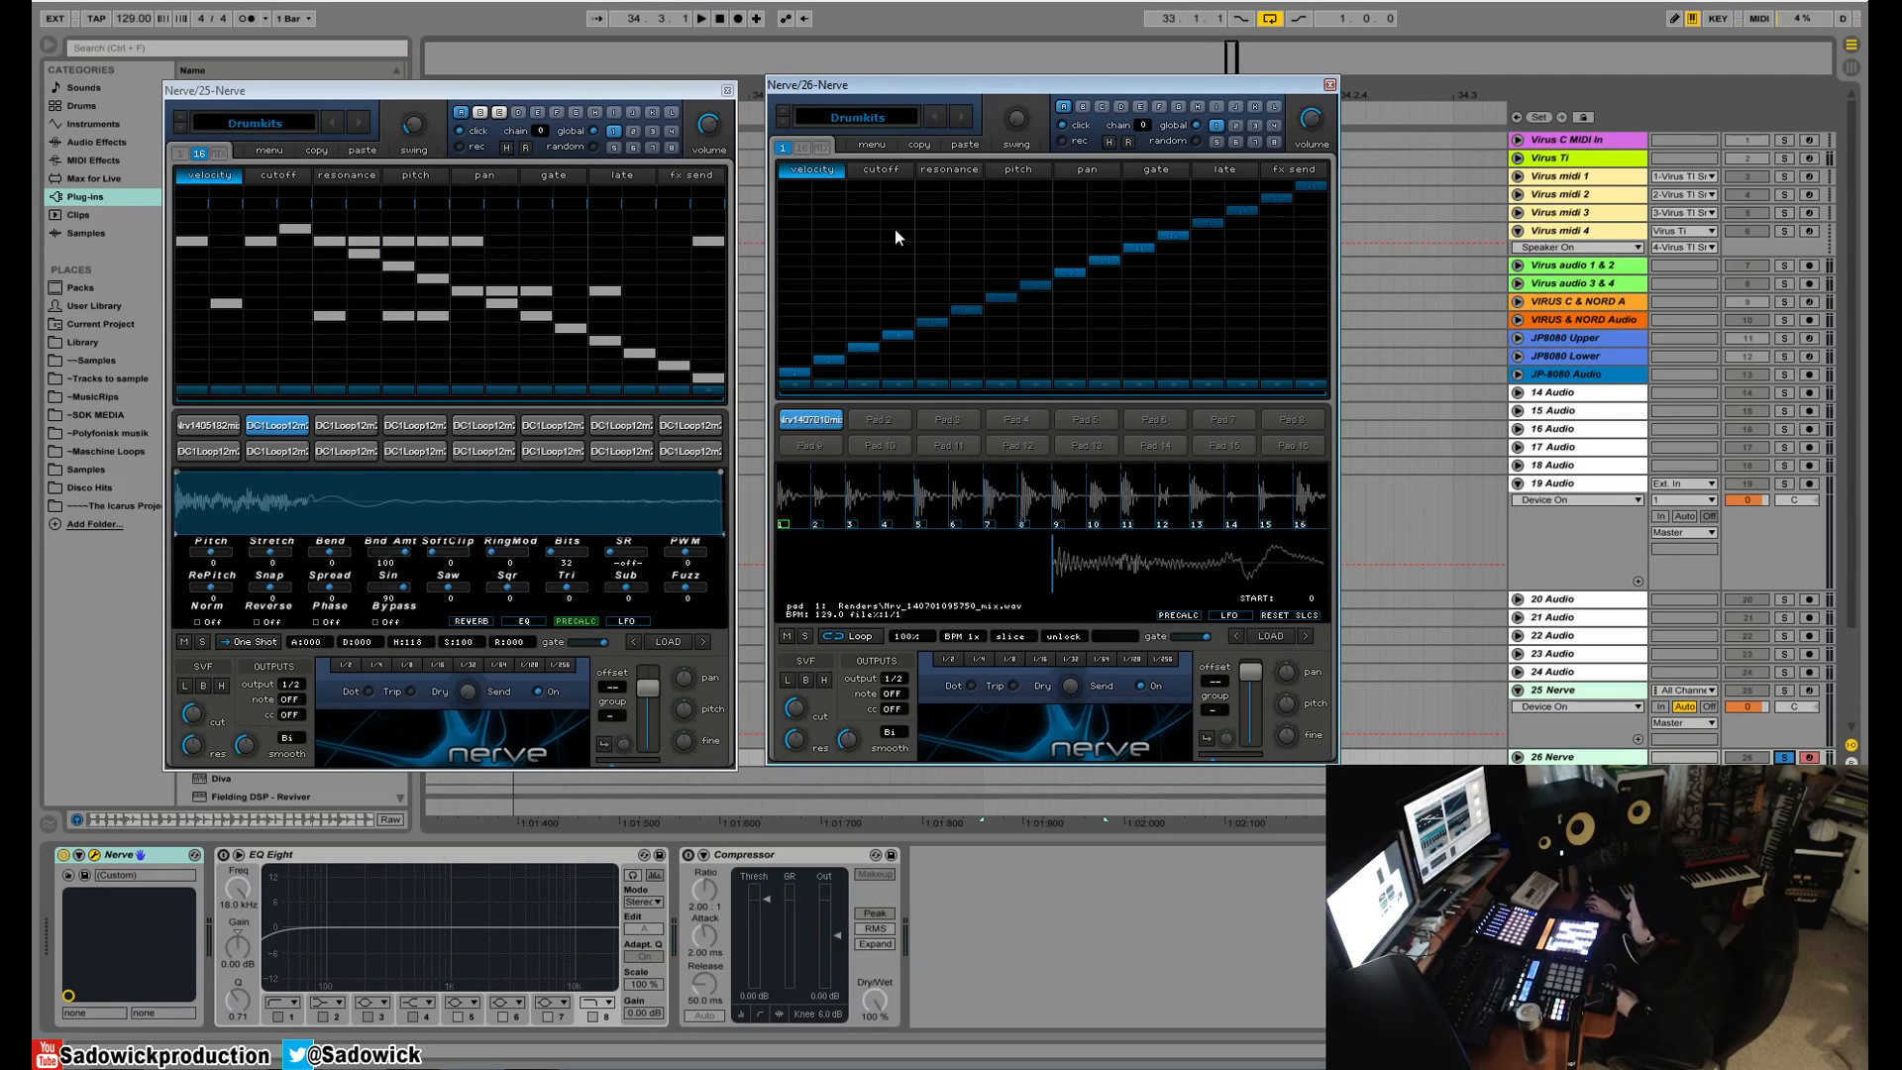
key("space")
mouse_move(793, 192)
left_mouse_down()
mouse_move(899, 243)
mouse_move(1135, 204)
mouse_move(1256, 251)
mouse_move(1320, 229)
left_mouse_up()
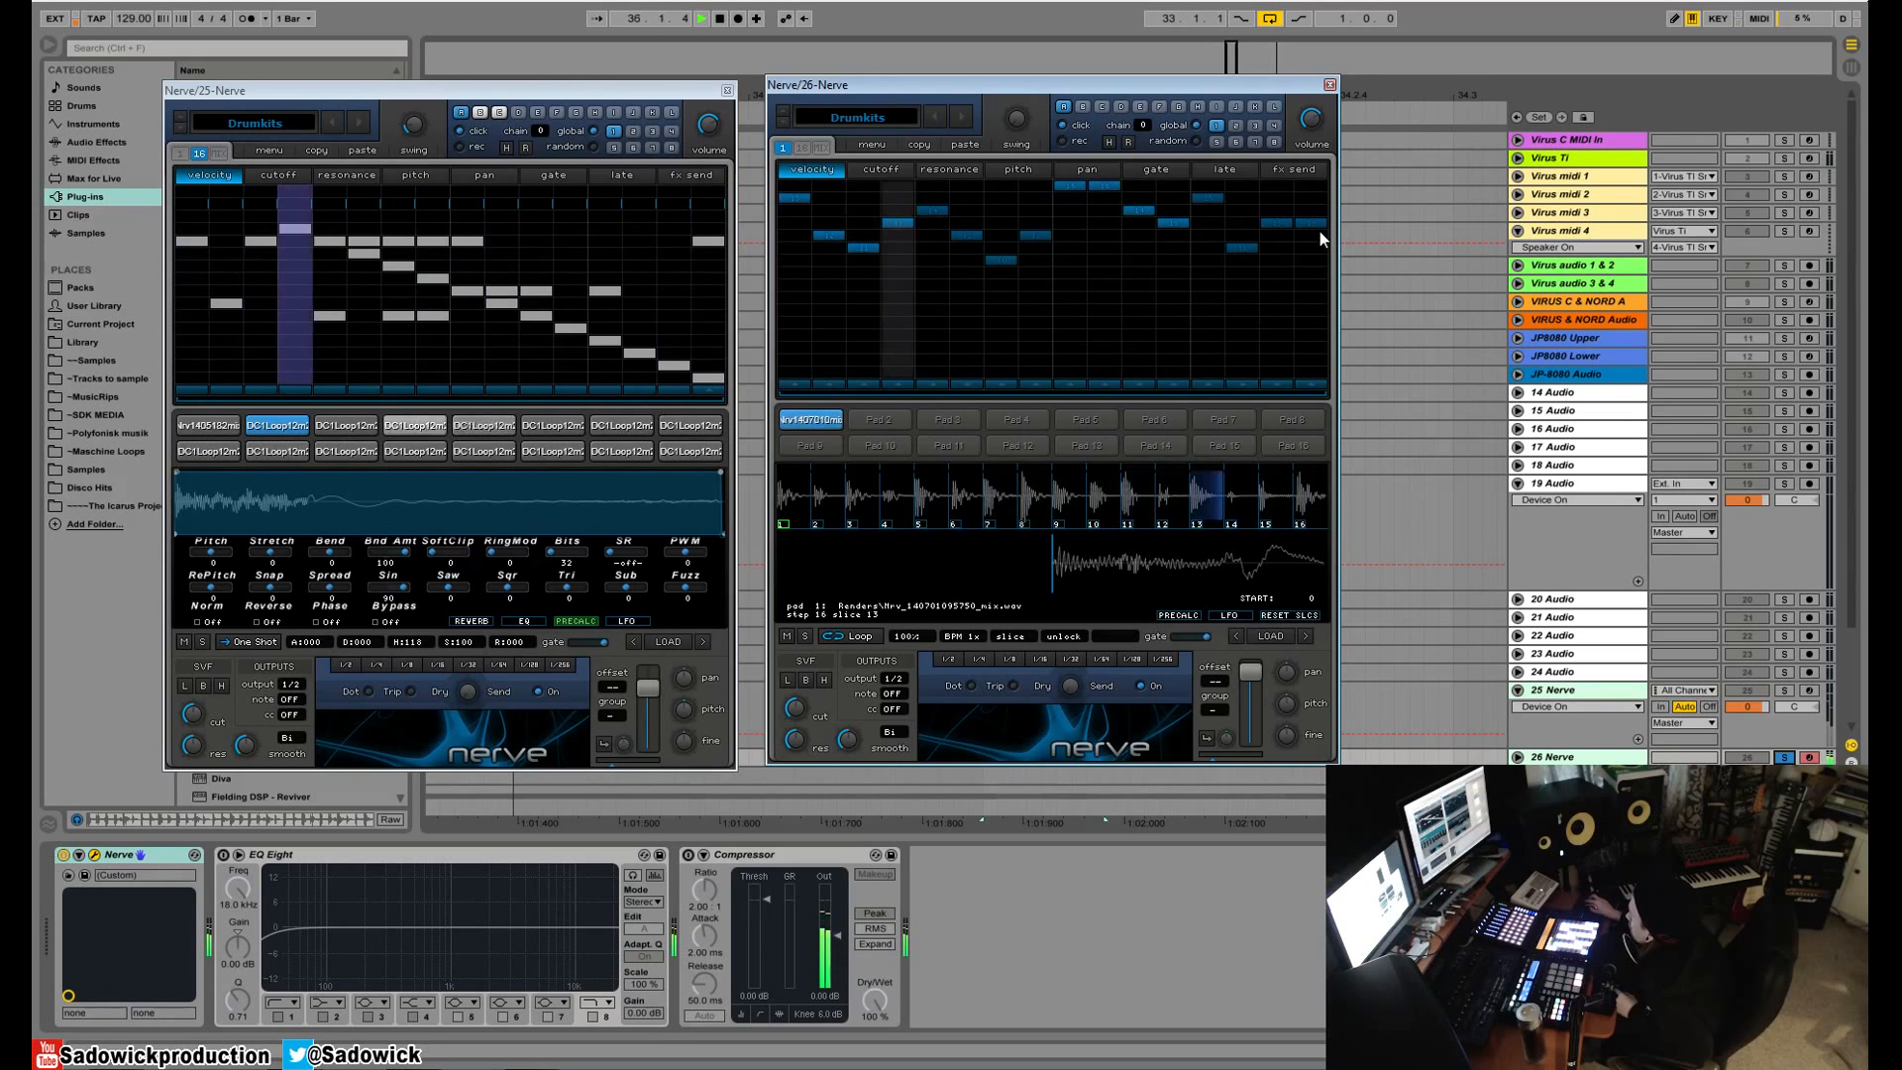
key("space")
- Place the two Nerve windows closer together and load XF_DUDA_KICK_03.wav from Hits_Duda Kicks onto Pad 2 of the track 26 Nerve
left_click_drag(723, 91, 659, 92)
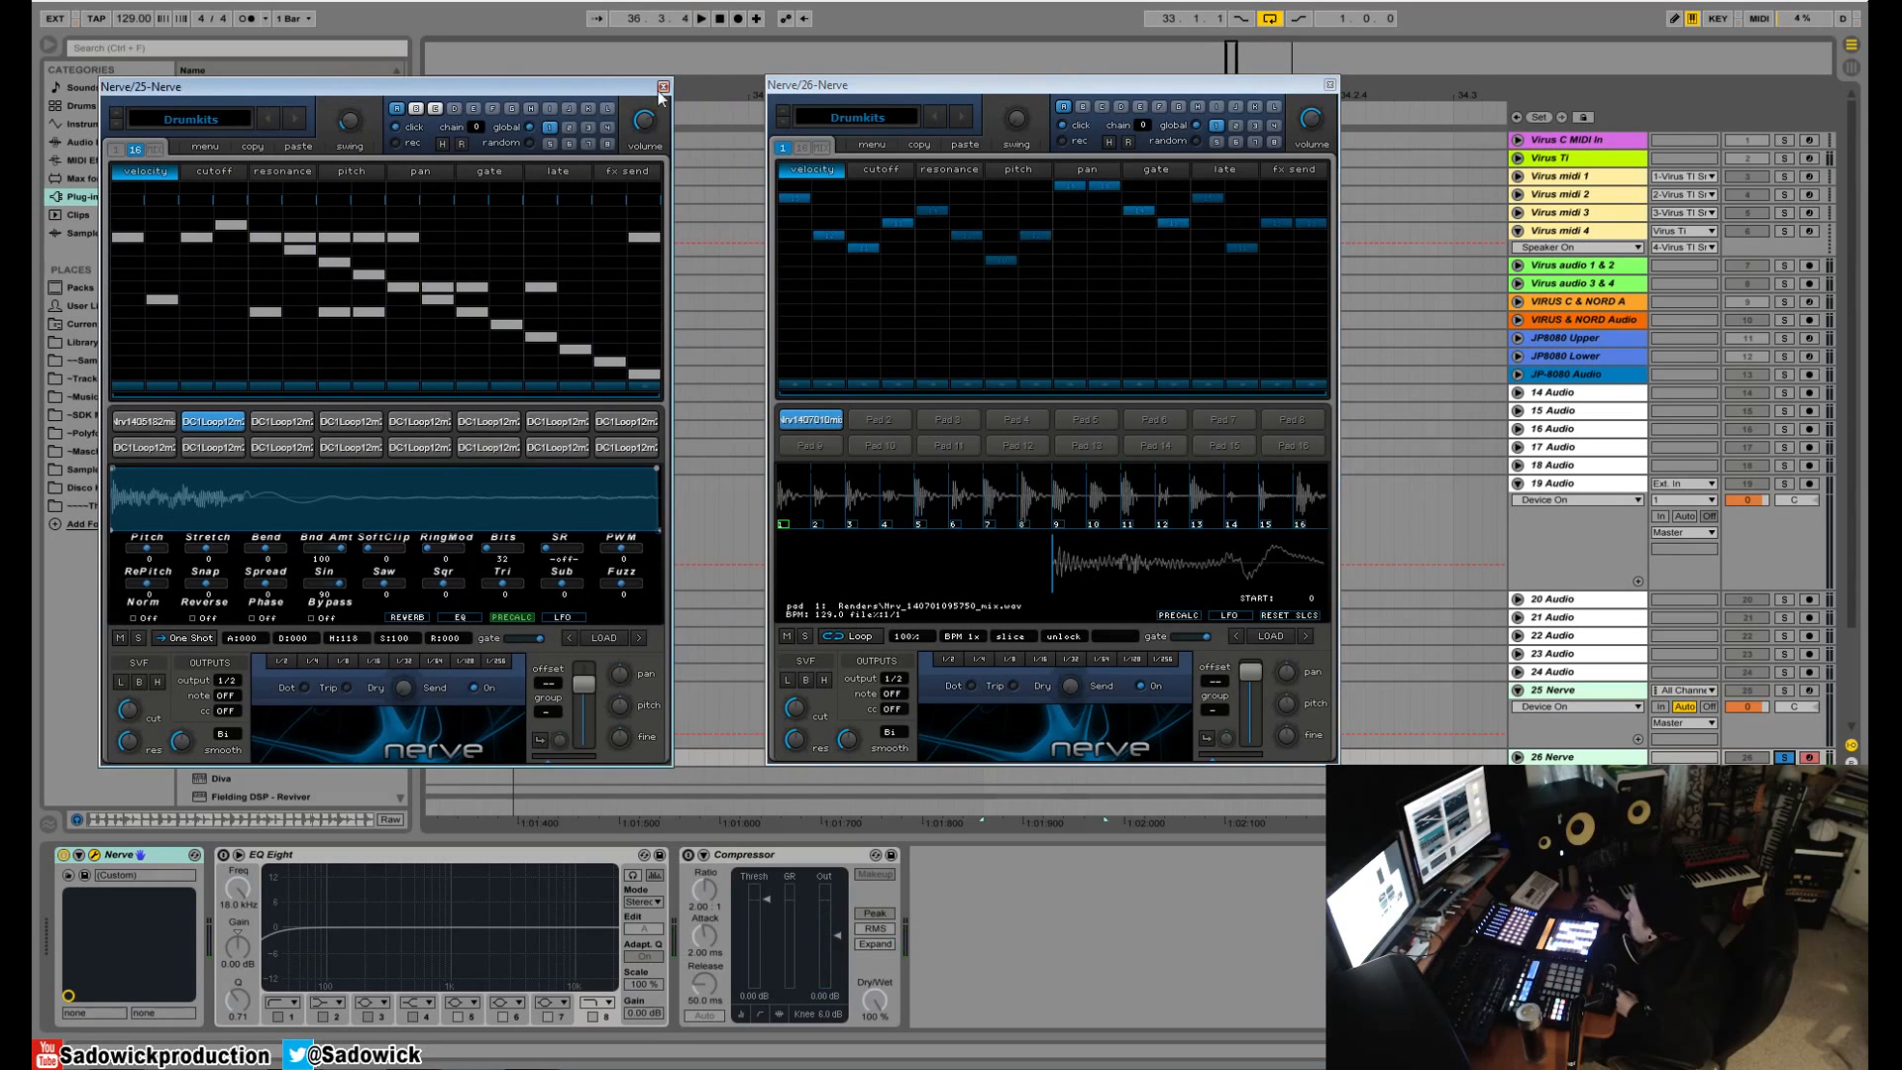
left_click_drag(969, 84, 866, 94)
left_click(772, 432)
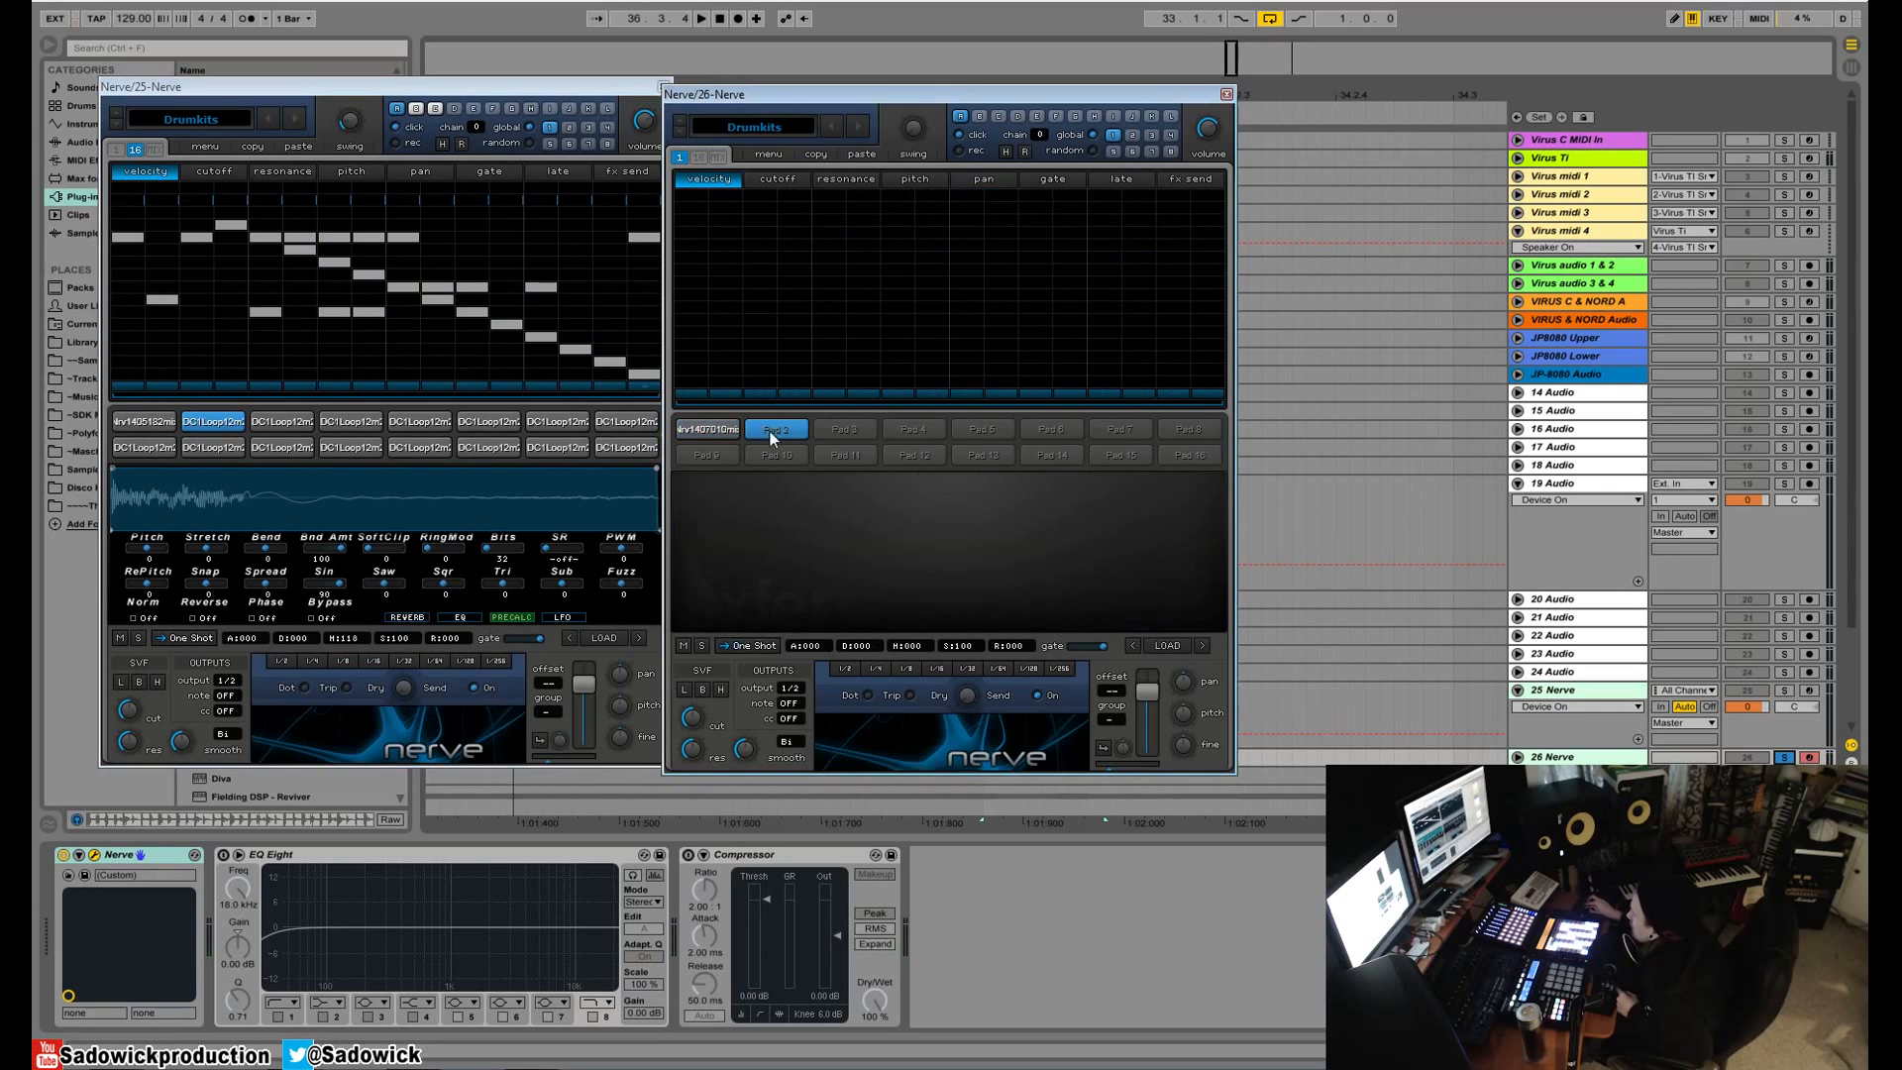
left_click(1168, 645)
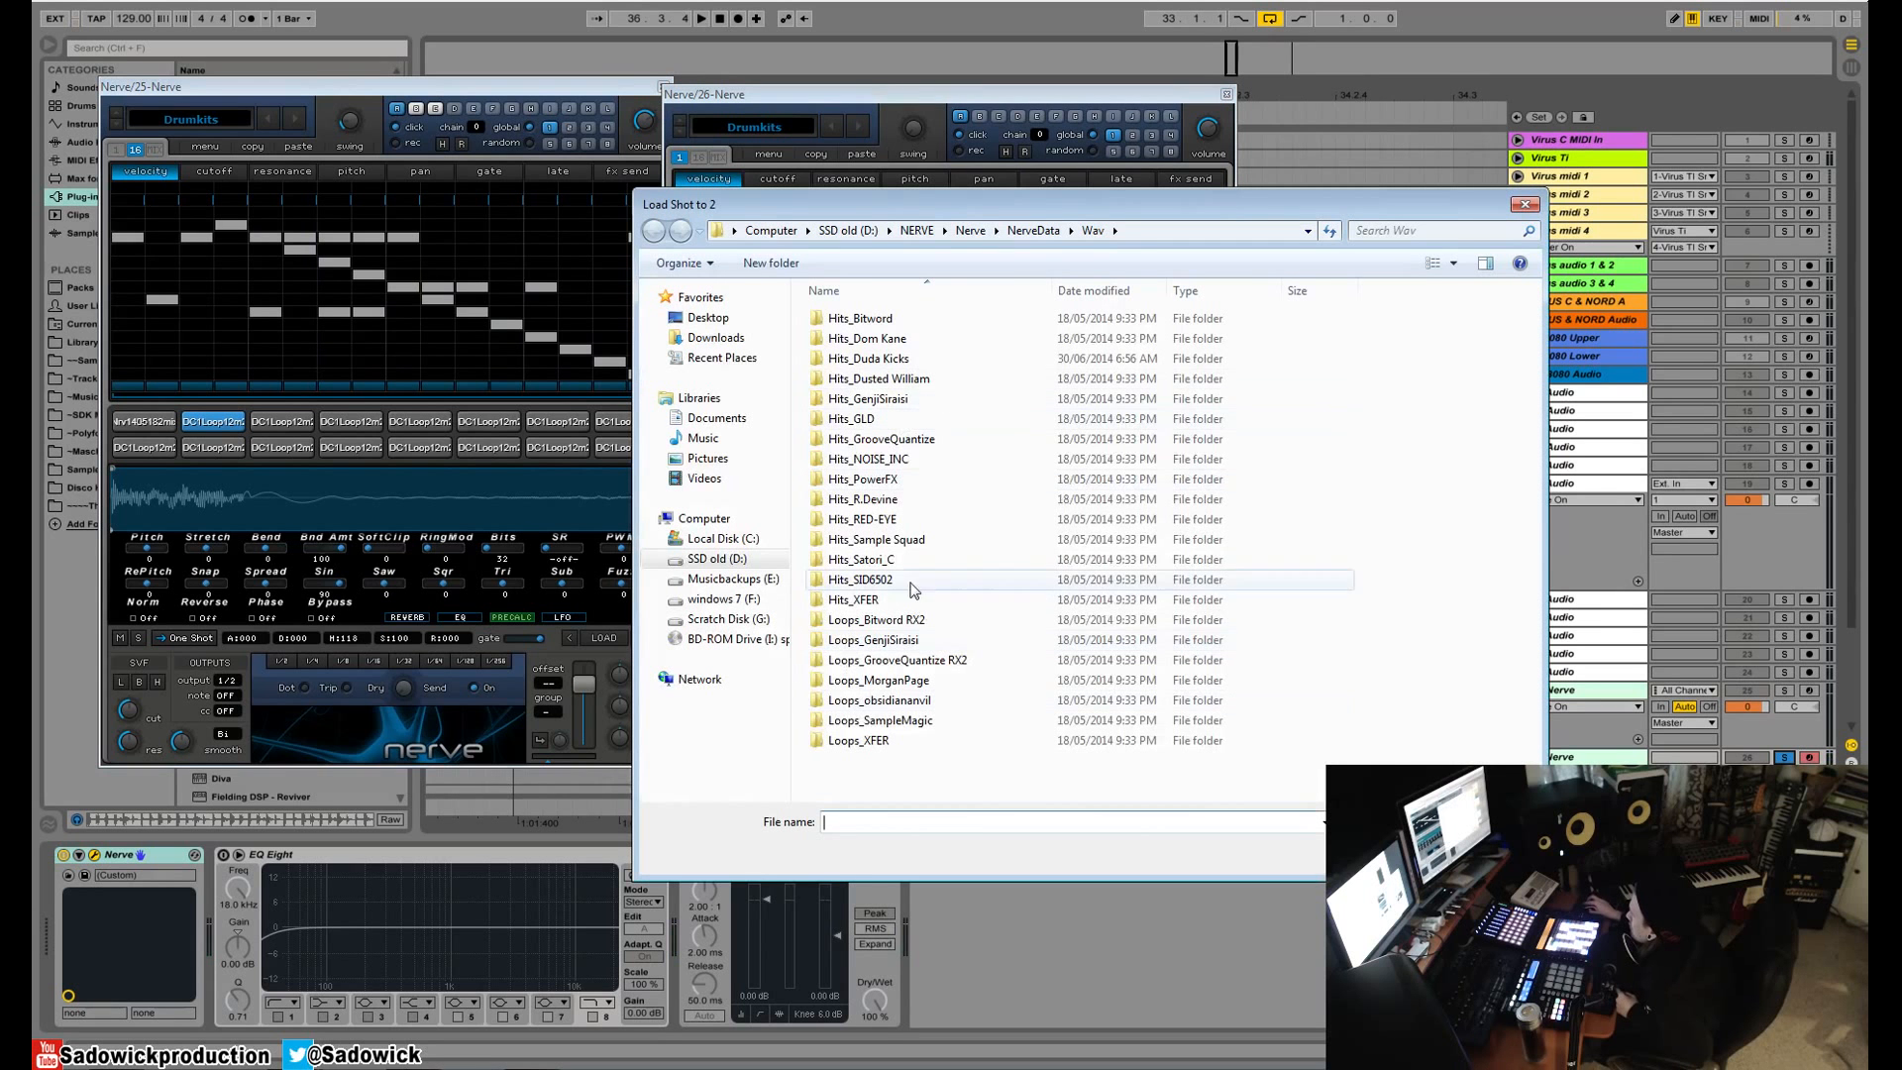
double_click(870, 359)
double_click(883, 378)
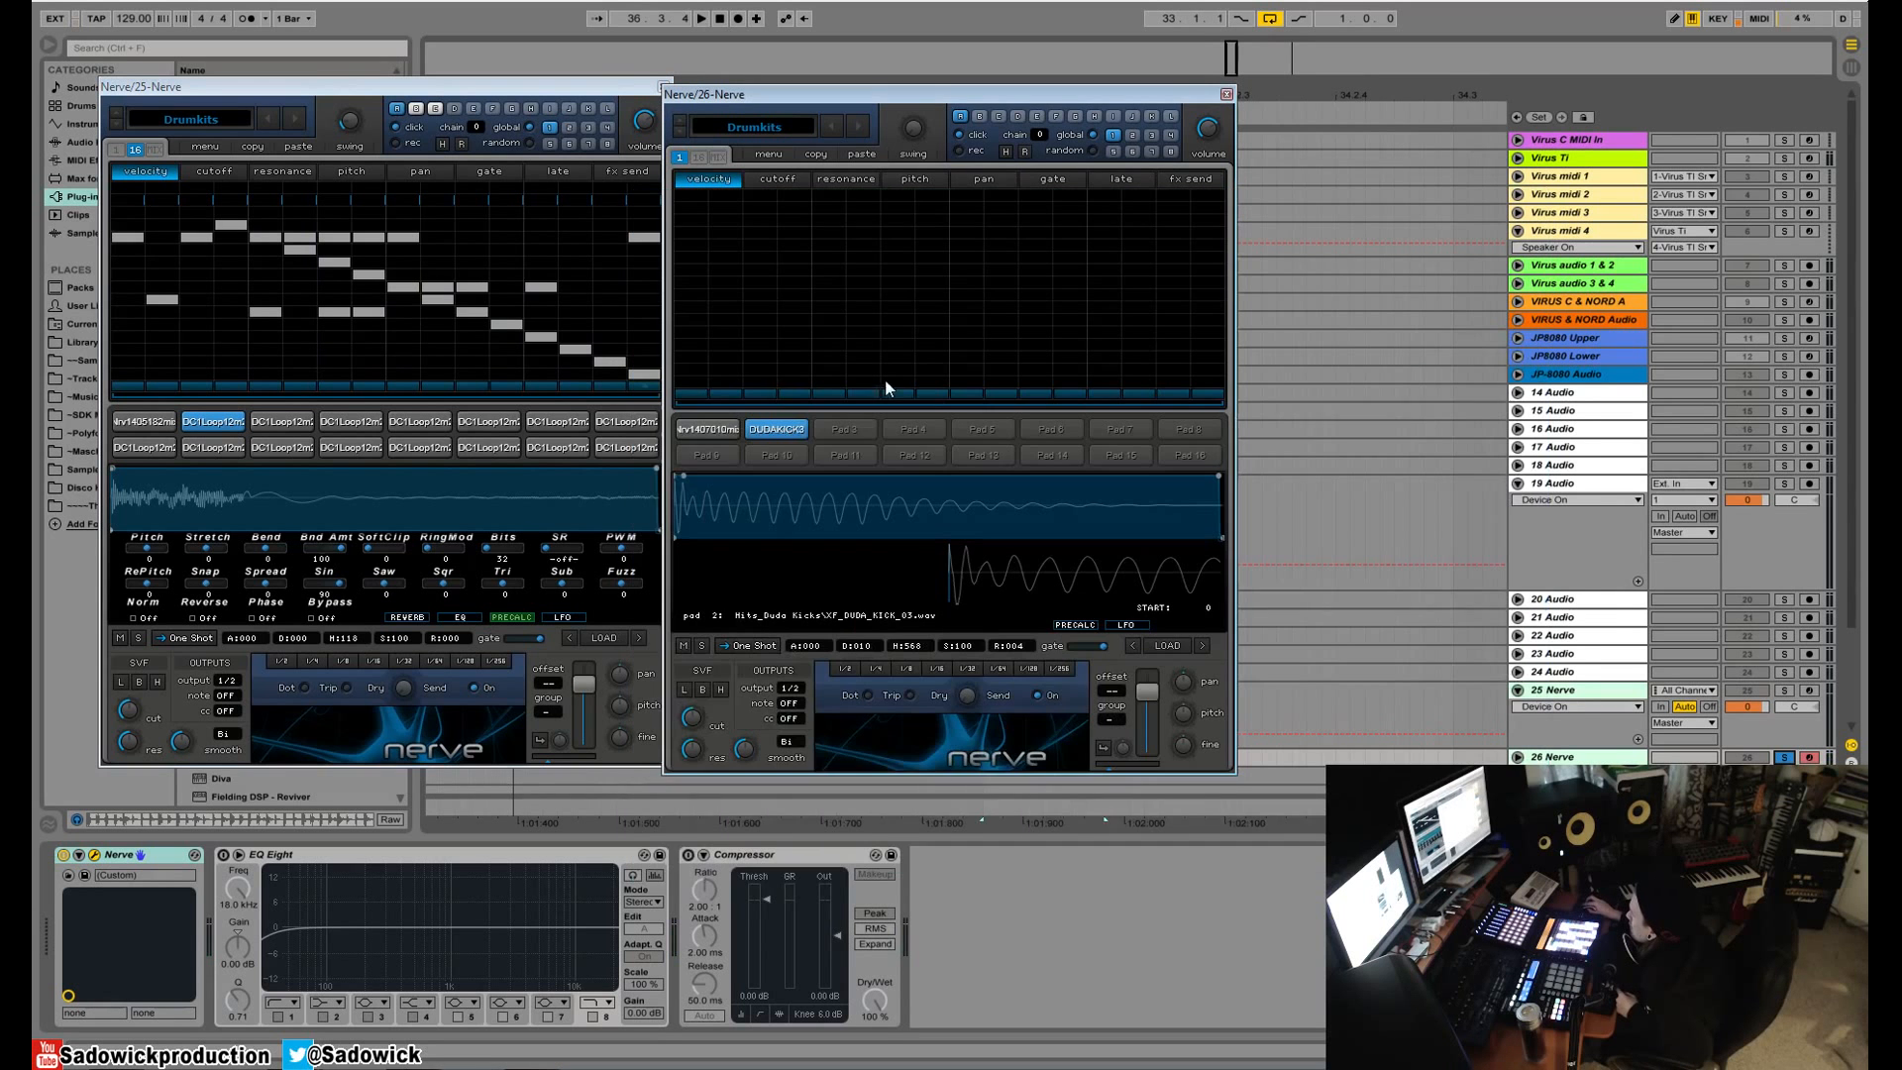
- Program full-velocity hits for Pad 2's kick on steps 1, 5, 9 and 13 in the track 26 Nerve and audition the pattern
left_click(692, 196)
left_click(829, 196)
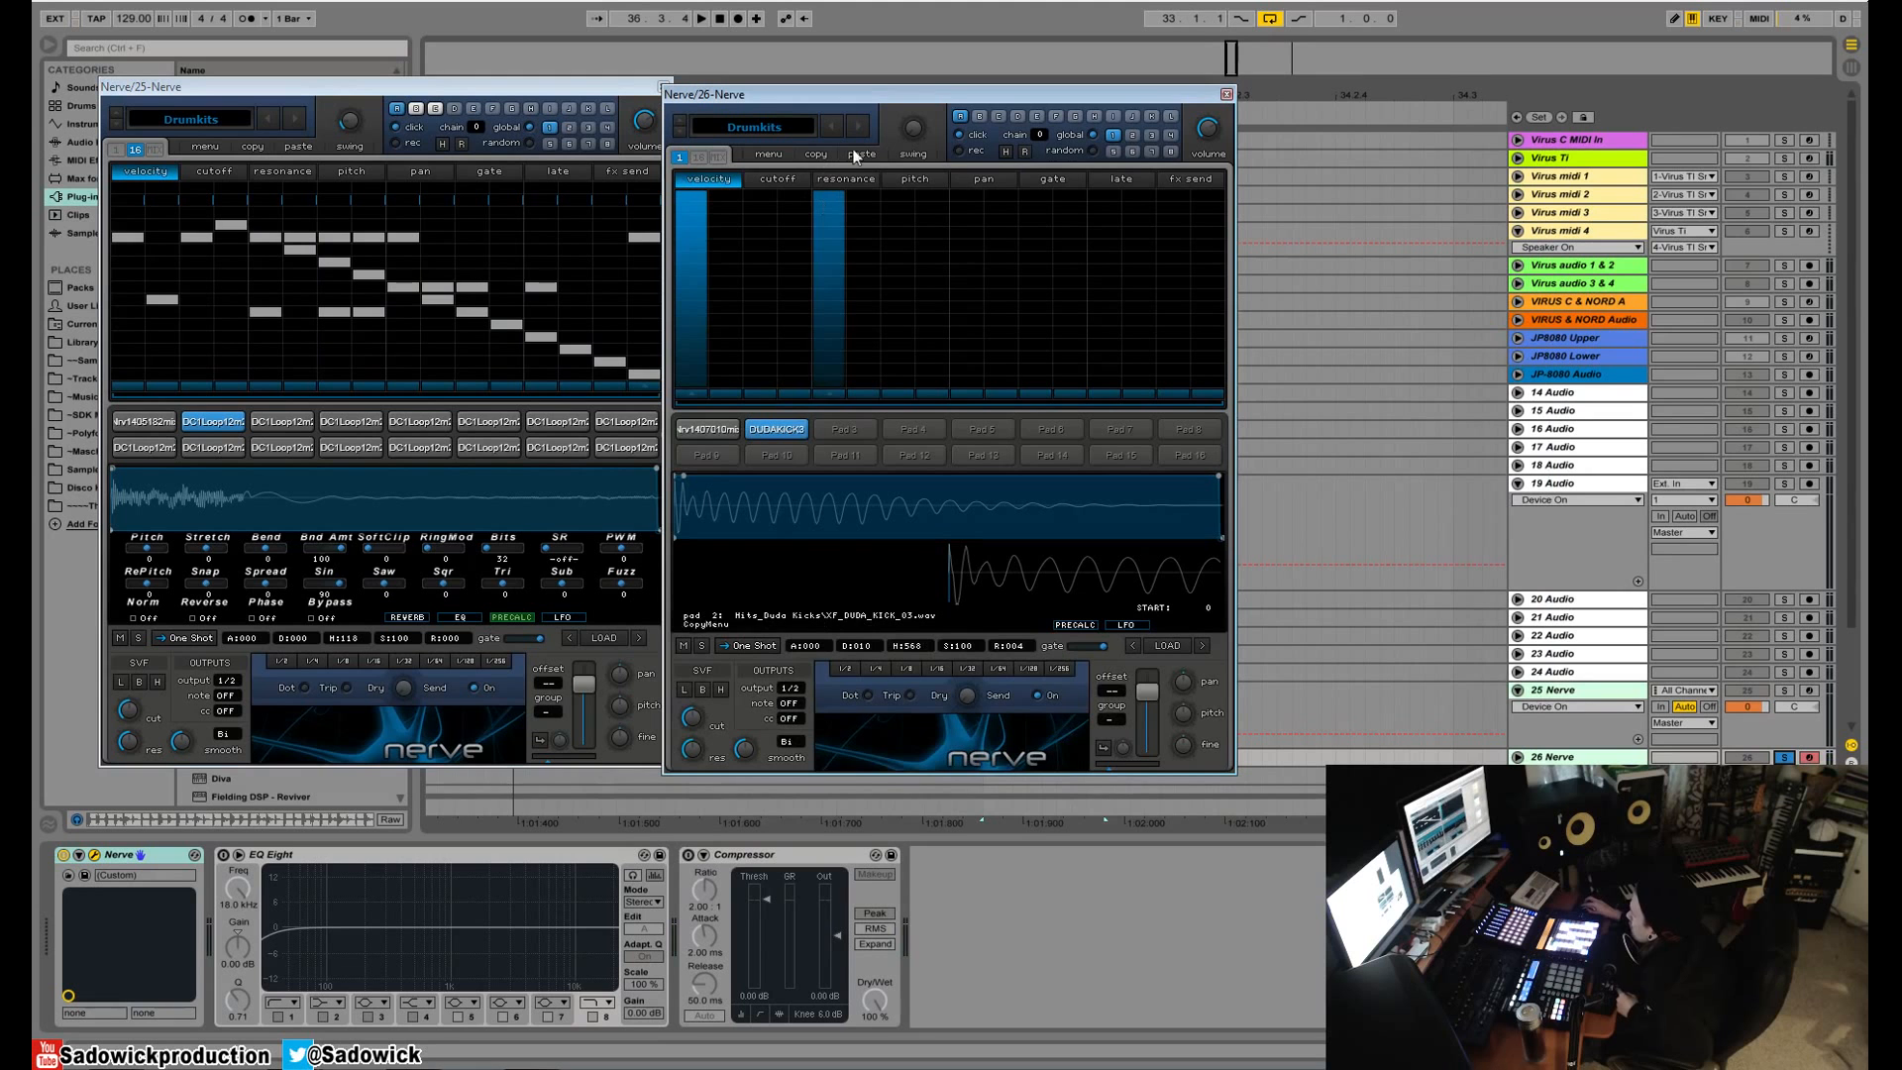
left_click(967, 196)
left_click(1105, 198)
key("space")
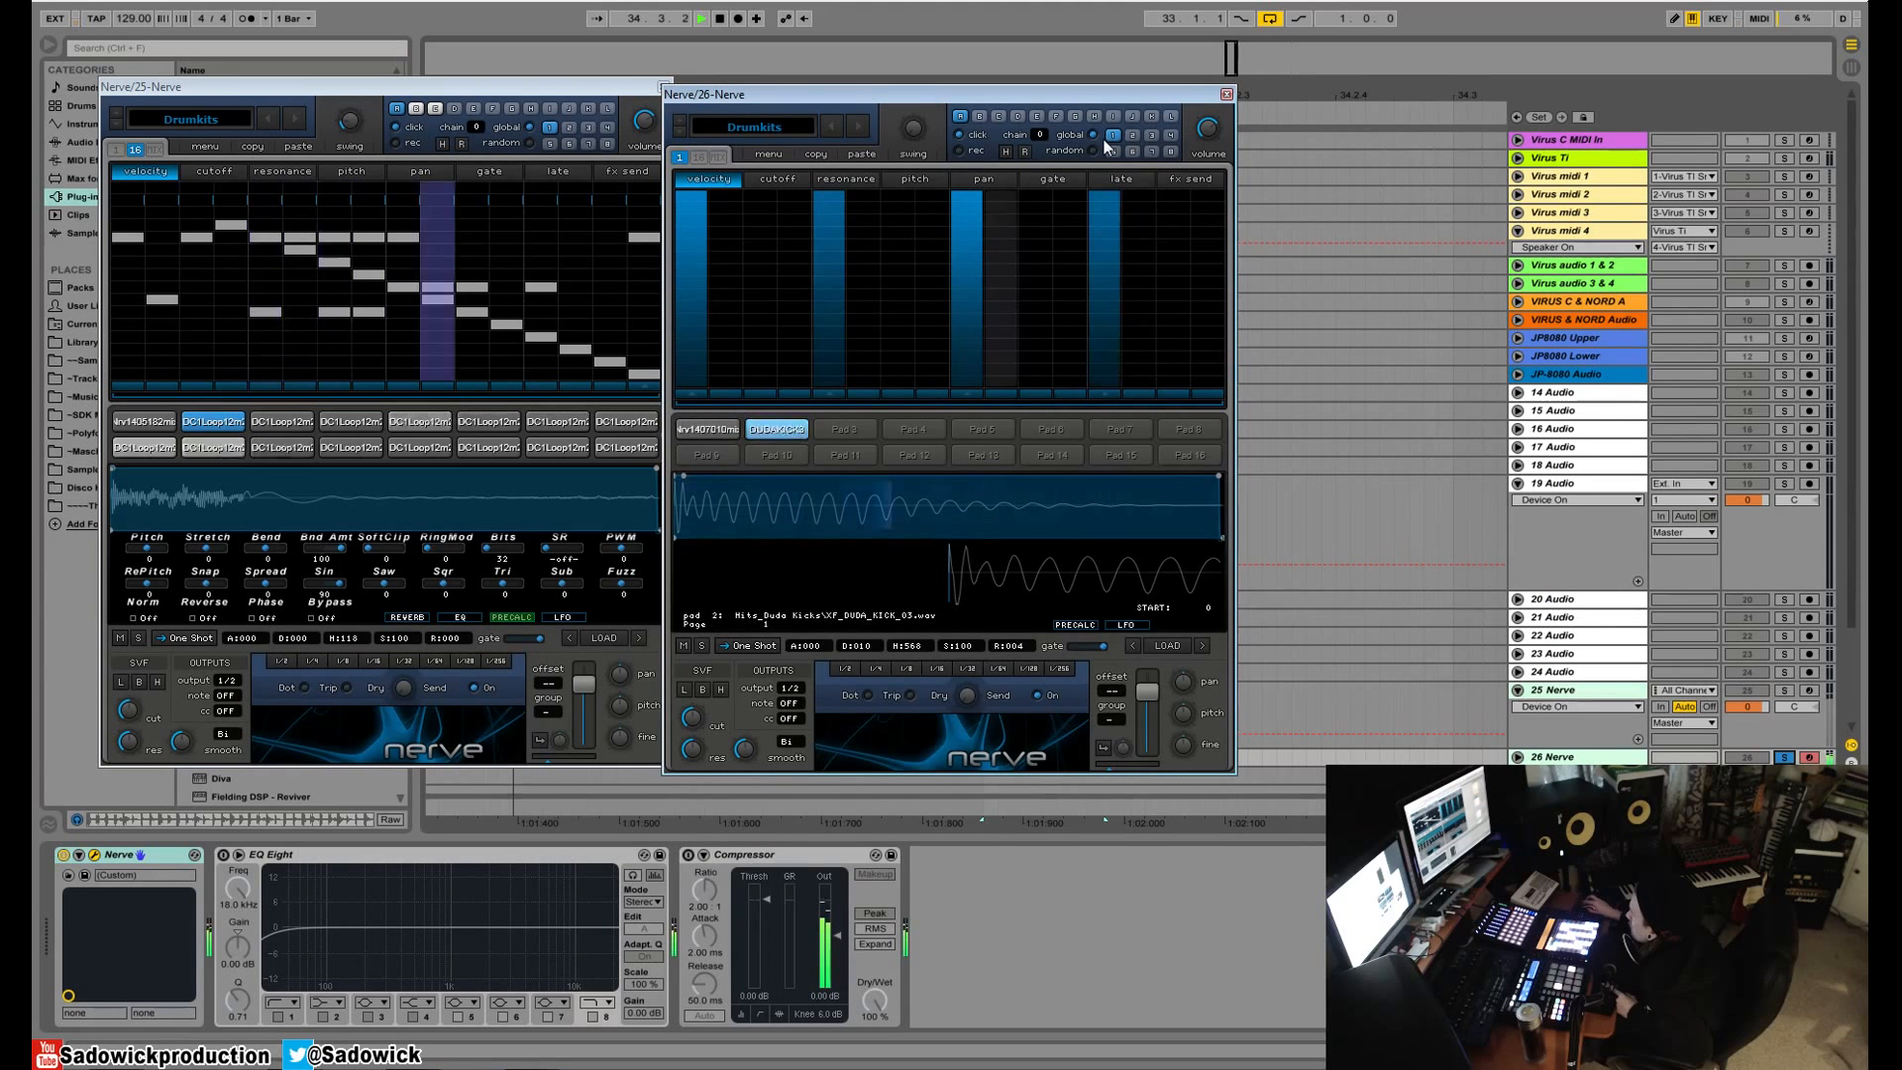
key("space")
- Select Pad 1 in the track 26 Nerve, play it with the kick, and draw varied resonance values across its steps
left_click(721, 431)
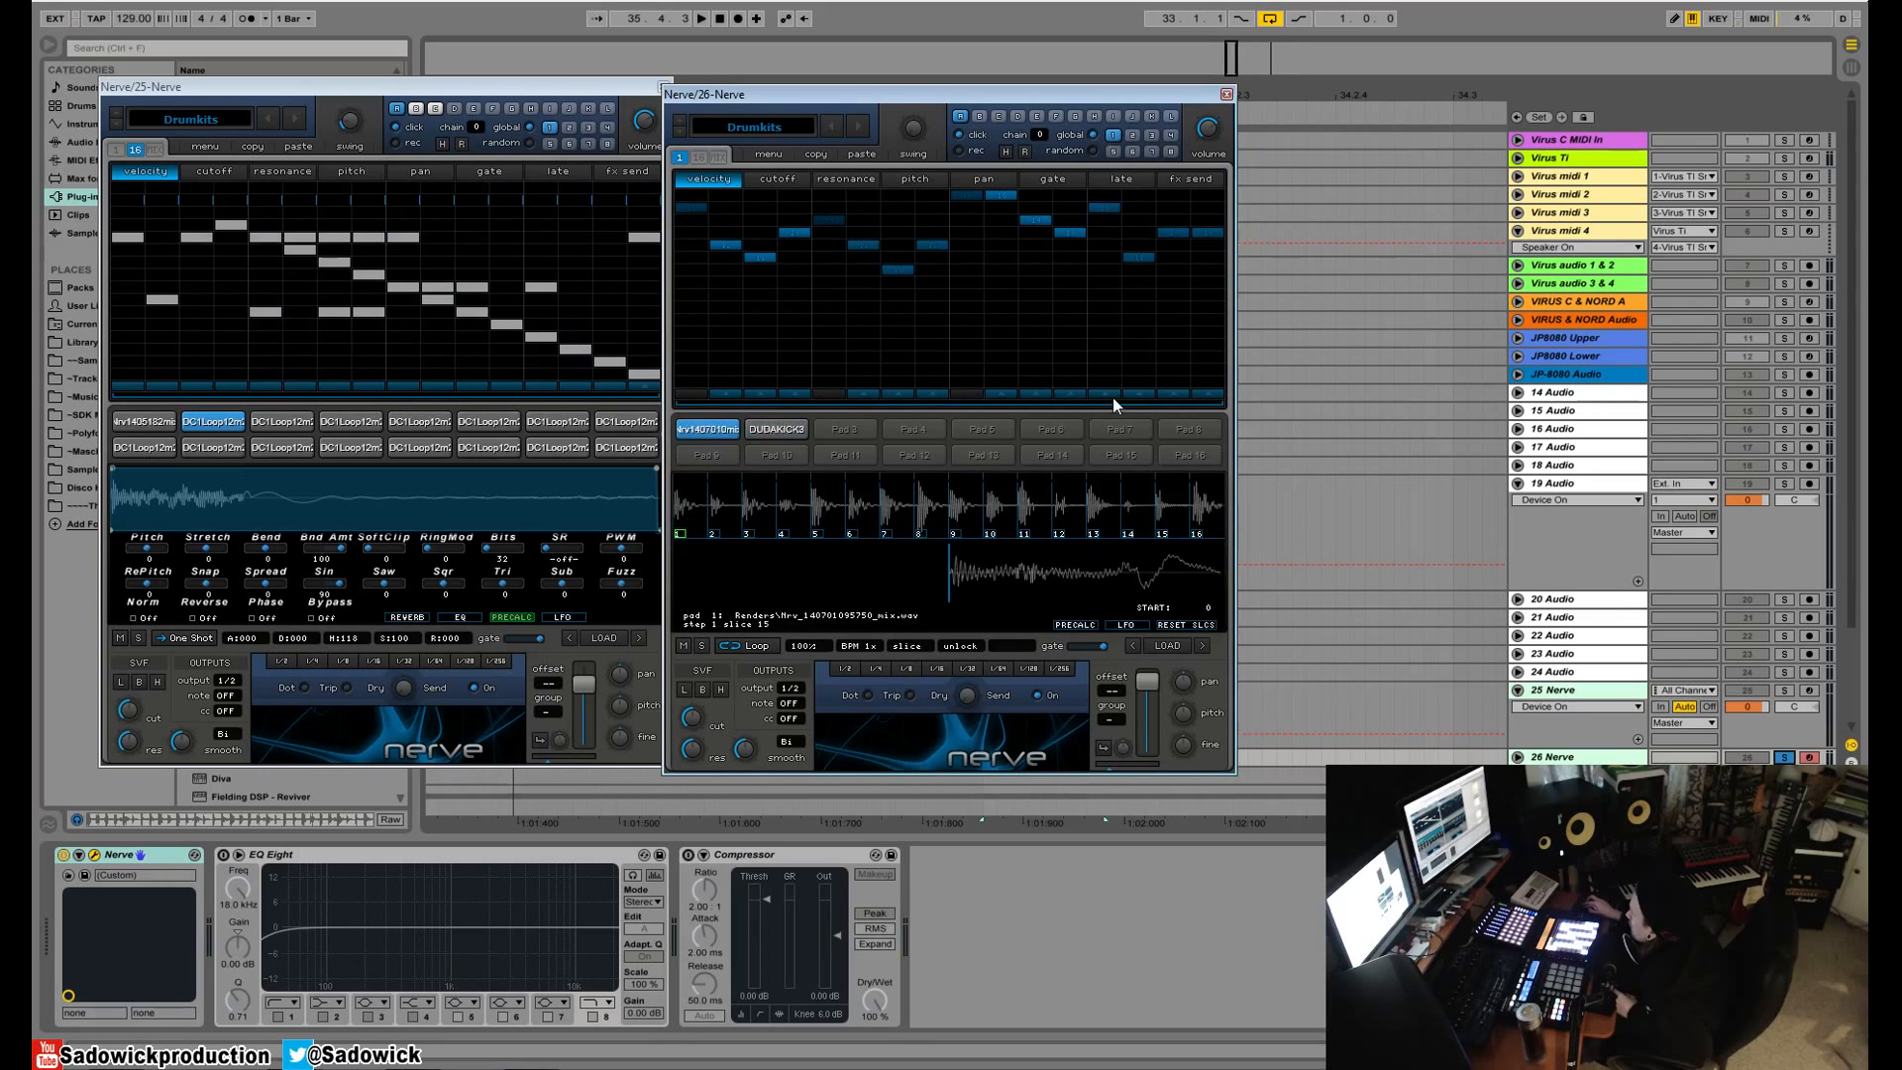
key("space")
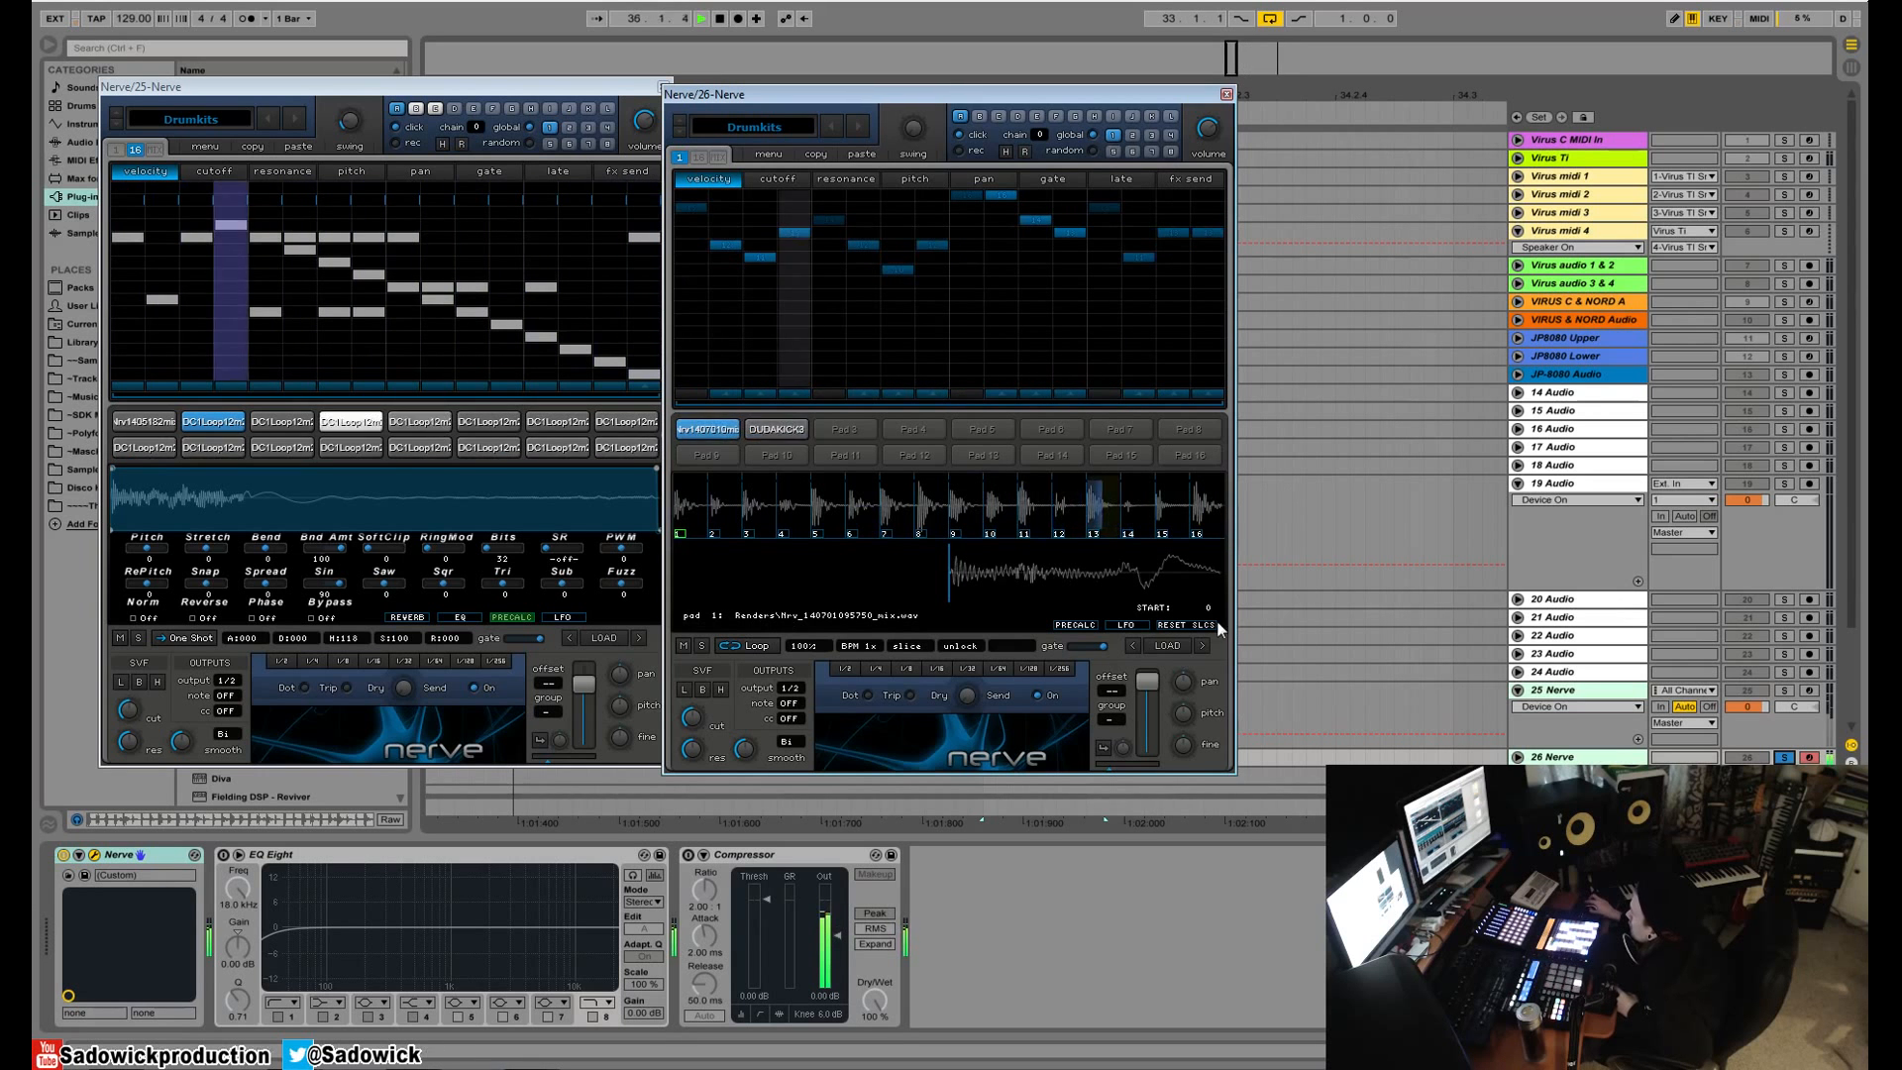
key("space")
left_click(843, 181)
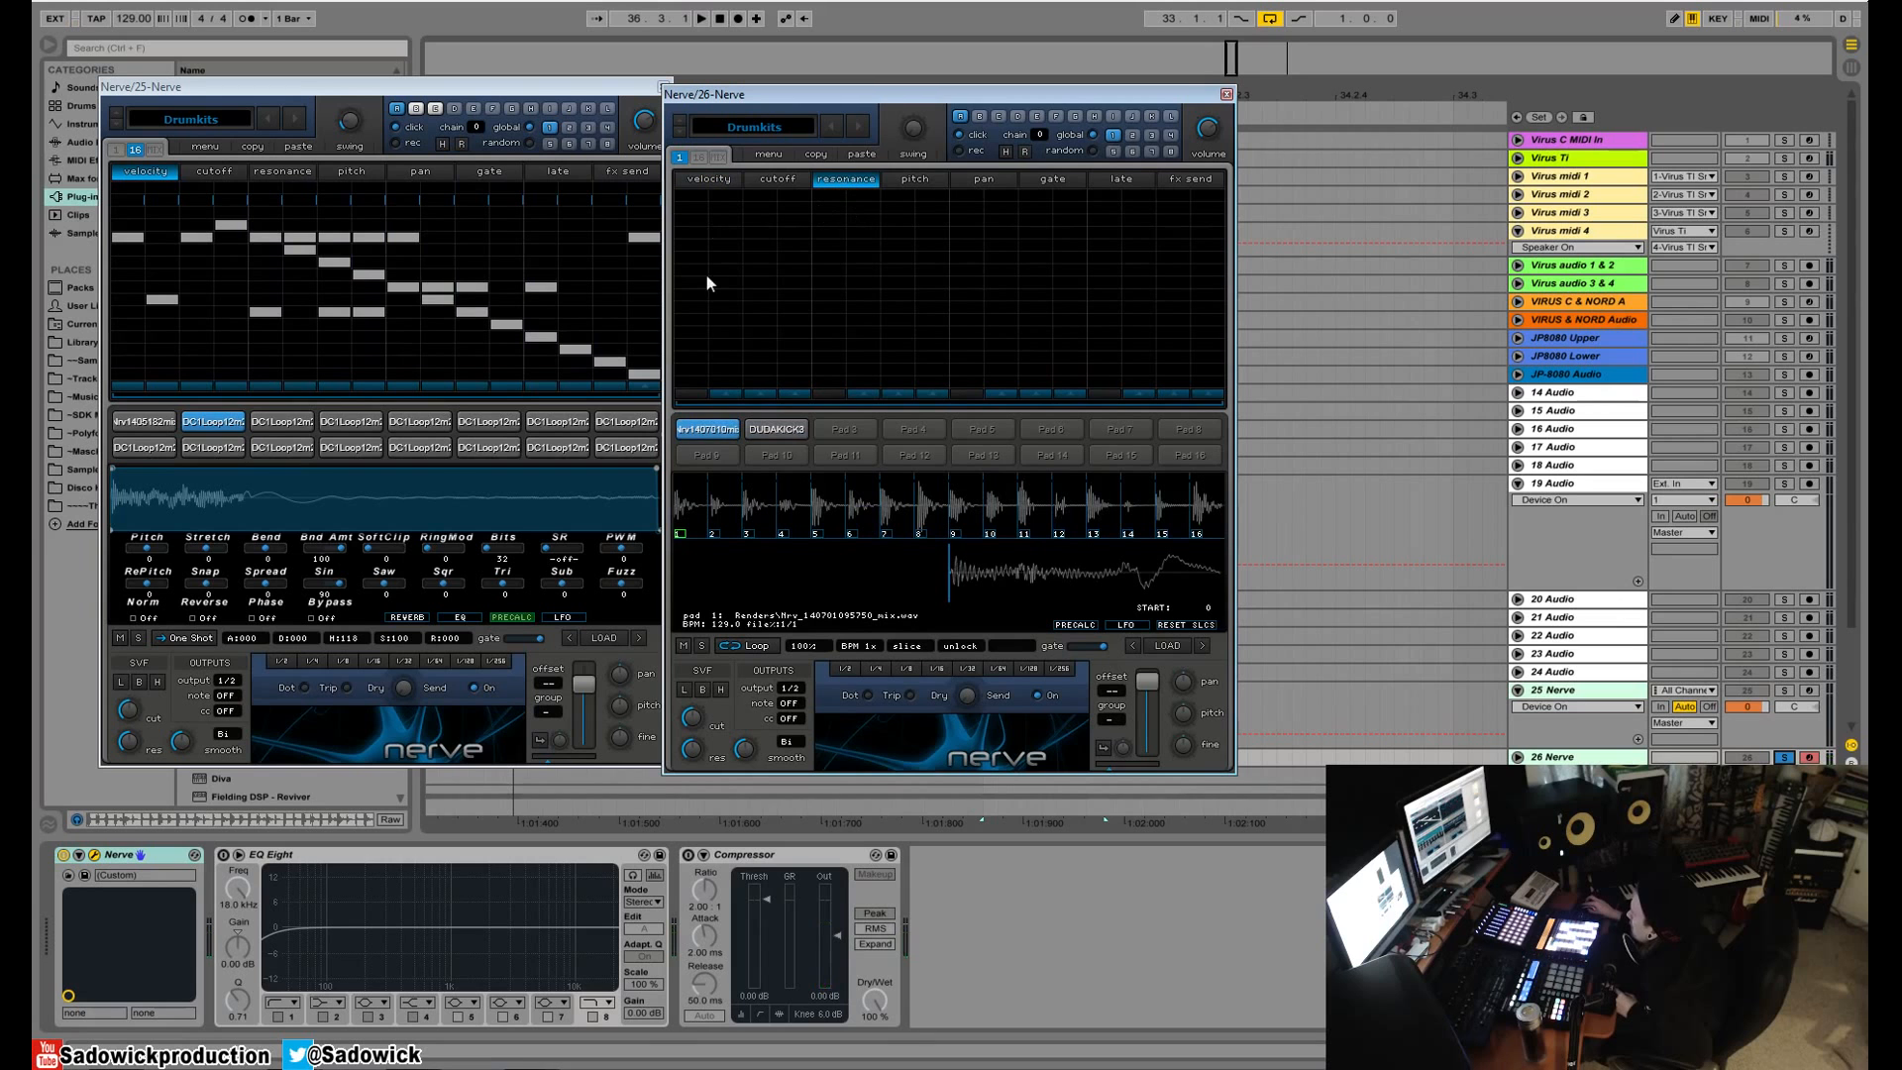
left_click_drag(842, 287, 1143, 293)
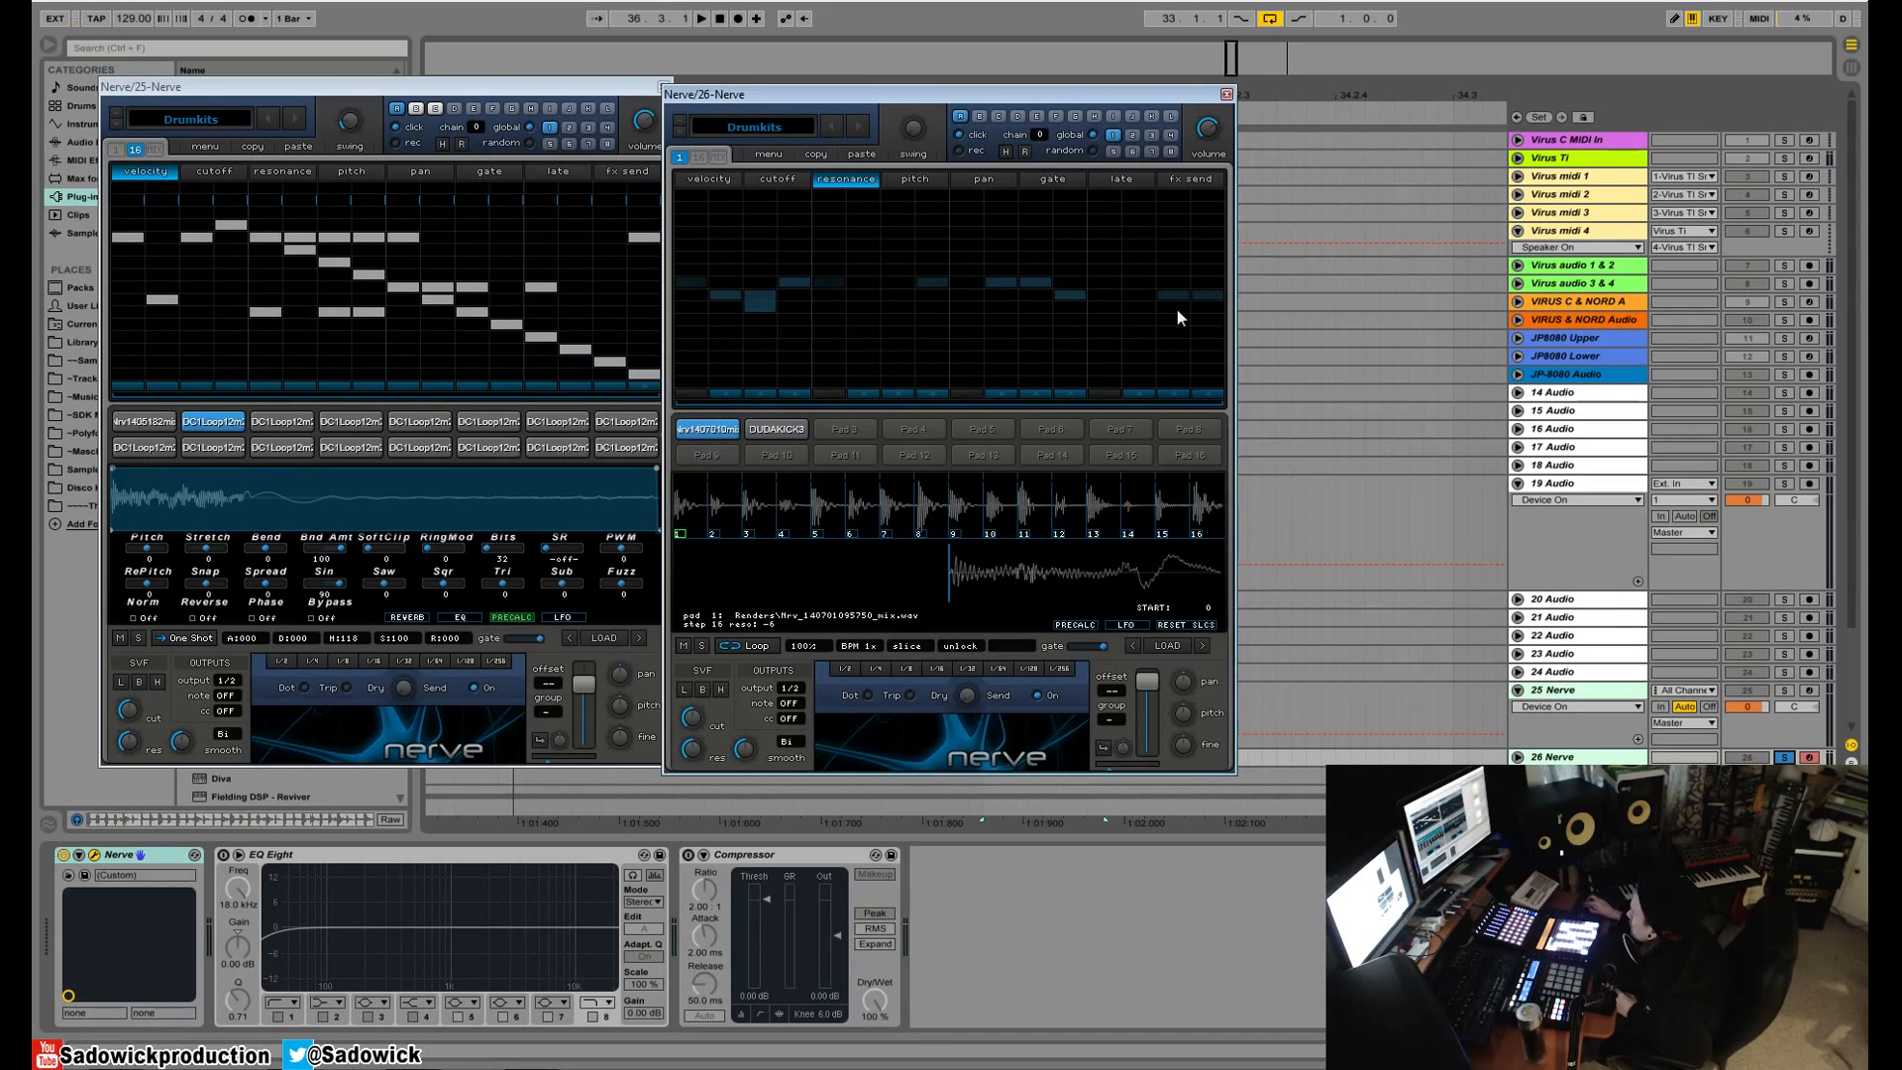
- Draw pitch variations up and down across Pad 1's steps and audition the result
left_click(913, 180)
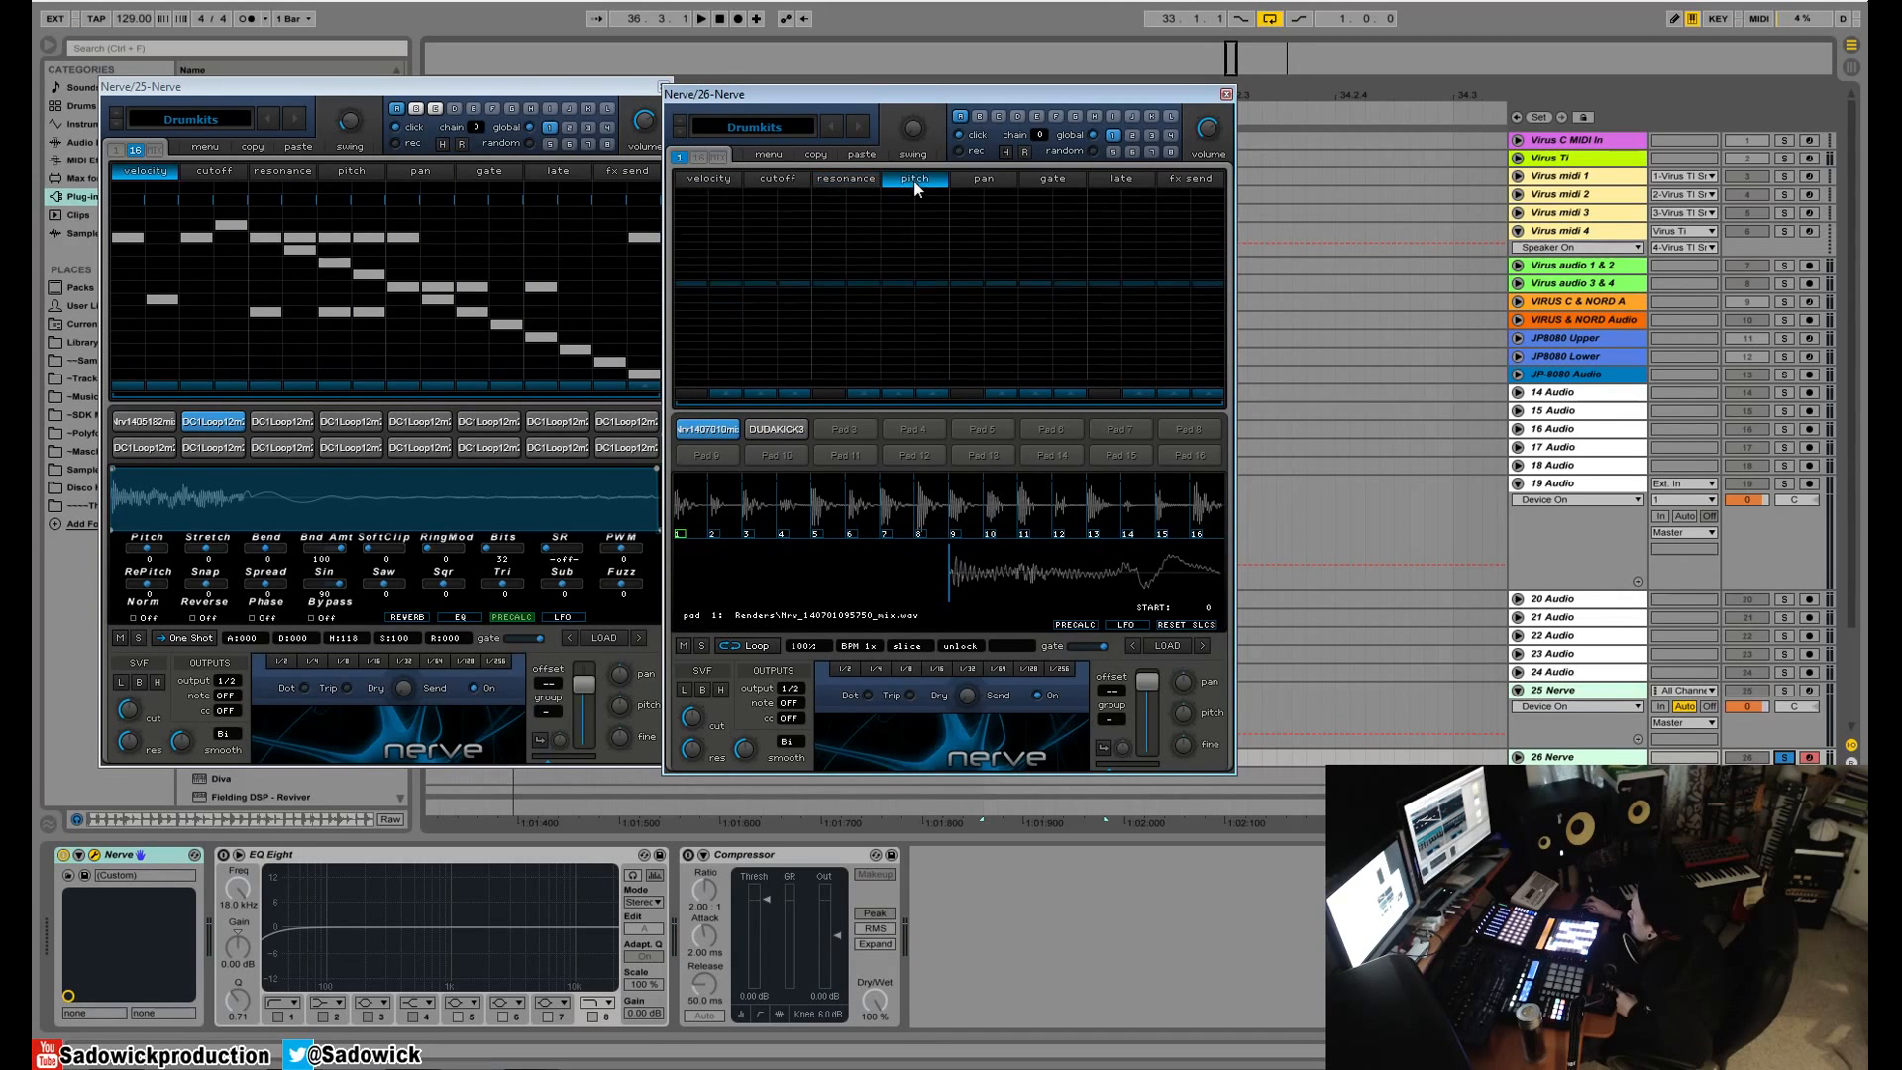
left_click_drag(864, 311, 1210, 286)
key("space")
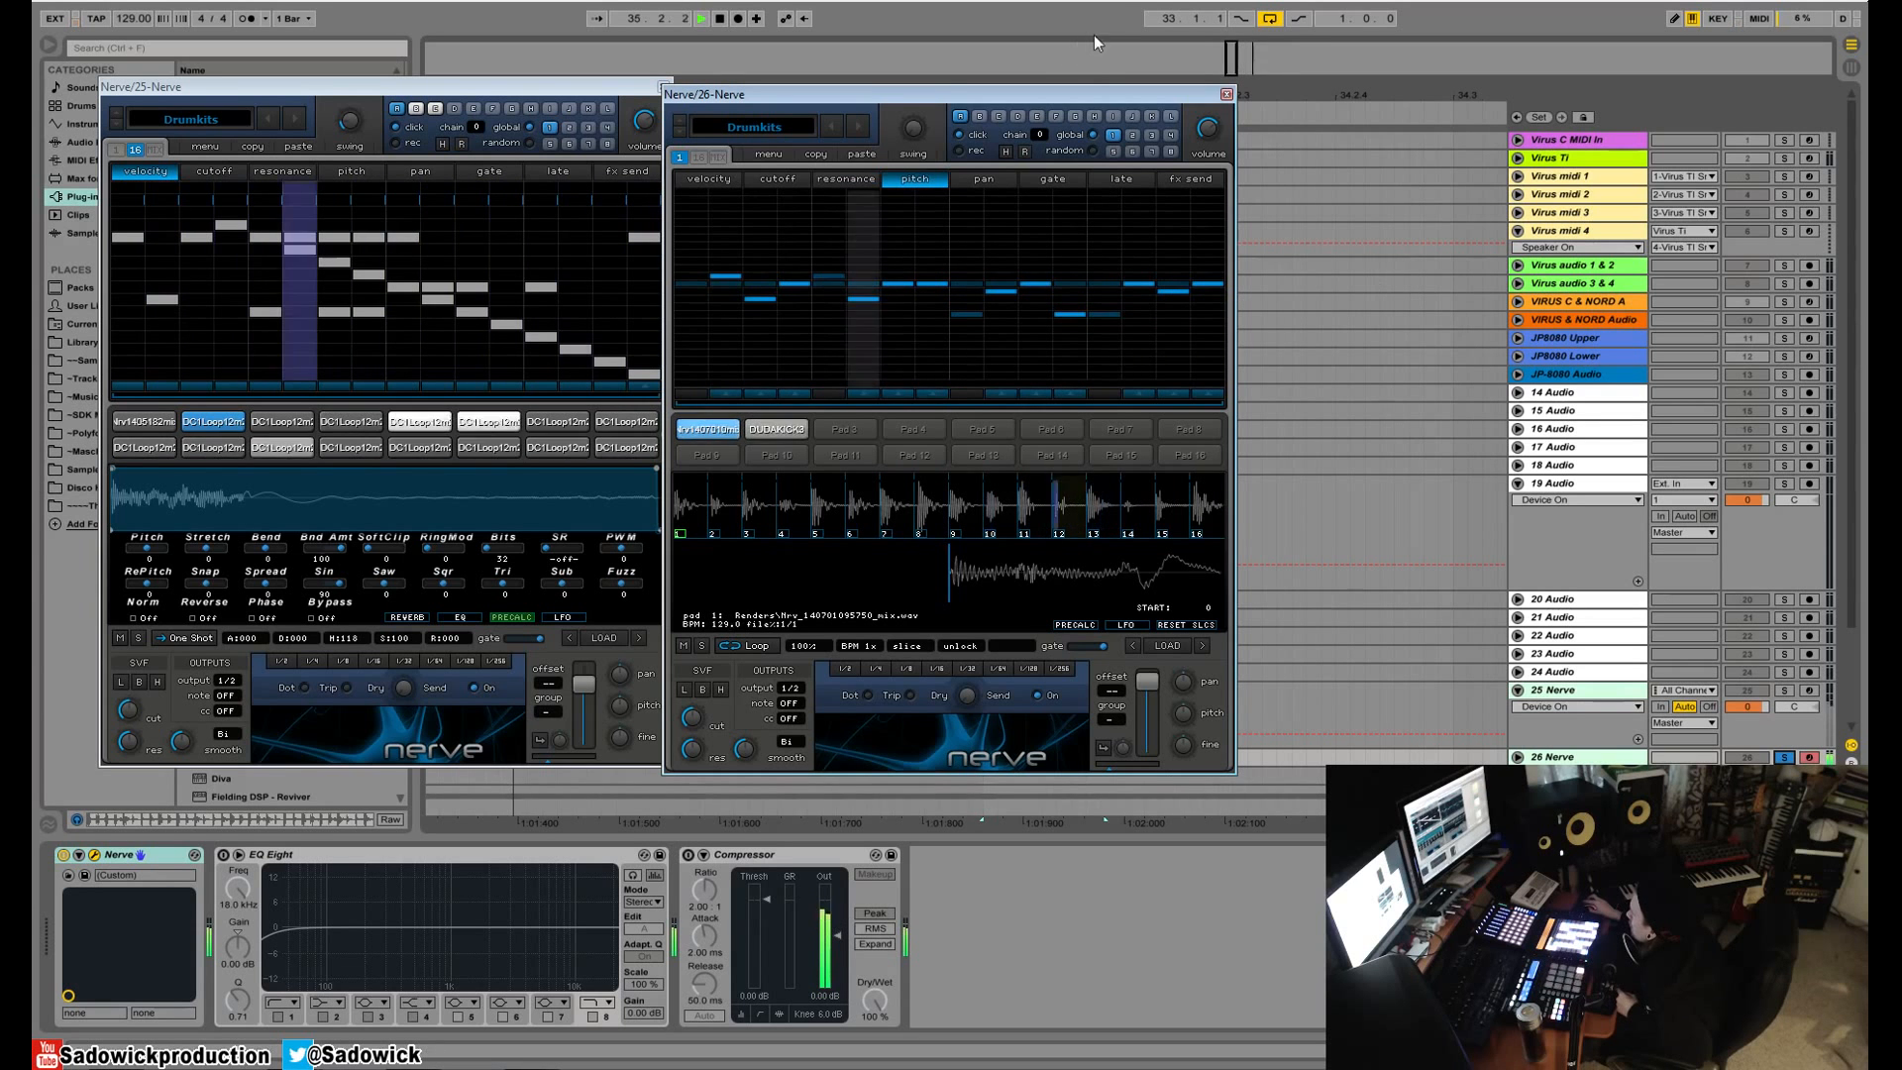
key("space")
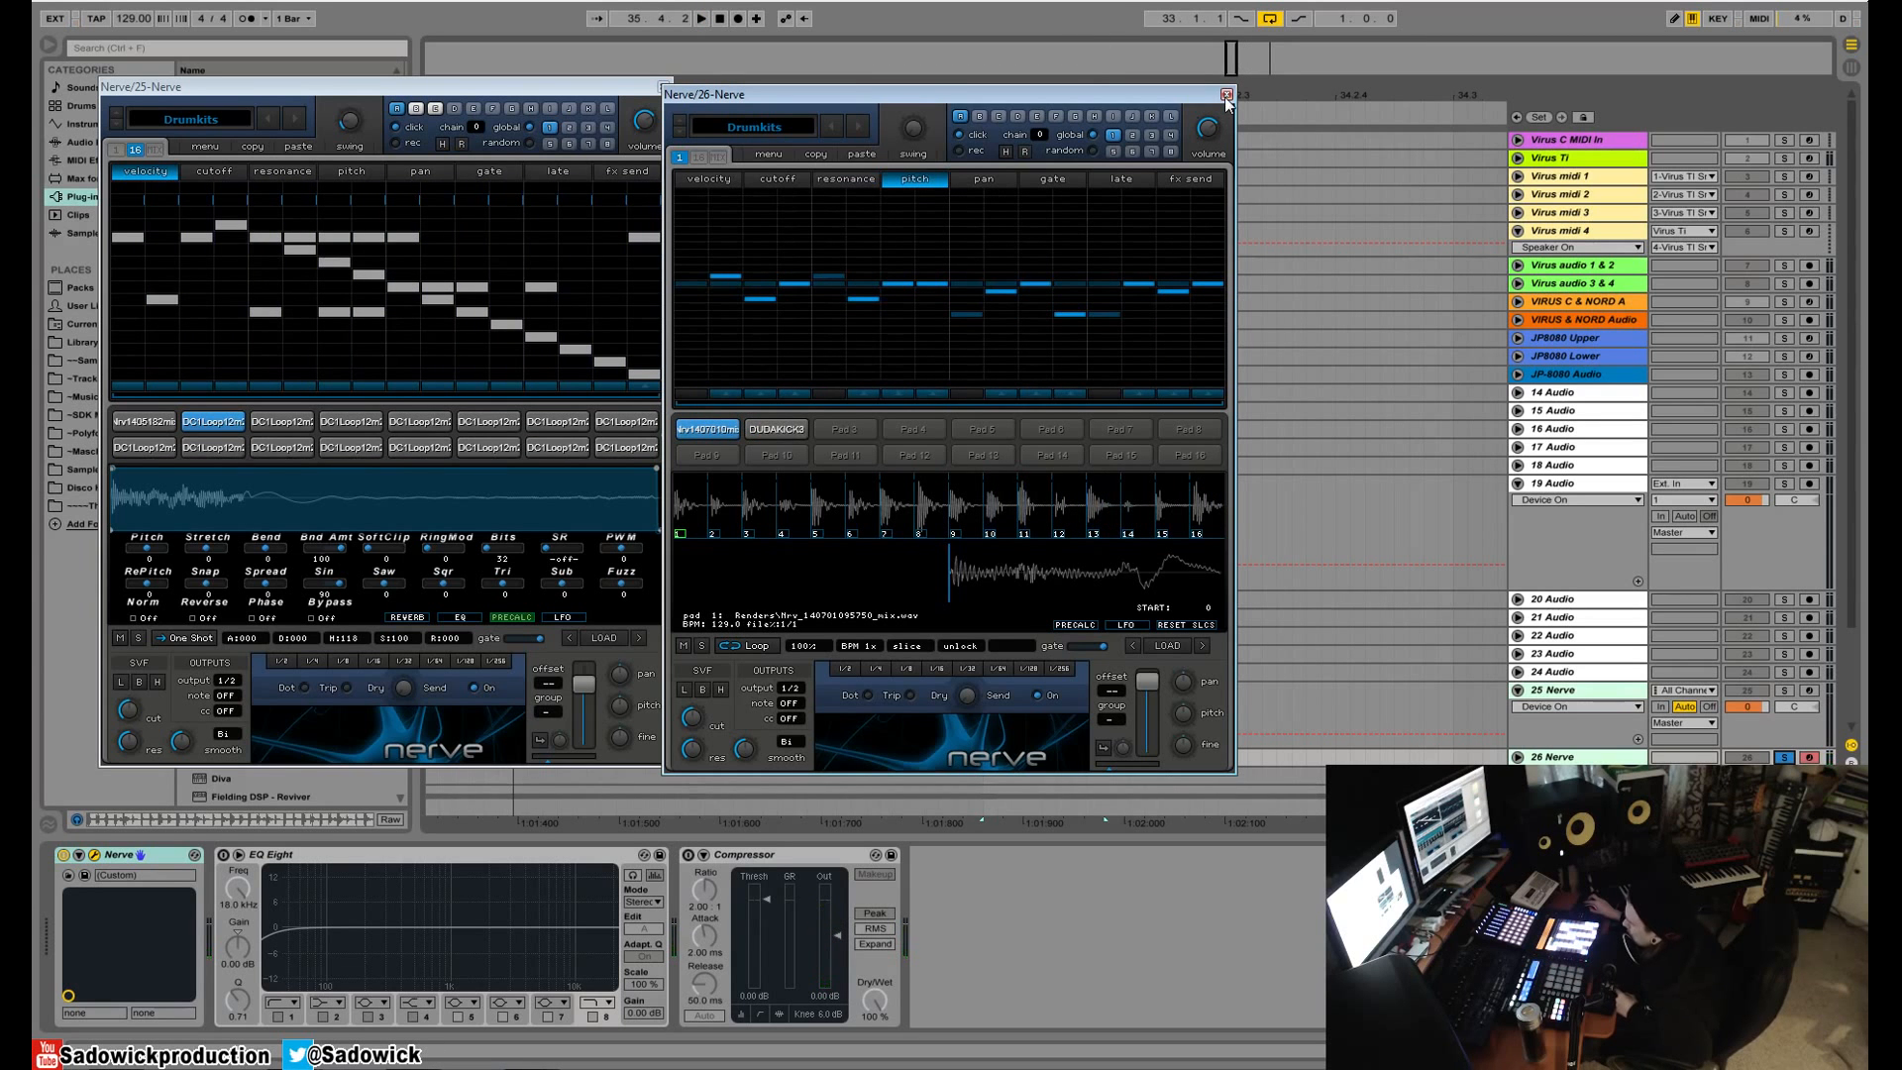
- Export Pad 1's processed loop from the track 26 Nerve as an audio clip on track 19
left_click(705, 429)
left_click(720, 429)
left_click(722, 434)
left_click(705, 429)
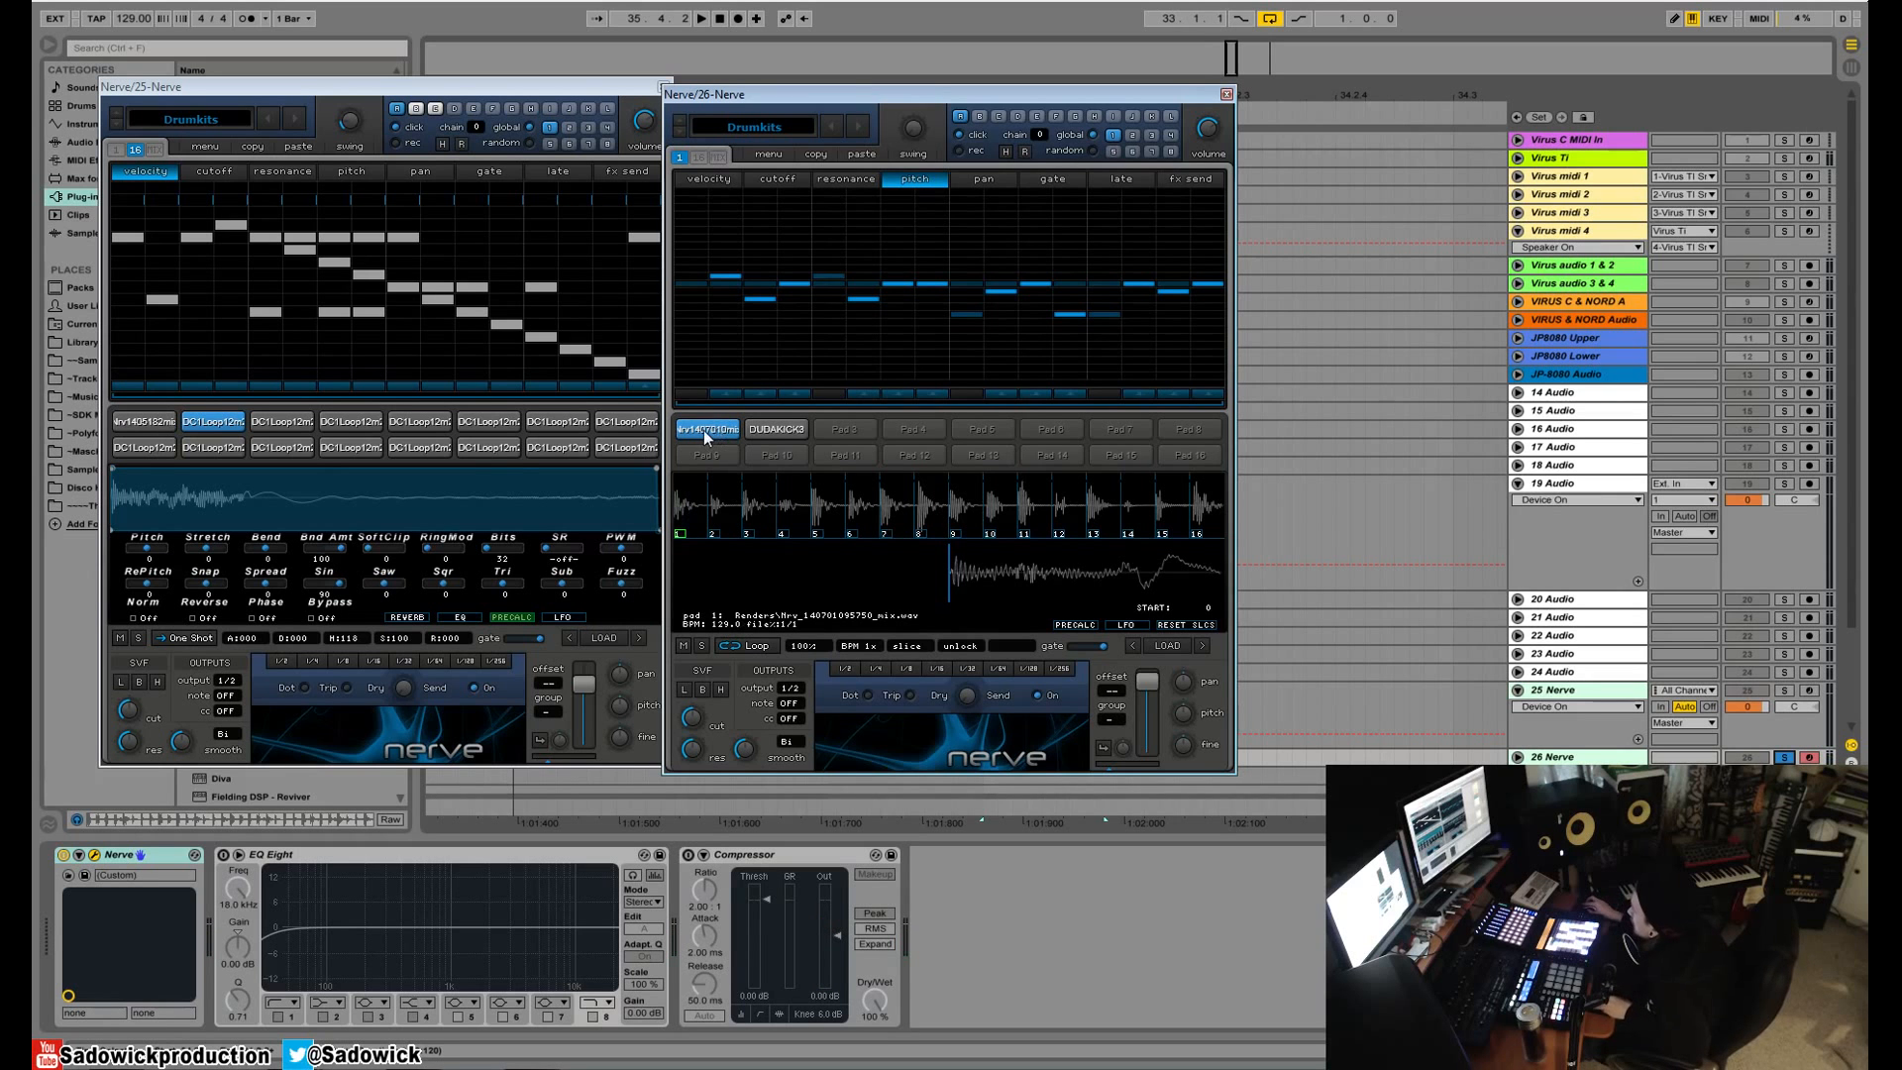
left_click_drag(1149, 453, 1456, 529)
- Export Pad 2's kick pattern as an audio clip on track 18, solo tracks 18 and 19, and play them
left_click(775, 429)
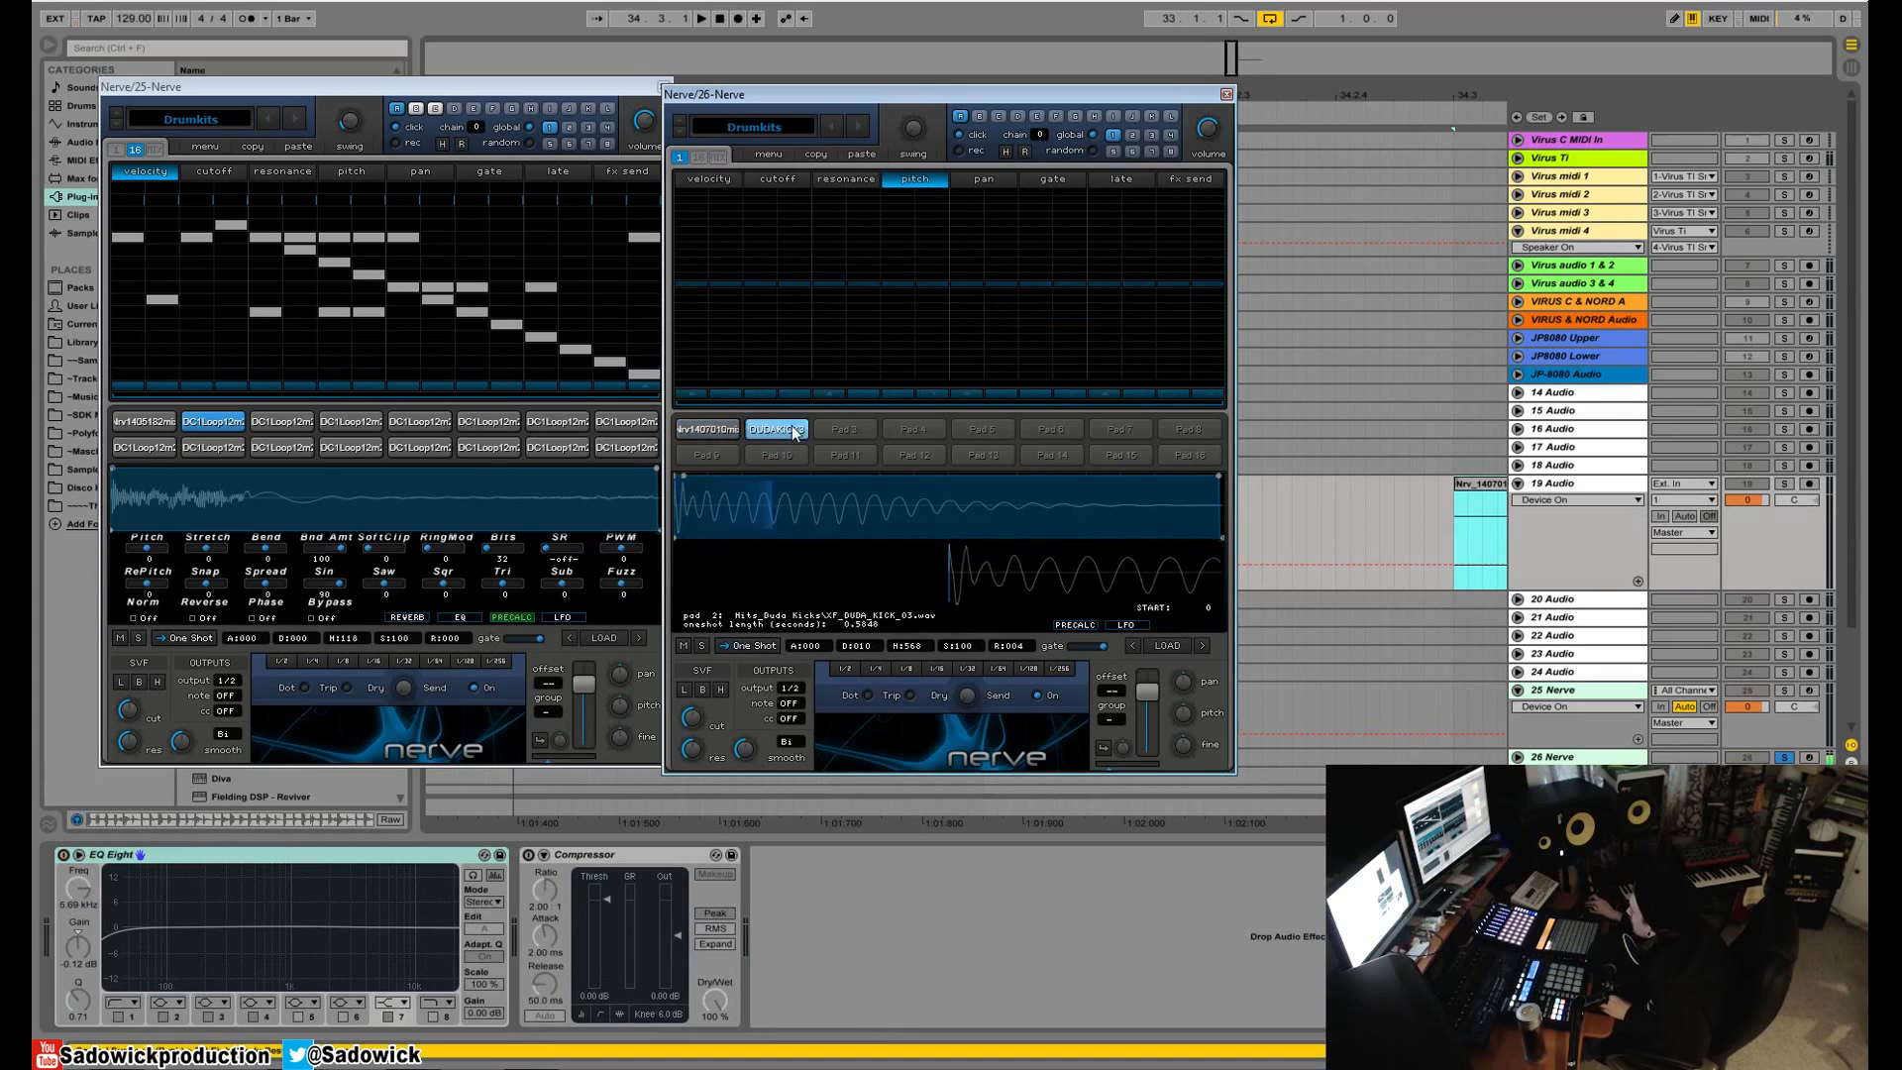
left_click_drag(1270, 479, 1456, 465)
left_click(1783, 465)
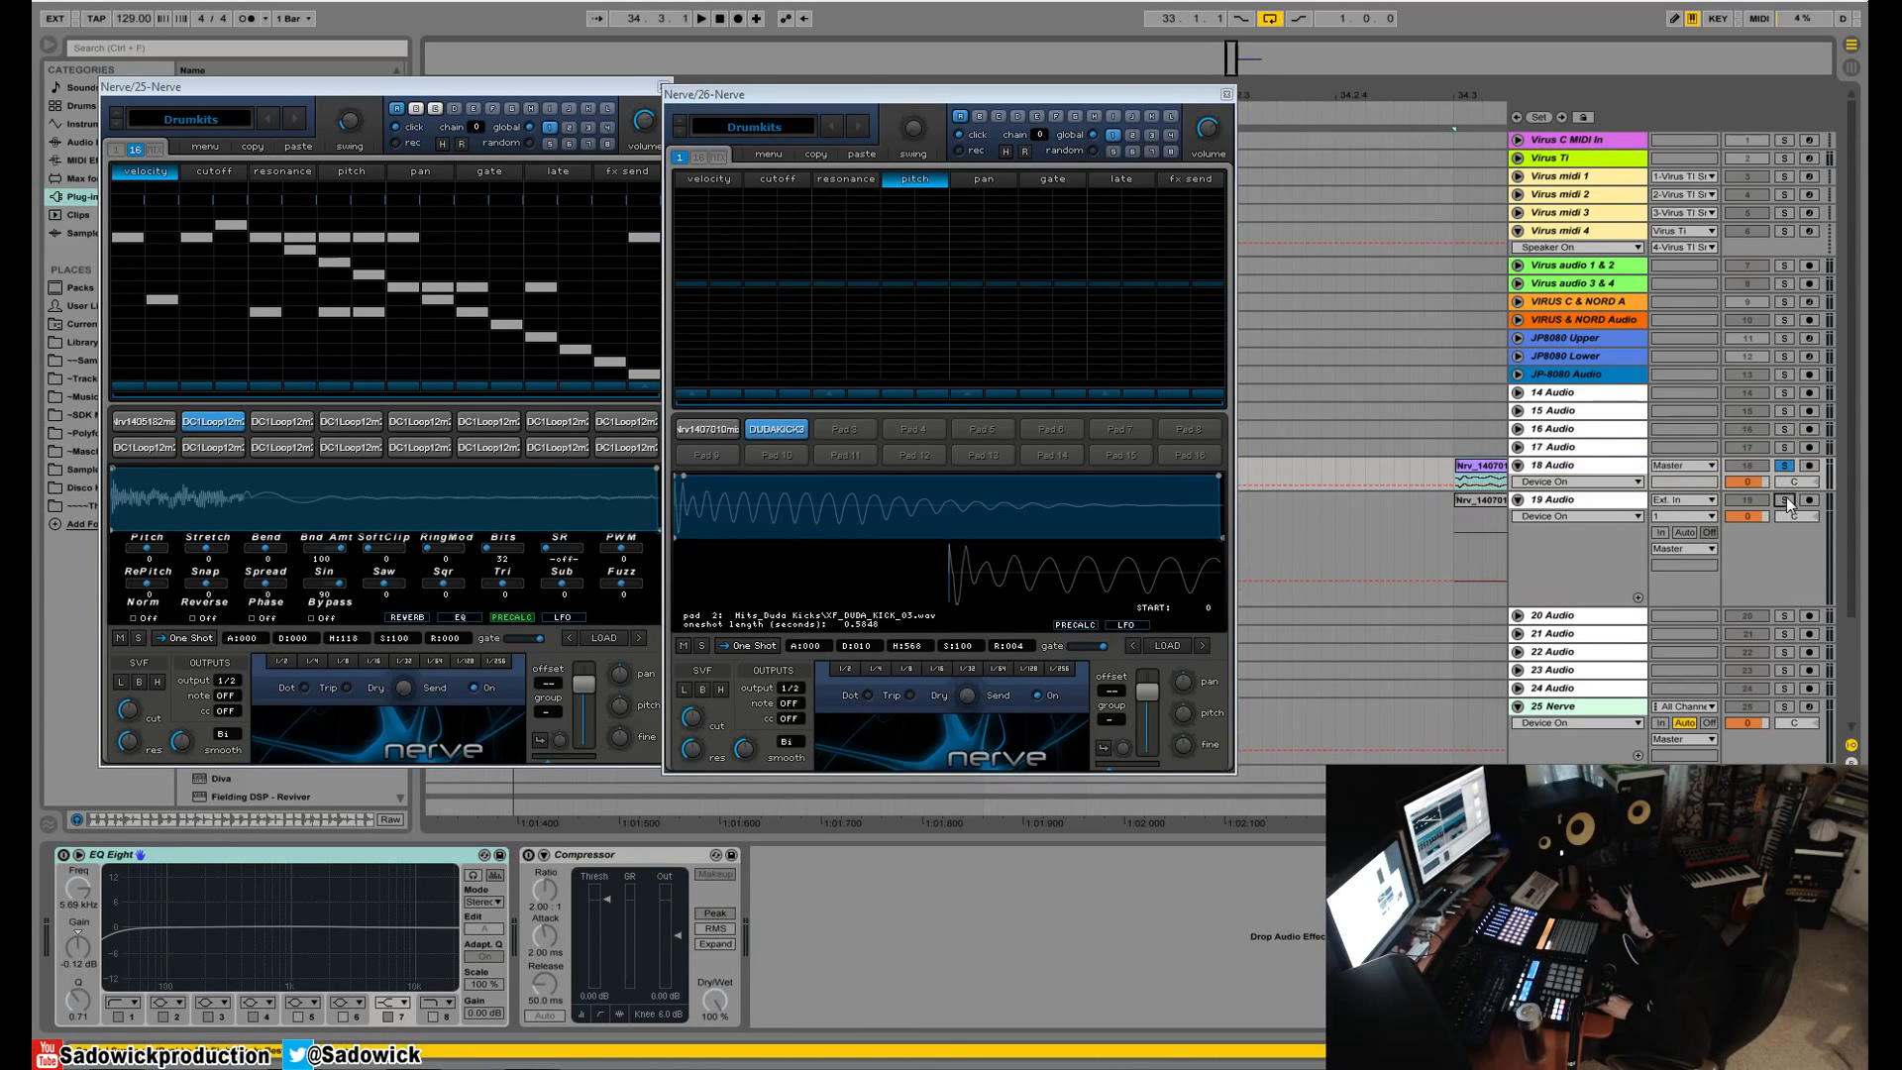
key("space")
key("space")
- Close both Nerve windows and align the exported clips on tracks 18 and 19 to start at bar 35
left_click_drag(1473, 102, 1450, 44)
left_click_drag(1306, 96, 1357, 96)
left_click(1226, 95)
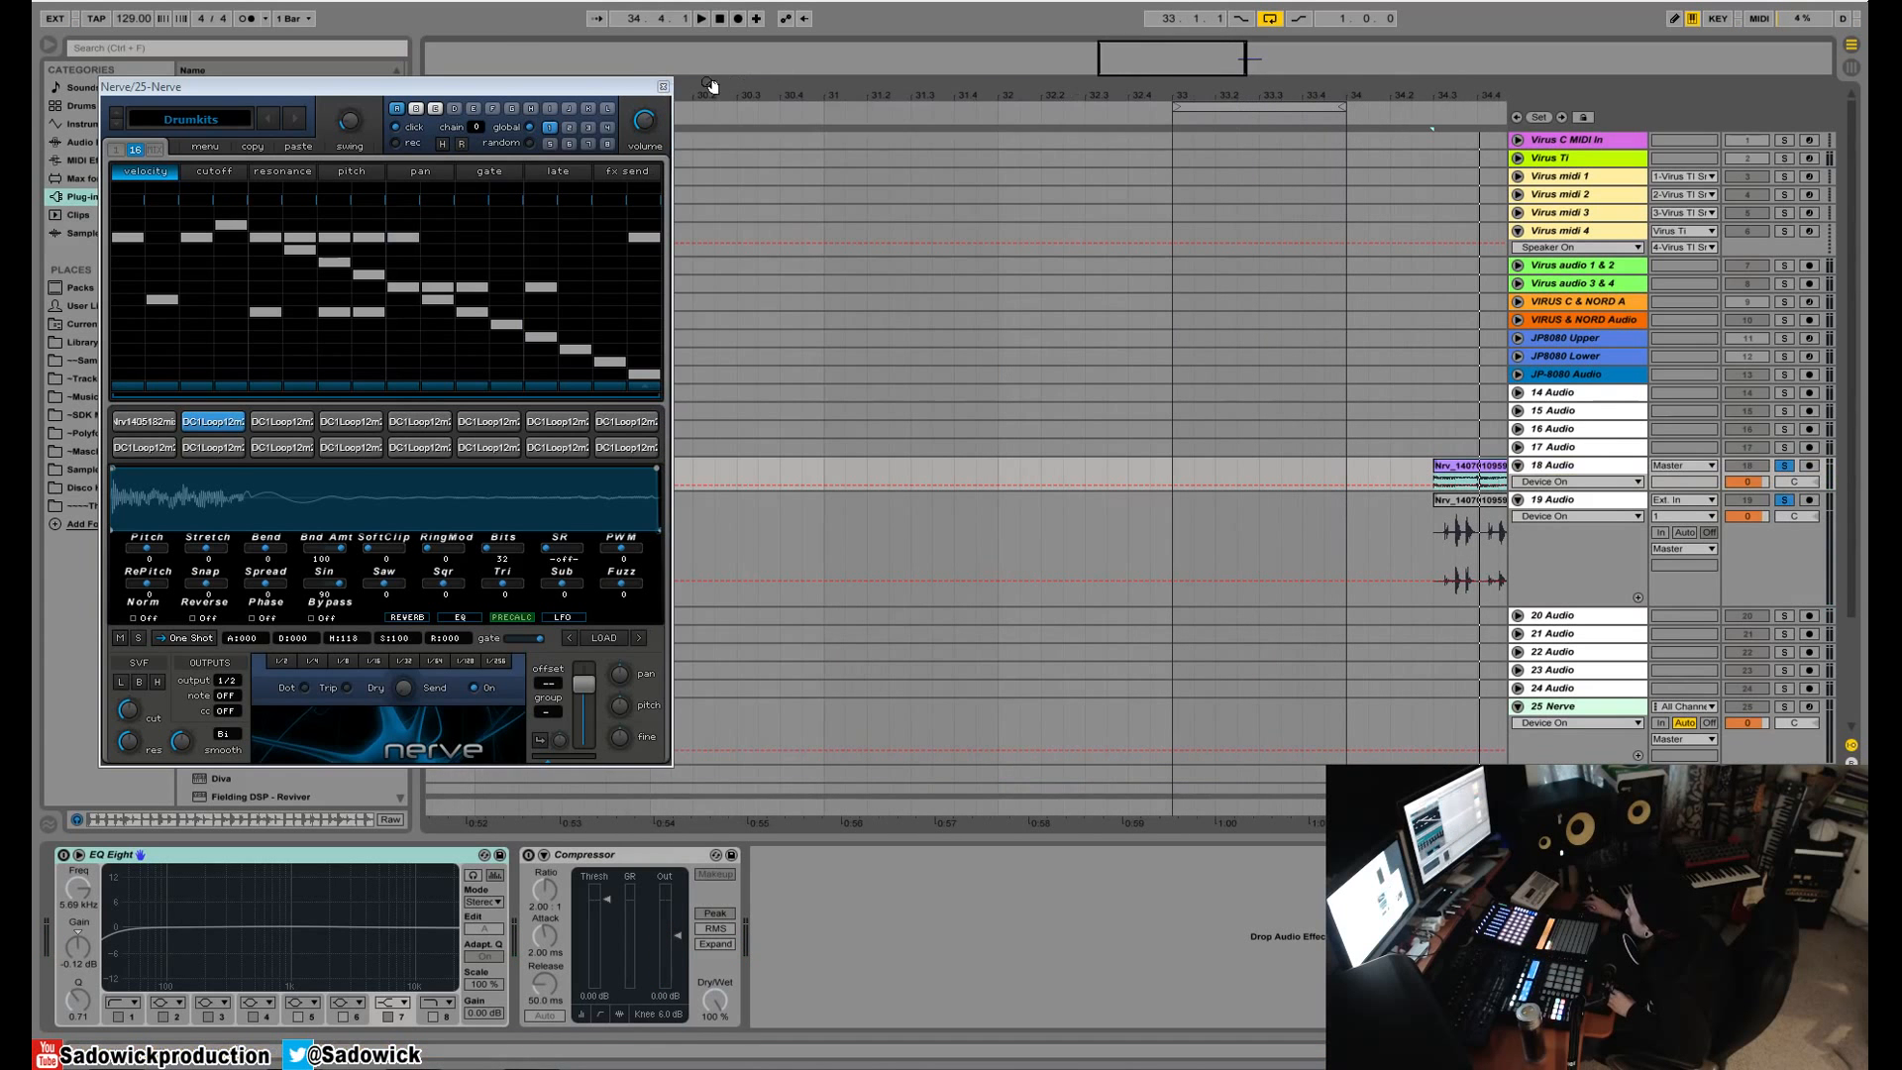
left_click(663, 88)
left_click_drag(1495, 96, 879, 101)
left_click_drag(848, 470, 1073, 502)
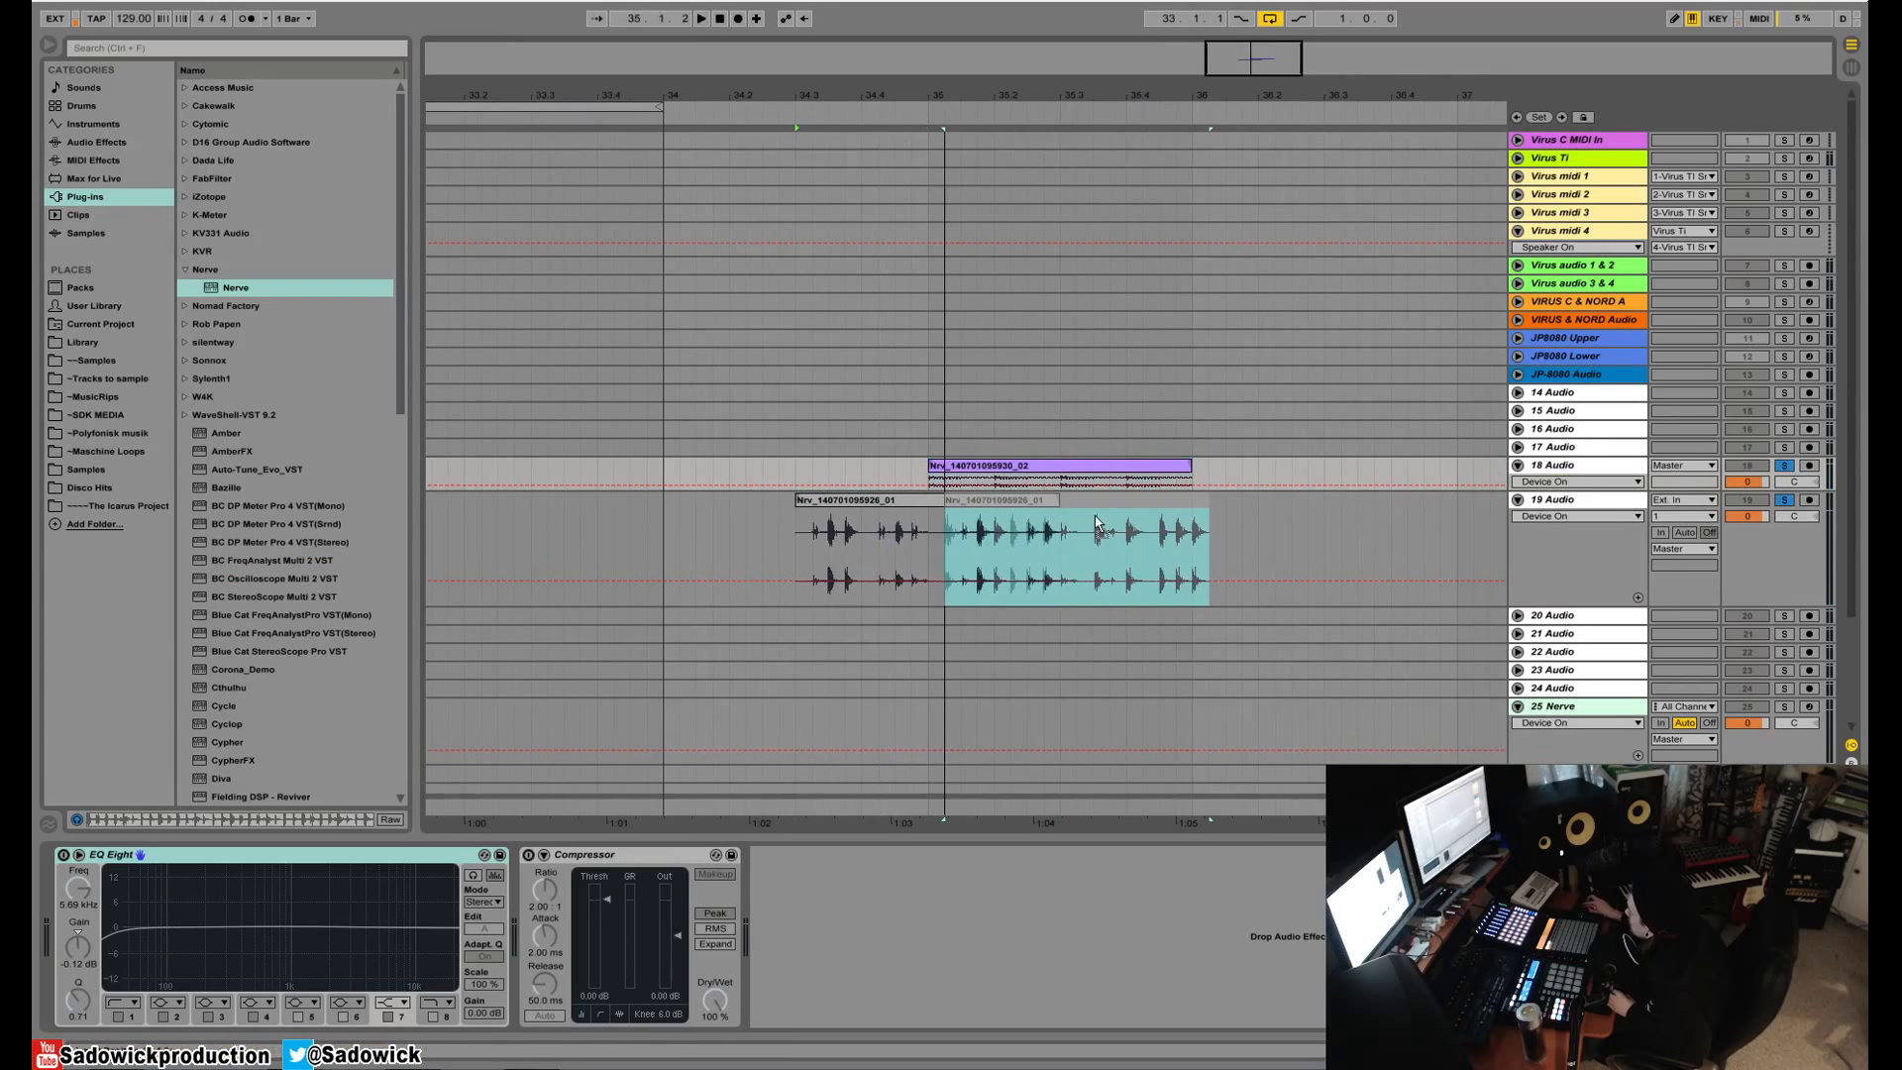
- Listen to the track 19 loop and the track 18 kick clip separately by switching the solo between them during playback
left_click(1783, 465)
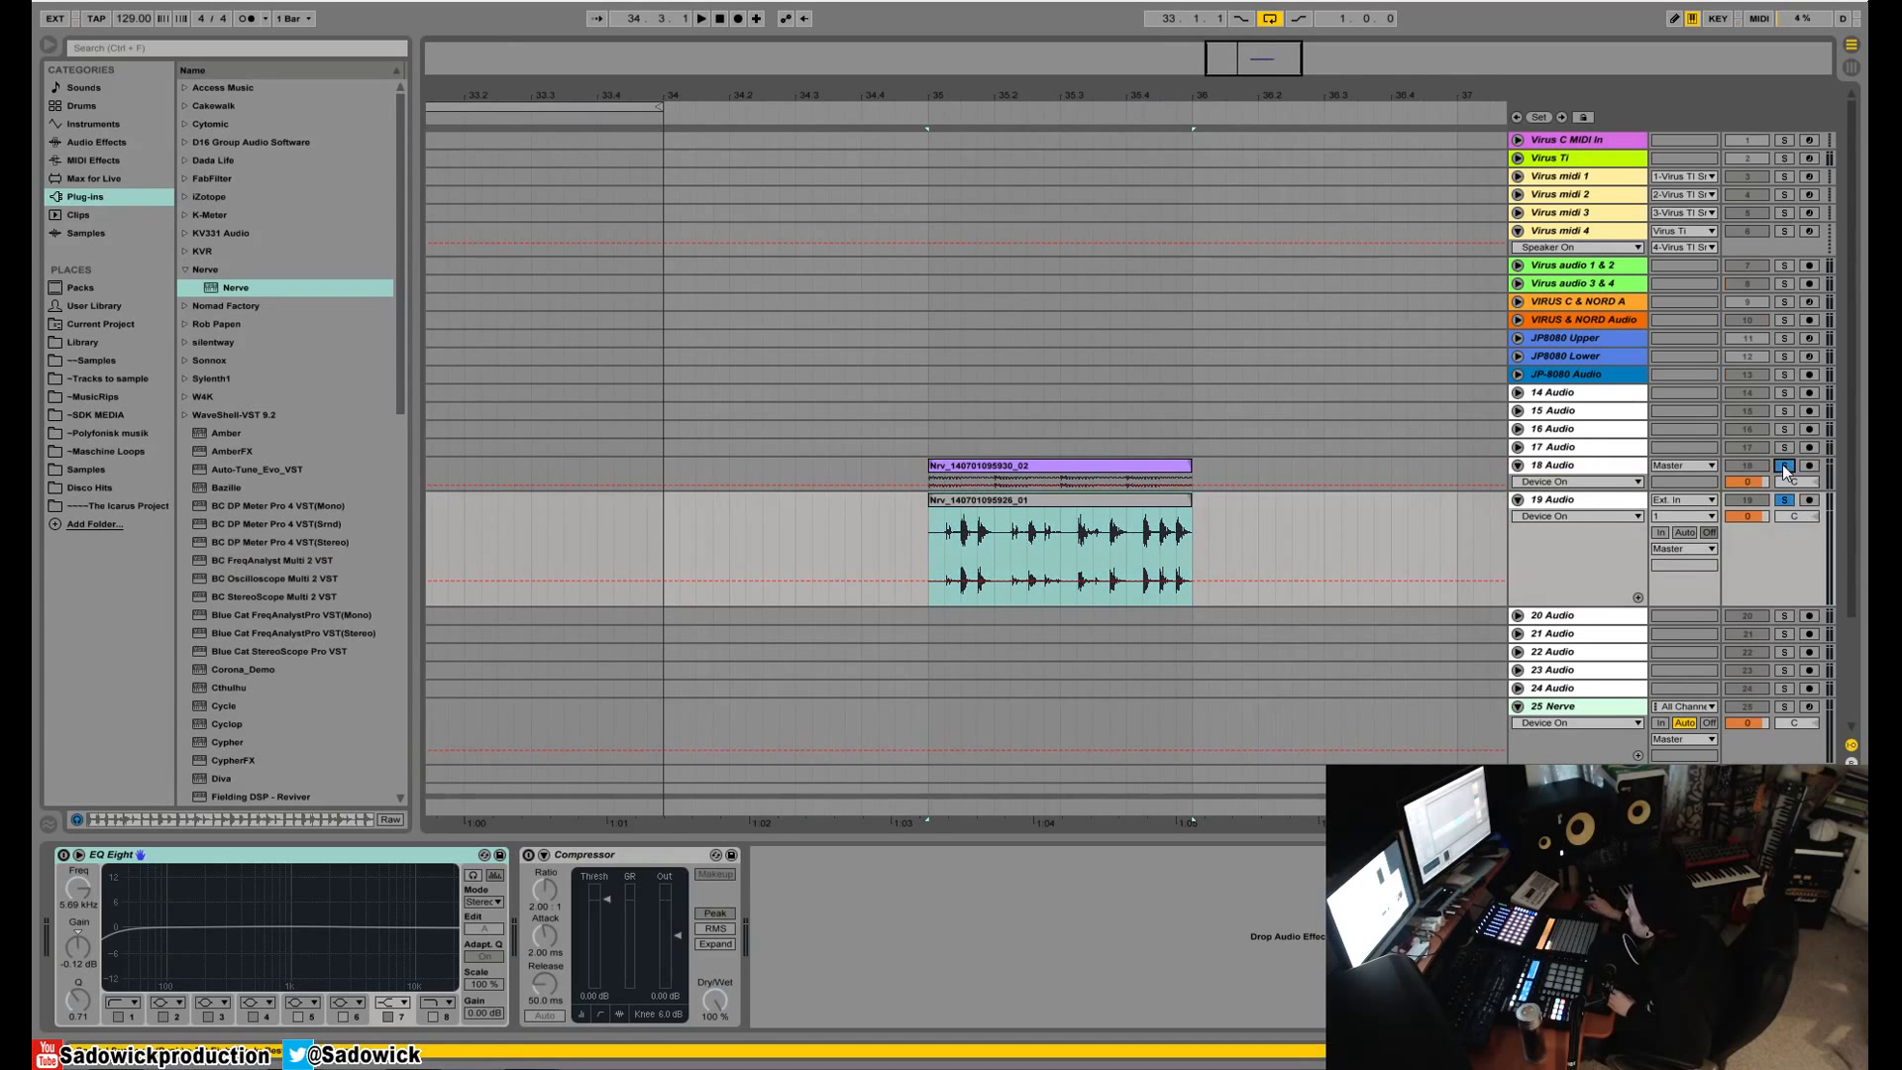
key("space")
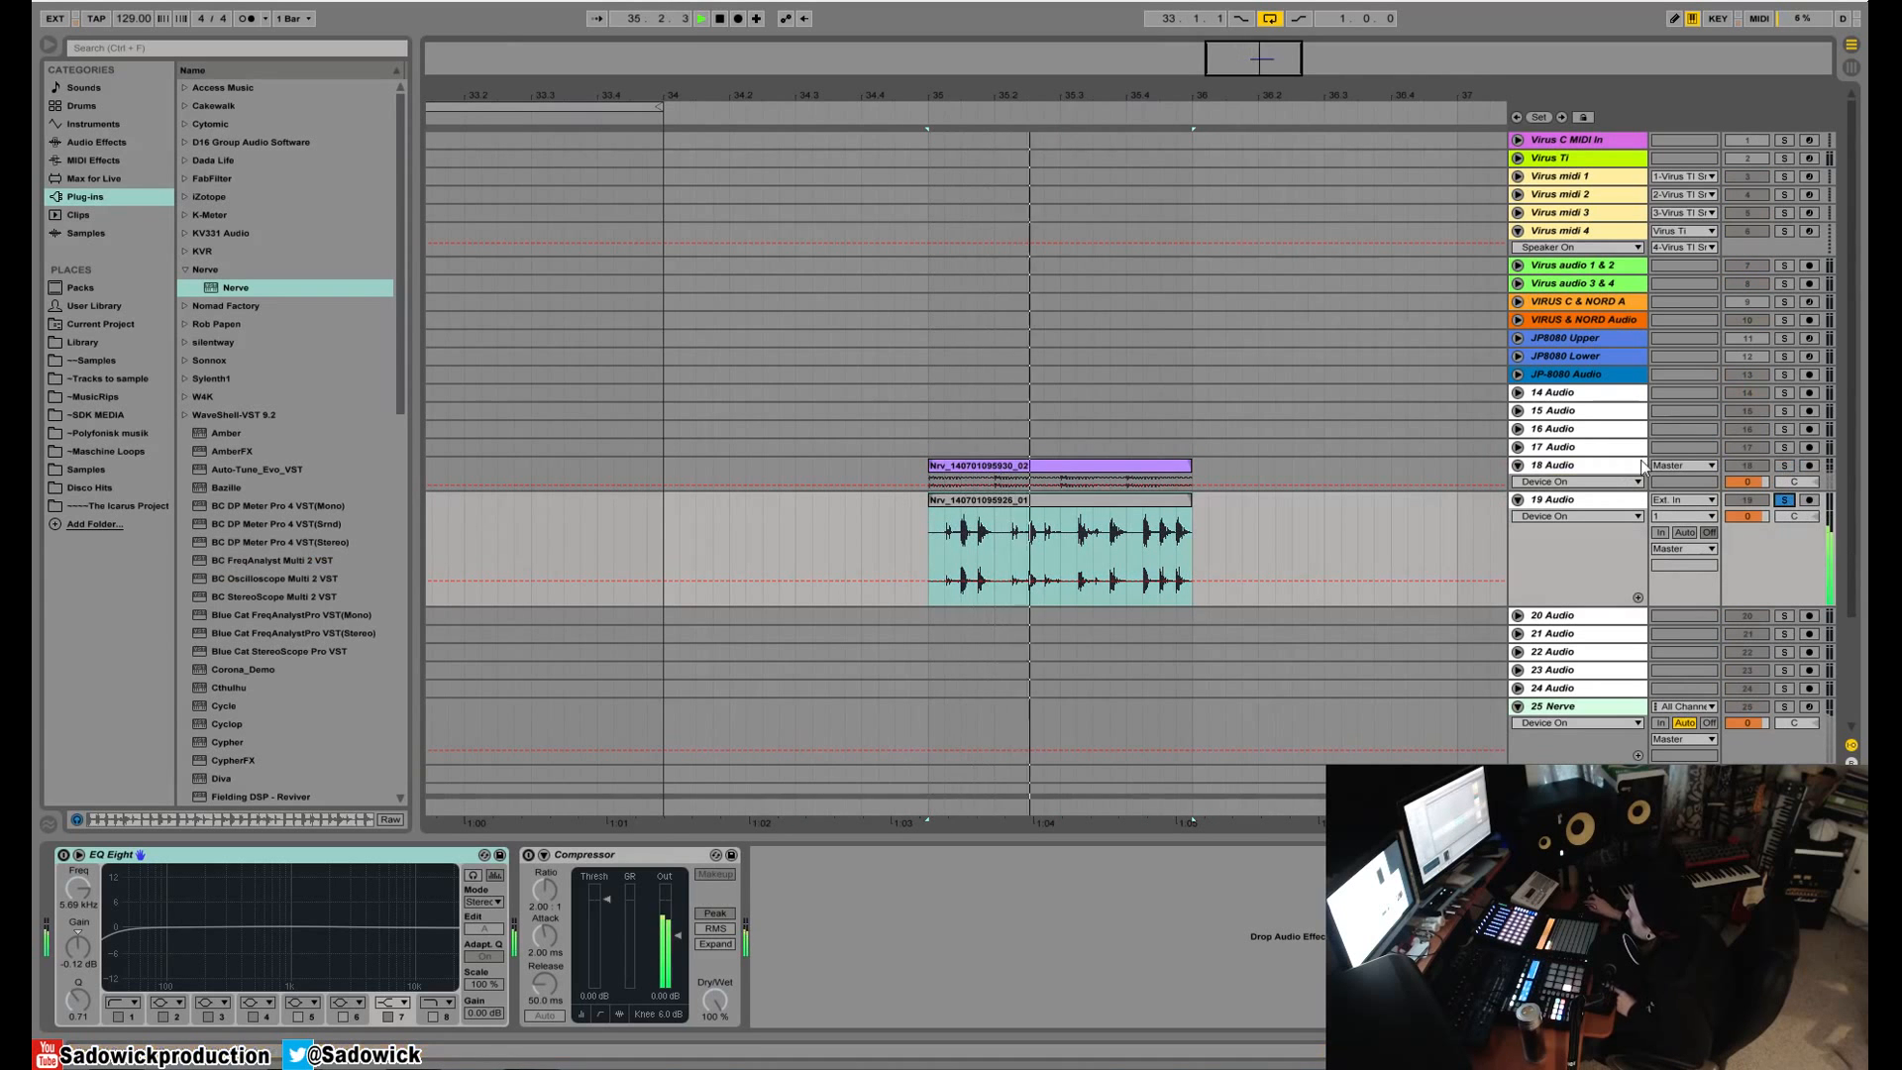
left_click(1784, 464)
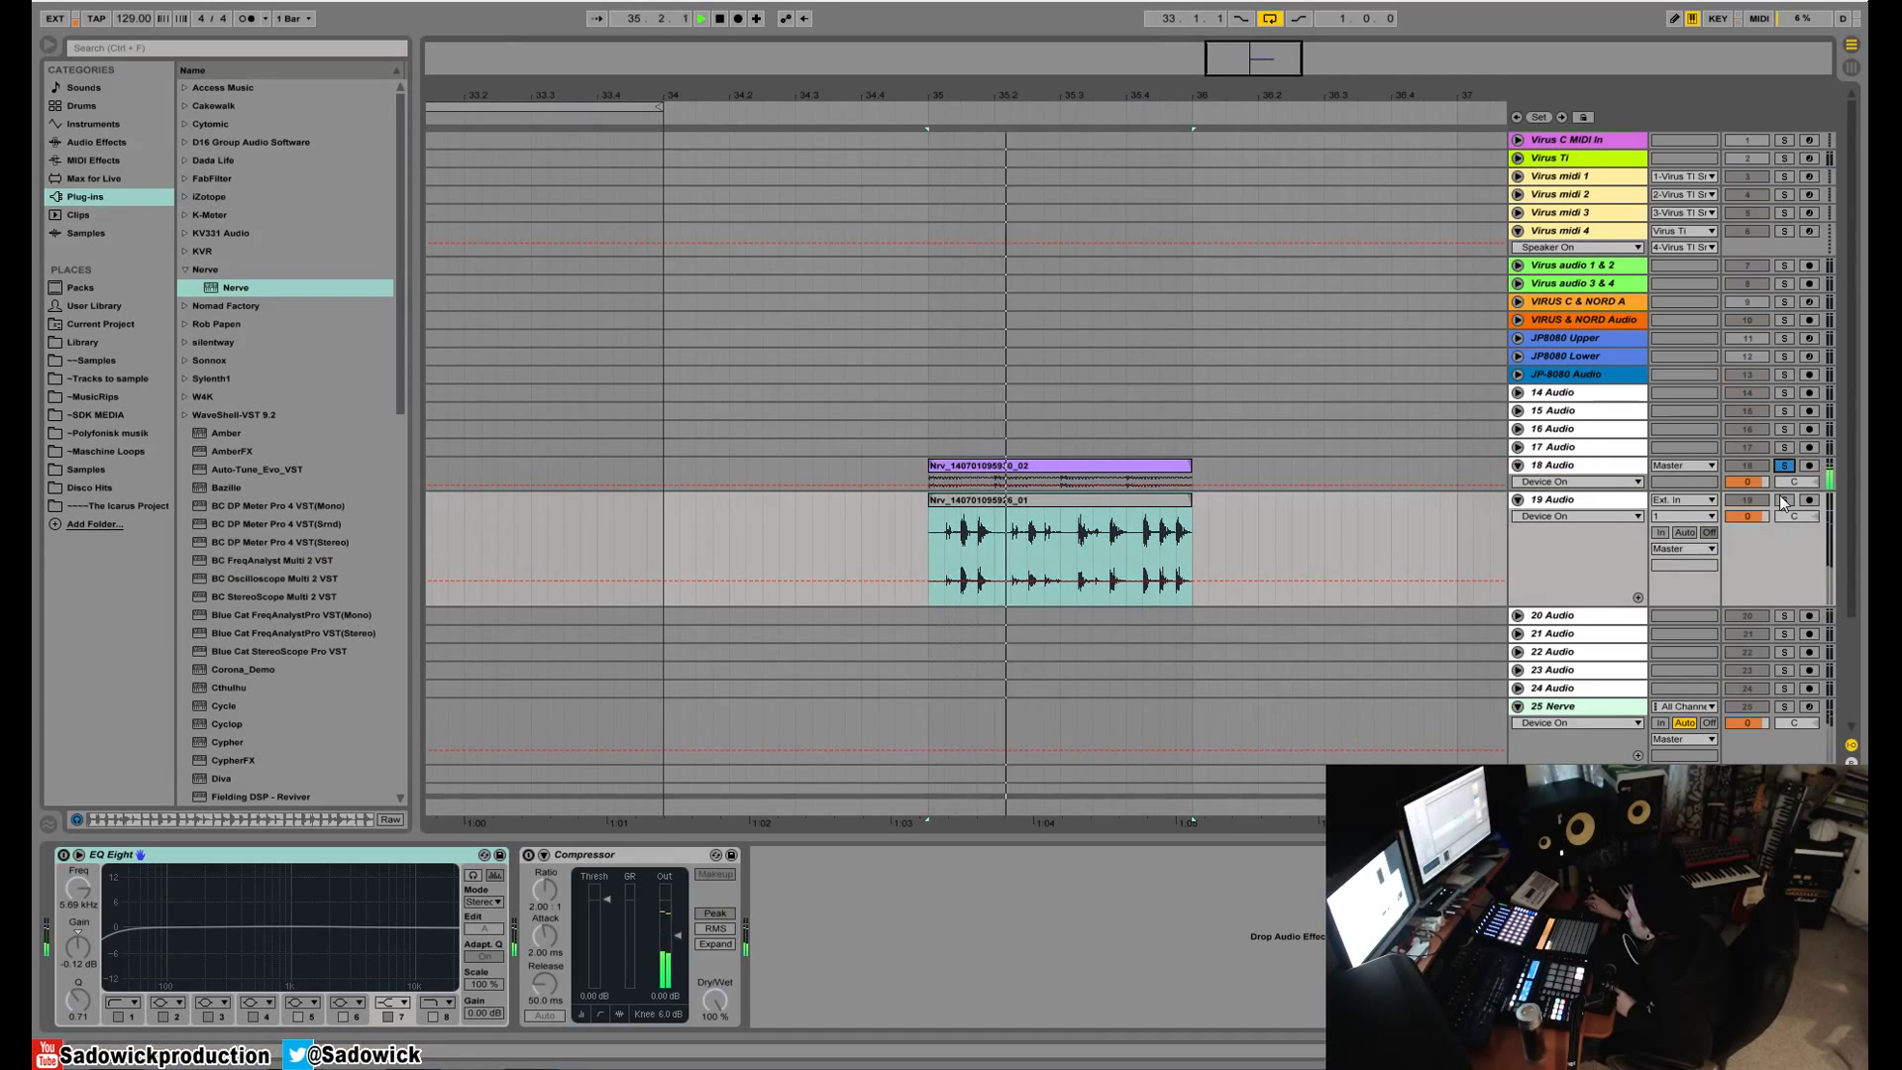
- Enlarge track 18, show the fades on its kick clip, and play the clip
left_click_drag(1696, 489, 1668, 549)
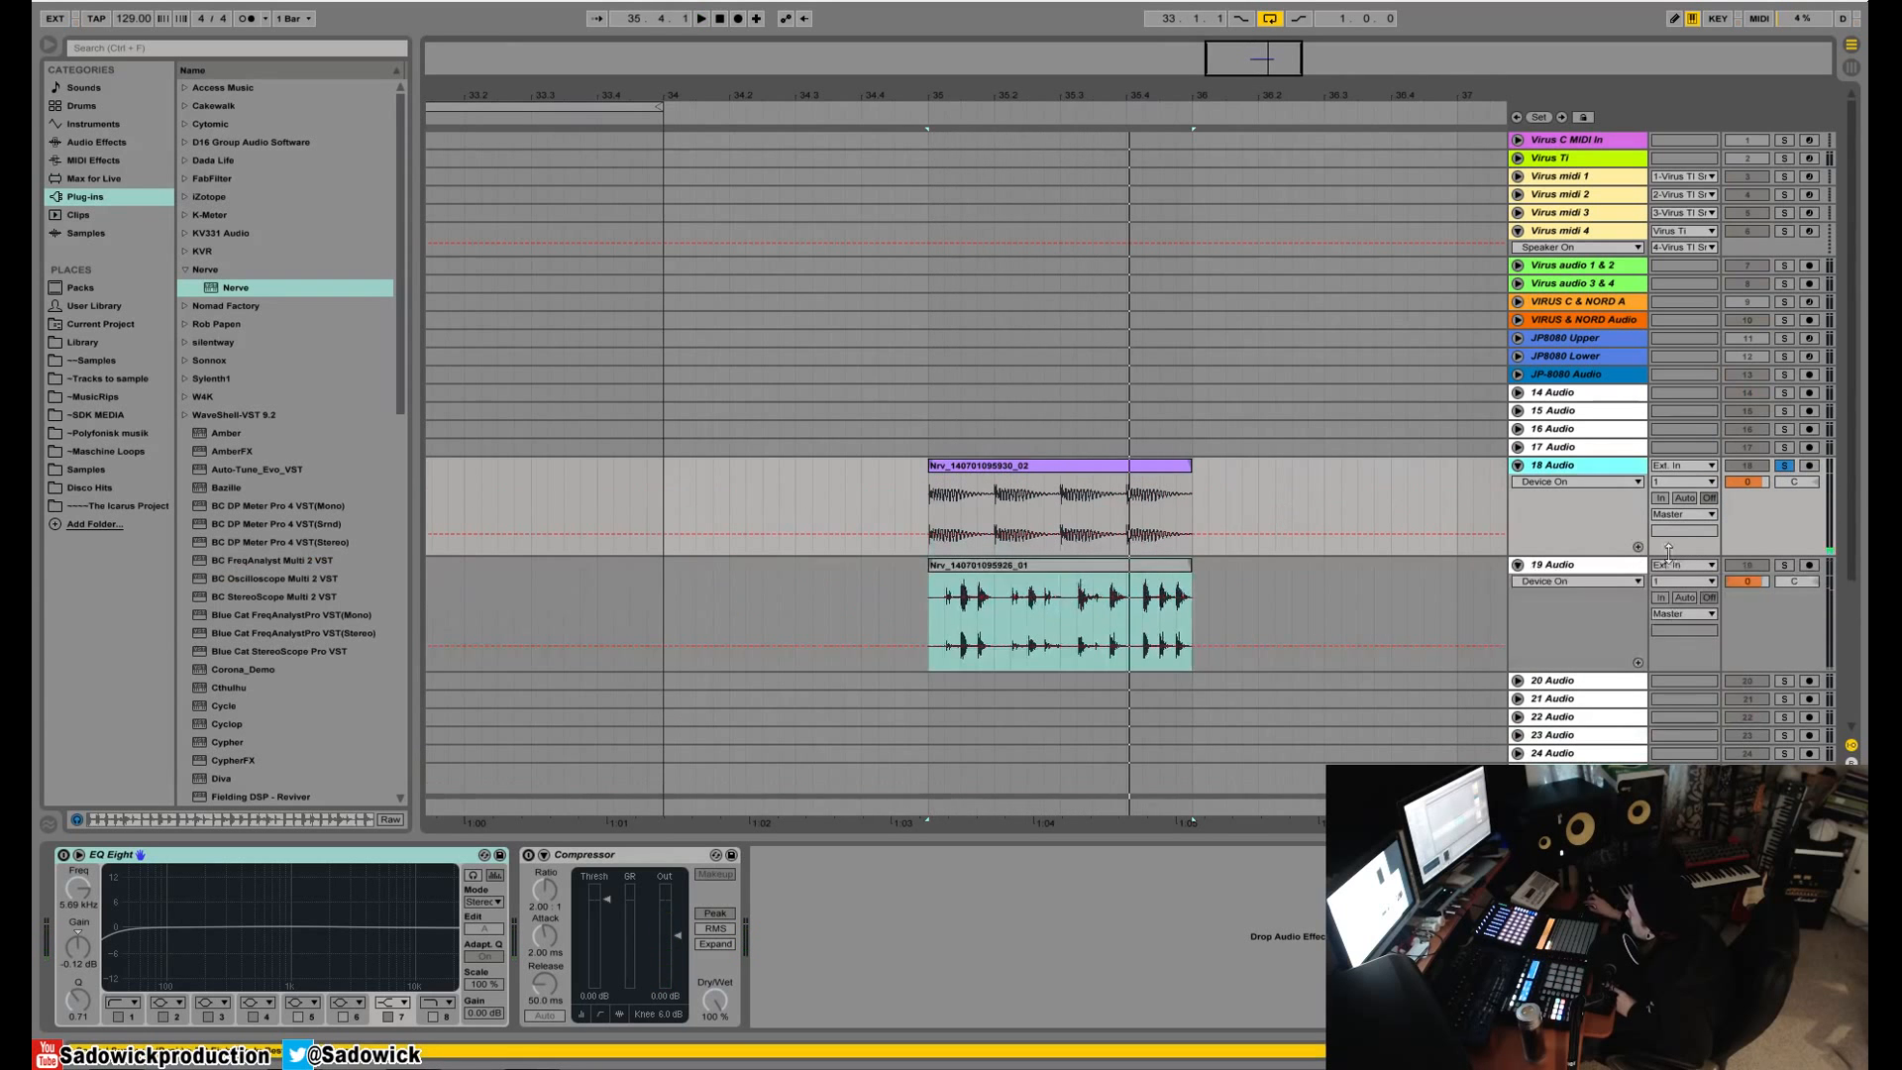
right_click(1070, 505)
left_click(1119, 539)
right_click(1082, 517)
left_click(1127, 551)
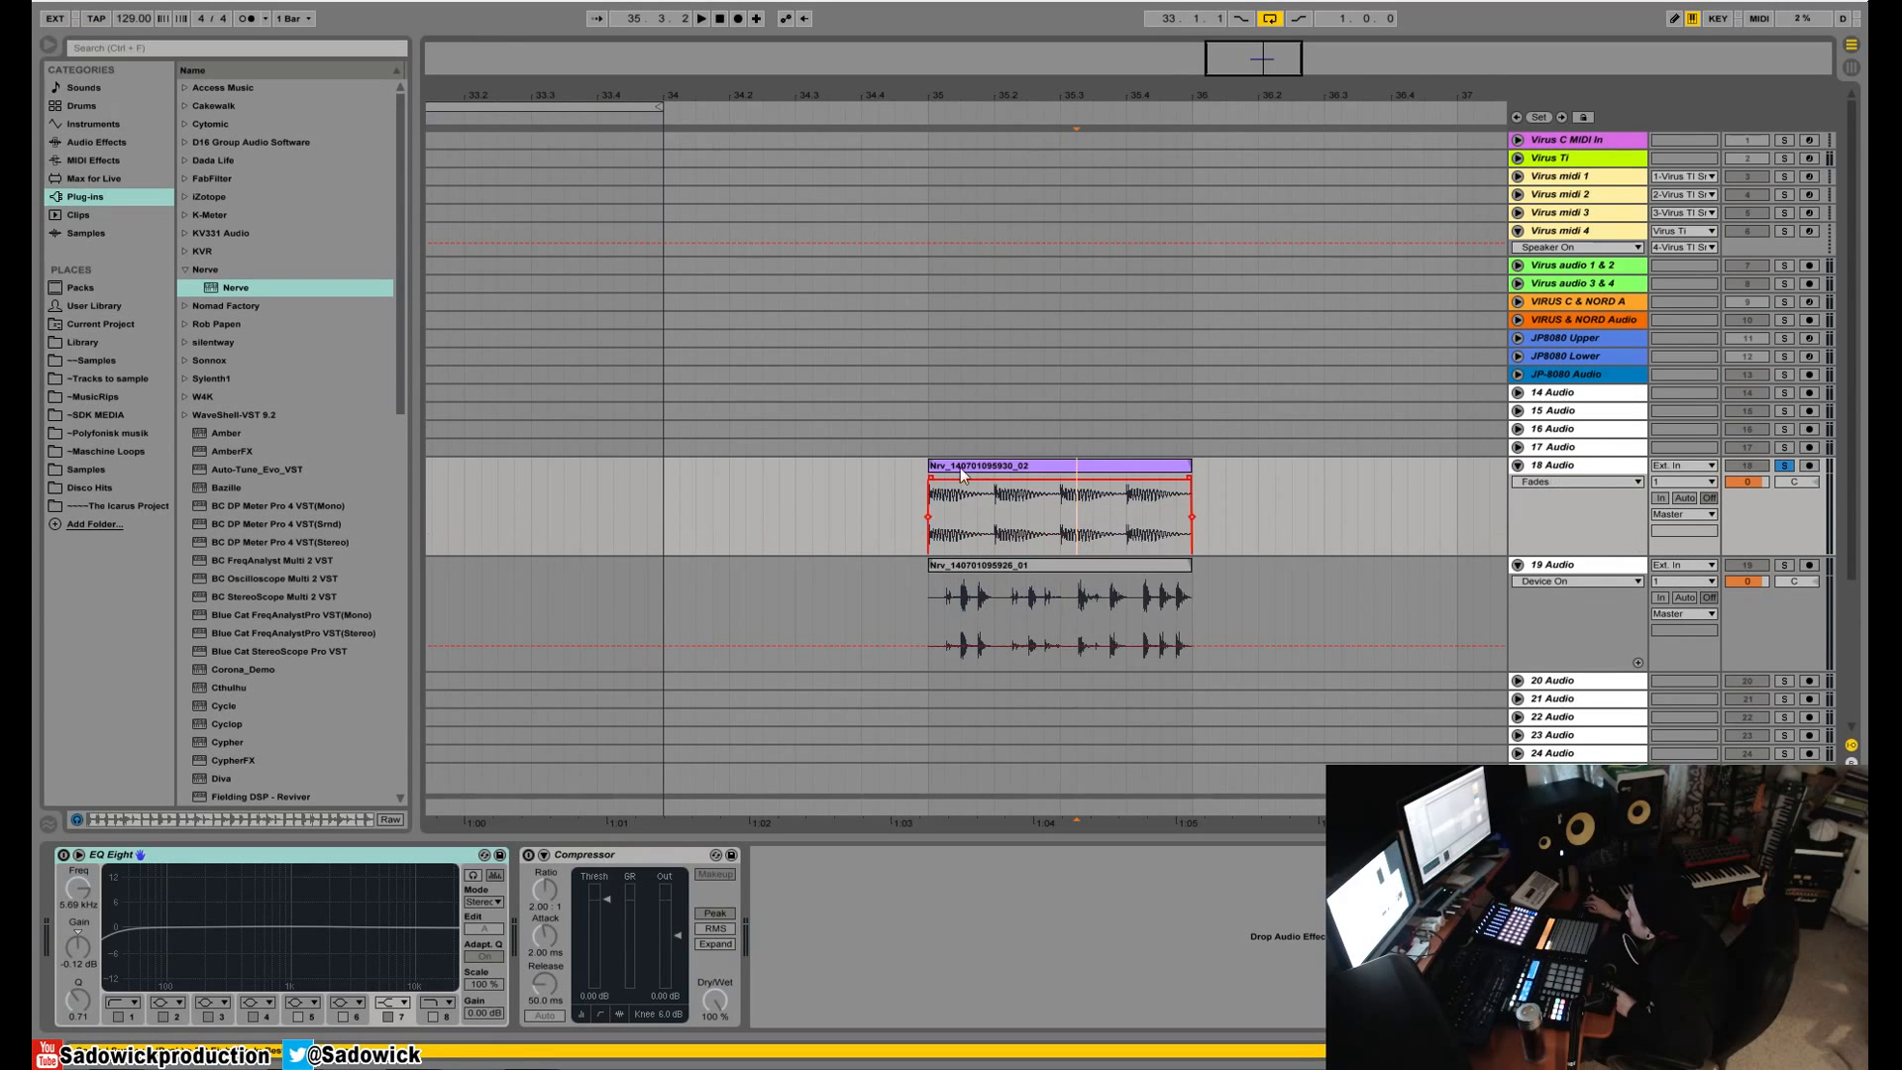
left_click(961, 459)
key("space")
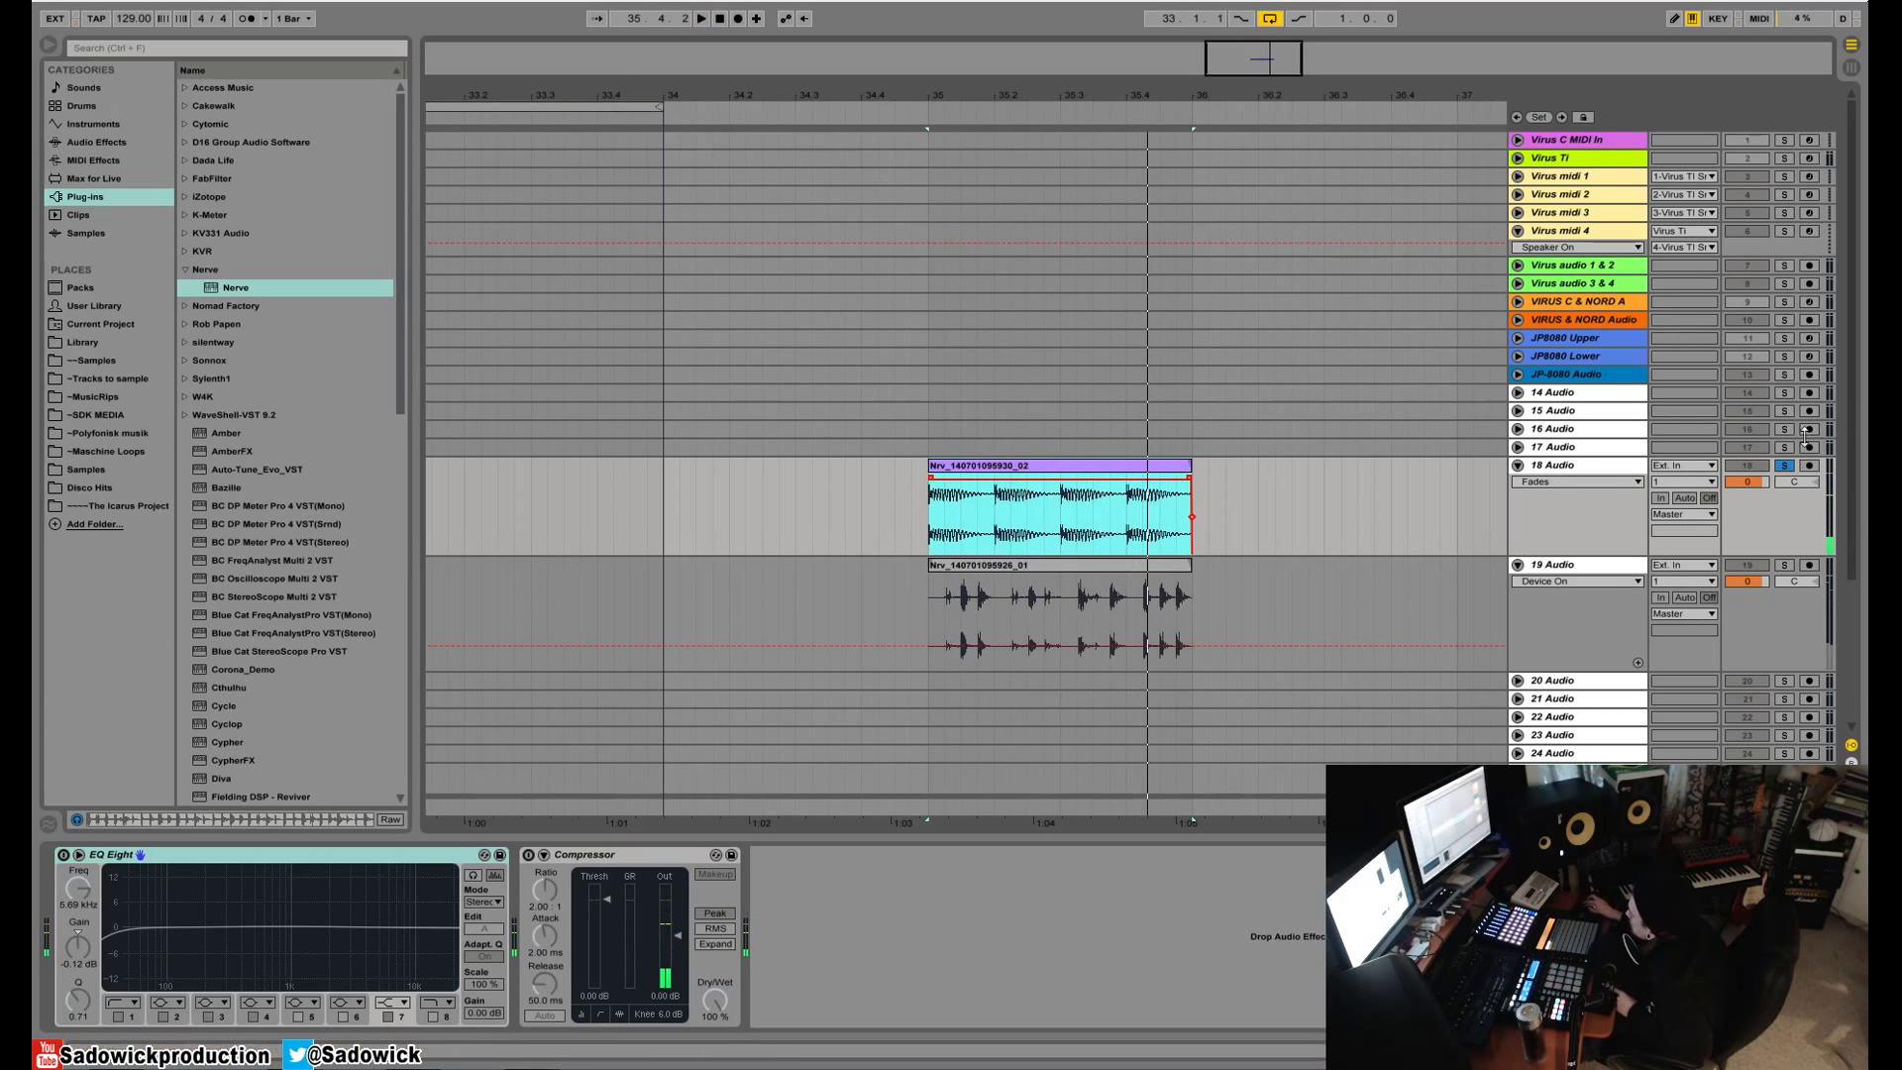
- Unsolo track 18, deactivate tracks 25 Nerve and 26 Nerve, and play the two exported clips together
left_click(1784, 465)
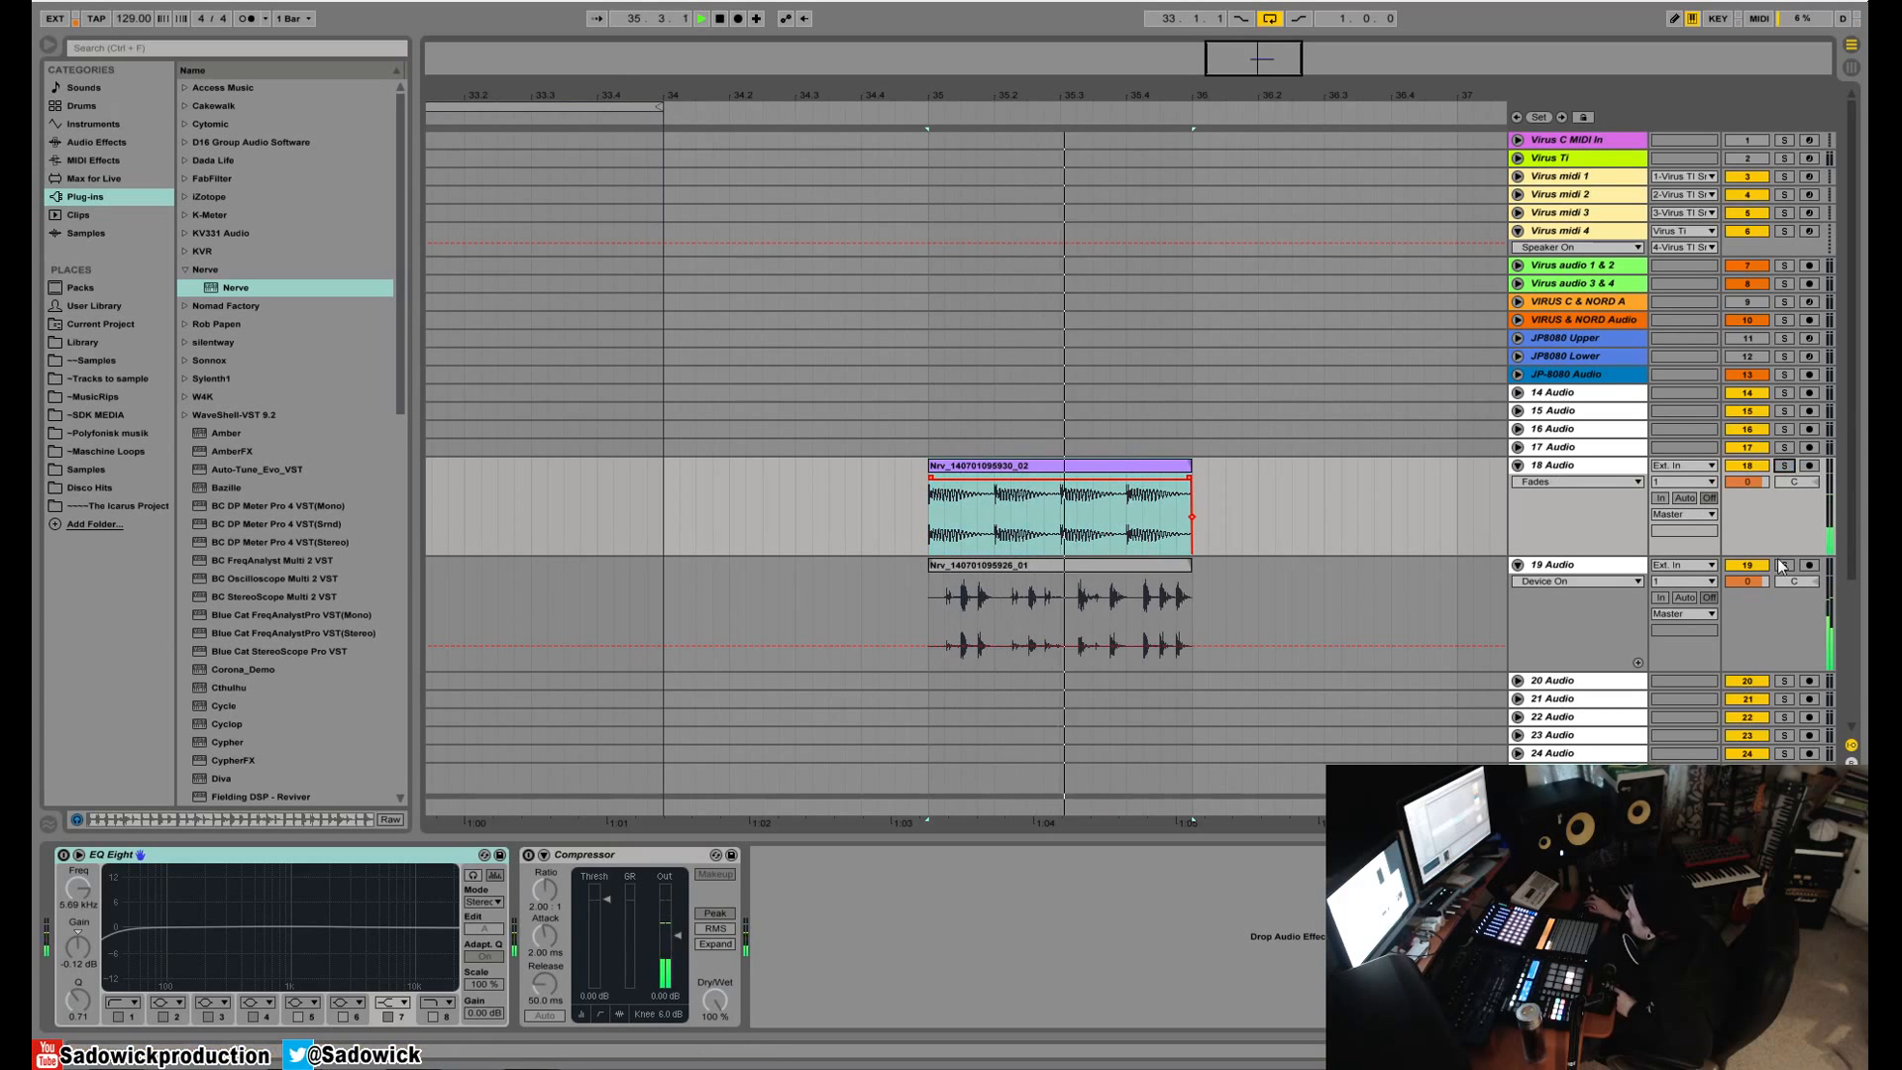
scroll(1718, 691, "down", 3)
left_click(1747, 620)
left_click(1749, 686)
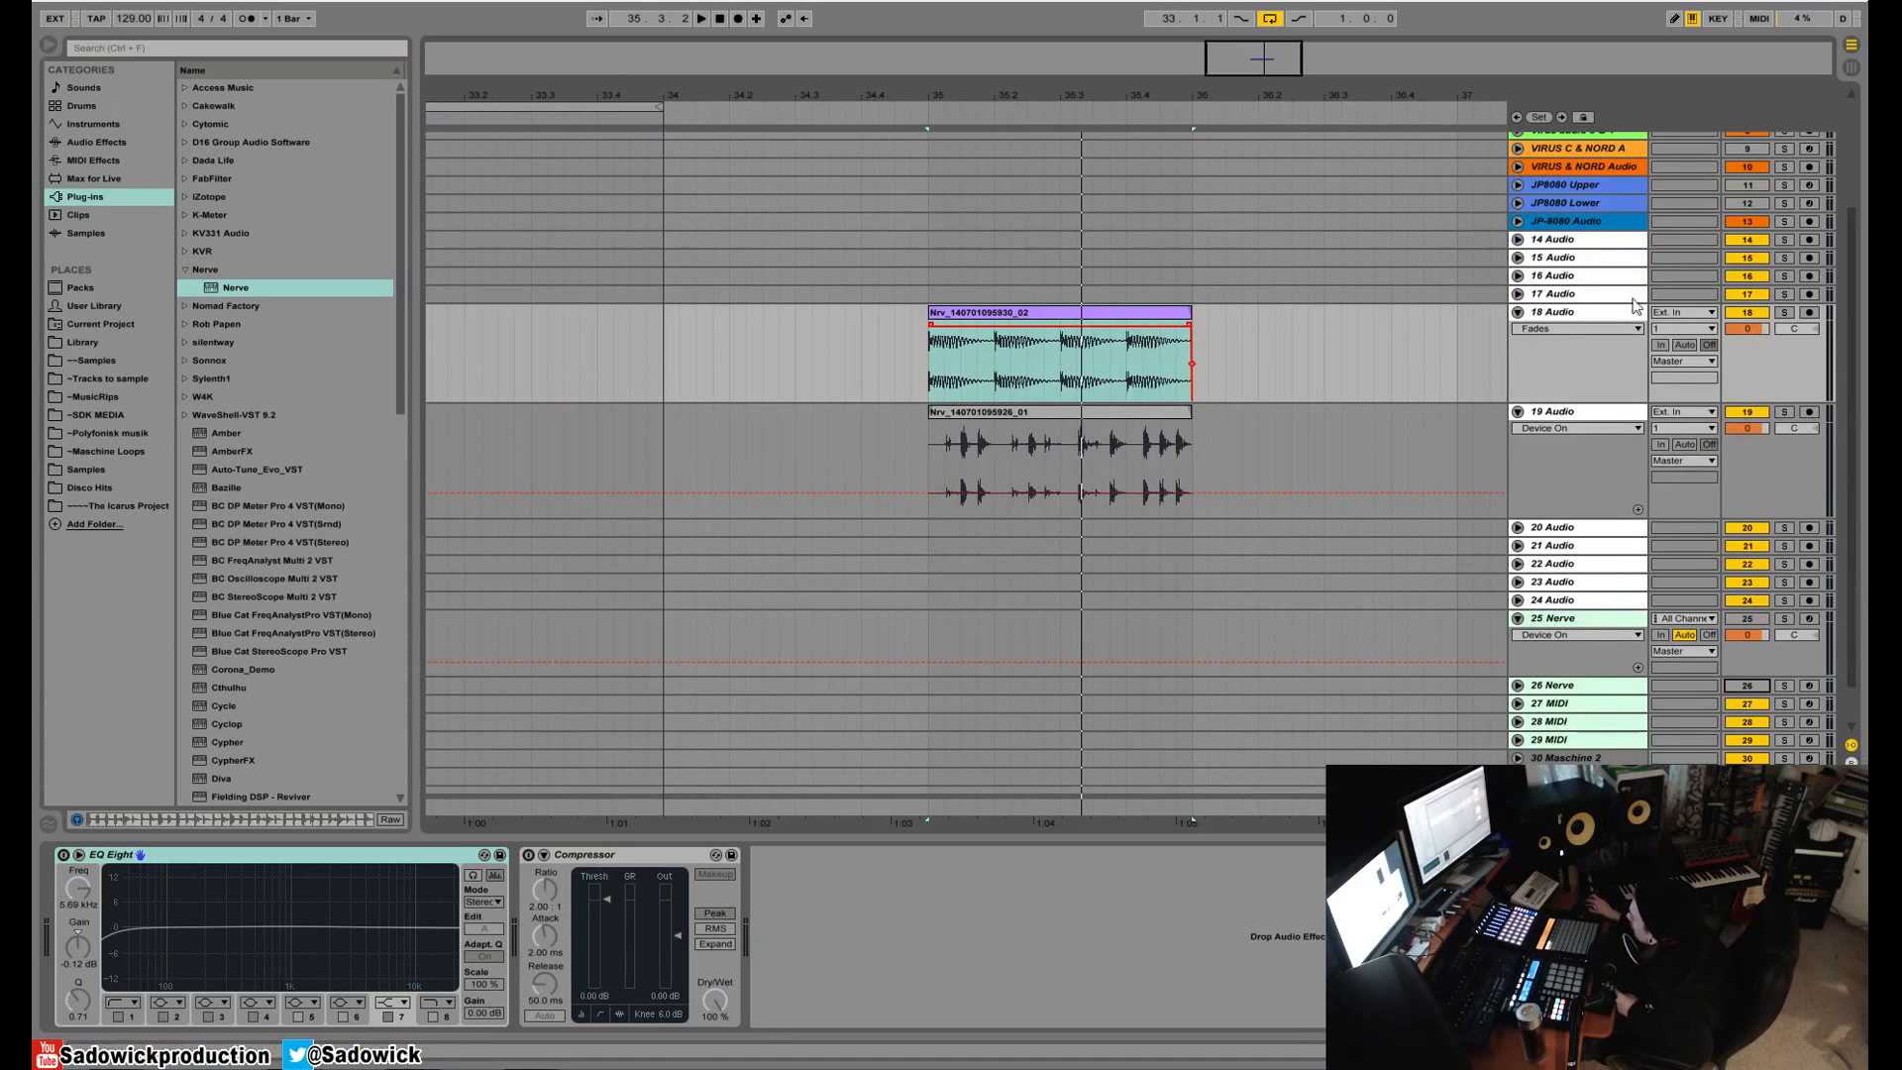
left_click(1093, 316)
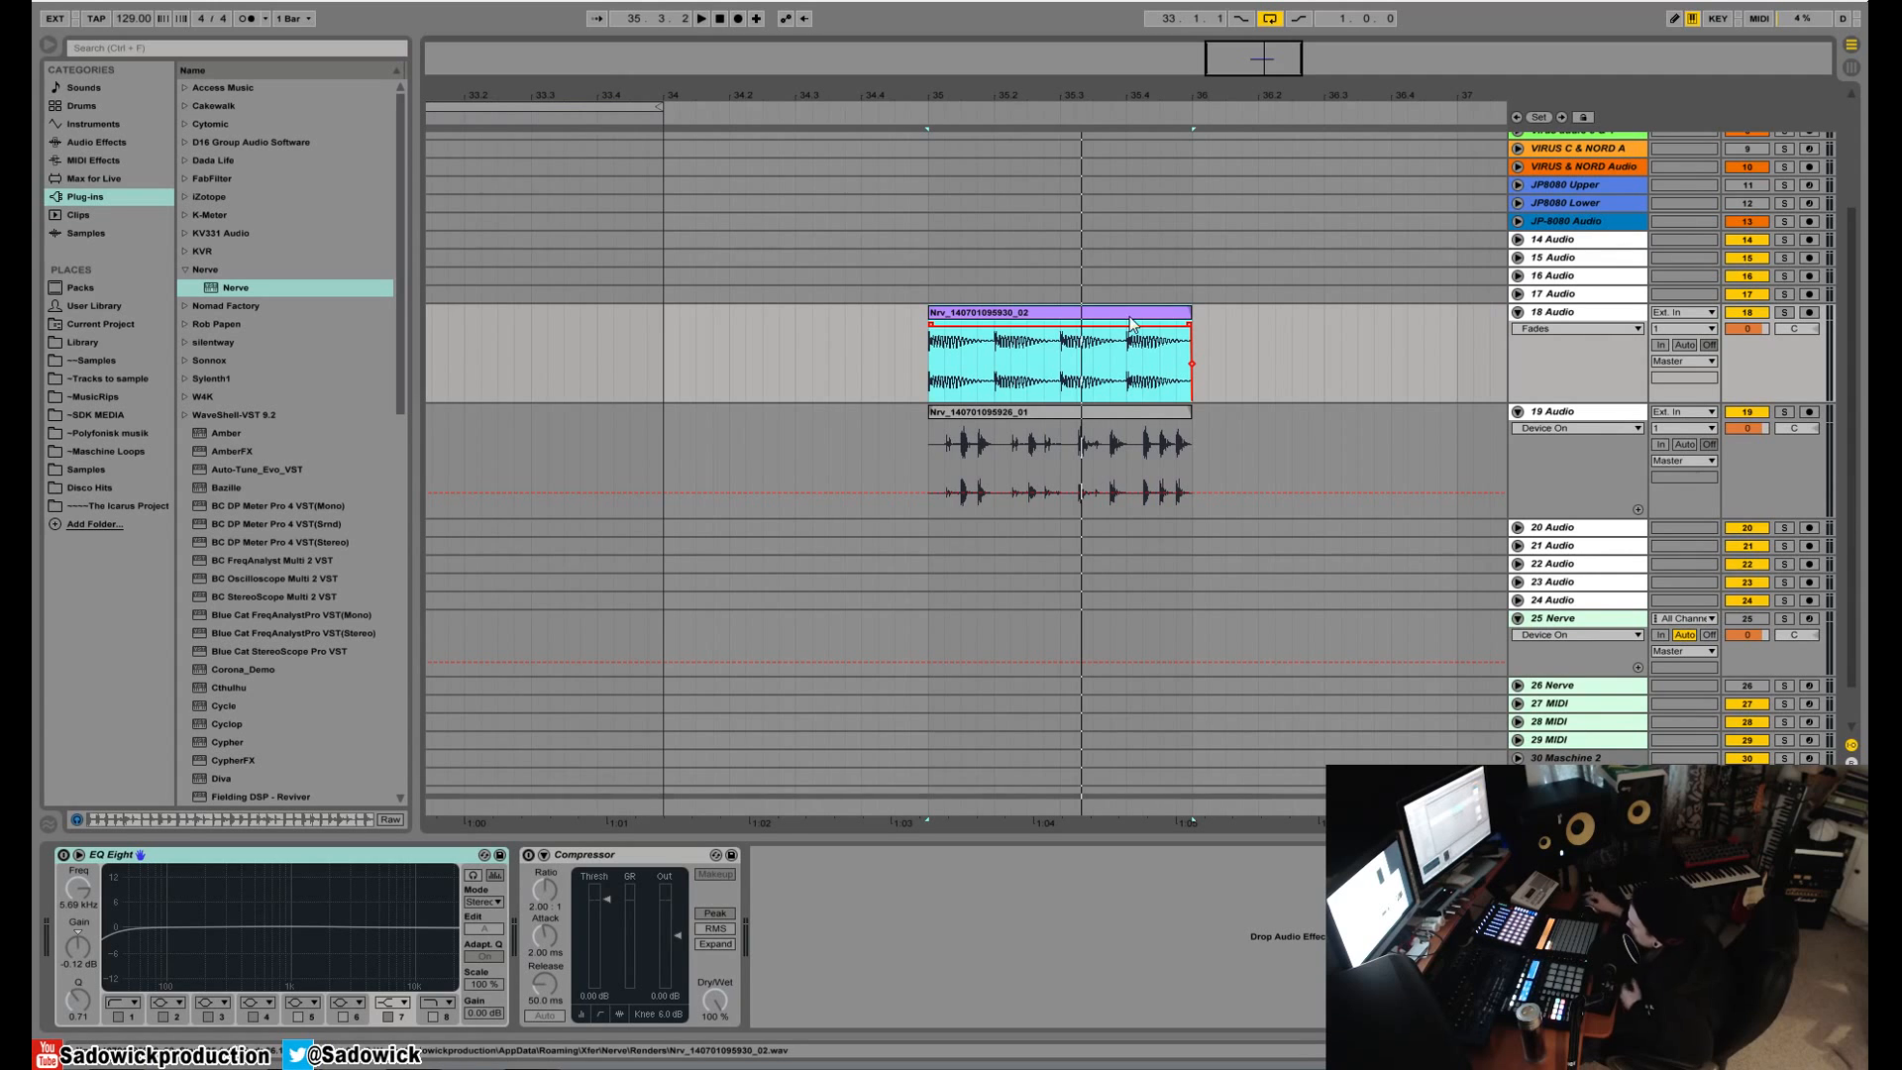
key("space")
key("space")
- Reactivate track 26 Nerve, open its plug-in window, and solo the track for playback
left_click(1742, 691)
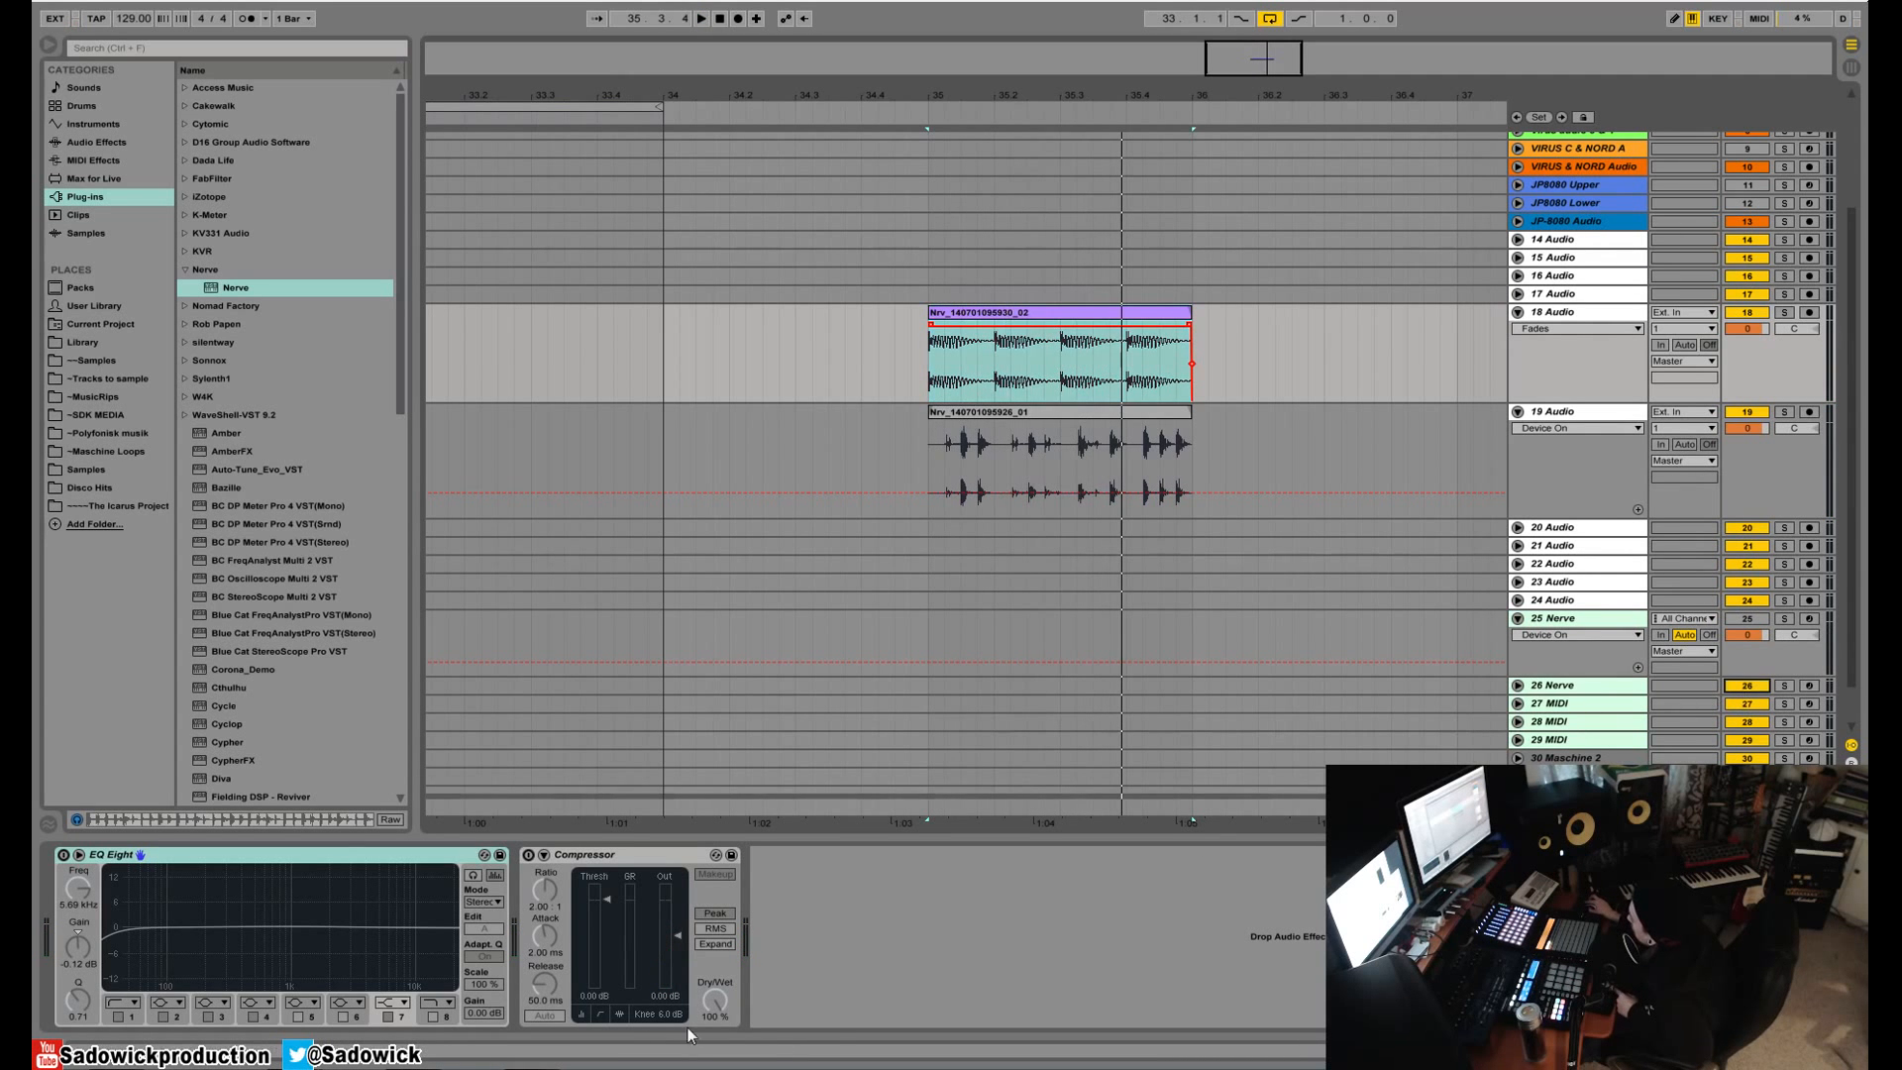
left_click(1565, 678)
left_click(94, 854)
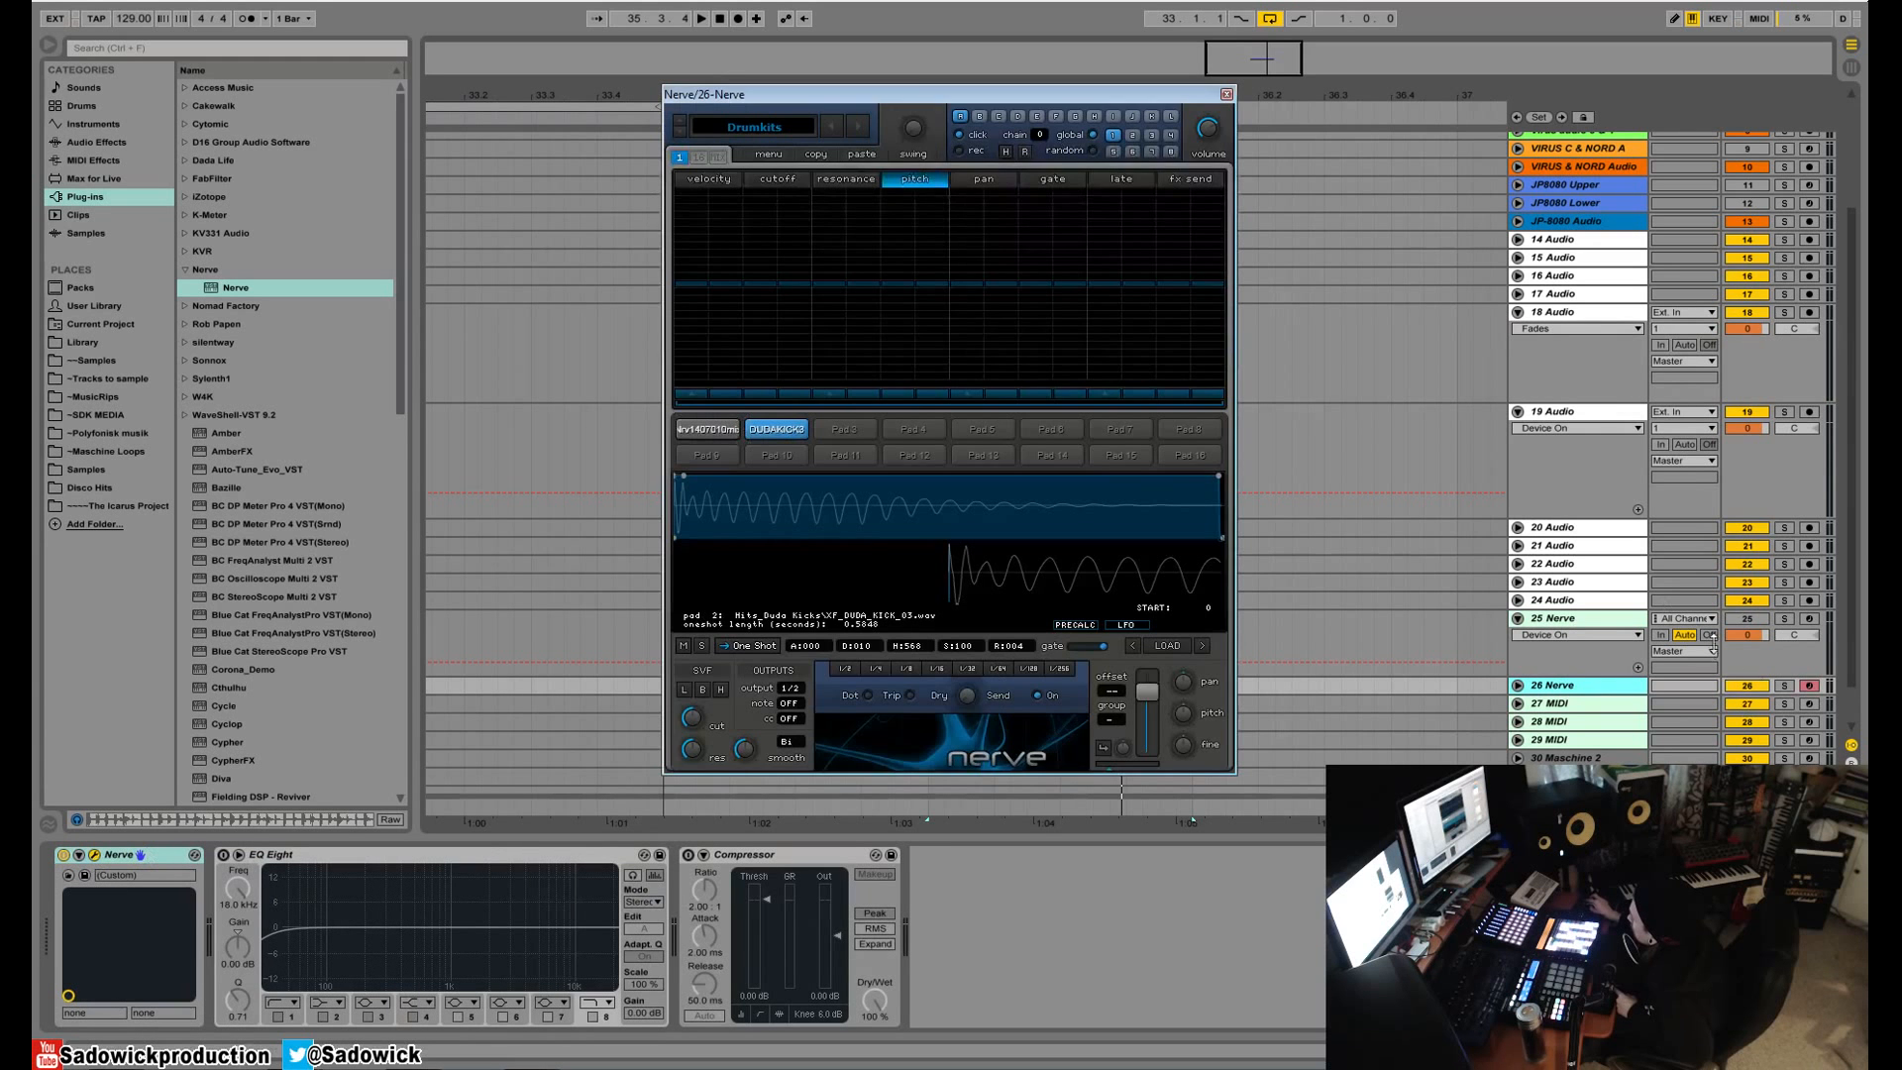
left_click(1782, 685)
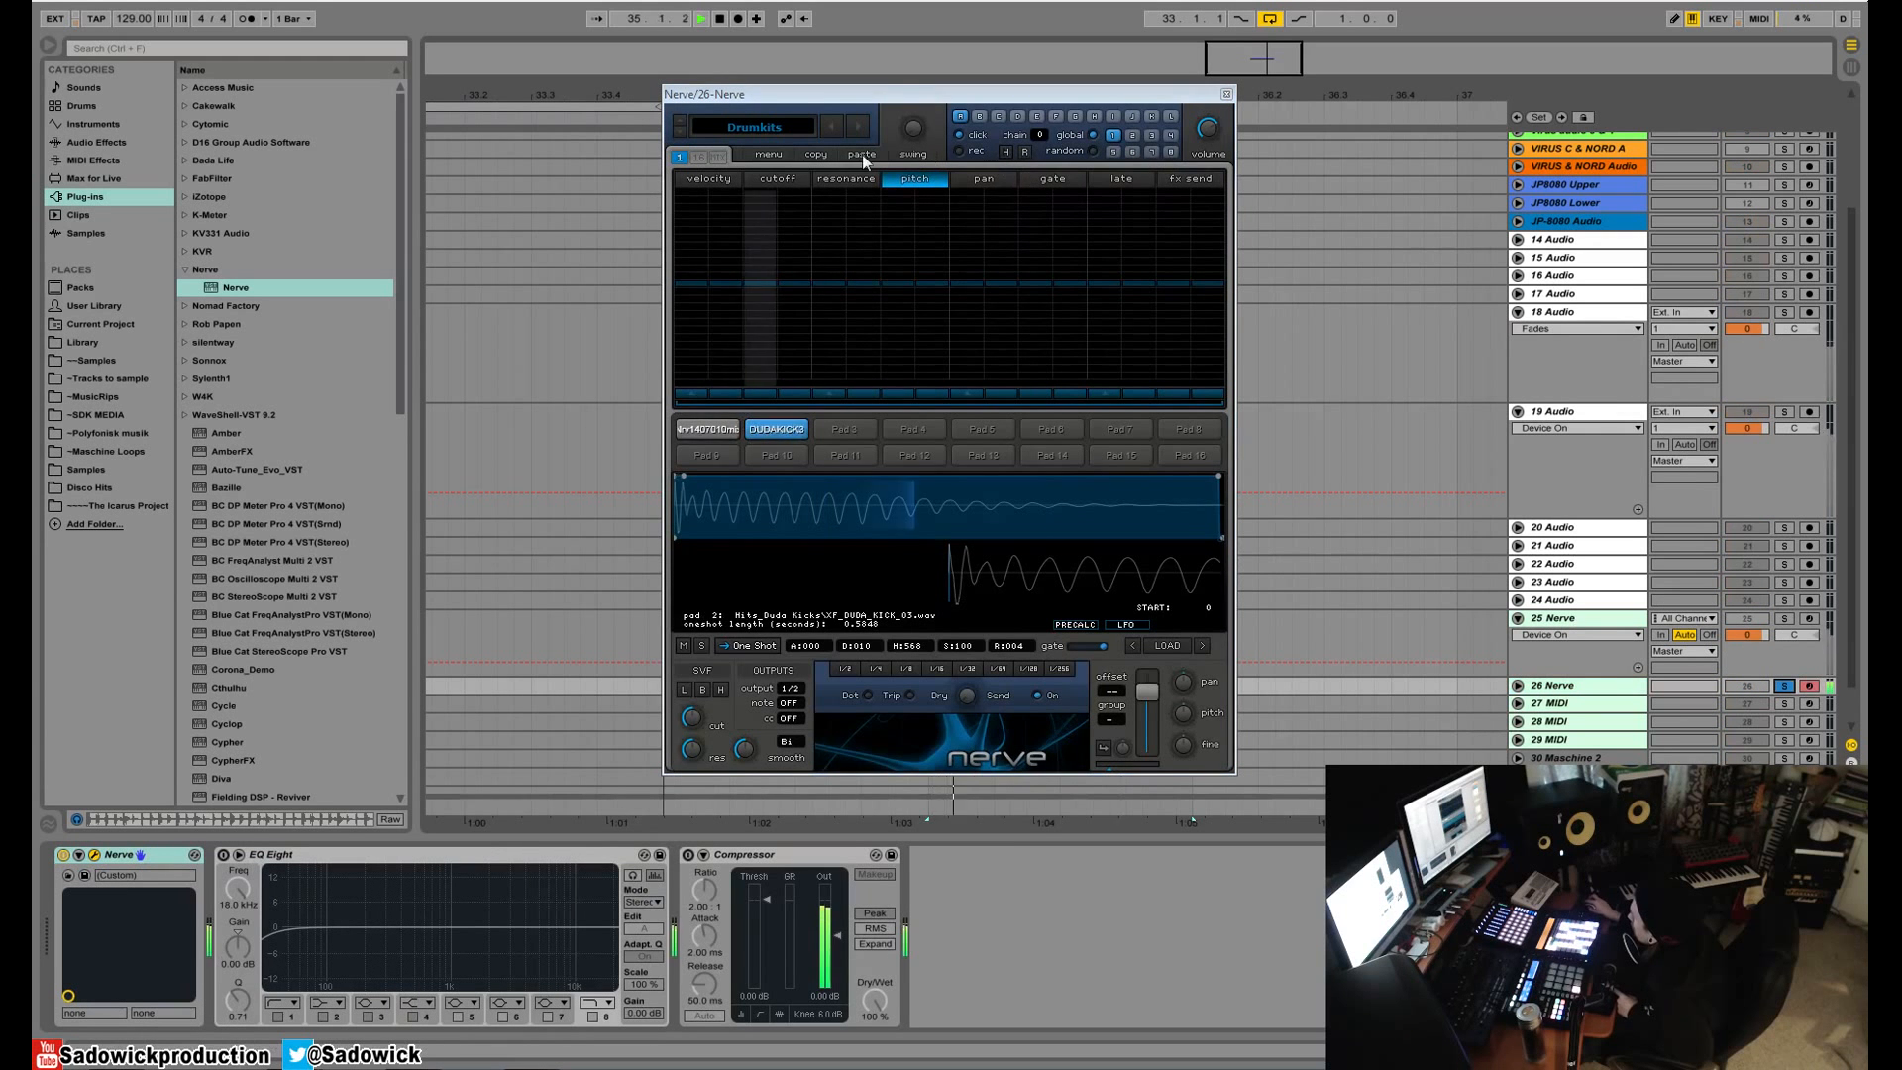
- Redraw Pad 1's slice order across steps 4 to 16 in the track 26 Nerve and audition the new pattern
left_click(724, 431)
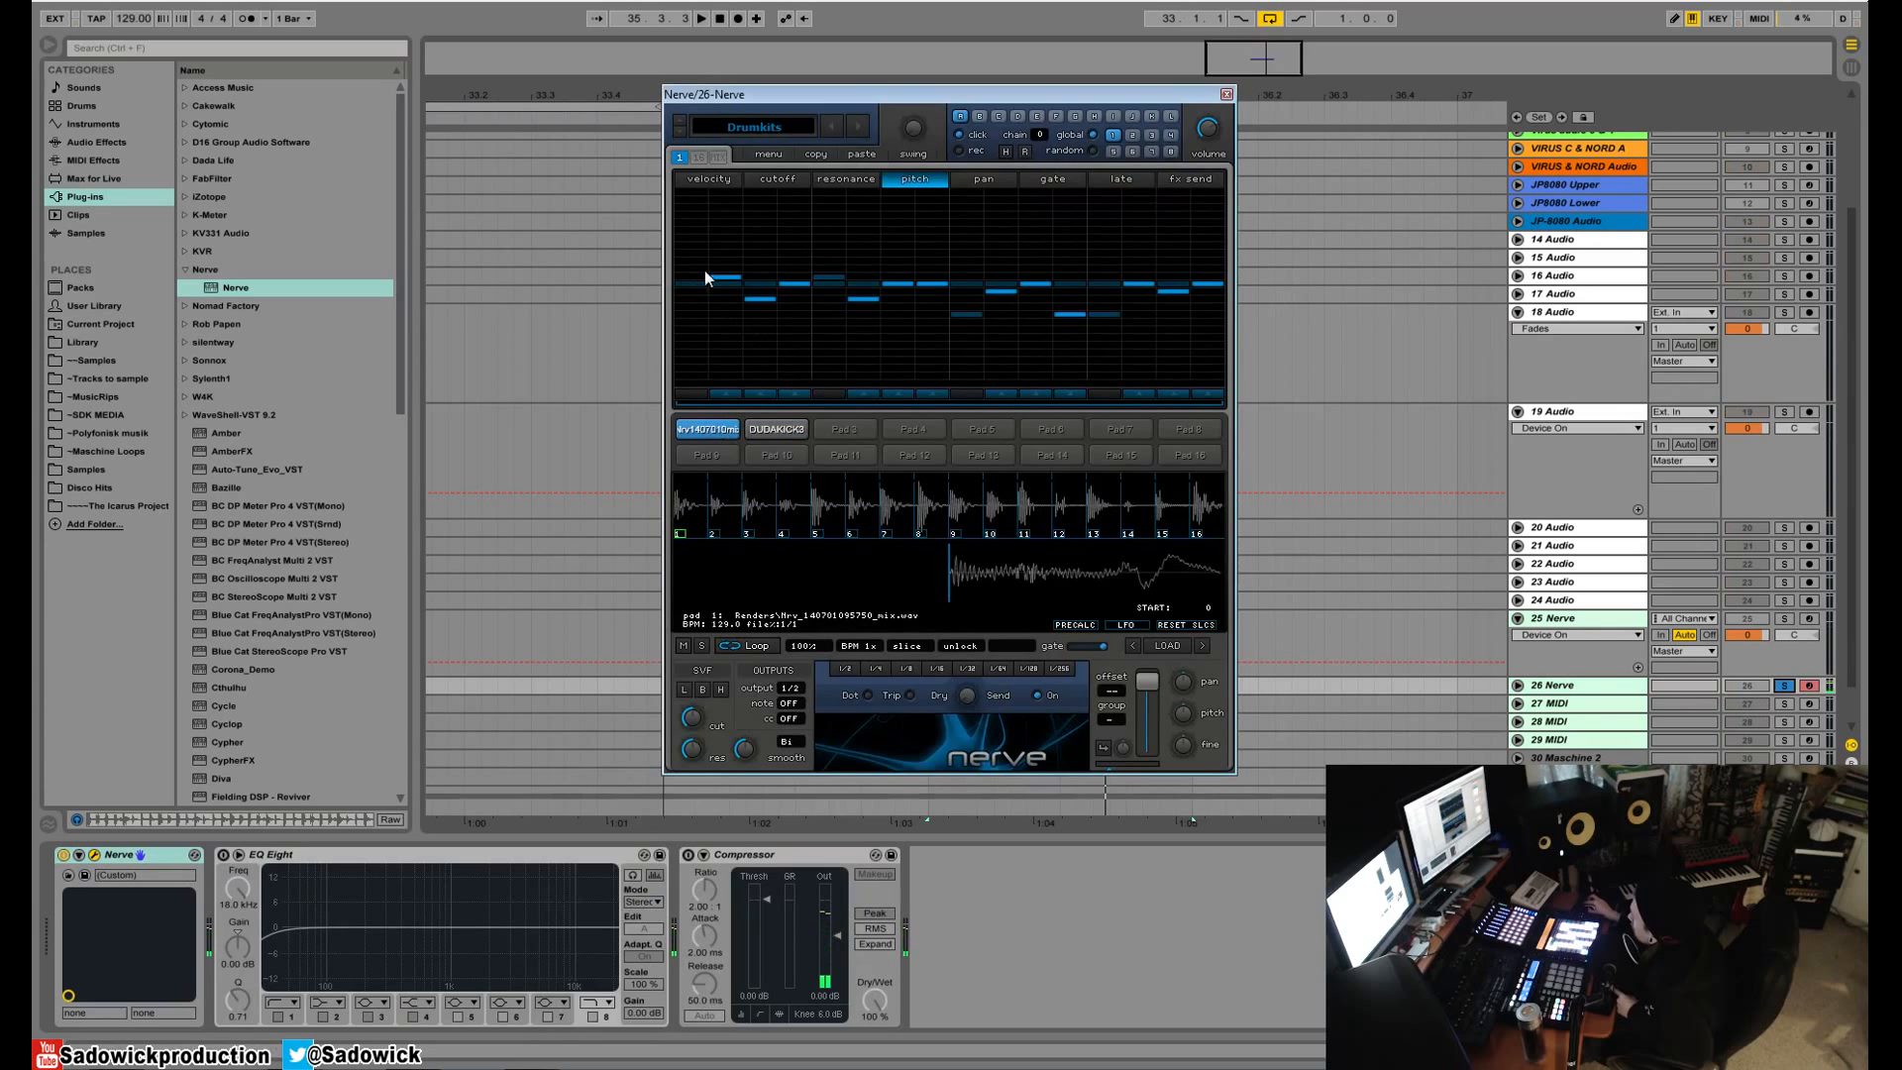
left_click(711, 180)
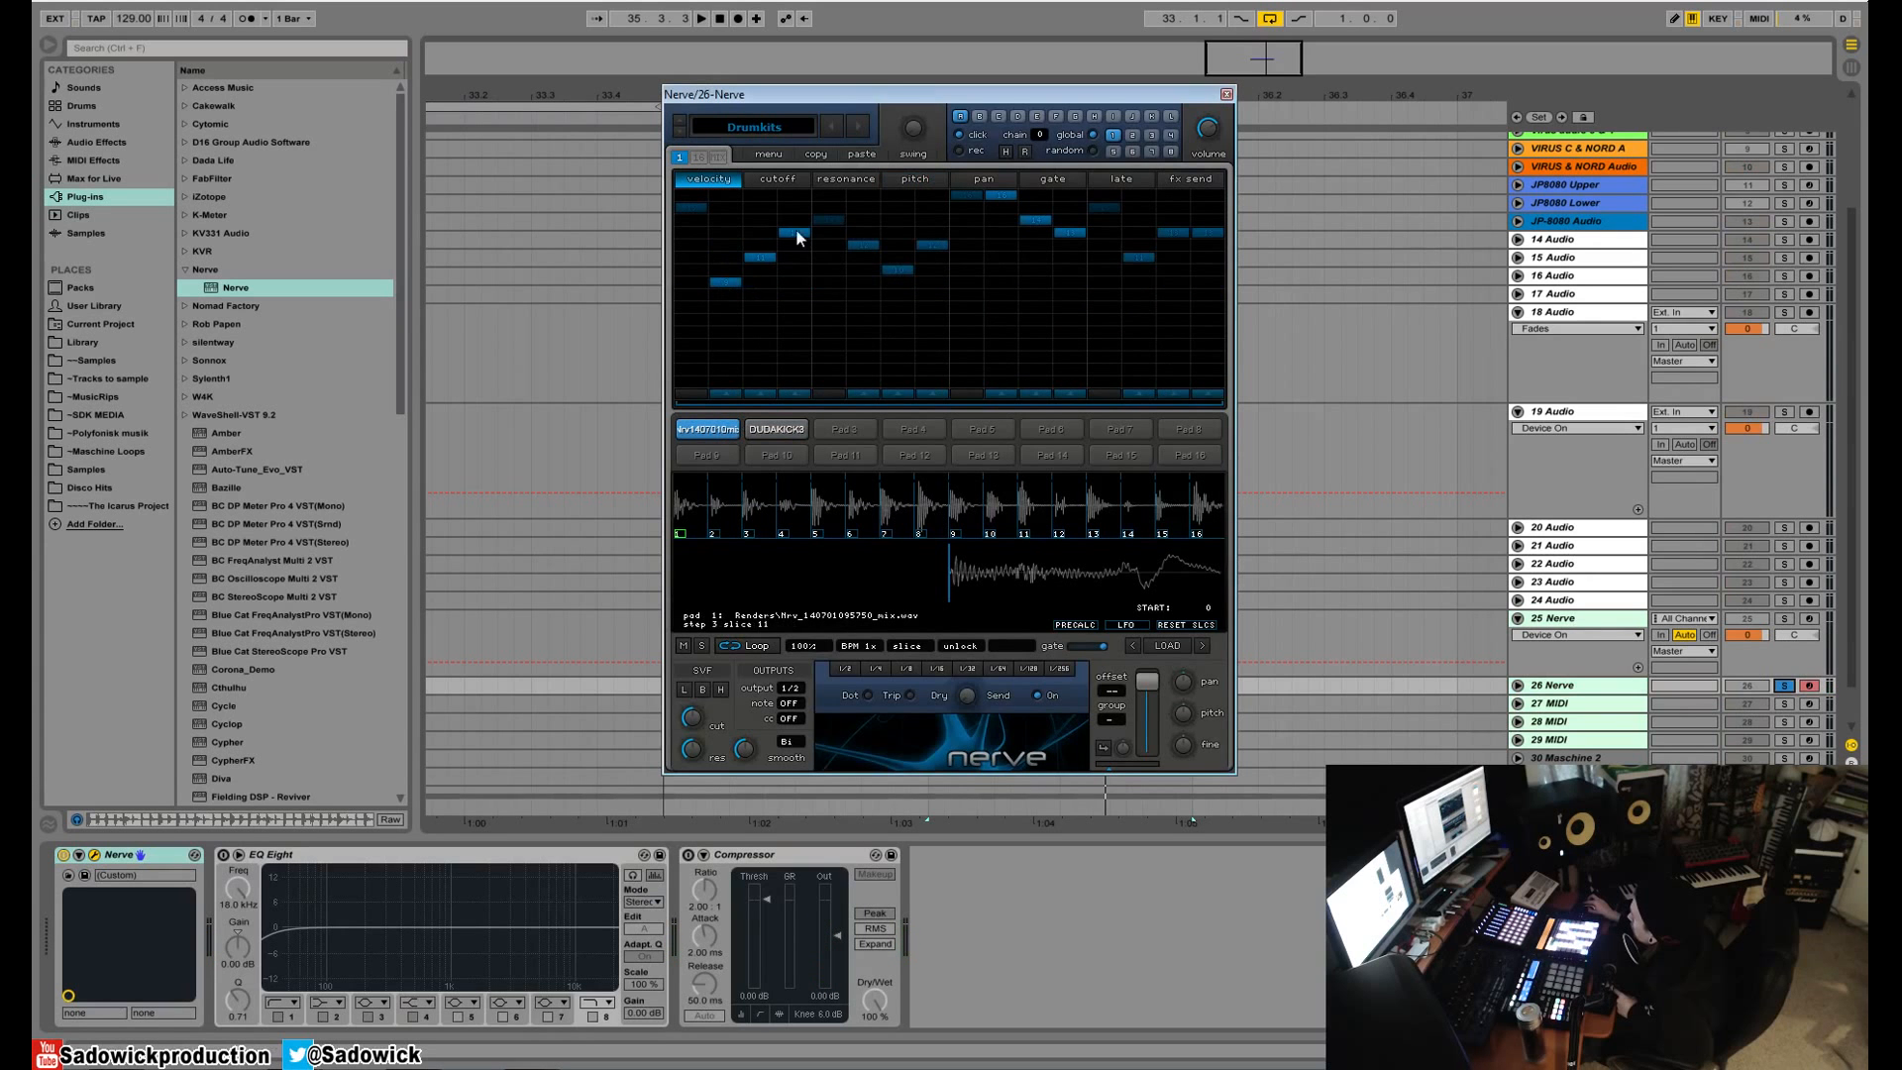
mouse_move(872, 265)
left_mouse_down()
mouse_move(965, 258)
mouse_move(1152, 306)
left_mouse_up()
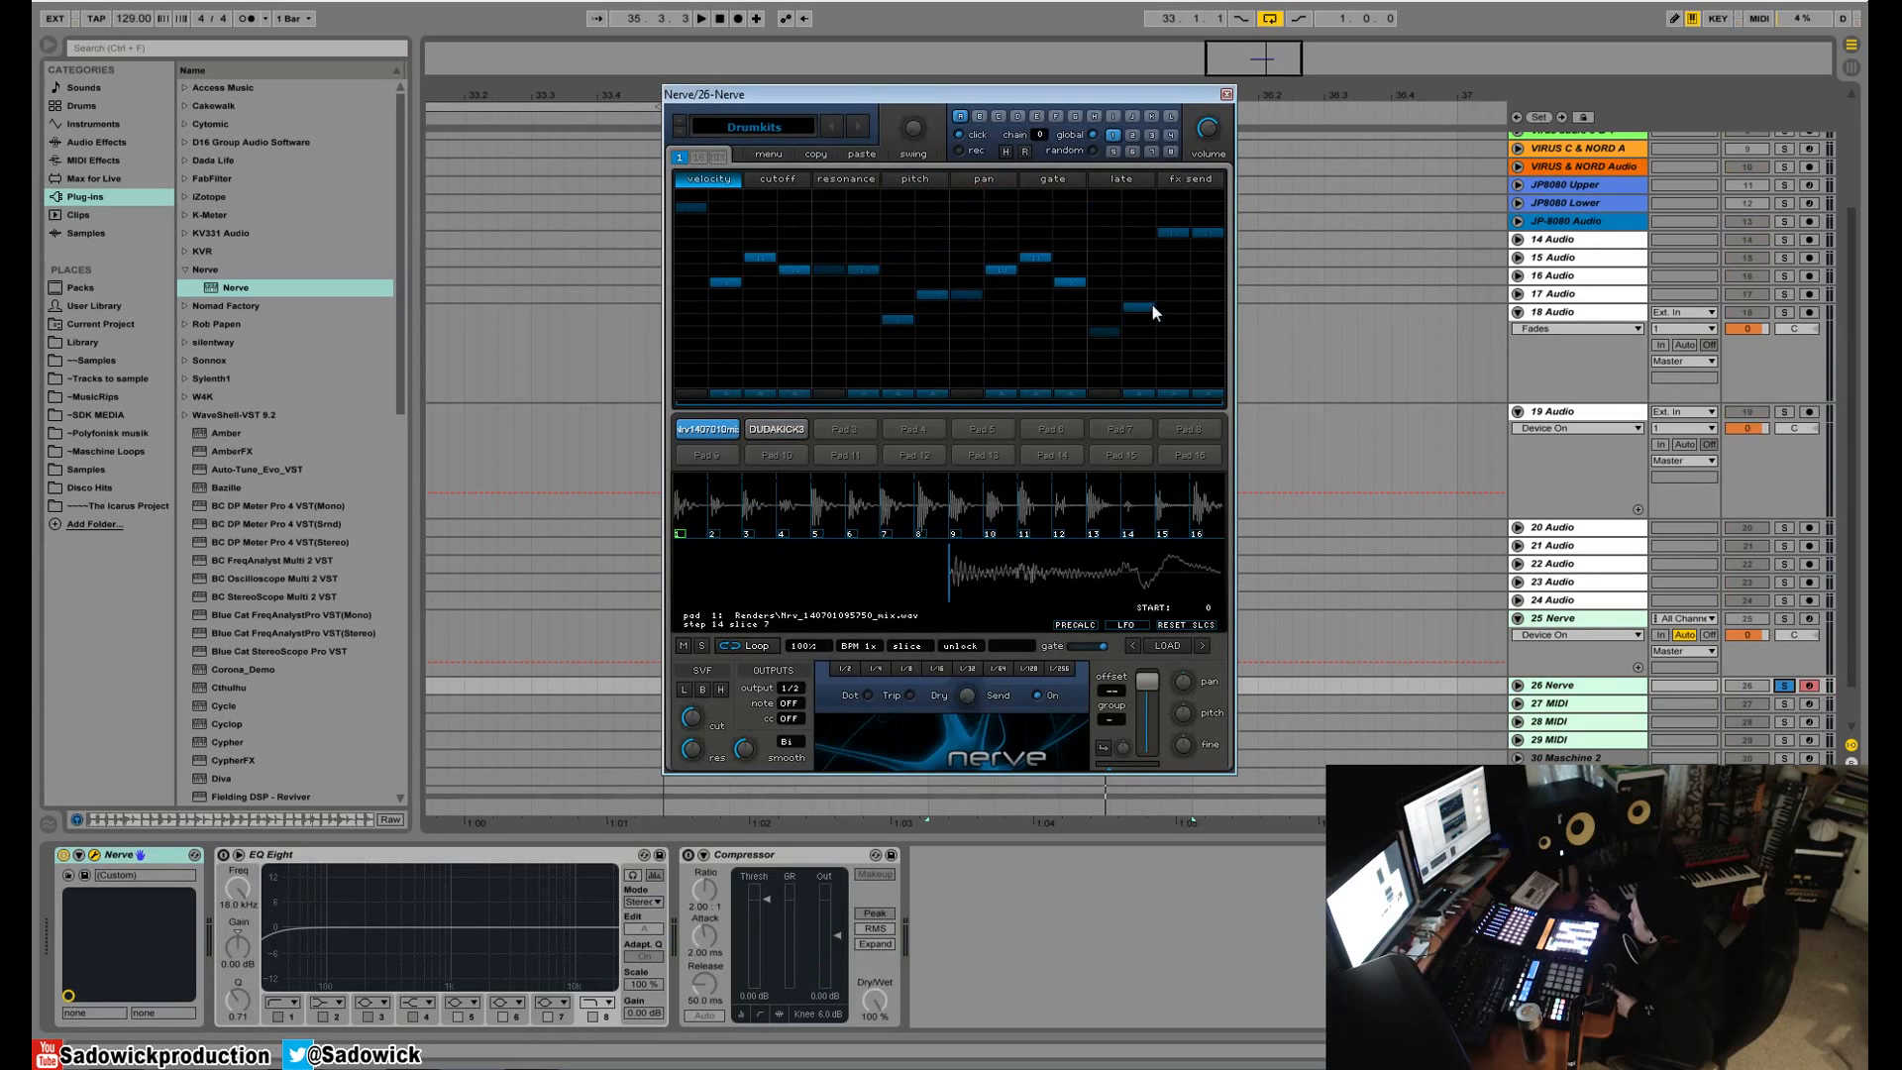
key("space")
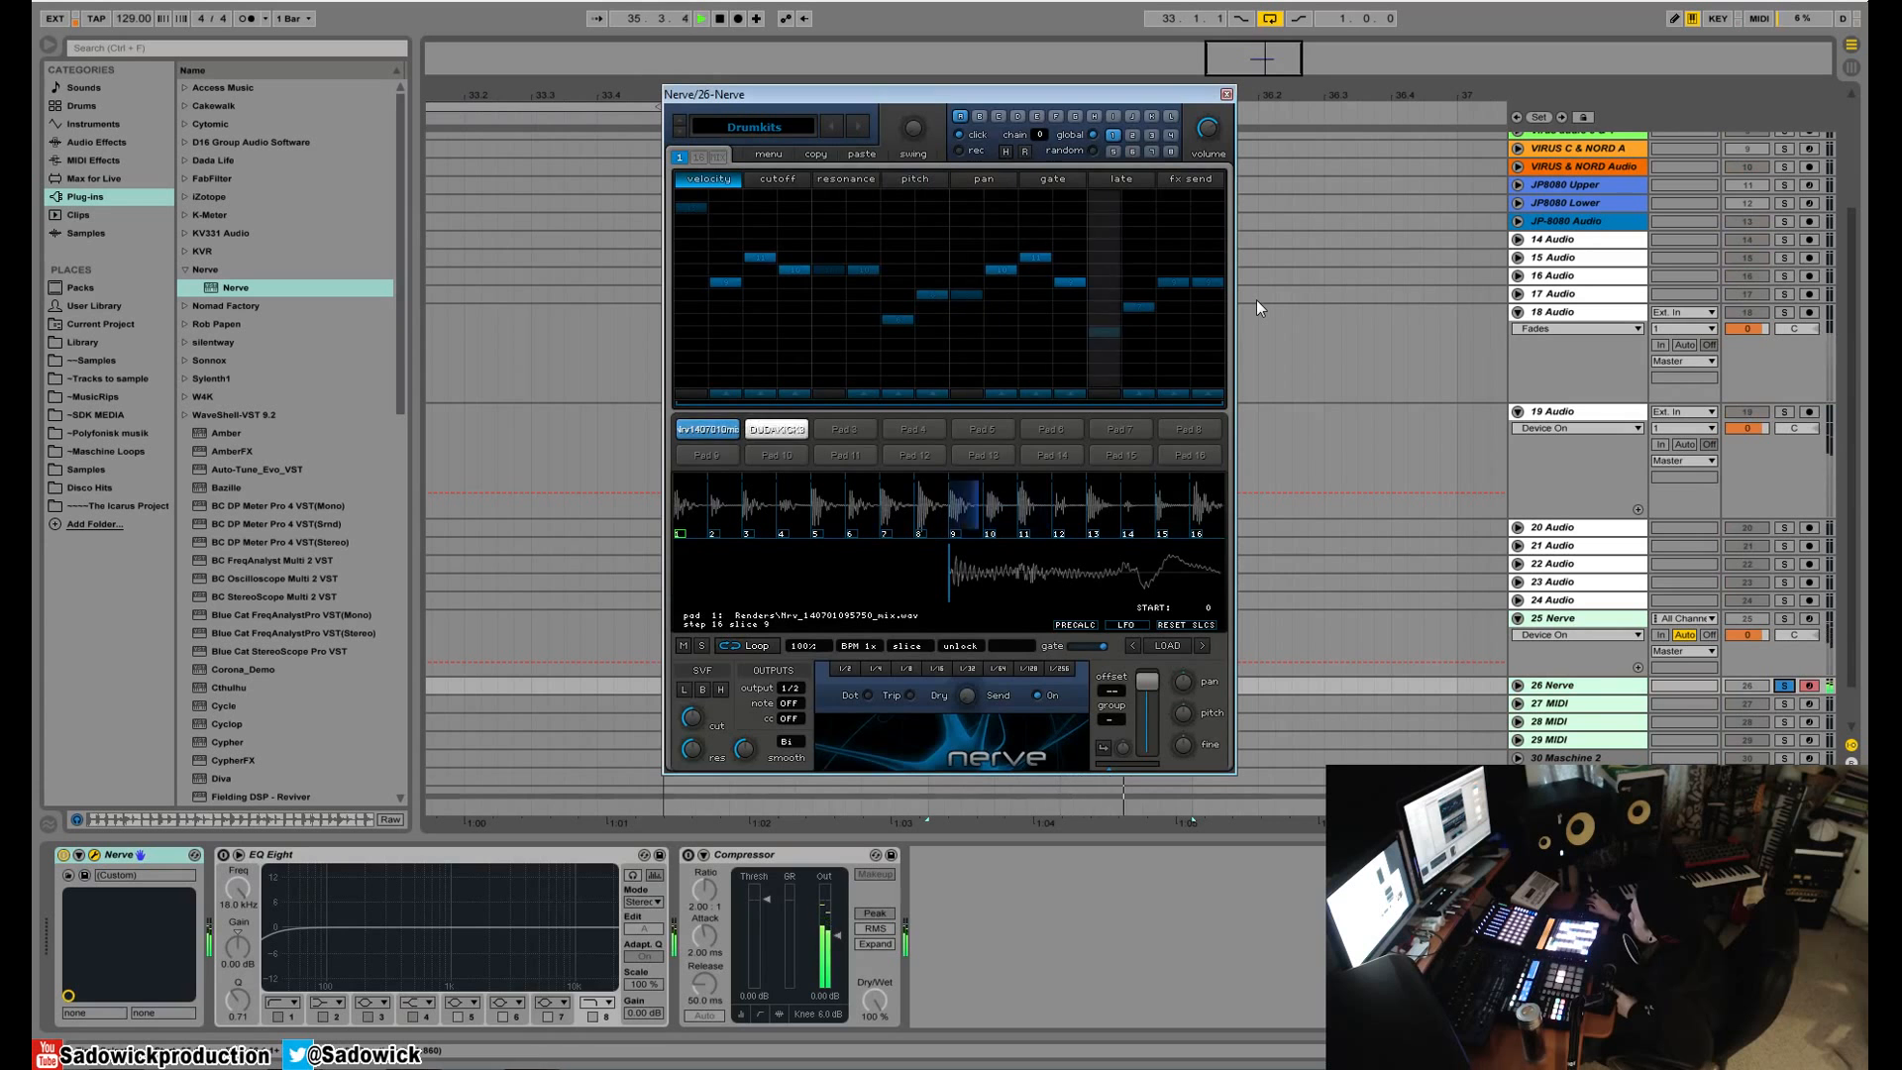
key("space")
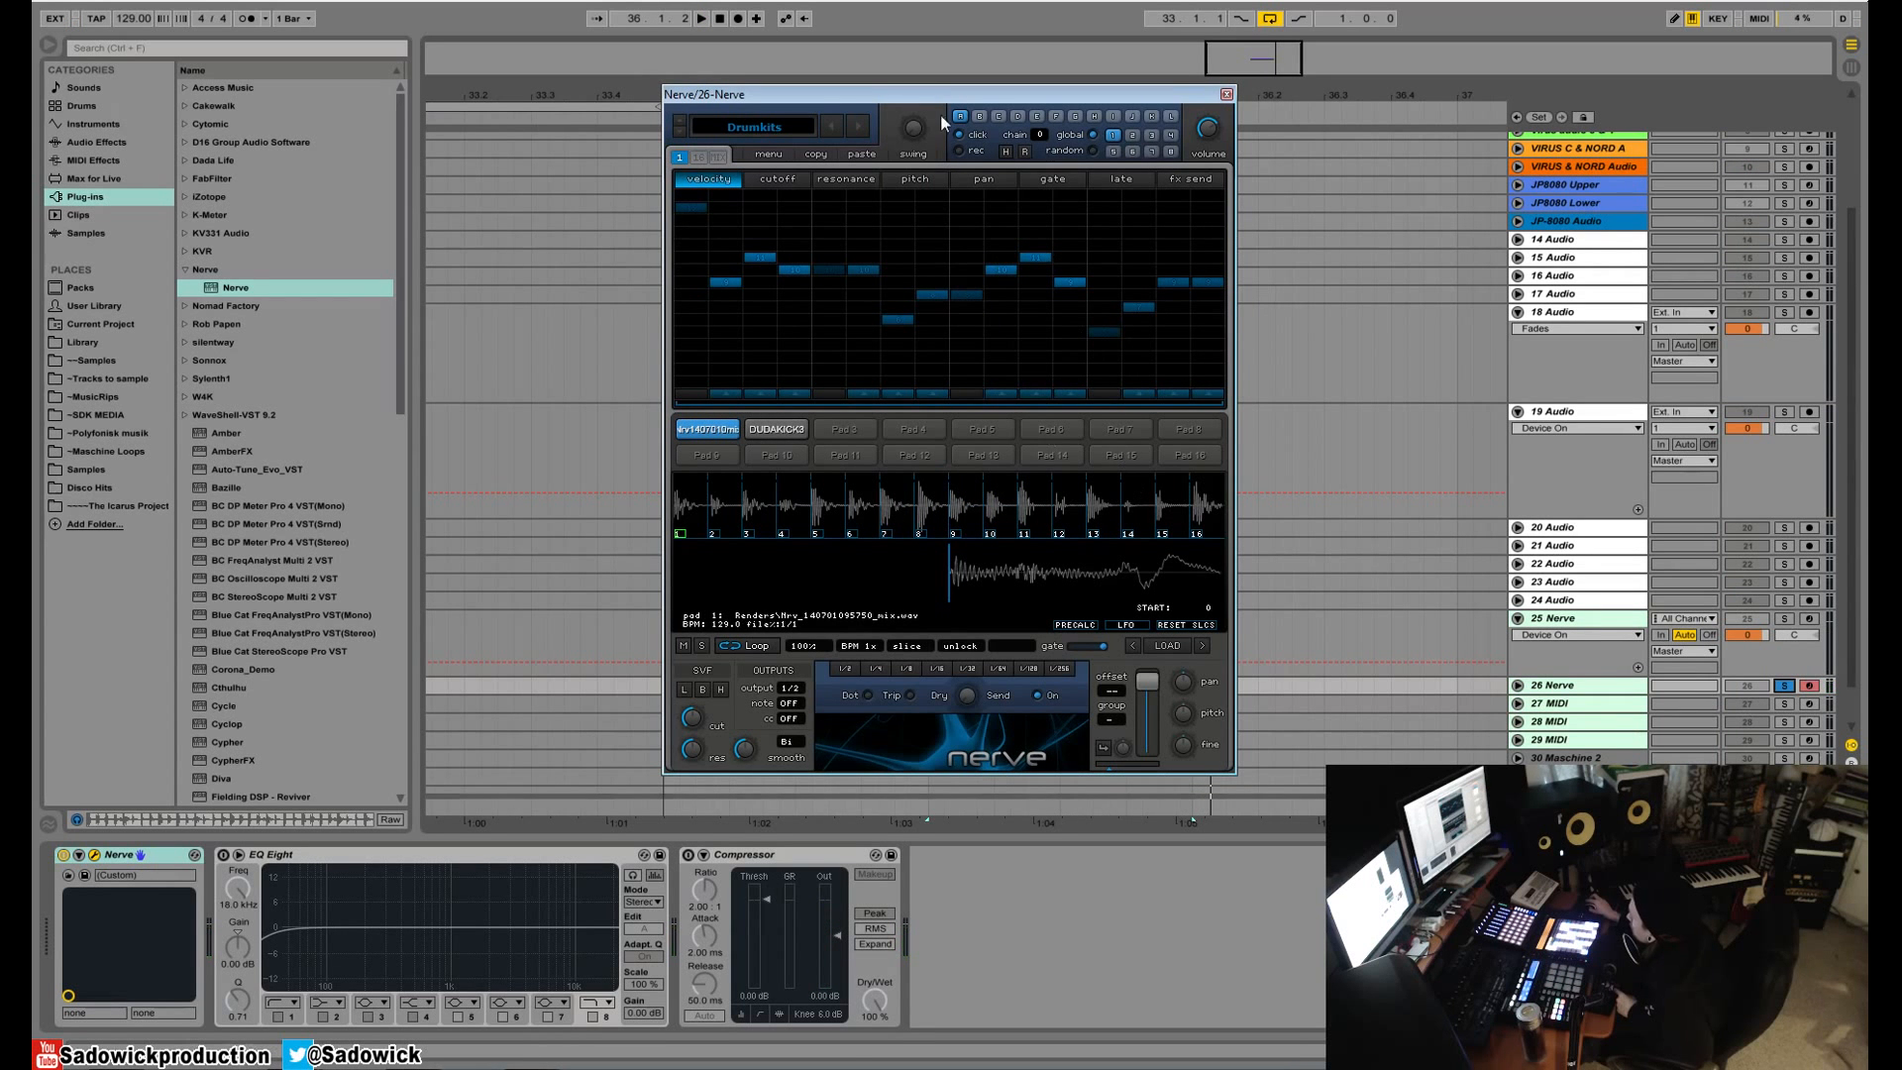
- Move the Nerve window clear of the clips and export Pad 1's new variation to track 19 at bar 36
left_click_drag(946, 95, 426, 154)
left_click(204, 489)
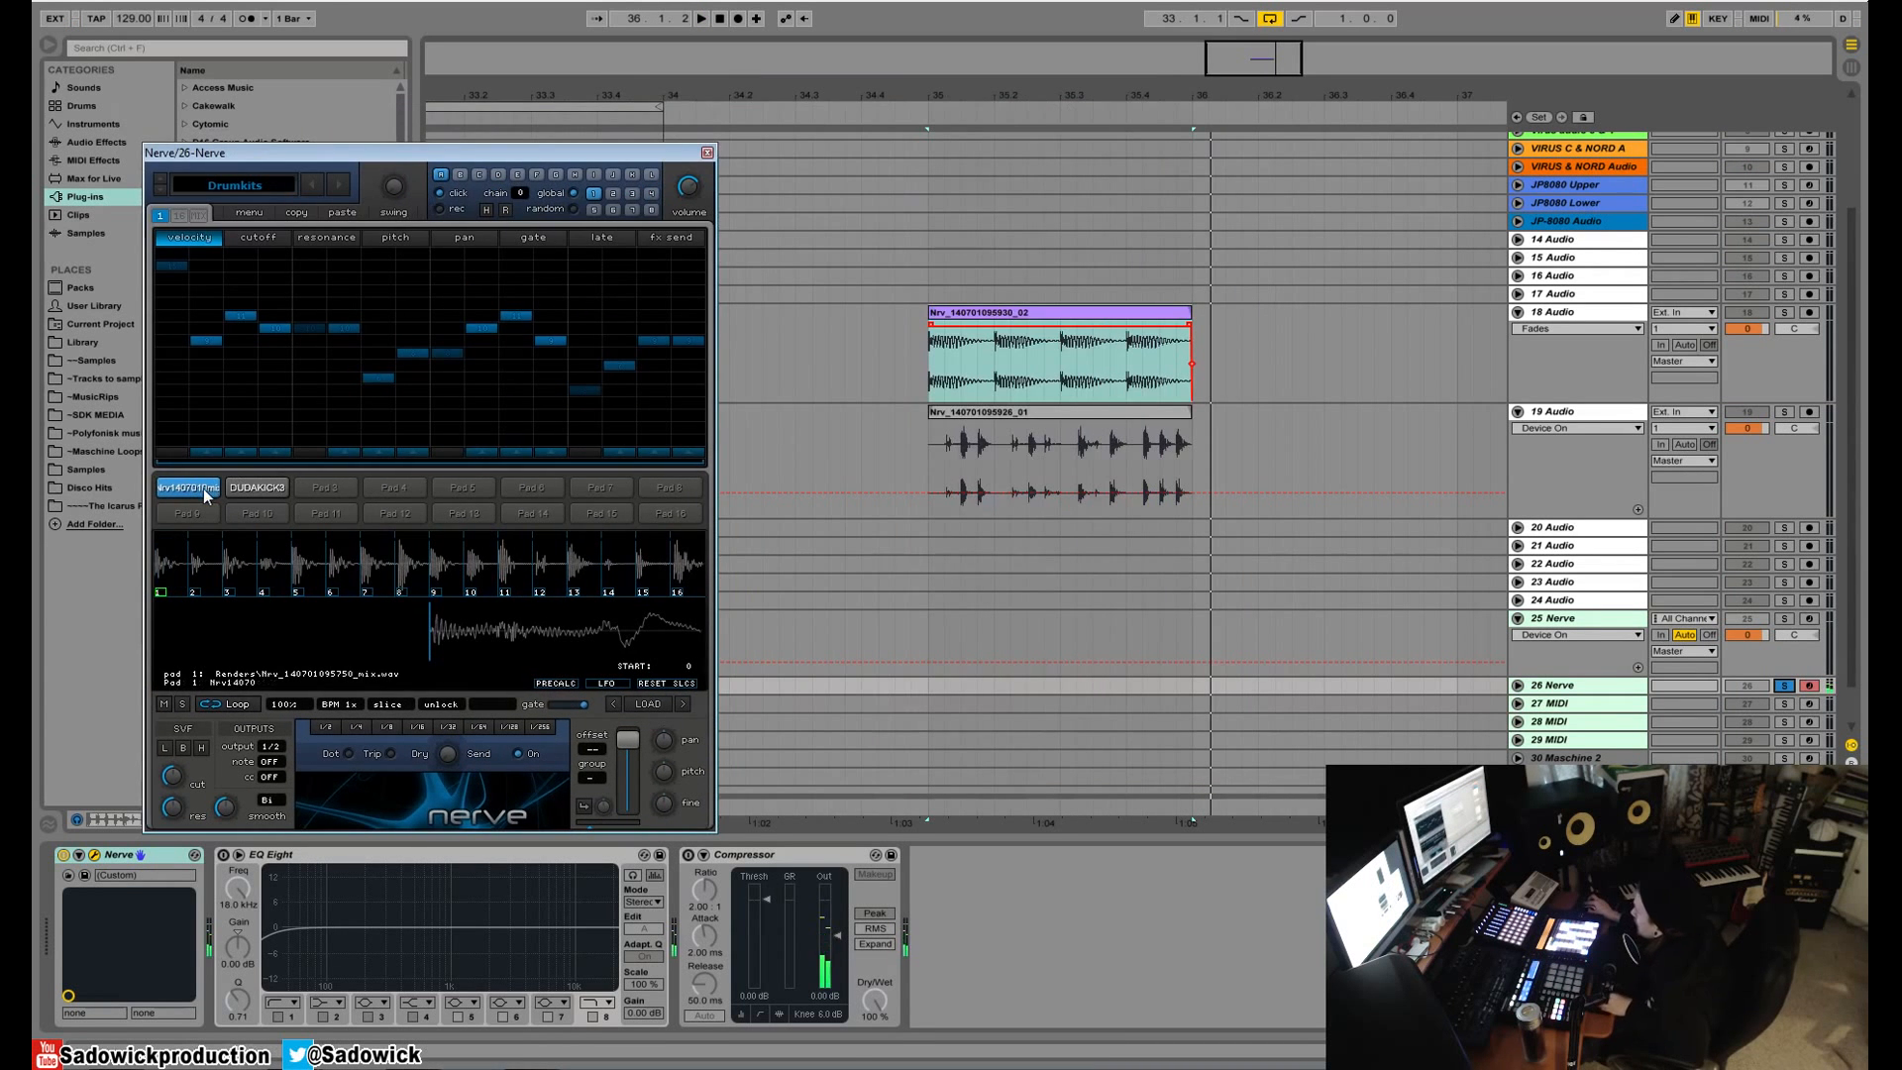
left_click_drag(204, 489, 1268, 415)
- Duplicate the kick clip on track 18 to bar 36 and play the two-bar arrangement from bar 35 with track 26 unsoloed
left_click(1128, 314)
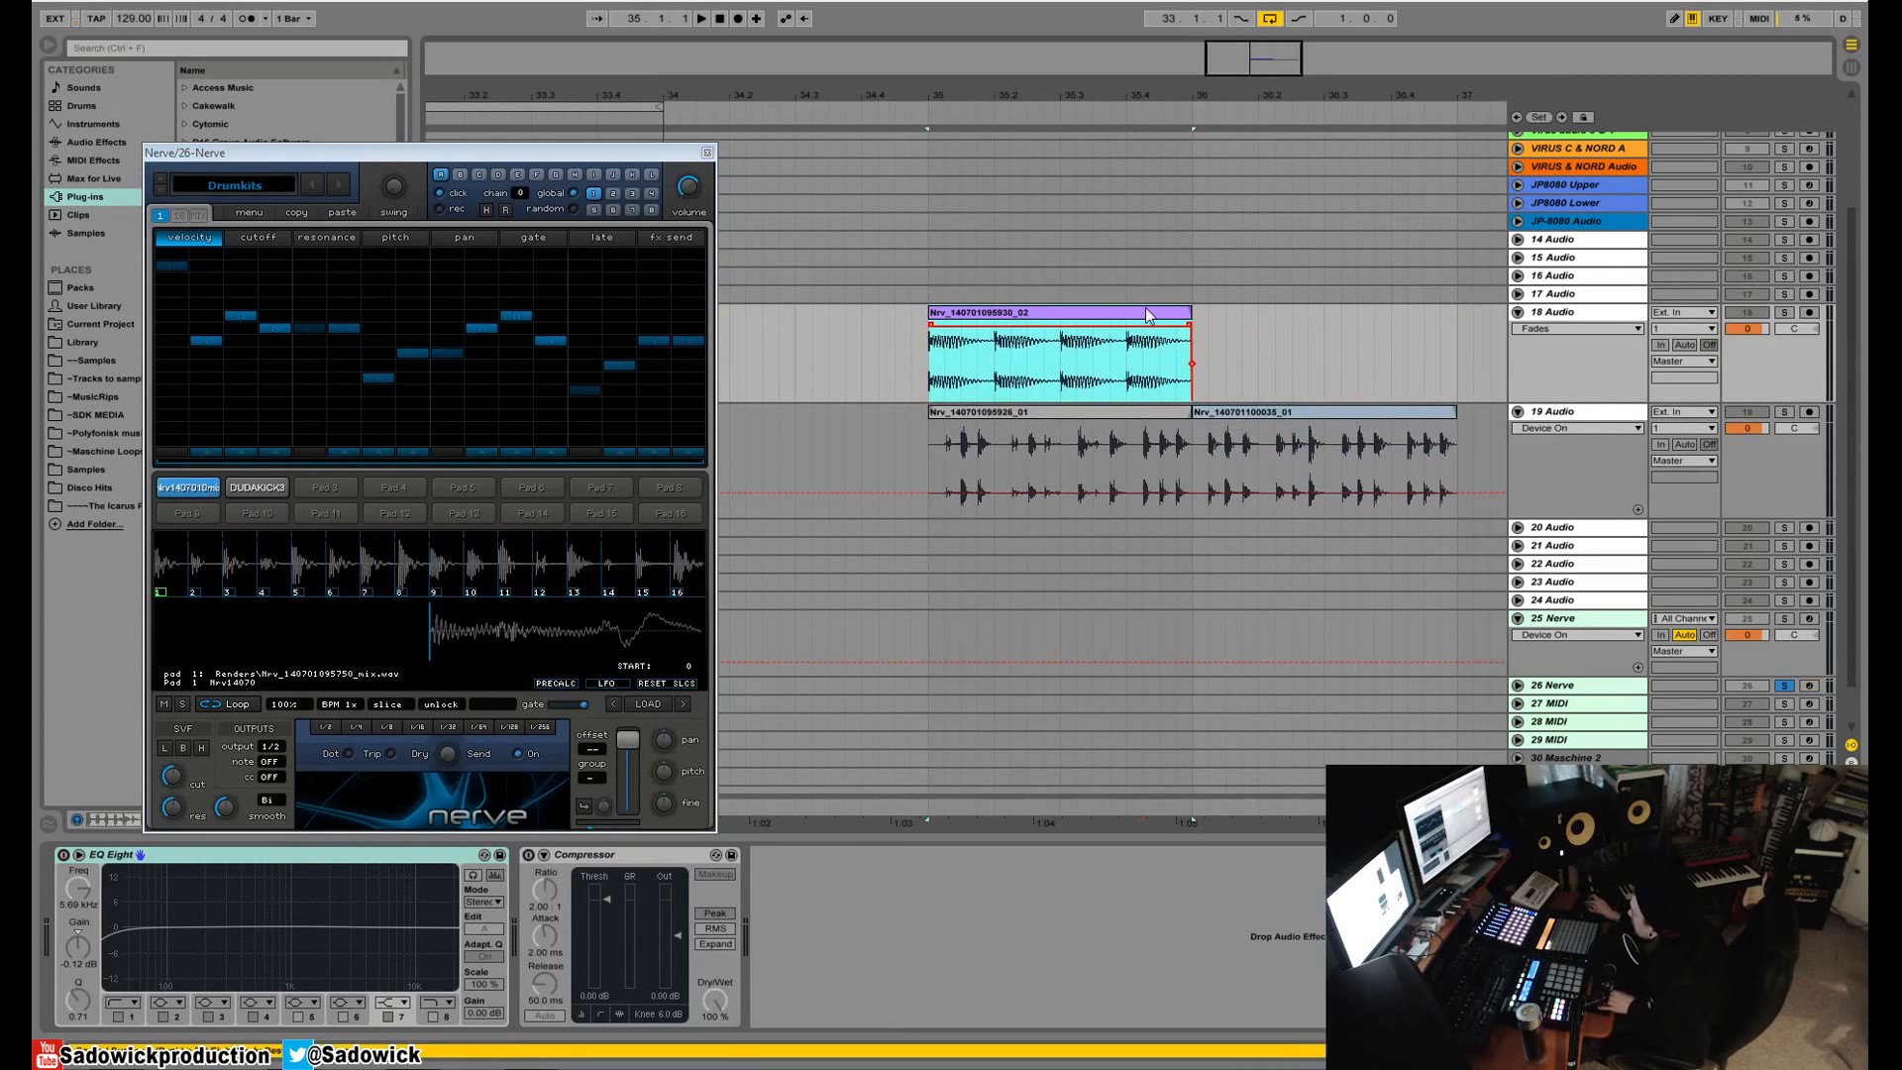
key("ctrl+d")
key("space")
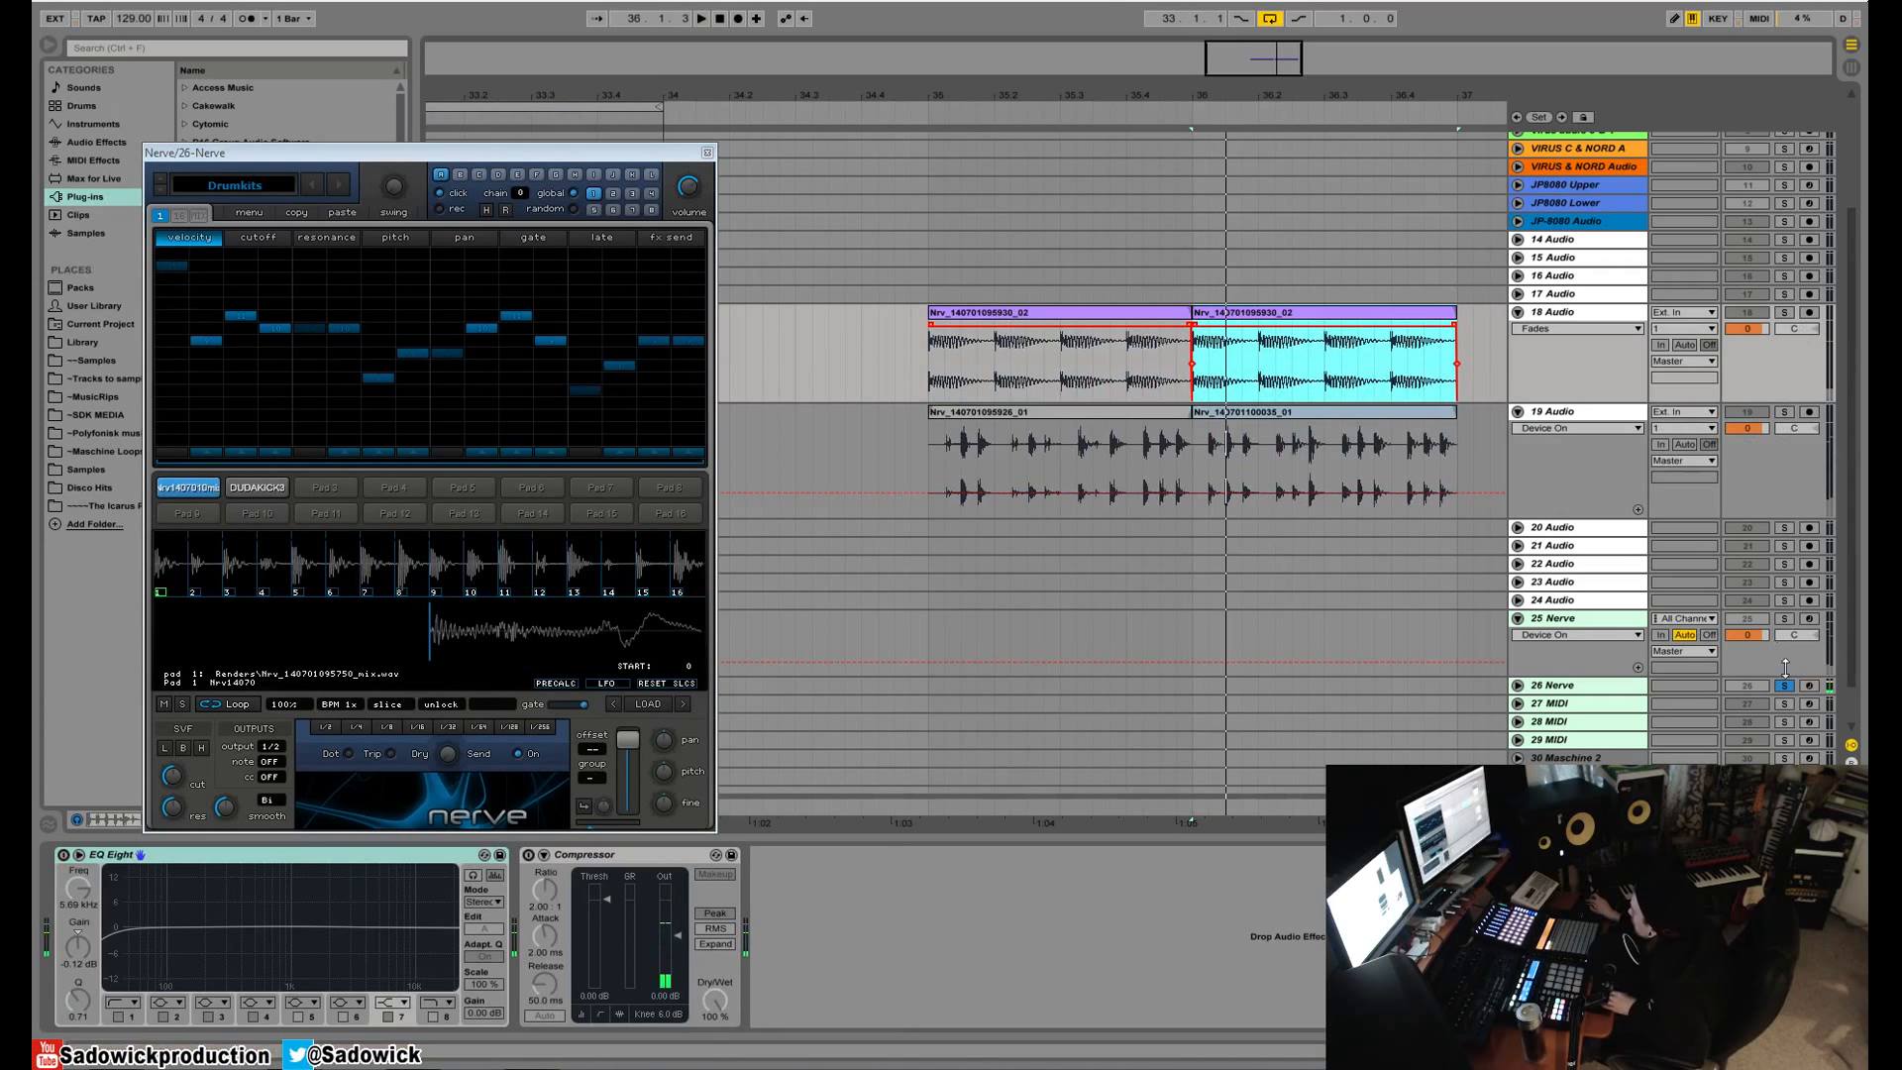
left_click(1129, 313)
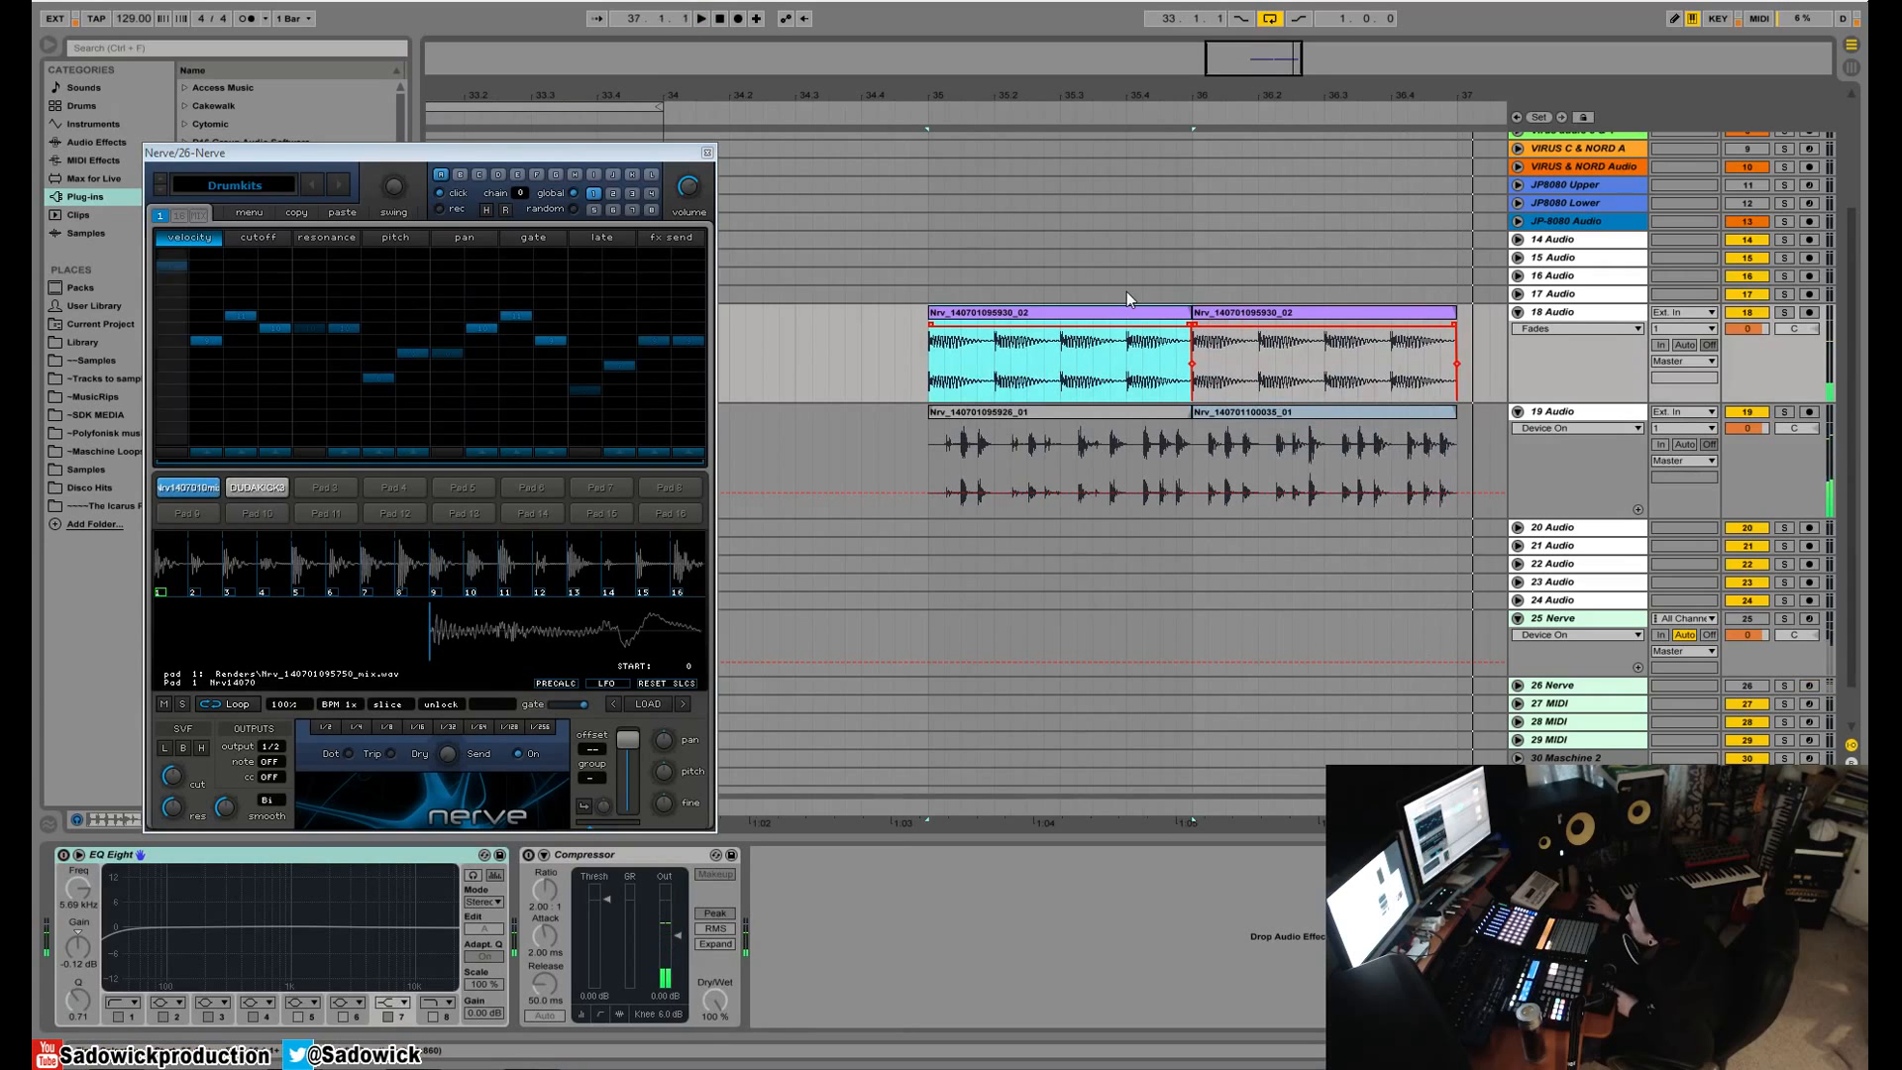
- Stop playback, solo track 26, and look over the save and export options of its Nerve
key("space")
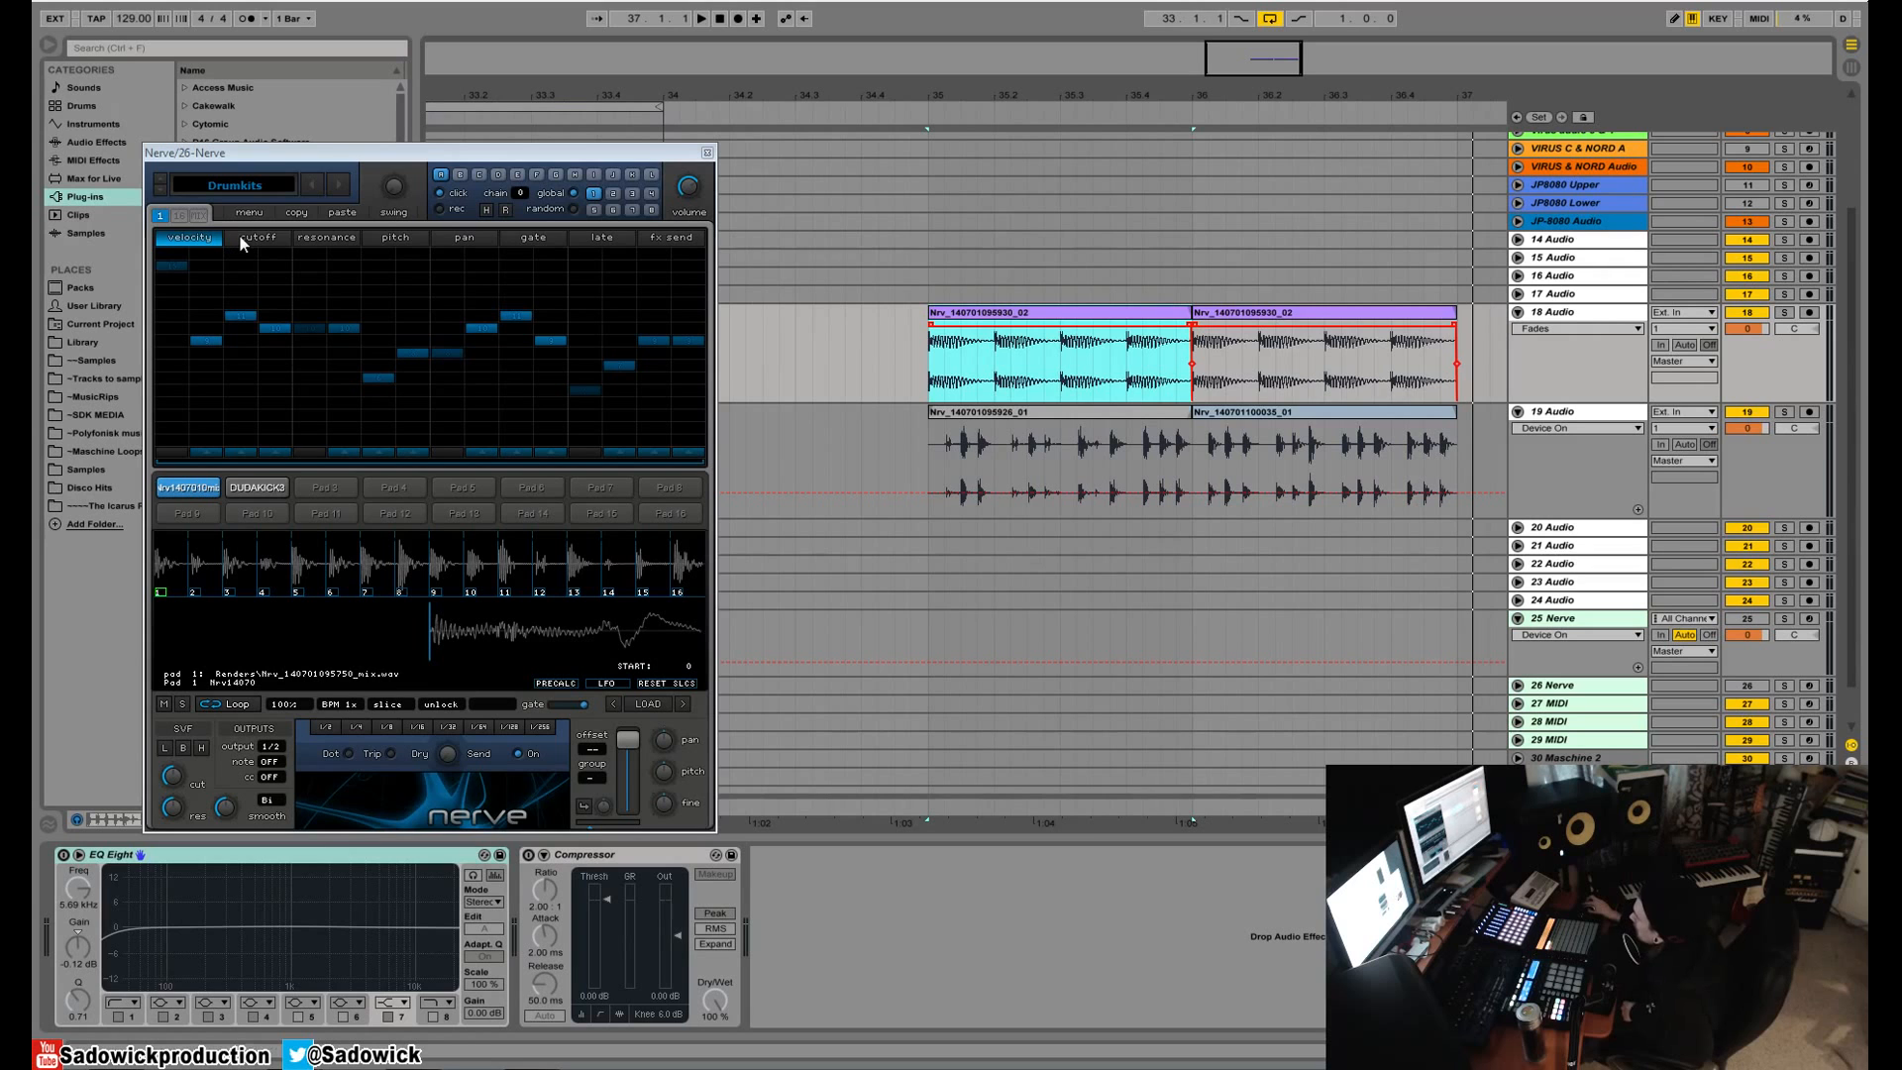
left_click(1785, 685)
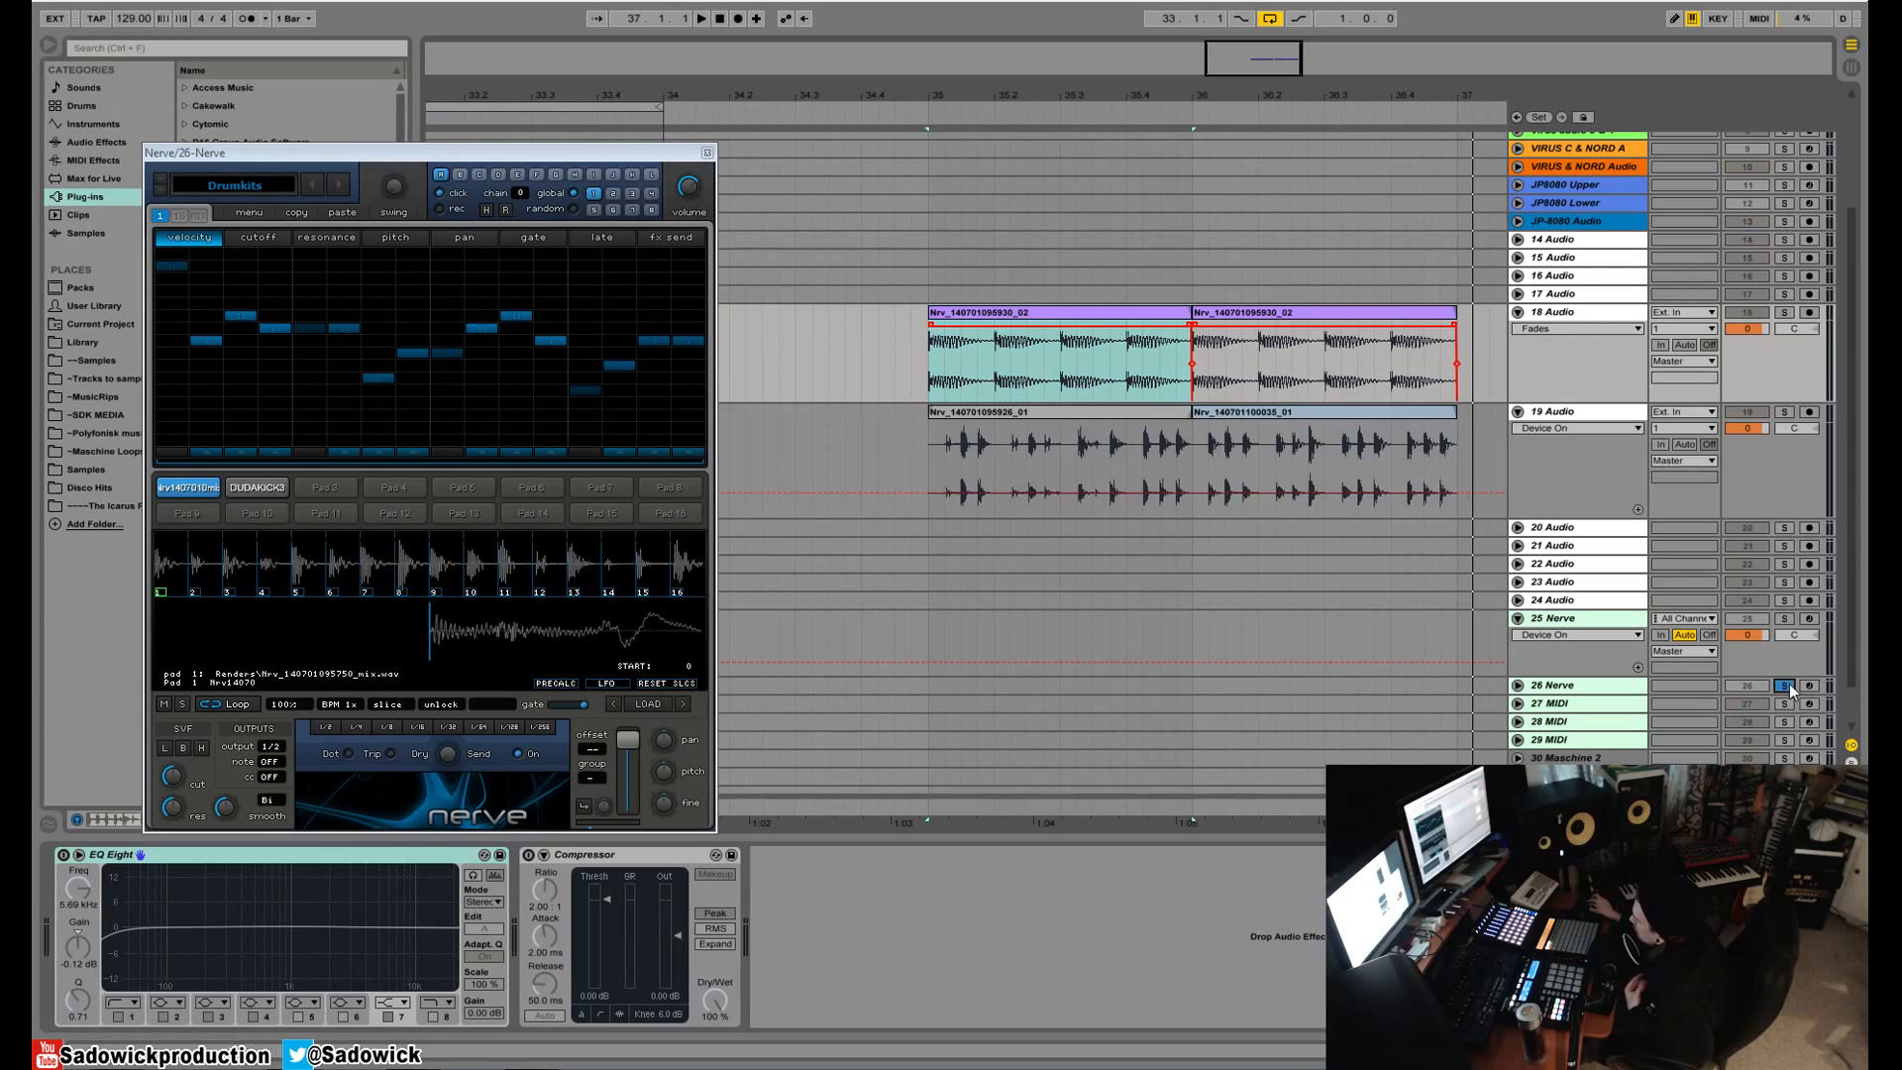
left_click(246, 212)
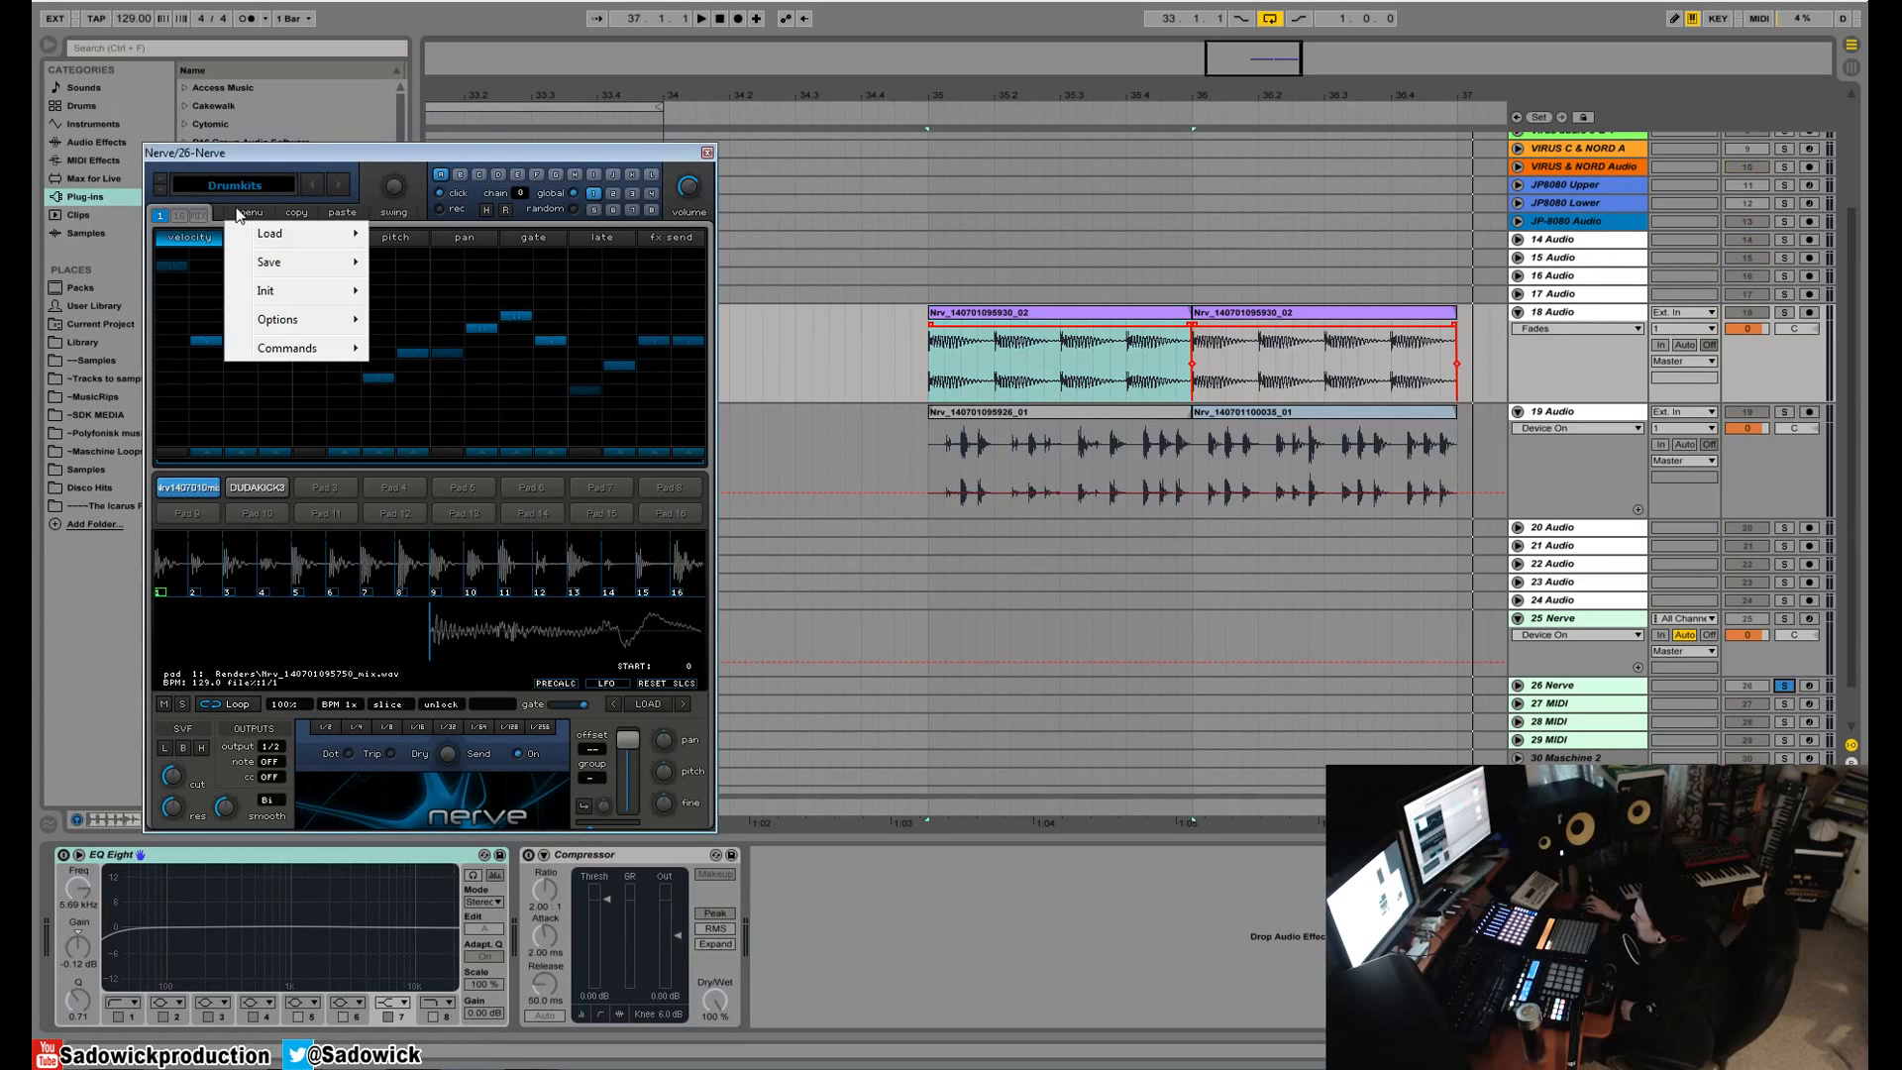
mouse_move(307, 266)
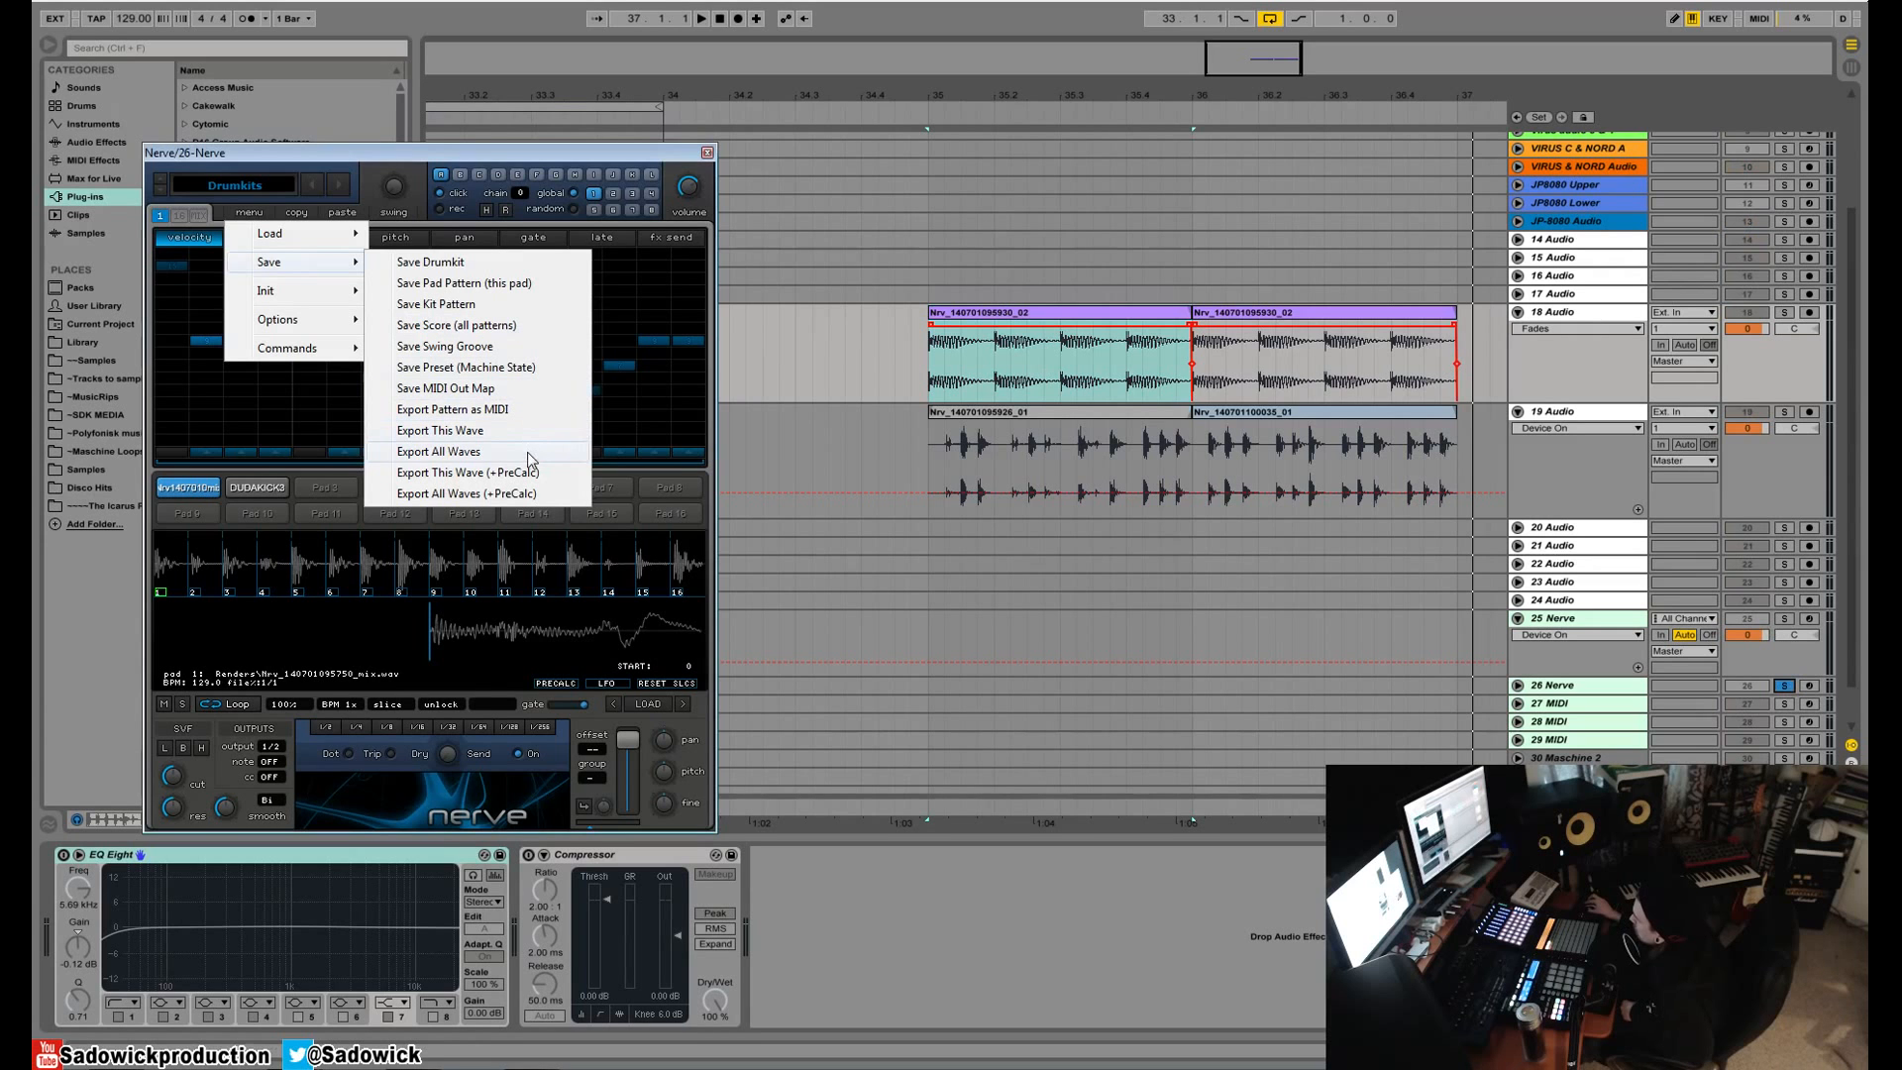
left_click(602, 158)
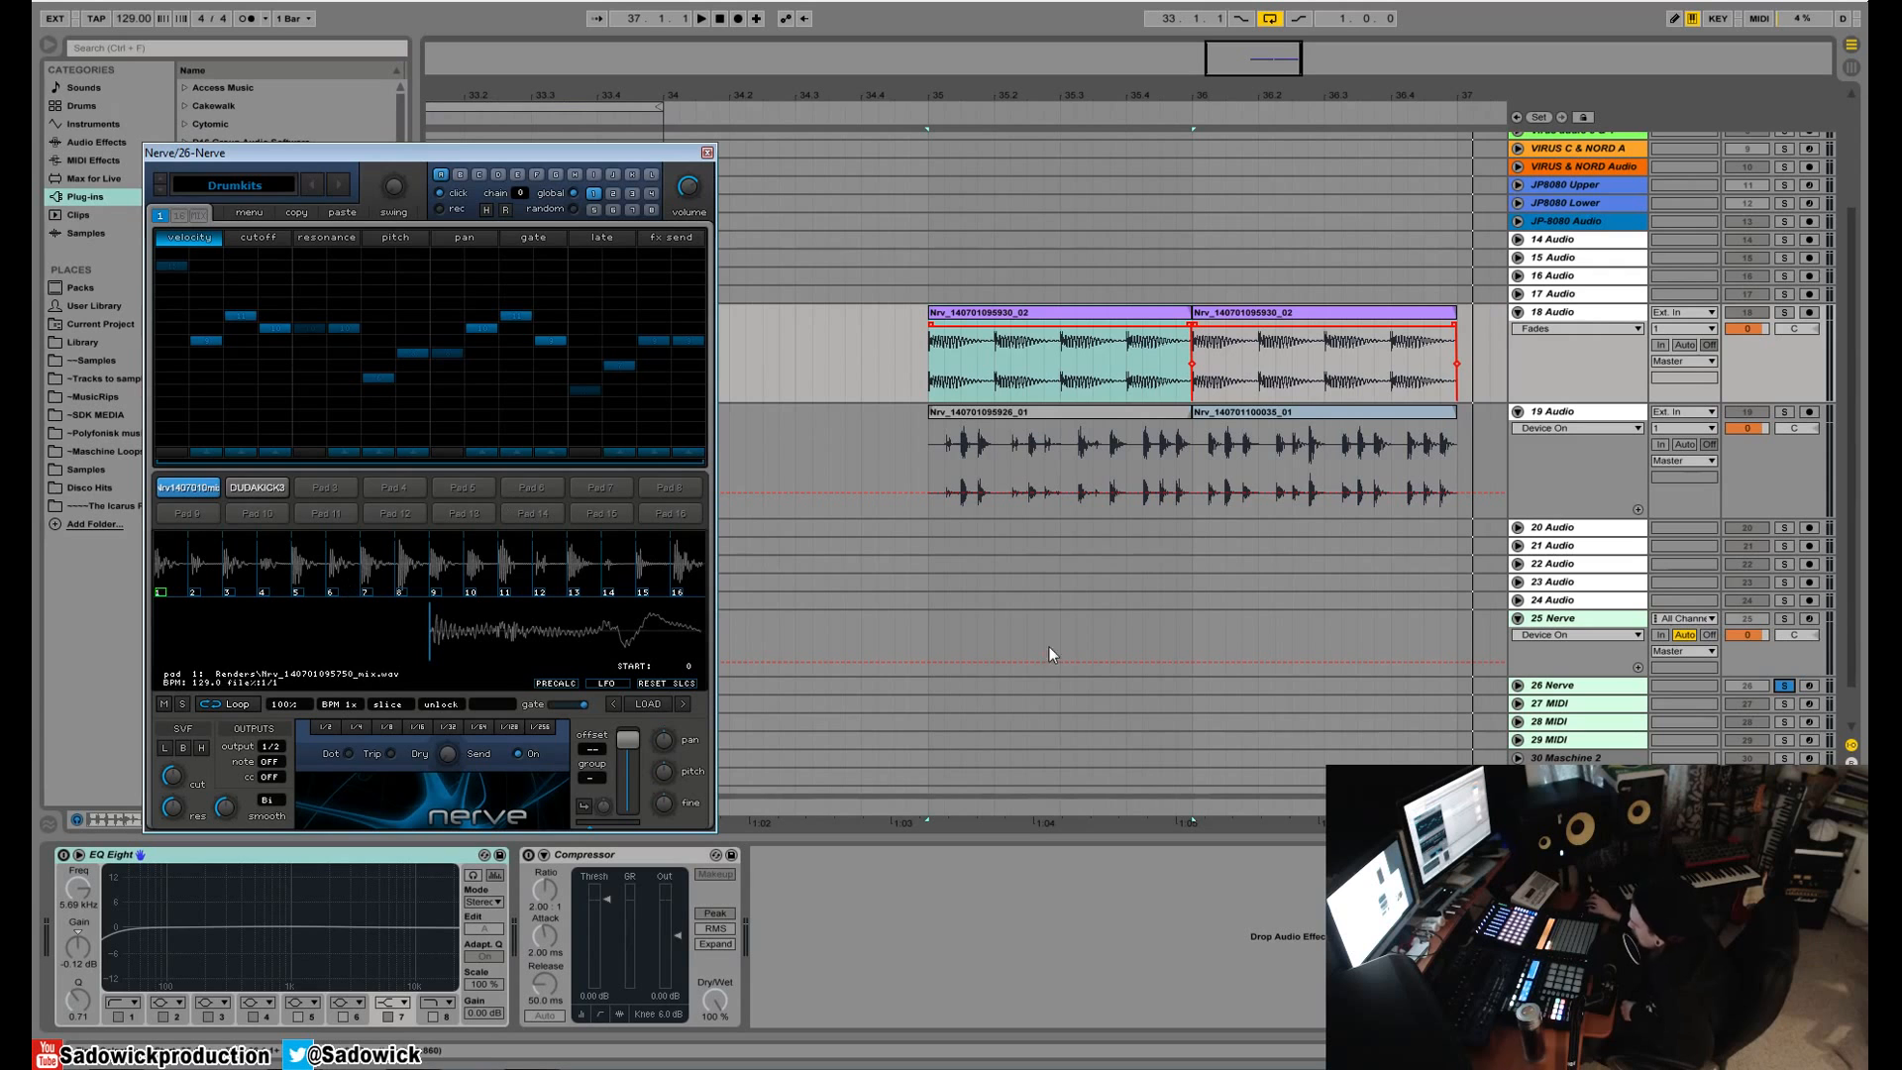
- Load the bar 35 clip from track 19 onto Pad 6 of the track 26 Nerve and stop playback
left_click(1090, 413)
left_click_drag(1093, 419, 693, 485)
left_click_drag(520, 488, 528, 489)
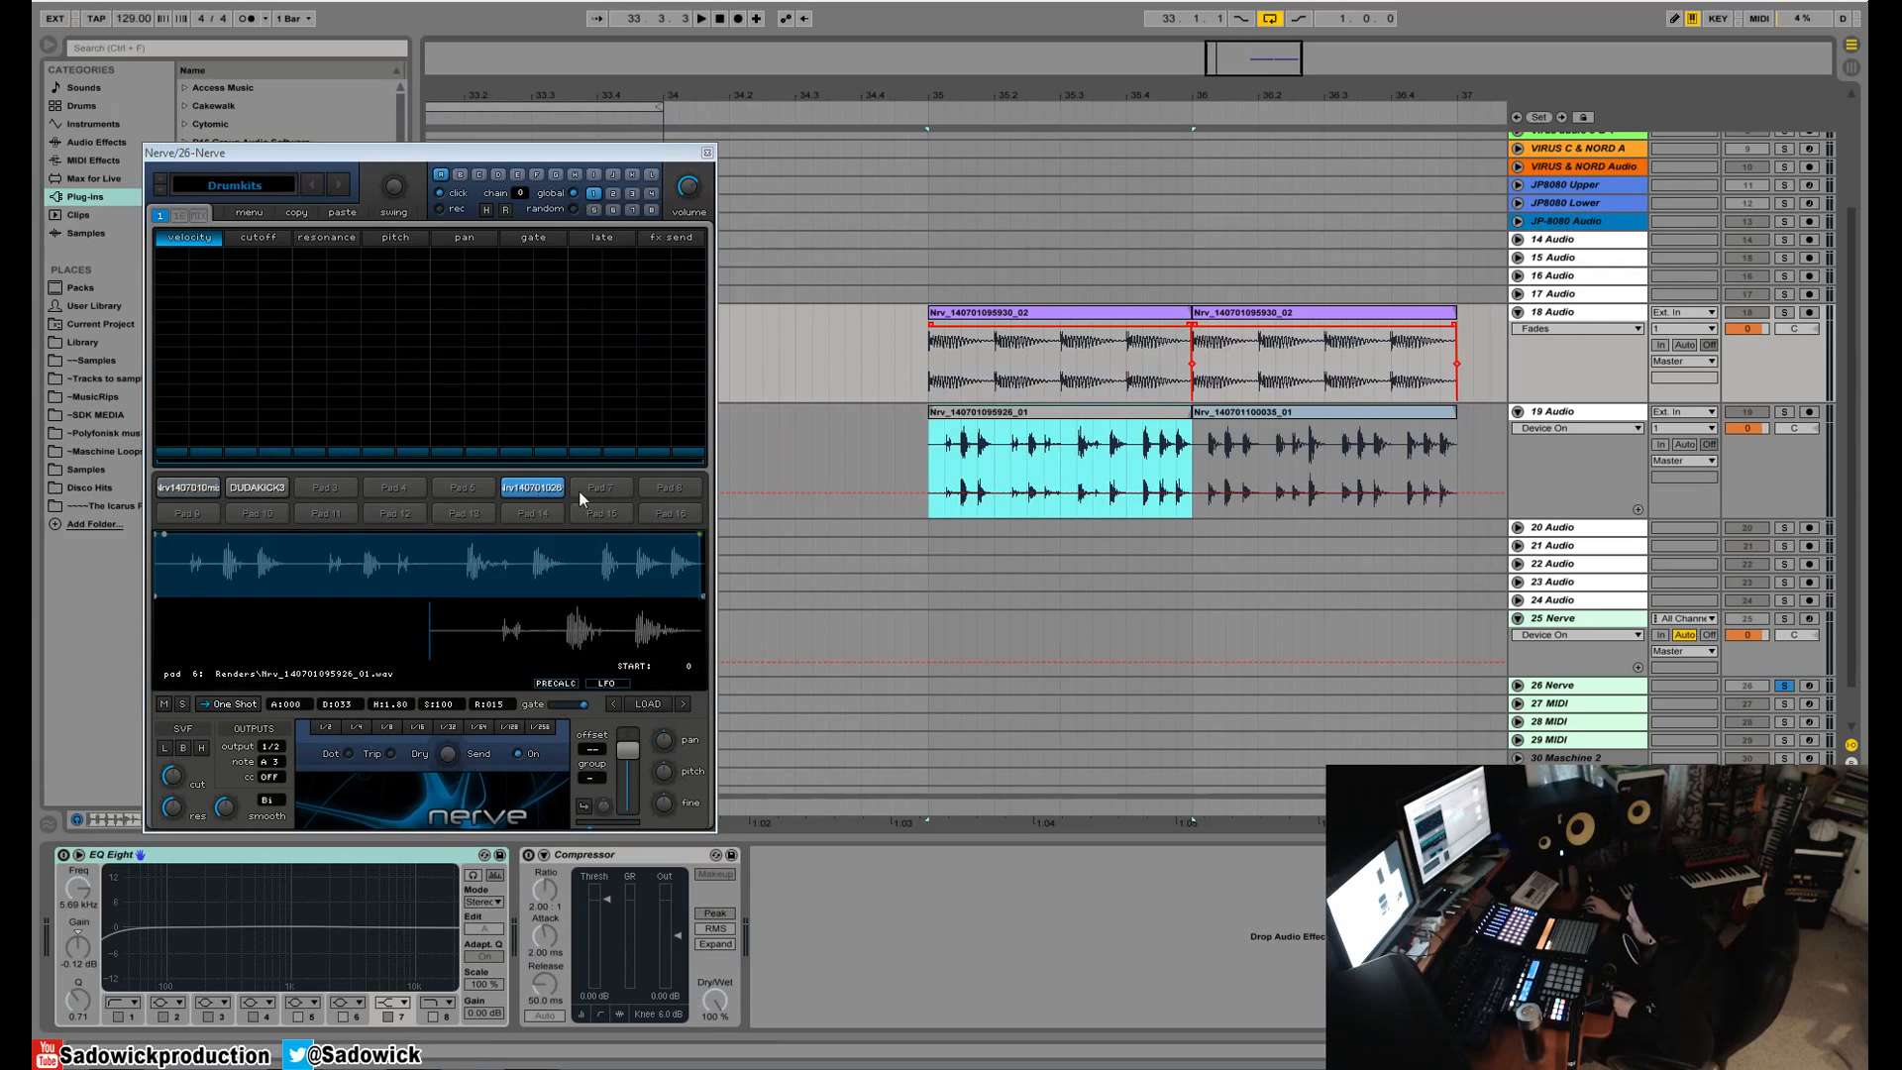
key("space")
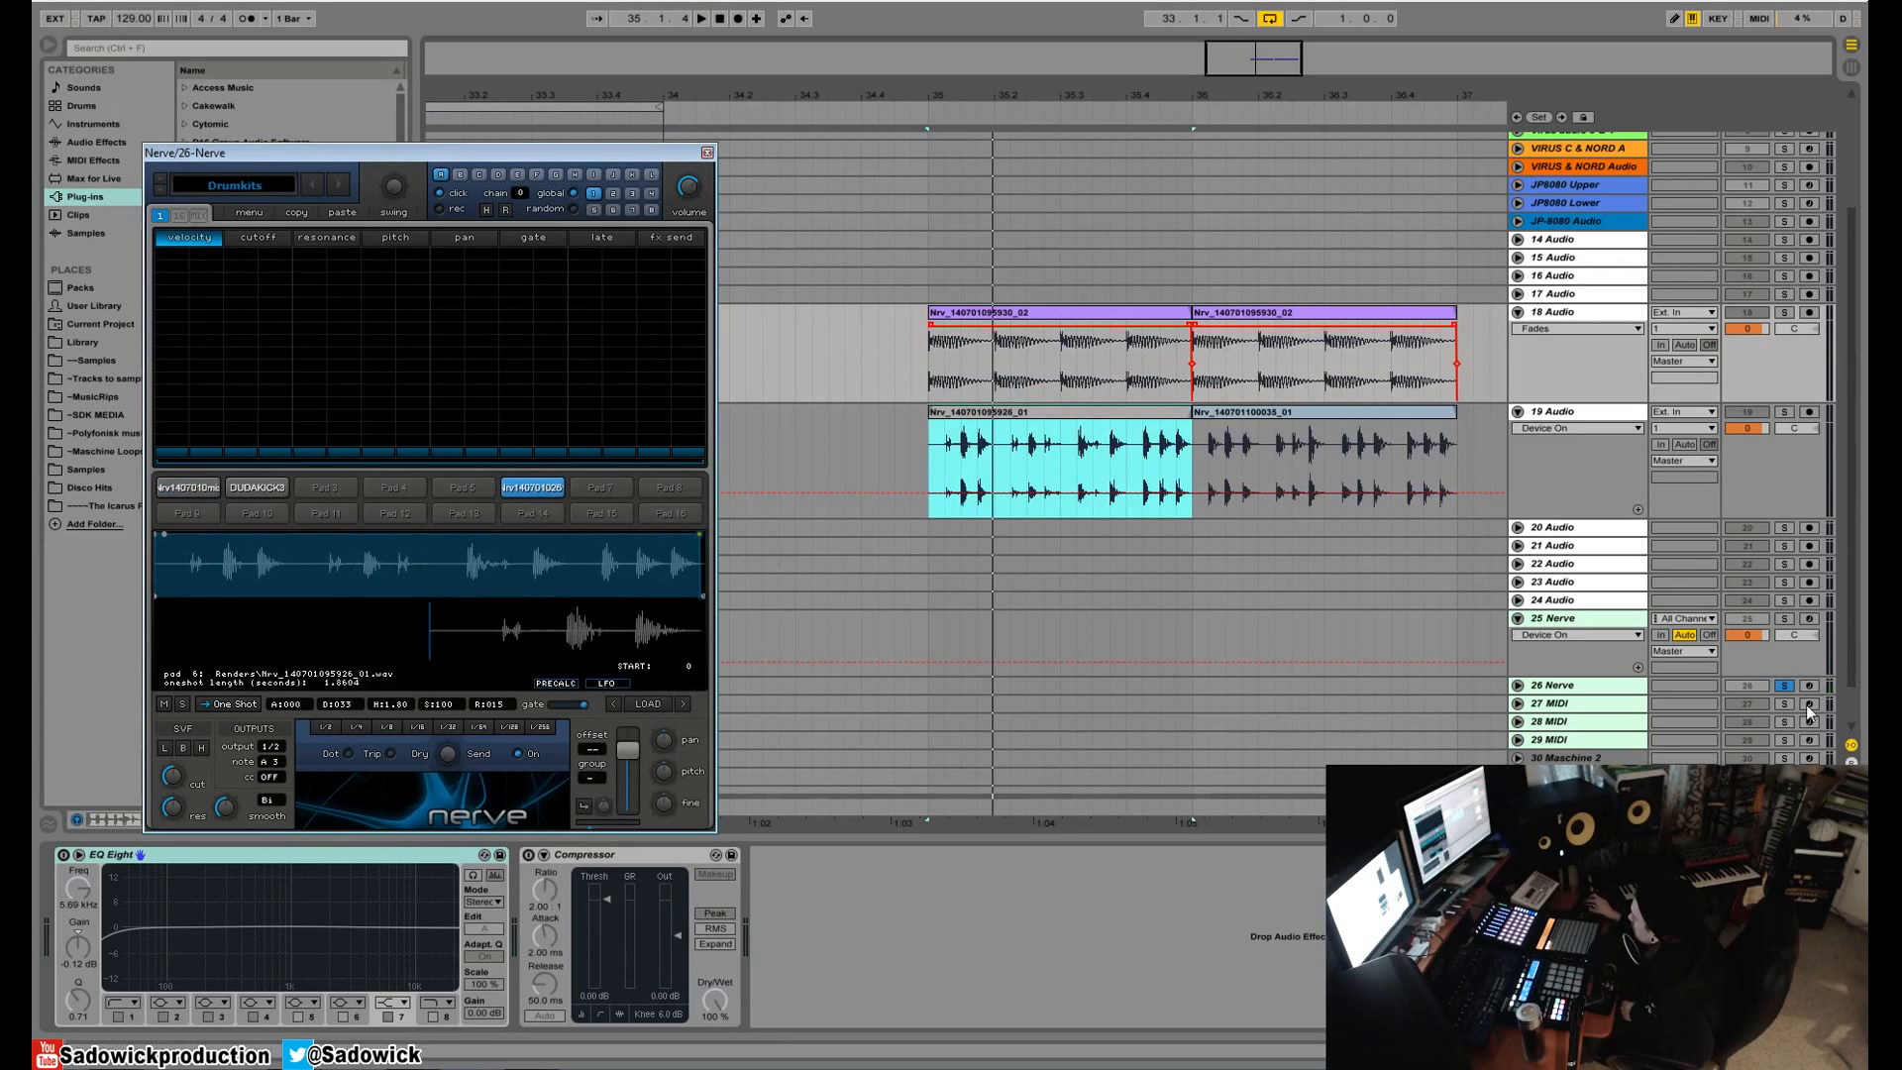
right_click(1046, 421)
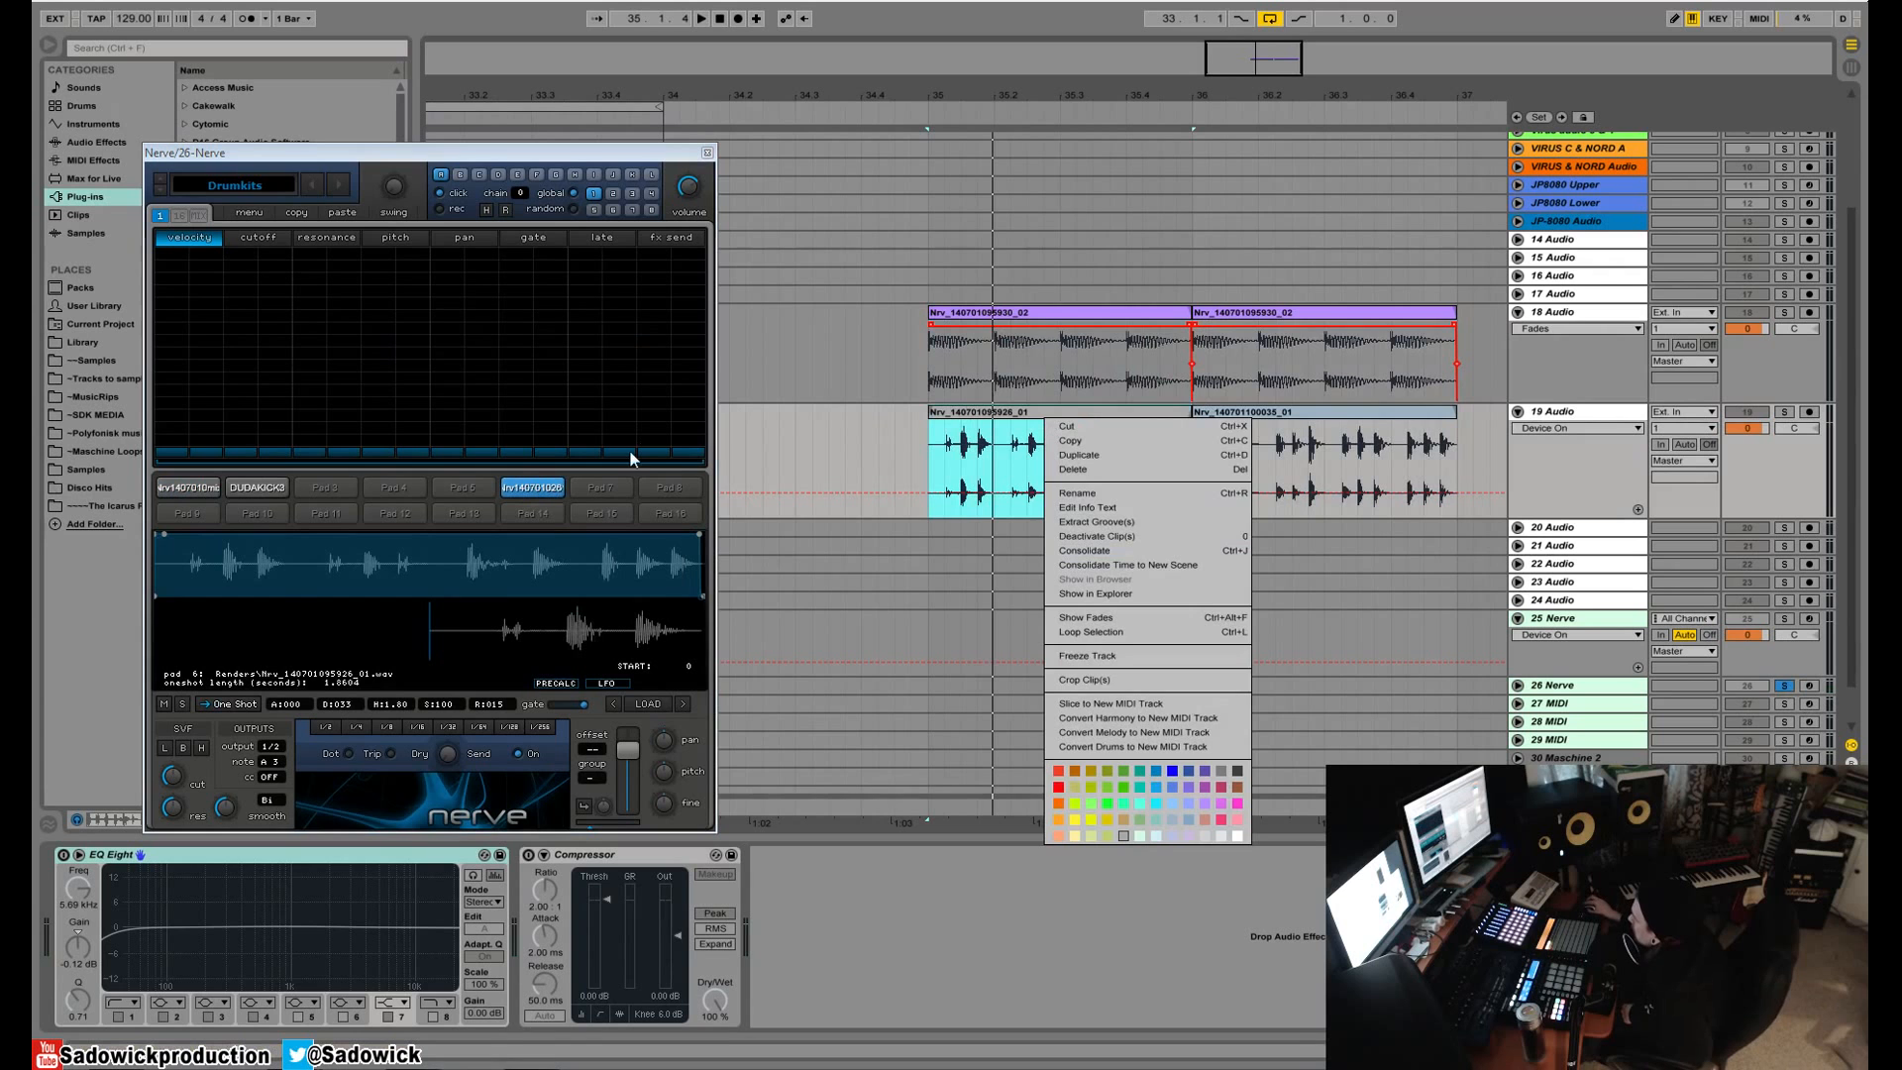
left_click(1050, 419)
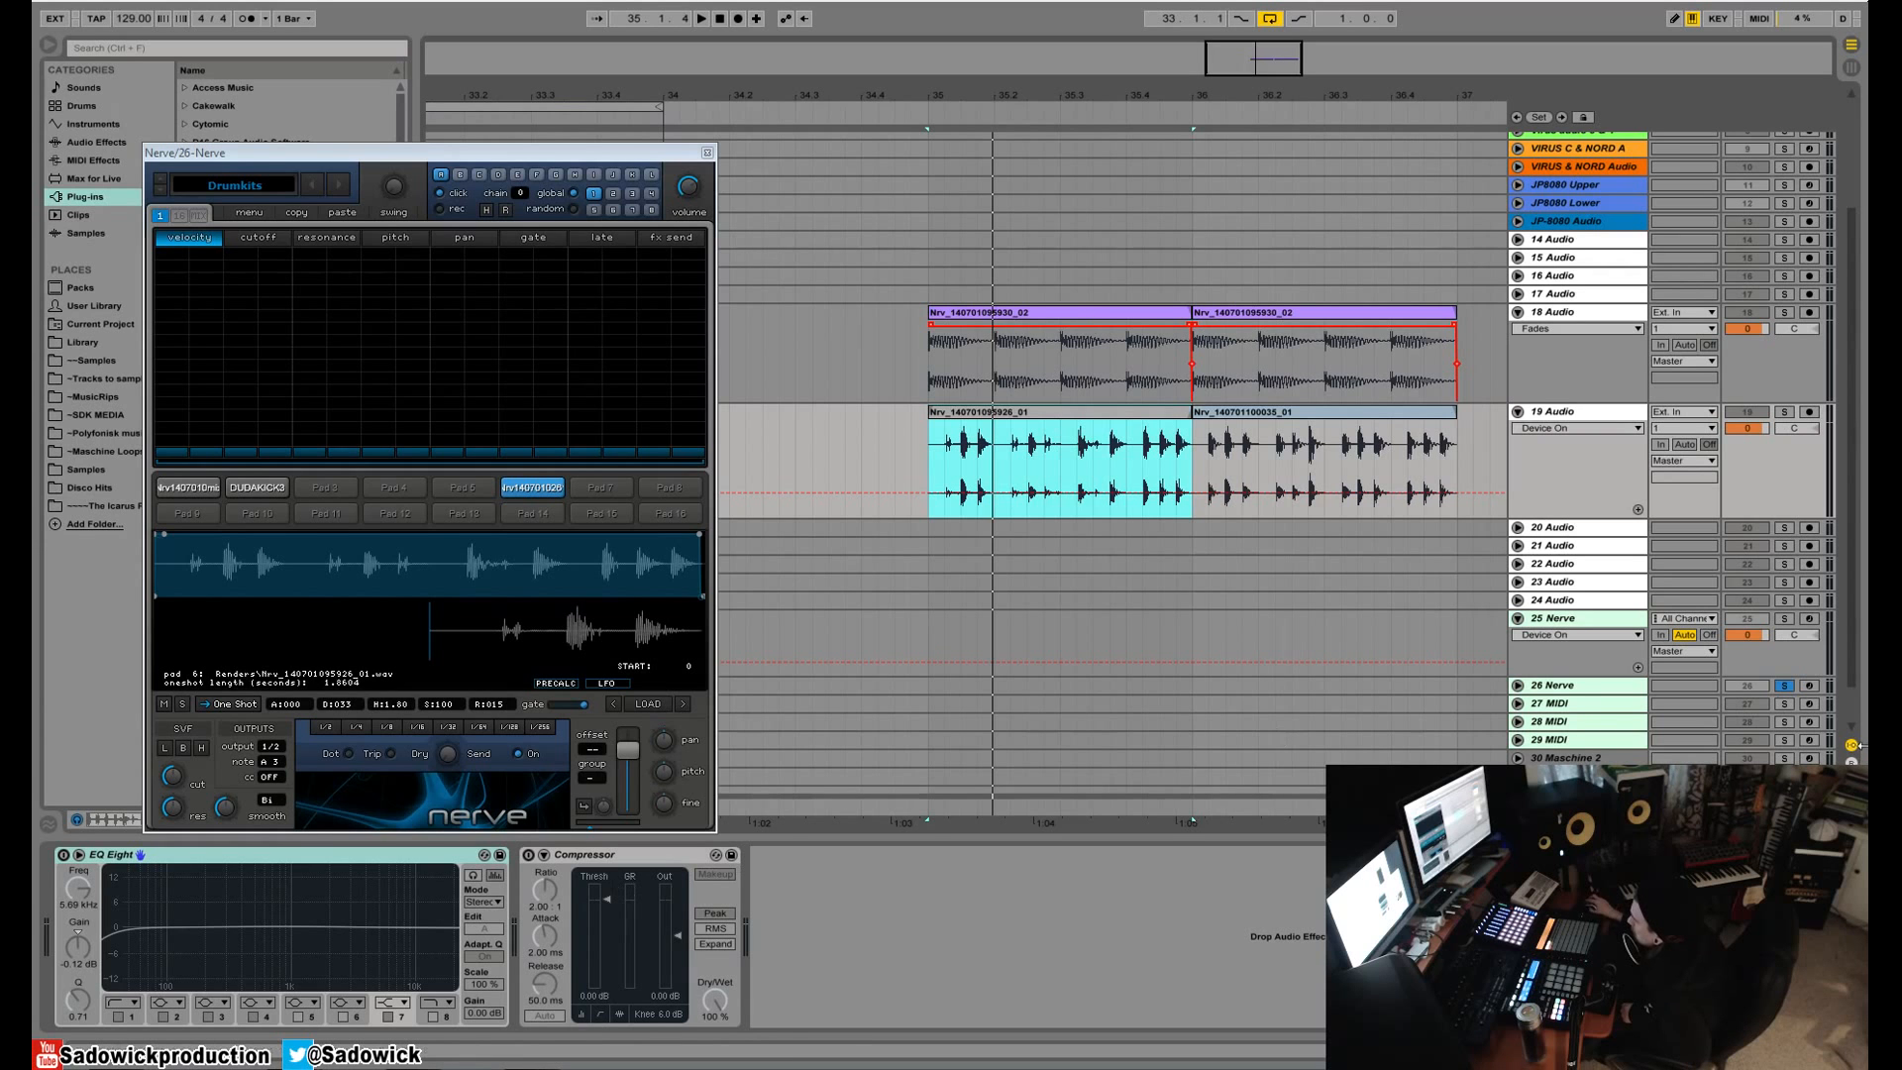
- Switch the track 26 Nerve to its wide side-by-side layout and move its window clear of the track 19 clips
left_click(248, 212)
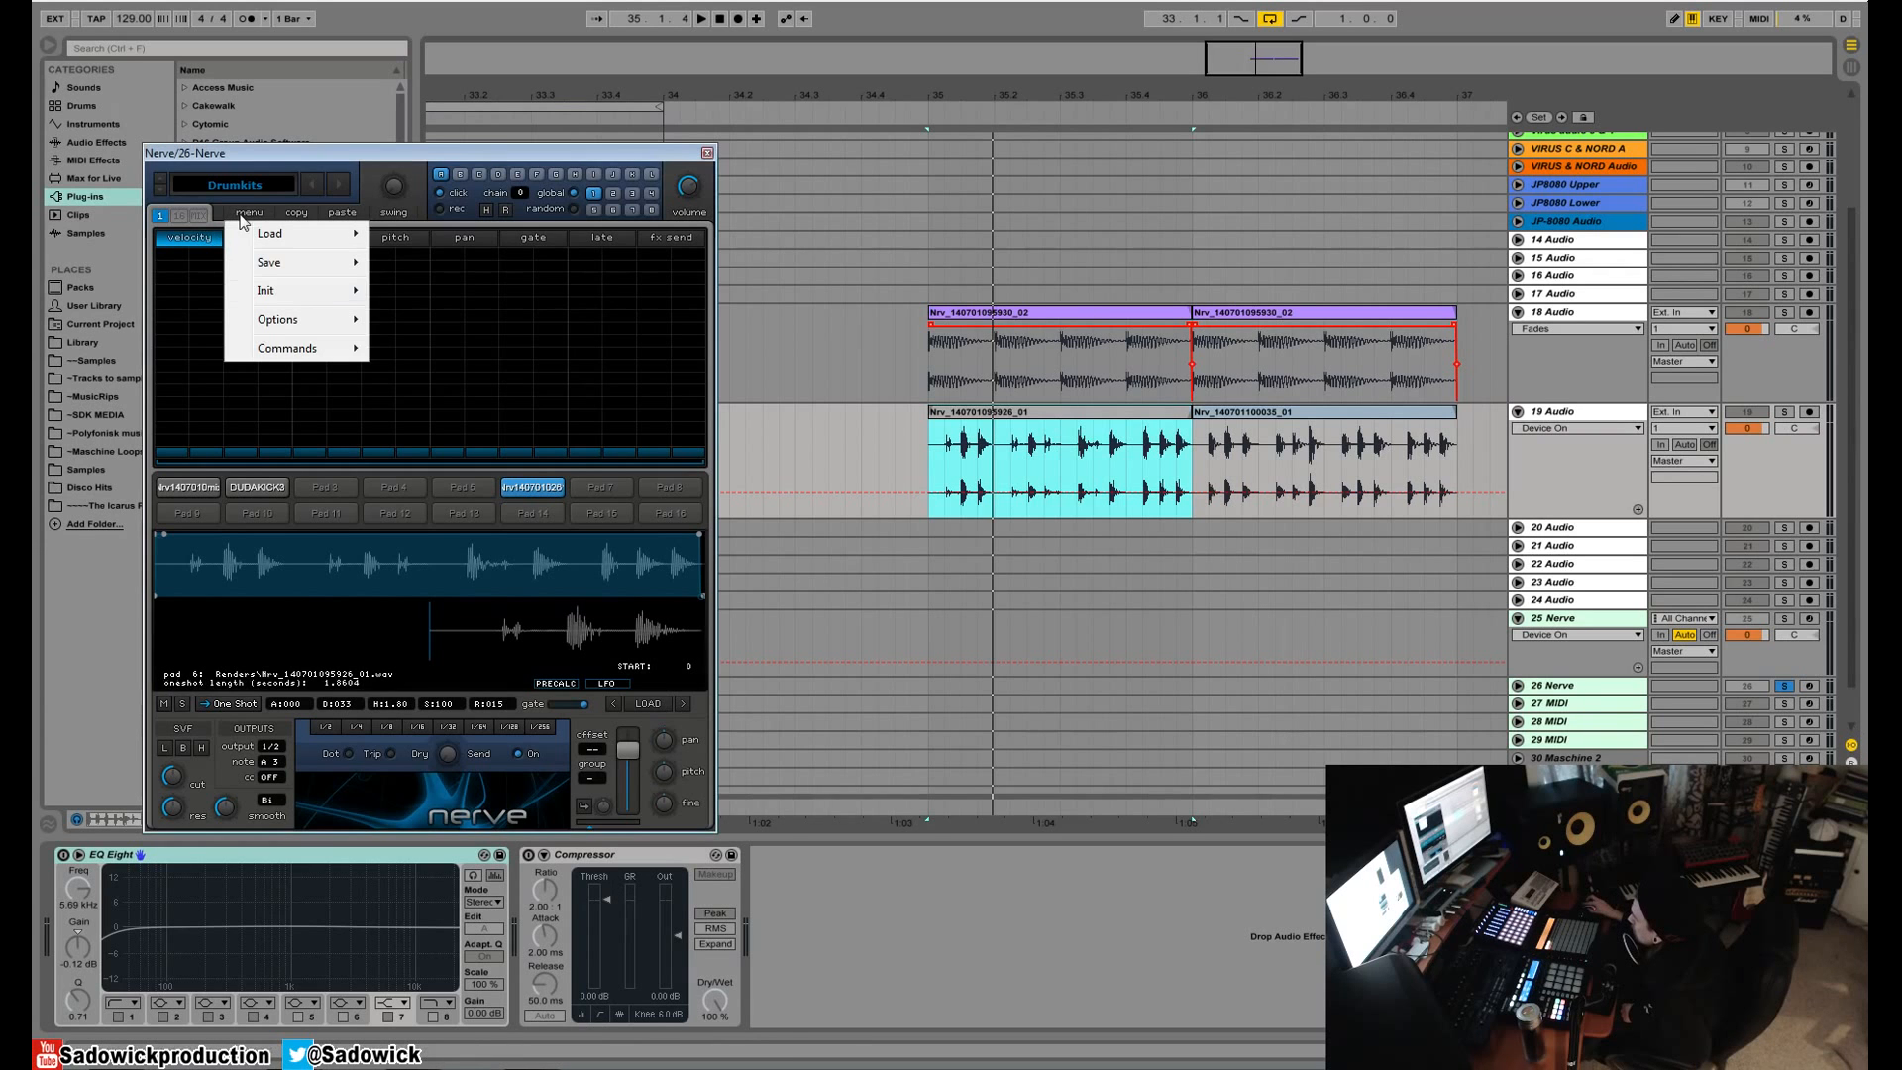
mouse_move(321, 300)
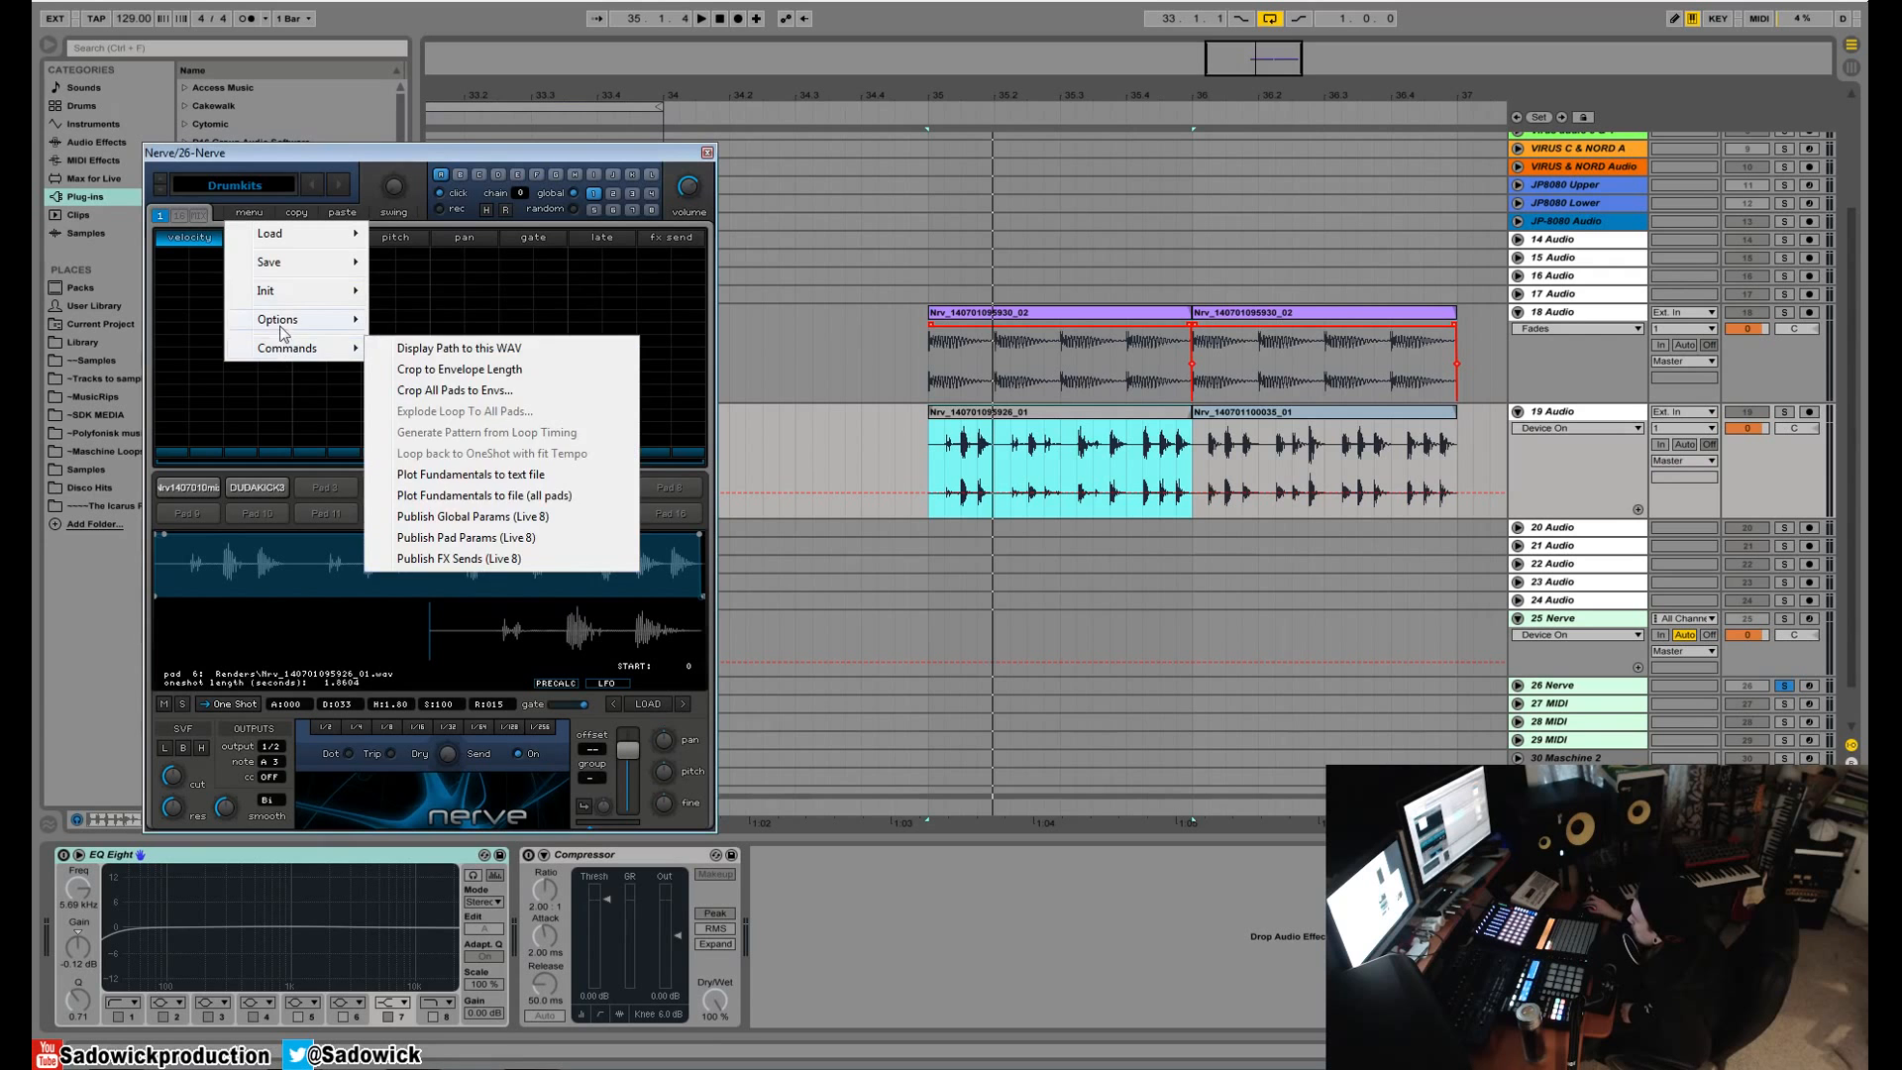
left_click(495, 592)
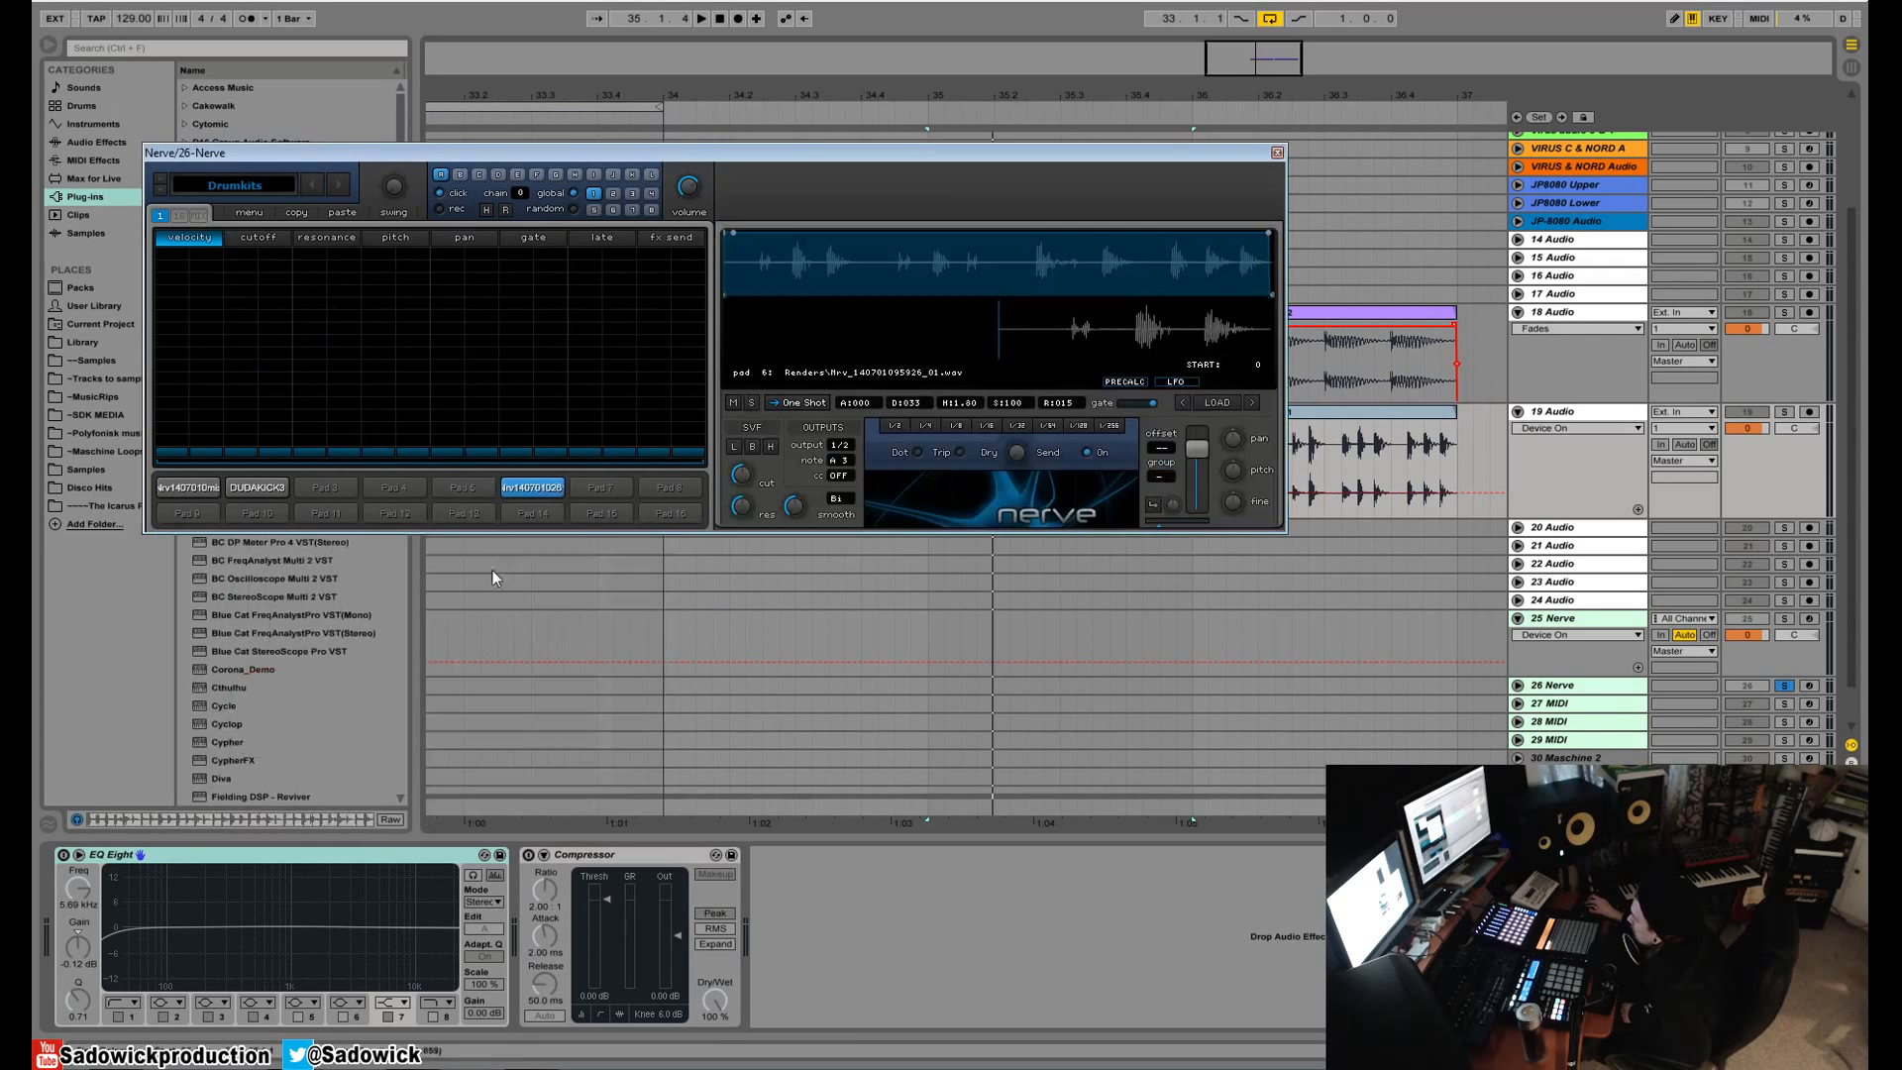
left_click_drag(538, 160, 514, 18)
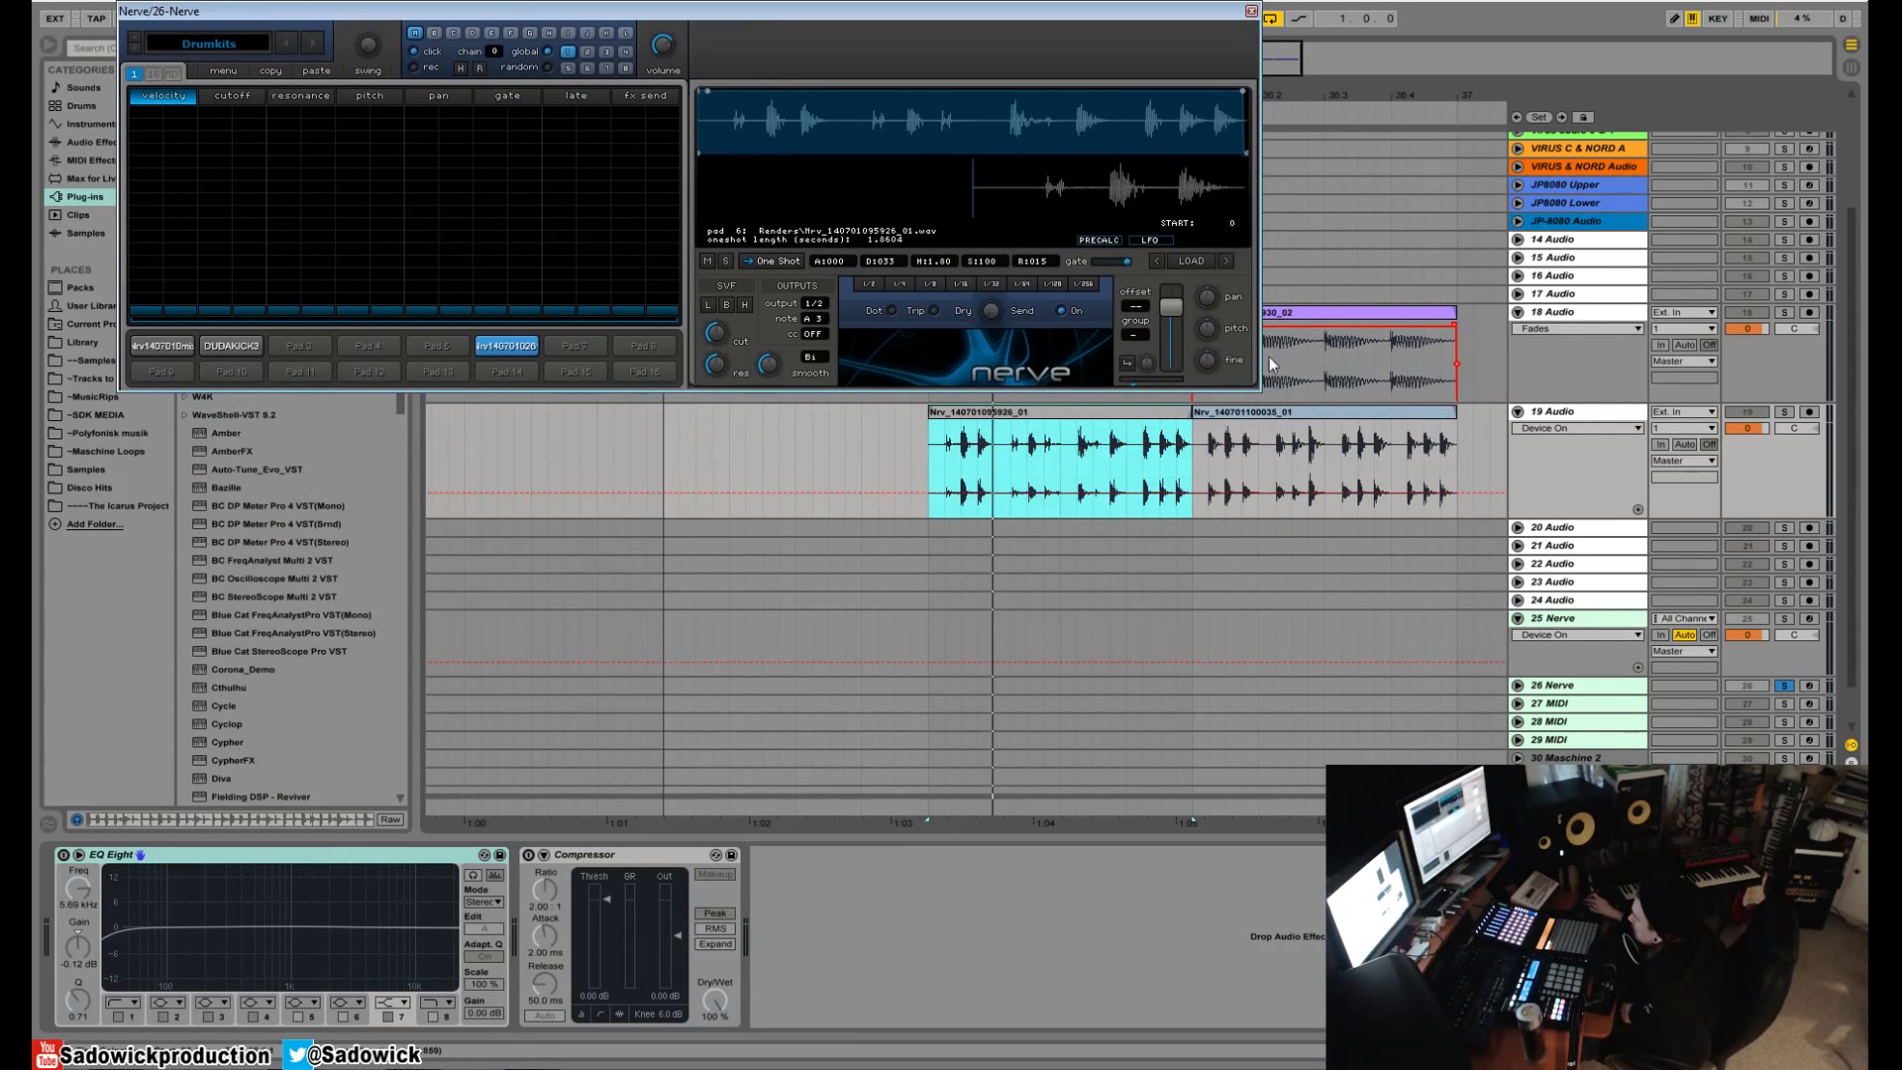
- Duplicate the track 26 Nerve and arrange both Nerve windows one above the other without overlap
left_click(1597, 686)
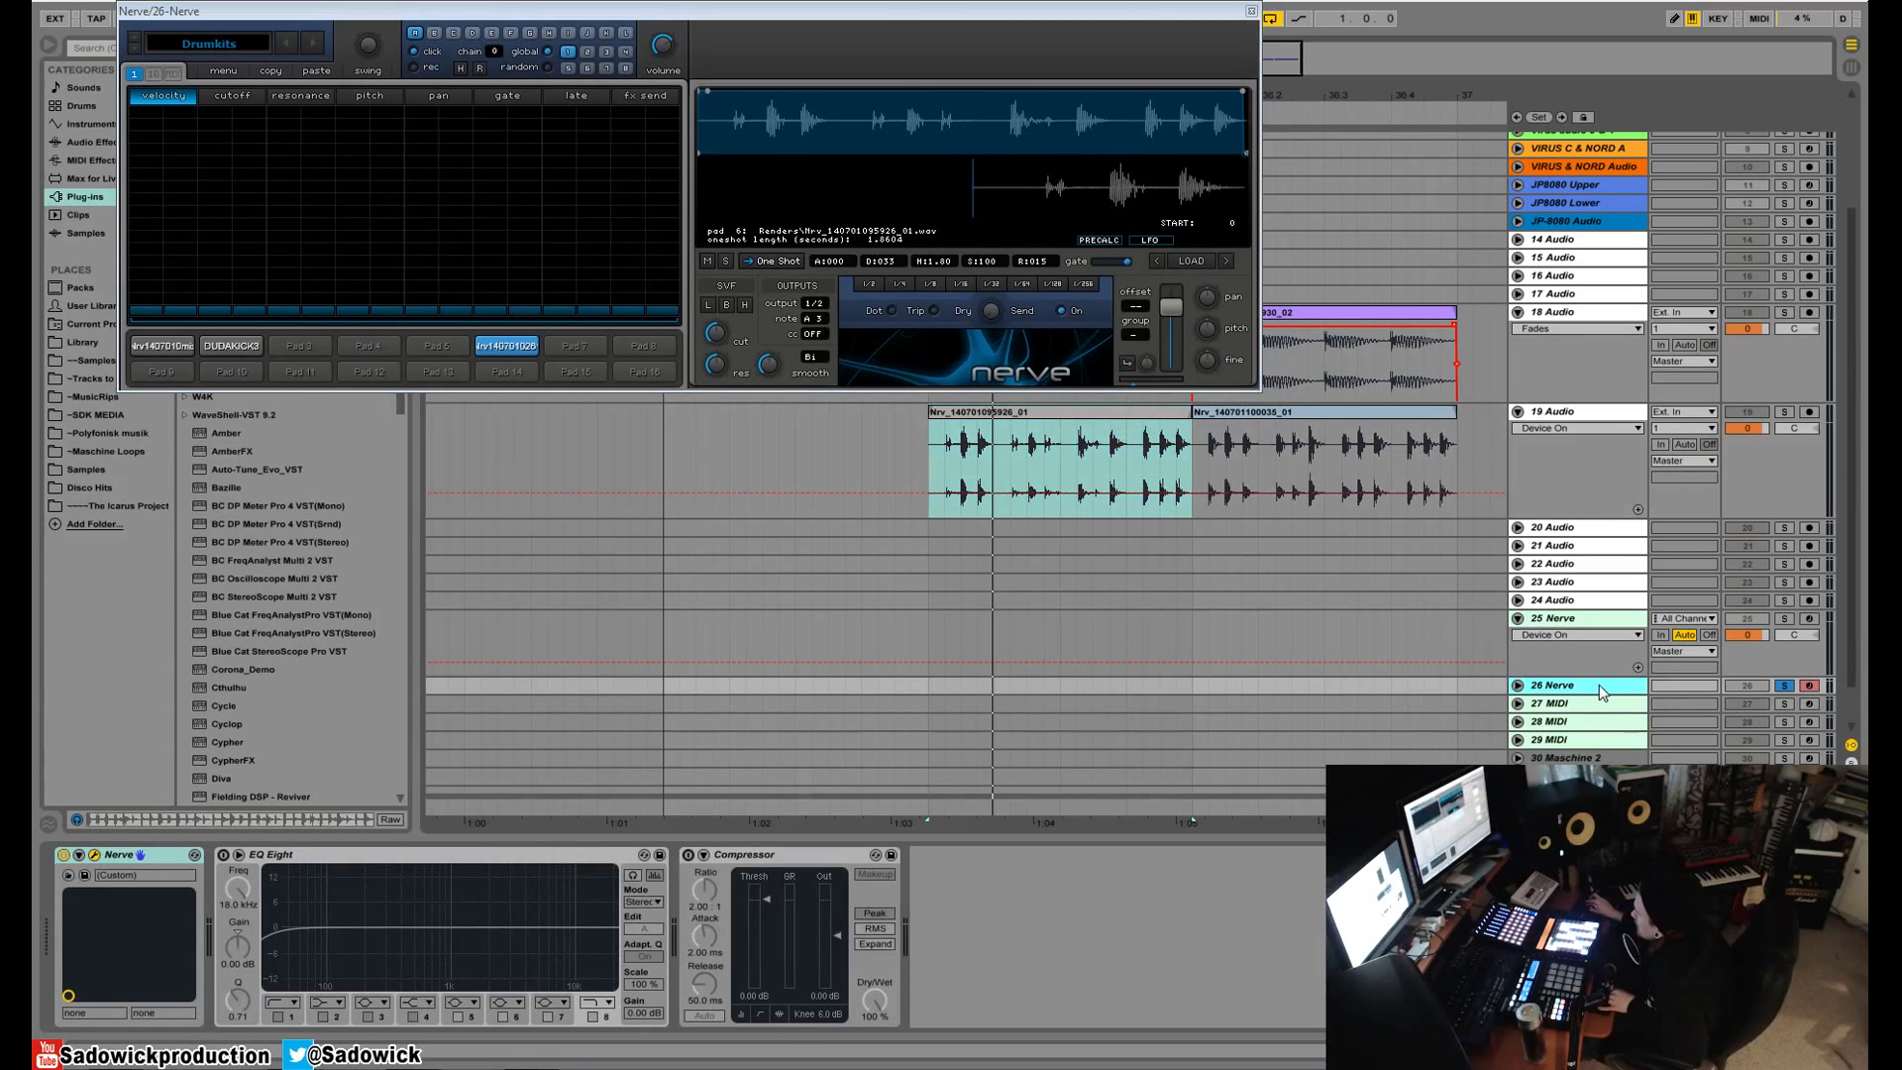
key("ctrl+d")
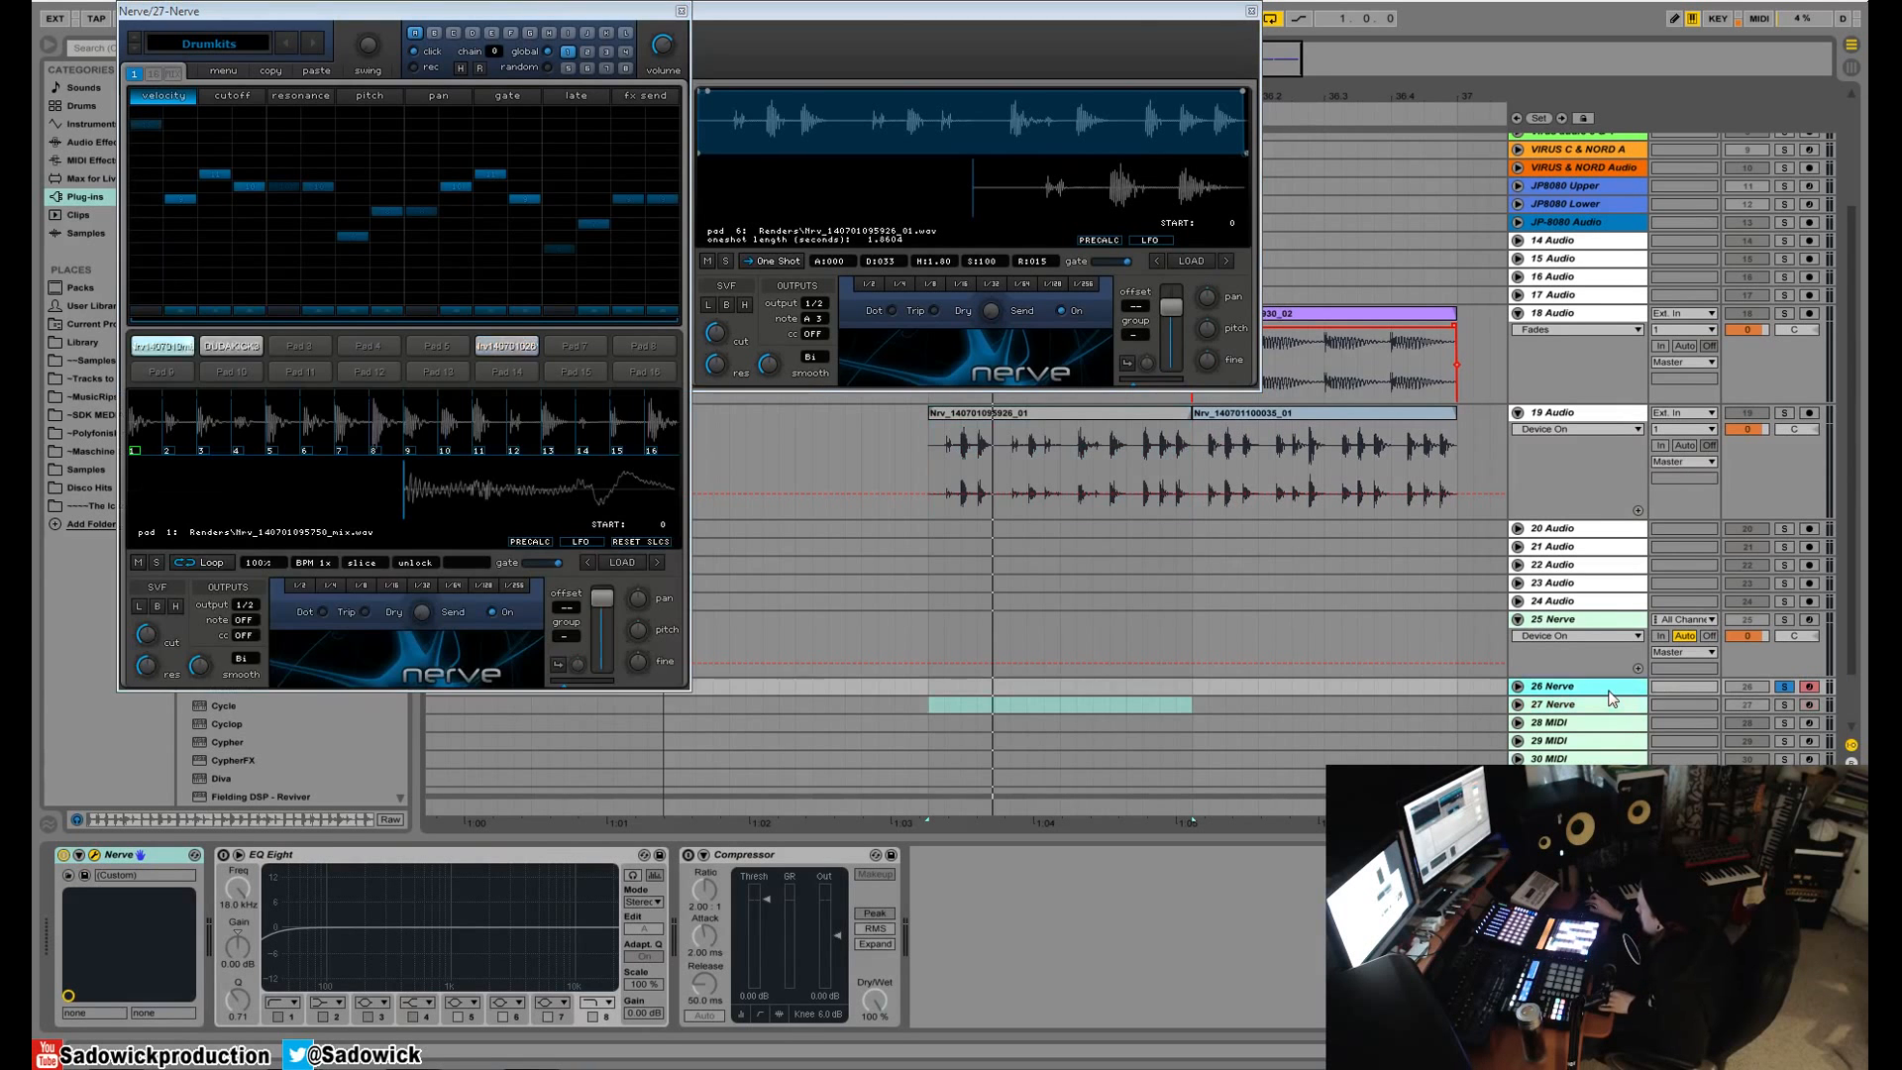
left_click_drag(522, 10, 510, 398)
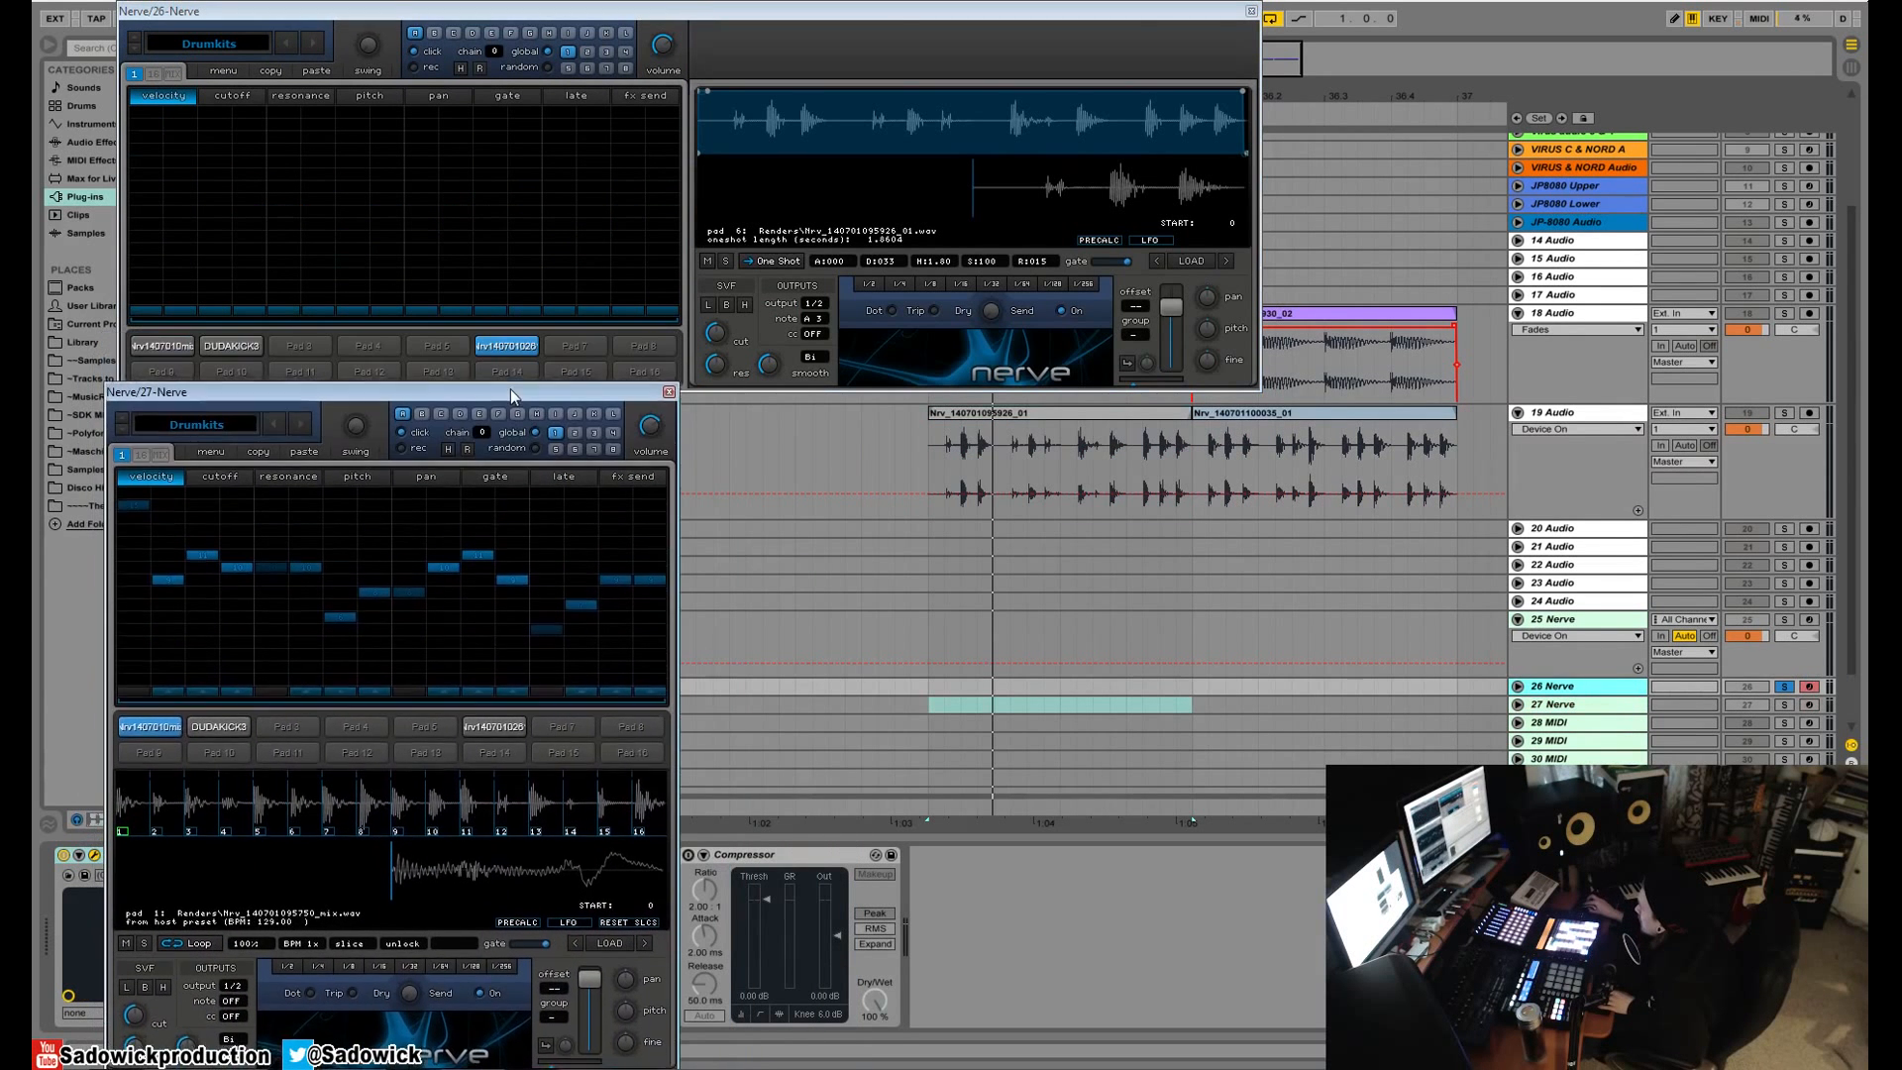
left_click_drag(581, 20, 586, 3)
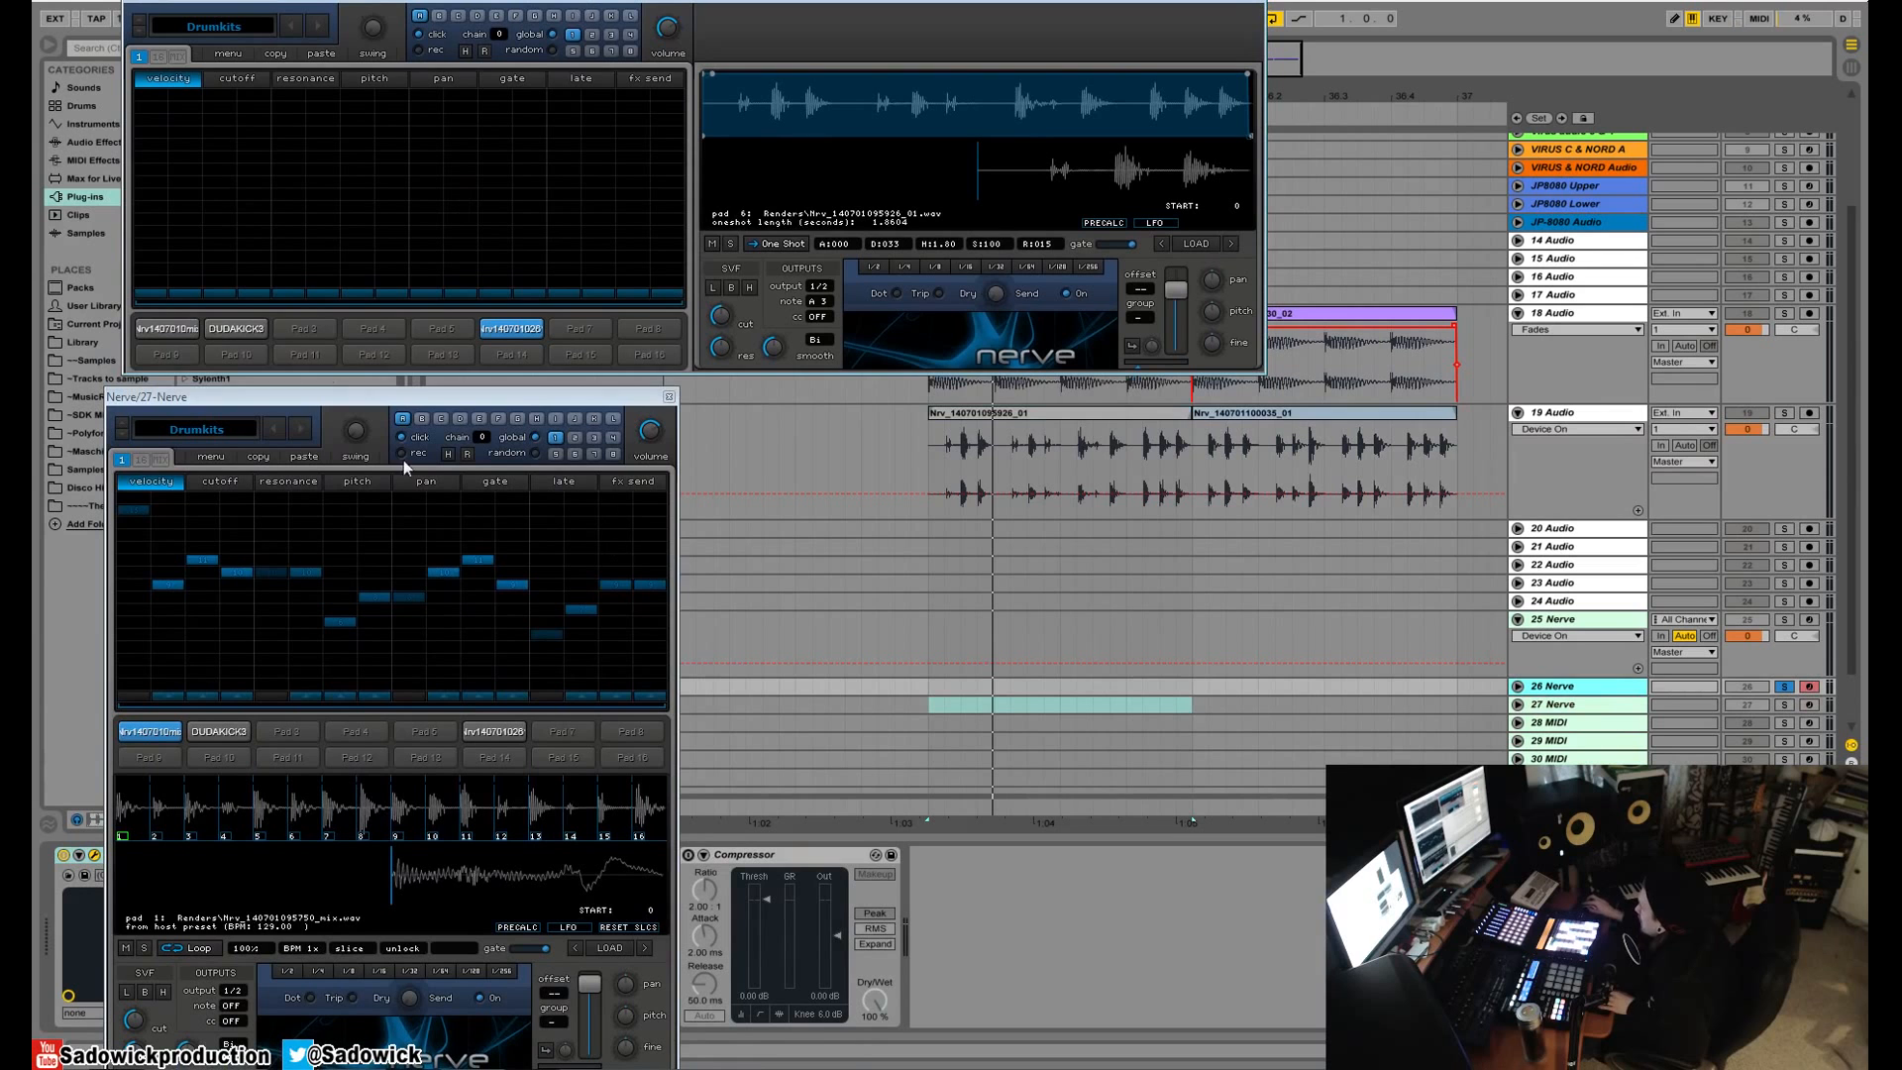